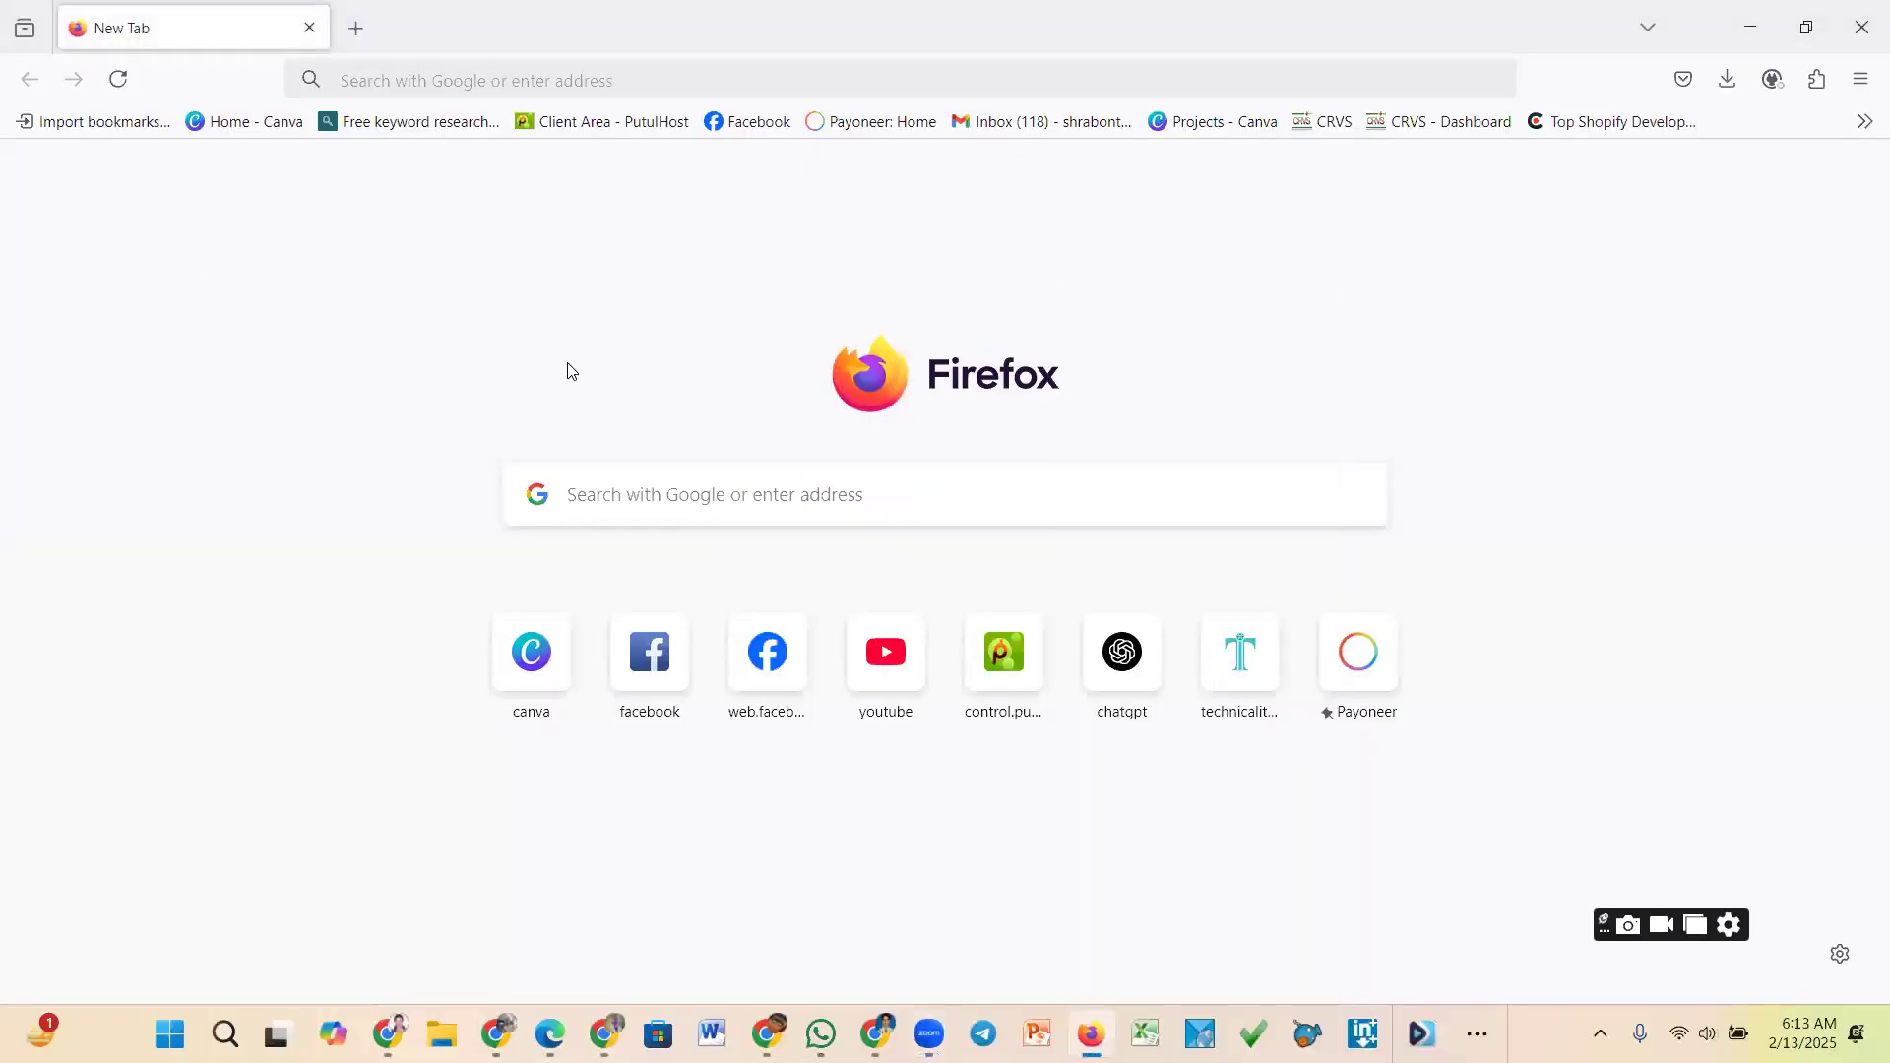
# Open Canva, and look up the recommended Fiverr gig image size with a Google search in a new tab
pyautogui.click(521, 662)
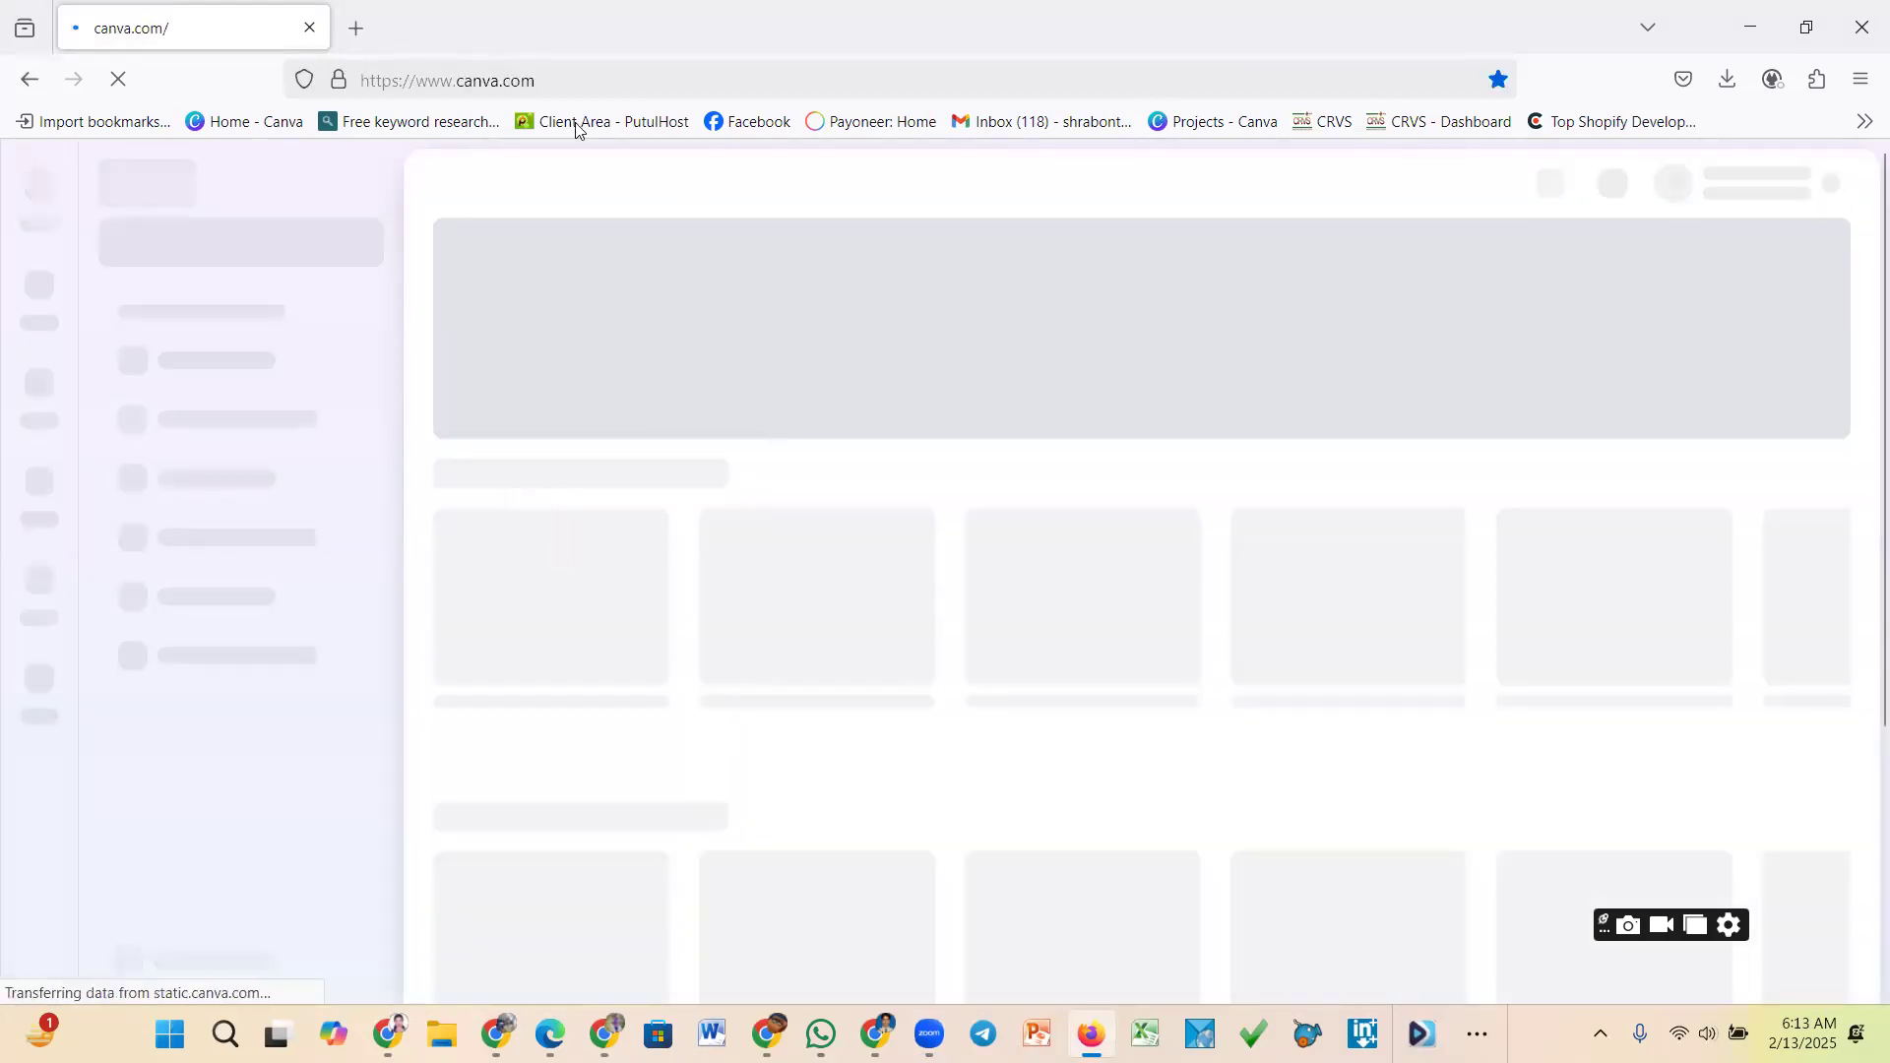
pyautogui.moveTo(389, 1034)
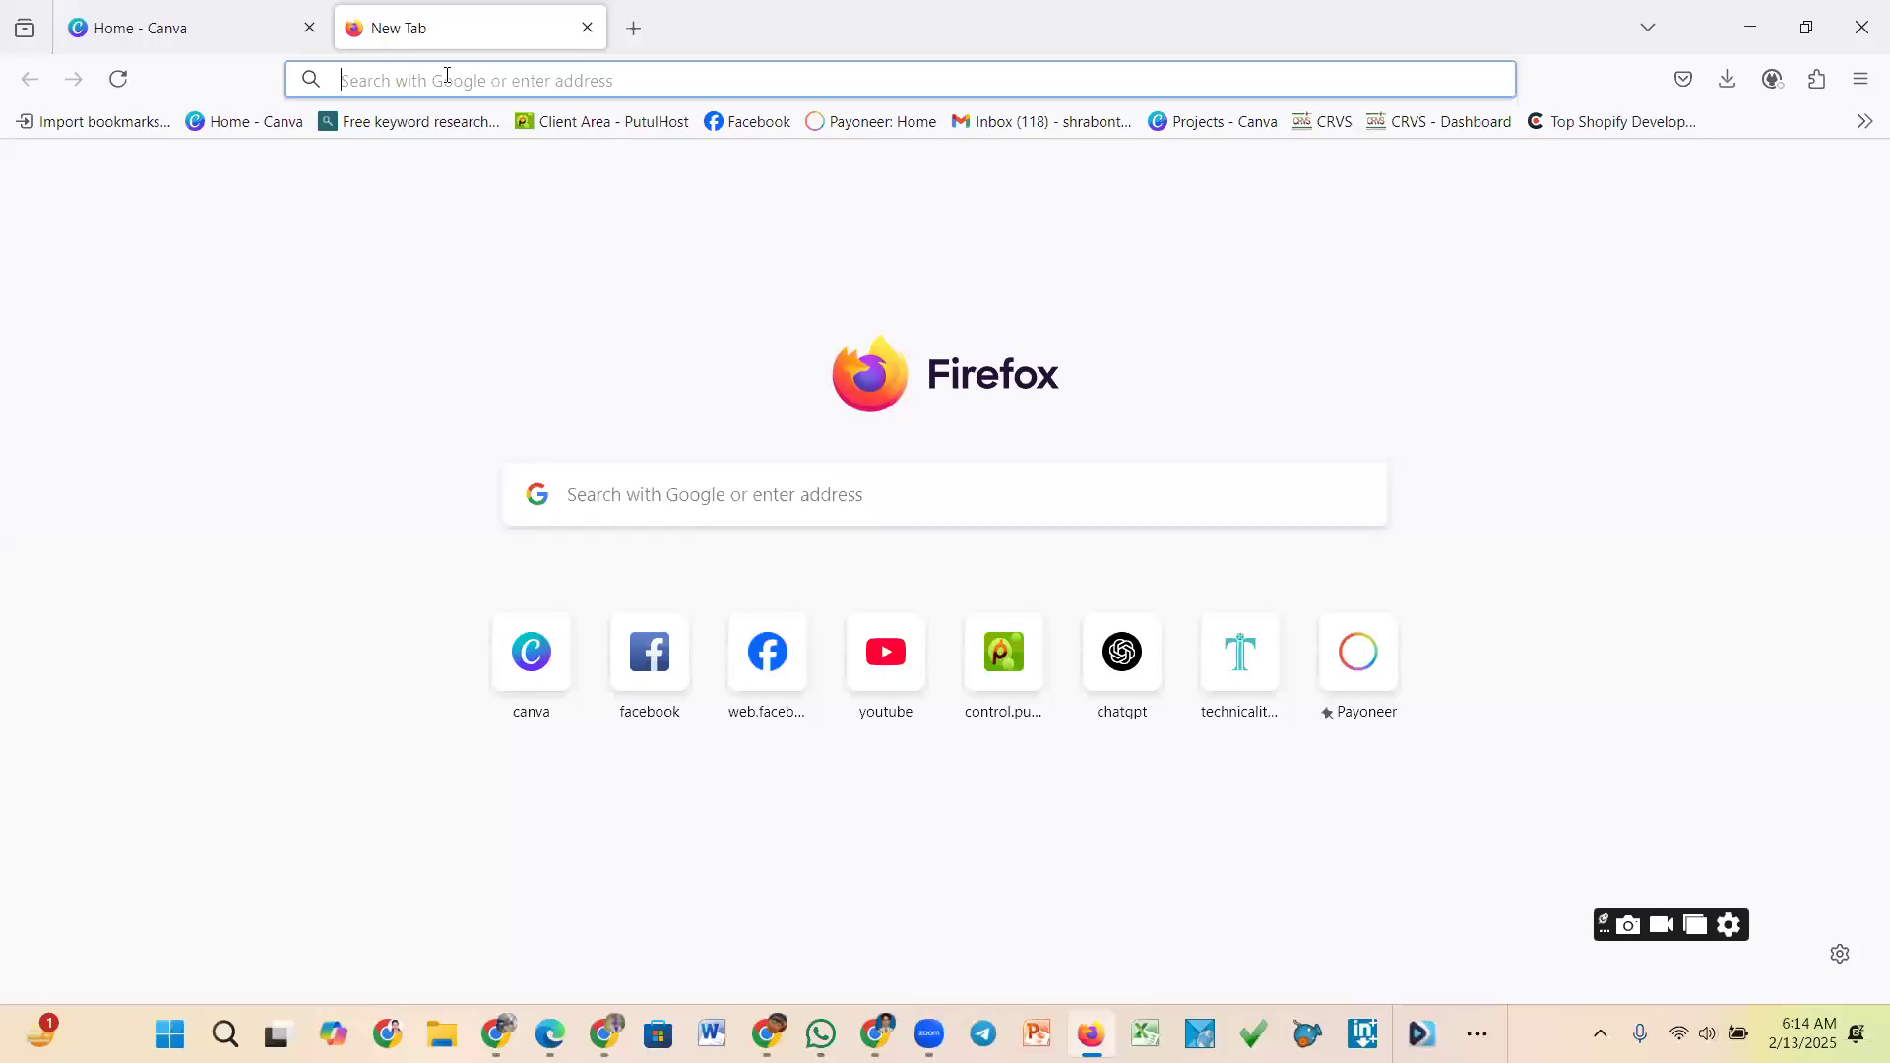
pyautogui.click(447, 79)
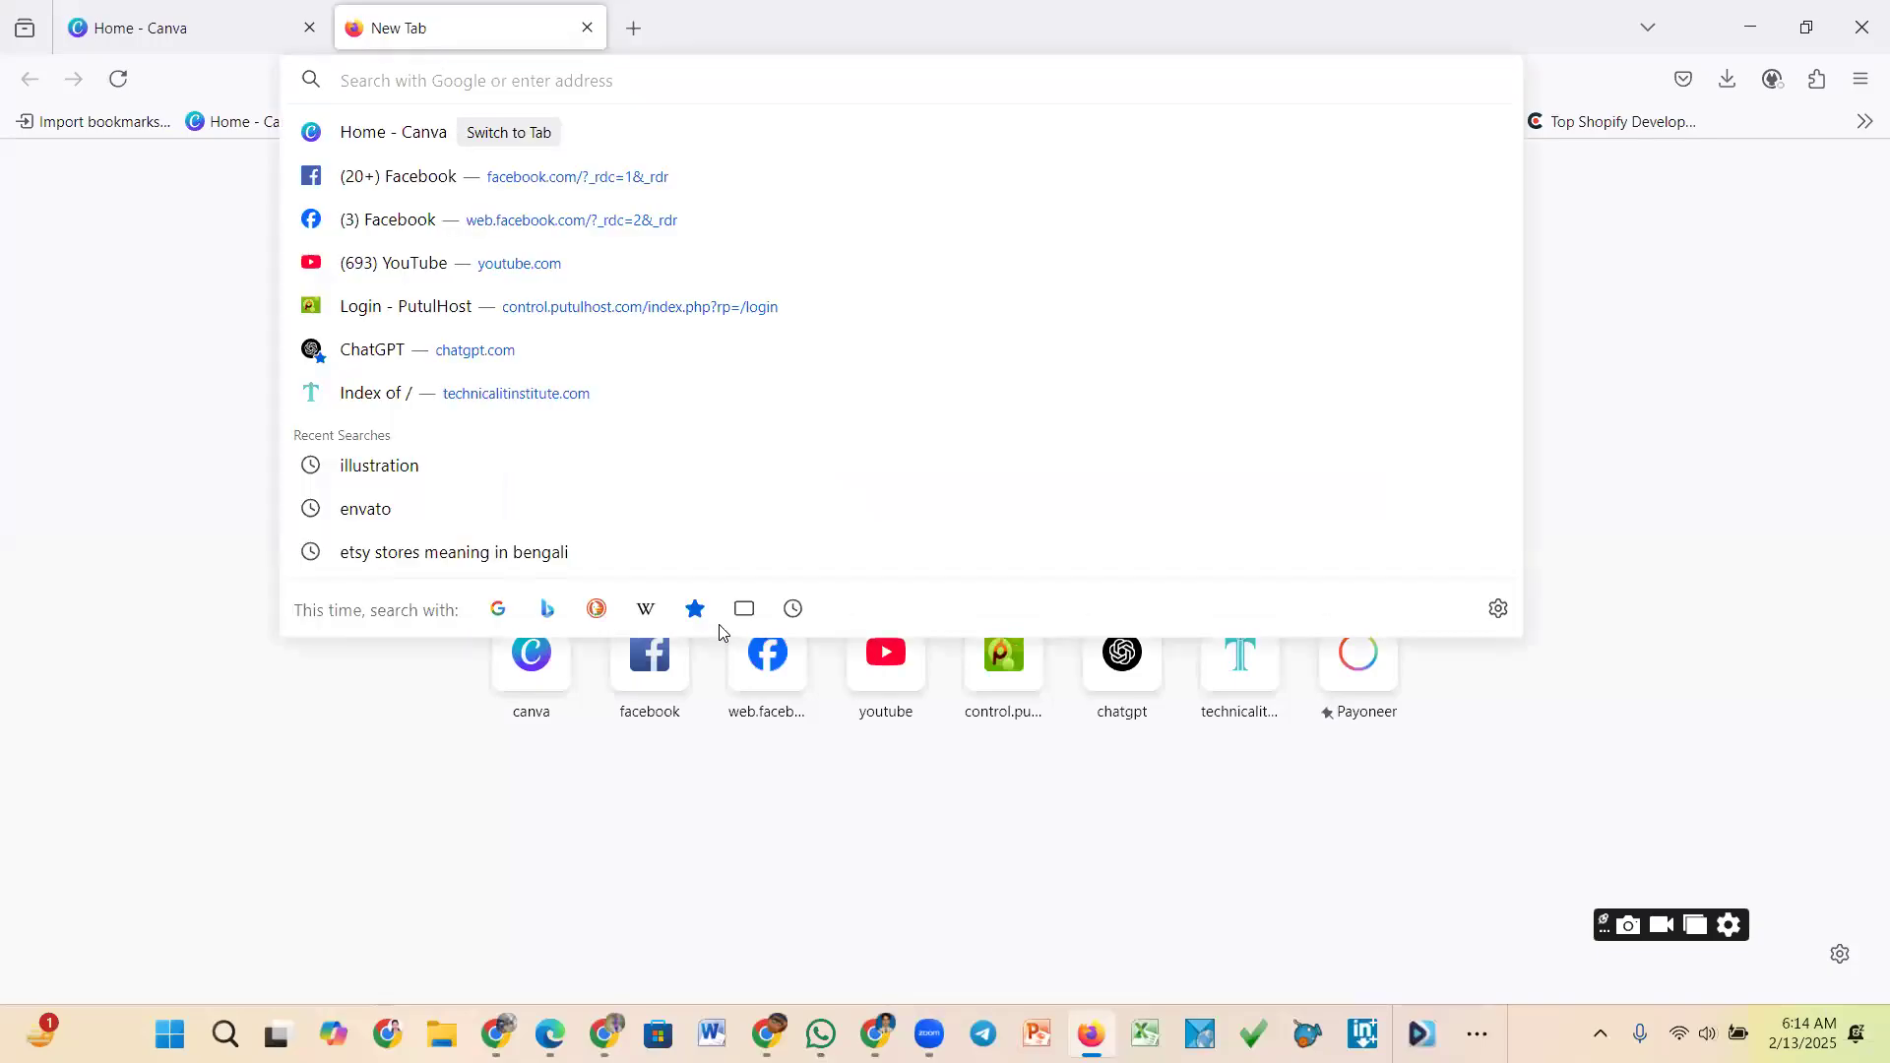
pyautogui.write('fi')
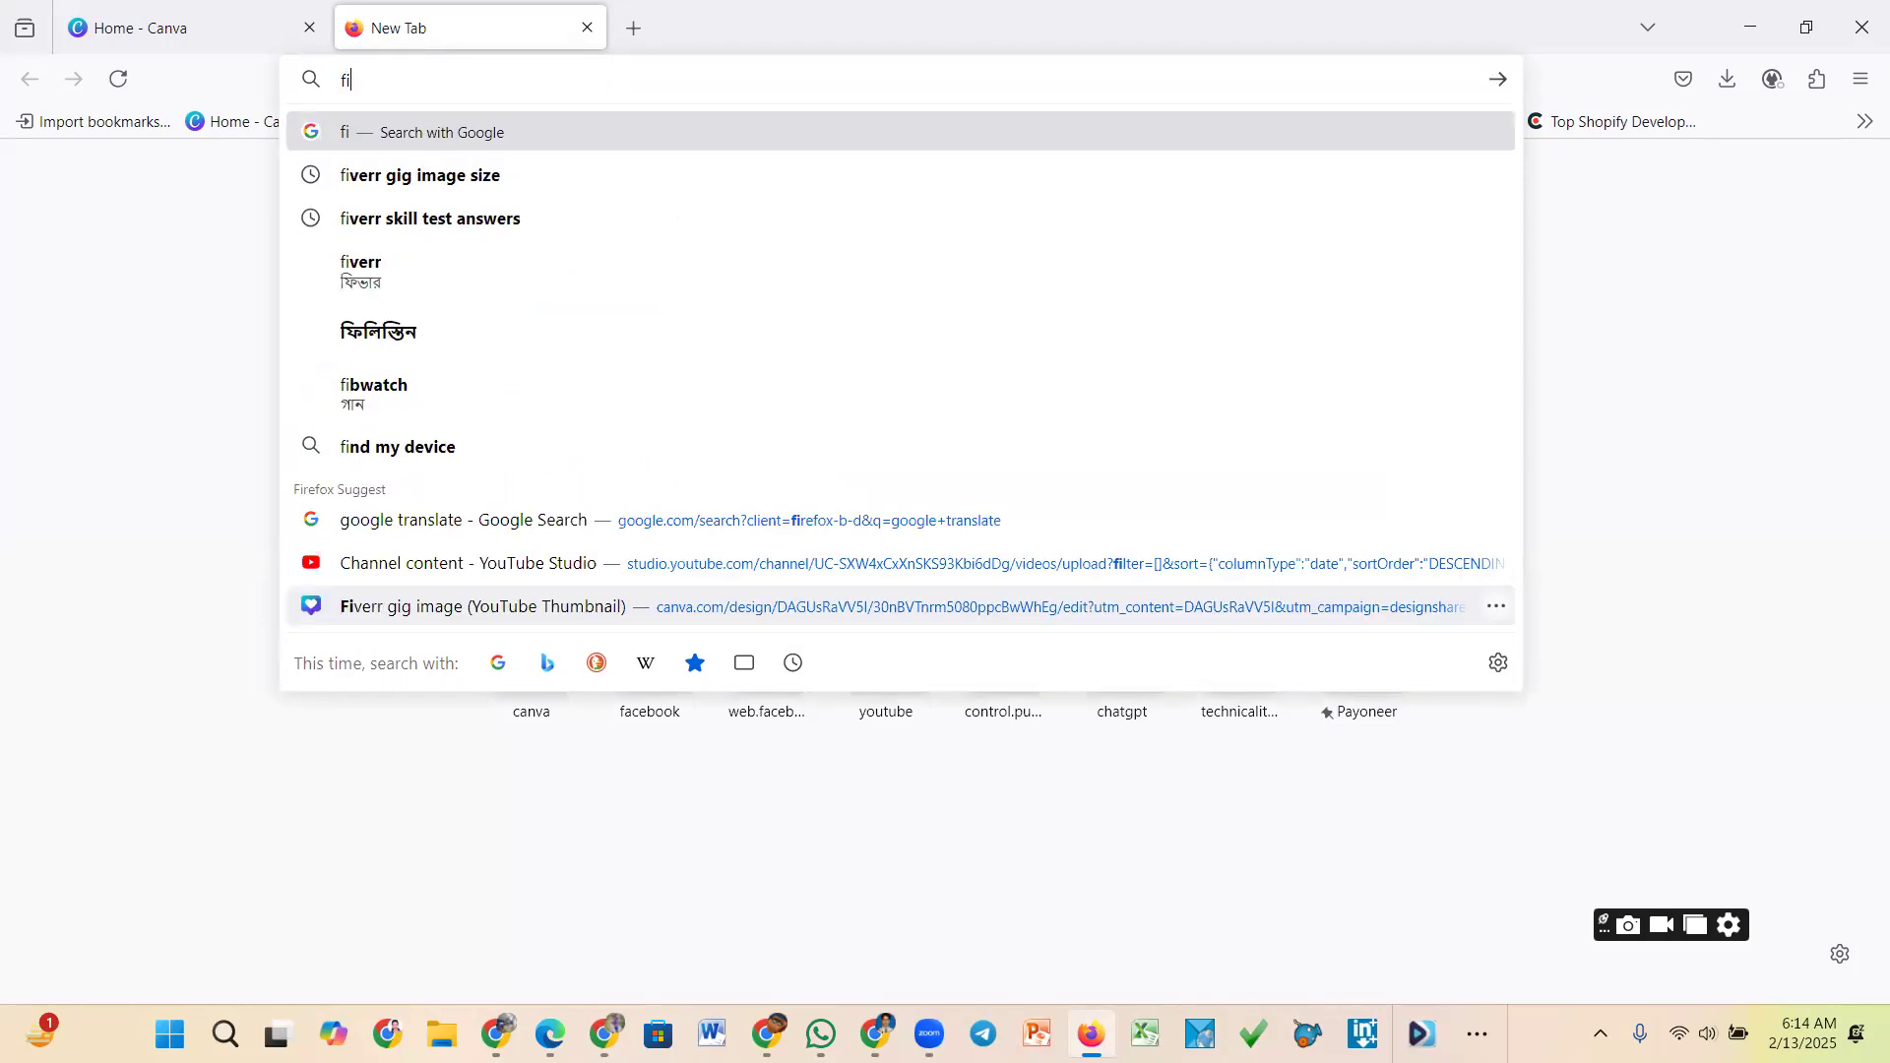
pyautogui.write('verr')
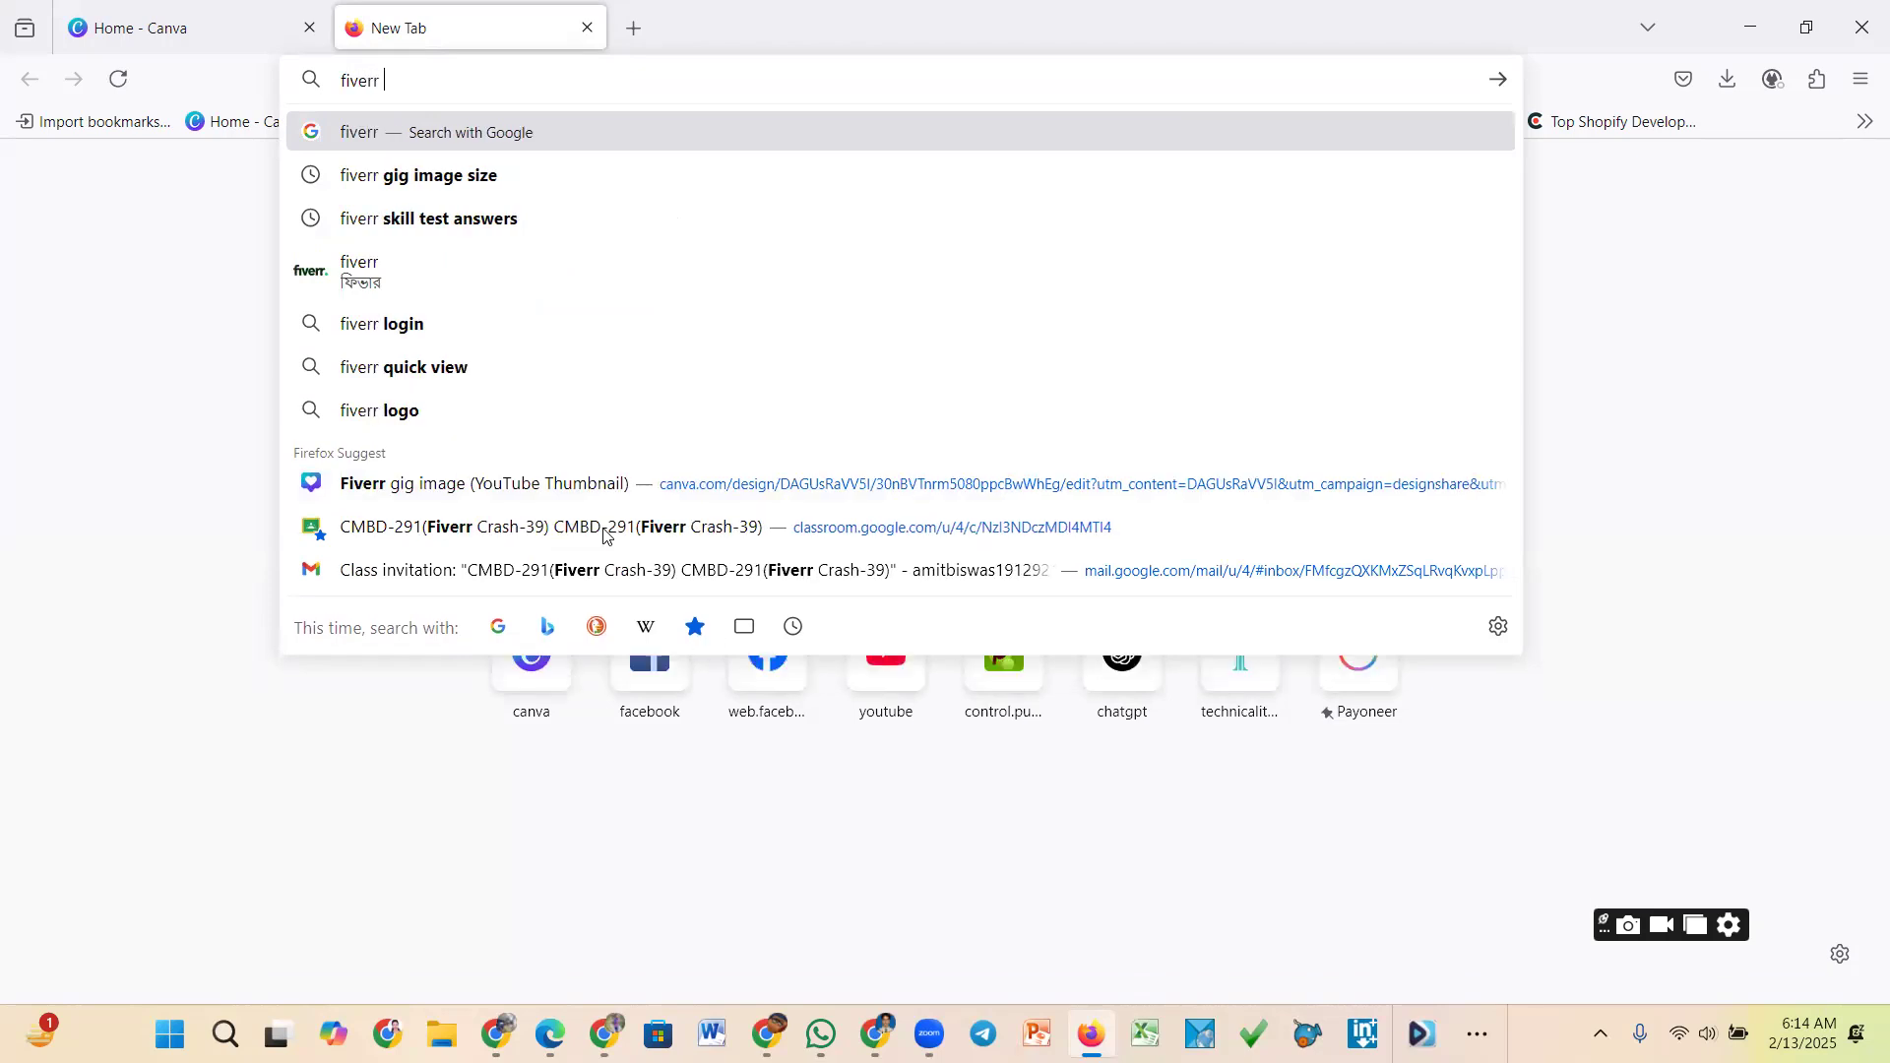
pyautogui.click(446, 177)
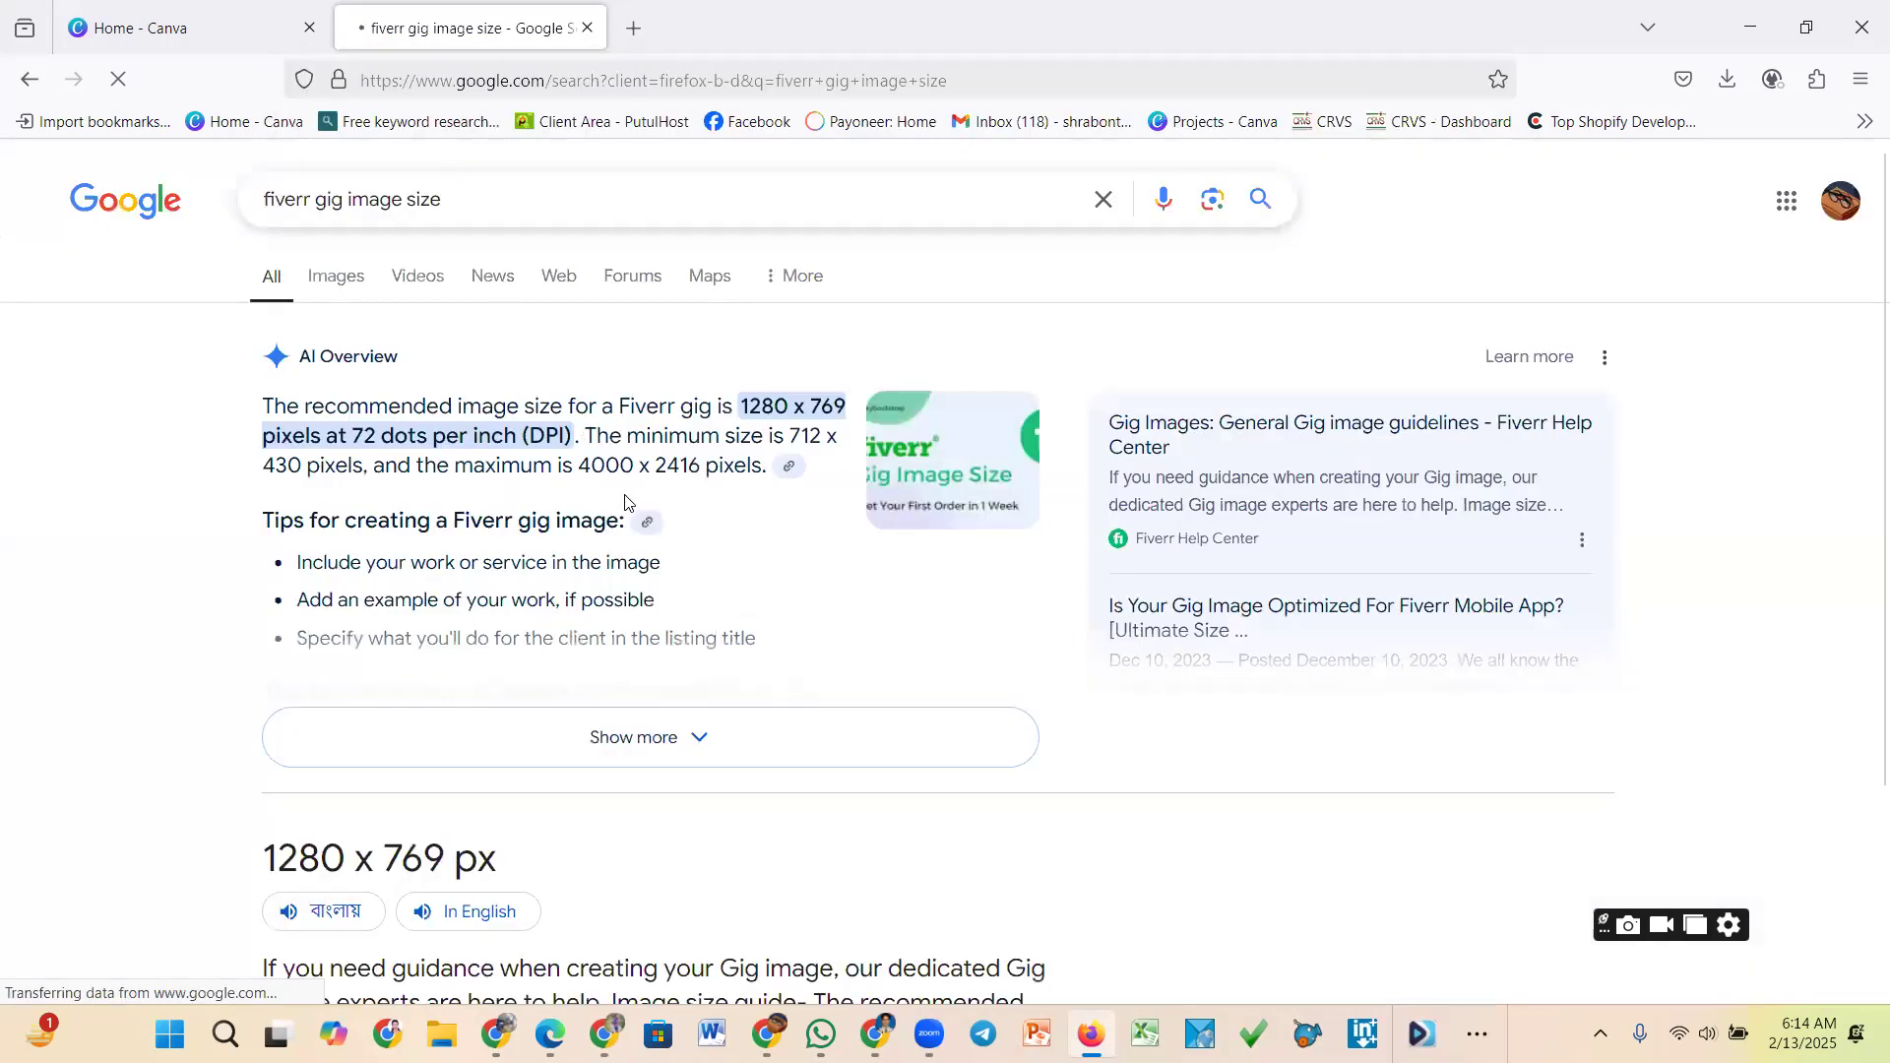
pyautogui.moveTo(740, 406); pyautogui.dragTo(810, 406)
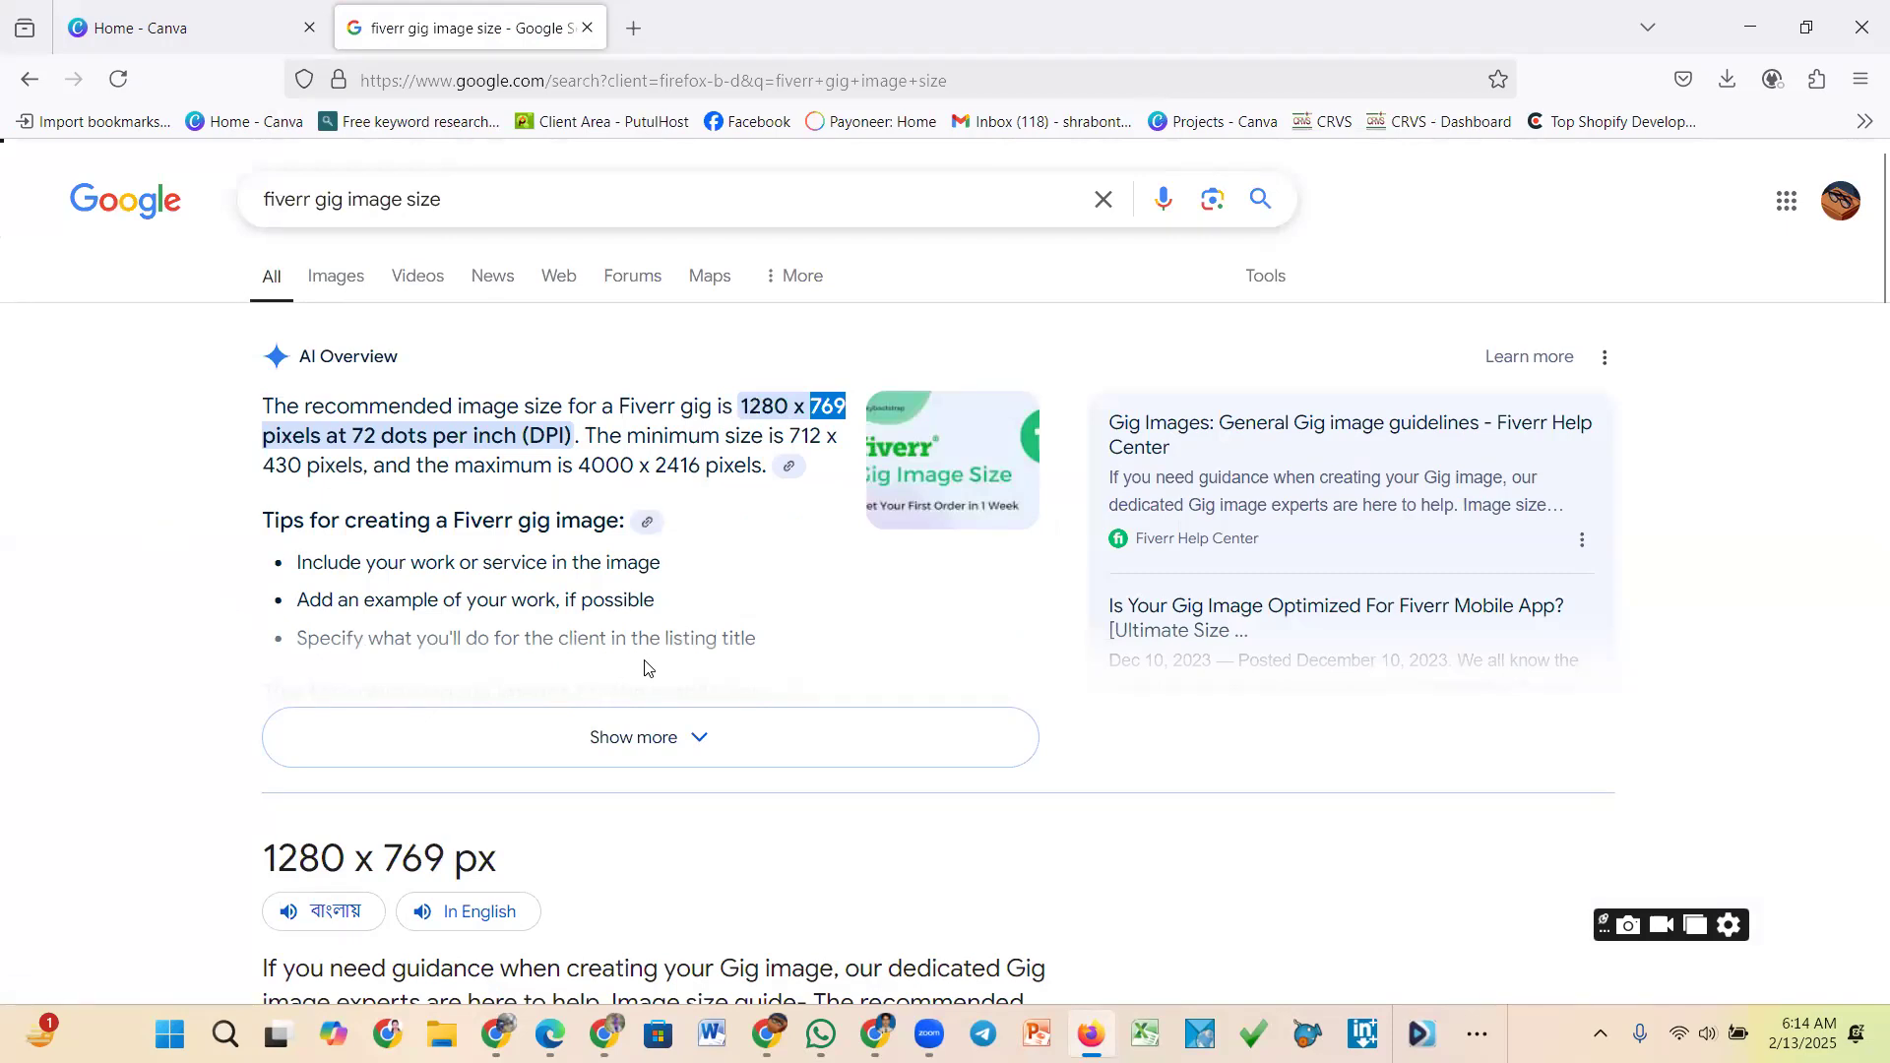
pyautogui.moveTo(740, 406); pyautogui.dragTo(849, 412)
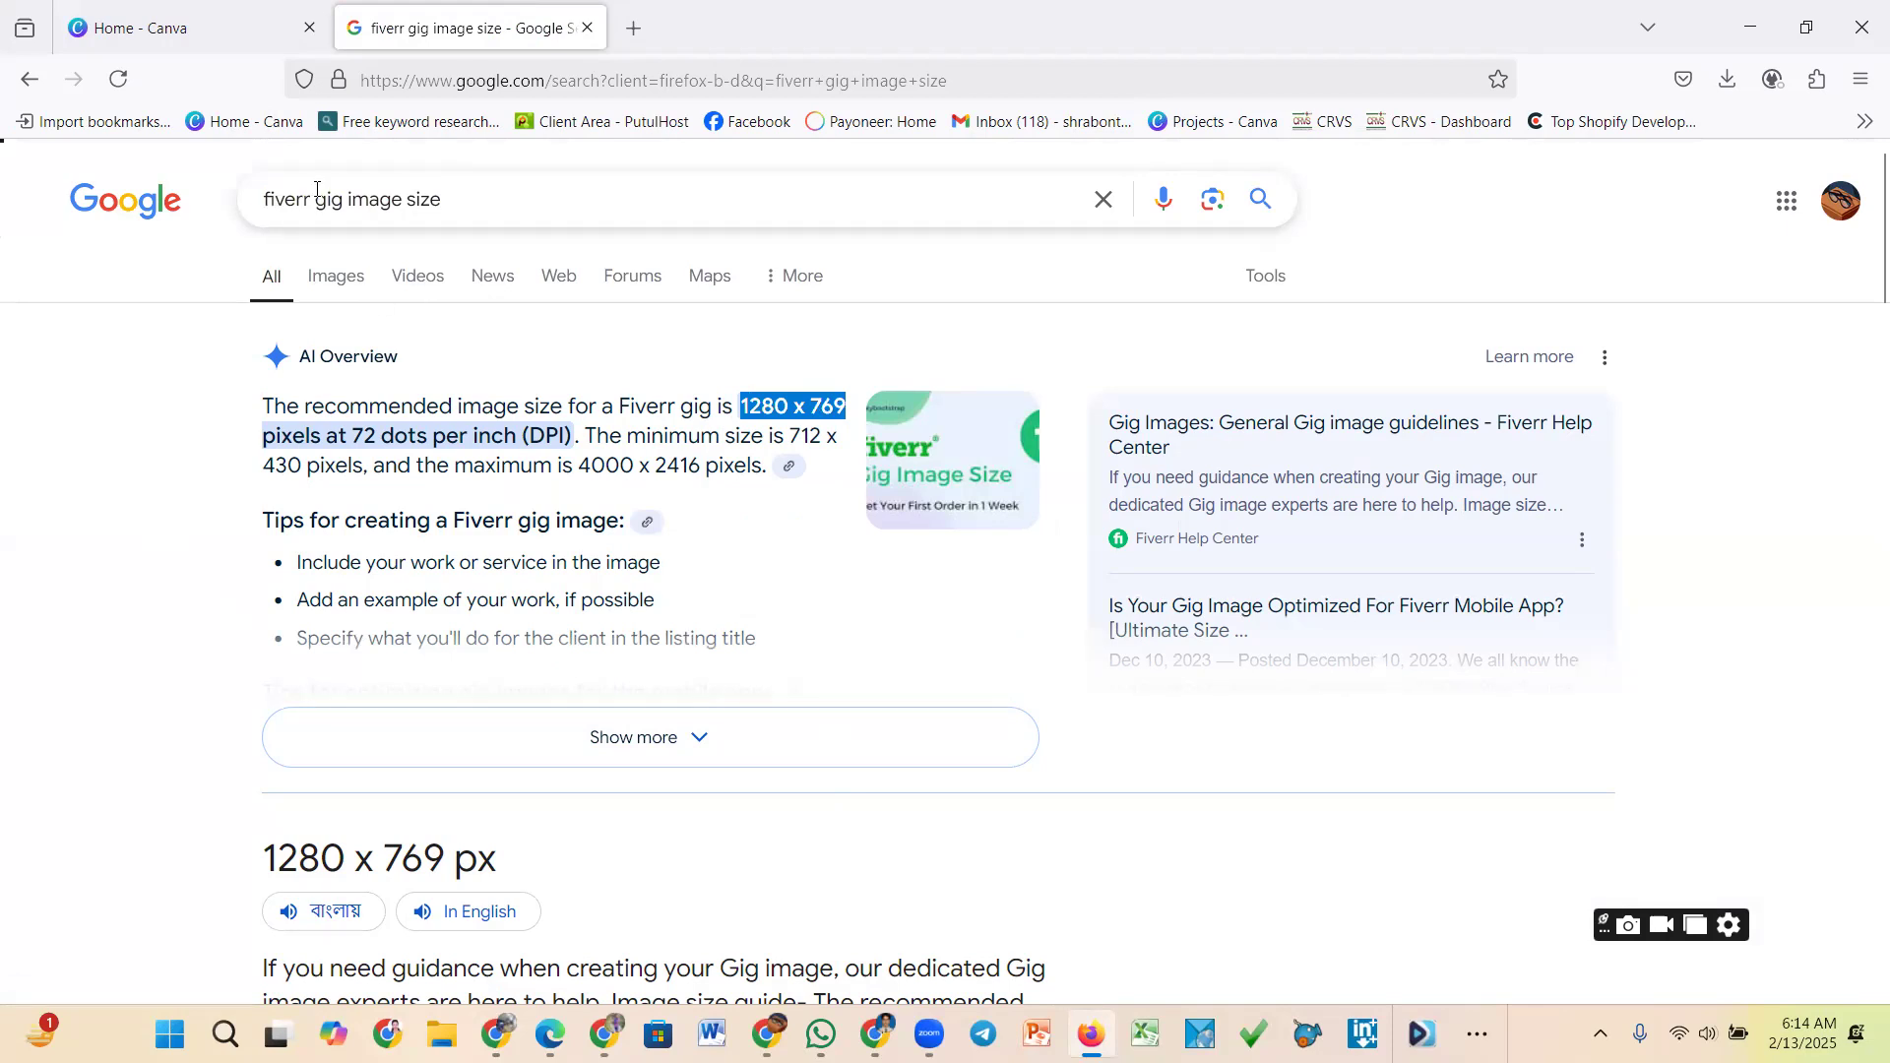
# Create a custom-size Canva design of 1280 × 769 px and select its blank page
pyautogui.click(193, 27)
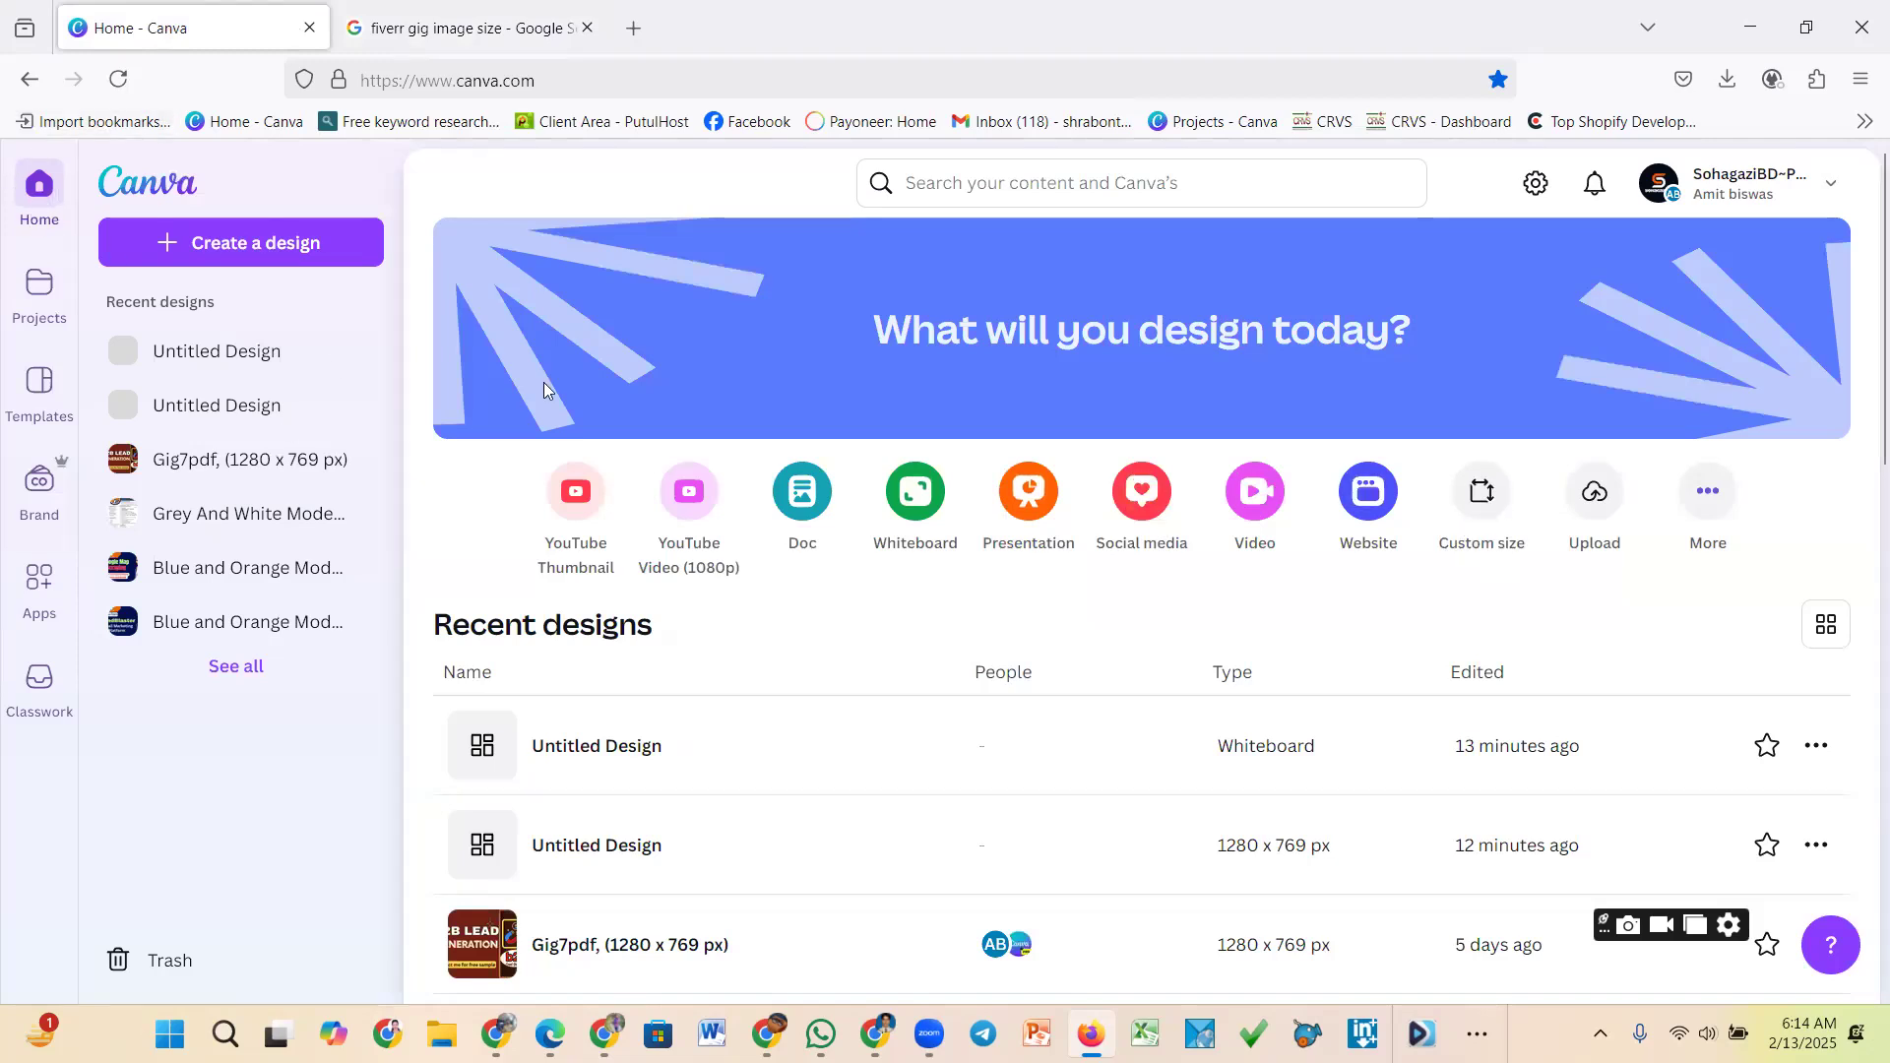
pyautogui.click(1469, 498)
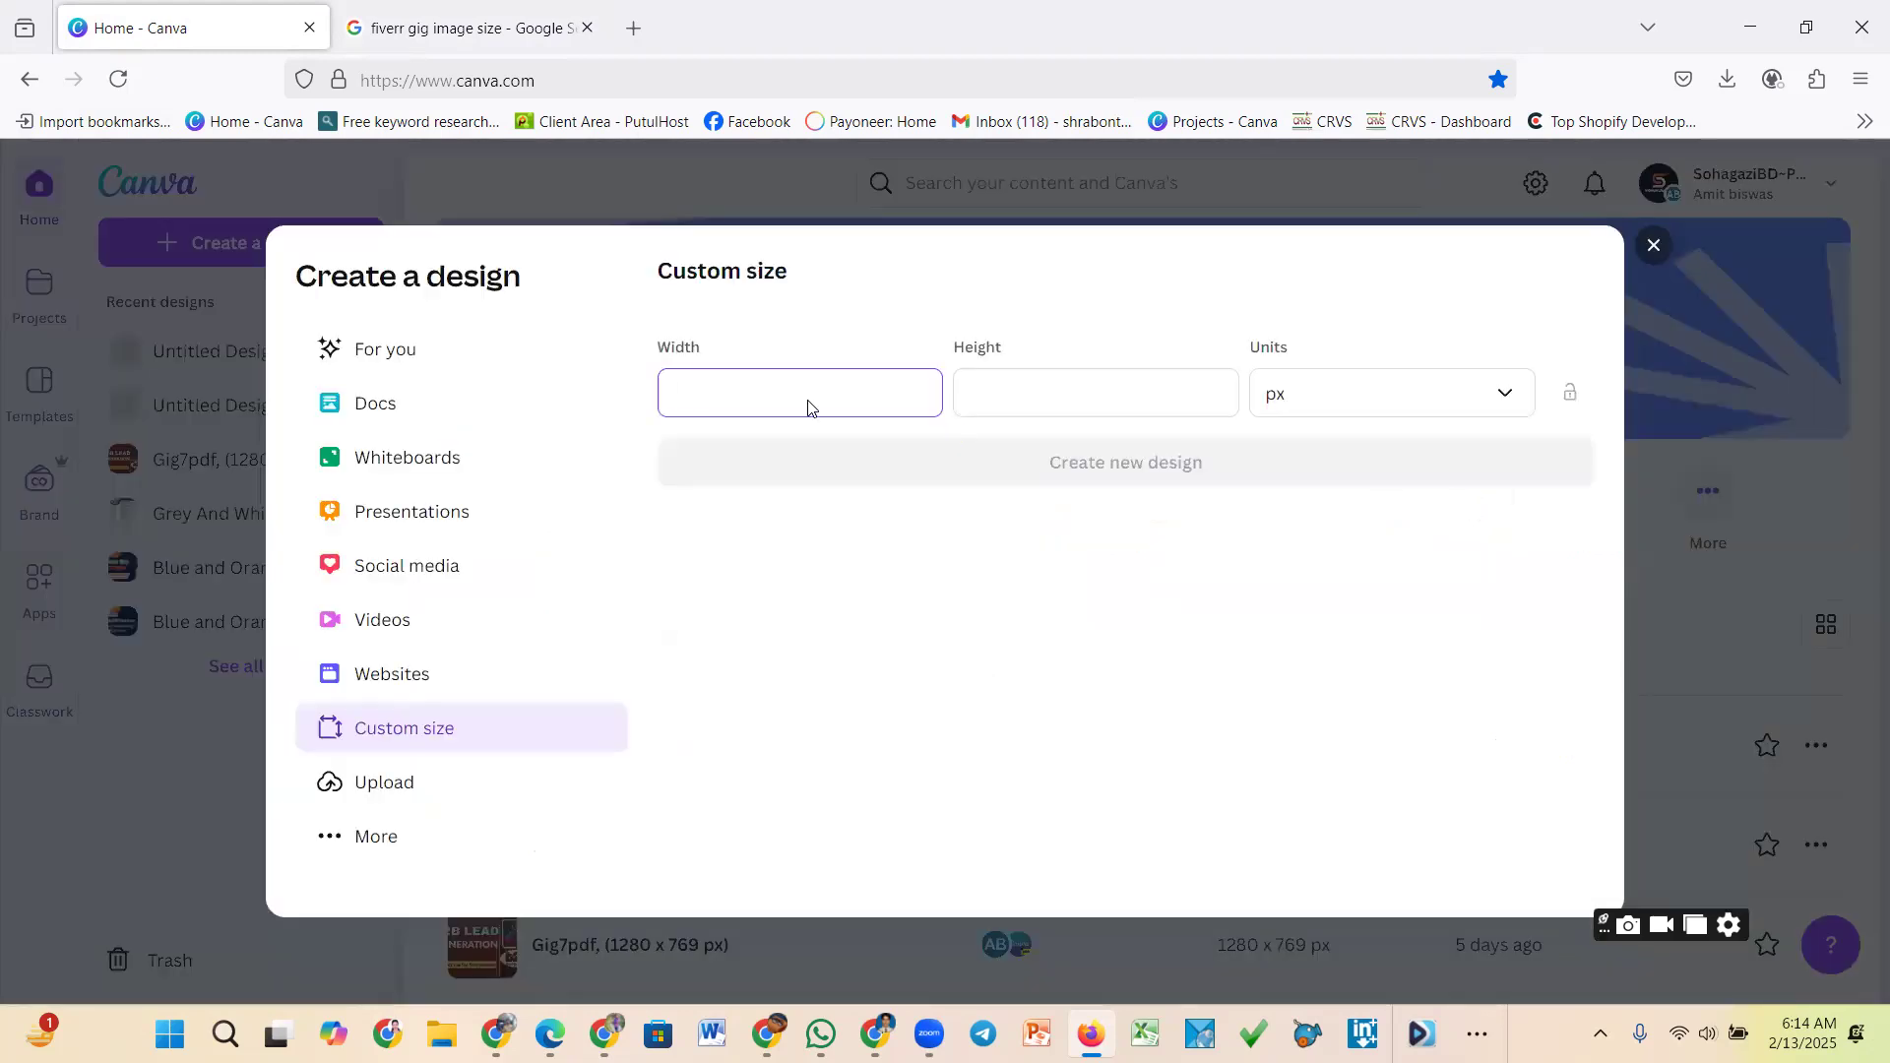
pyautogui.write('1280')
pyautogui.click(1061, 395)
pyautogui.write('769')
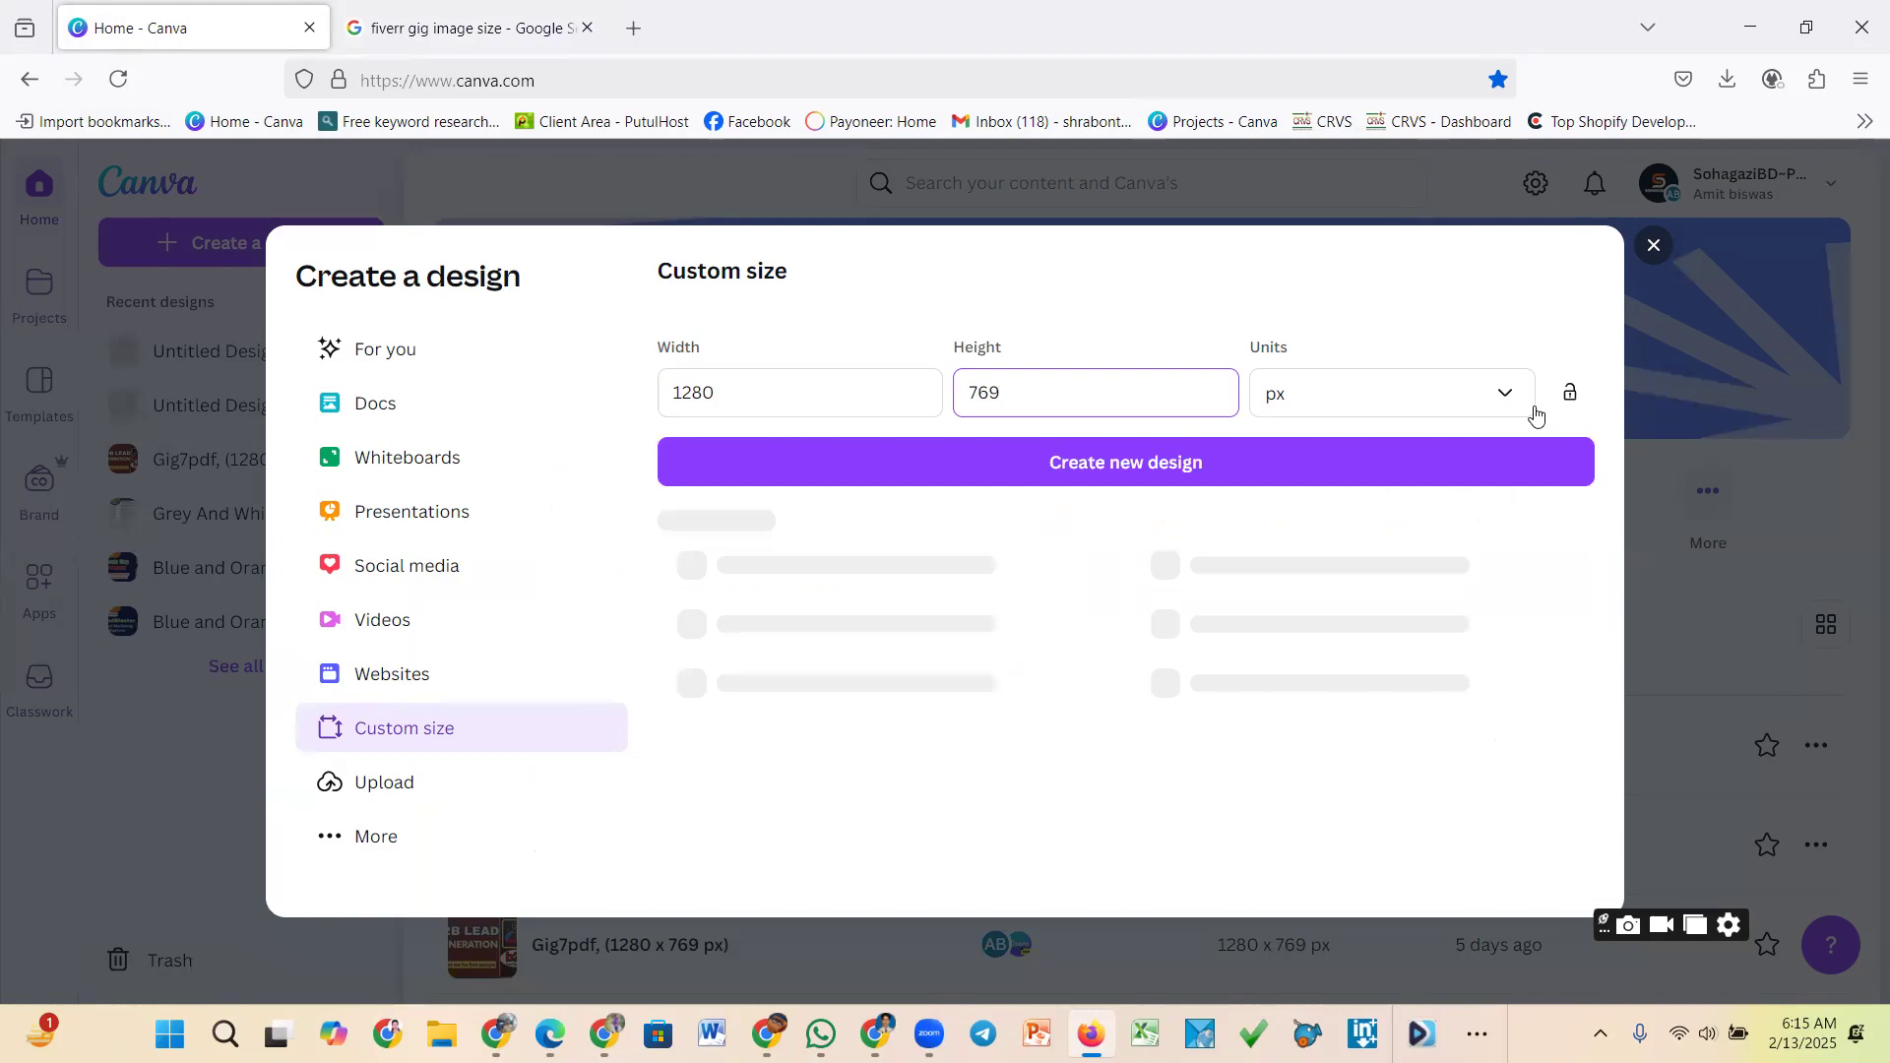
pyautogui.click(1506, 394)
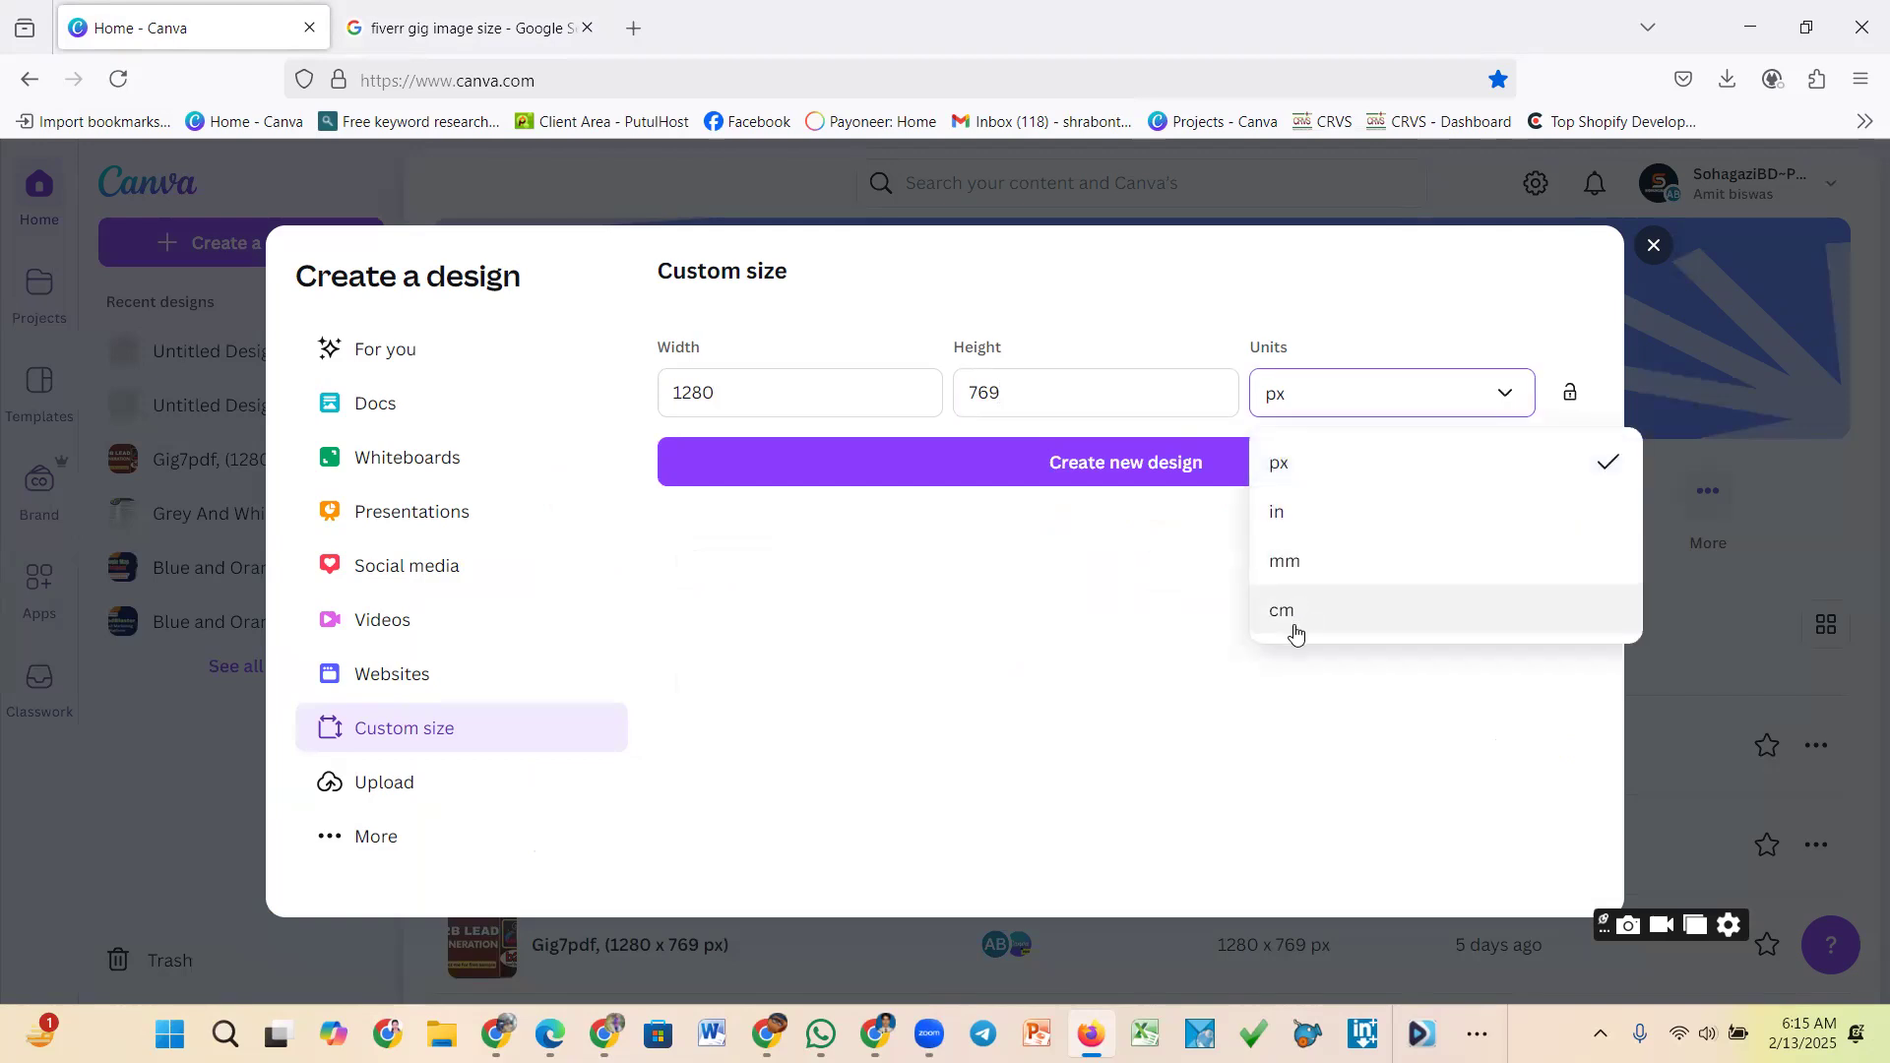
pyautogui.click(1162, 513)
pyautogui.click(1127, 474)
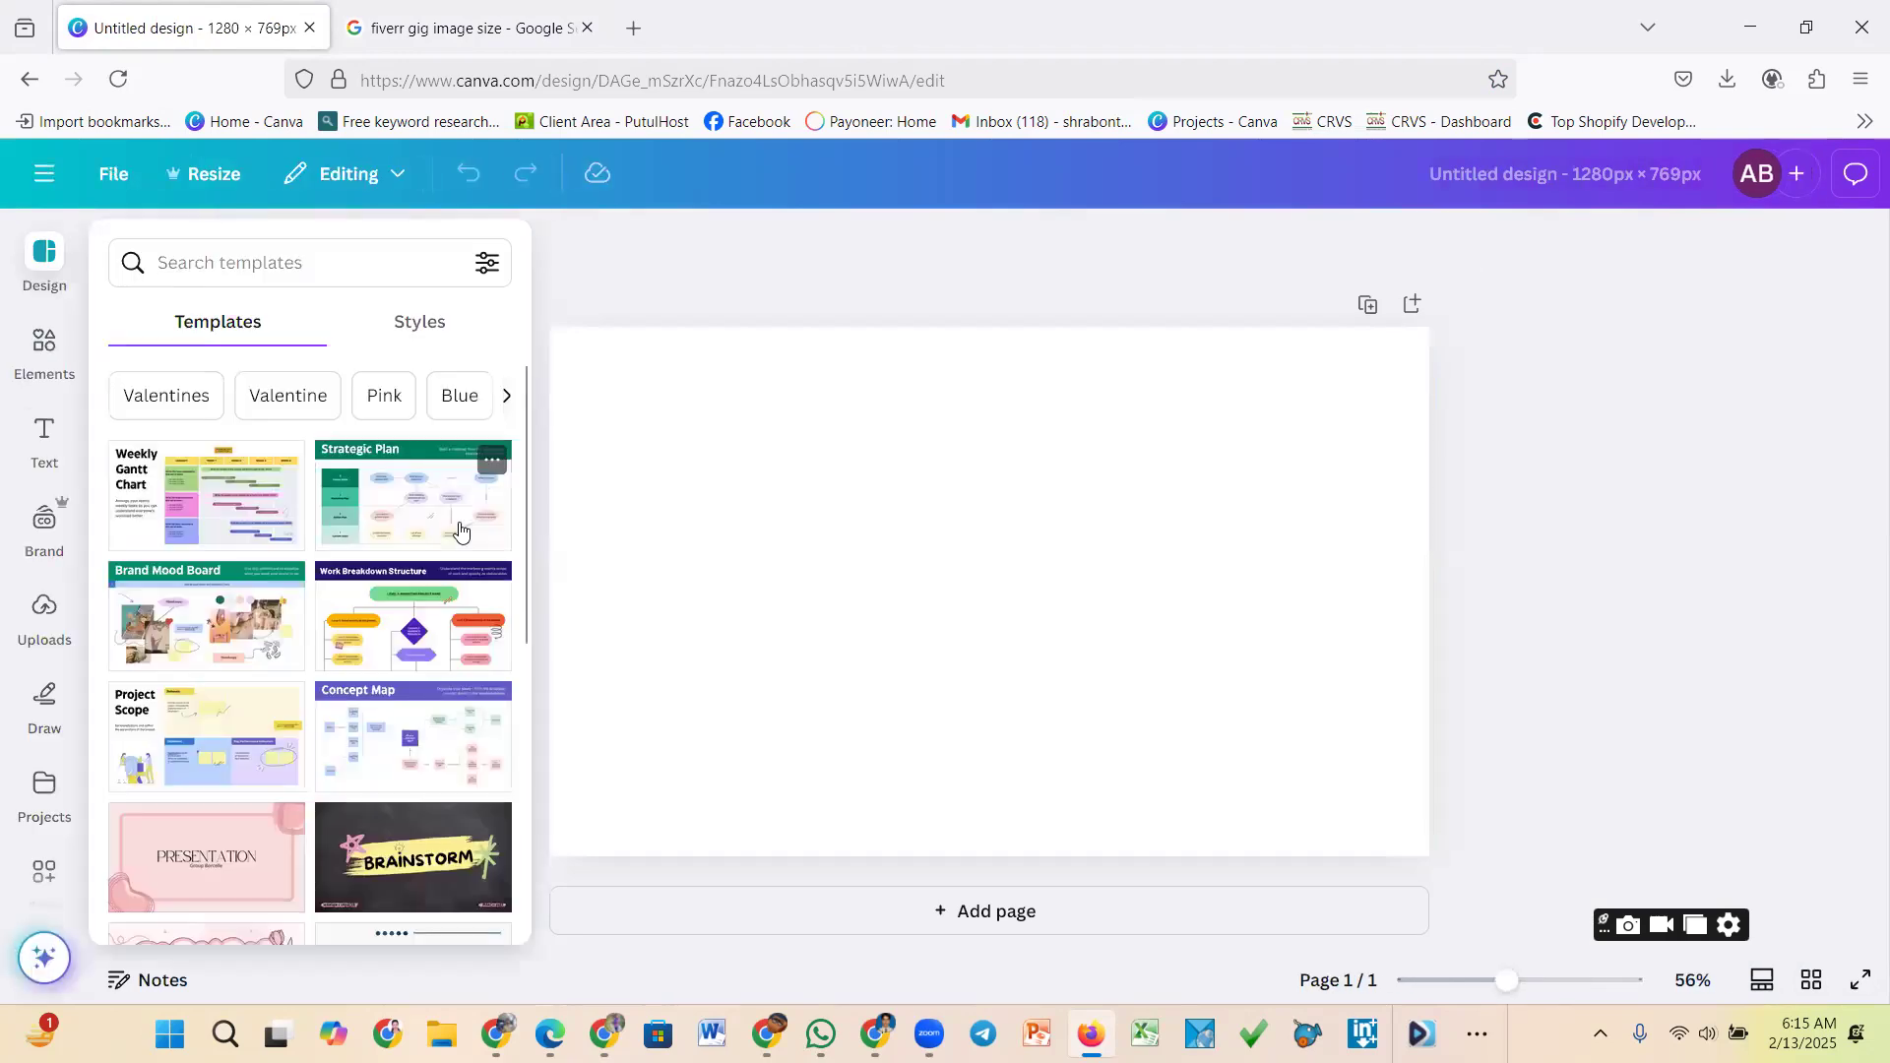
pyautogui.click(954, 465)
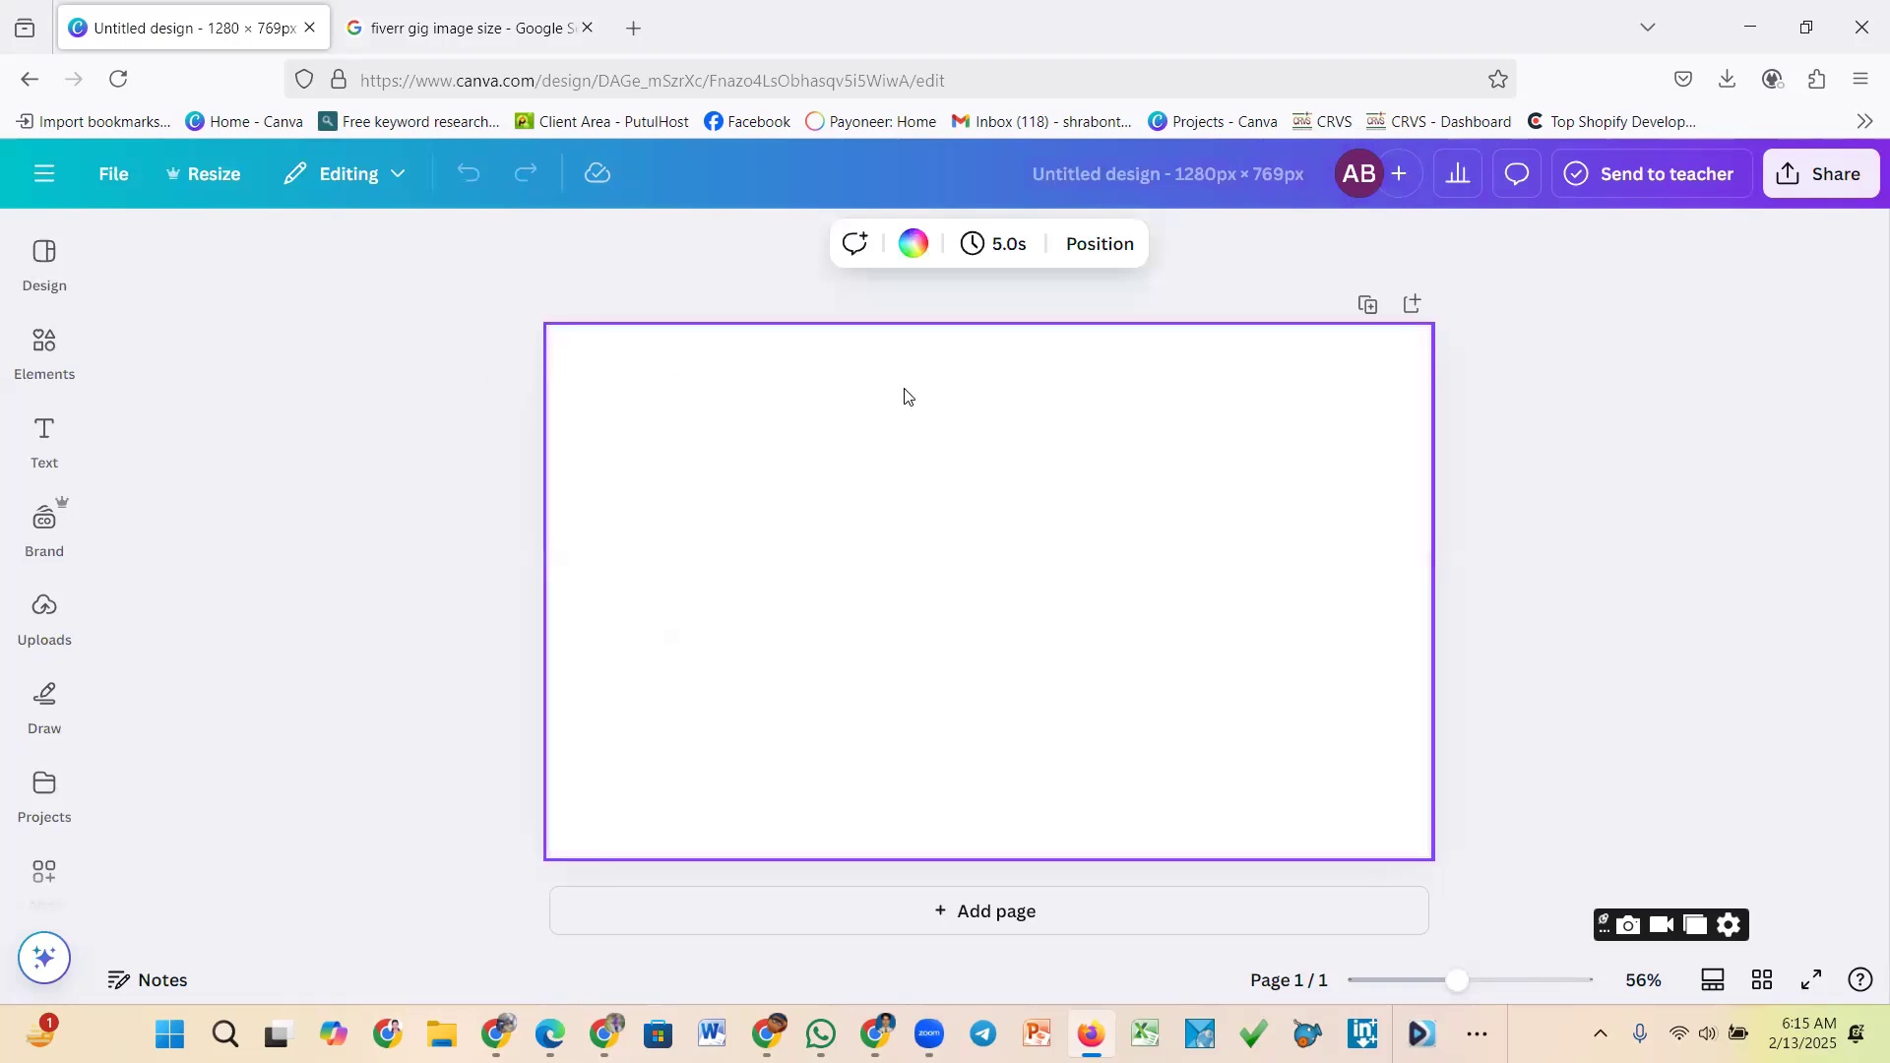
pyautogui.click(1581, 510)
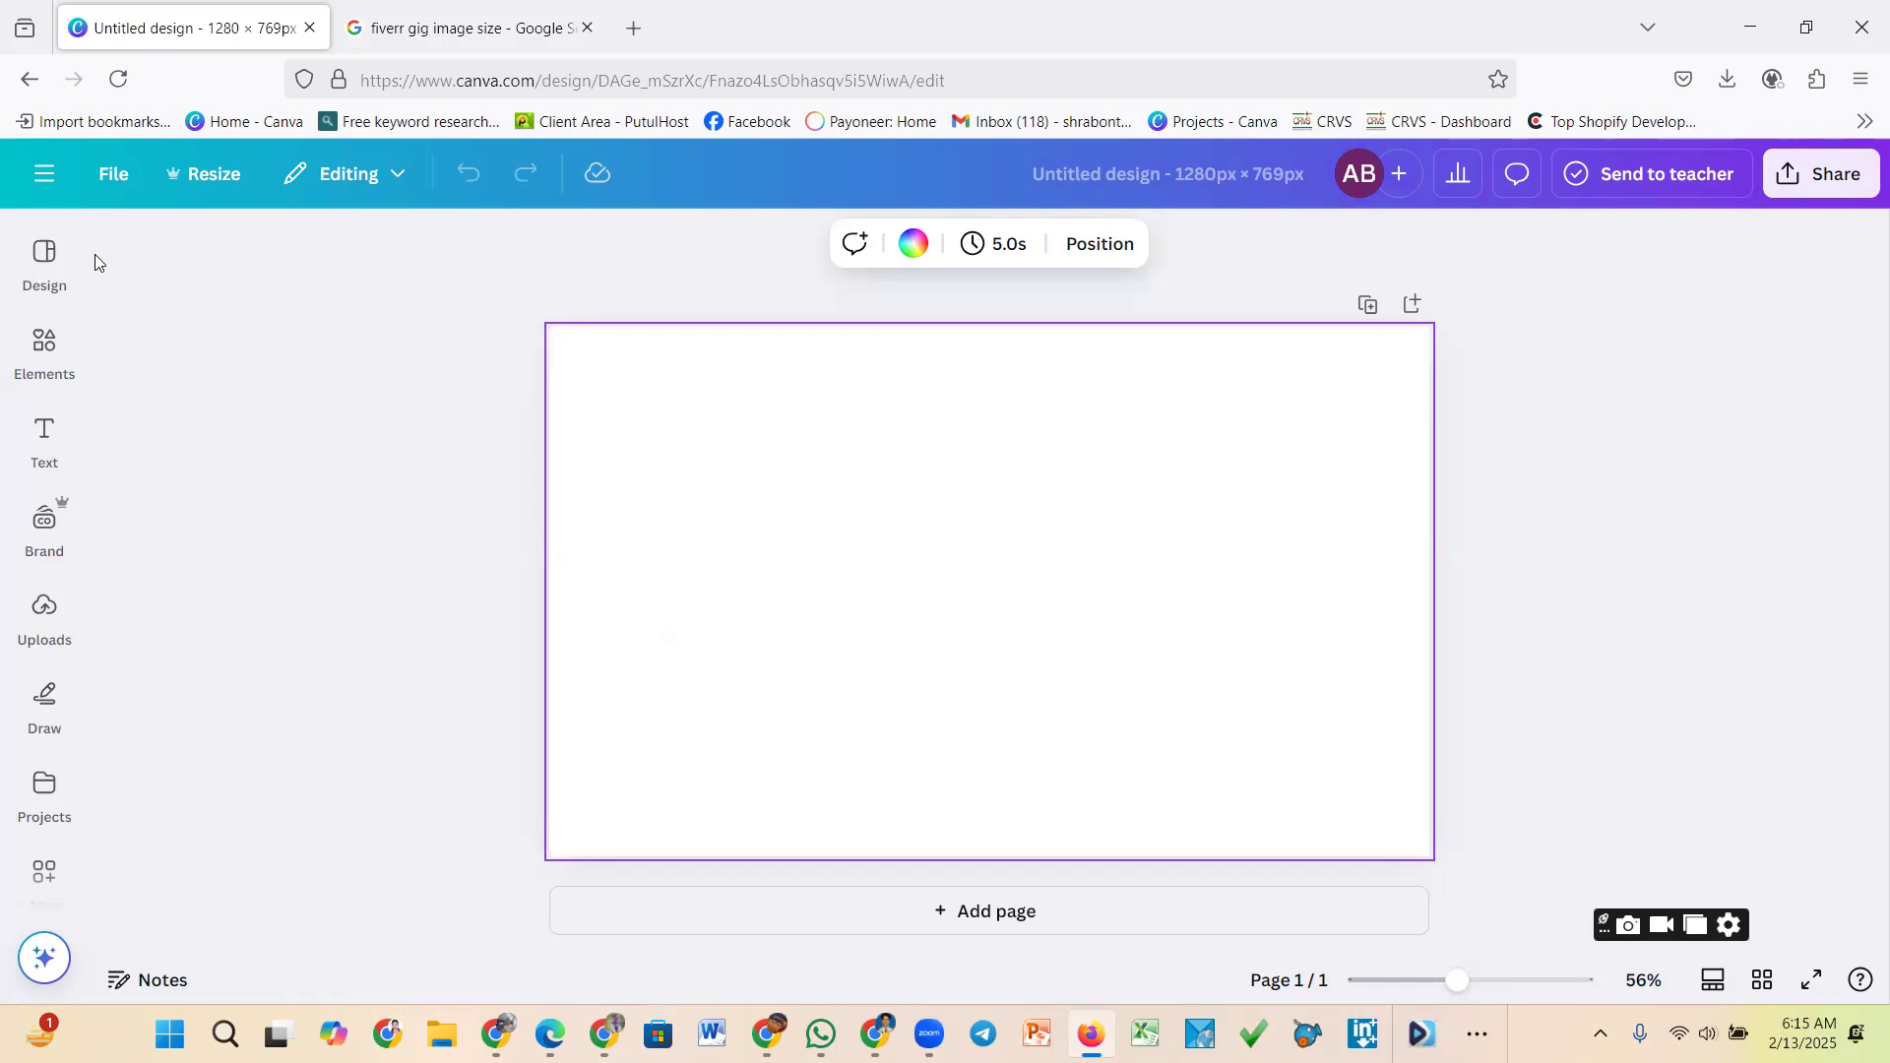
pyautogui.click(67, 254)
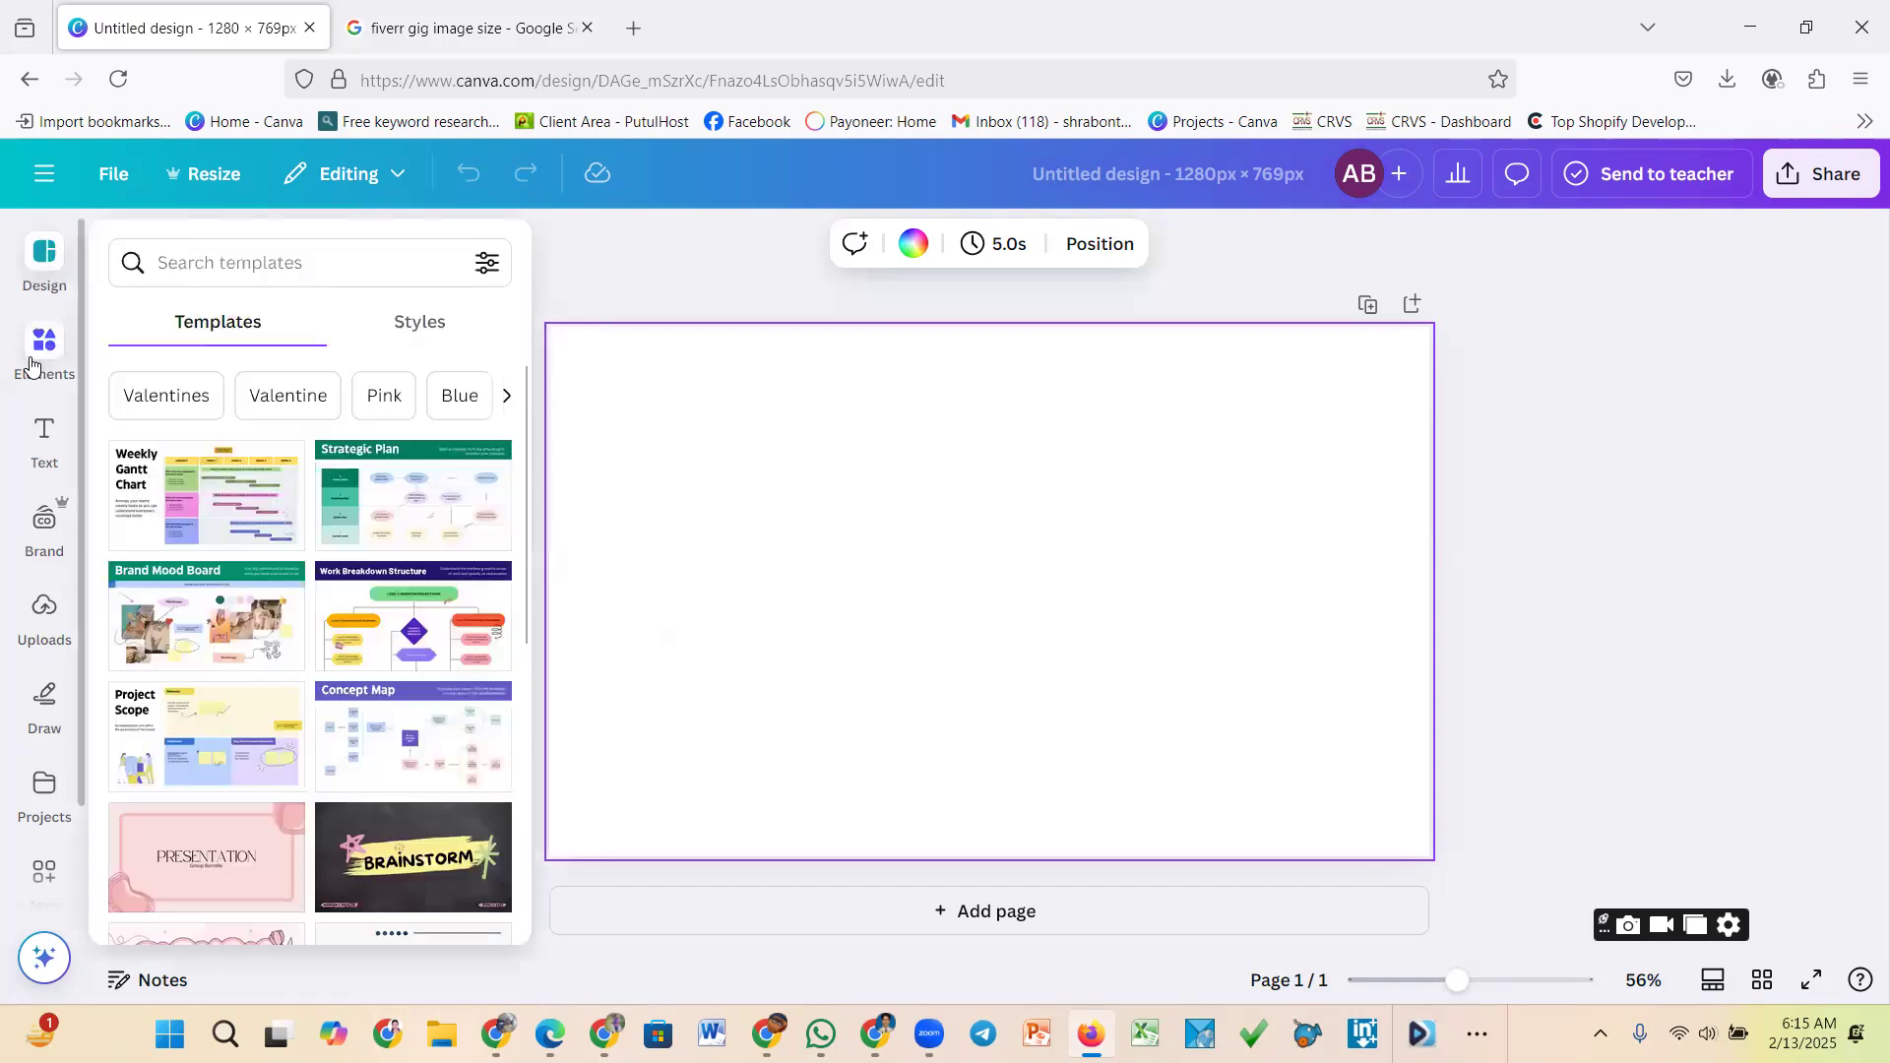
pyautogui.click(39, 350)
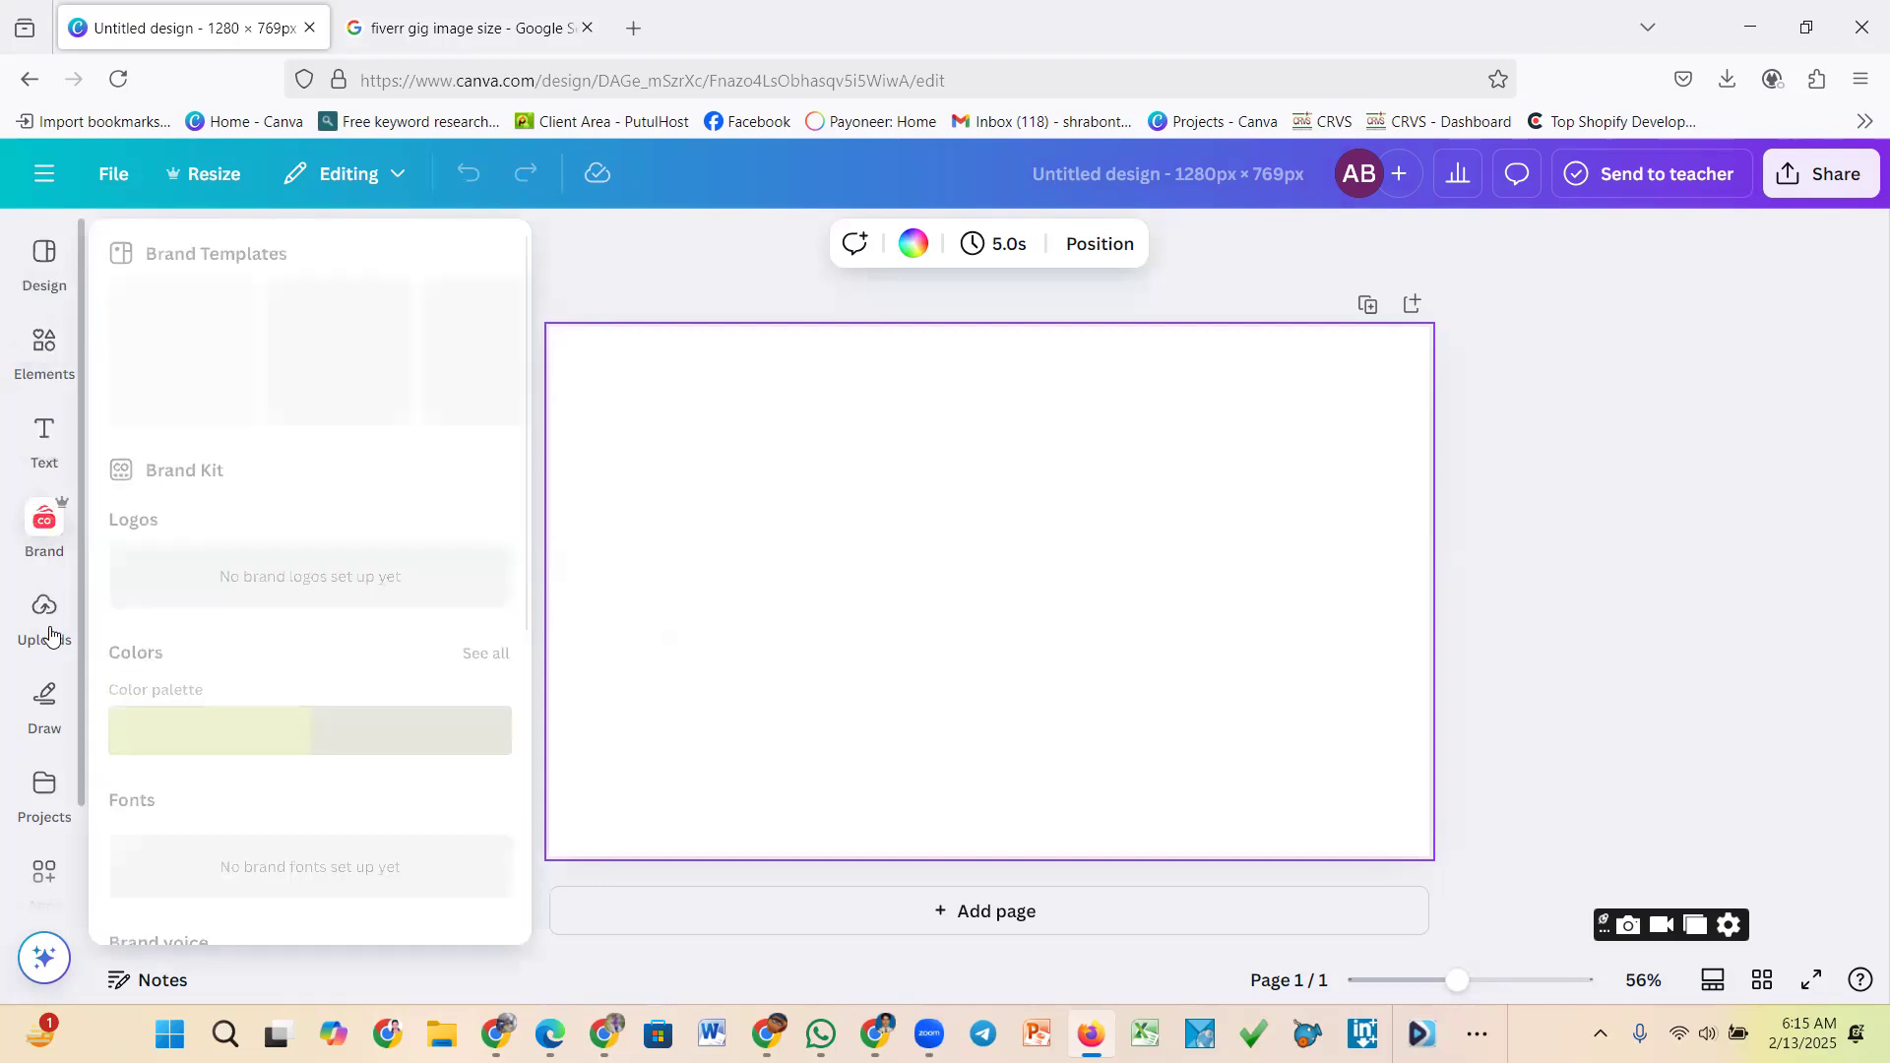
pyautogui.moveTo(43, 709)
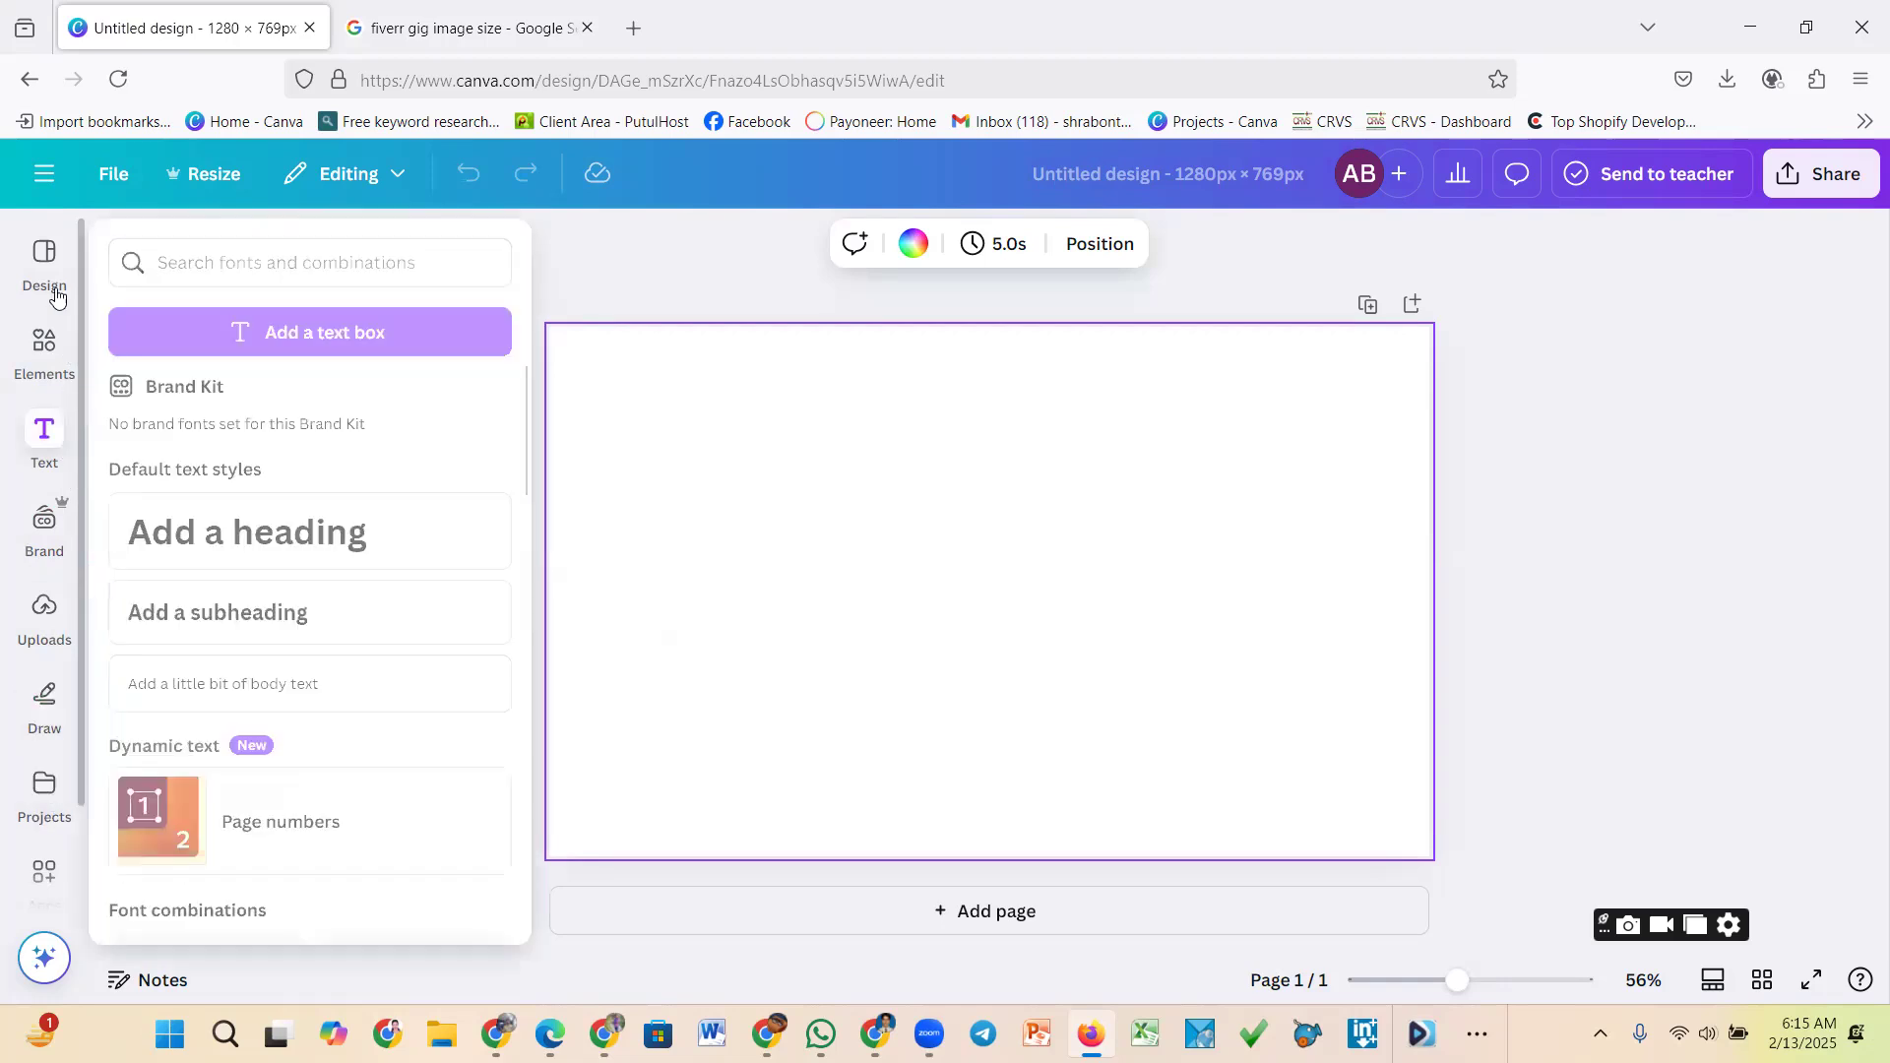
pyautogui.moveTo(35, 341)
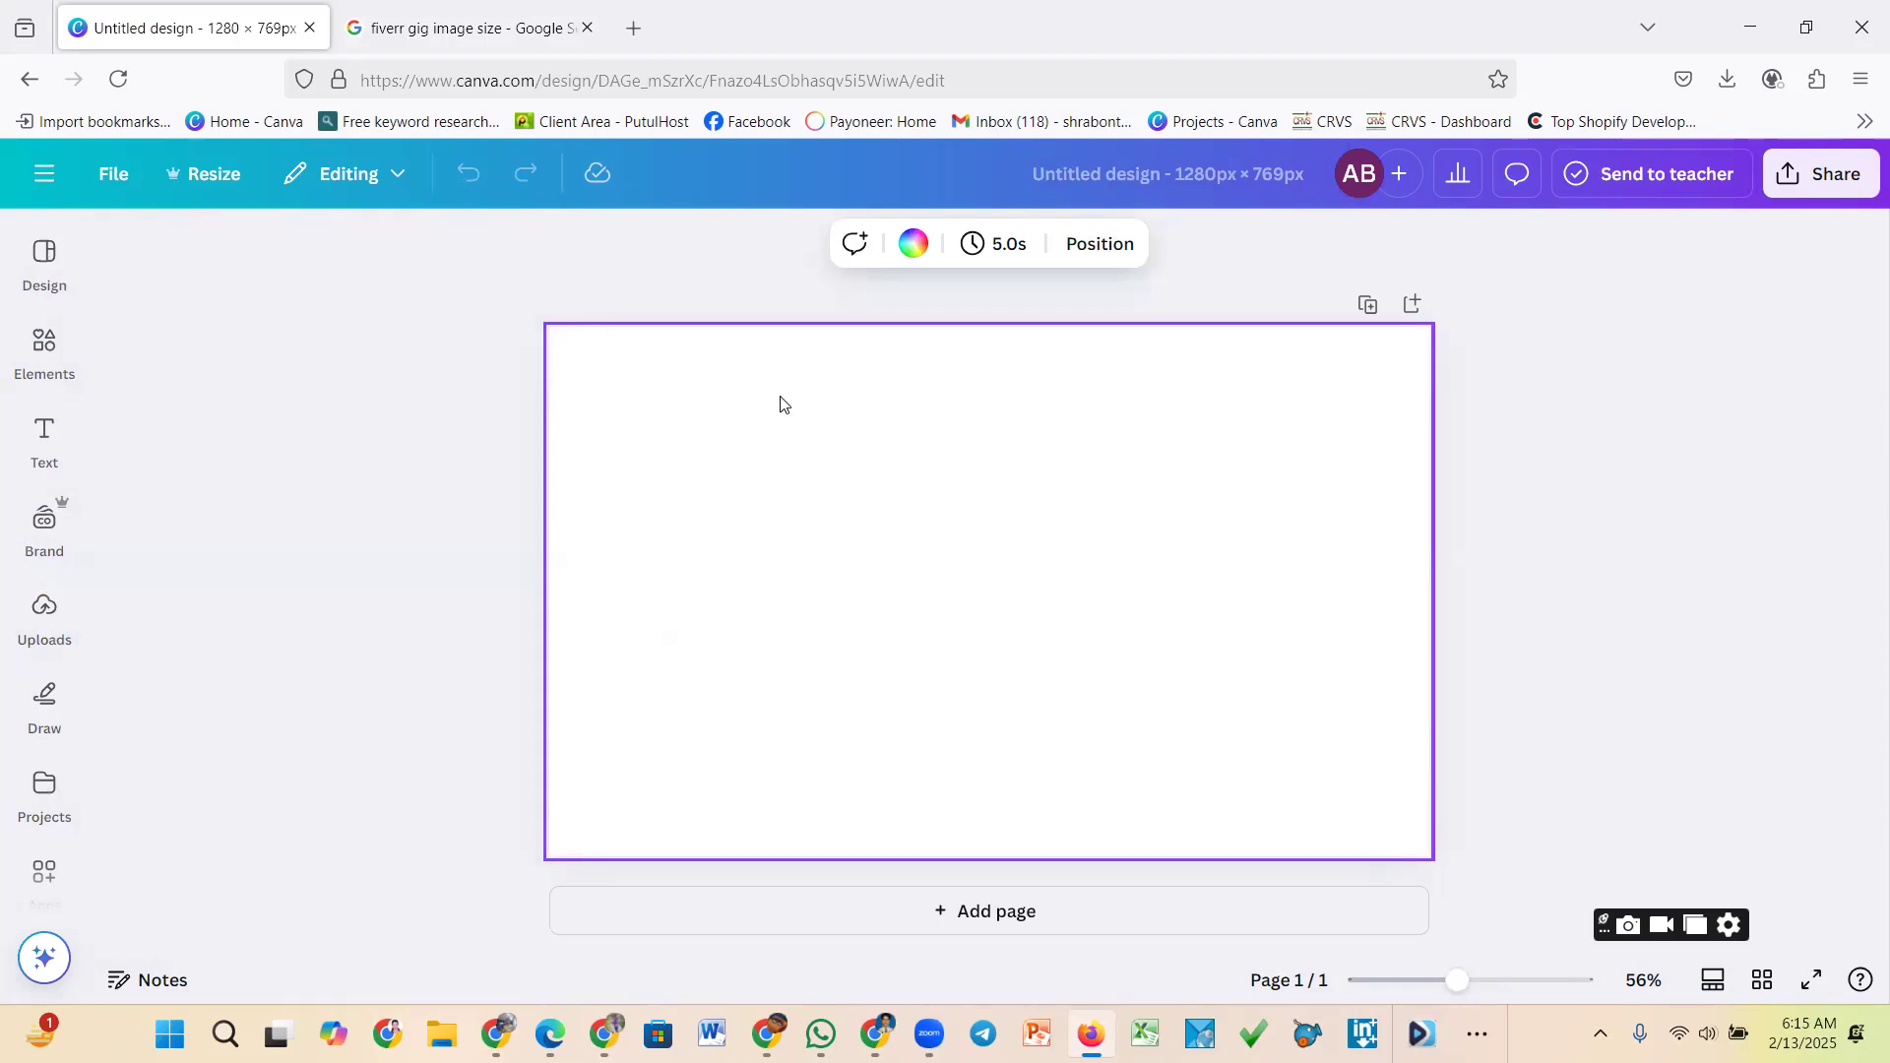
# Try the solid deep violet default color as the page background
pyautogui.click(910, 246)
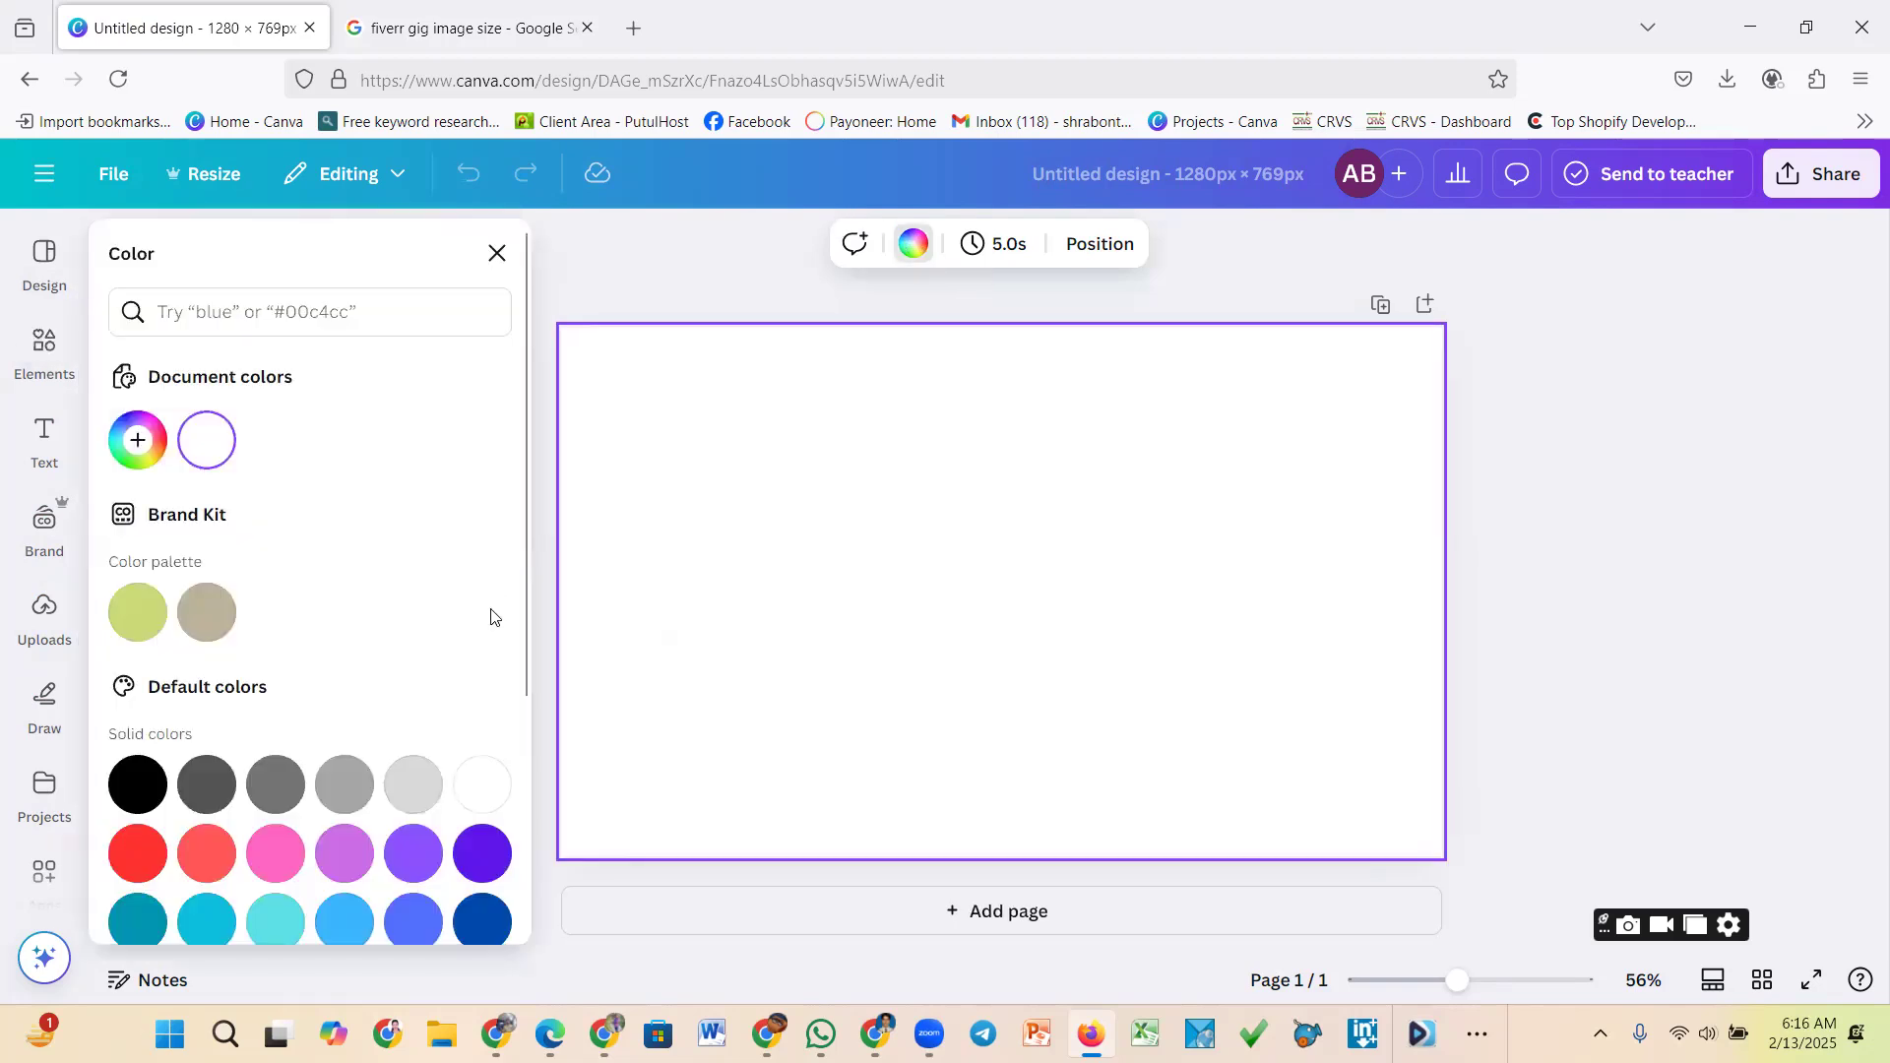
pyautogui.scroll(-1, 238, 635)
pyautogui.scroll(-2, 238, 635)
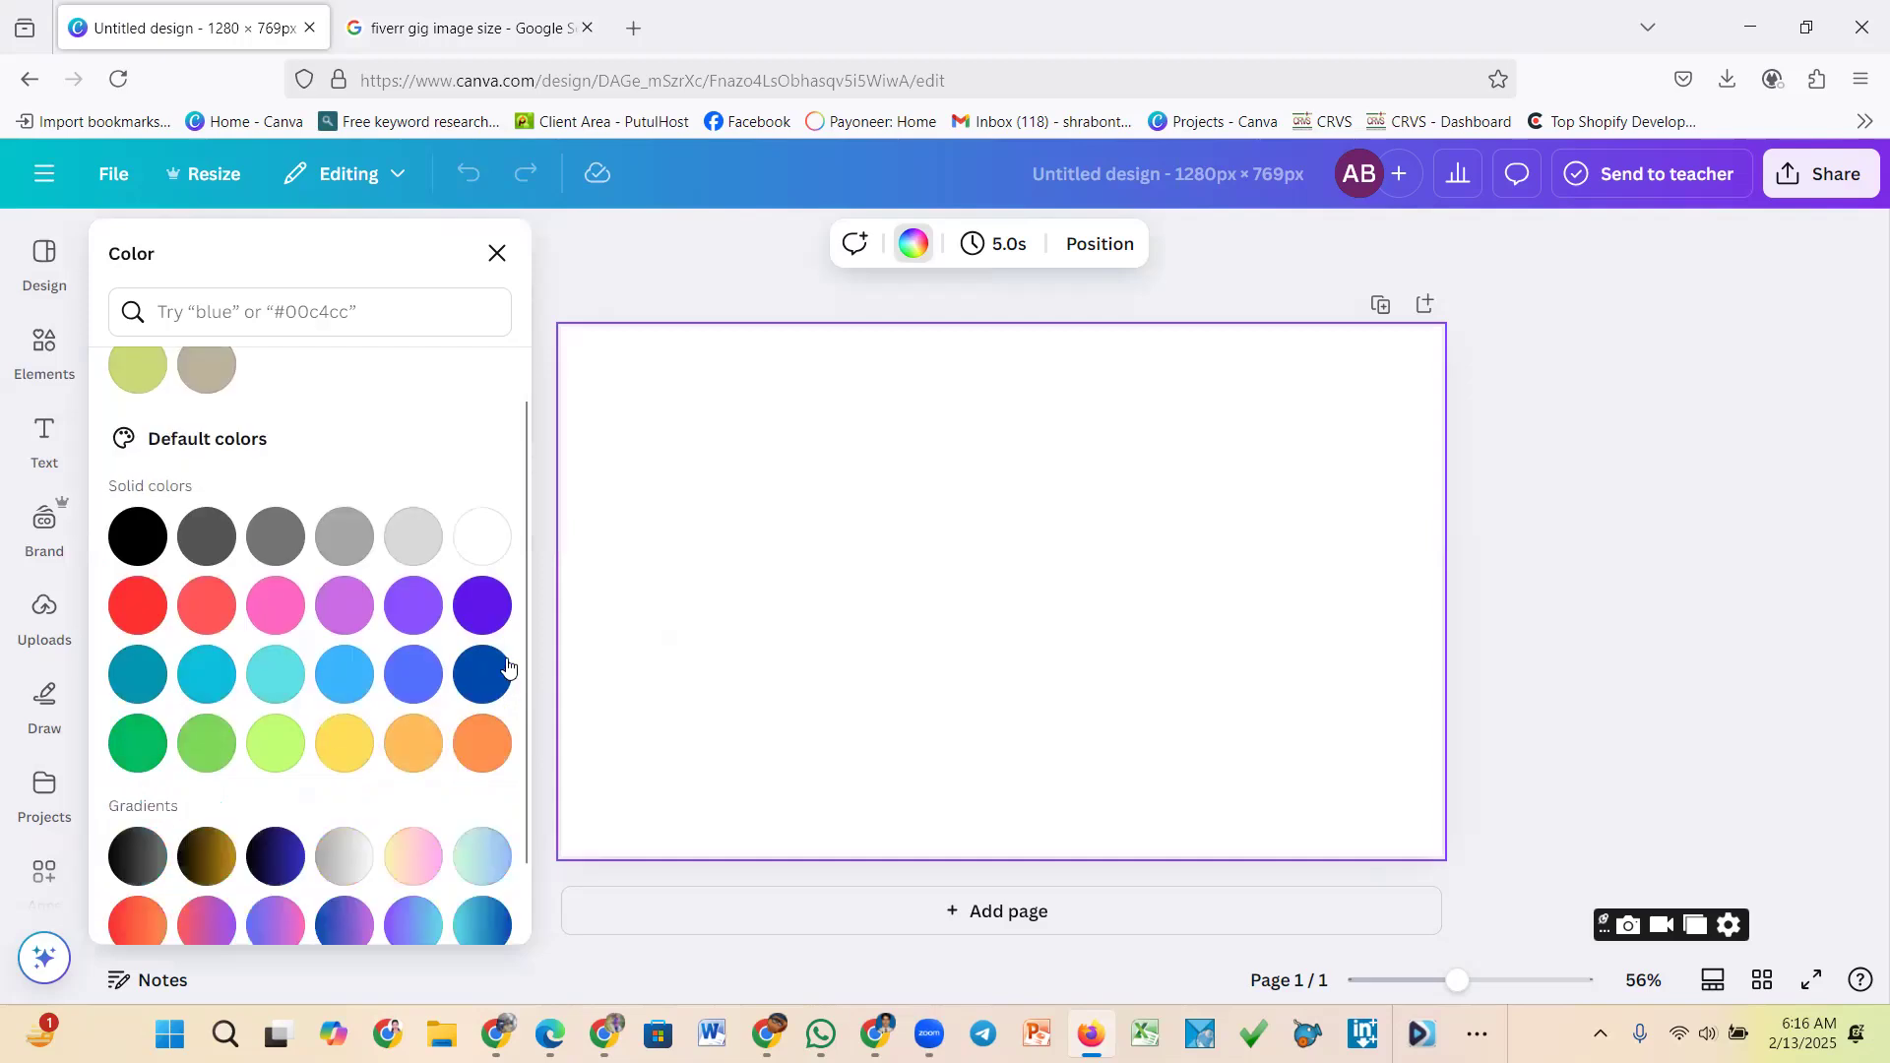
pyautogui.click(484, 606)
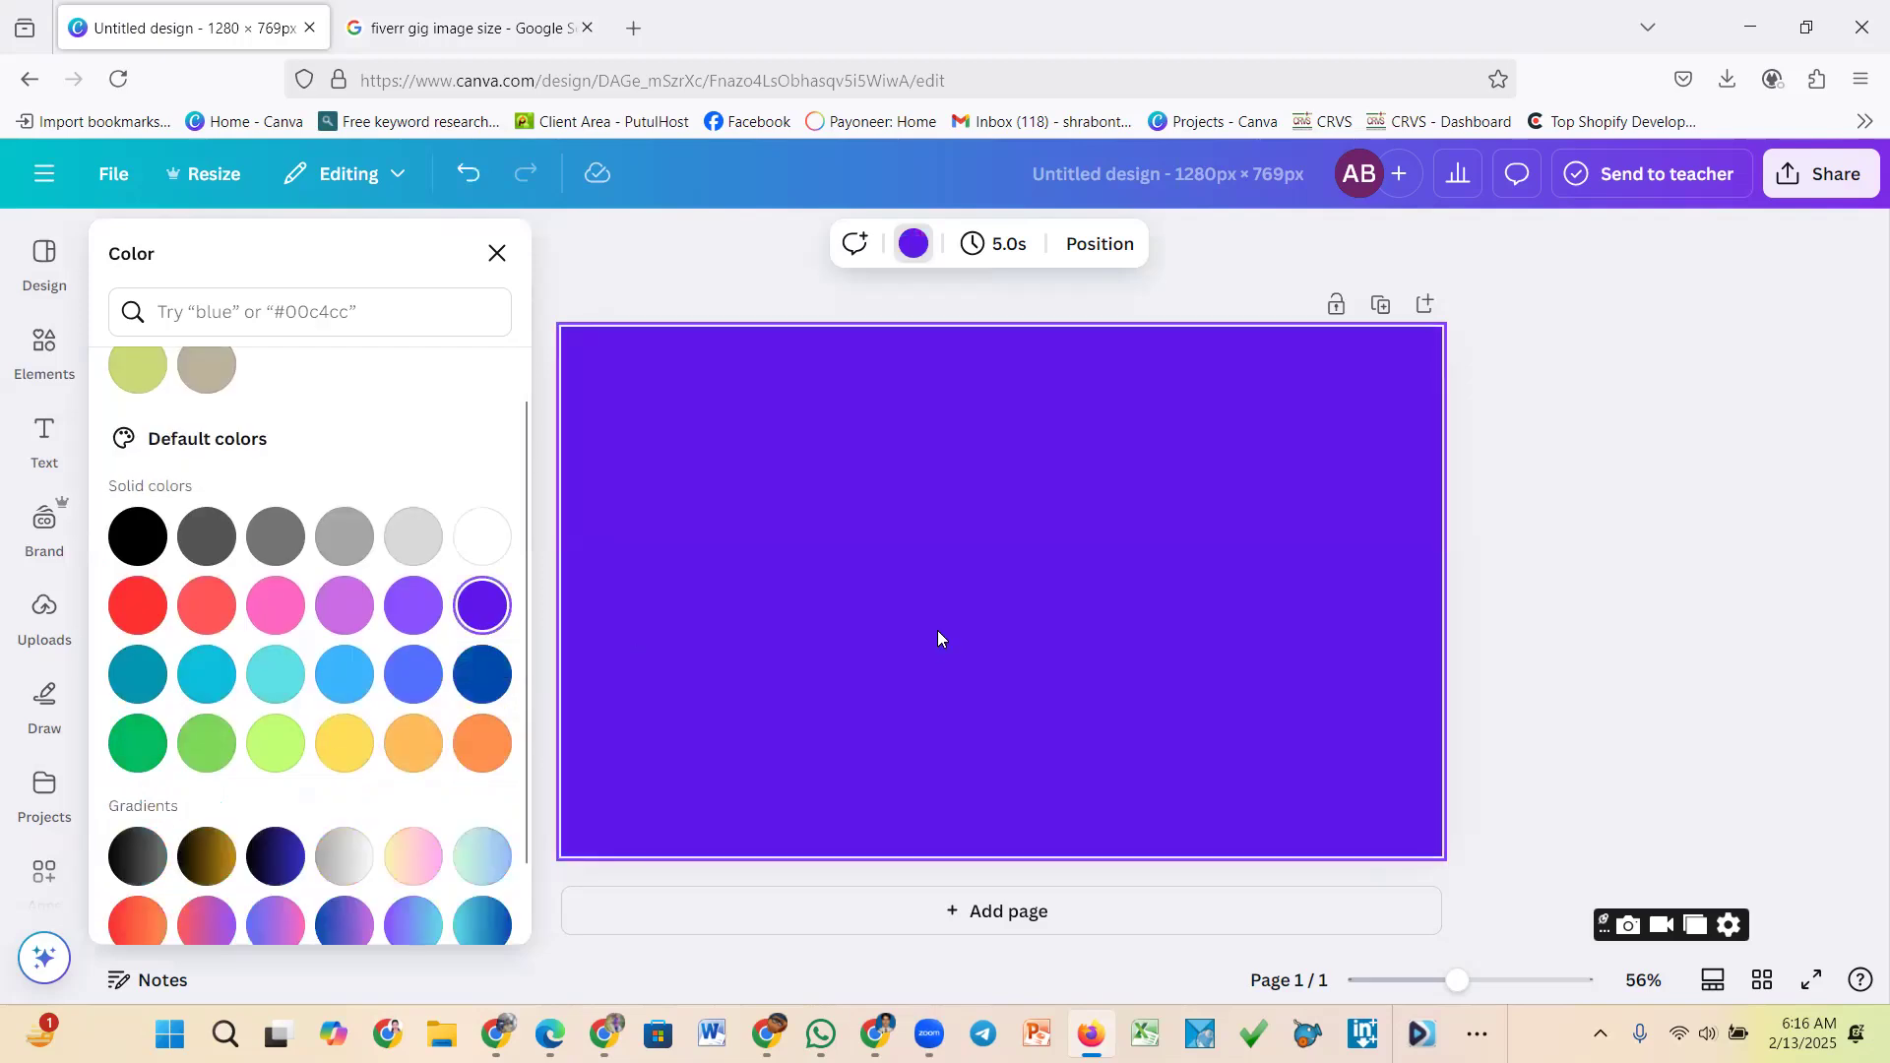
pyautogui.click(693, 276)
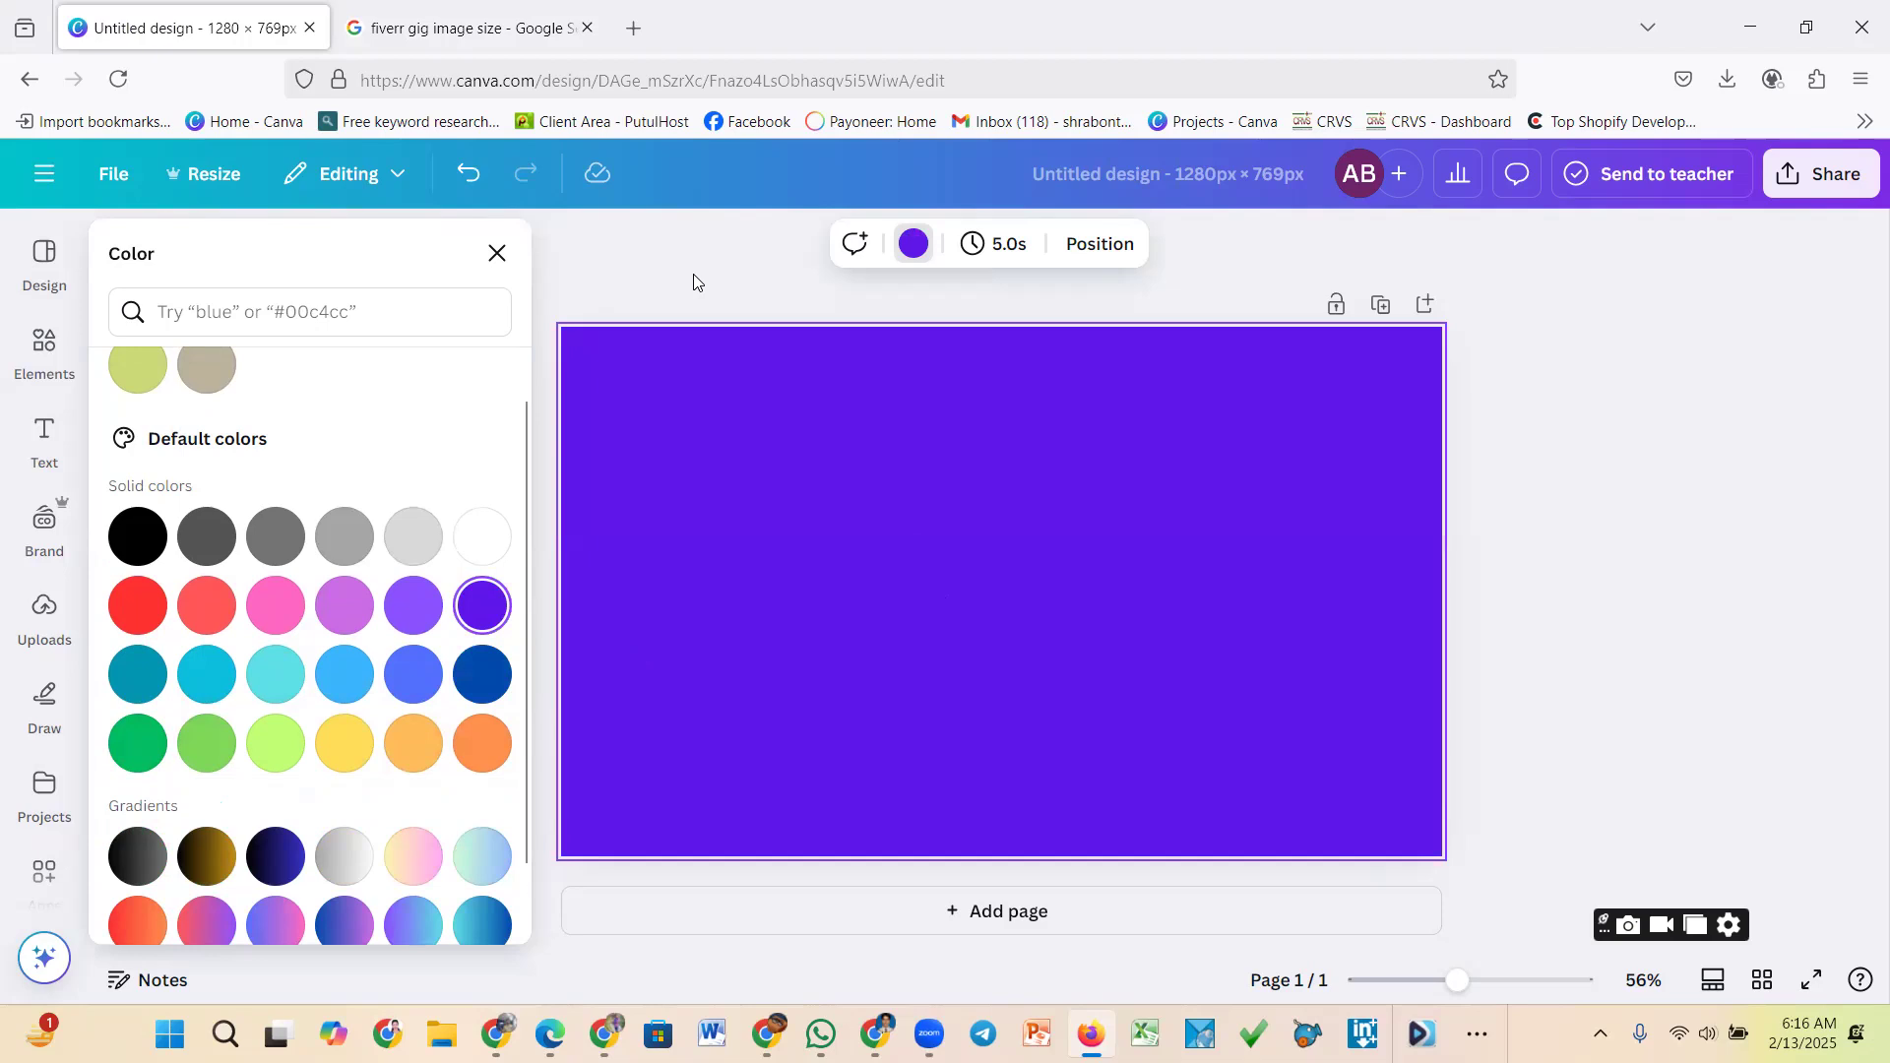
# Set the page background to the solid light gray default color
pyautogui.click(911, 251)
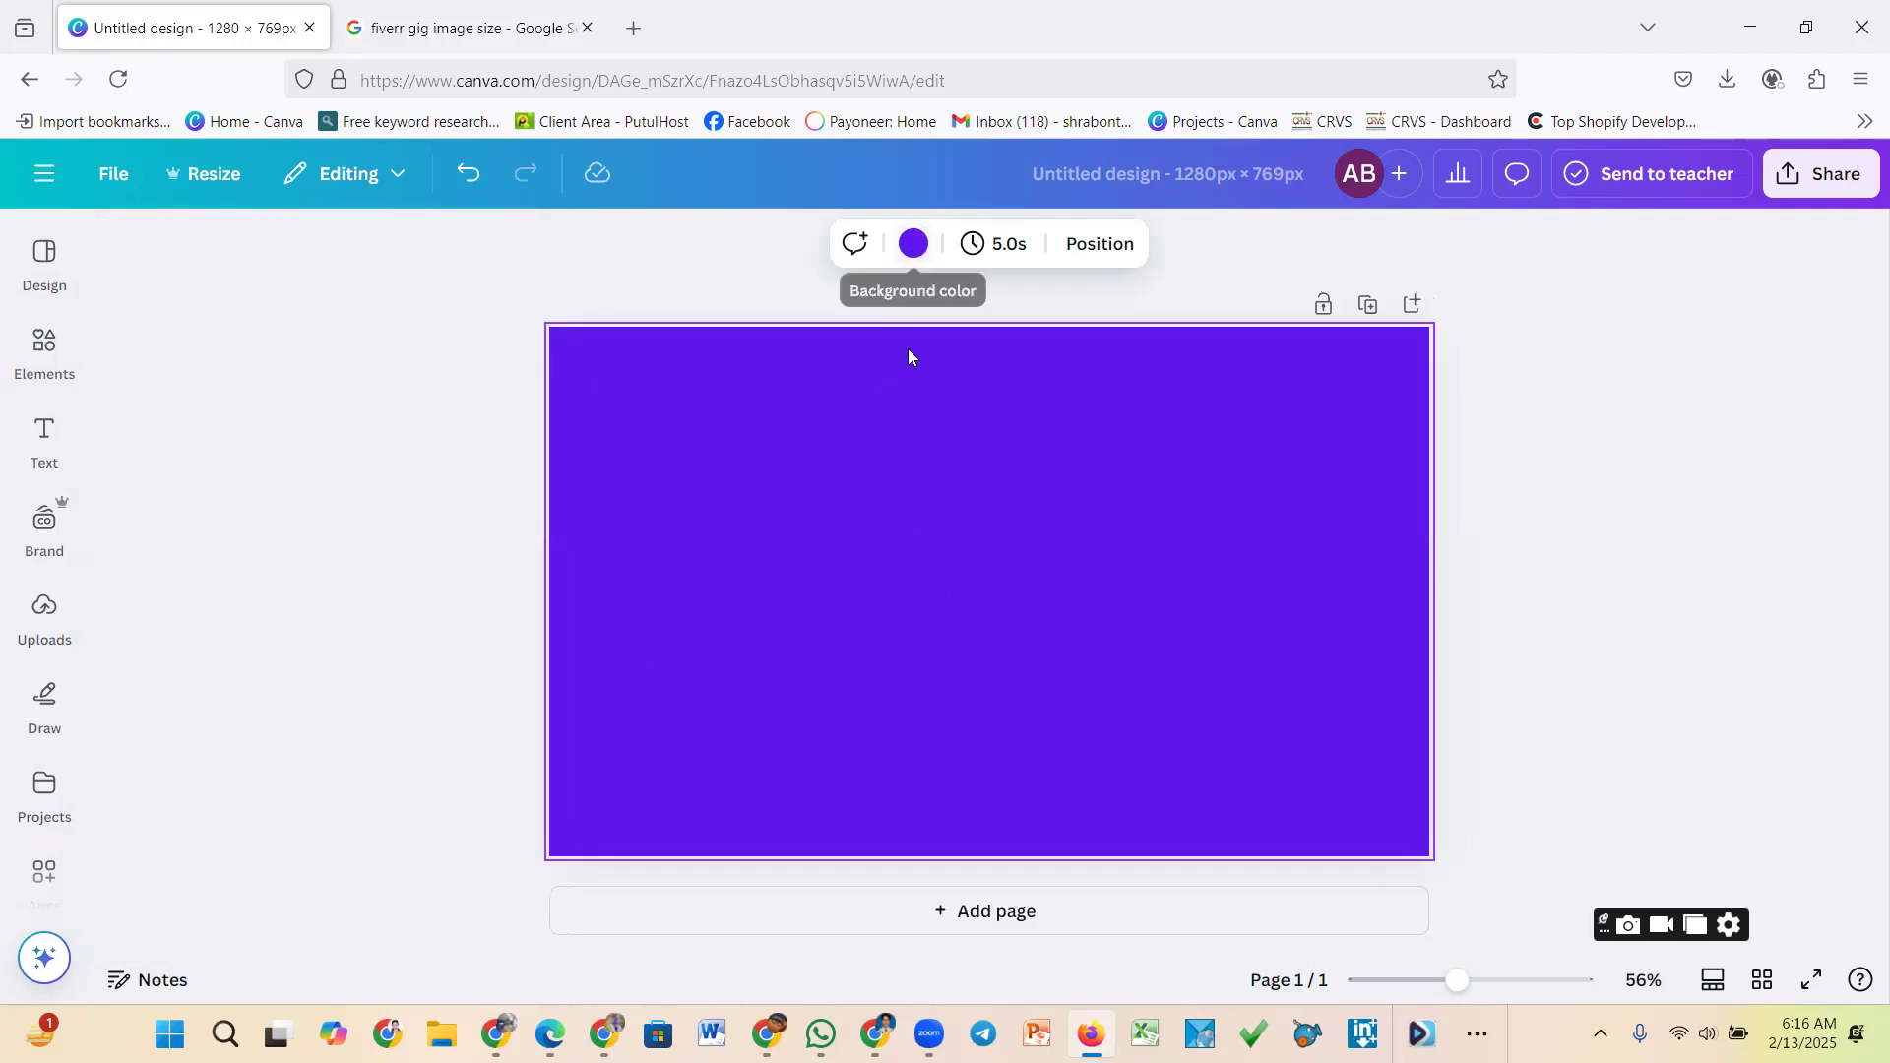
pyautogui.click(204, 616)
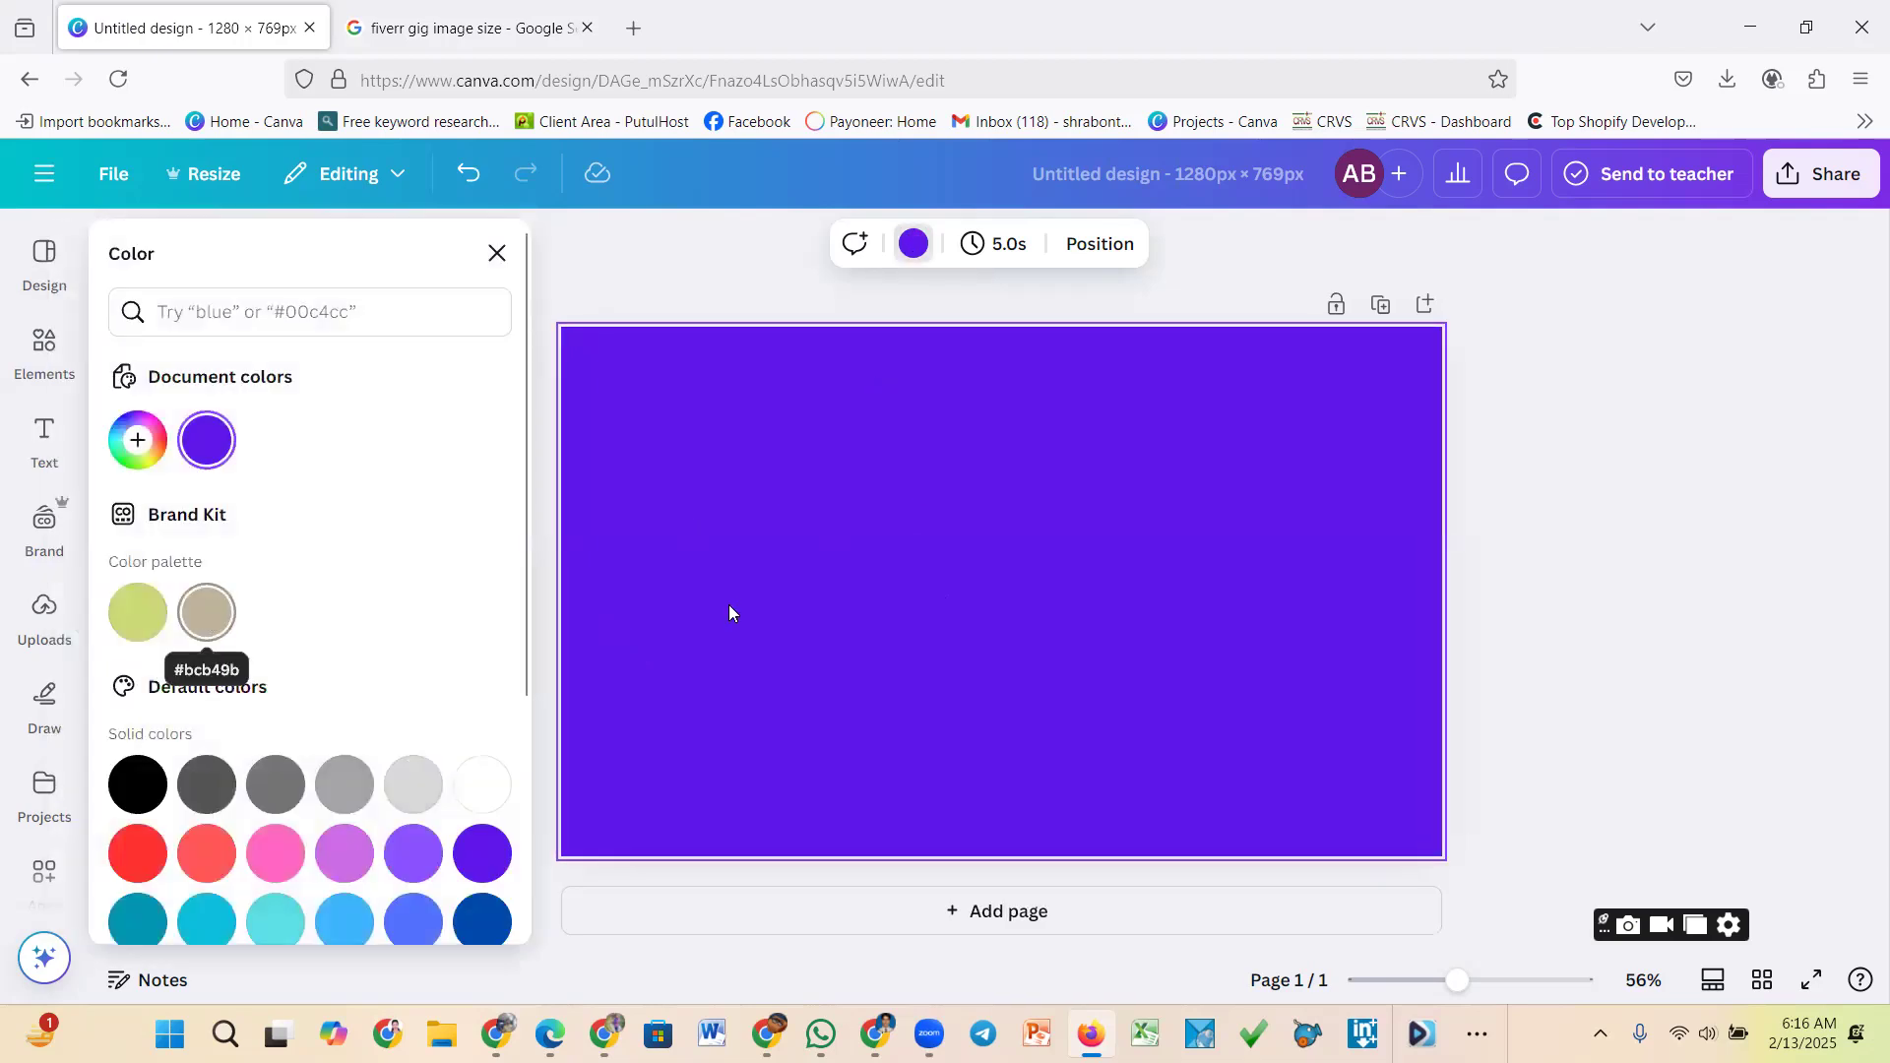
pyautogui.click(413, 784)
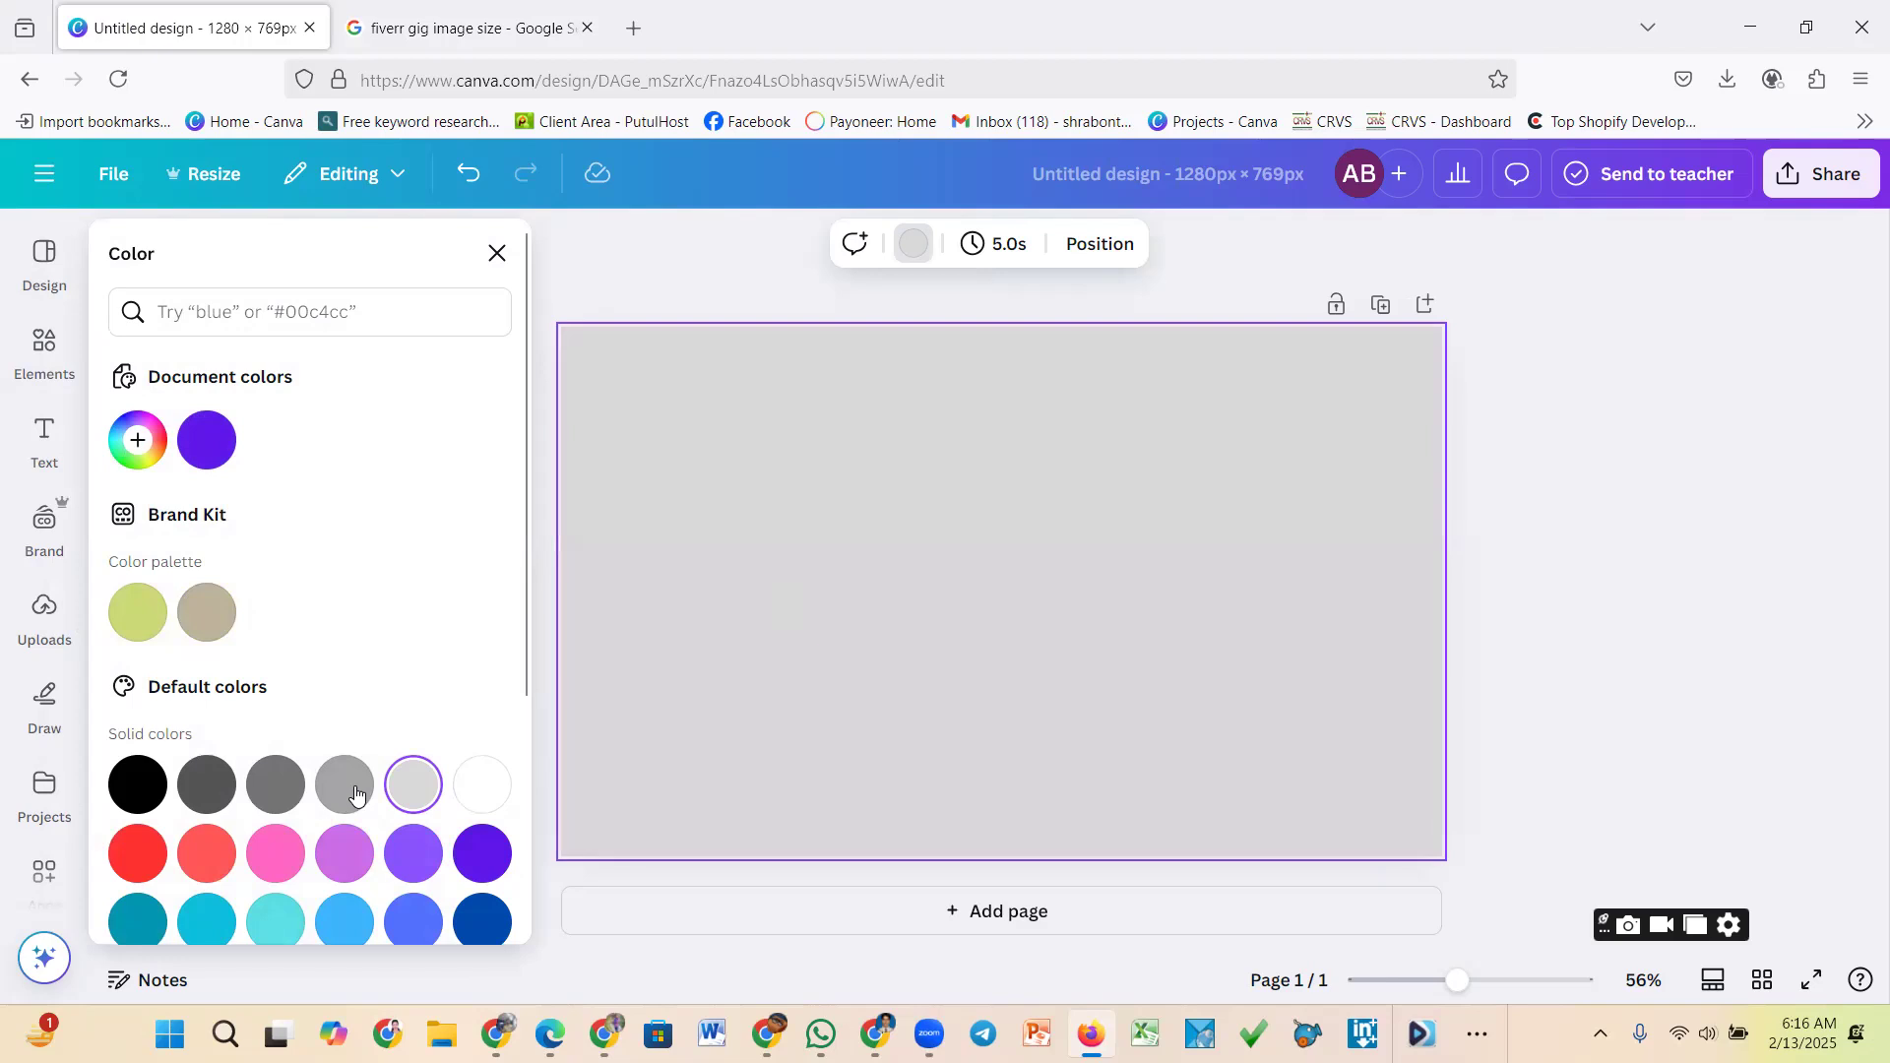
pyautogui.scroll(-2, 462, 778)
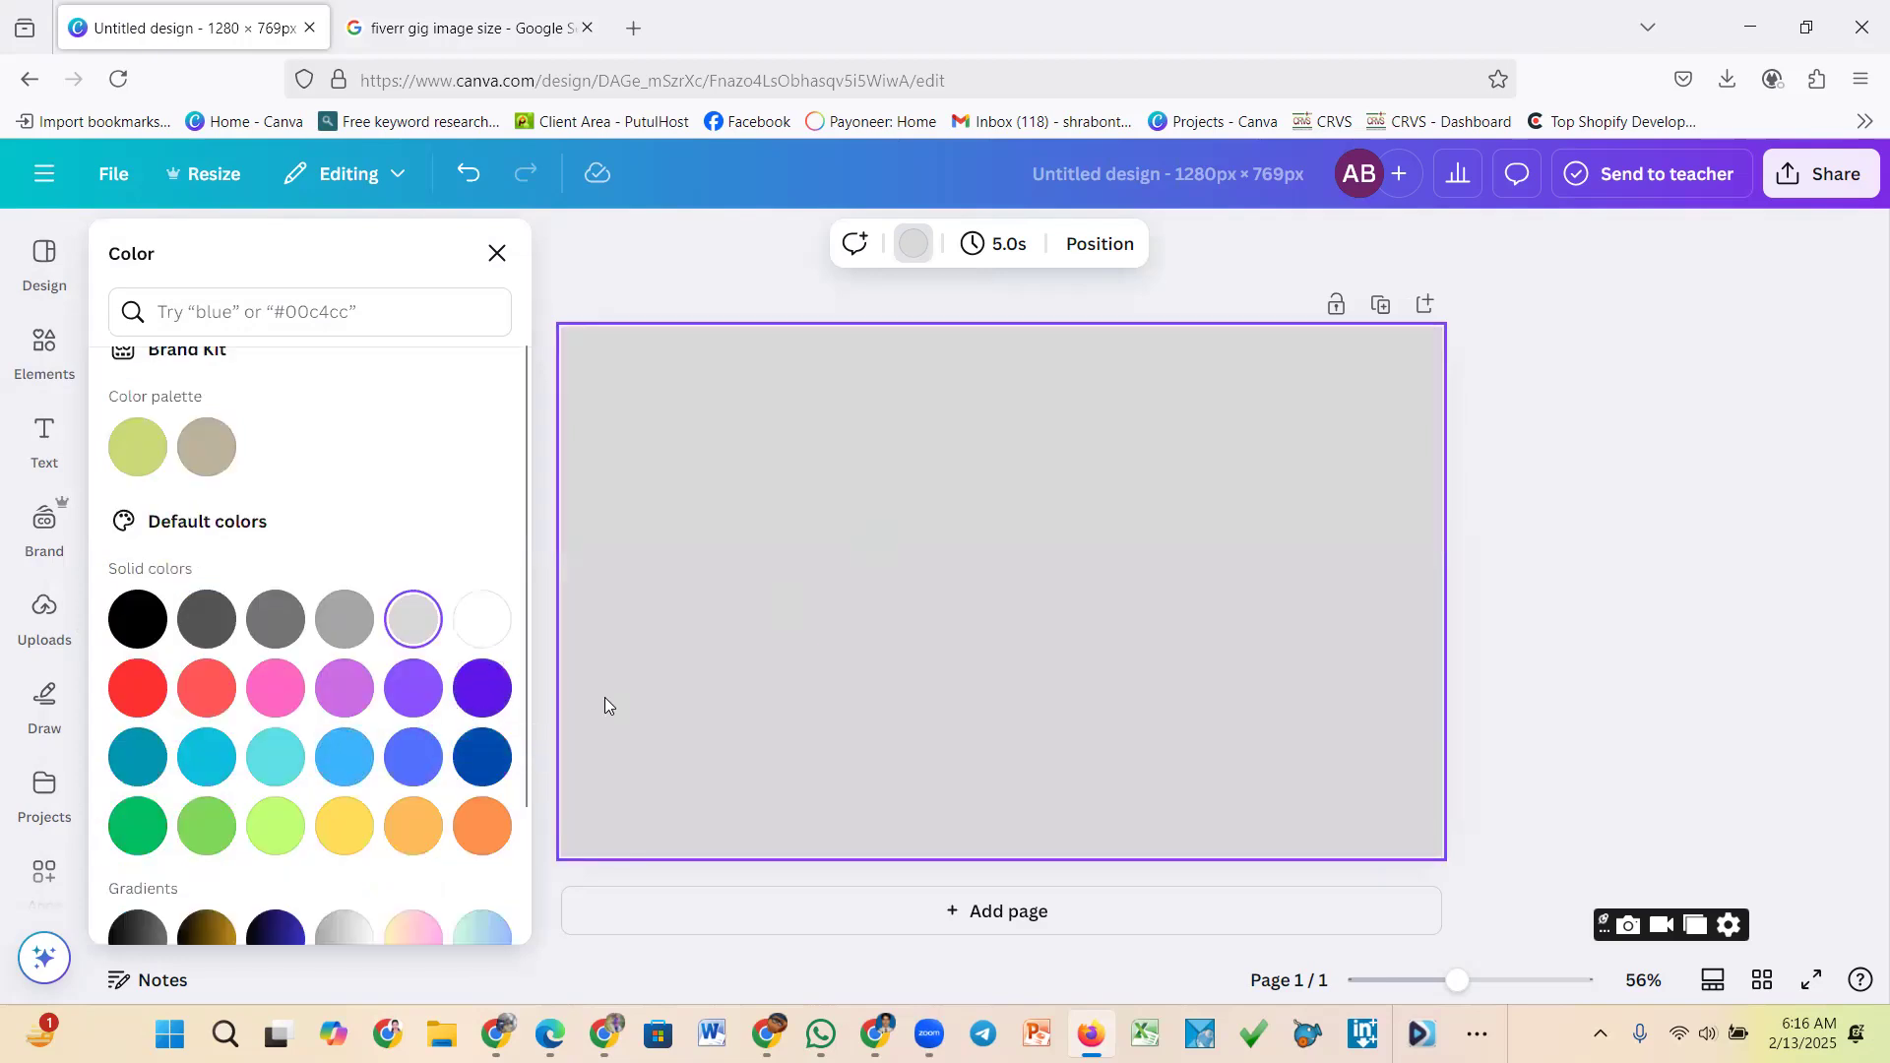
pyautogui.click(784, 553)
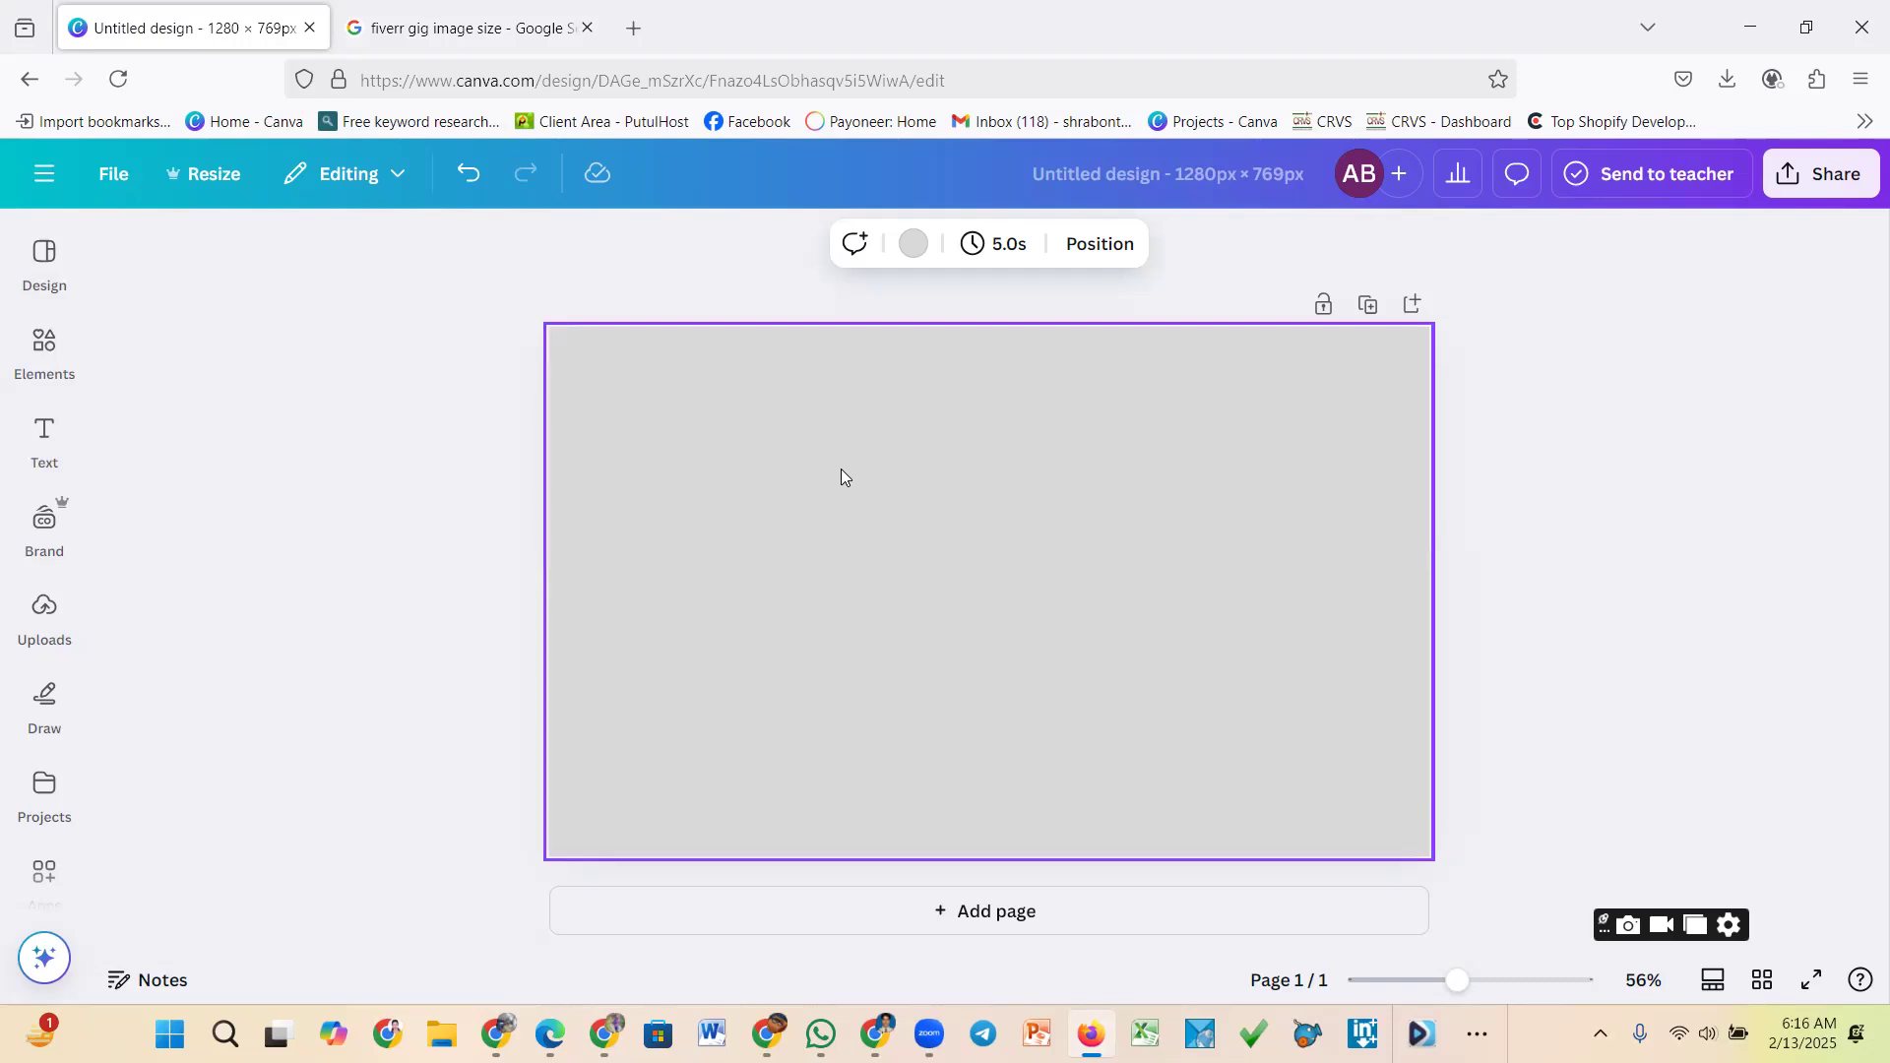
# Add a default heading text to the page and move it to the upper part, left of center
pyautogui.click(45, 438)
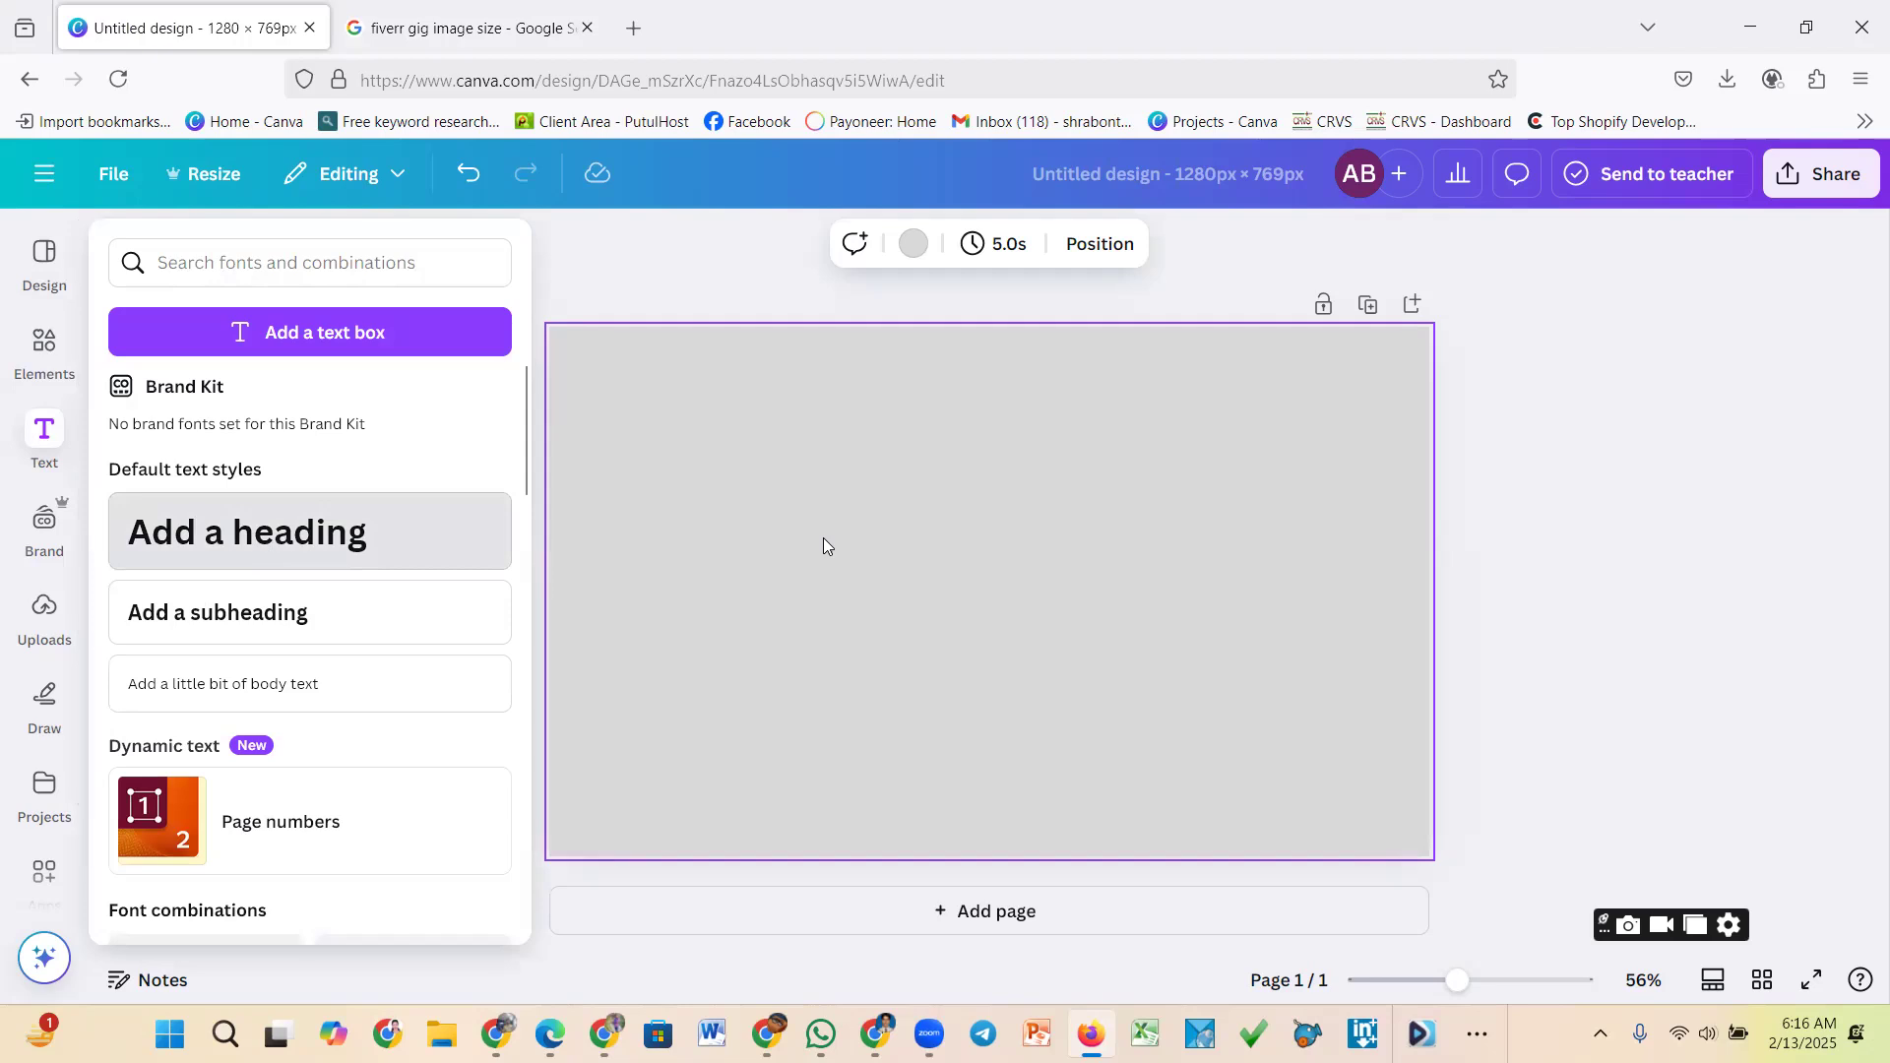
pyautogui.click(994, 472)
pyautogui.moveTo(1018, 603); pyautogui.dragTo(886, 455)
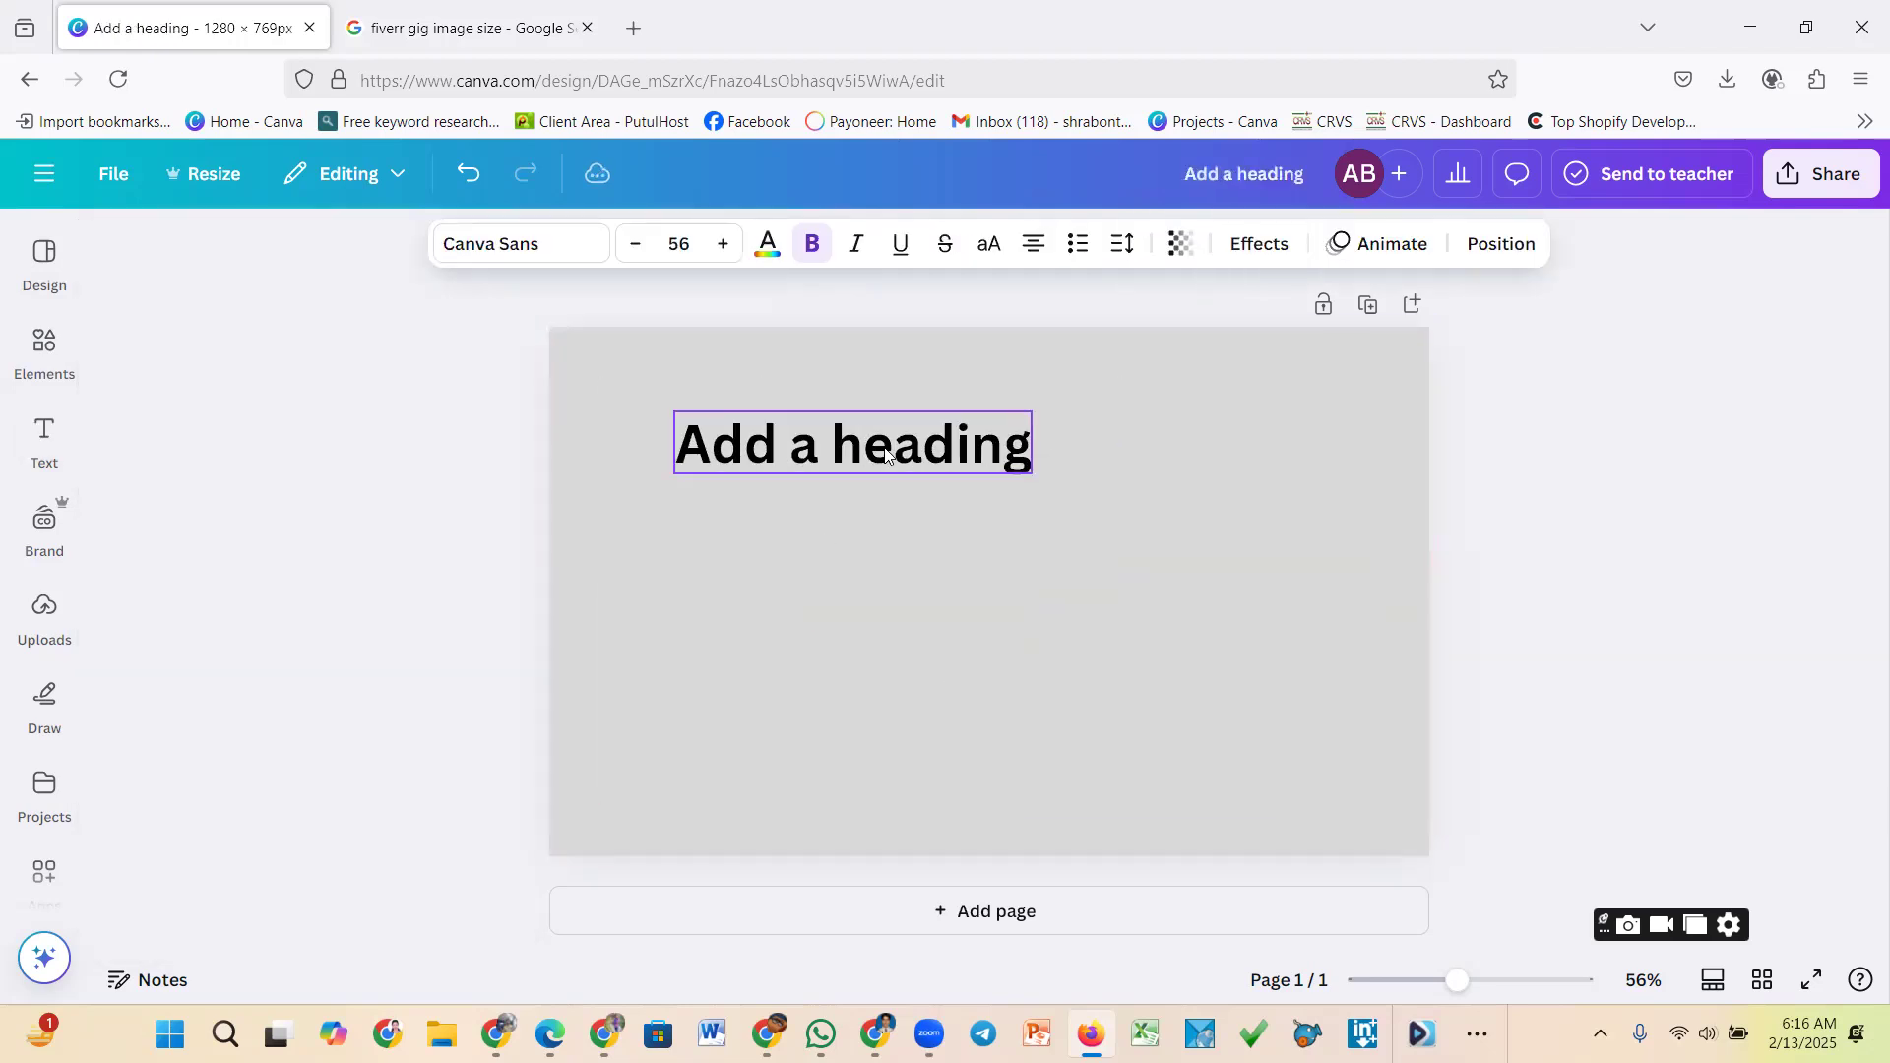
# Replace the heading's placeholder text with "B2b Leads"
pyautogui.doubleClick(886, 454)
pyautogui.moveTo(687, 453); pyautogui.dragTo(1024, 458)
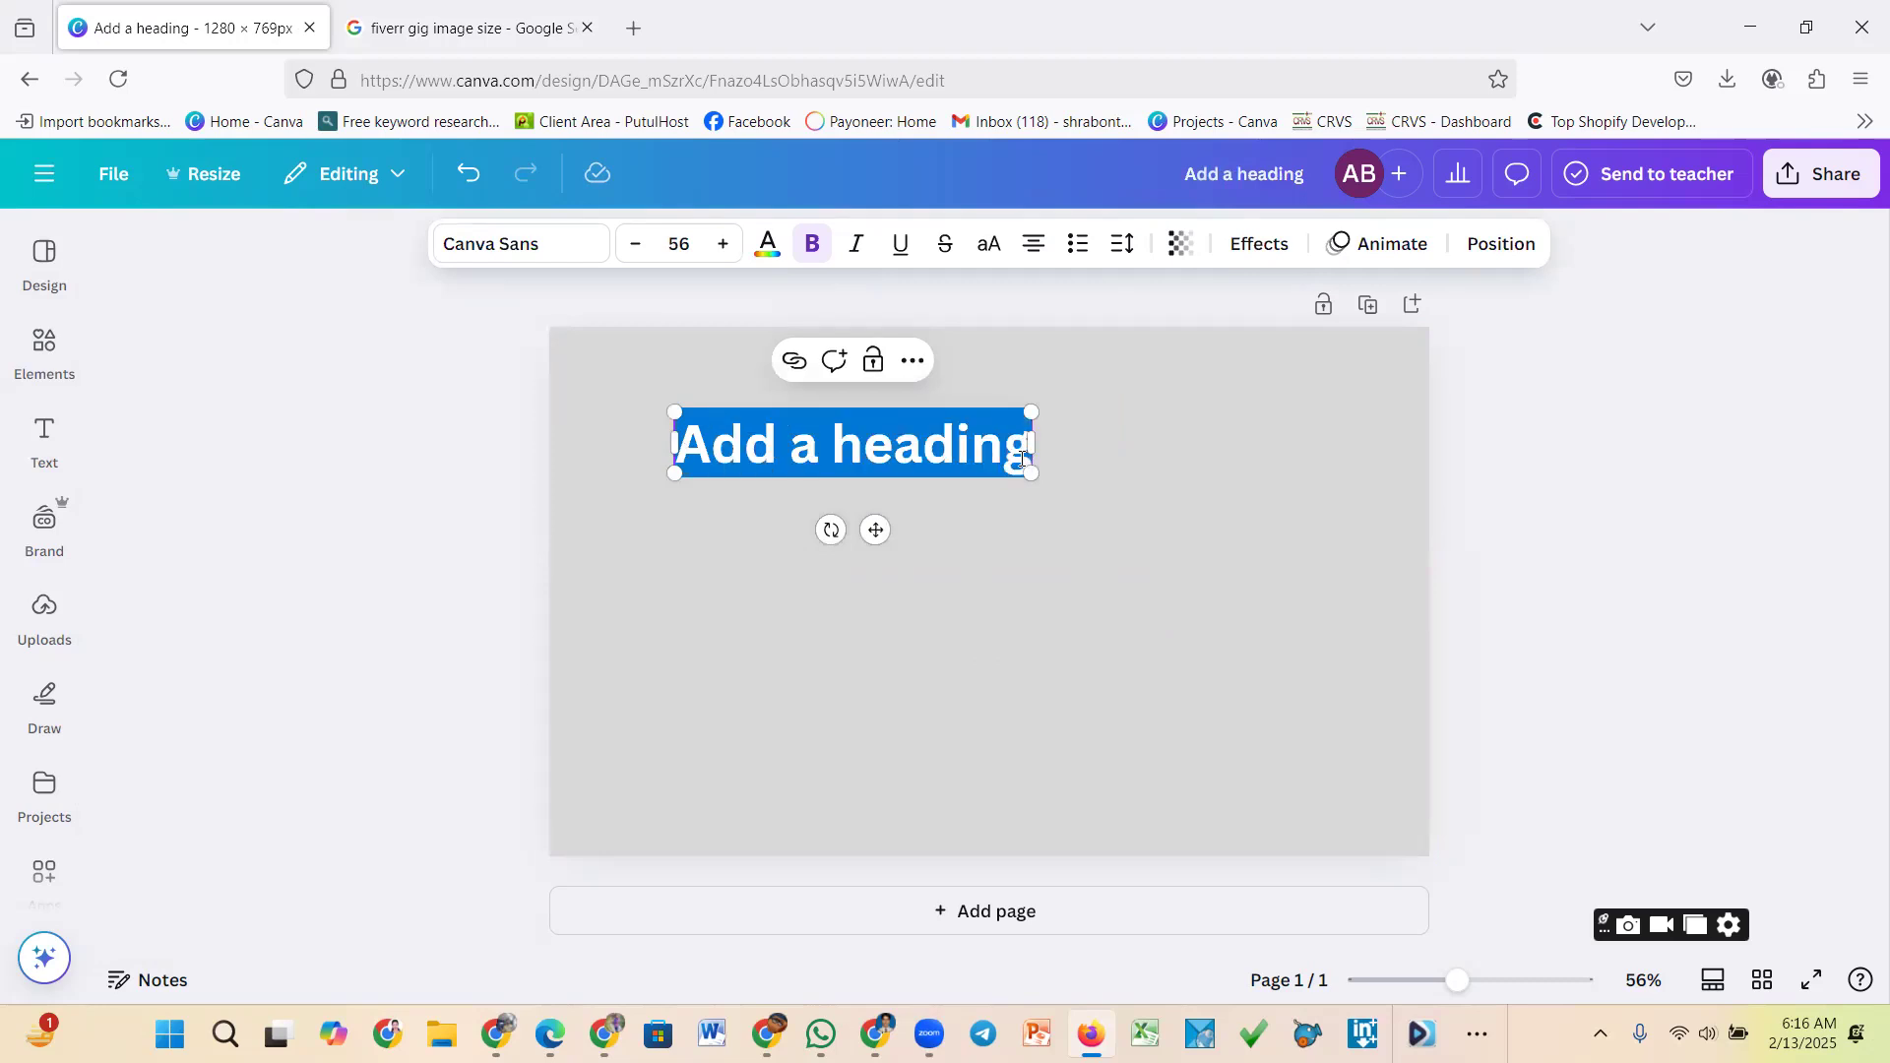
pyautogui.write('B')
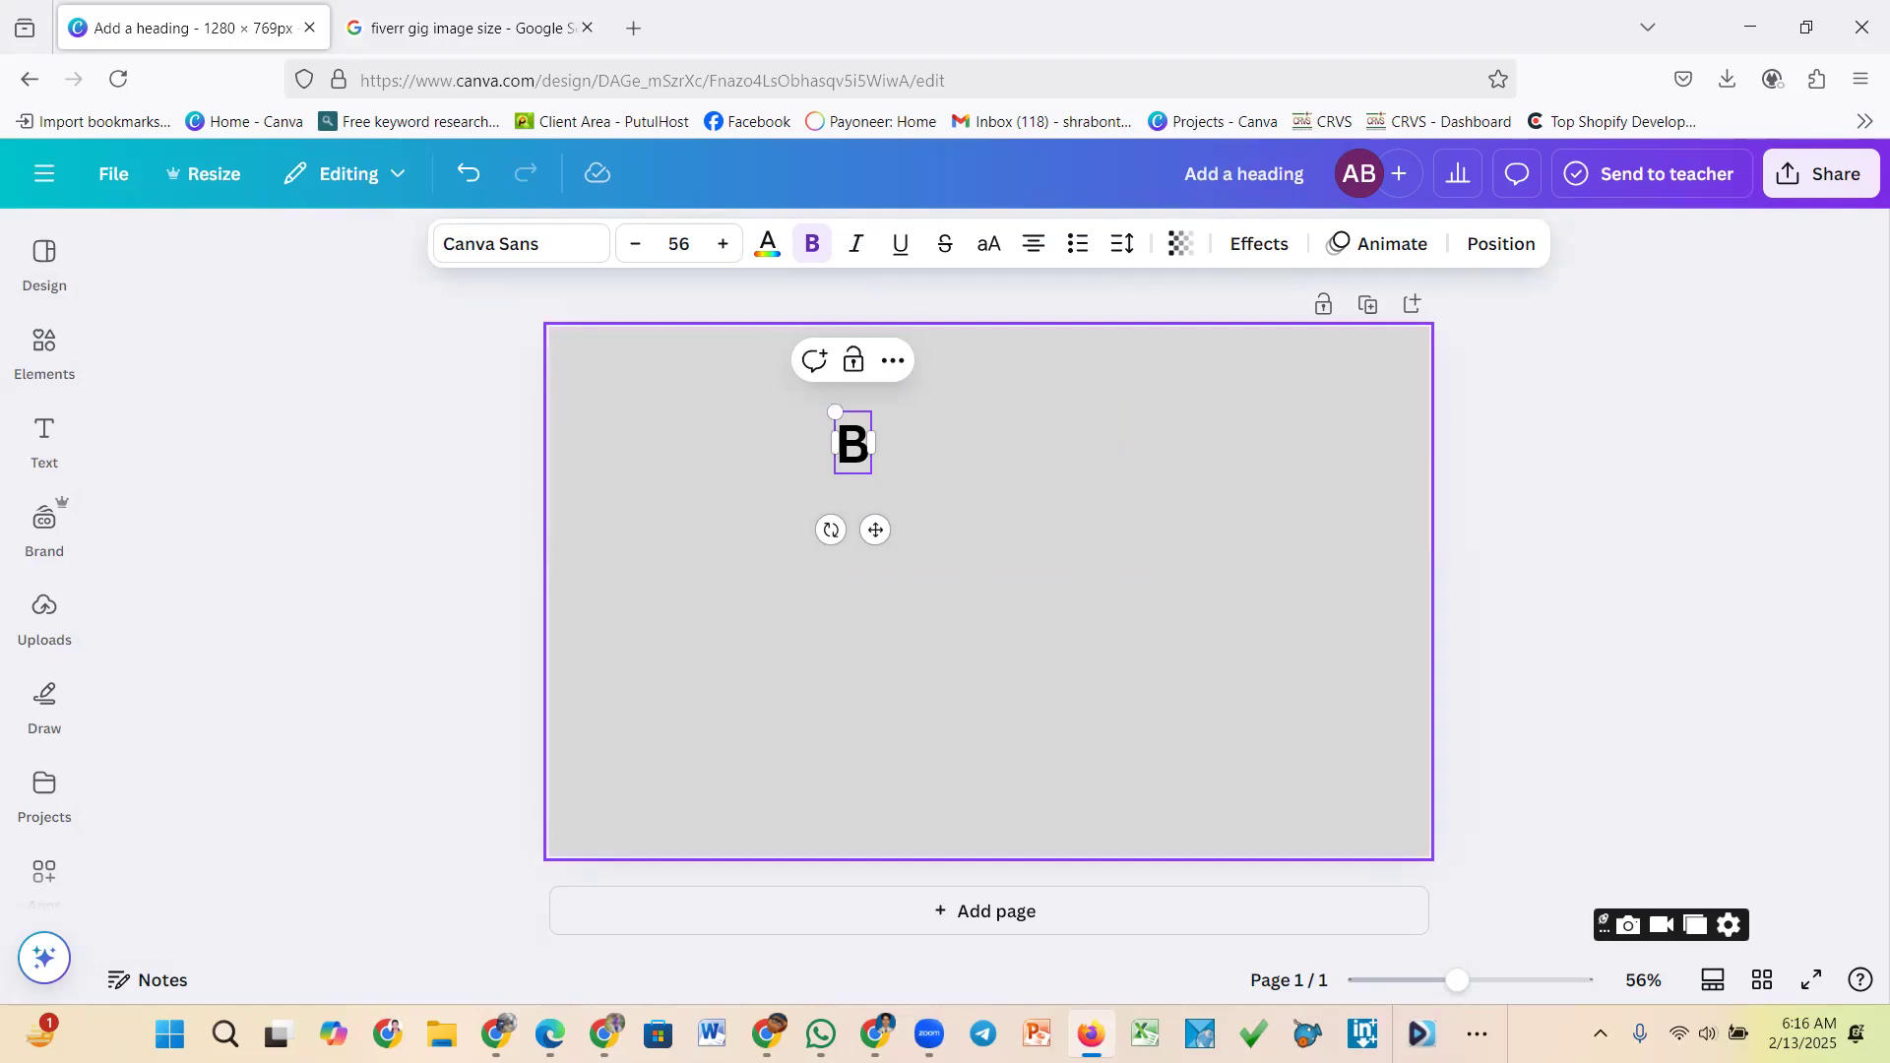
pyautogui.write('2b')
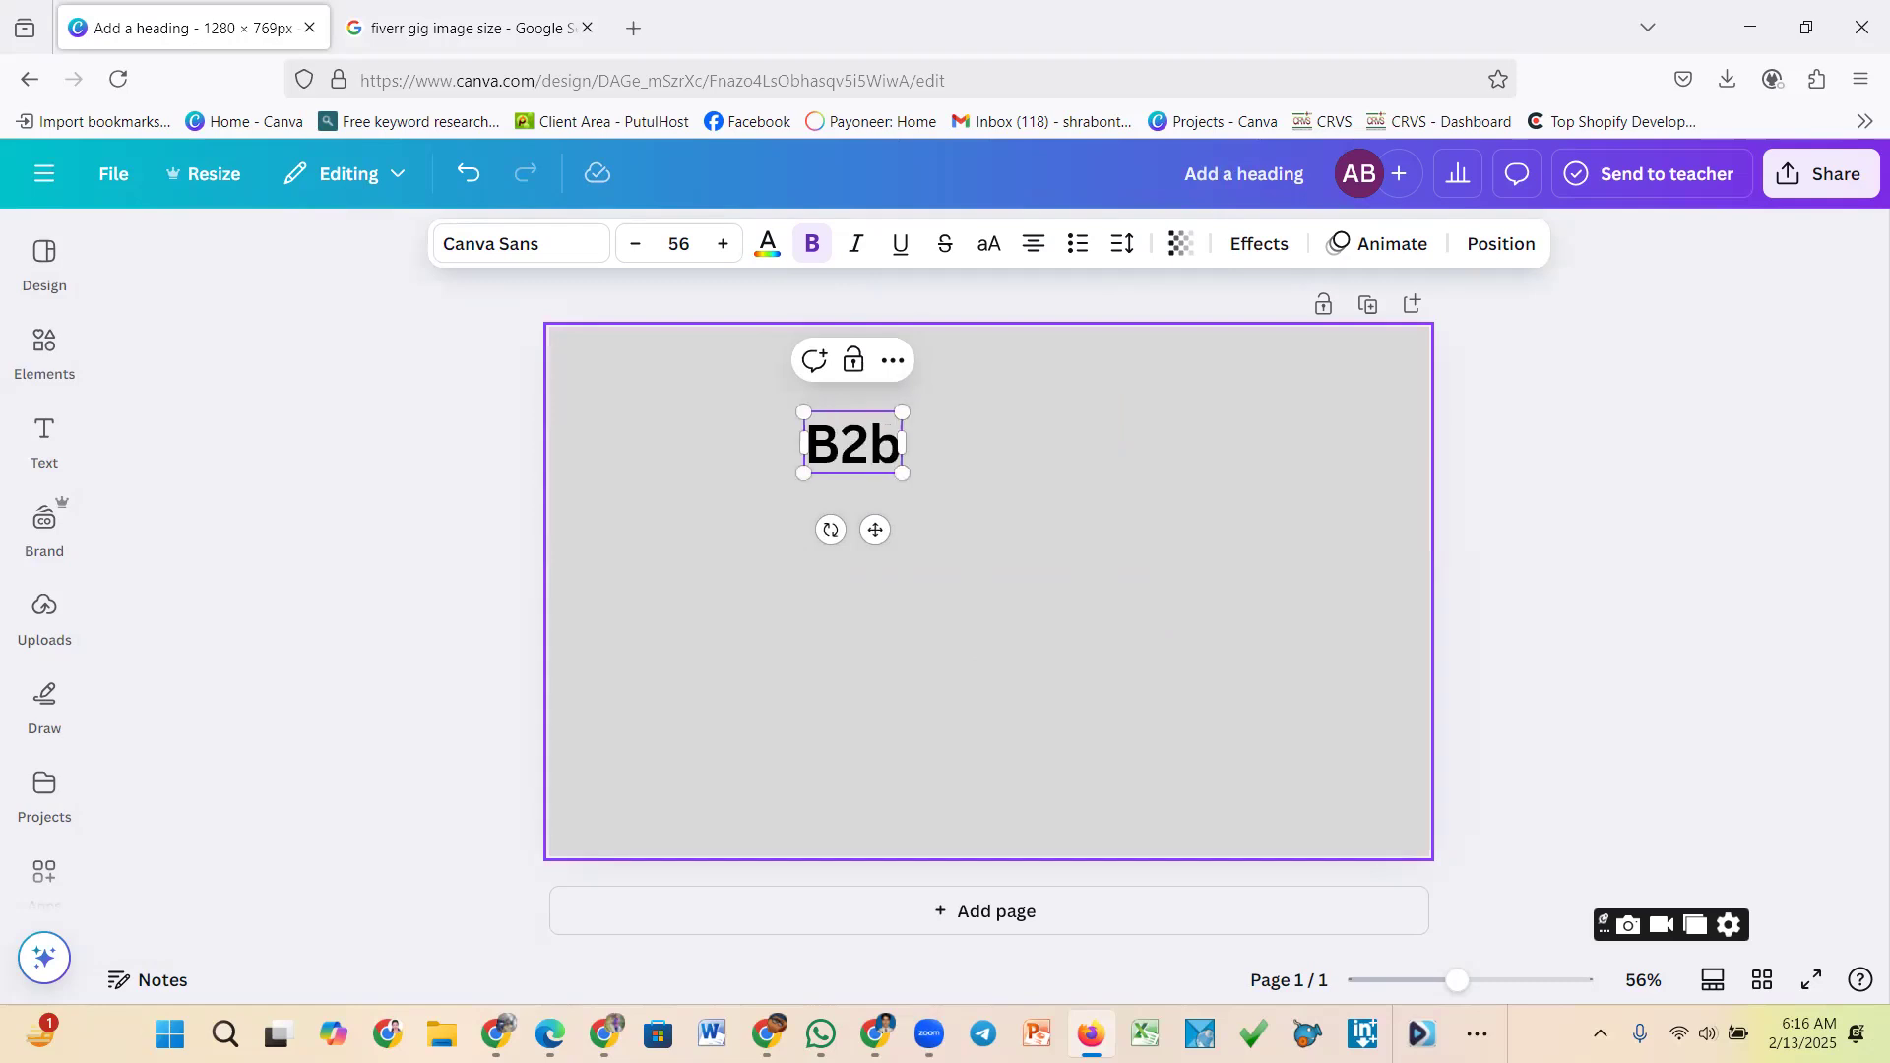
pyautogui.write(' Leads')
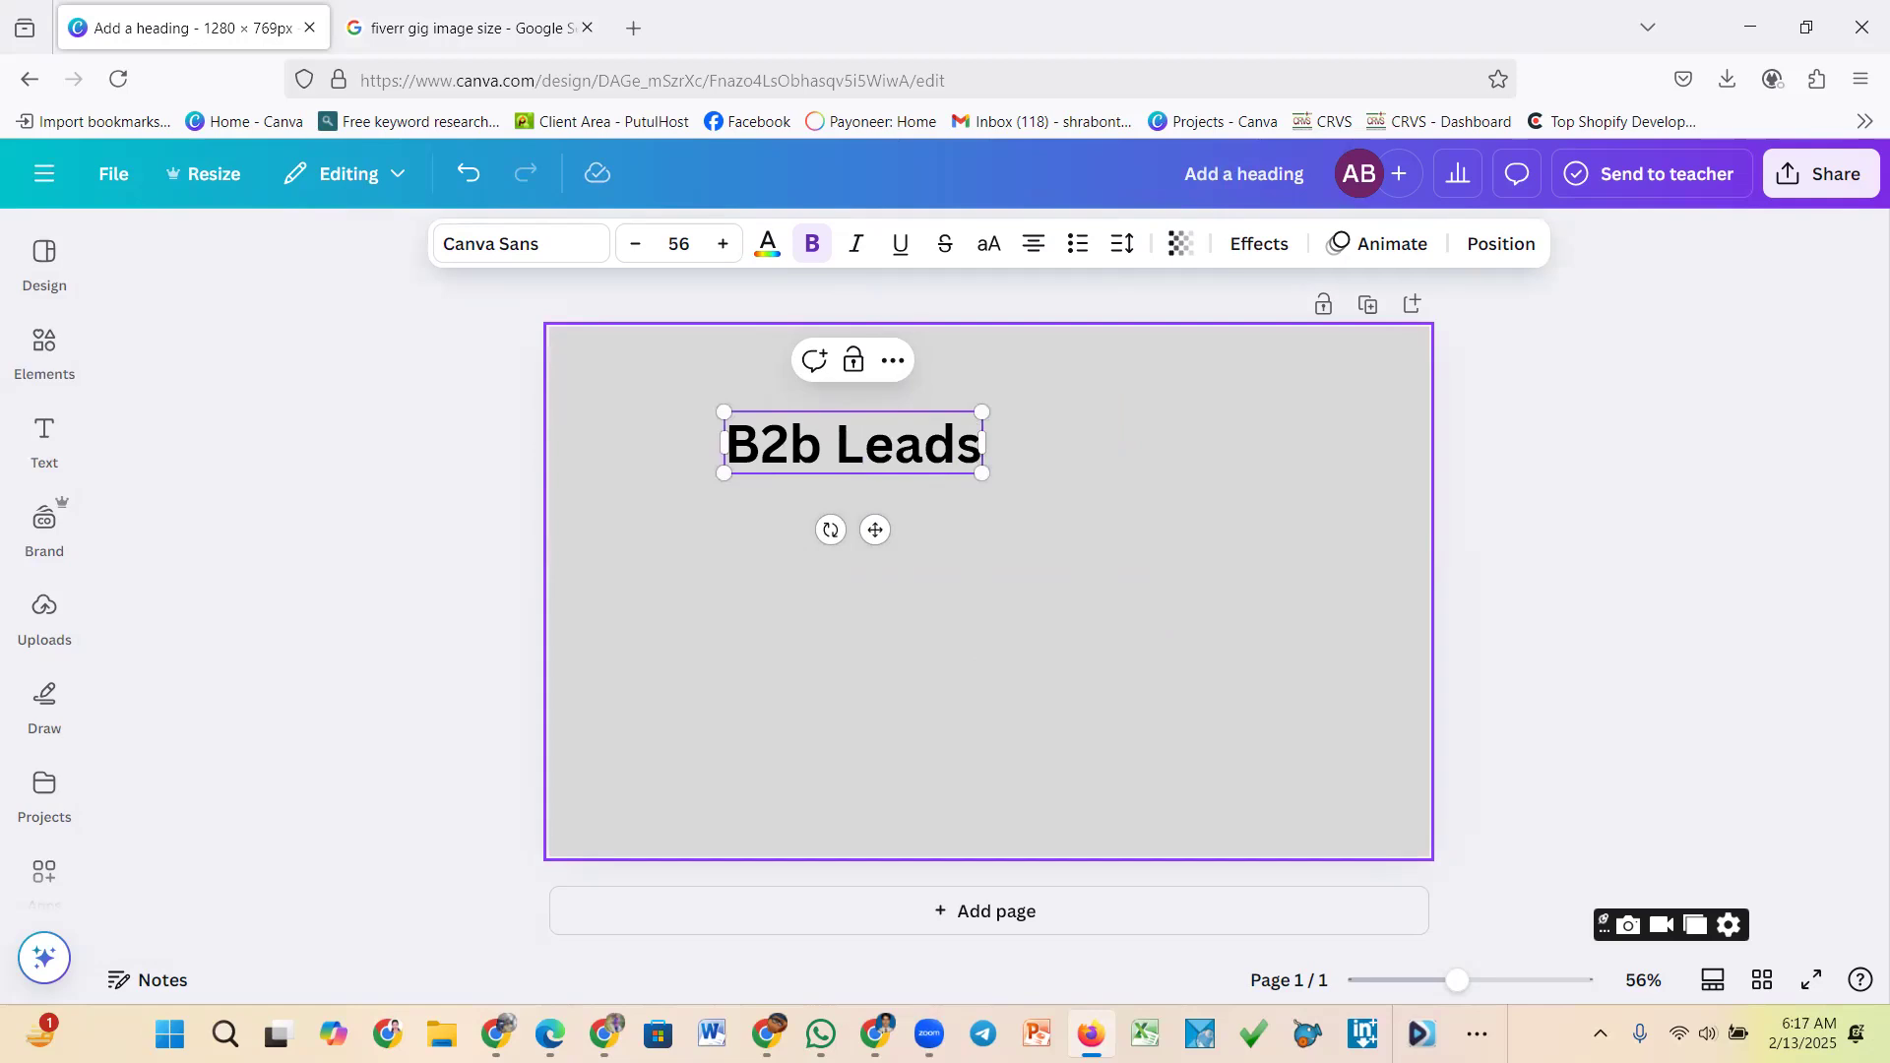
pyautogui.click(981, 448)
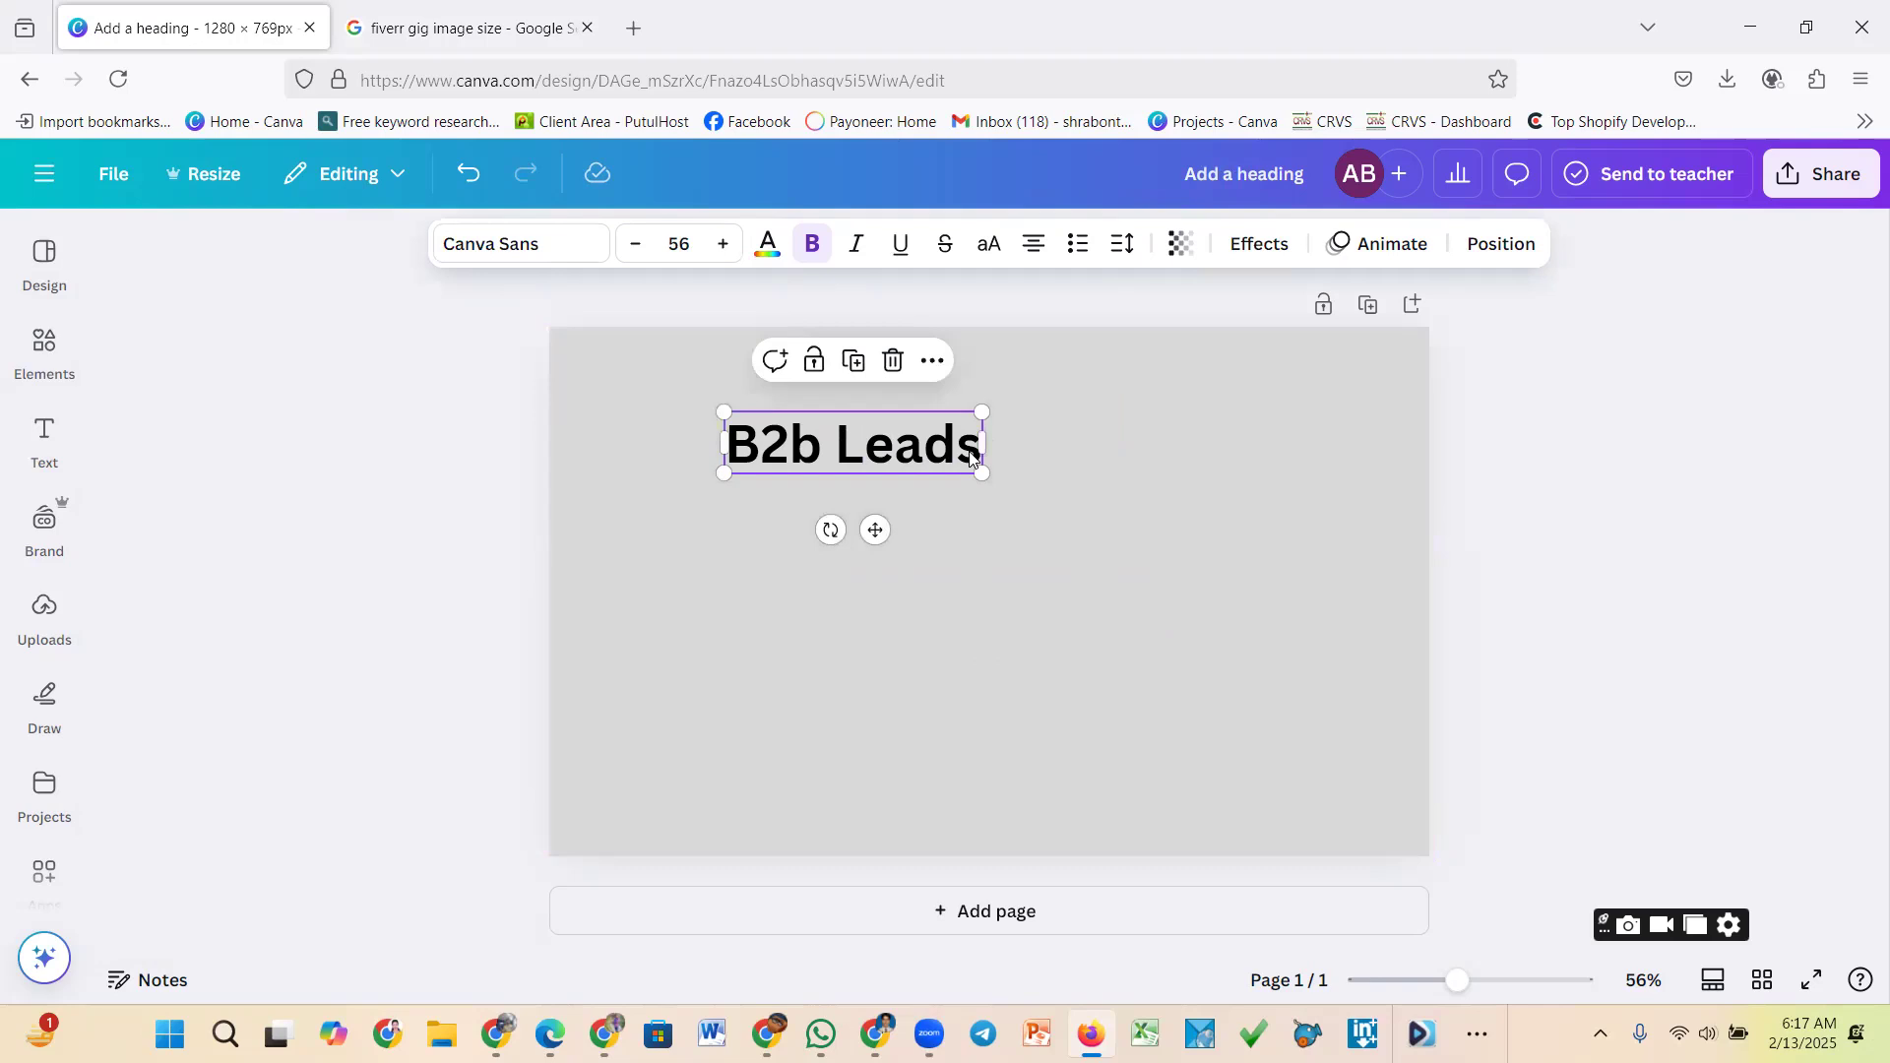
# Shorten the heading to "B2b Lead", enlarge it to font size 164 and place it across the upper half of the page
pyautogui.click(973, 452)
pyautogui.press('BackSpace')
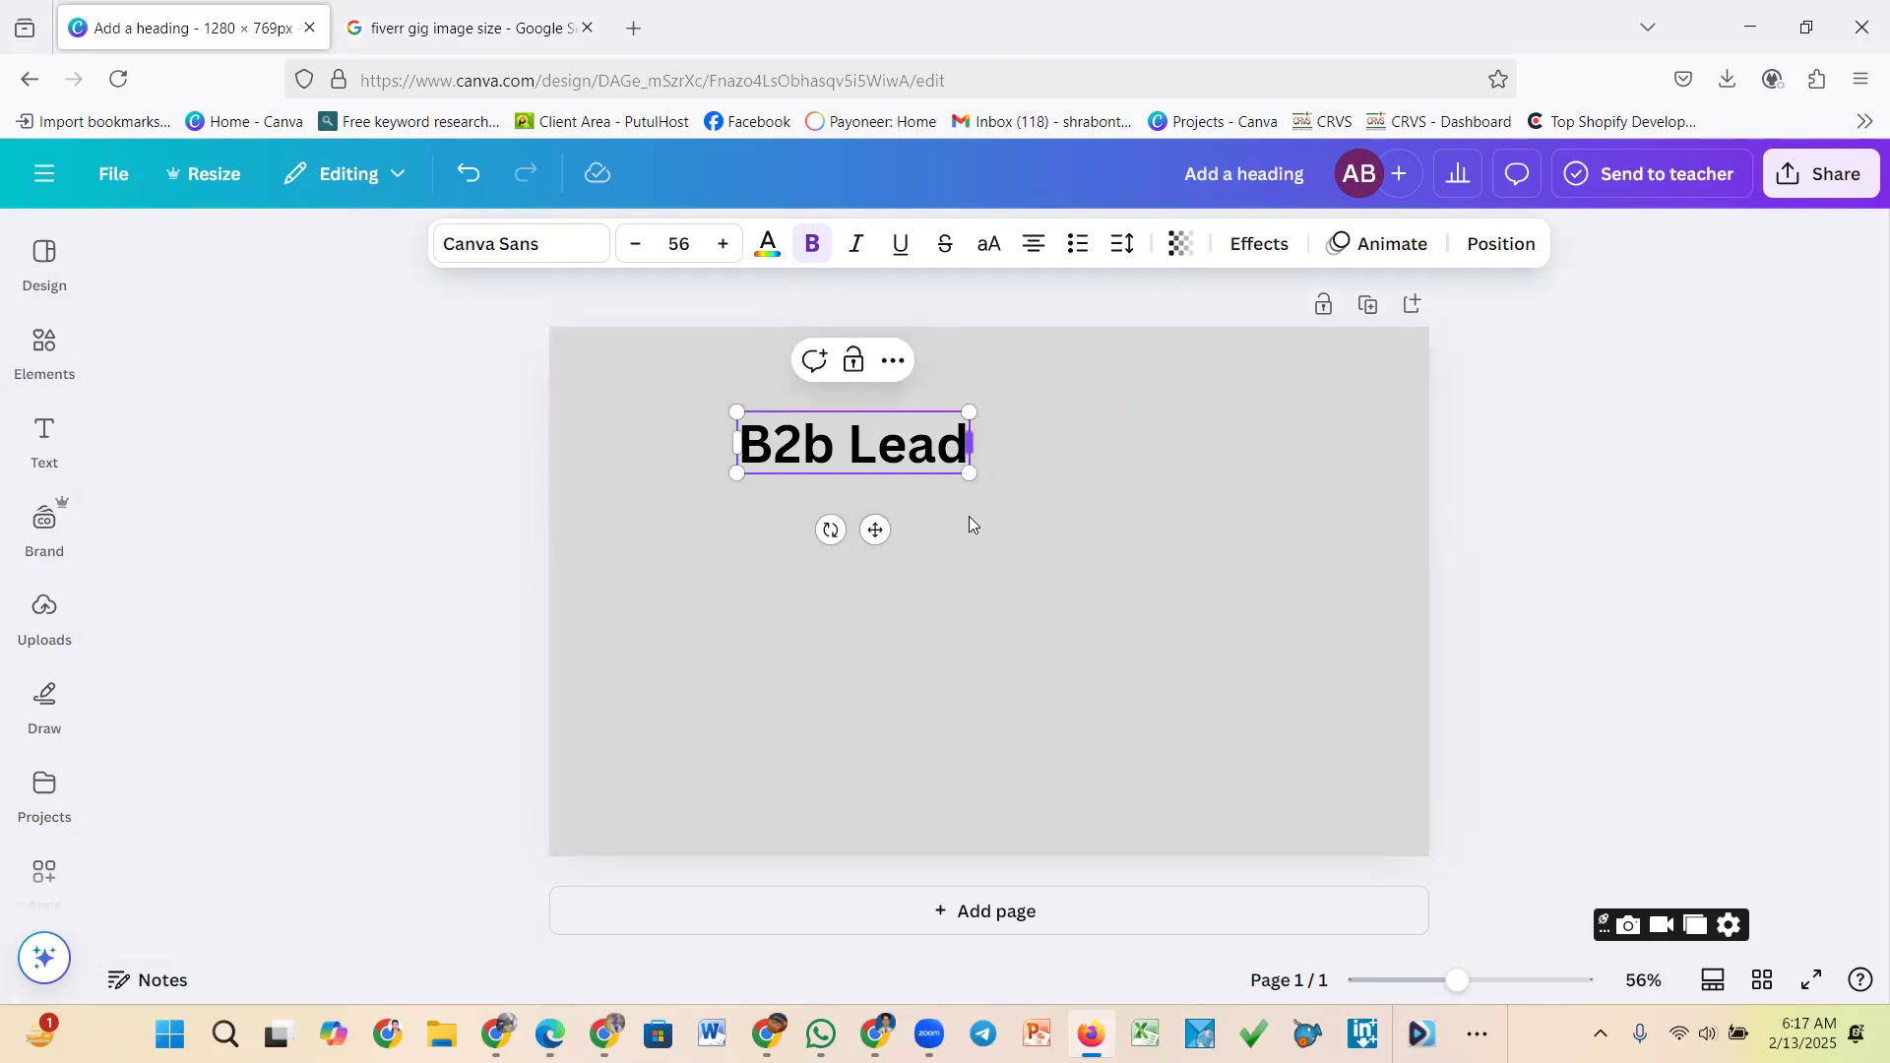
pyautogui.moveTo(992, 476); pyautogui.dragTo(1339, 569)
pyautogui.click(1594, 519)
pyautogui.moveTo(1122, 502); pyautogui.dragTo(1053, 469)
pyautogui.moveTo(1265, 532); pyautogui.dragTo(1371, 630)
pyautogui.click(1624, 511)
pyautogui.moveTo(1088, 510); pyautogui.dragTo(1051, 487)
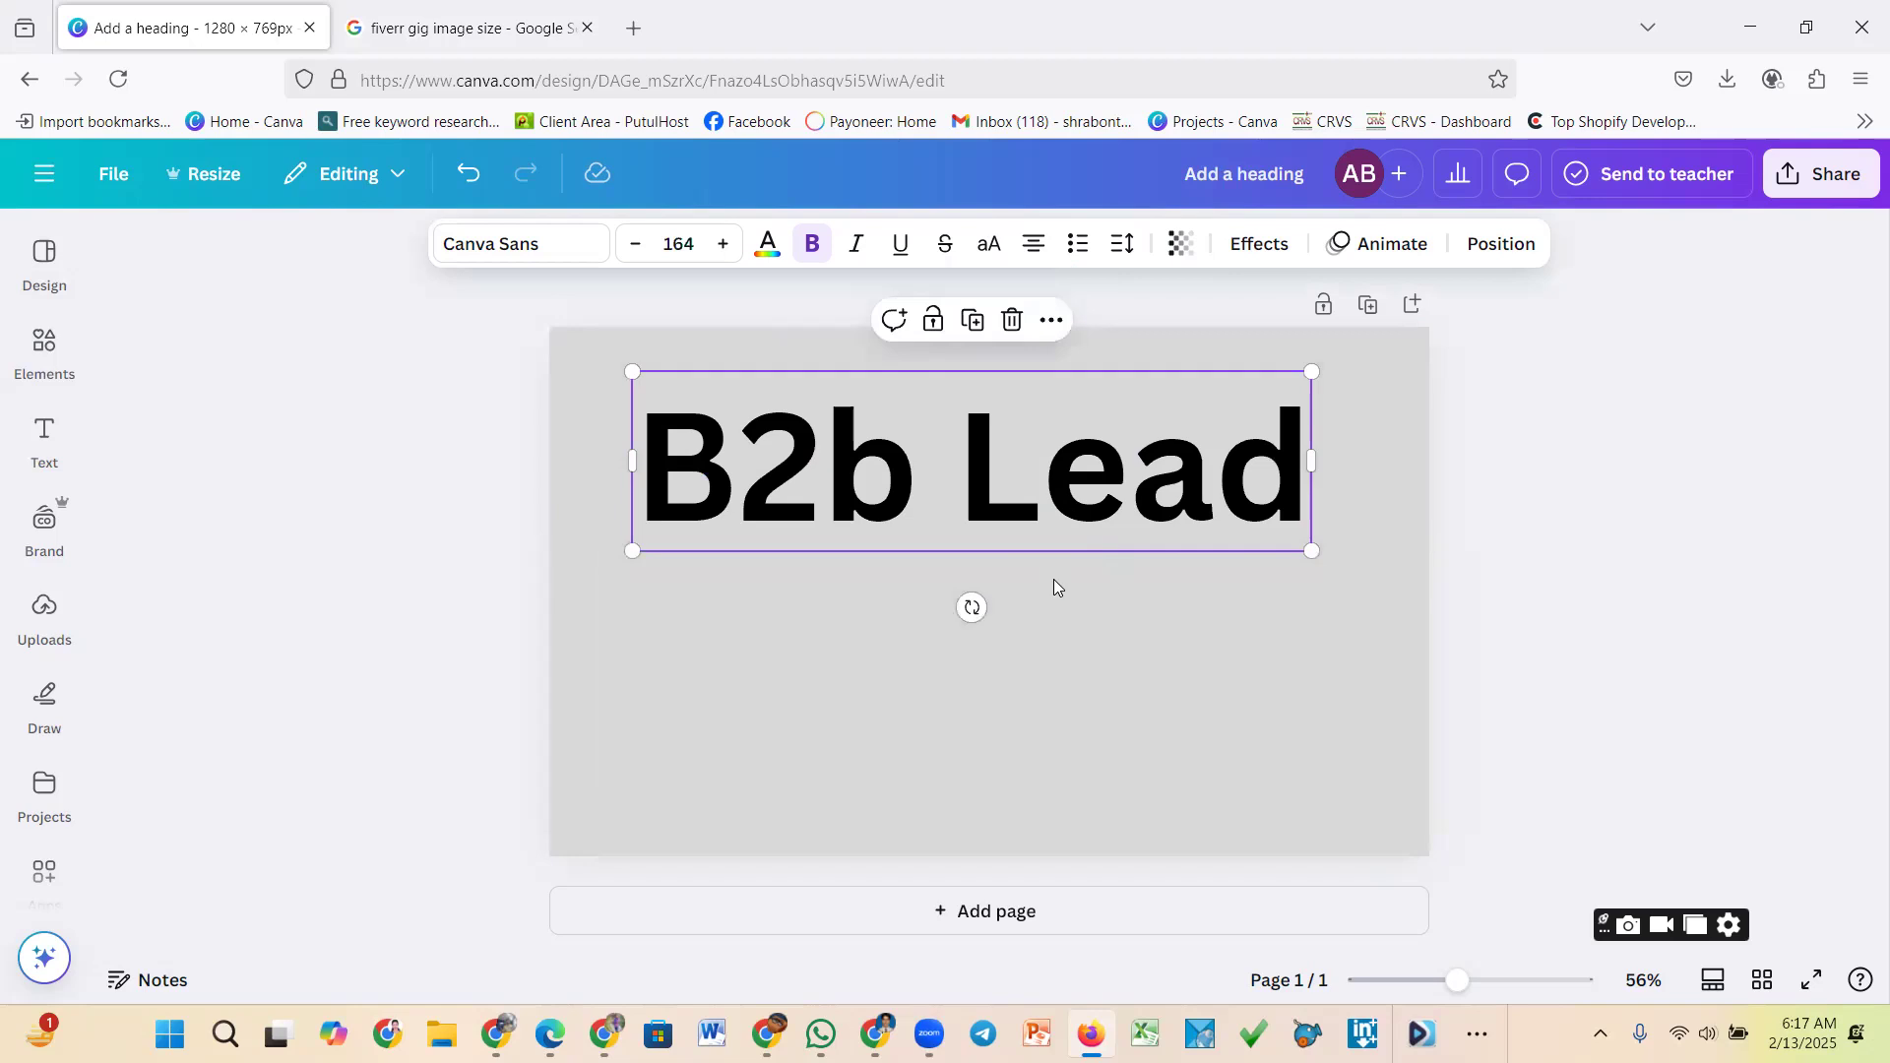
# Duplicate the heading, place the copy directly below the original and replace its text with "Generation"
pyautogui.hotkey('ctrl', 'd')
pyautogui.moveTo(999, 511); pyautogui.dragTo(981, 692)
pyautogui.doubleClick(740, 645)
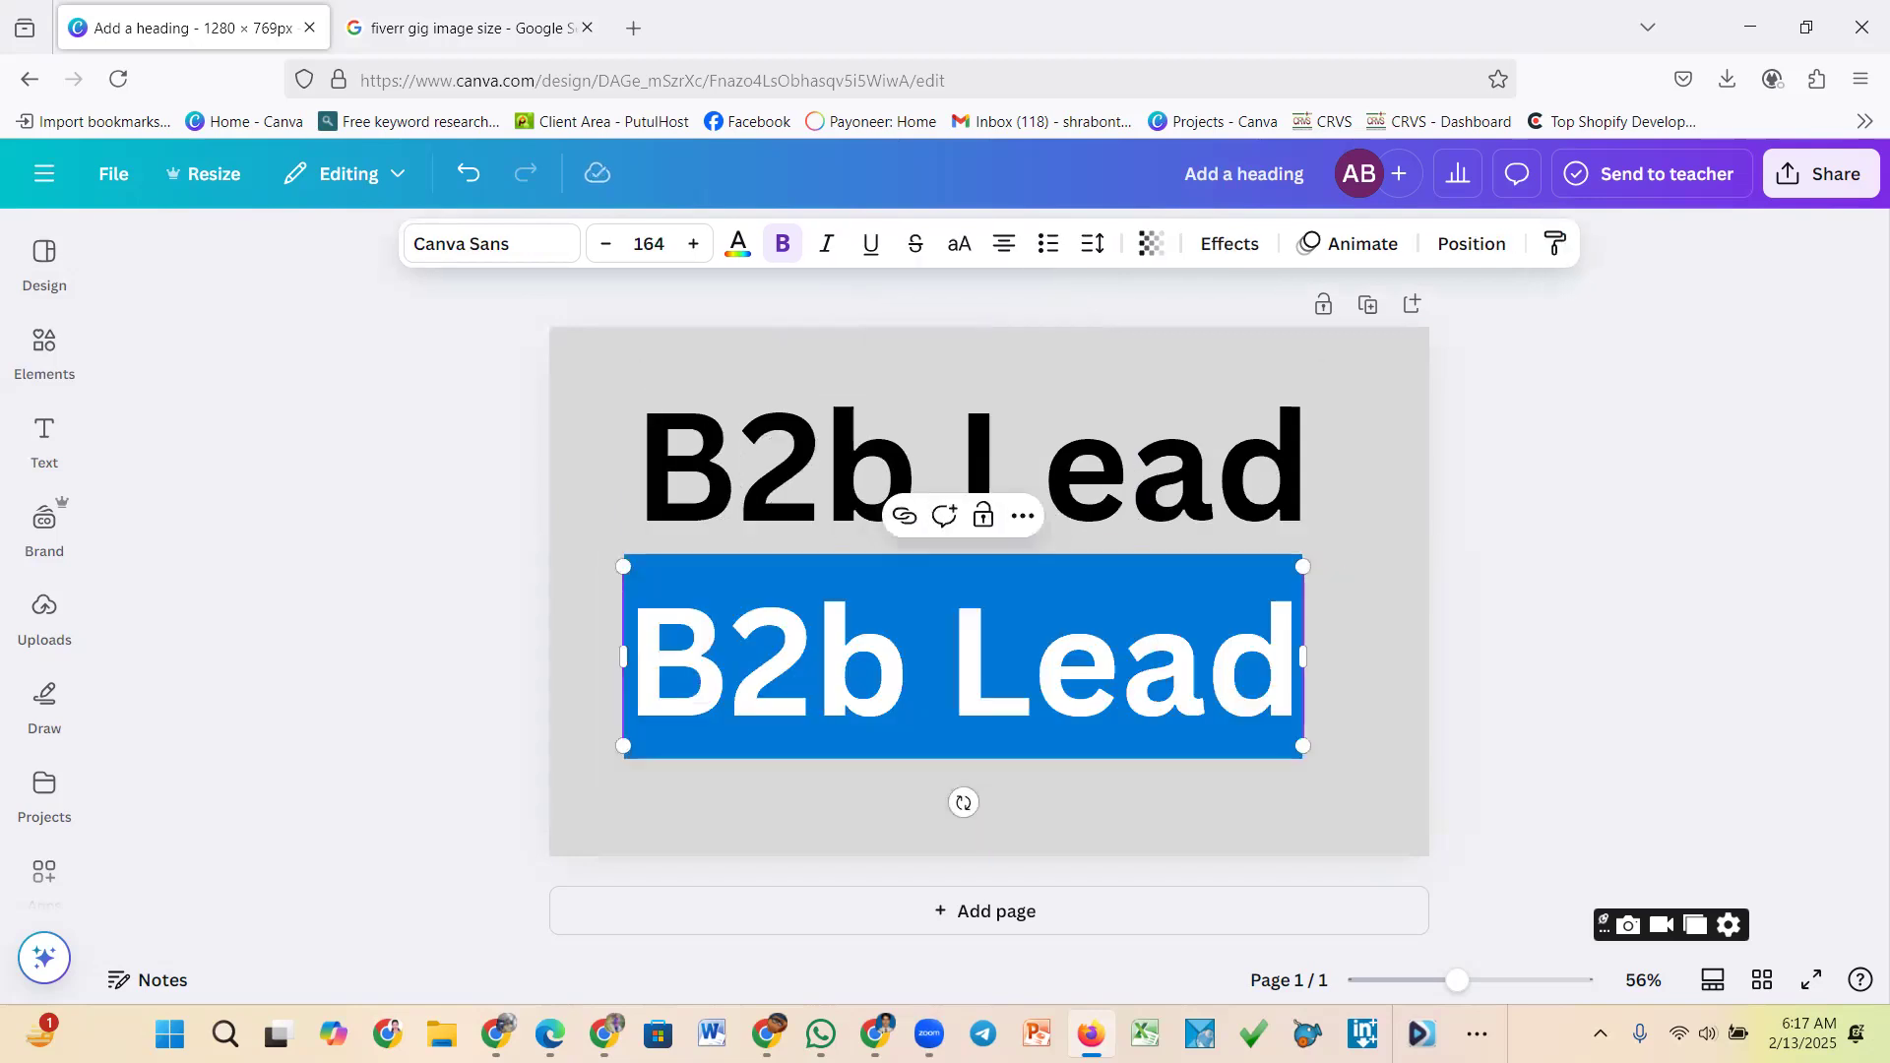
pyautogui.write('Ge')
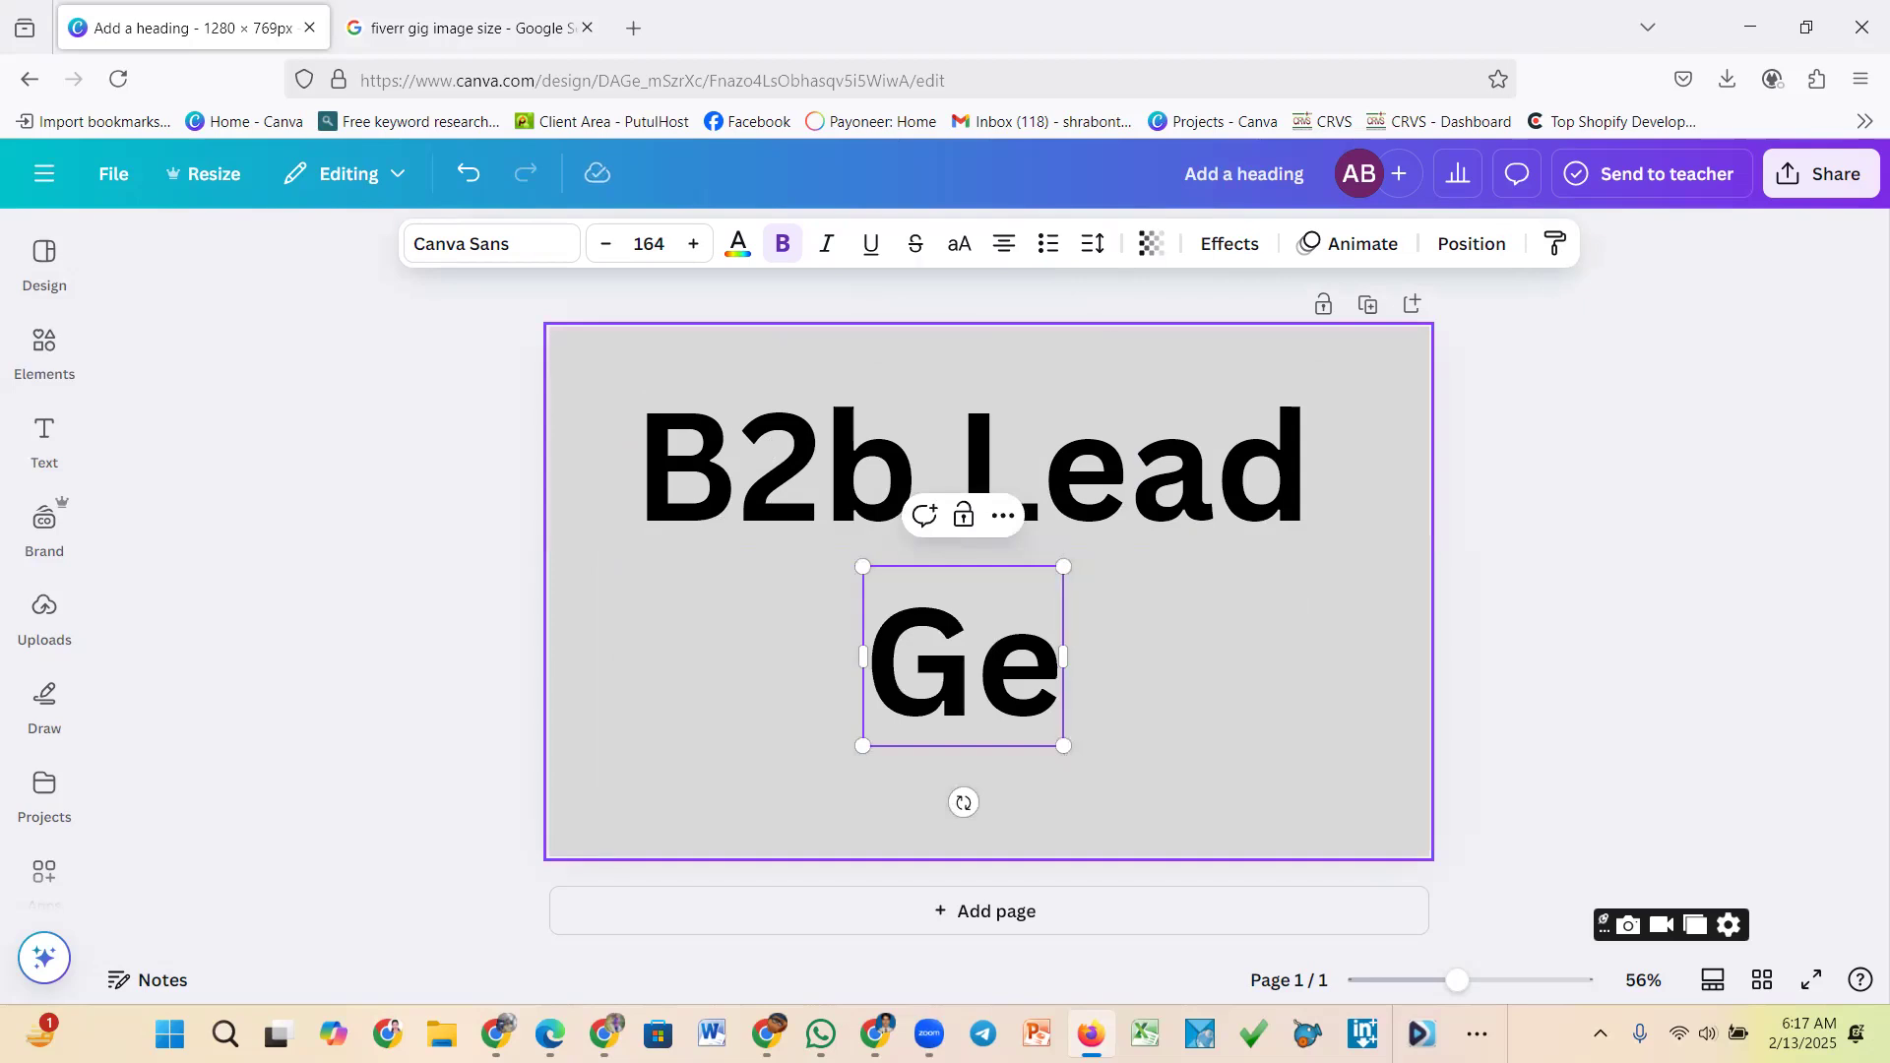
pyautogui.write('neration')
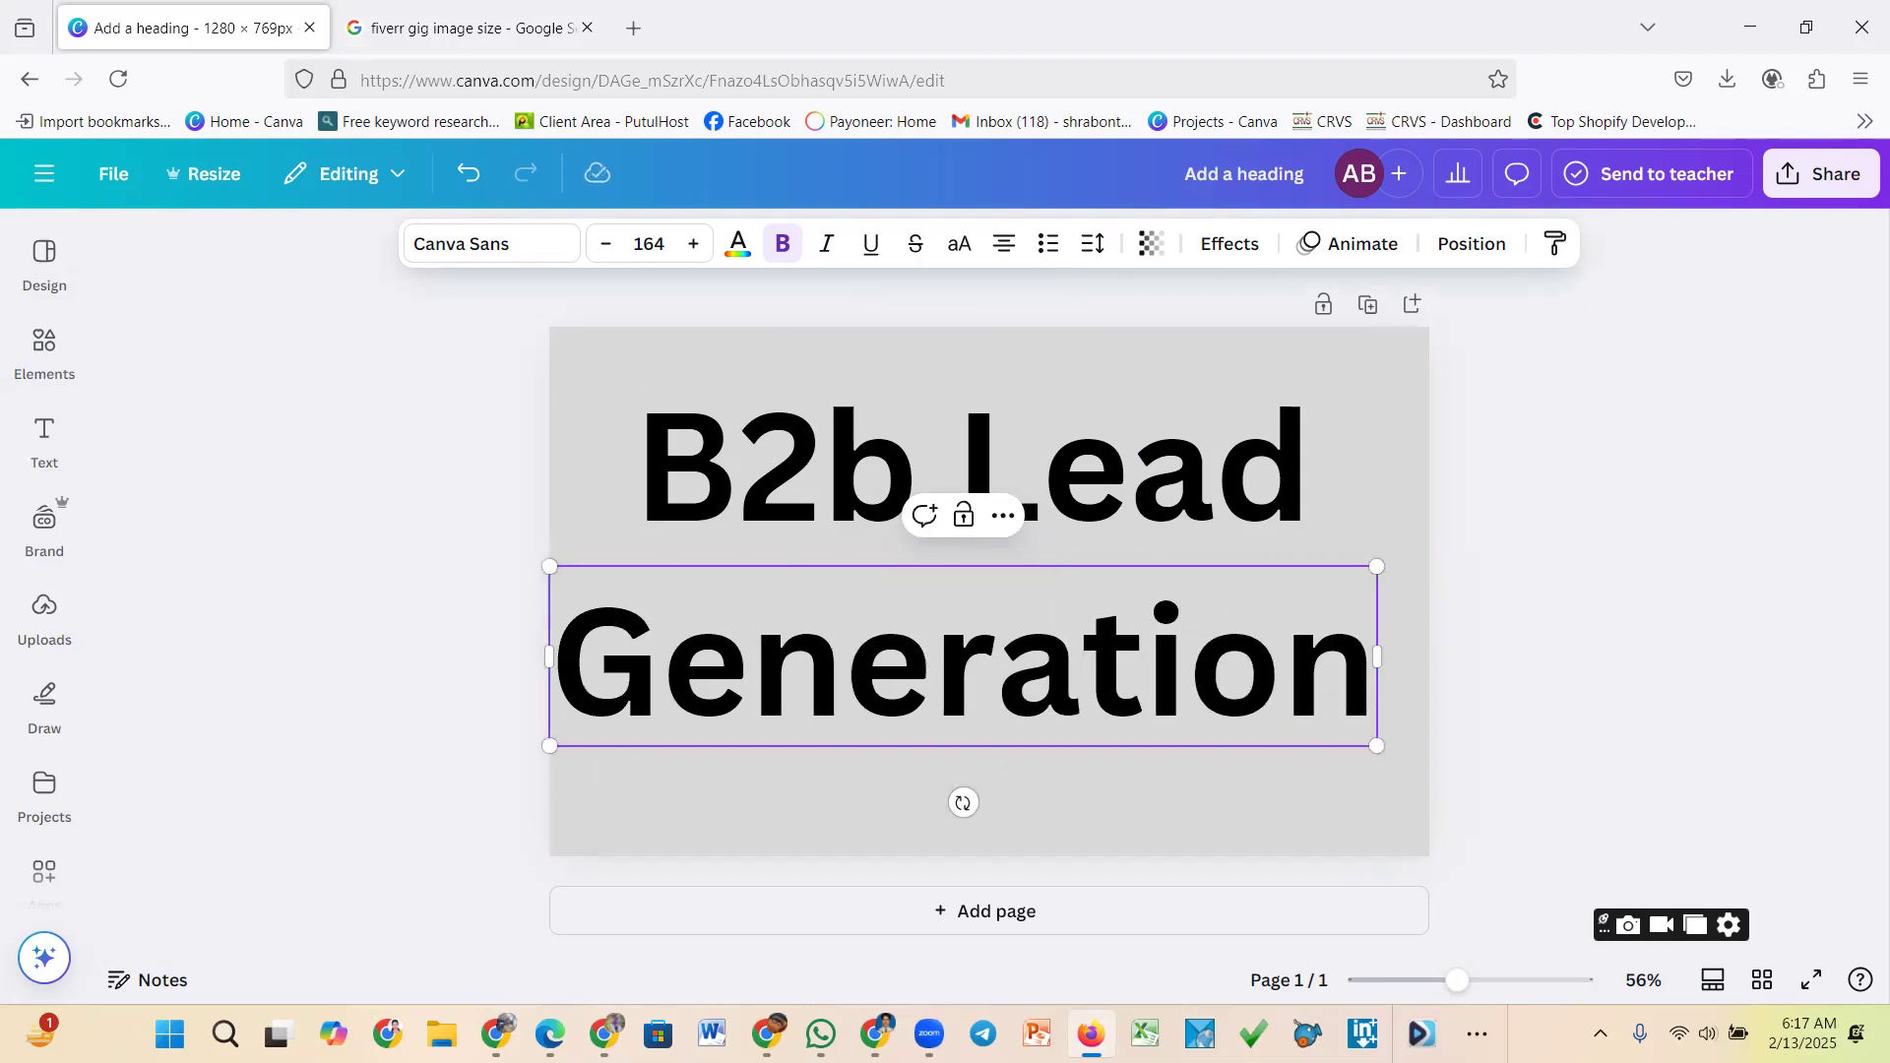
# Reposition the "B2b Lead" and "Generation" lines so they sit closely stacked within the page width
pyautogui.click(1149, 571)
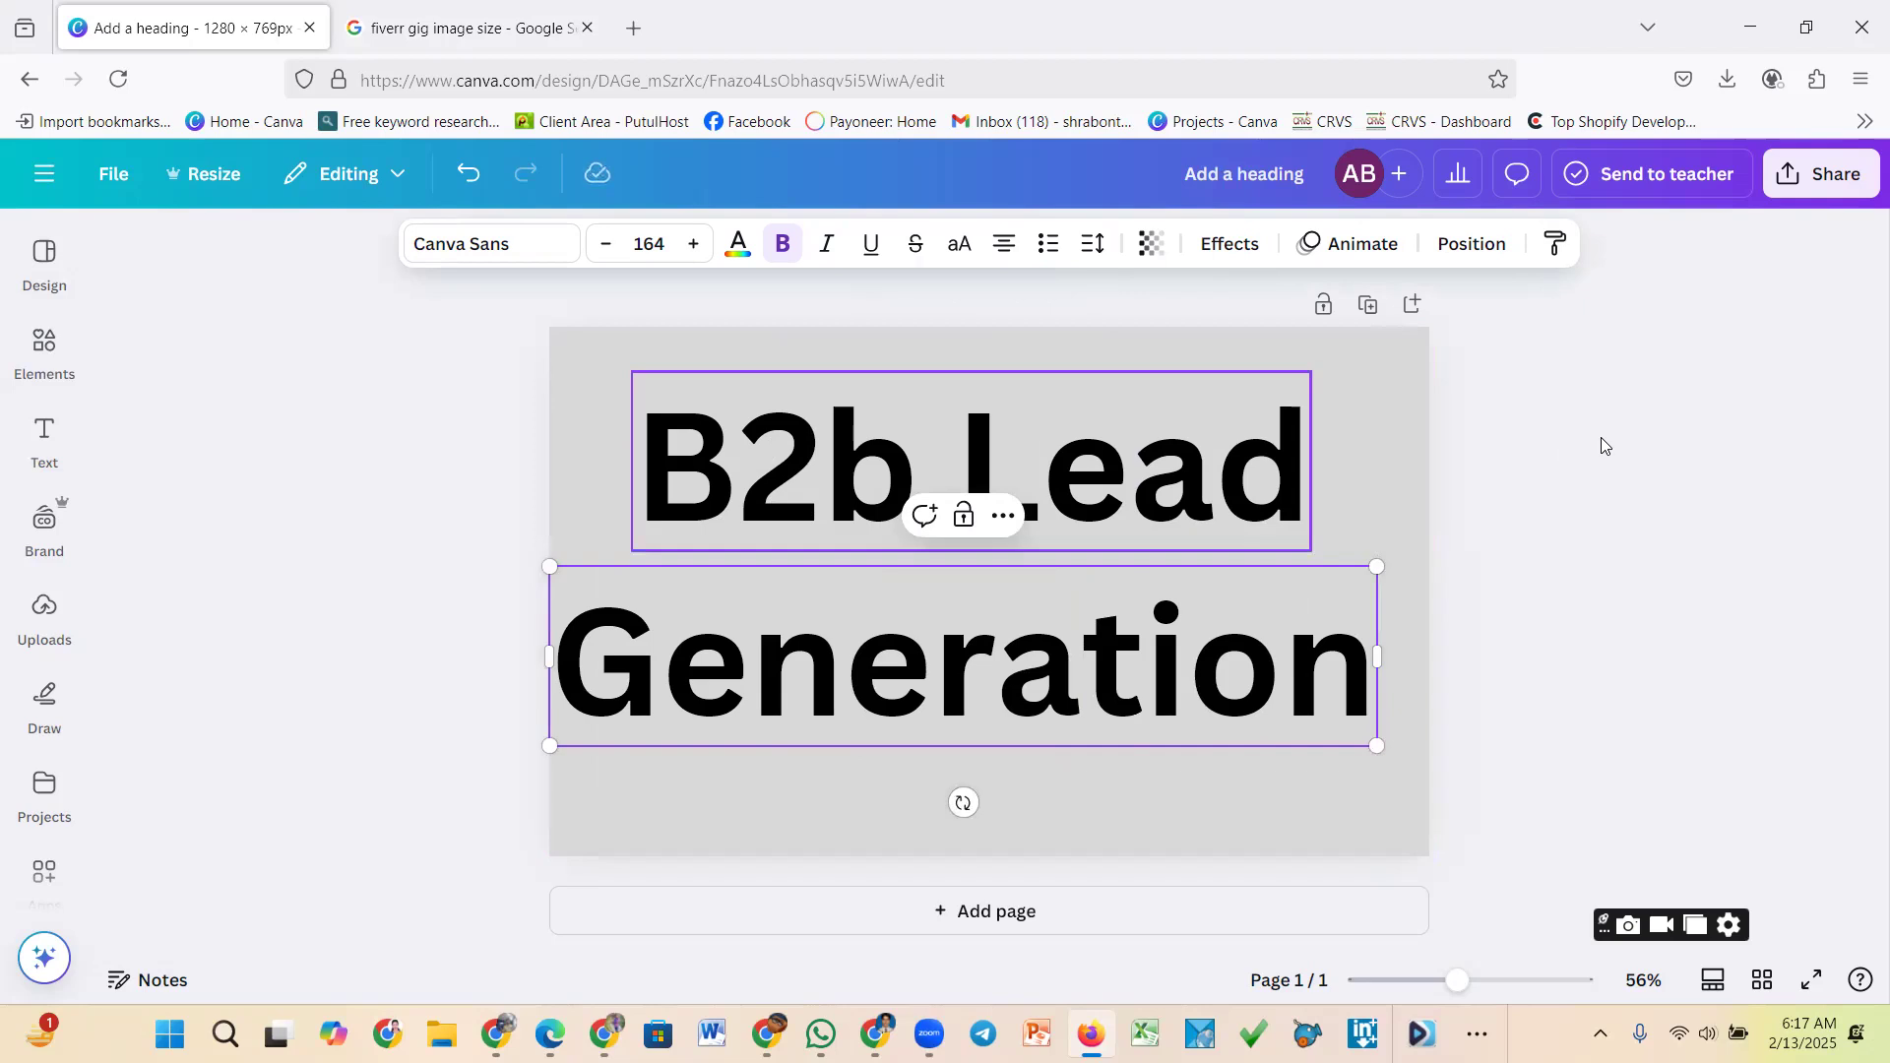
pyautogui.moveTo(1245, 689); pyautogui.dragTo(1282, 672)
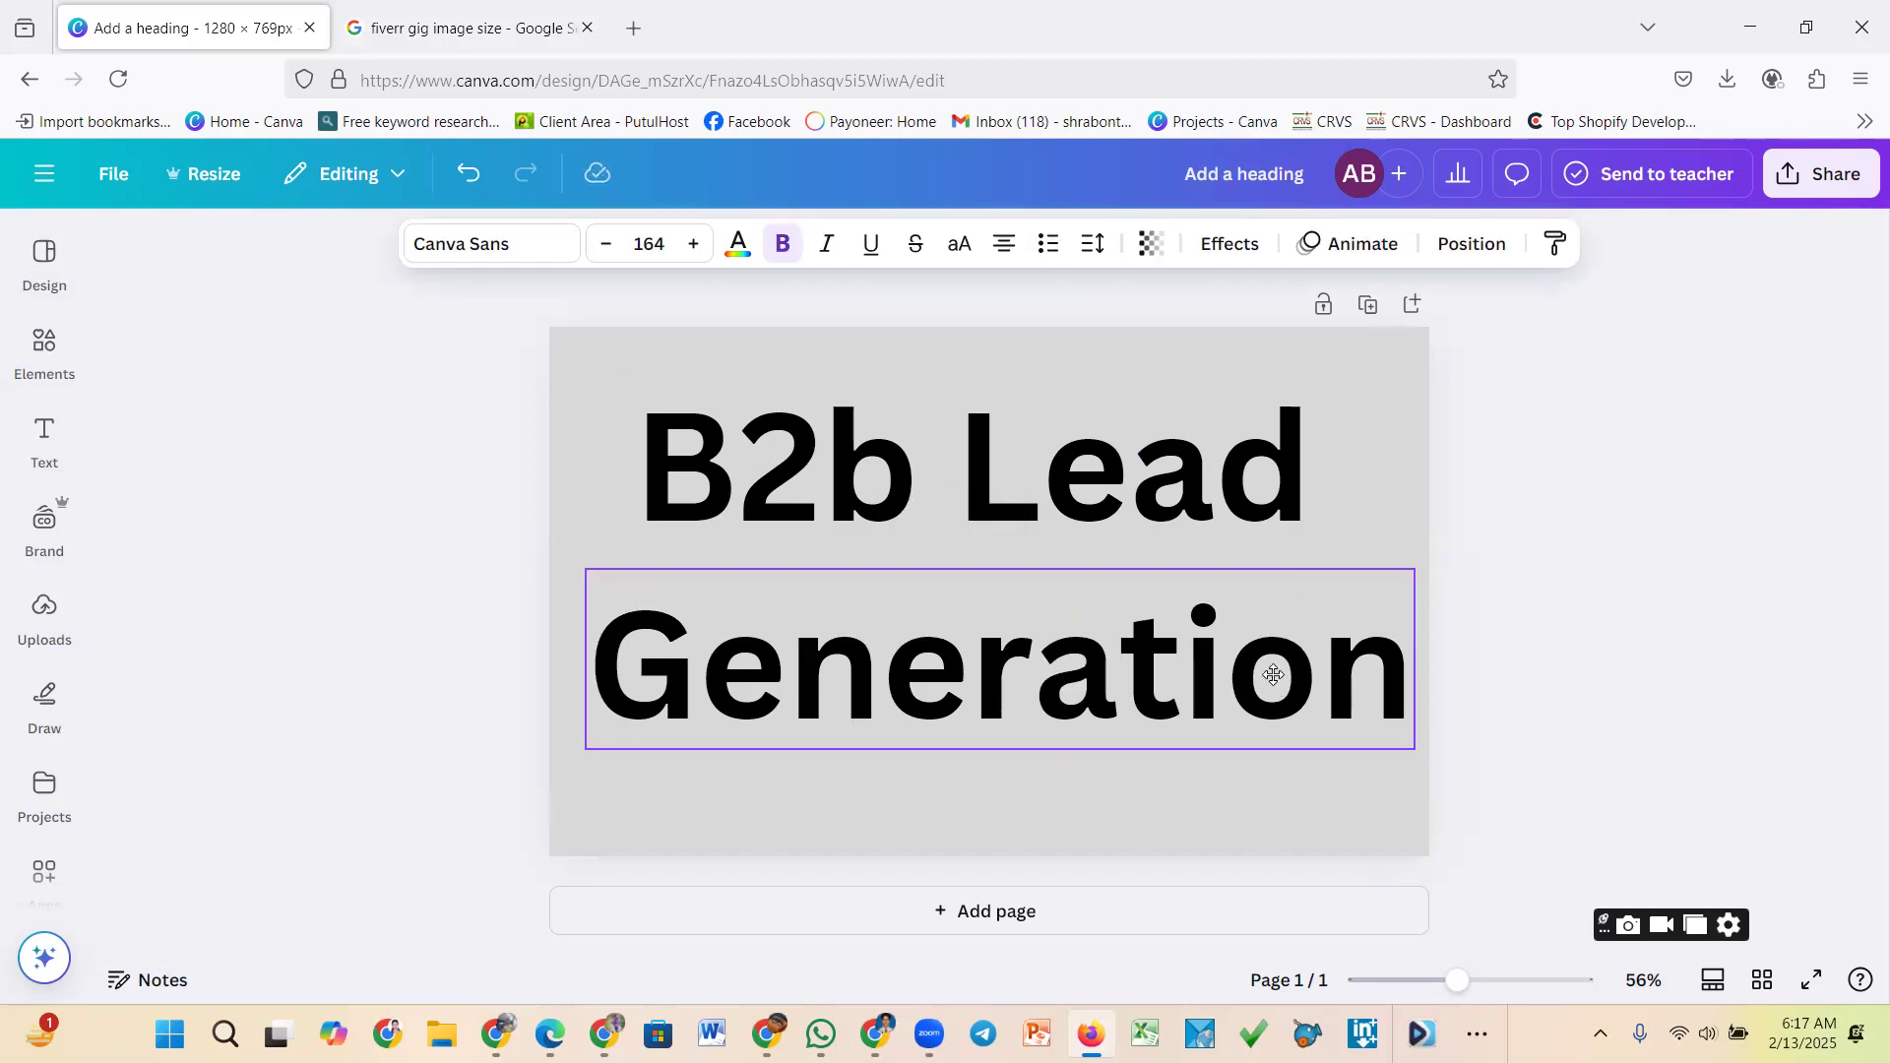
pyautogui.moveTo(1243, 492); pyautogui.dragTo(1251, 503)
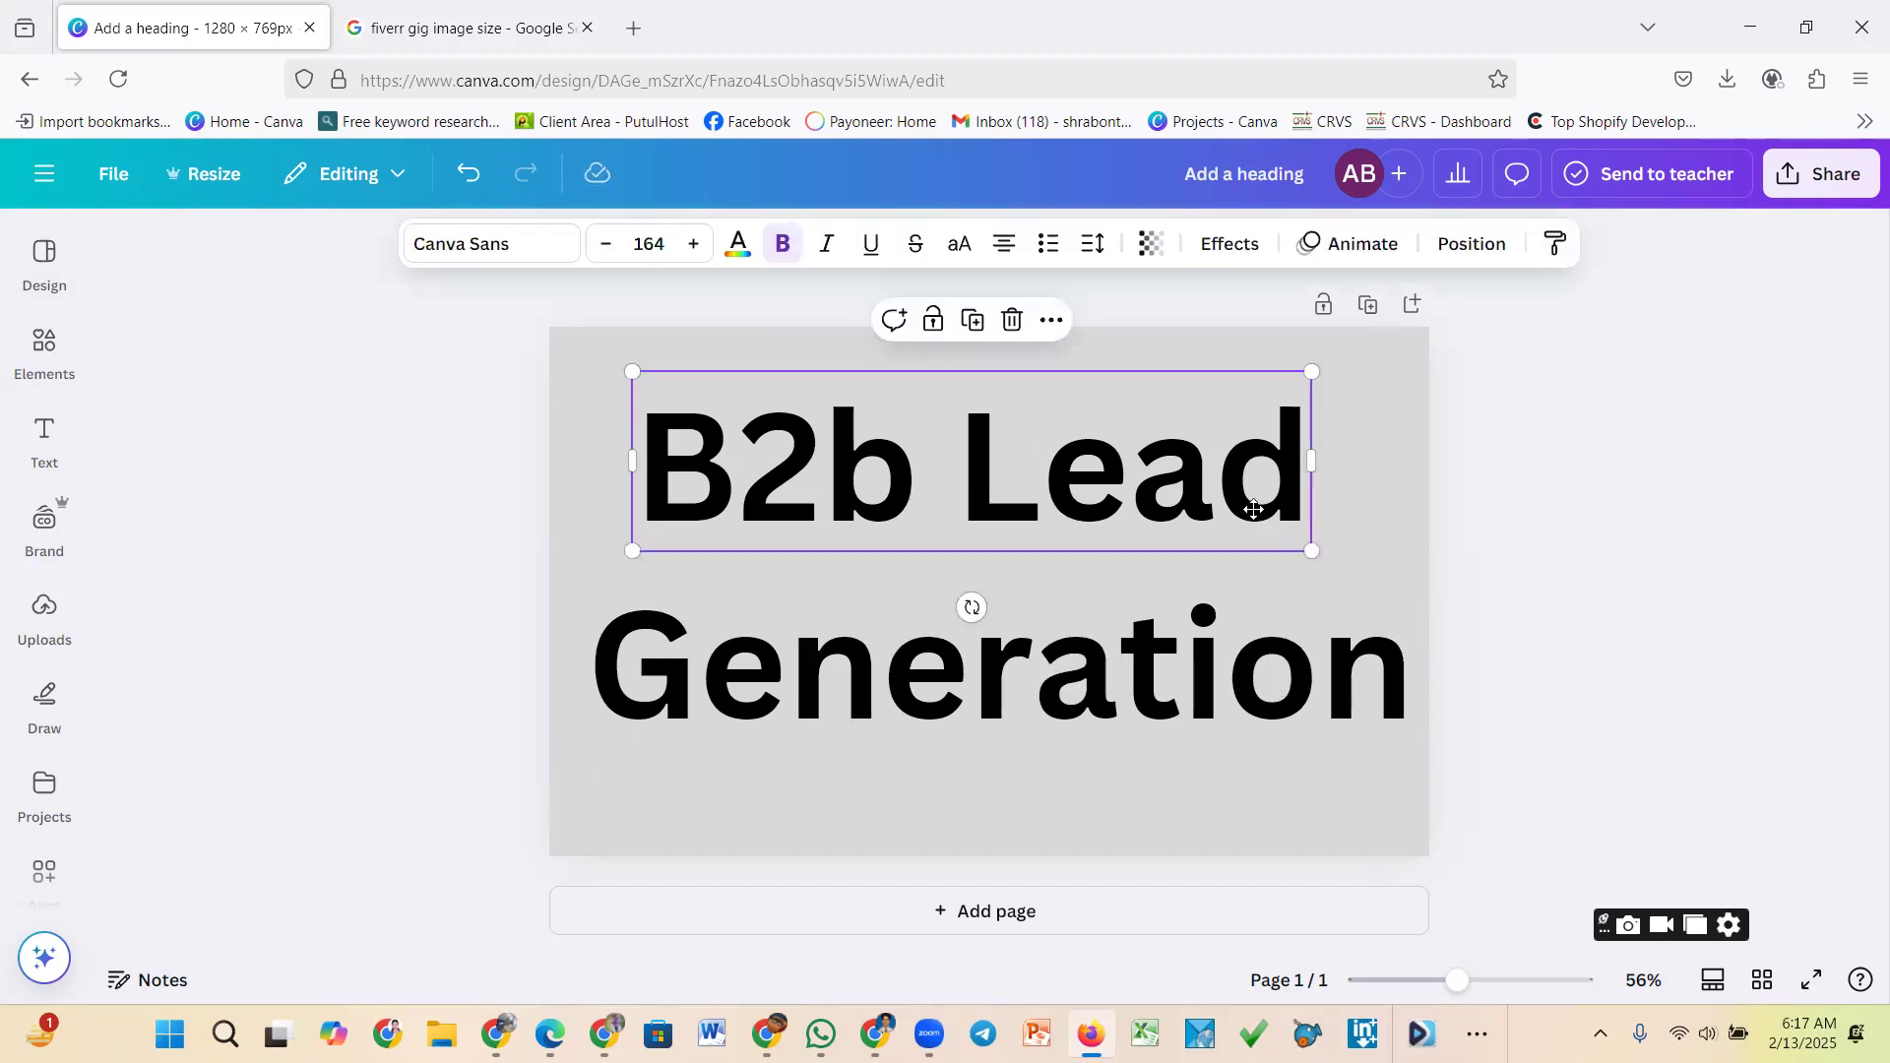
pyautogui.moveTo(1250, 660); pyautogui.dragTo(1245, 650)
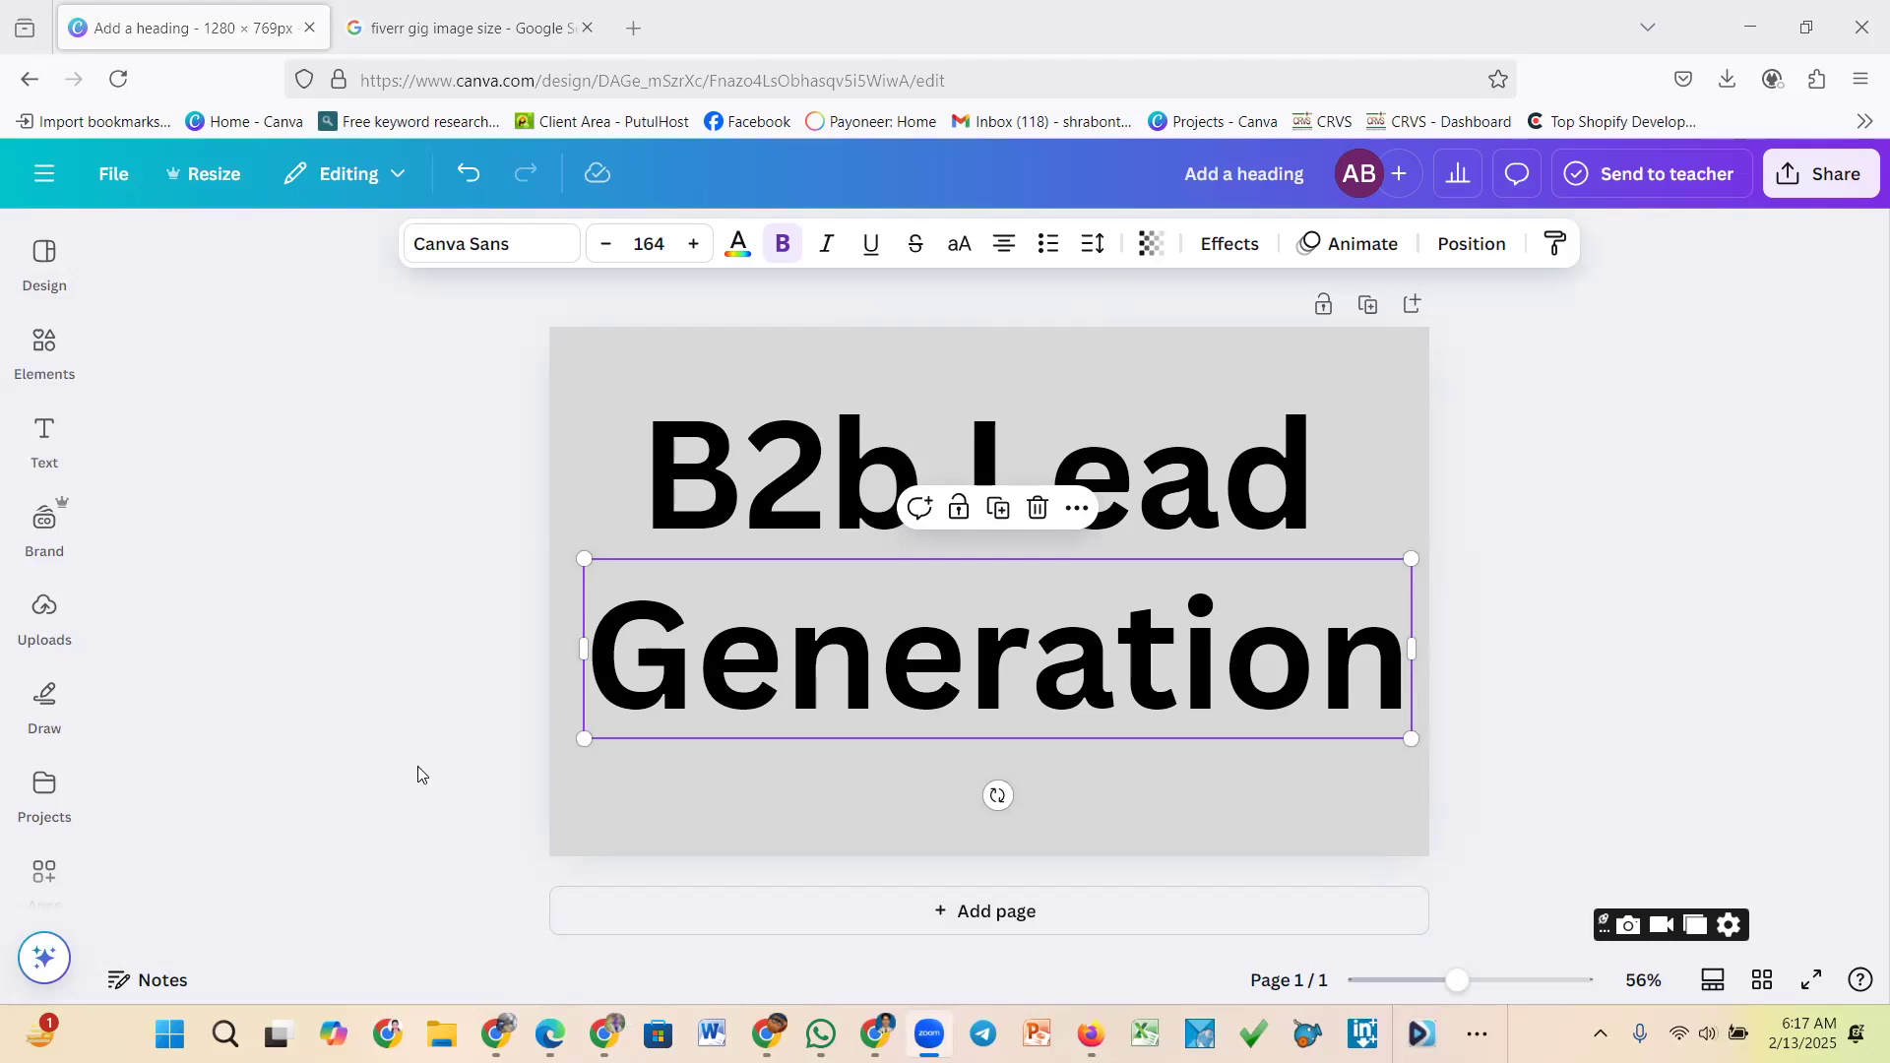
pyautogui.click(1606, 596)
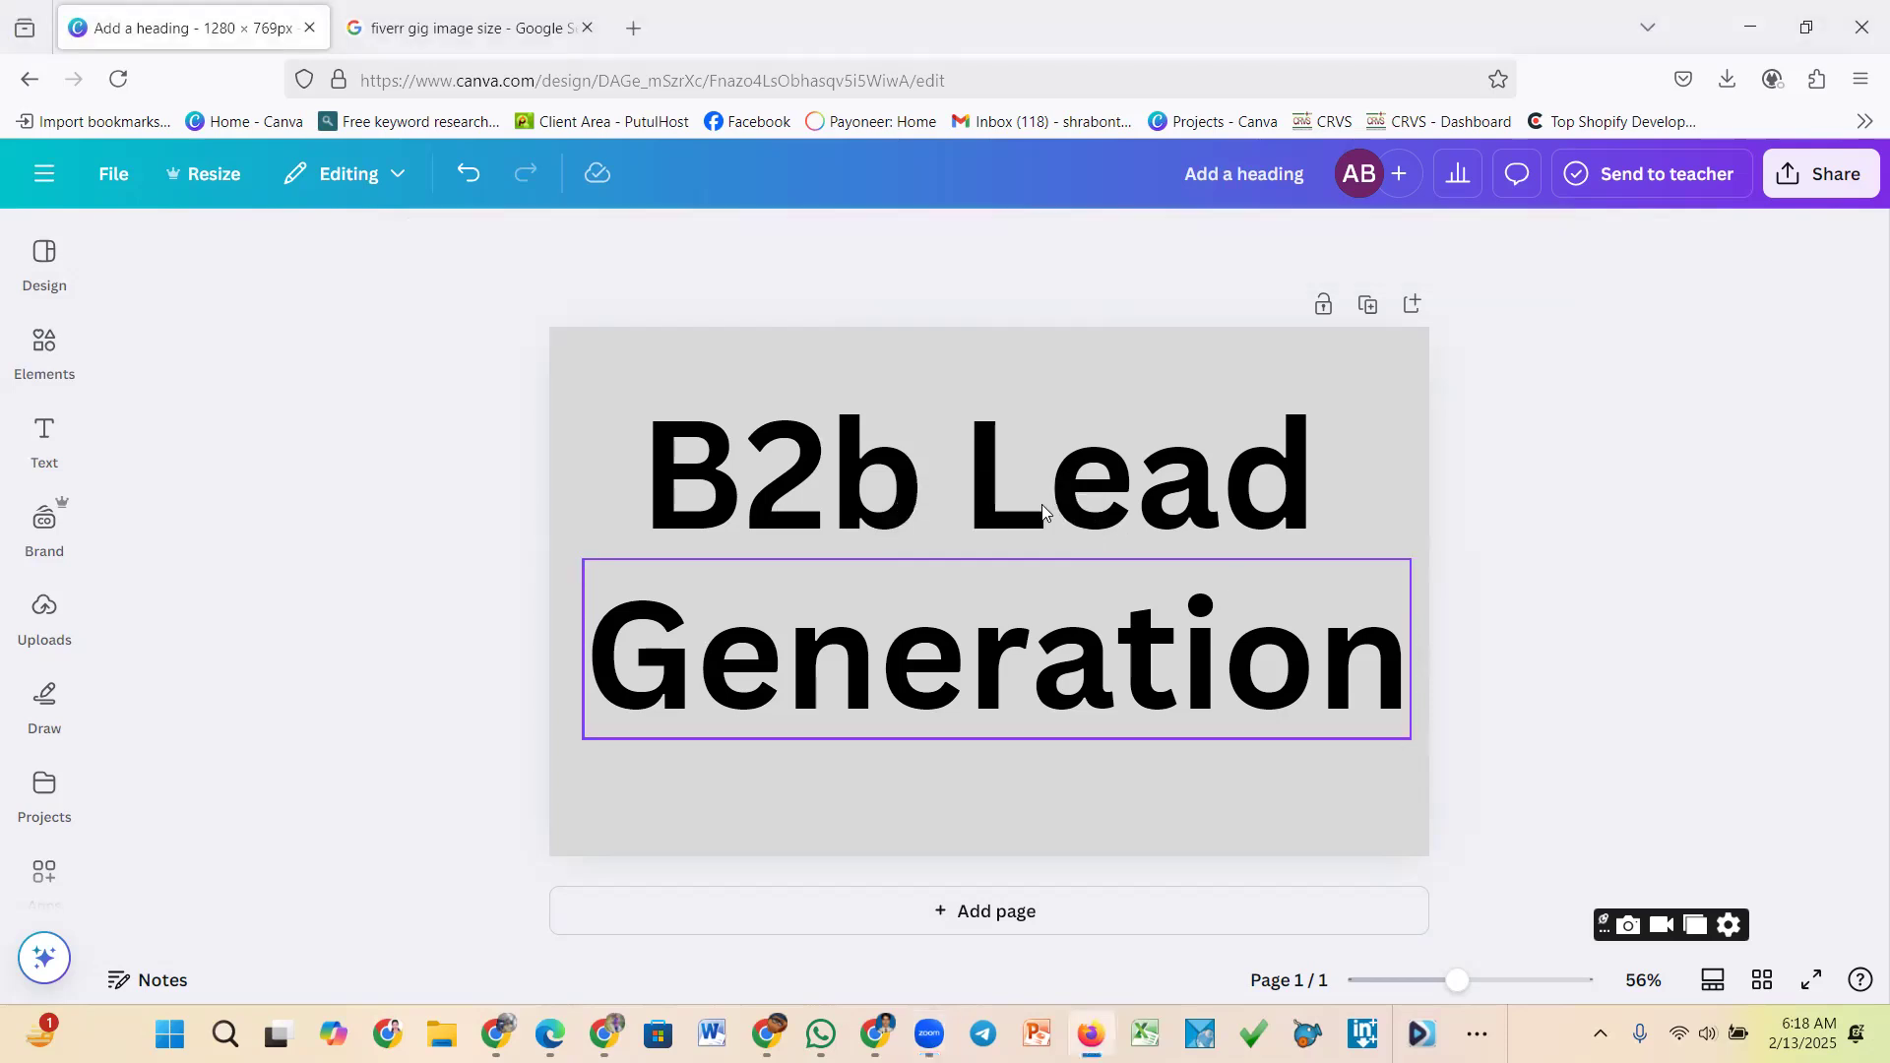
pyautogui.click(1006, 504)
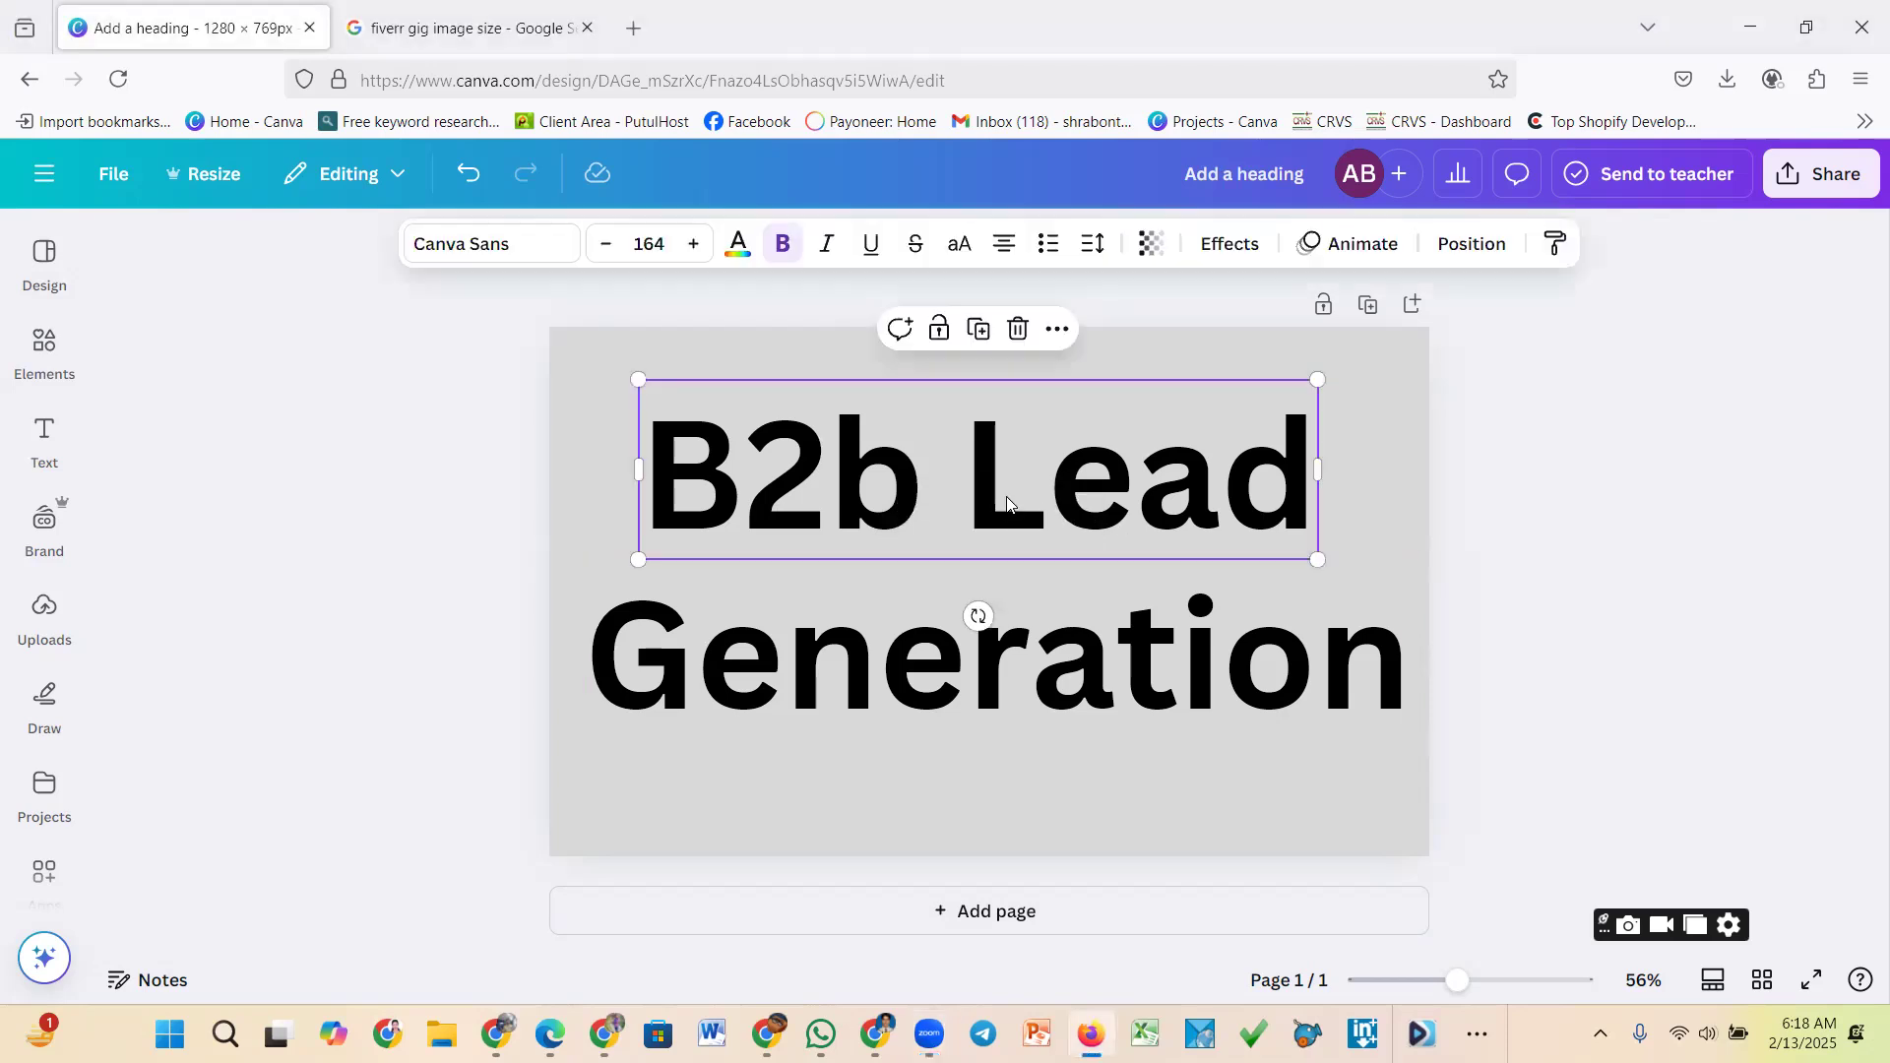
pyautogui.click(1451, 506)
pyautogui.click(1099, 514)
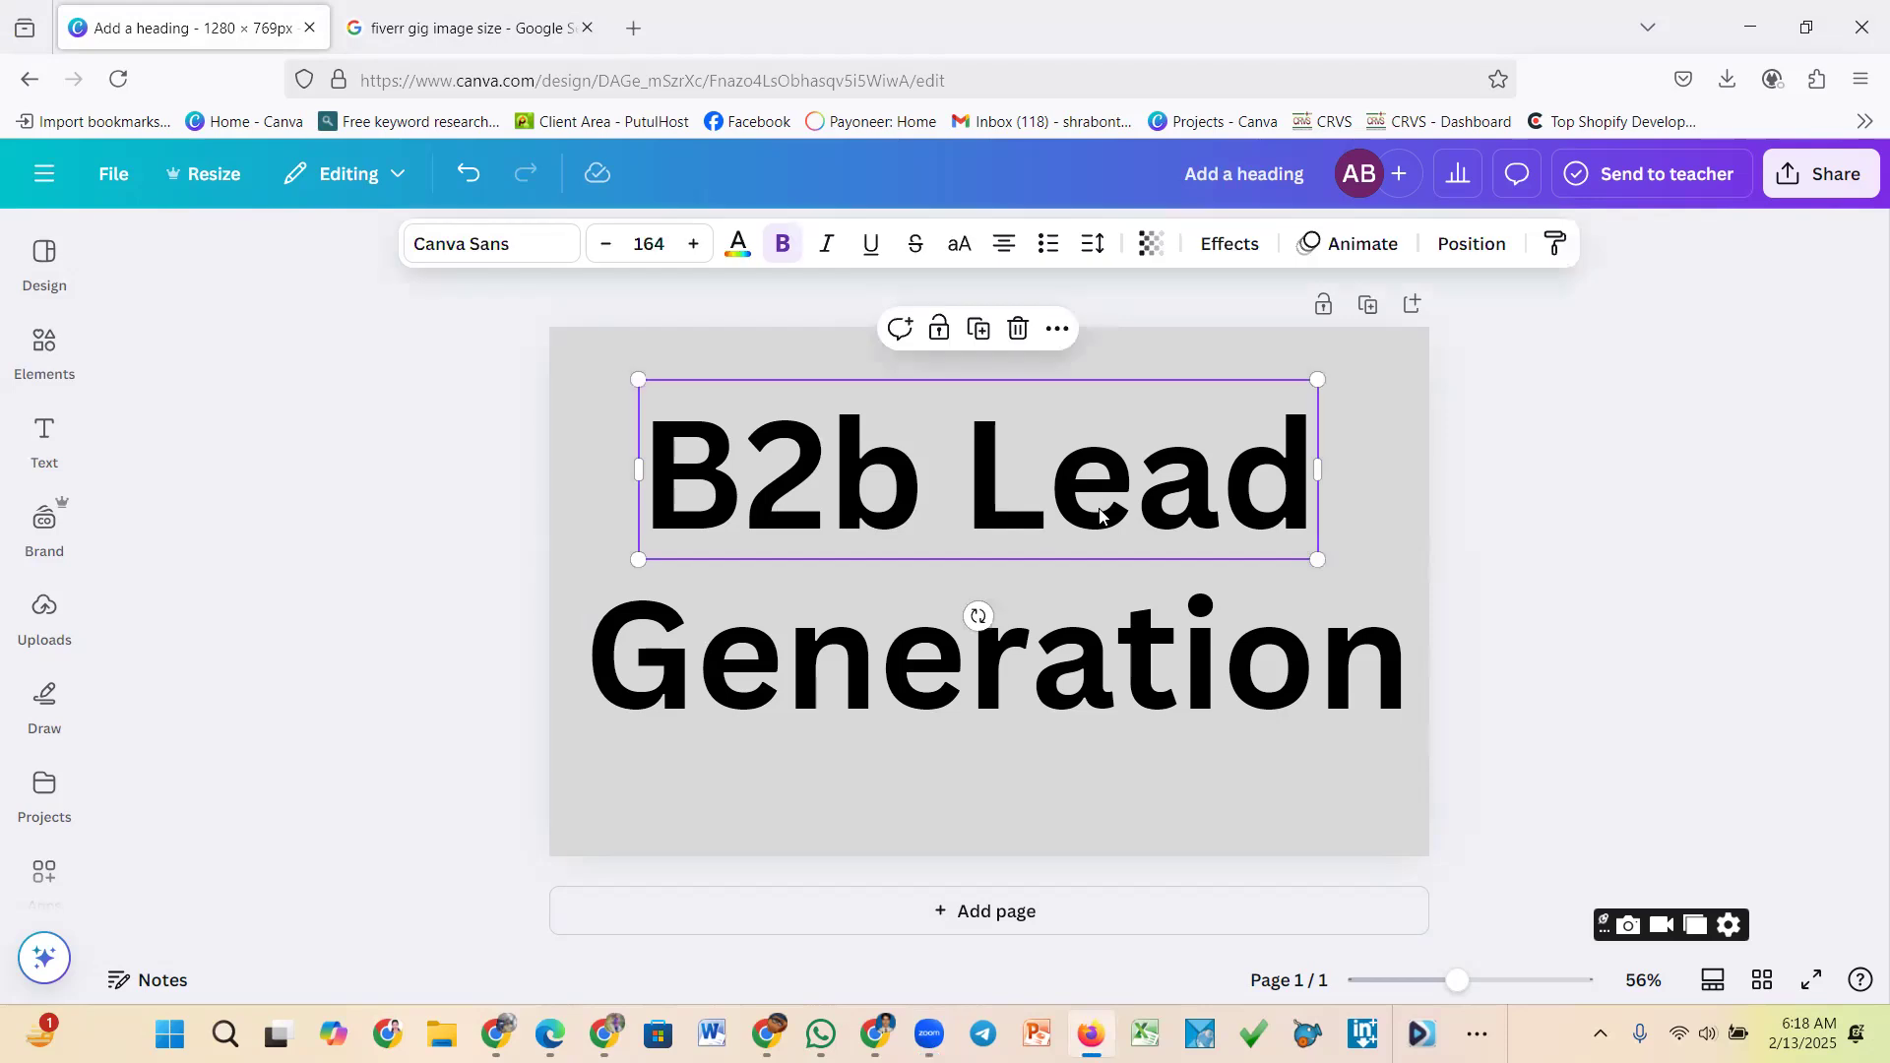
# Try solid violet, yellow and lime green default colors as the page background, settling on yellow
pyautogui.click(600, 417)
pyautogui.click(817, 244)
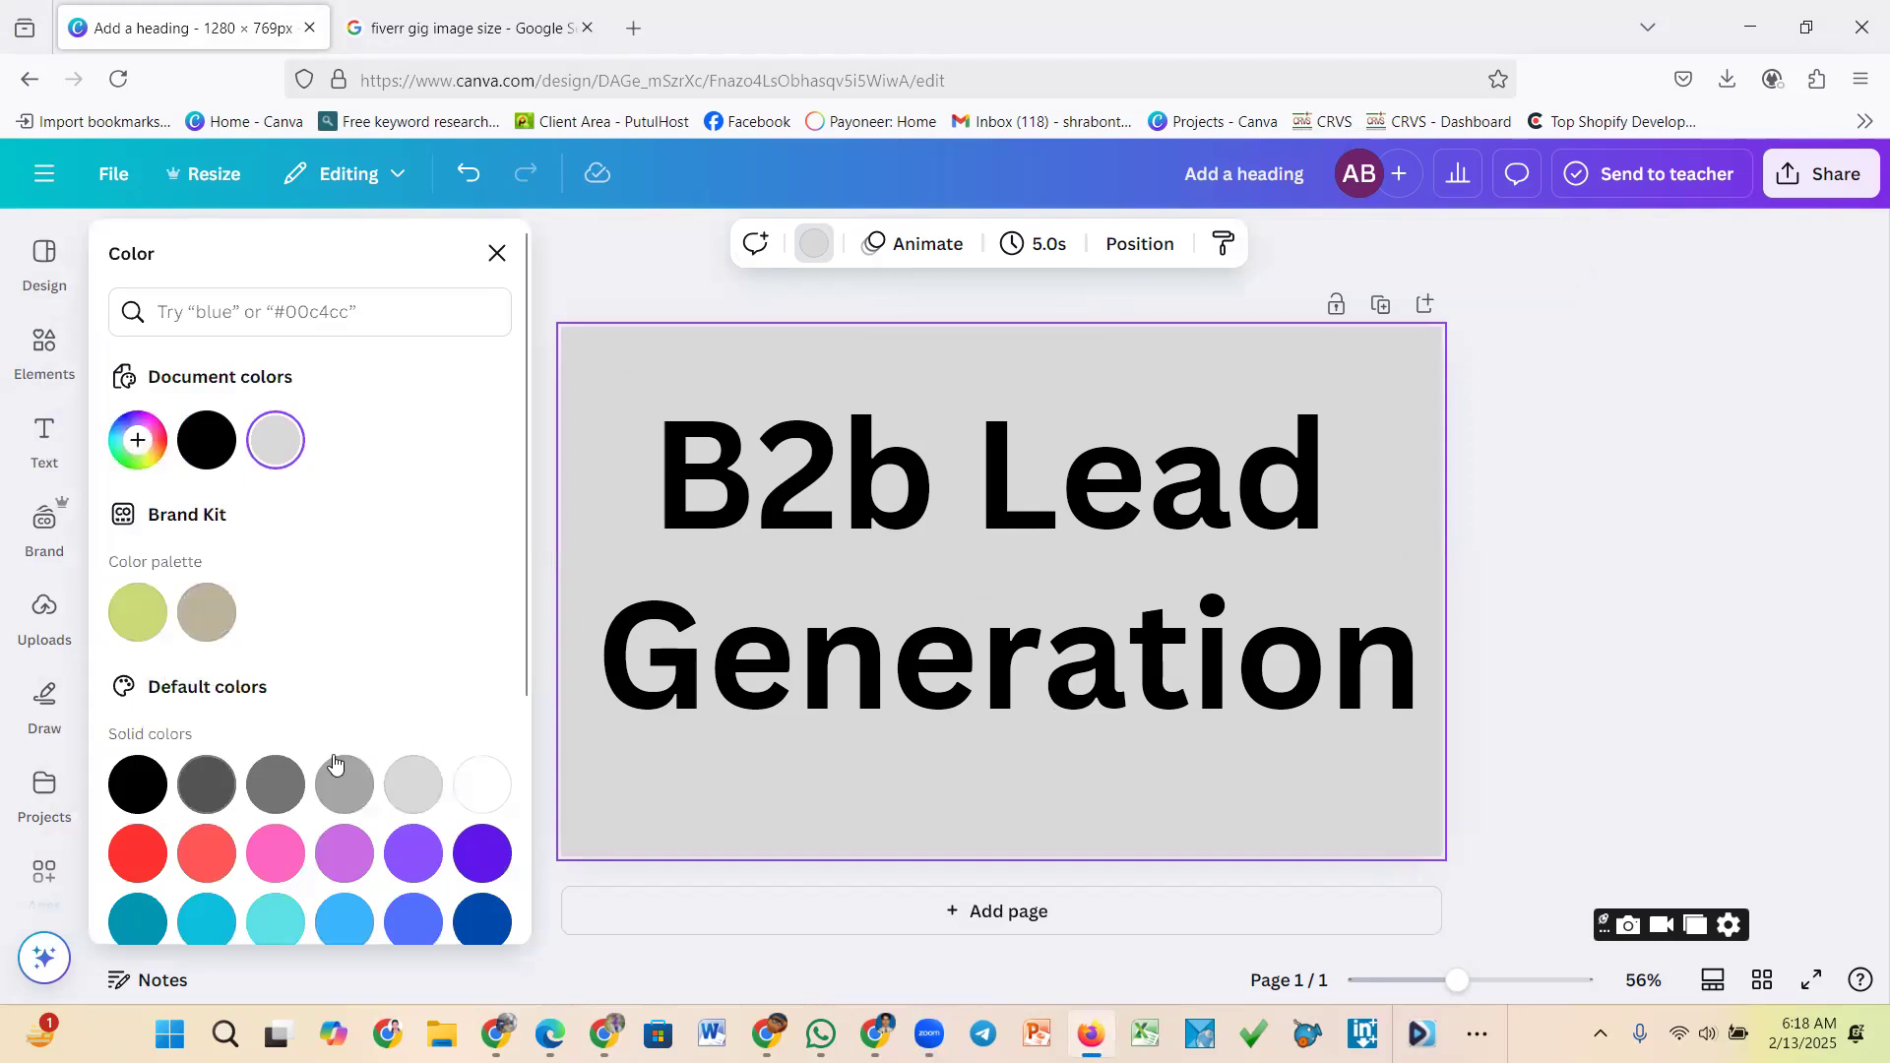
pyautogui.scroll(-2, 433, 728)
pyautogui.click(493, 692)
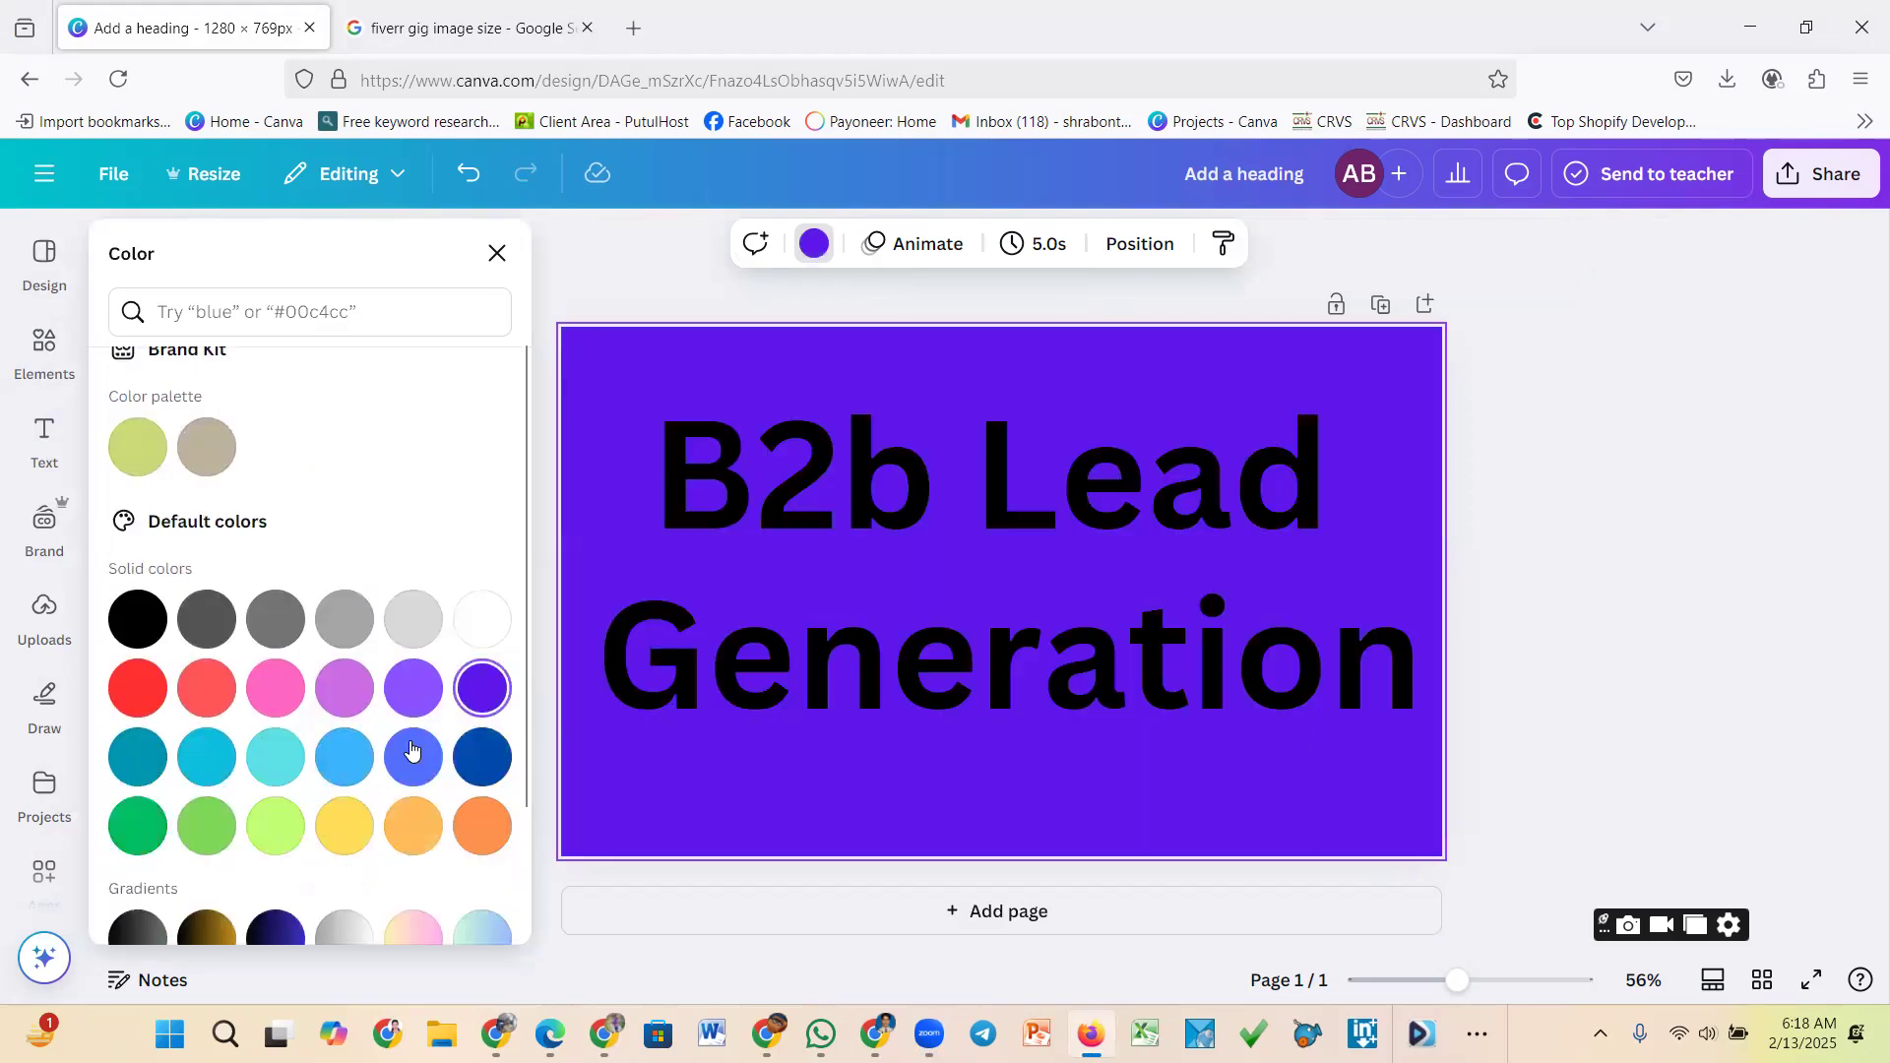
pyautogui.scroll(-2, 340, 709)
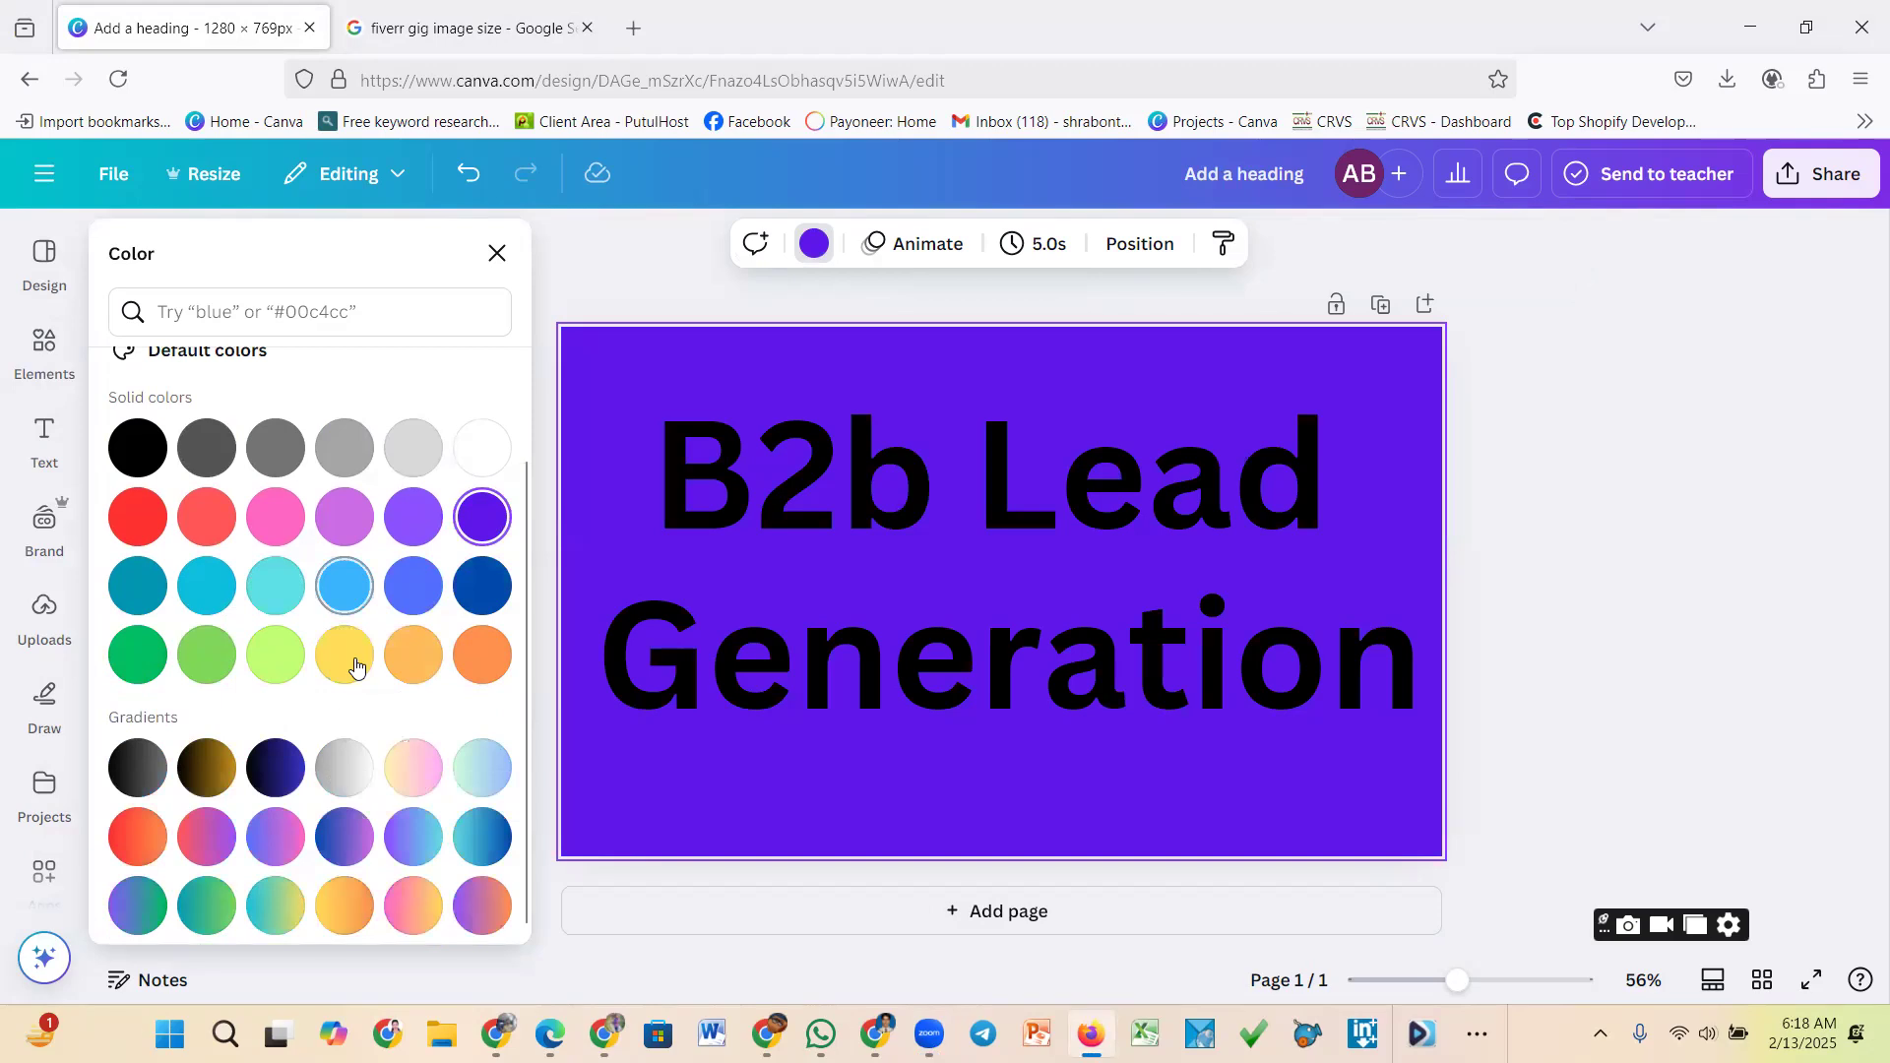
pyautogui.click(347, 645)
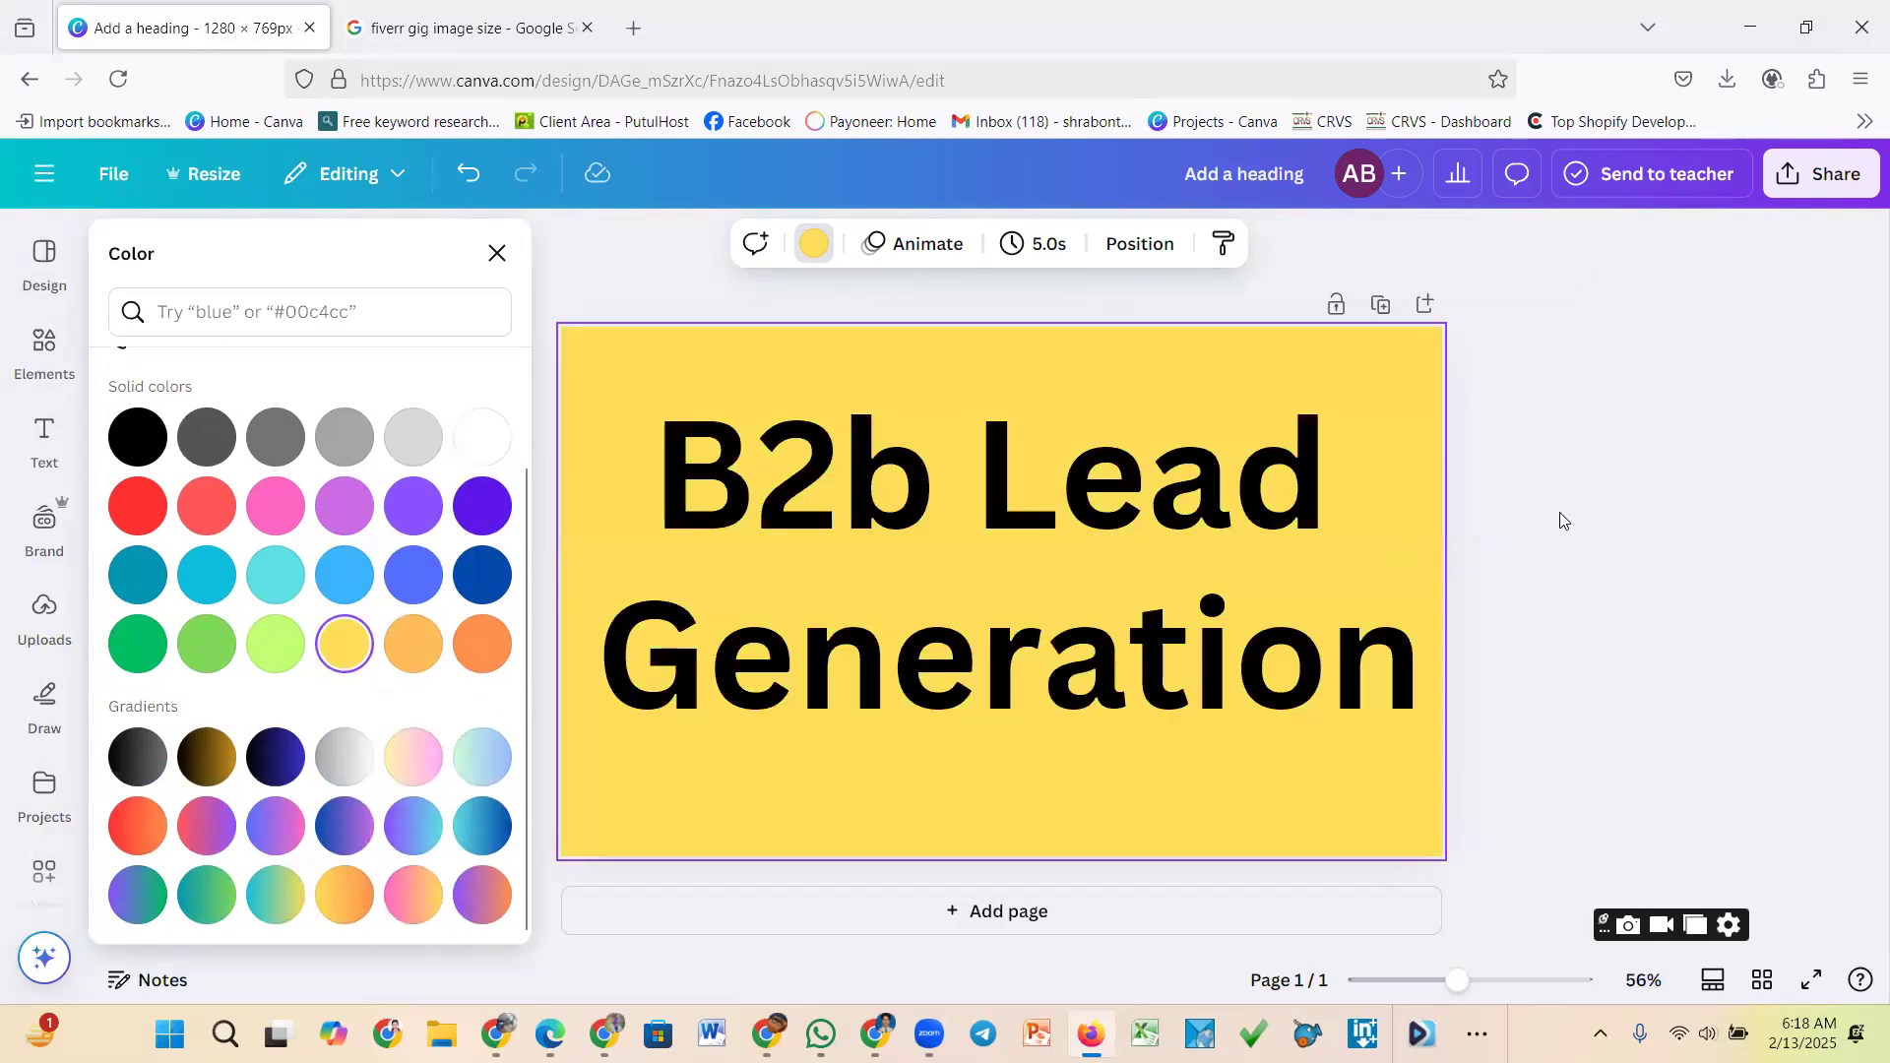
pyautogui.click(276, 645)
pyautogui.click(346, 651)
pyautogui.press('Escape')
# Try the Shadow, Lift, Hollow and Outline text effects on the "B2b Lead" line
pyautogui.click(1181, 529)
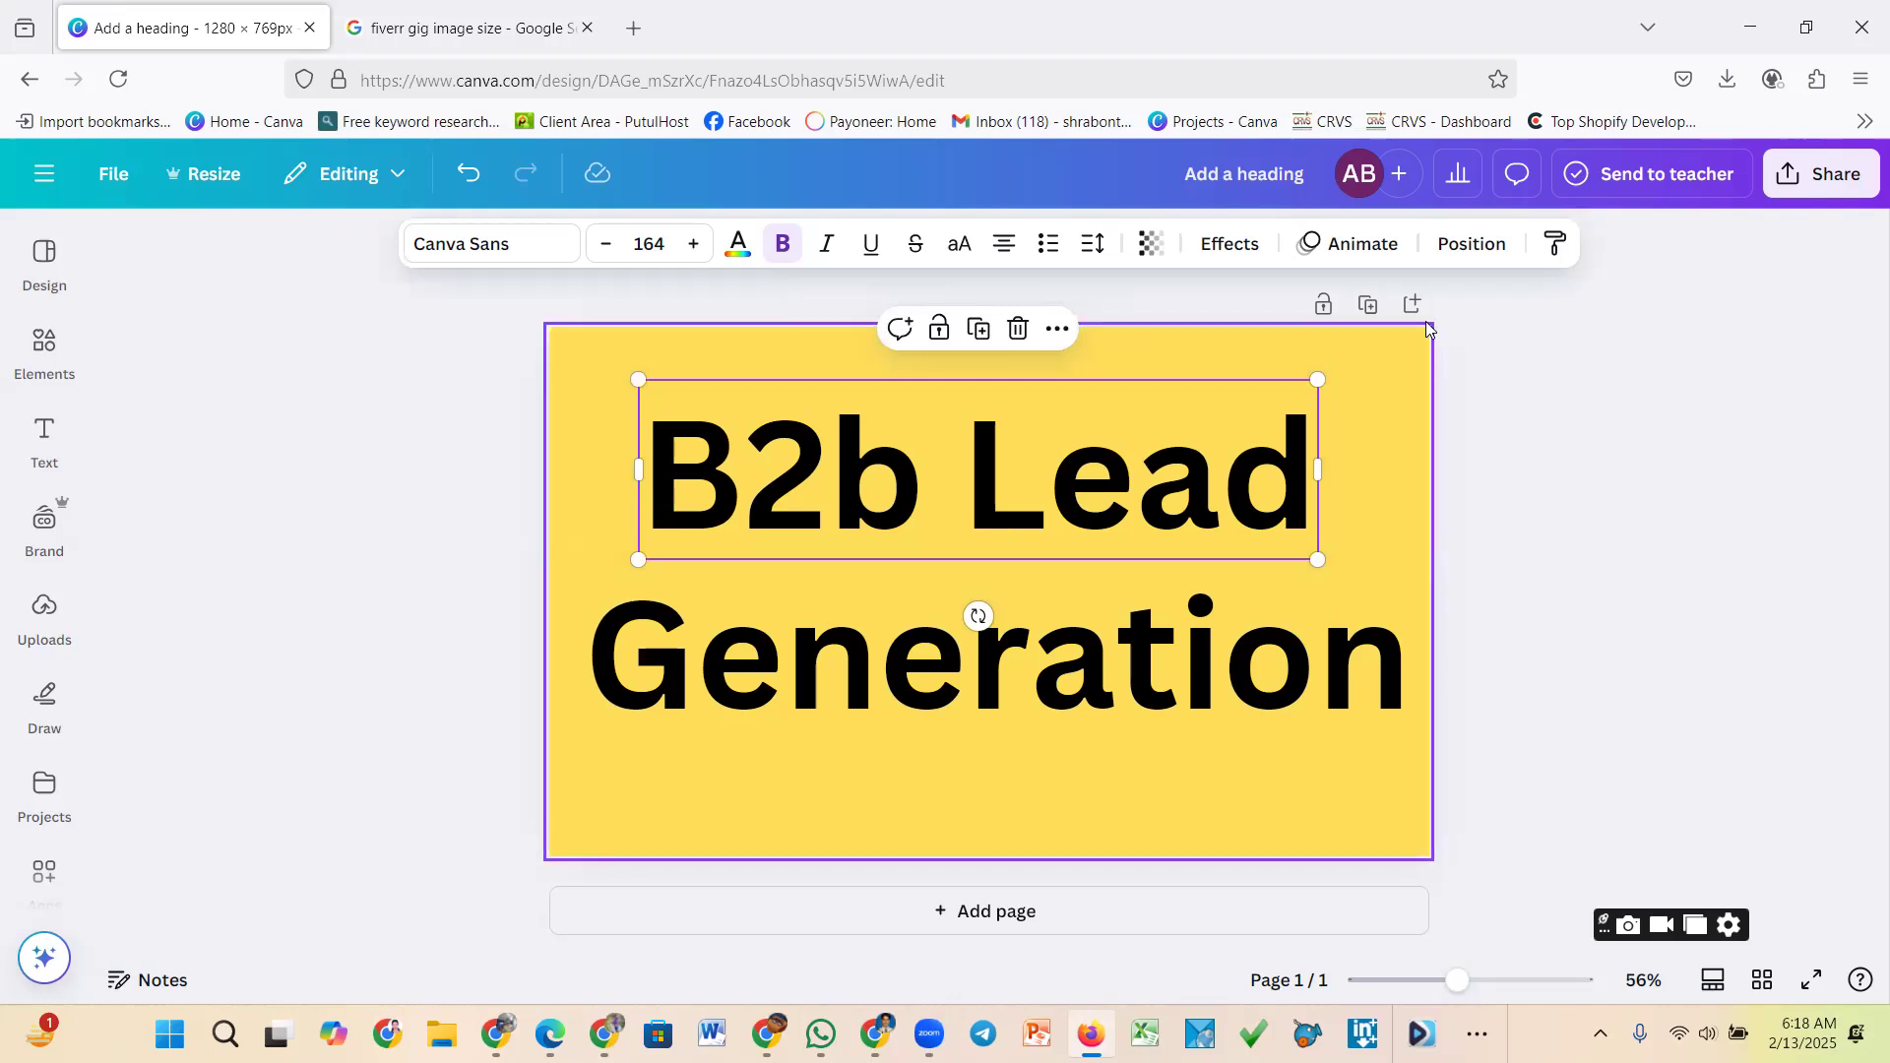
pyautogui.click(1229, 246)
pyautogui.scroll(-1, 355, 558)
pyautogui.scroll(1, 359, 553)
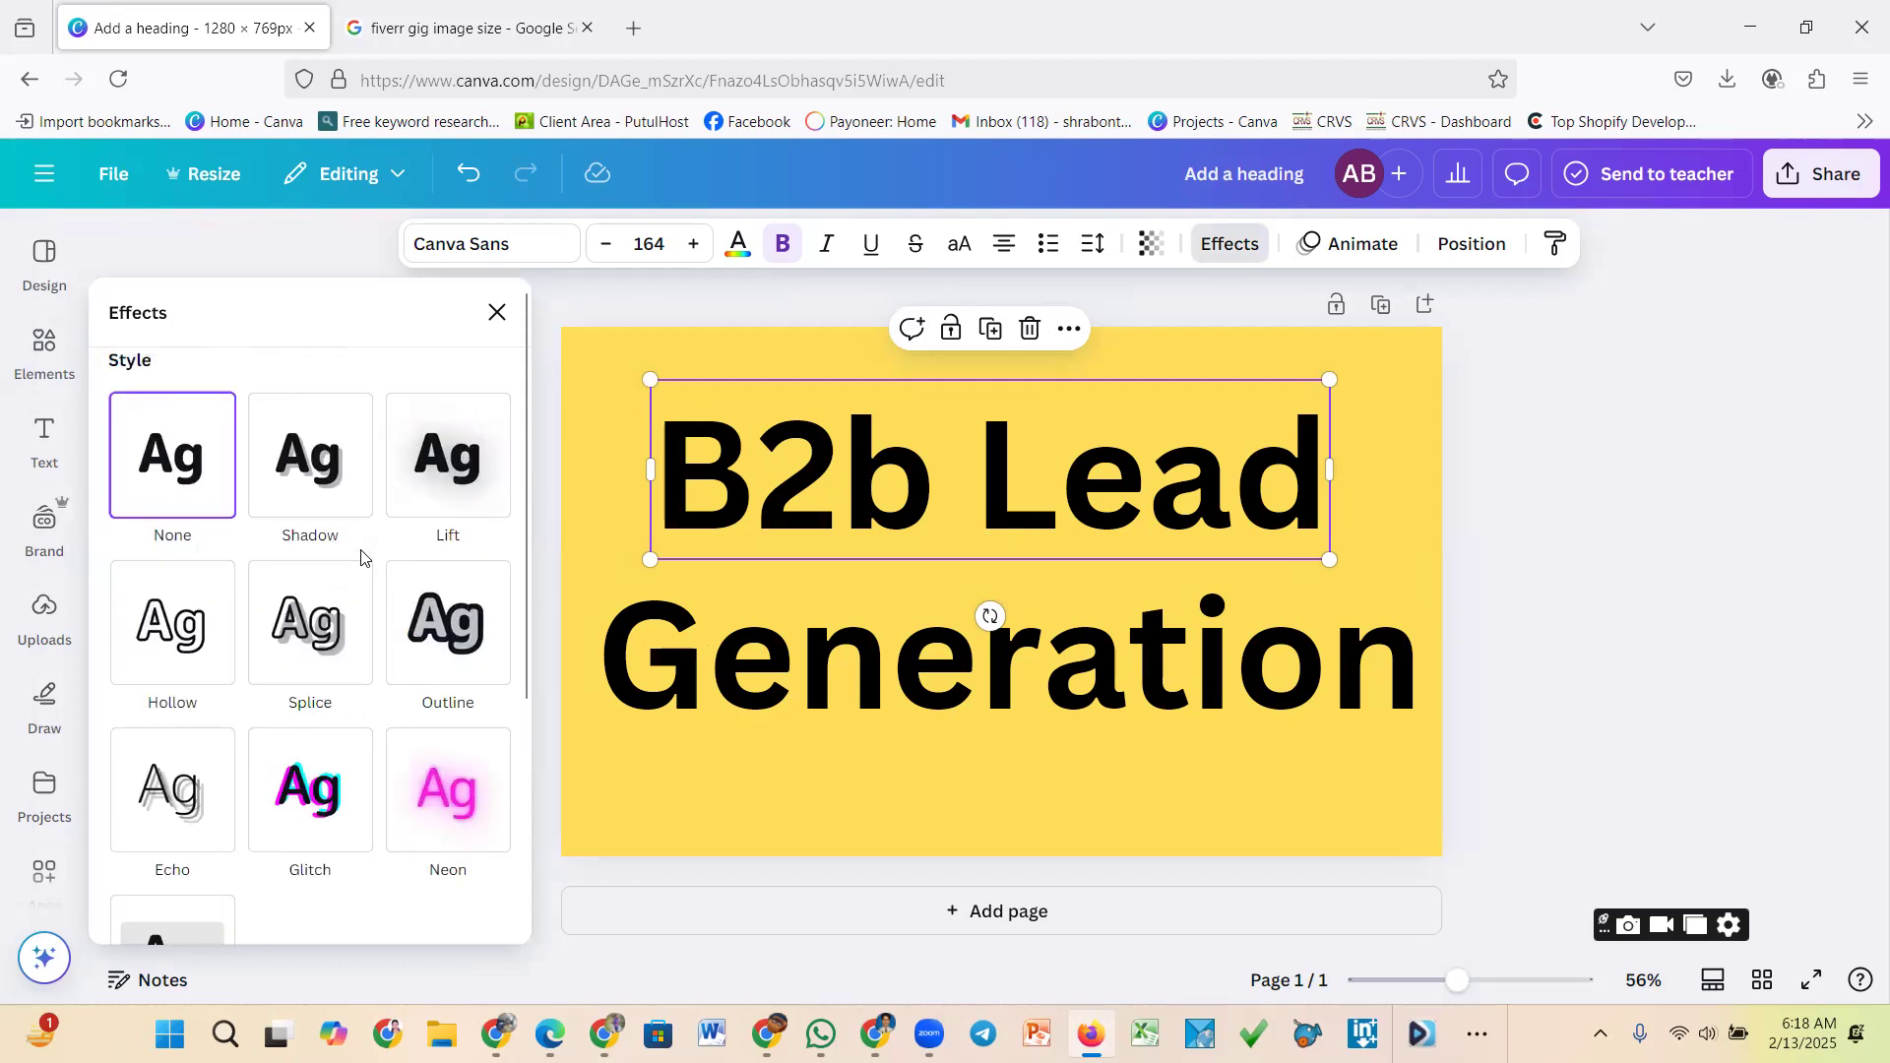
pyautogui.click(304, 458)
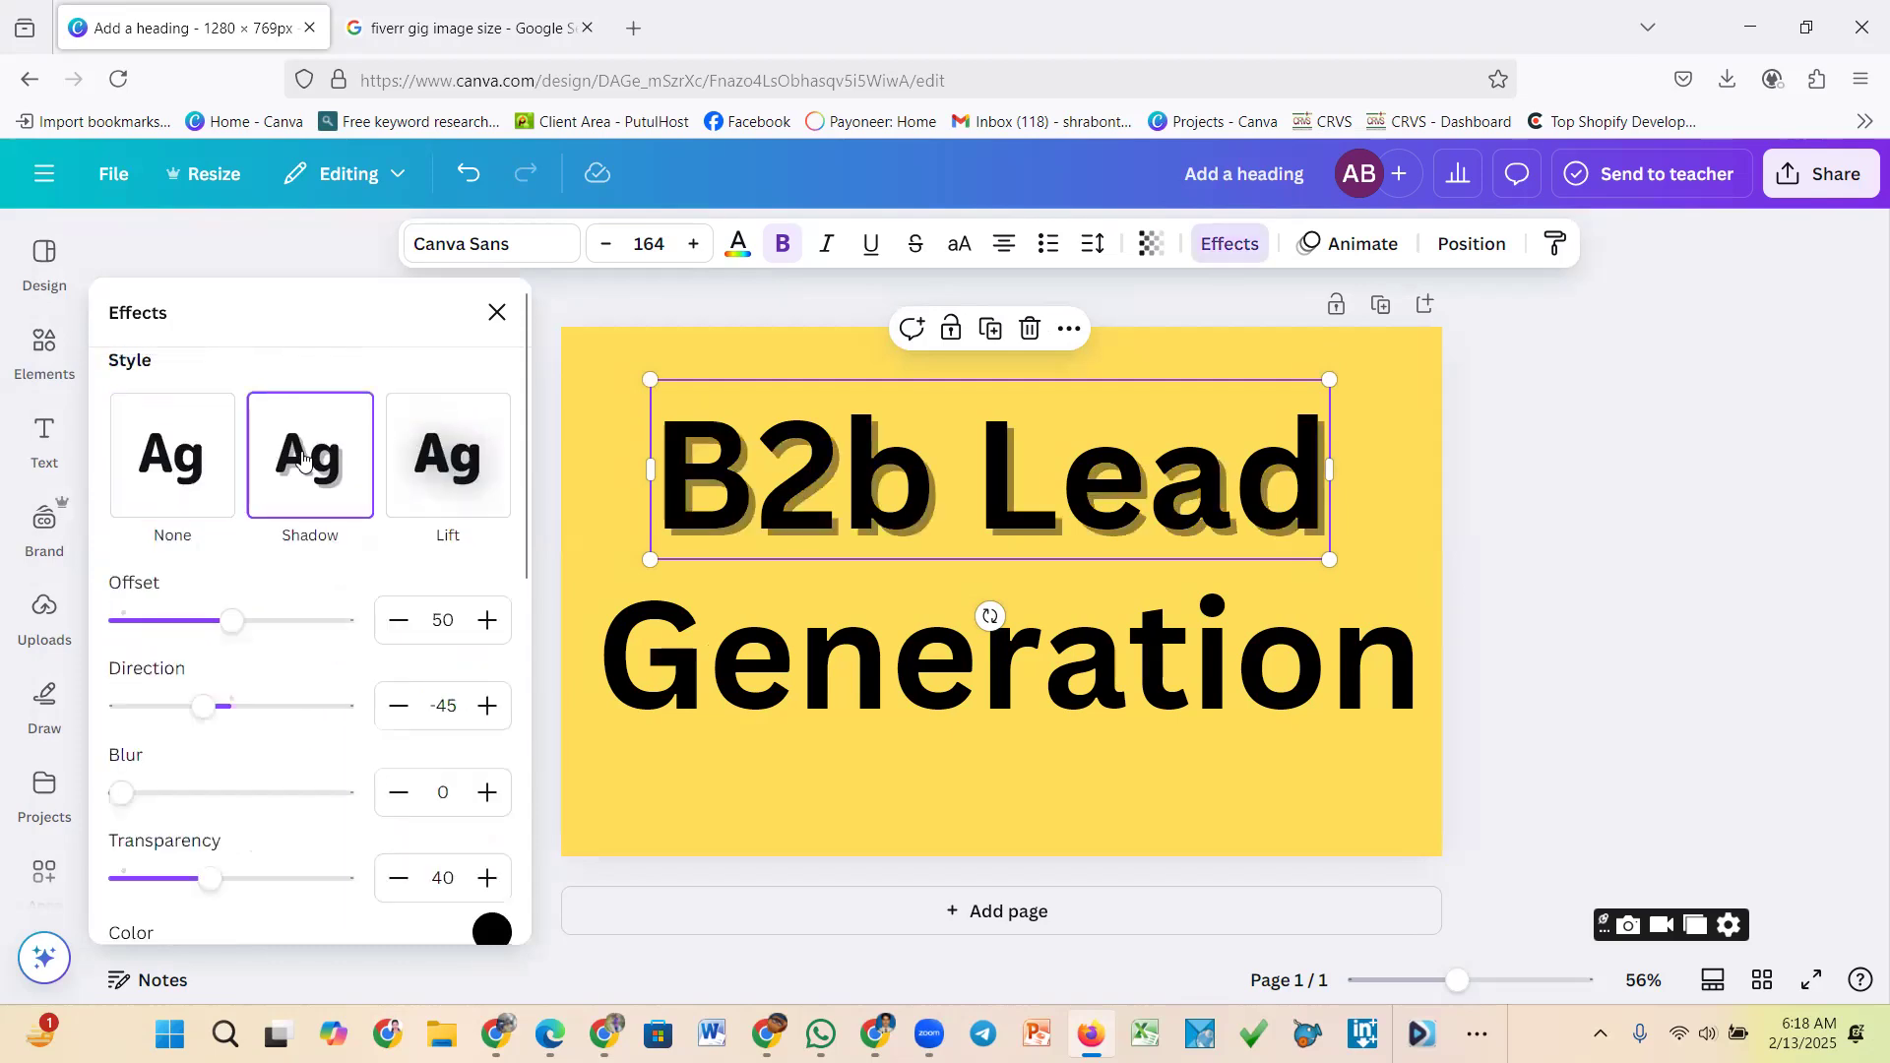
pyautogui.click(462, 473)
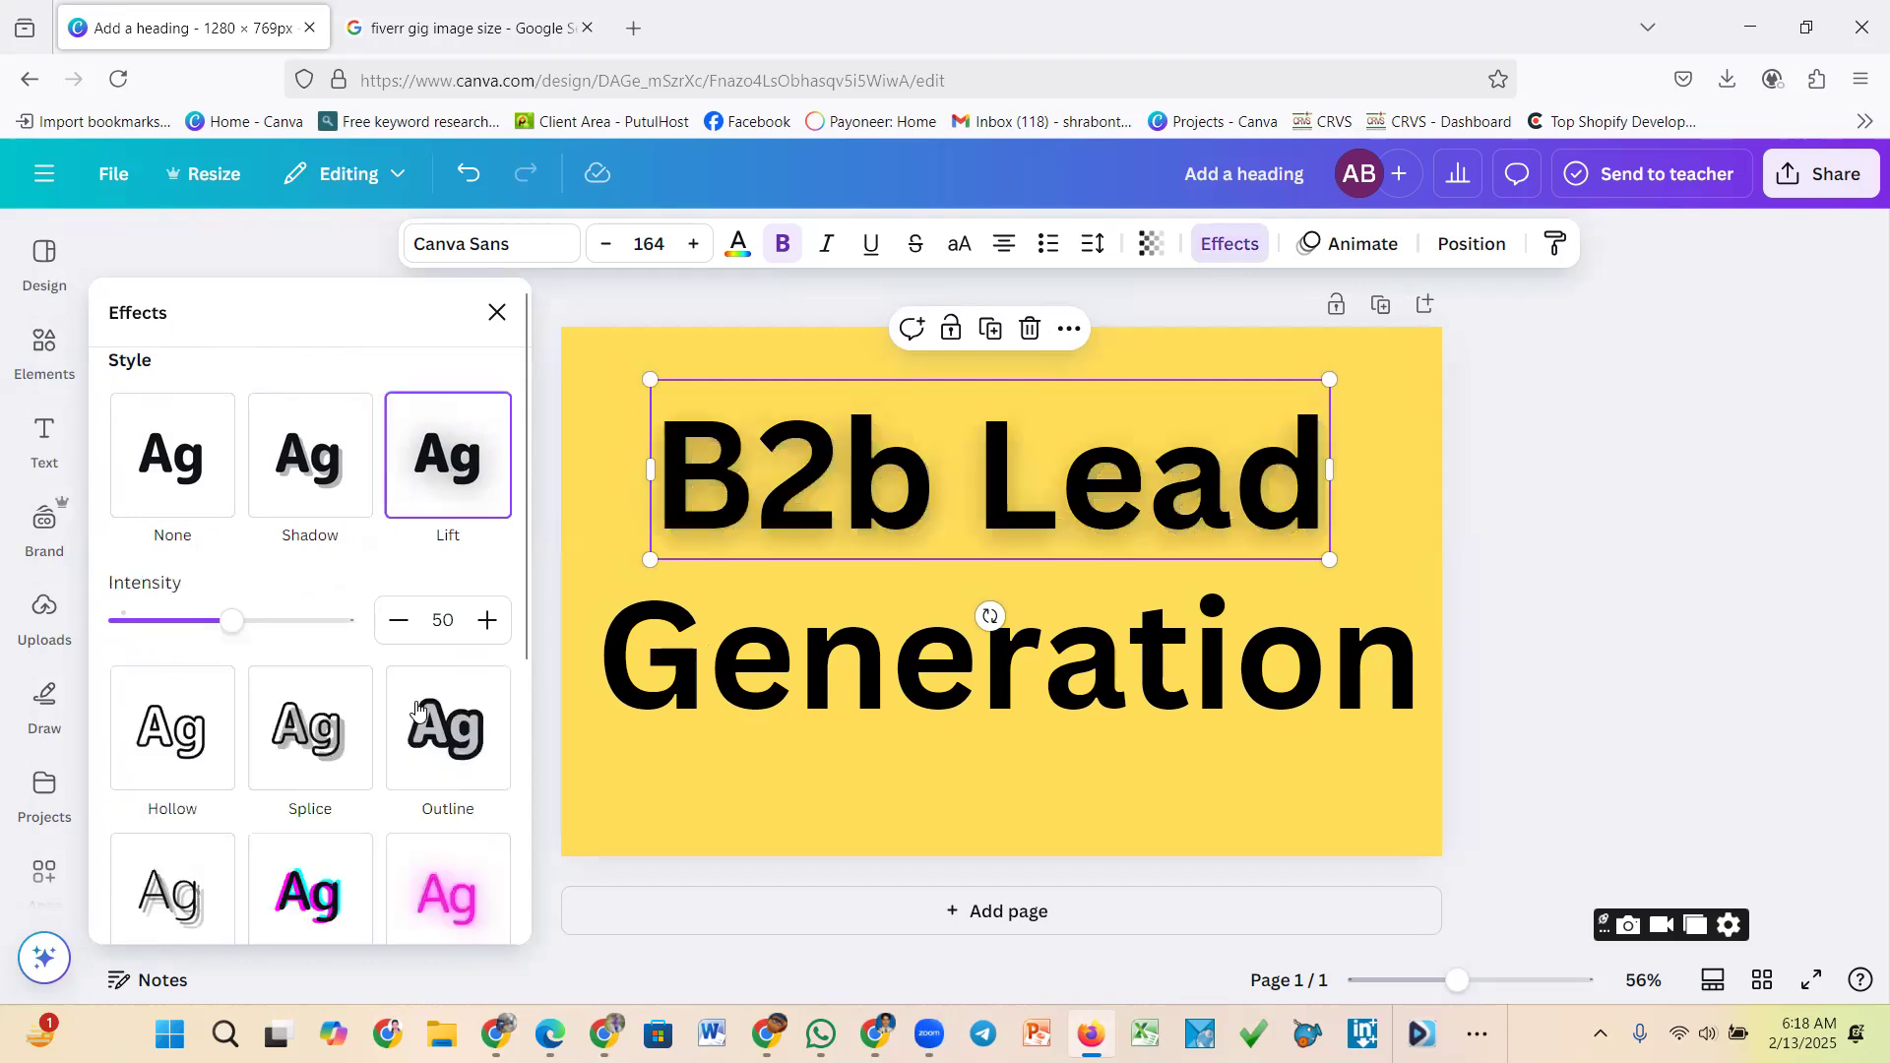
pyautogui.click(196, 752)
pyautogui.click(308, 650)
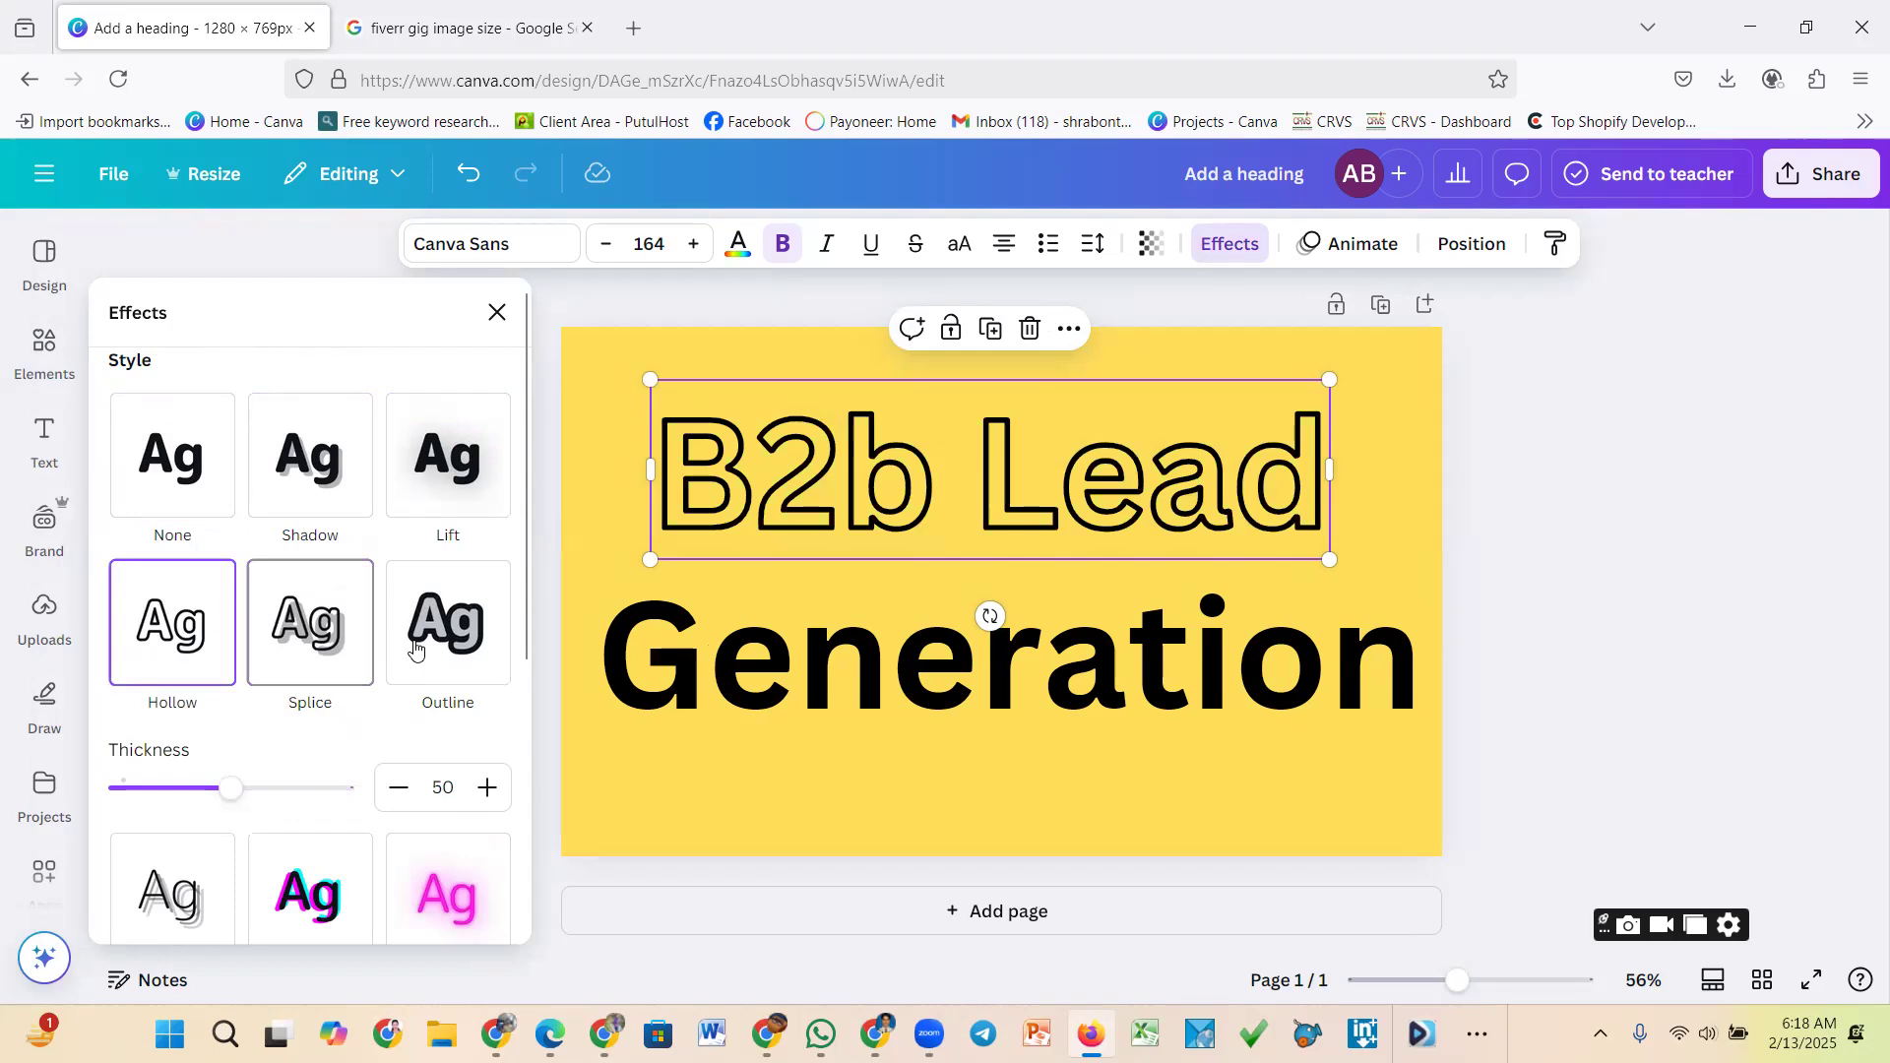
pyautogui.click(466, 643)
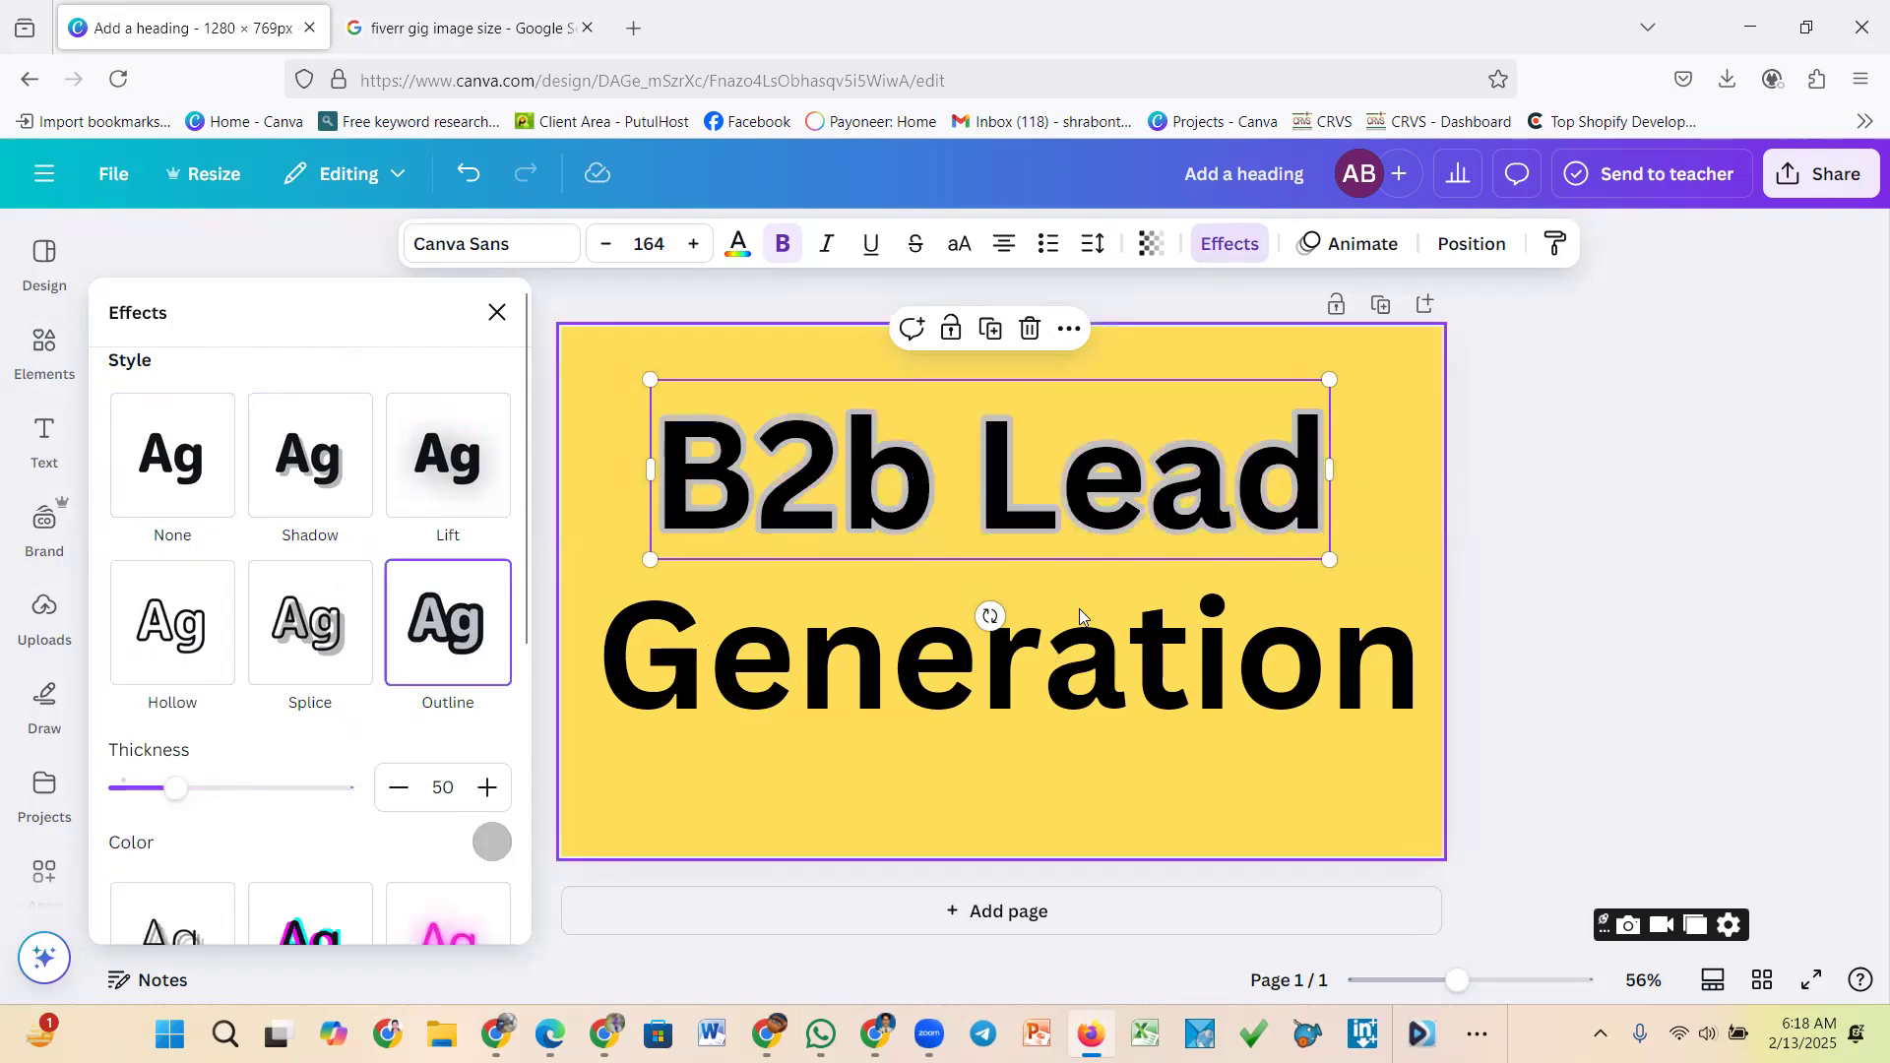
# Apply the Echo text effect to both the "B2b Lead" and "Generation" lines
pyautogui.scroll(-3, 307, 699)
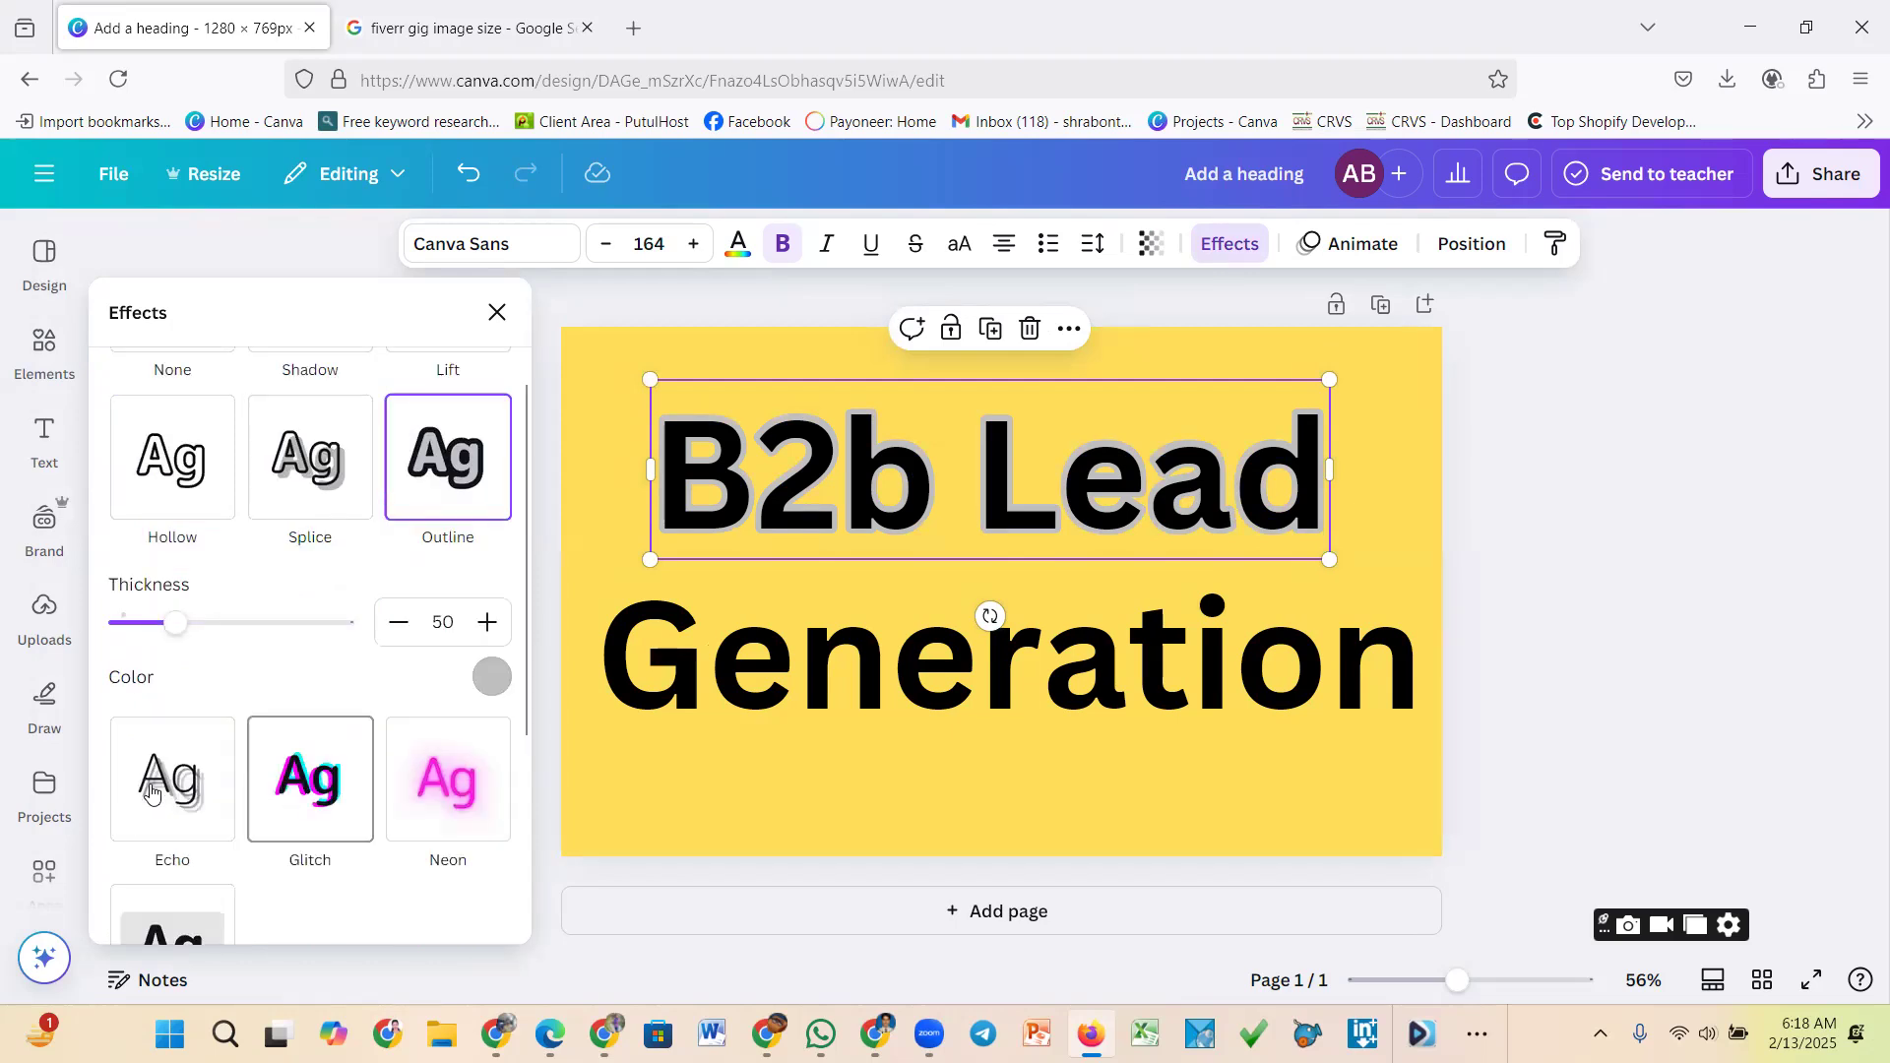
pyautogui.click(152, 795)
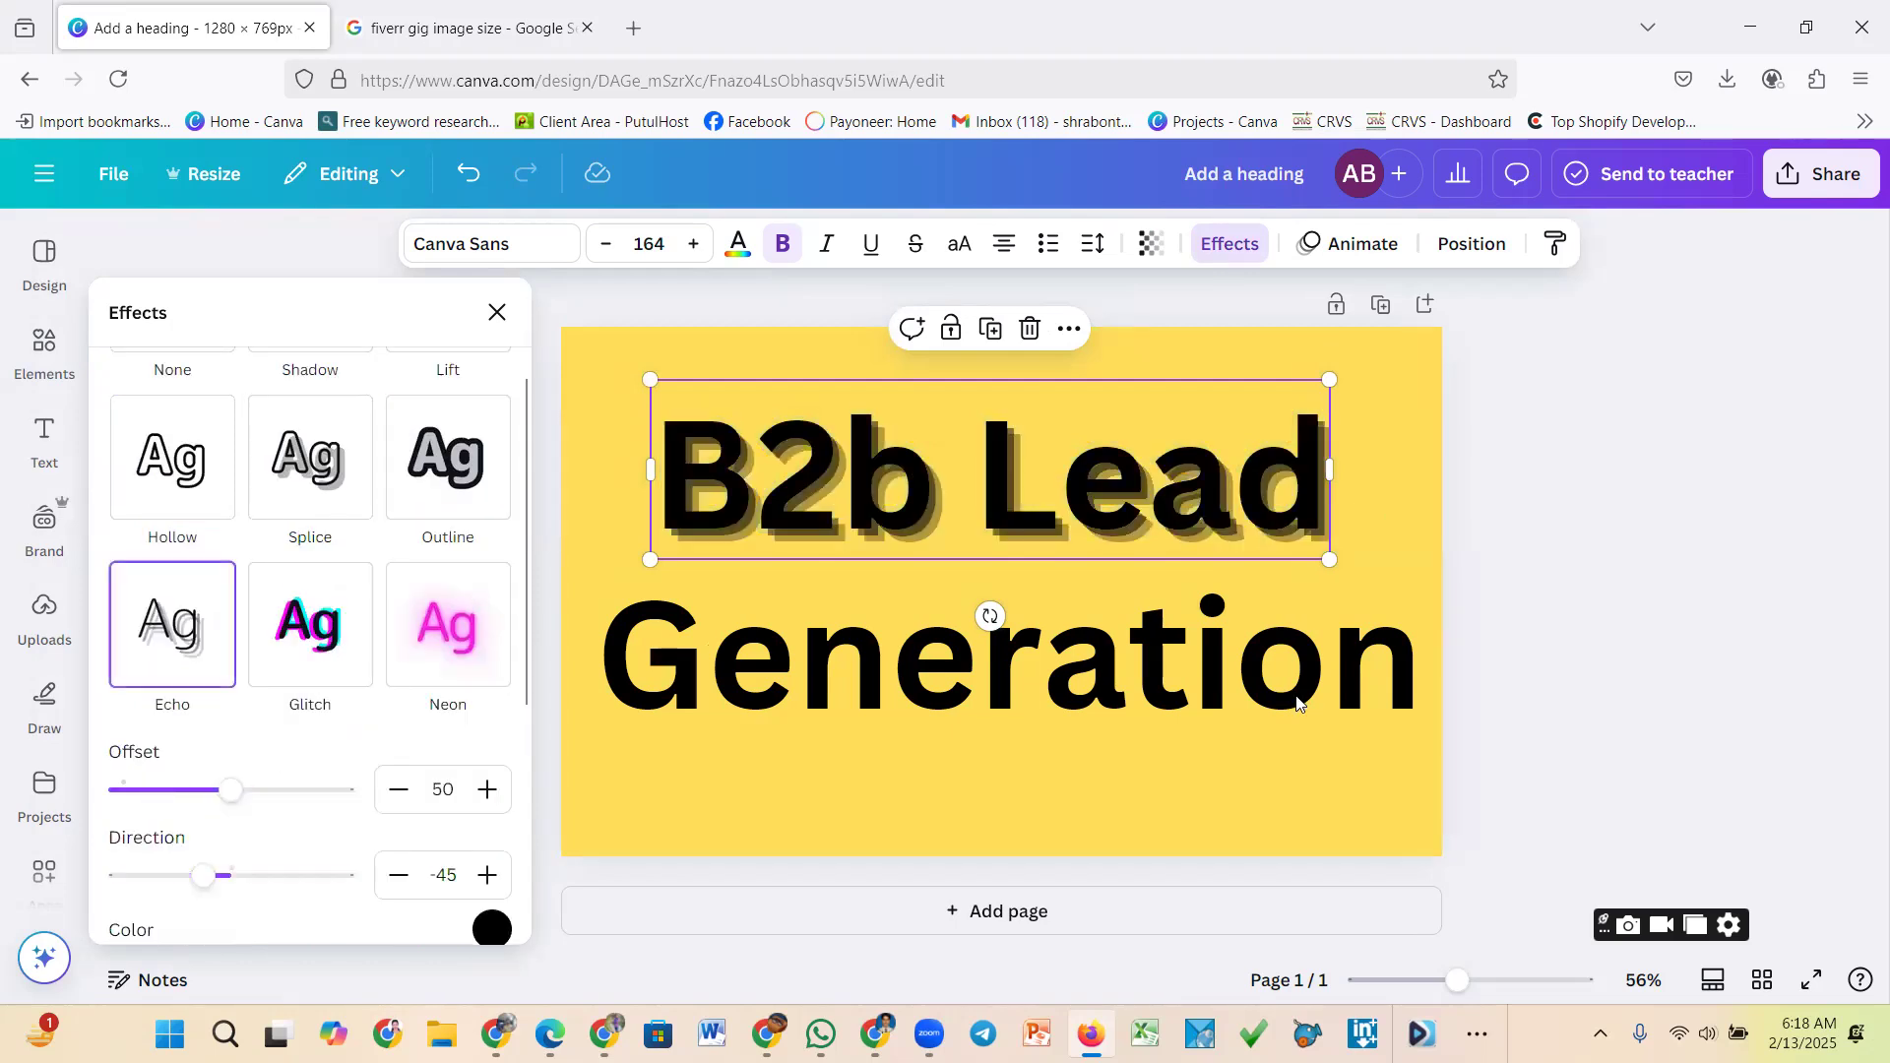
pyautogui.click(613, 695)
pyautogui.click(163, 657)
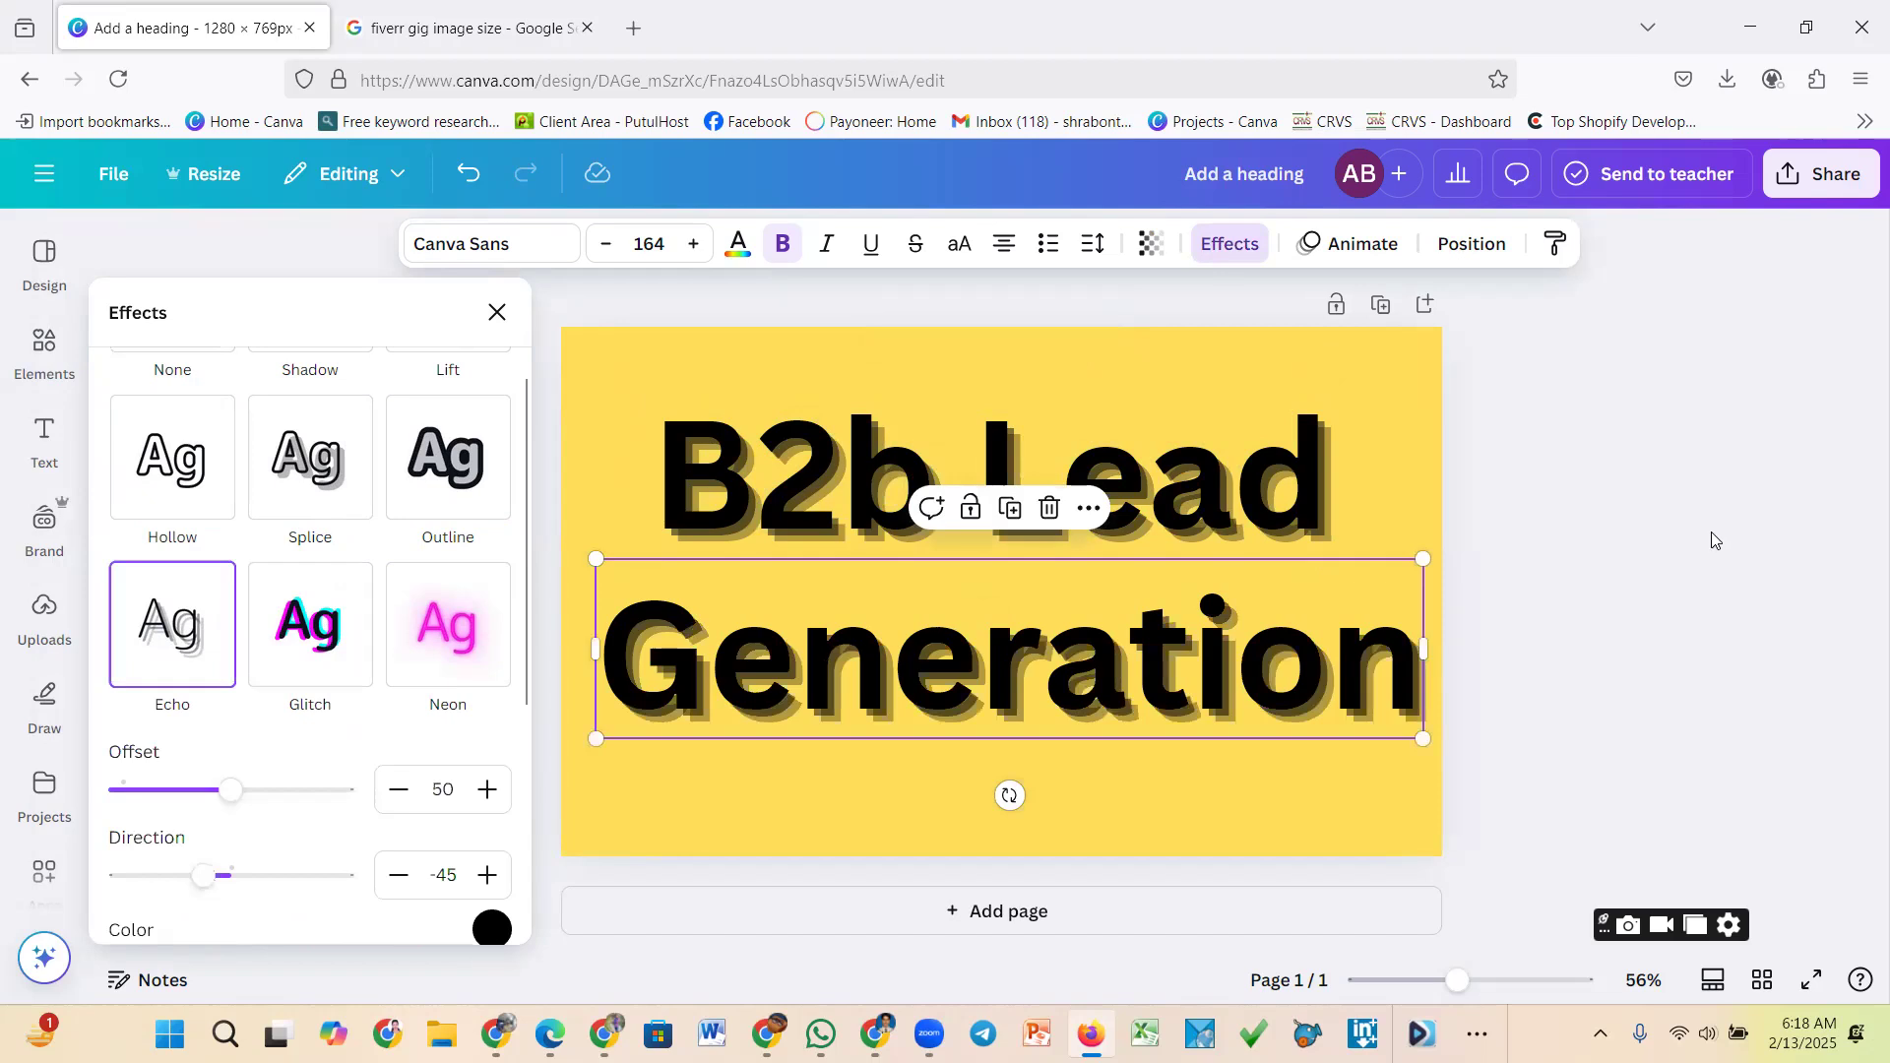
pyautogui.press('Escape')
# Try cyan, light orange and violet on the "B2b Lead" text, then set its color to solid light gray
pyautogui.click(1239, 494)
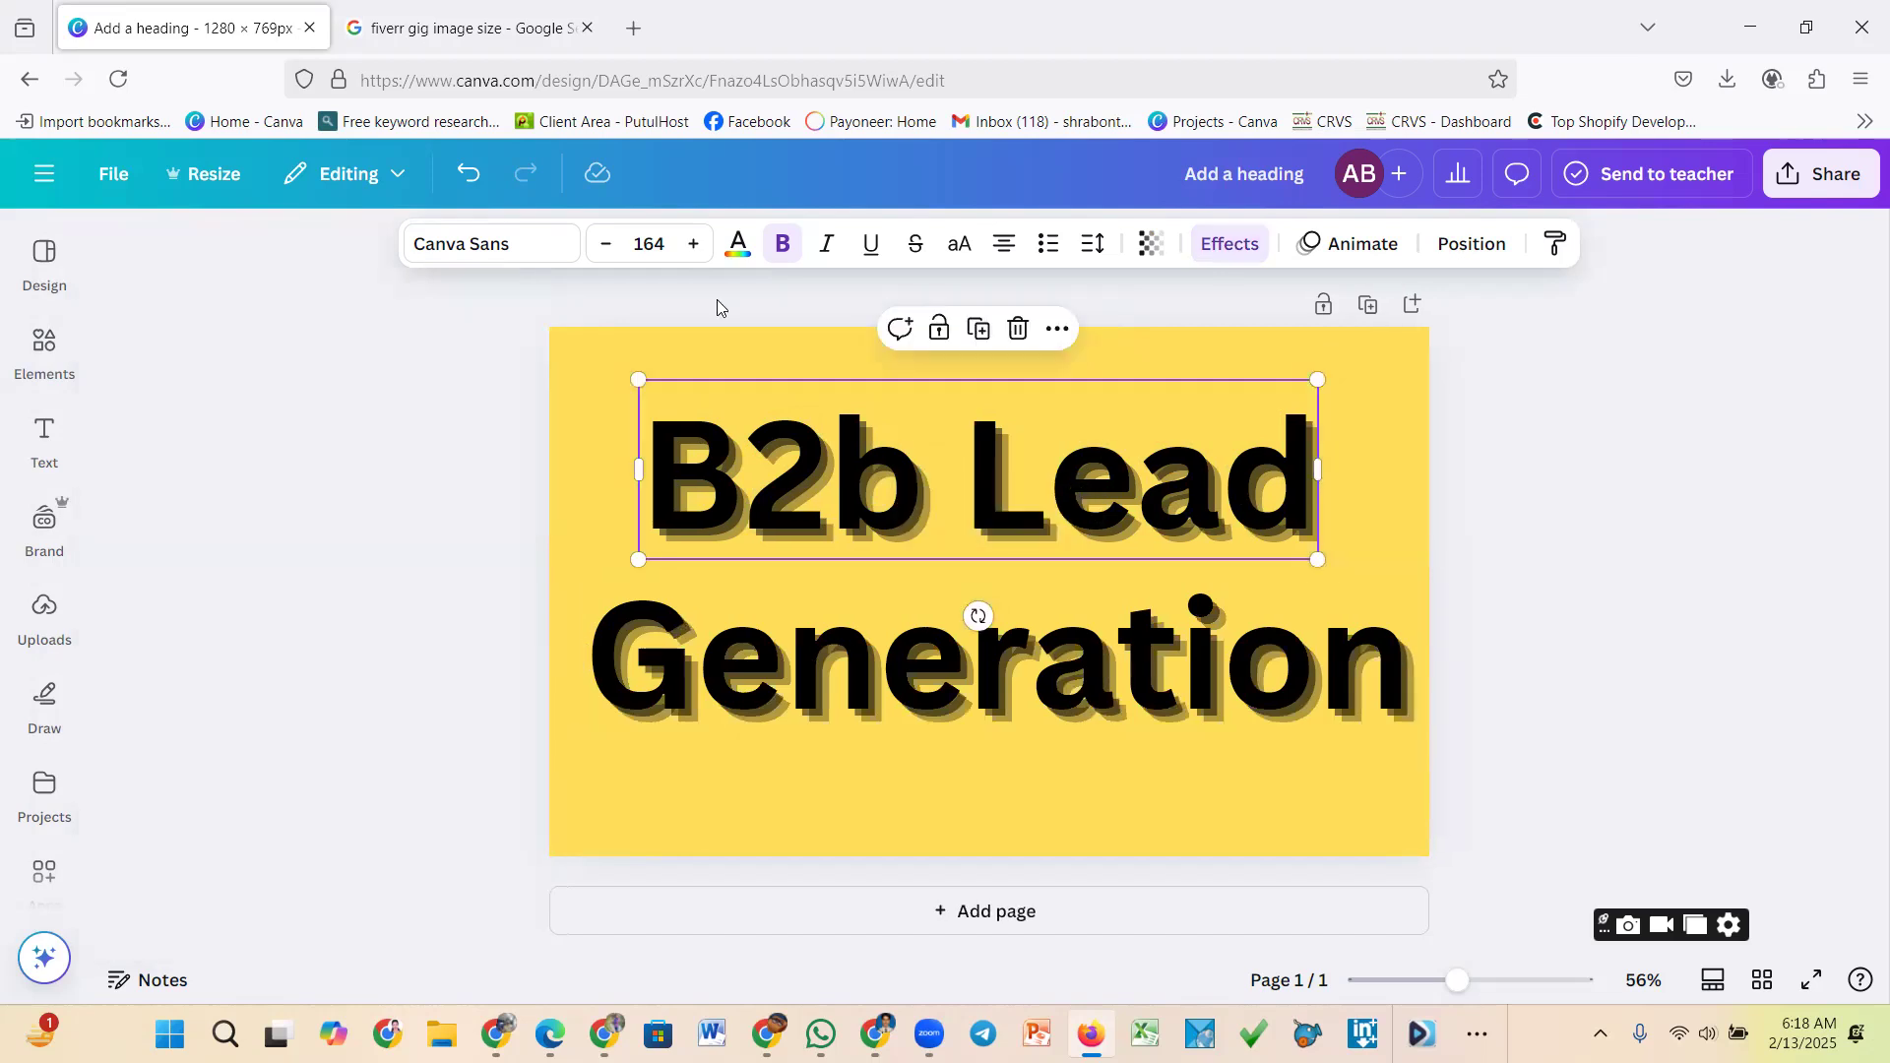
pyautogui.click(741, 254)
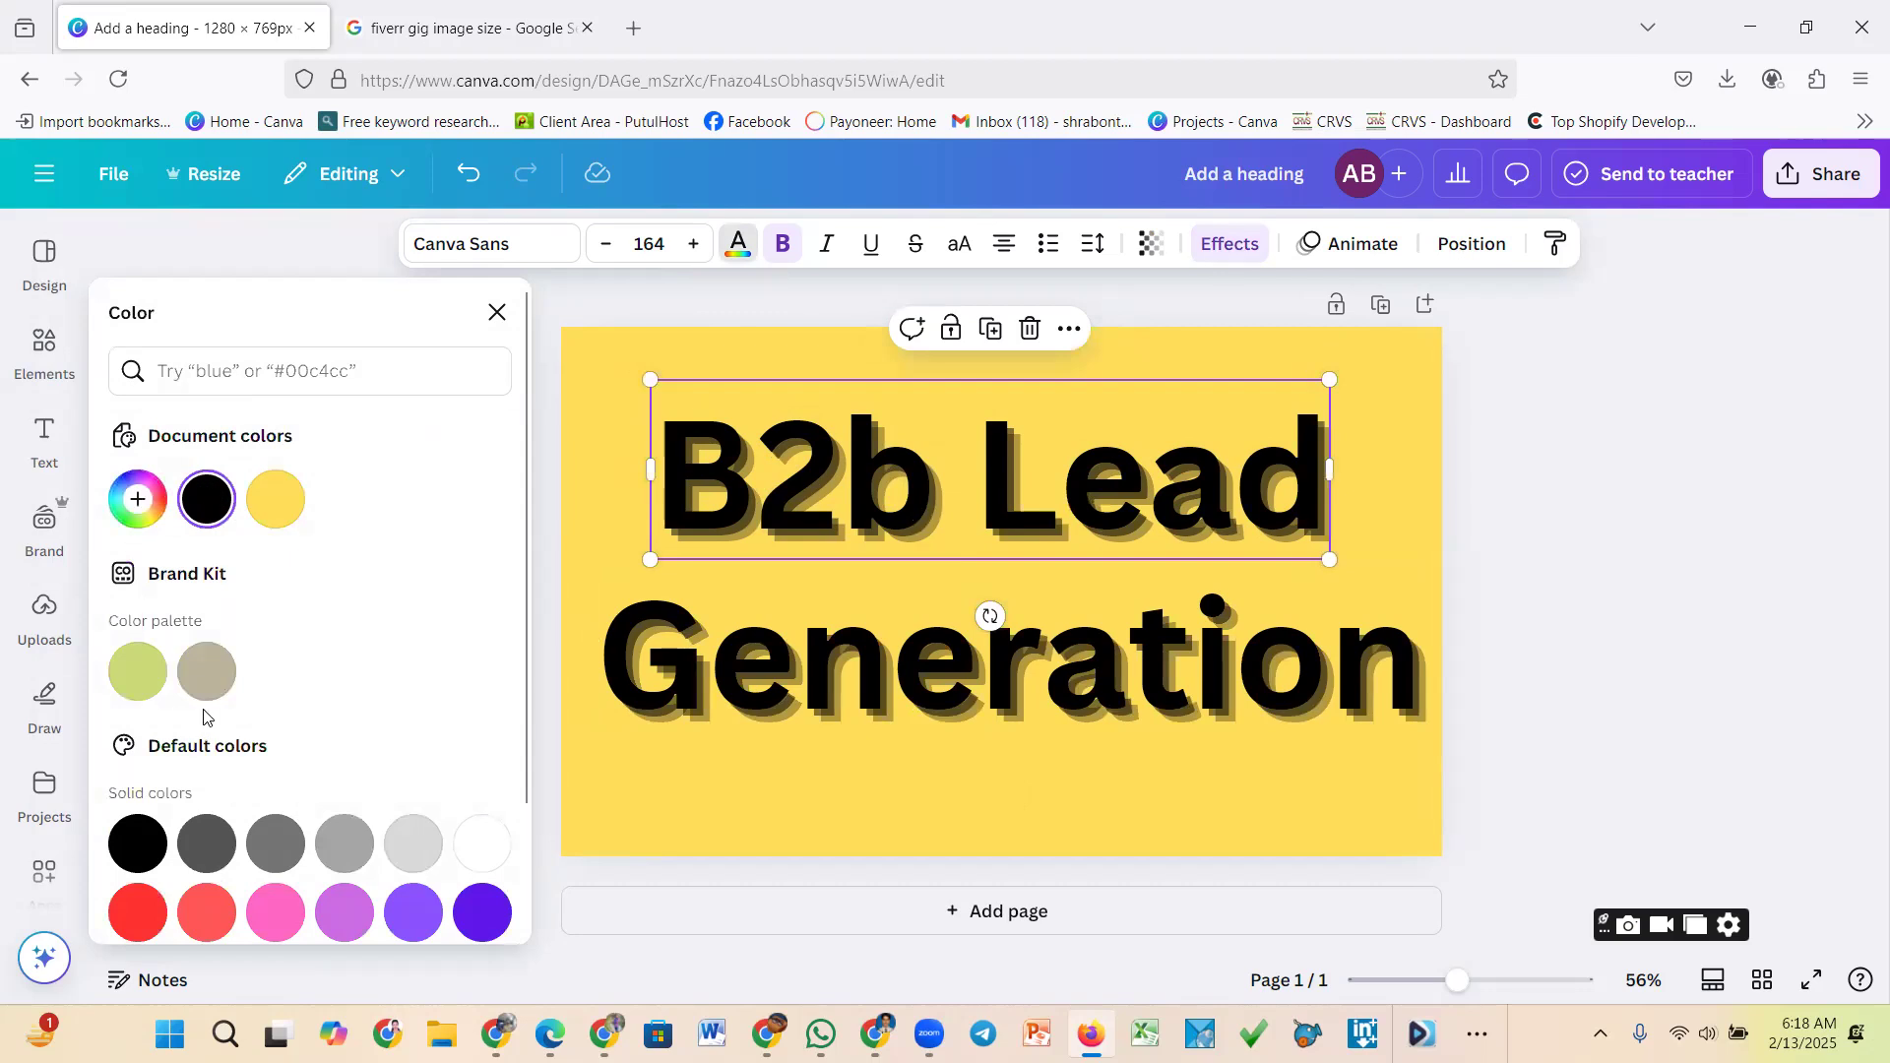
pyautogui.scroll(-2, 205, 718)
pyautogui.click(213, 838)
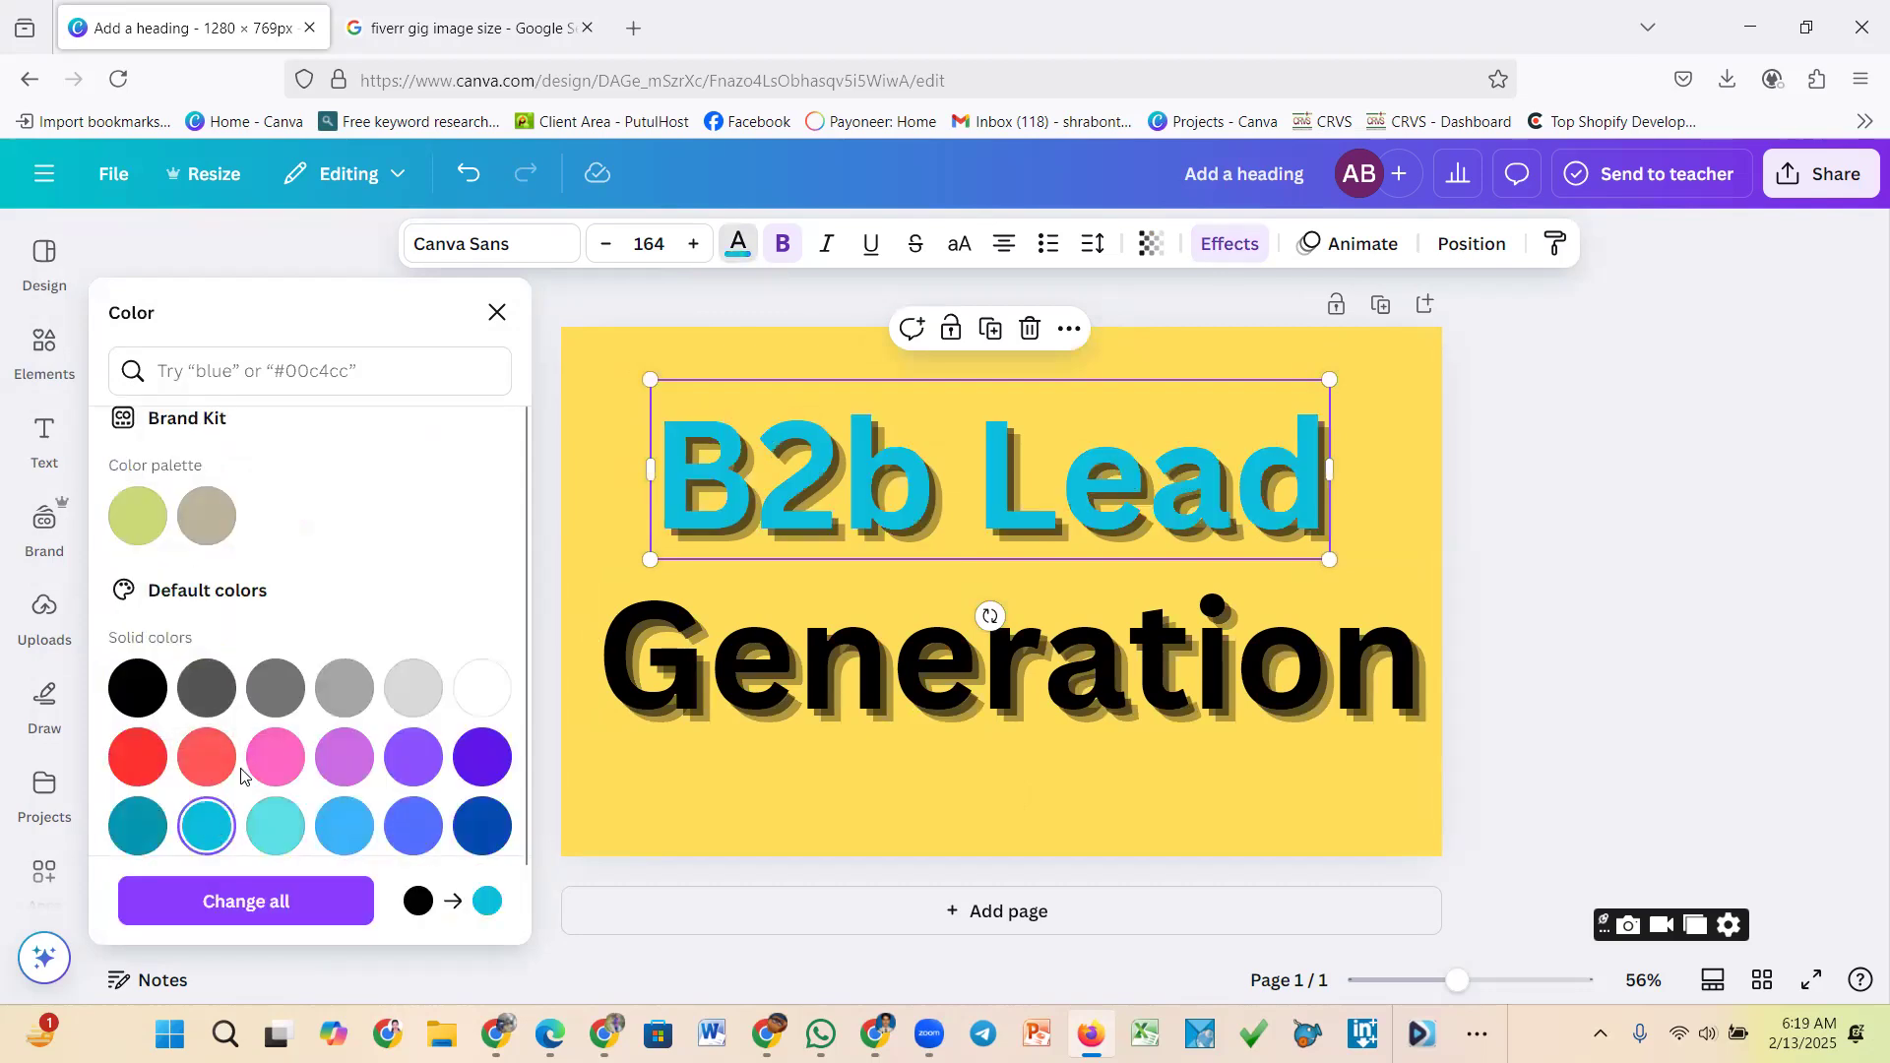
pyautogui.scroll(-1, 209, 805)
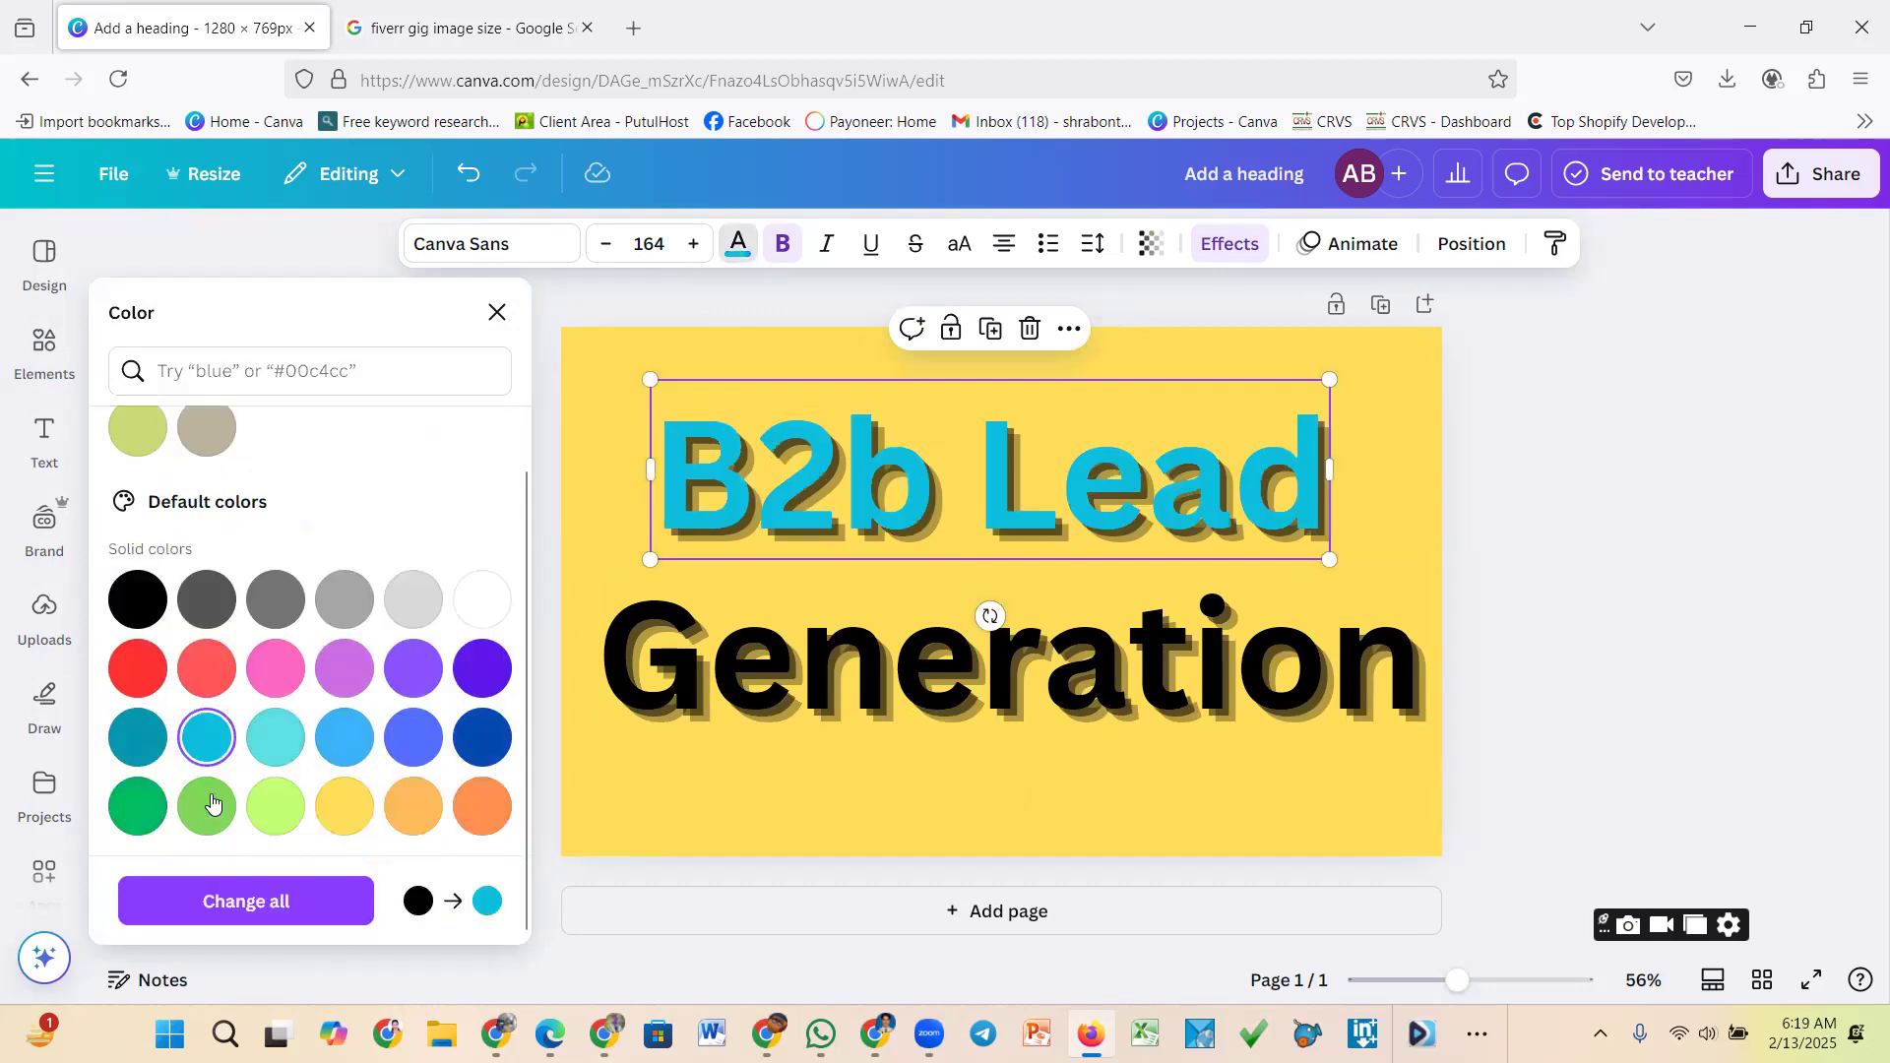
pyautogui.click(414, 803)
pyautogui.click(483, 679)
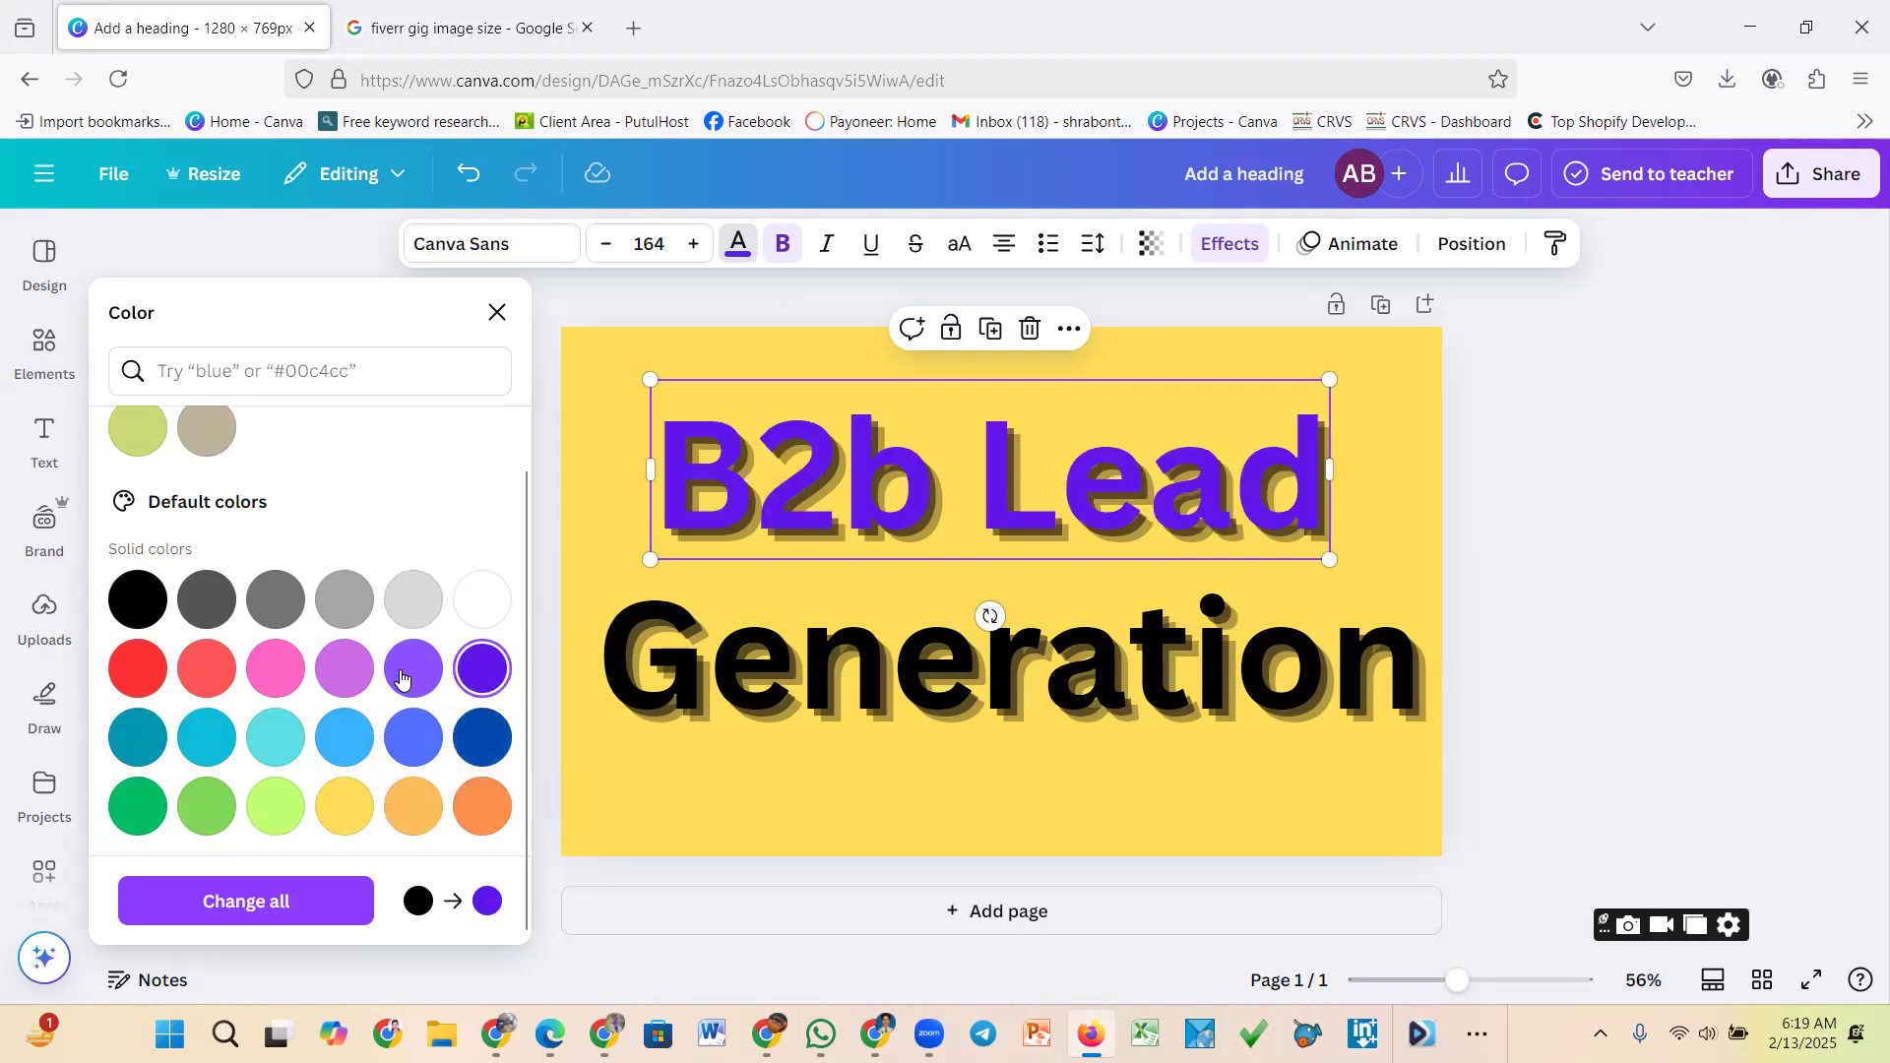
pyautogui.click(406, 626)
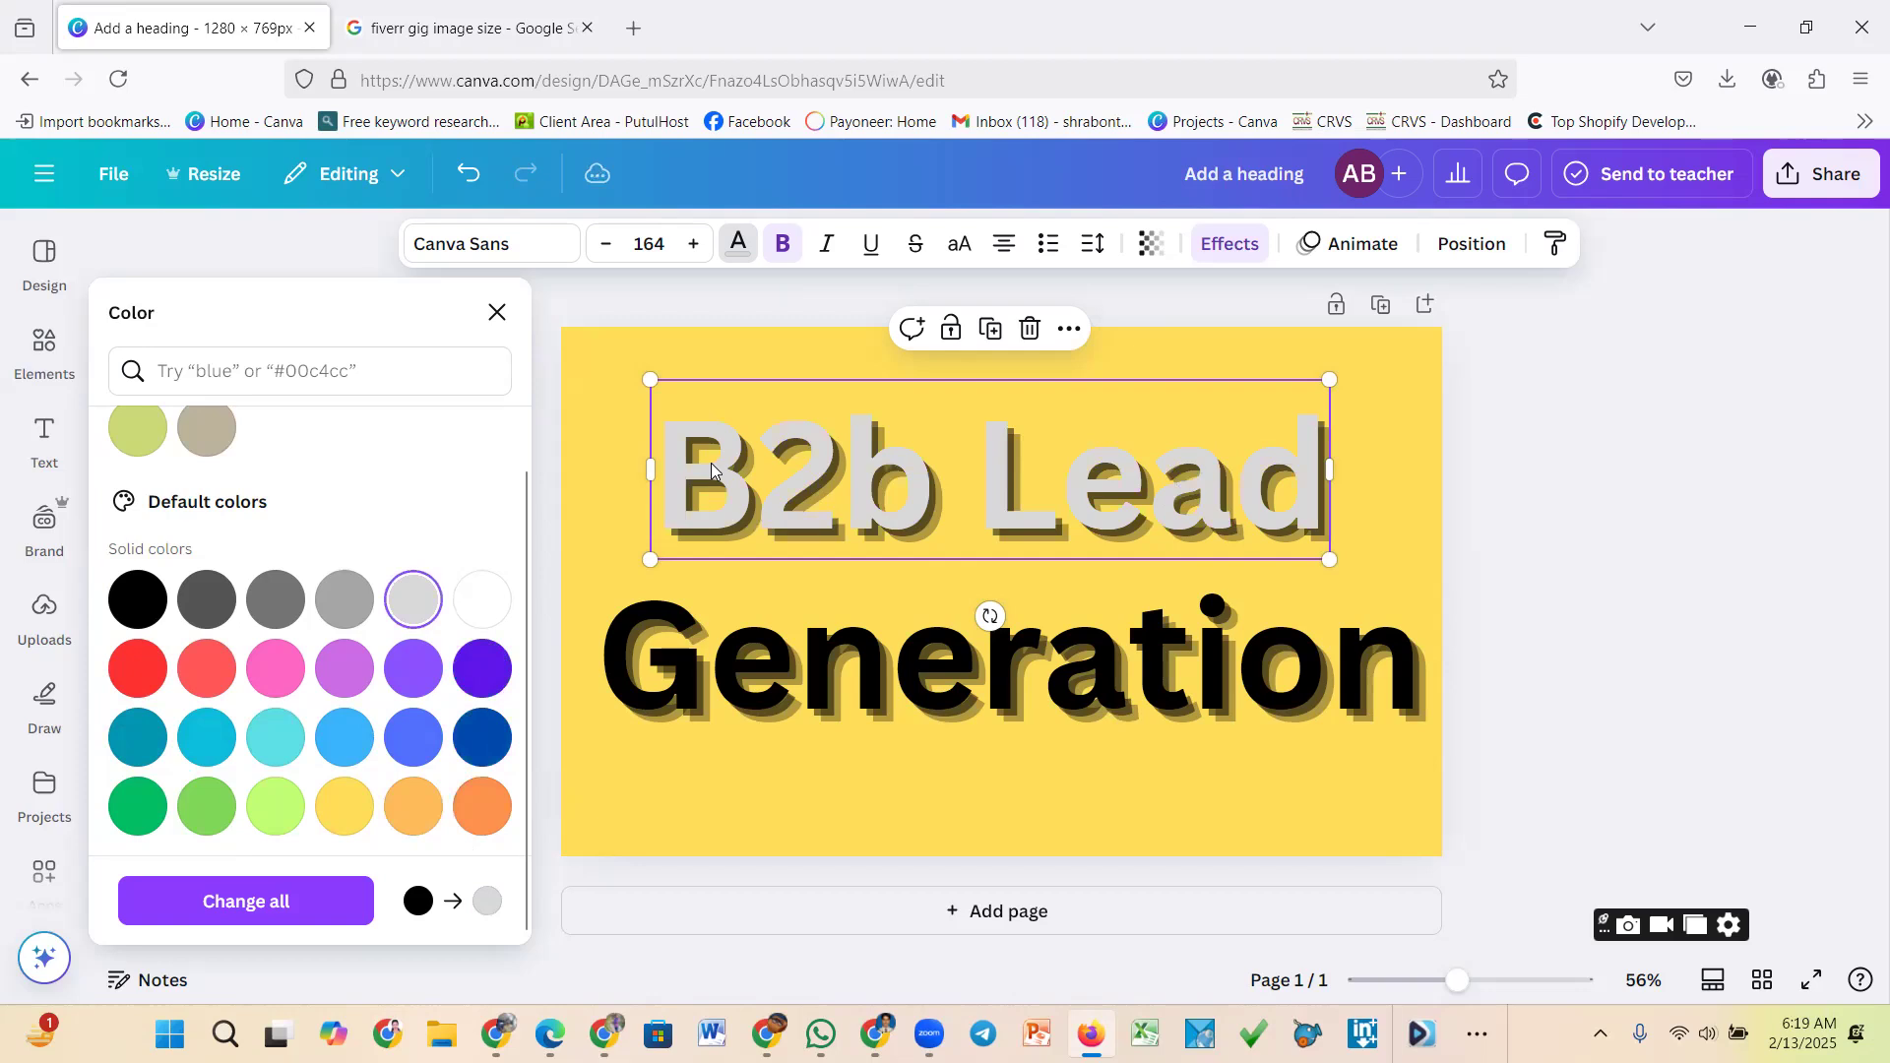
# Set the page background to the solid deep violet default color
pyautogui.click(592, 382)
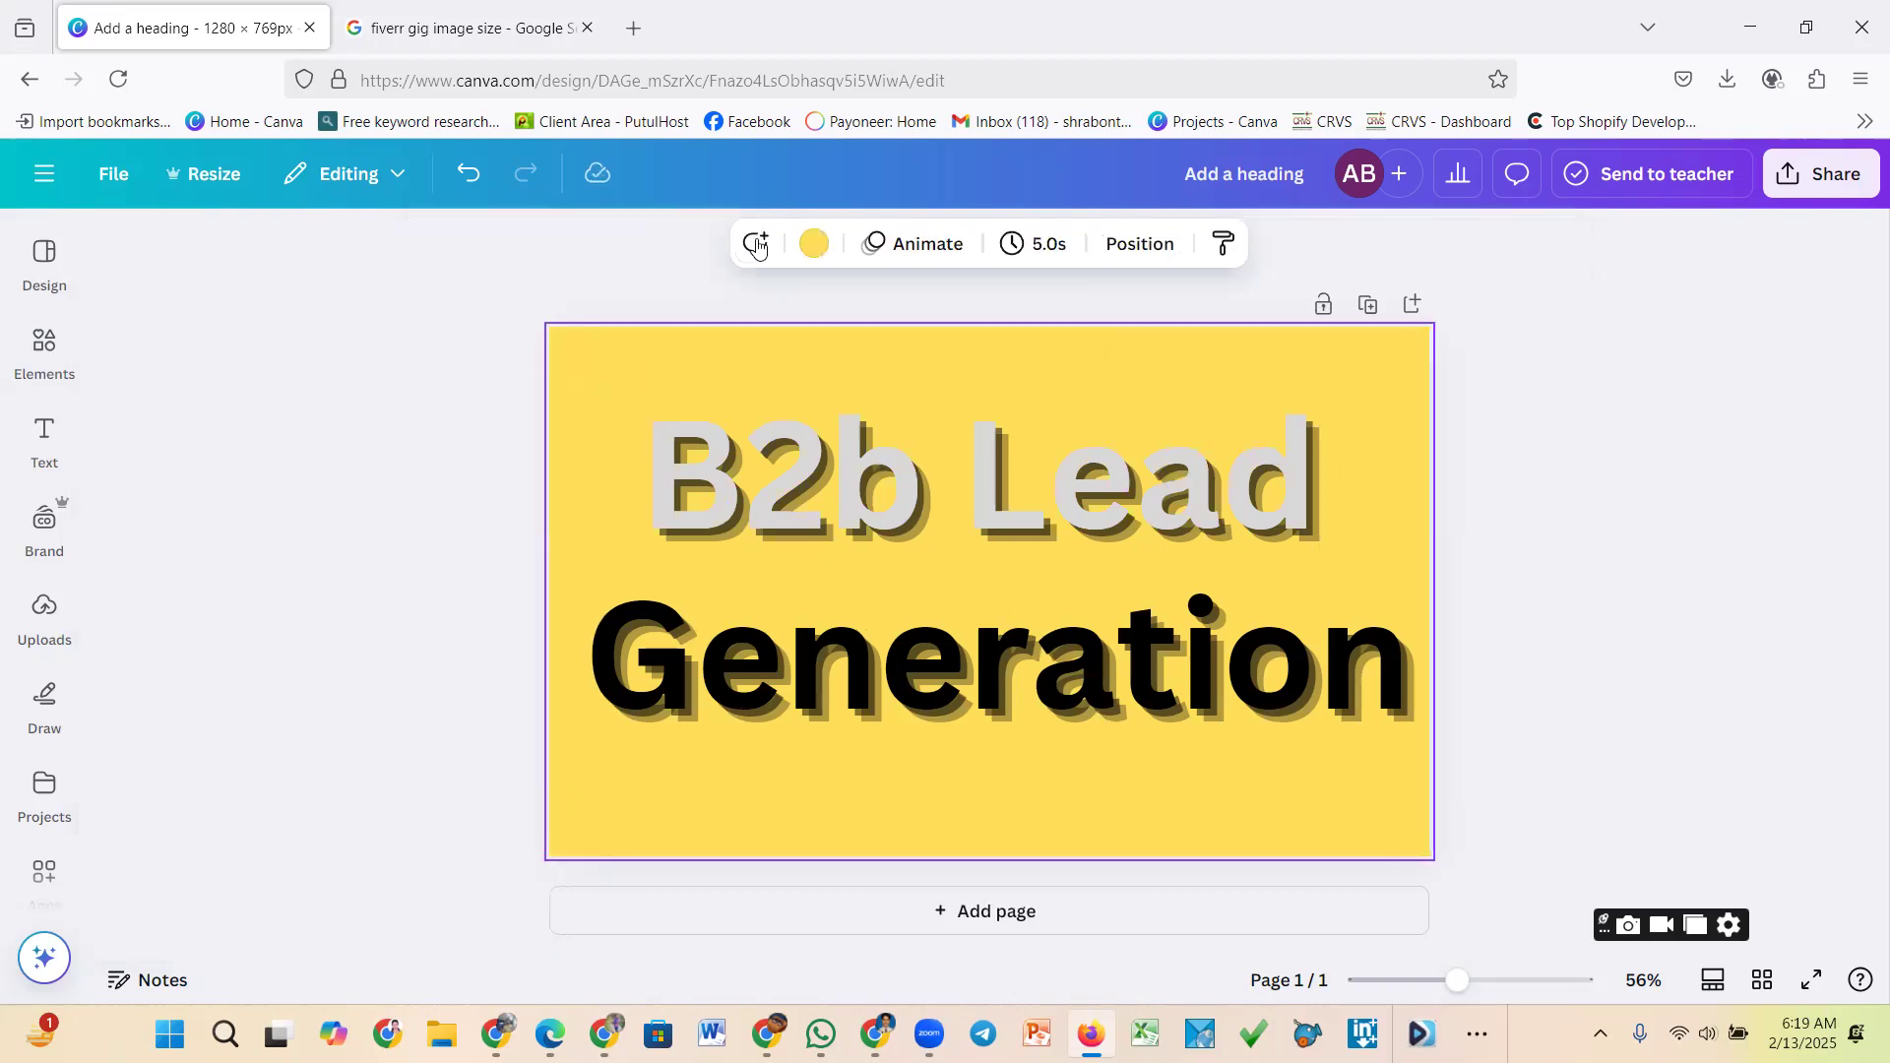
pyautogui.click(815, 246)
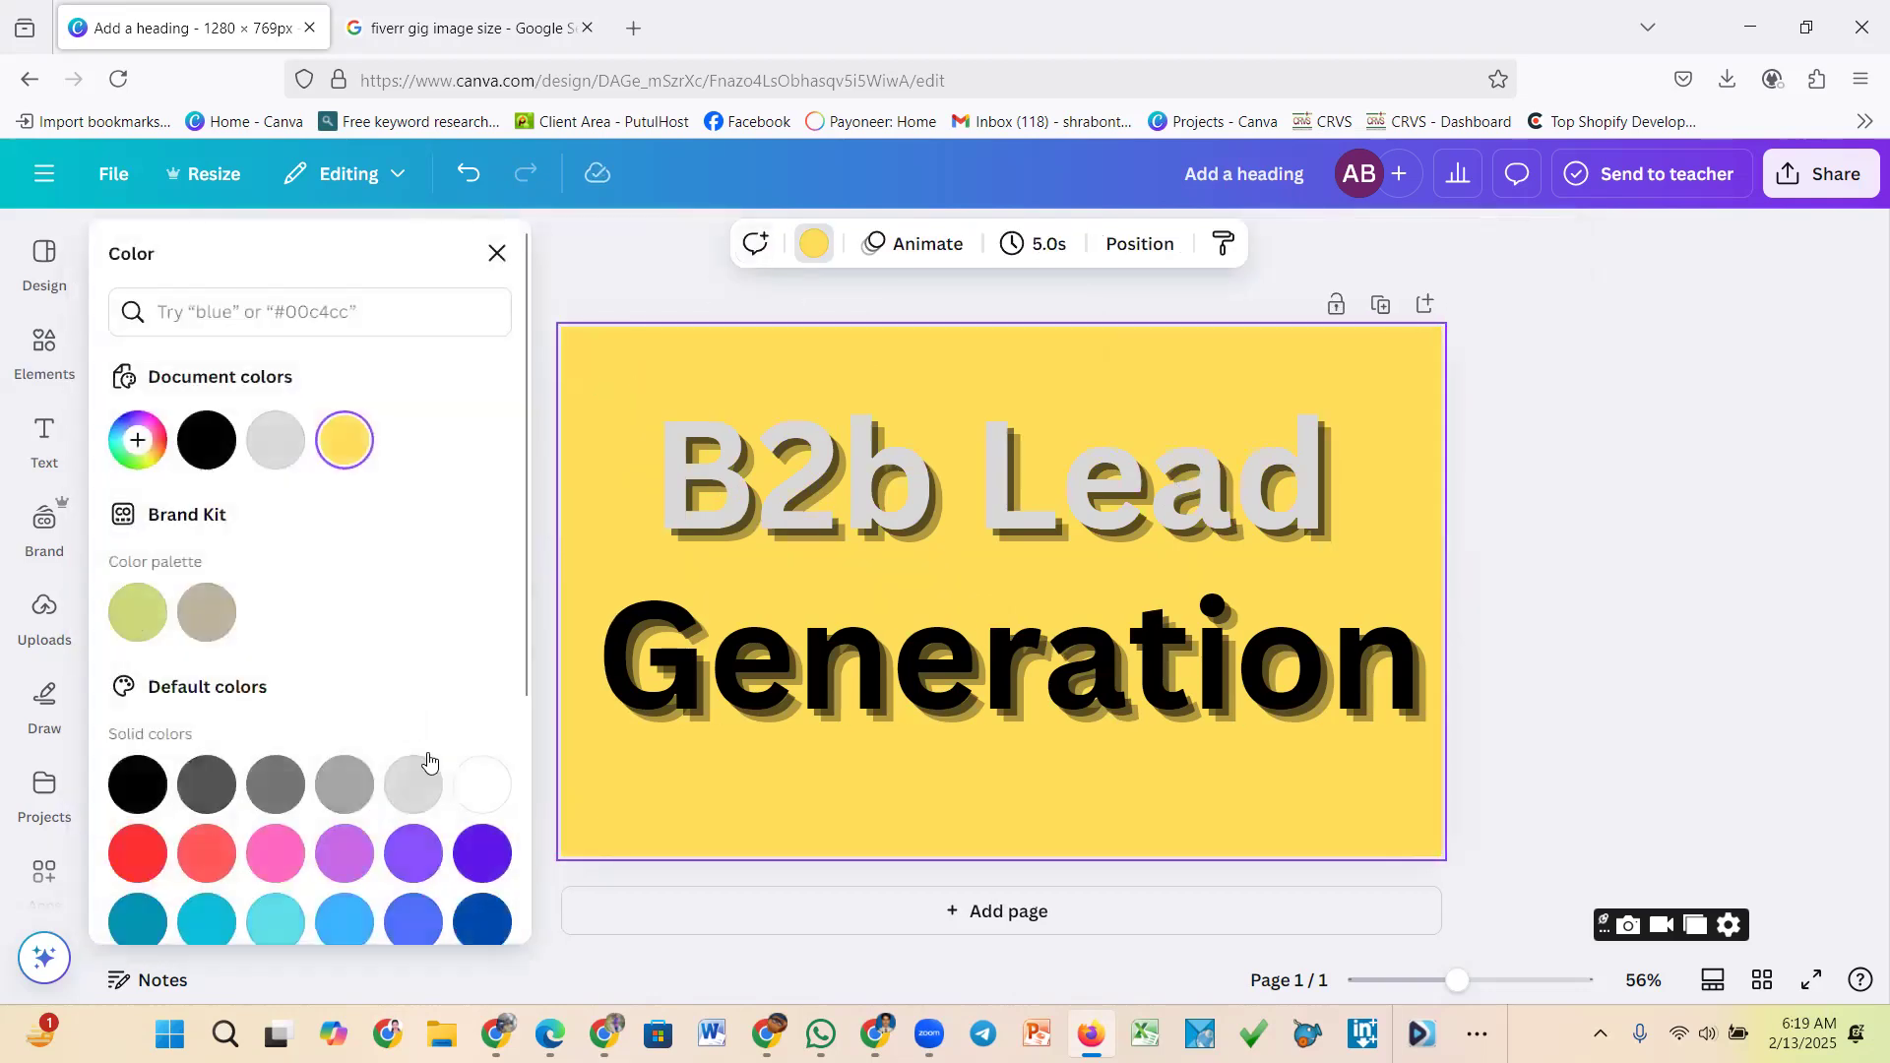
pyautogui.scroll(-2, 482, 697)
pyautogui.click(482, 691)
# Set the color of the "Generation" text to solid light gray
pyautogui.click(896, 701)
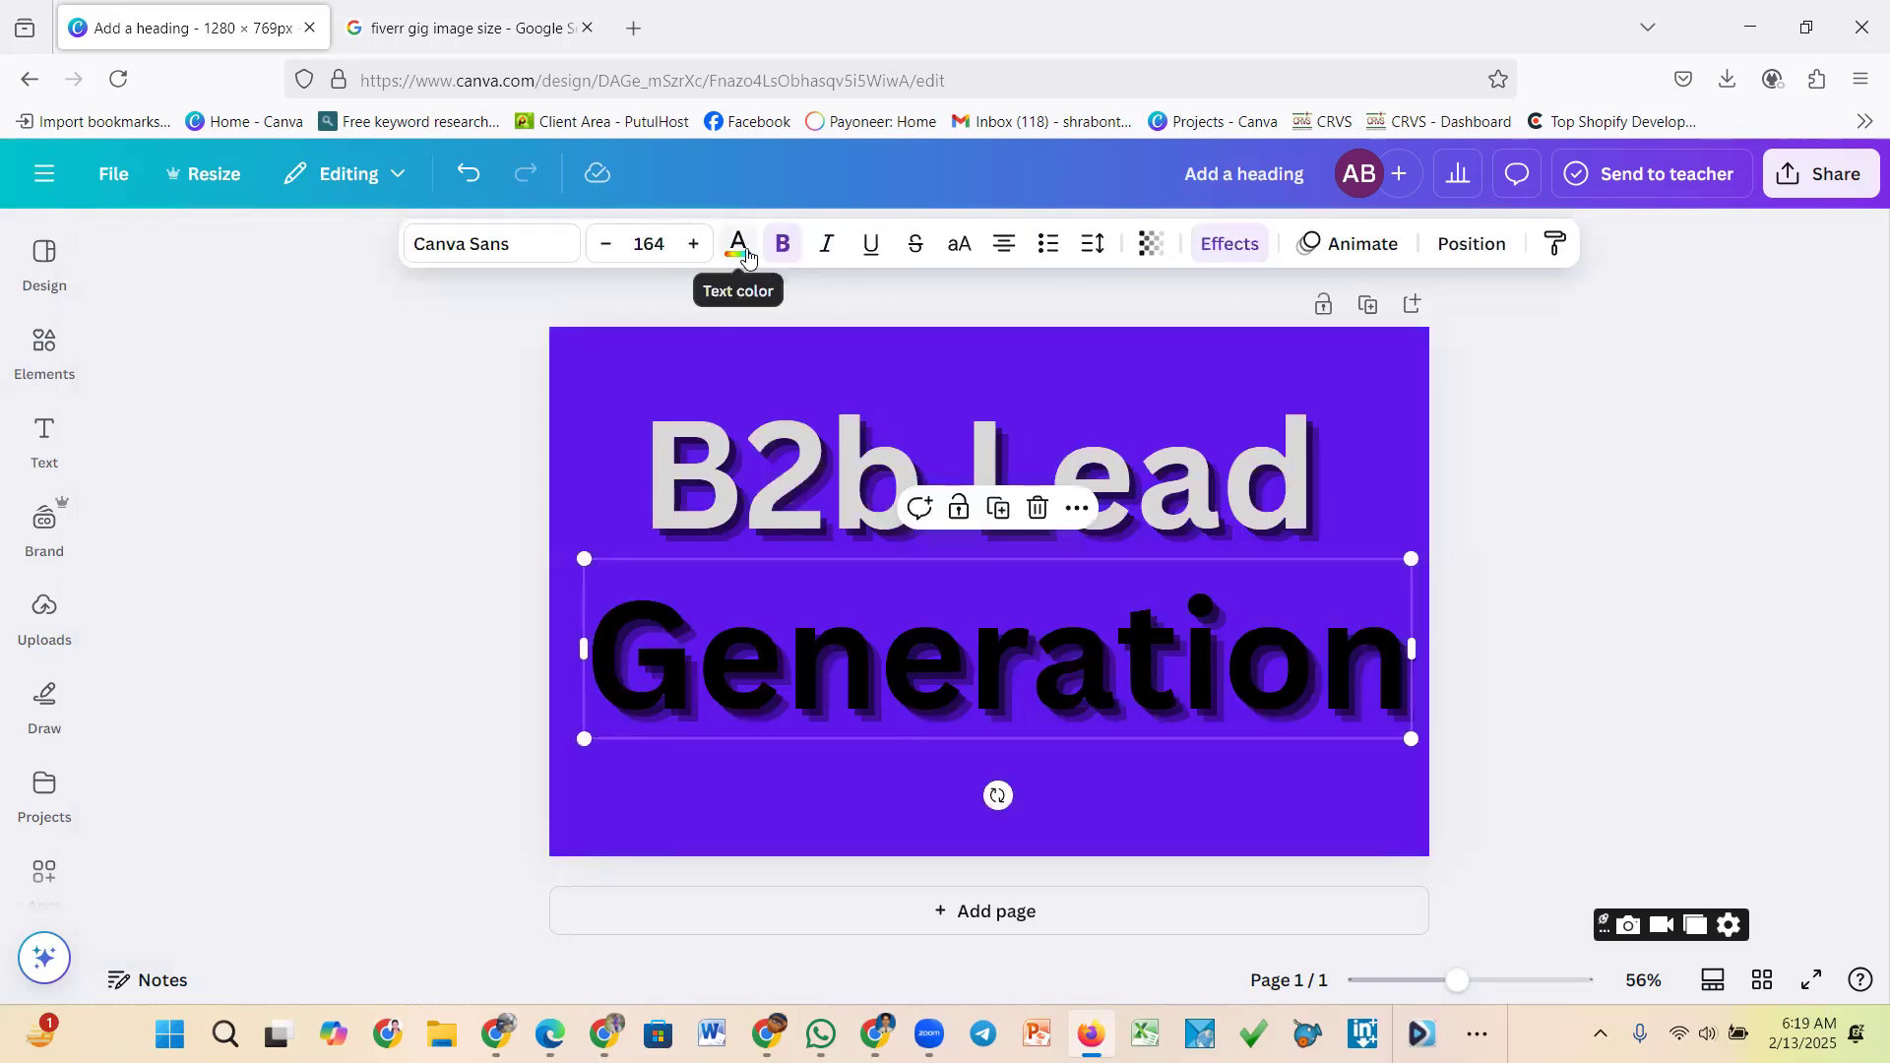
pyautogui.click(949, 709)
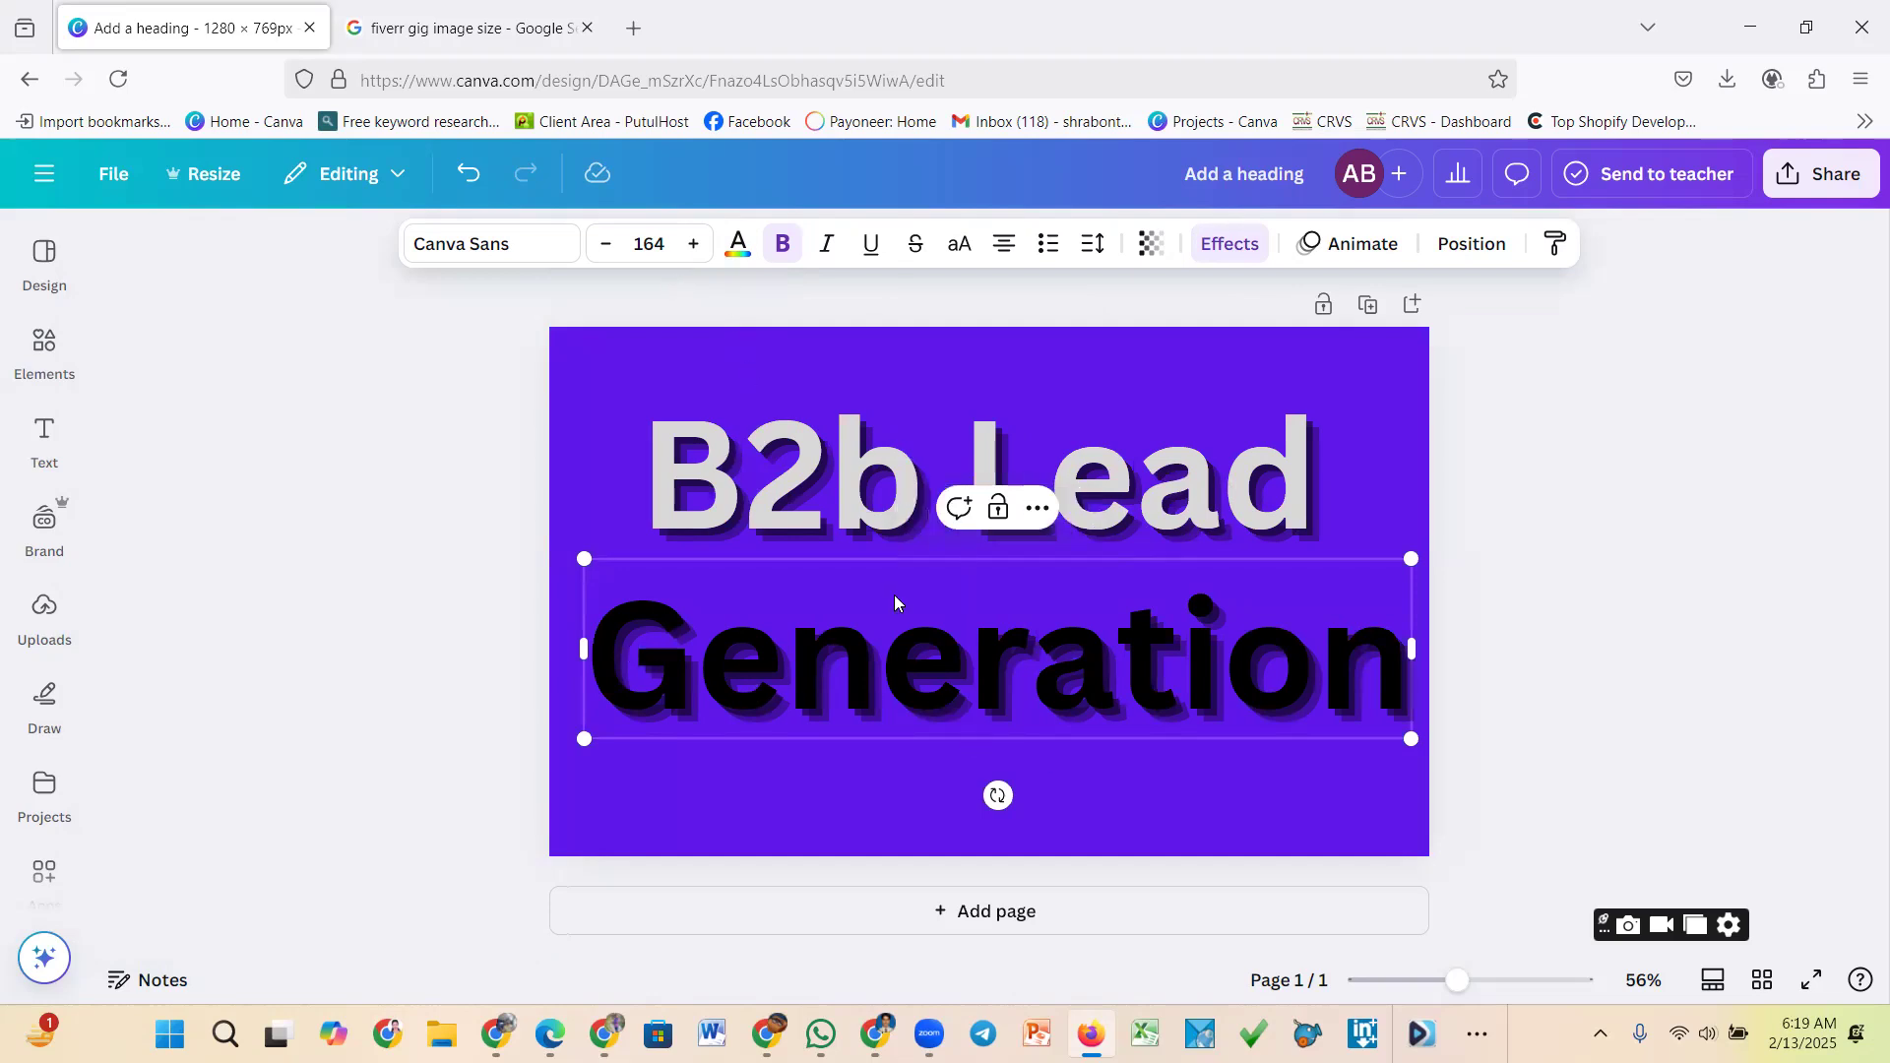
pyautogui.click(630, 610)
pyautogui.press('Escape')
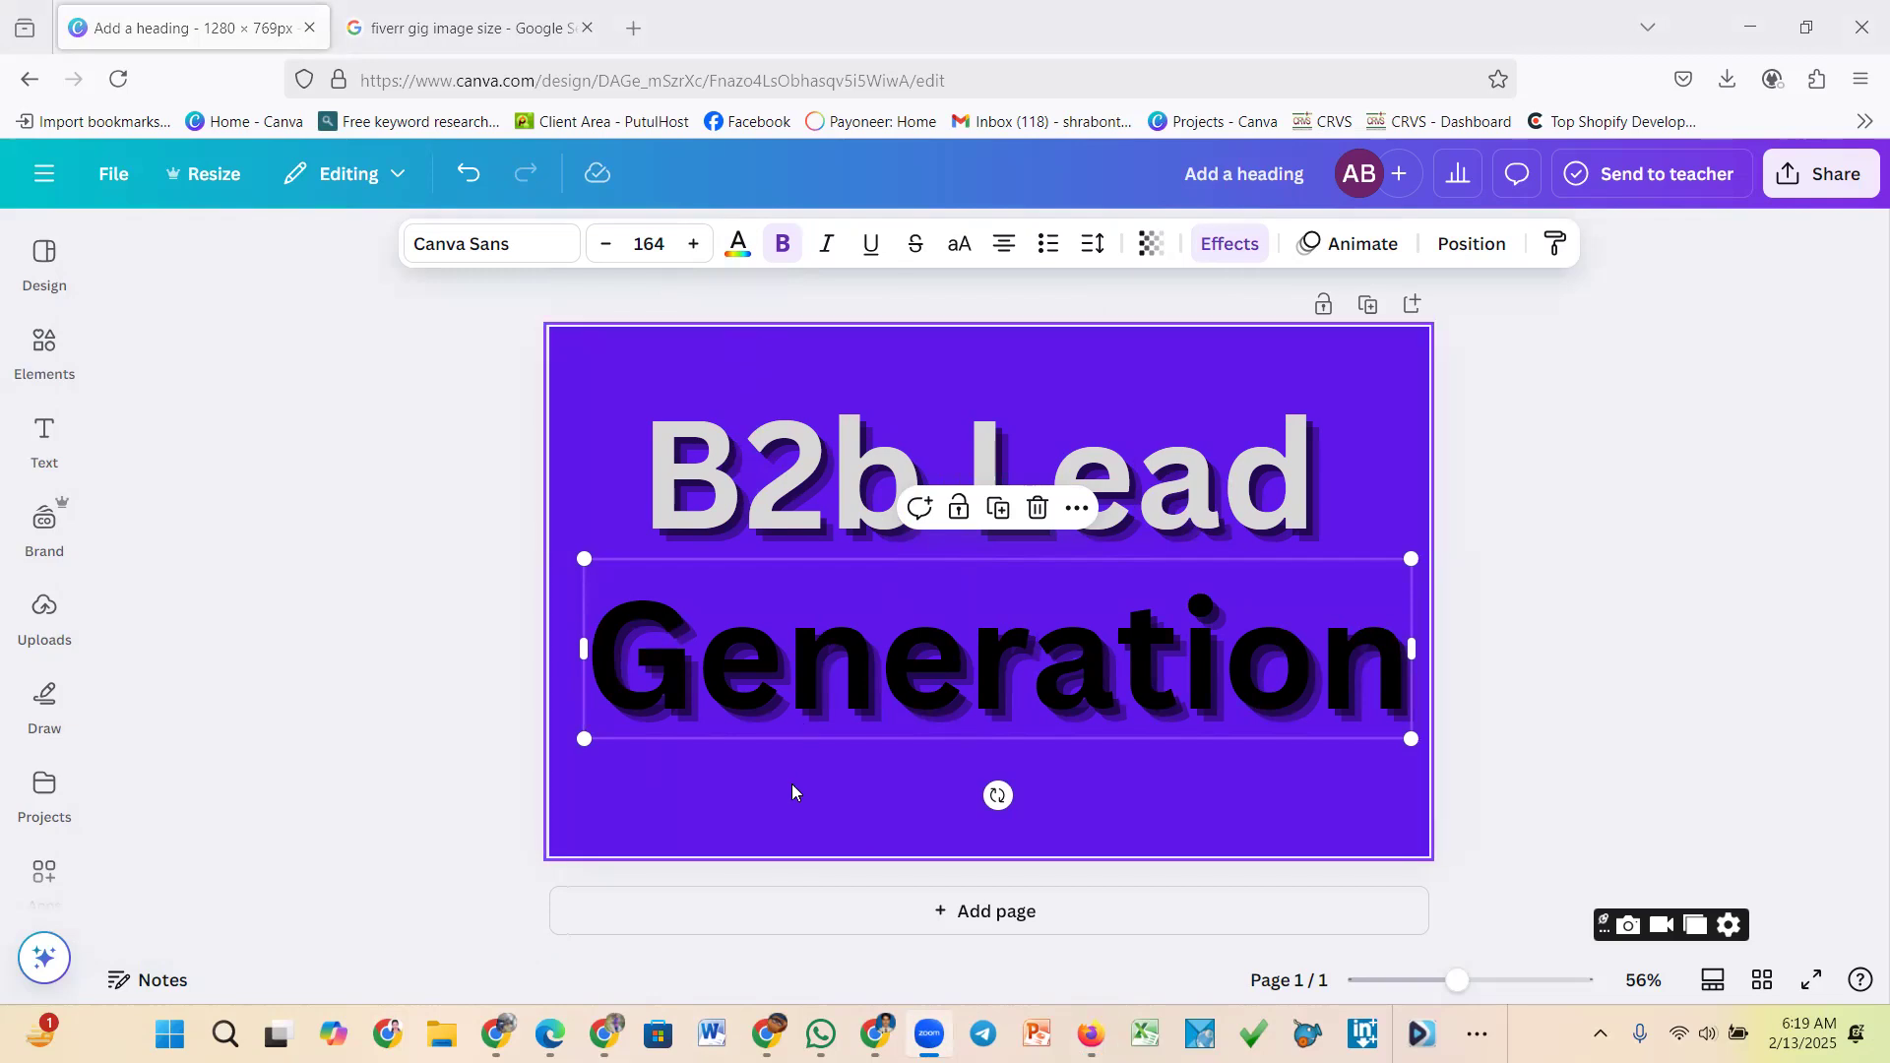
pyautogui.click(815, 683)
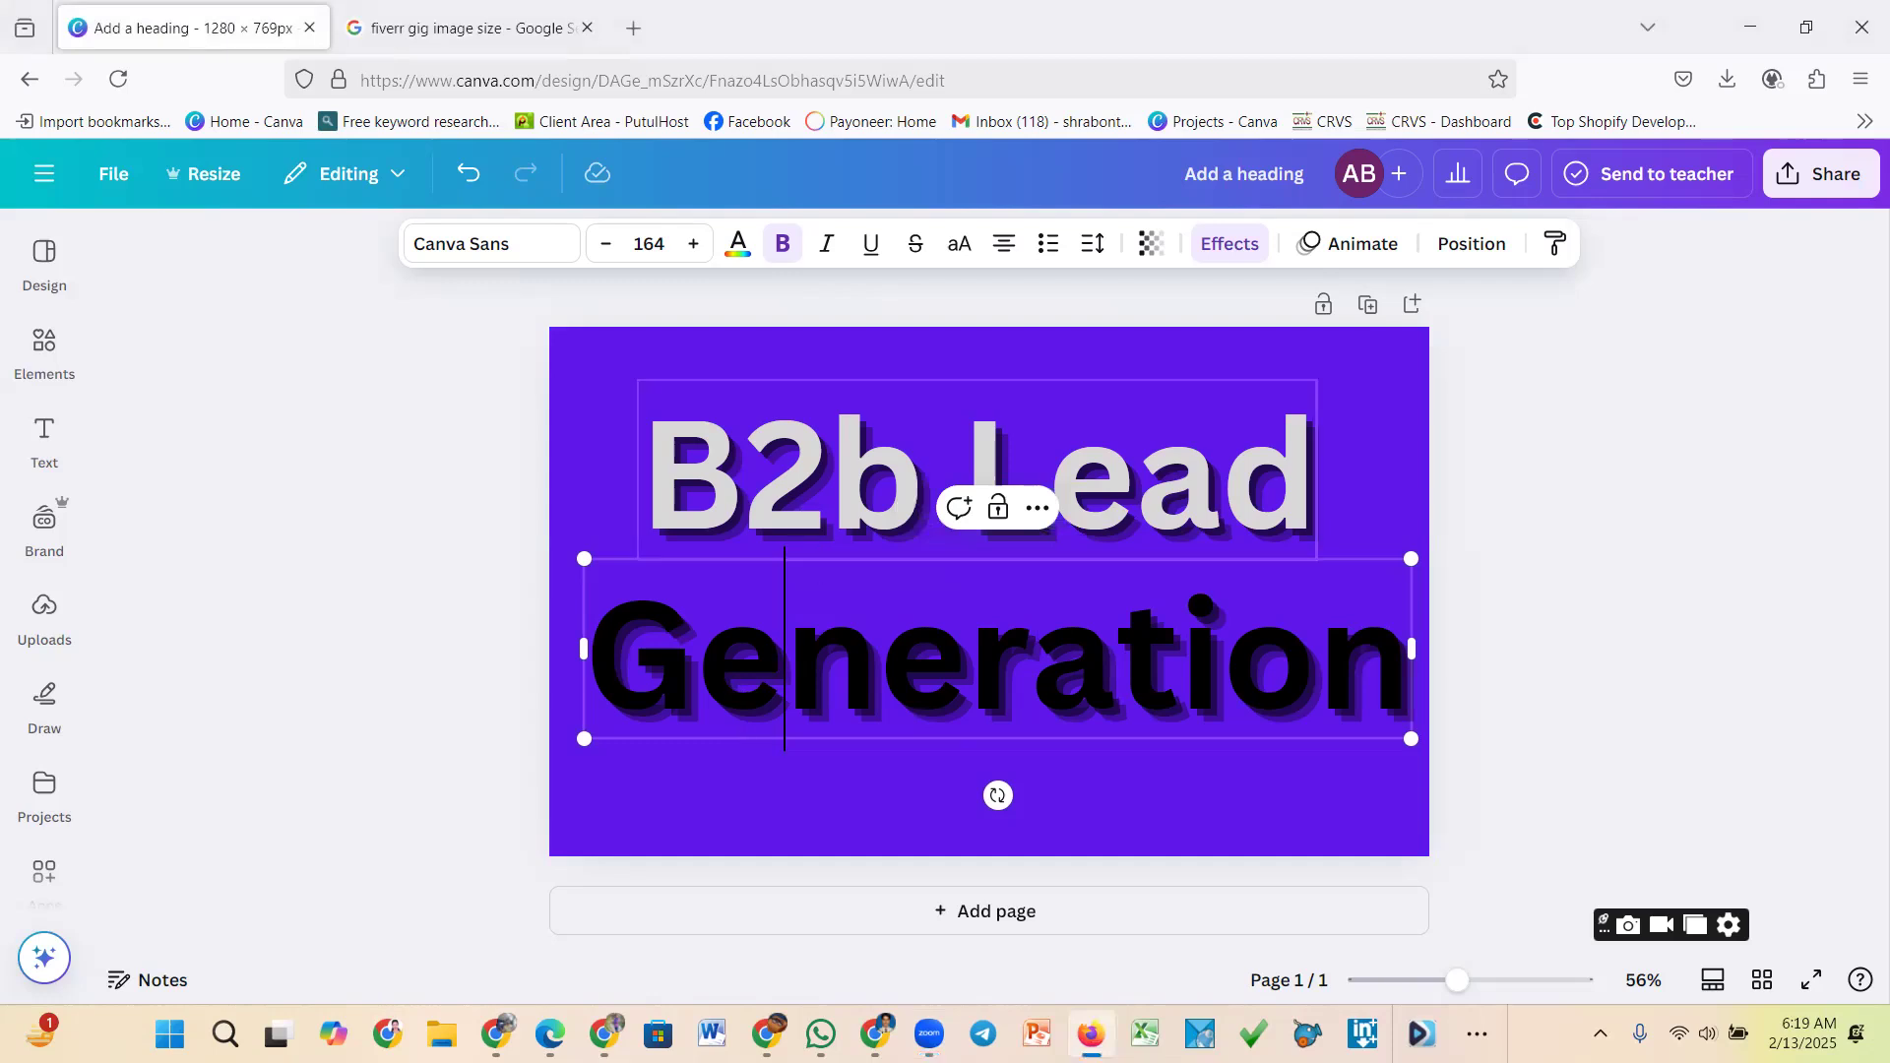
pyautogui.click(799, 514)
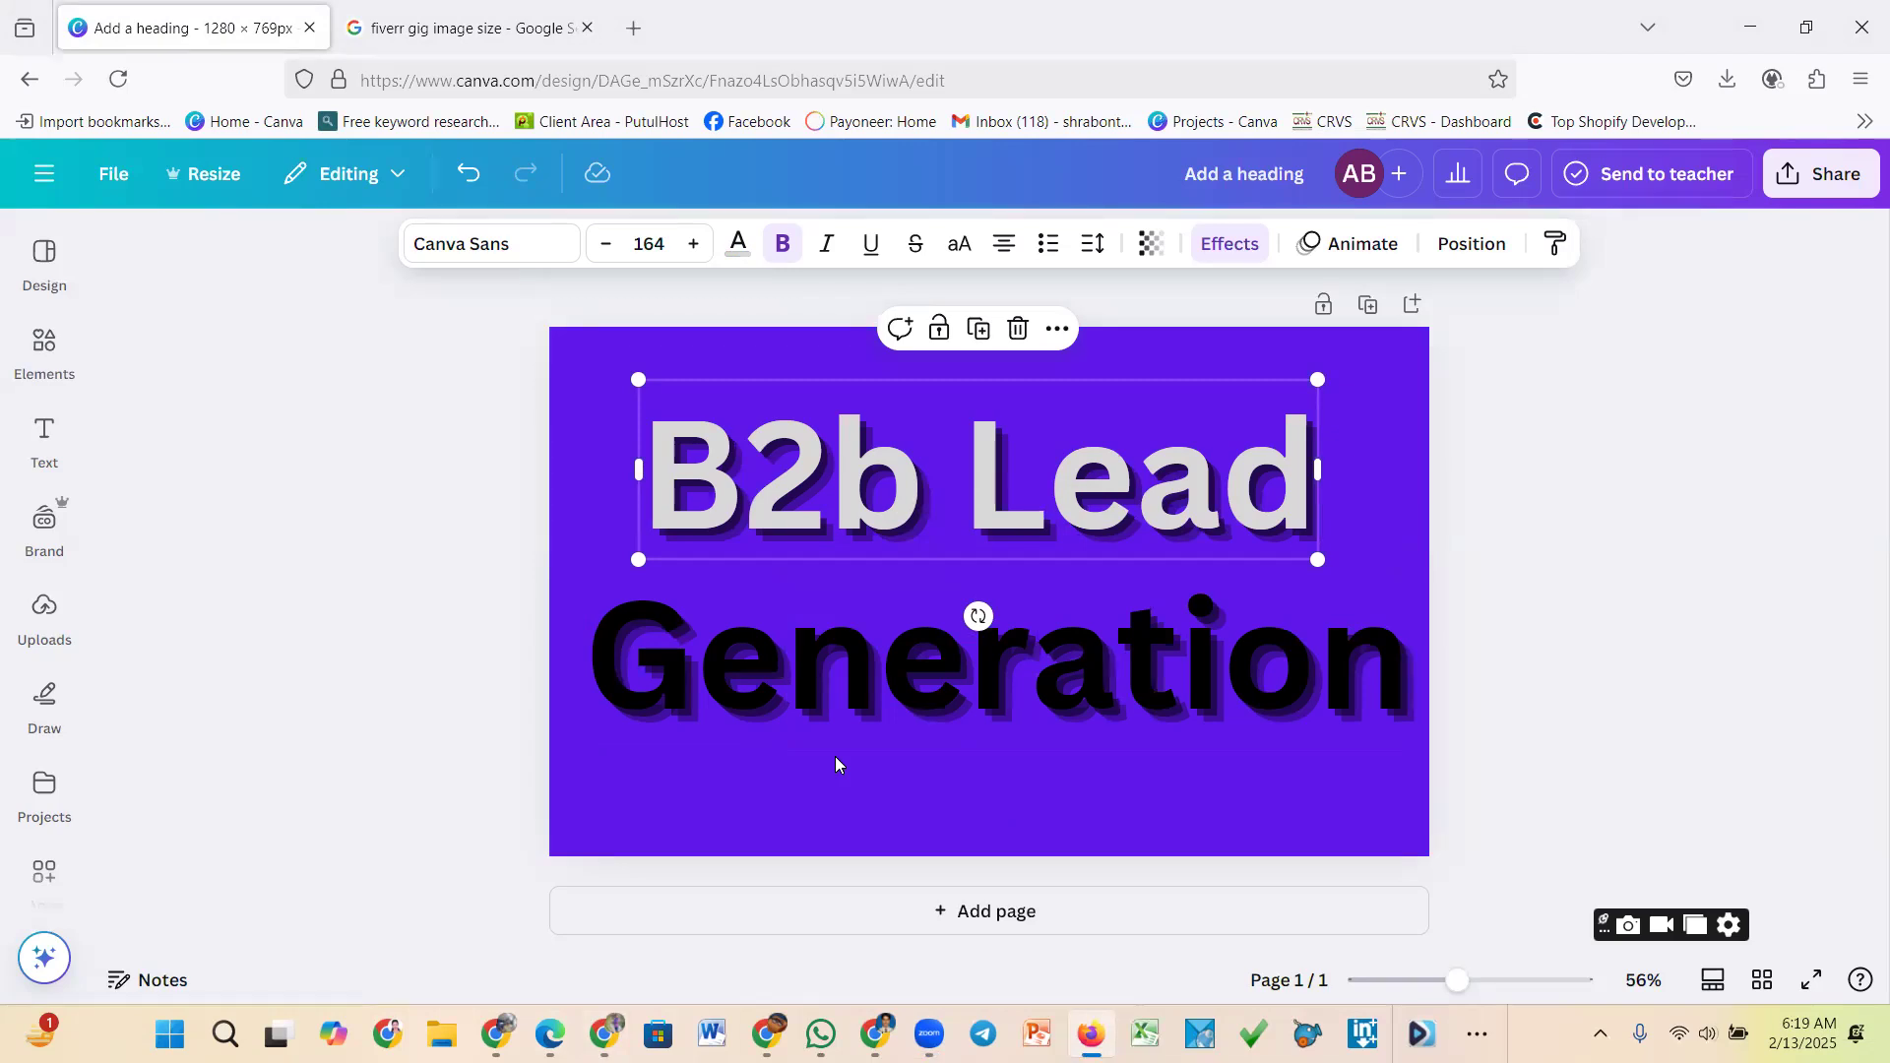
pyautogui.click(824, 720)
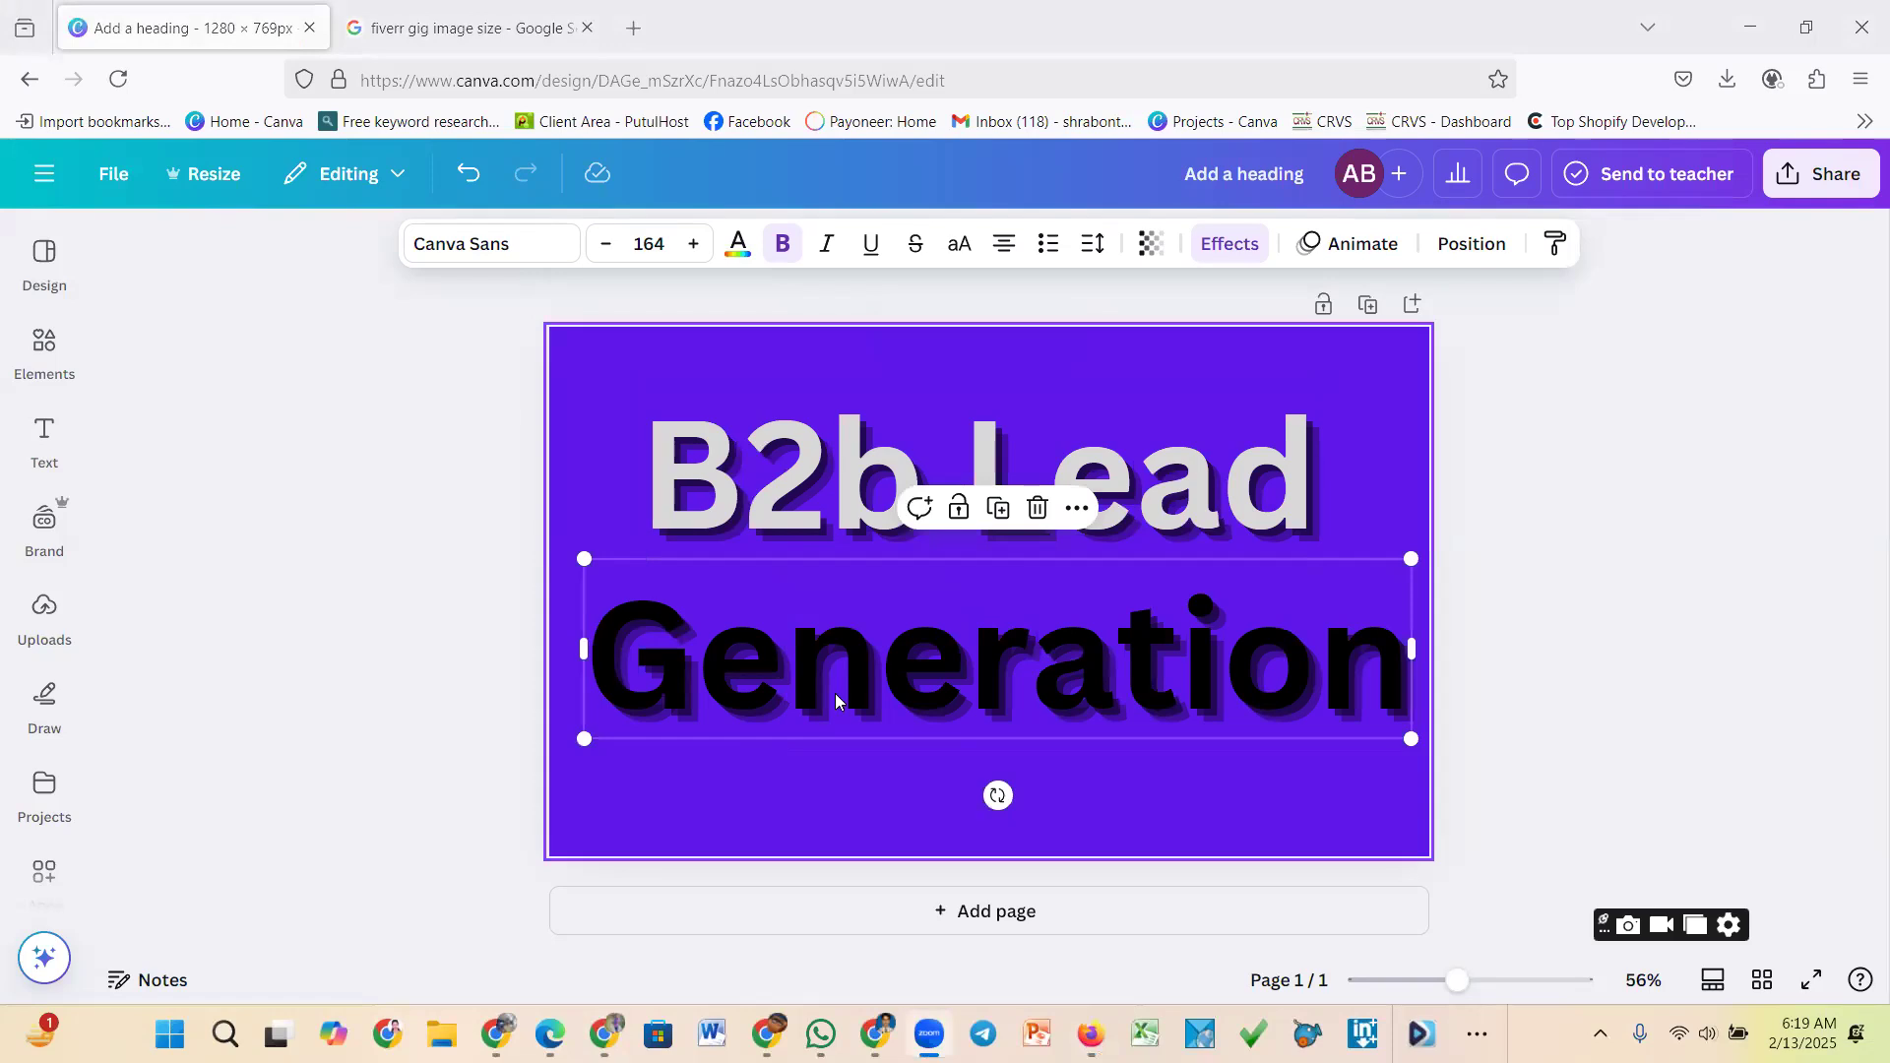
pyautogui.click(888, 689)
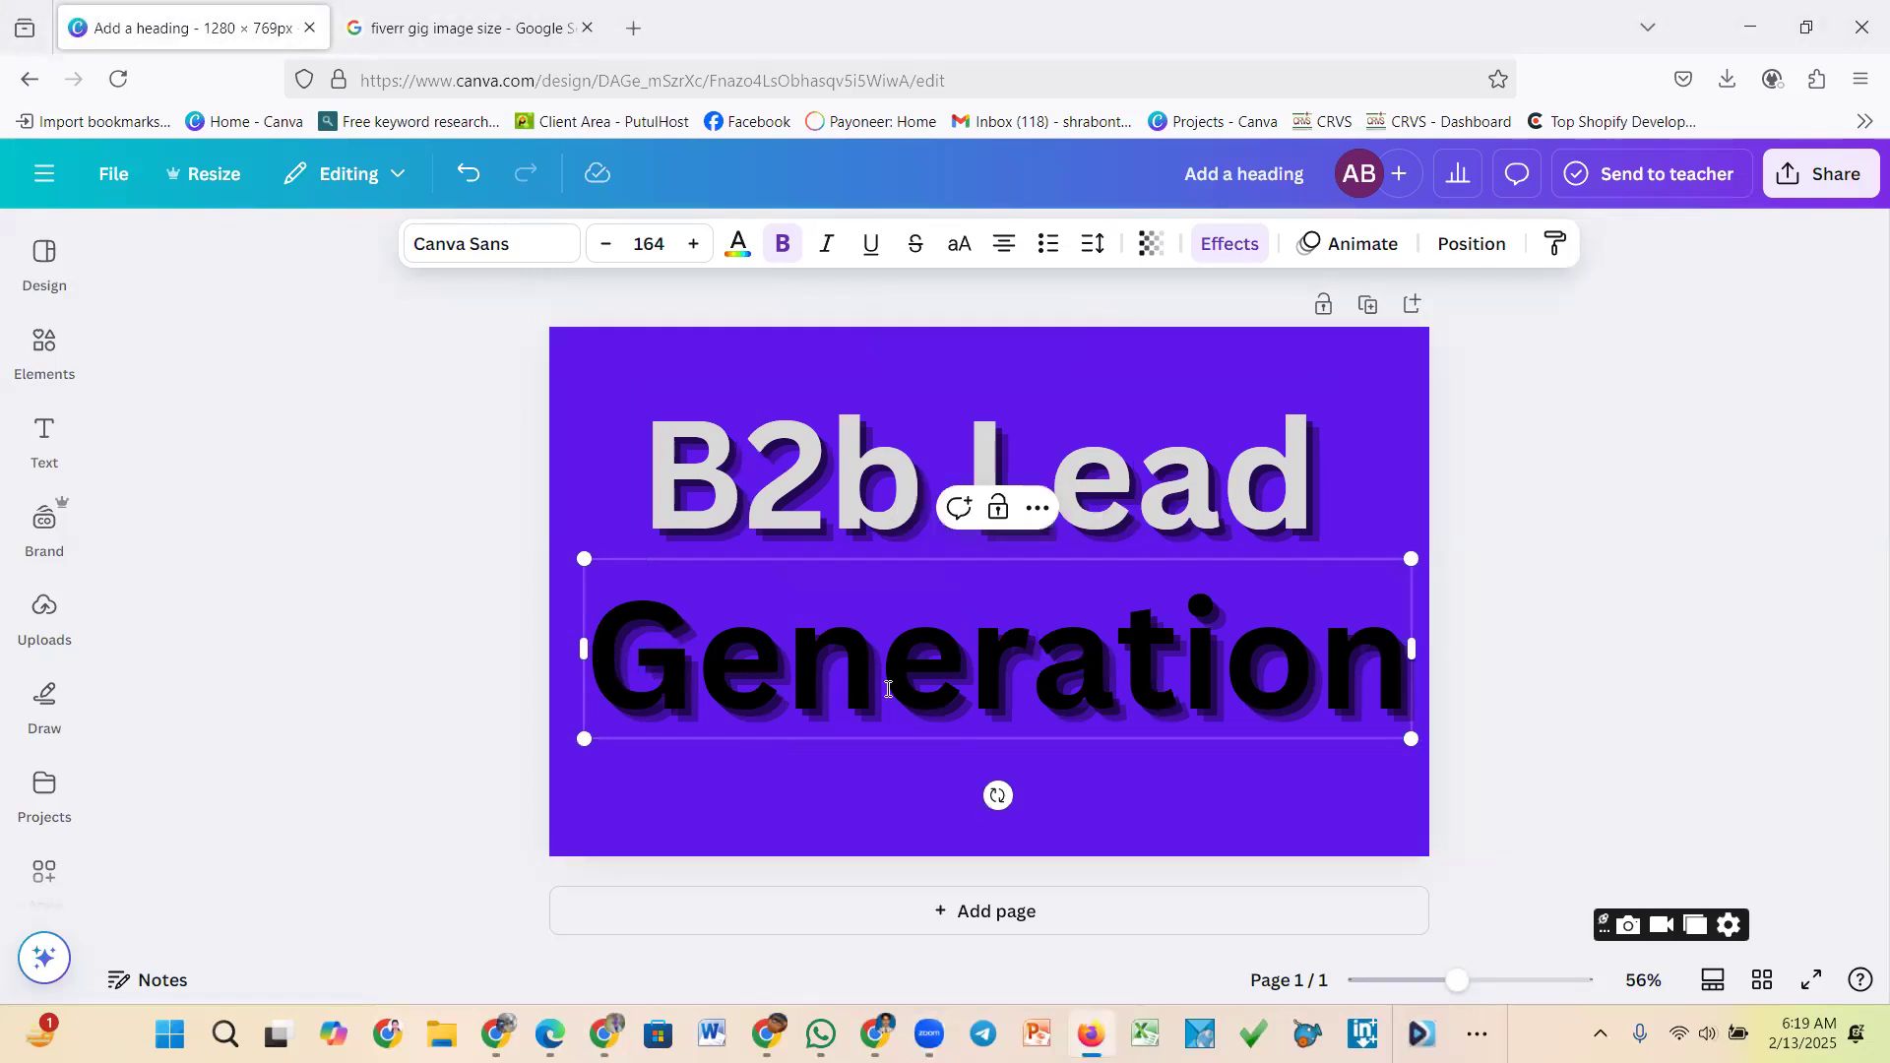
pyautogui.doubleClick(888, 689)
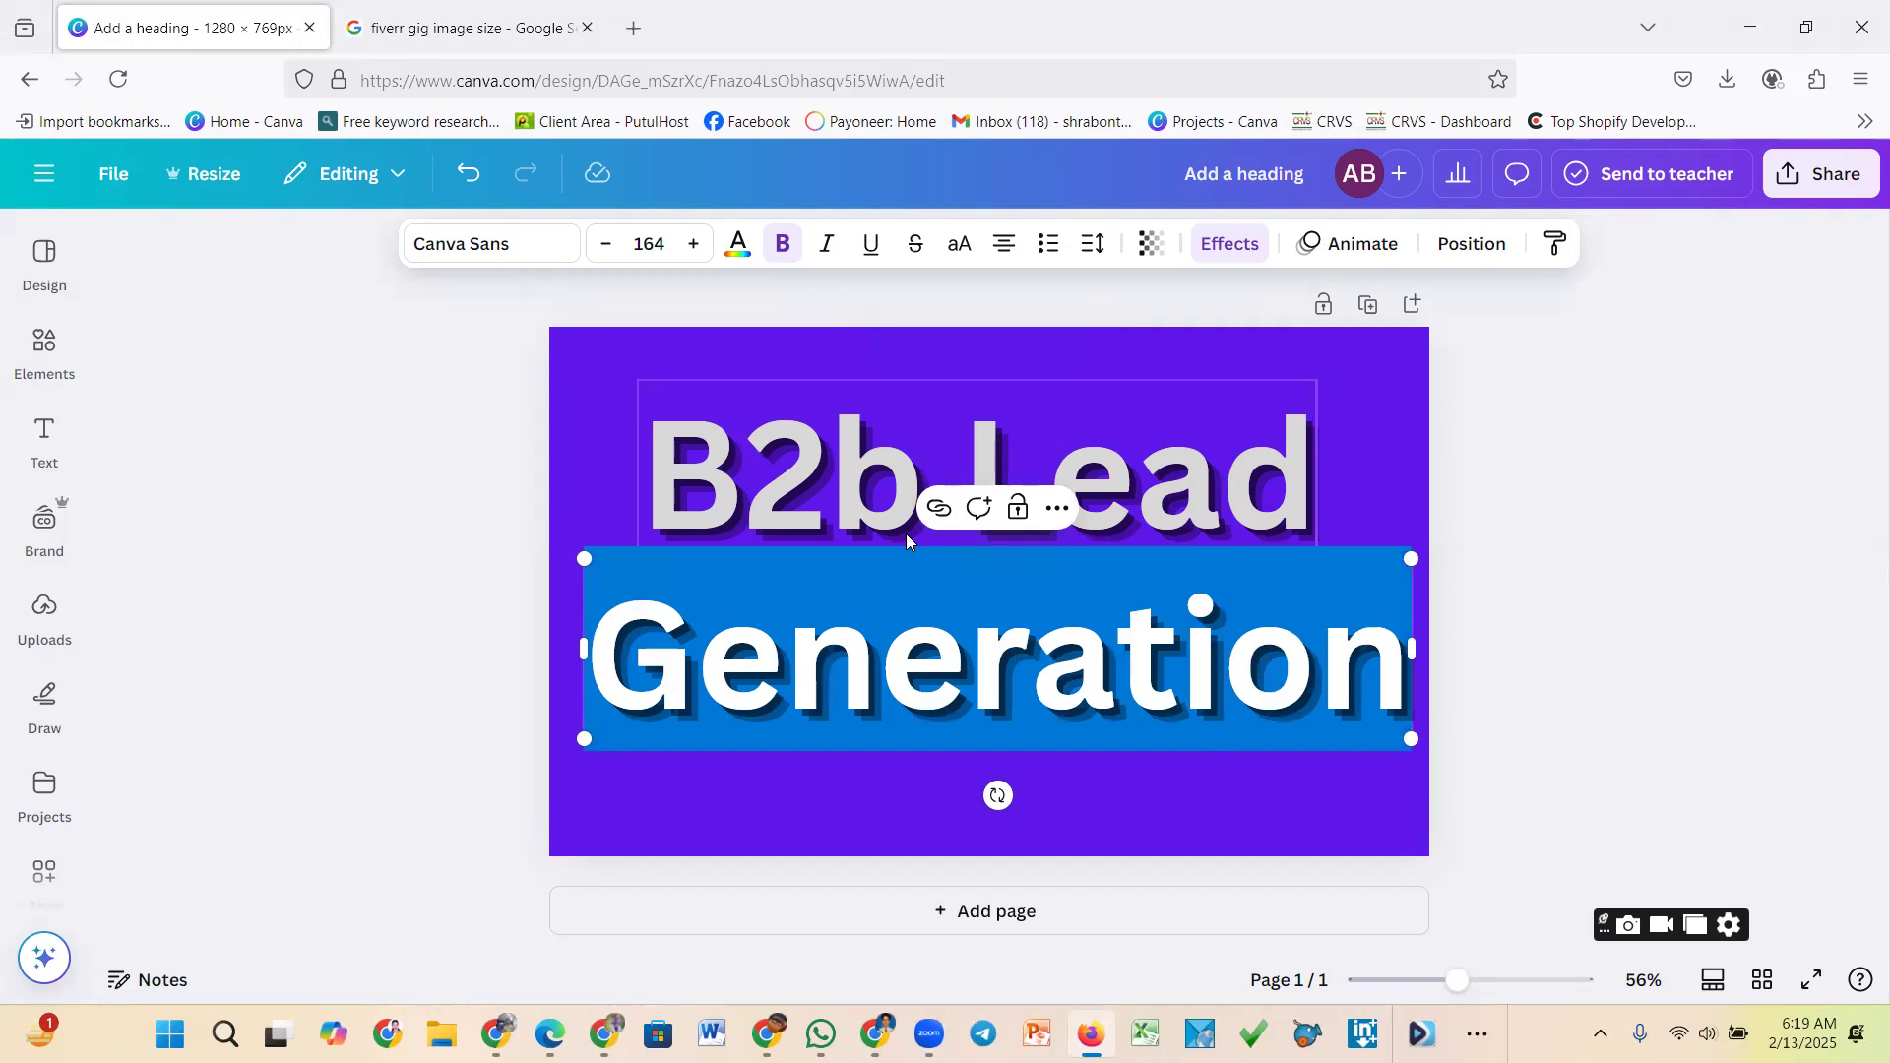
pyautogui.click(739, 243)
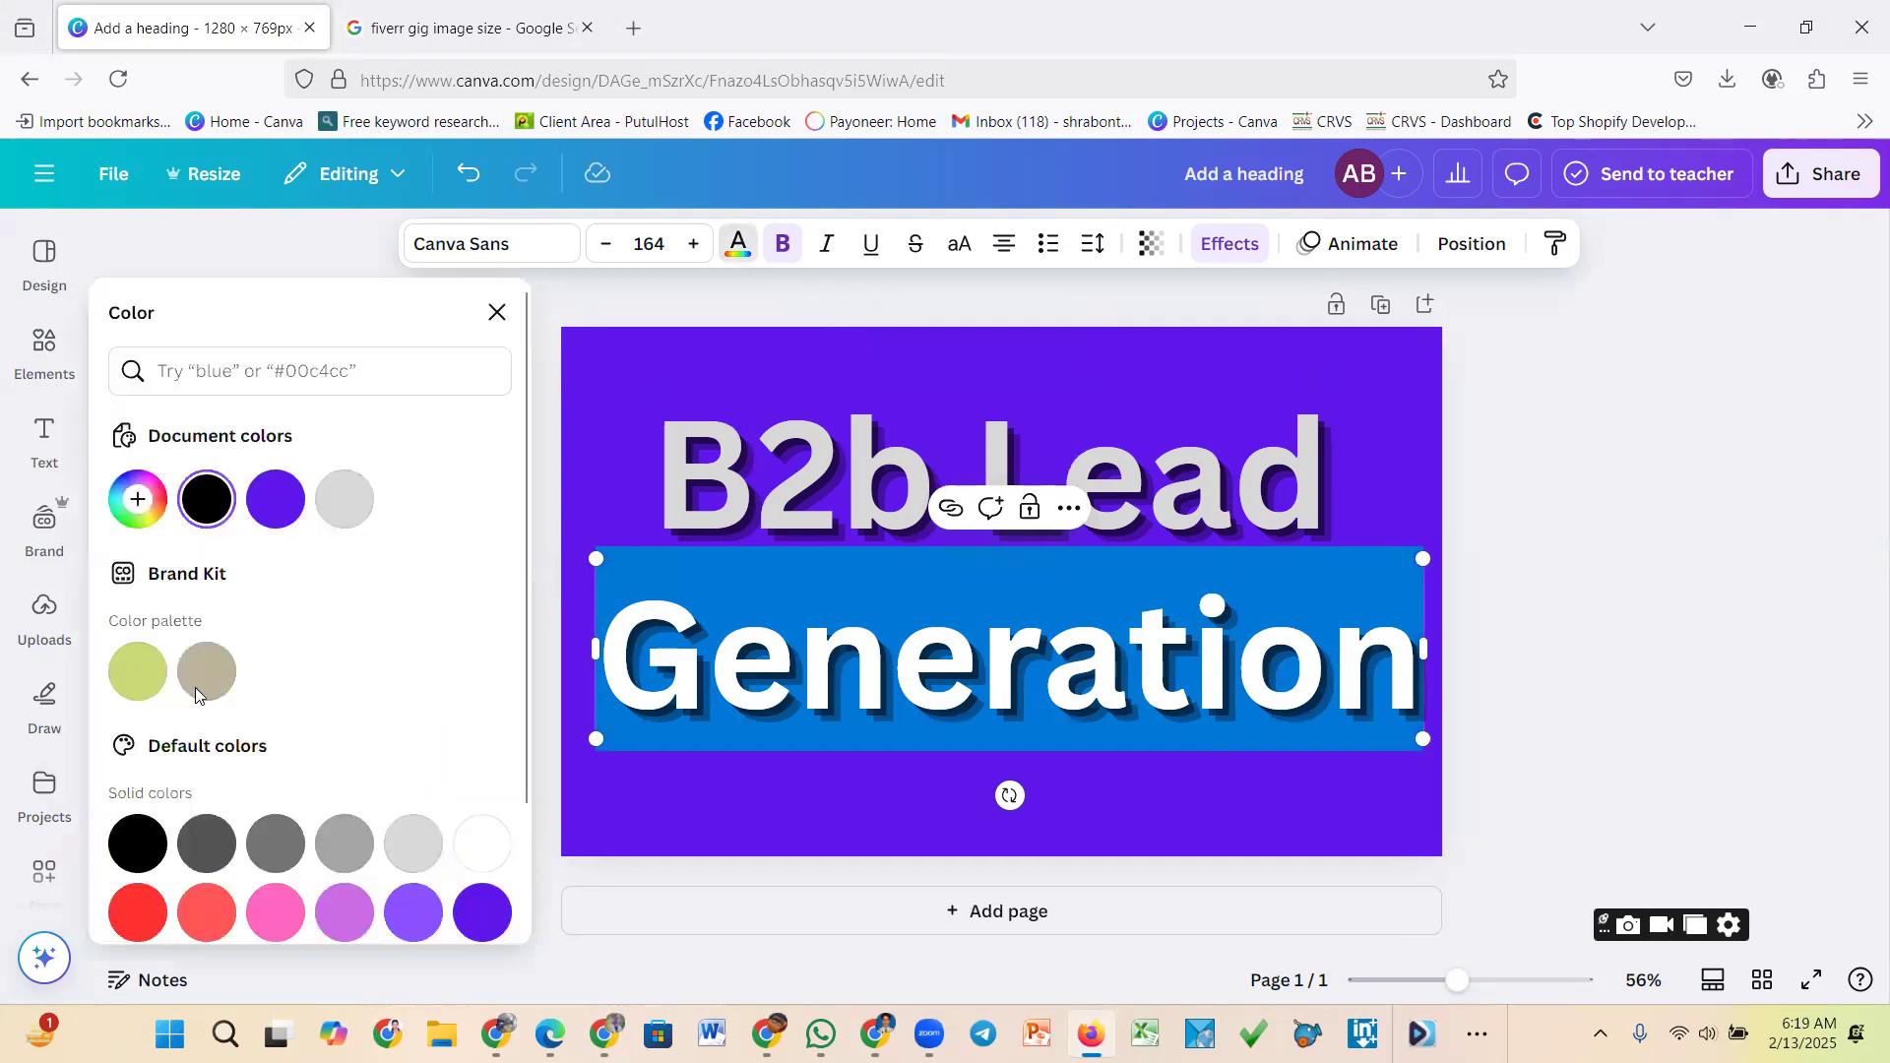
pyautogui.click(413, 842)
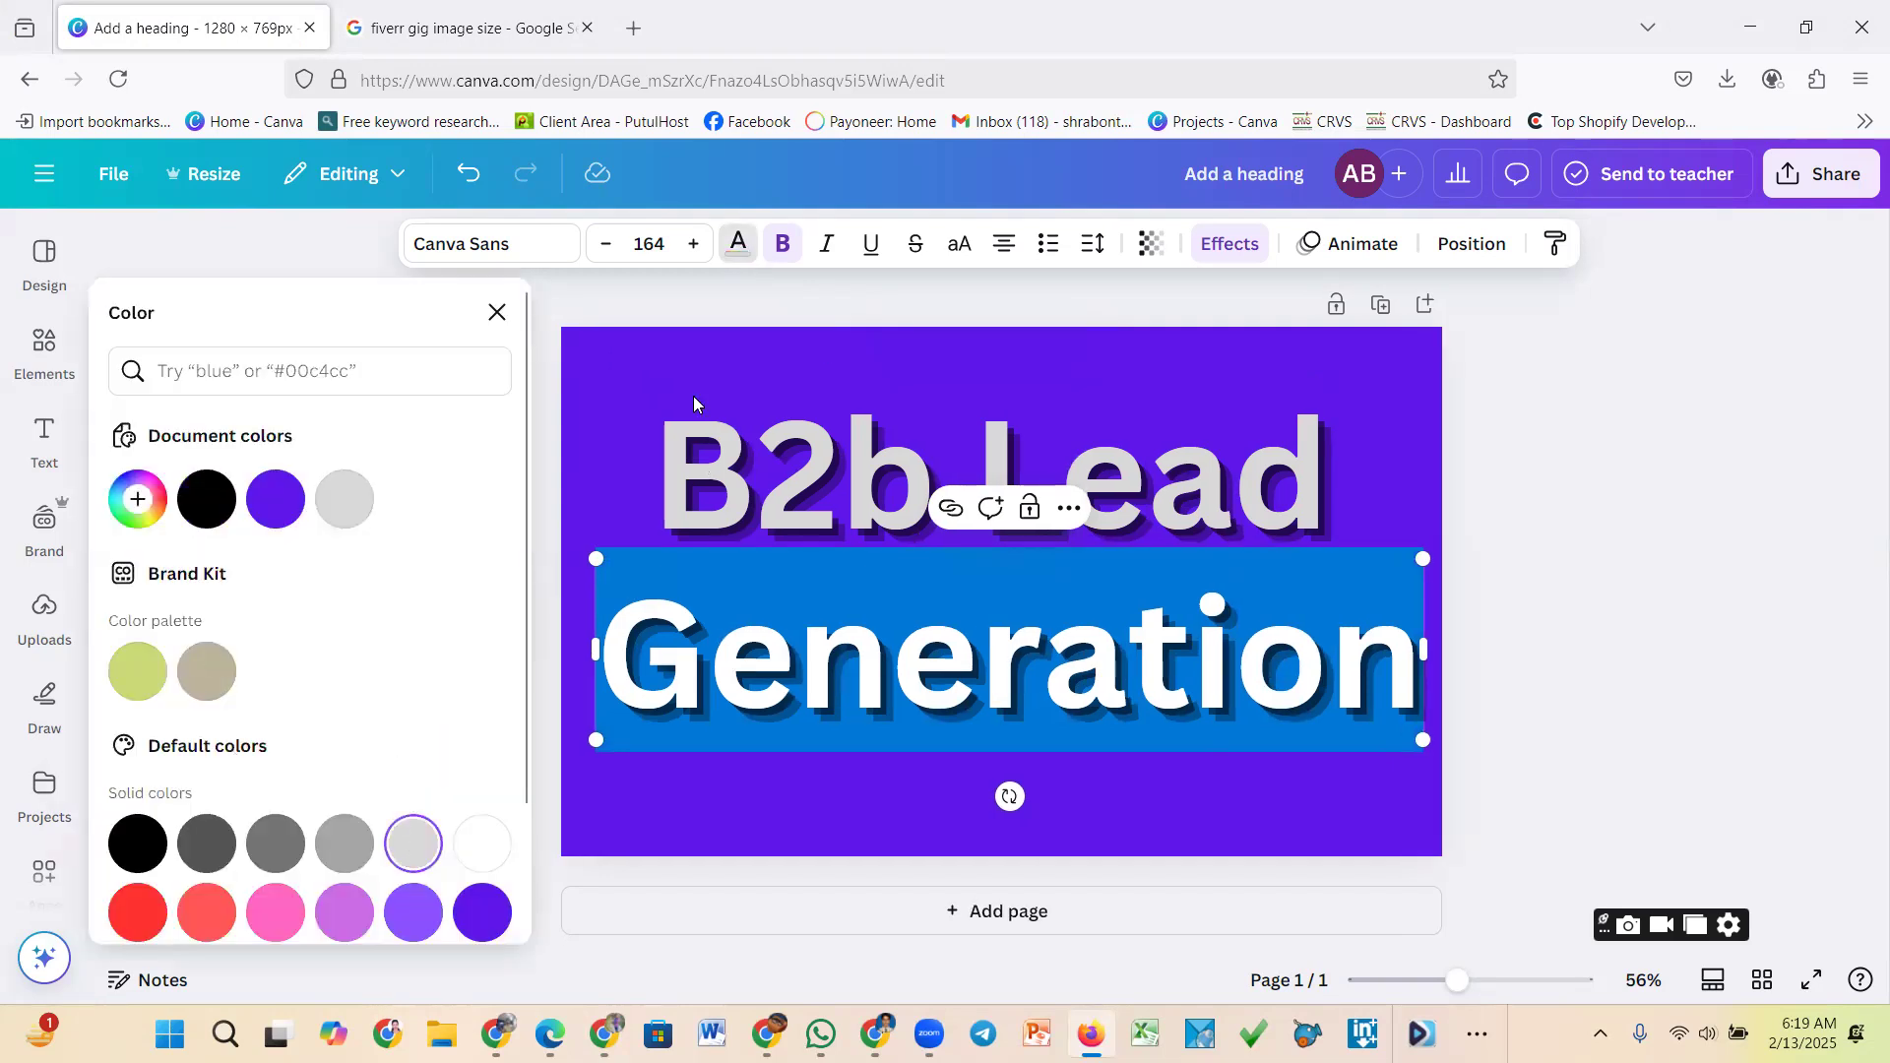
pyautogui.press('Escape')
# Try the black-to-gold gradient as the page background, then return it to the solid violet document color
pyautogui.click(583, 770)
pyautogui.click(813, 248)
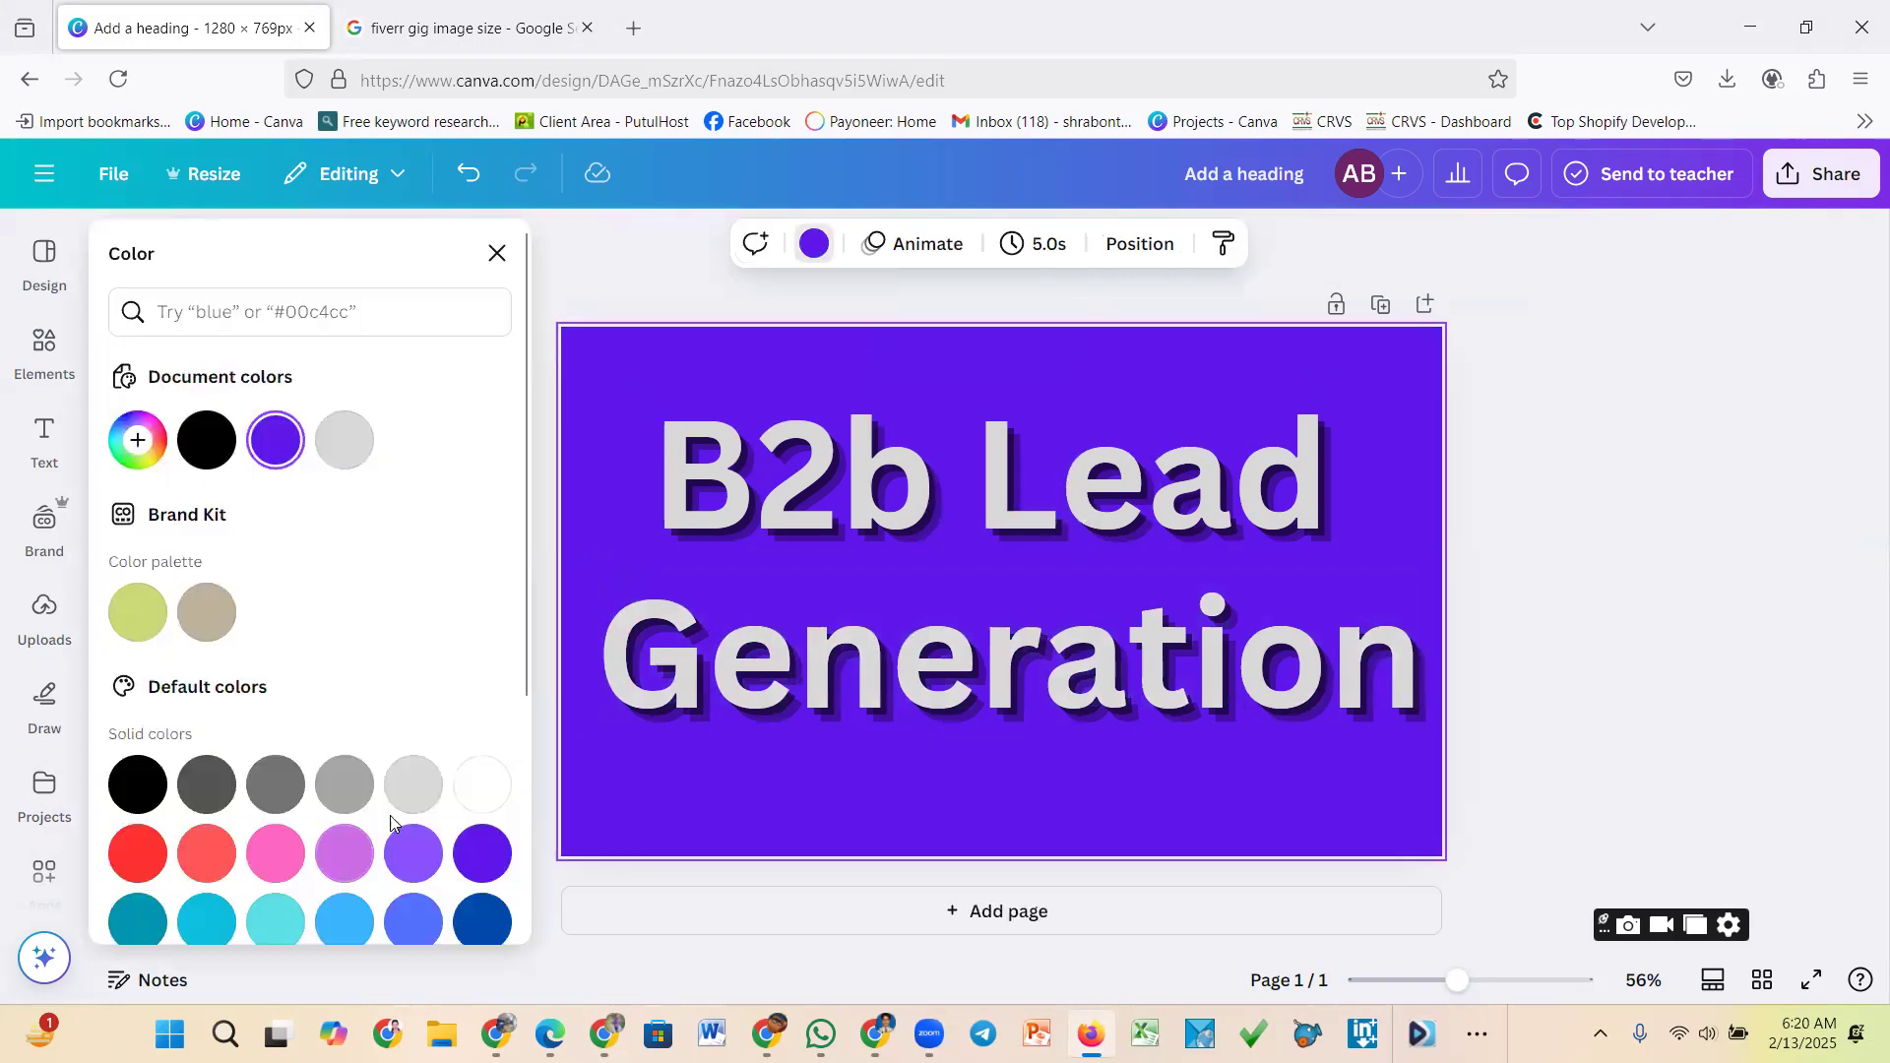
pyautogui.scroll(-3, 391, 822)
pyautogui.click(205, 854)
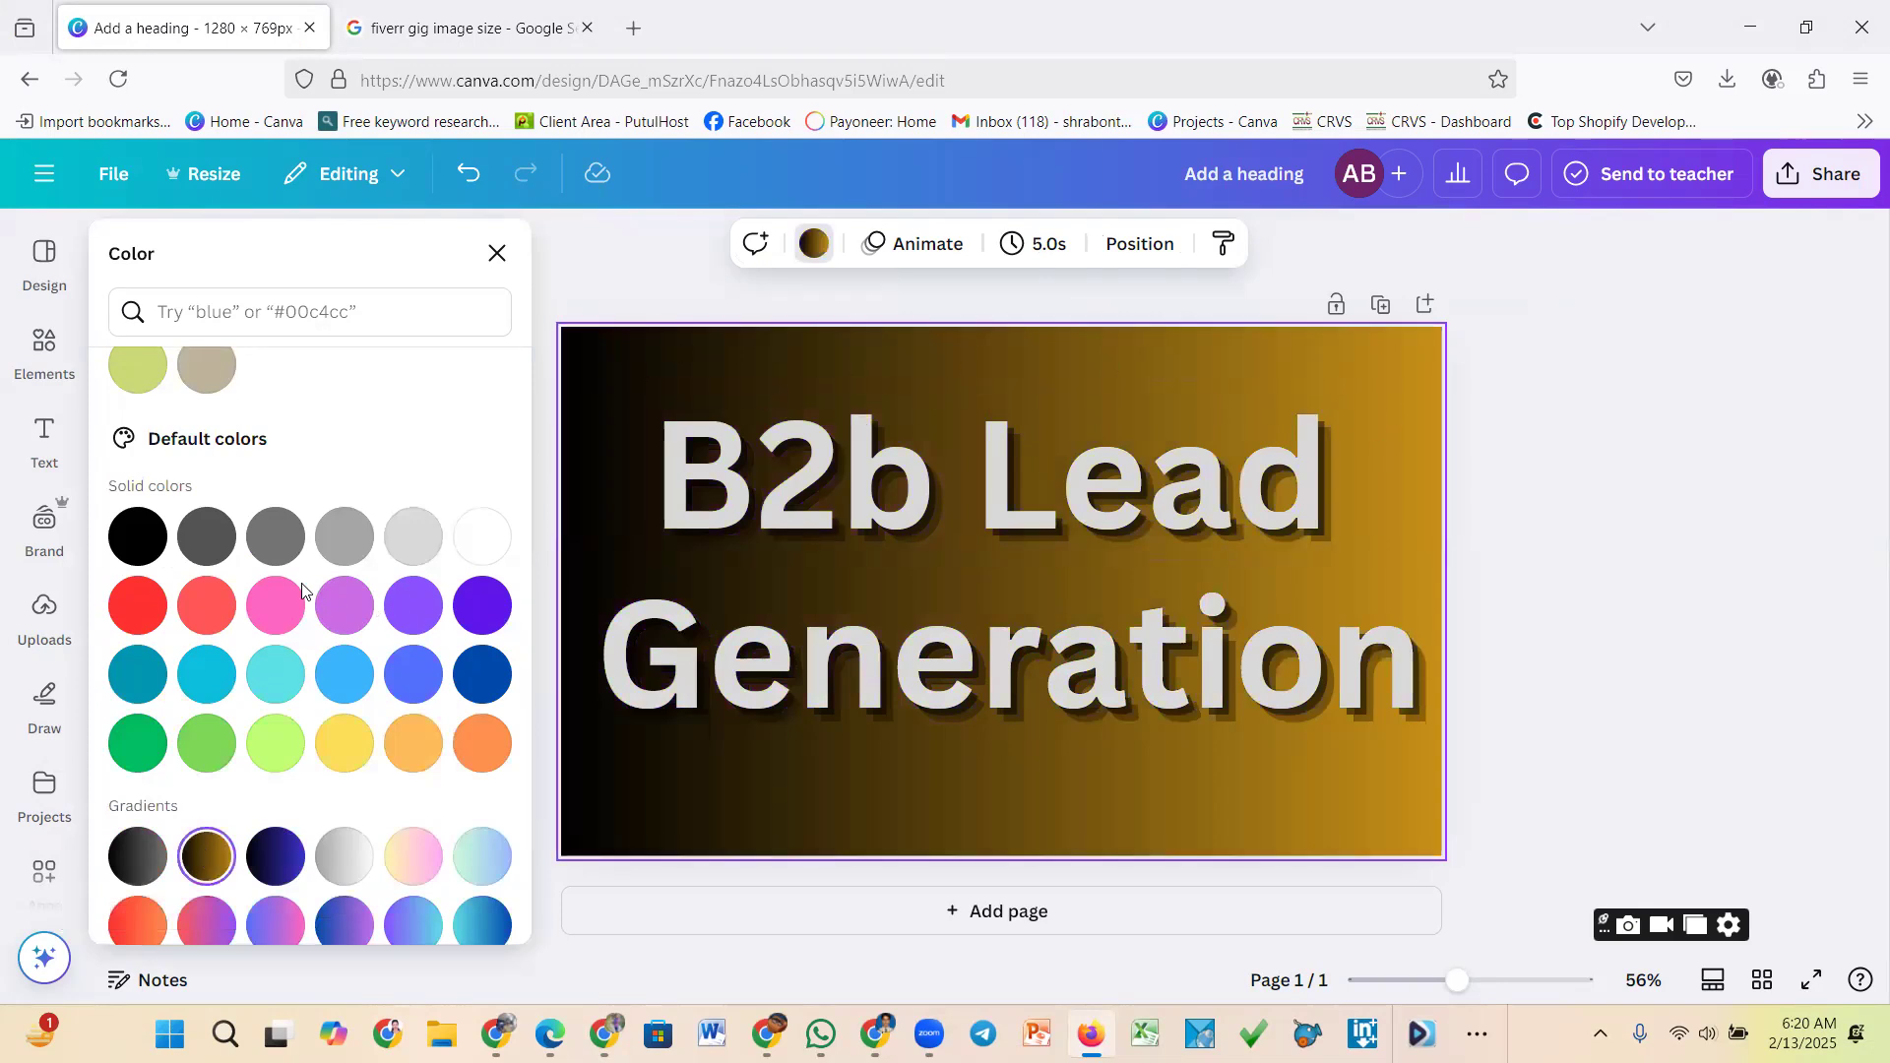
pyautogui.scroll(3, 298, 583)
pyautogui.click(280, 441)
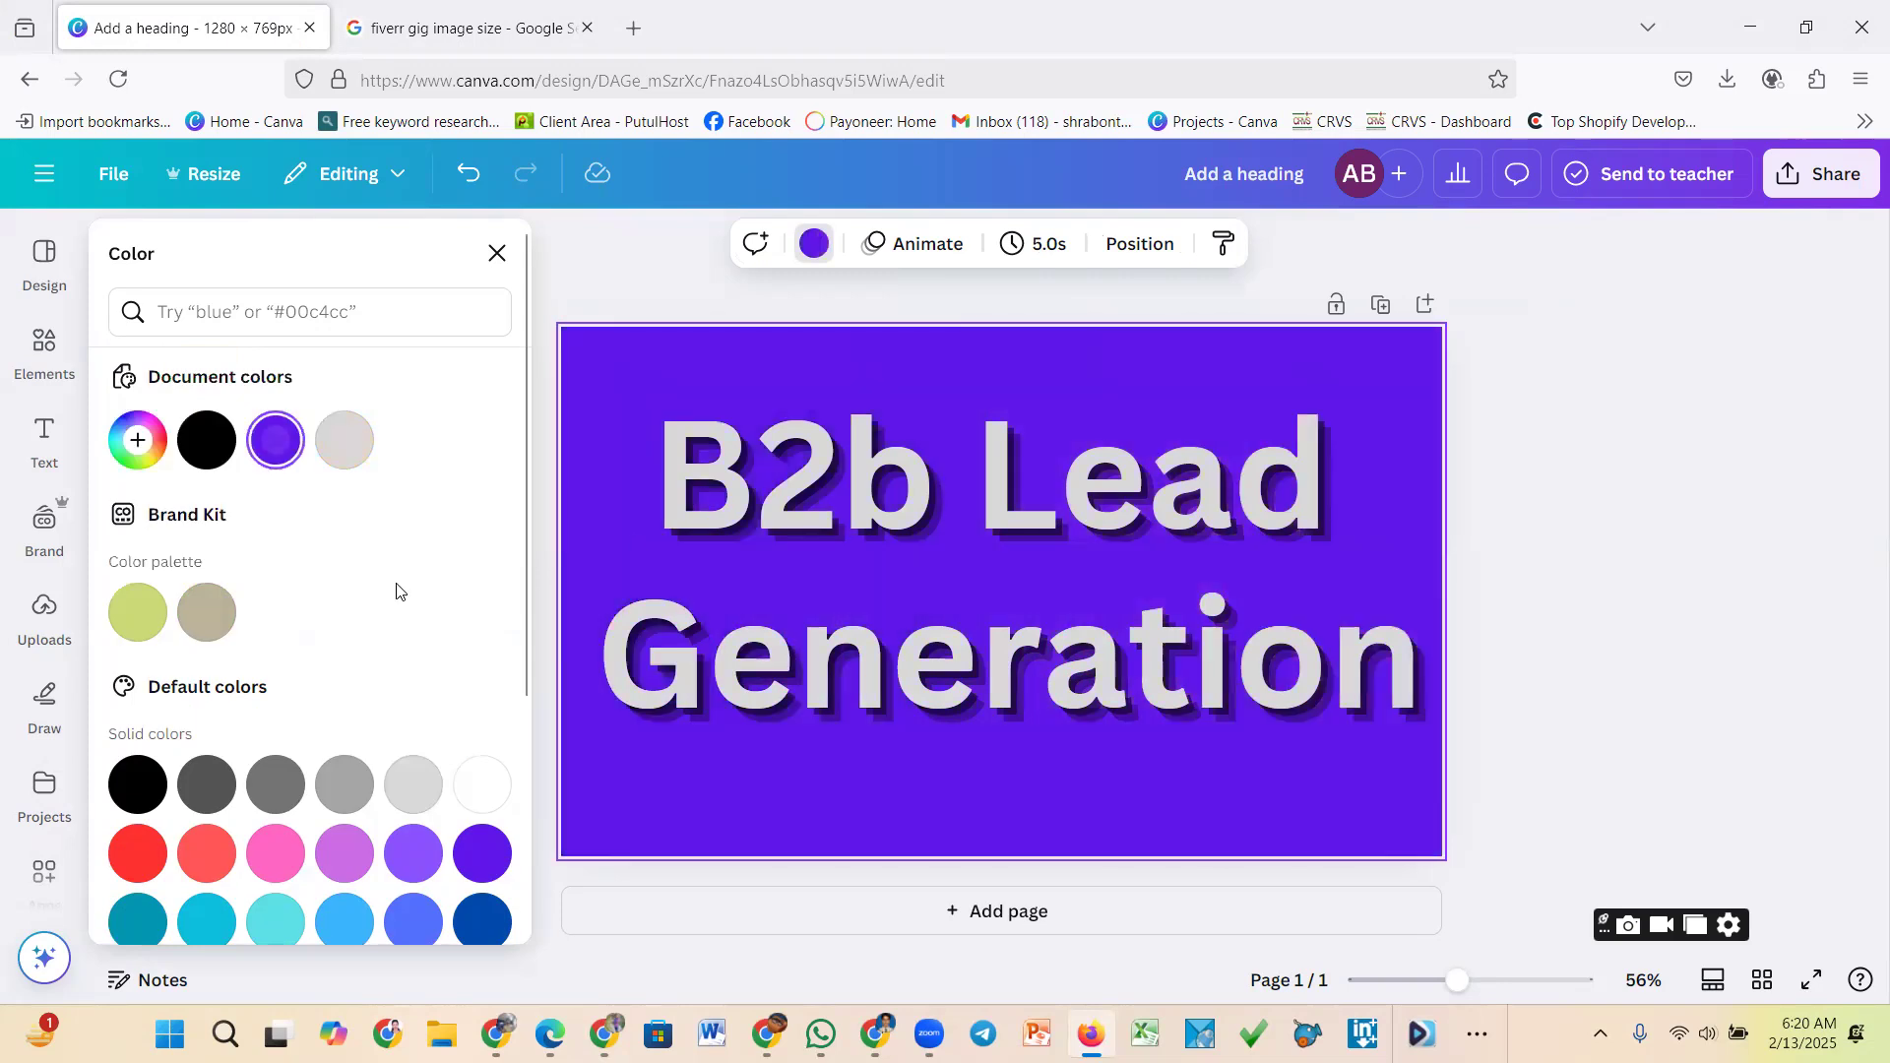
# Try black on the "B2b Lead" text, then set its color to solid yellow
pyautogui.click(820, 488)
pyautogui.click(739, 244)
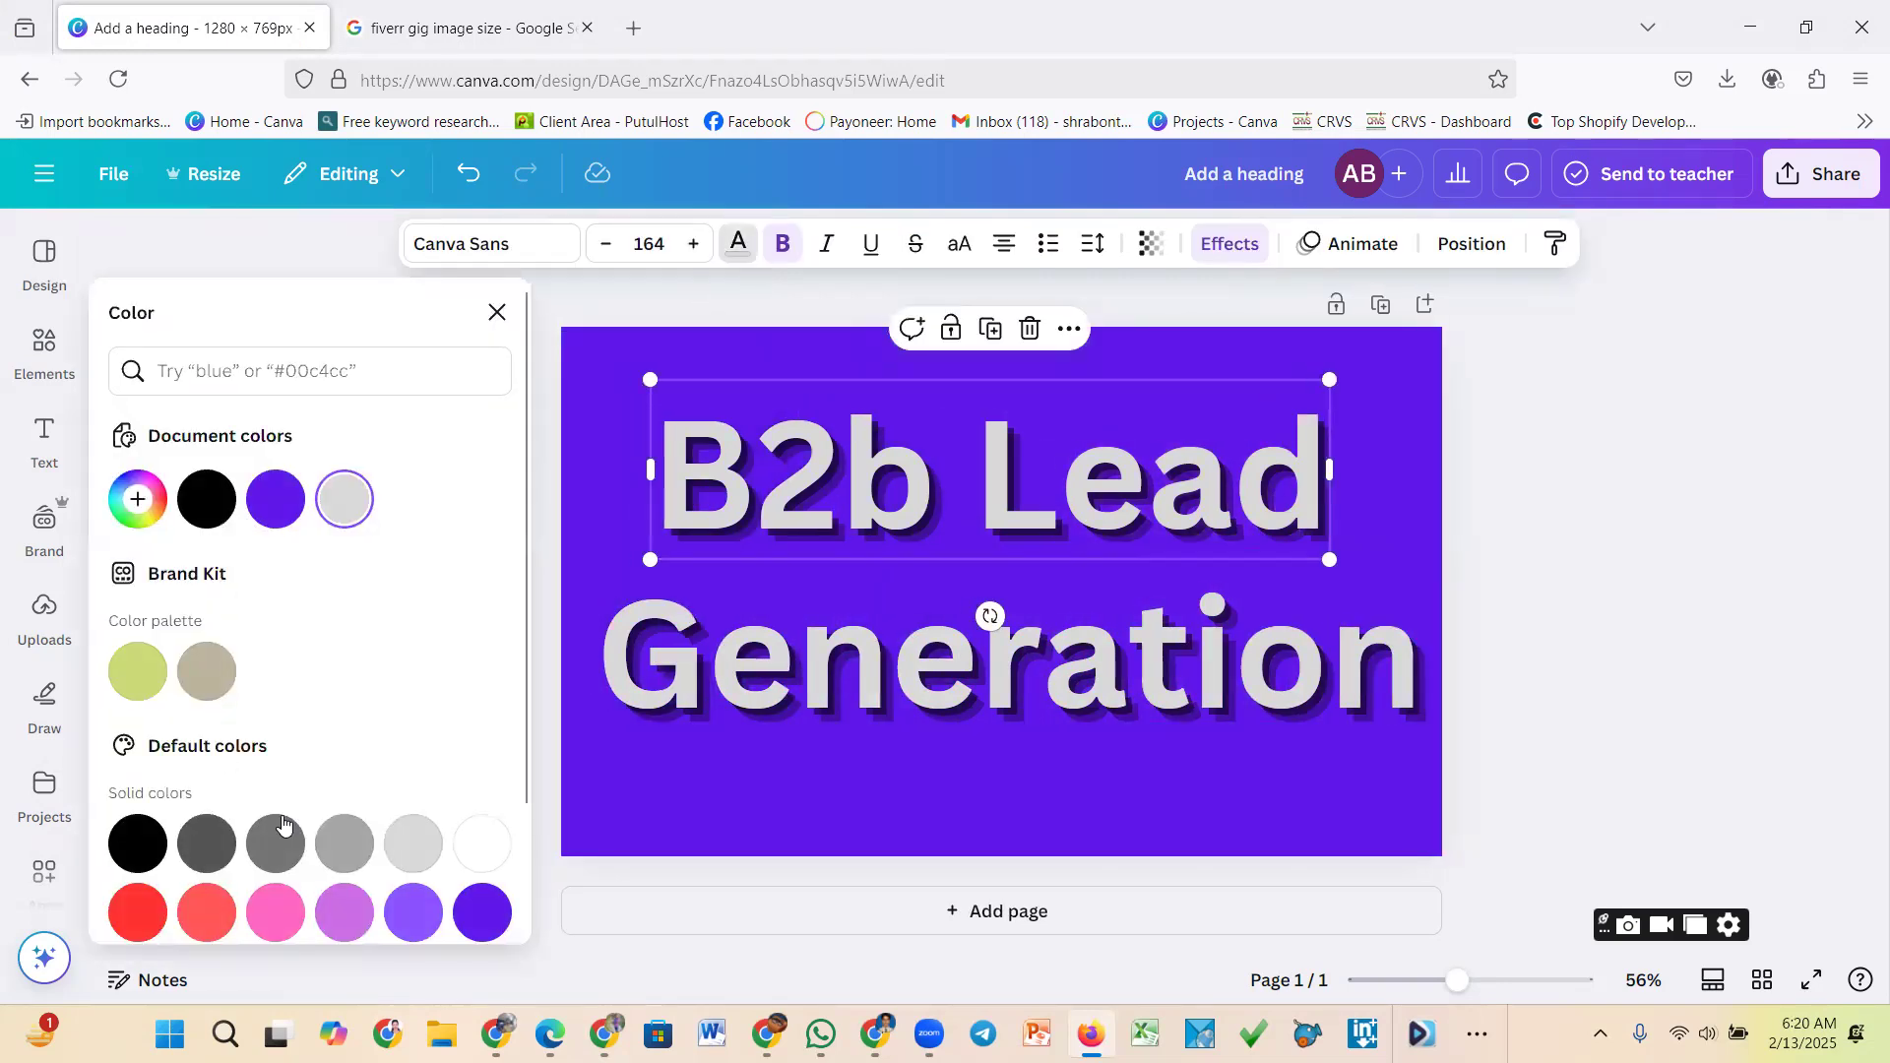
pyautogui.scroll(-2, 282, 822)
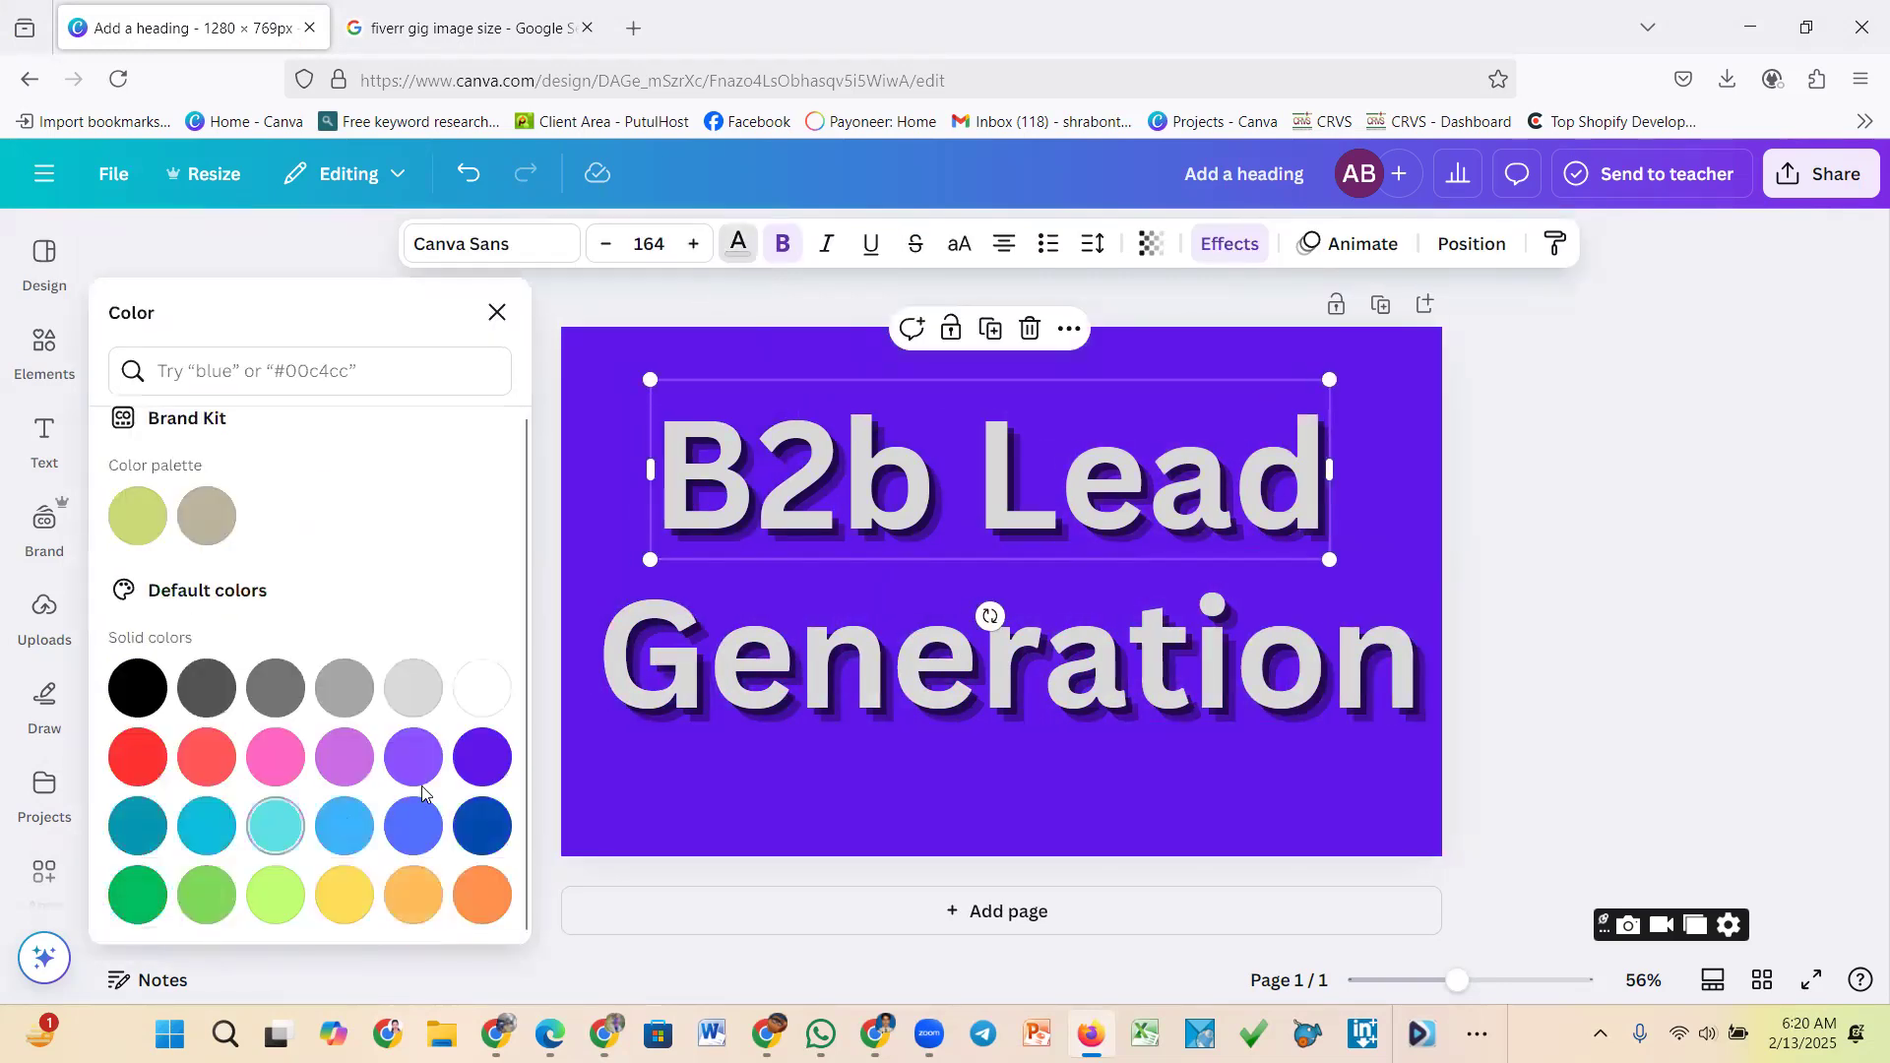
pyautogui.click(399, 897)
pyautogui.scroll(-1, 349, 822)
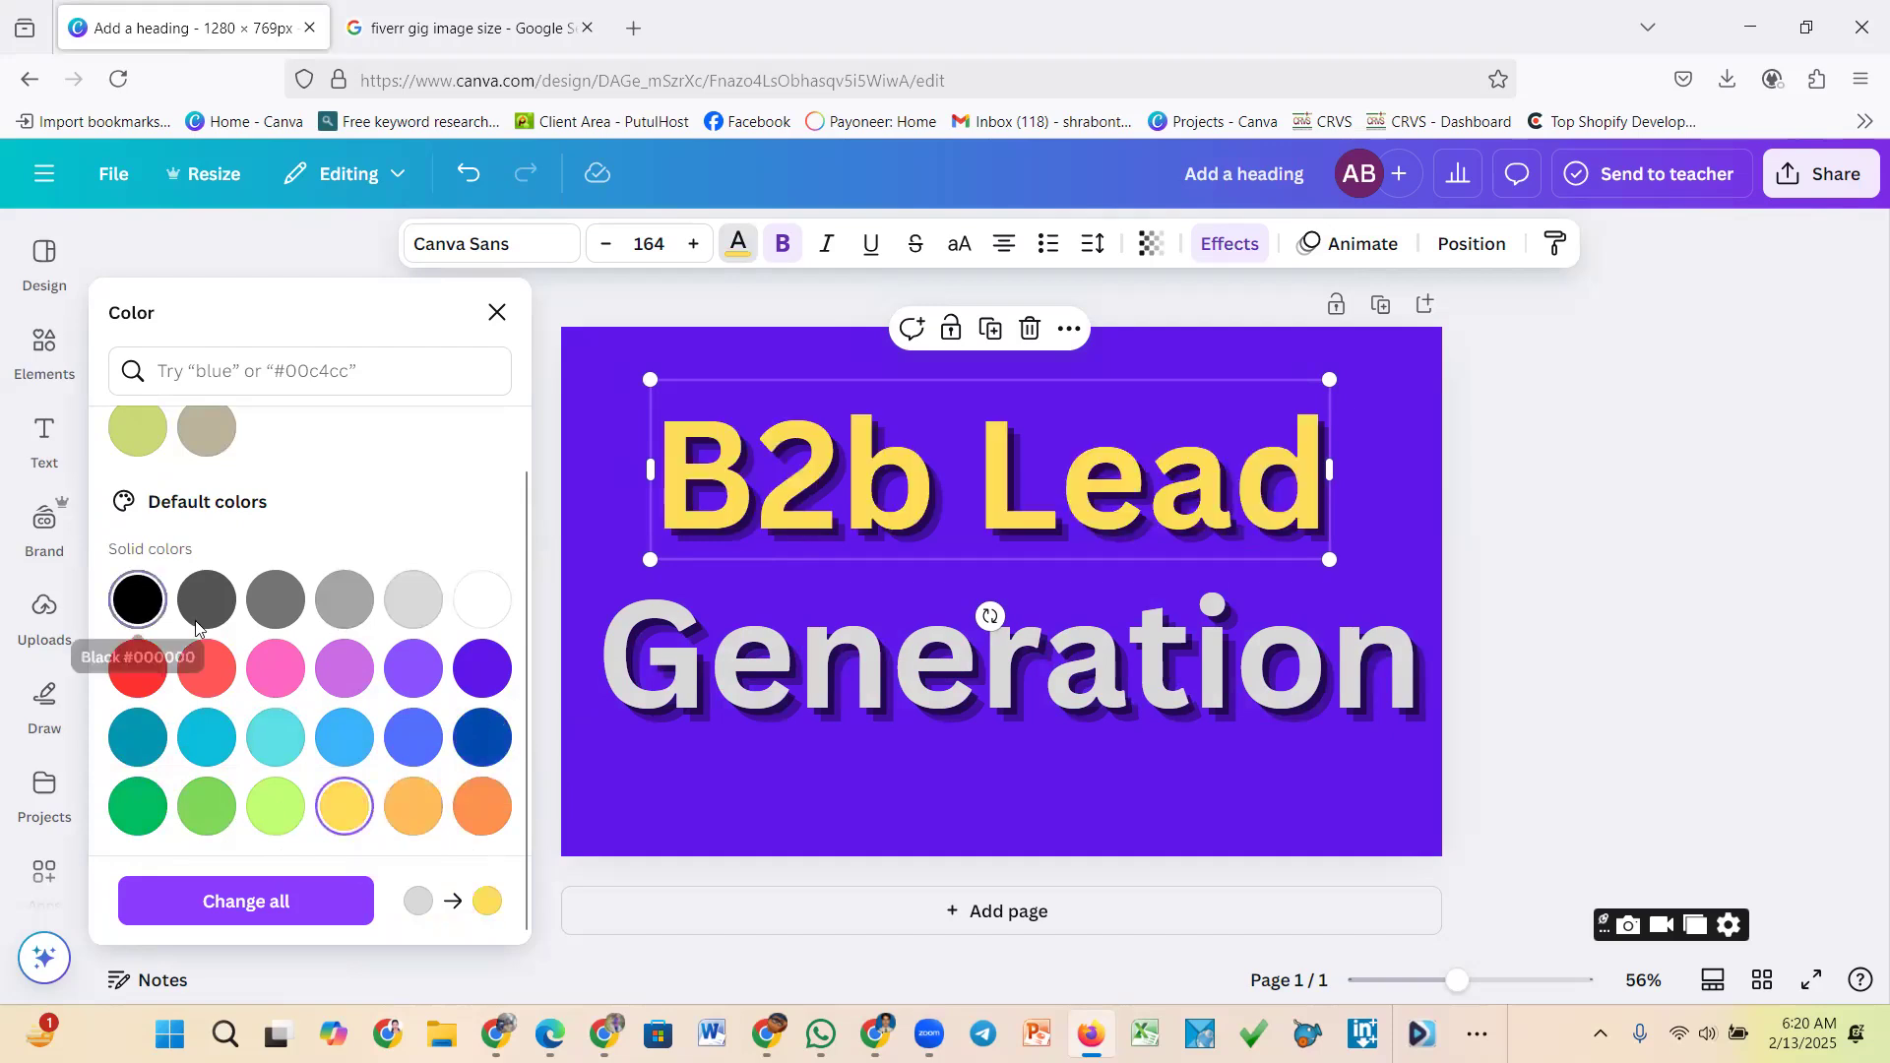
pyautogui.click(135, 603)
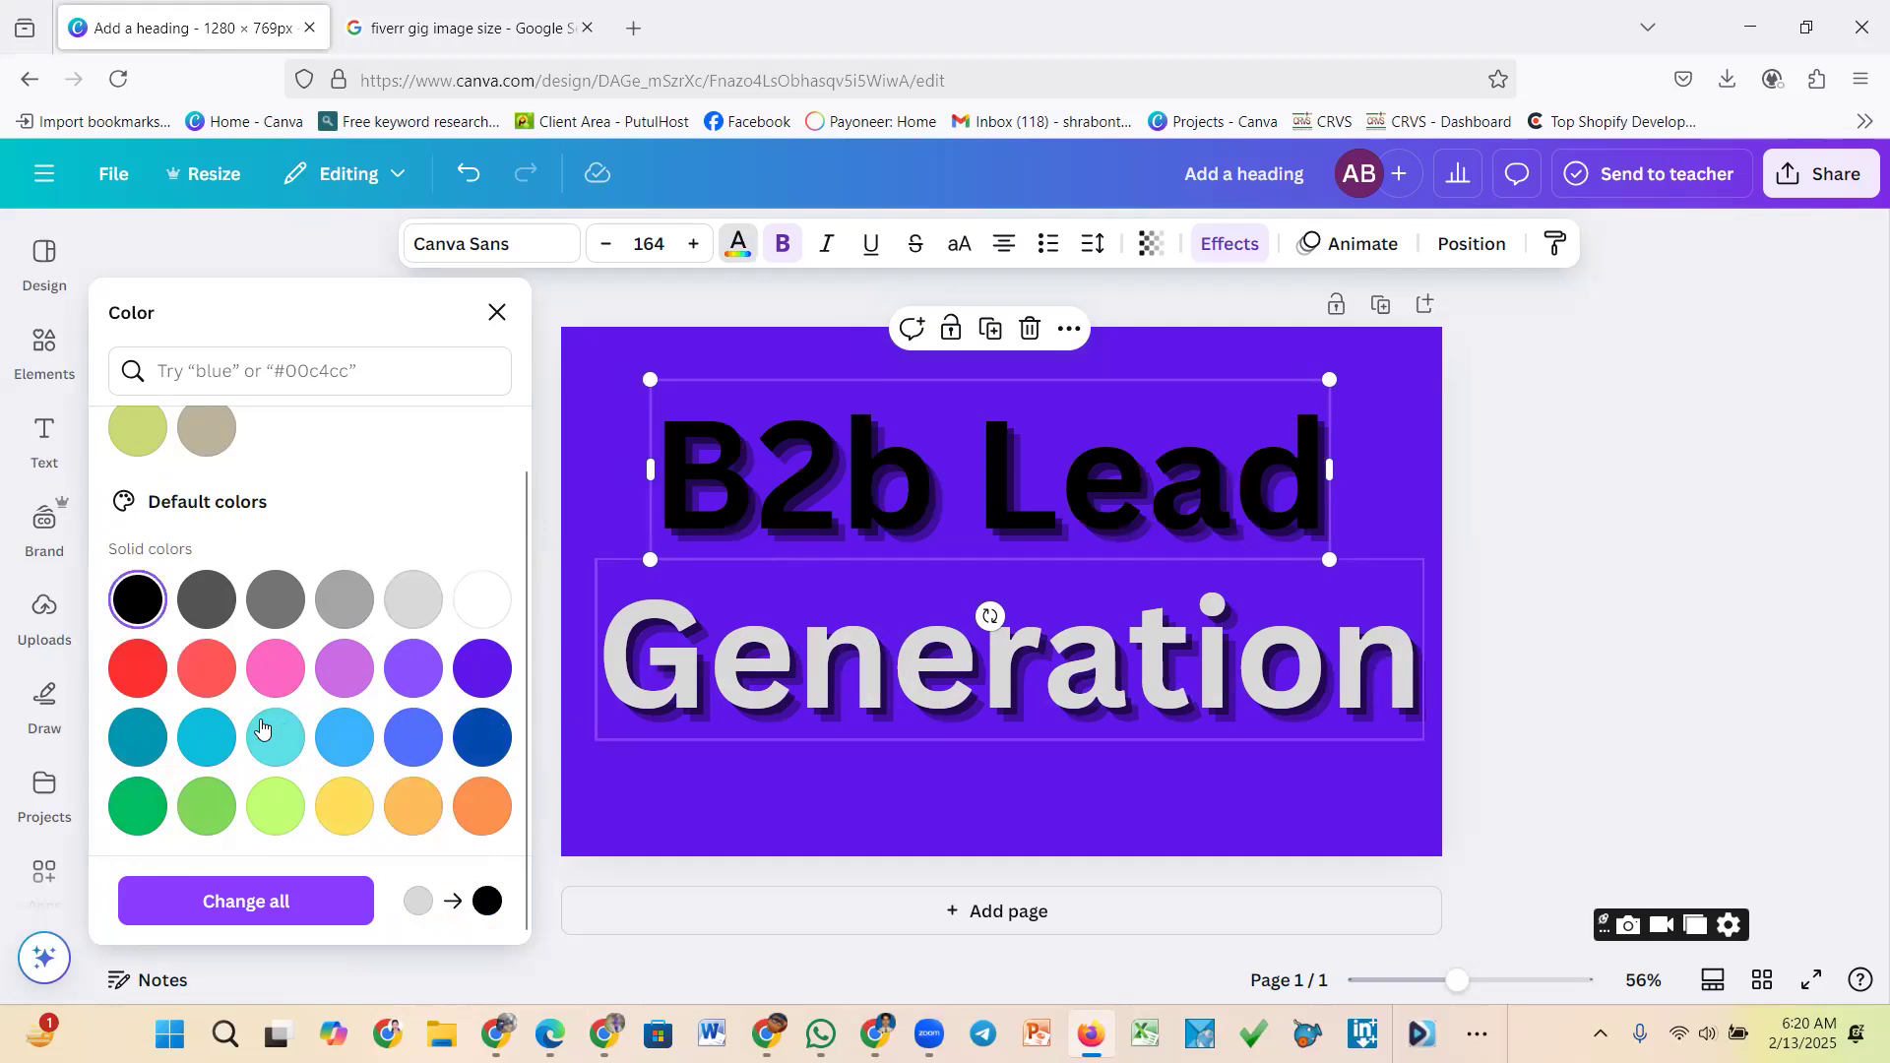
pyautogui.click(344, 805)
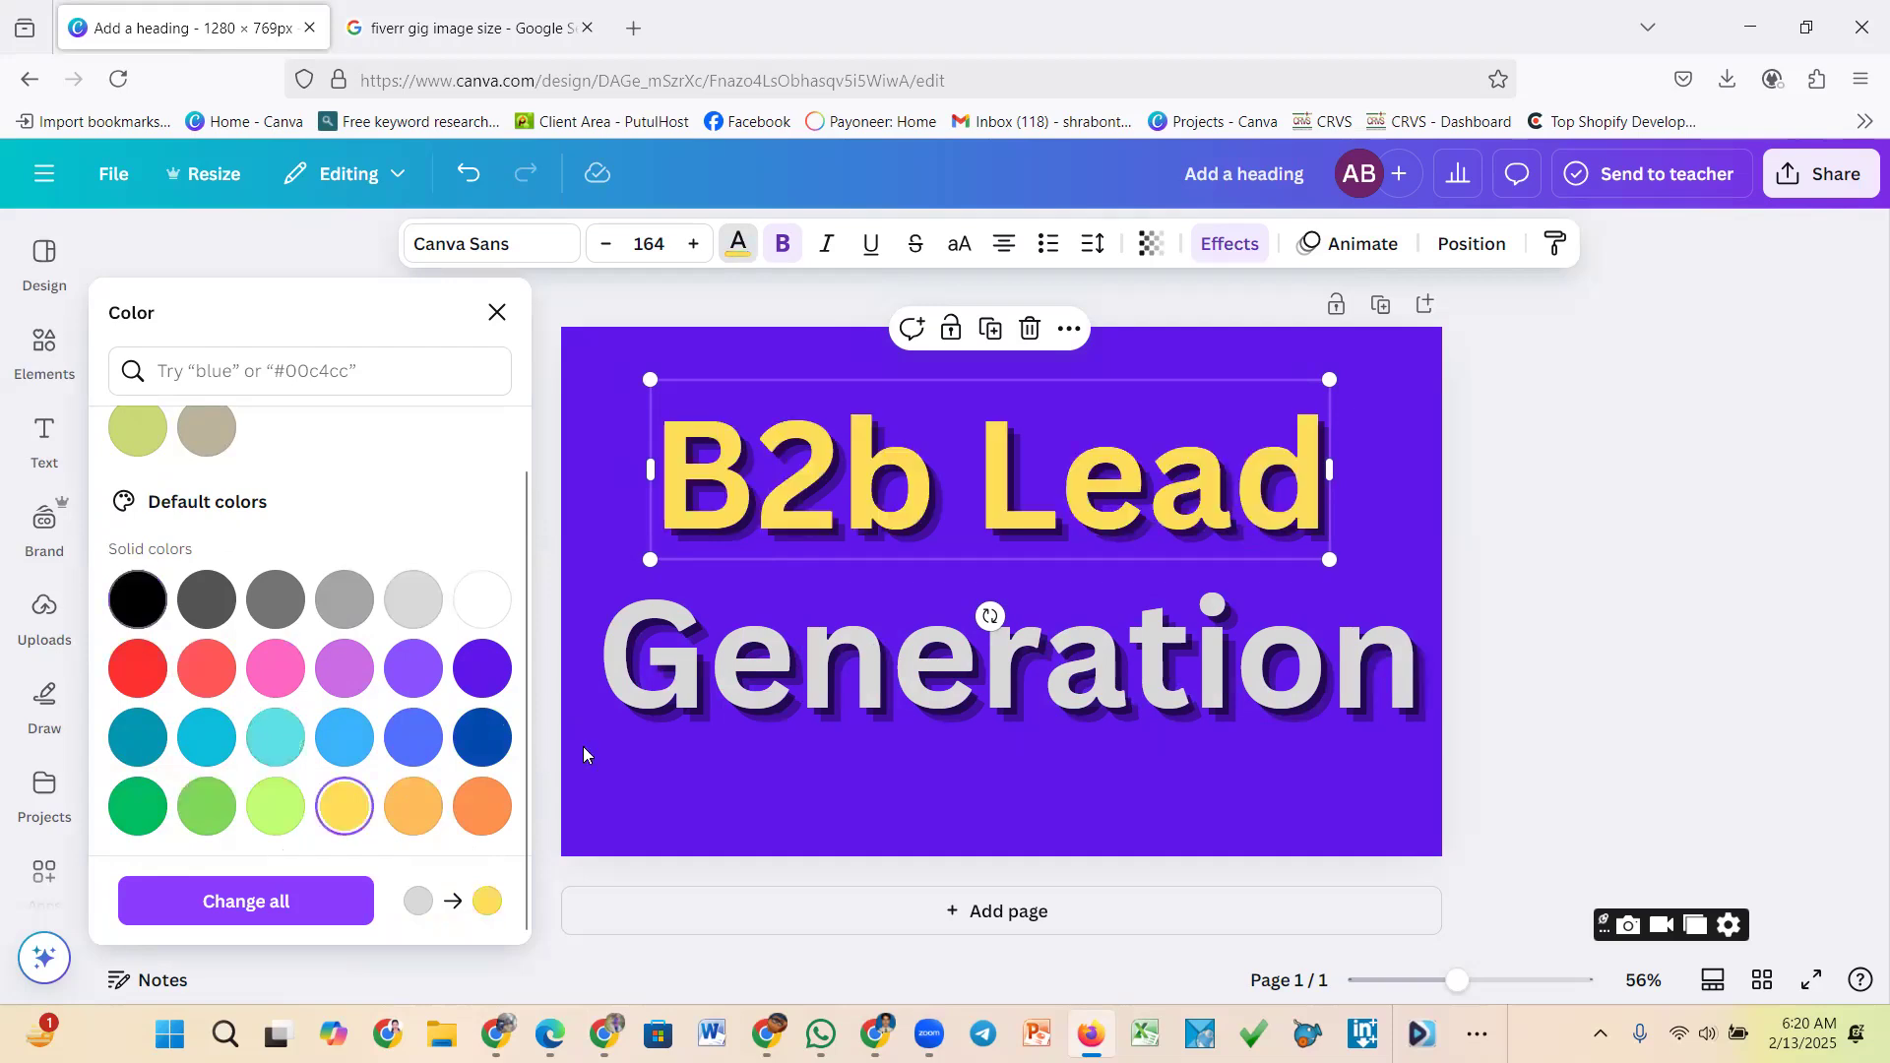
# Set the "Generation" text to the same solid yellow as the line above and deselect the heading
pyautogui.click(721, 657)
pyautogui.click(340, 906)
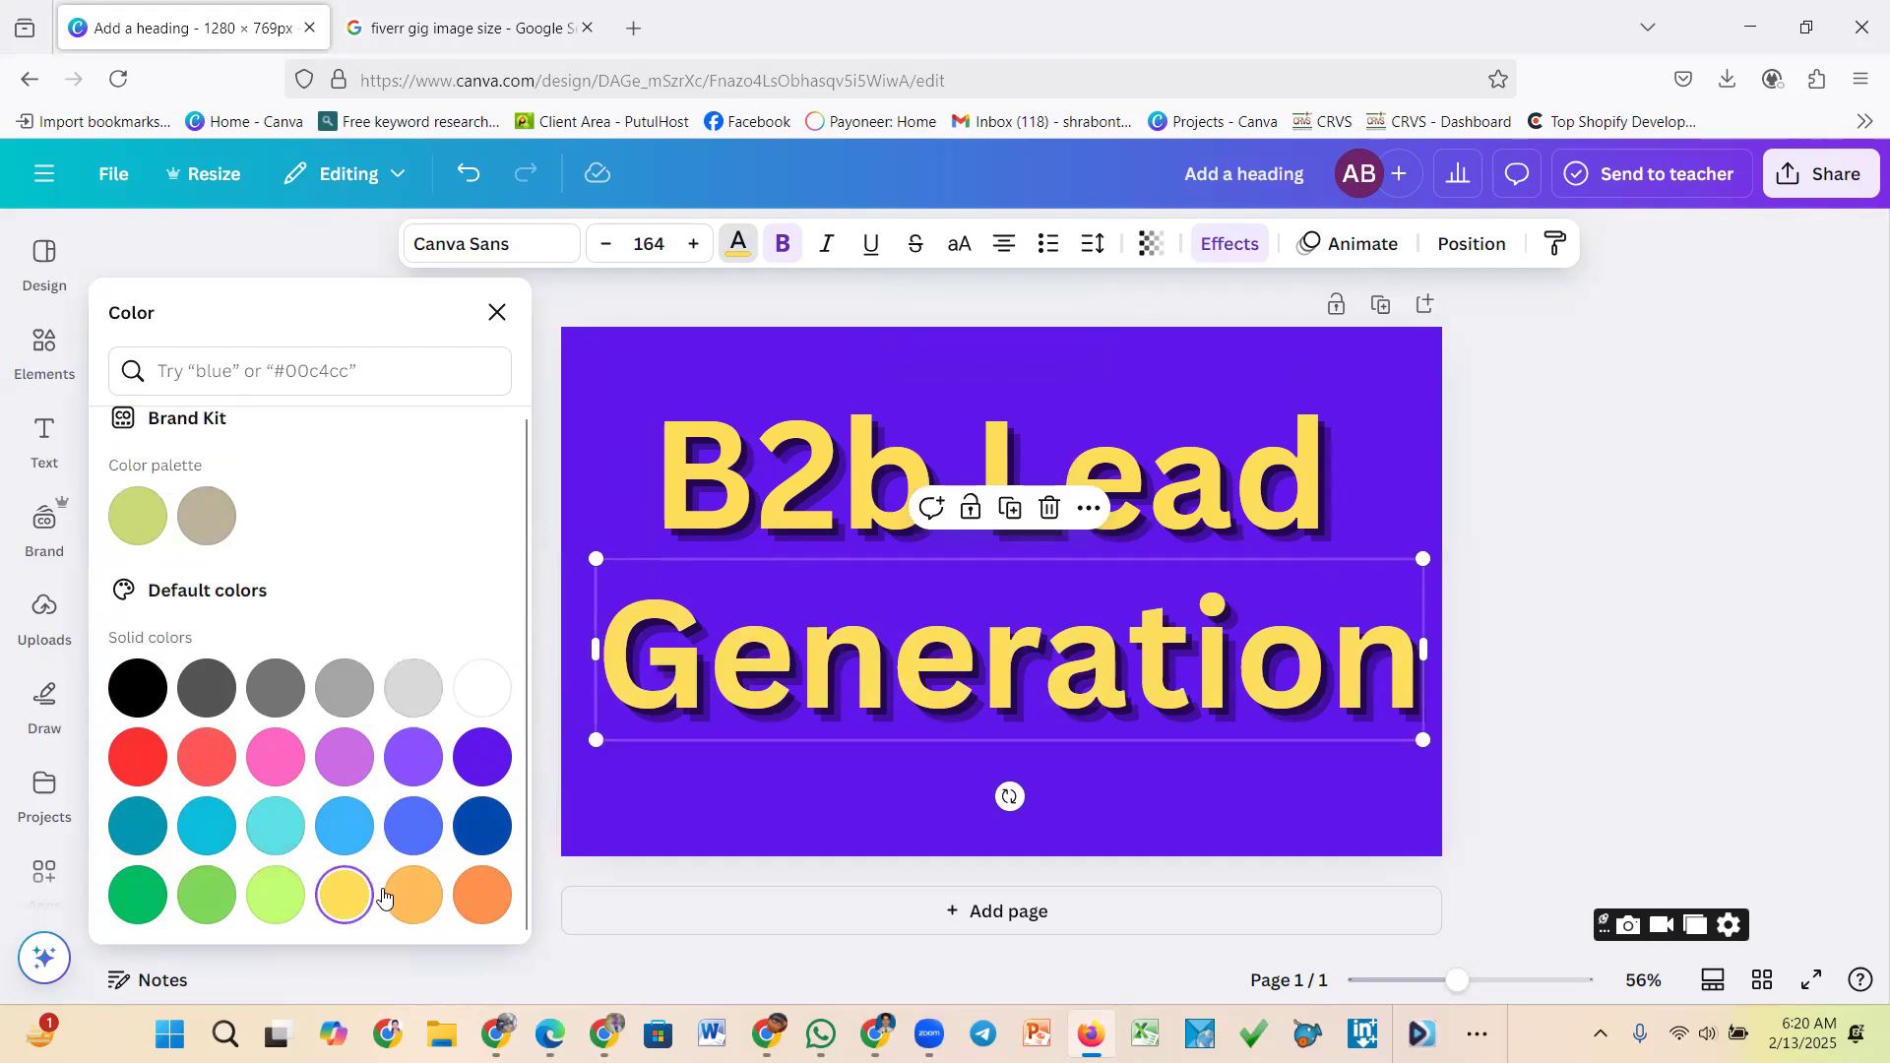
pyautogui.press('Escape')
pyautogui.click(1221, 494)
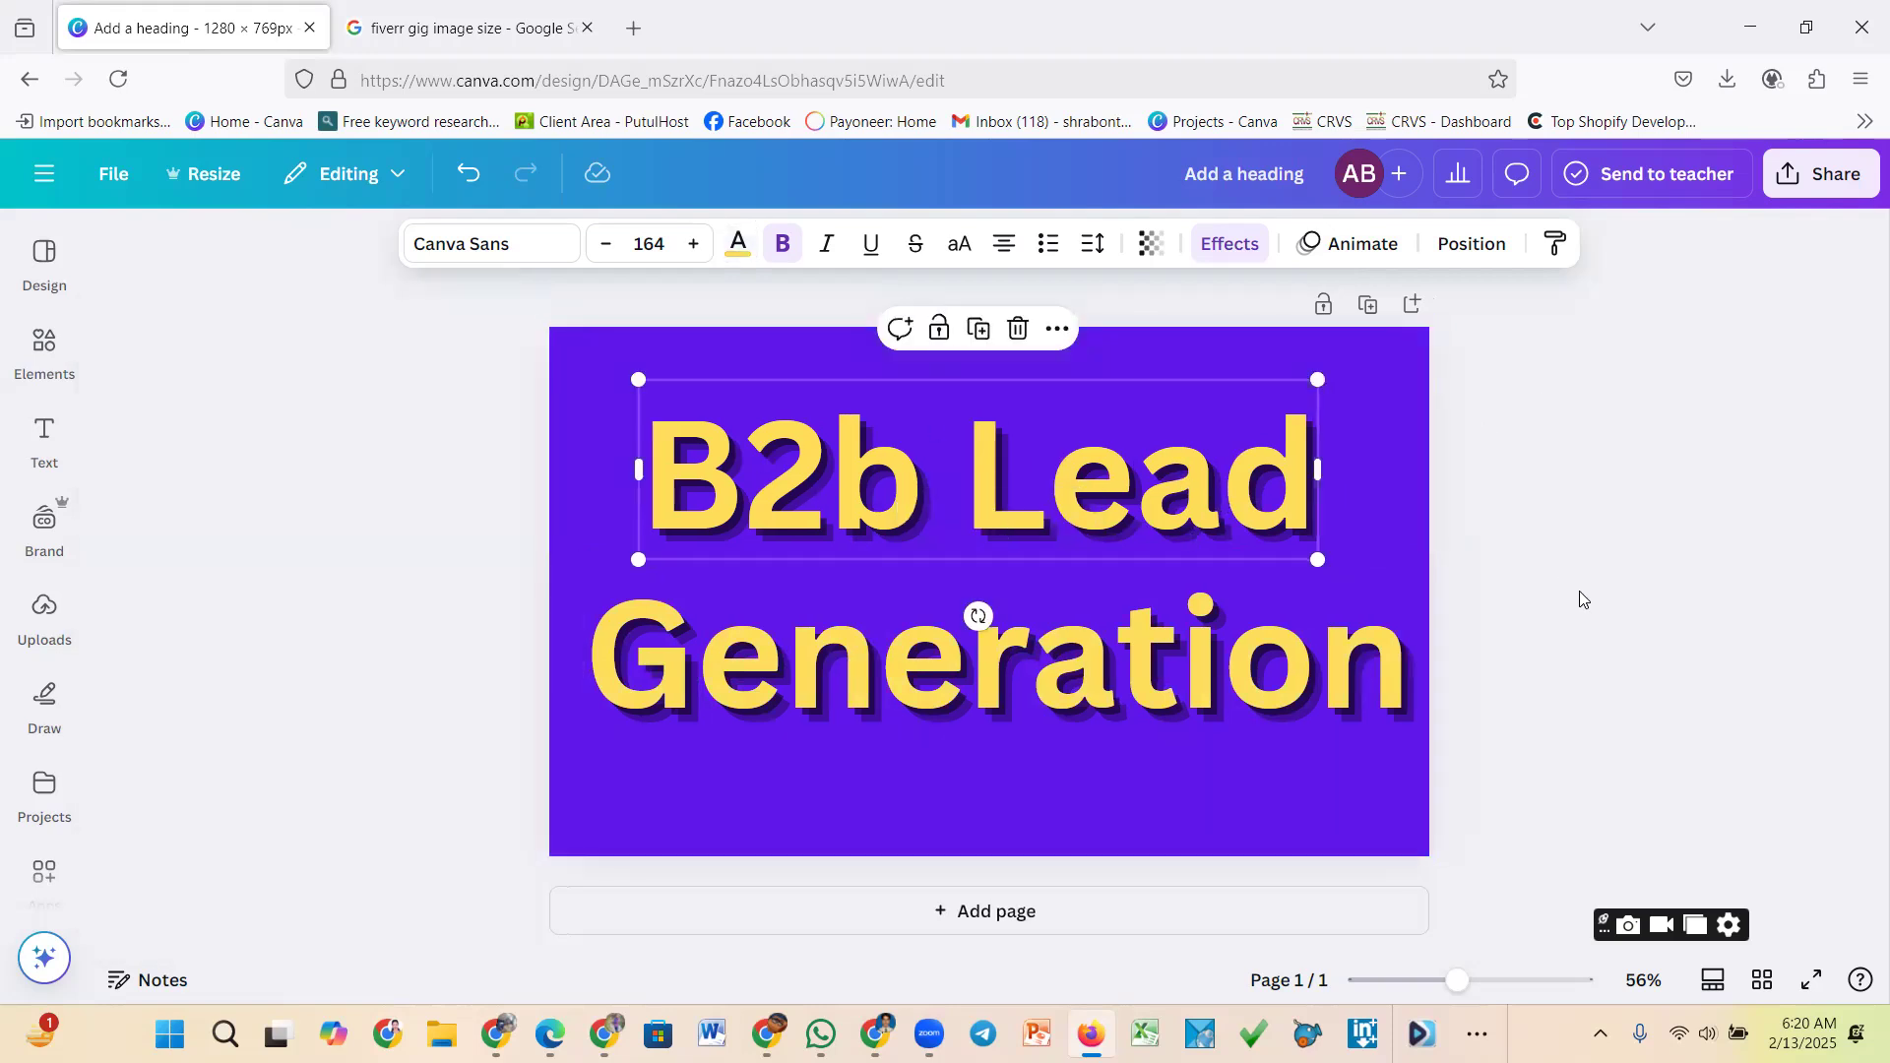
pyautogui.click(1625, 609)
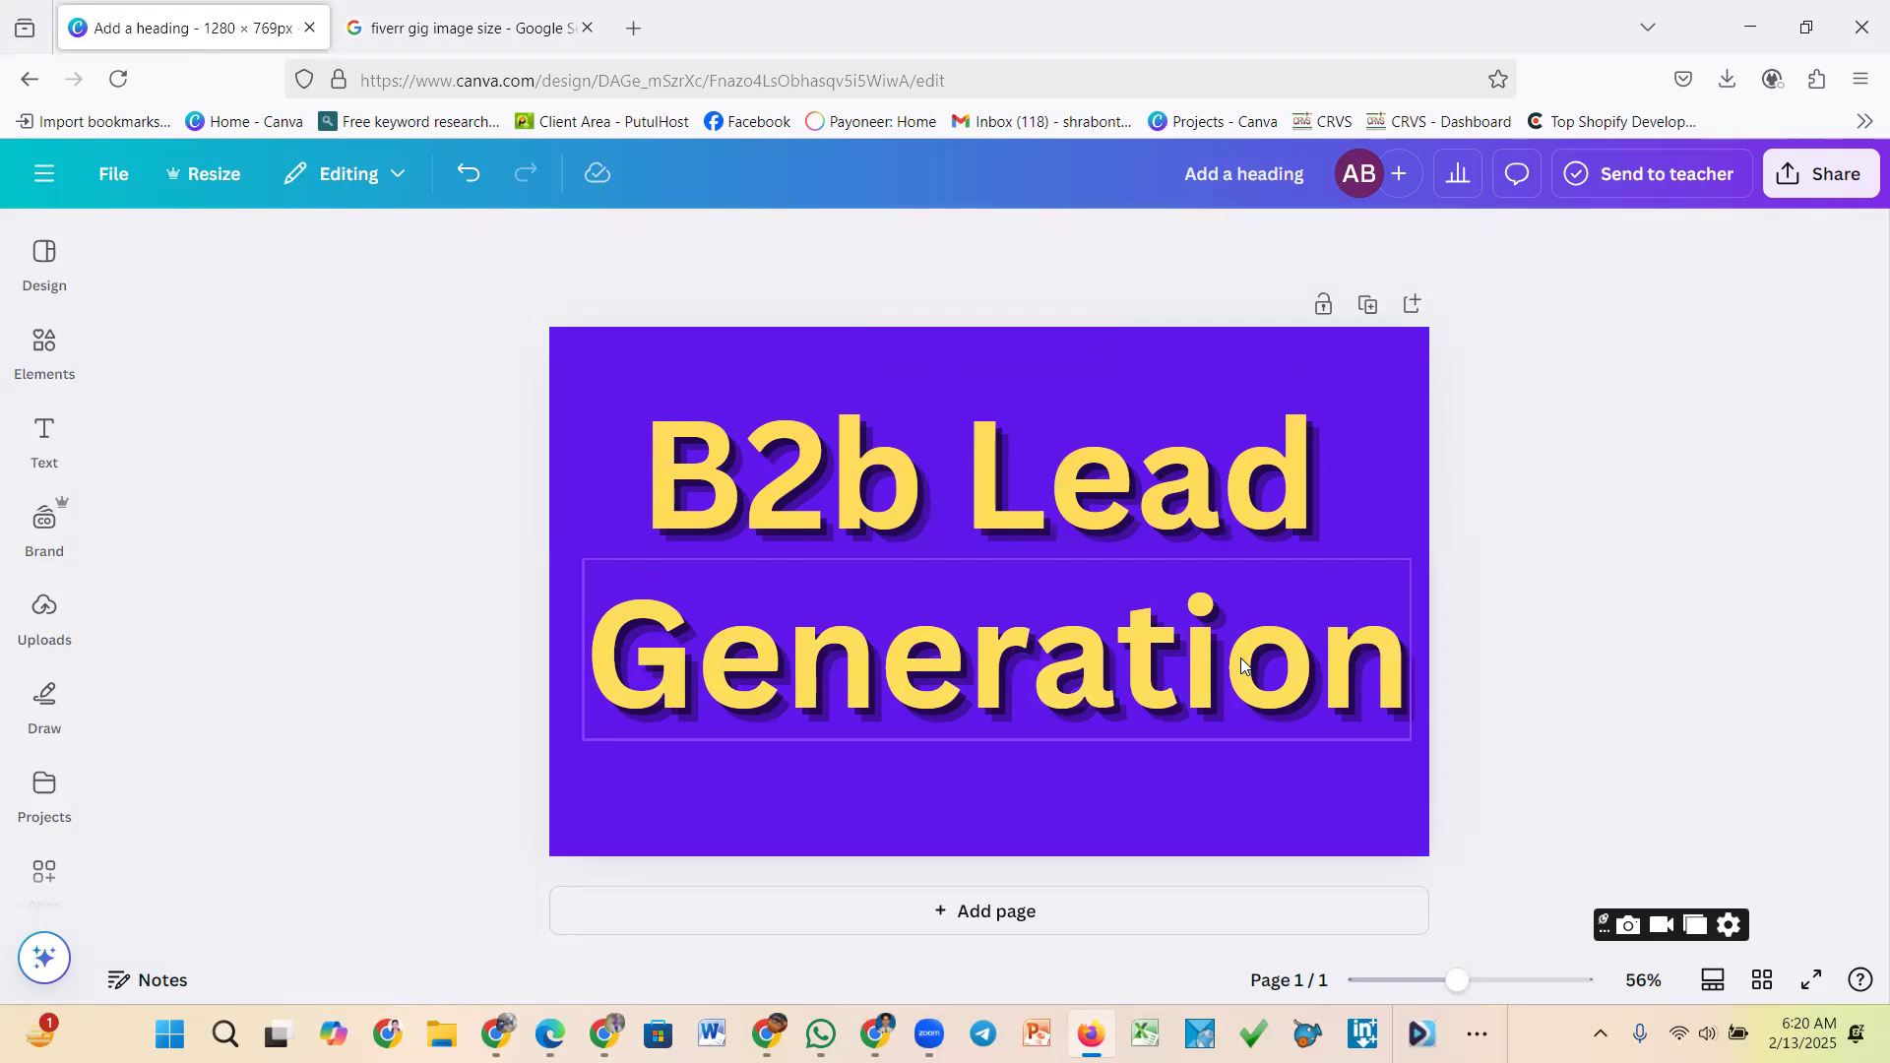
# Search the design elements for "Gradient fade" and show all matching graphics
pyautogui.click(610, 390)
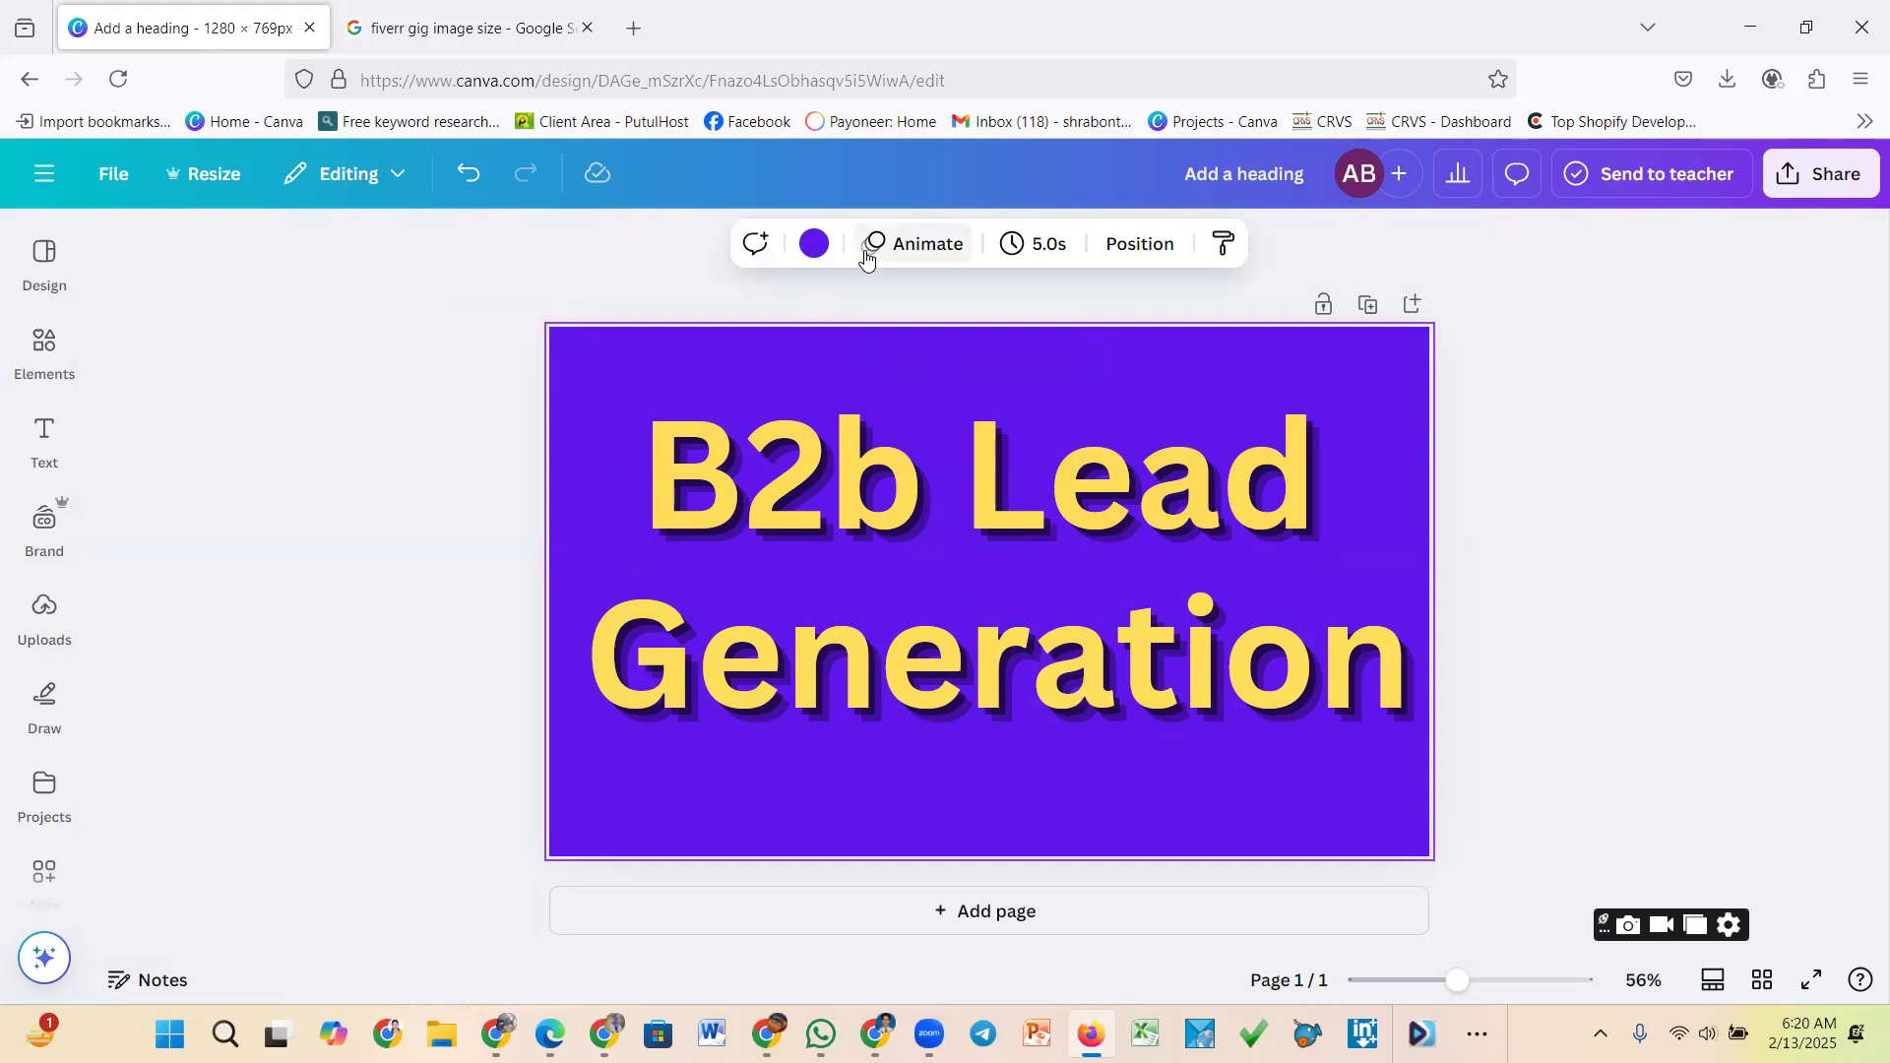
pyautogui.click(54, 359)
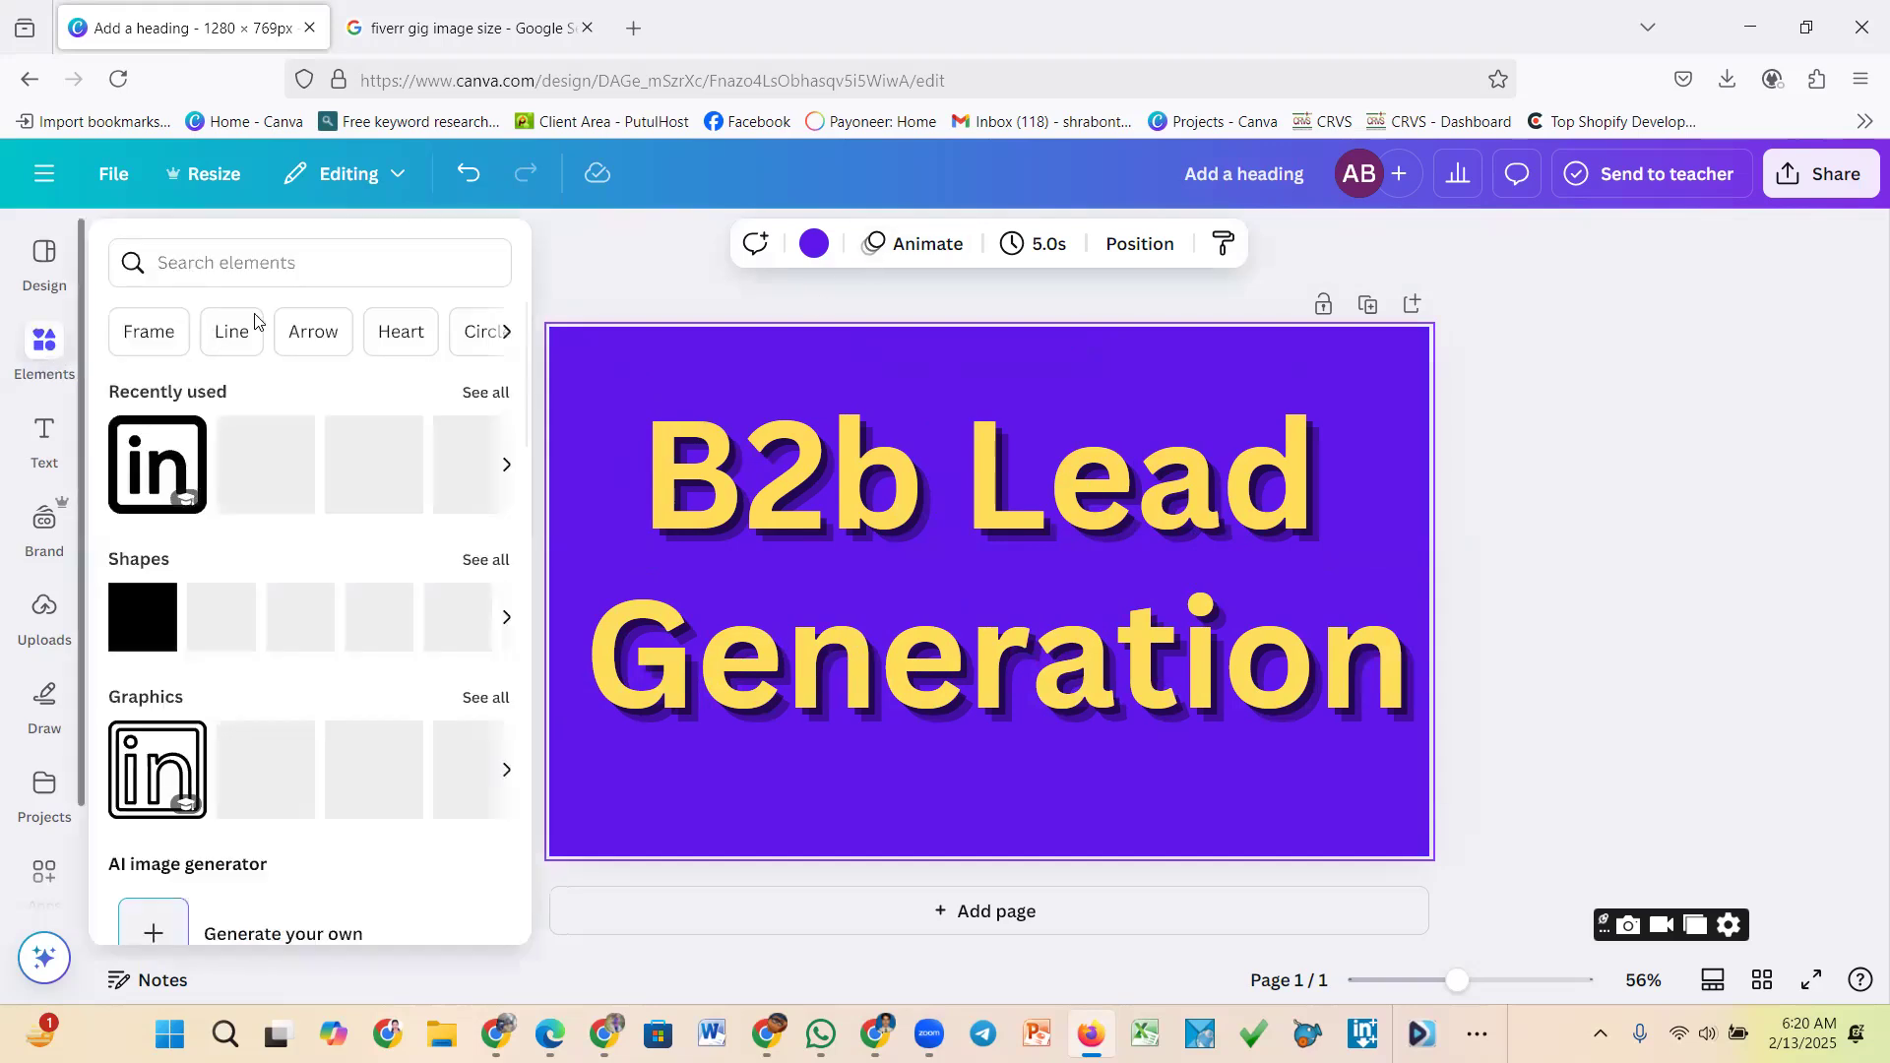
pyautogui.click(261, 256)
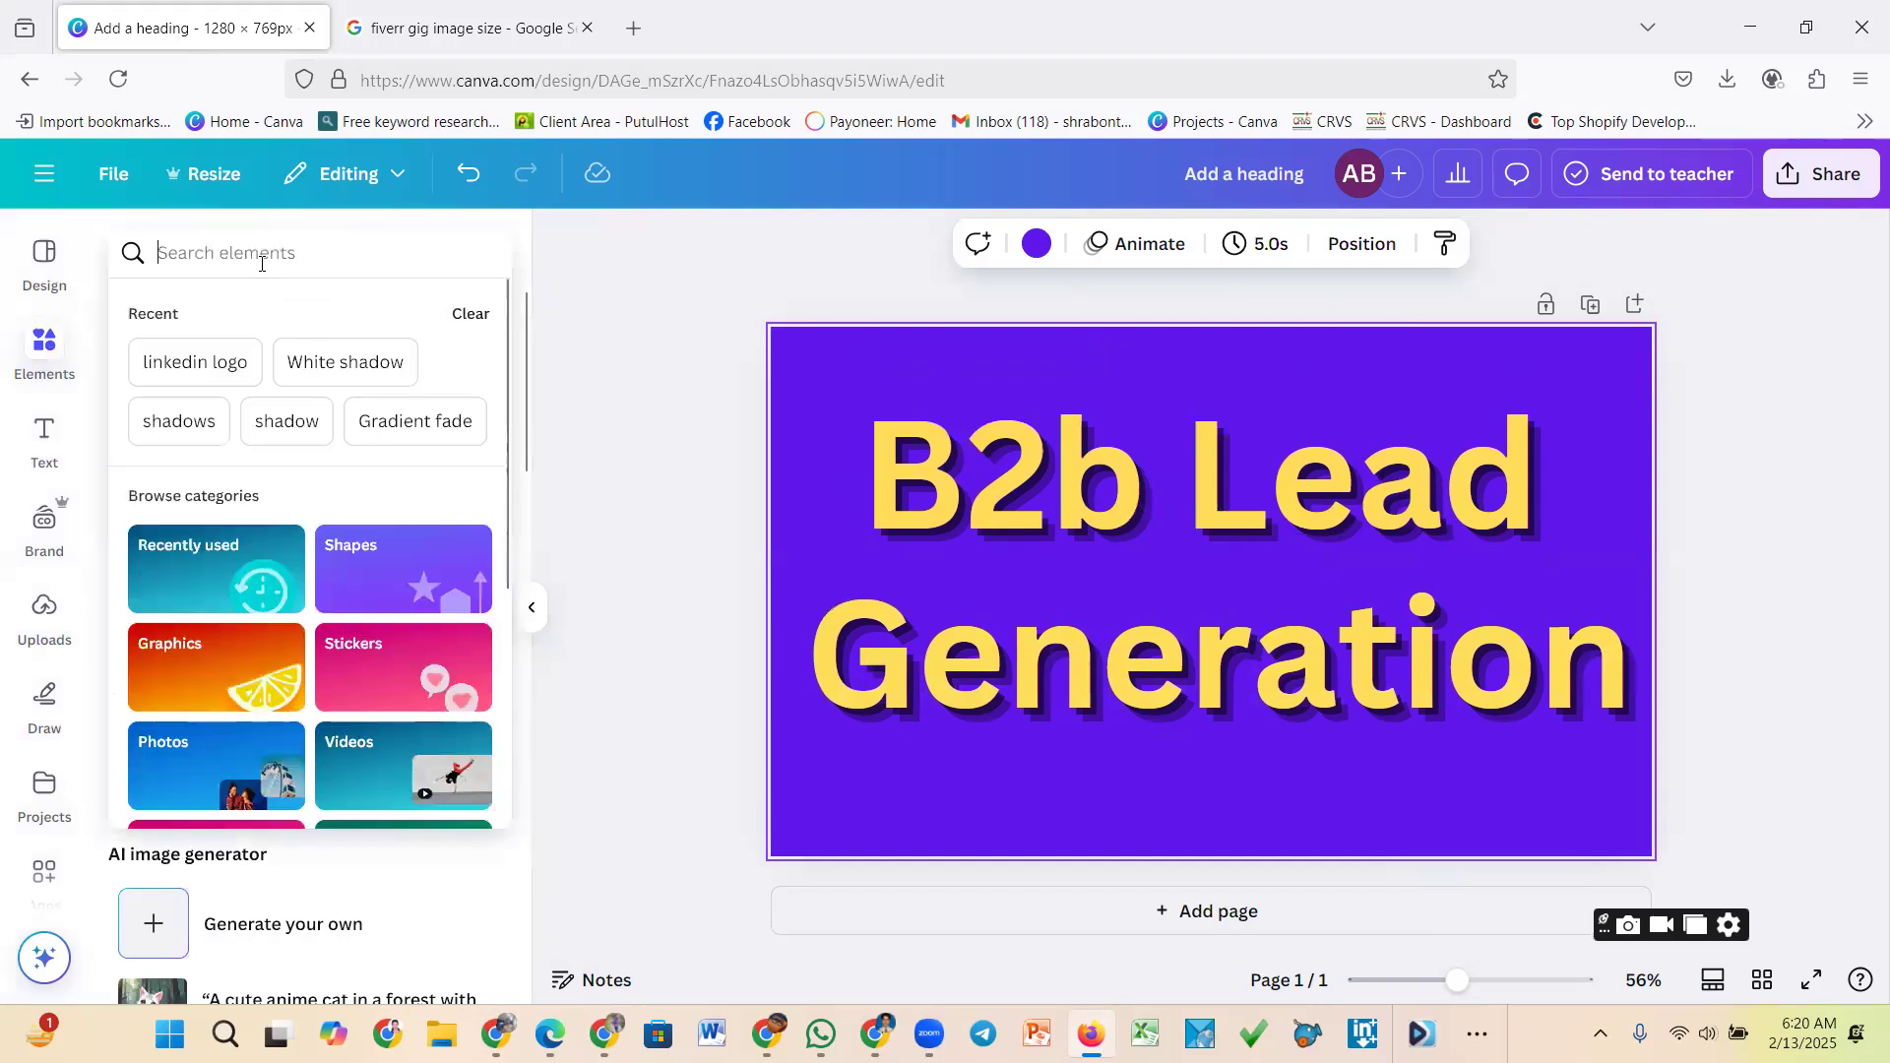
pyautogui.write('gra')
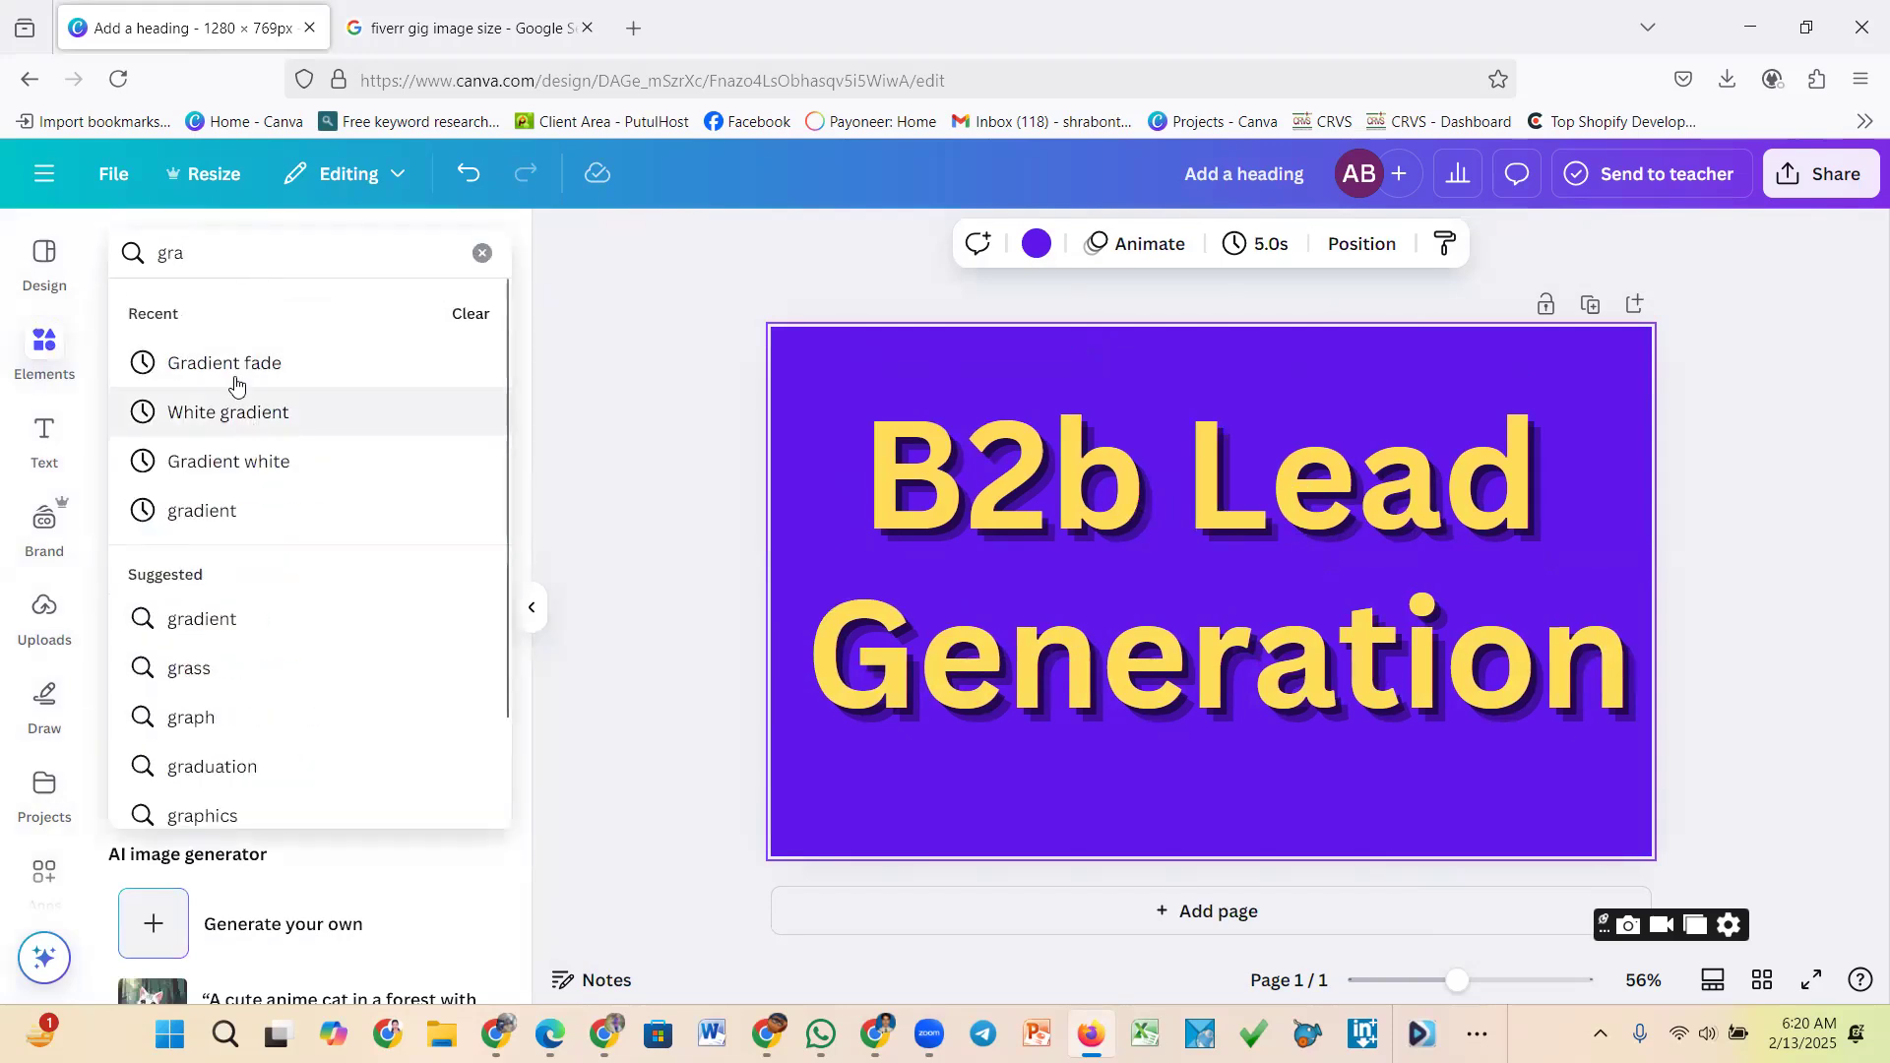
pyautogui.press('Return')
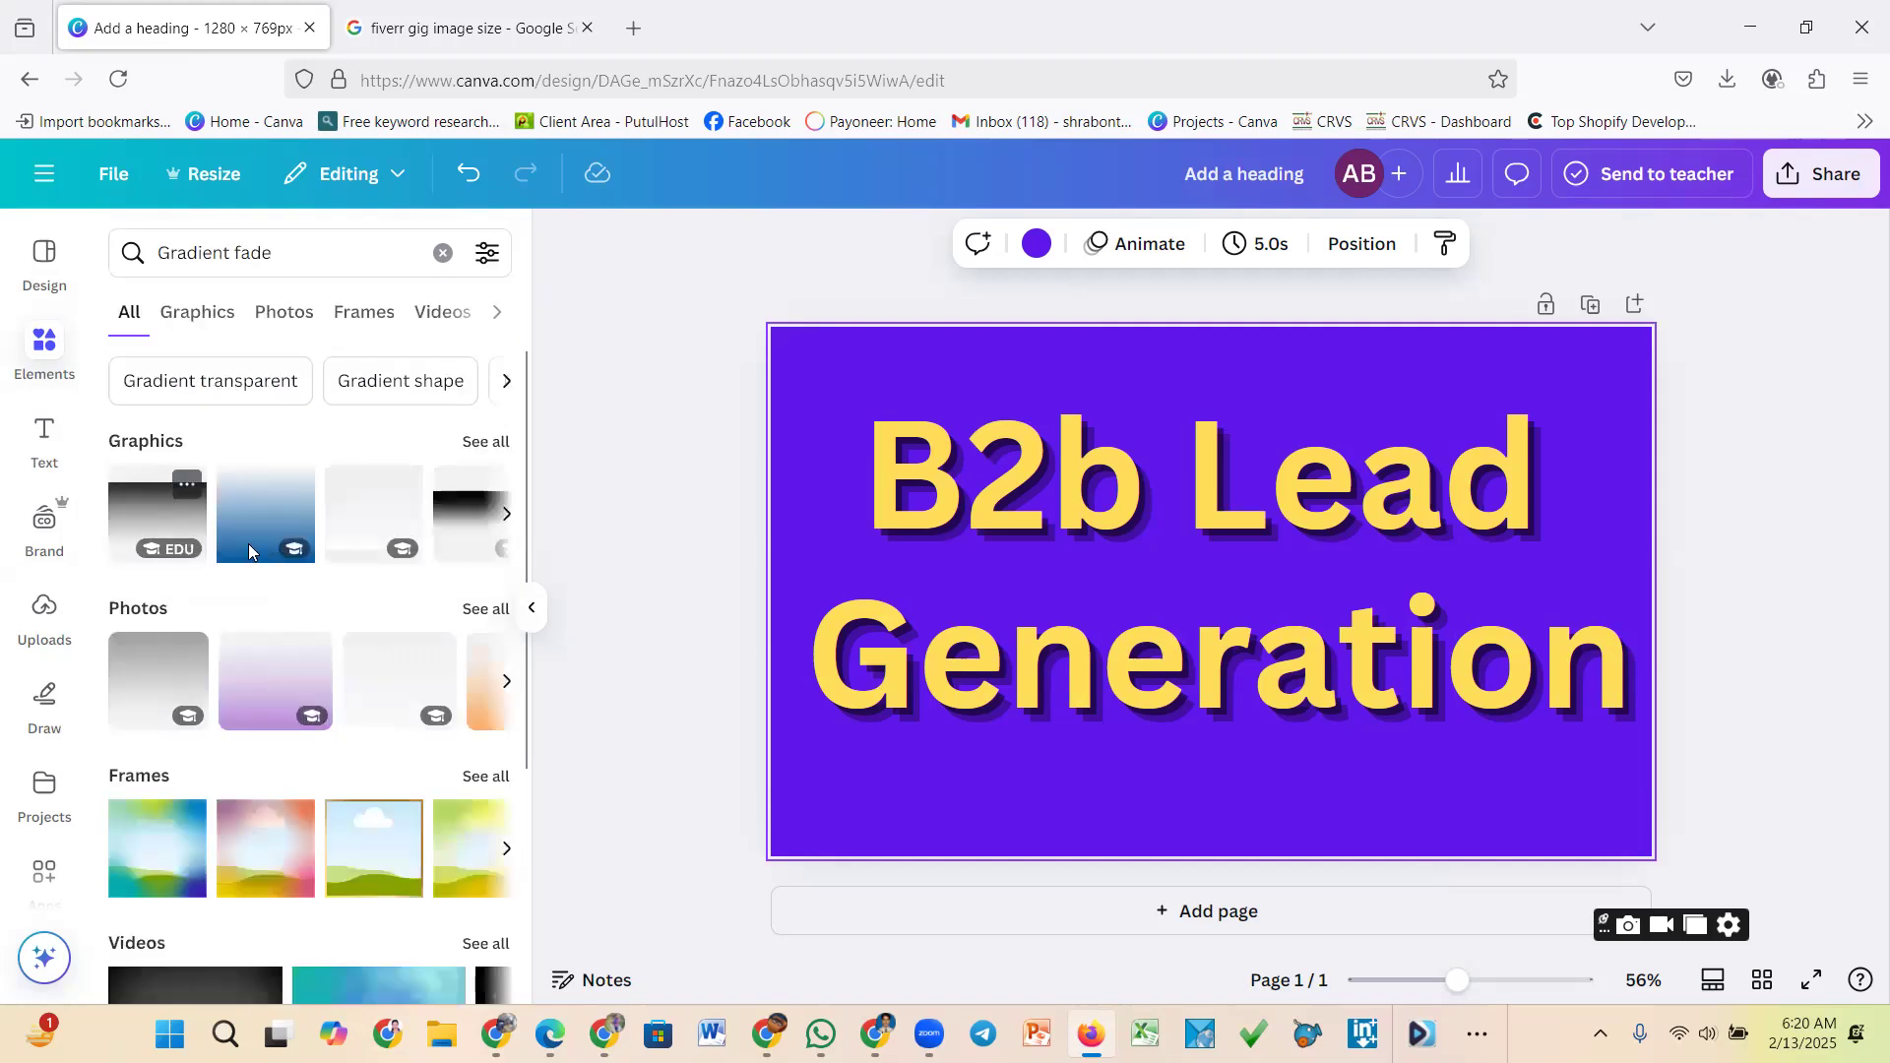
pyautogui.moveTo(638, 577); pyautogui.dragTo(307, 591)
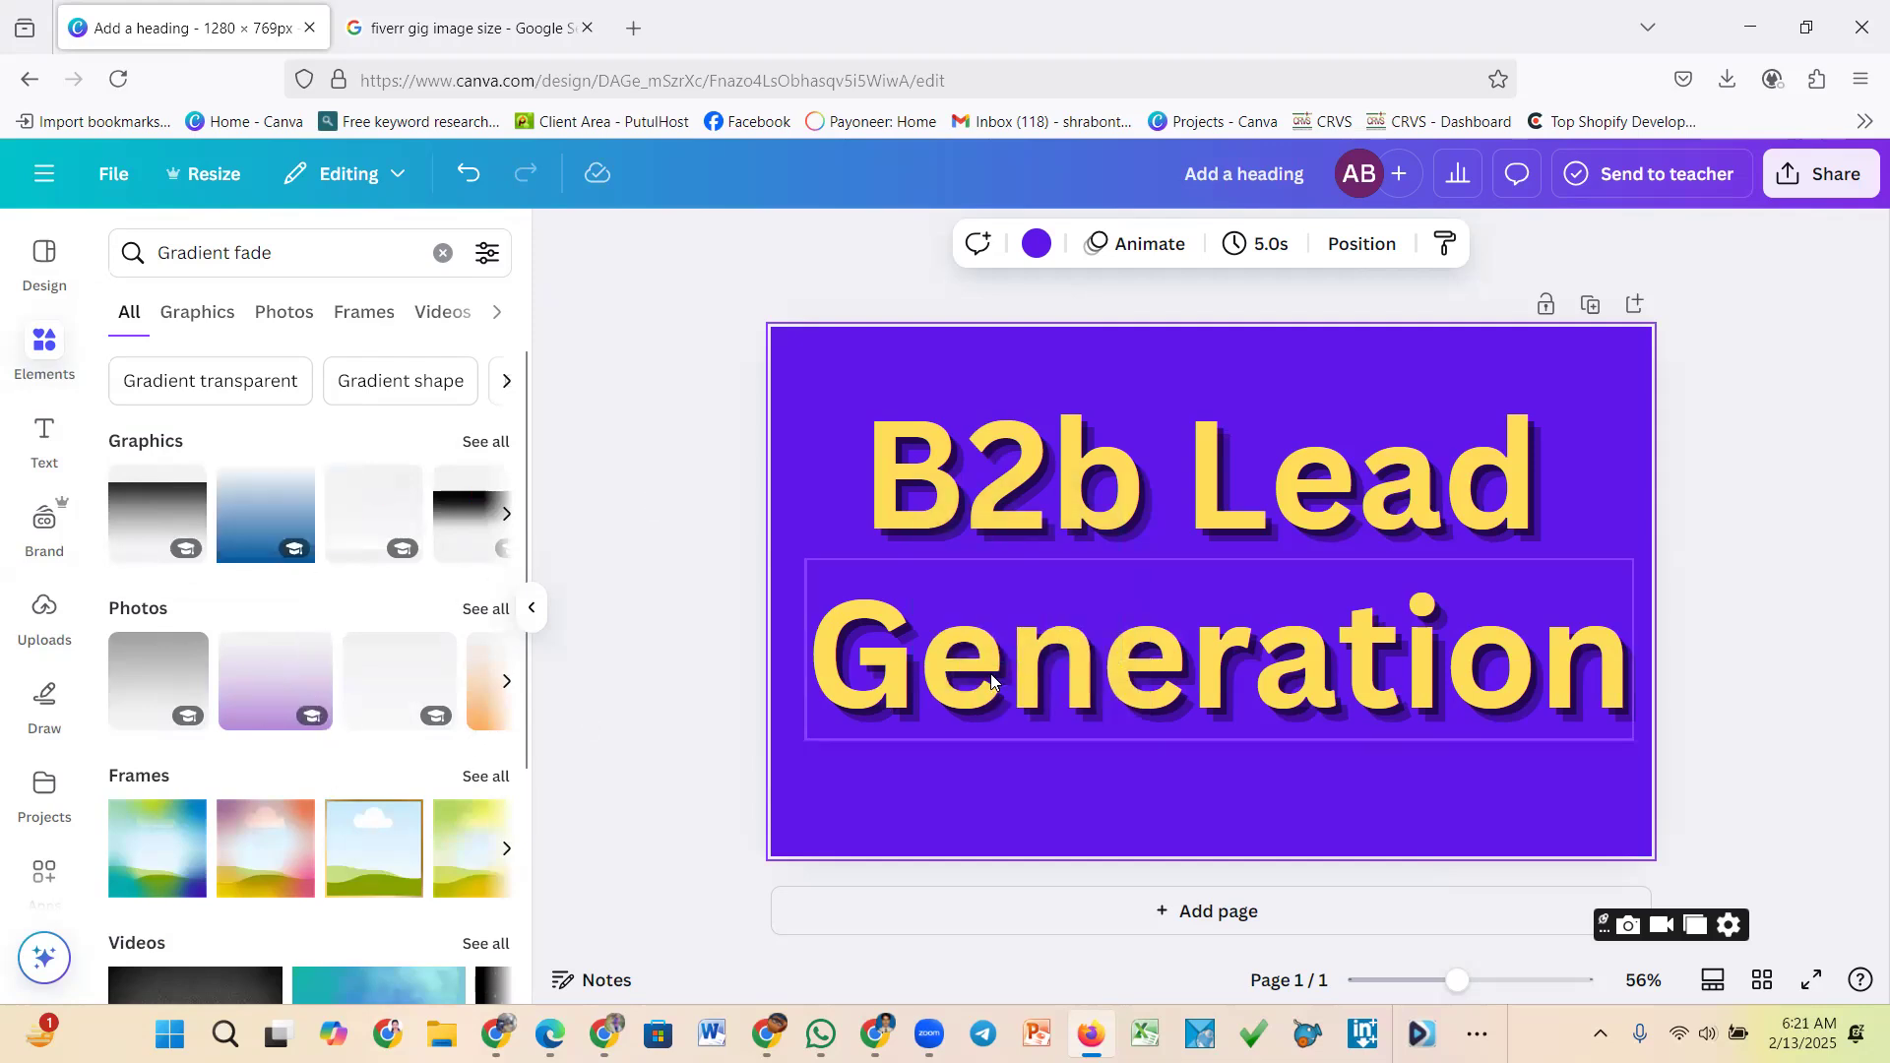
pyautogui.click(507, 687)
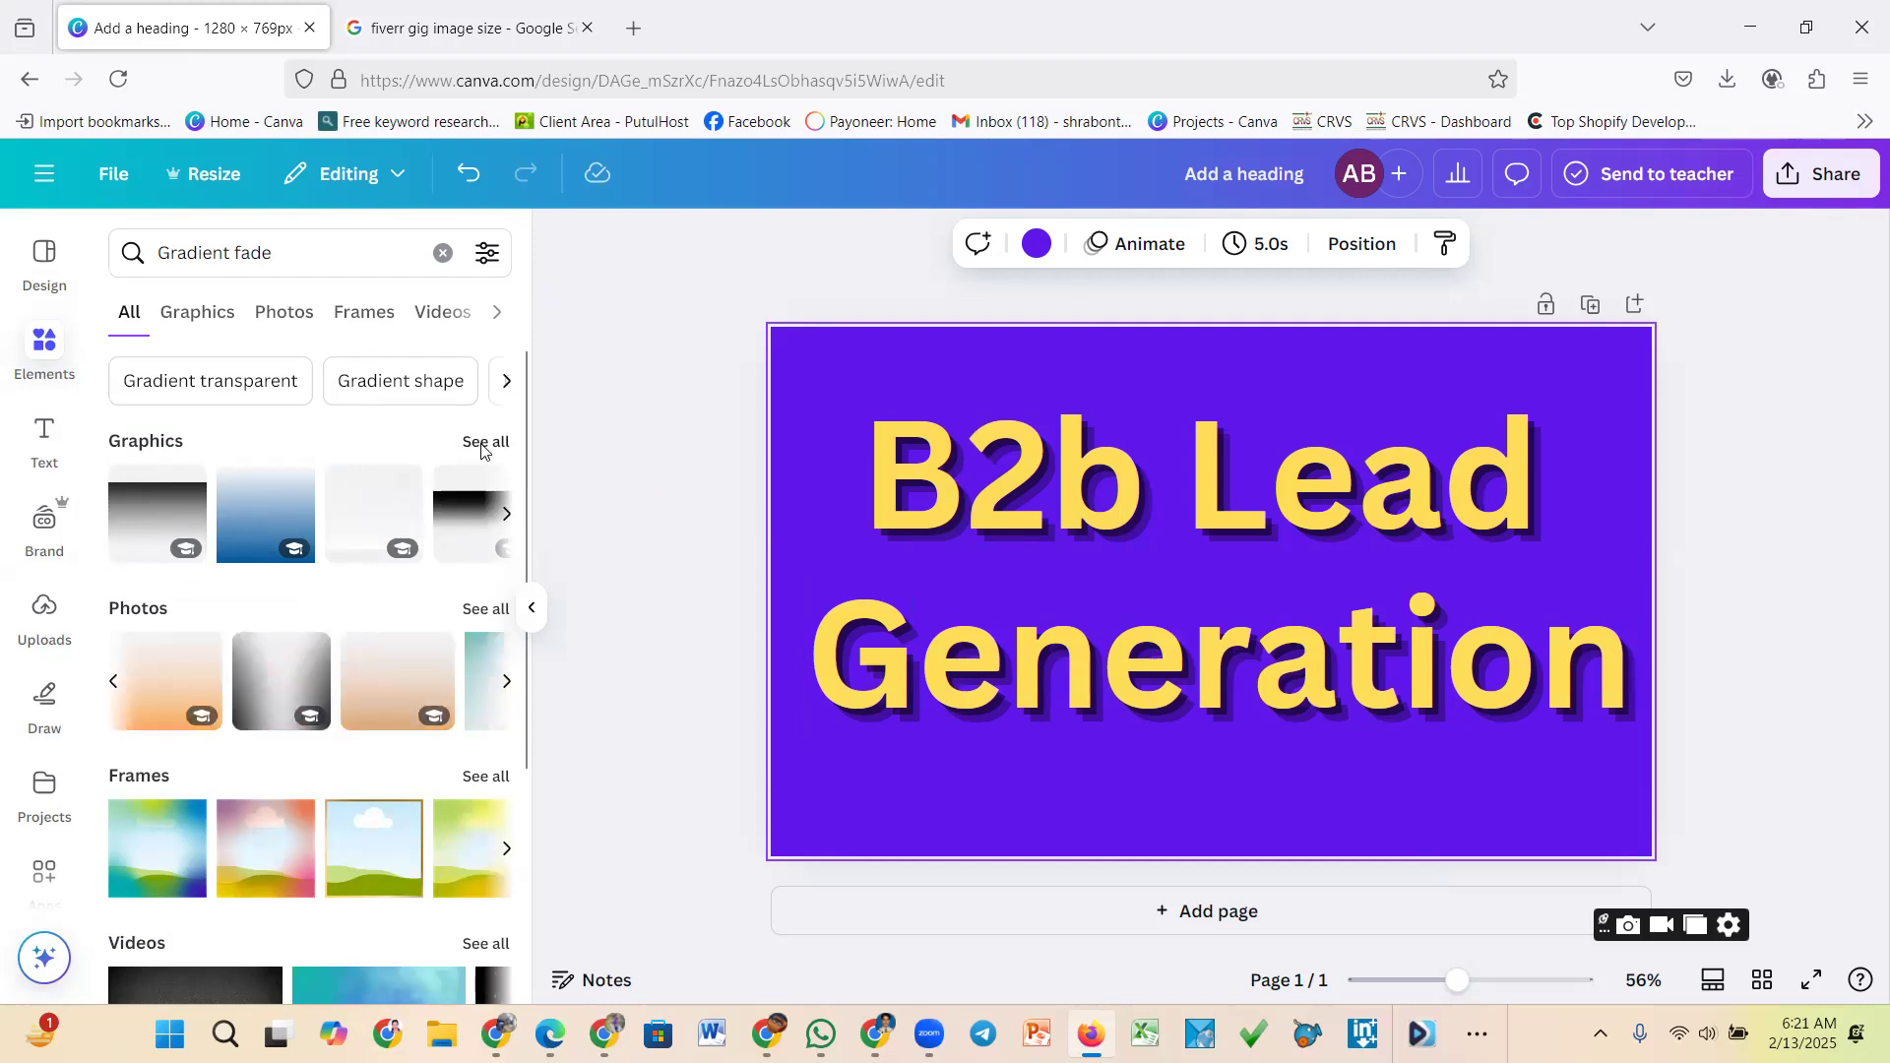
pyautogui.click(483, 448)
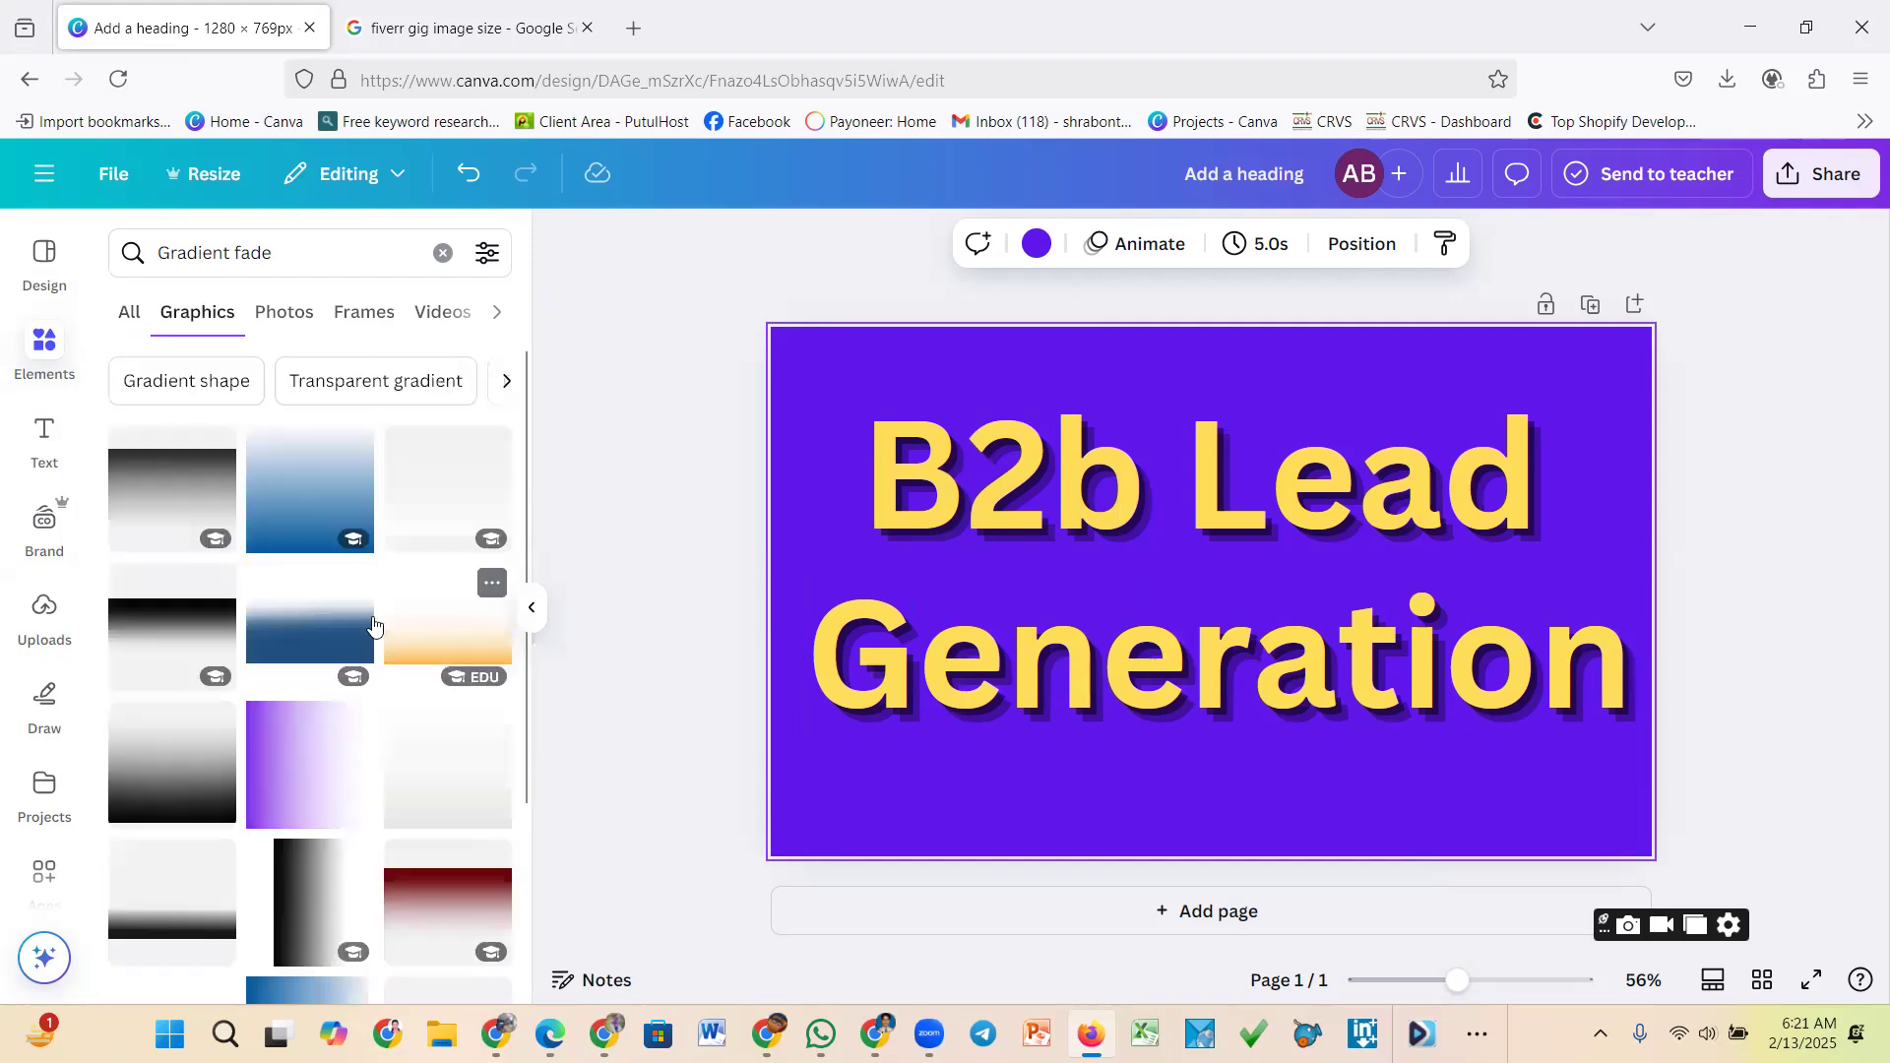
# Place the dark red gradient fade graphic behind the heading, covering most of the page
pyautogui.scroll(-1, 329, 734)
pyautogui.scroll(-1, 328, 735)
pyautogui.moveTo(455, 739); pyautogui.dragTo(930, 451)
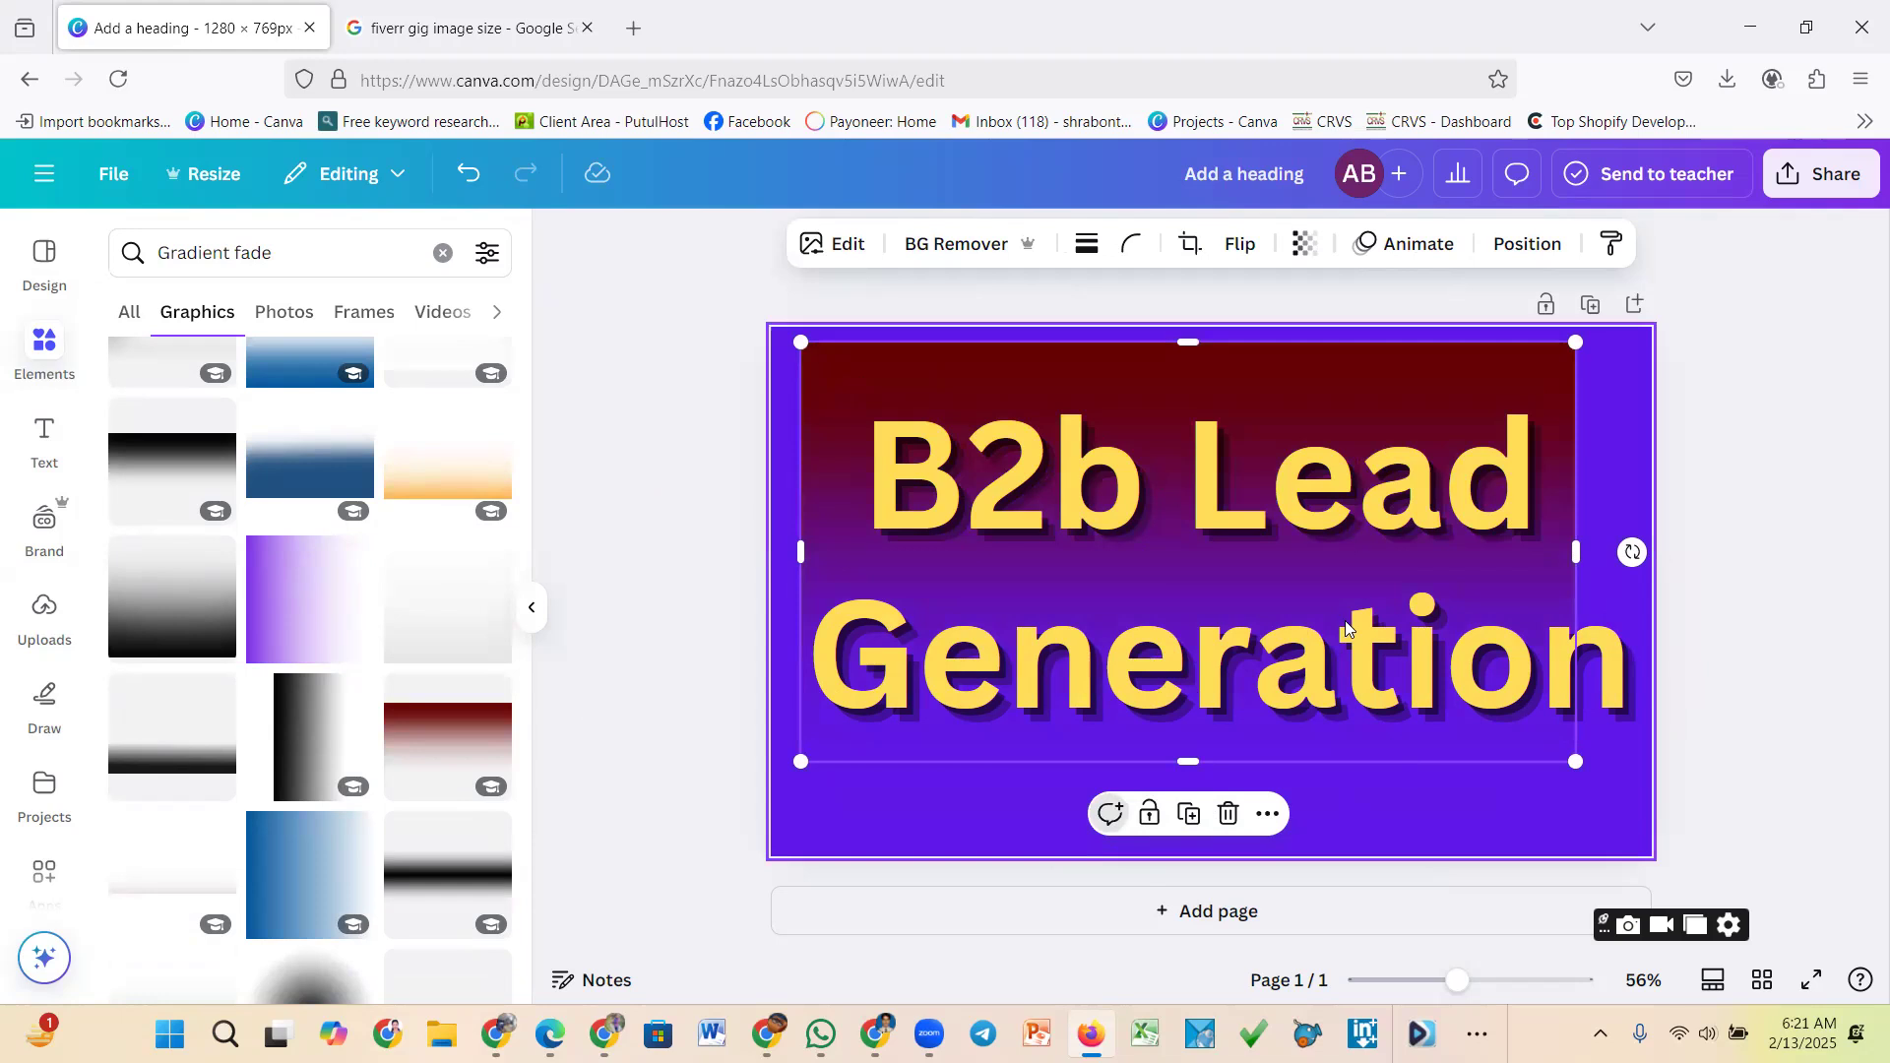
# Rotate the dark red gradient to a diagonal angle and position it over the page's right side, running off the canvas
pyautogui.moveTo(1632, 552); pyautogui.dragTo(1136, 592)
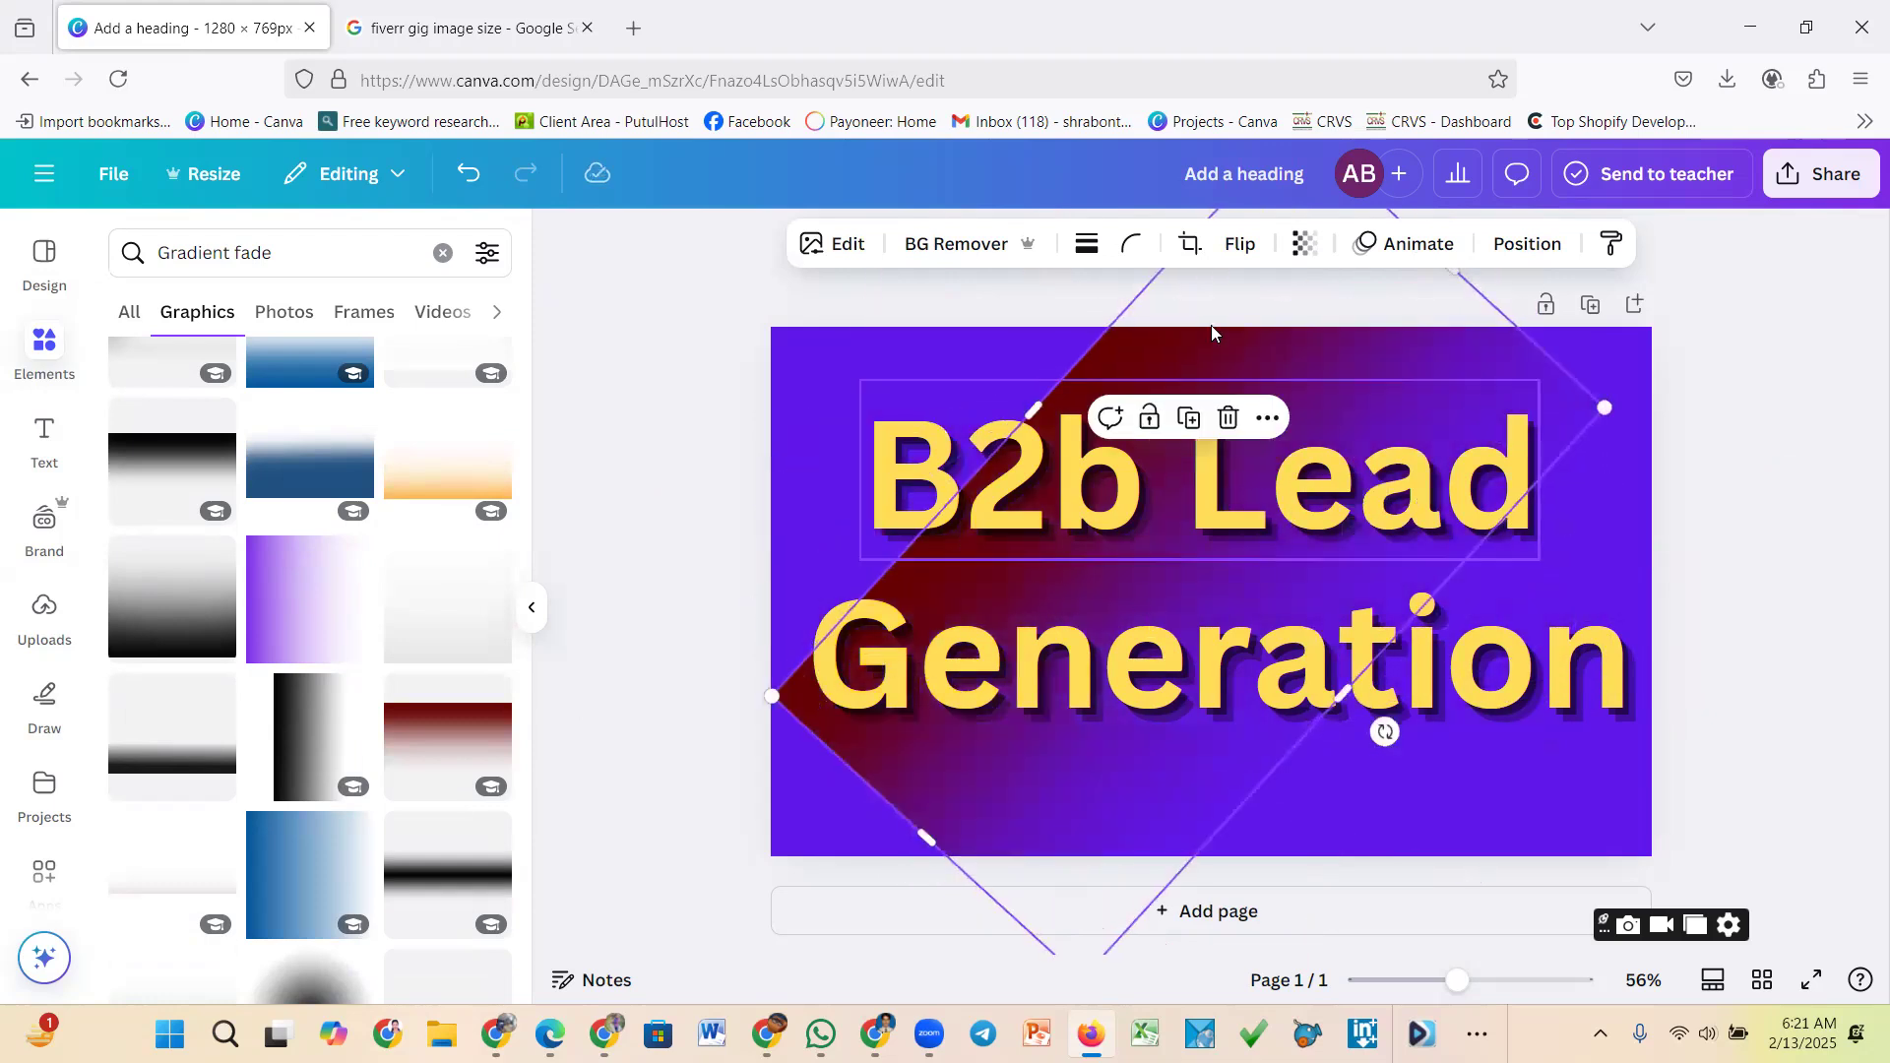
pyautogui.moveTo(1420, 383); pyautogui.dragTo(1396, 562)
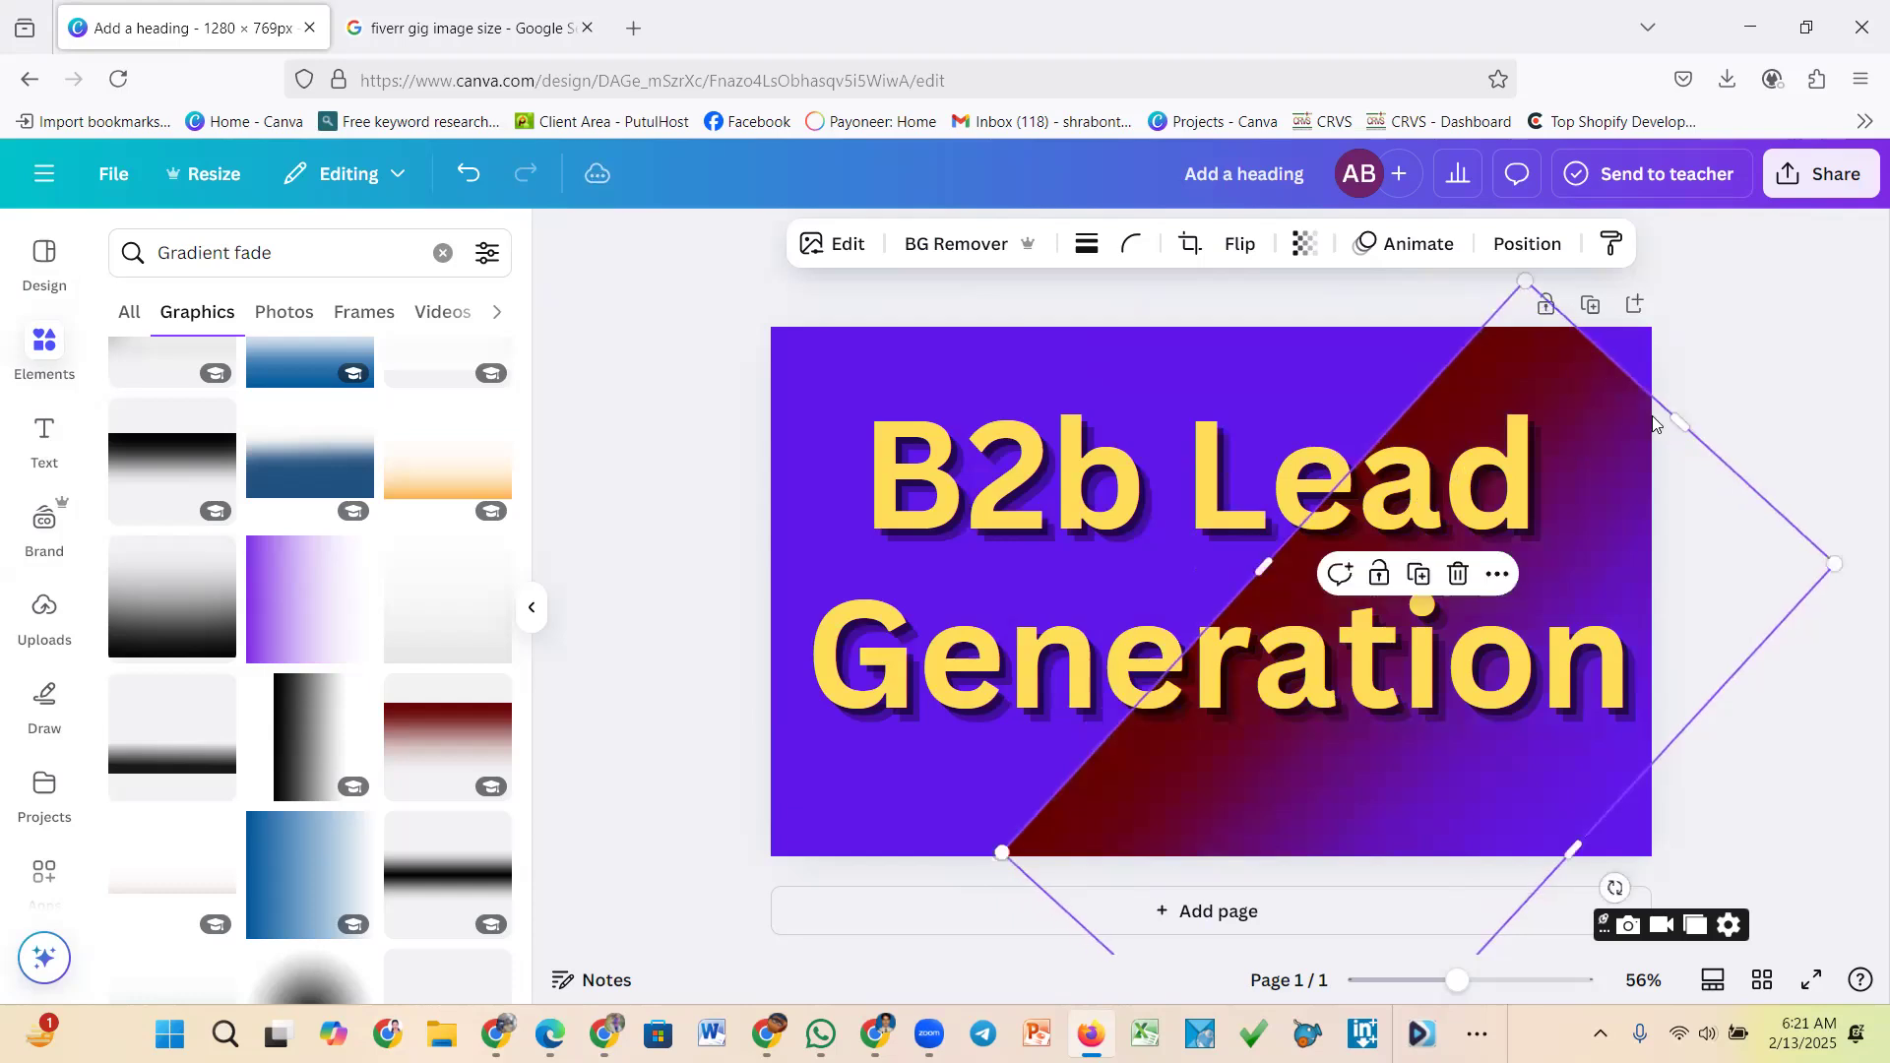
pyautogui.moveTo(1673, 411); pyautogui.dragTo(1683, 416)
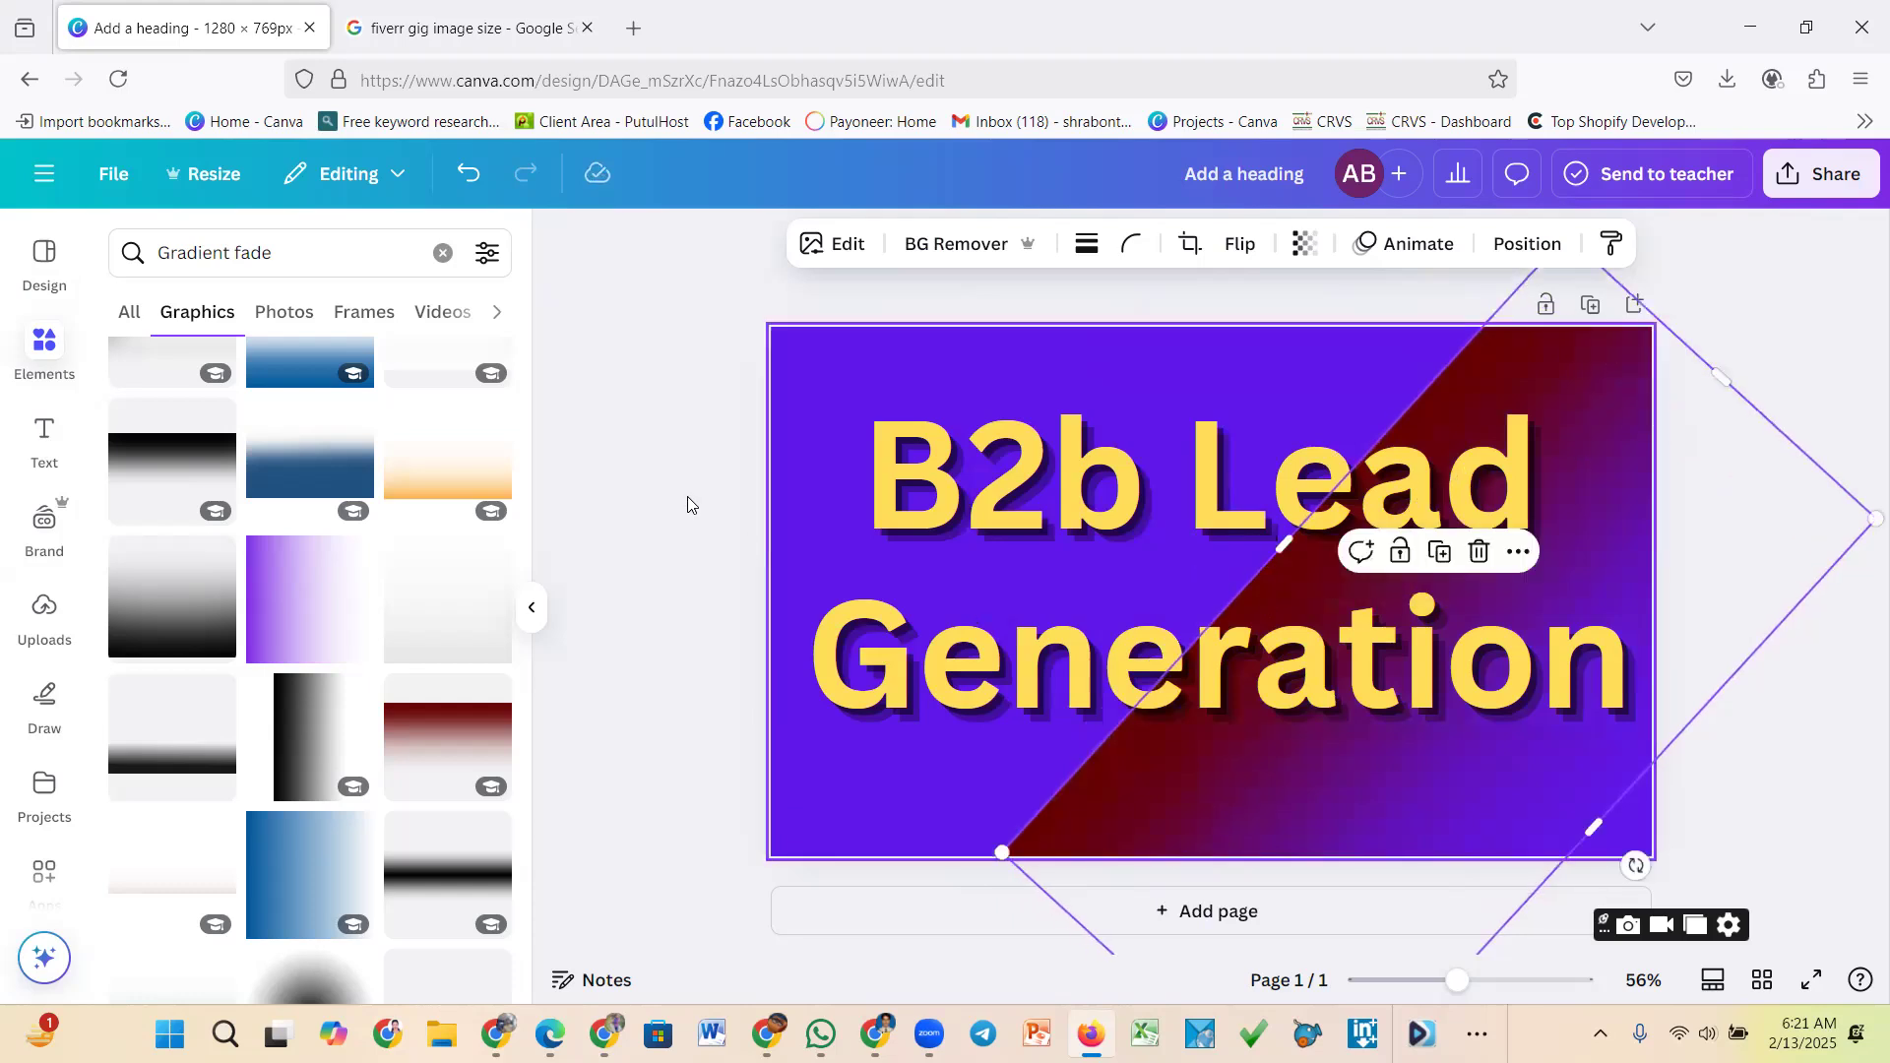
pyautogui.click(687, 496)
pyautogui.click(1606, 469)
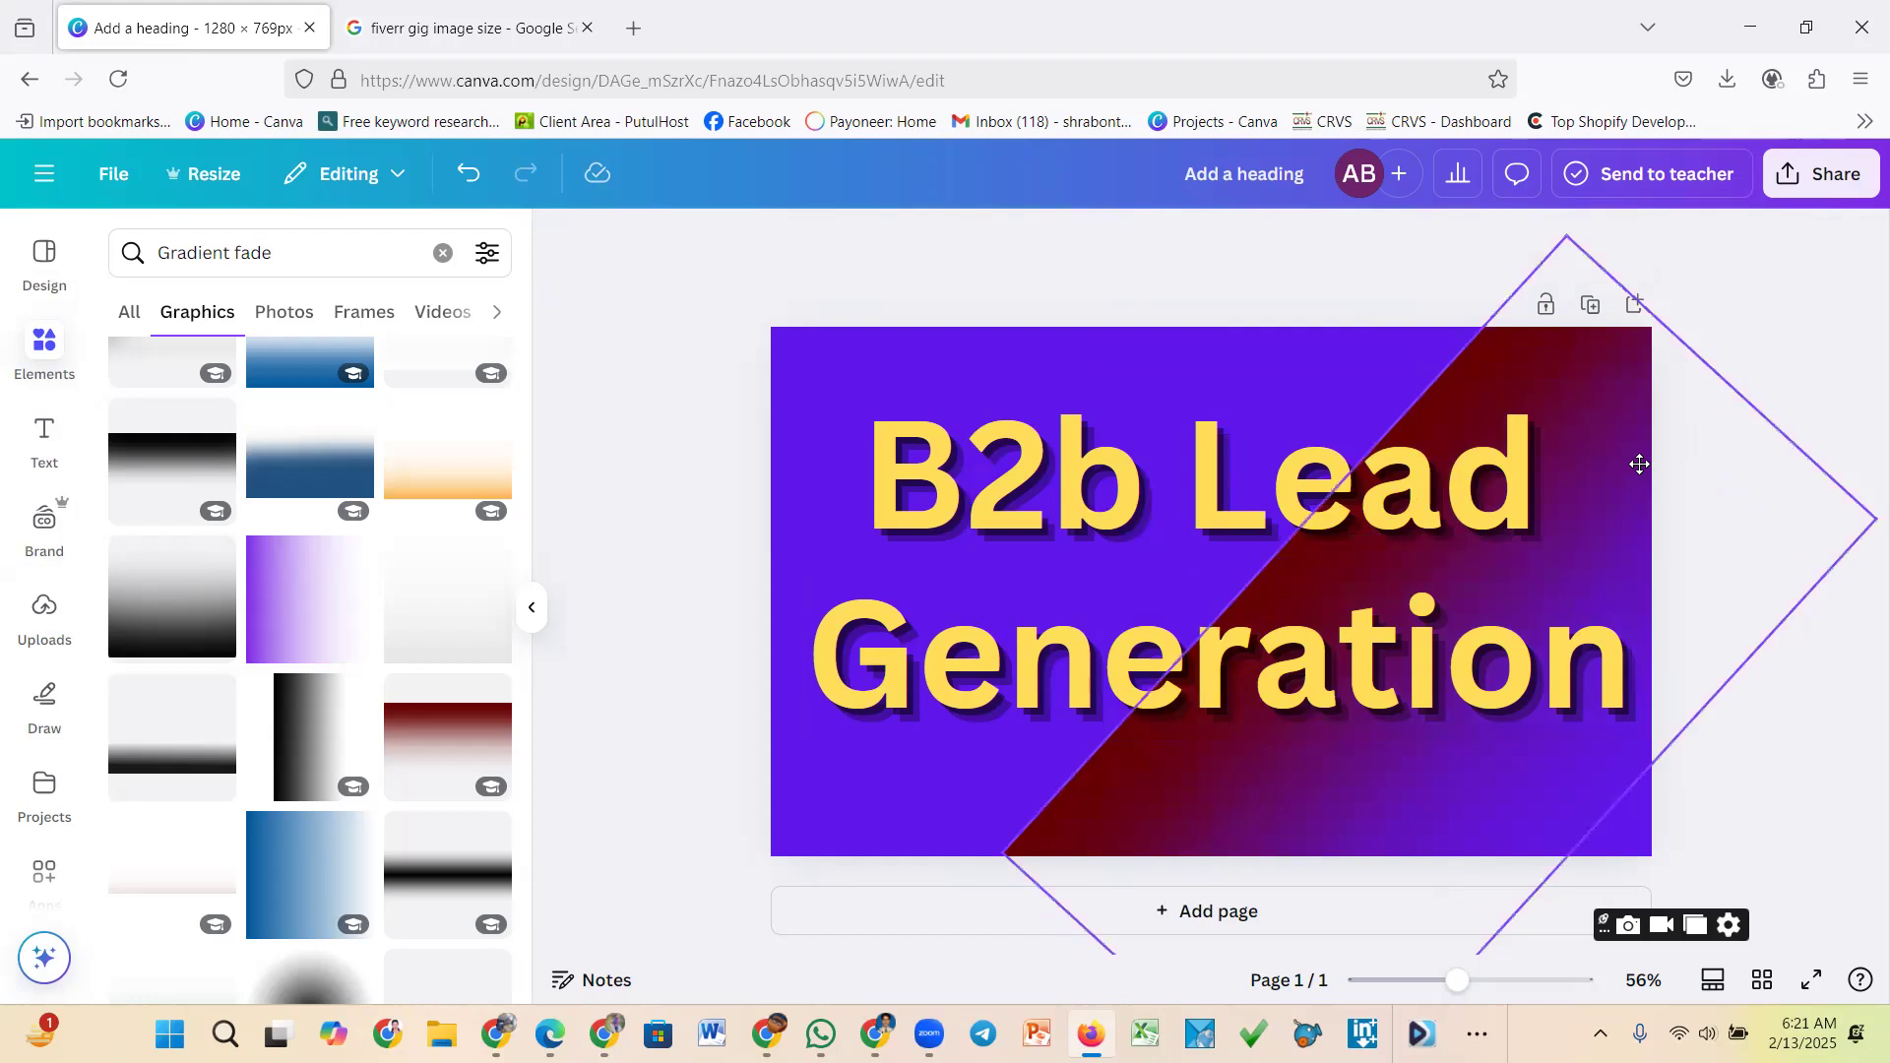
pyautogui.moveTo(1659, 460); pyautogui.dragTo(1730, 546)
pyautogui.moveTo(1497, 562); pyautogui.dragTo(1622, 494)
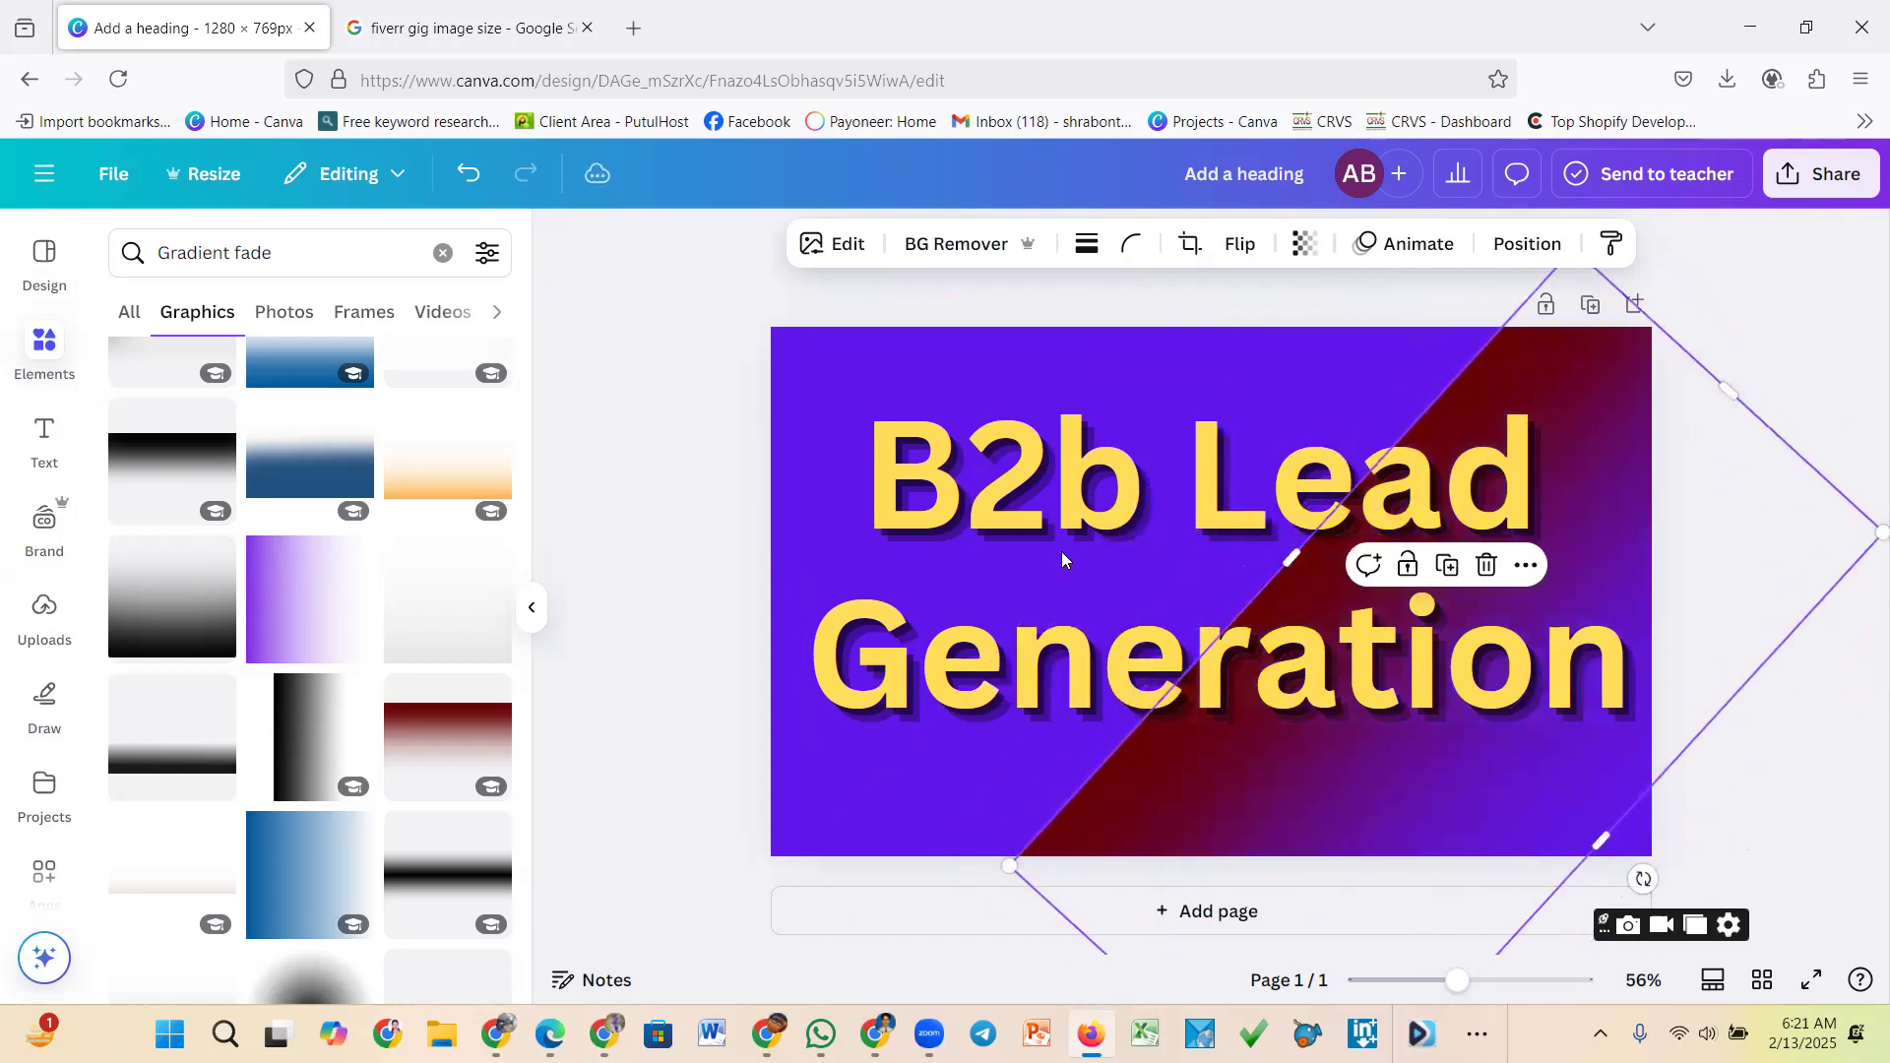
# Try the diagonal dark red gradient at different positions over the page's right side
pyautogui.click(714, 460)
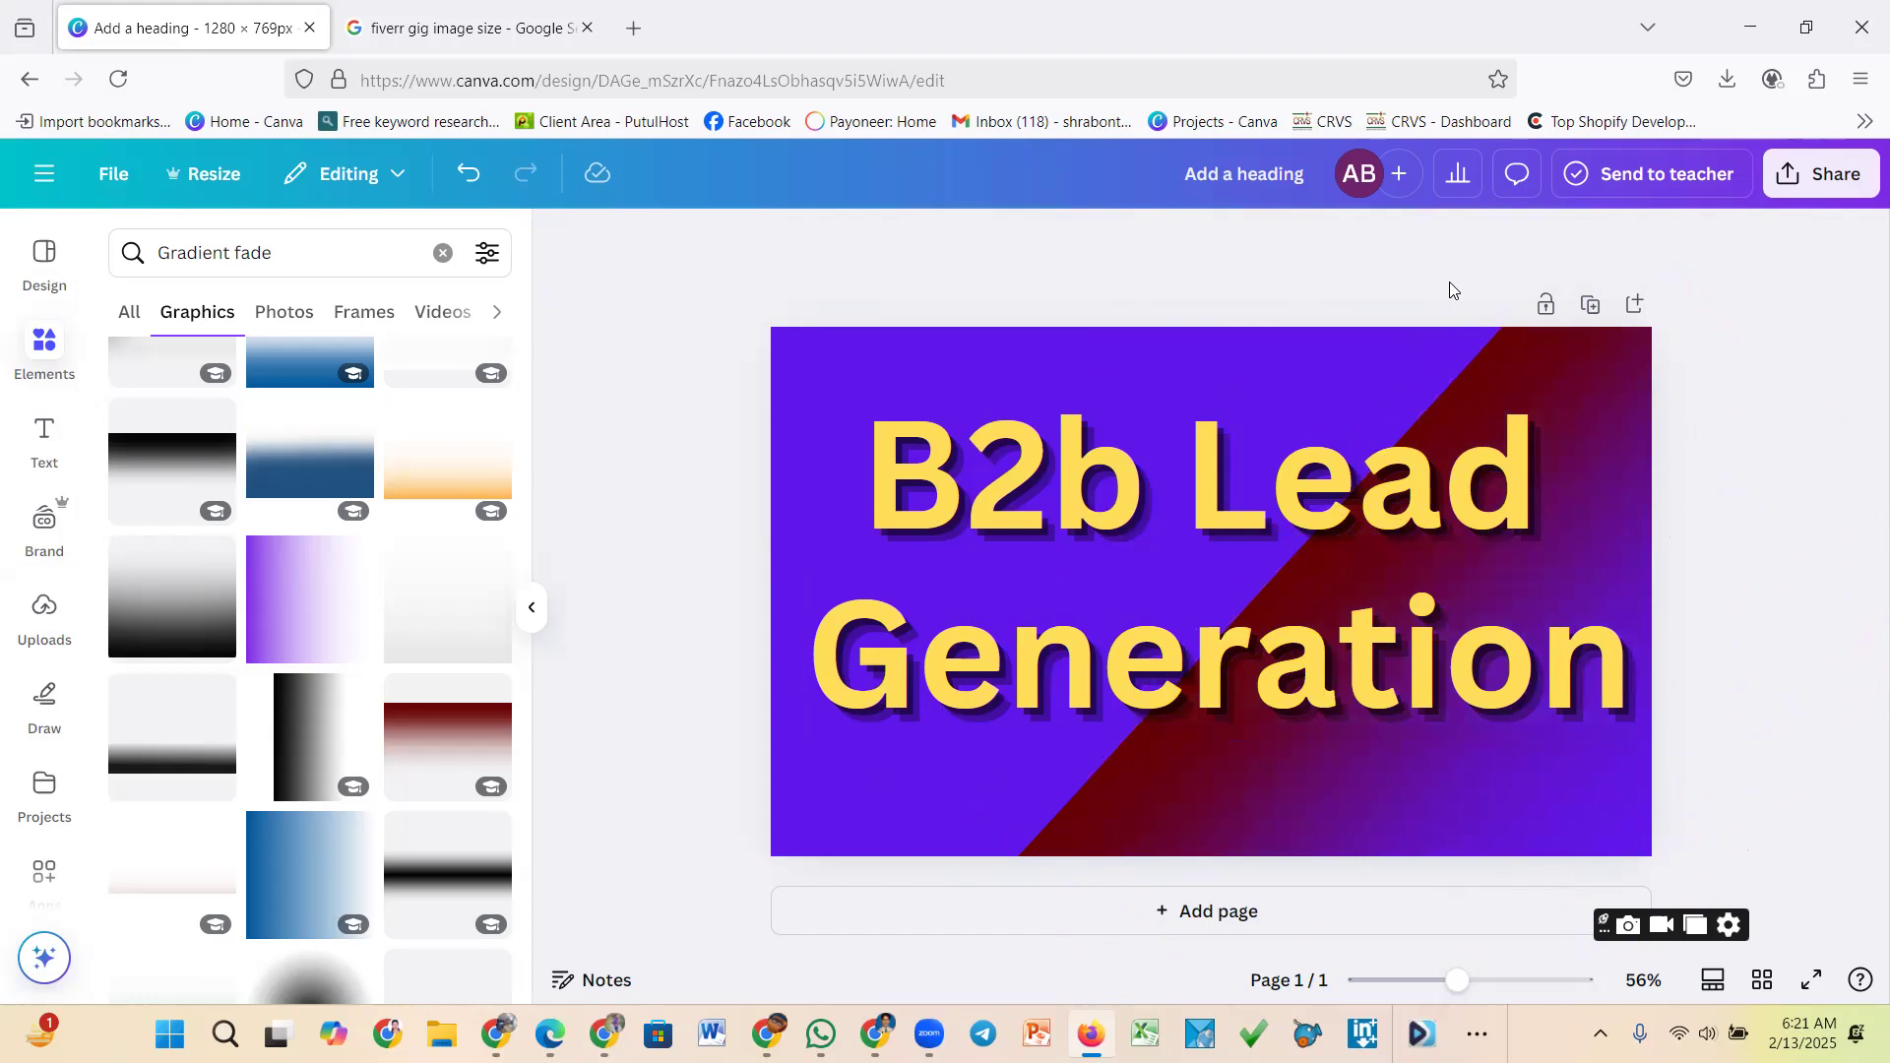
pyautogui.click(1587, 394)
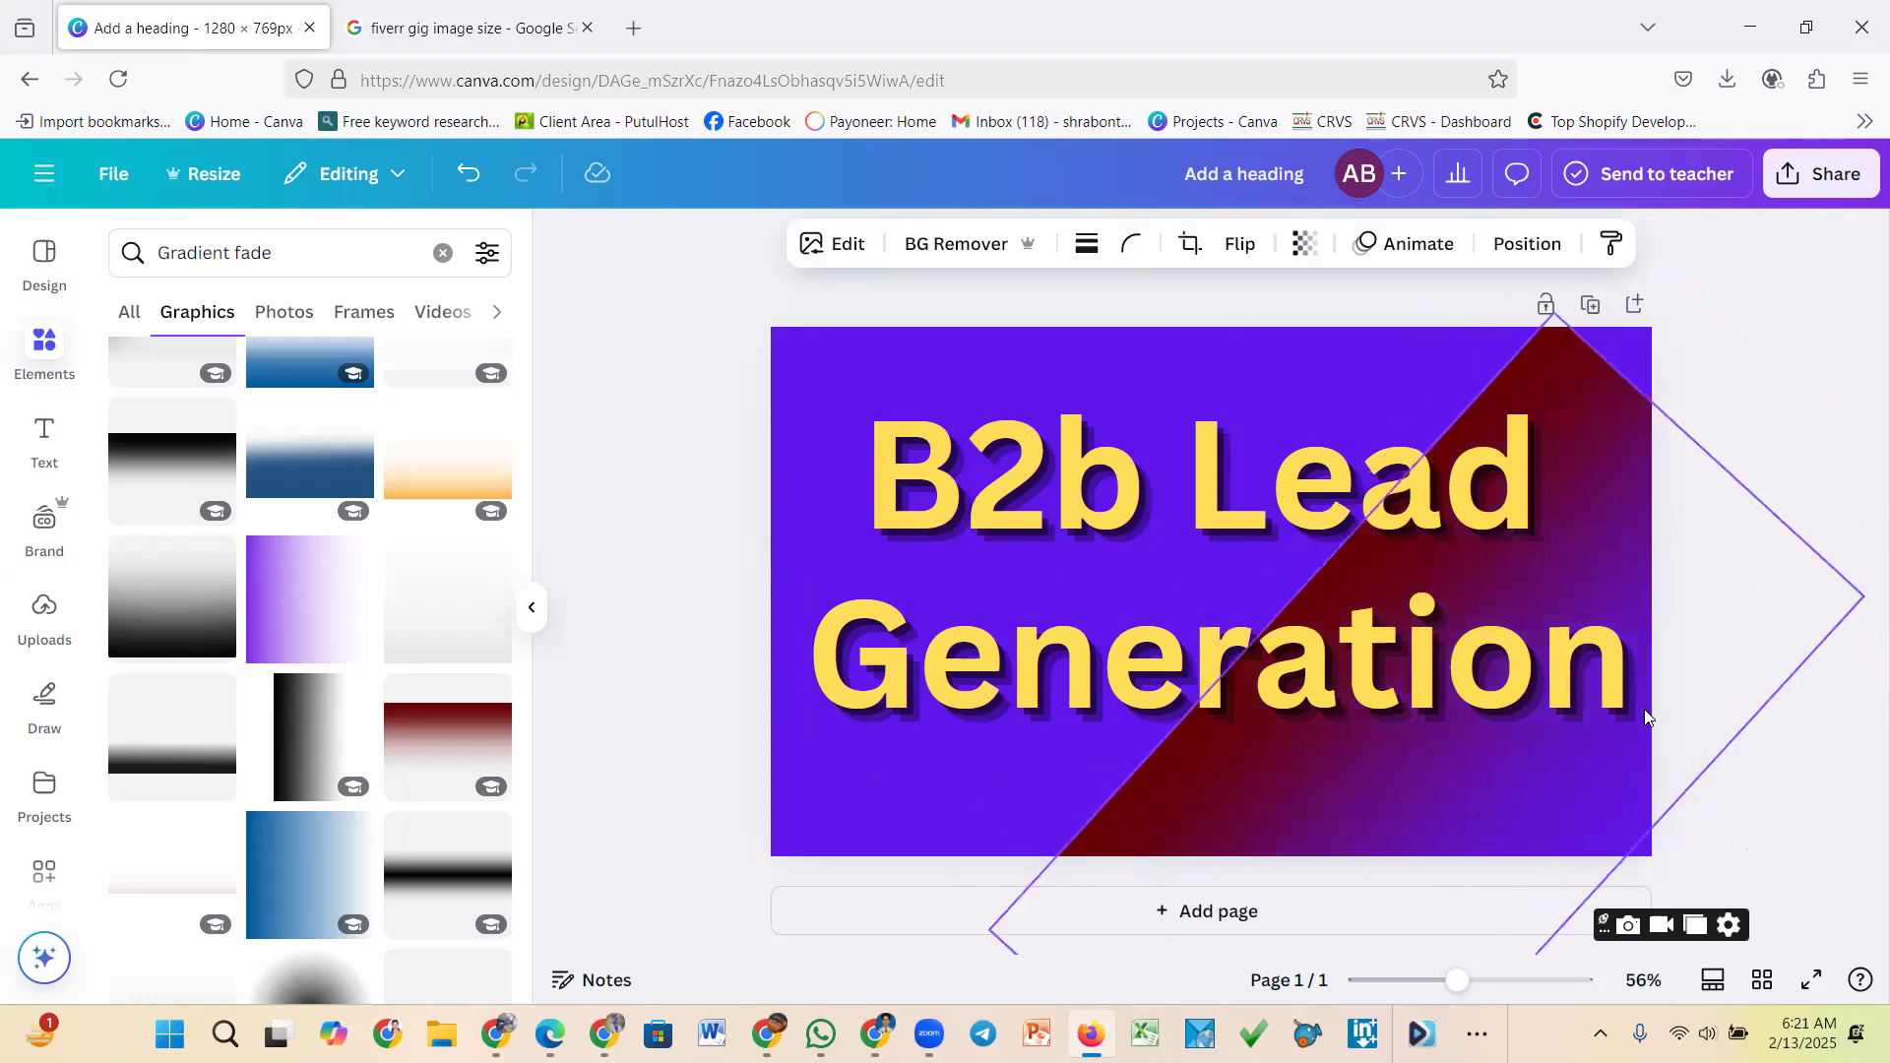
pyautogui.moveTo(1628, 487); pyautogui.dragTo(1611, 360)
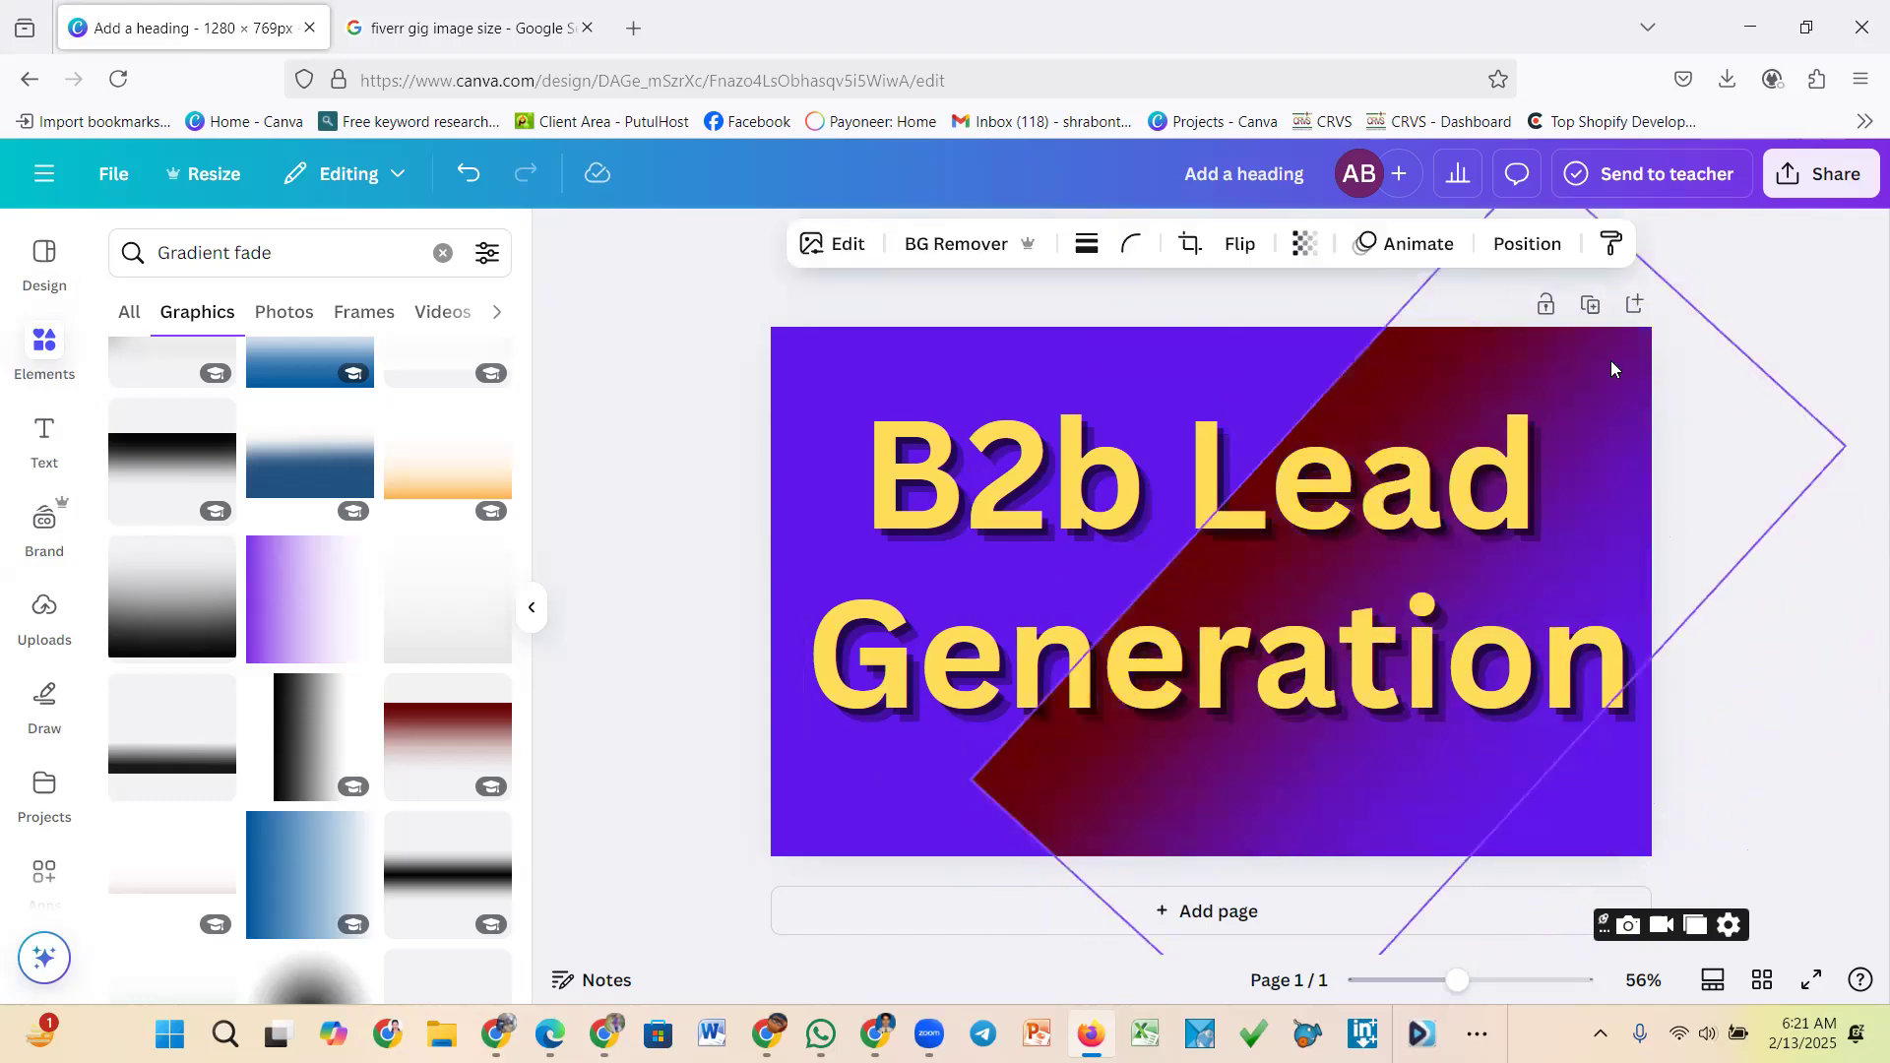
# Rotate the dark red gradient back to horizontal and stretch it across the full page width, fading down from the upper edge
pyautogui.moveTo(1626, 785); pyautogui.dragTo(1413, 866)
pyautogui.moveTo(1648, 585); pyautogui.dragTo(1511, 819)
pyautogui.moveTo(1503, 625); pyautogui.dragTo(1507, 371)
pyautogui.moveTo(1629, 487); pyautogui.dragTo(1690, 486)
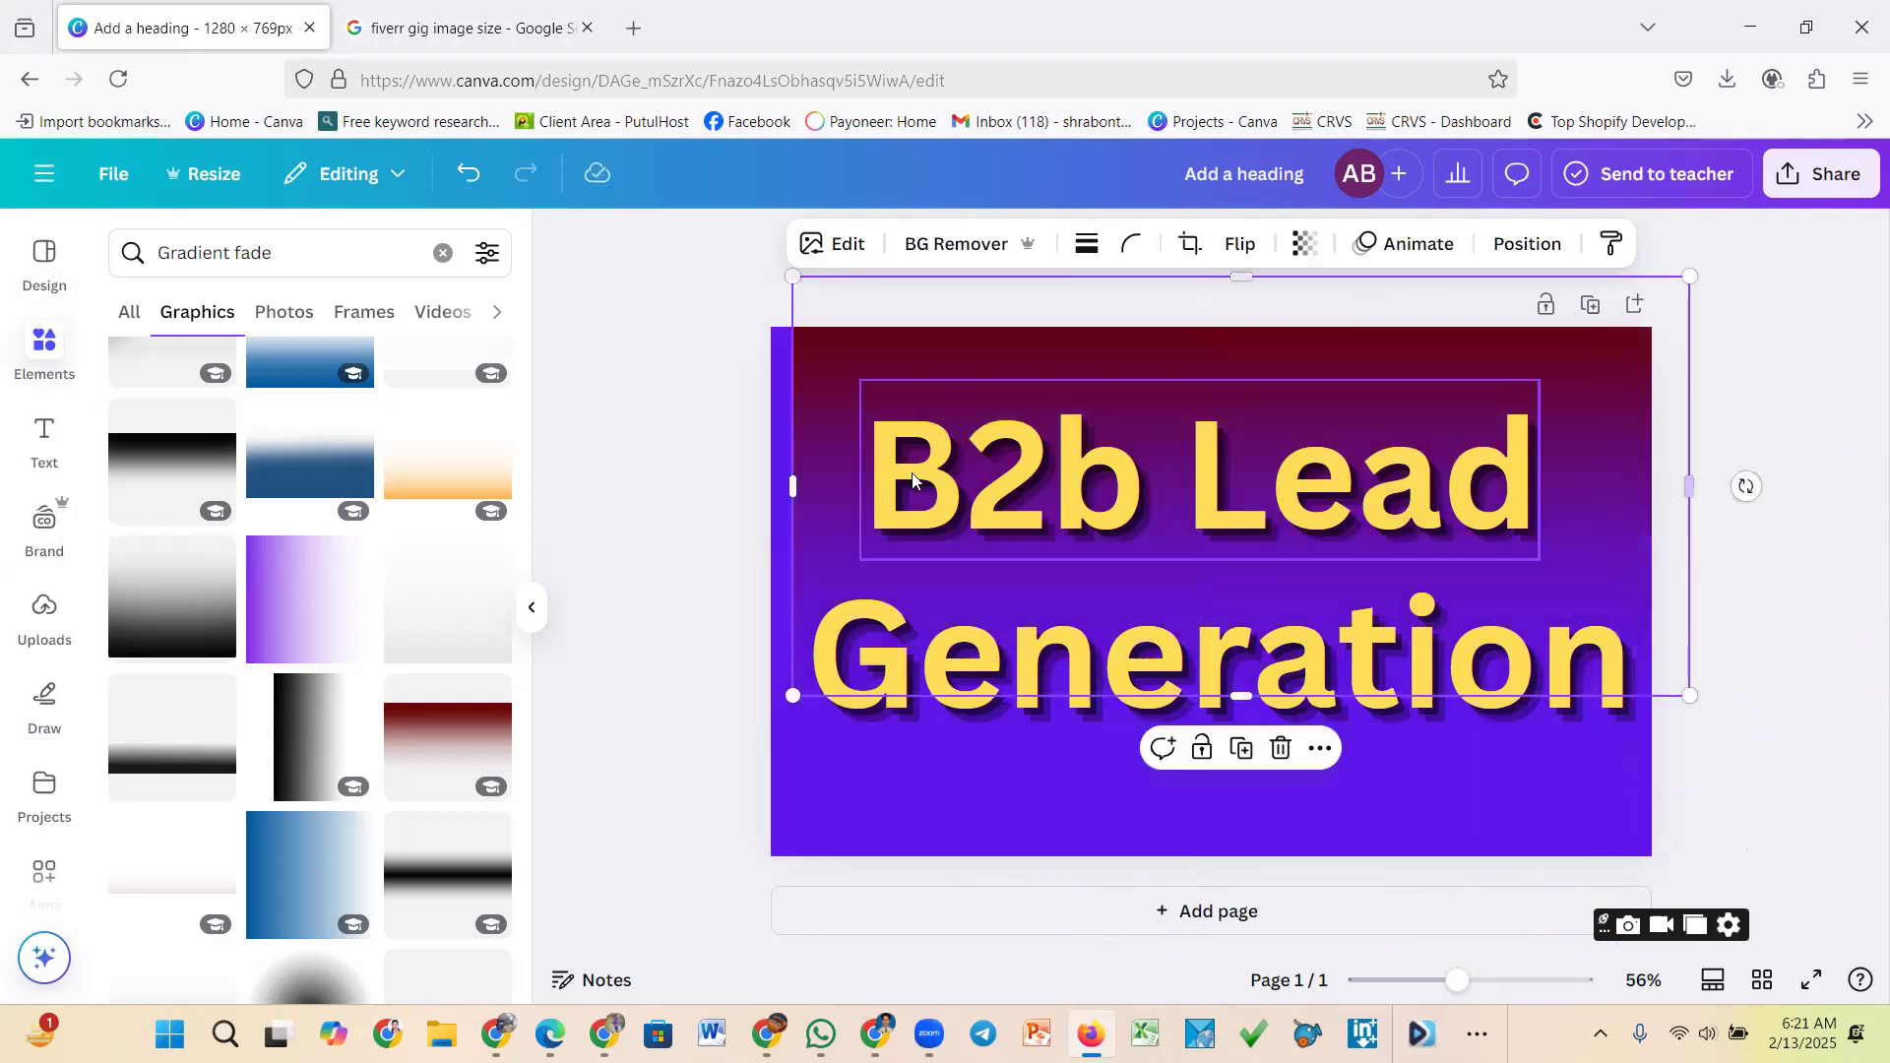
pyautogui.moveTo(794, 486); pyautogui.dragTo(735, 489)
pyautogui.click(1772, 591)
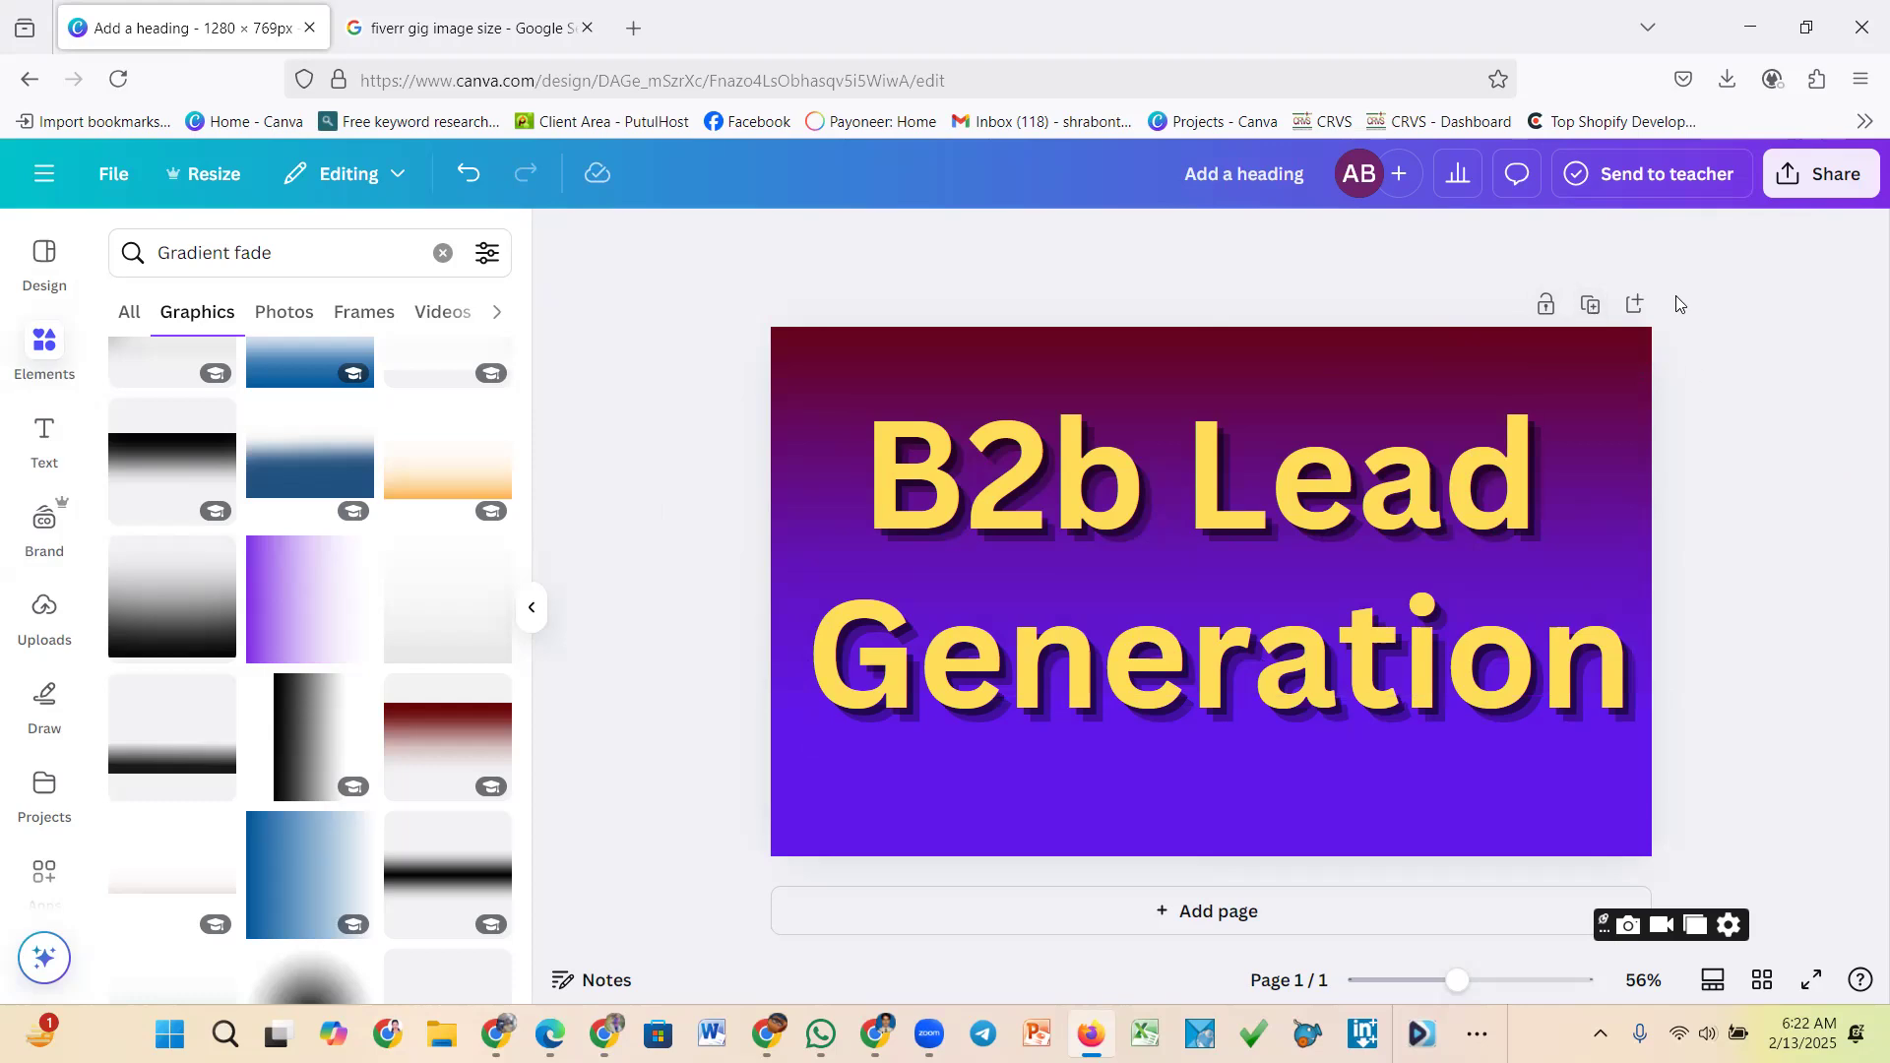
# Duplicate the page and replace the copy's "B2b Lead" text with "WordPress"
pyautogui.click(1591, 307)
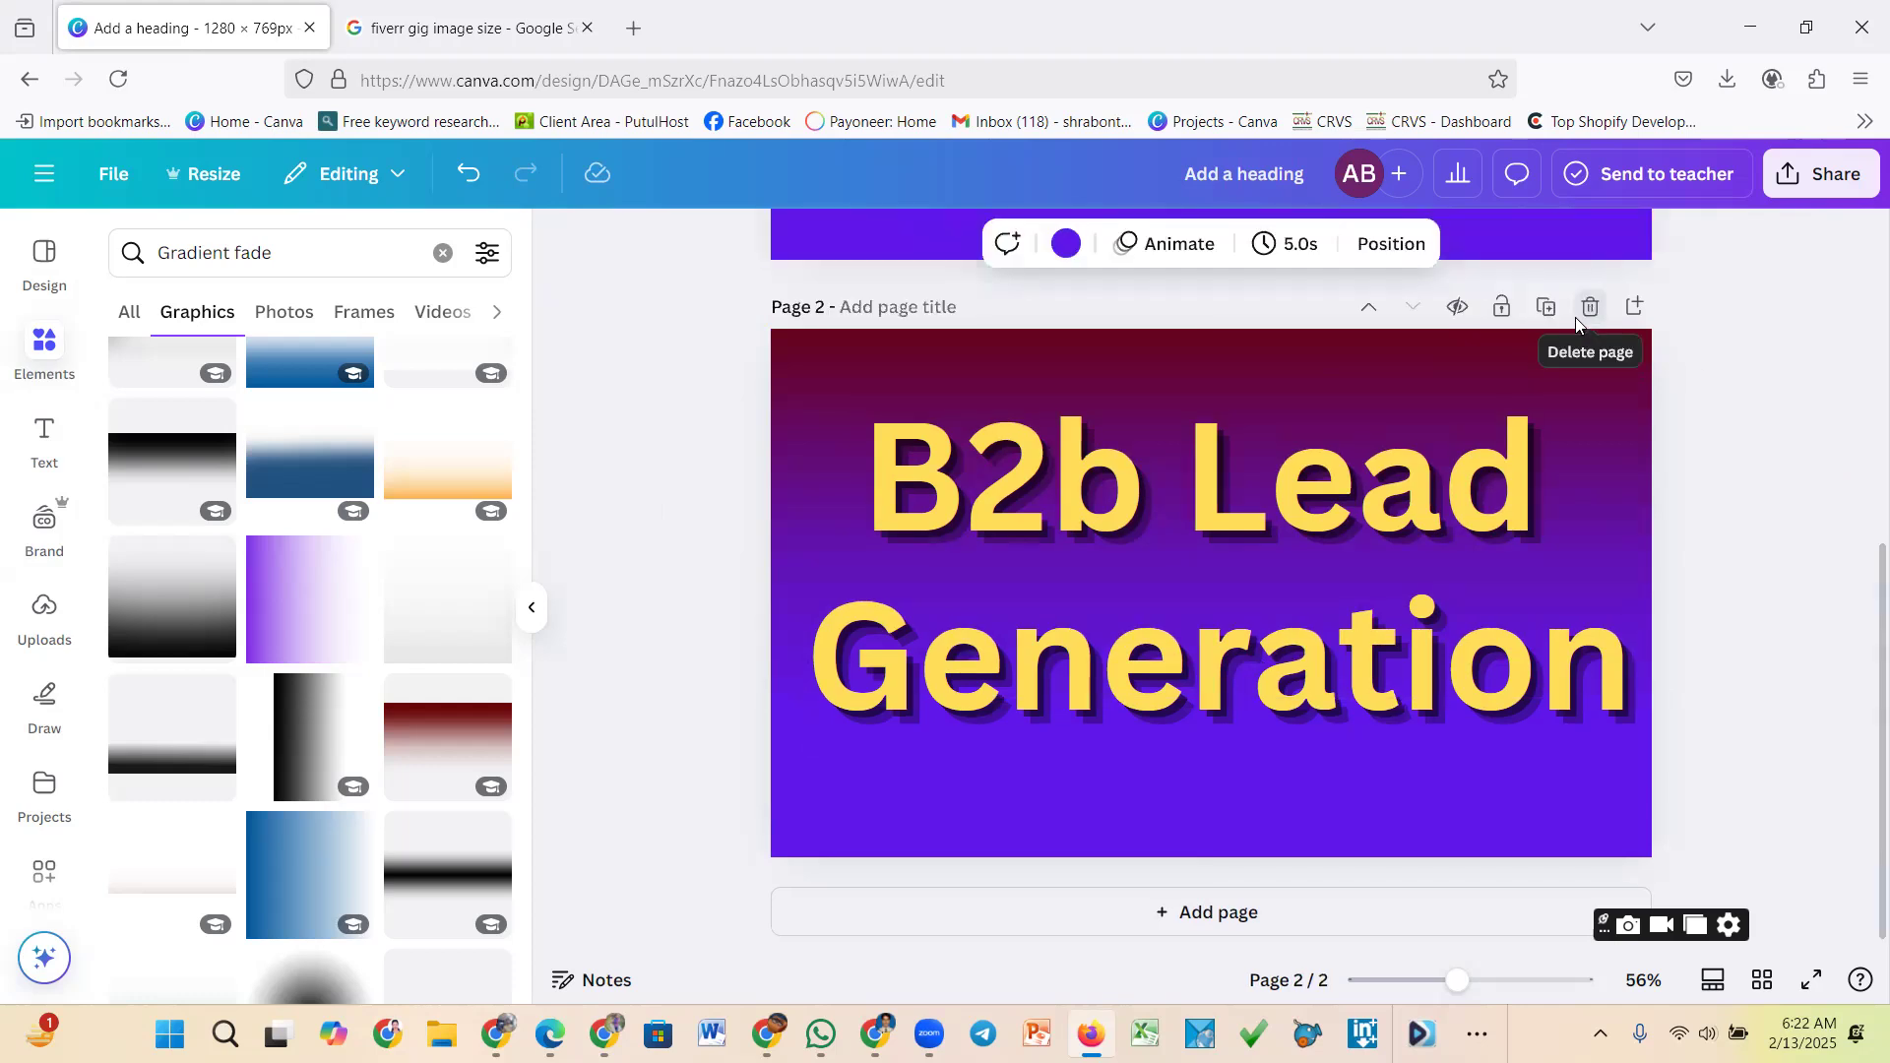
pyautogui.click(1398, 583)
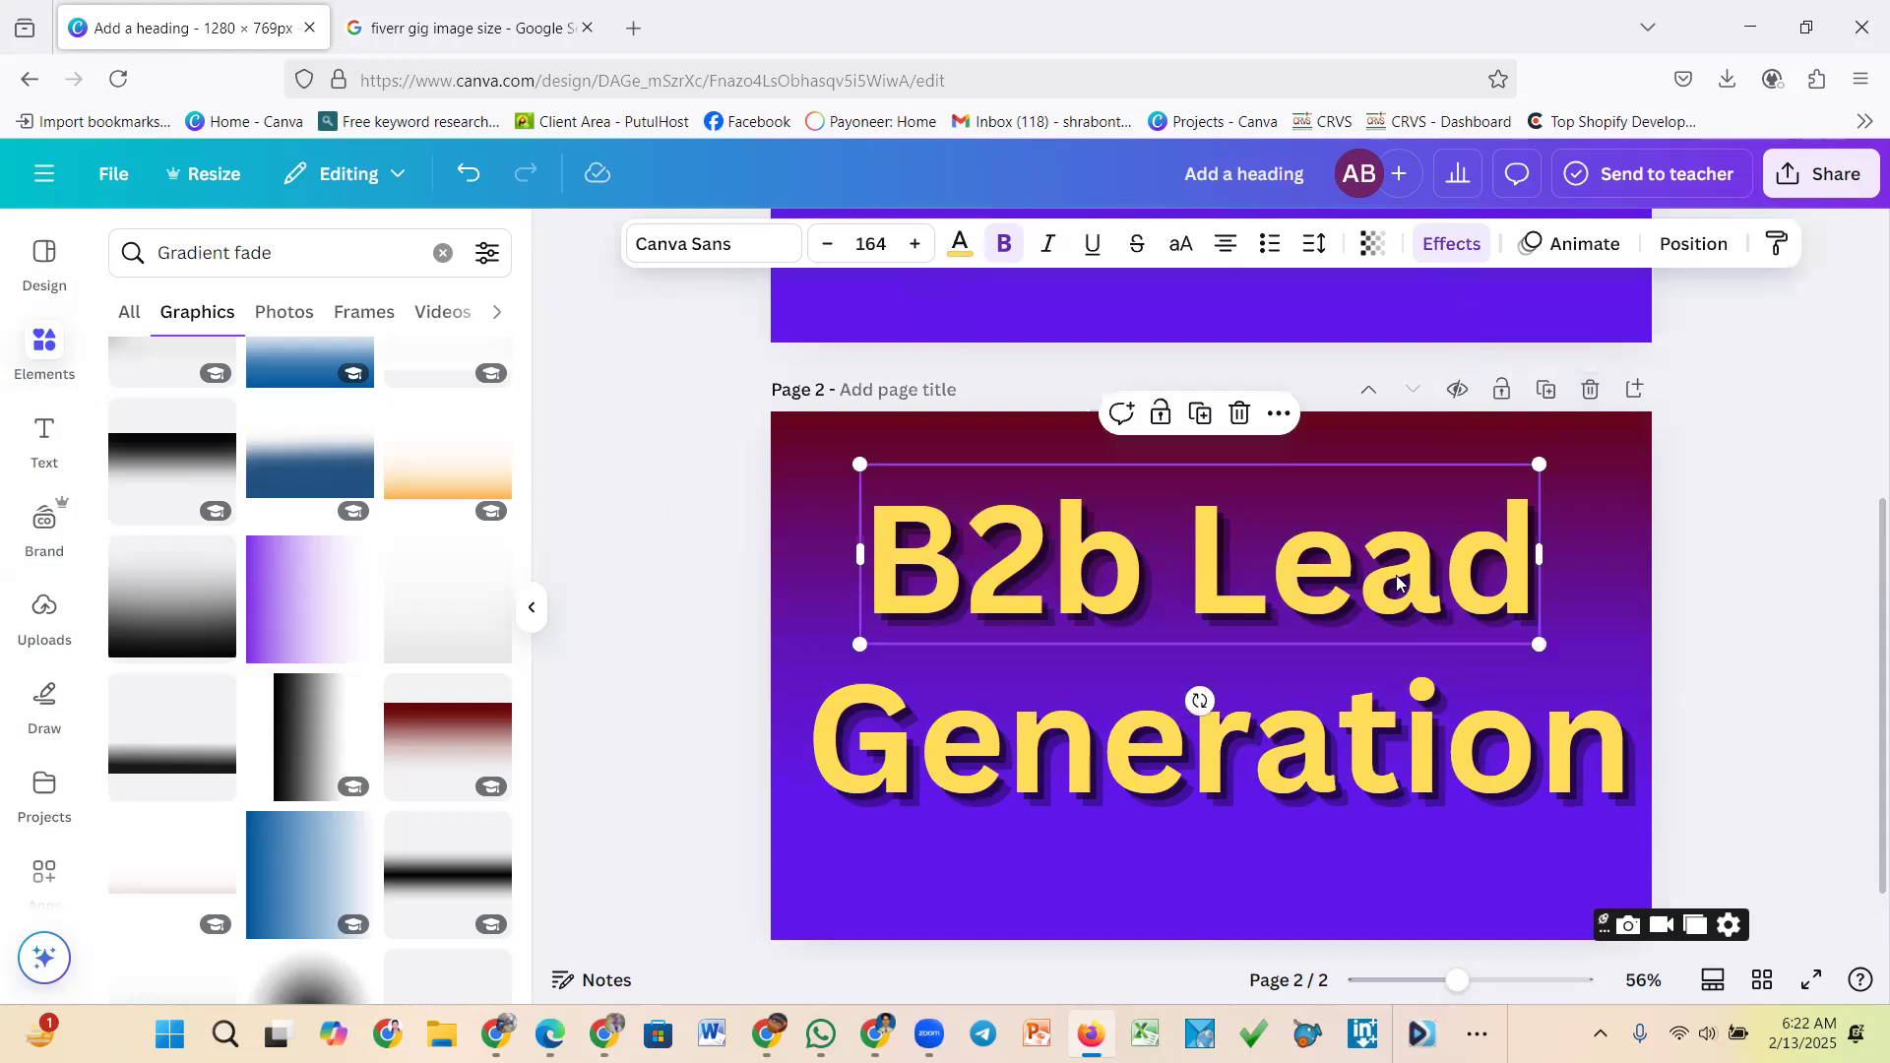
pyautogui.doubleClick(1026, 568)
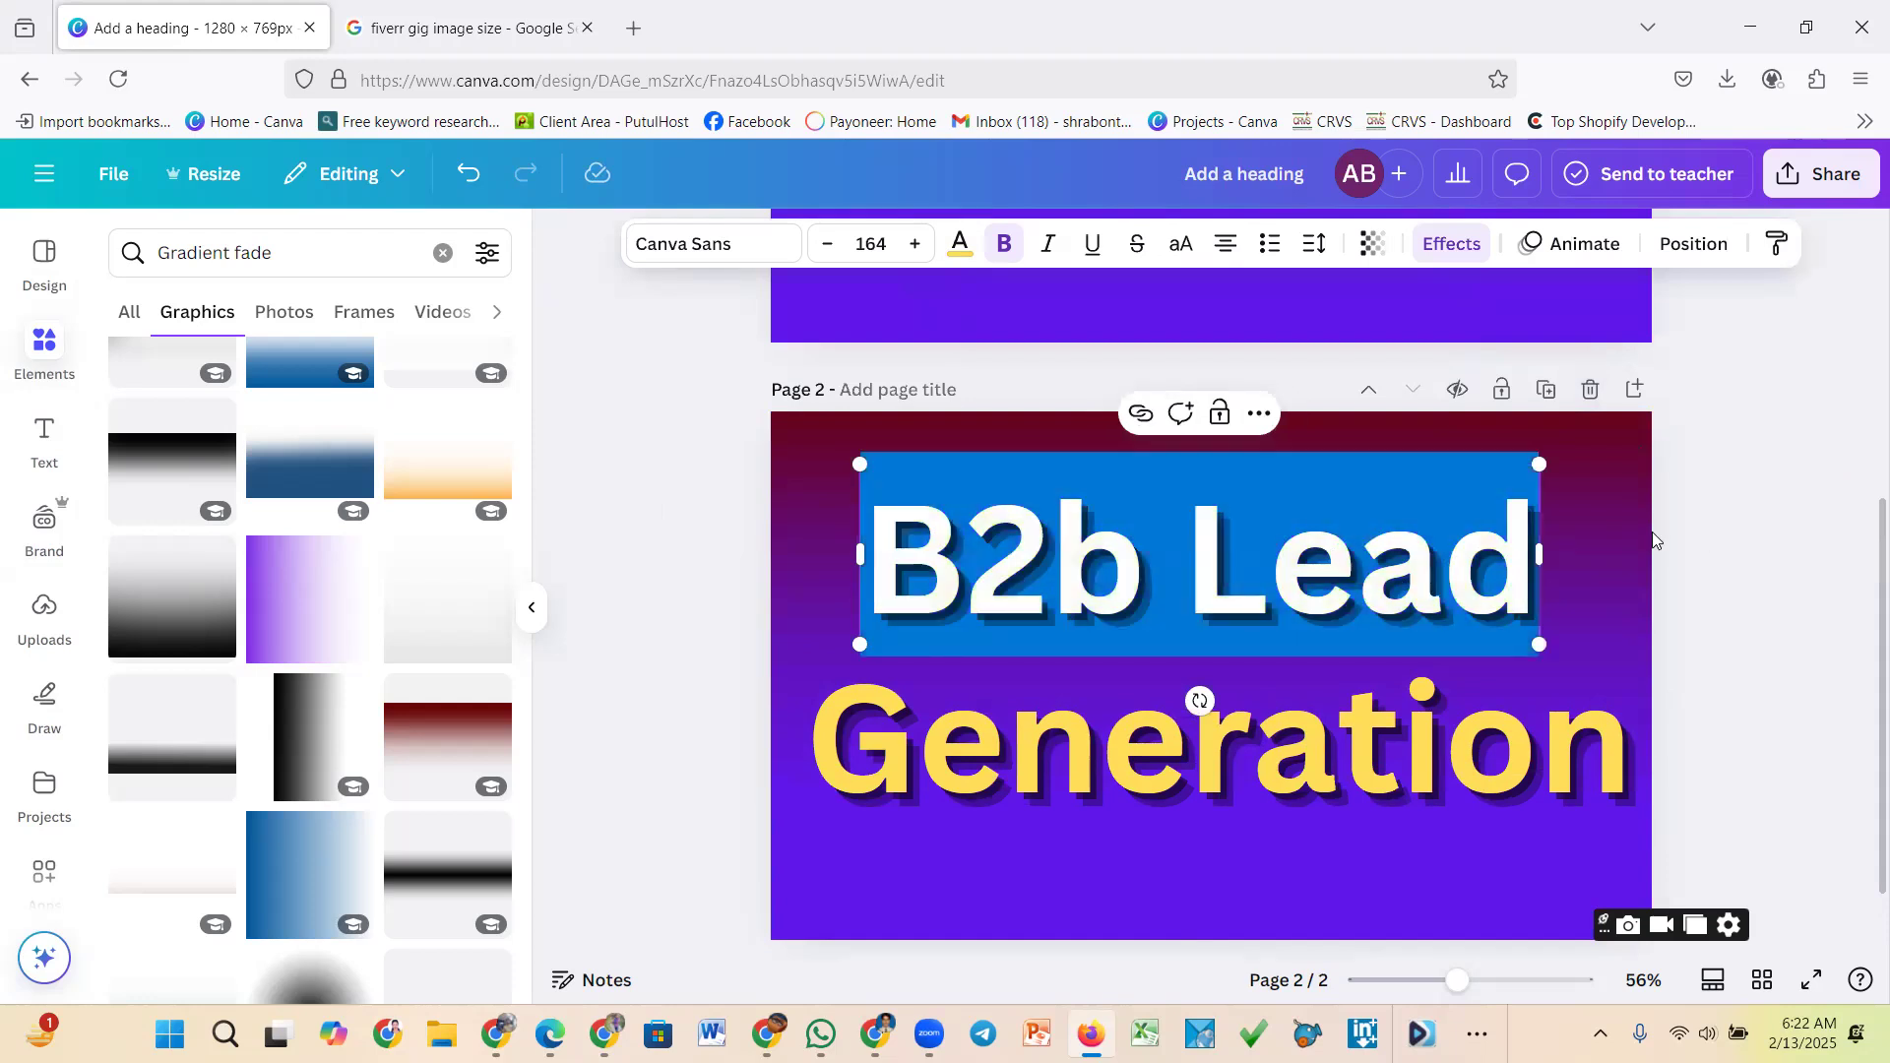
pyautogui.press('Escape')
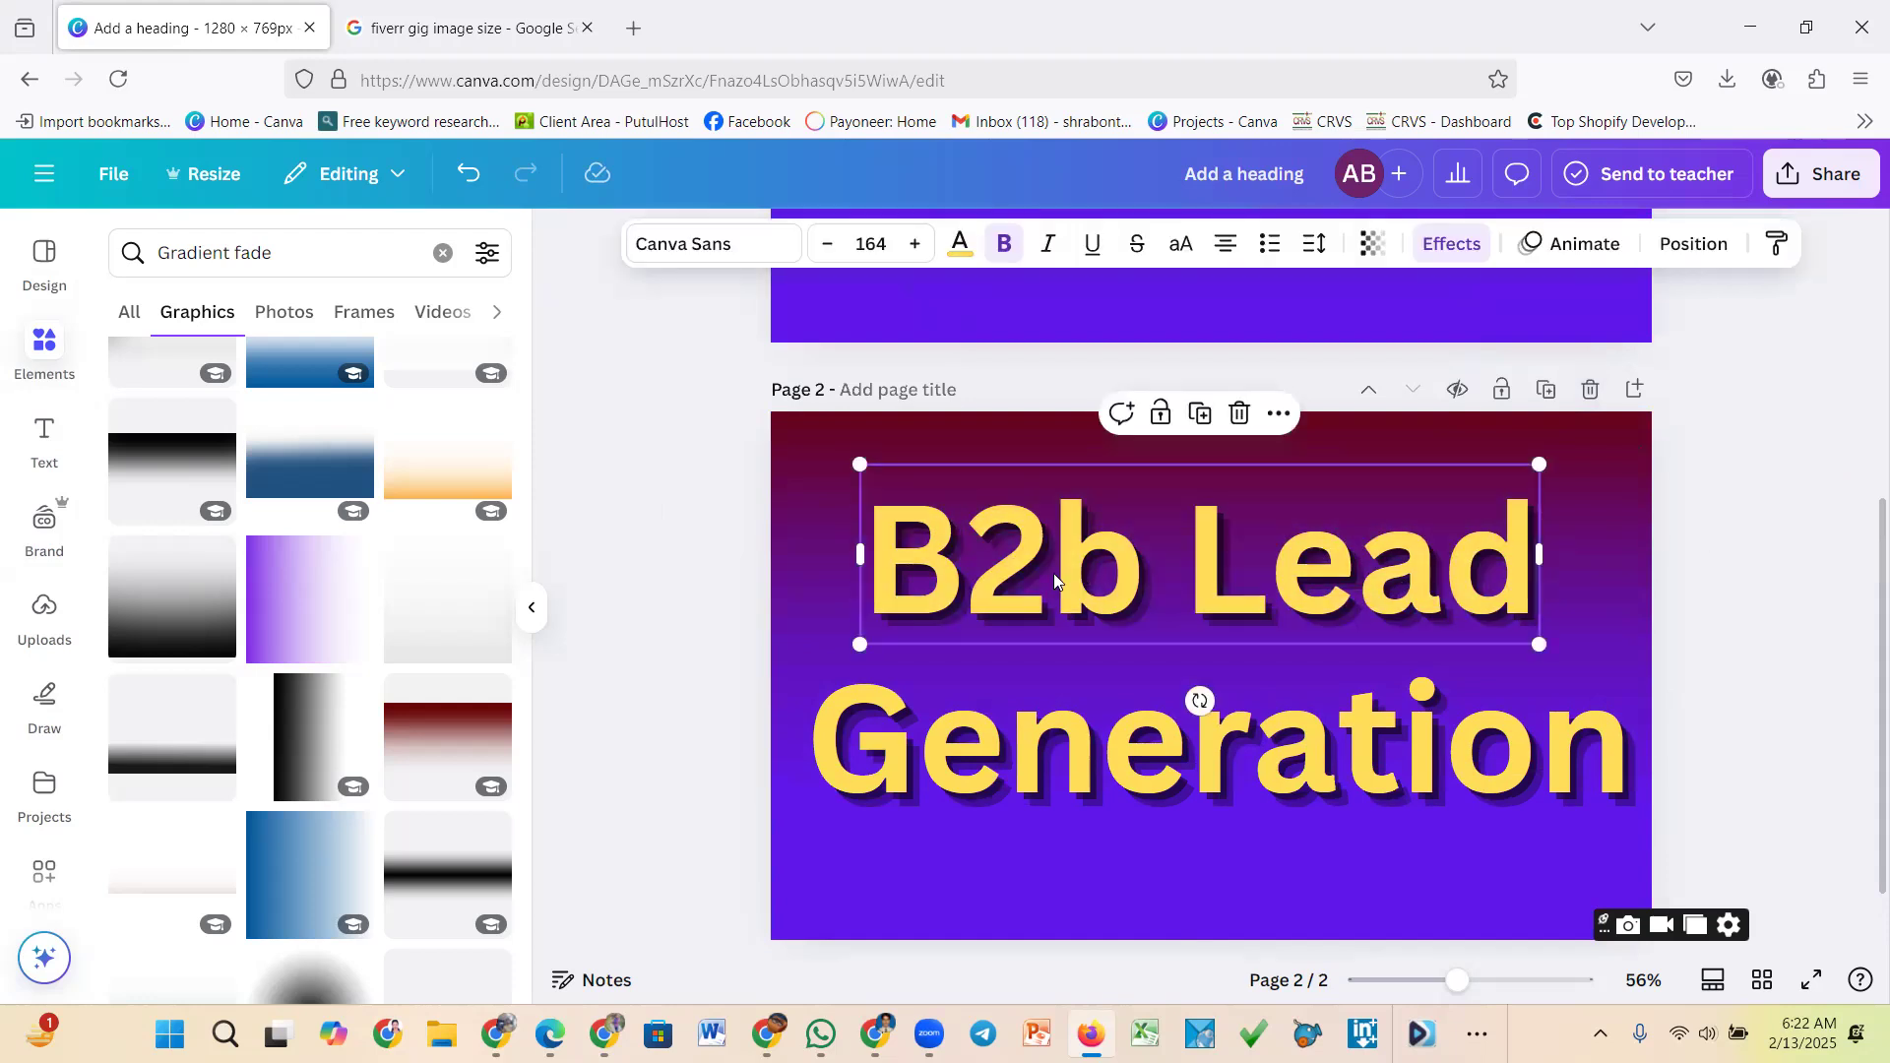
pyautogui.doubleClick(980, 566)
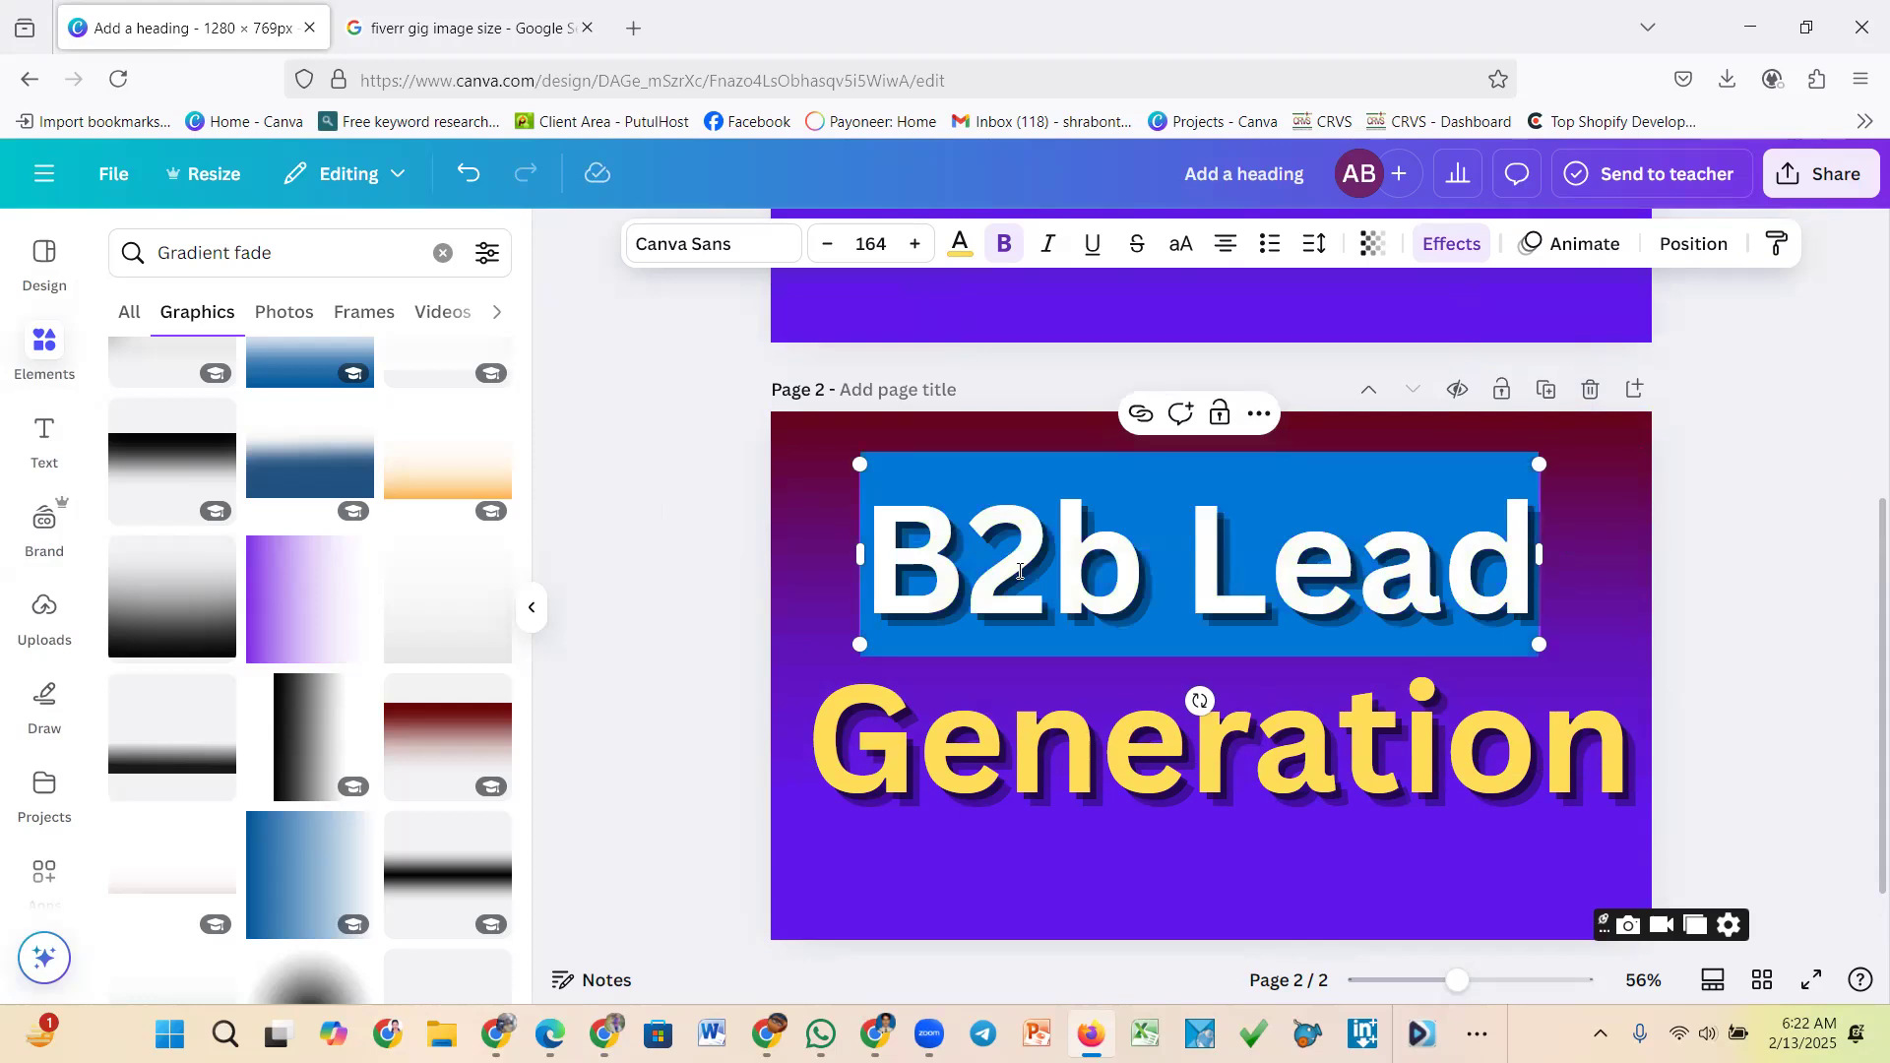
pyautogui.write('W')
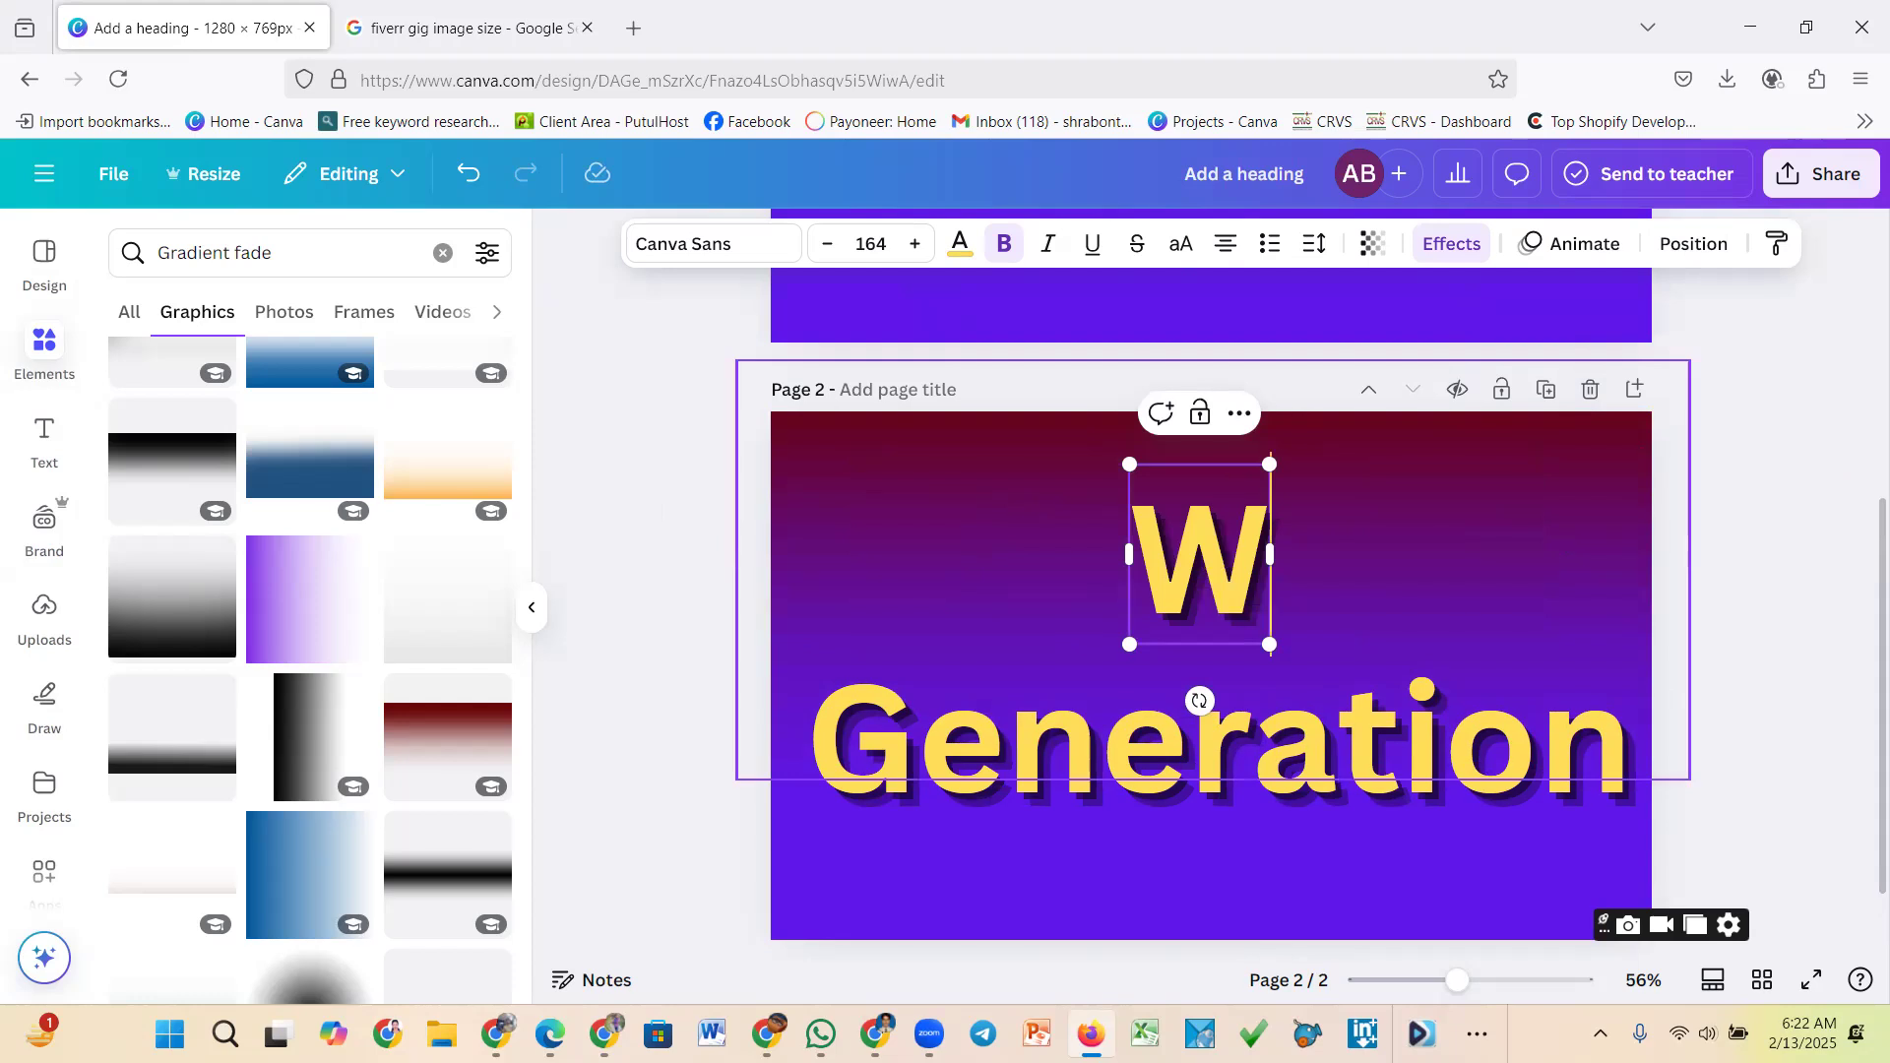
pyautogui.write('or')
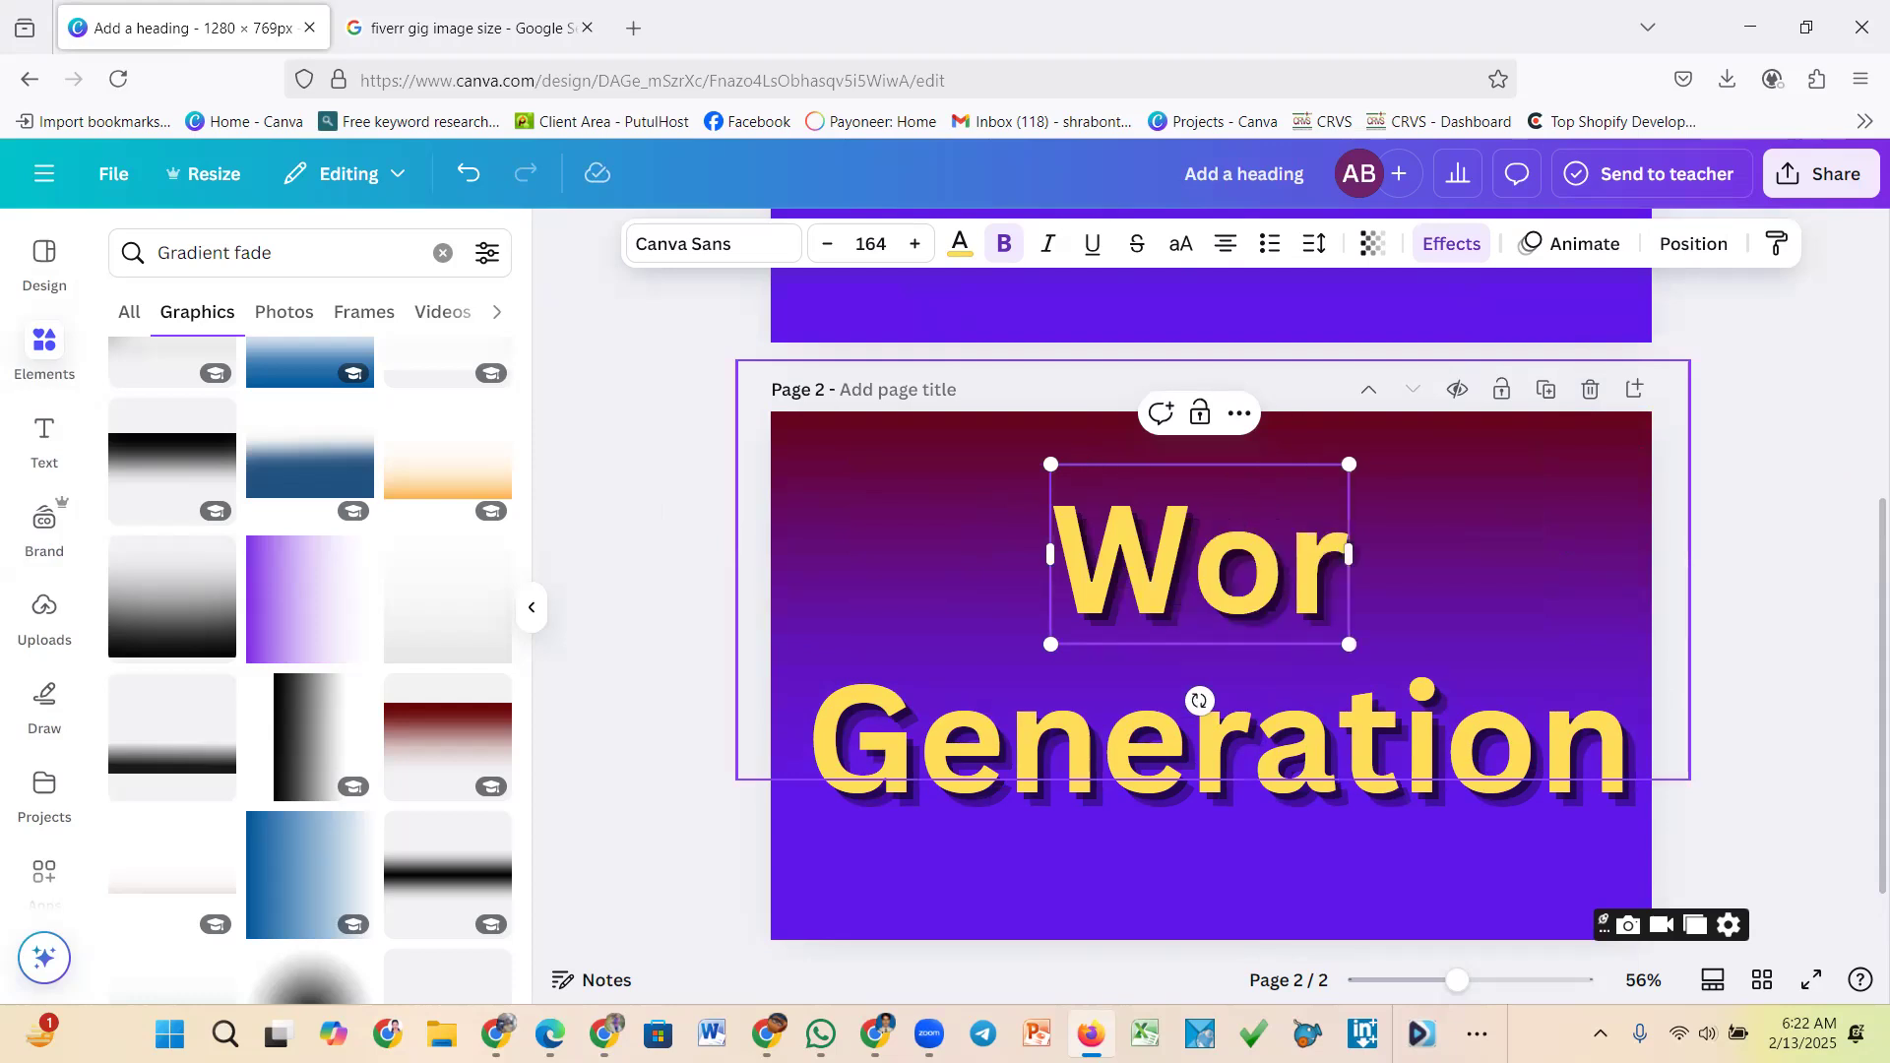
pyautogui.write('d')
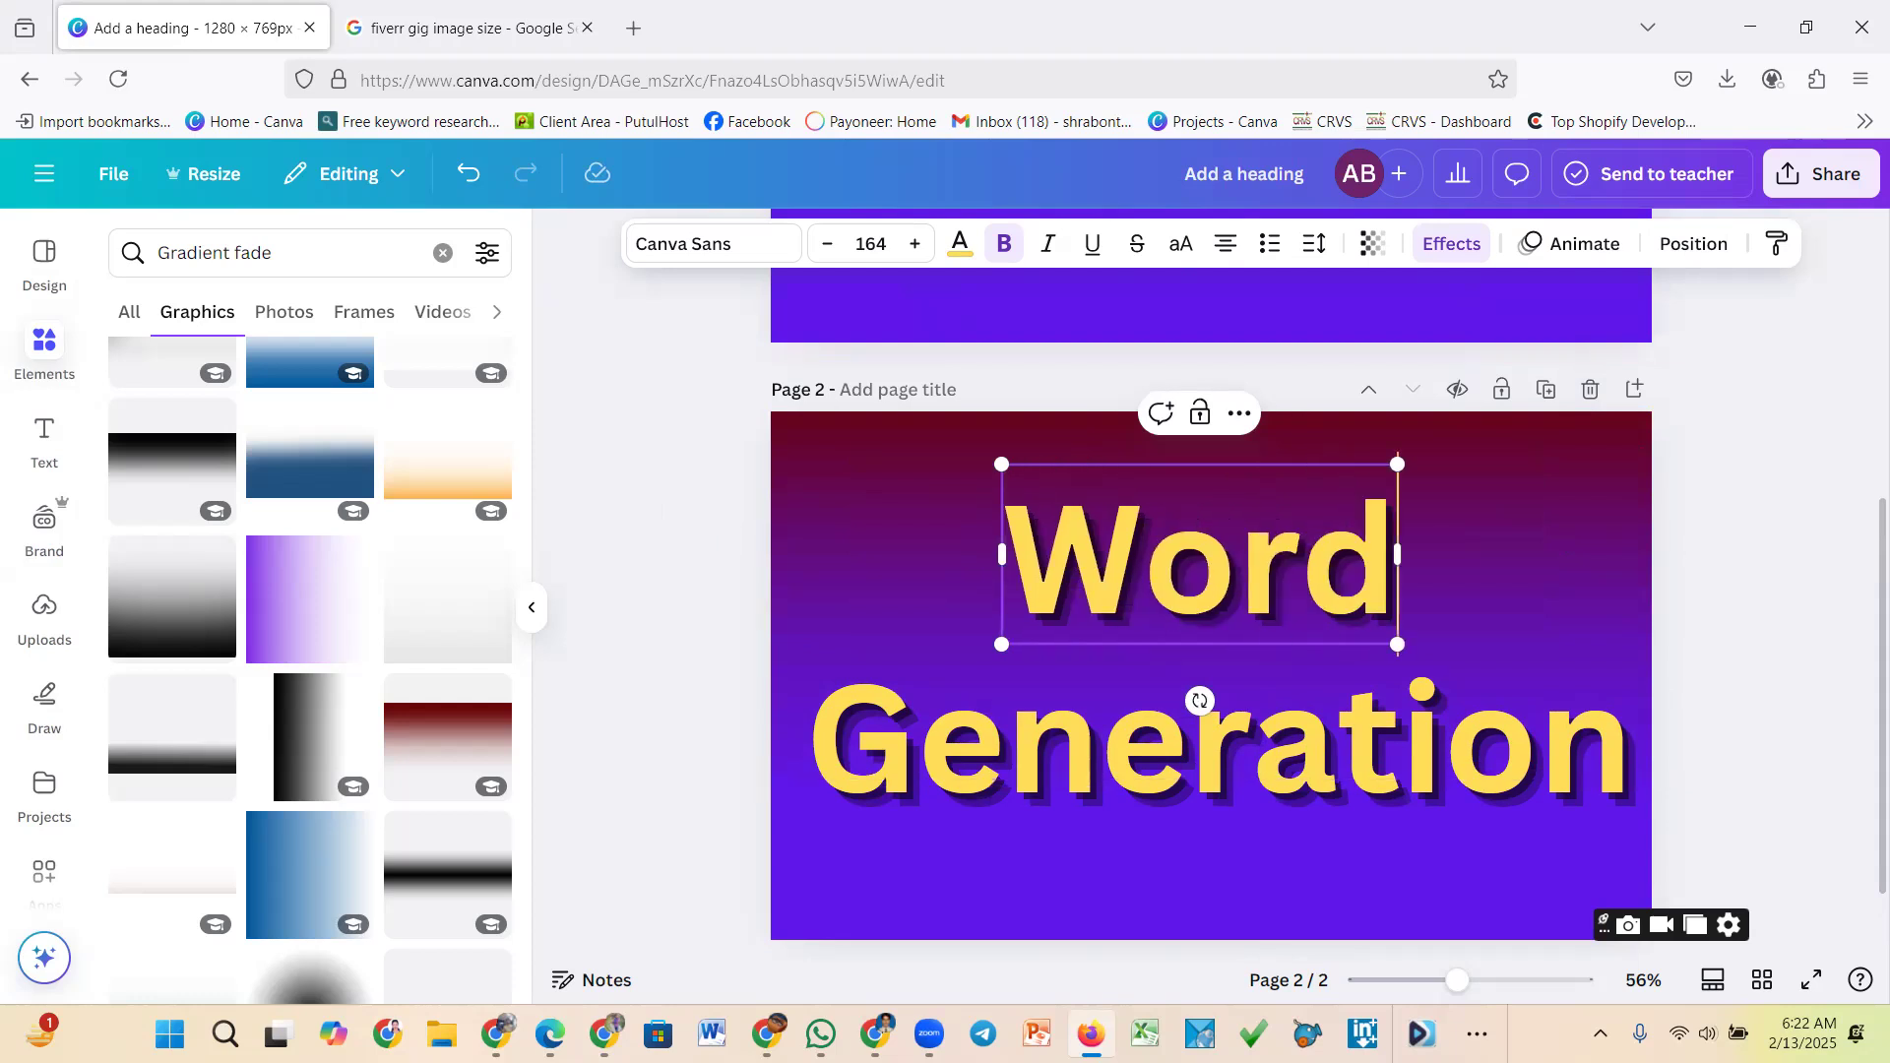
pyautogui.write('P')
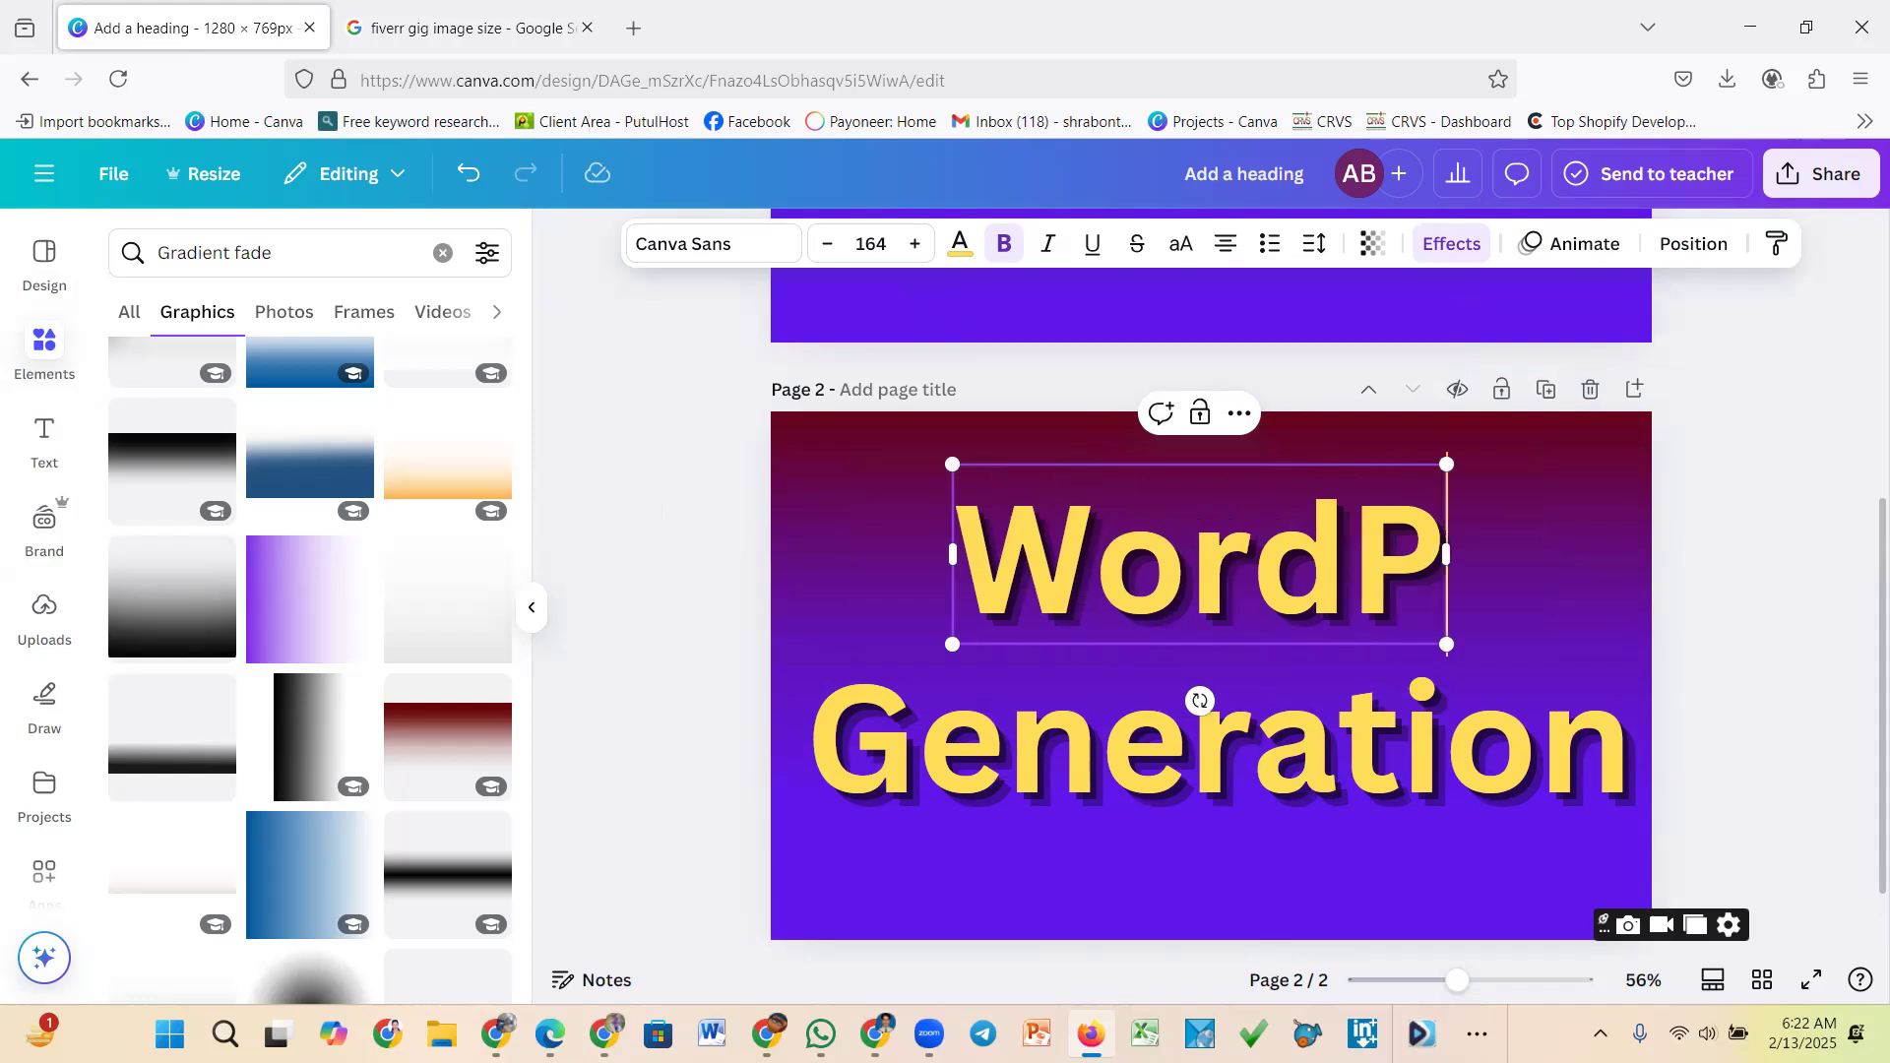
pyautogui.write('ress')
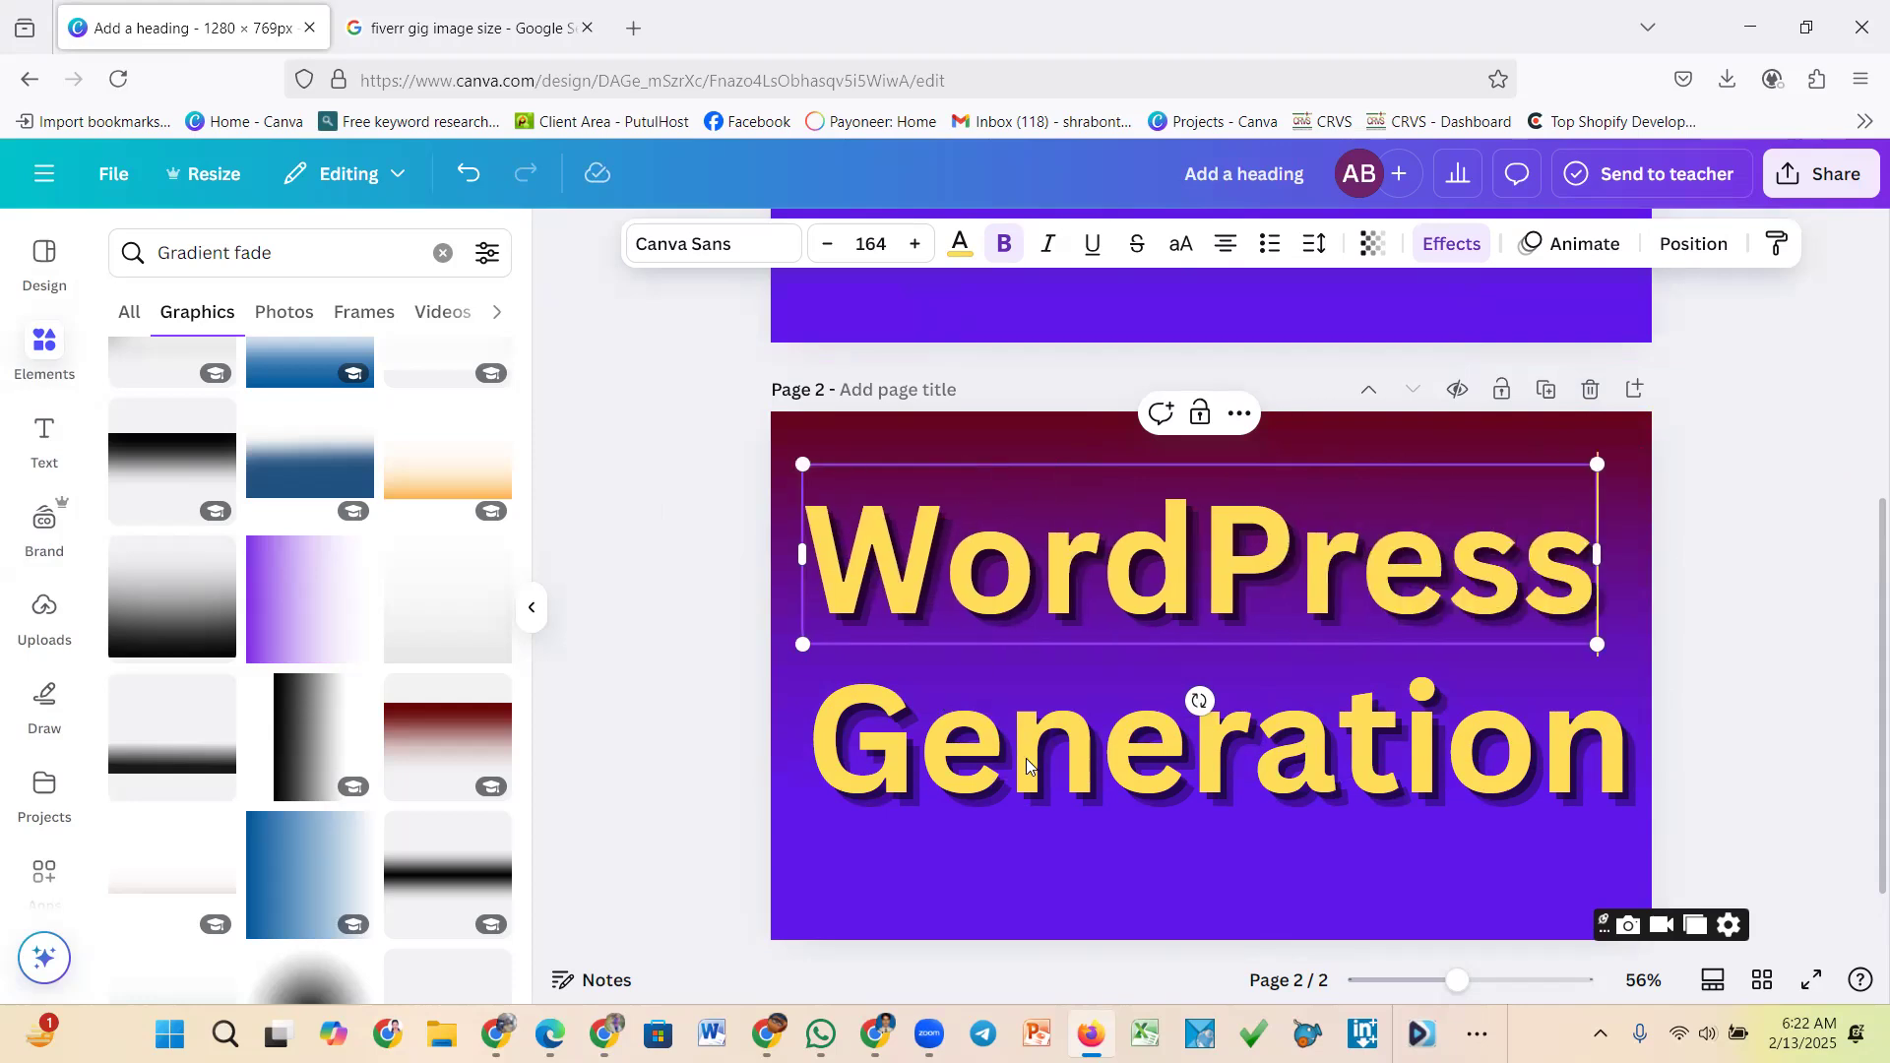
# Replace the "Generation" text on page 2 with "Website" and deselect it
pyautogui.click(1028, 758)
pyautogui.click(1028, 758)
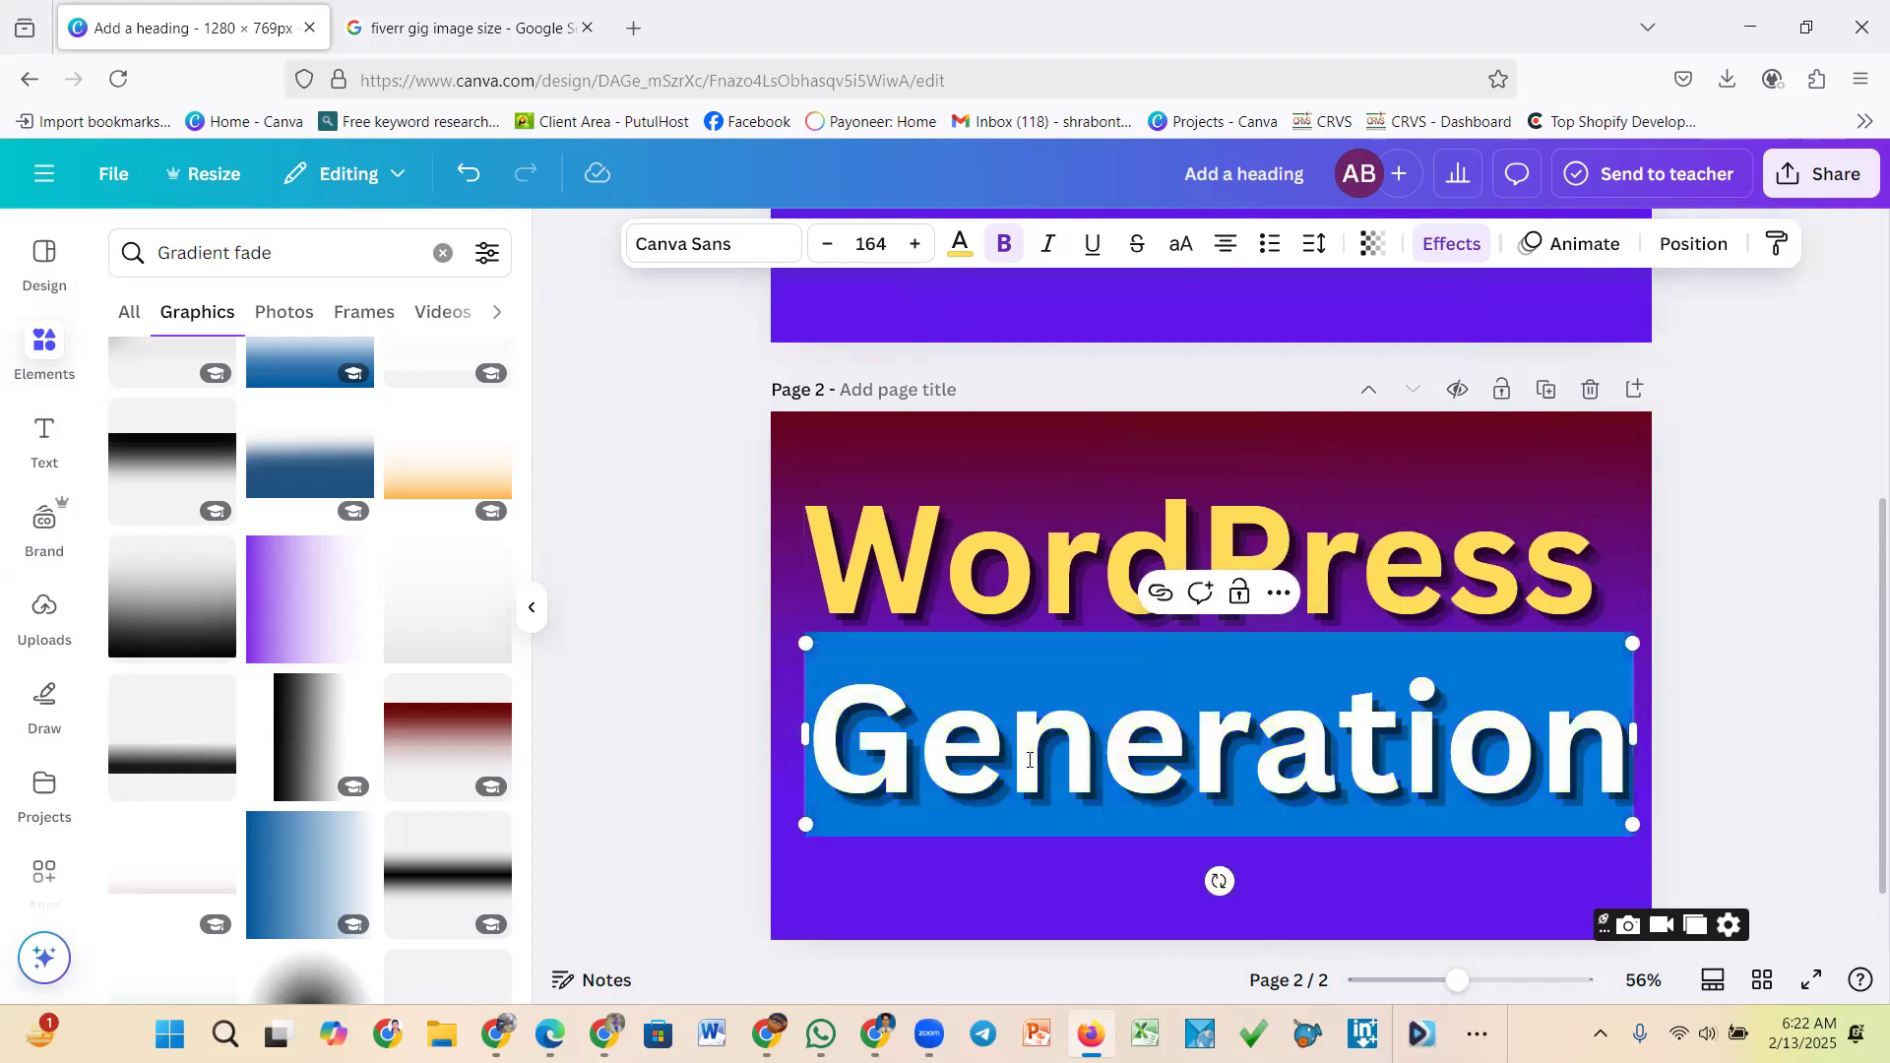
pyautogui.write('Web')
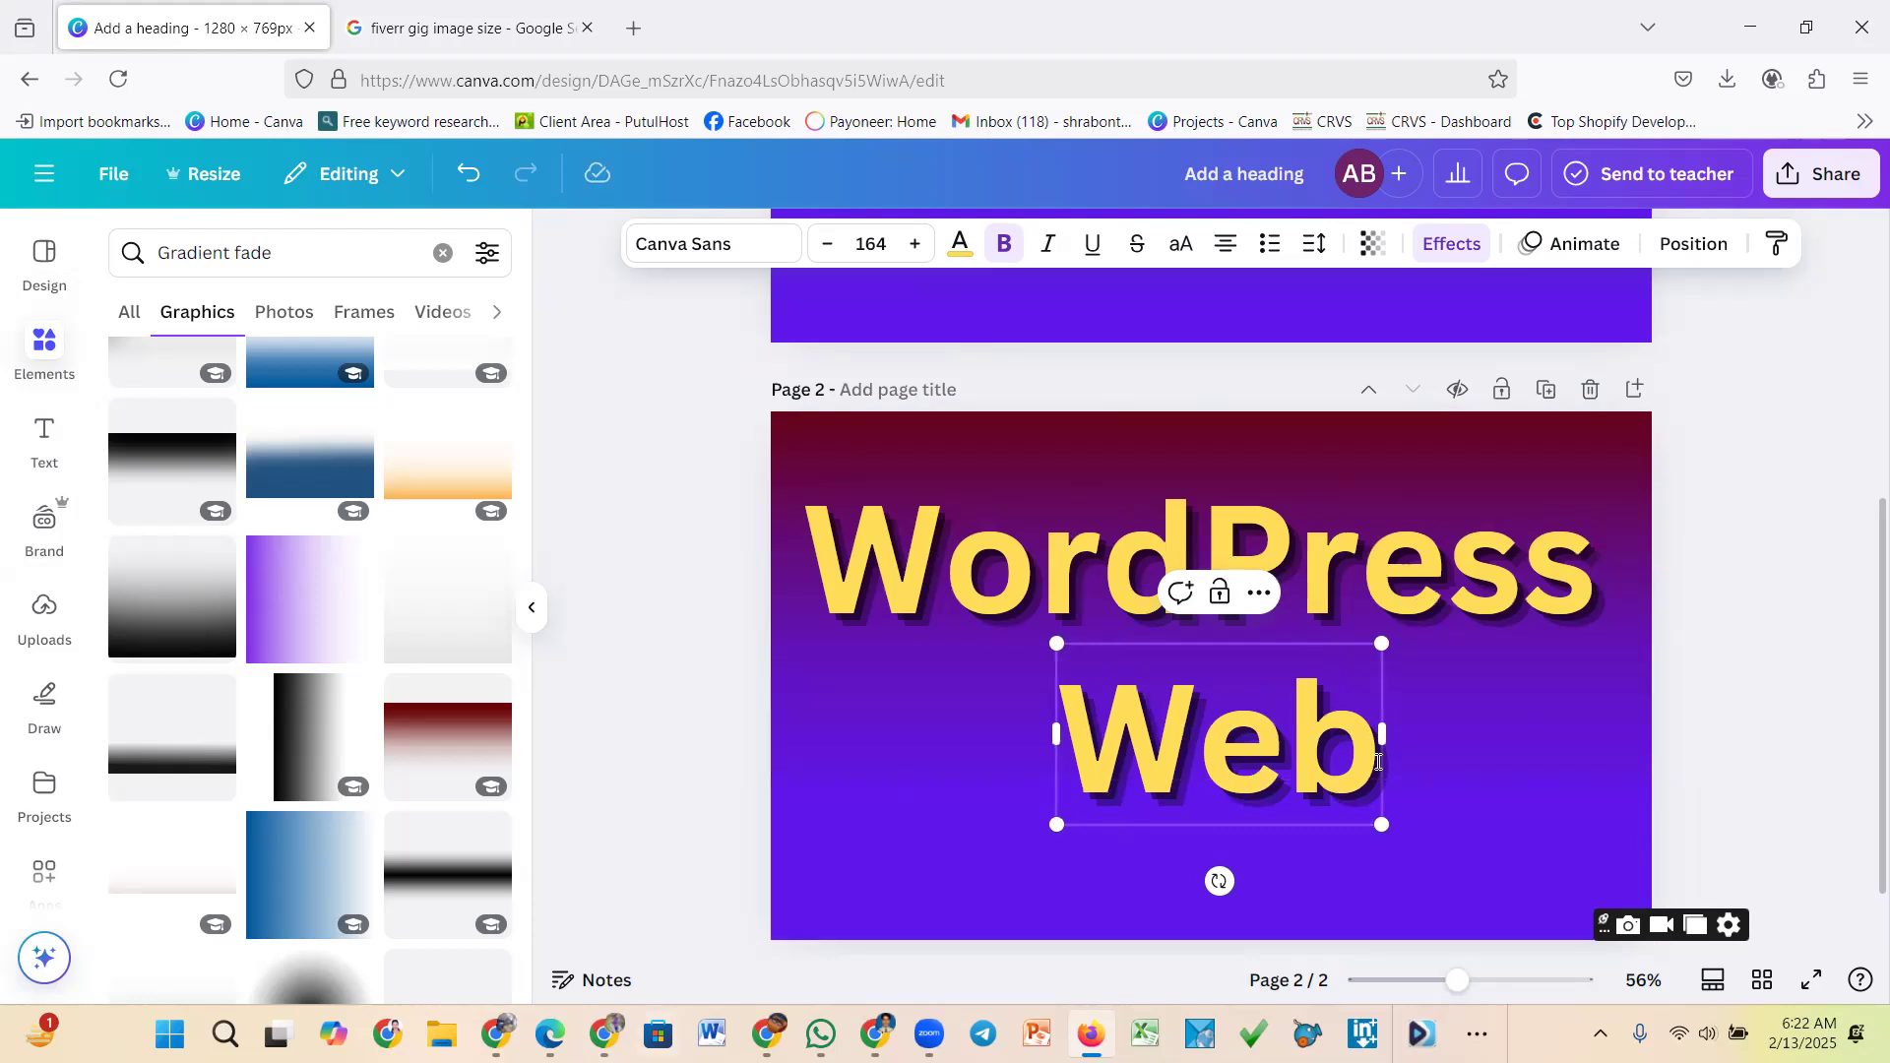
pyautogui.write('e')
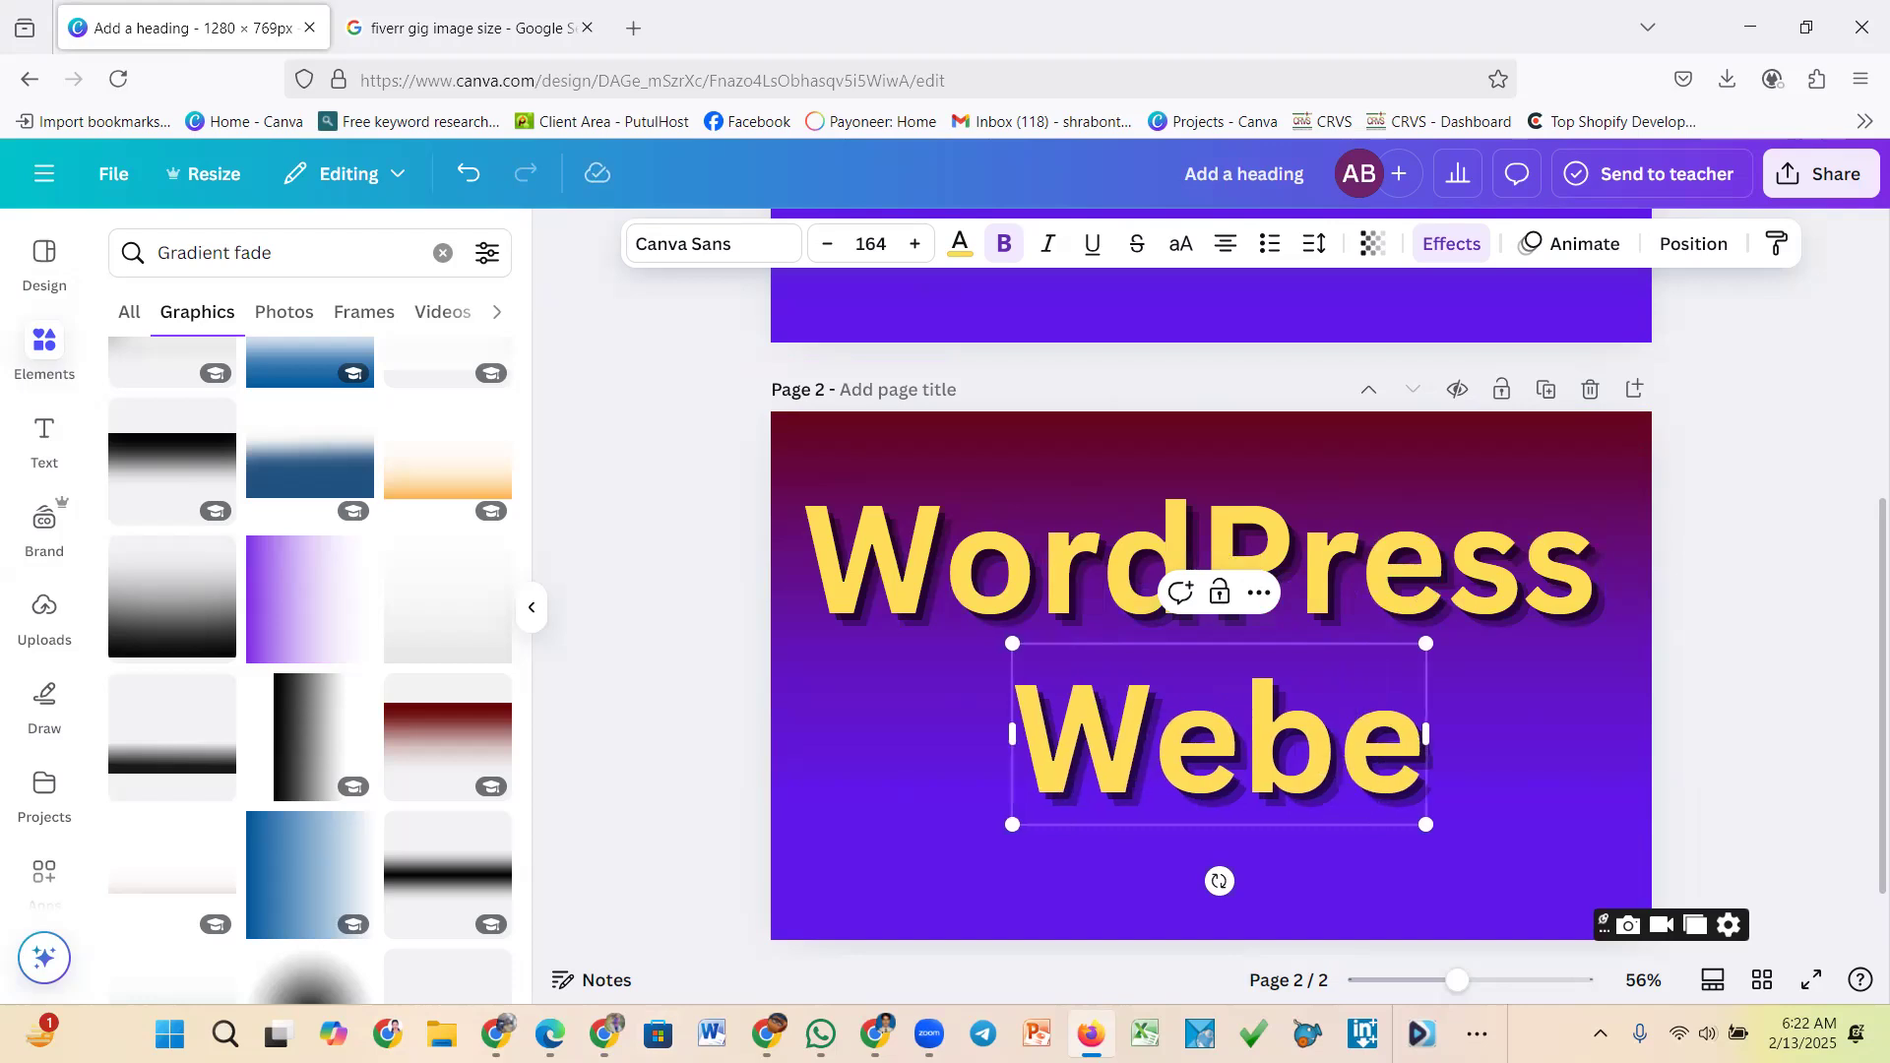
pyautogui.press('BackSpace')
pyautogui.write('s')
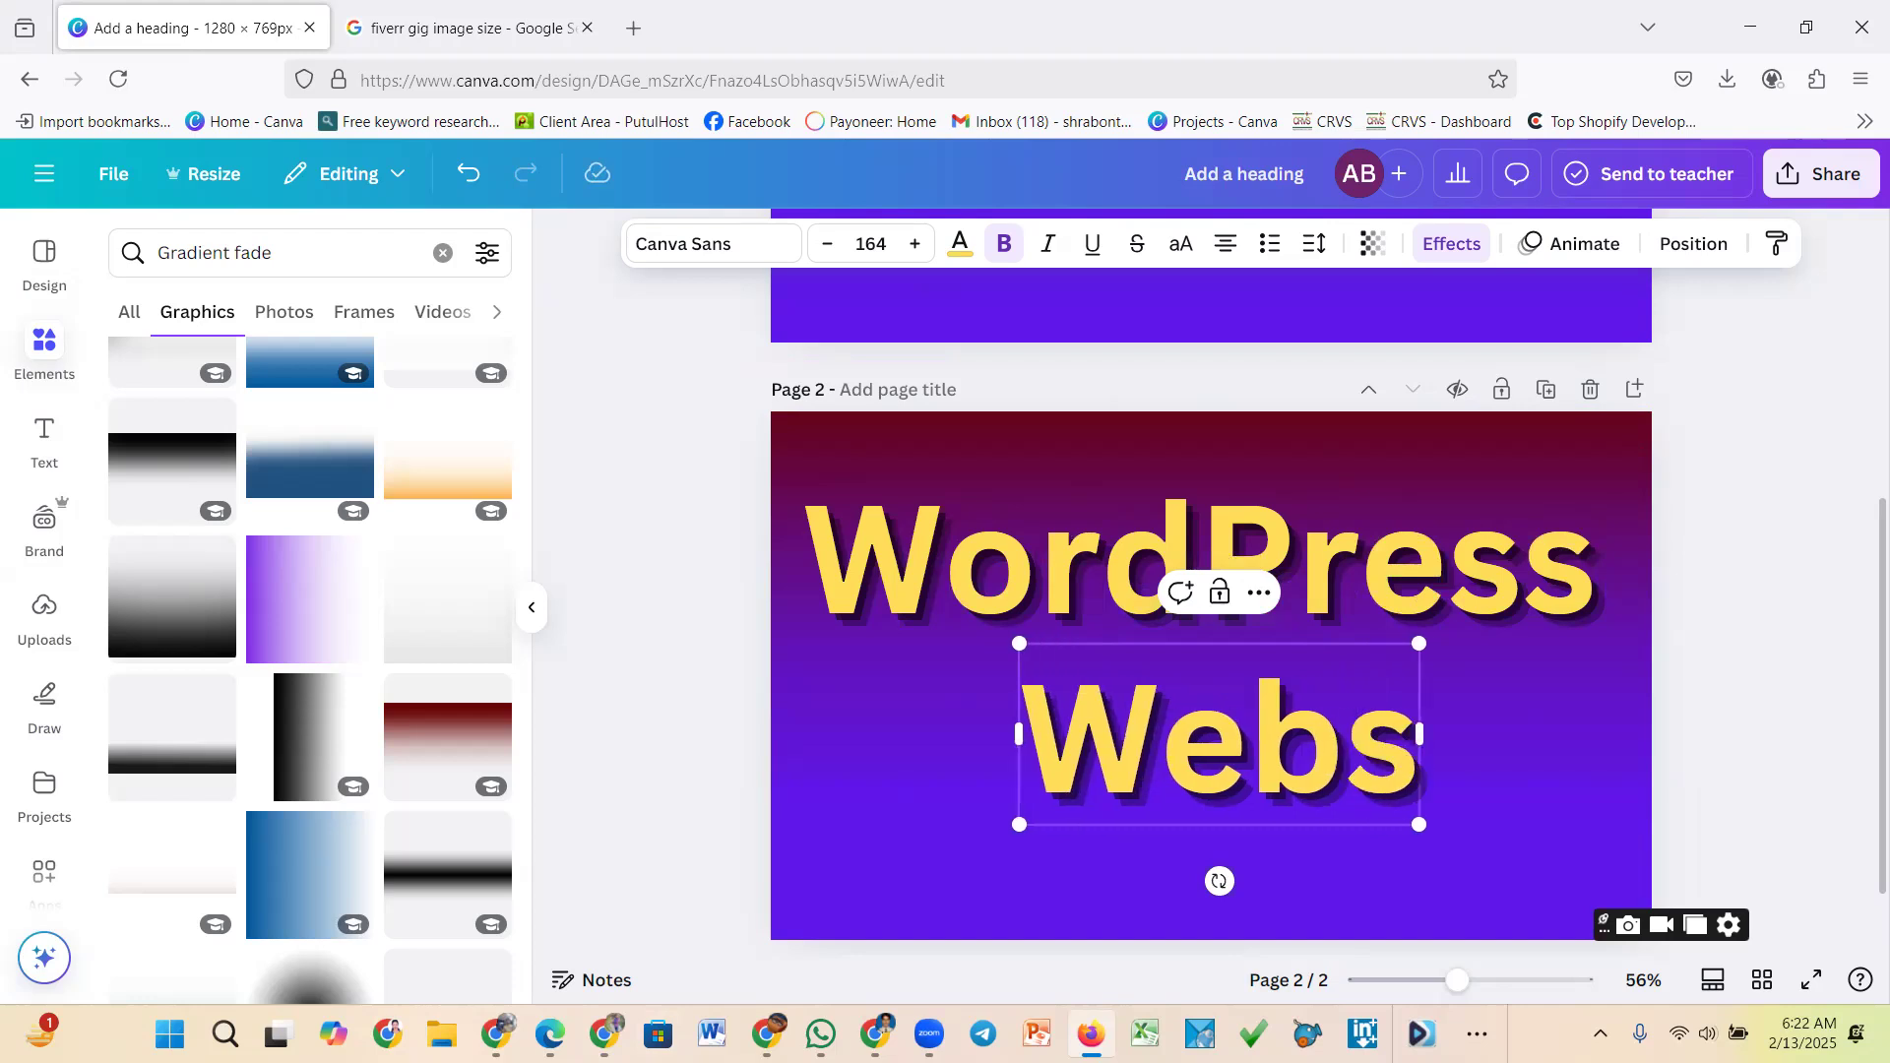
pyautogui.write('ite')
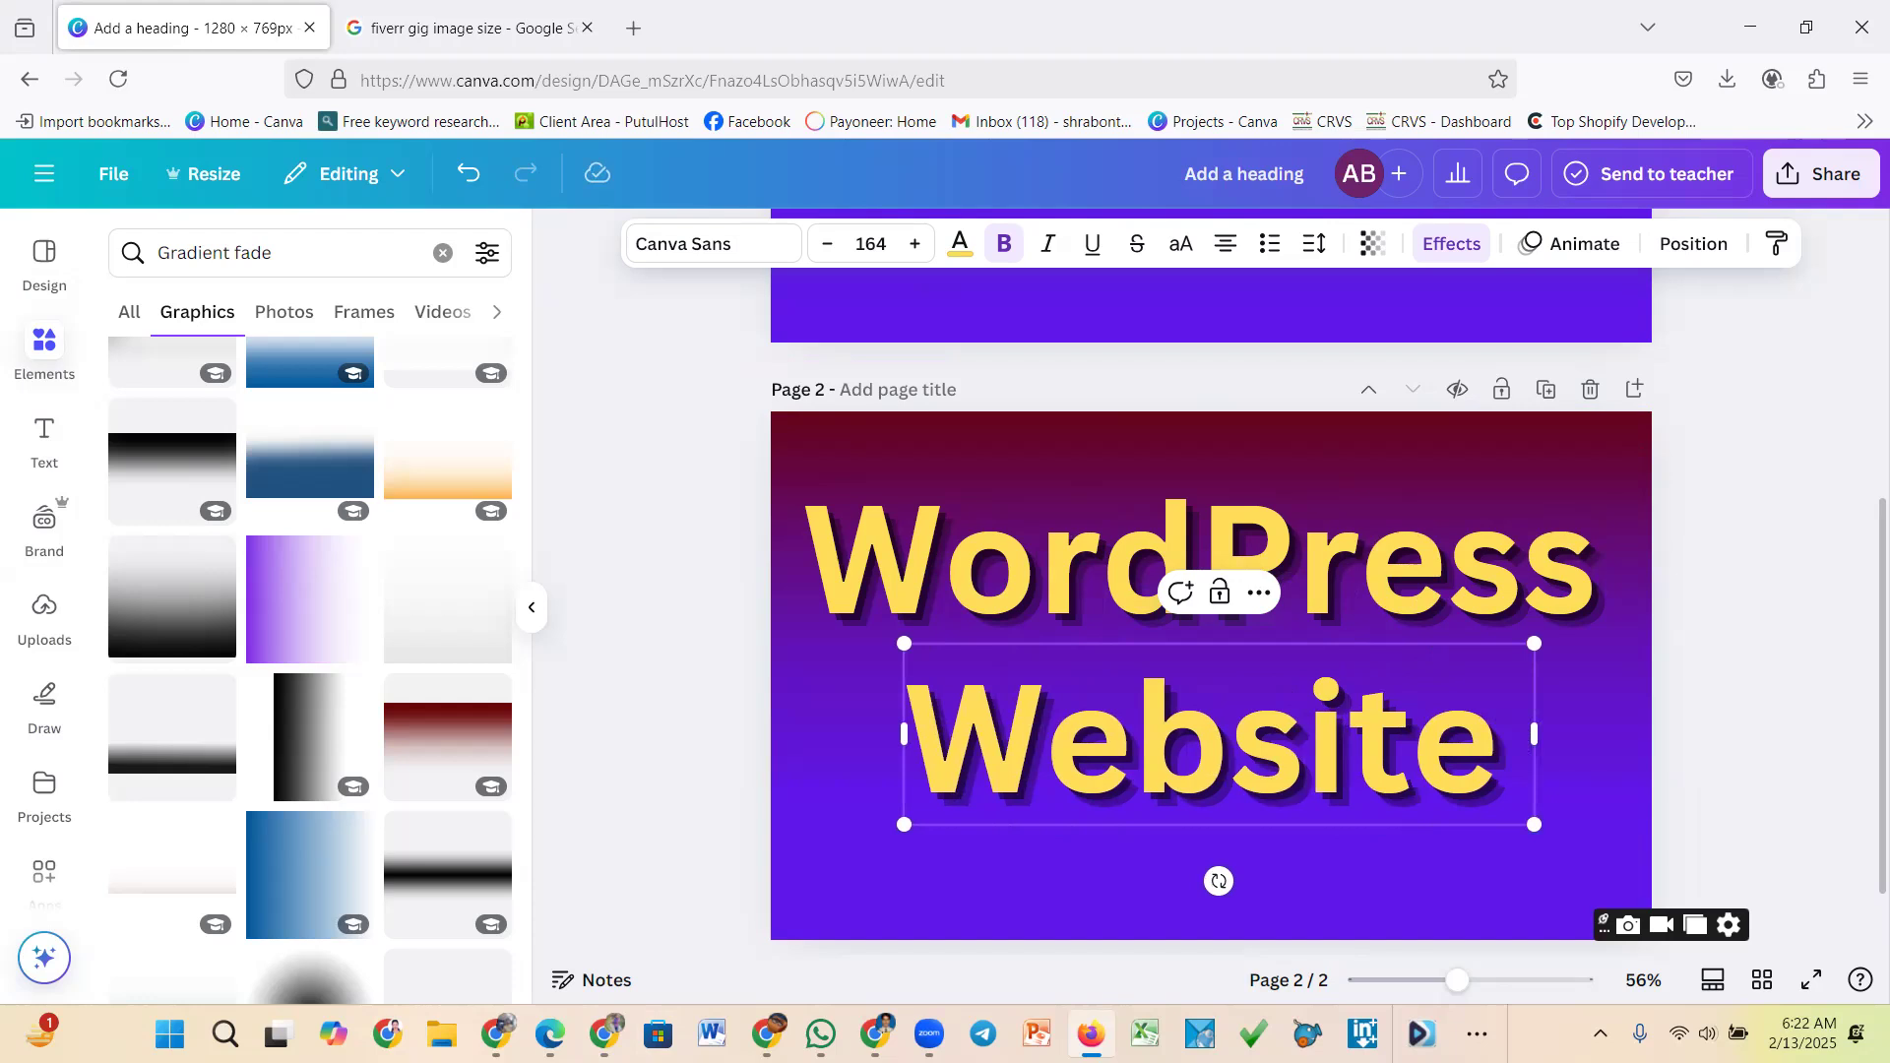
pyautogui.press('Return')
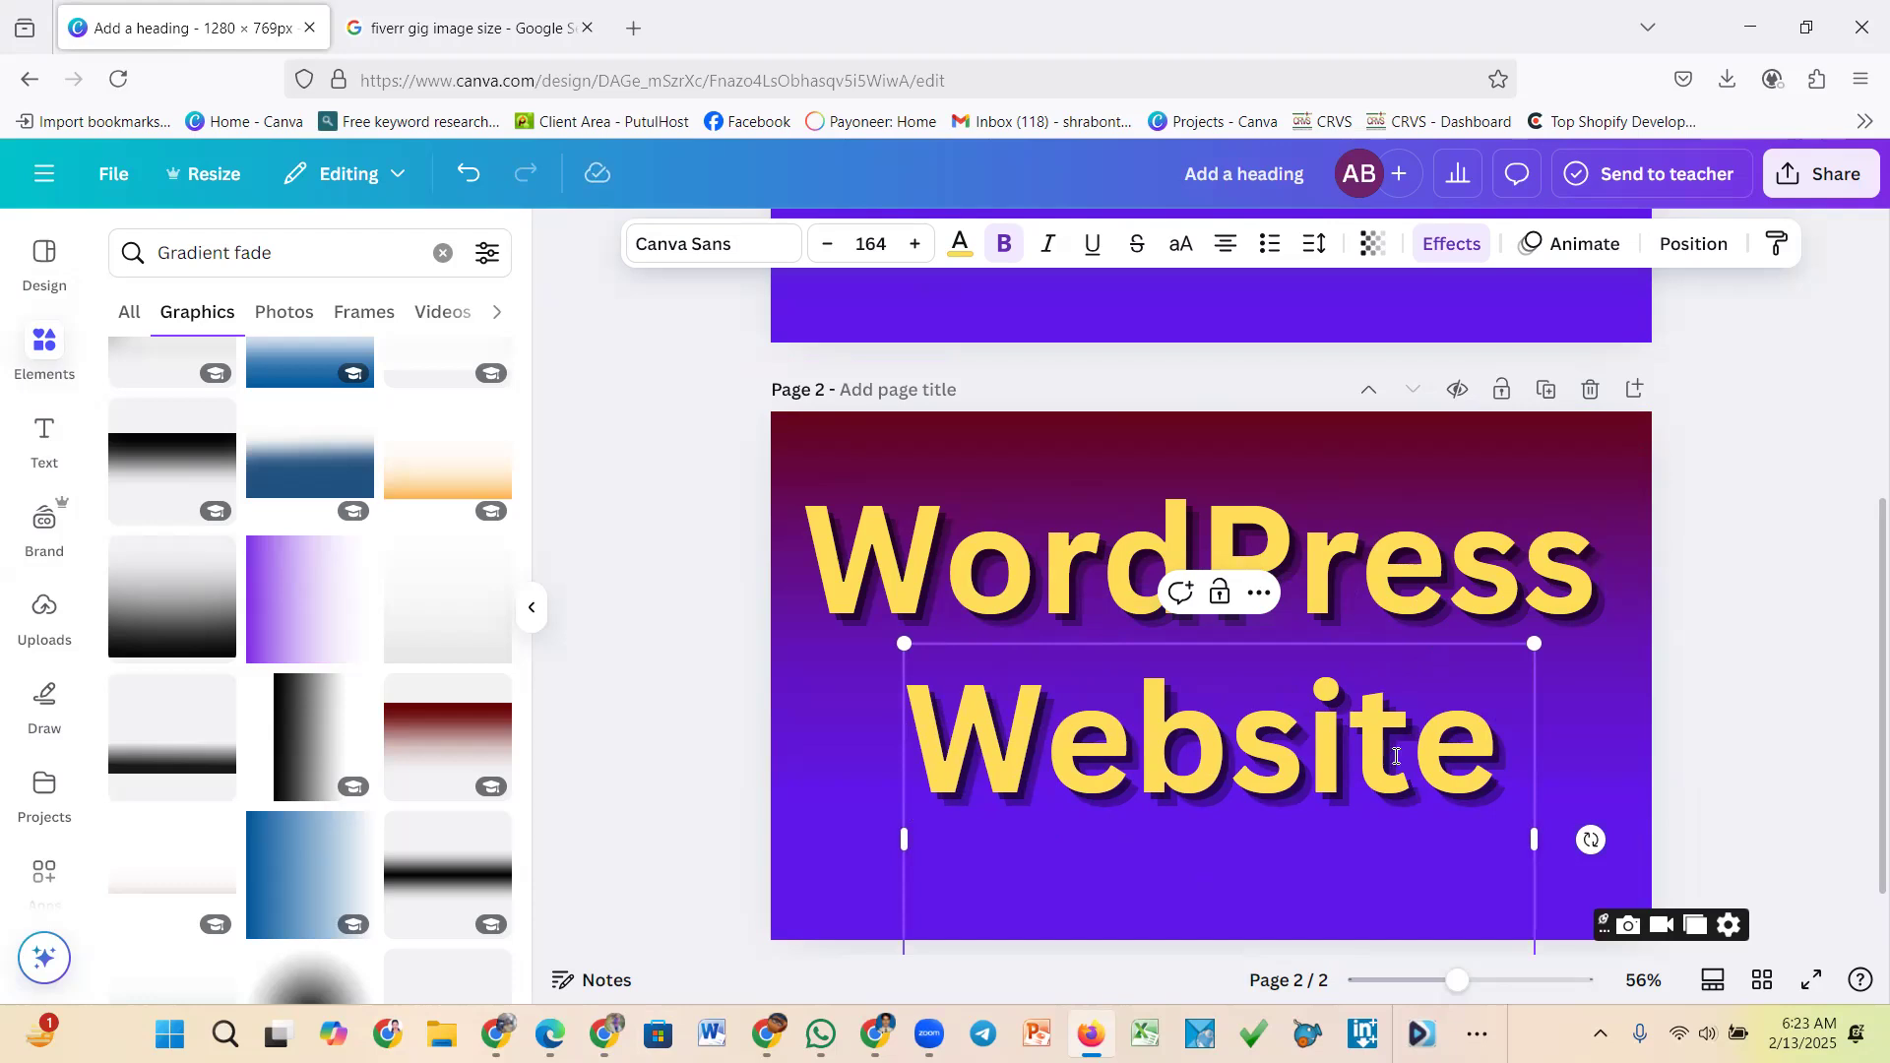
pyautogui.press('BackSpace')
pyautogui.click(1796, 581)
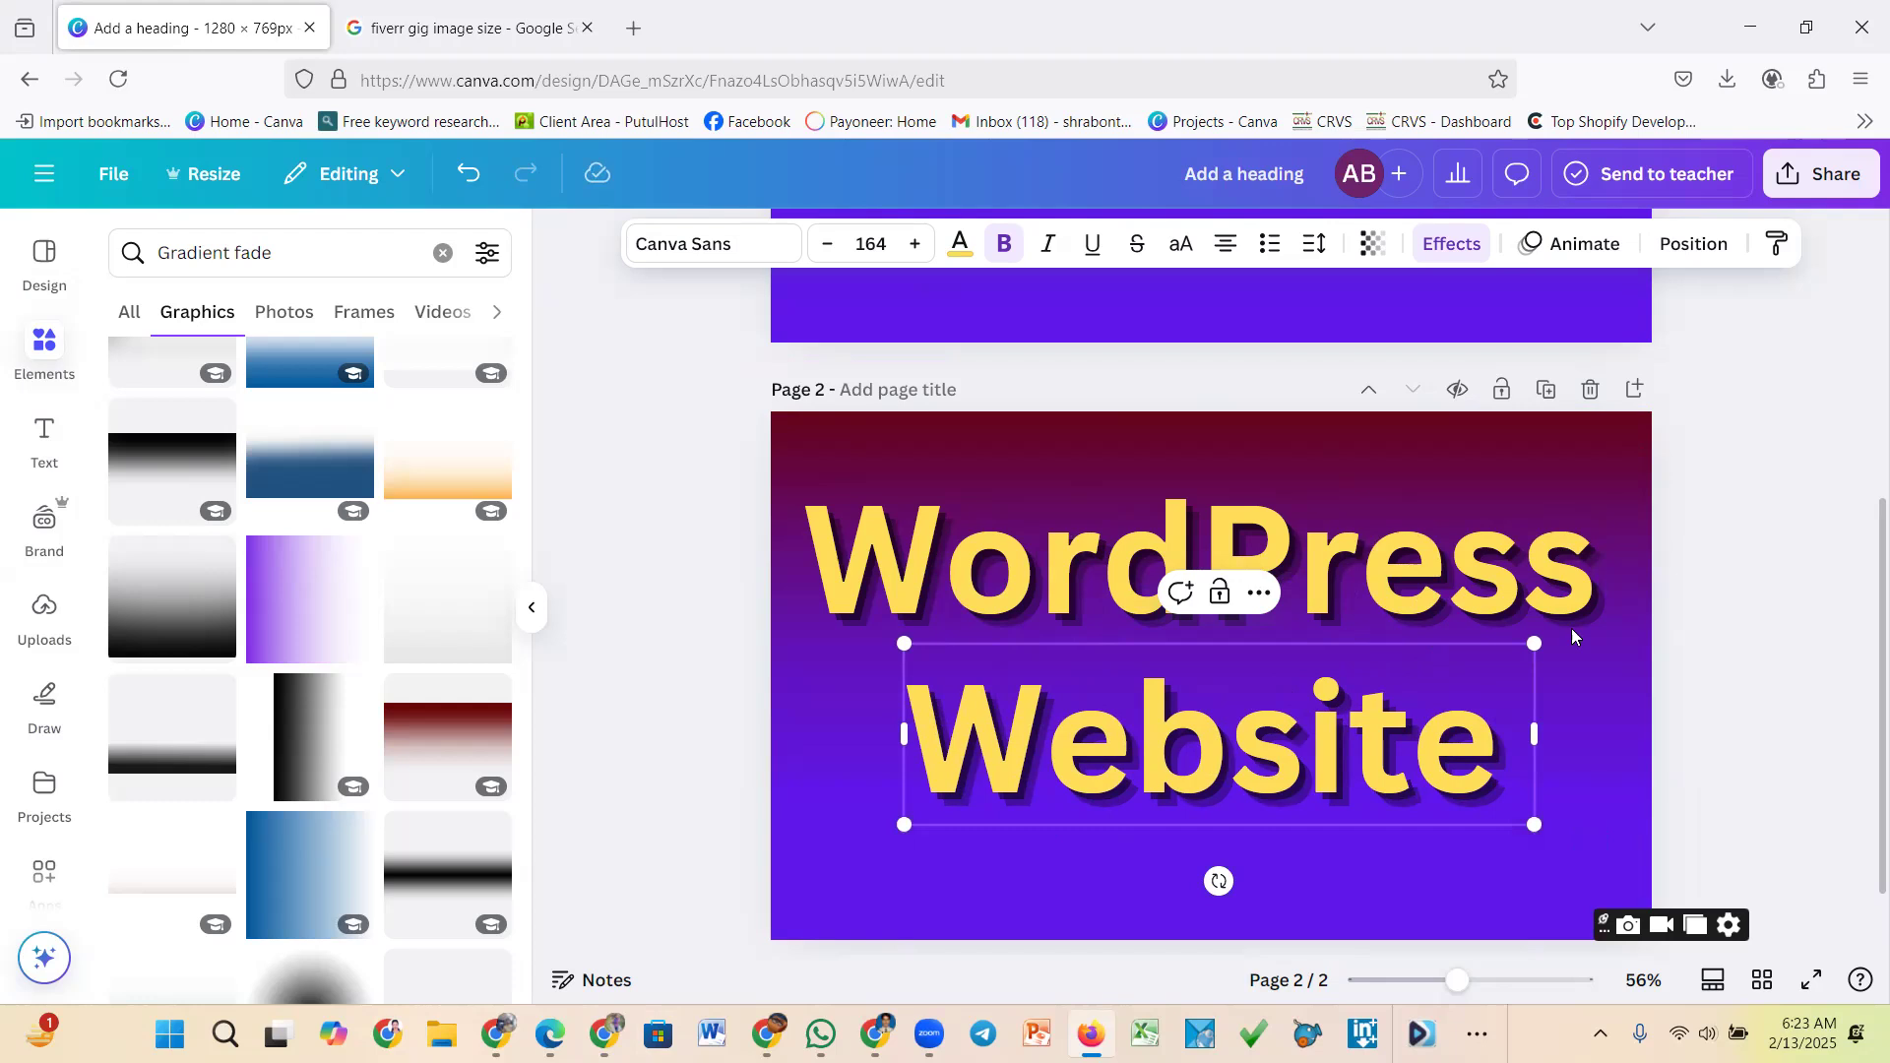
# Move the "WordPress" and "Website" lines up and closer together, leaving room for a third line below
pyautogui.moveTo(1329, 577); pyautogui.dragTo(1332, 556)
pyautogui.moveTo(1317, 732); pyautogui.dragTo(1305, 663)
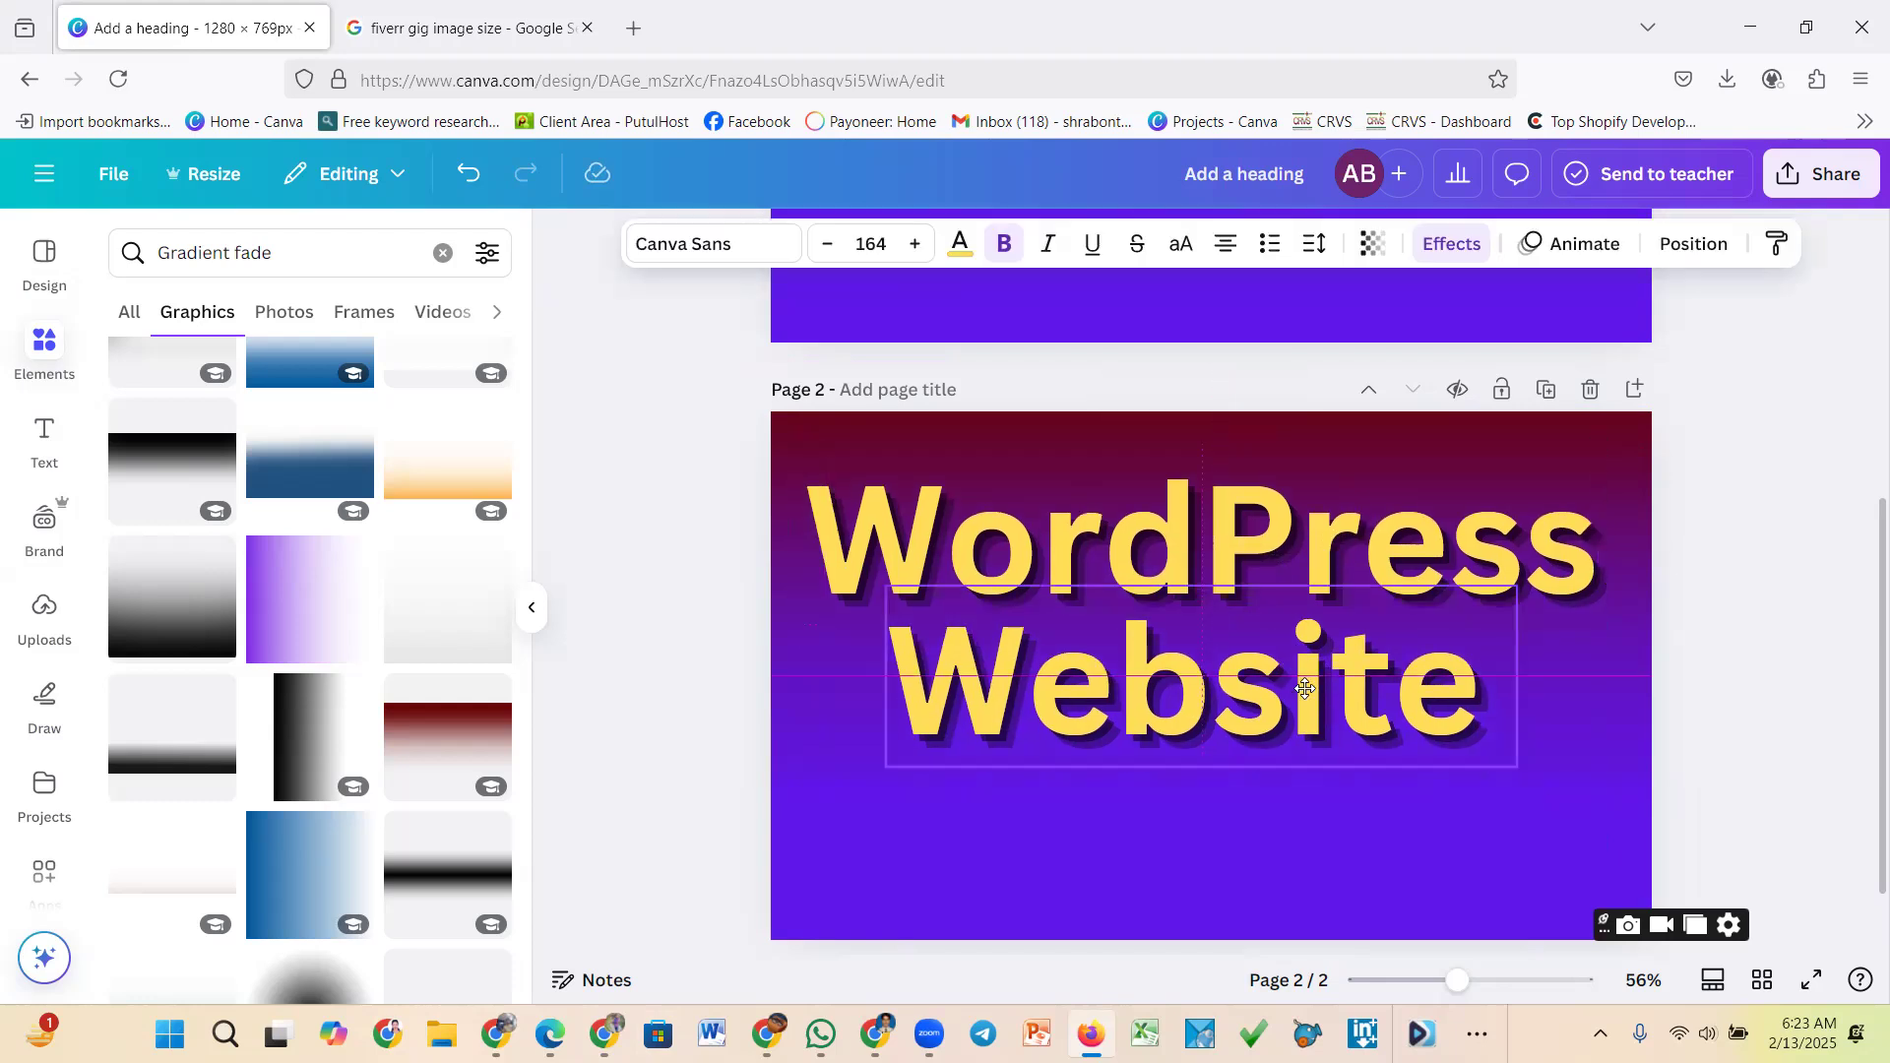
pyautogui.click(1756, 603)
pyautogui.click(1327, 748)
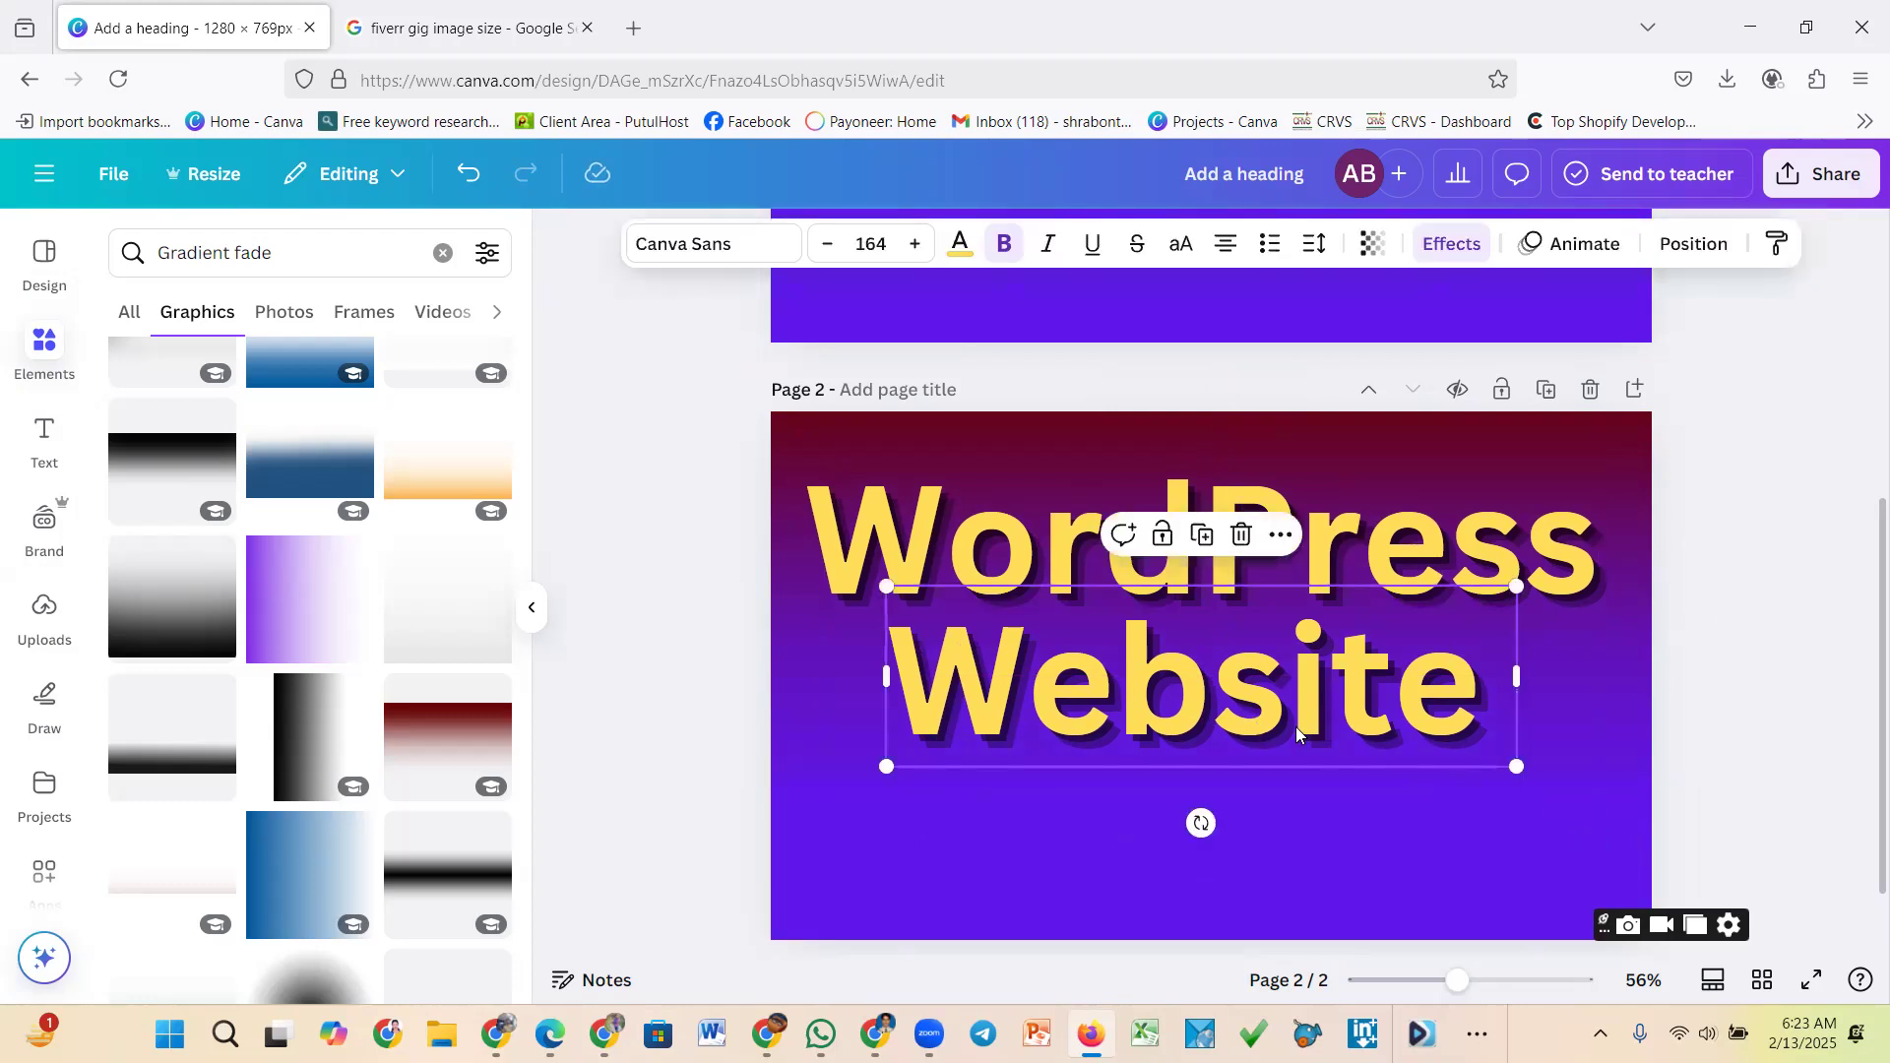
pyautogui.click(1292, 733)
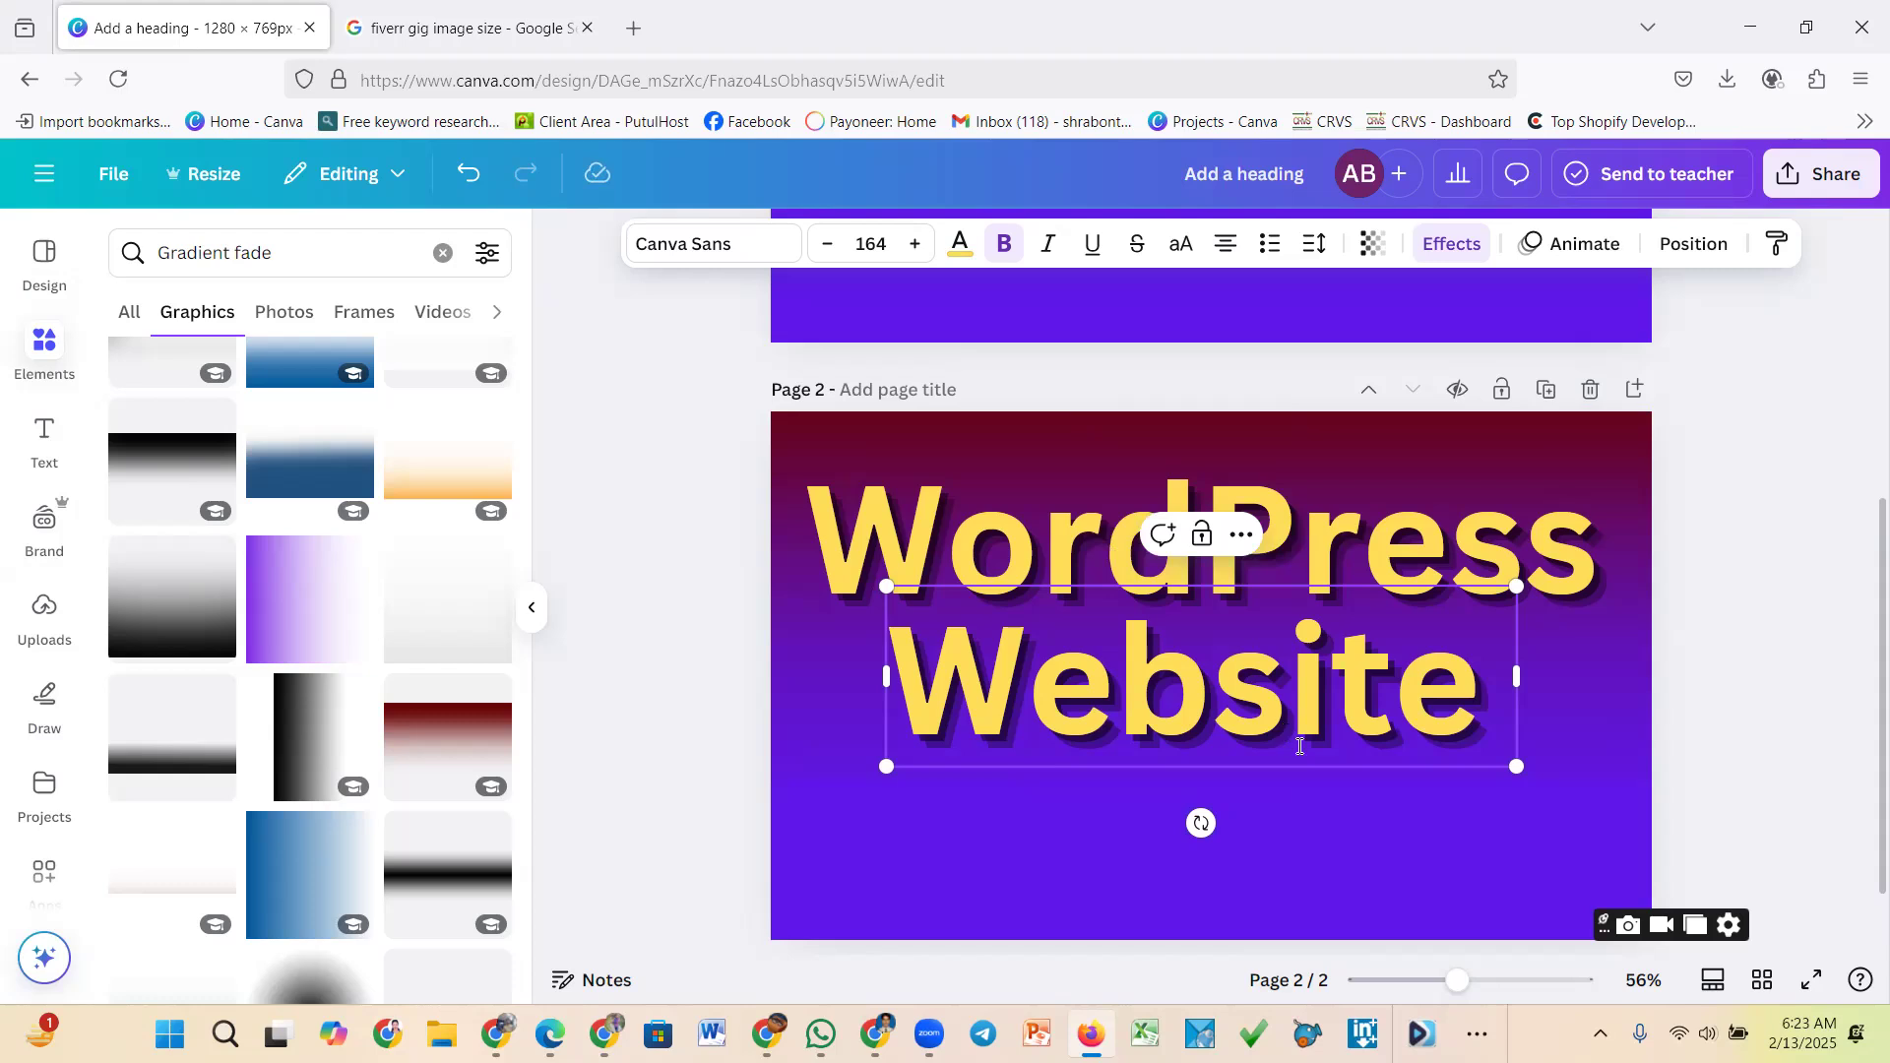
pyautogui.write('B2b Lead')
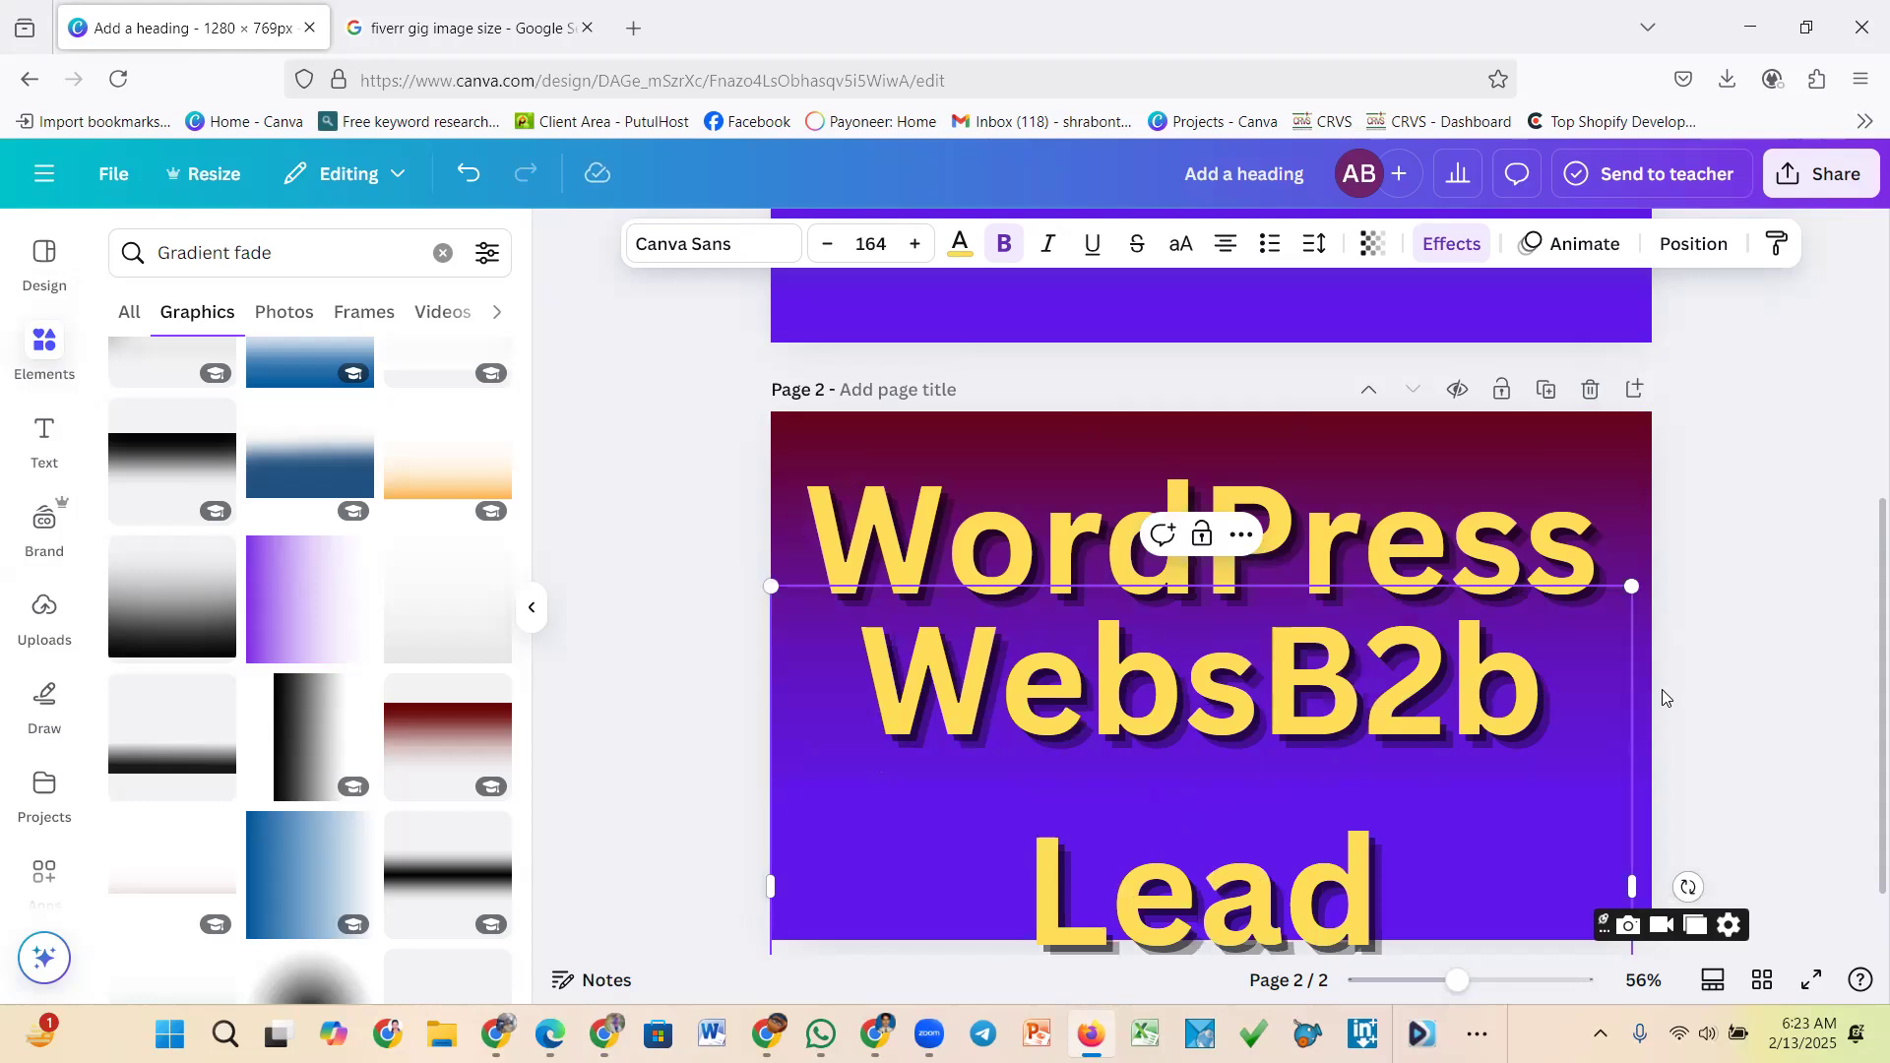
pyautogui.hotkey('ctrl', 'z')
pyautogui.press('Escape')
# Duplicate the "Website" text, place the copy beneath it and change its wording to "Design"
pyautogui.click(1299, 701)
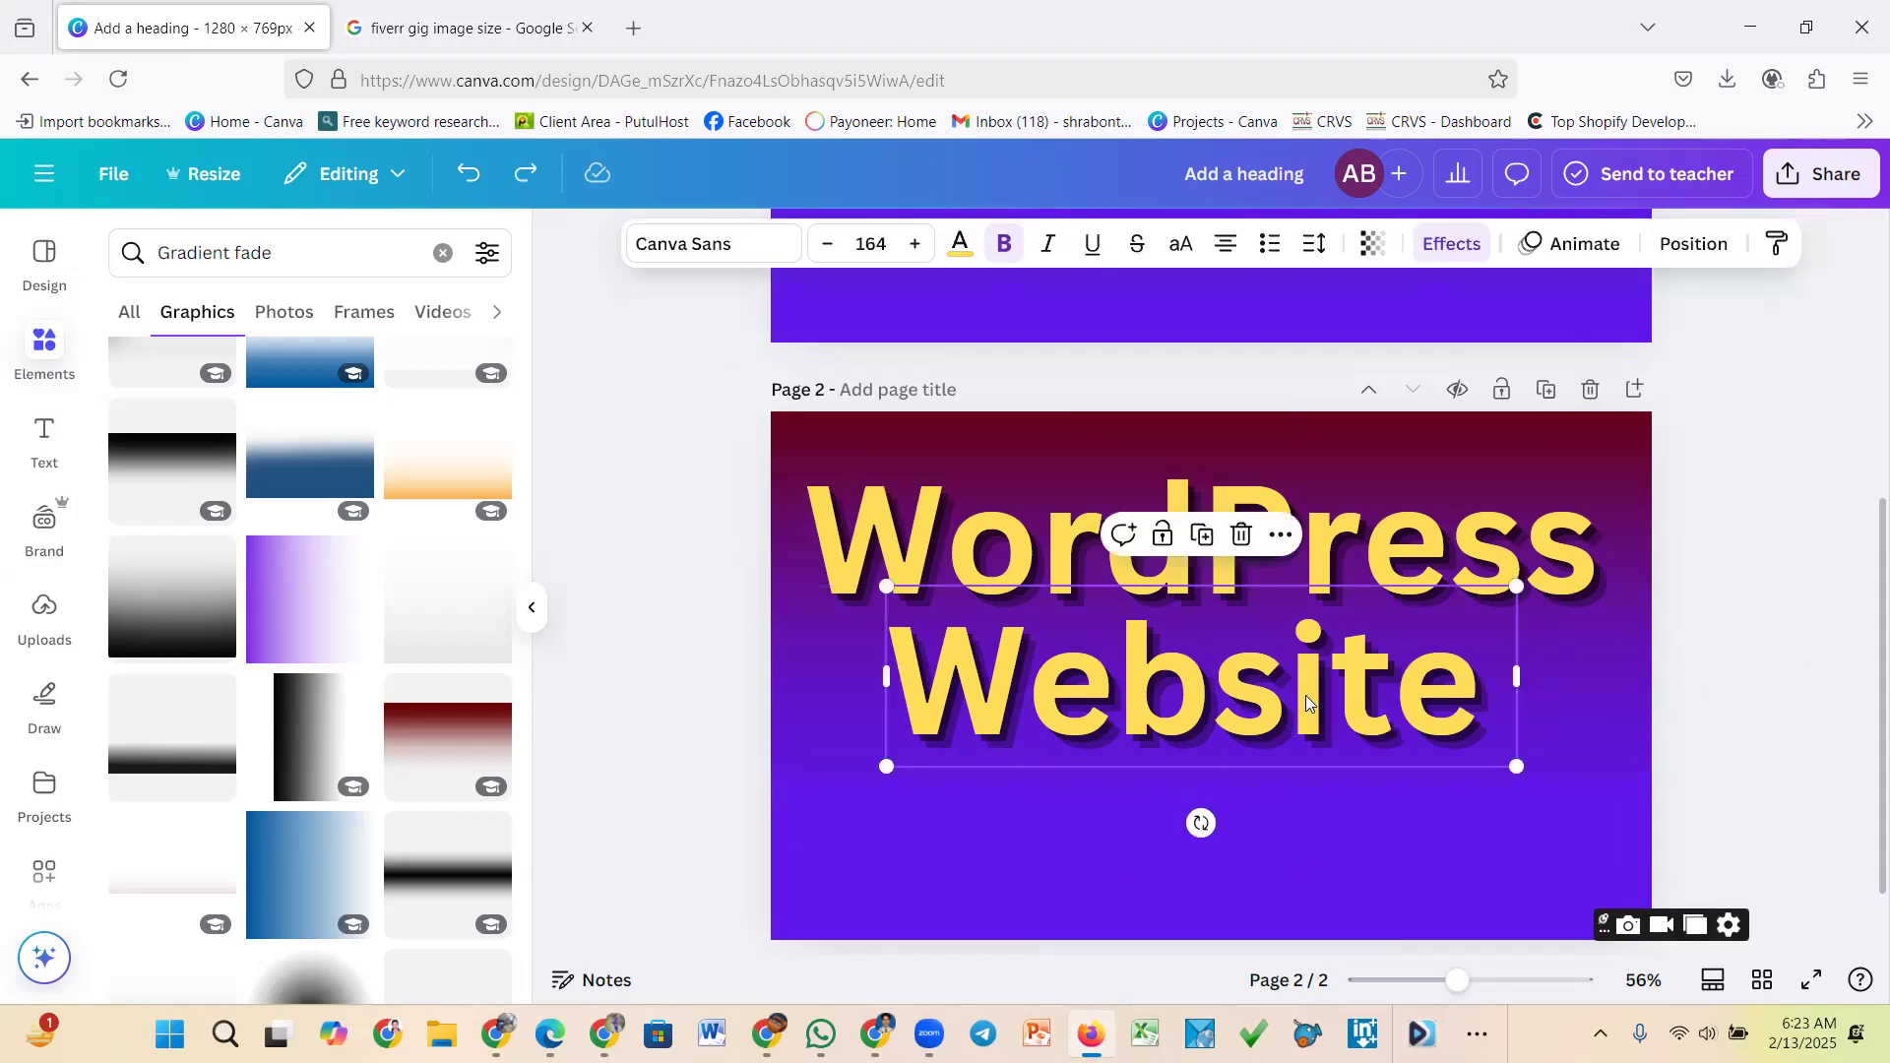
pyautogui.hotkey('ctrl', 'd')
pyautogui.moveTo(1264, 824); pyautogui.dragTo(1221, 837)
pyautogui.doubleClick(1429, 811)
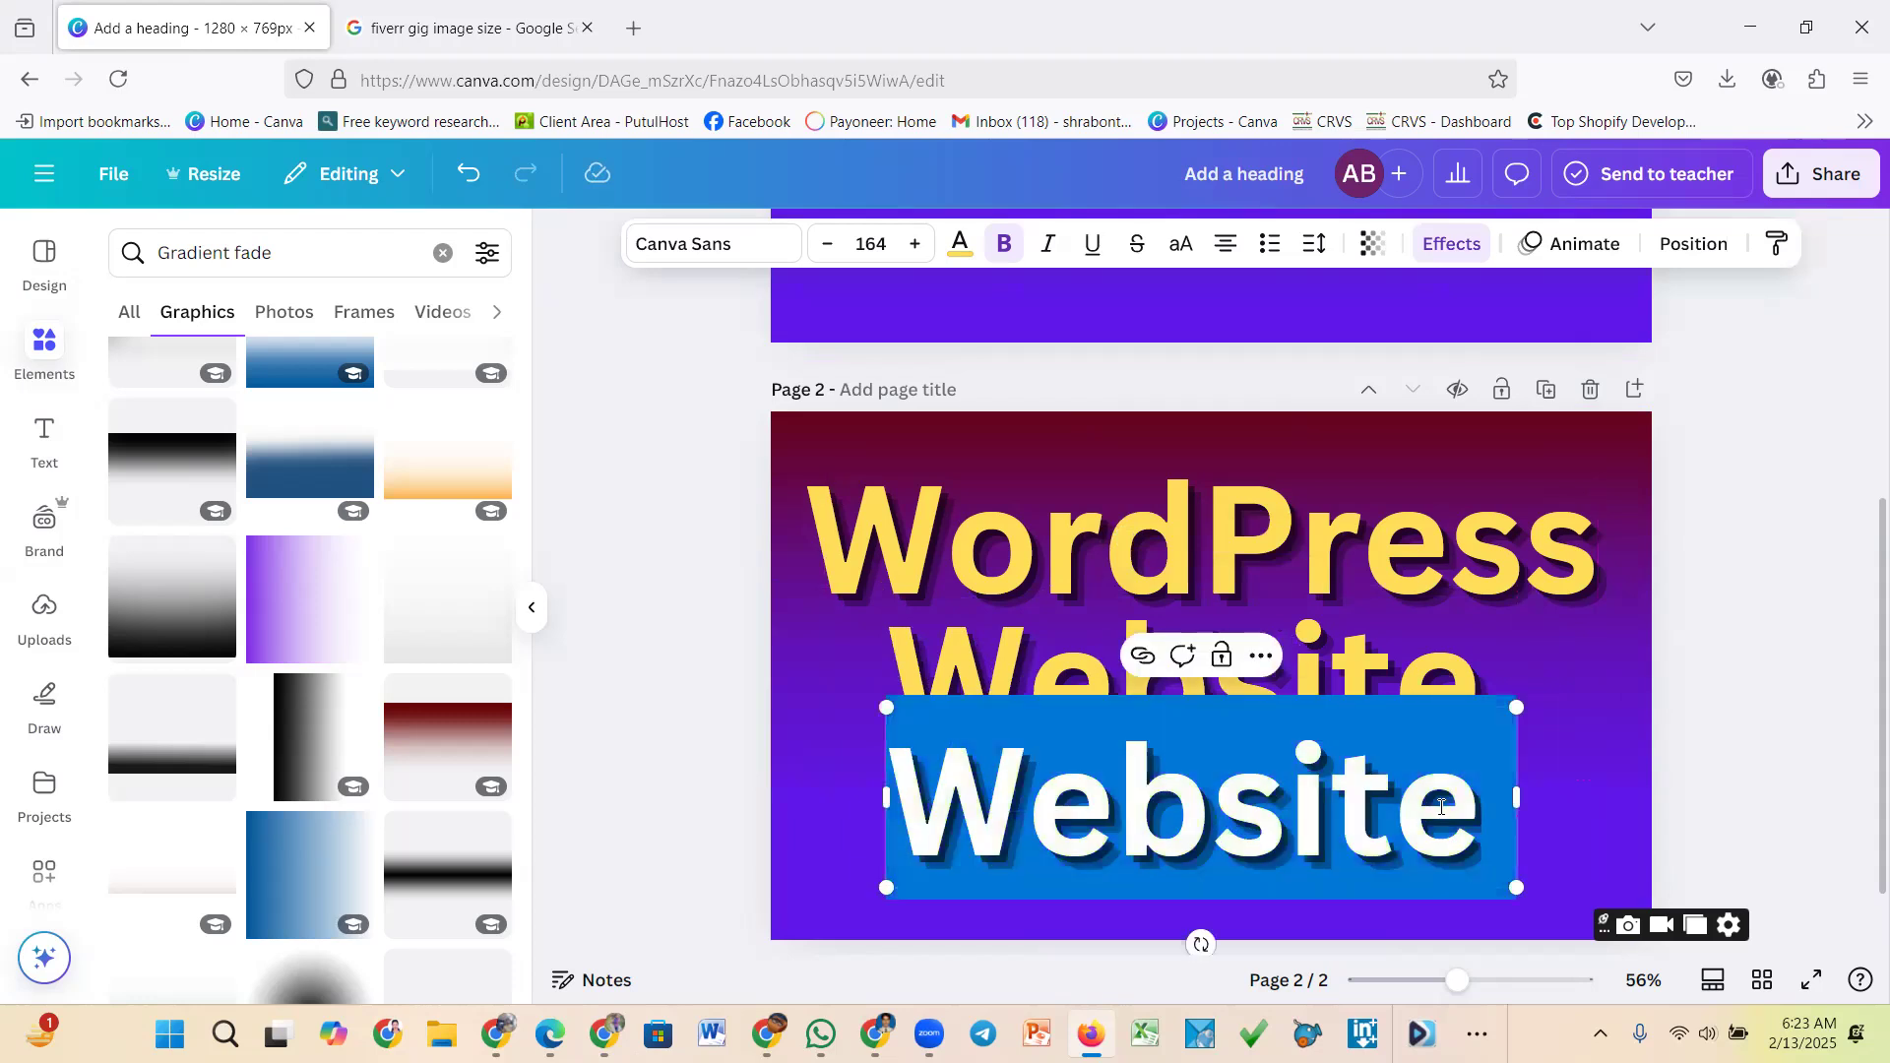
pyautogui.write('De')
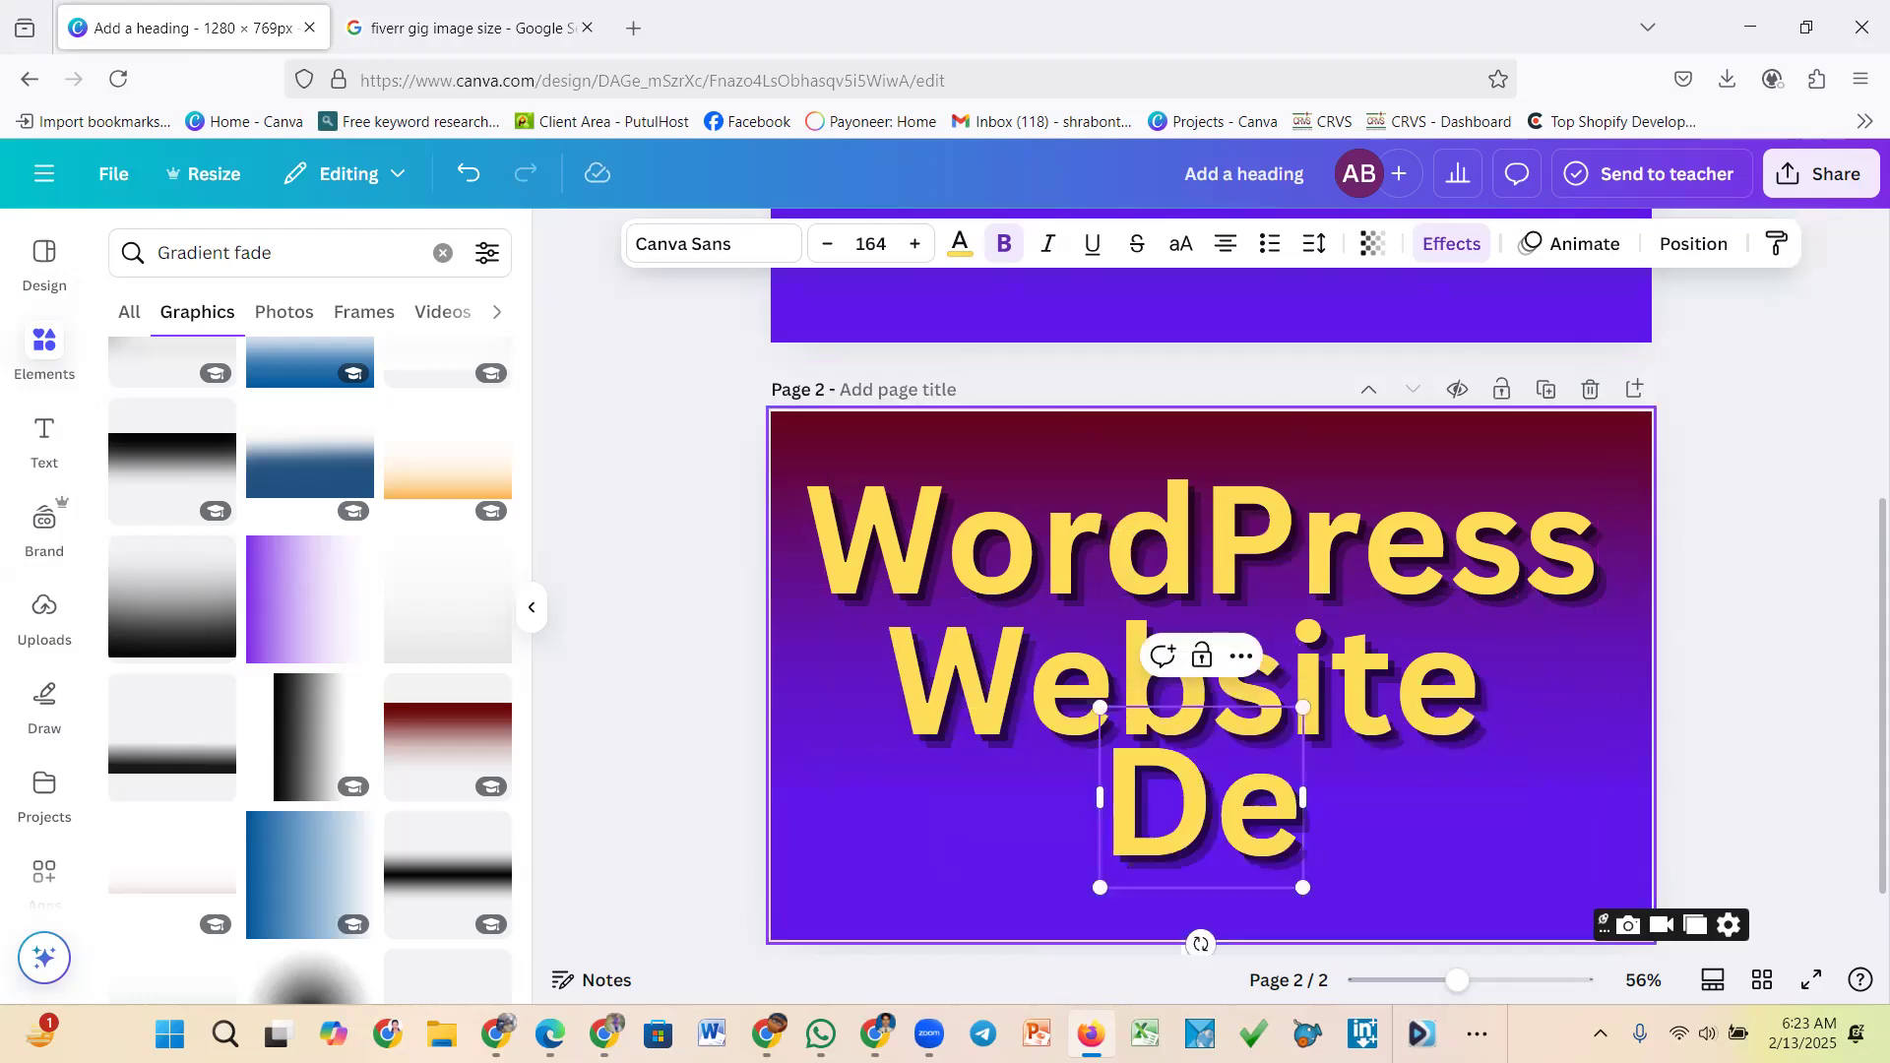
pyautogui.write('si')
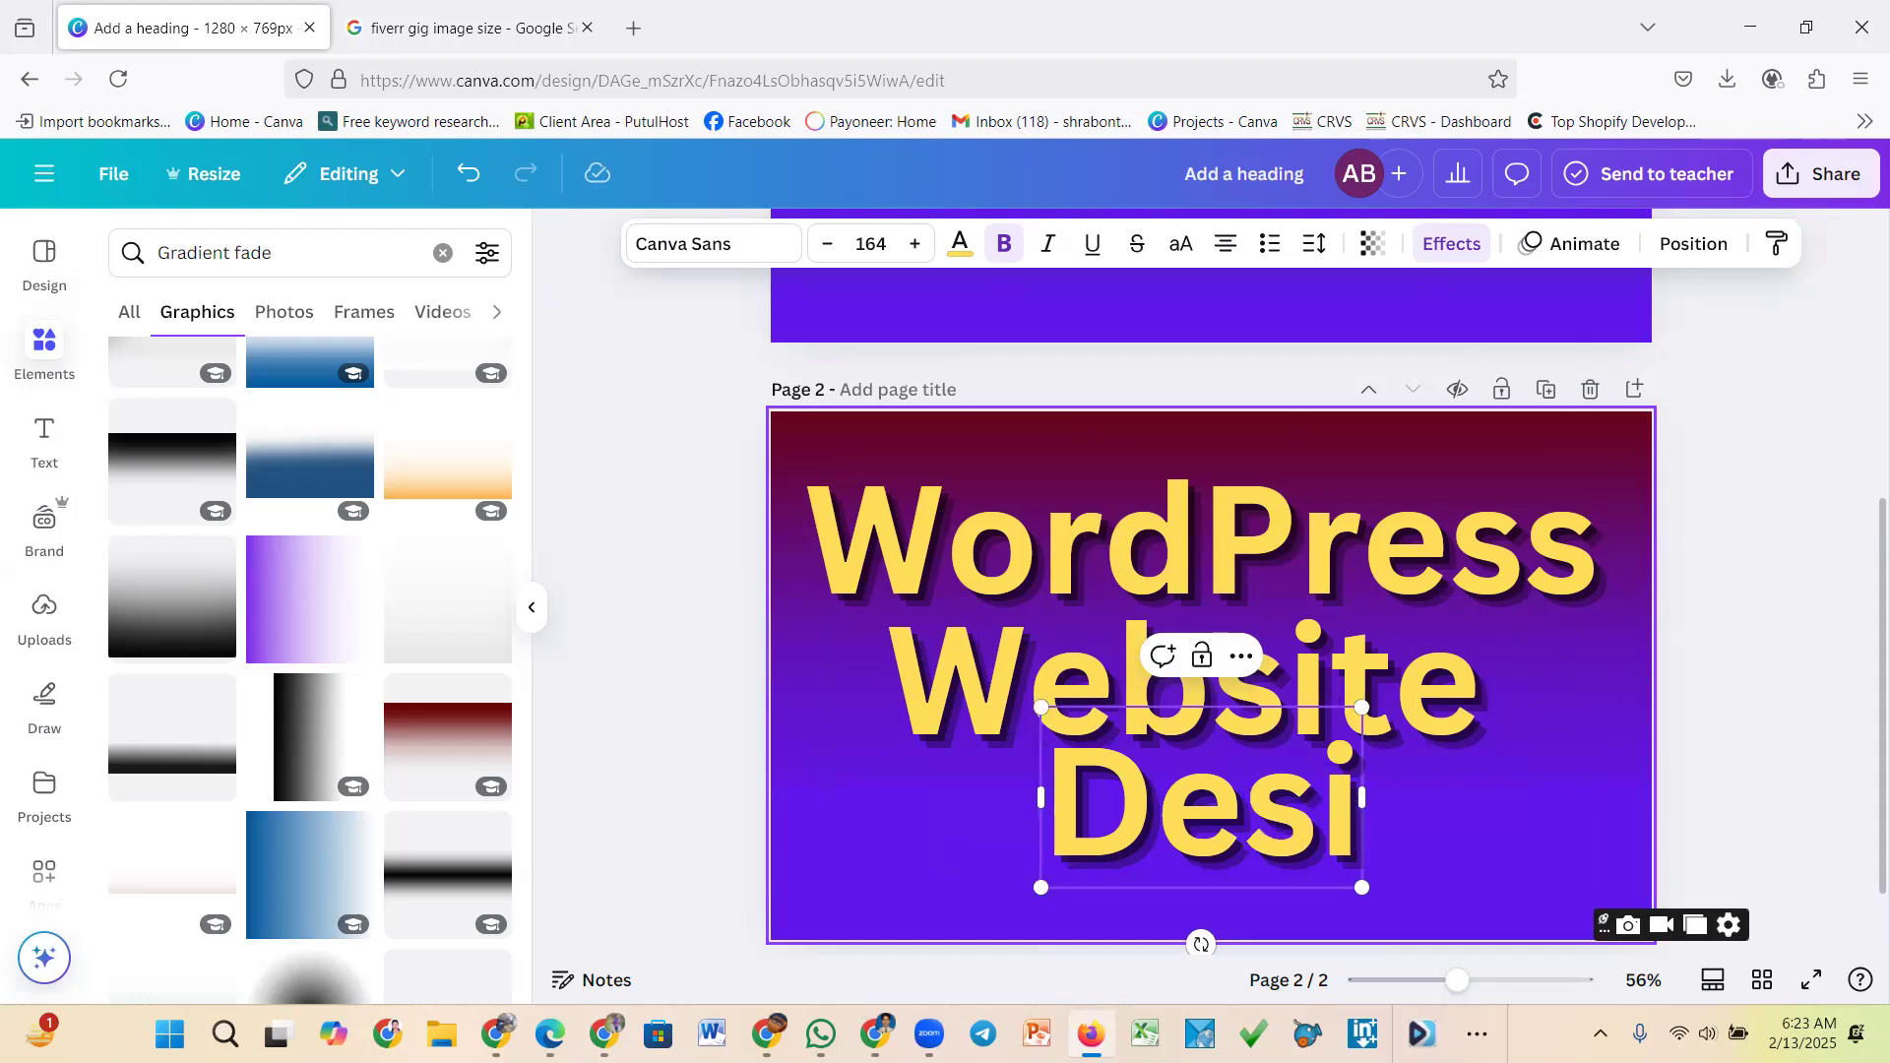
pyautogui.write('gn')
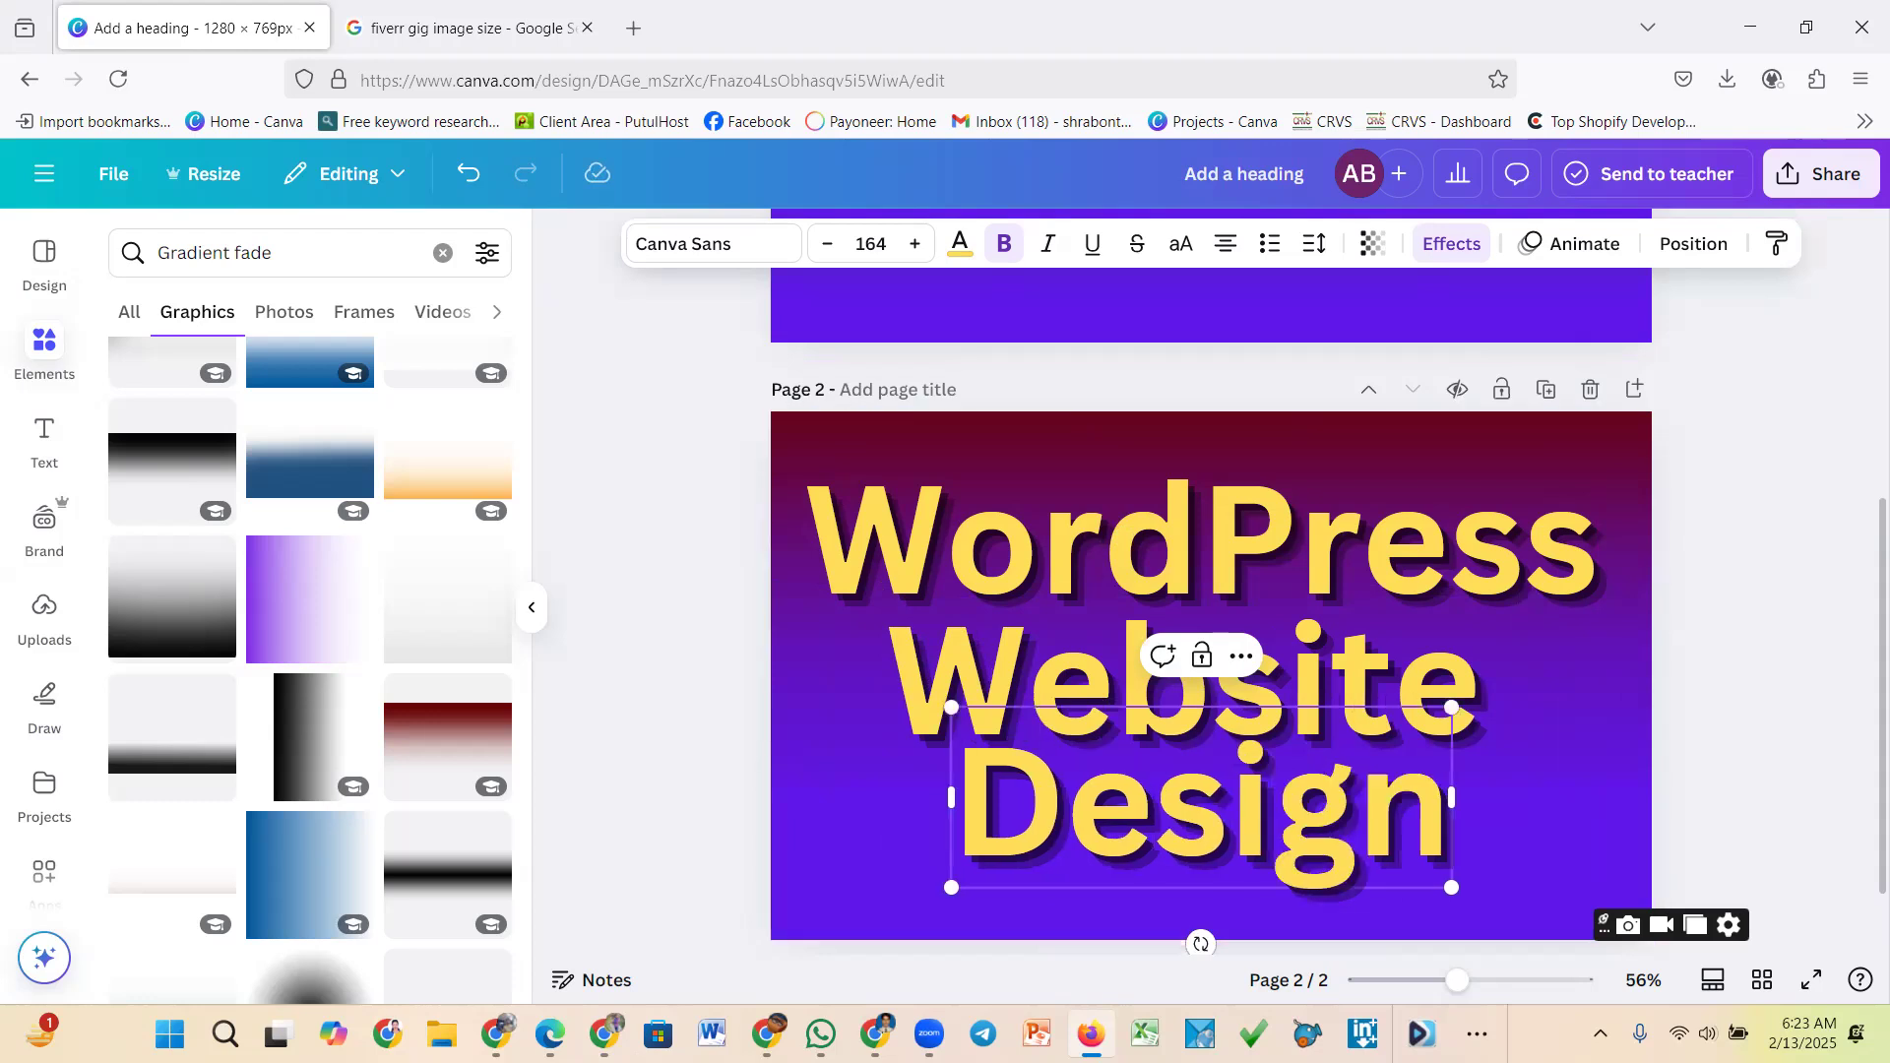
pyautogui.click(1755, 663)
# Adjust the spacing of the heading lines, moving "Design" slightly lower beneath "Website"
pyautogui.click(1319, 680)
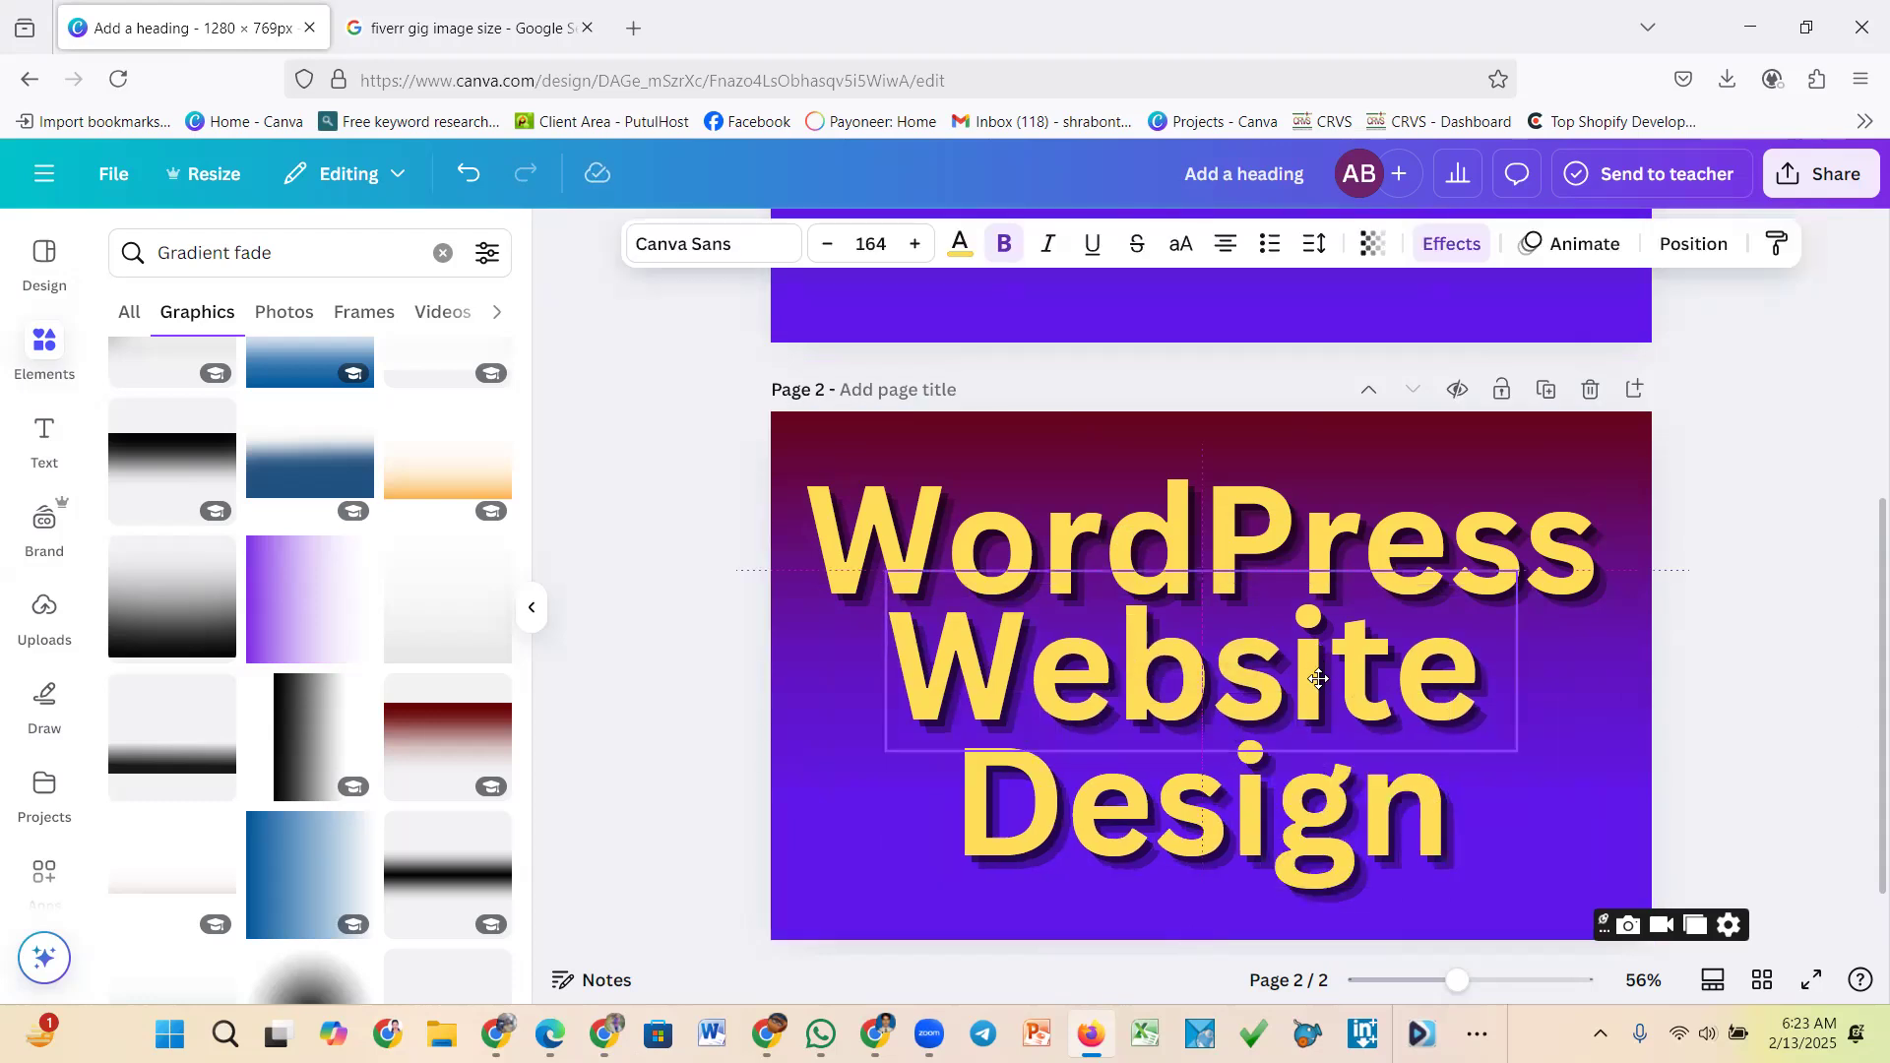
pyautogui.moveTo(1358, 800); pyautogui.dragTo(1468, 827)
pyautogui.click(1563, 788)
pyautogui.click(1438, 843)
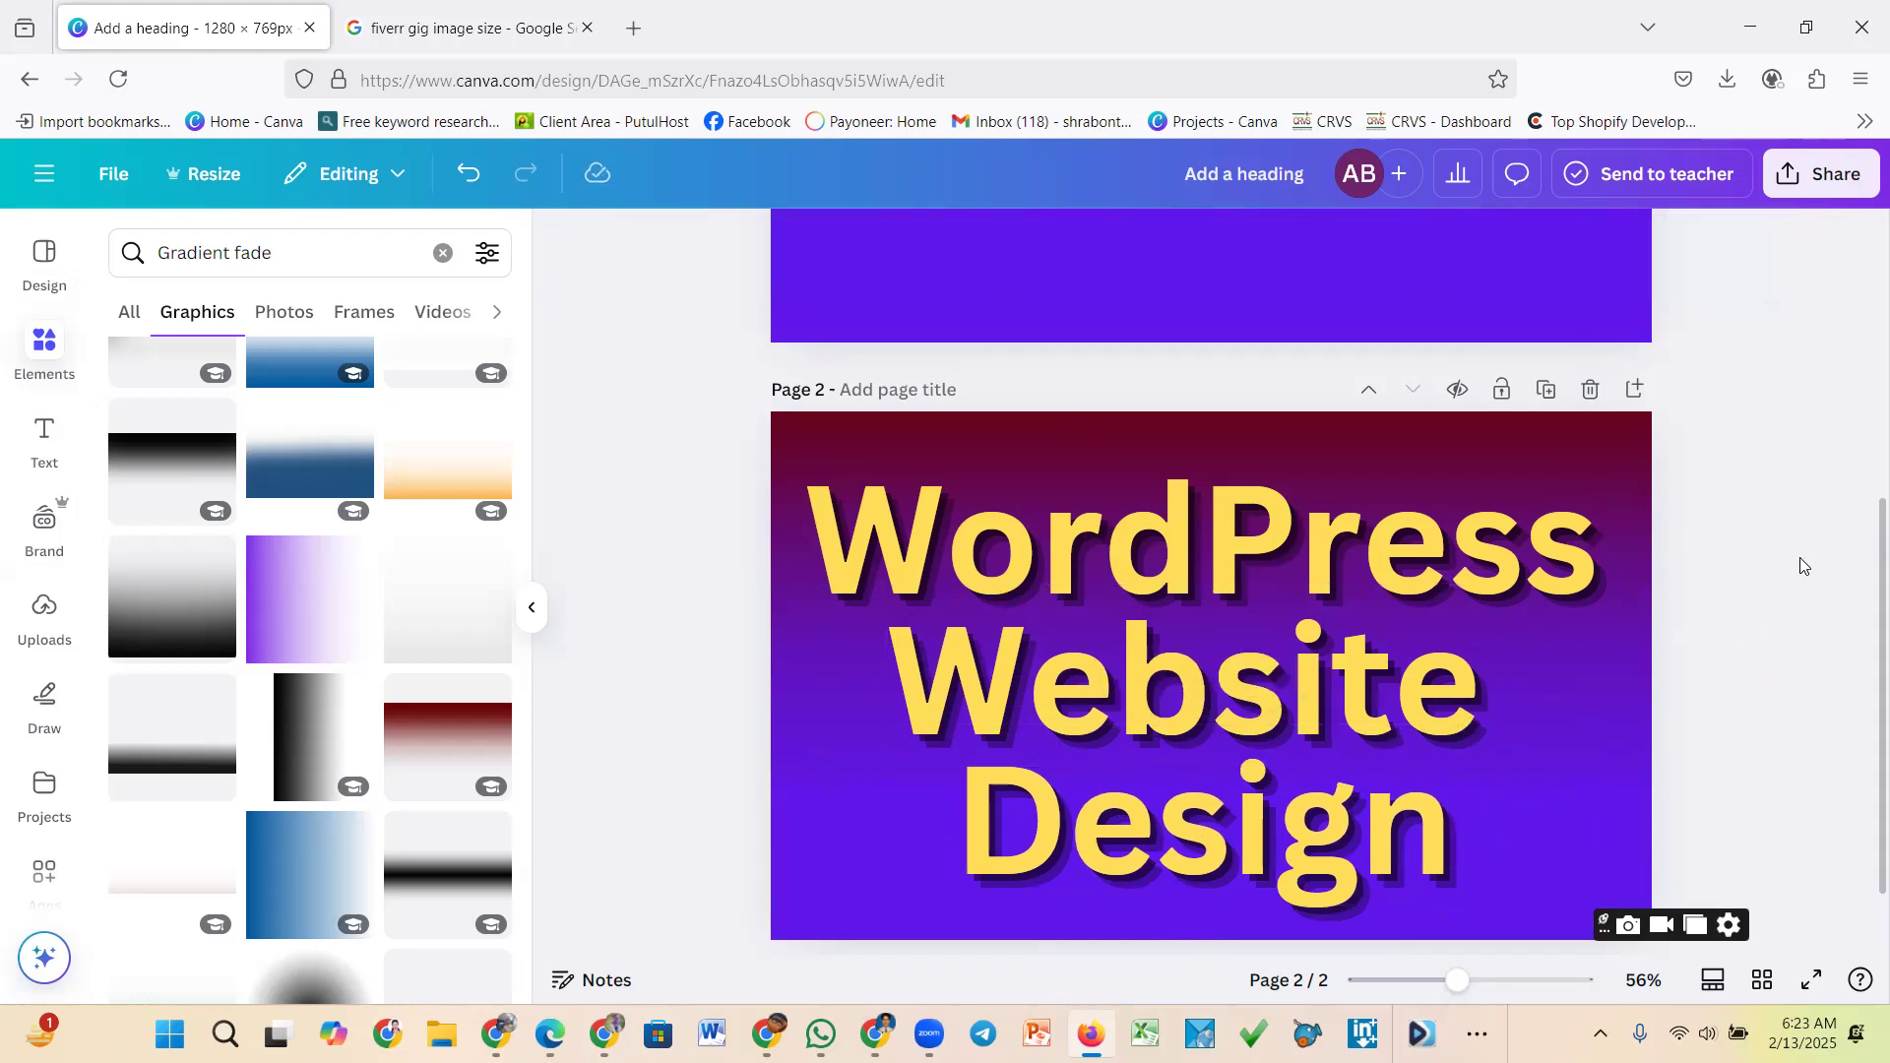
# Try several text colours on the page 2 "WordPress" line and settle on light gray from the default solid colours
pyautogui.click(1286, 567)
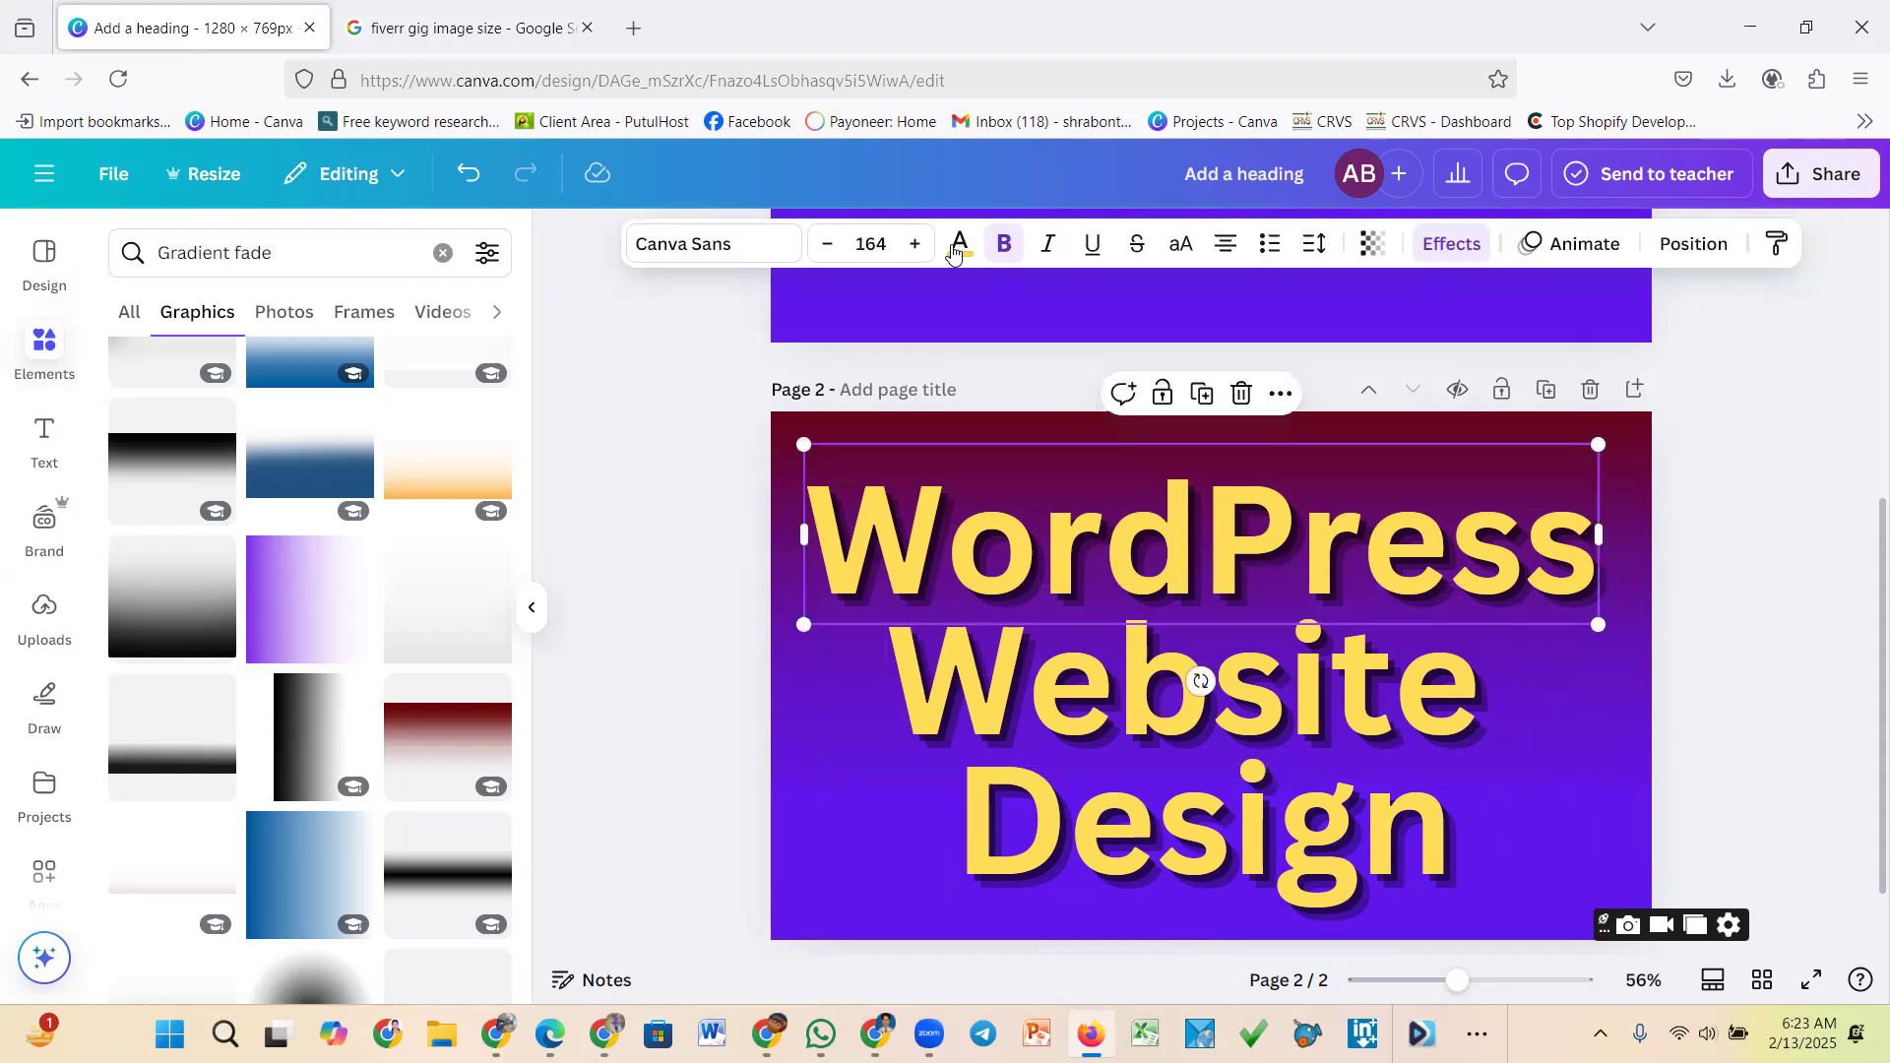
pyautogui.click(958, 243)
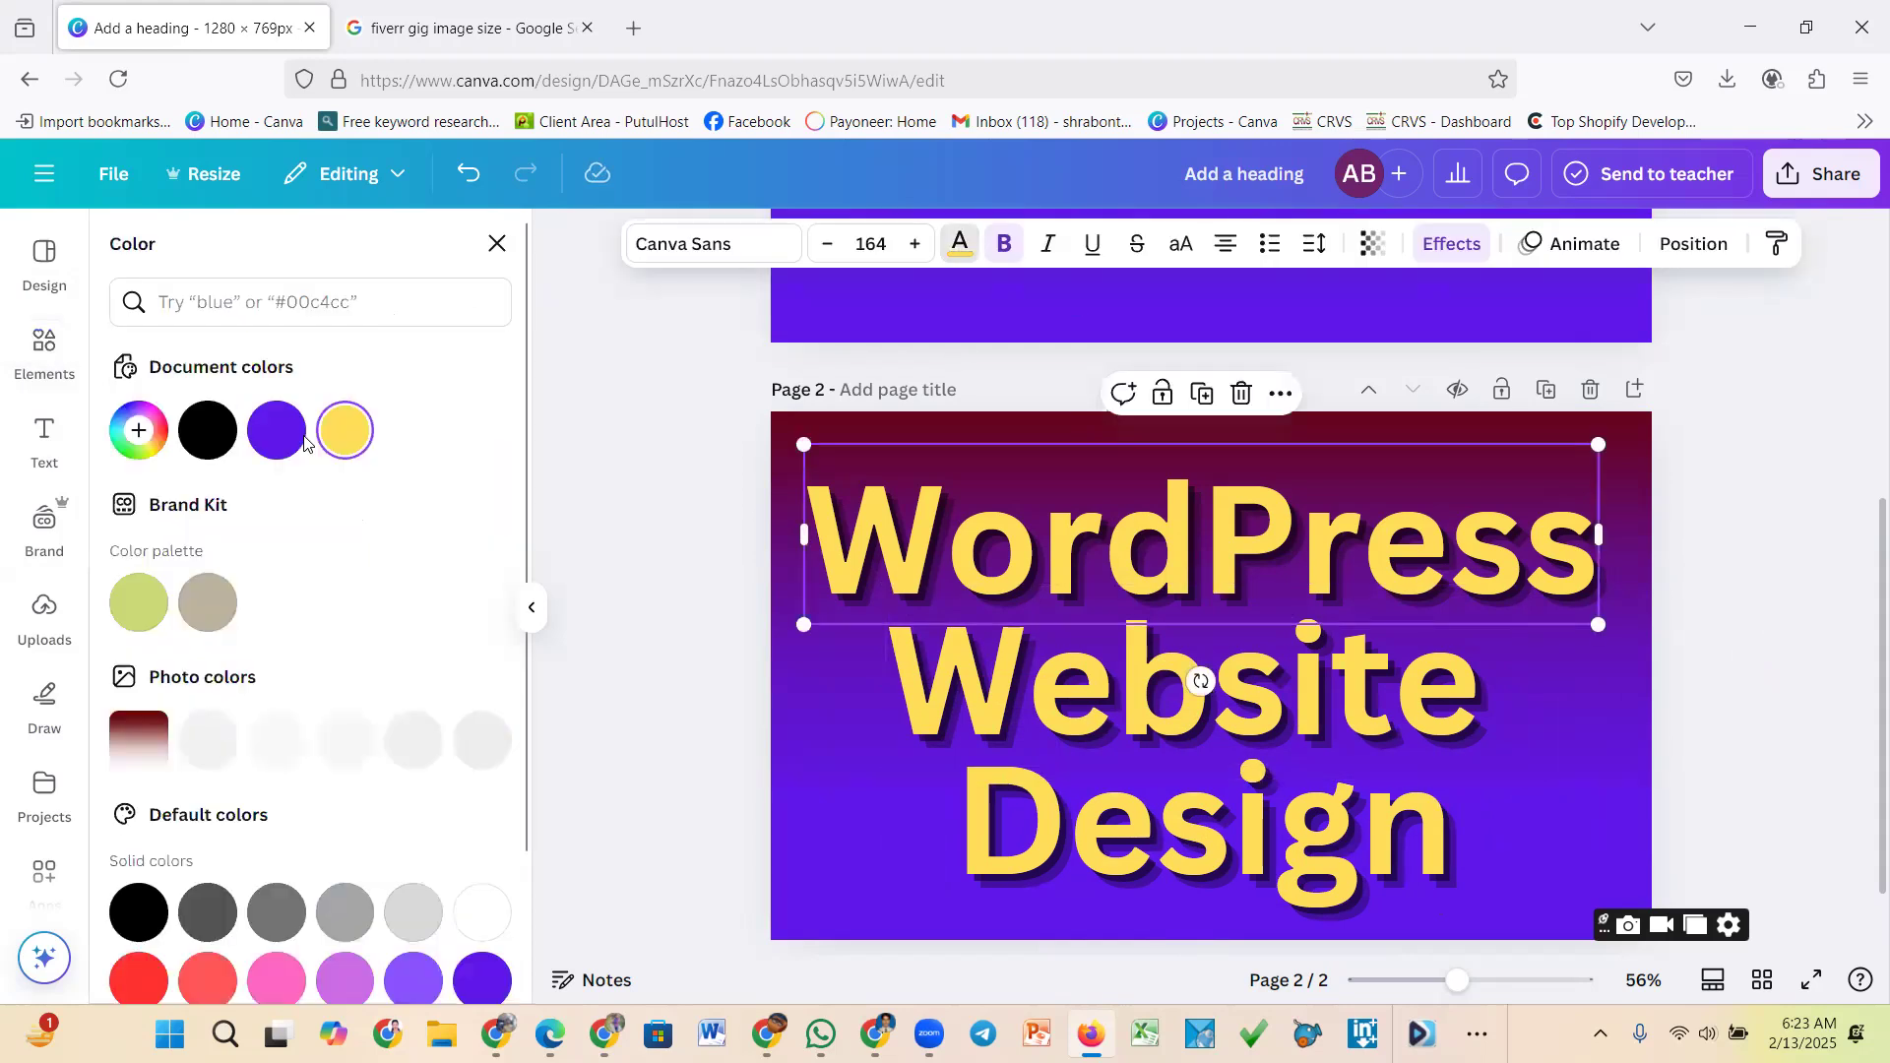
pyautogui.click(220, 443)
pyautogui.scroll(-2, 285, 758)
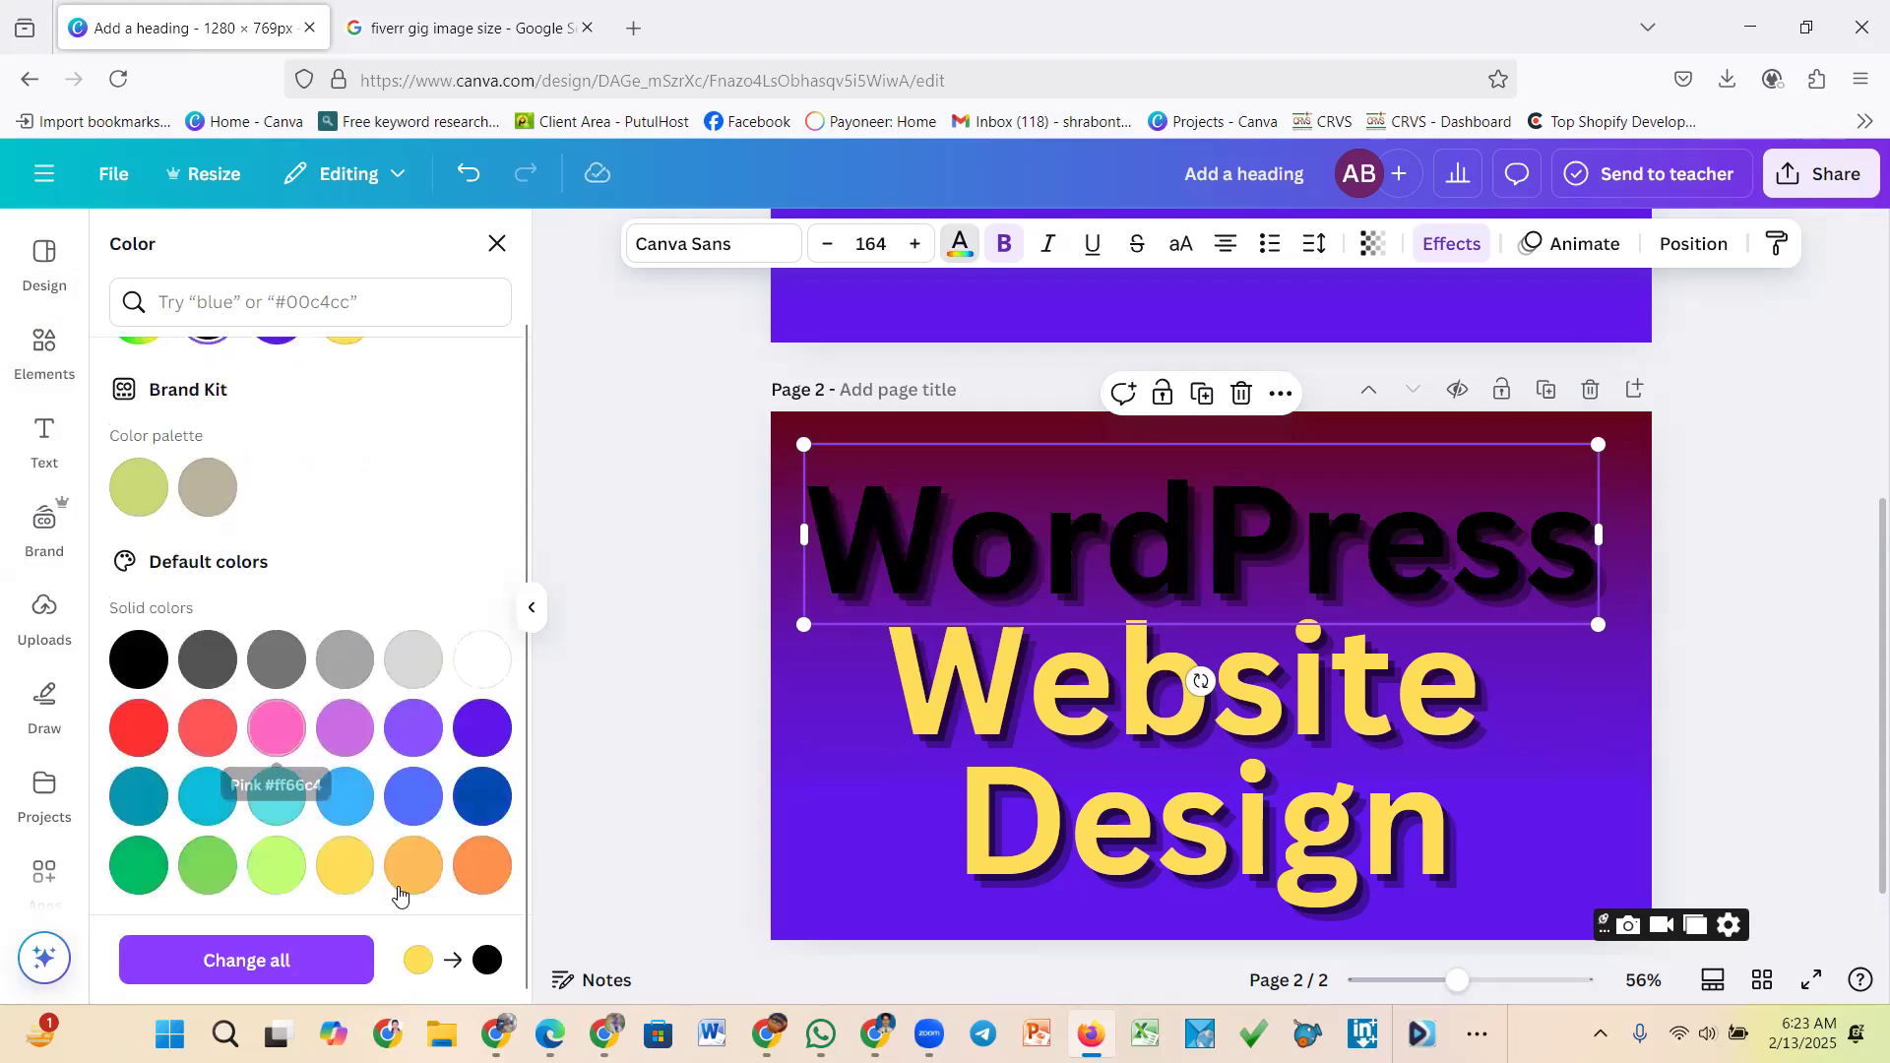
pyautogui.click(347, 866)
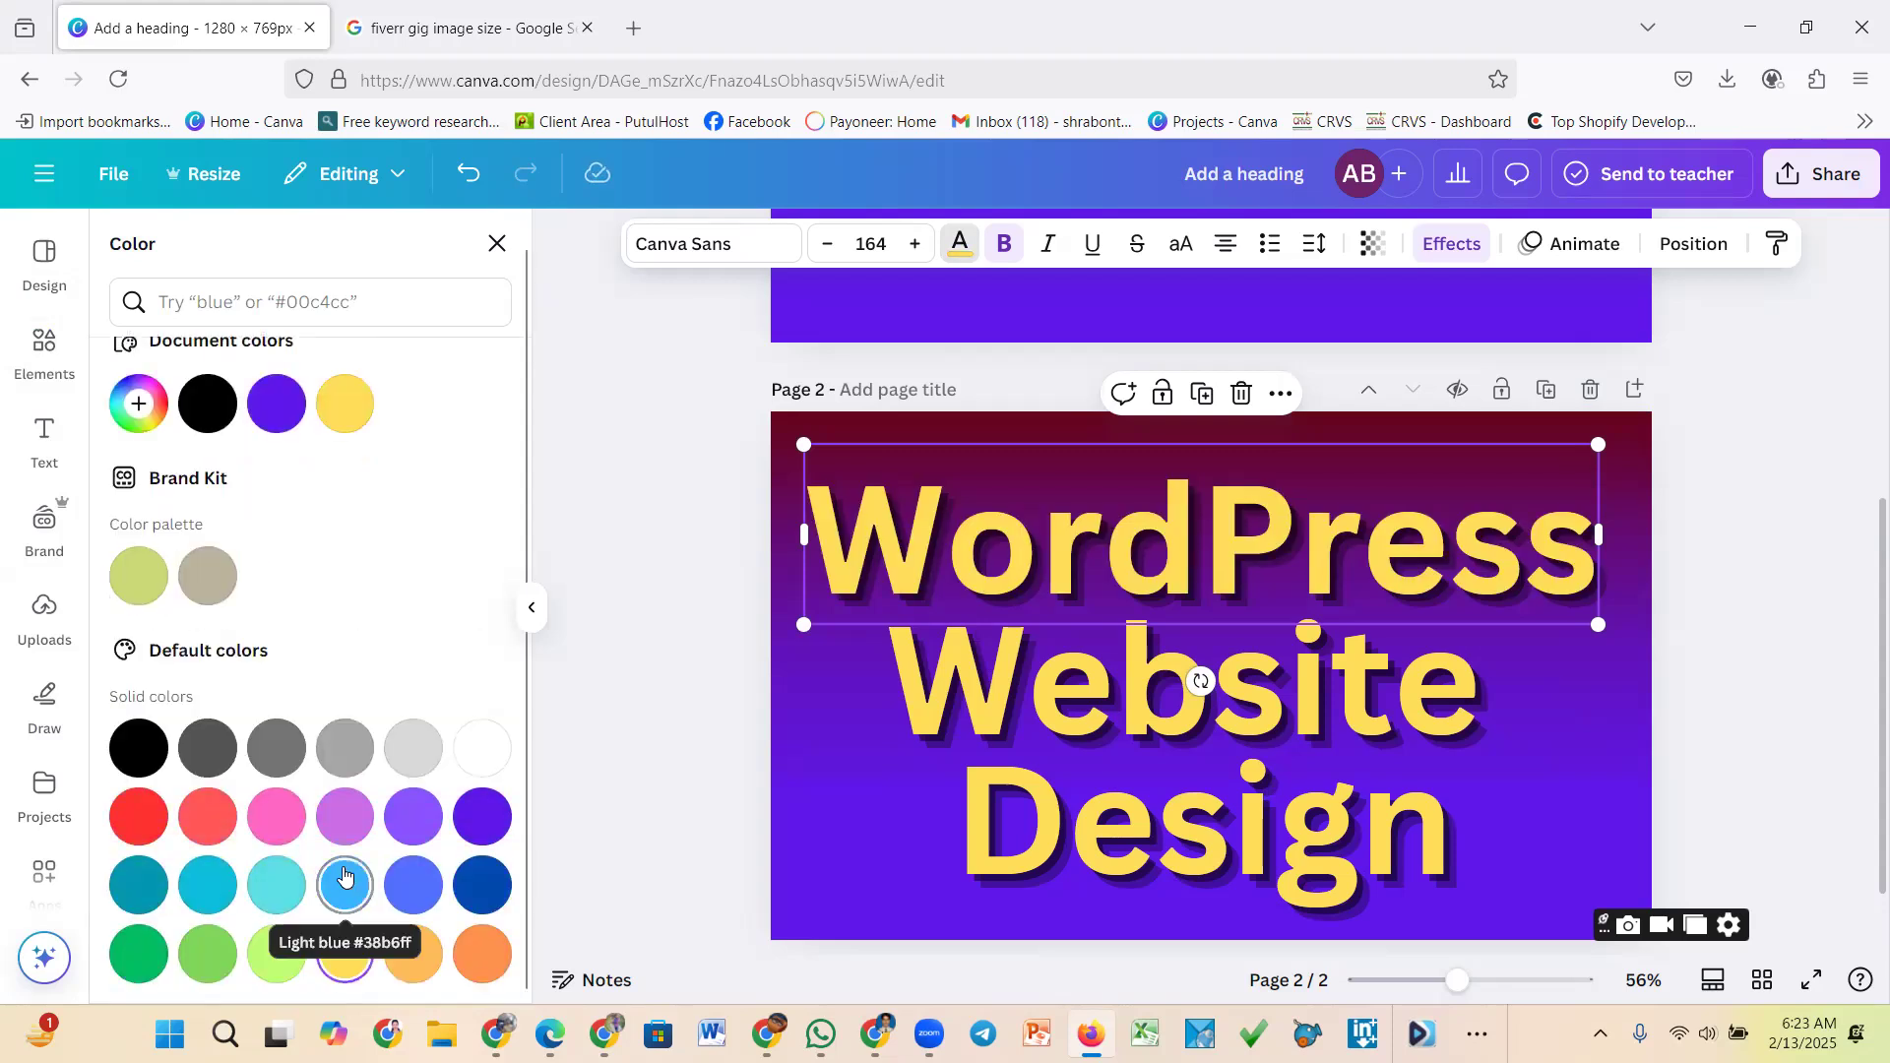
pyautogui.click(418, 885)
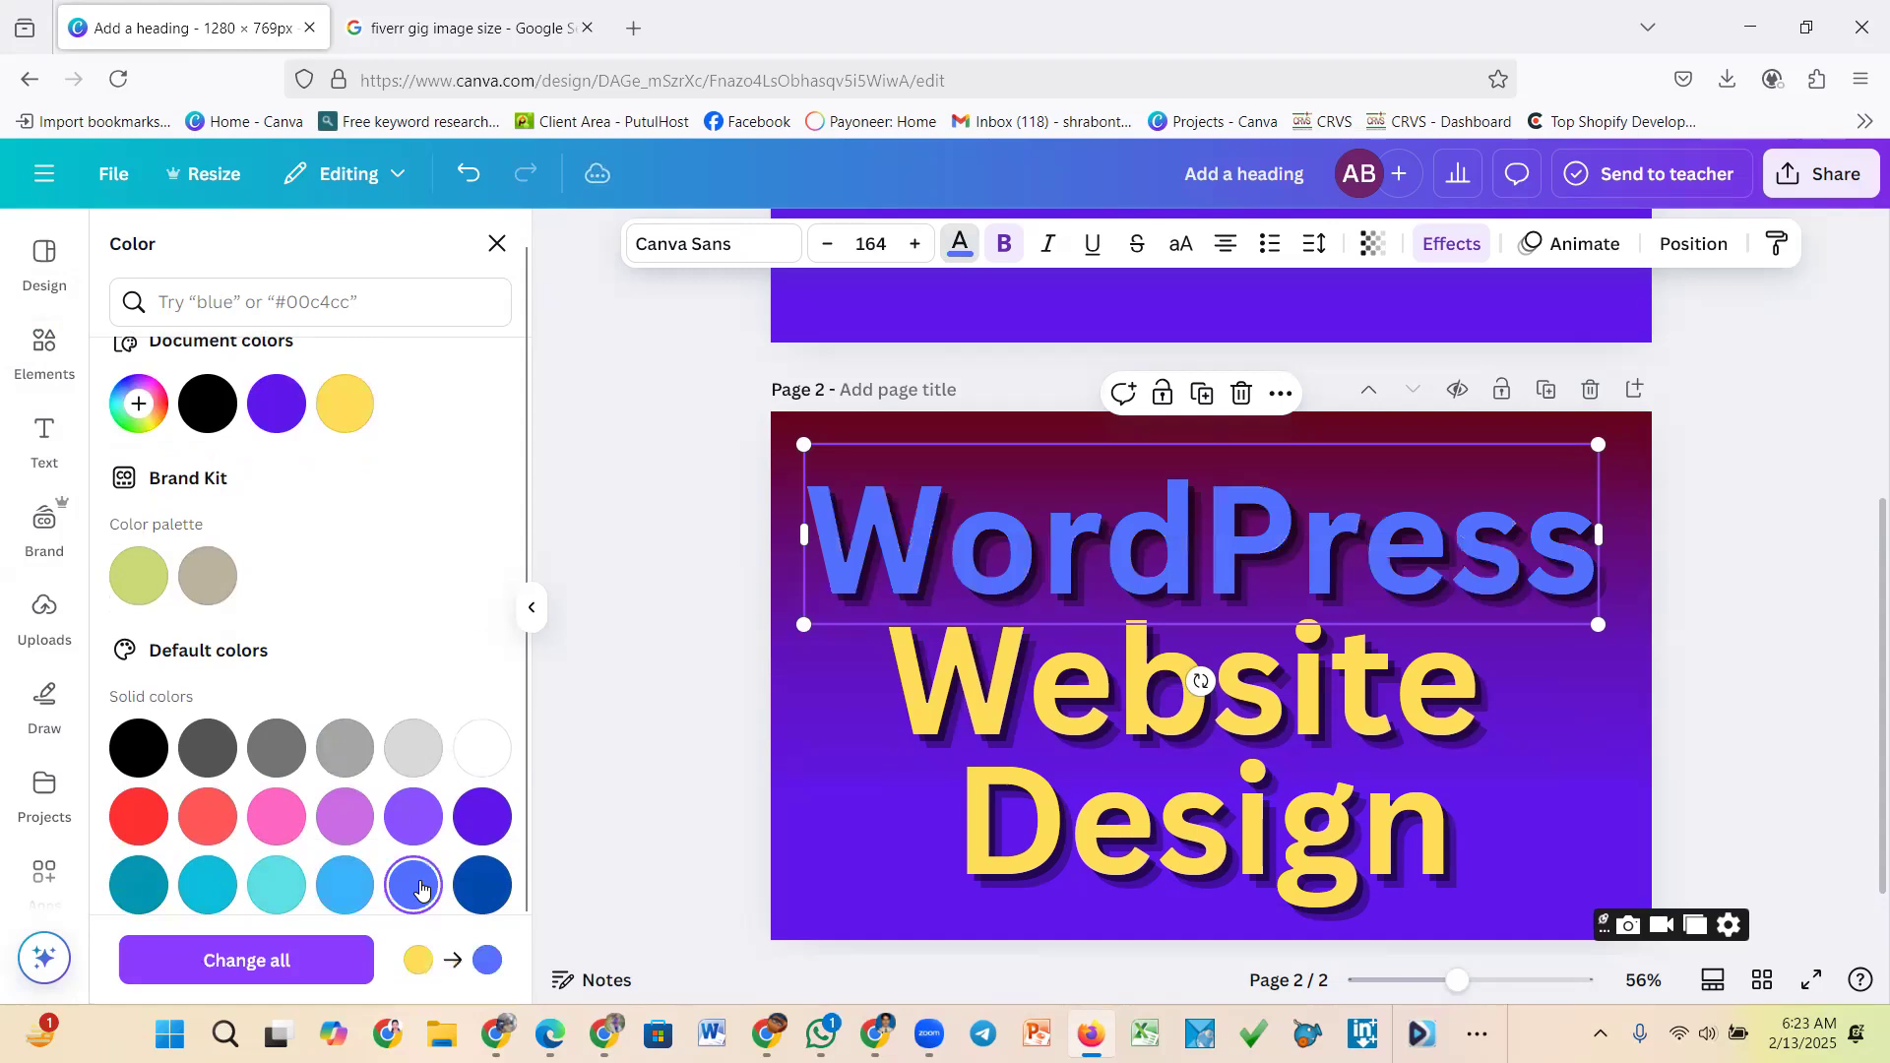
pyautogui.click(211, 824)
pyautogui.click(165, 827)
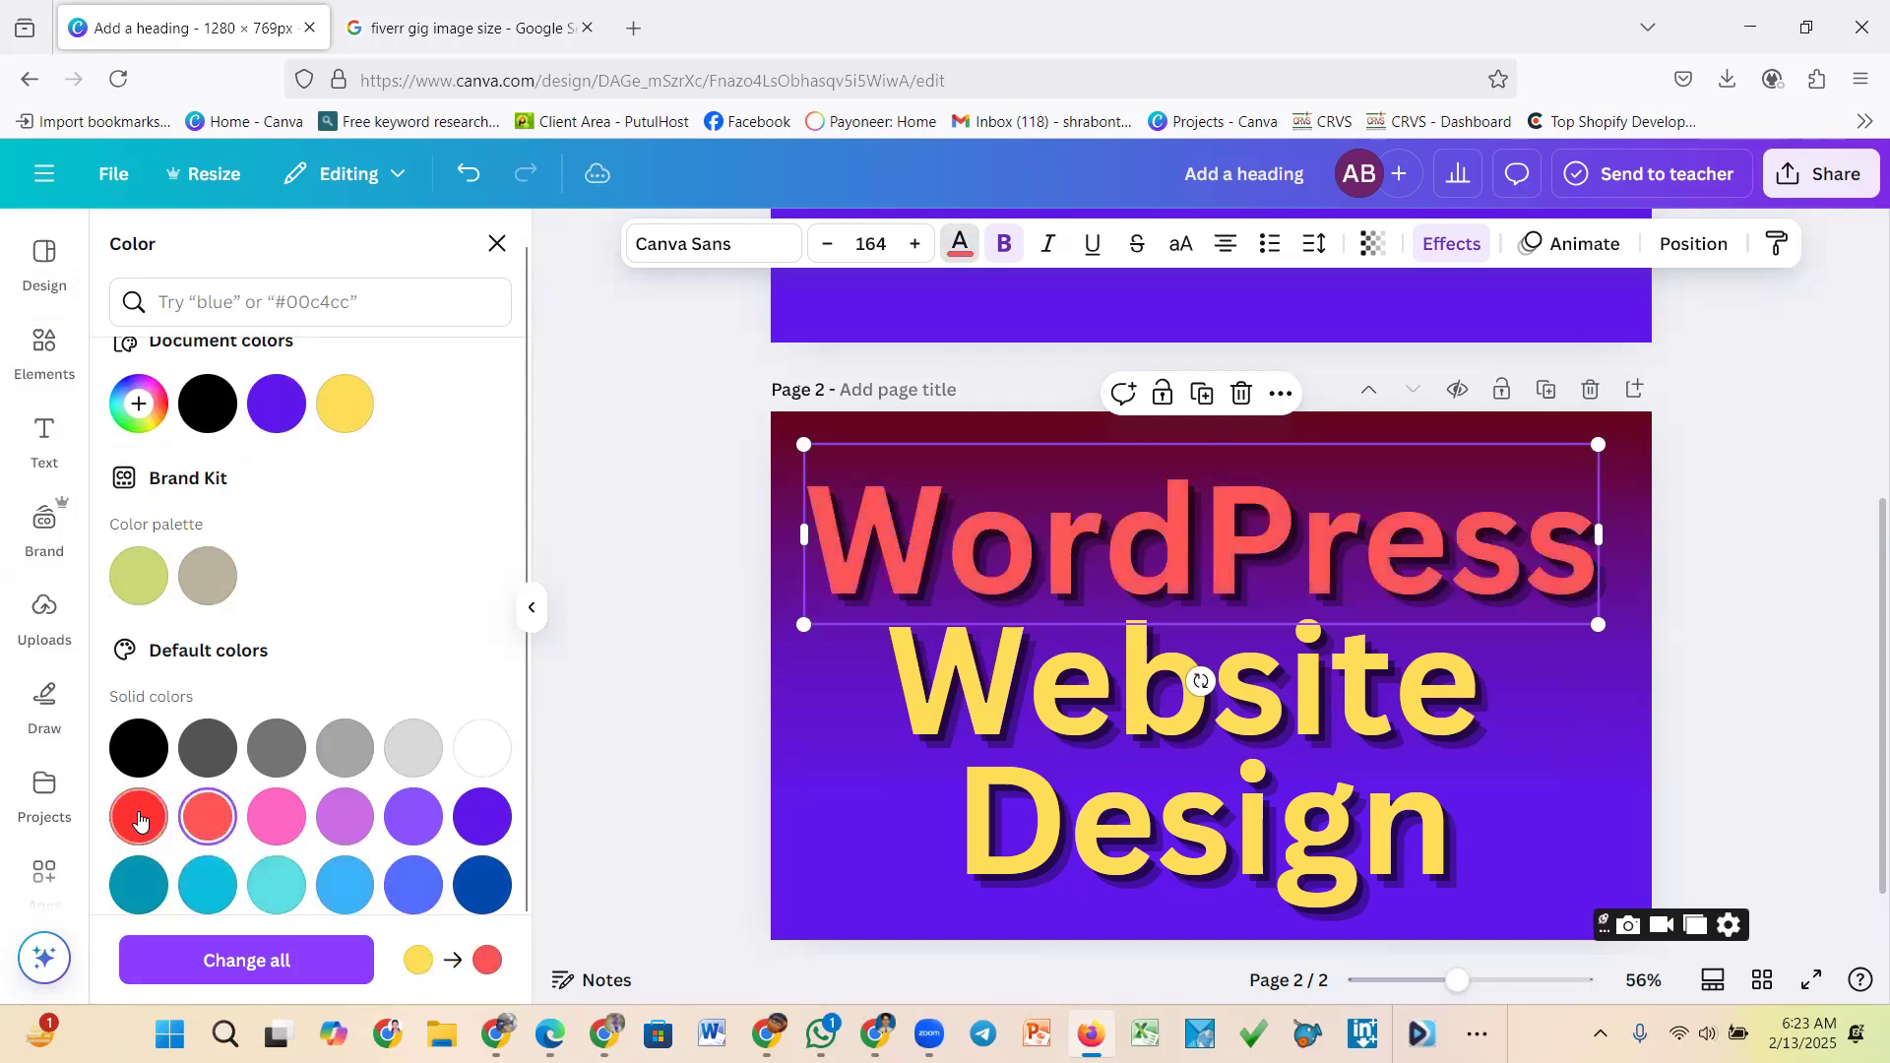
pyautogui.click(414, 758)
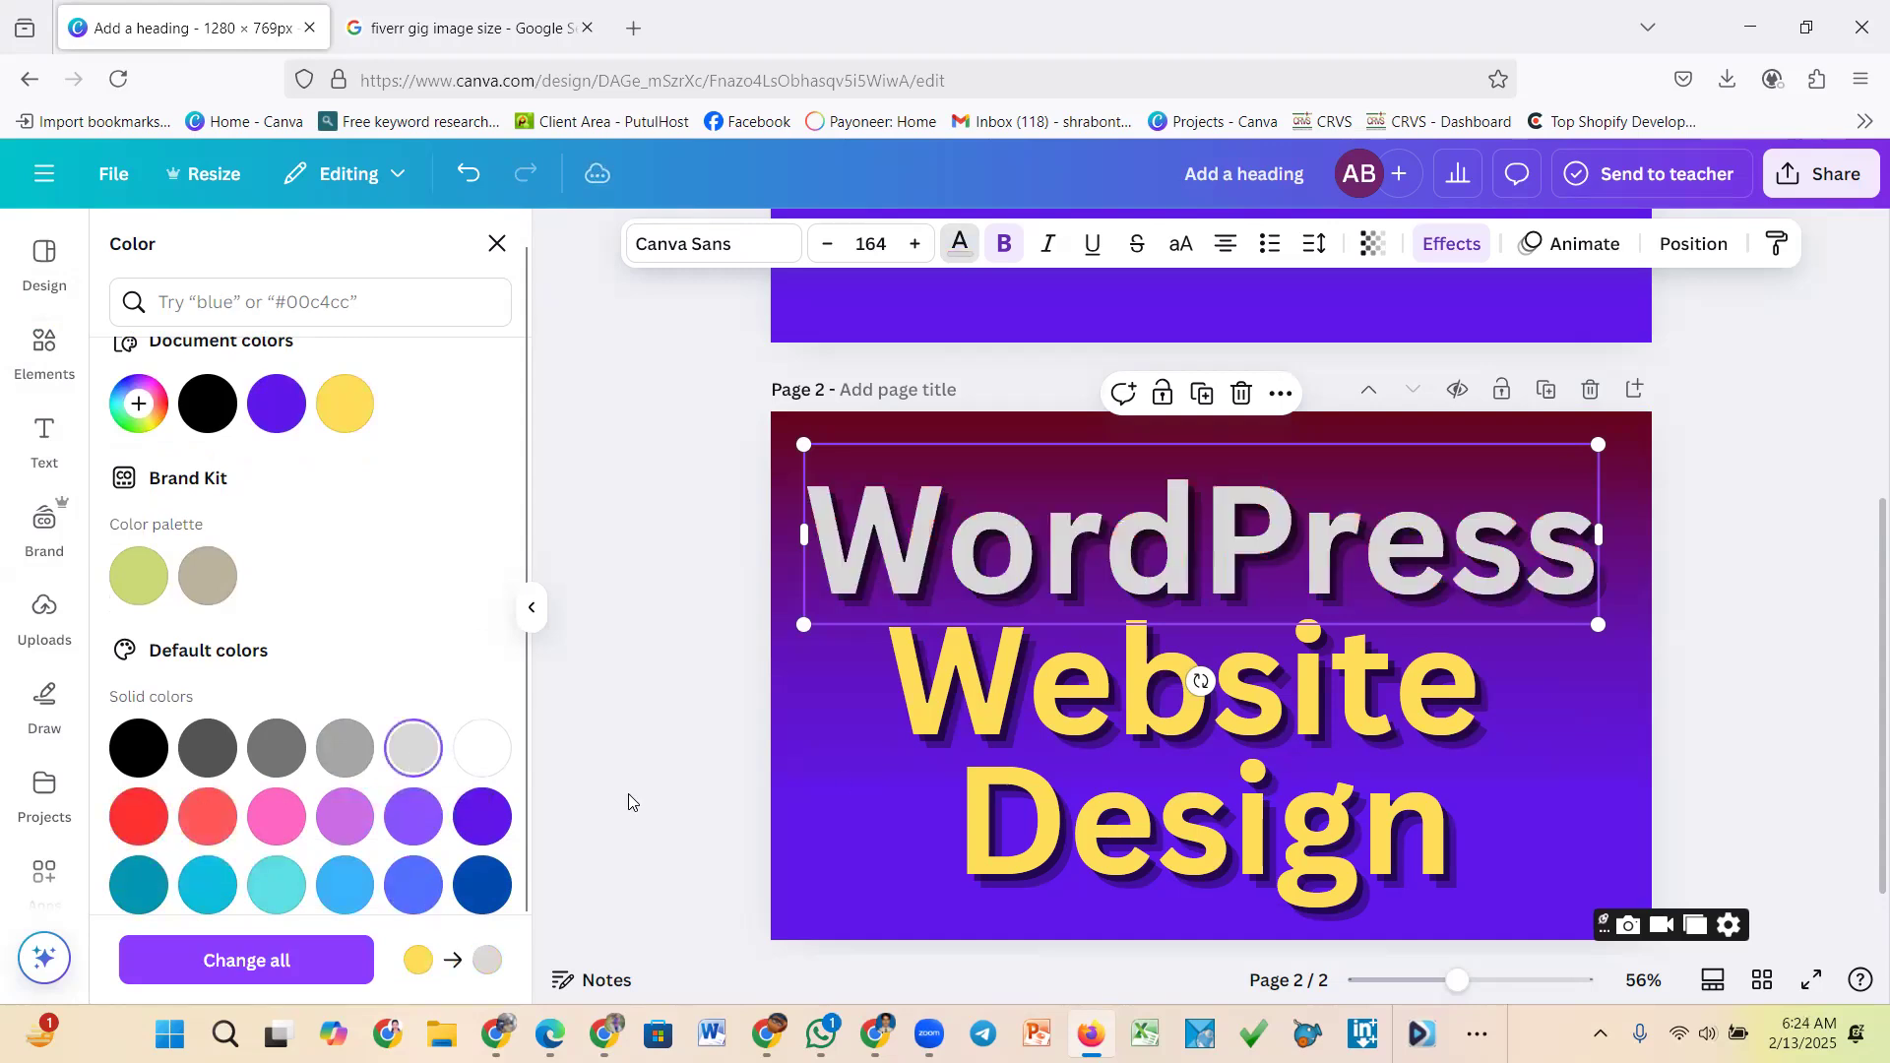
# Recolour the "Design" line on page 2 to coral red and deselect it
pyautogui.click(1119, 846)
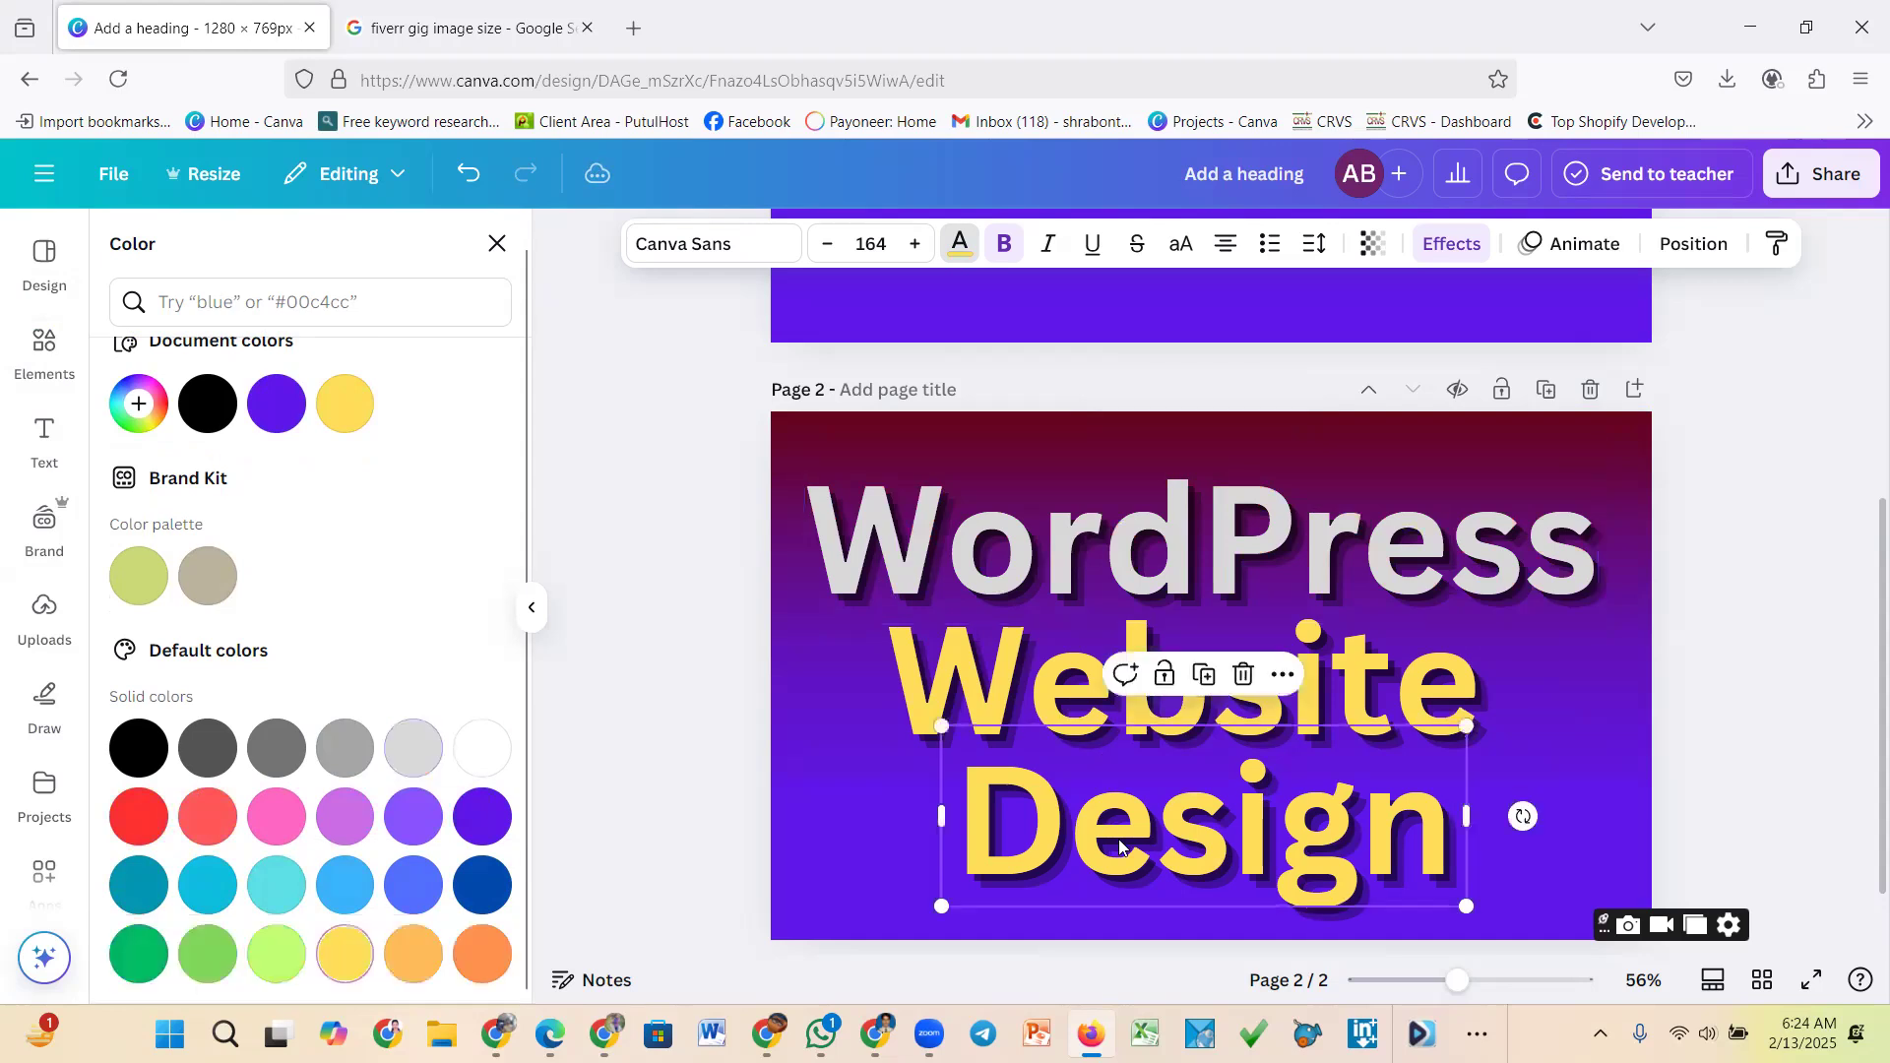
pyautogui.click(960, 243)
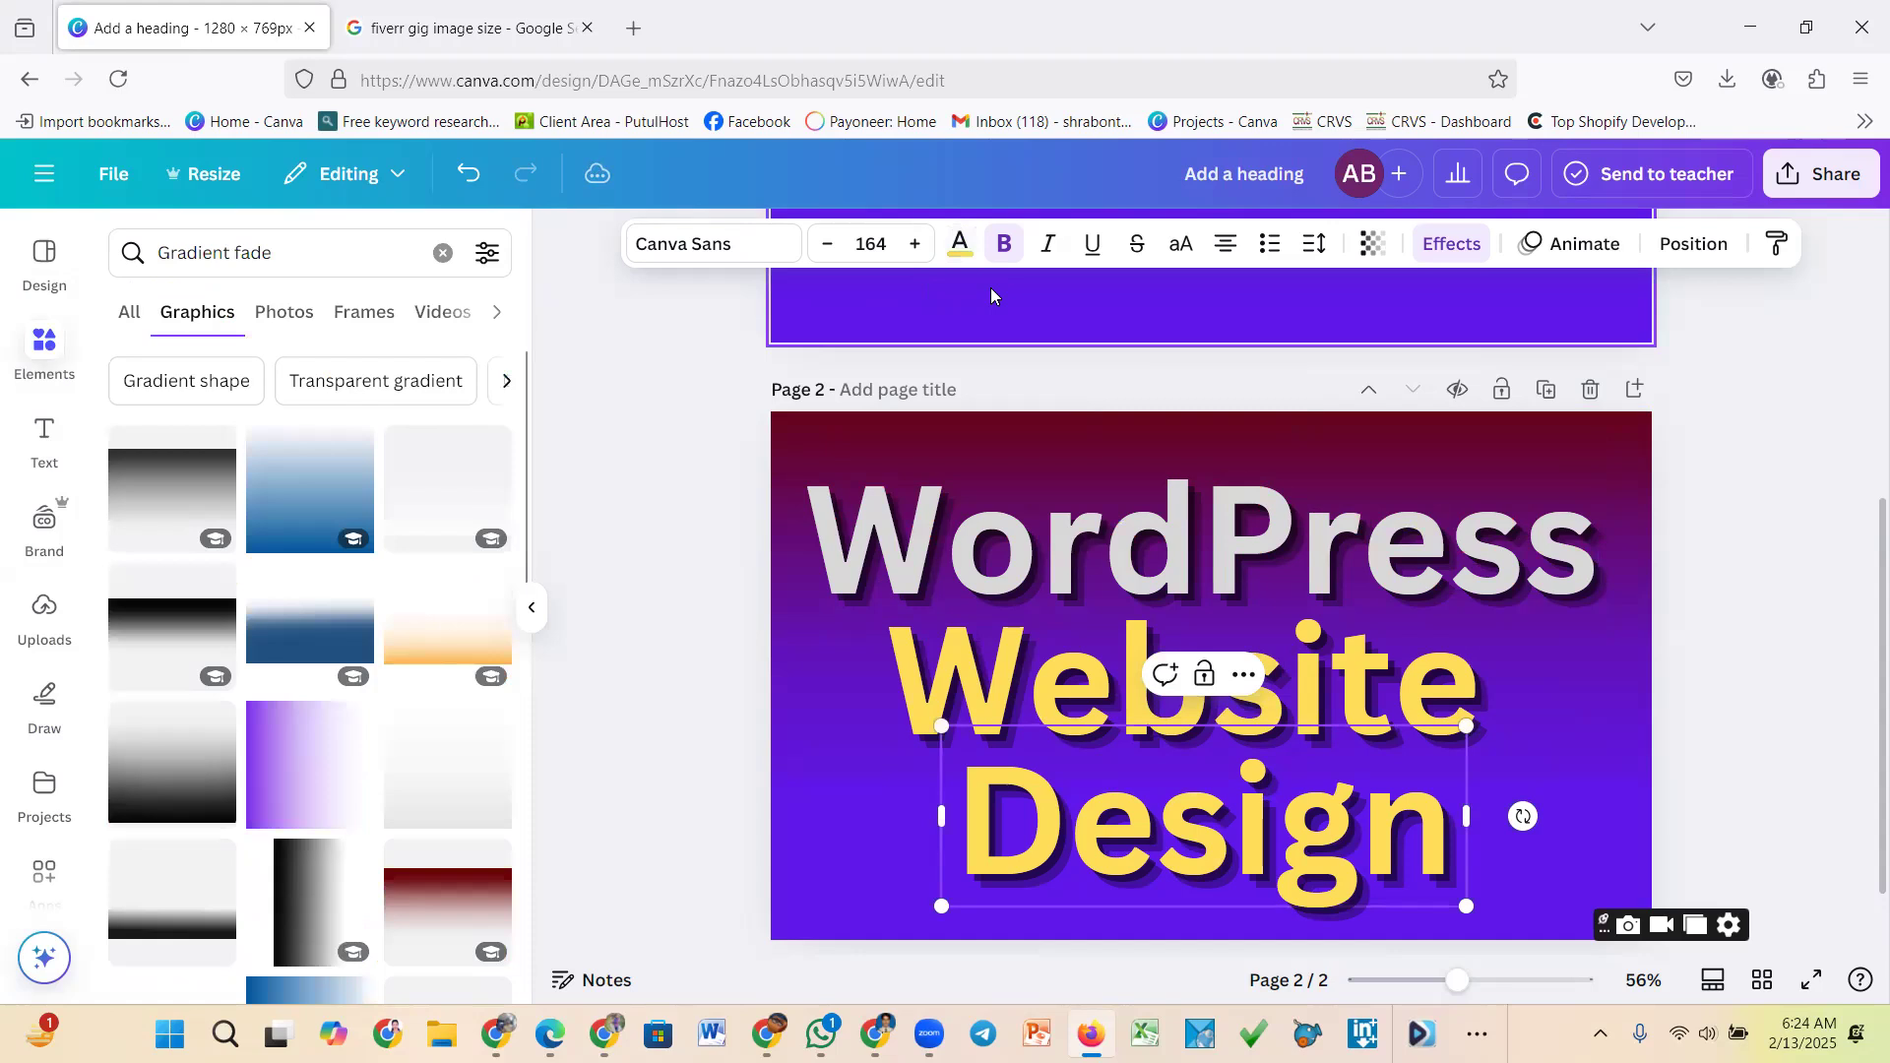
pyautogui.click(959, 243)
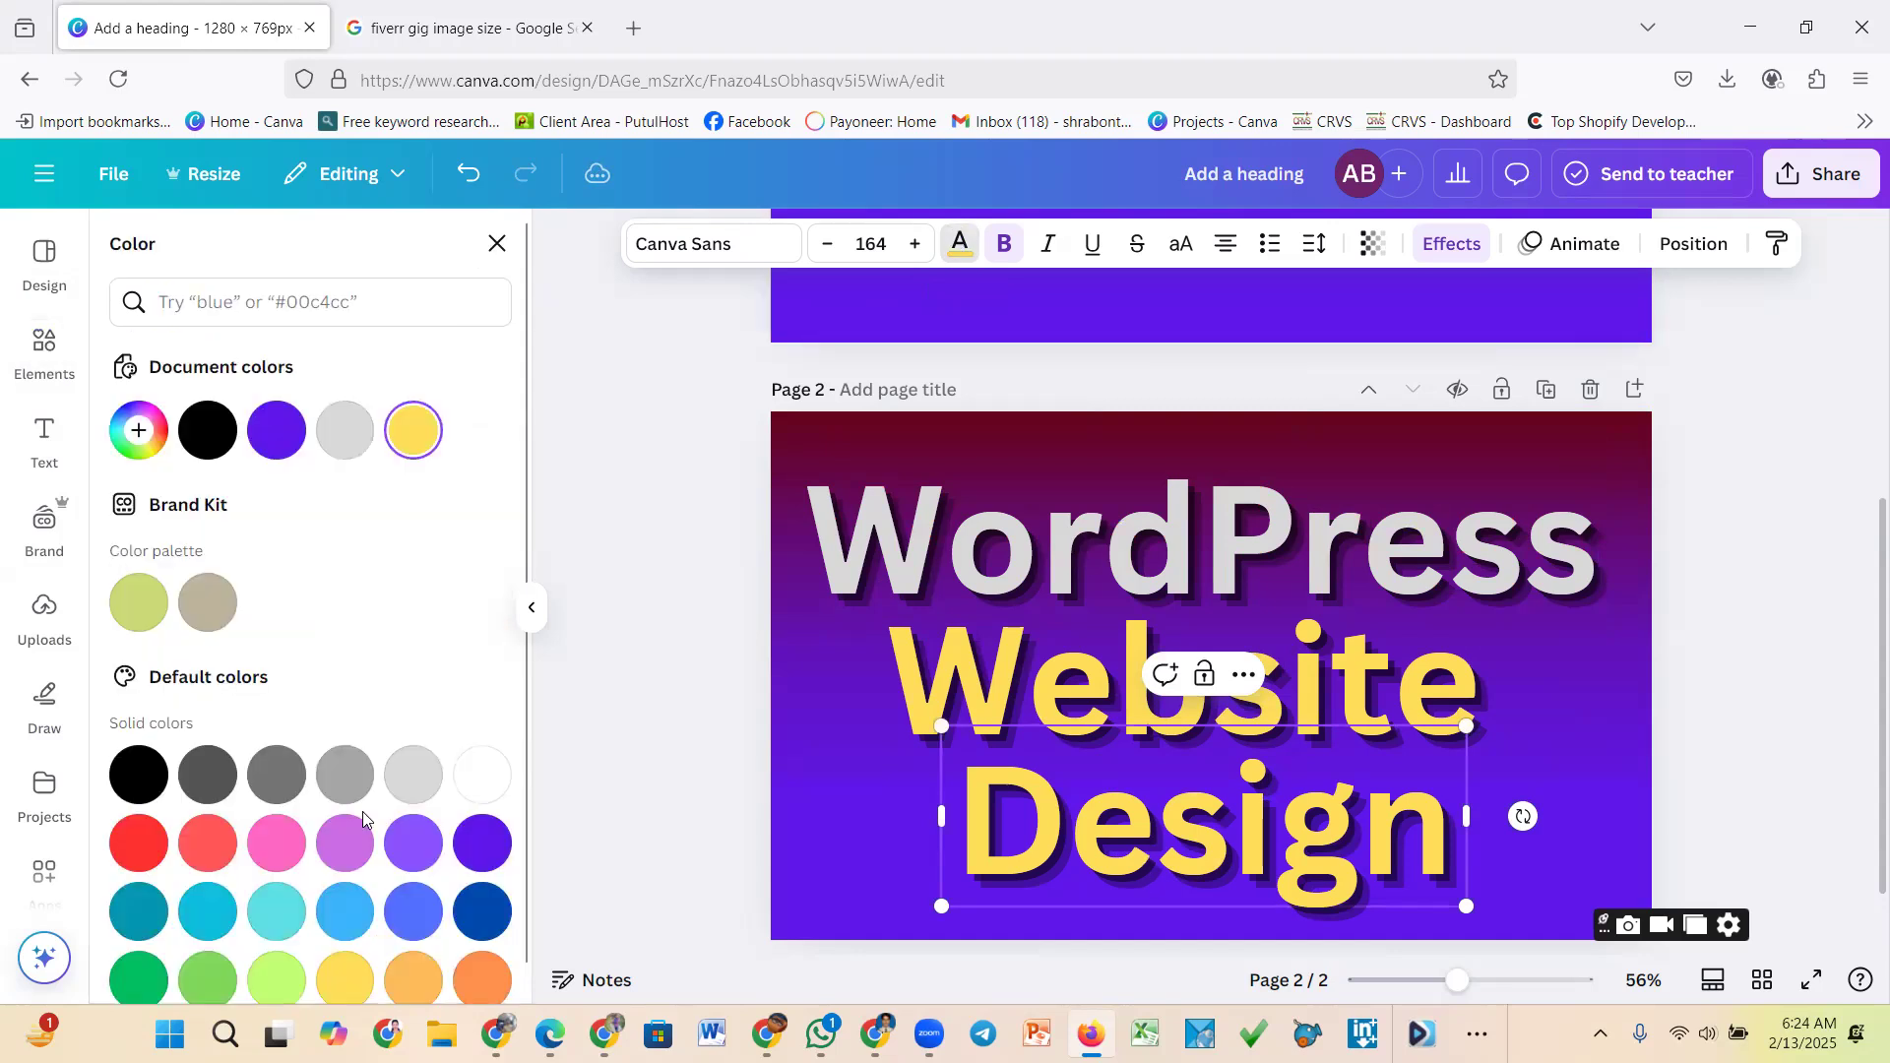
pyautogui.scroll(-1, 420, 914)
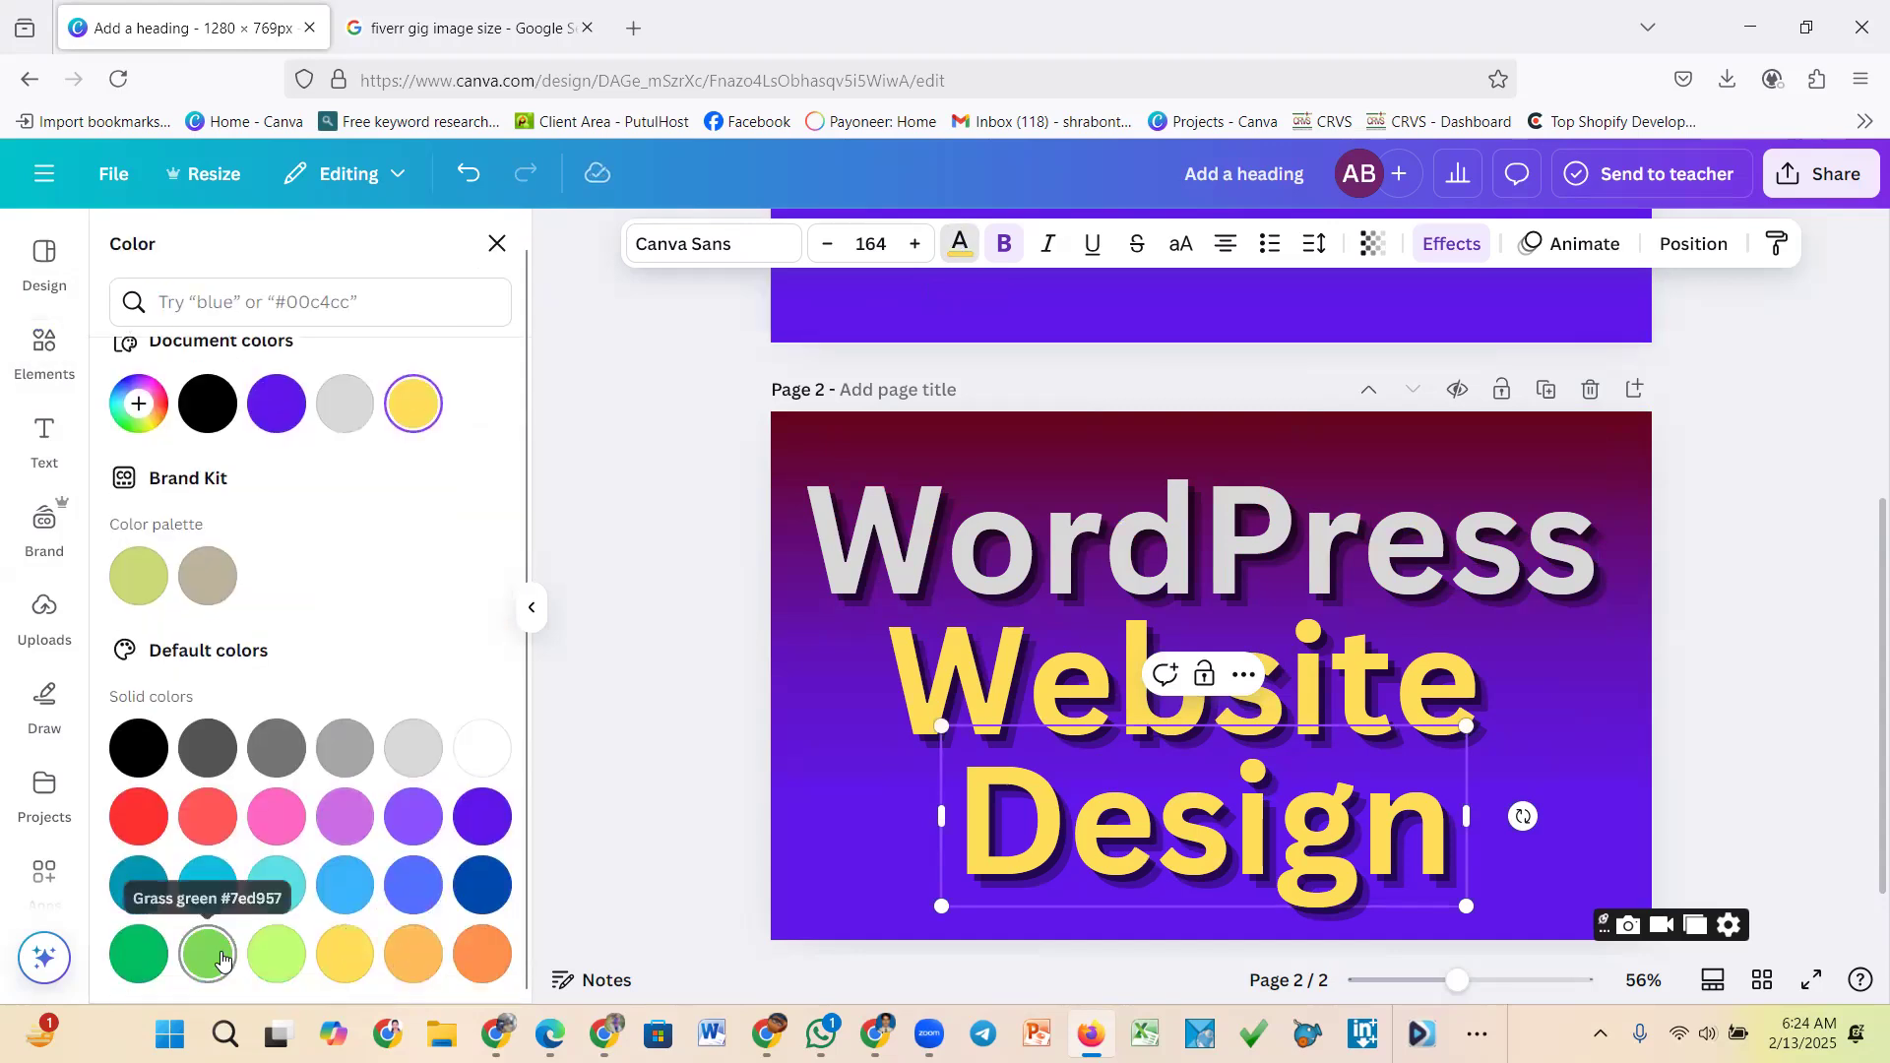
pyautogui.click(221, 960)
pyautogui.click(1076, 845)
pyautogui.doubleClick(1076, 845)
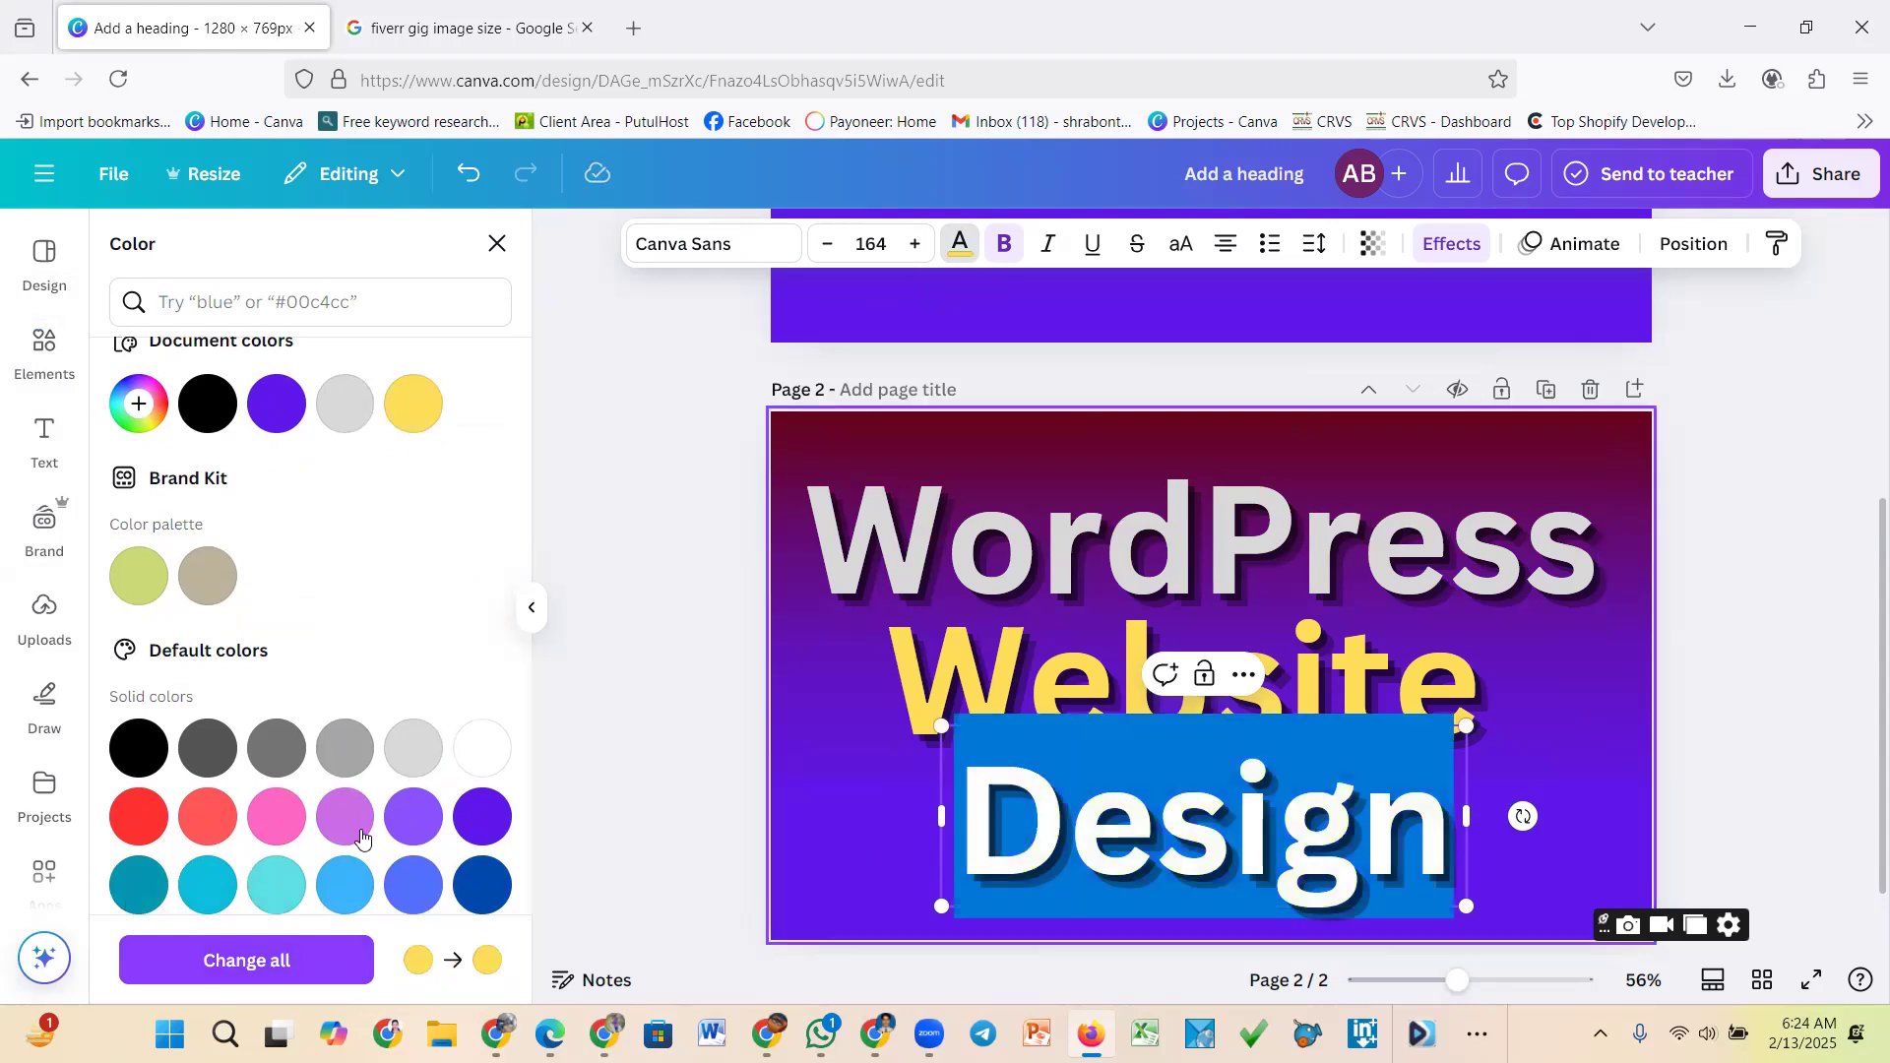
pyautogui.click(208, 816)
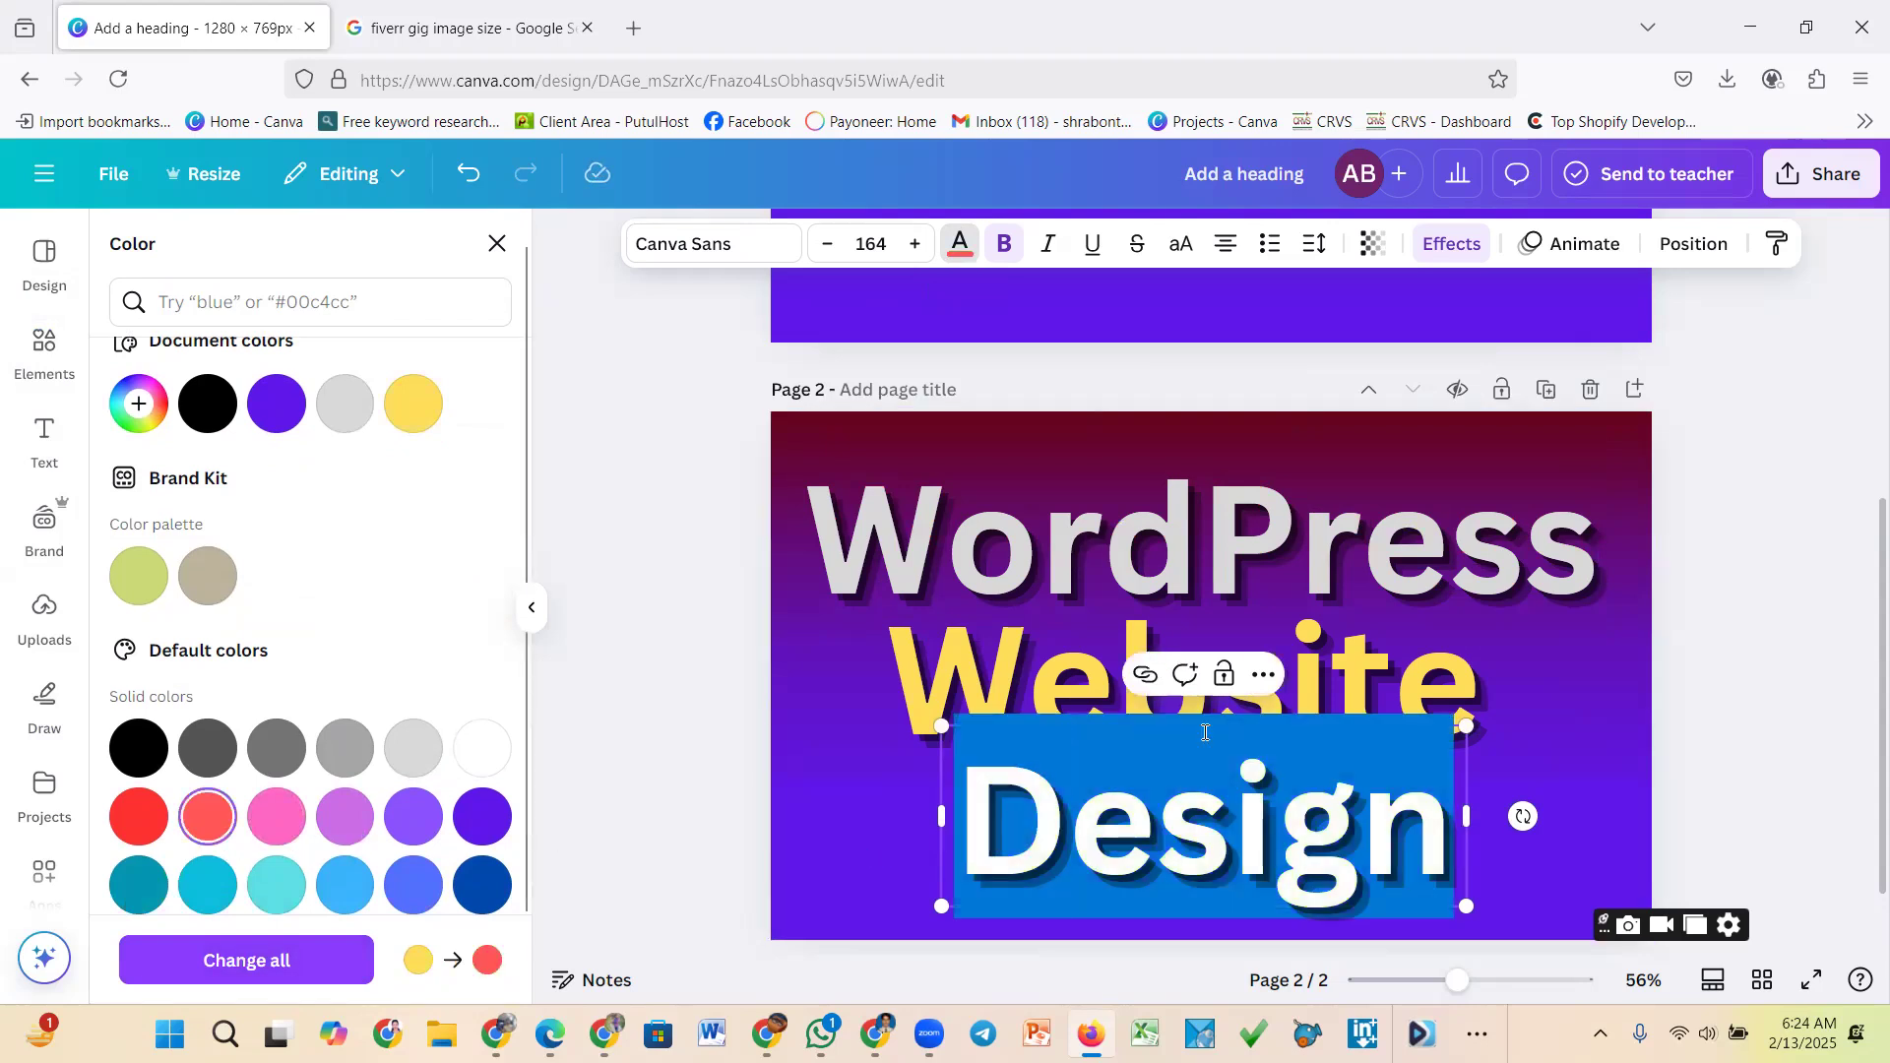
pyautogui.click(1757, 619)
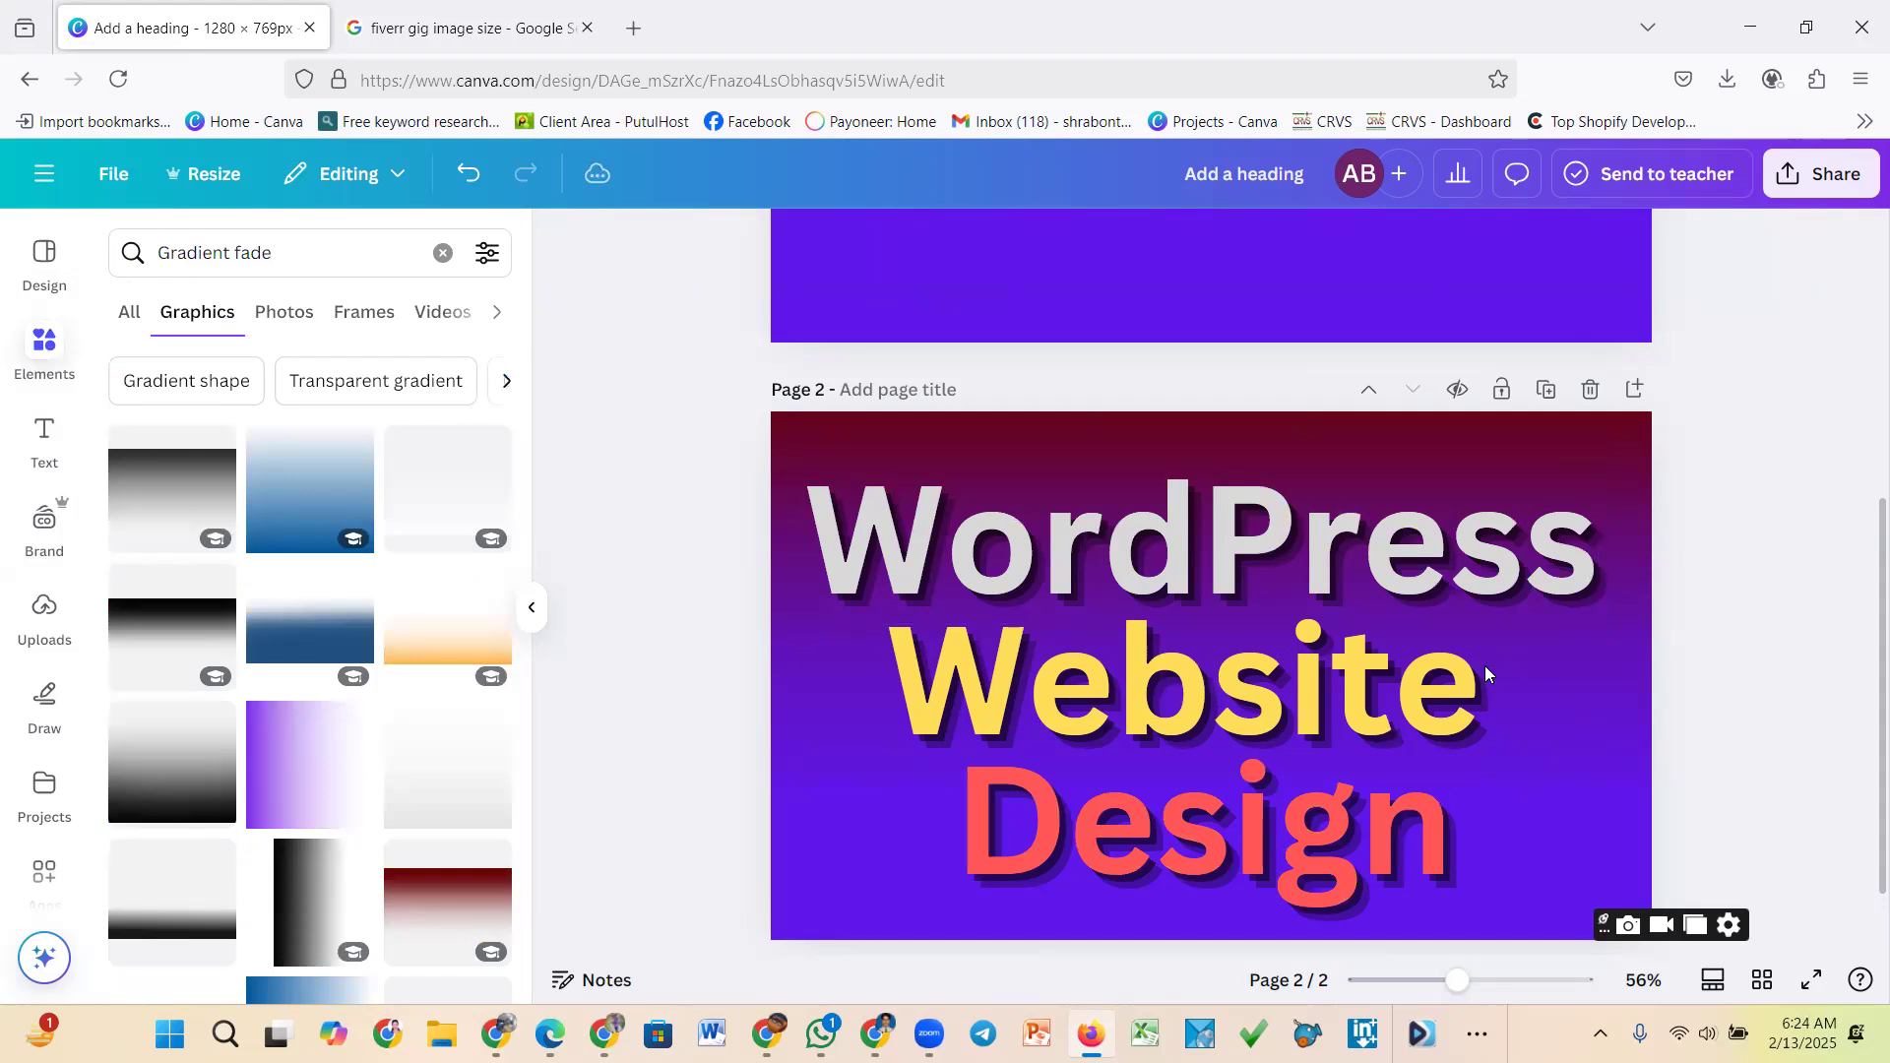
# Duplicate the "WordPress Website Design" page as a new third page
pyautogui.scroll(-1, 1487, 673)
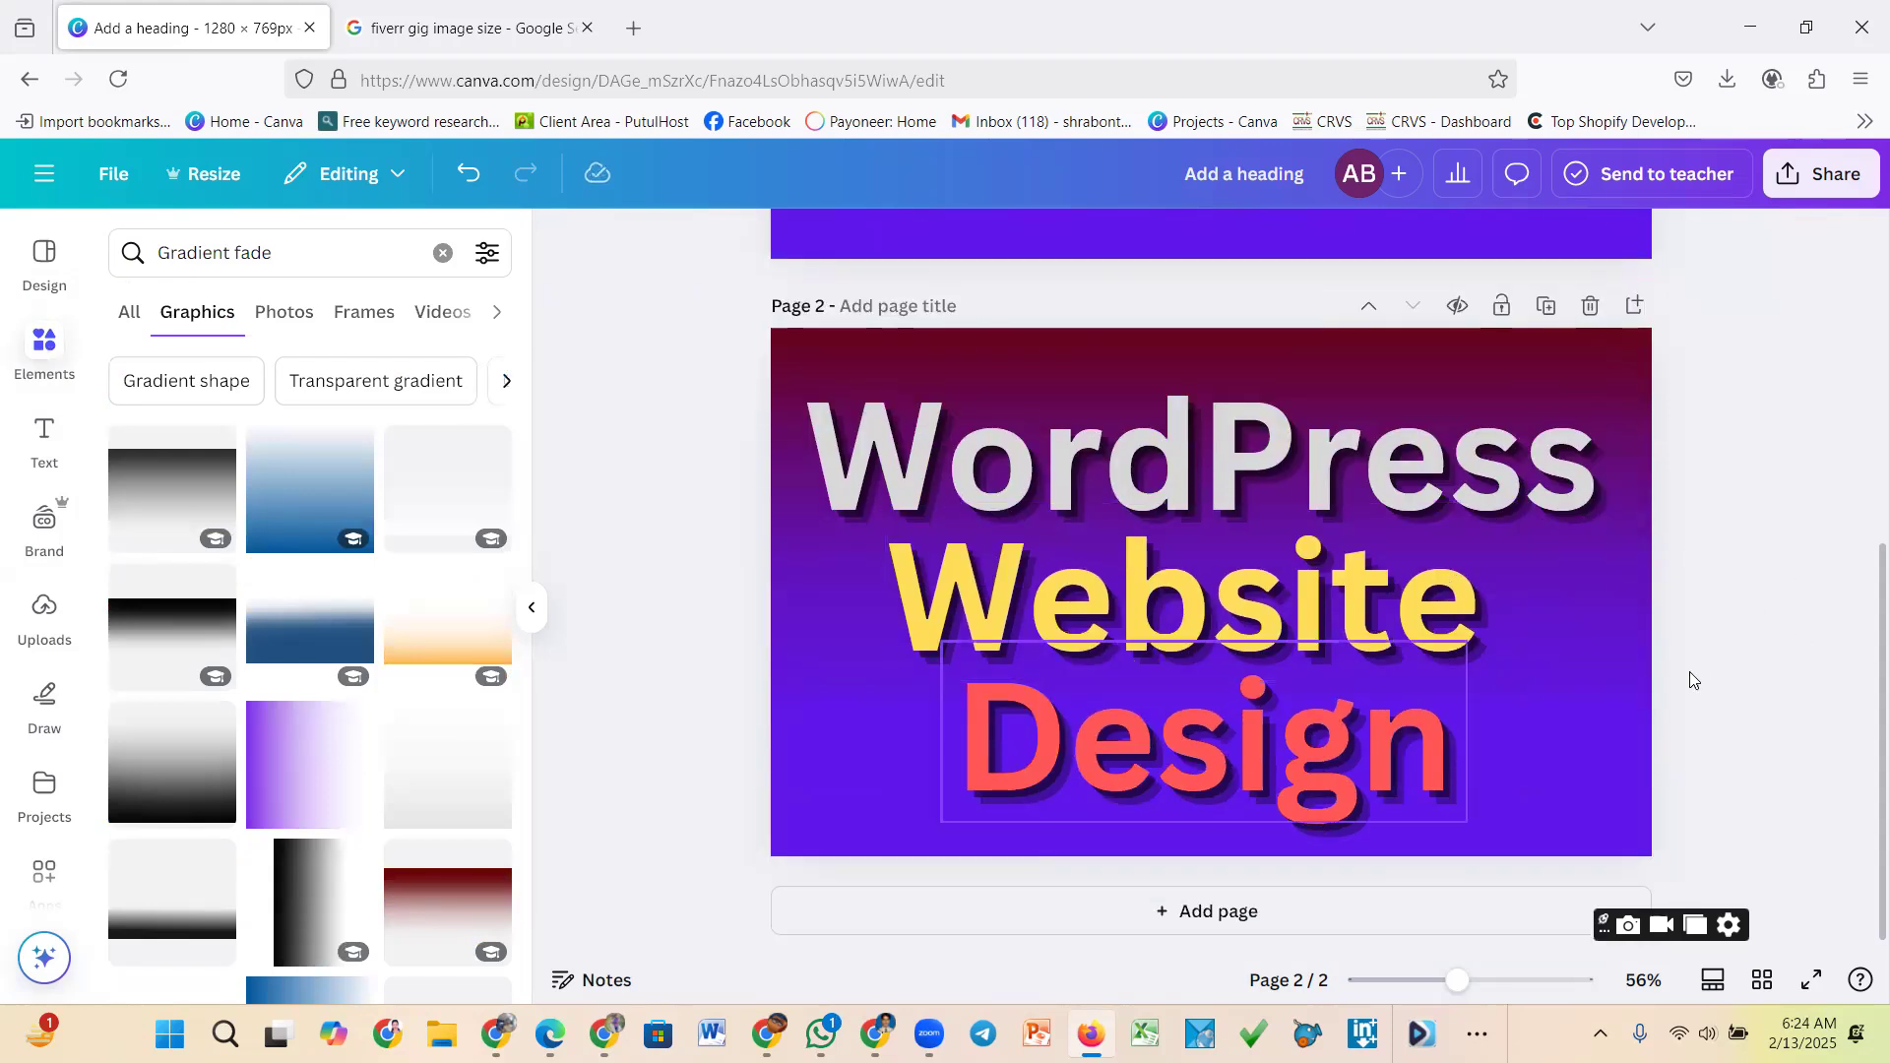
pyautogui.scroll(6, 1778, 634)
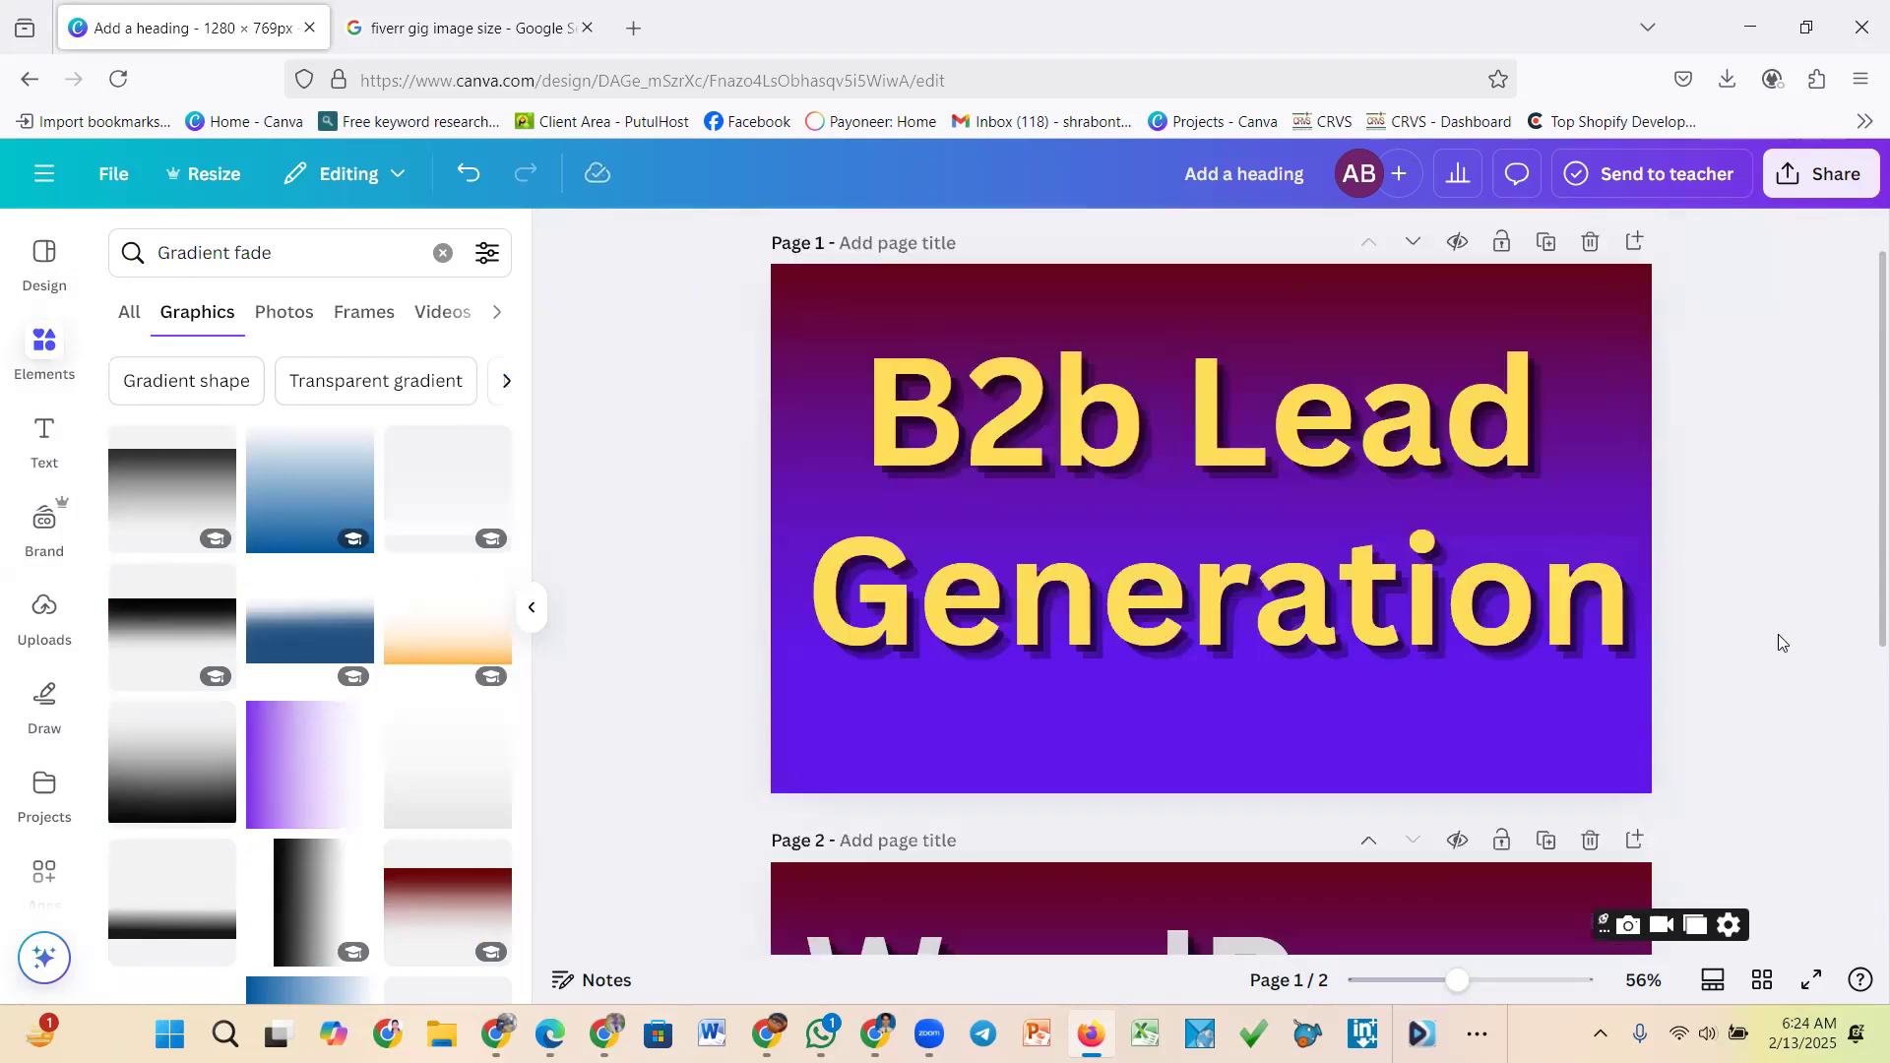
pyautogui.scroll(-6, 1824, 520)
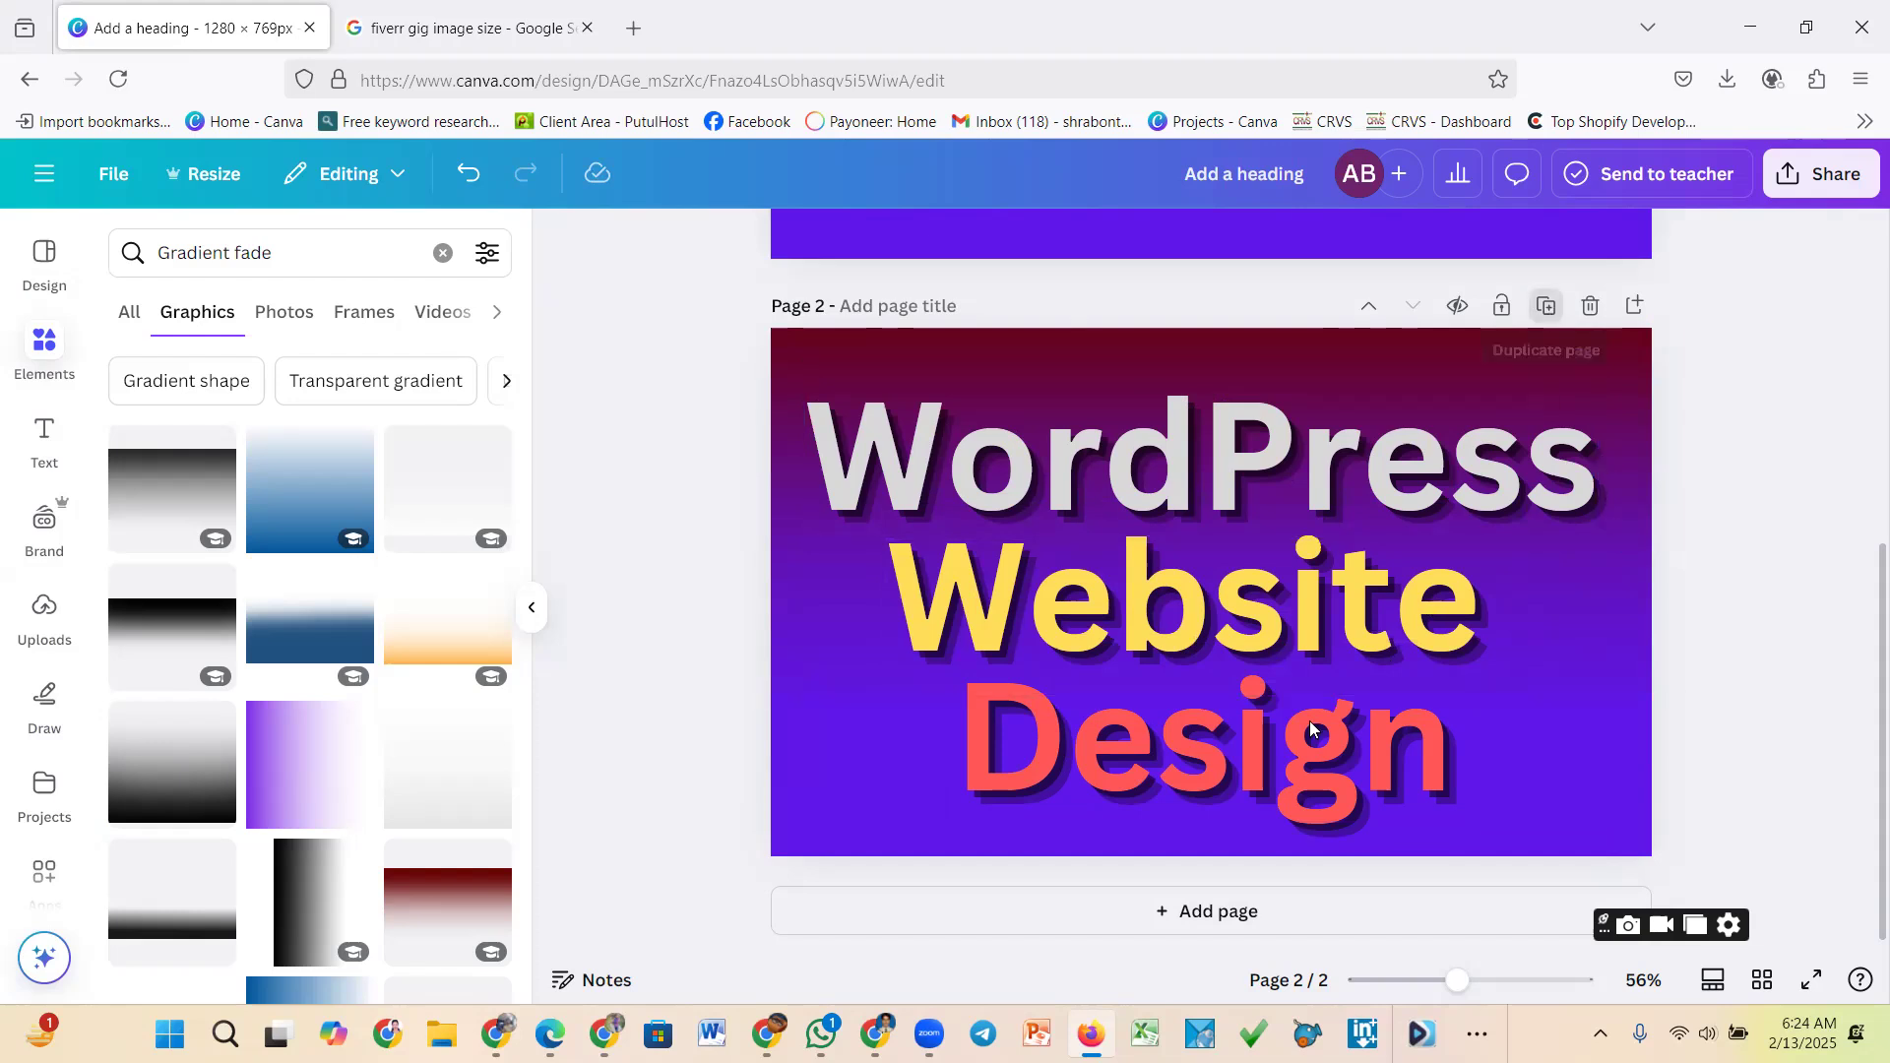
pyautogui.click(1545, 305)
pyautogui.click(1142, 480)
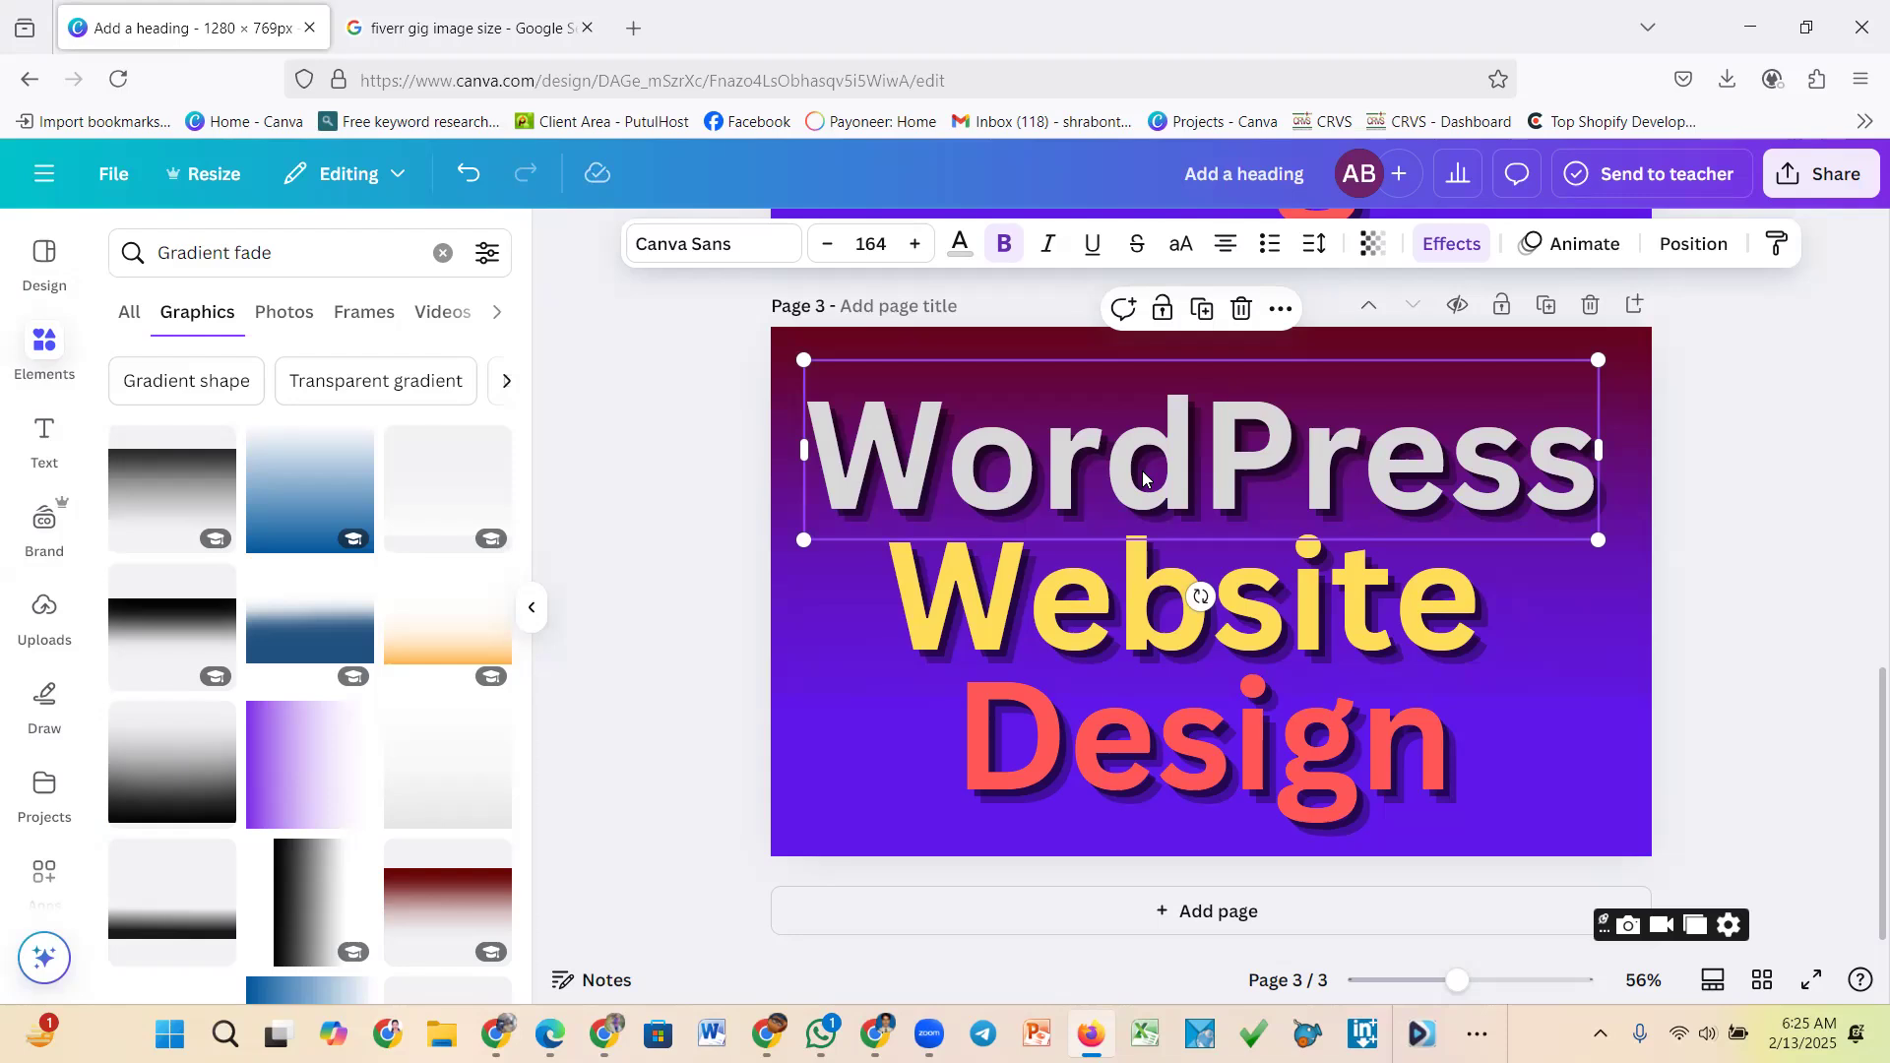
pyautogui.click(1754, 553)
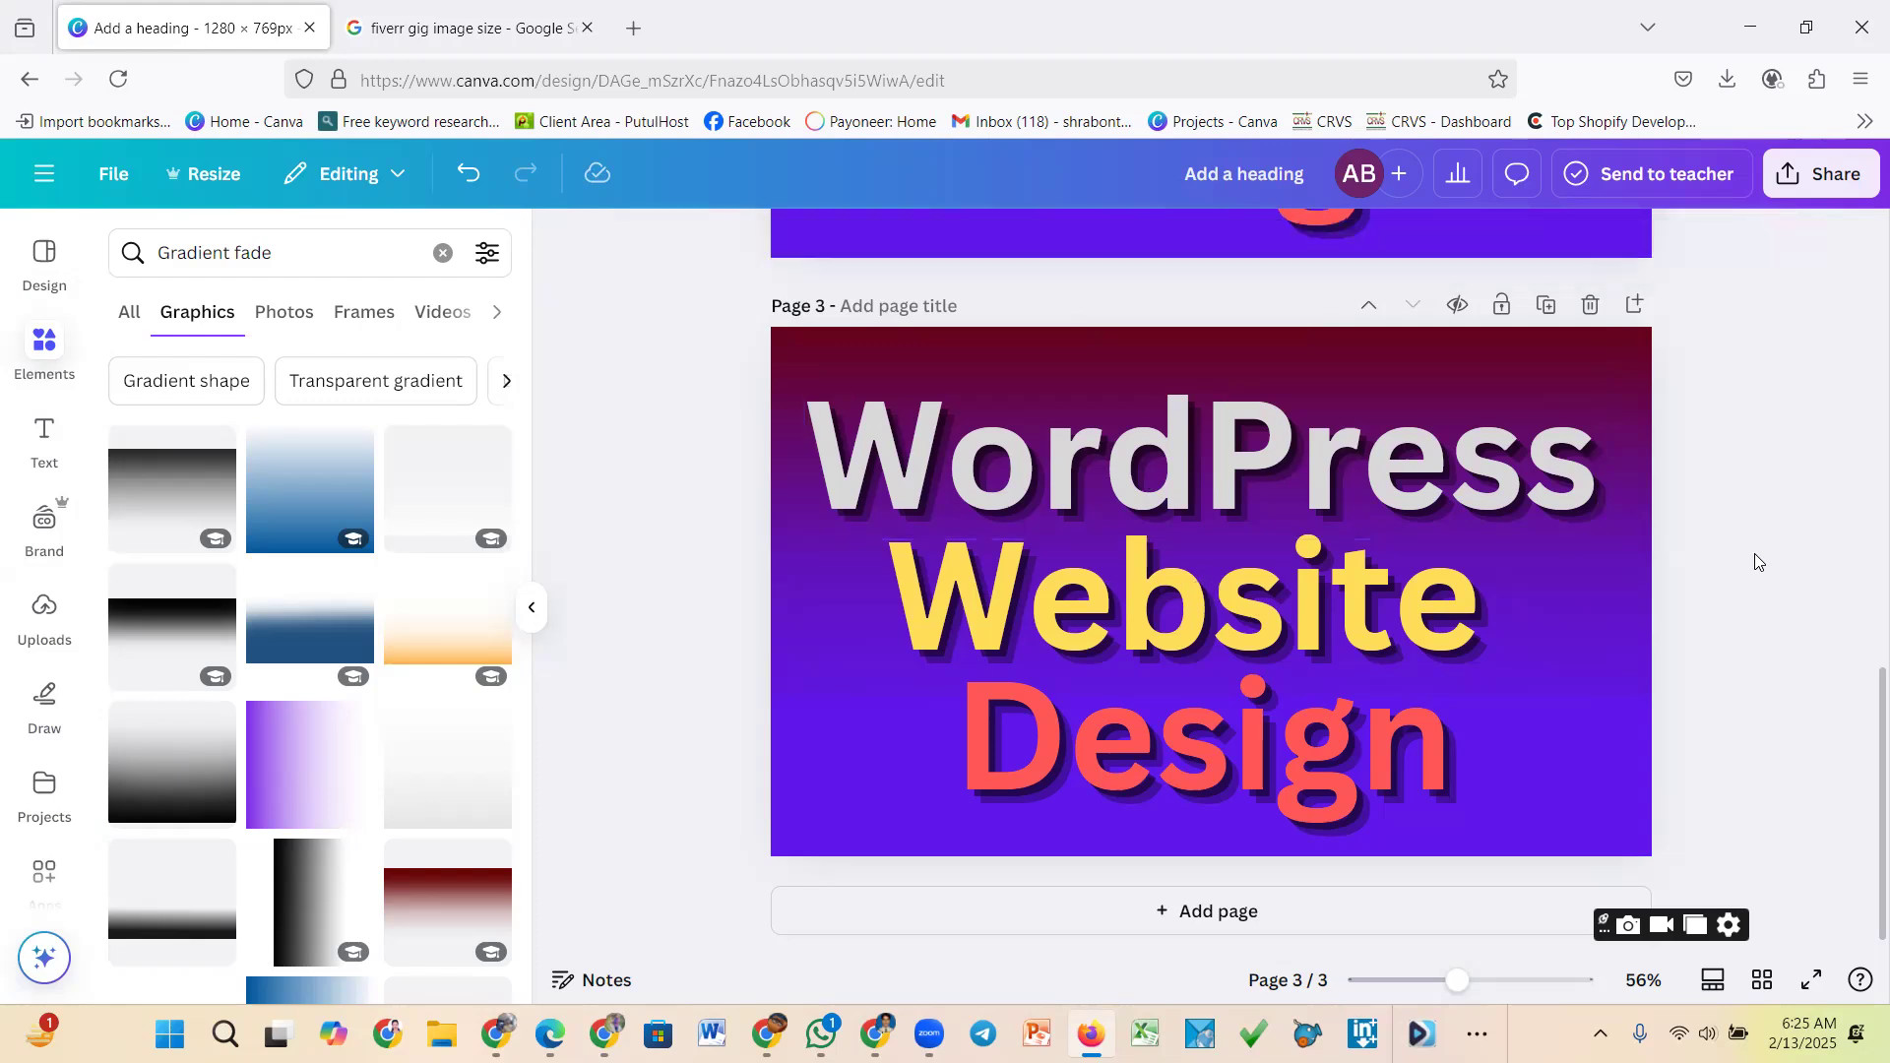
# Delete the duplicated "WordPress Website Design" page at the end of the design
pyautogui.scroll(5, 1630, 421)
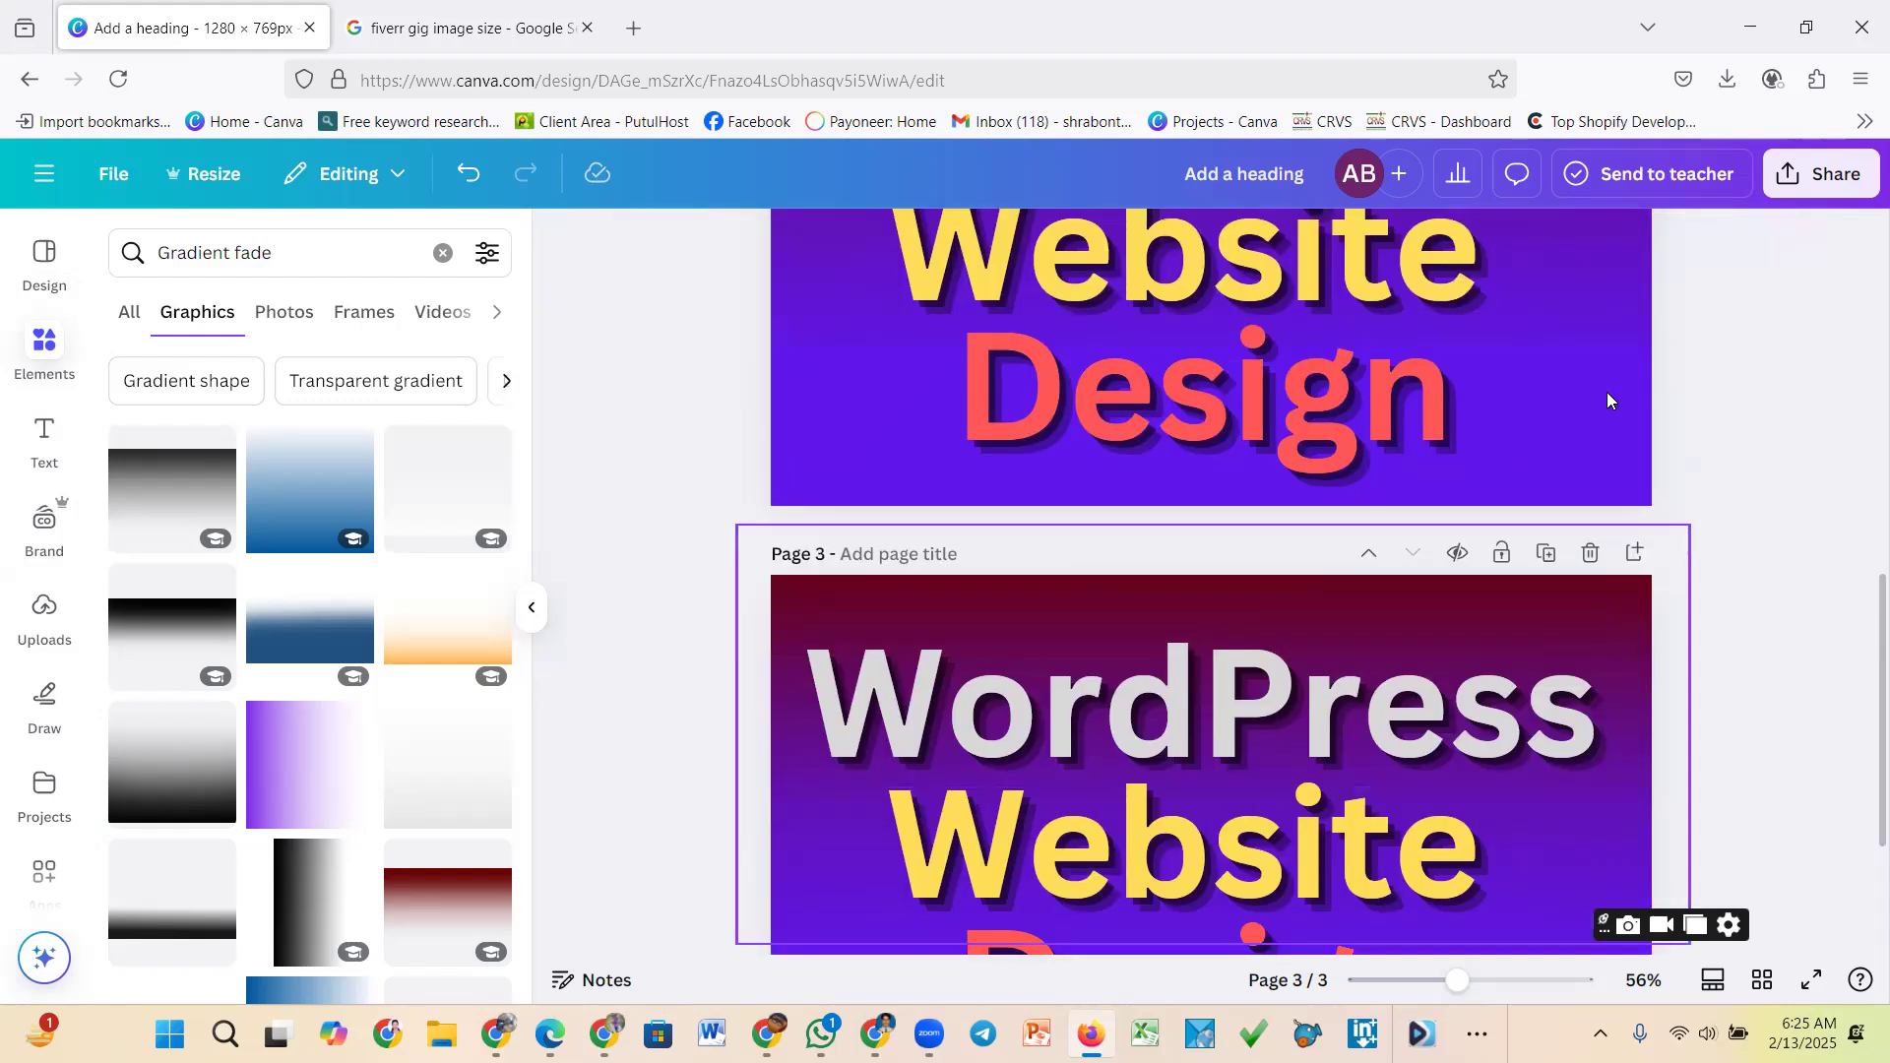
pyautogui.scroll(-3, 1568, 445)
pyautogui.scroll(3, 1465, 679)
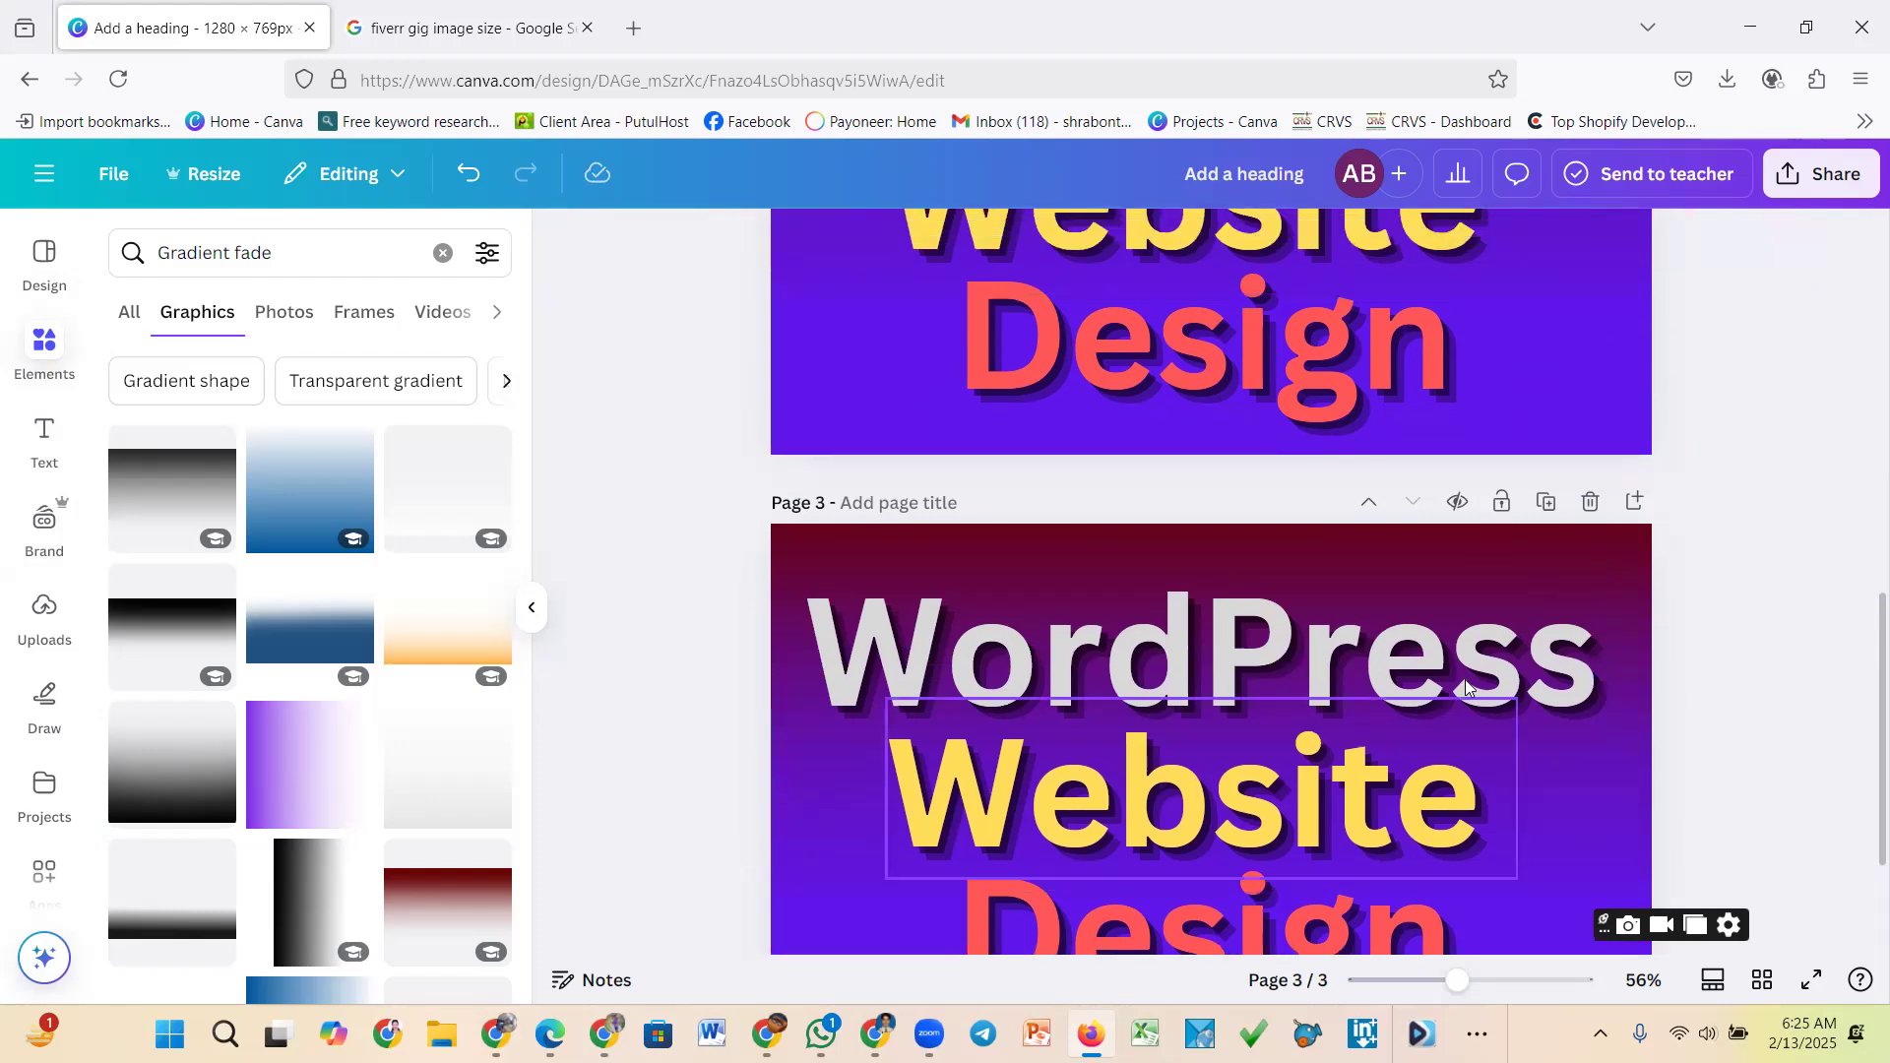
pyautogui.scroll(-2, 1546, 596)
pyautogui.click(1591, 558)
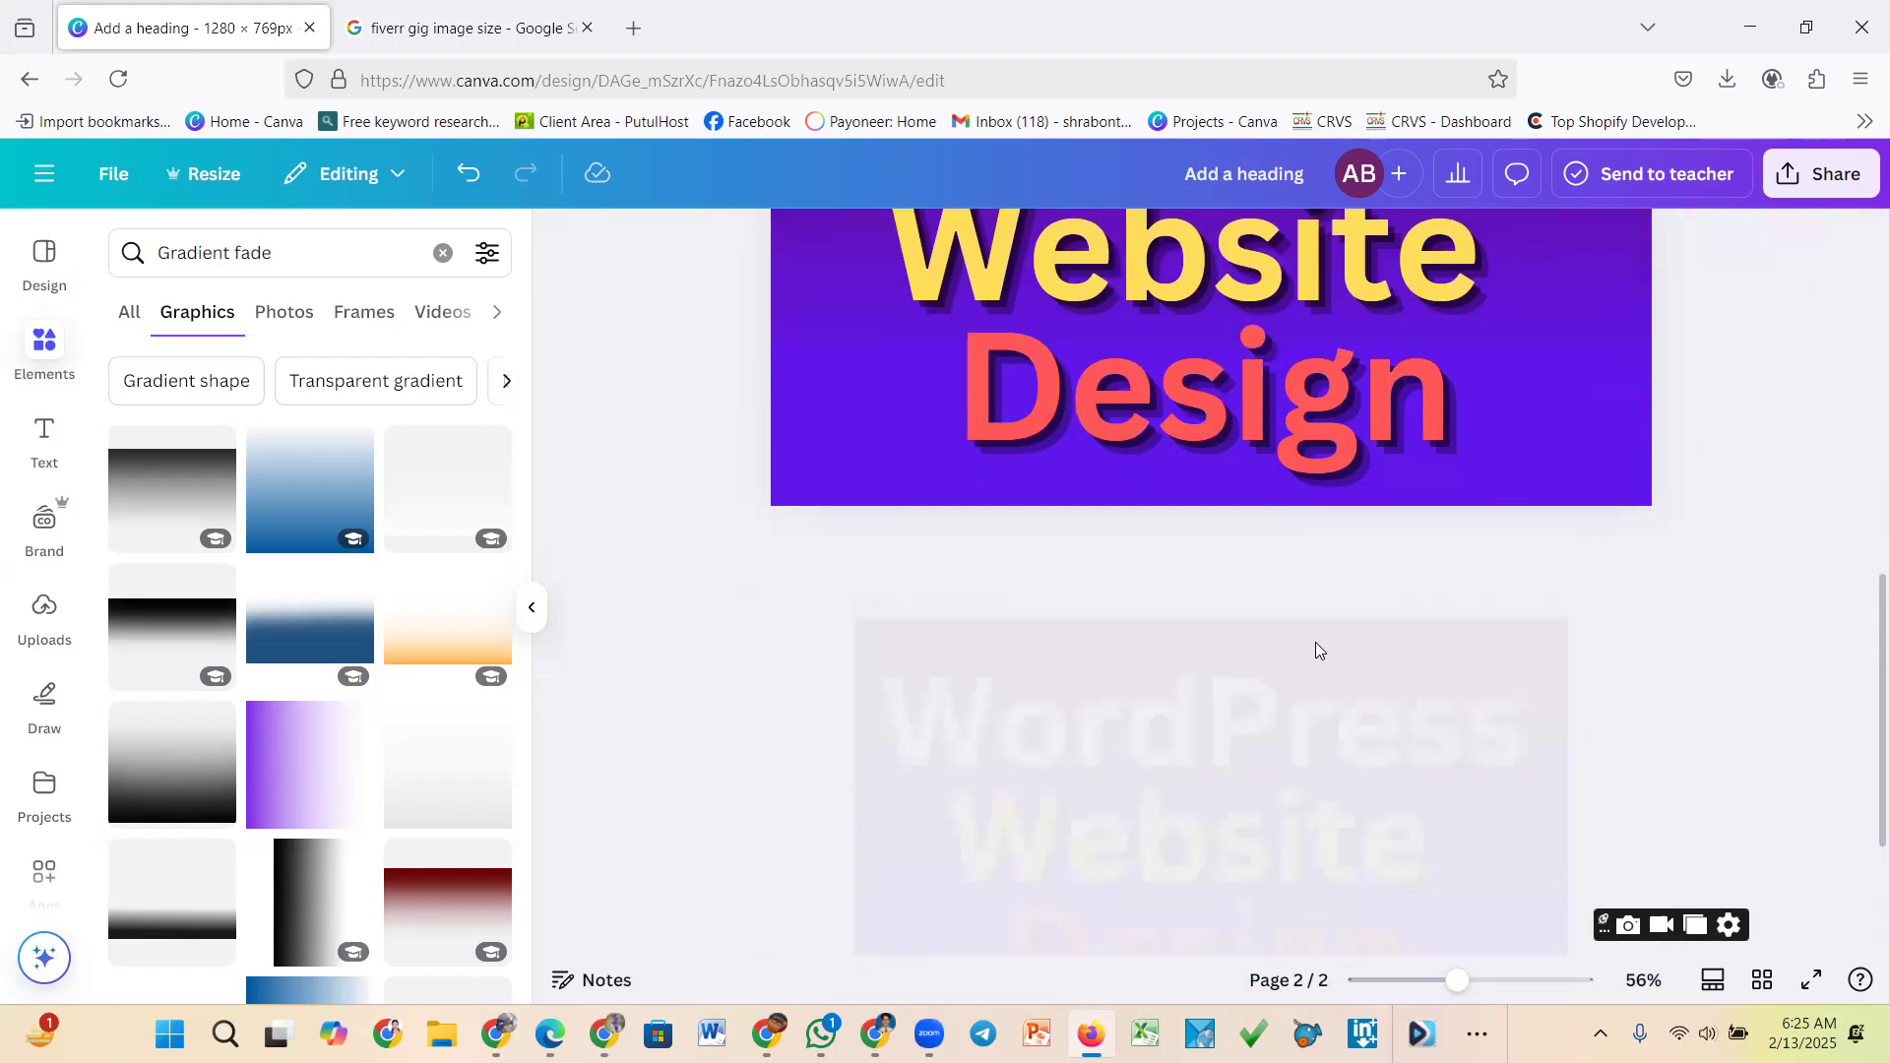
# Duplicate the "B2b Lead Generation" page and select the "B2b Lead" text box on the copy
pyautogui.scroll(4, 1309, 638)
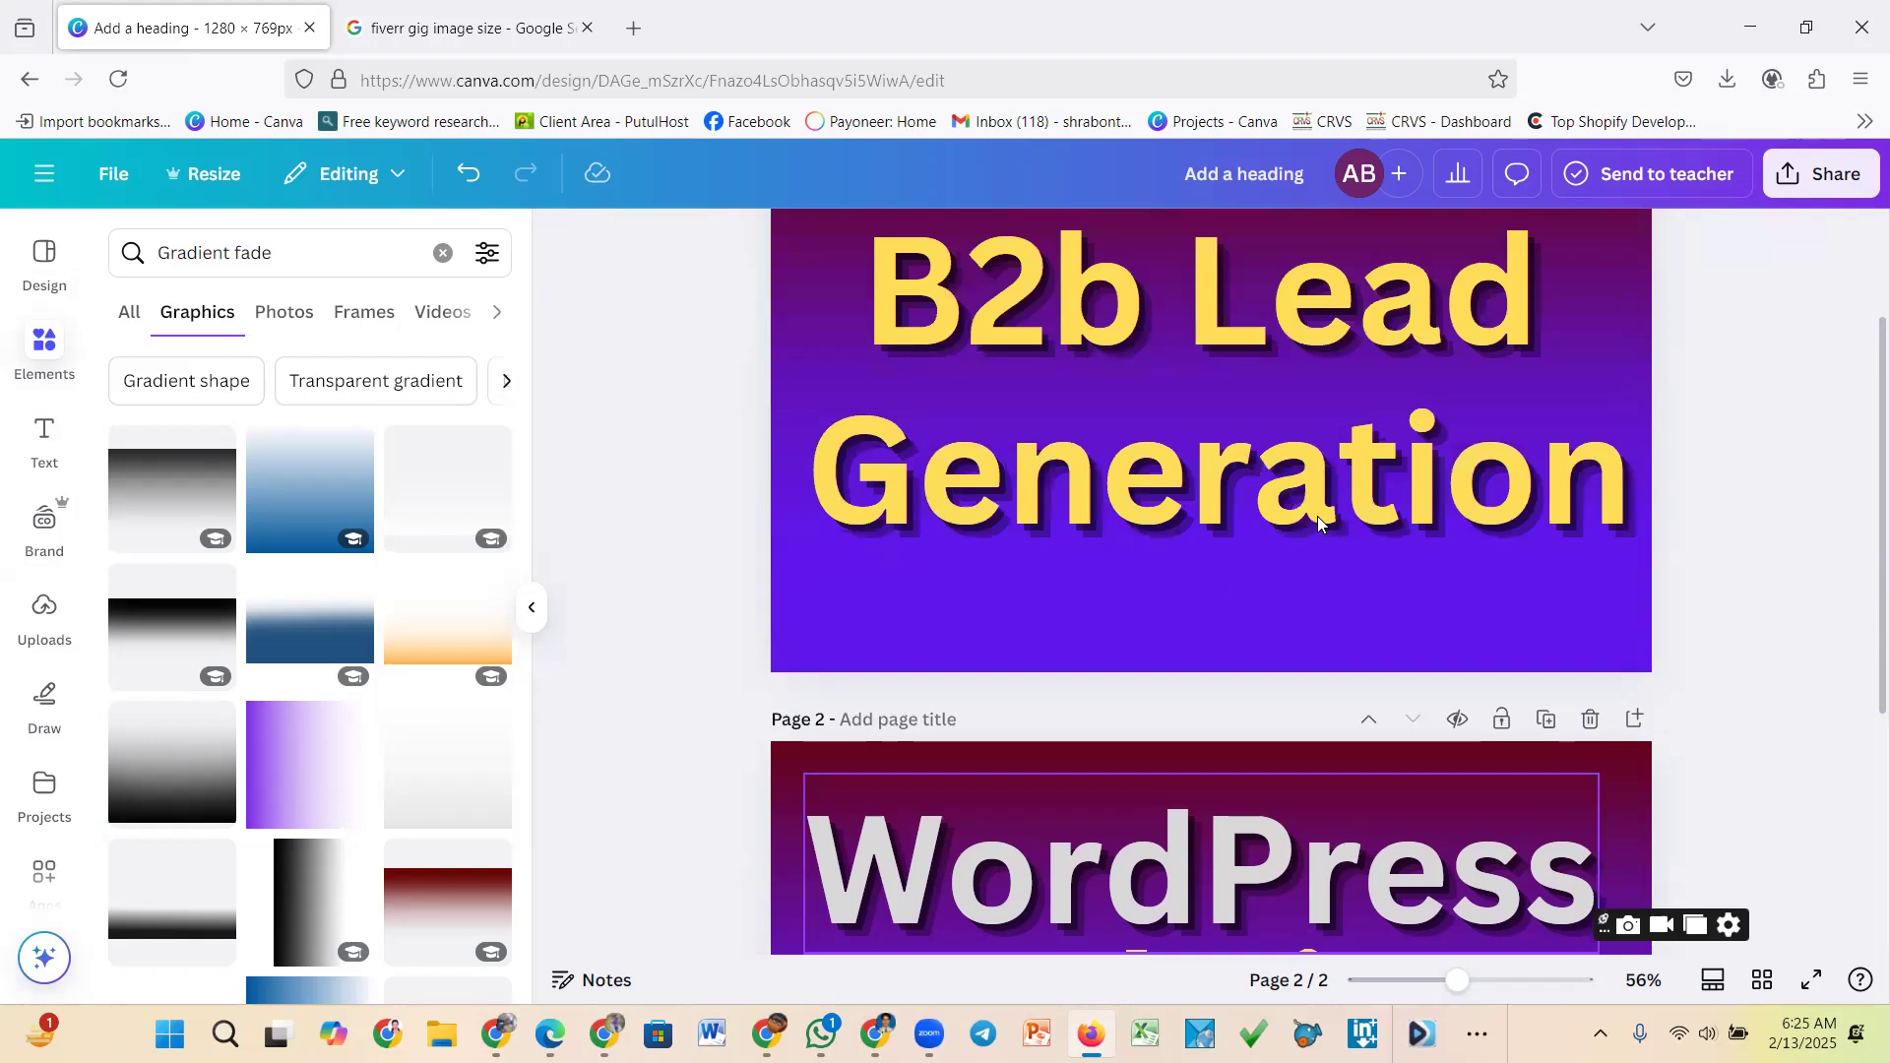
pyautogui.scroll(1, 1358, 507)
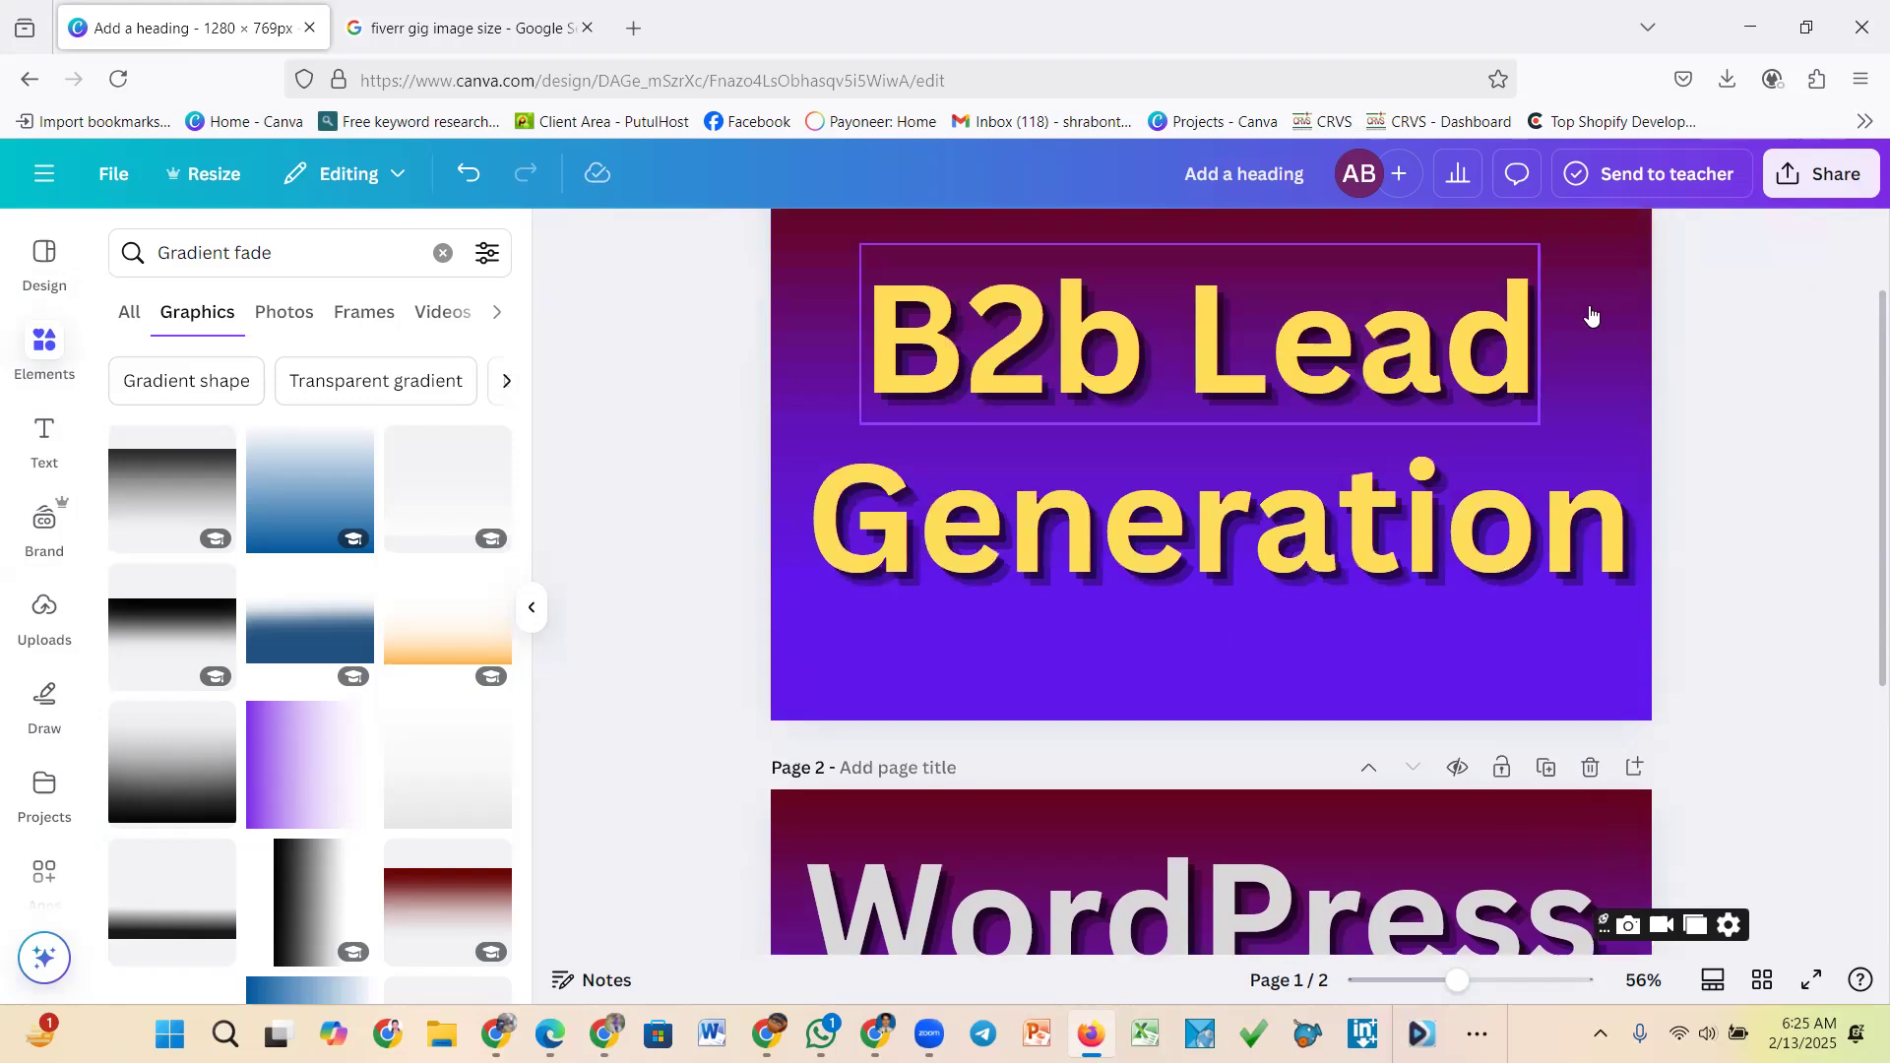
pyautogui.scroll(3, 1588, 313)
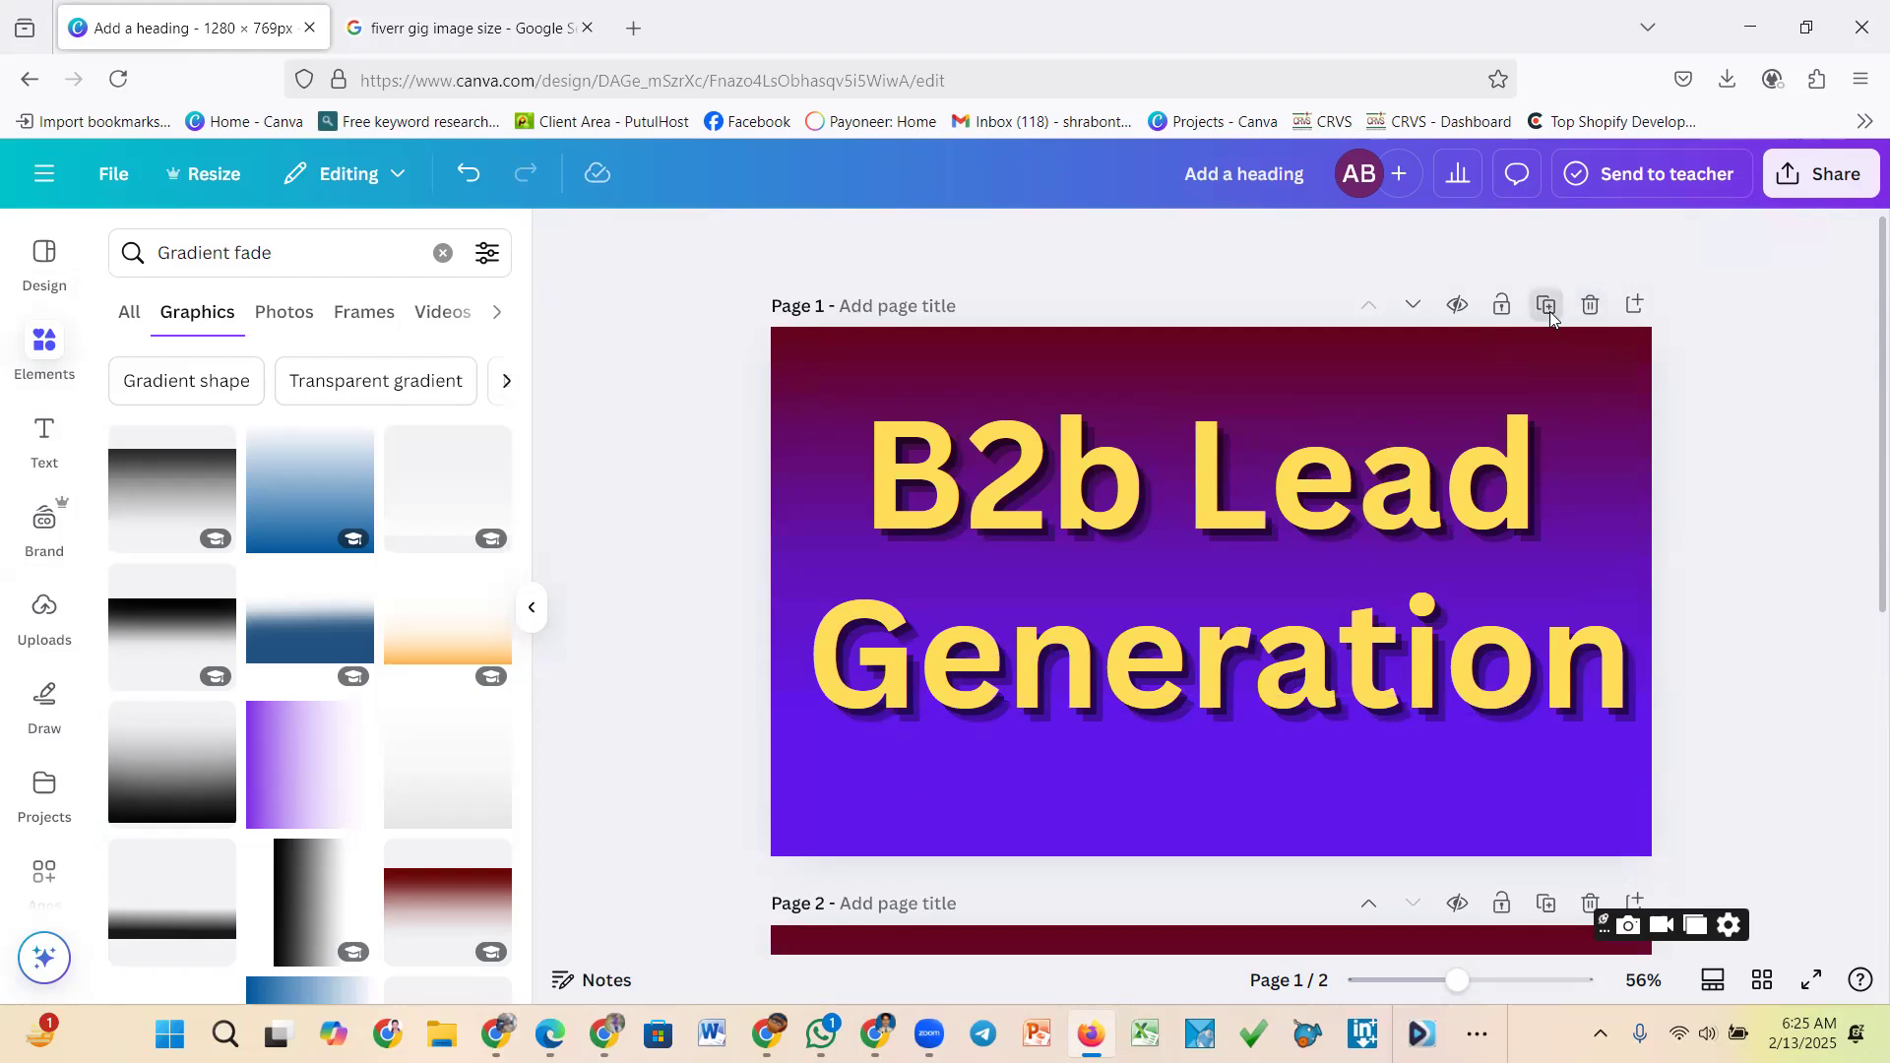
pyautogui.click(1549, 313)
pyautogui.click(1159, 504)
pyautogui.click(1159, 504)
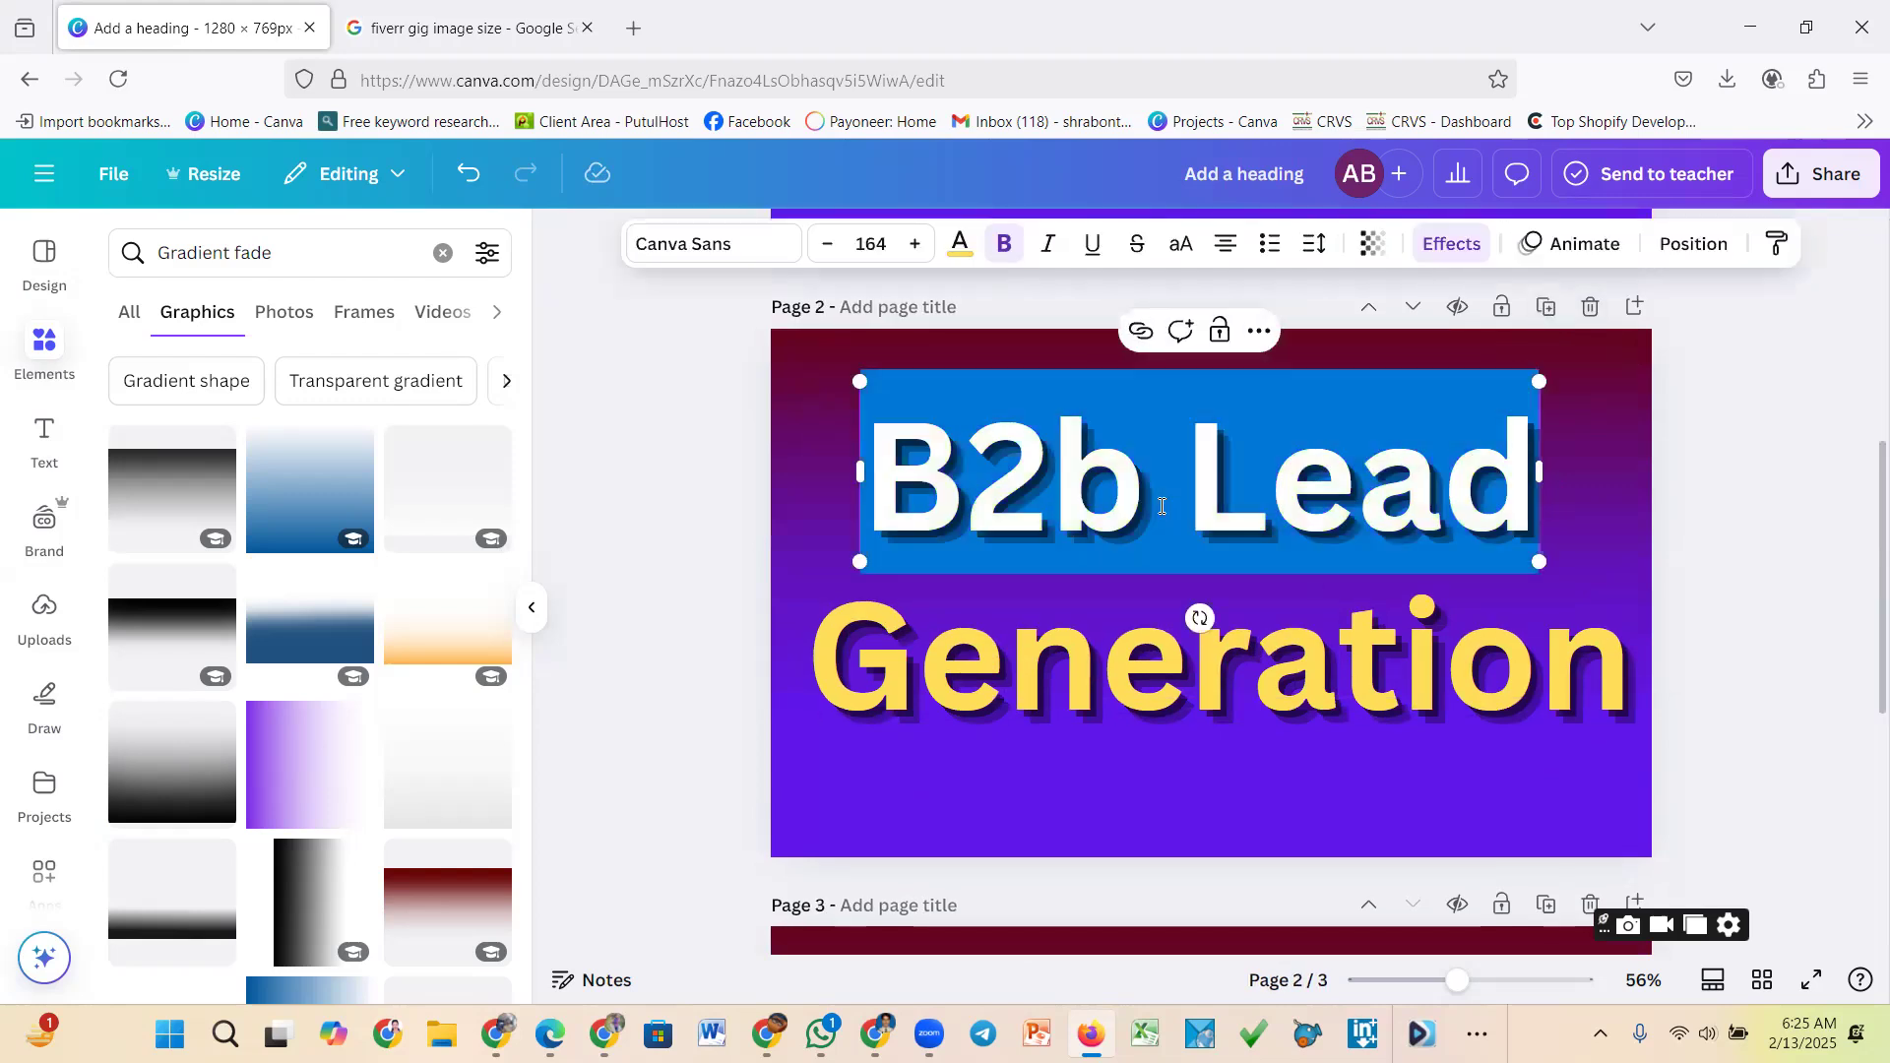
pyautogui.press('Escape')
pyautogui.click(1347, 500)
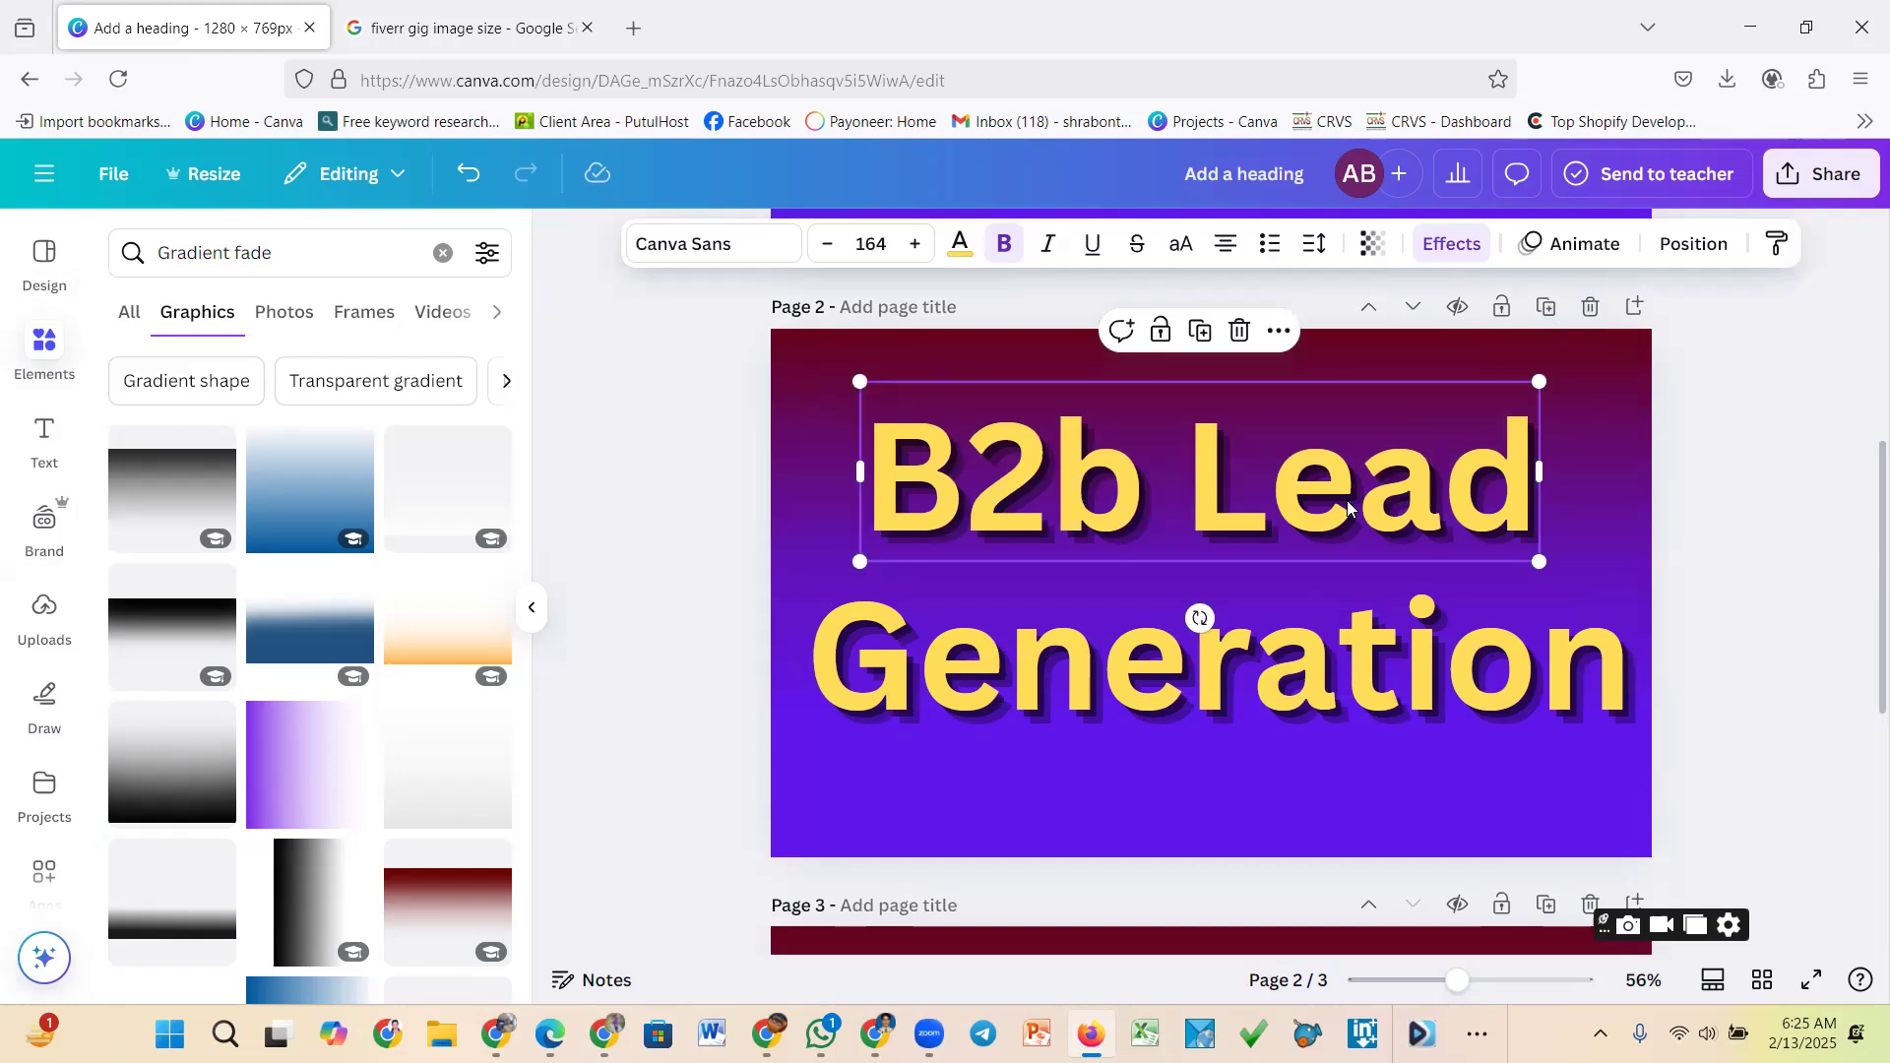
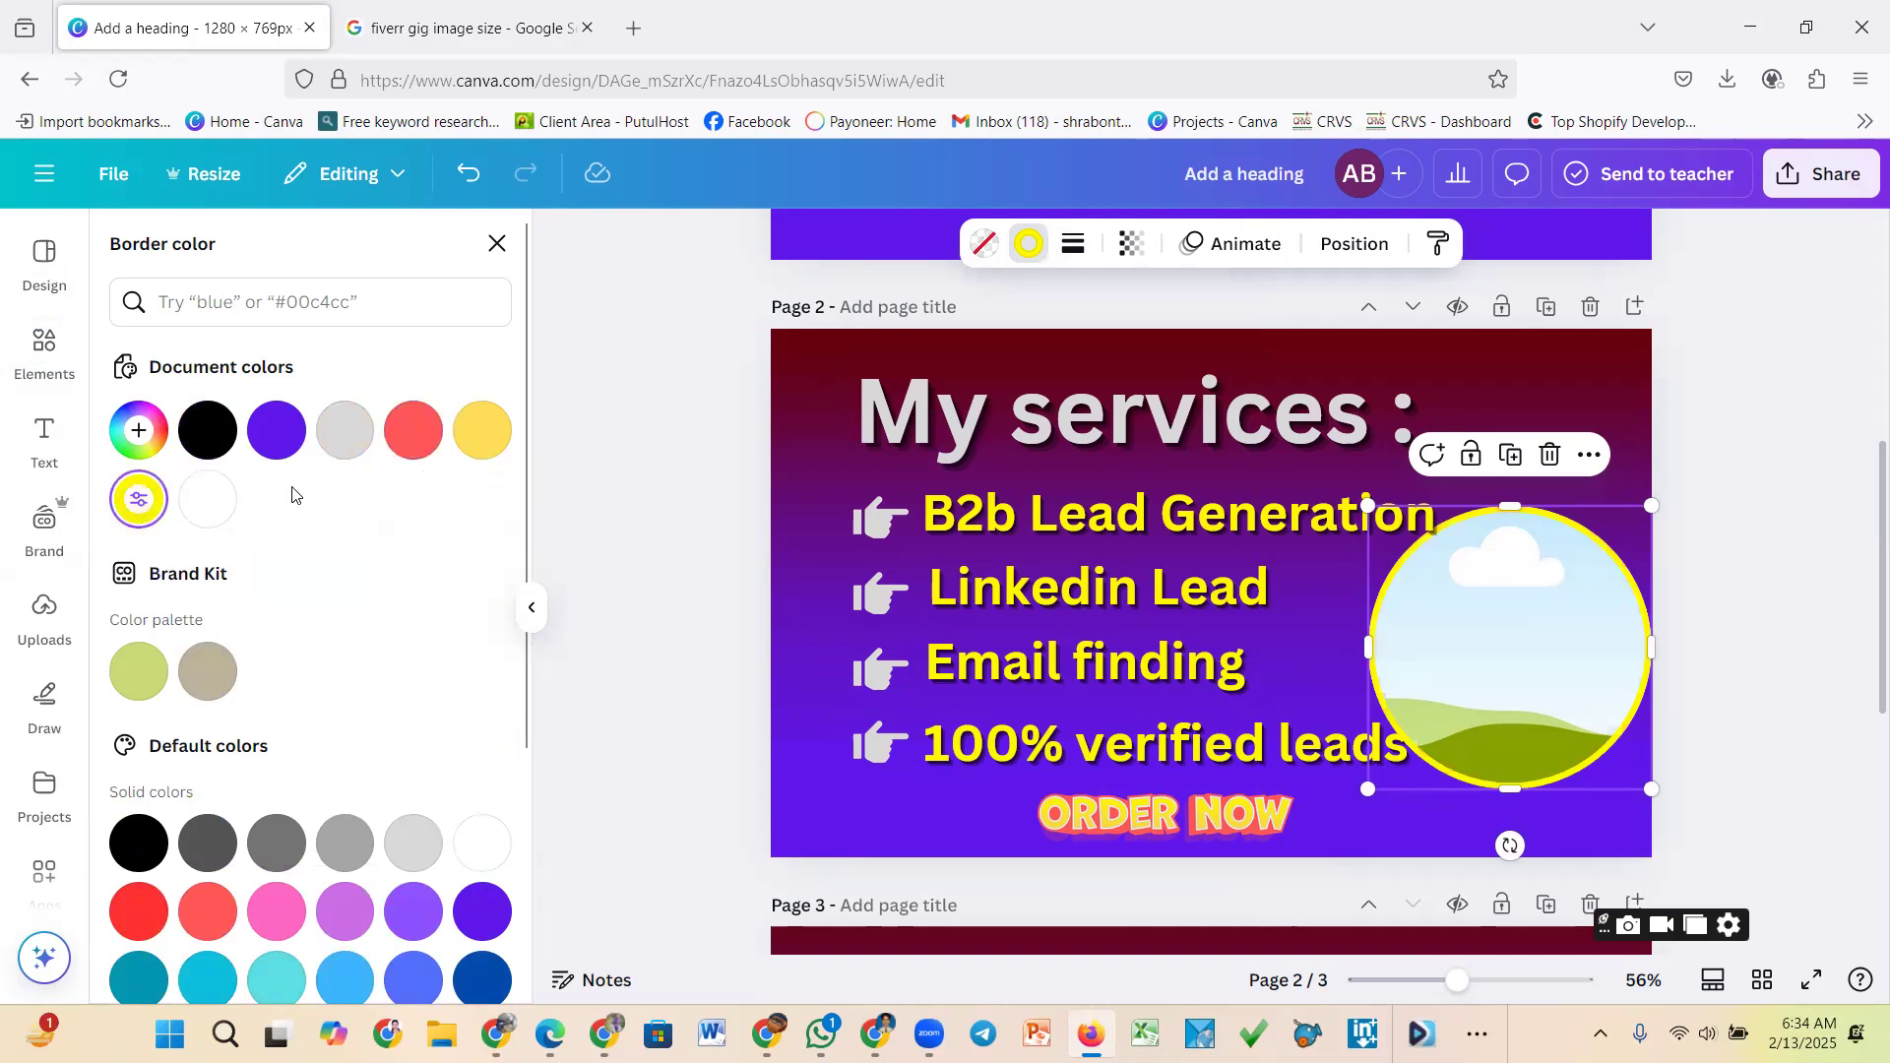
# Set the circular frame's border weight to 15 and, after trying other document colours, make the border bright yellow
pyautogui.click(481, 450)
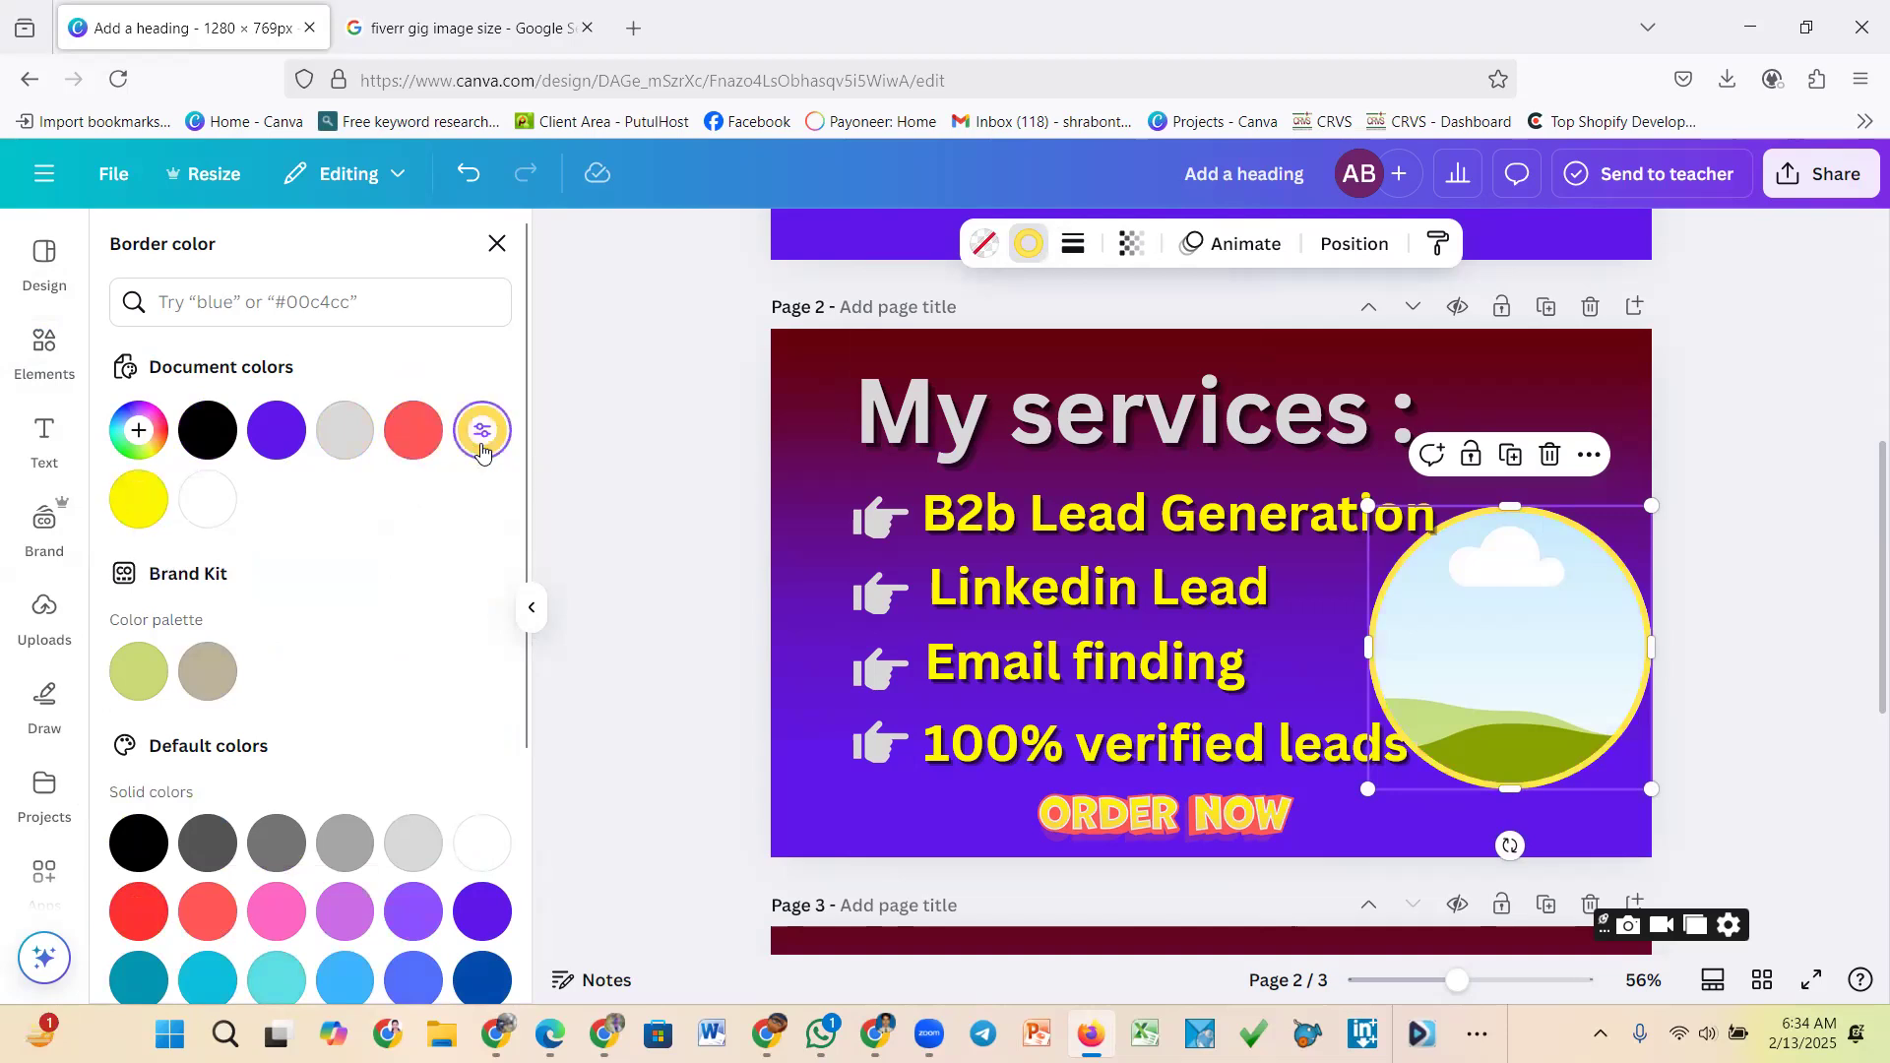
pyautogui.click(139, 500)
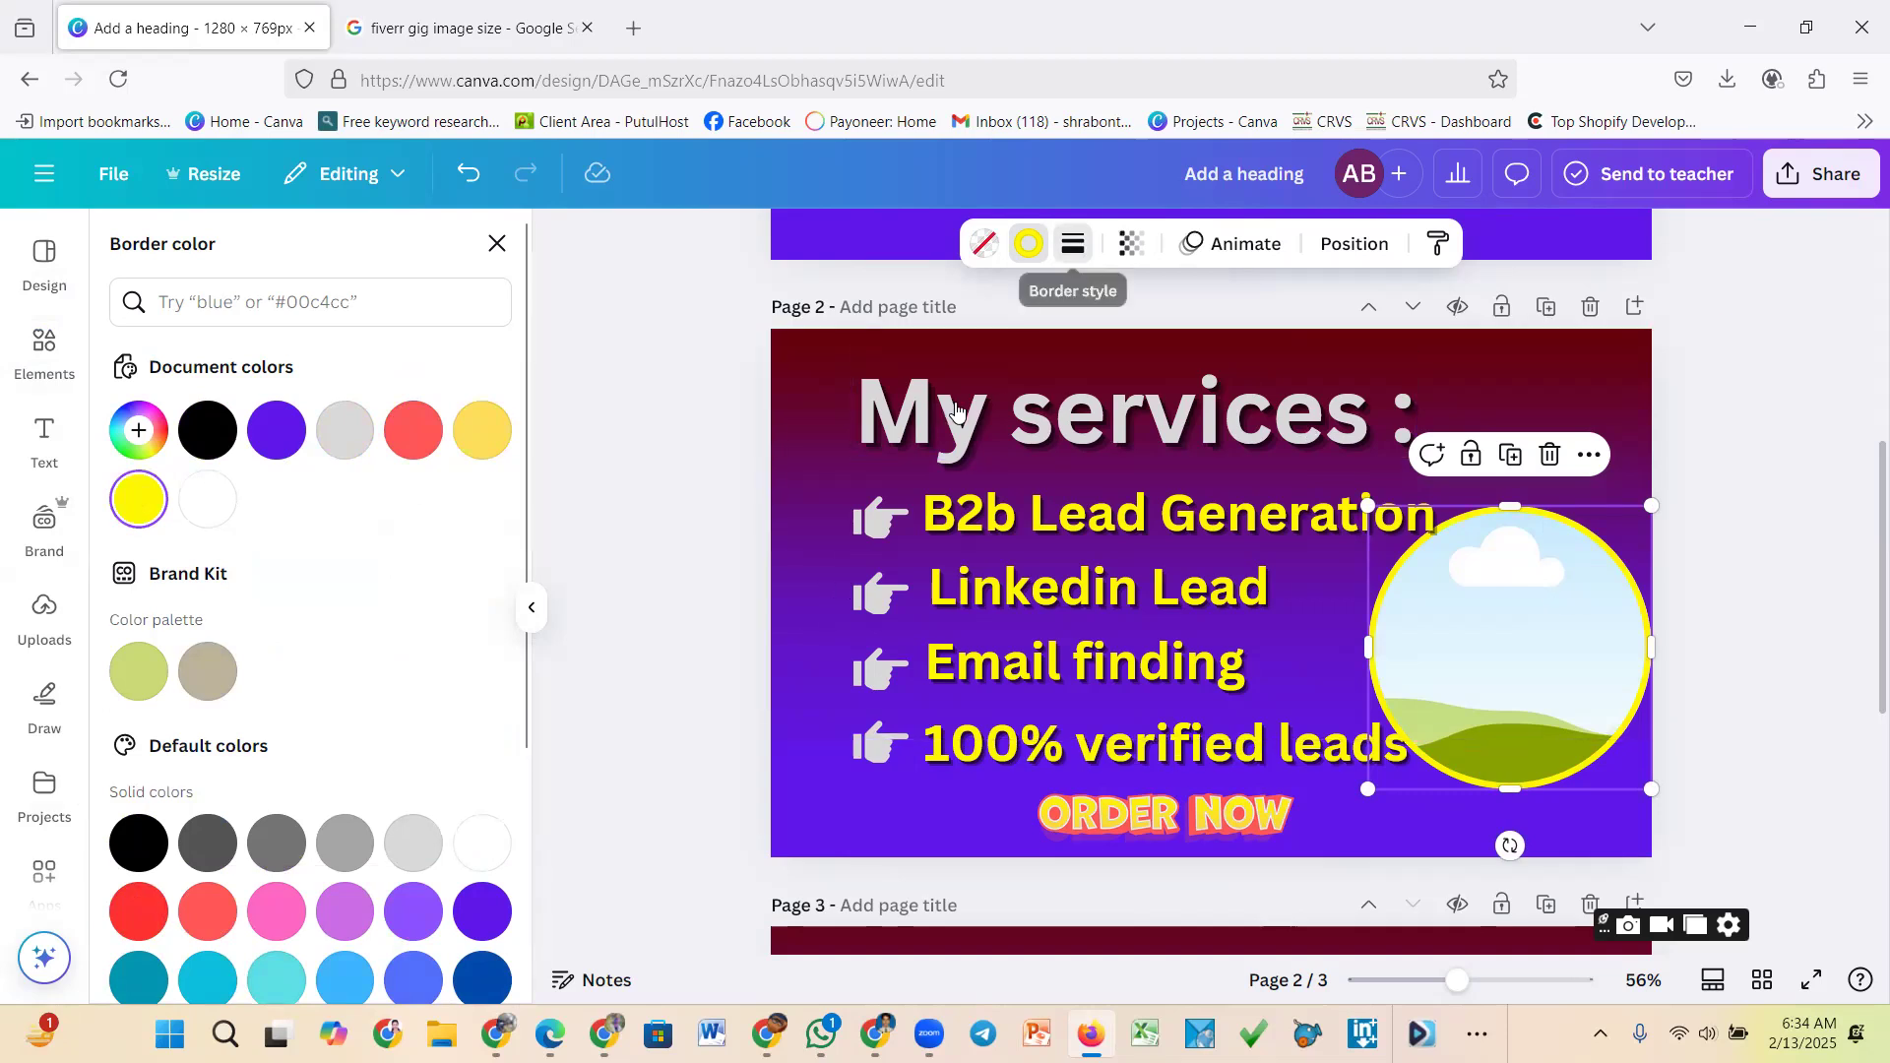
pyautogui.click(1075, 251)
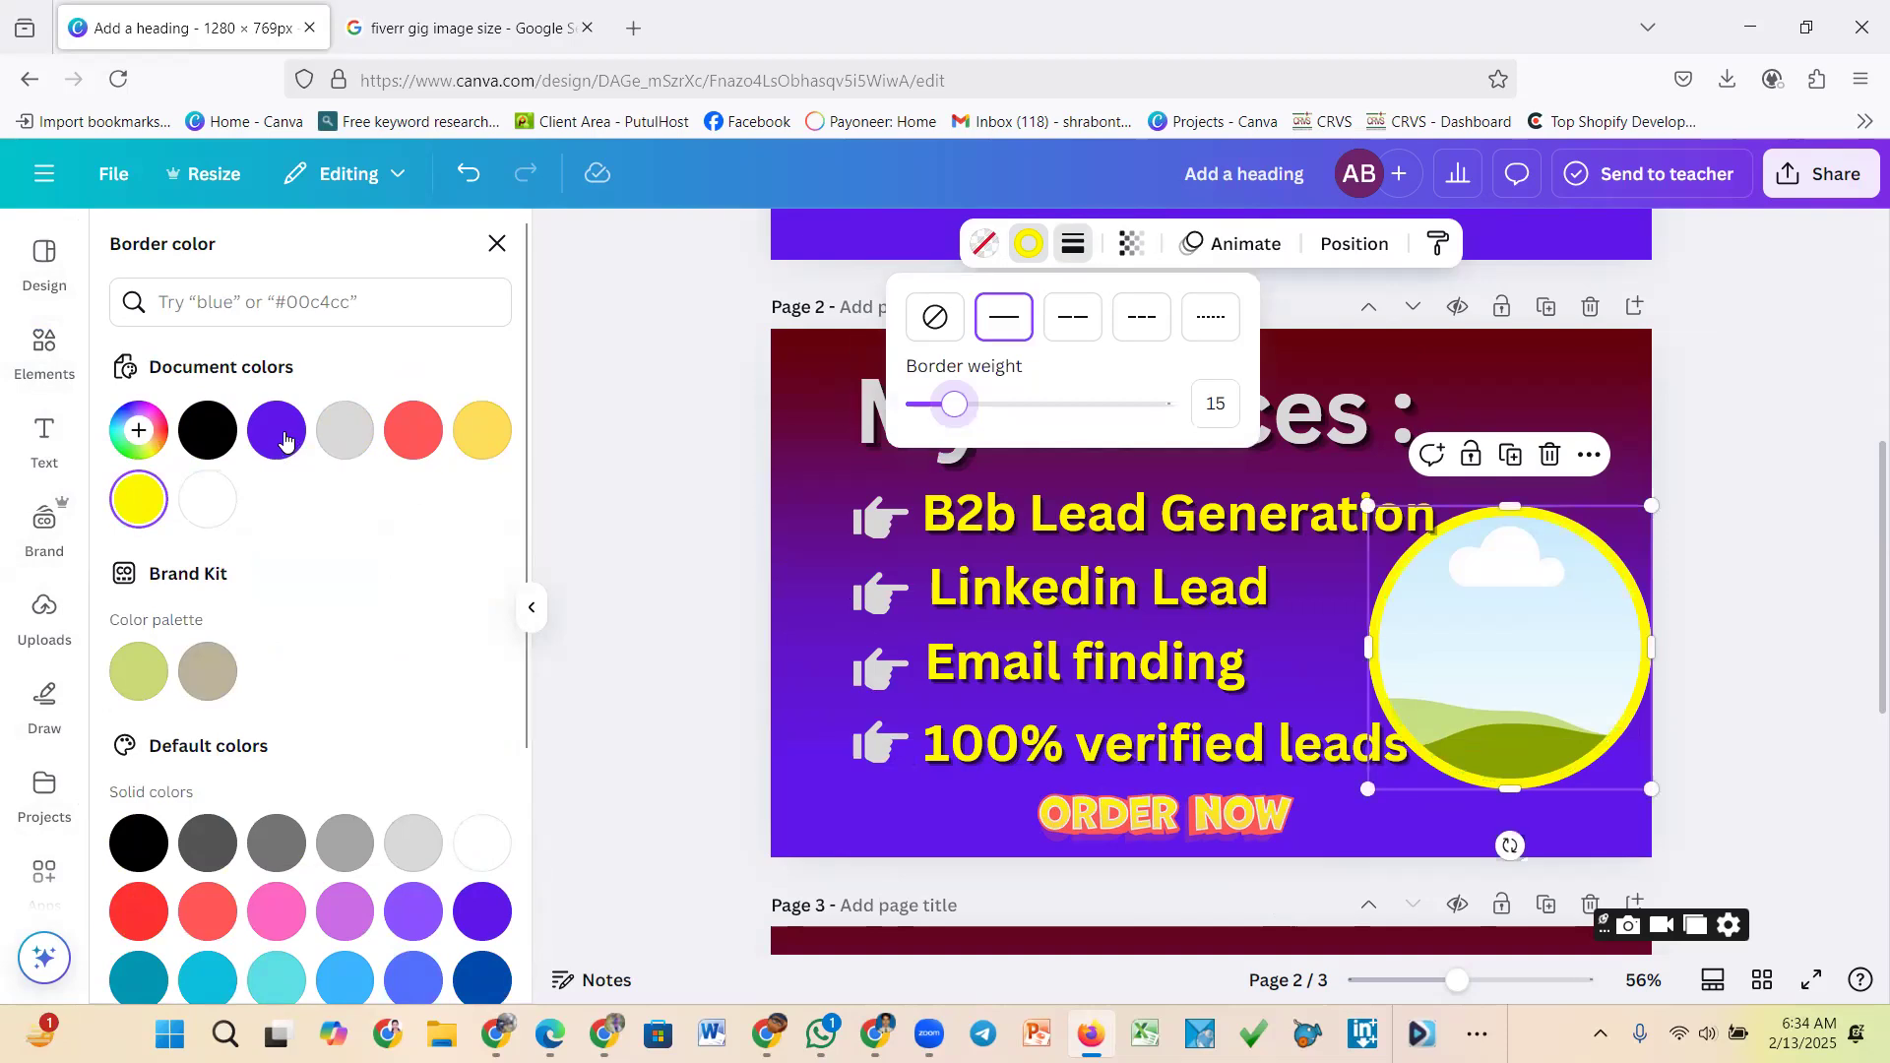
pyautogui.click(413, 433)
pyautogui.click(344, 430)
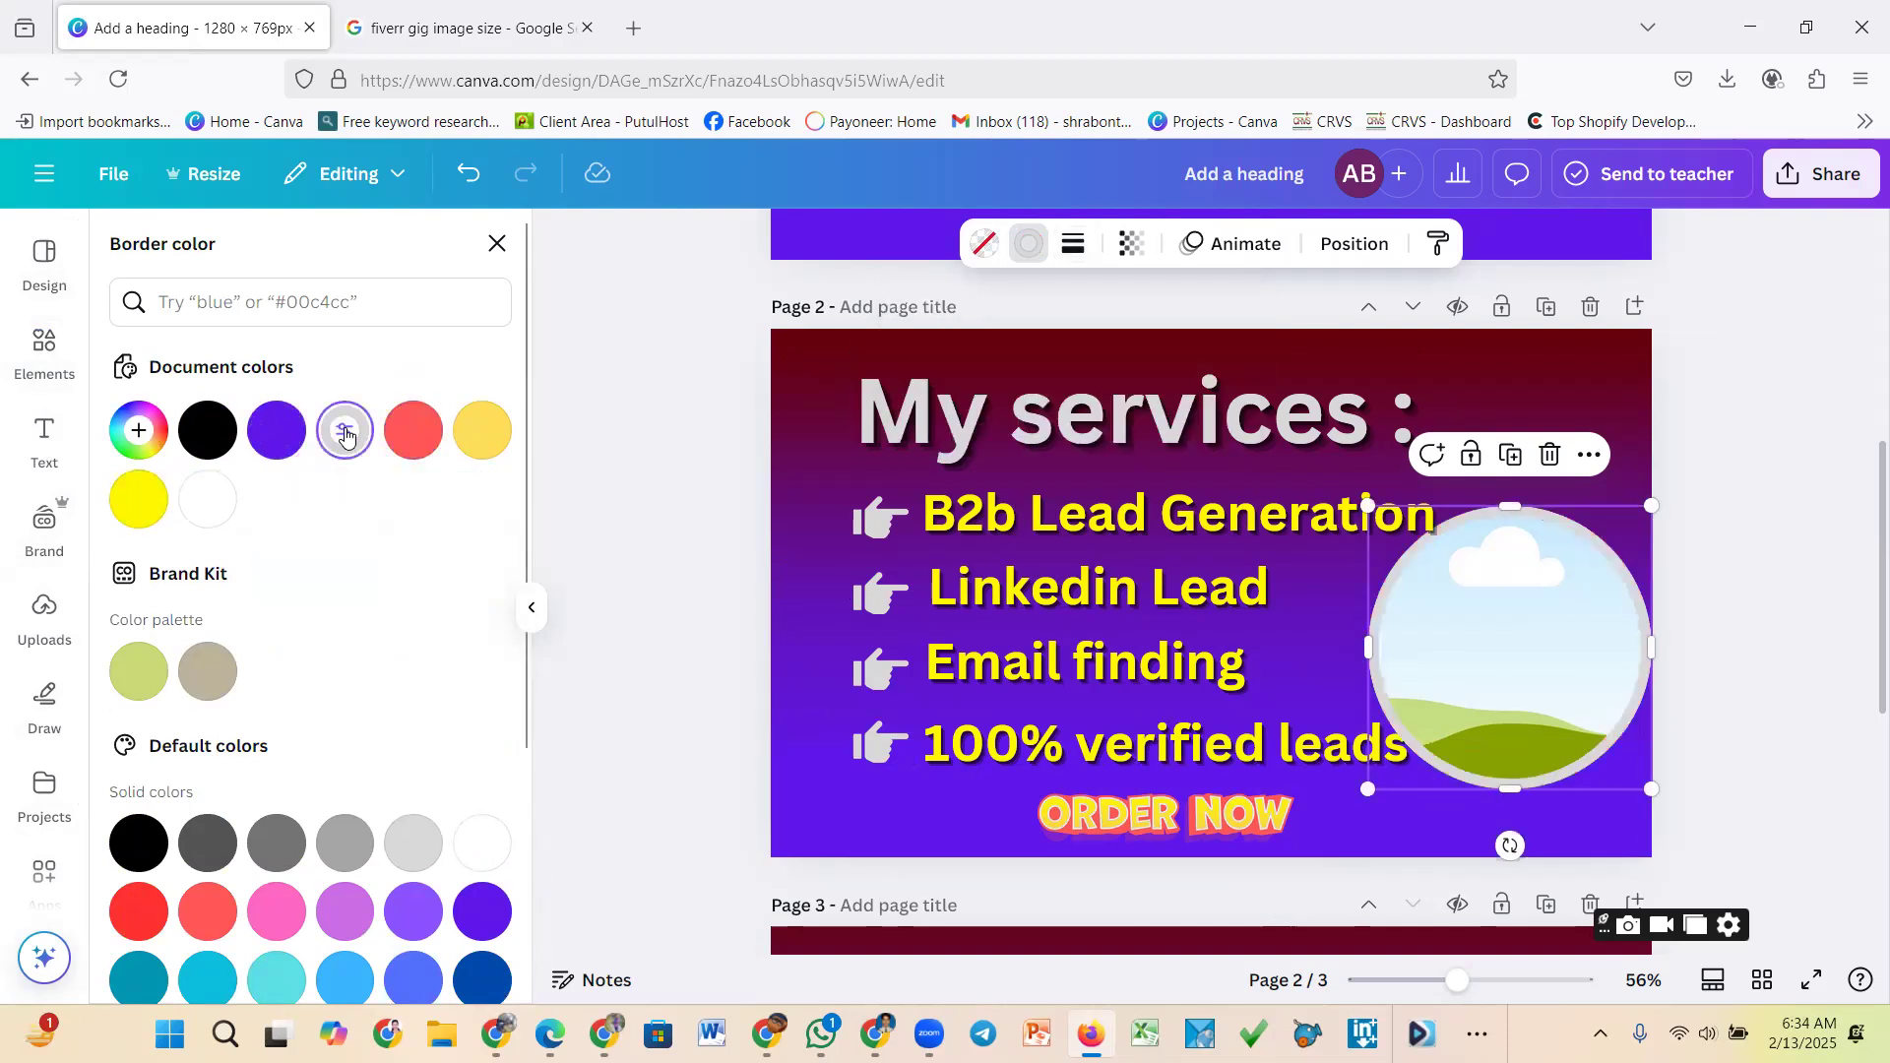
pyautogui.click(141, 498)
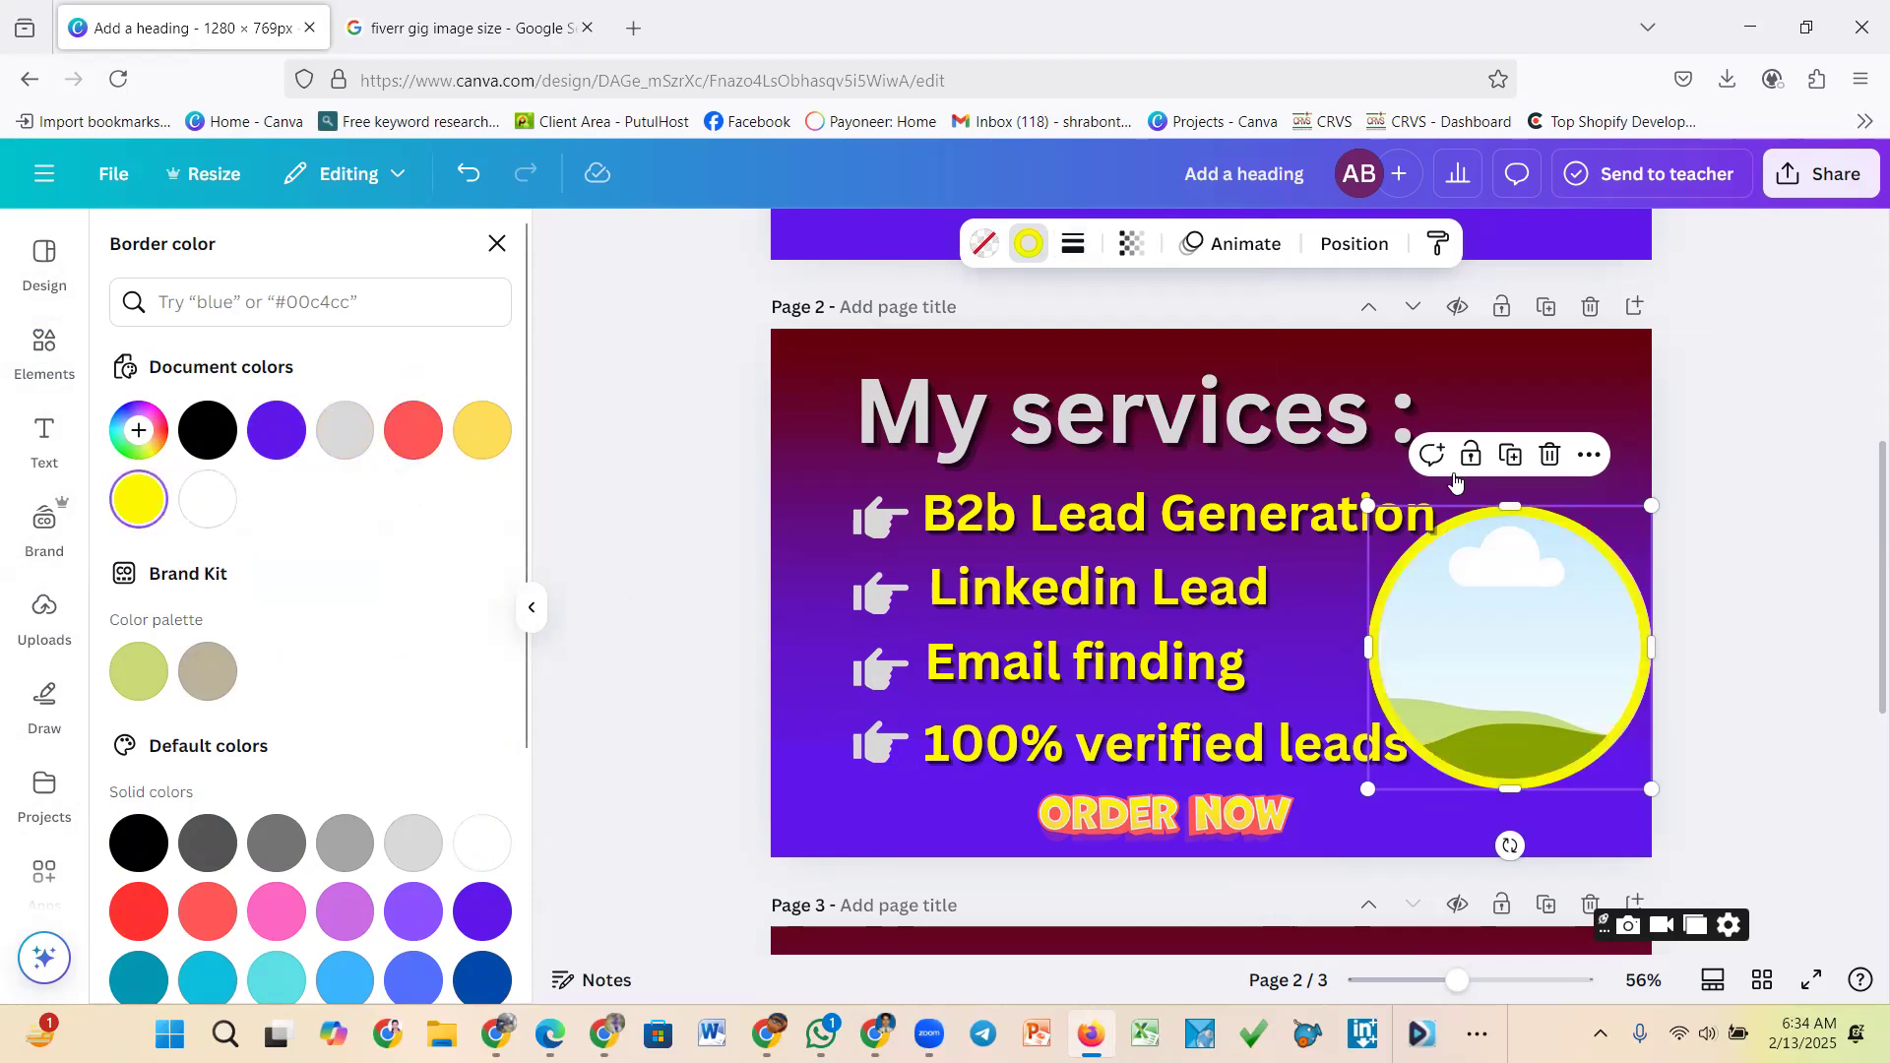
# Replace the "shape" search in the elements library with a search for "girl picture"
pyautogui.click(42, 366)
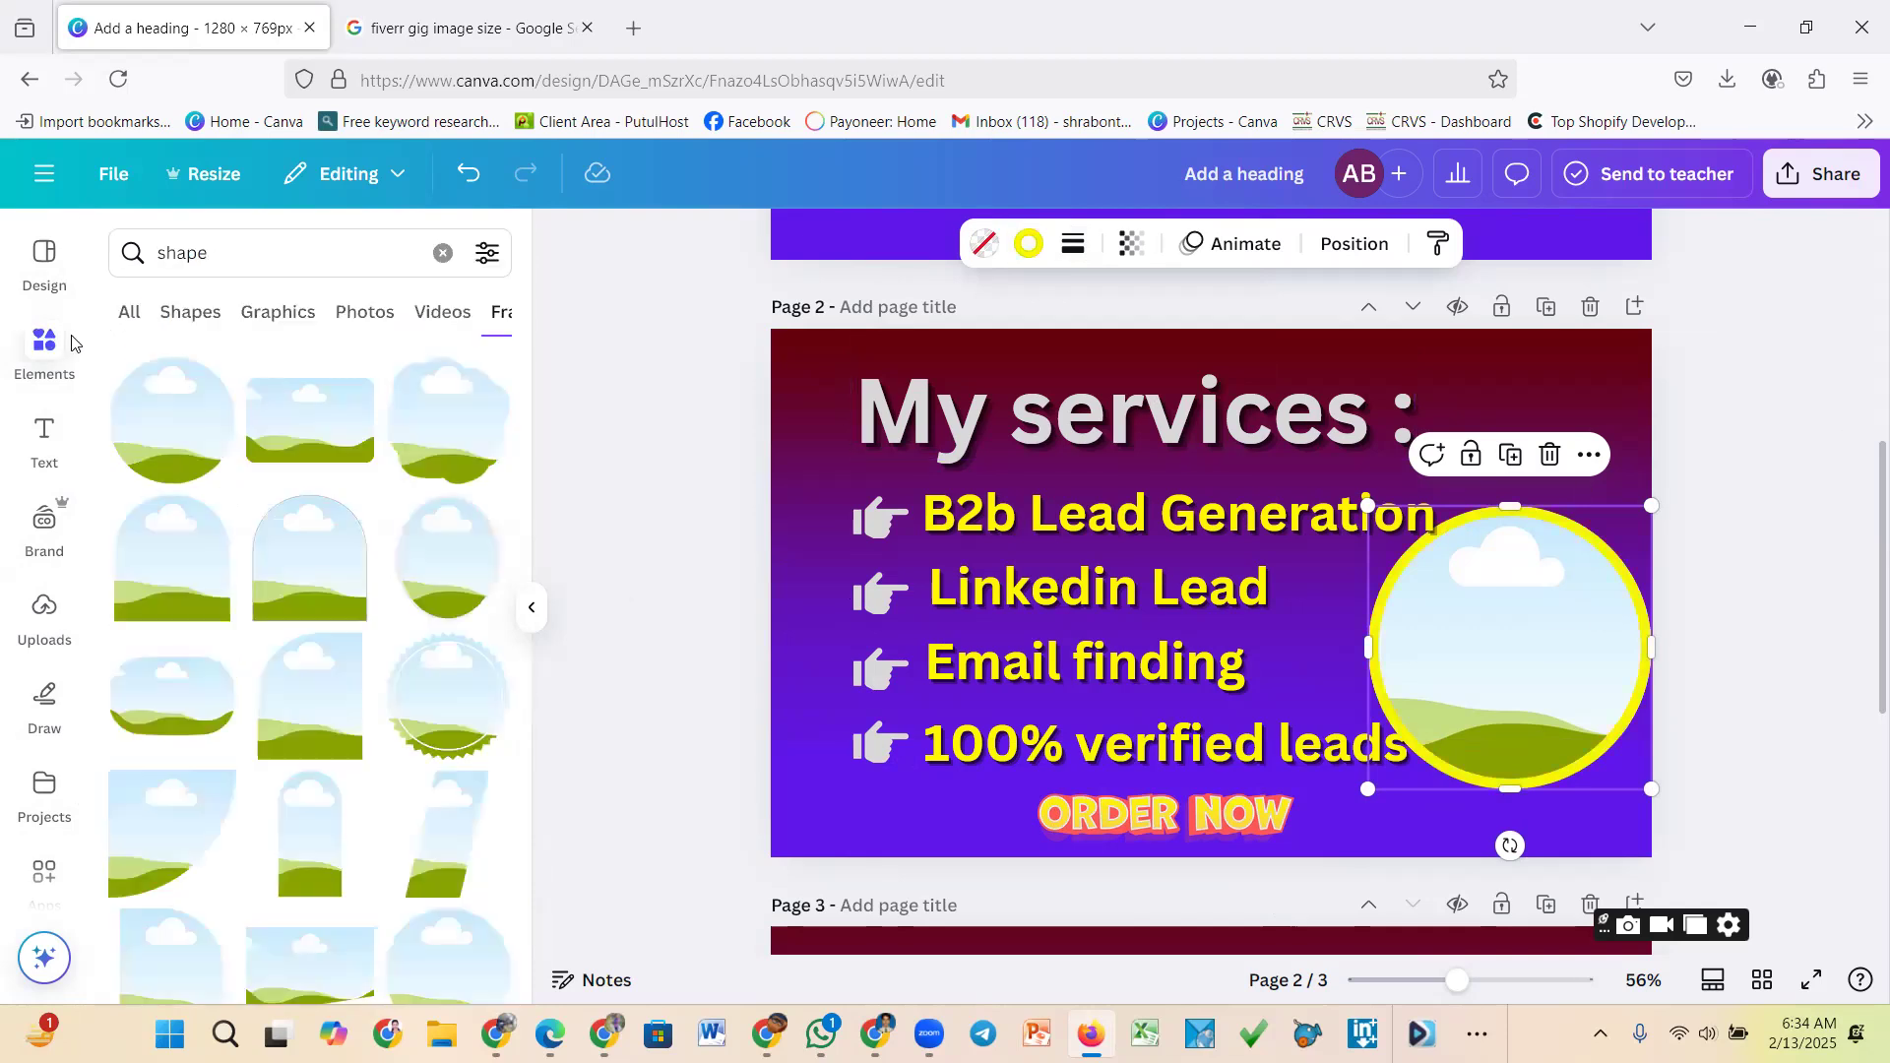
pyautogui.click(40, 379)
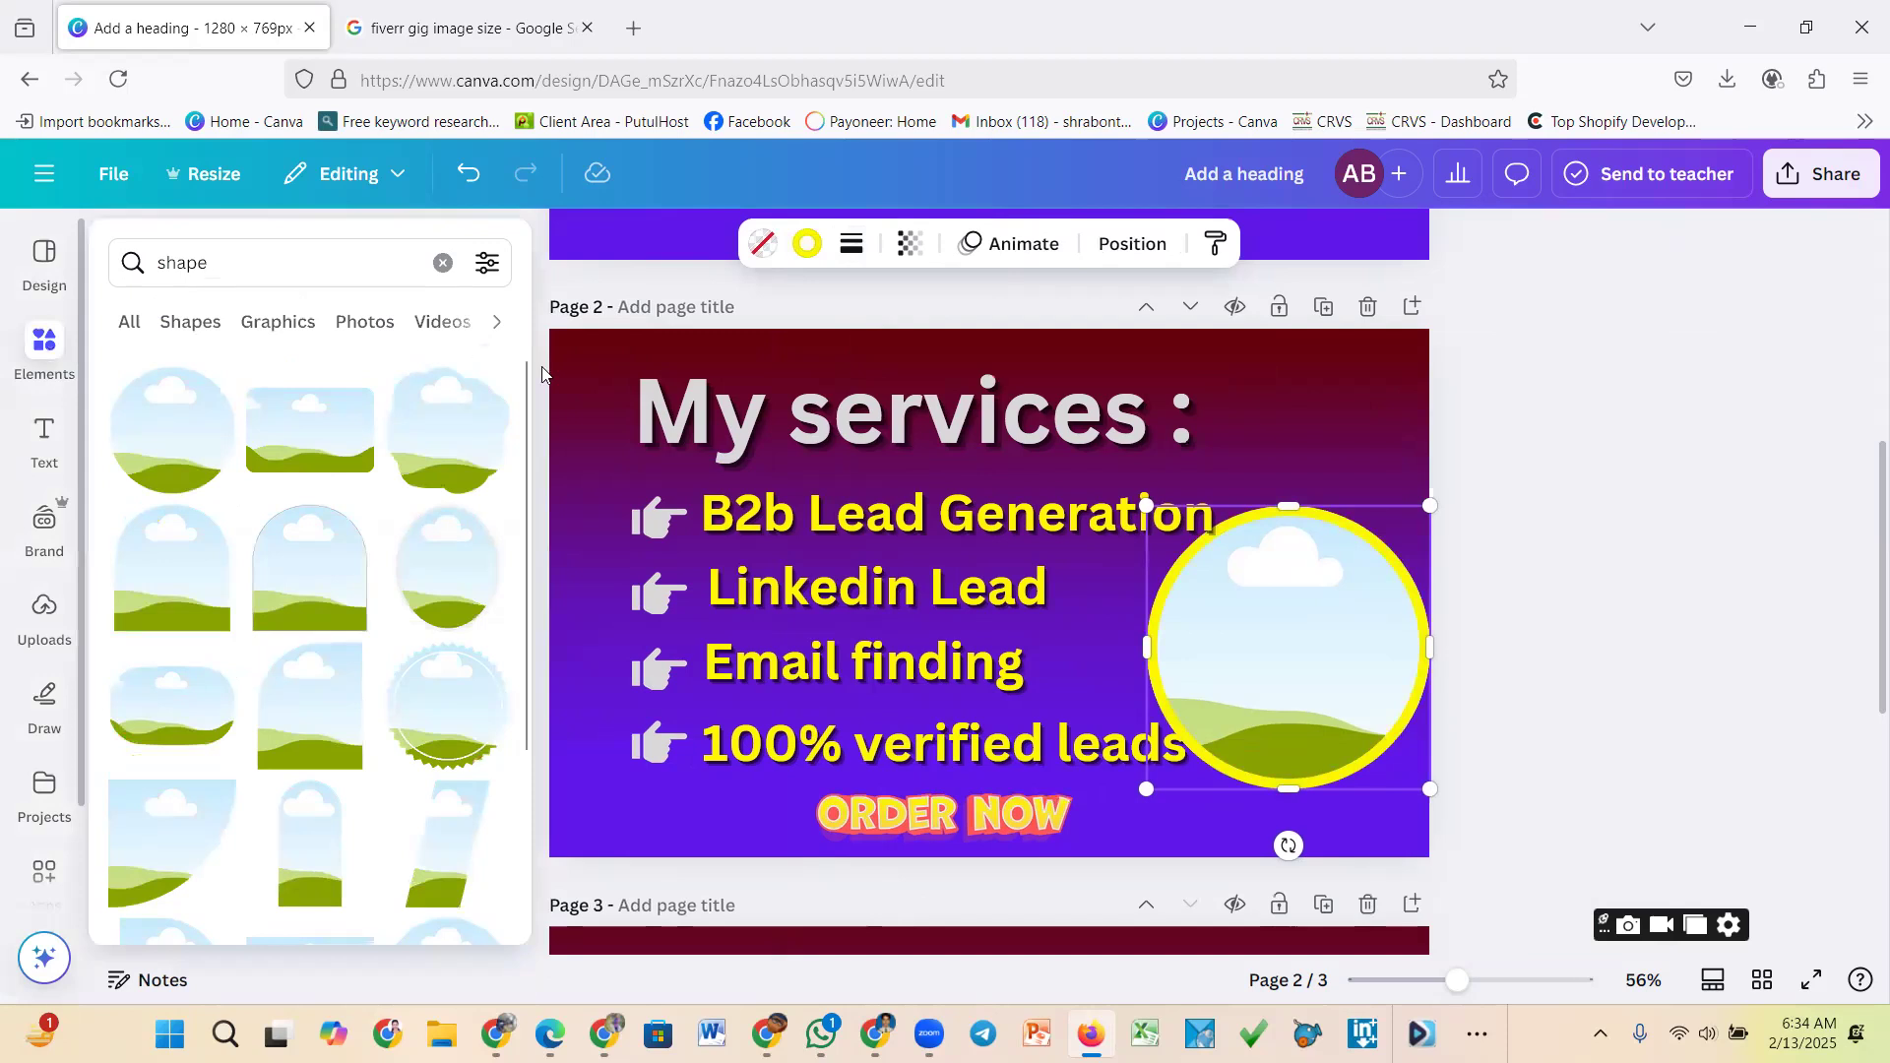
pyautogui.click(443, 263)
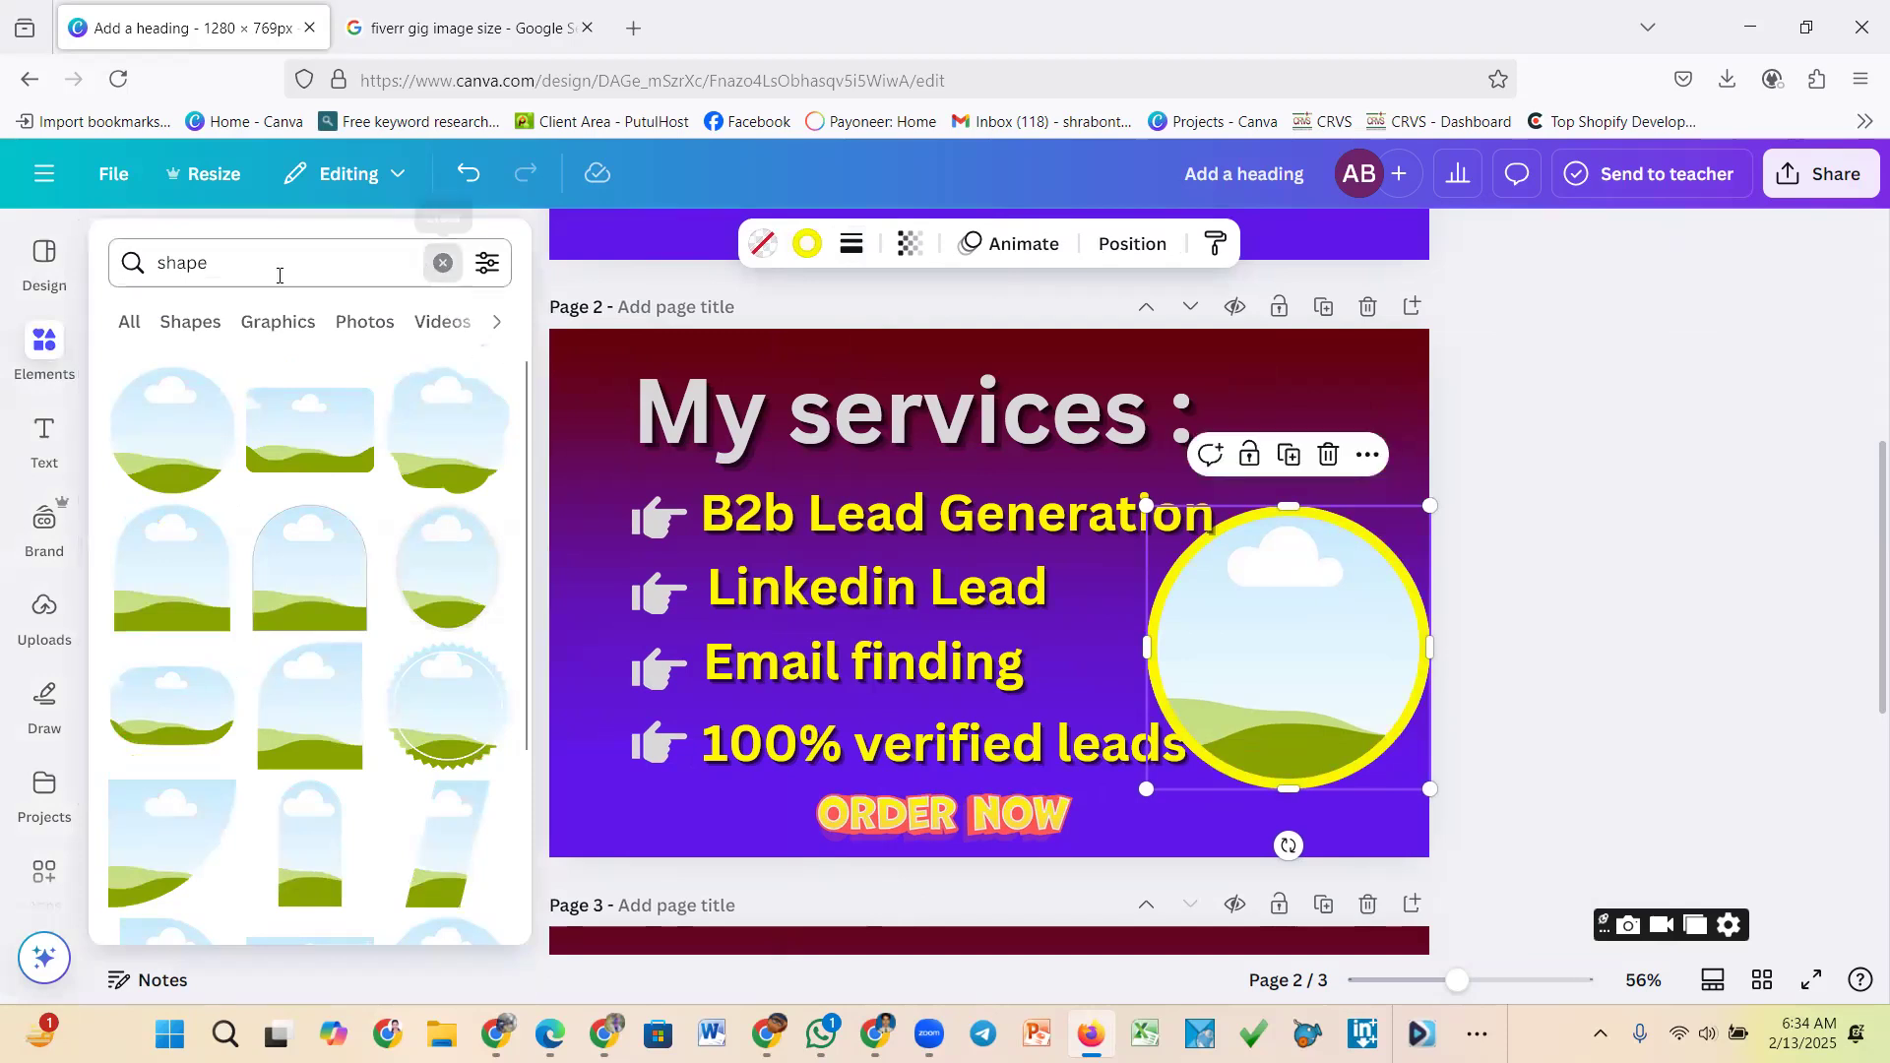
pyautogui.write('g')
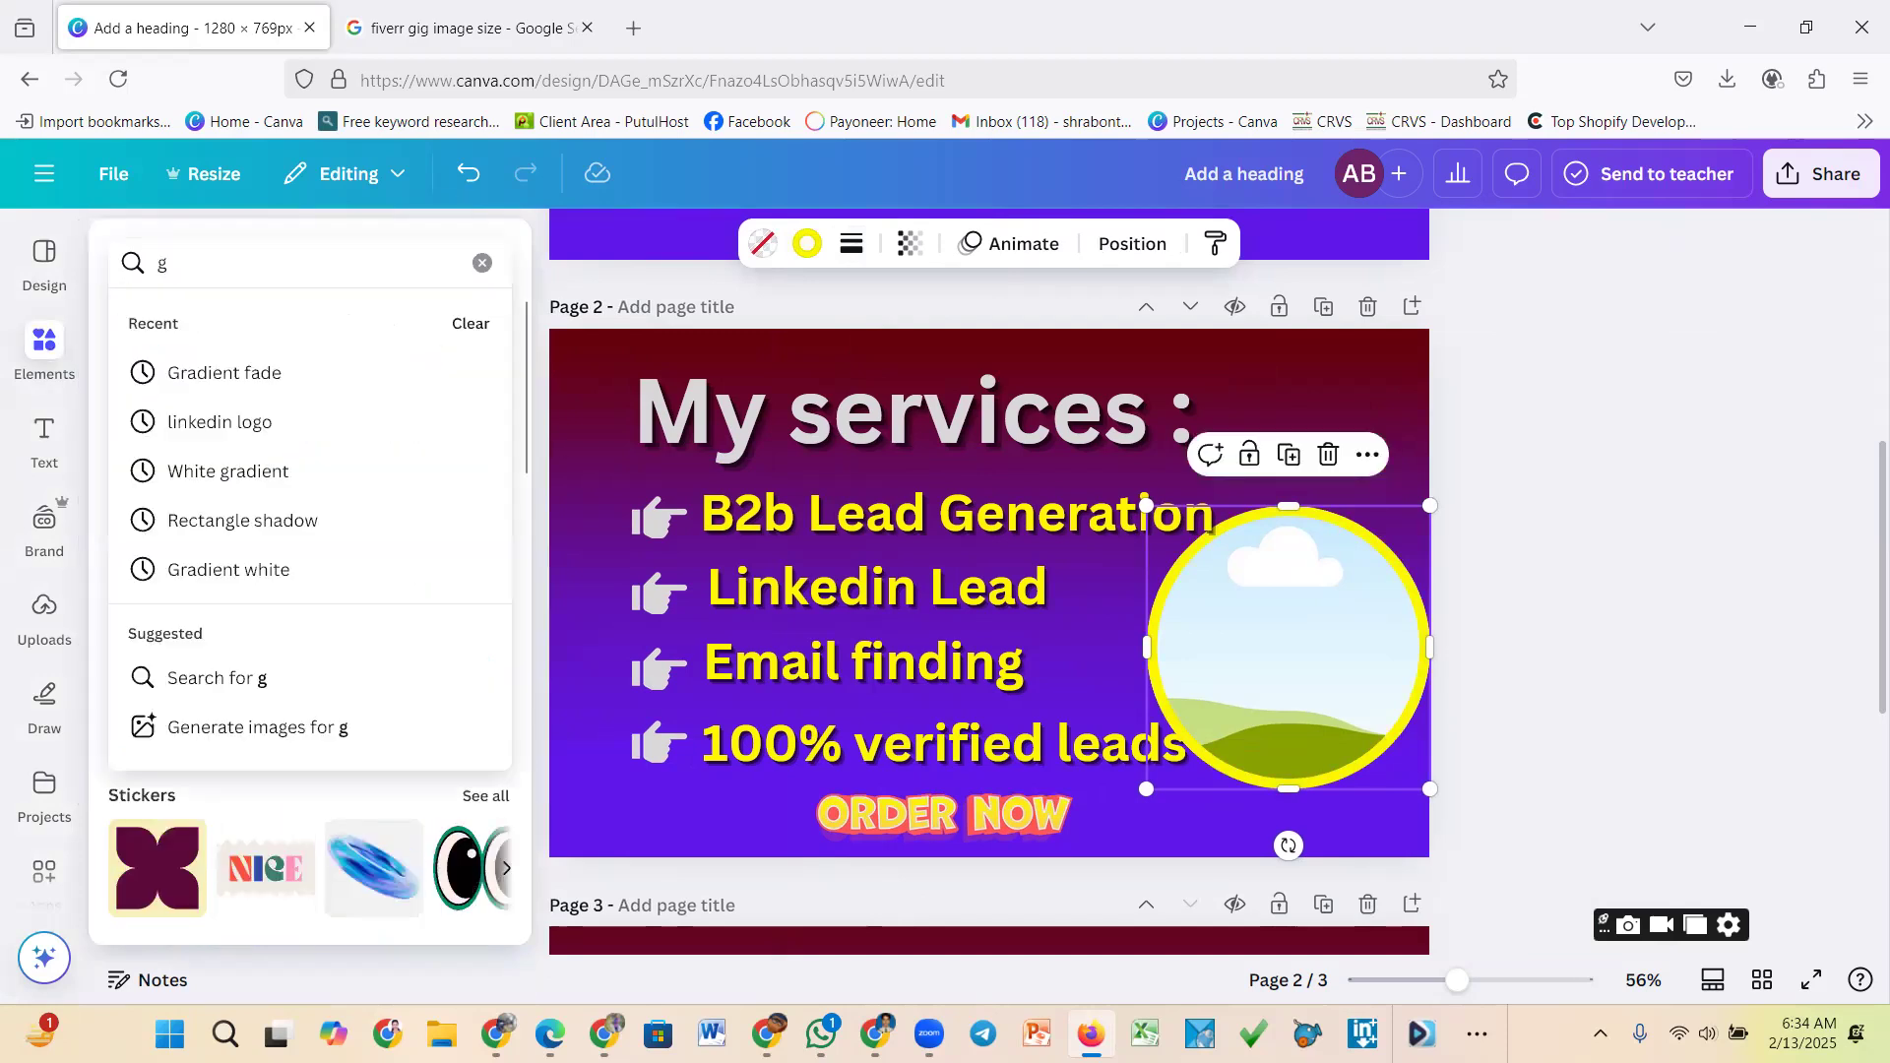
pyautogui.write('ir')
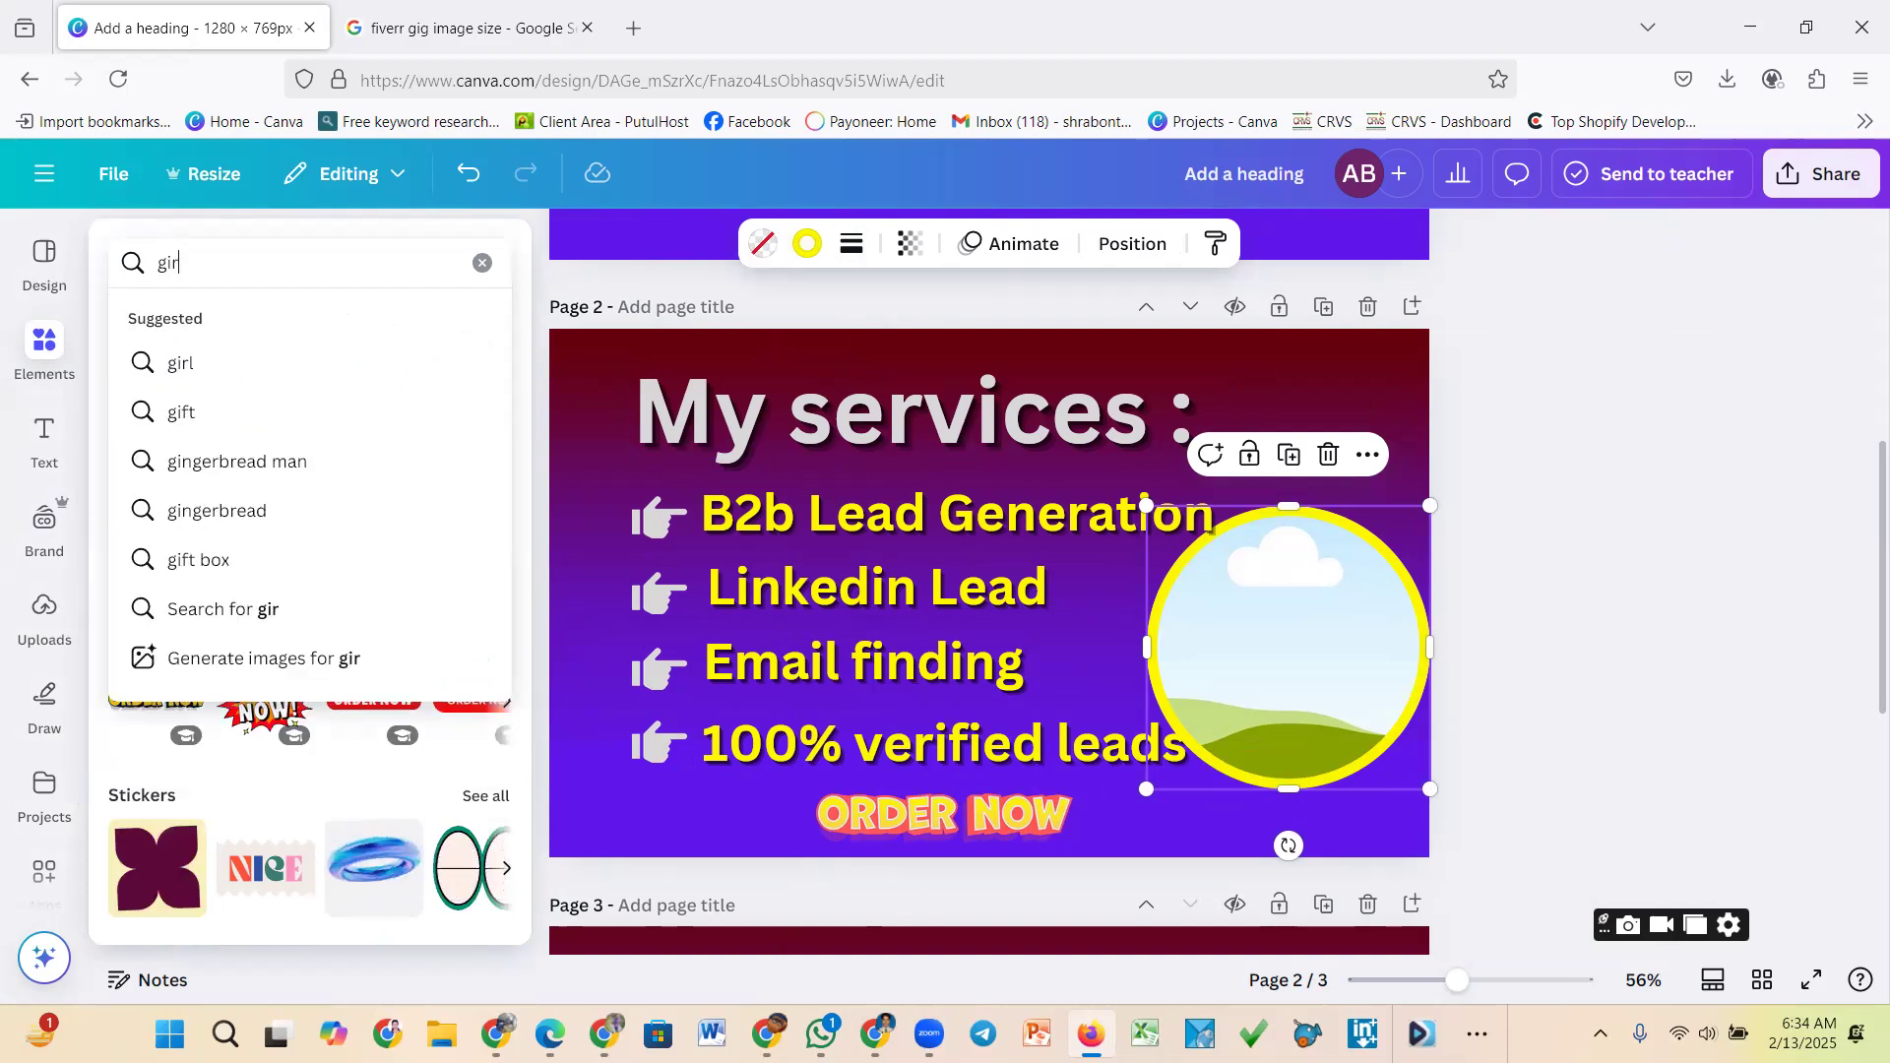
pyautogui.write('l p')
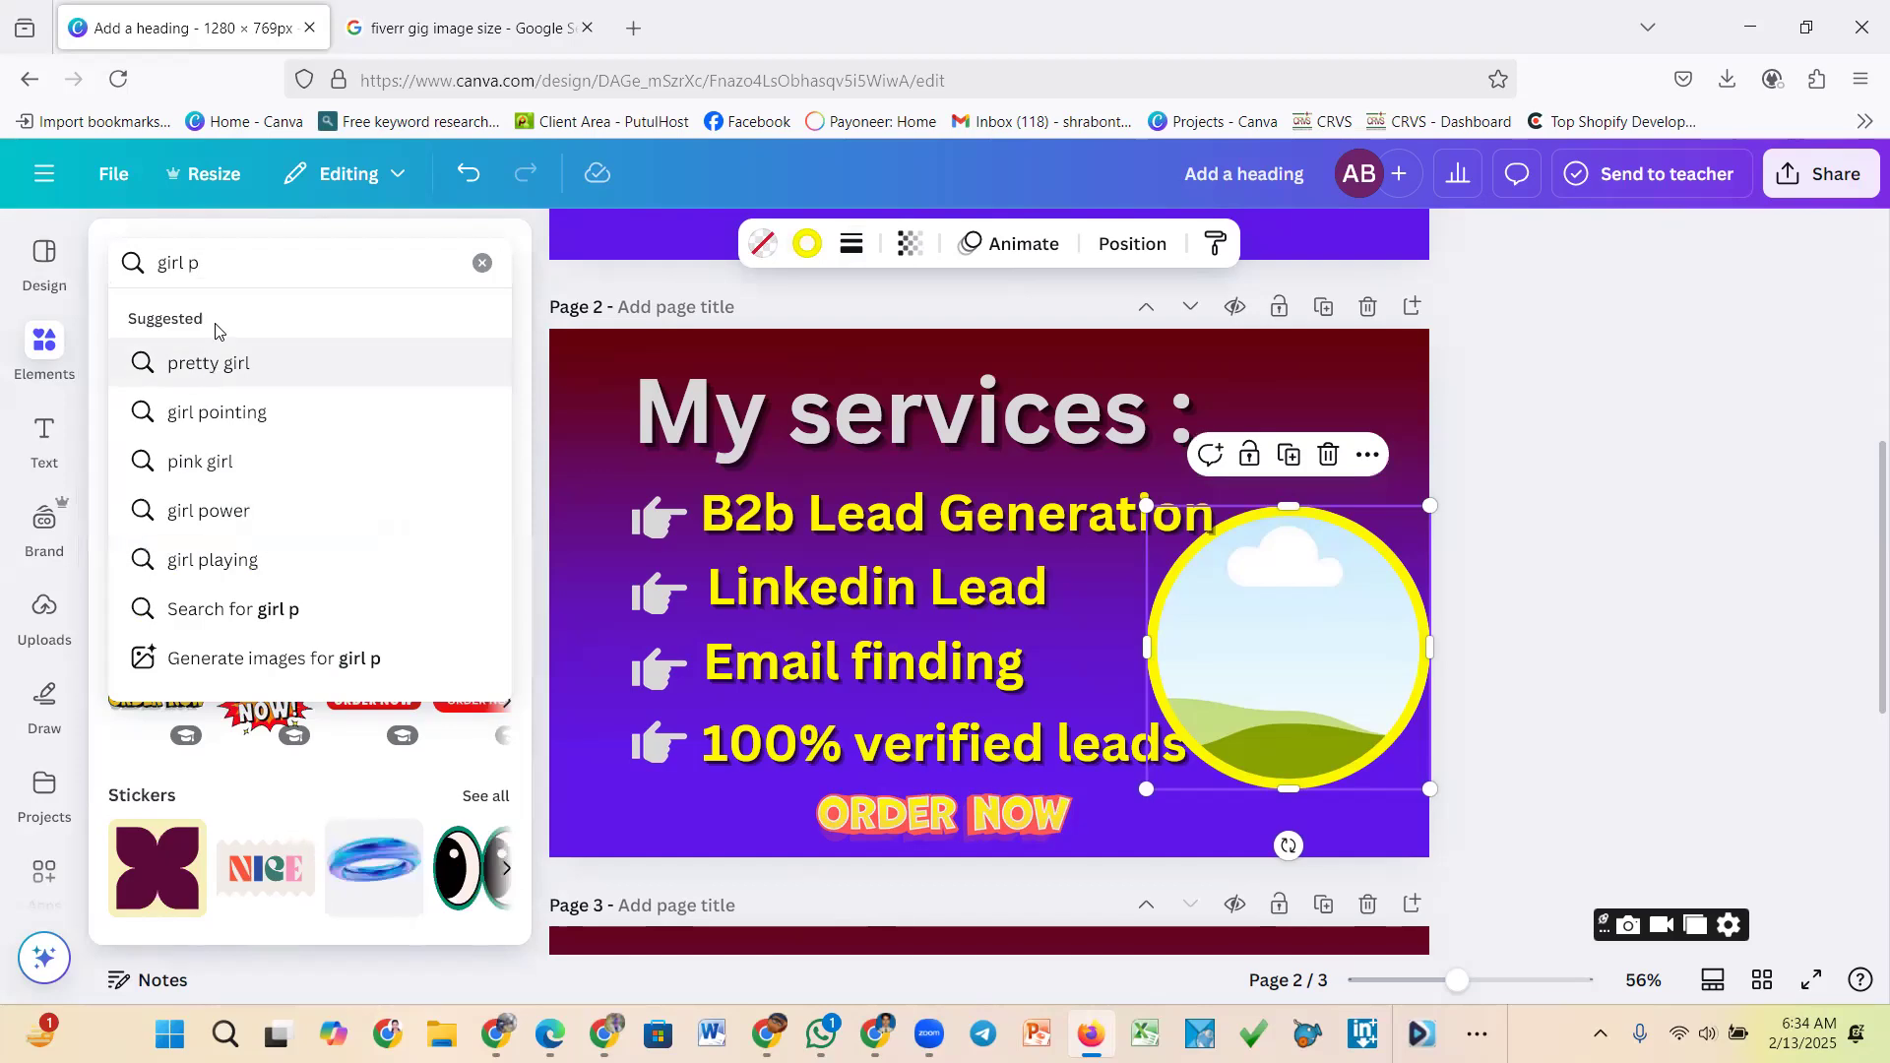
pyautogui.write('i')
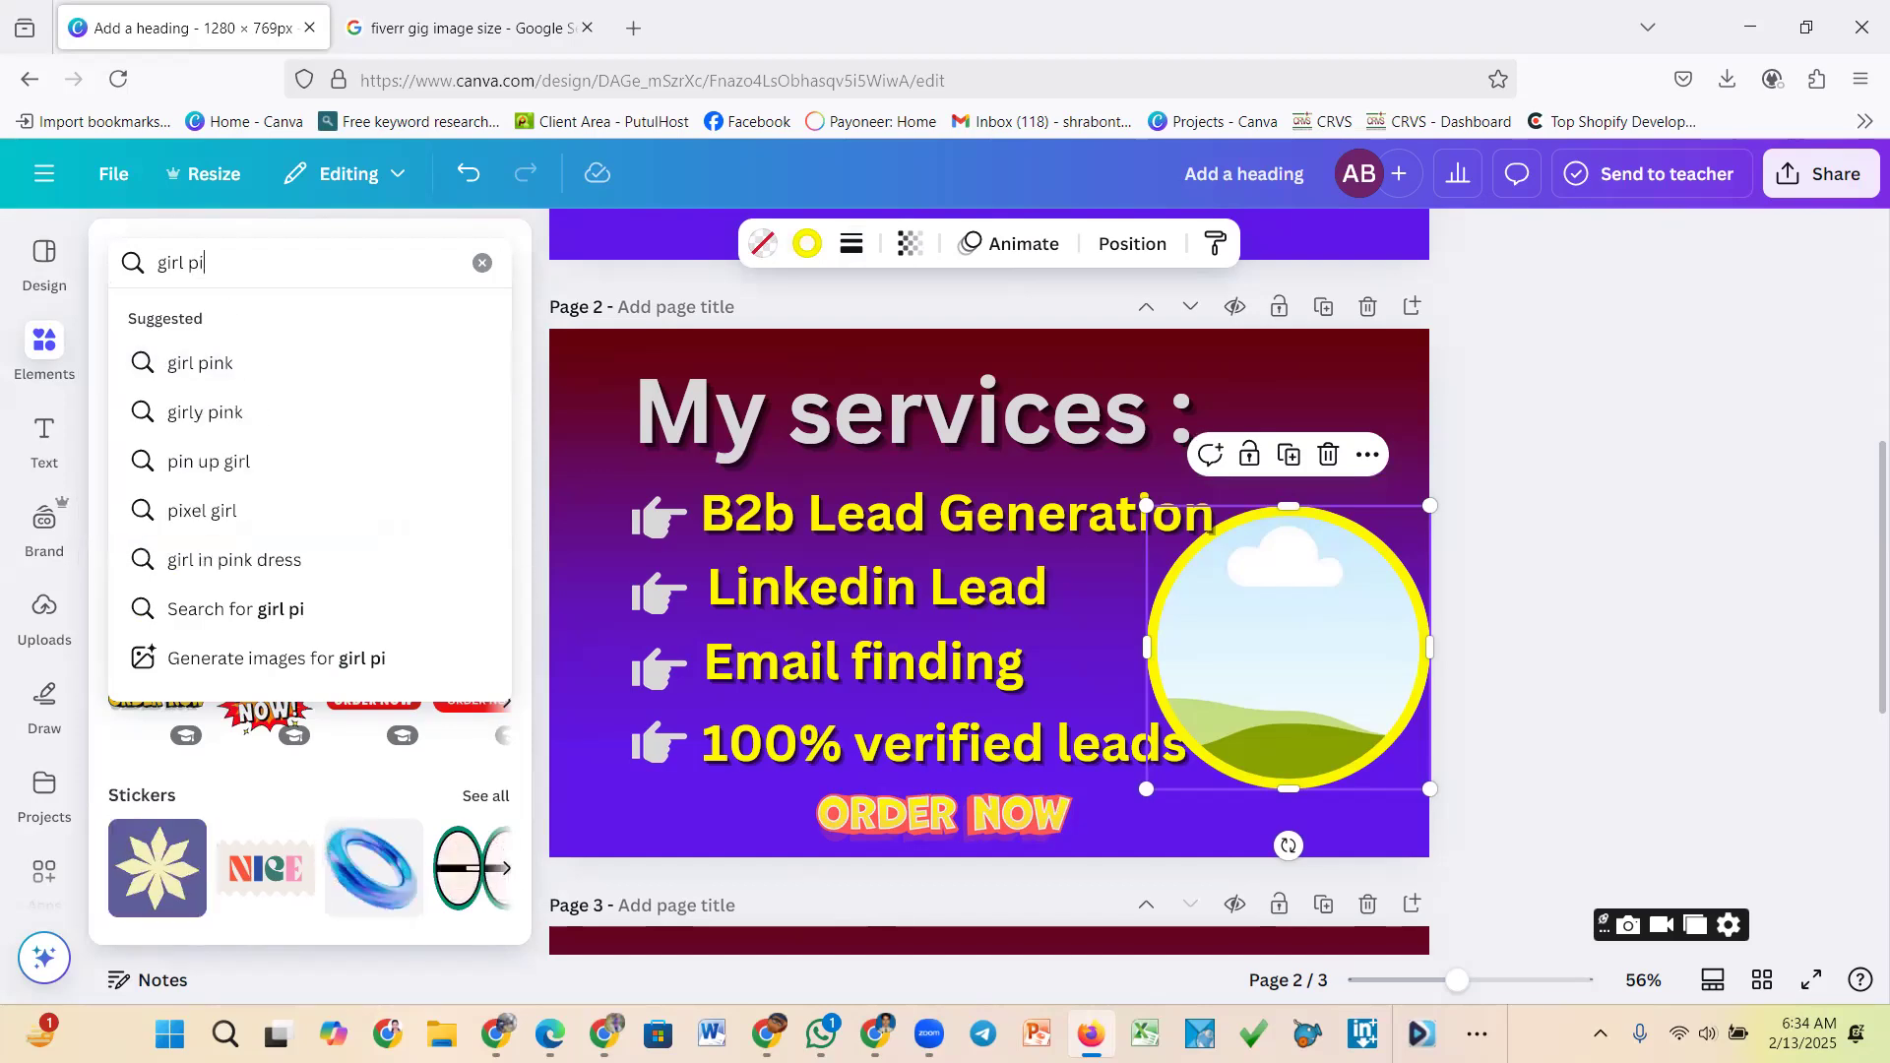
pyautogui.write('c')
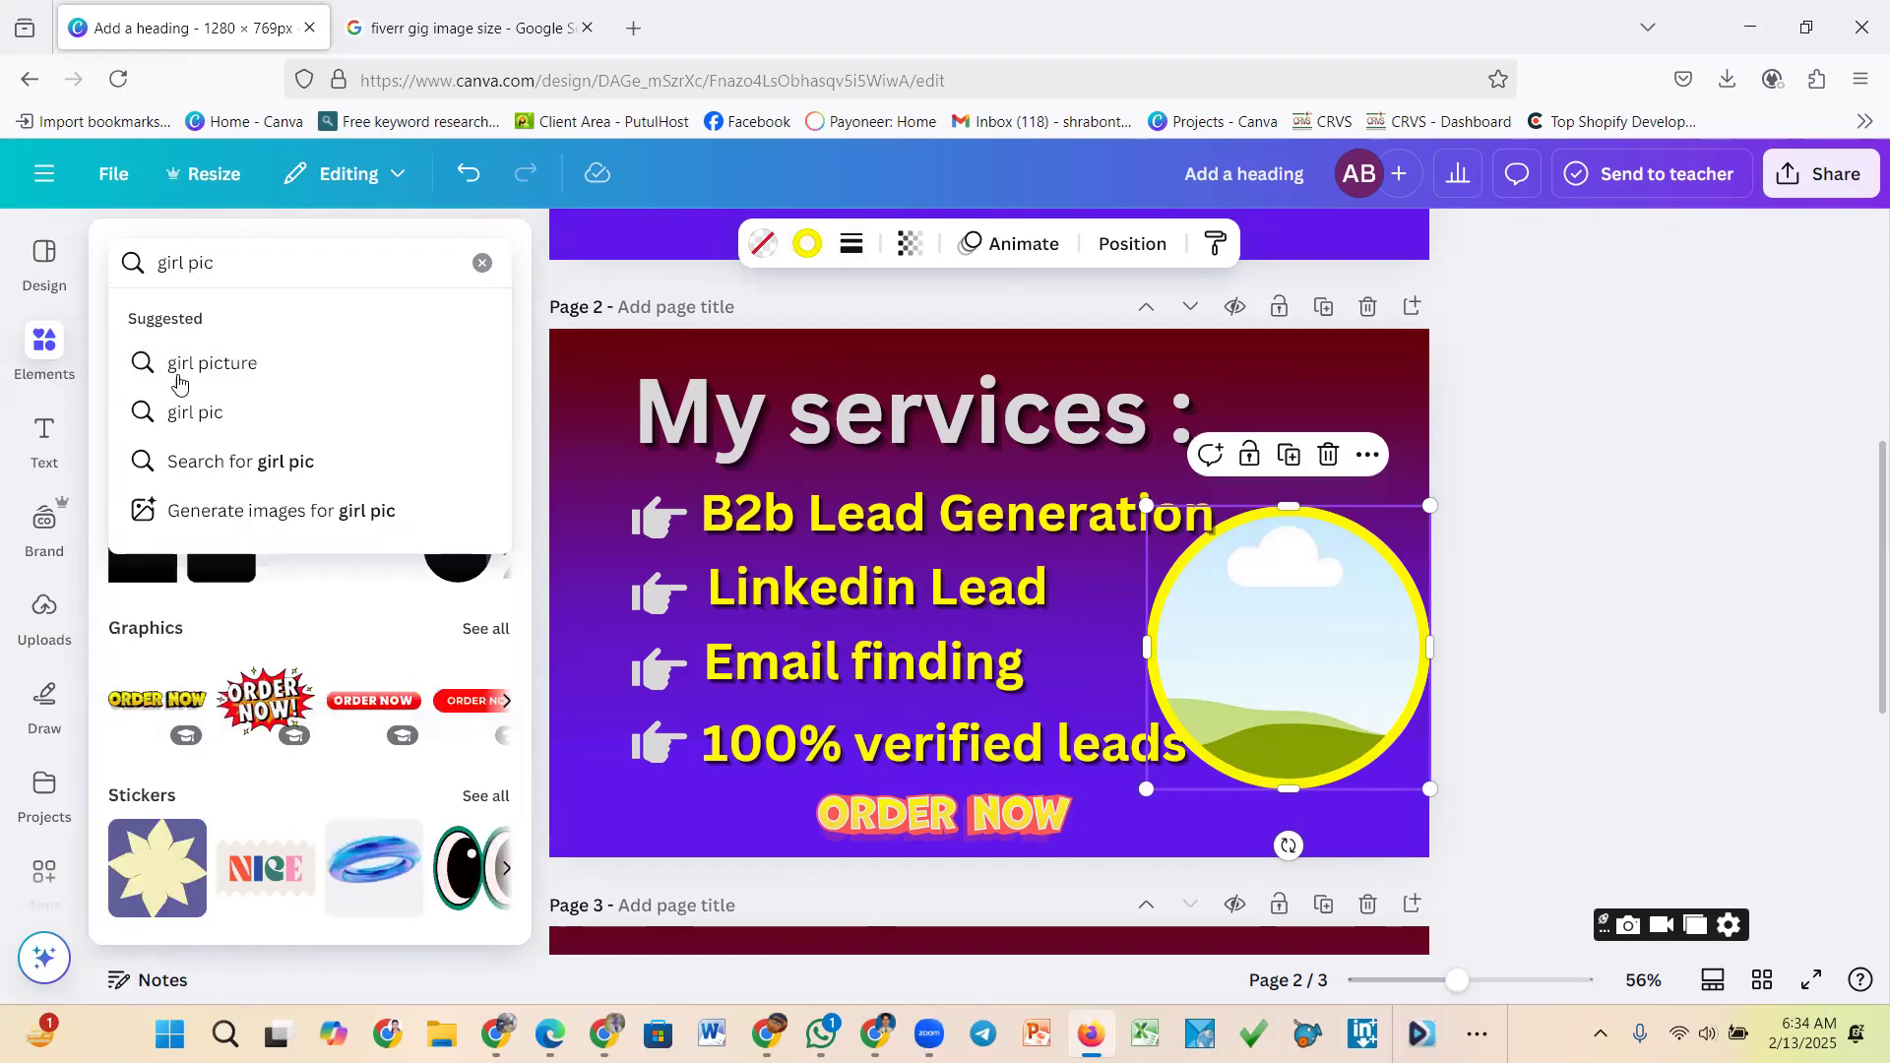
pyautogui.click(244, 360)
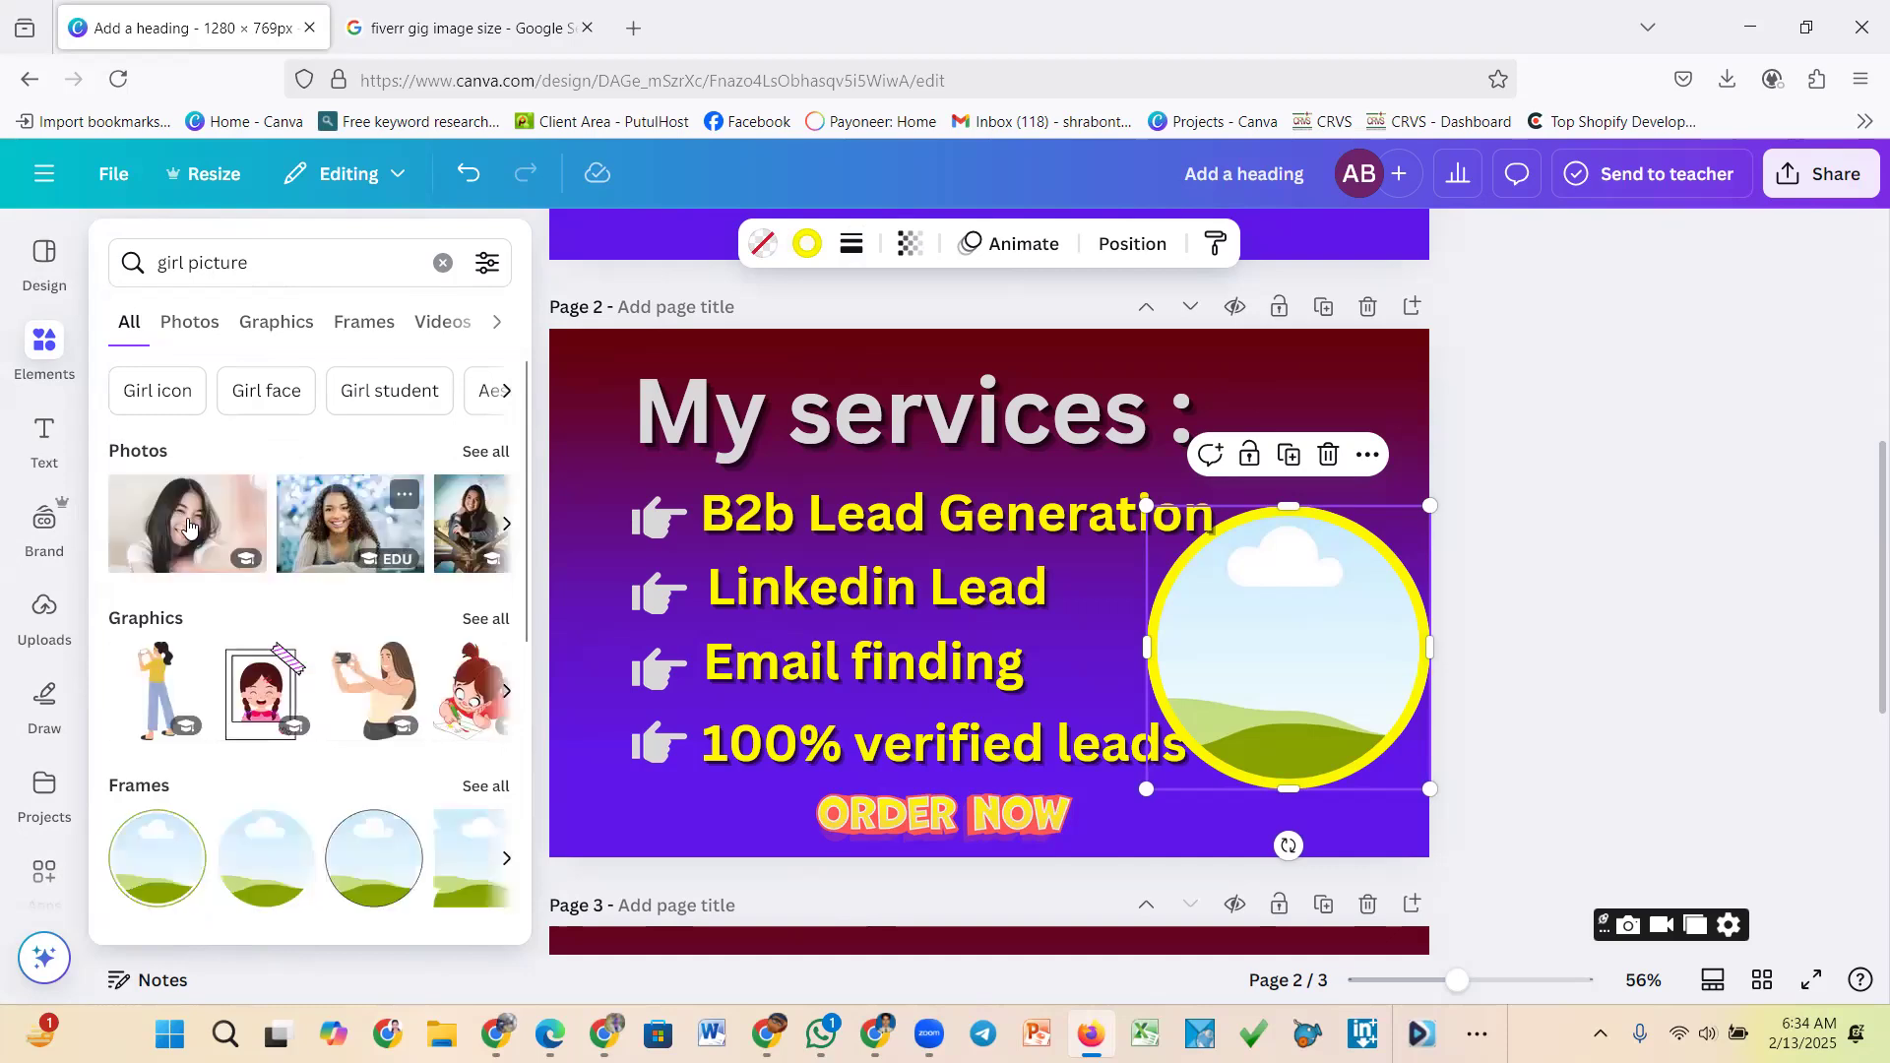
pyautogui.click(188, 527)
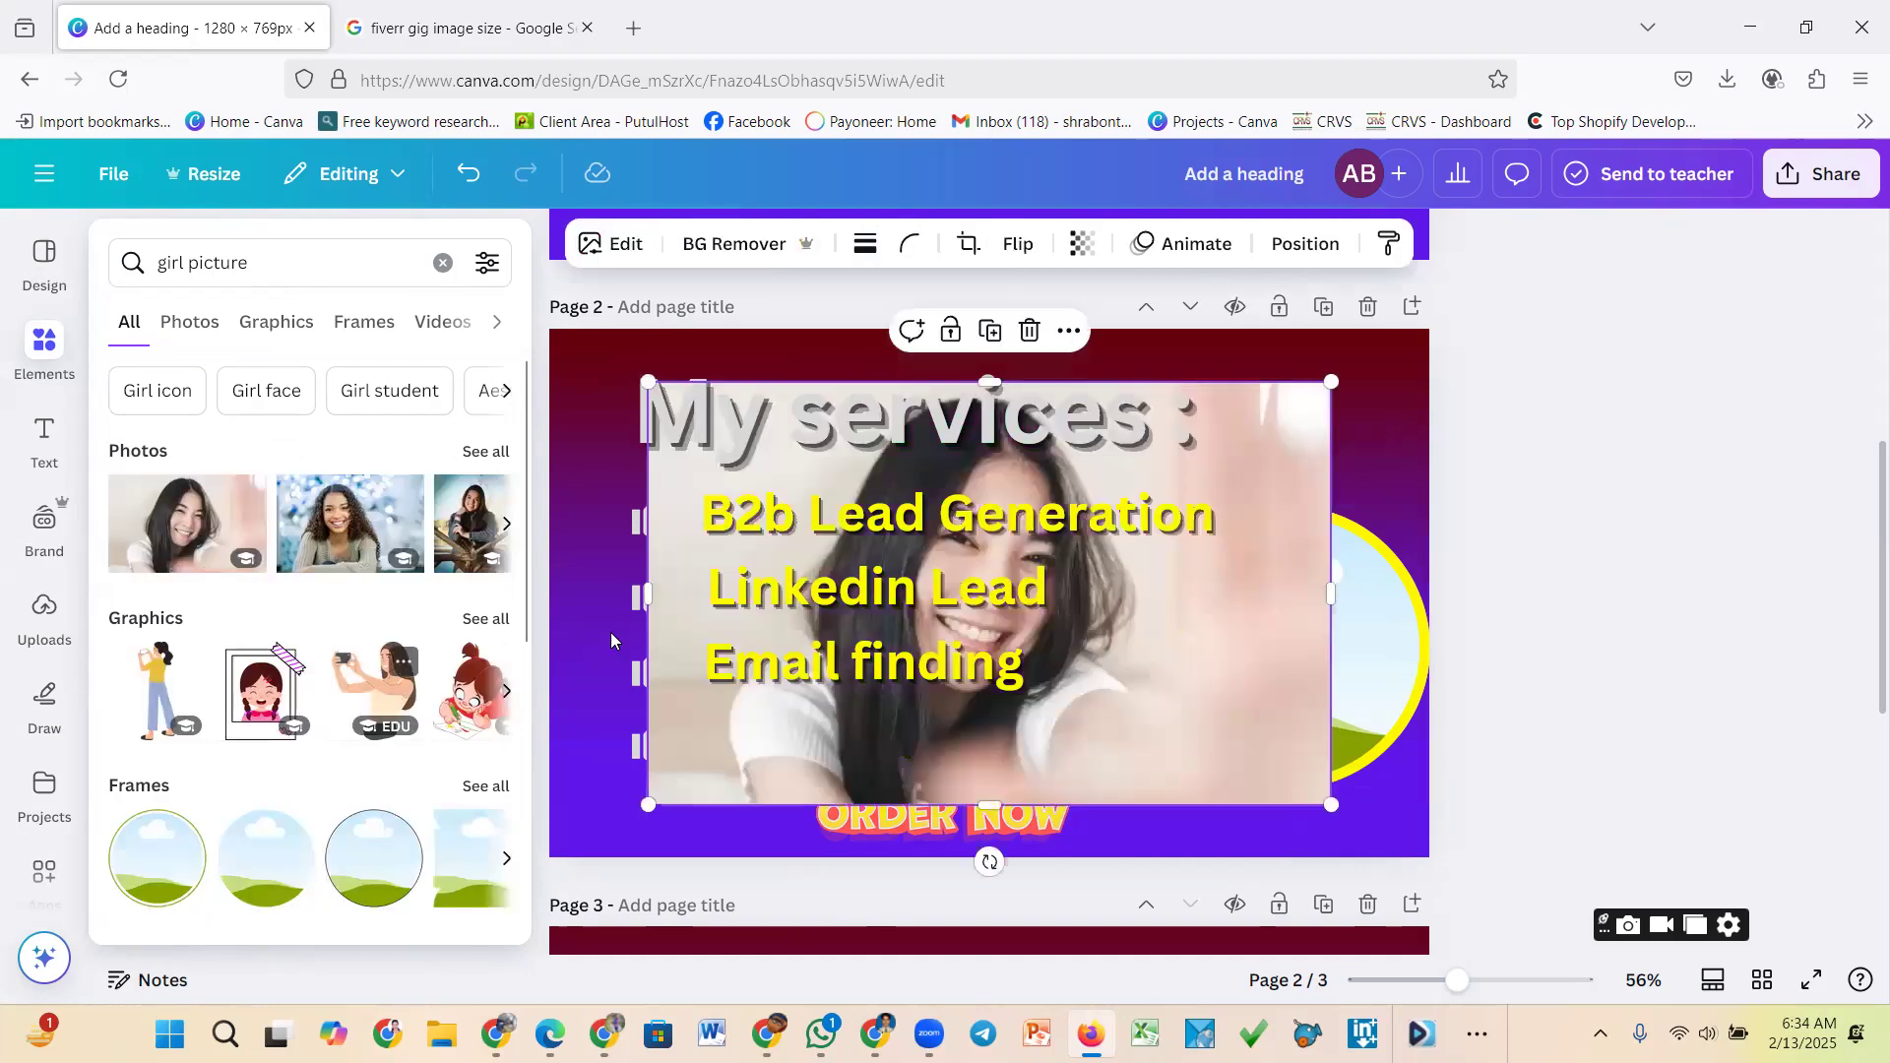
pyautogui.click(1257, 449)
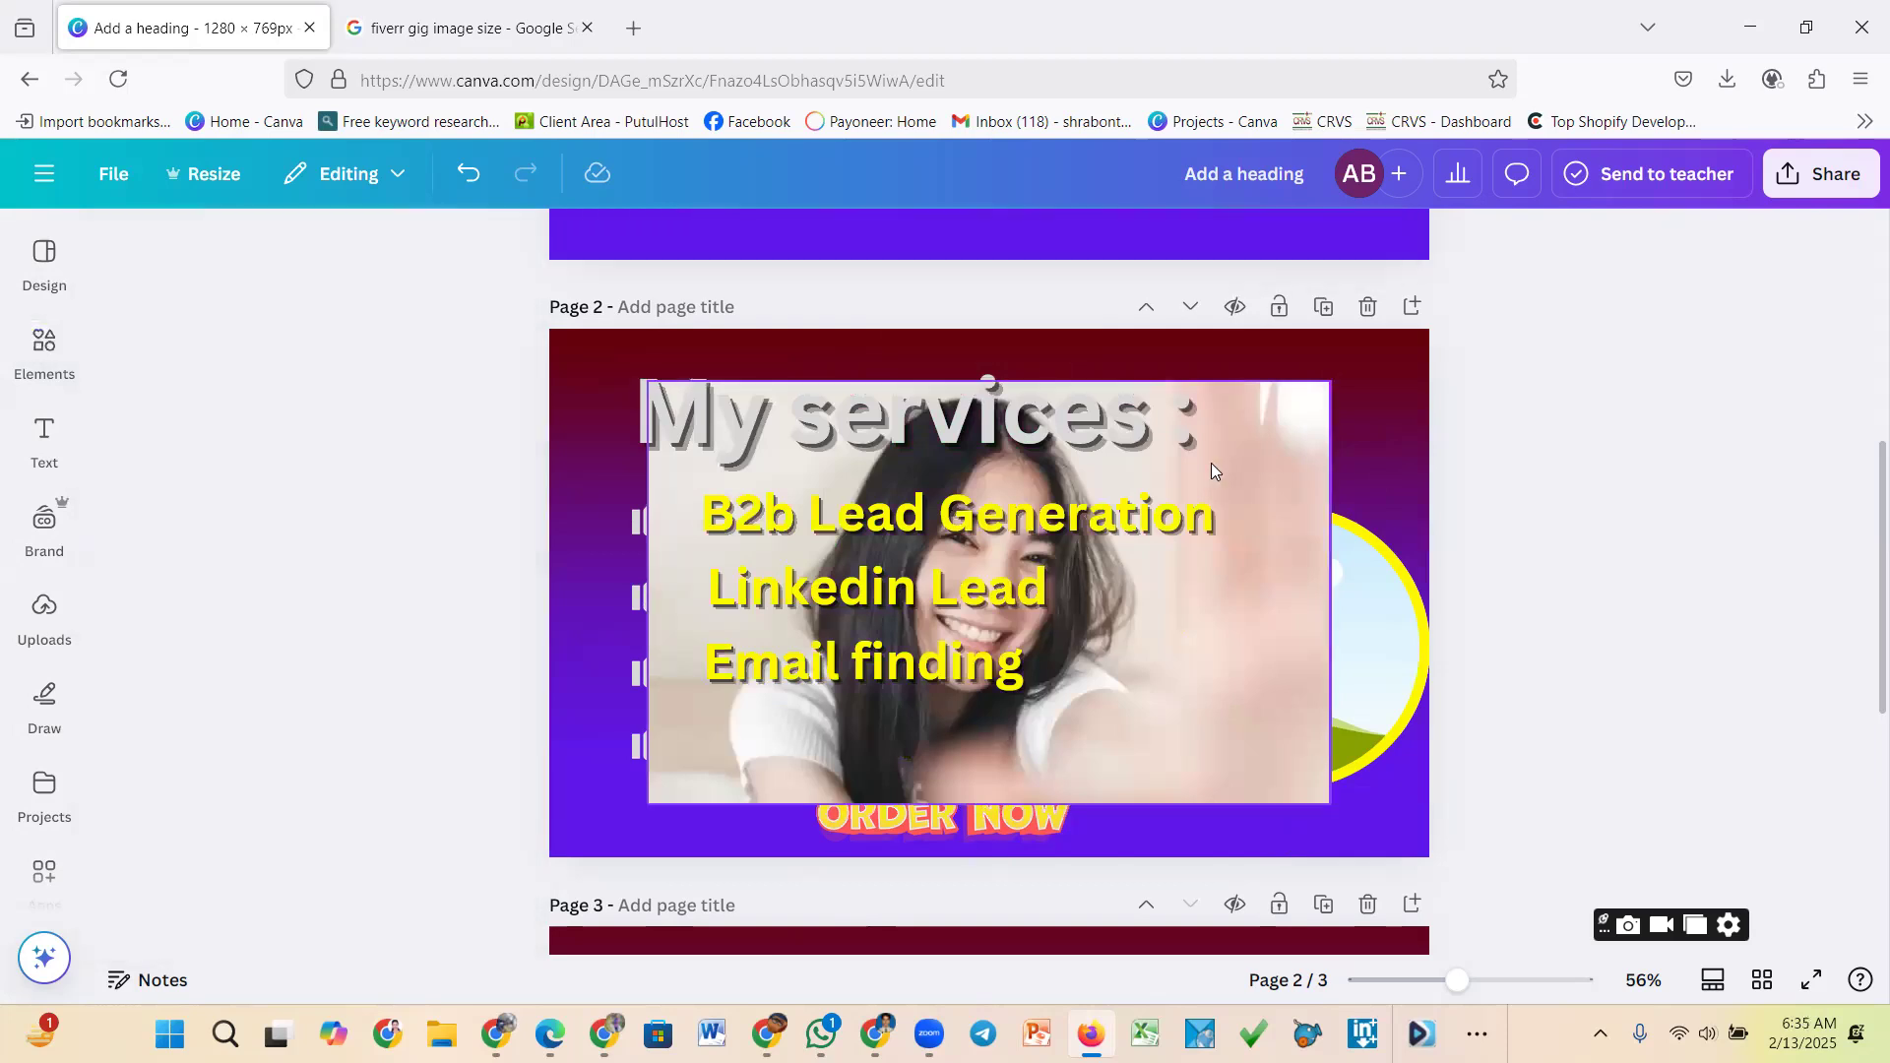
pyautogui.click(1030, 340)
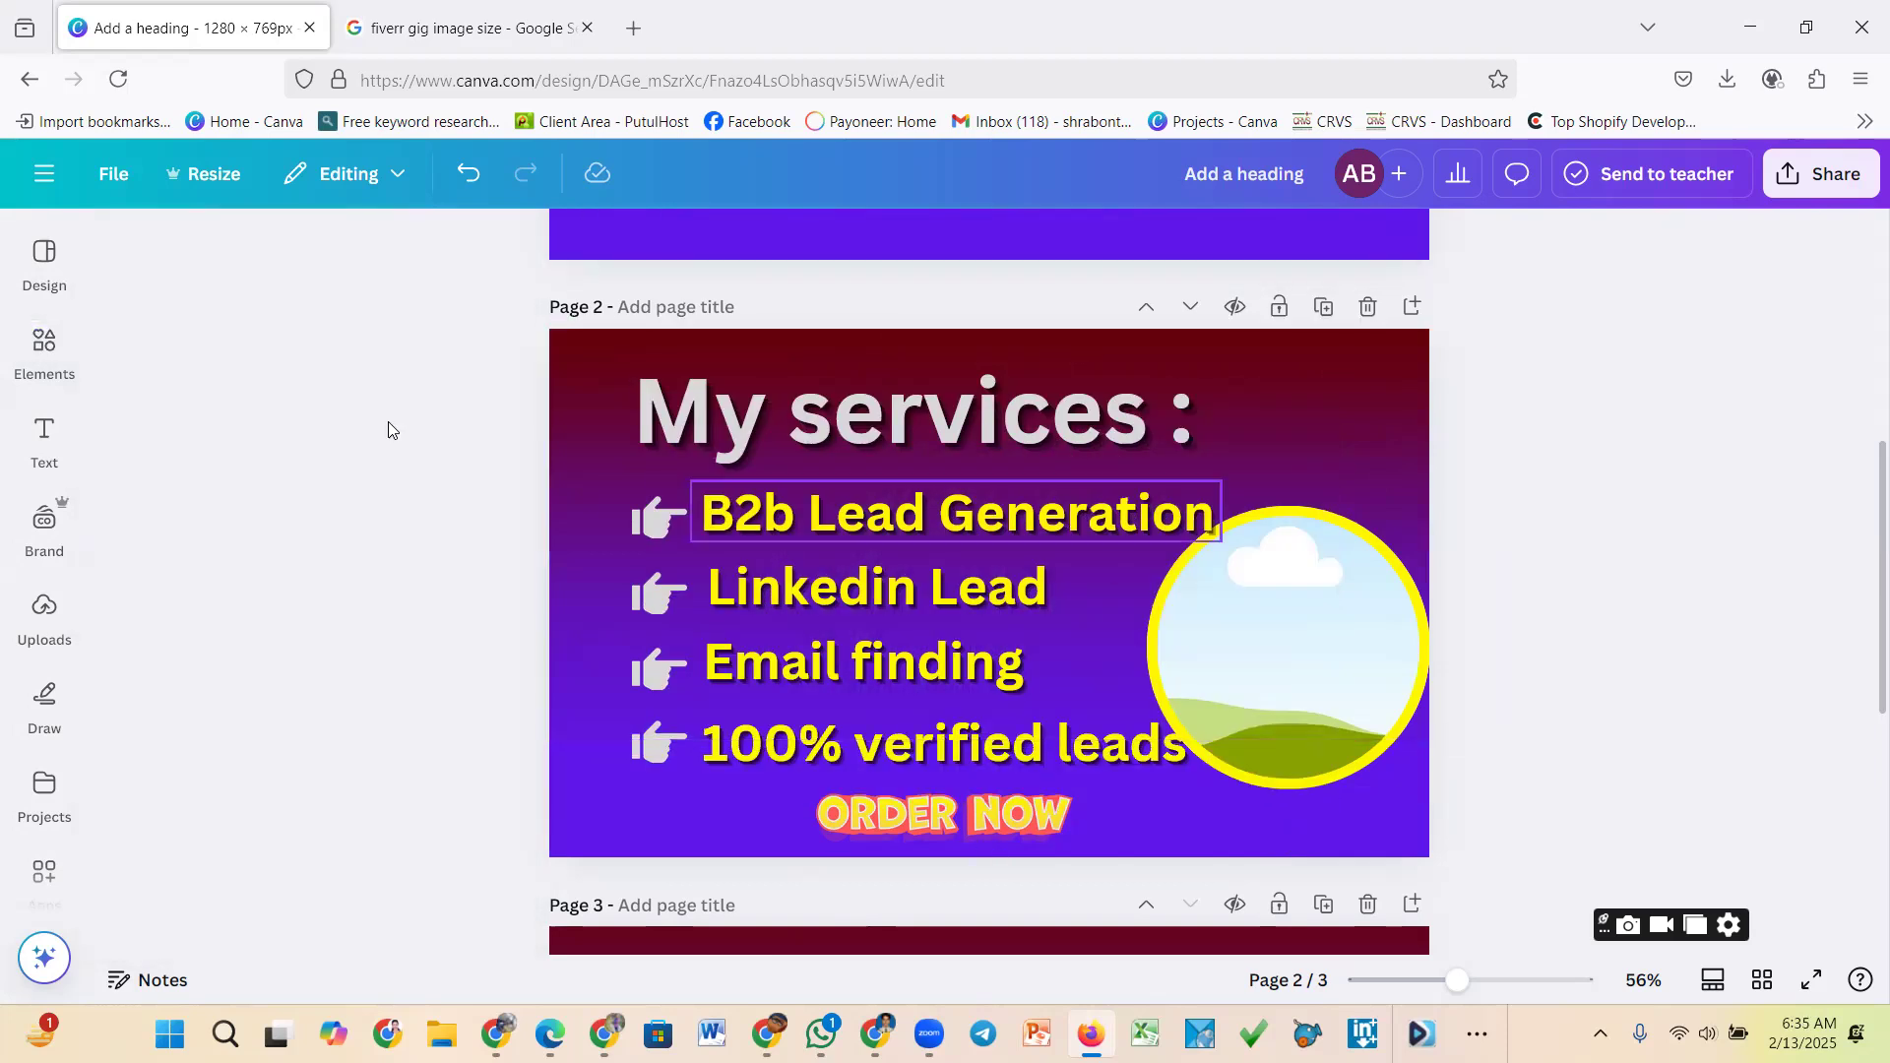
# Upload the "WordPress and Website Developer" portrait image from the Desktop folder to the design's uploads
pyautogui.click(45, 280)
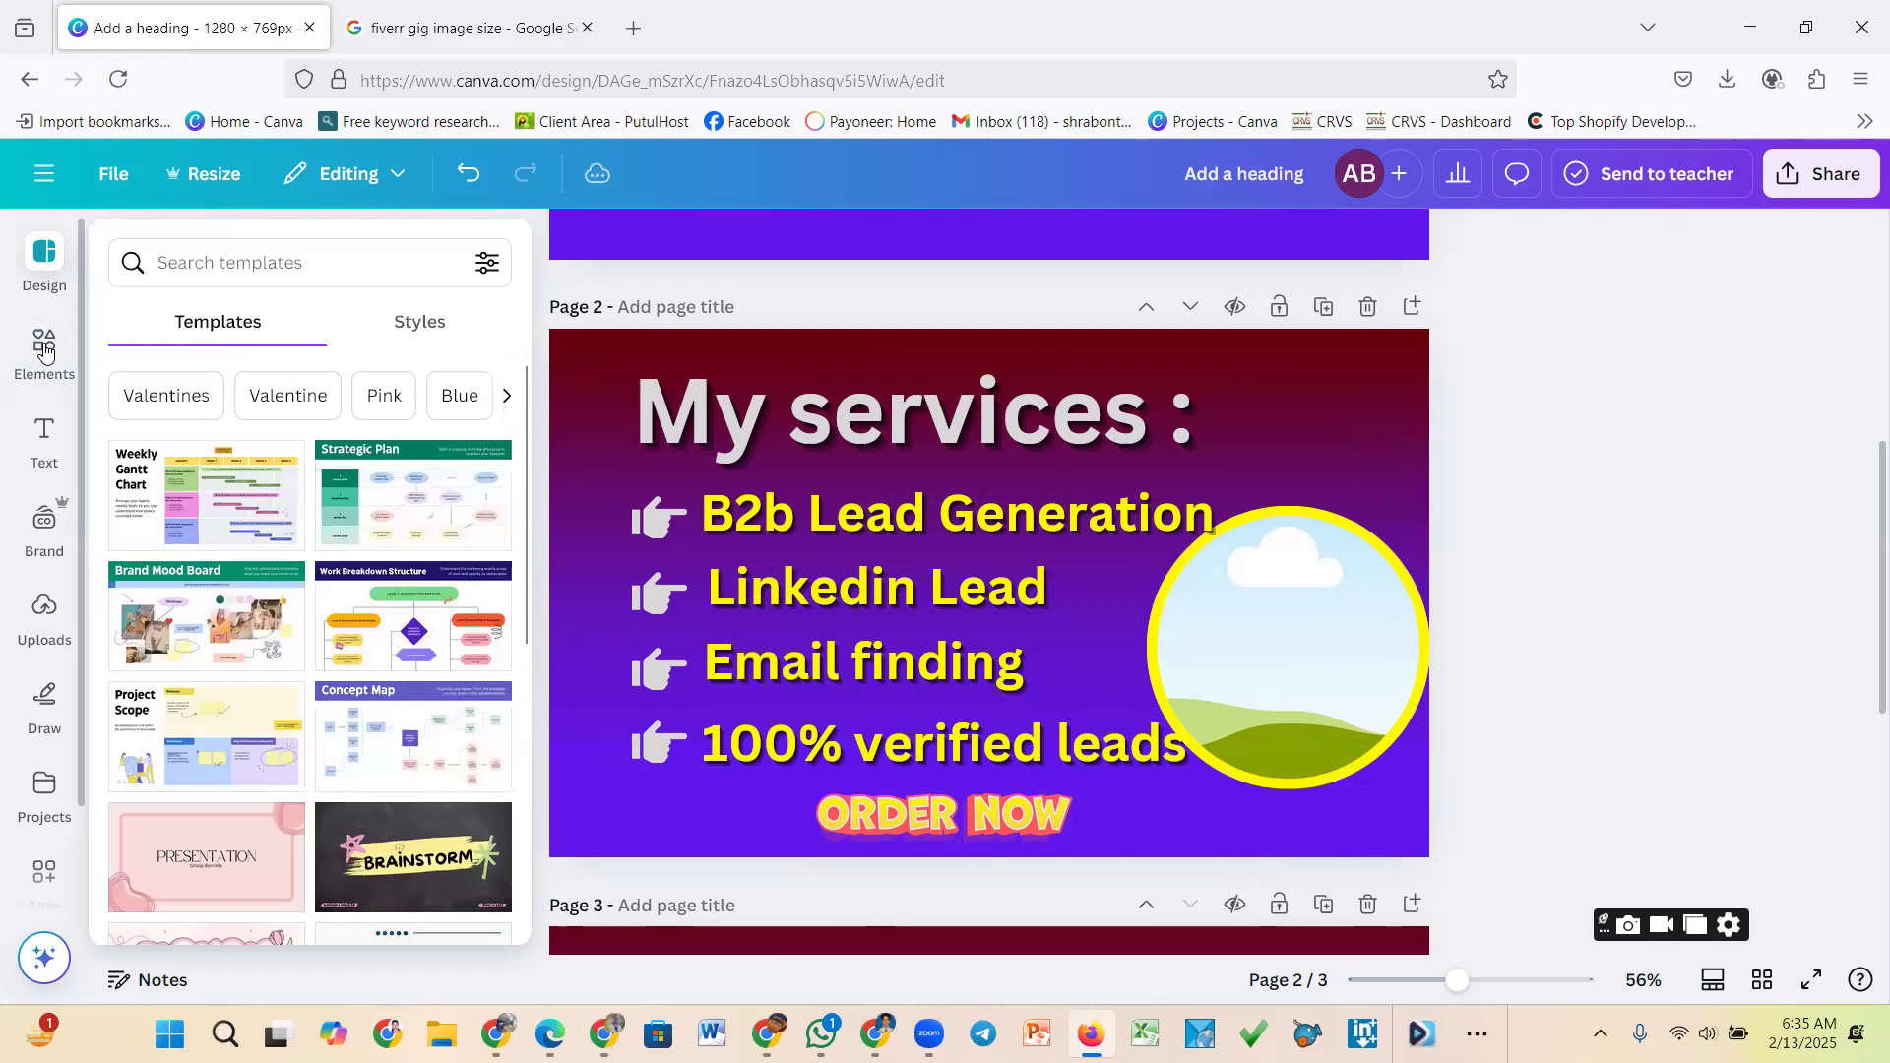
pyautogui.click(44, 605)
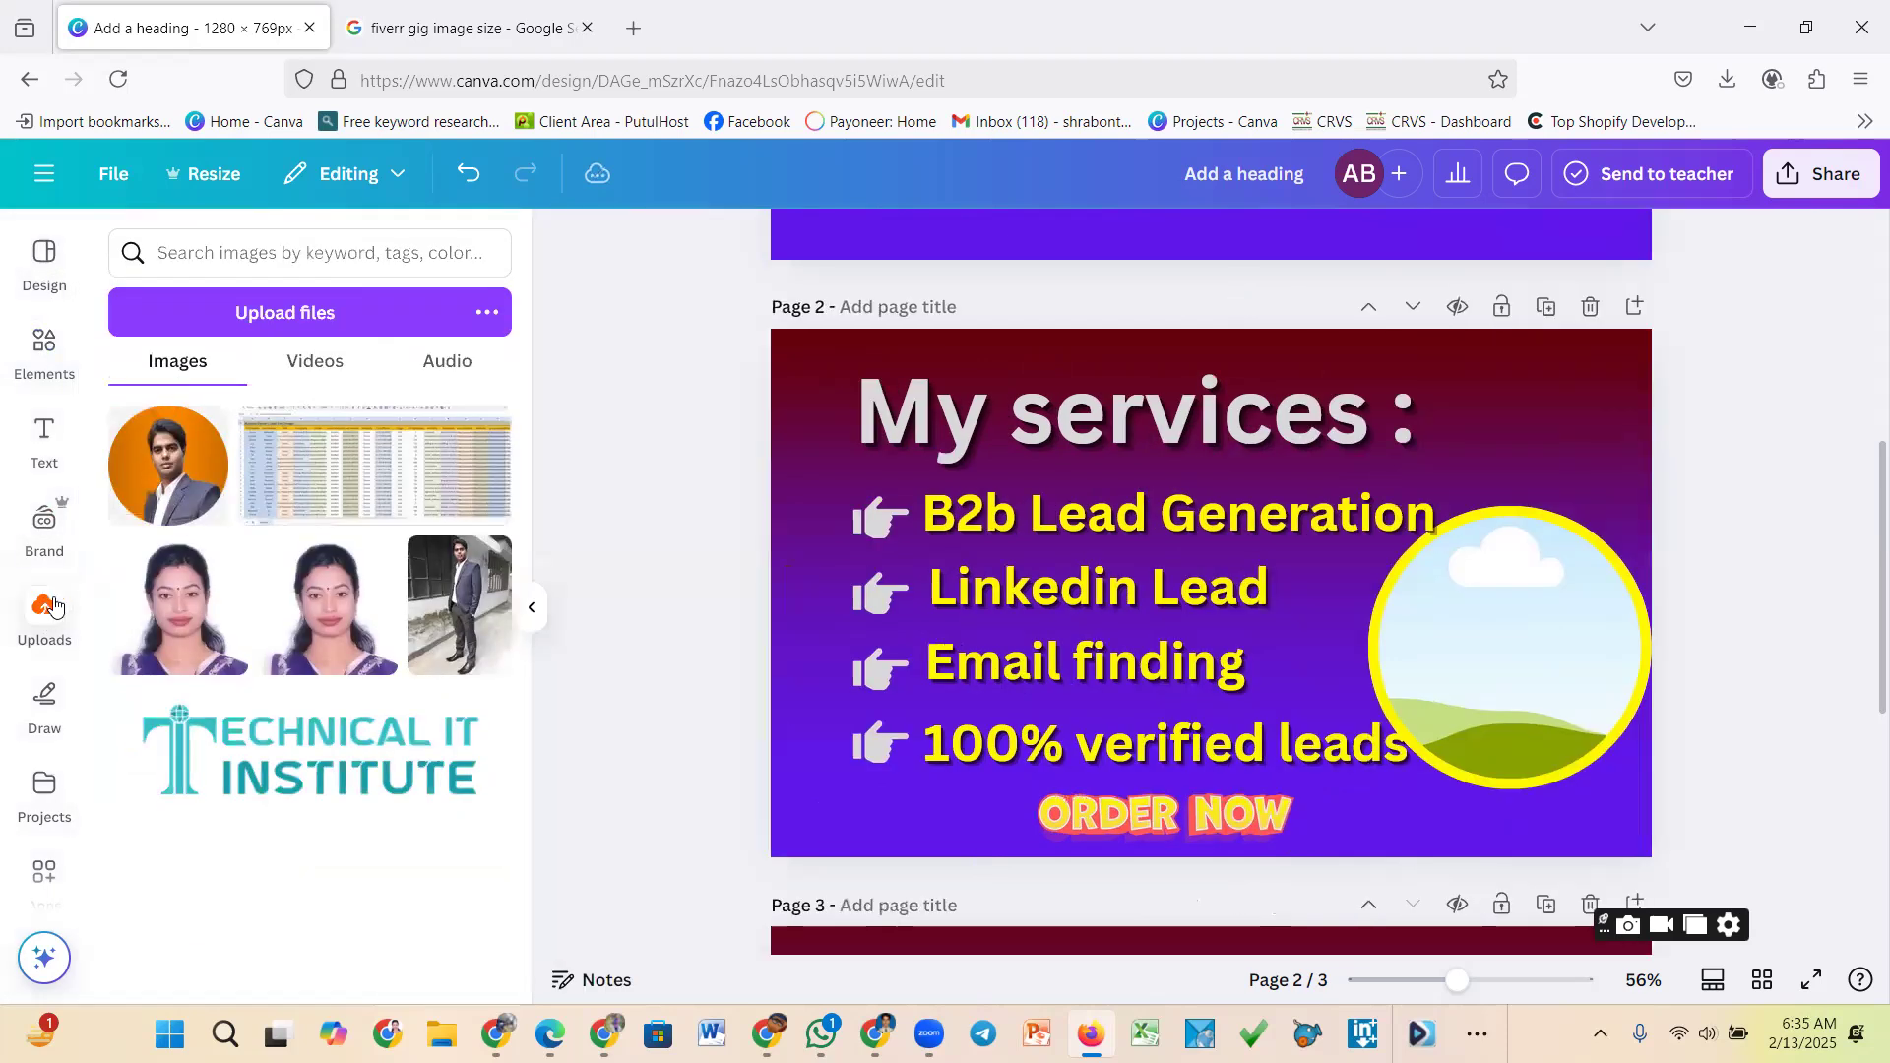
pyautogui.click(54, 608)
pyautogui.click(274, 328)
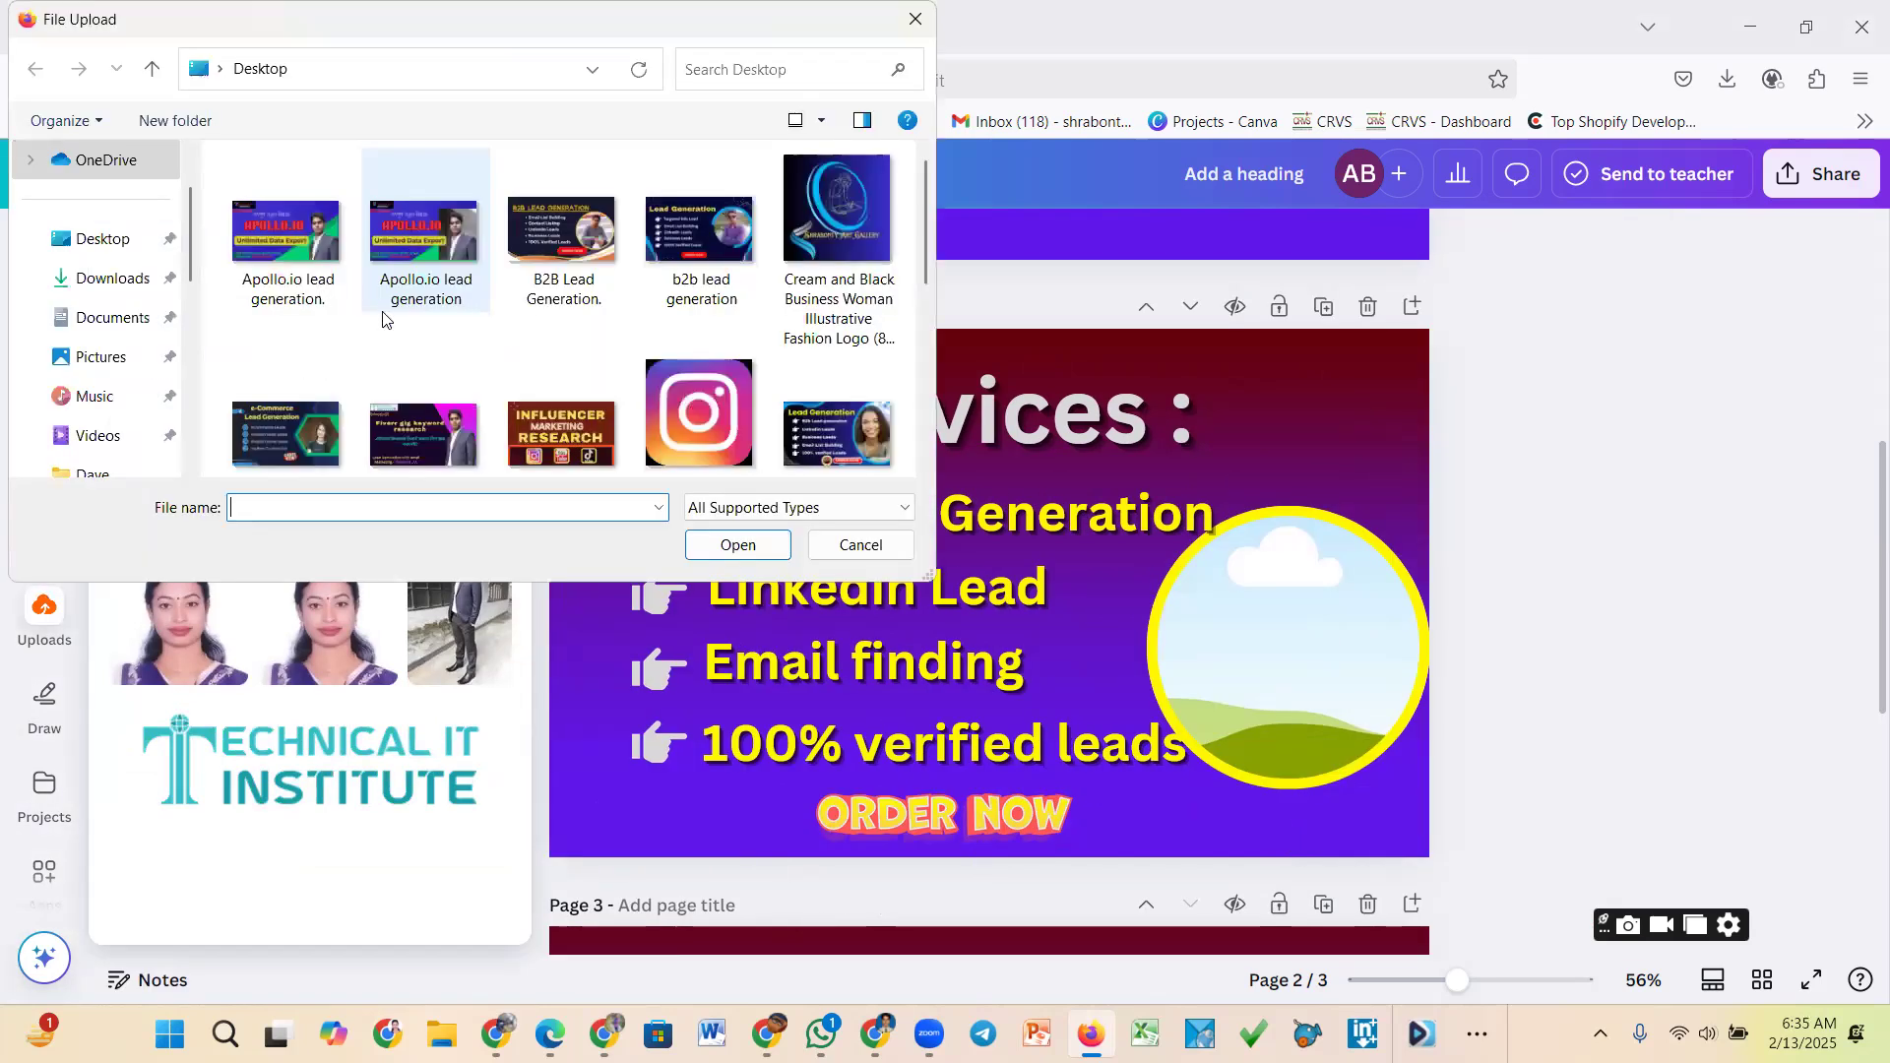
pyautogui.scroll(-2, 394, 317)
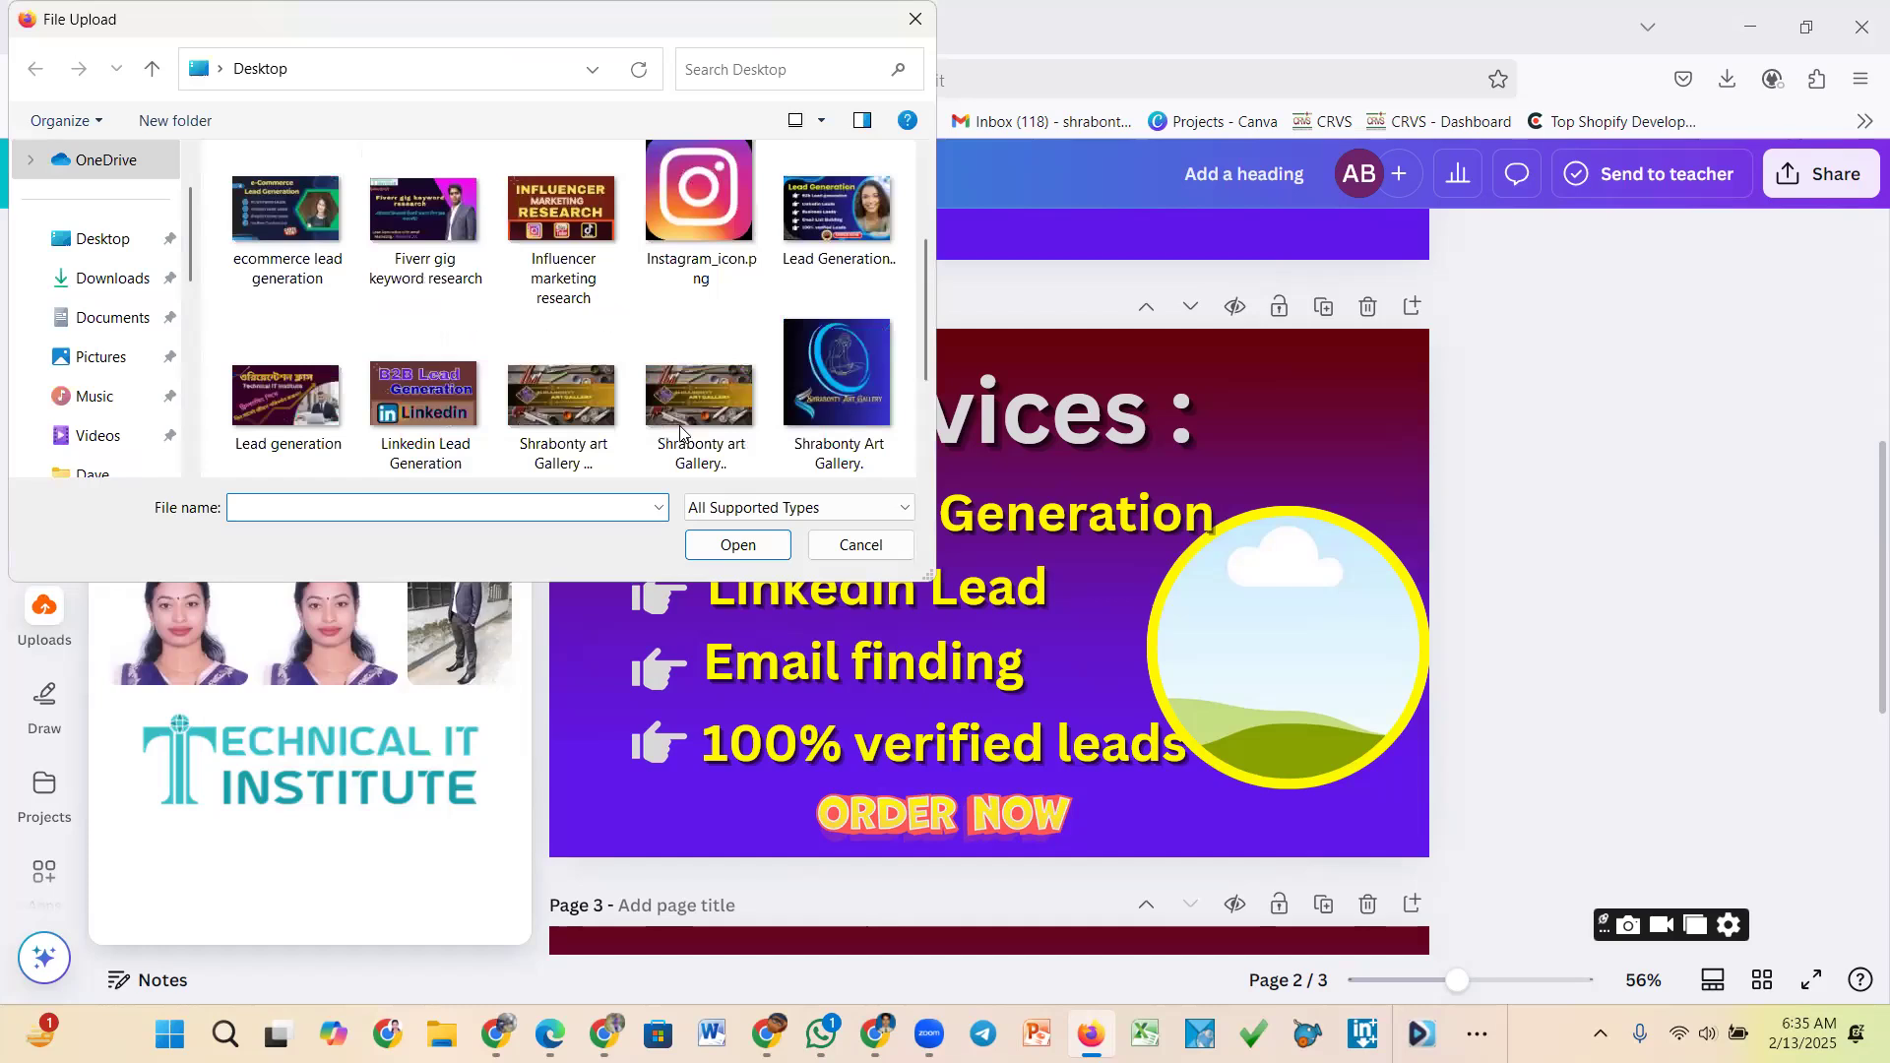
pyautogui.scroll(-2, 555, 354)
pyautogui.click(557, 356)
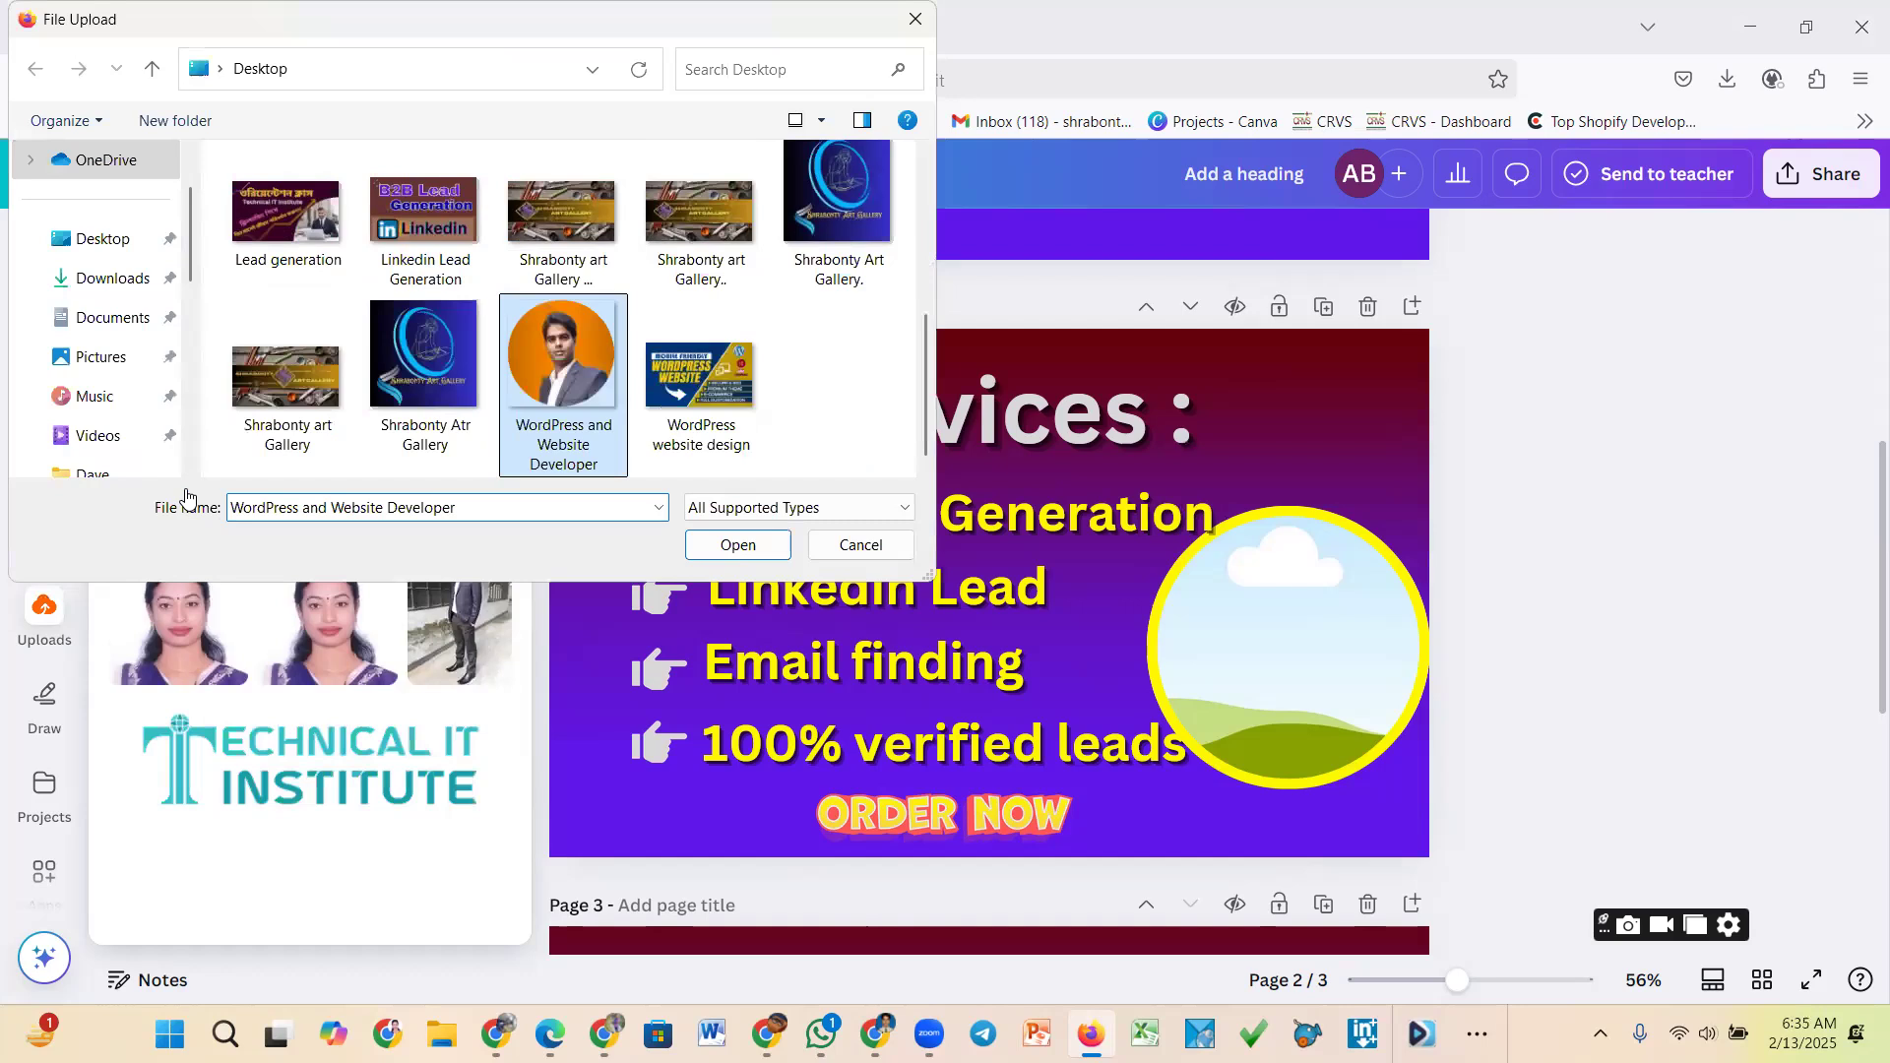
pyautogui.press('Return')
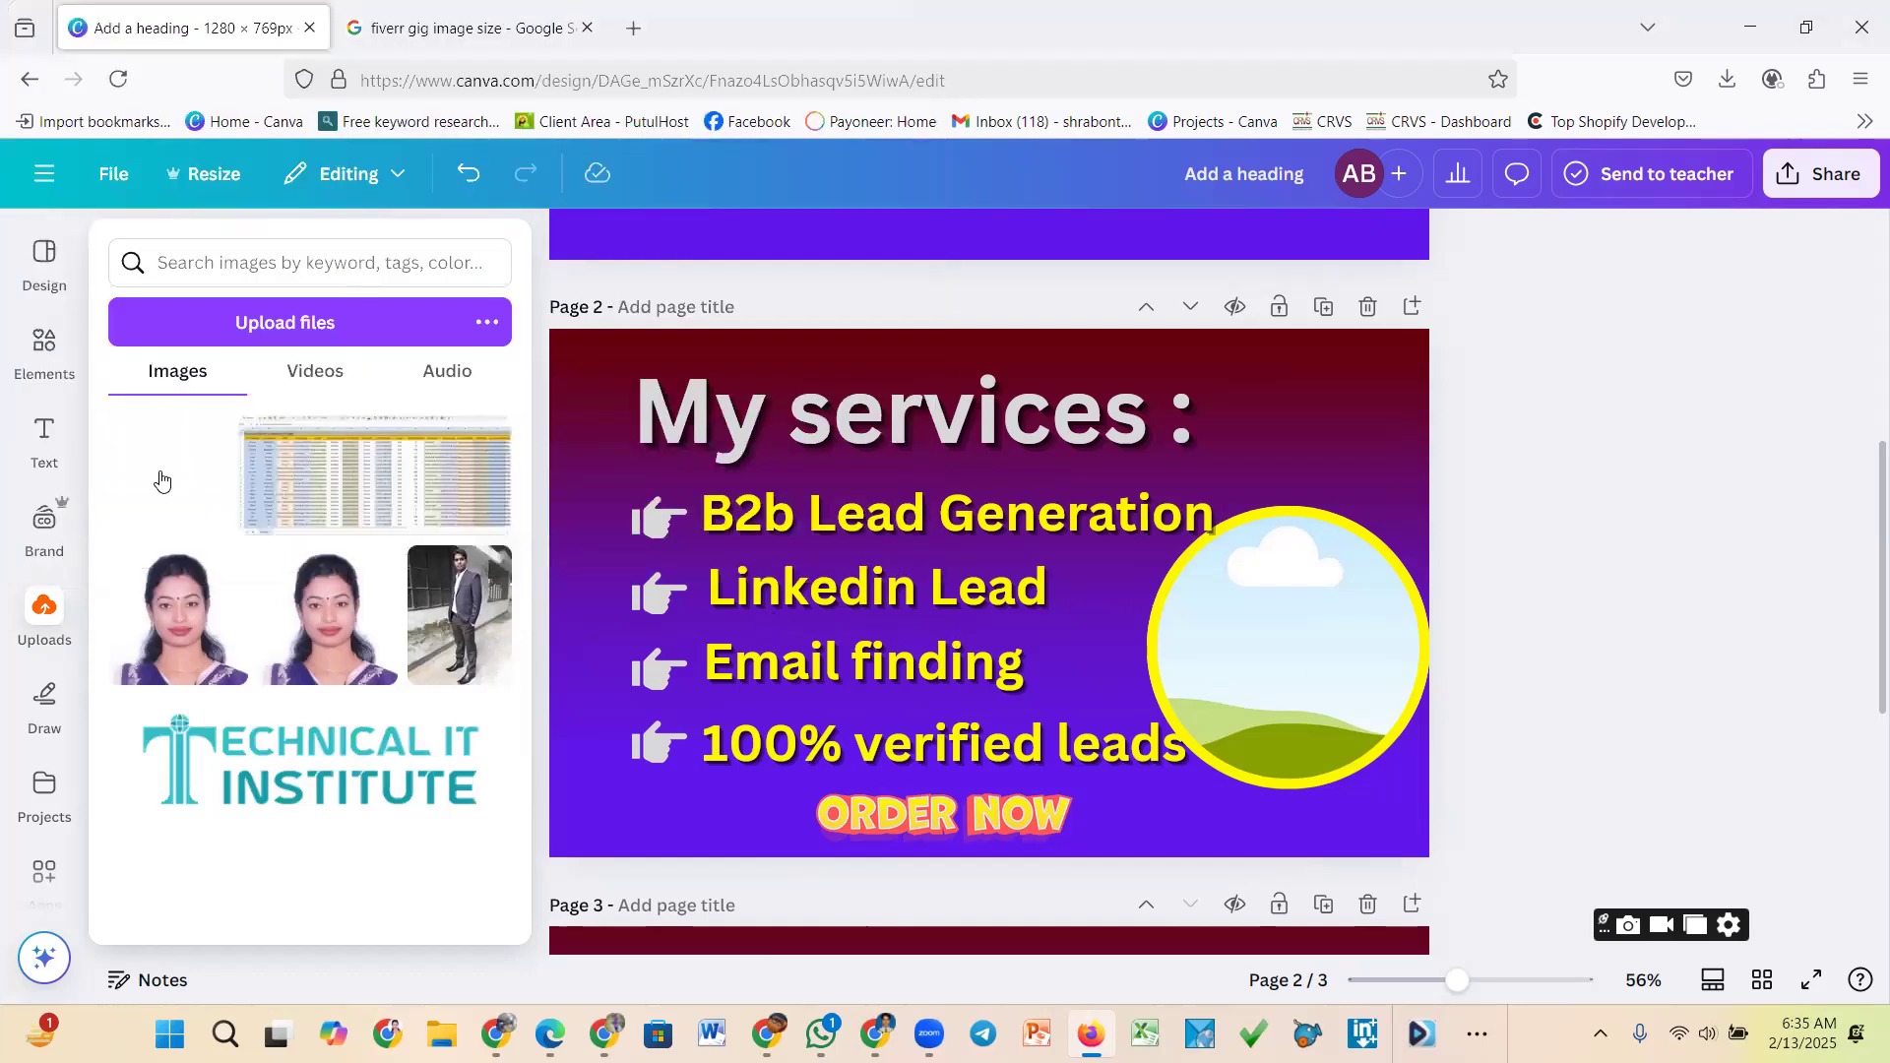
pyautogui.moveTo(163, 480)
pyautogui.mouseDown()
pyautogui.moveTo(911, 559)
pyautogui.moveTo(1440, 679)
pyautogui.moveTo(205, 546)
pyautogui.moveTo(148, 472)
pyautogui.mouseUp()
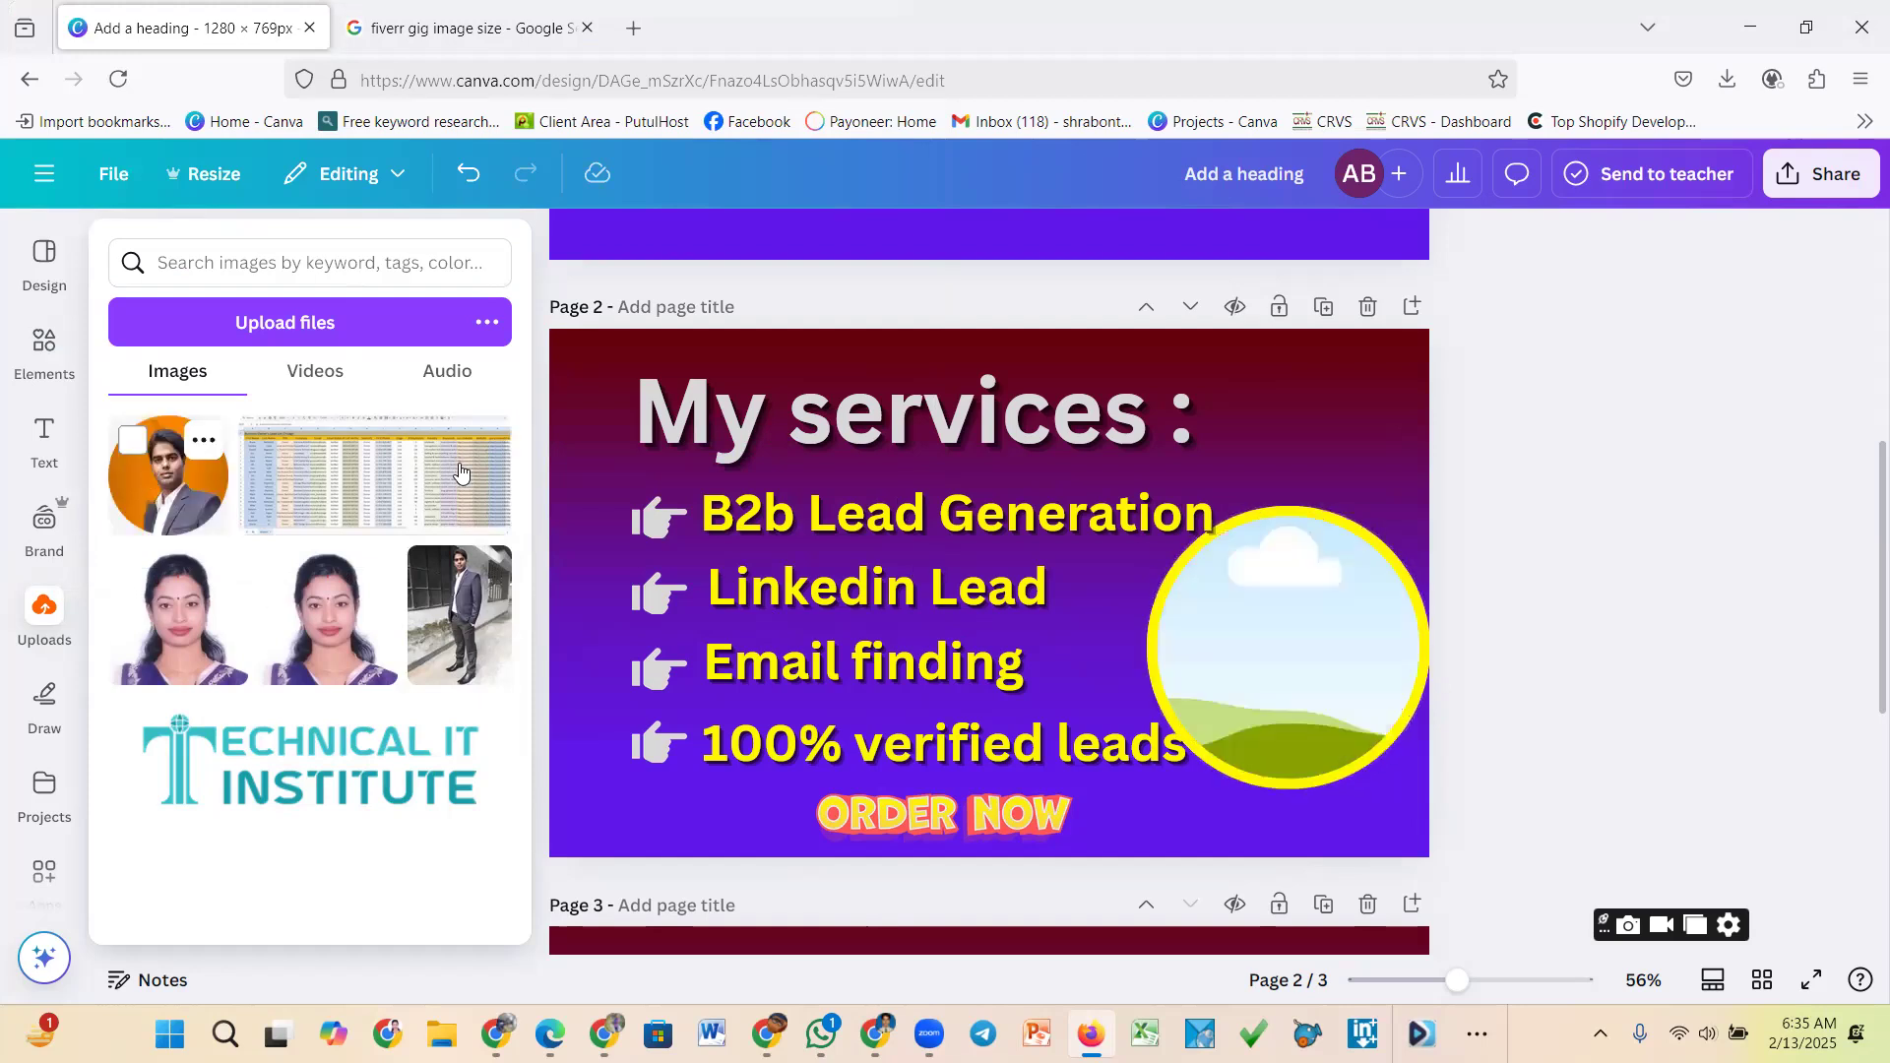
pyautogui.moveTo(311, 601); pyautogui.dragTo(1683, 412)
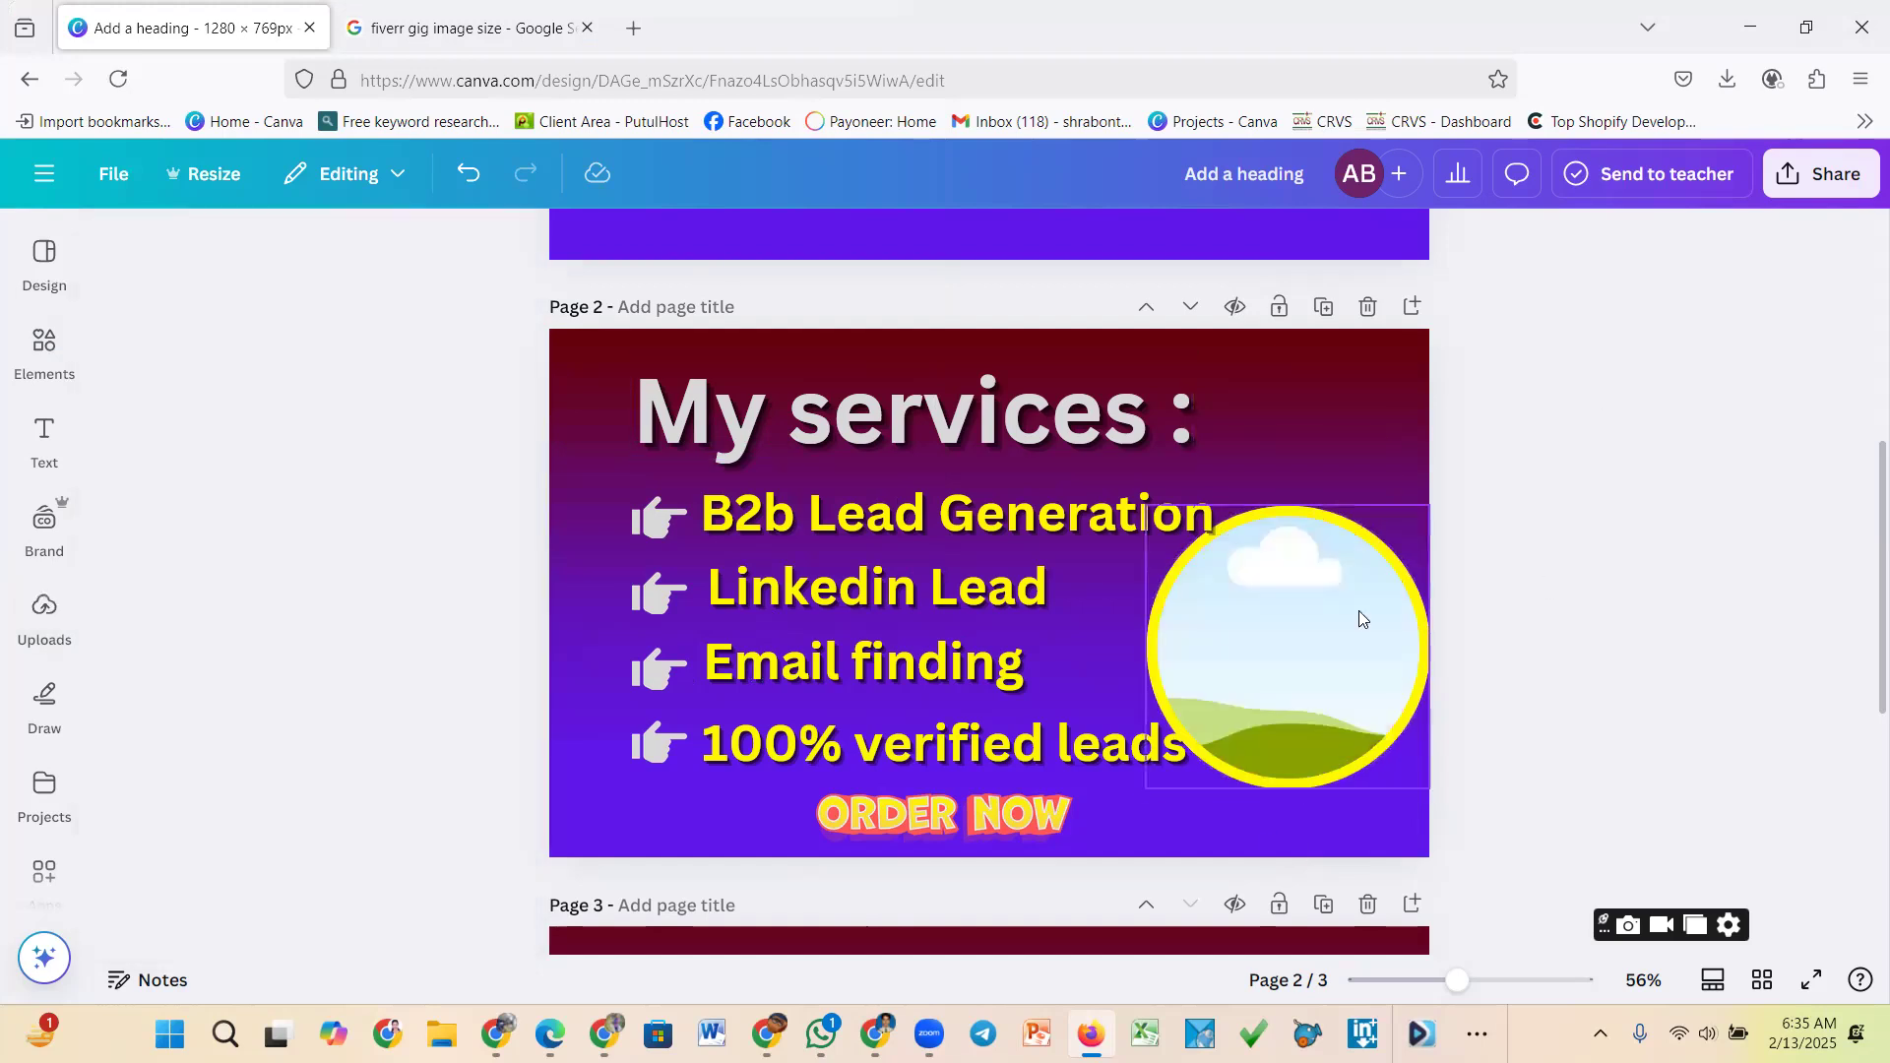
# Try the first two photos from the "girl picture" results inside the circular frame on the "My services" page
pyautogui.click(1358, 611)
pyautogui.click(30, 356)
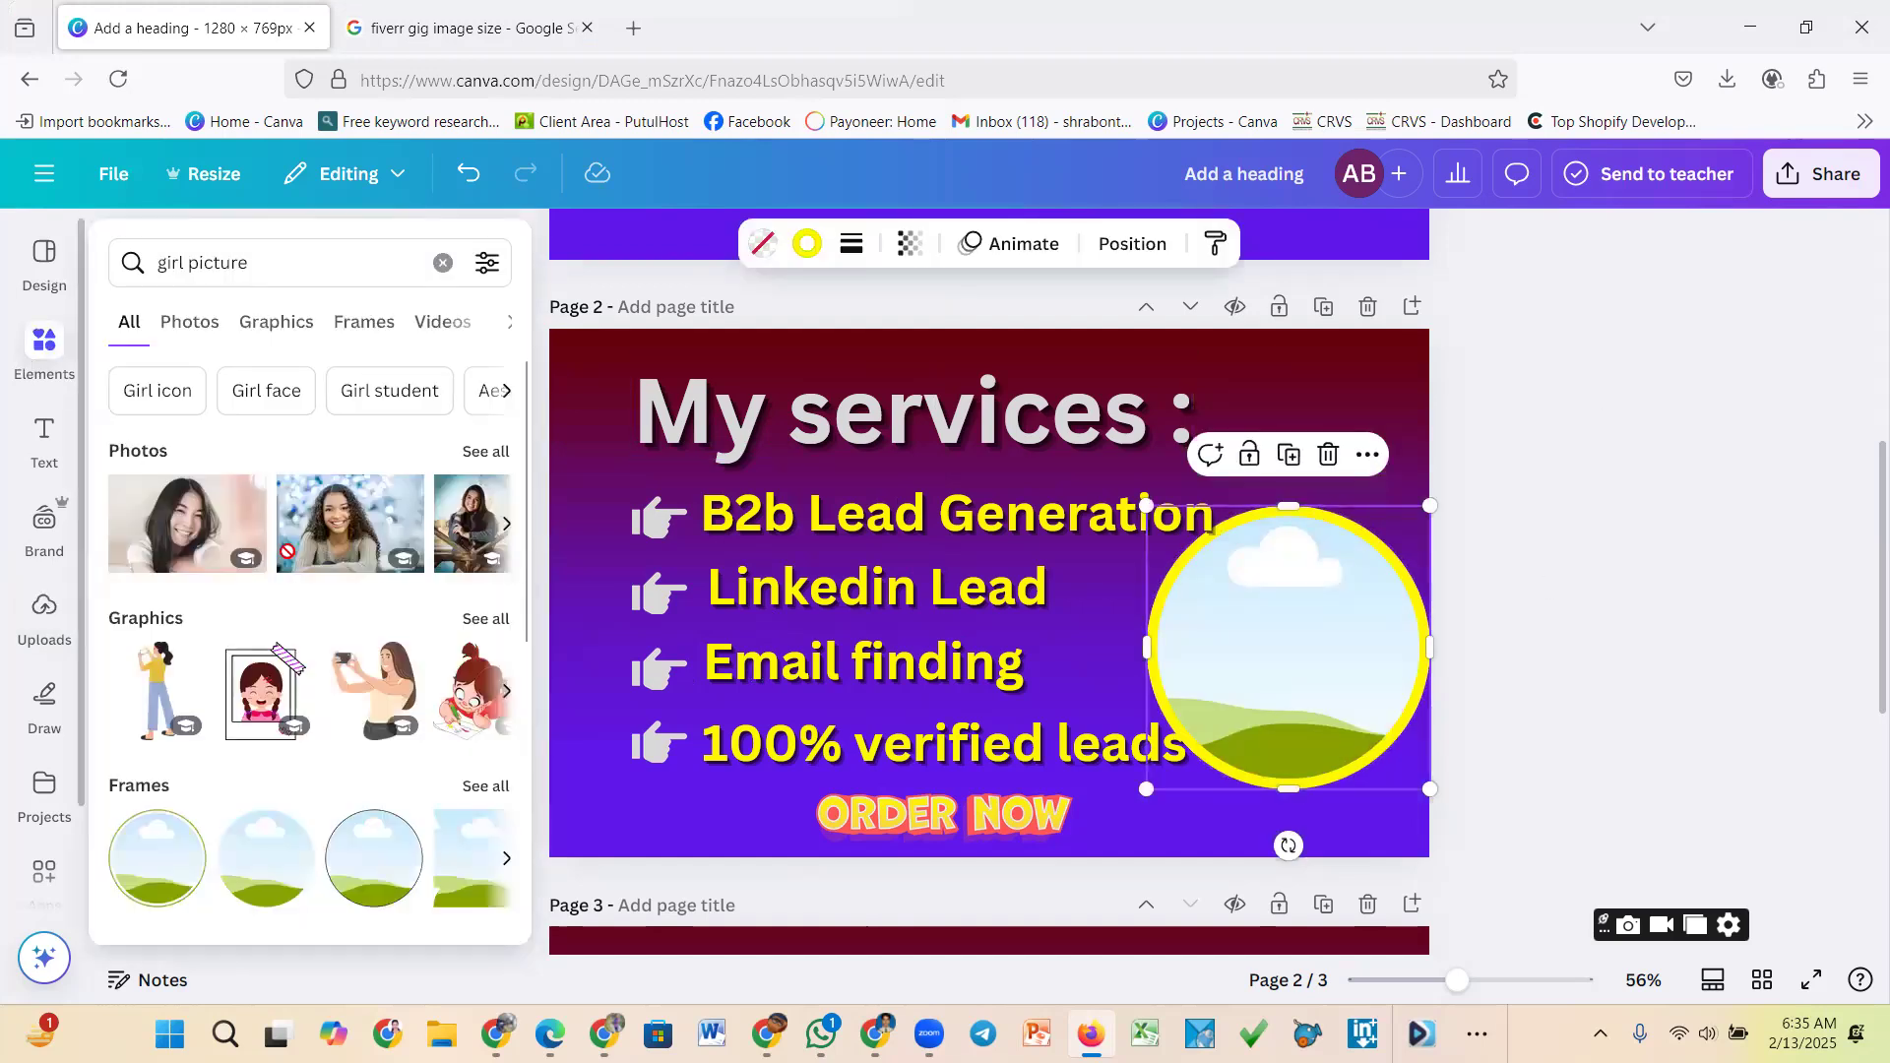
pyautogui.moveTo(185, 523); pyautogui.dragTo(1276, 633)
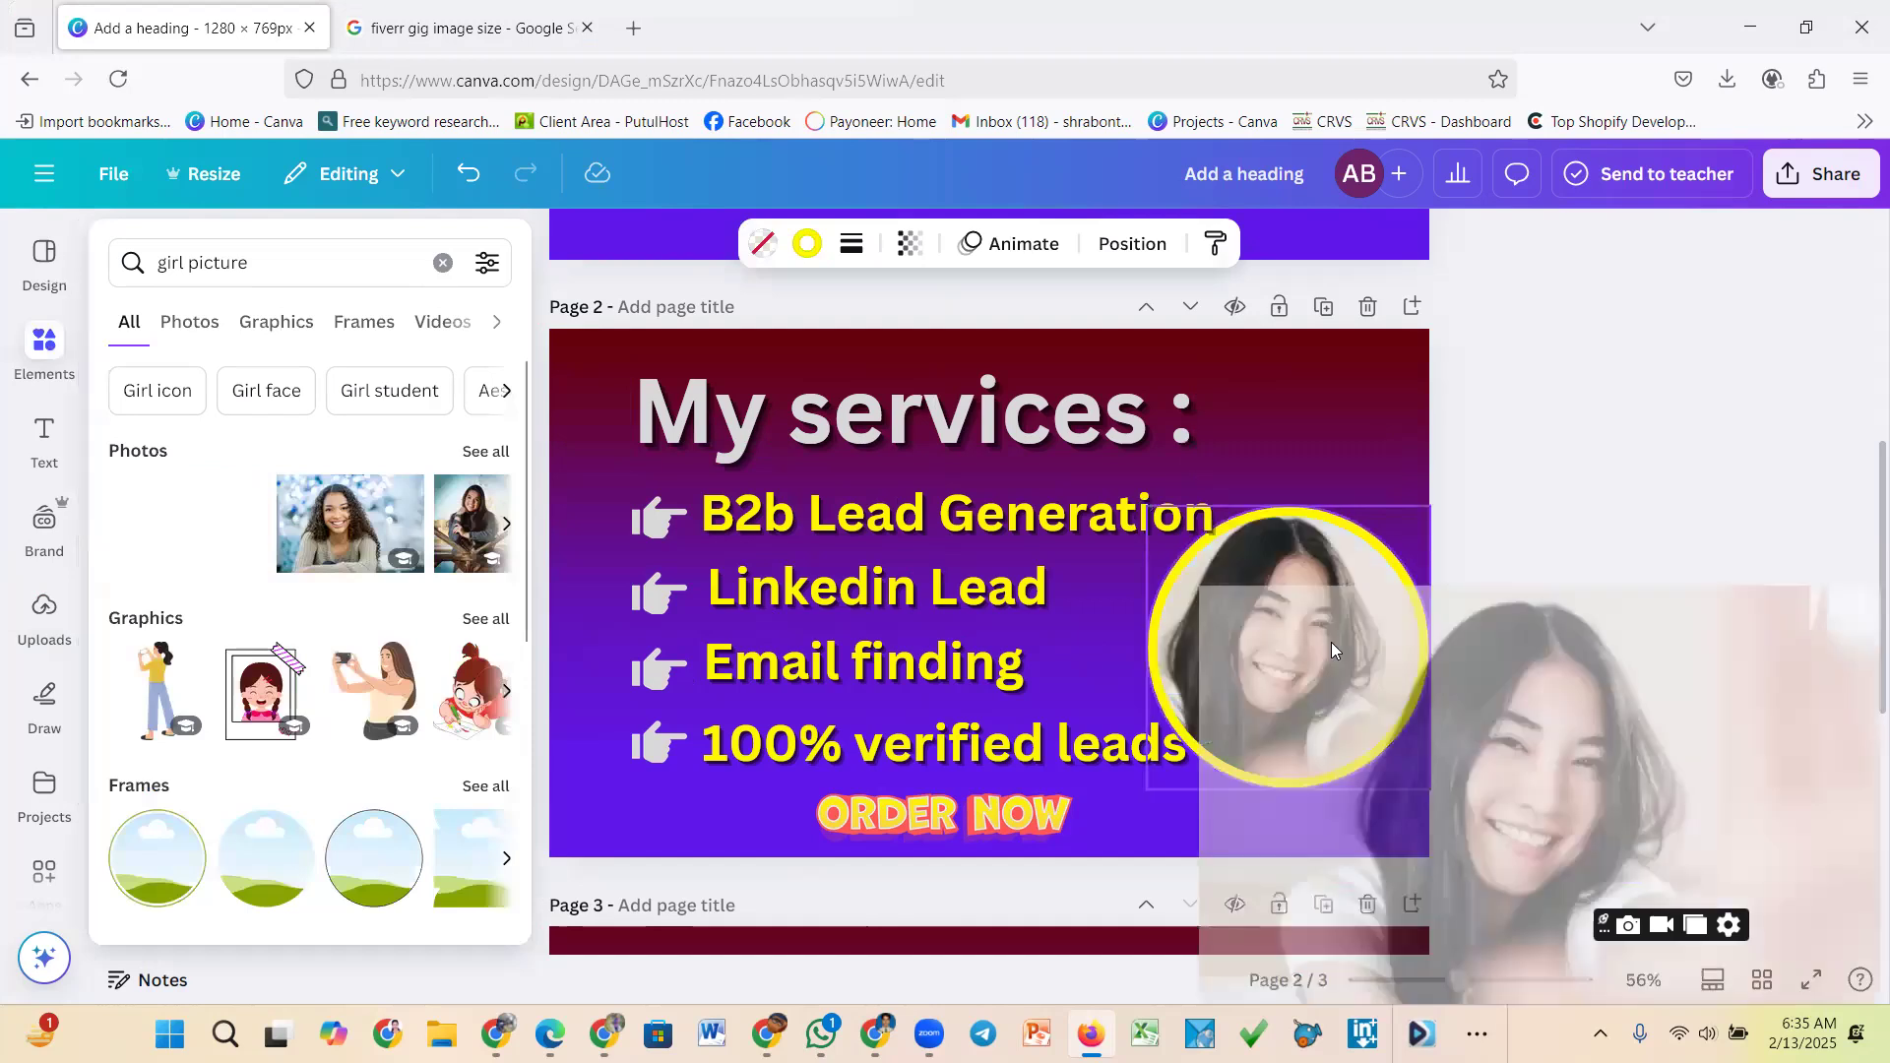
pyautogui.moveTo(1702, 575); pyautogui.dragTo(1702, 575)
pyautogui.click(1604, 641)
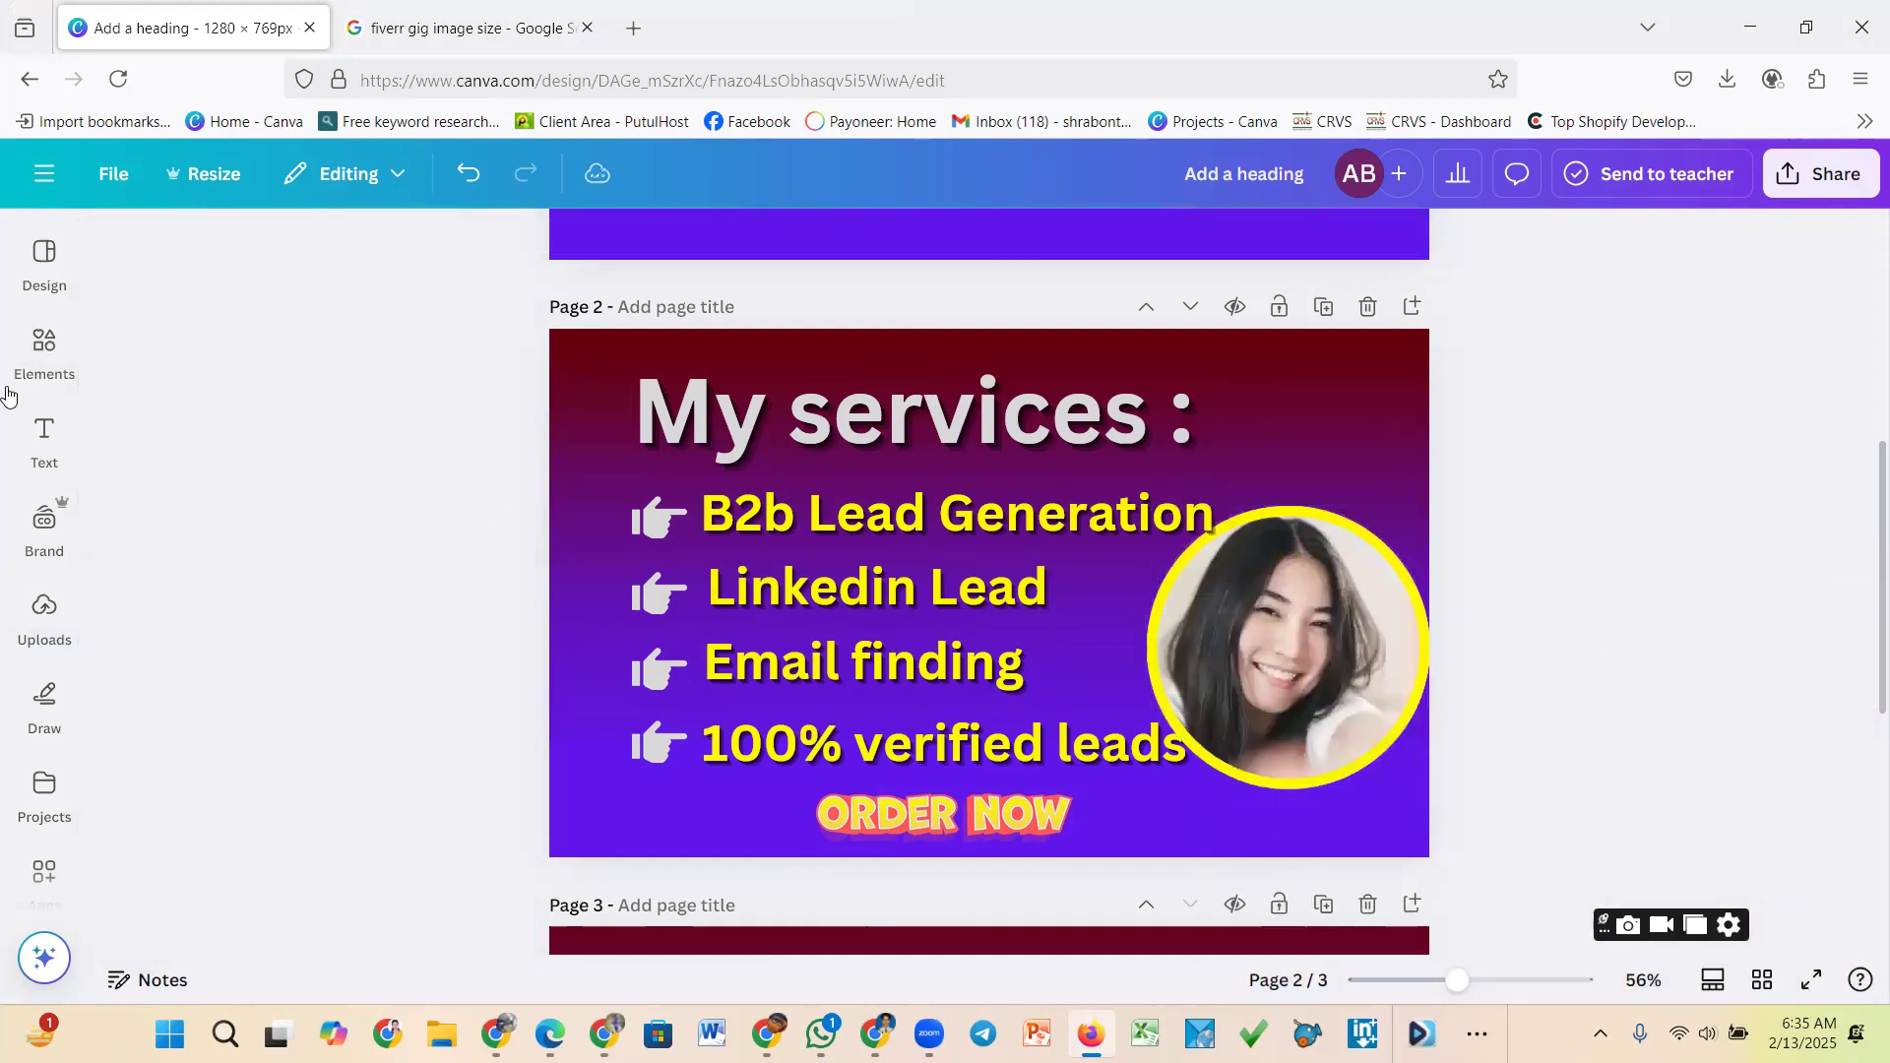
pyautogui.click(69, 379)
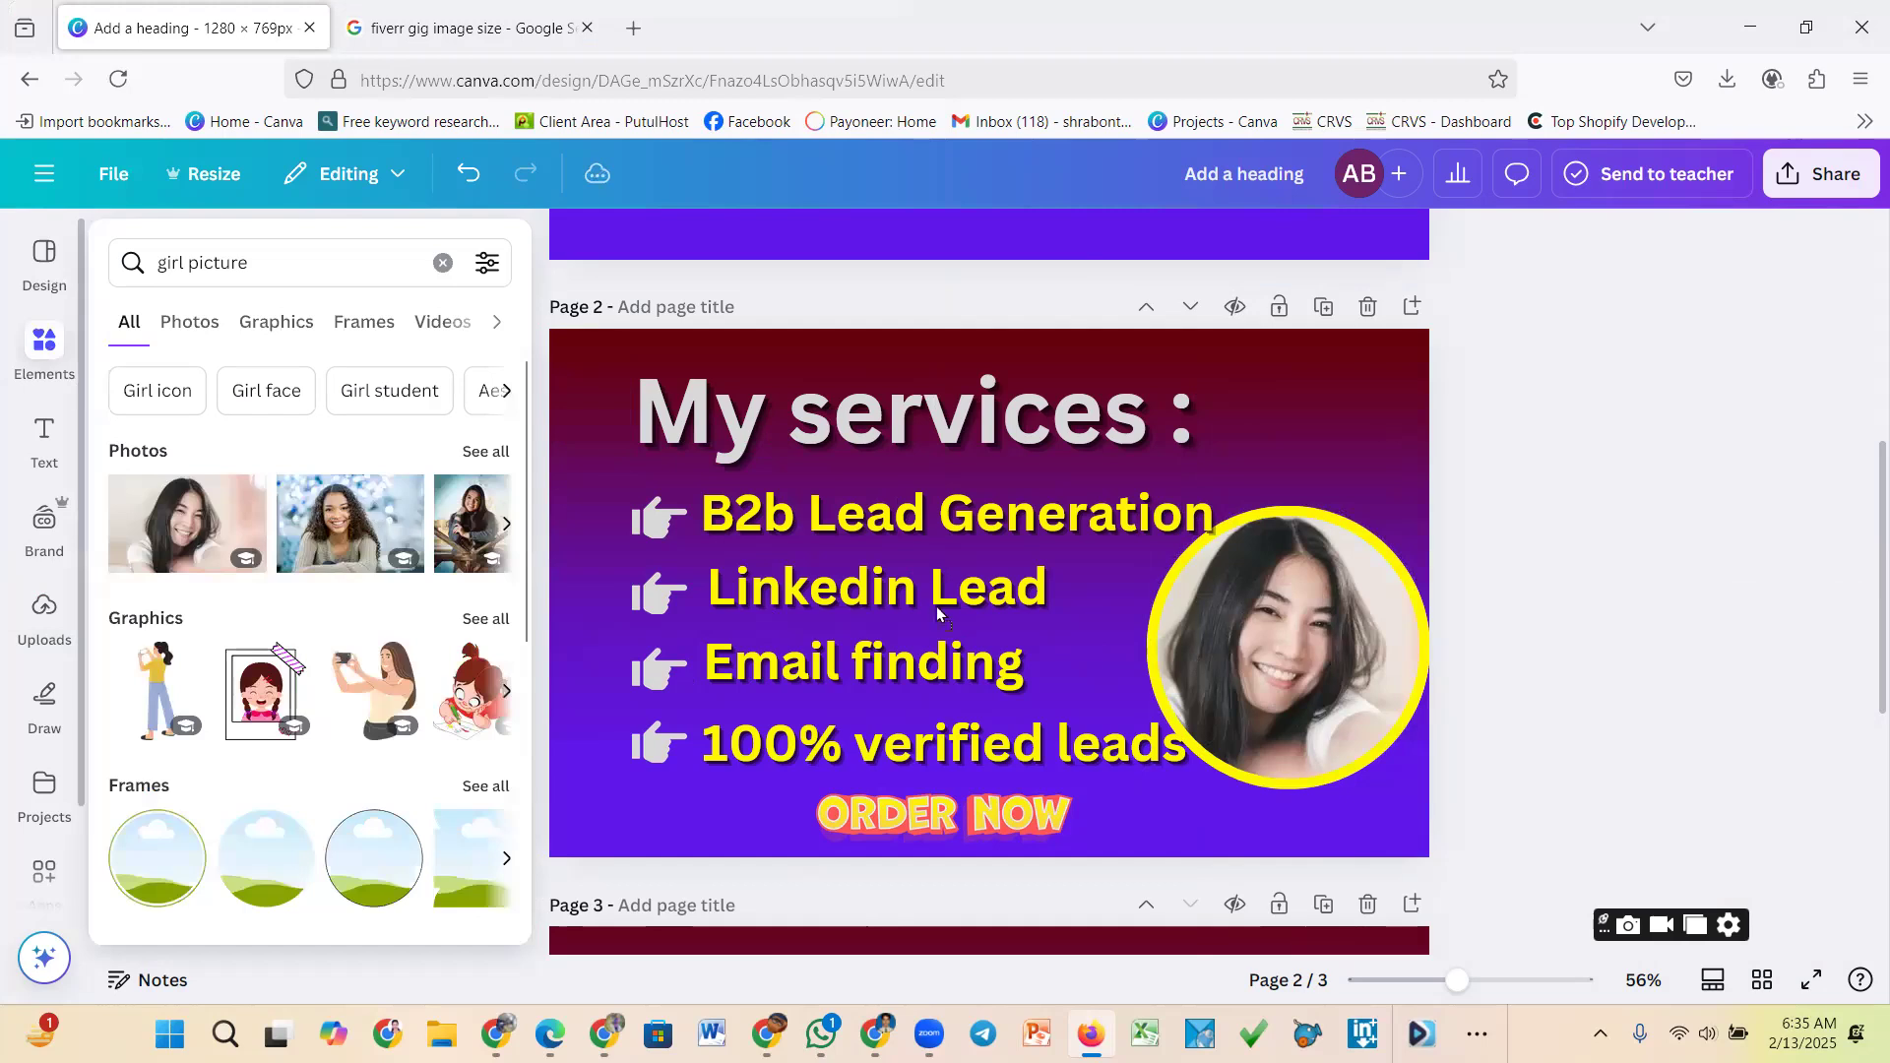
pyautogui.moveTo(335, 518); pyautogui.dragTo(1284, 611)
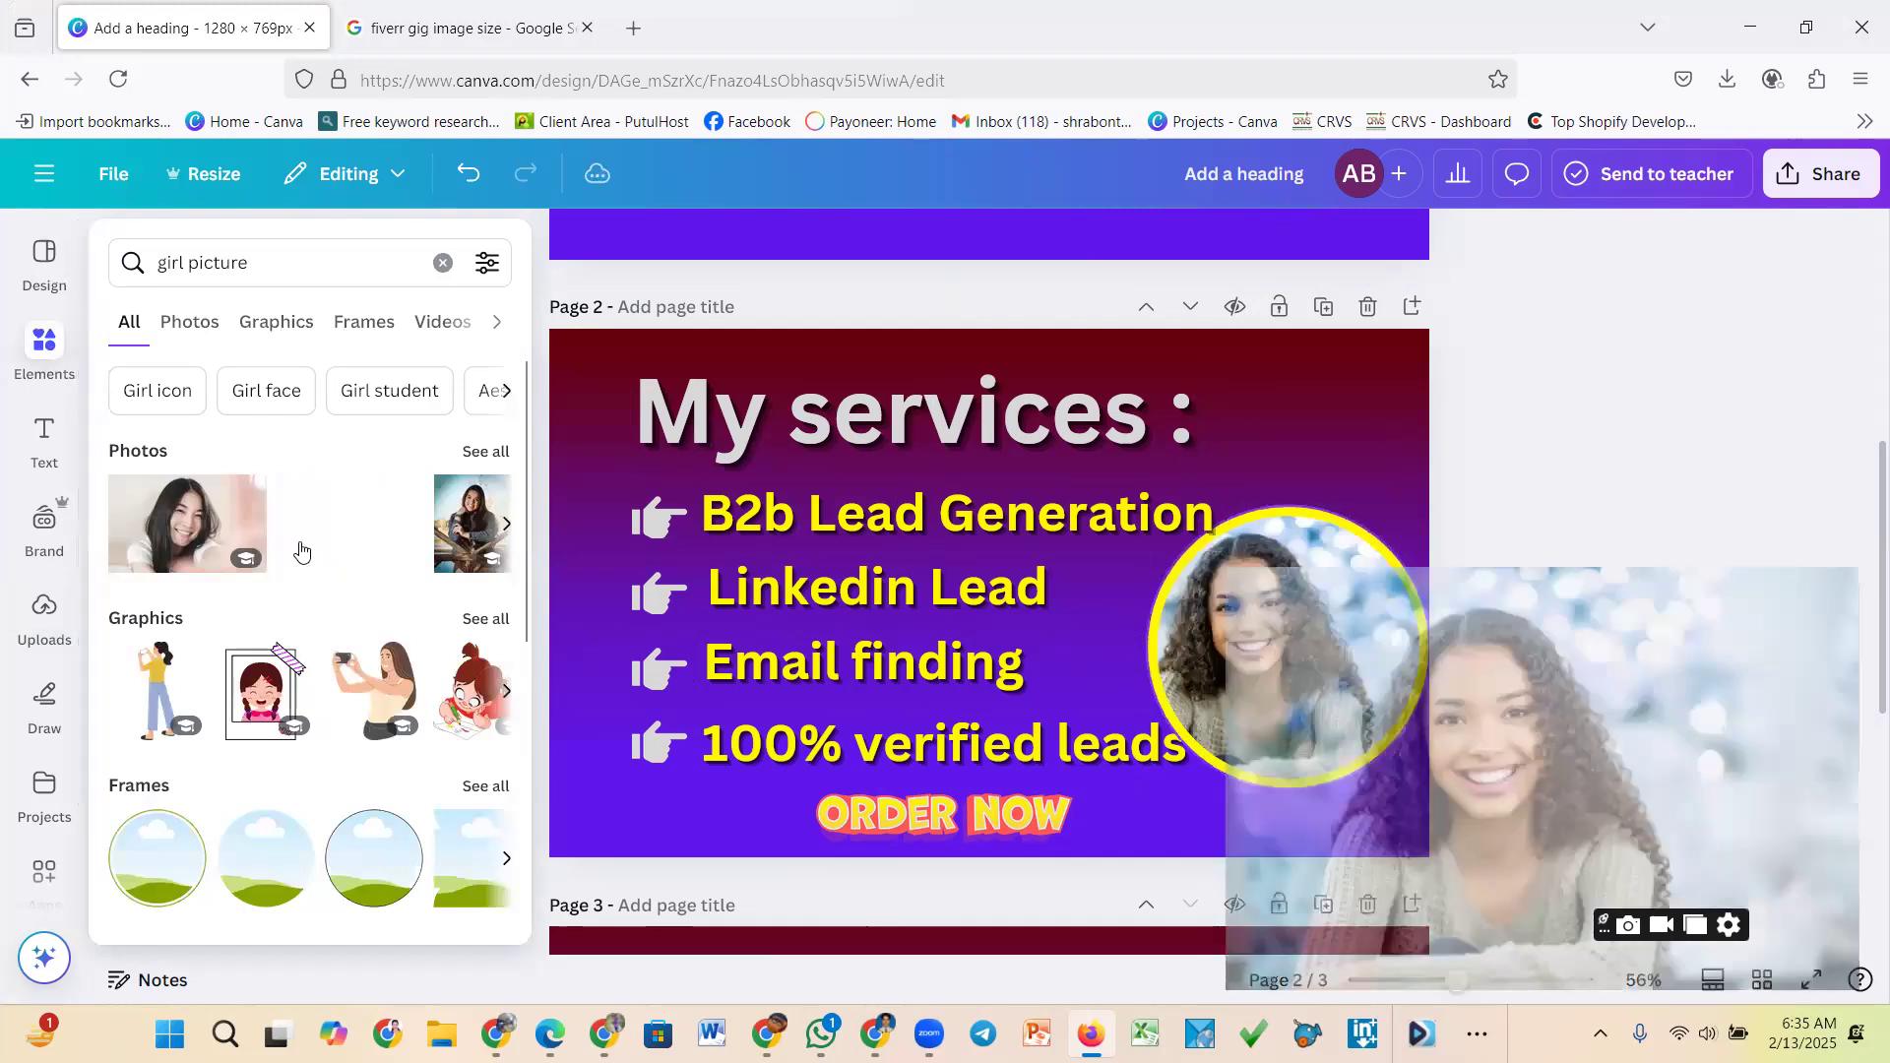
# Fill the yellow-bordered circular frame on the "My services" page with the uploaded portrait of the man in a suit
pyautogui.moveTo(41, 612)
pyautogui.moveTo(155, 449); pyautogui.dragTo(1526, 648)
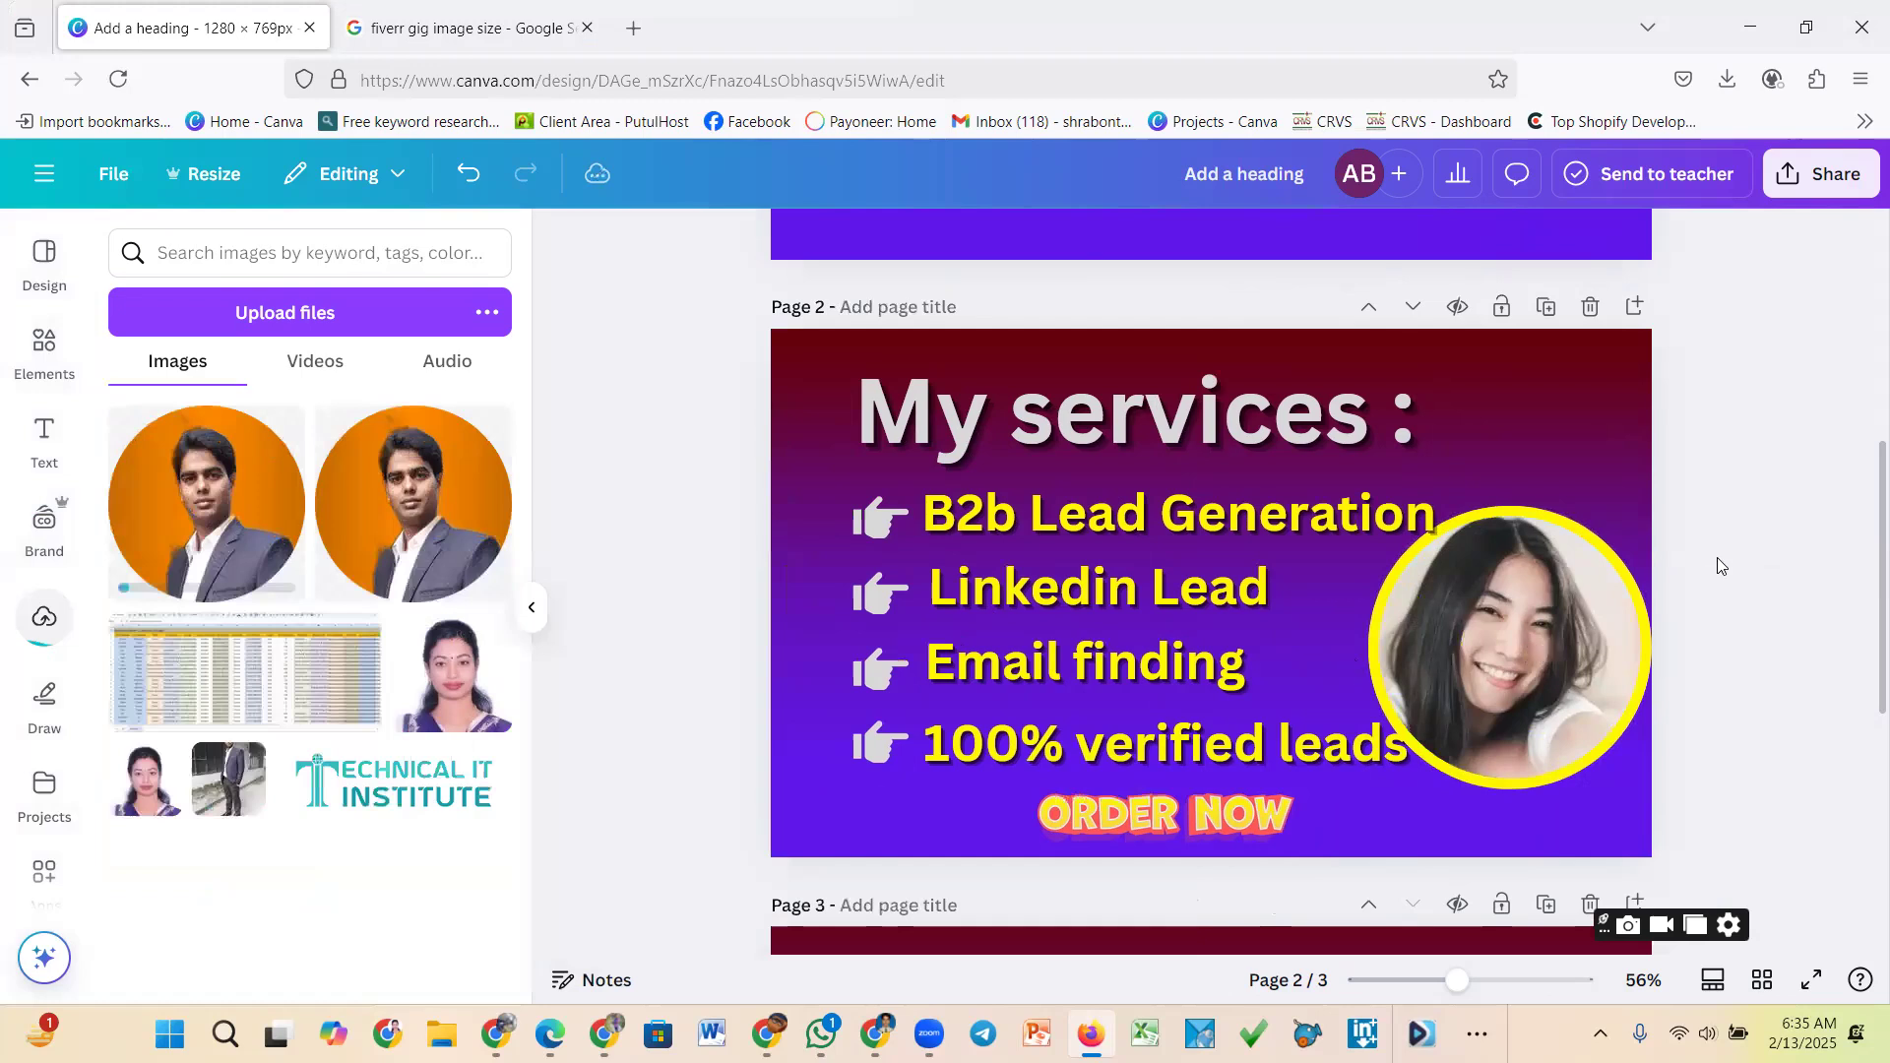
pyautogui.click(1545, 660)
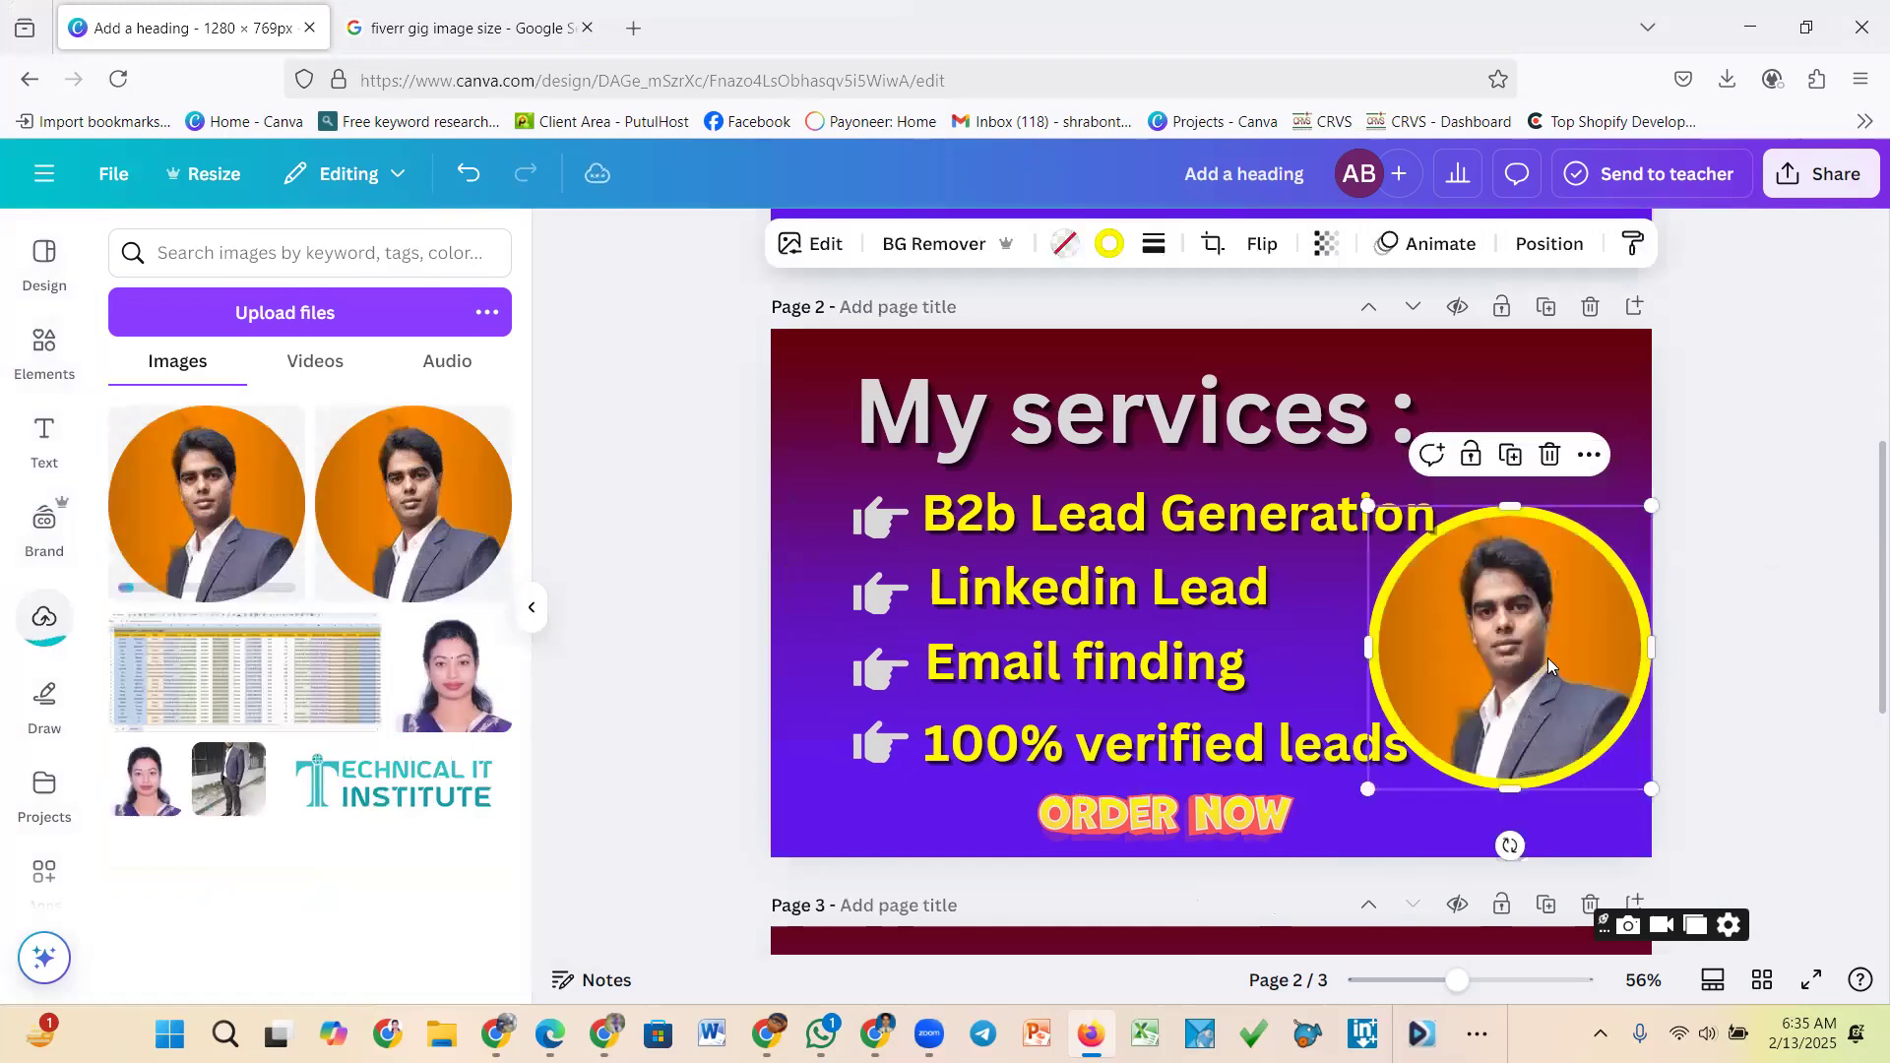
pyautogui.click(1265, 761)
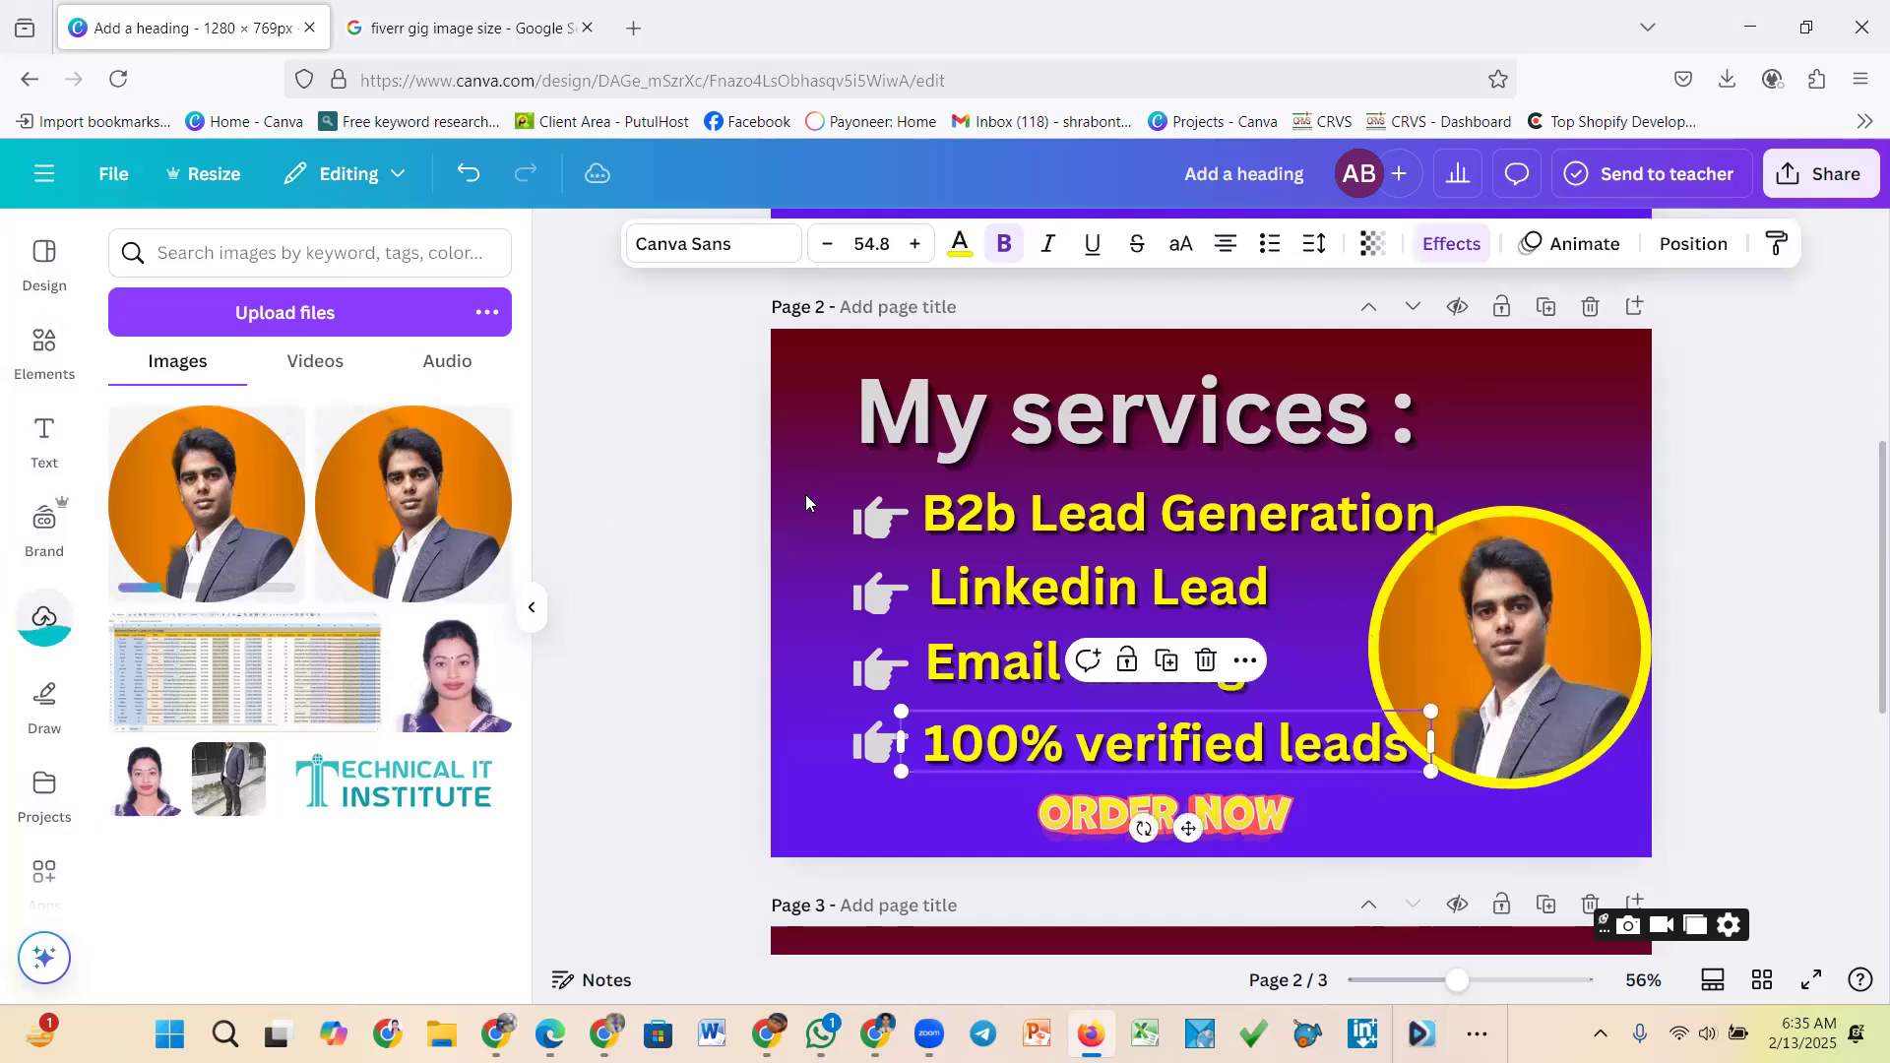
pyautogui.click(843, 505)
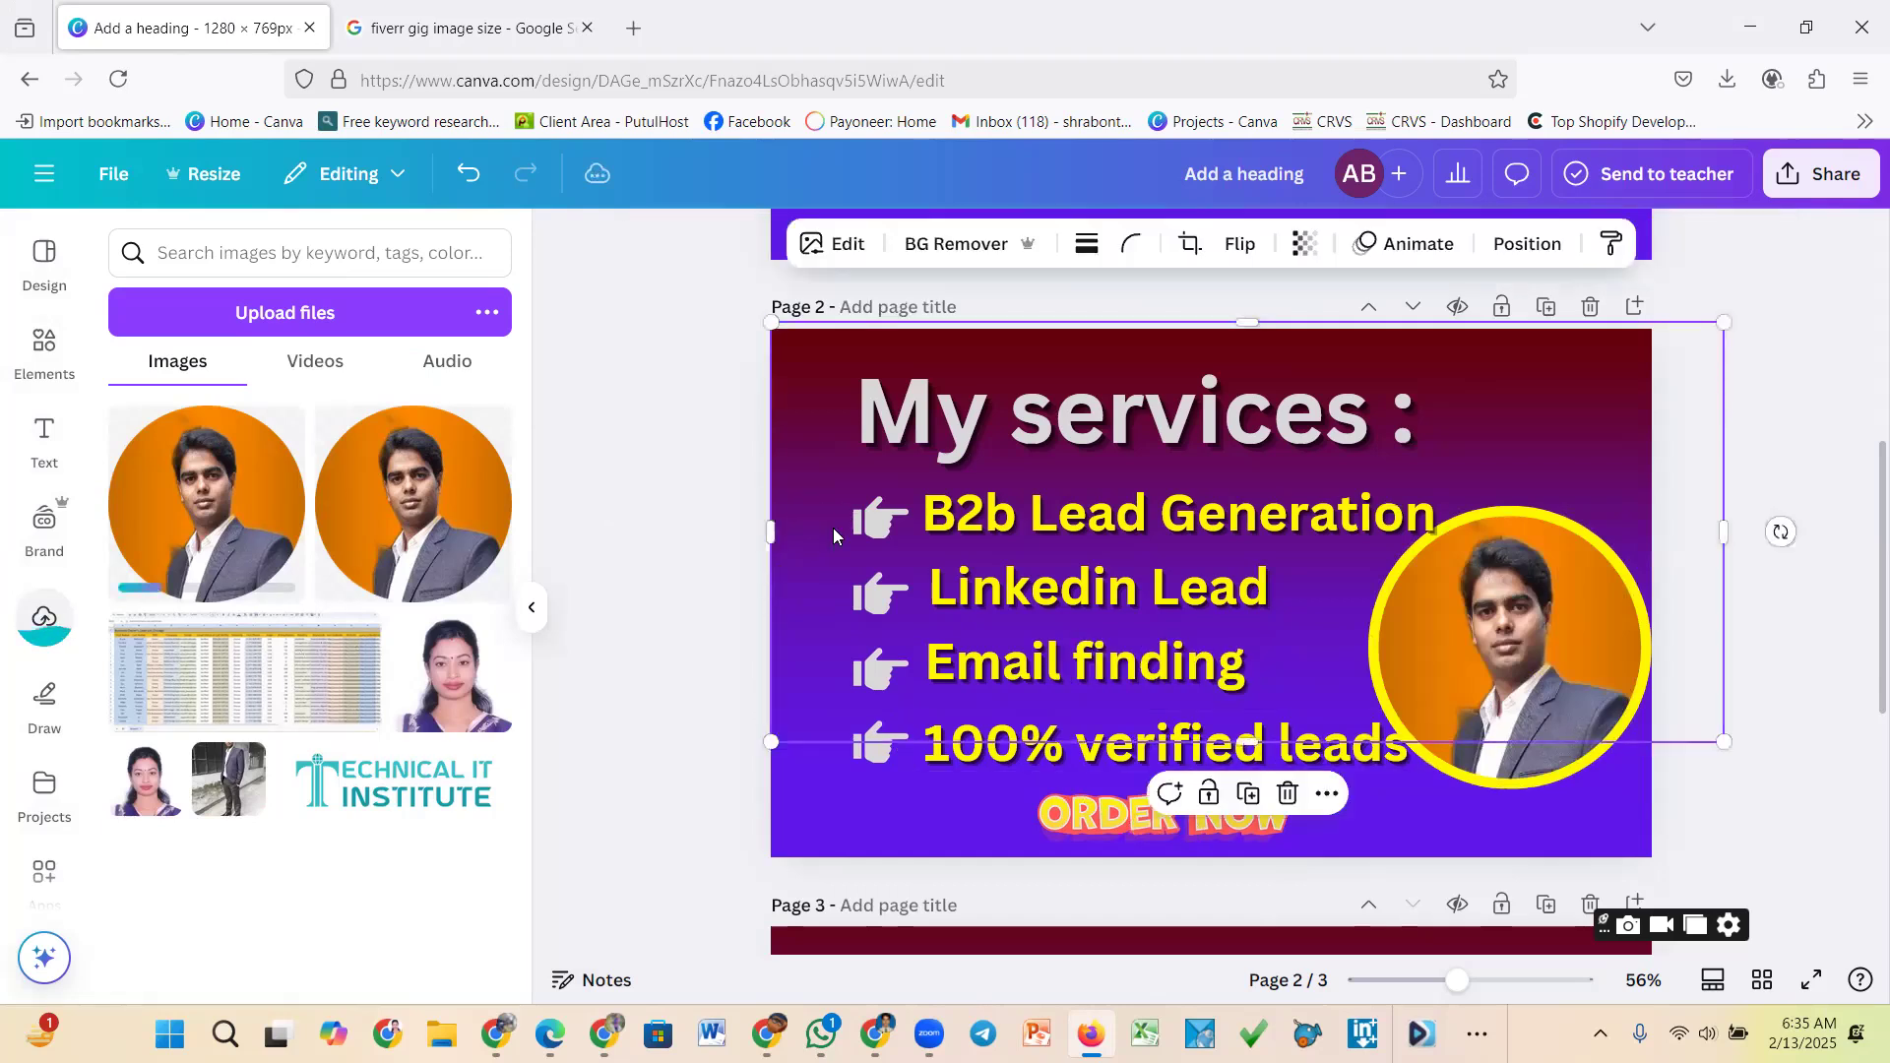
pyautogui.moveTo(838, 569); pyautogui.dragTo(824, 525)
# Shrink the portrait frame, reposition it beside the service list and stretch it vertically into a slight oval
pyautogui.click(1562, 690)
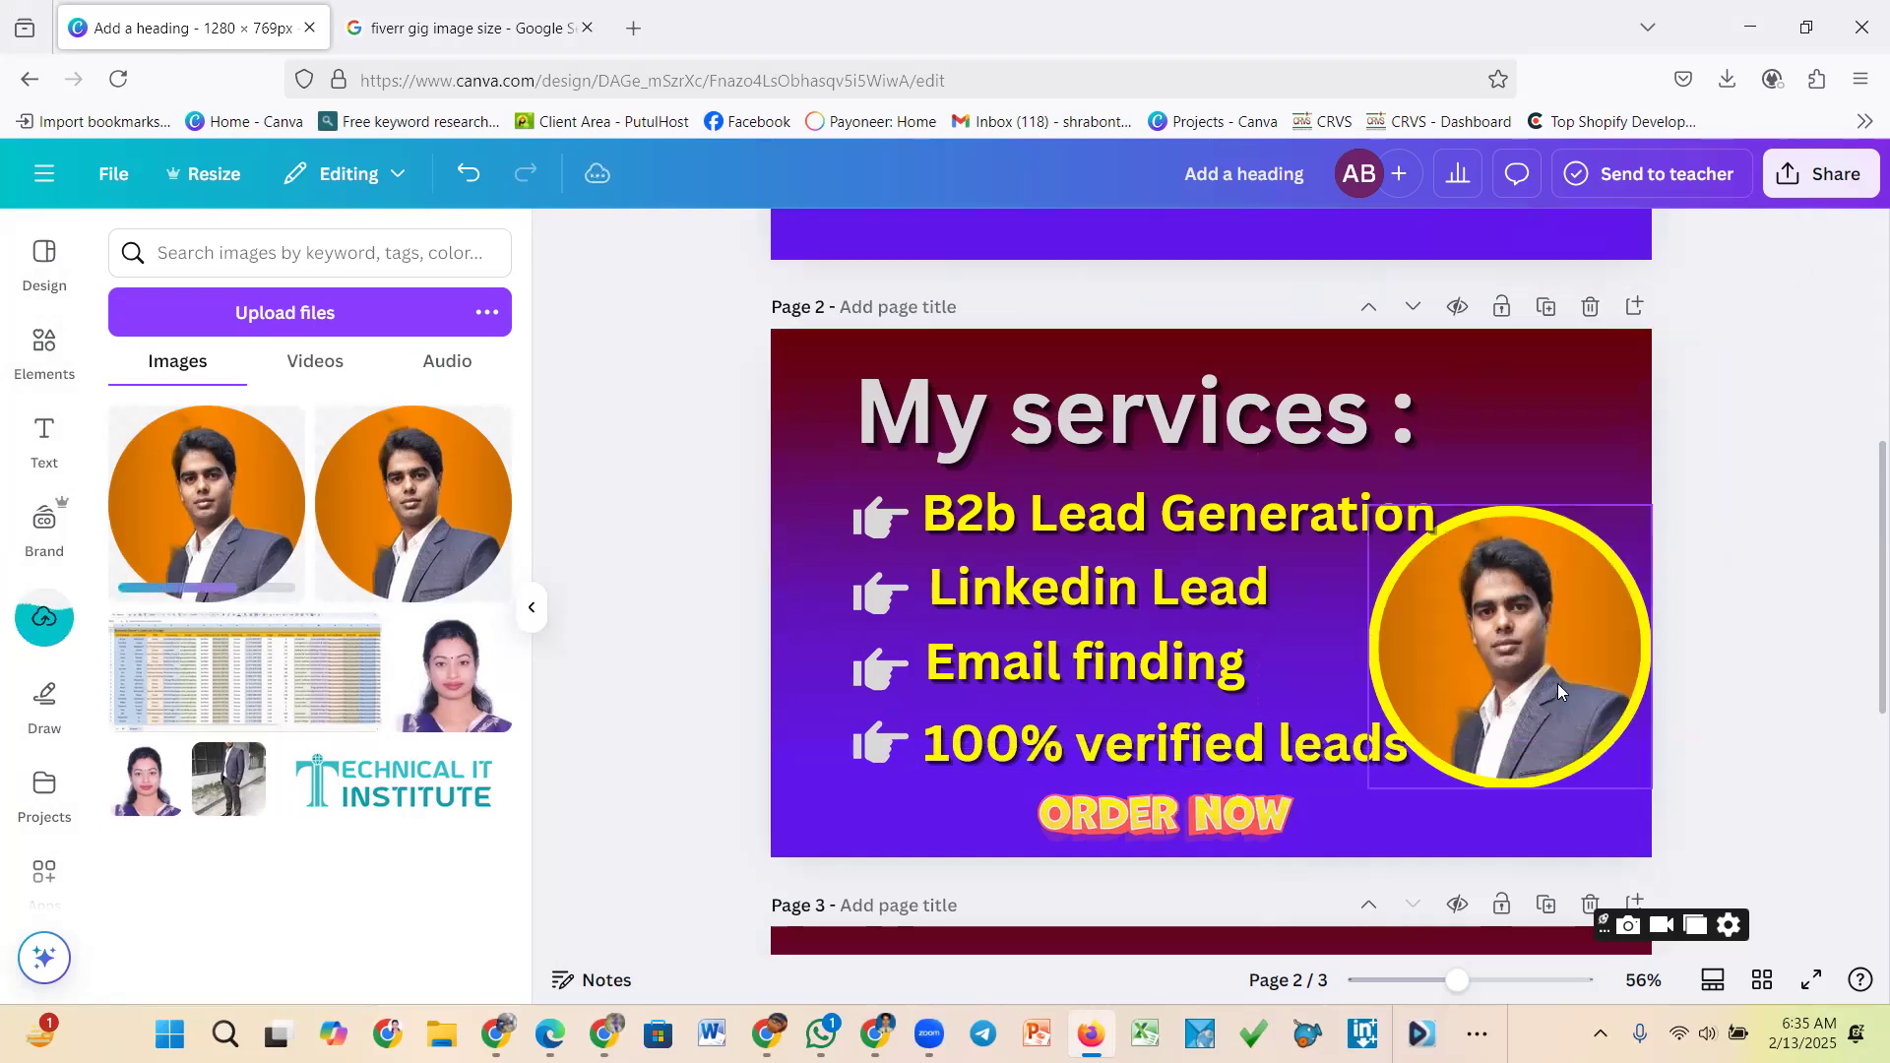
pyautogui.moveTo(1641, 509); pyautogui.dragTo(1619, 539)
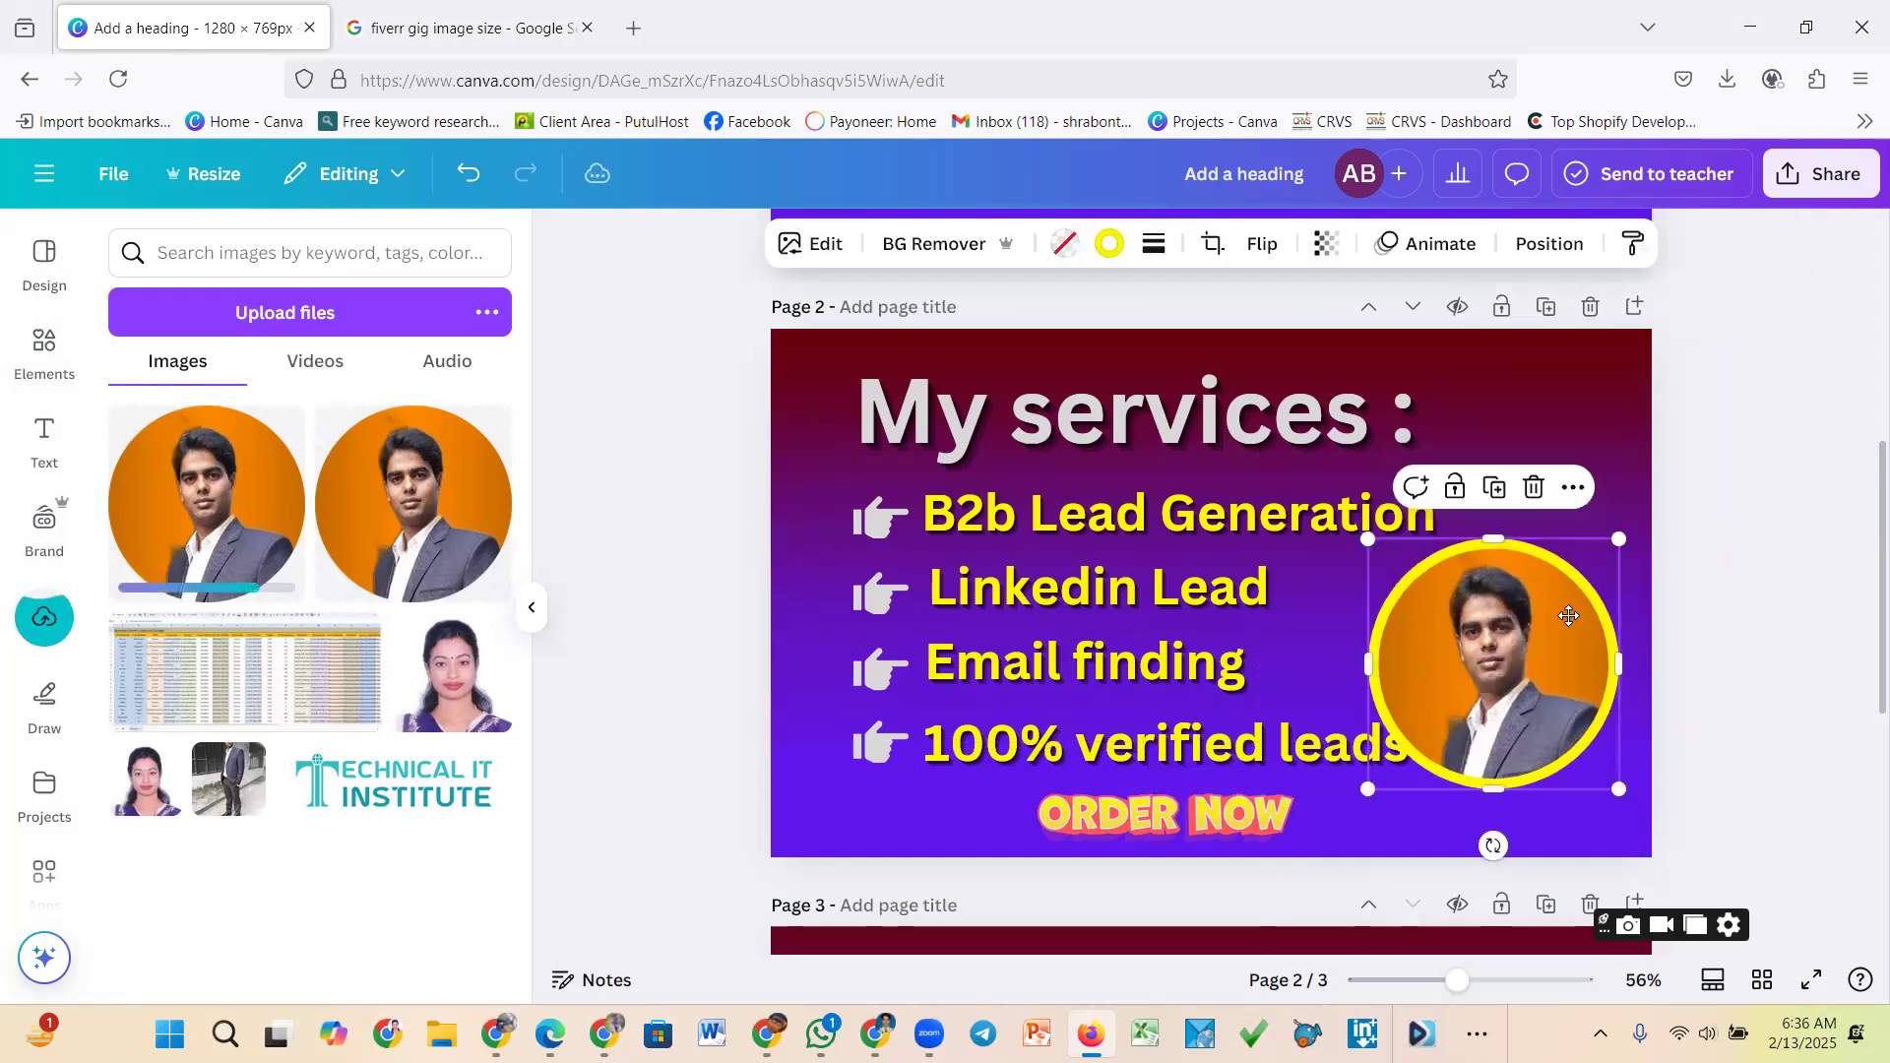
pyautogui.moveTo(1545, 615); pyautogui.dragTo(1562, 593)
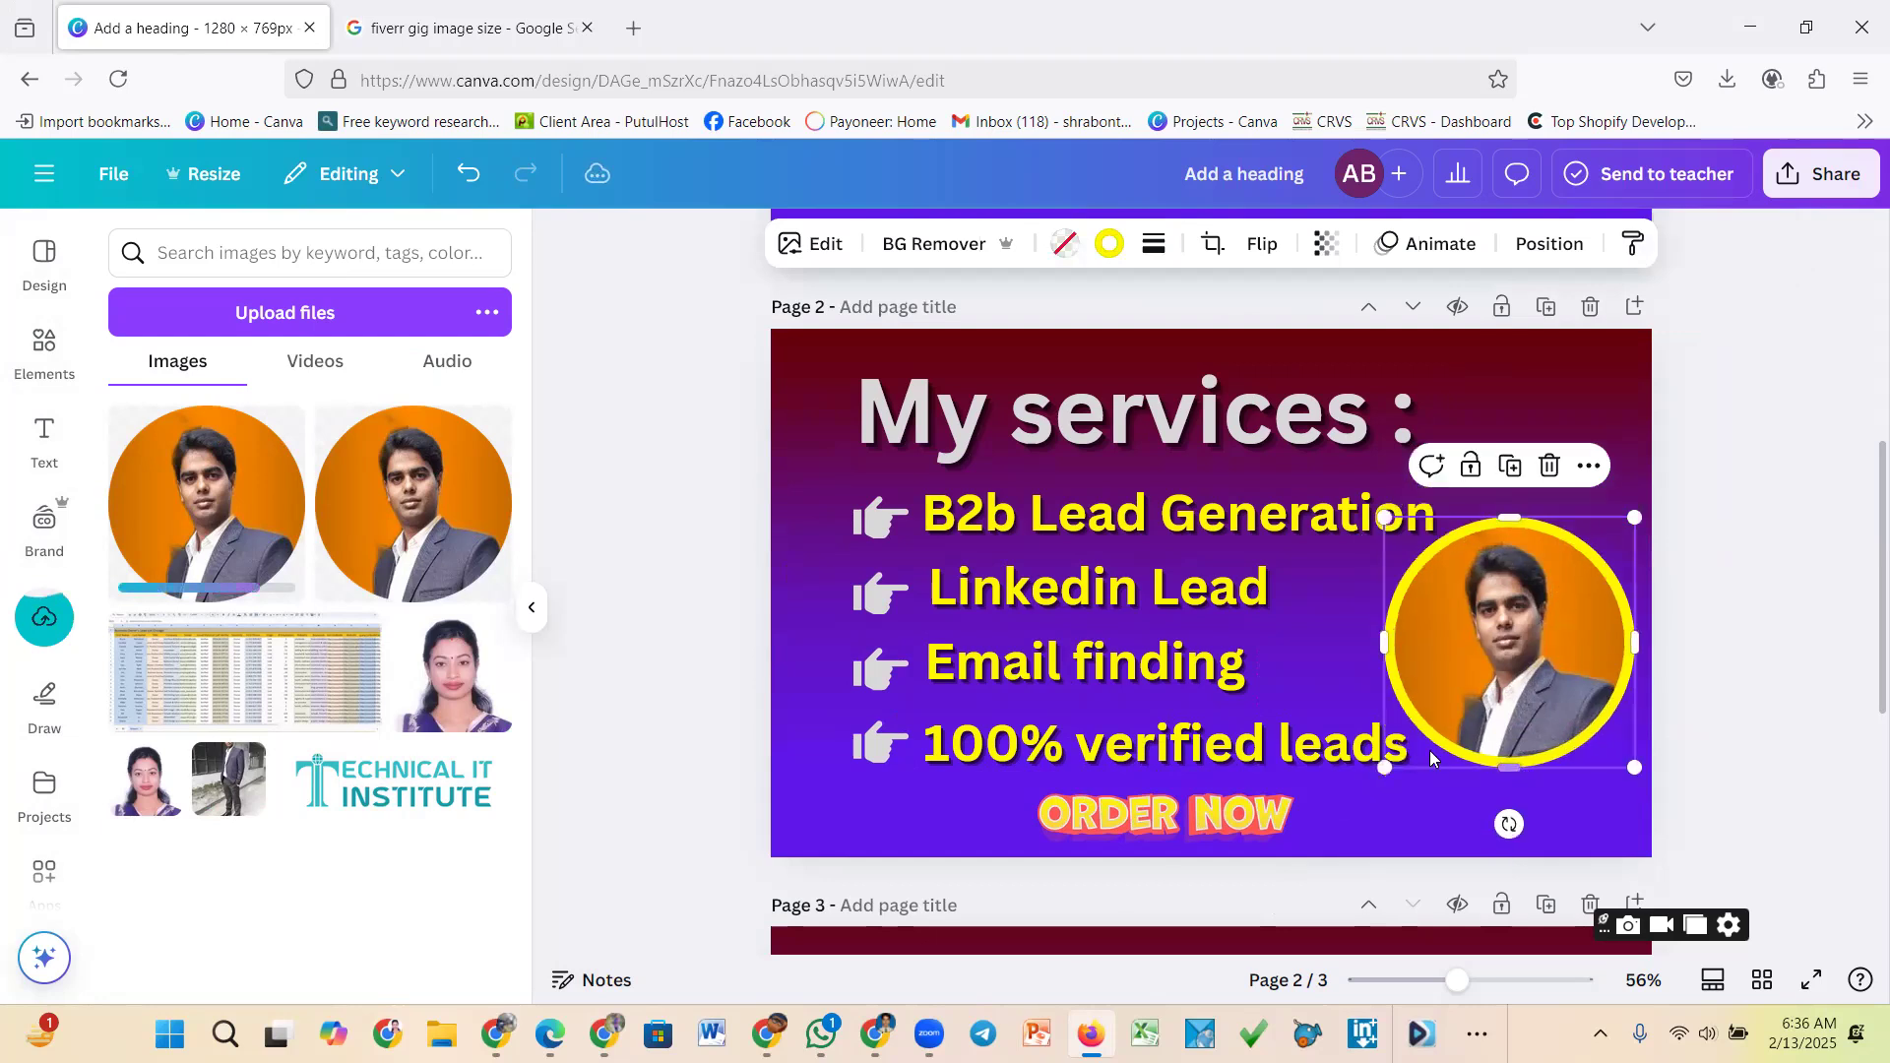
pyautogui.moveTo(1509, 767); pyautogui.dragTo(1510, 790)
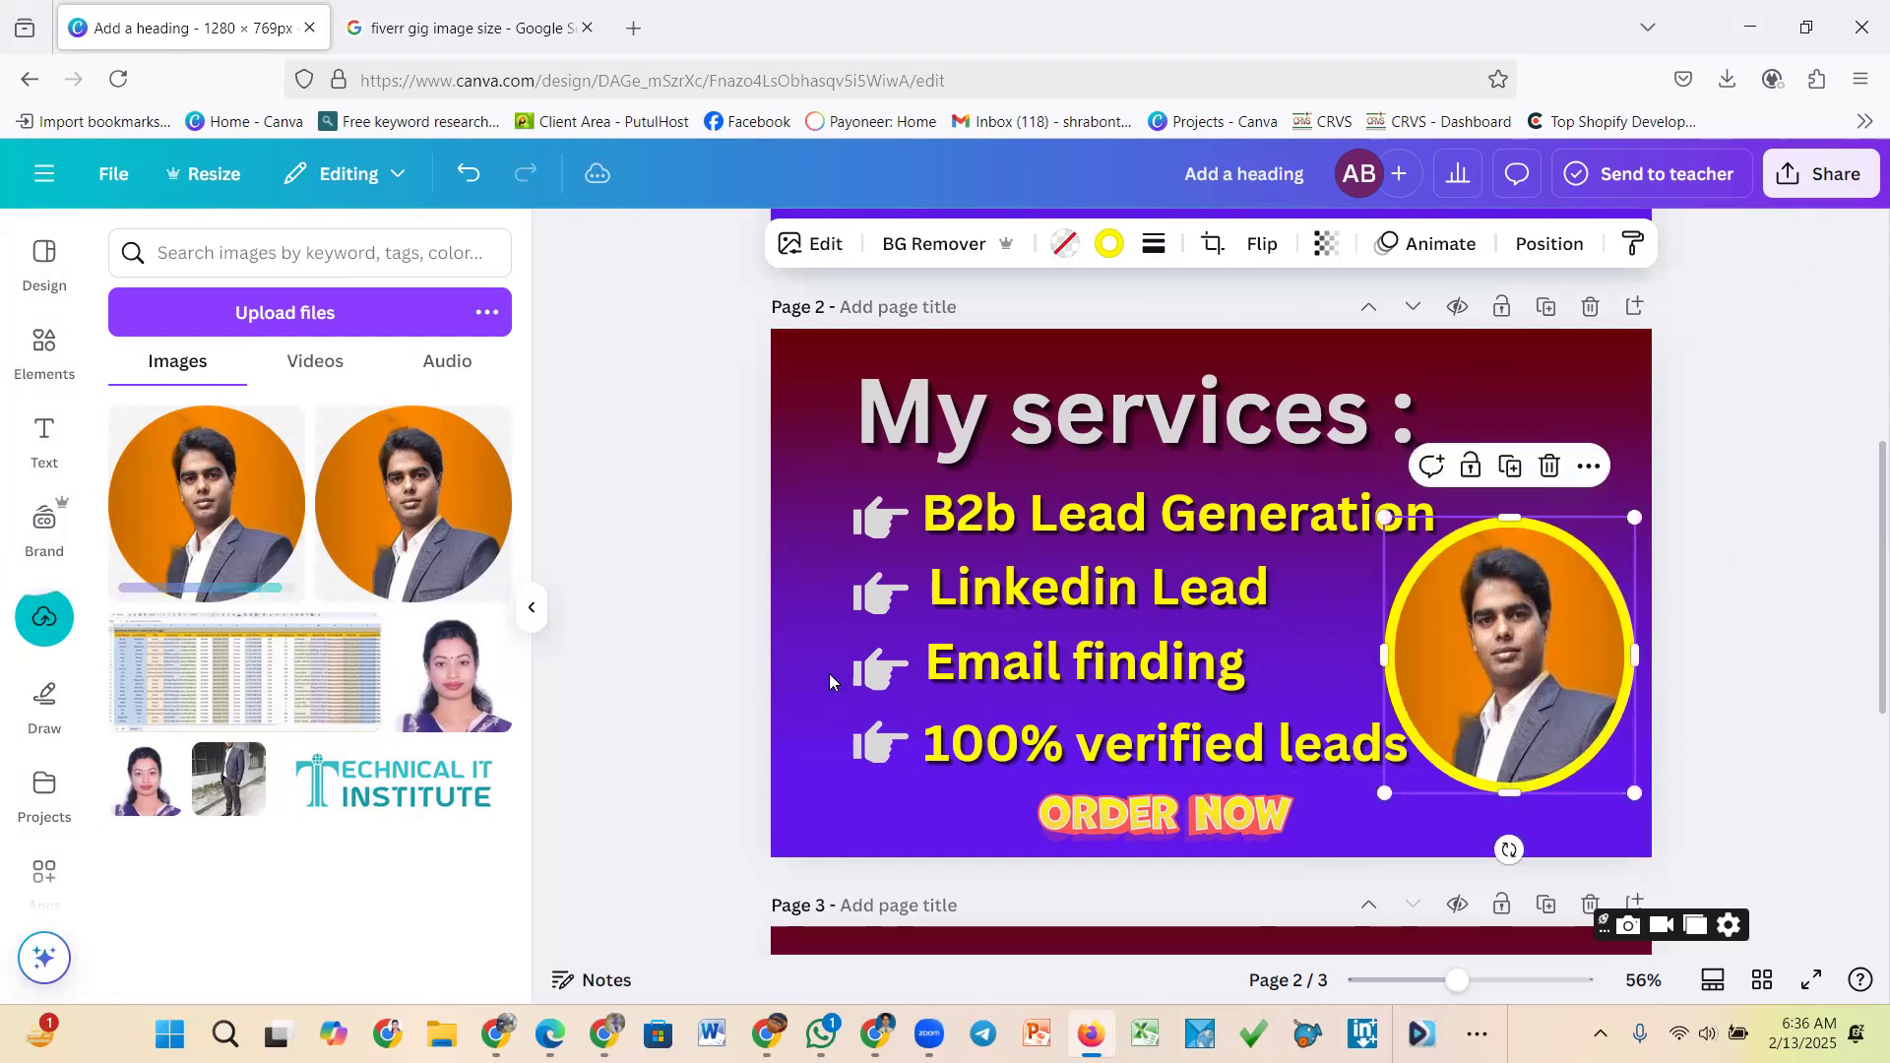
pyautogui.click(1737, 530)
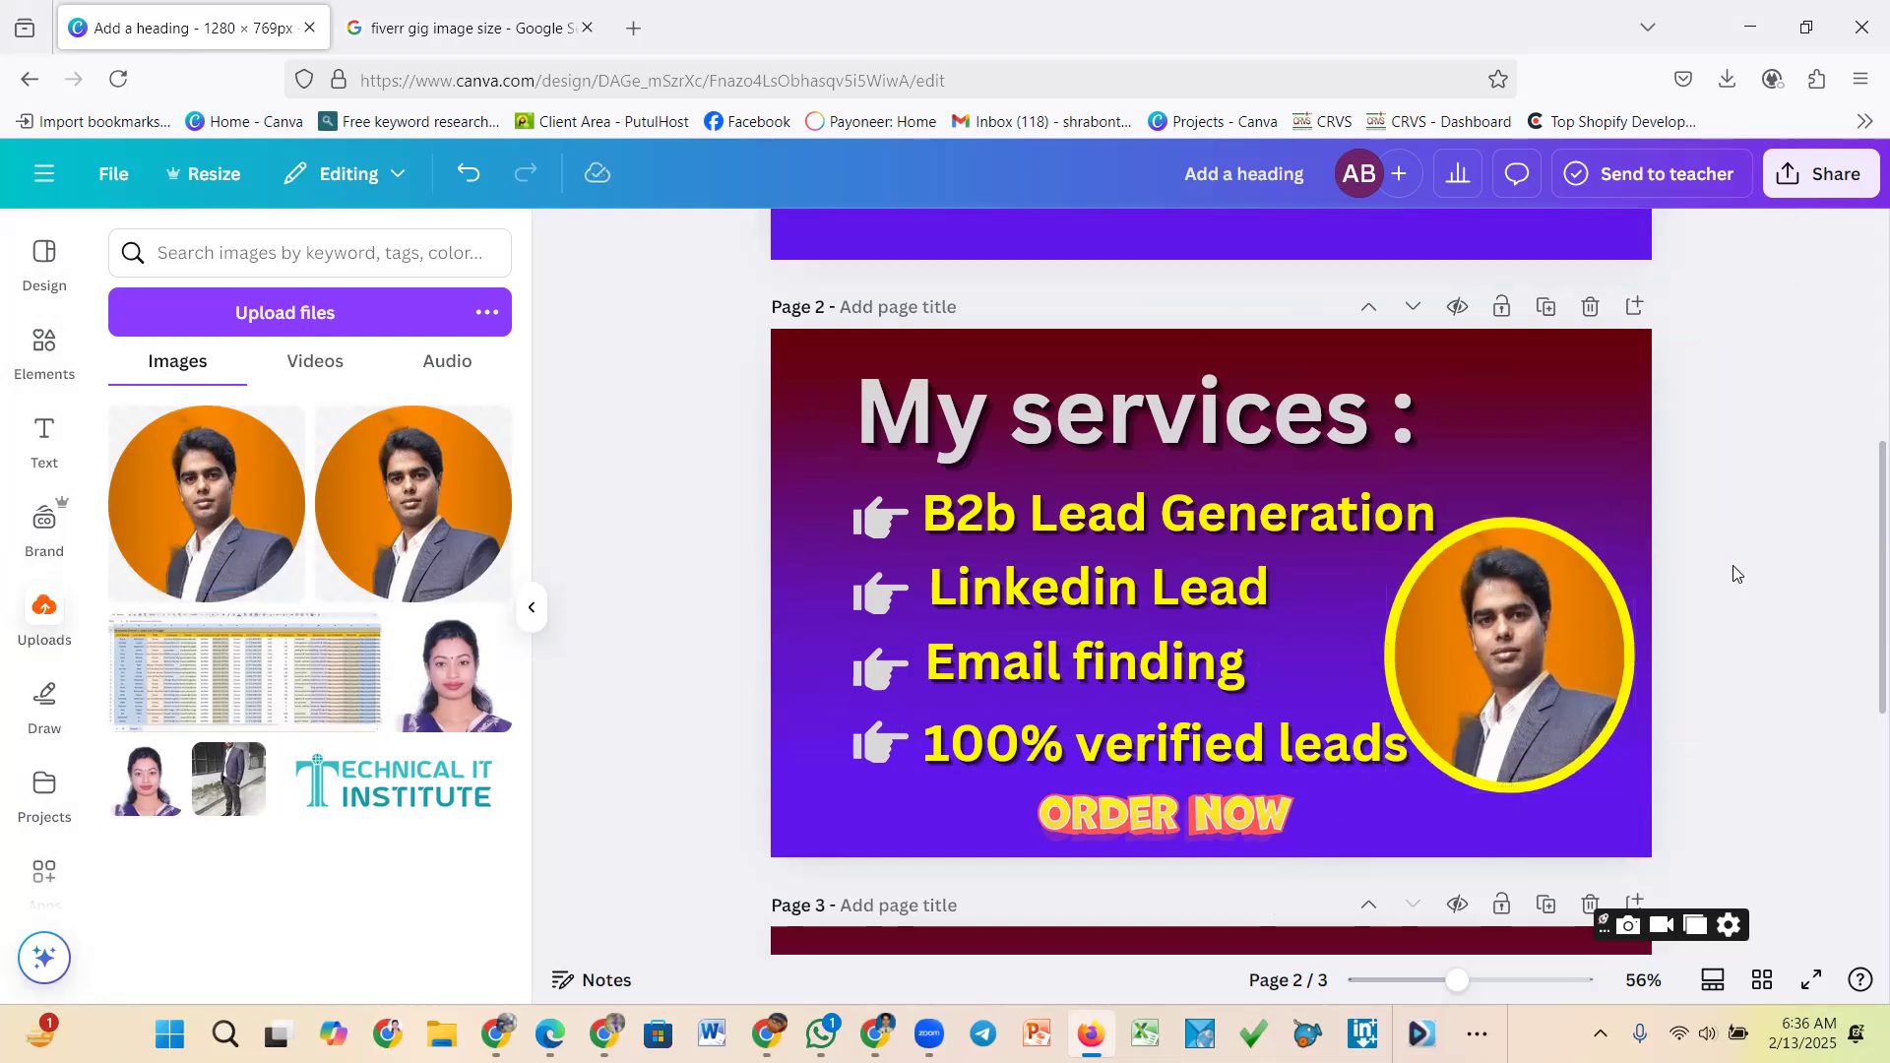
pyautogui.scroll(-1, 1742, 591)
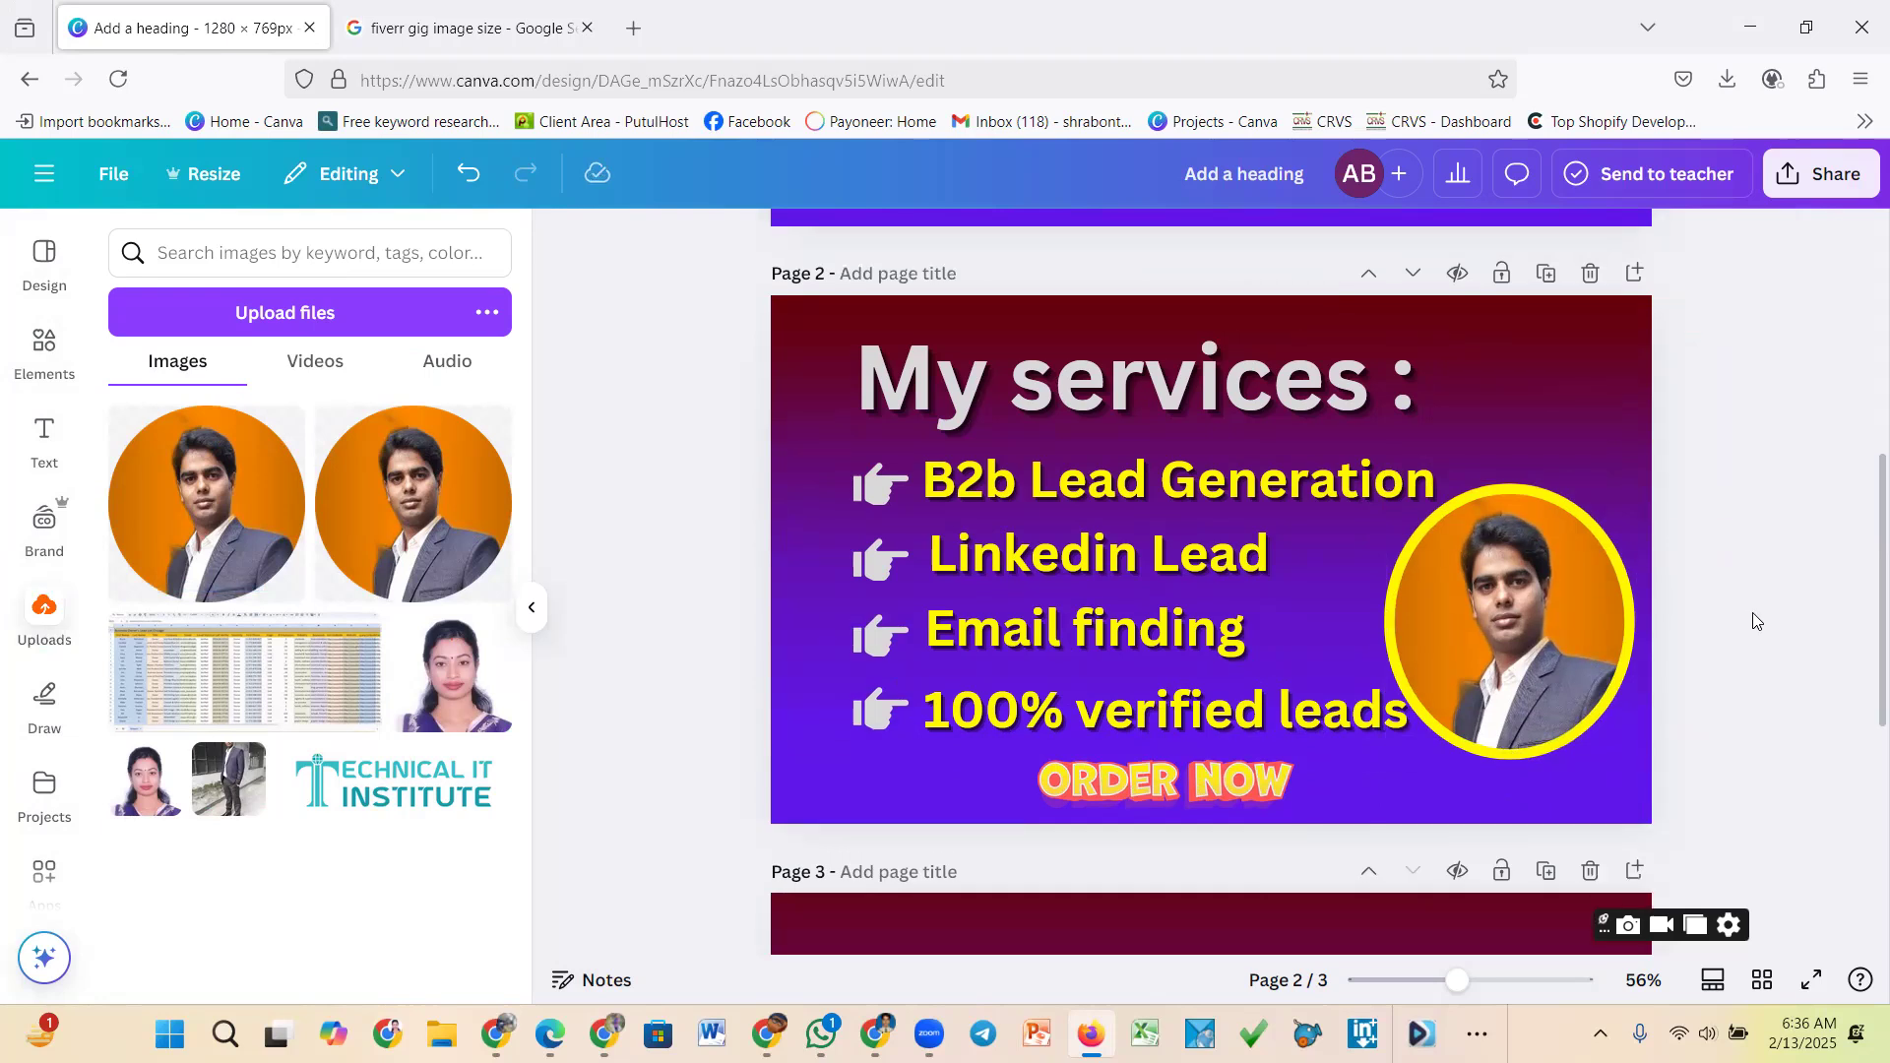
# Duplicate the finished "My services" page so the copy follows directly after it
pyautogui.scroll(6, 1270, 504)
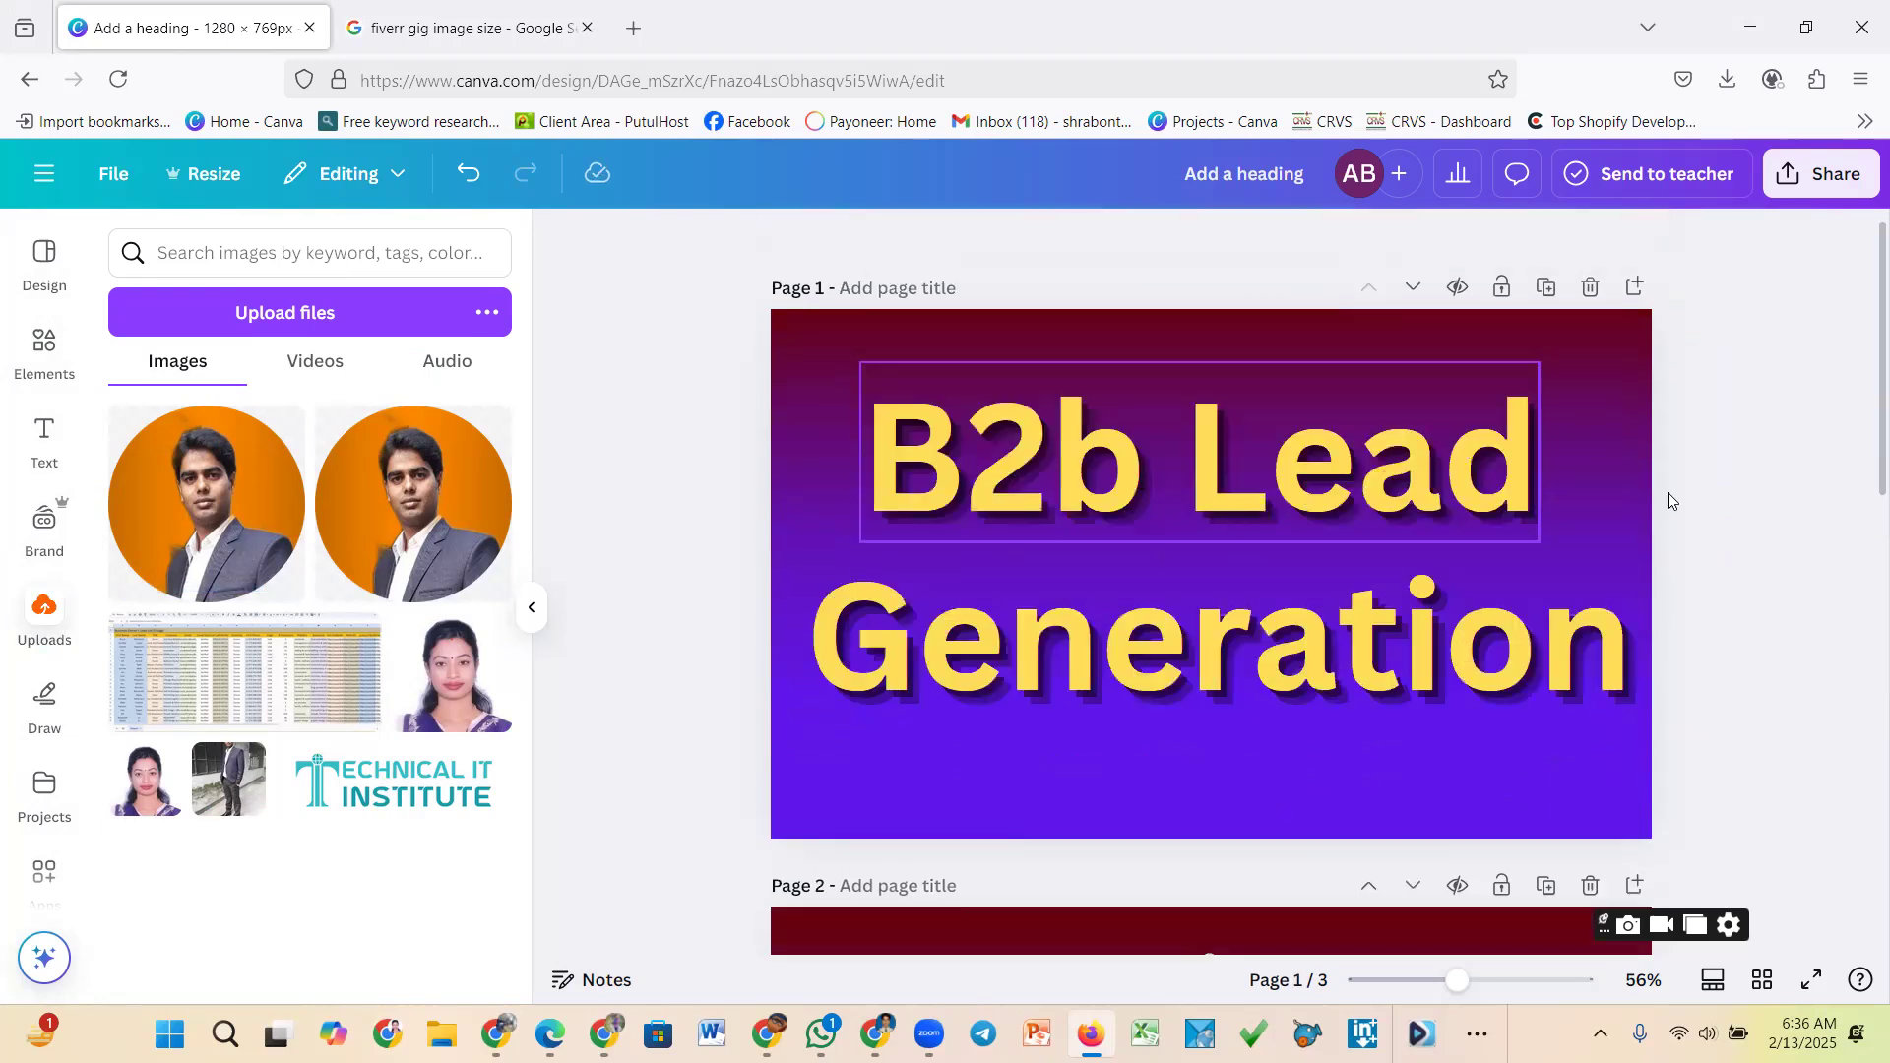
pyautogui.scroll(-2, 1357, 550)
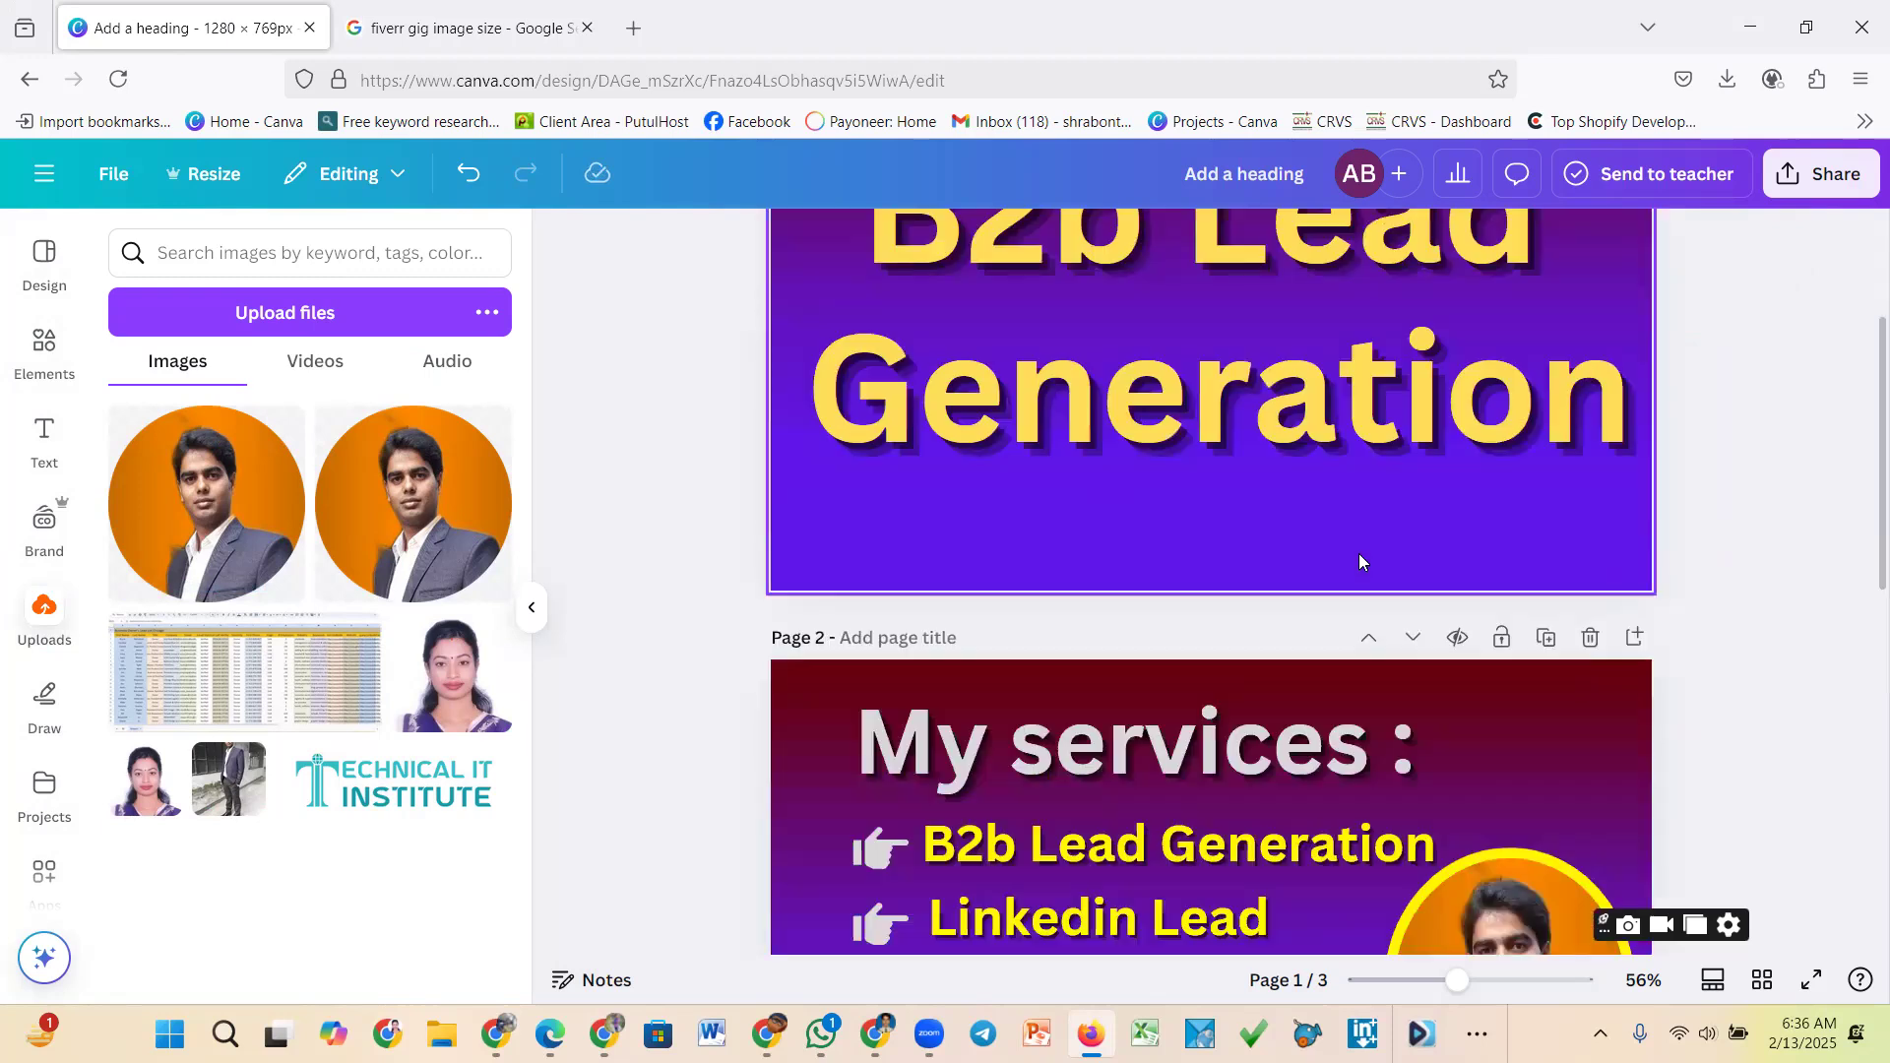
pyautogui.scroll(2, 1252, 528)
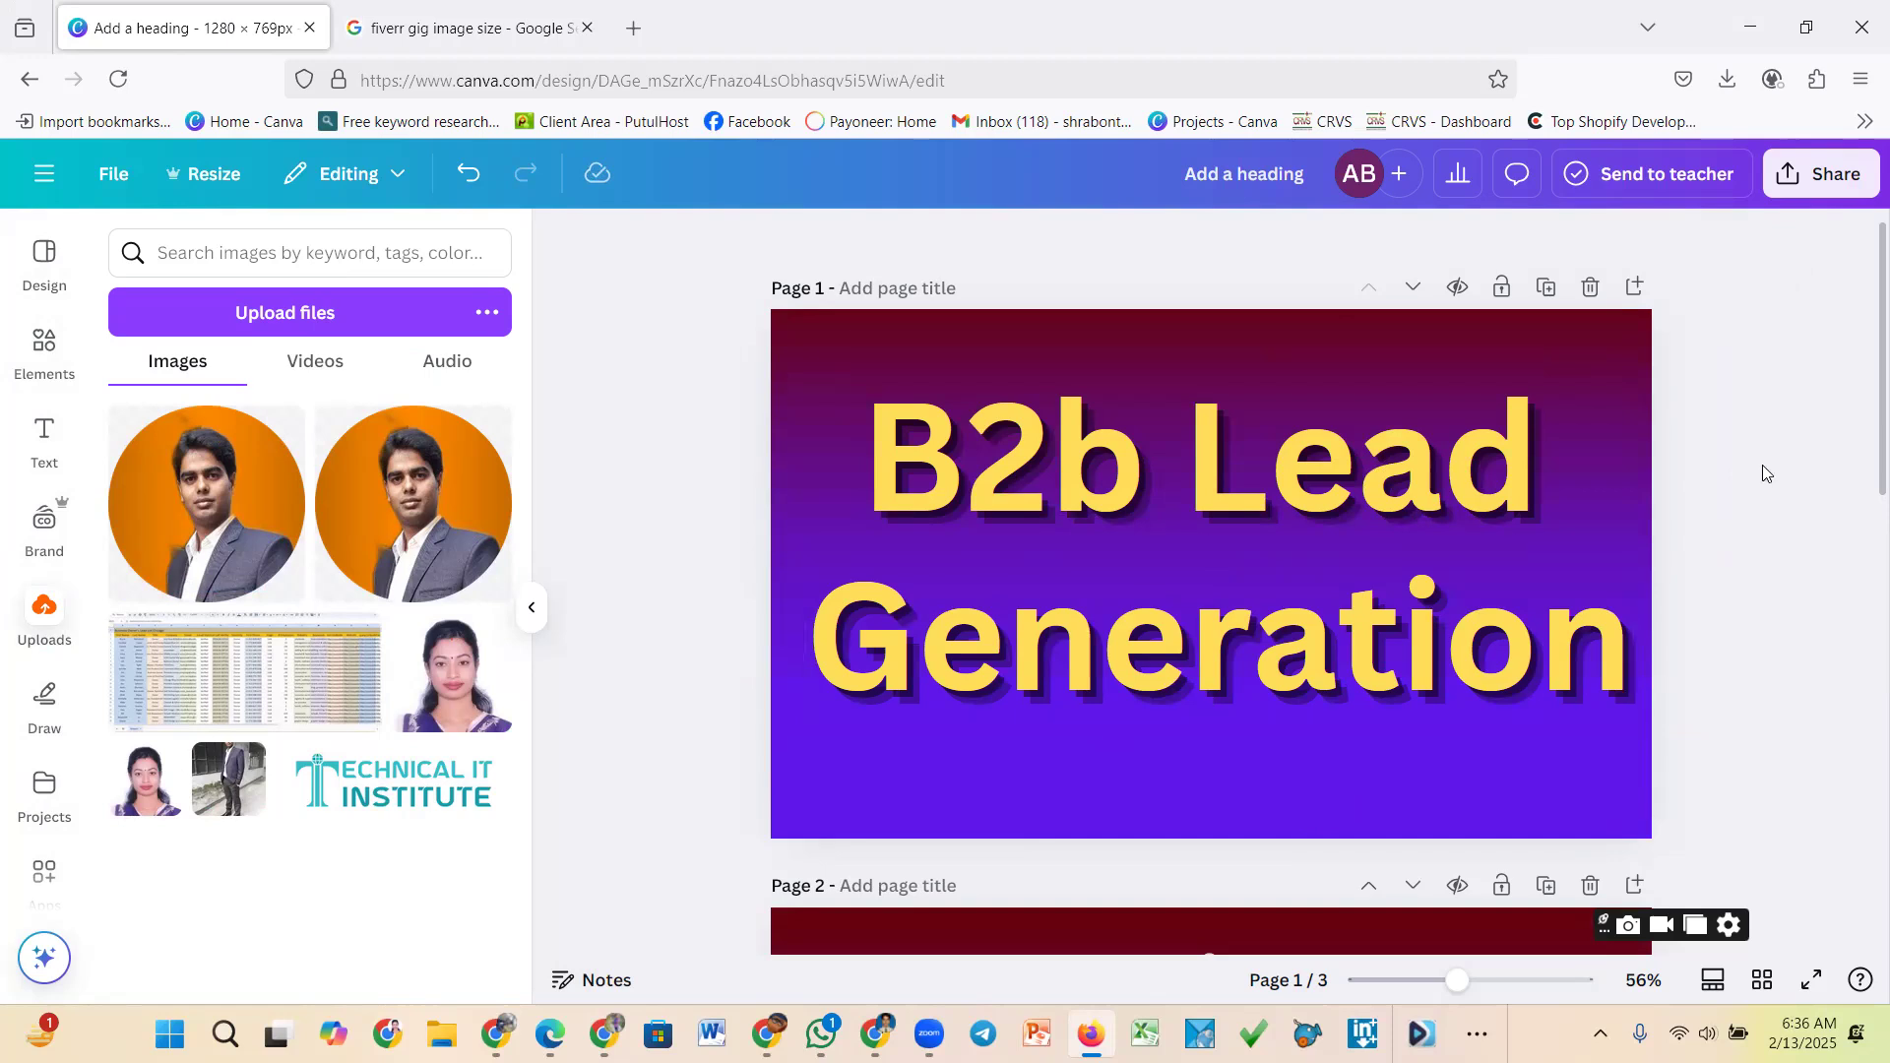
pyautogui.scroll(-3, 1301, 623)
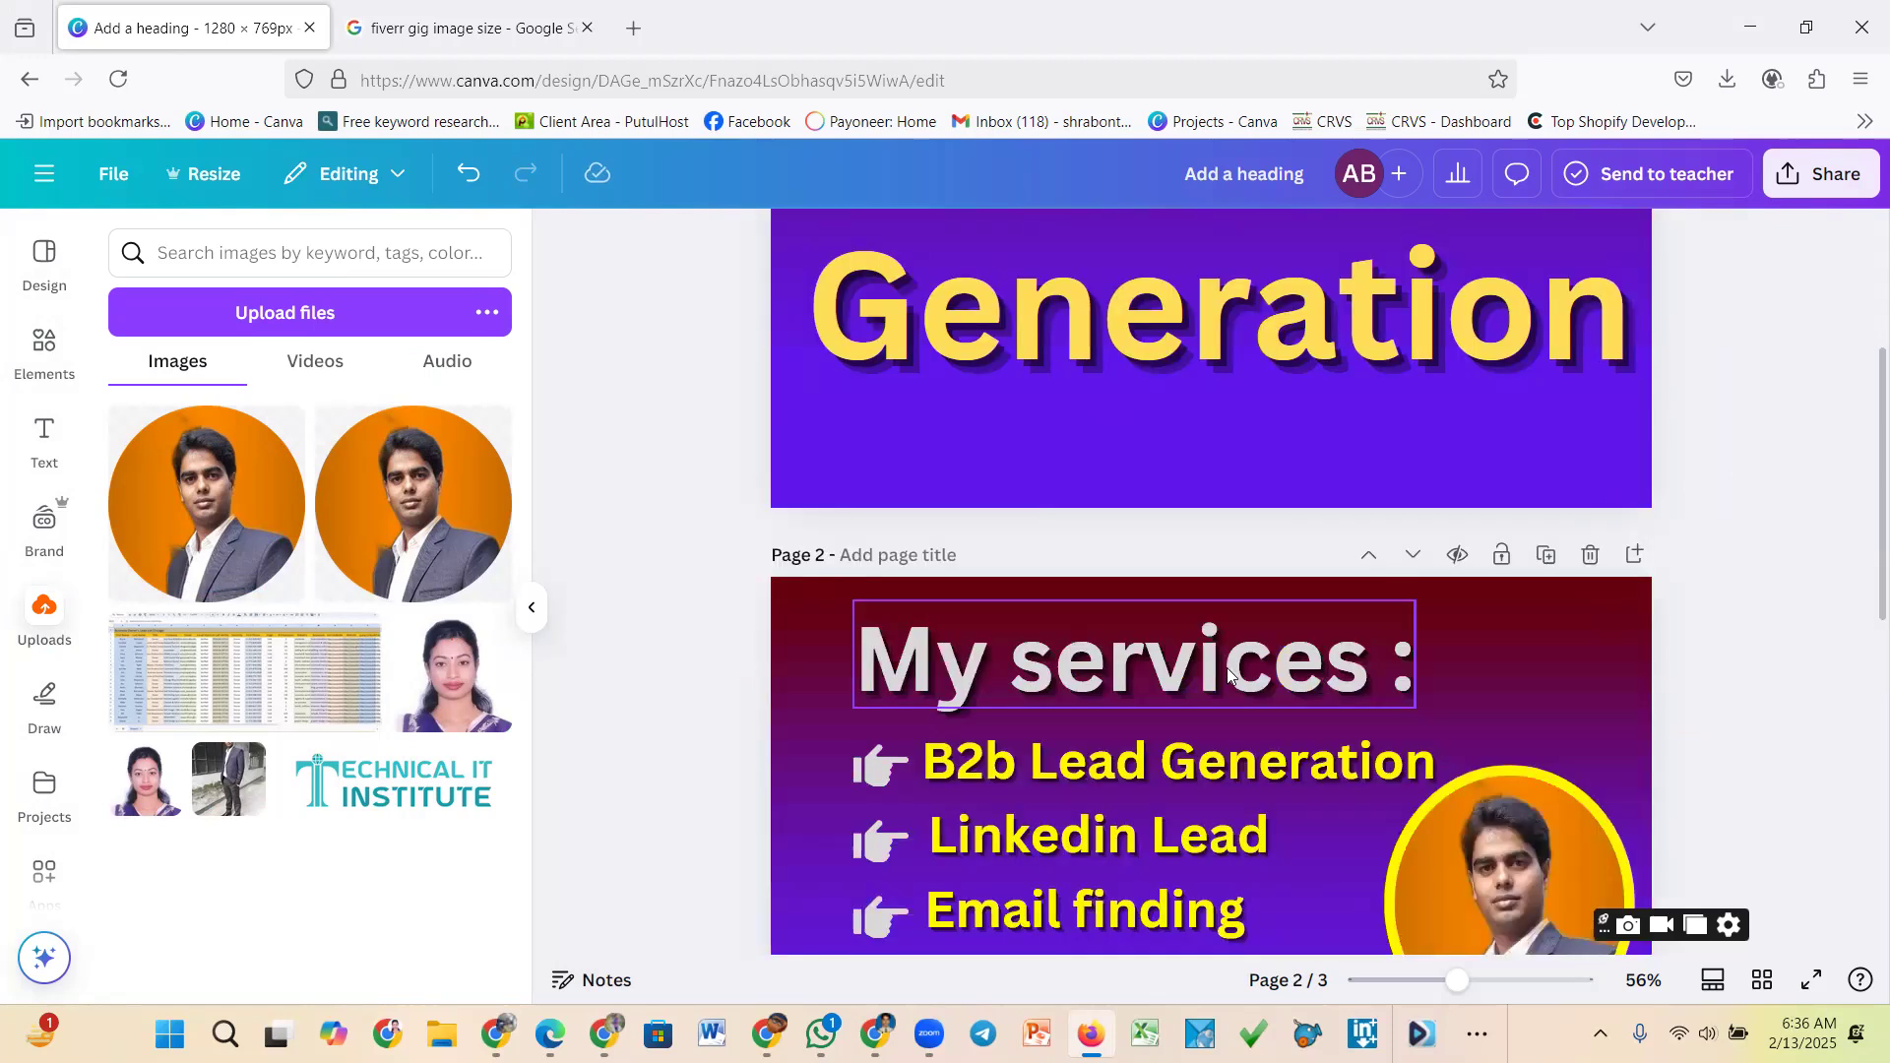
pyautogui.scroll(-2, 1173, 676)
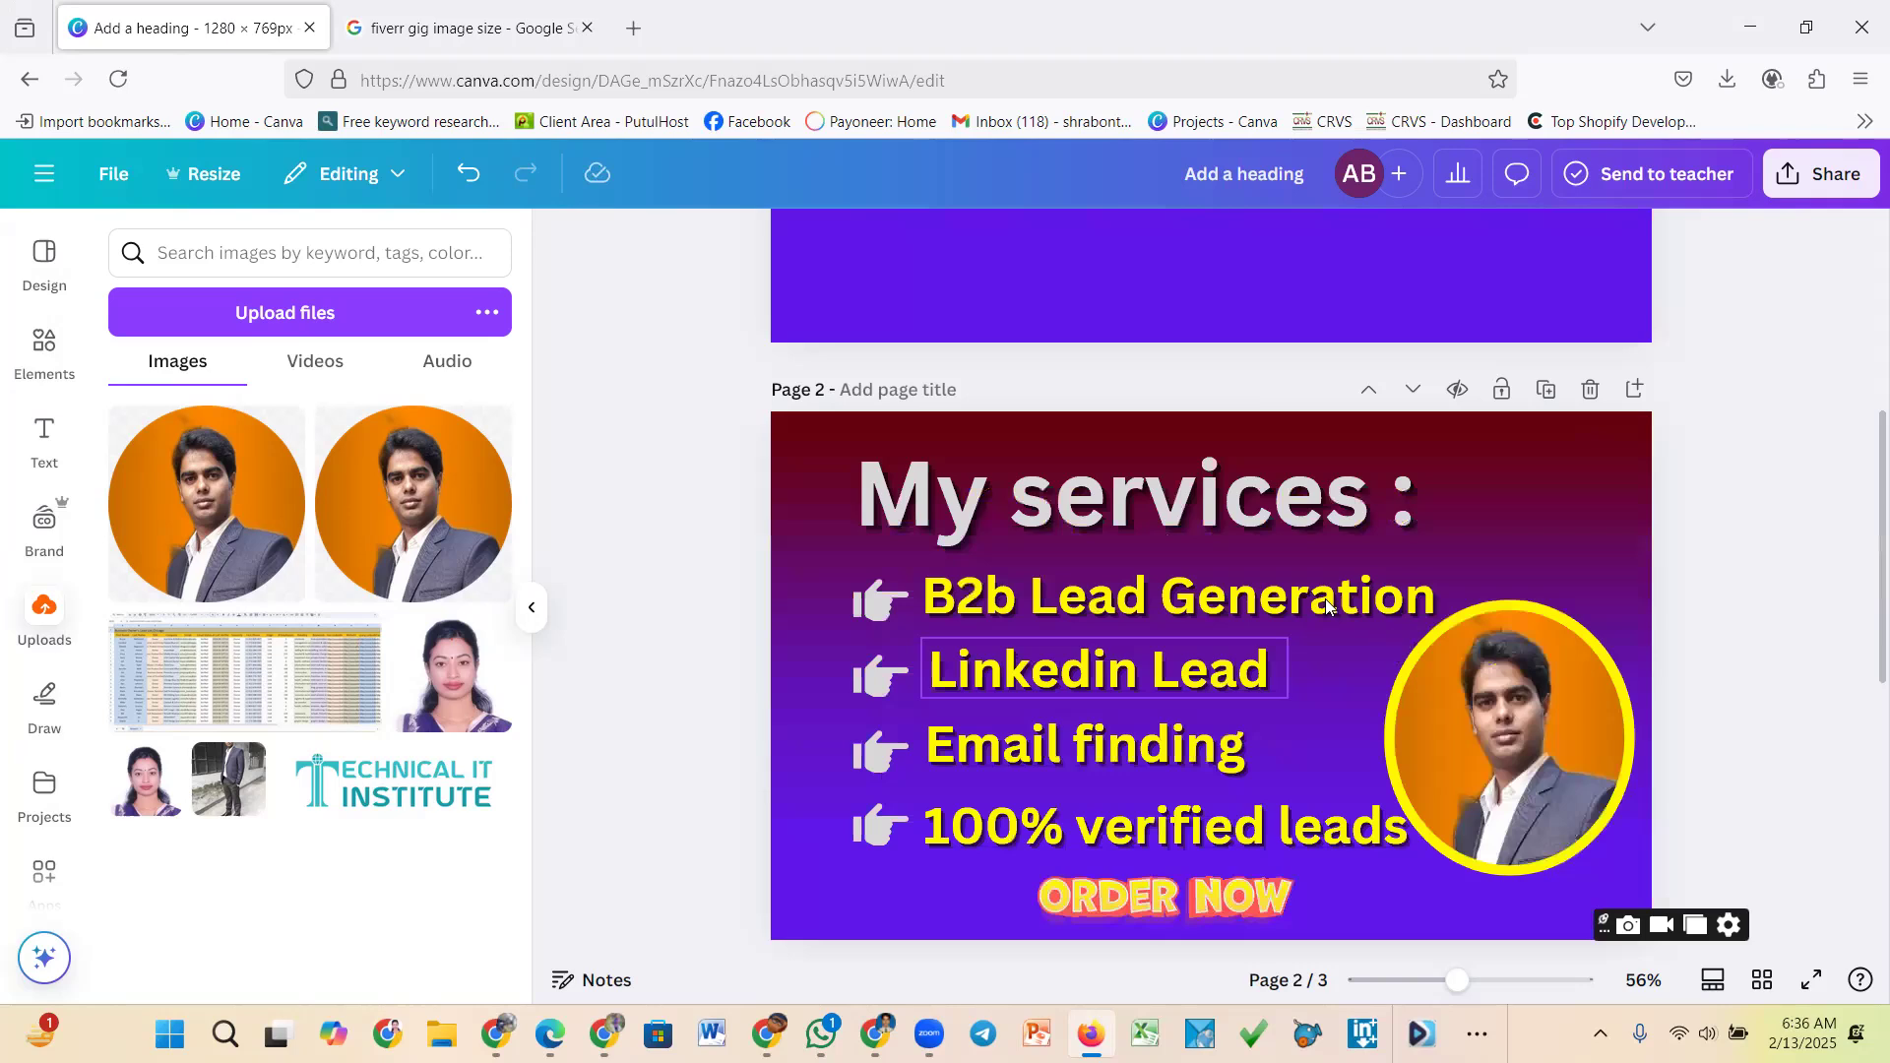
pyautogui.scroll(-3, 1325, 598)
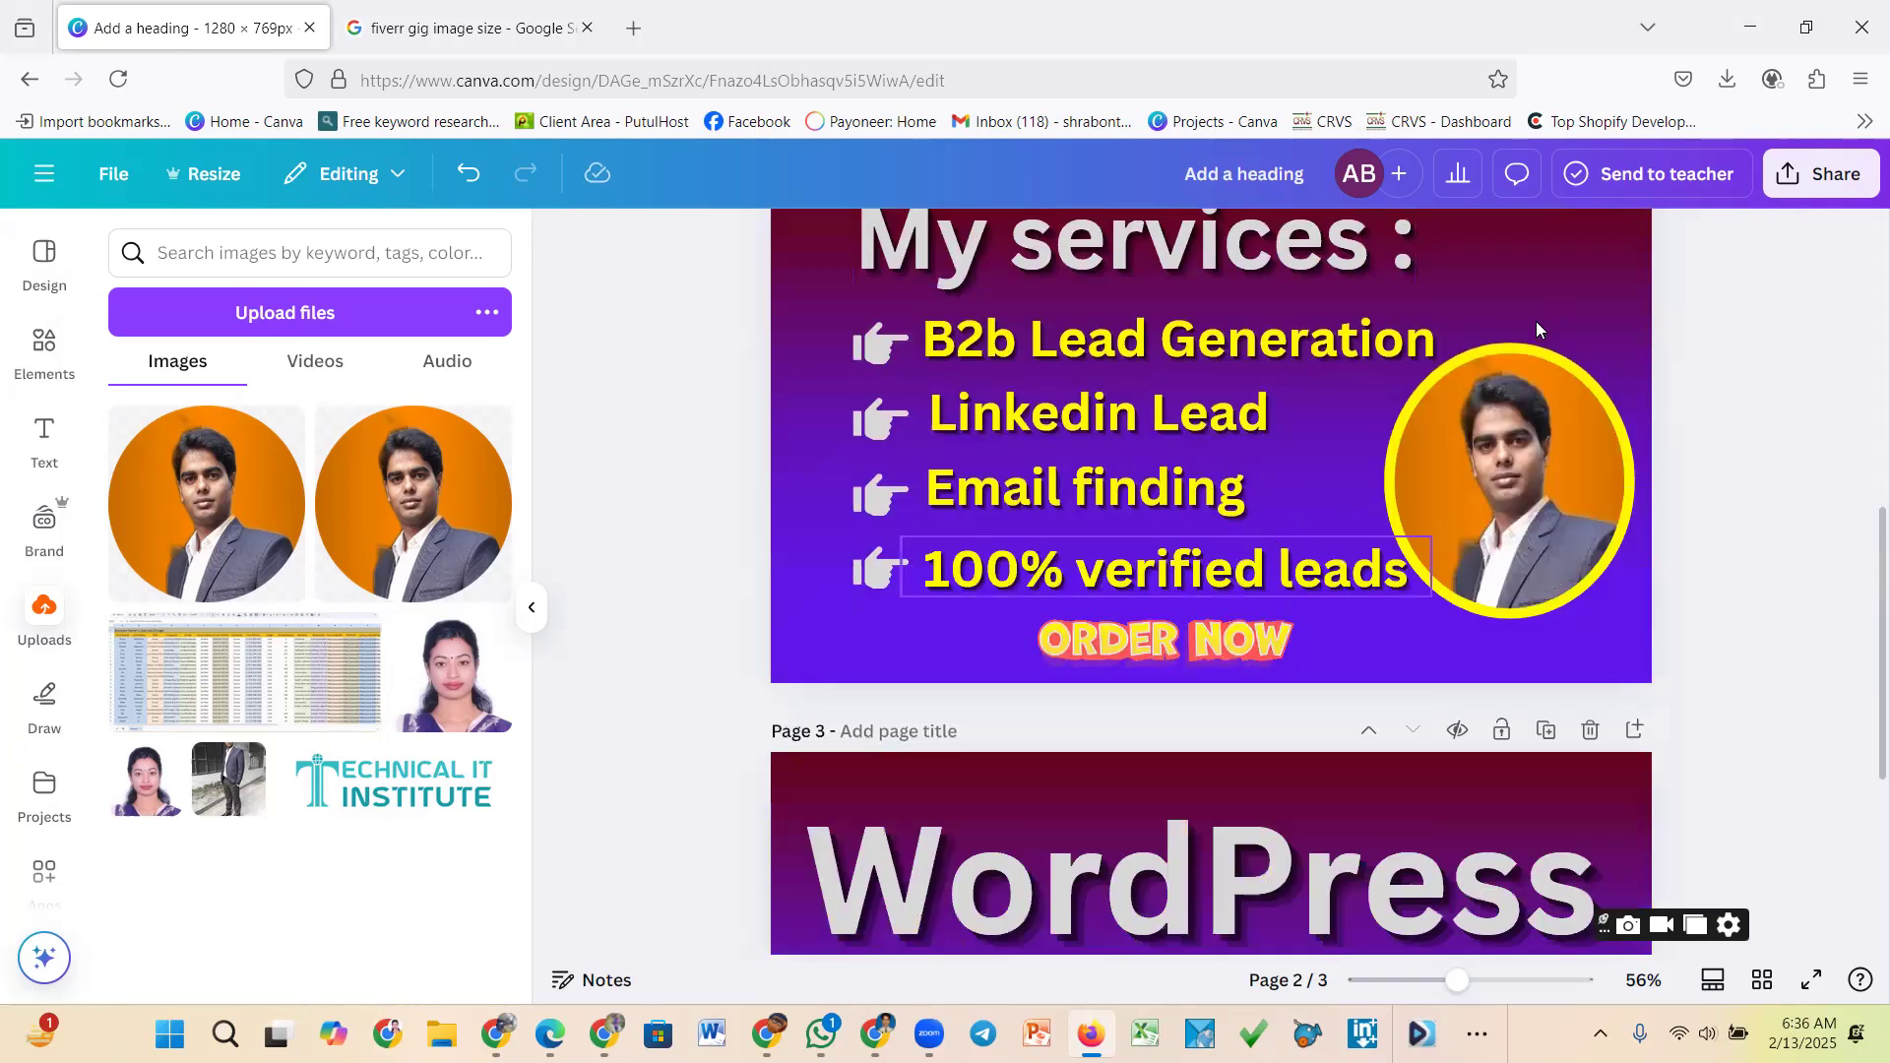
pyautogui.scroll(1, 1532, 321)
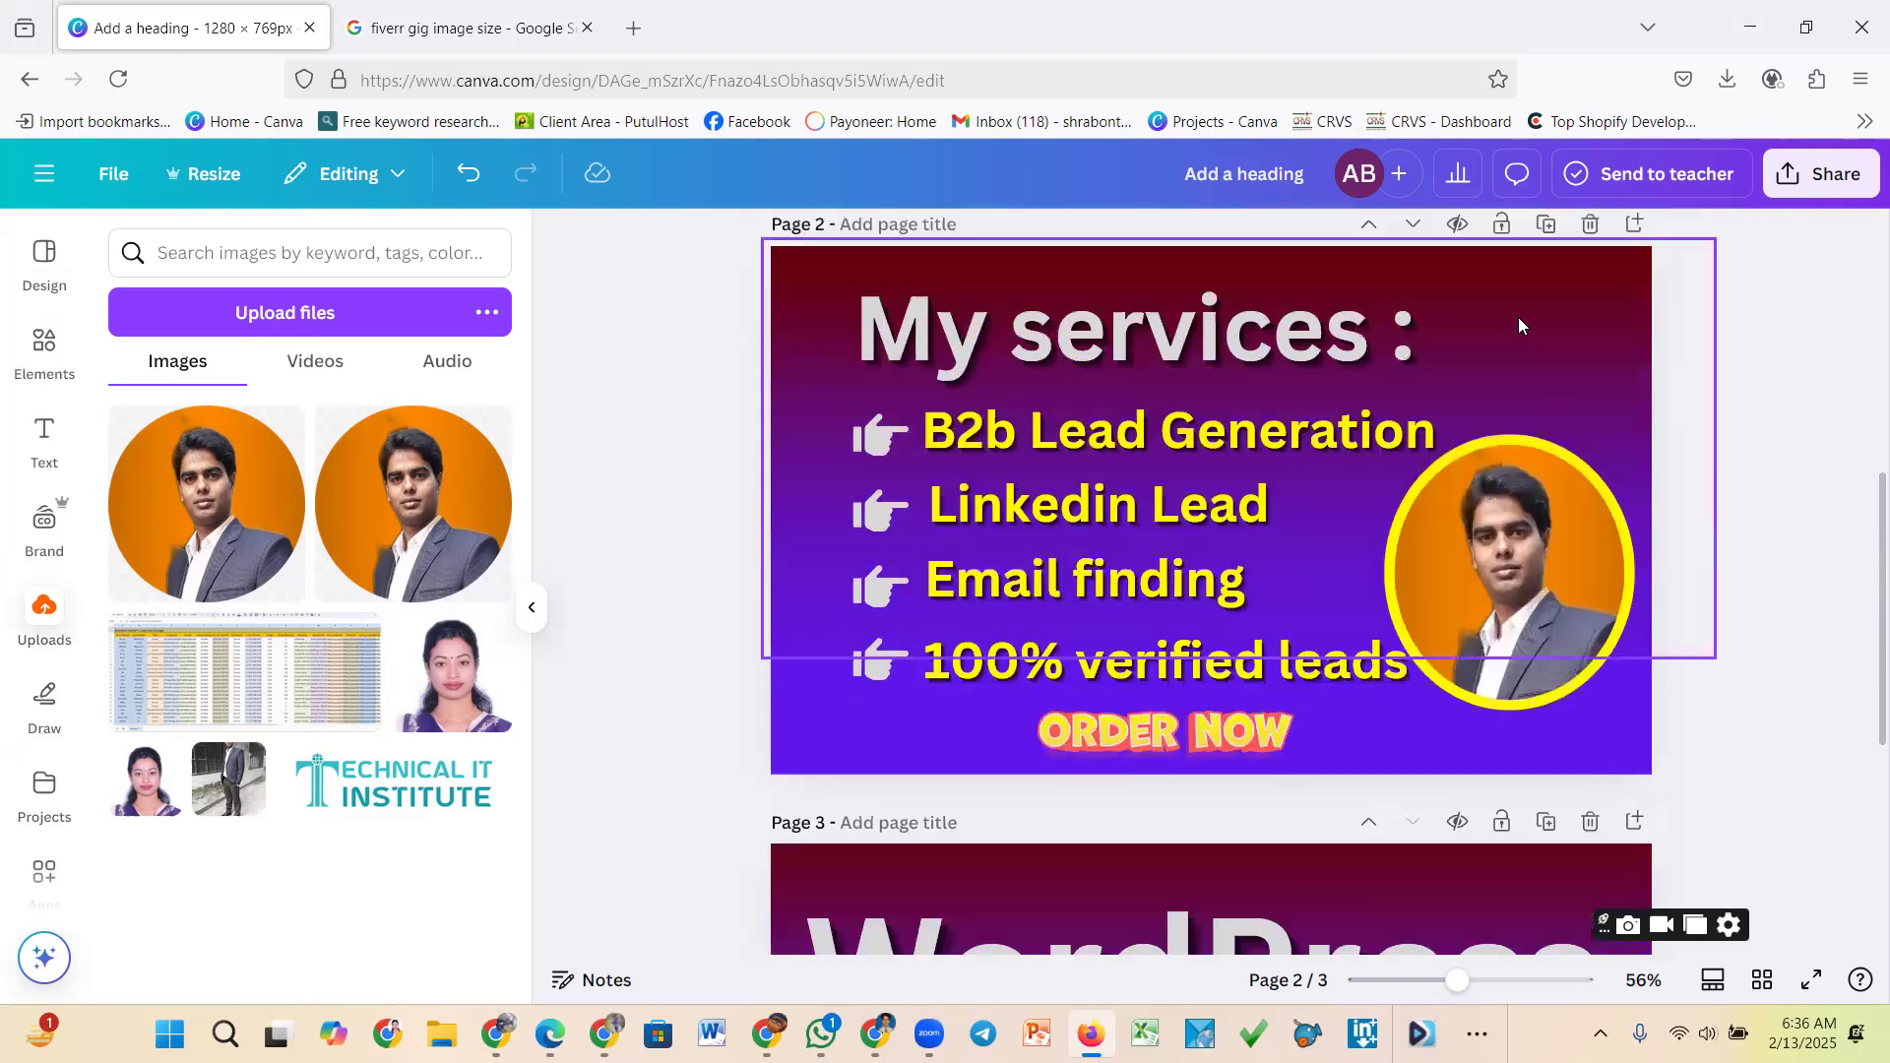
pyautogui.scroll(2, 1538, 399)
pyautogui.click(1547, 391)
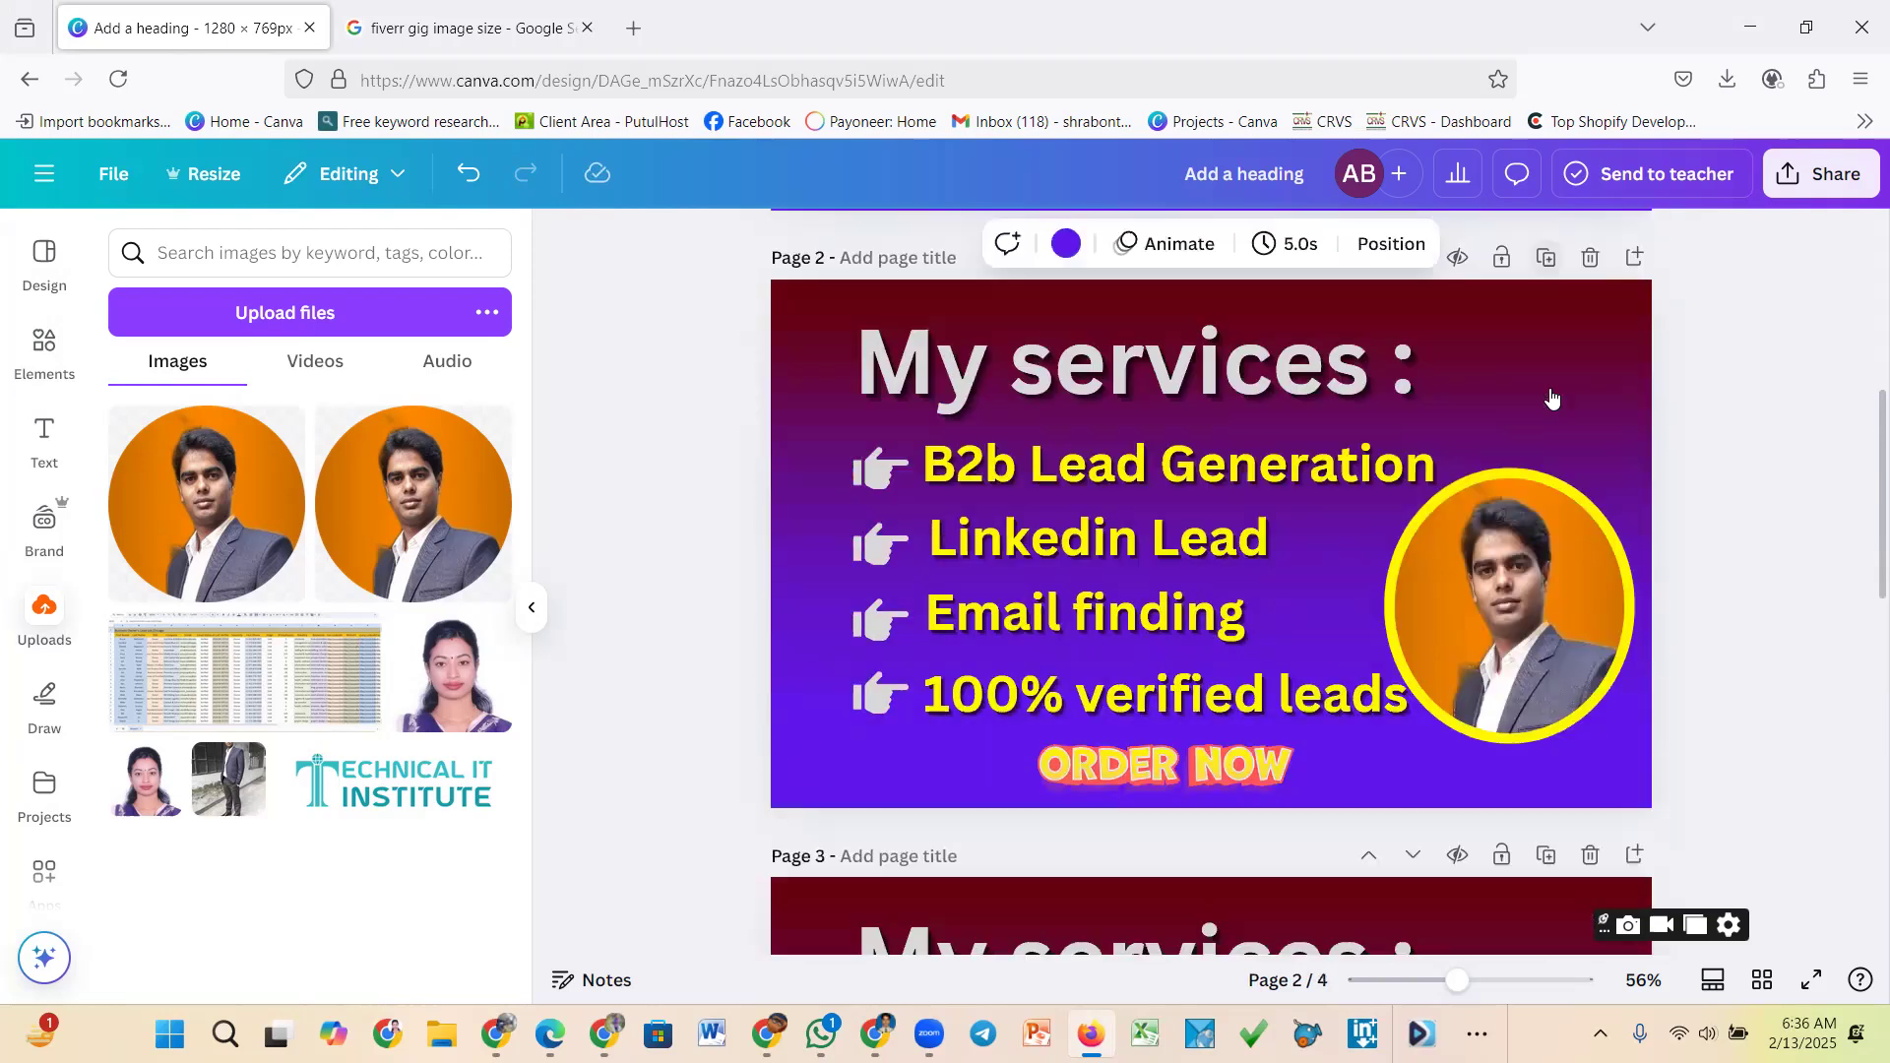
# Replace the "B2b Lead Generation" line on the duplicated "My services" page with "WordPress website"
pyautogui.click(1116, 615)
pyautogui.click(1114, 608)
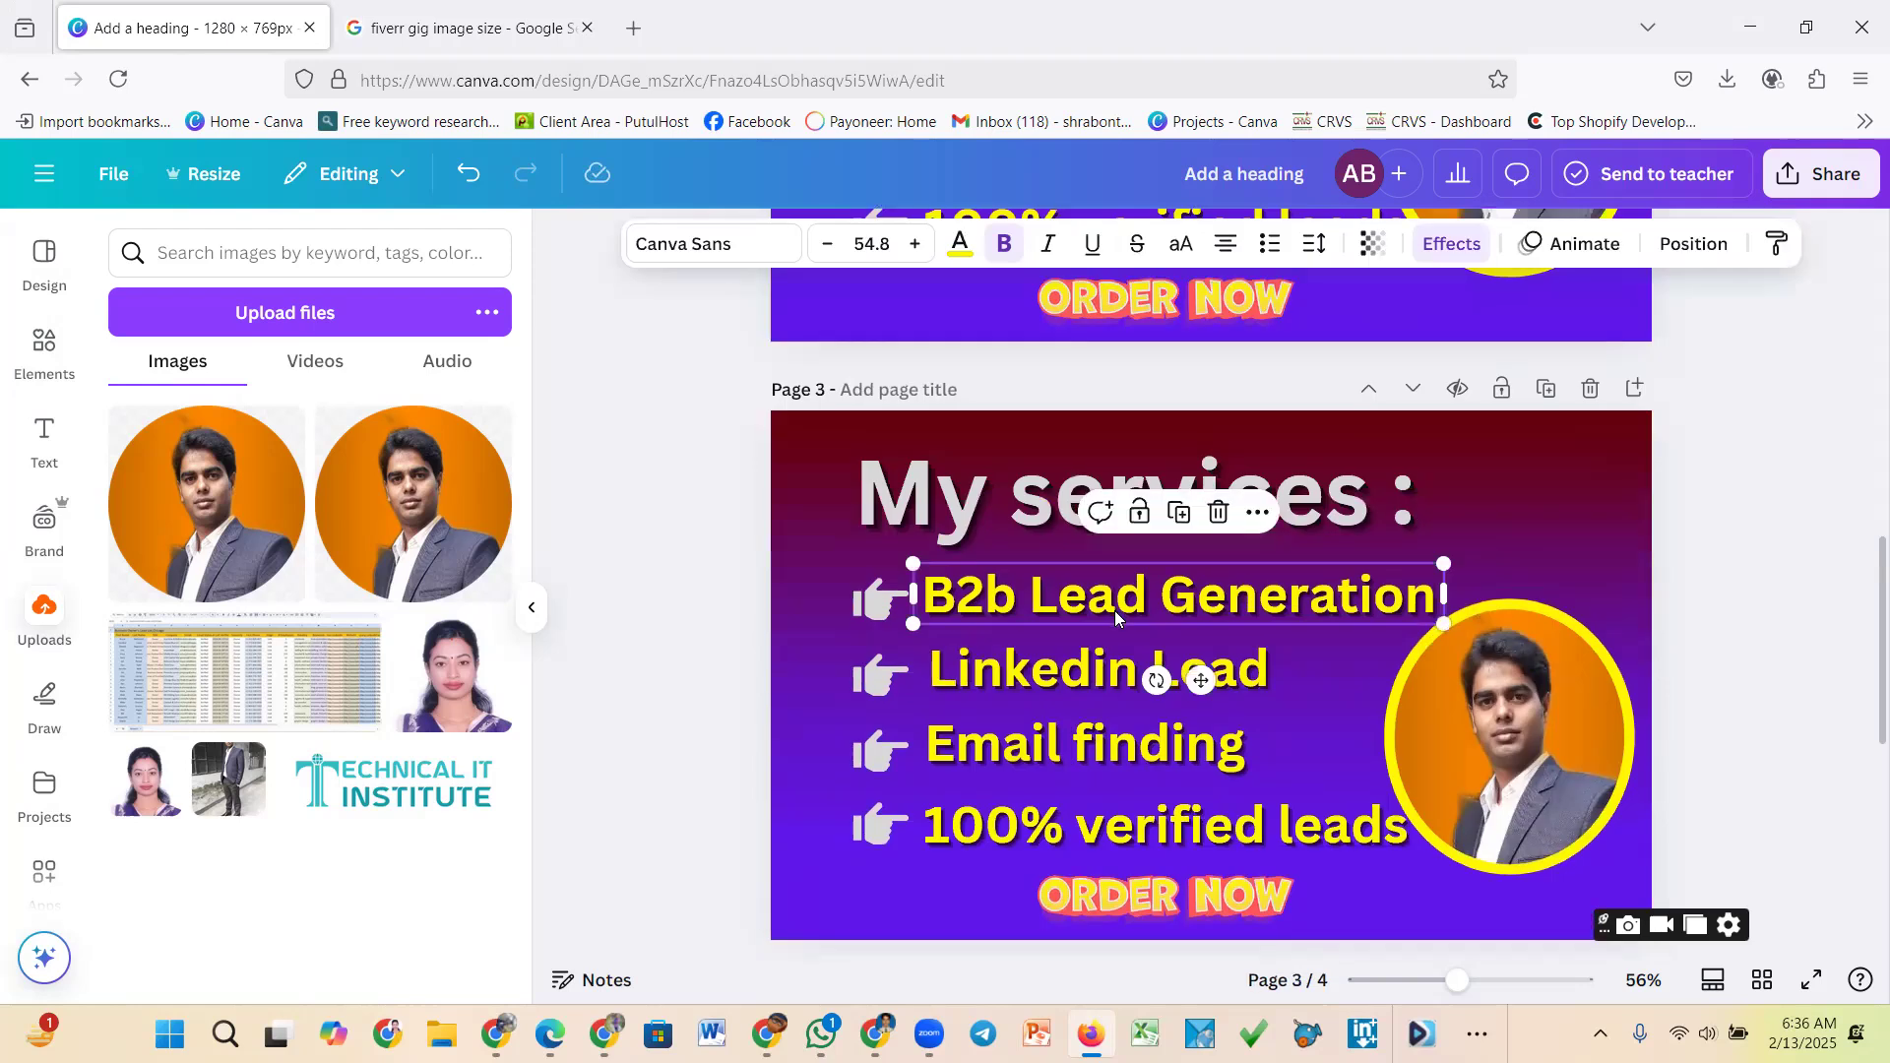
pyautogui.doubleClick(1116, 602)
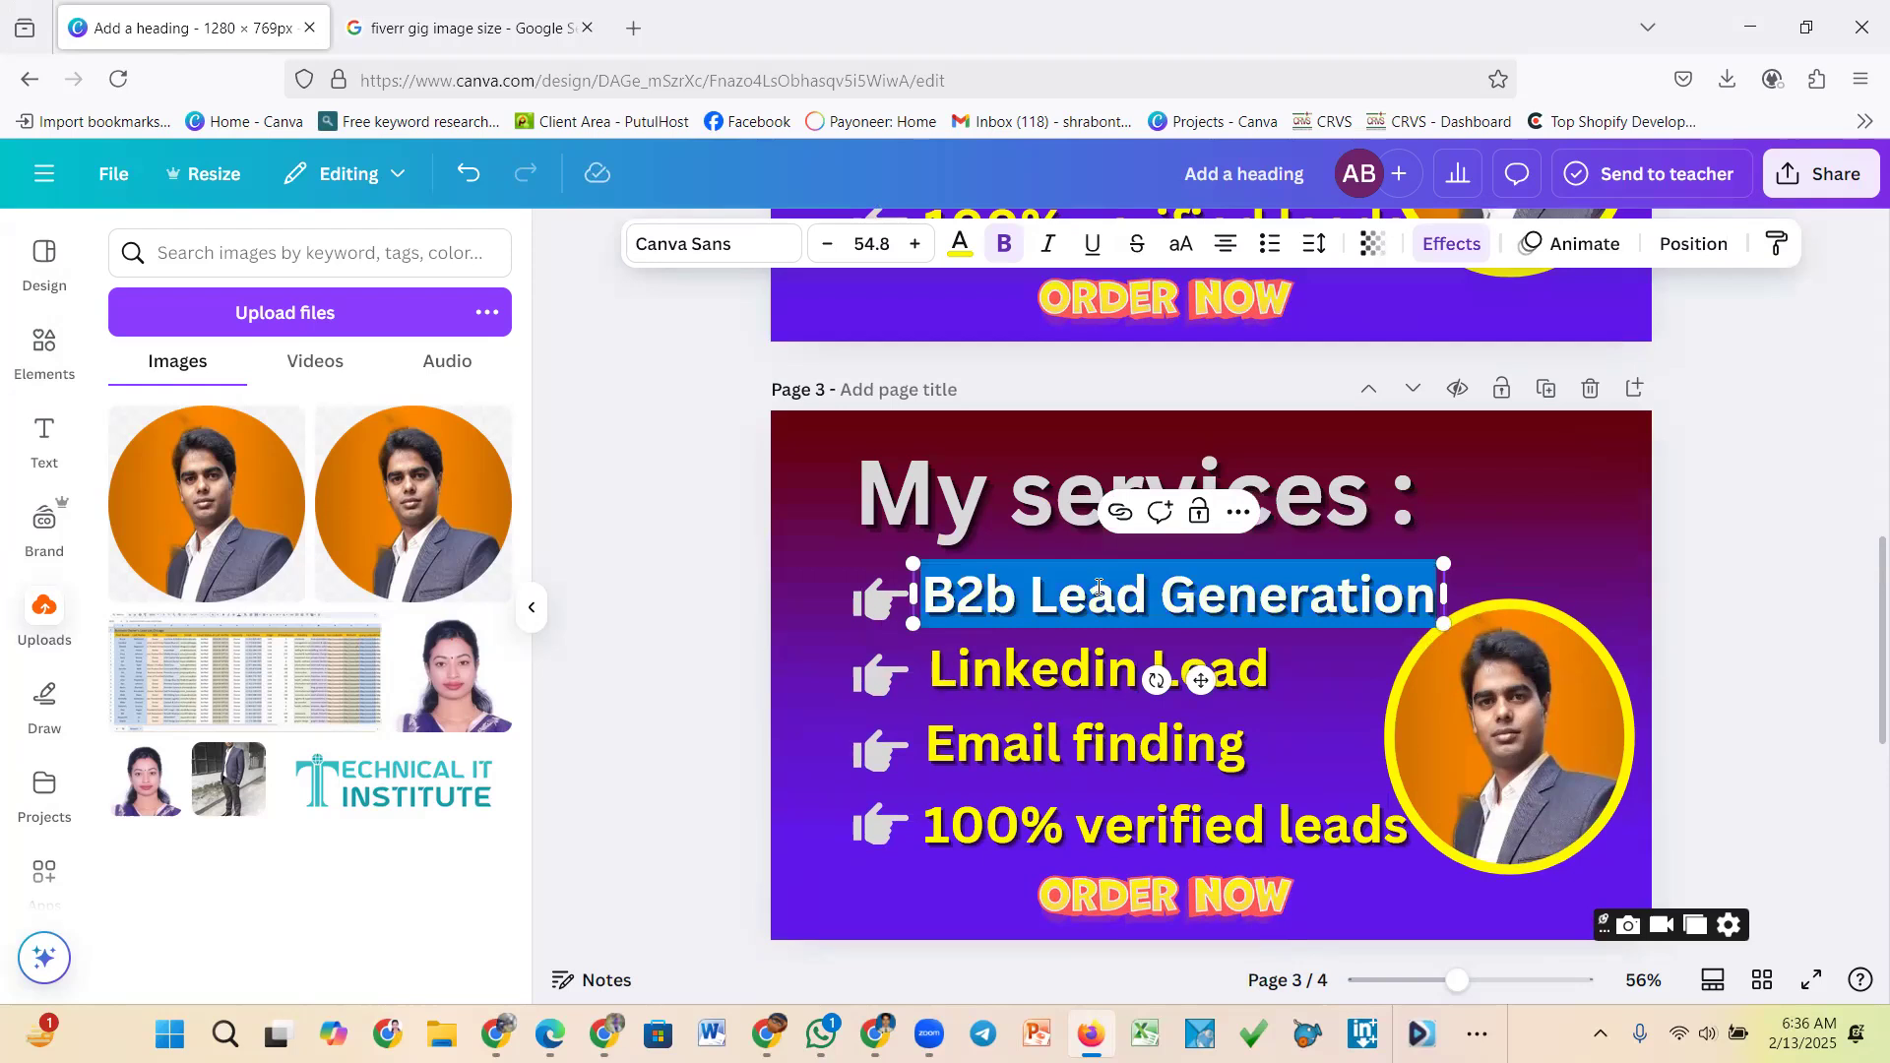
pyautogui.write('Wo')
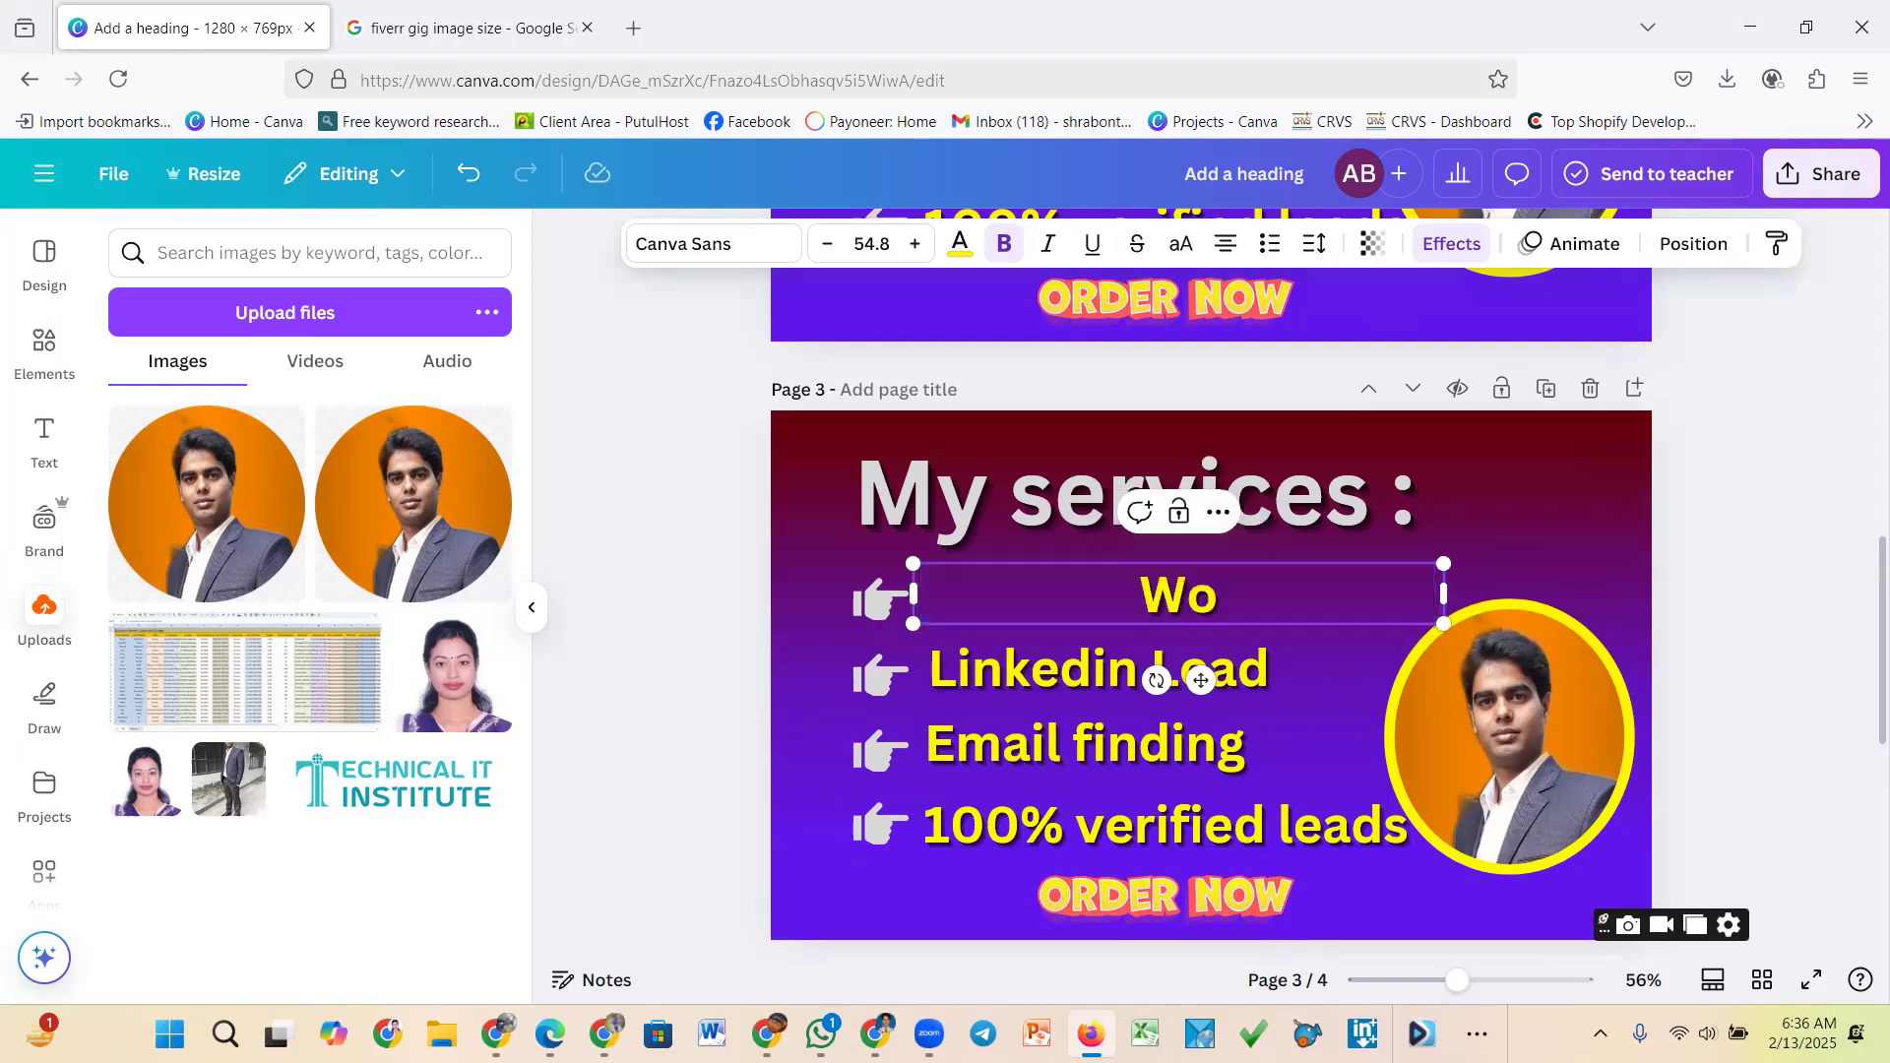
pyautogui.write('rg')
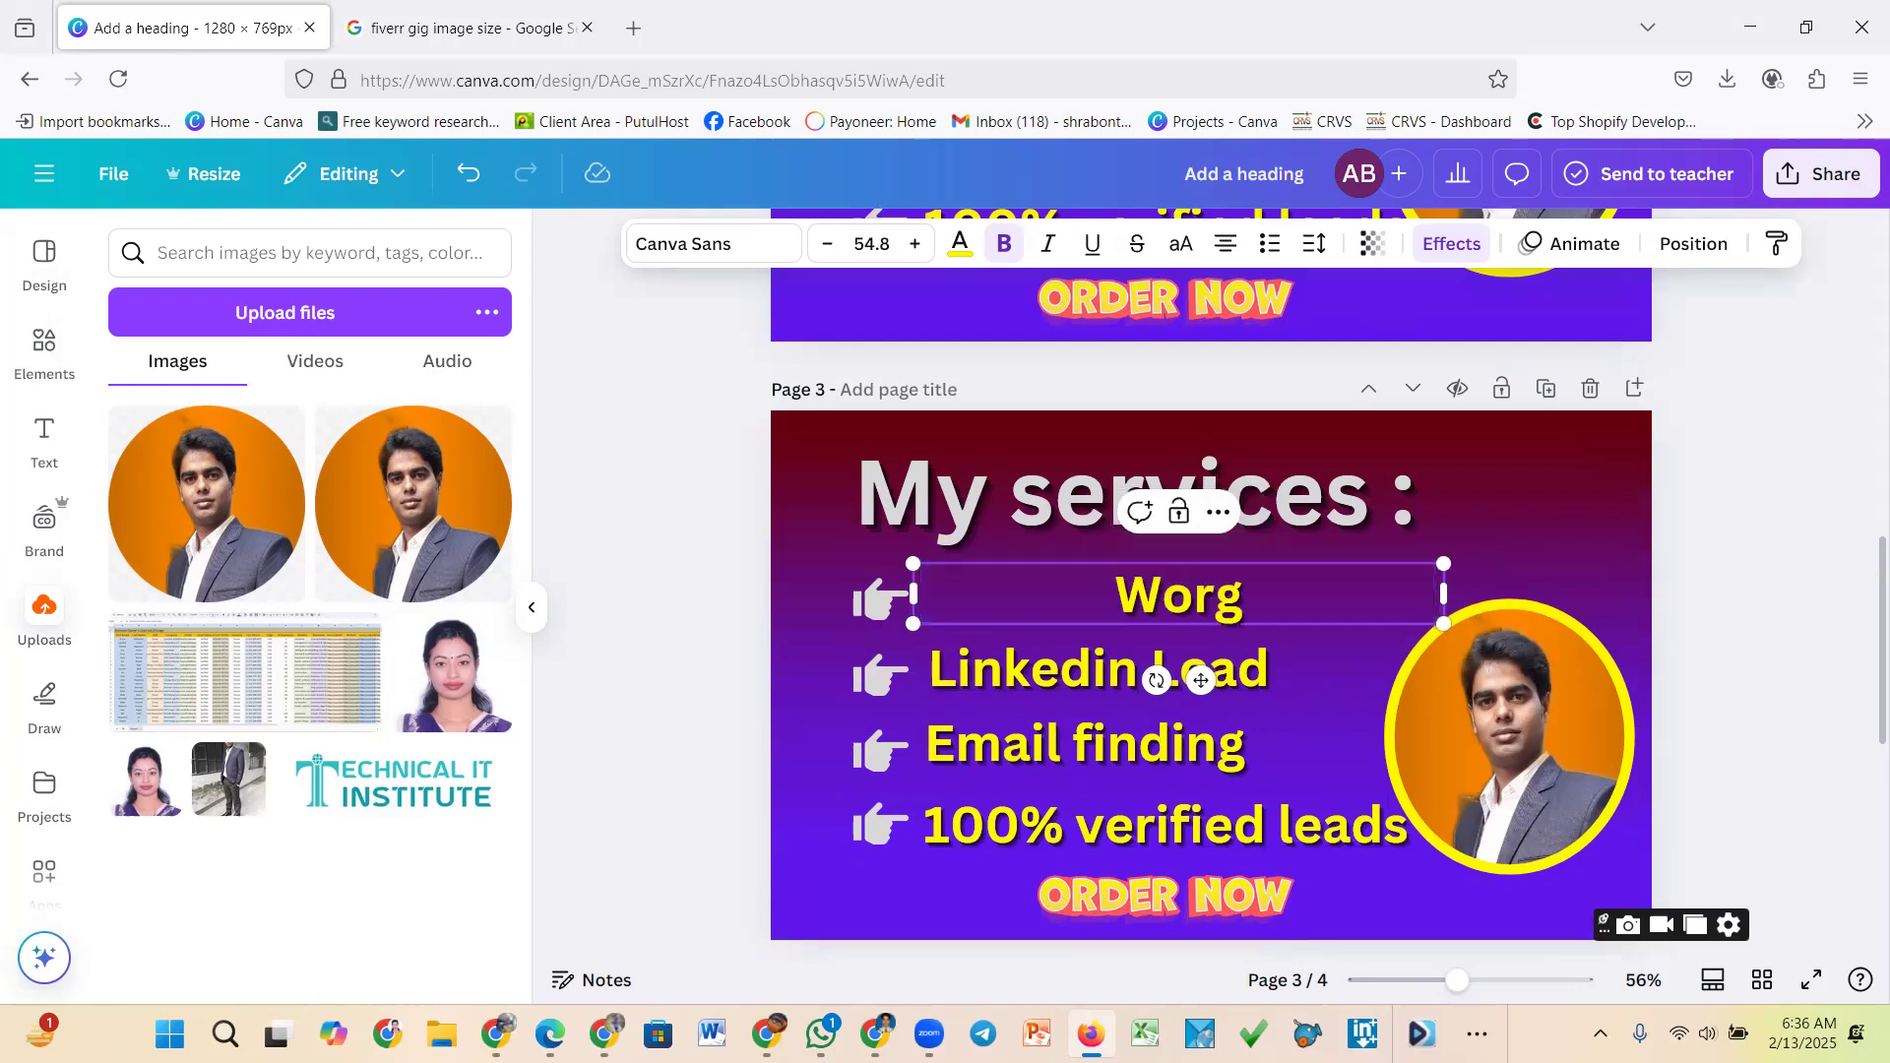
pyautogui.press('BackSpace')
pyautogui.write('d')
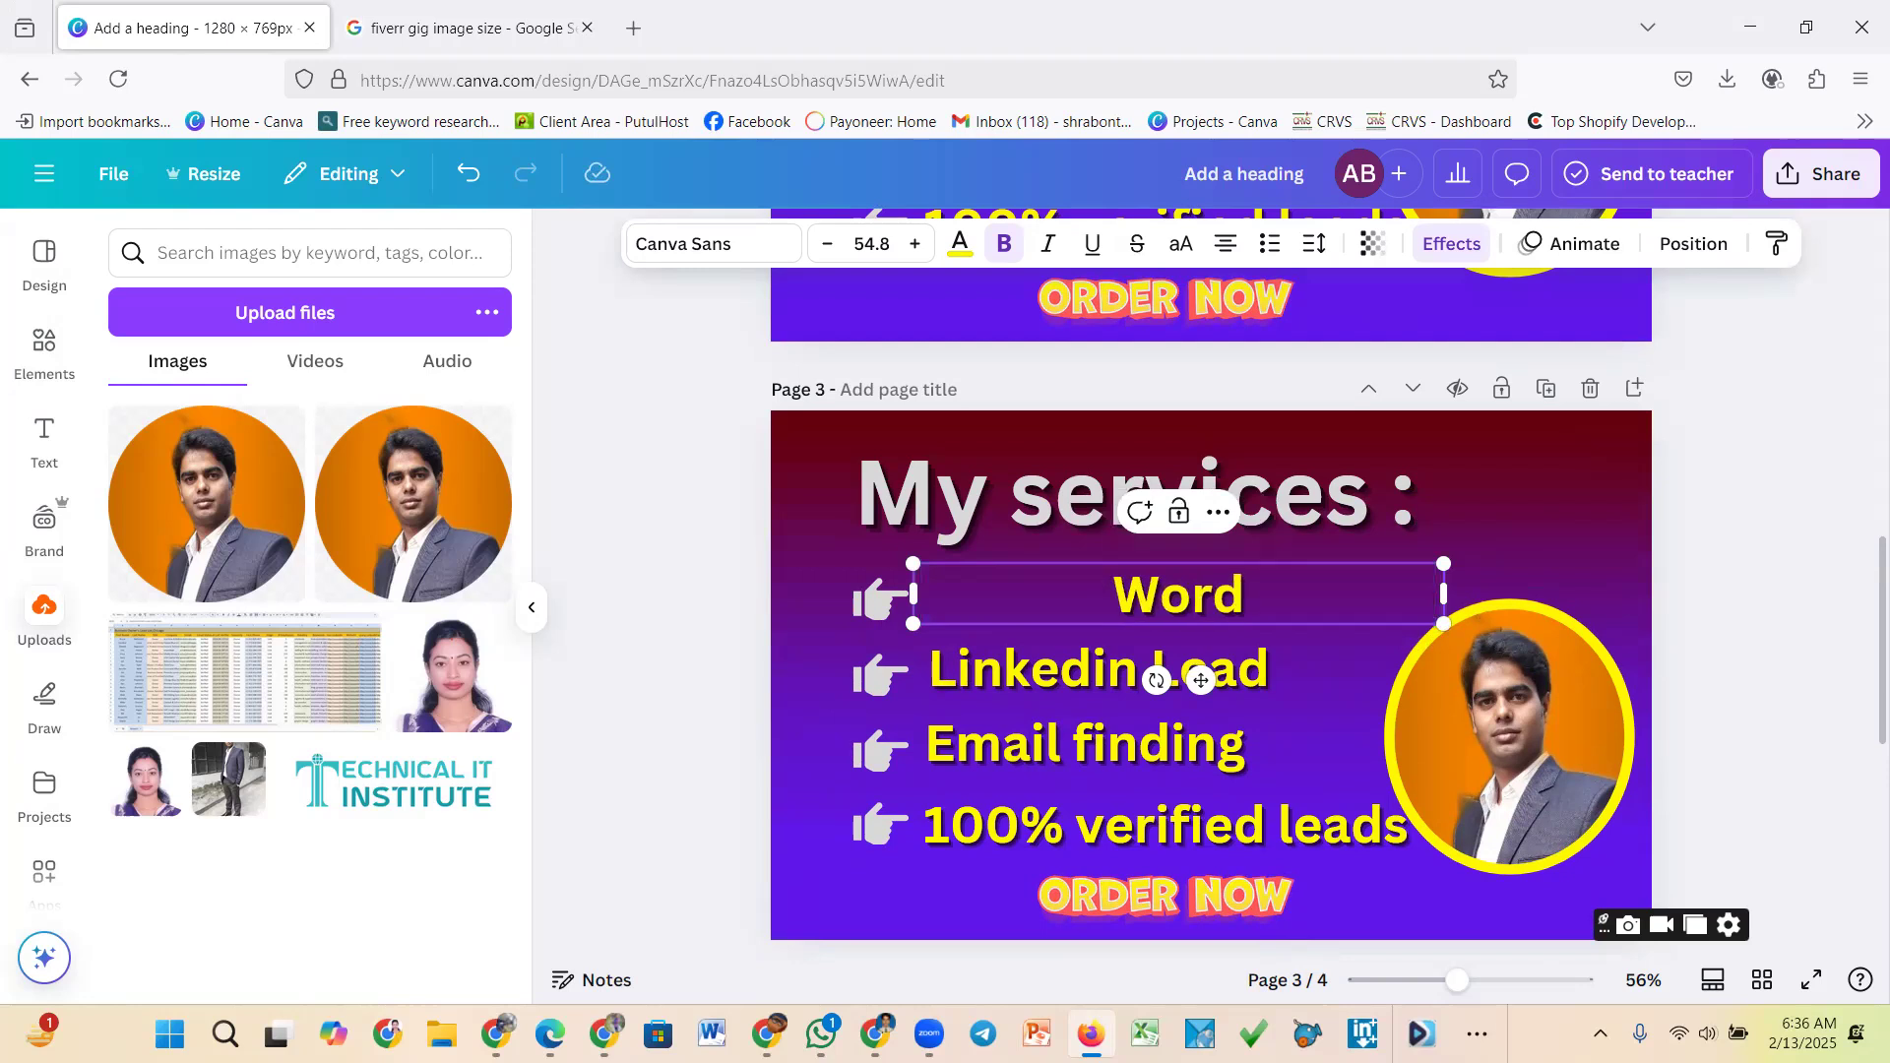
pyautogui.write('Press')
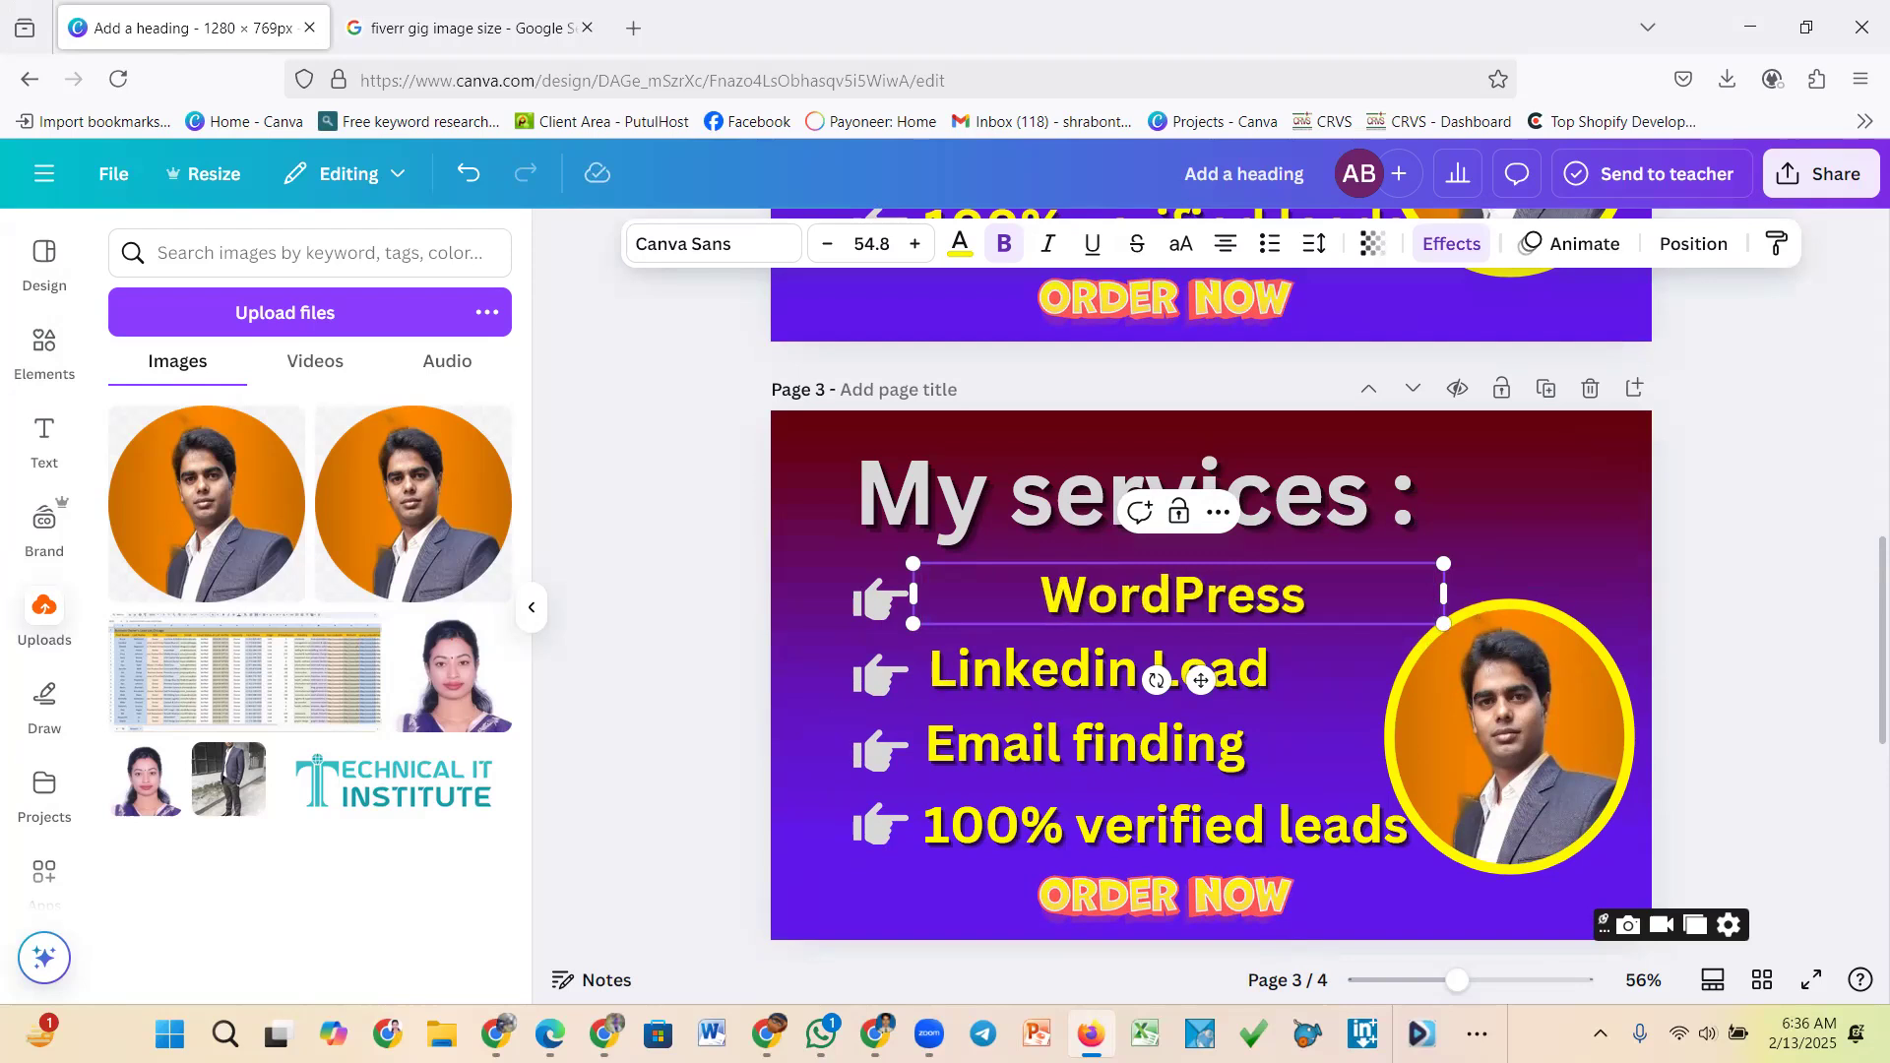
pyautogui.write(' we')
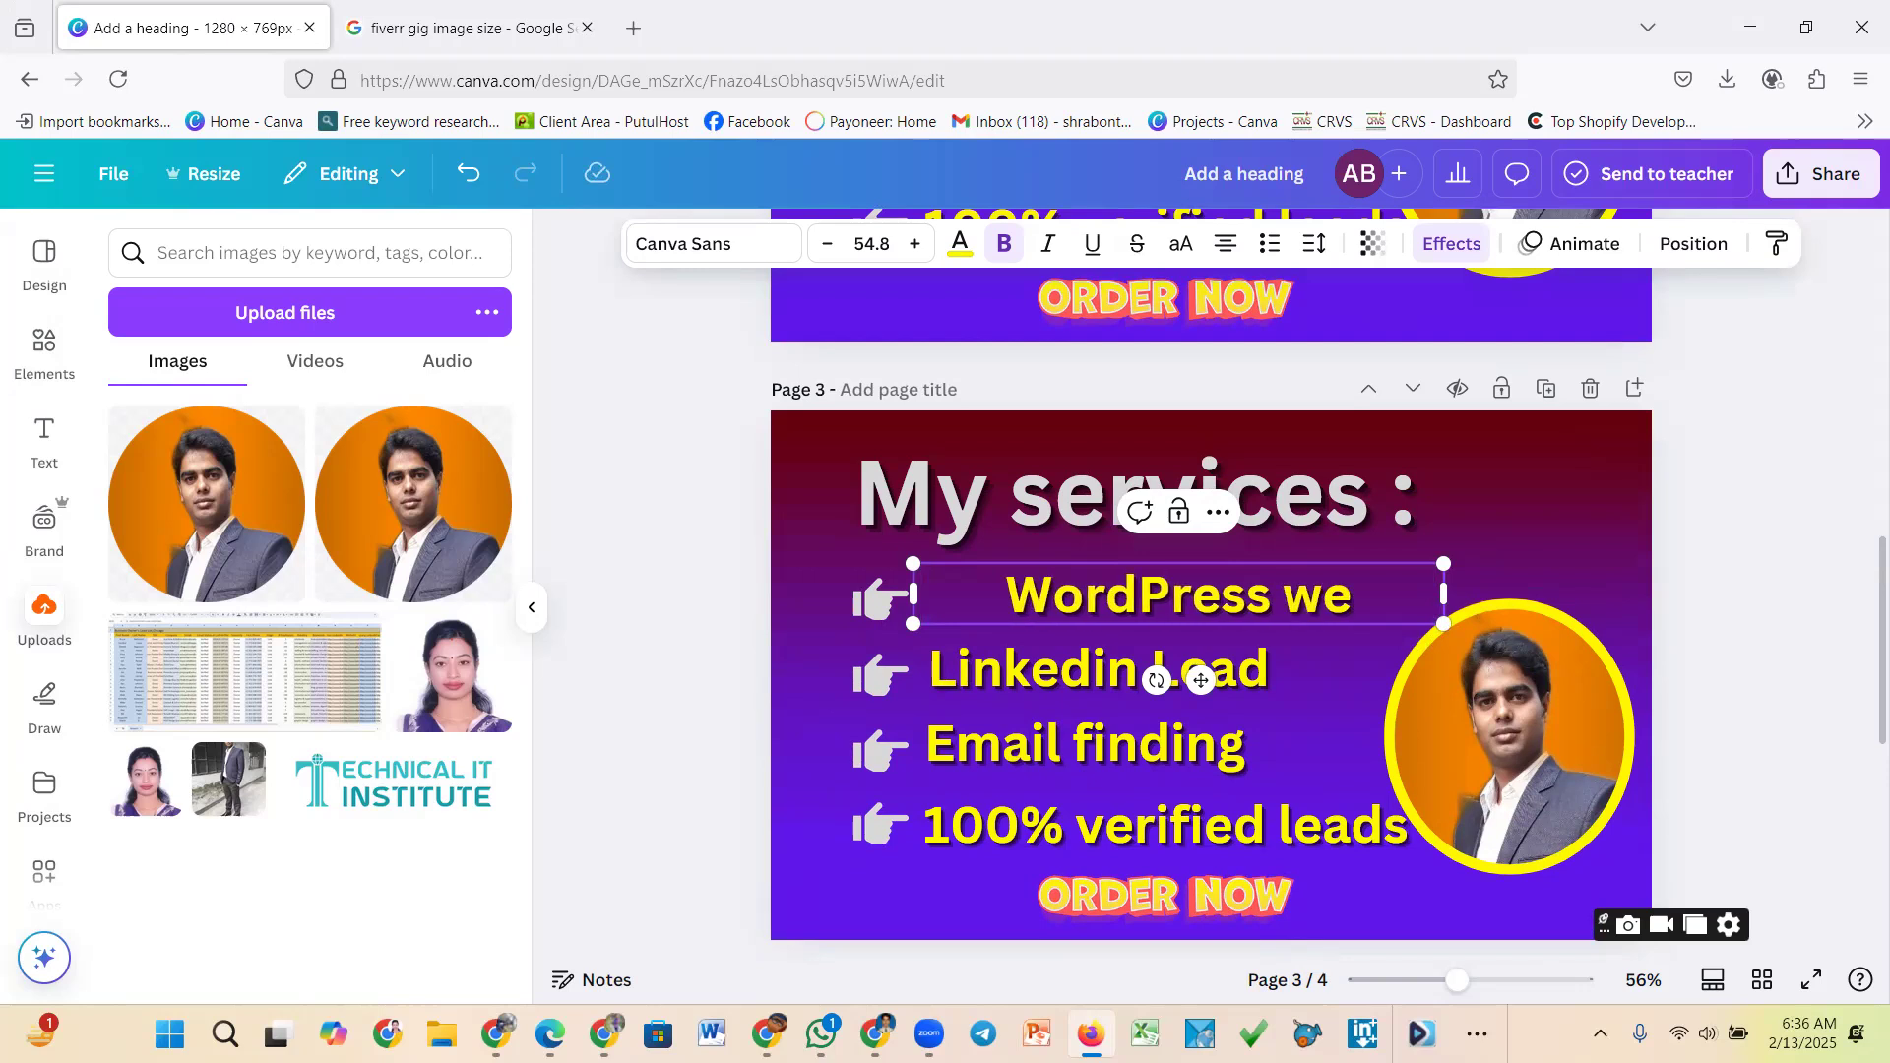
pyautogui.write('bsi')
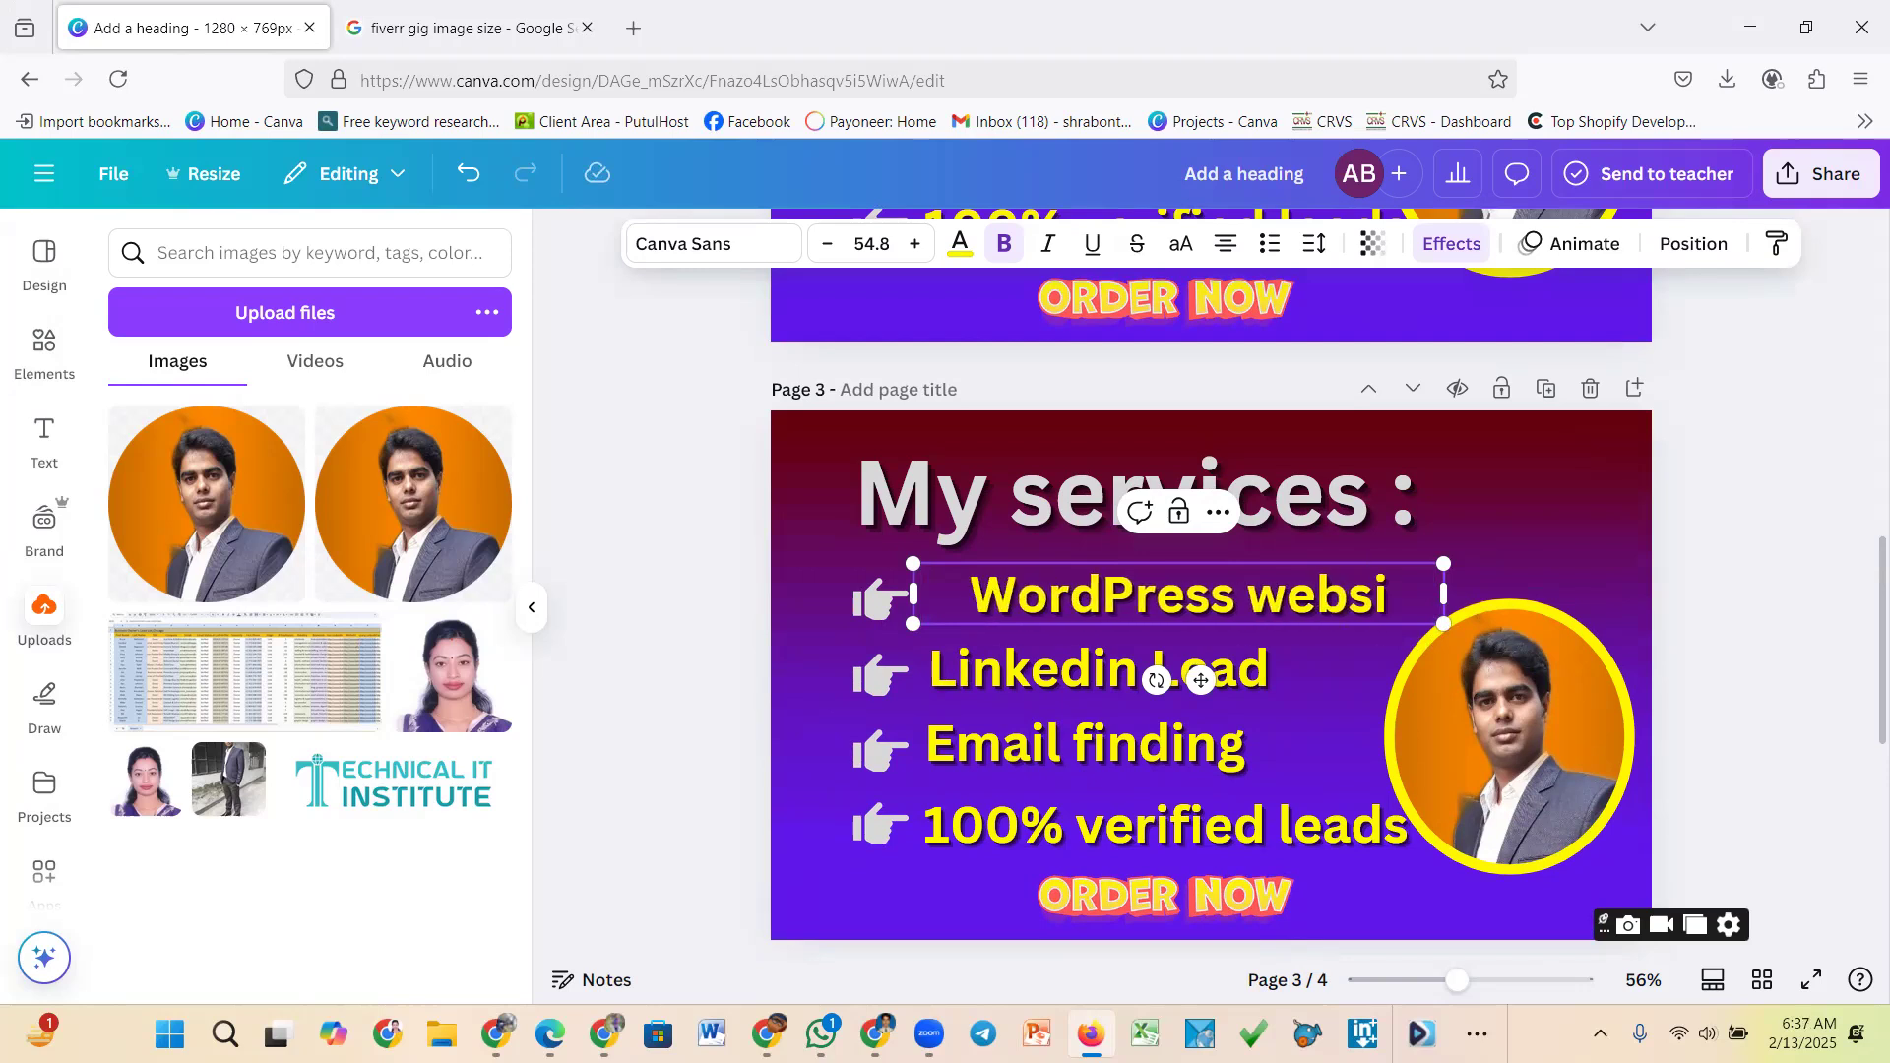
pyautogui.write('te')
pyautogui.press('Escape')
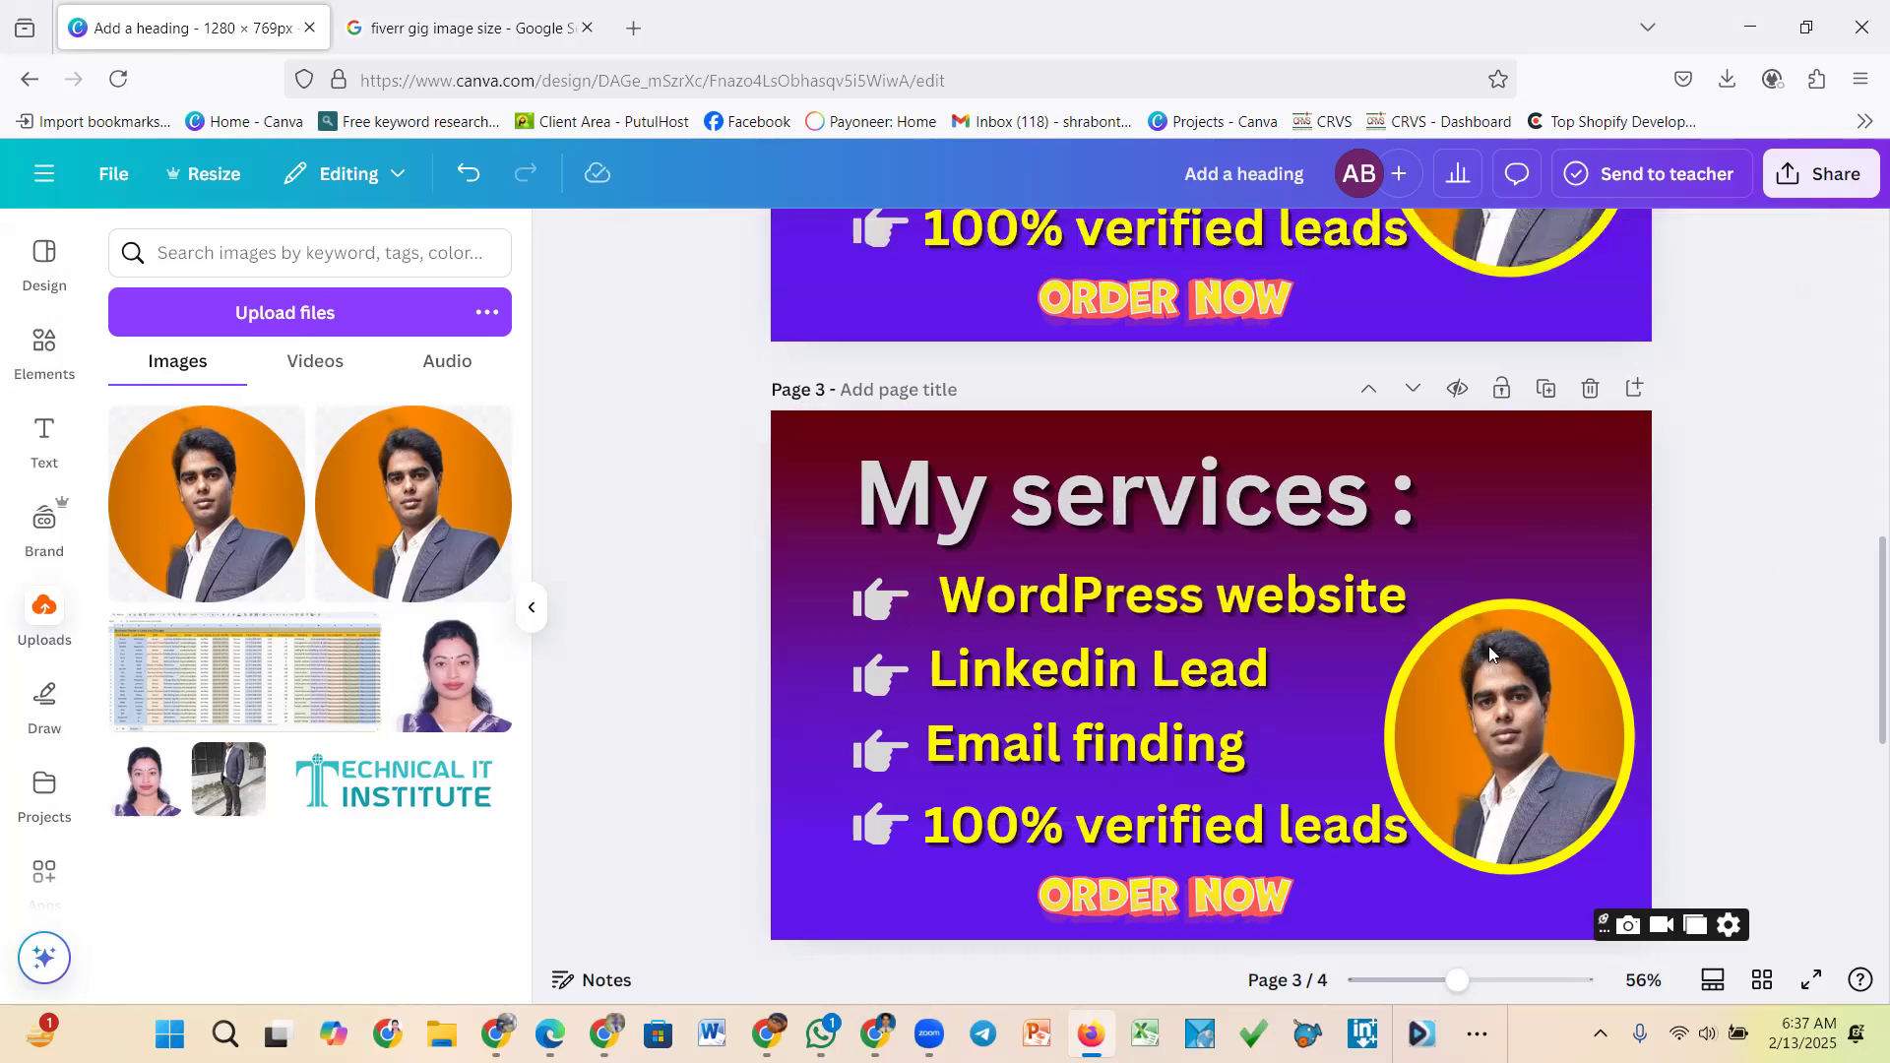
# Replace the "Linkedin Lead" line on page 3 with "Website redesign" and widen its text box to fit one line
pyautogui.doubleClick(1194, 675)
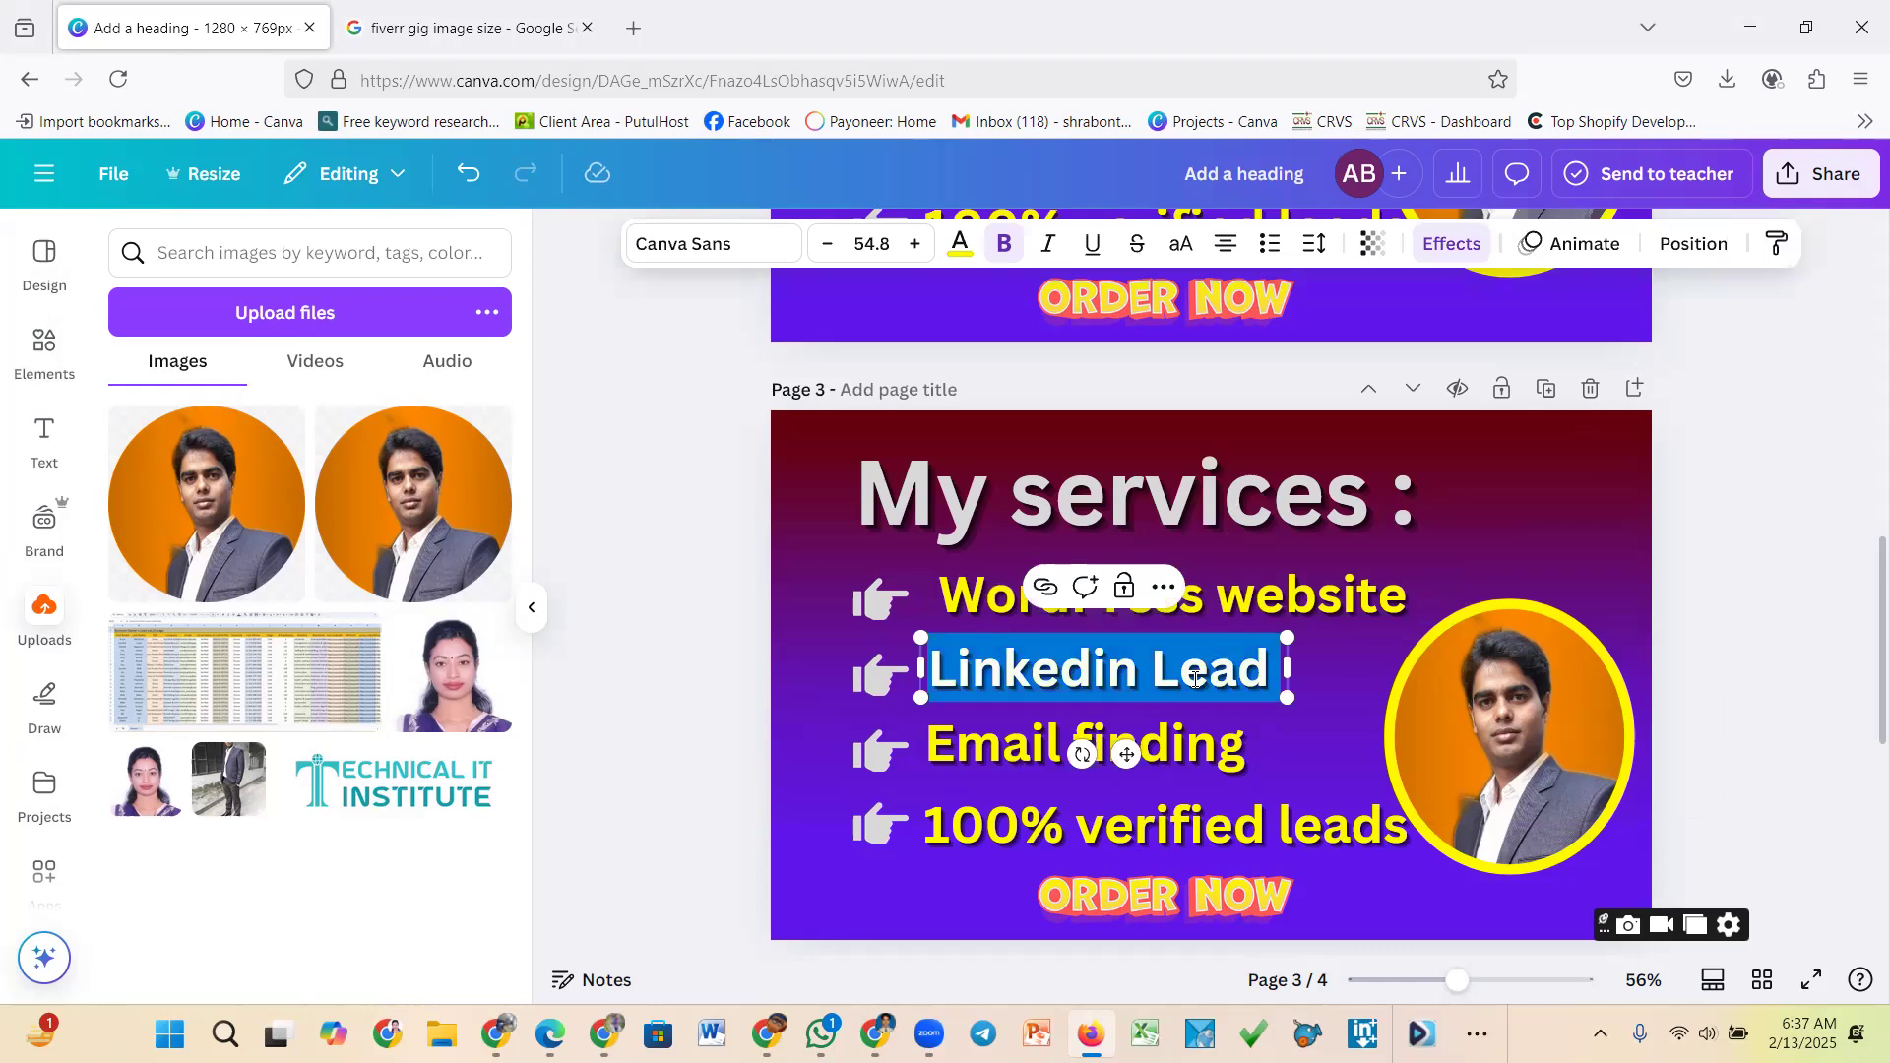
pyautogui.write('W')
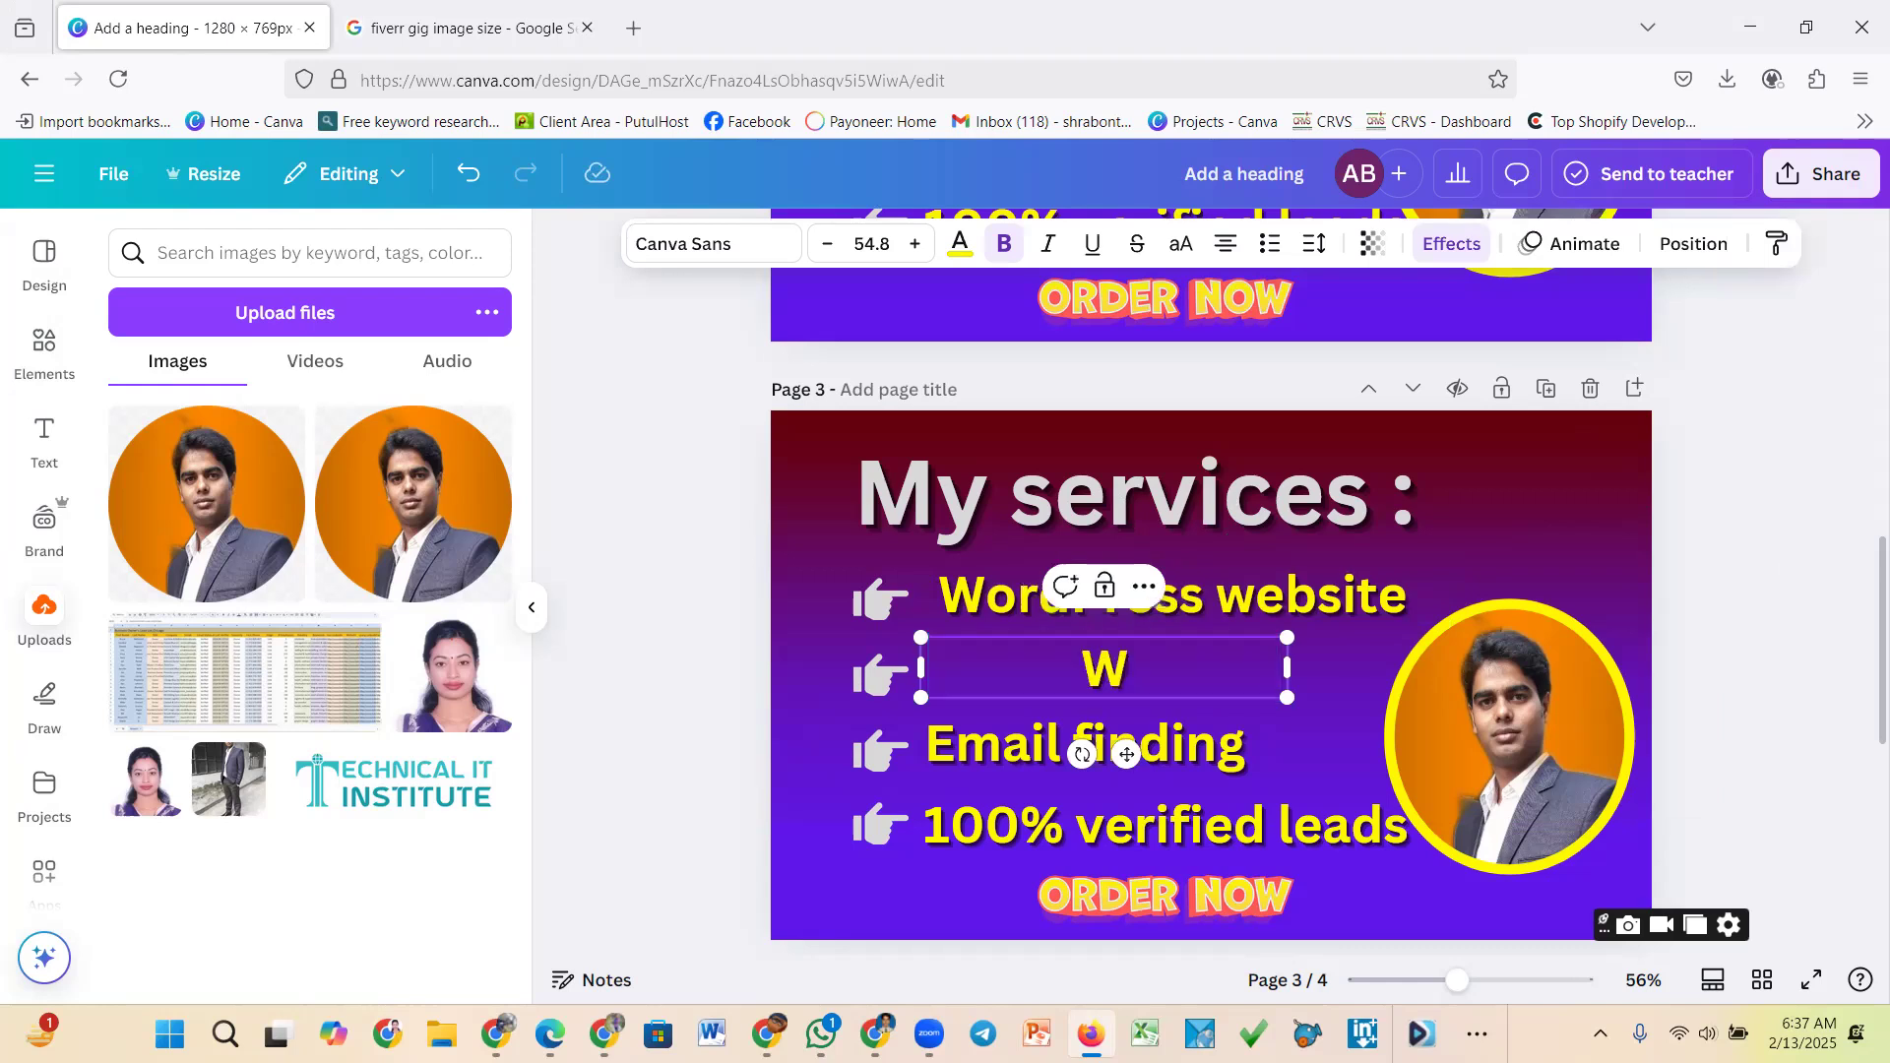
pyautogui.write('e')
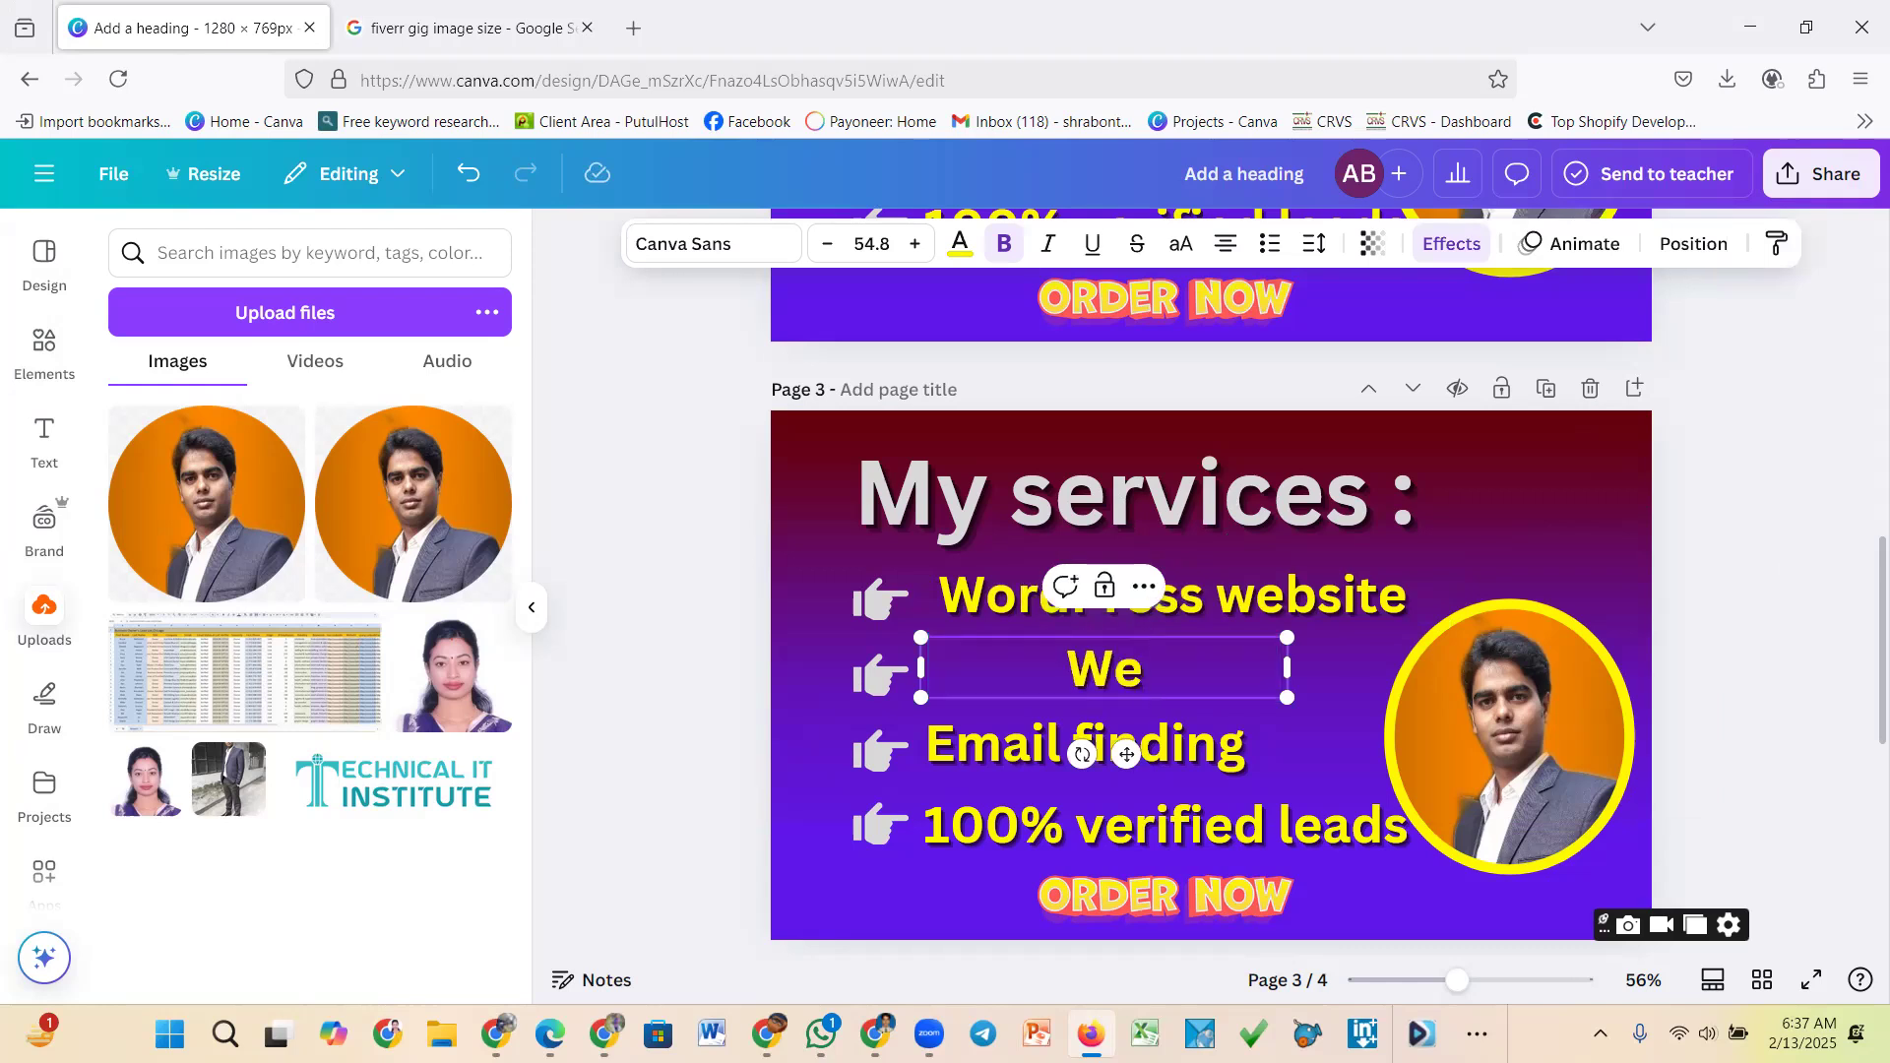
pyautogui.write('bsite')
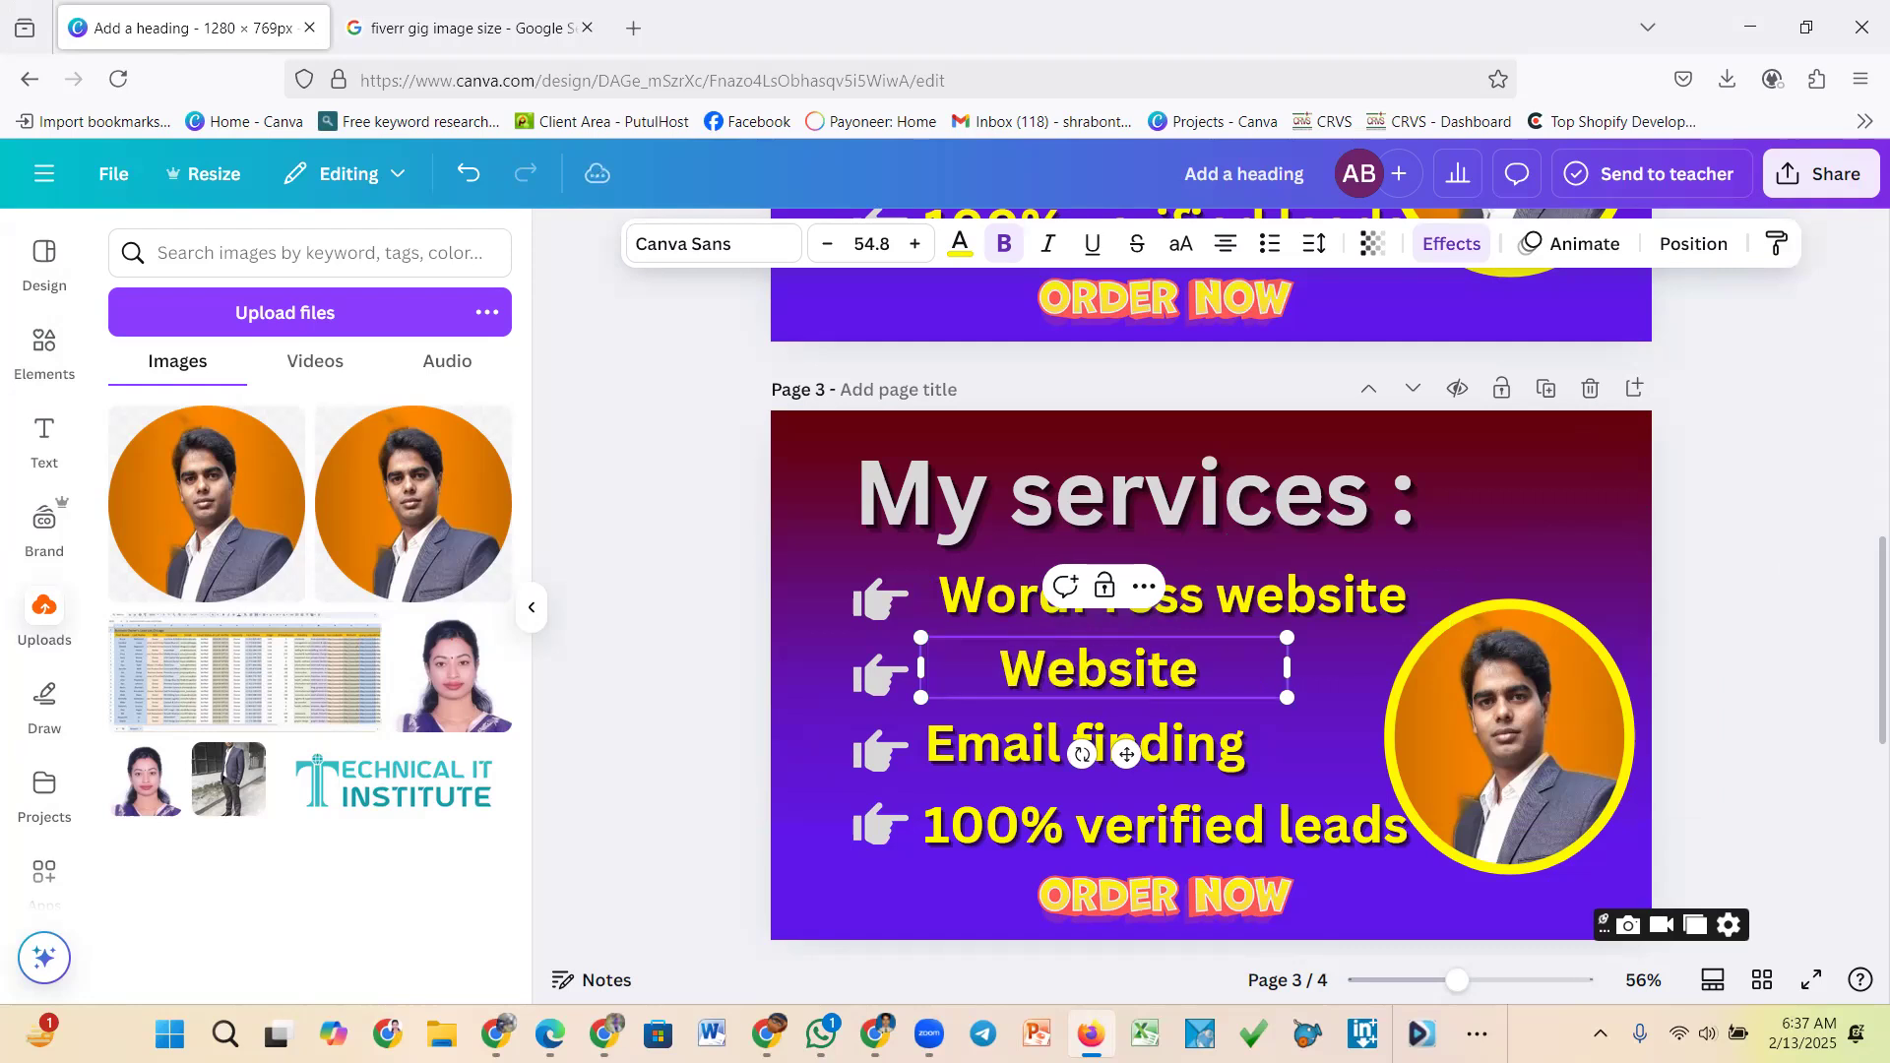
pyautogui.write(' re')
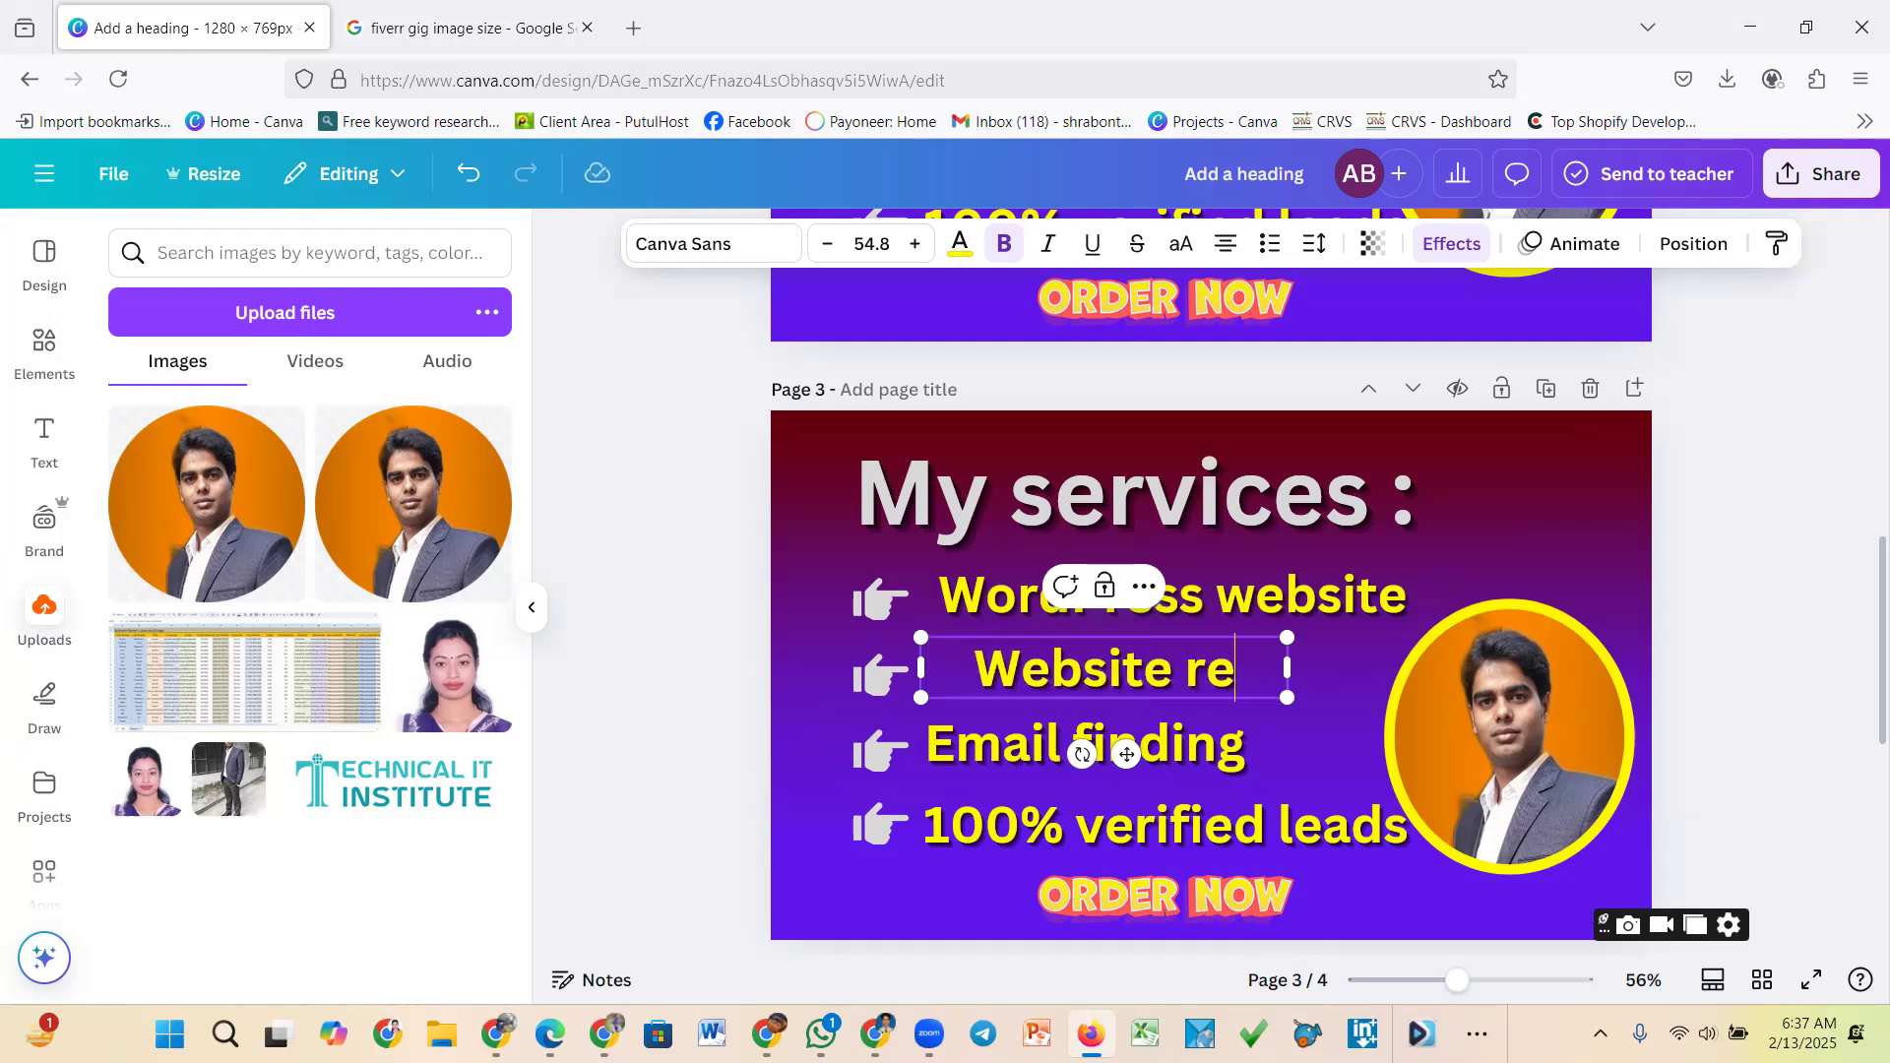
pyautogui.write('design')
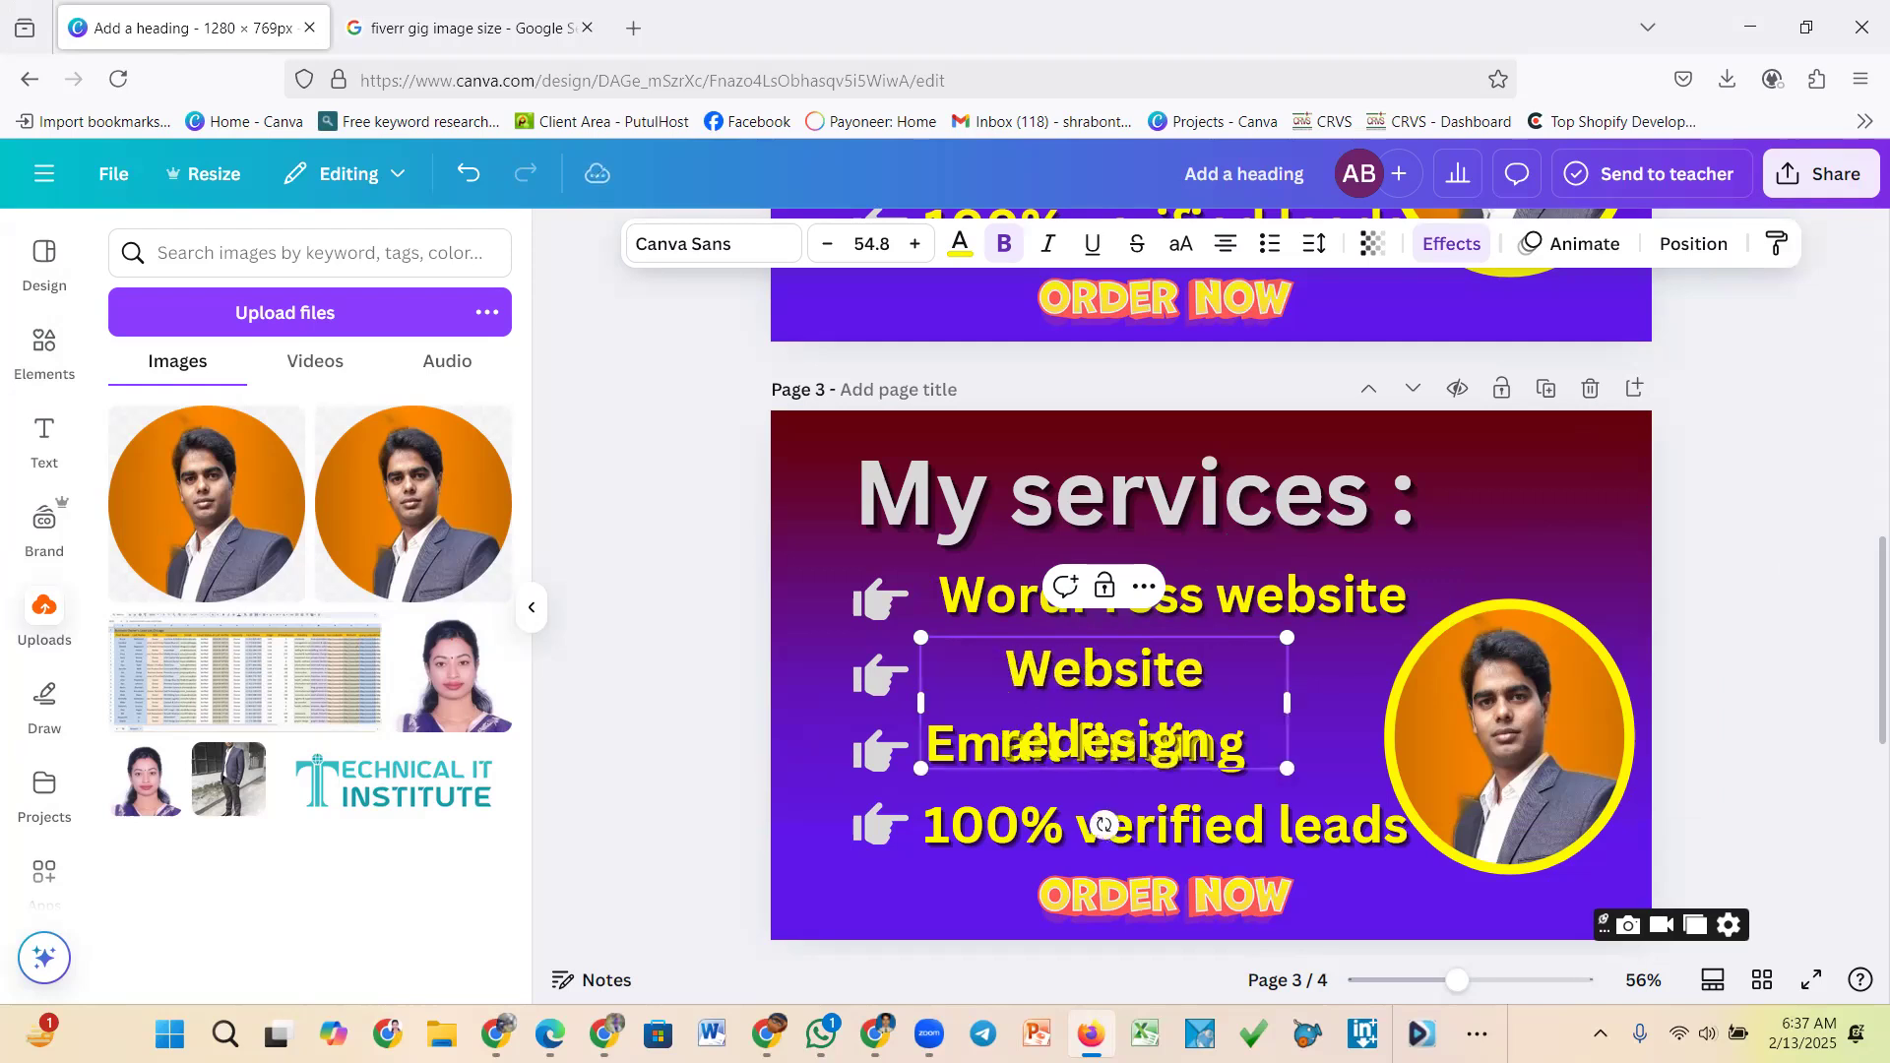
pyautogui.moveTo(1286, 705); pyautogui.dragTo(1388, 711)
# Replace the "Email finding" line on page 3 with "Website Develpment"
pyautogui.click(1191, 734)
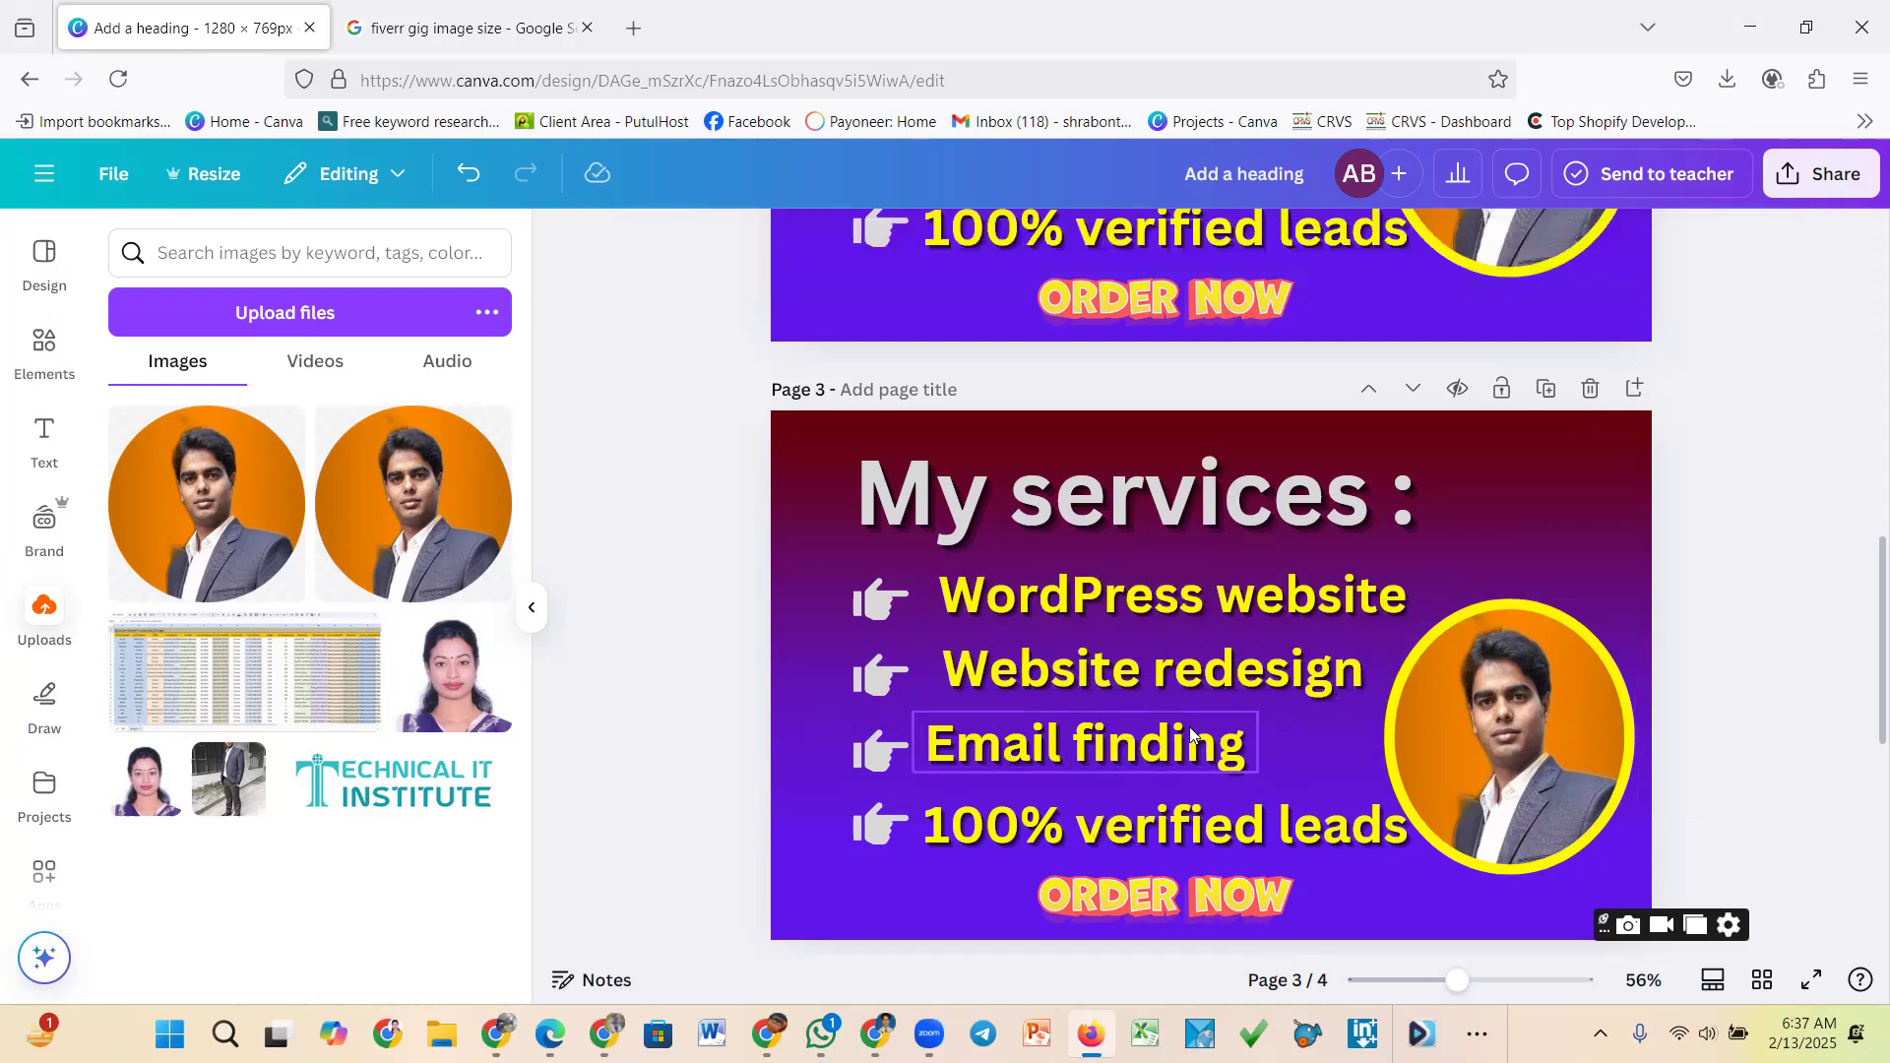
pyautogui.doubleClick(1191, 737)
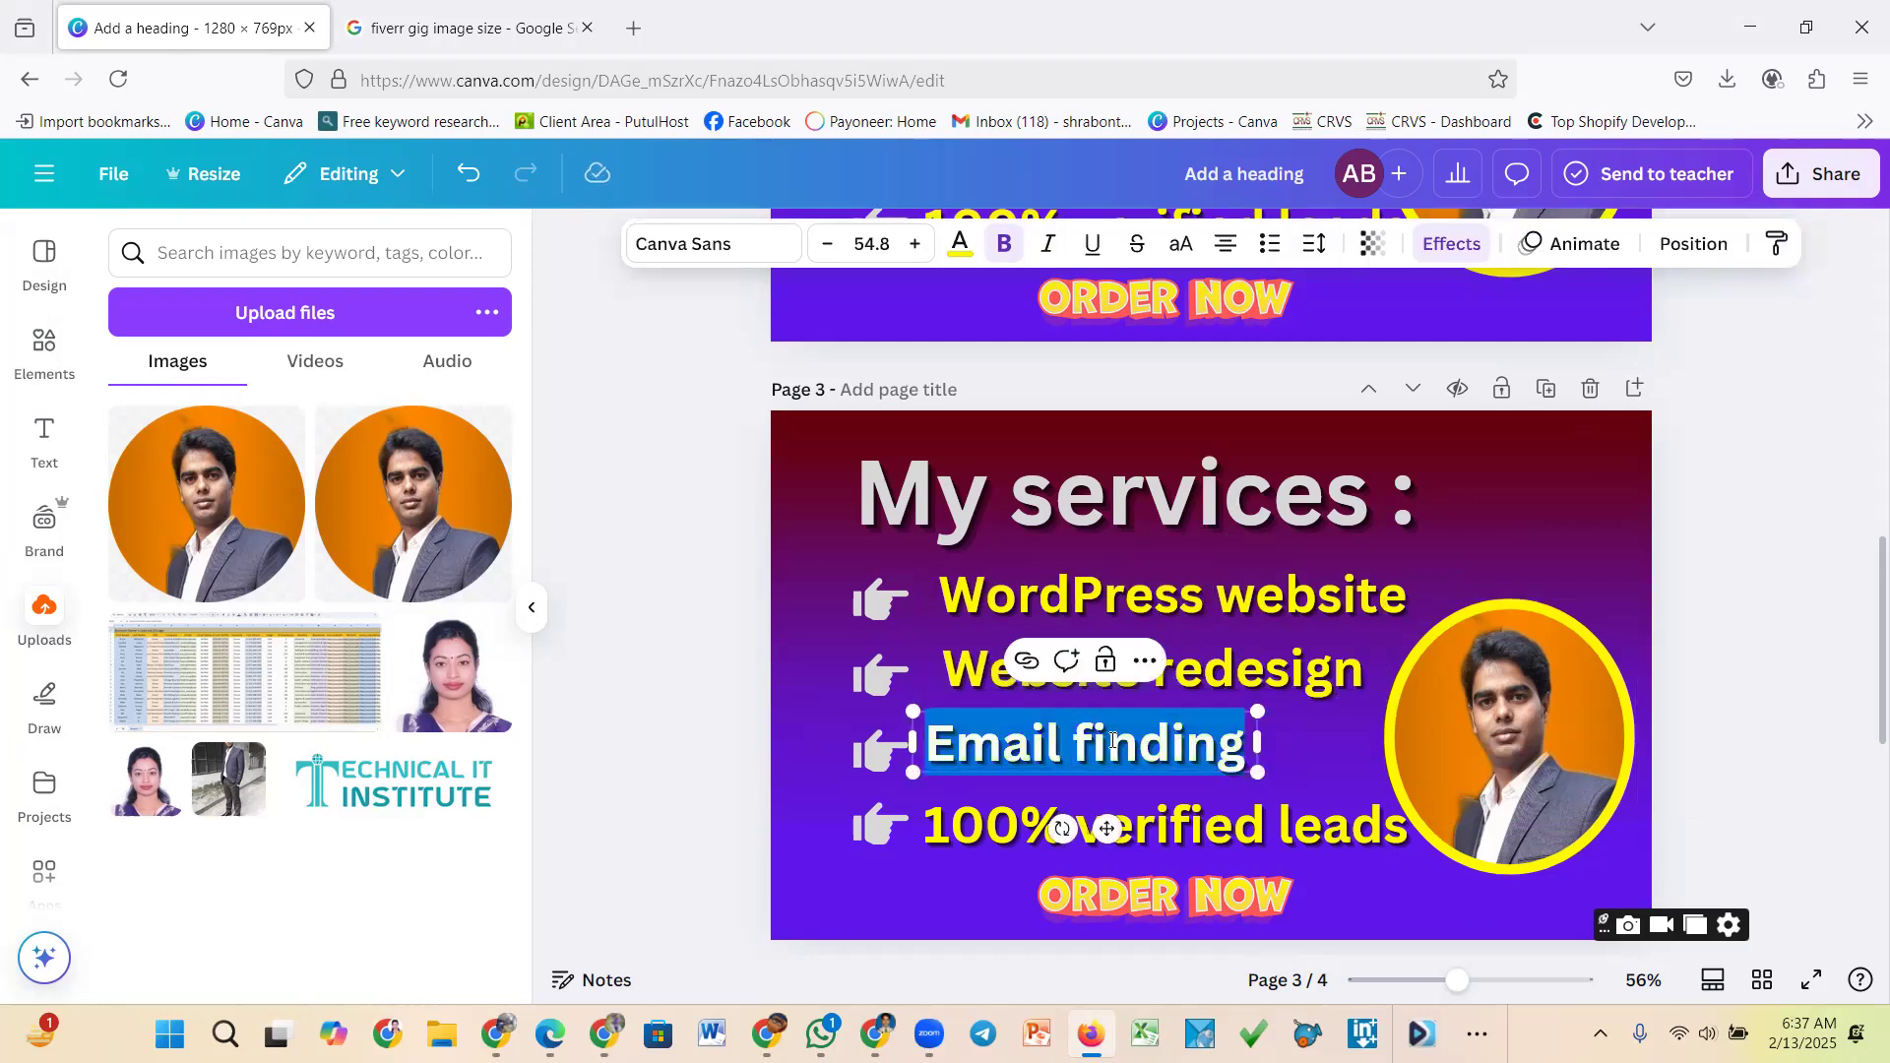
pyautogui.write('We')
pyautogui.write('b')
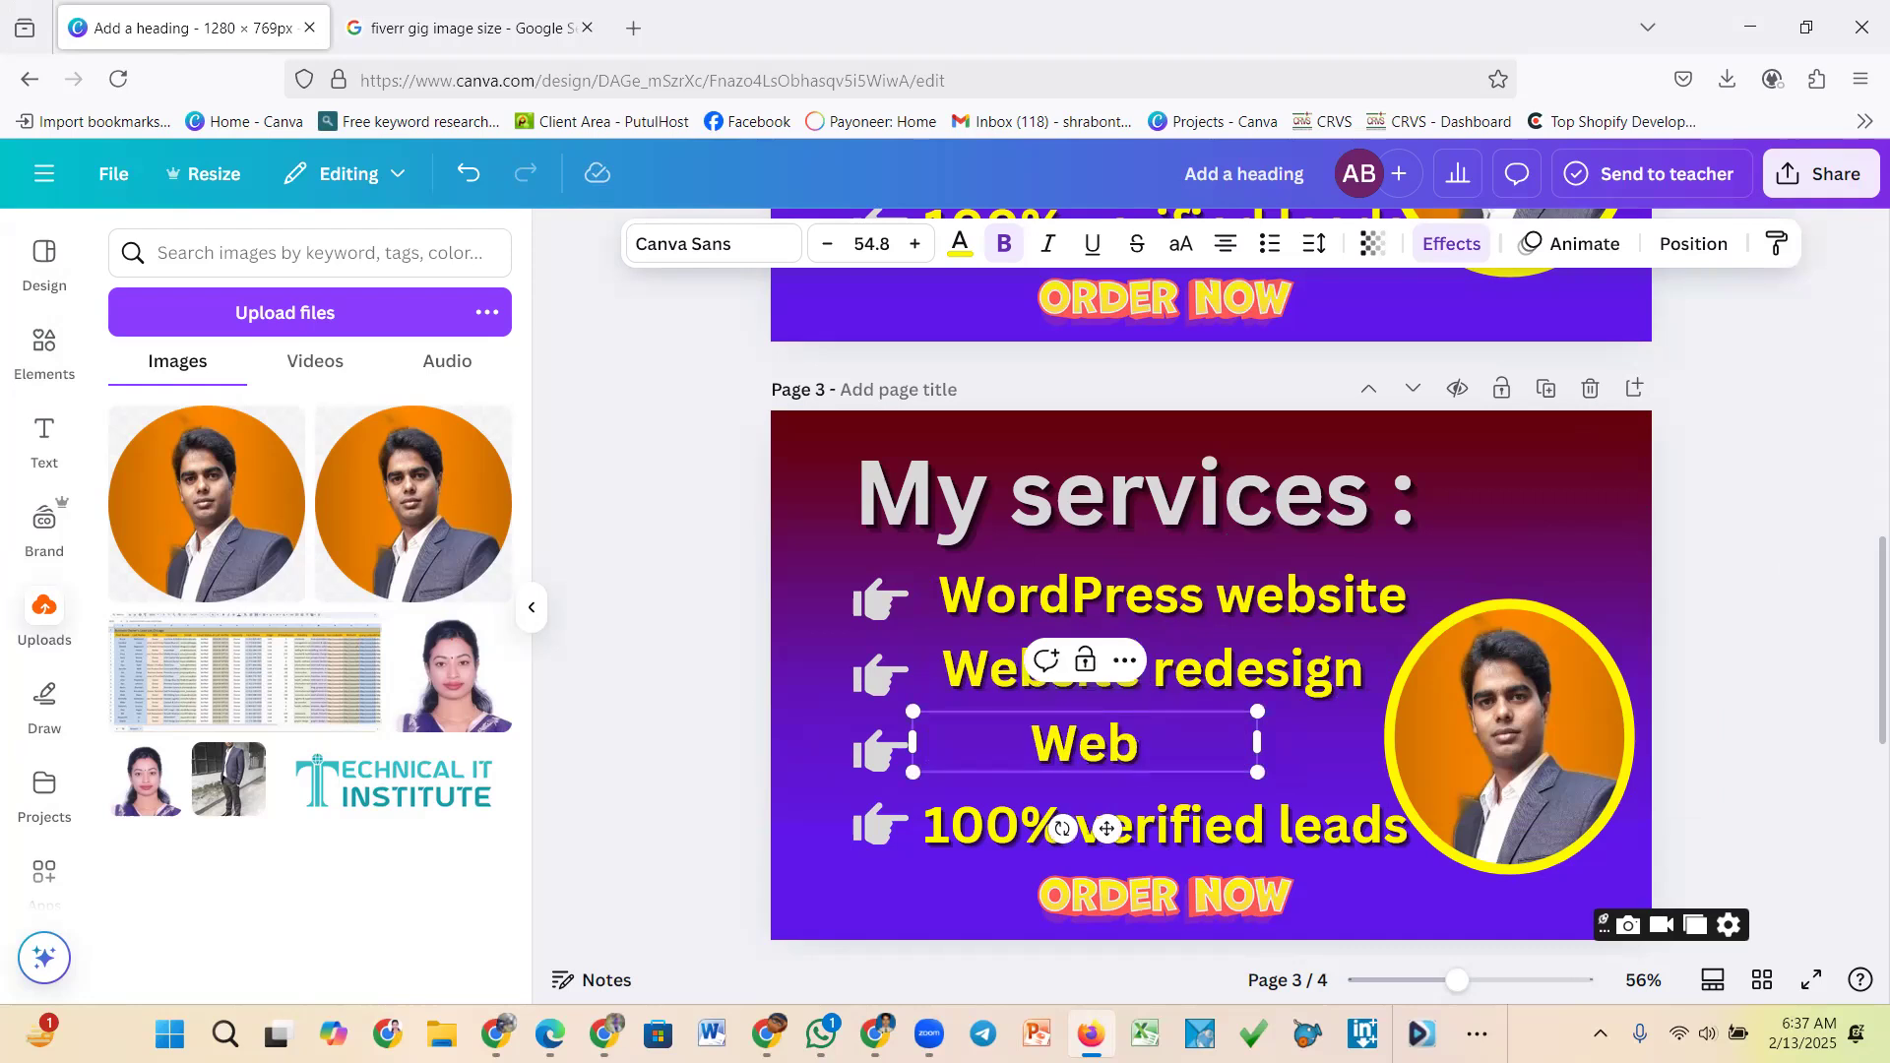
pyautogui.write('site')
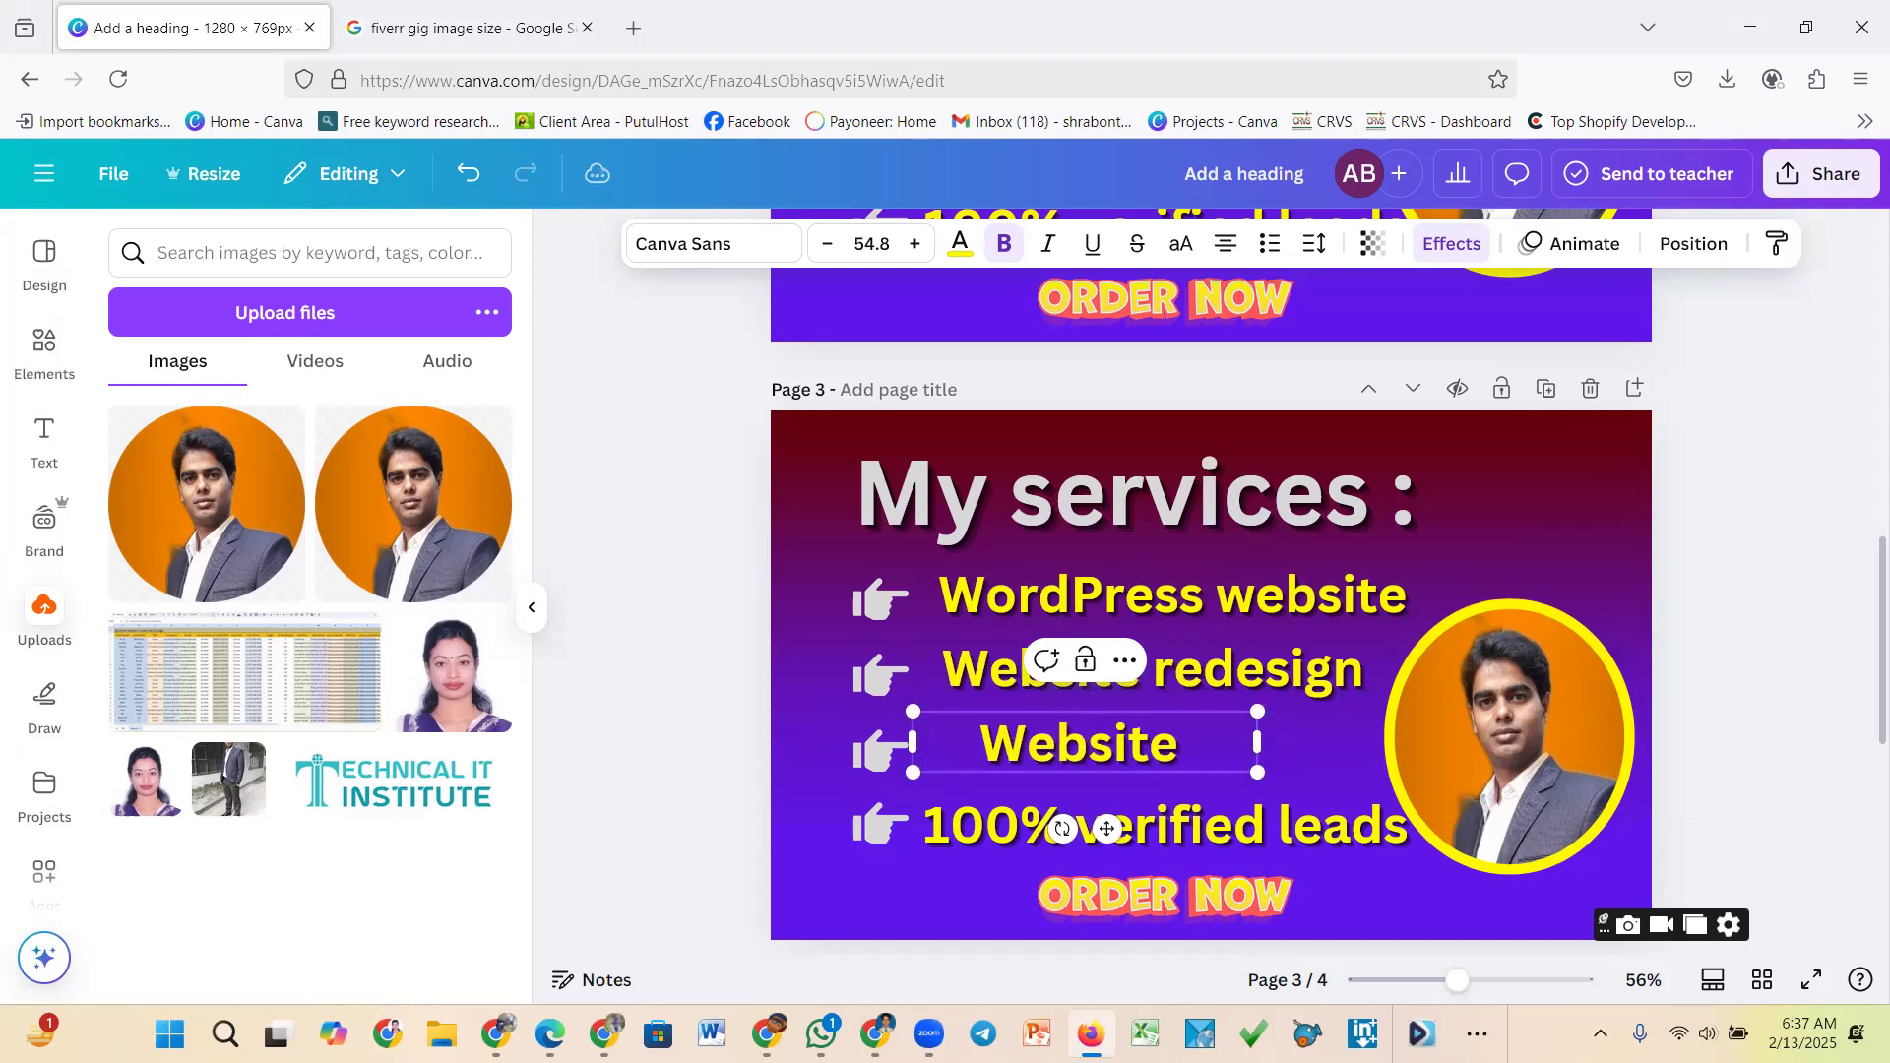
pyautogui.write(' De')
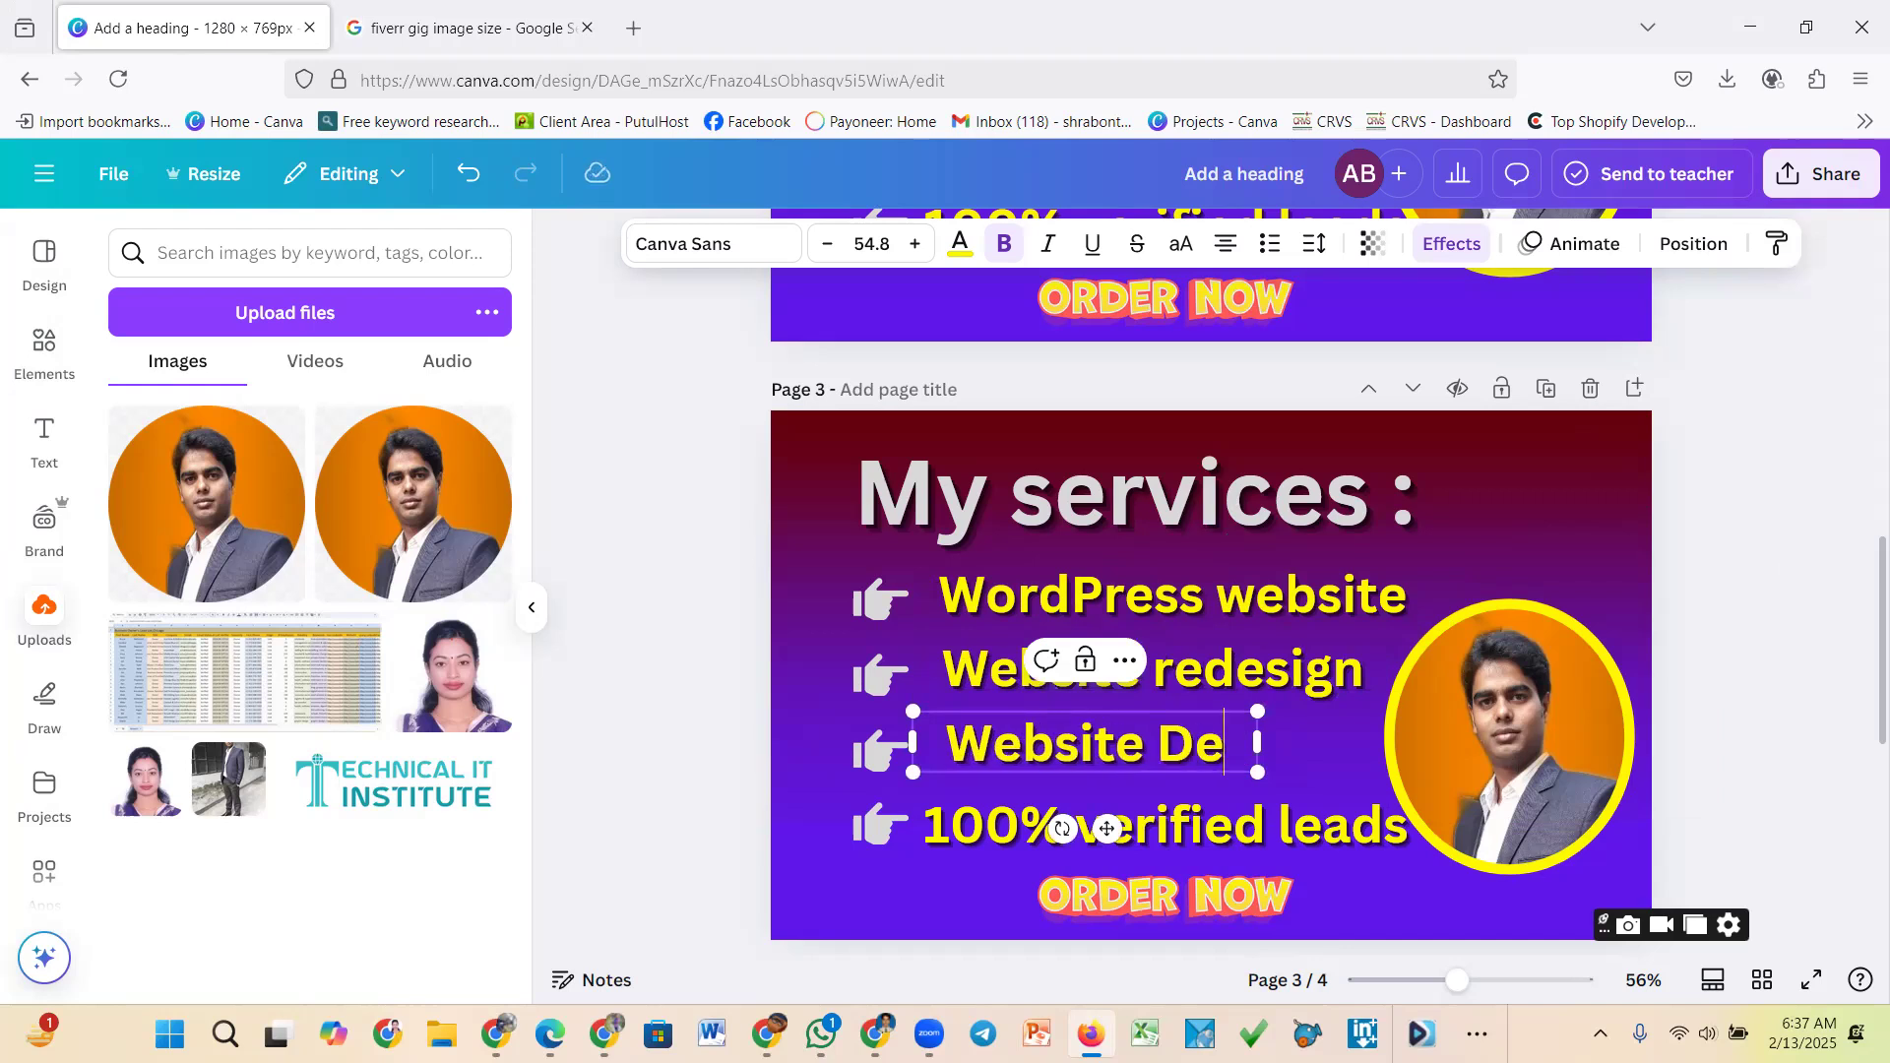
pyautogui.write('ve')
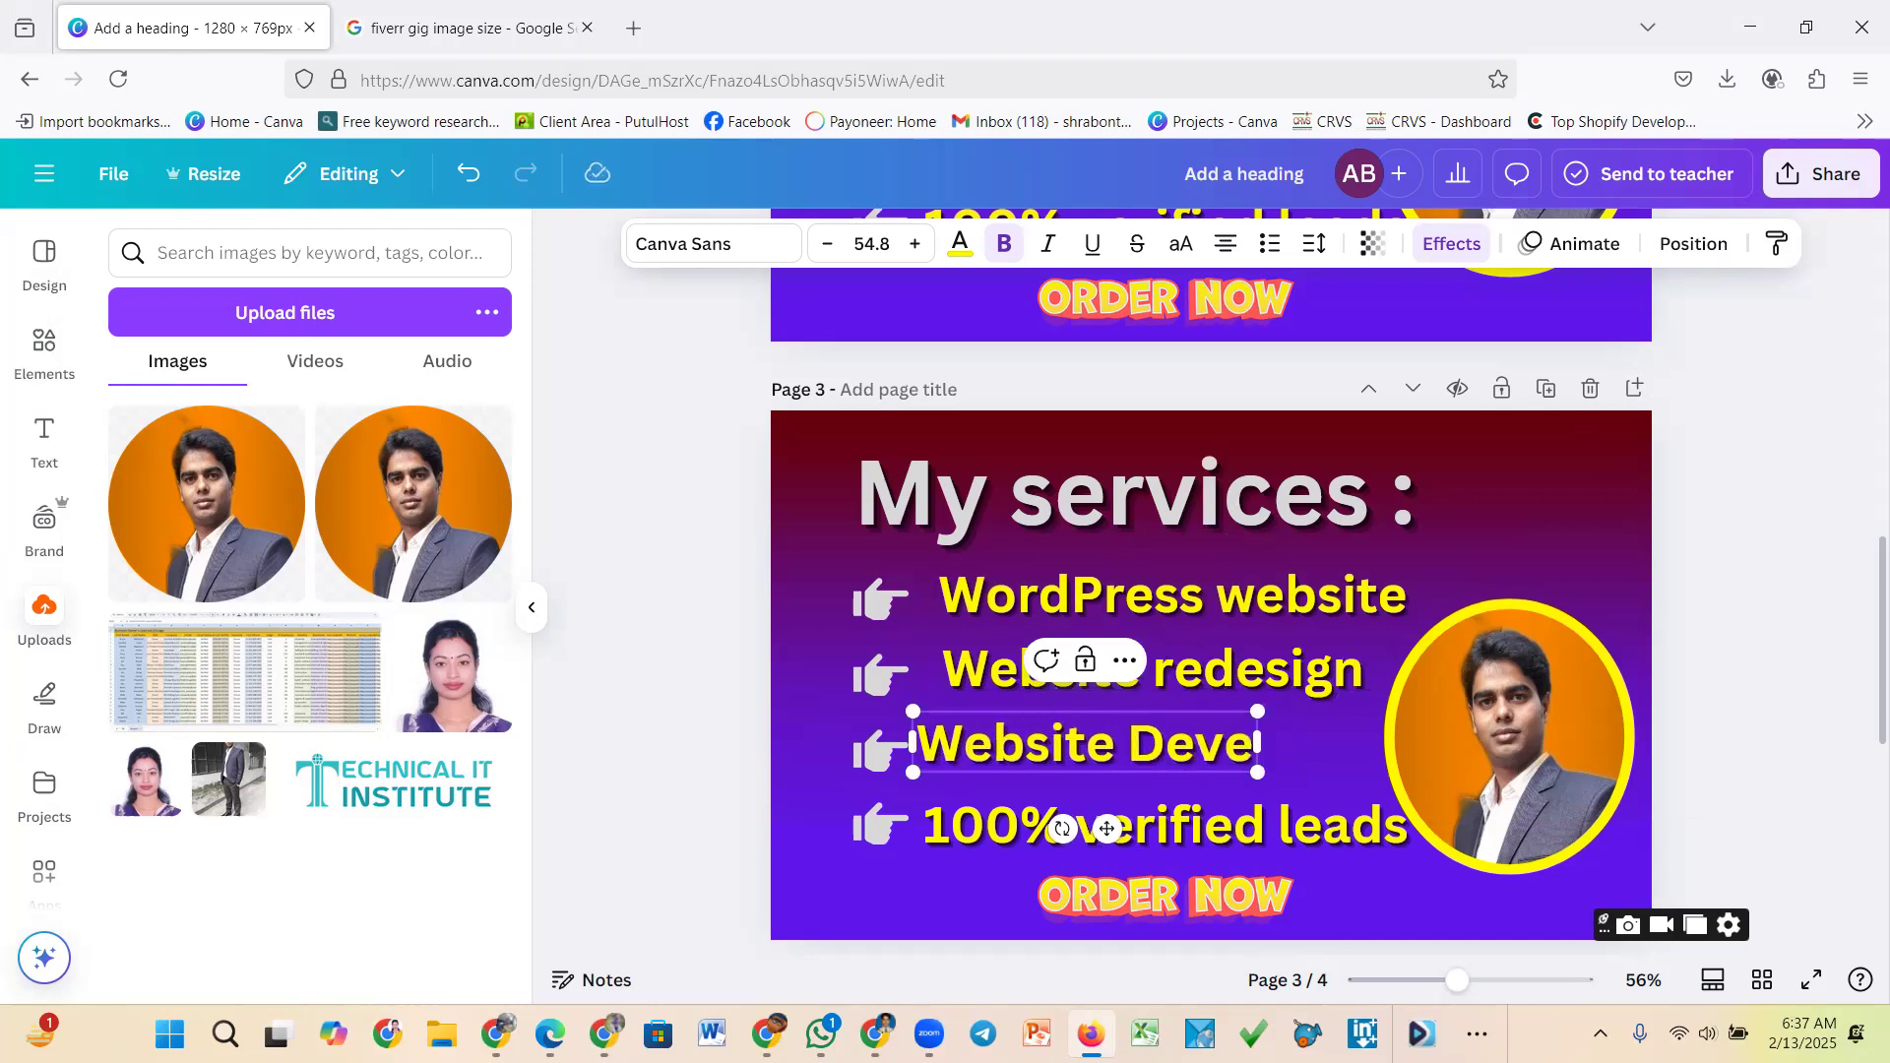
pyautogui.write('lp')
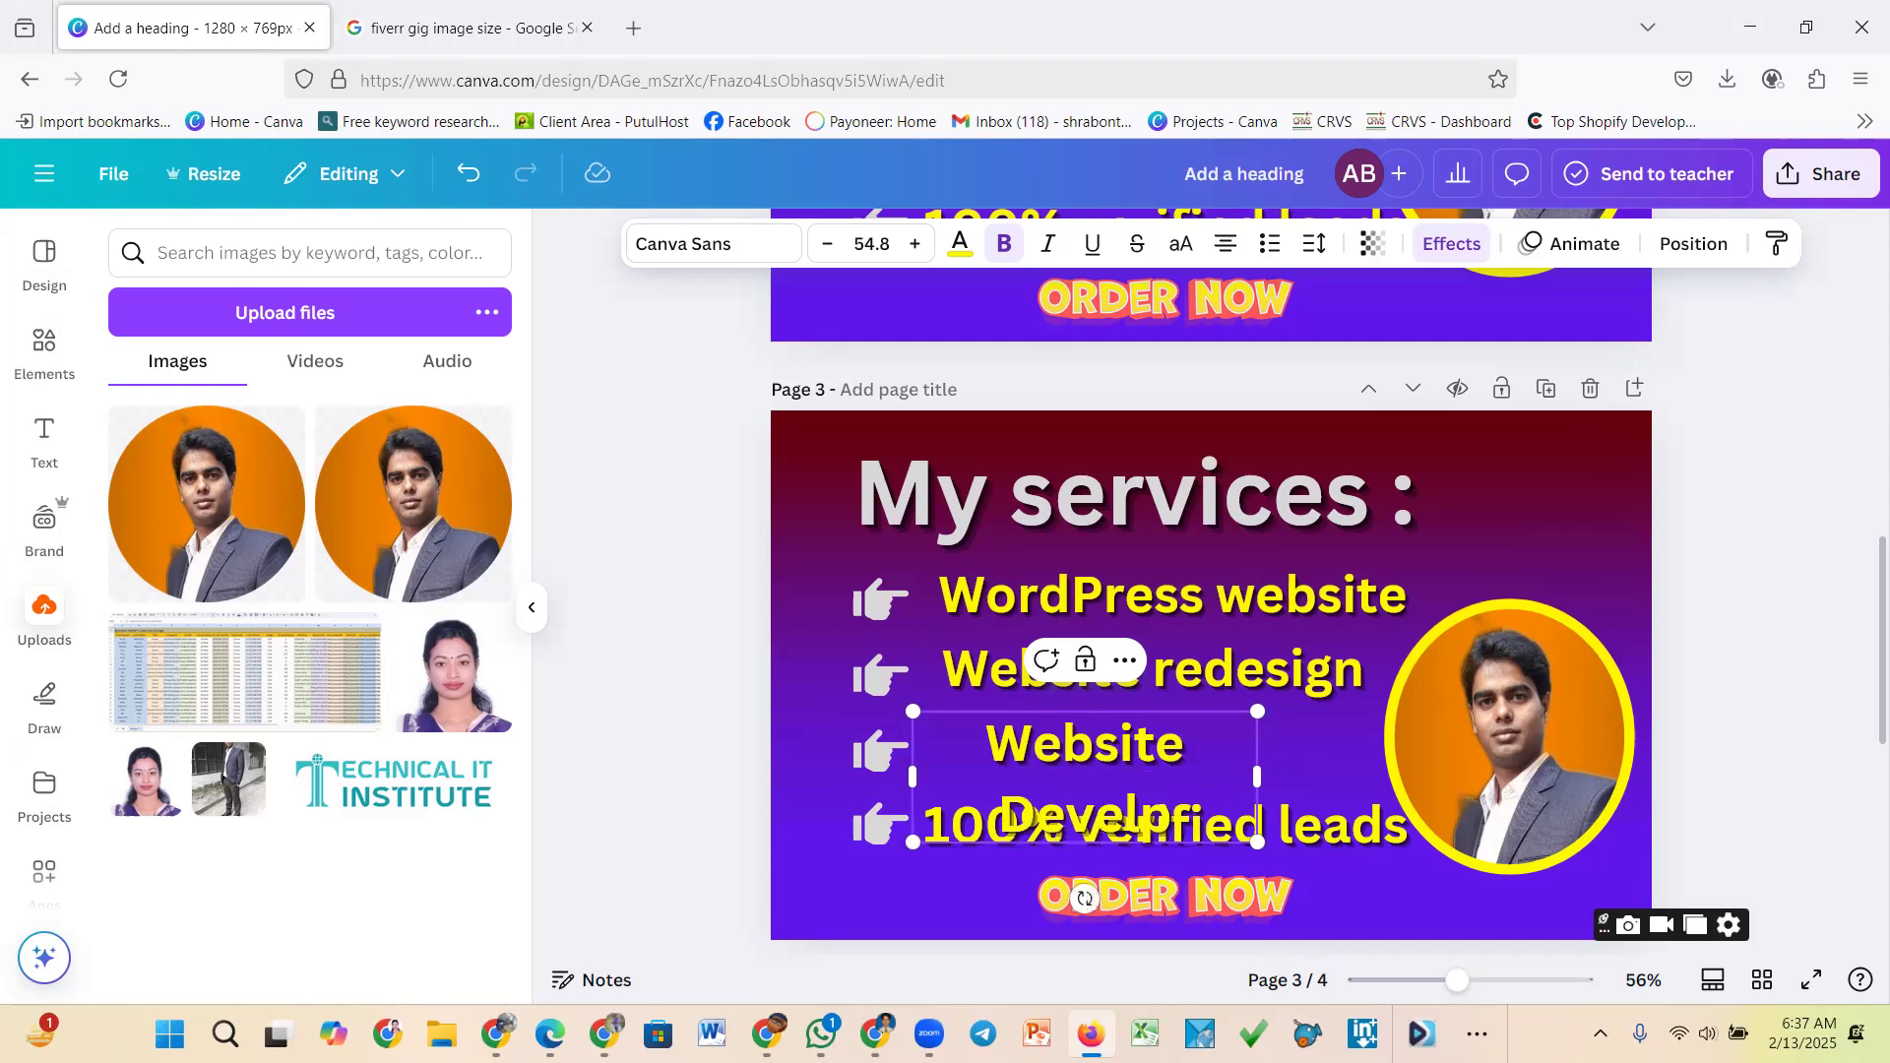
pyautogui.press('BackSpace')
pyautogui.write('opment')
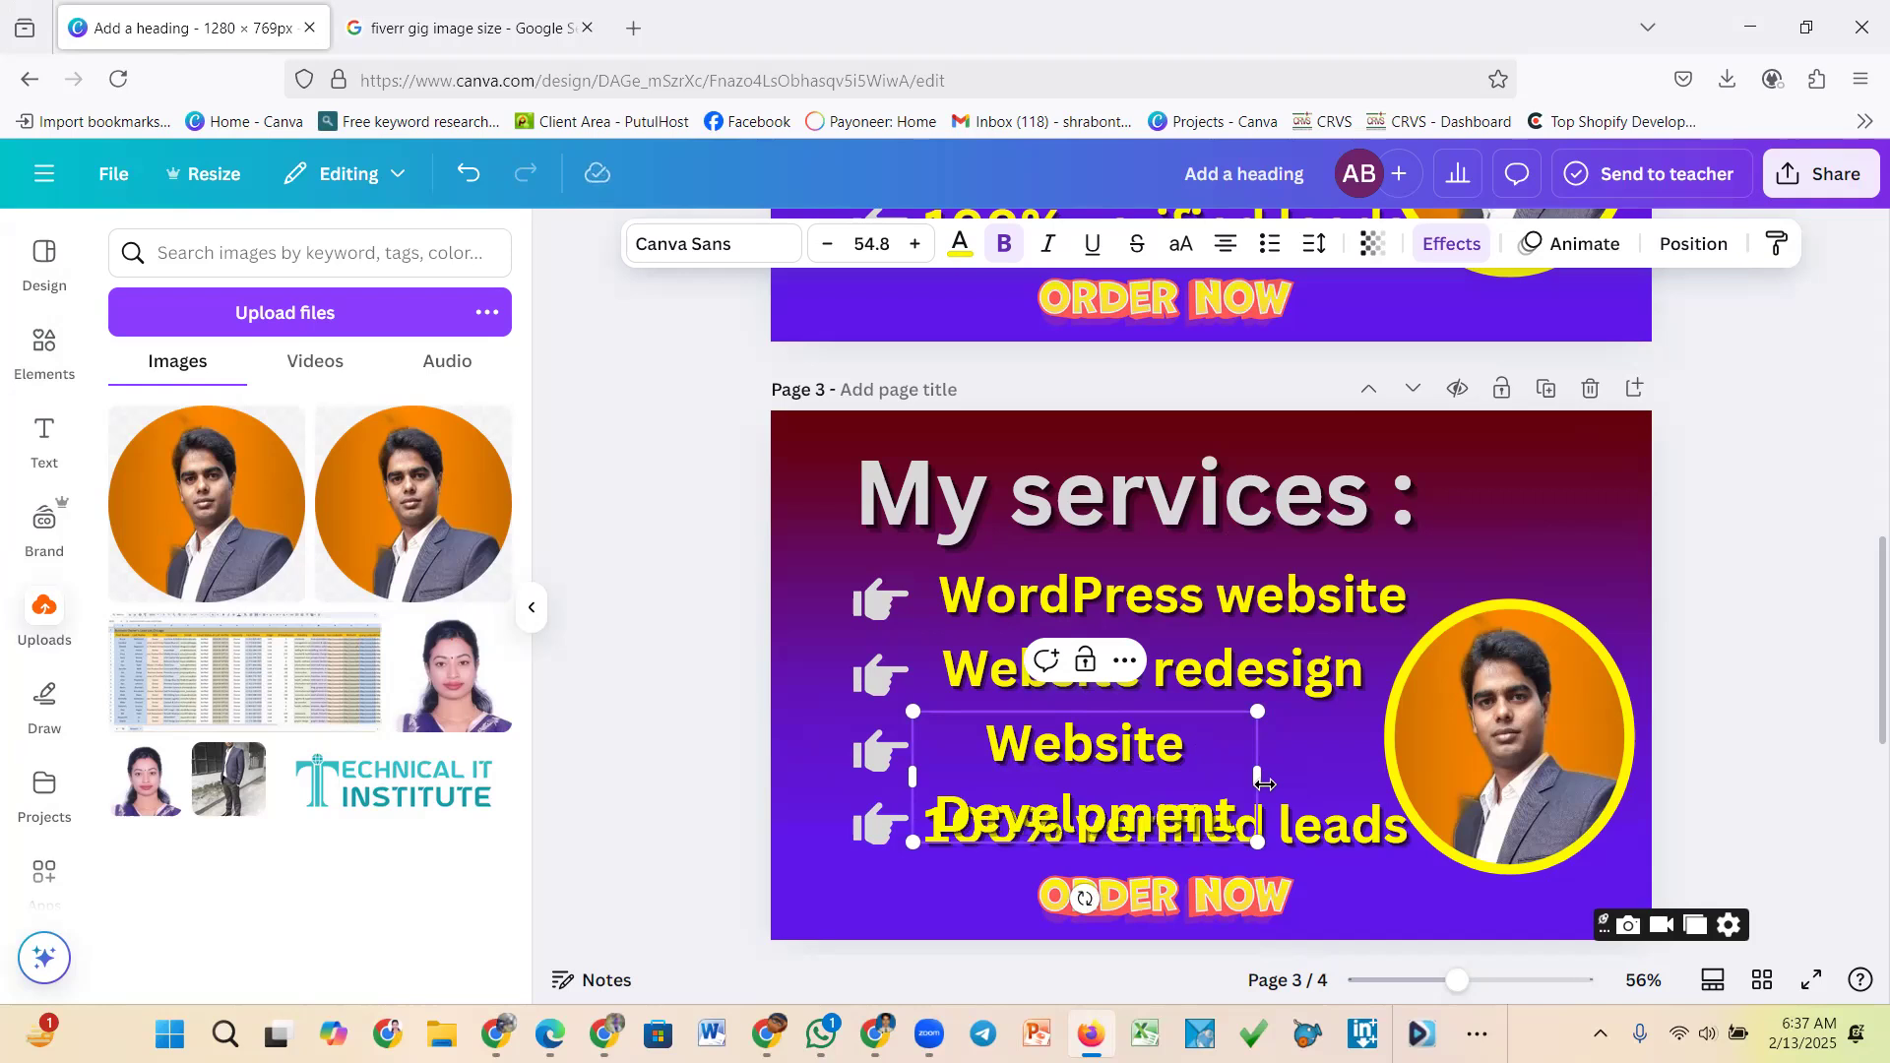
# Widen the third service's text box to fit one line and nudge the portrait frame slightly toward the page's right edge and up
pyautogui.moveTo(1257, 778); pyautogui.dragTo(1440, 754)
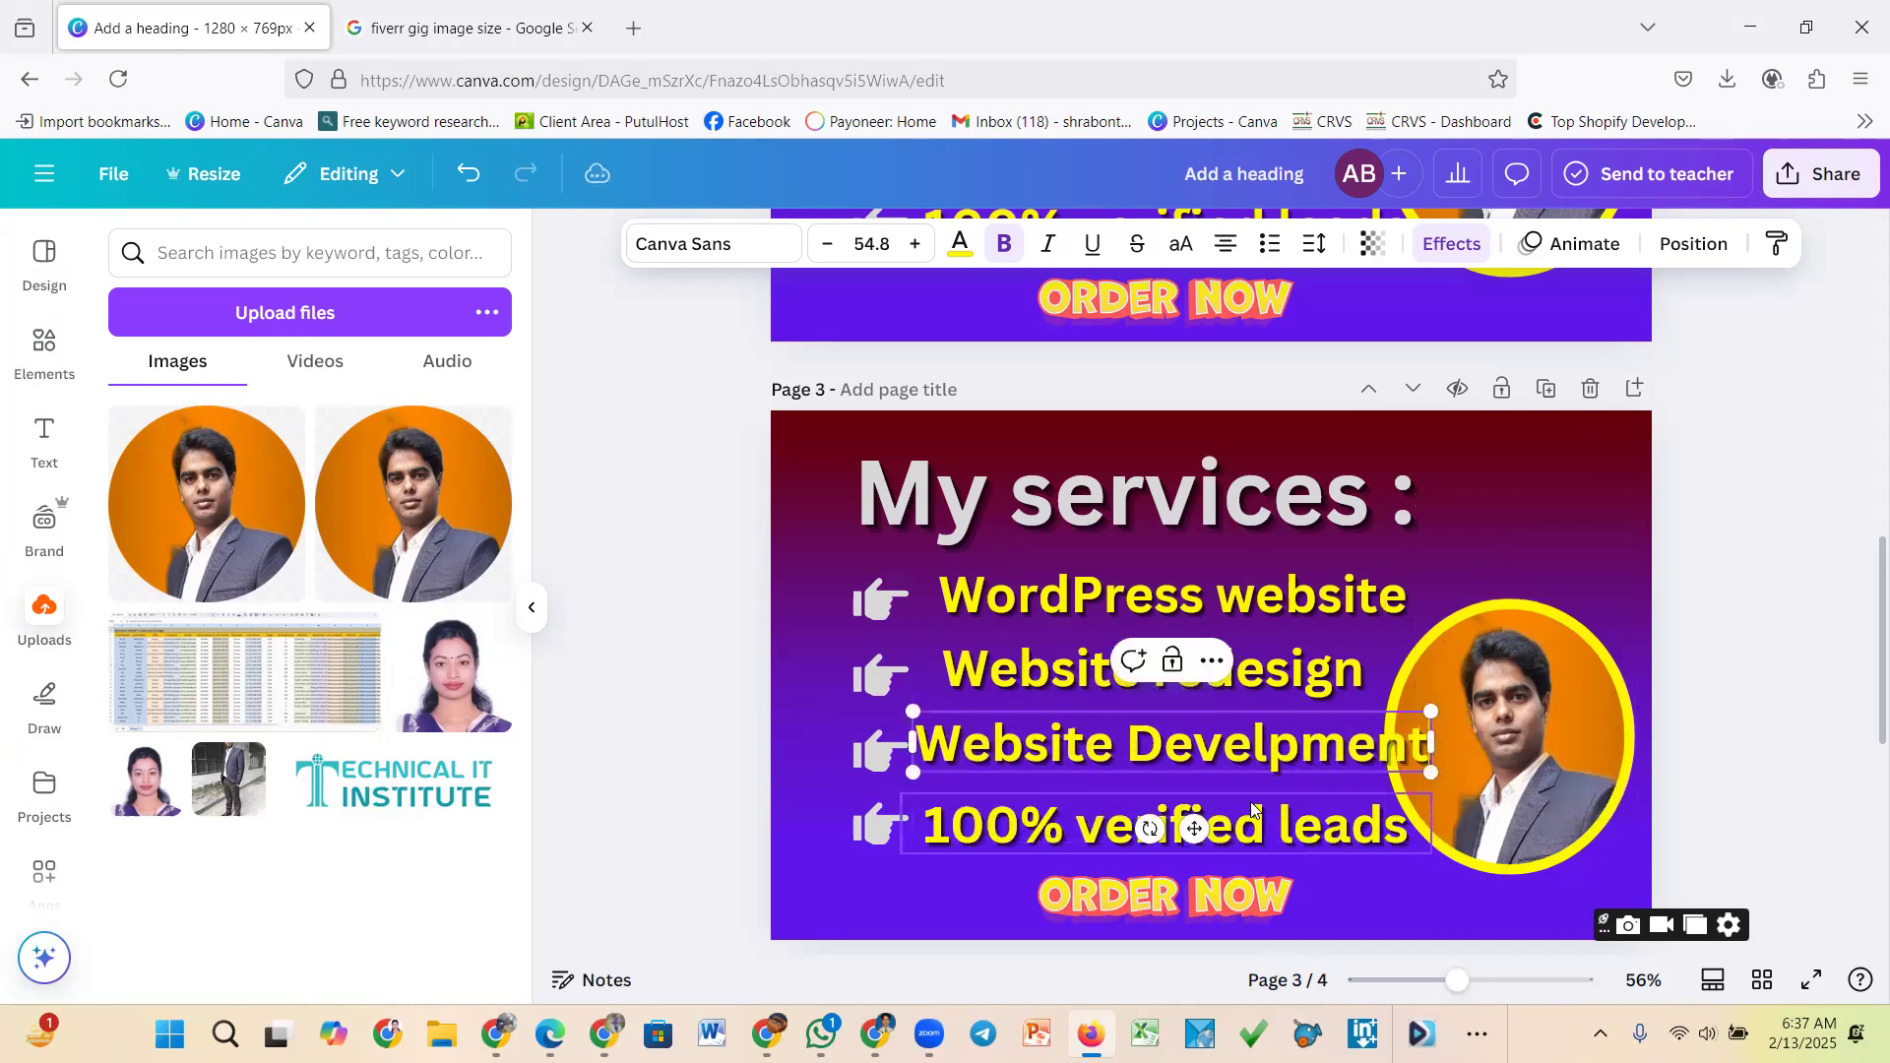
pyautogui.click(1512, 689)
pyautogui.moveTo(1521, 714); pyautogui.dragTo(1535, 709)
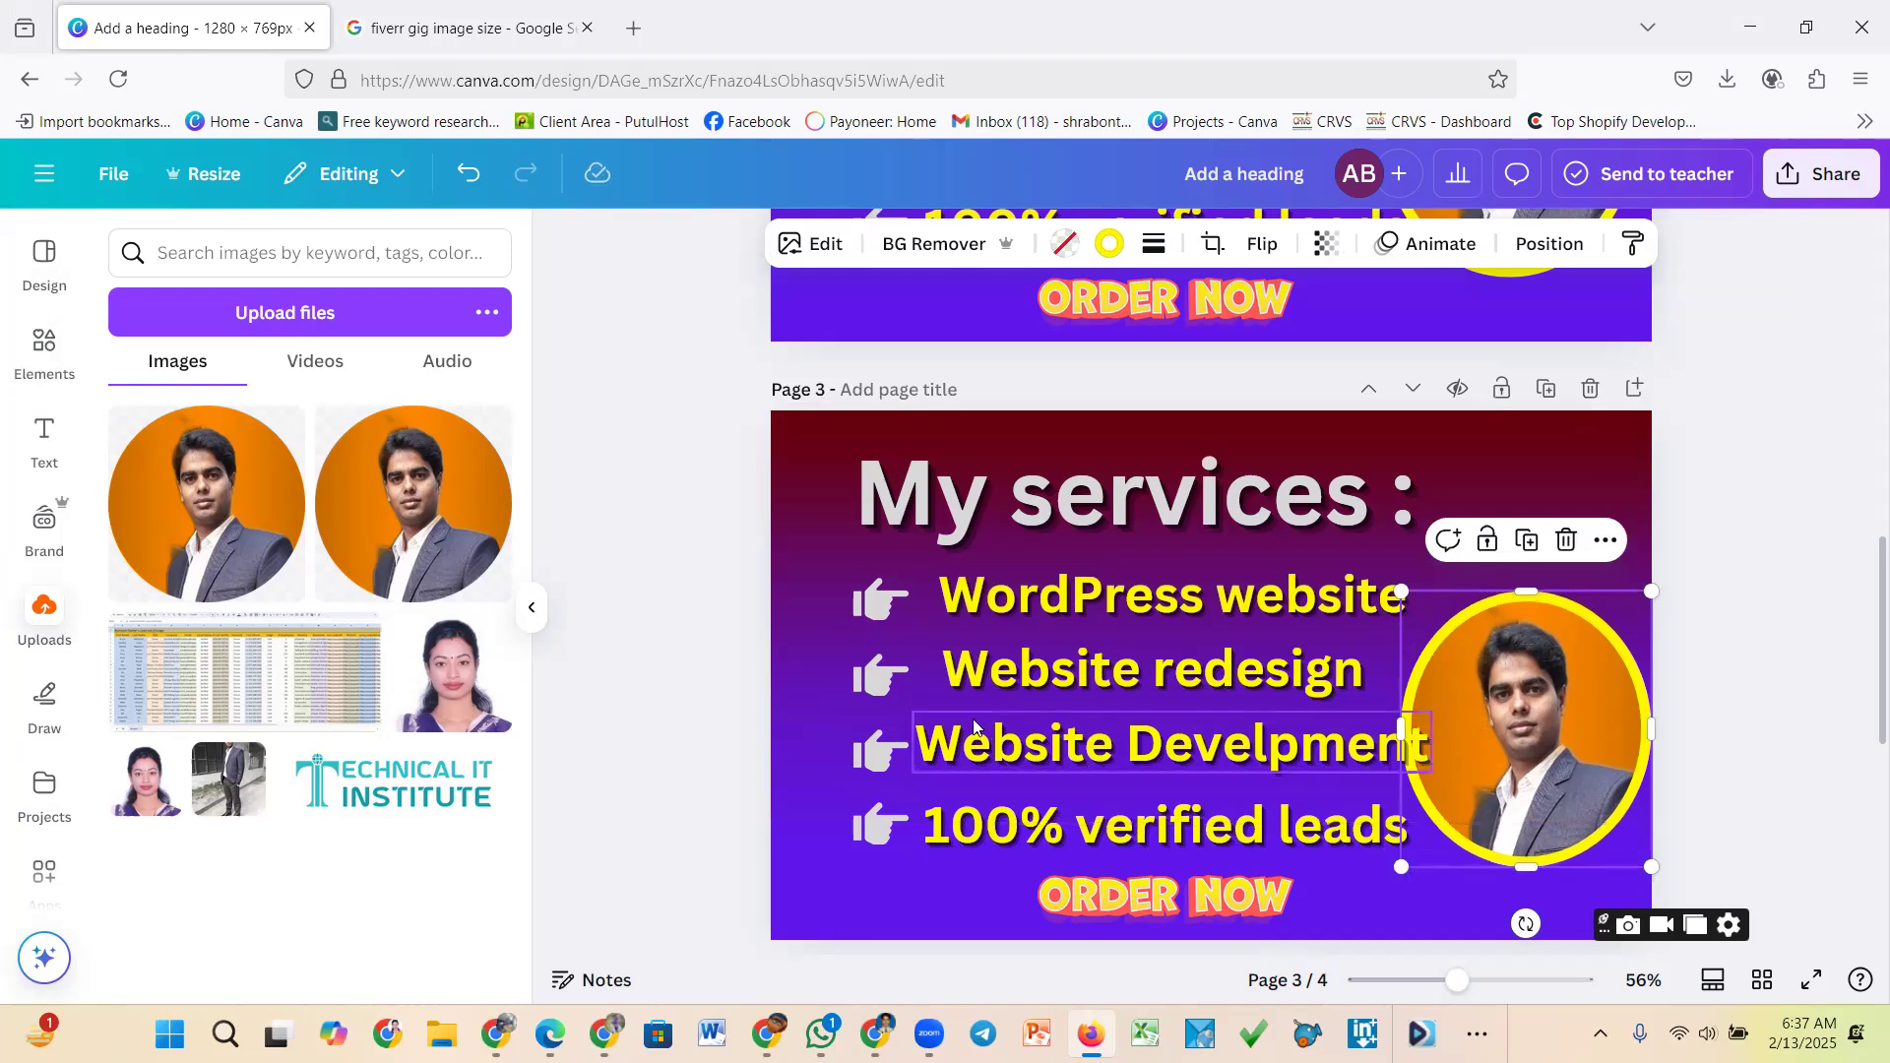
# Replace the "100% verified leads" line on page 3 with "Reponsive website"
pyautogui.click(1046, 826)
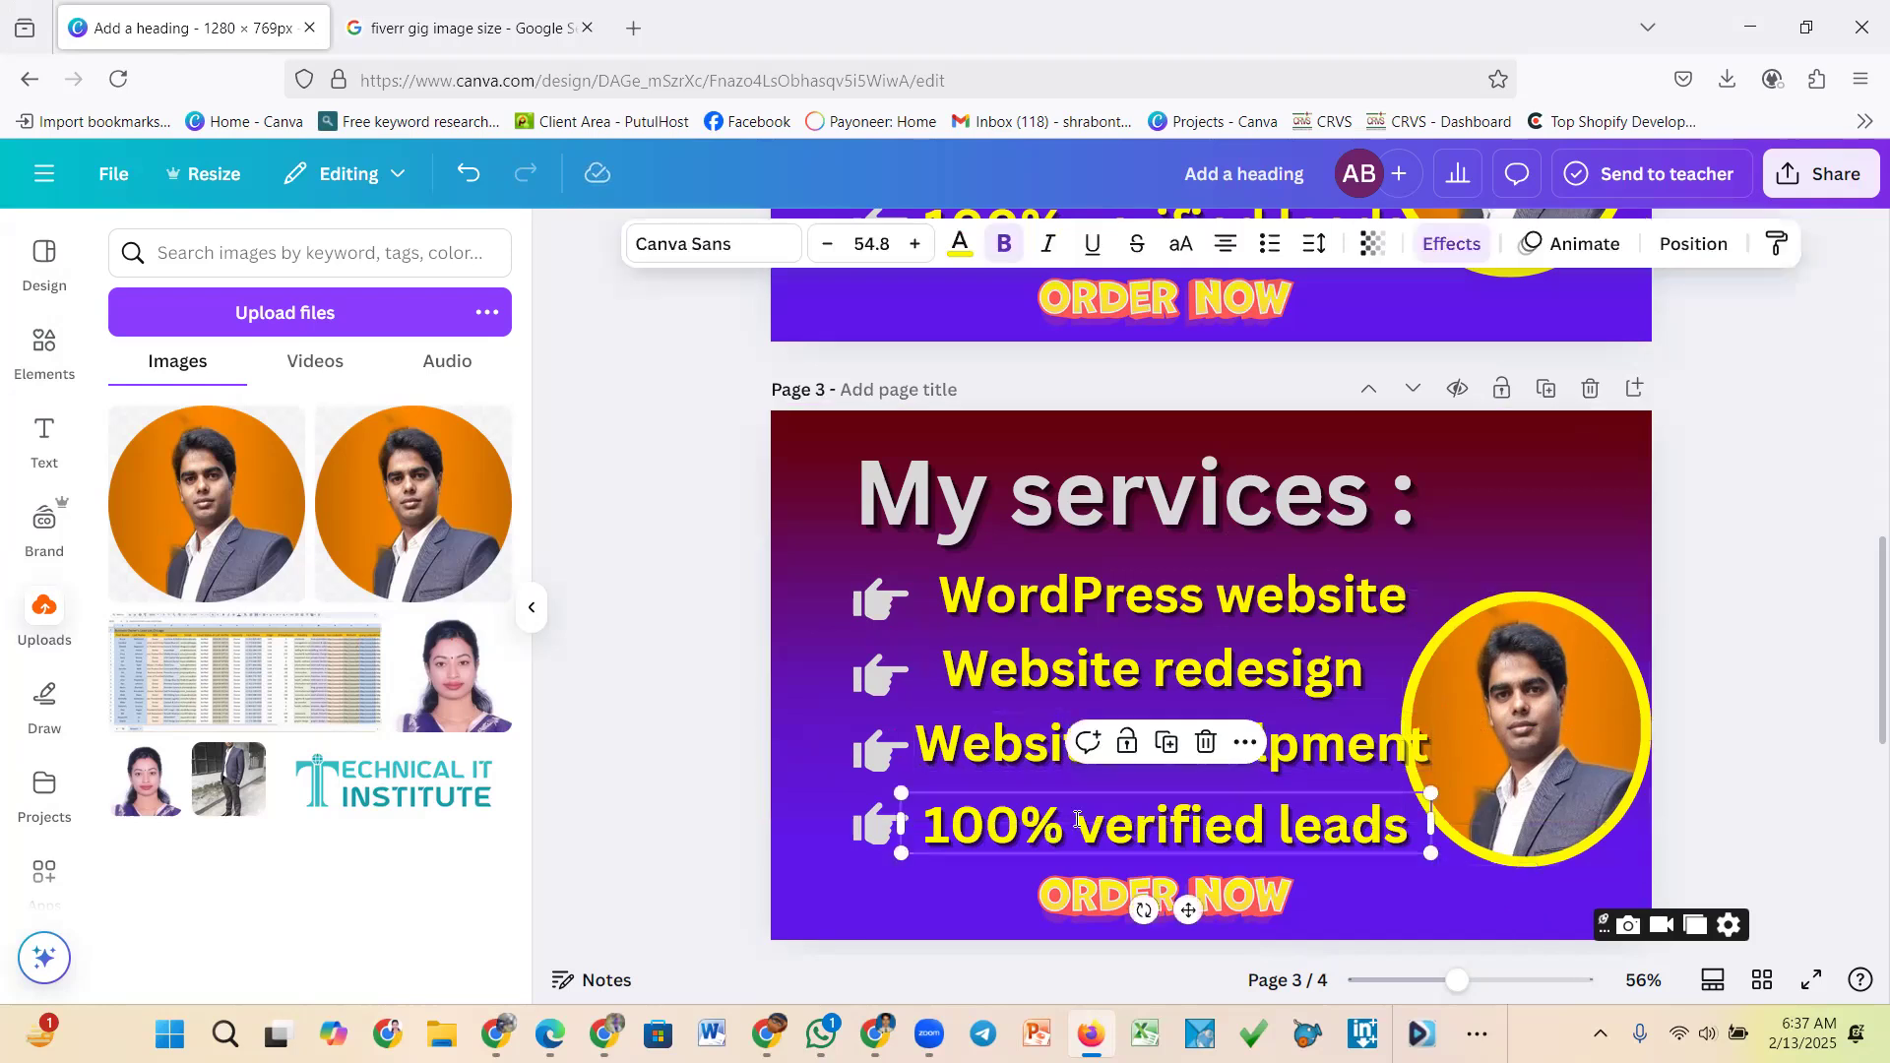
pyautogui.click(1067, 821)
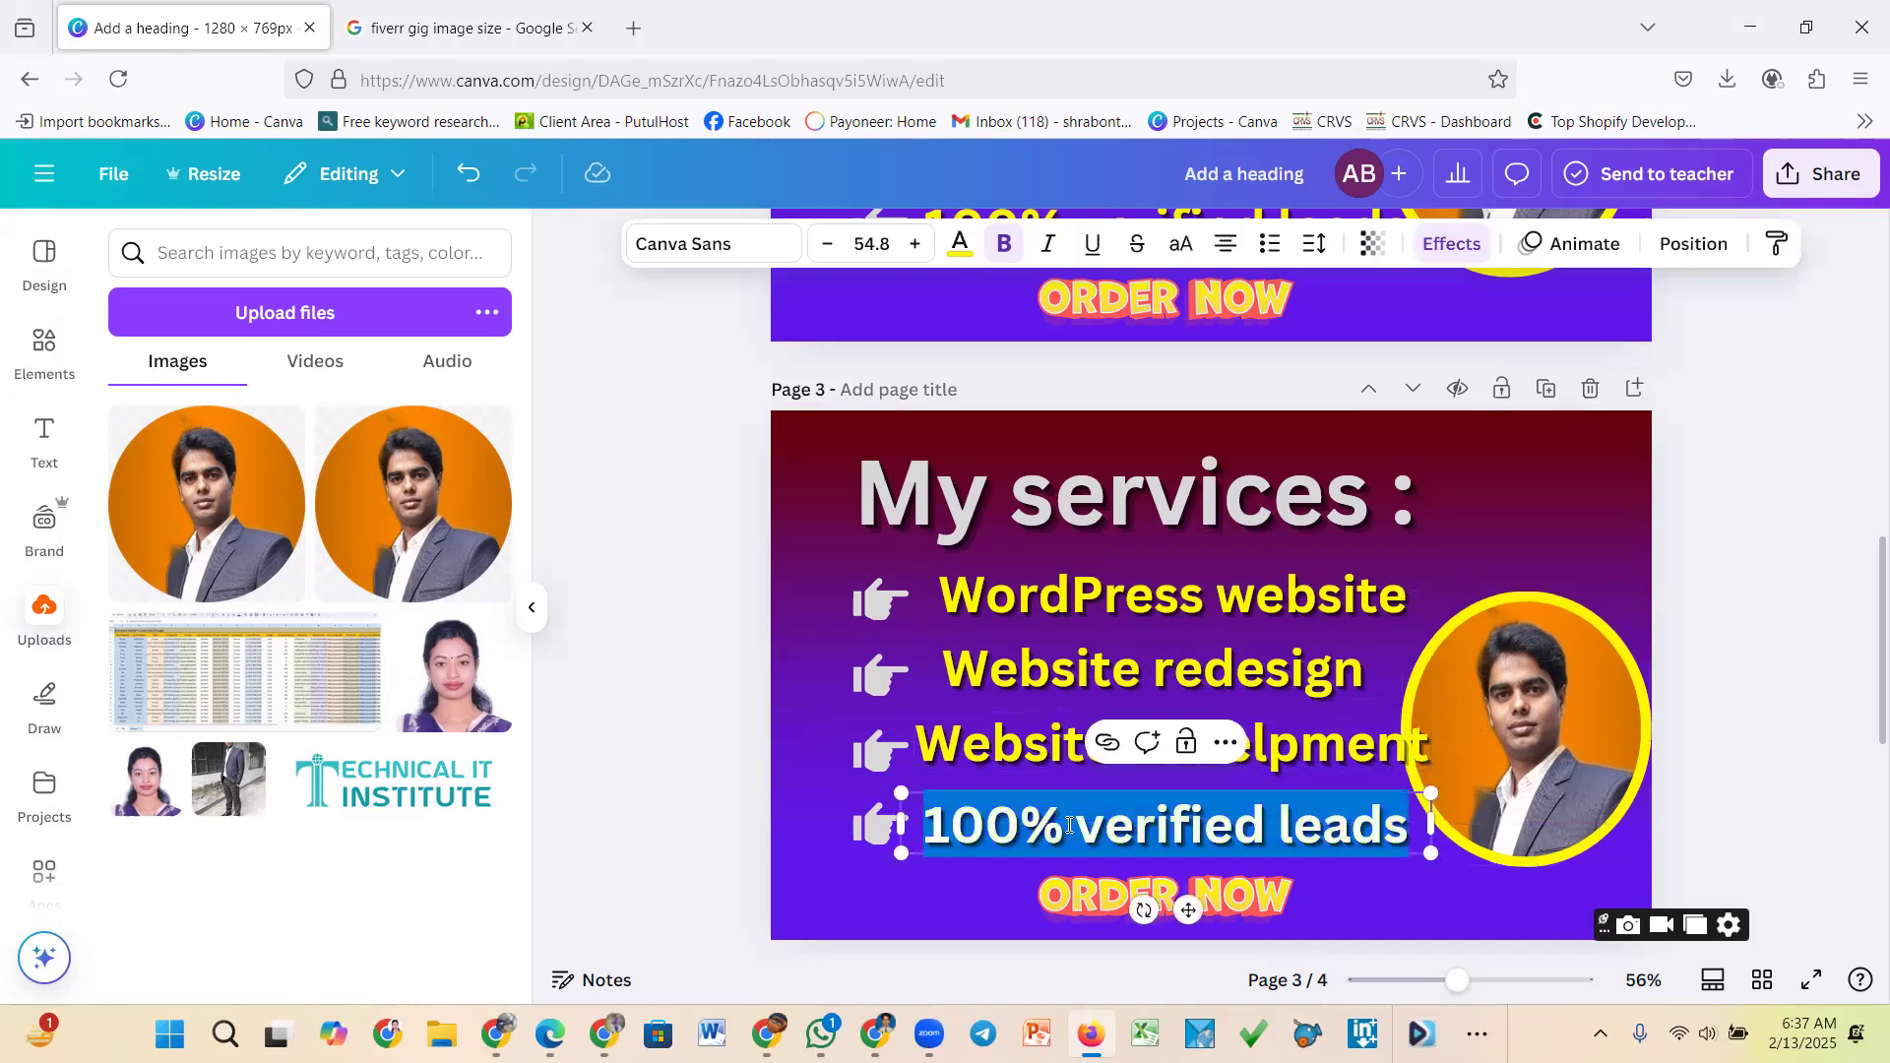
pyautogui.click(1079, 823)
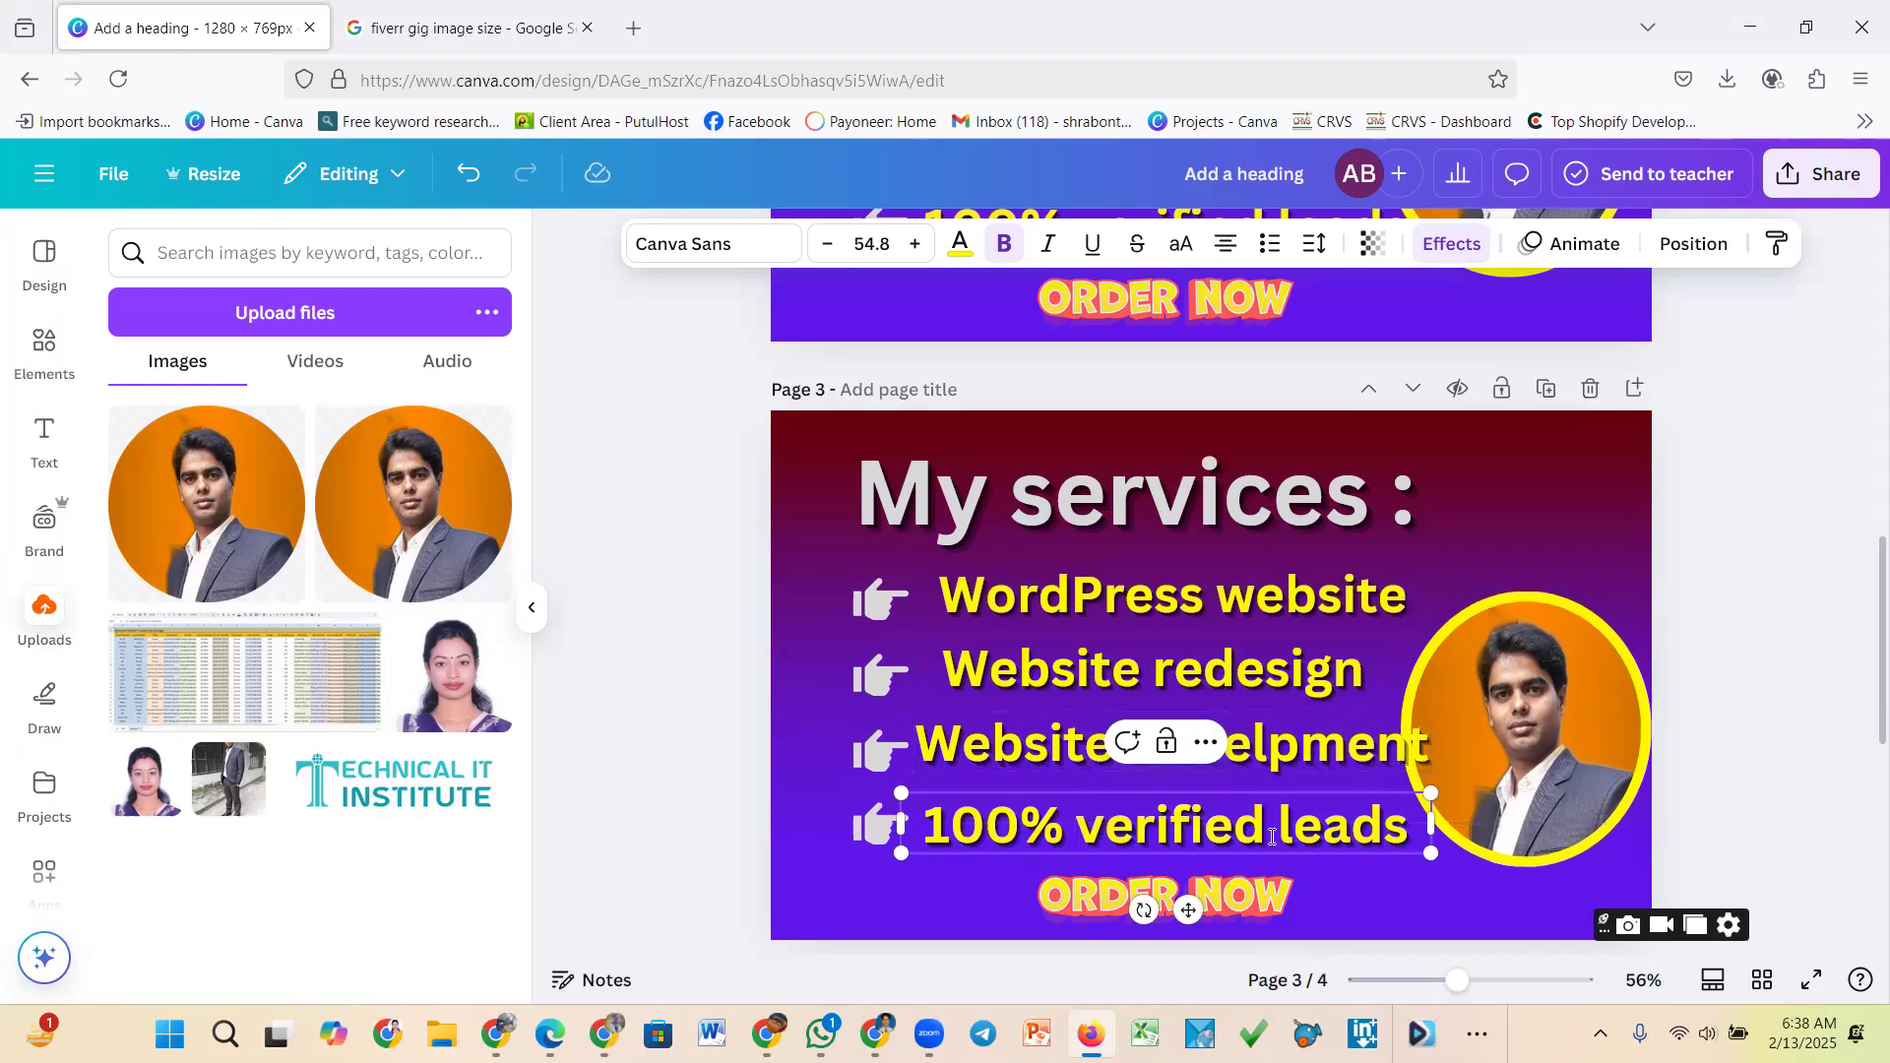
pyautogui.moveTo(932, 817); pyautogui.dragTo(1422, 829)
pyautogui.moveTo(1231, 832); pyautogui.dragTo(1425, 840)
pyautogui.write('Repo')
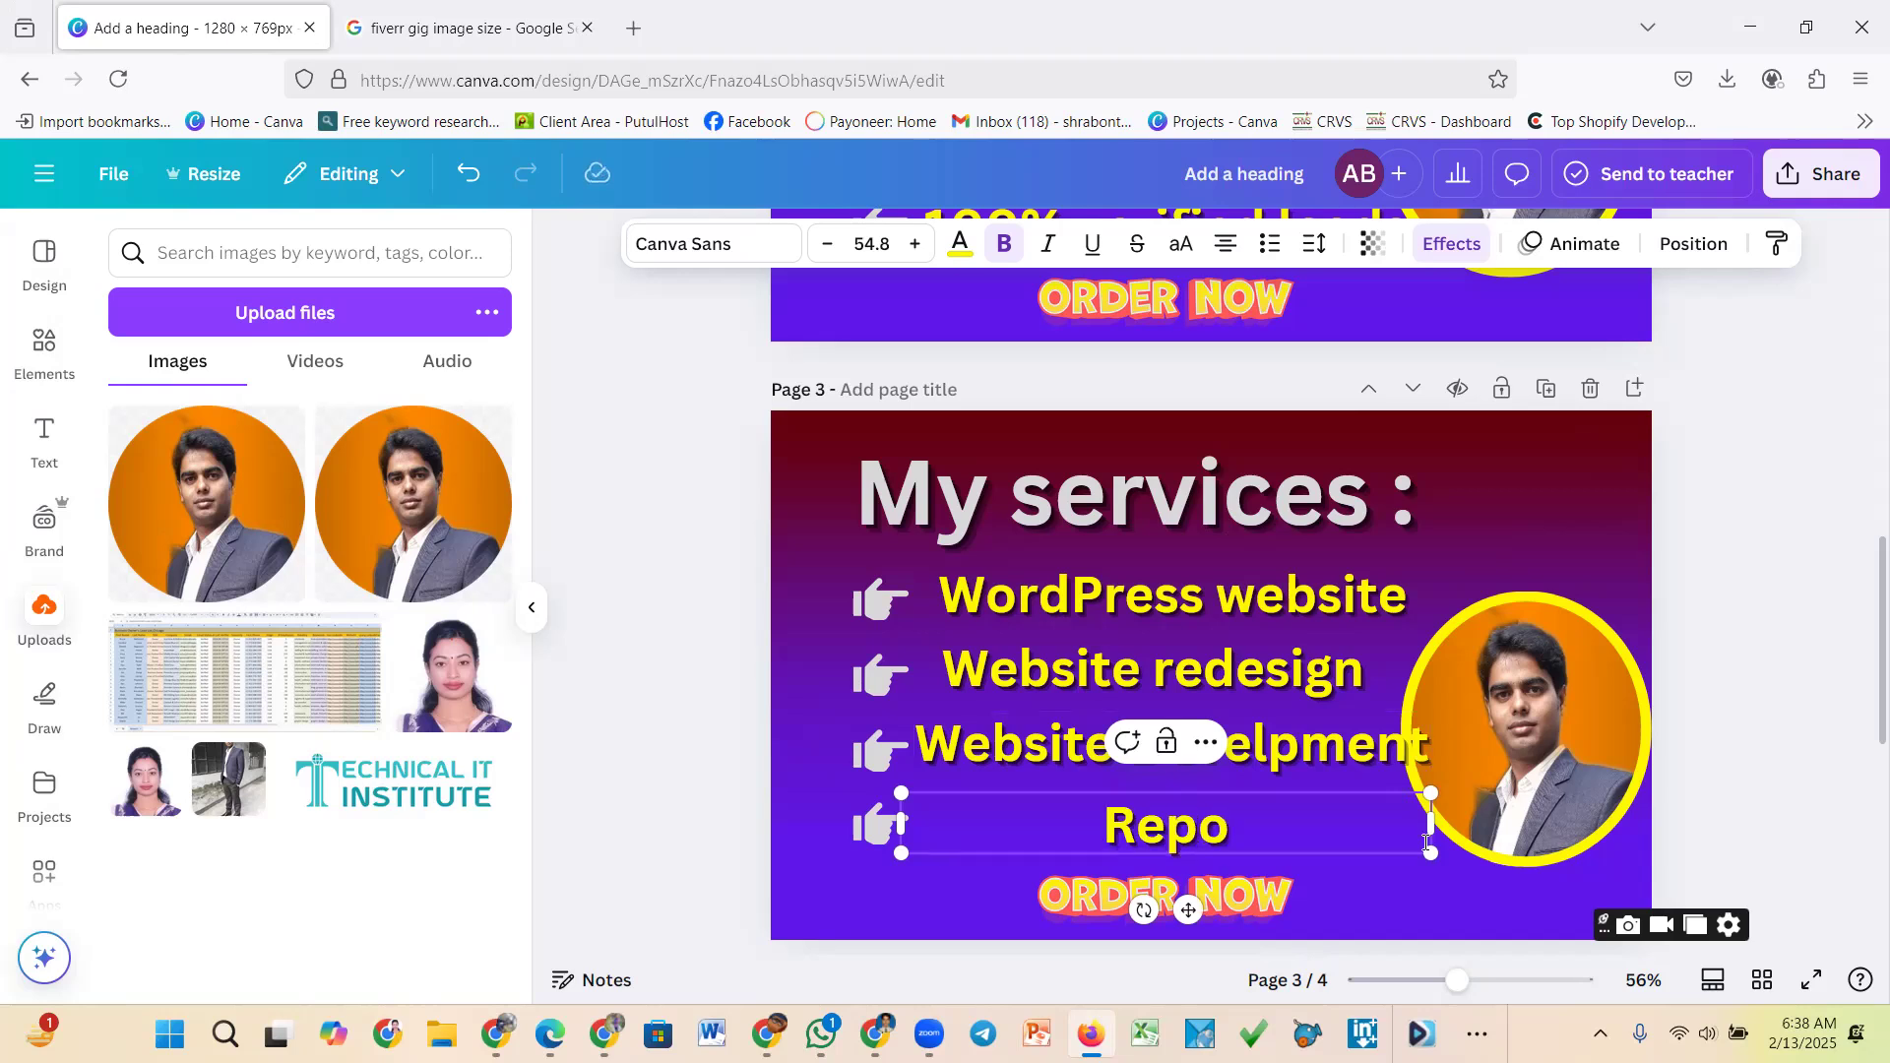
pyautogui.write('nsive')
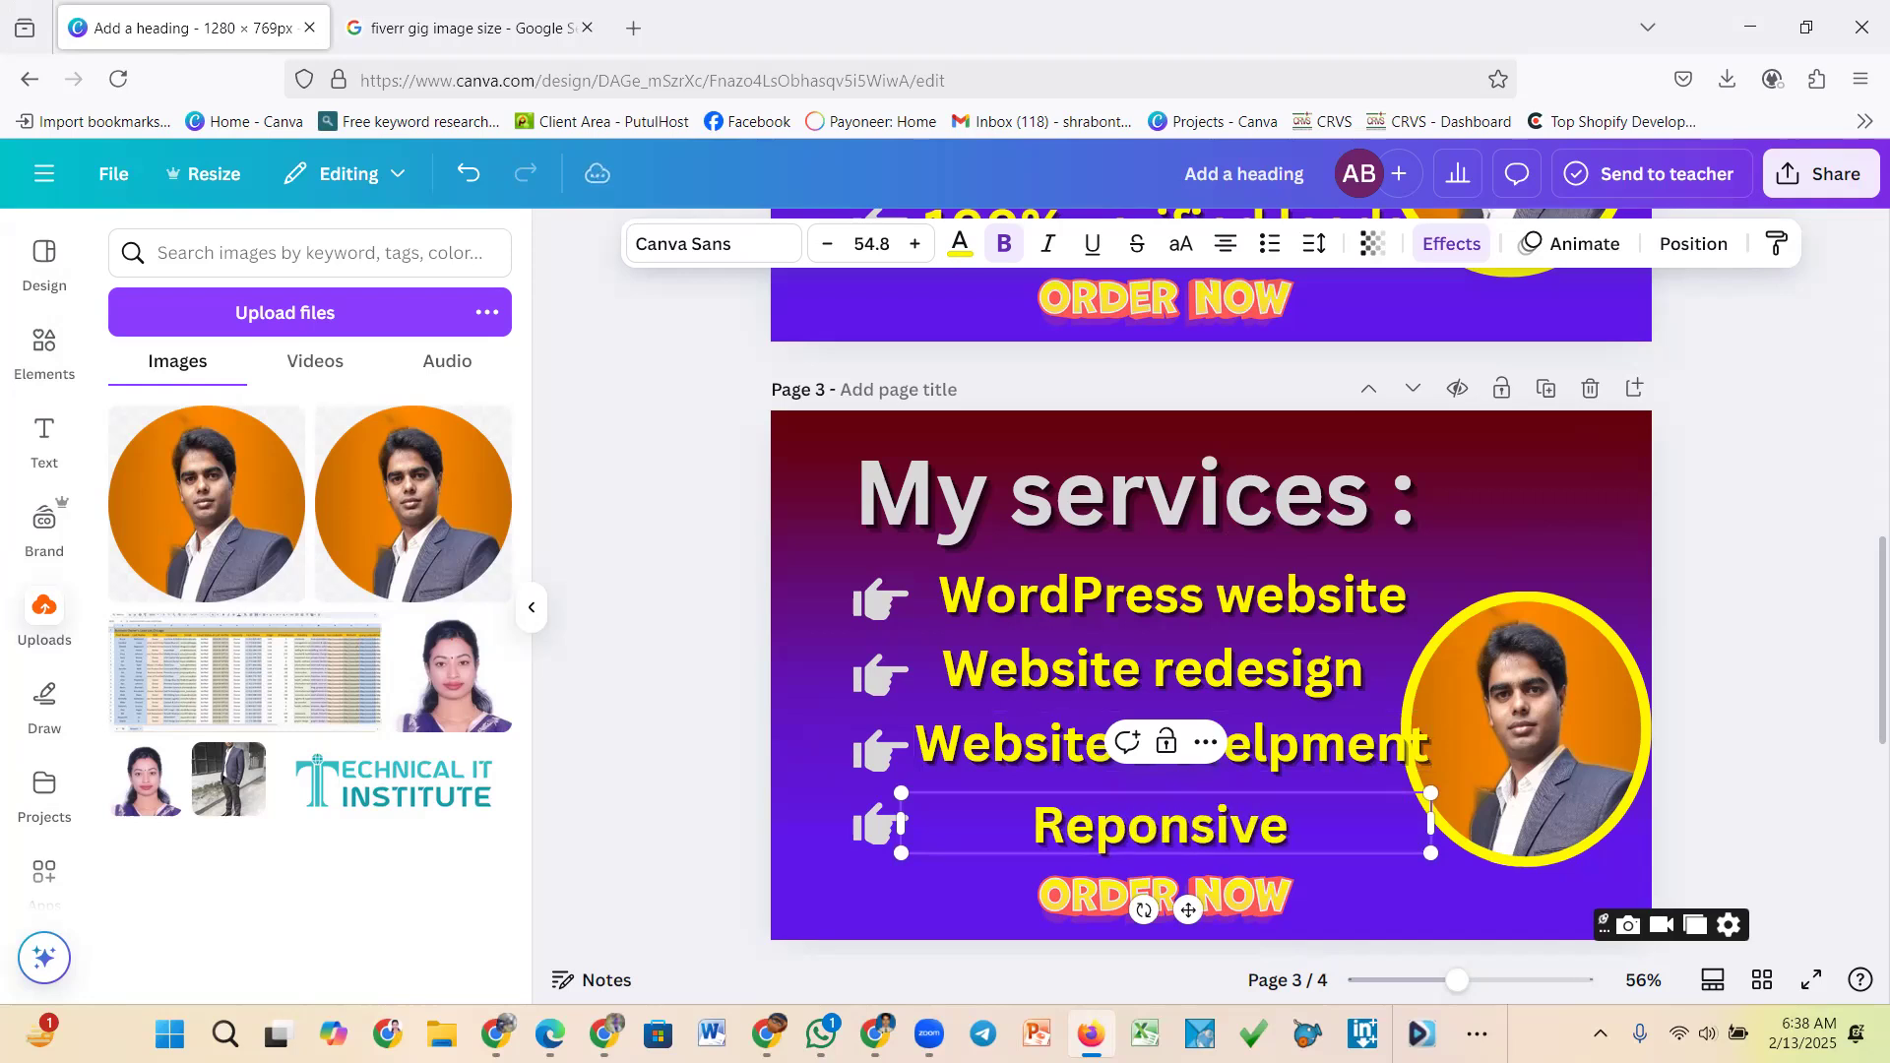
pyautogui.write(' w')
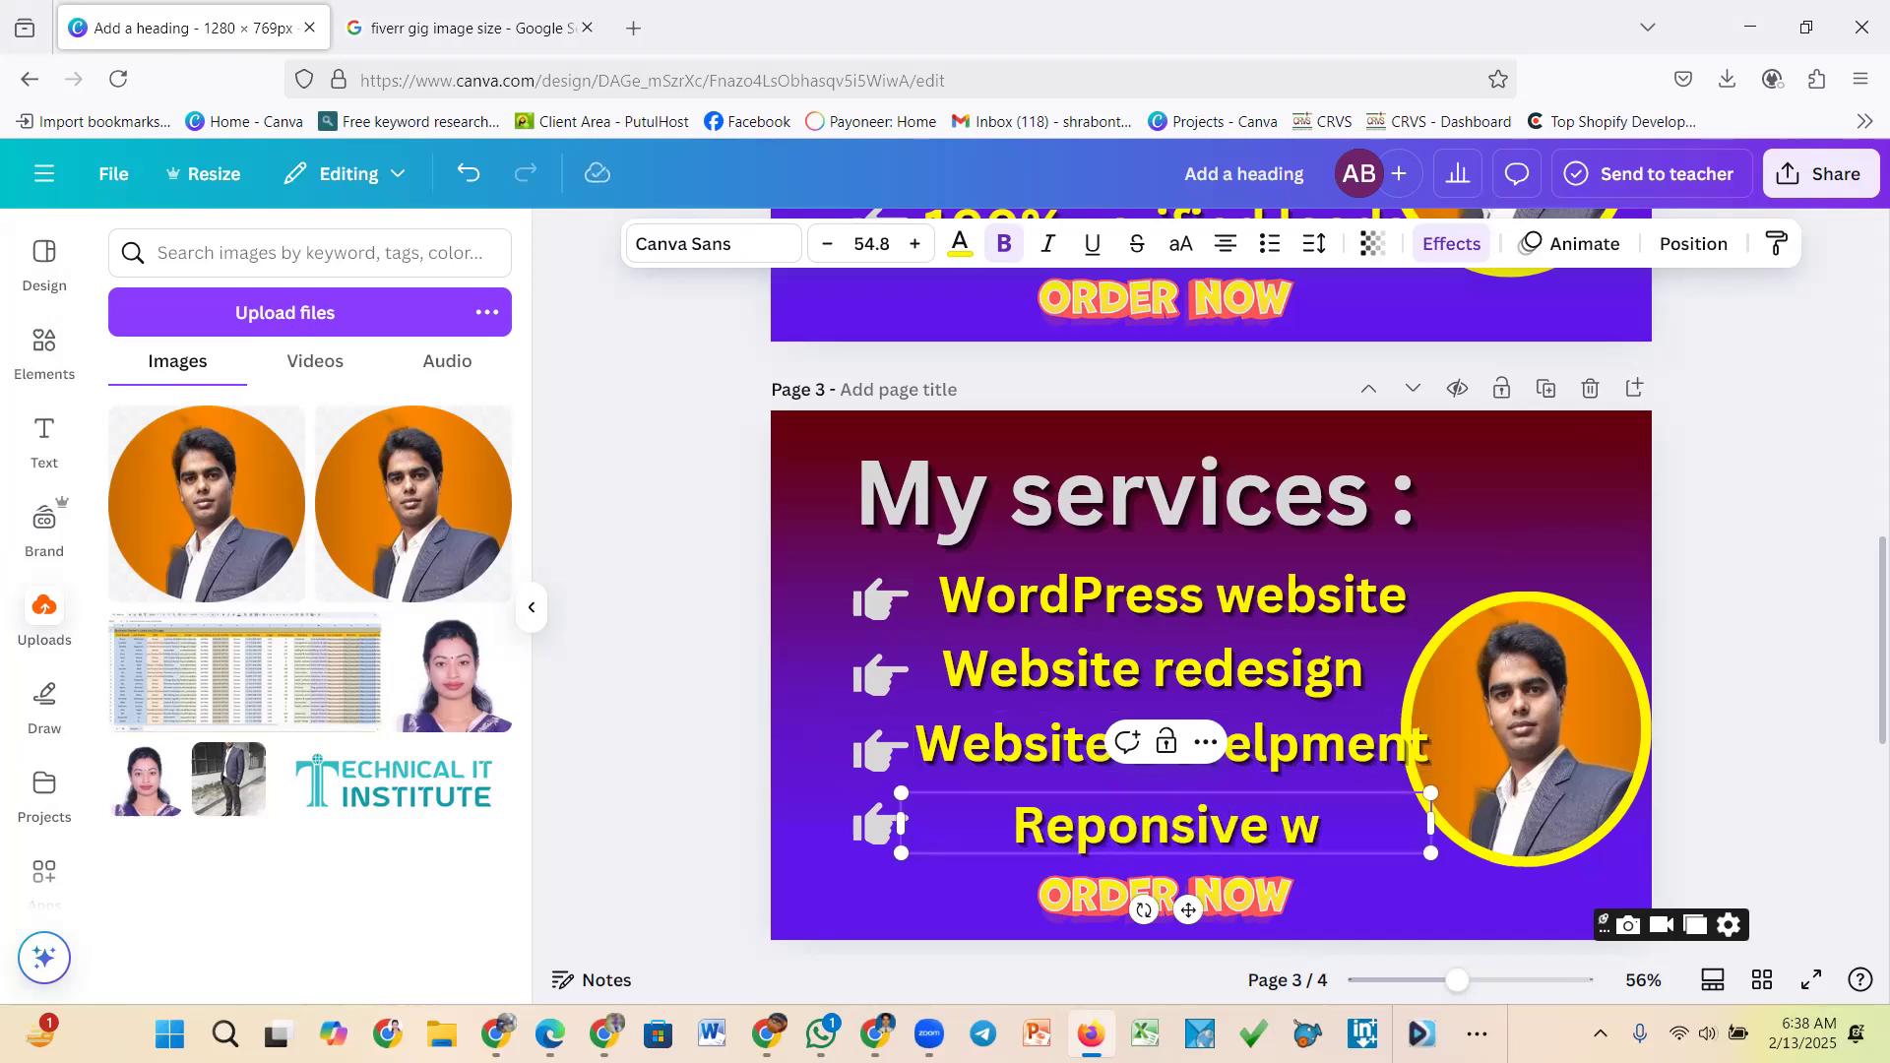
pyautogui.write('ebsite')
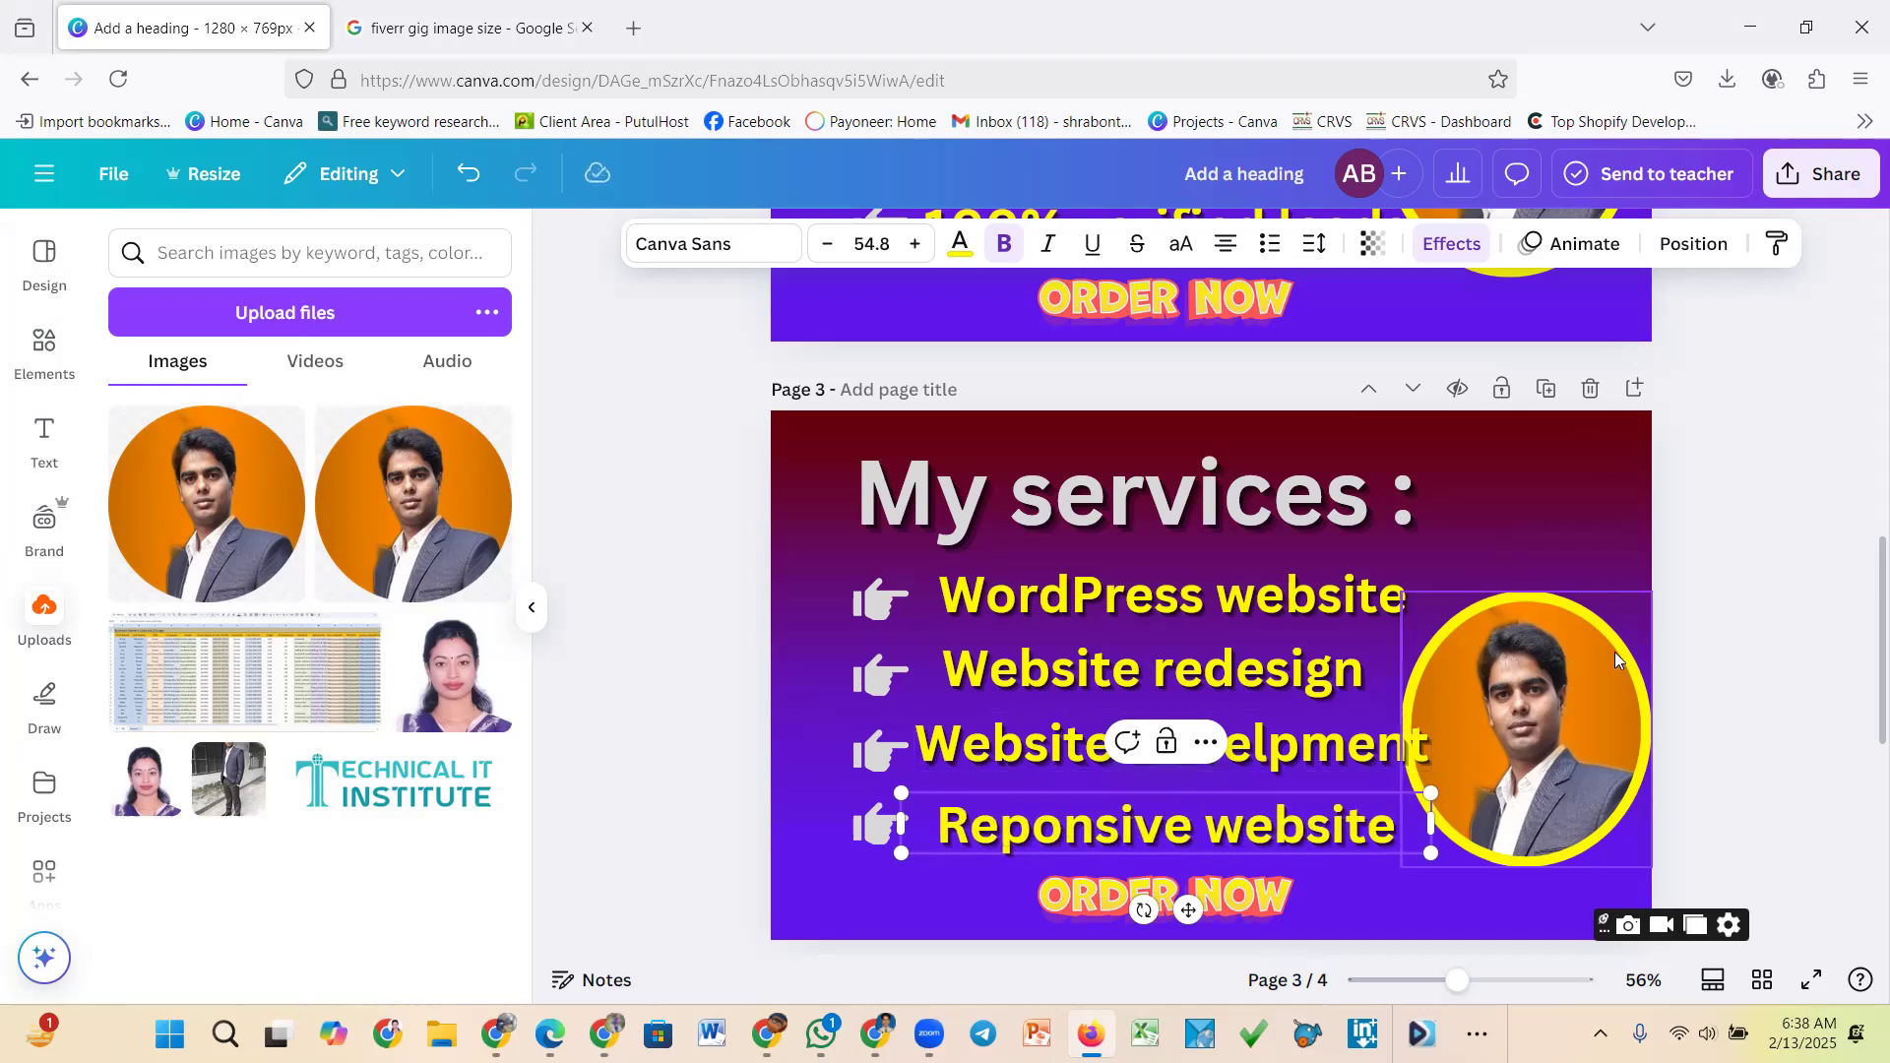
pyautogui.click(1858, 548)
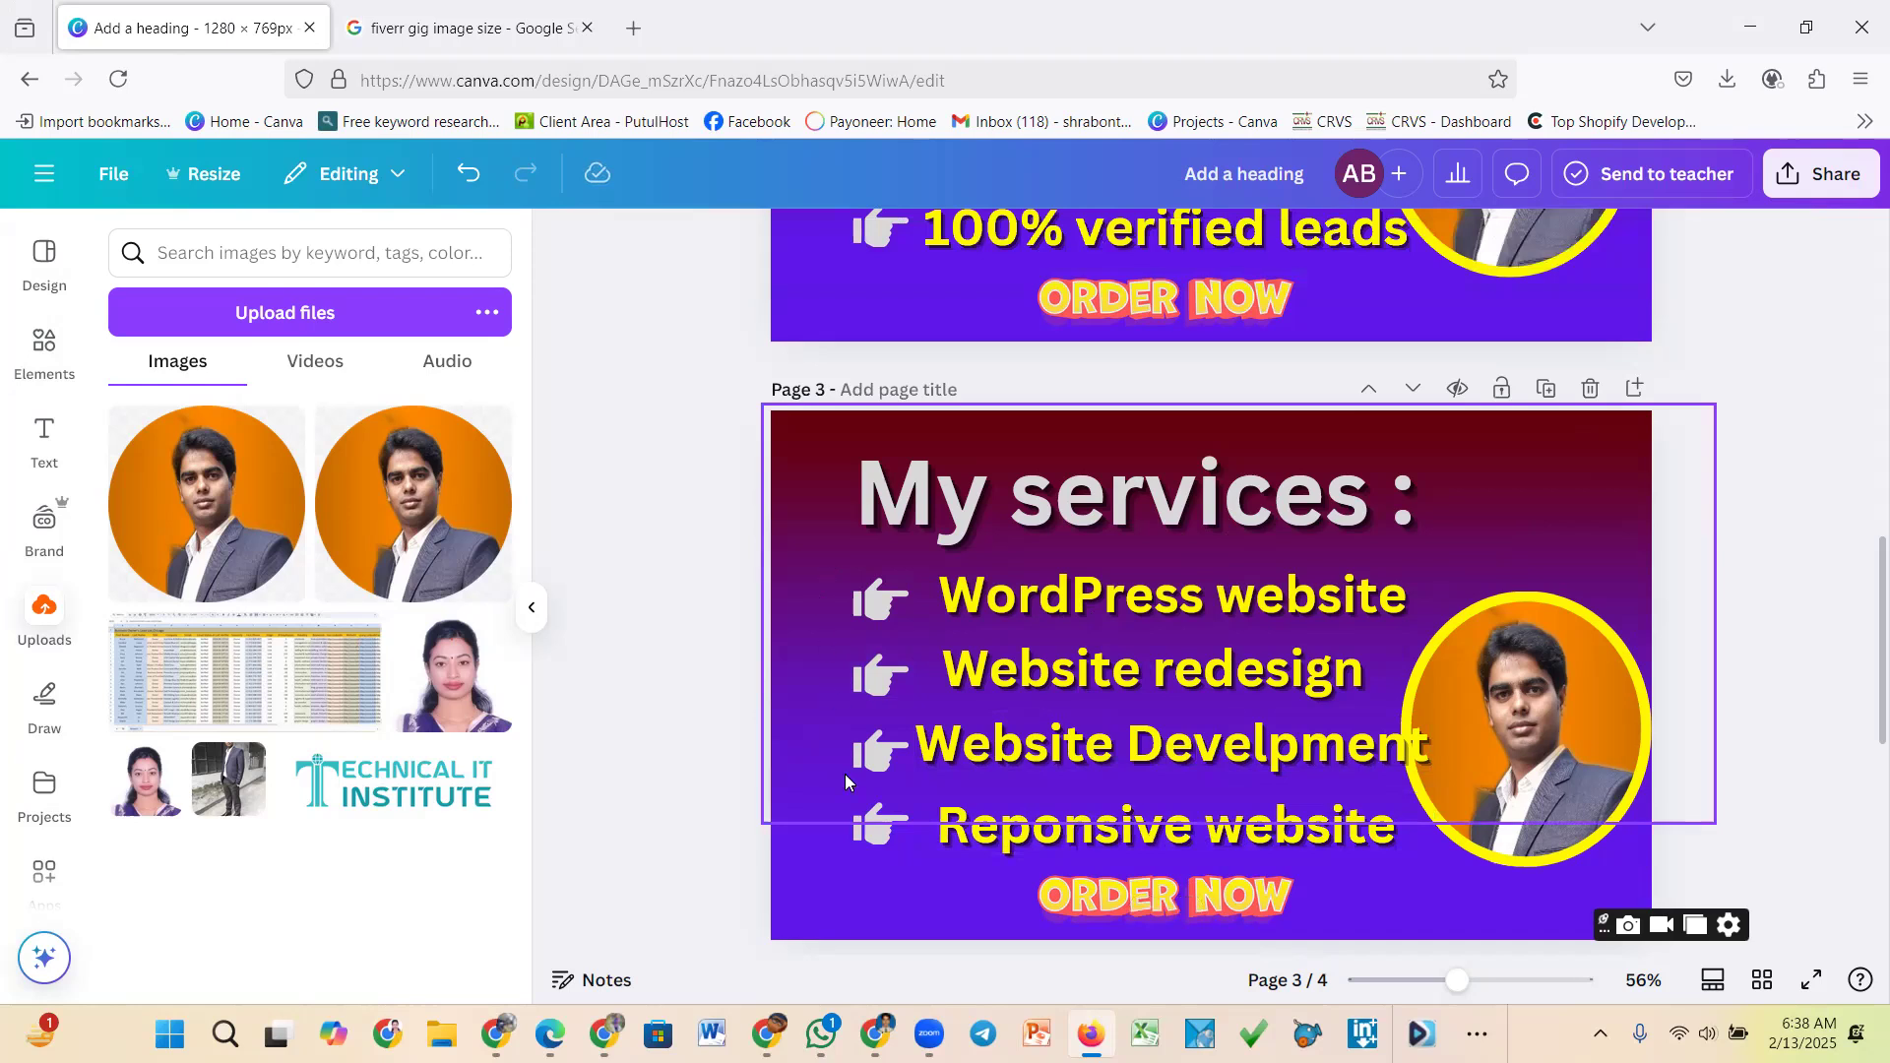
# Shift the four service lines on page 3 together with their pointing-hand icons toward the page's left edge, clear of the portrait
pyautogui.moveTo(813, 588); pyautogui.dragTo(1224, 562)
pyautogui.moveTo(1005, 670); pyautogui.dragTo(963, 661)
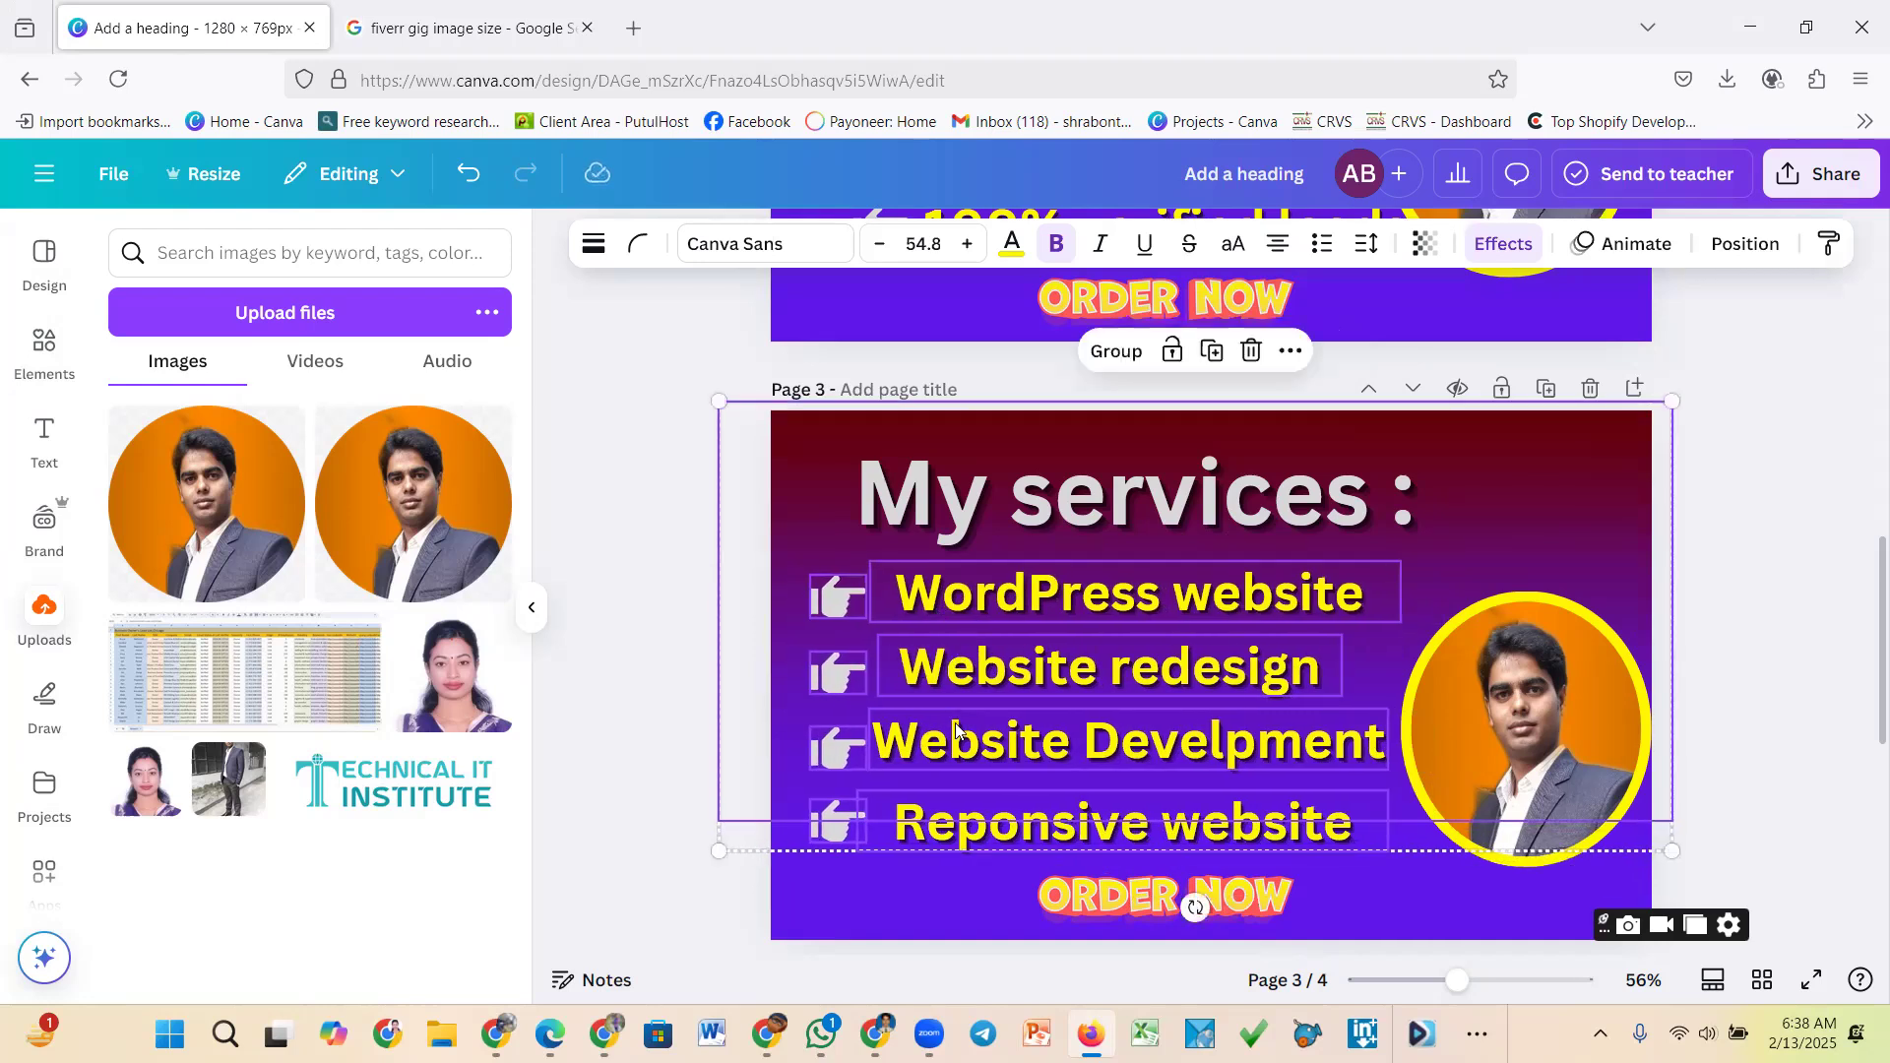
pyautogui.click(1617, 768)
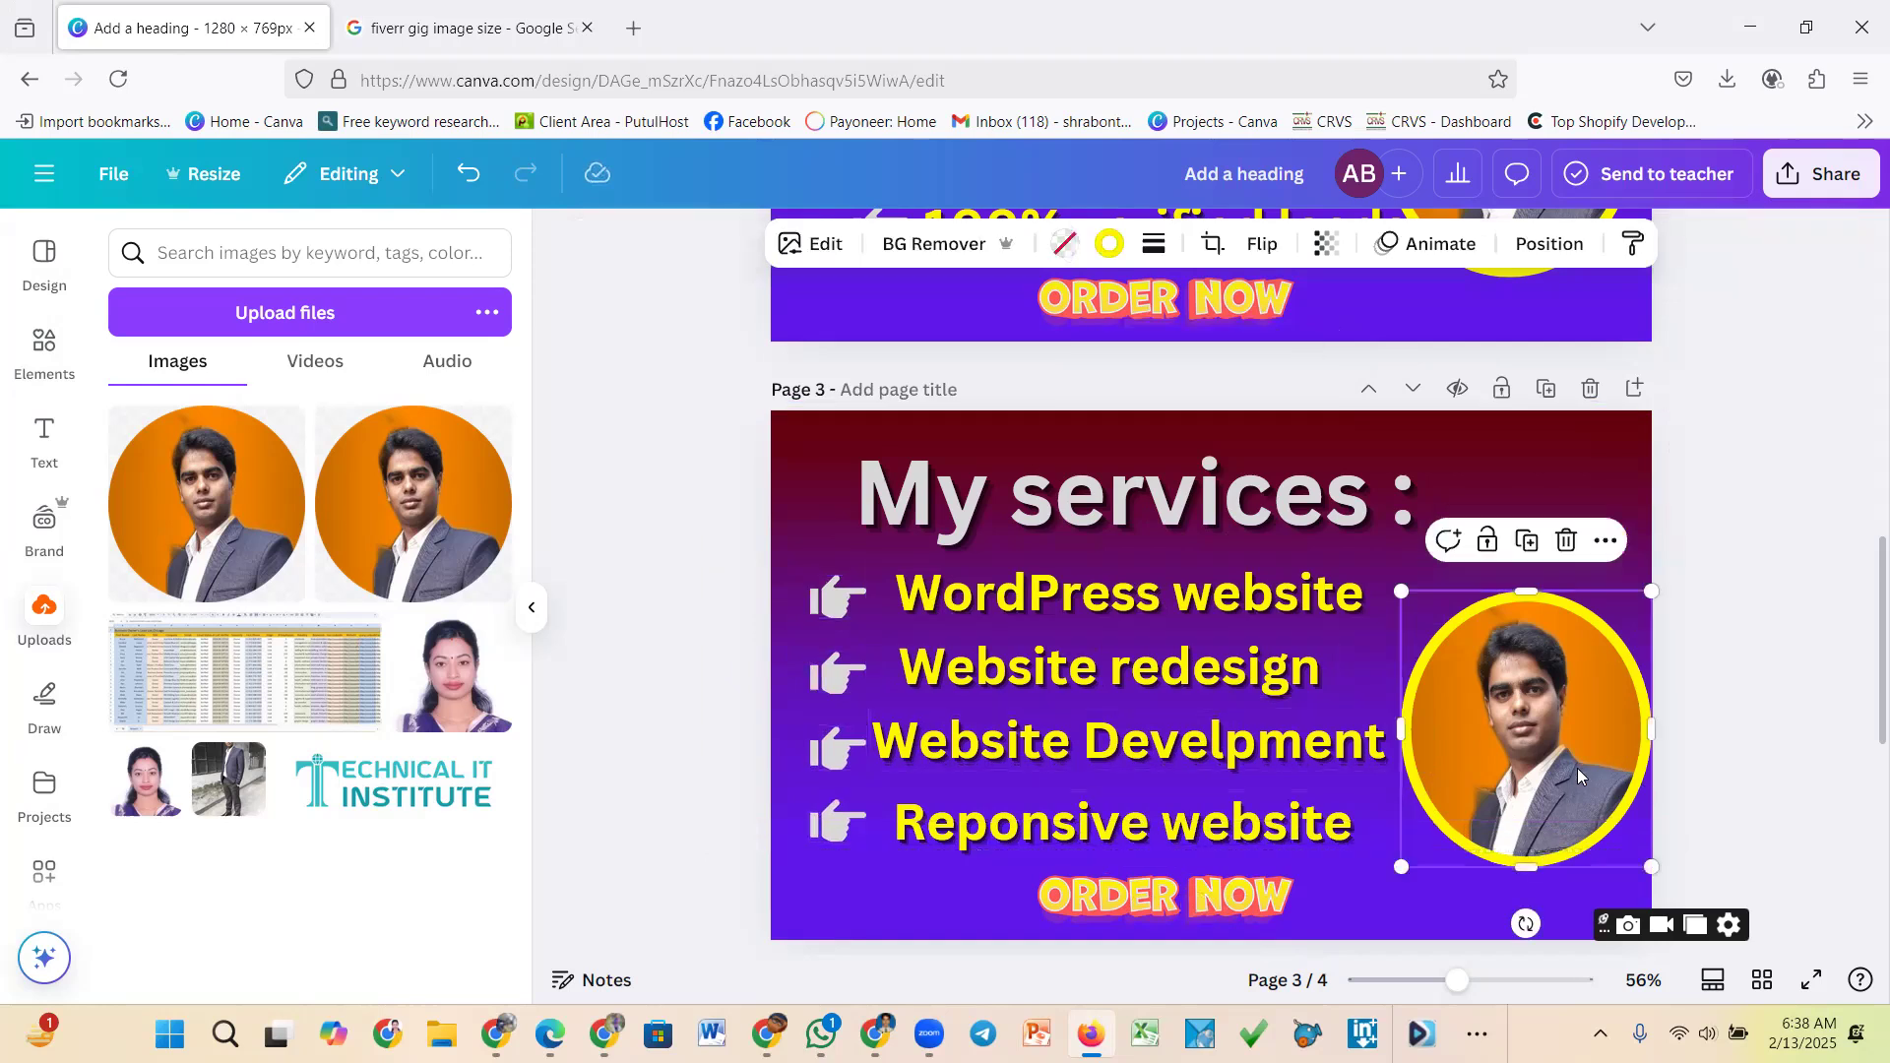
pyautogui.click(1163, 734)
pyautogui.click(1518, 707)
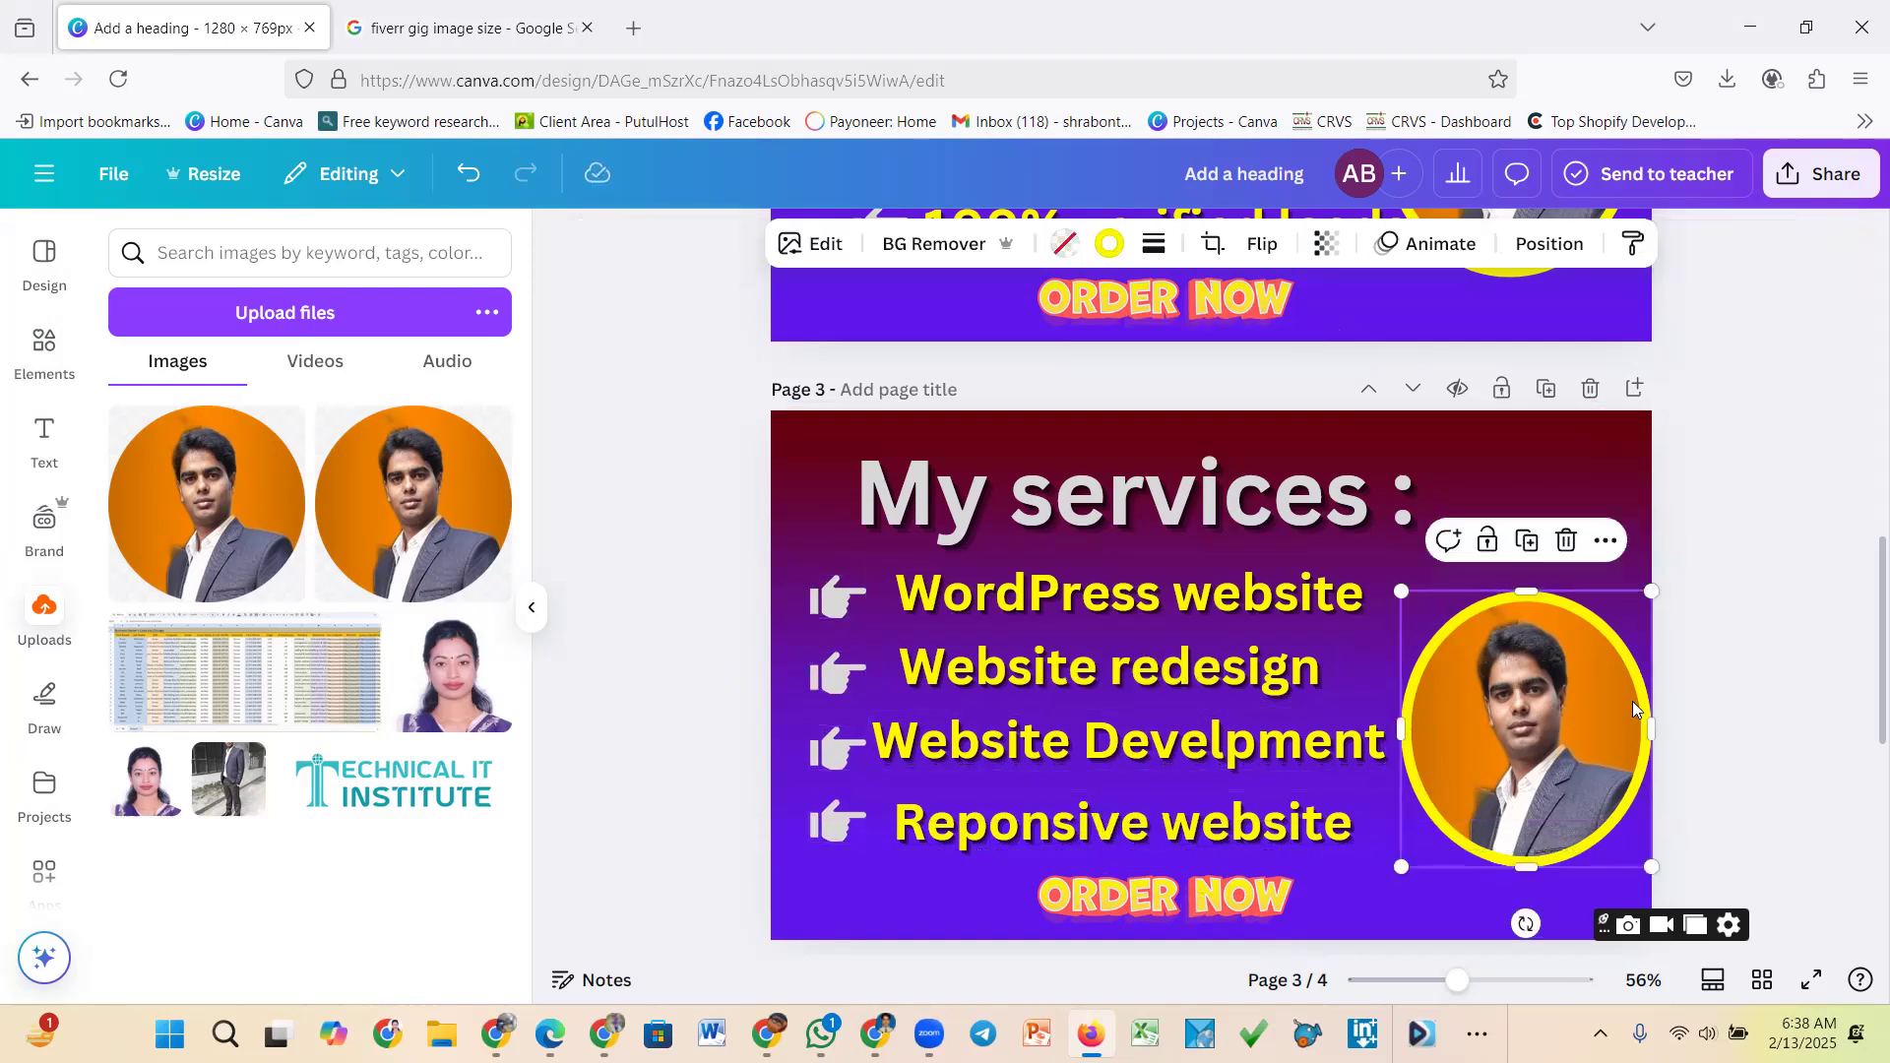
pyautogui.click(1831, 630)
# Enlarge the "My services :" heading on page 3 to size 105 so it starts level with the hand icons
pyautogui.click(1122, 538)
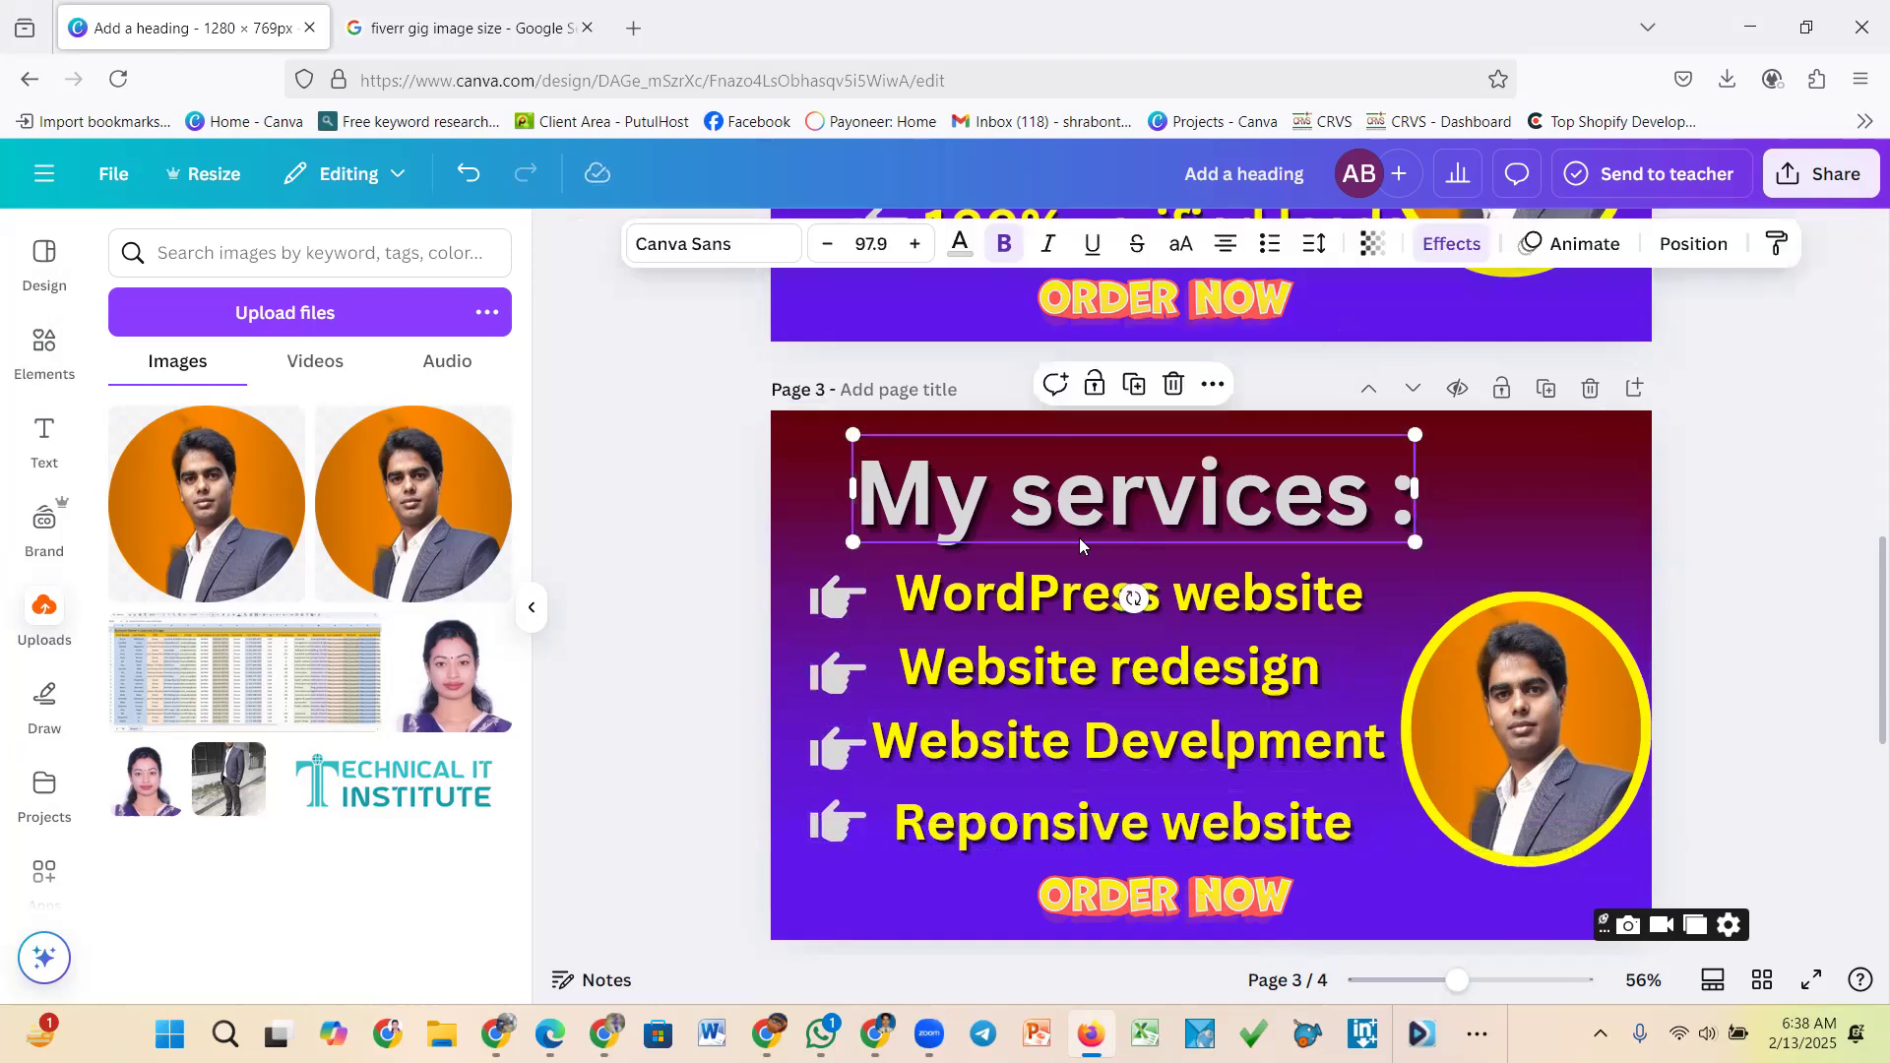
pyautogui.moveTo(852, 542); pyautogui.dragTo(809, 549)
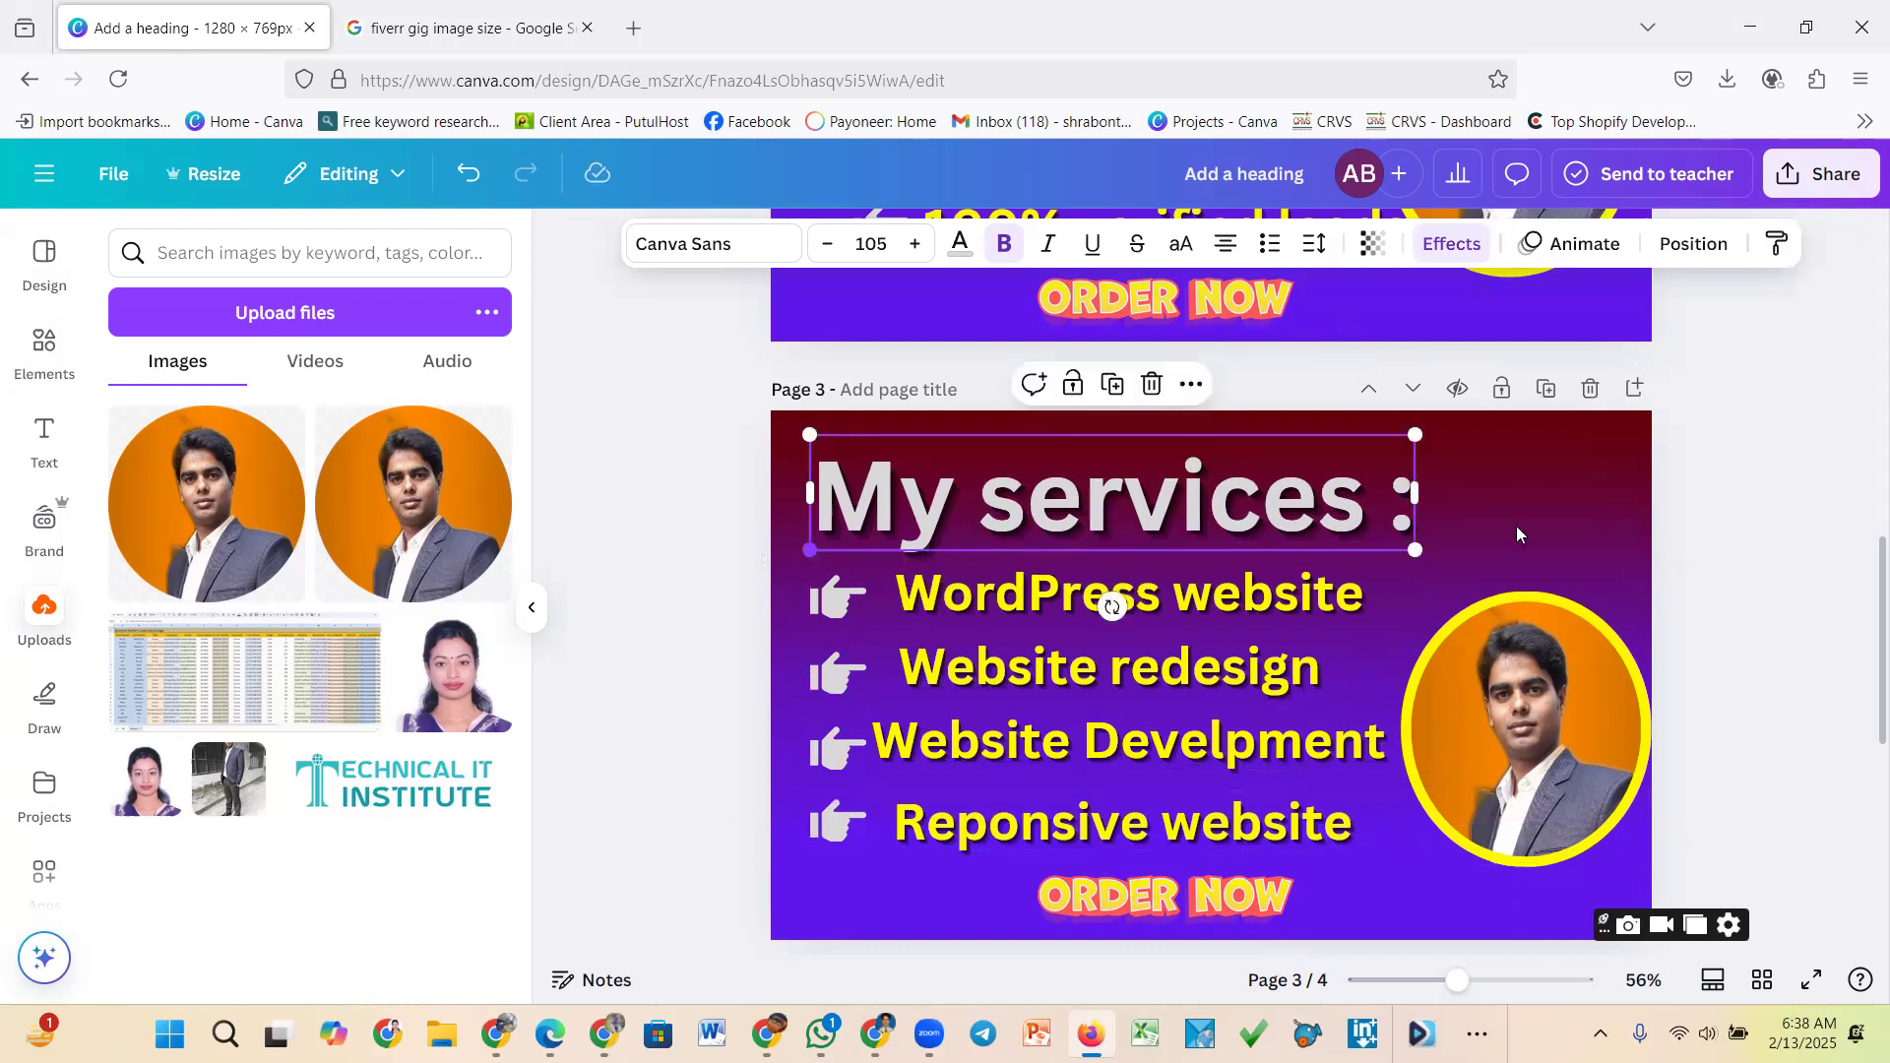
pyautogui.click(1778, 489)
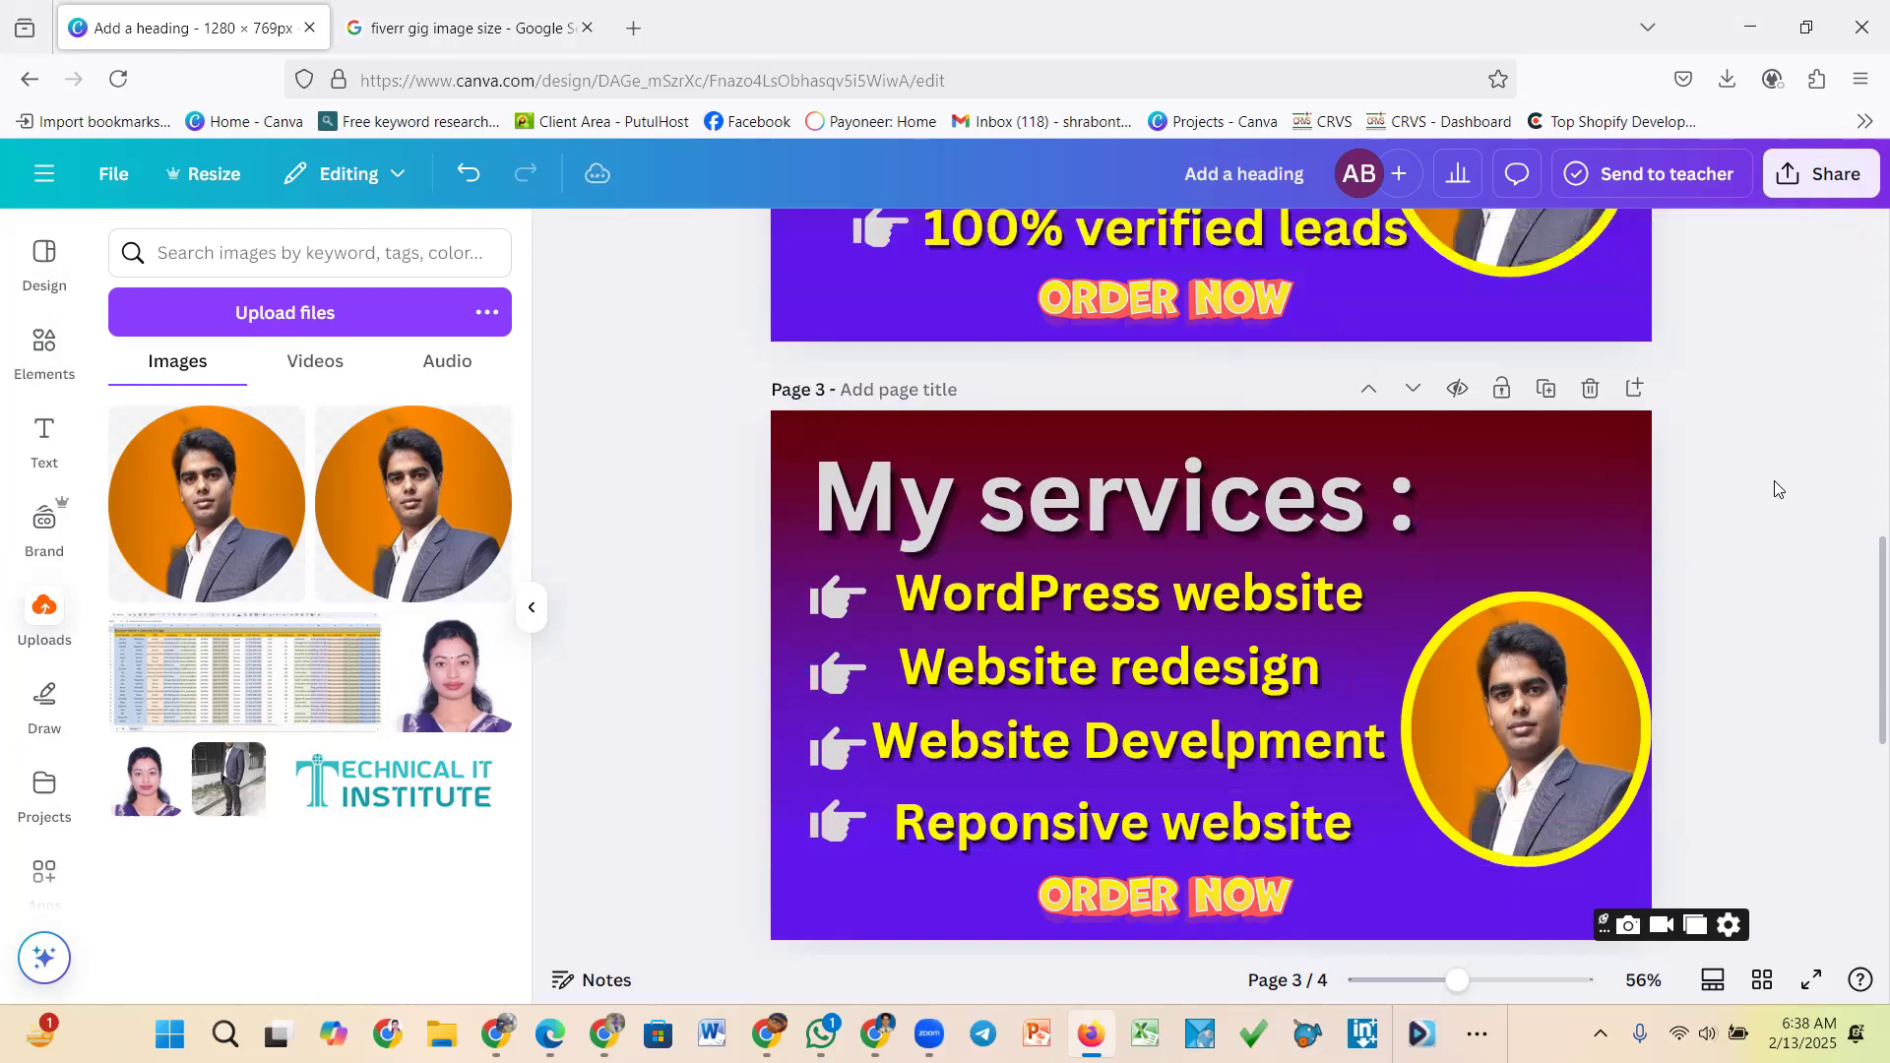
# Nudge the round portrait frame on page 3 slightly upward
pyautogui.click(1585, 670)
pyautogui.moveTo(1585, 669); pyautogui.dragTo(1585, 654)
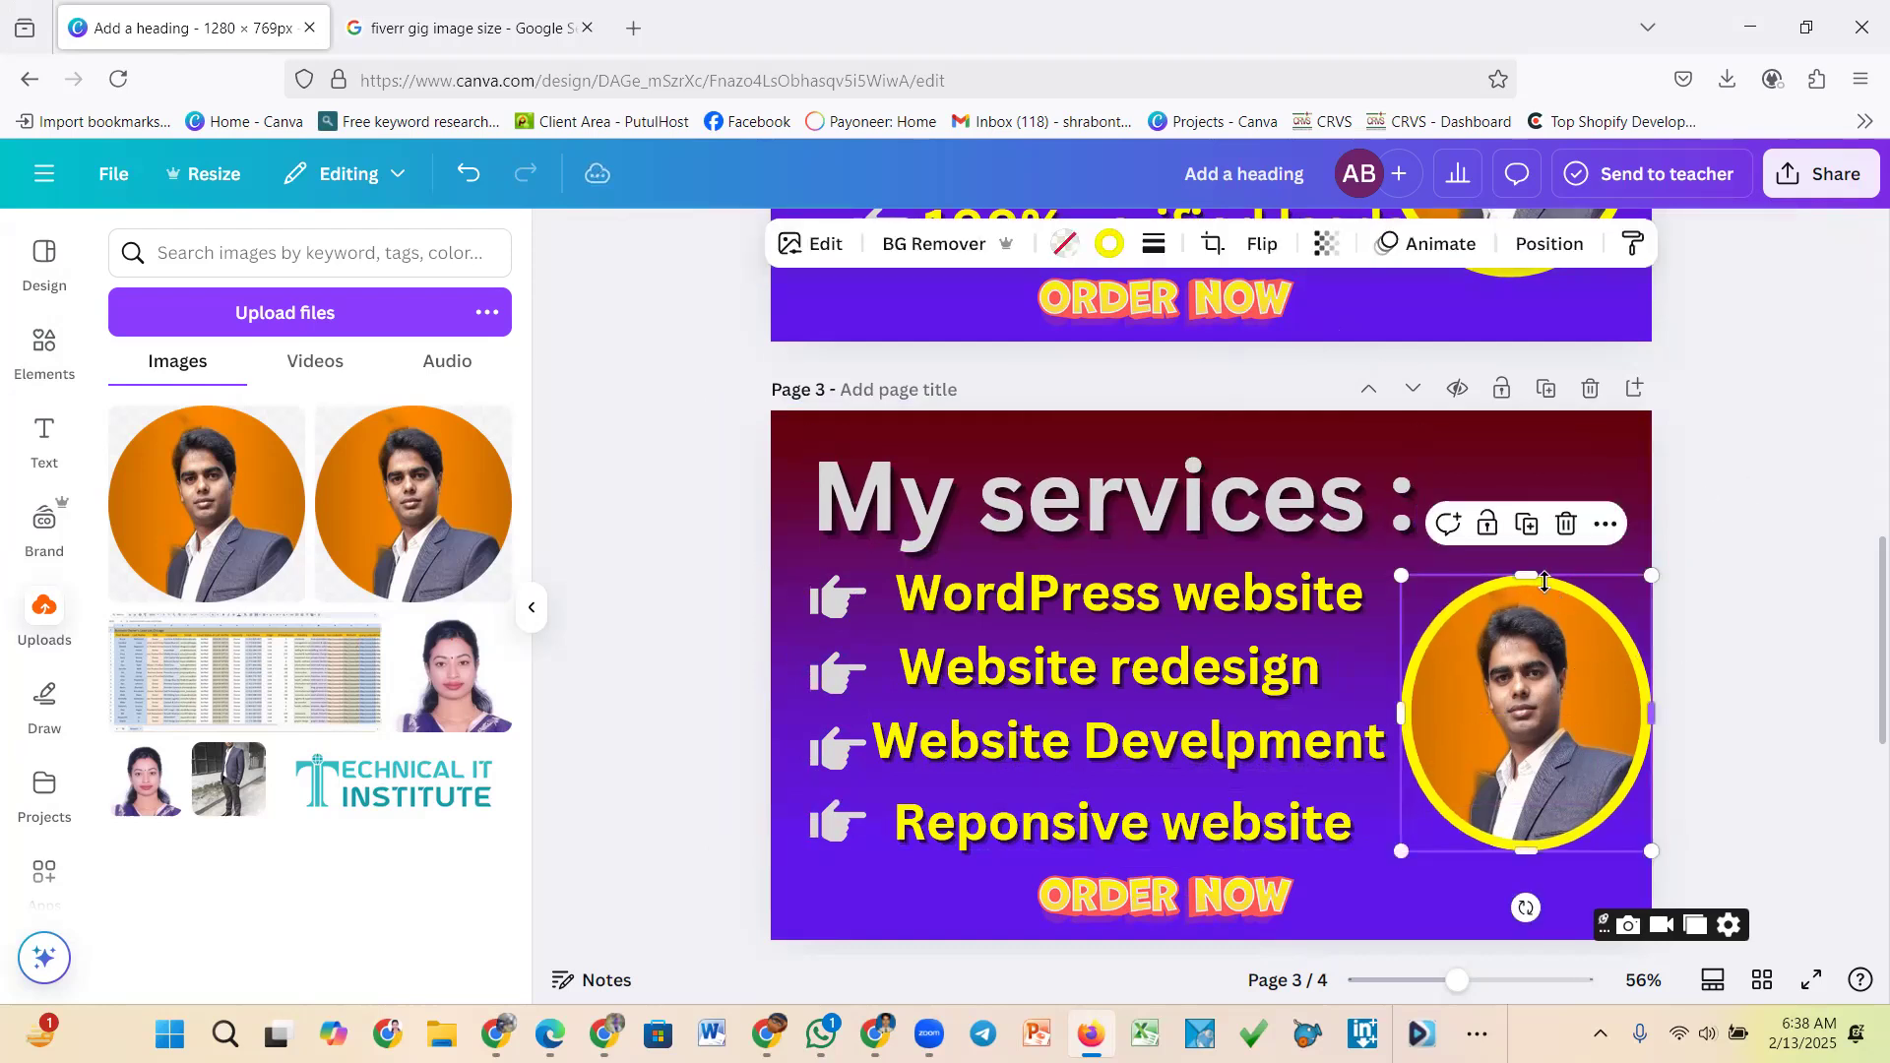
pyautogui.click(1819, 514)
pyautogui.click(1608, 607)
# Search the design elements for "wordpress logo" in place of the earlier "girl picture" search
pyautogui.click(44, 346)
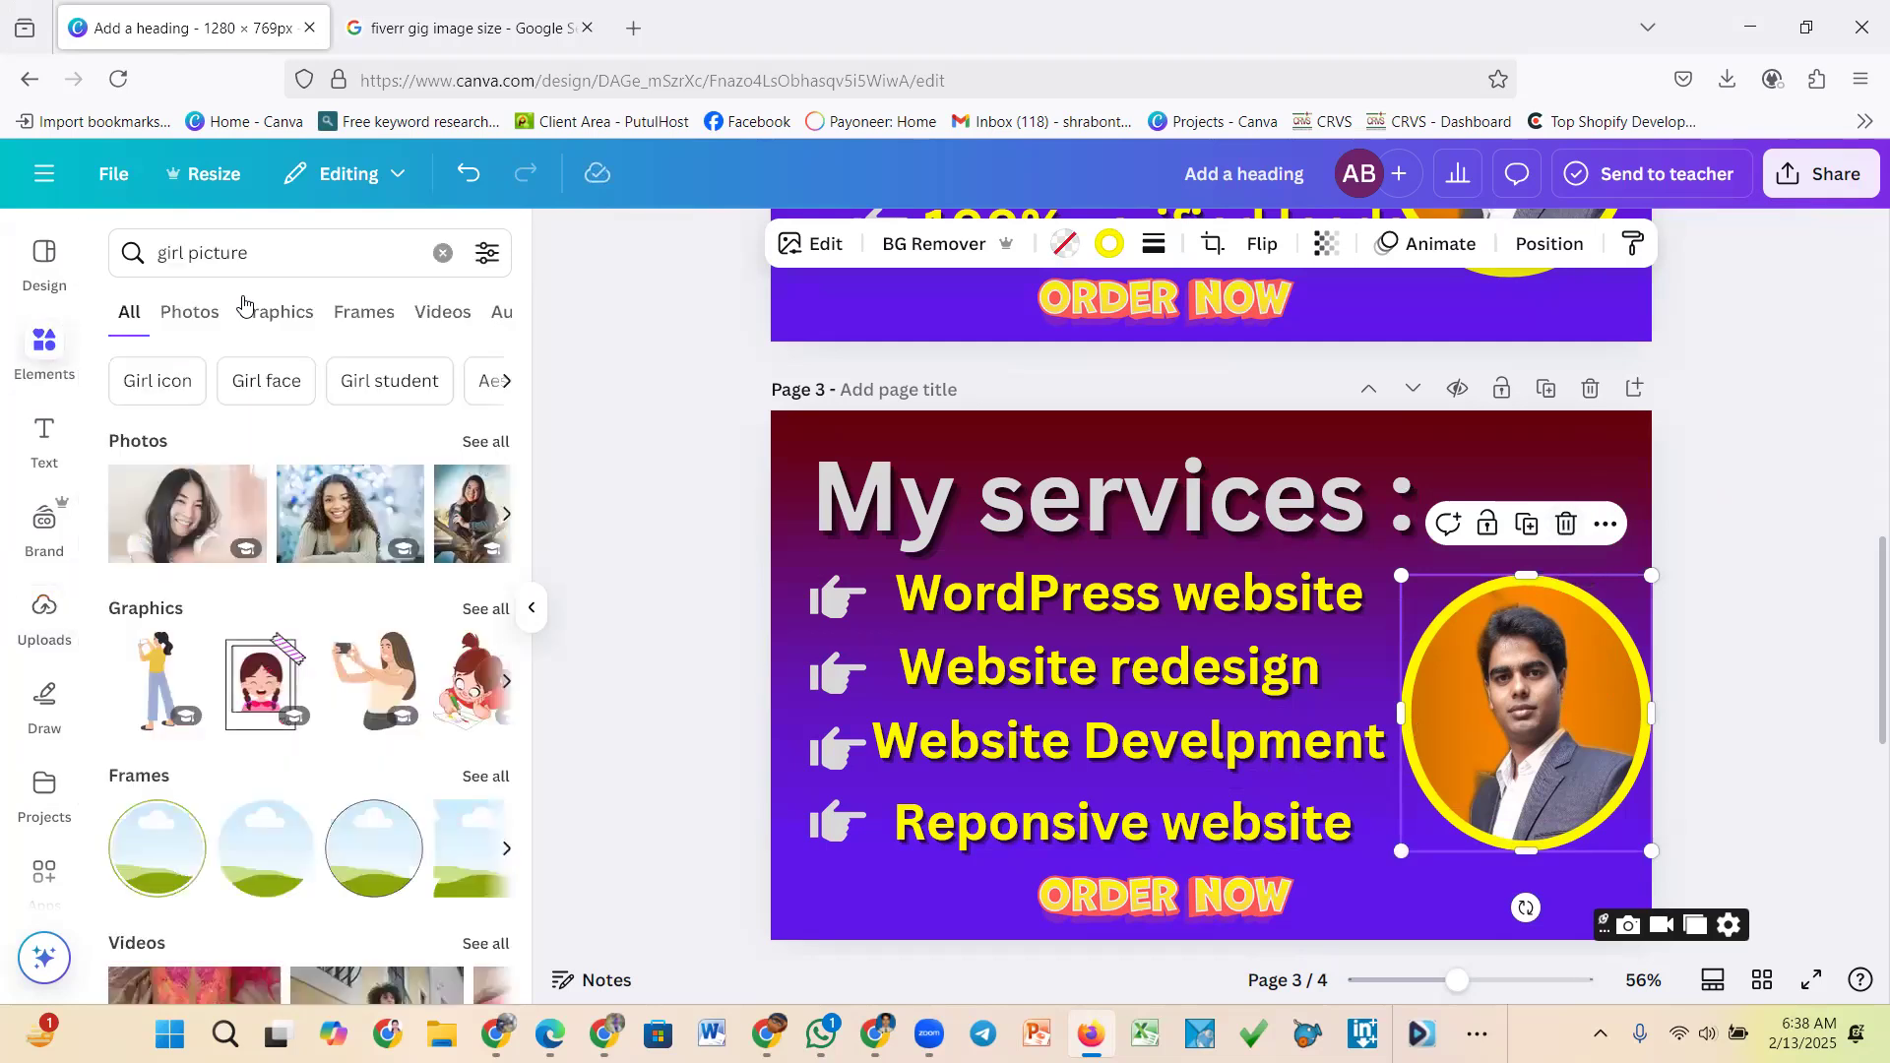
pyautogui.click(436, 252)
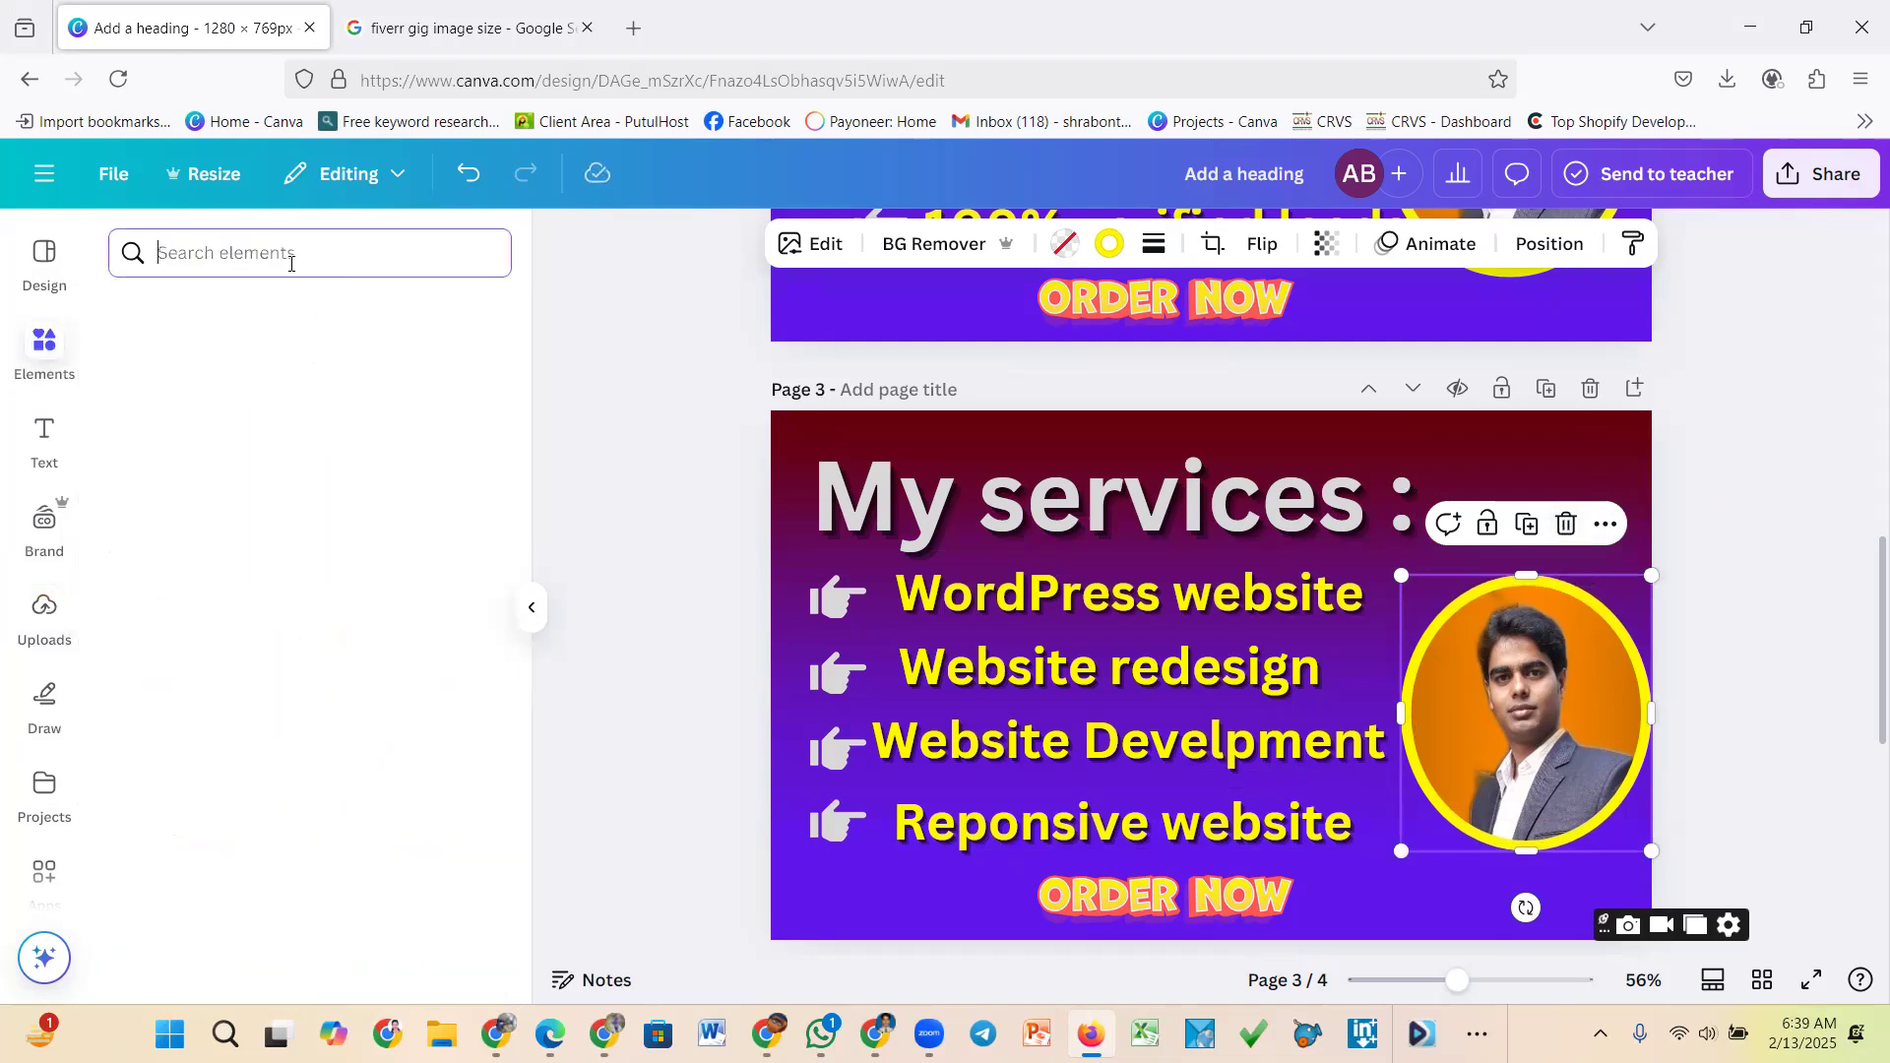
pyautogui.write('w')
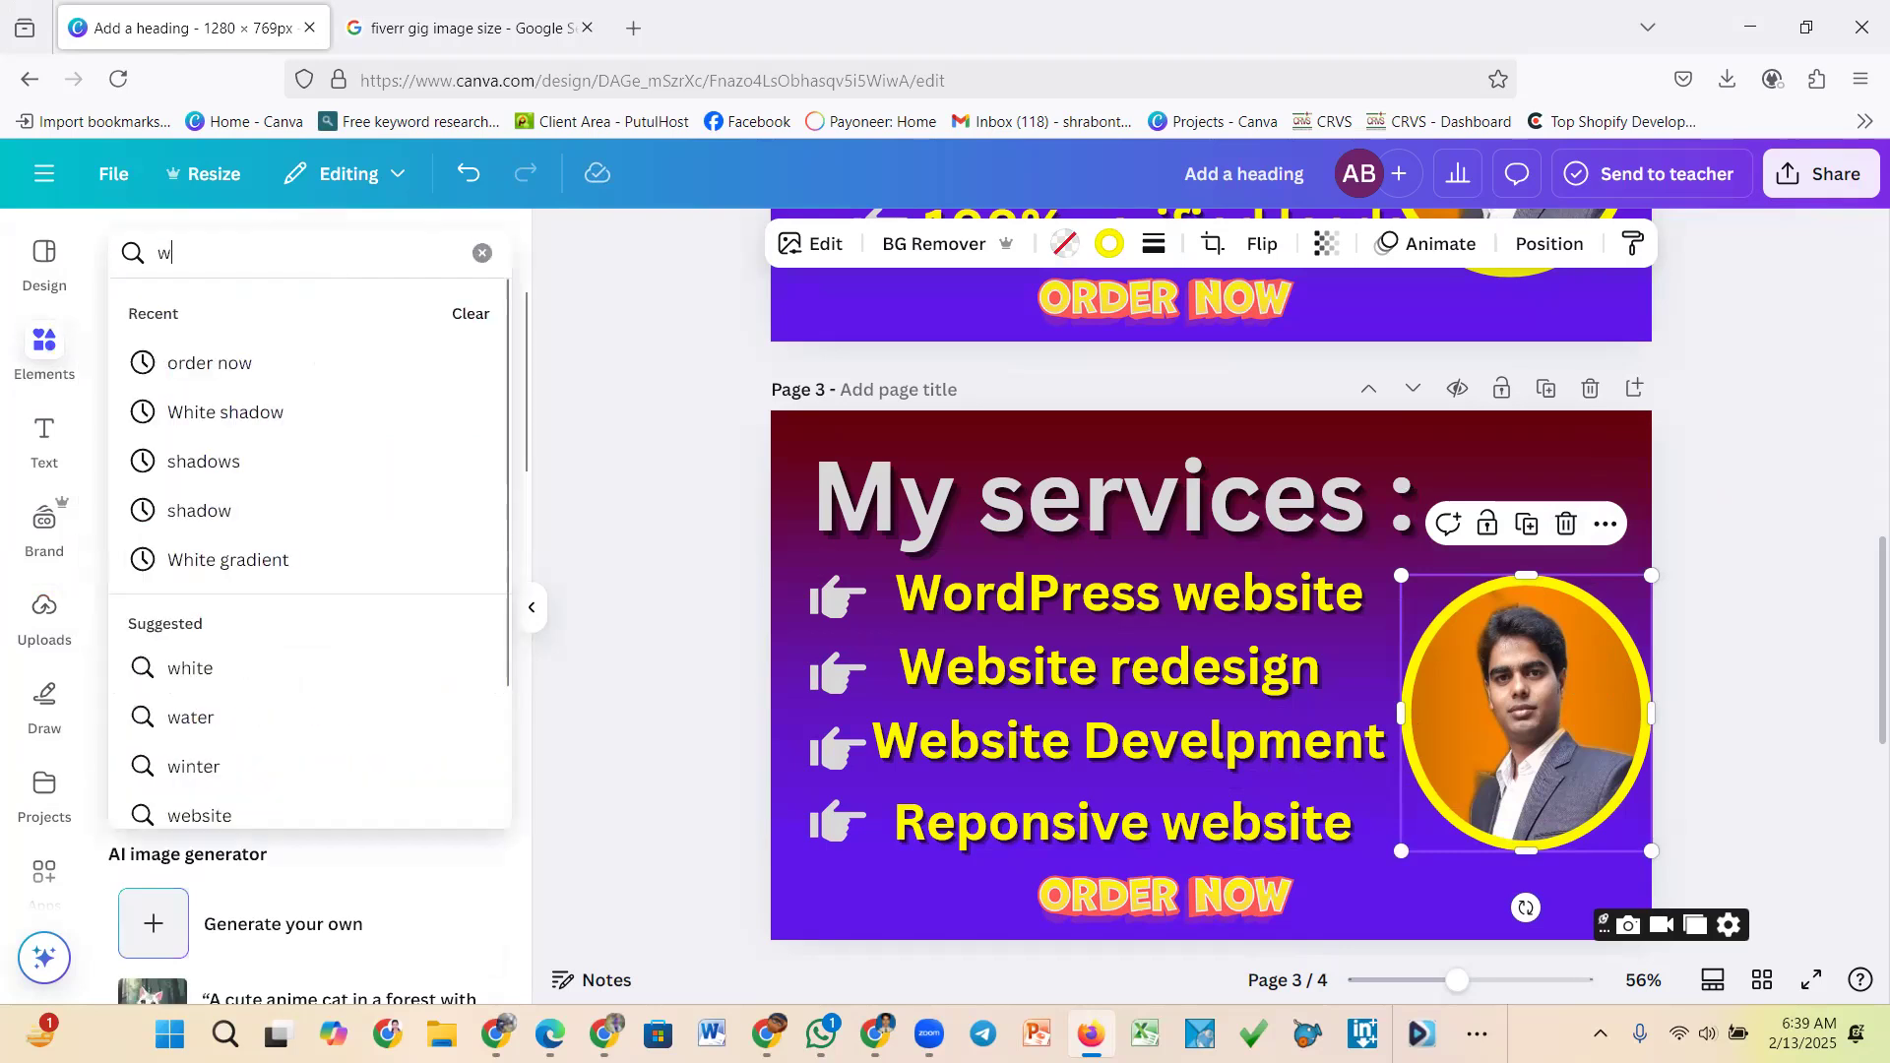
pyautogui.write('o')
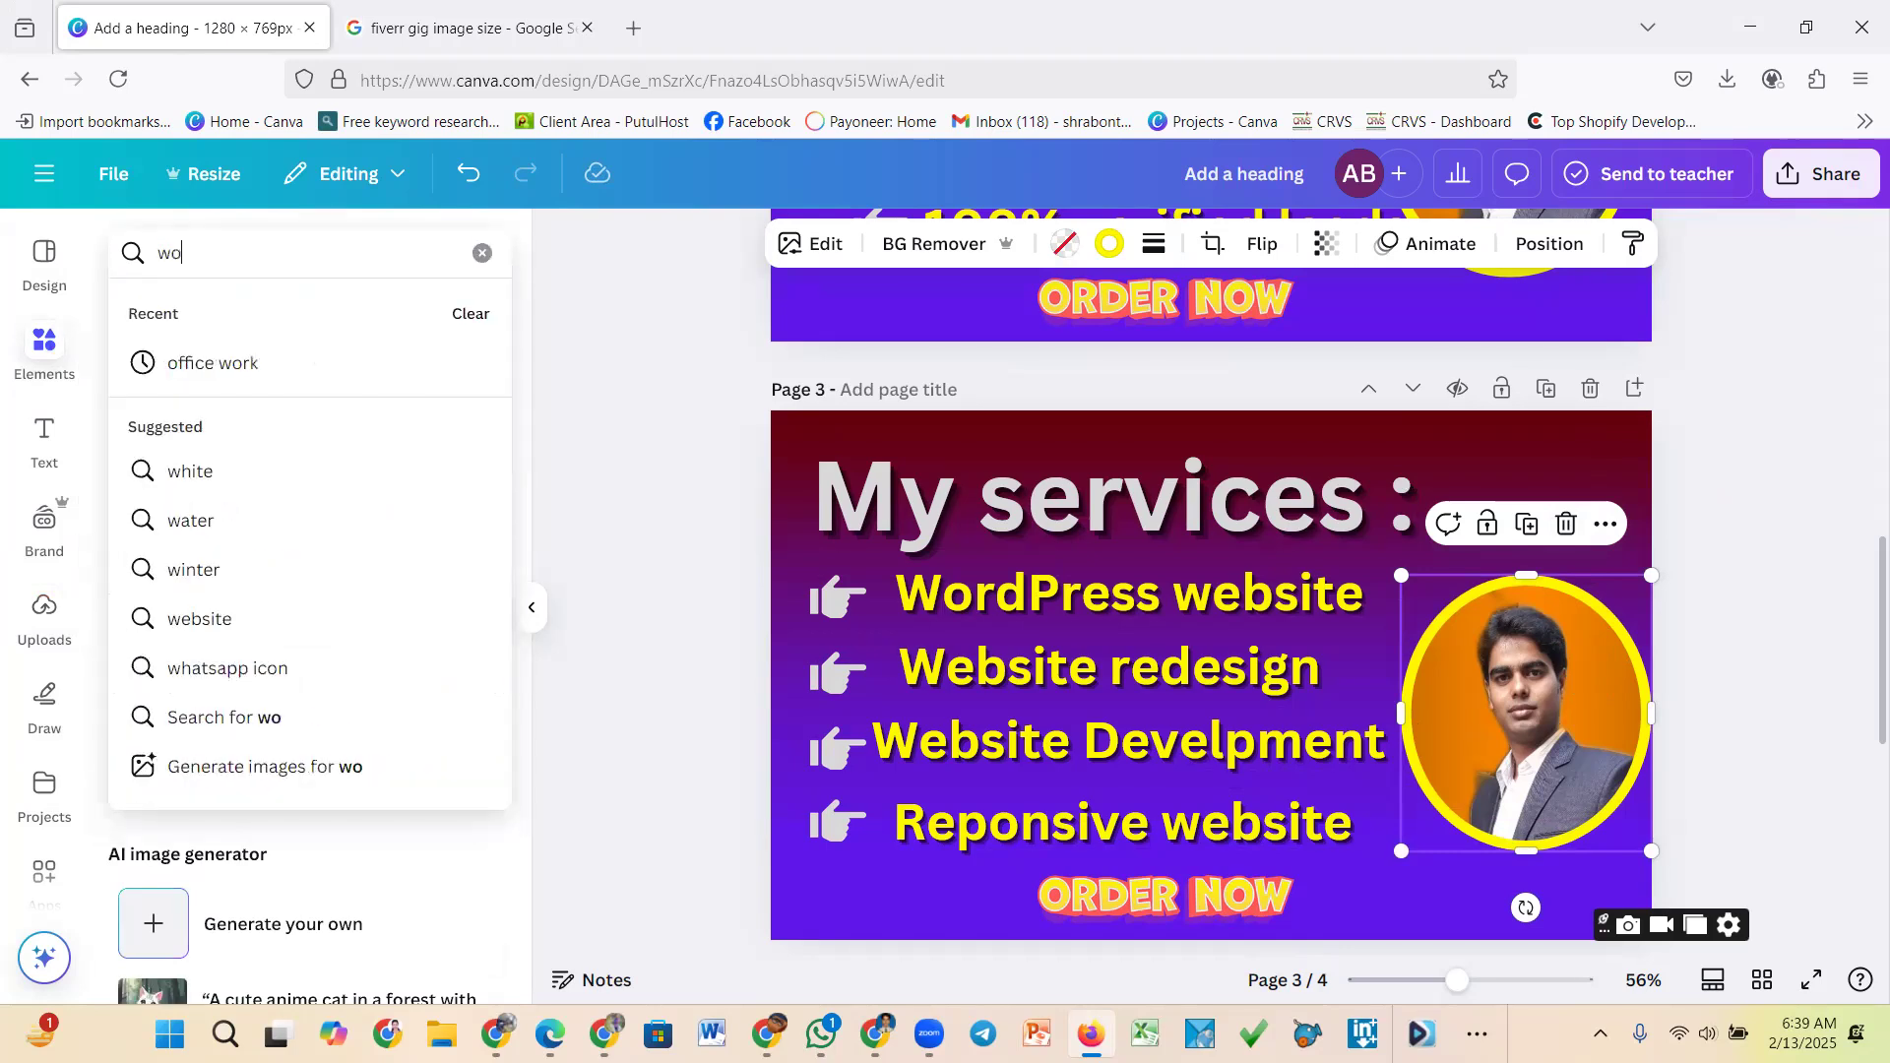
pyautogui.write('rdpre')
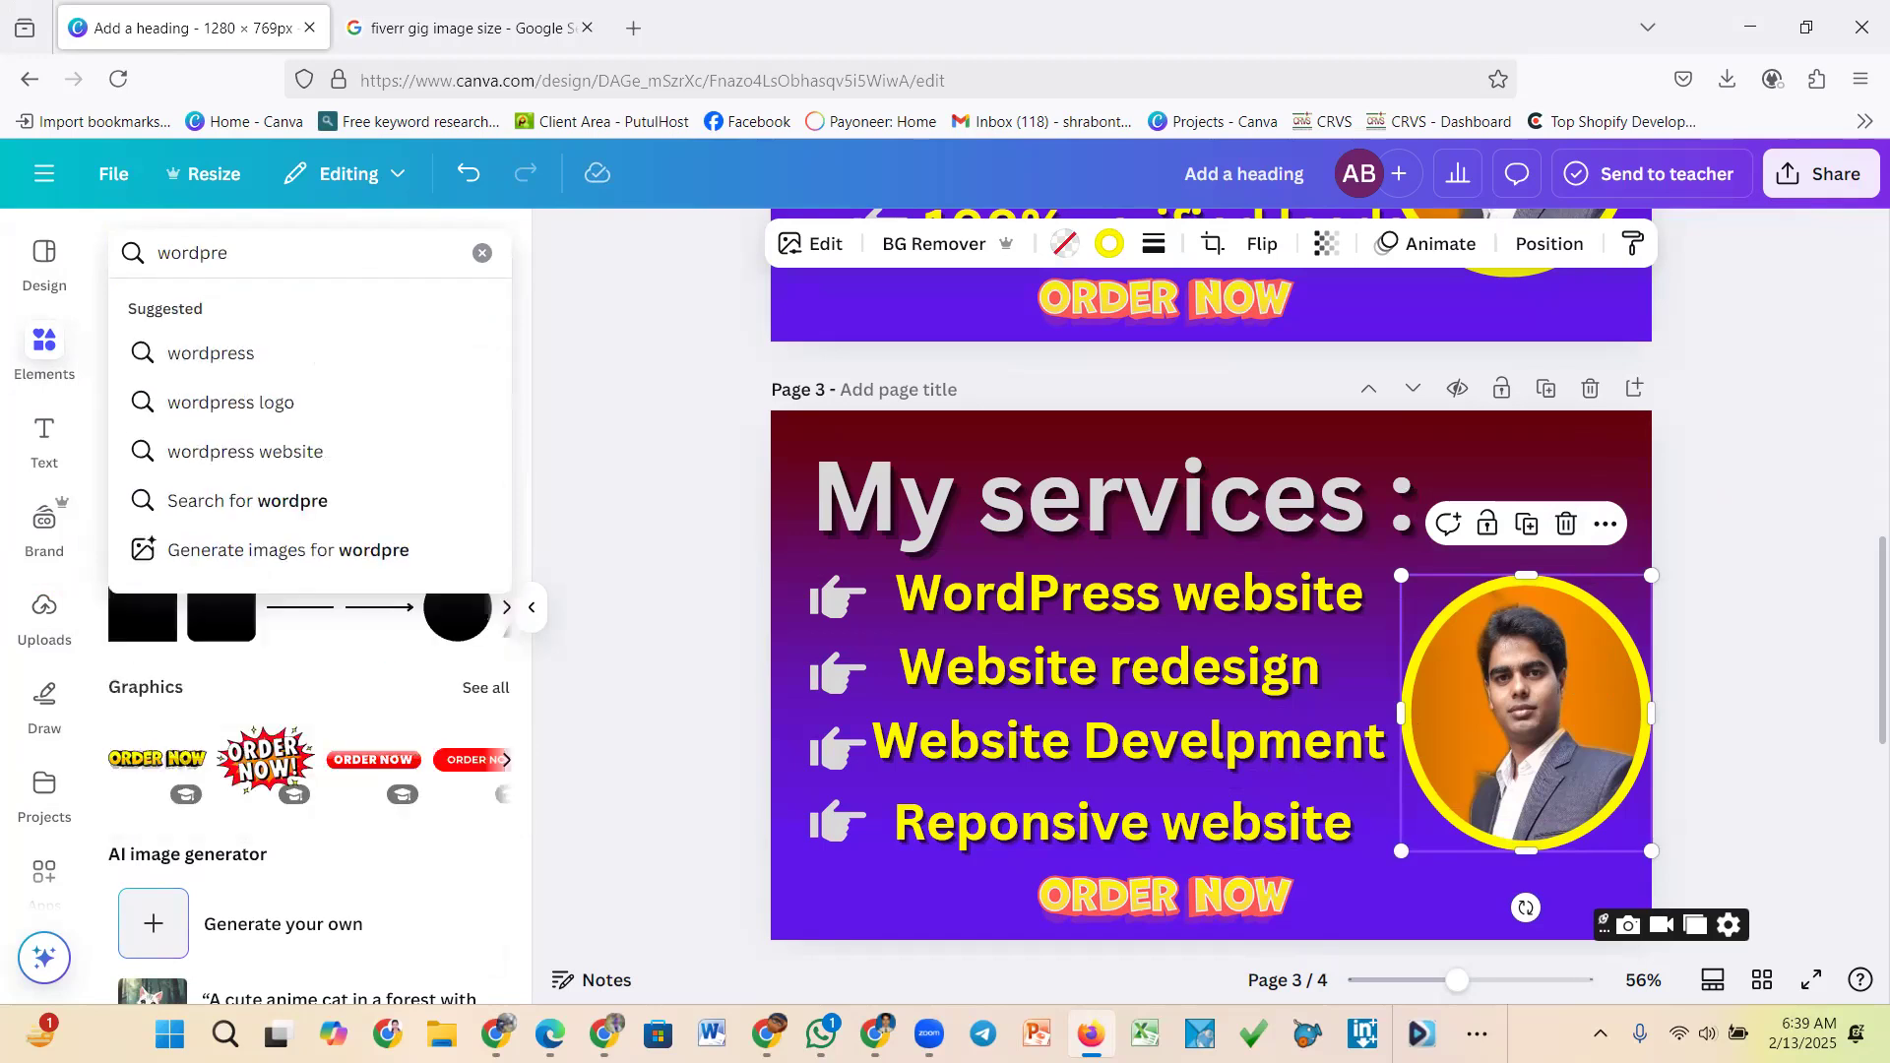
pyautogui.click(244, 401)
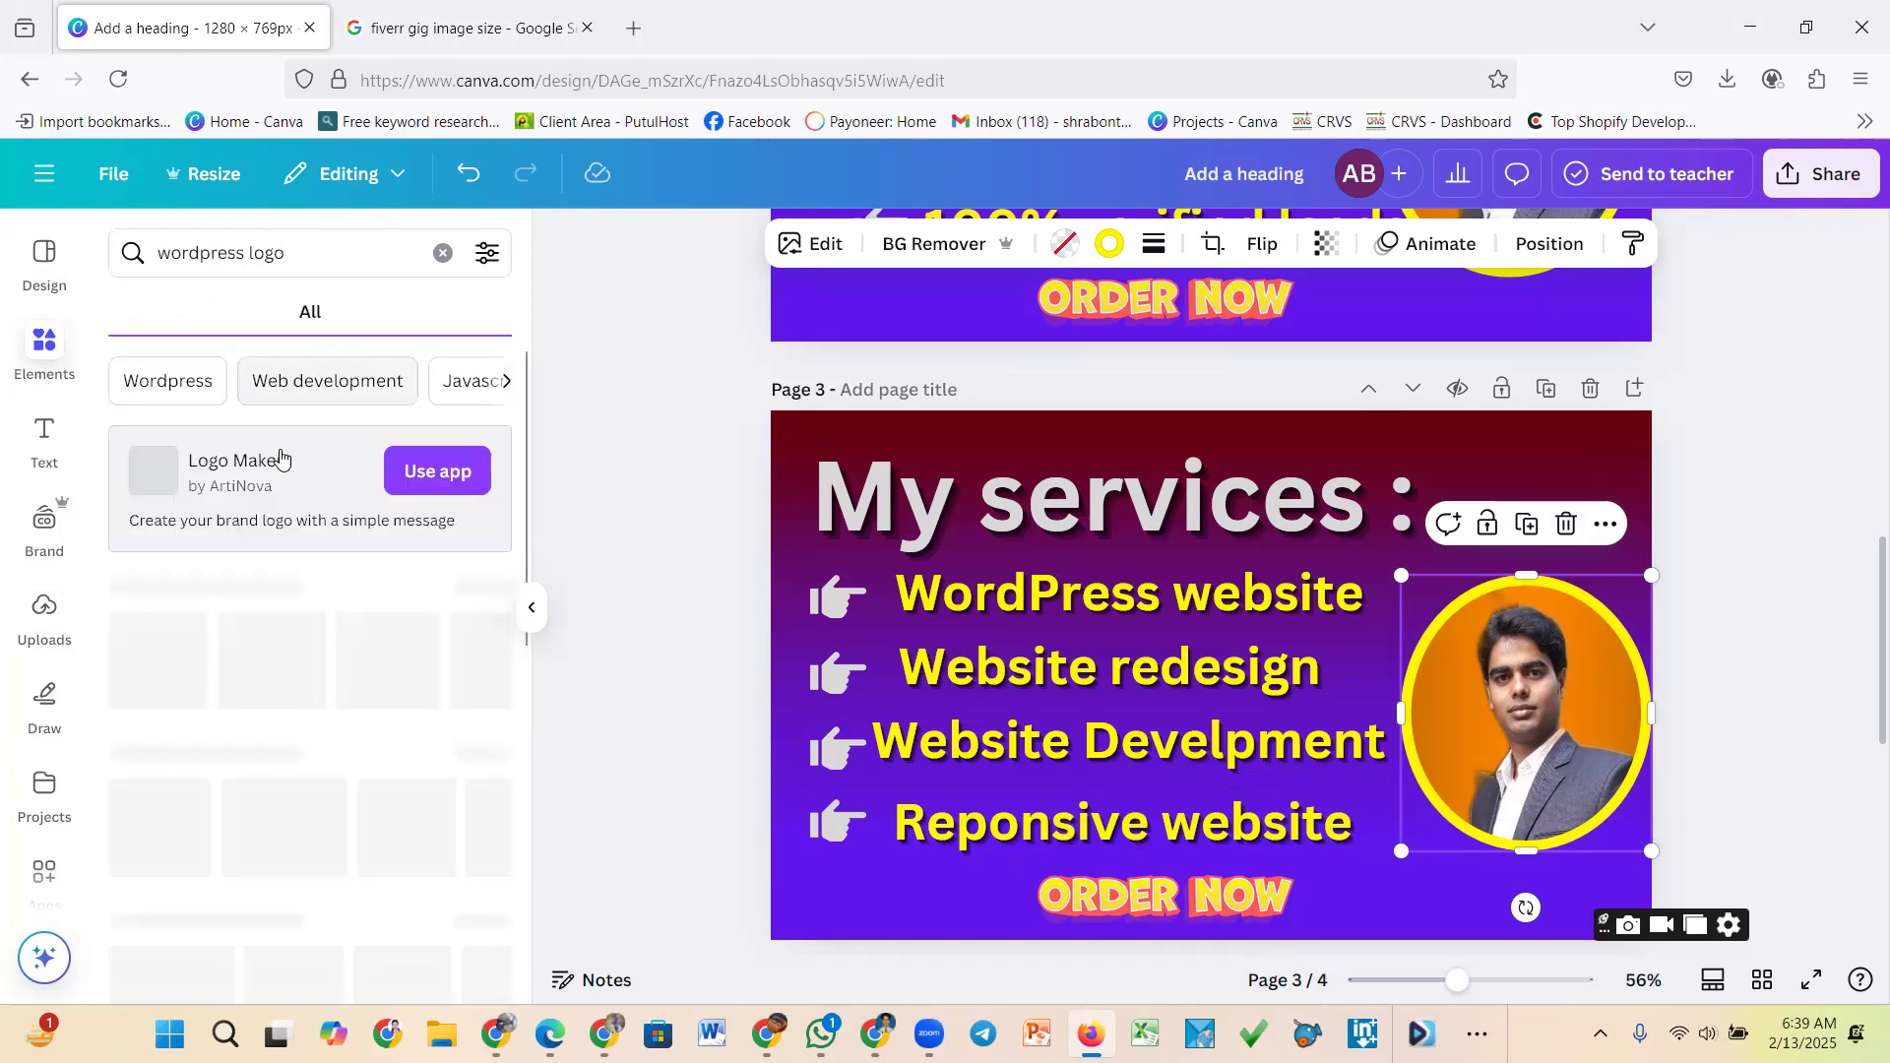
pyautogui.scroll(-1, 316, 594)
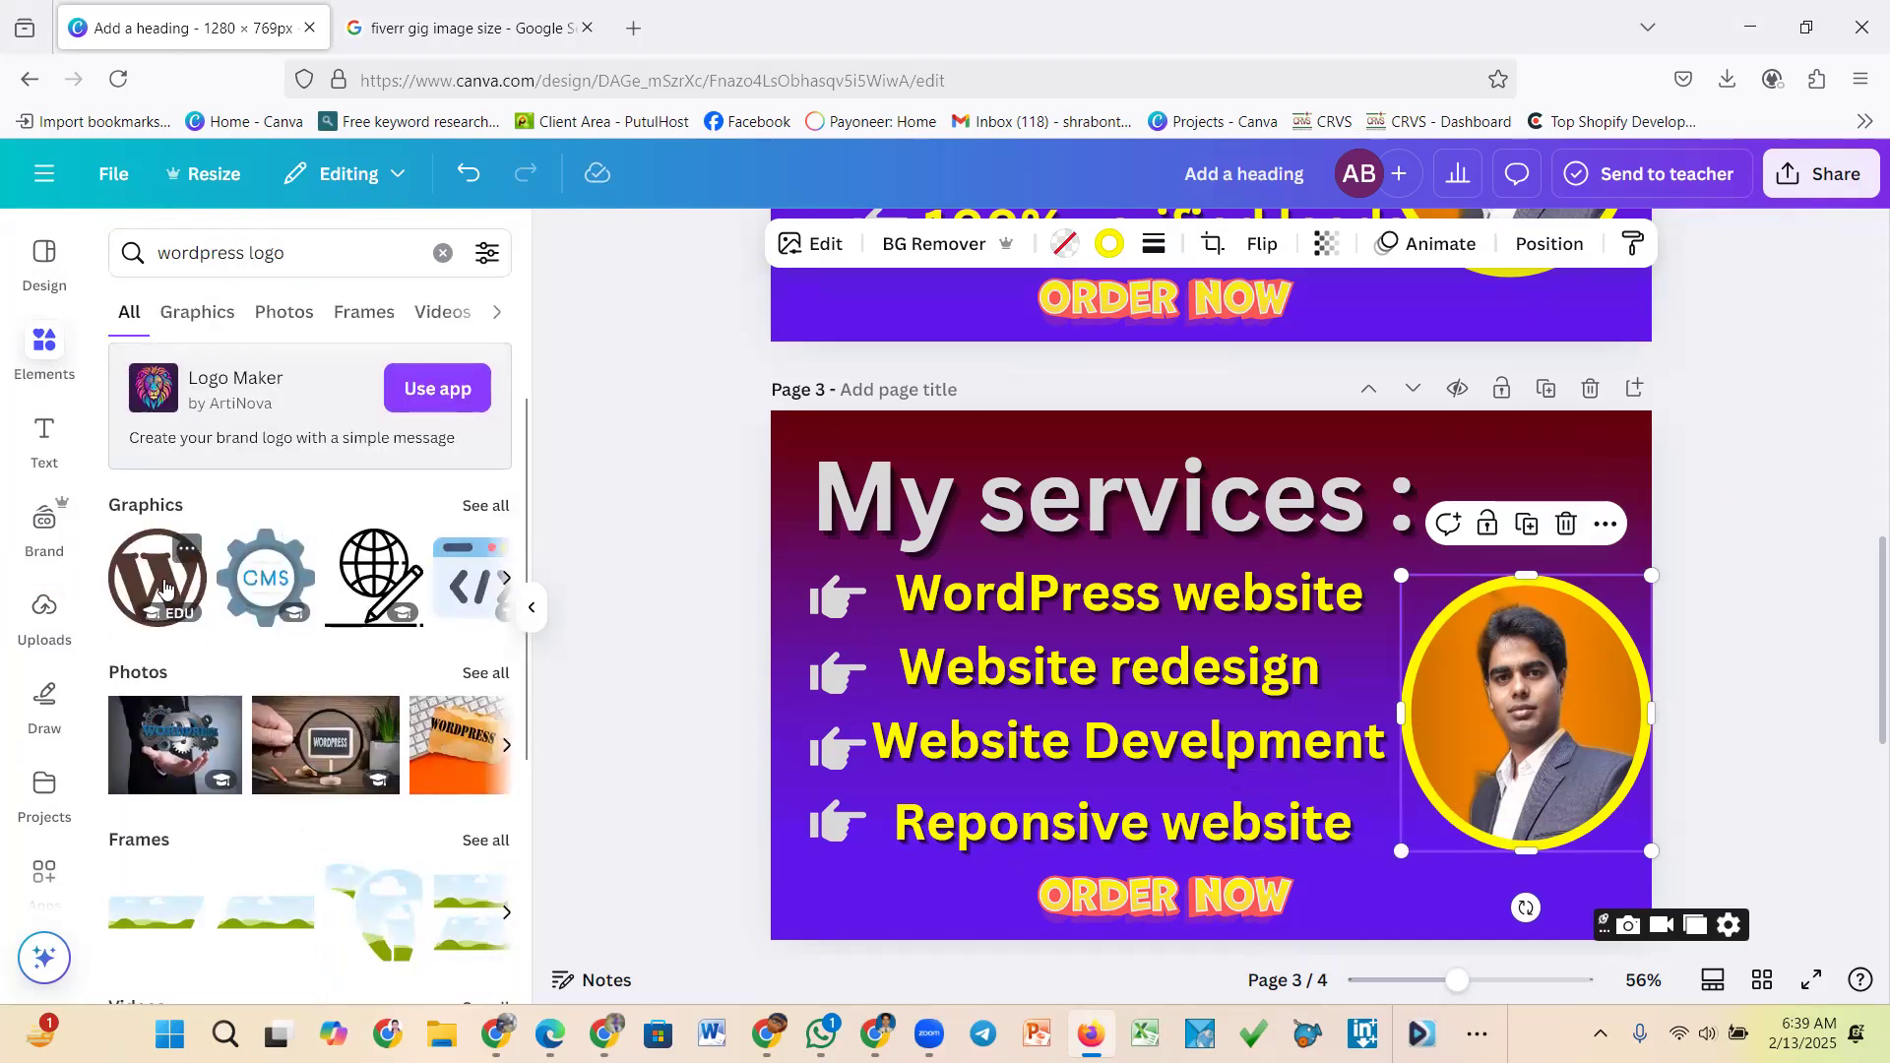
pyautogui.moveTo(881, 662); pyautogui.dragTo(164, 596)
pyautogui.moveTo(305, 603); pyautogui.dragTo(177, 593)
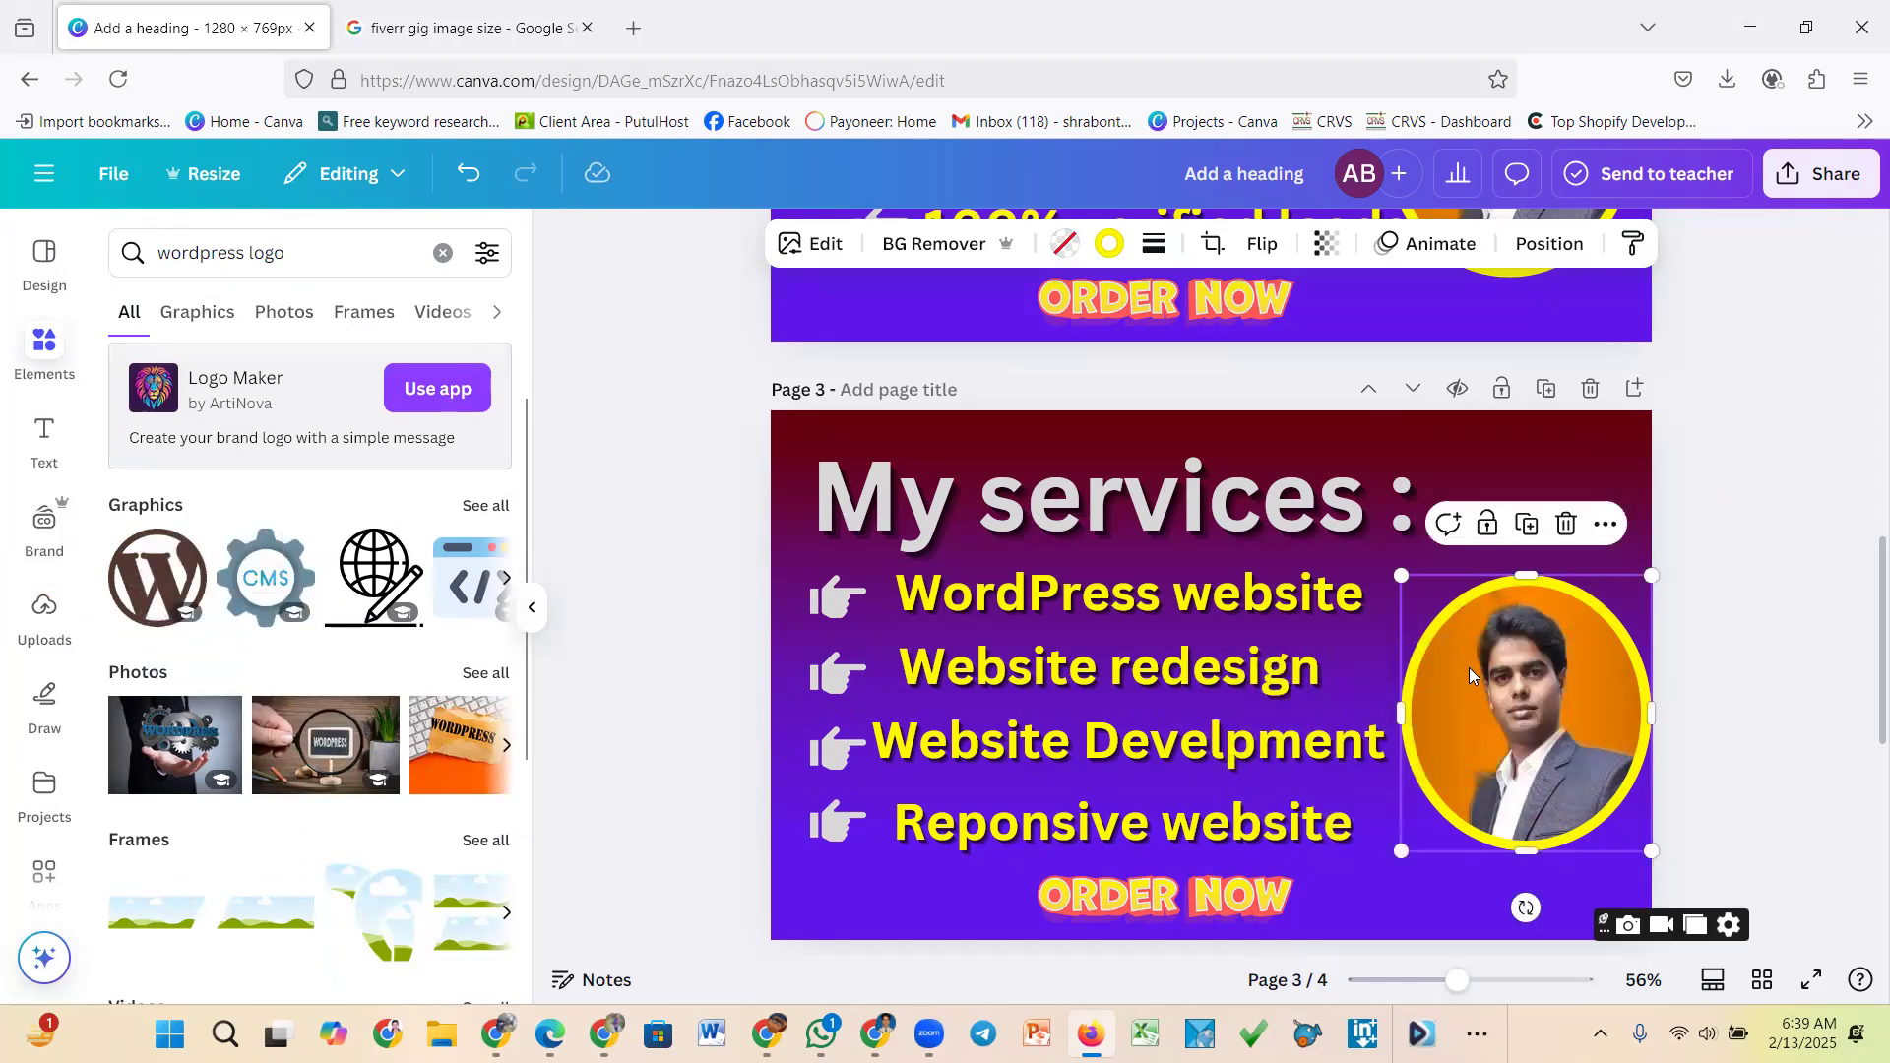
# Delete the portrait from page 3 together with its frame
pyautogui.click(1721, 594)
pyautogui.click(1587, 707)
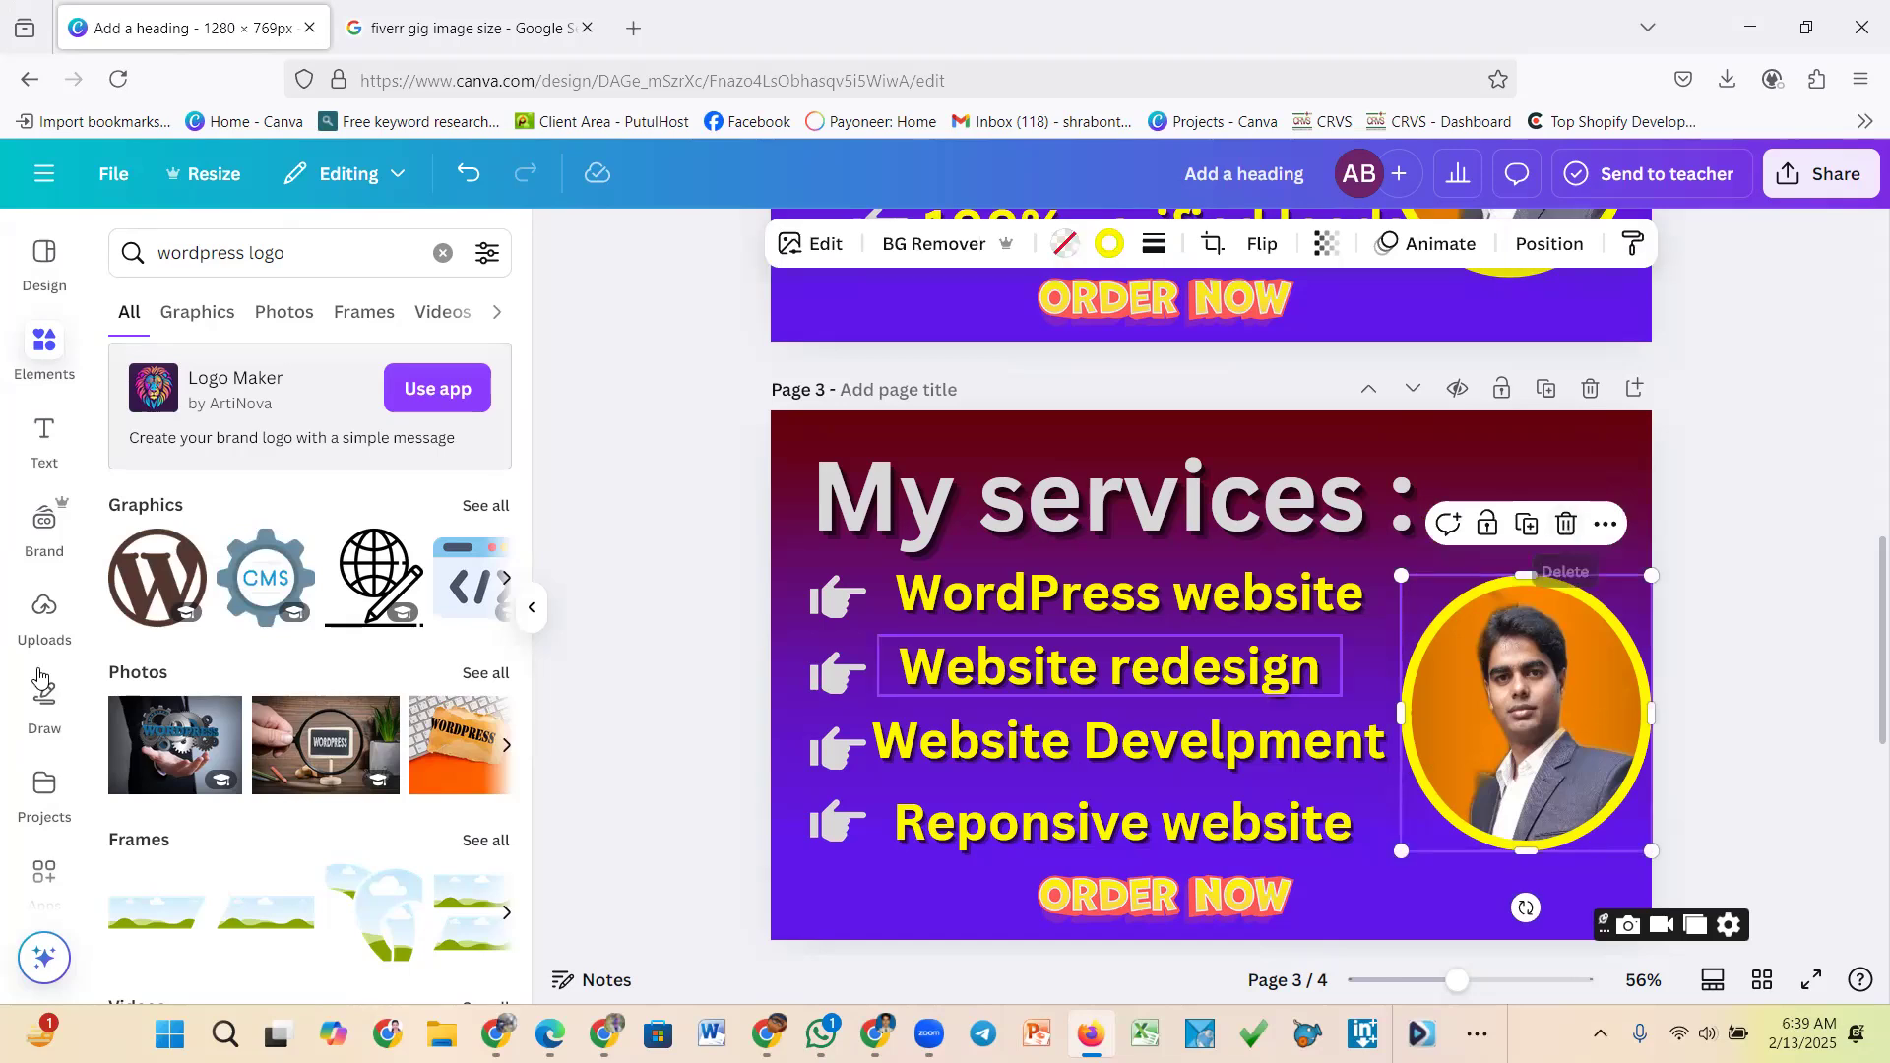
pyautogui.moveTo(156, 619); pyautogui.dragTo(1565, 669)
pyautogui.click(1564, 571)
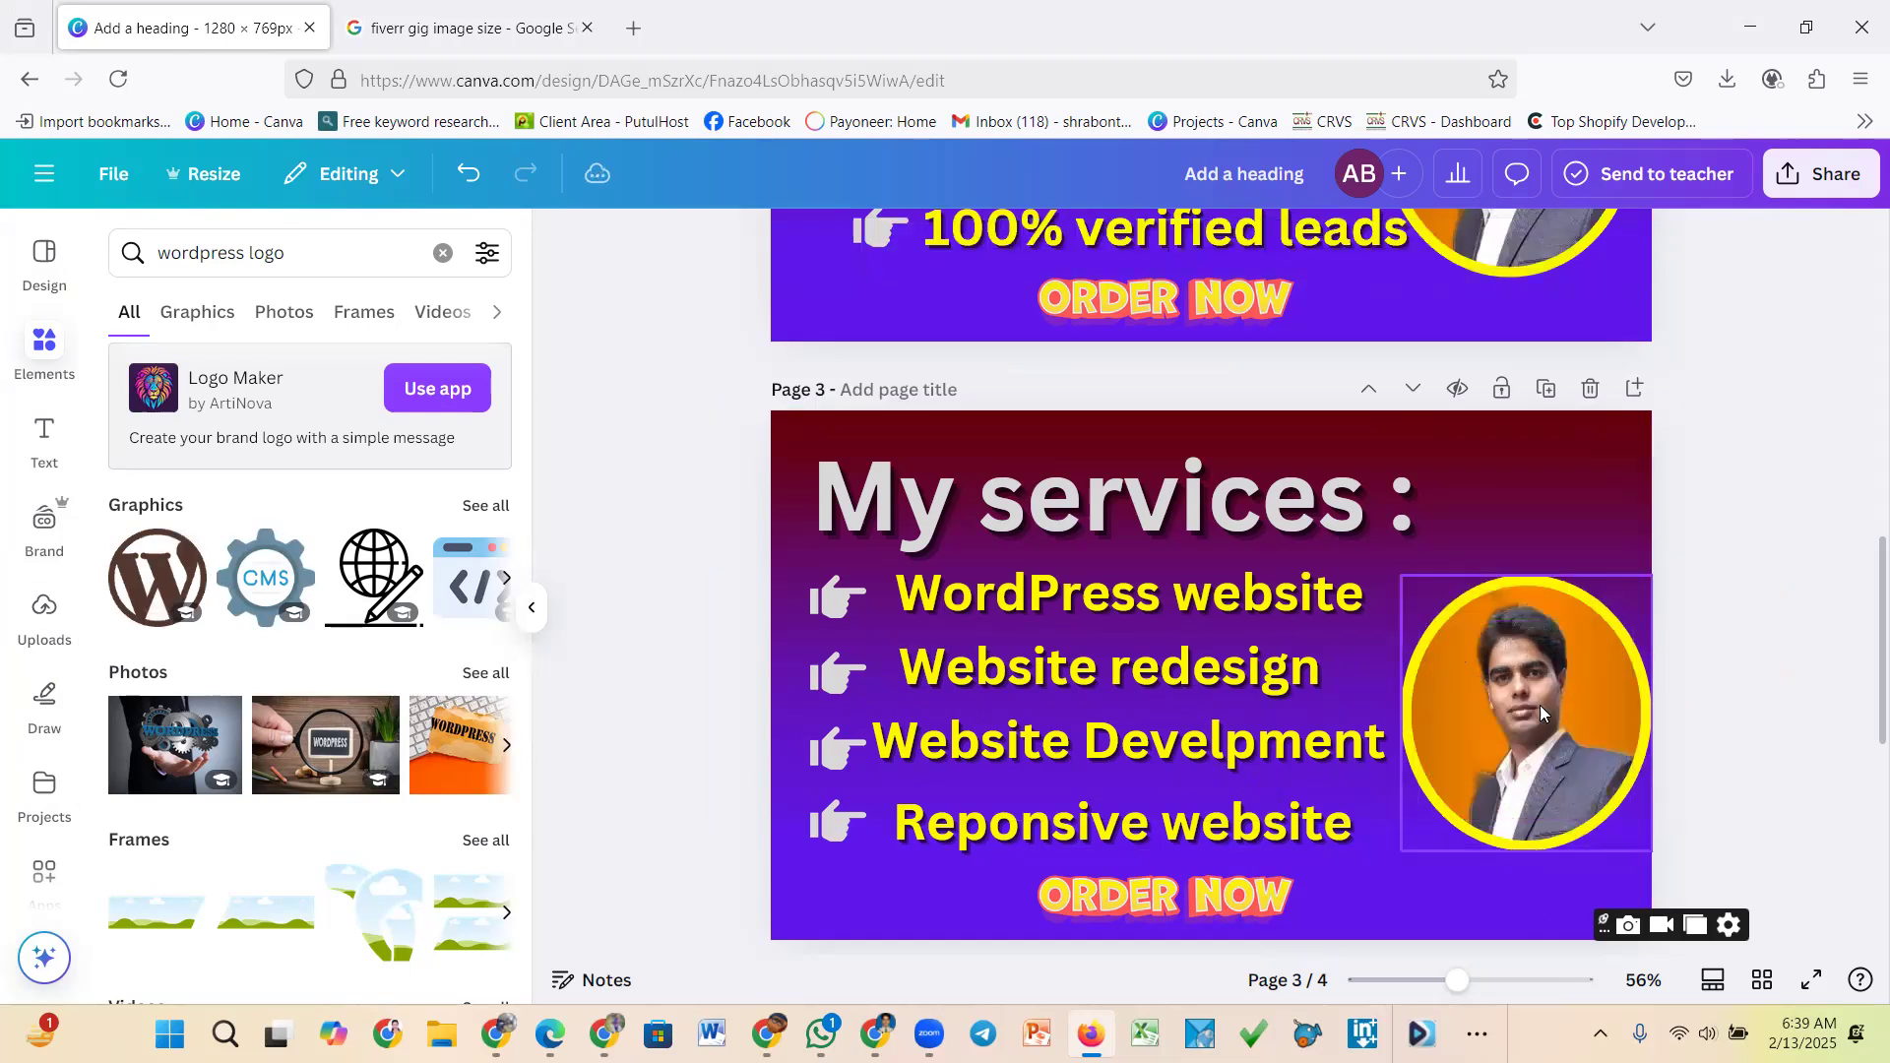
pyautogui.click(1540, 705)
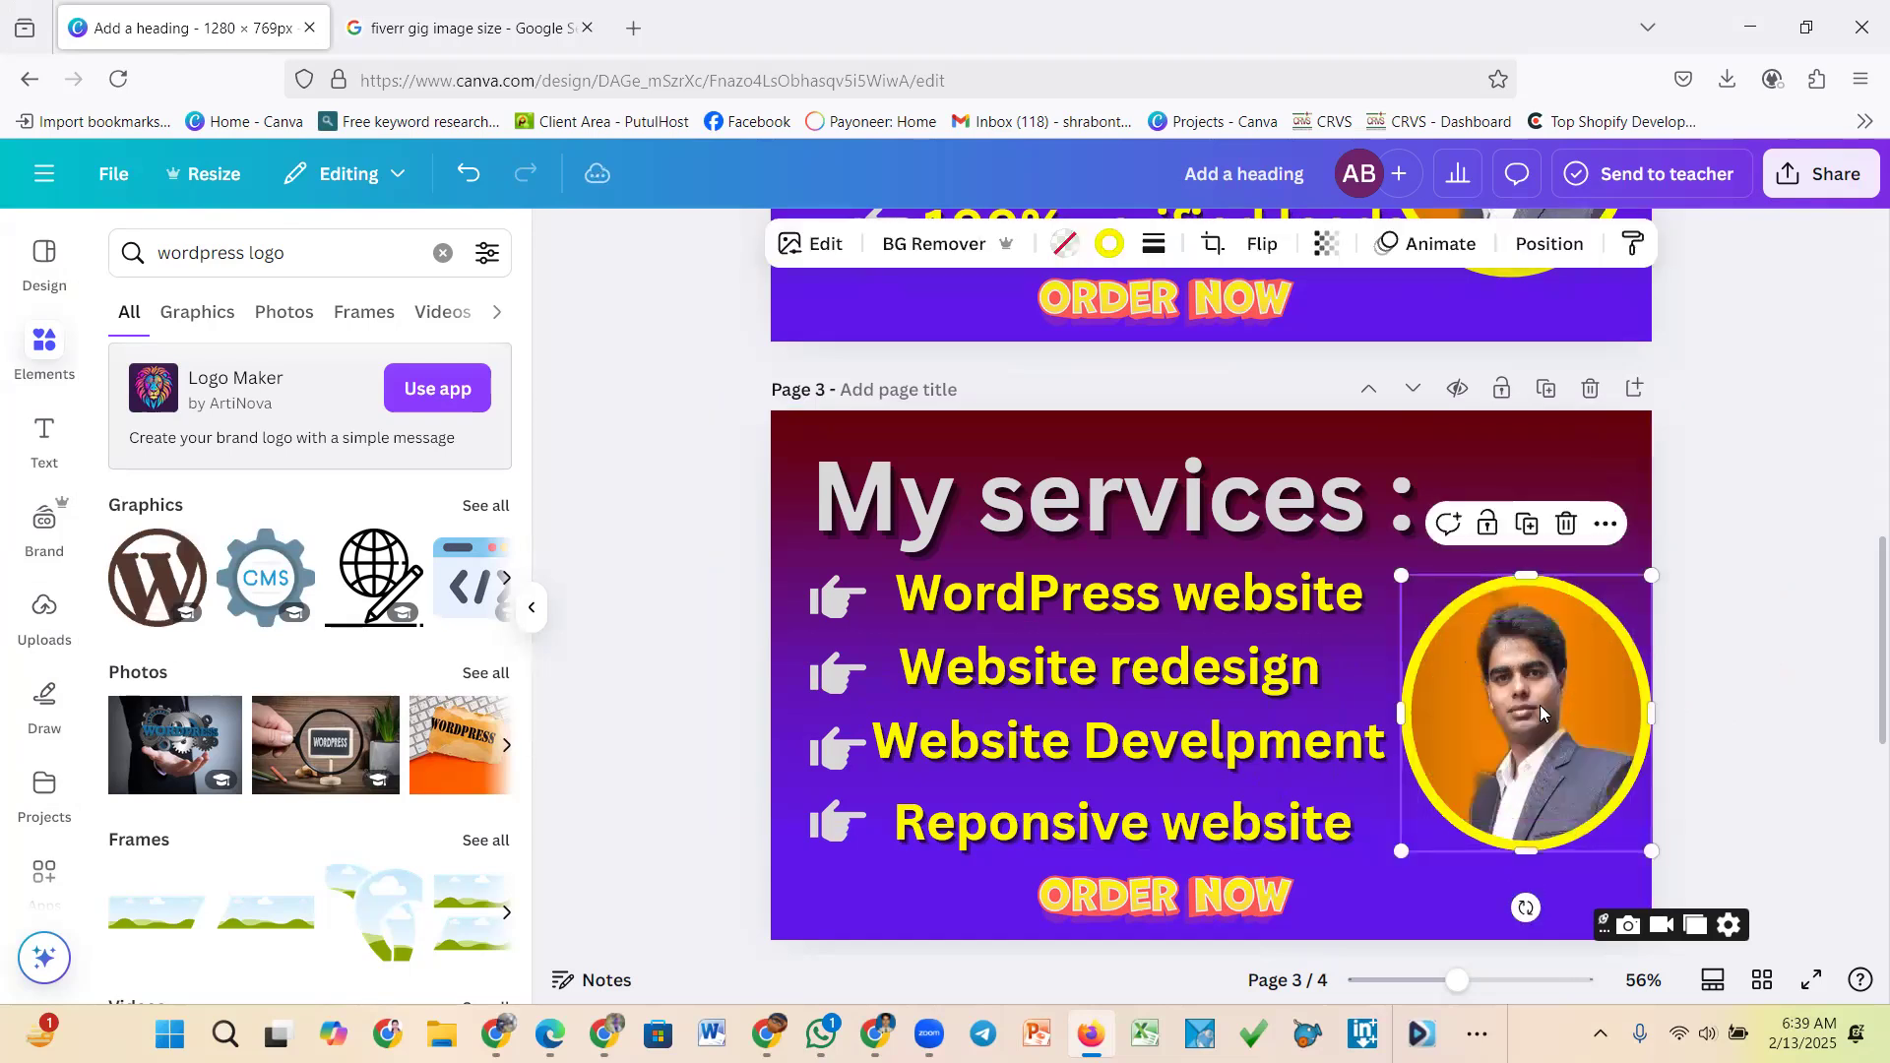
pyautogui.click(1568, 527)
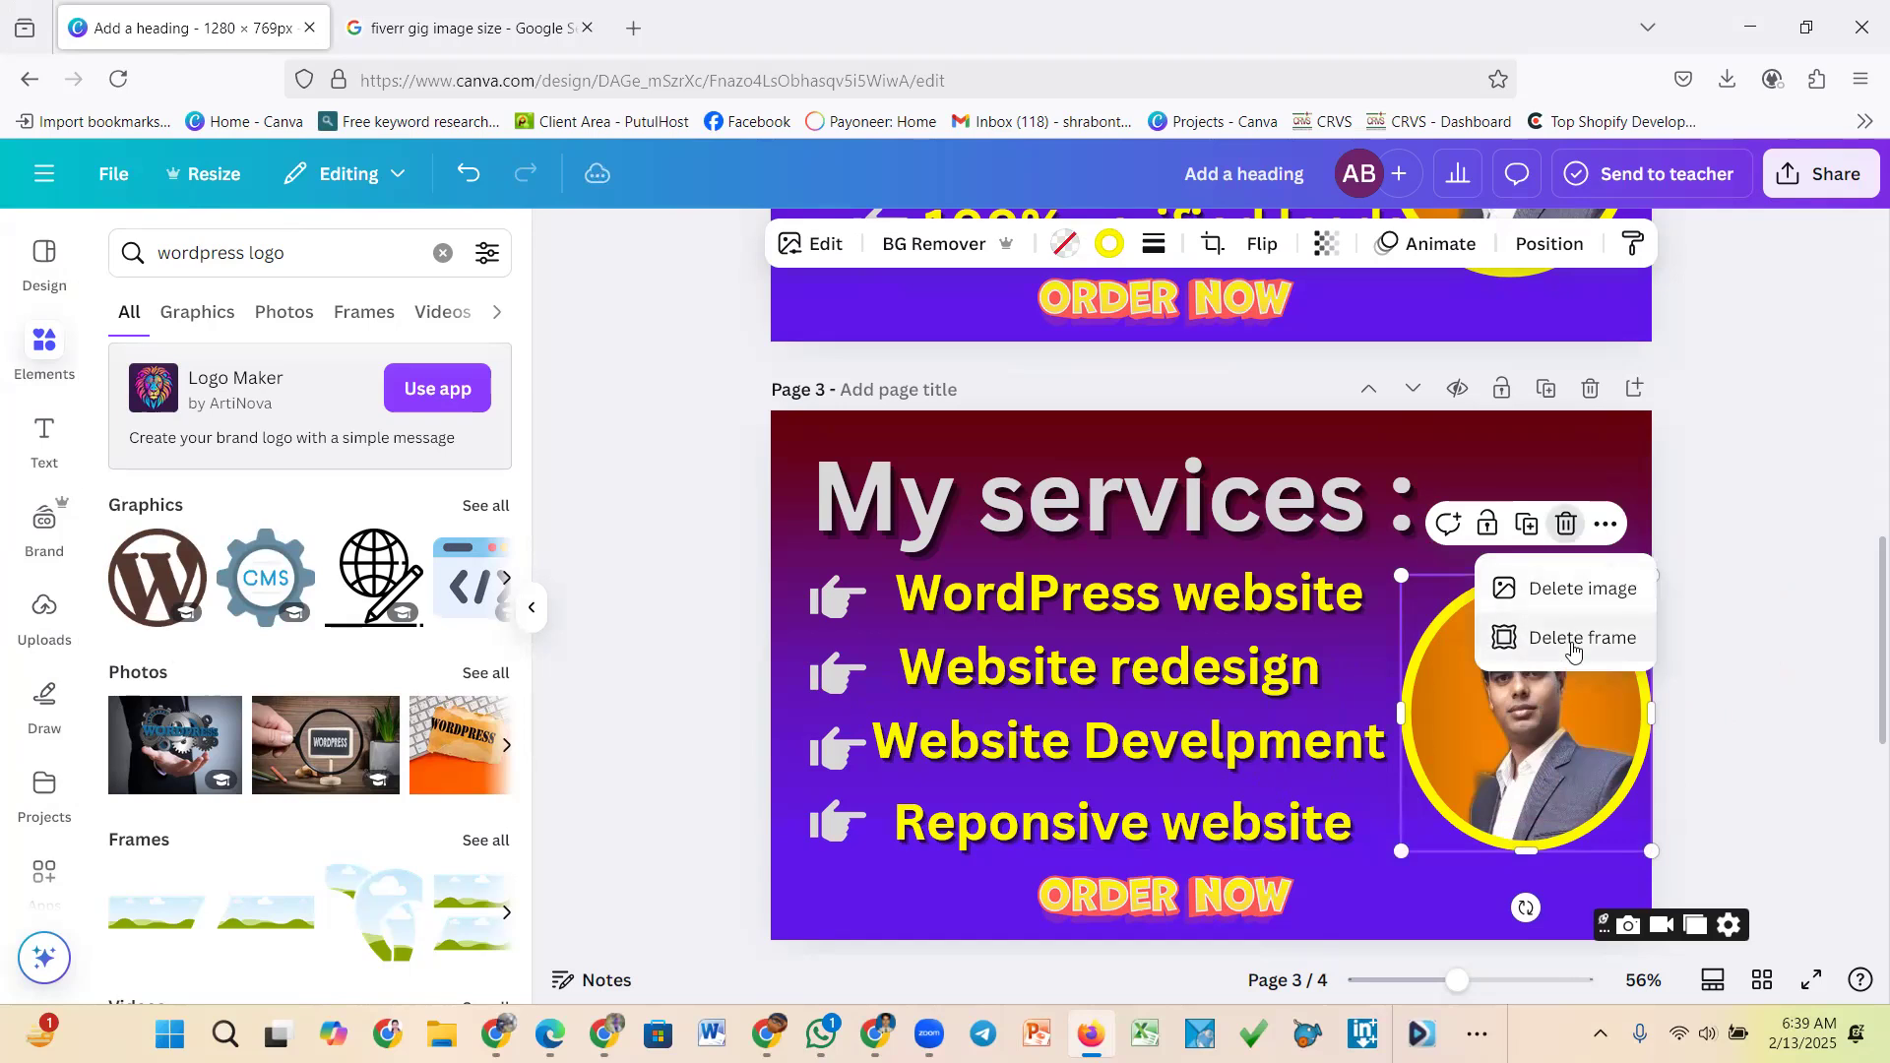
pyautogui.click(1573, 655)
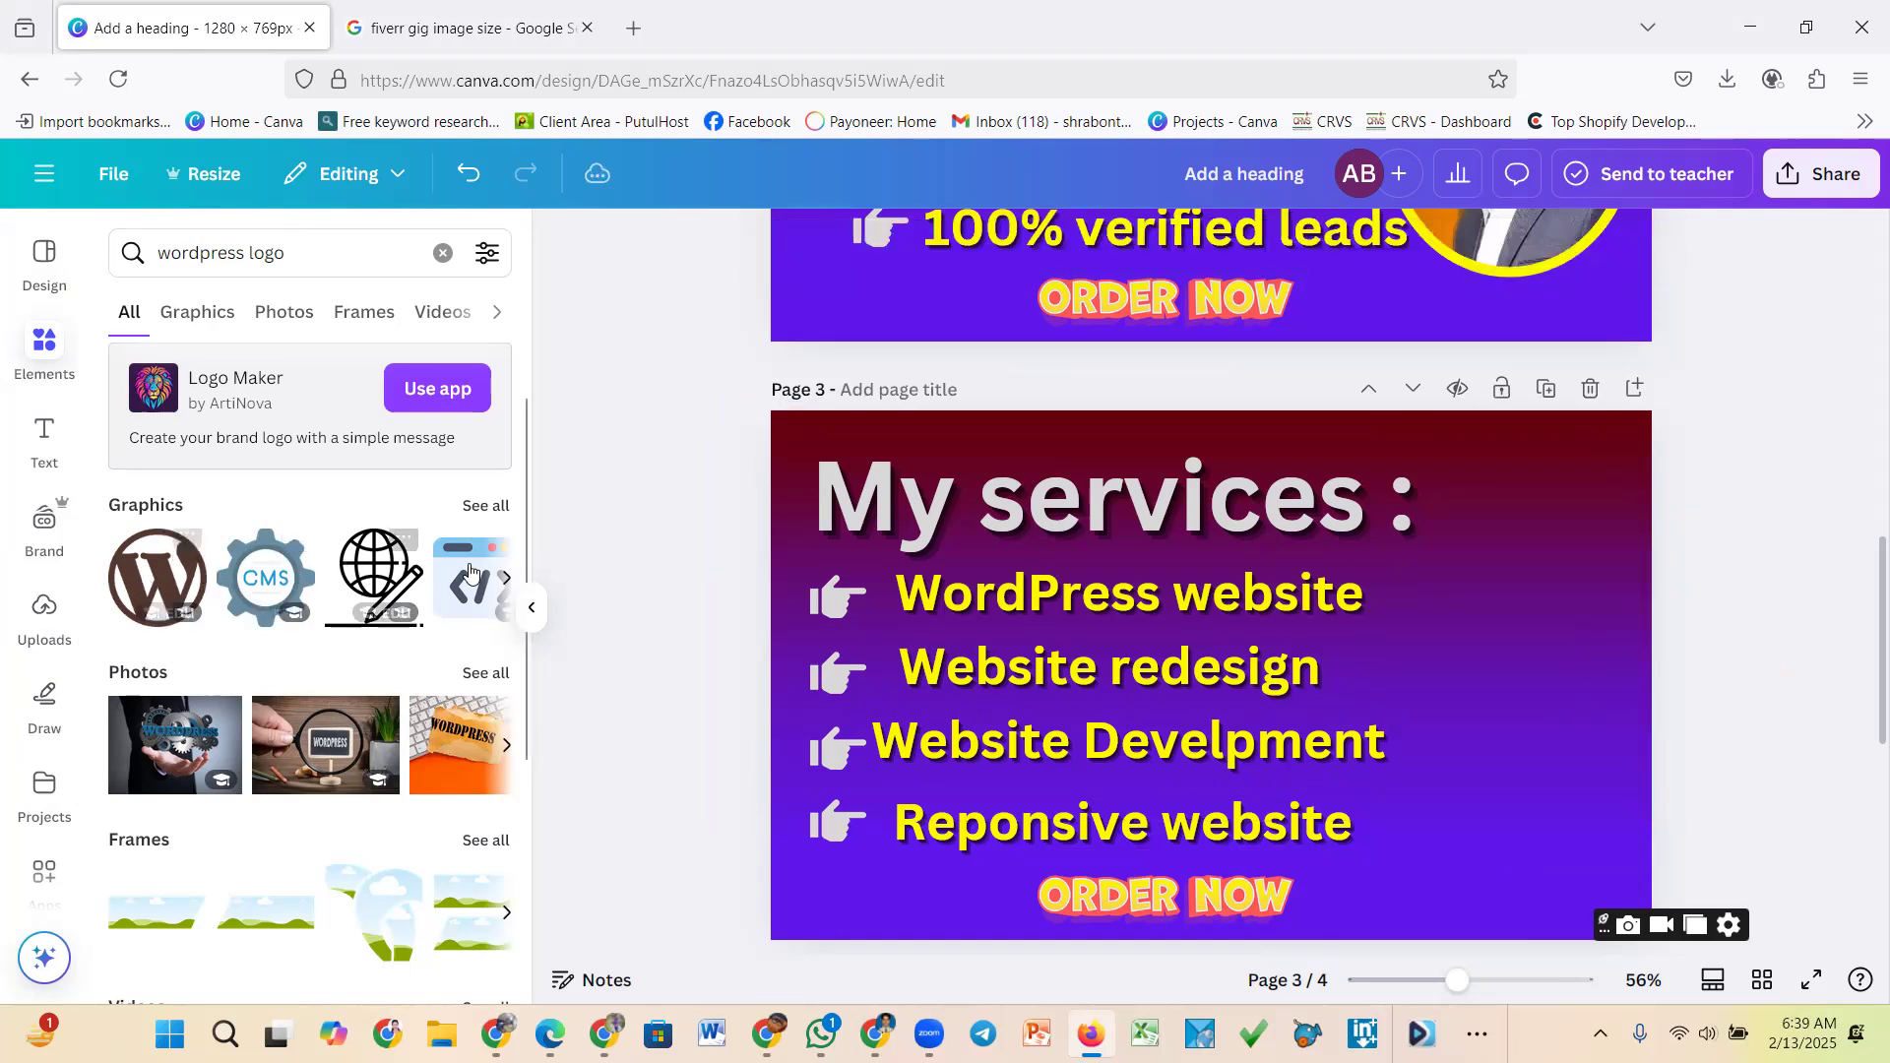
# Browse all graphics for "wordpress logo" and switch the results to photos to find a suitable image
pyautogui.click(486, 505)
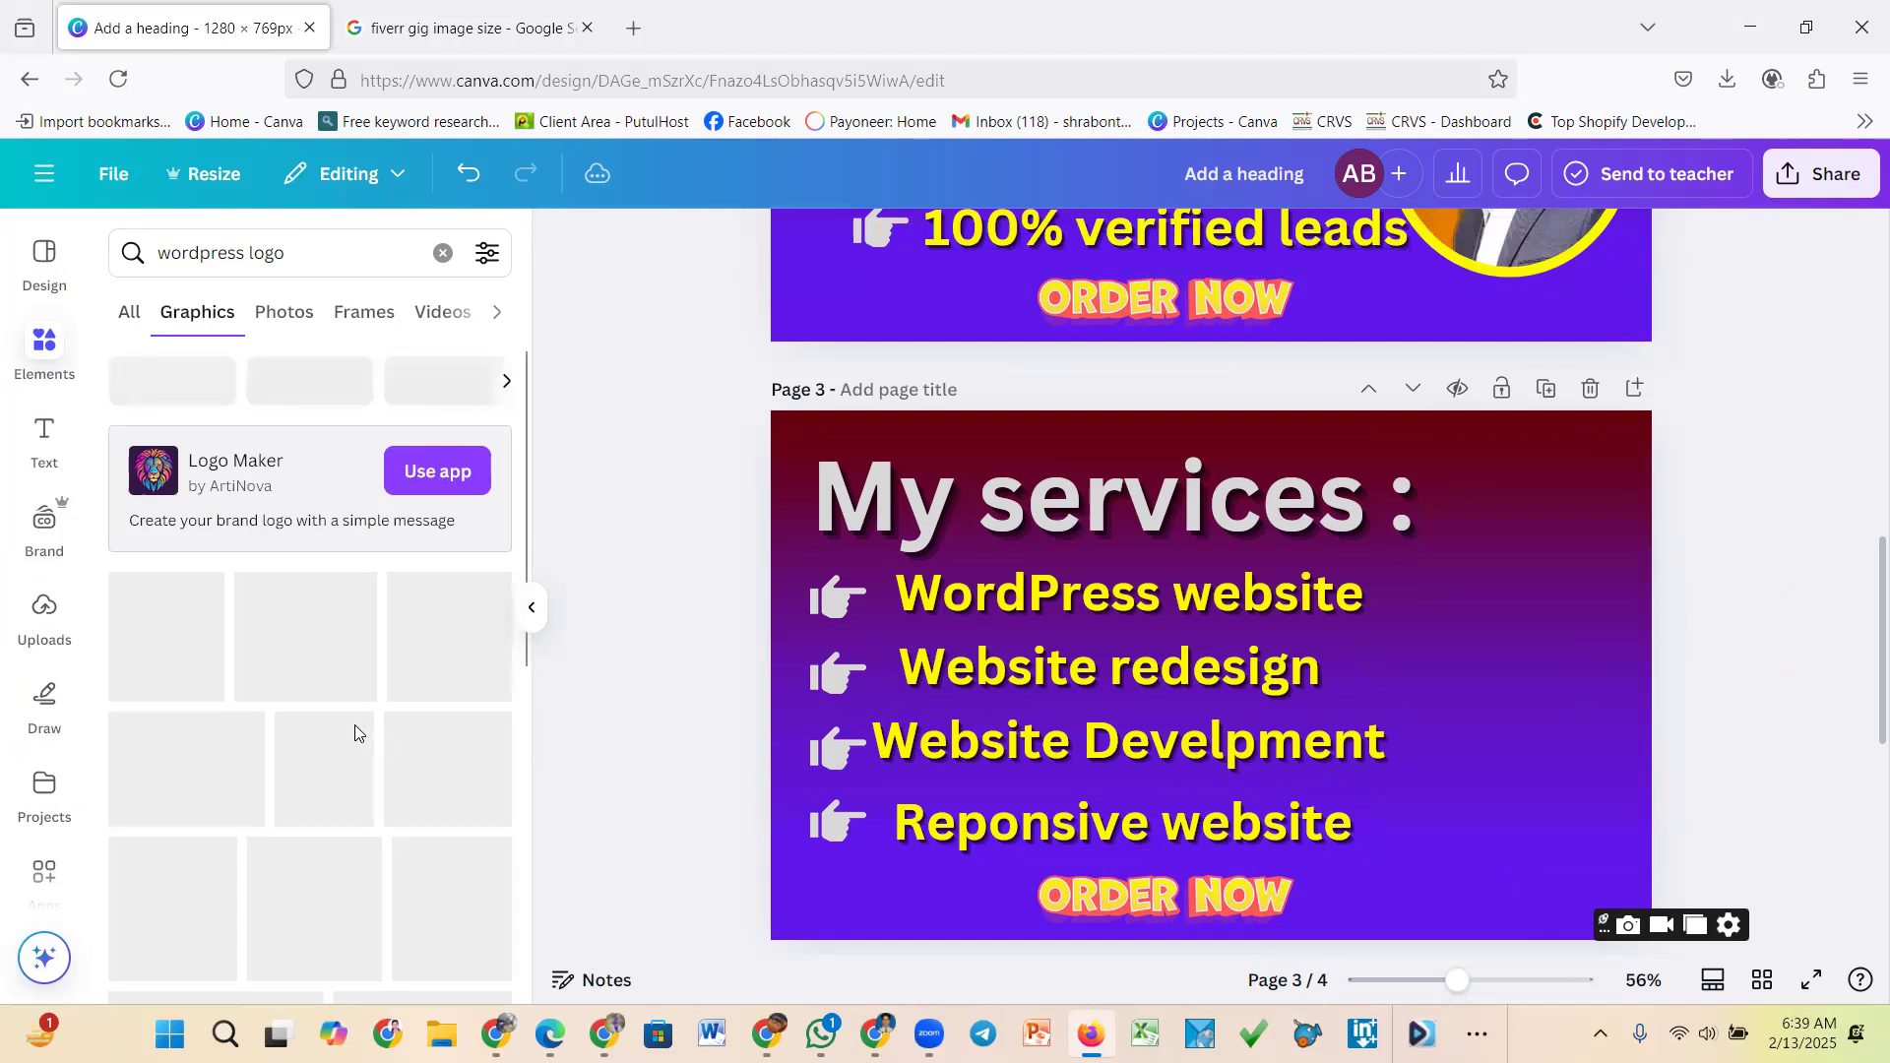
pyautogui.scroll(-1, 354, 725)
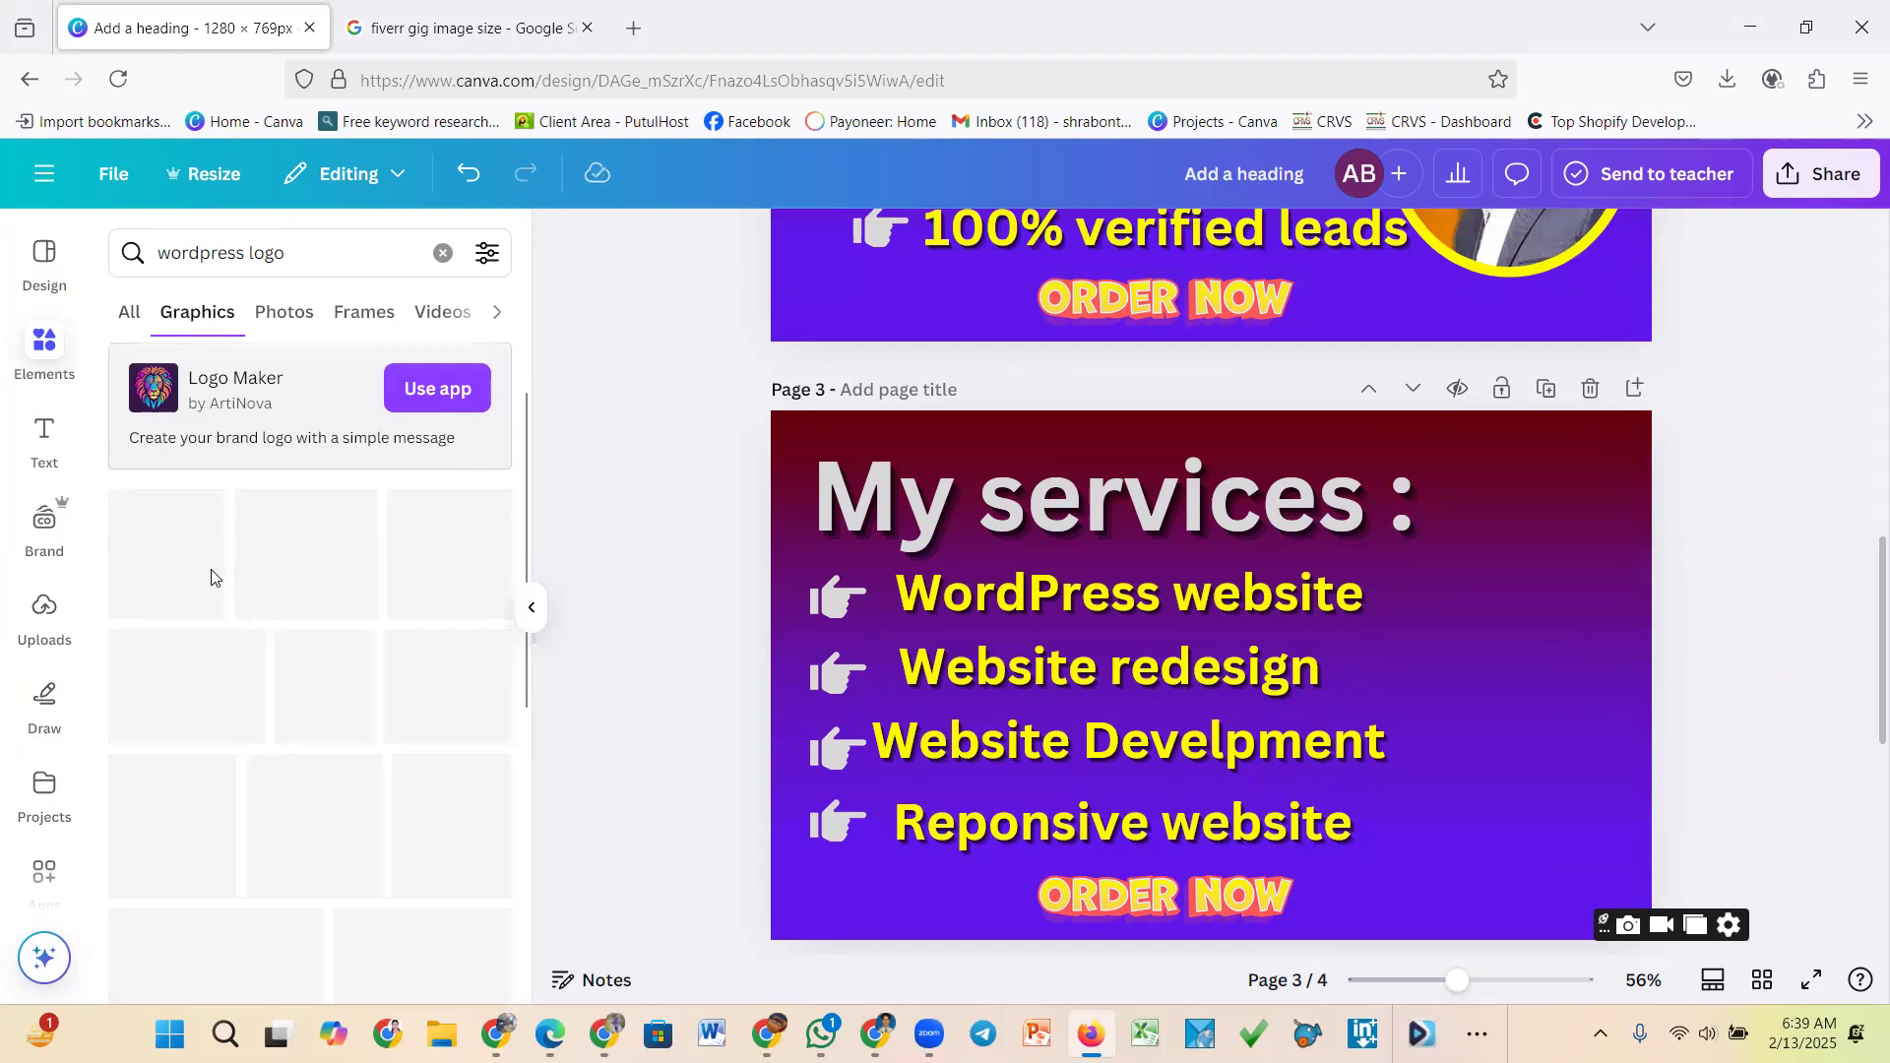
pyautogui.click(283, 312)
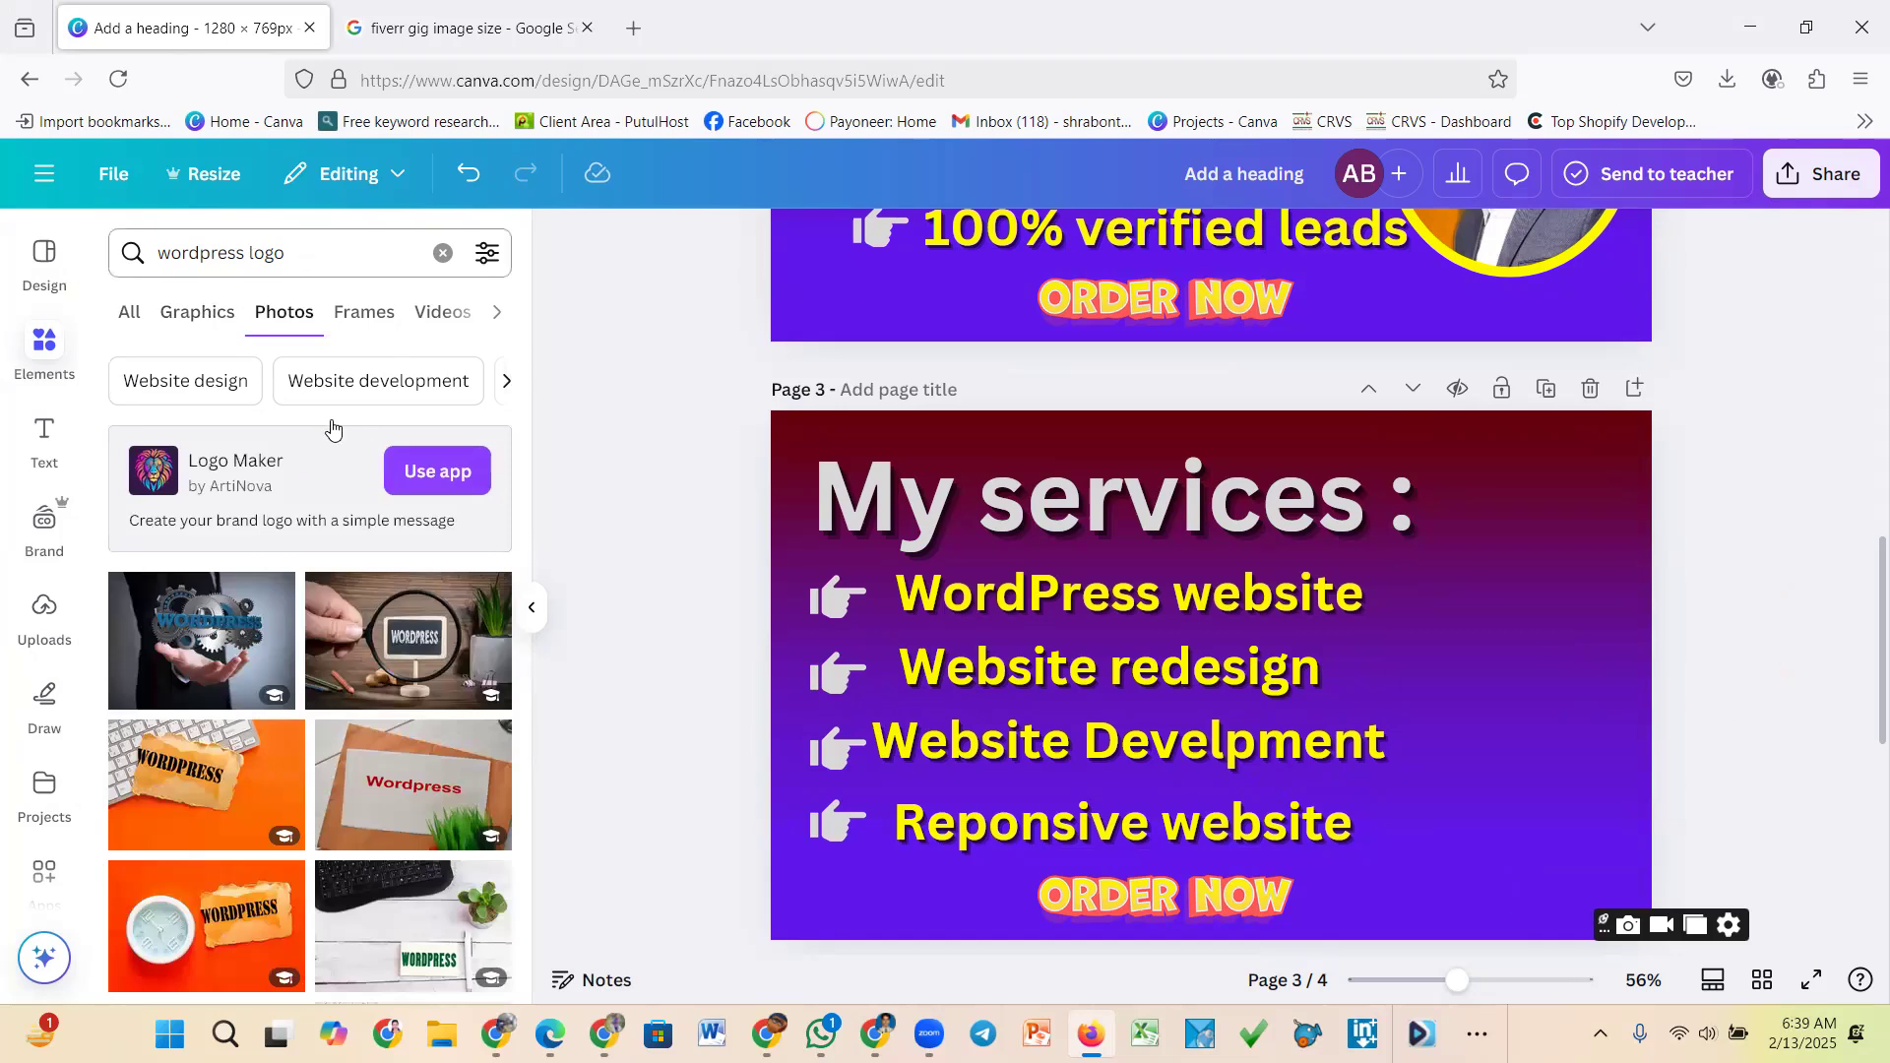
# Find a round WordPress logo among the graphics, place it beside the services list on page 3 and enlarge it
pyautogui.scroll(-3, 338, 728)
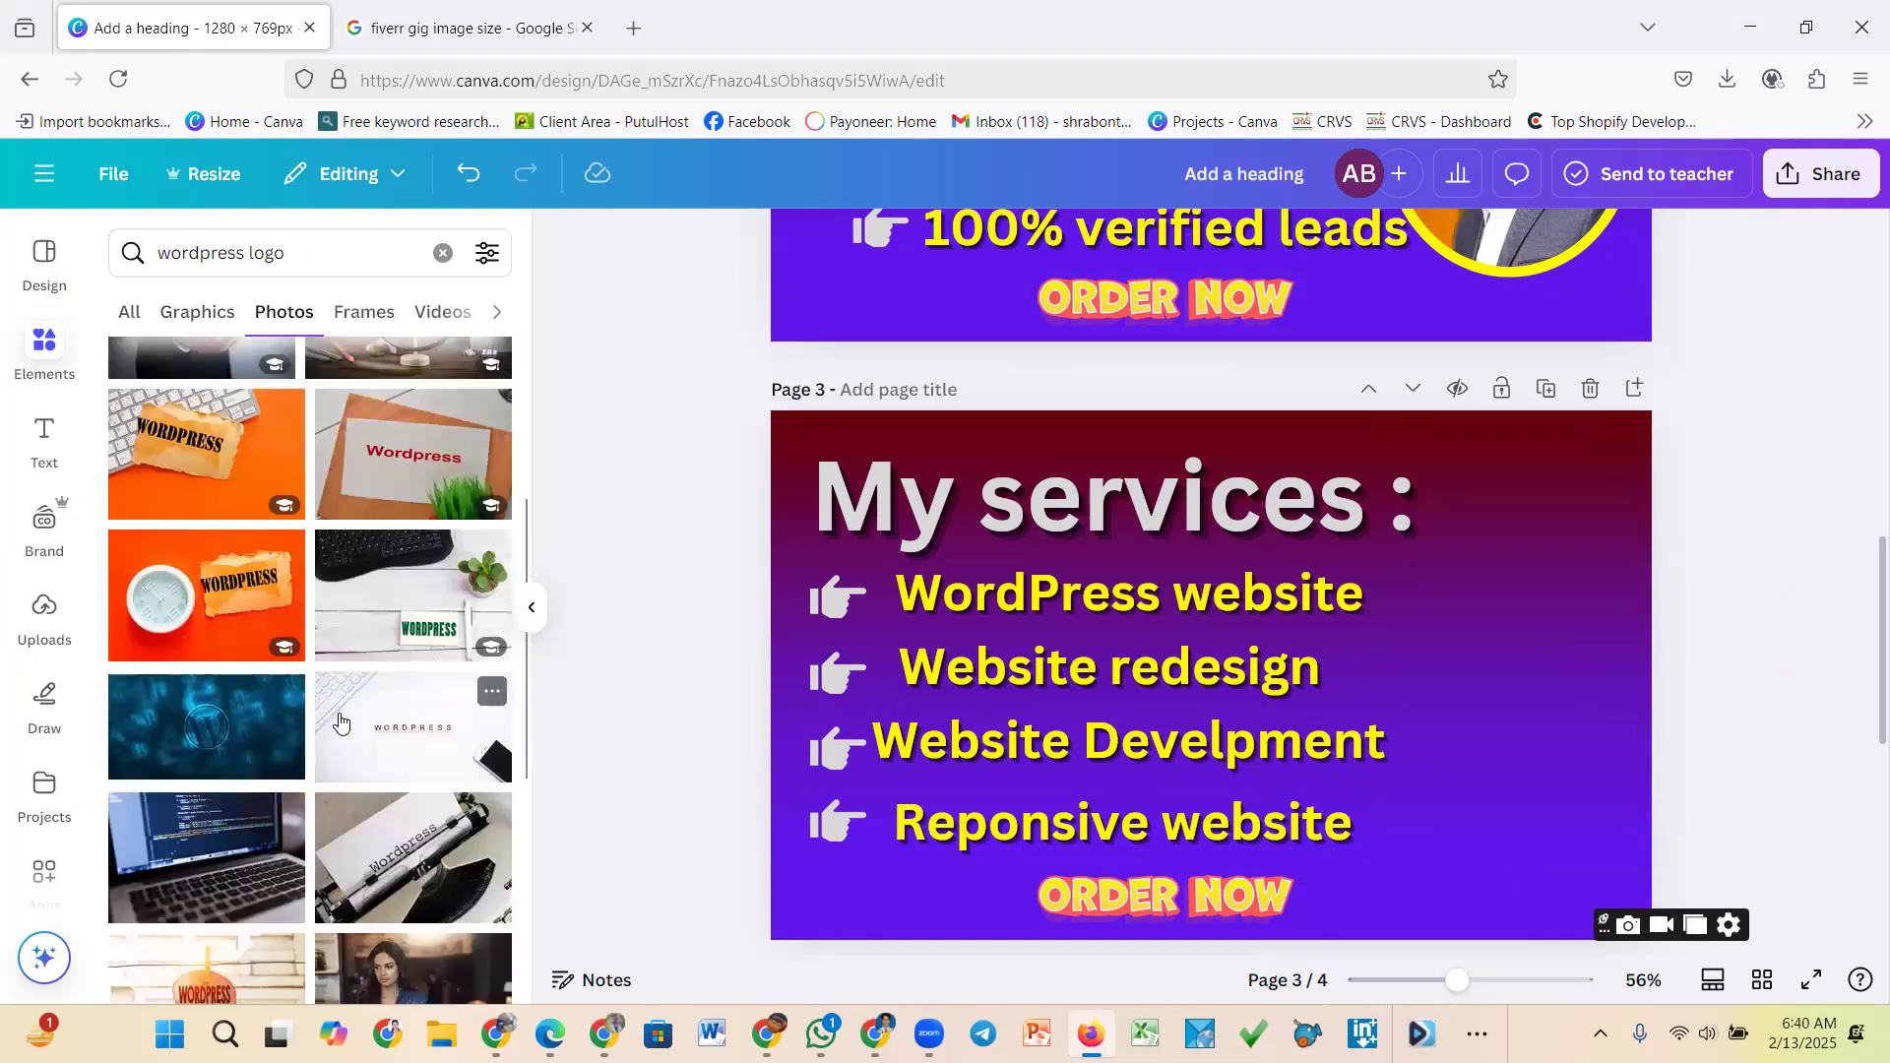
pyautogui.scroll(-4, 341, 724)
pyautogui.click(198, 313)
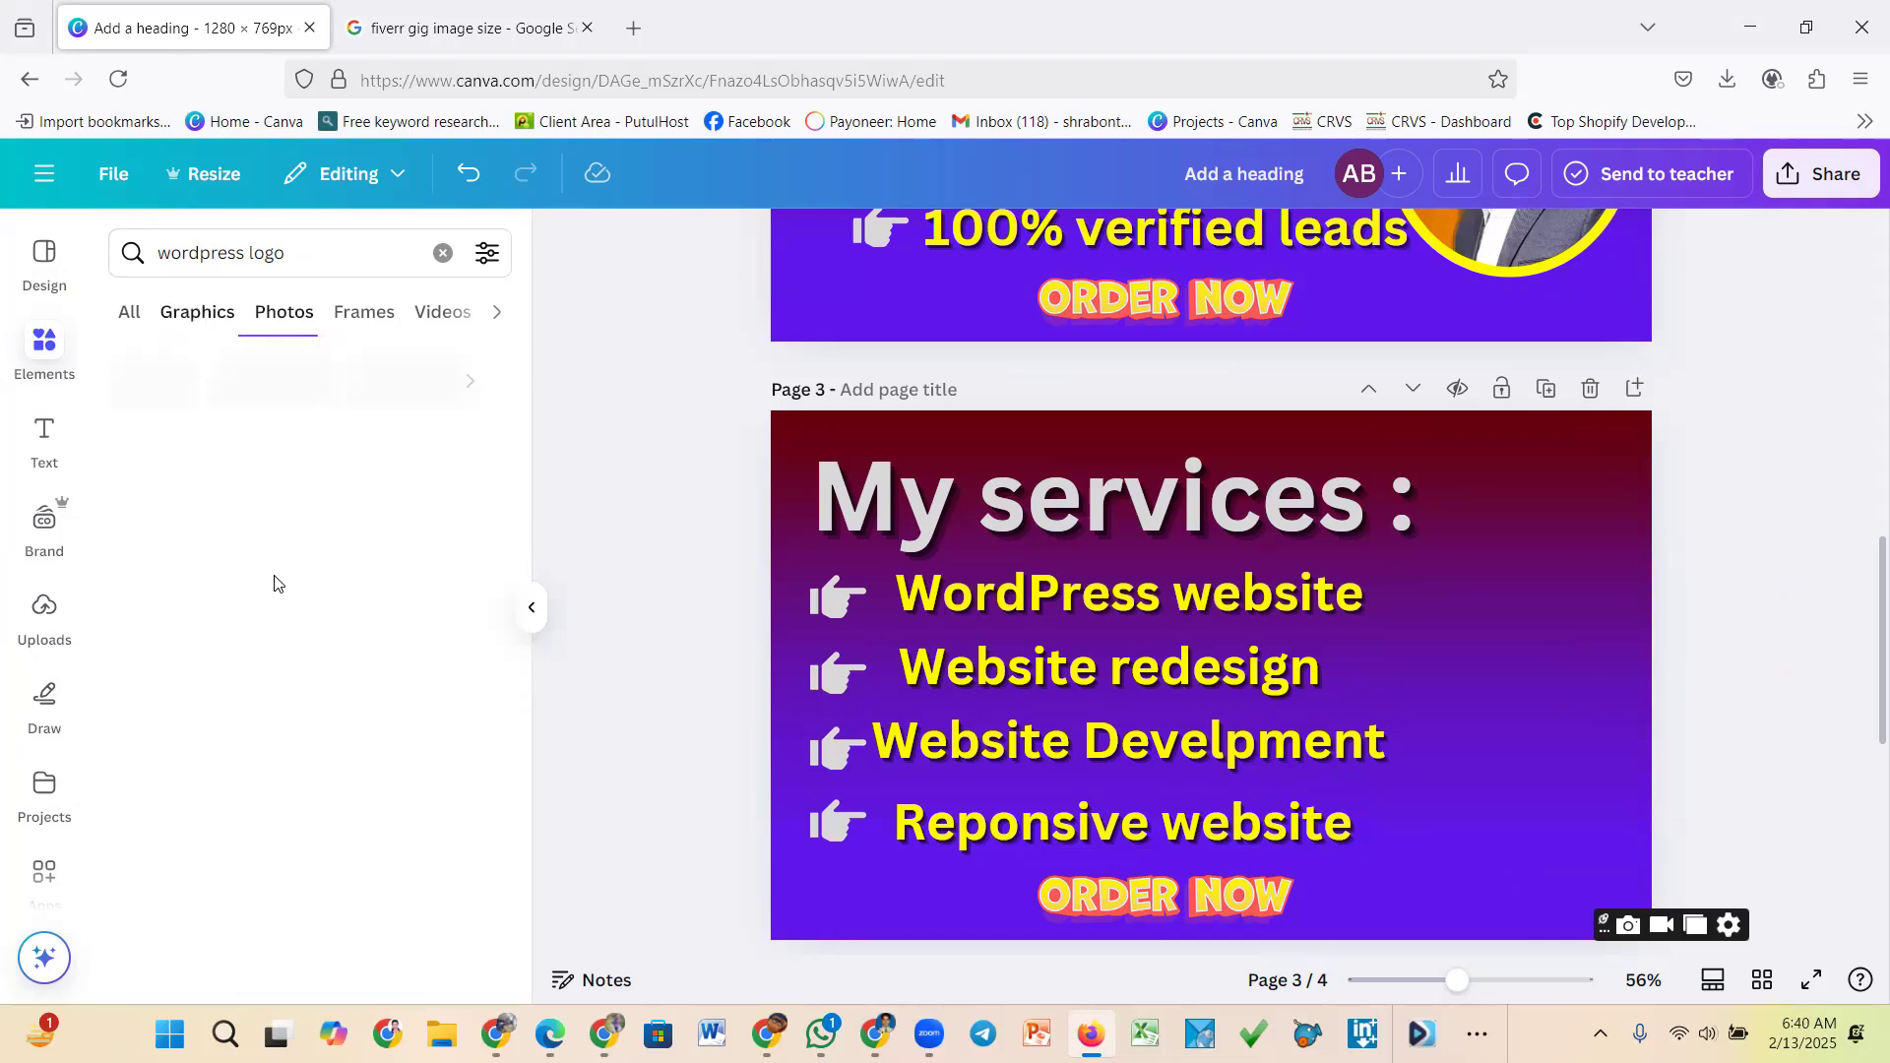
pyautogui.moveTo(394, 677); pyautogui.dragTo(1482, 637)
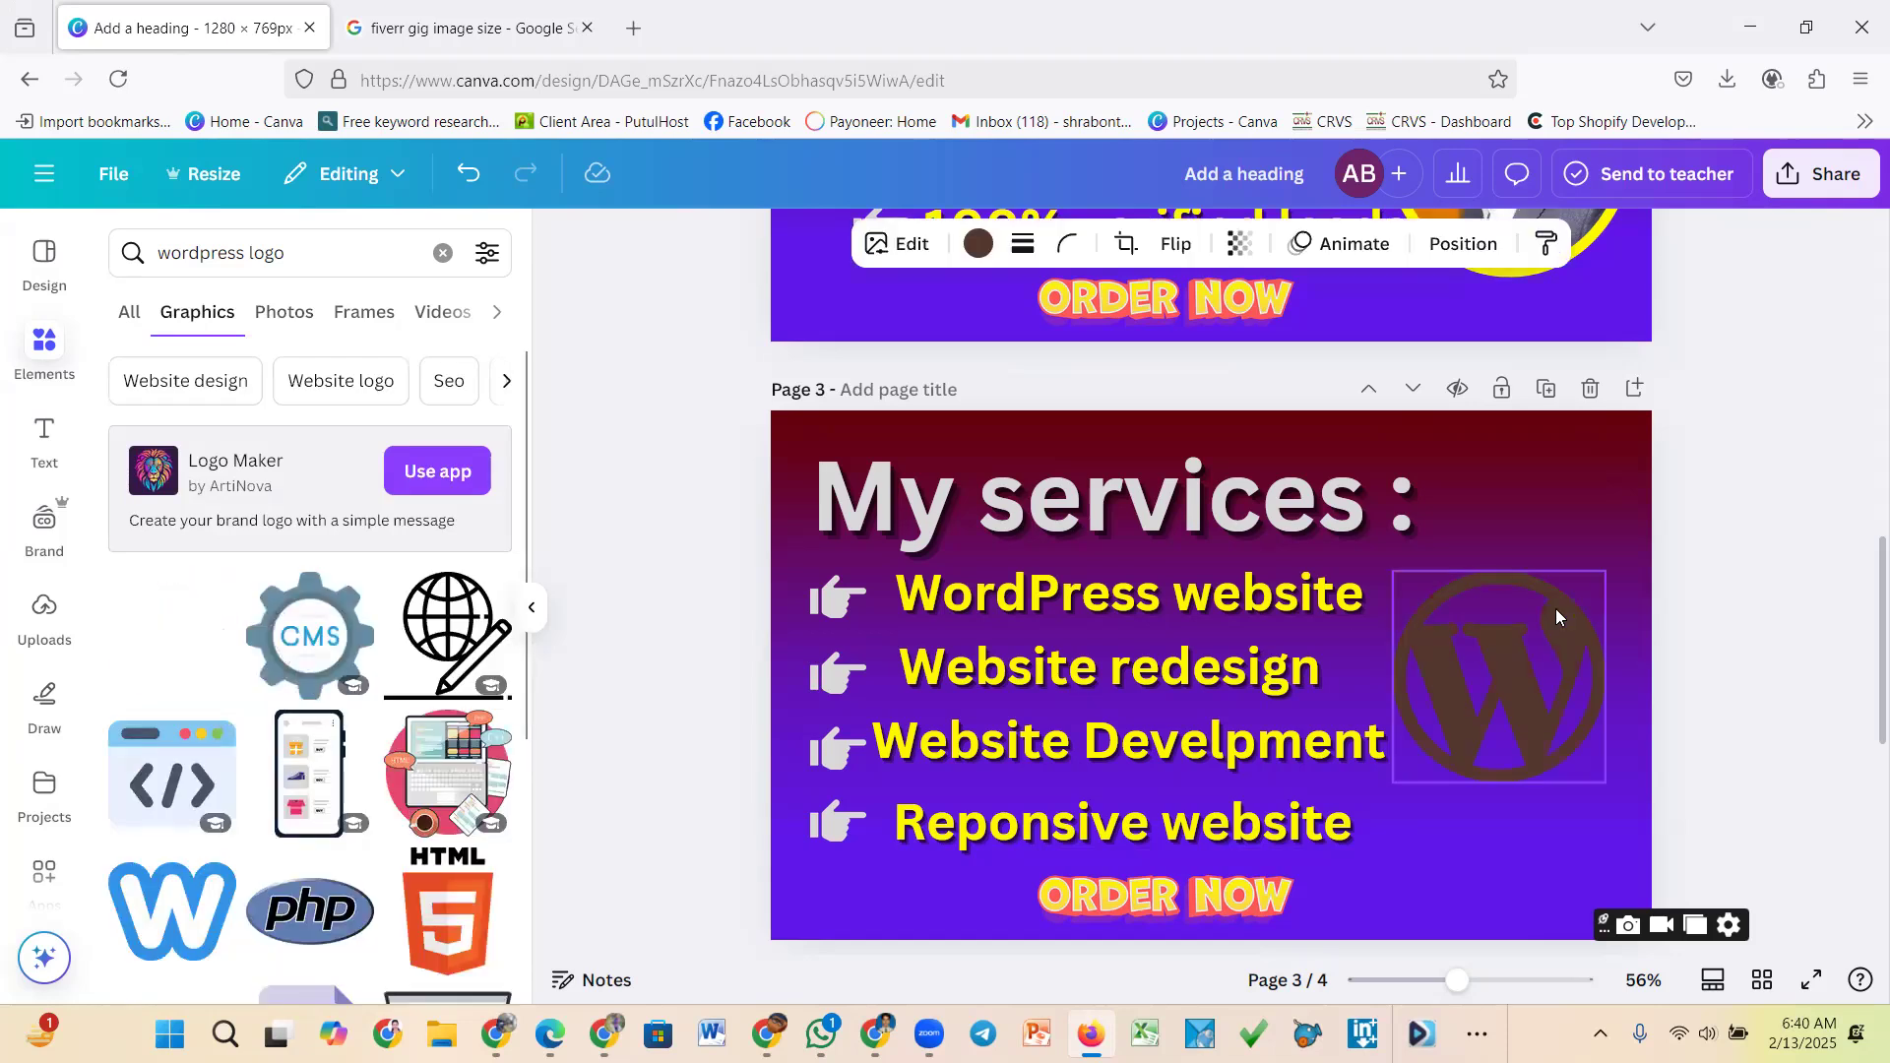
pyautogui.moveTo(1607, 532); pyautogui.dragTo(1608, 523)
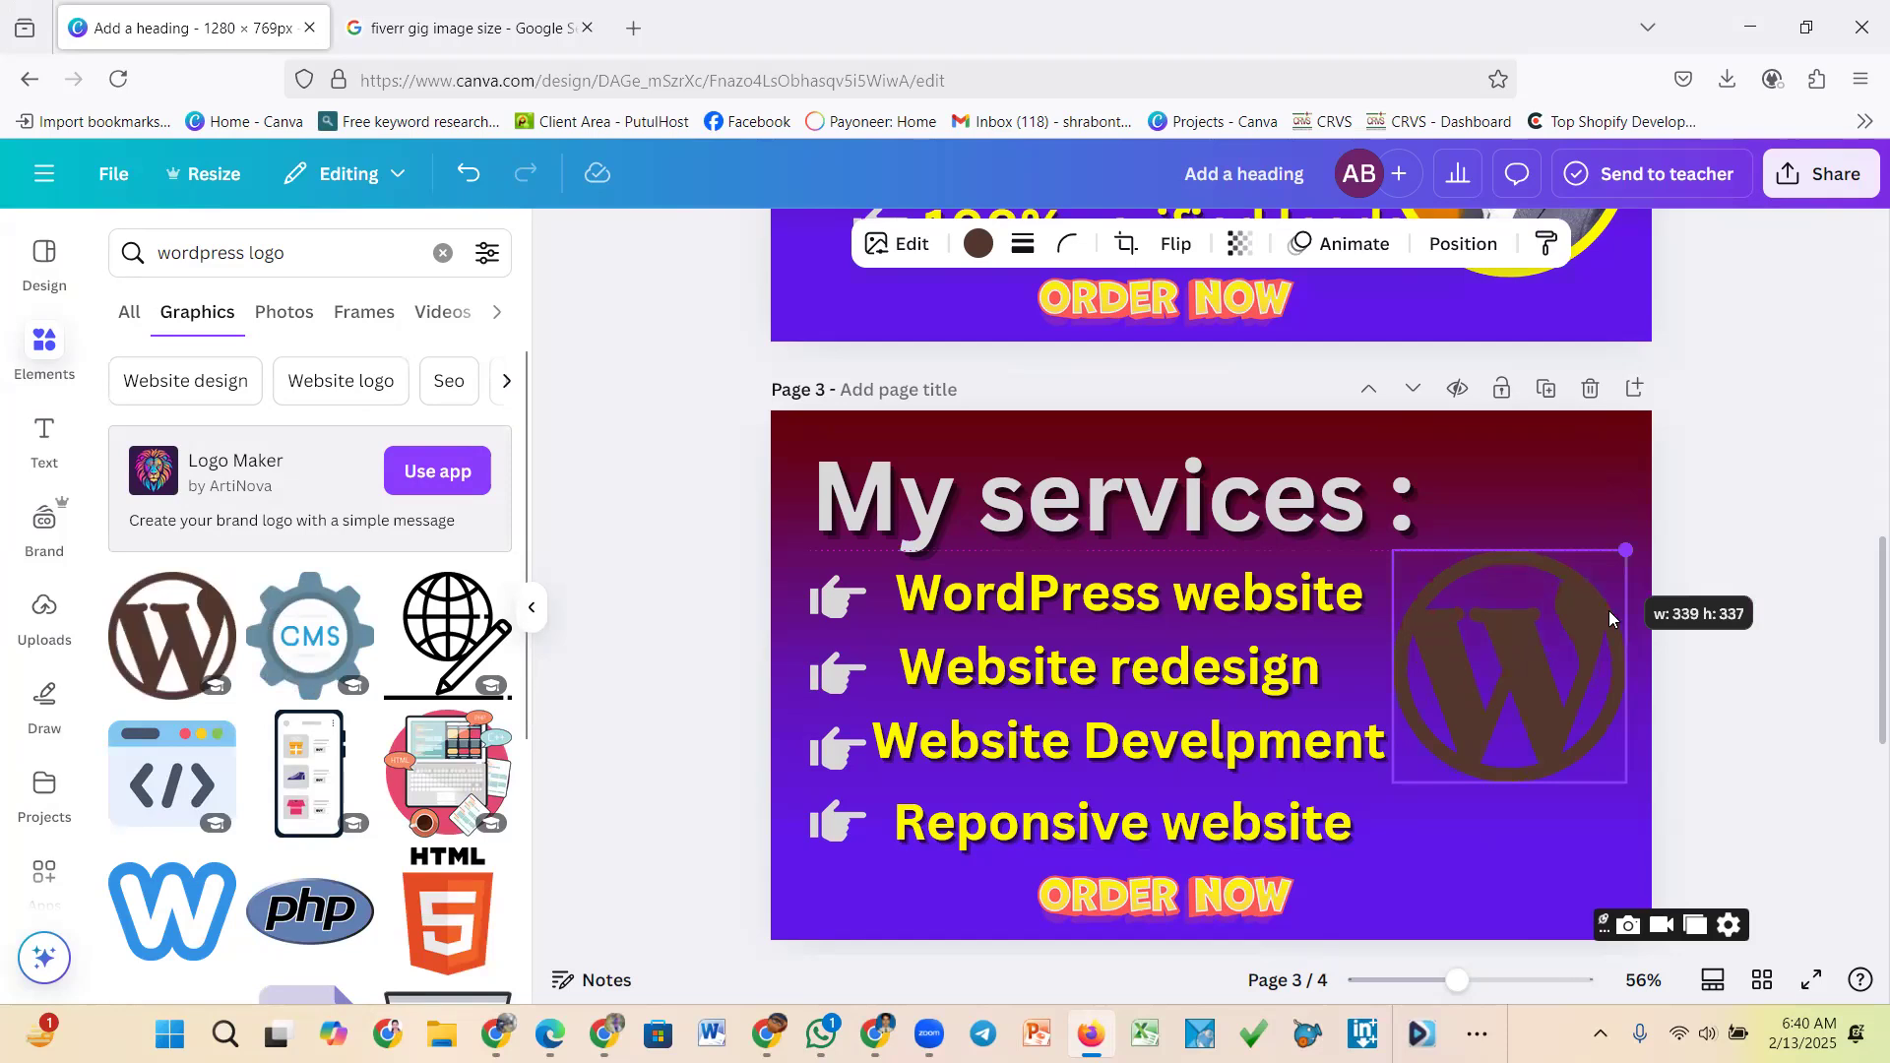
pyautogui.moveTo(1609, 618); pyautogui.dragTo(1619, 608)
# Recolour the WordPress logo light grey and resize it to about 370 × 368 px beside the services list
pyautogui.click(978, 243)
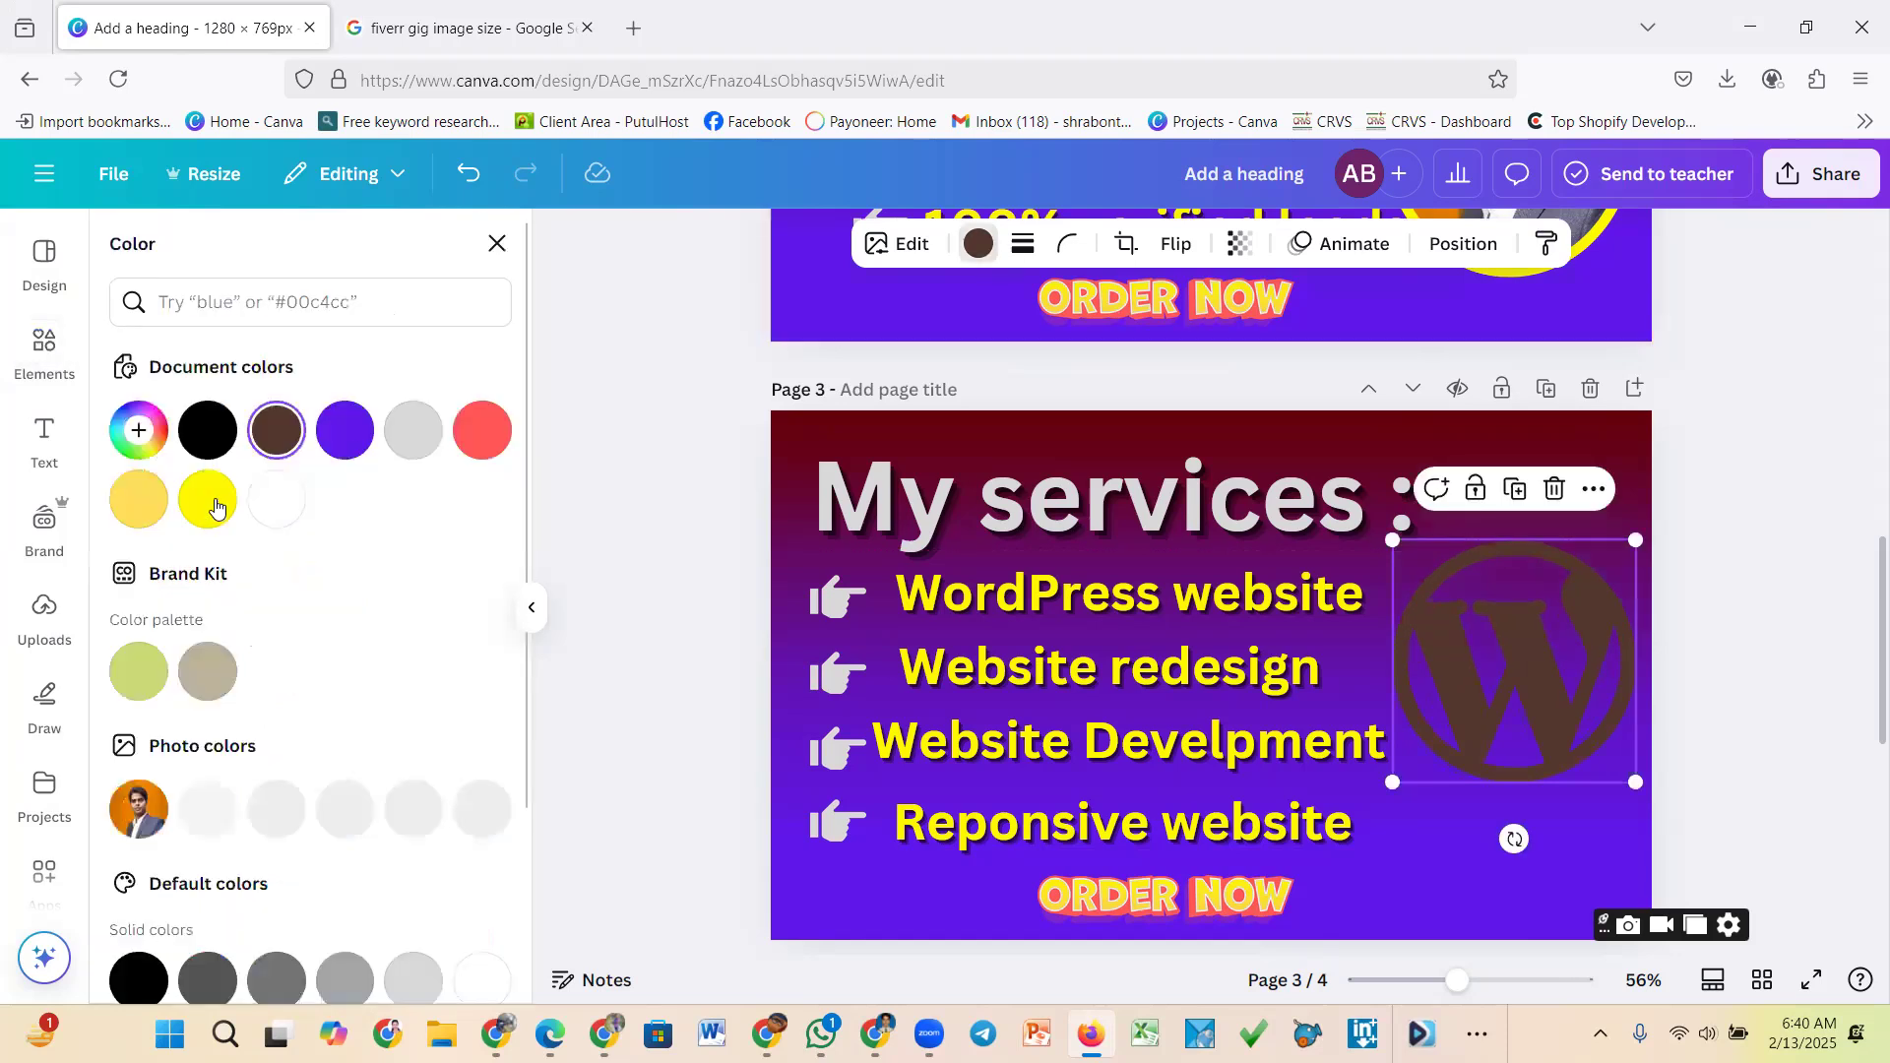
pyautogui.click(412, 430)
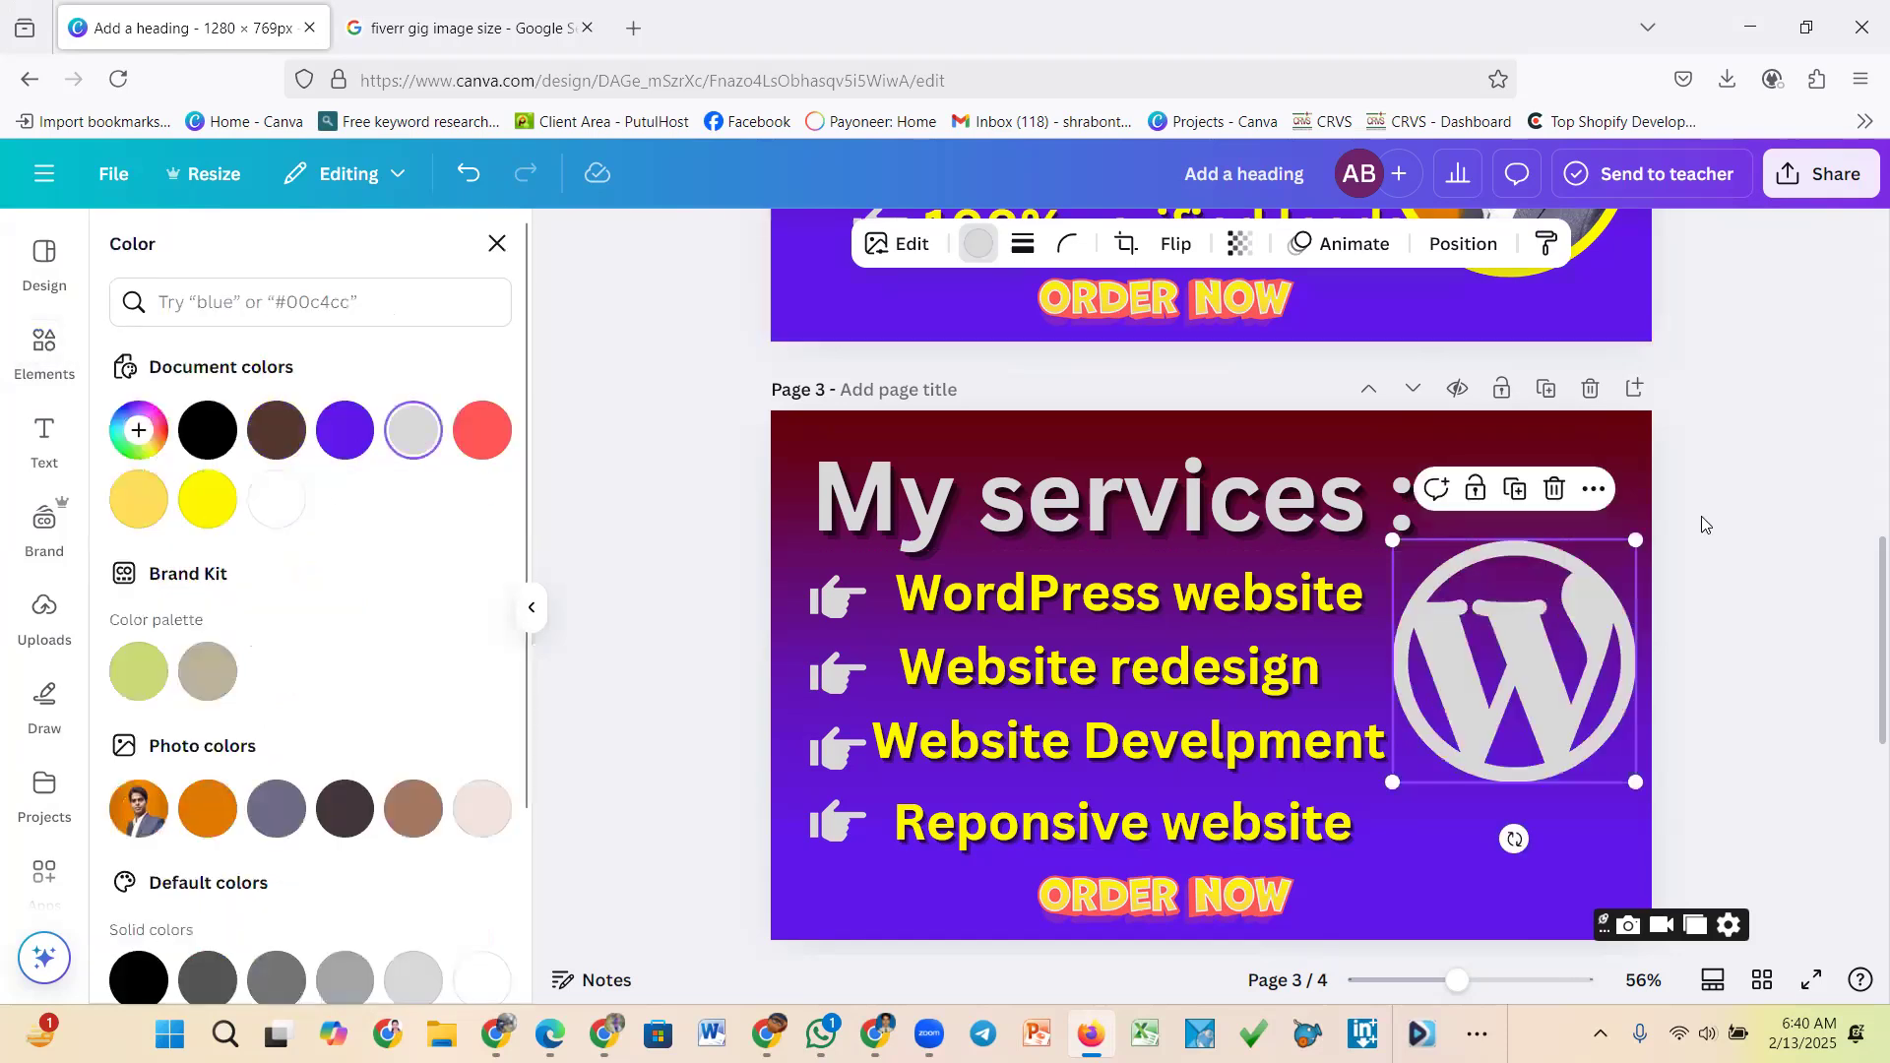
pyautogui.click(1553, 677)
pyautogui.moveTo(1635, 537); pyautogui.dragTo(1628, 487)
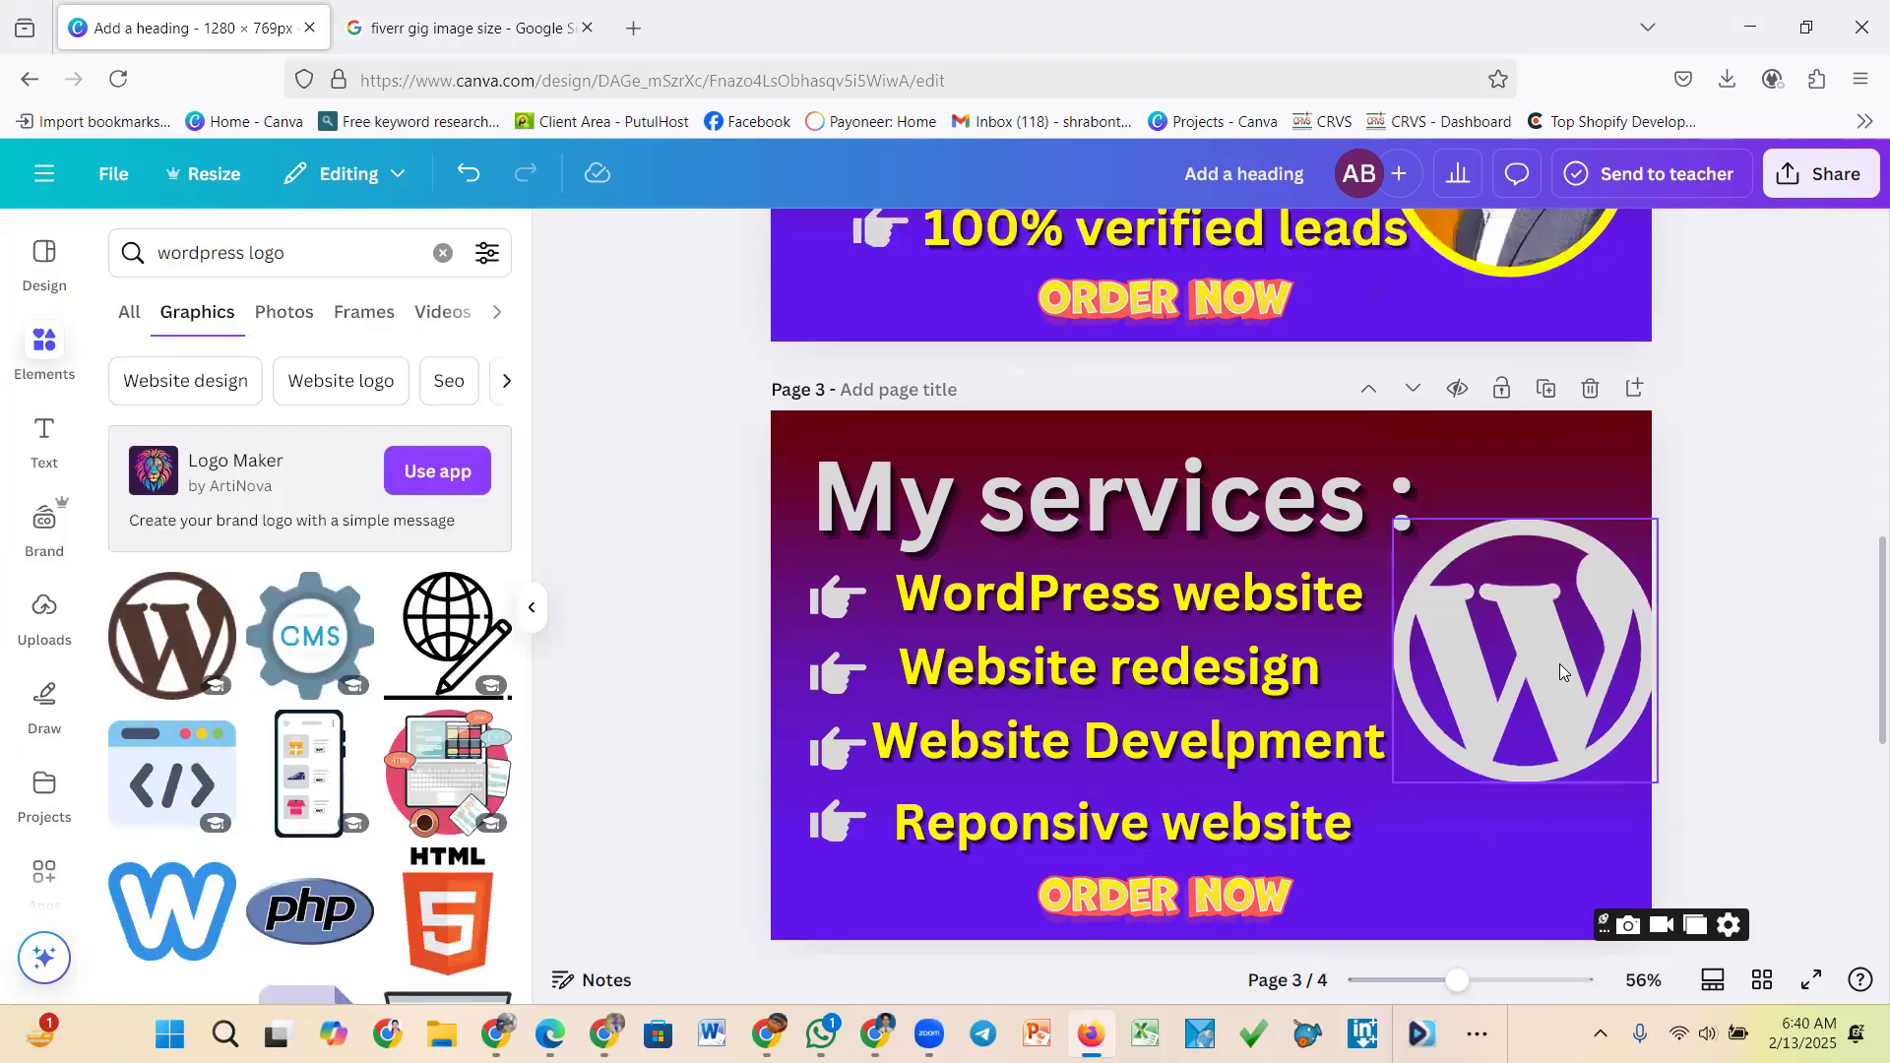
pyautogui.moveTo(1559, 672); pyautogui.dragTo(1538, 680)
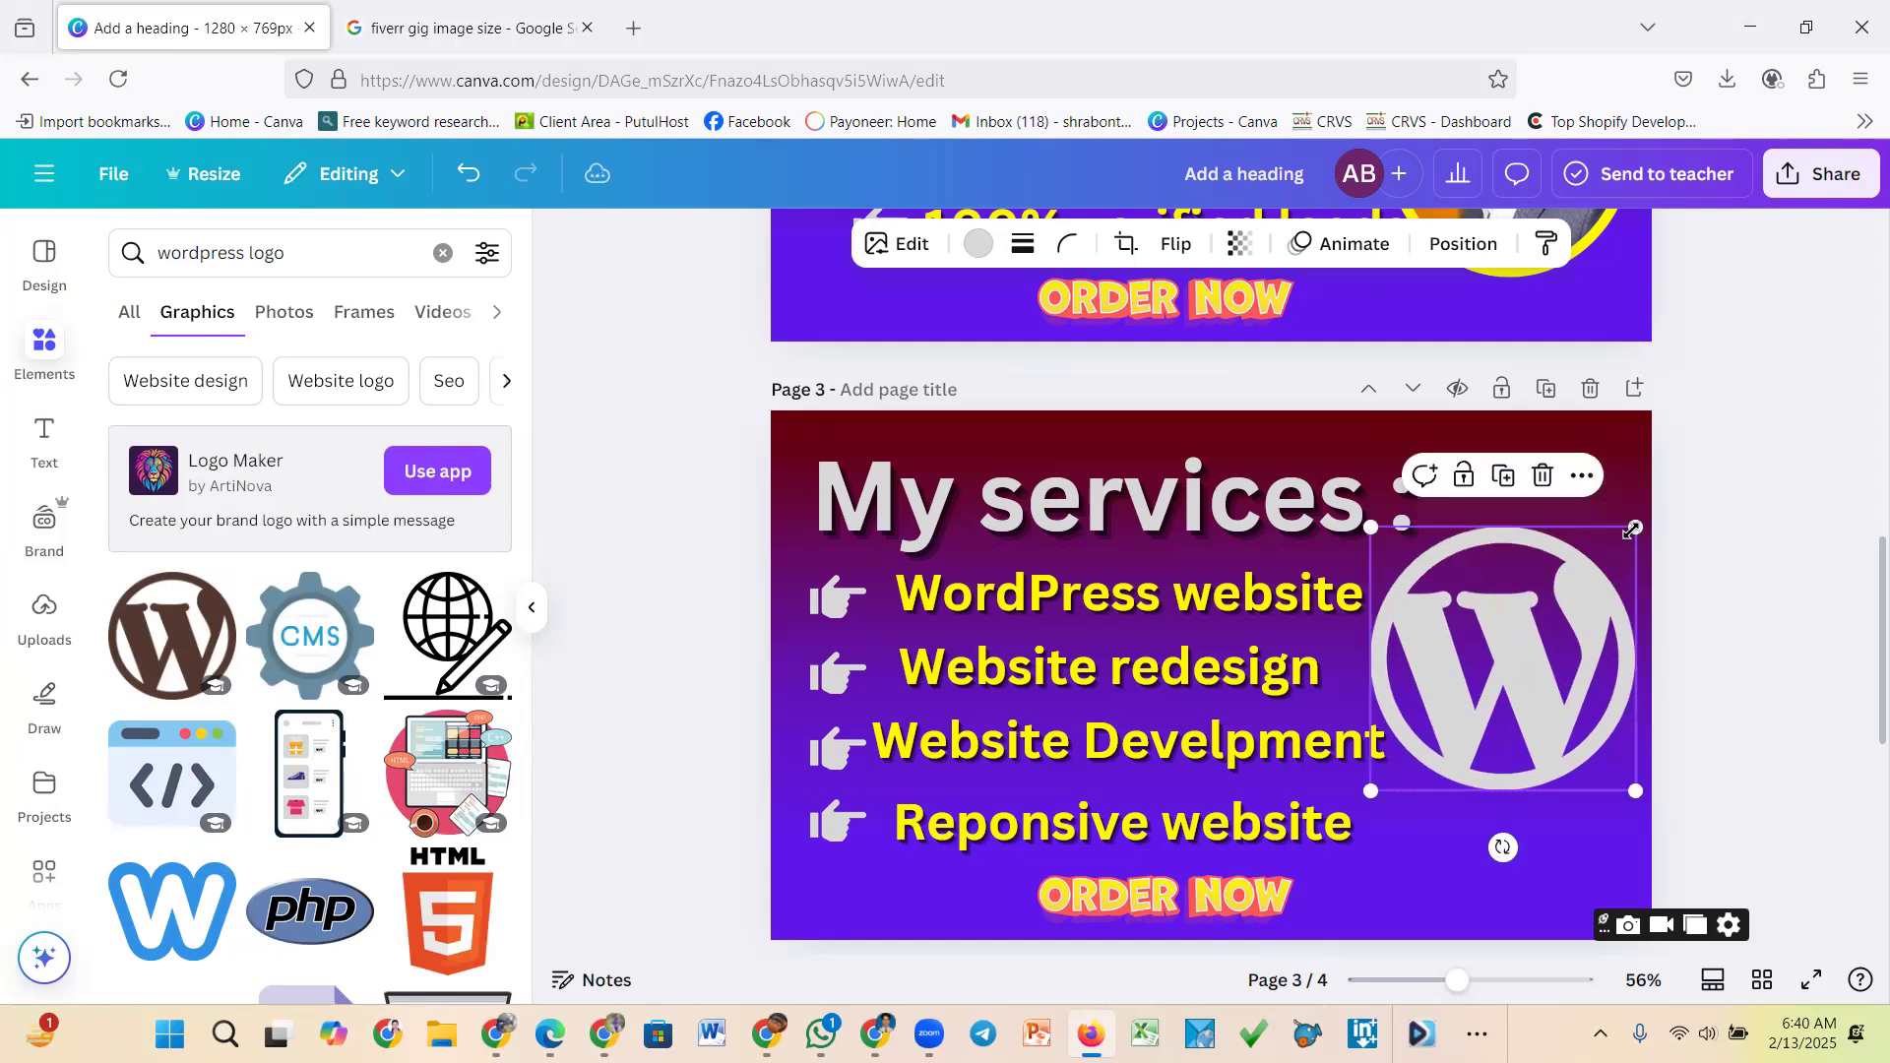
pyautogui.moveTo(1631, 530); pyautogui.dragTo(1622, 539)
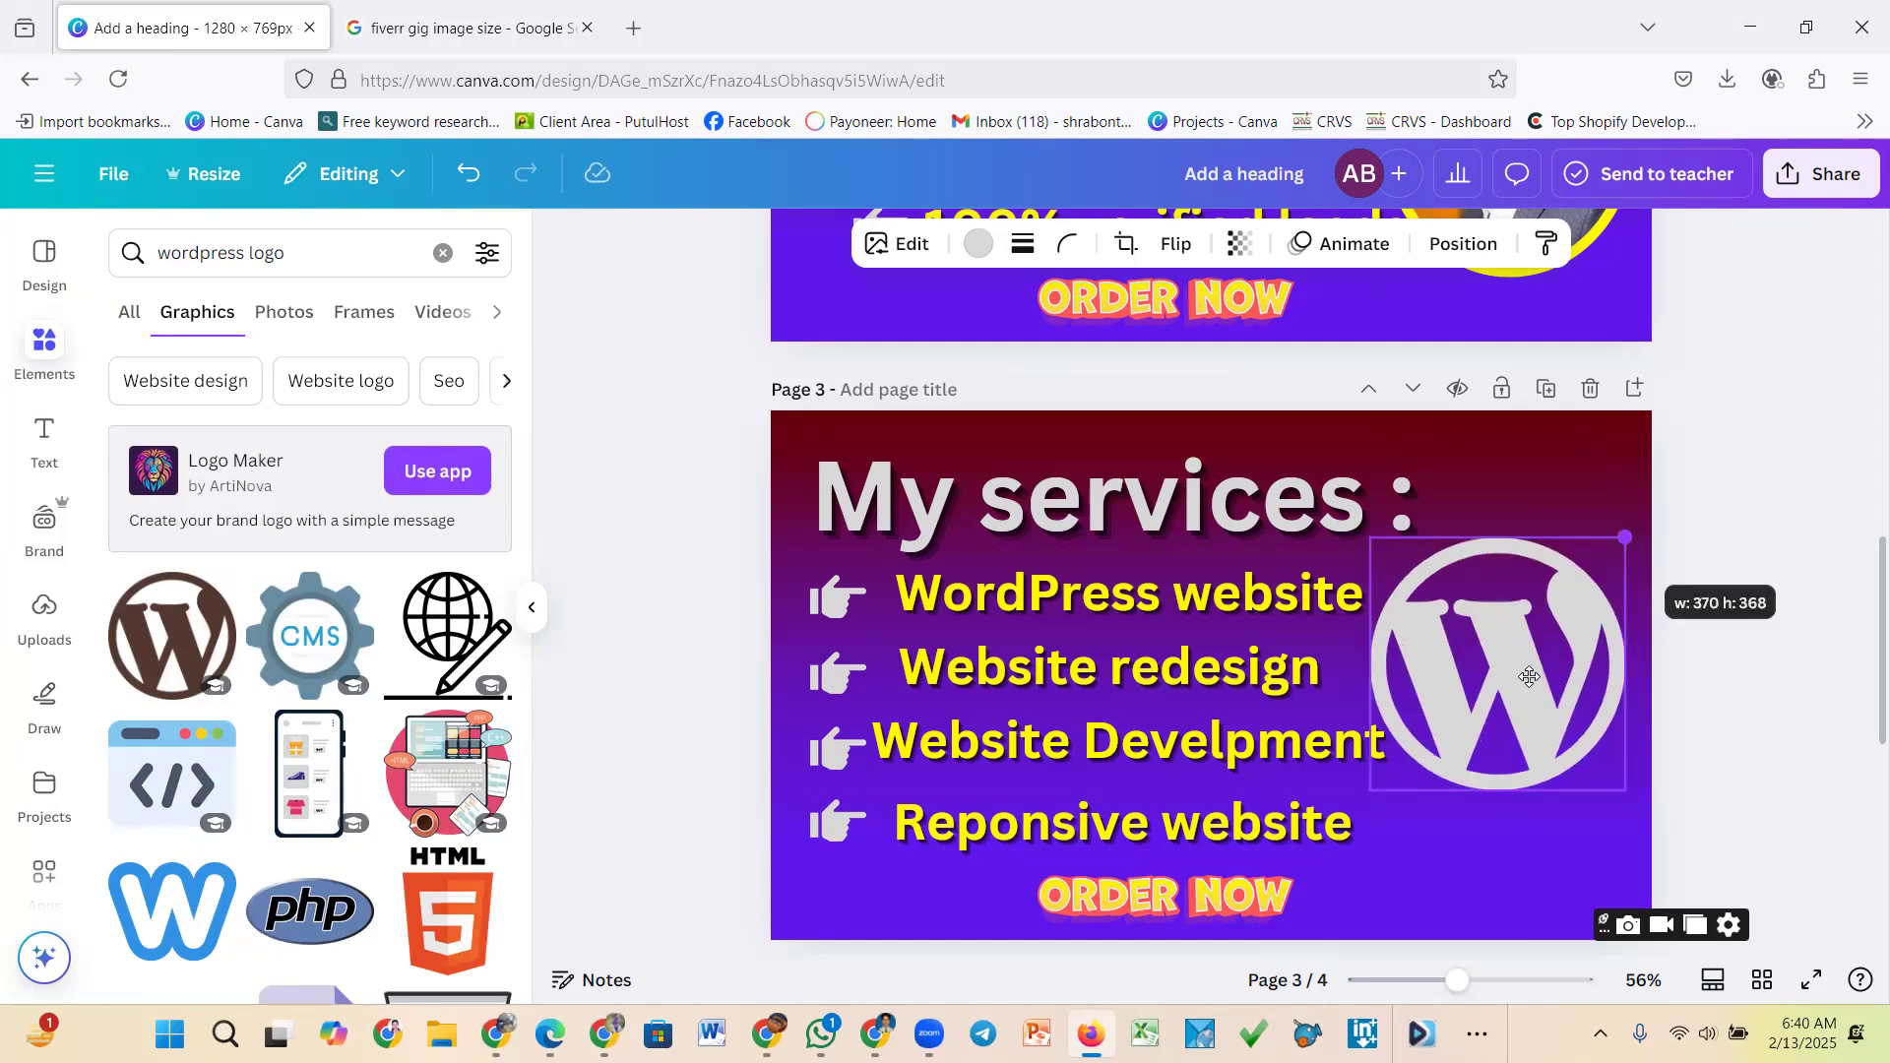
# Recolour the WordPress logo white and deselect it
pyautogui.click(977, 243)
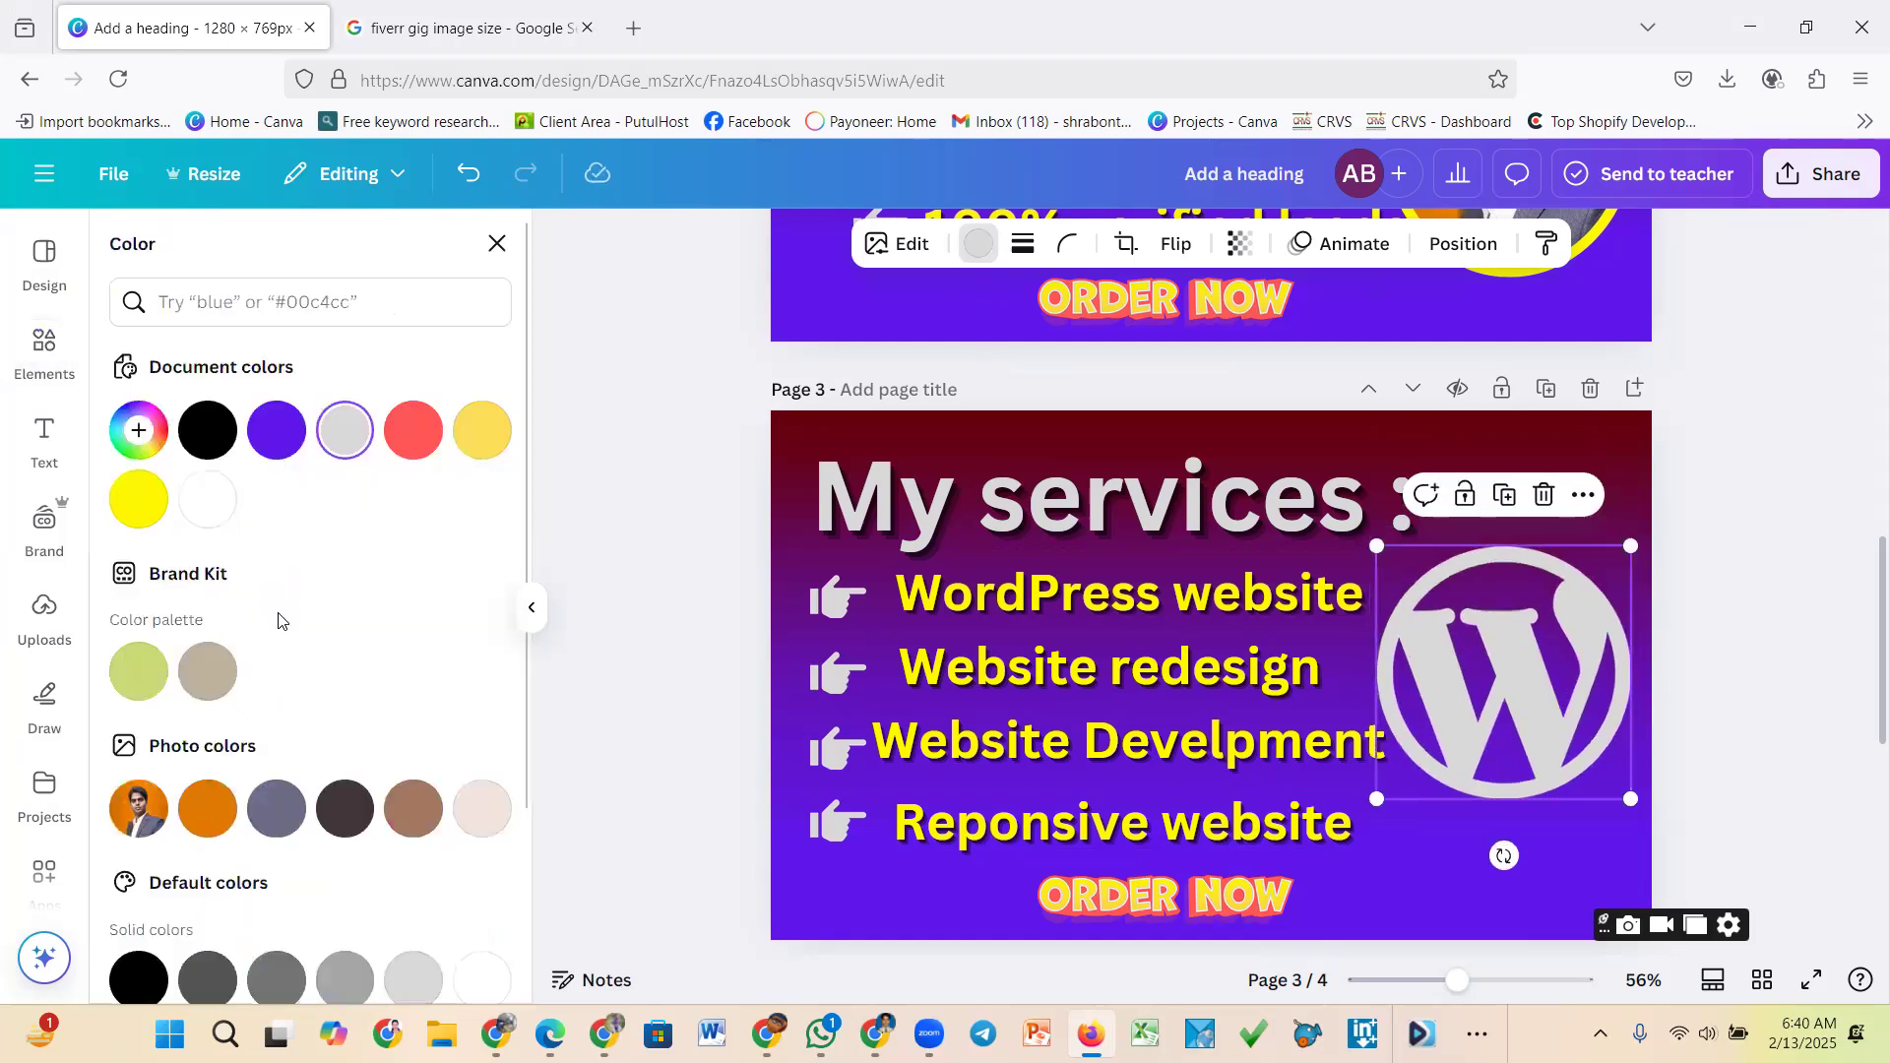
pyautogui.click(207, 502)
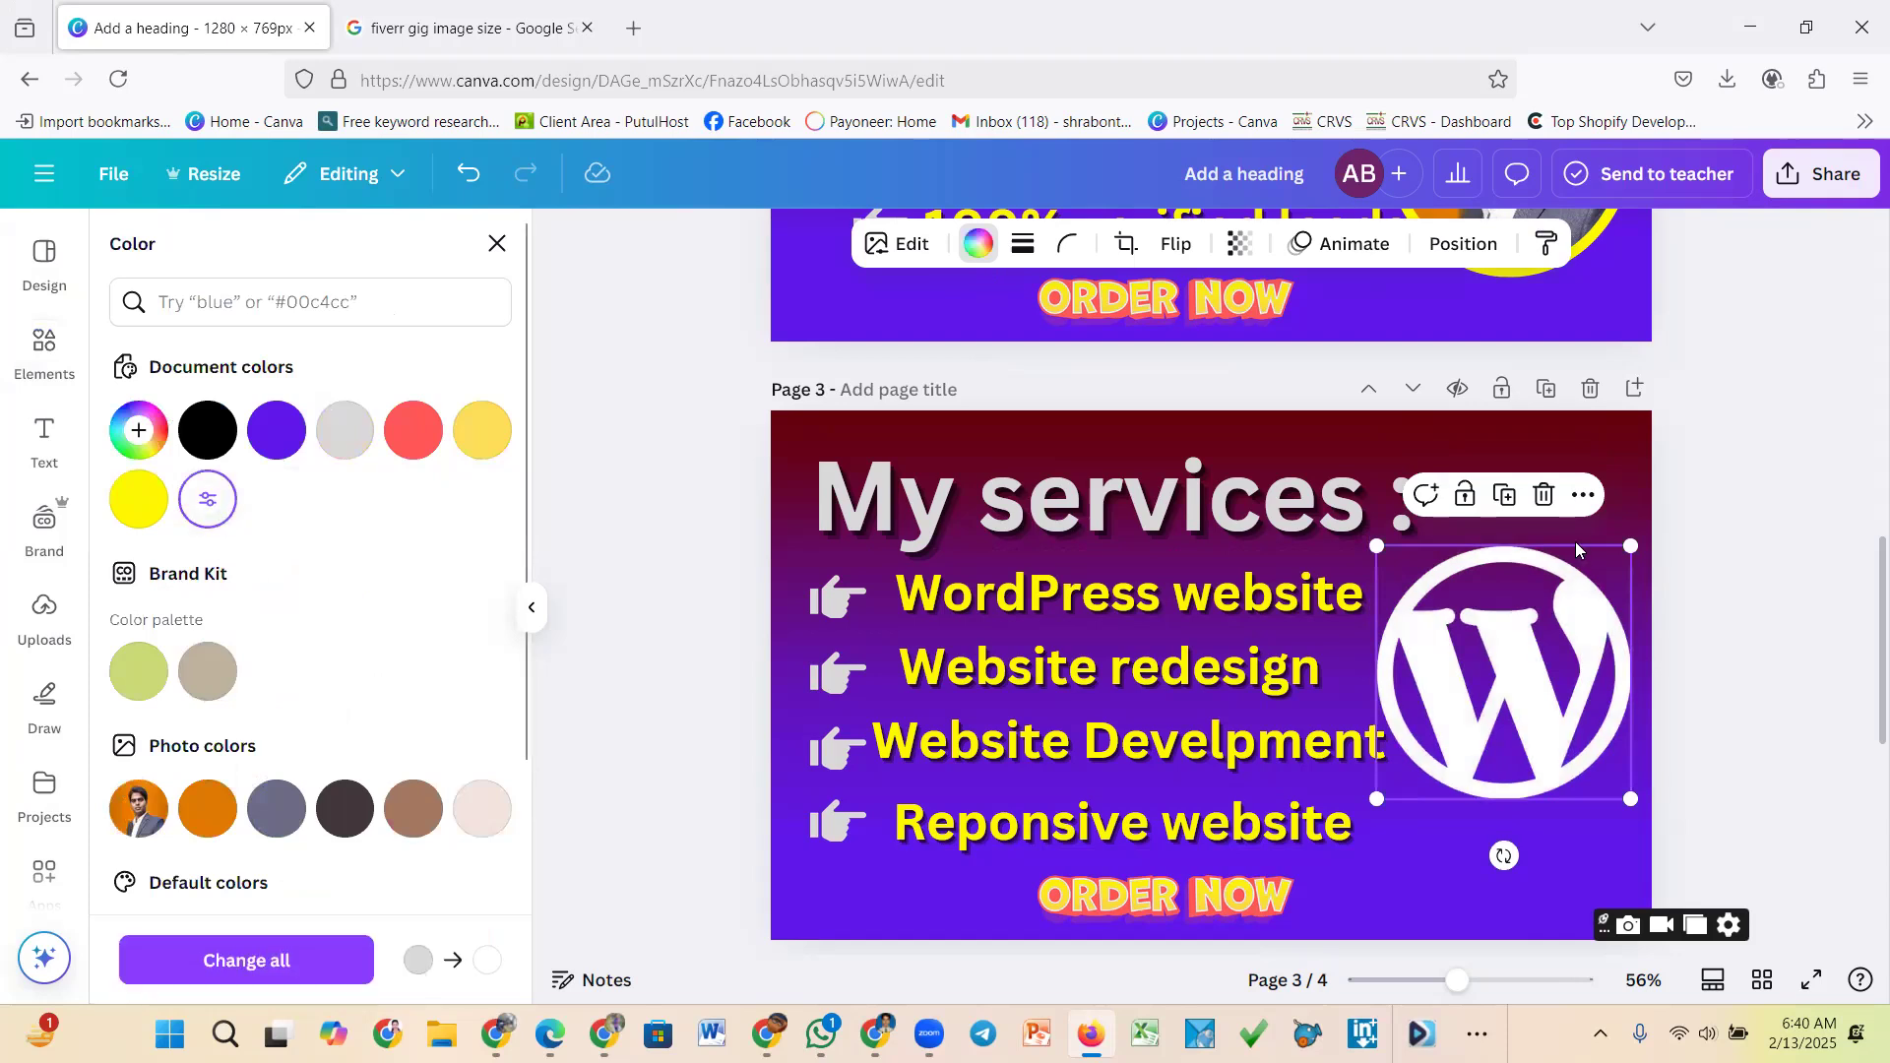
pyautogui.press('Escape')
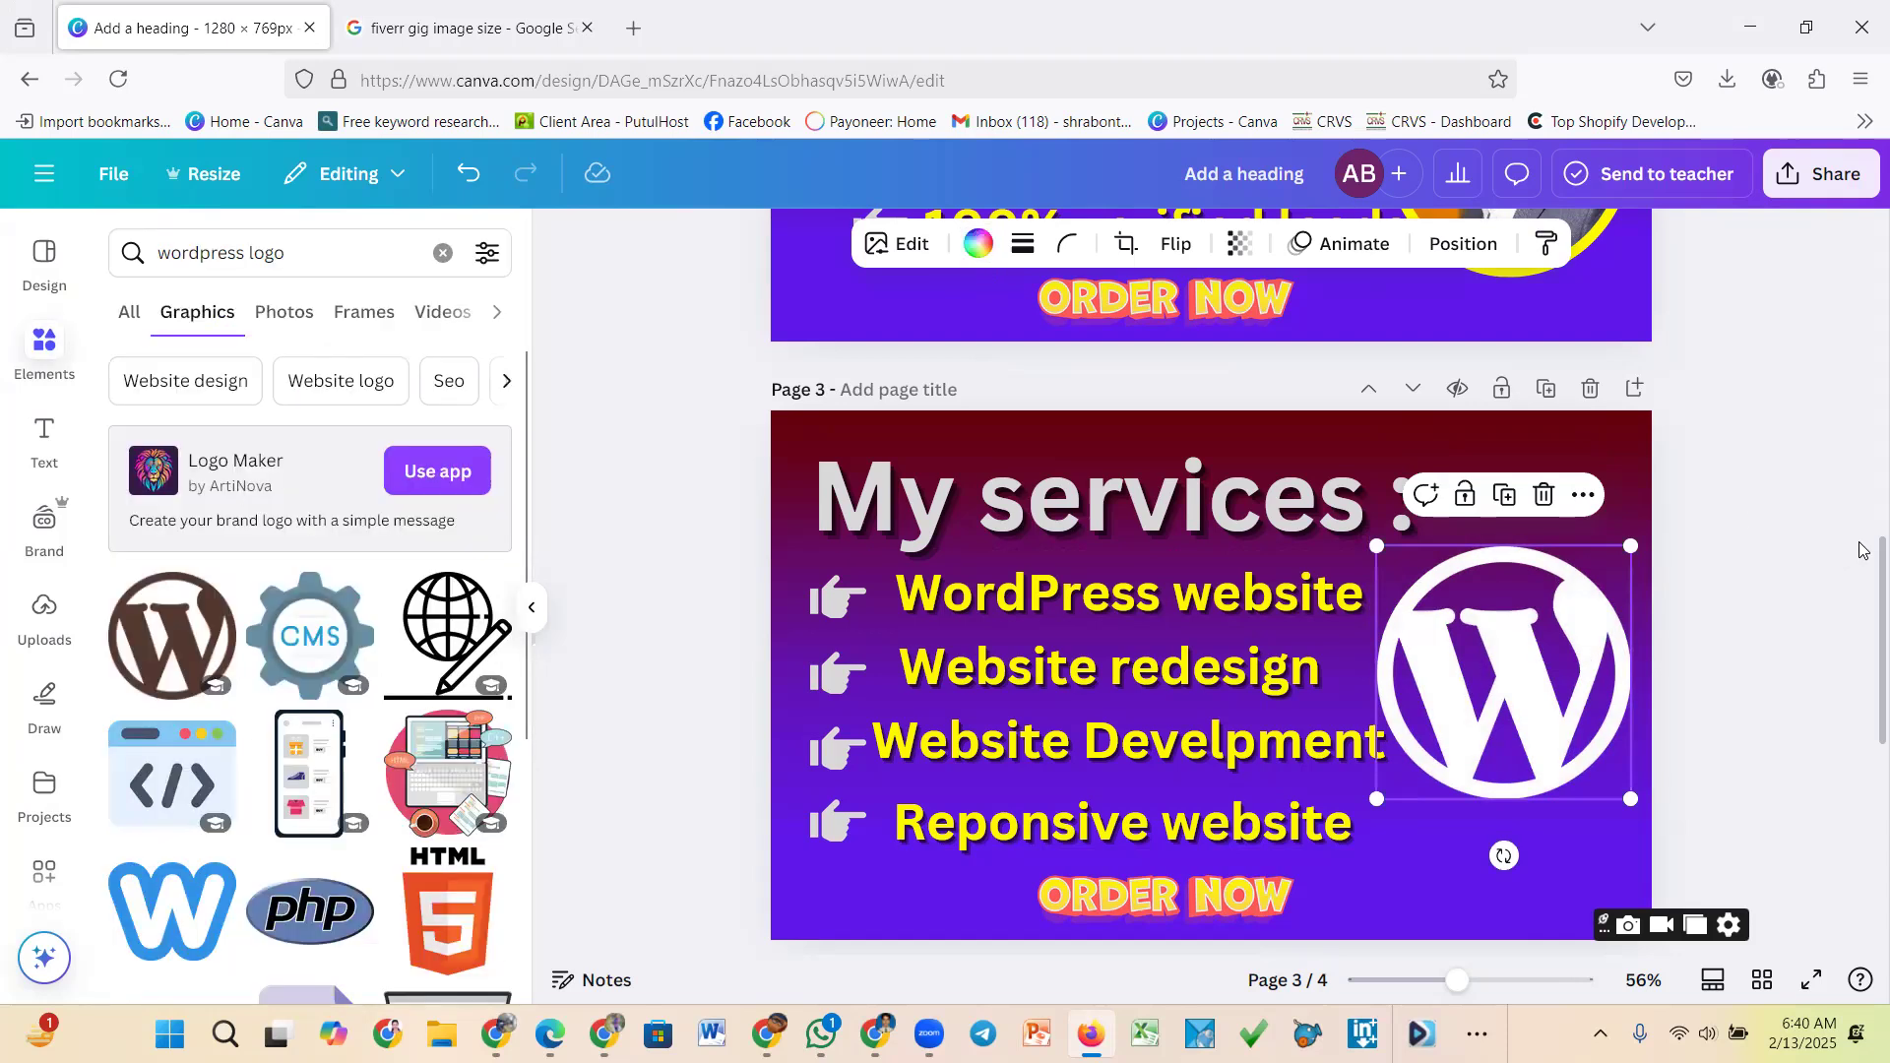
pyautogui.click(1861, 550)
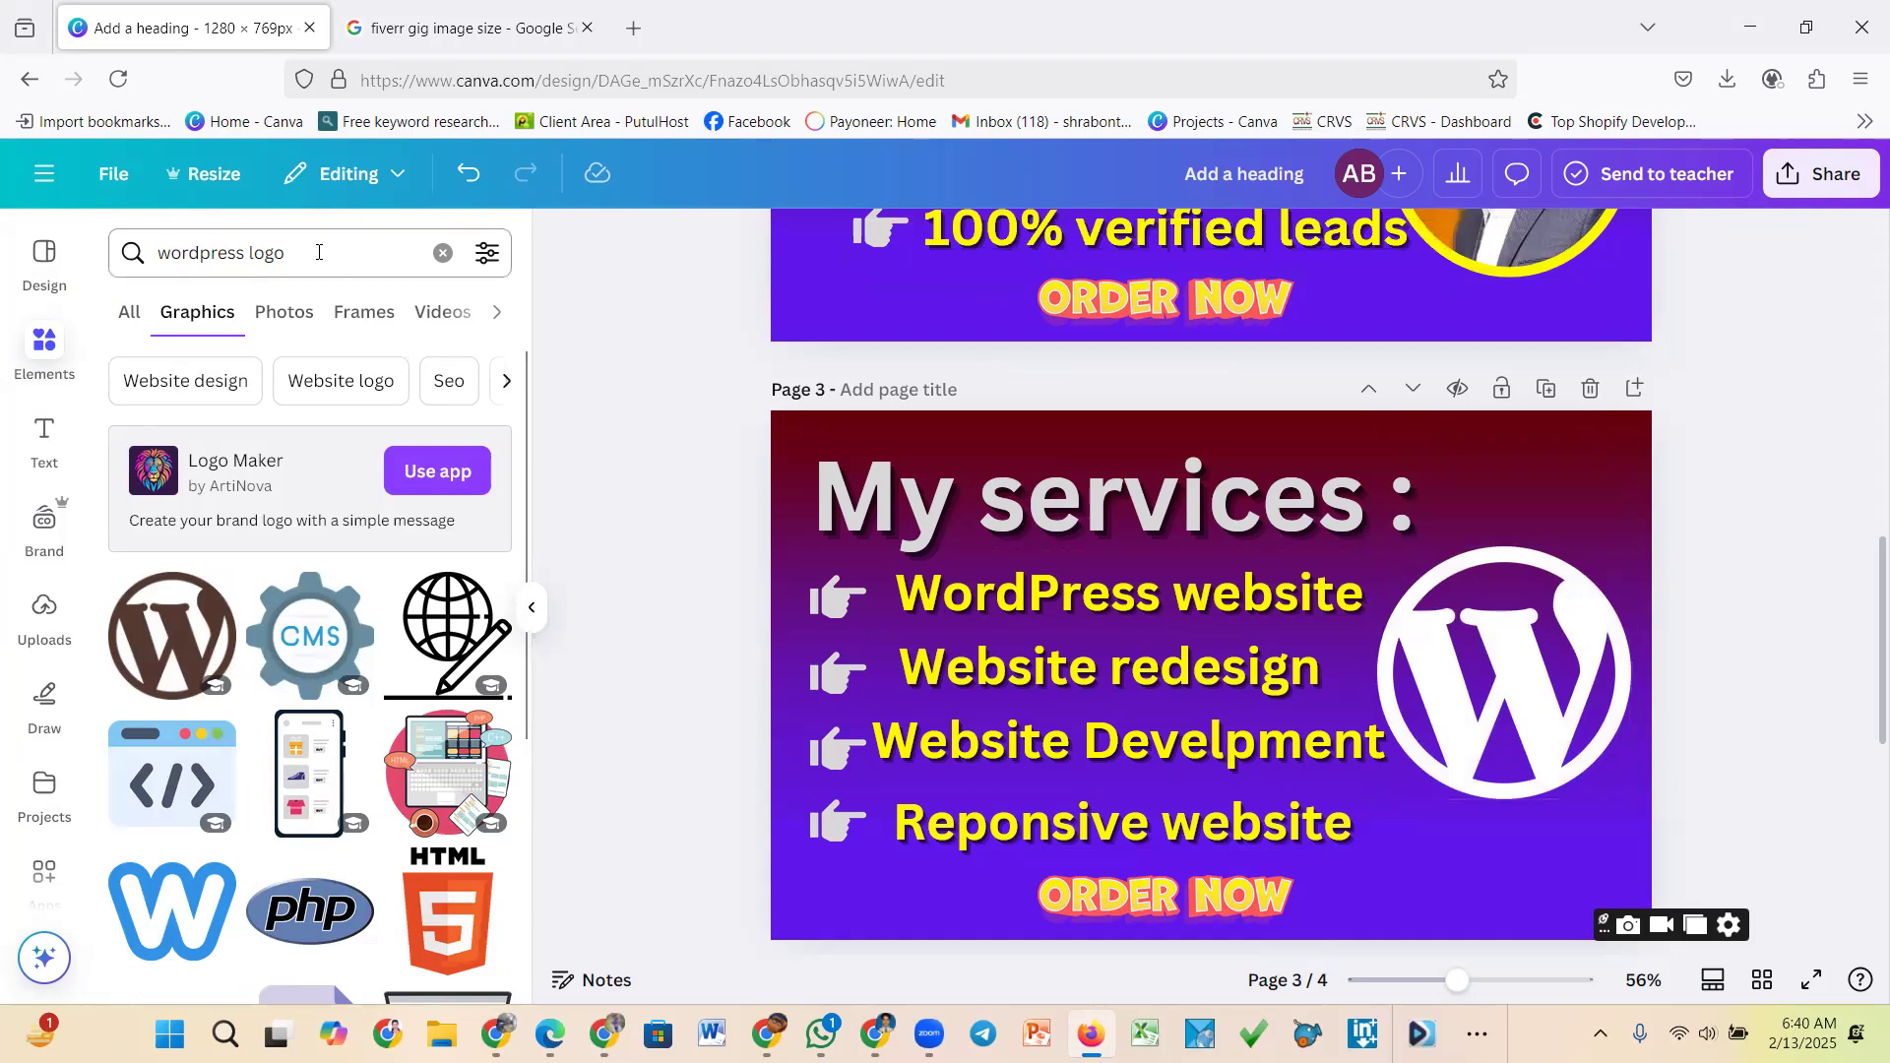
# Search the elements for "Gradient fade" graphics and add the blue gradient that fades from left to right to page 3
pyautogui.click(444, 254)
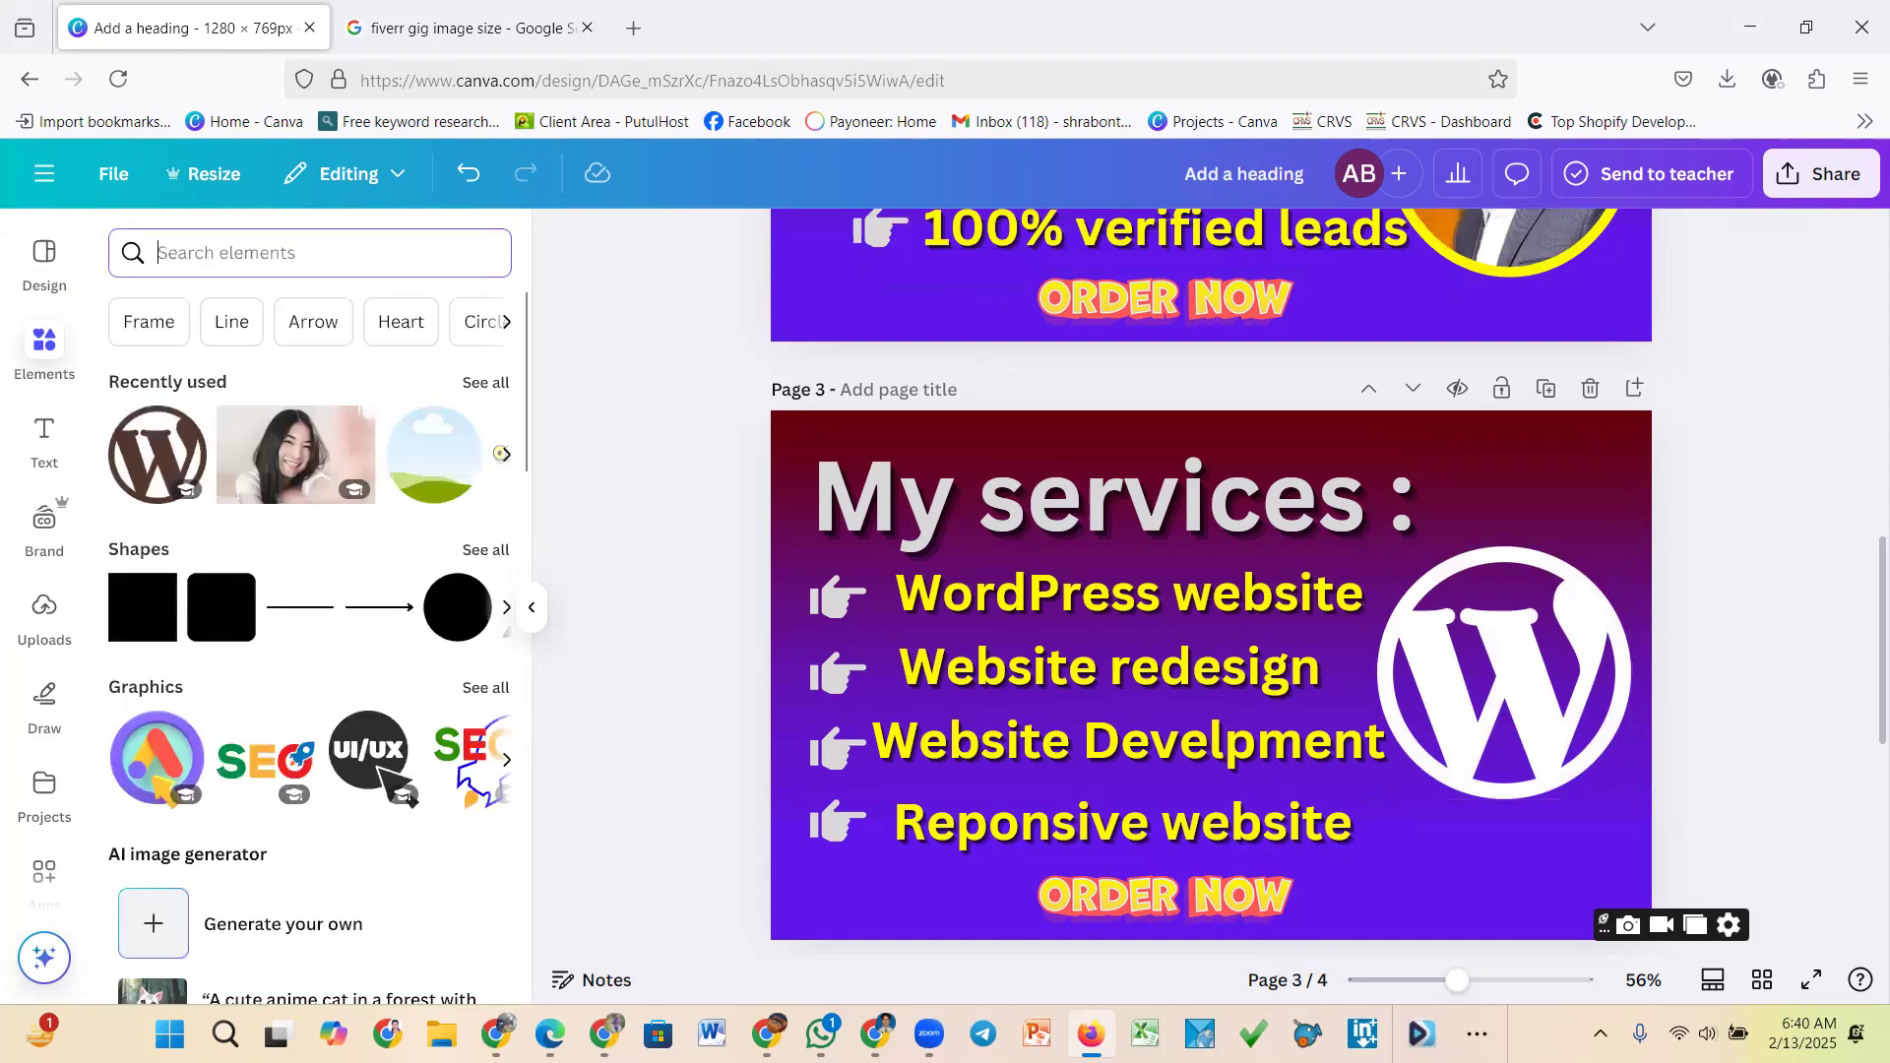
pyautogui.write('gra')
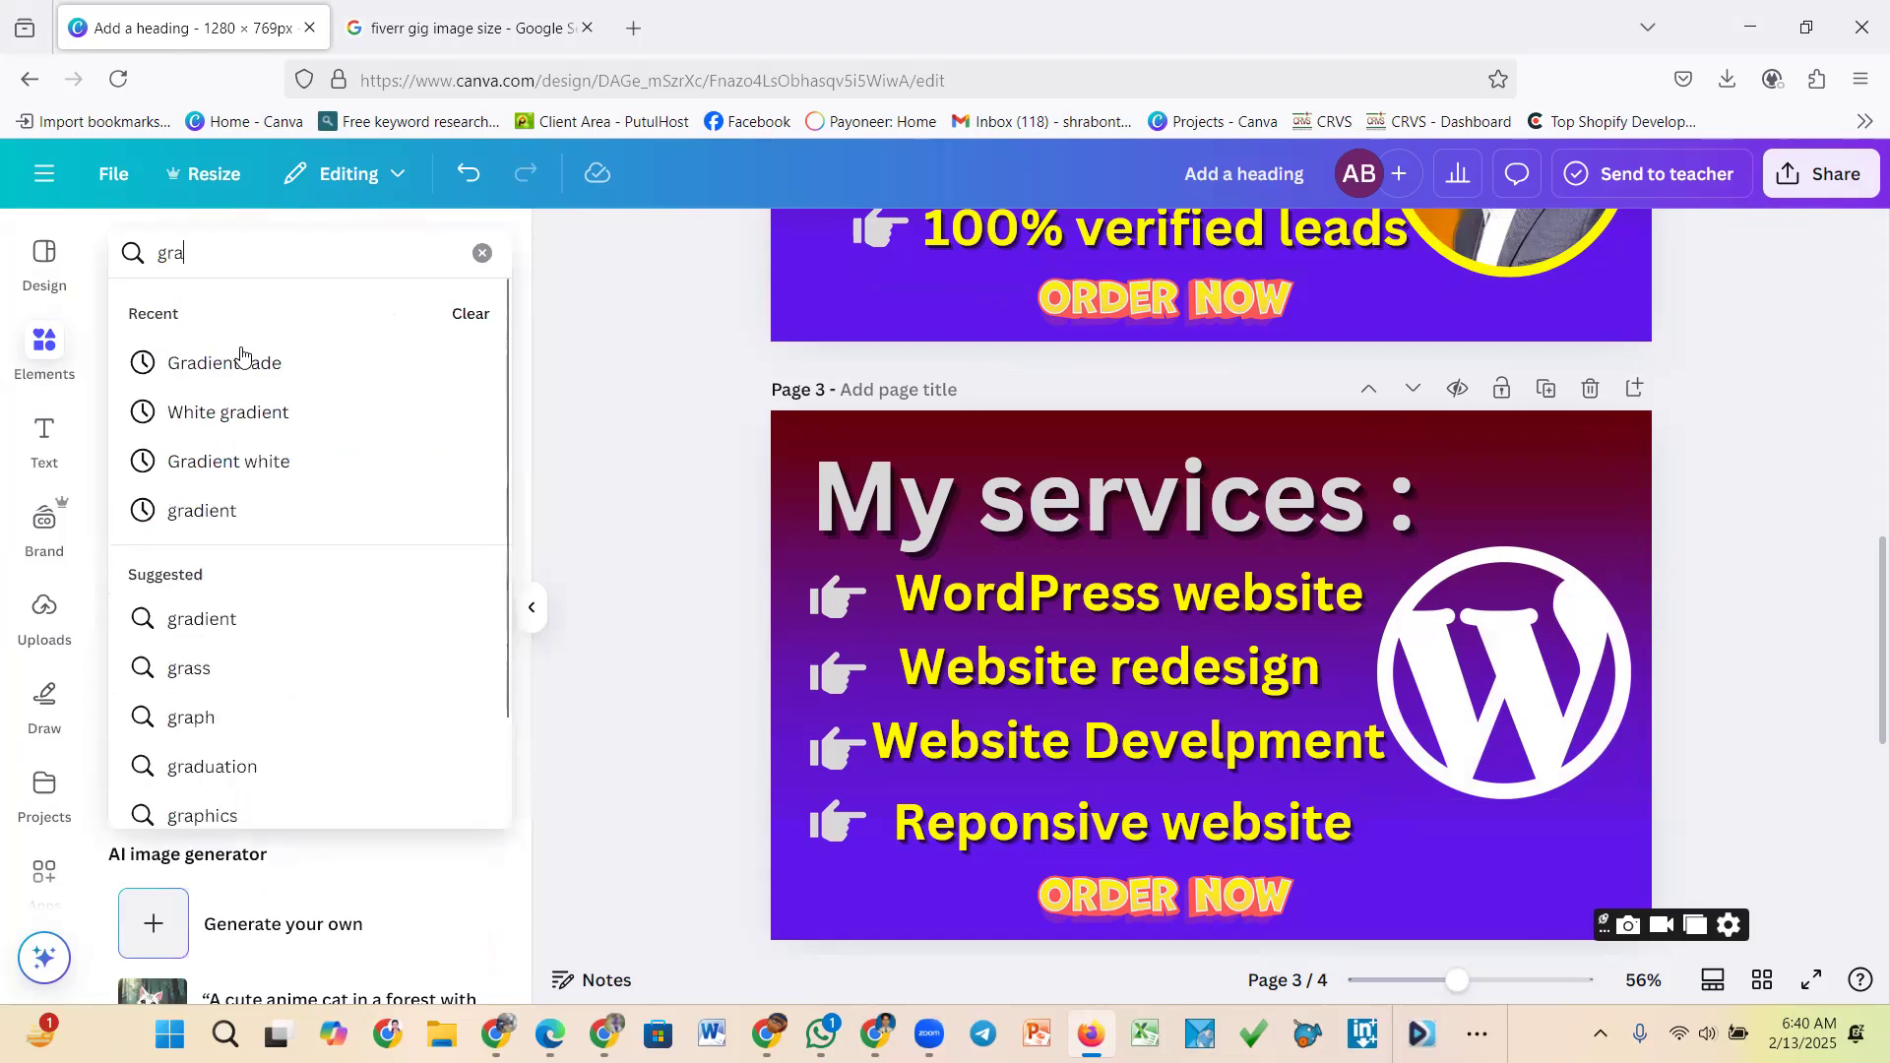
pyautogui.click(241, 359)
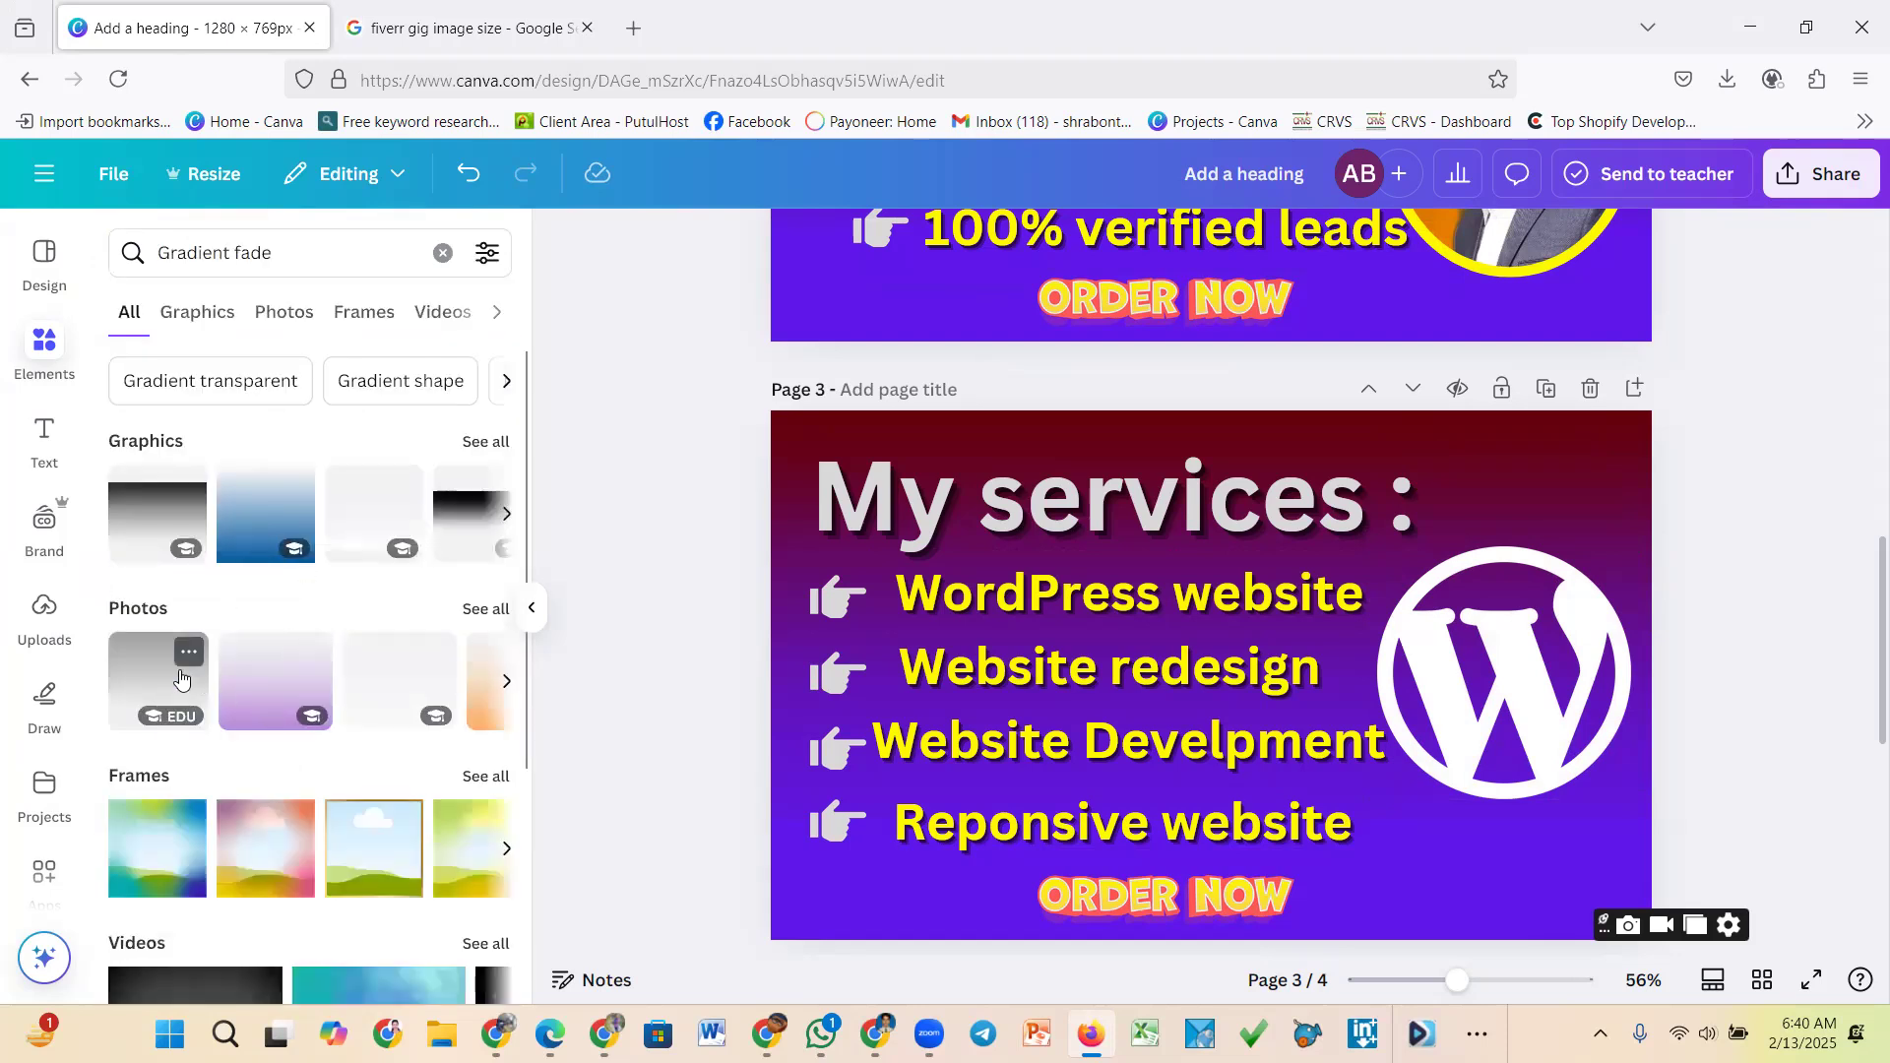
pyautogui.click(495, 441)
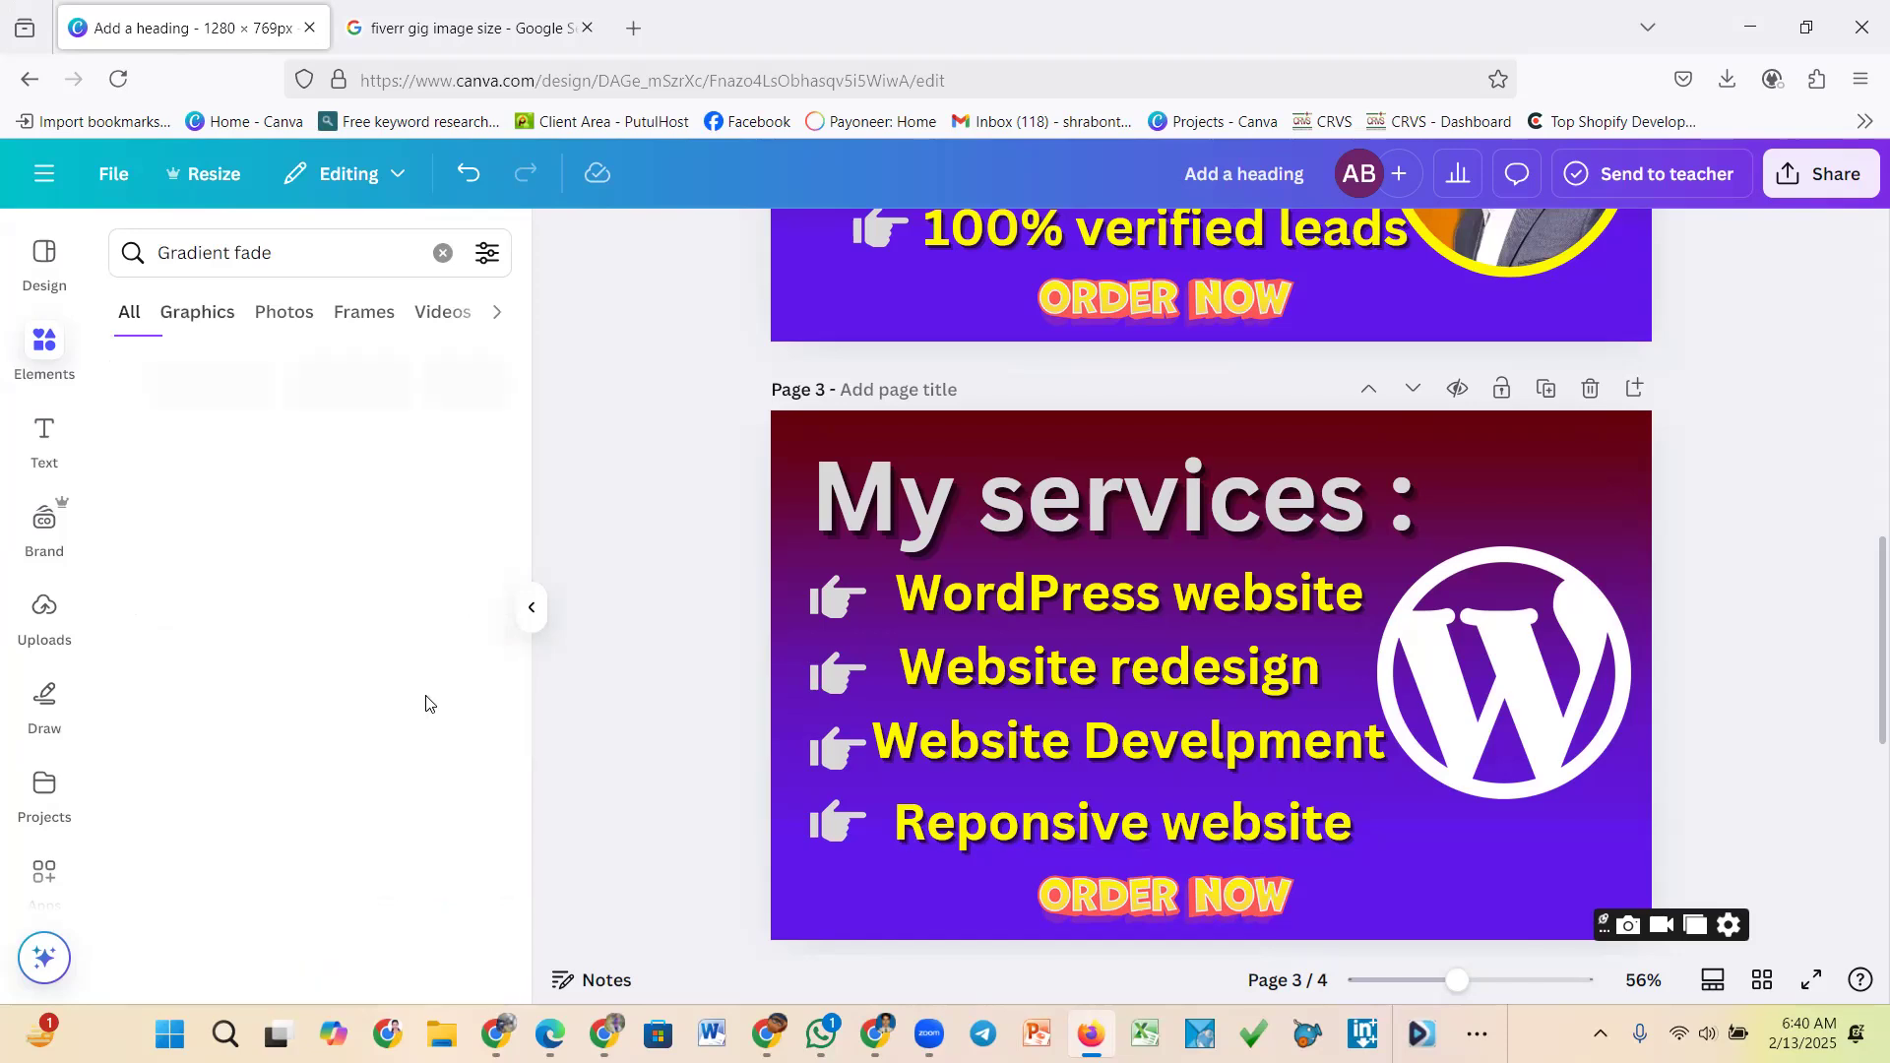
pyautogui.scroll(-1, 355, 725)
pyautogui.scroll(-3, 351, 734)
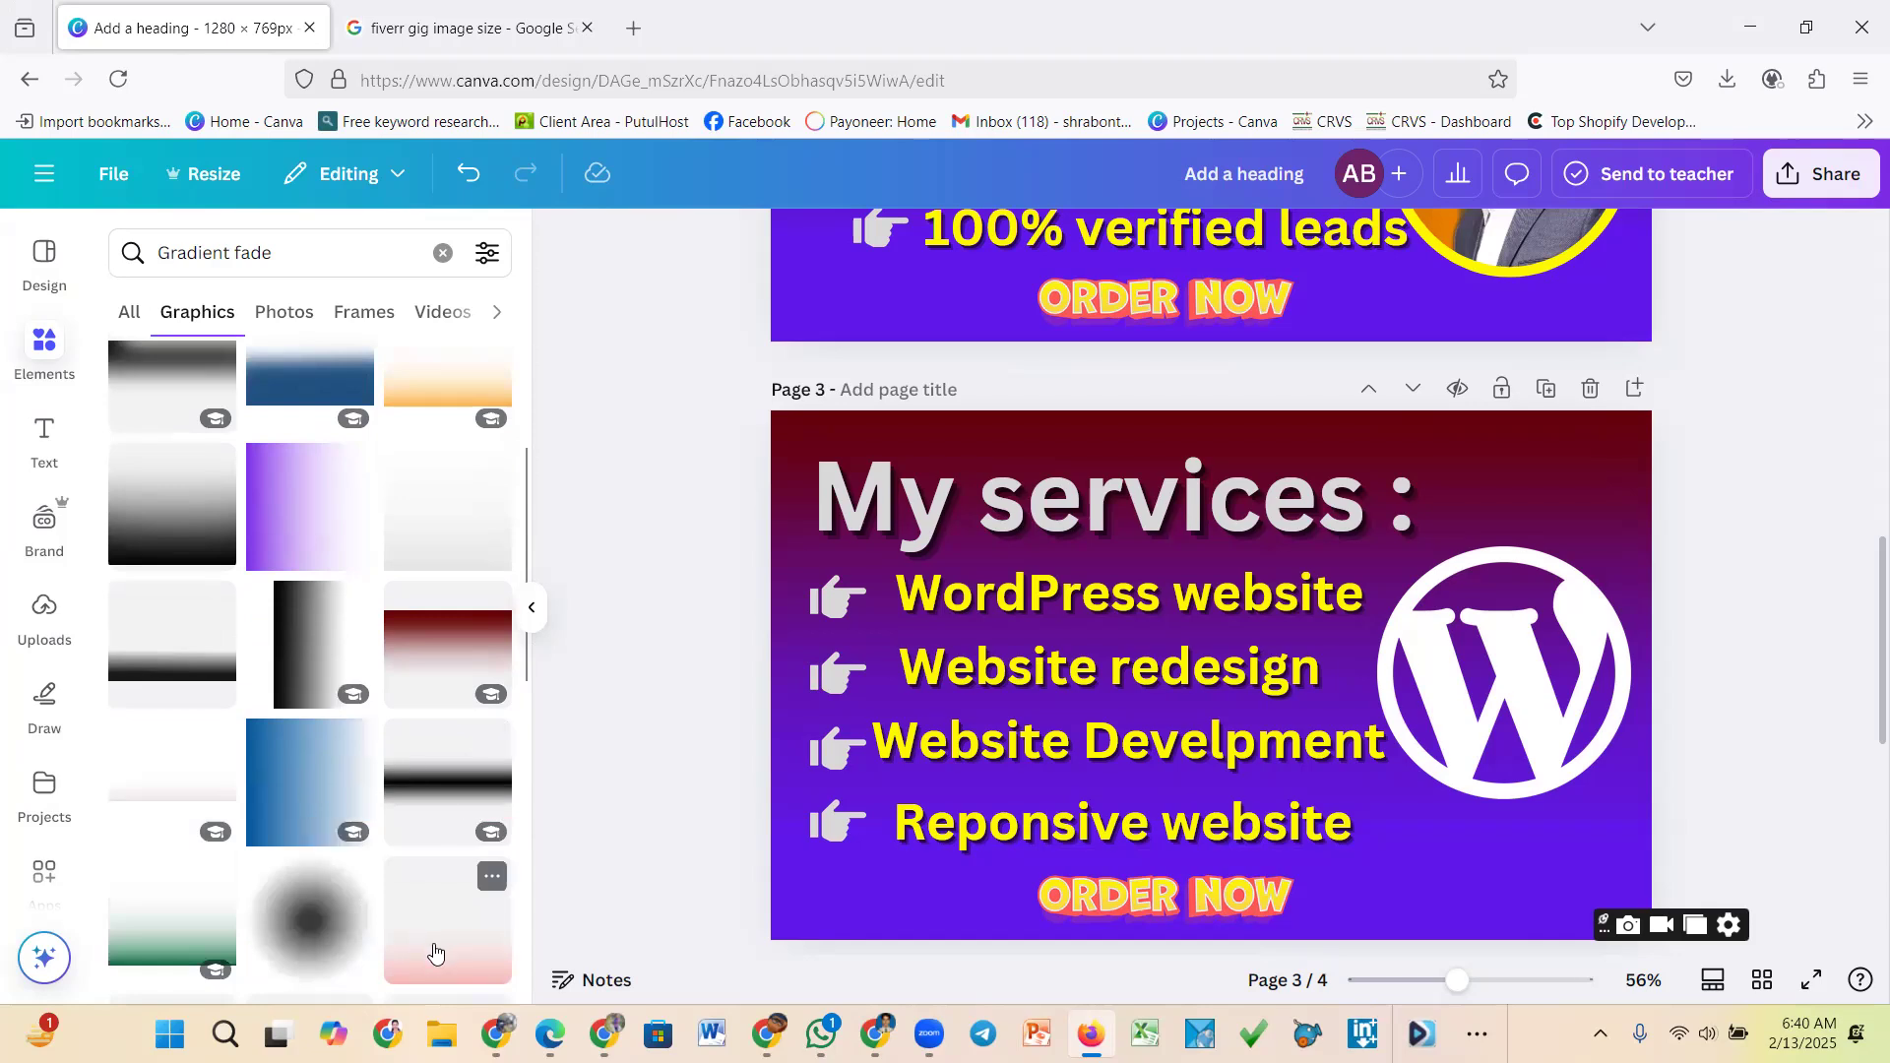
pyautogui.moveTo(436, 955); pyautogui.dragTo(427, 906)
pyautogui.scroll(-3, 236, 886)
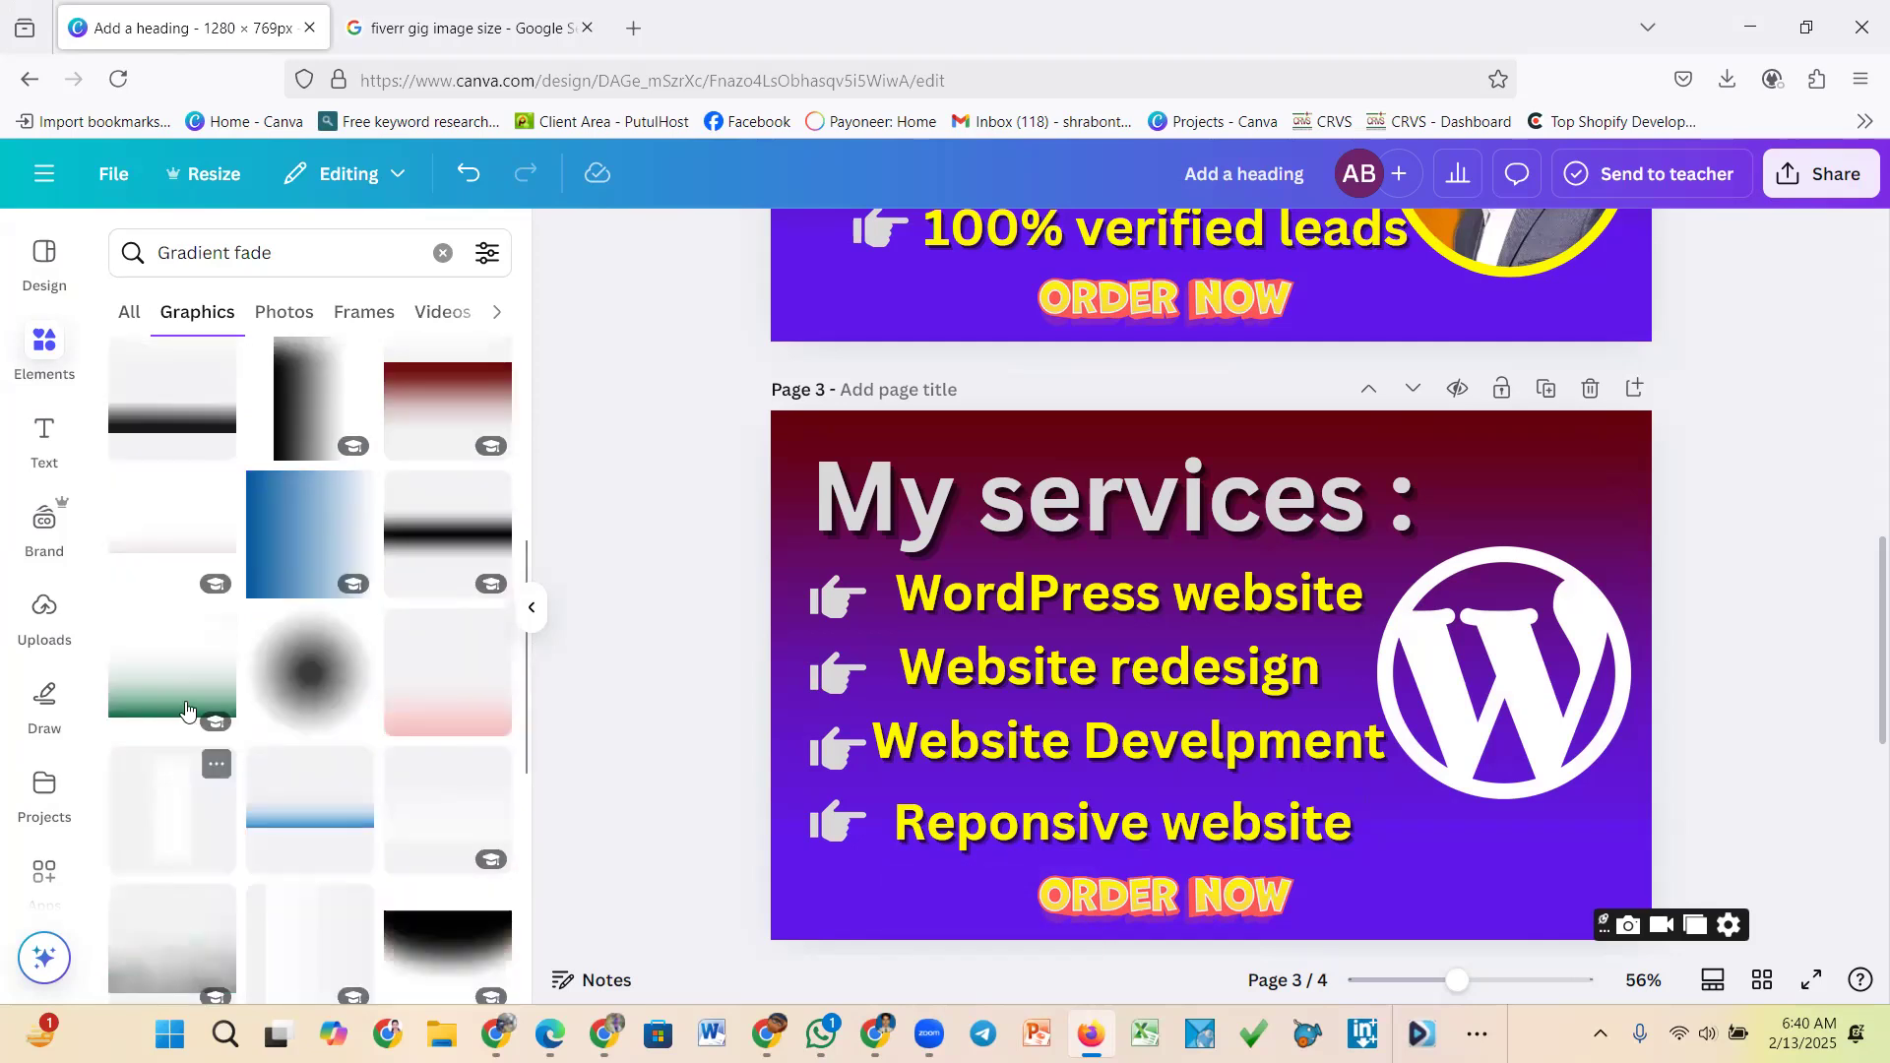
pyautogui.click(282, 559)
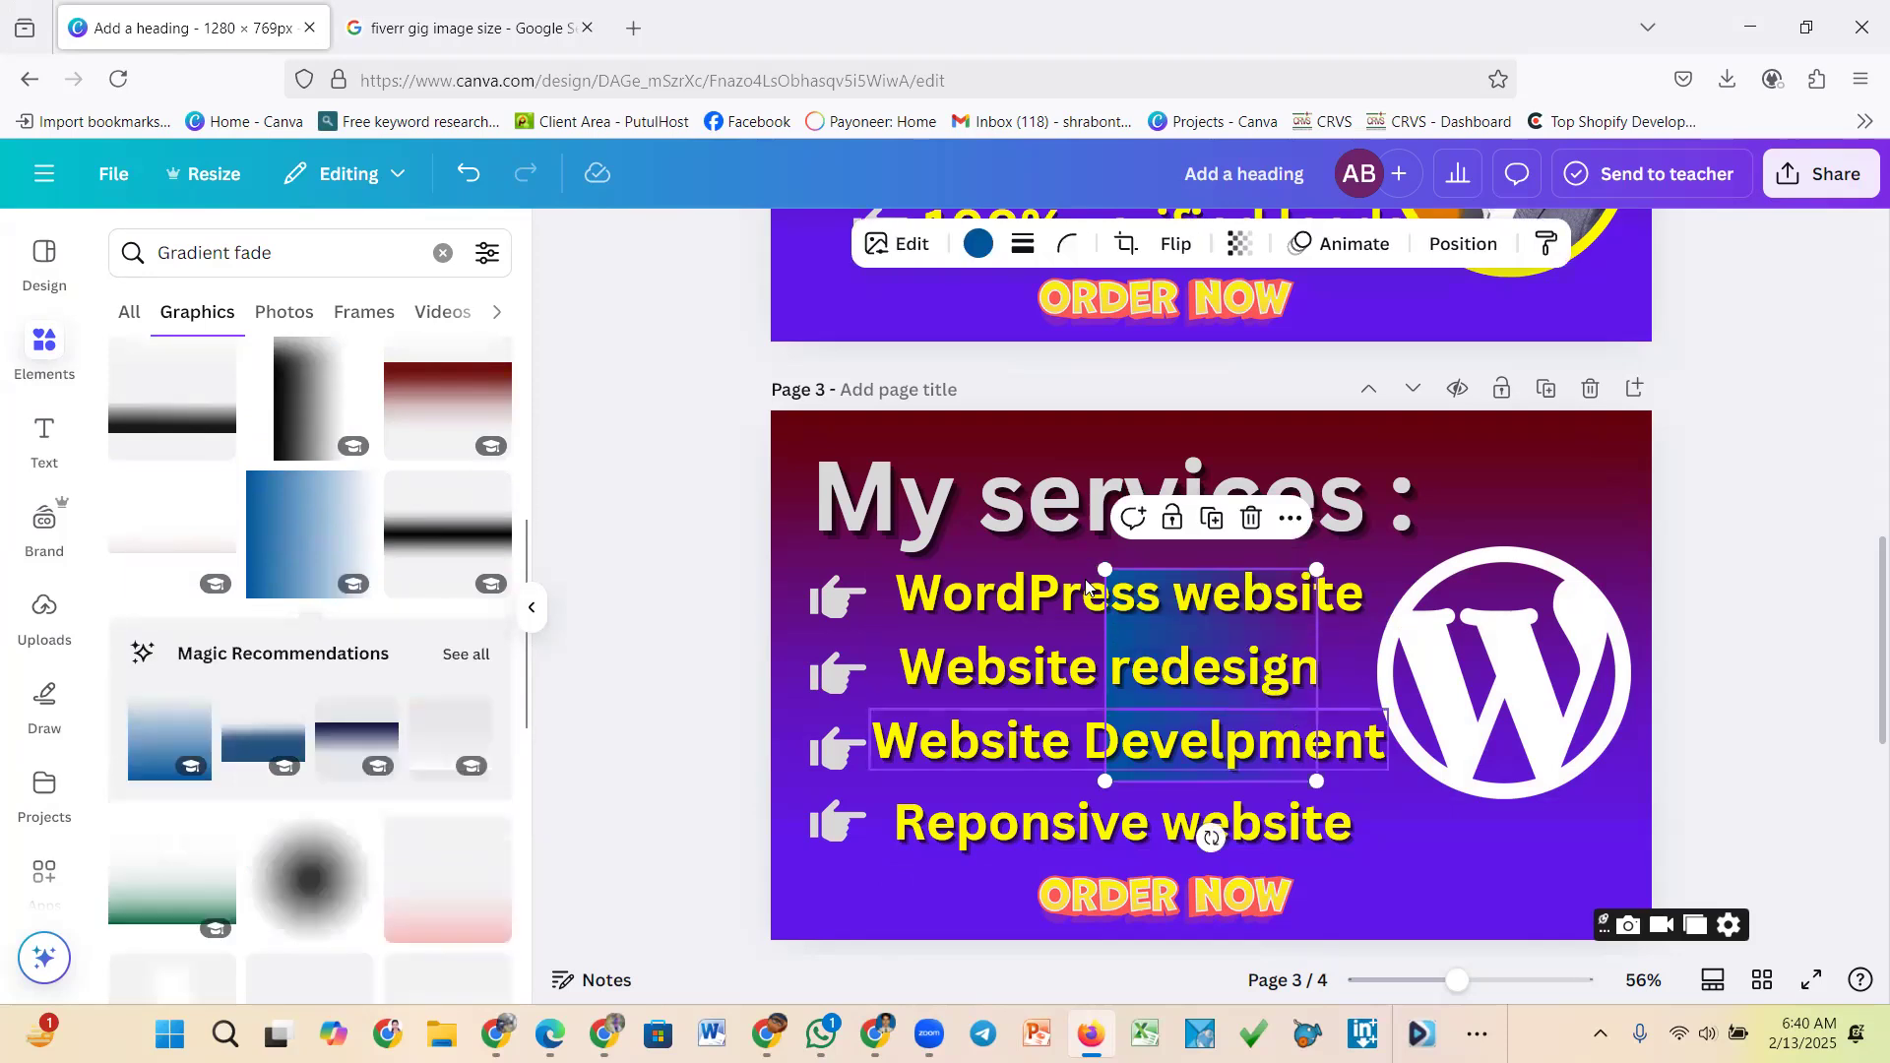
# Enlarge the blue gradient to about 699 px square and move it over the lower right part of page 3
pyautogui.moveTo(1194, 662); pyautogui.dragTo(1199, 704)
pyautogui.moveTo(1181, 631); pyautogui.dragTo(1476, 408)
pyautogui.moveTo(1616, 598); pyautogui.dragTo(1747, 1003)
pyautogui.moveTo(1597, 447); pyautogui.dragTo(1499, 585)
# Bring the WordPress logo forward so it sits in front of the blue gradient
pyautogui.click(1498, 585)
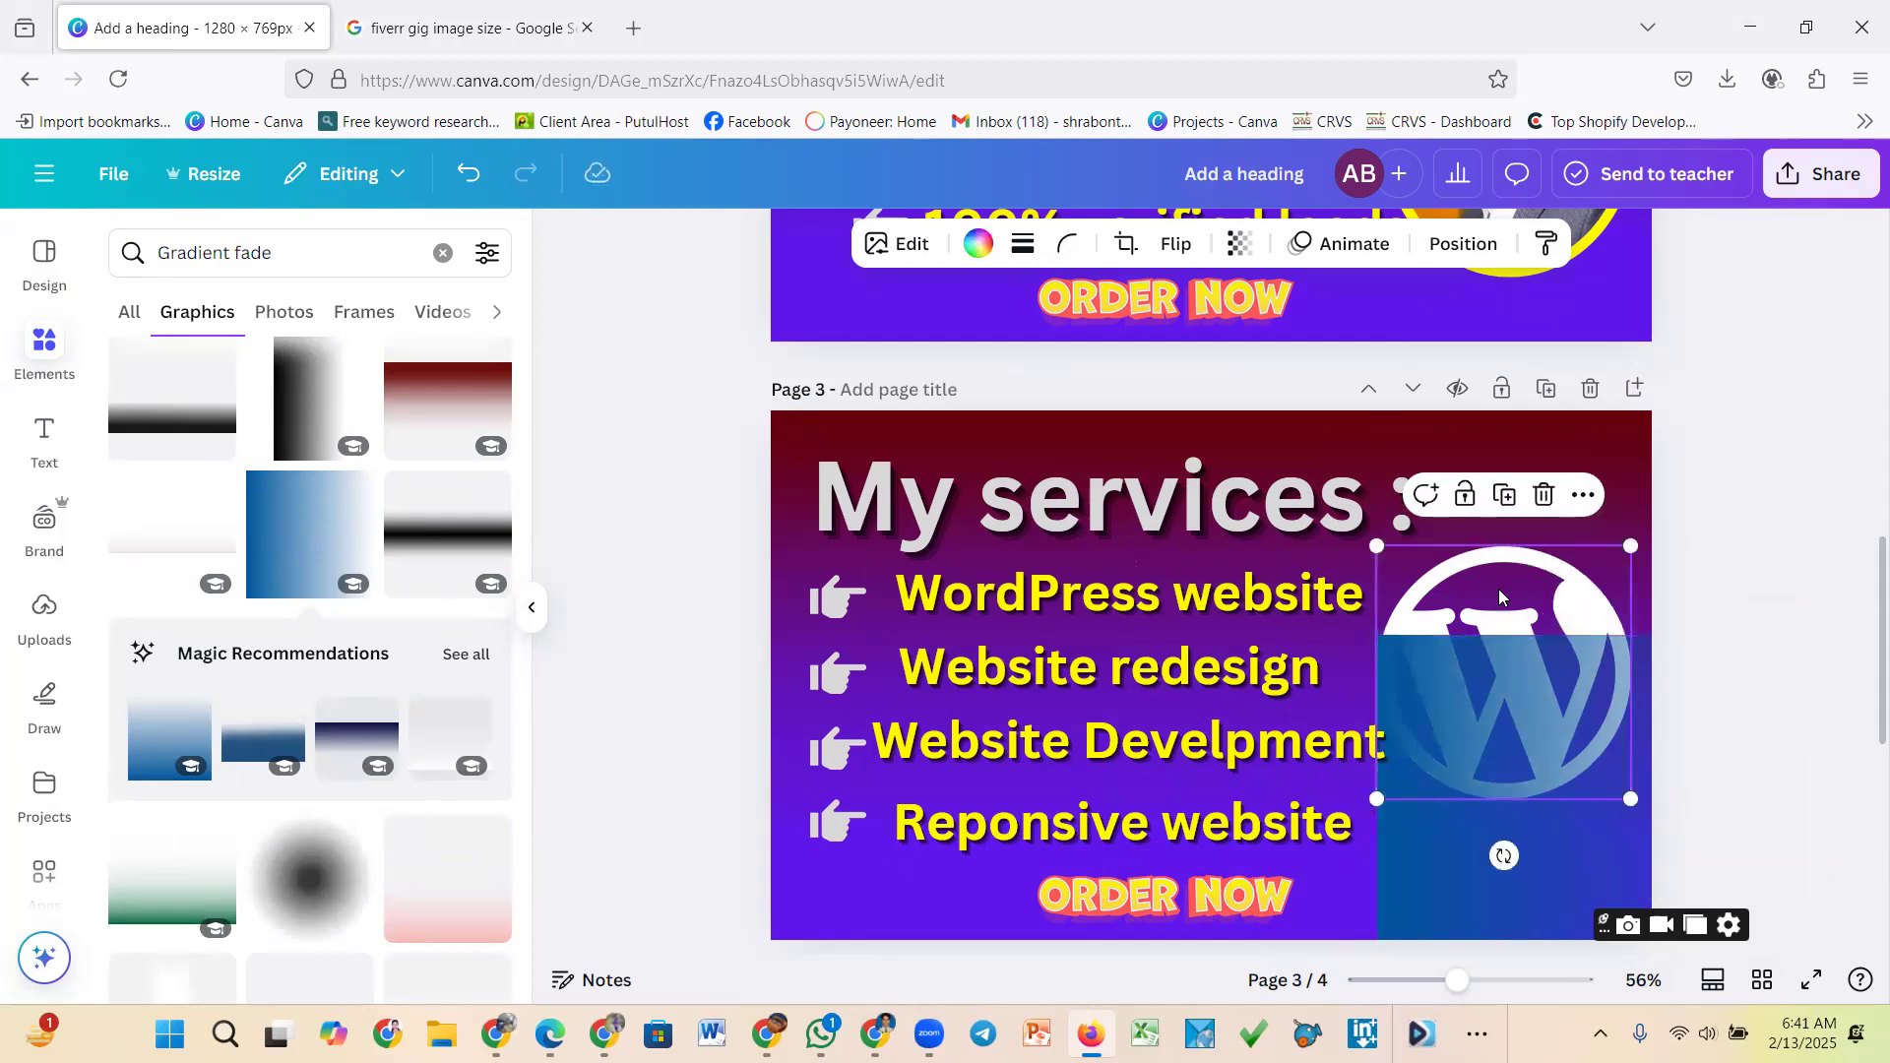
pyautogui.click(1461, 254)
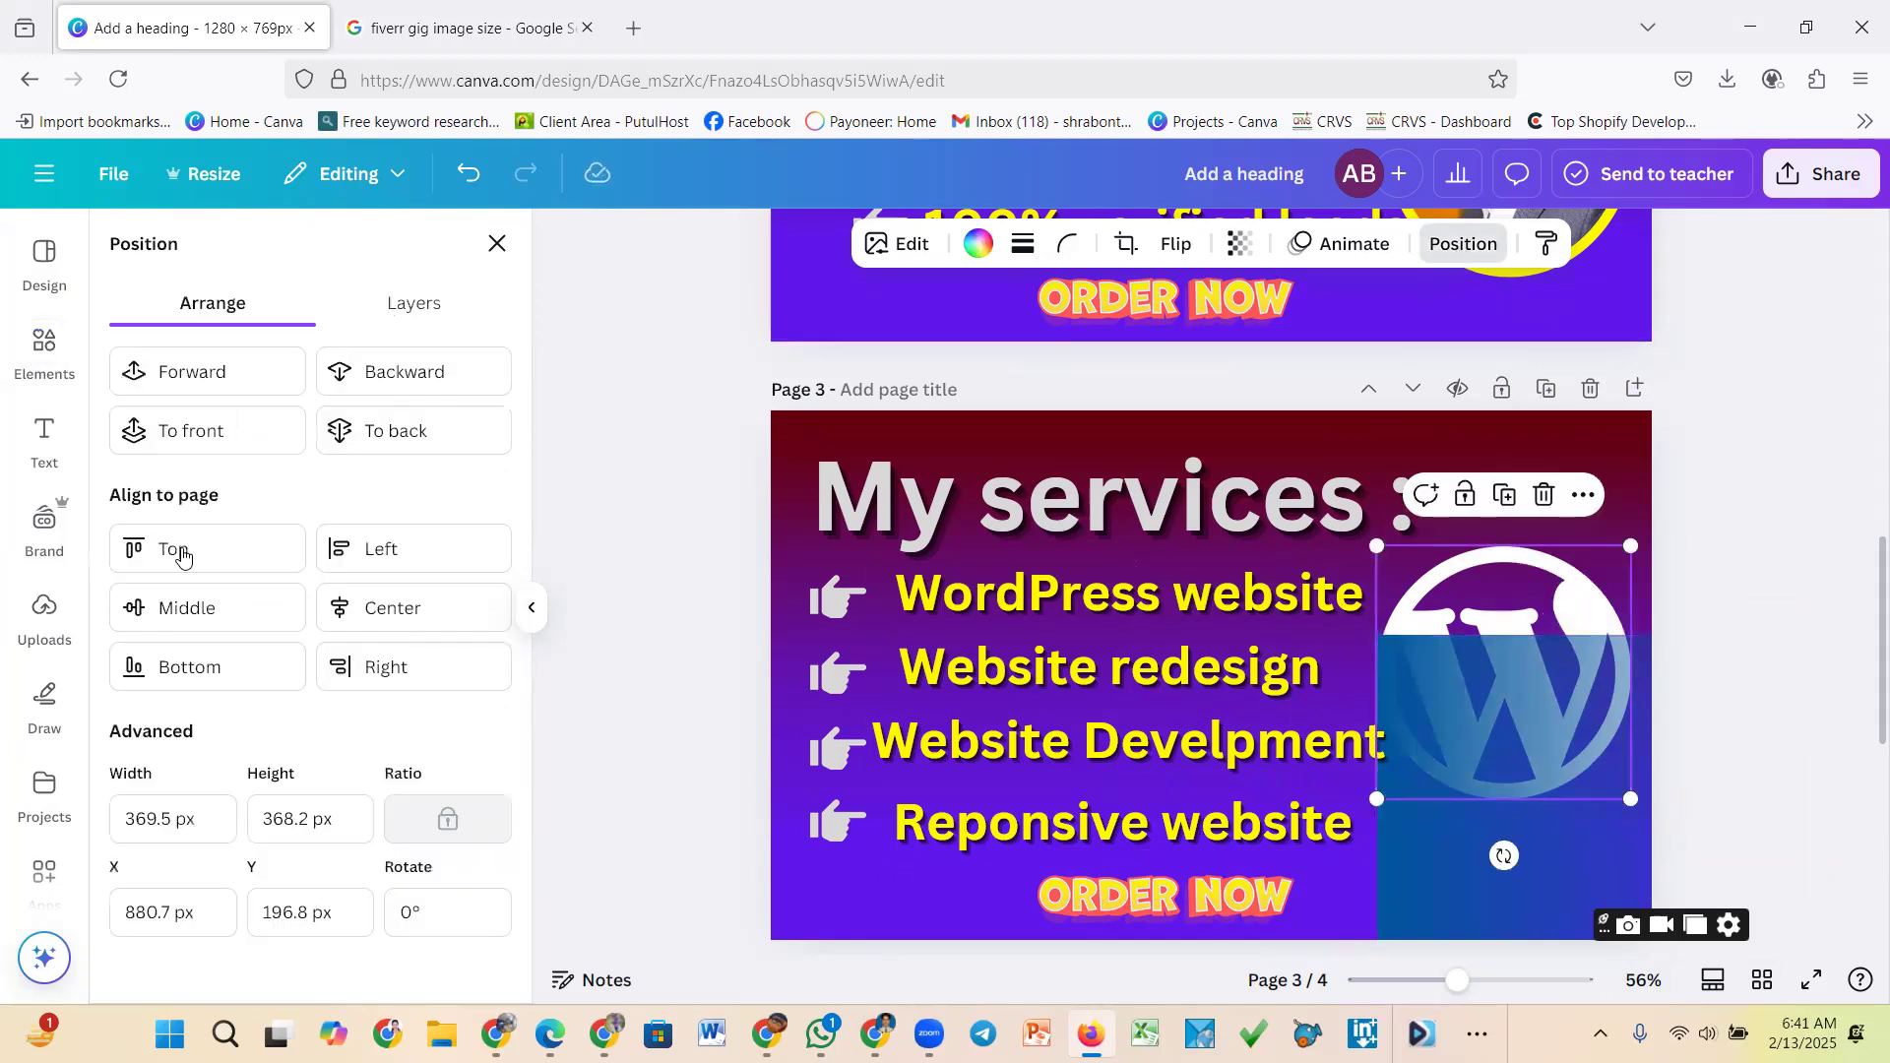
pyautogui.click(225, 380)
# Enlarge the blue gradient to about 791 px square and position it to cover the full height of page 3's right side
pyautogui.moveTo(1420, 878); pyautogui.dragTo(1430, 669)
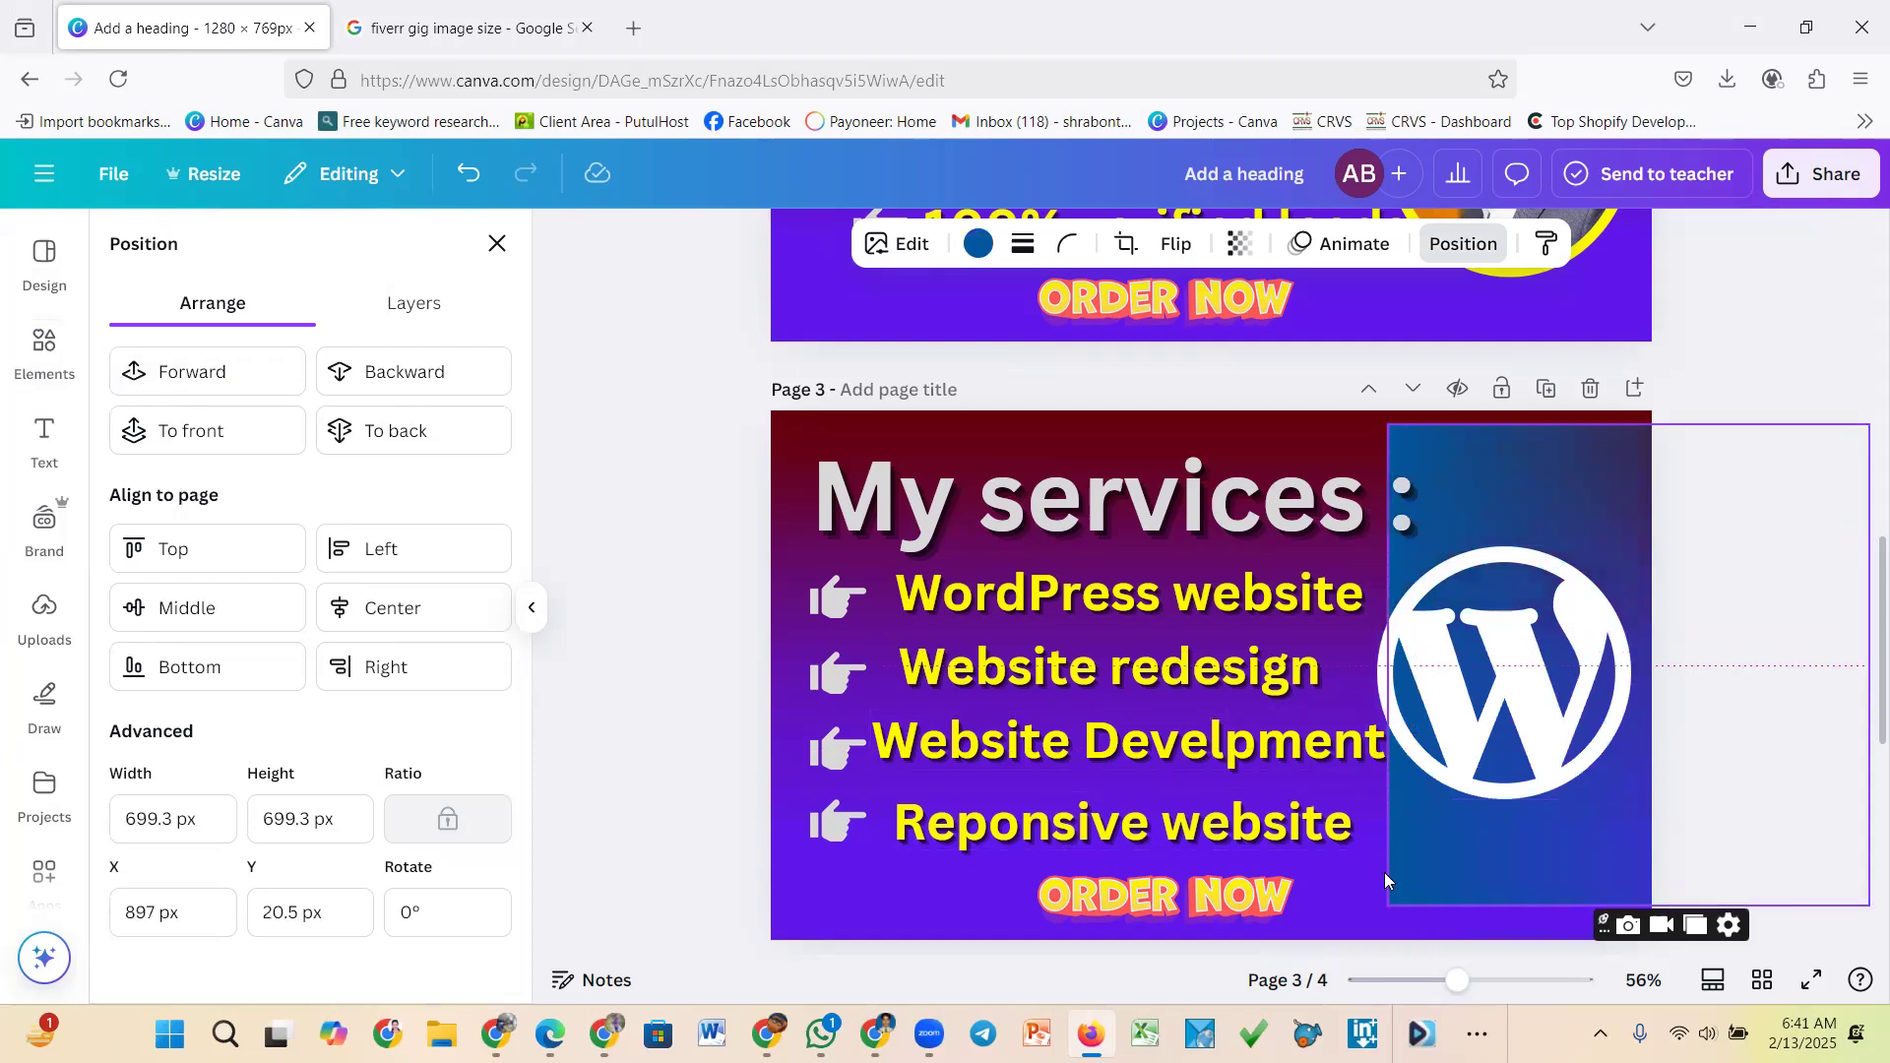
pyautogui.moveTo(1387, 905); pyautogui.dragTo(1346, 947)
pyautogui.moveTo(1472, 906); pyautogui.dragTo(1497, 869)
pyautogui.moveTo(1373, 928); pyautogui.dragTo(1349, 951)
pyautogui.moveTo(1457, 869); pyautogui.dragTo(1480, 861)
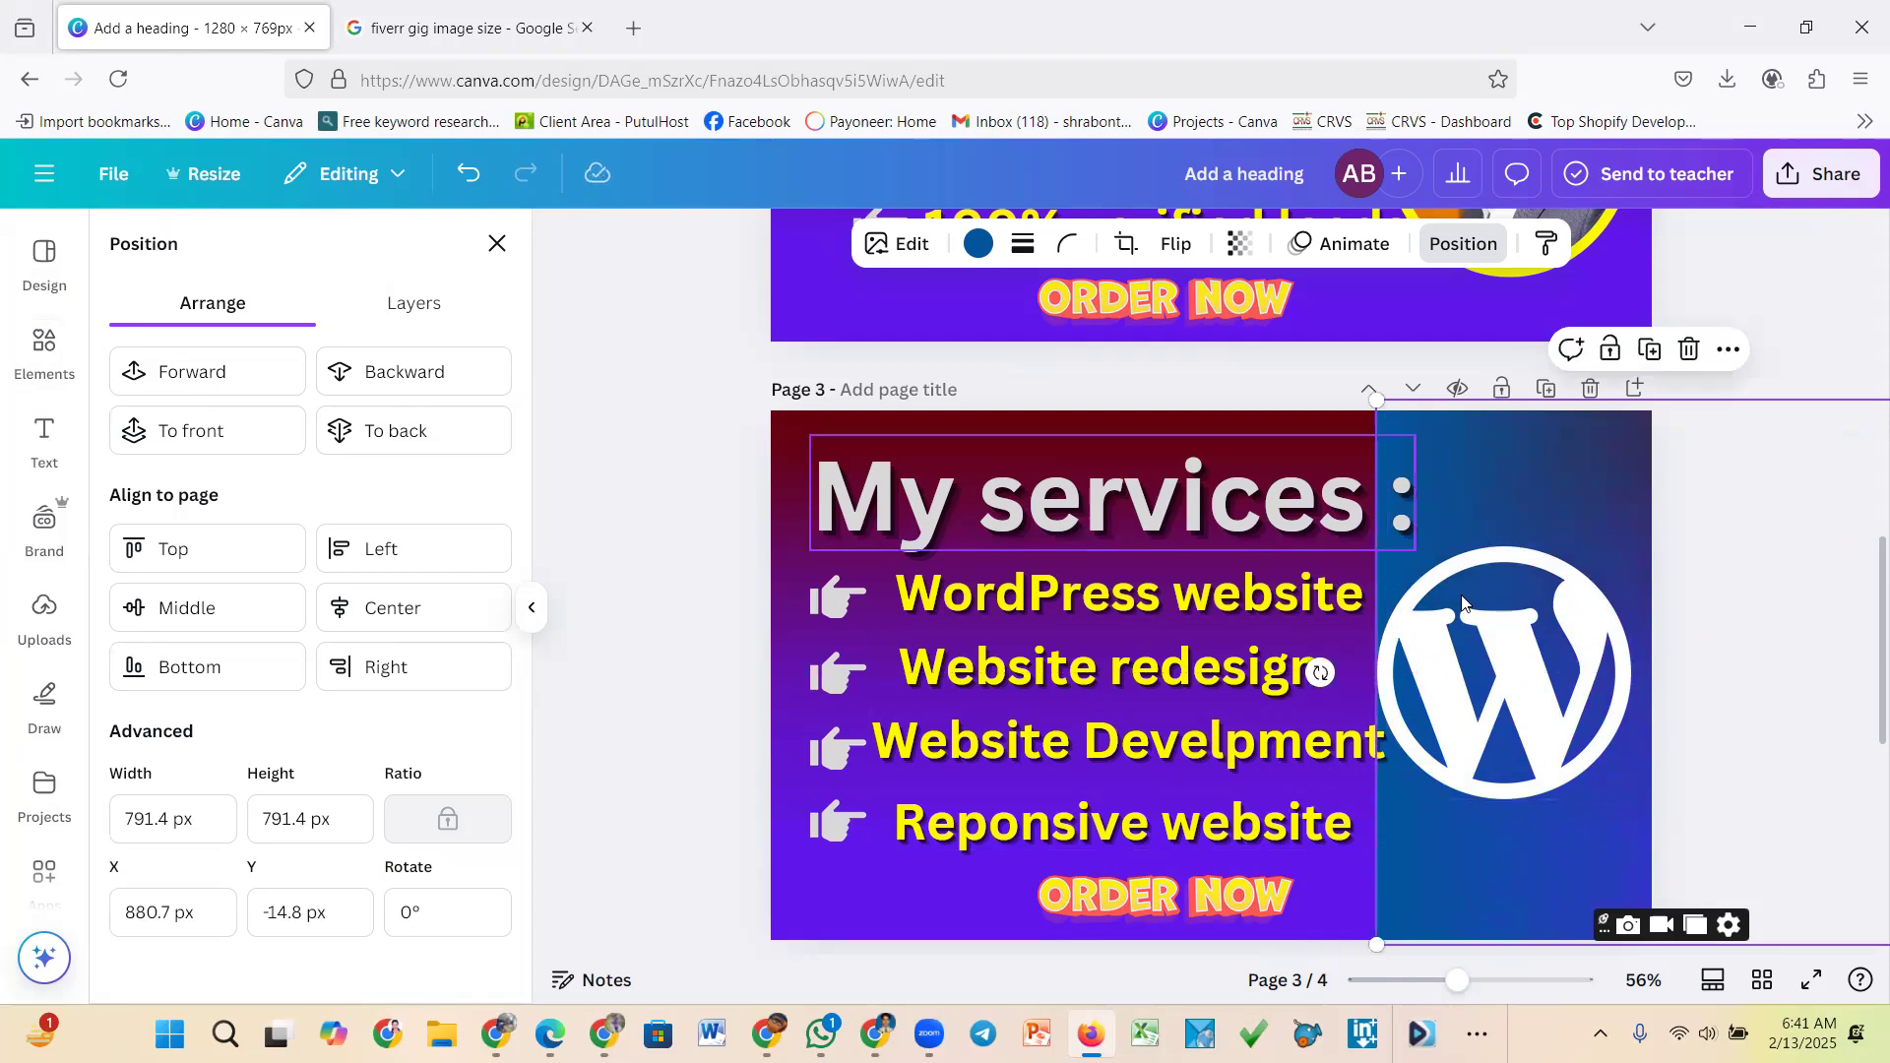
# Move the WordPress logo up to the upper part of the blue gradient strip
pyautogui.click(1550, 638)
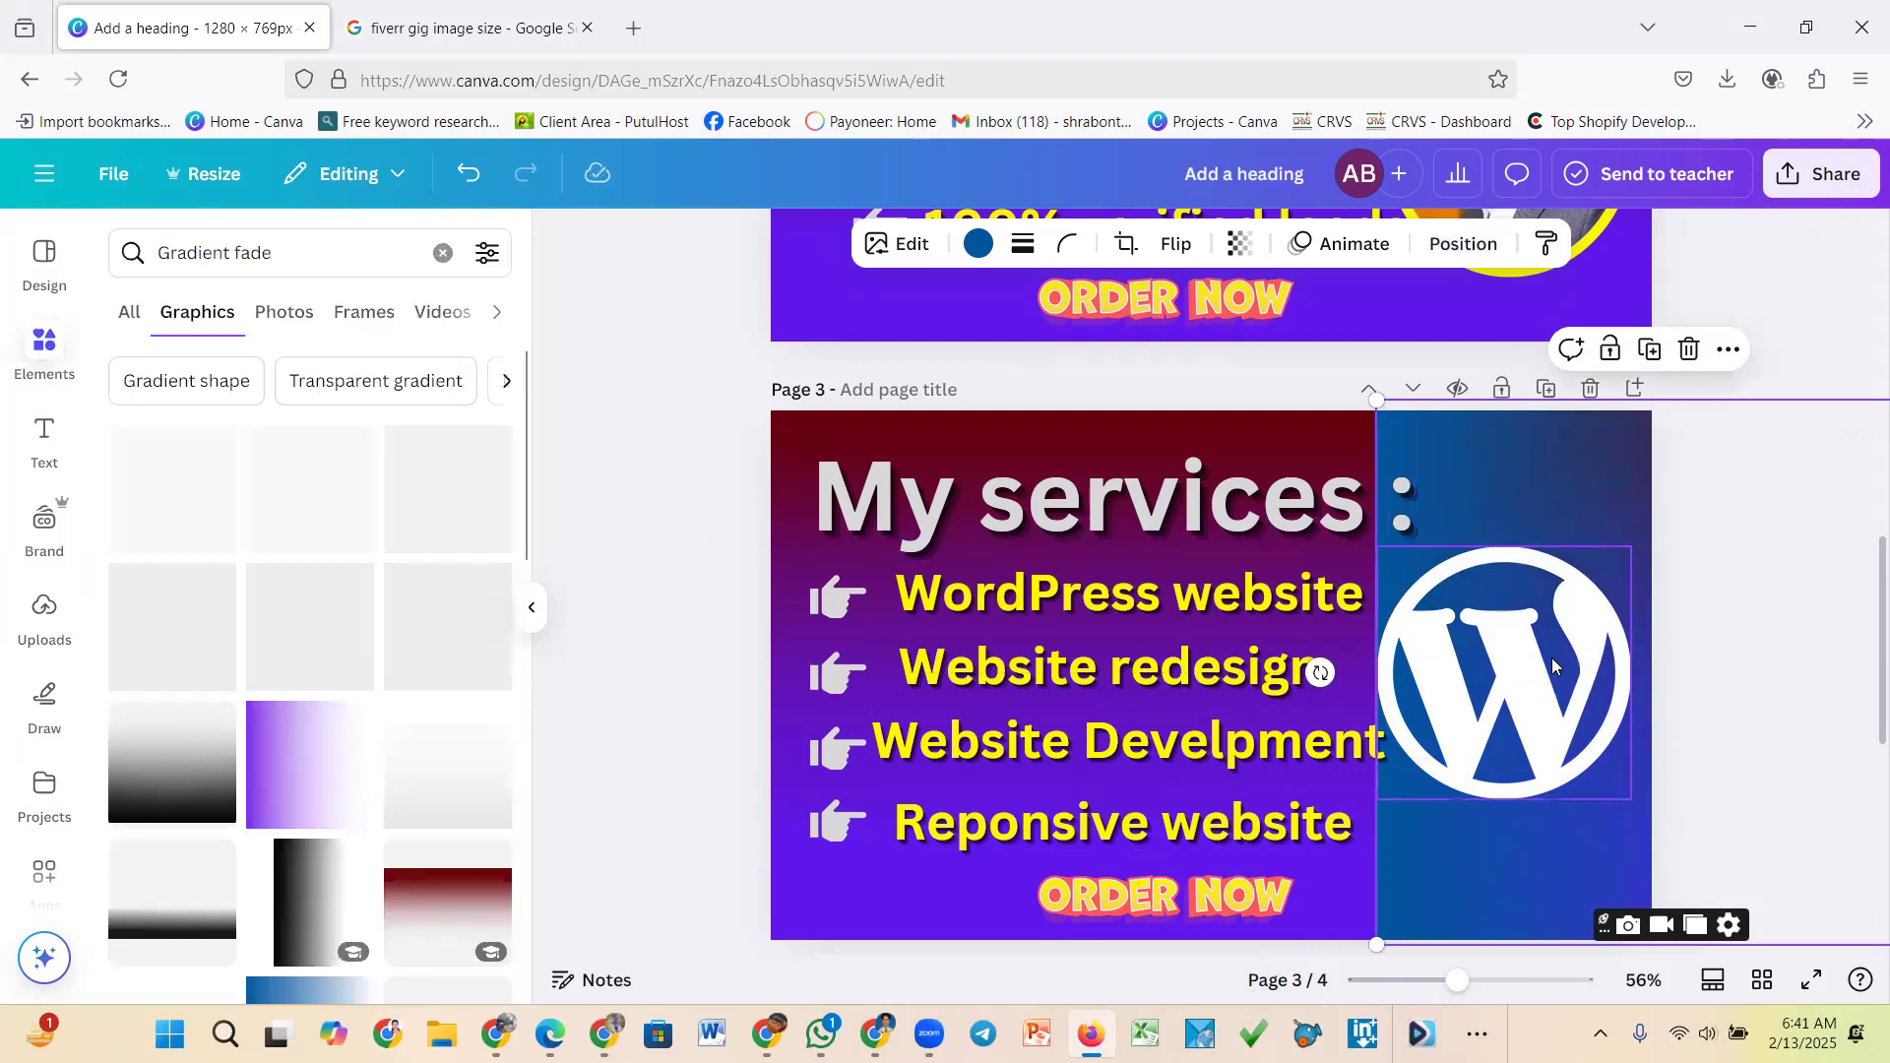
pyautogui.moveTo(1558, 578); pyautogui.dragTo(1577, 466)
# Shrink the "My services :" heading to font size 92 and reposition it left of the blue strip, near the page's top
pyautogui.click(832, 474)
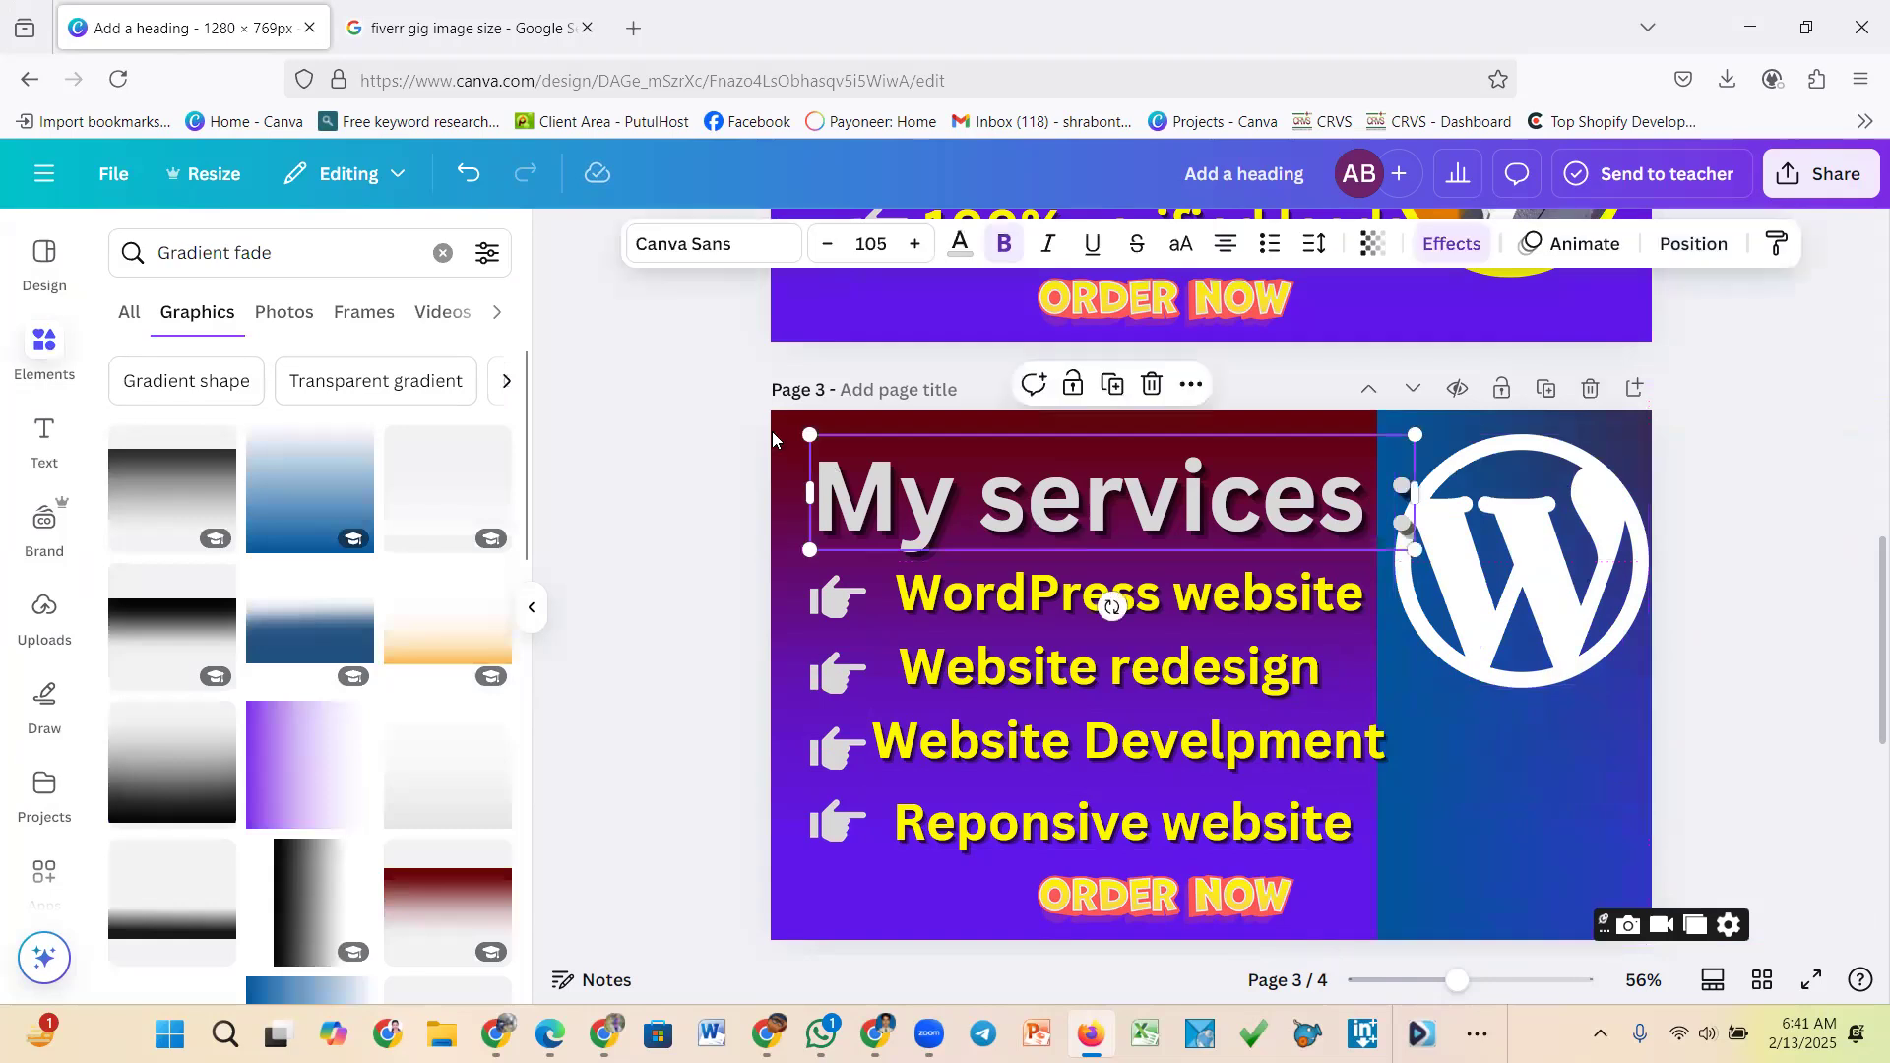
pyautogui.moveTo(810, 434); pyautogui.dragTo(881, 469)
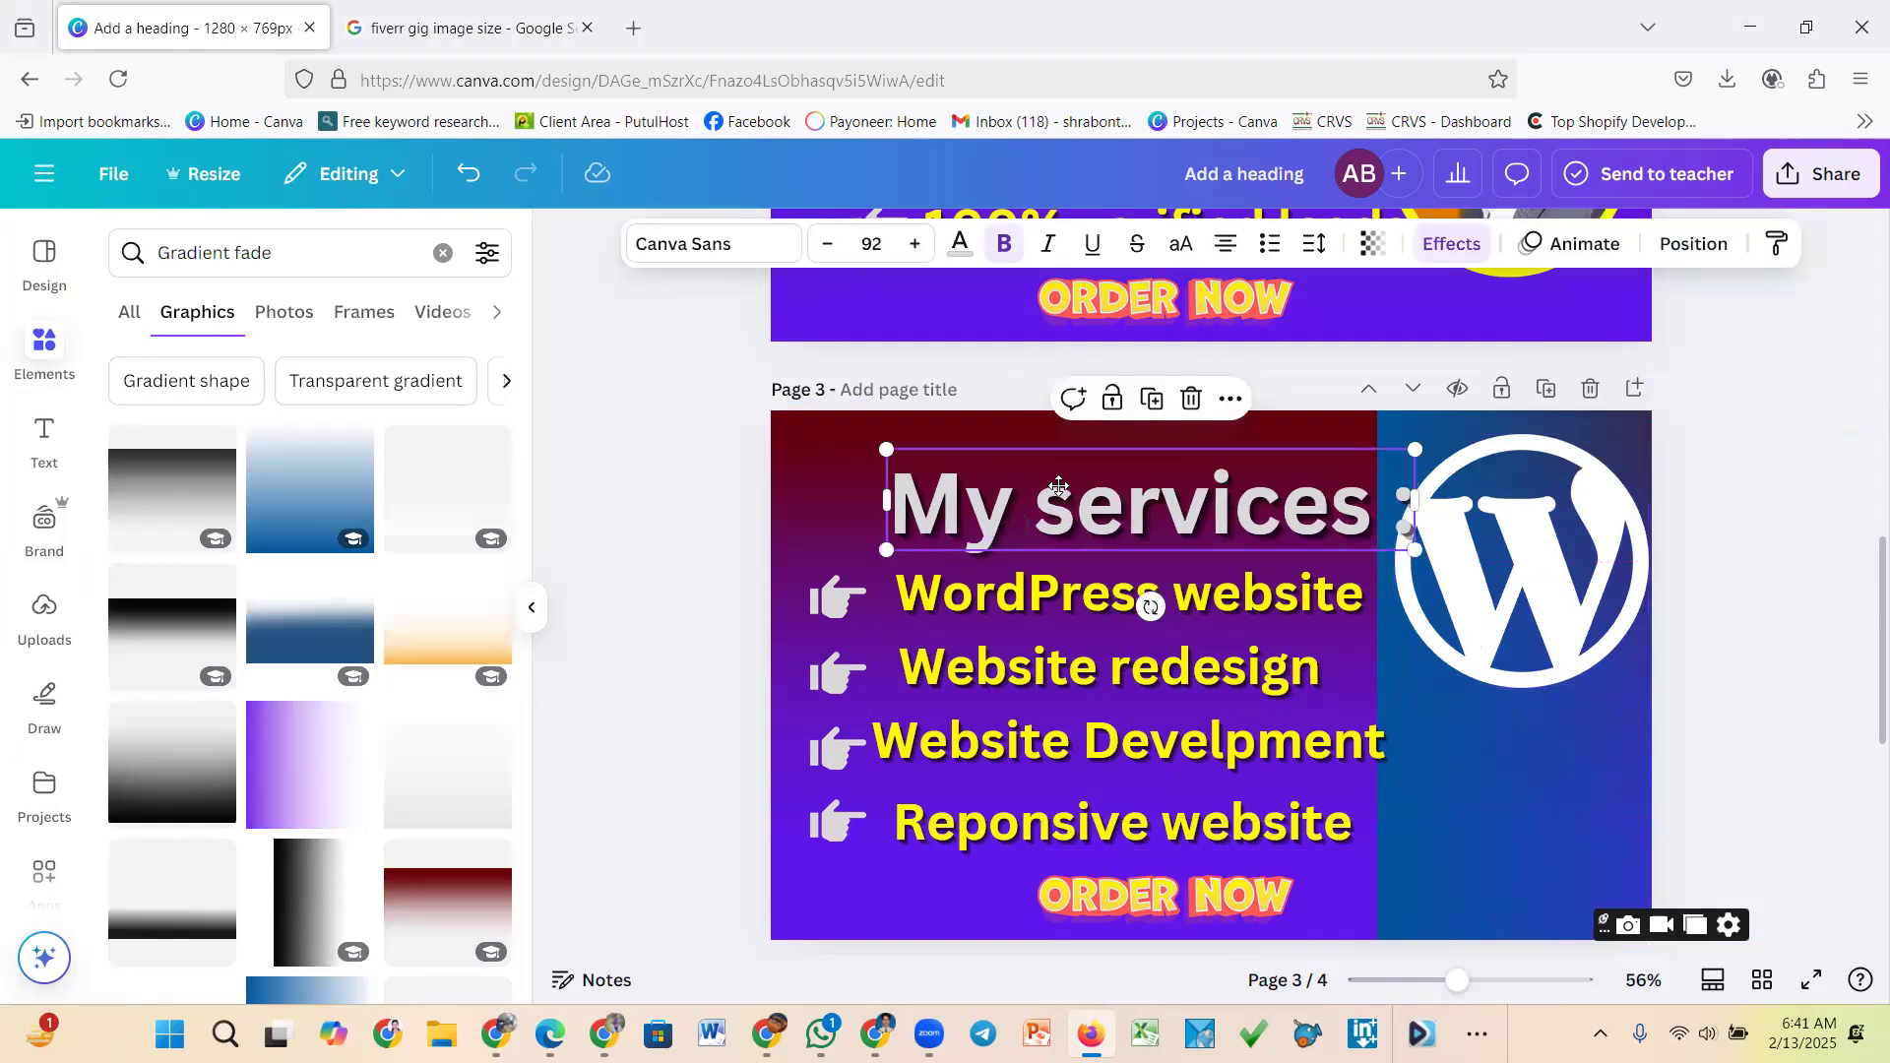
pyautogui.moveTo(1132, 485); pyautogui.dragTo(1059, 481)
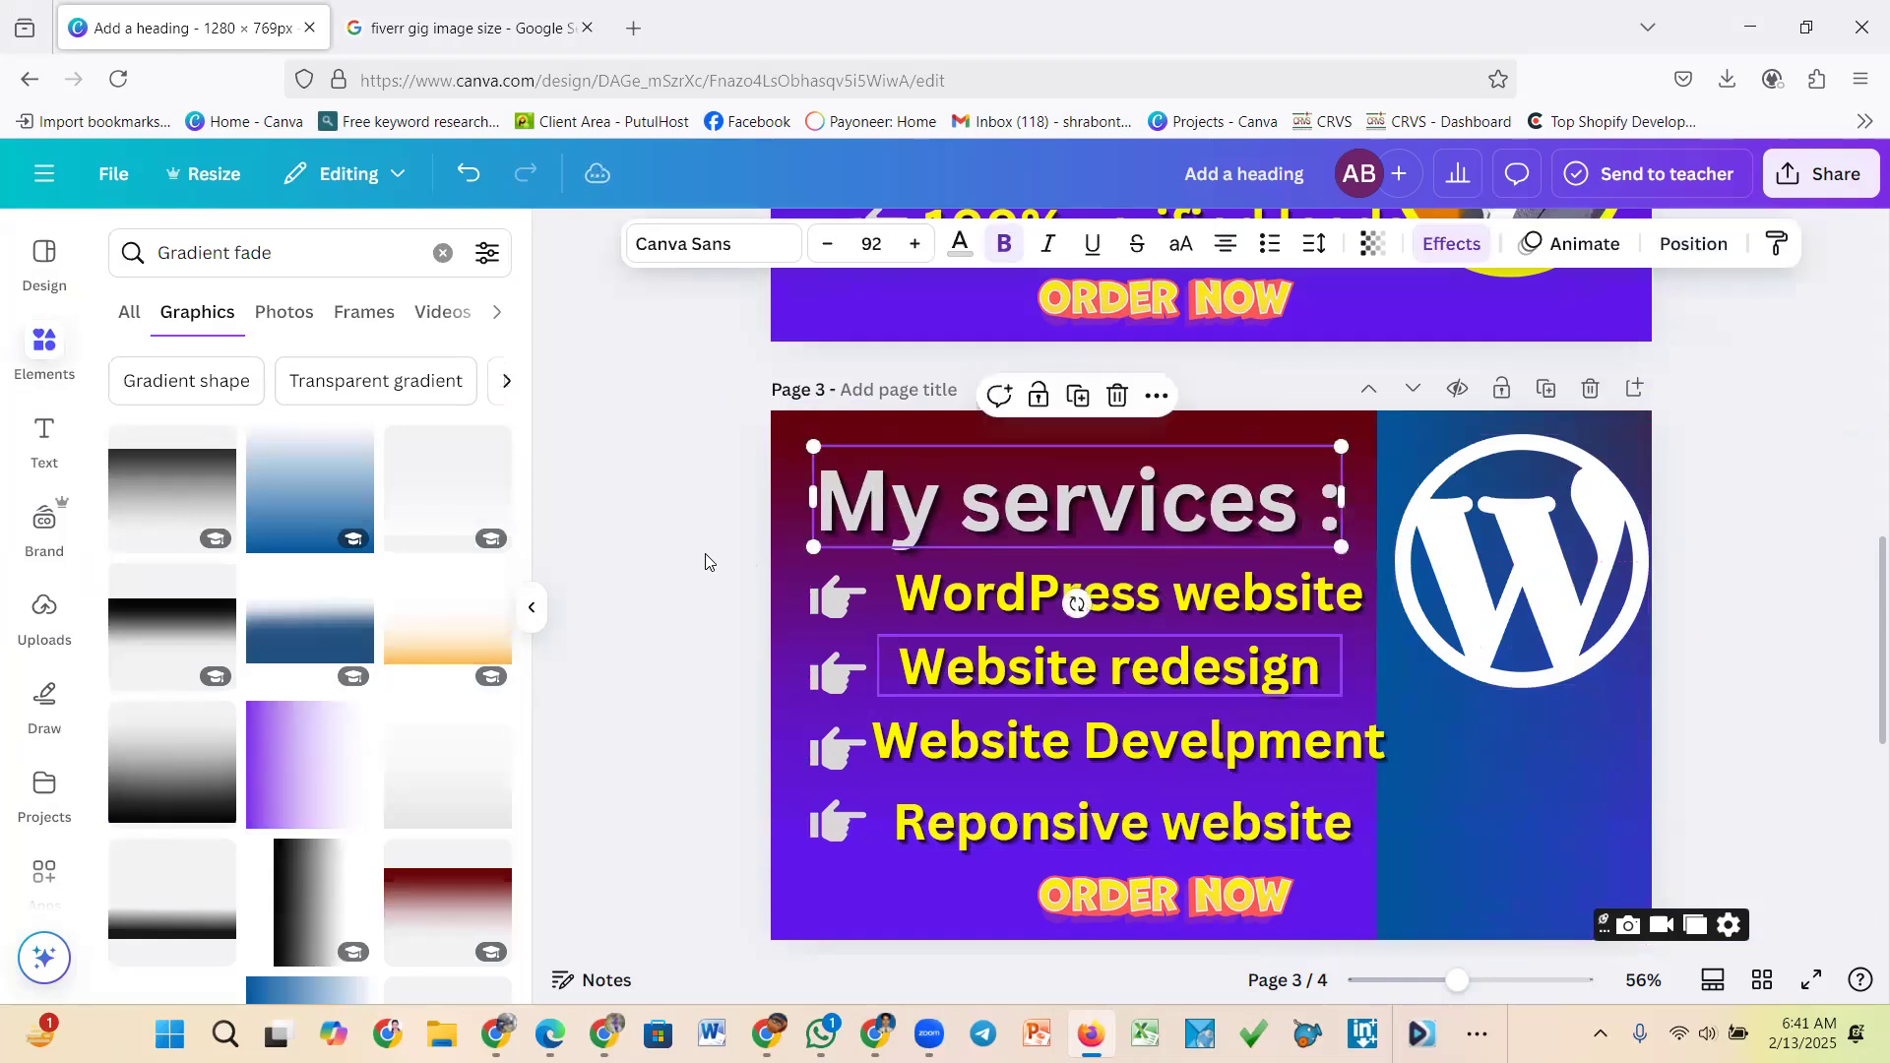
pyautogui.moveTo(951, 533); pyautogui.dragTo(974, 525)
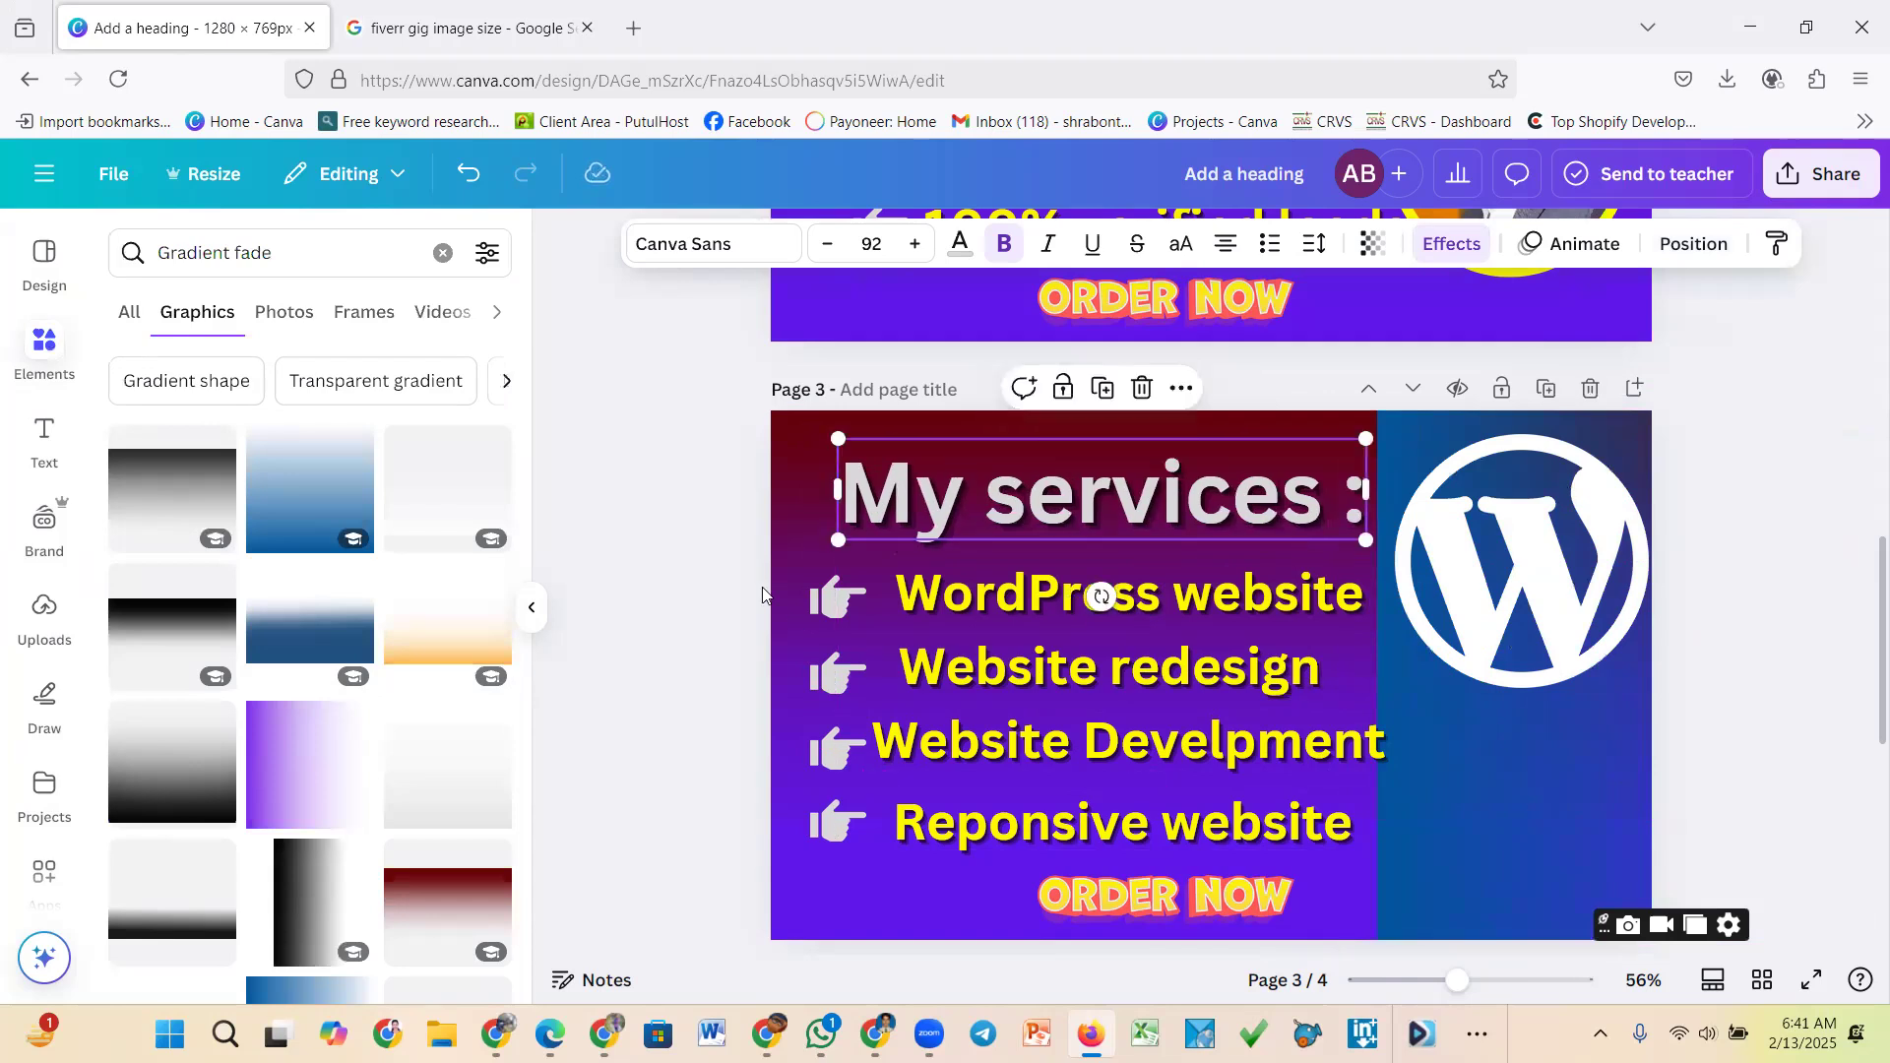
pyautogui.click(714, 557)
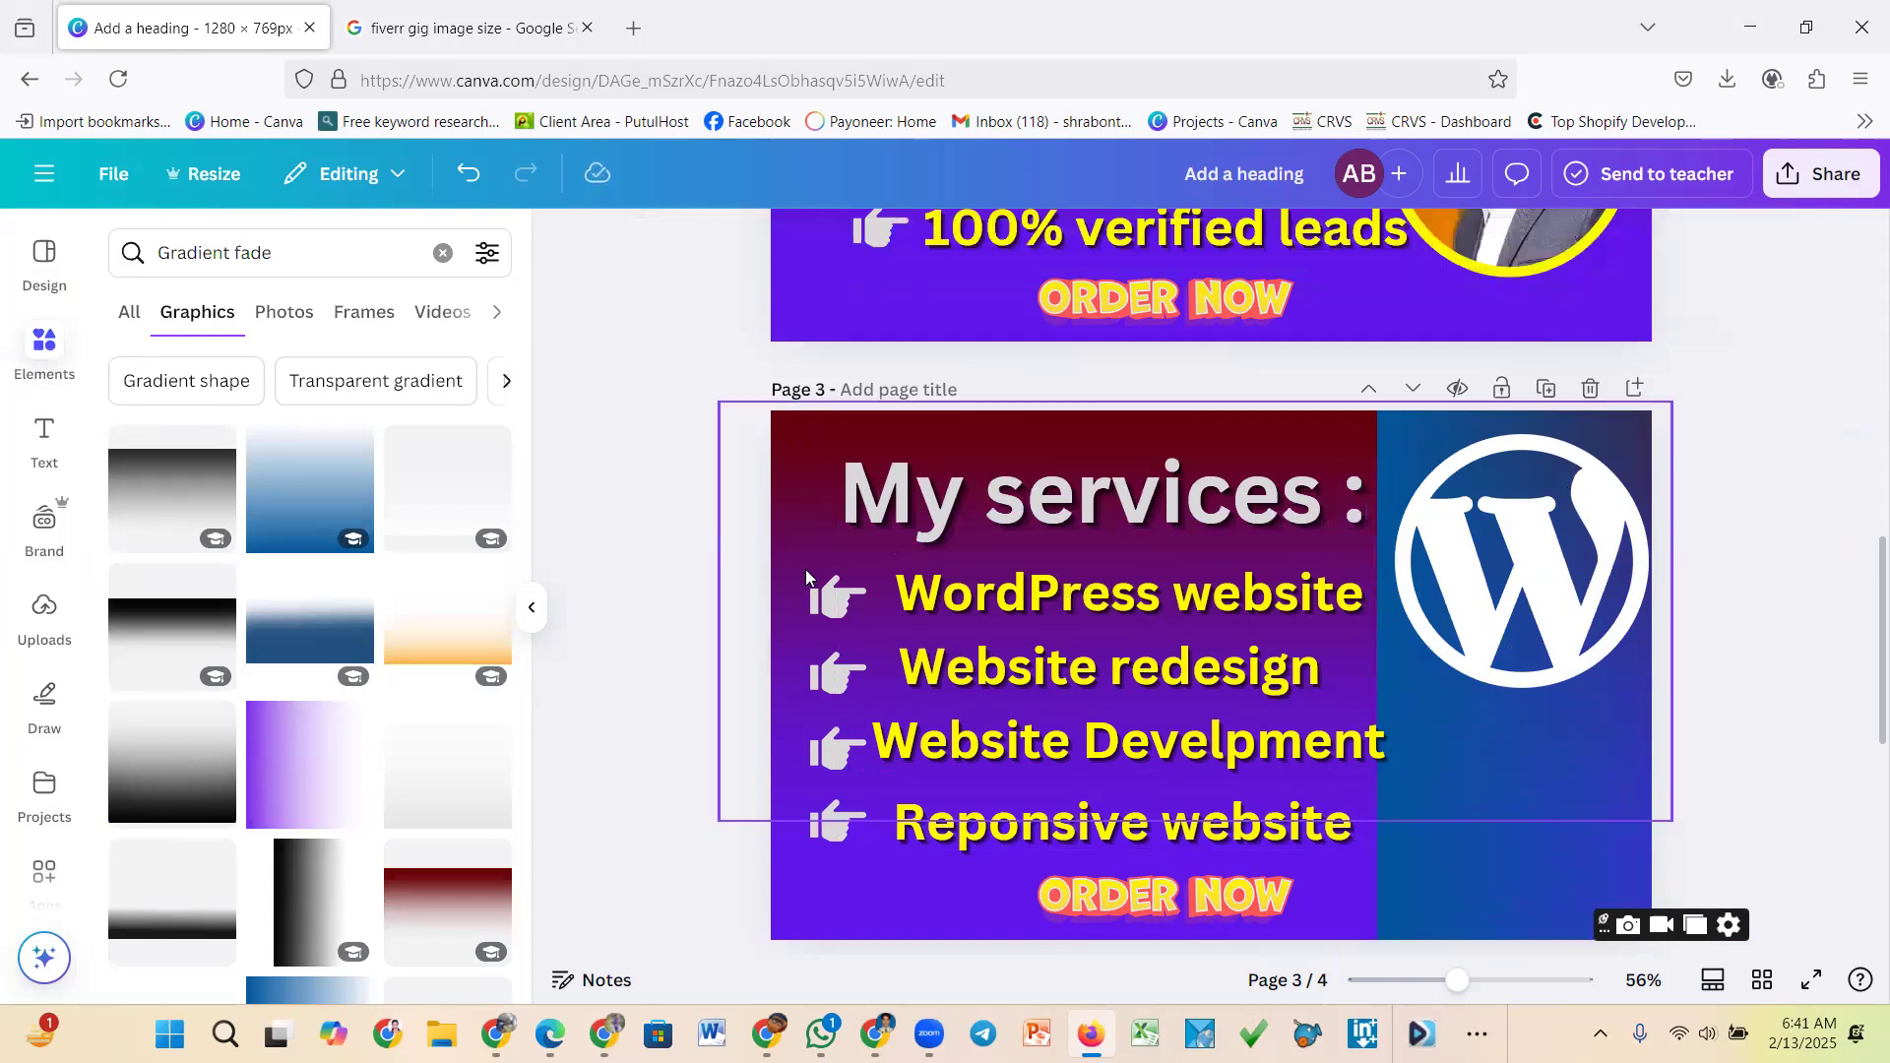
# Select the service lines, hand icons, ORDER NOW graphic and red fade together, scale them to text size 51.6 and shift them clear of the blue strip
pyautogui.click(861, 689)
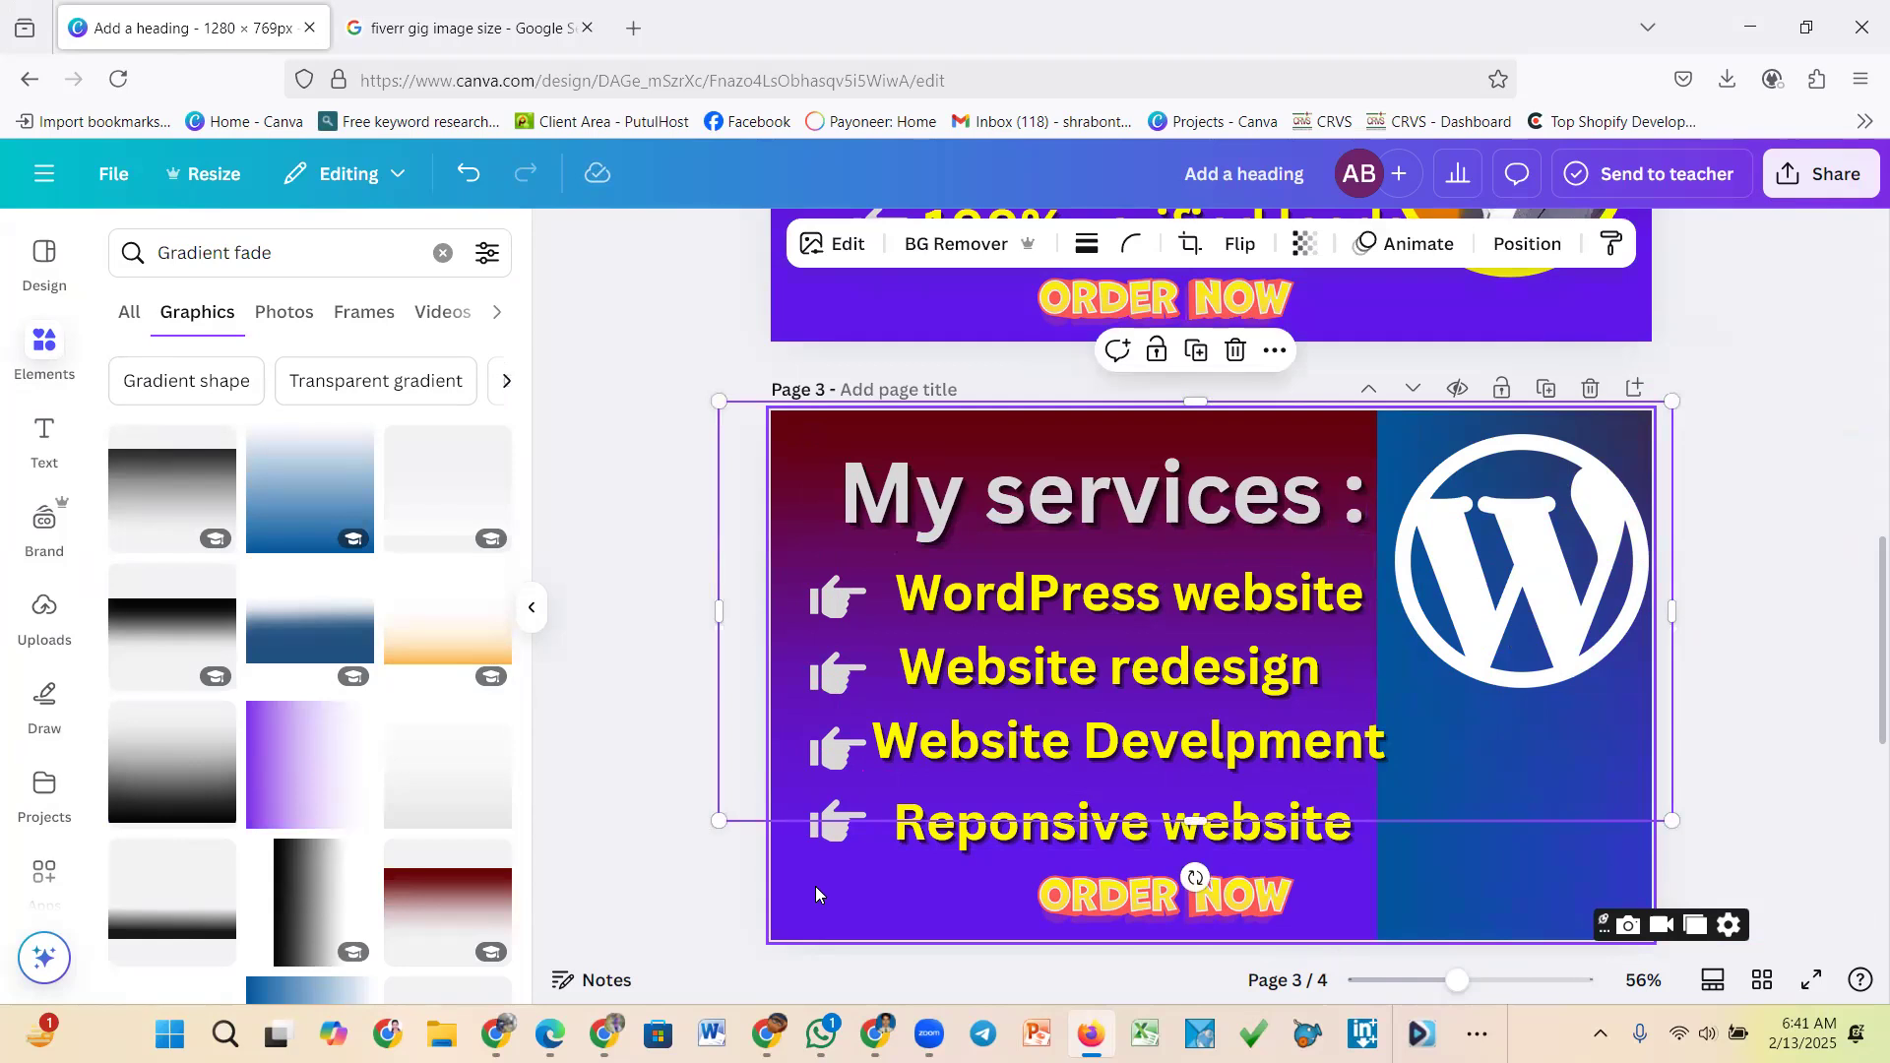
pyautogui.click(815, 885)
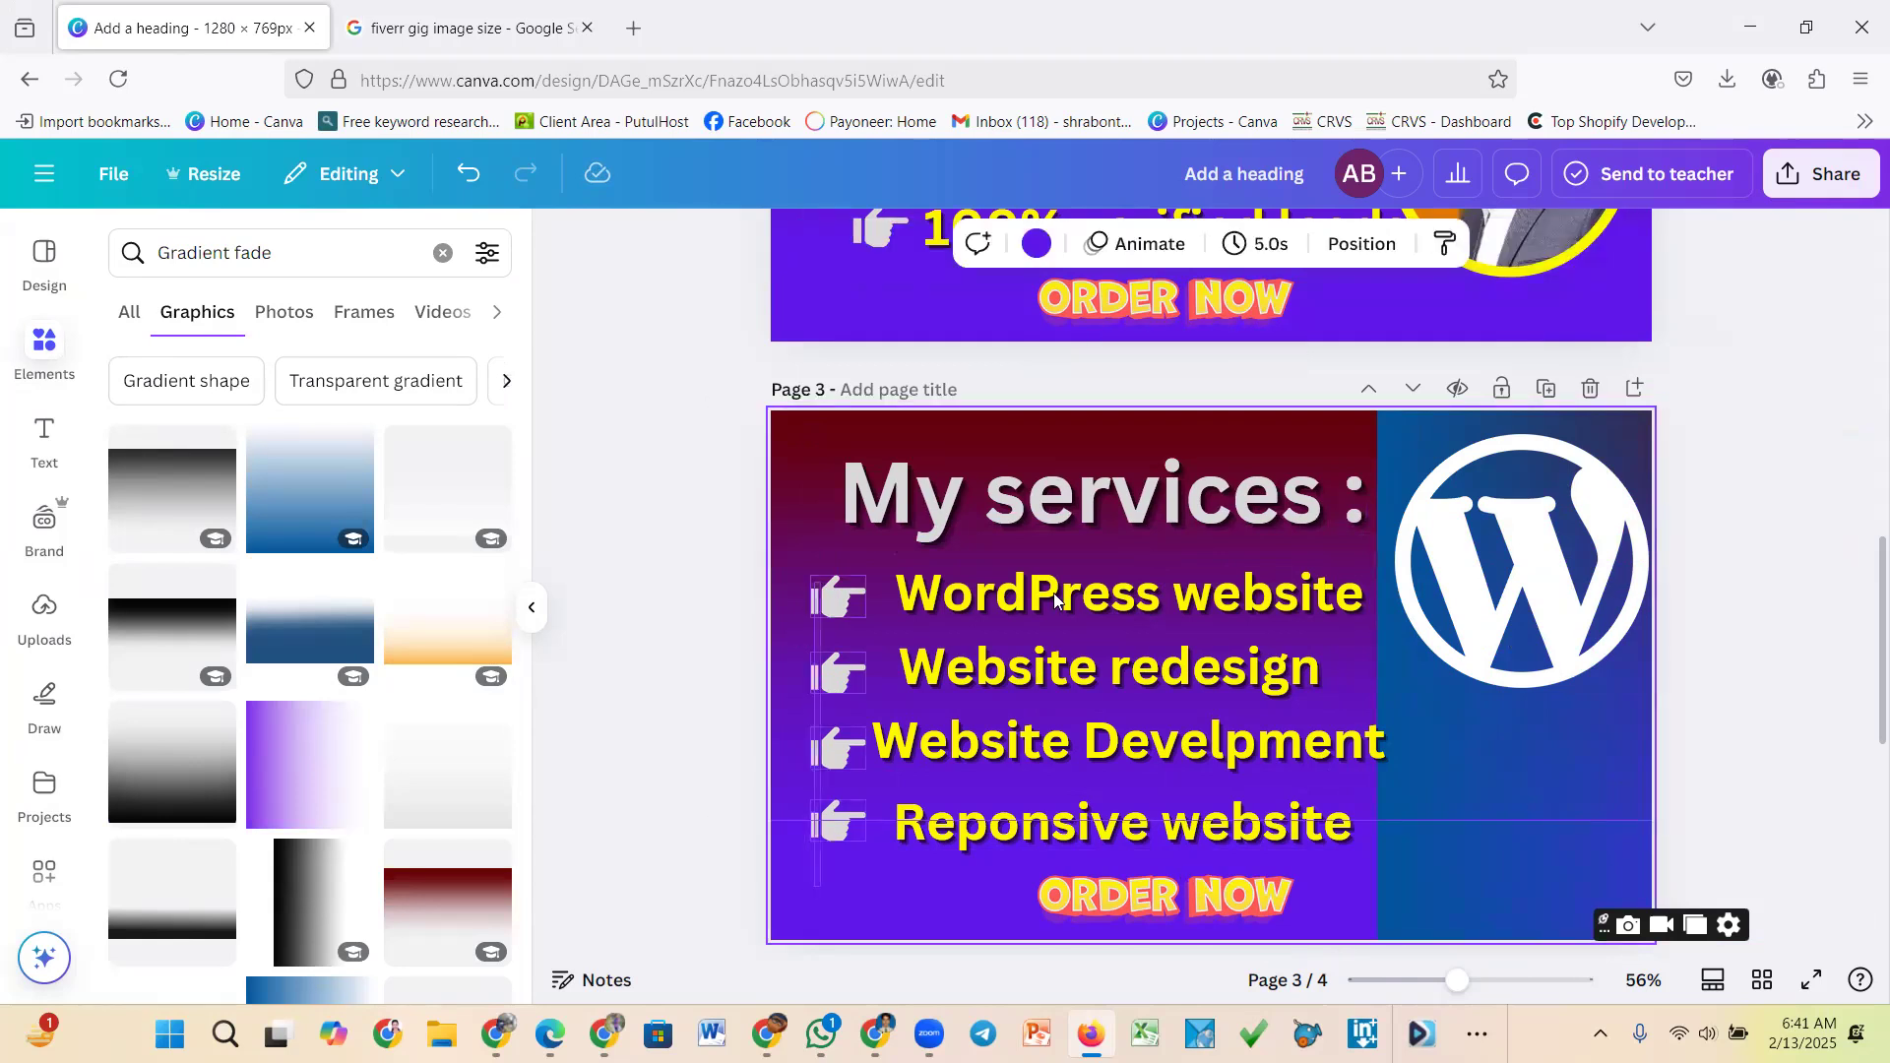
pyautogui.moveTo(1045, 602); pyautogui.dragTo(1047, 611)
pyautogui.moveTo(718, 414); pyautogui.dragTo(769, 449)
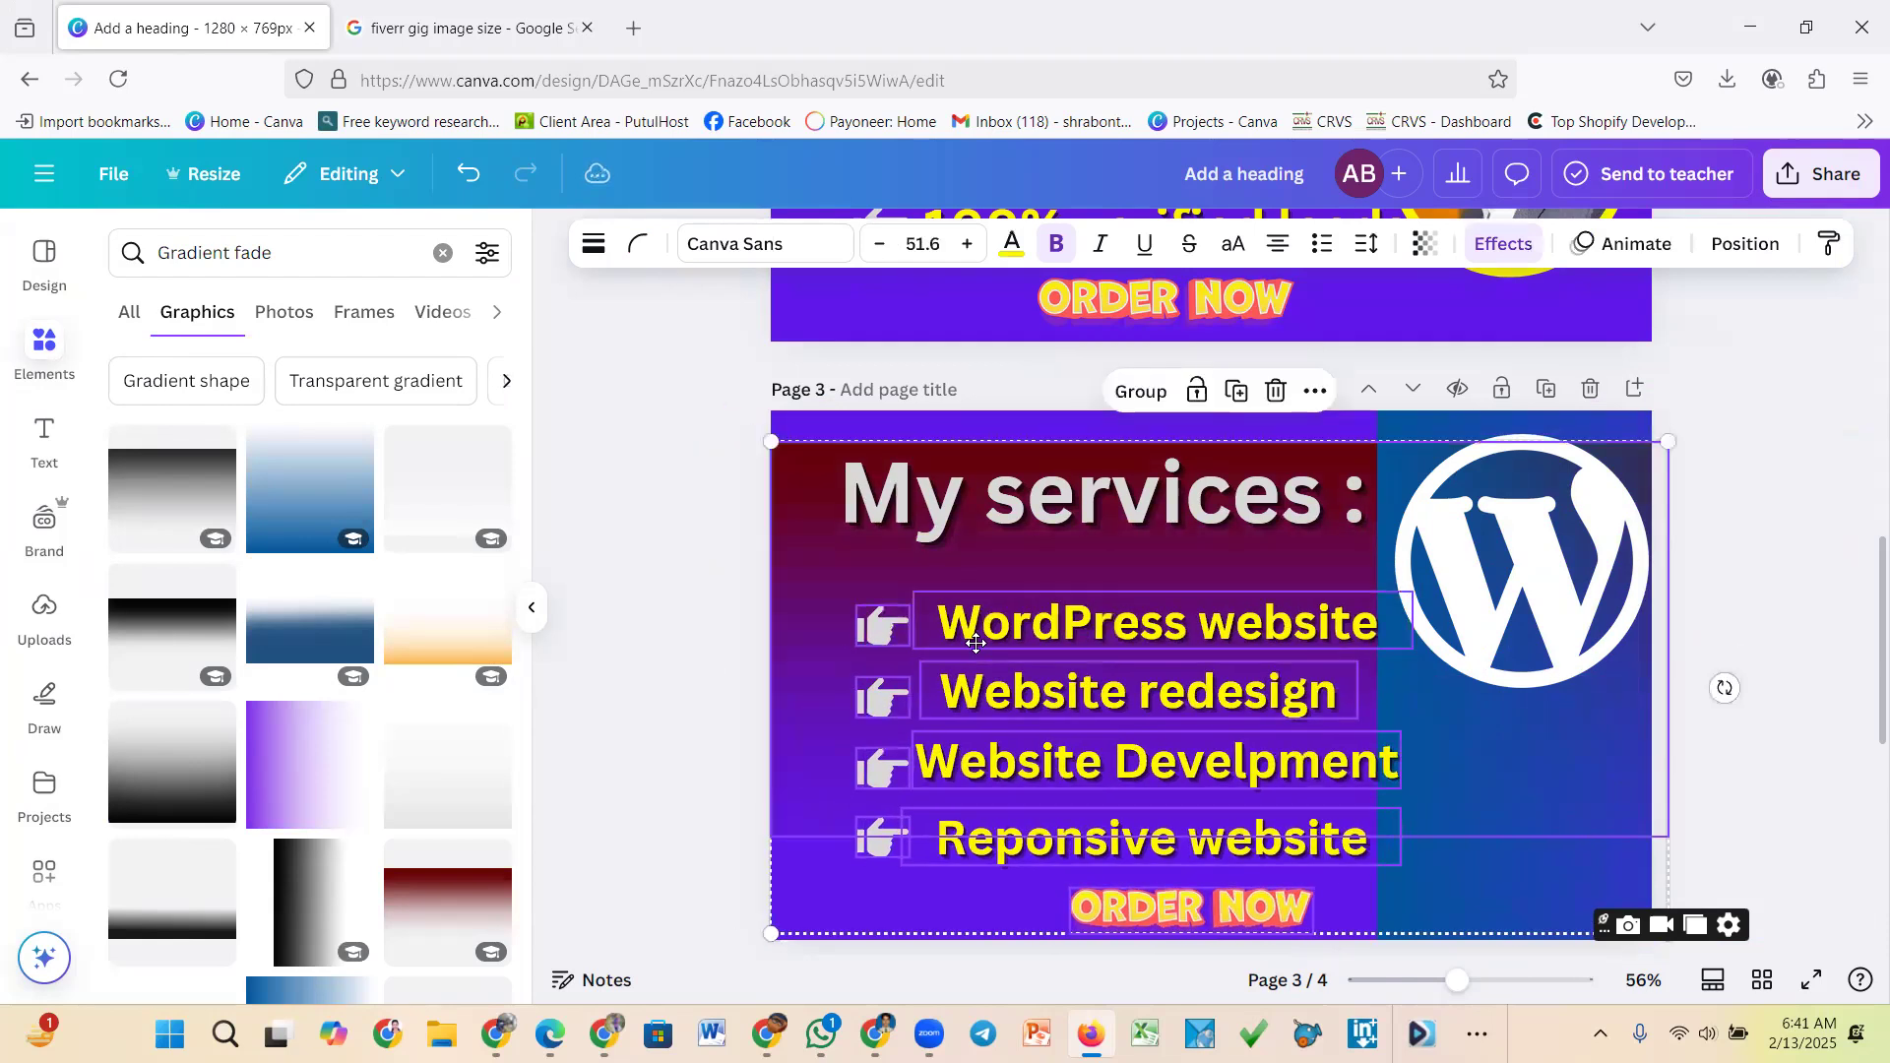
pyautogui.moveTo(972, 639); pyautogui.dragTo(968, 631)
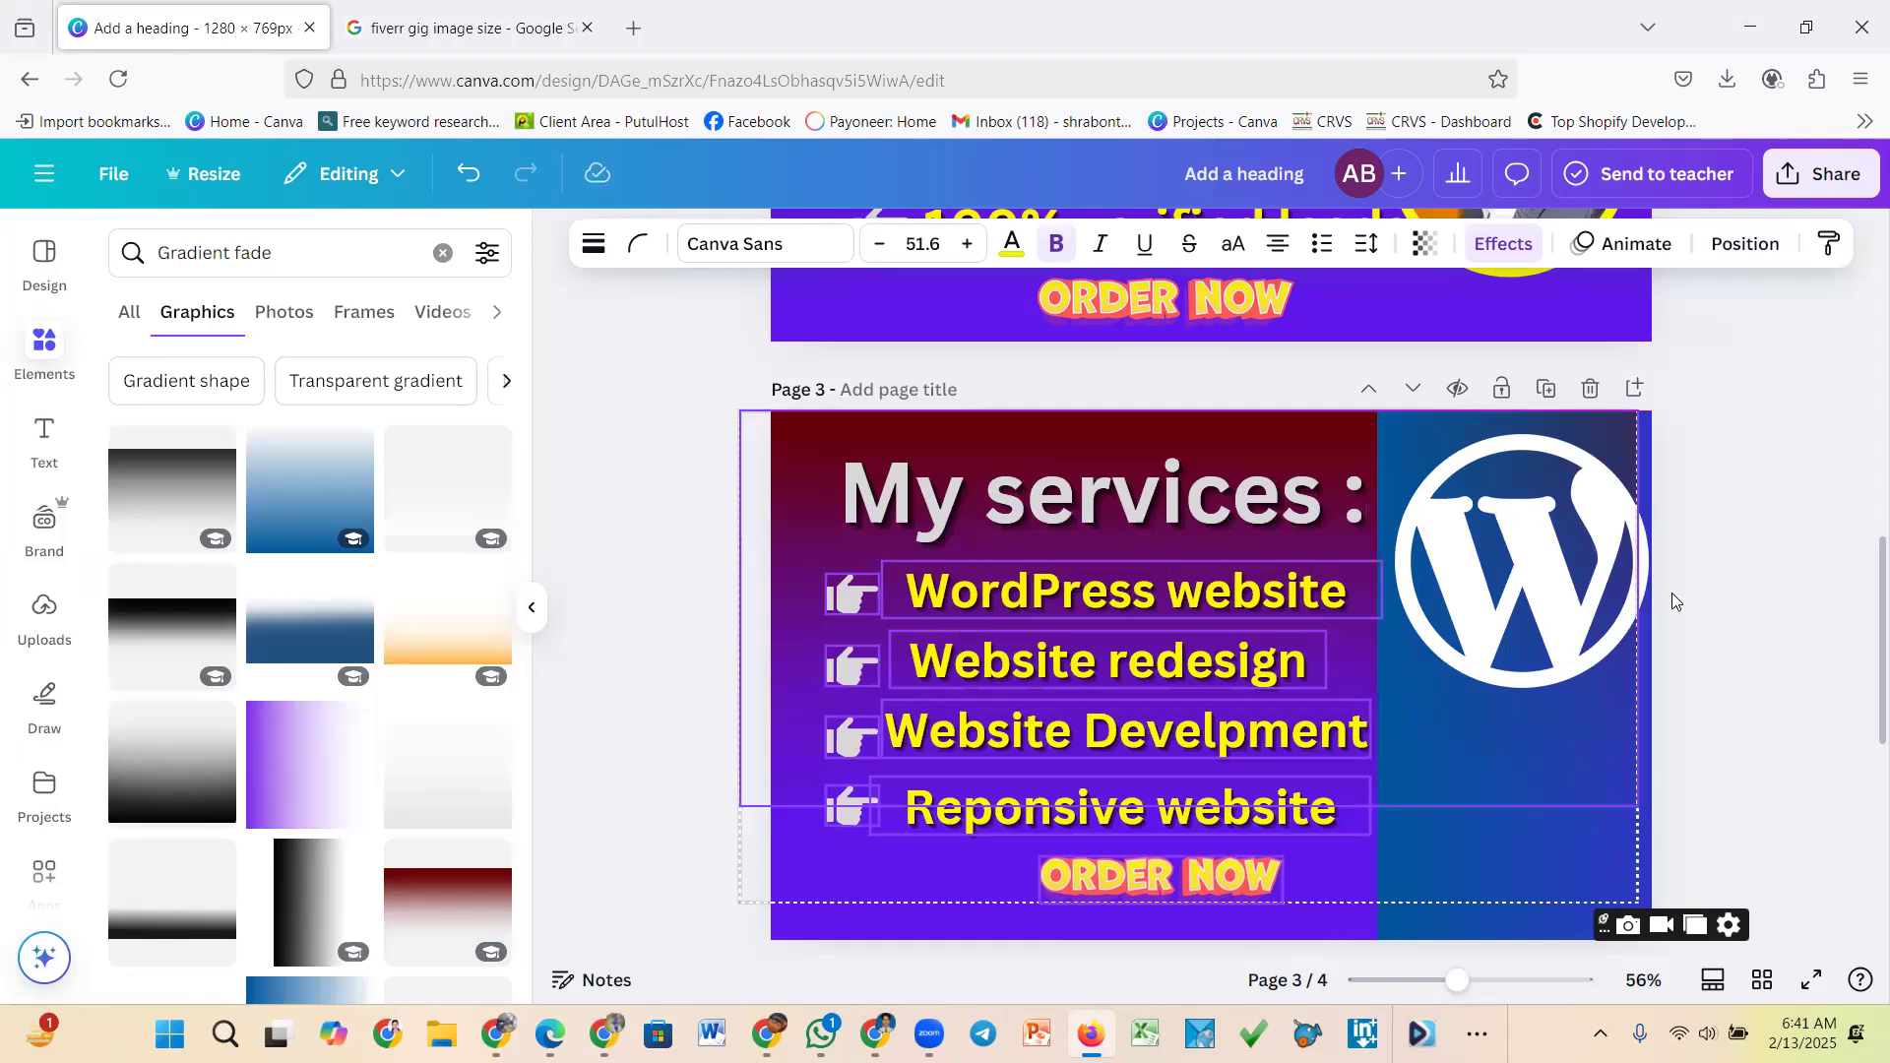
# Reposition the WordPress logo so it sits centred in the upper part of page 3's blue gradient strip
pyautogui.click(1550, 589)
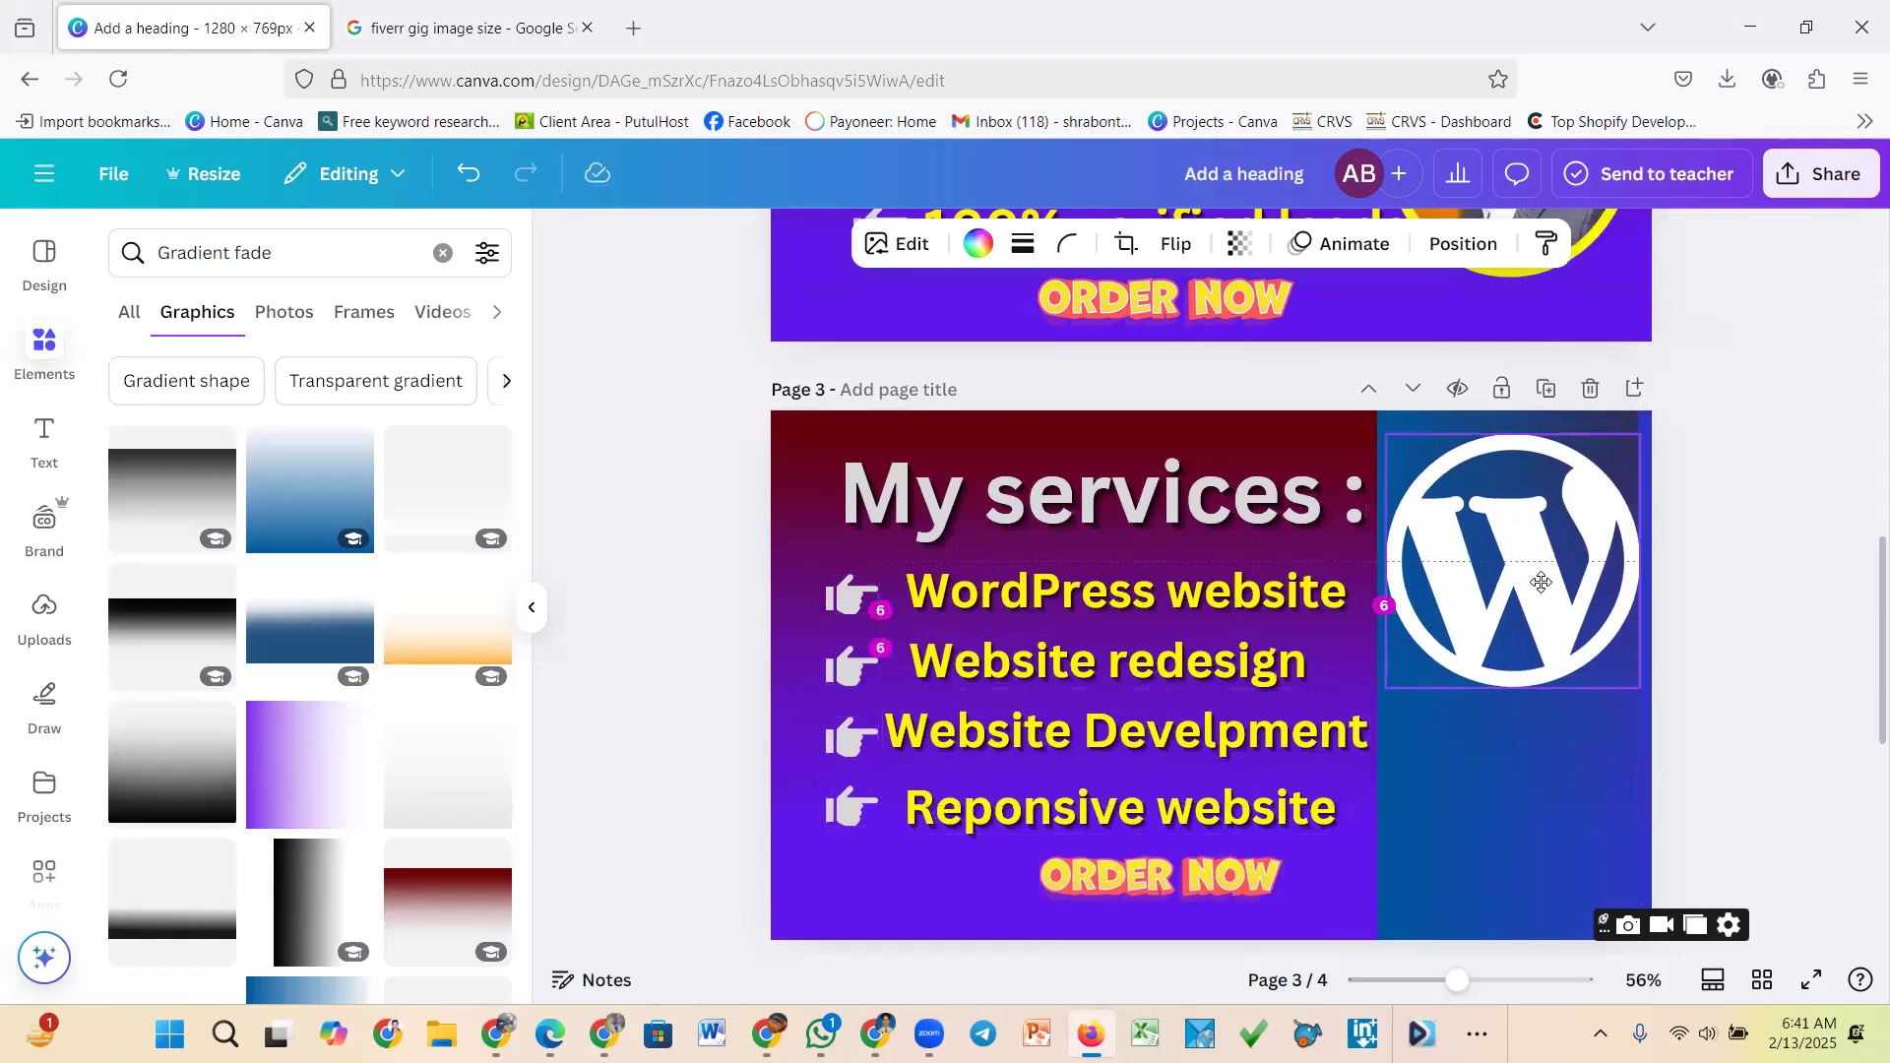
pyautogui.click(1764, 551)
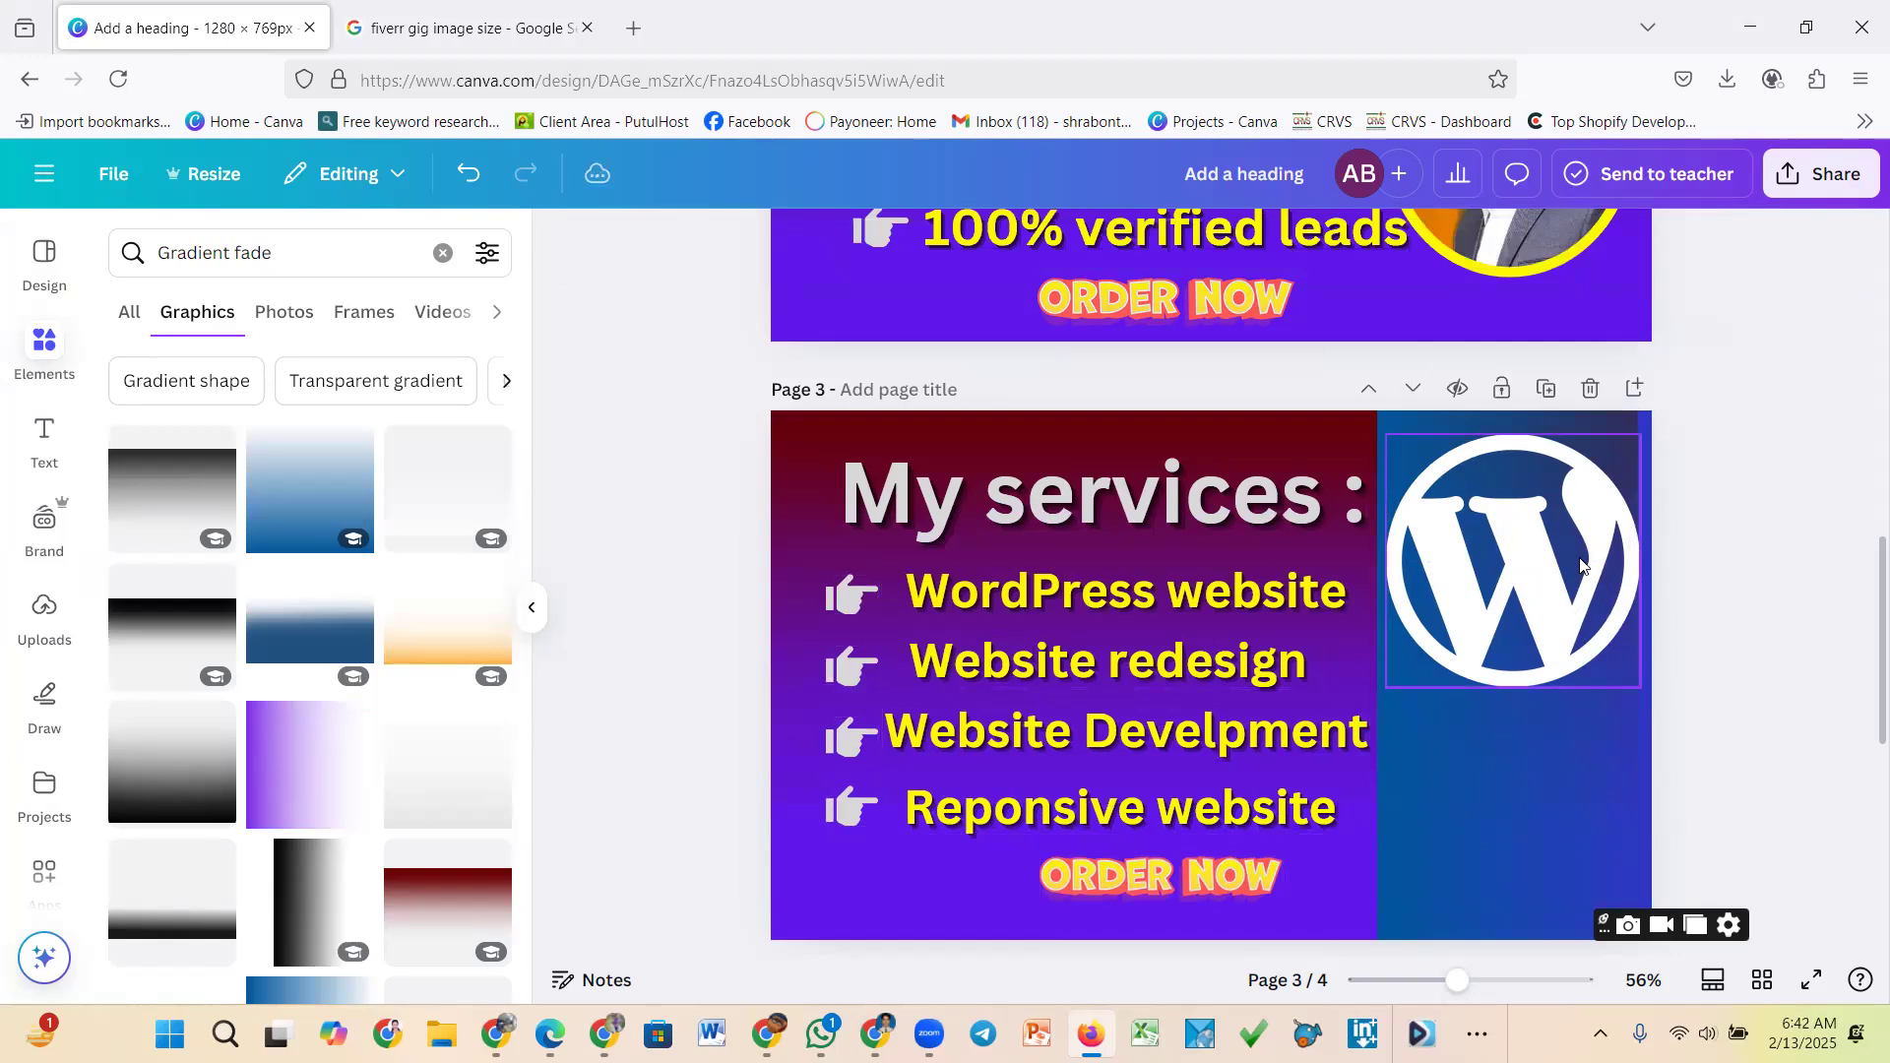
pyautogui.moveTo(1580, 568); pyautogui.dragTo(1581, 573)
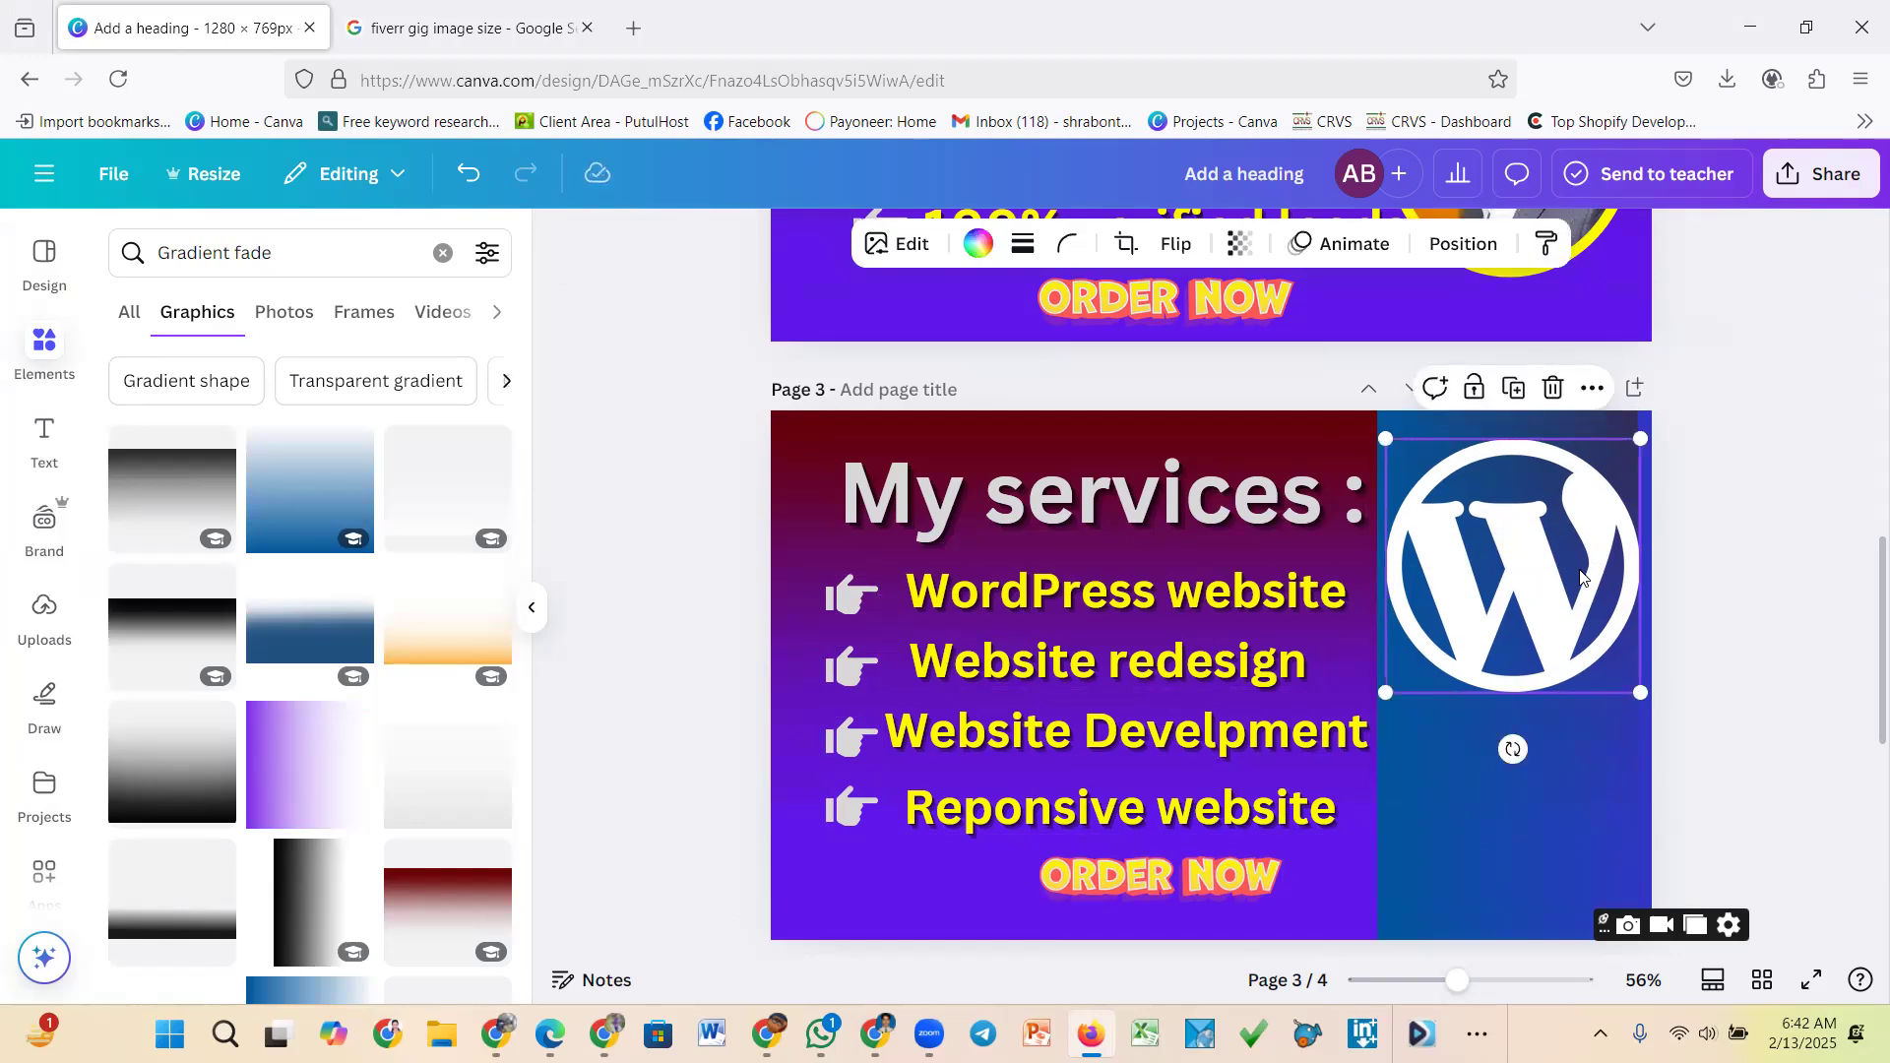
pyautogui.moveTo(1443, 630); pyautogui.dragTo(1551, 601)
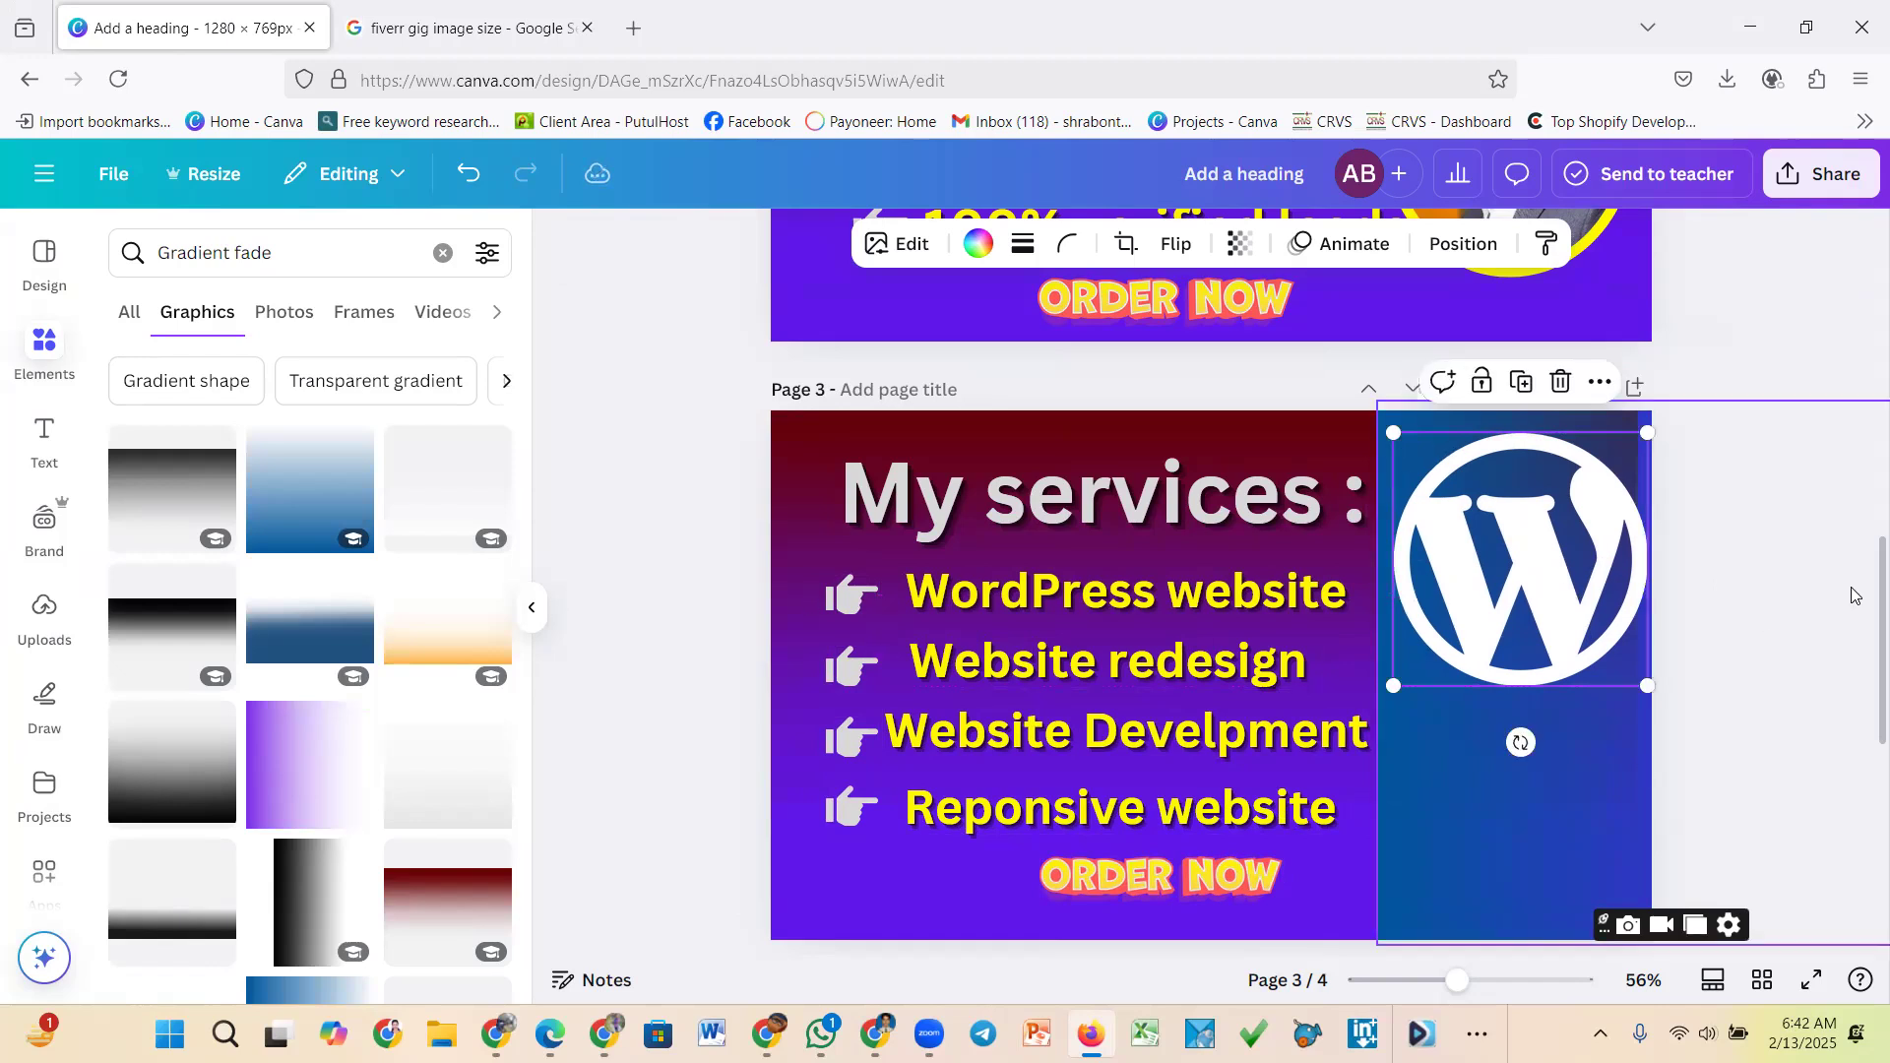
pyautogui.click(1686, 688)
pyautogui.click(1569, 622)
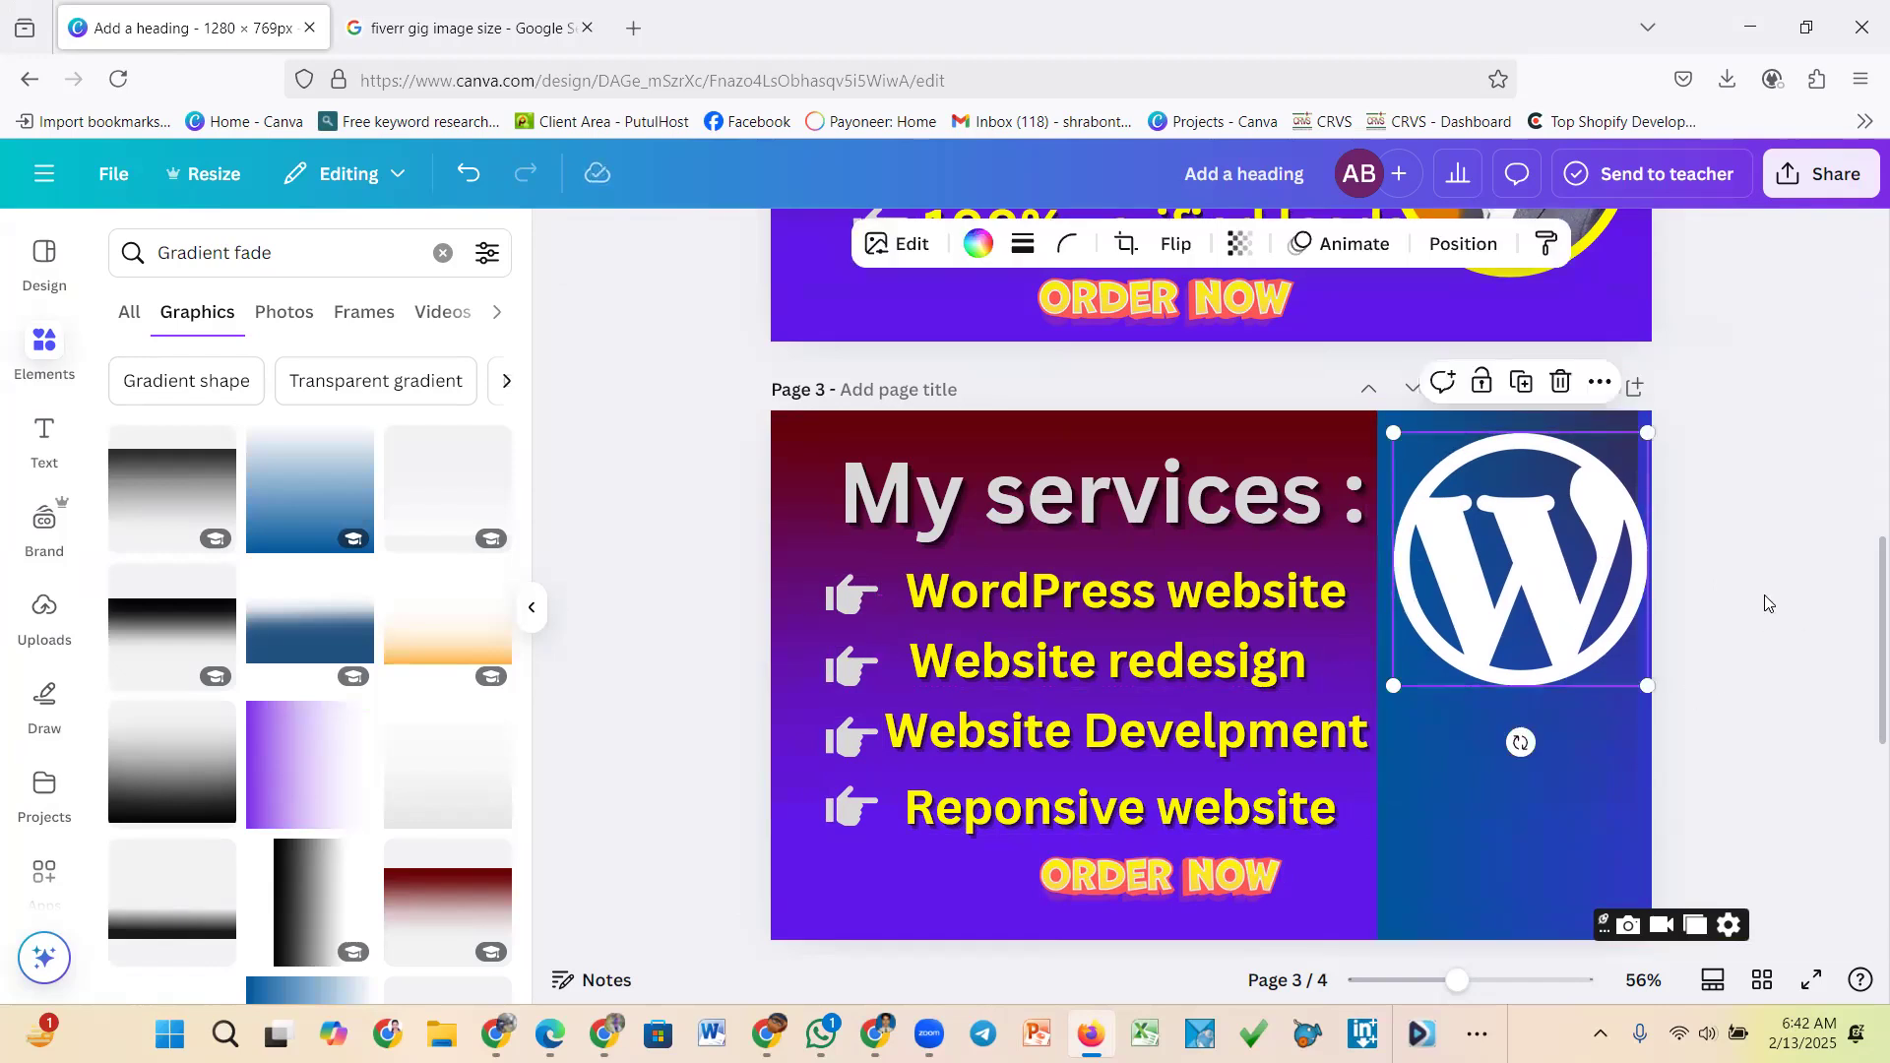
pyautogui.click(1767, 603)
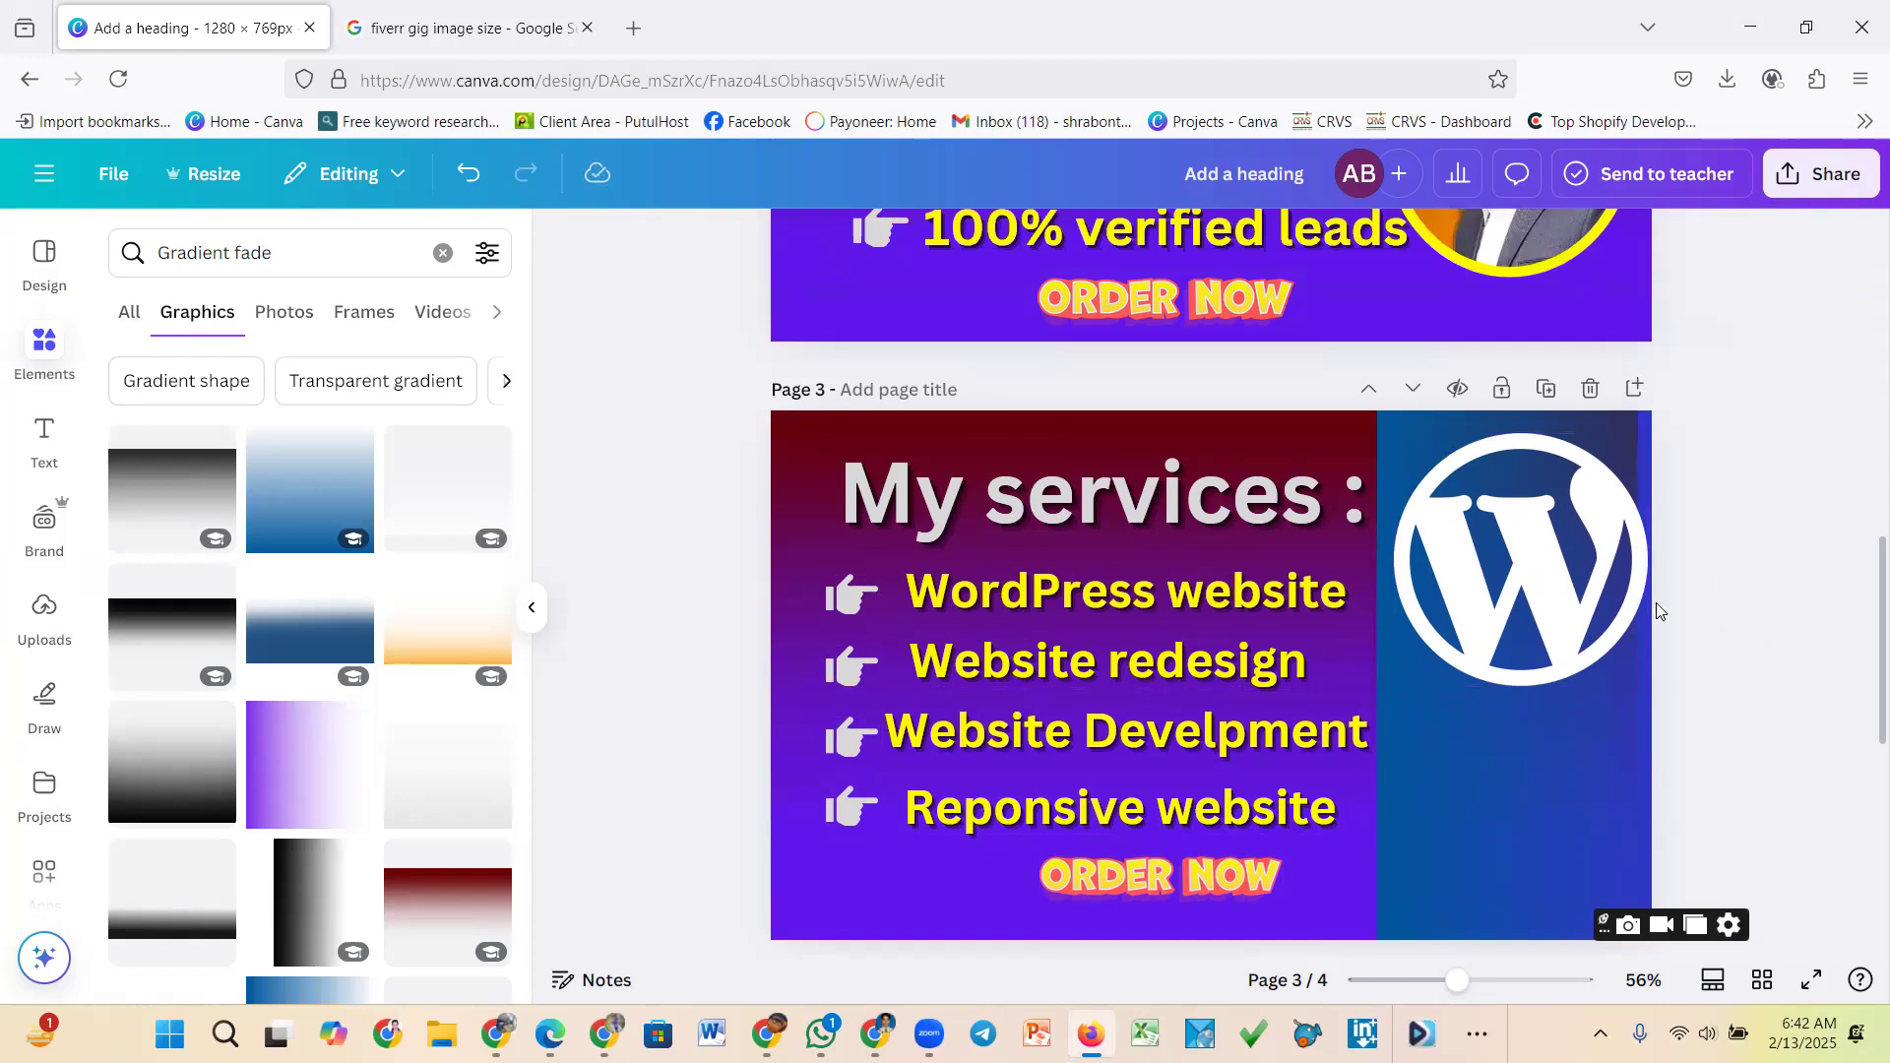
pyautogui.moveTo(1572, 605)
pyautogui.mouseDown()
pyautogui.moveTo(1568, 661)
pyautogui.moveTo(1563, 620)
pyautogui.mouseUp()
pyautogui.click(1663, 563)
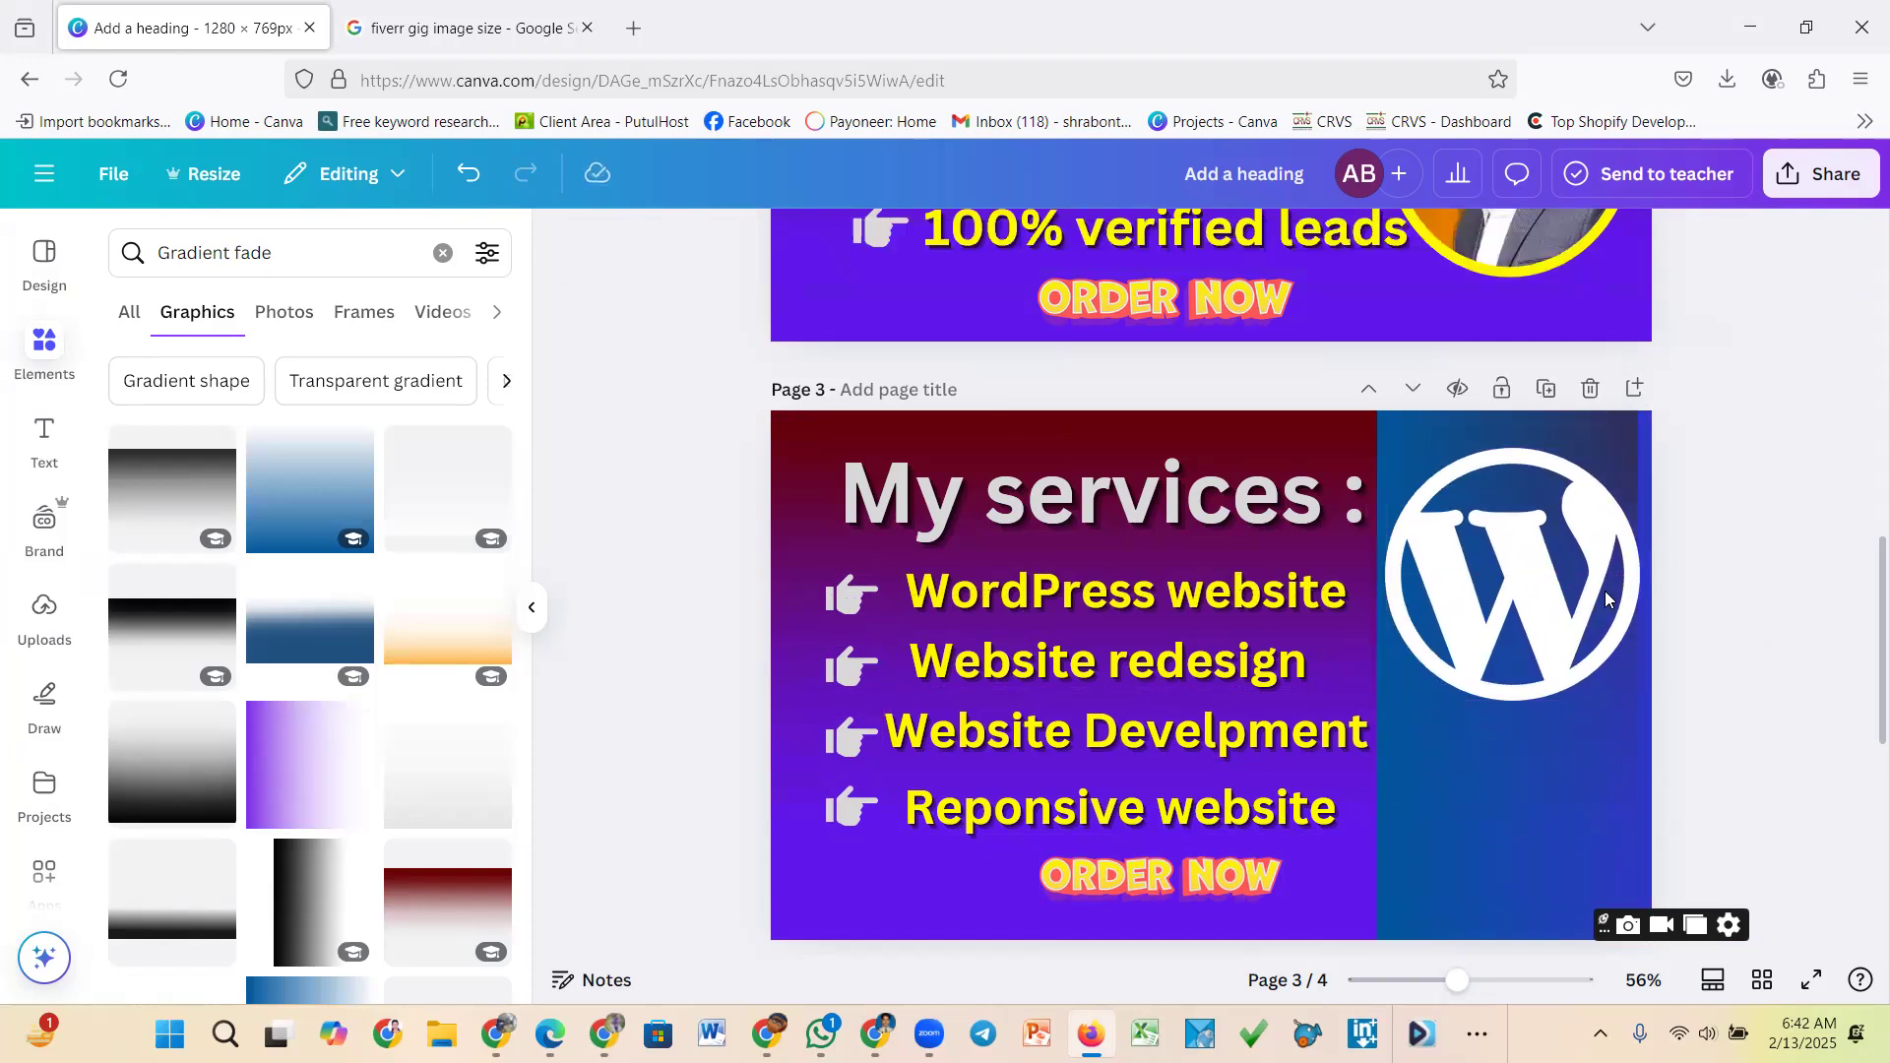
pyautogui.click(1475, 833)
pyautogui.click(1542, 635)
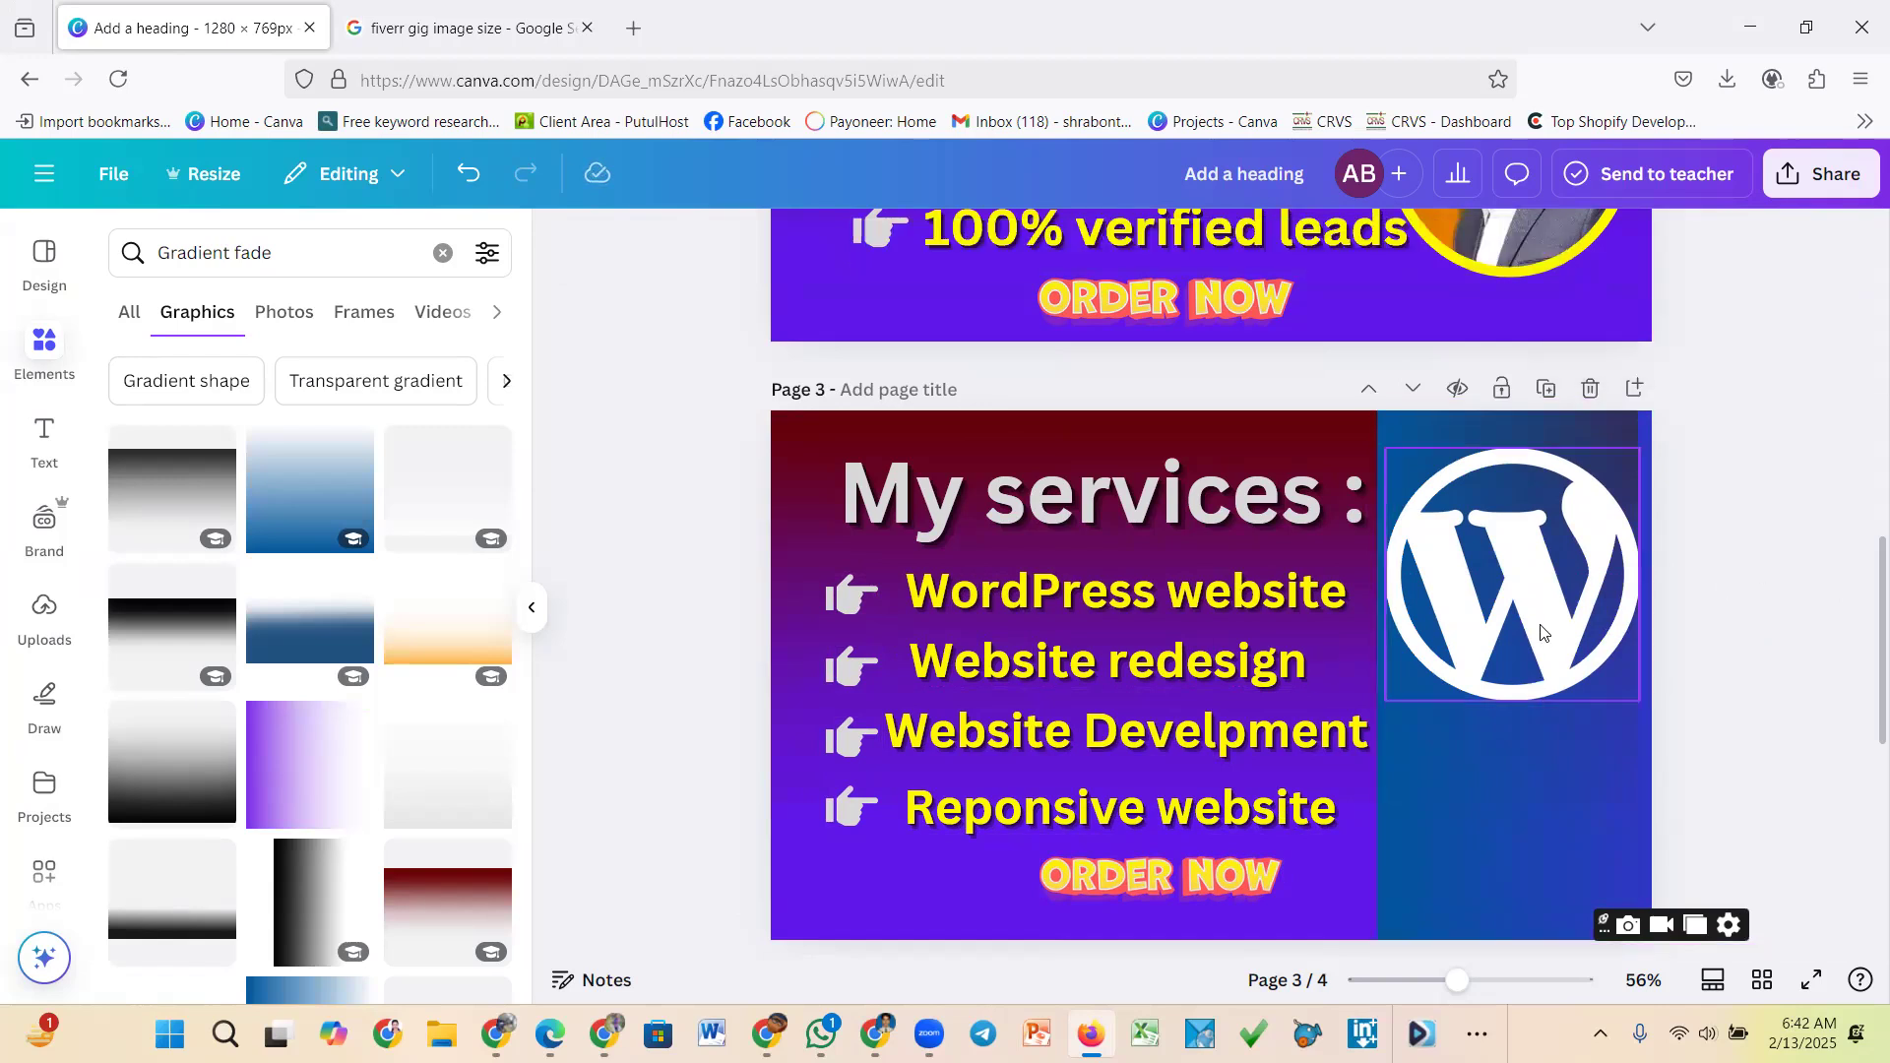
# Add a heading text box below the WordPress logo, rotate it to about -38° and lower it on the blue strip
pyautogui.click(44, 443)
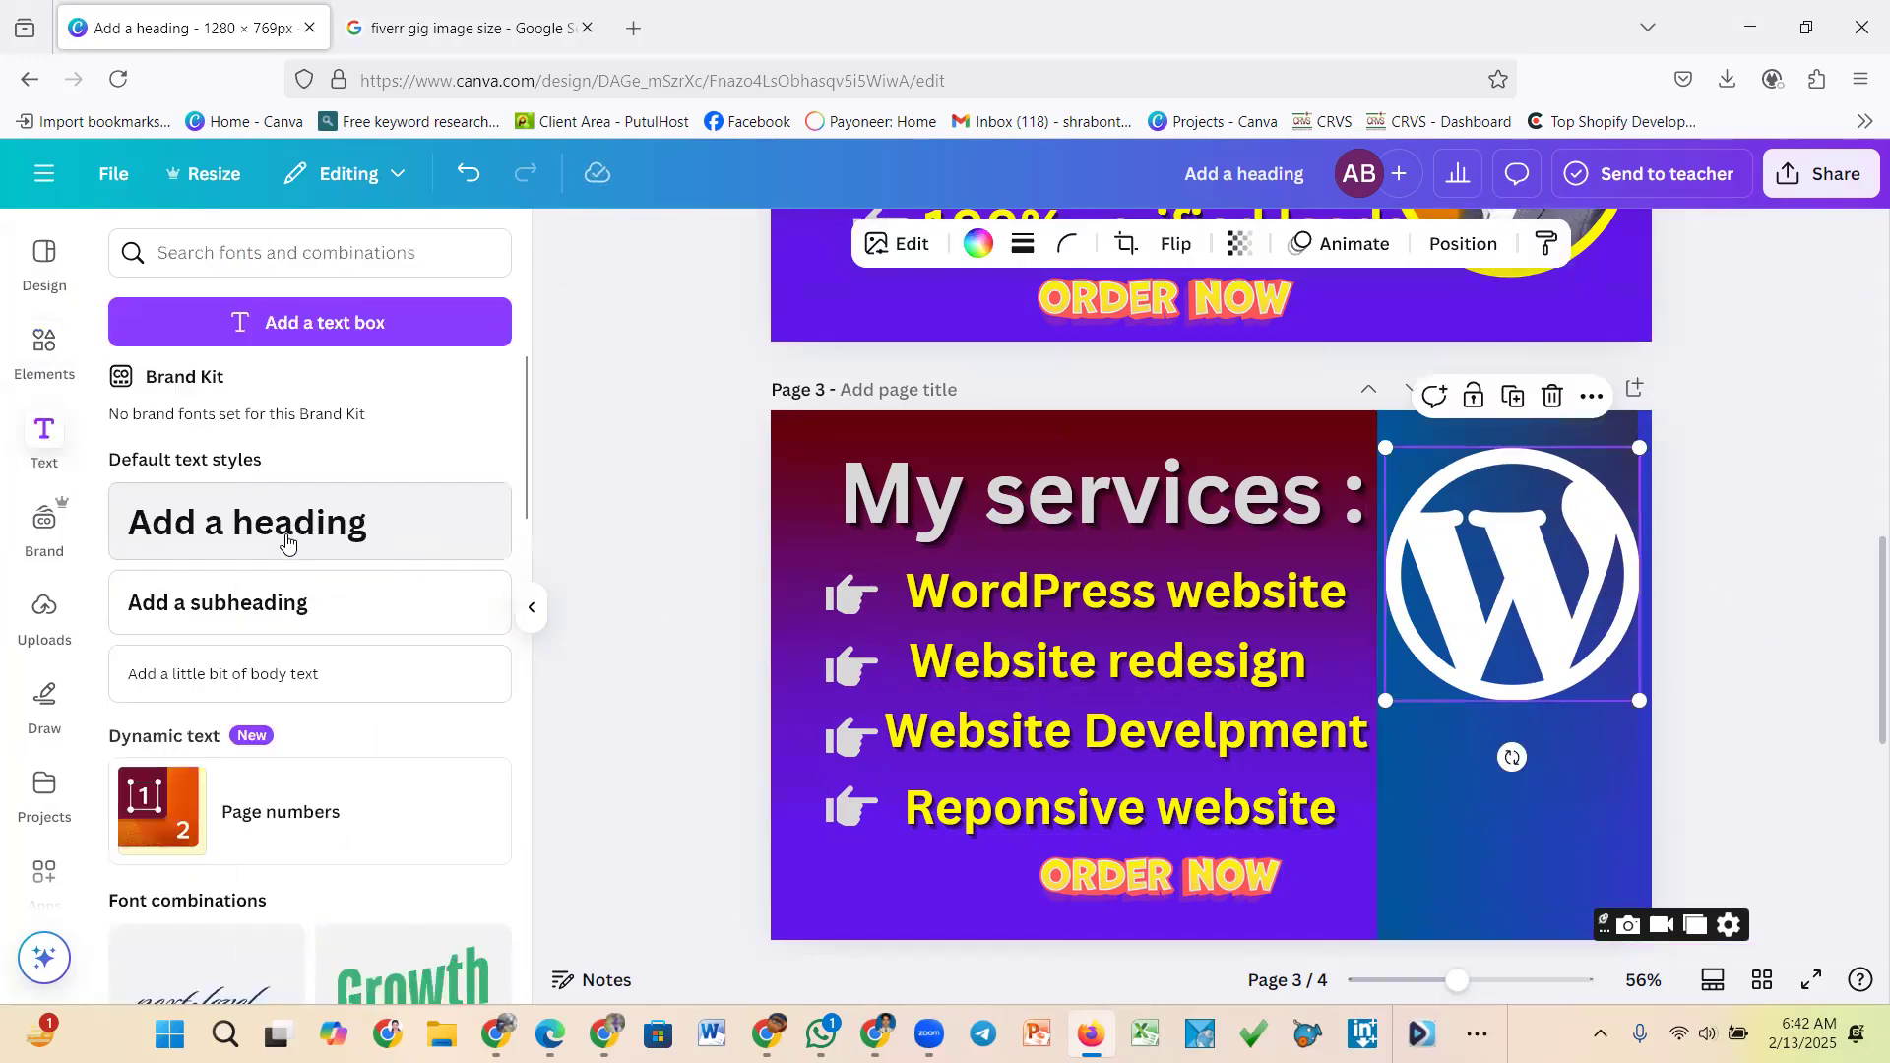
pyautogui.click(286, 542)
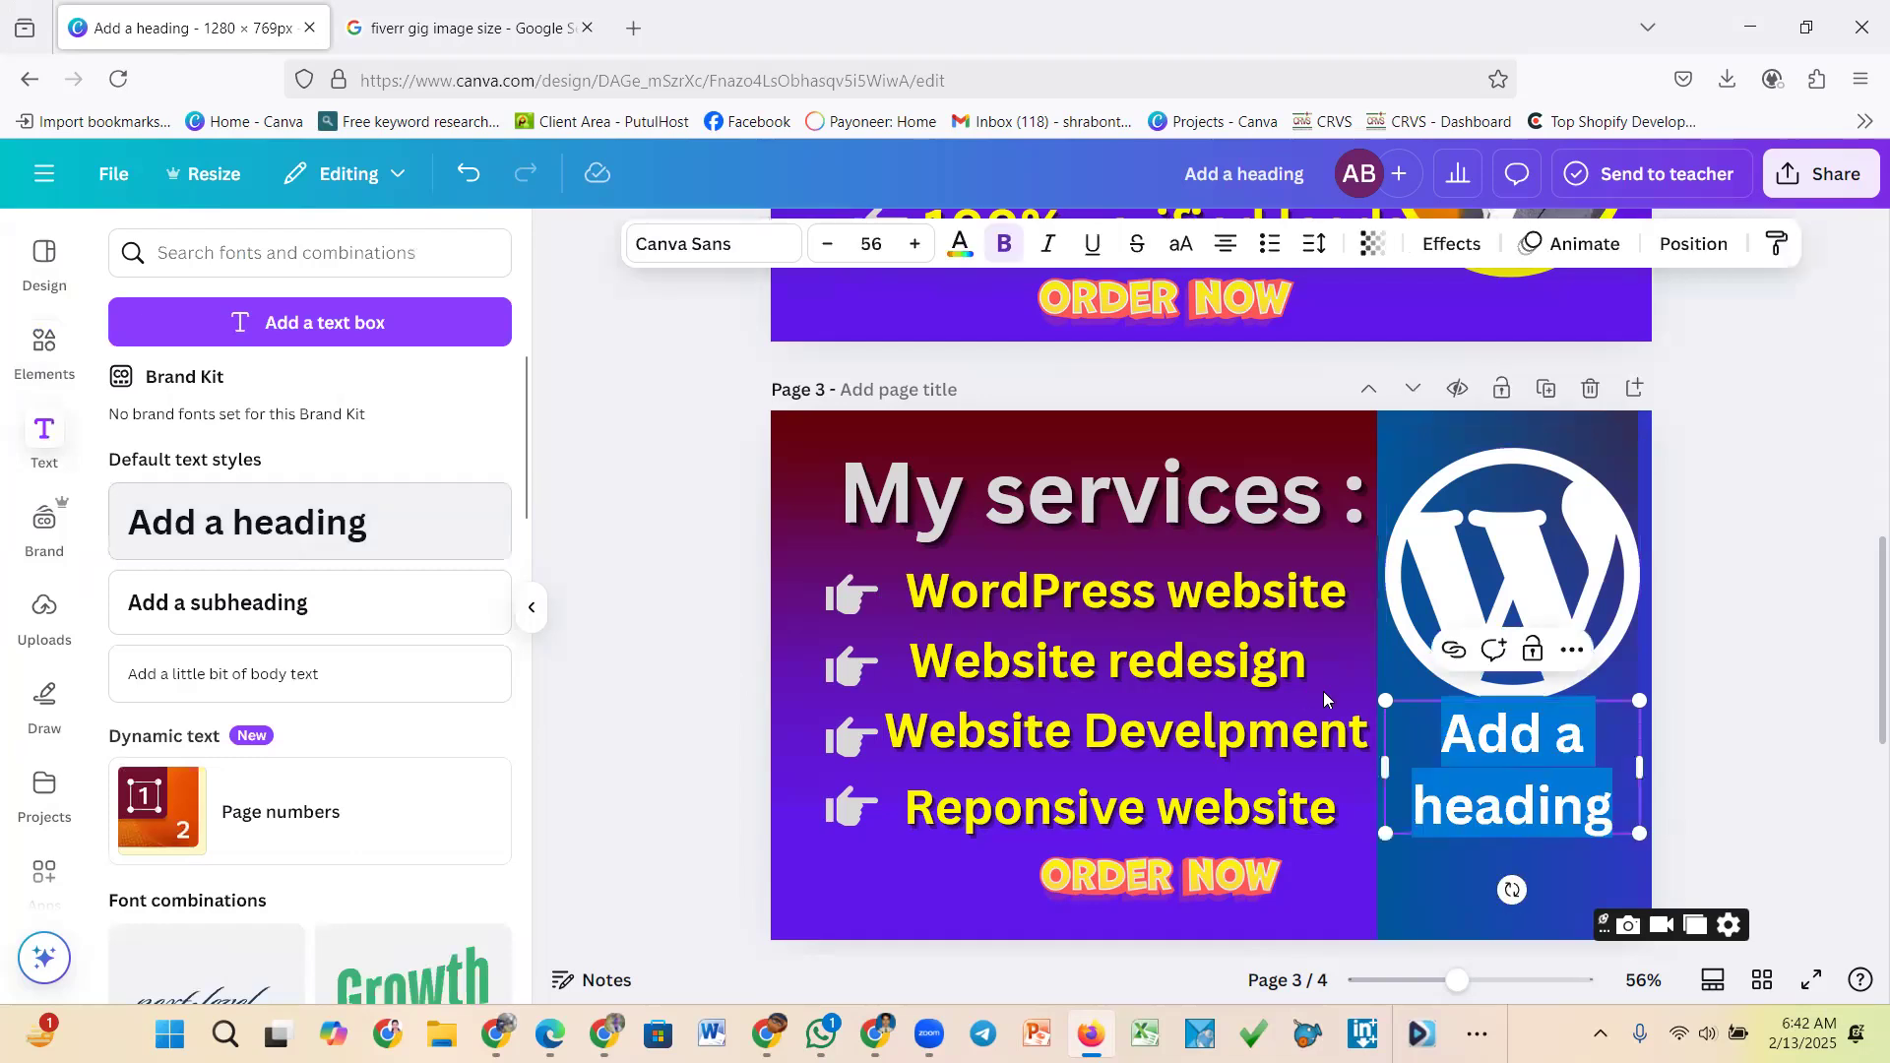
pyautogui.doubleClick(1527, 802)
pyautogui.press('Escape')
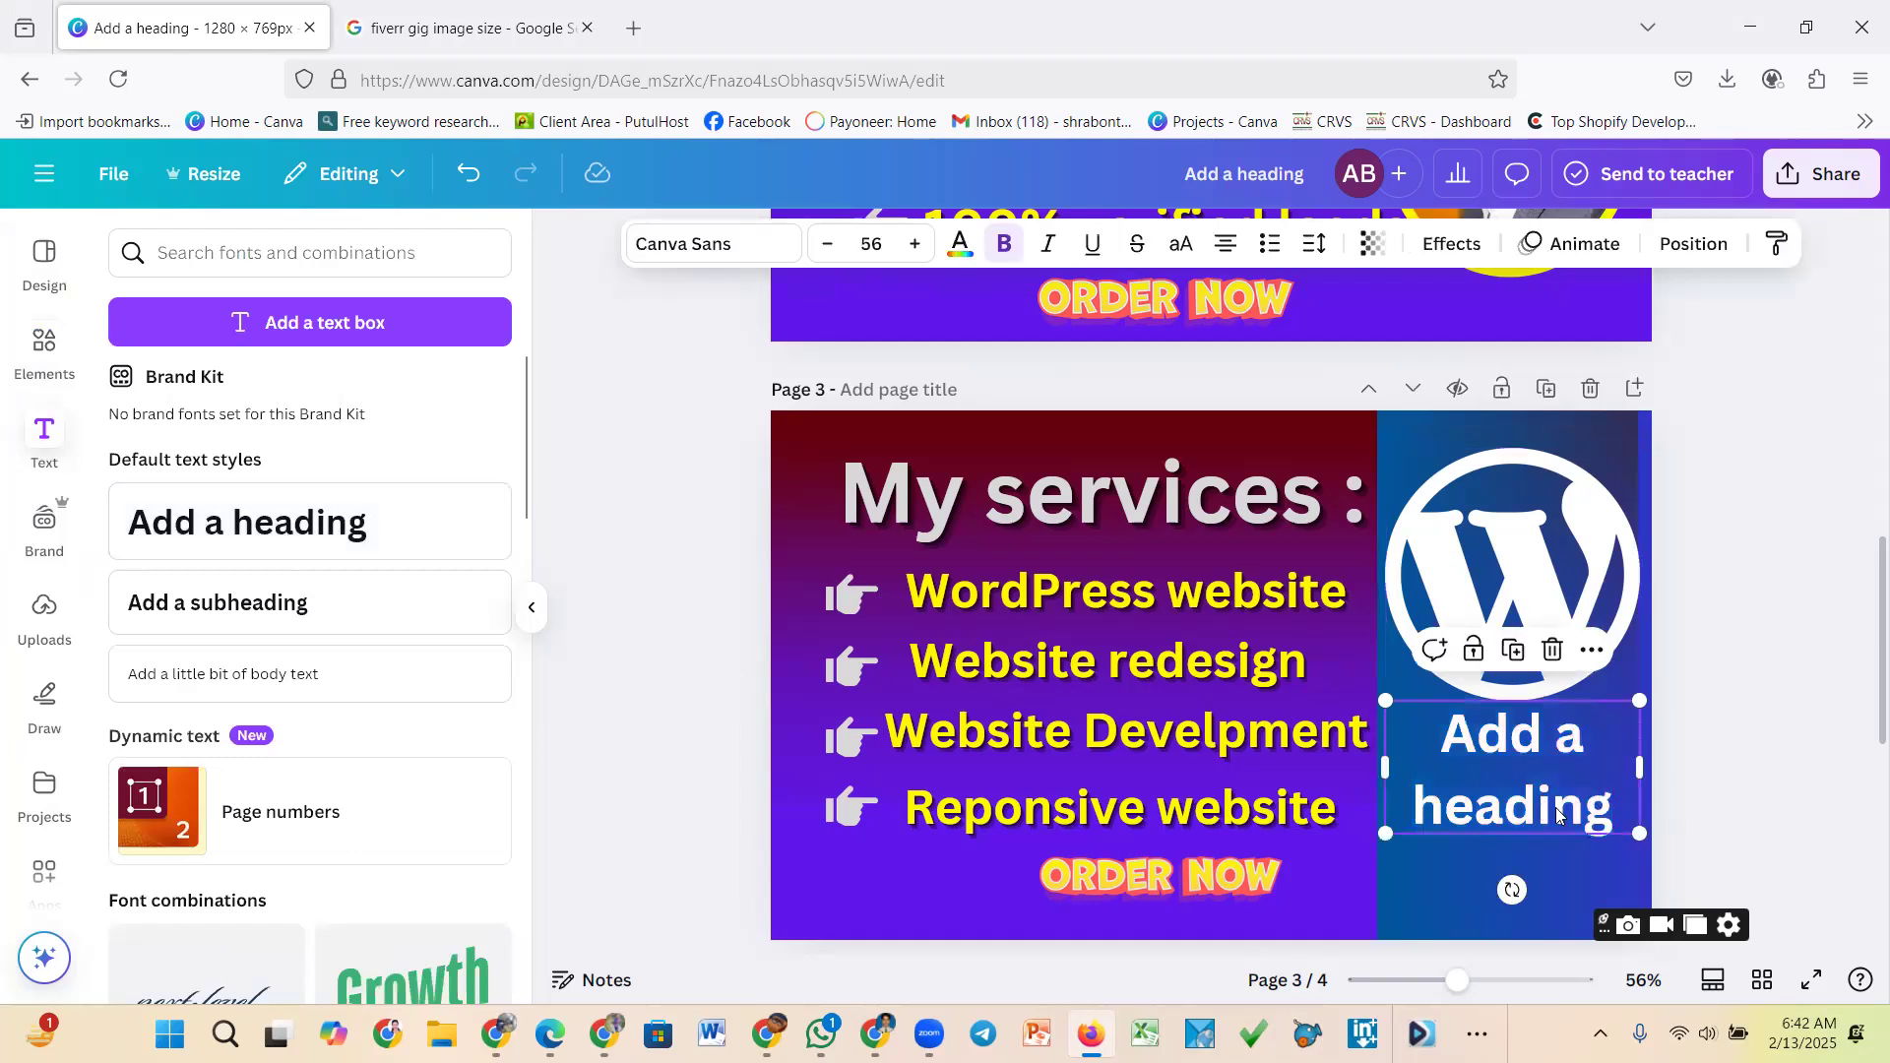
pyautogui.moveTo(1512, 890); pyautogui.dragTo(1578, 847)
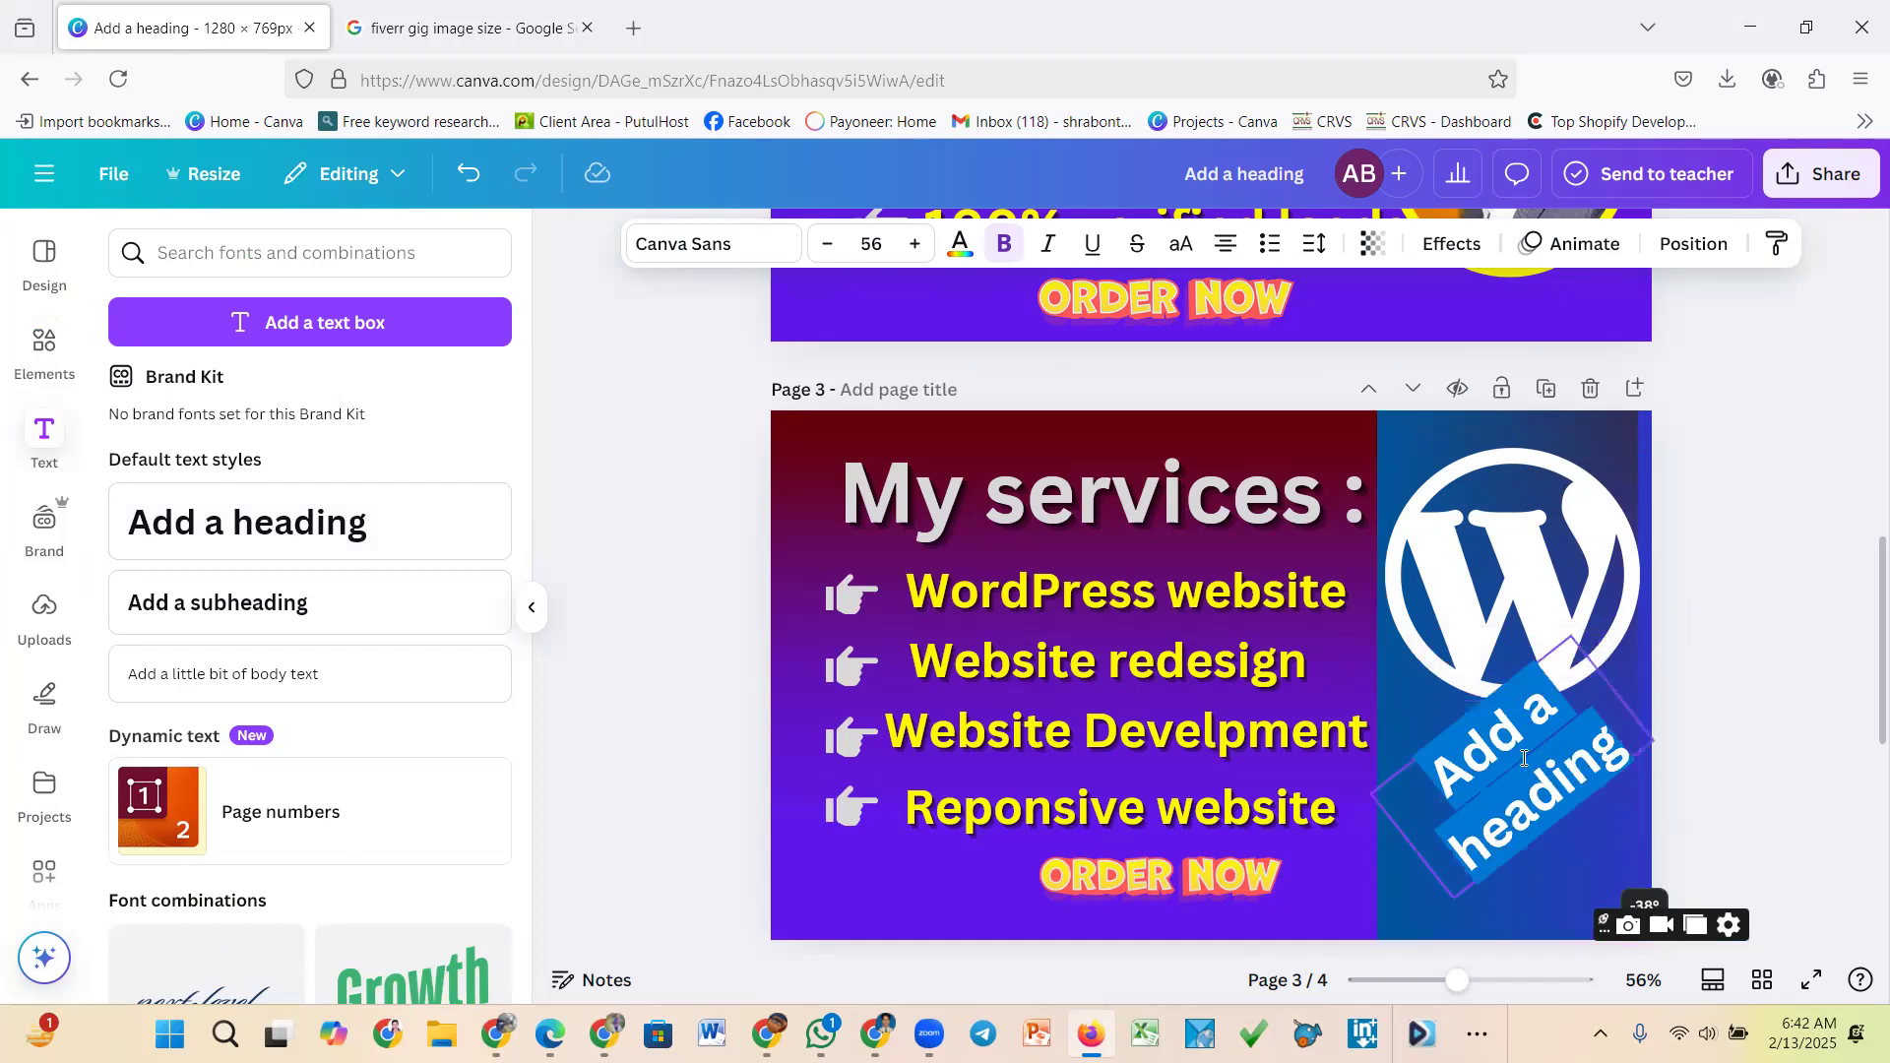
pyautogui.click(1490, 829)
pyautogui.moveTo(1517, 768); pyautogui.dragTo(1515, 809)
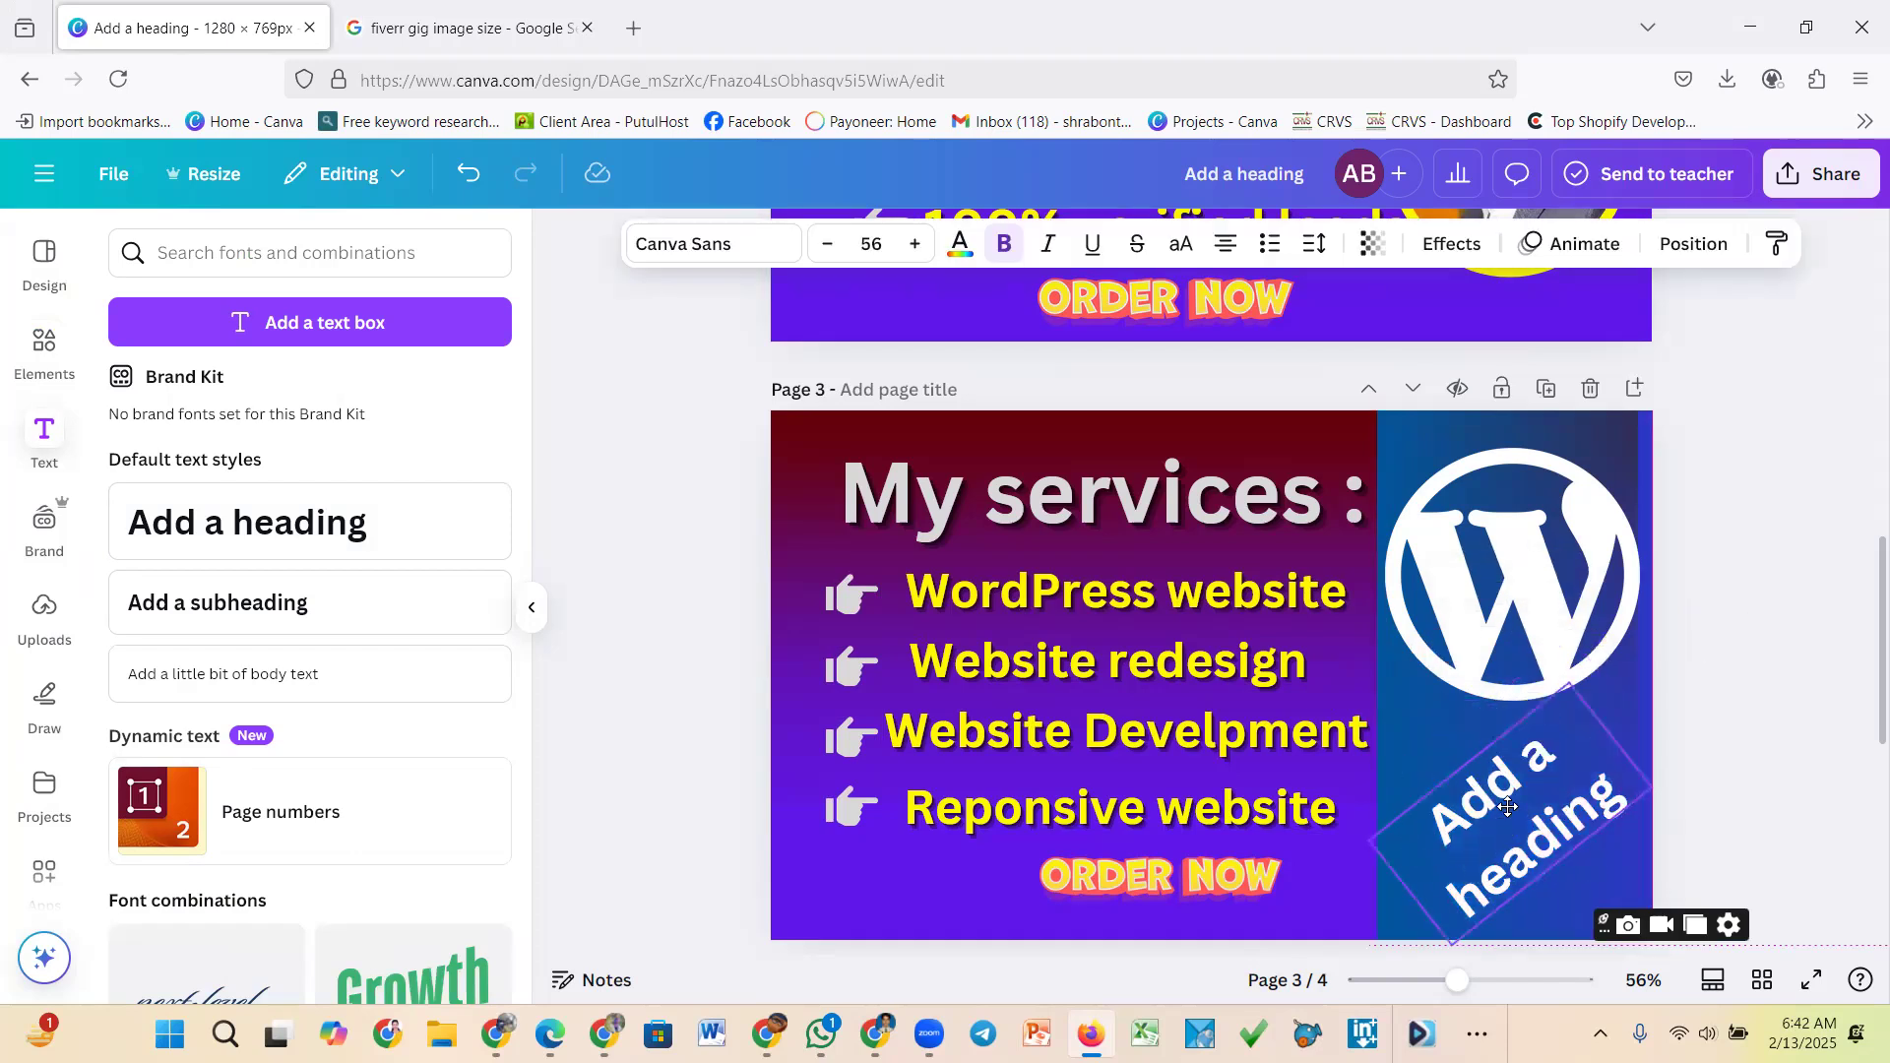
# Replace the tilted heading's text with "website design" and shift it slightly into place on the blue strip
pyautogui.click(1537, 791)
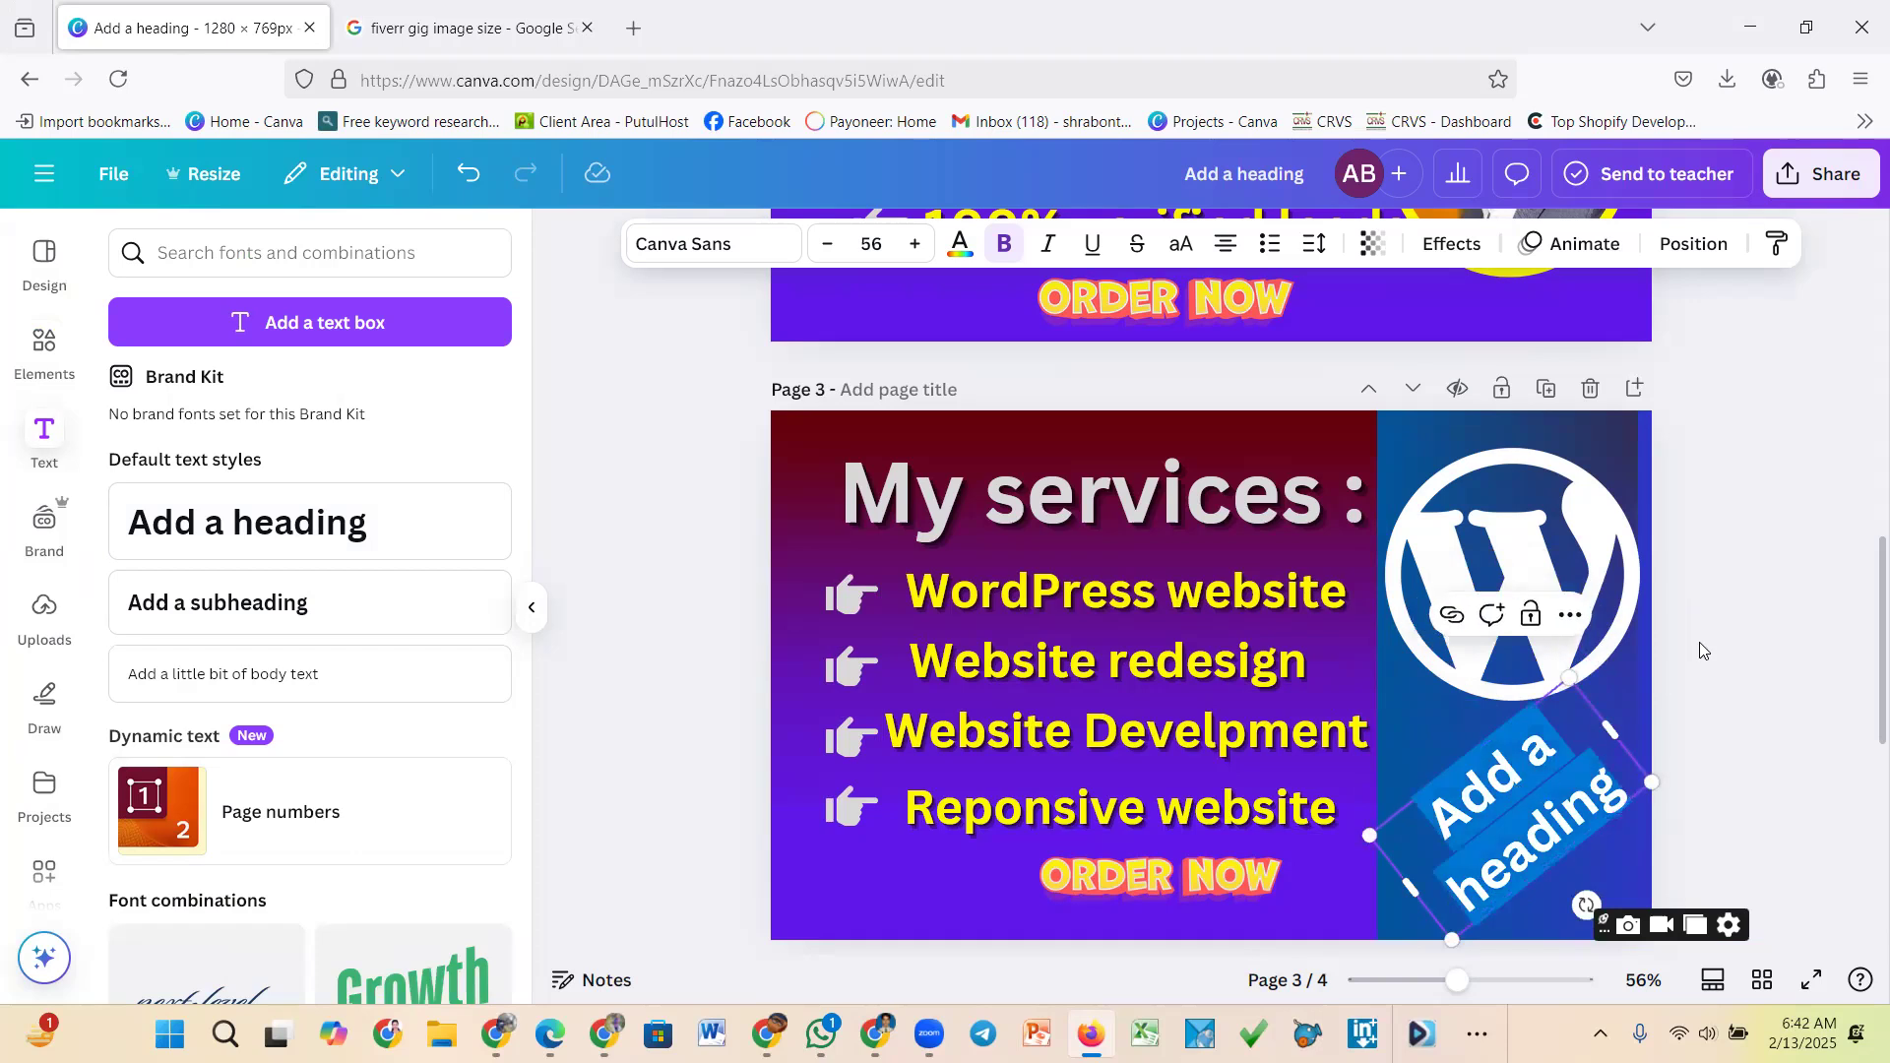
pyautogui.write('W')
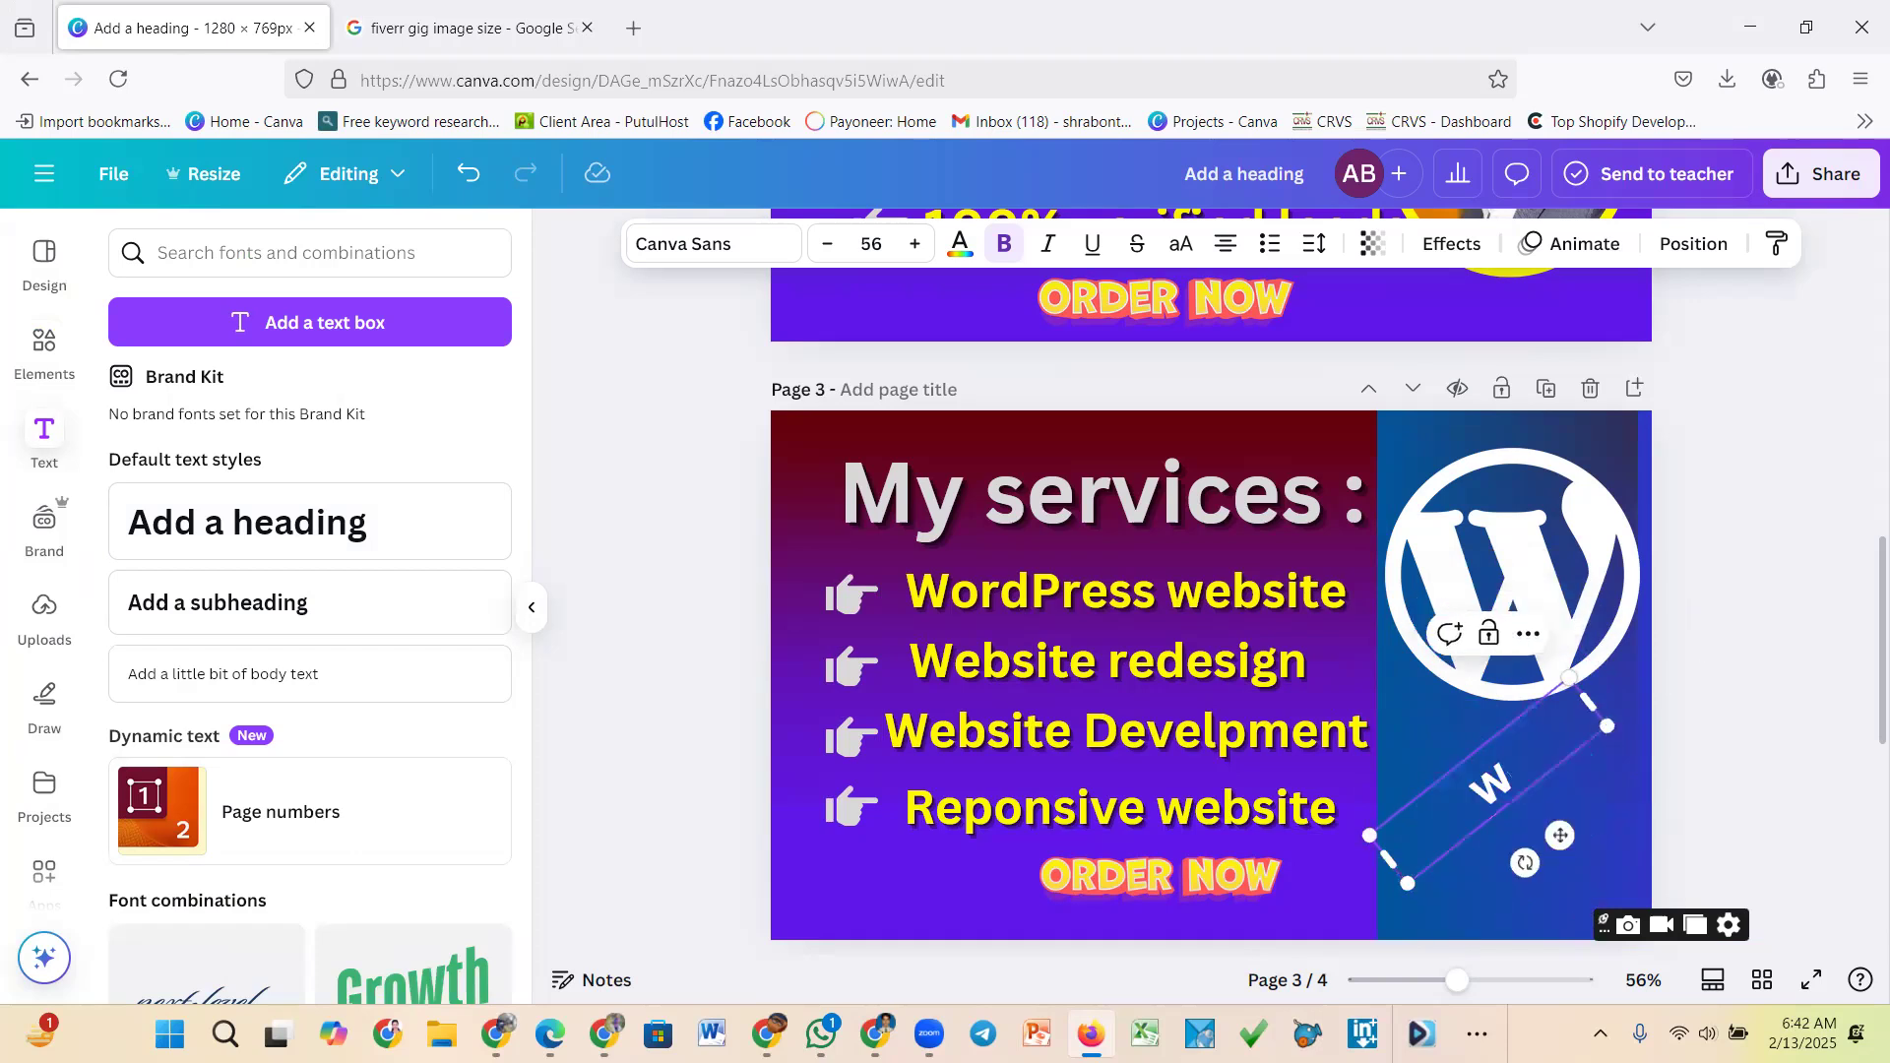
pyautogui.write('ebsi')
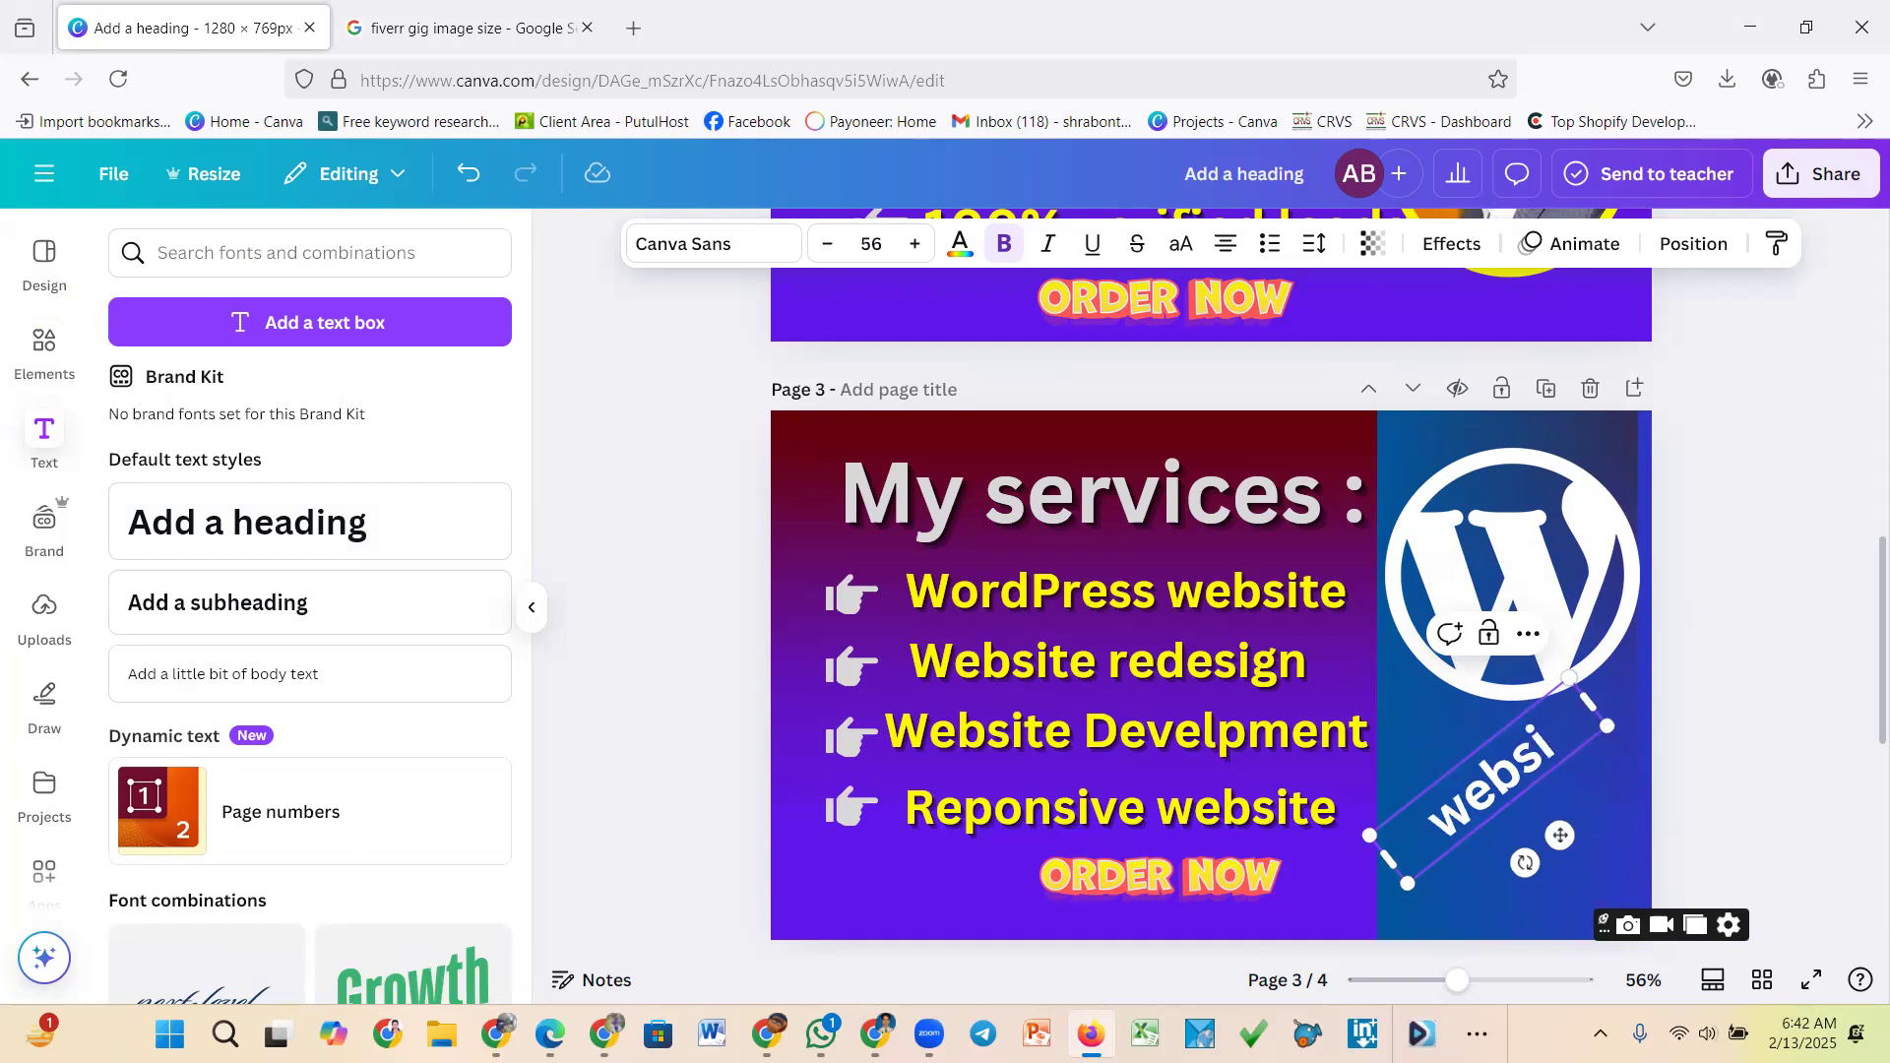
pyautogui.write('te')
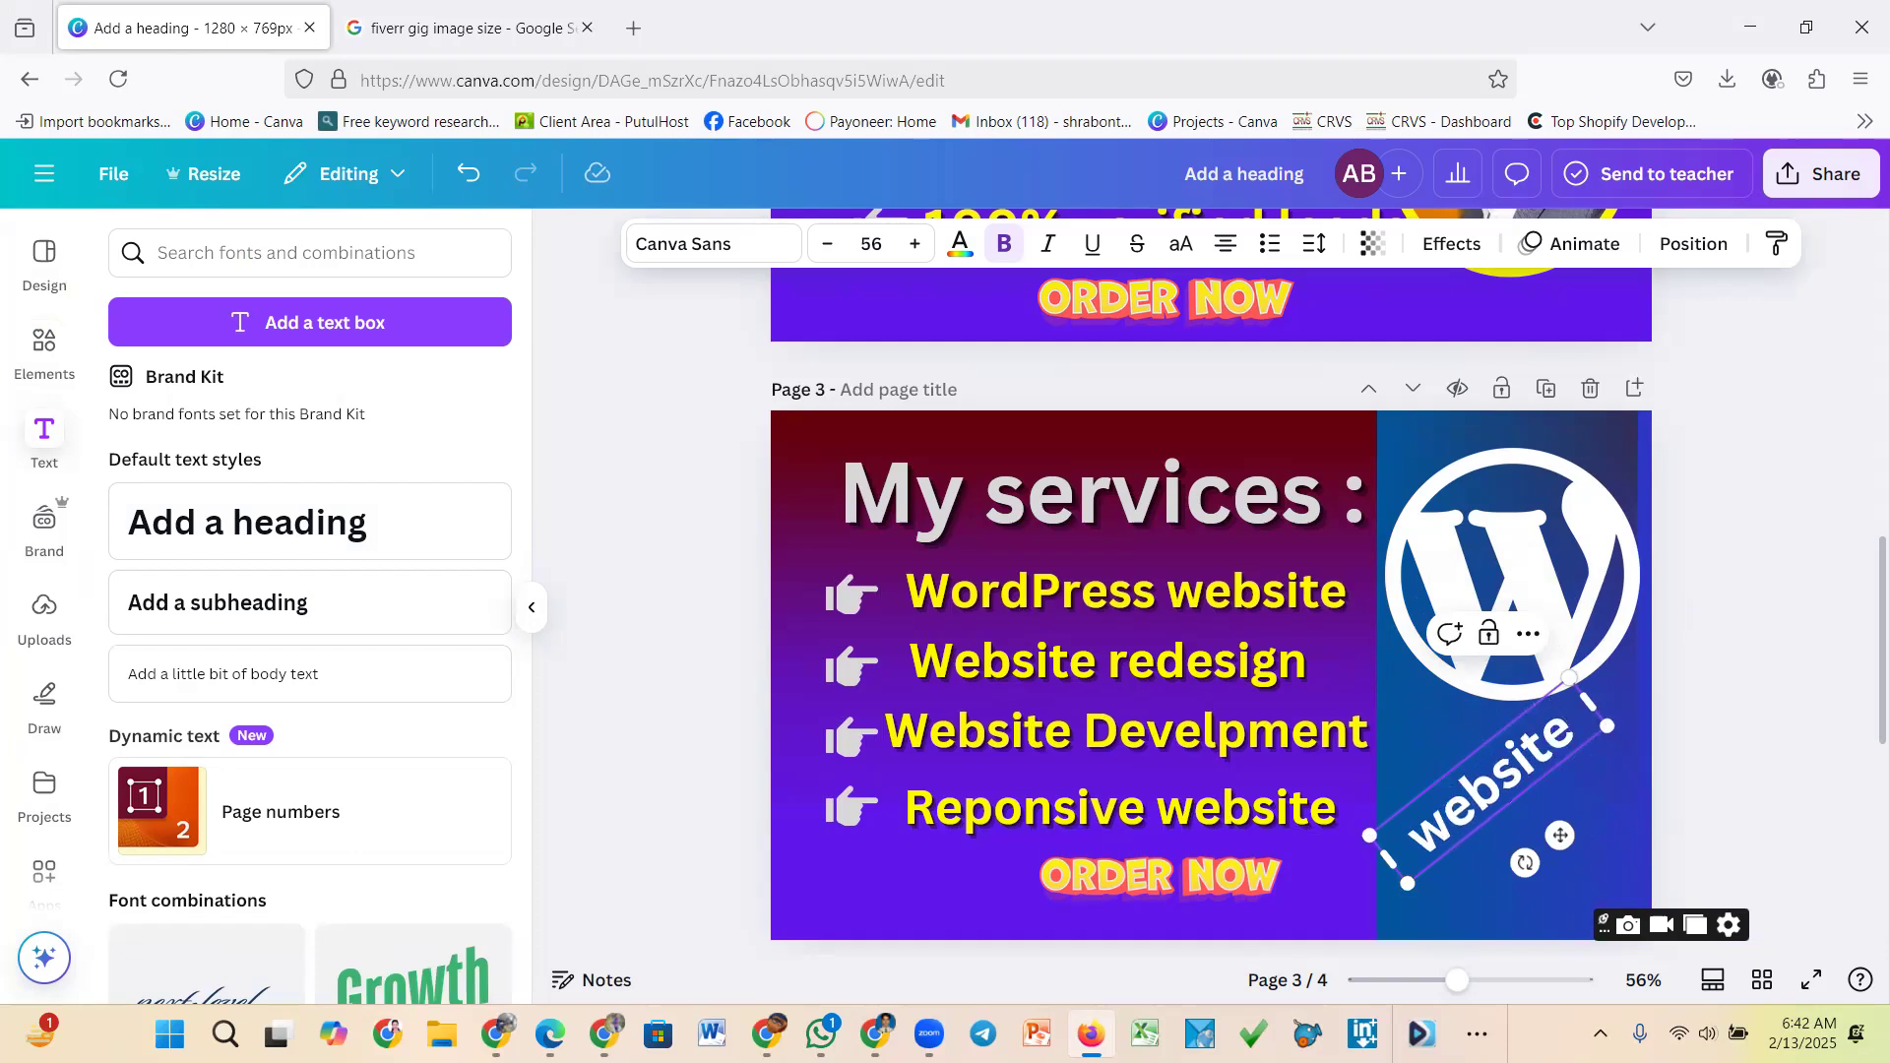
pyautogui.write(' de')
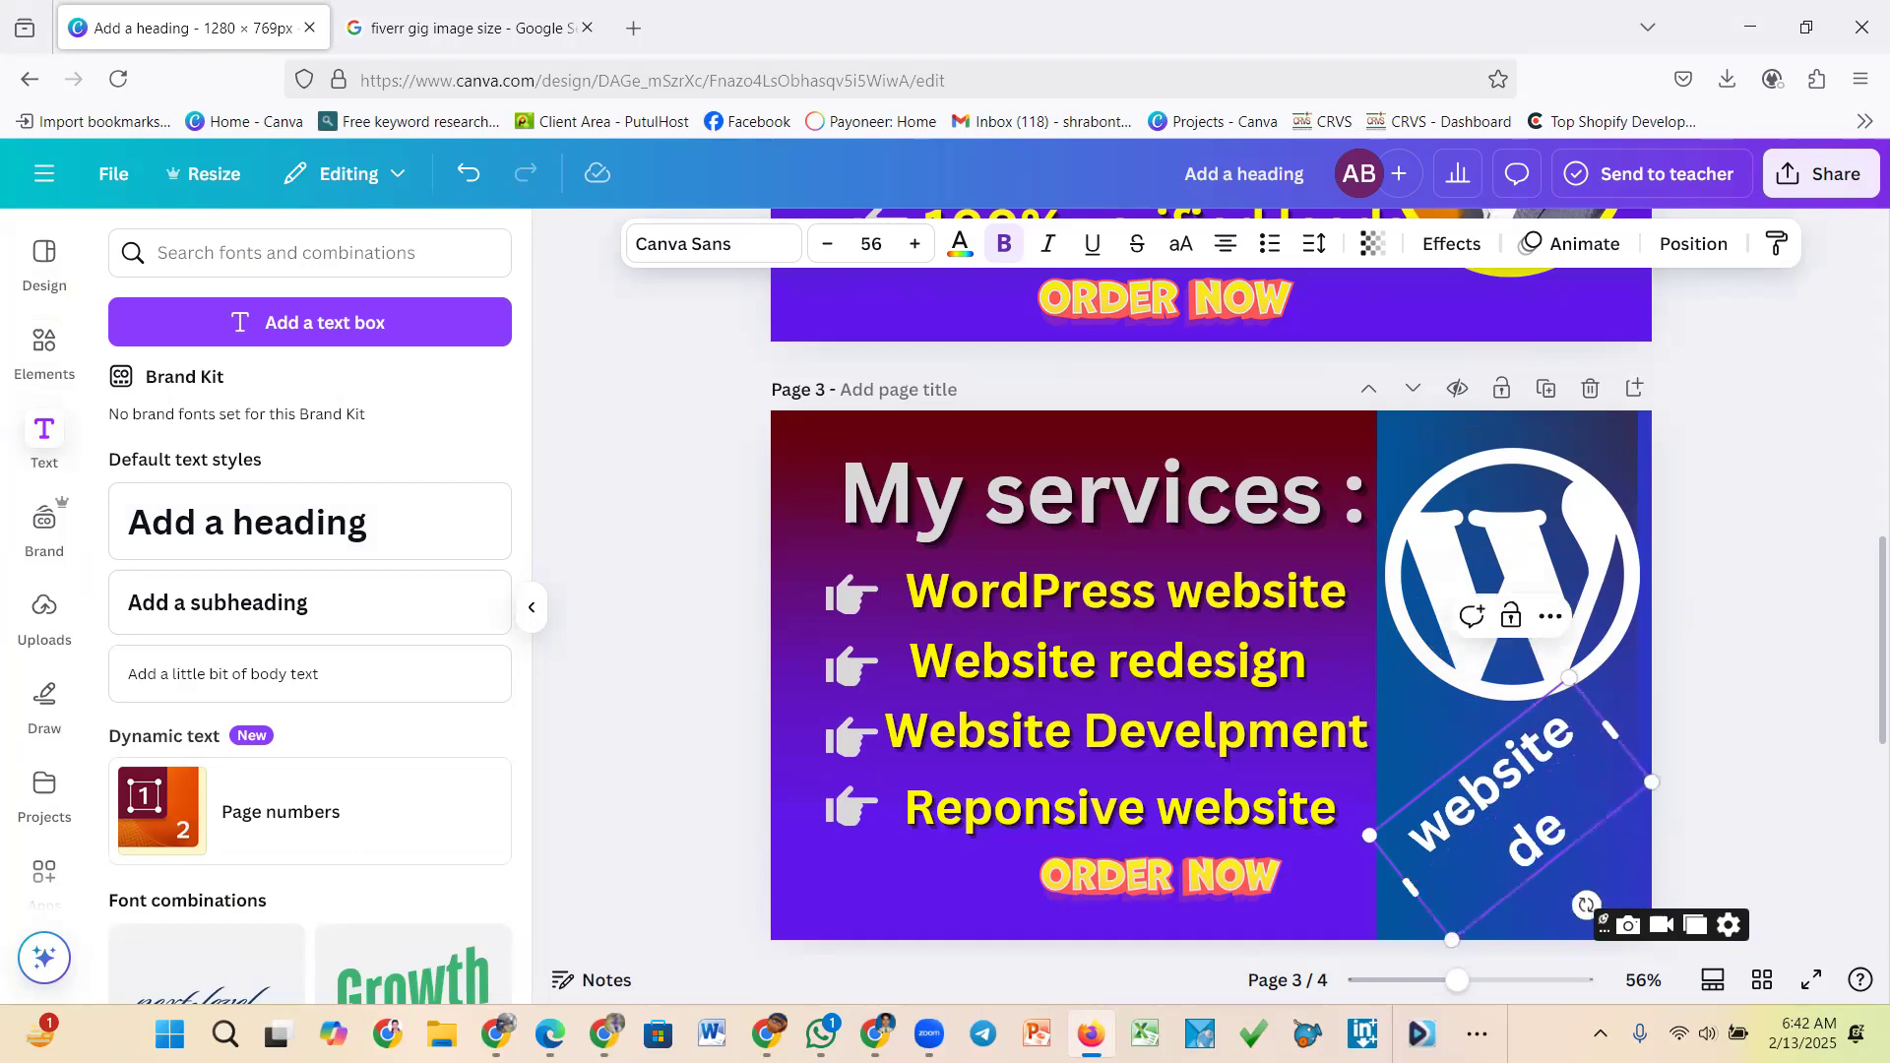
pyautogui.write('sig')
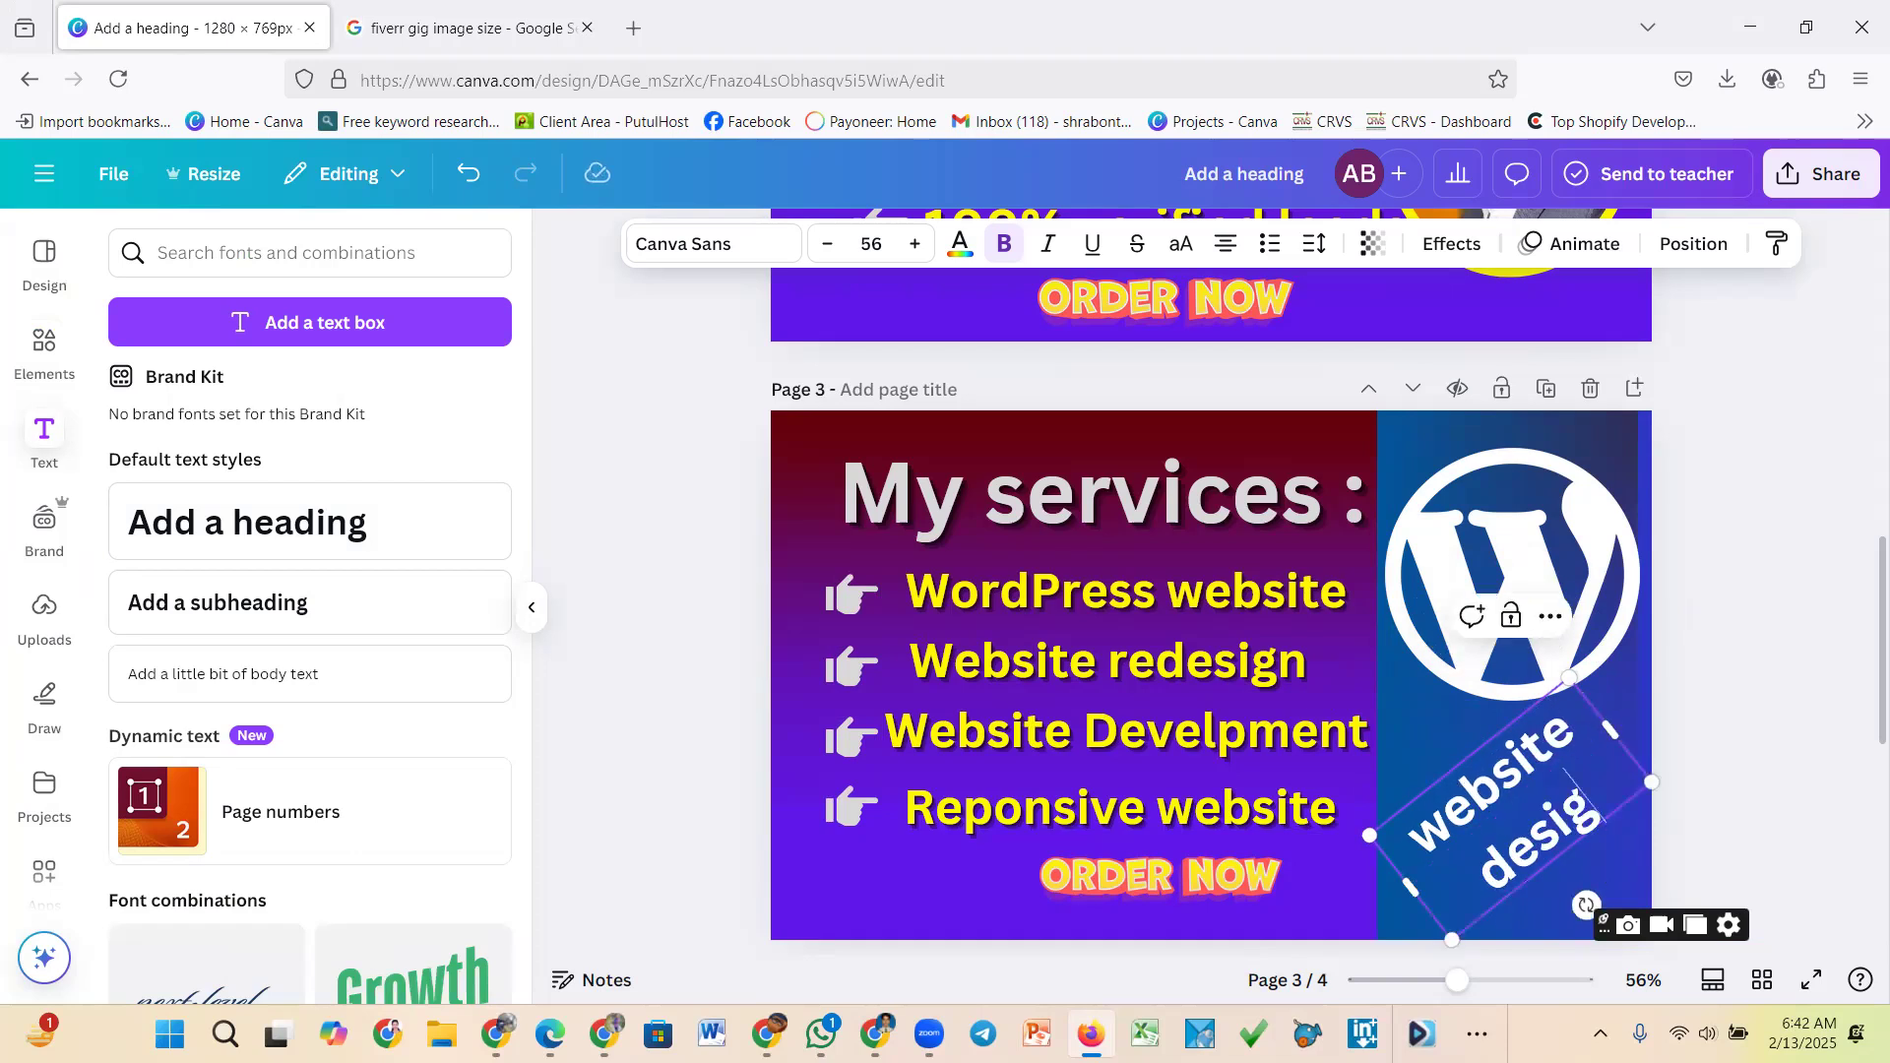
pyautogui.write('n')
pyautogui.click(1805, 610)
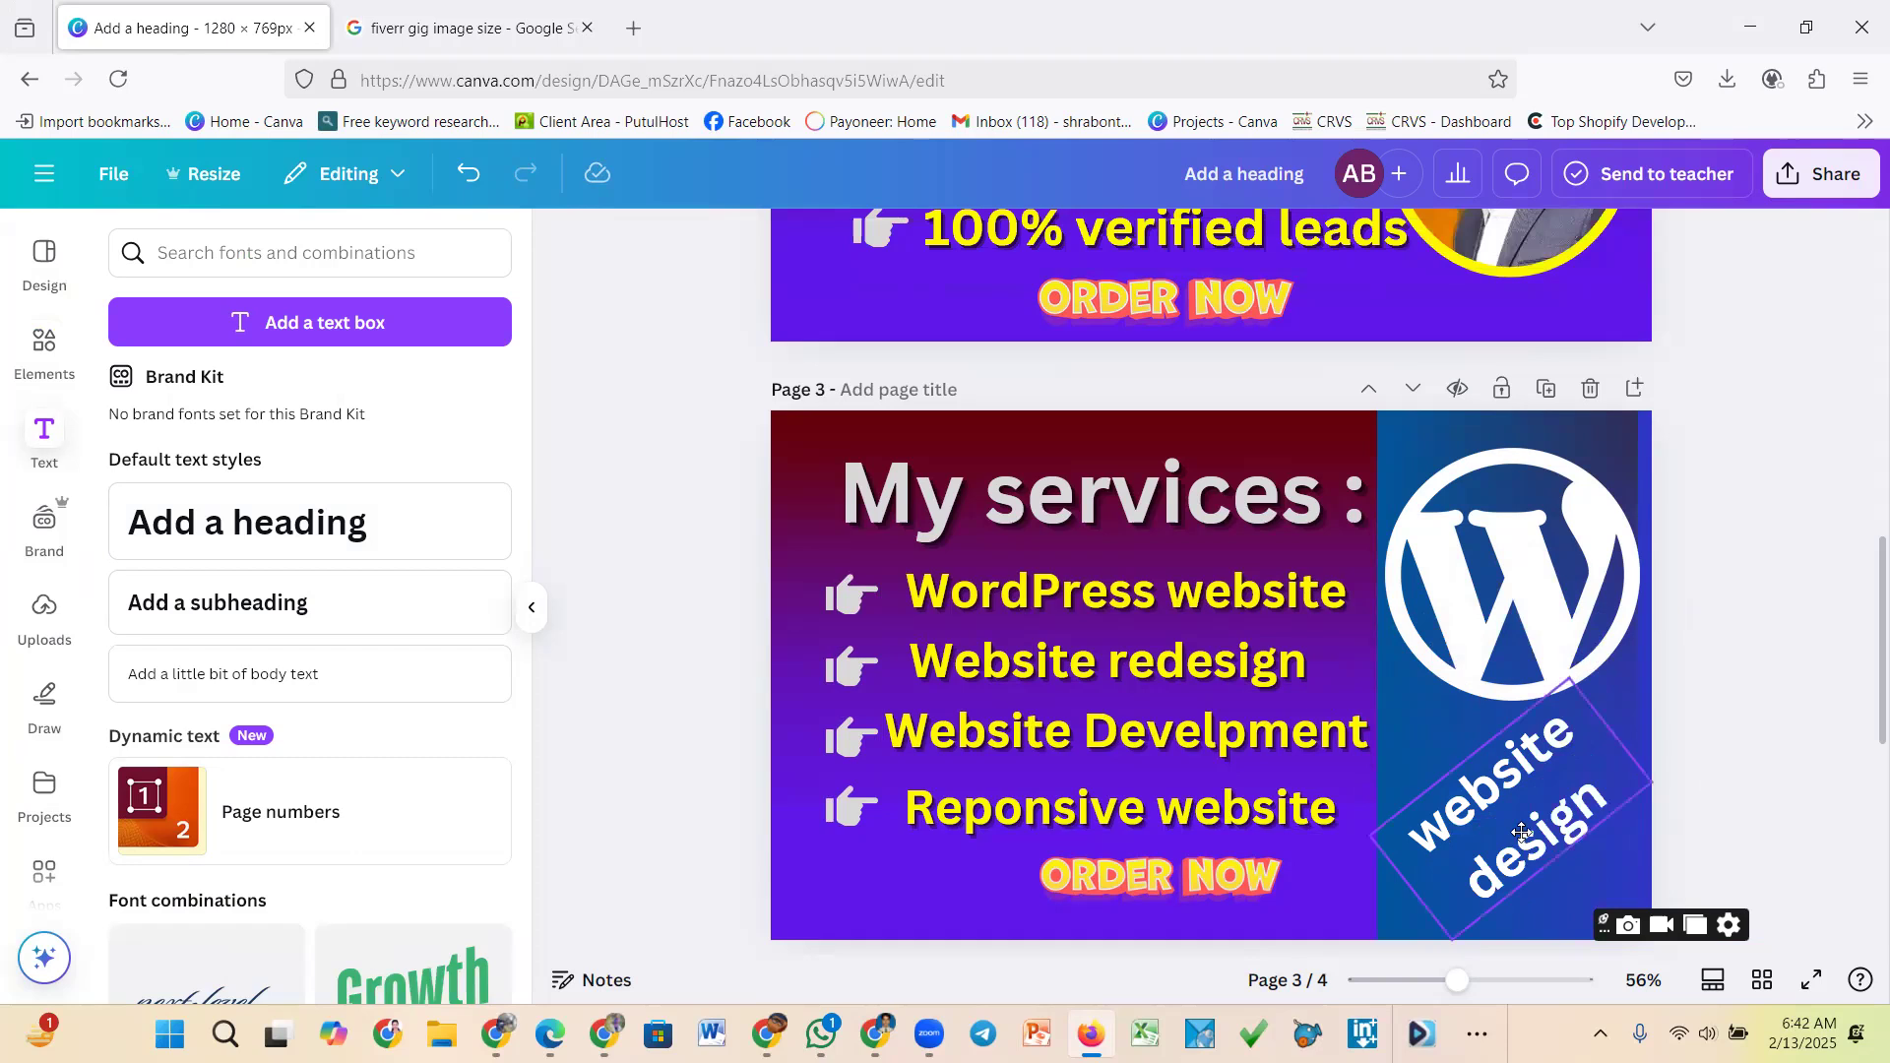
pyautogui.click(1522, 833)
pyautogui.click(1760, 680)
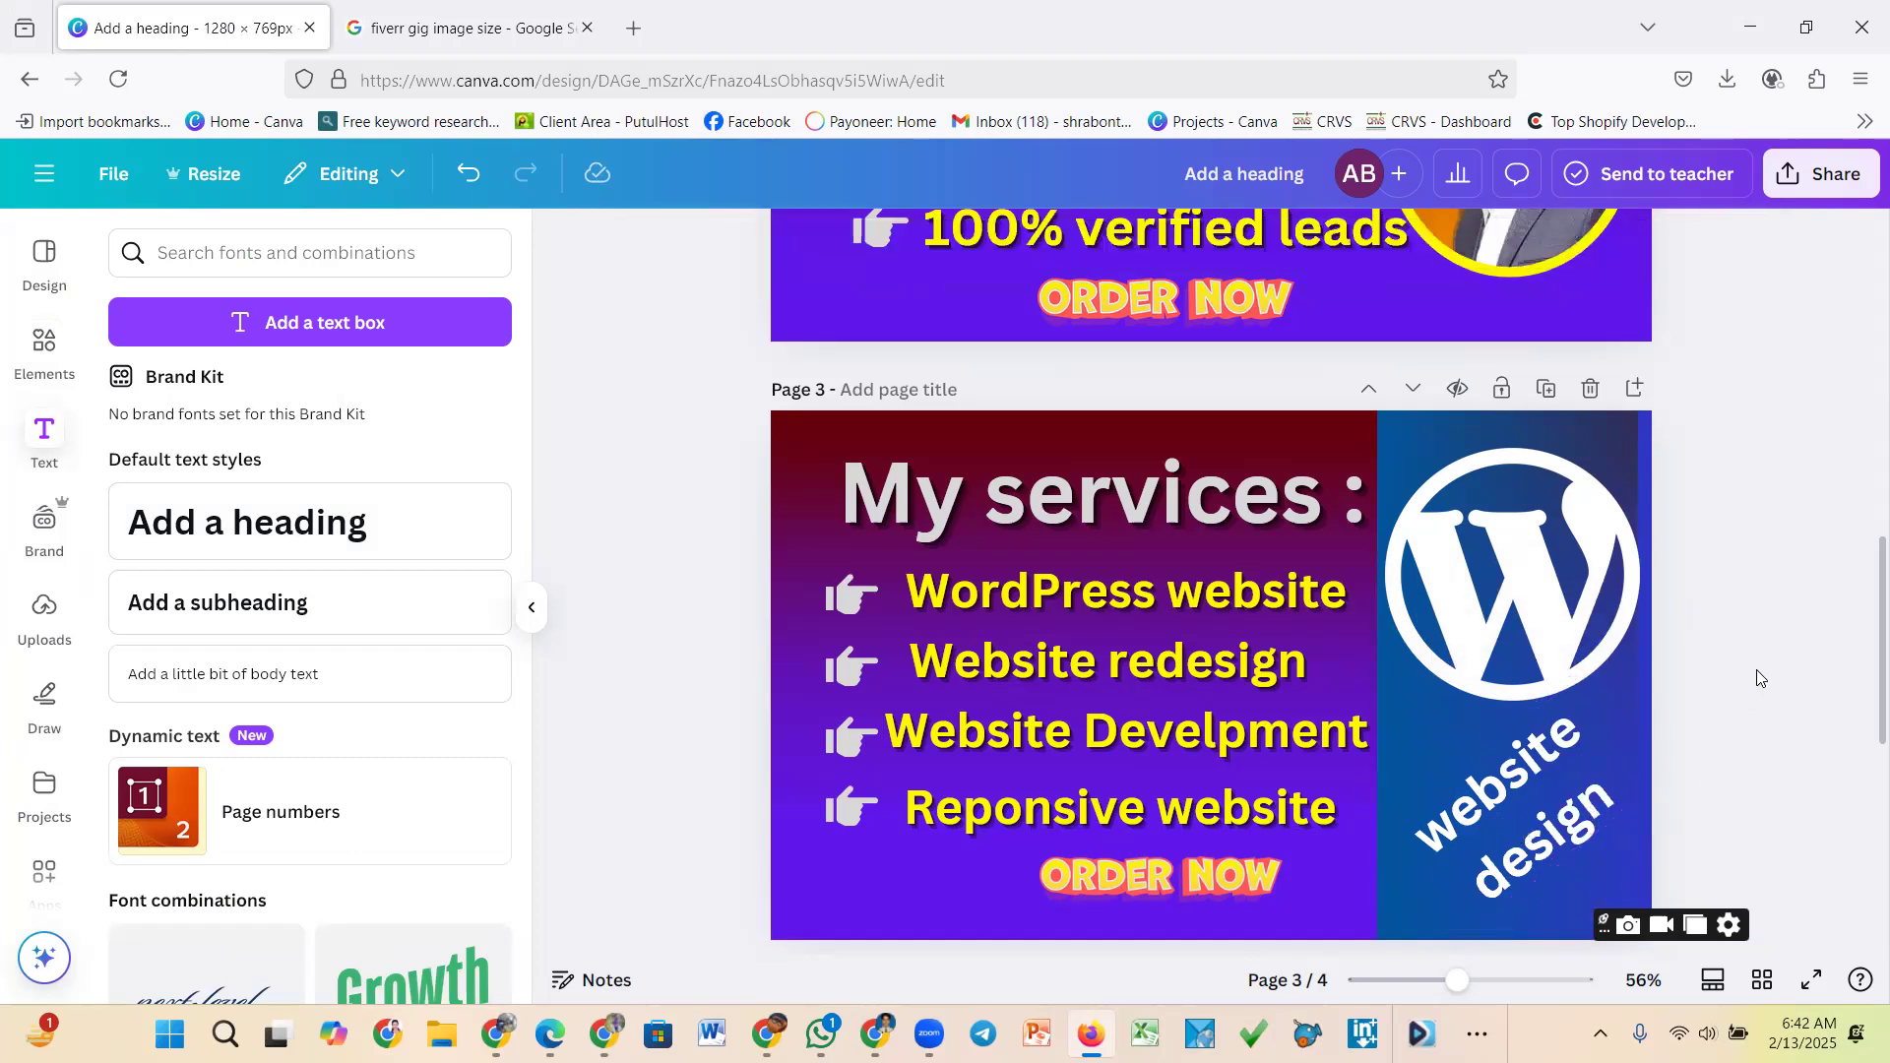
# Try yellow, purple and black as the text colour of the tilted "website design" heading
pyautogui.click(1506, 840)
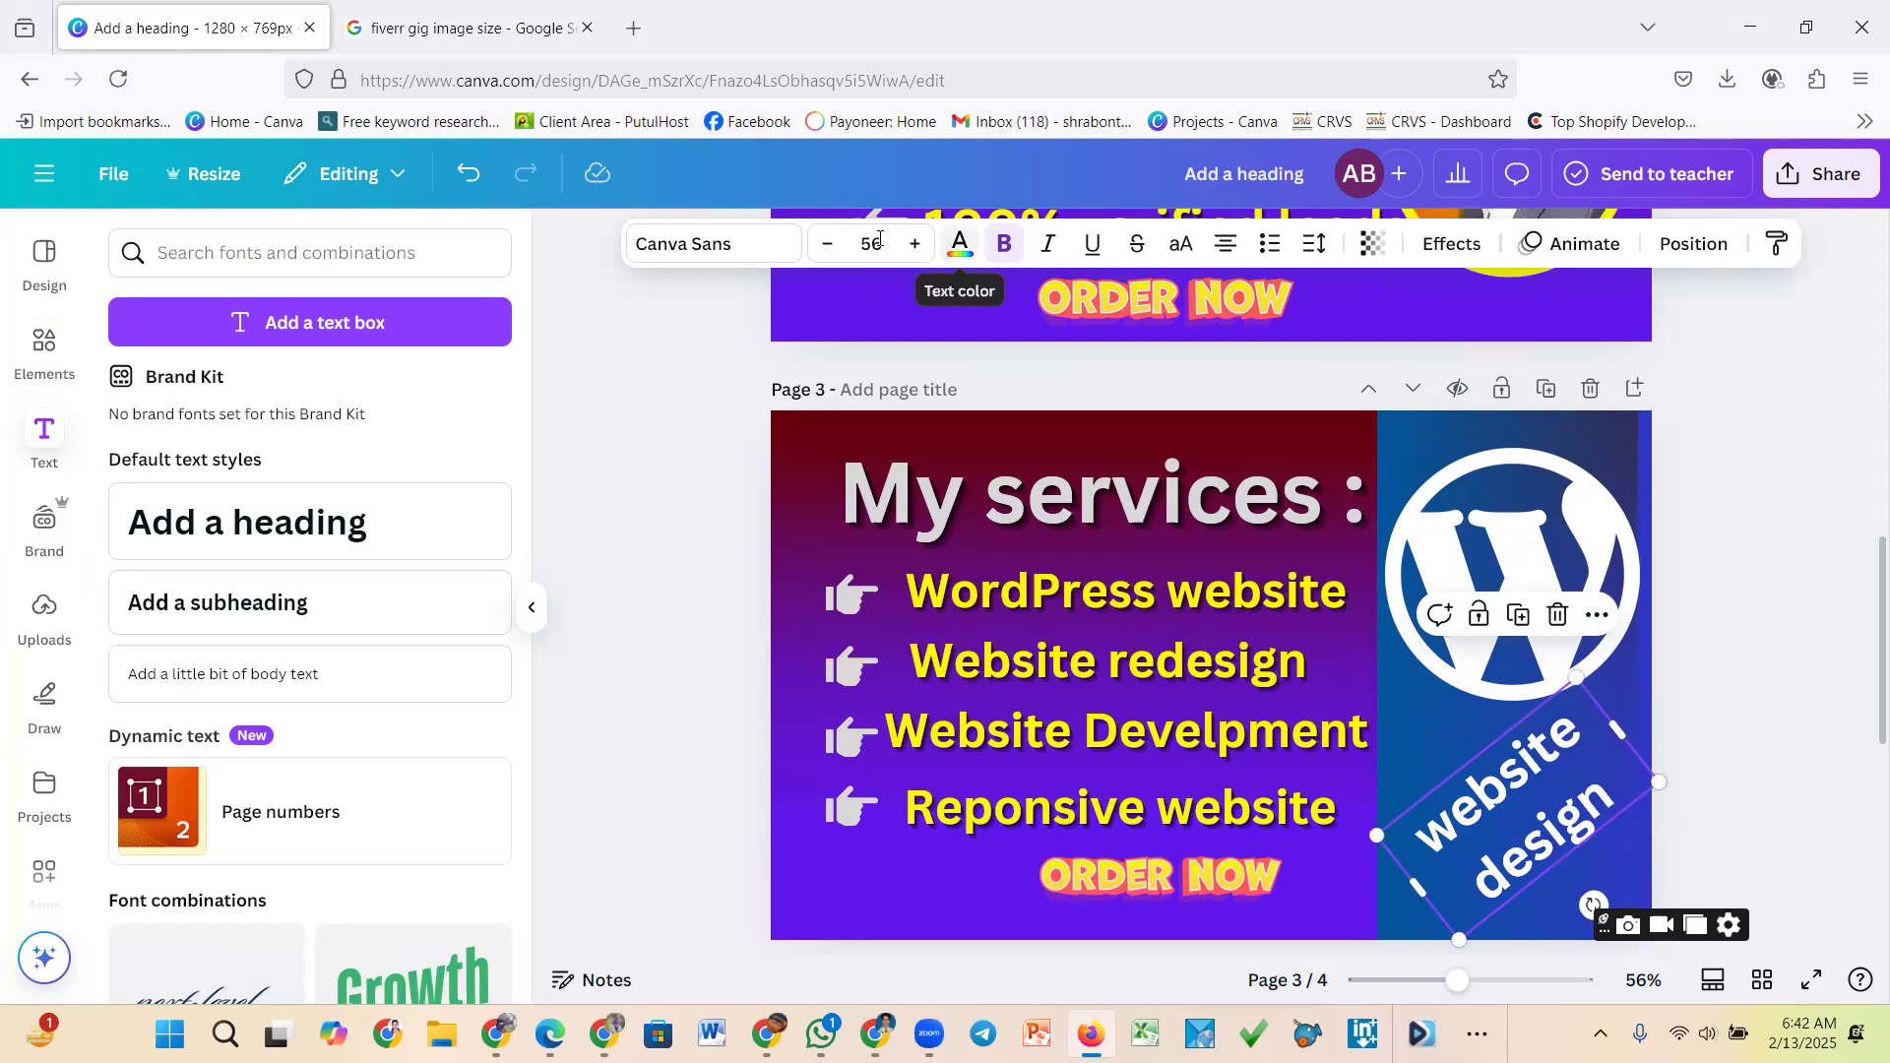
pyautogui.click(960, 243)
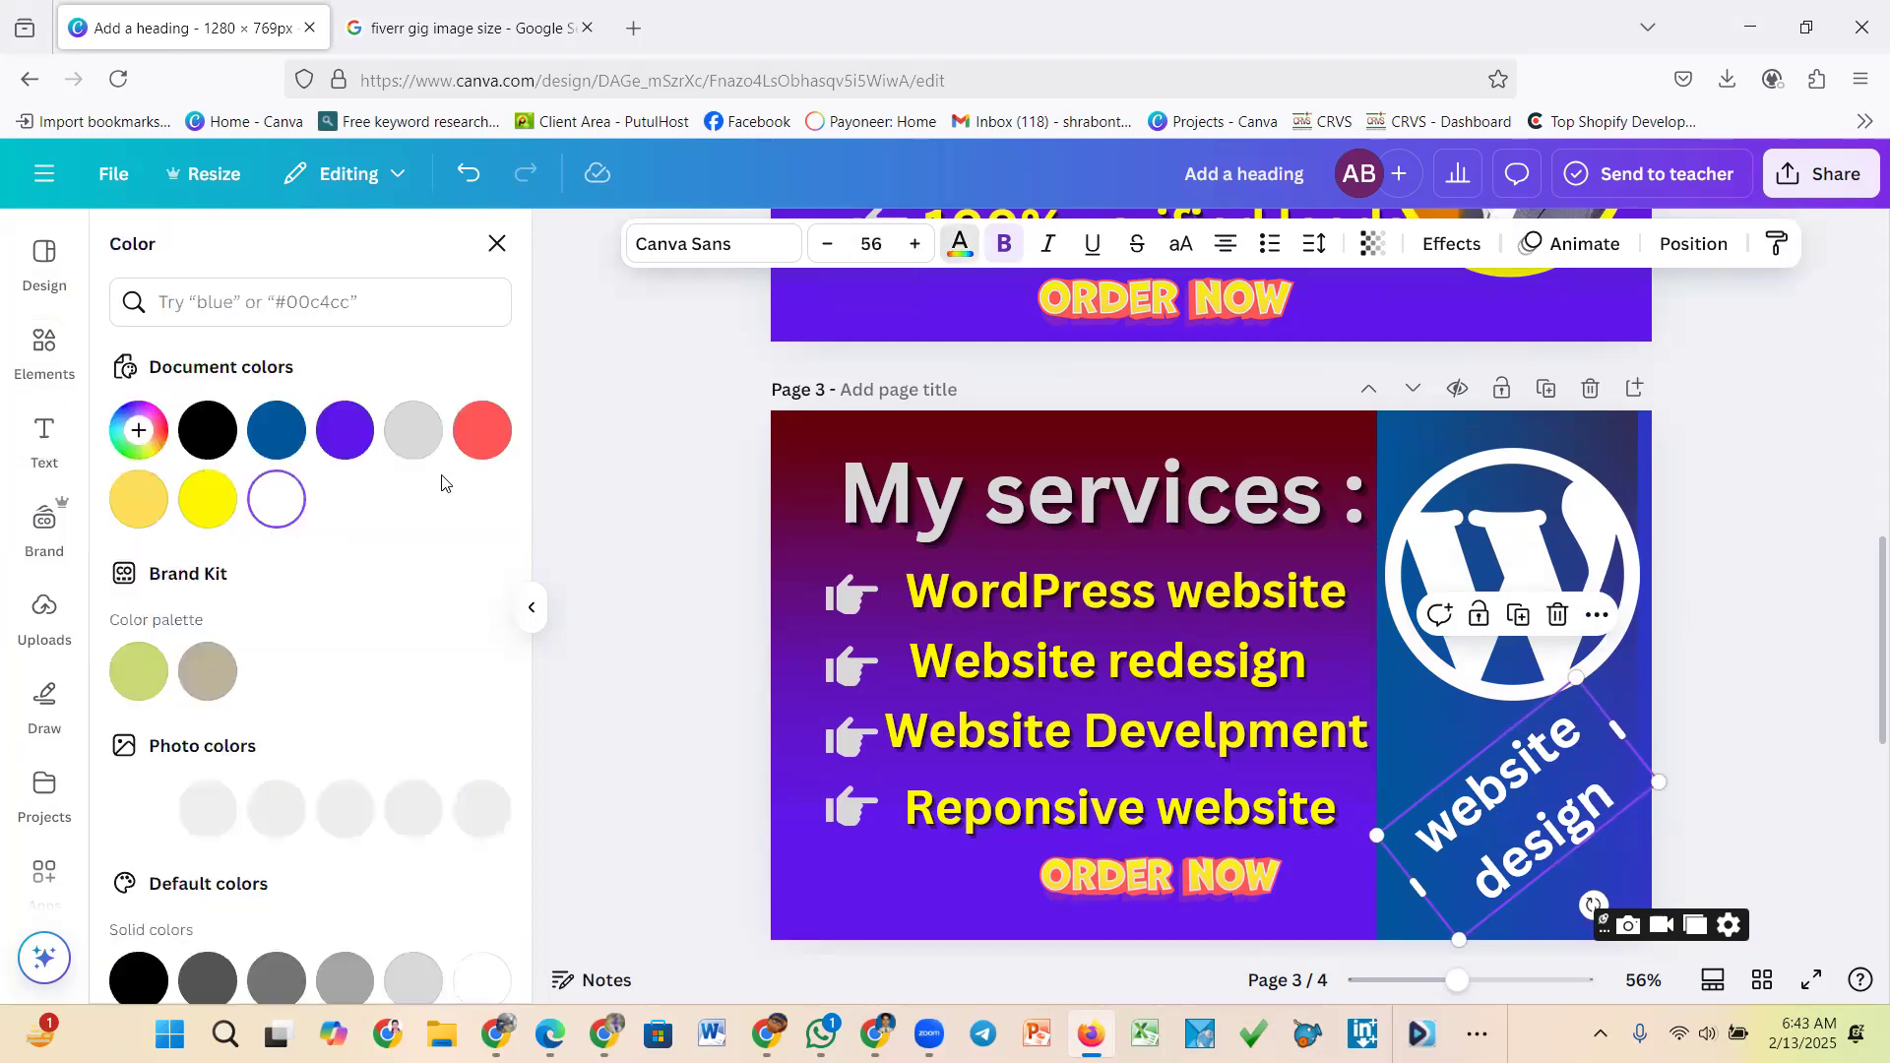
pyautogui.click(212, 507)
pyautogui.click(345, 433)
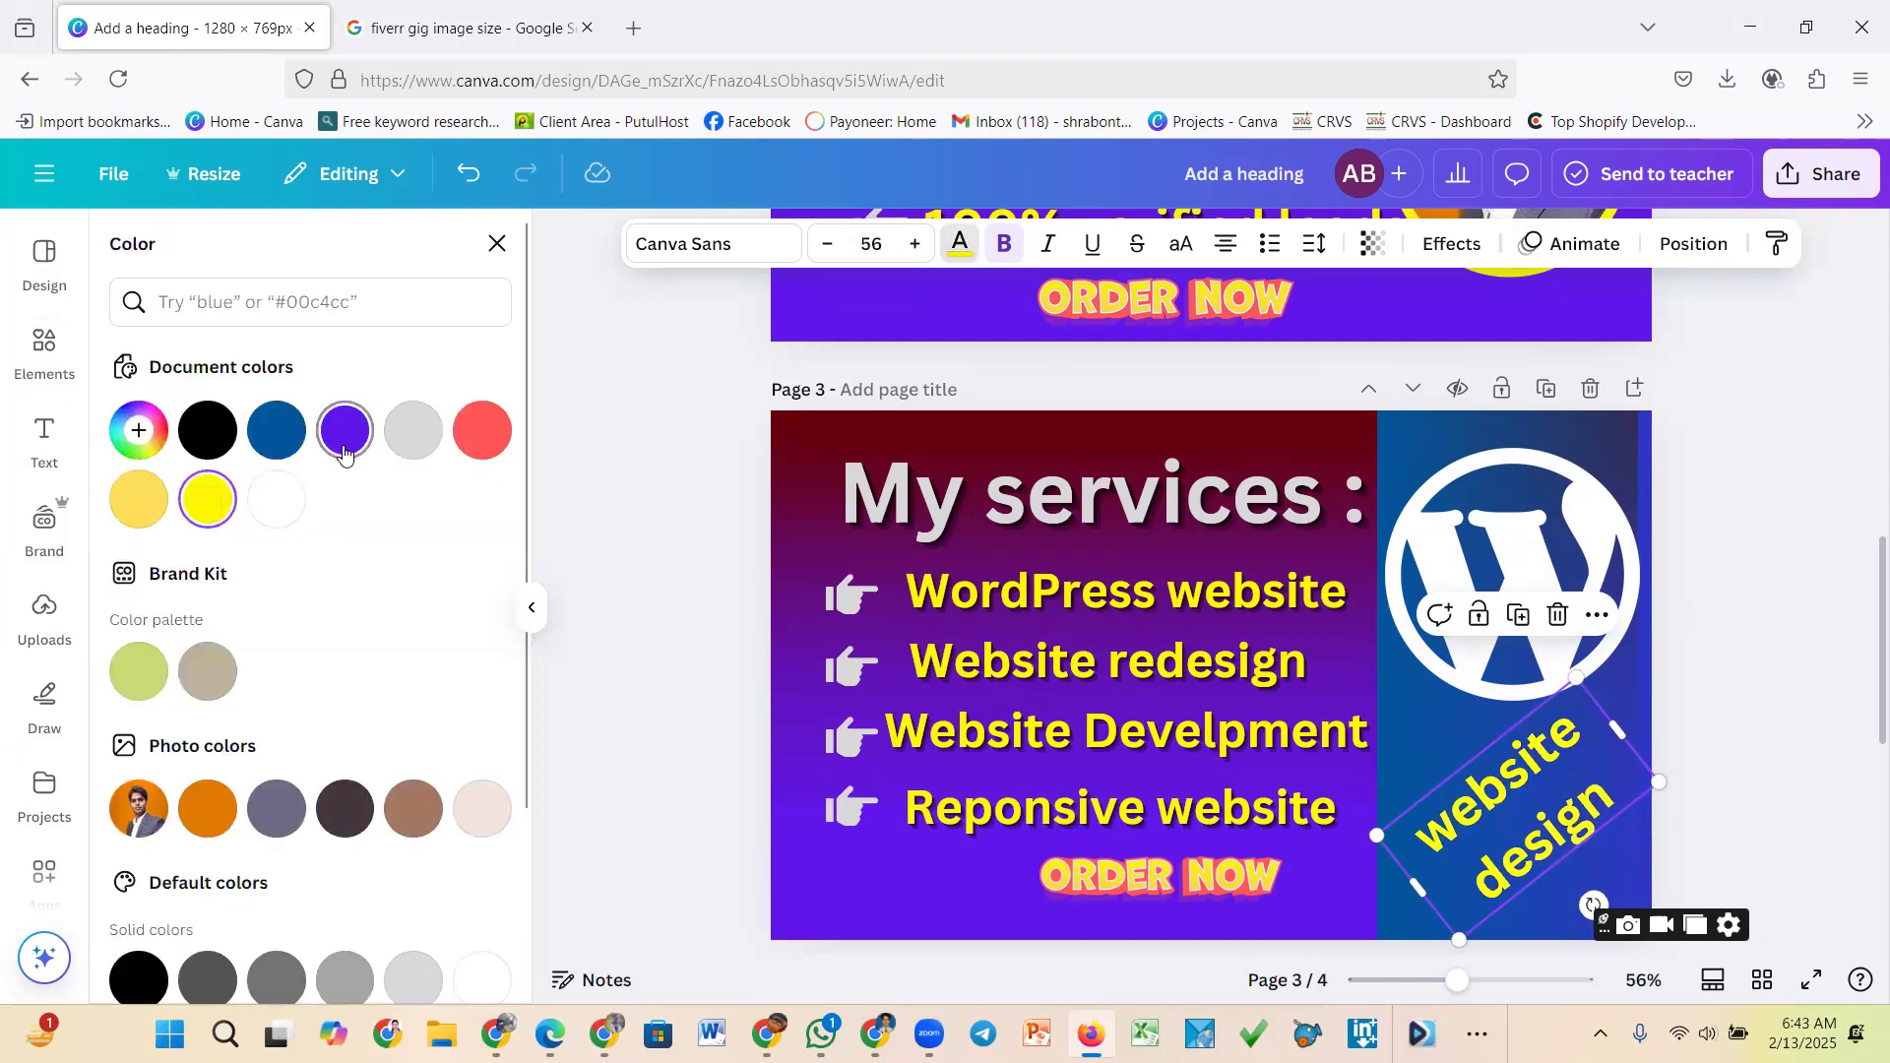
pyautogui.scroll(-3, 207, 768)
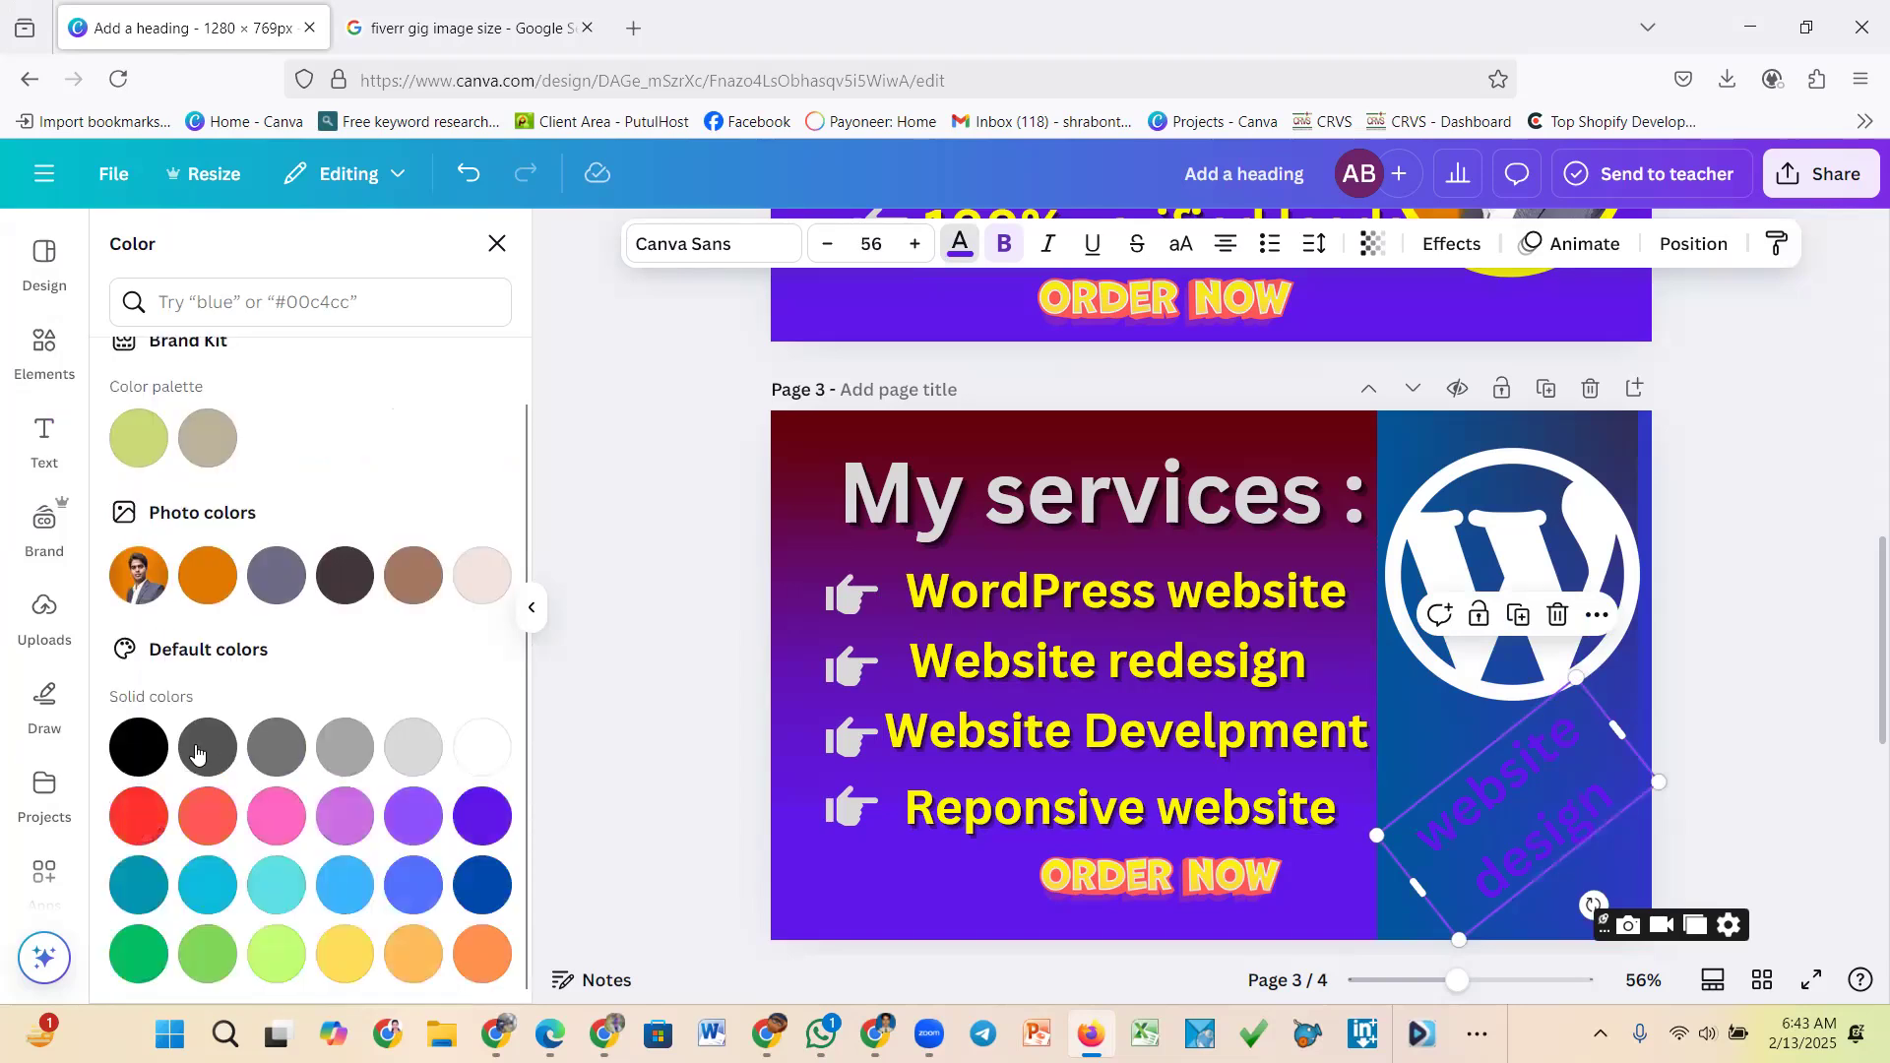
pyautogui.click(137, 749)
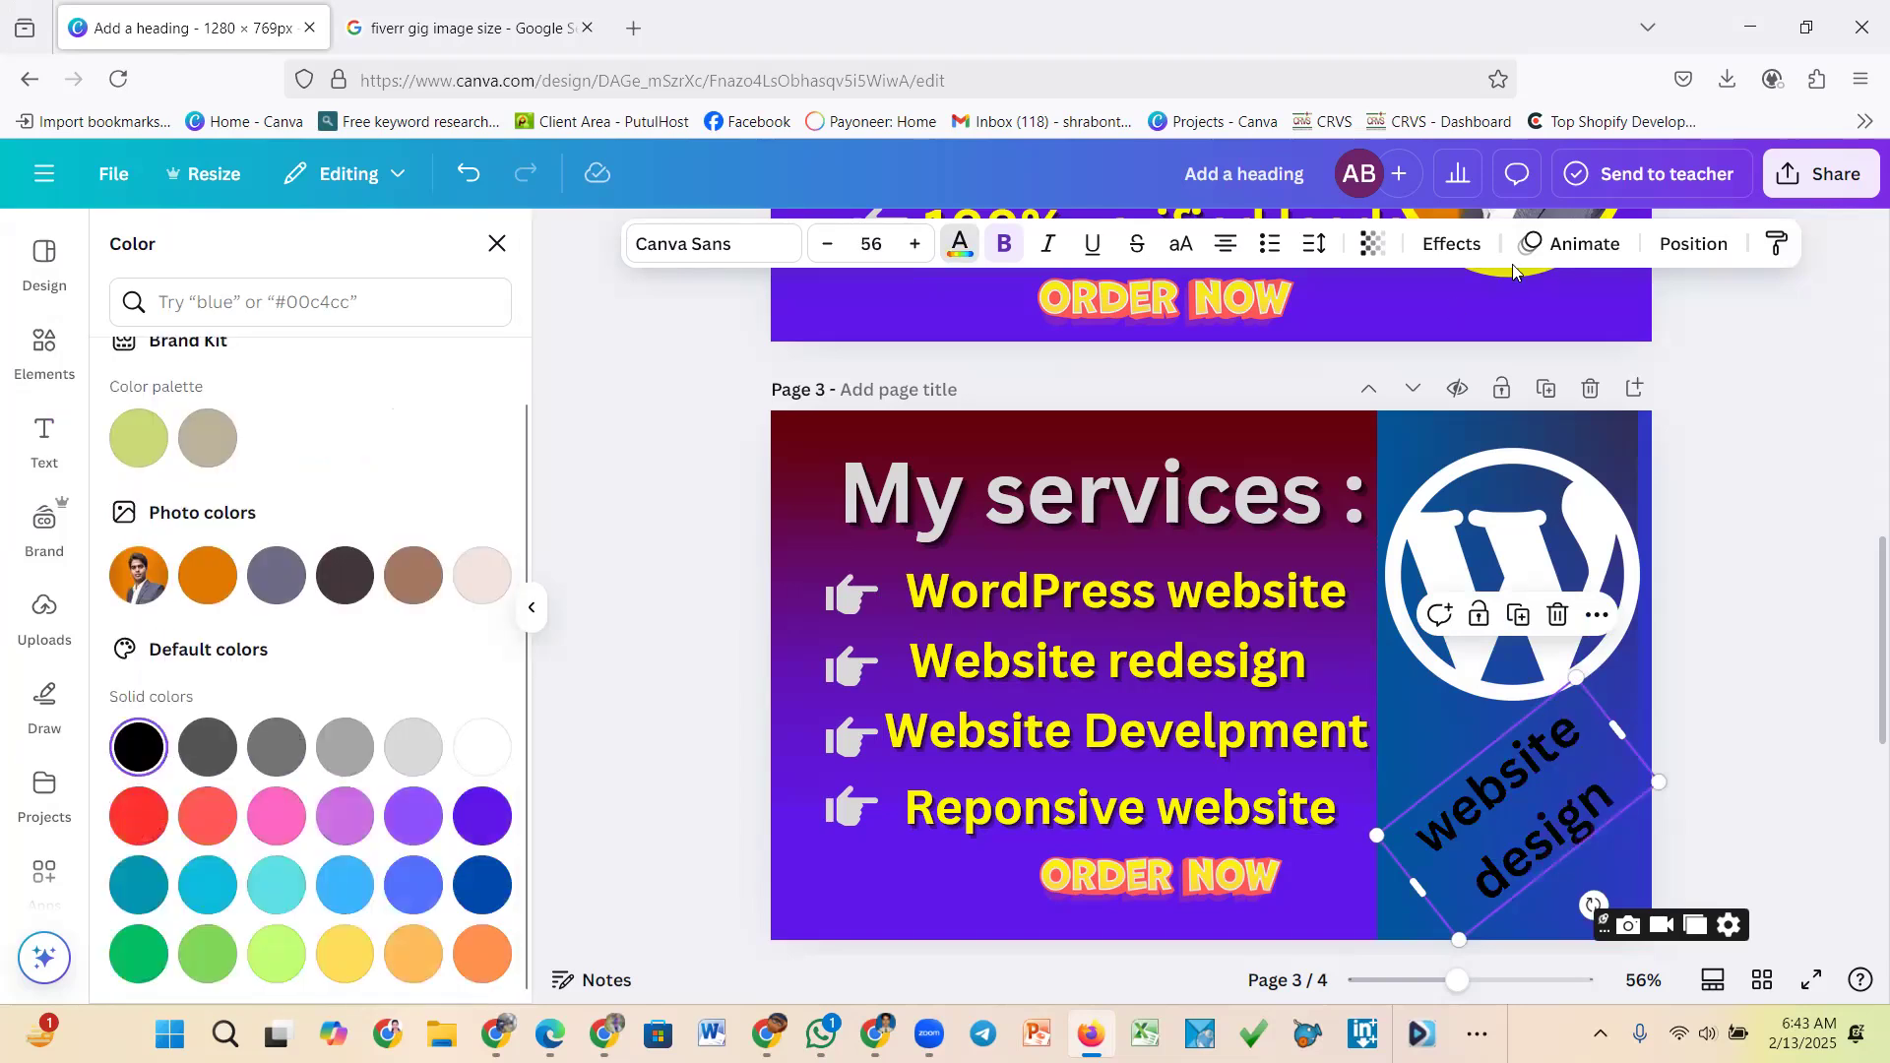
# Compare text effects on the "website design" heading and apply the Outline style
pyautogui.click(1452, 244)
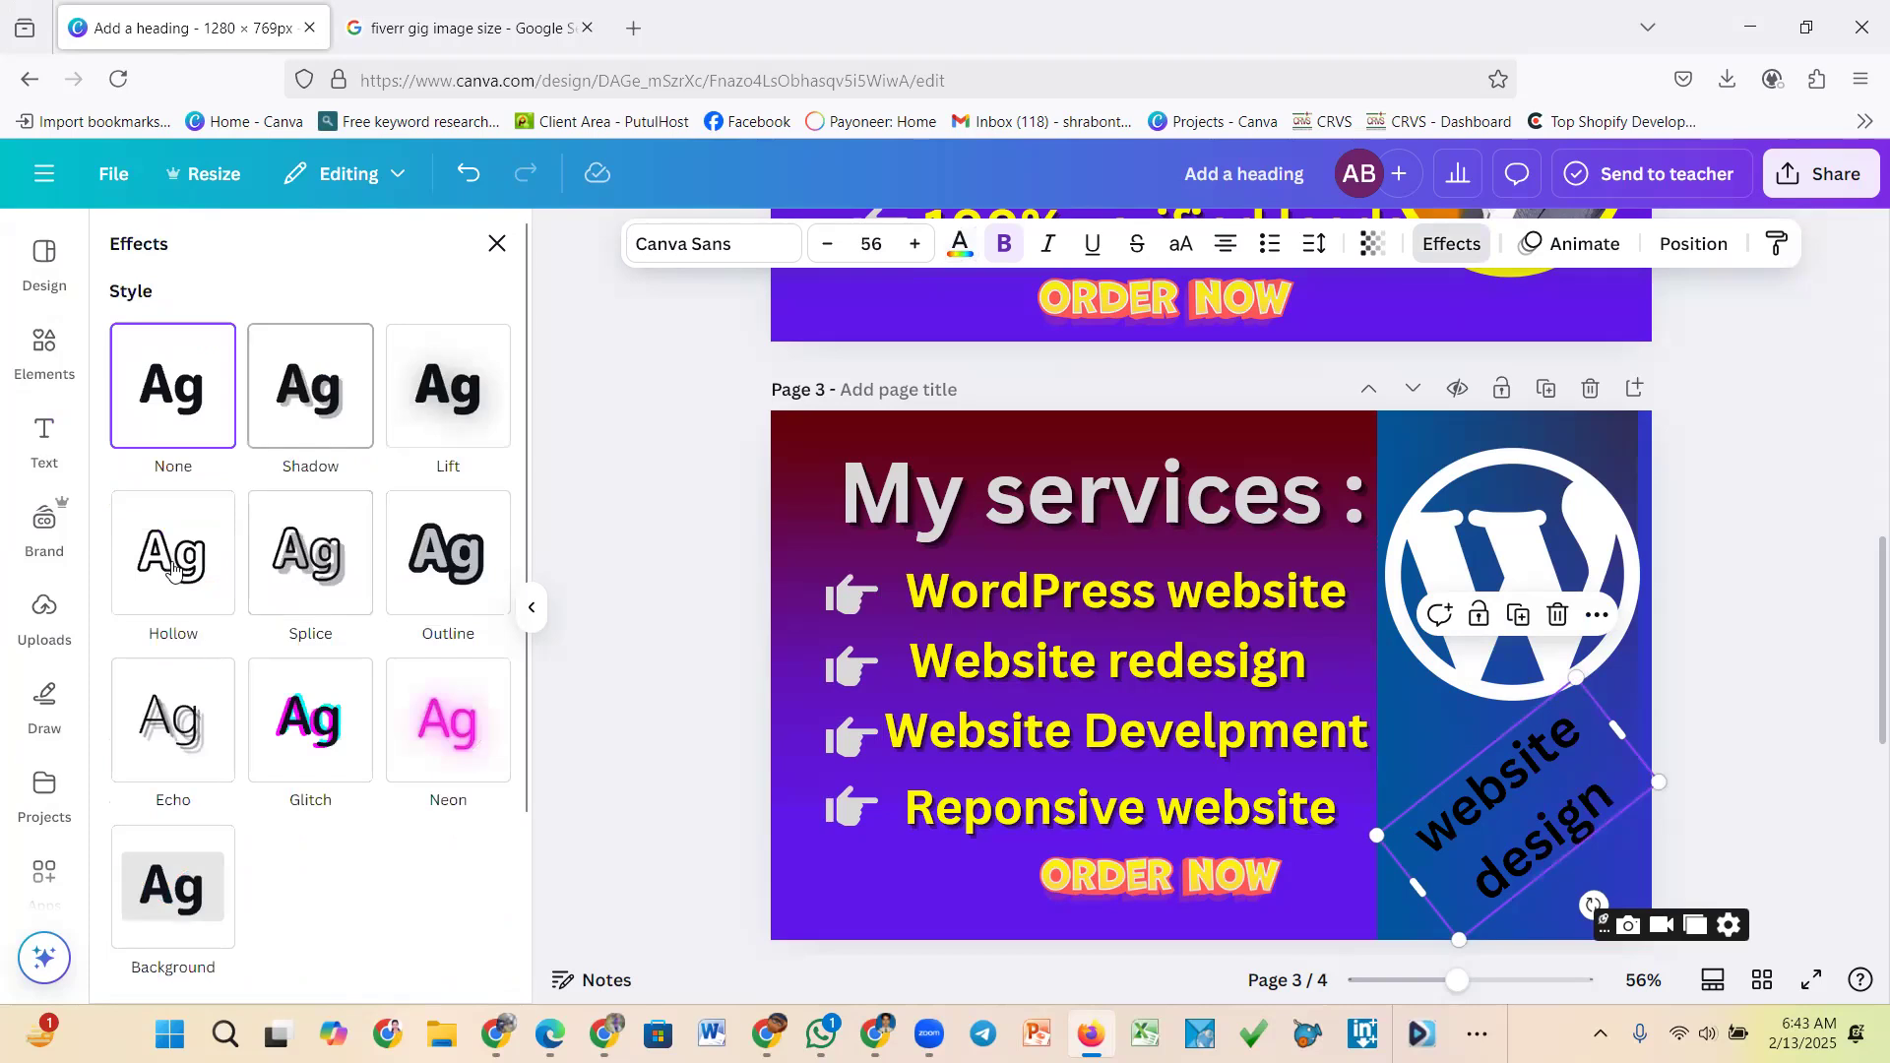
pyautogui.click(172, 569)
pyautogui.click(286, 571)
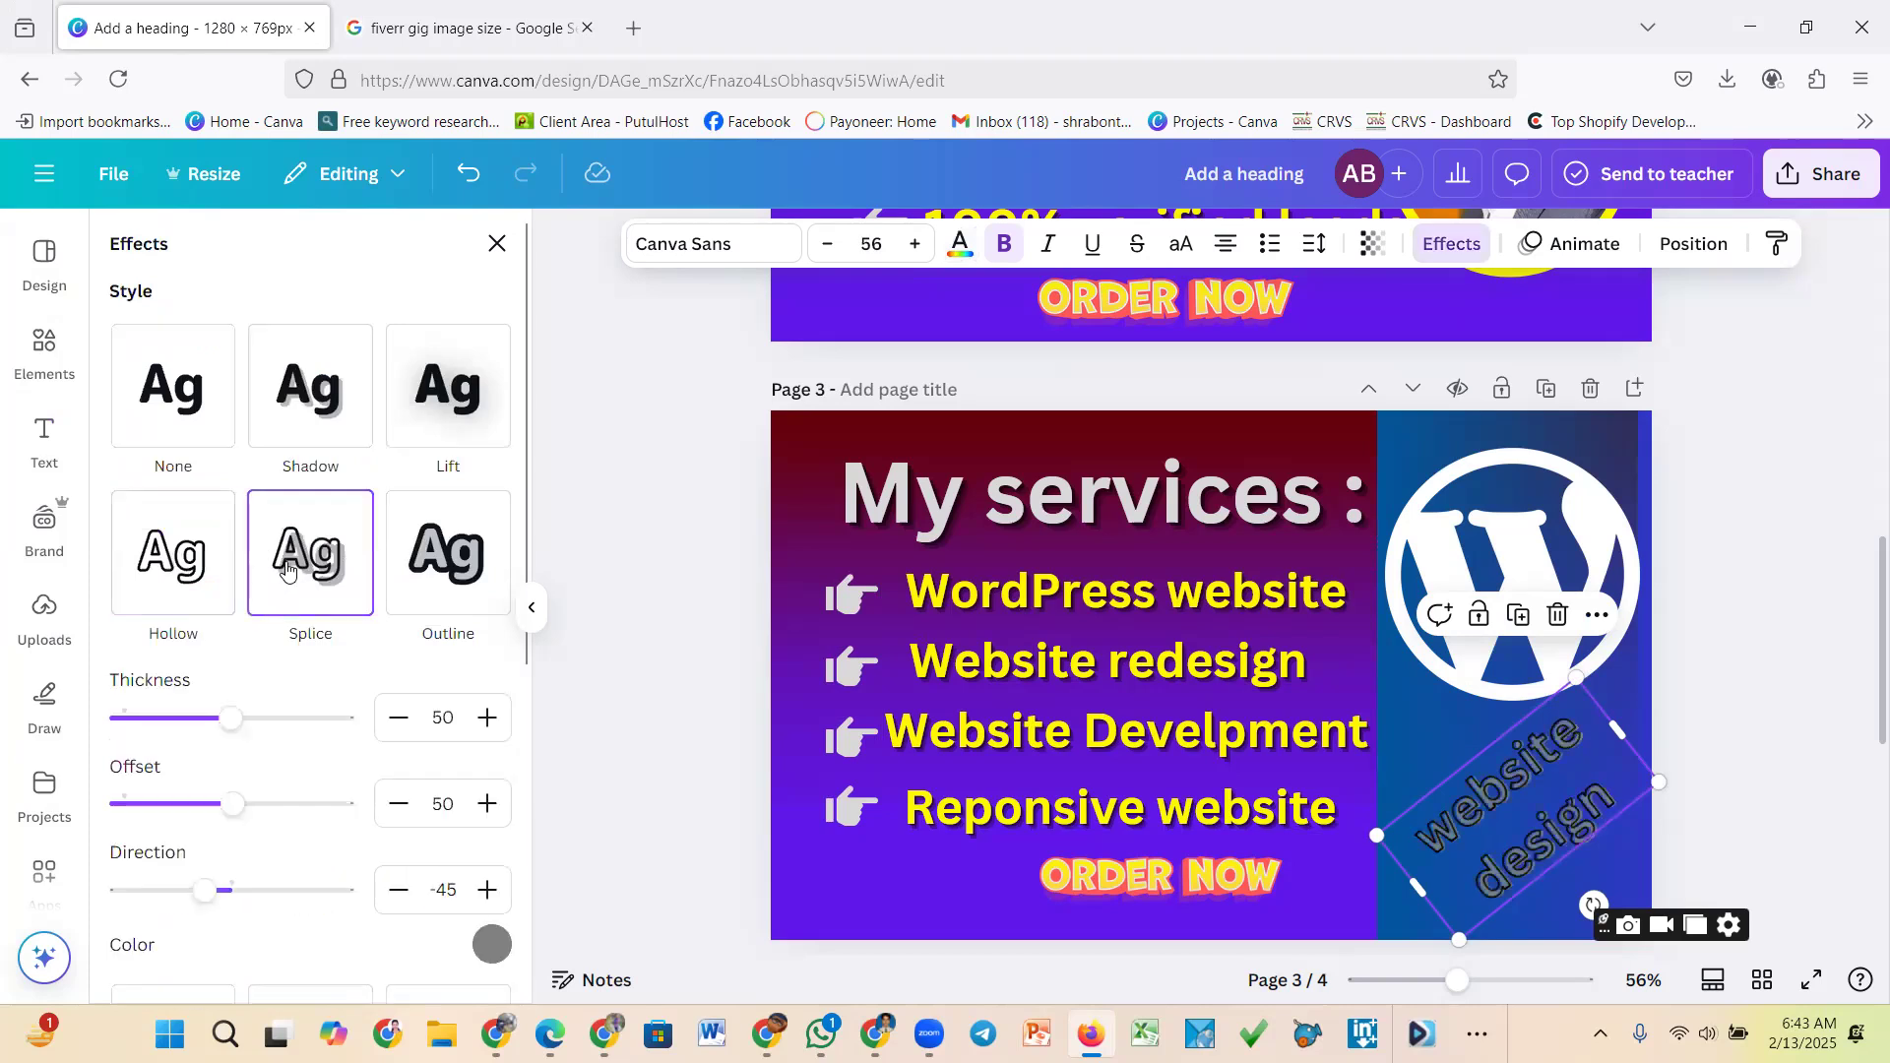
pyautogui.click(439, 553)
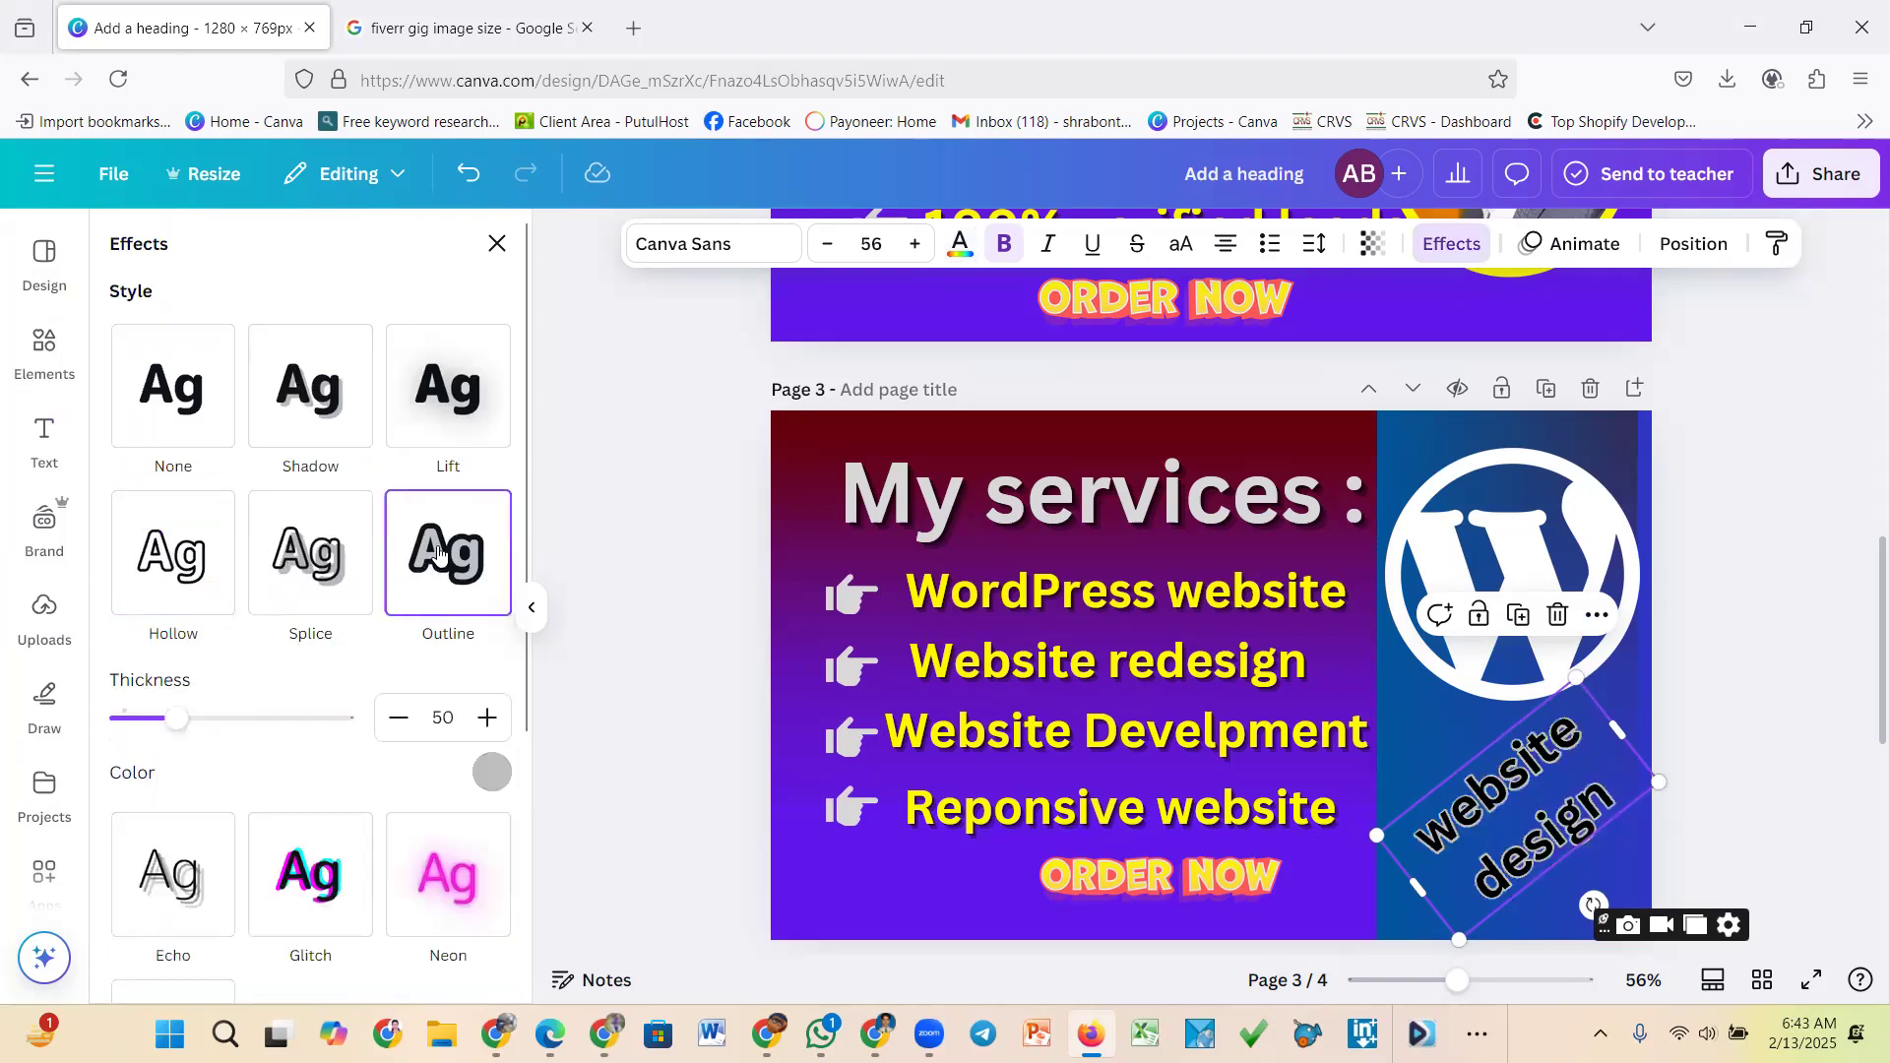
pyautogui.click(304, 879)
pyautogui.click(449, 556)
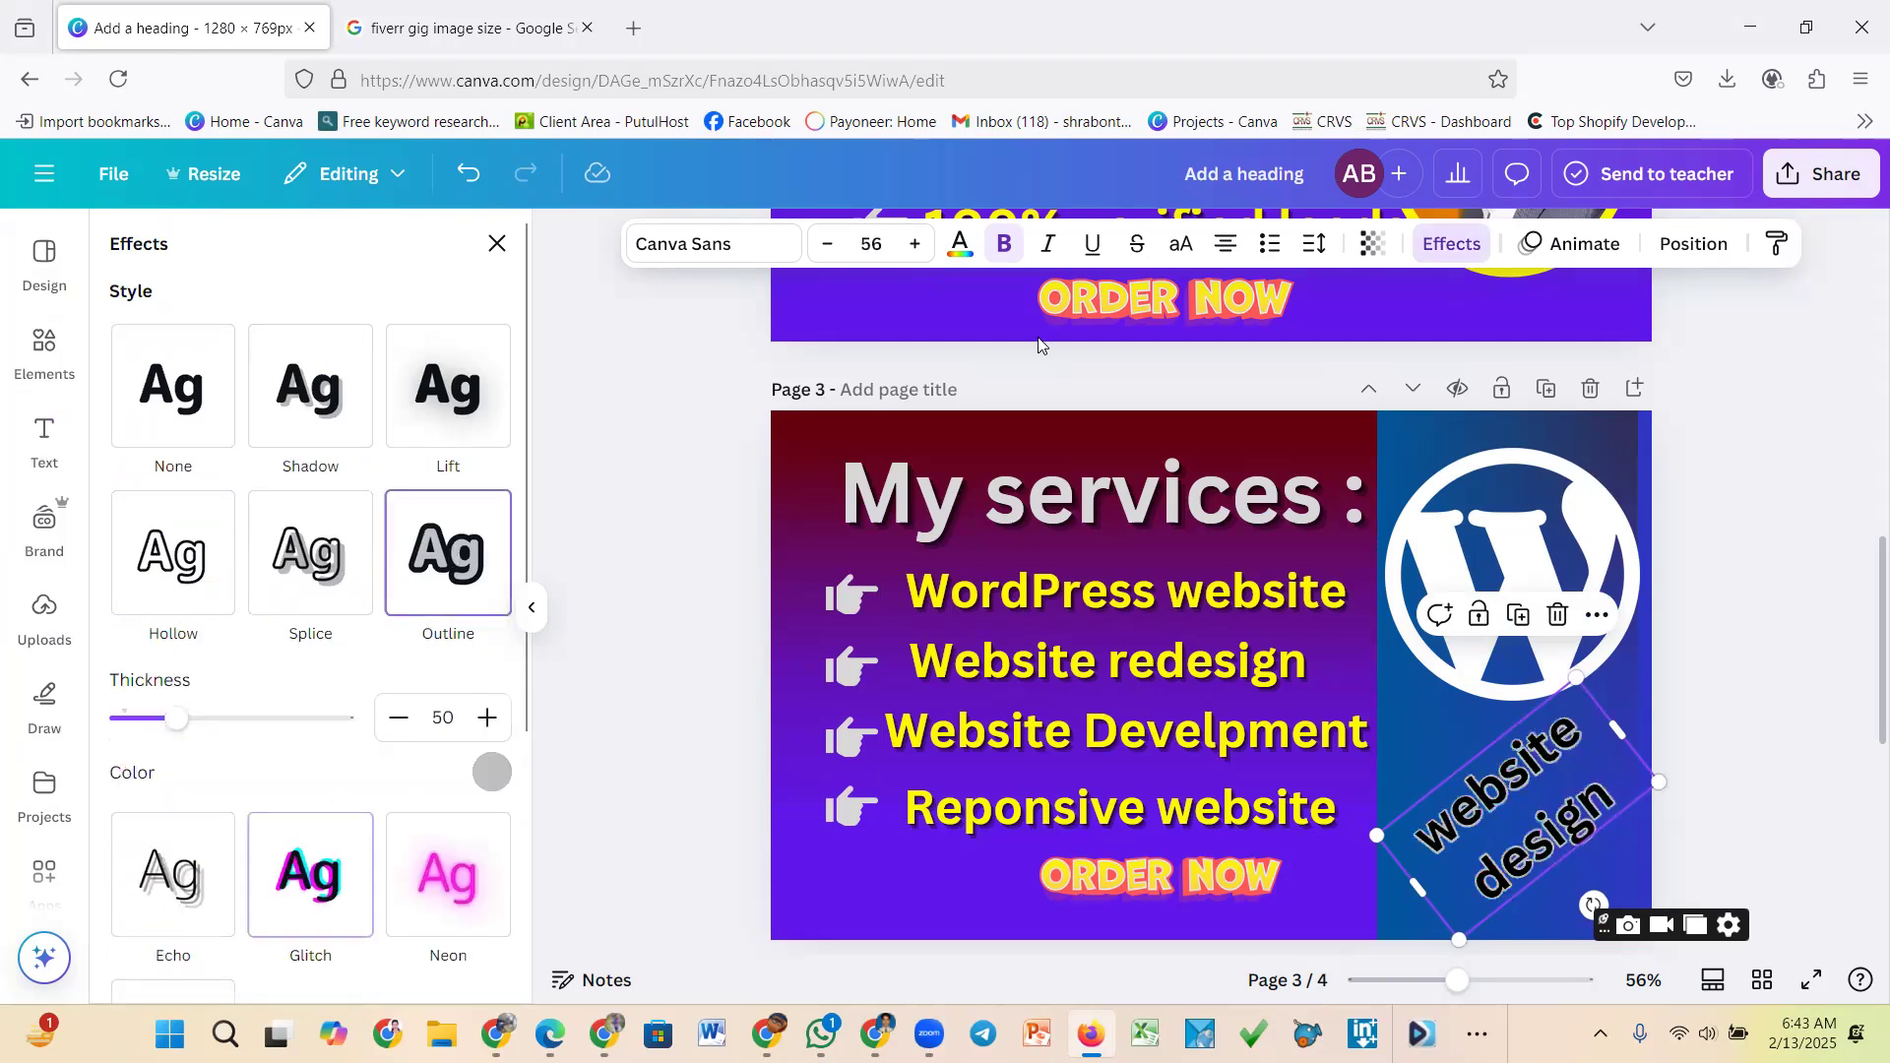
# Colour the outlined "website design" text with the orange from the photo colours
pyautogui.click(961, 246)
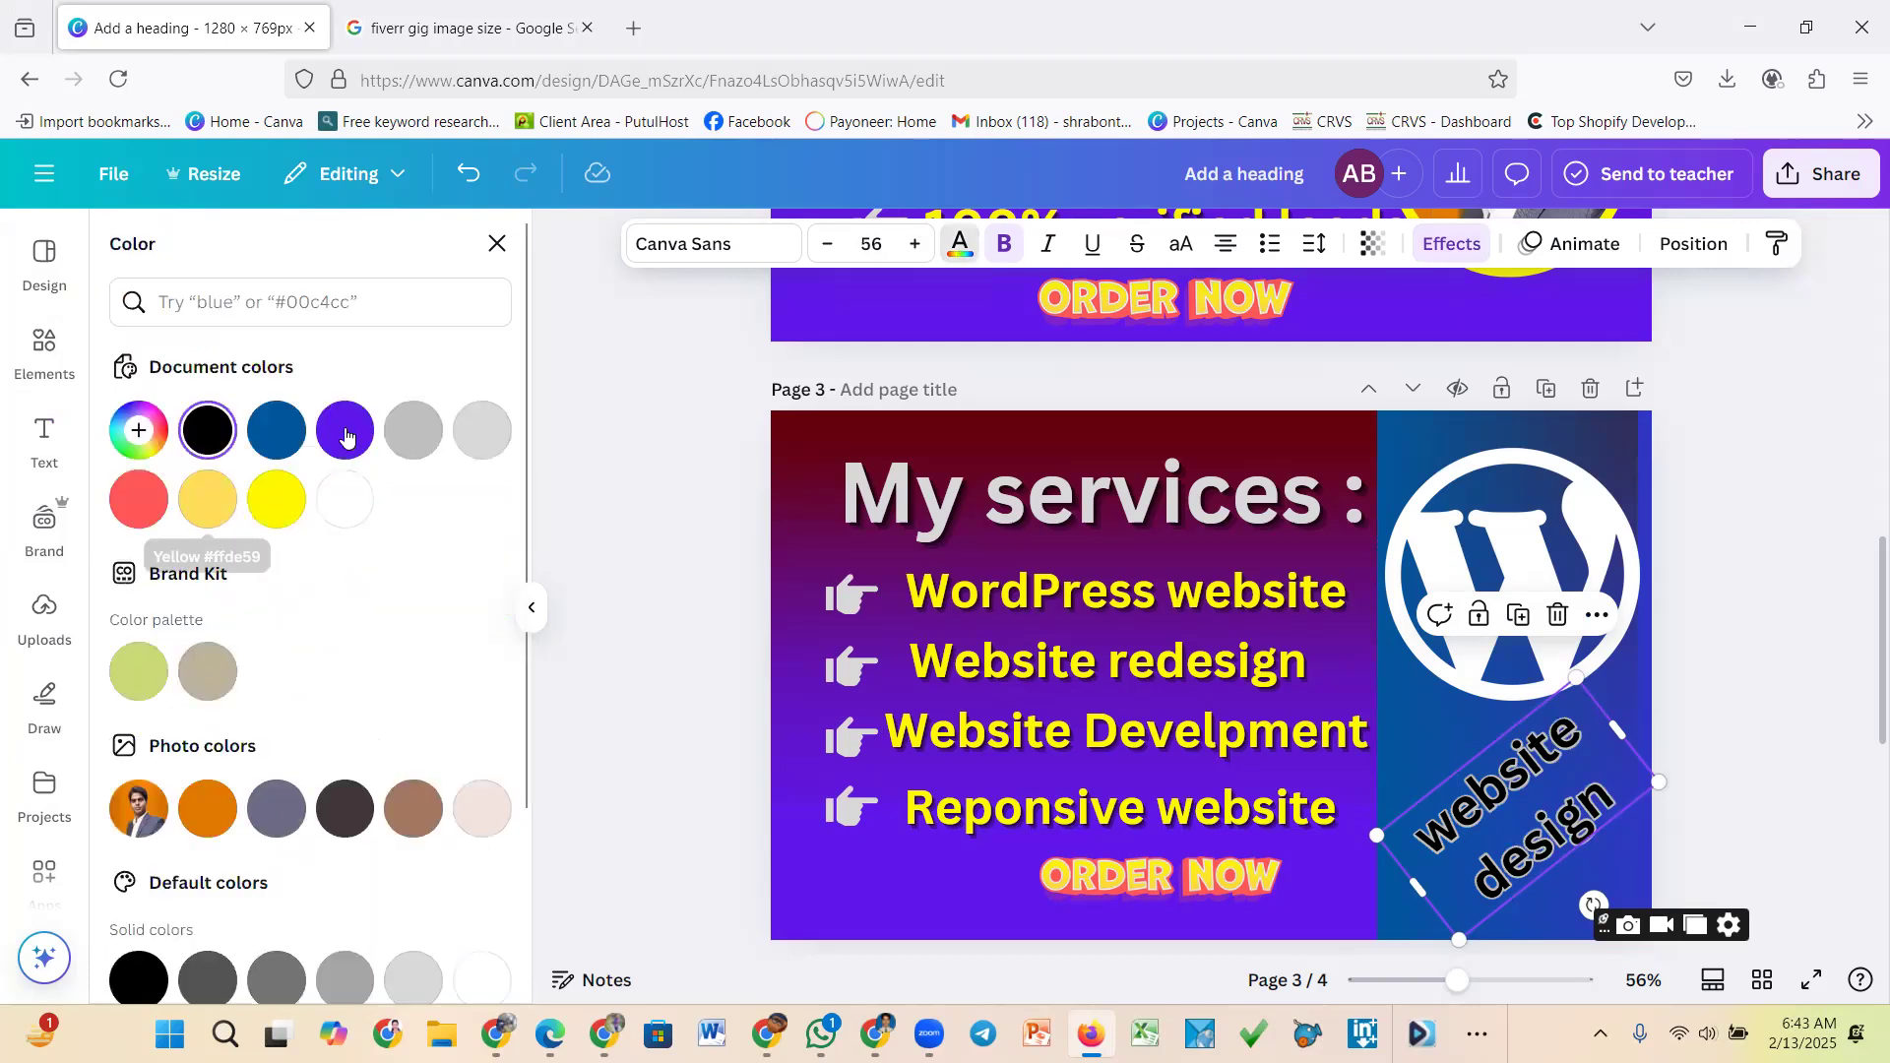
pyautogui.click(485, 434)
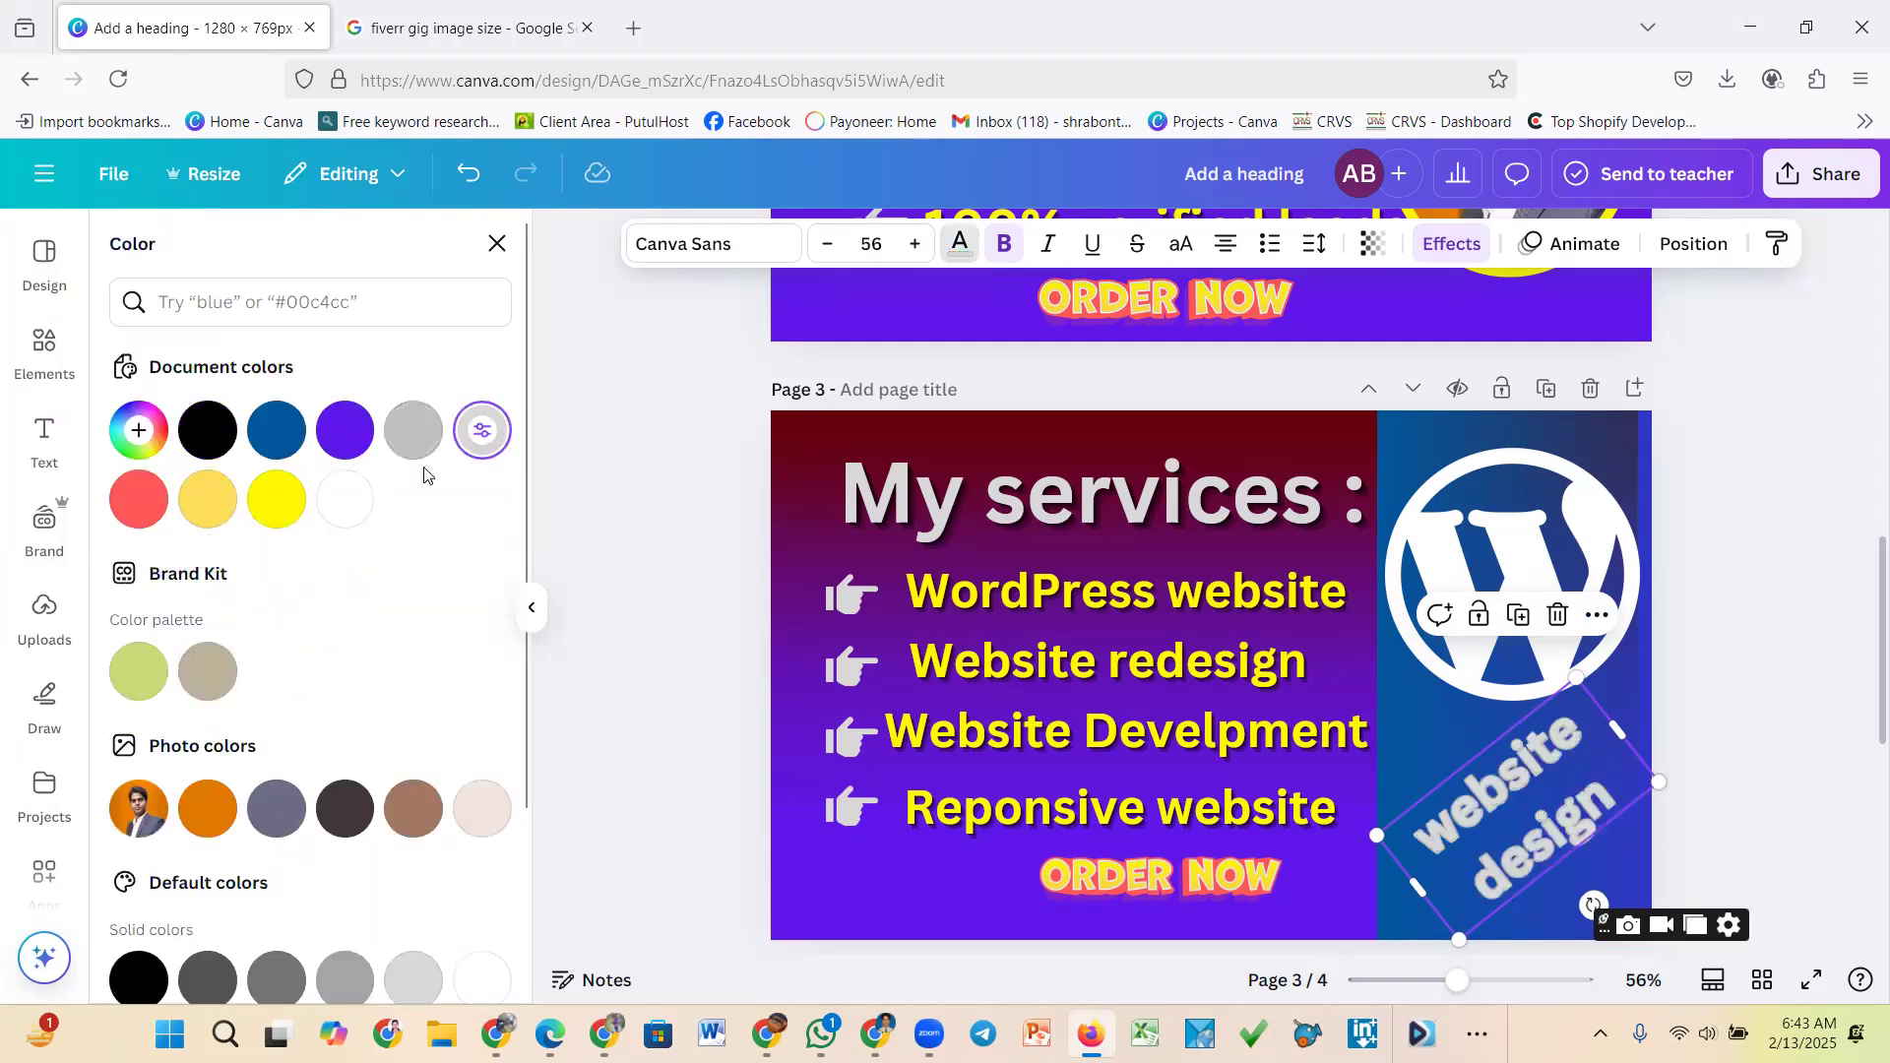
pyautogui.scroll(-3, 233, 670)
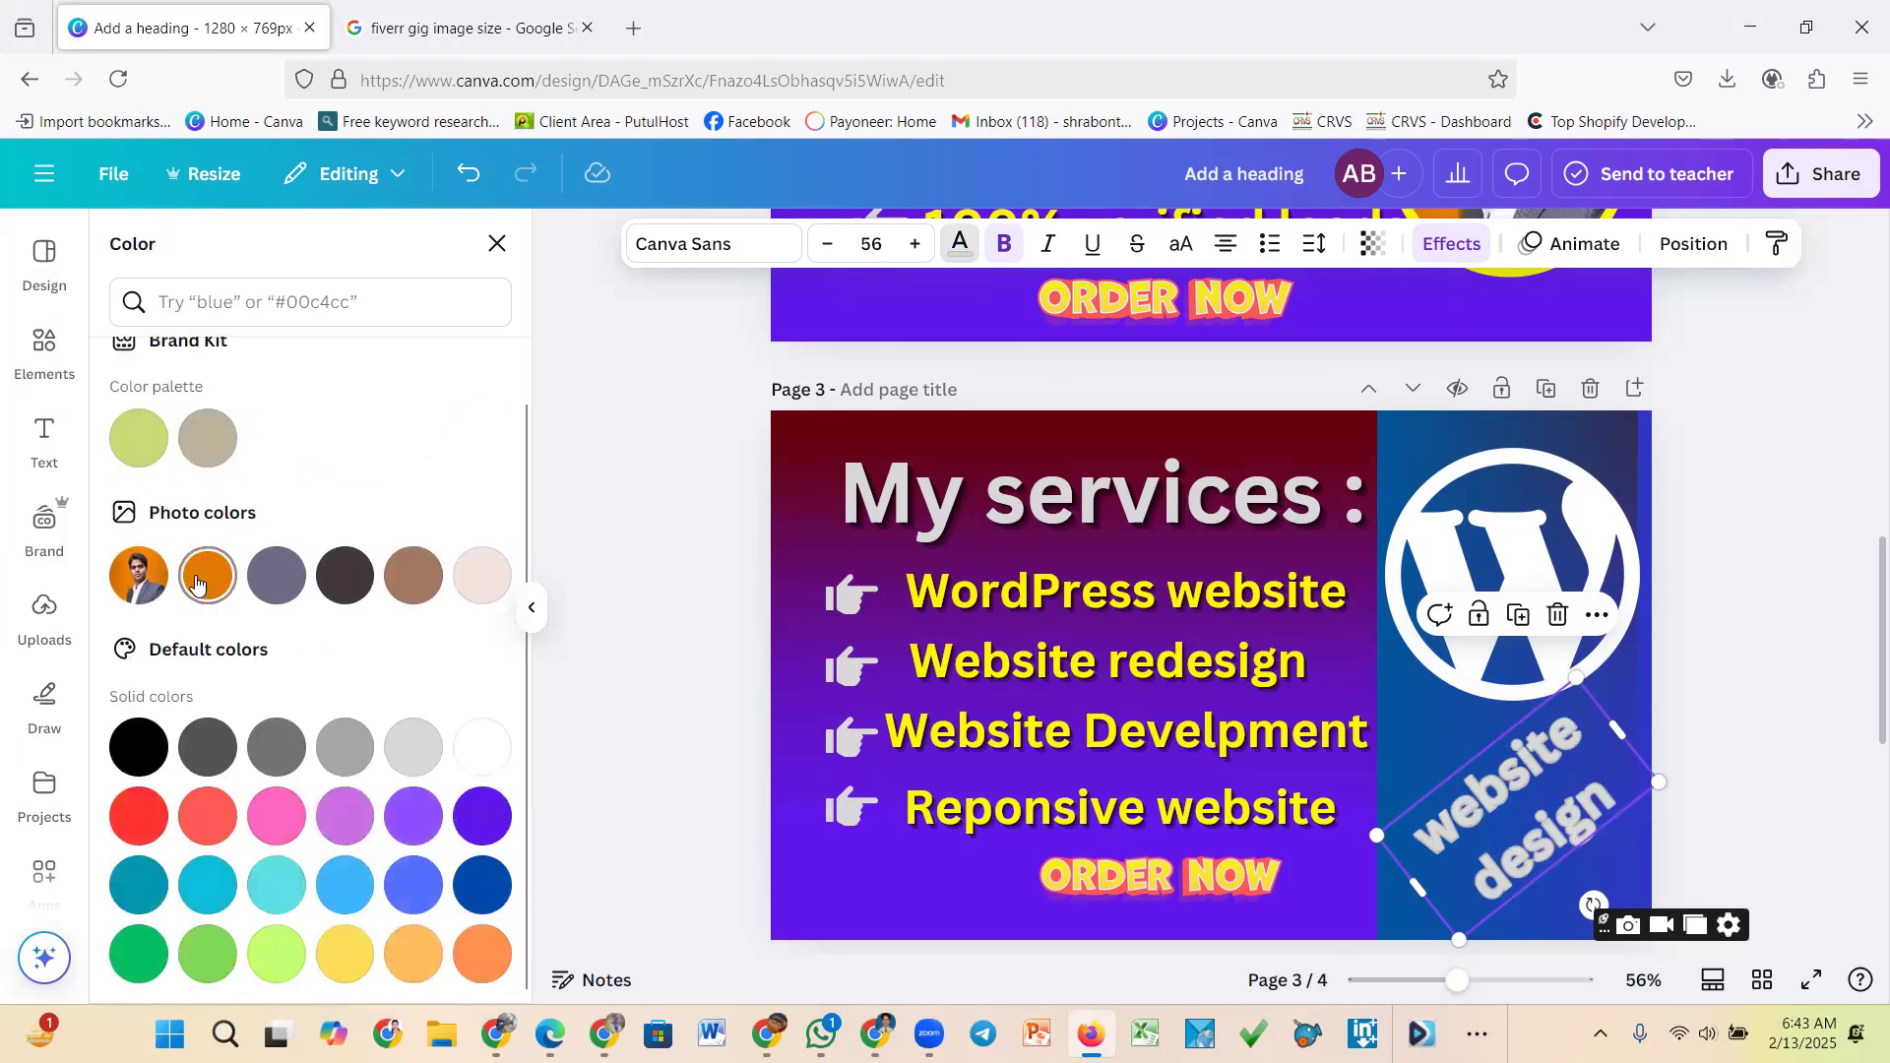
pyautogui.click(198, 586)
pyautogui.click(1695, 656)
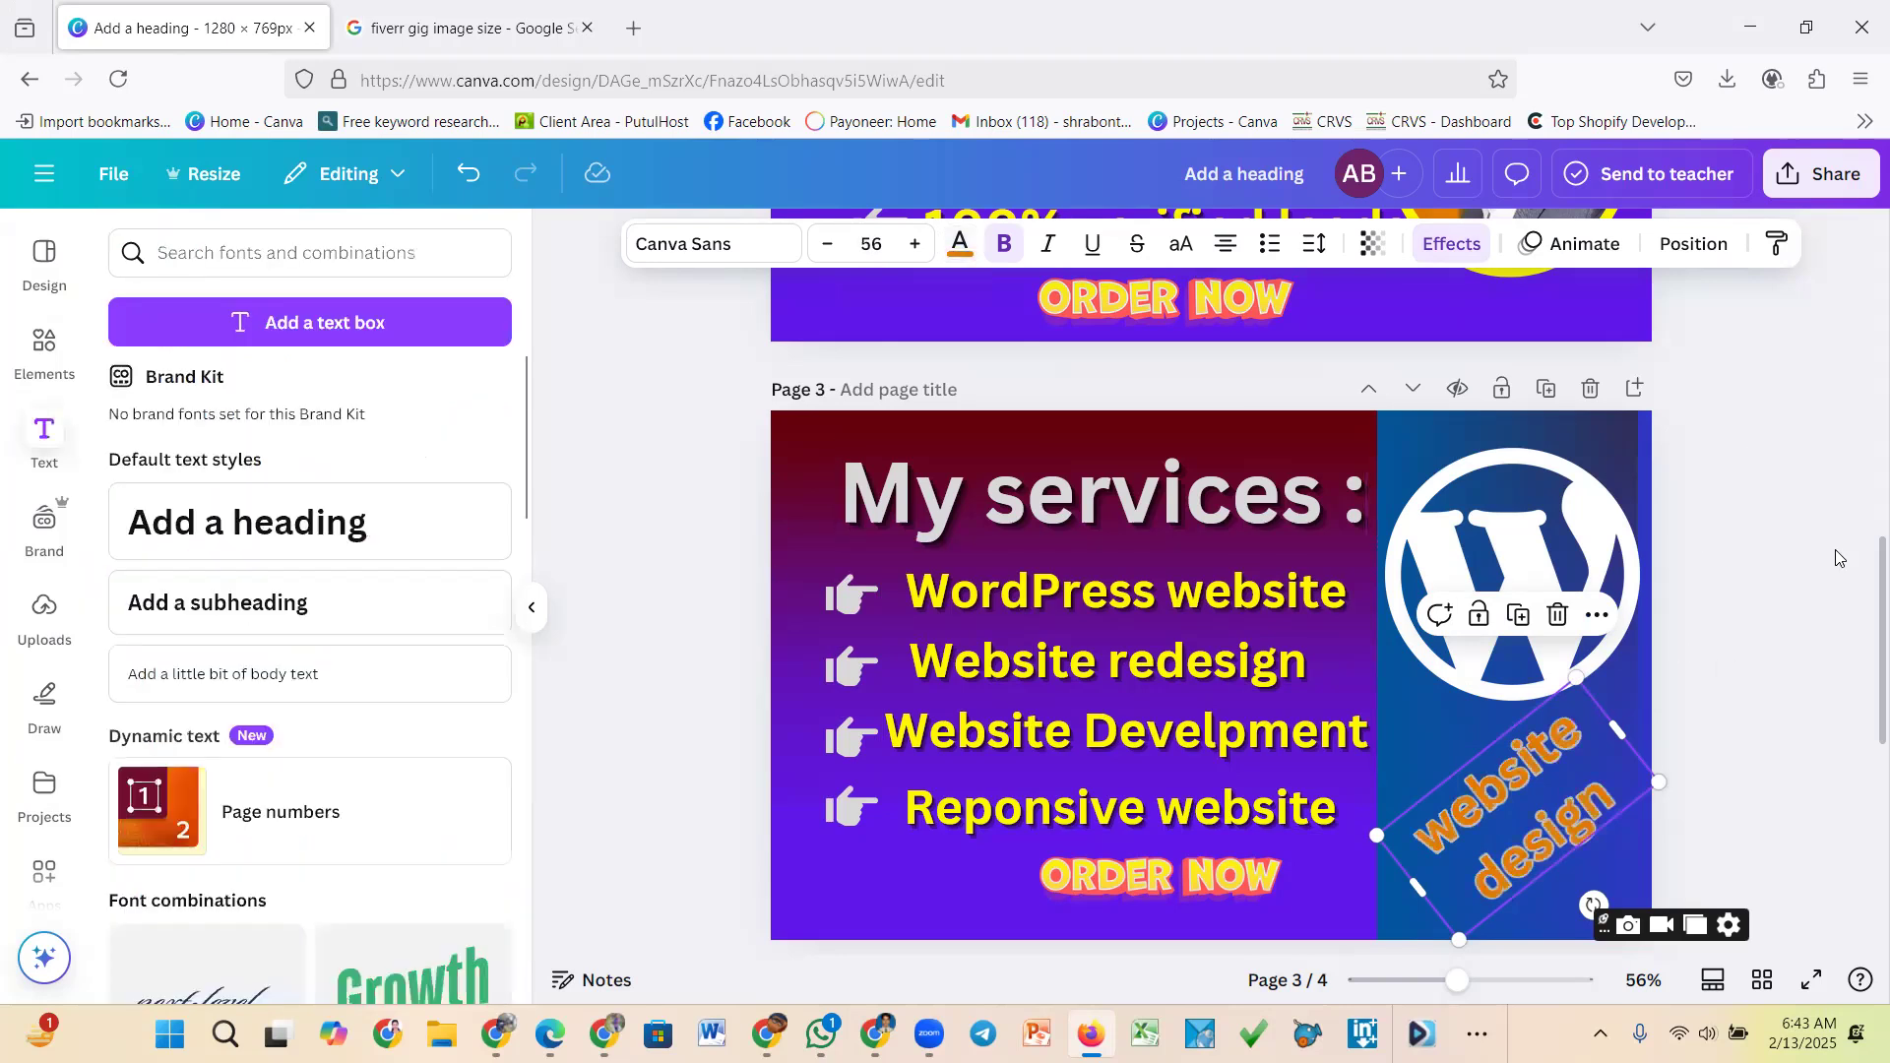
pyautogui.click(1836, 558)
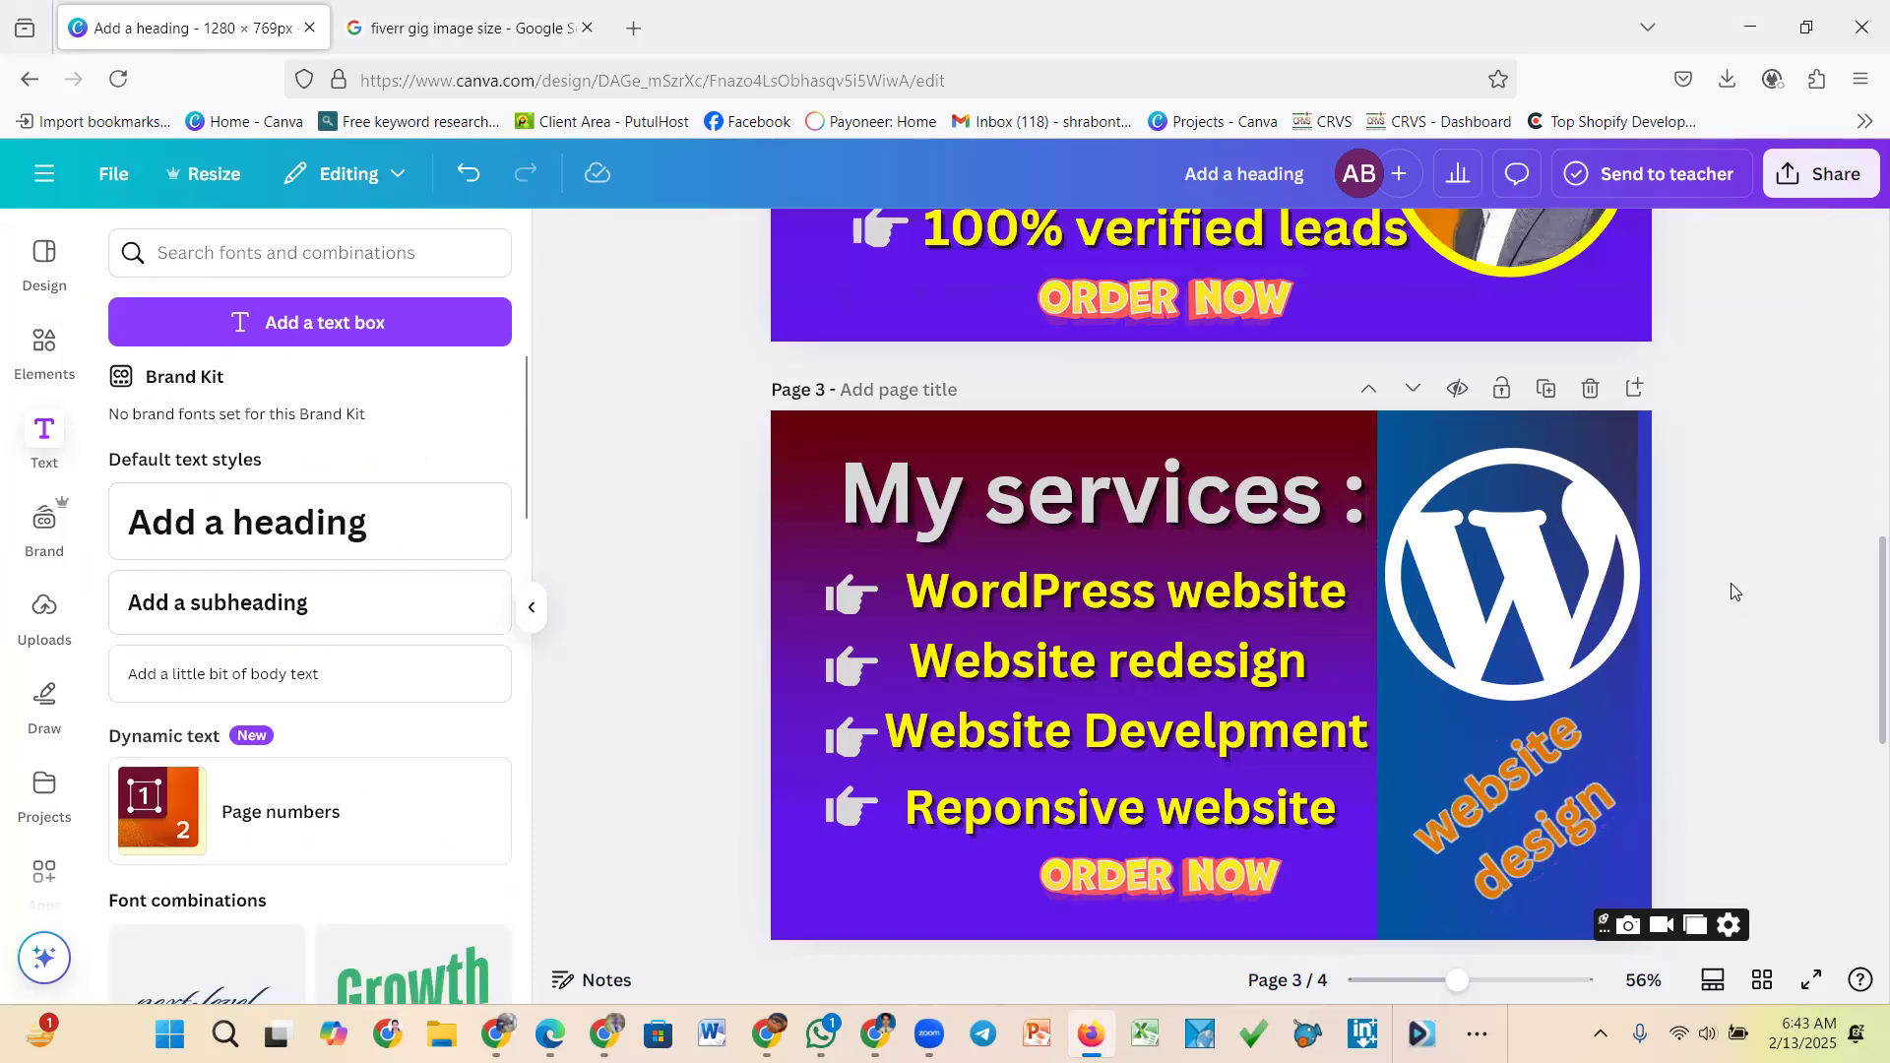
# Review the layouts of pages 2, 3 and 4, ending on the circular portrait on page 2
pyautogui.scroll(-2, 1728, 664)
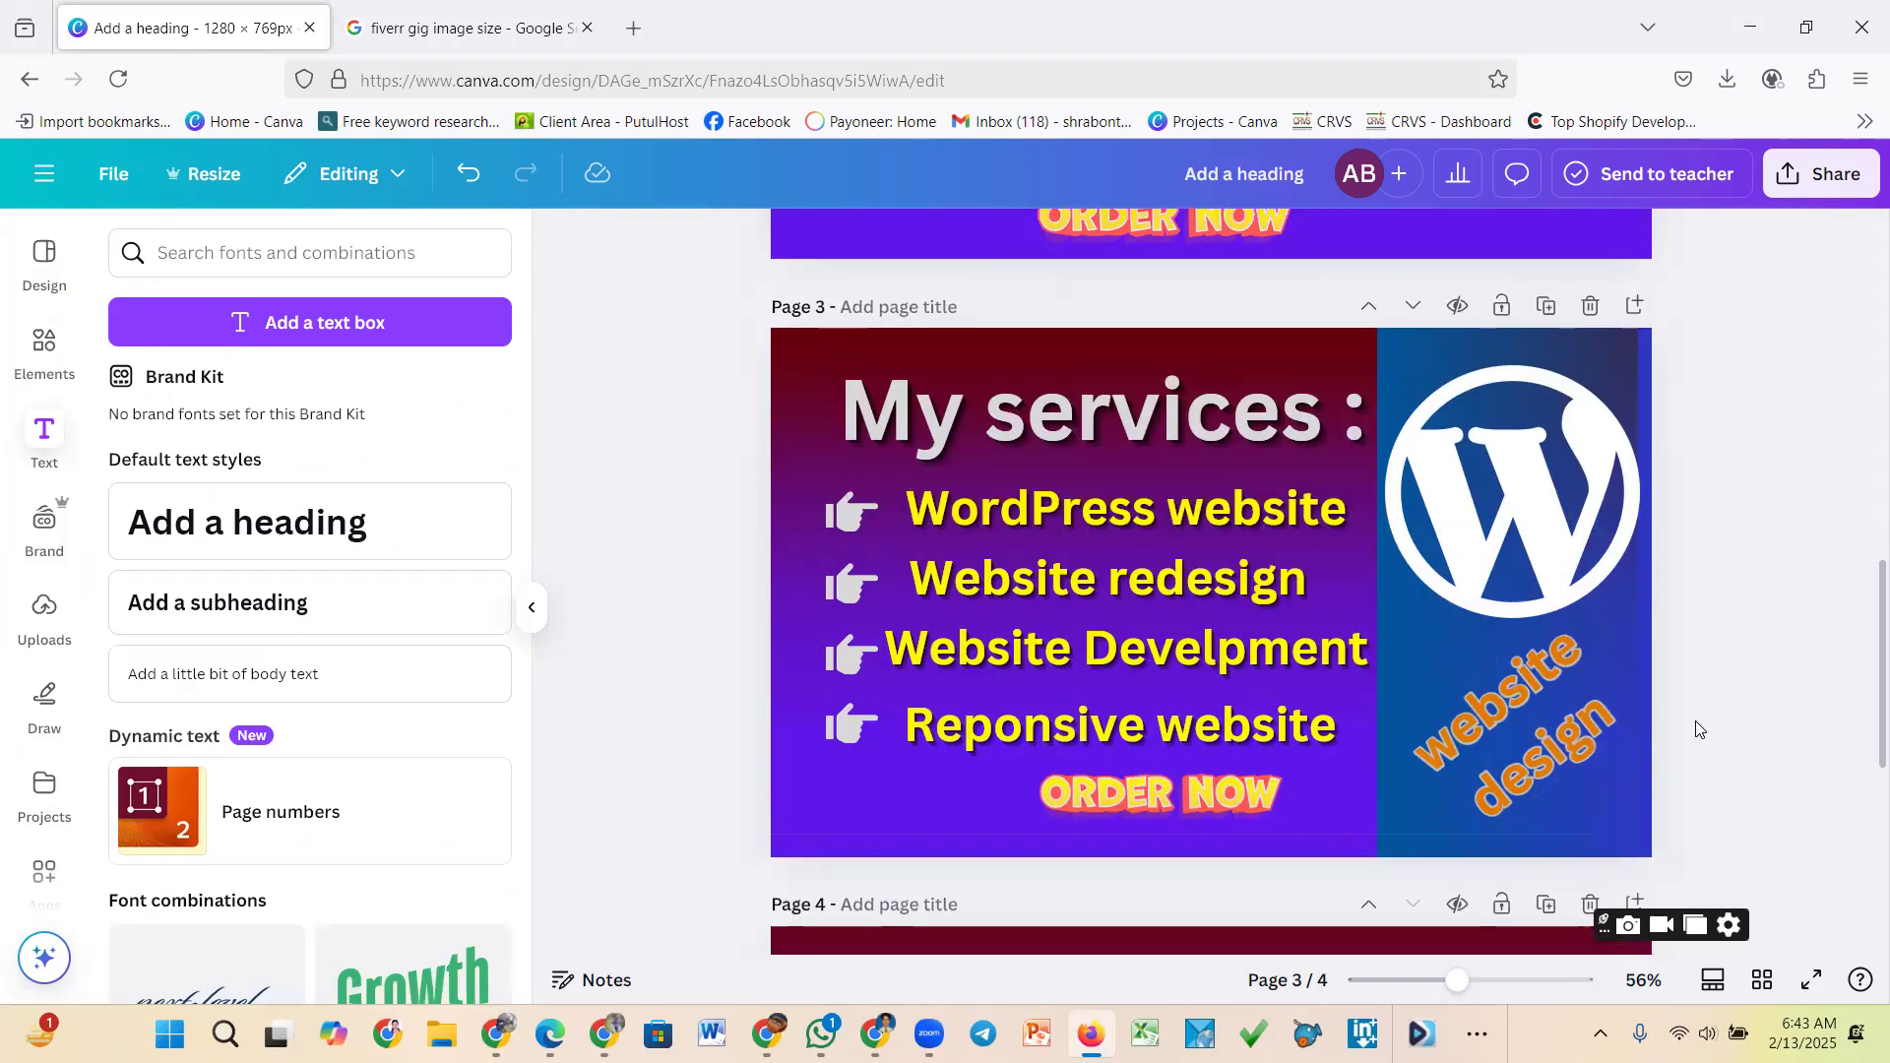
pyautogui.scroll(-2, 1696, 729)
pyautogui.scroll(3, 1695, 723)
pyautogui.scroll(1, 1697, 723)
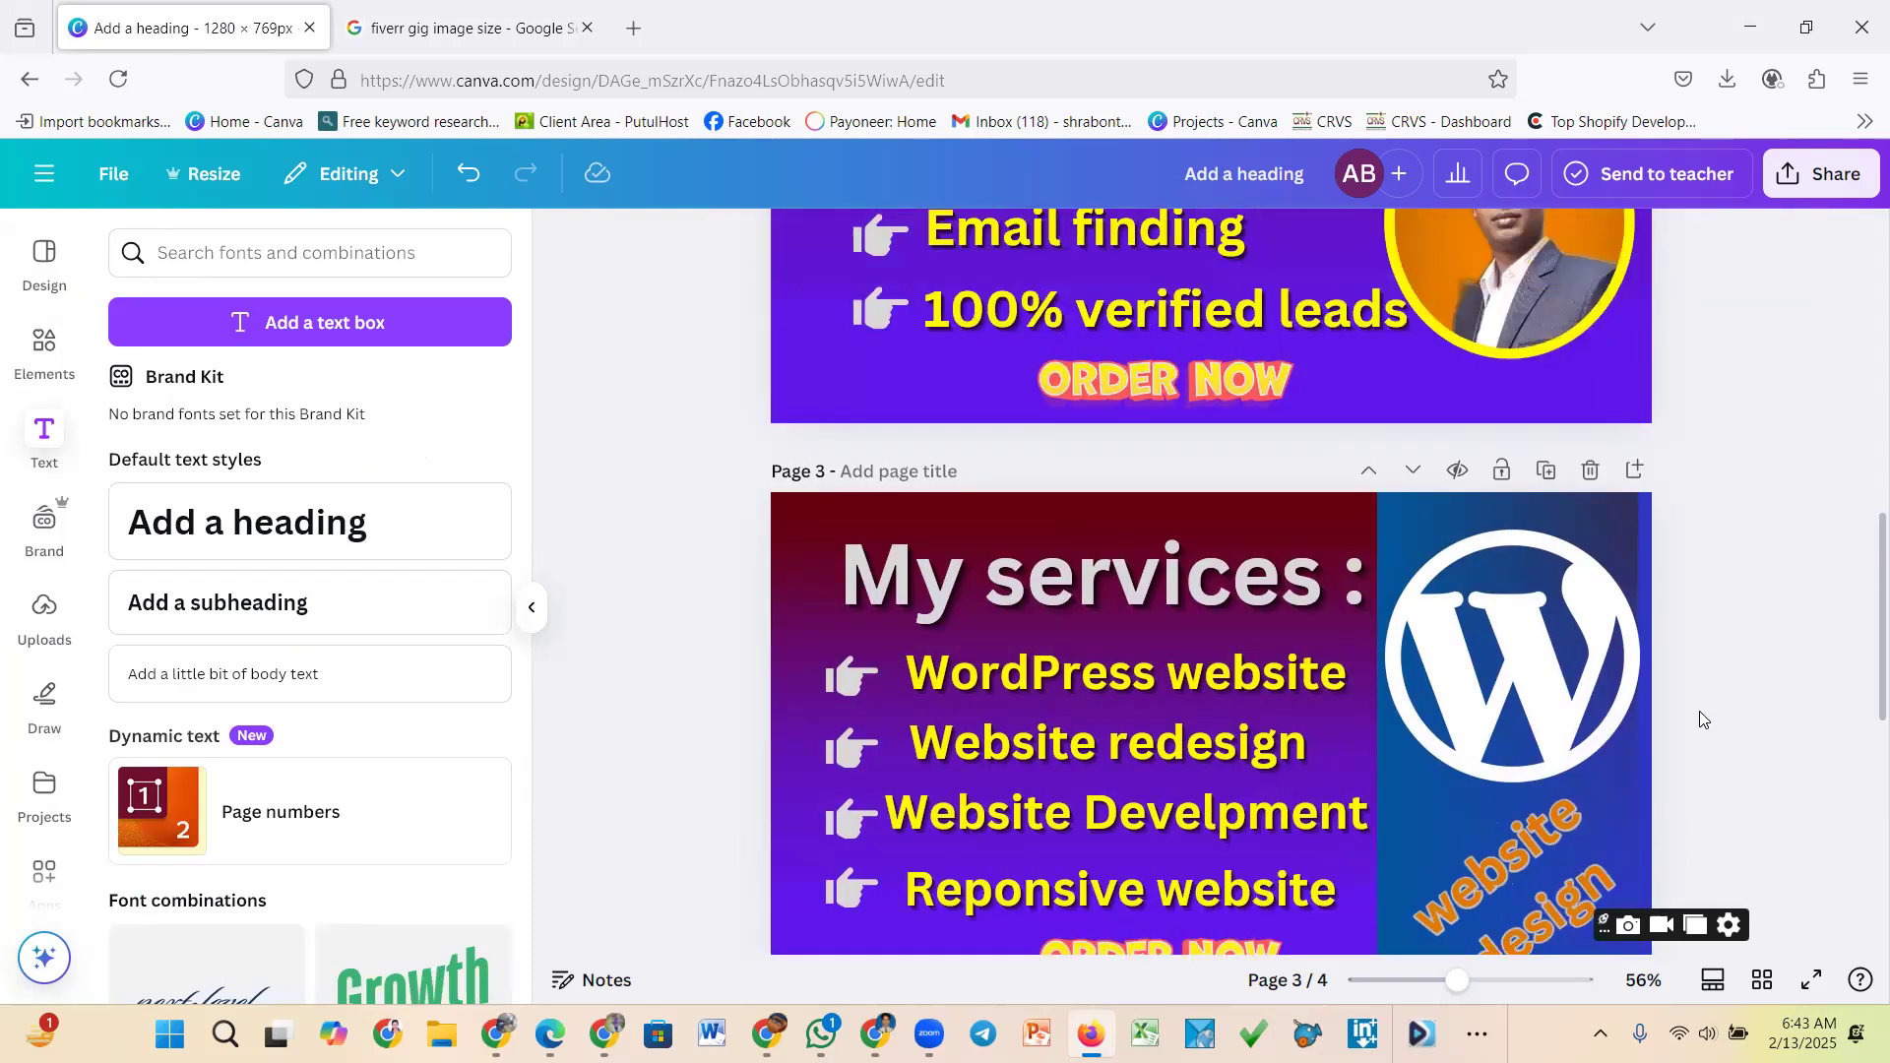
pyautogui.scroll(3, 1699, 711)
pyautogui.scroll(-8, 1701, 709)
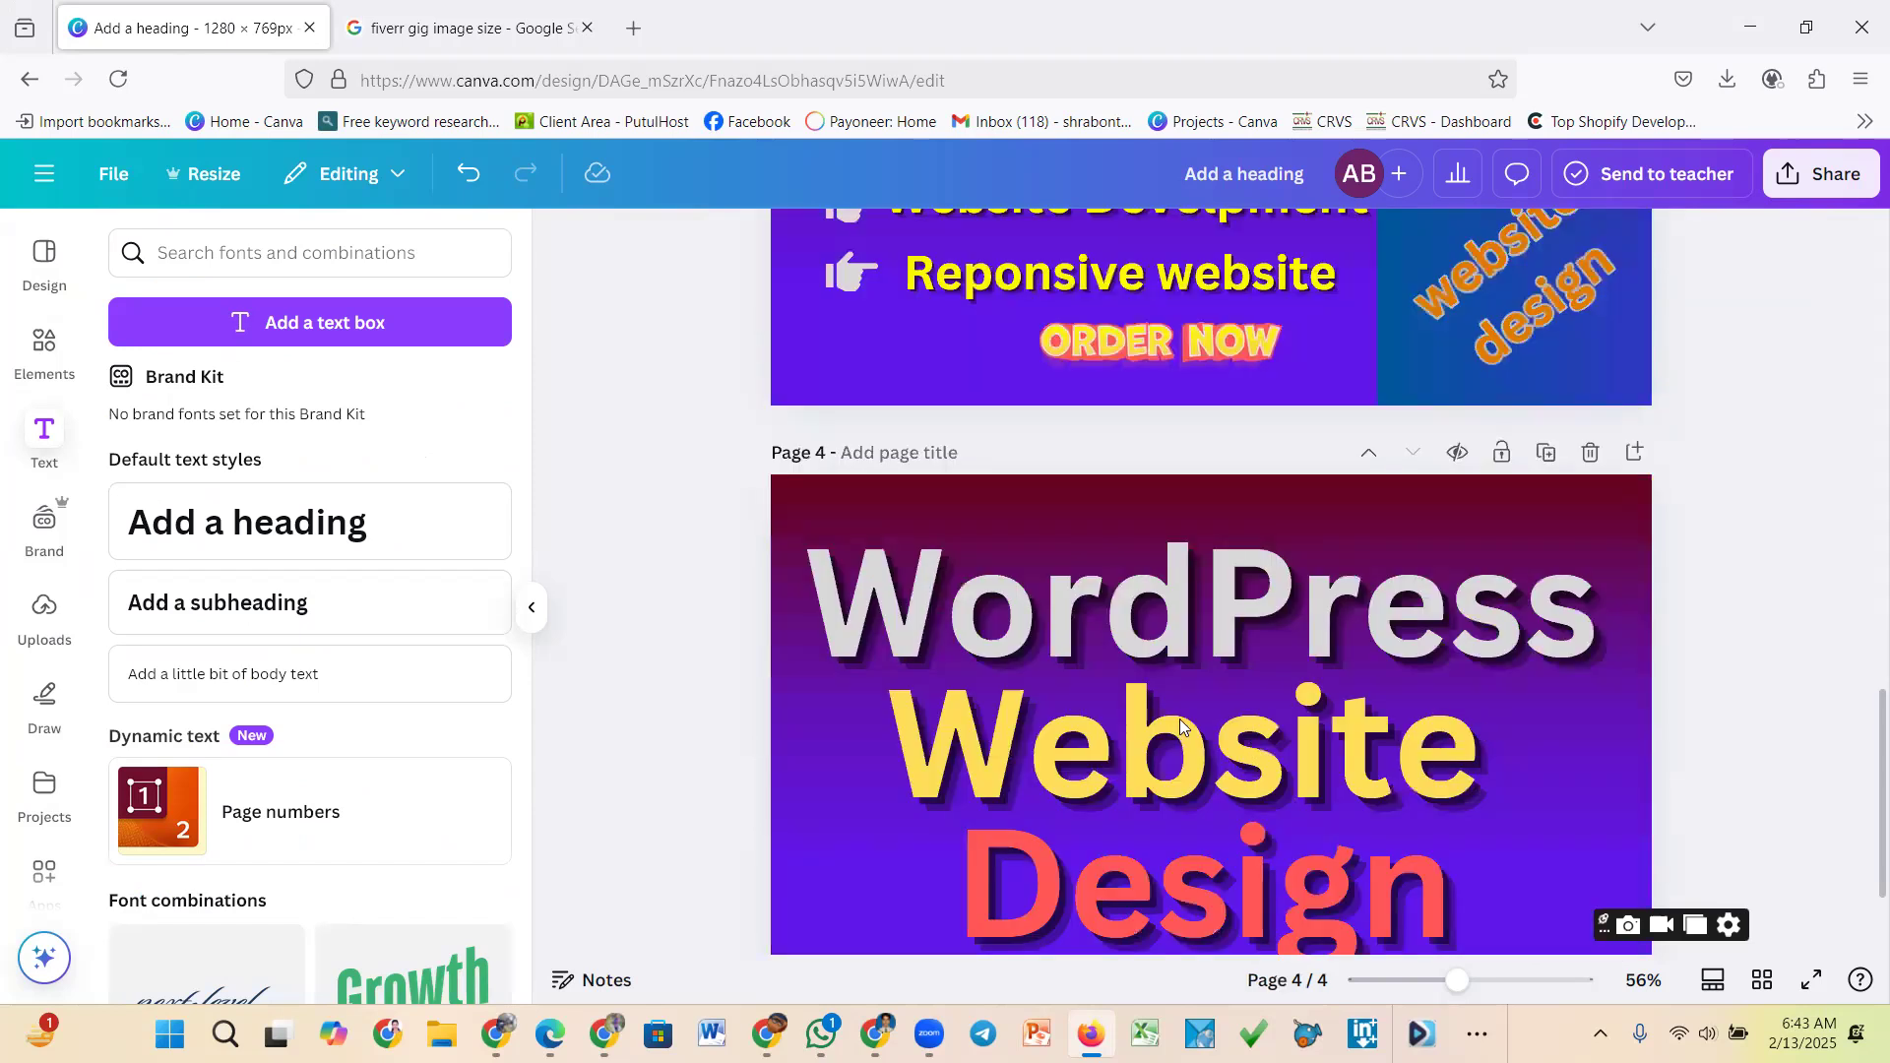
pyautogui.scroll(3, 1491, 630)
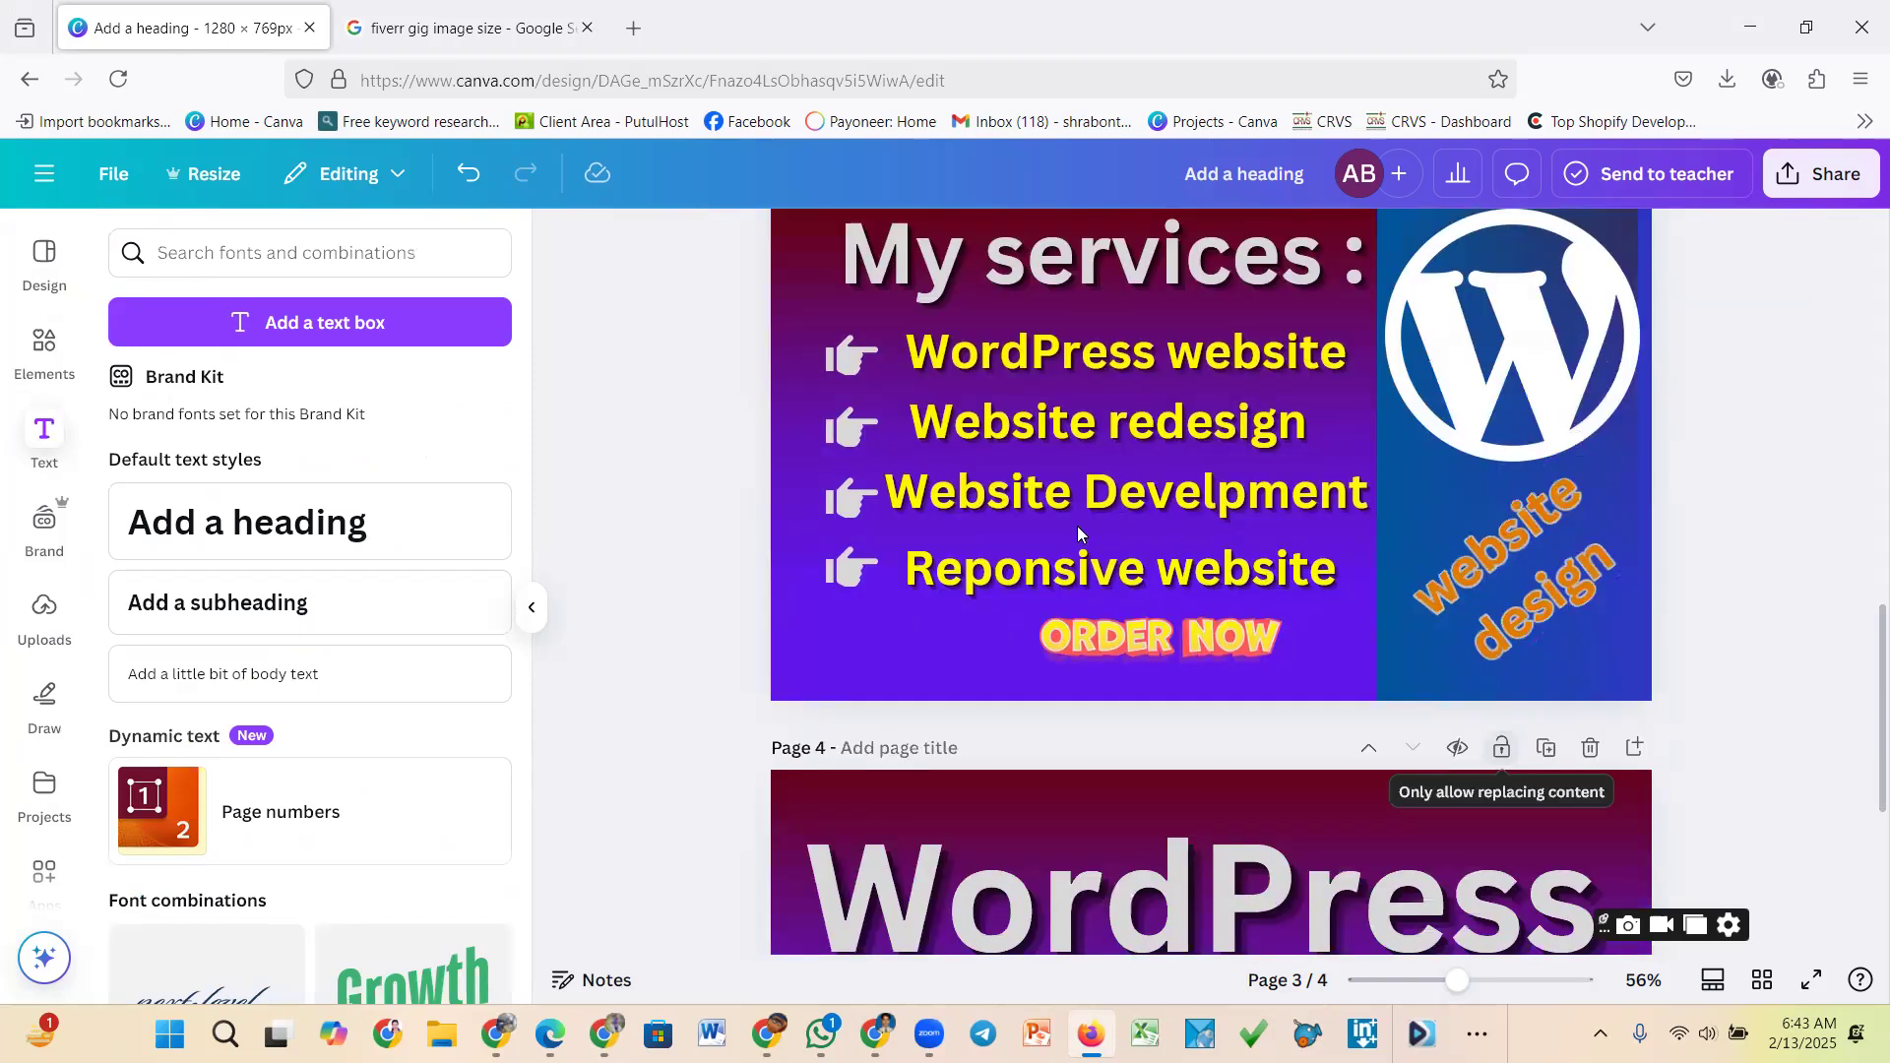
pyautogui.scroll(1, 1424, 605)
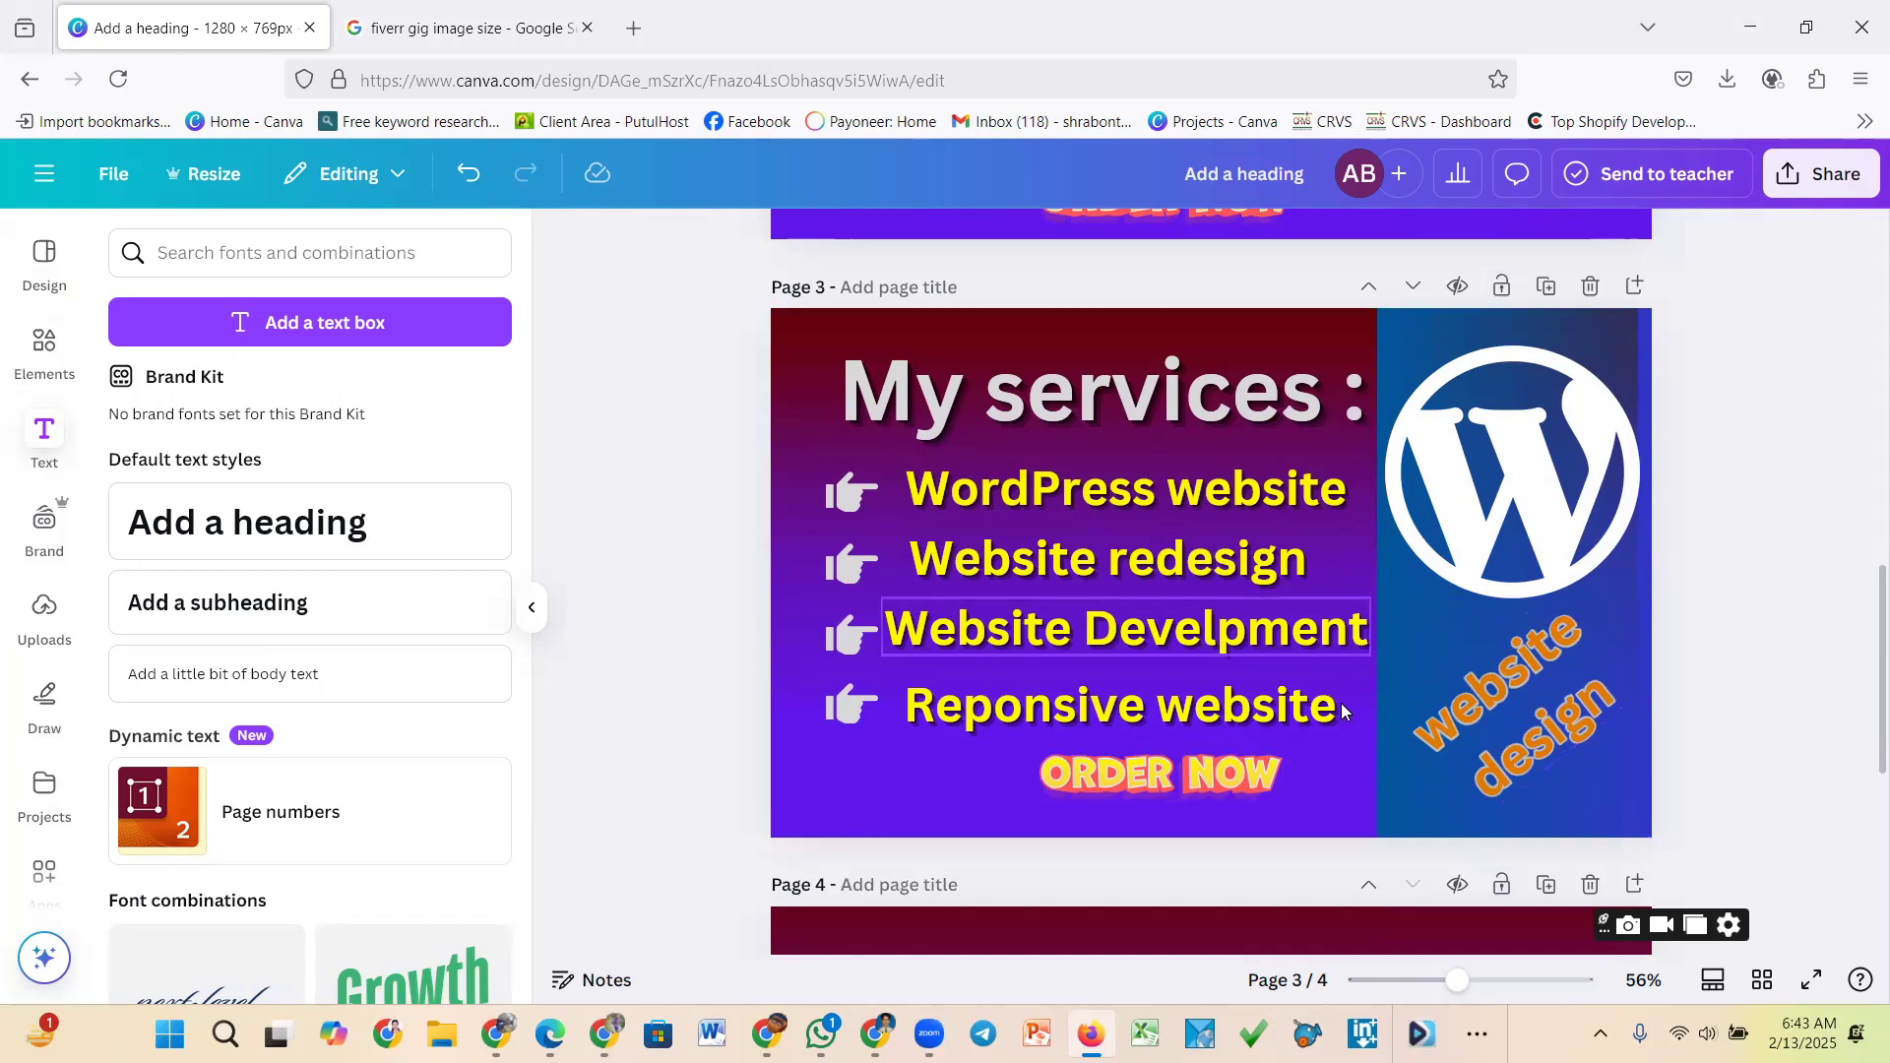
pyautogui.scroll(-3, 1339, 701)
pyautogui.scroll(8, 1339, 697)
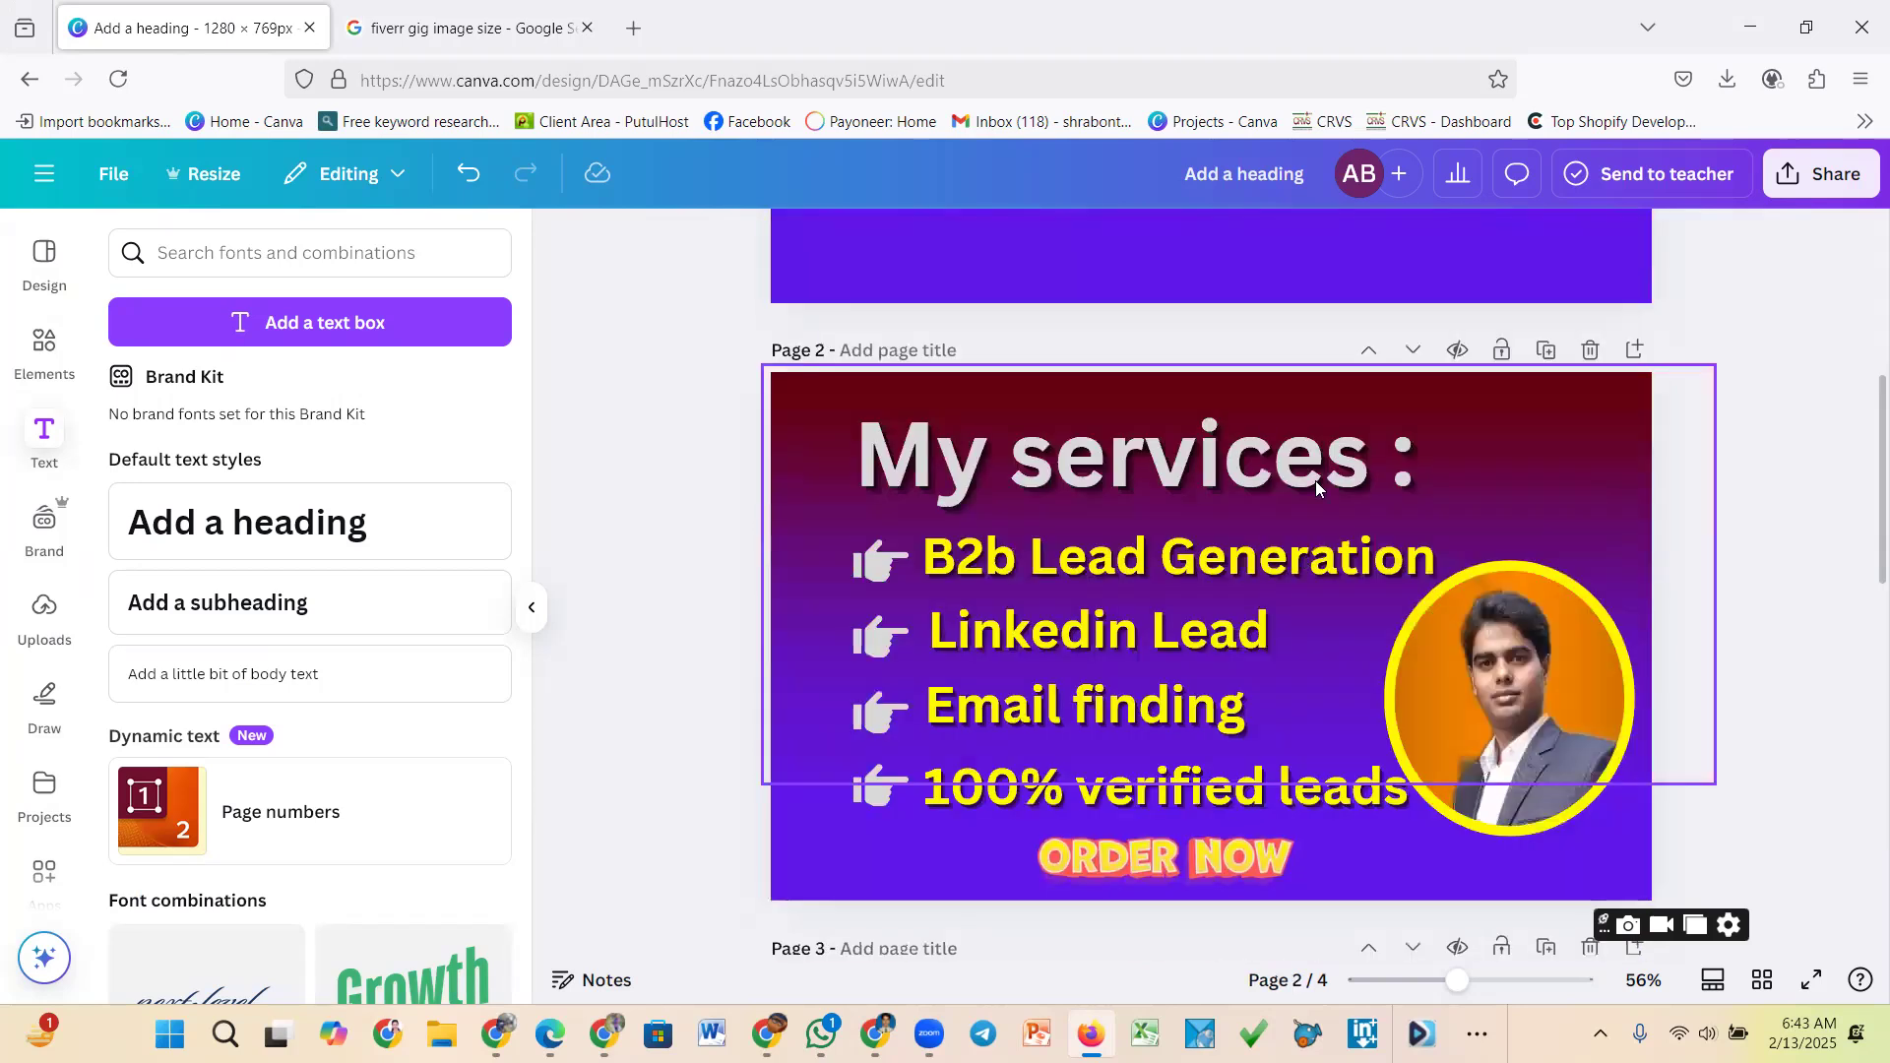
pyautogui.click(1534, 683)
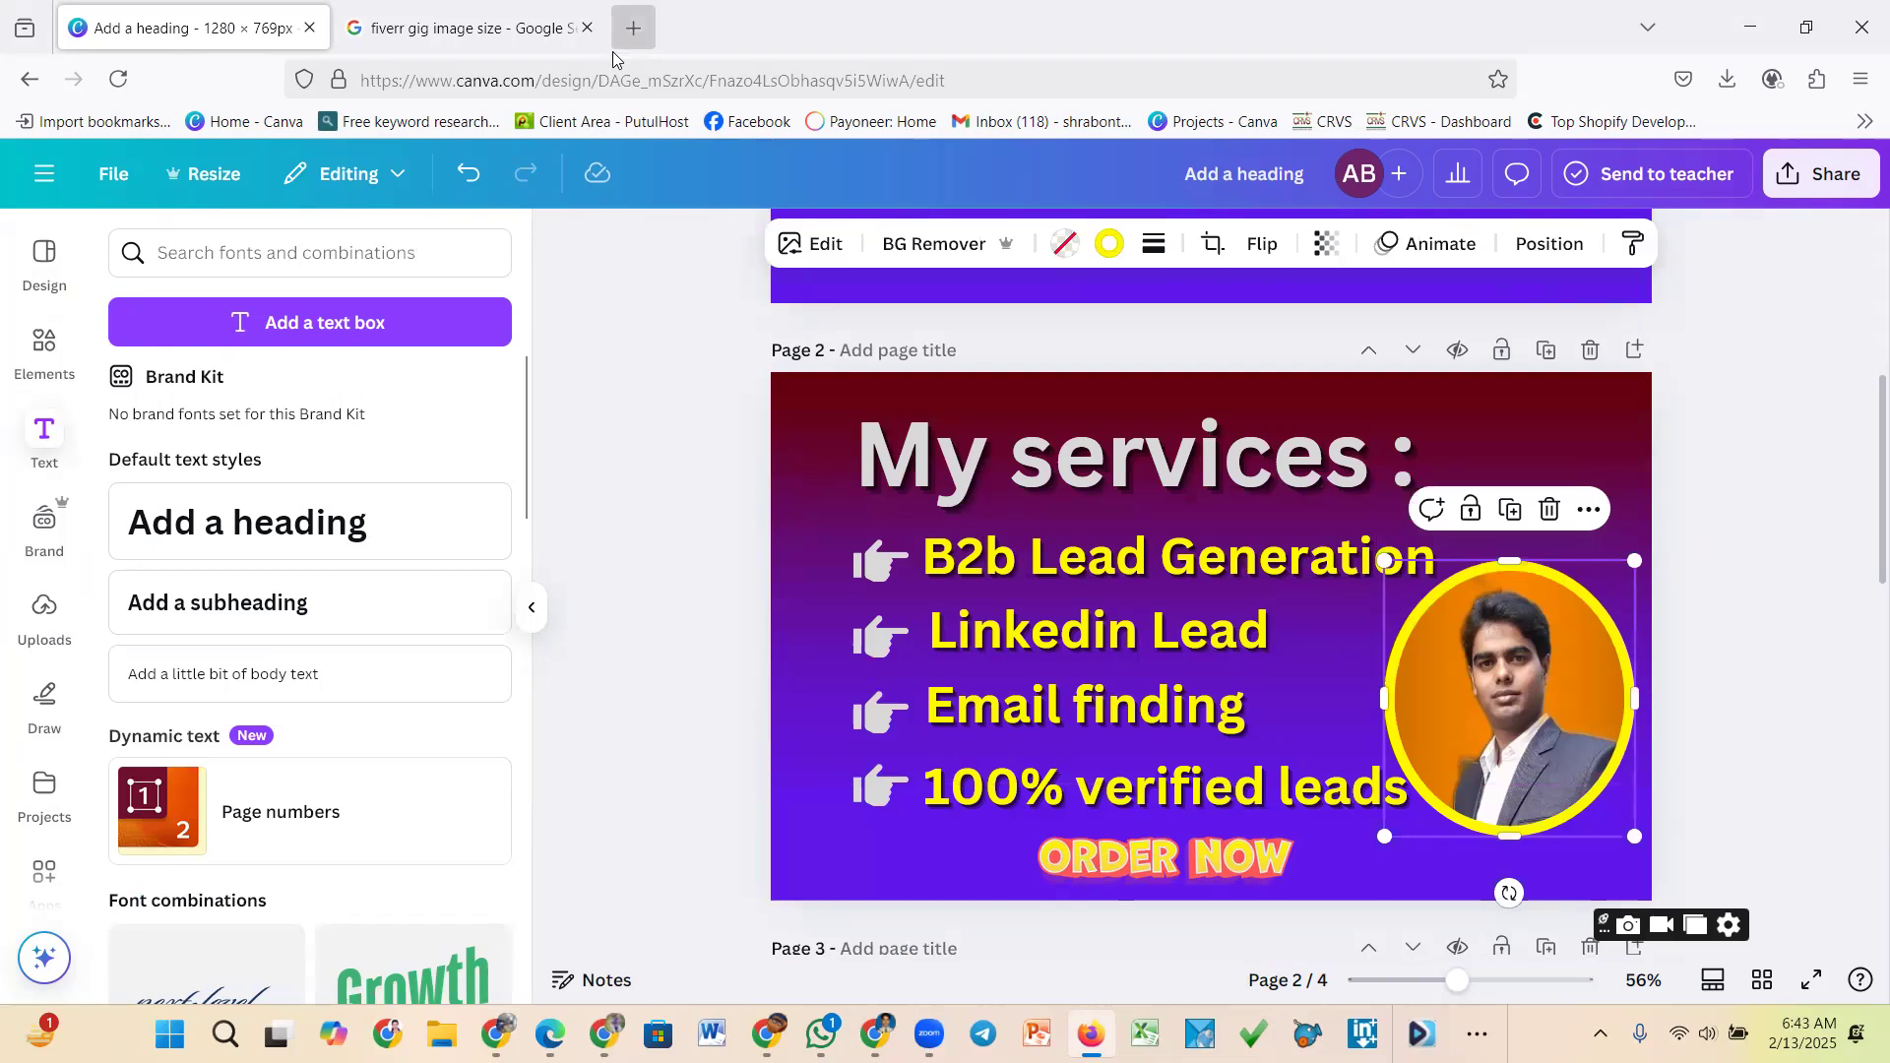
# Open a new browser tab and search Google Images for "illustration"
pyautogui.click(633, 29)
pyautogui.click(542, 75)
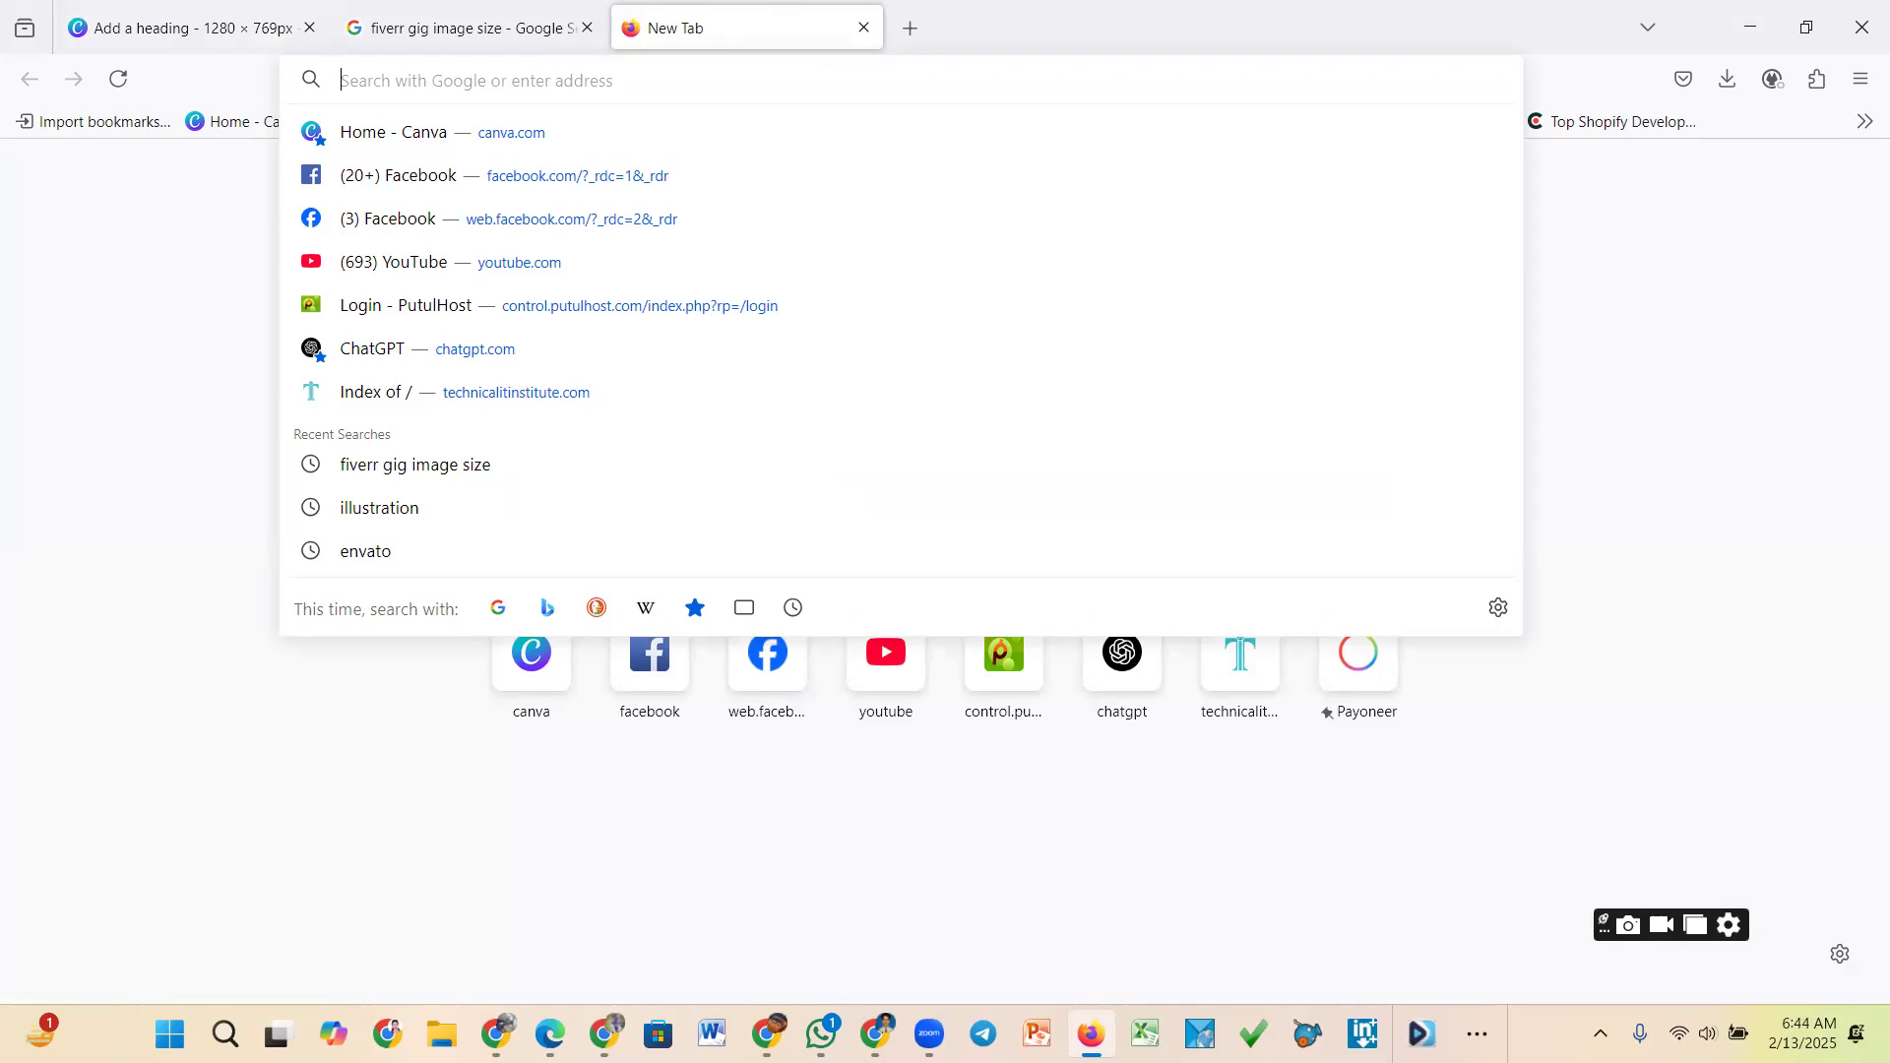
pyautogui.write('i')
pyautogui.press('BackSpace')
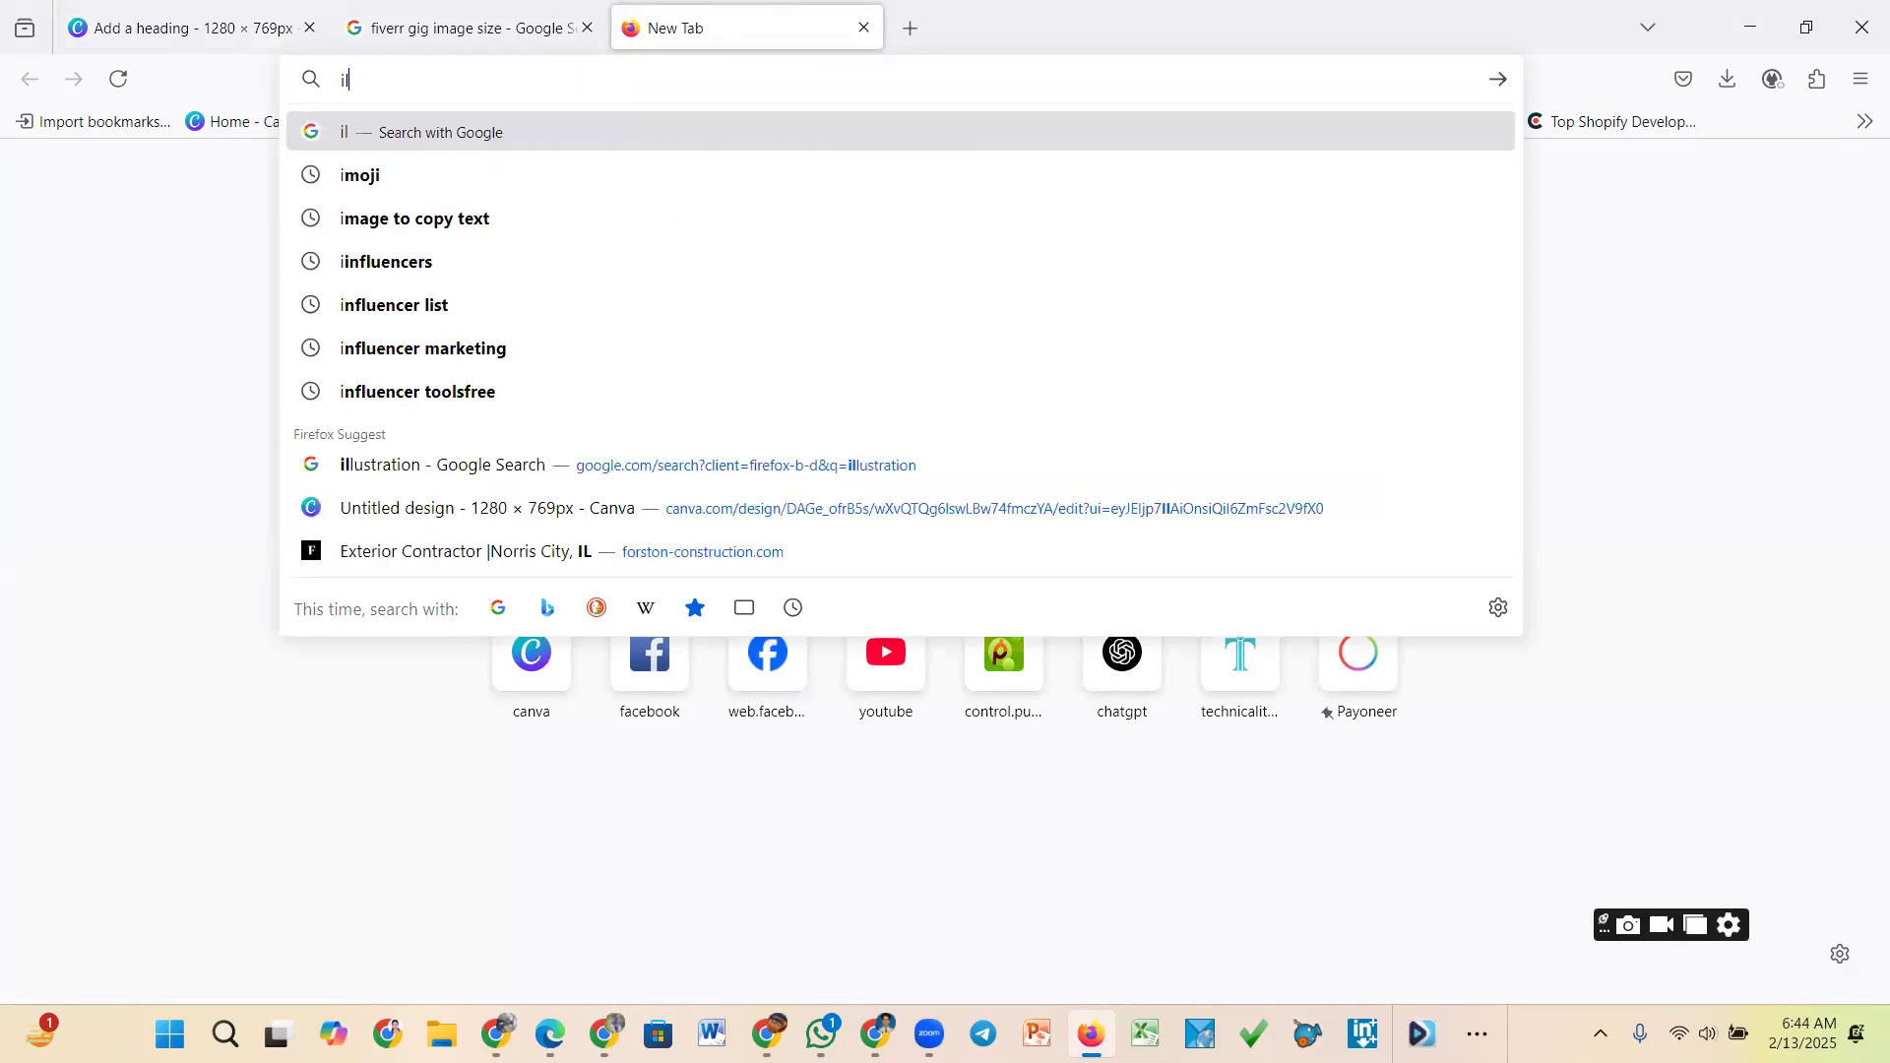
pyautogui.write('ll')
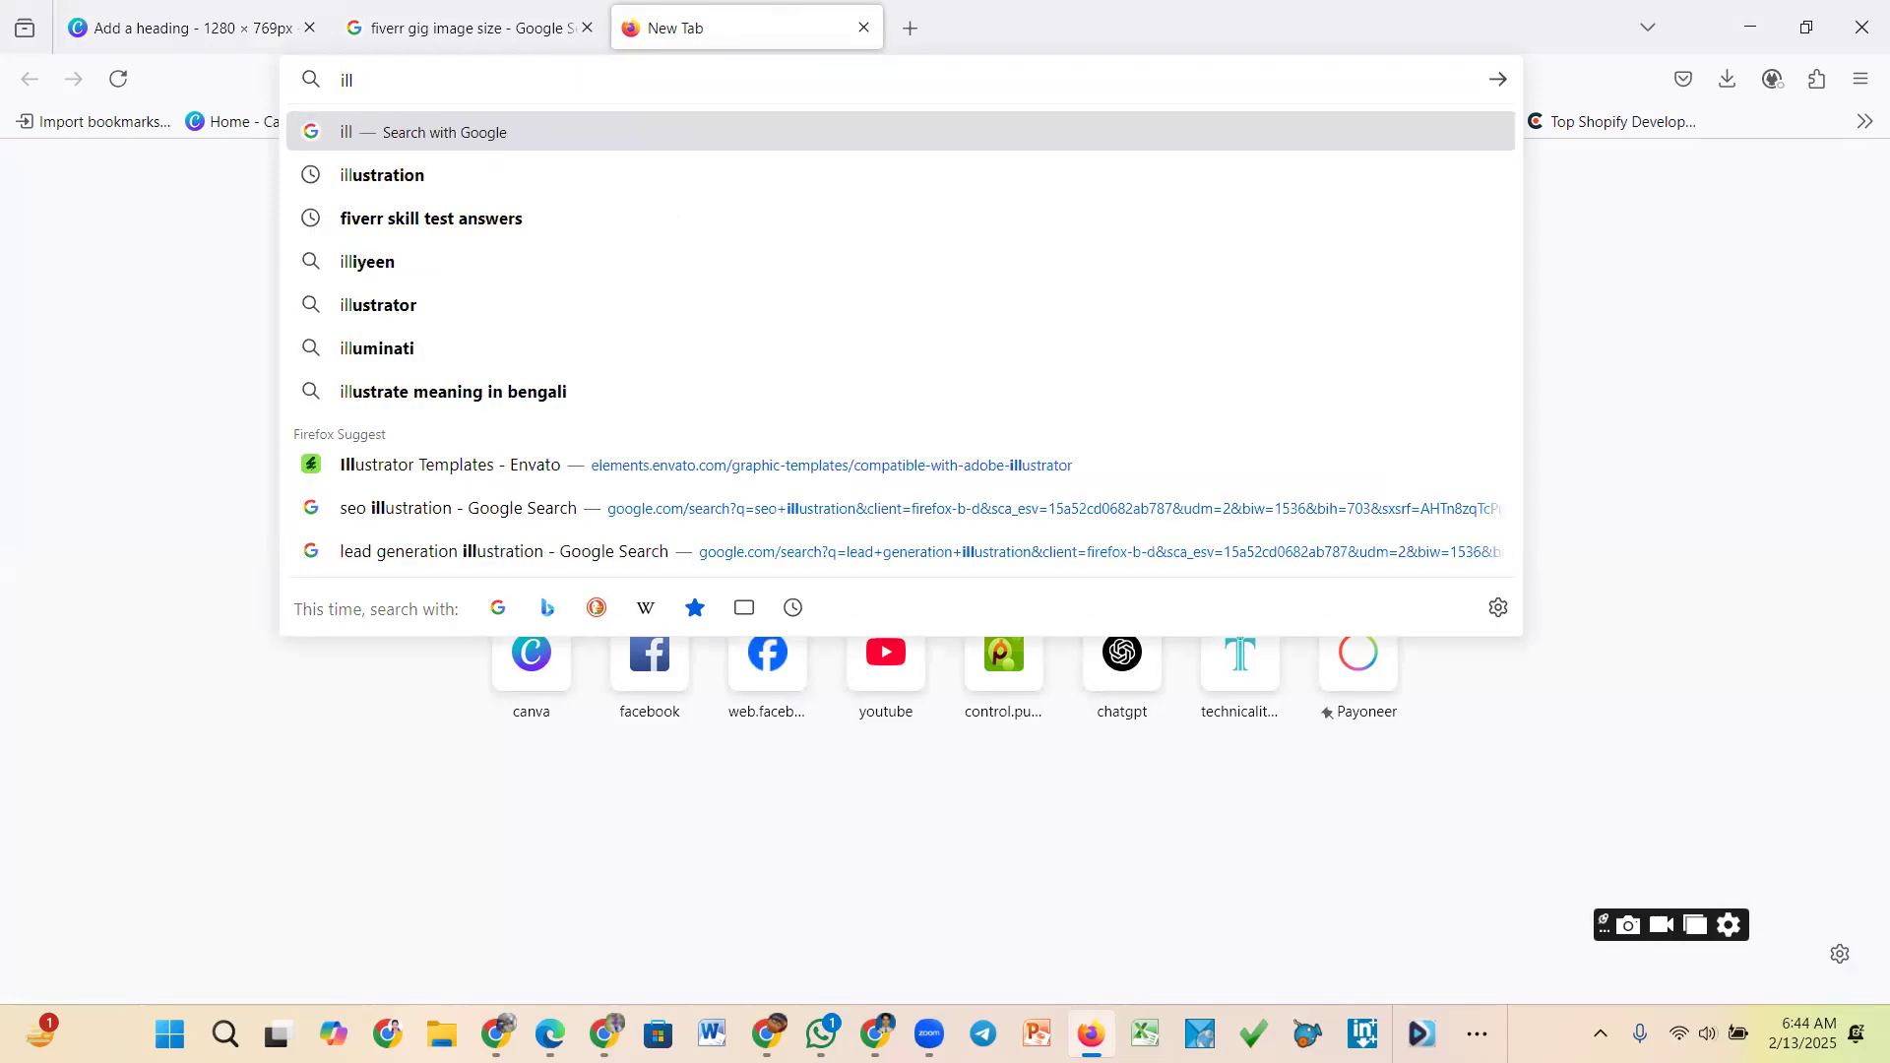
pyautogui.click(415, 174)
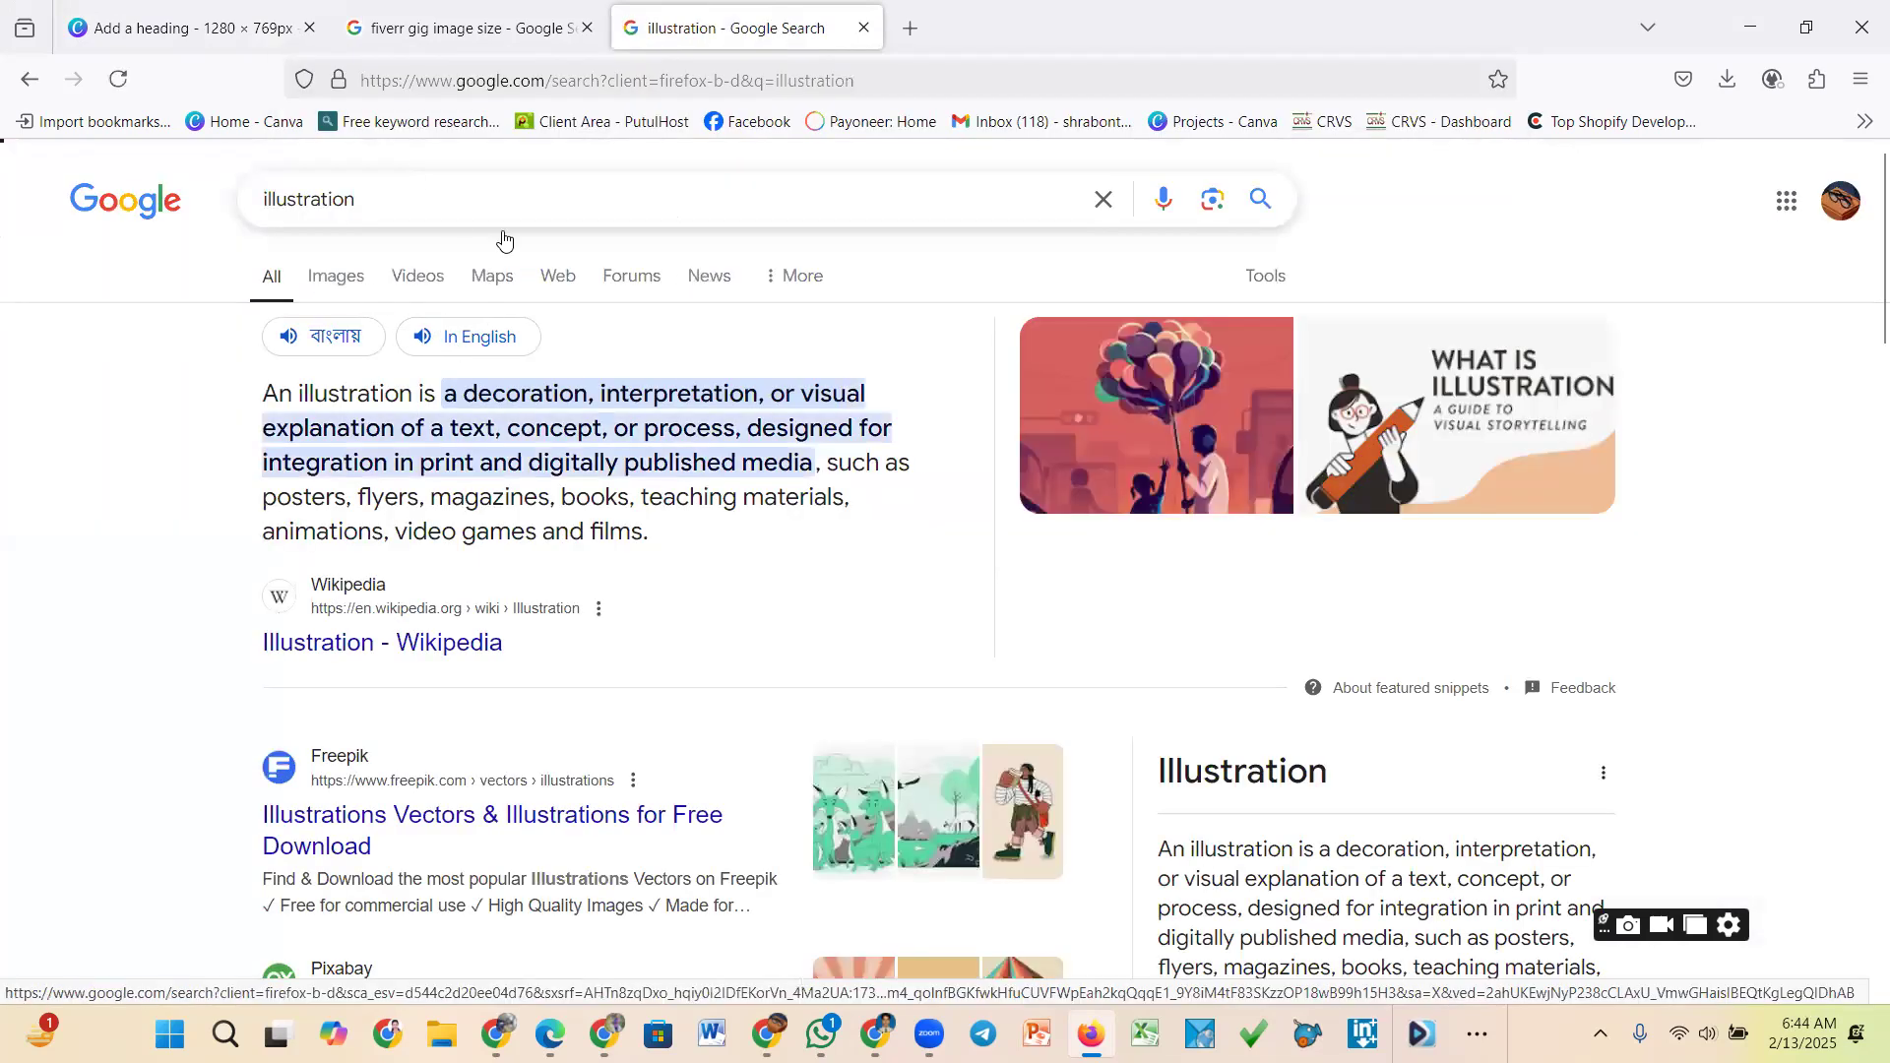
pyautogui.click(336, 276)
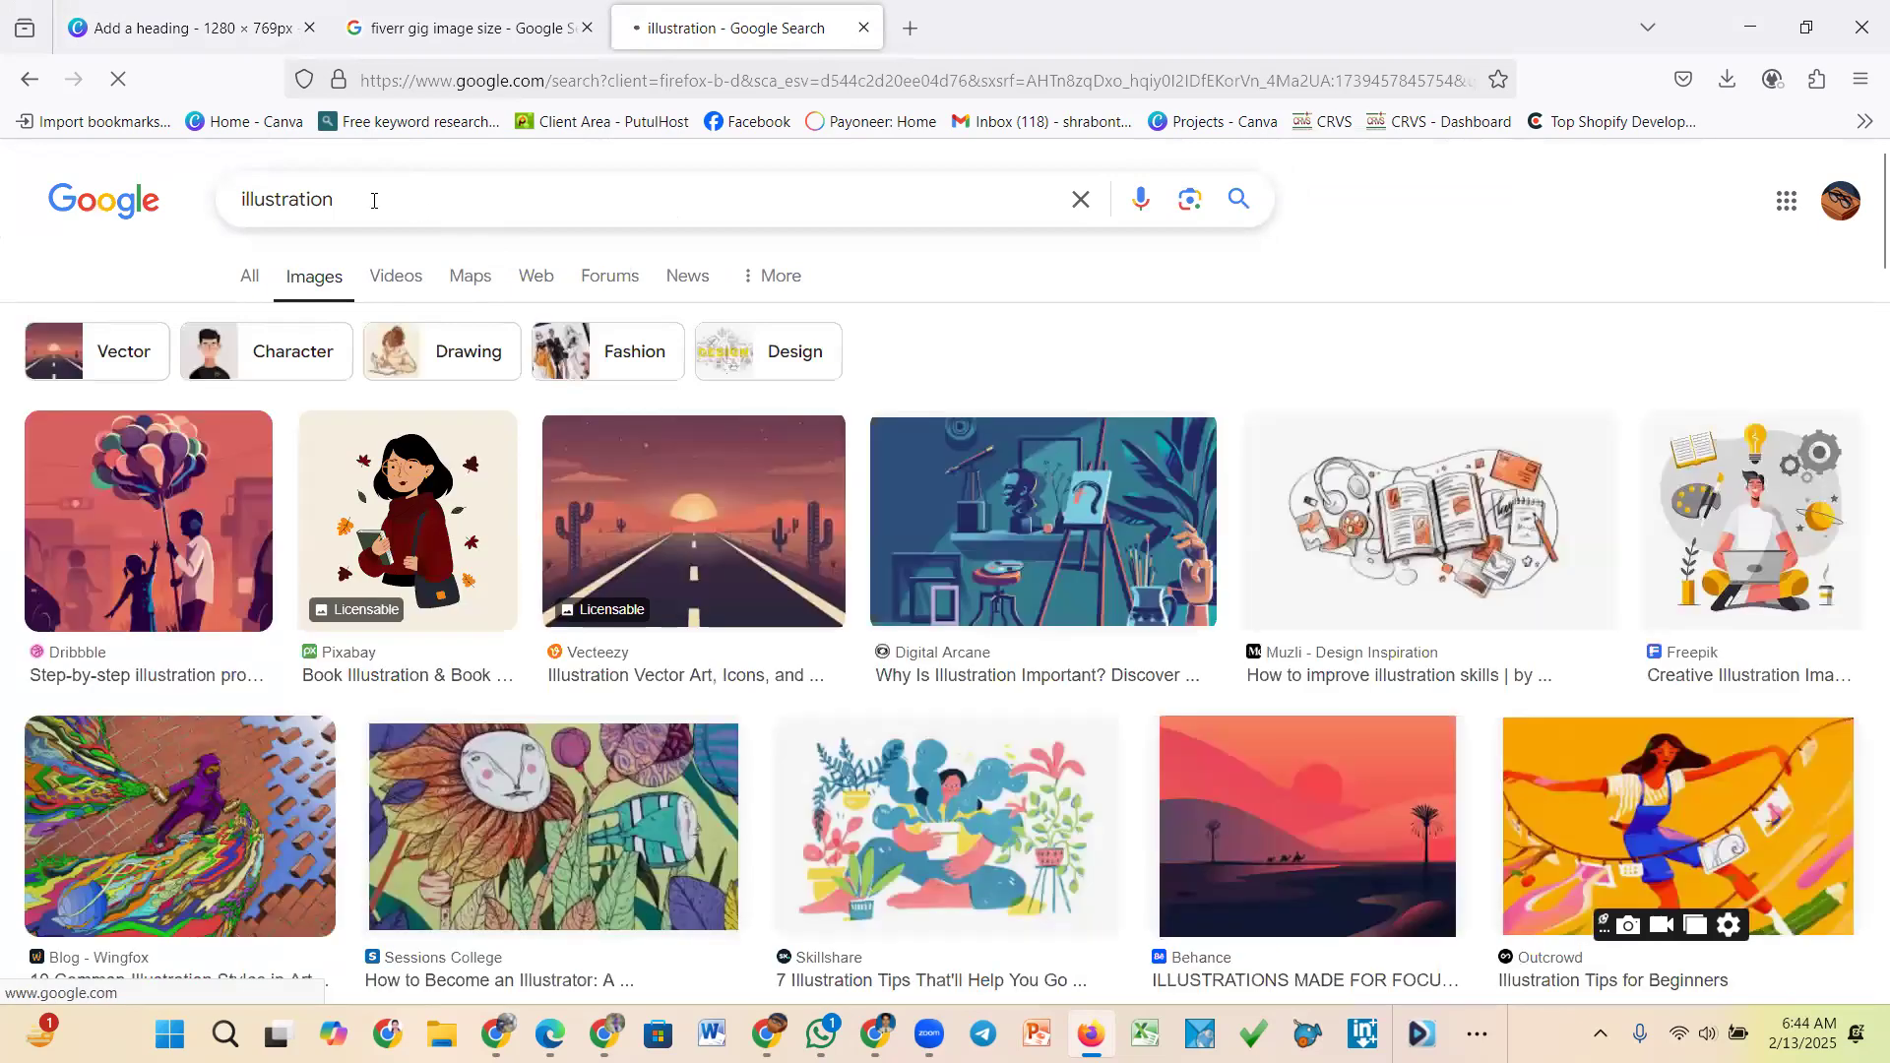
# Refine the image search to "lead generation illustration"
pyautogui.click(272, 199)
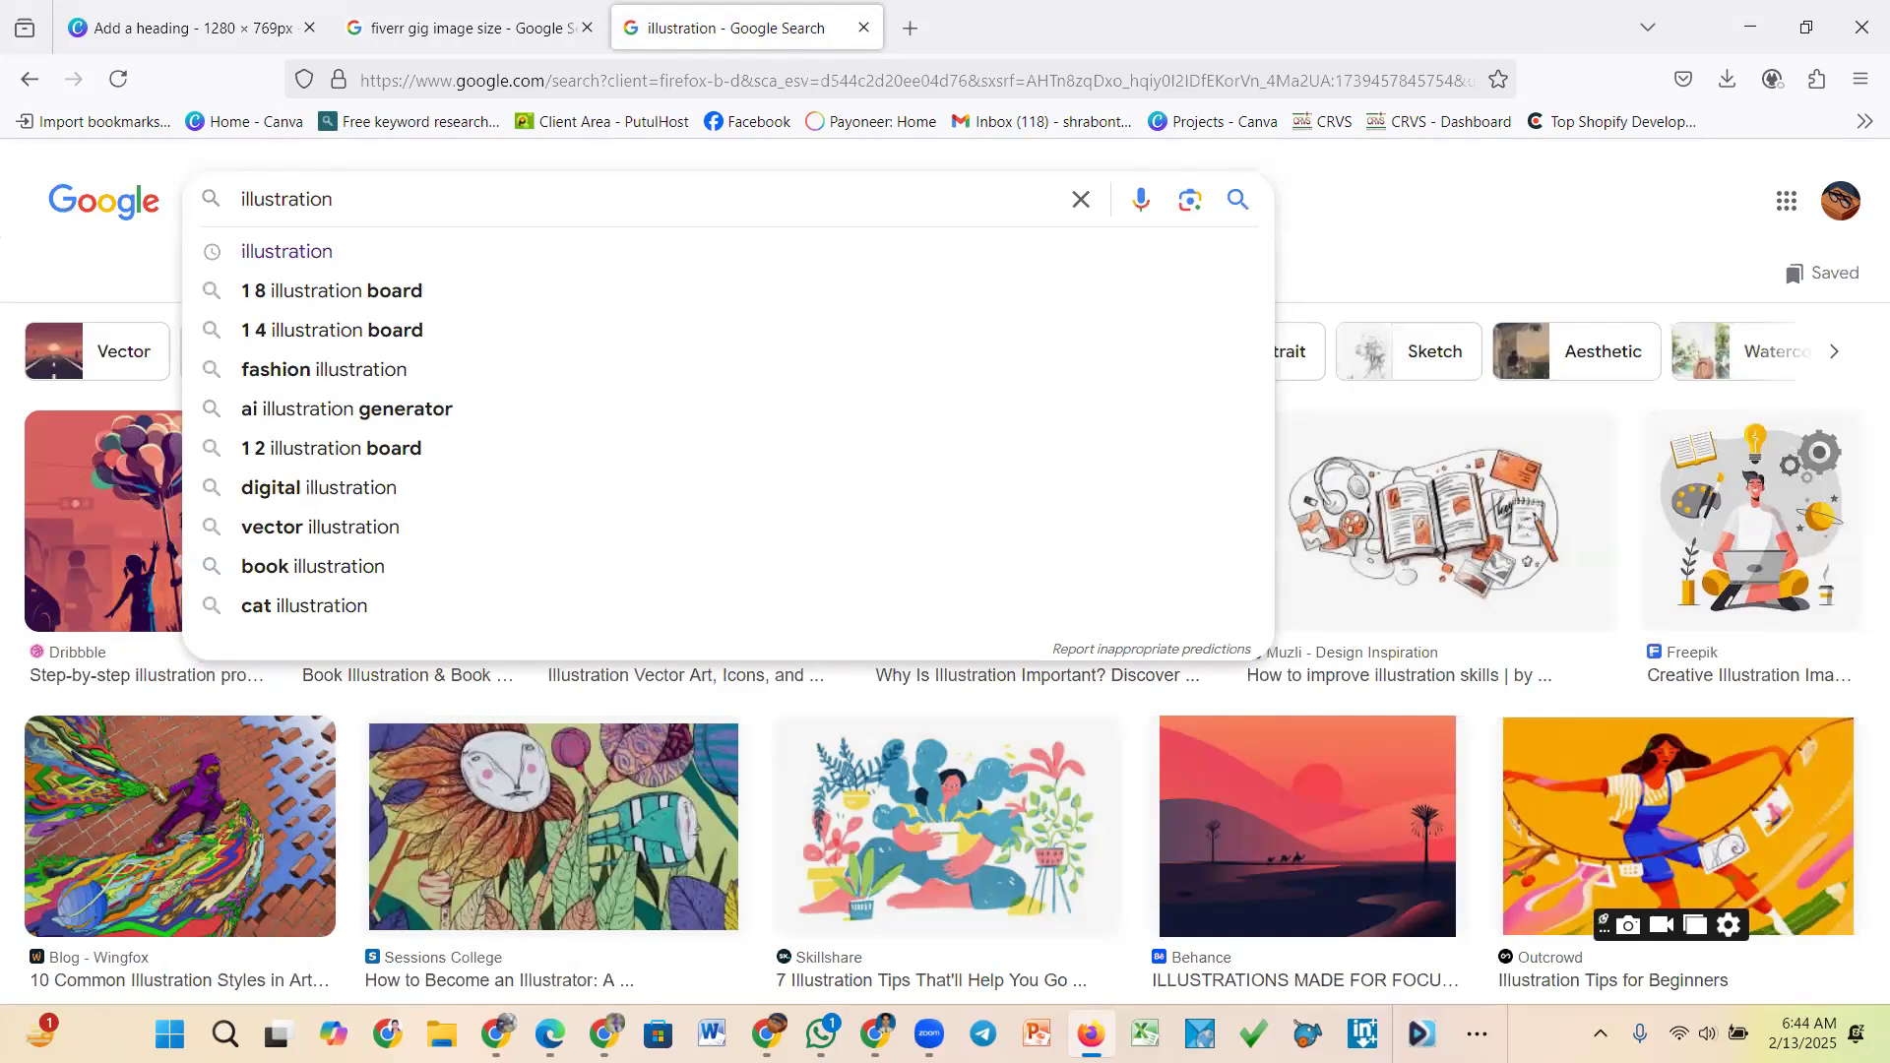
pyautogui.write('lead')
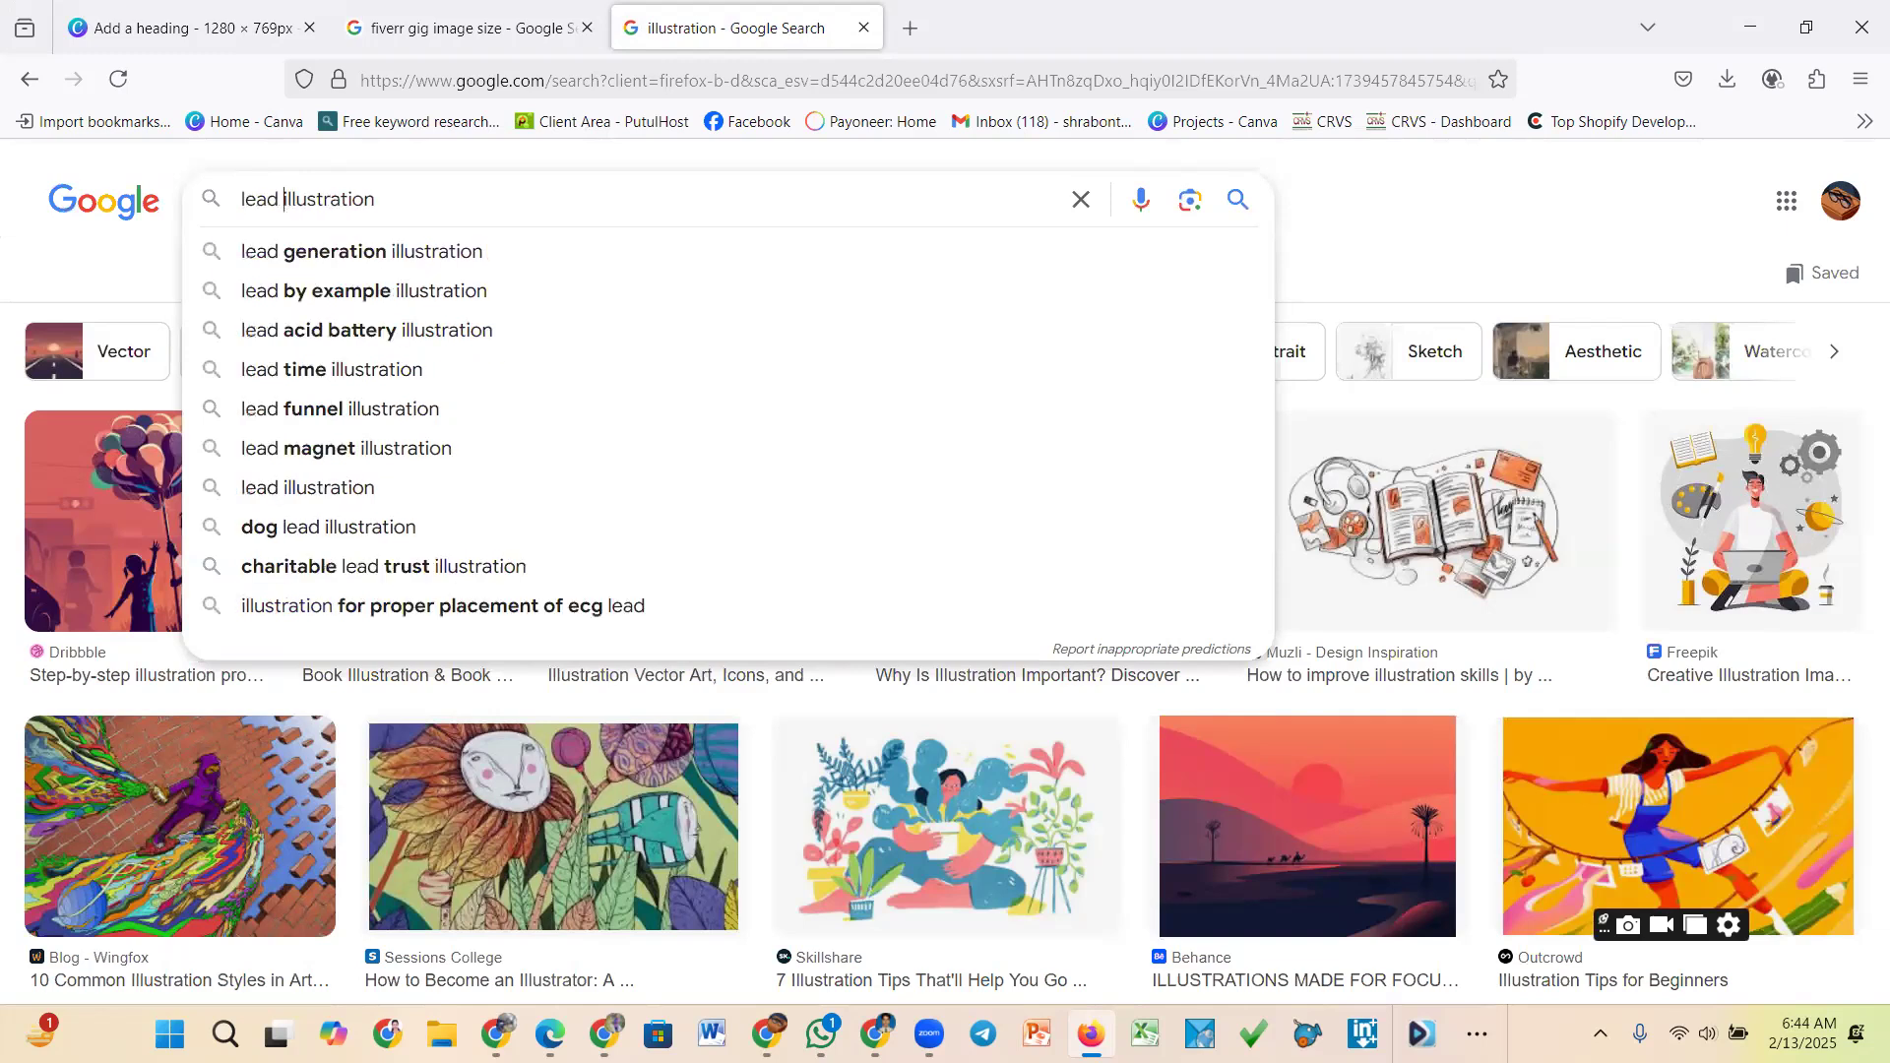
pyautogui.click(364, 254)
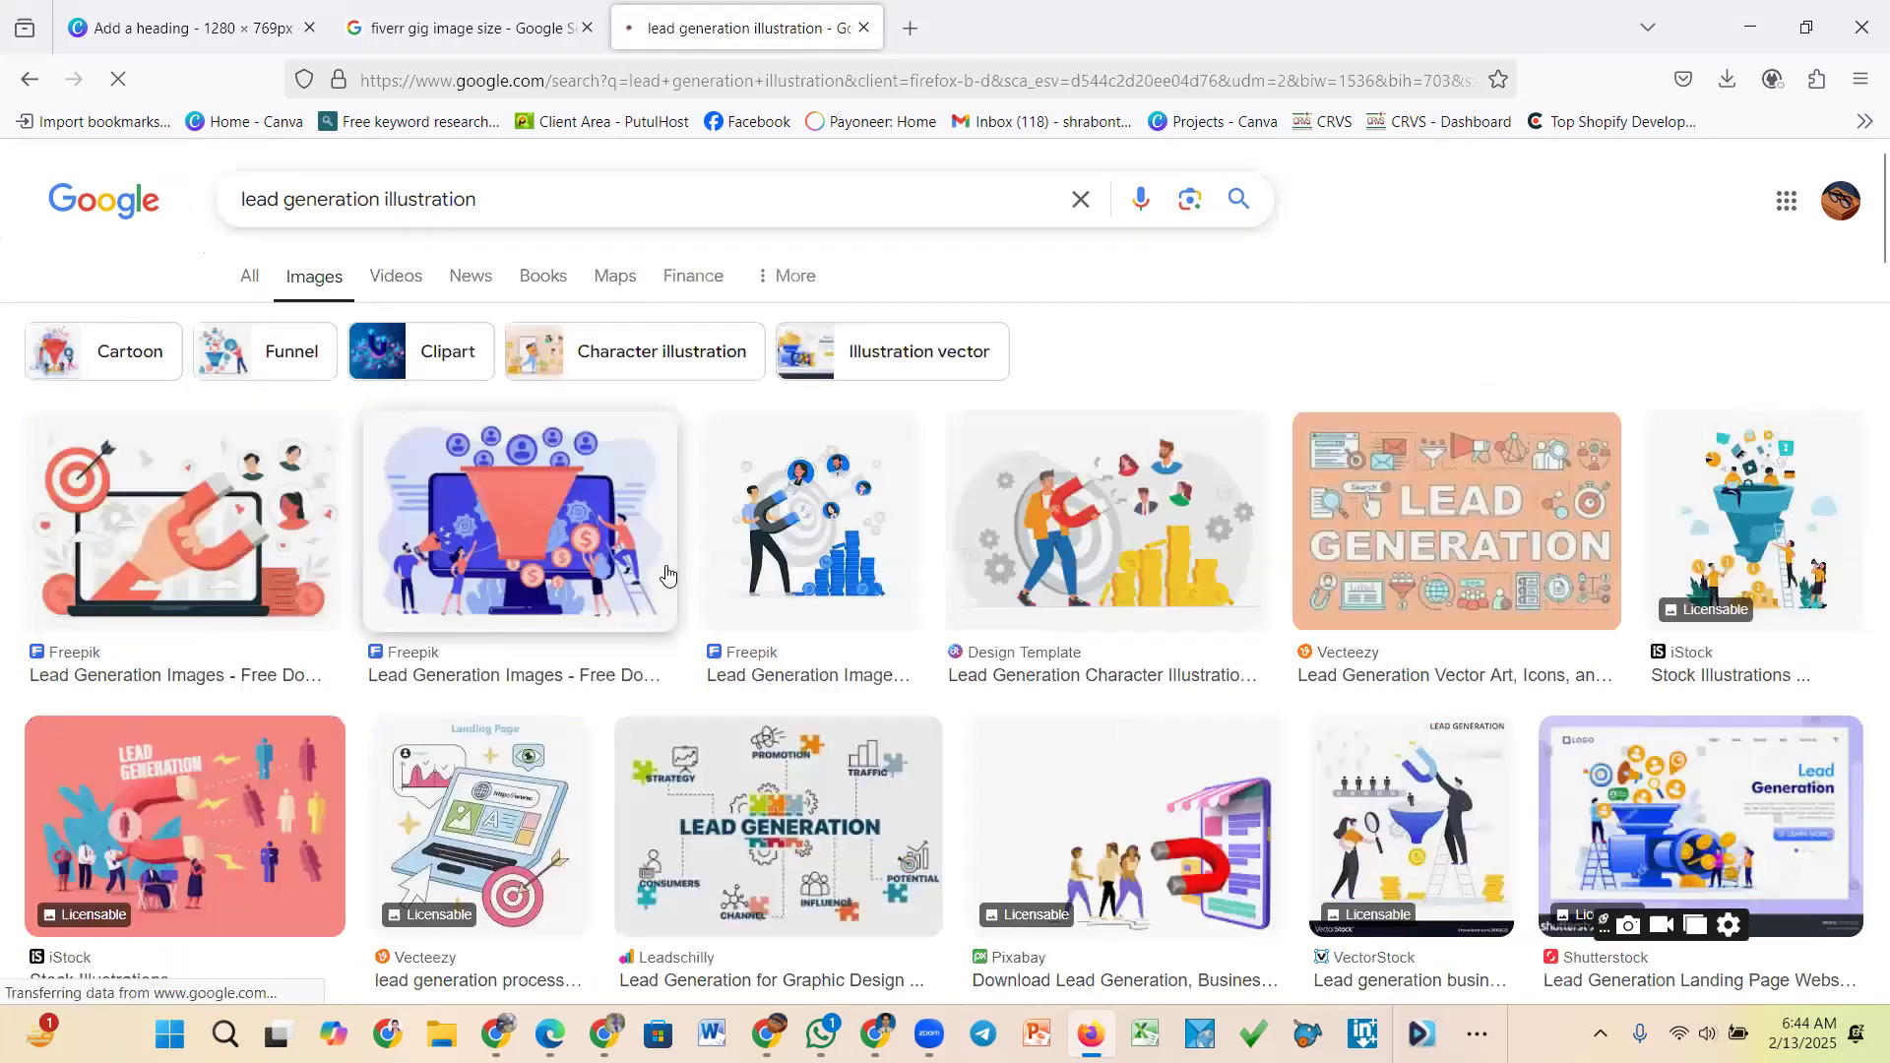
# Find the Vecteezy picture of a red magnet attracting people in the image results and copy it
pyautogui.scroll(-5, 1033, 613)
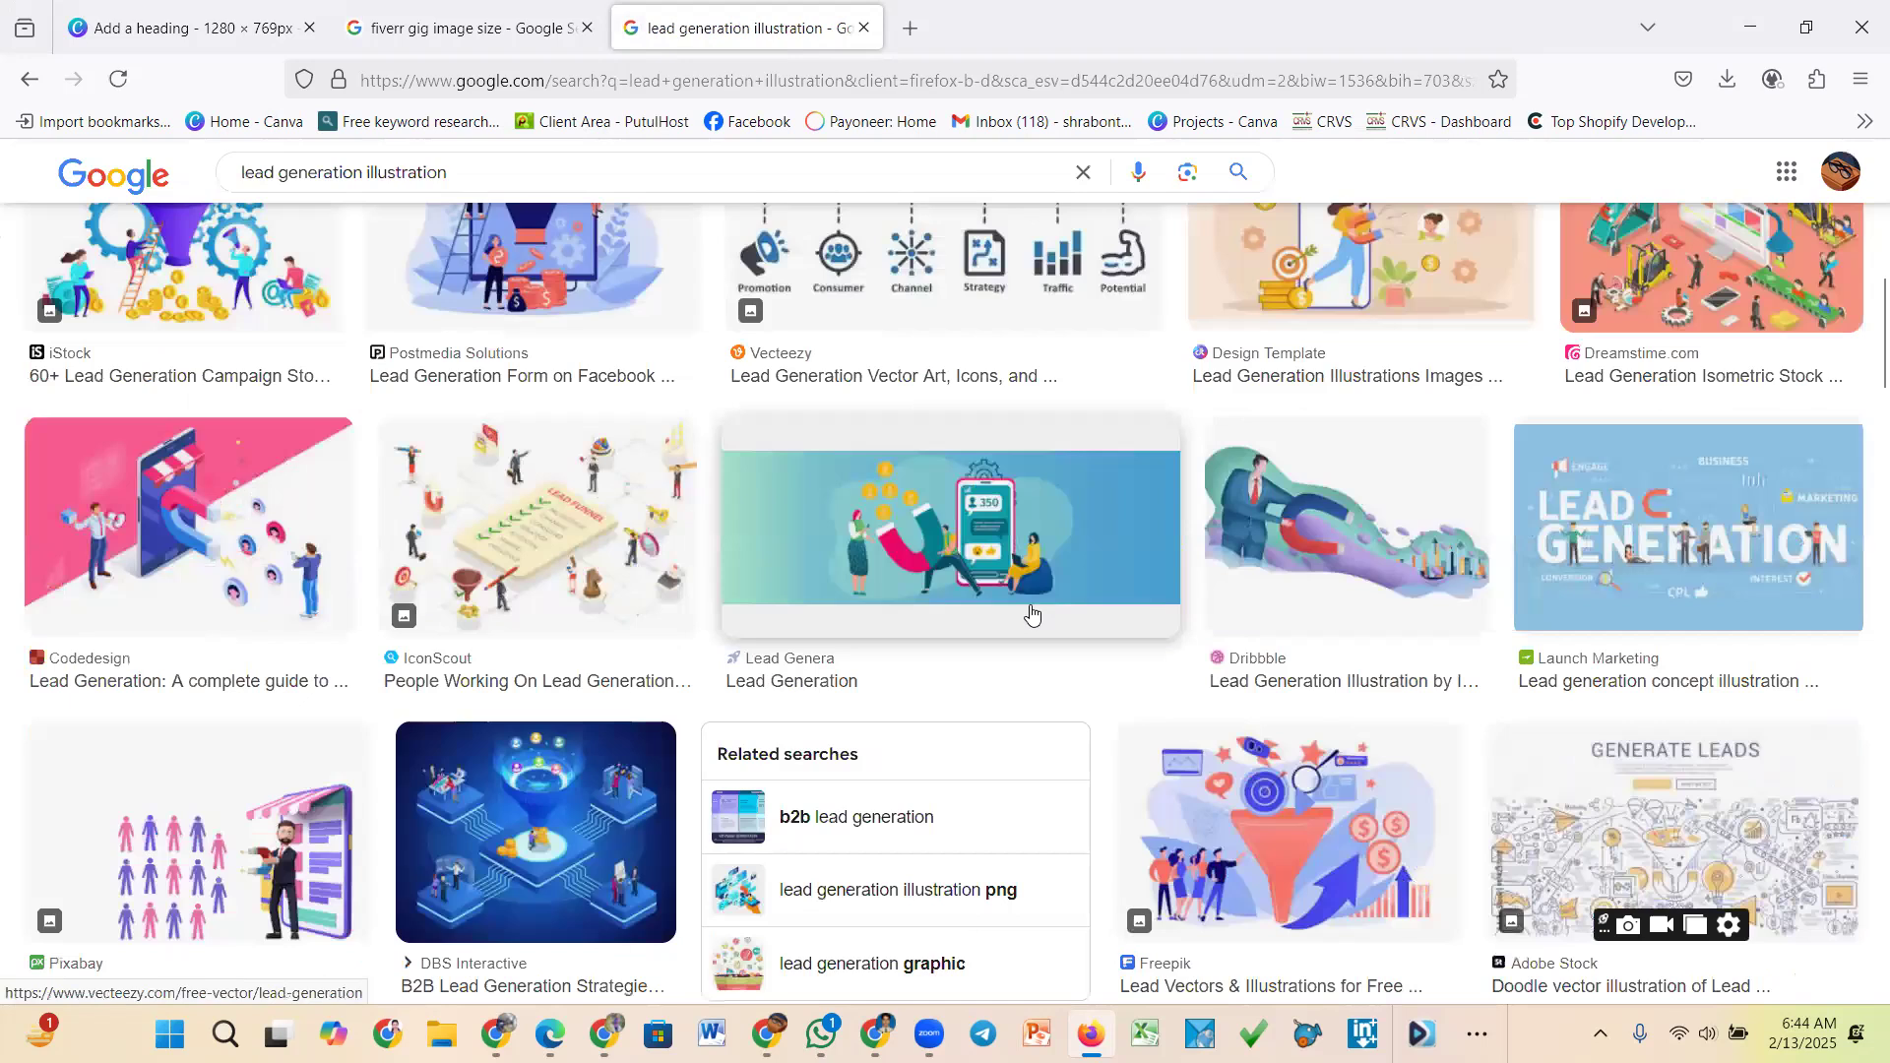
pyautogui.scroll(-5, 1030, 614)
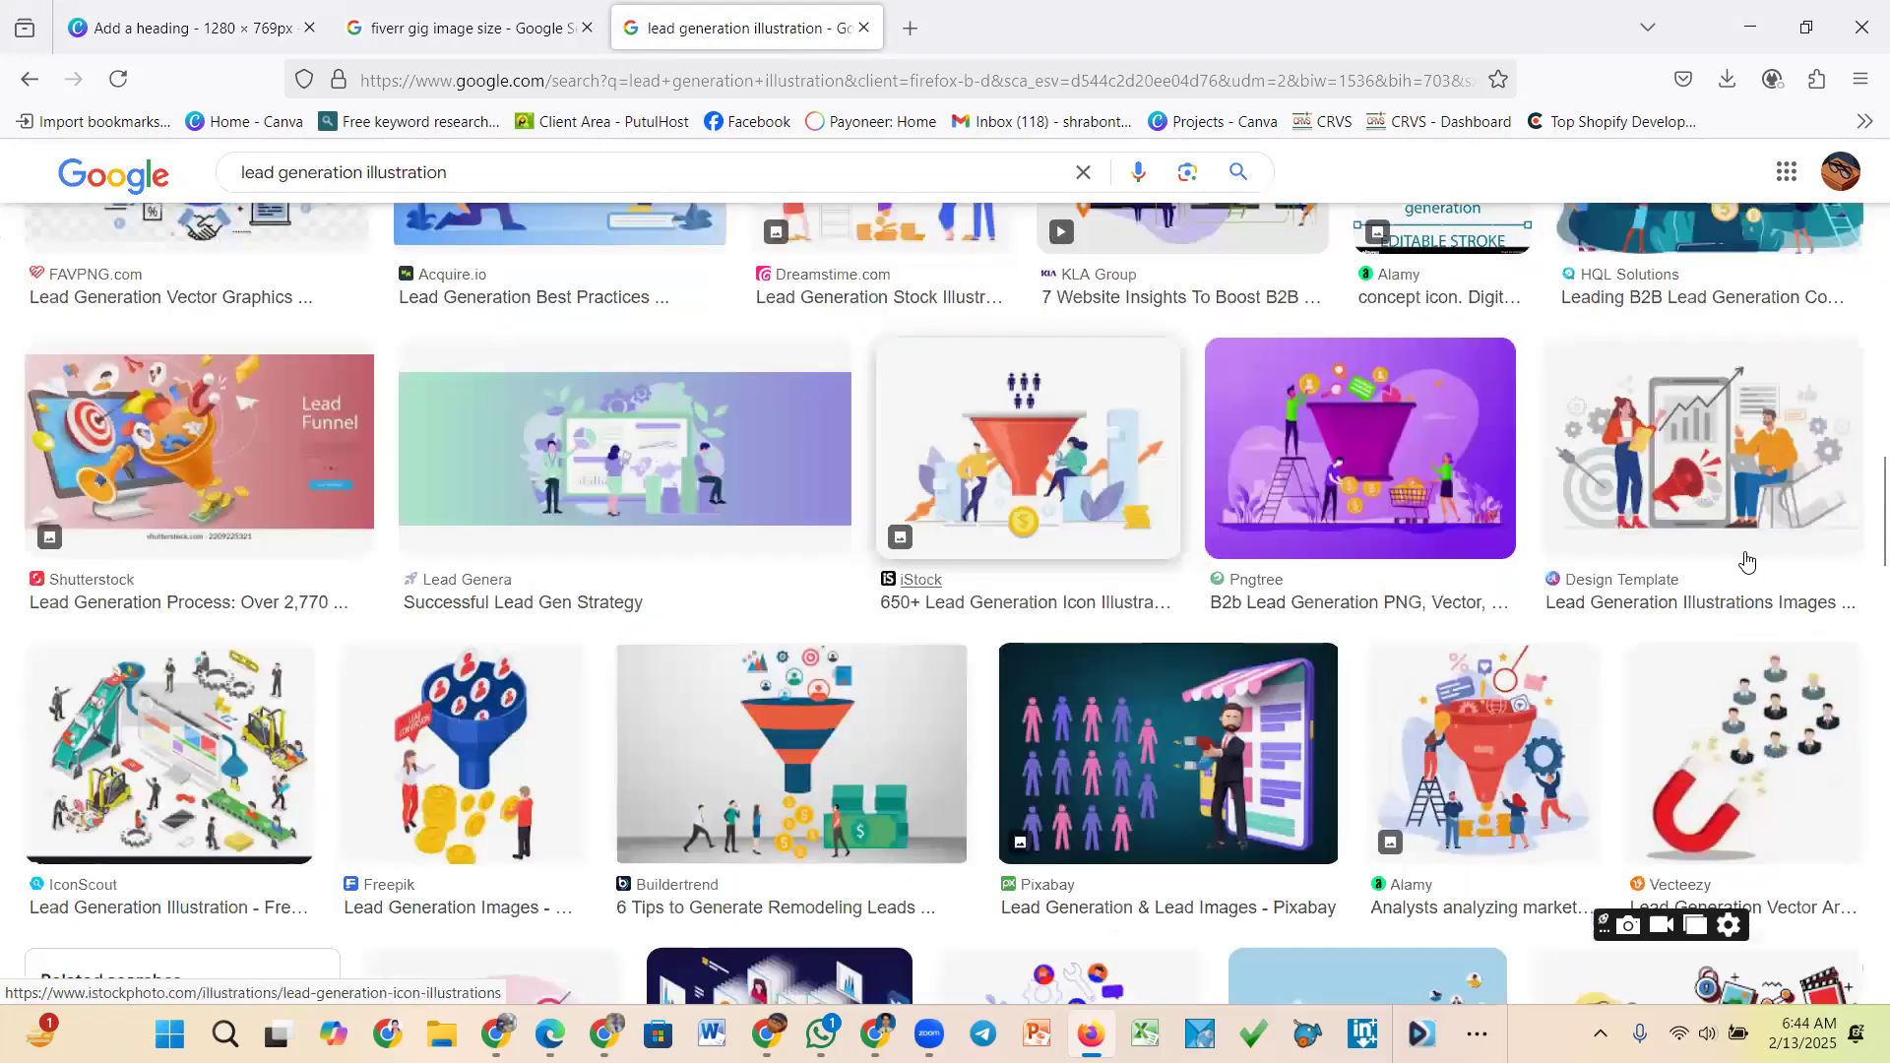
pyautogui.scroll(-3, 1740, 543)
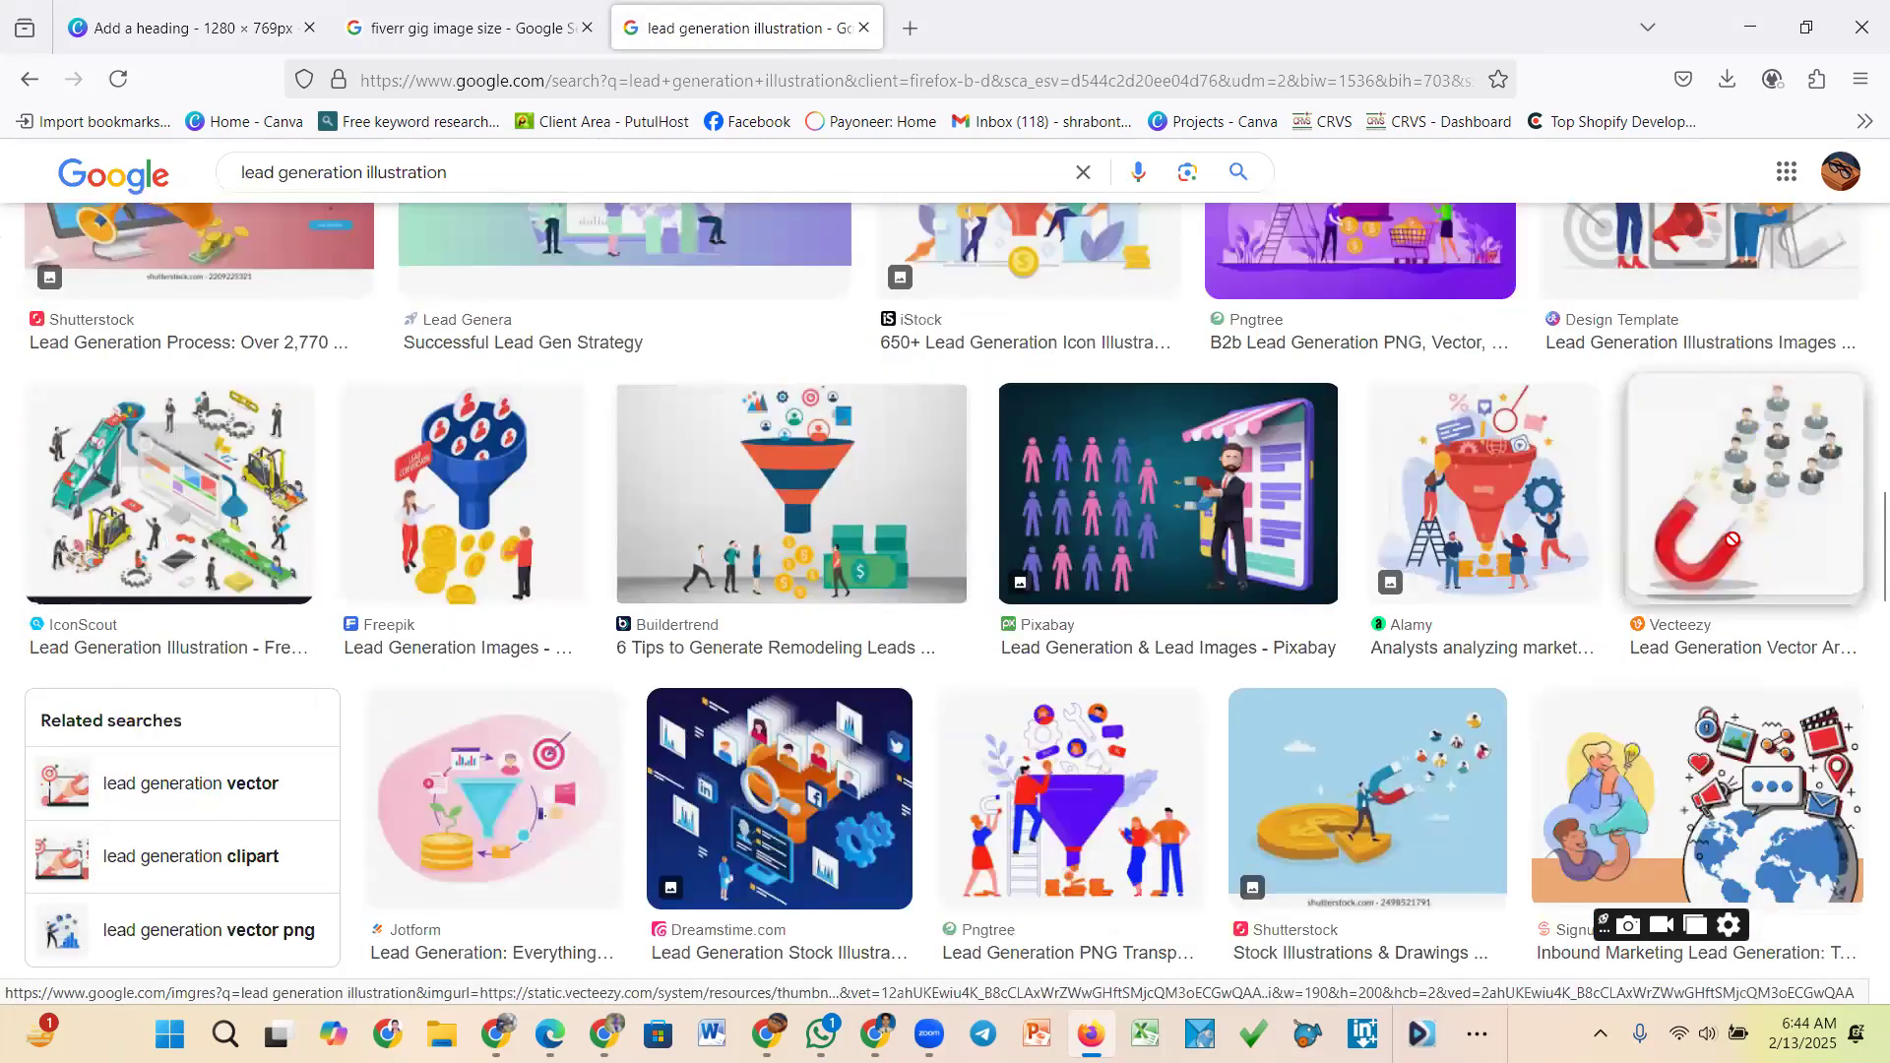
pyautogui.rightClick(1670, 615)
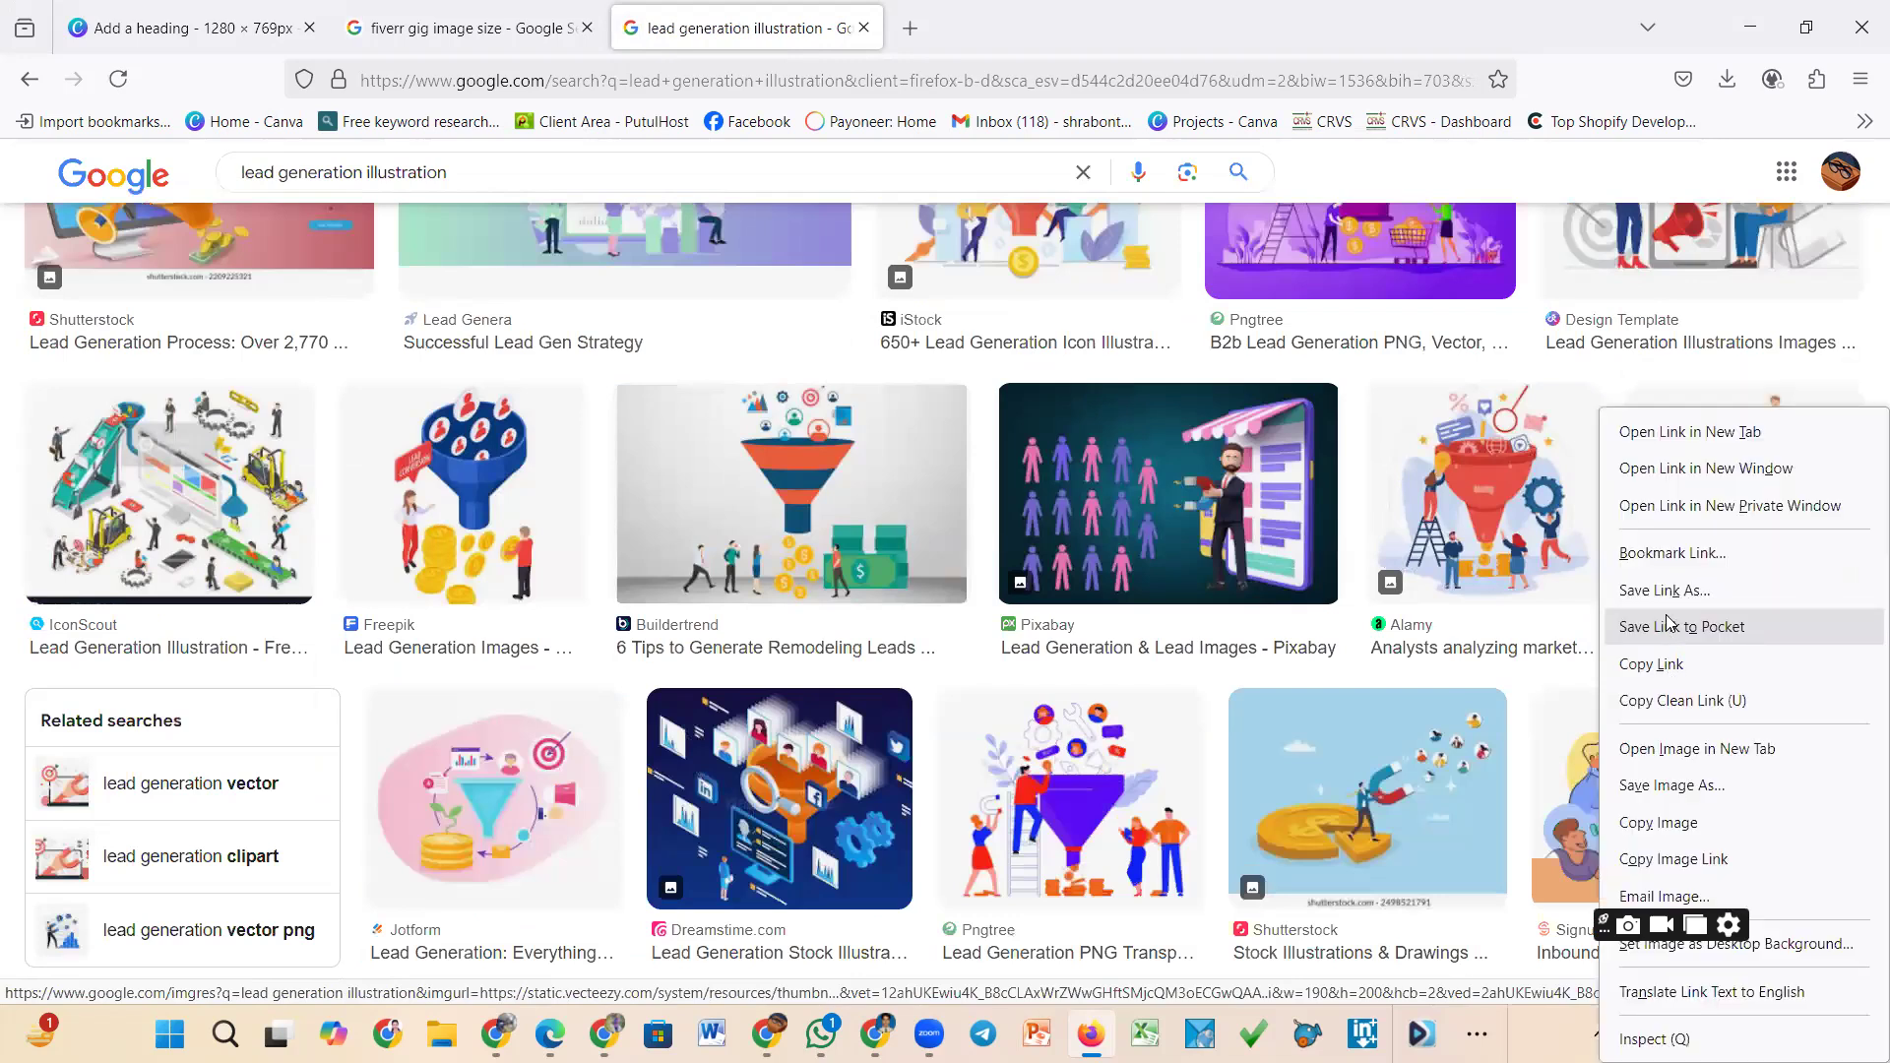
pyautogui.click(1662, 825)
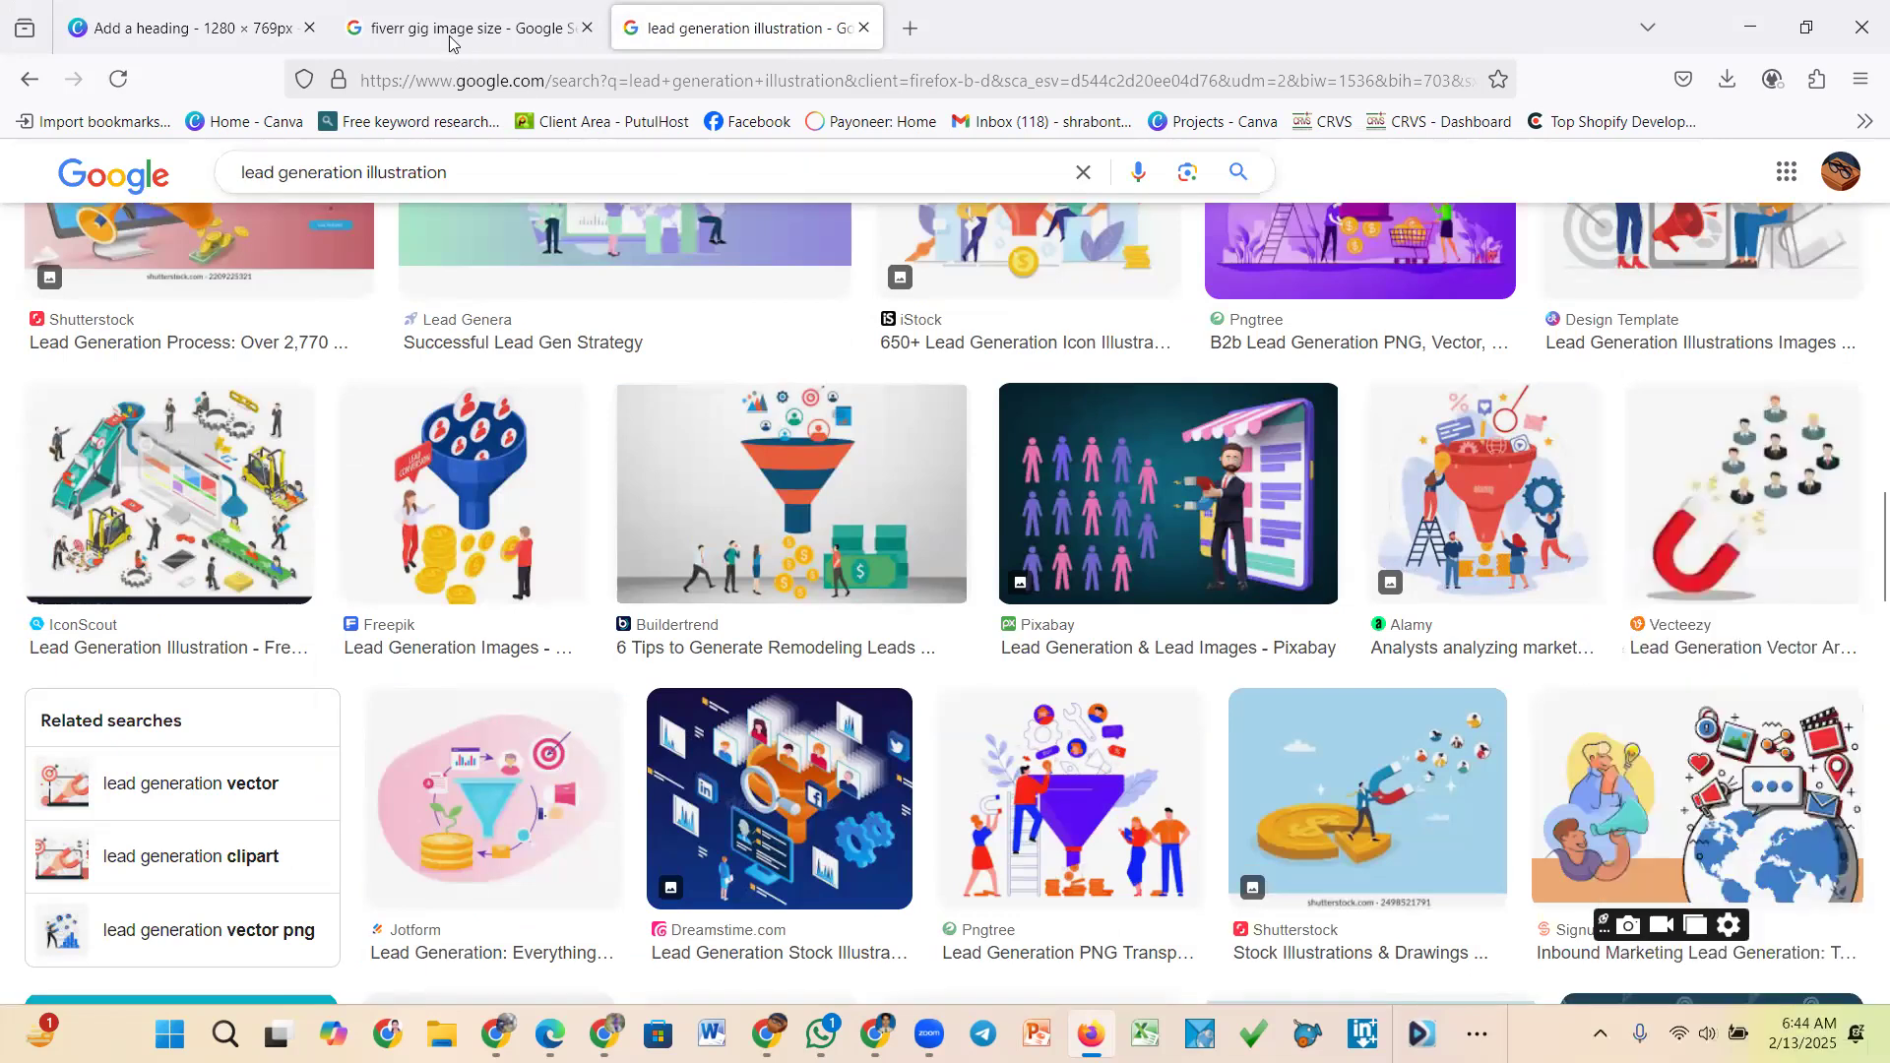
# Switch back to Canva, paste the magnet image into page 2's circular frame in place of the portrait, and shrink the frame slightly
pyautogui.click(450, 43)
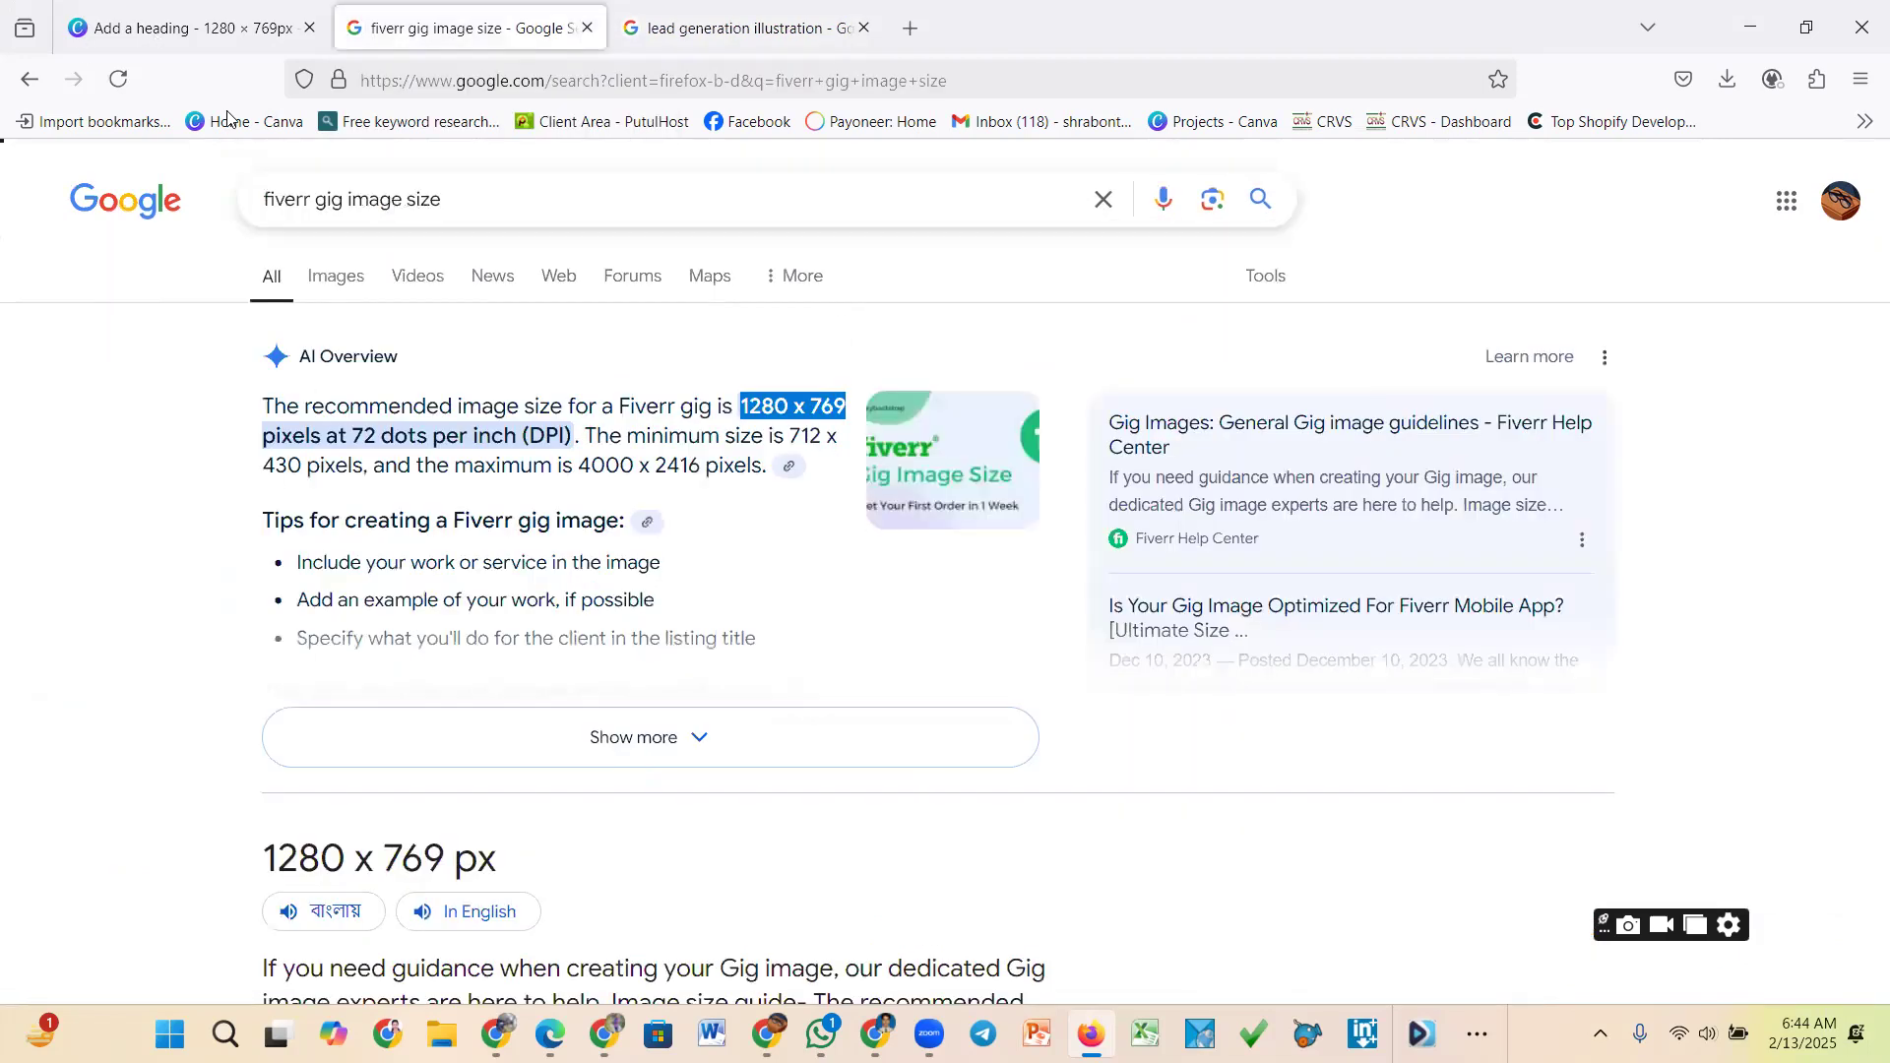
pyautogui.click(209, 33)
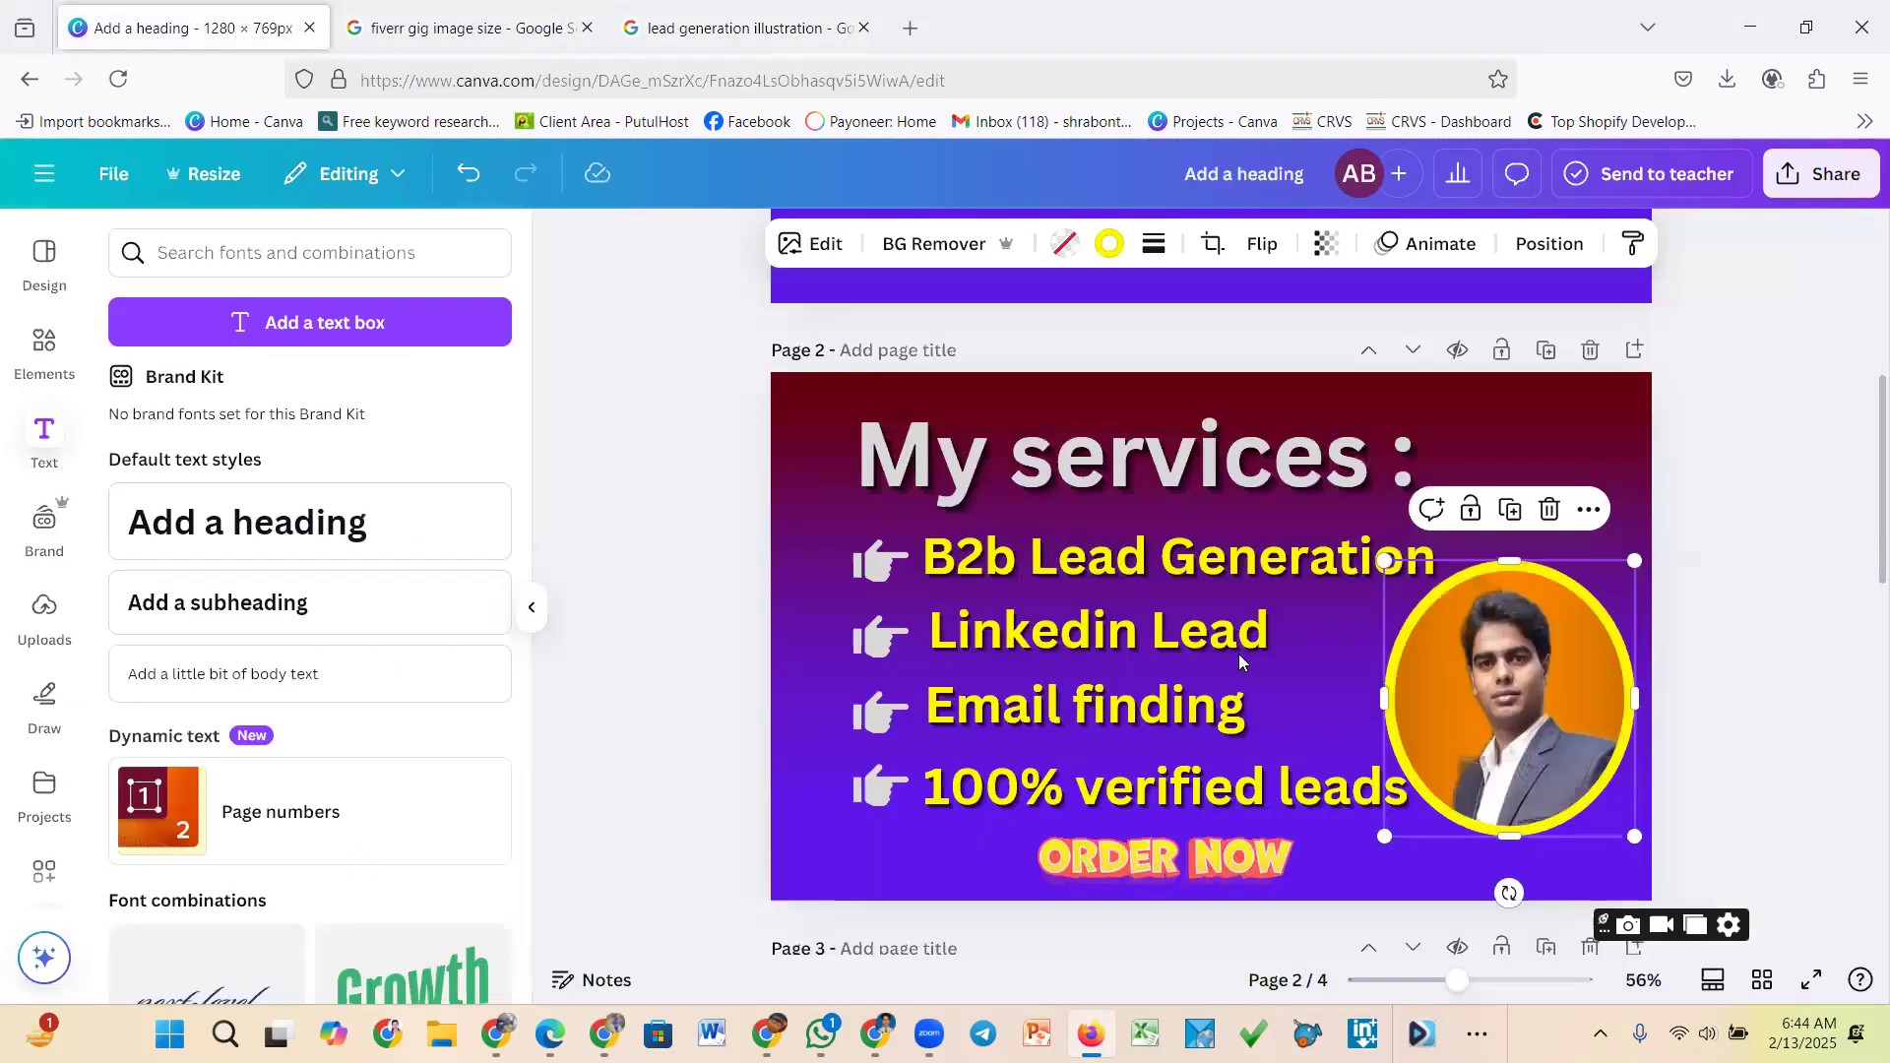
pyautogui.hotkey('ctrl', 'v')
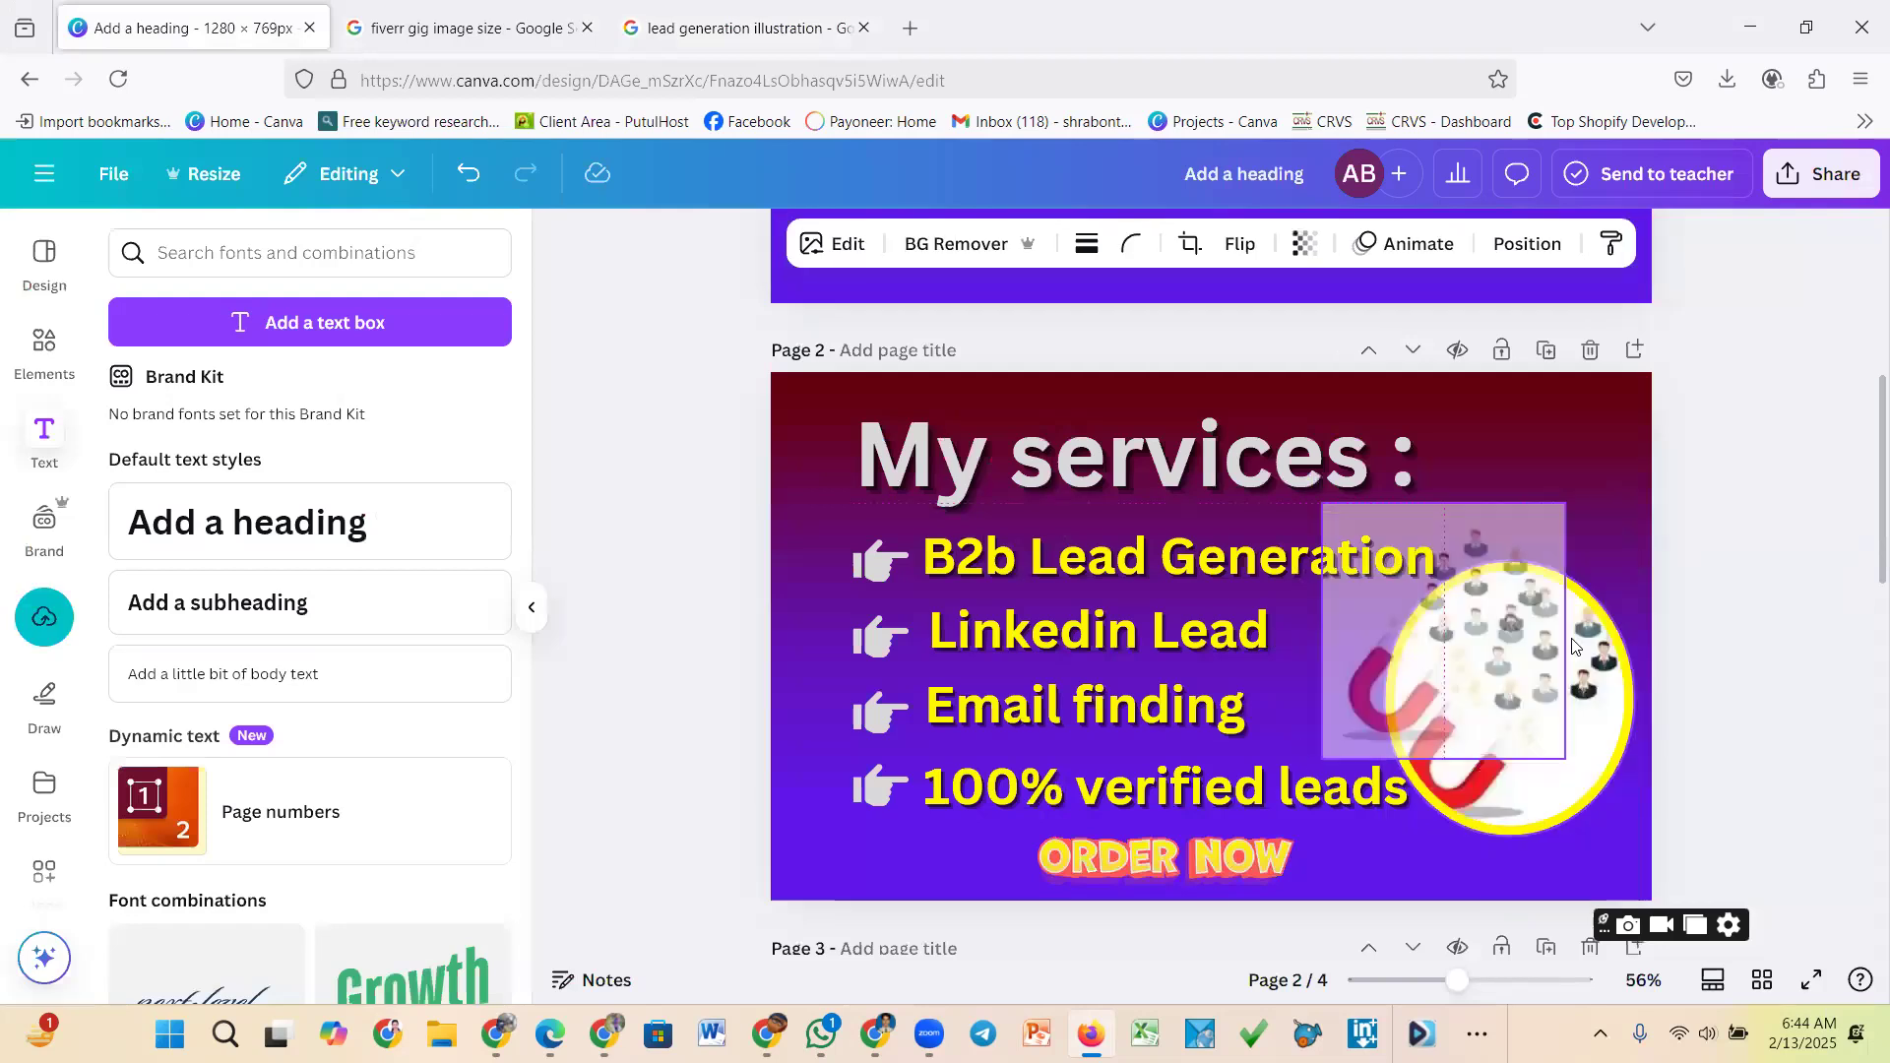
pyautogui.moveTo(1572, 646); pyautogui.dragTo(1567, 653)
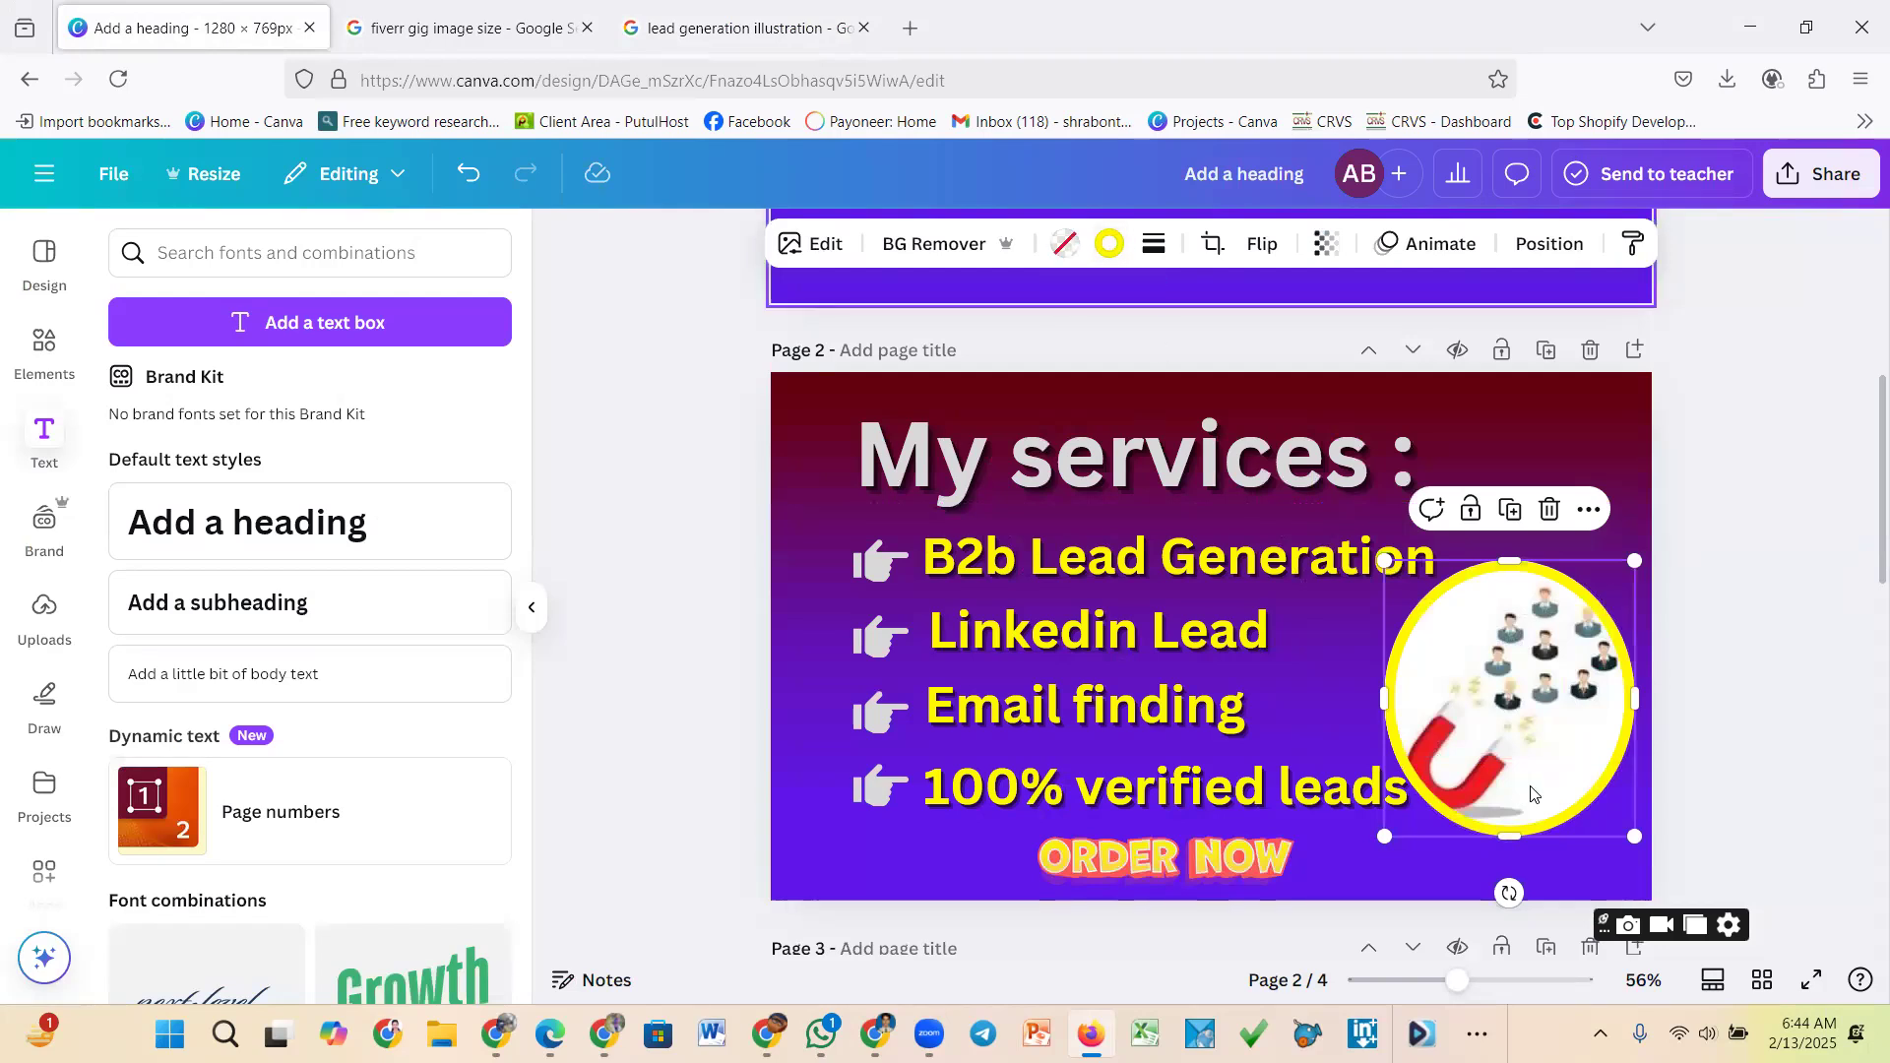
pyautogui.moveTo(1634, 560)
pyautogui.mouseDown()
pyautogui.moveTo(1617, 592)
pyautogui.moveTo(1624, 572)
pyautogui.mouseUp()
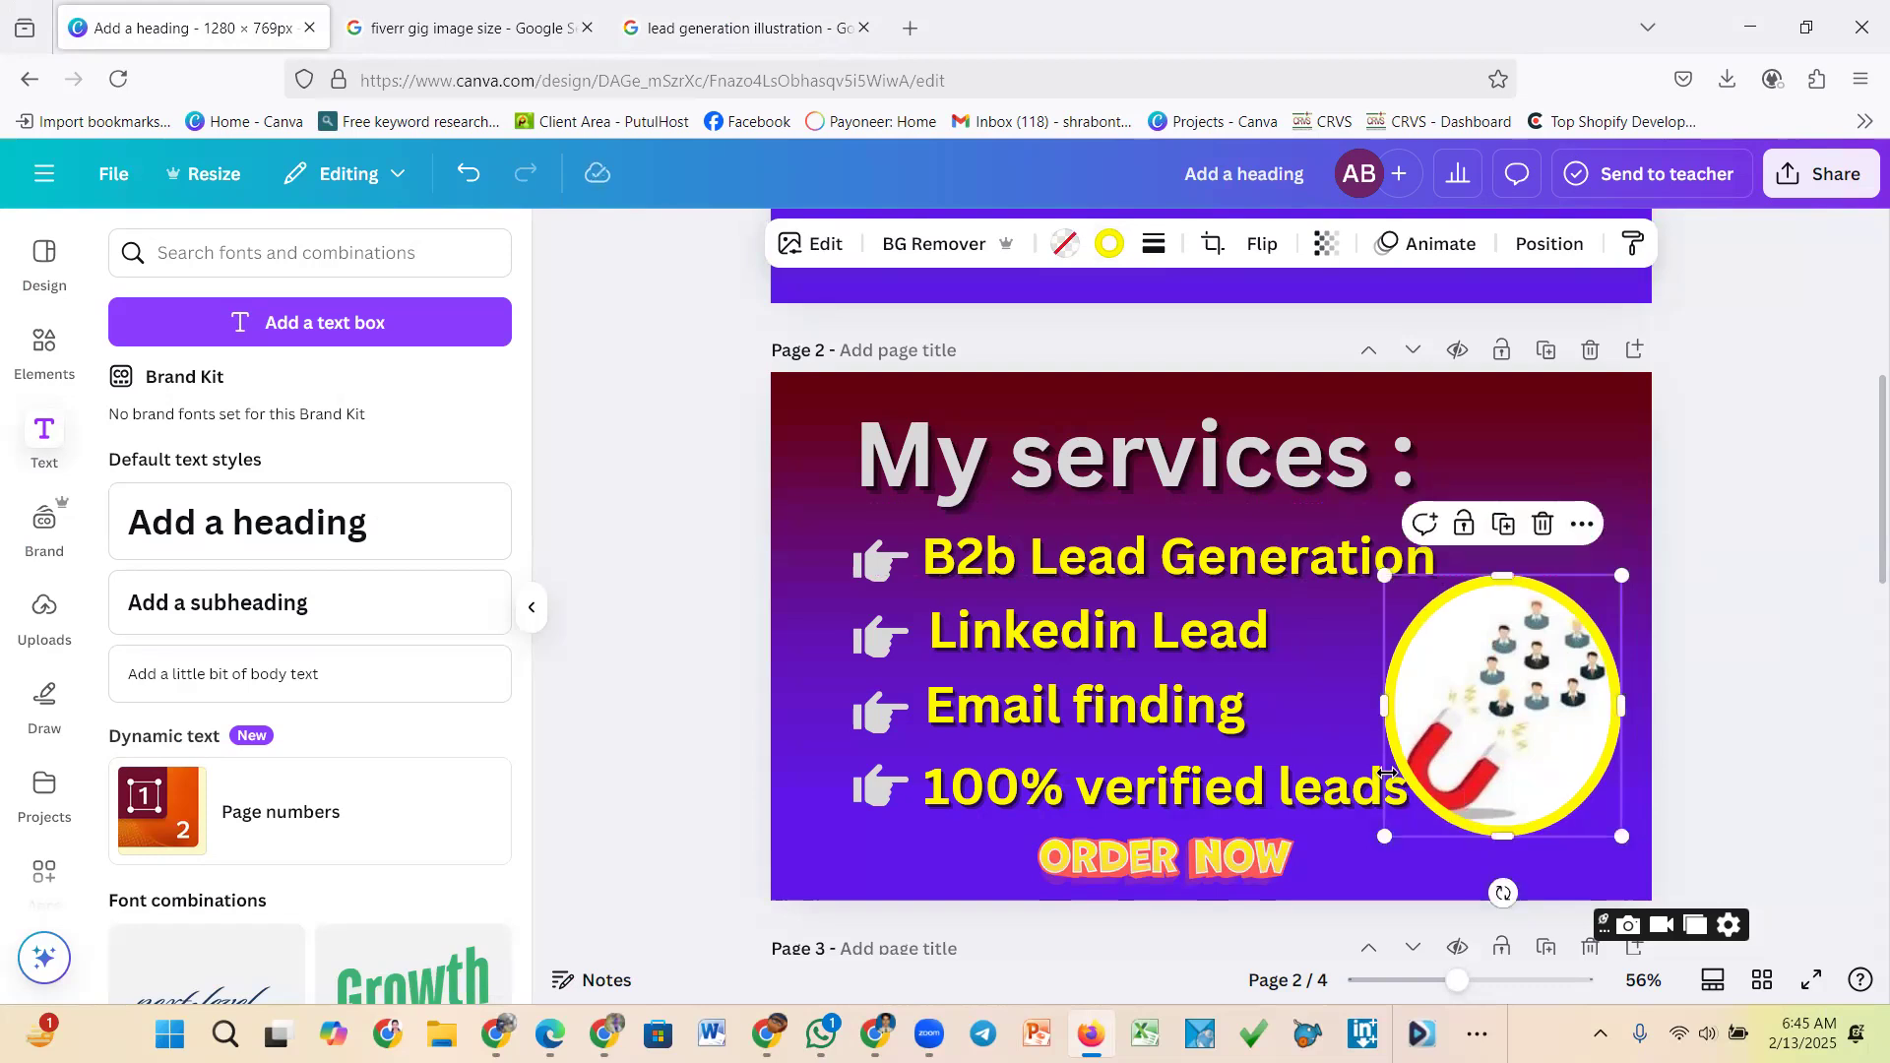
# Switch to the Google Images results and look through the lead generation illustrations for another picture for page 2
pyautogui.click(672, 39)
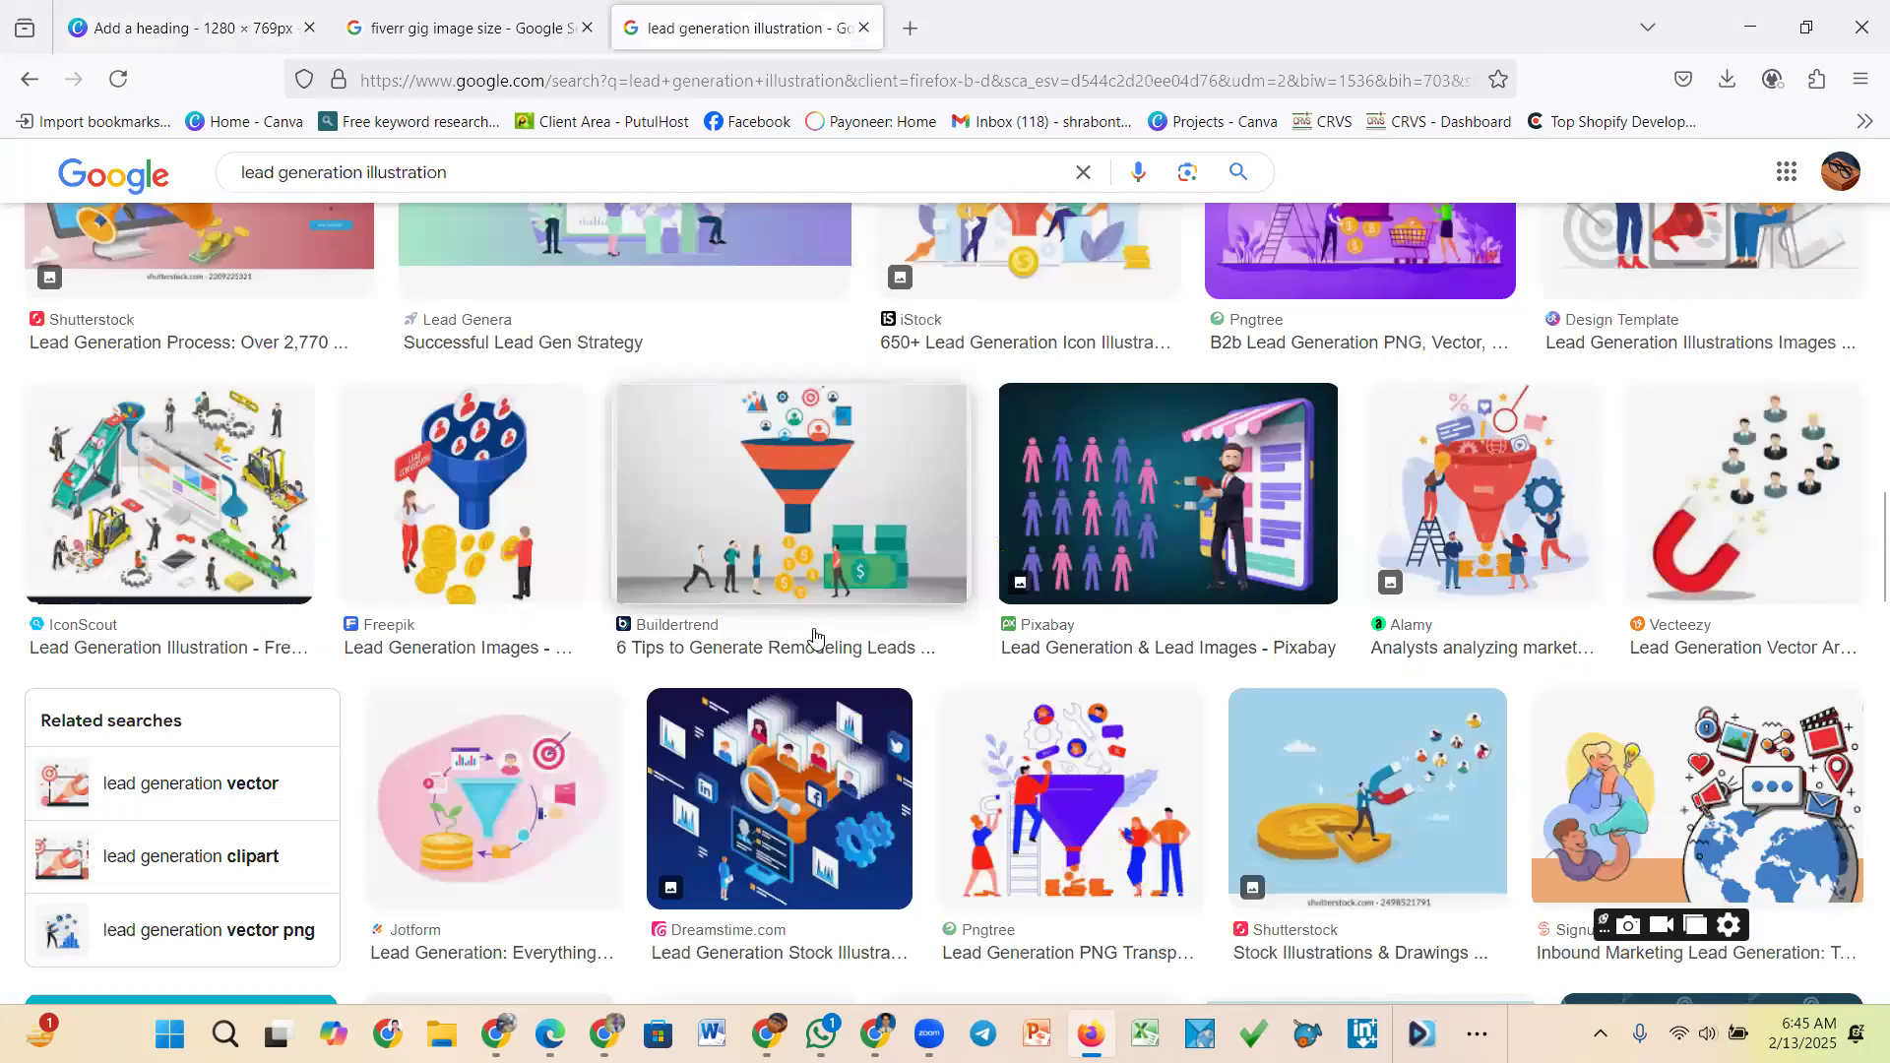
pyautogui.scroll(-3, 817, 635)
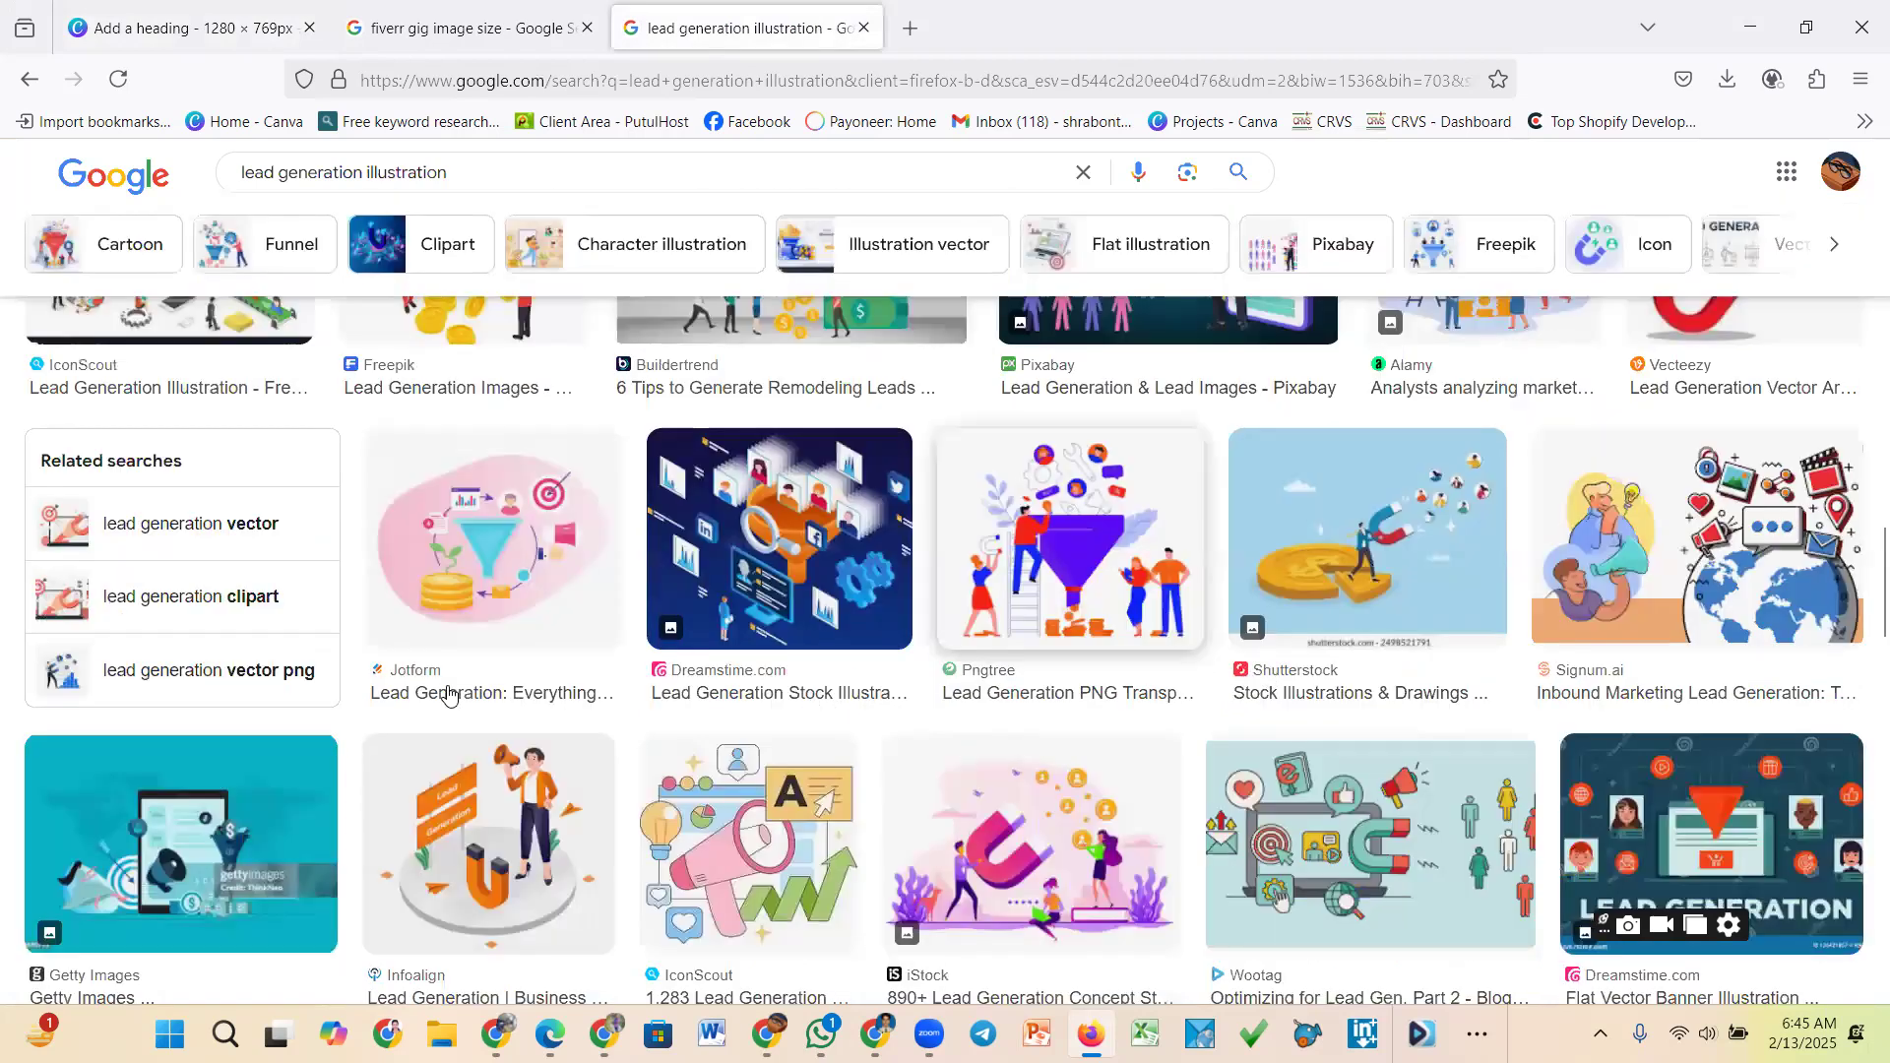
pyautogui.scroll(-5, 181, 637)
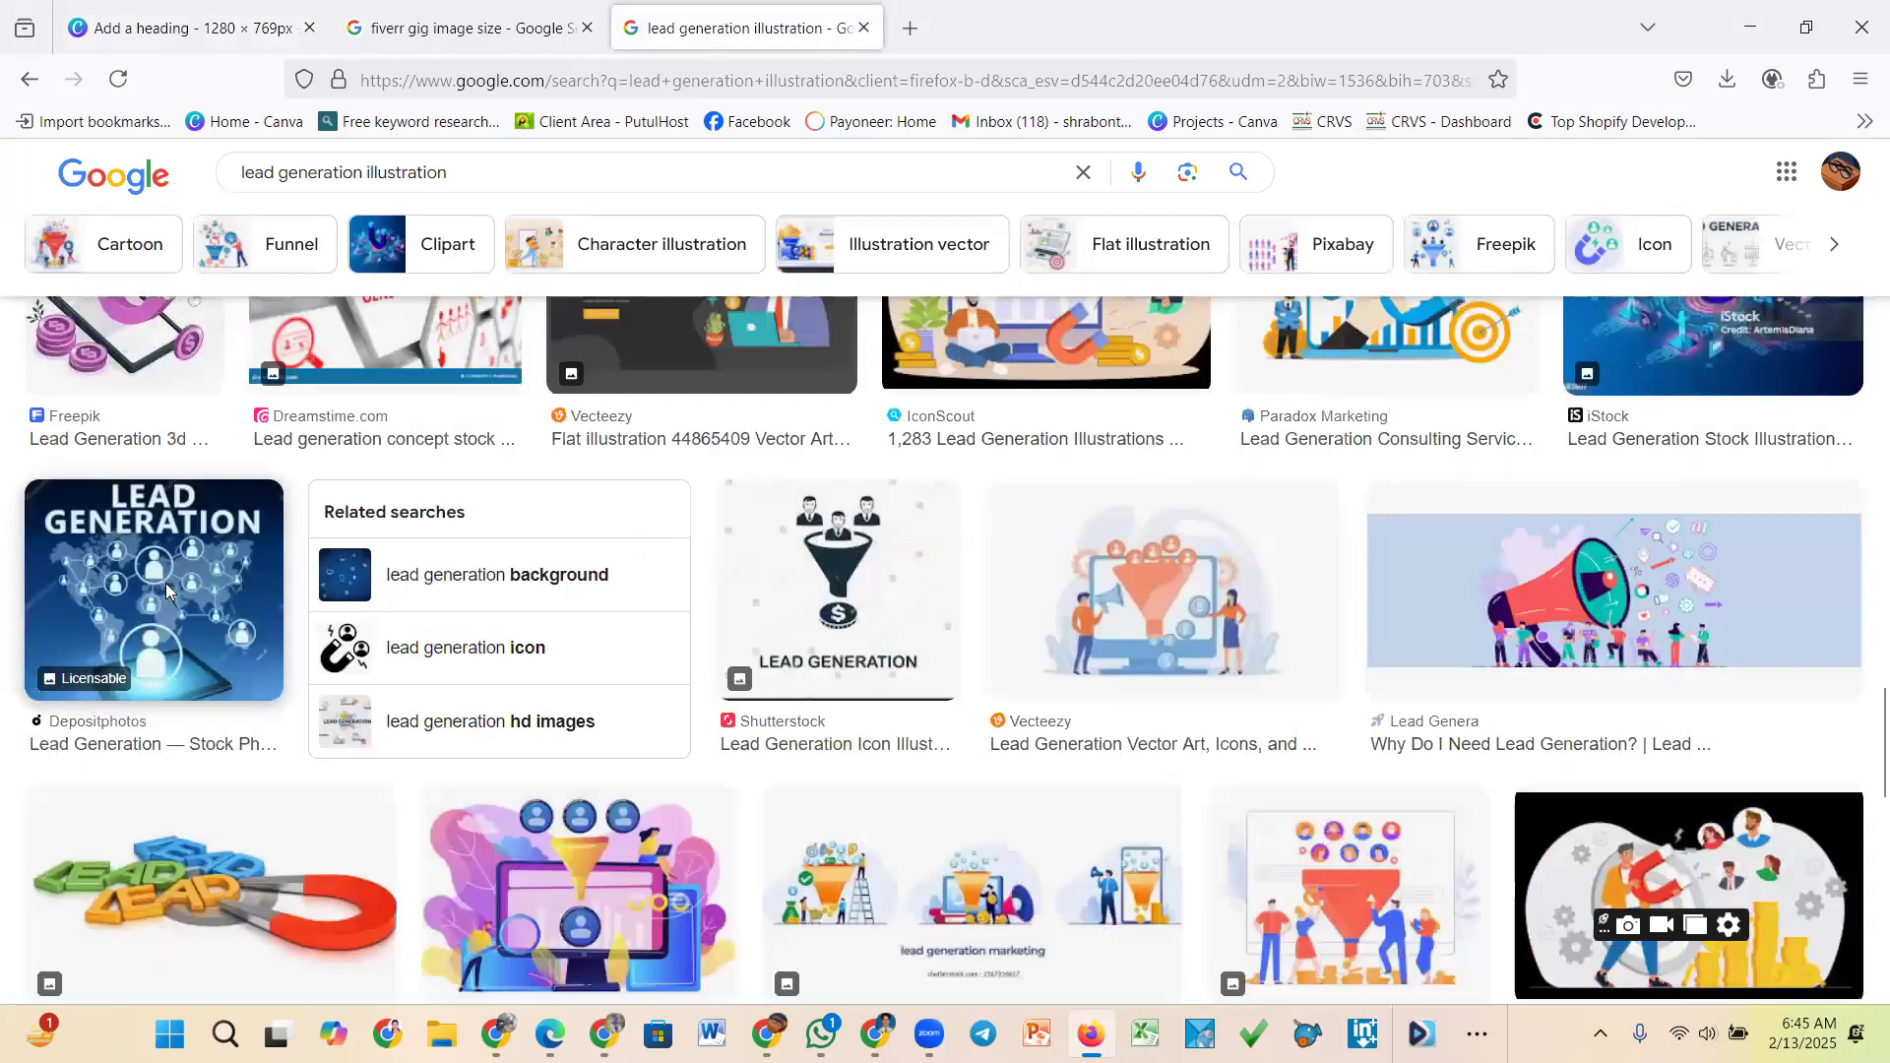
pyautogui.rightClick(168, 589)
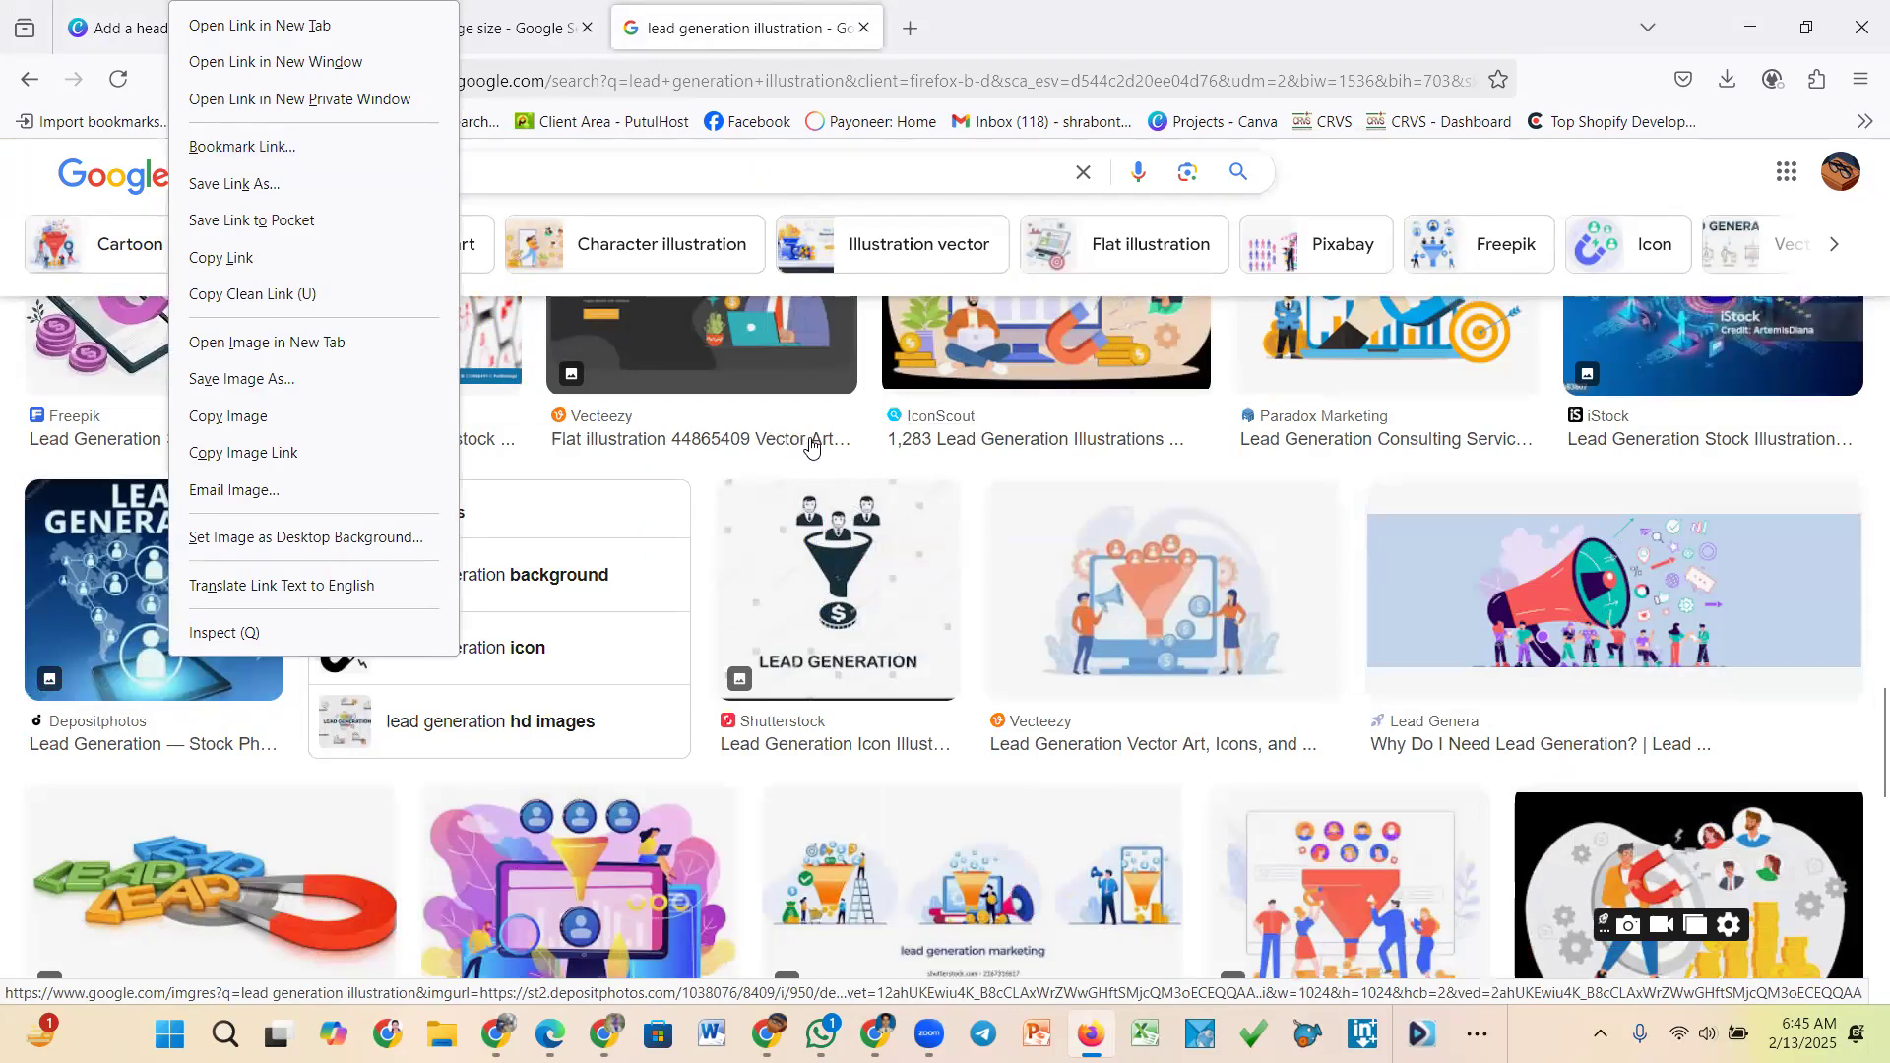
pyautogui.scroll(15, 867, 446)
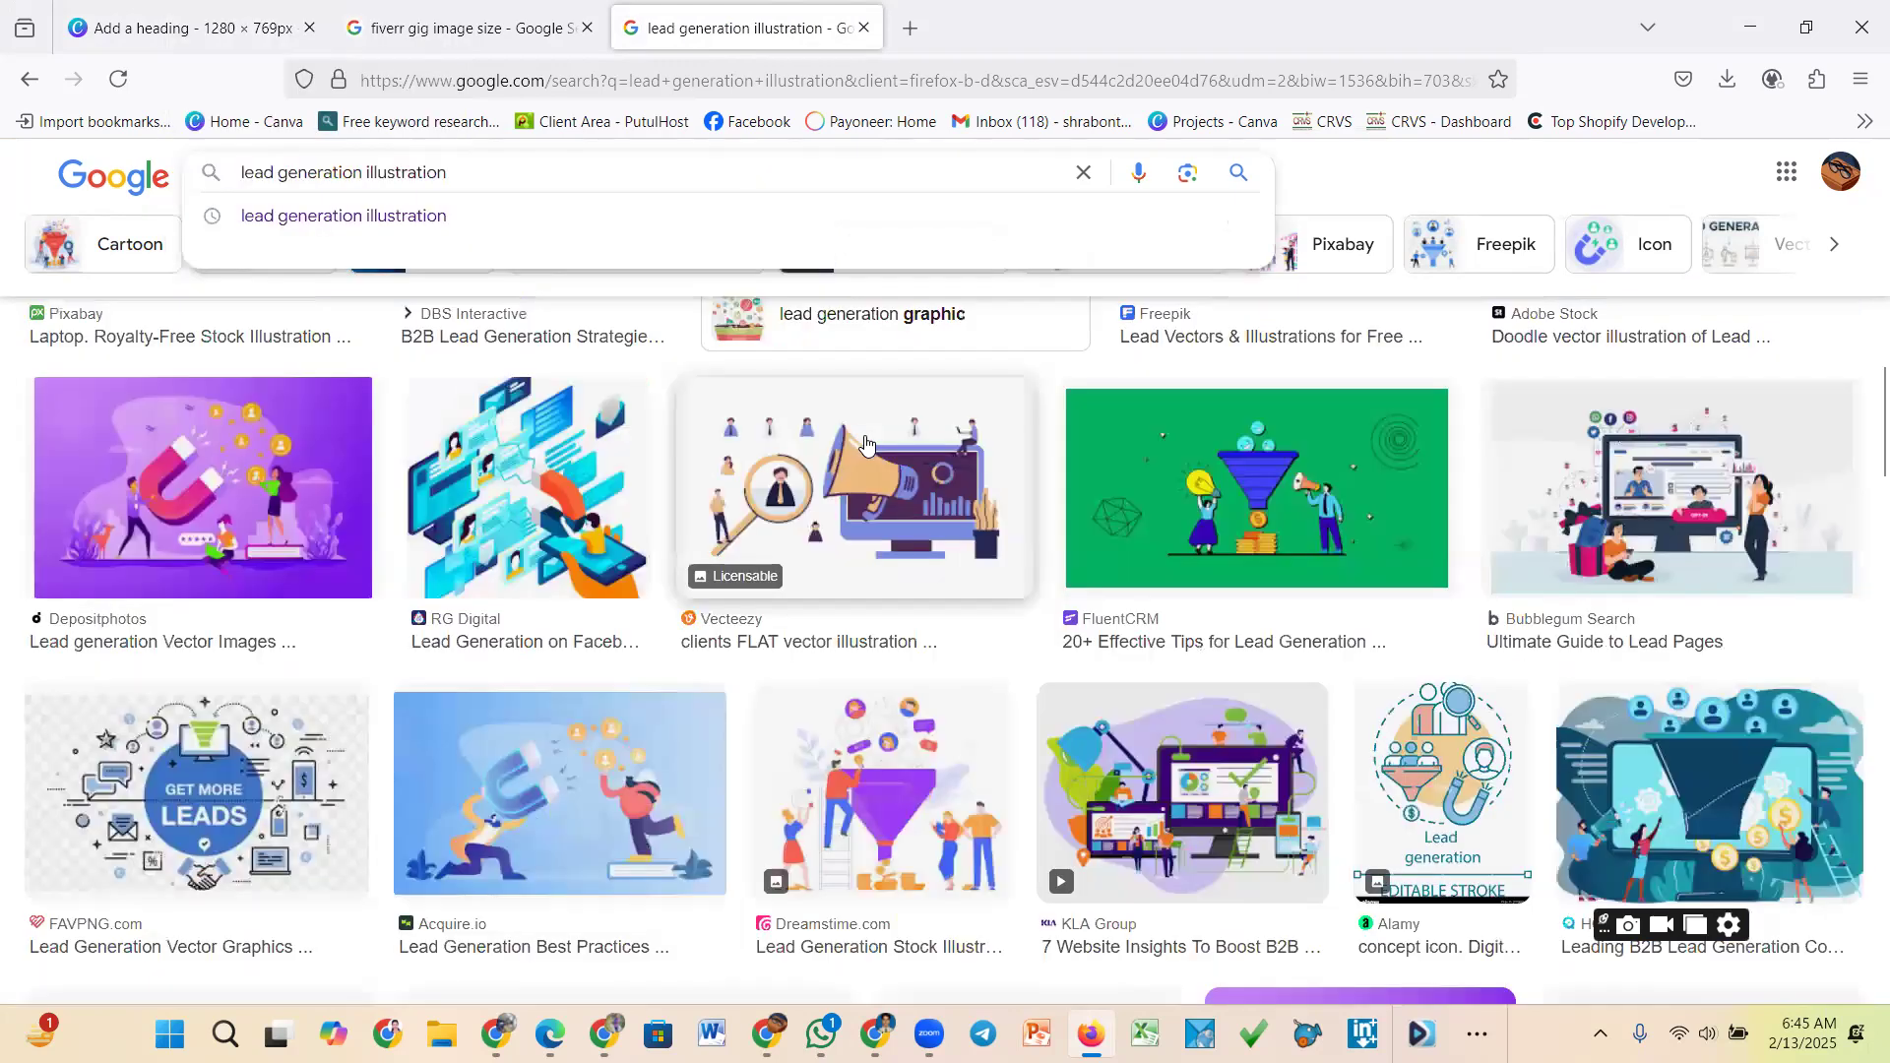
pyautogui.scroll(5, 867, 446)
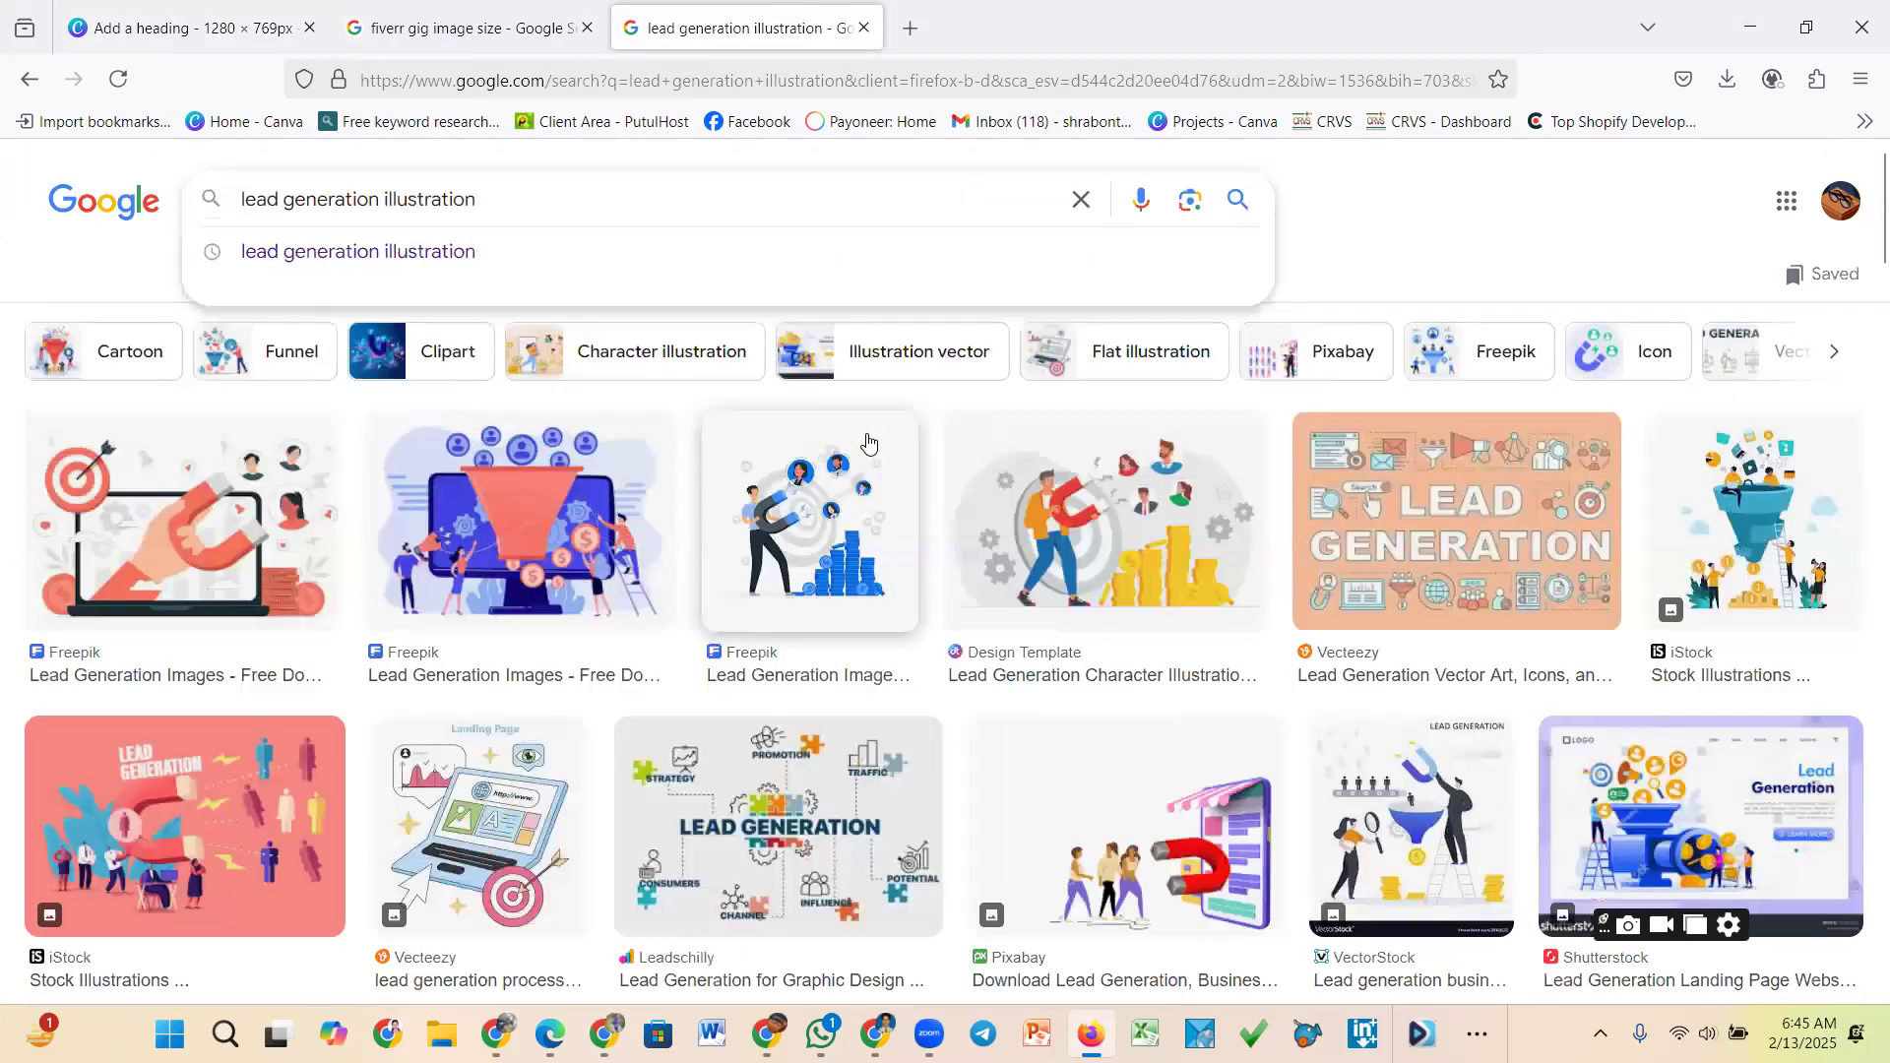
pyautogui.scroll(-10, 867, 442)
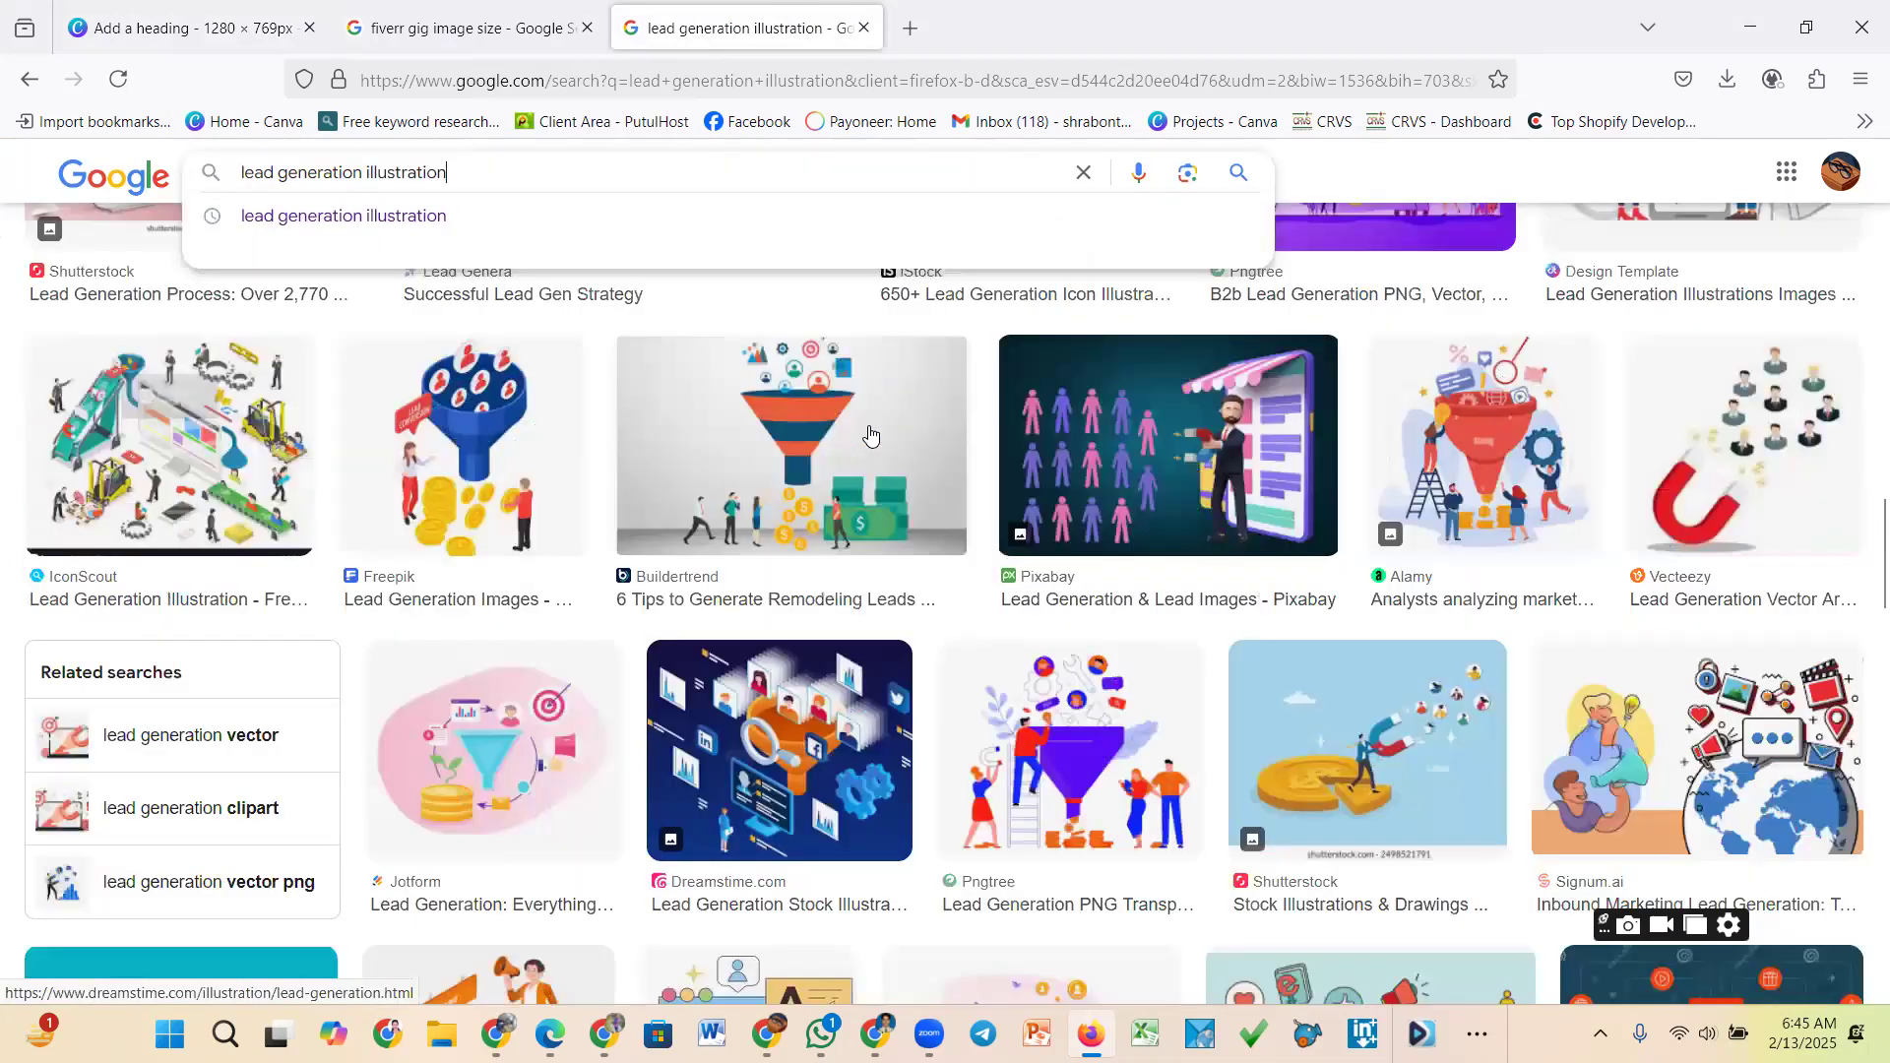
pyautogui.scroll(-15, 869, 434)
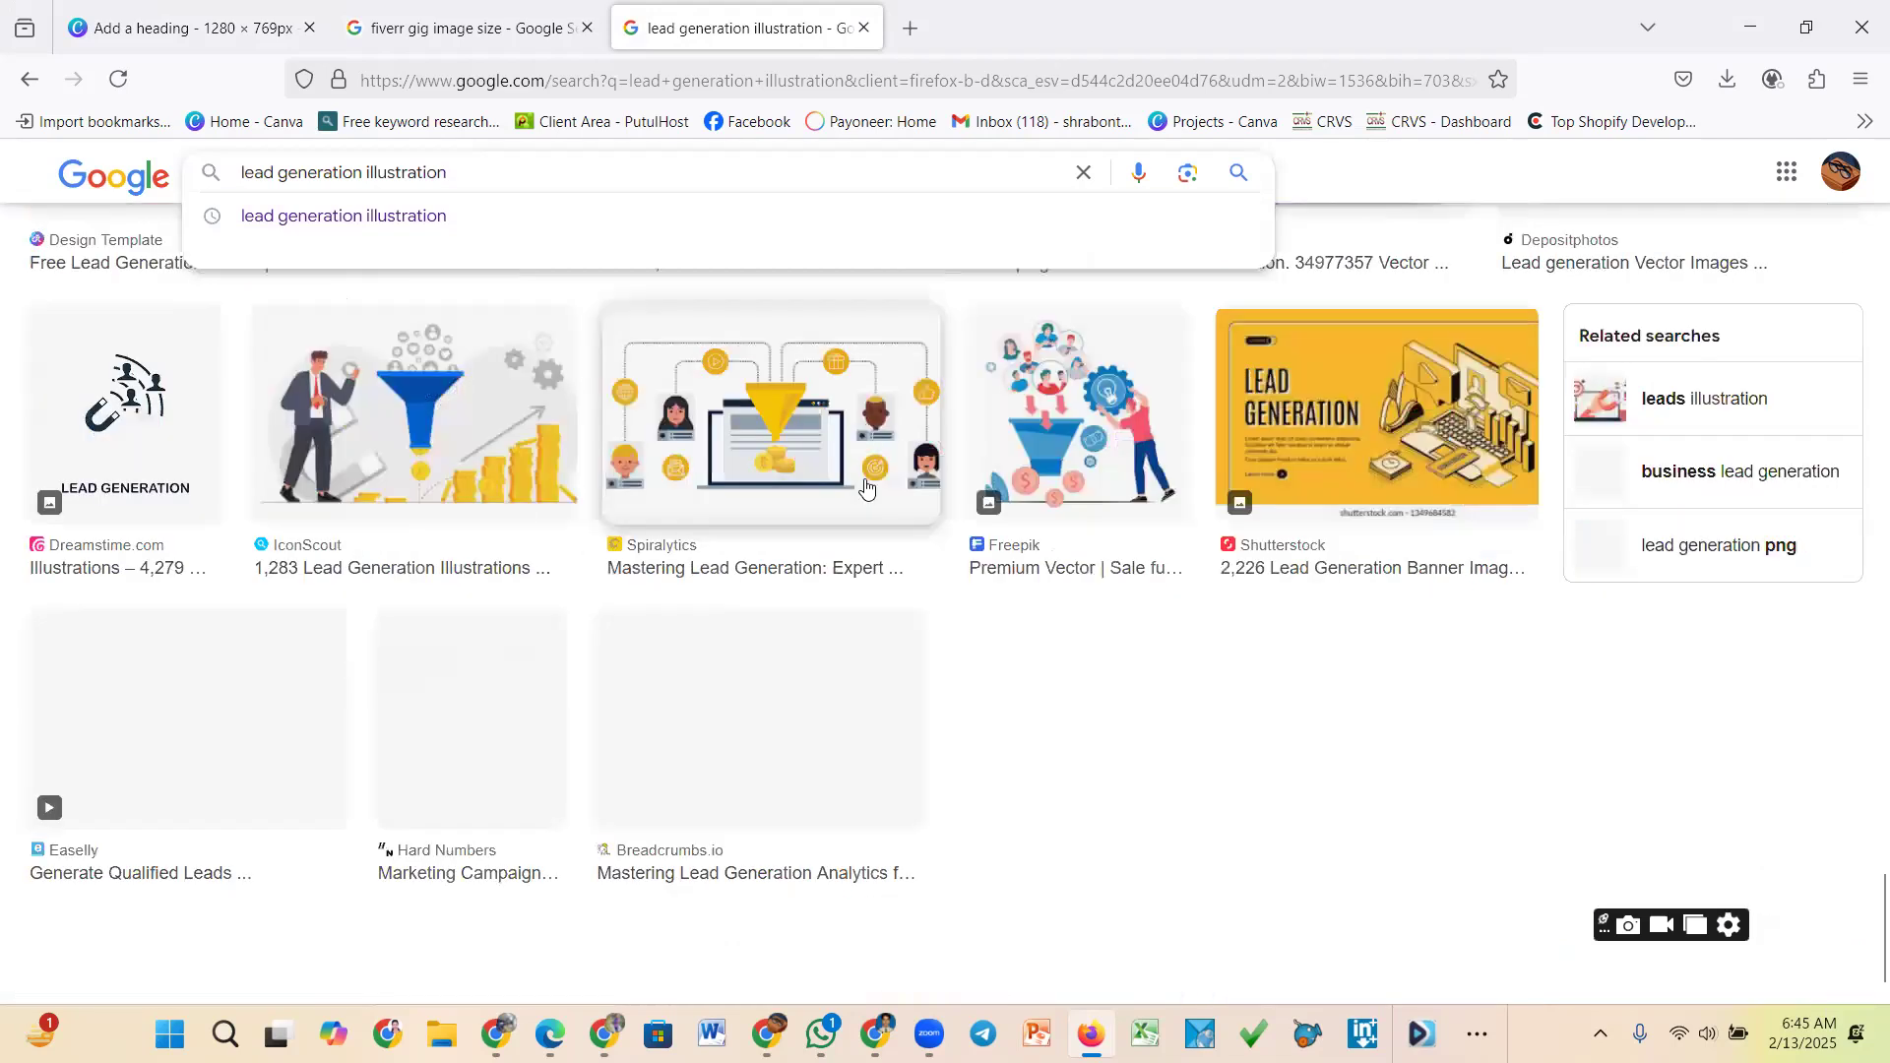
pyautogui.scroll(5, 397, 553)
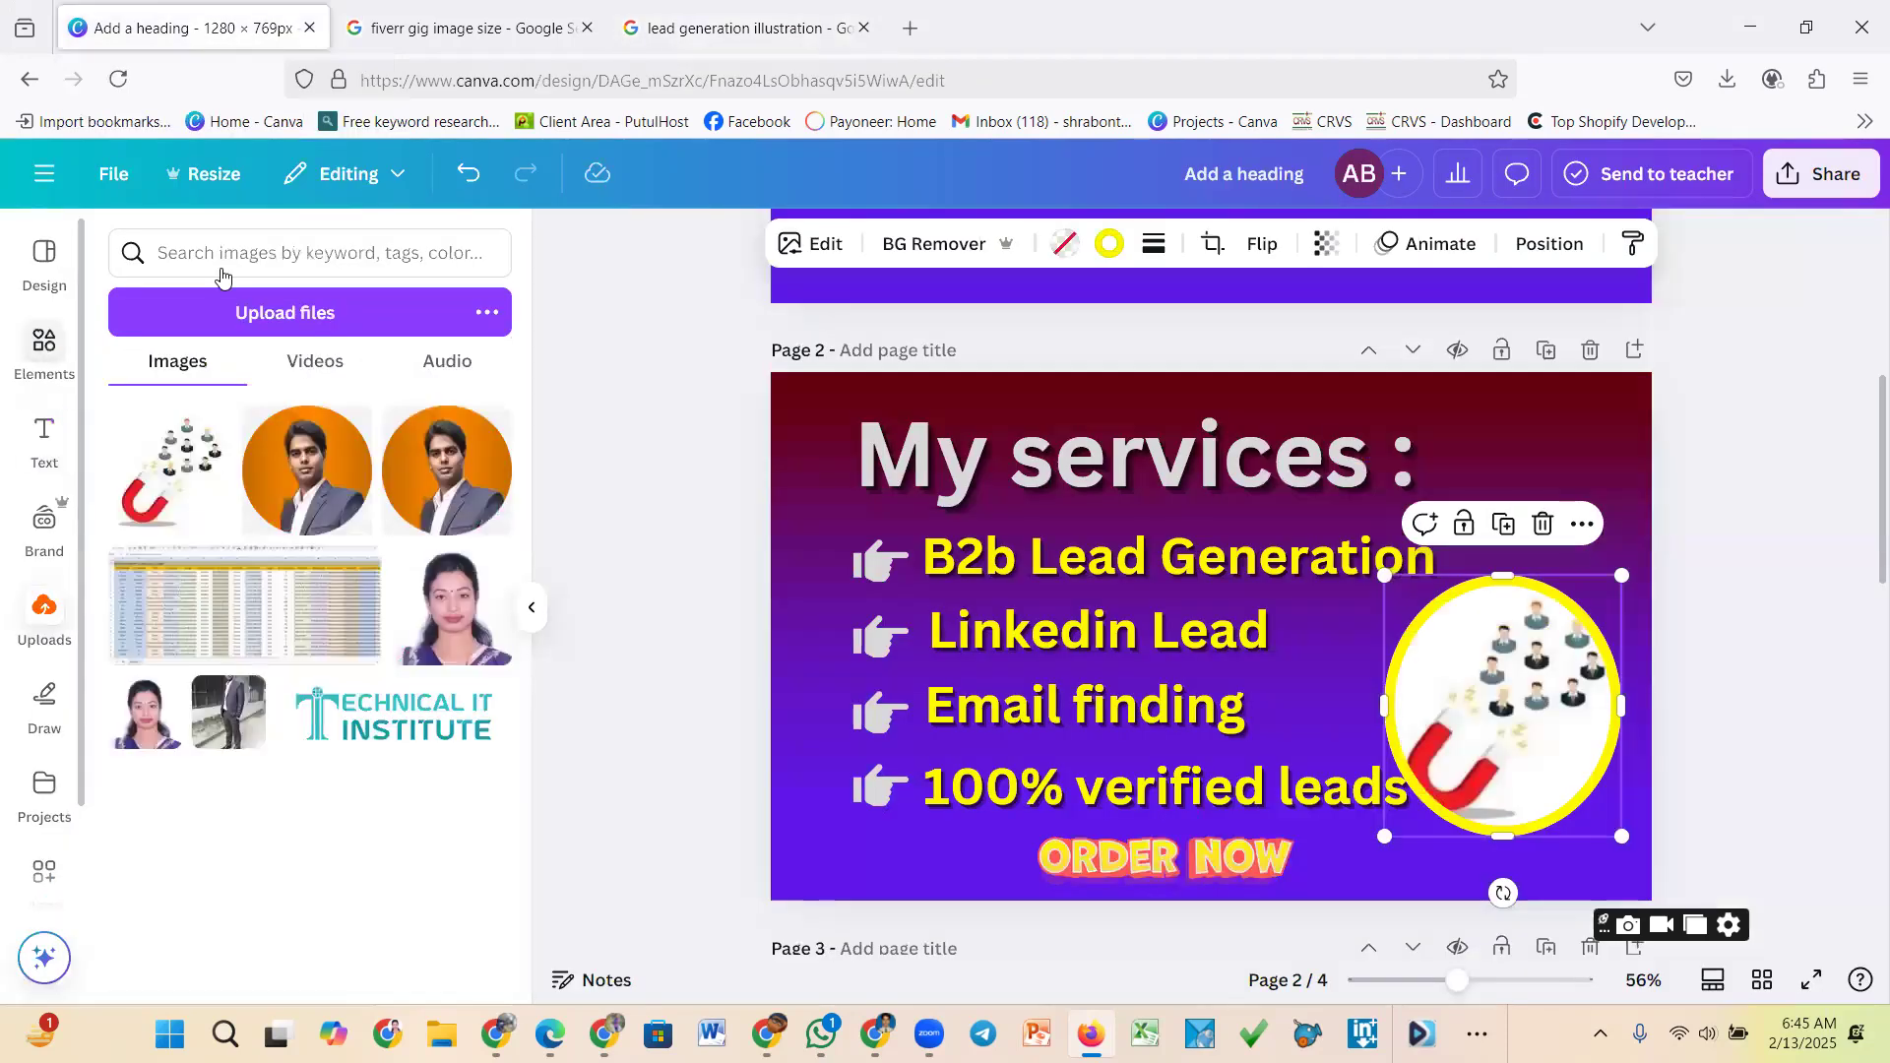
pyautogui.click(675, 29)
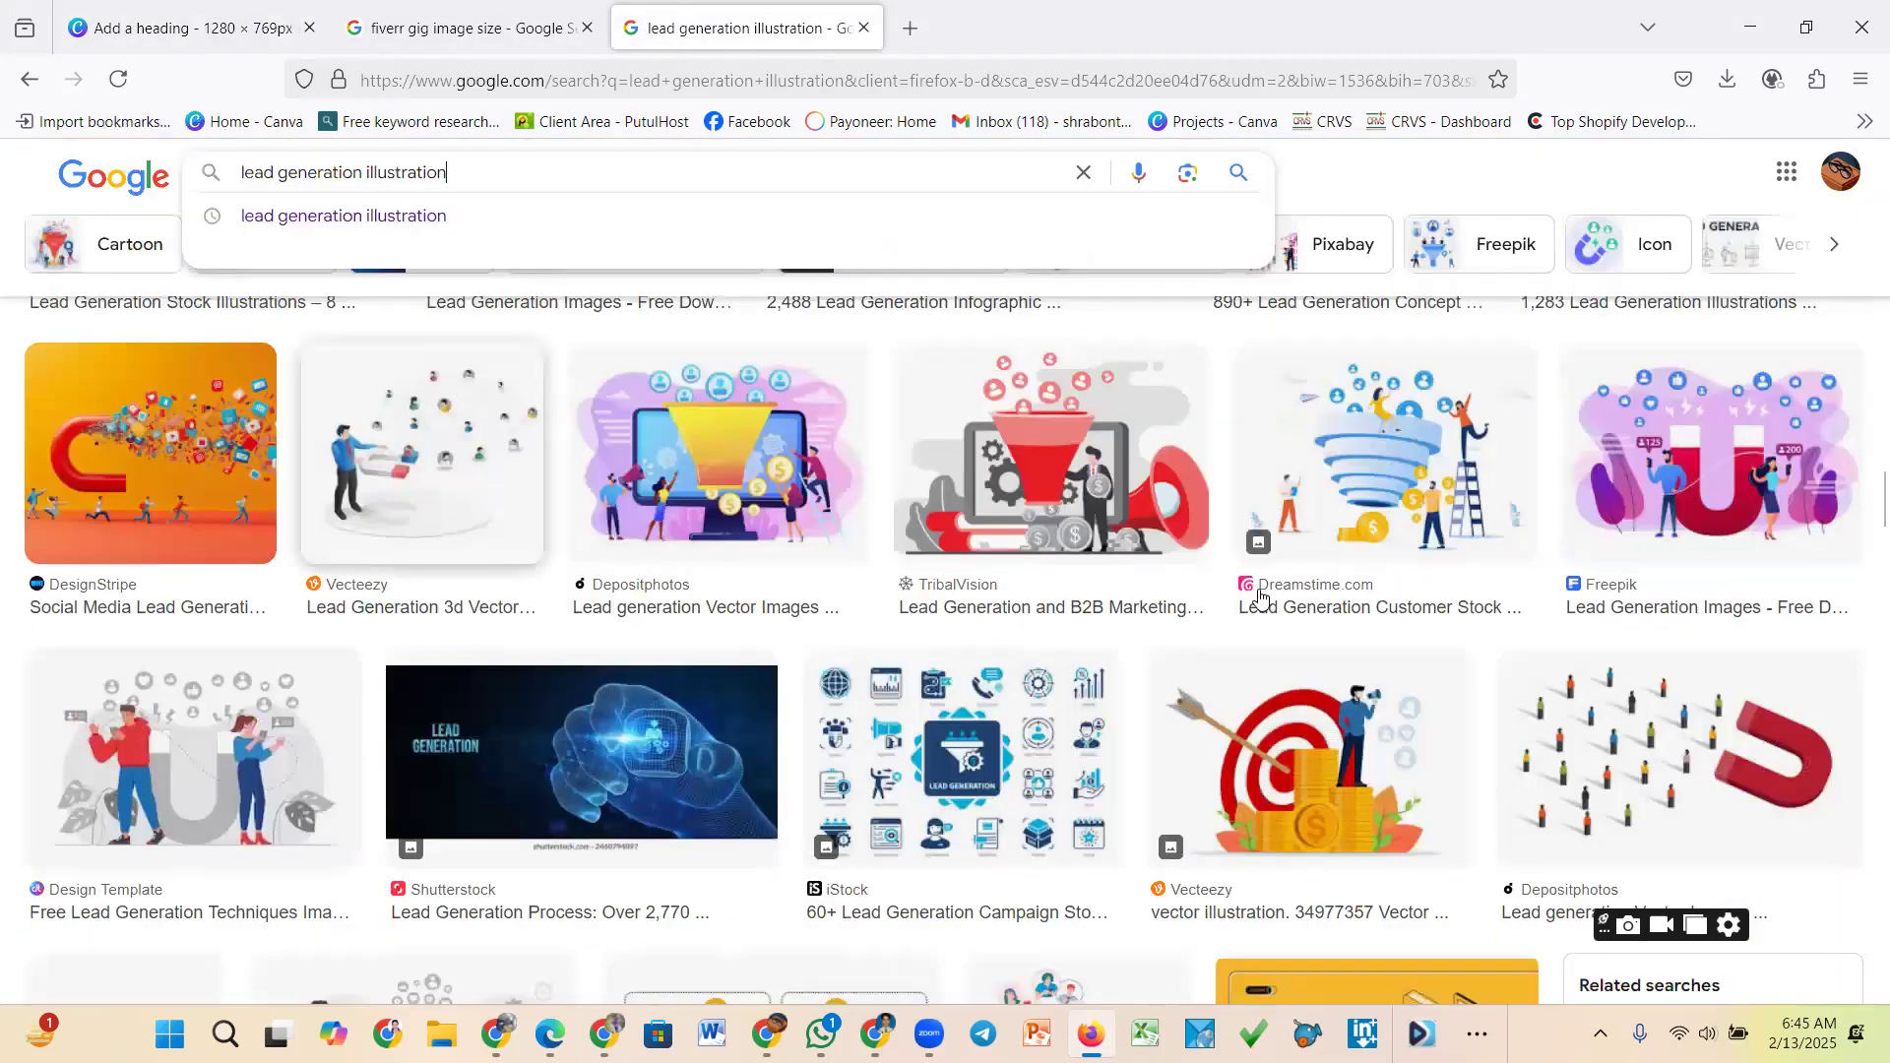
pyautogui.scroll(-4, 1260, 595)
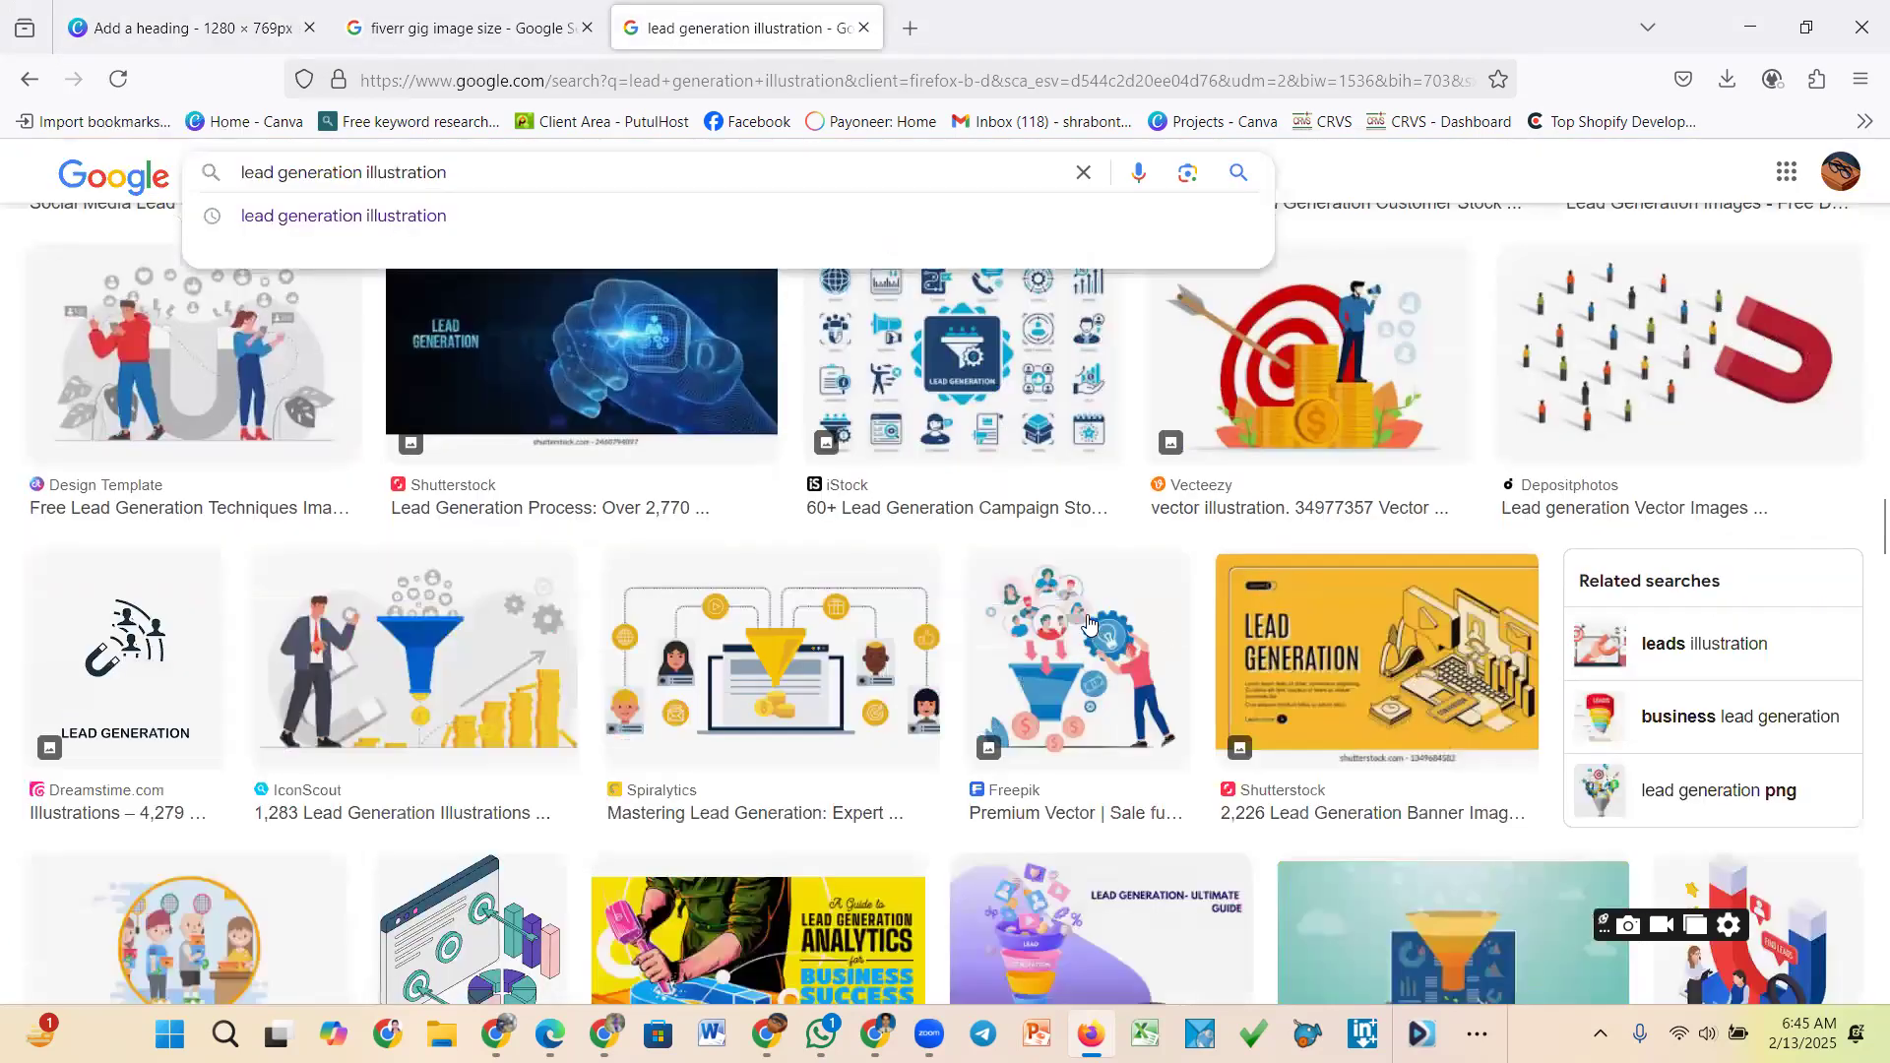
pyautogui.scroll(-8, 1089, 622)
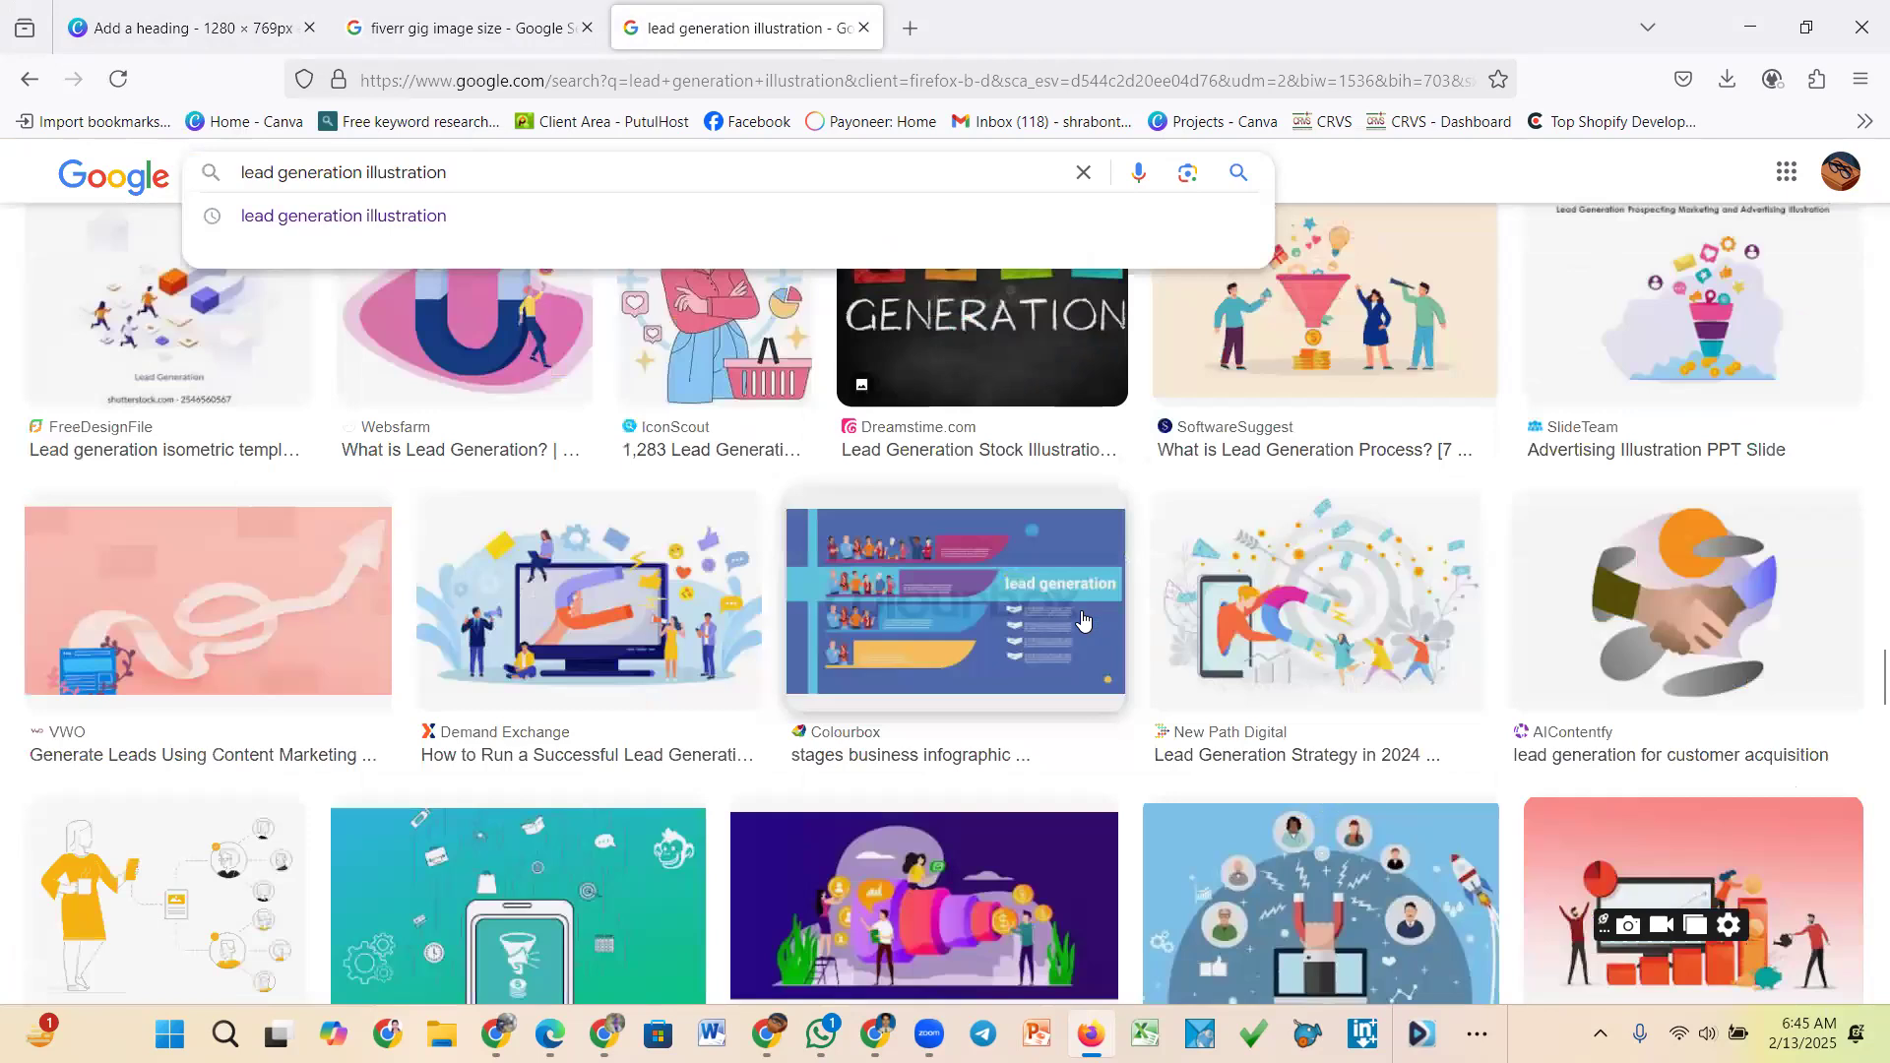
pyautogui.scroll(-5, 611, 622)
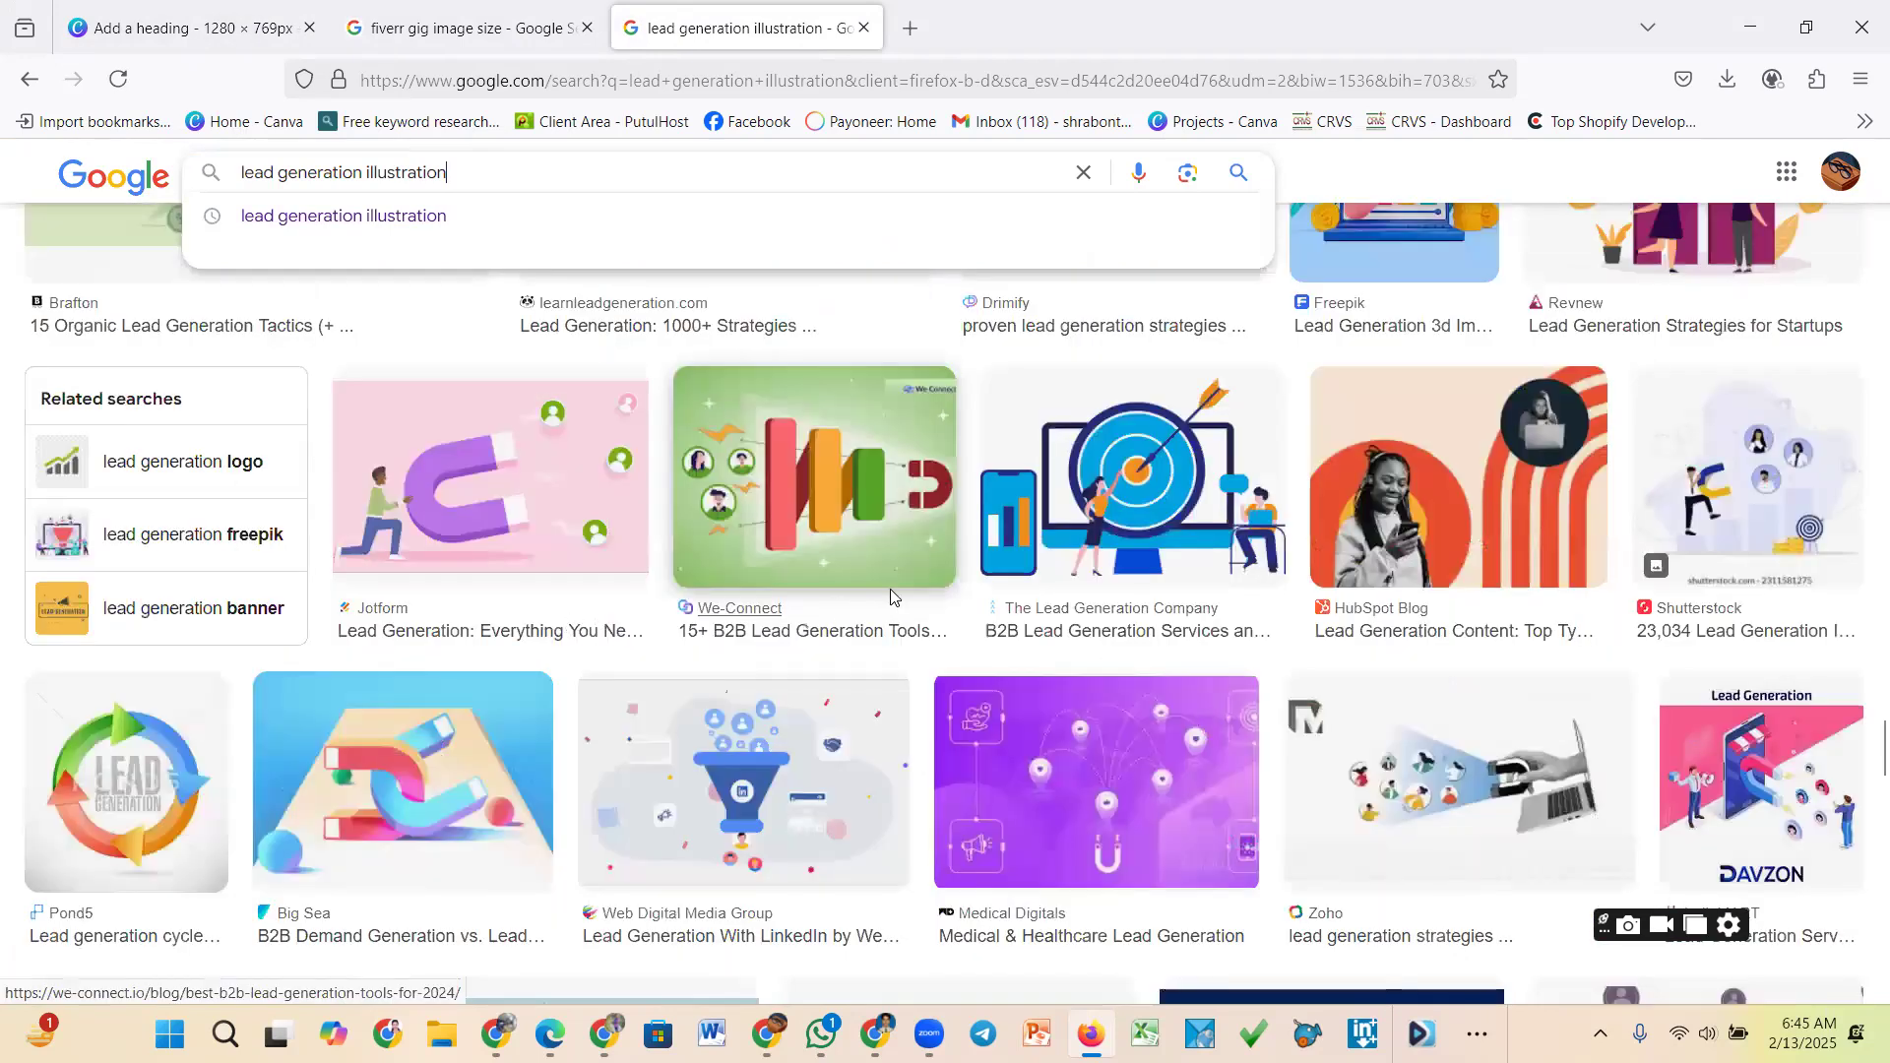
pyautogui.scroll(-5, 989, 598)
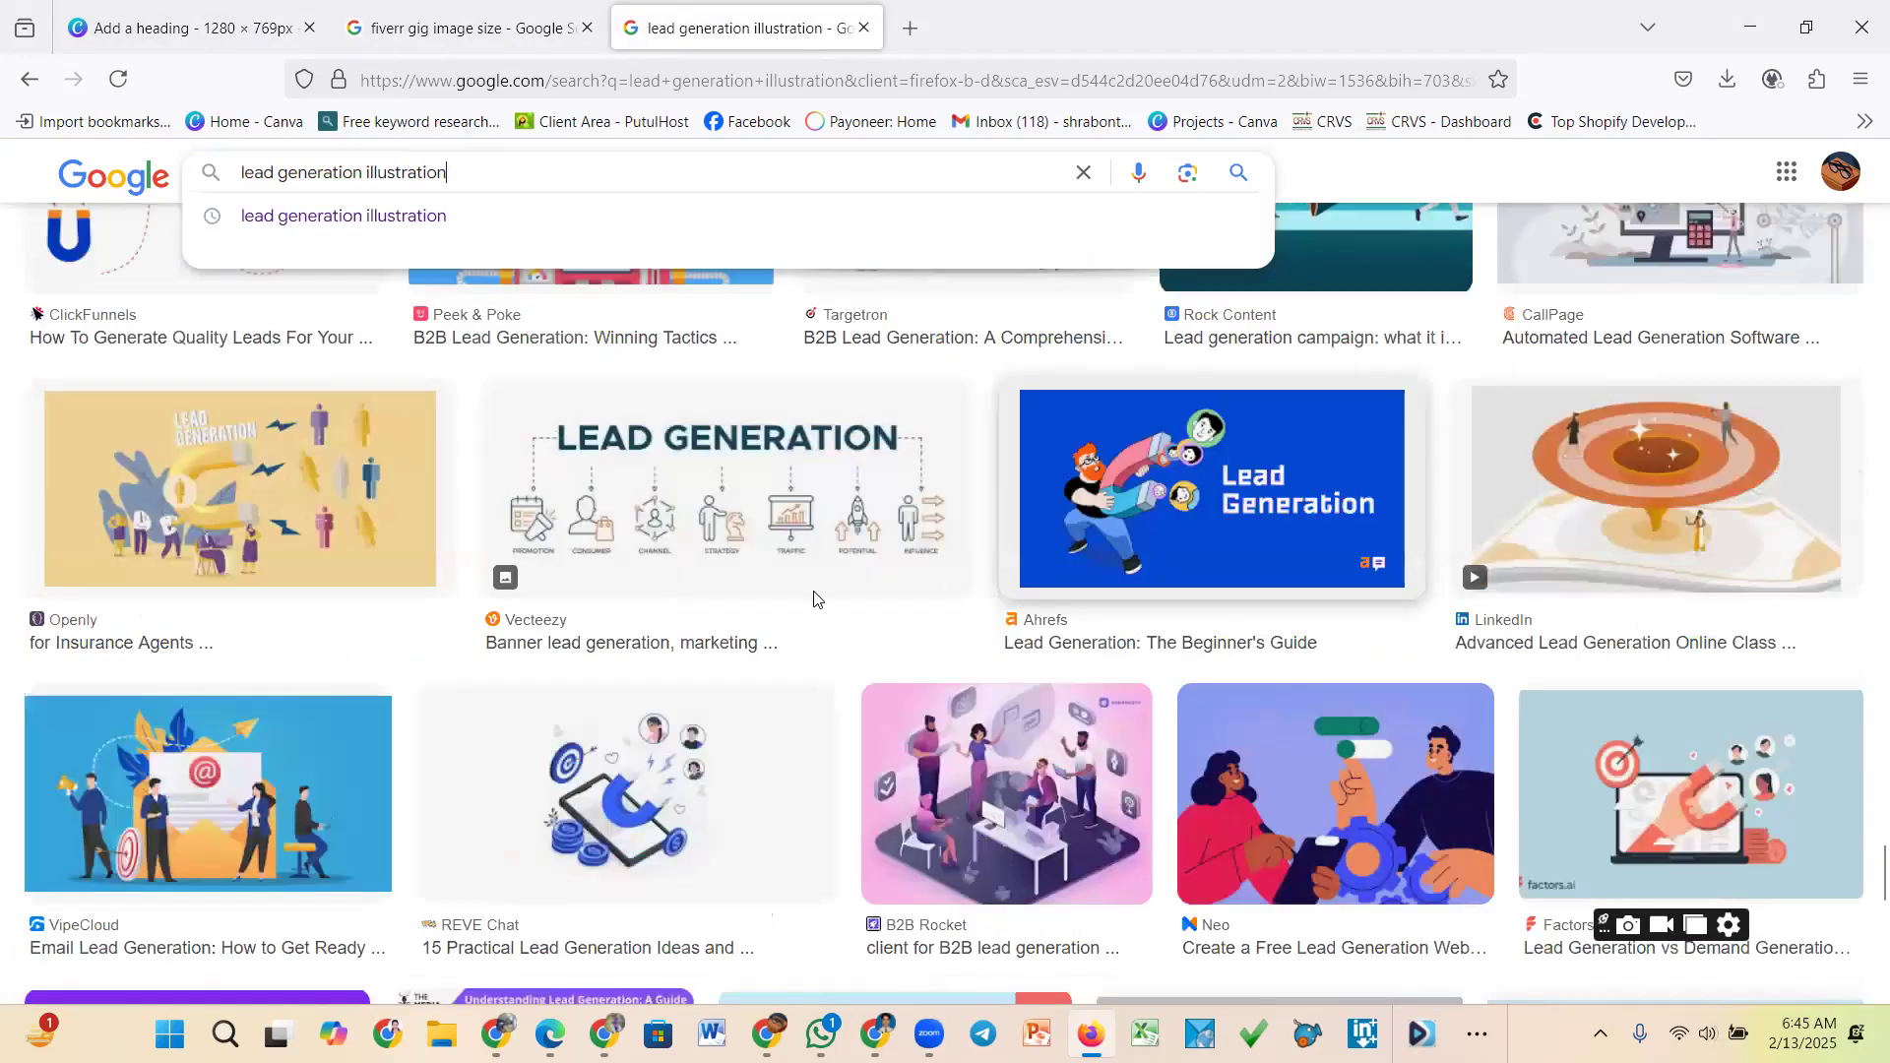
pyautogui.scroll(-5, 778, 614)
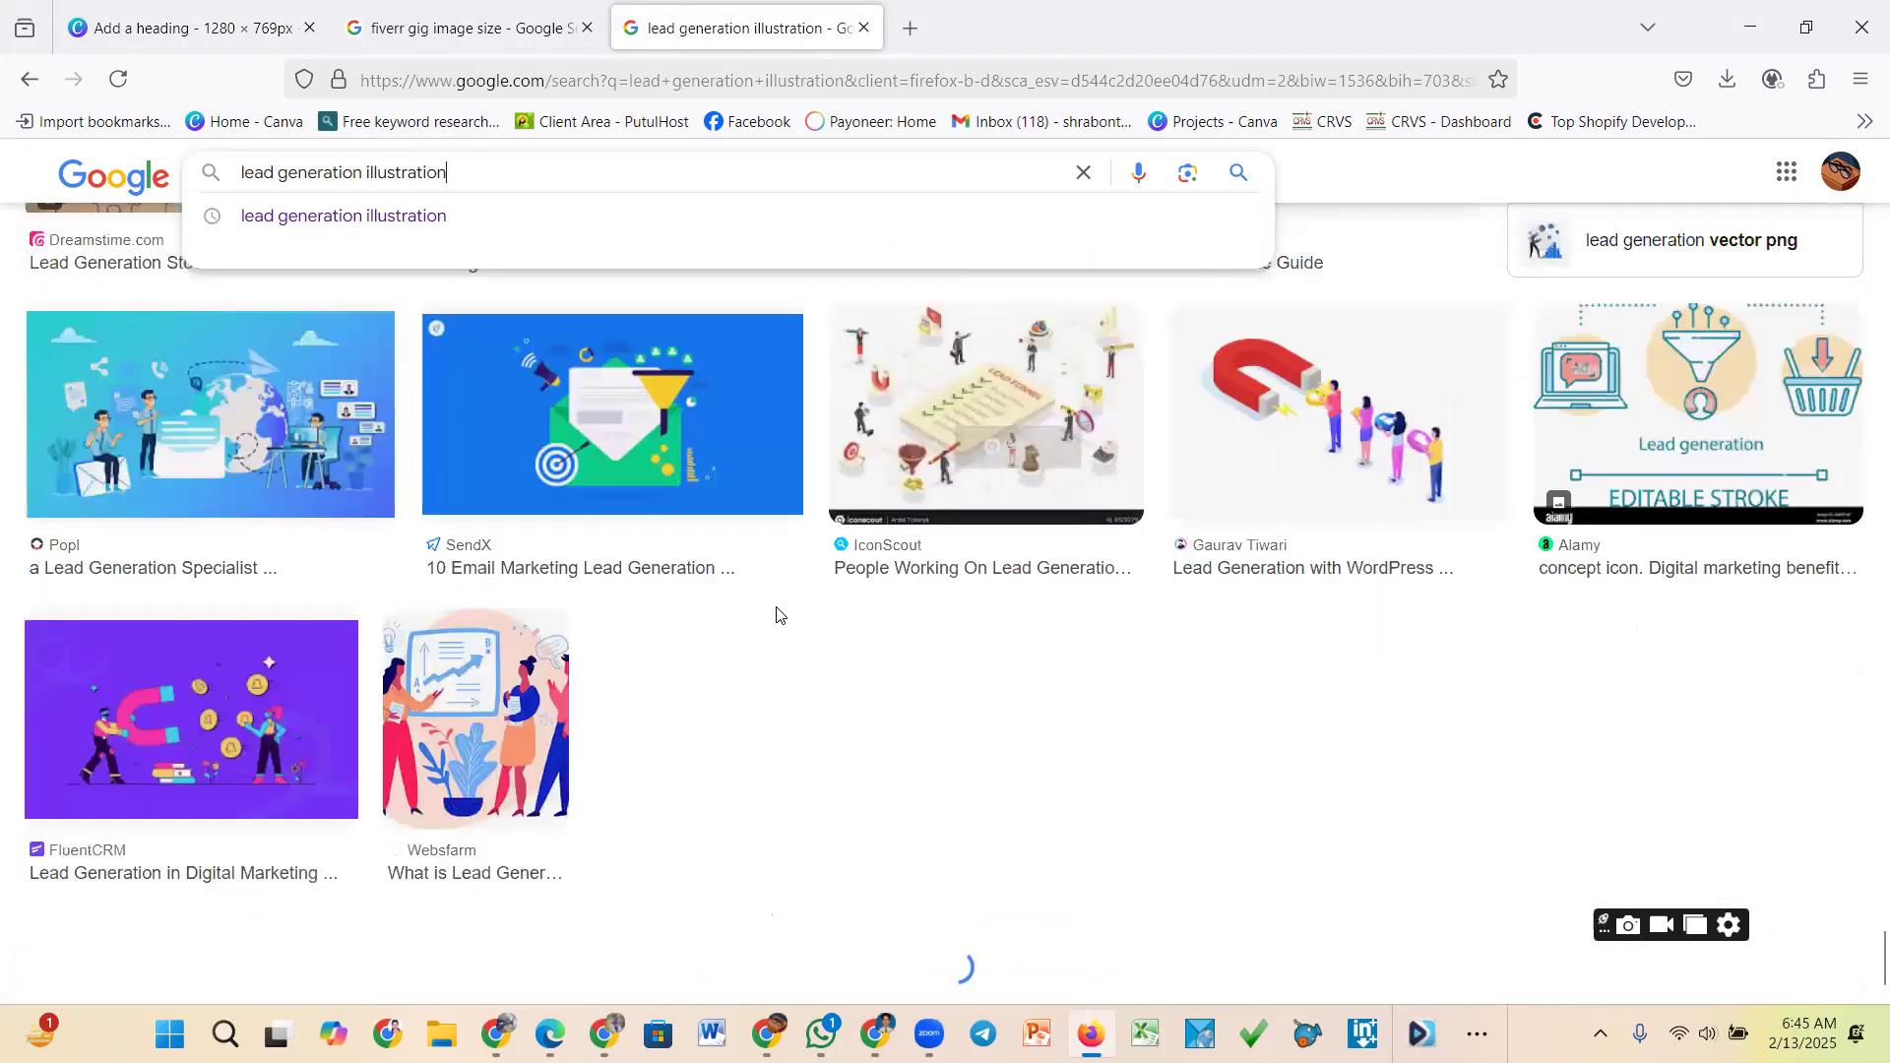
pyautogui.scroll(10, 784, 618)
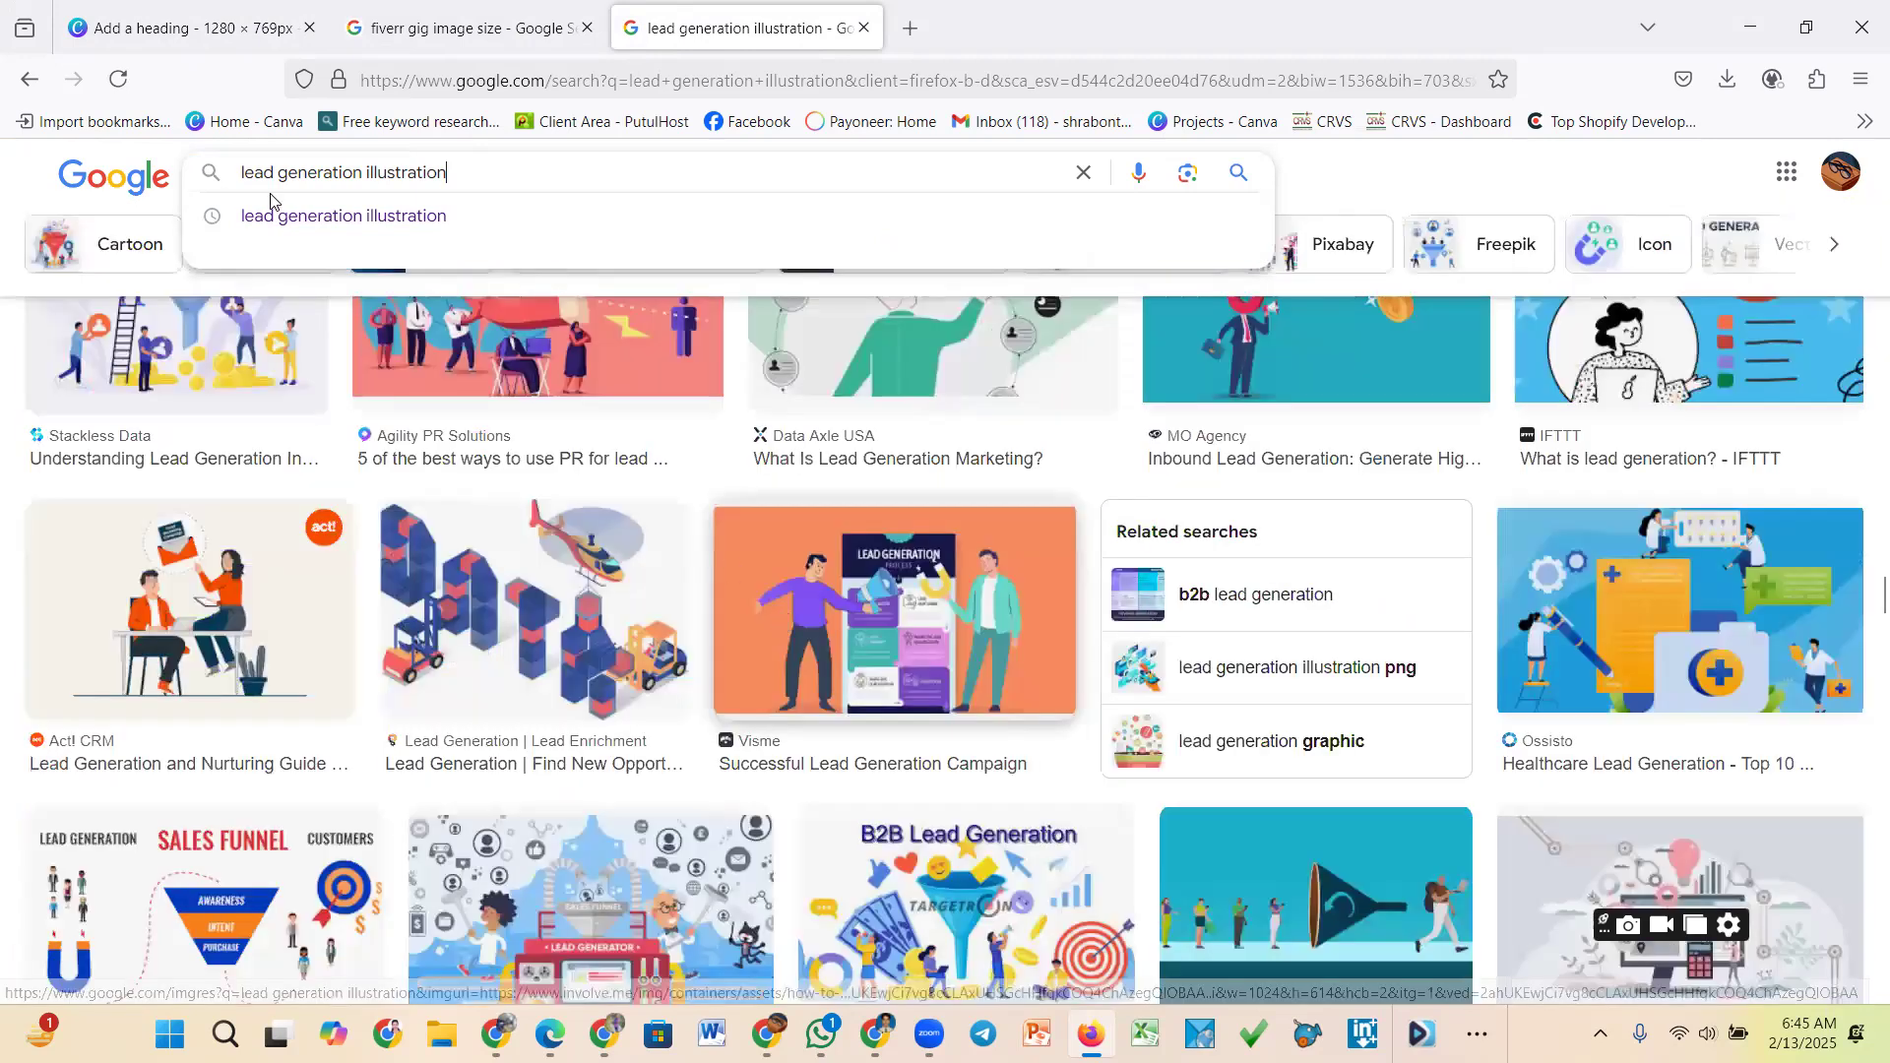
# Refine the image search to "b2b lead generation illustration"
pyautogui.scroll(5, 244, 174)
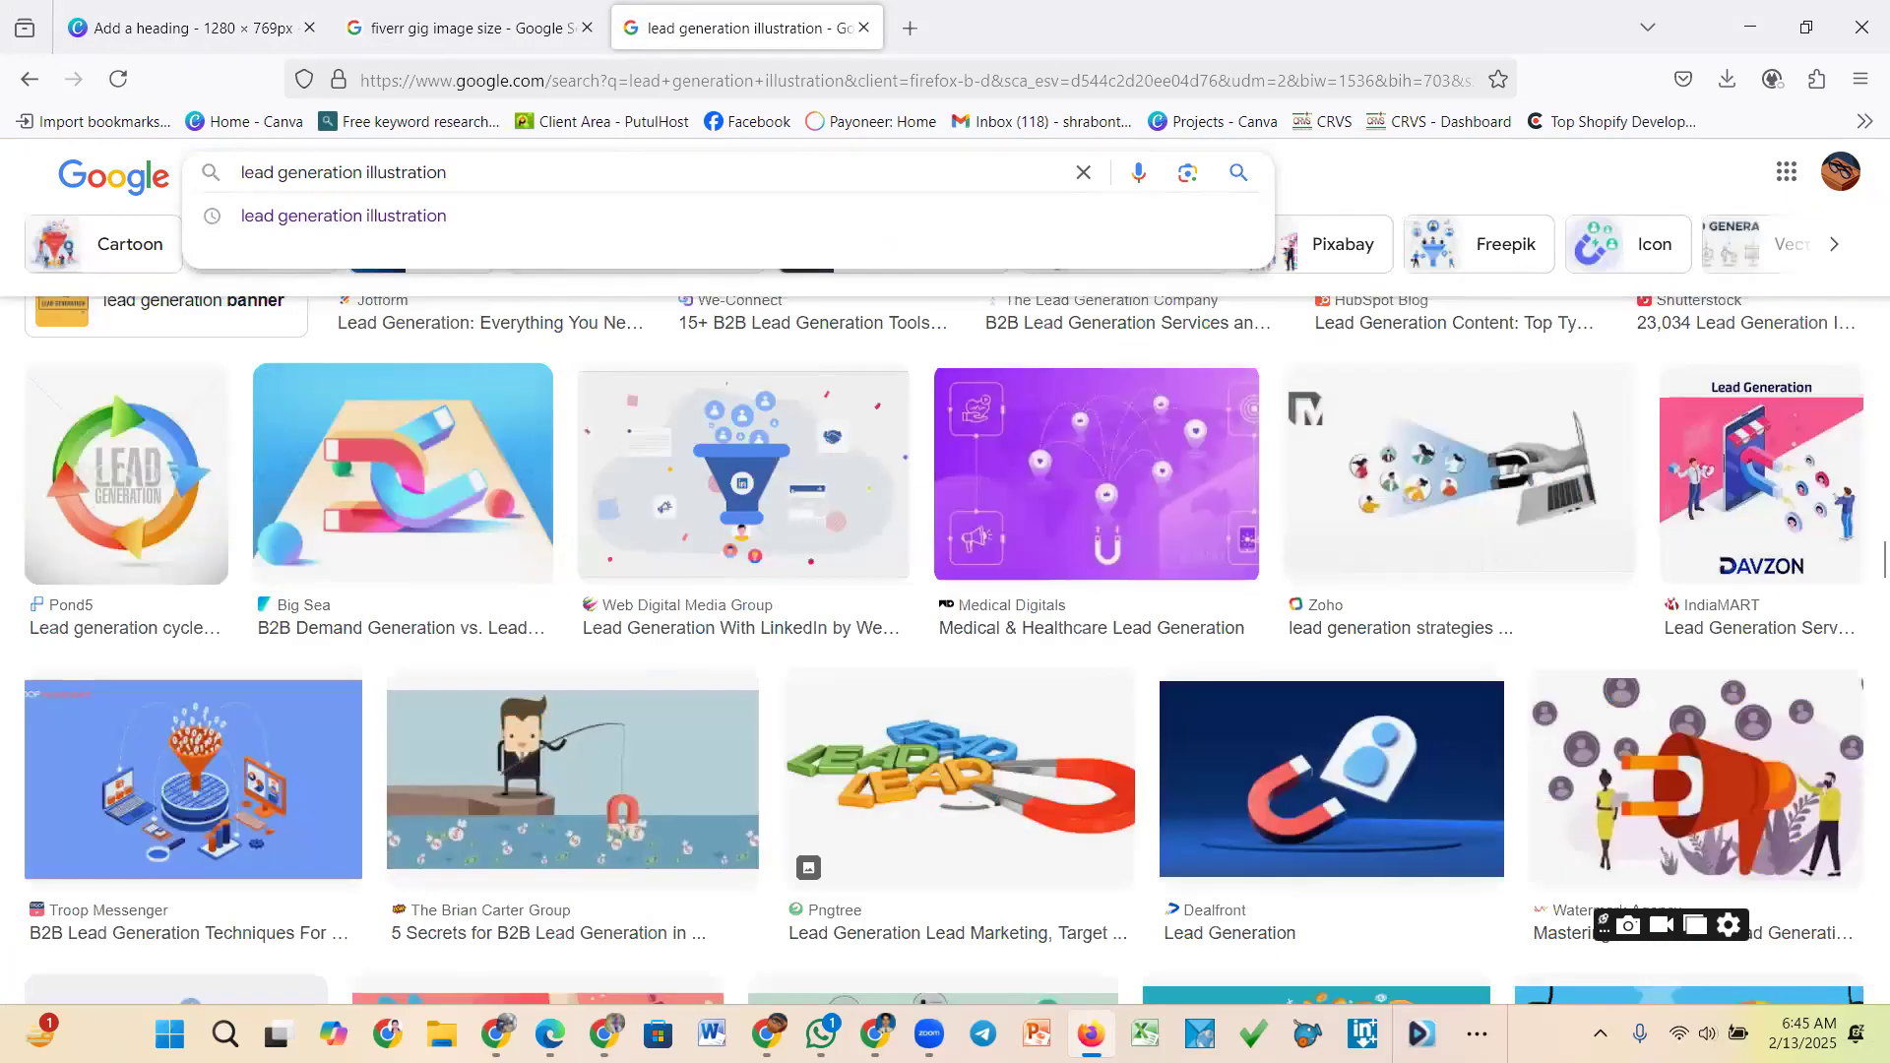
pyautogui.write('b2b')
pyautogui.press('Return')
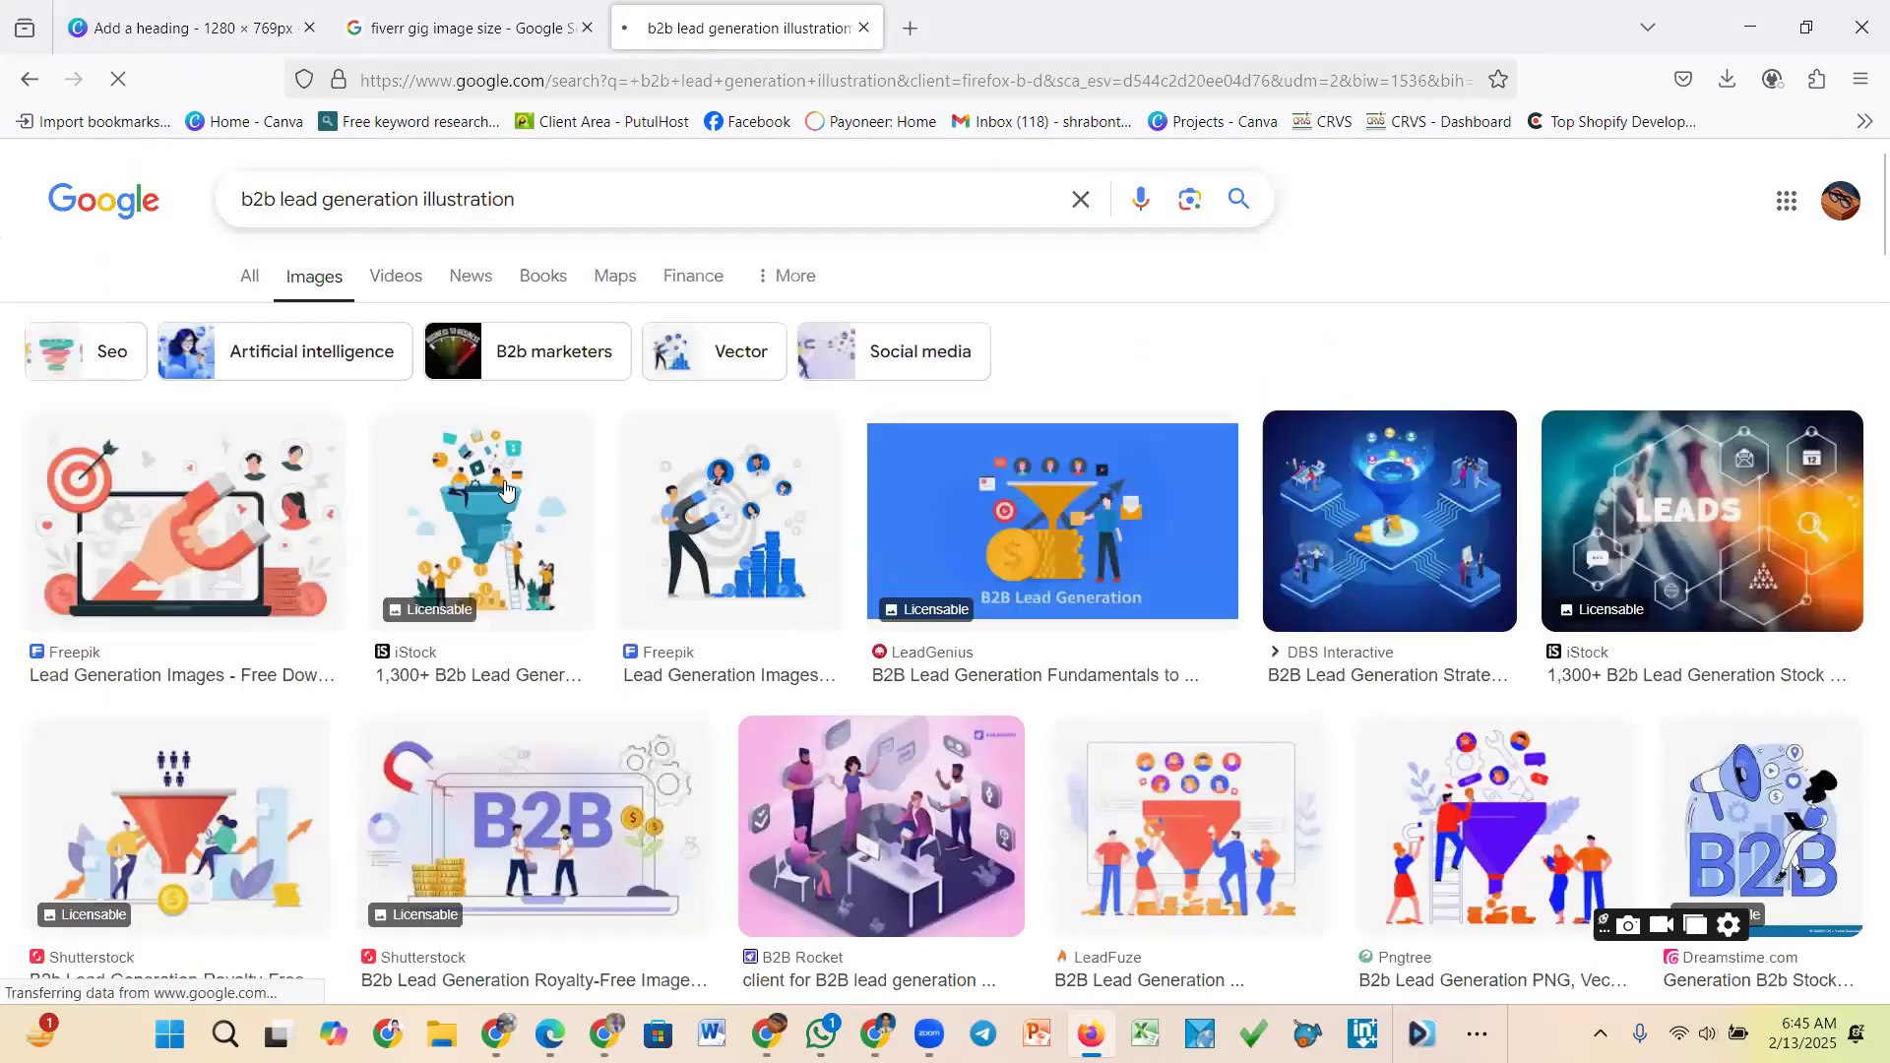
# Look through the B2B lead generation image results for a picture that suits the services slide
pyautogui.scroll(-4, 1370, 591)
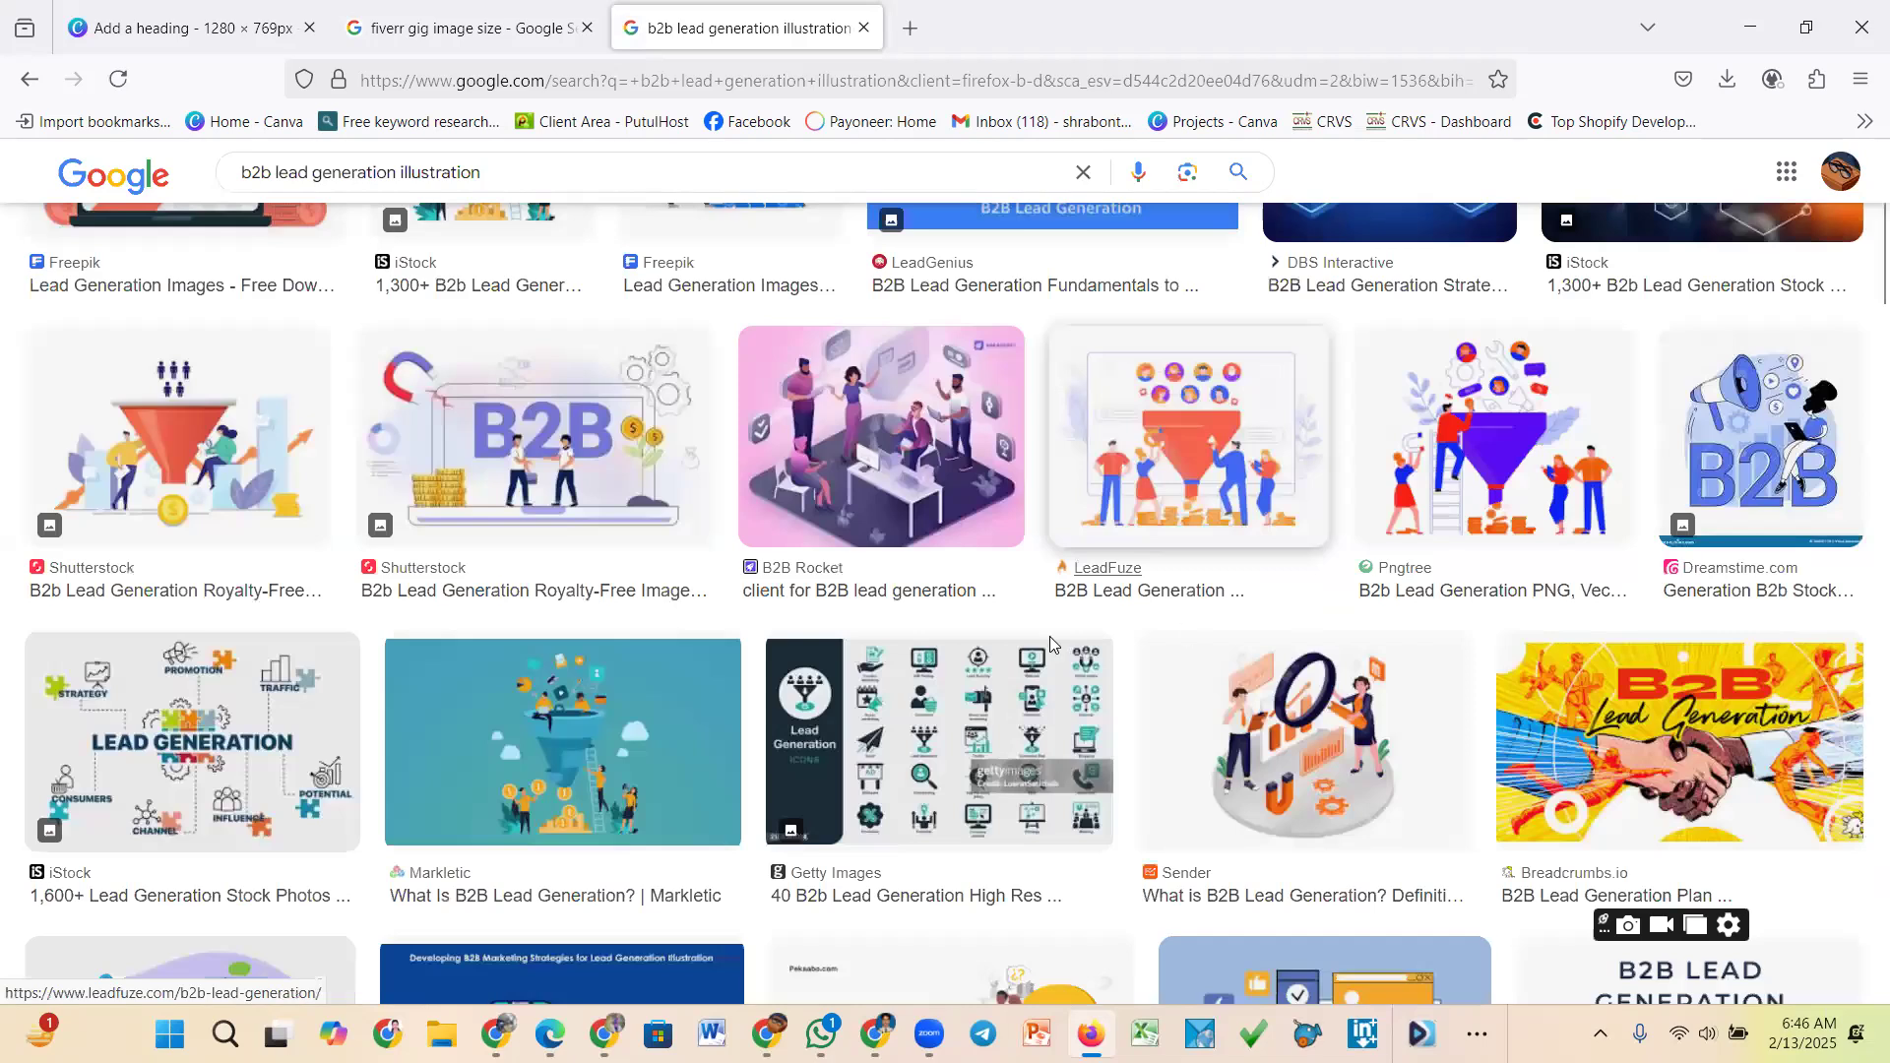
pyautogui.scroll(-8, 994, 640)
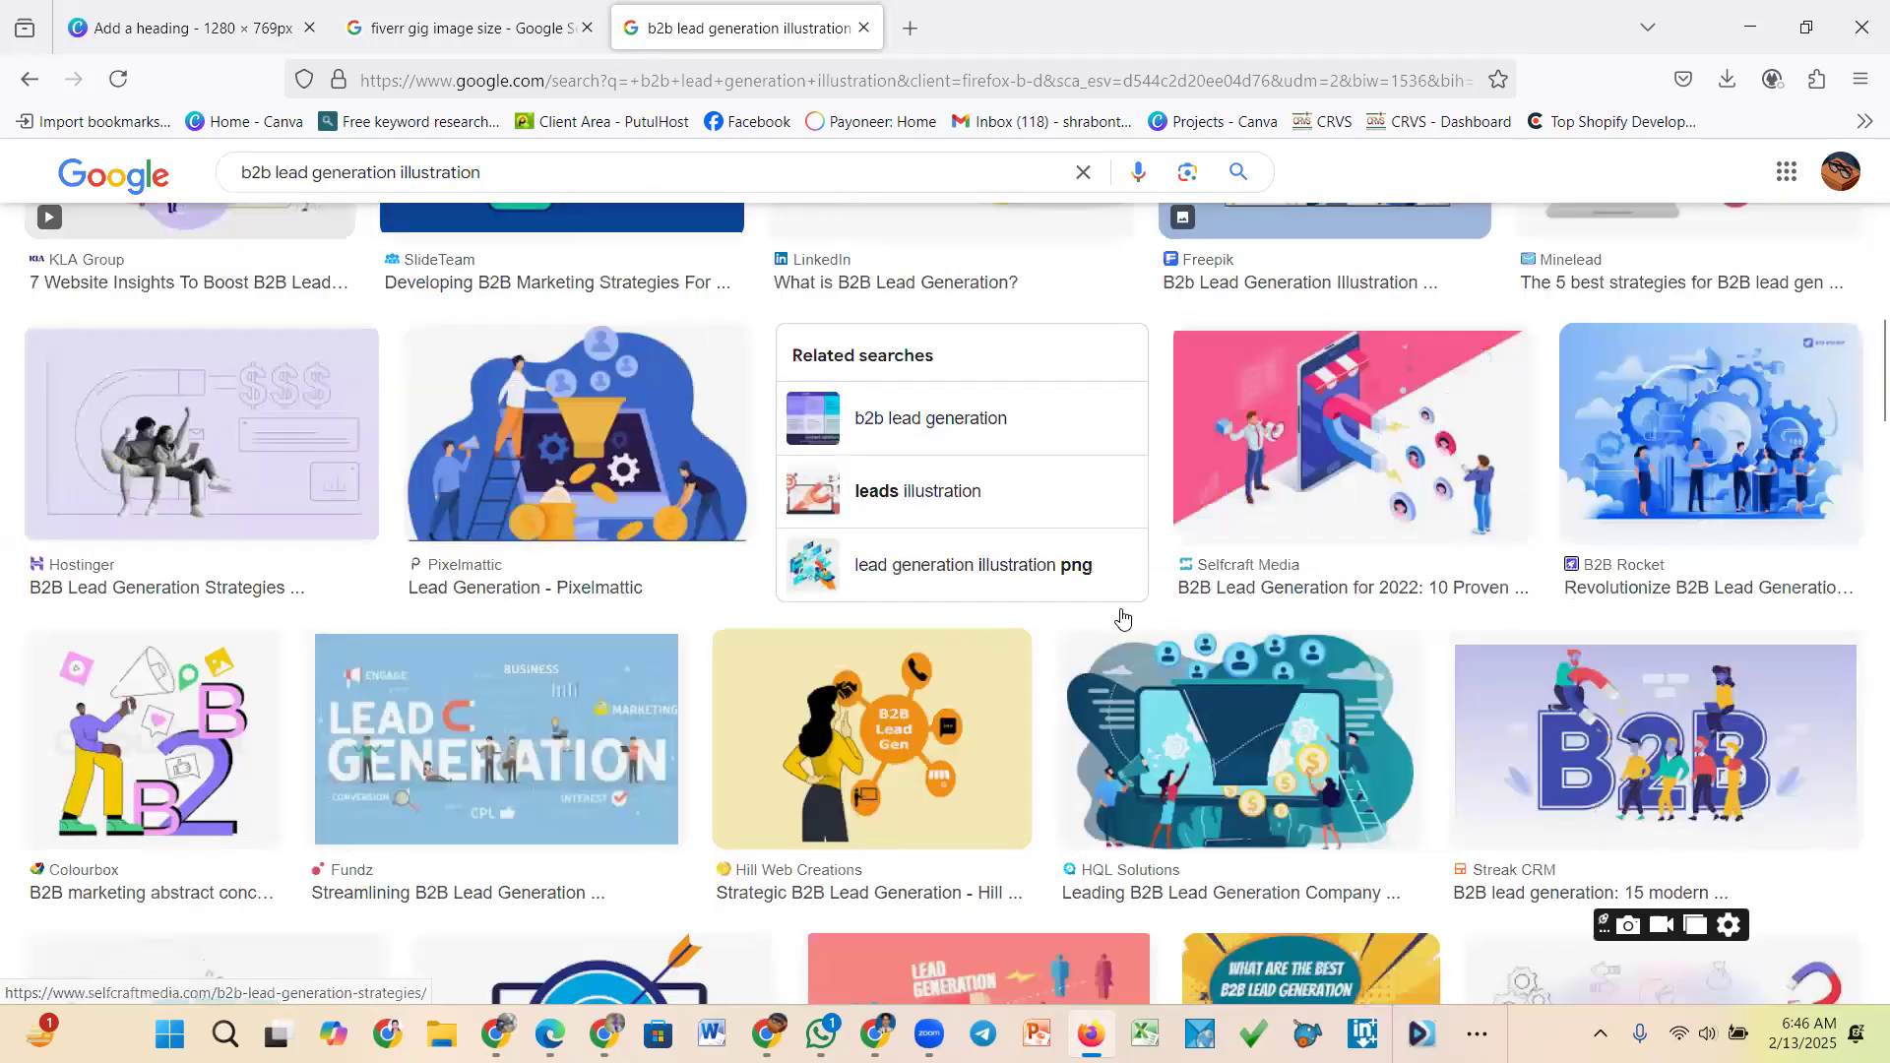
pyautogui.scroll(-8, 1126, 618)
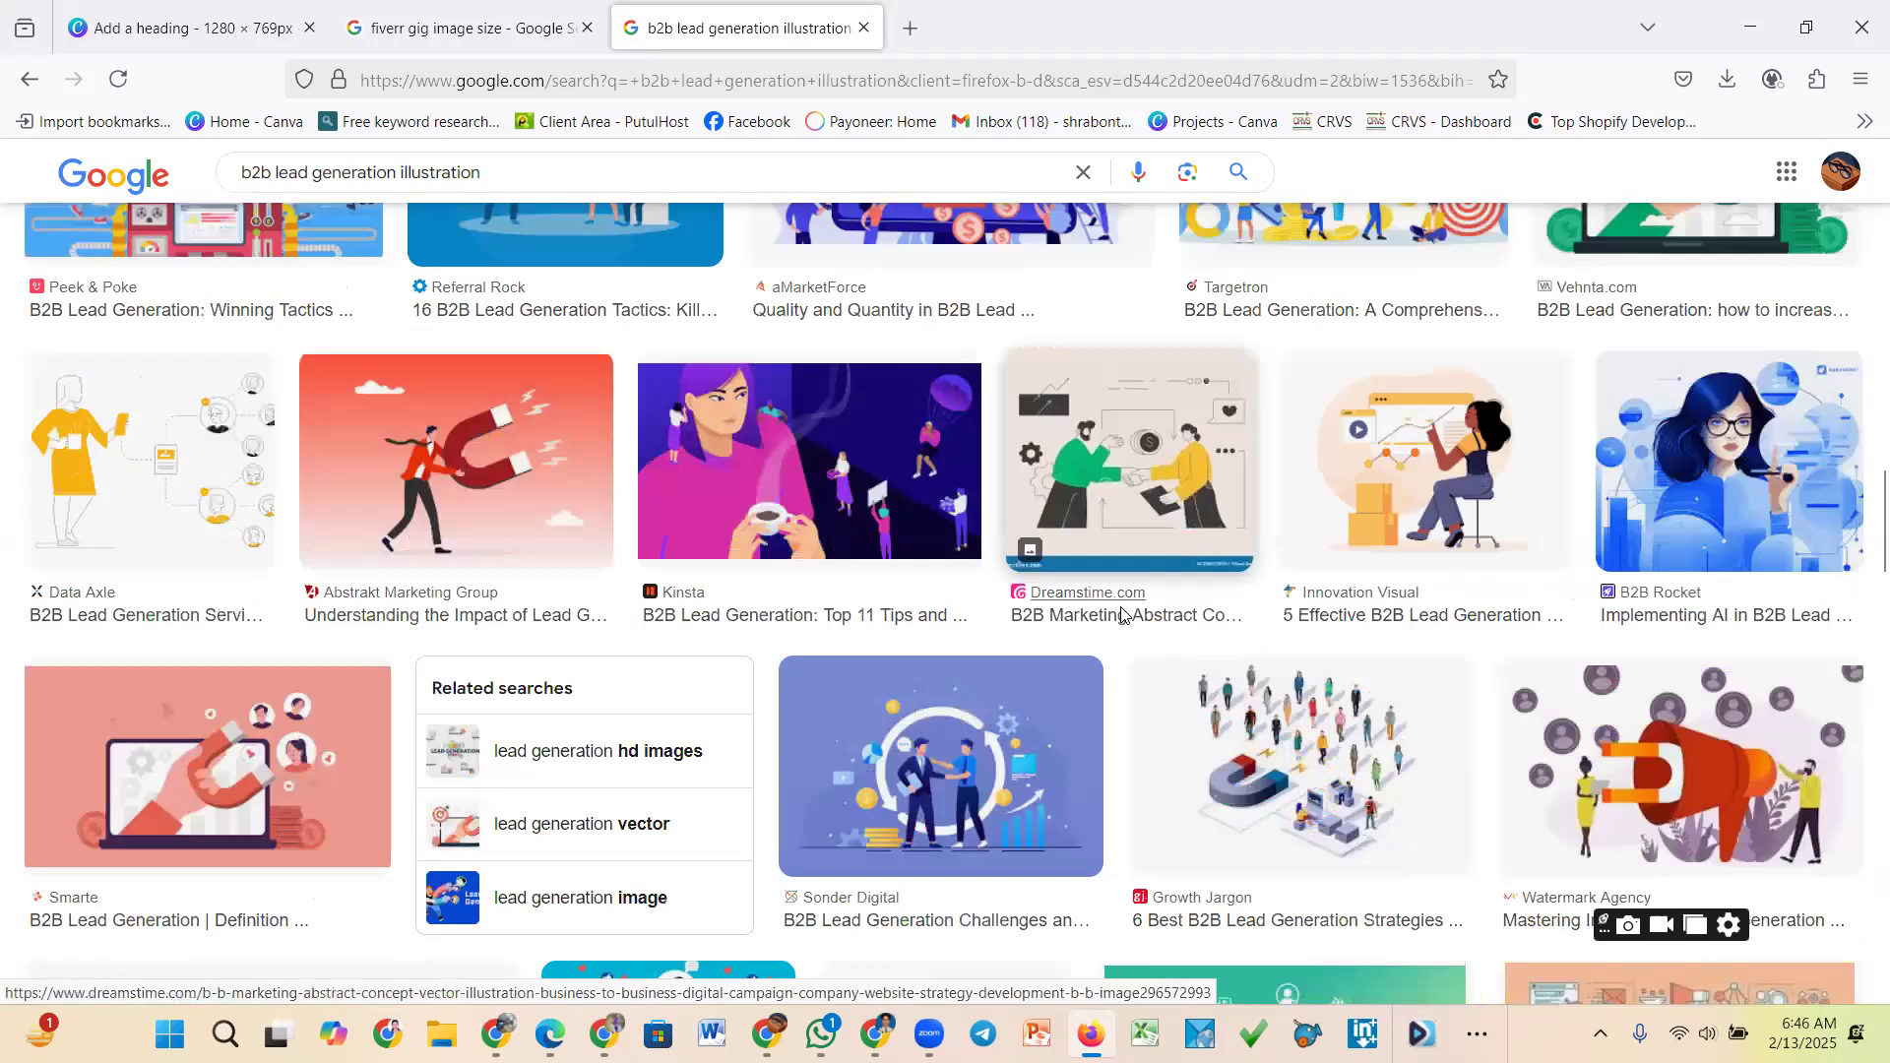
pyautogui.scroll(-8, 1122, 615)
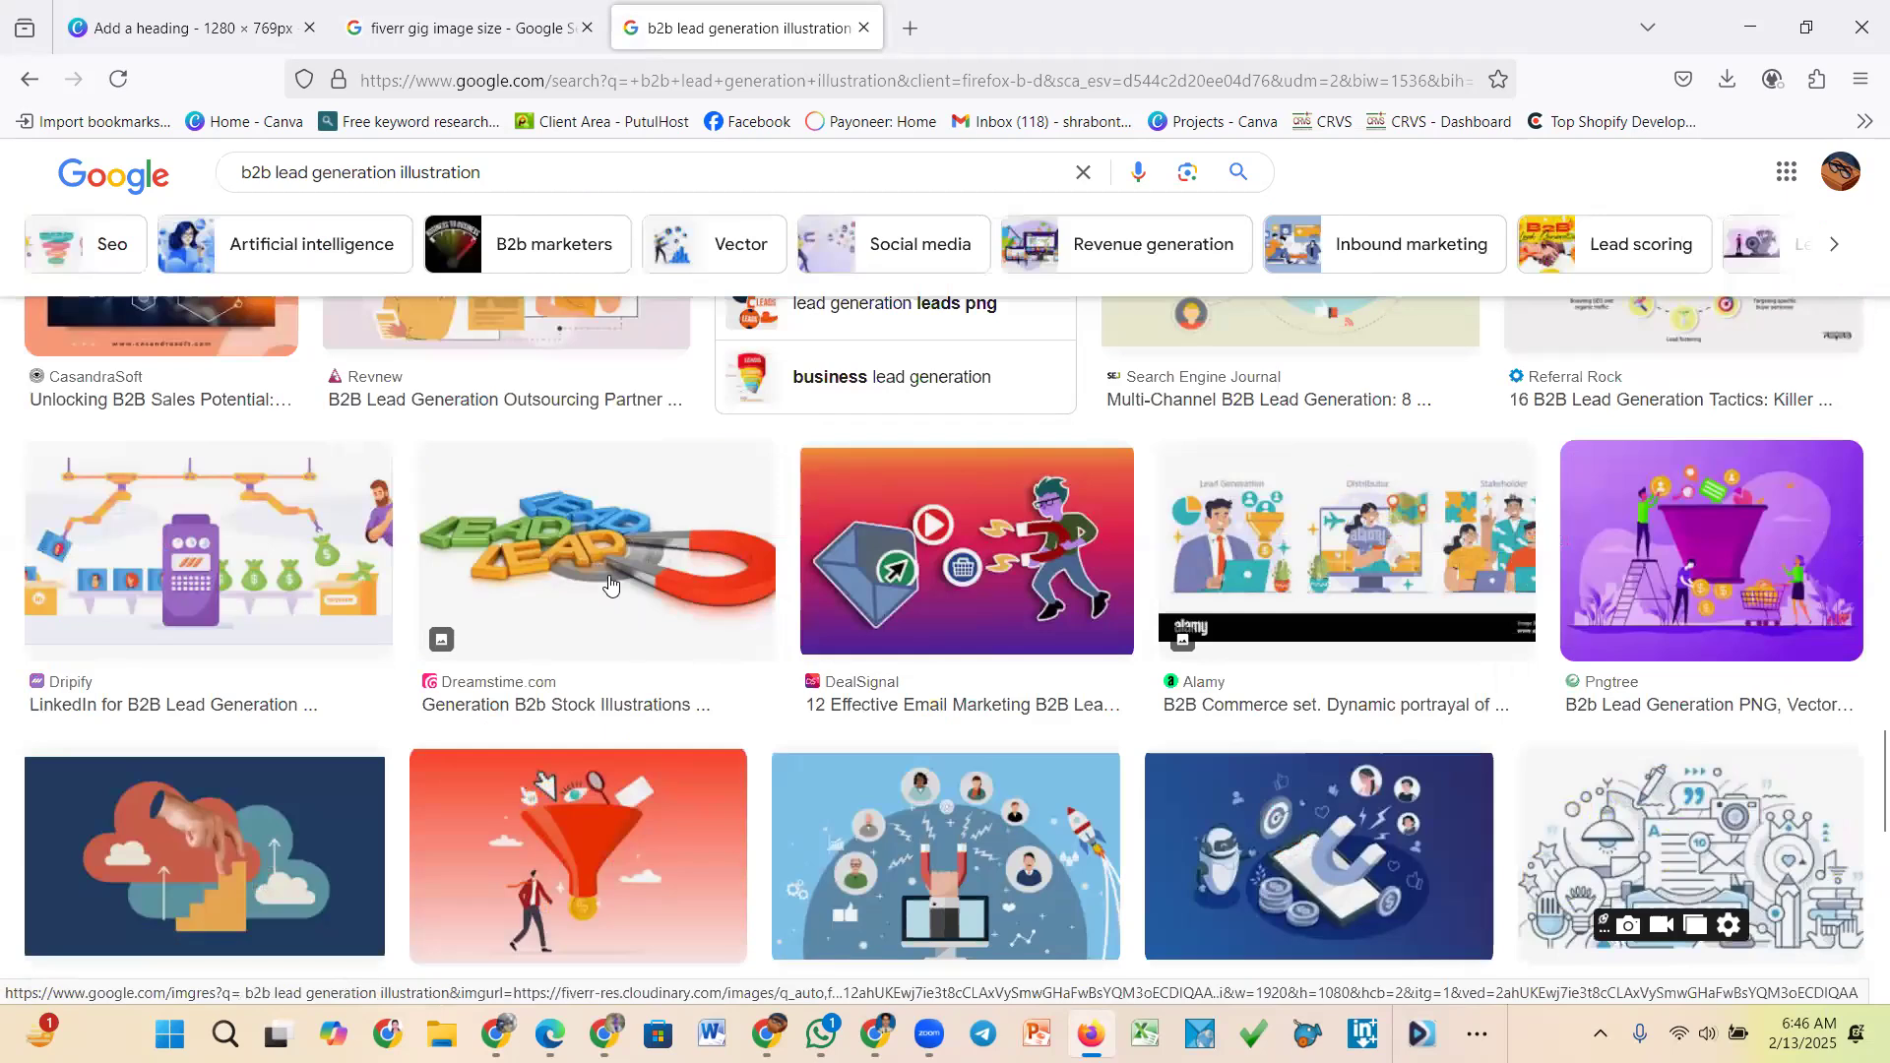
pyautogui.scroll(-6, 610, 586)
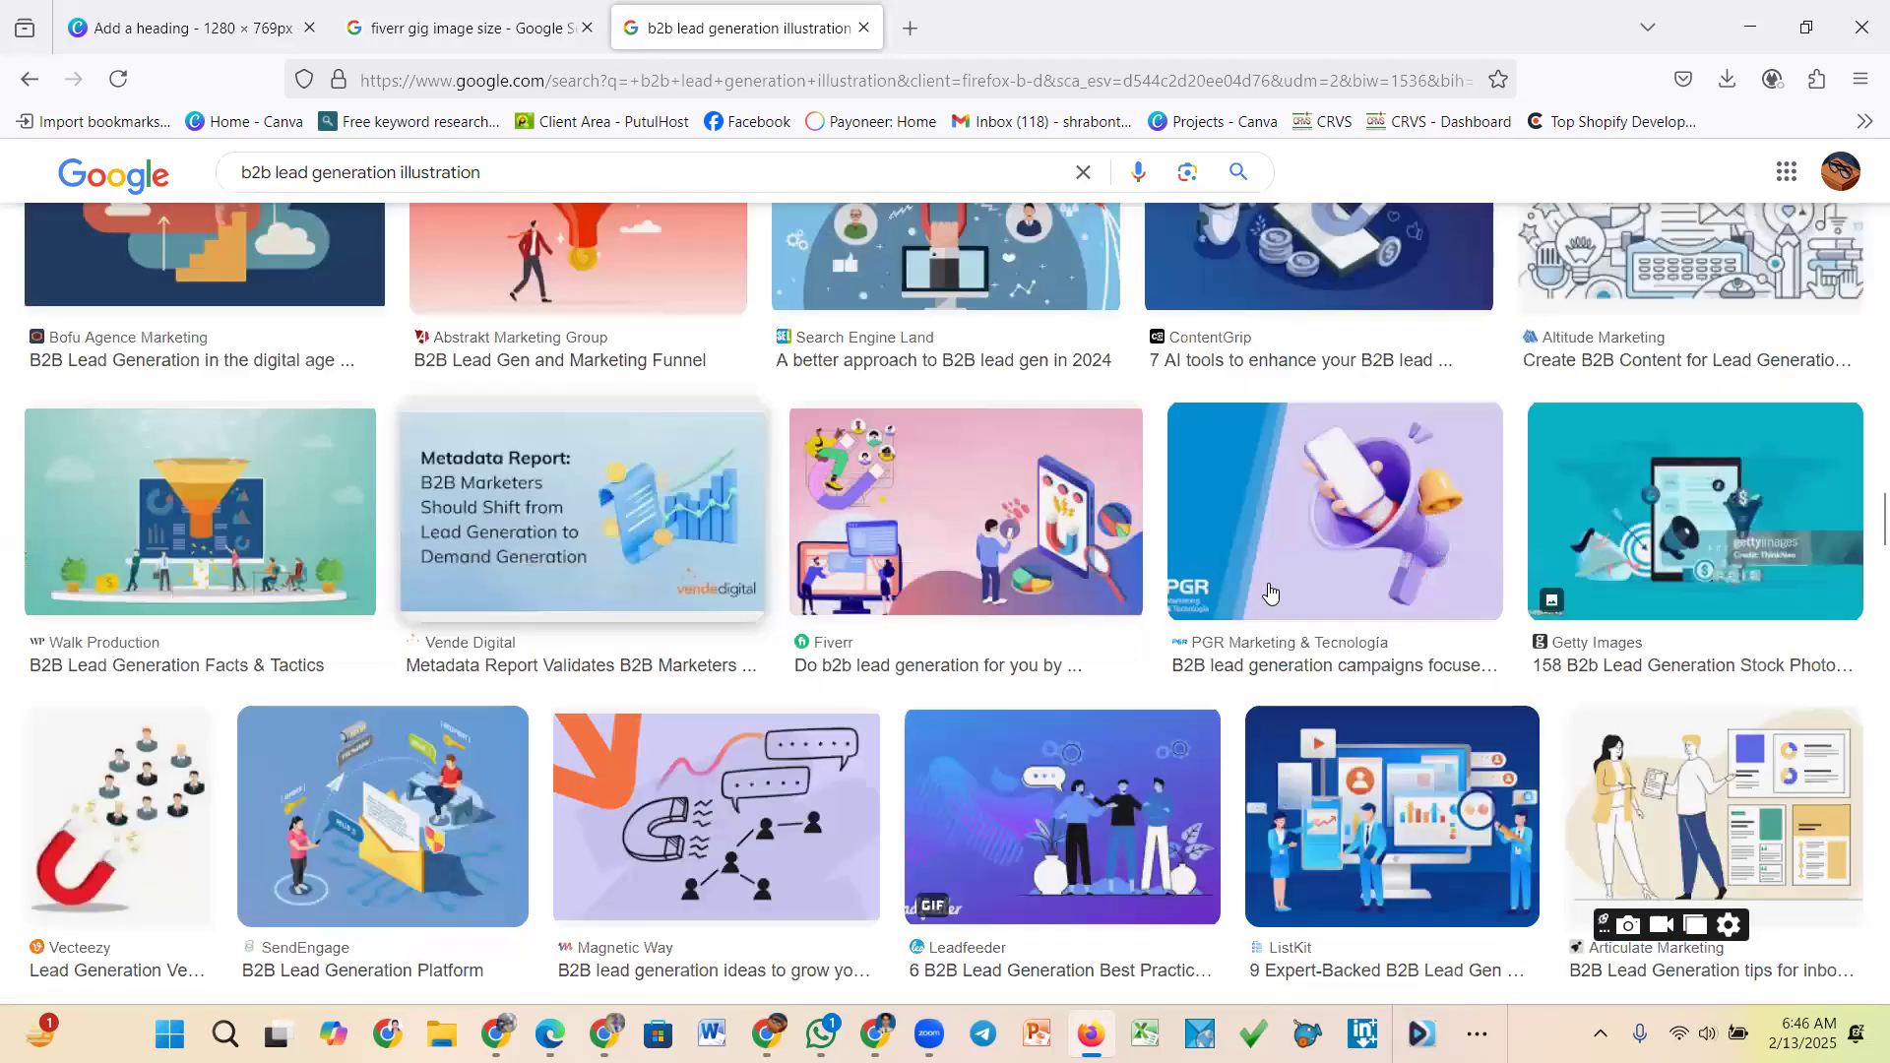
pyautogui.scroll(-10, 977, 647)
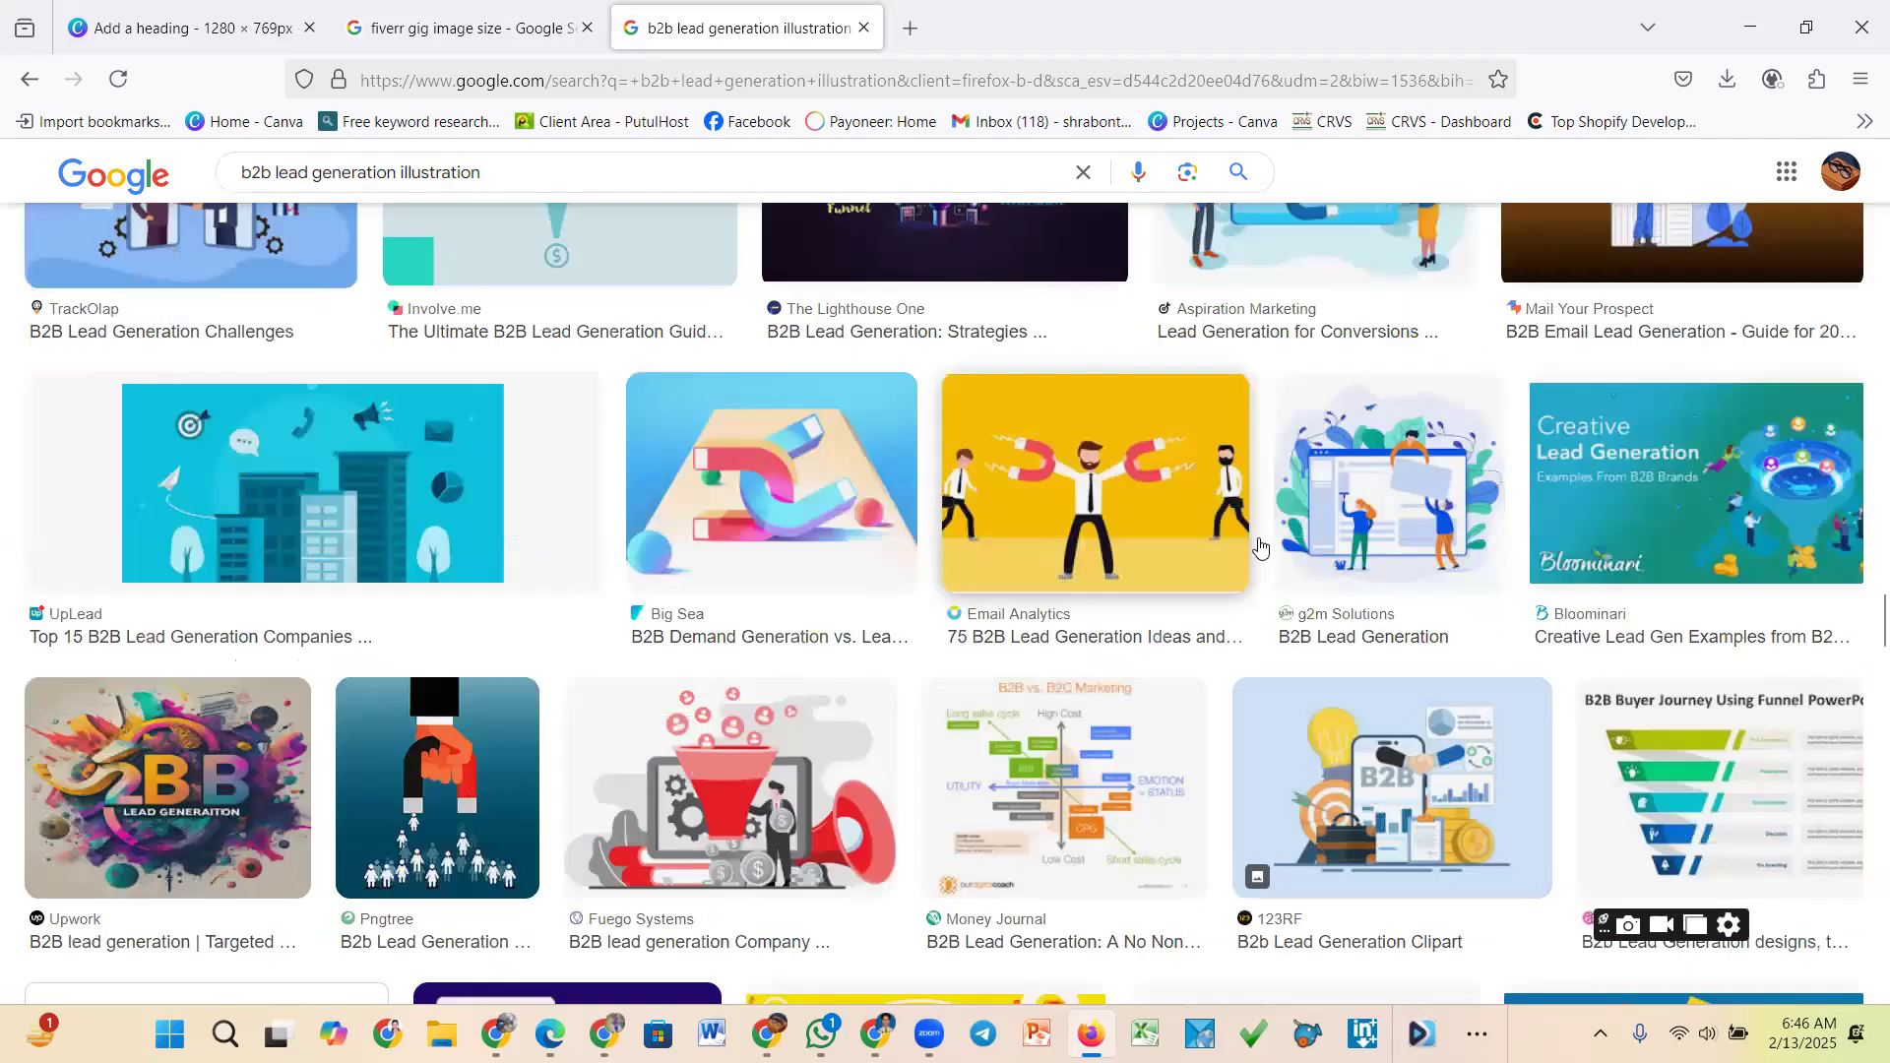
pyautogui.scroll(5, 1260, 547)
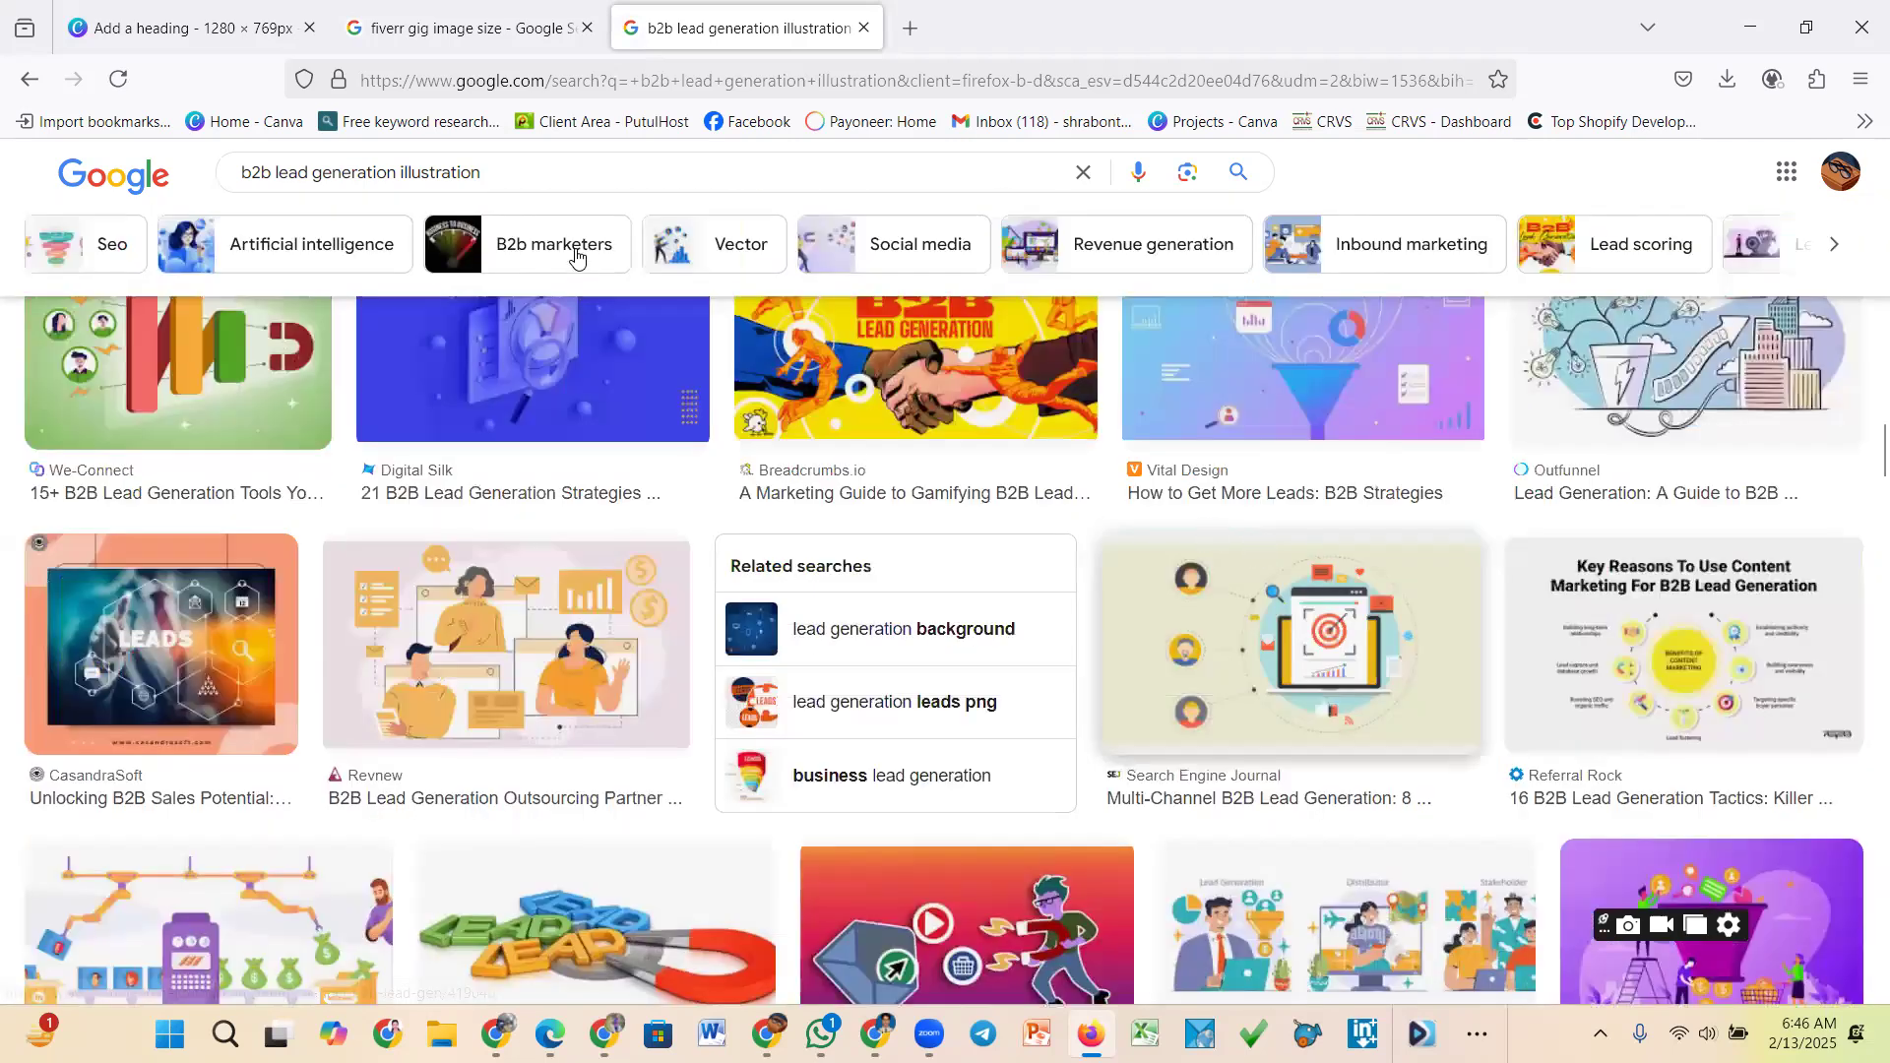
pyautogui.scroll(5, 571, 264)
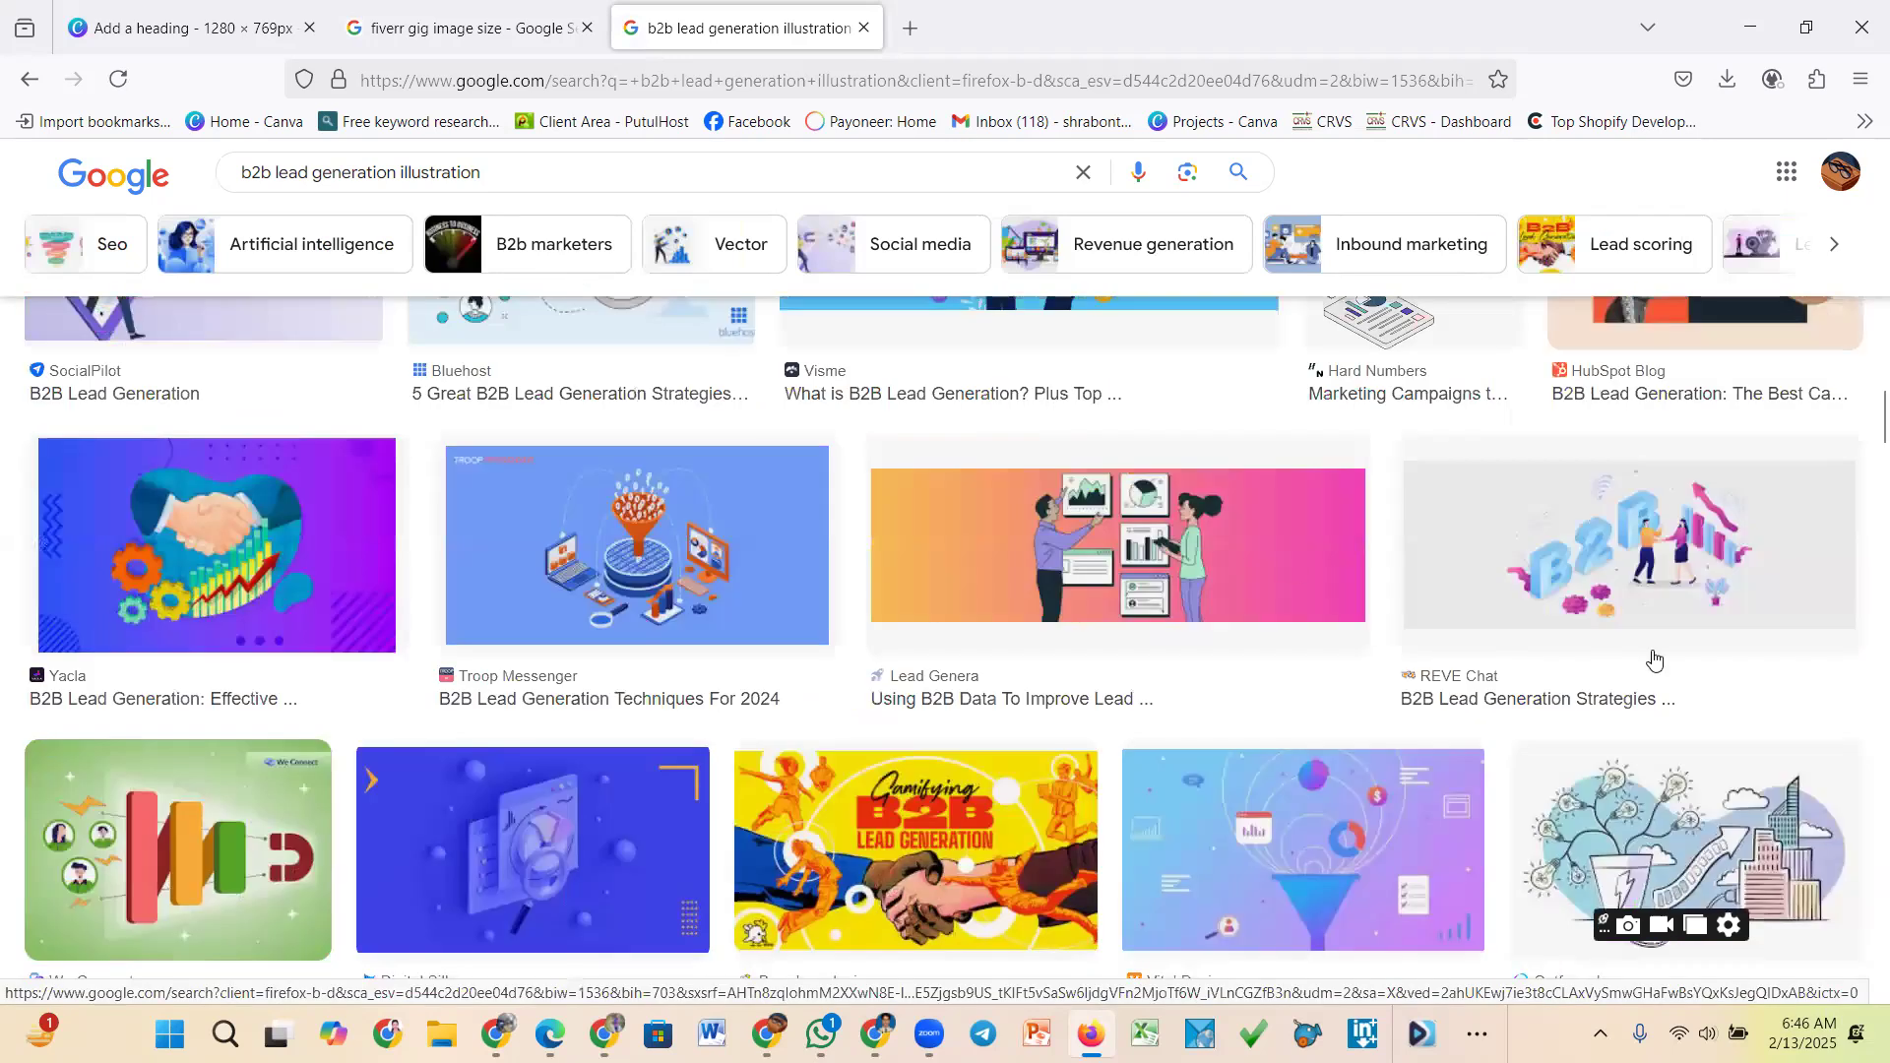
pyautogui.scroll(10, 1670, 660)
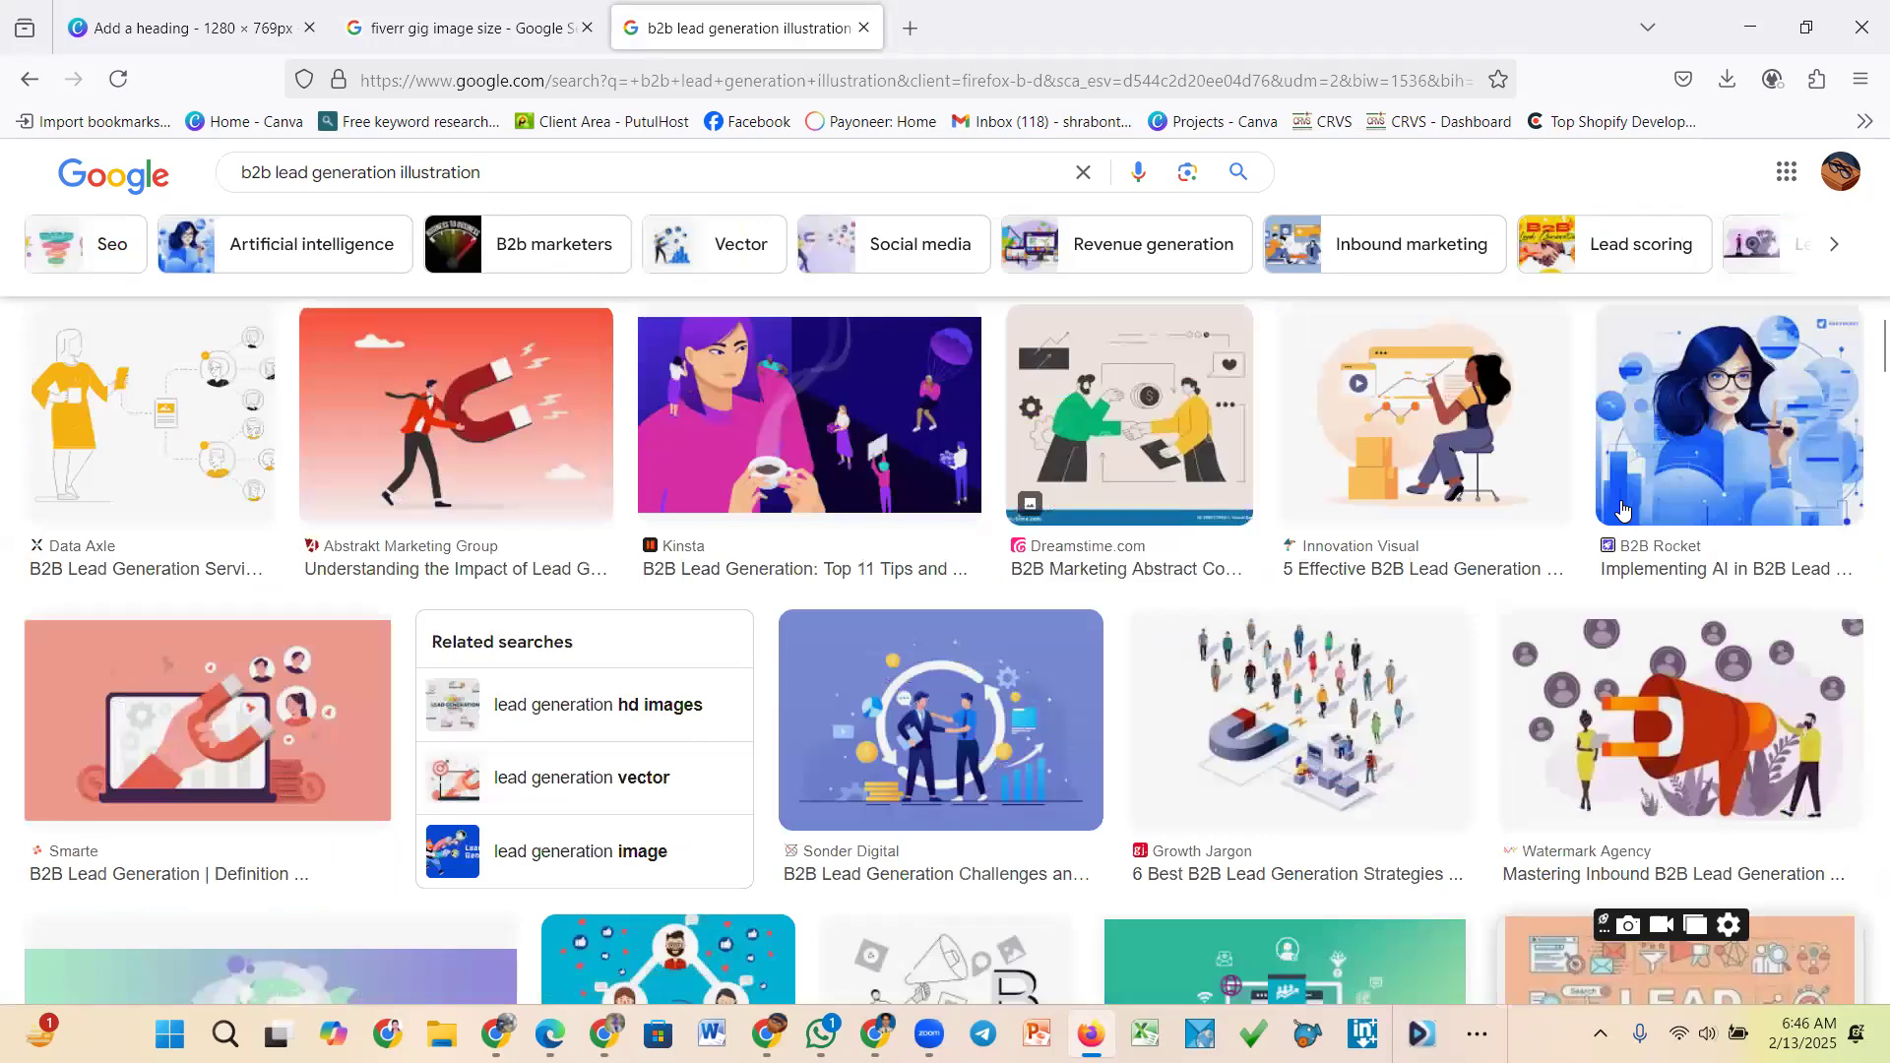
pyautogui.scroll(10, 1622, 509)
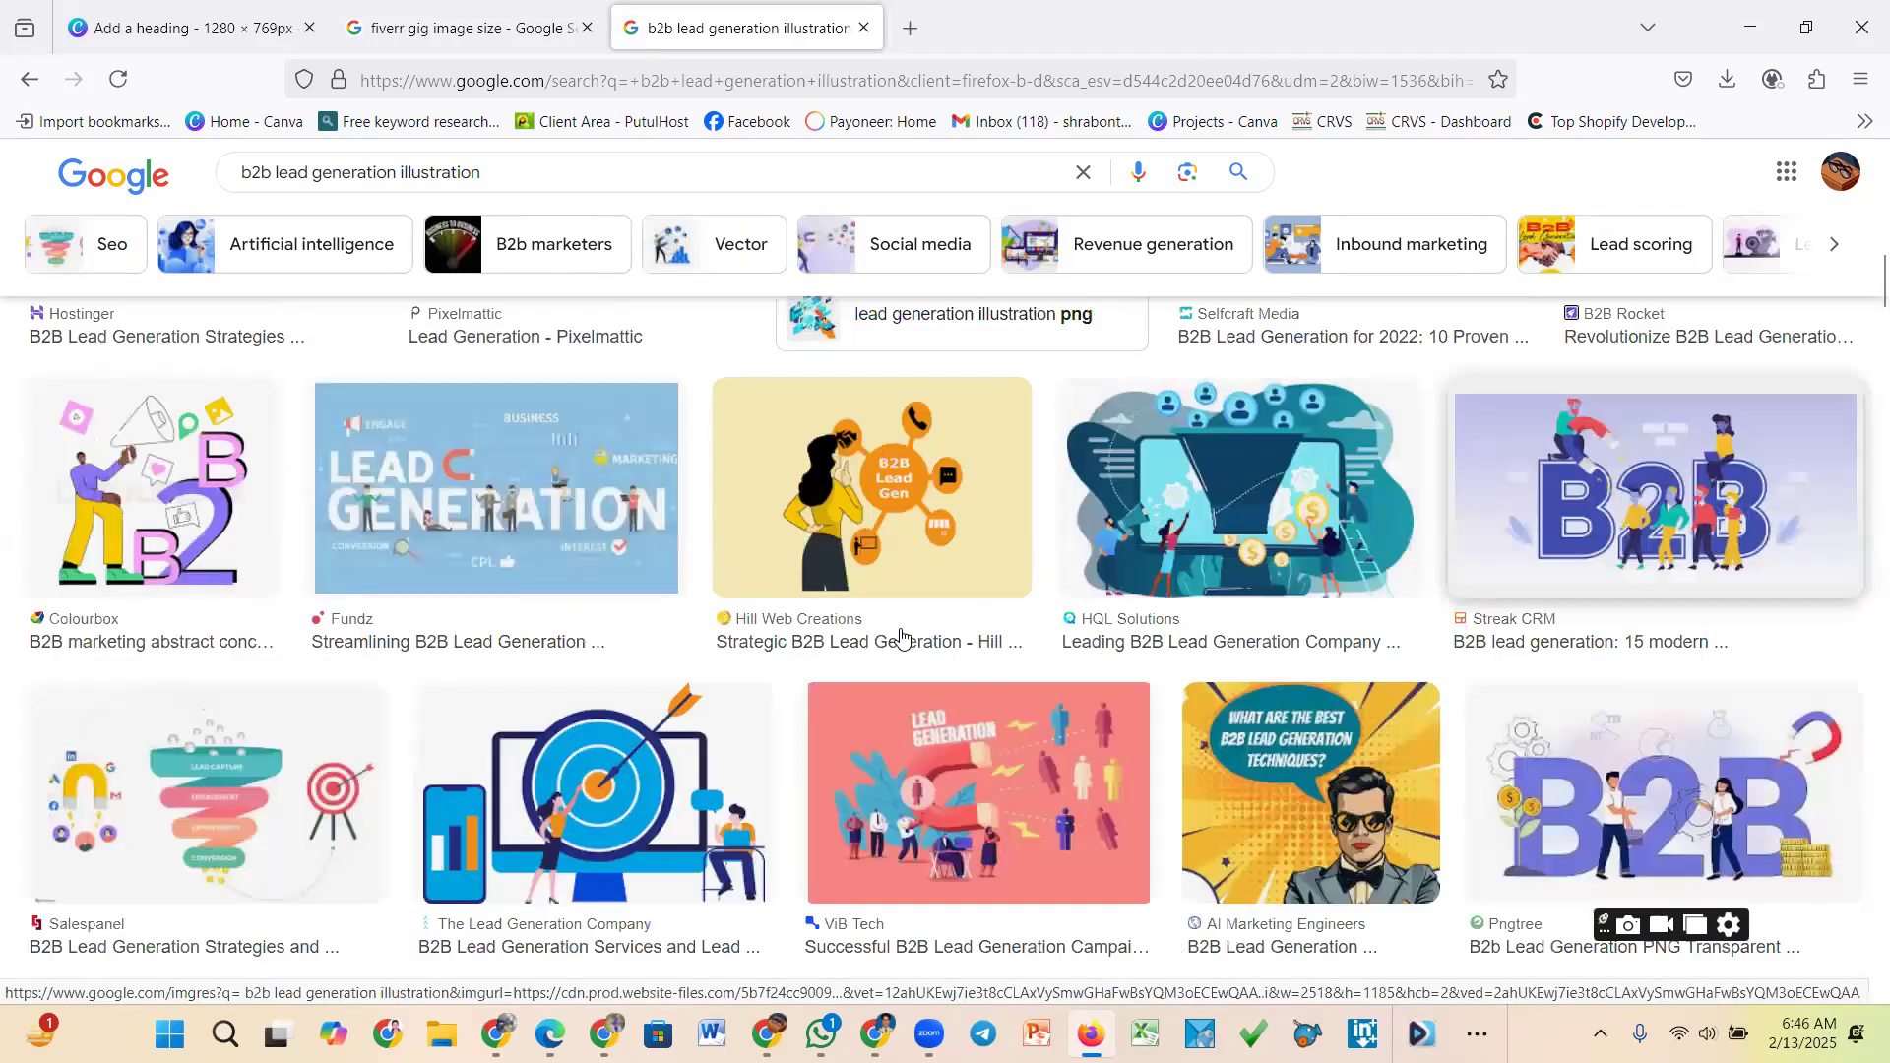
# Open the Hill Web Creations "B2B Lead Gen" picture of a woman in yellow and copy the image
pyautogui.scroll(1, 901, 634)
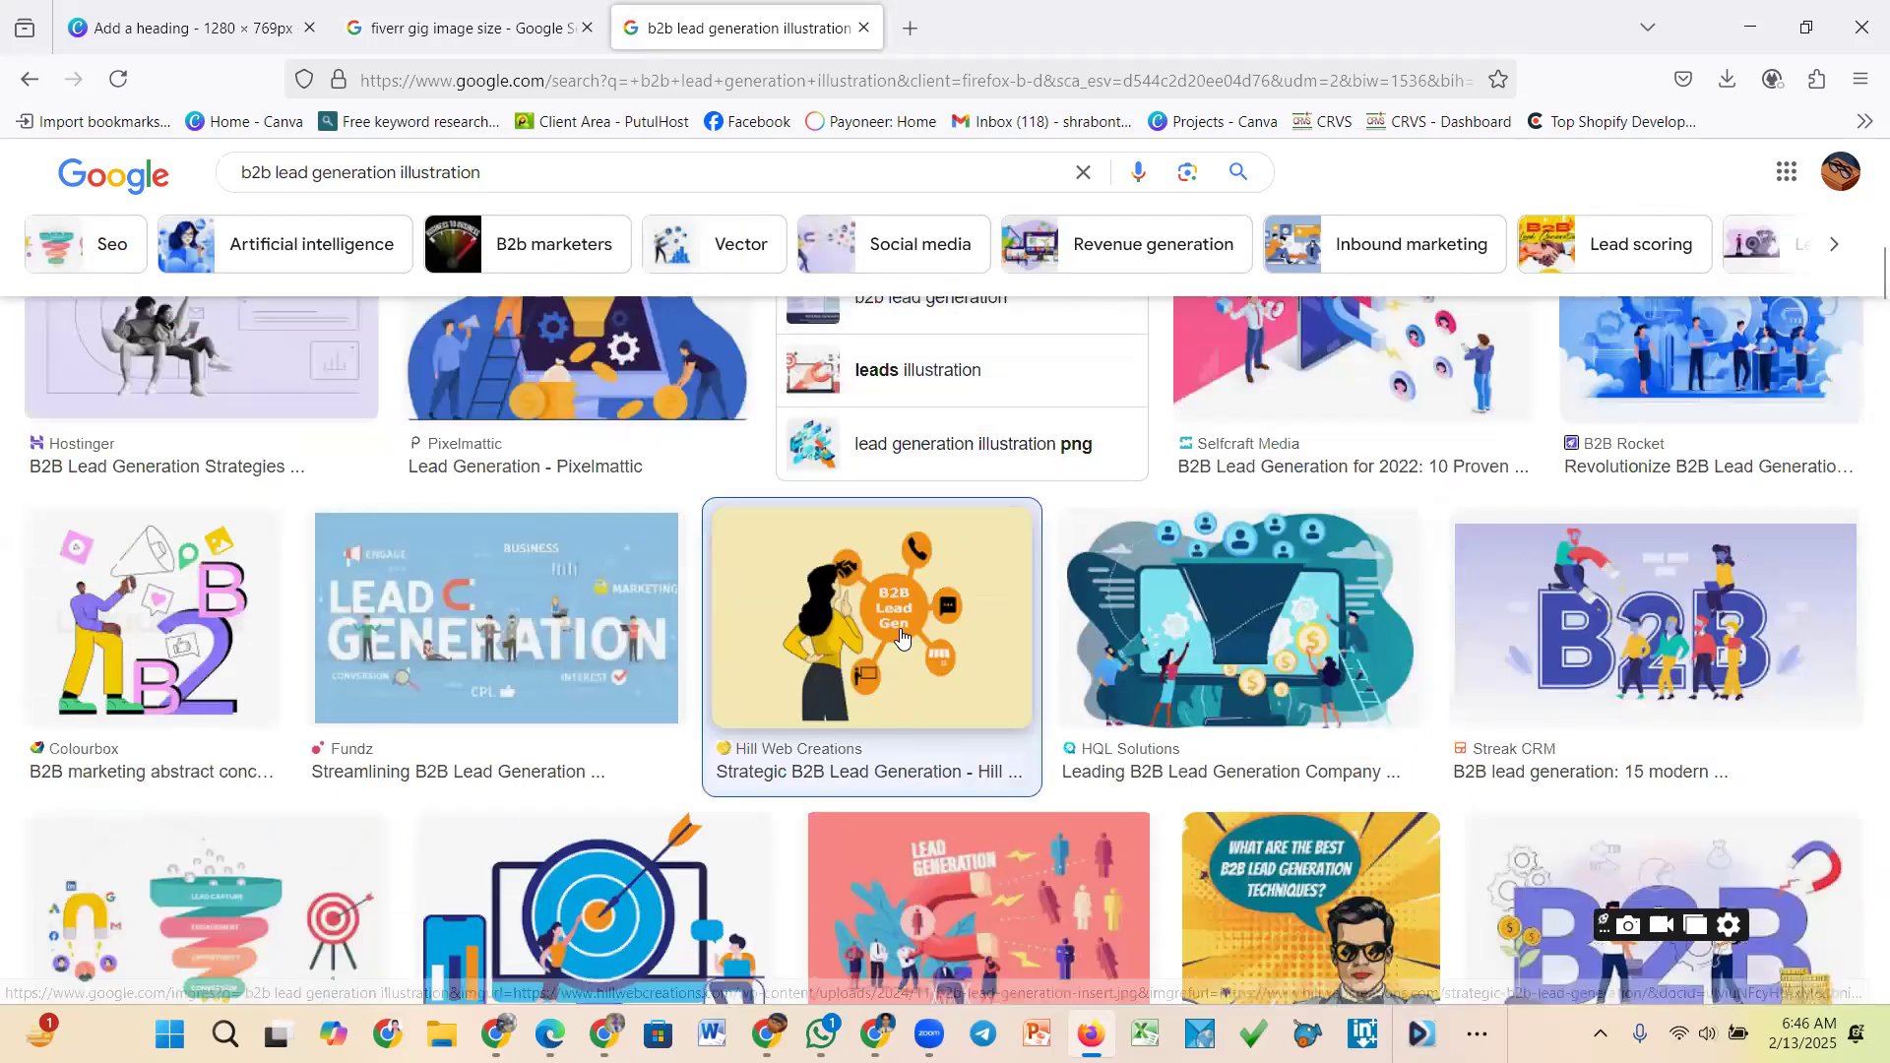
pyautogui.click(901, 637)
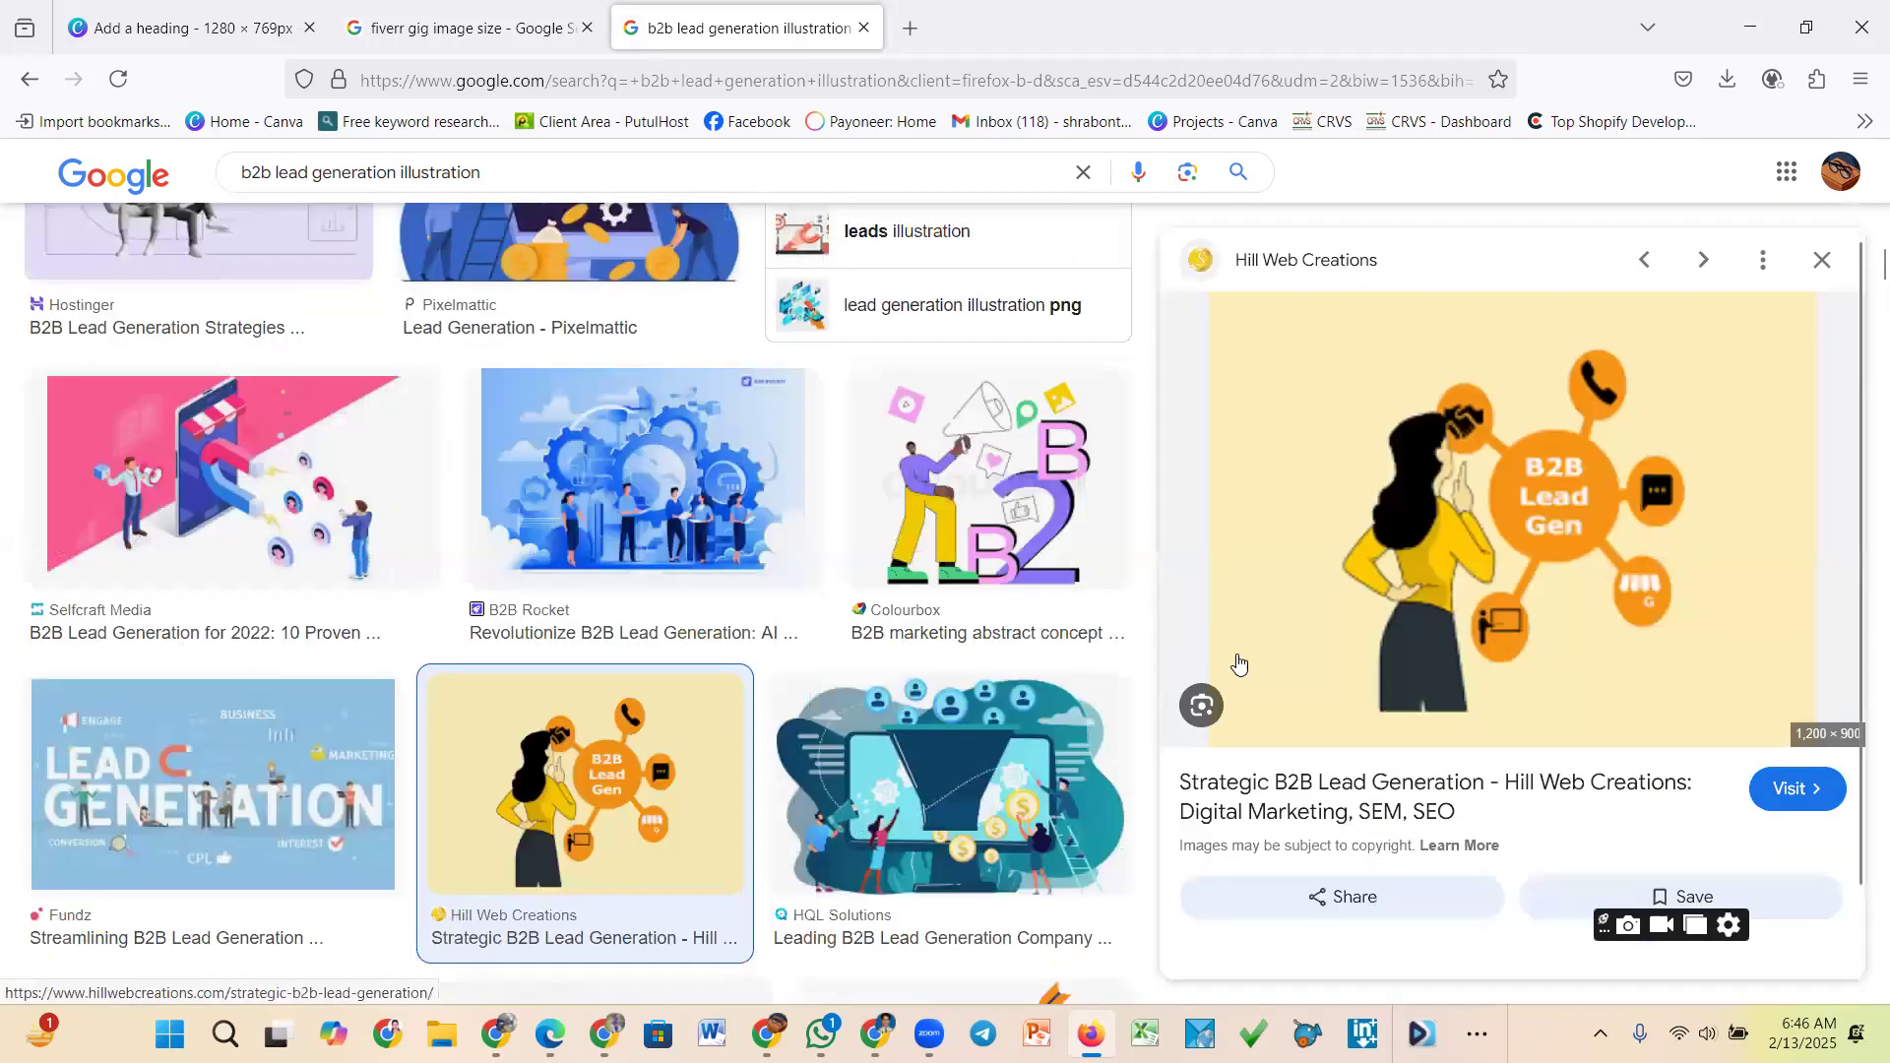
pyautogui.scroll(-8, 658, 866)
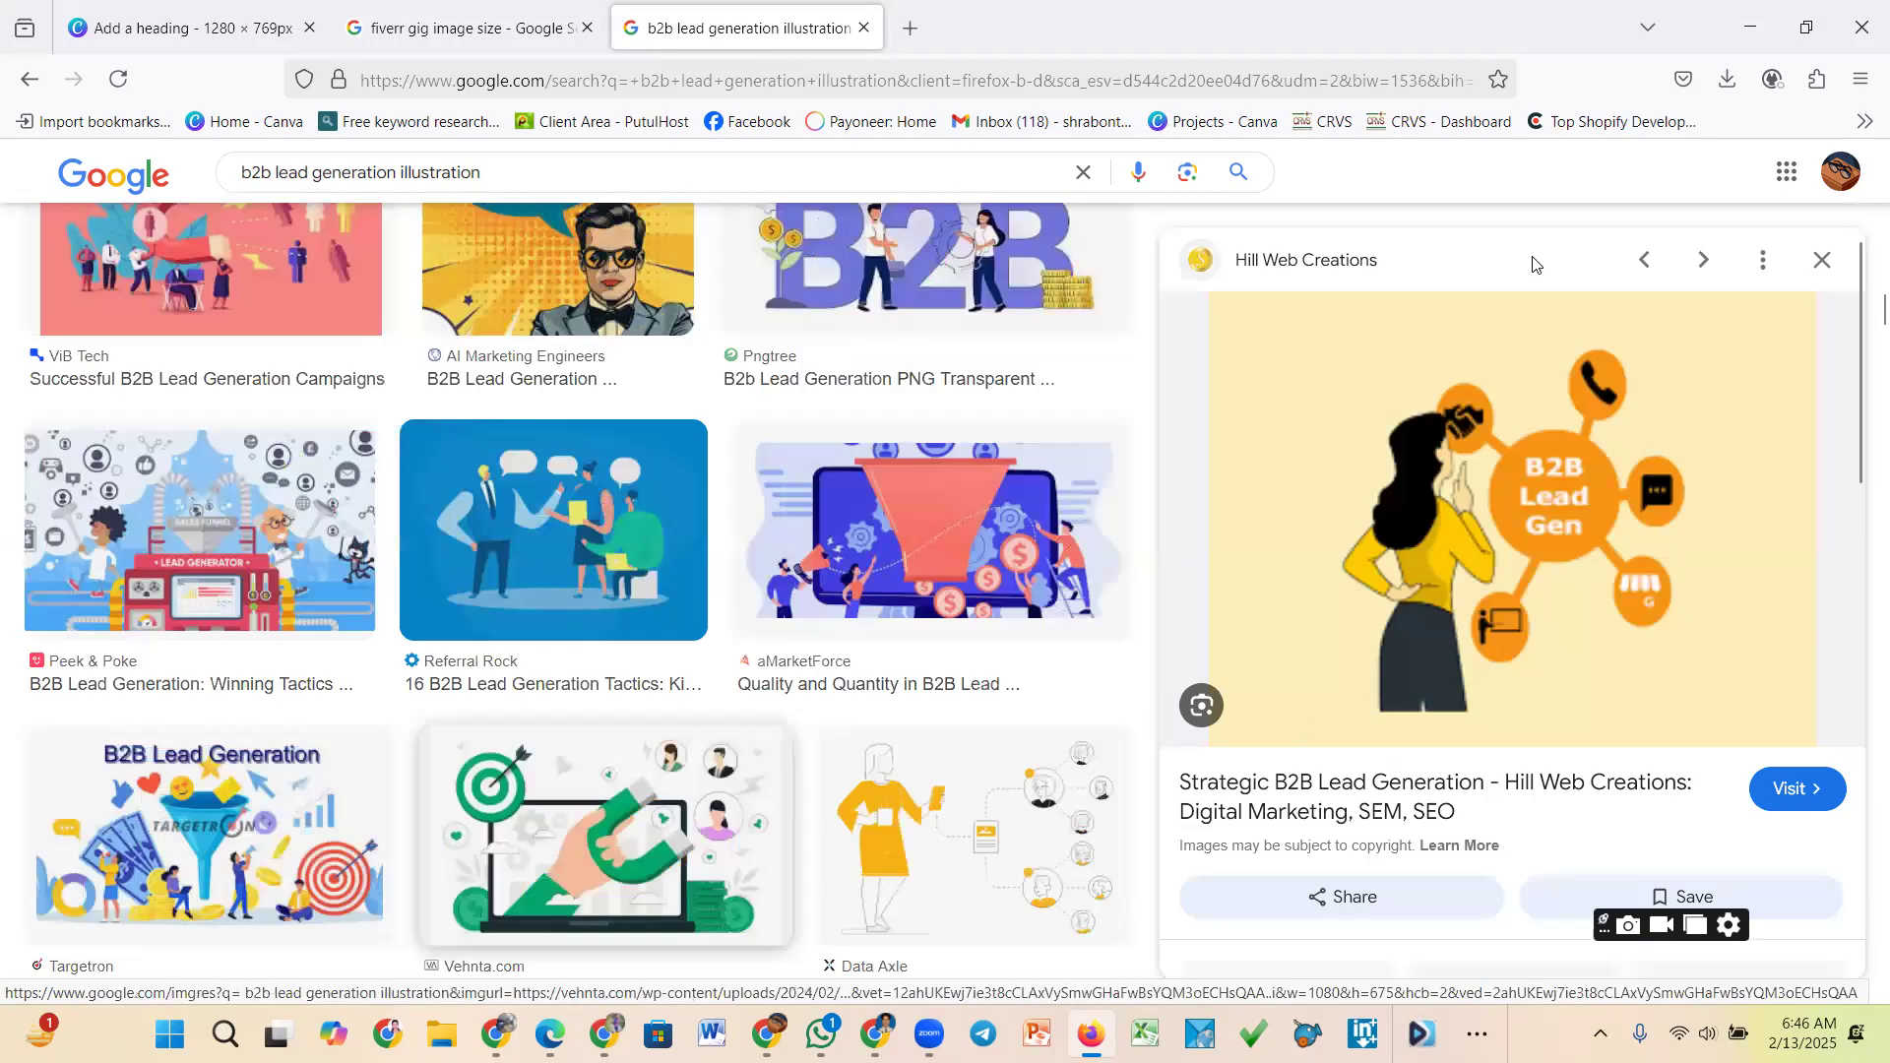
pyautogui.scroll(5, 1516, 275)
pyautogui.rightClick(1498, 320)
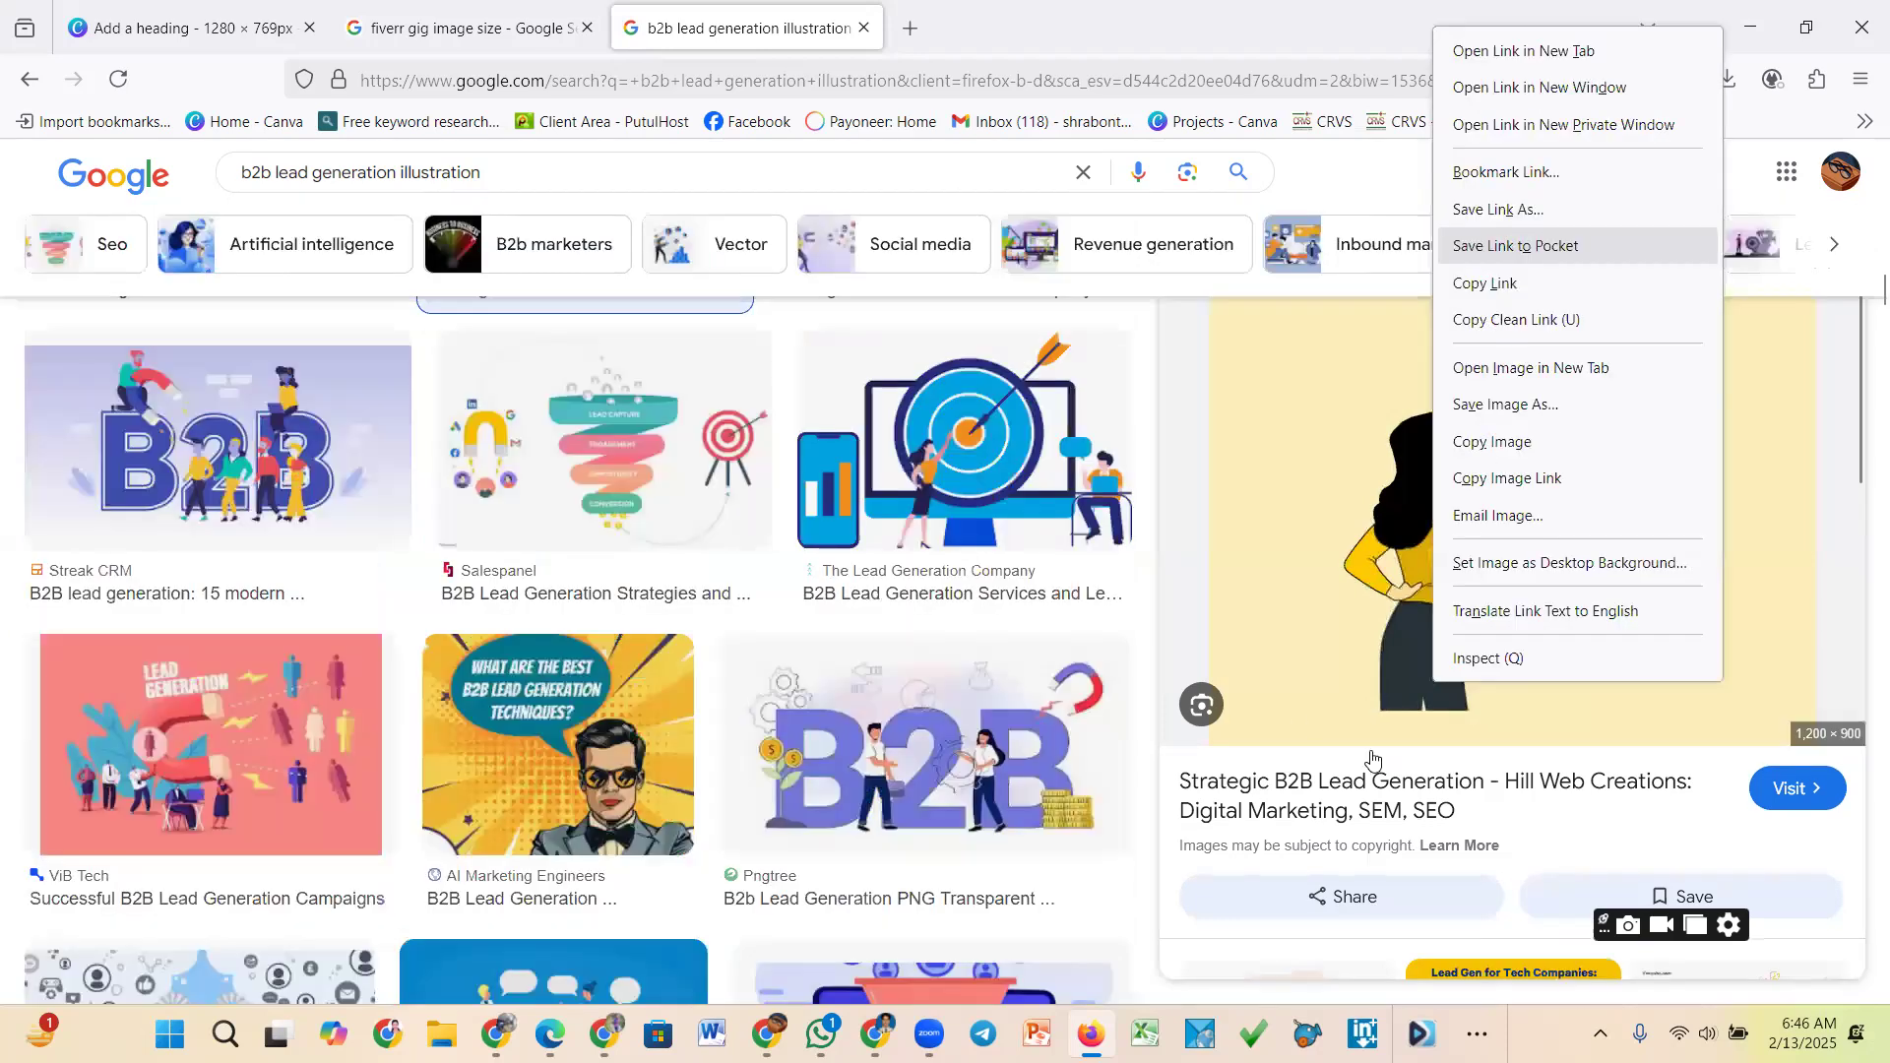
# Switch back to Canva, paste the copied picture on page 2, and place it in the circular frame in place of the magnet image
pyautogui.click(218, 37)
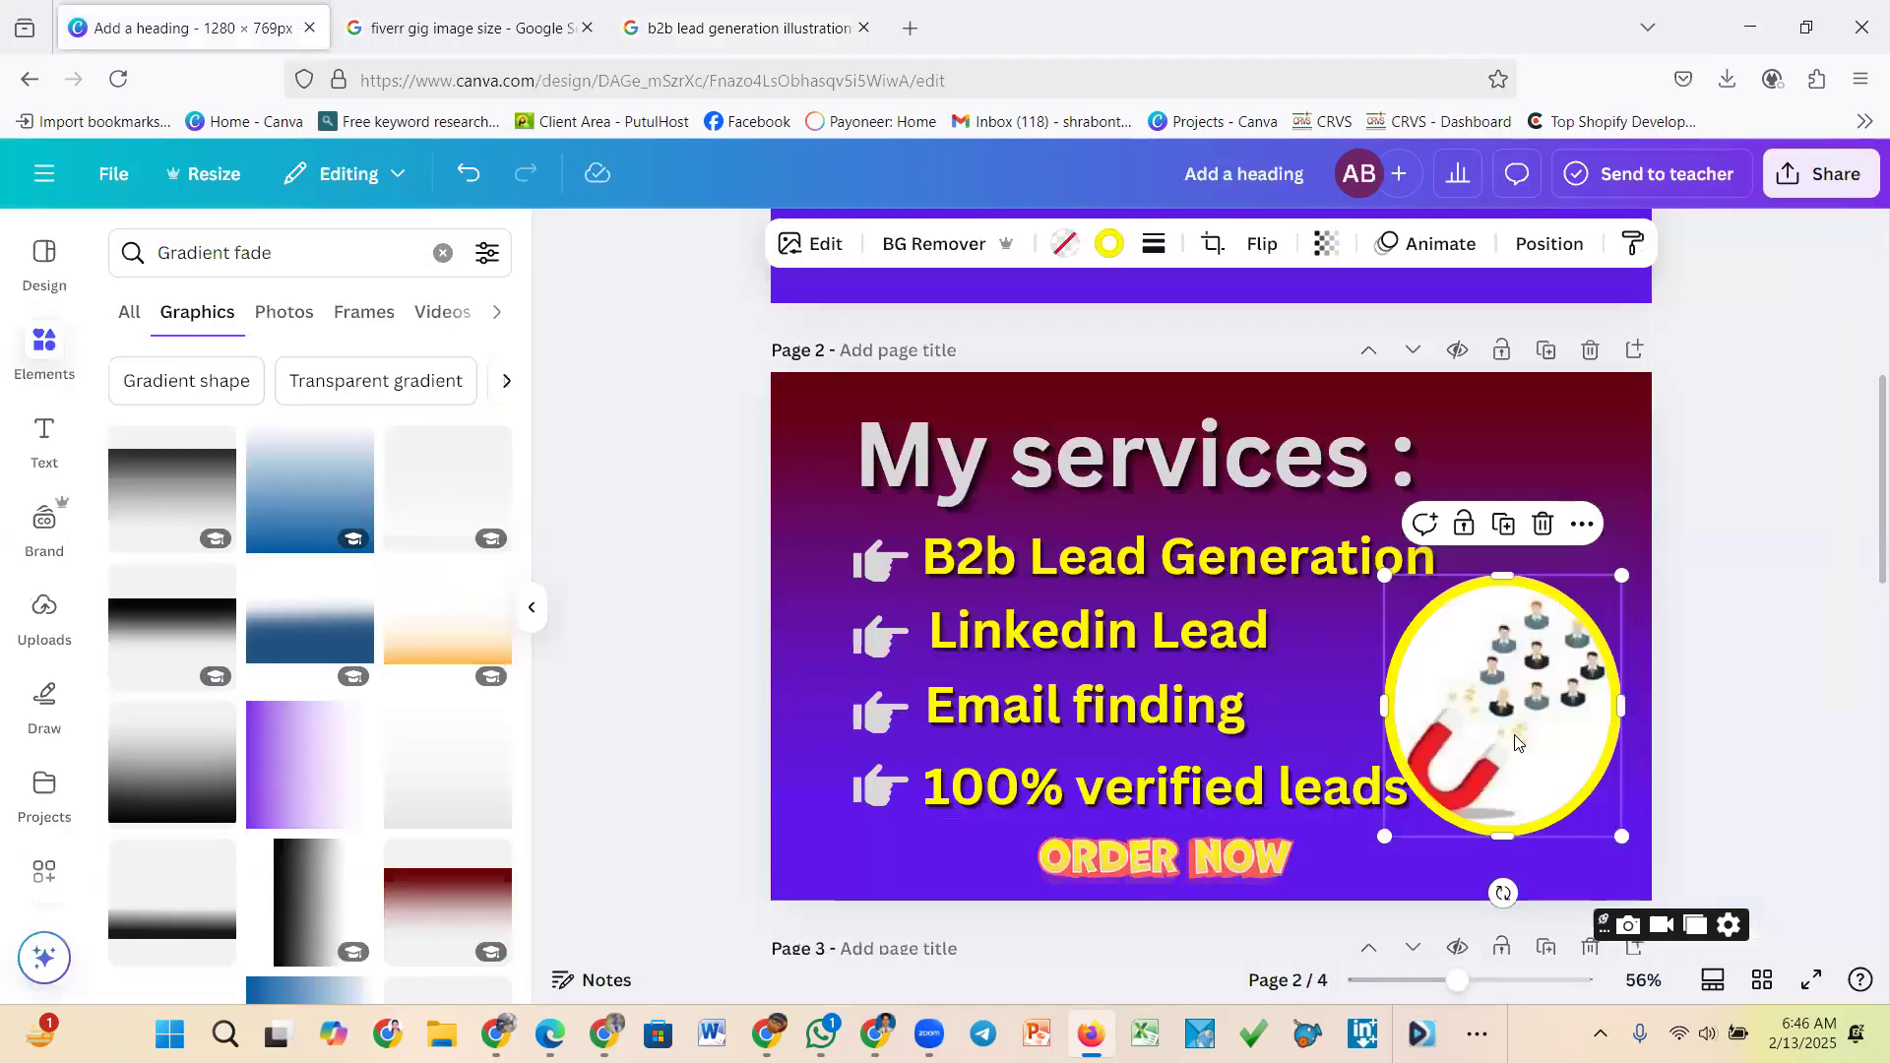
pyautogui.hotkey('ctrl', 'v')
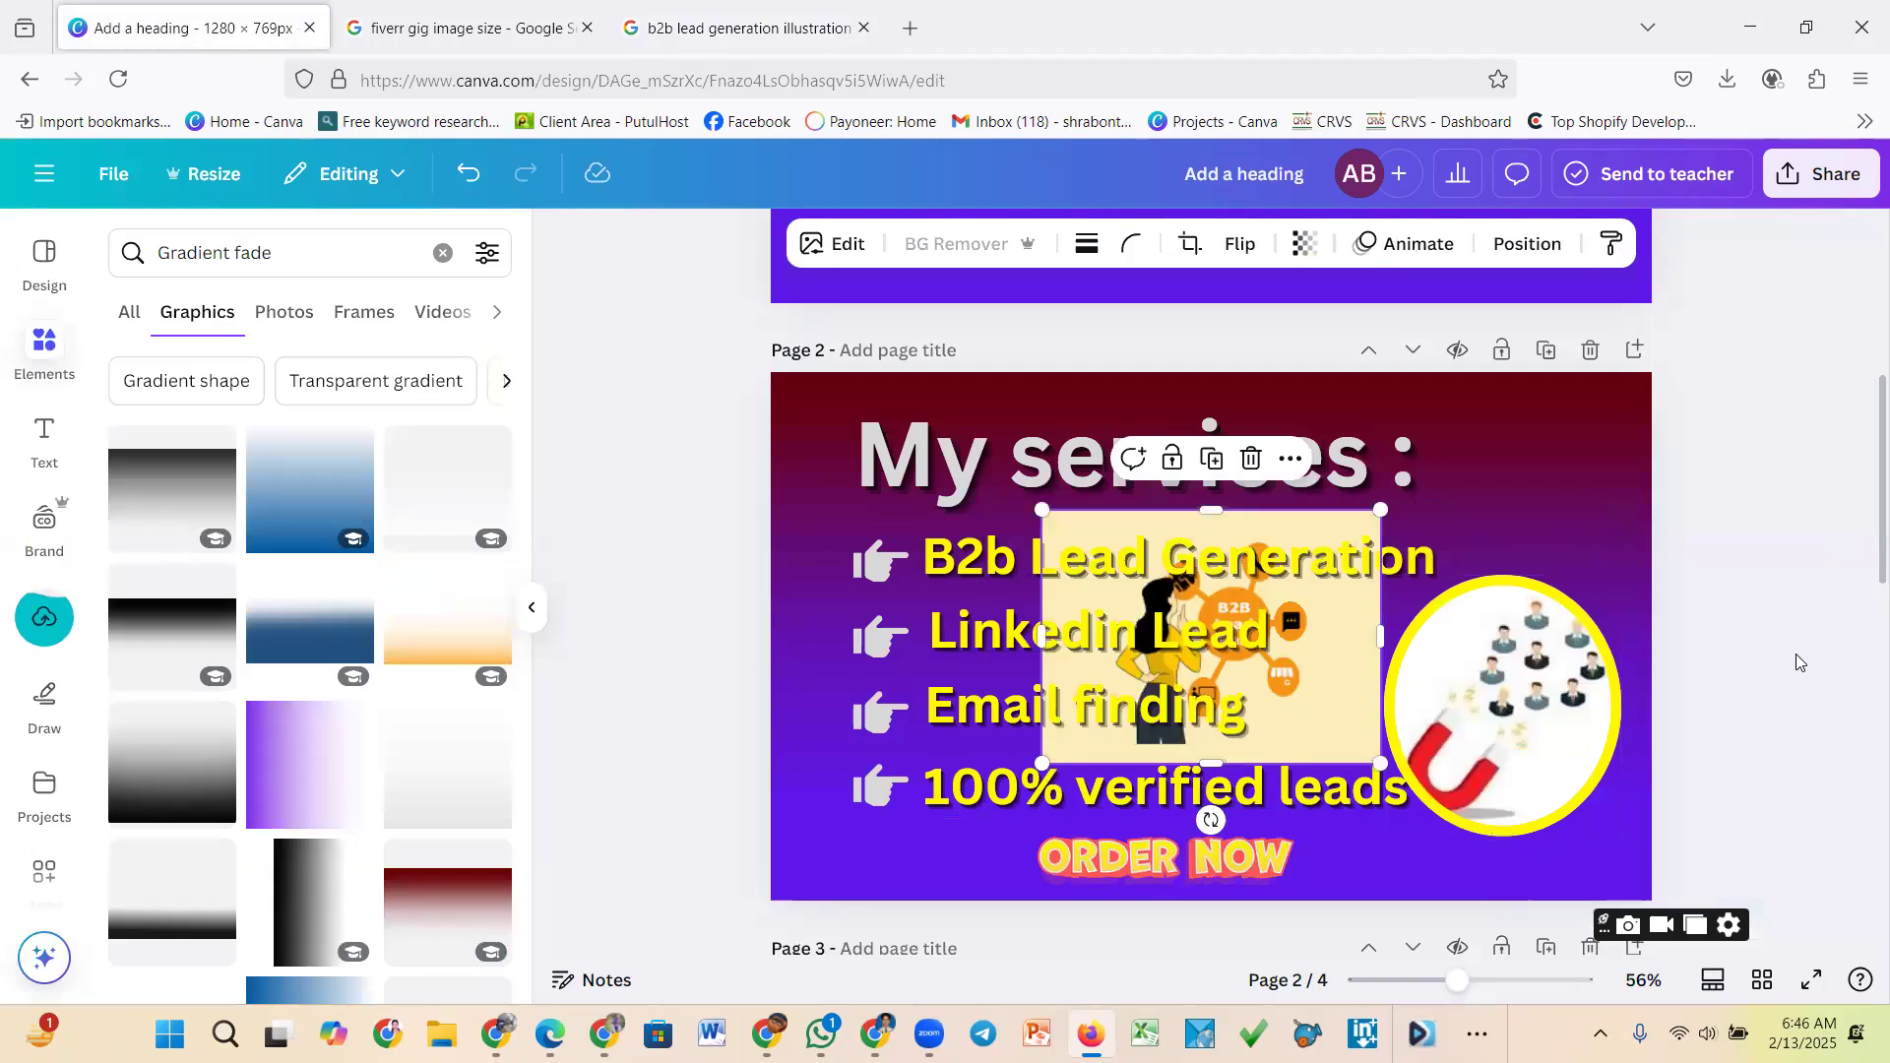
pyautogui.moveTo(1211, 640); pyautogui.dragTo(1577, 636)
pyautogui.click(1577, 636)
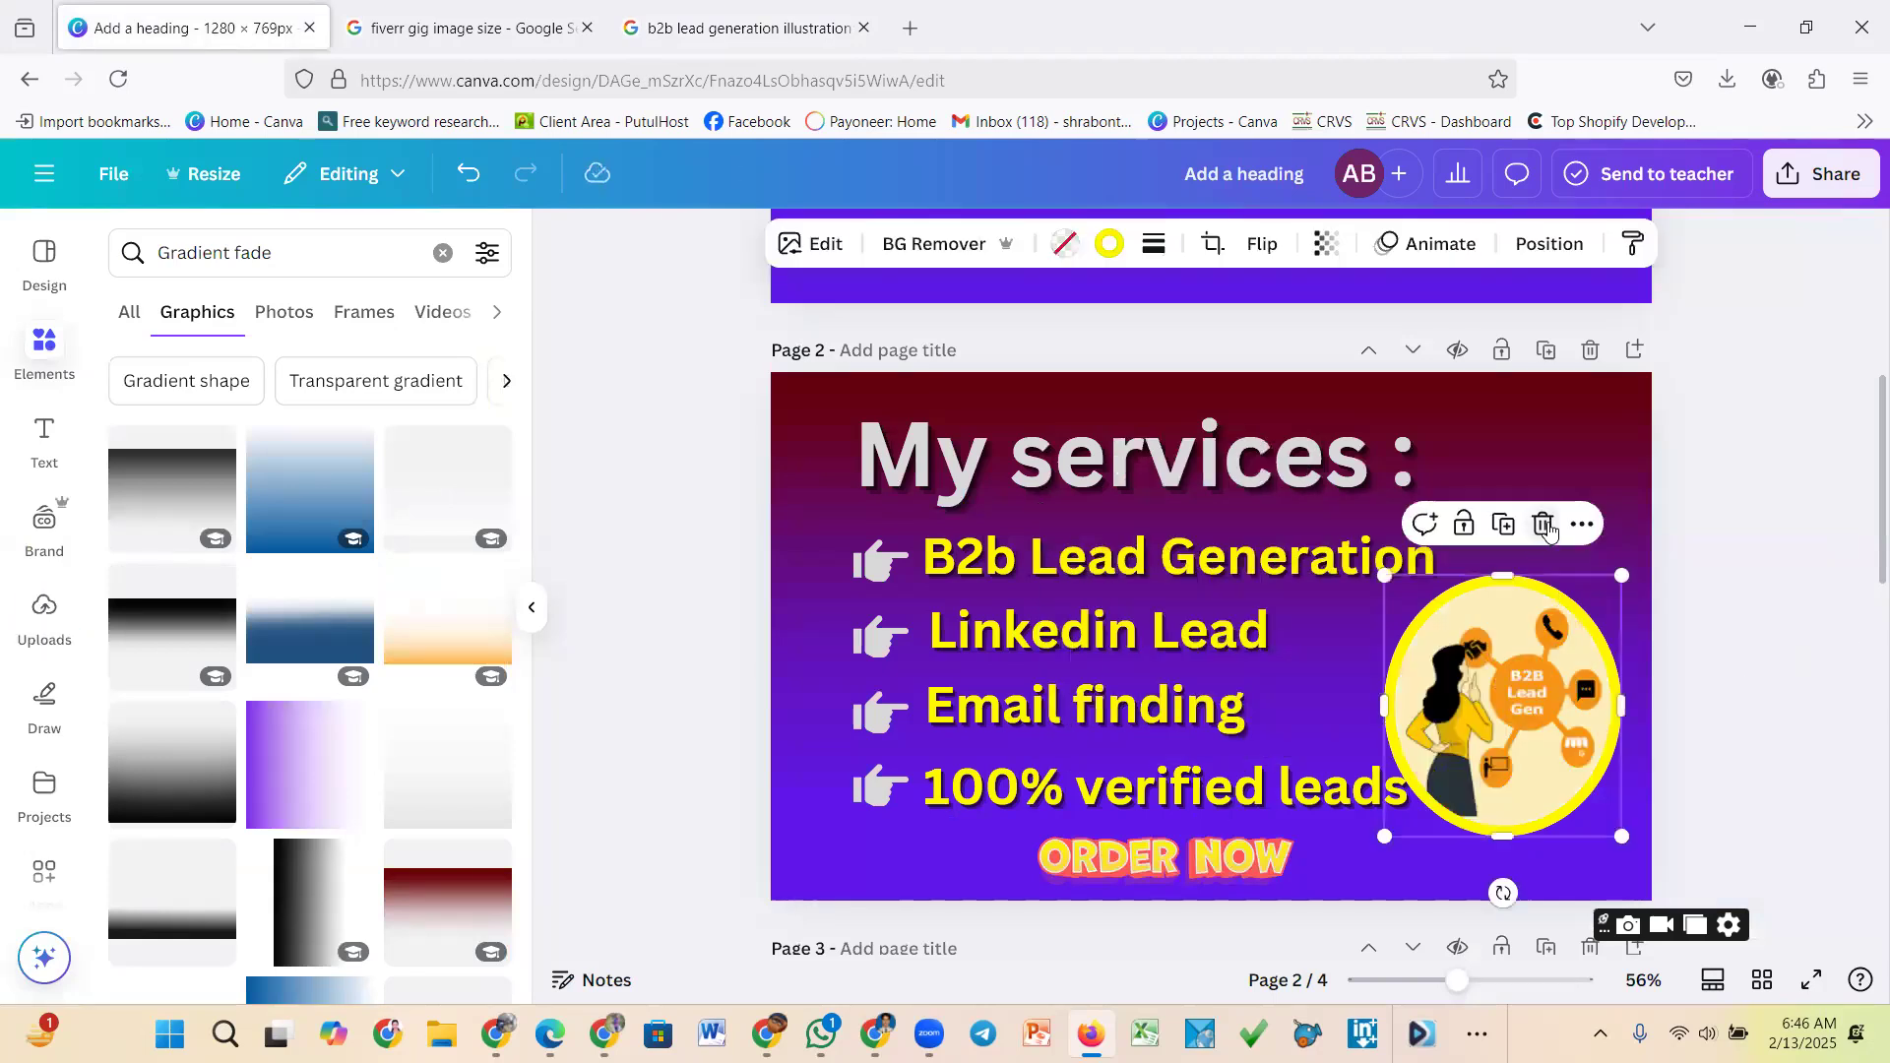
# Delete the B2B Lead Gen picture and its circular frame from page 2
pyautogui.click(1545, 526)
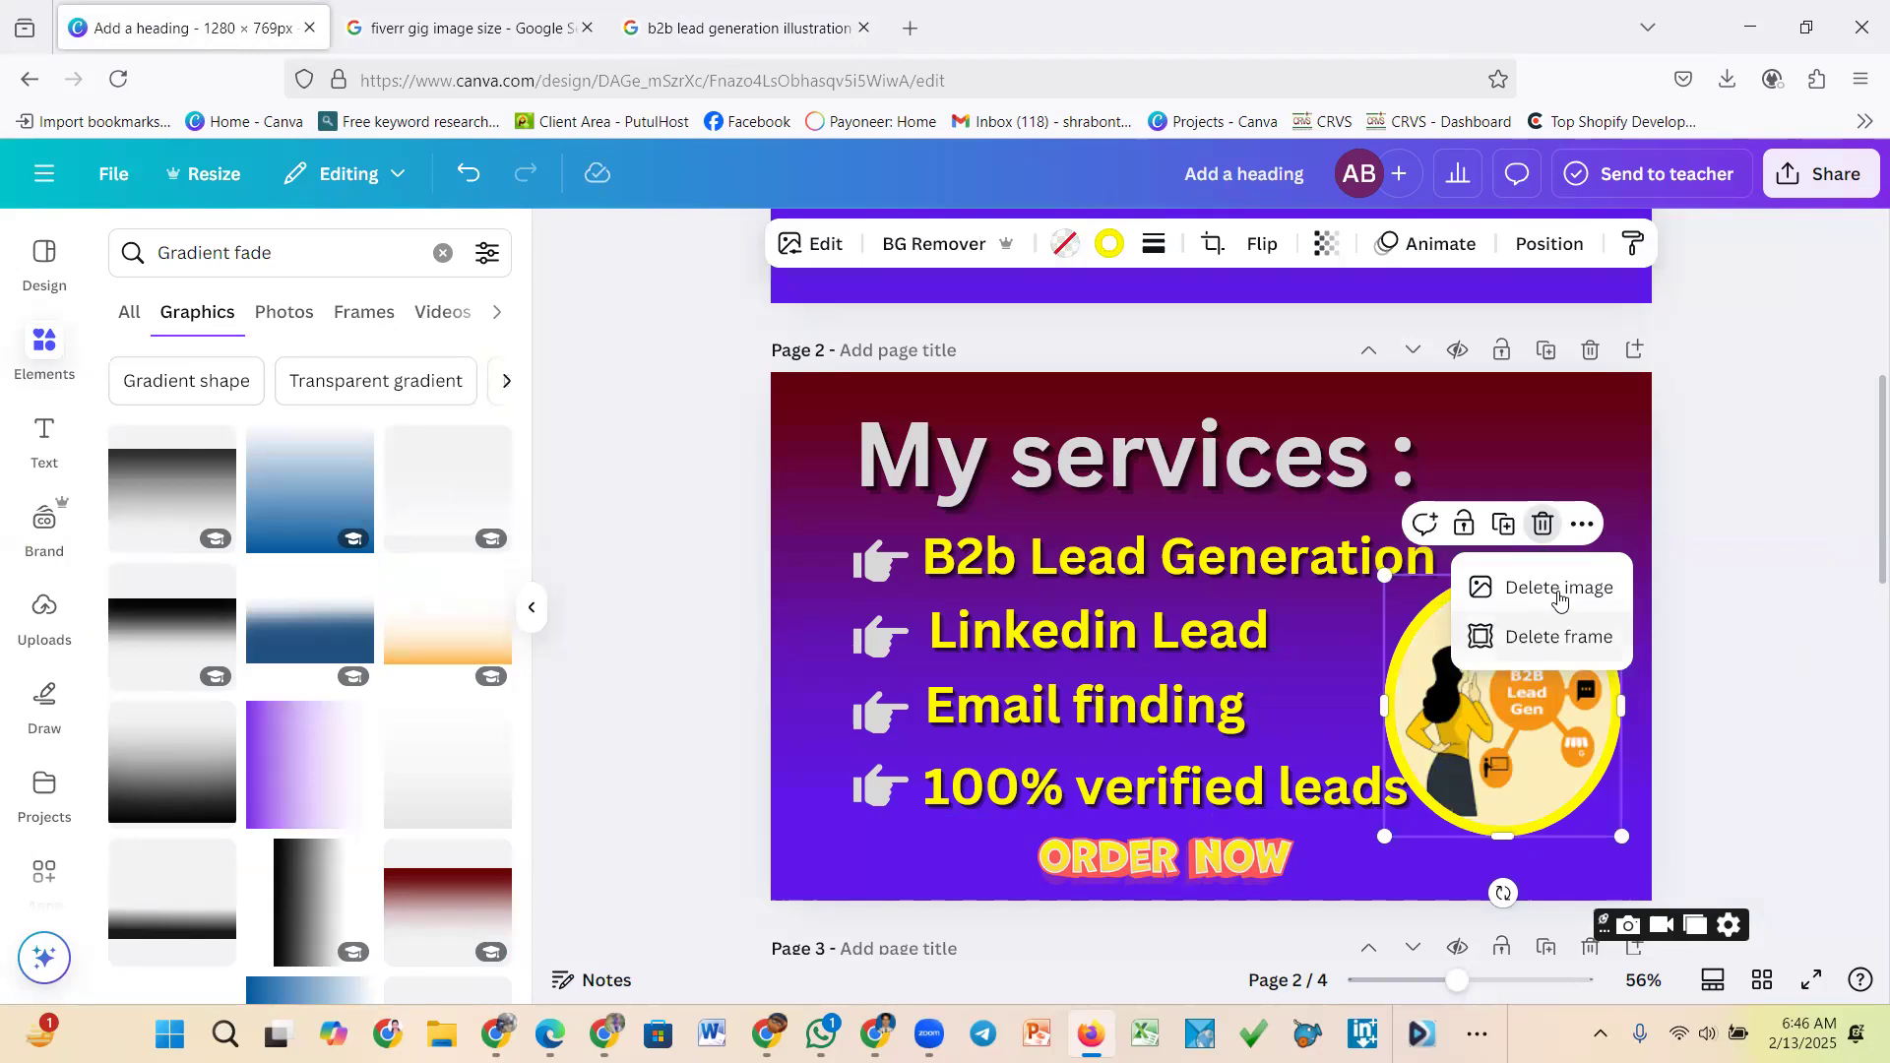
pyautogui.click(1560, 595)
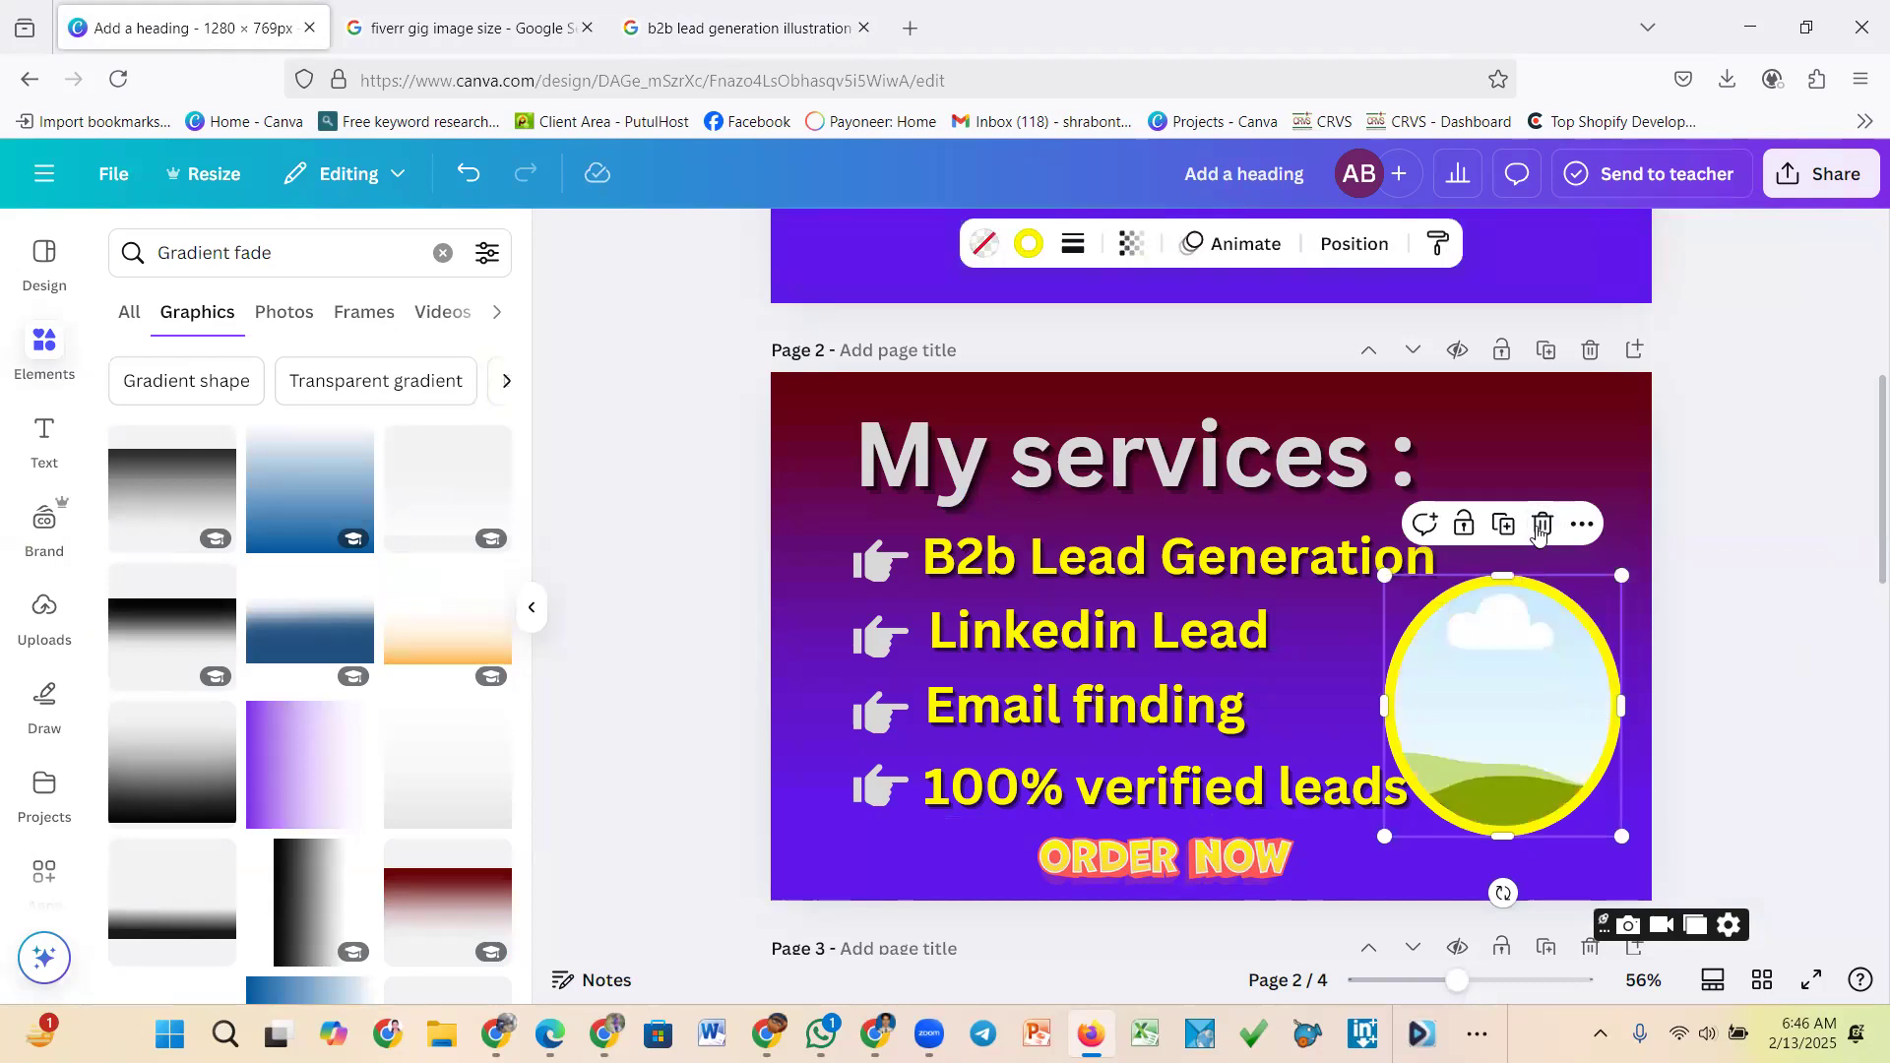
pyautogui.press('Delete')
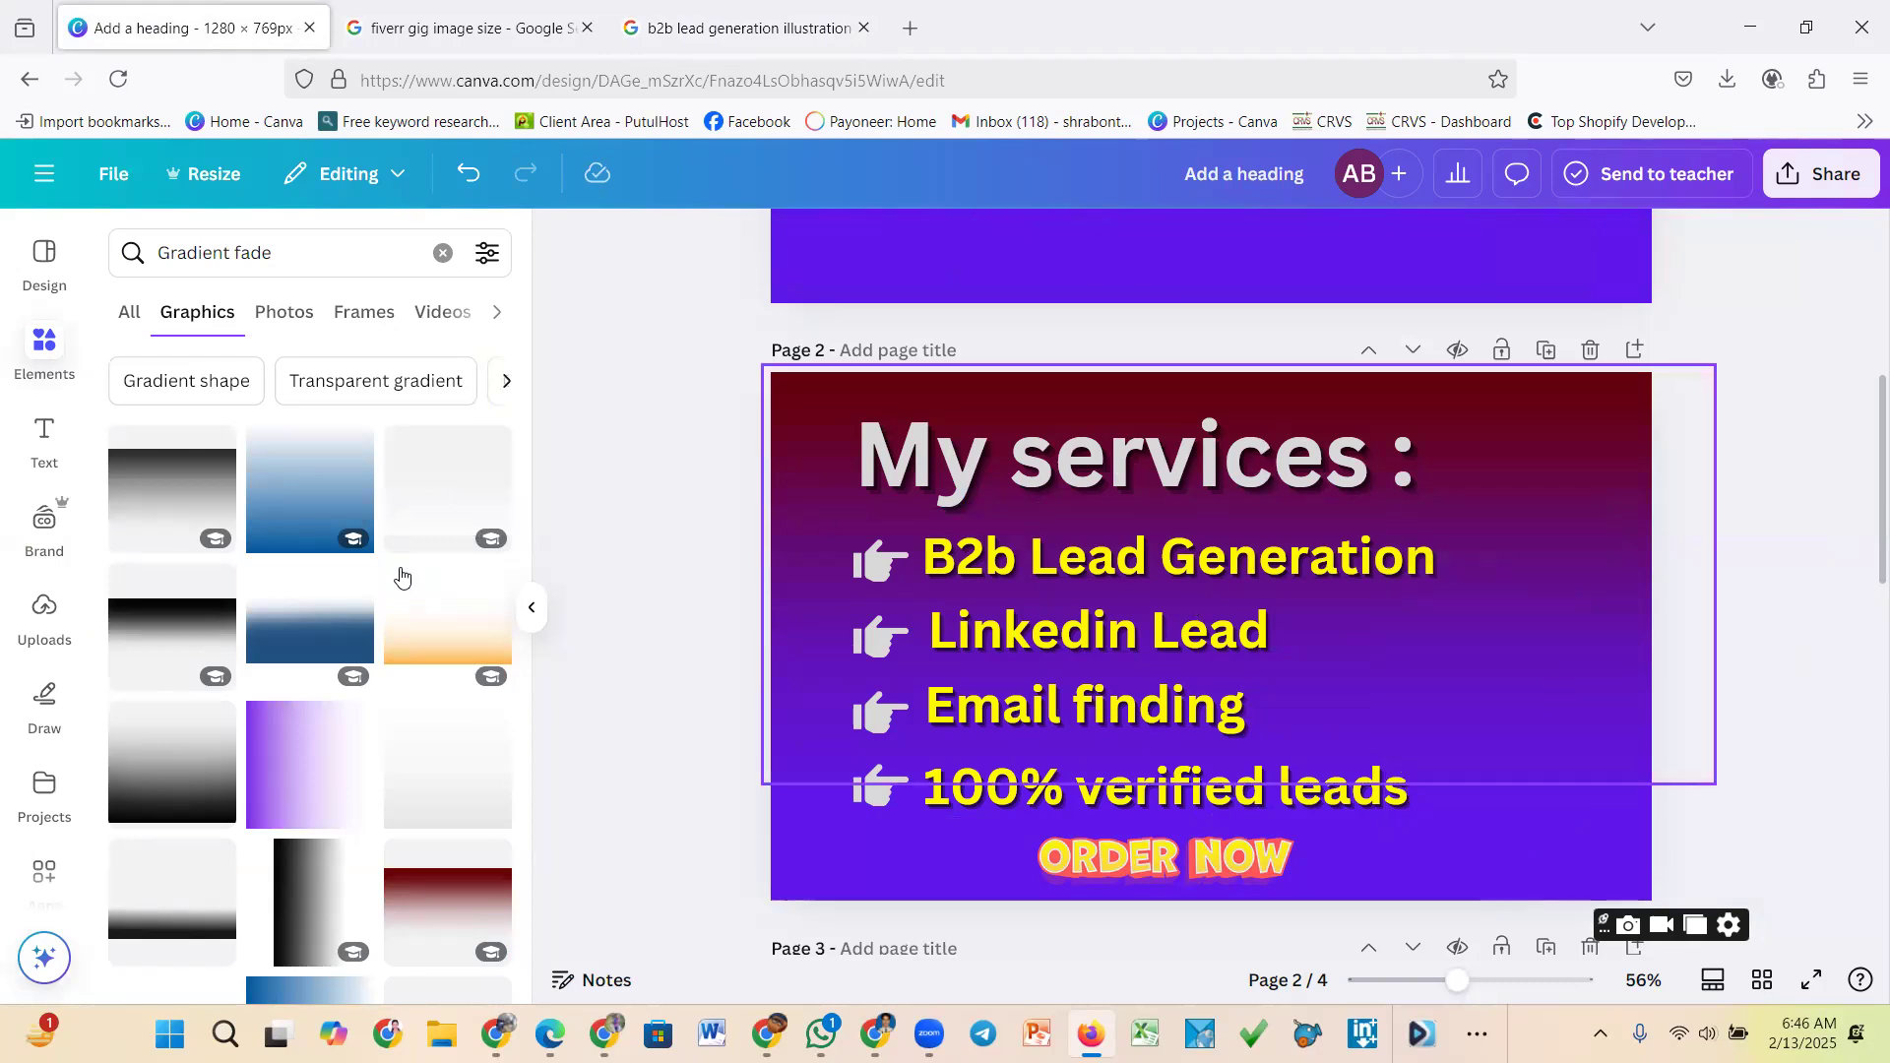
# Add the purple gradient graphic to page 2 and enlarge it into a full-height panel along the page's right side
pyautogui.moveTo(1555, 740); pyautogui.dragTo(1506, 731)
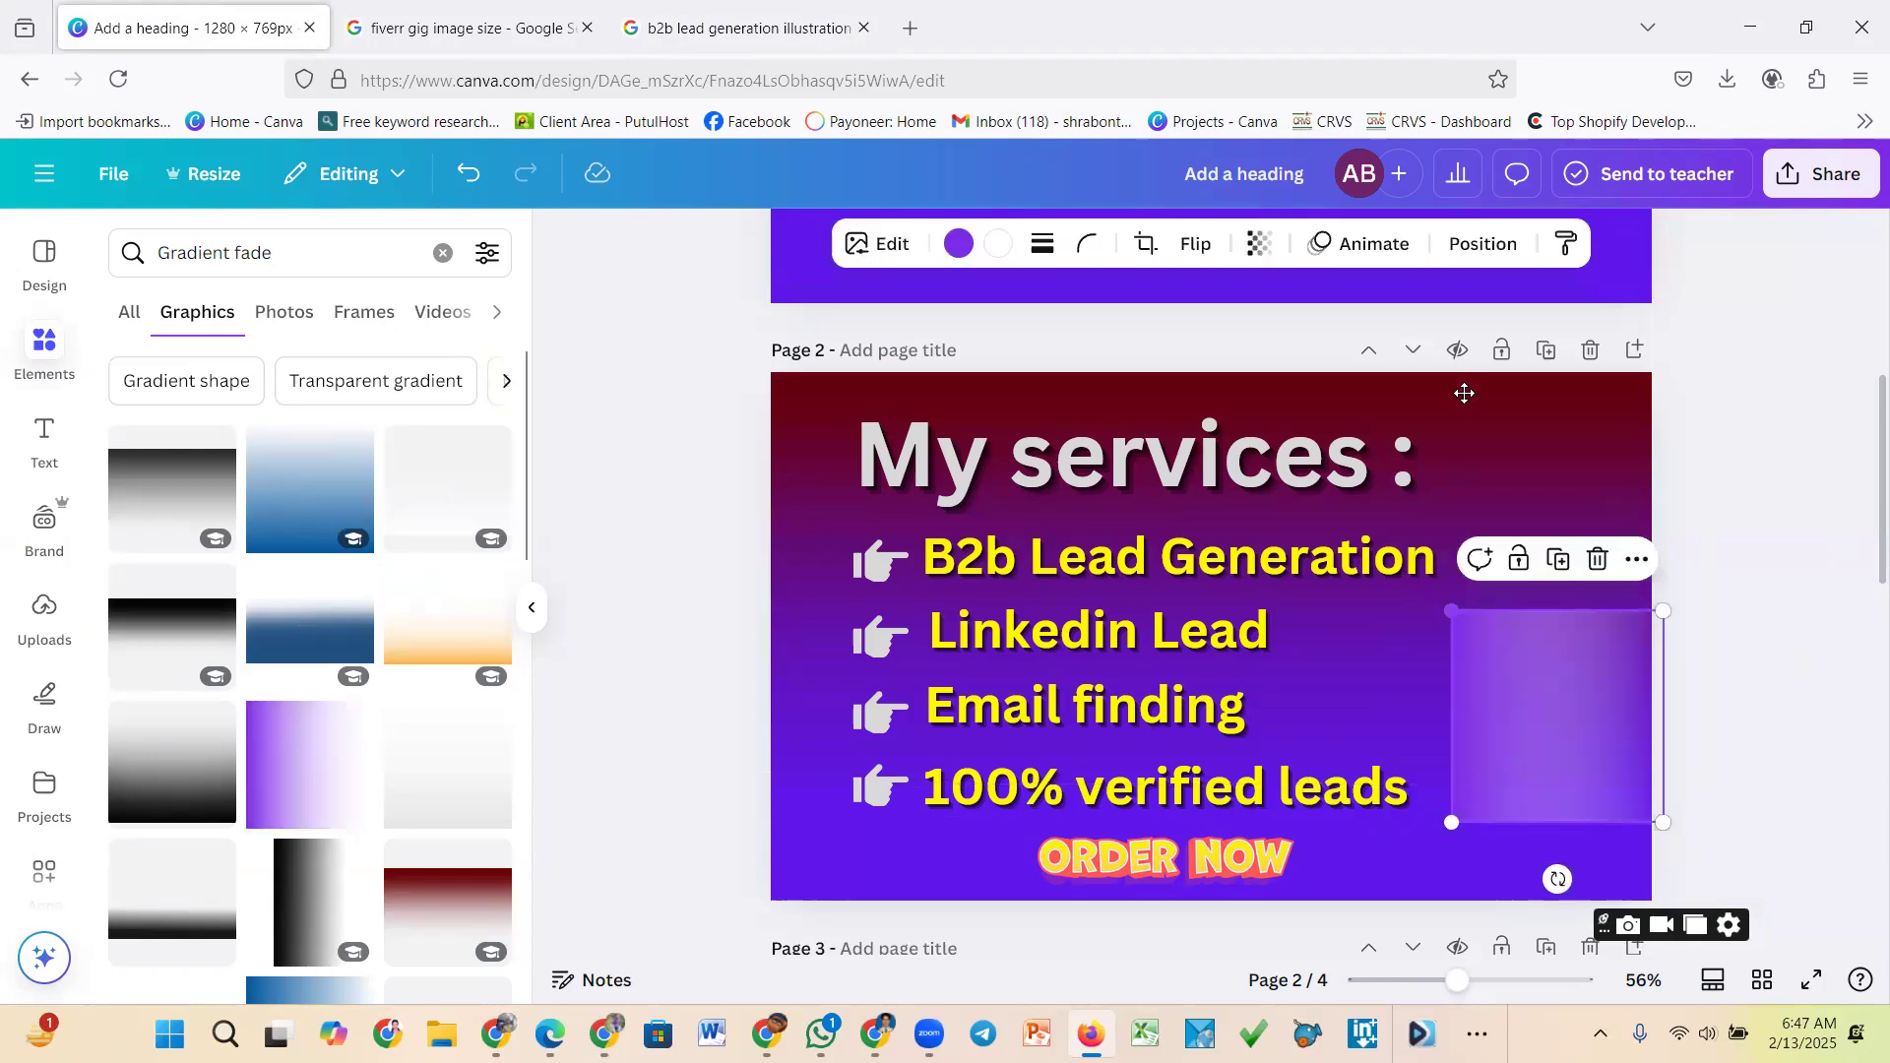
pyautogui.moveTo(1464, 393); pyautogui.dragTo(1464, 384)
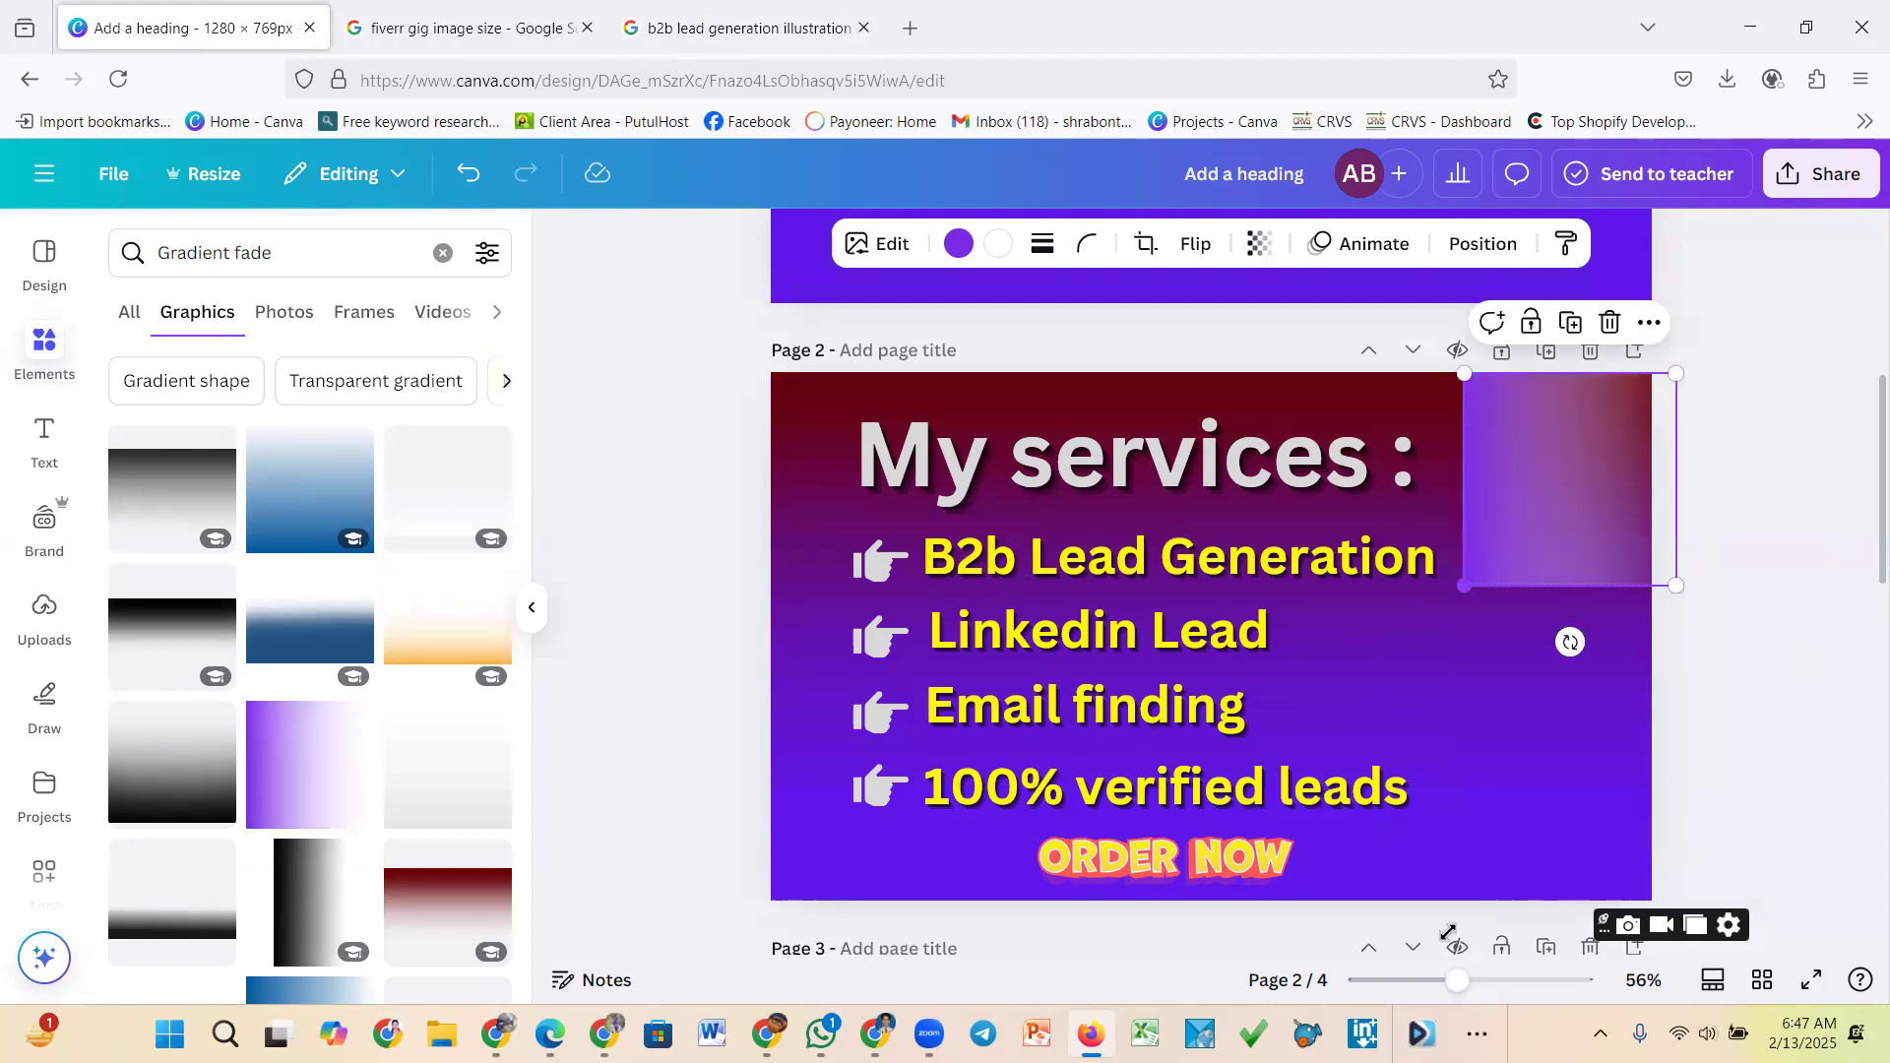
pyautogui.moveTo(1464, 586); pyautogui.dragTo(1451, 963)
pyautogui.moveTo(1537, 682); pyautogui.dragTo(1678, 794)
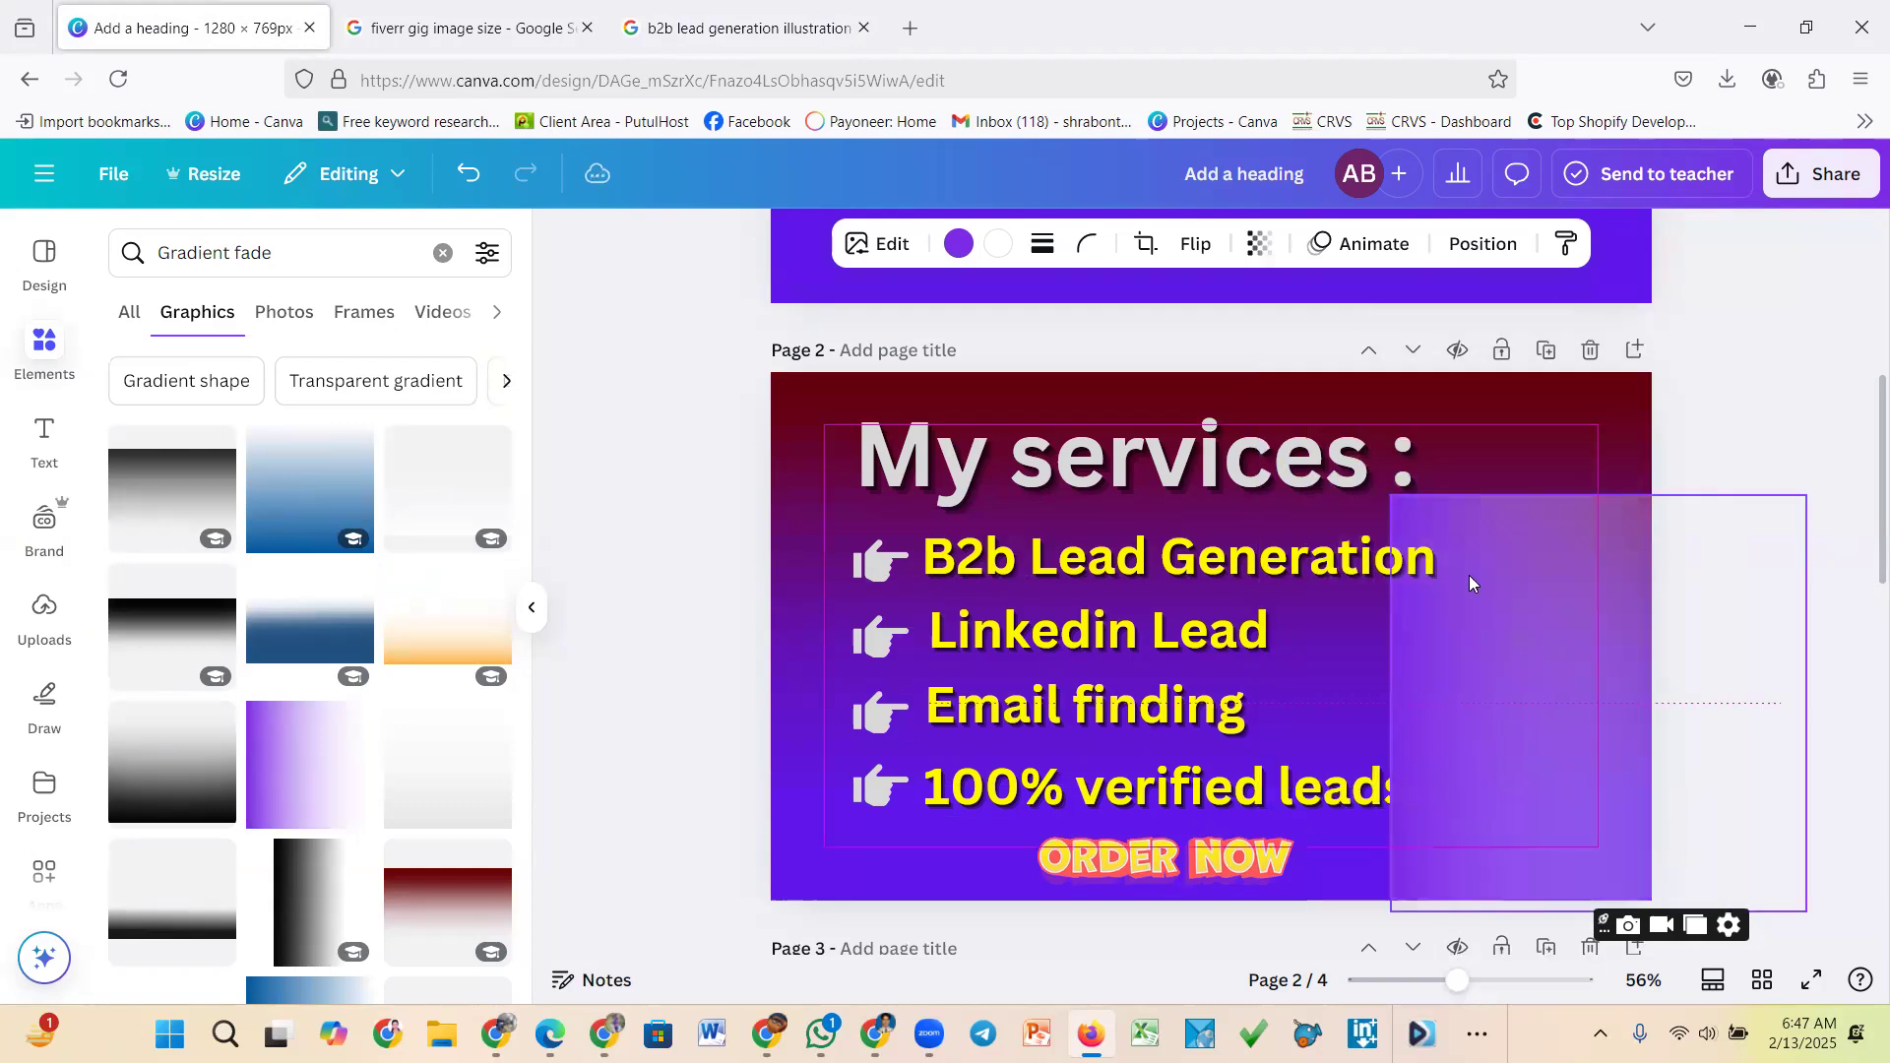
pyautogui.moveTo(1473, 584); pyautogui.dragTo(1487, 571)
pyautogui.moveTo(1405, 481); pyautogui.dragTo(1452, 395)
pyautogui.moveTo(1588, 505); pyautogui.dragTo(1633, 548)
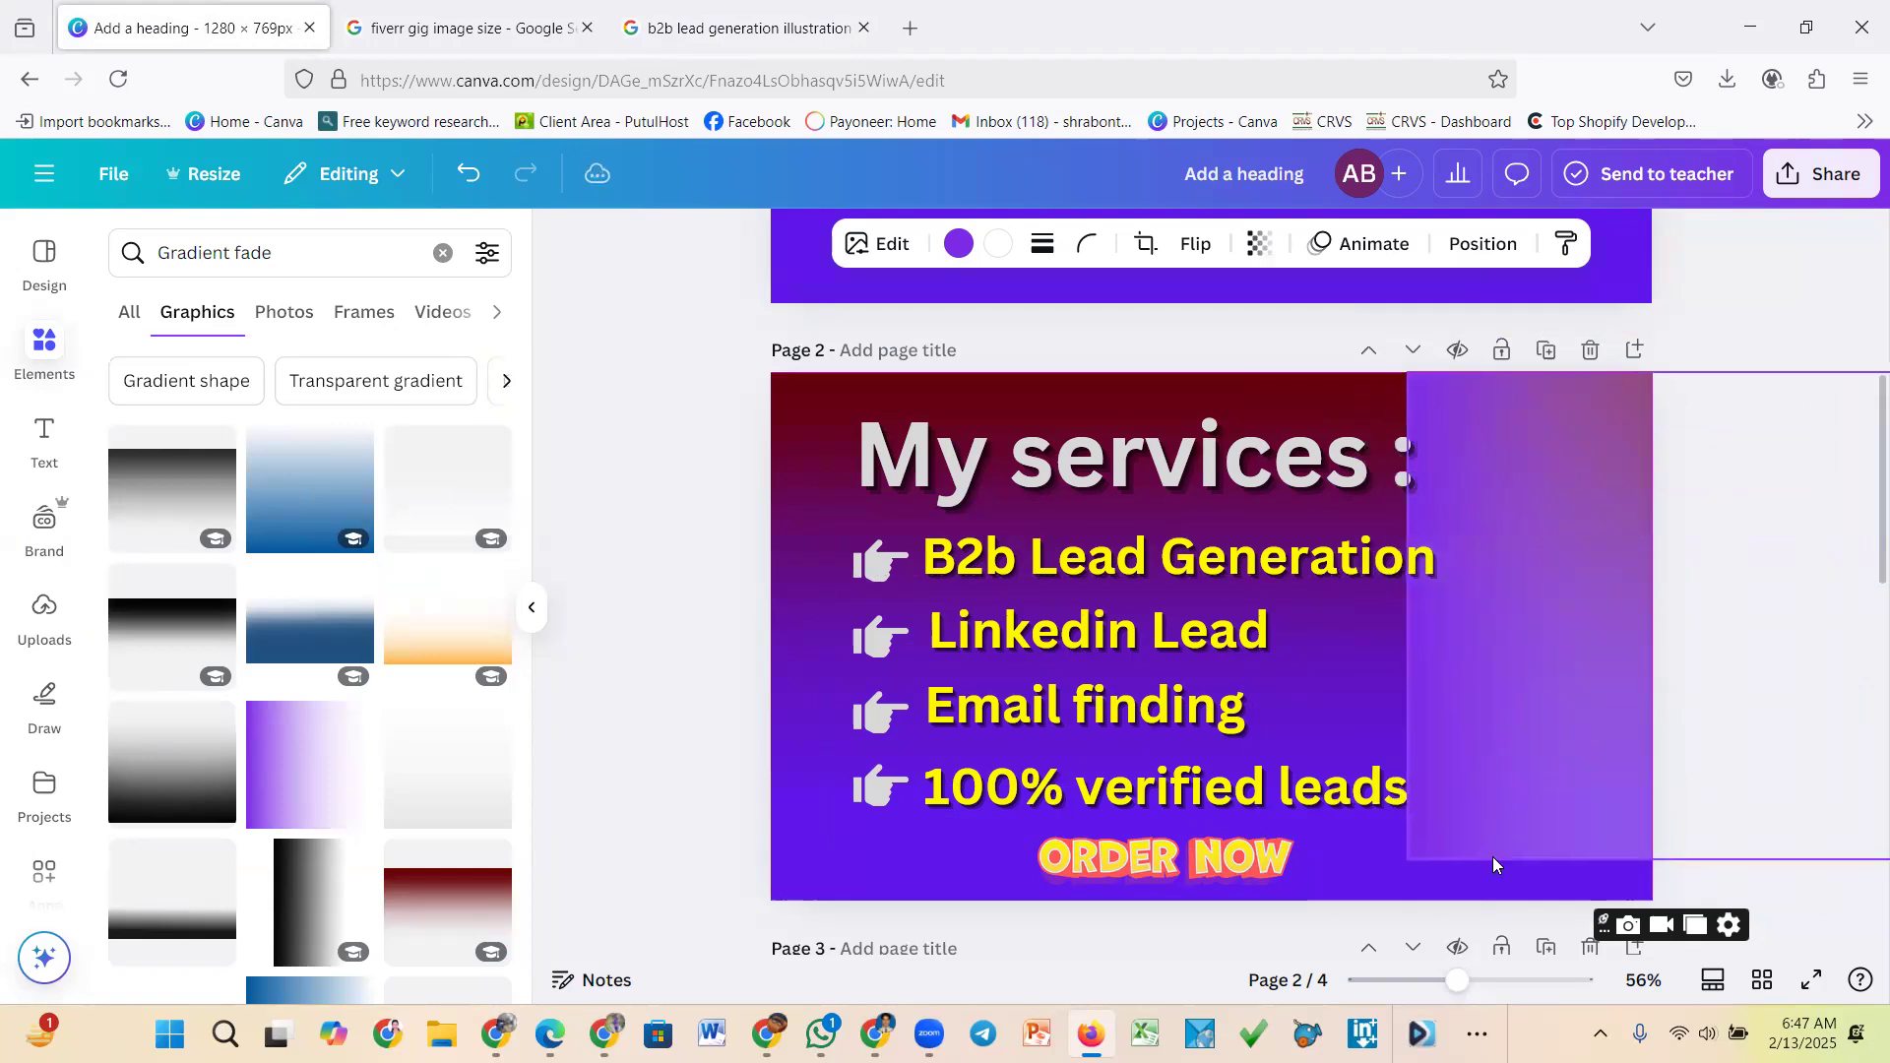
pyautogui.moveTo(1411, 858); pyautogui.dragTo(1415, 948)
pyautogui.moveTo(1564, 729); pyautogui.dragTo(1580, 731)
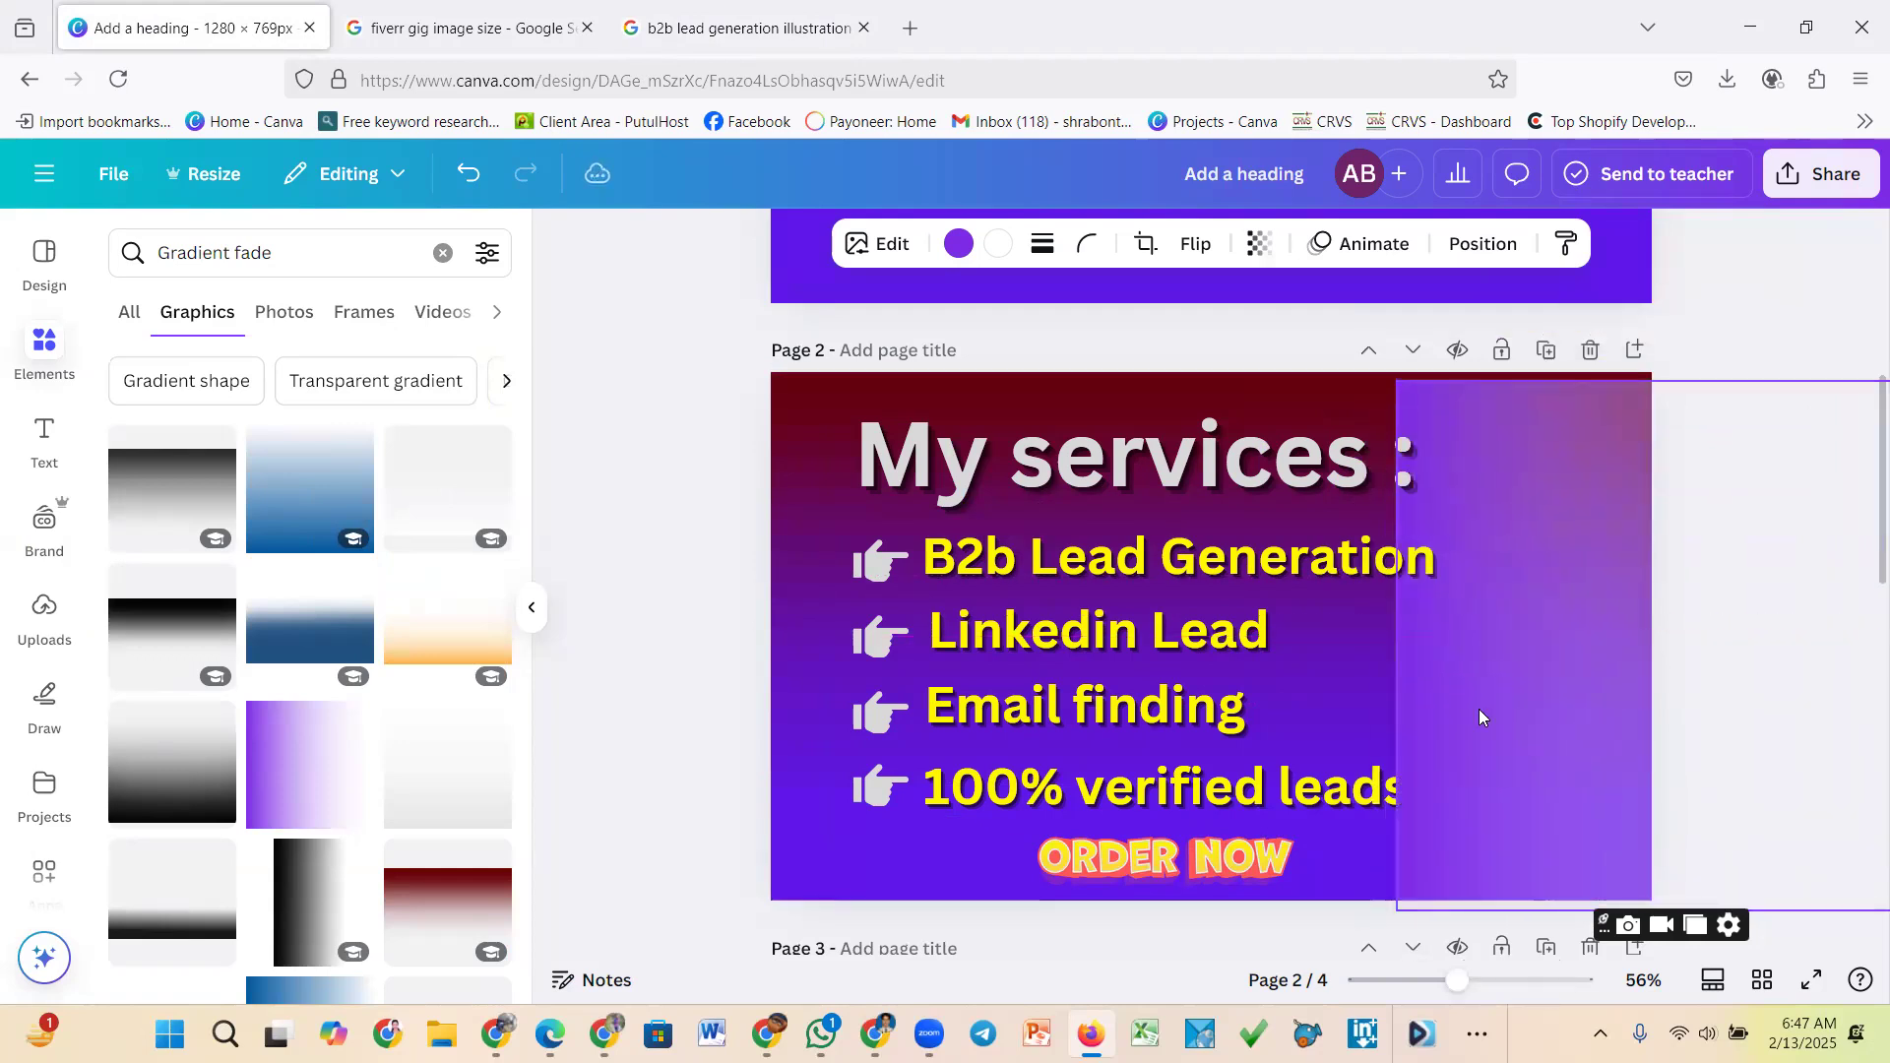
# Shift the "My services :" heading and service list left, clear of the purple panel, and align the panel with the page's top edge
pyautogui.click(828, 487)
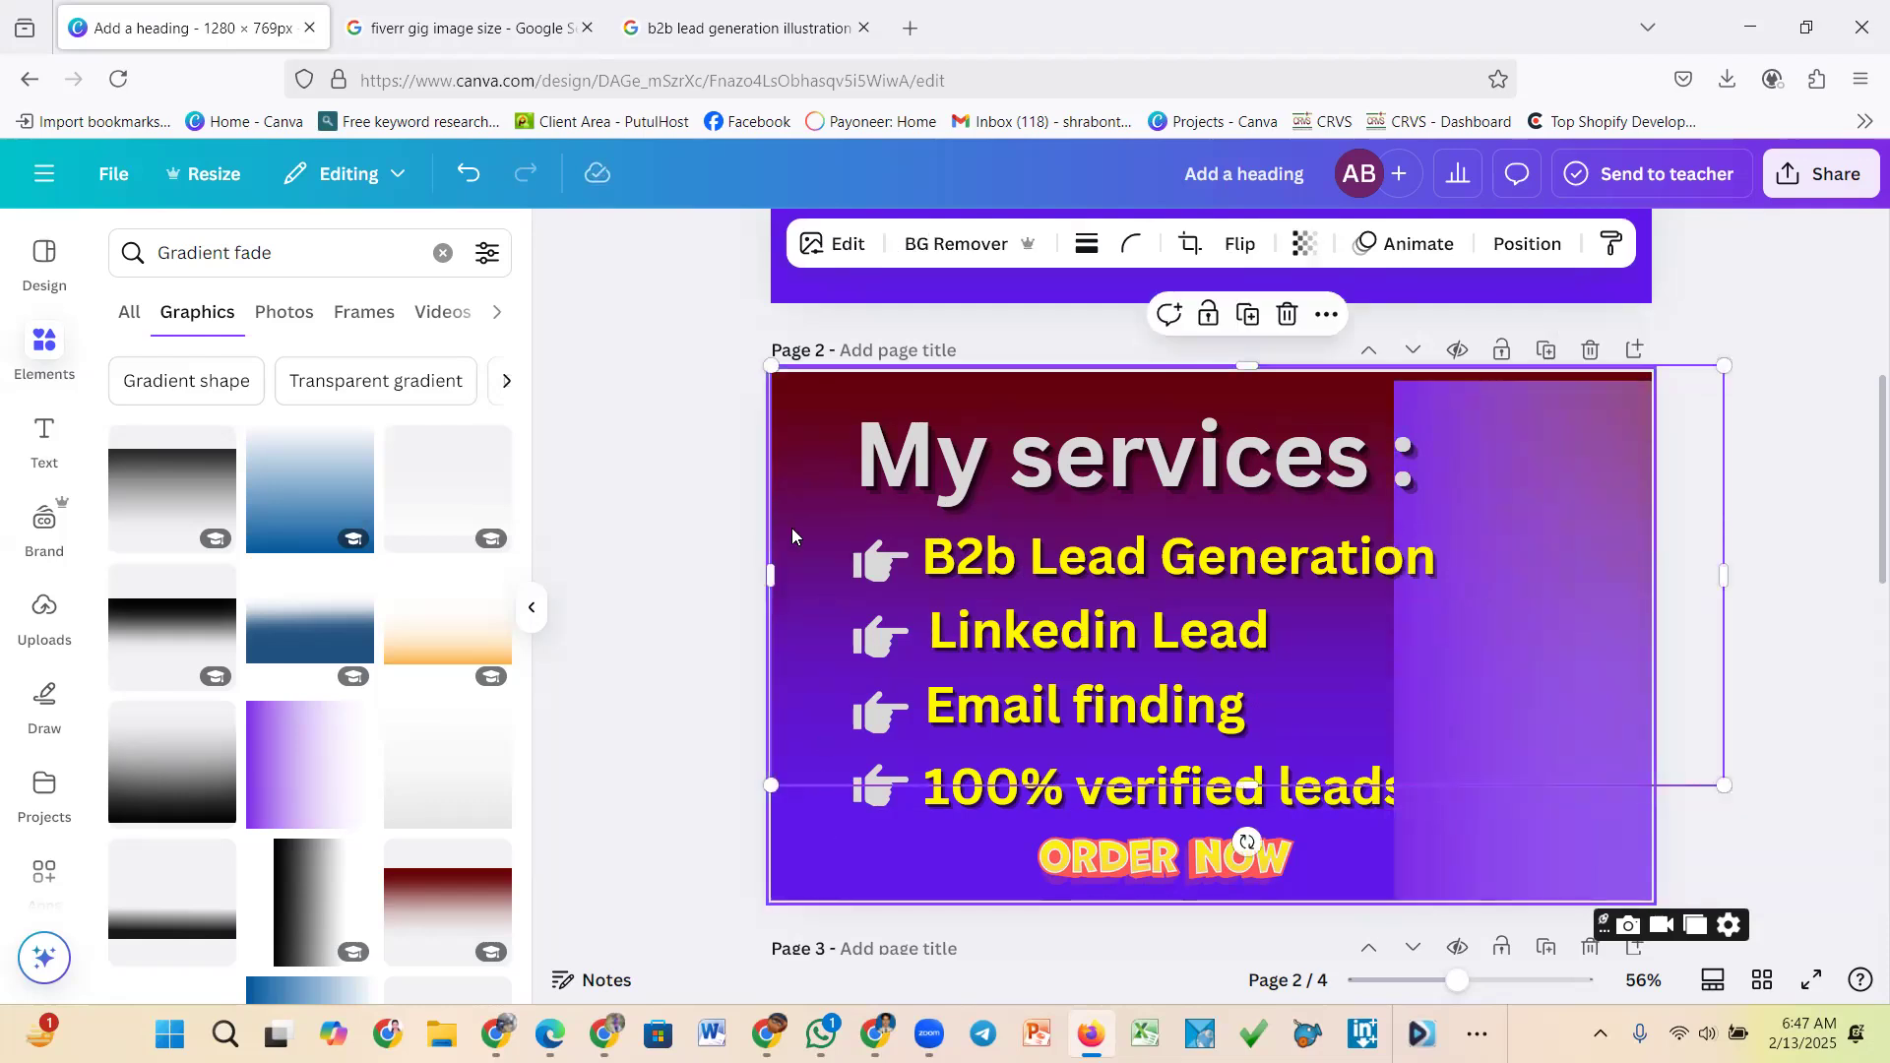
pyautogui.moveTo(1020, 538); pyautogui.dragTo(982, 534)
pyautogui.click(1443, 548)
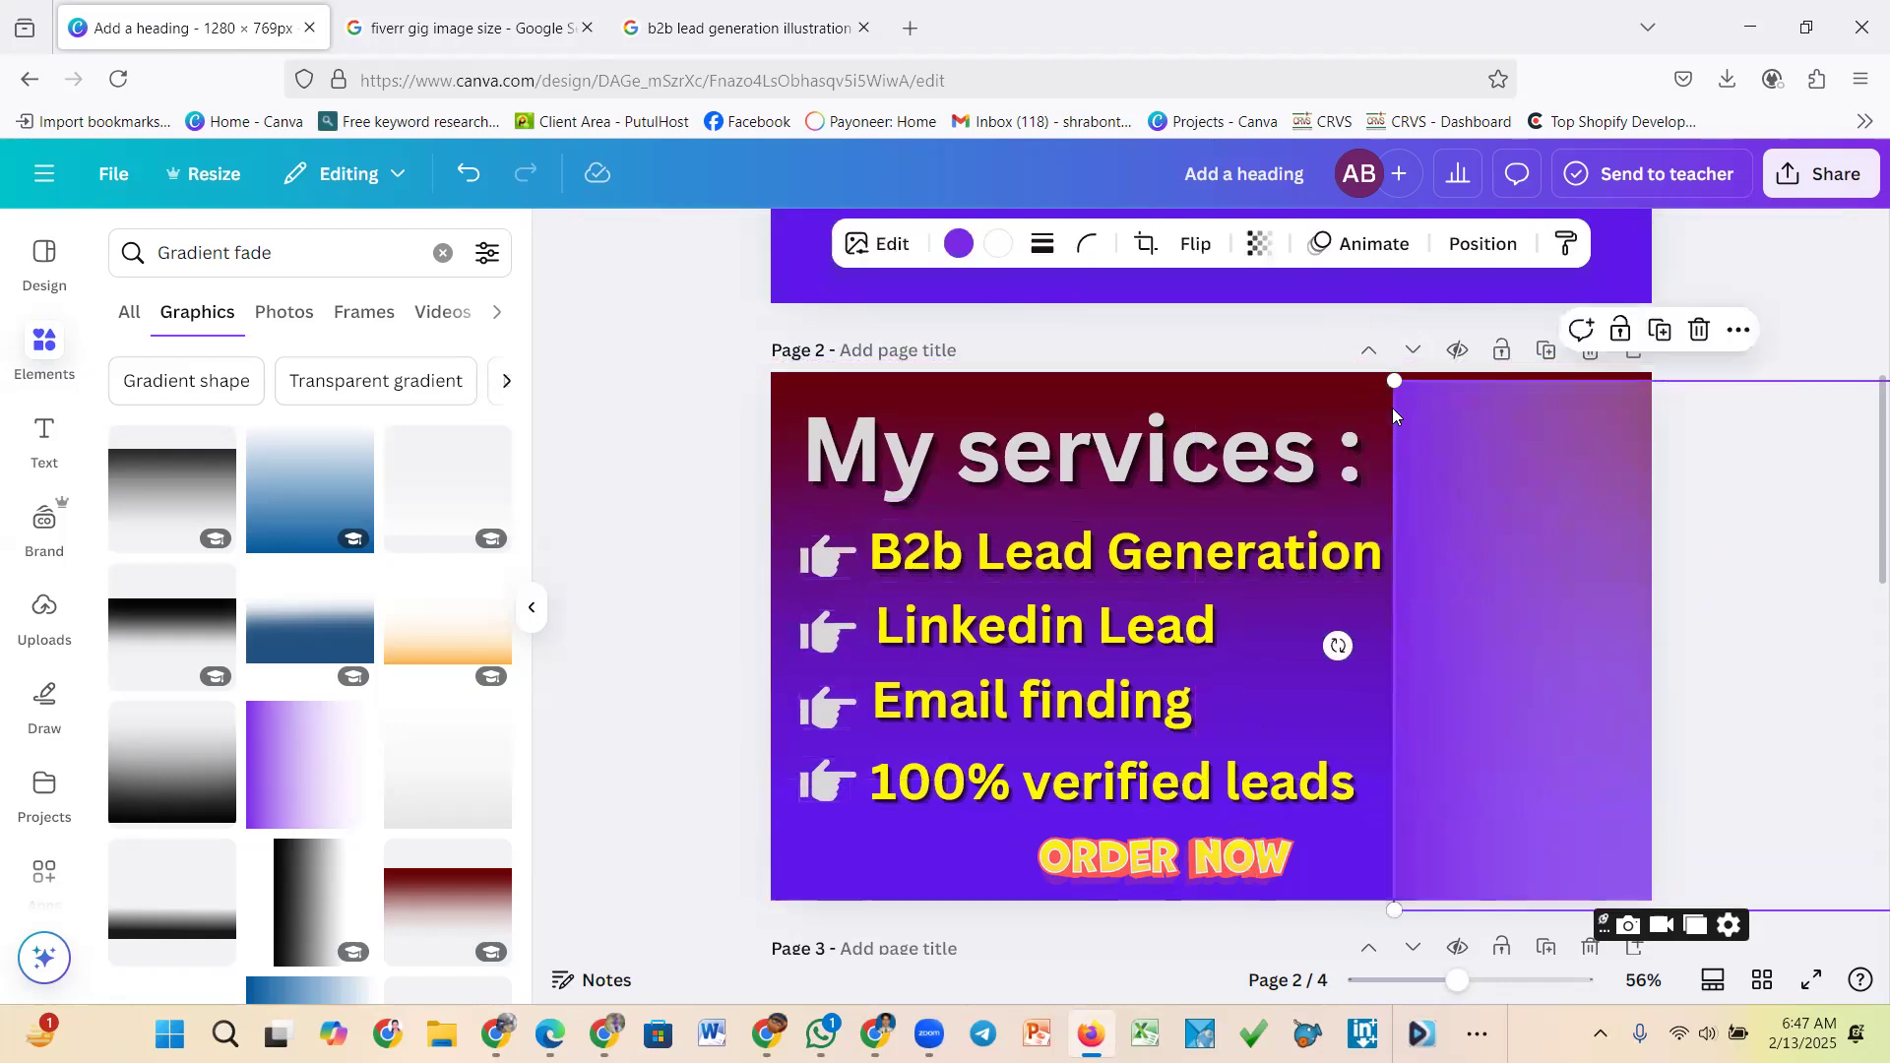
pyautogui.moveTo(1508, 465); pyautogui.dragTo(1507, 455)
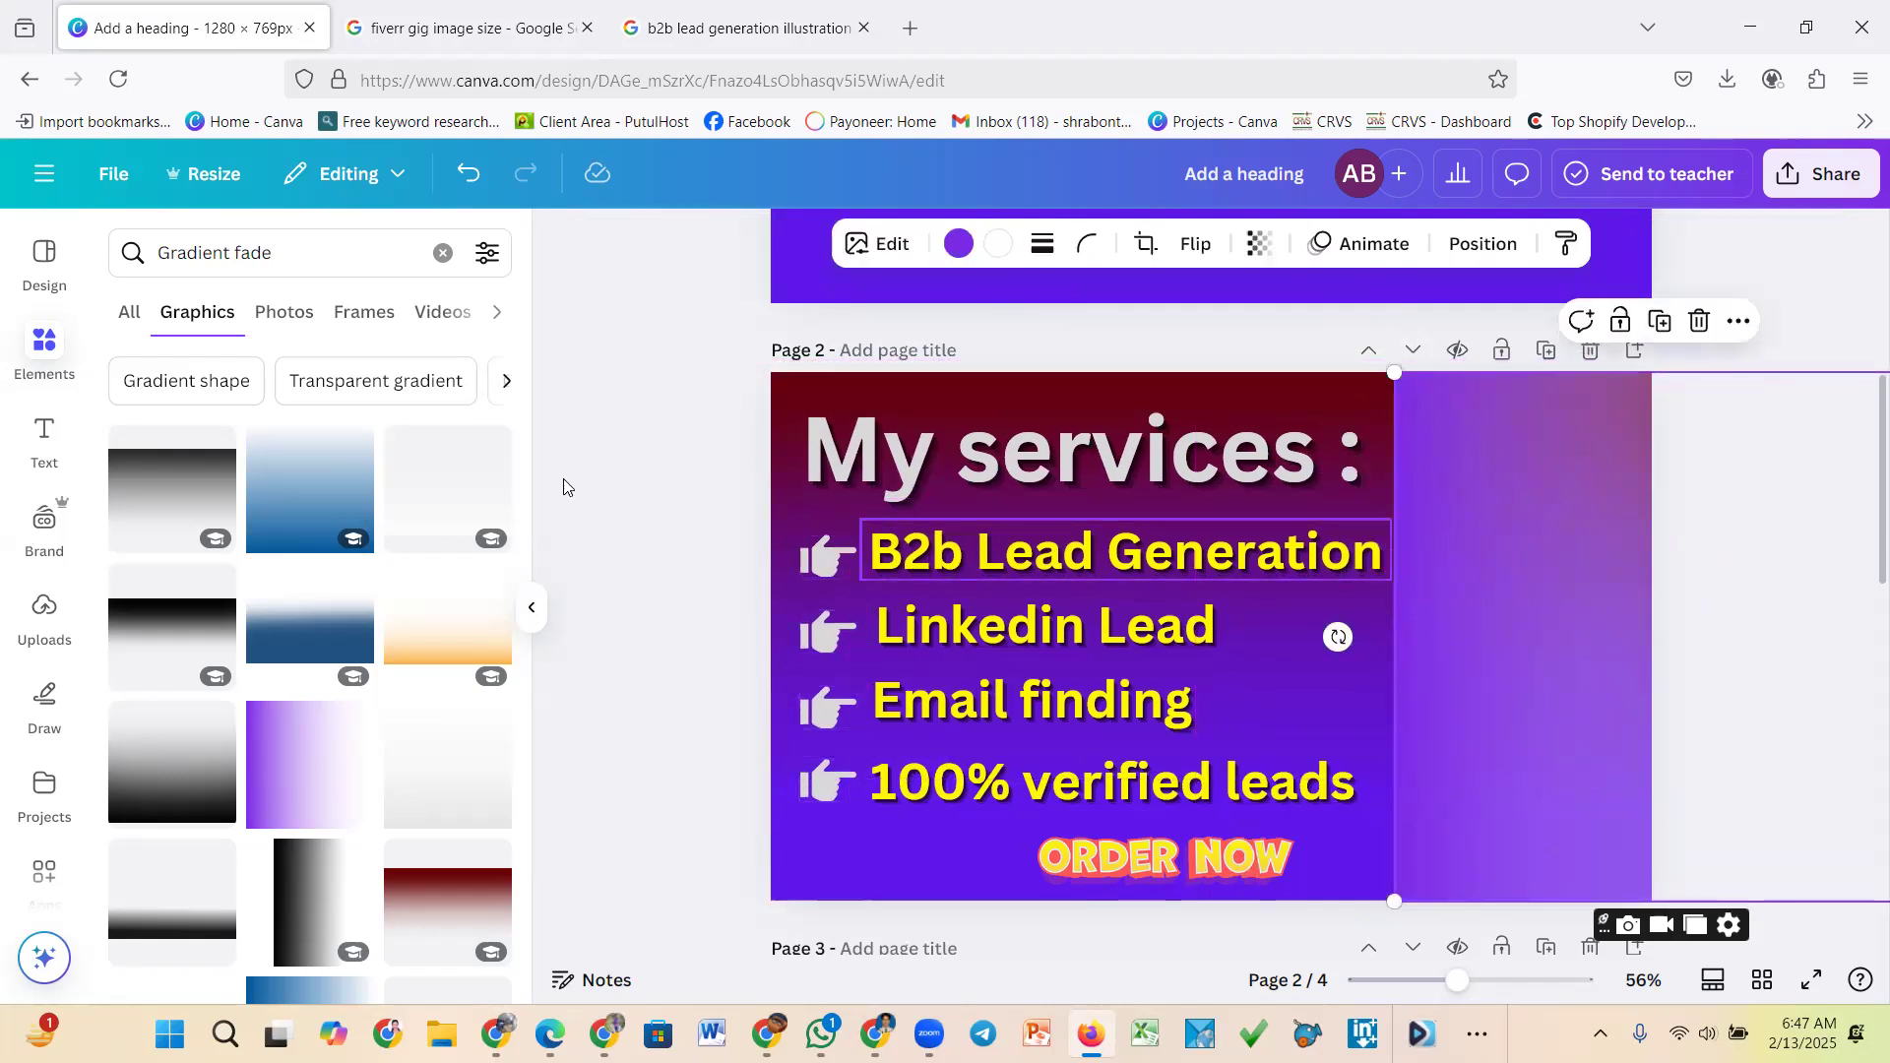
# Copy the "B2B Lead Gen" picture of the woman in yellow from the Google image results again and return to Canva
pyautogui.click(746, 27)
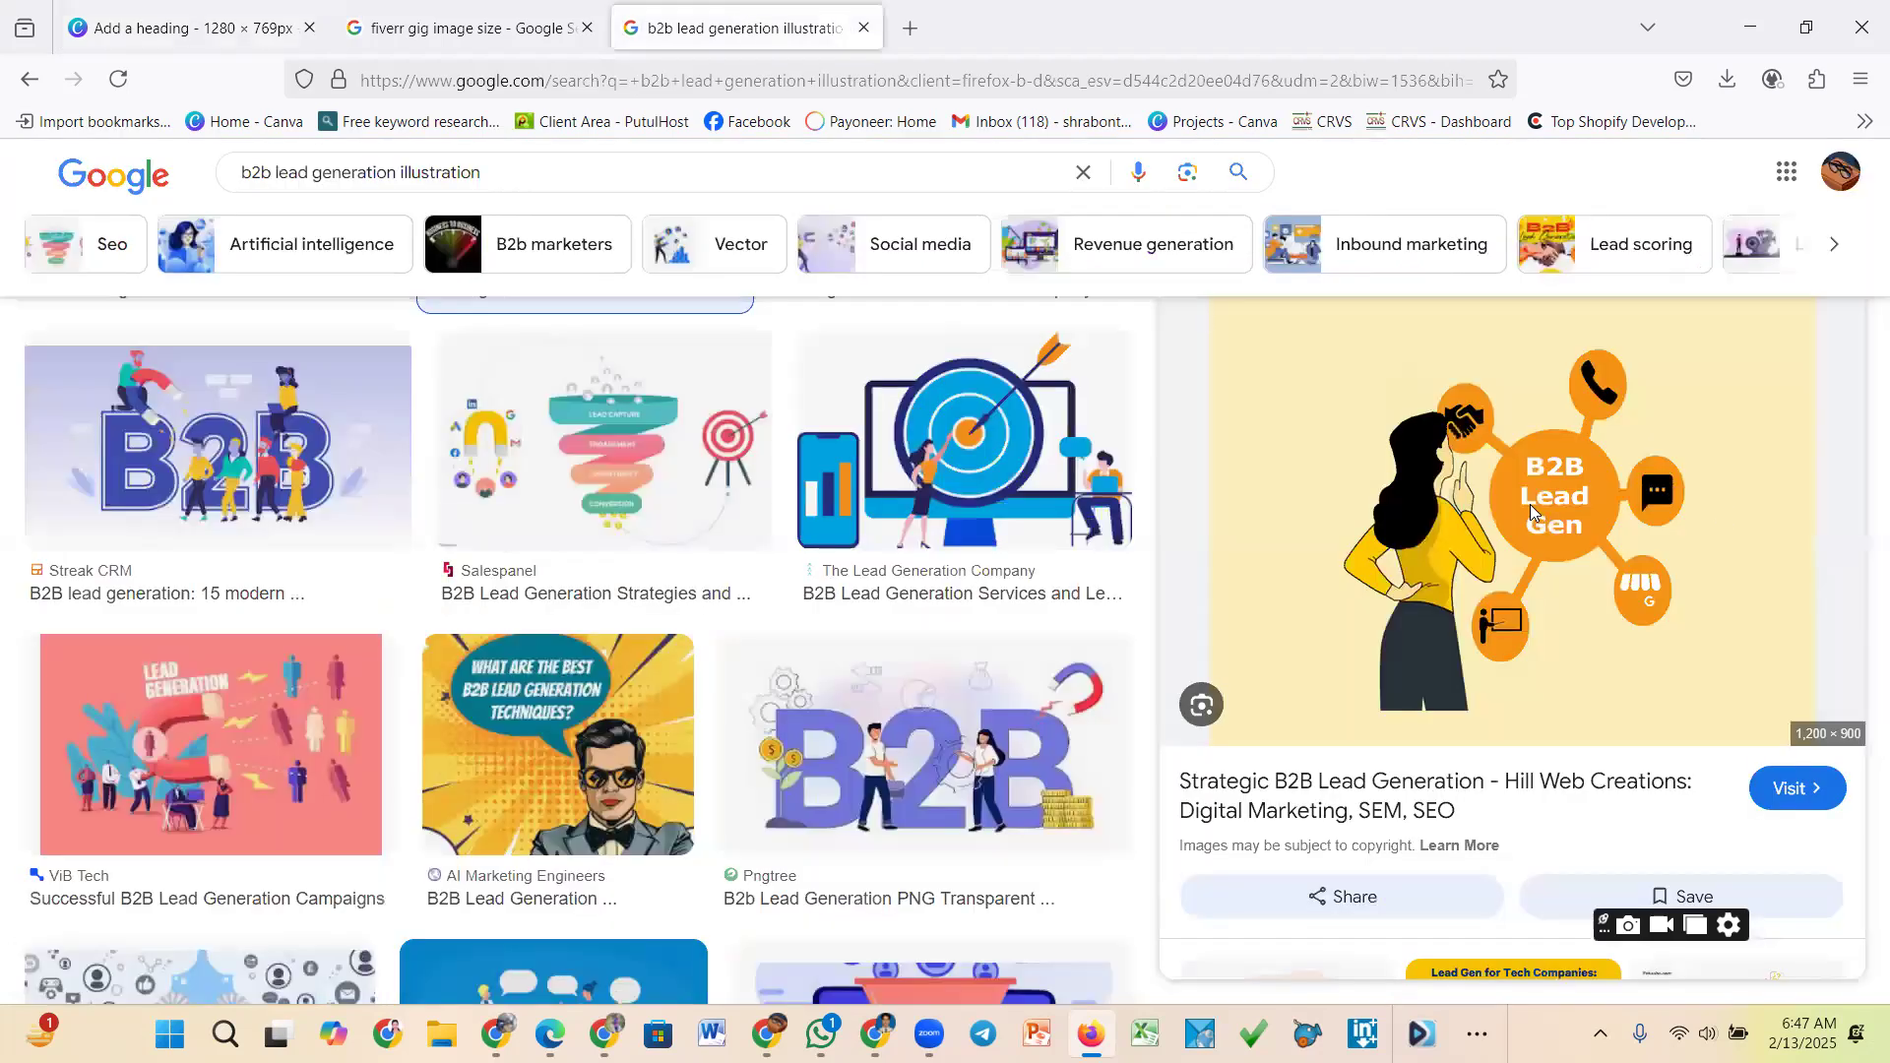
pyautogui.rightClick(1599, 829)
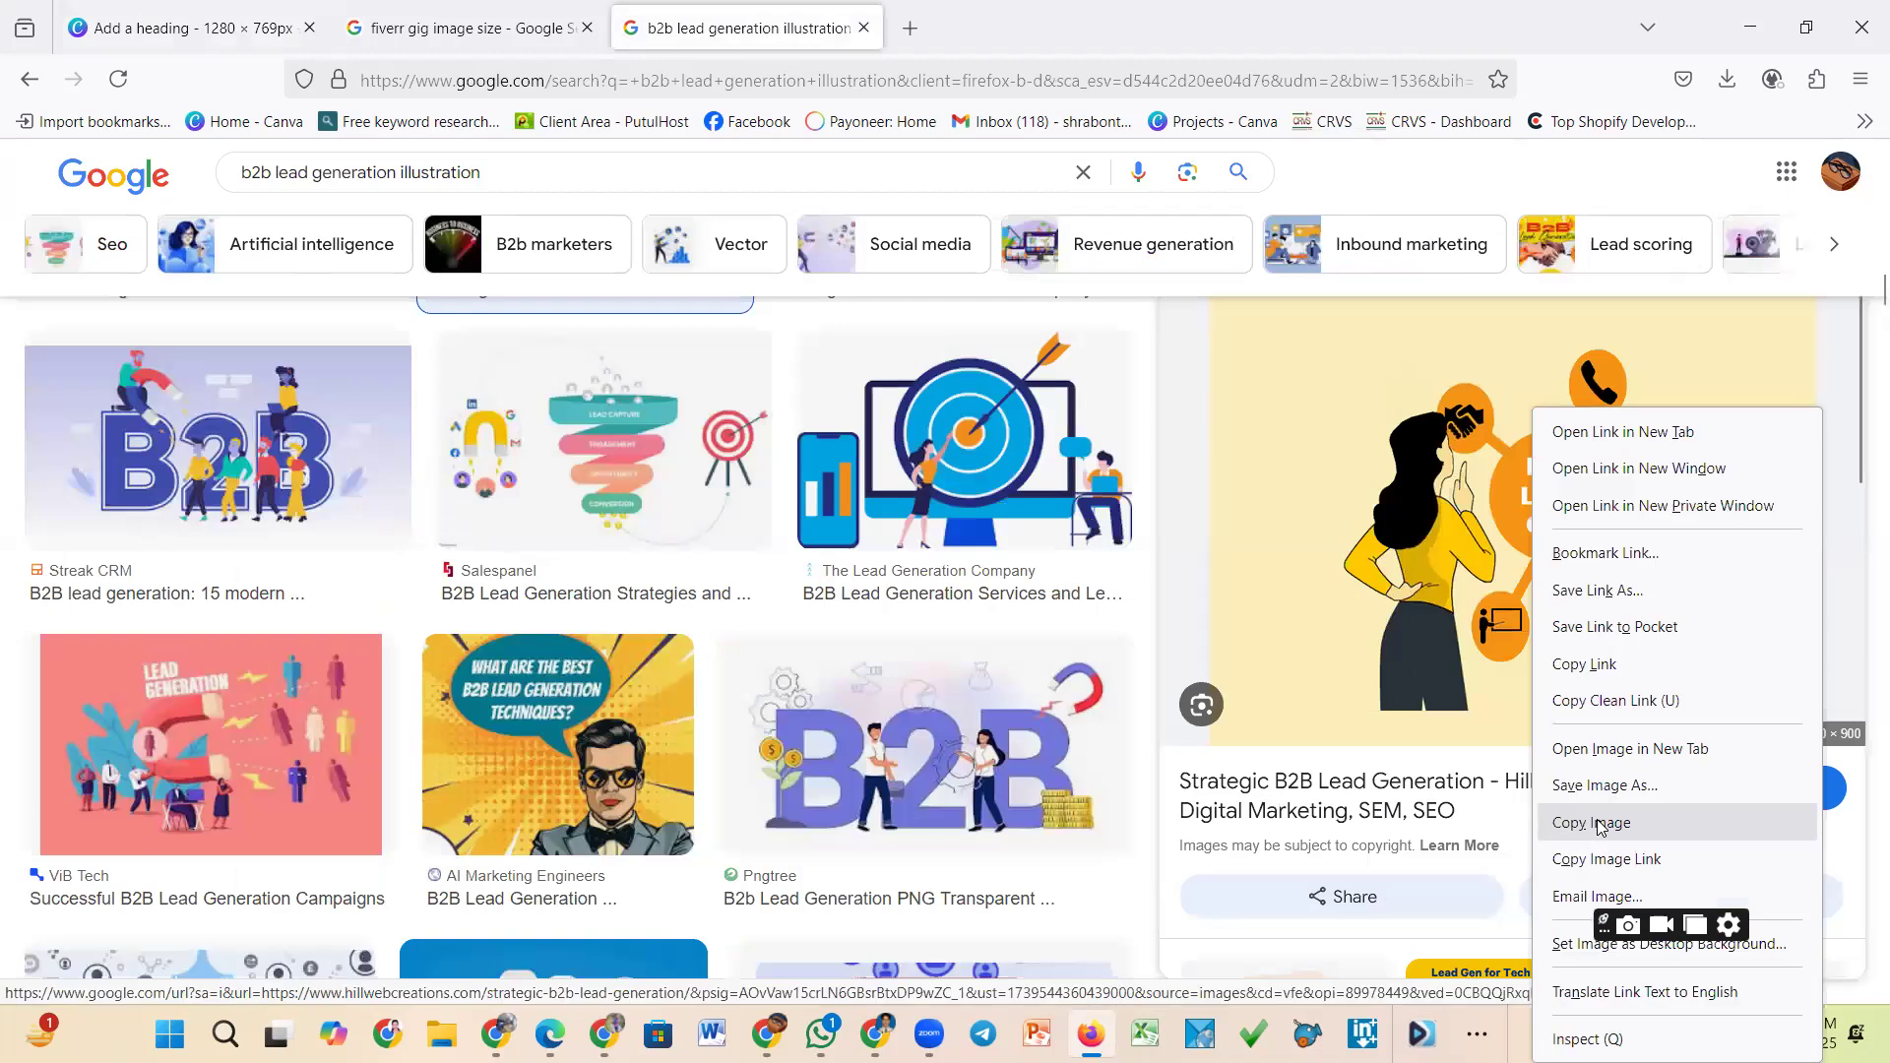
pyautogui.click(233, 40)
pyautogui.click(197, 28)
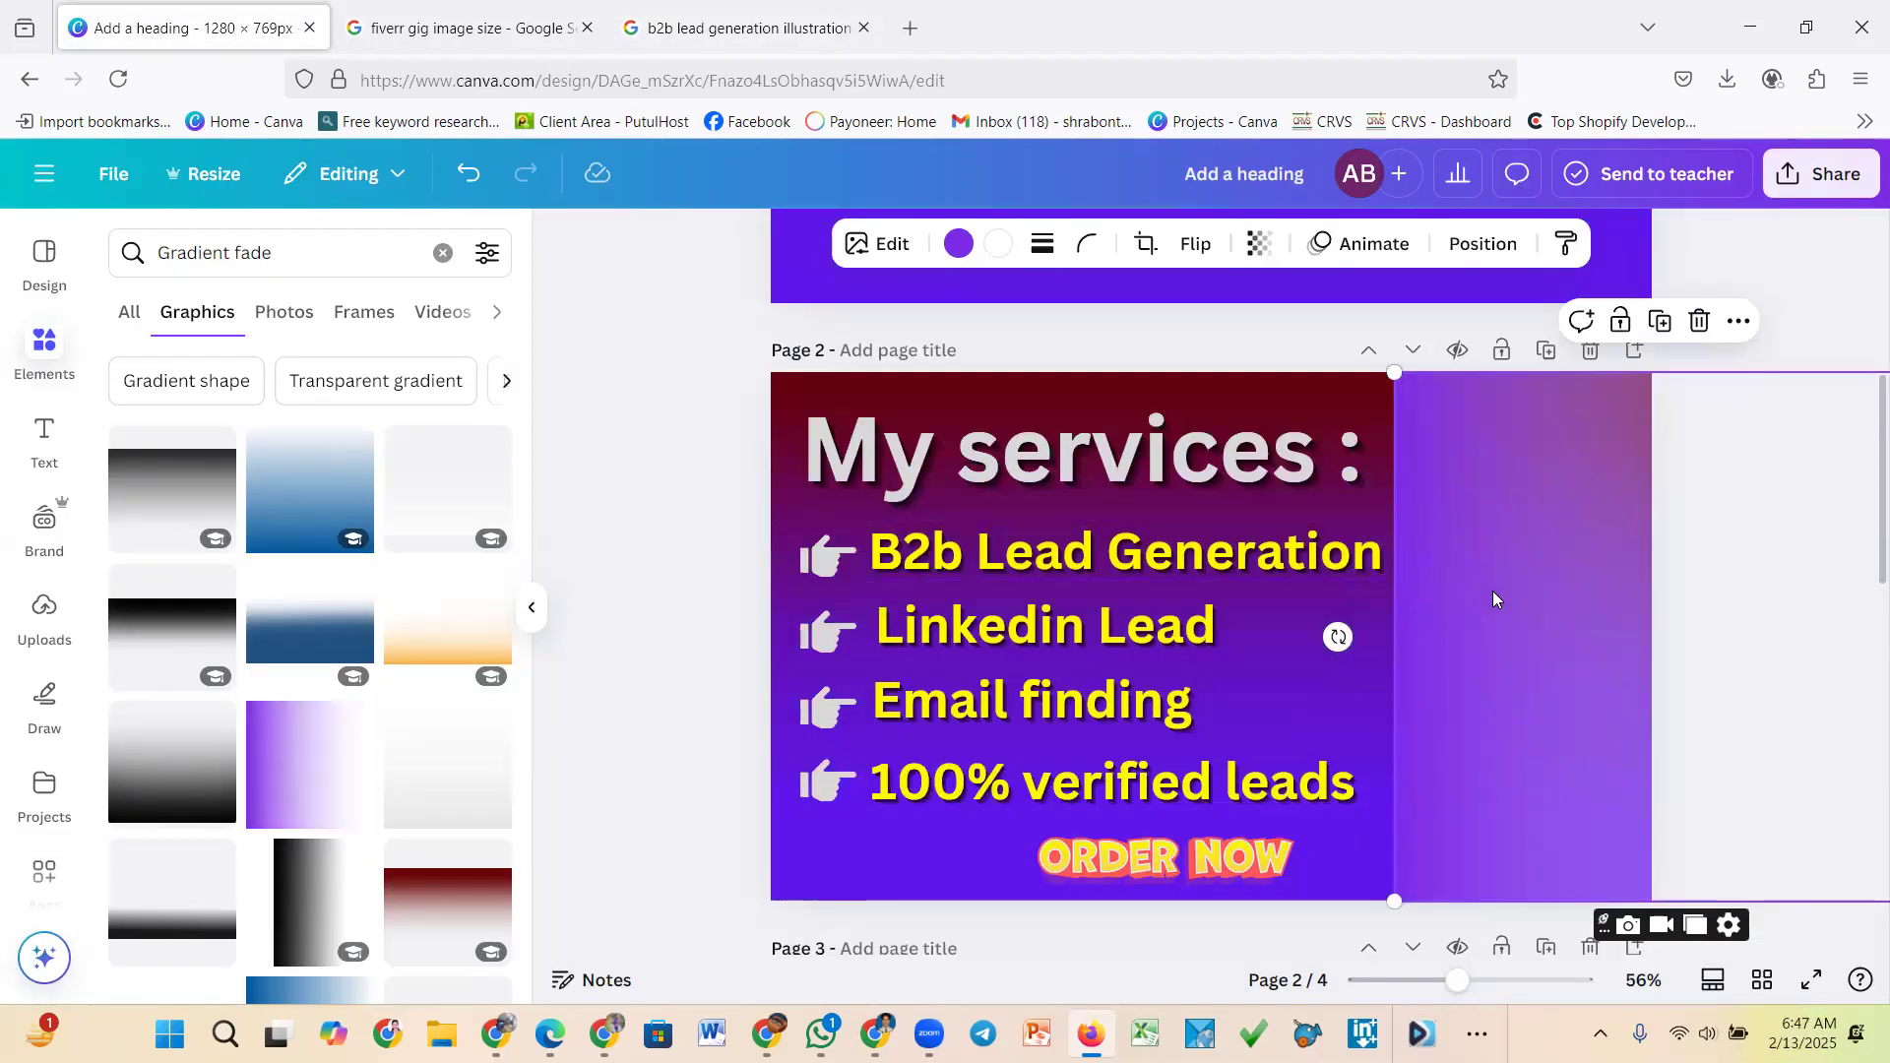
# Paste the picture on page 2, crop and resize it to the purple panel's width, and fit it into the panel's upper part
pyautogui.hotkey('ctrl', 'v')
pyautogui.moveTo(1347, 698); pyautogui.dragTo(1620, 666)
pyautogui.moveTo(1279, 452); pyautogui.dragTo(1394, 538)
pyautogui.moveTo(1390, 652); pyautogui.dragTo(1457, 651)
pyautogui.moveTo(1689, 650); pyautogui.dragTo(1526, 502)
pyautogui.moveTo(1615, 608); pyautogui.dragTo(1671, 690)
pyautogui.moveTo(1548, 586); pyautogui.dragTo(1512, 565)
pyautogui.moveTo(1646, 675); pyautogui.dragTo(1657, 681)
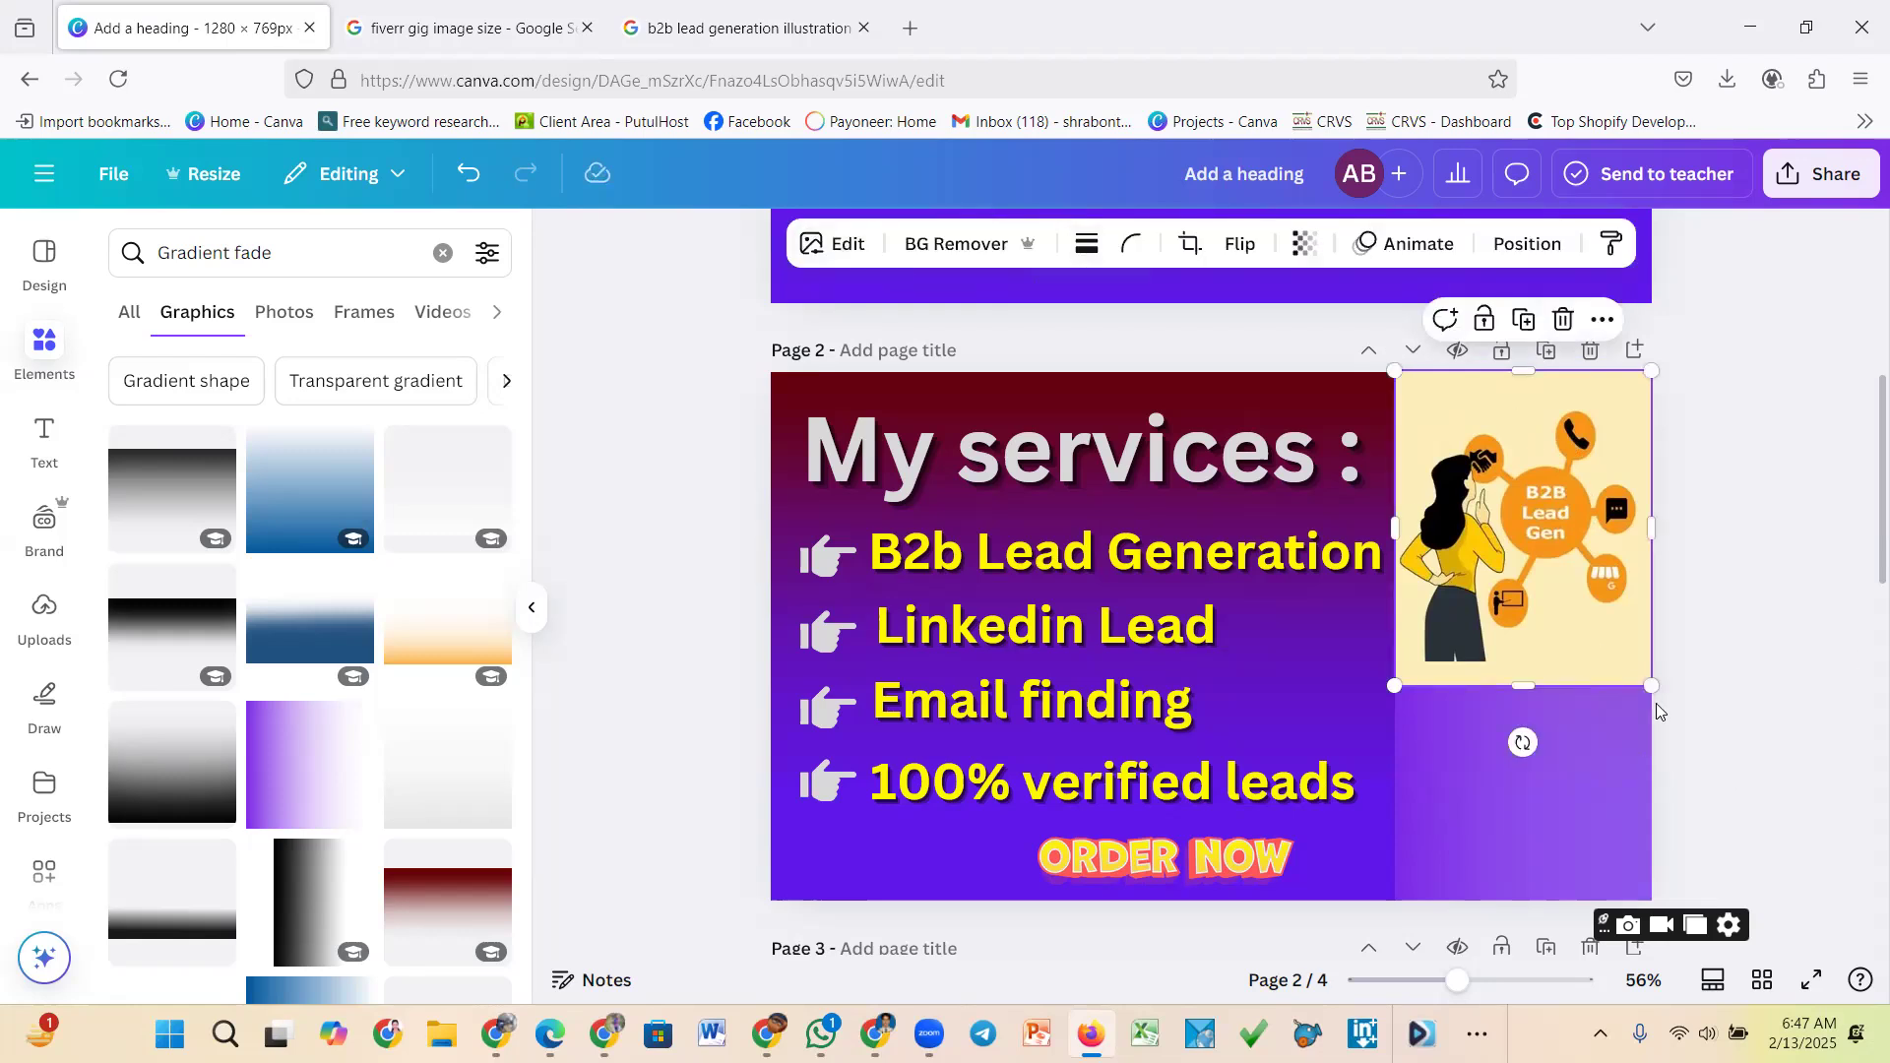
# Copy the slanted "website design" text from page 3 and paste it onto page 2's purple panel below the picture
pyautogui.scroll(-2, 1656, 703)
pyautogui.scroll(3, 1705, 629)
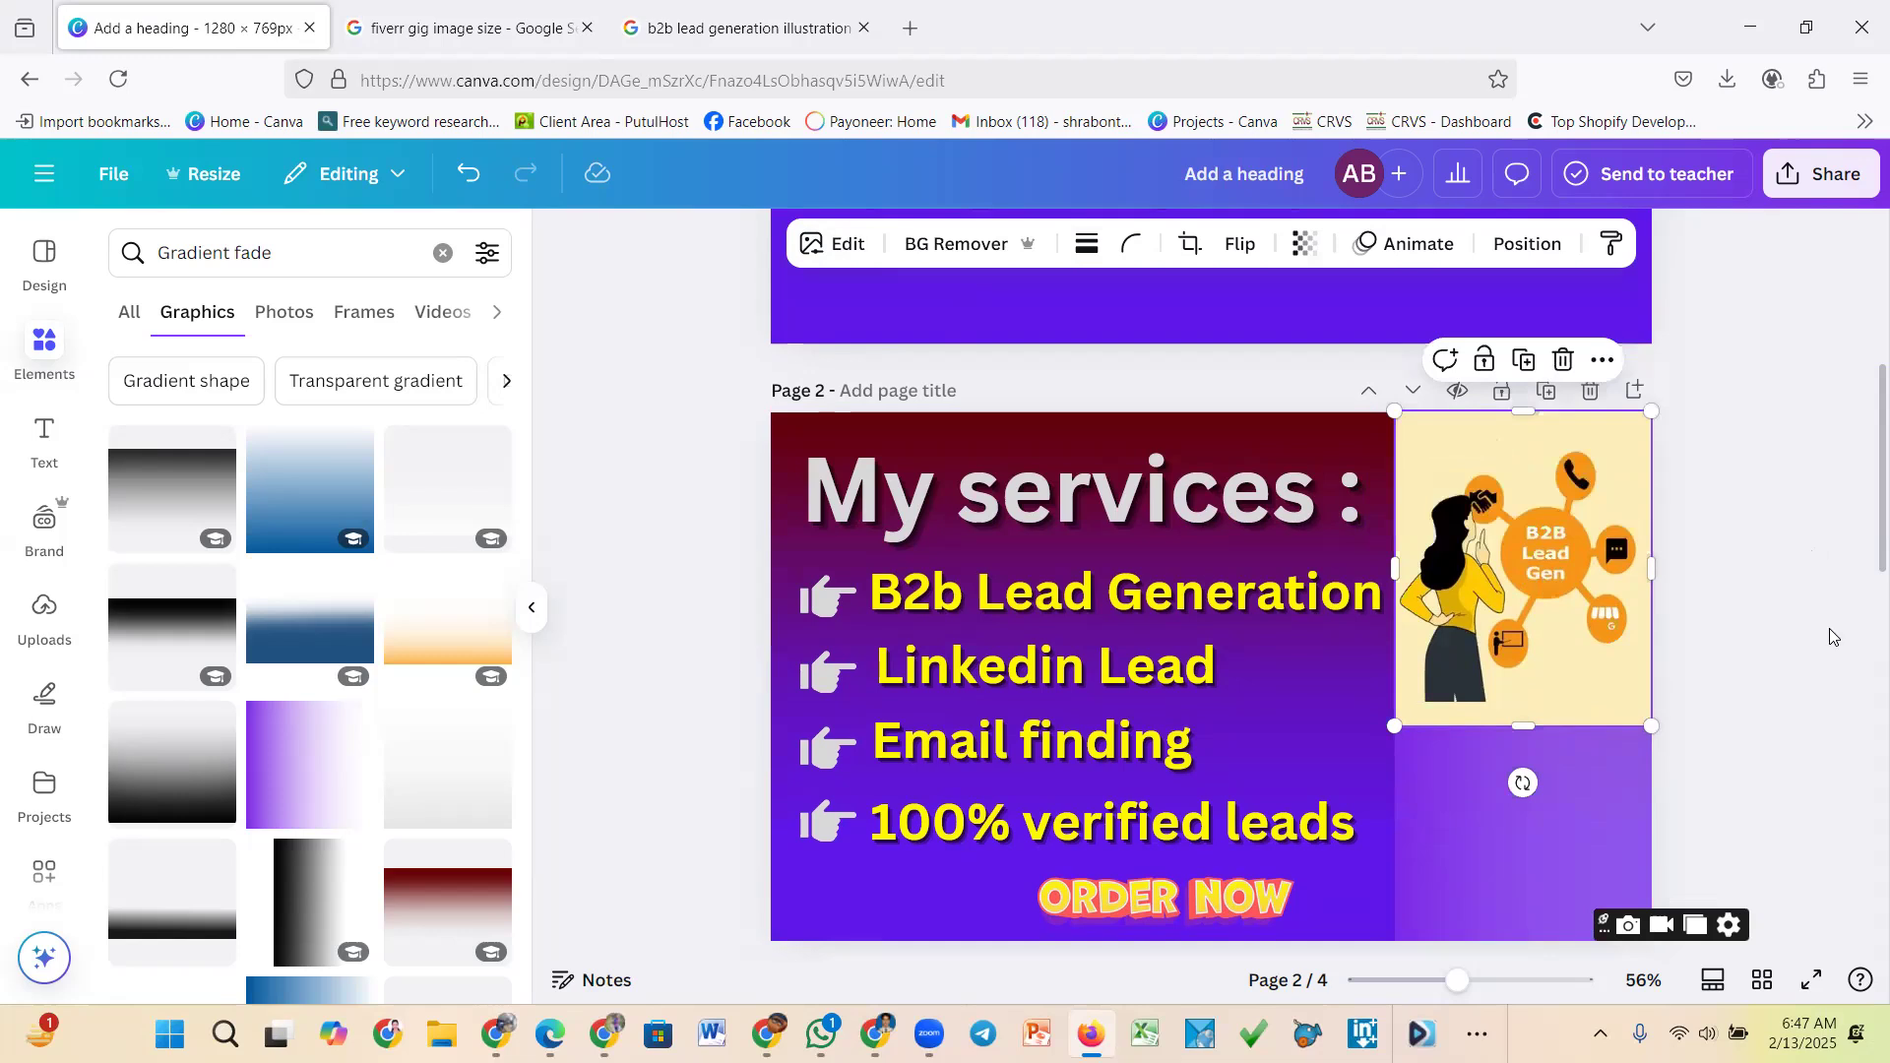
pyautogui.click(1511, 817)
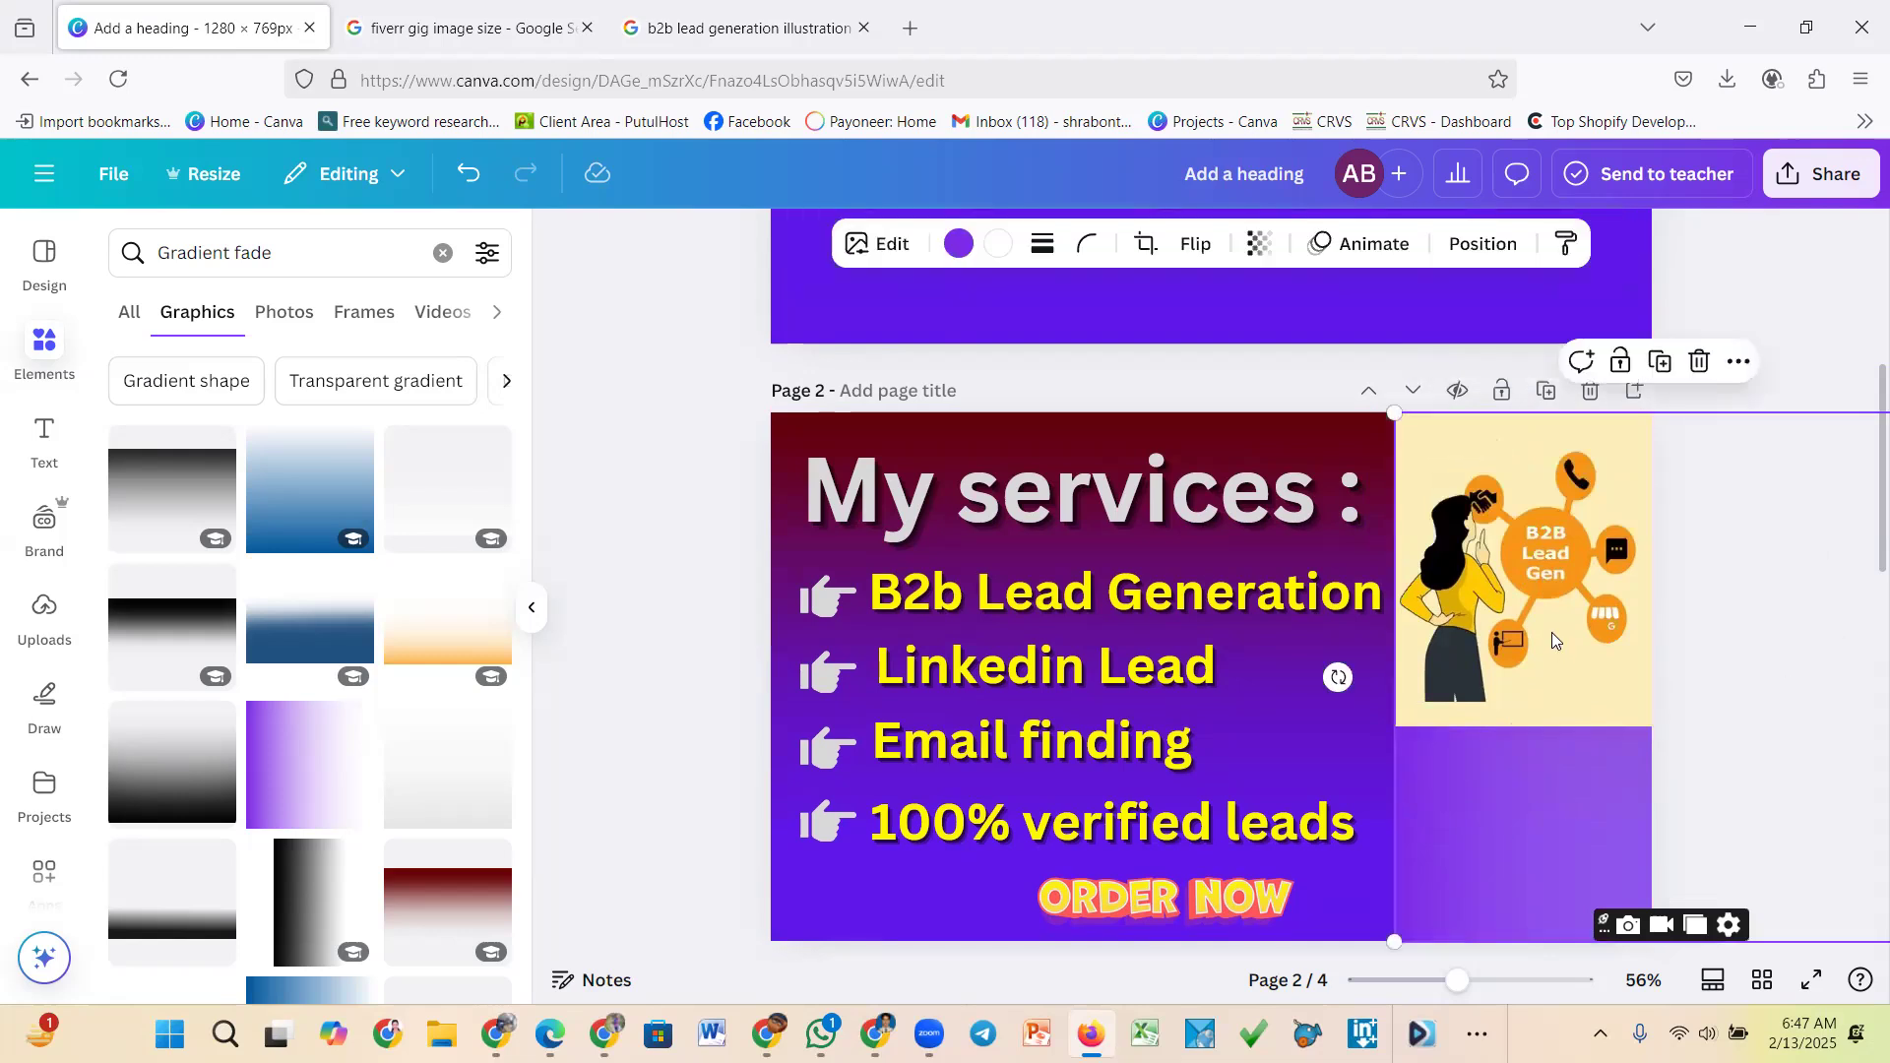
pyautogui.scroll(-3, 1496, 915)
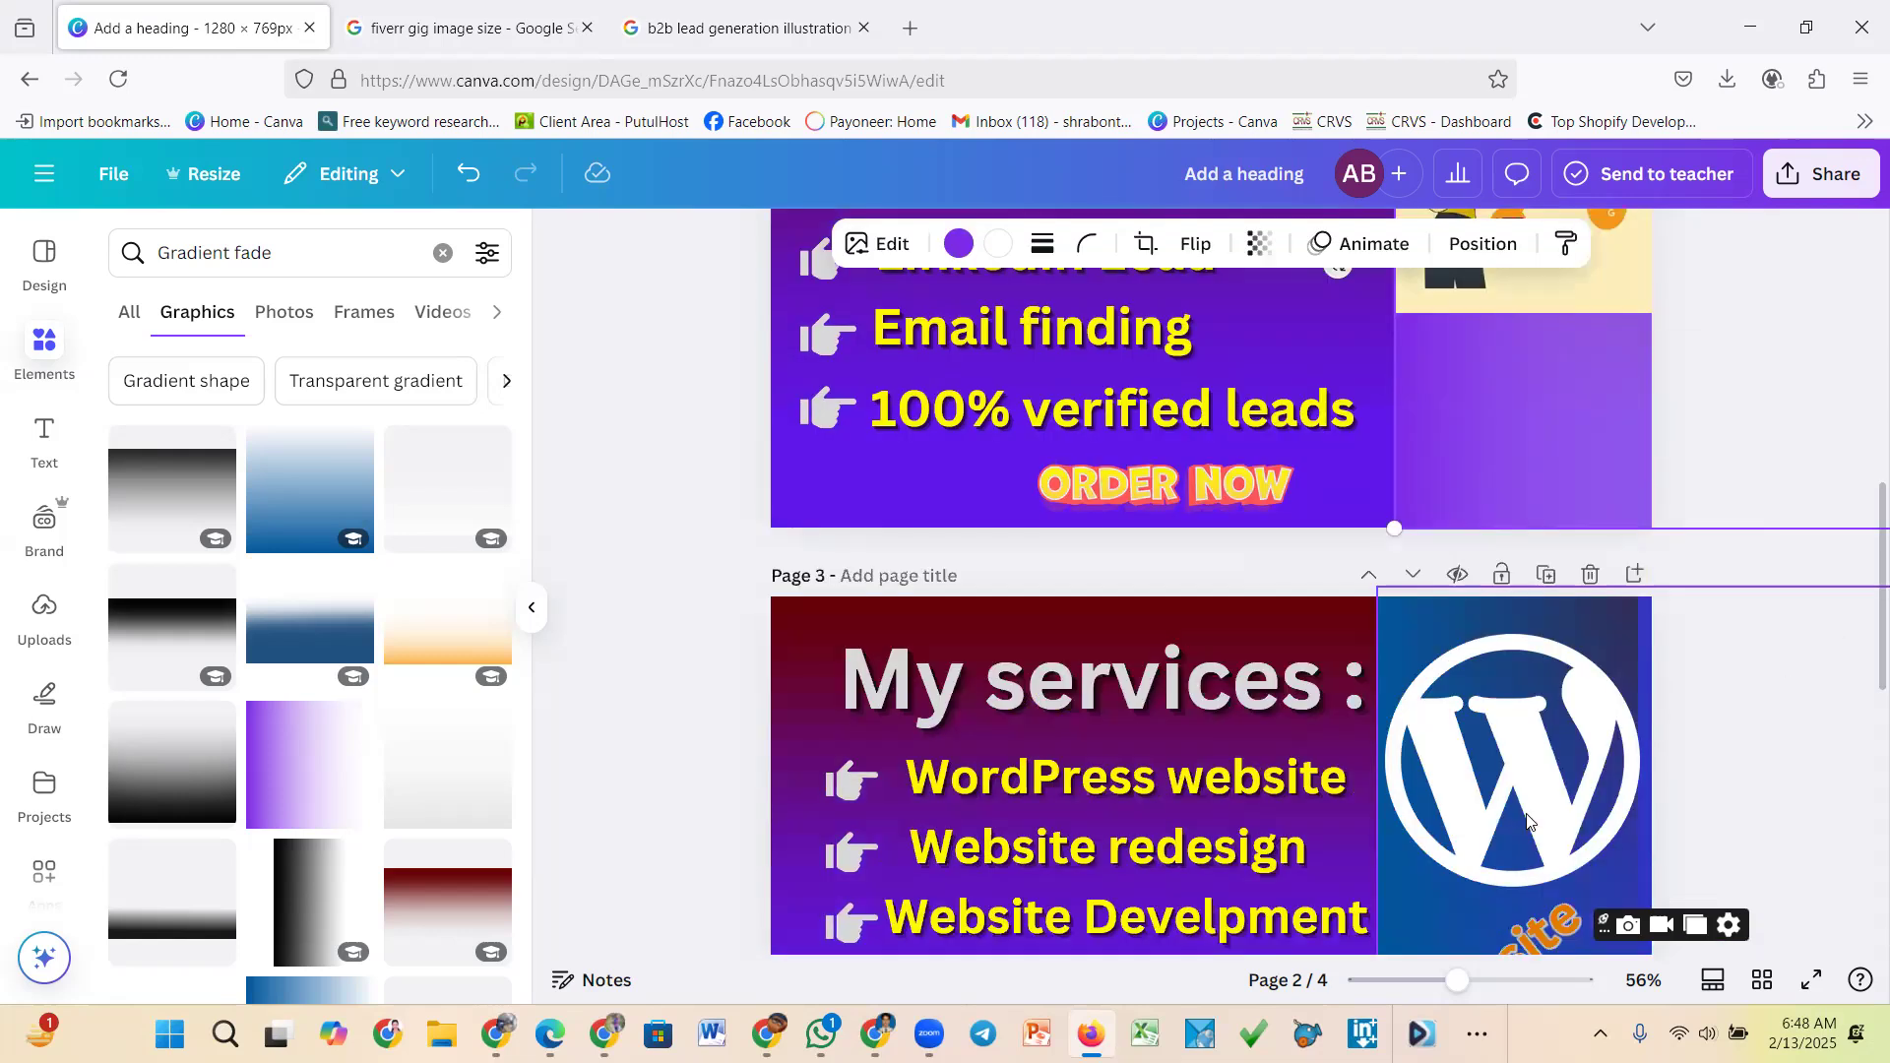
pyautogui.scroll(-2, 1523, 800)
pyautogui.click(1523, 799)
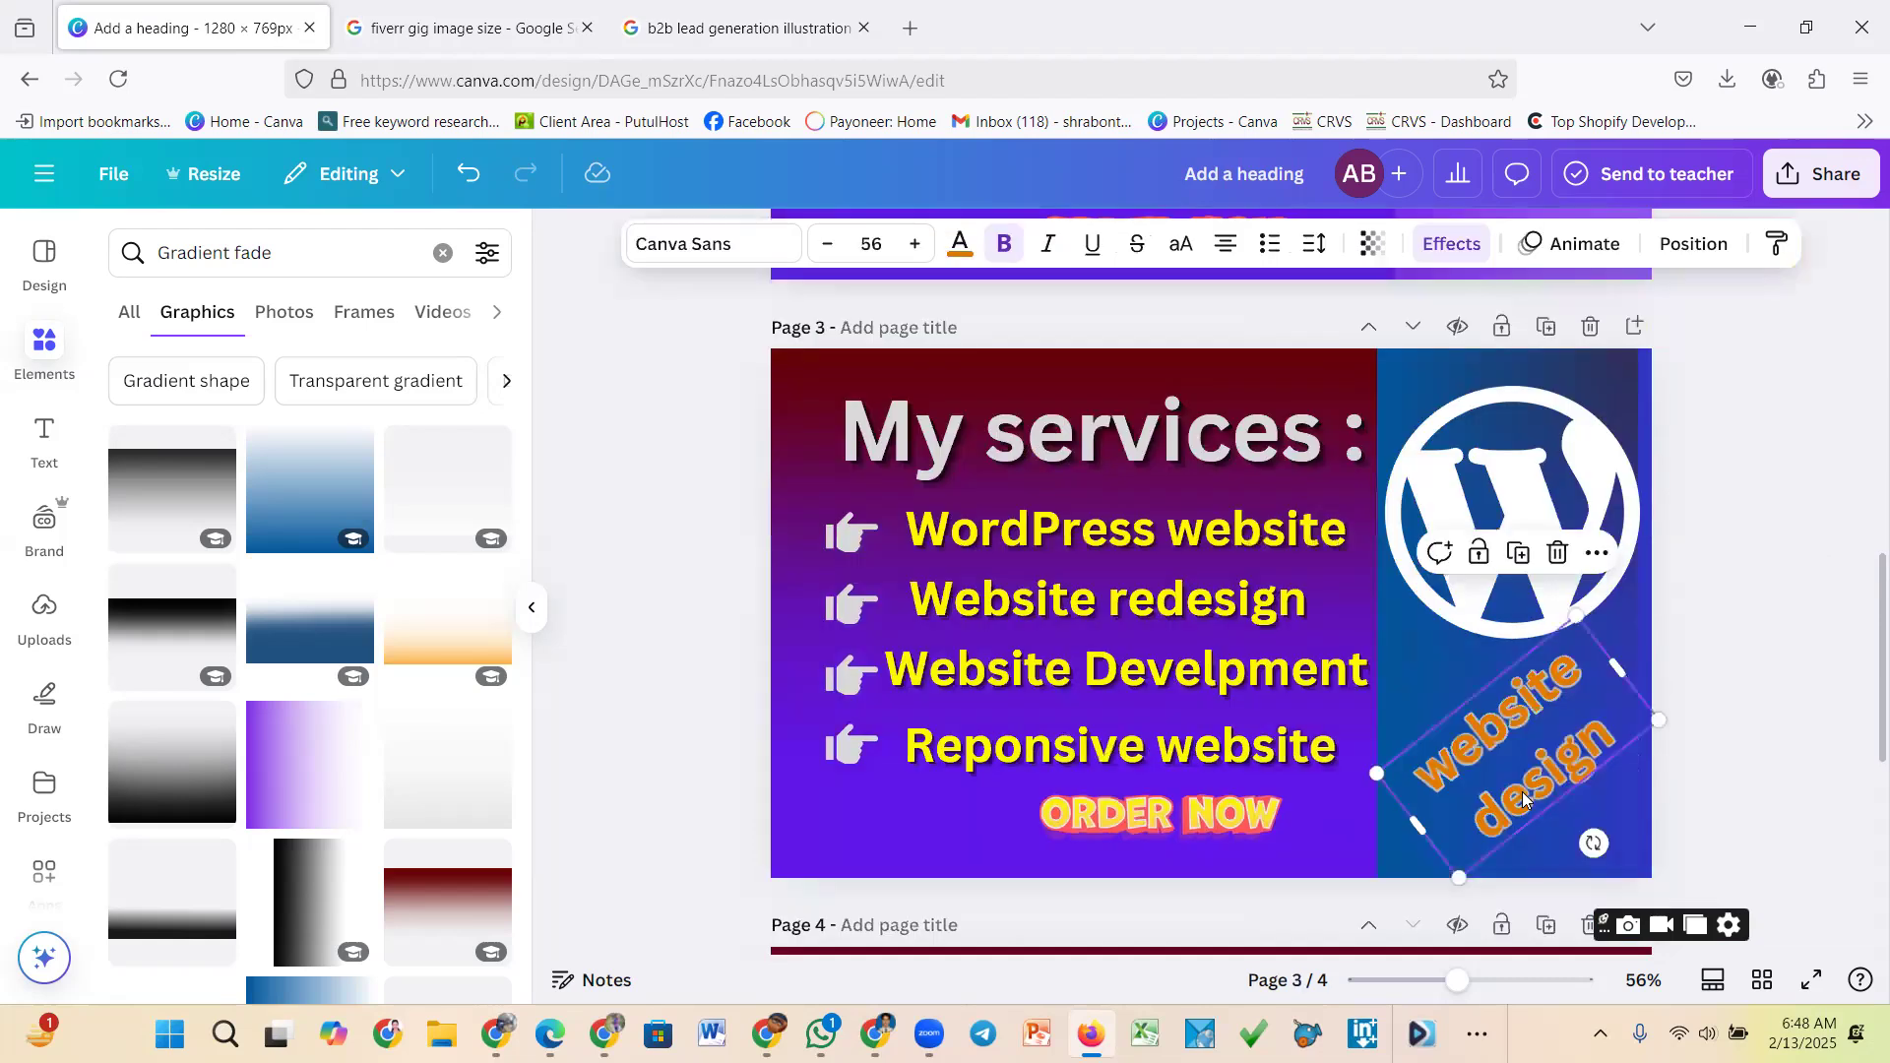
pyautogui.scroll(3, 1492, 758)
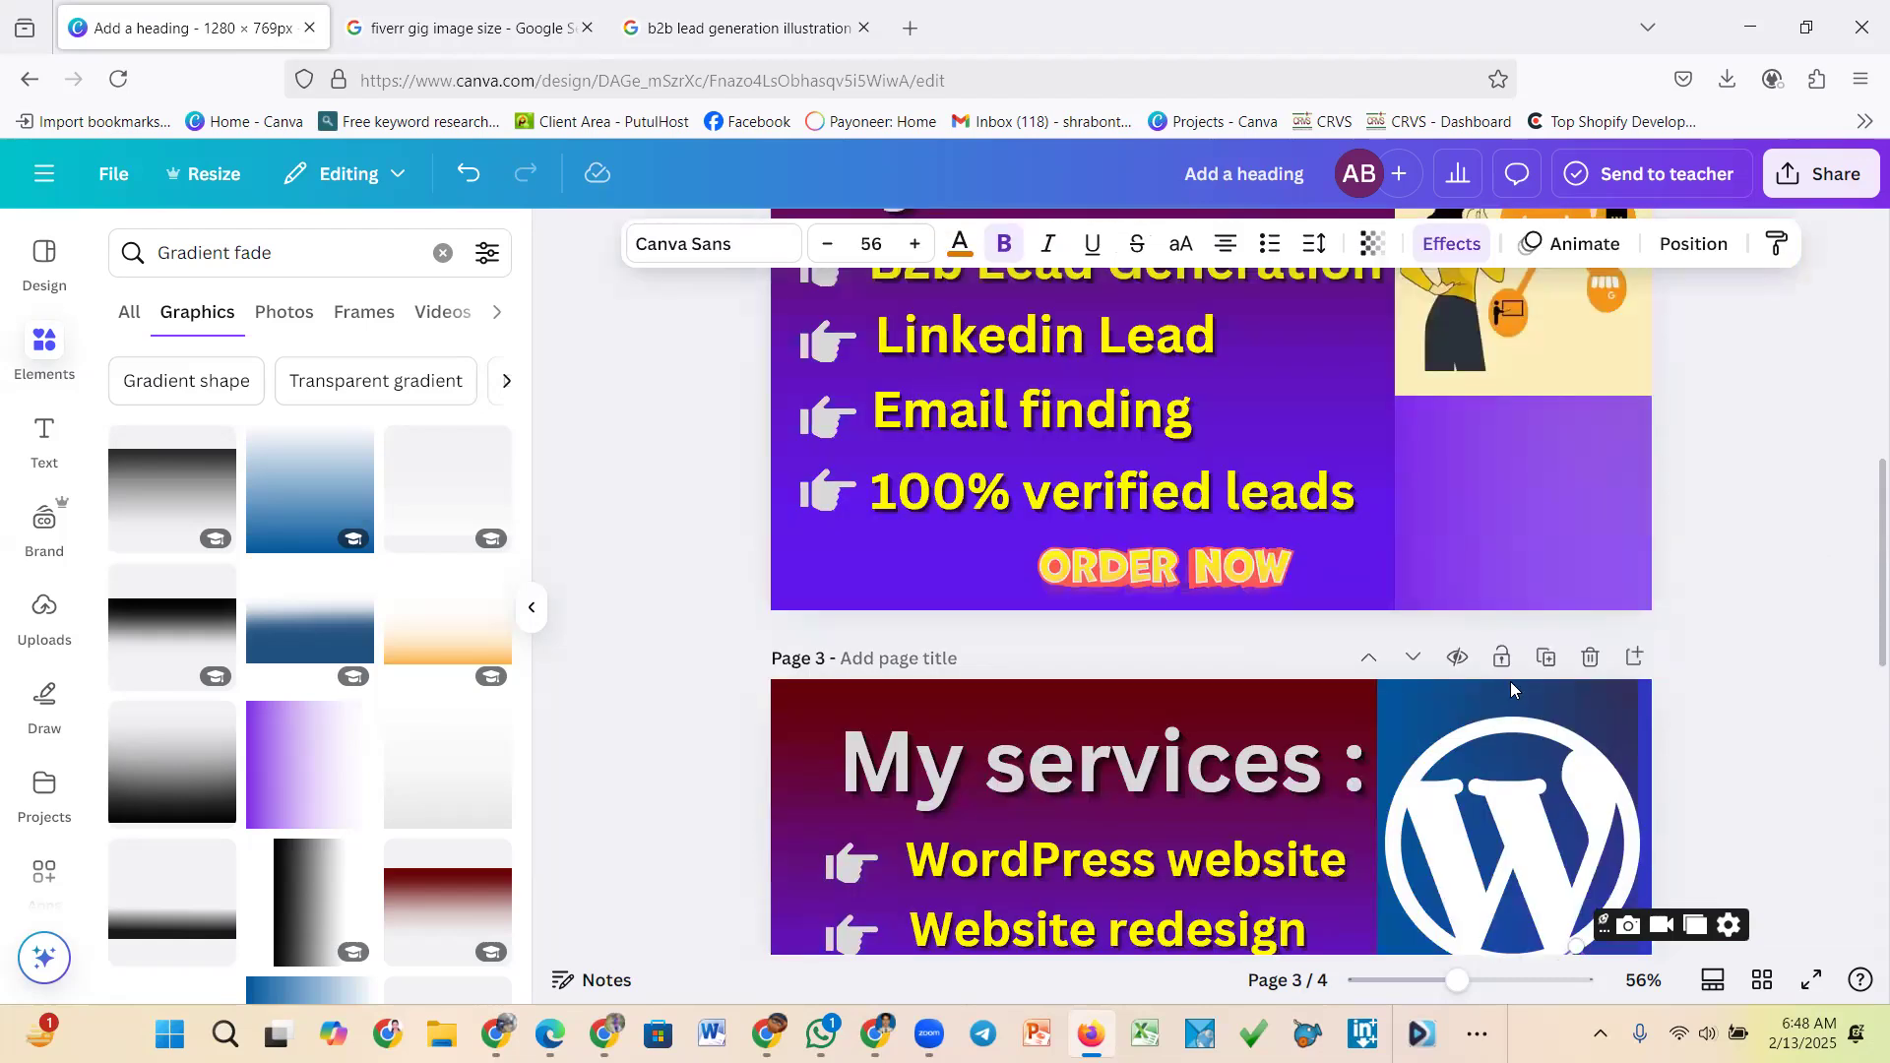
pyautogui.scroll(2, 1510, 681)
pyautogui.click(1511, 684)
pyautogui.write('website design')
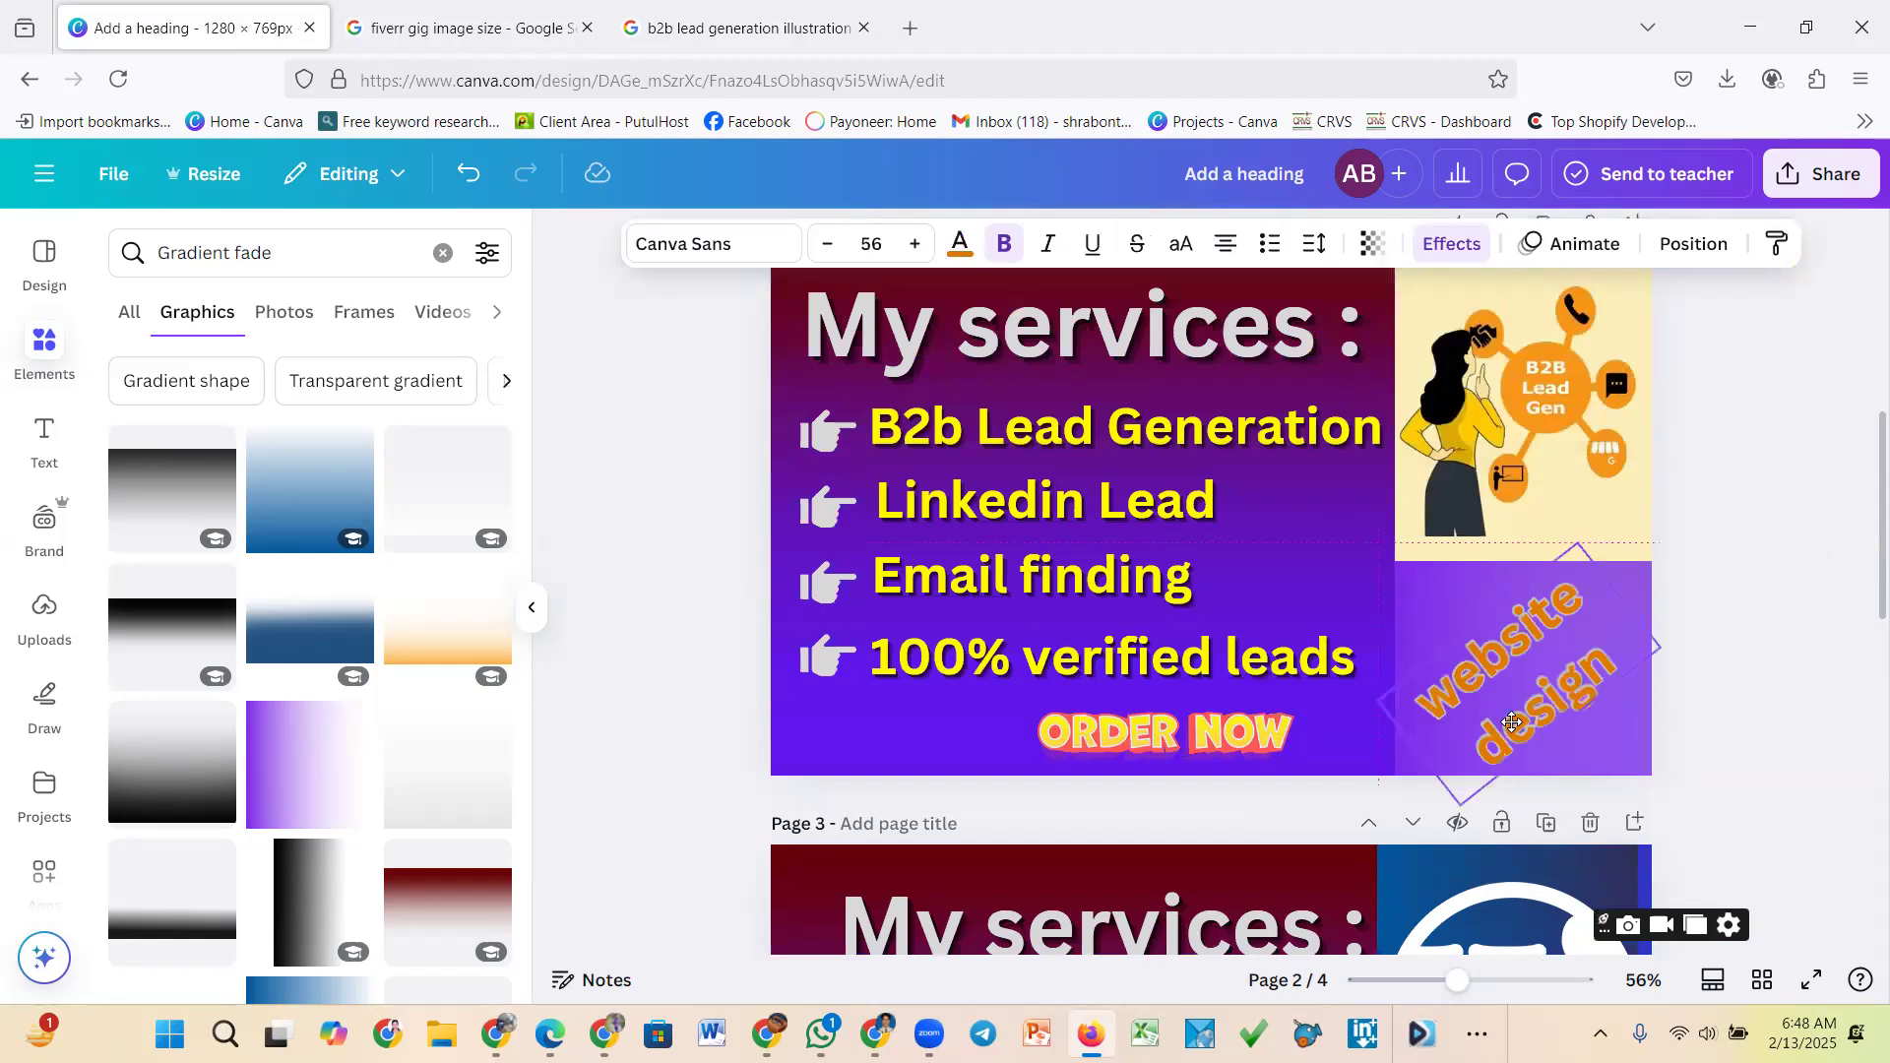
# Replace the wording of the pasted slanted text on page 2 with "B2b Lead Generation"
pyautogui.click(1513, 675)
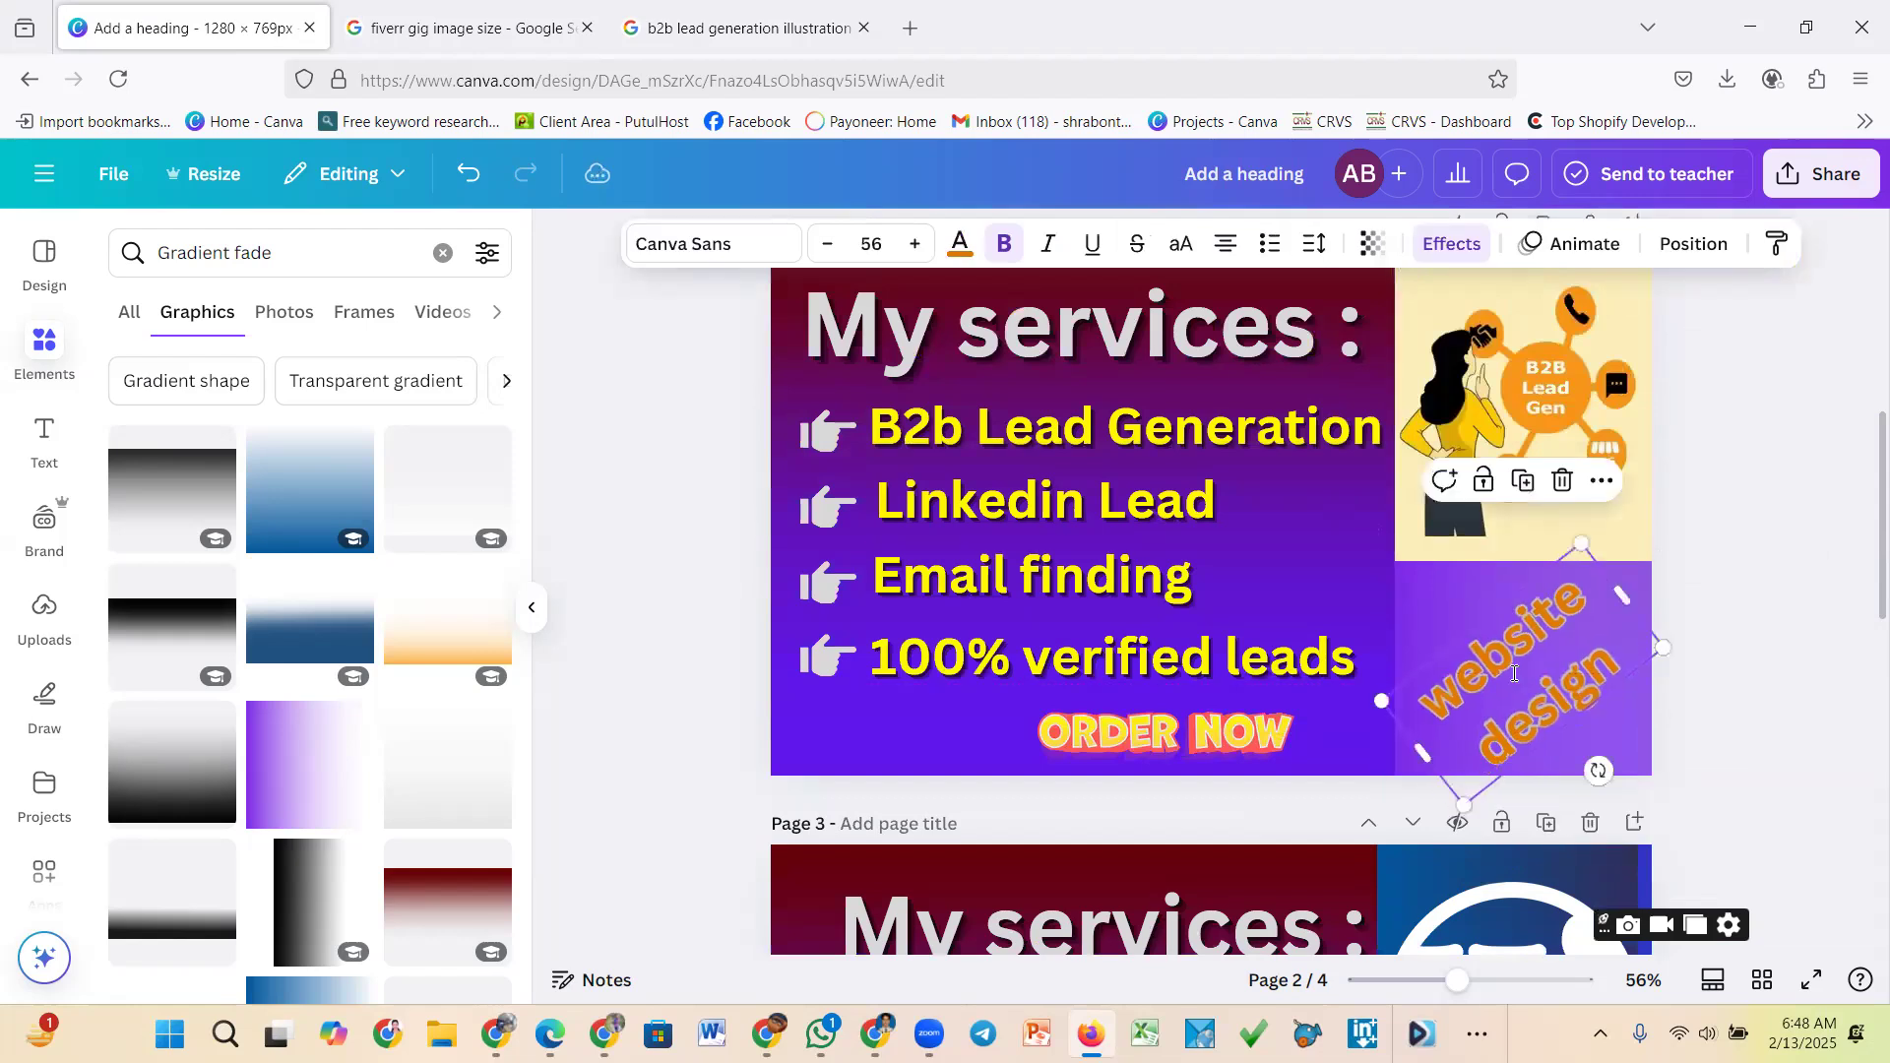
pyautogui.click(1513, 673)
pyautogui.write('B')
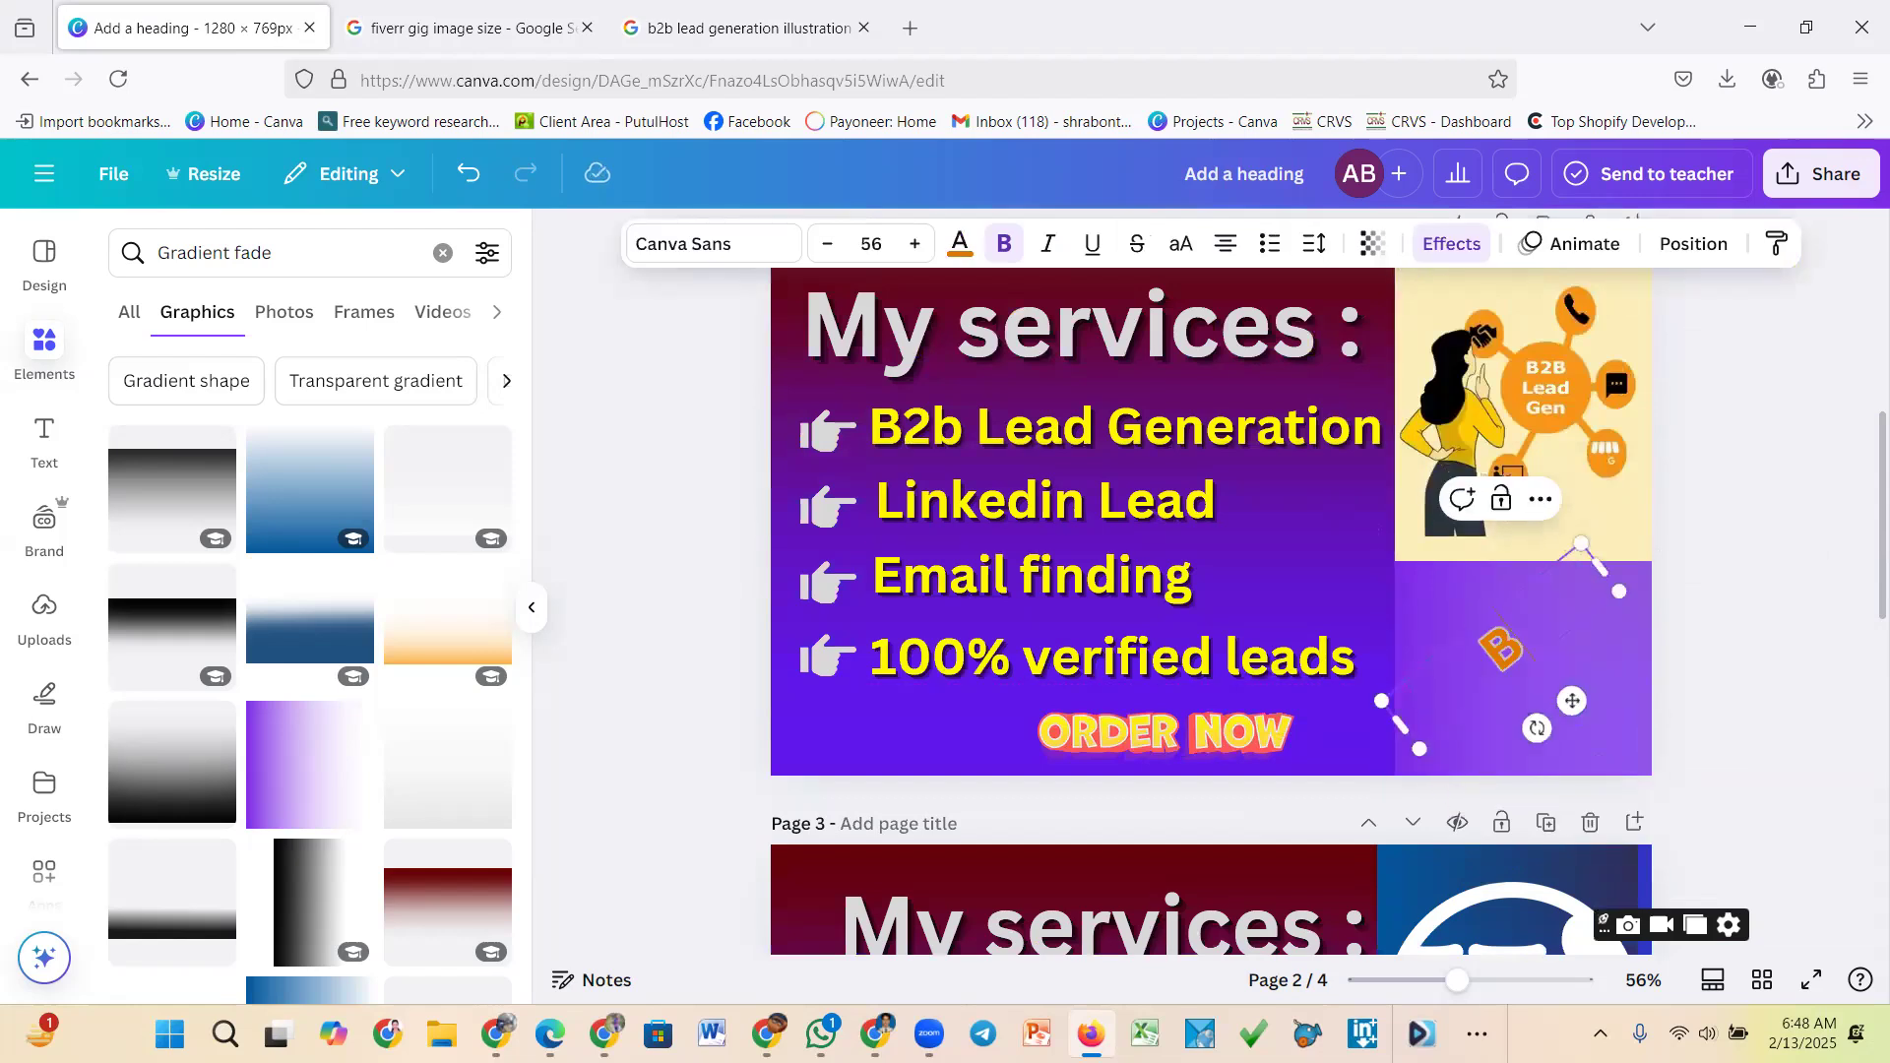
pyautogui.write('2b')
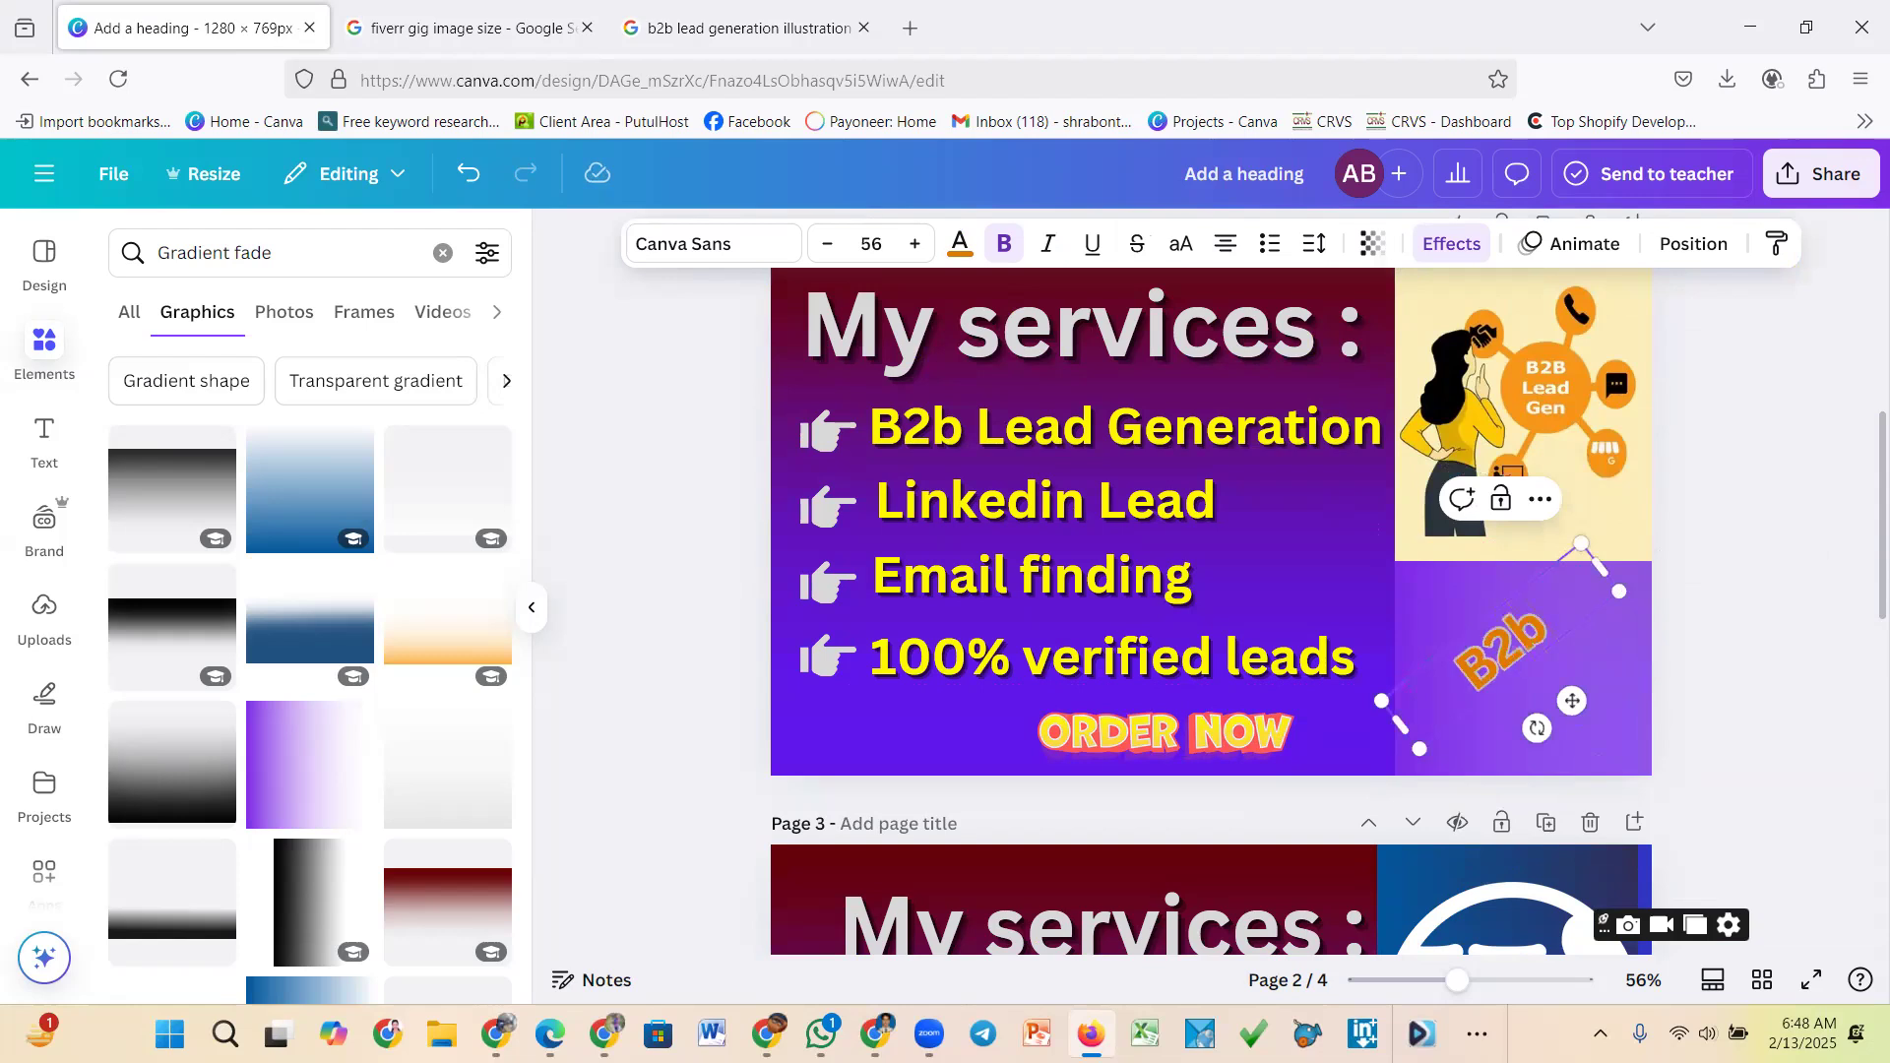
pyautogui.write(' Lead')
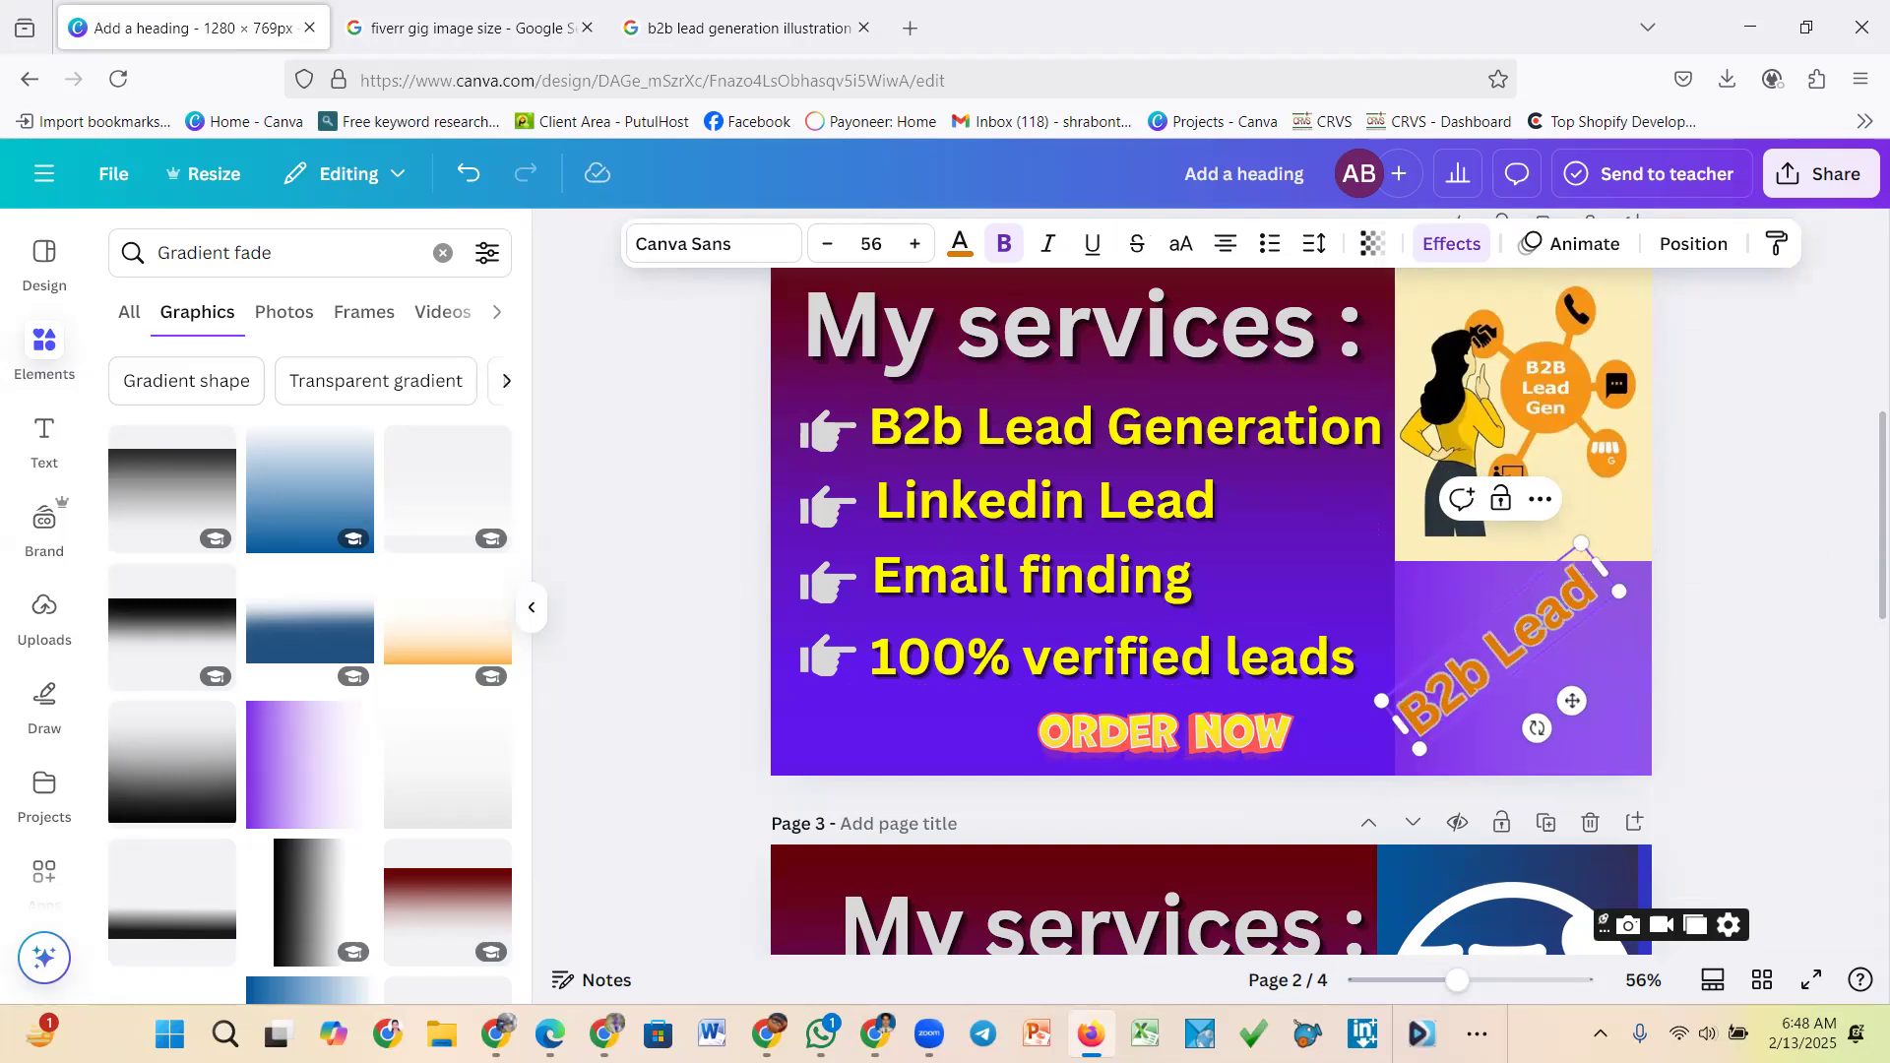
pyautogui.write(' Gene')
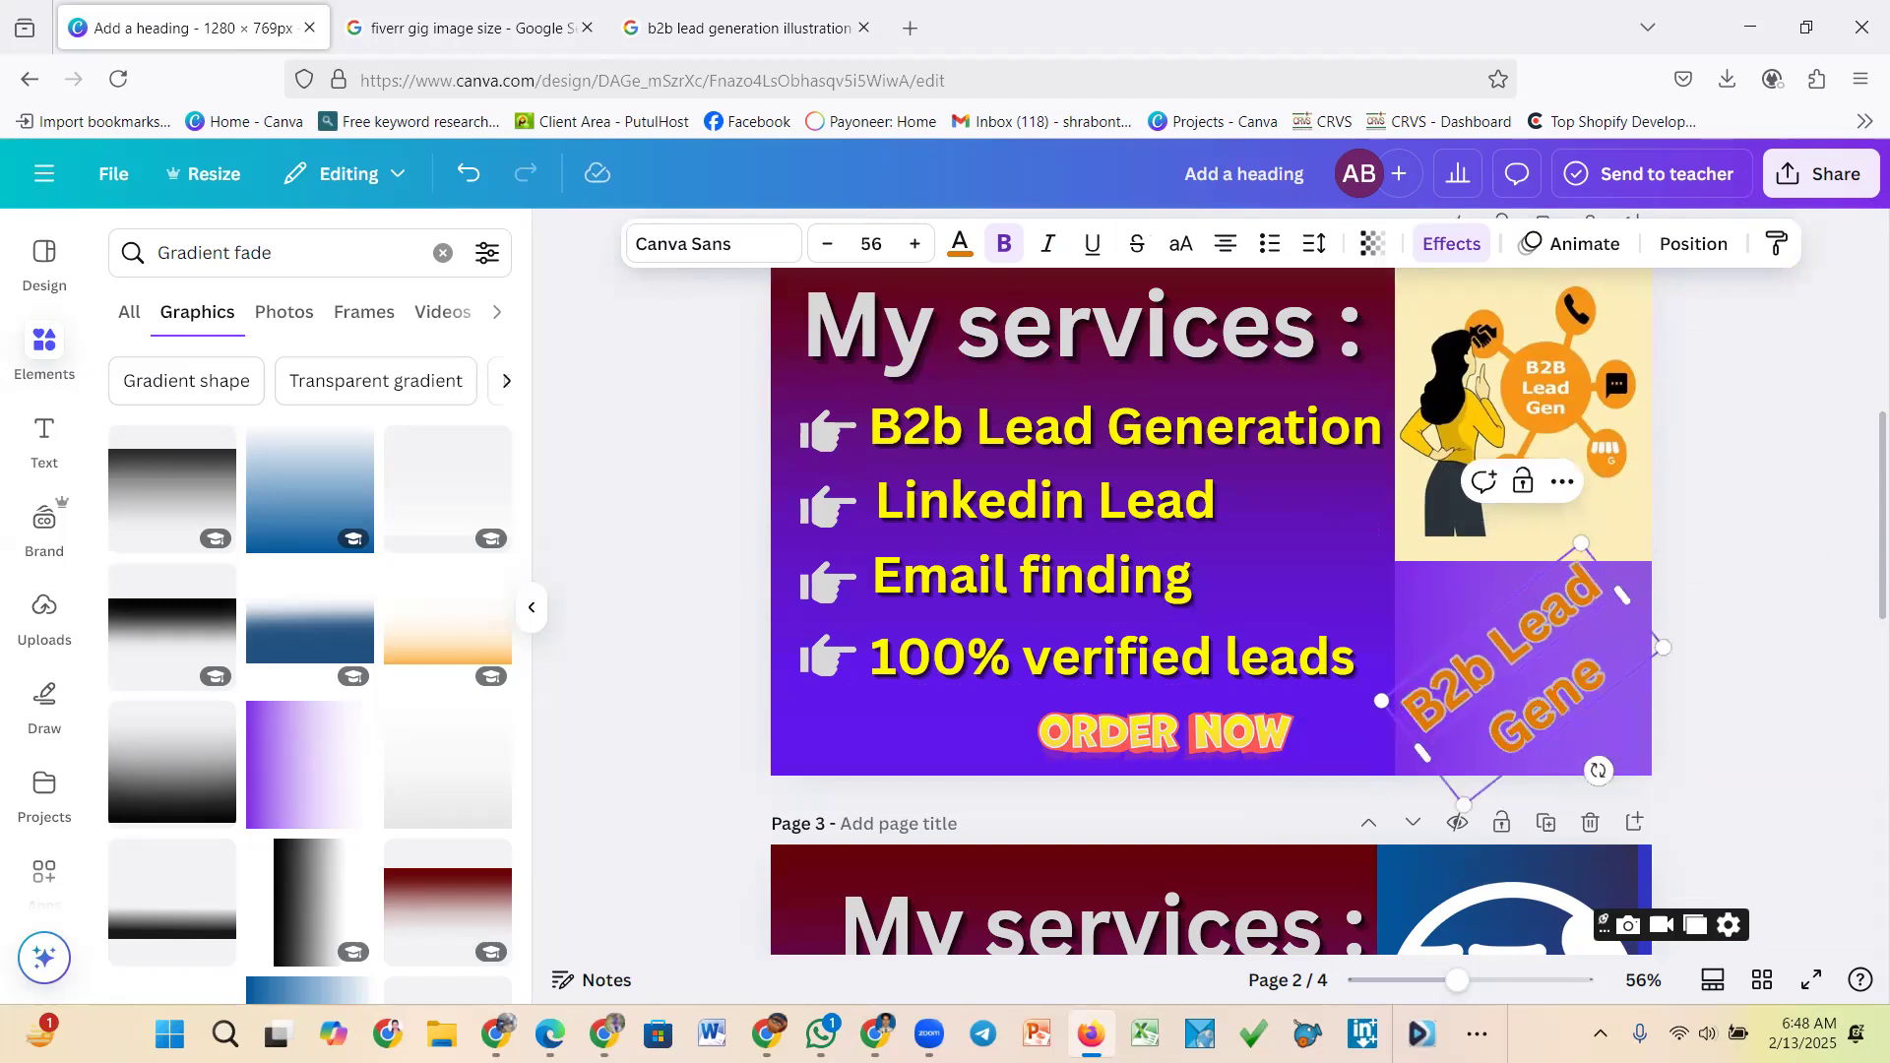
pyautogui.write('ration')
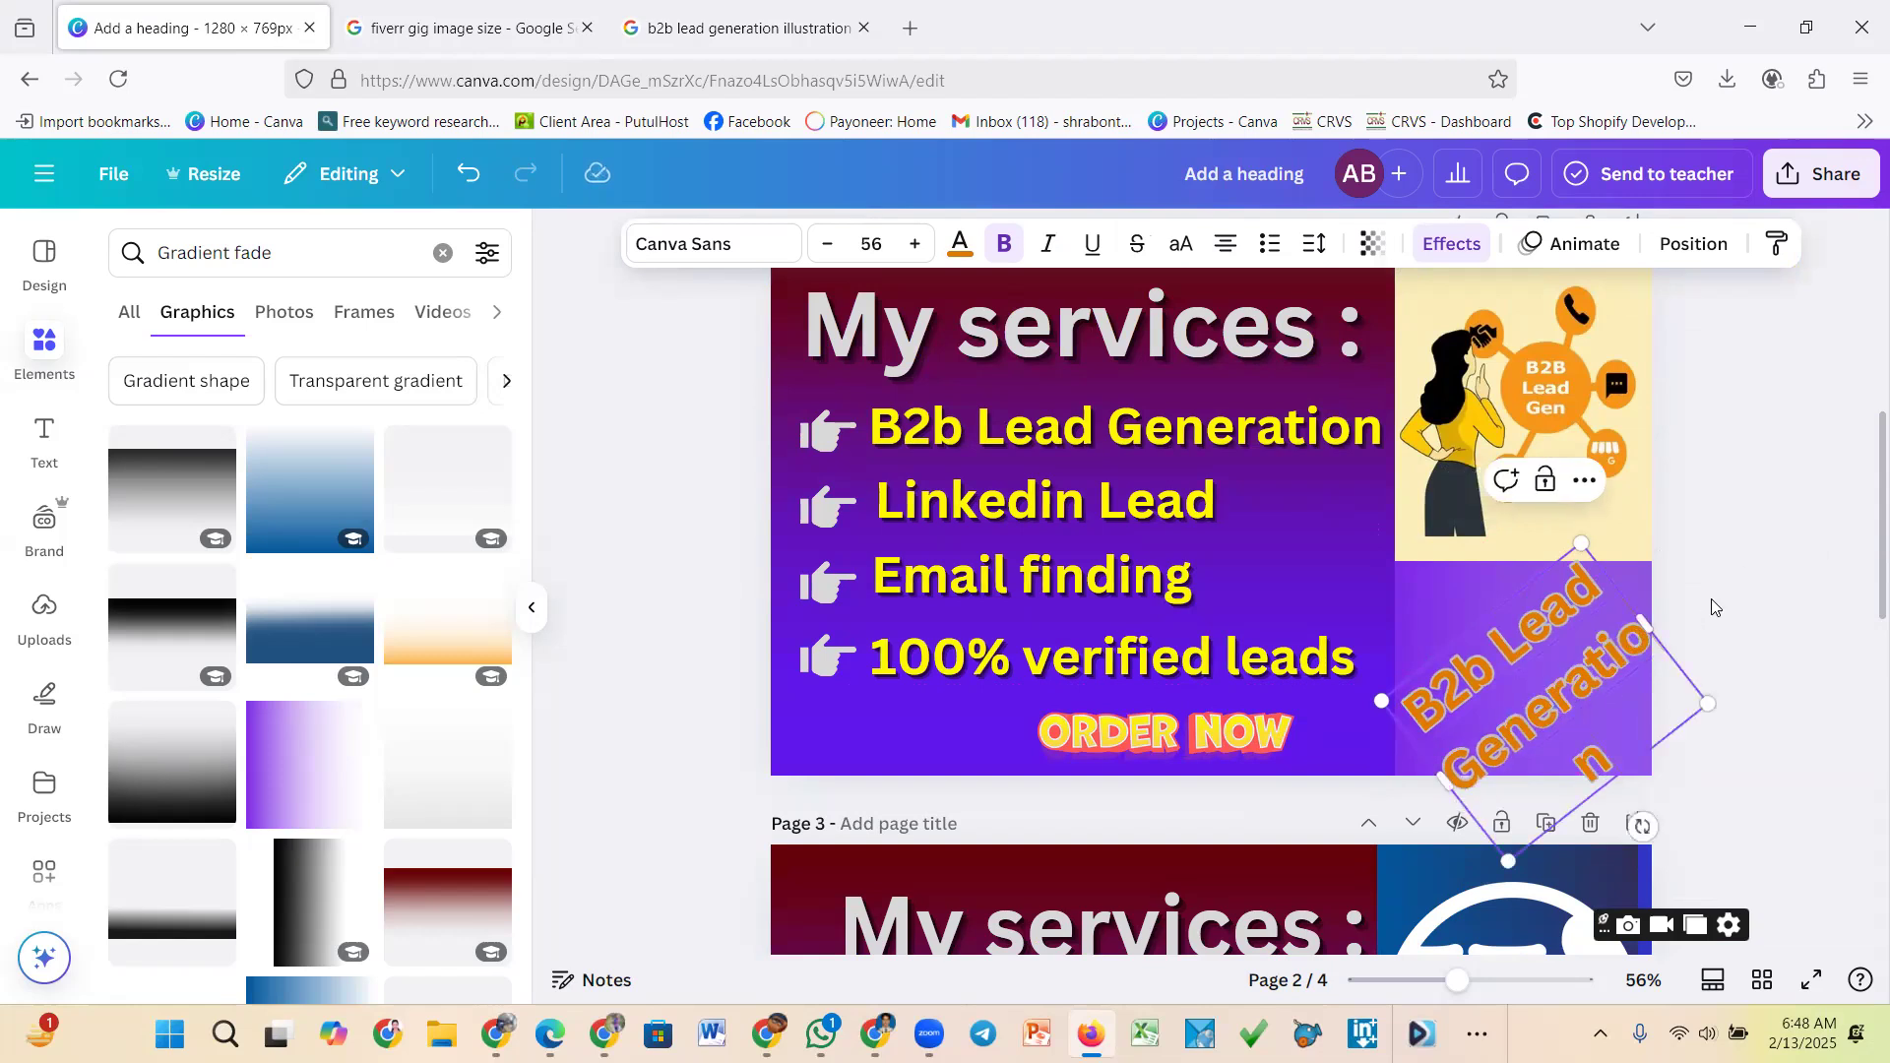
# Resize the slanted text to two lines at font size 44.3 and center it in the purple area below the picture
pyautogui.moveTo(1658, 636); pyautogui.dragTo(1673, 611)
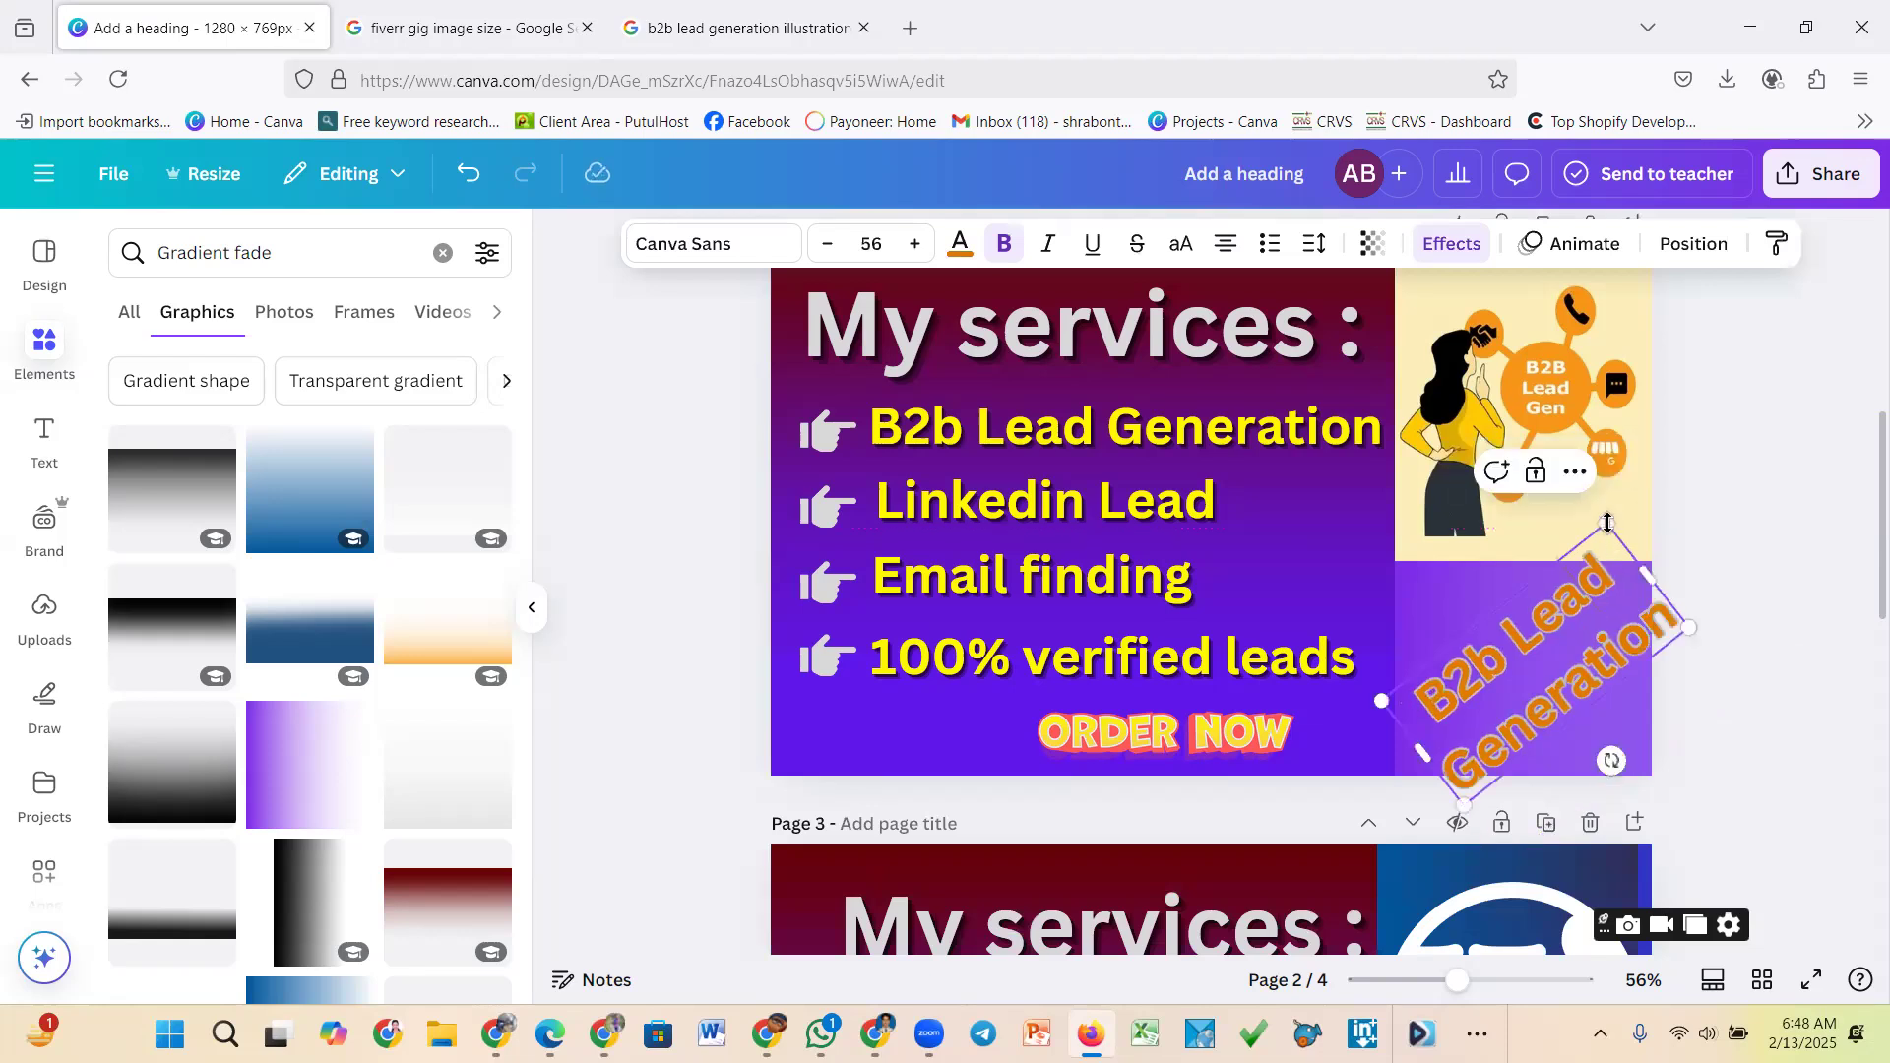
pyautogui.moveTo(1606, 524); pyautogui.dragTo(1738, 574)
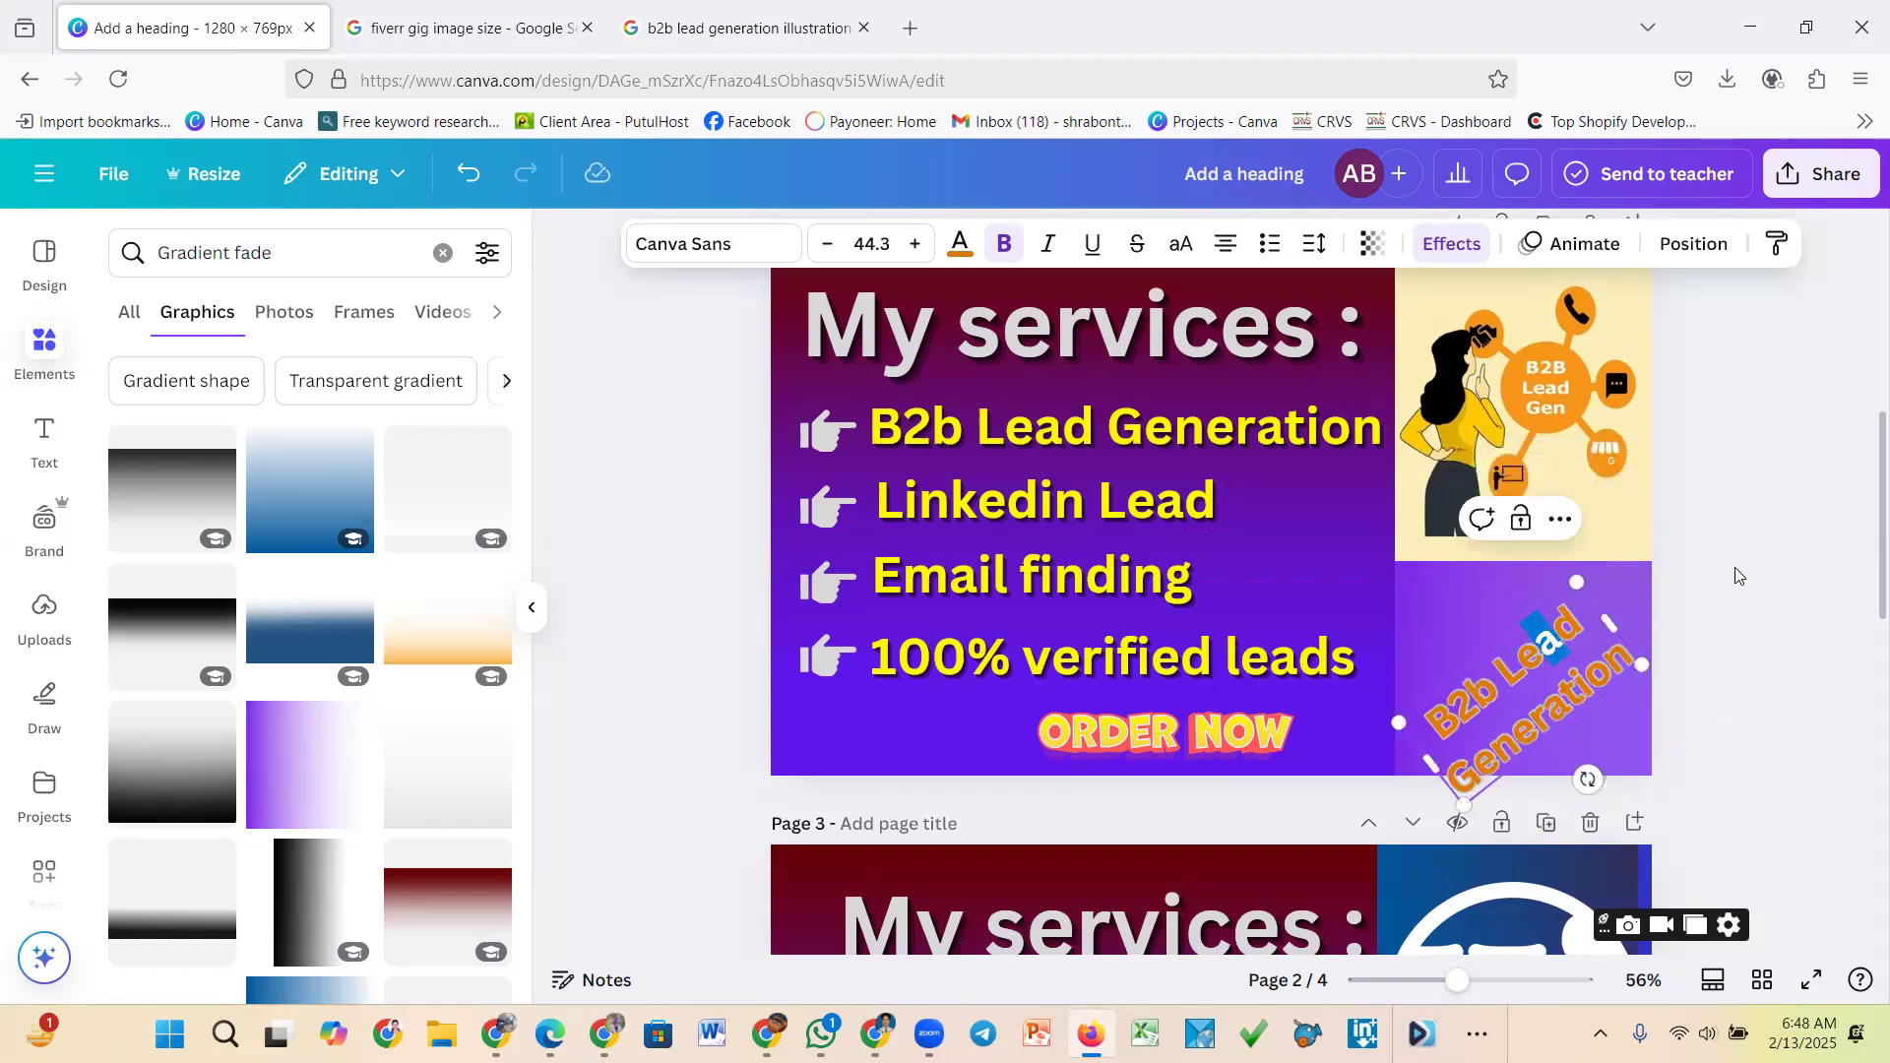
pyautogui.click(1562, 649)
pyautogui.moveTo(1550, 660); pyautogui.dragTo(1552, 633)
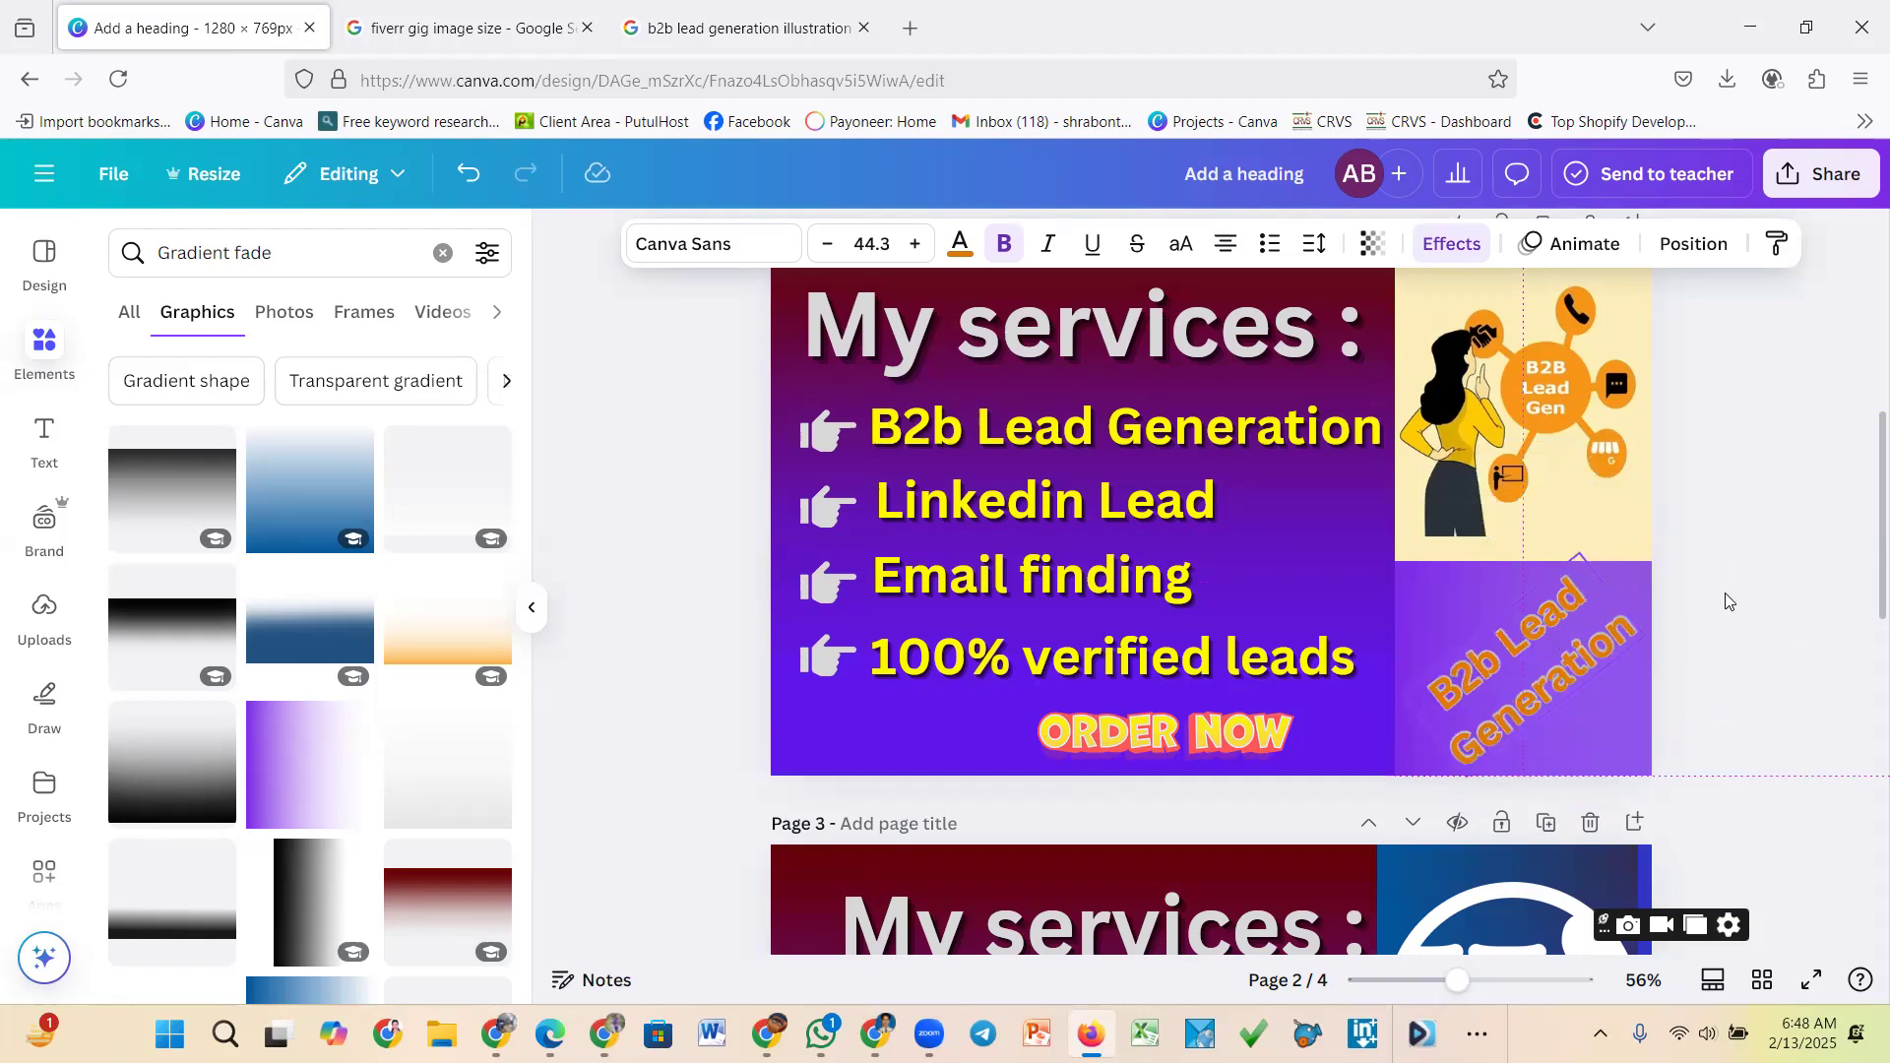
pyautogui.click(1653, 606)
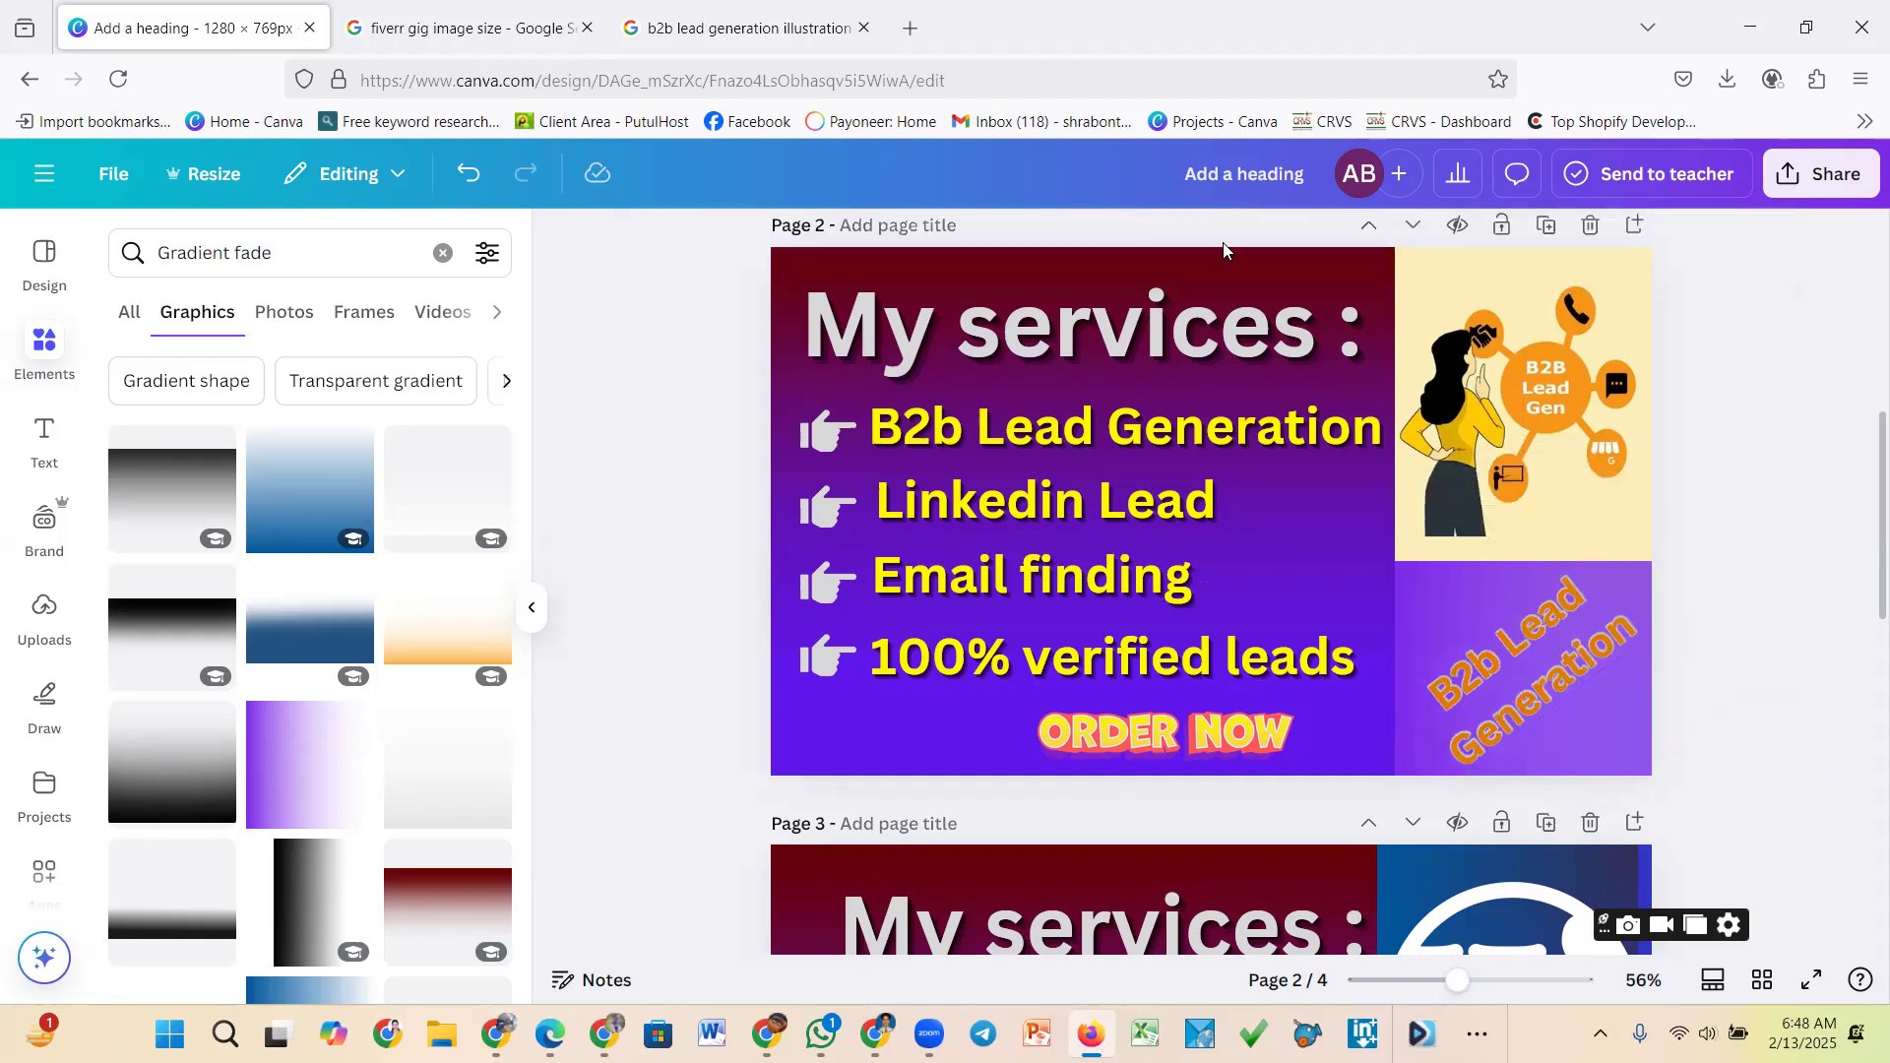
# Change the color of the slanted "B2b Lead Generation" text to the document's bright yellow
pyautogui.click(1529, 675)
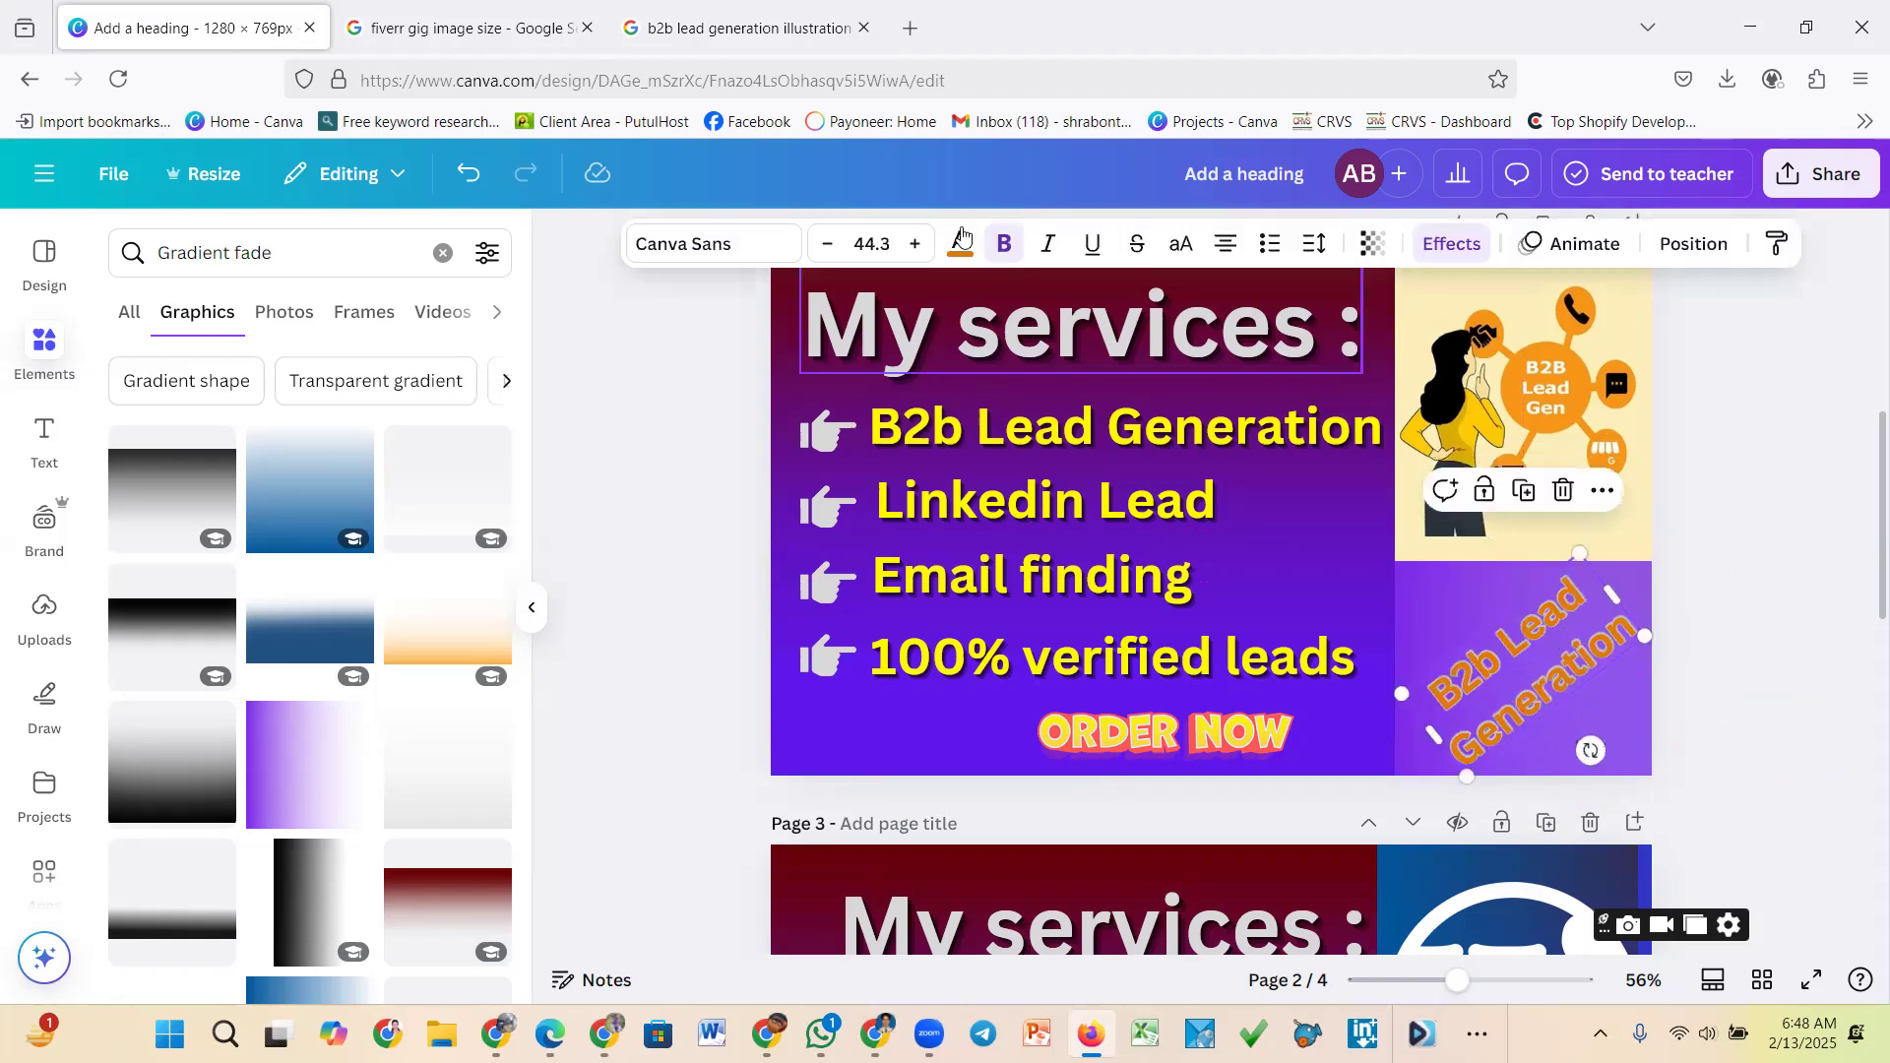
pyautogui.press('Escape')
pyautogui.click(1563, 683)
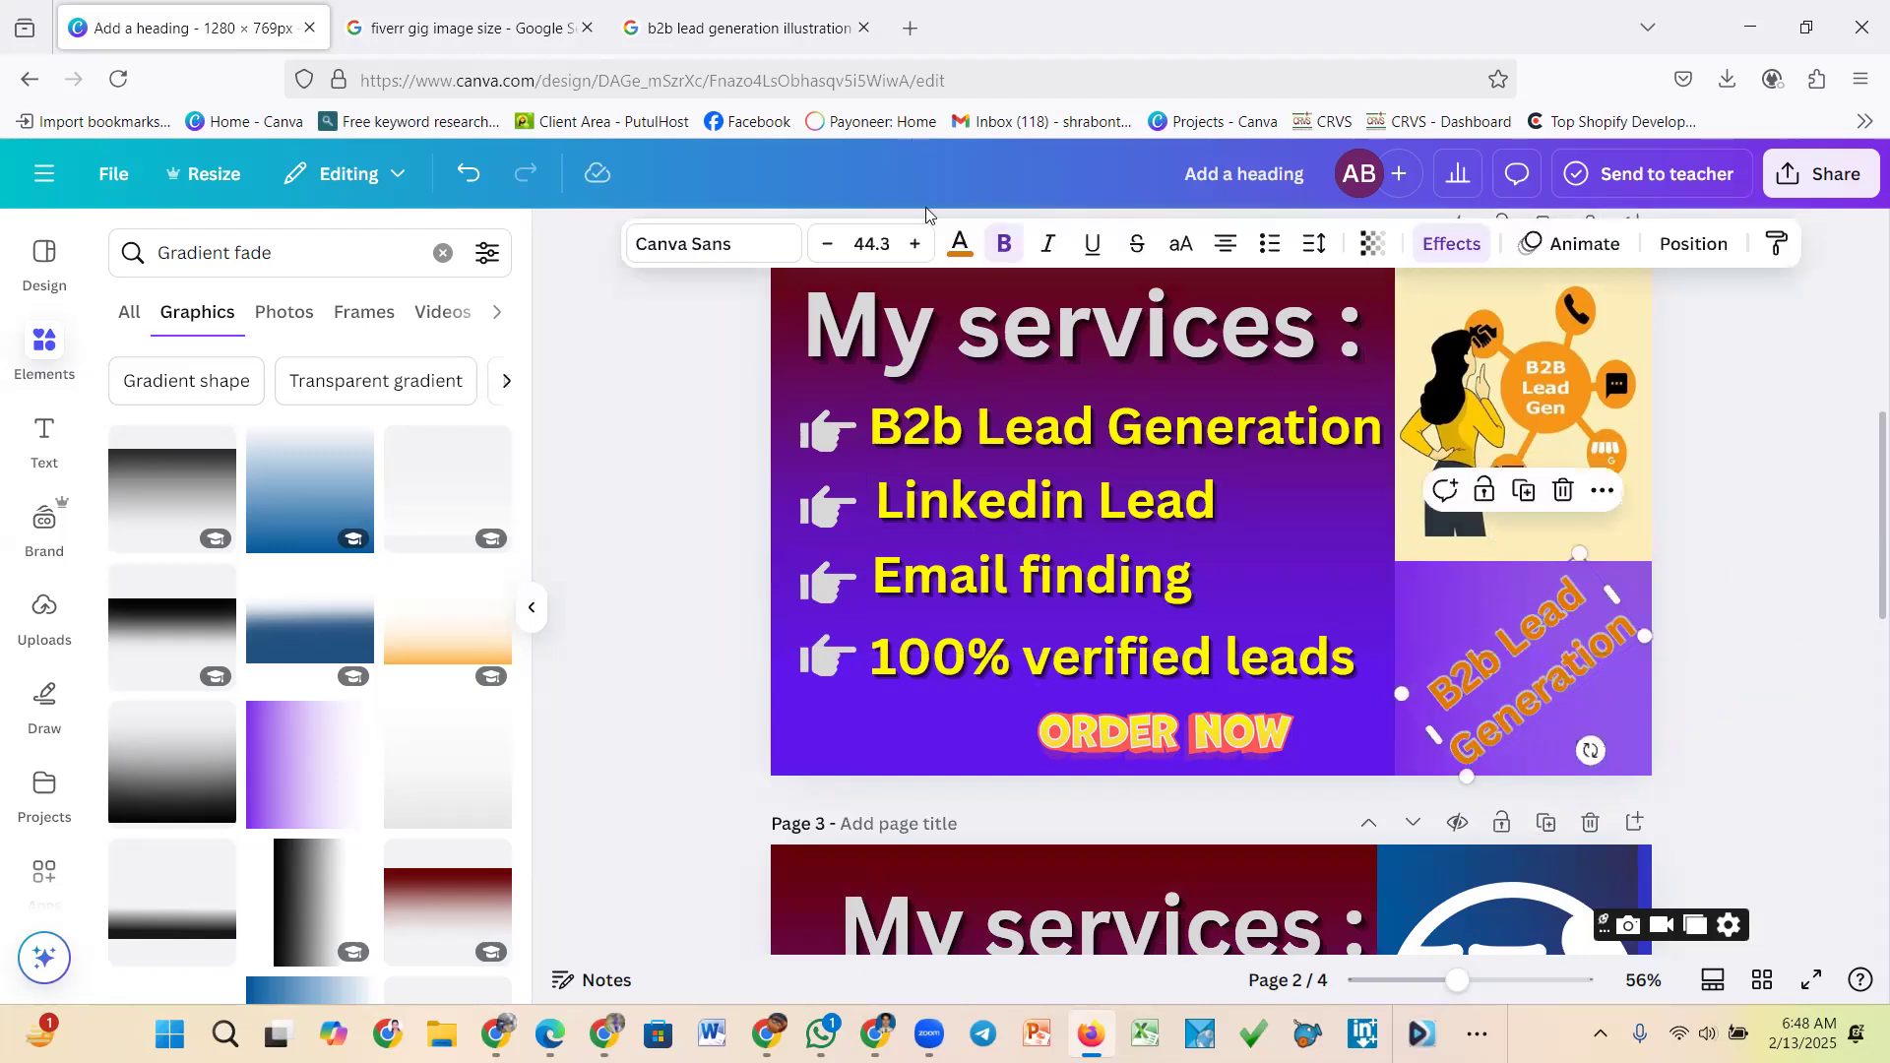
pyautogui.click(957, 248)
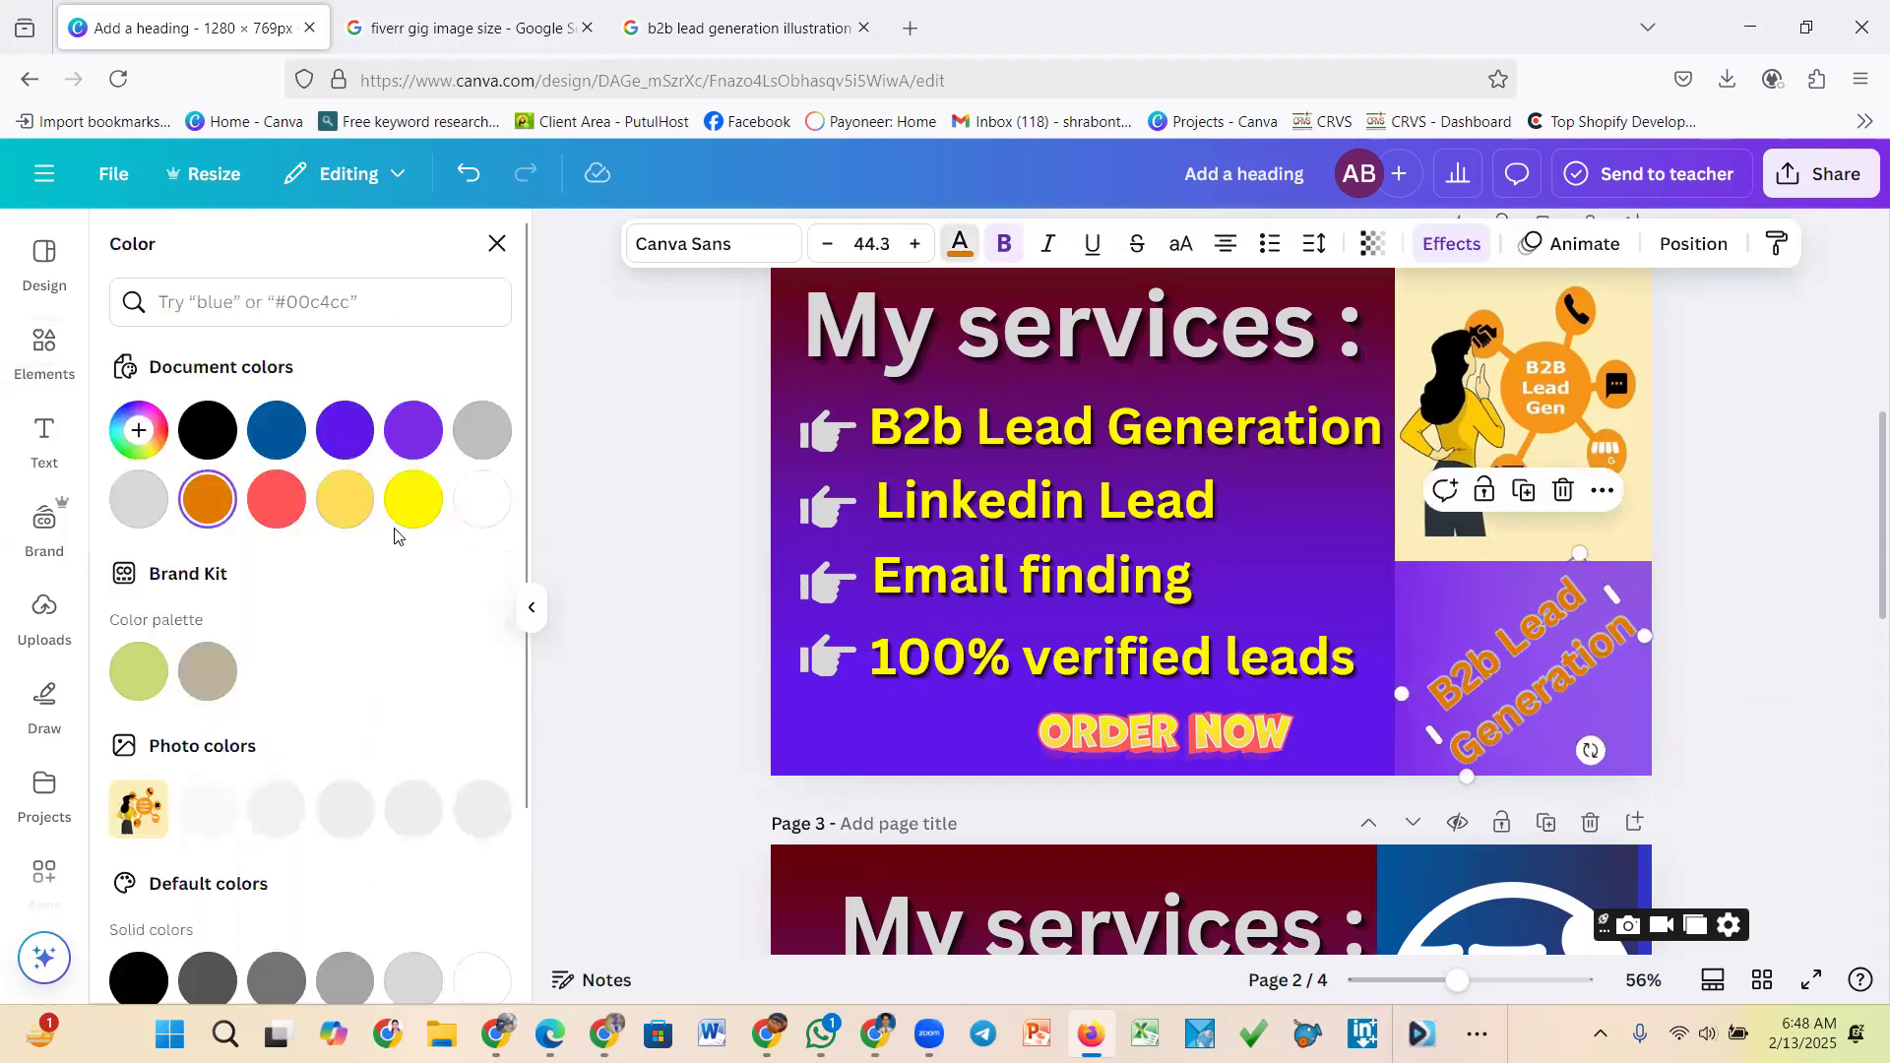
pyautogui.click(415, 502)
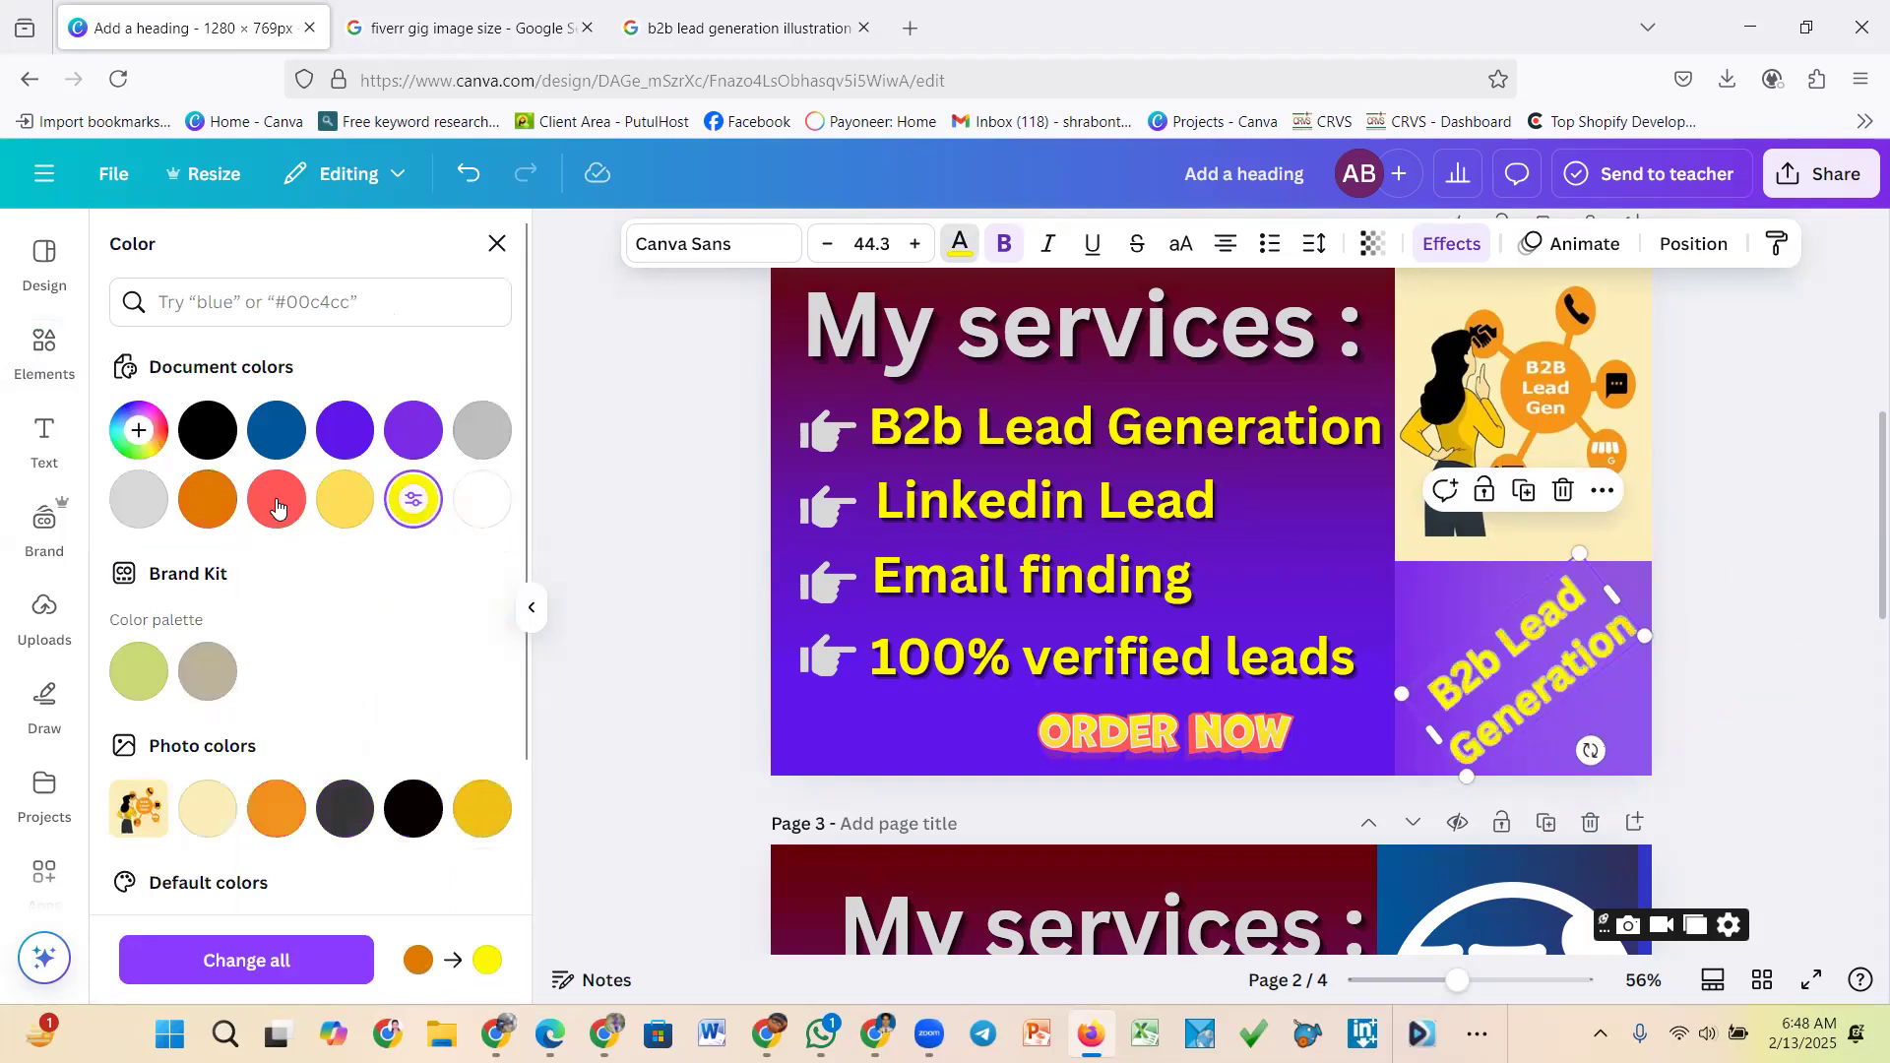
# Review the finished page 2 slide and compare its layout and slanted caption with the other pages of the design
pyautogui.click(1796, 542)
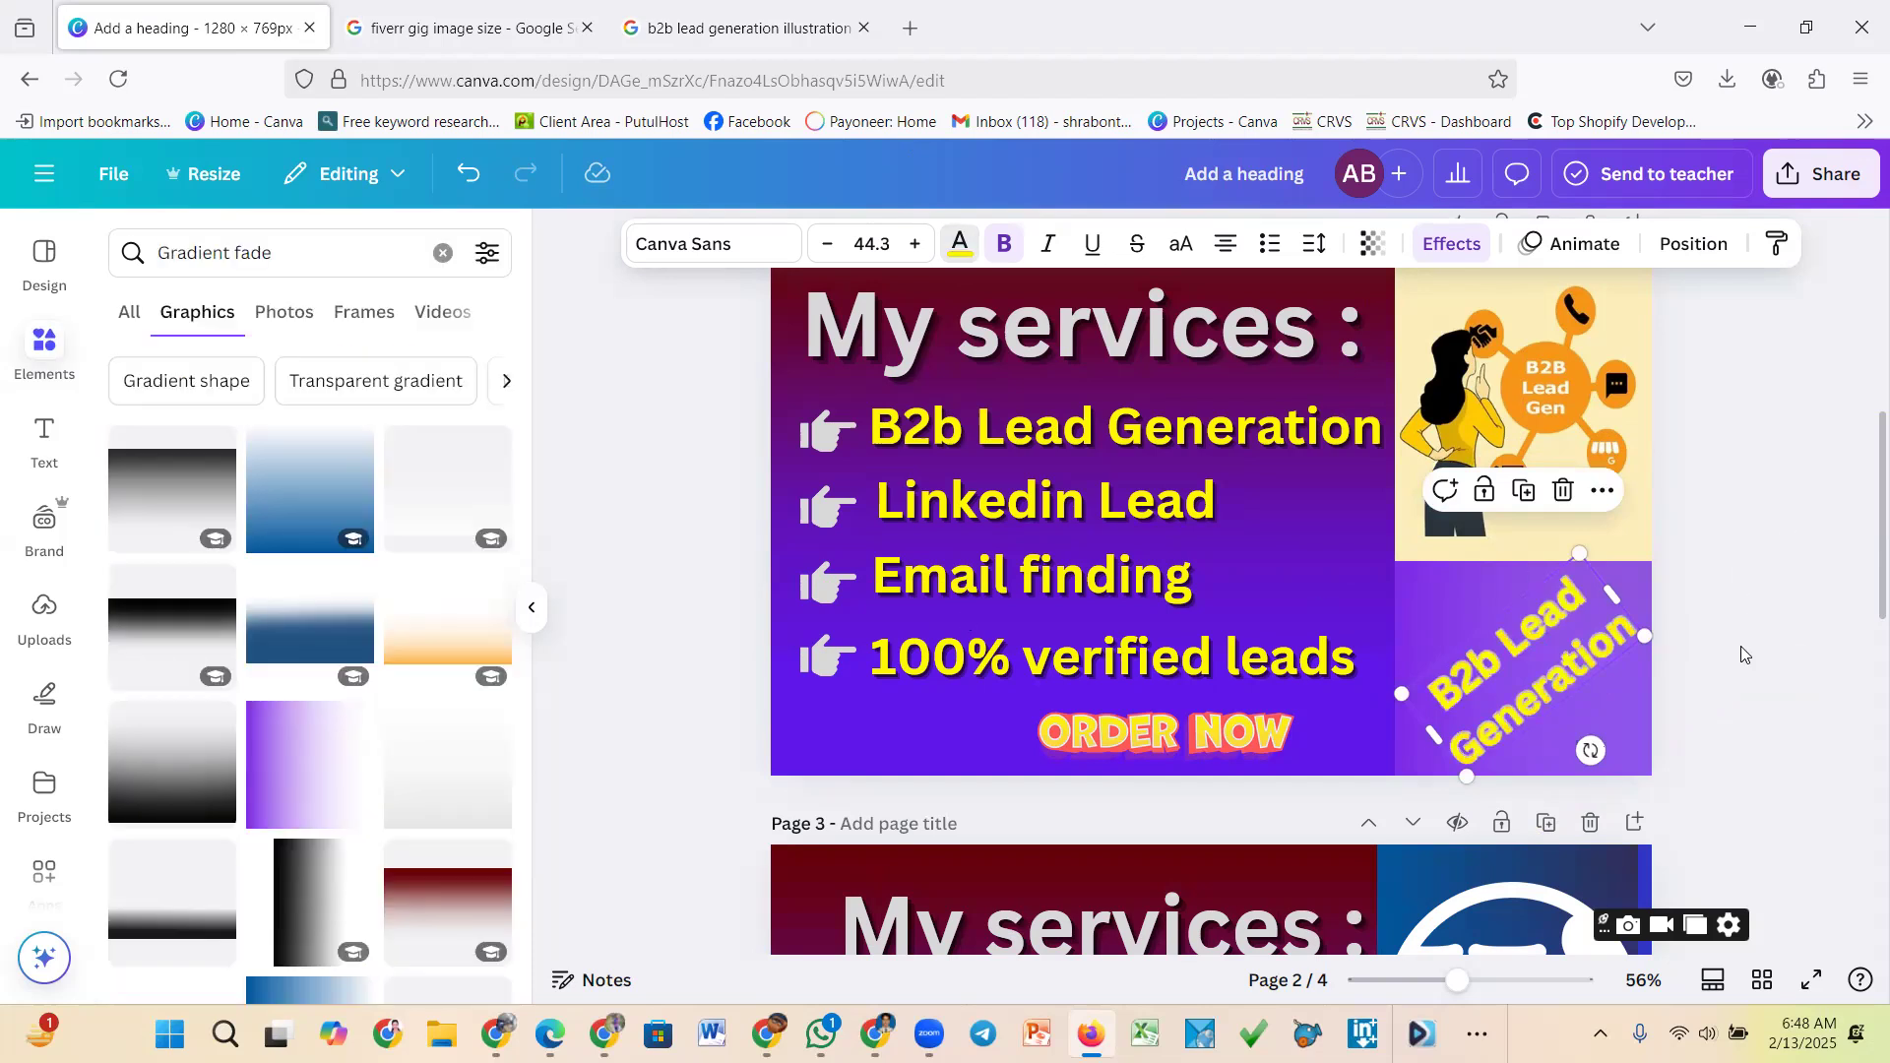
pyautogui.click(1457, 619)
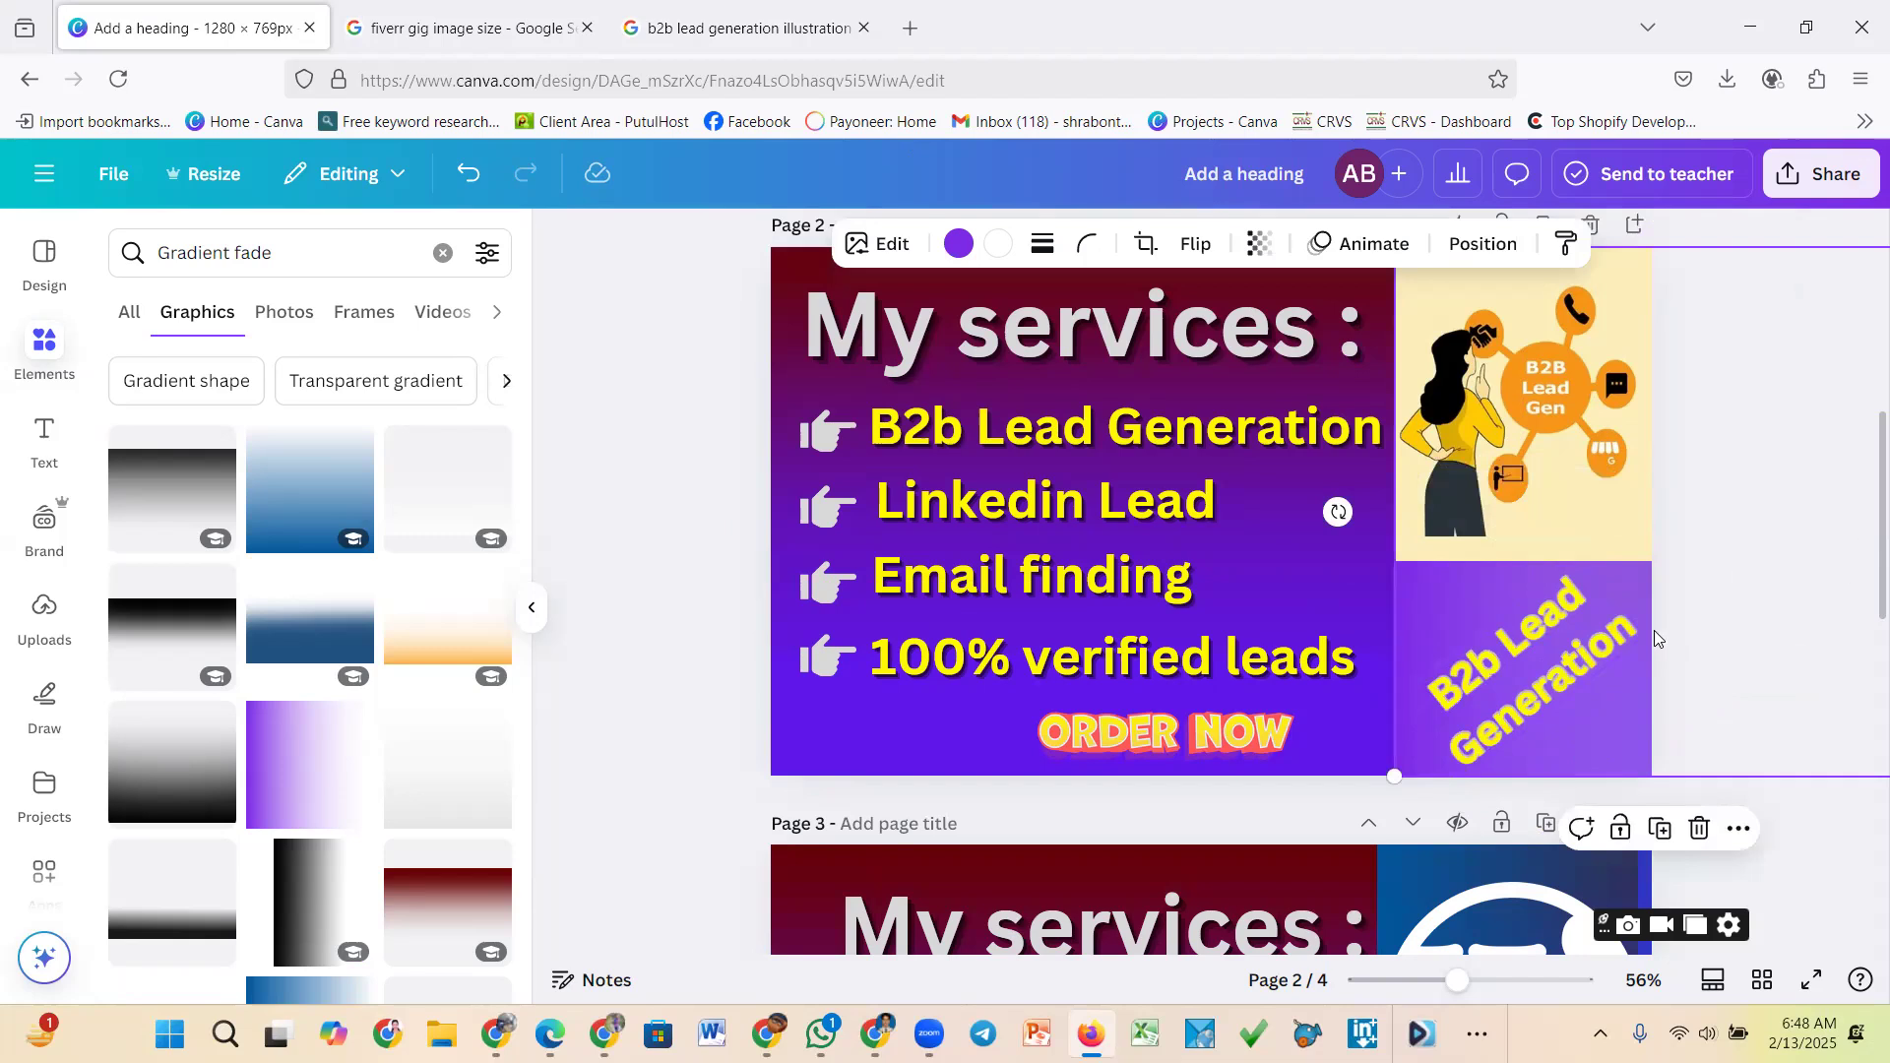
pyautogui.click(637, 641)
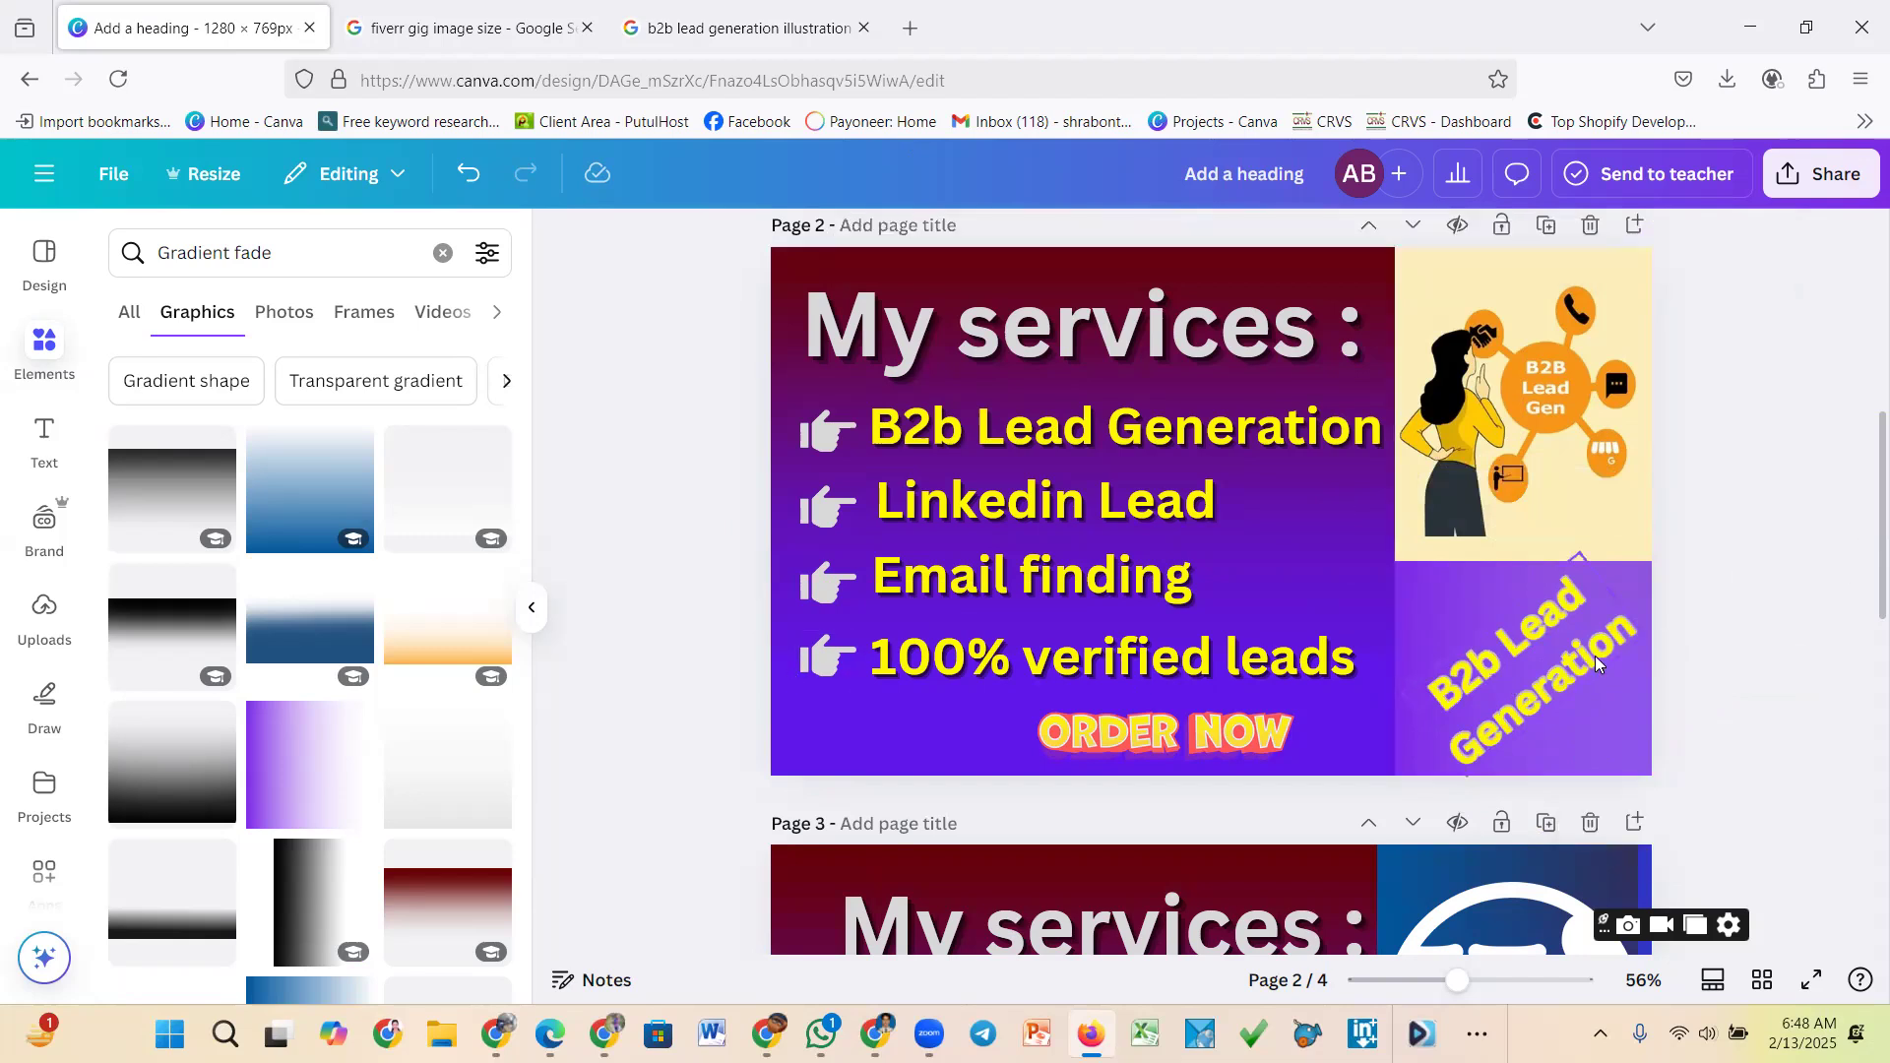
pyautogui.click(1595, 657)
pyautogui.press('Escape')
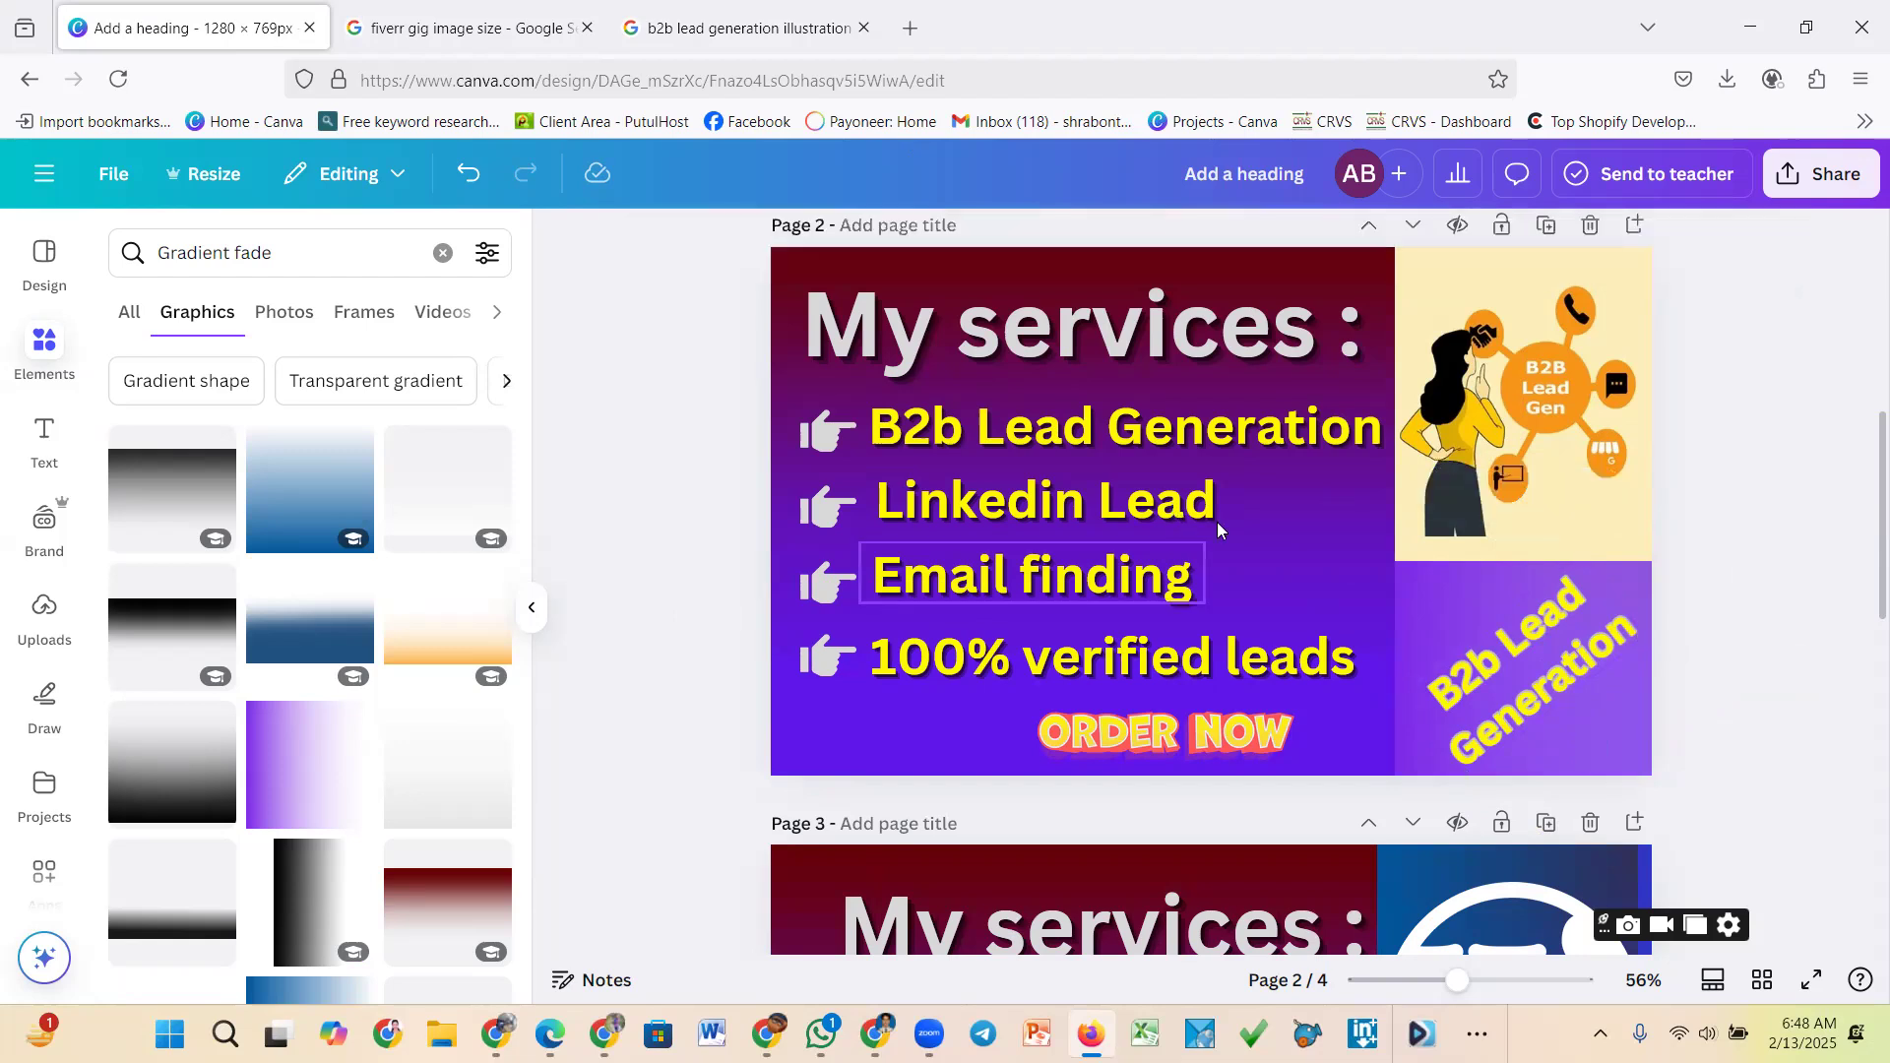
pyautogui.scroll(2, 1219, 522)
pyautogui.scroll(-4, 1219, 524)
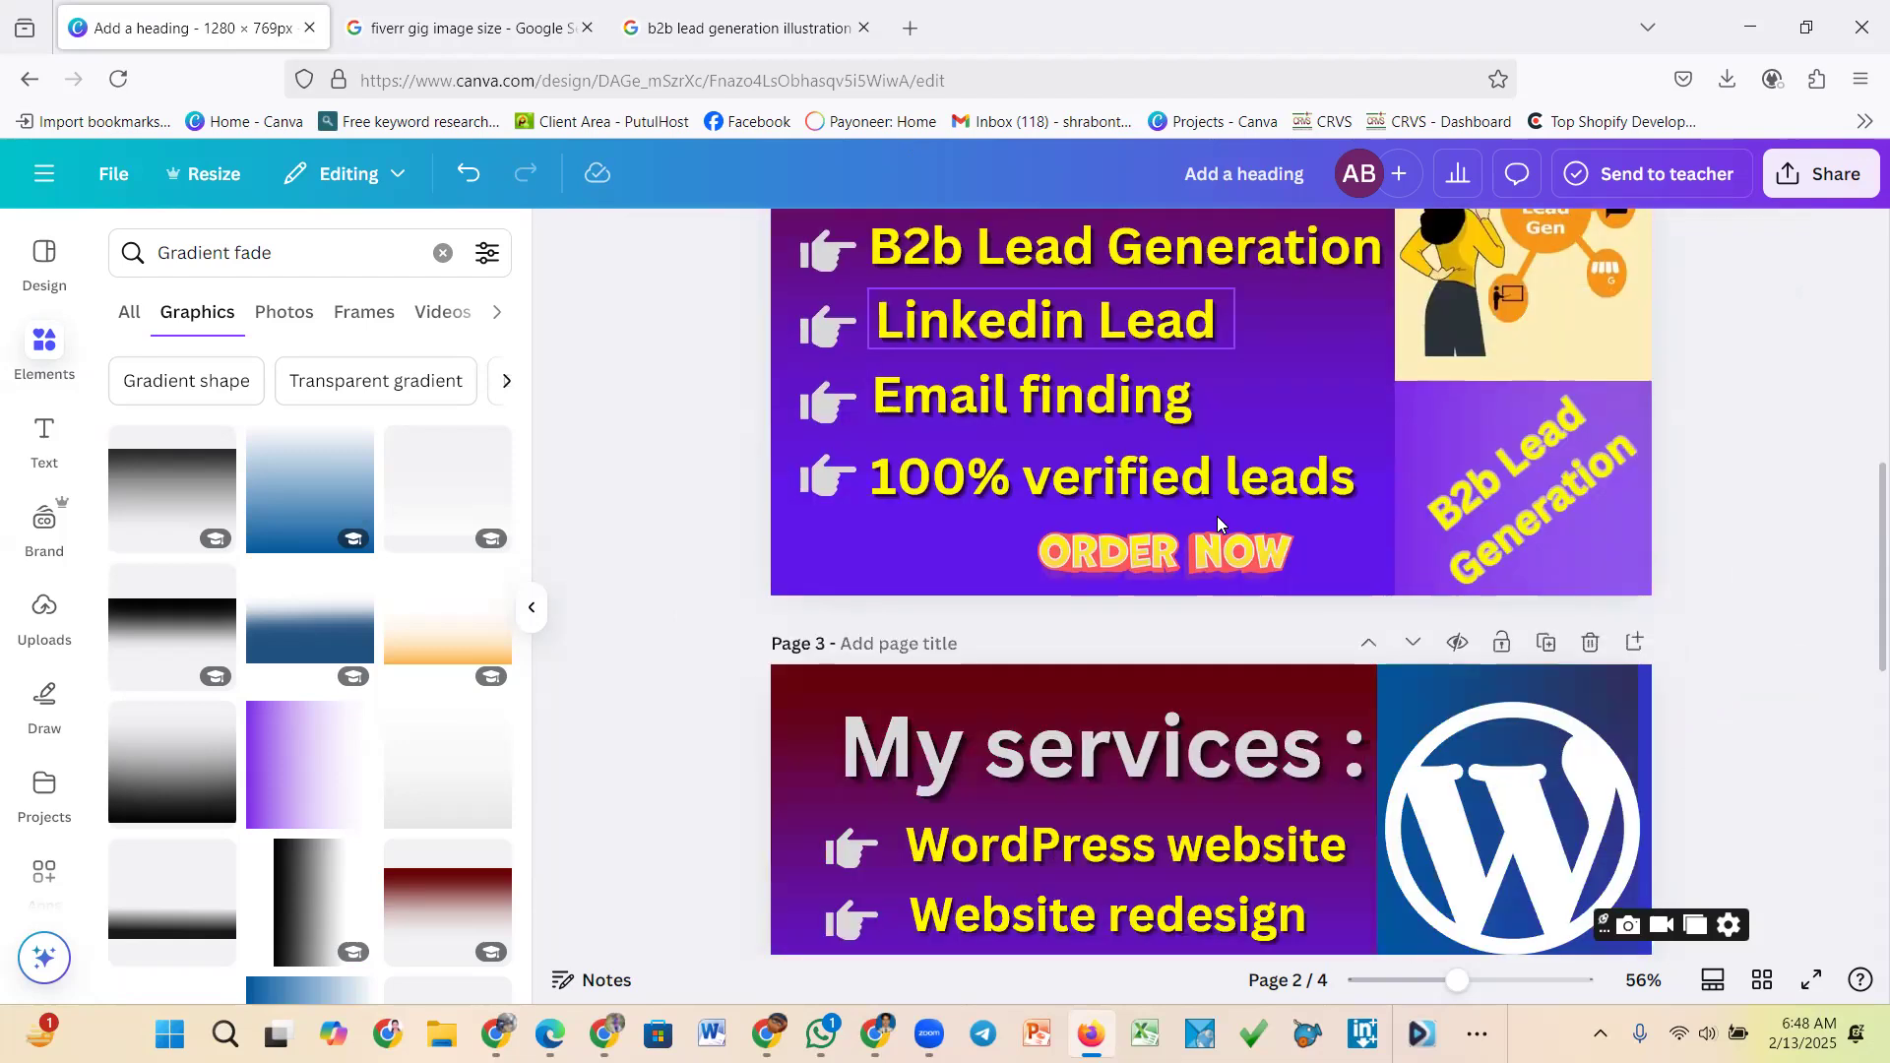
pyautogui.scroll(6, 1215, 496)
pyautogui.scroll(-5, 1145, 477)
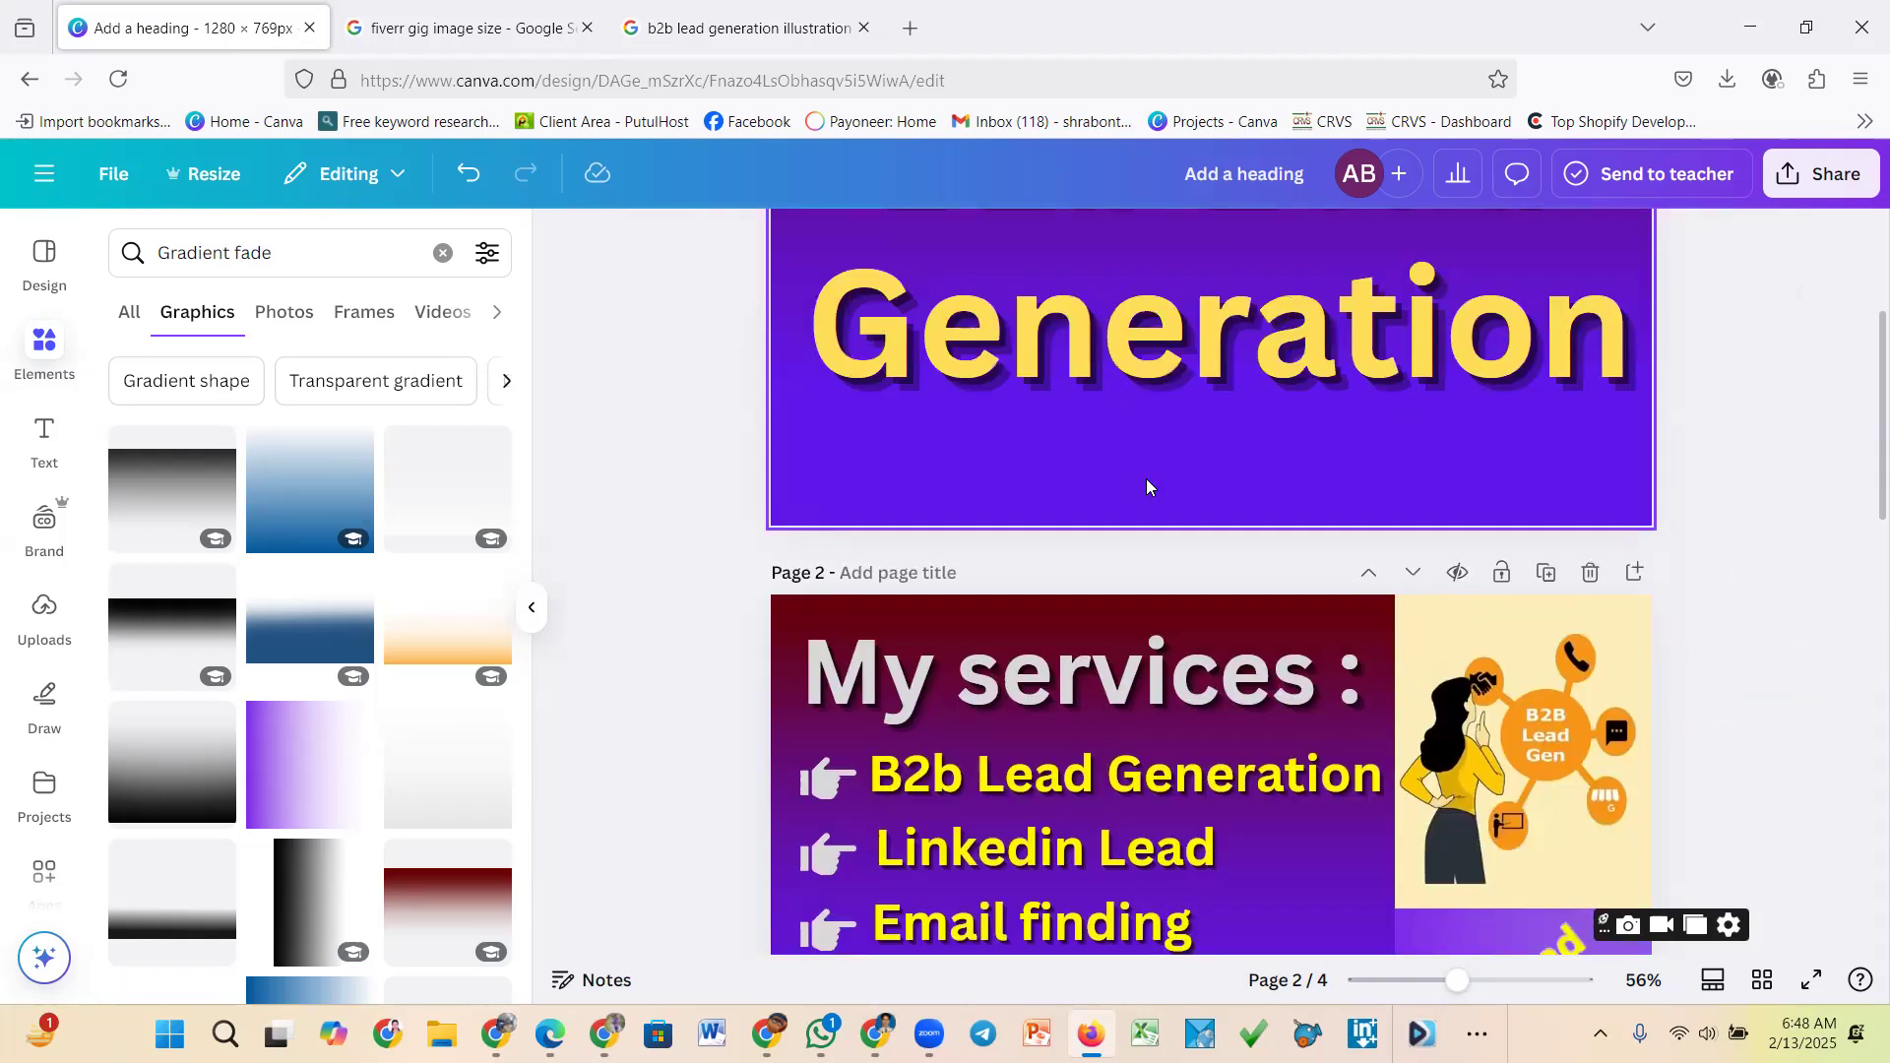
pyautogui.scroll(-5, 1244, 548)
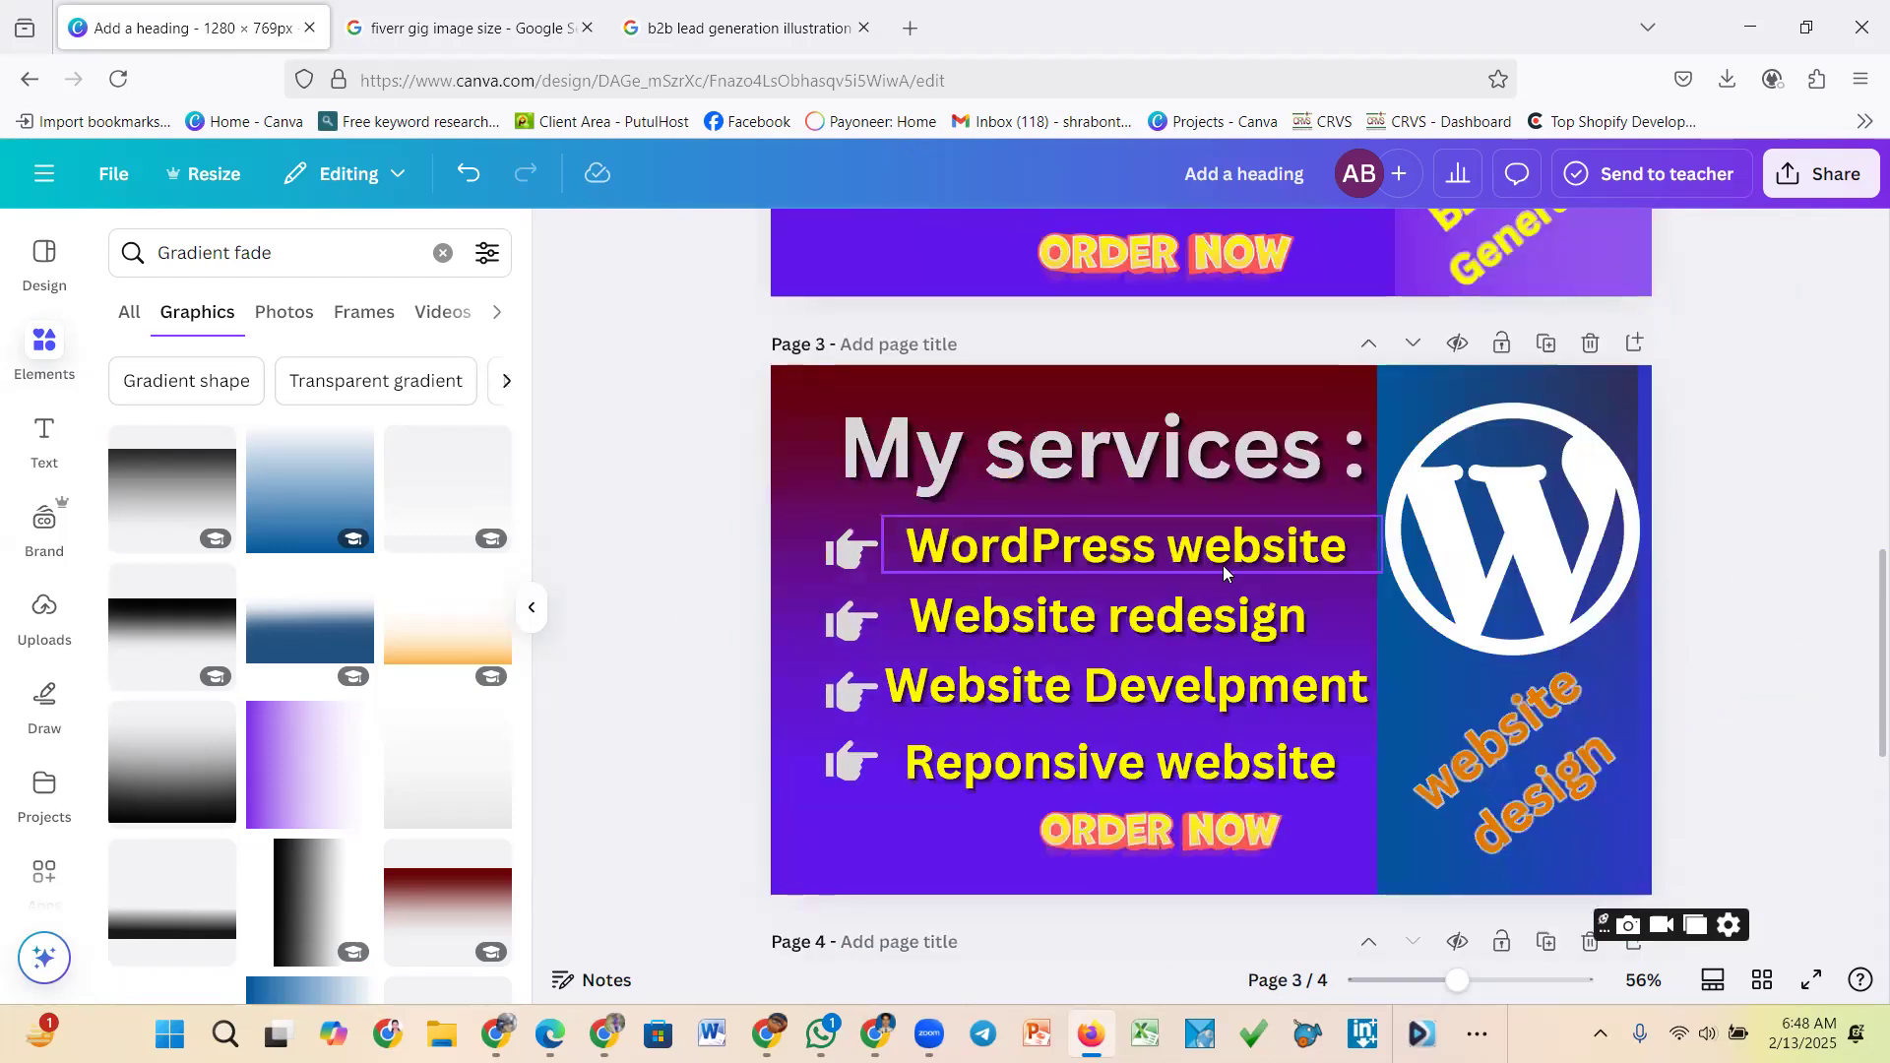
pyautogui.scroll(-1, 1220, 541)
pyautogui.scroll(3, 1222, 522)
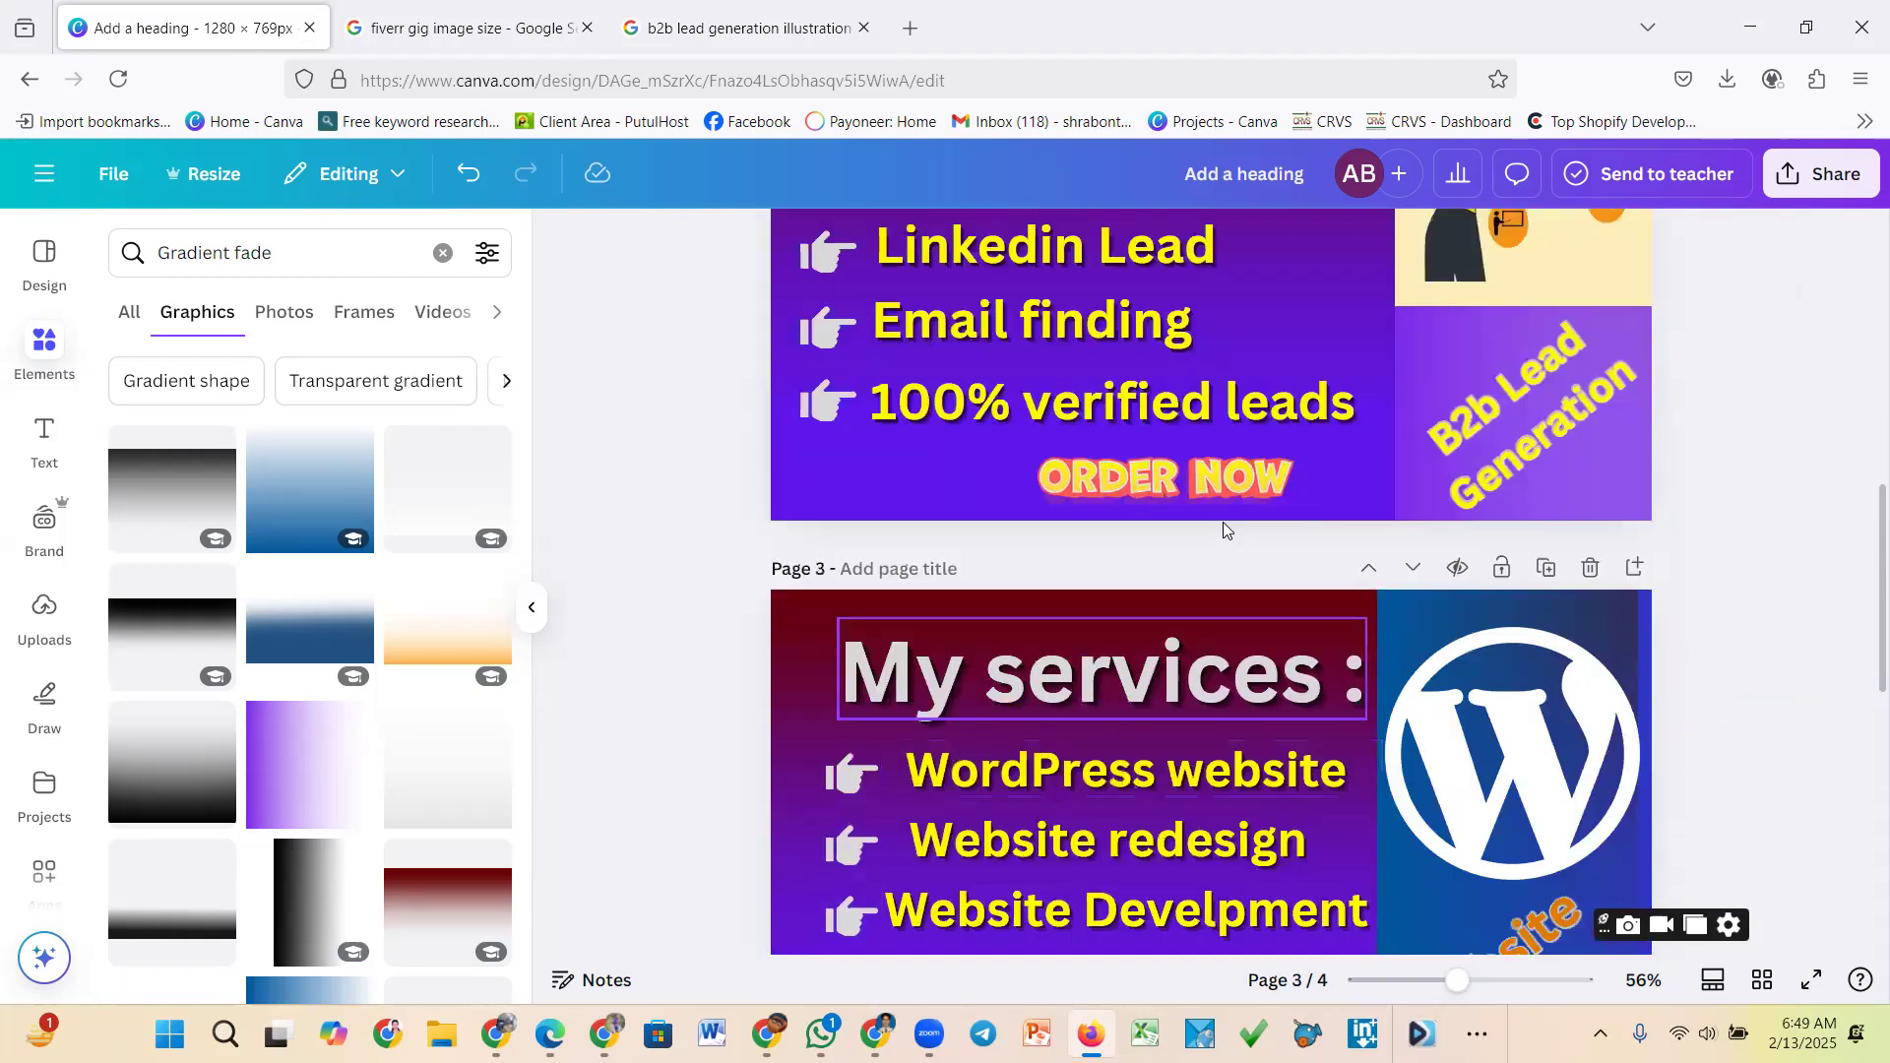
pyautogui.scroll(3, 1224, 520)
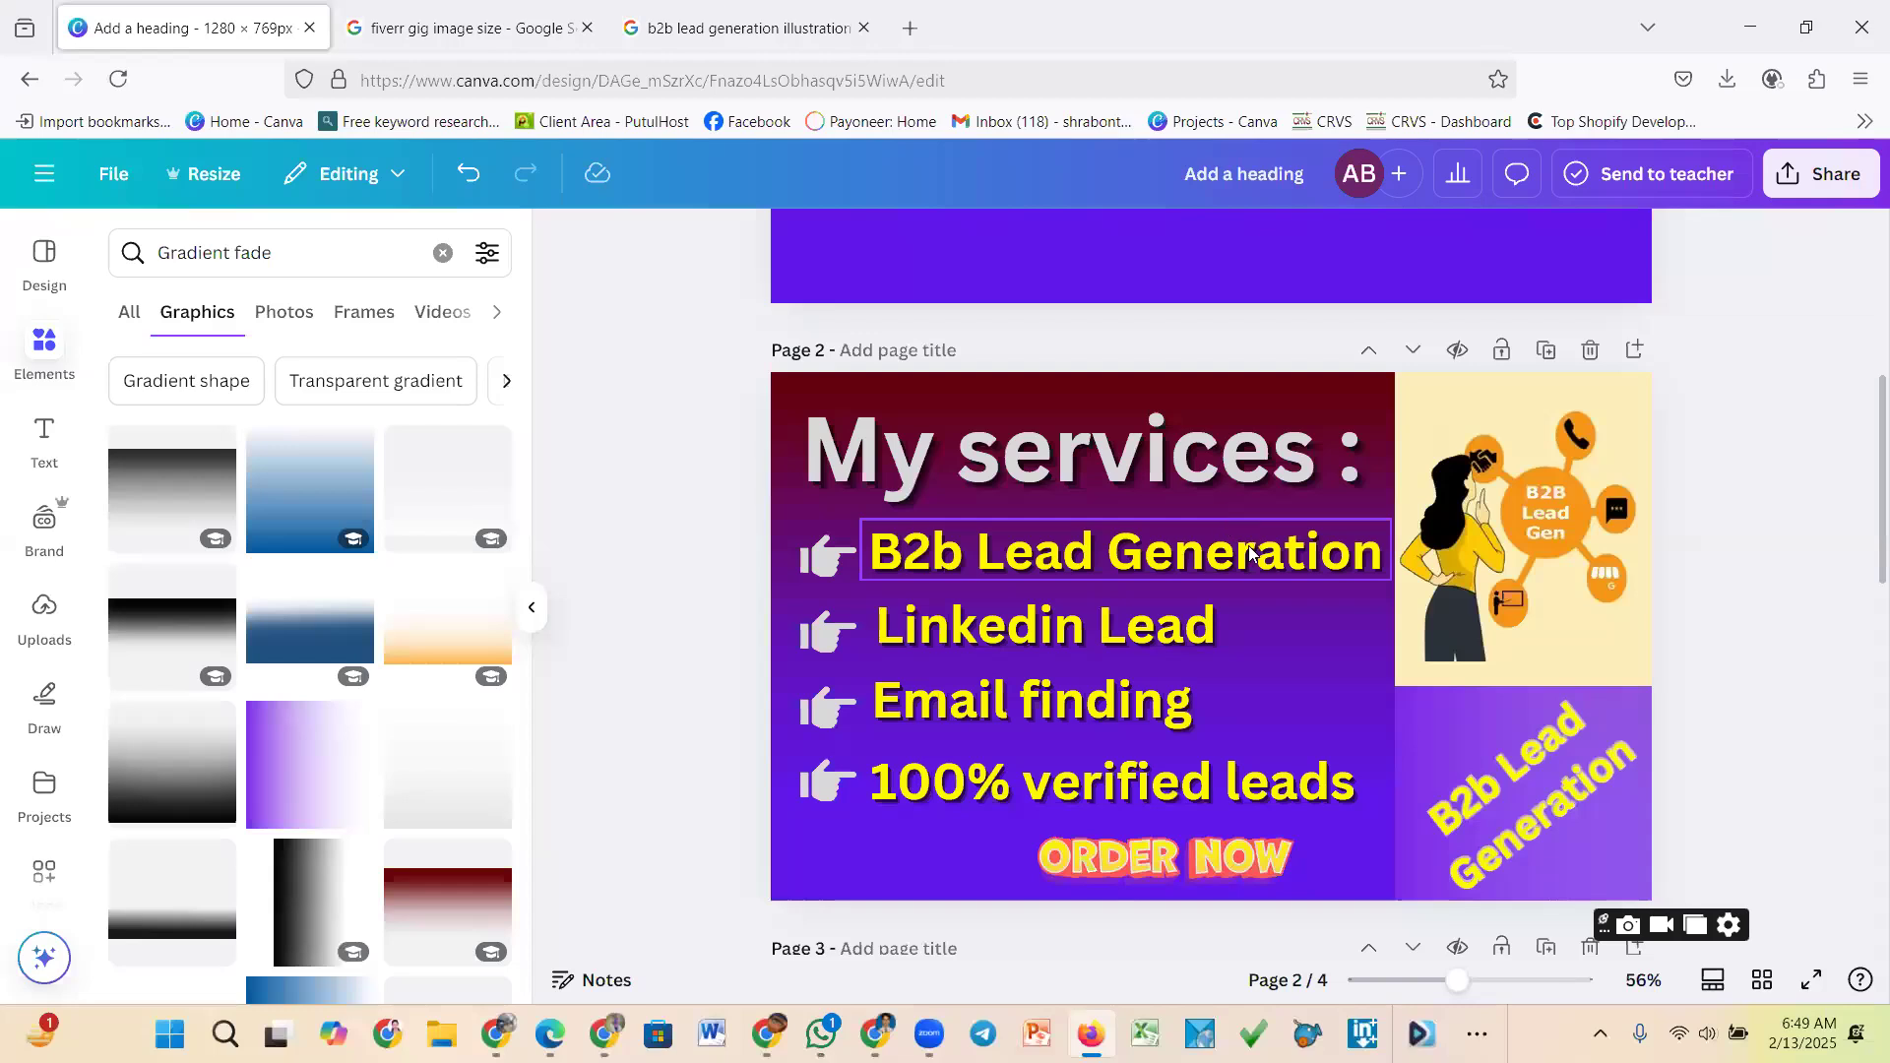
pyautogui.scroll(-2, 1231, 536)
pyautogui.scroll(-5, 1238, 591)
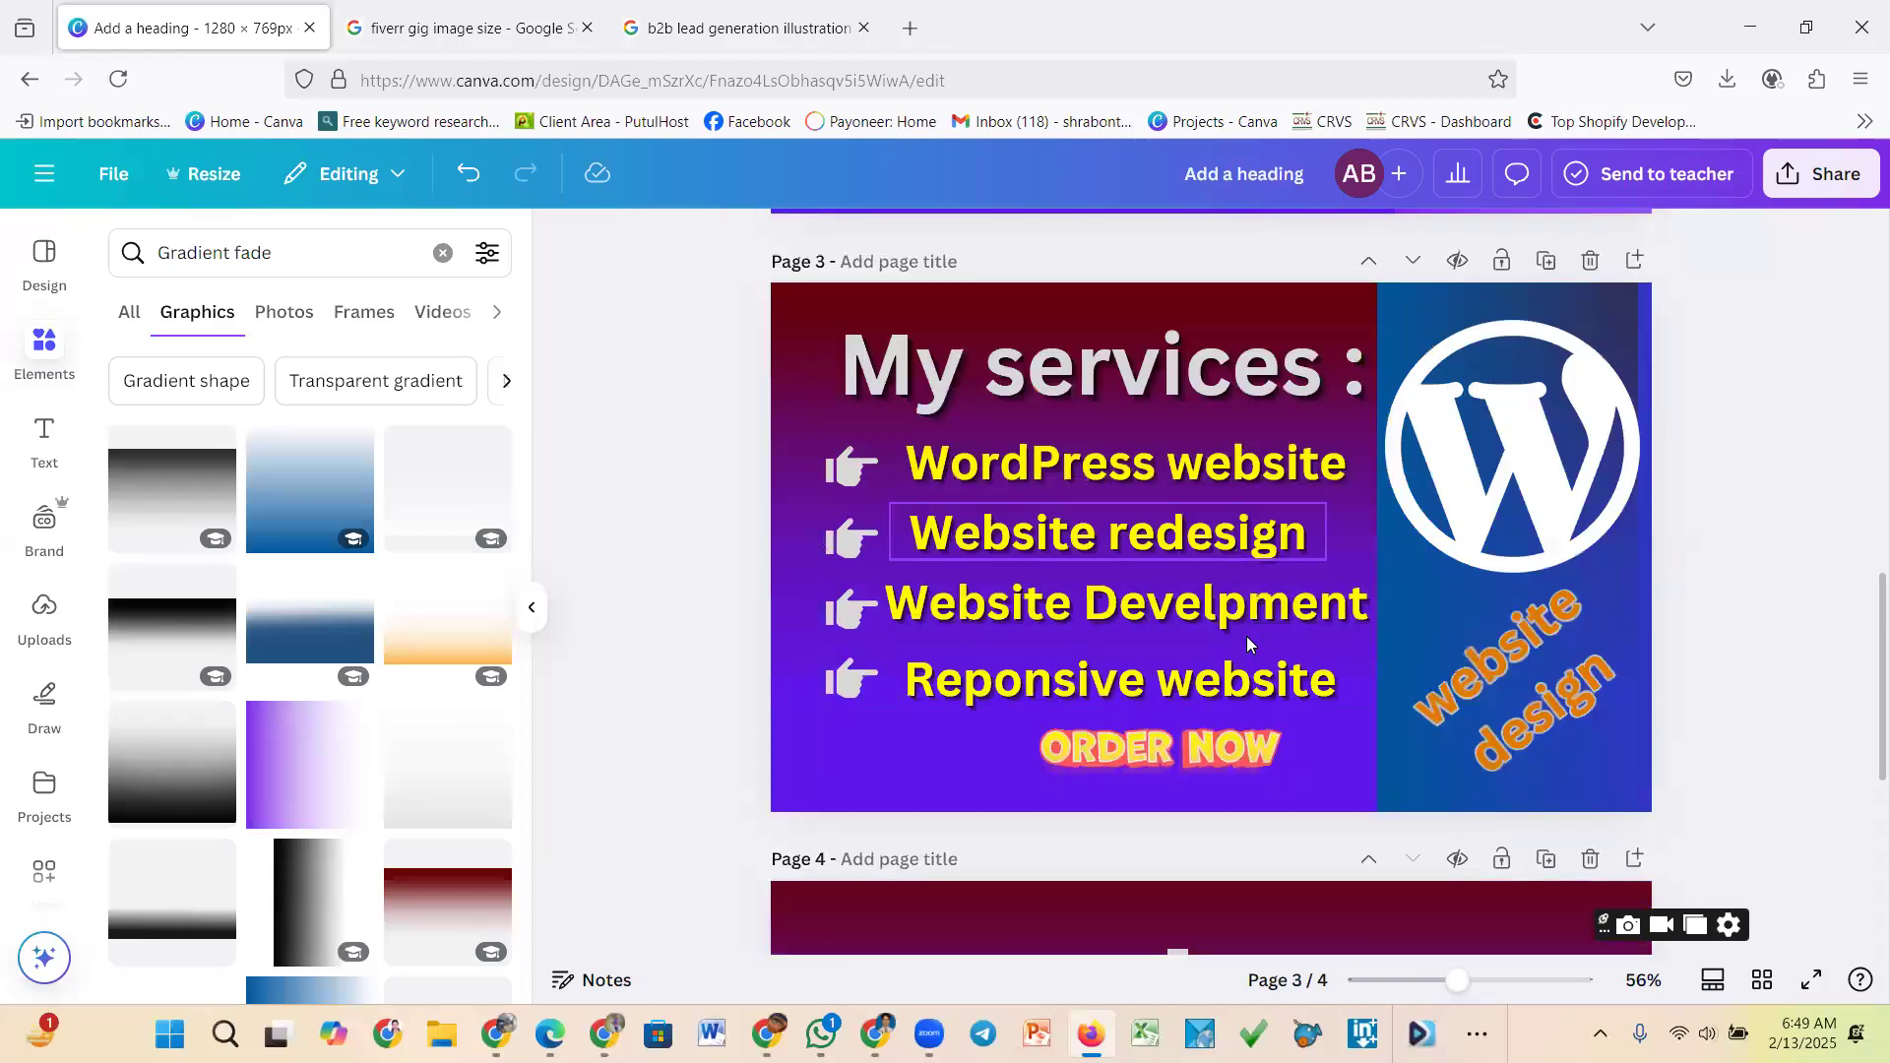
pyautogui.scroll(-4, 1250, 632)
pyautogui.scroll(-1, 1412, 592)
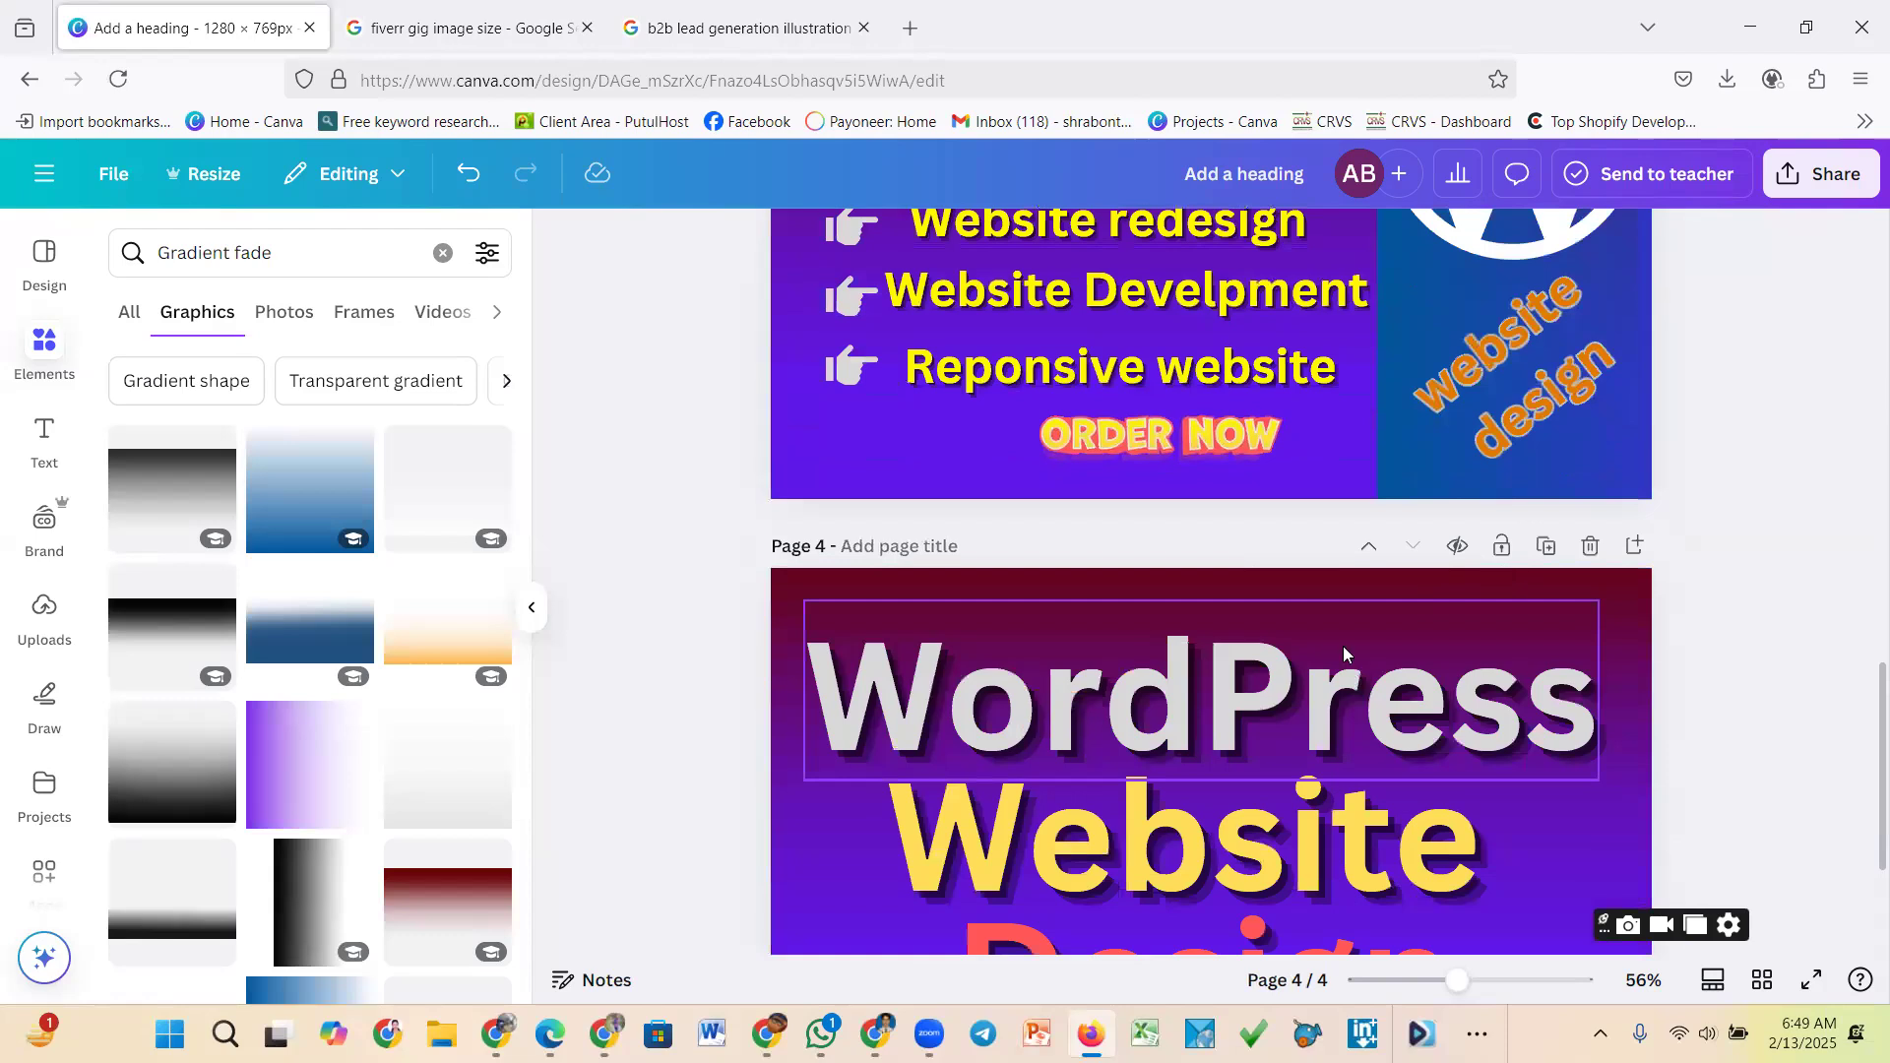
pyautogui.scroll(3, 1341, 648)
pyautogui.scroll(6, 1413, 605)
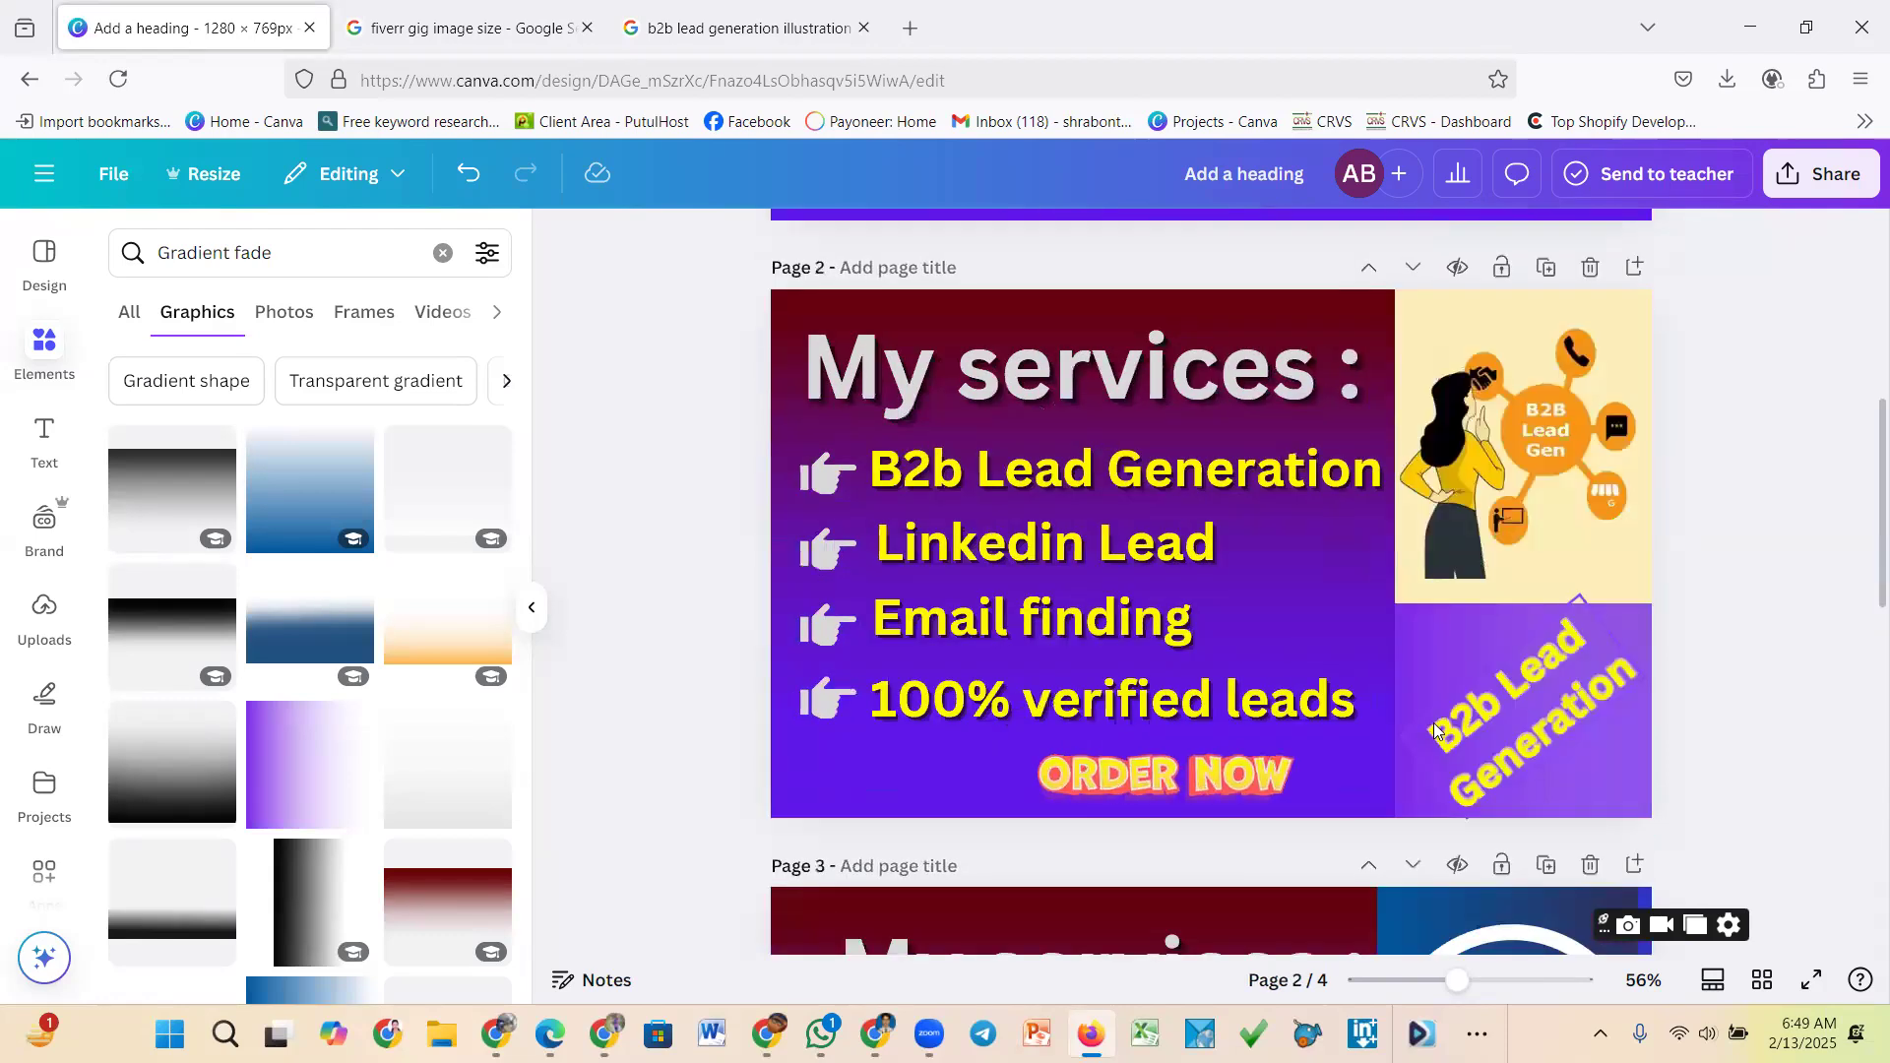
pyautogui.scroll(-6, 1406, 773)
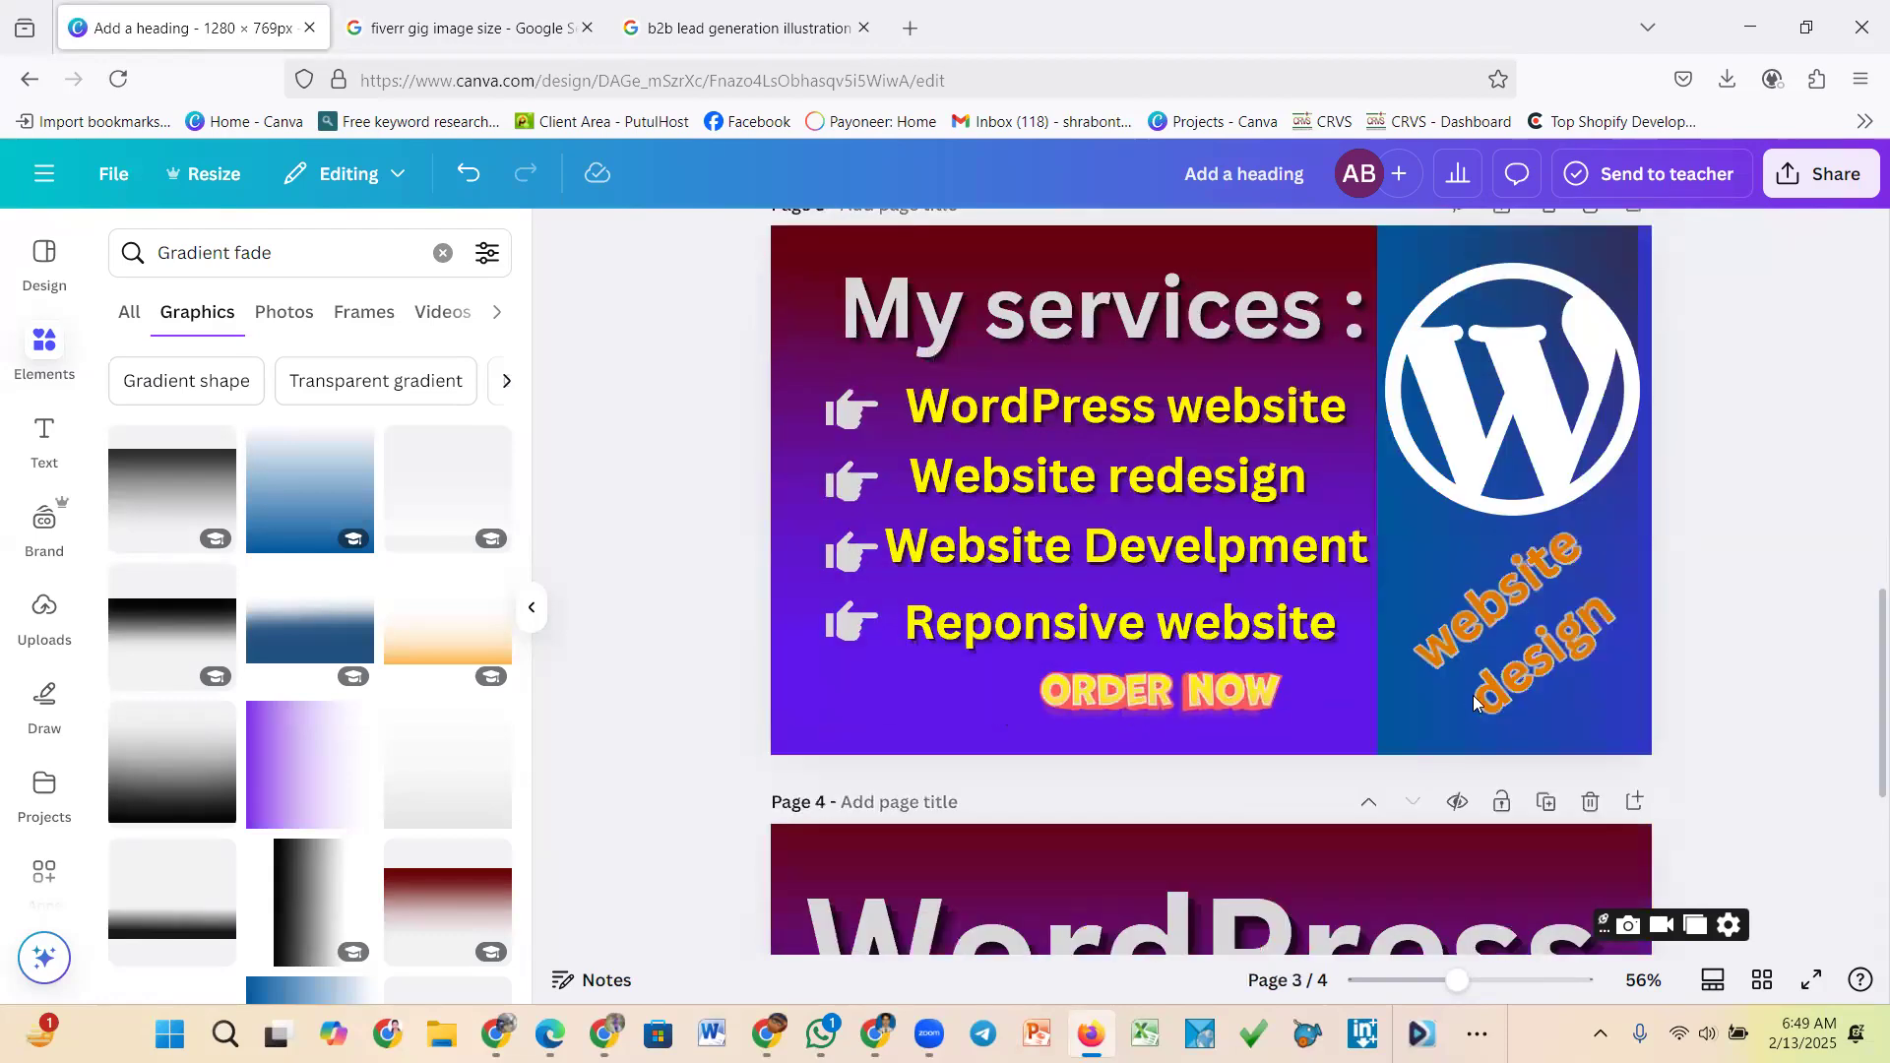
# Duplicate page 4 and delete the "WordPress", "Website" and "Design" texts from the copy, leaving only the gradient background
pyautogui.scroll(-3, 1546, 585)
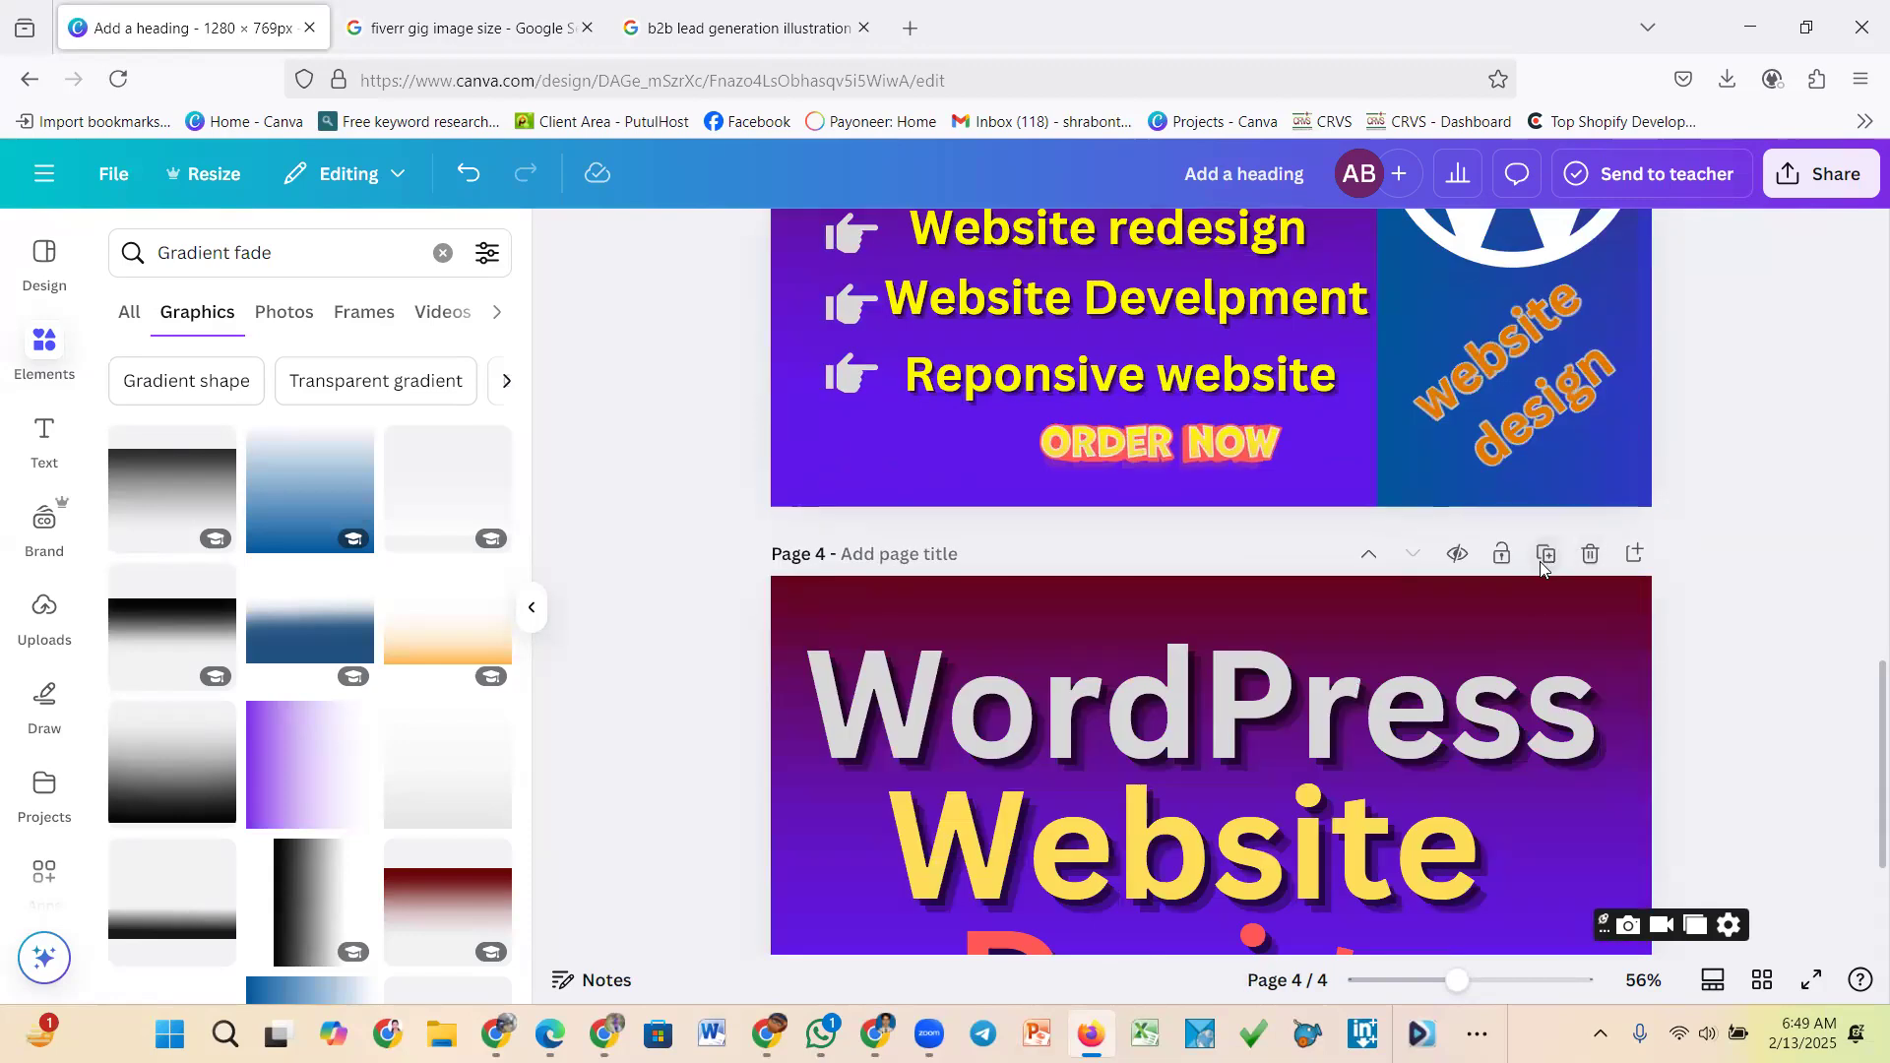
pyautogui.click(1545, 554)
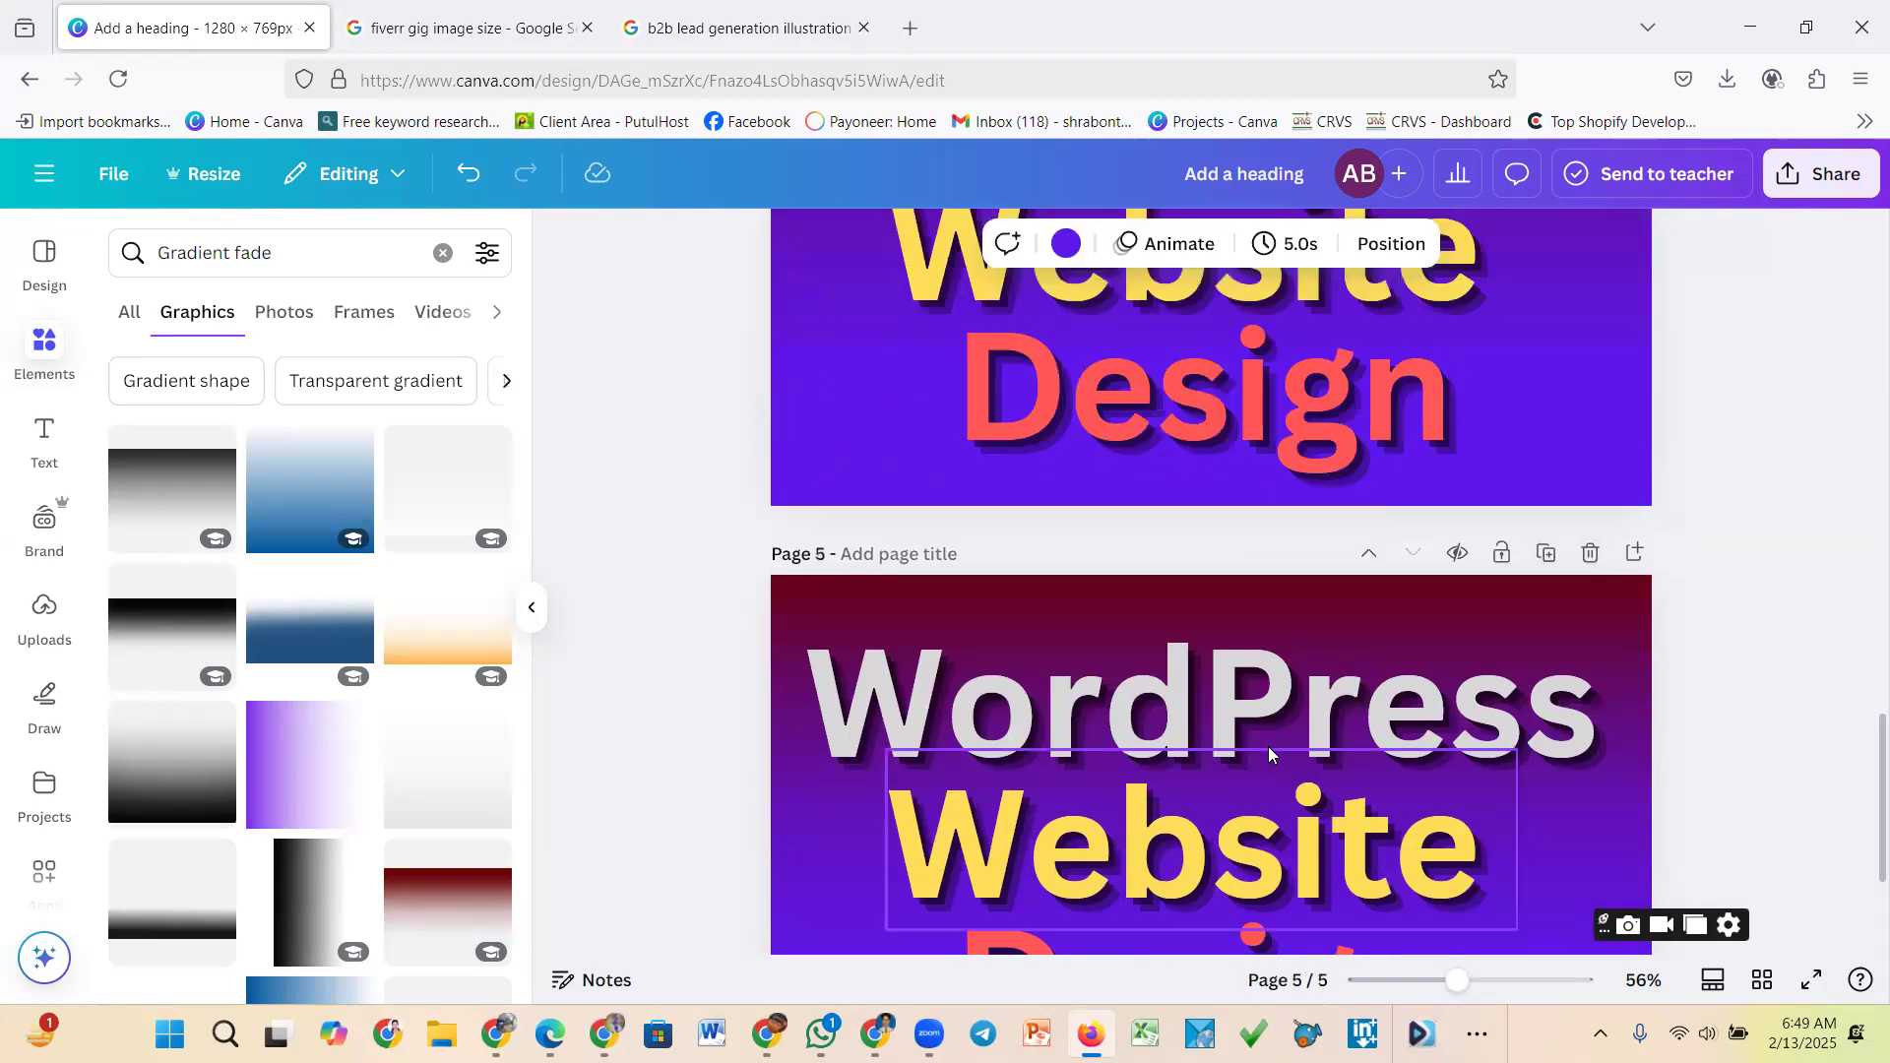
pyautogui.click(1028, 724)
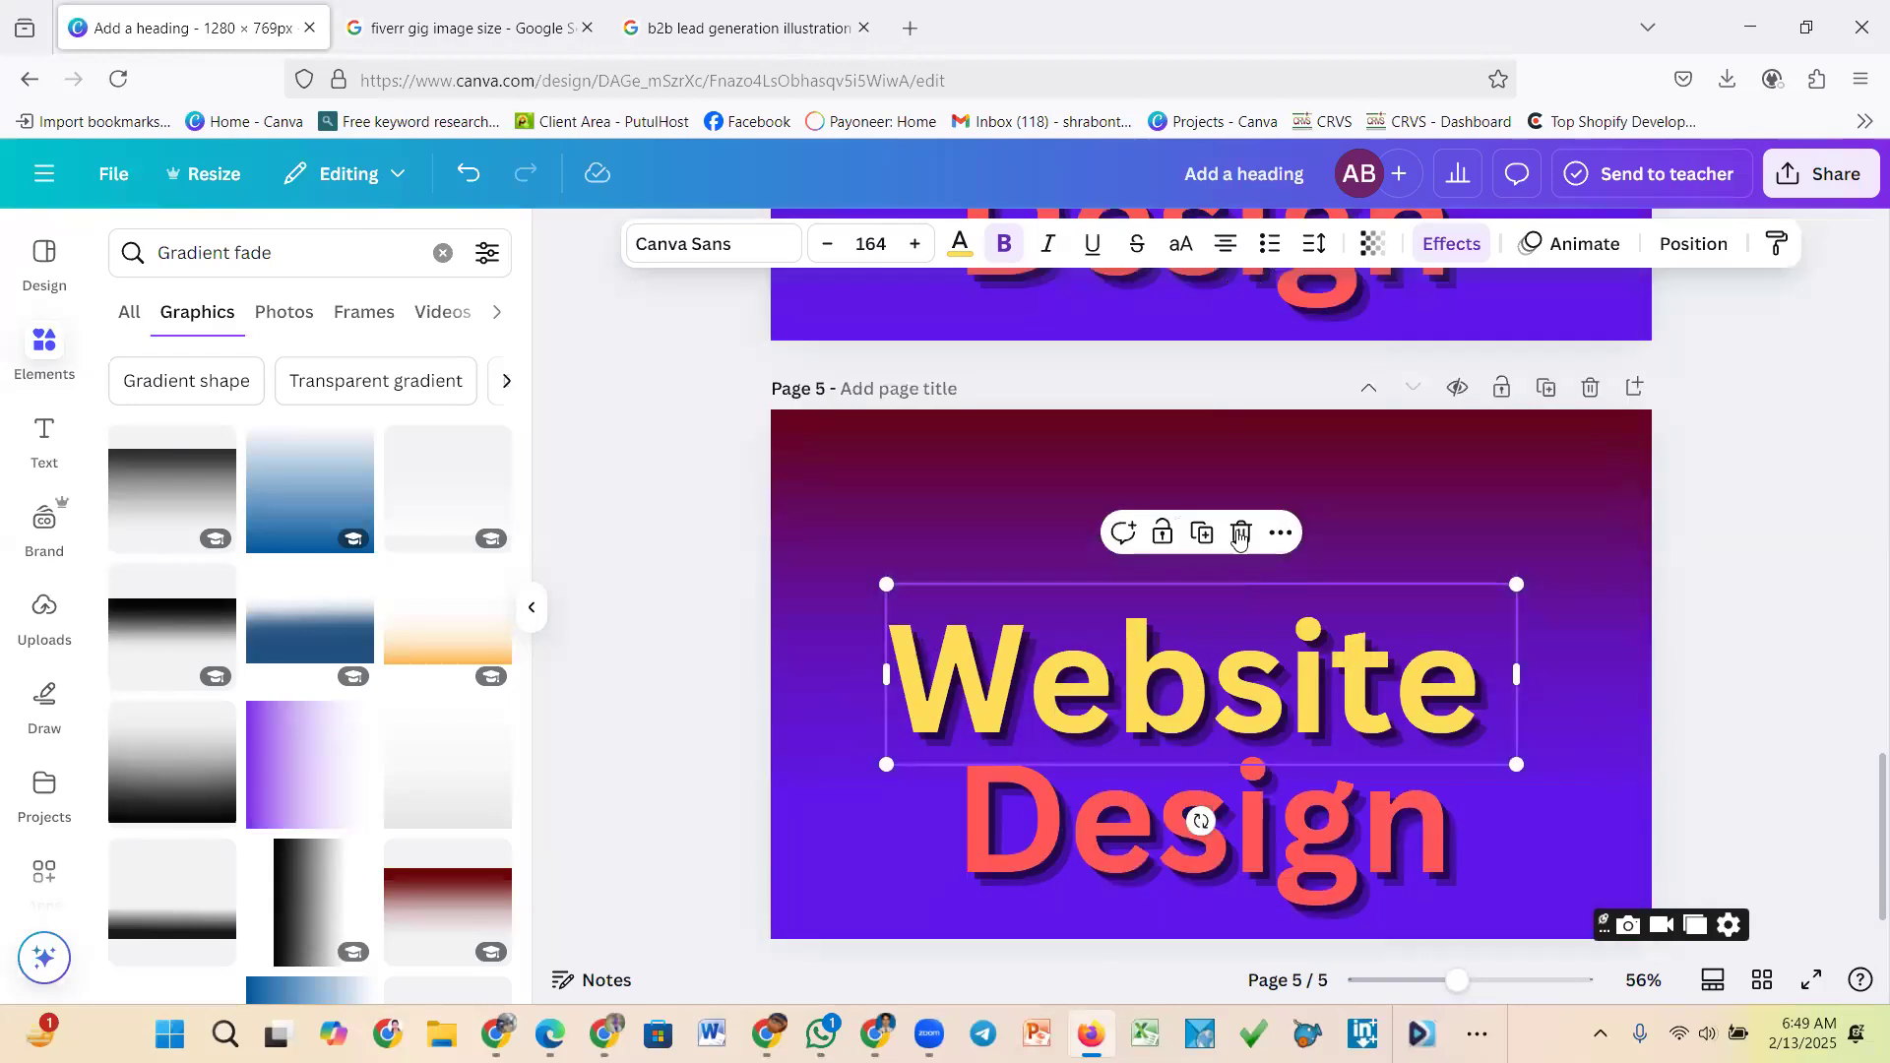
pyautogui.click(1242, 535)
pyautogui.click(1237, 795)
pyautogui.press('Delete')
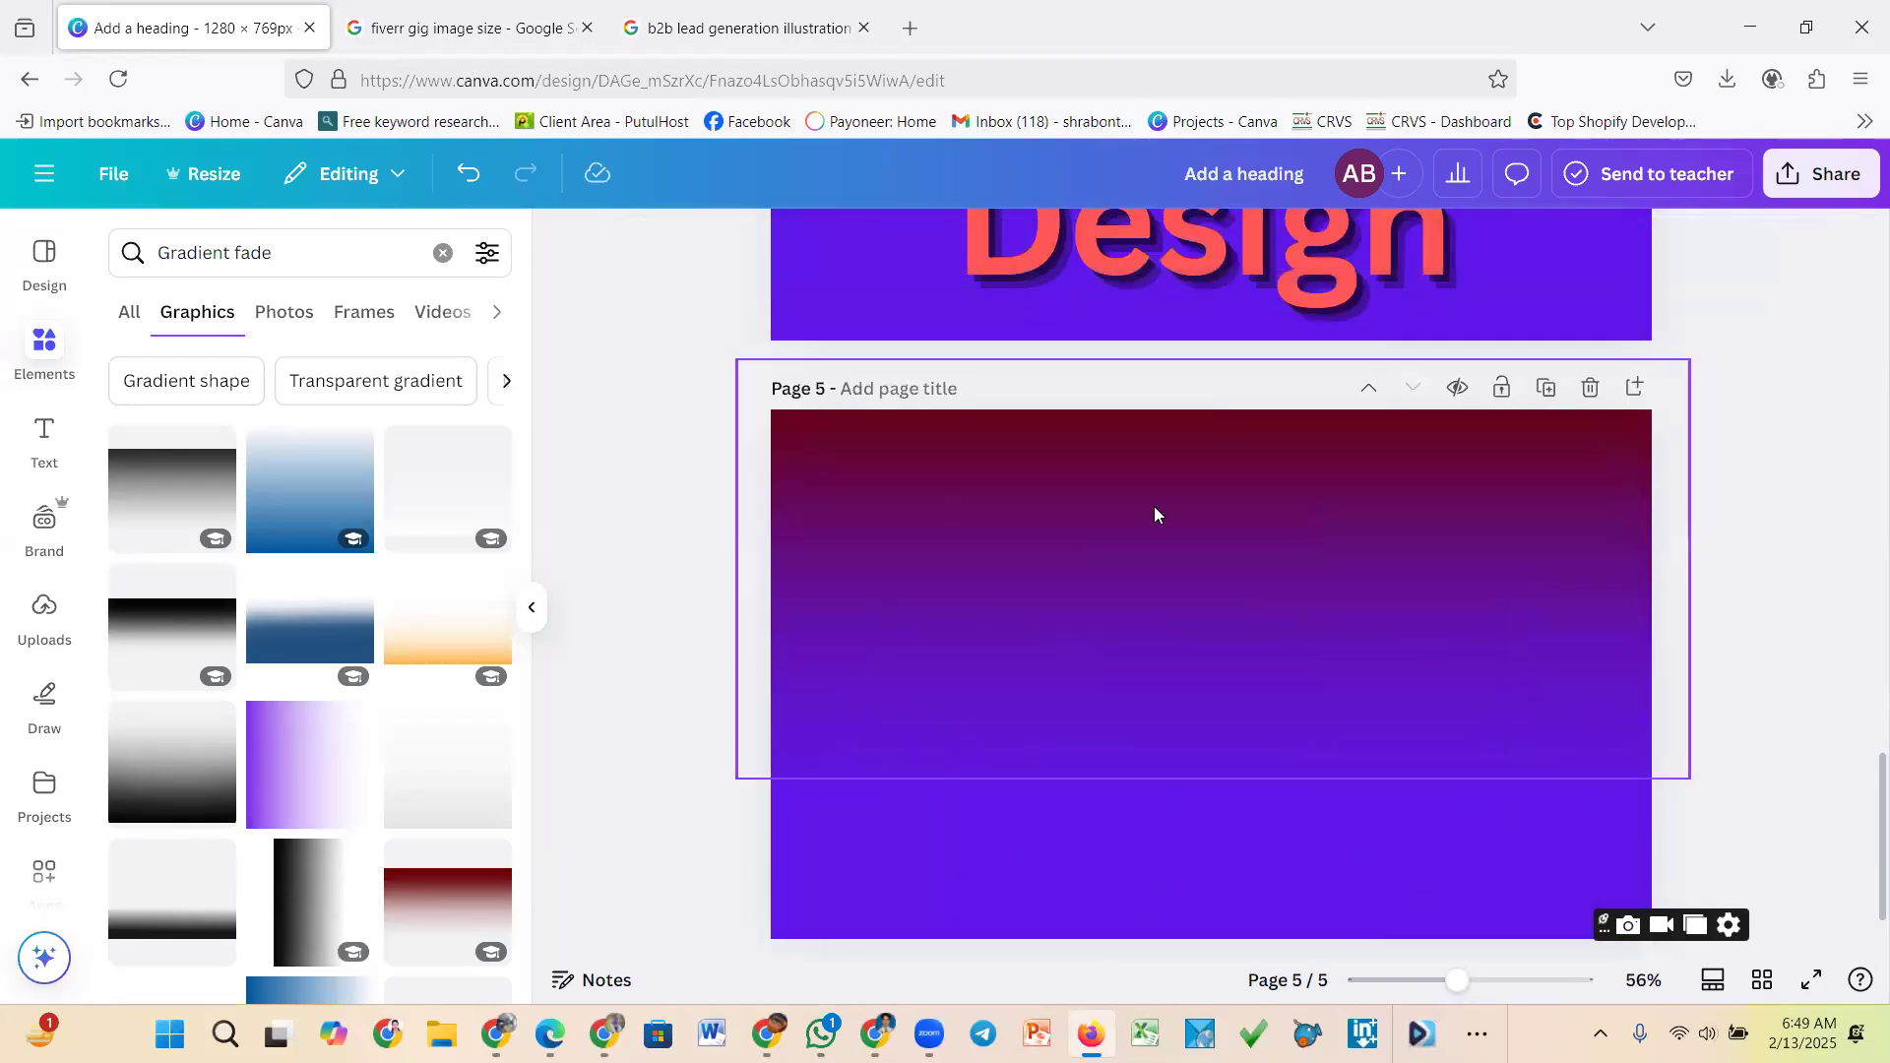
# Search Google for "envato" in a new browser tab and open Envato's Graphic Templates page from the results
pyautogui.hotkey('ctrl', 't')
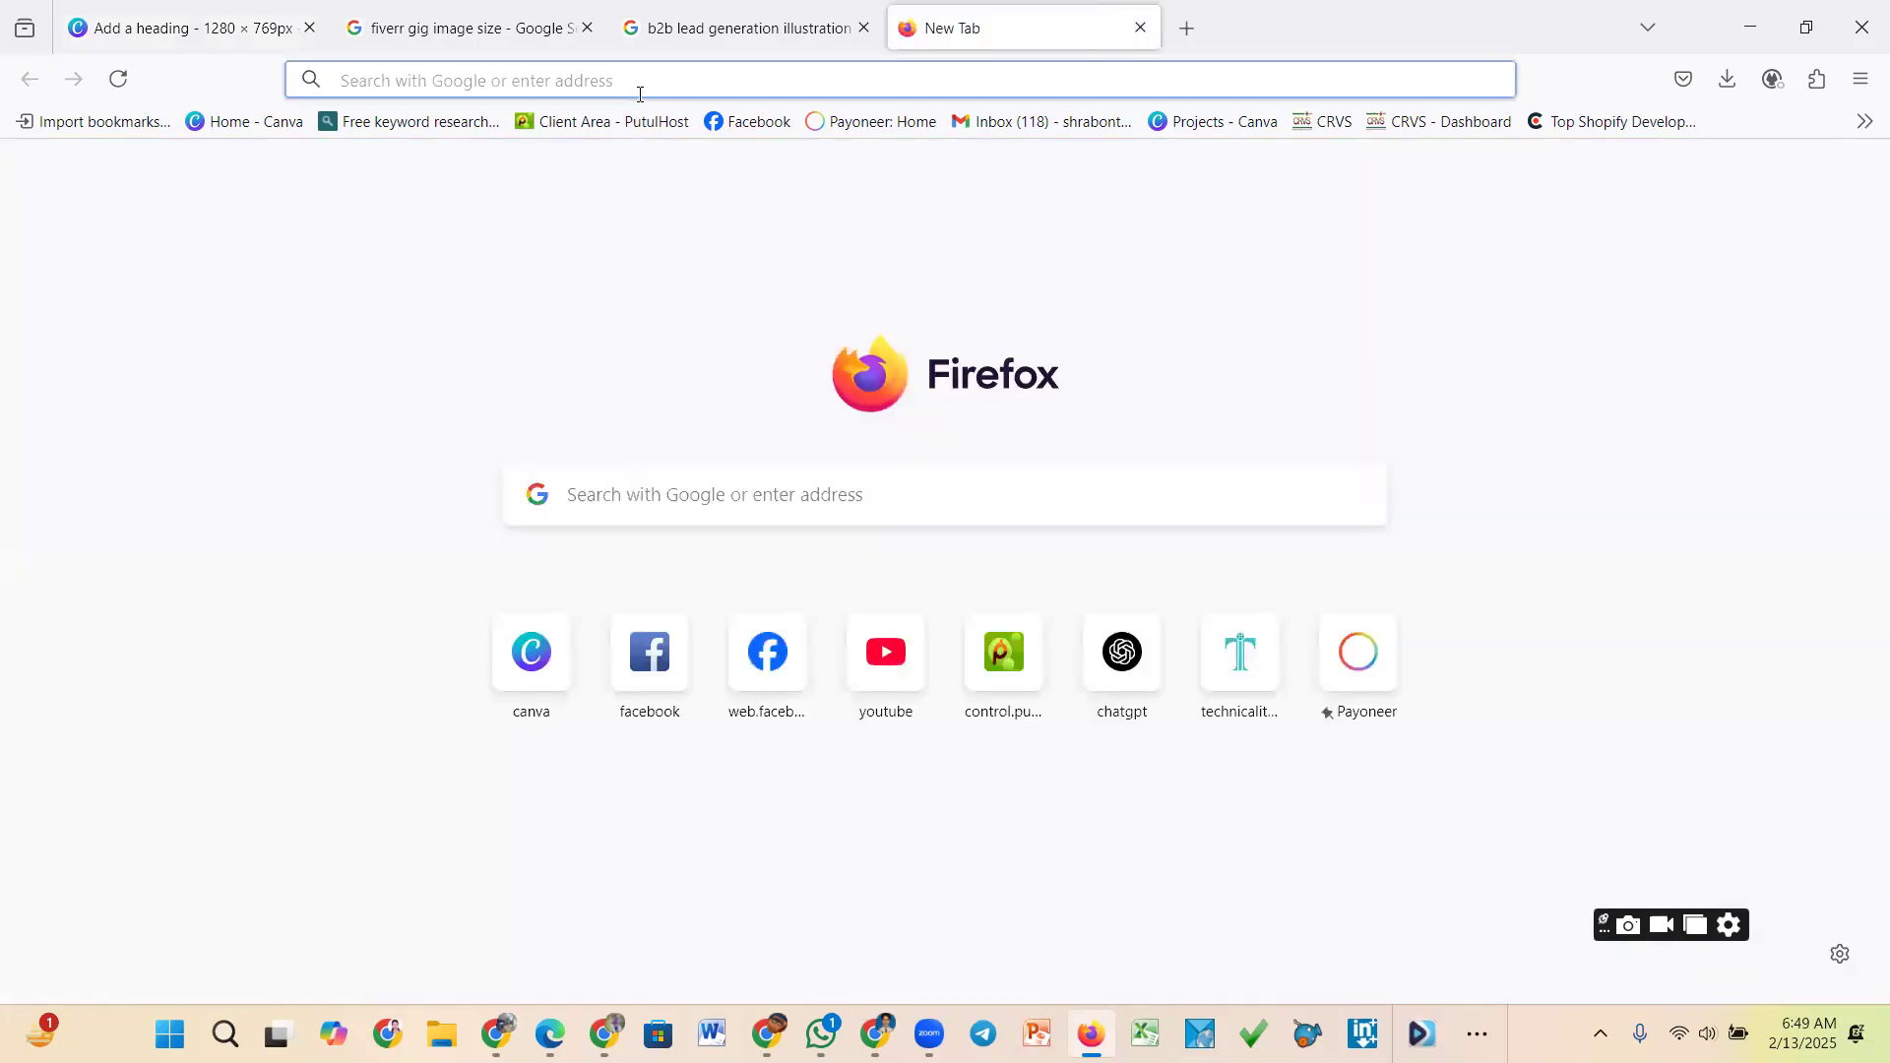
pyautogui.click(640, 95)
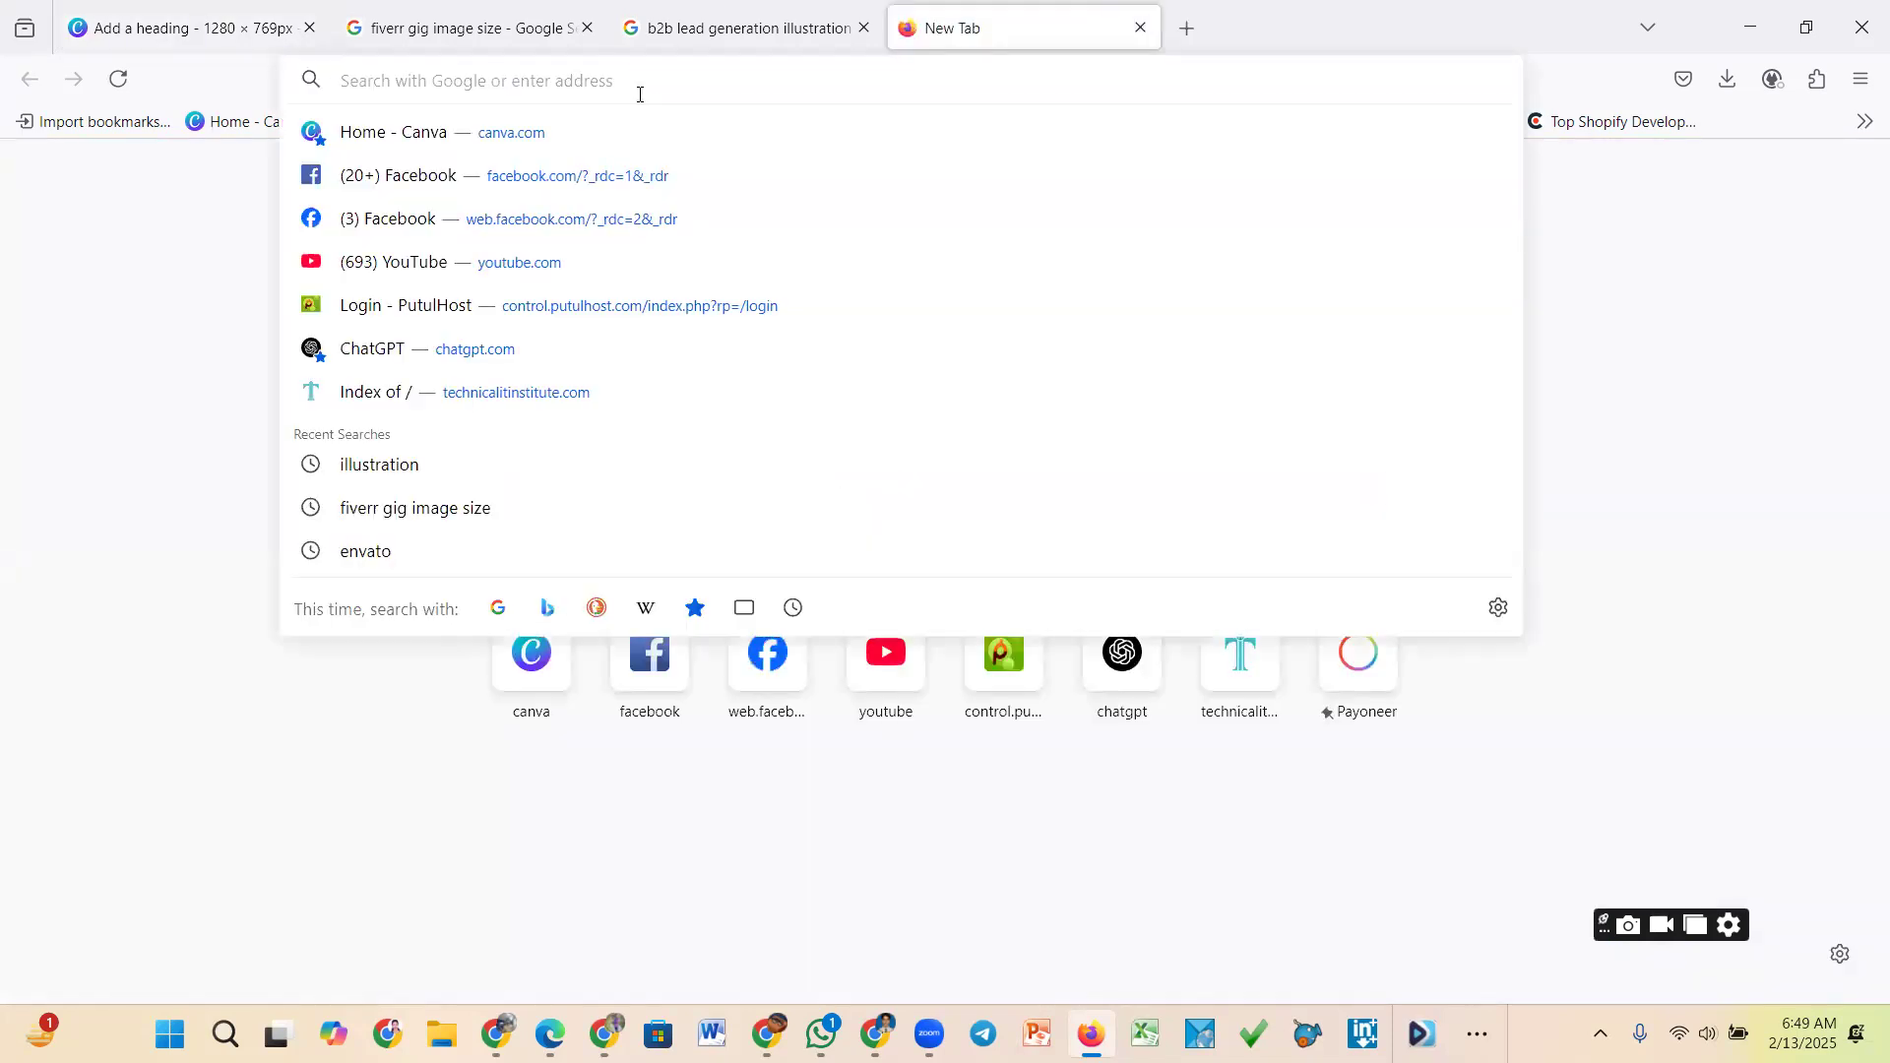
pyautogui.write('env')
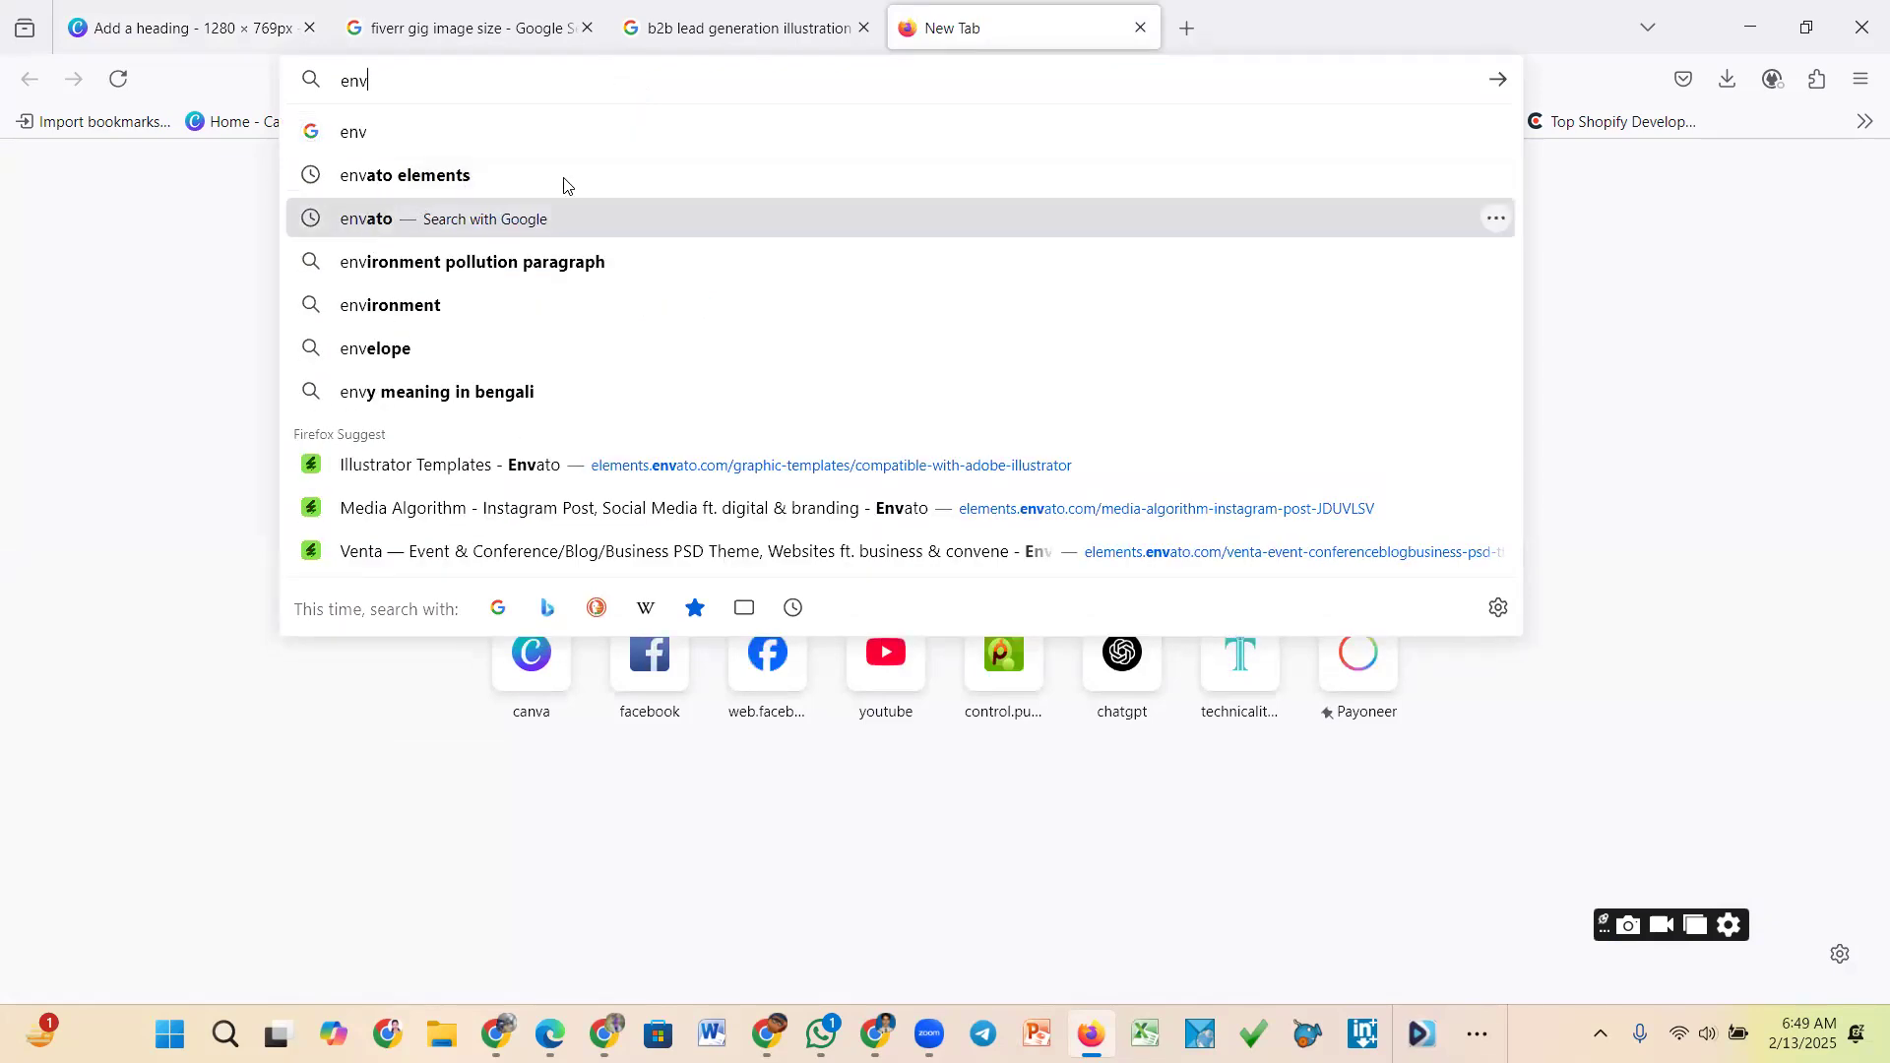
pyautogui.click(566, 216)
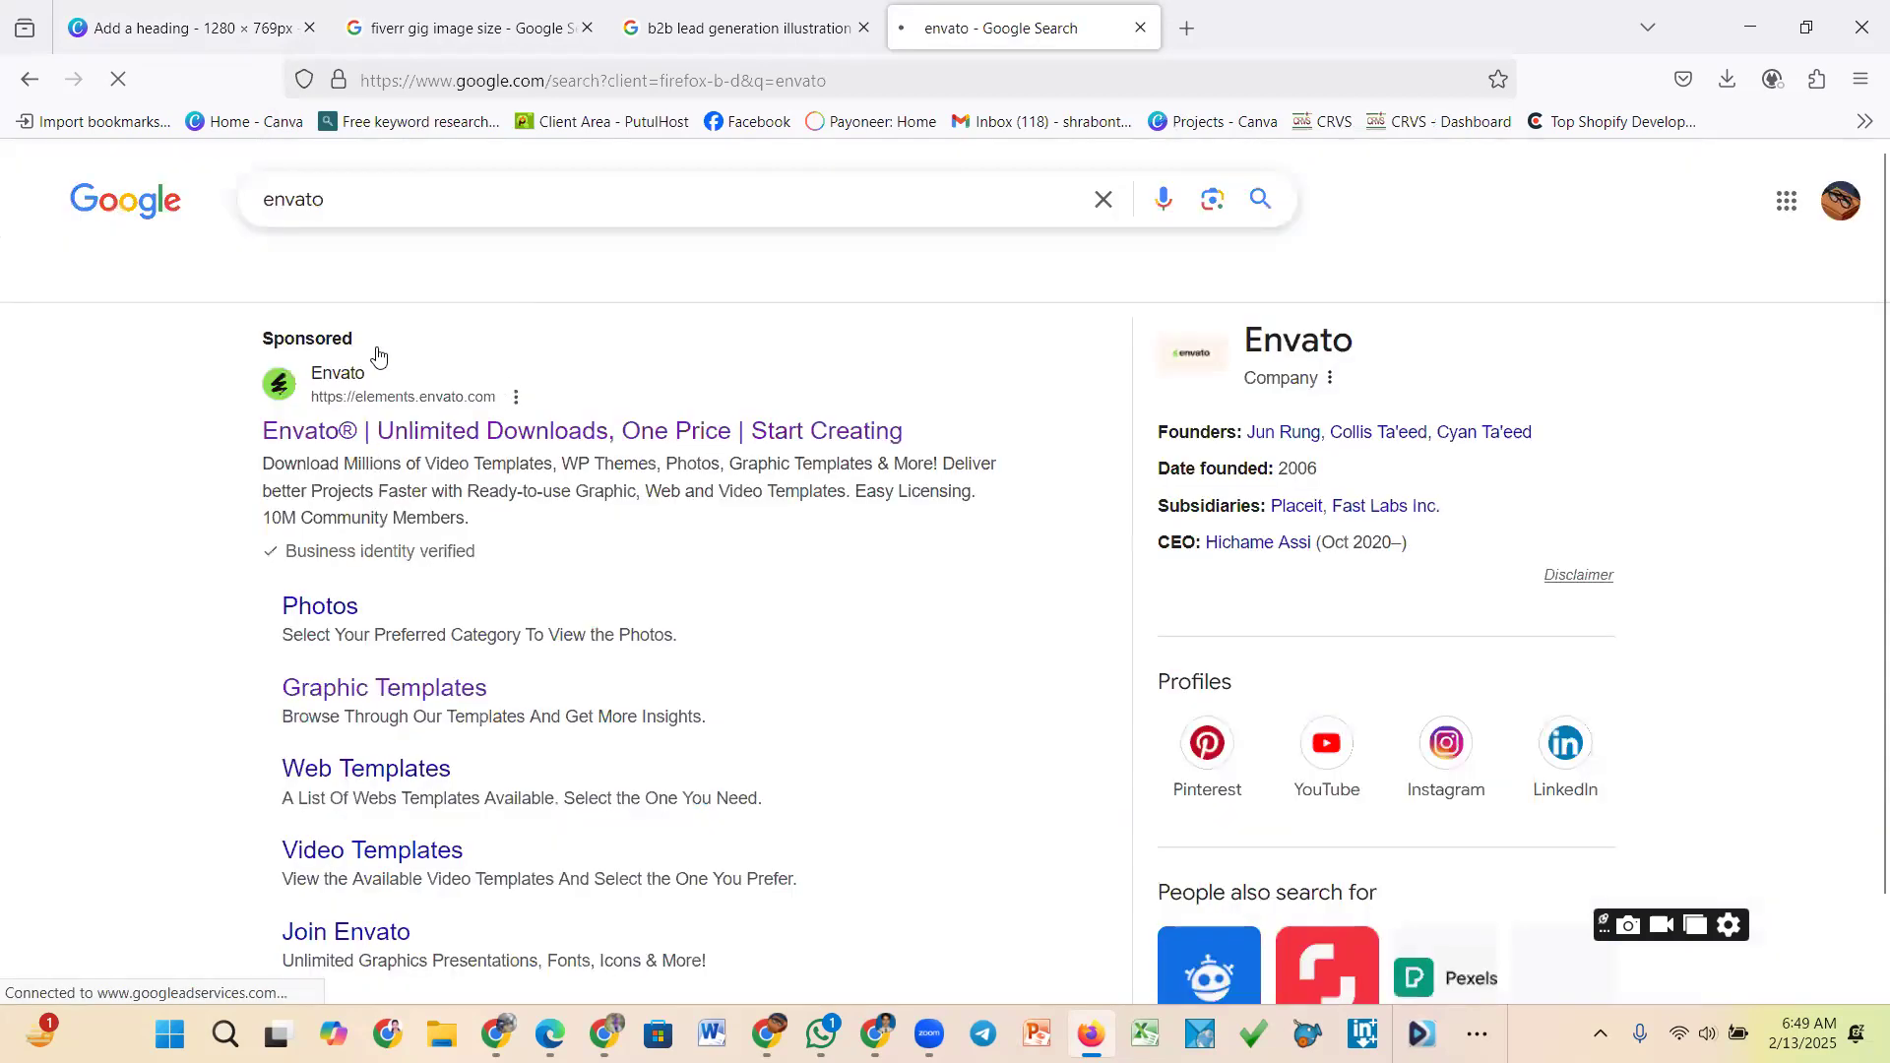
pyautogui.scroll(-4, 374, 330)
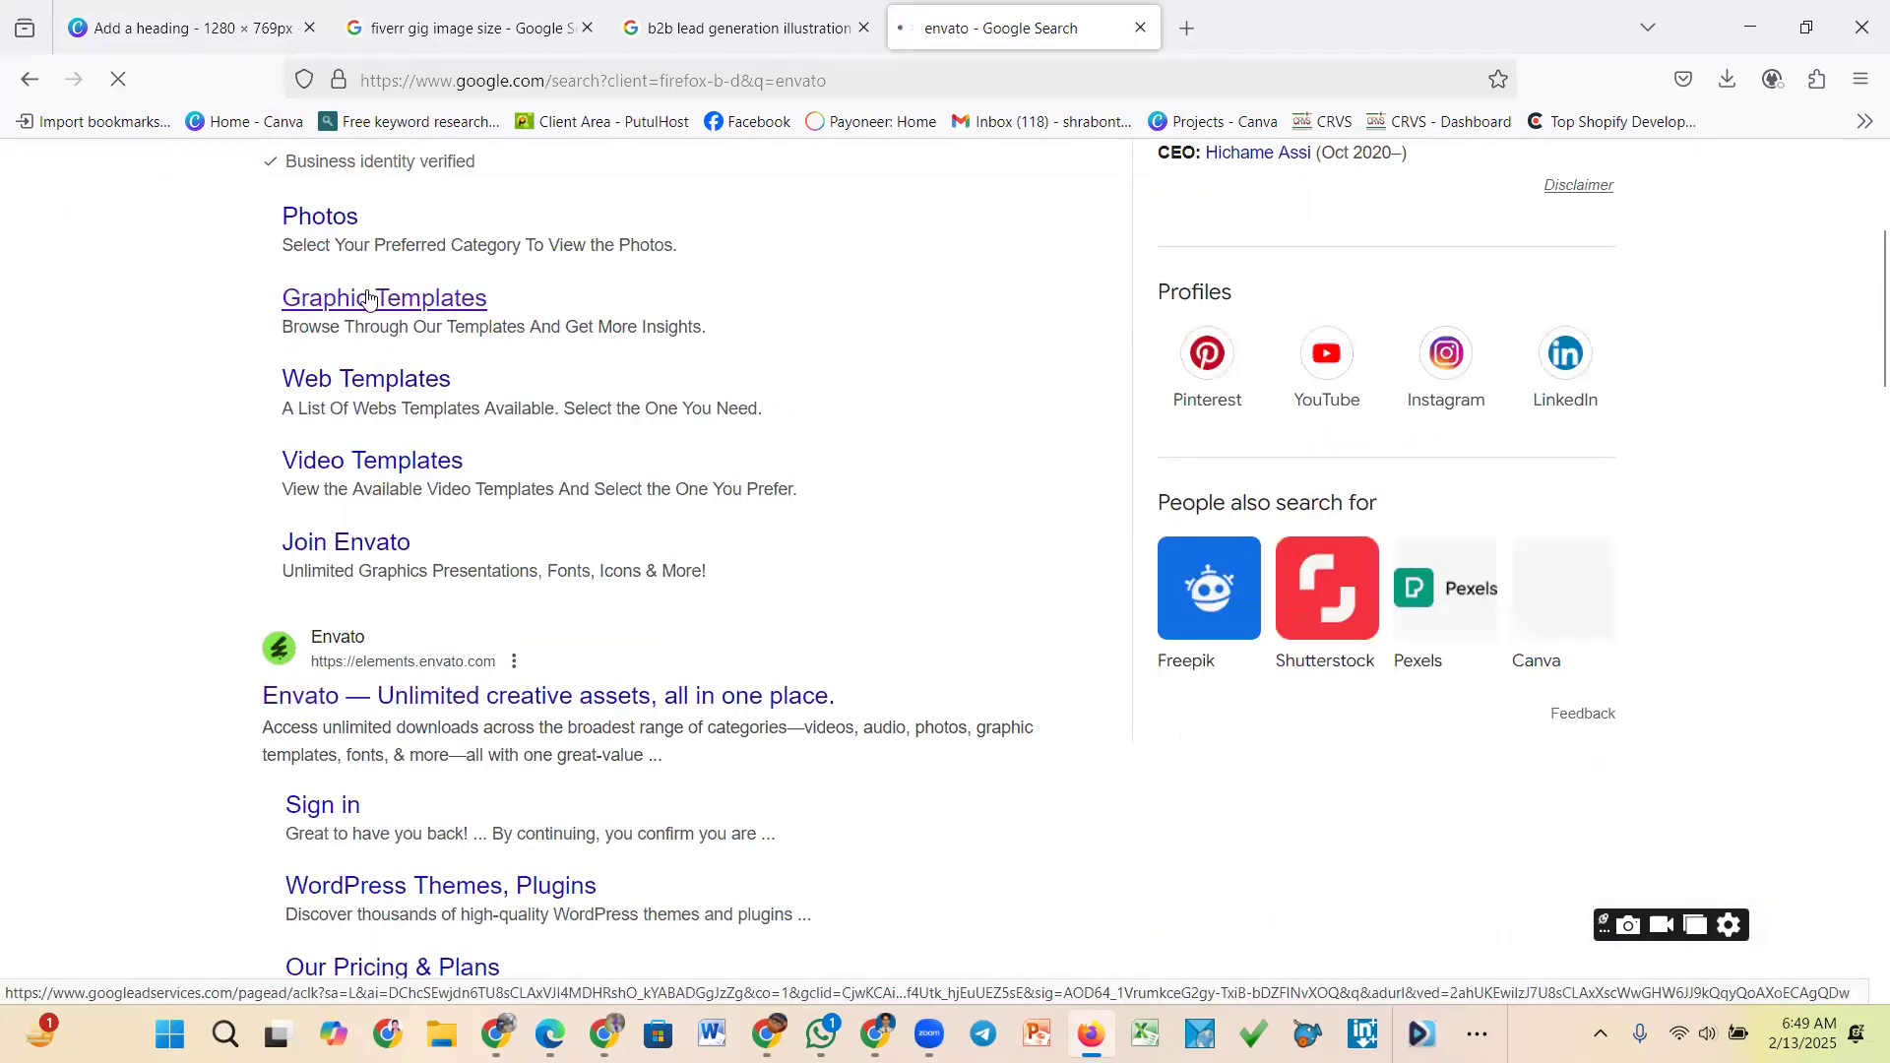
pyautogui.click(368, 299)
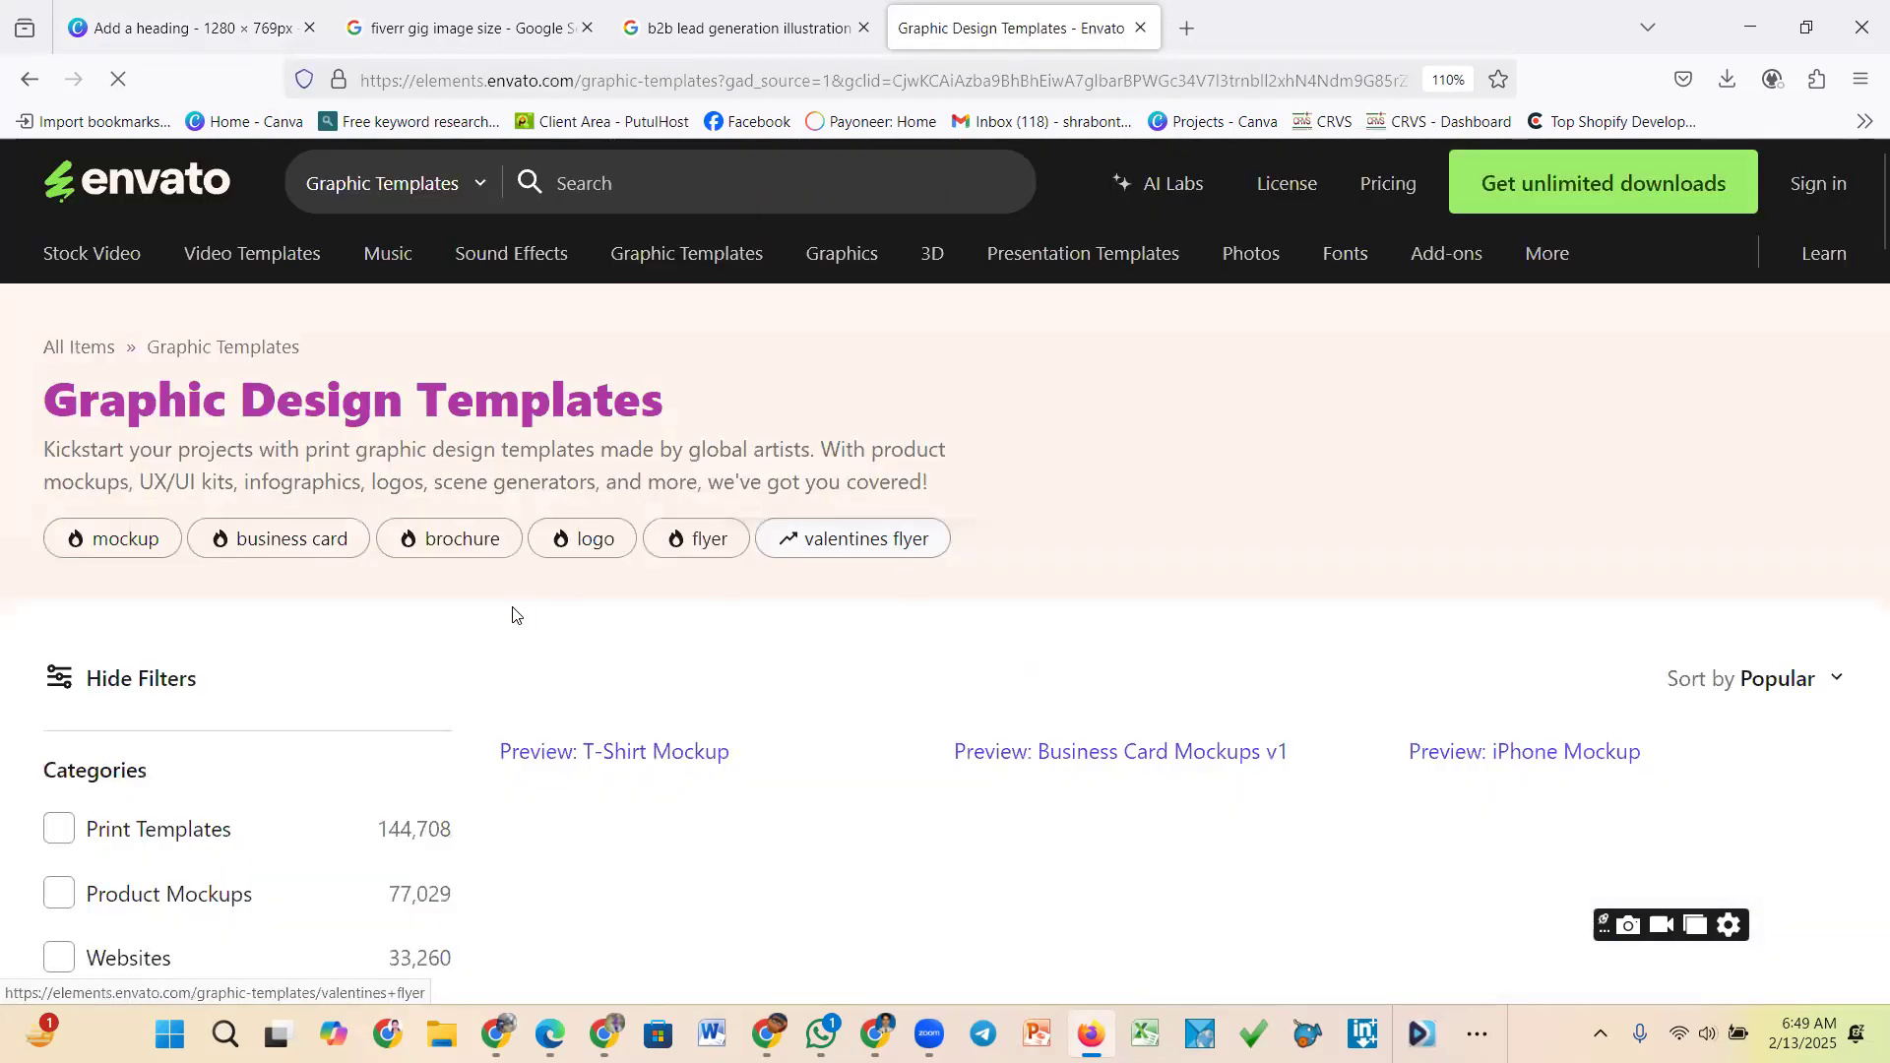
pyautogui.scroll(-4, 694, 622)
pyautogui.scroll(4, 648, 622)
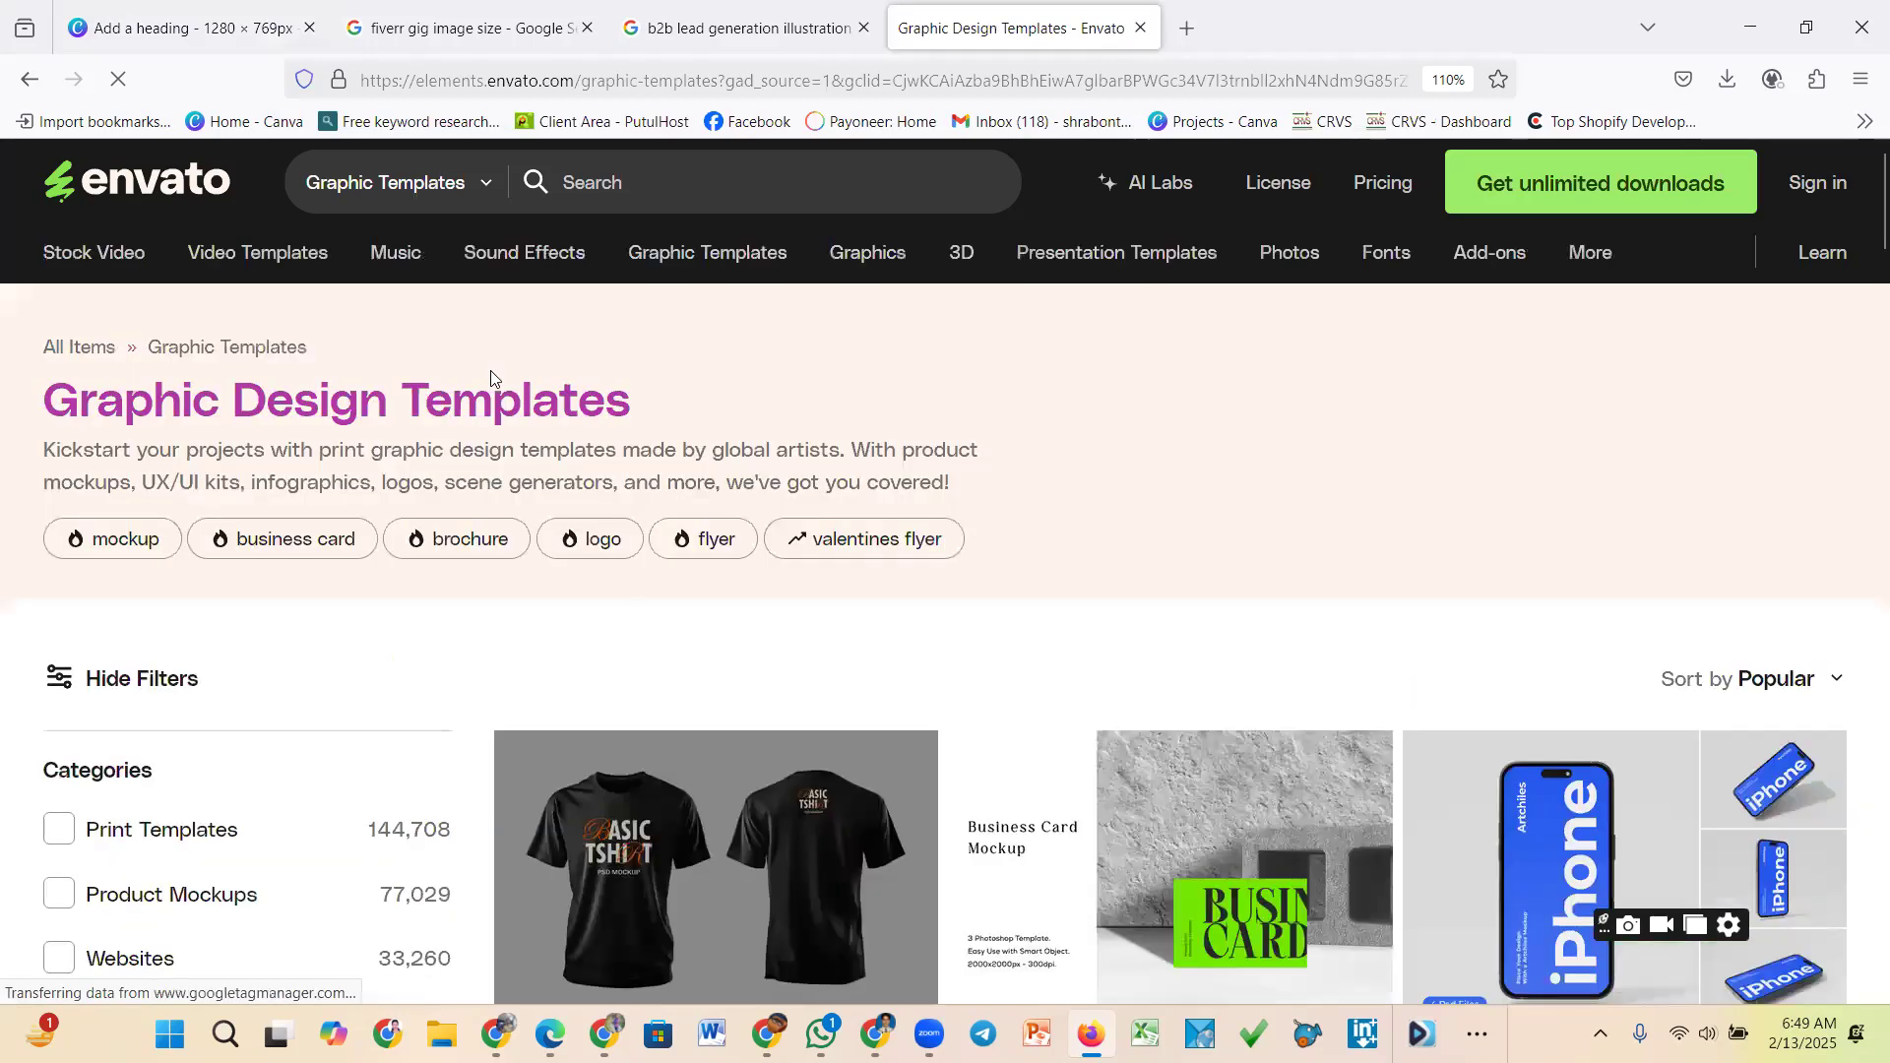
pyautogui.scroll(-3, 898, 460)
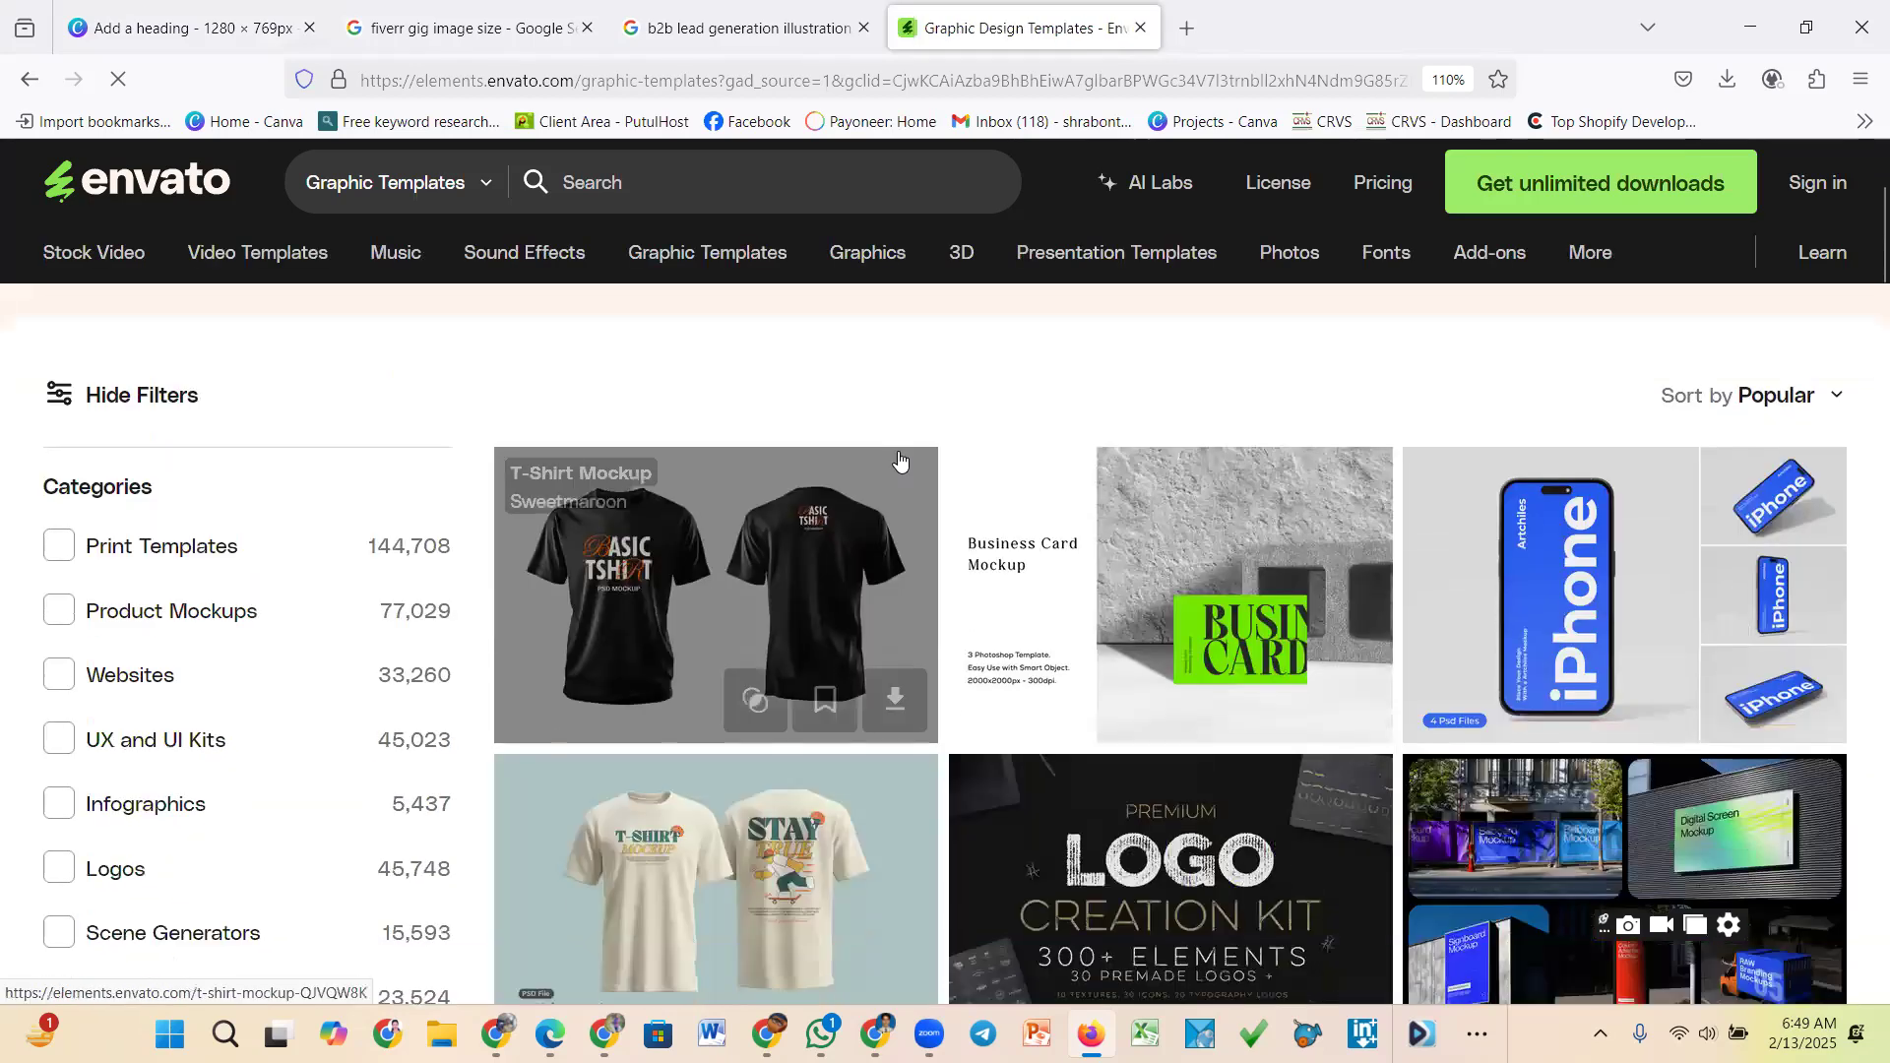
# Search Envato's graphic templates for "website design"
pyautogui.moveTo(705, 258)
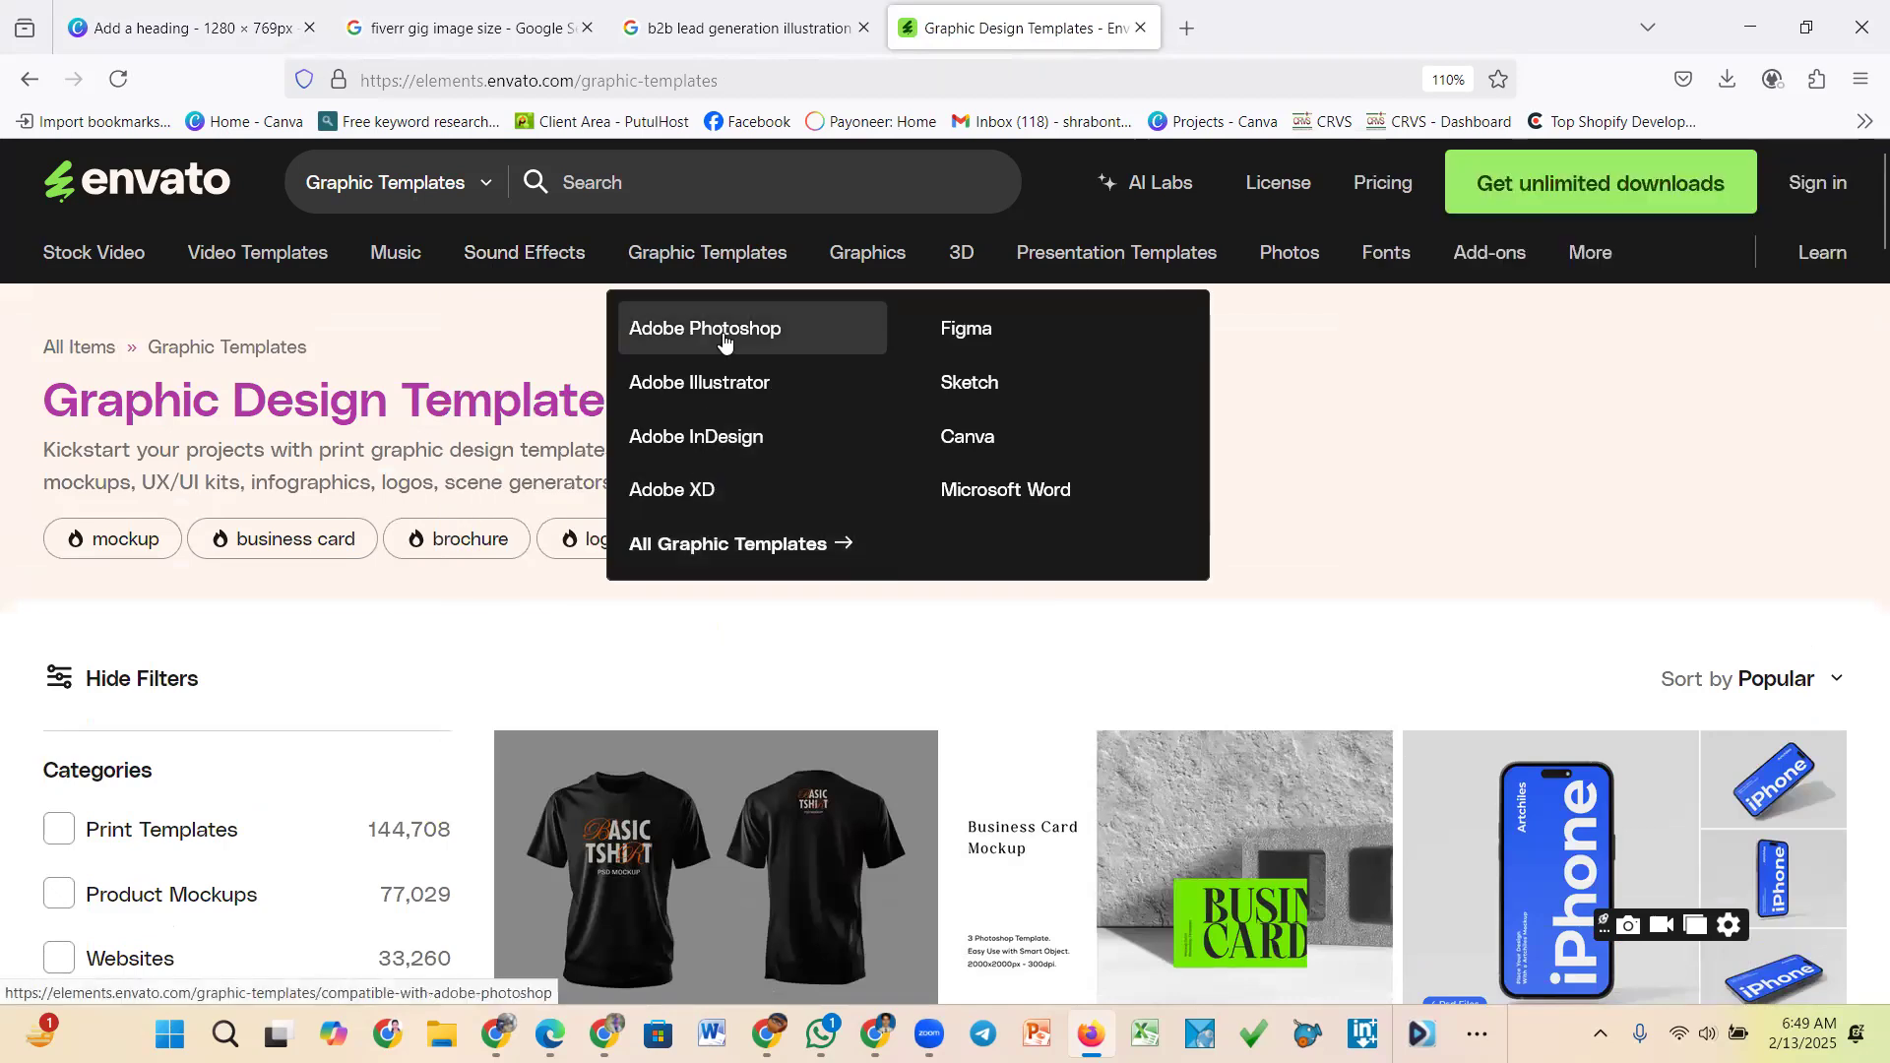
pyautogui.click(595, 190)
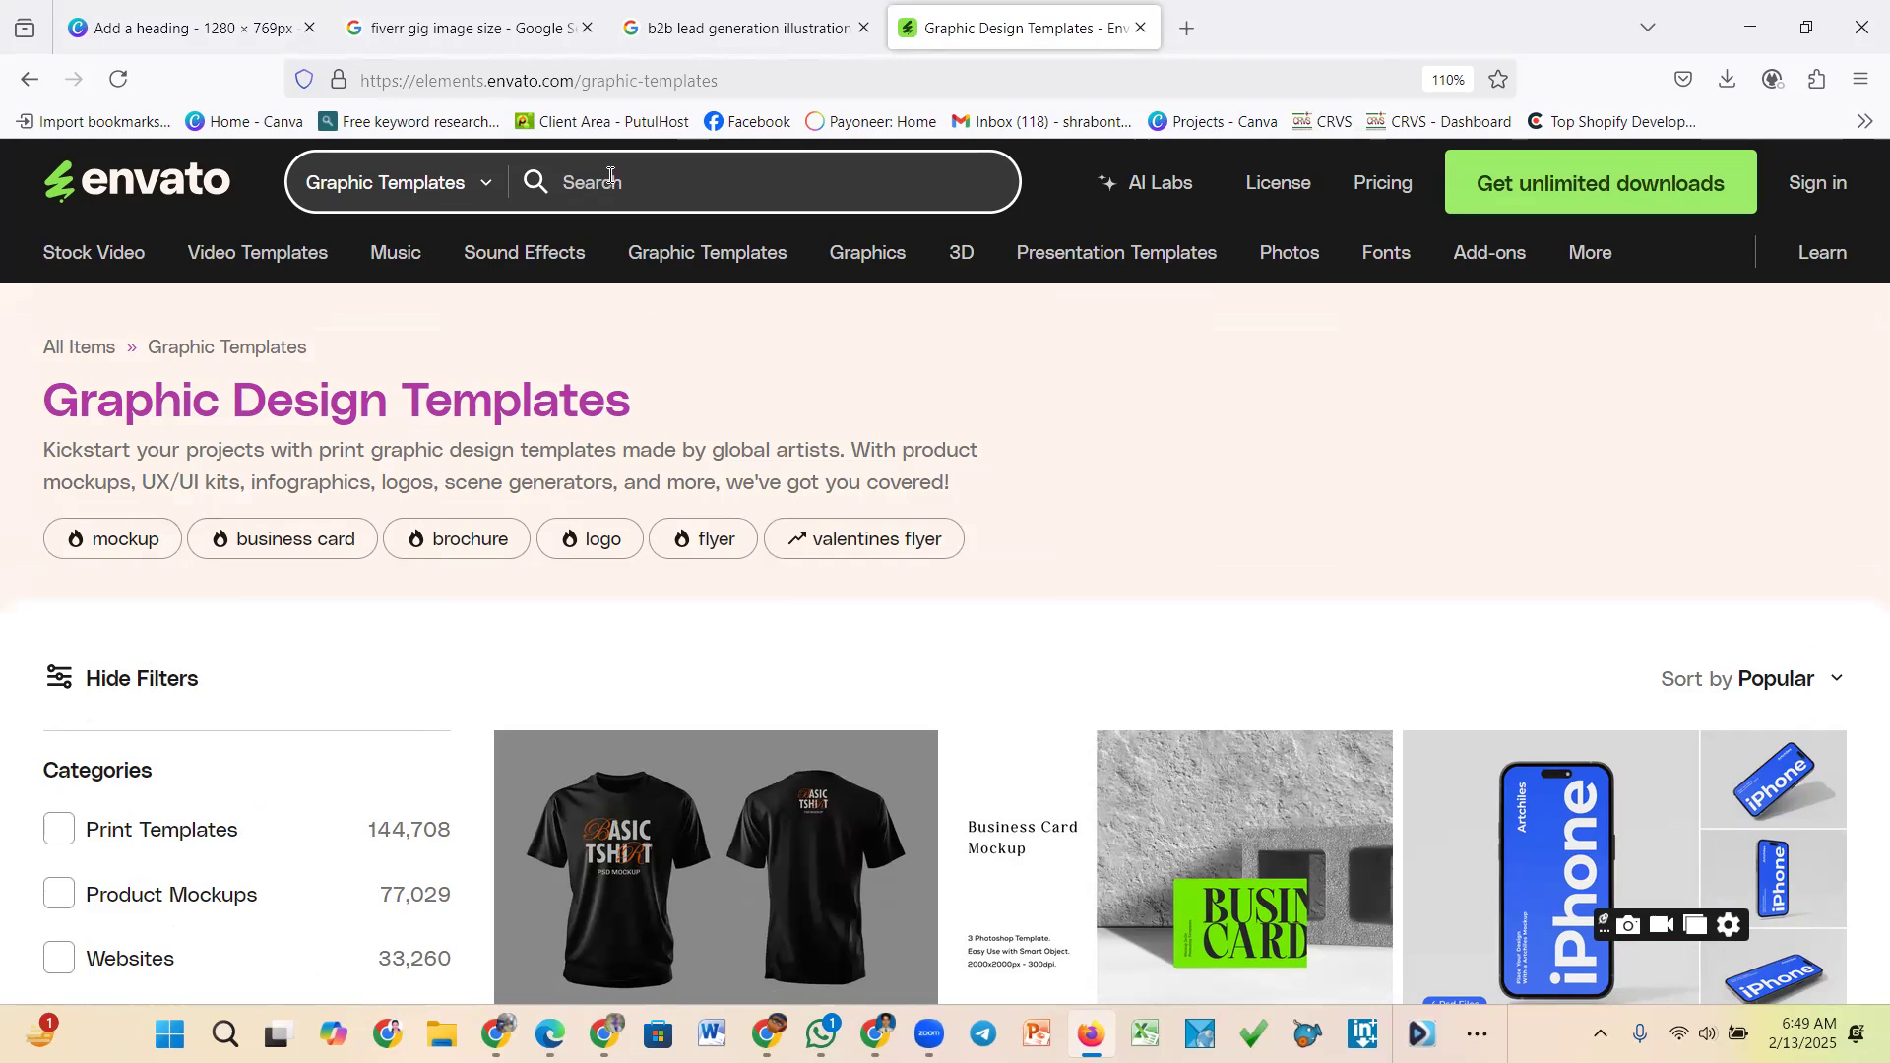
pyautogui.scroll(-5, 493, 435)
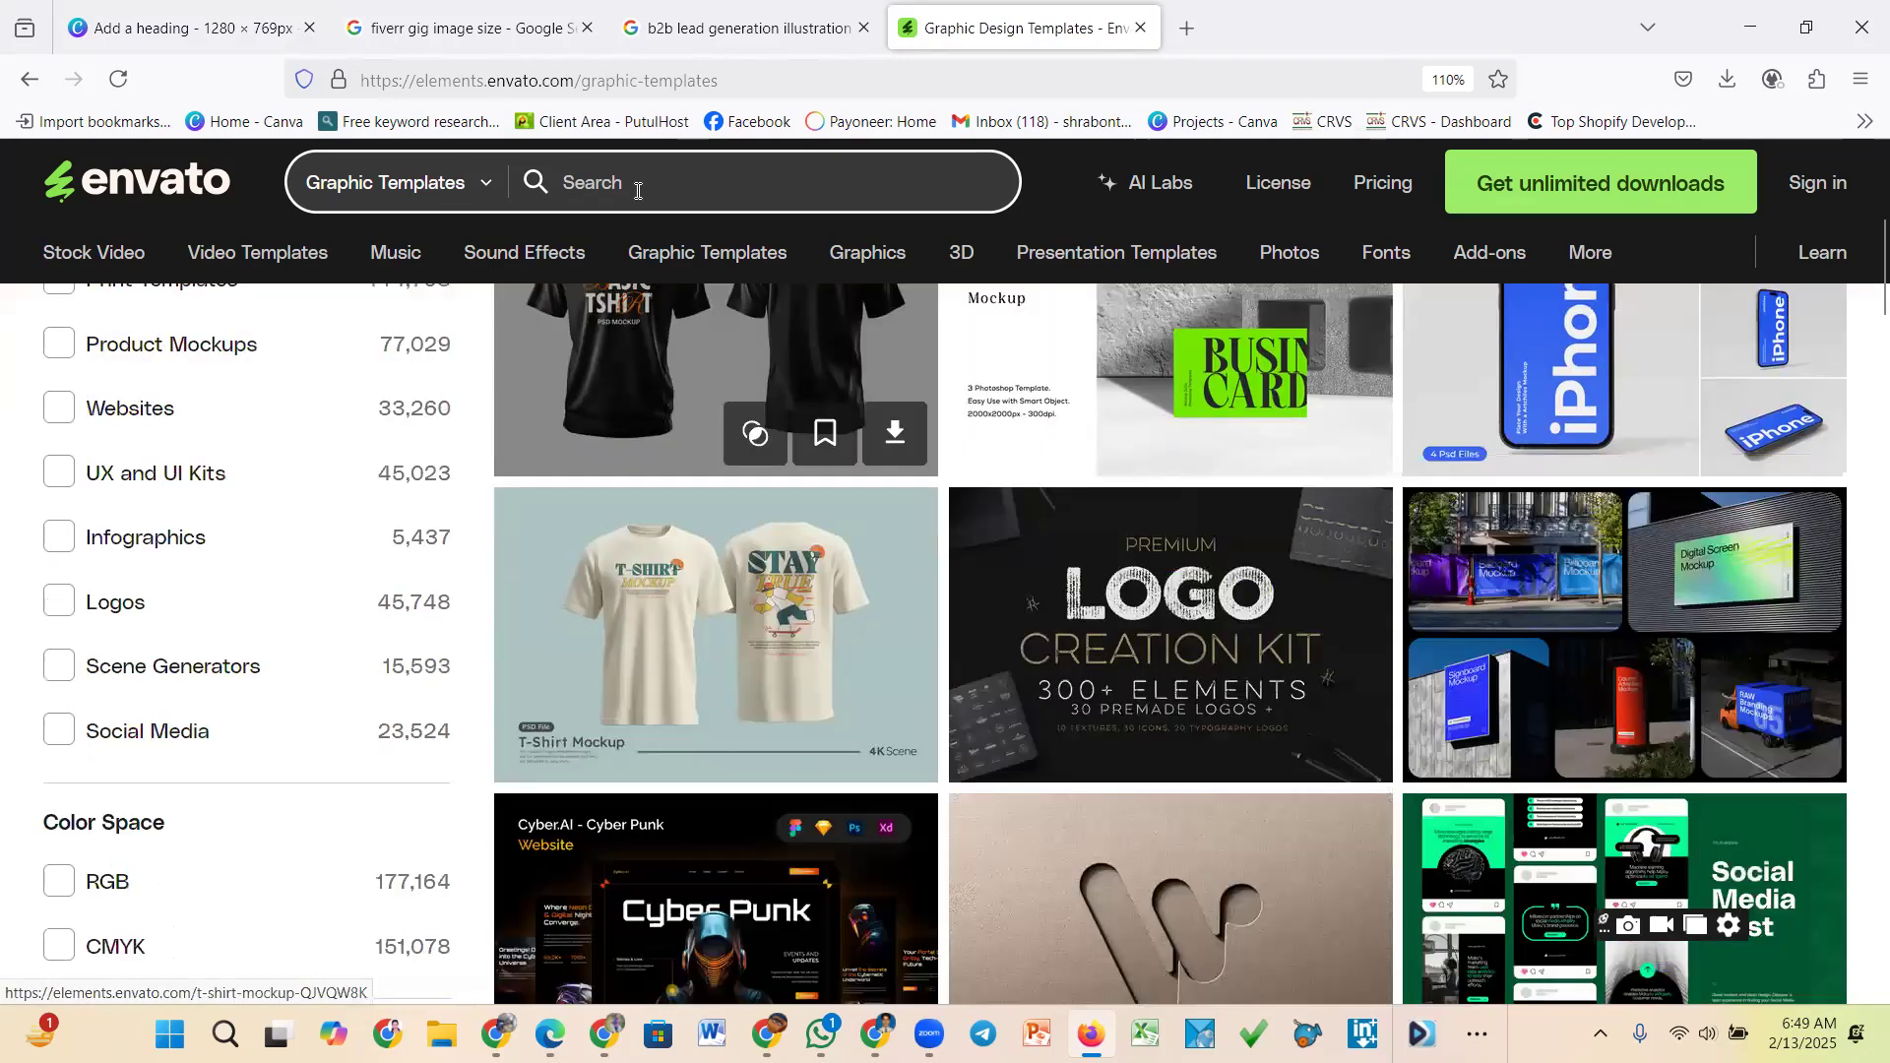
pyautogui.scroll(5, 638, 191)
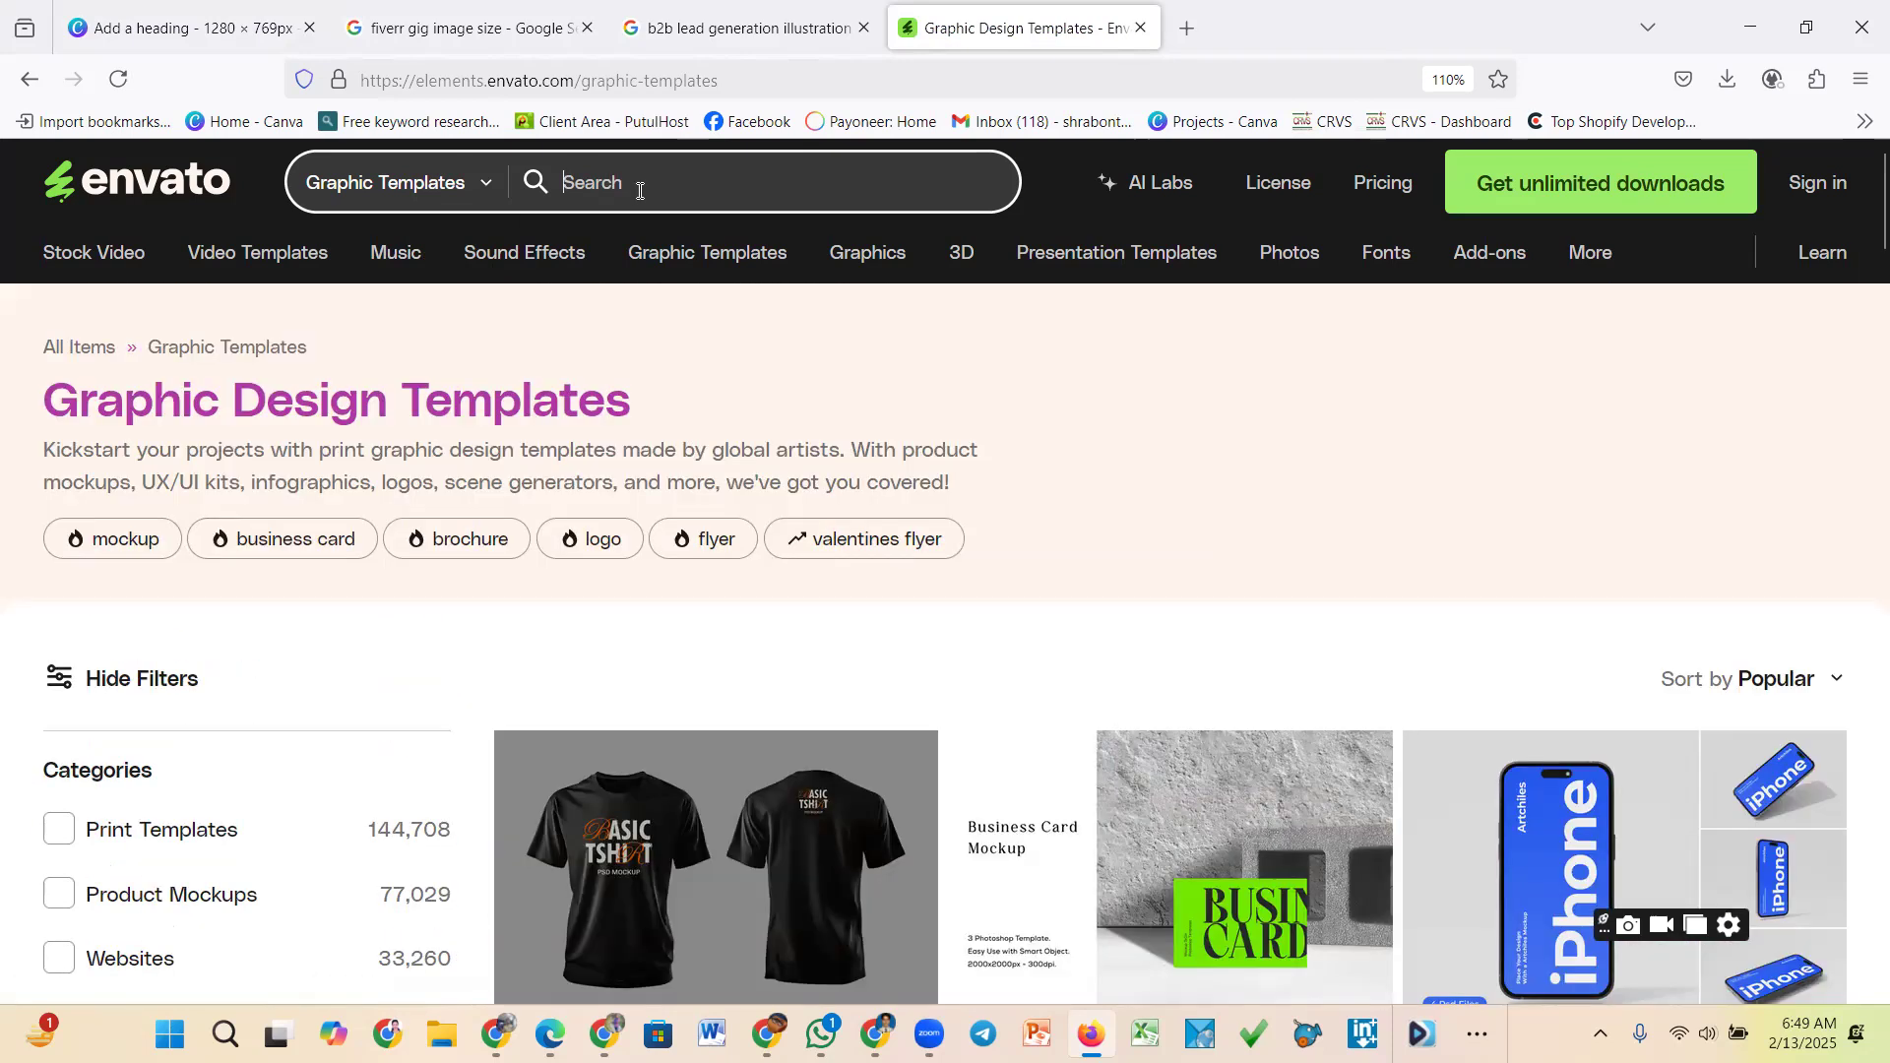
pyautogui.click(640, 191)
pyautogui.write('web site')
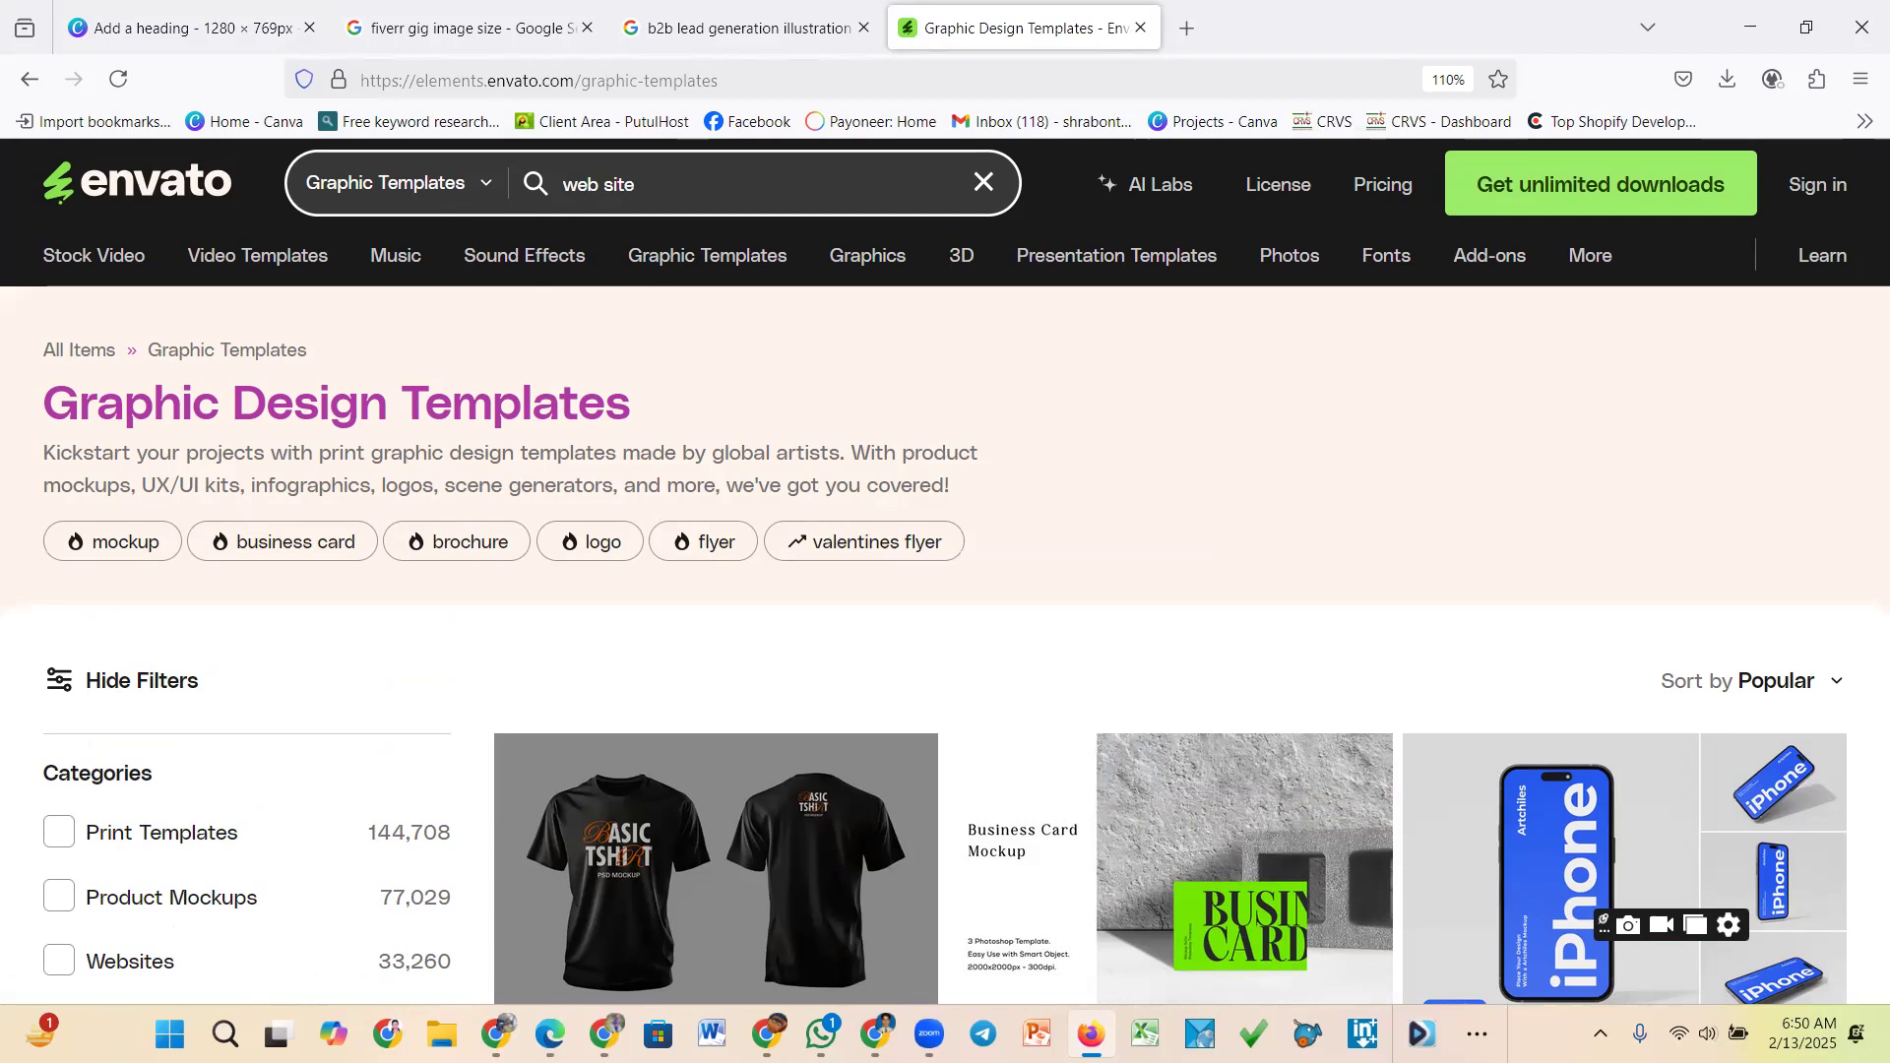
pyautogui.press('BackSpace')
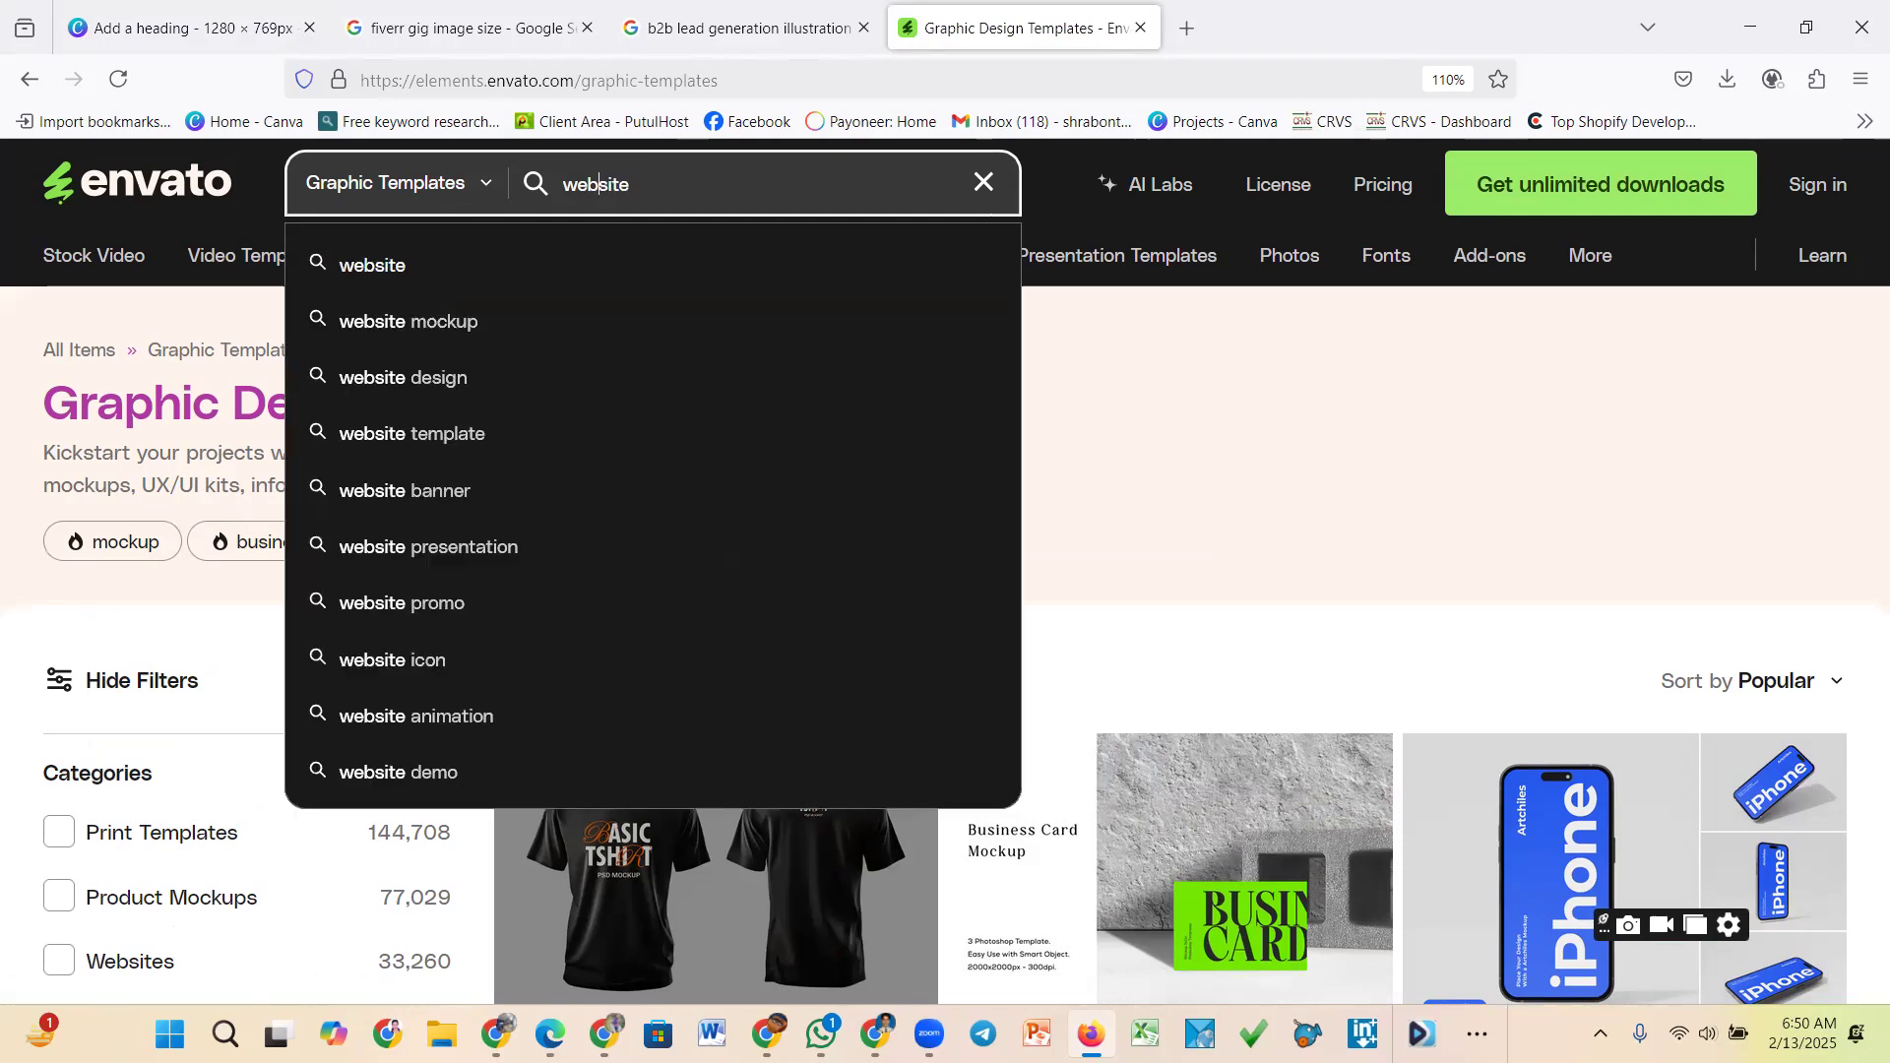
pyautogui.click(421, 380)
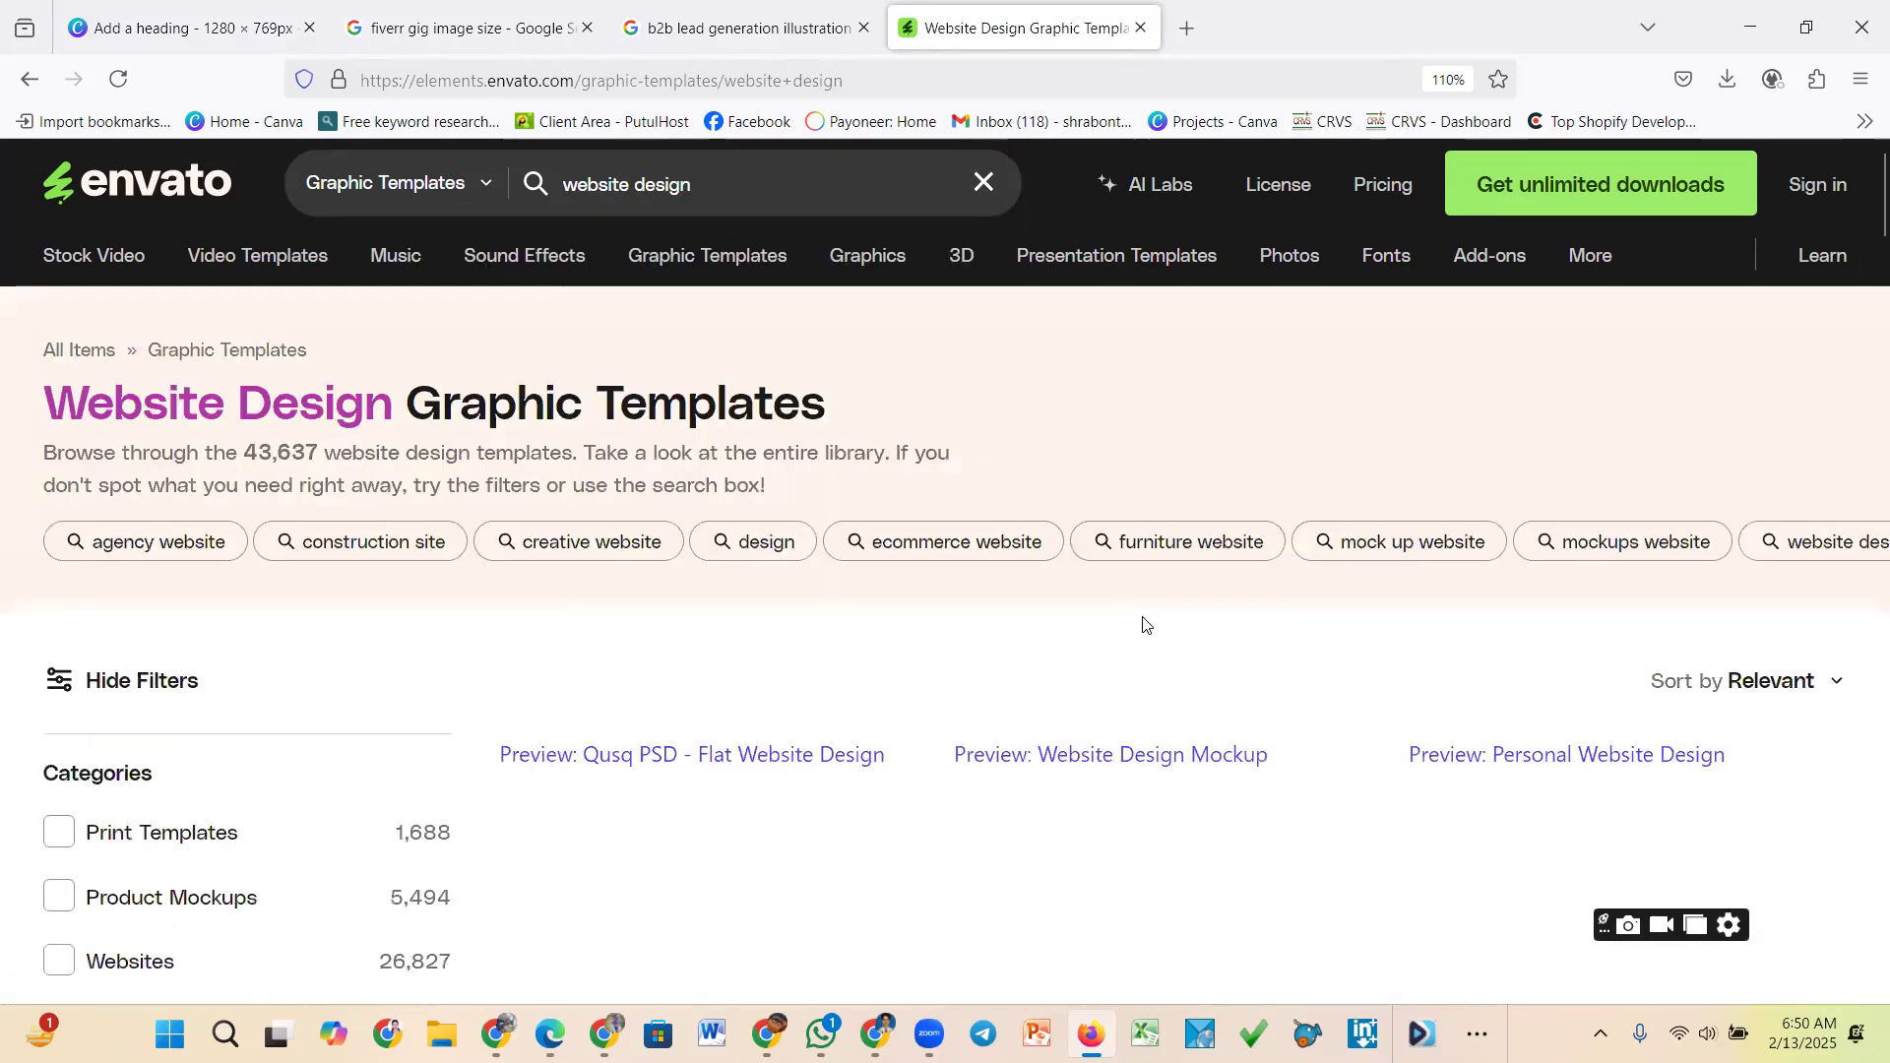
# Look through the first page of website design template results for a visual that suits the gig image
pyautogui.scroll(-5, 1140, 624)
pyautogui.scroll(5, 1083, 626)
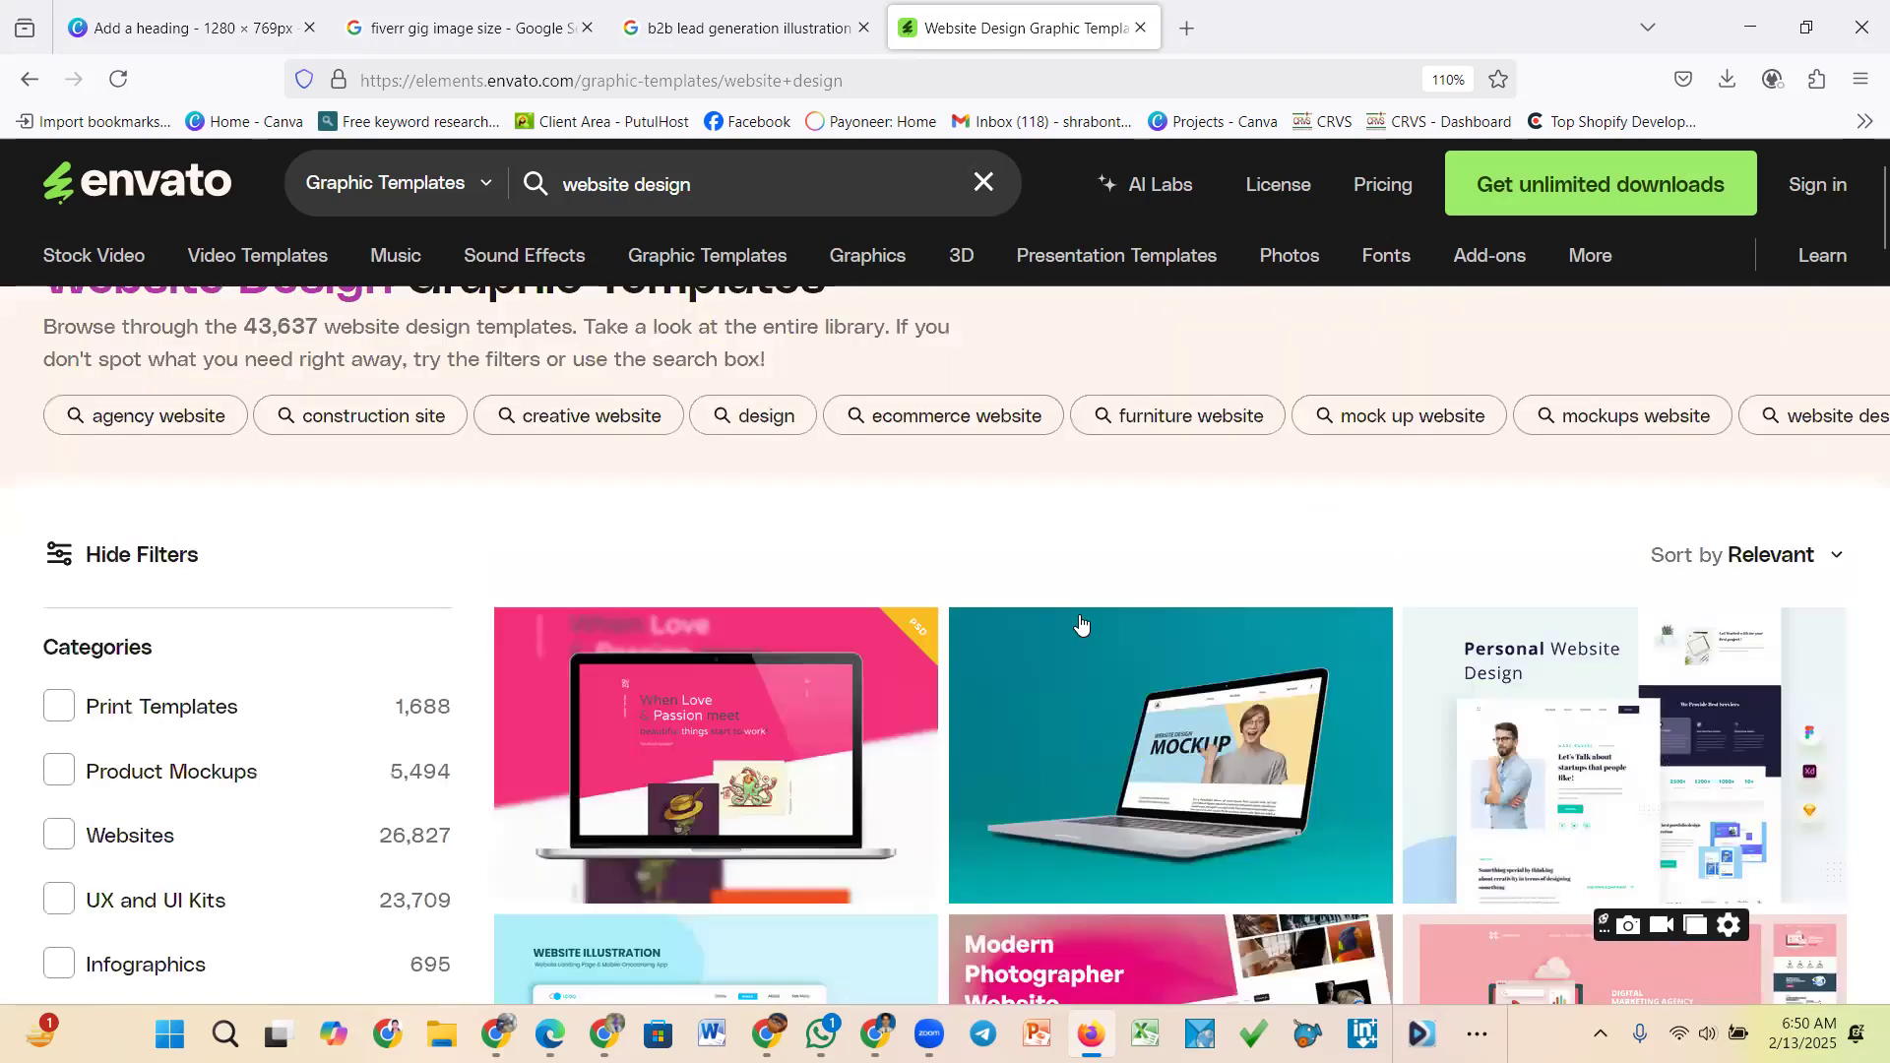
pyautogui.scroll(-10, 1172, 602)
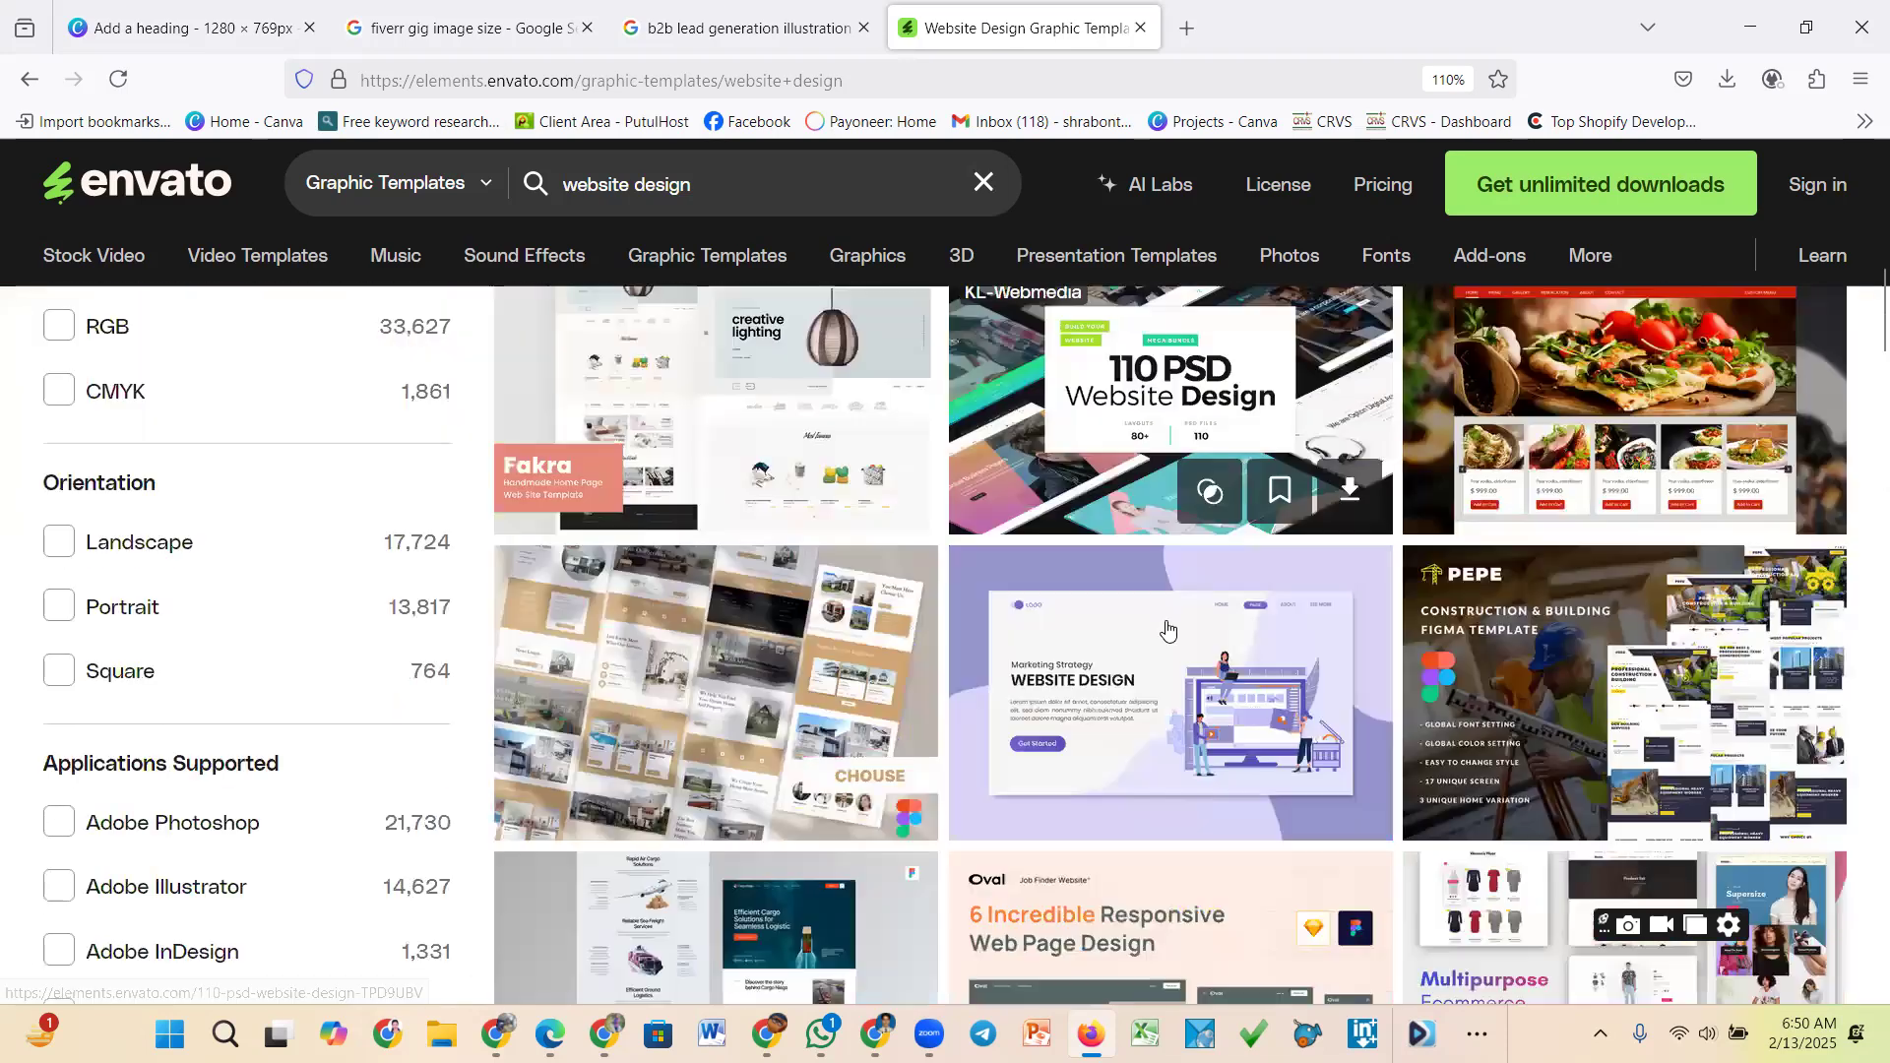
pyautogui.scroll(1, 867, 713)
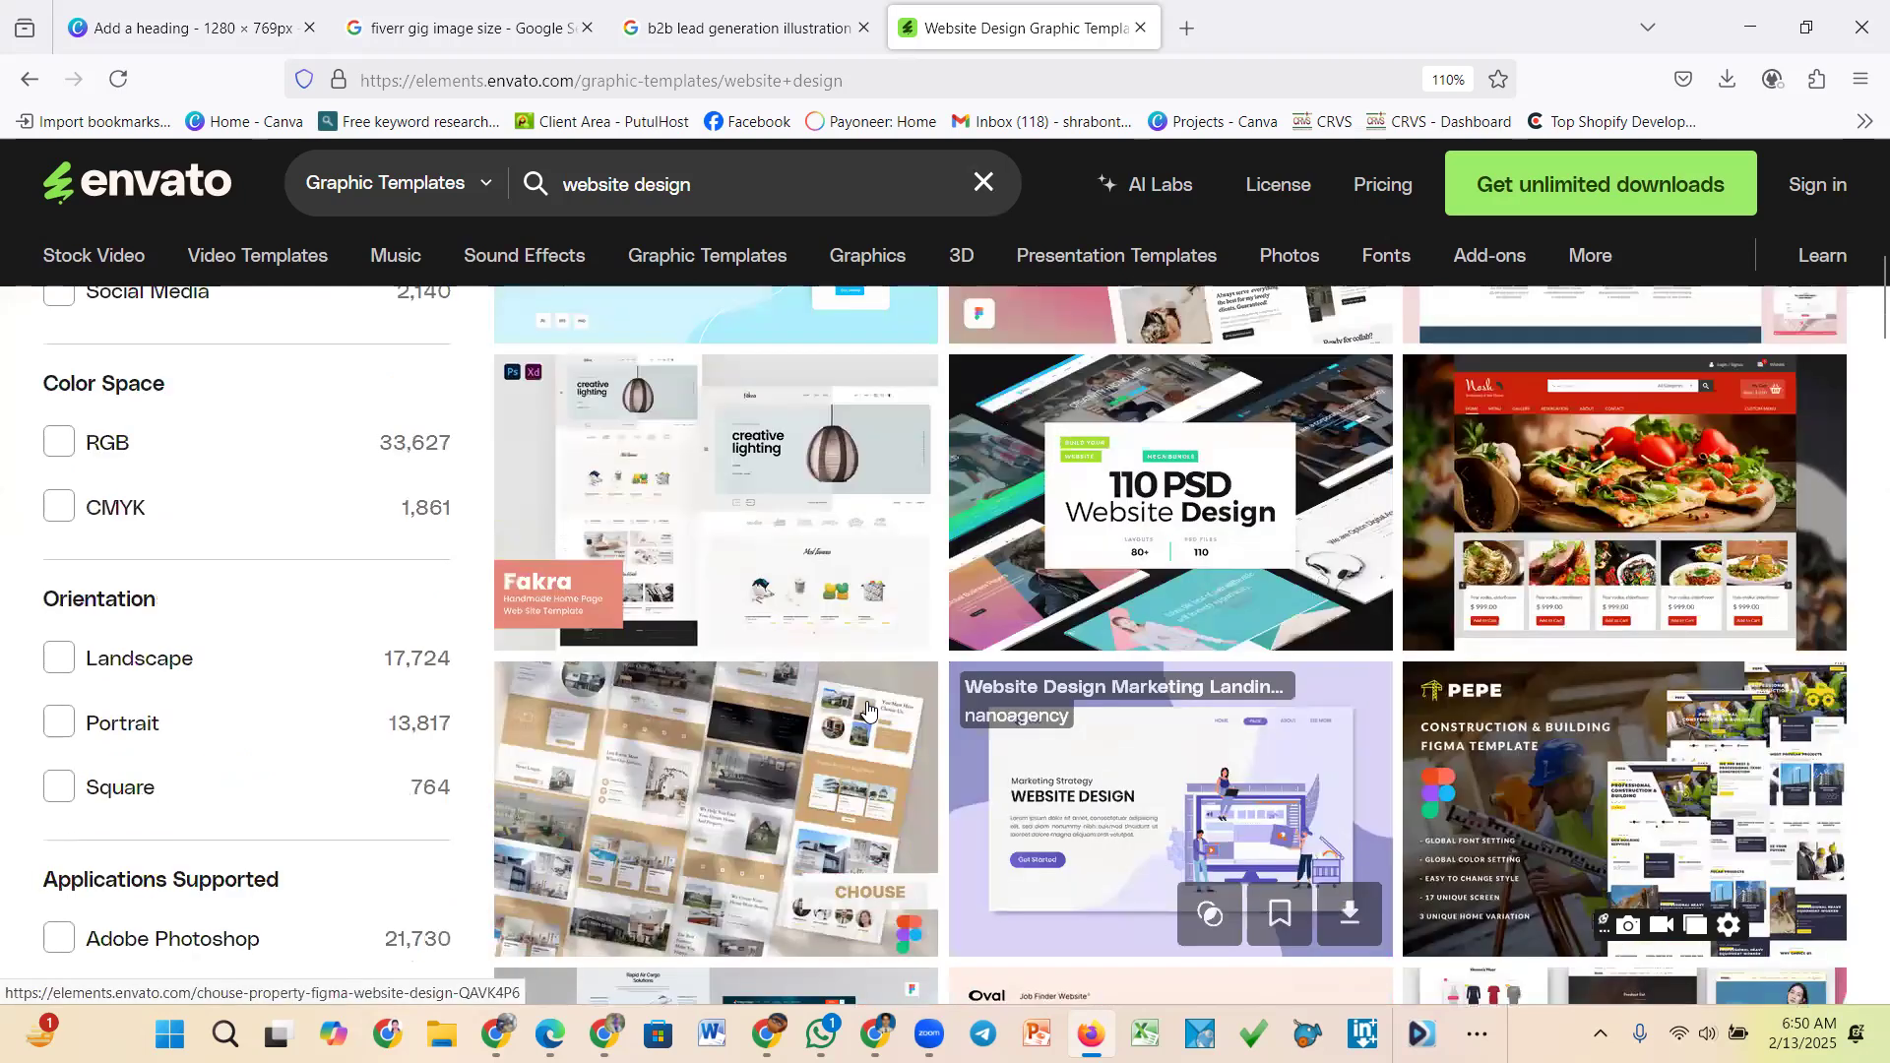
pyautogui.scroll(-4, 866, 714)
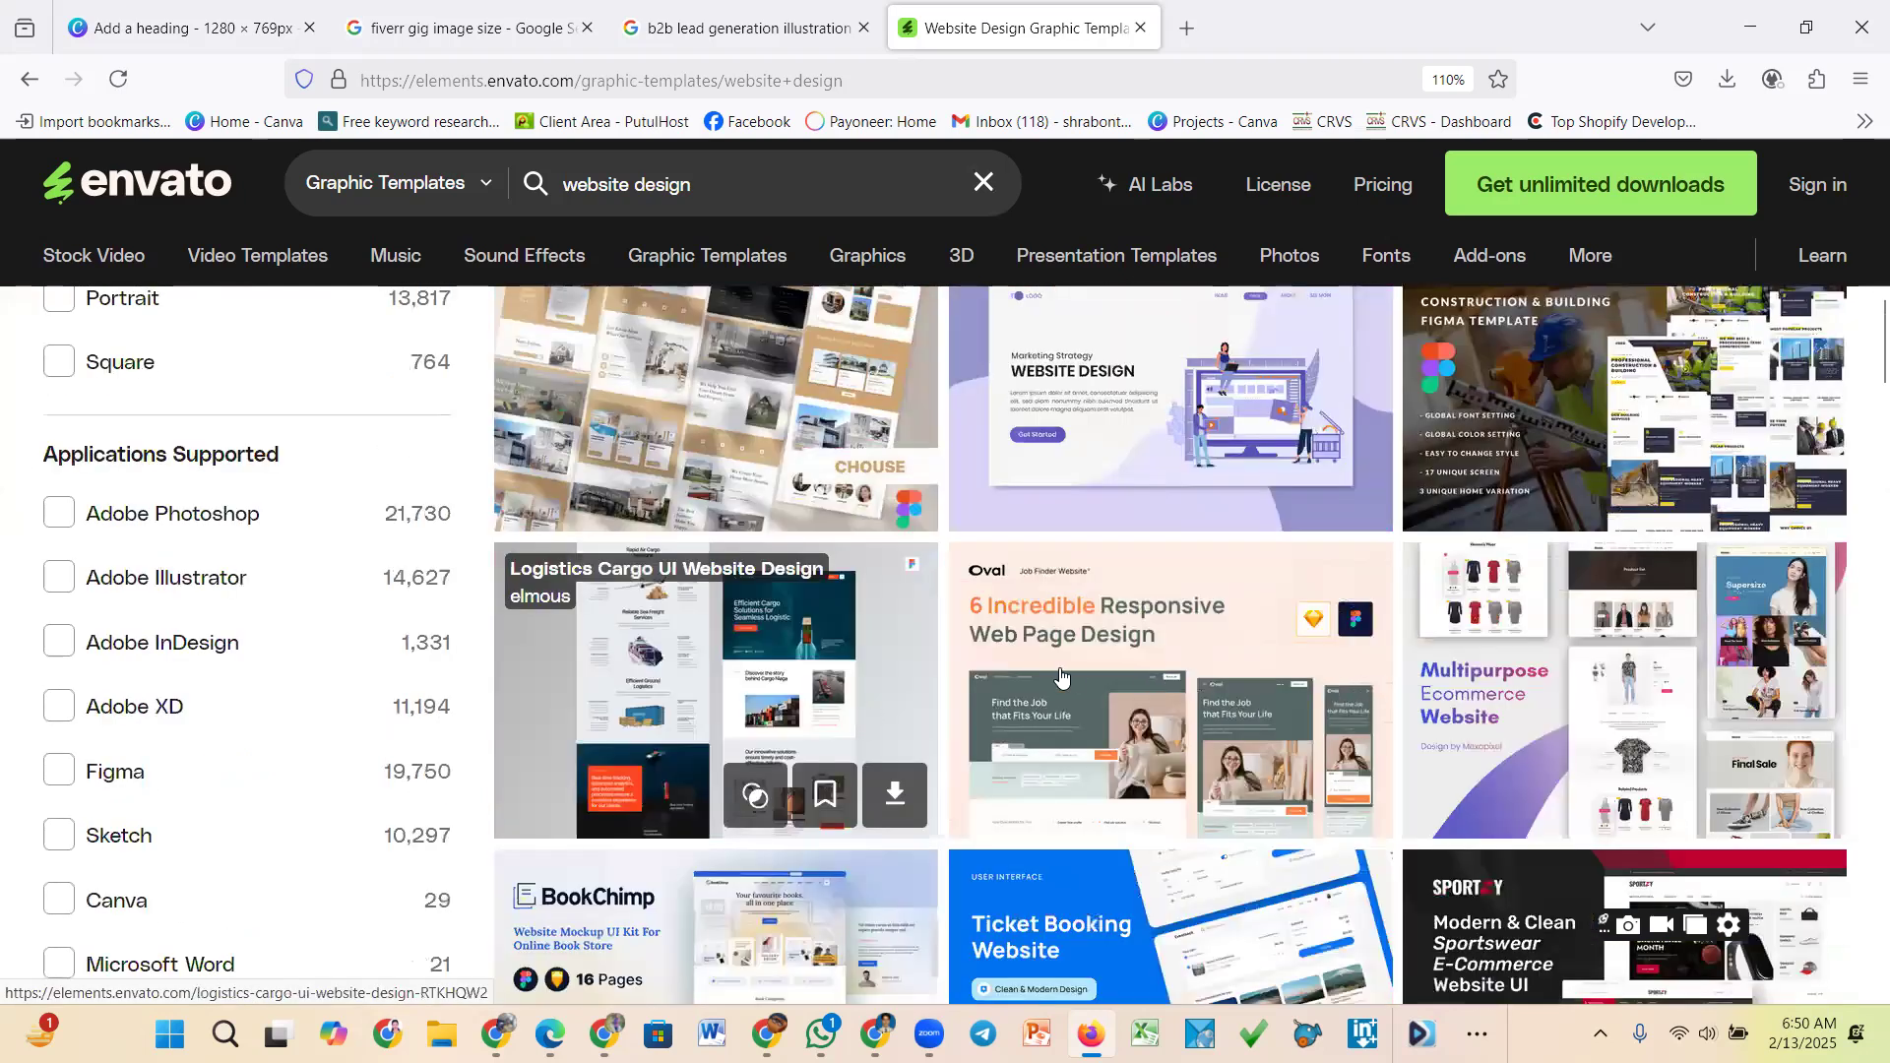
pyautogui.scroll(-4, 1058, 684)
pyautogui.scroll(-7, 1044, 732)
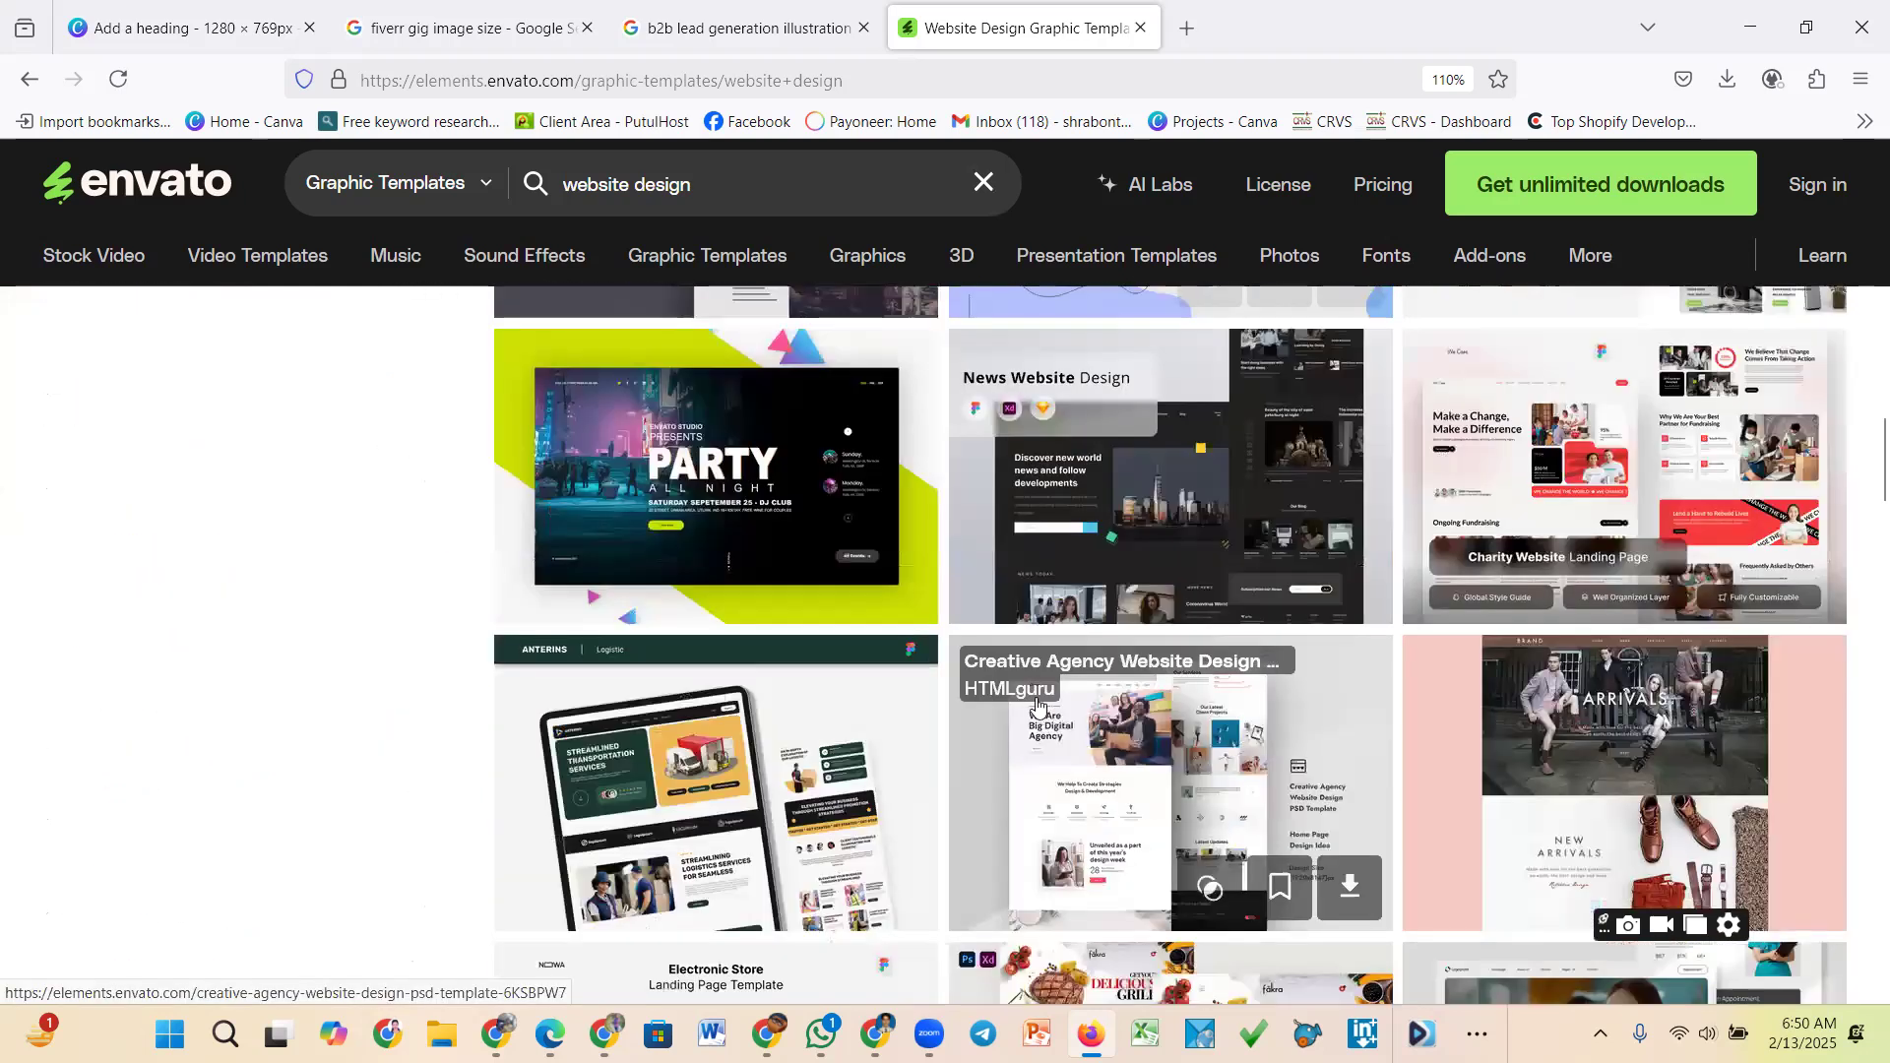
pyautogui.scroll(-7, 1051, 701)
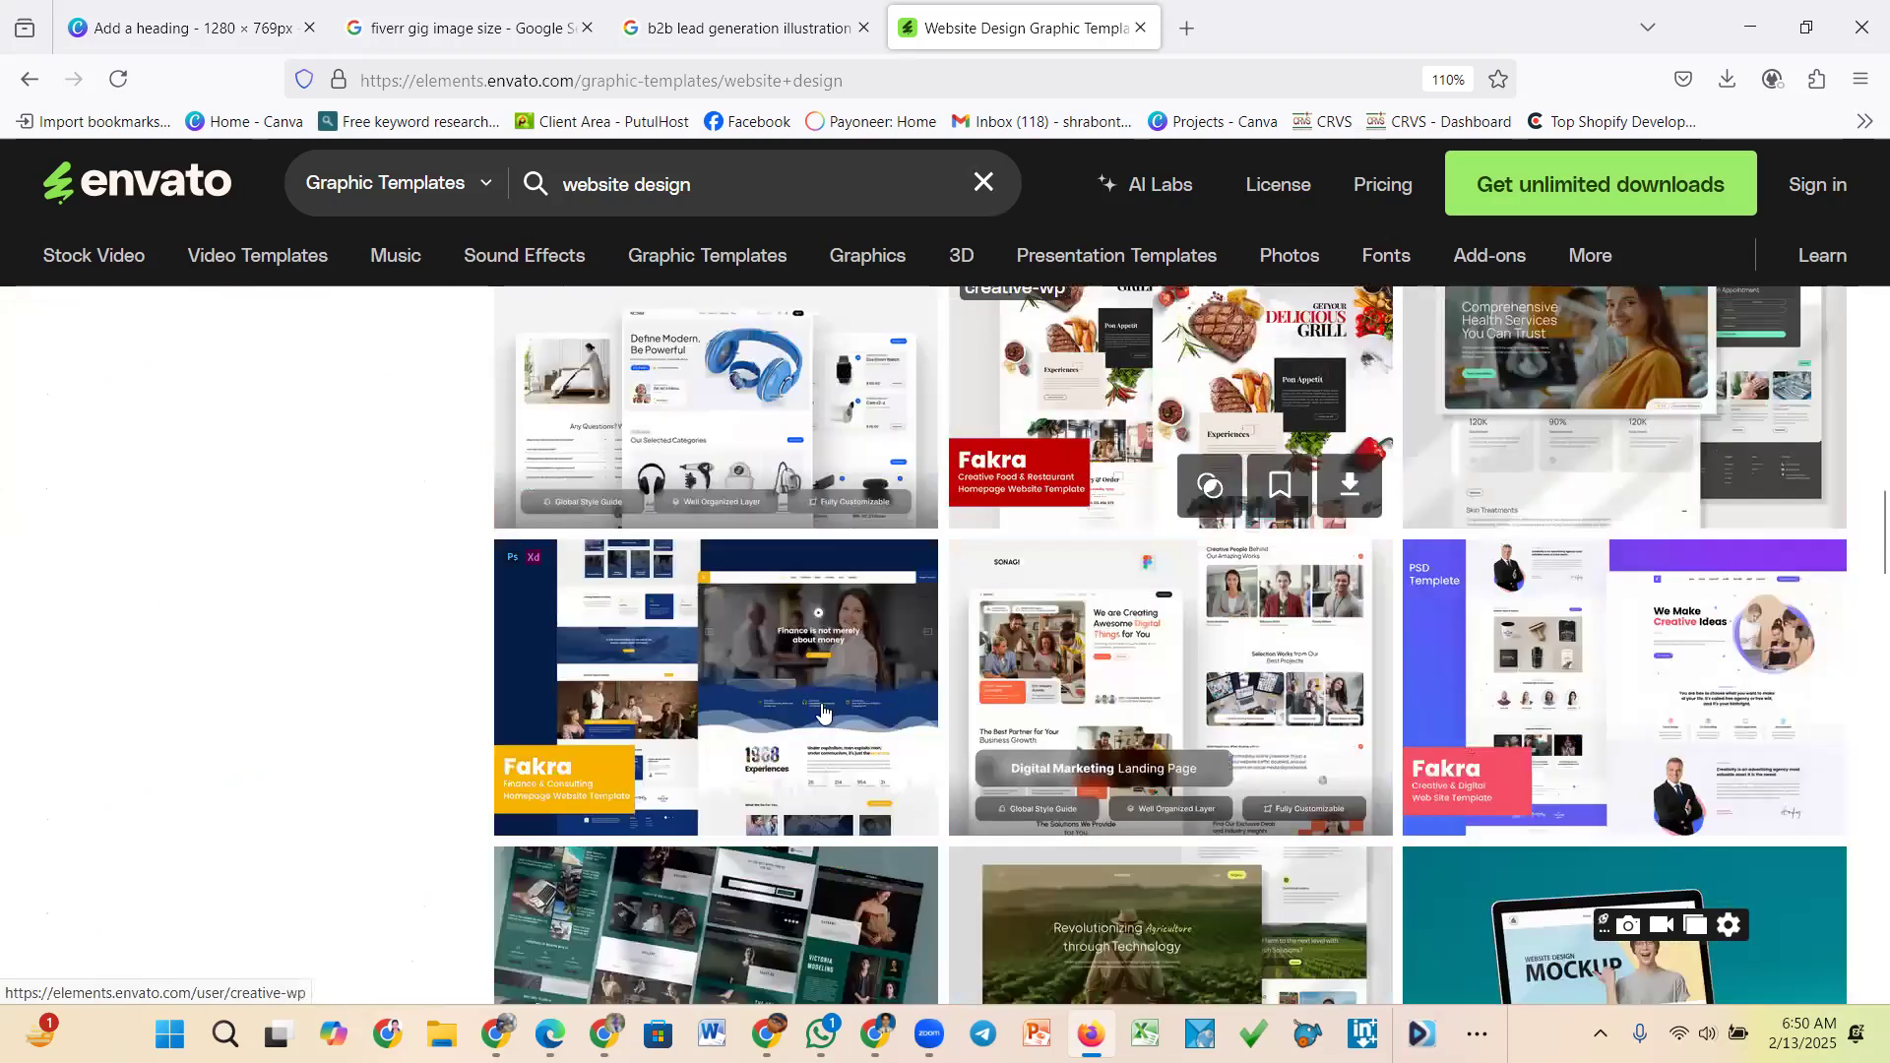
pyautogui.scroll(-6, 754, 689)
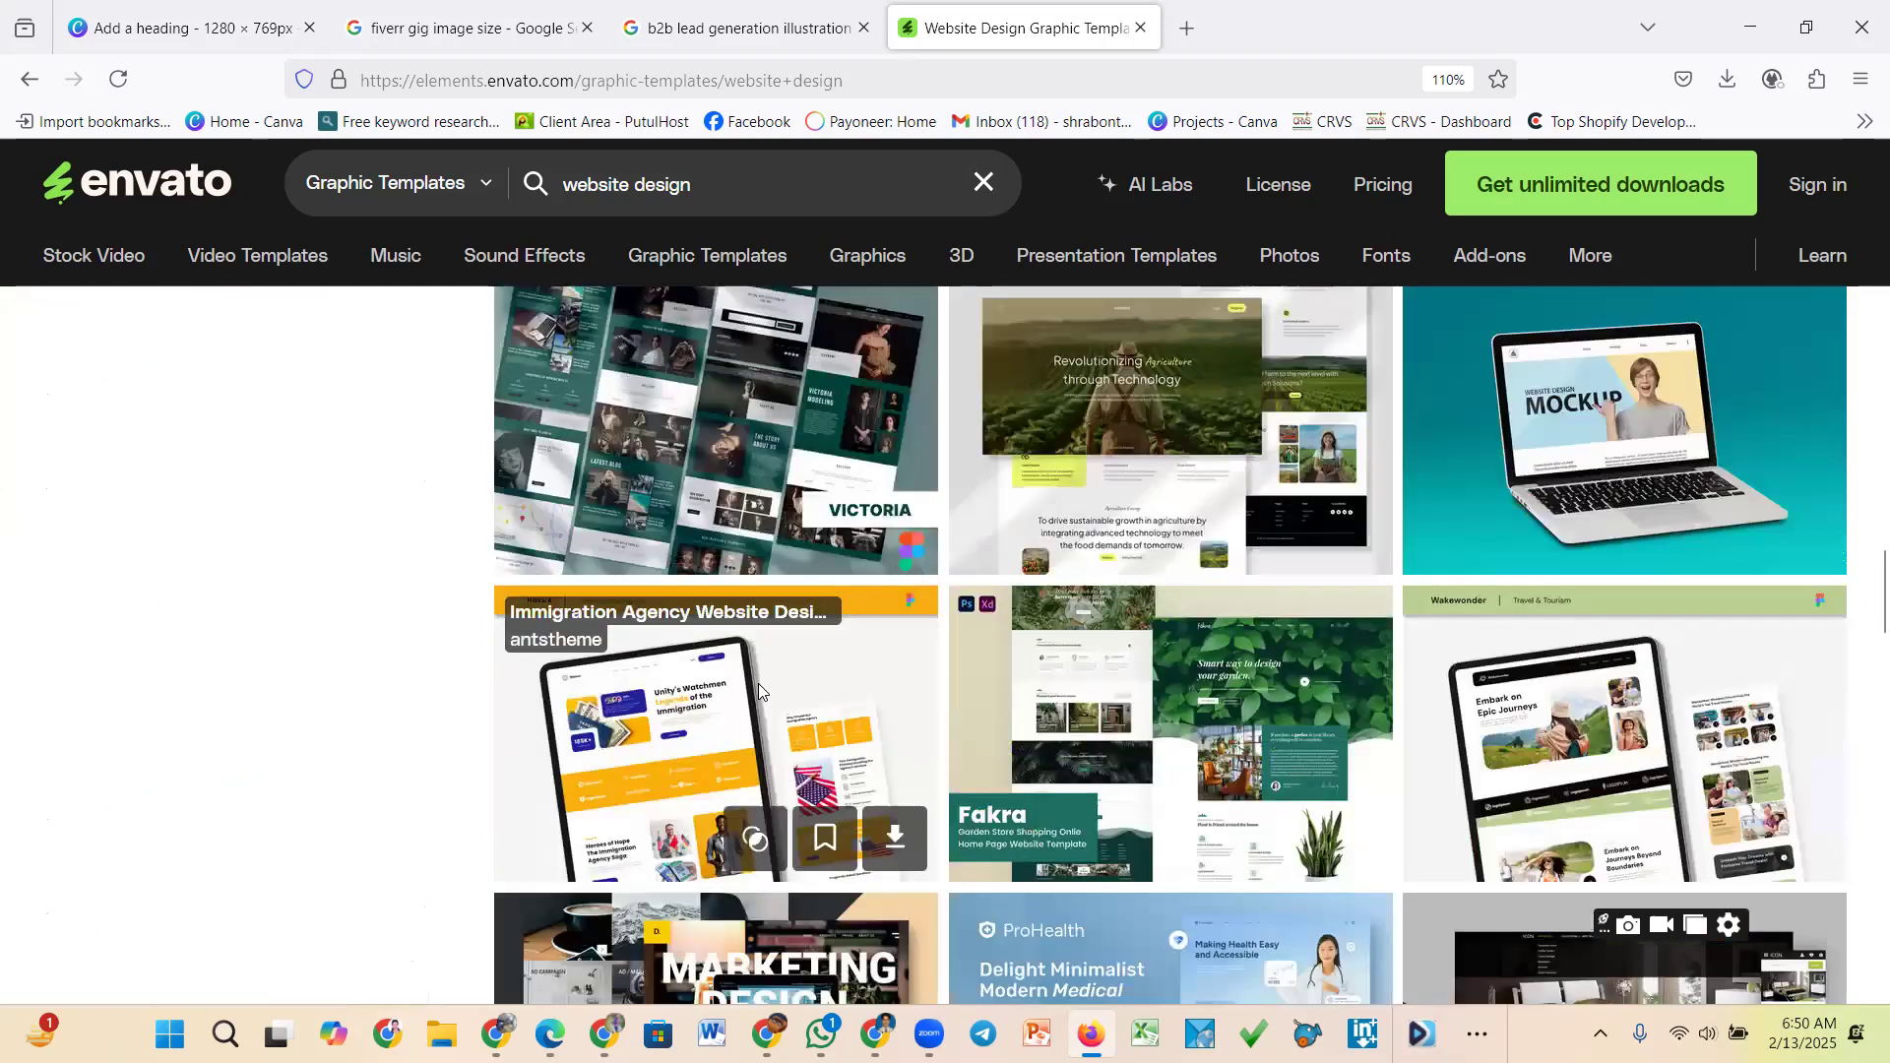
pyautogui.scroll(-3, 1235, 744)
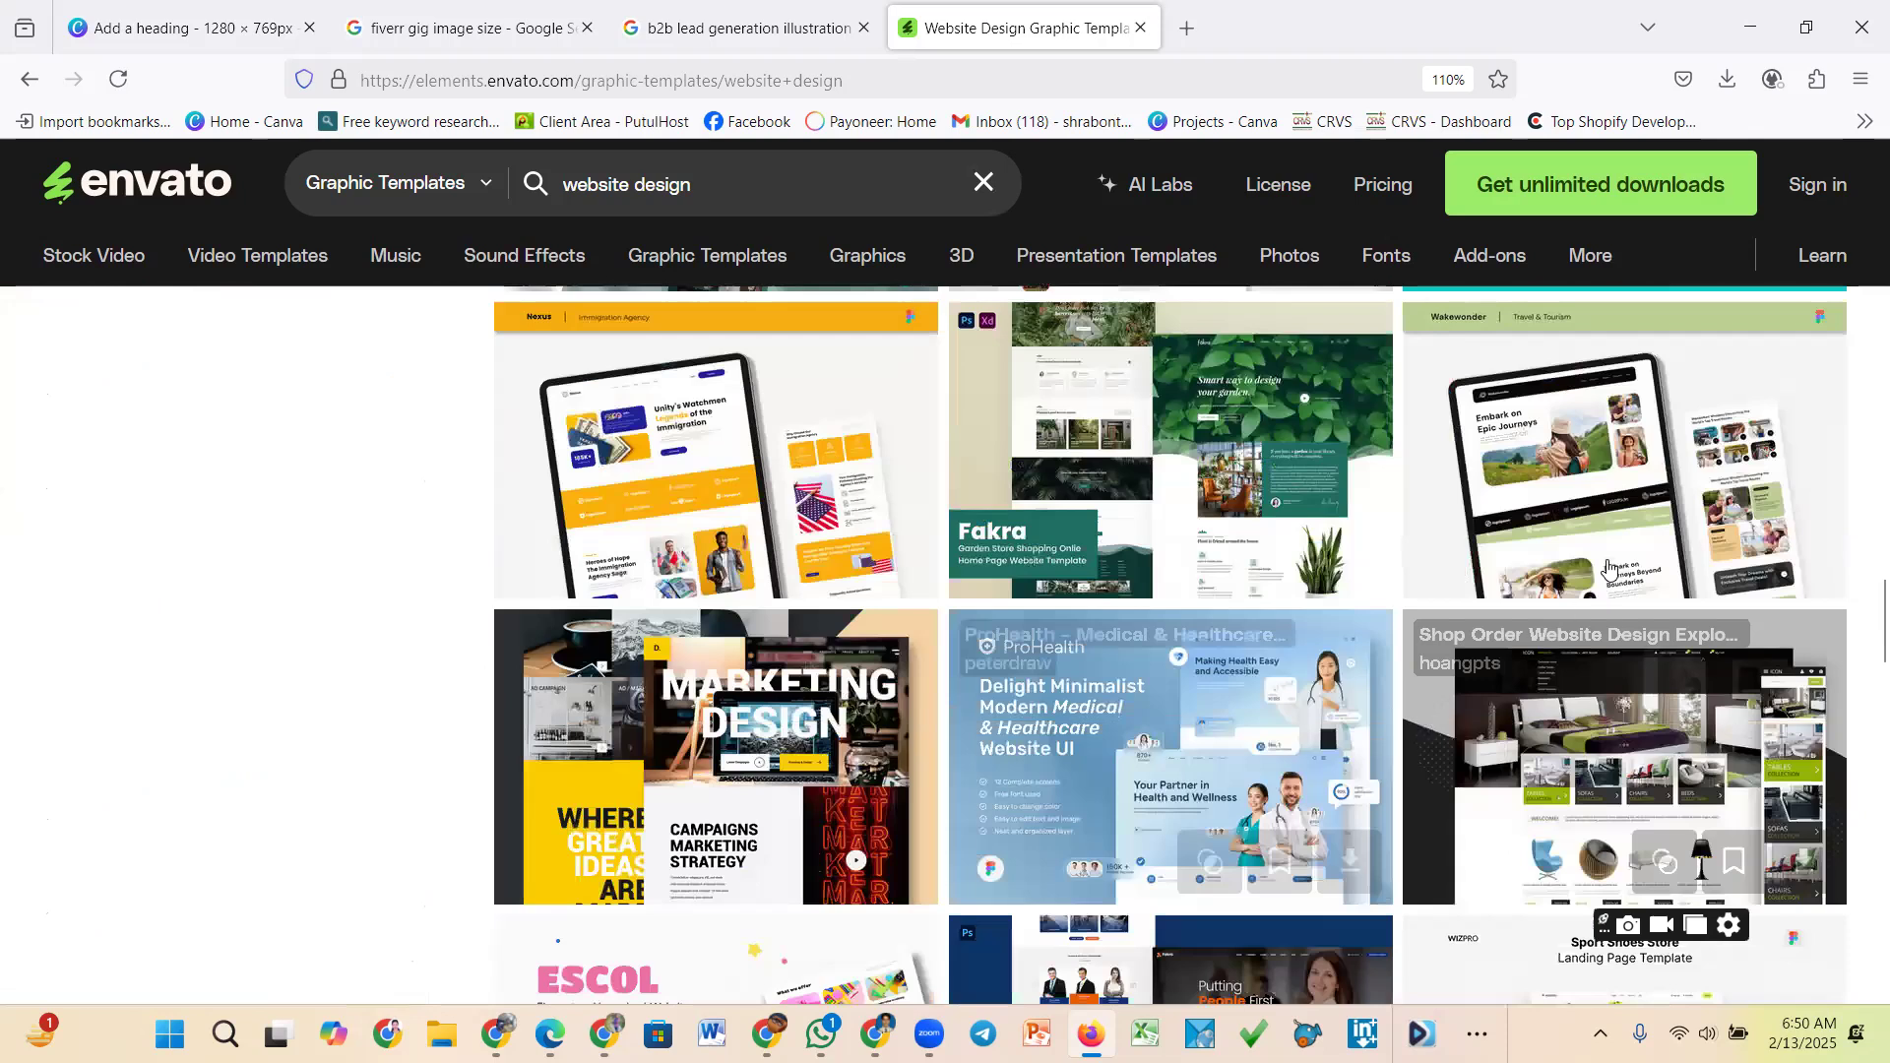
pyautogui.scroll(2, 1334, 696)
pyautogui.scroll(9, 1467, 677)
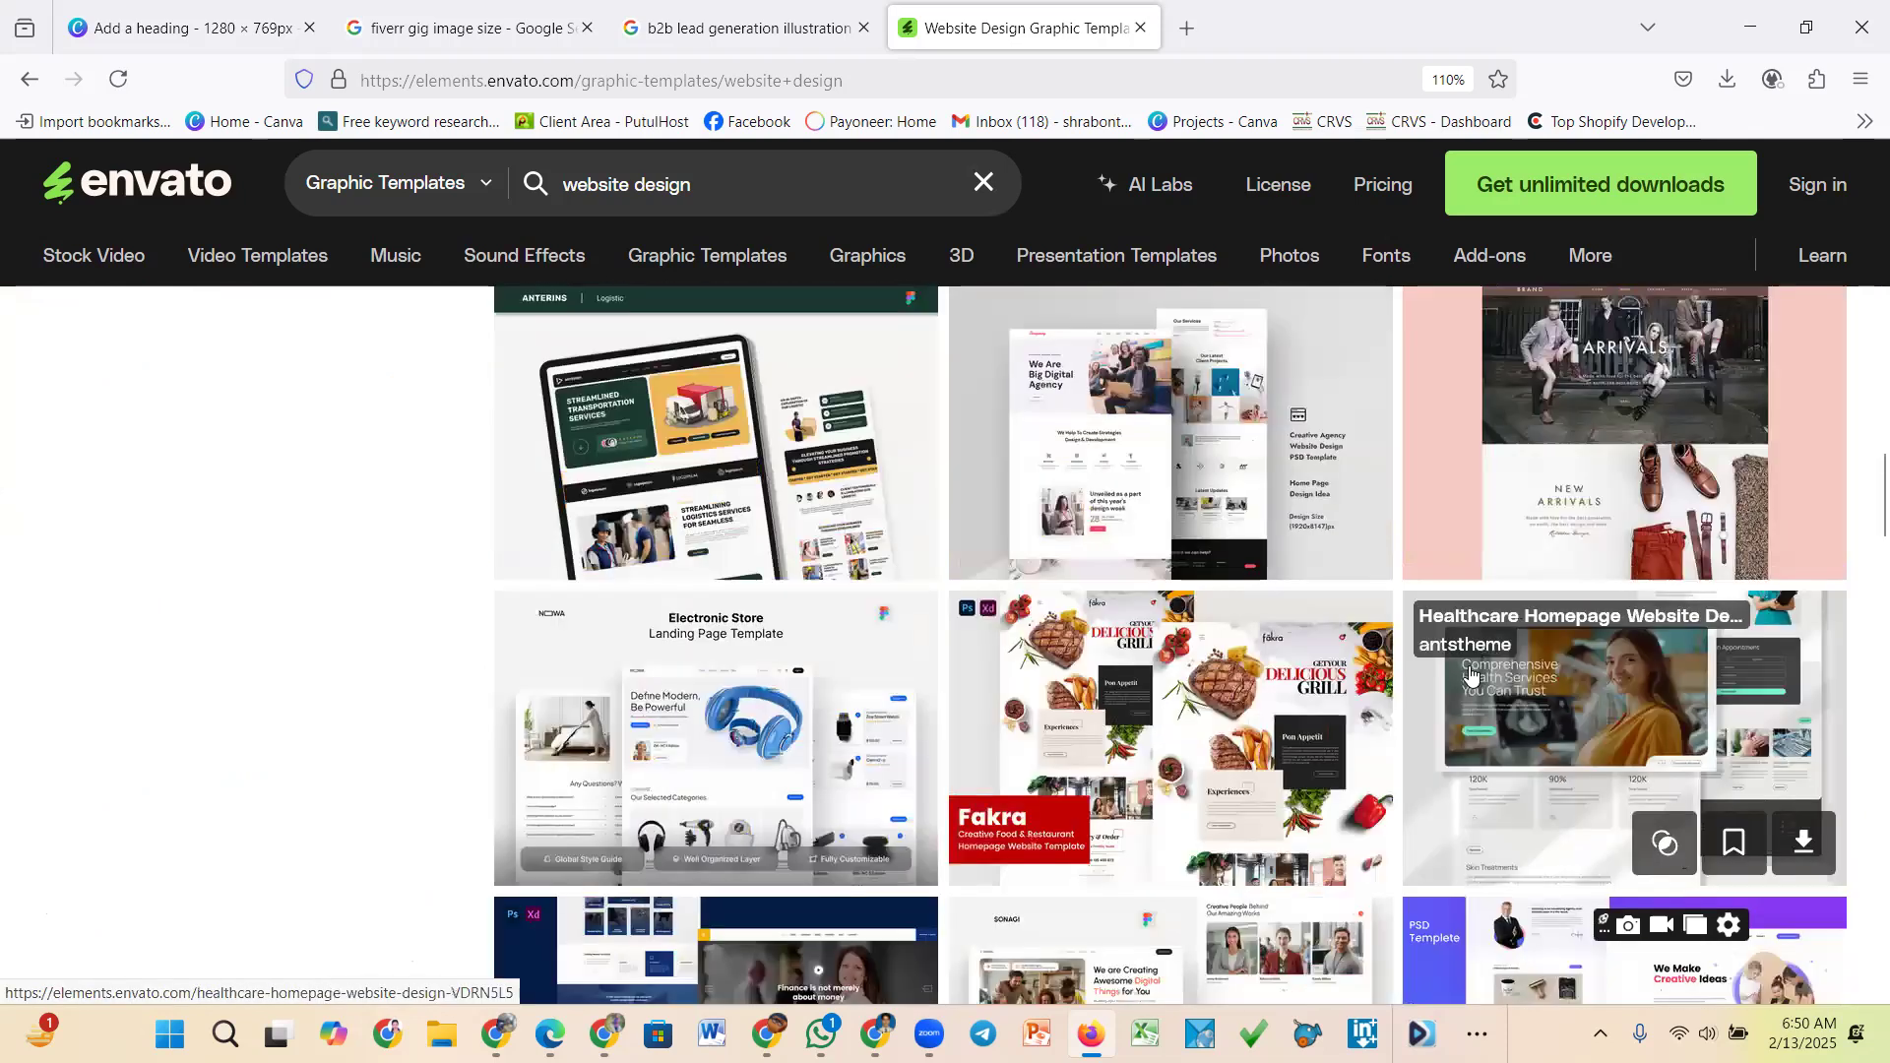
pyautogui.scroll(7, 1457, 670)
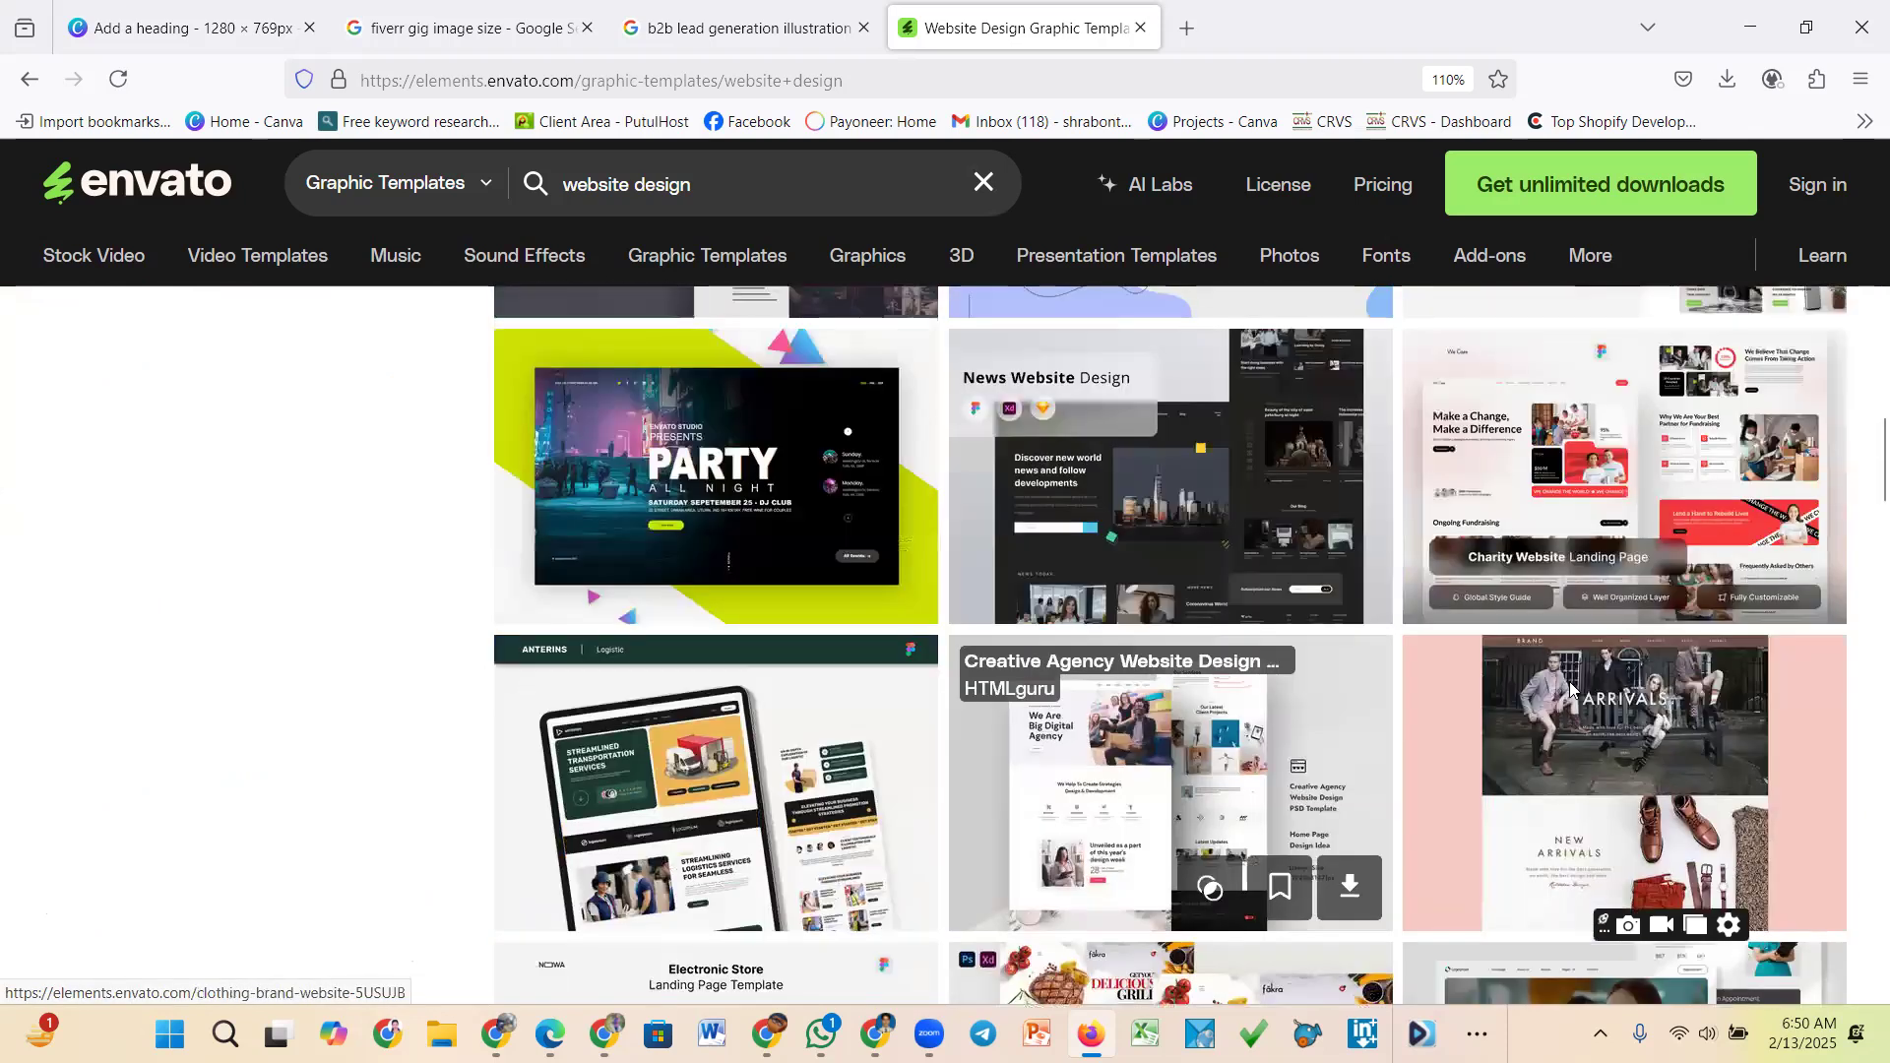
pyautogui.scroll(3, 1565, 684)
pyautogui.scroll(-15, 1183, 713)
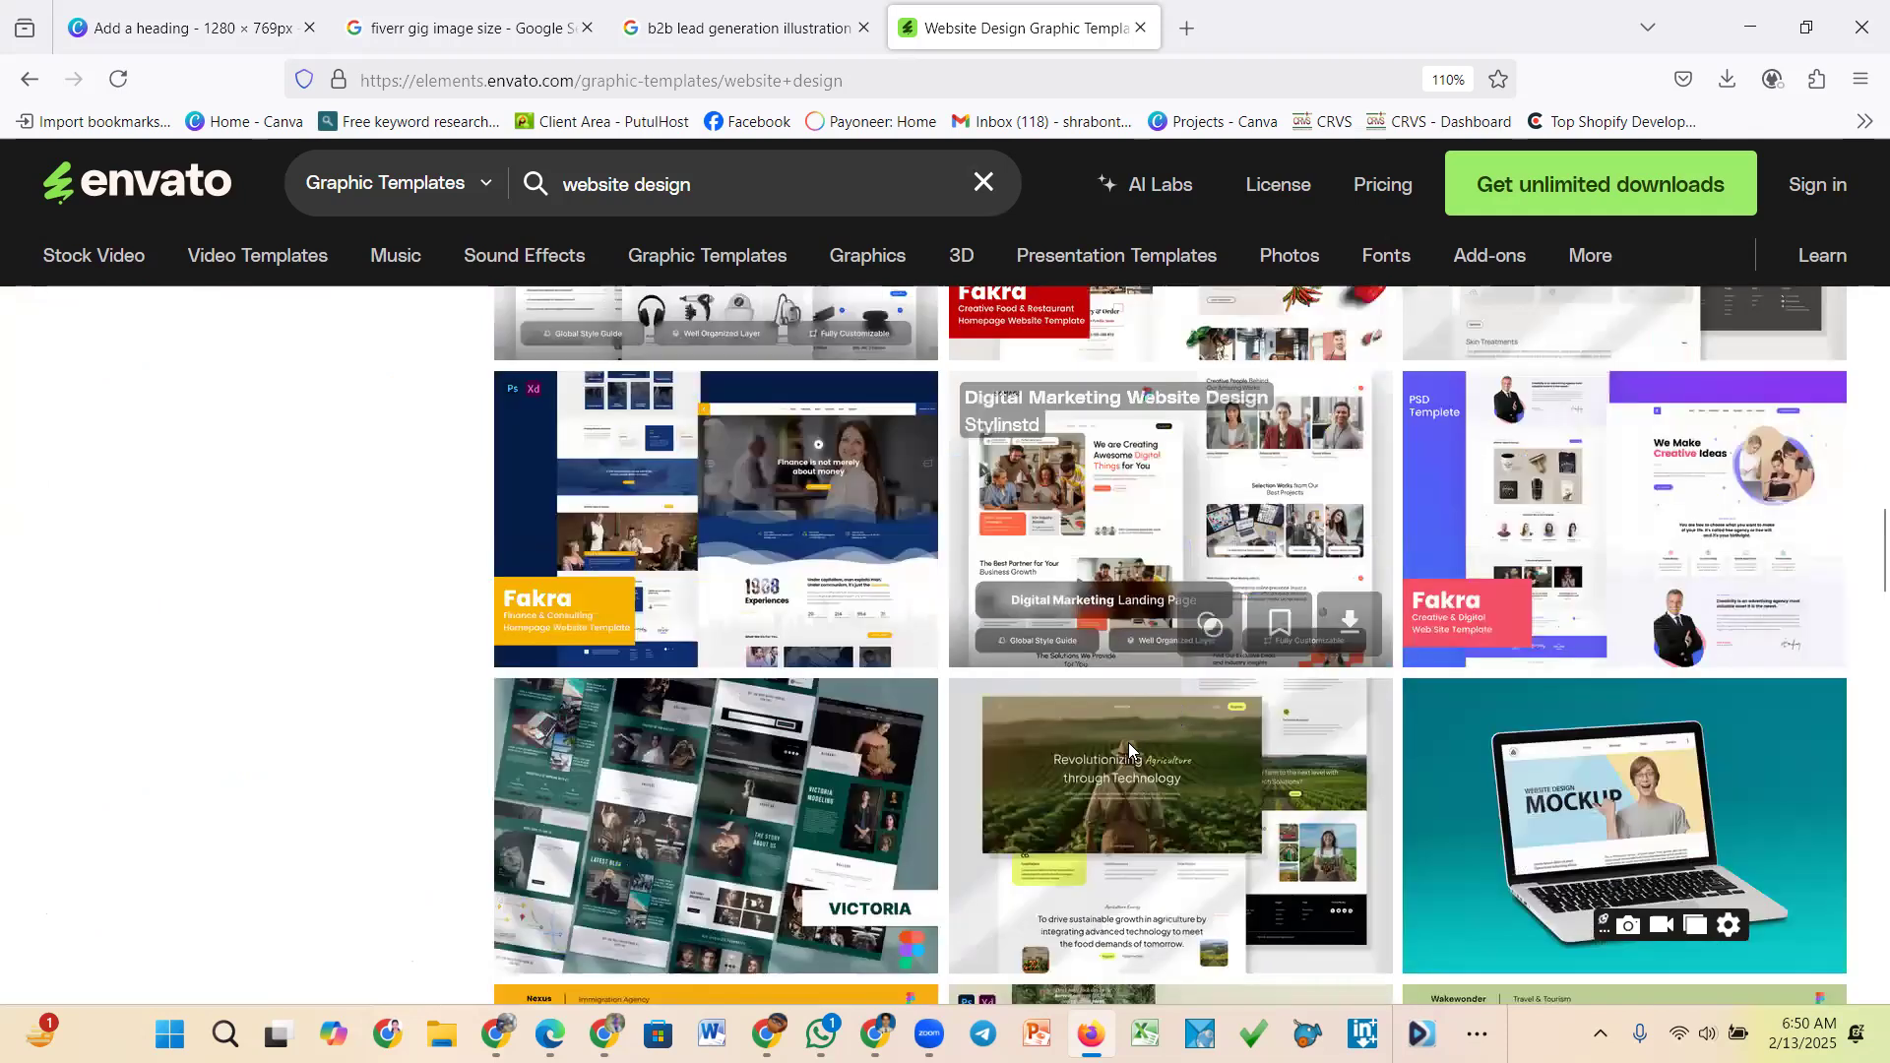
pyautogui.scroll(-5, 1171, 624)
# Open the second page of the website design results and look through its template previews
pyautogui.click(1113, 691)
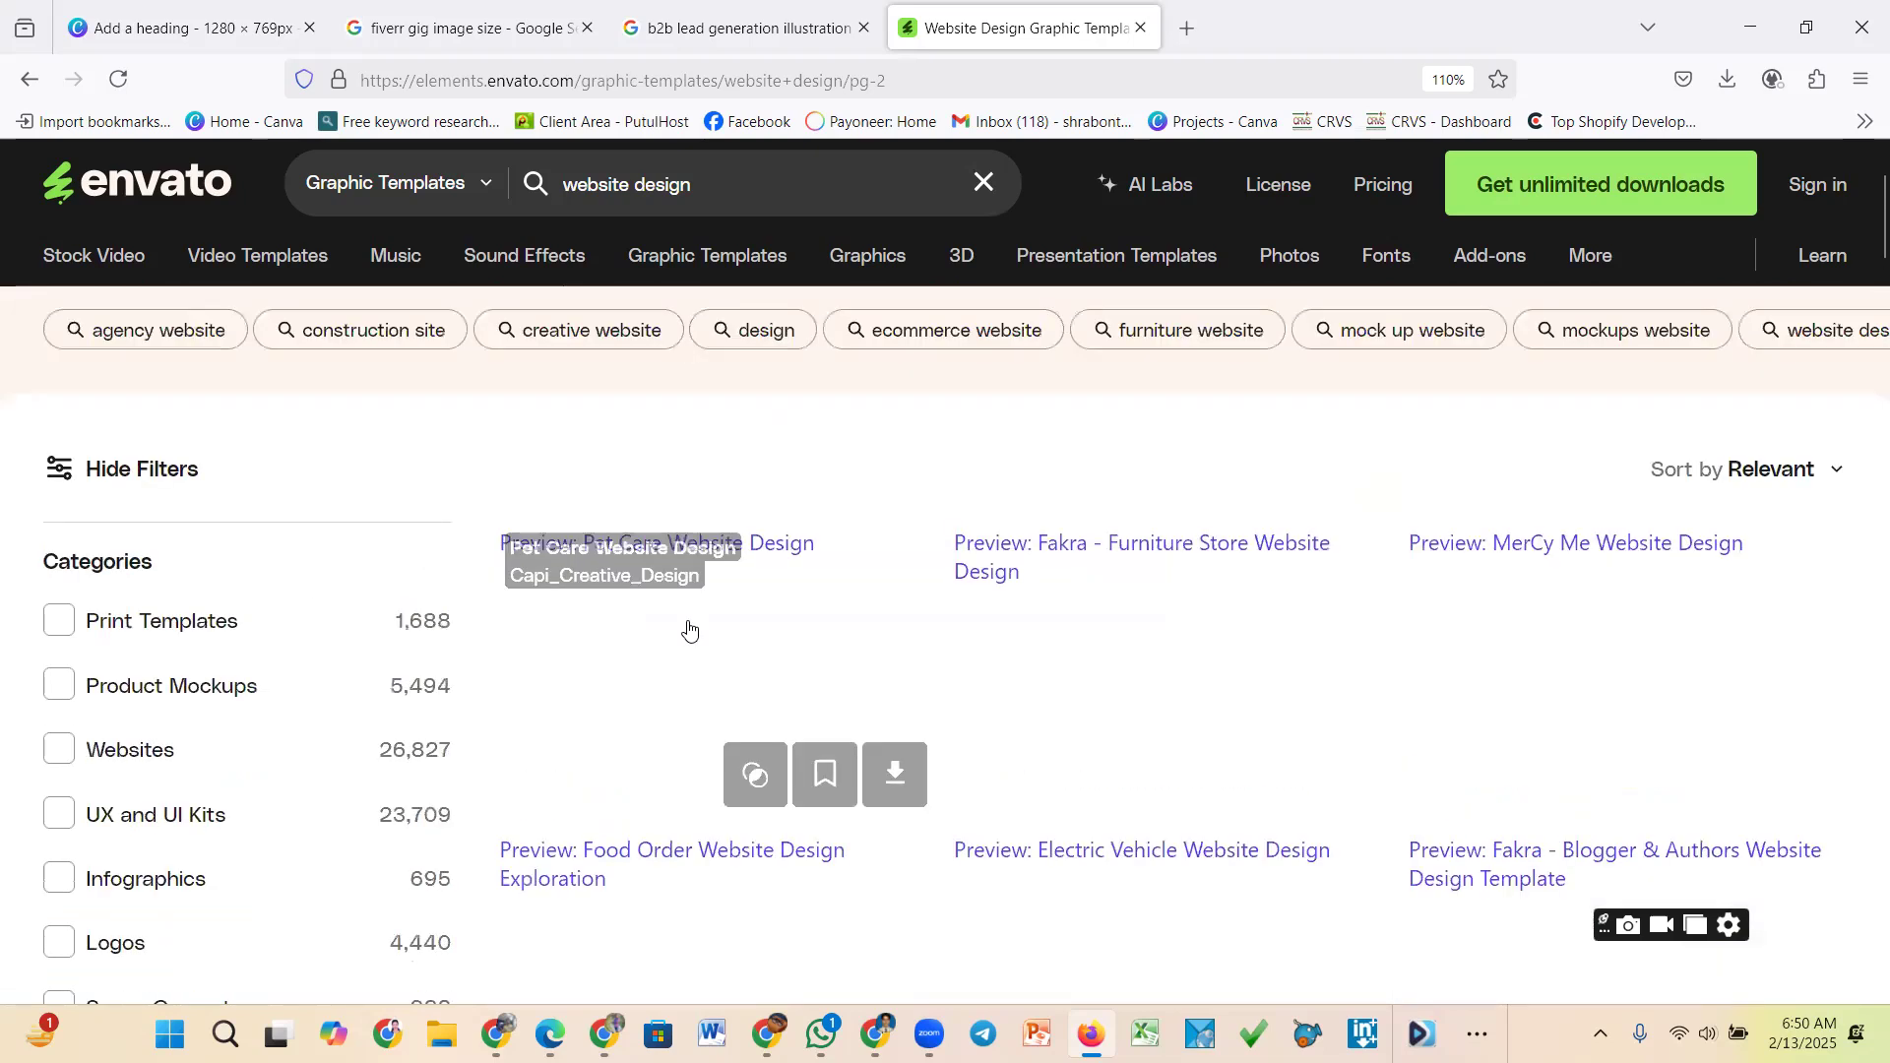
pyautogui.scroll(2, 690, 631)
pyautogui.scroll(-2, 1072, 611)
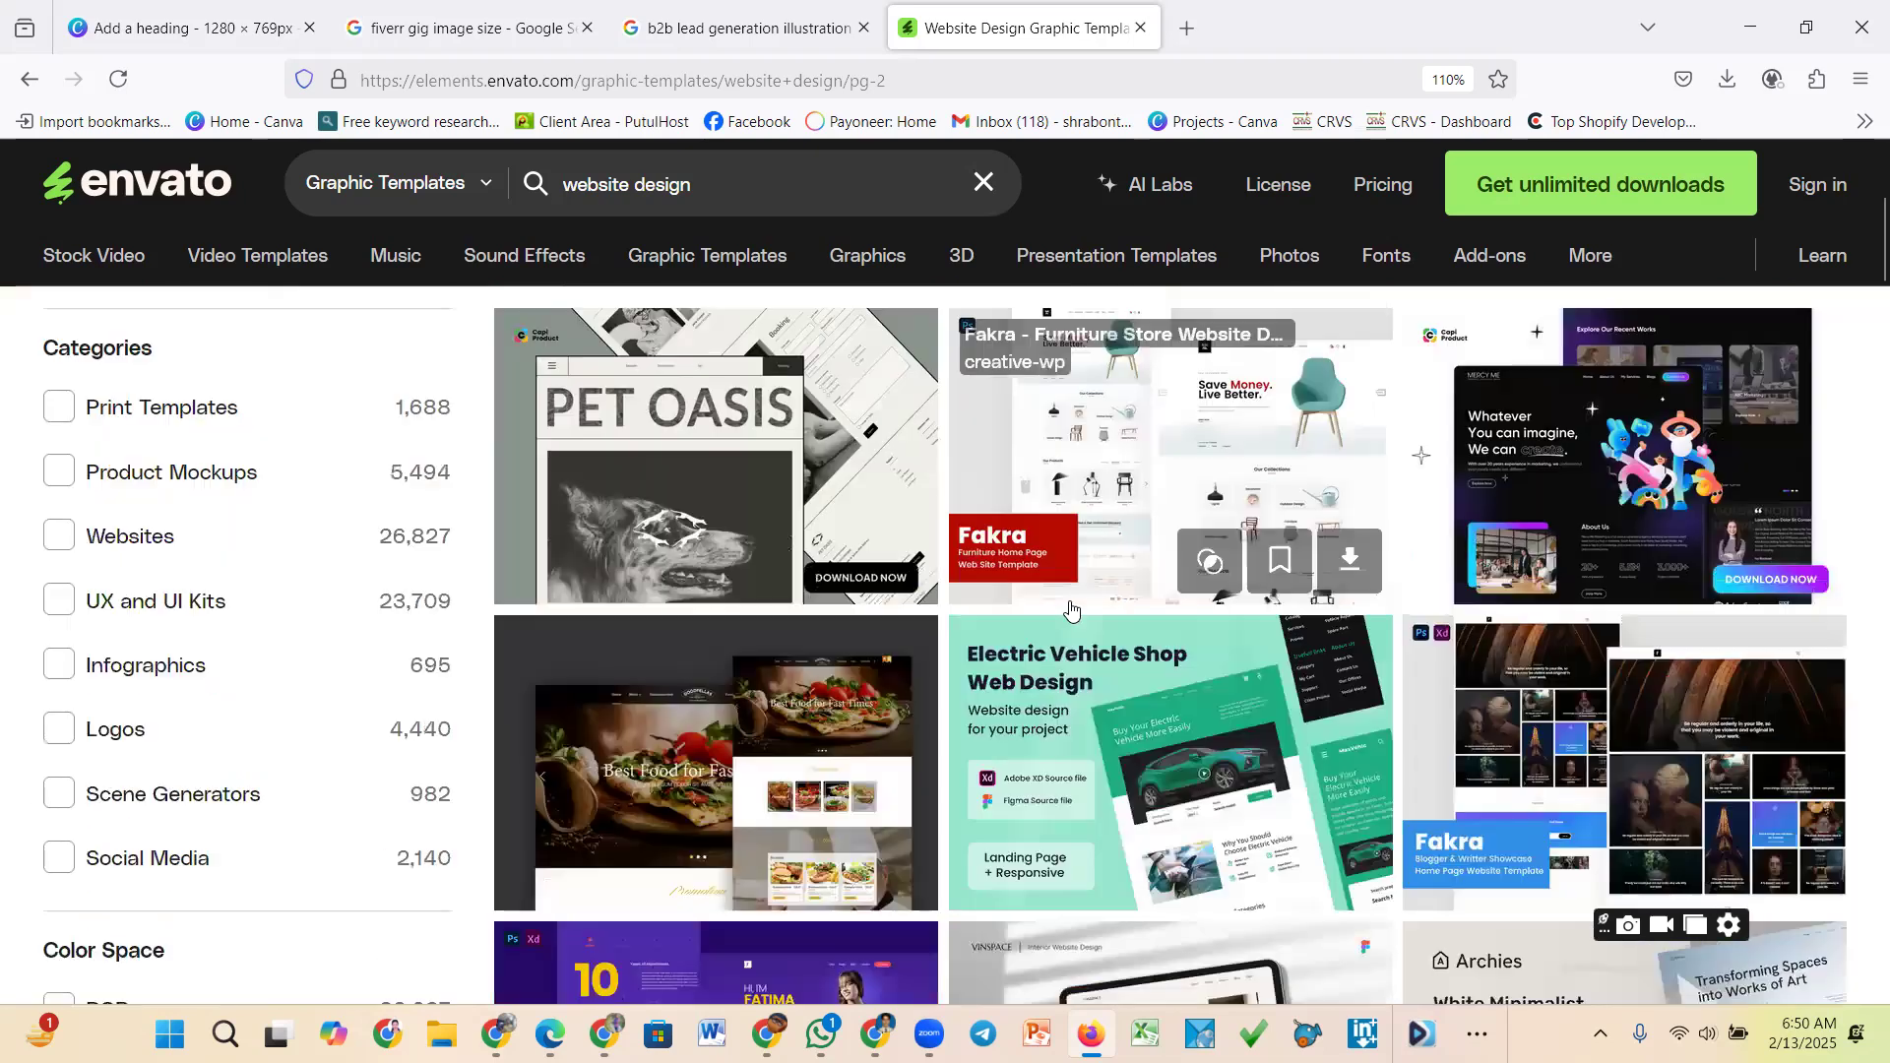
pyautogui.scroll(-3, 1063, 630)
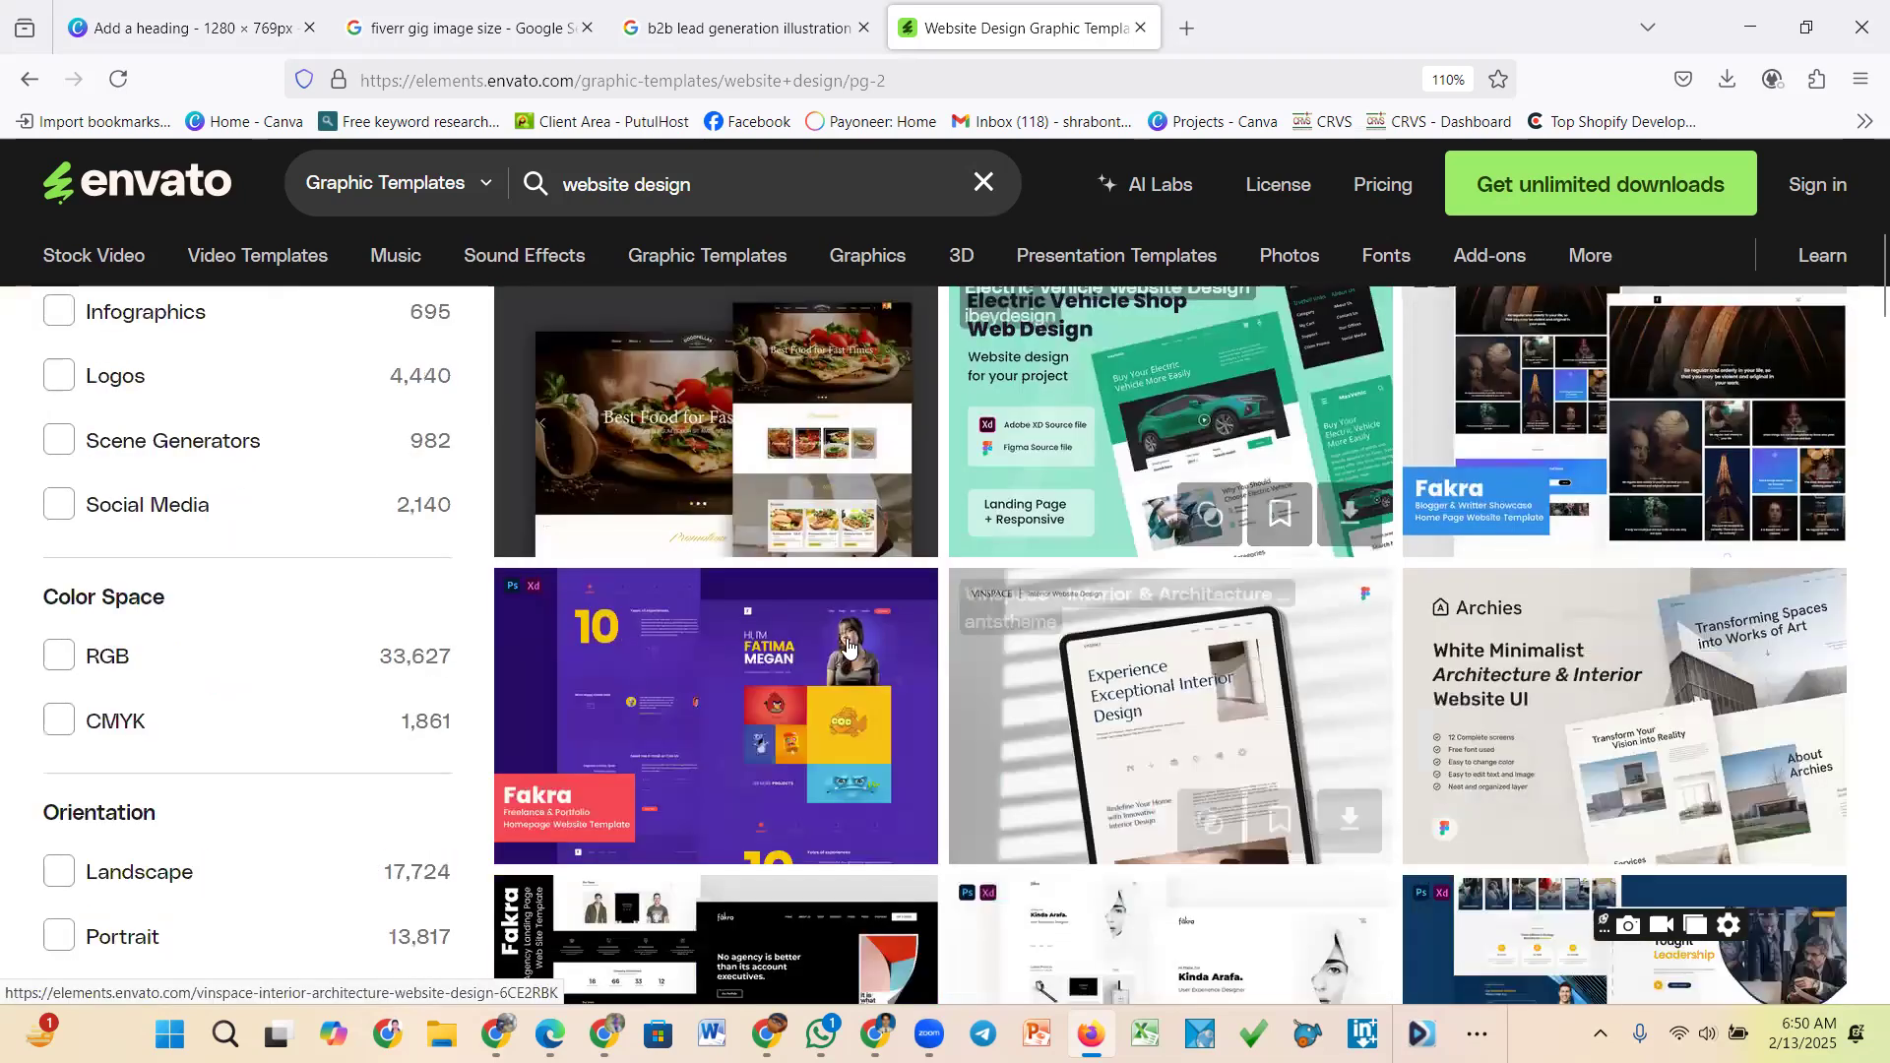
pyautogui.scroll(-1, 837, 655)
pyautogui.scroll(-2, 783, 714)
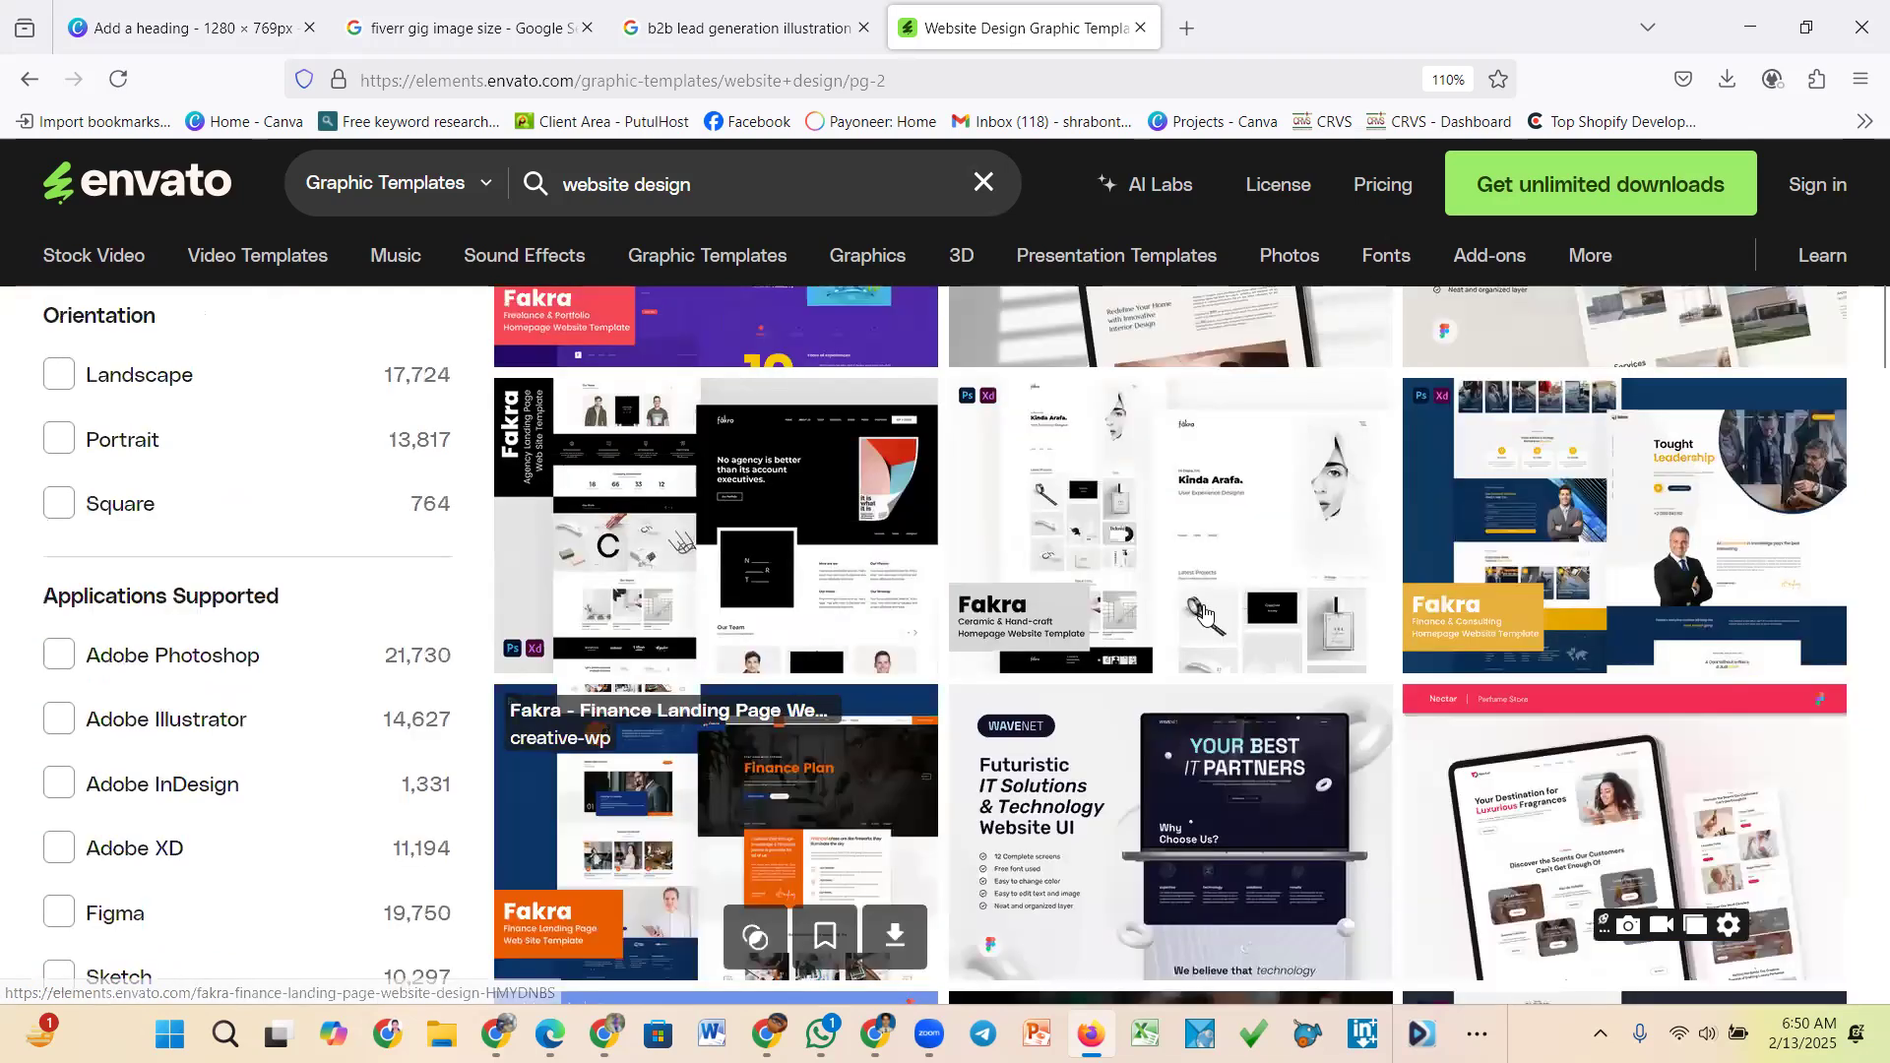
pyautogui.scroll(-5, 775, 666)
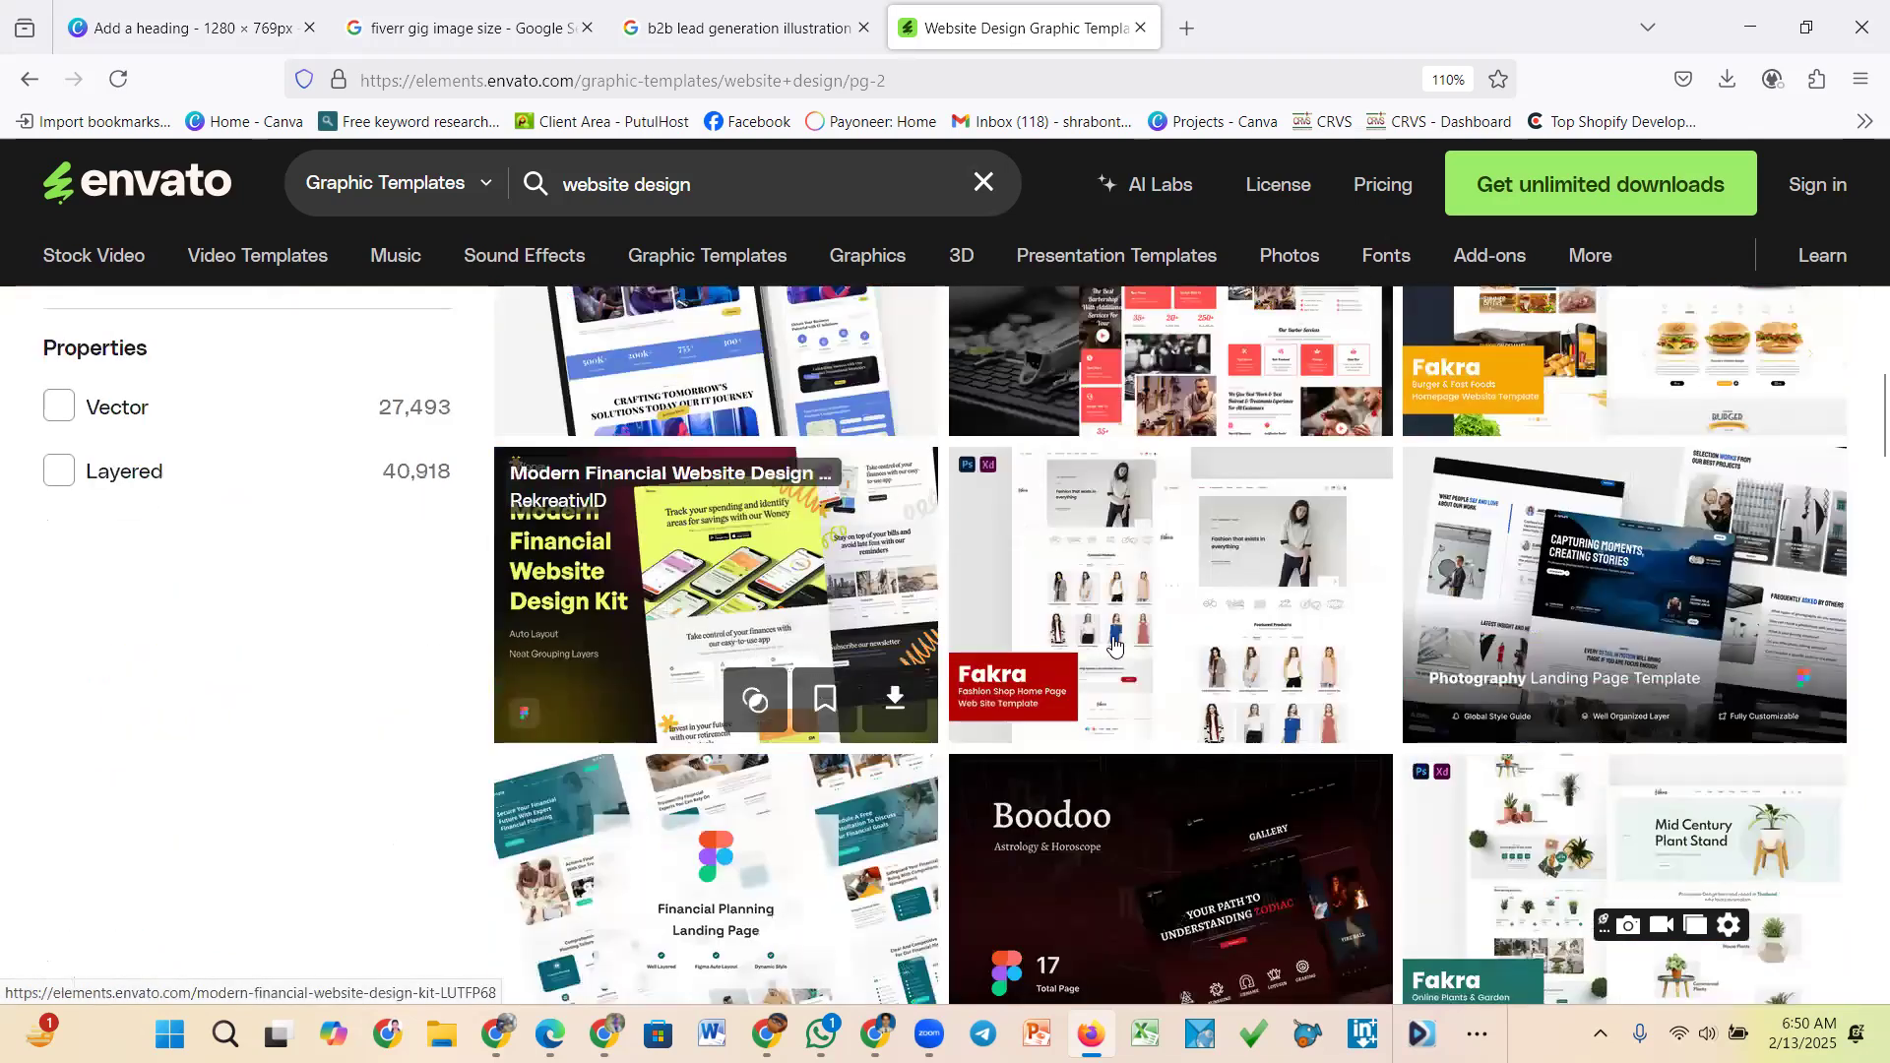
pyautogui.scroll(-6, 1115, 644)
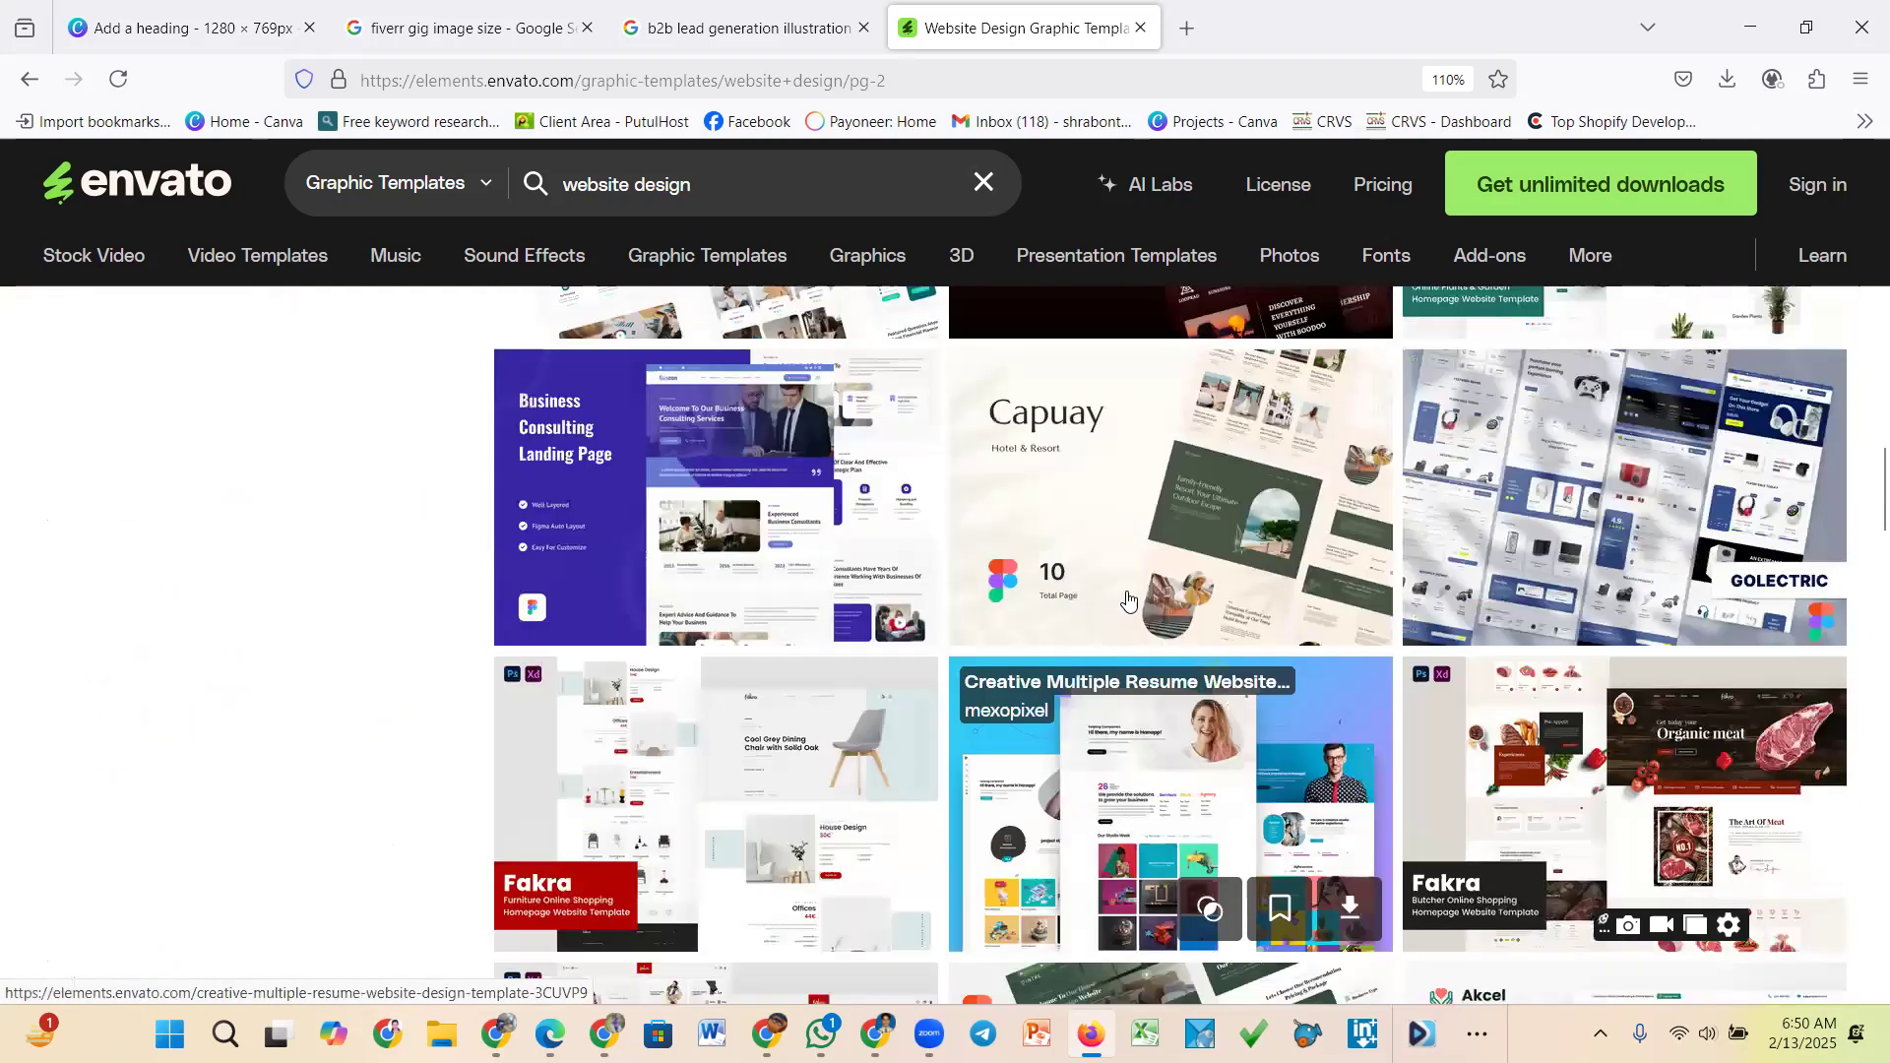
pyautogui.scroll(-2, 1261, 342)
pyautogui.moveTo(679, 262)
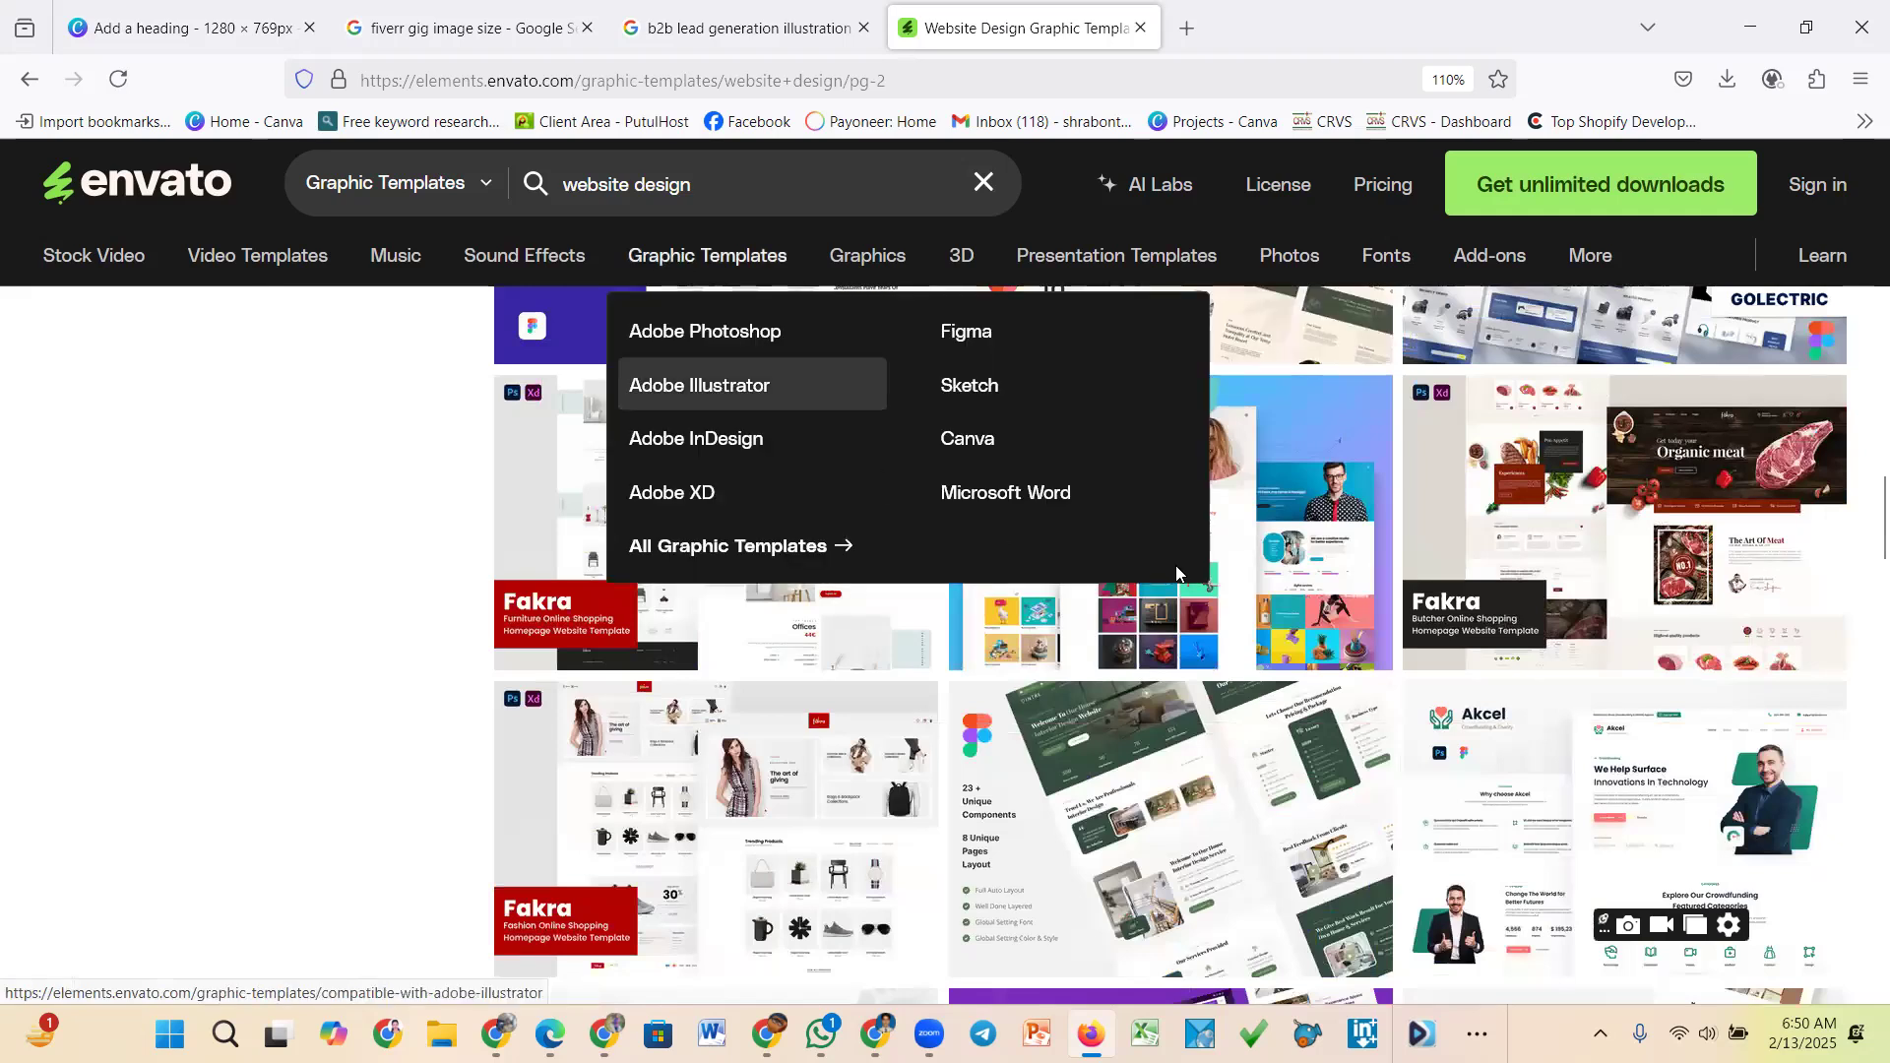
pyautogui.scroll(5, 1394, 557)
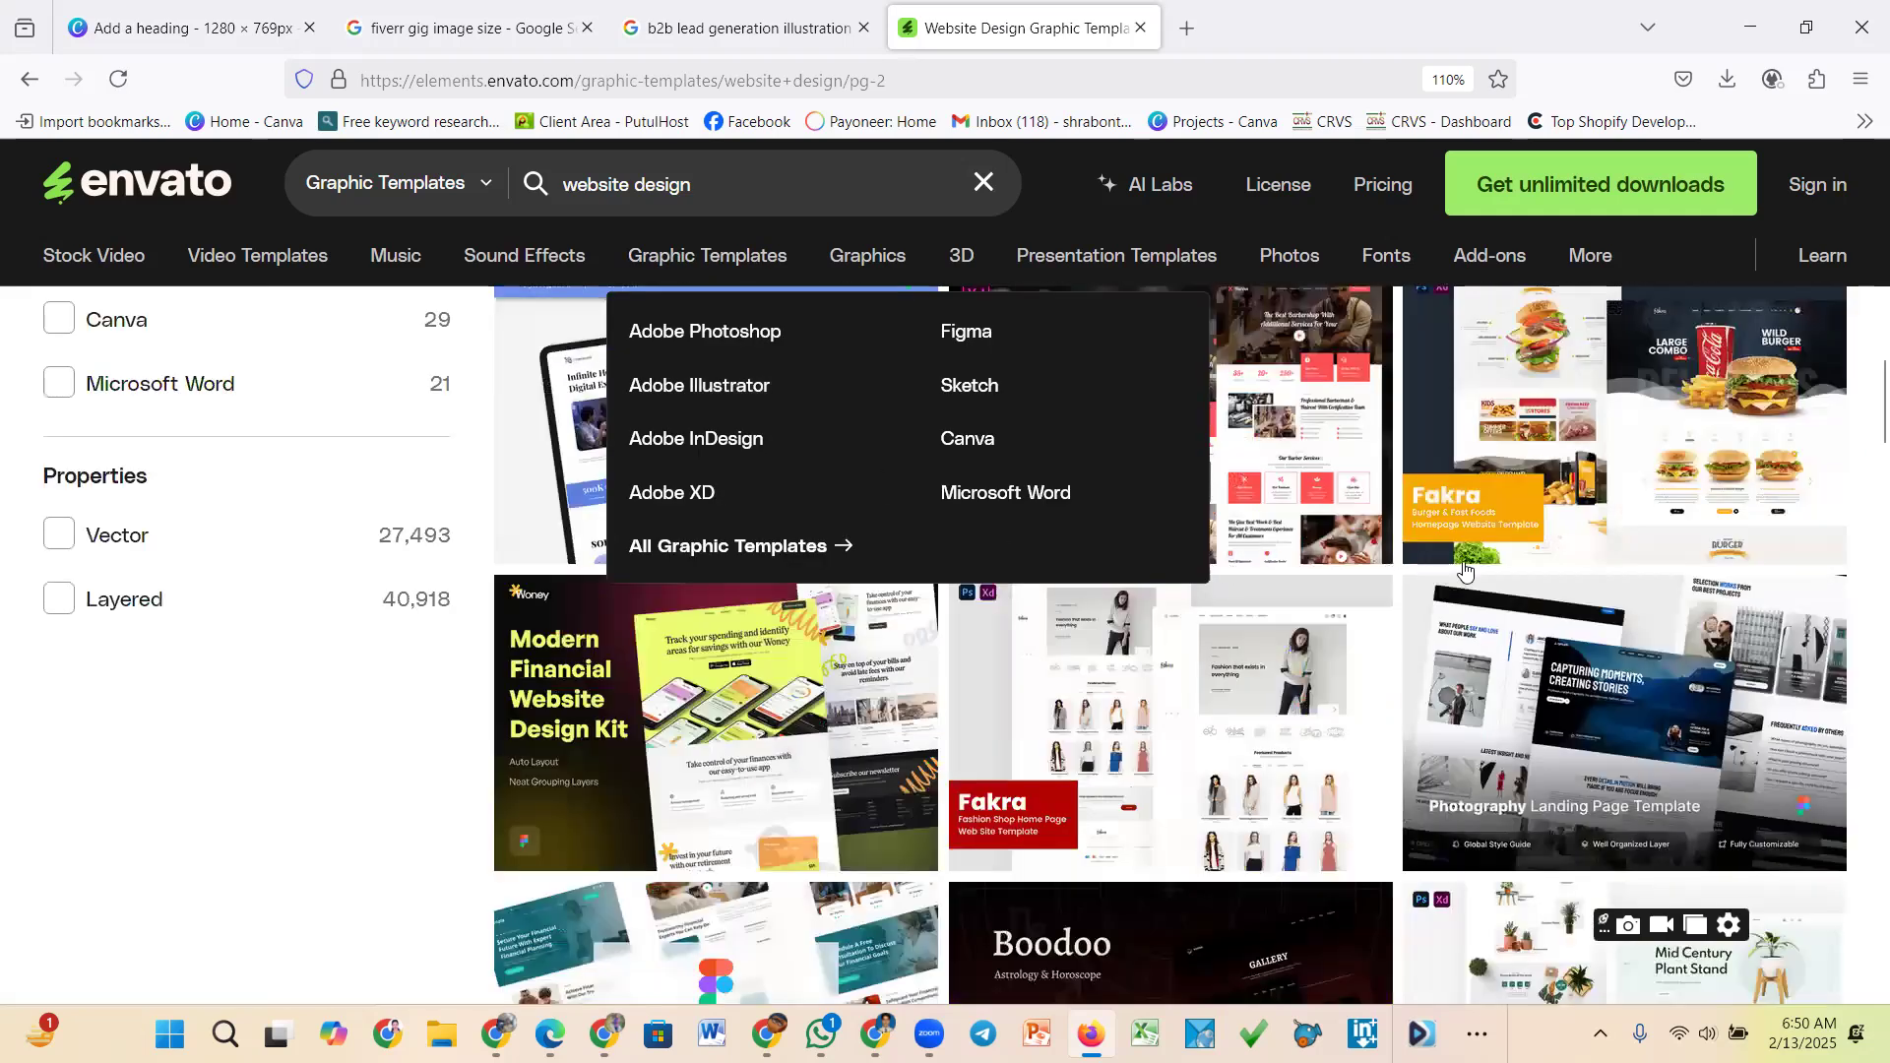
pyautogui.scroll(4, 1466, 573)
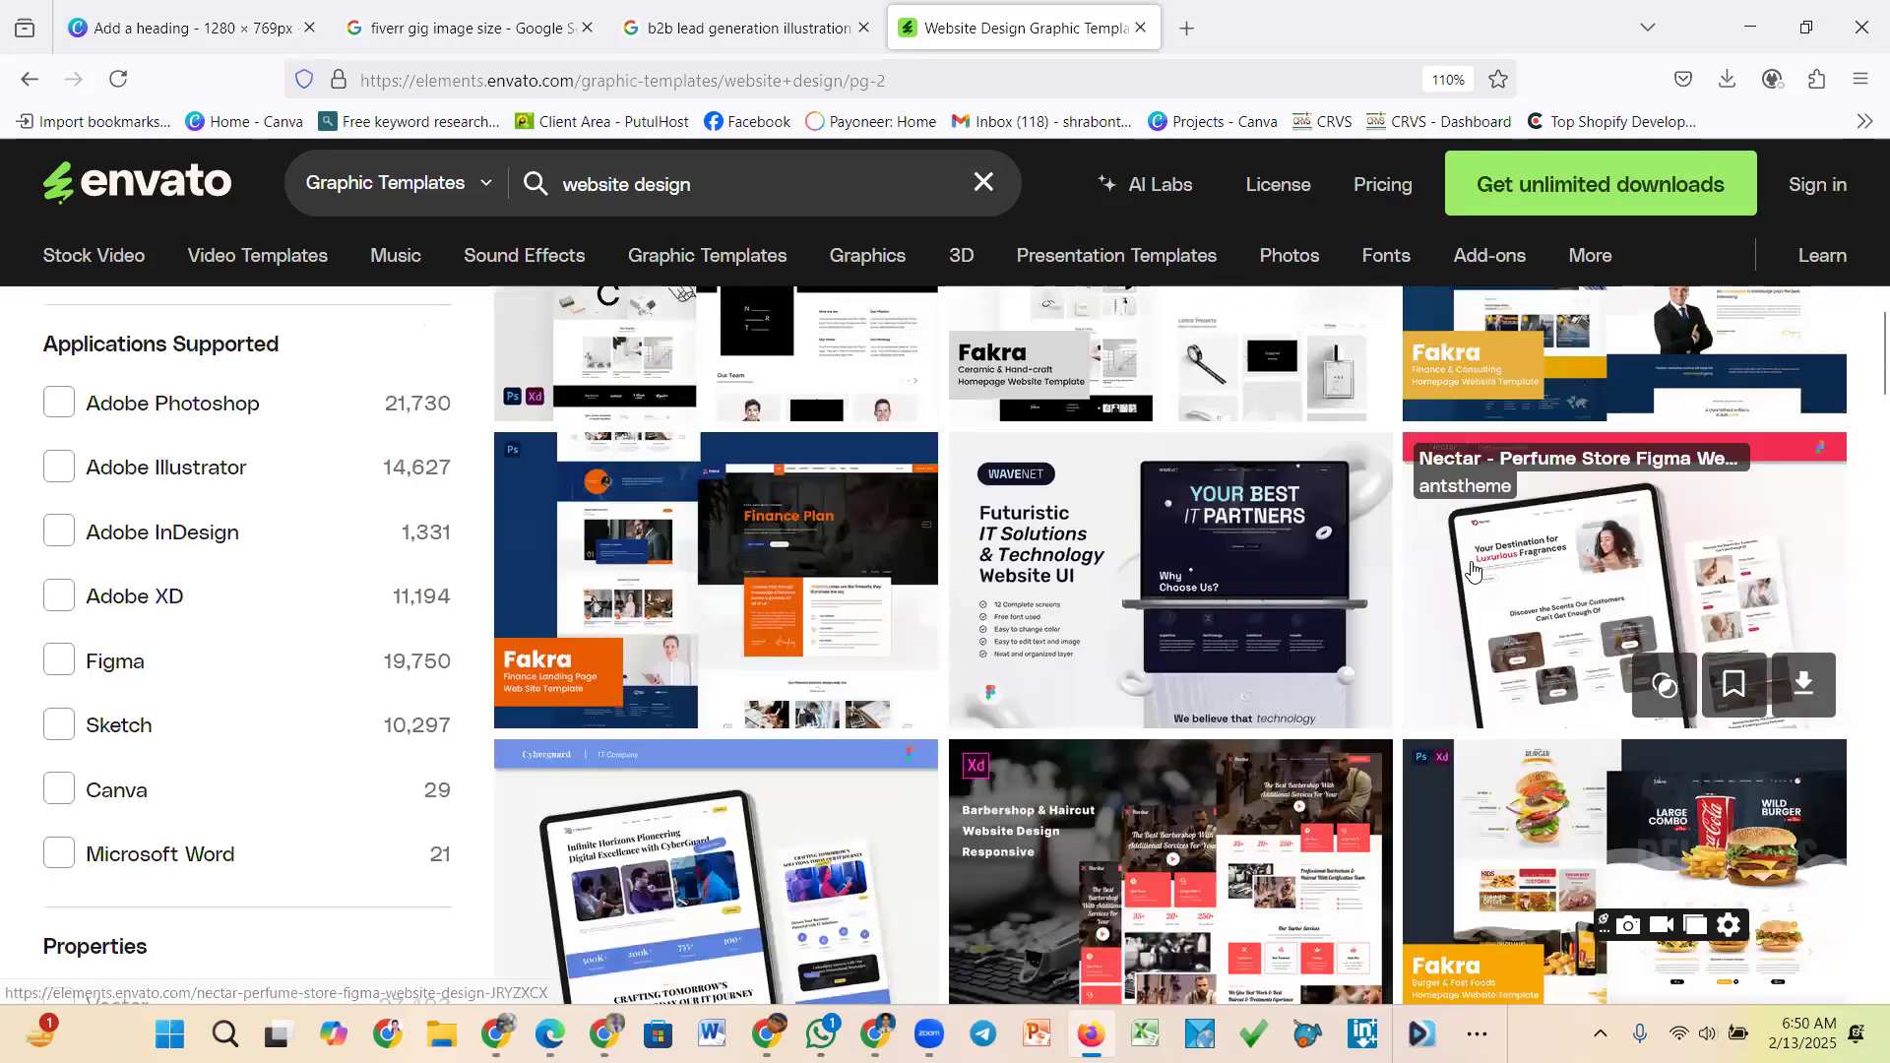
# Open the "Fakra - Finance & Consulting Website Design" template, examine its preview and description, and return to the results
pyautogui.click(845, 624)
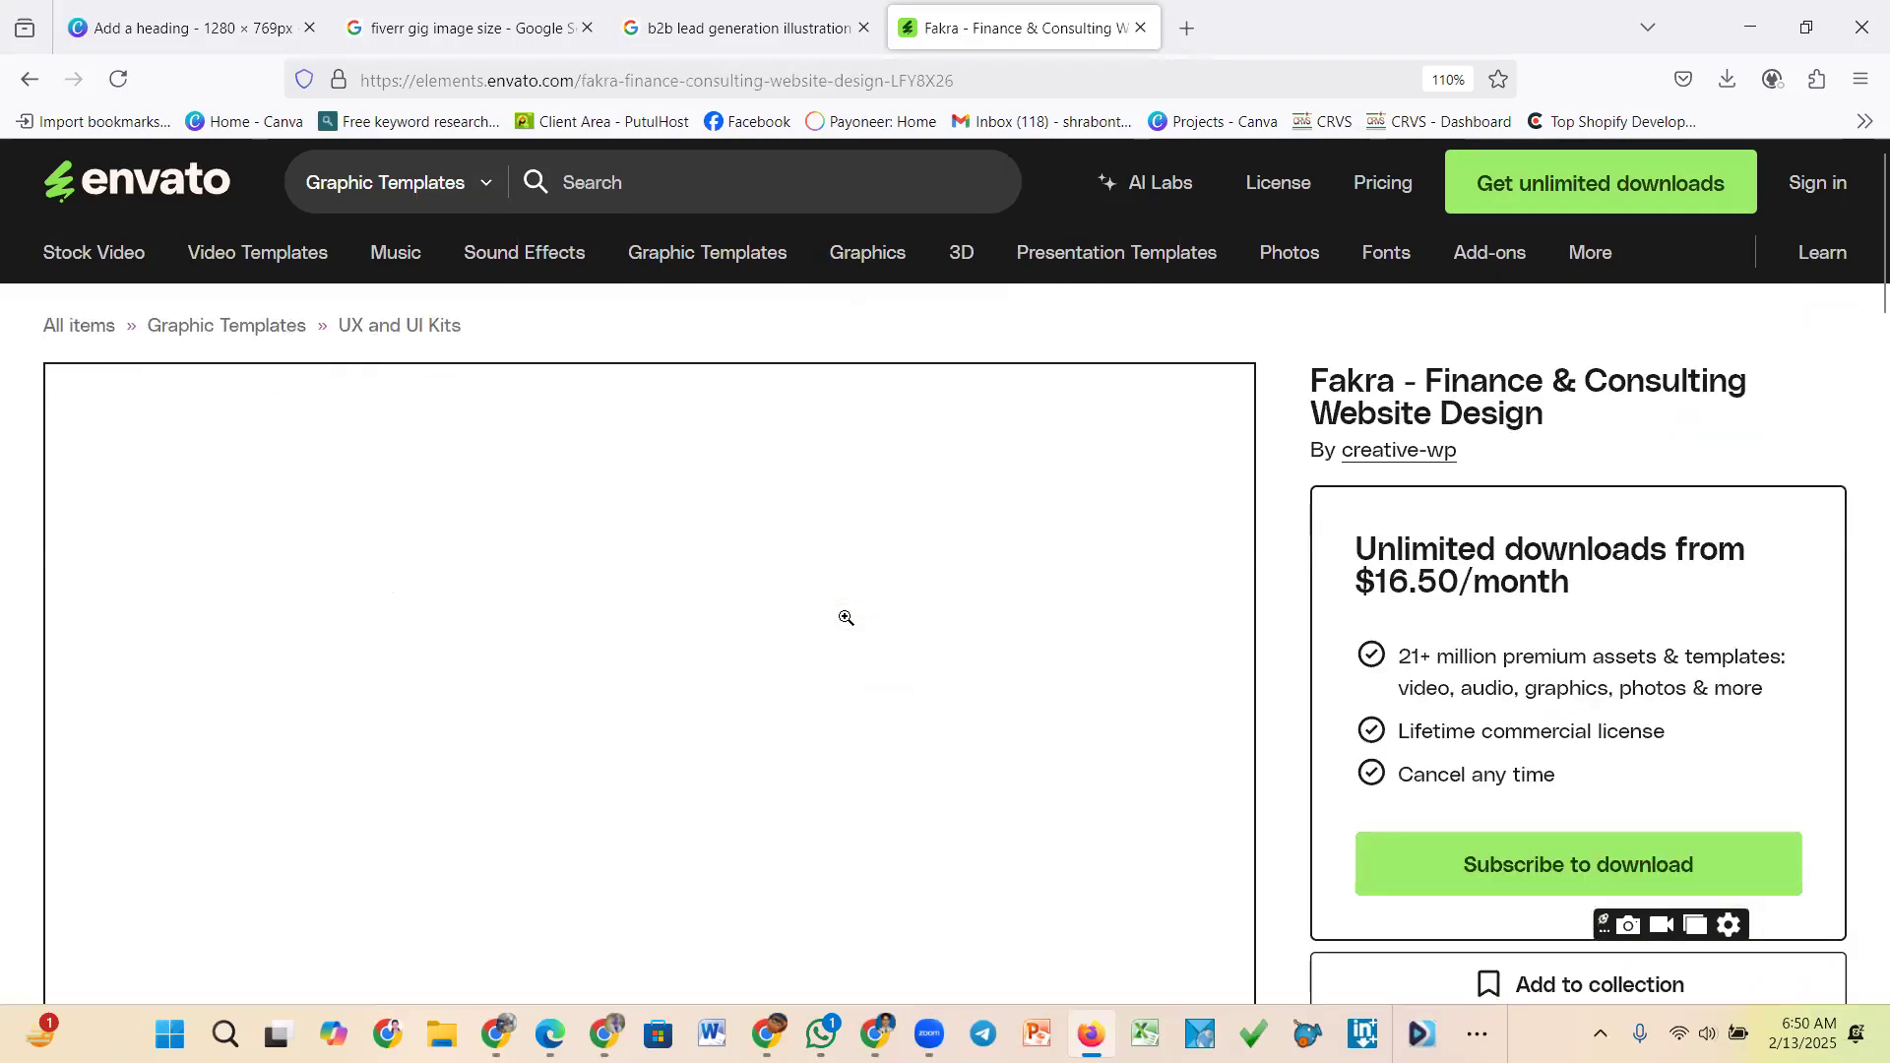
pyautogui.scroll(-1, 1531, 532)
pyautogui.scroll(-5, 783, 624)
pyautogui.scroll(5, 772, 620)
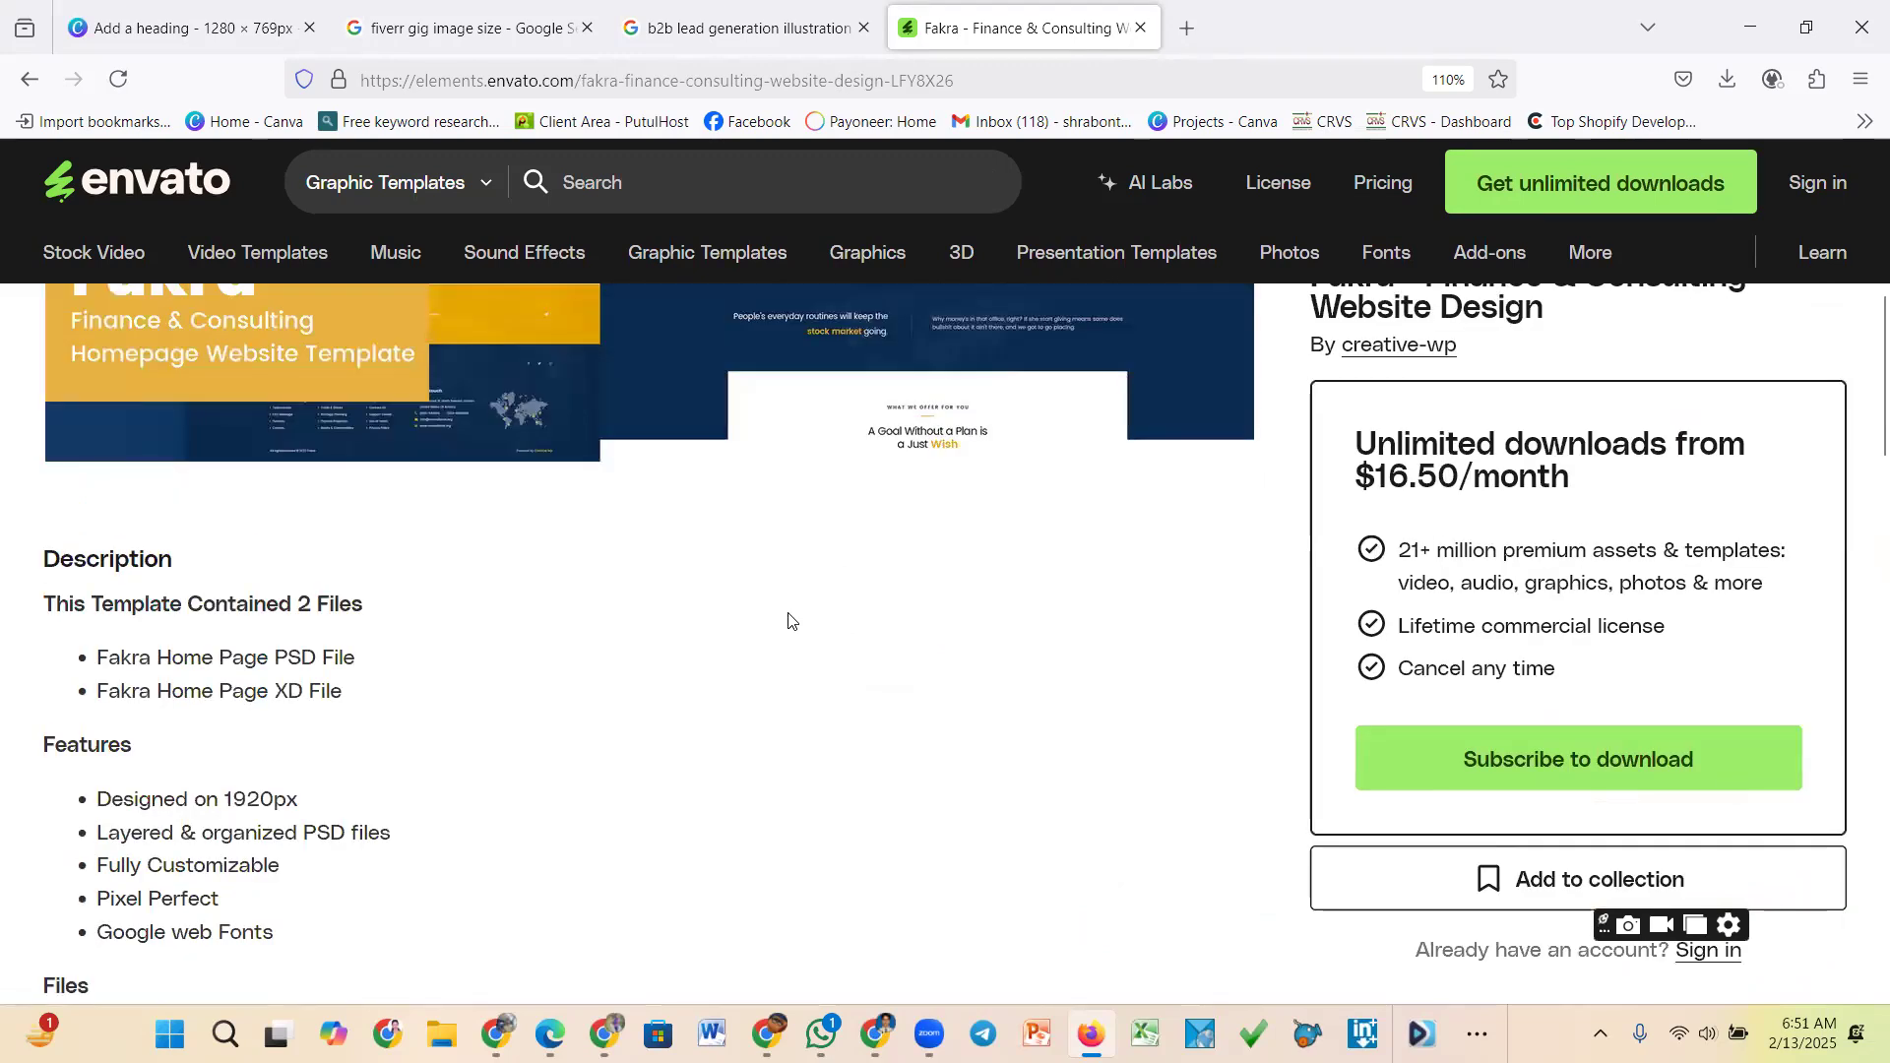
pyautogui.scroll(5, 787, 620)
pyautogui.scroll(2, 773, 611)
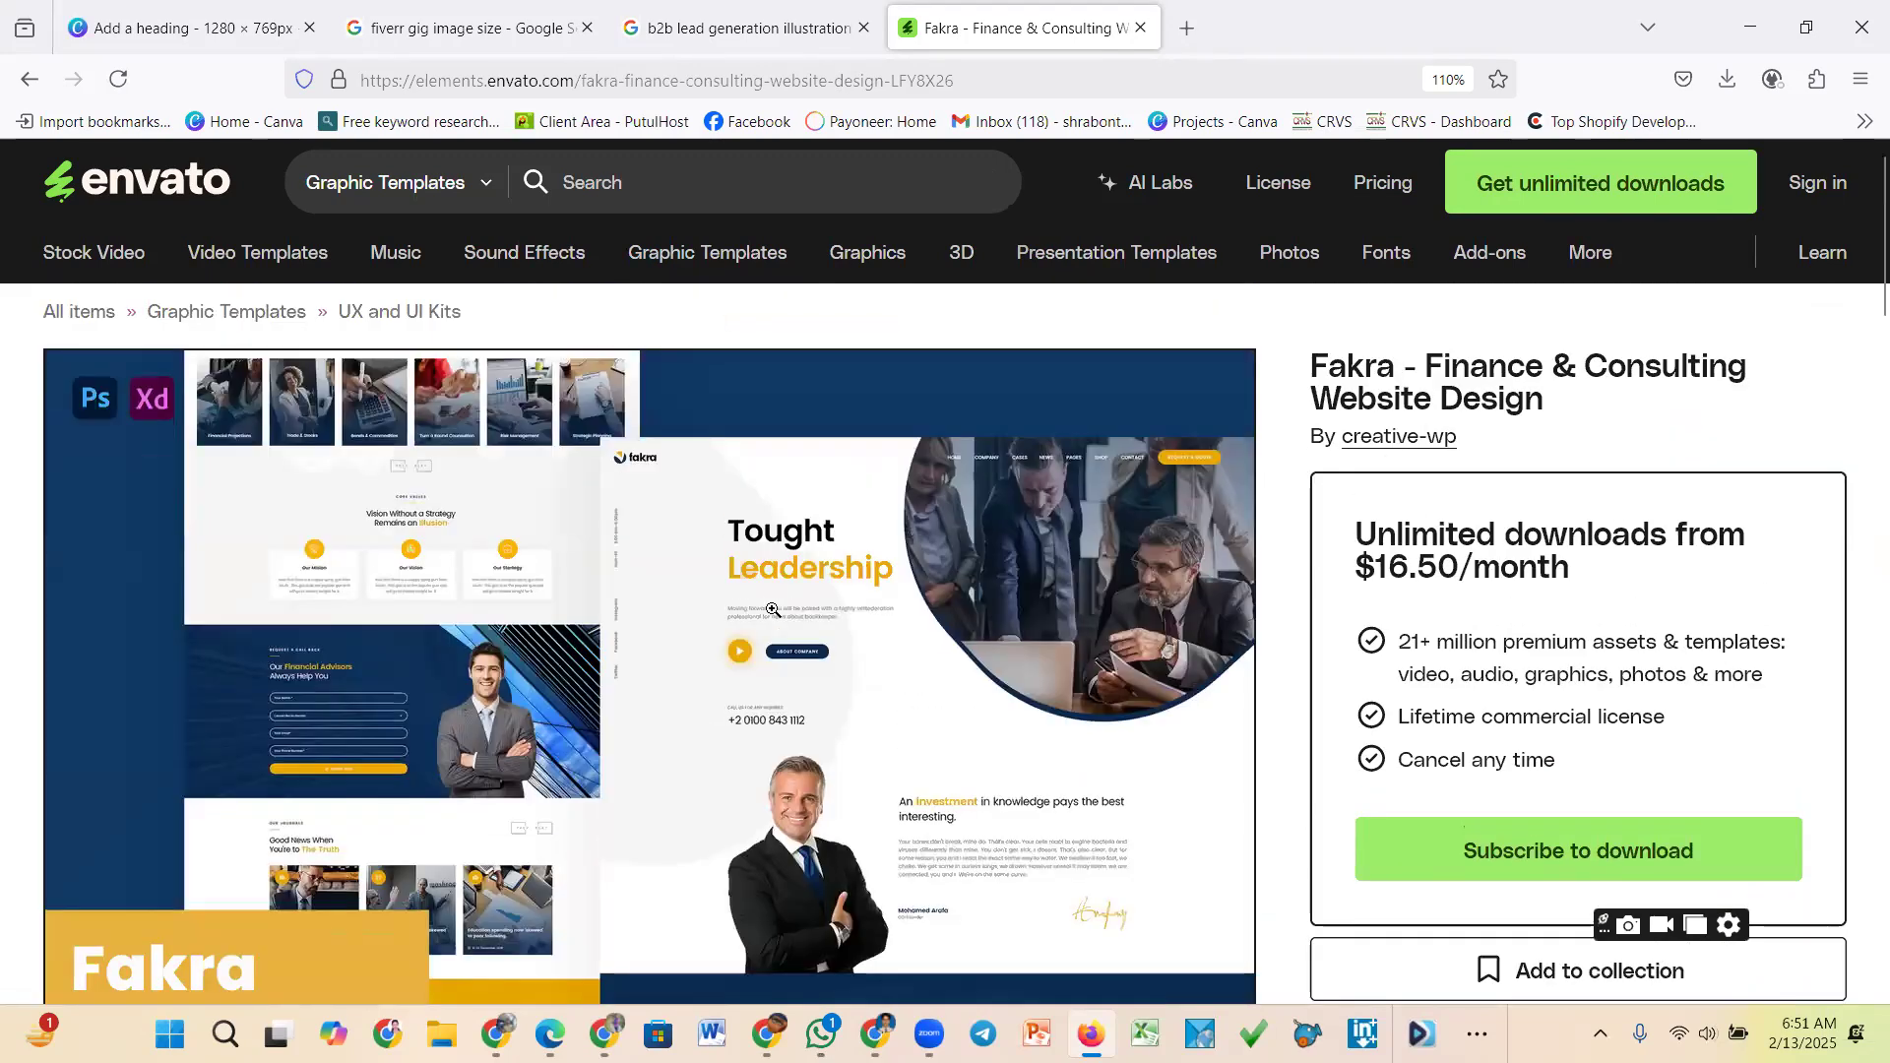
pyautogui.scroll(-4, 582, 639)
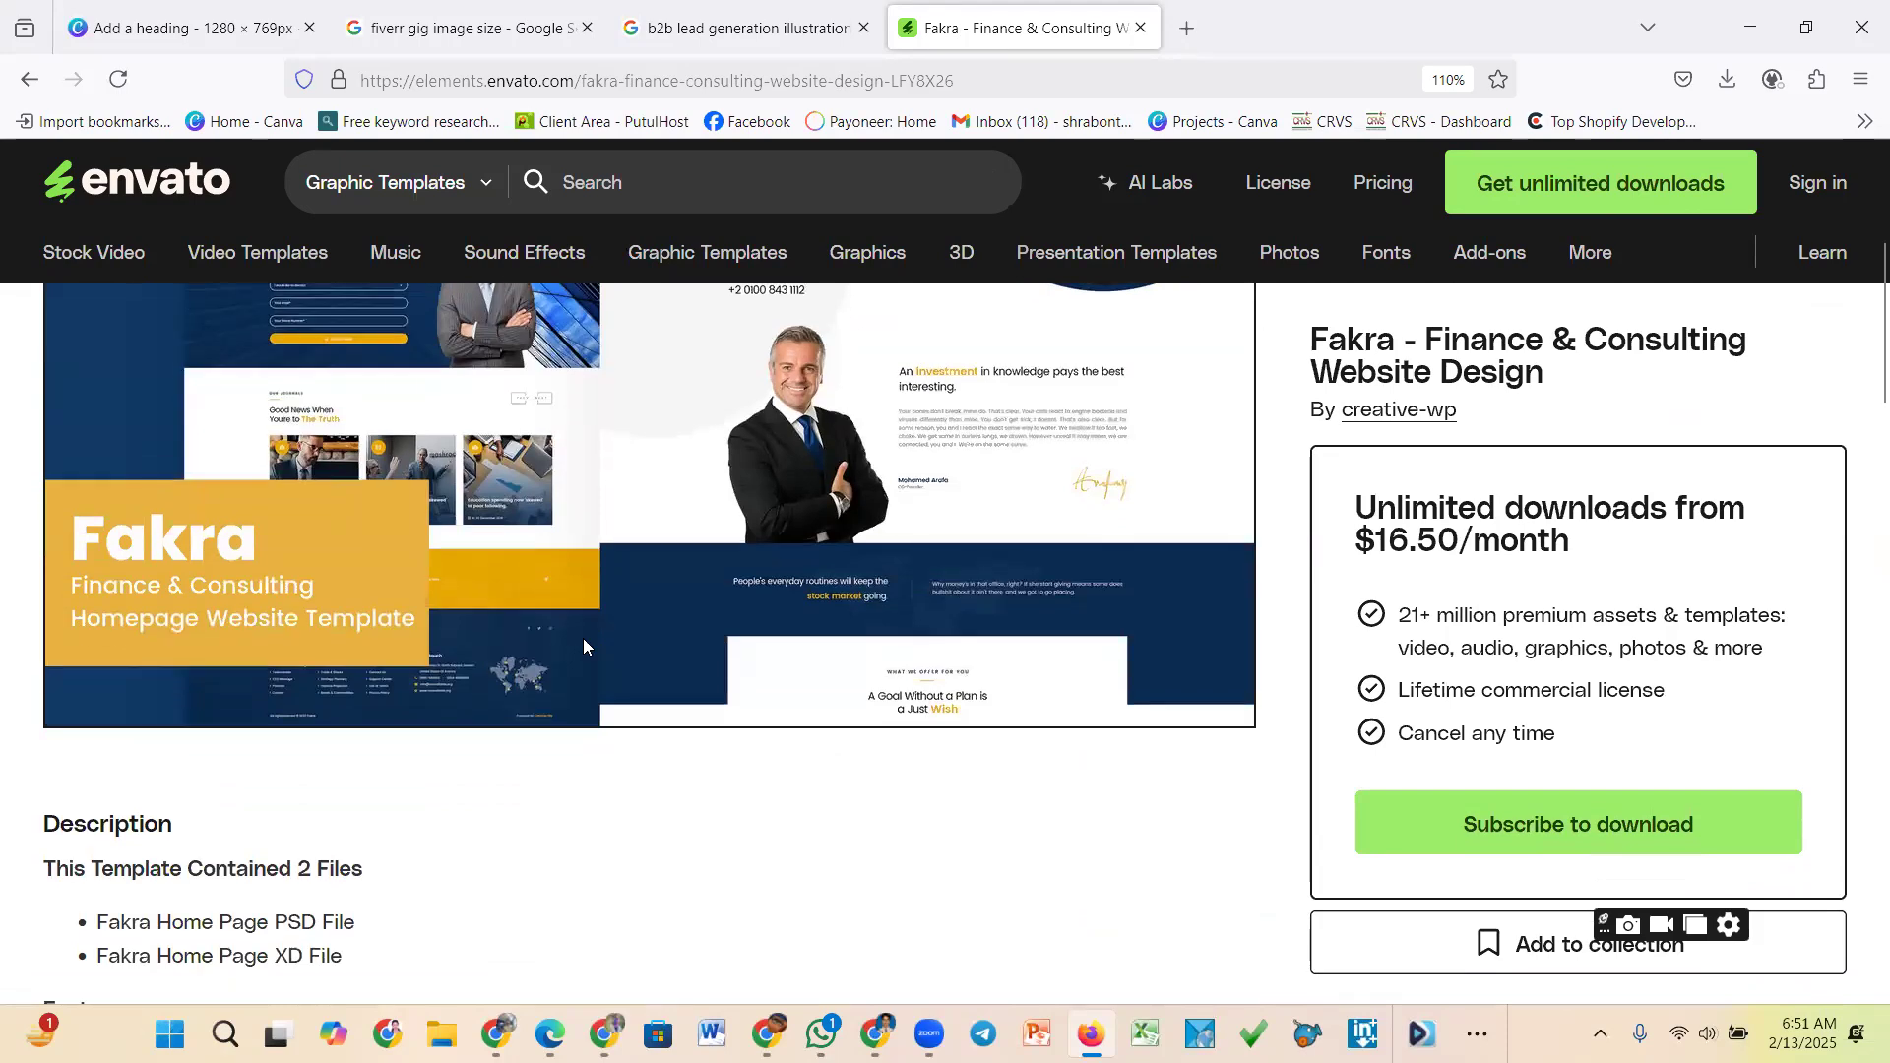
pyautogui.scroll(2, 586, 640)
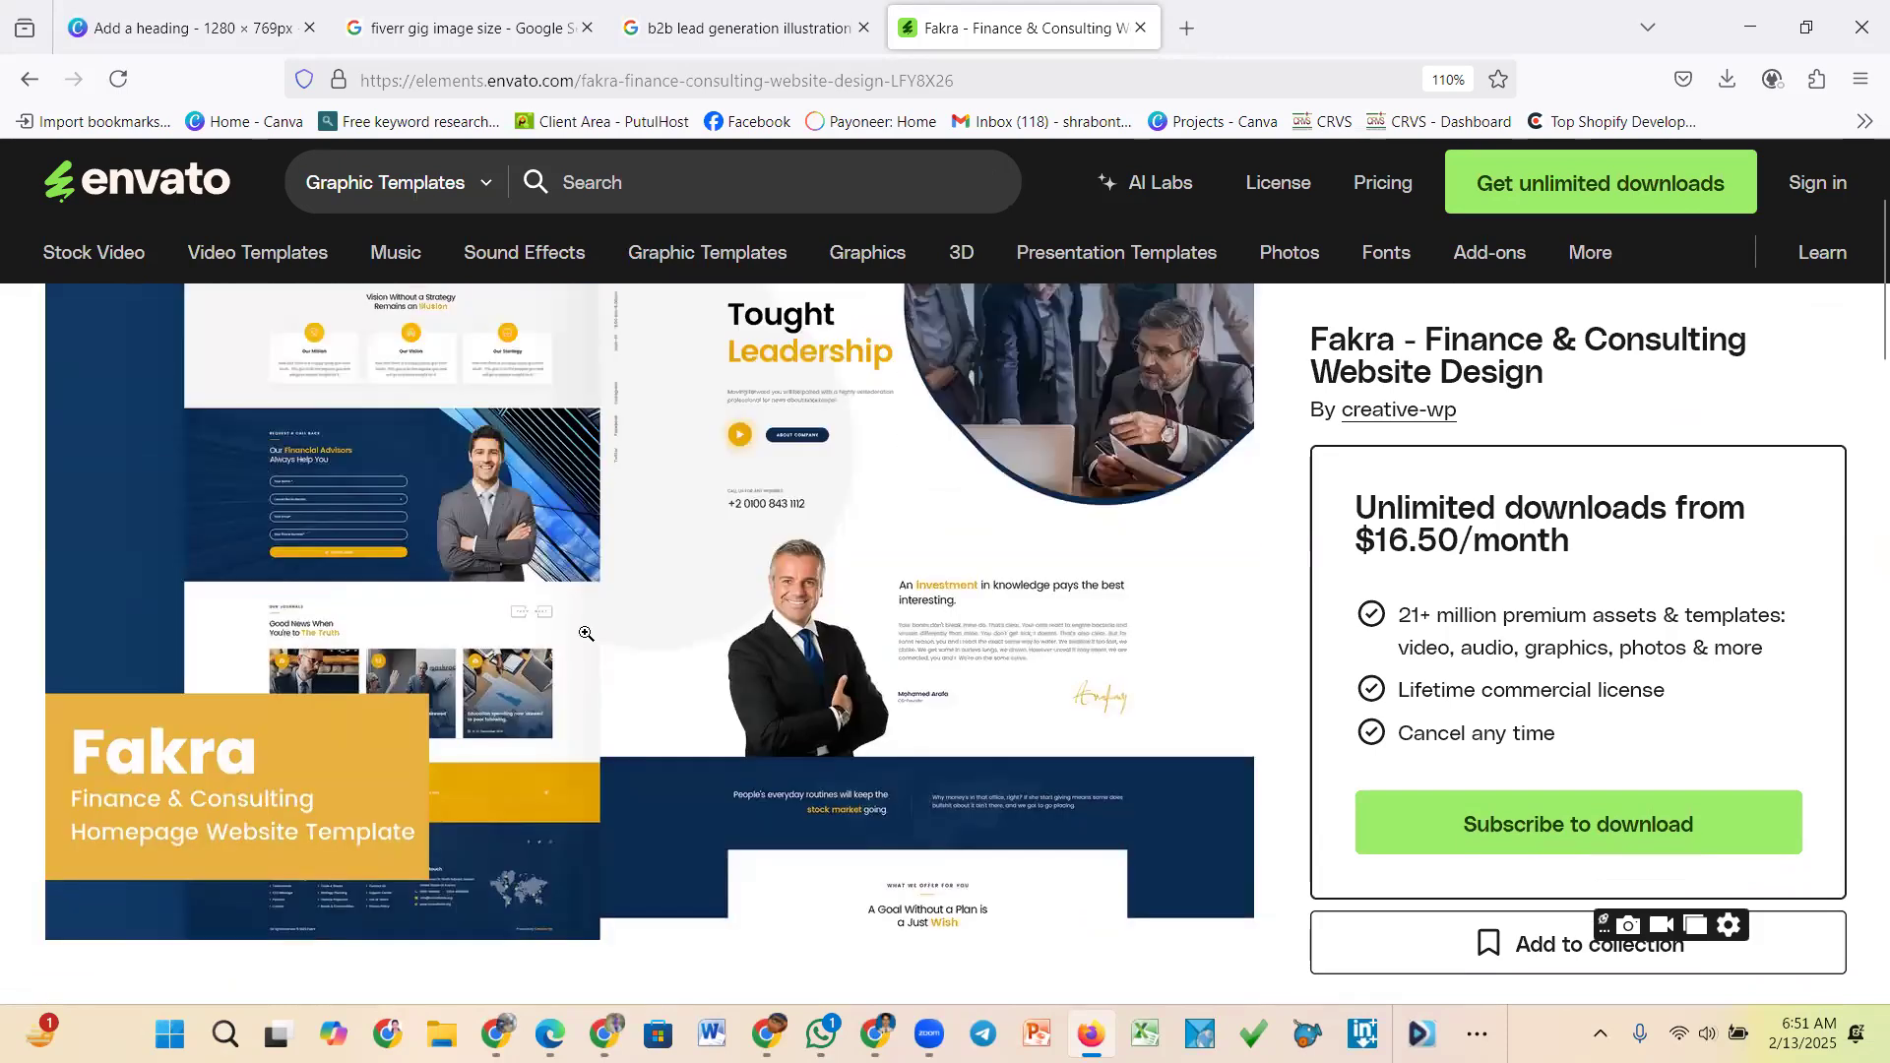
pyautogui.scroll(2, 586, 633)
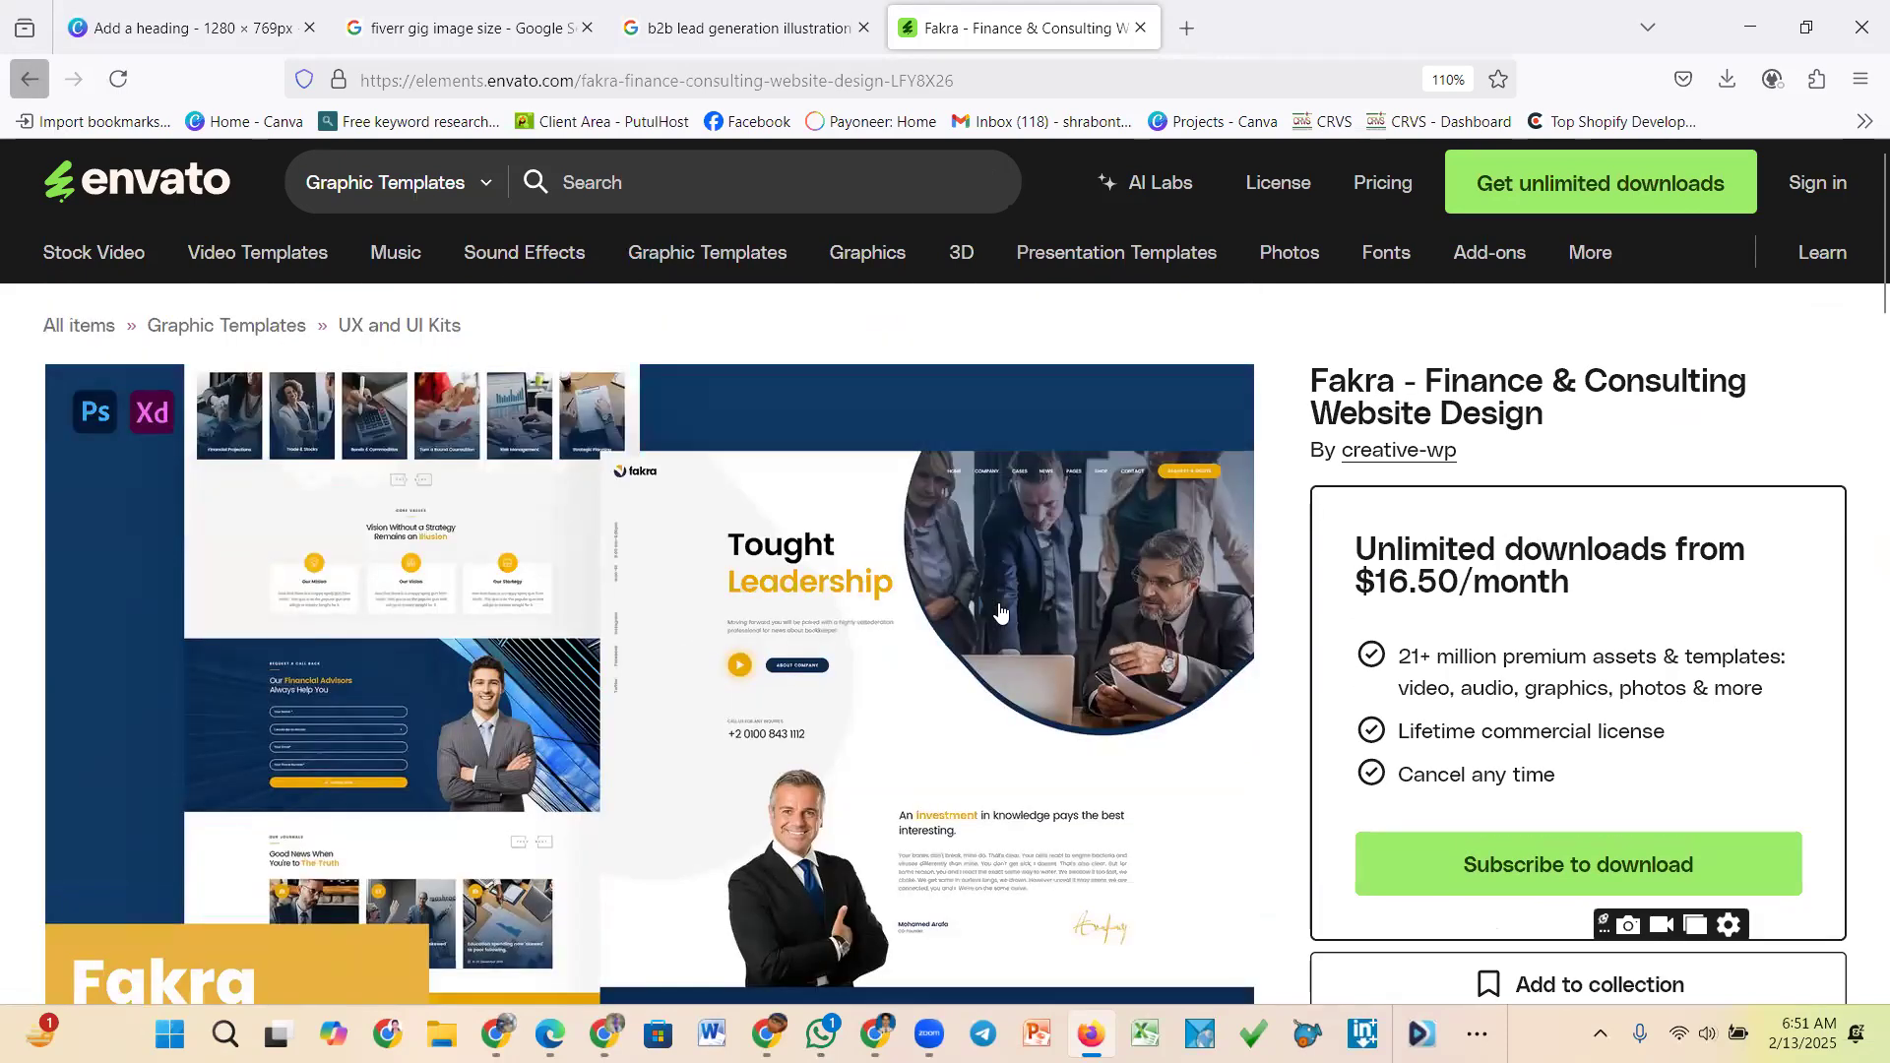
pyautogui.hotkey('alt', 'Left')
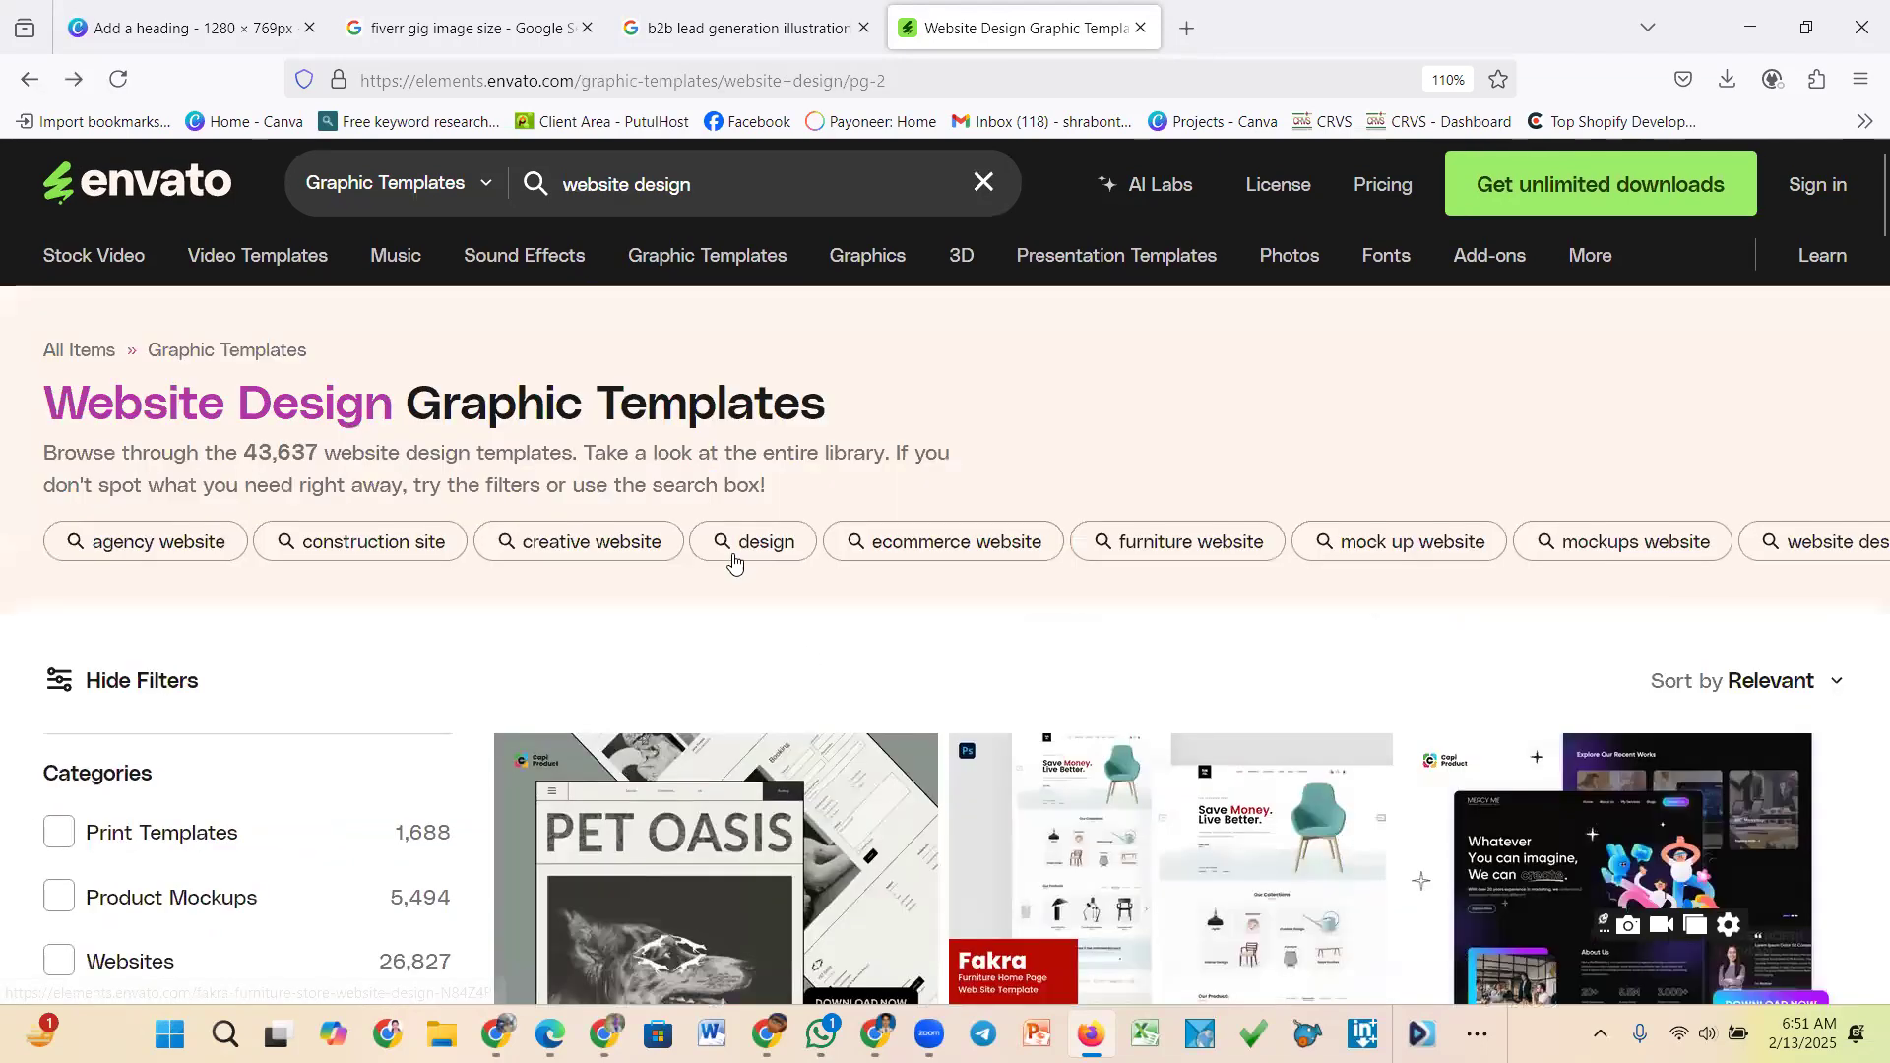
# Switch to the suggested related search "design" and look through the graphic template results
pyautogui.click(766, 543)
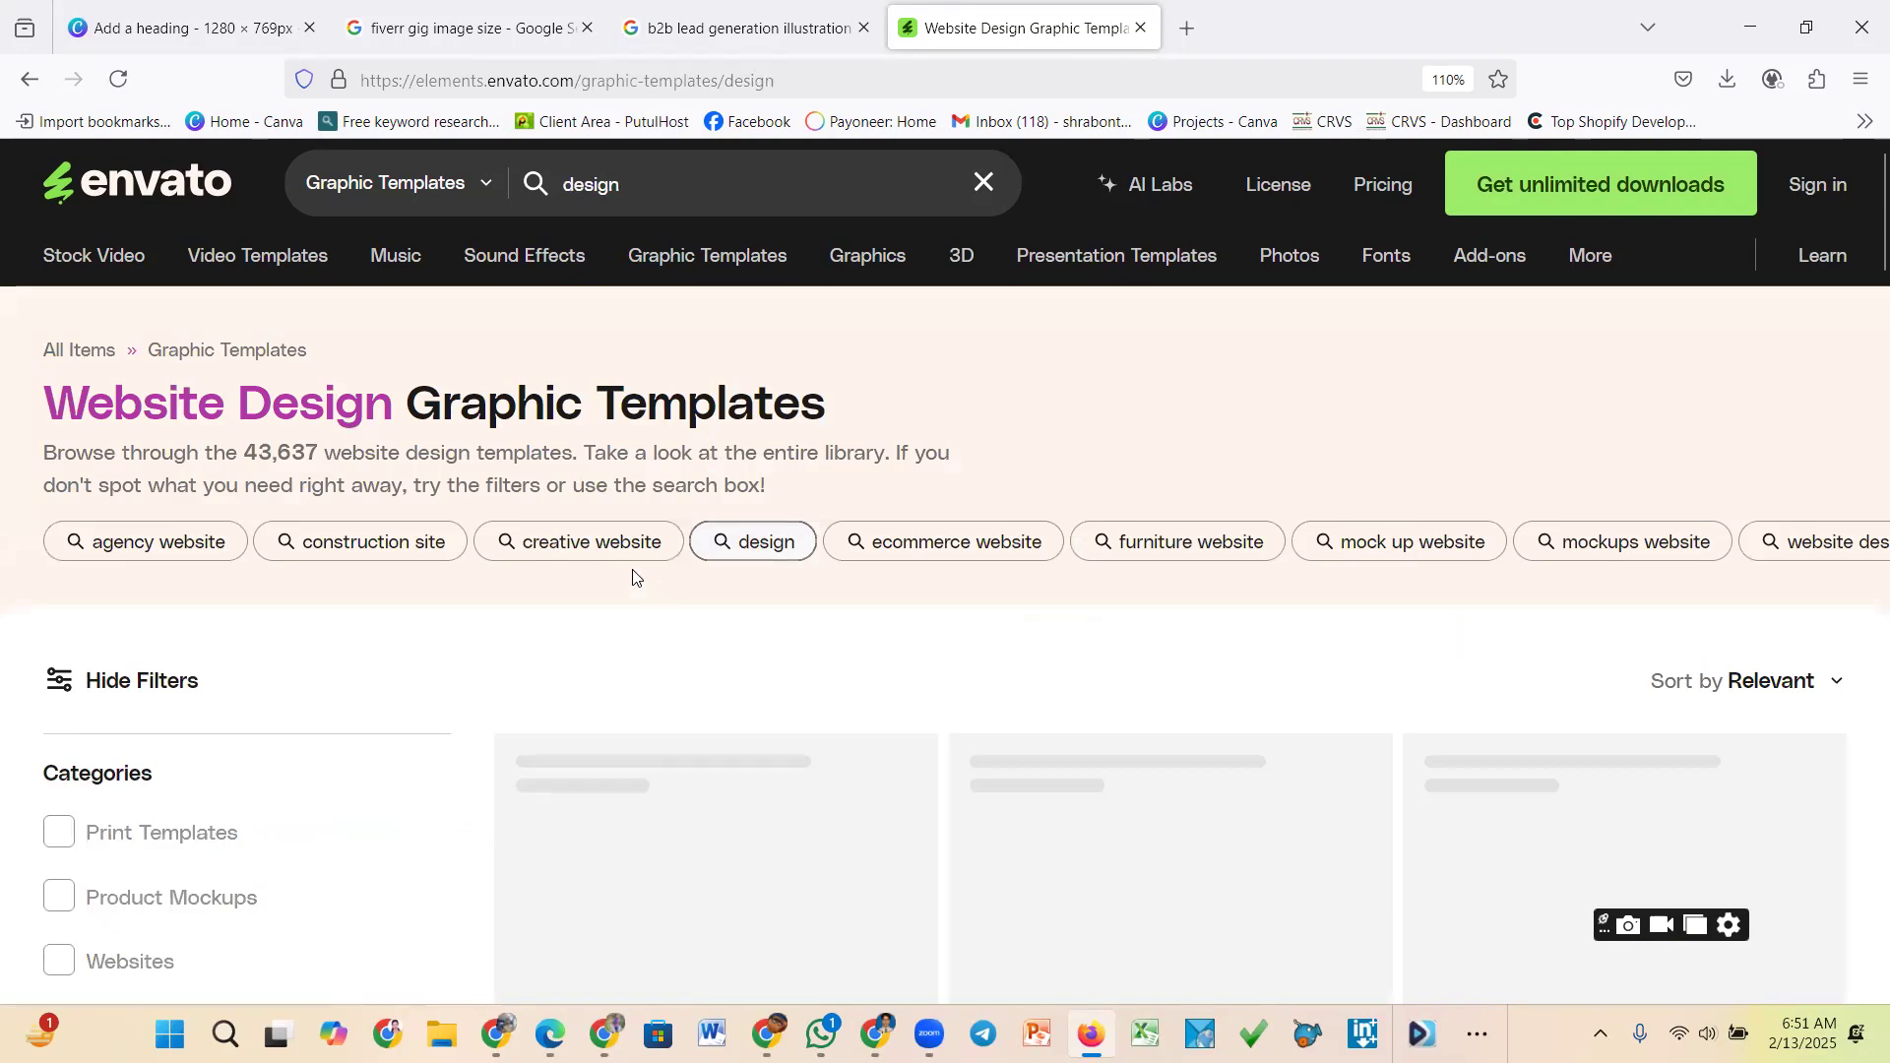
pyautogui.scroll(-3, 1021, 654)
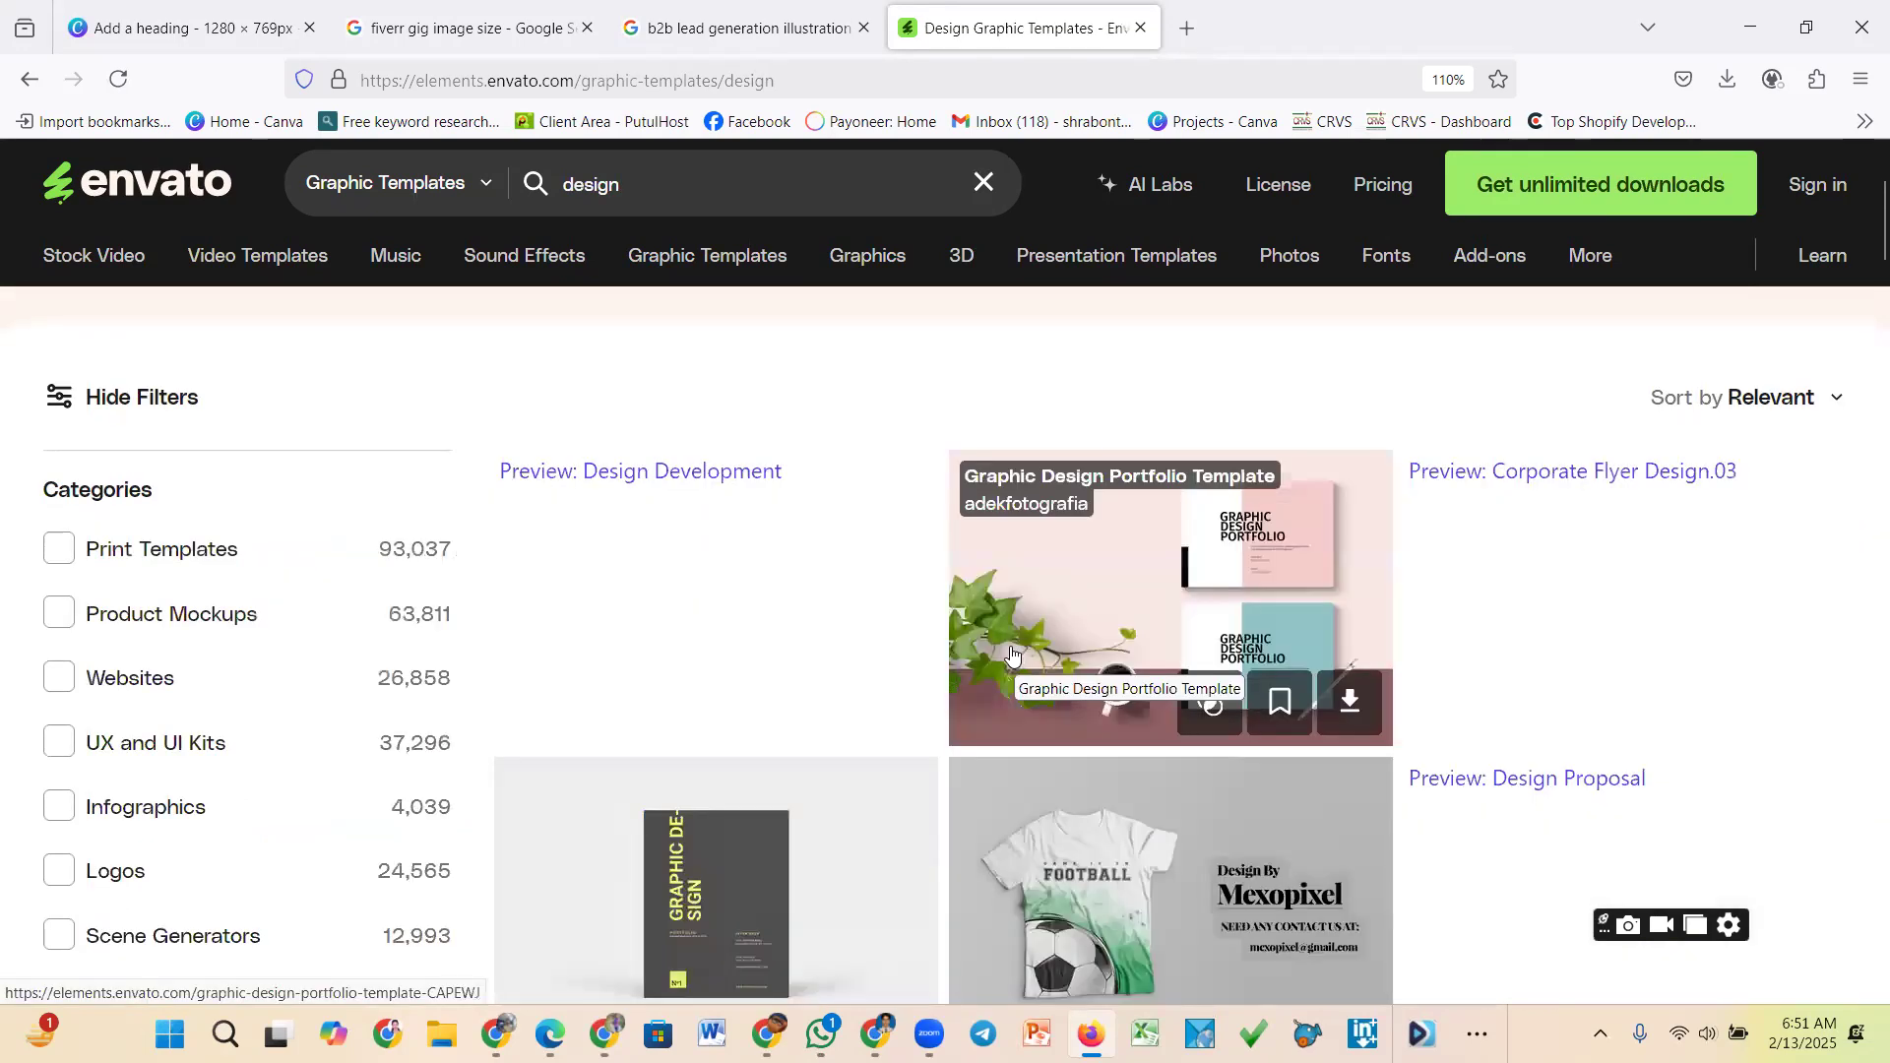
pyautogui.scroll(-7, 1012, 658)
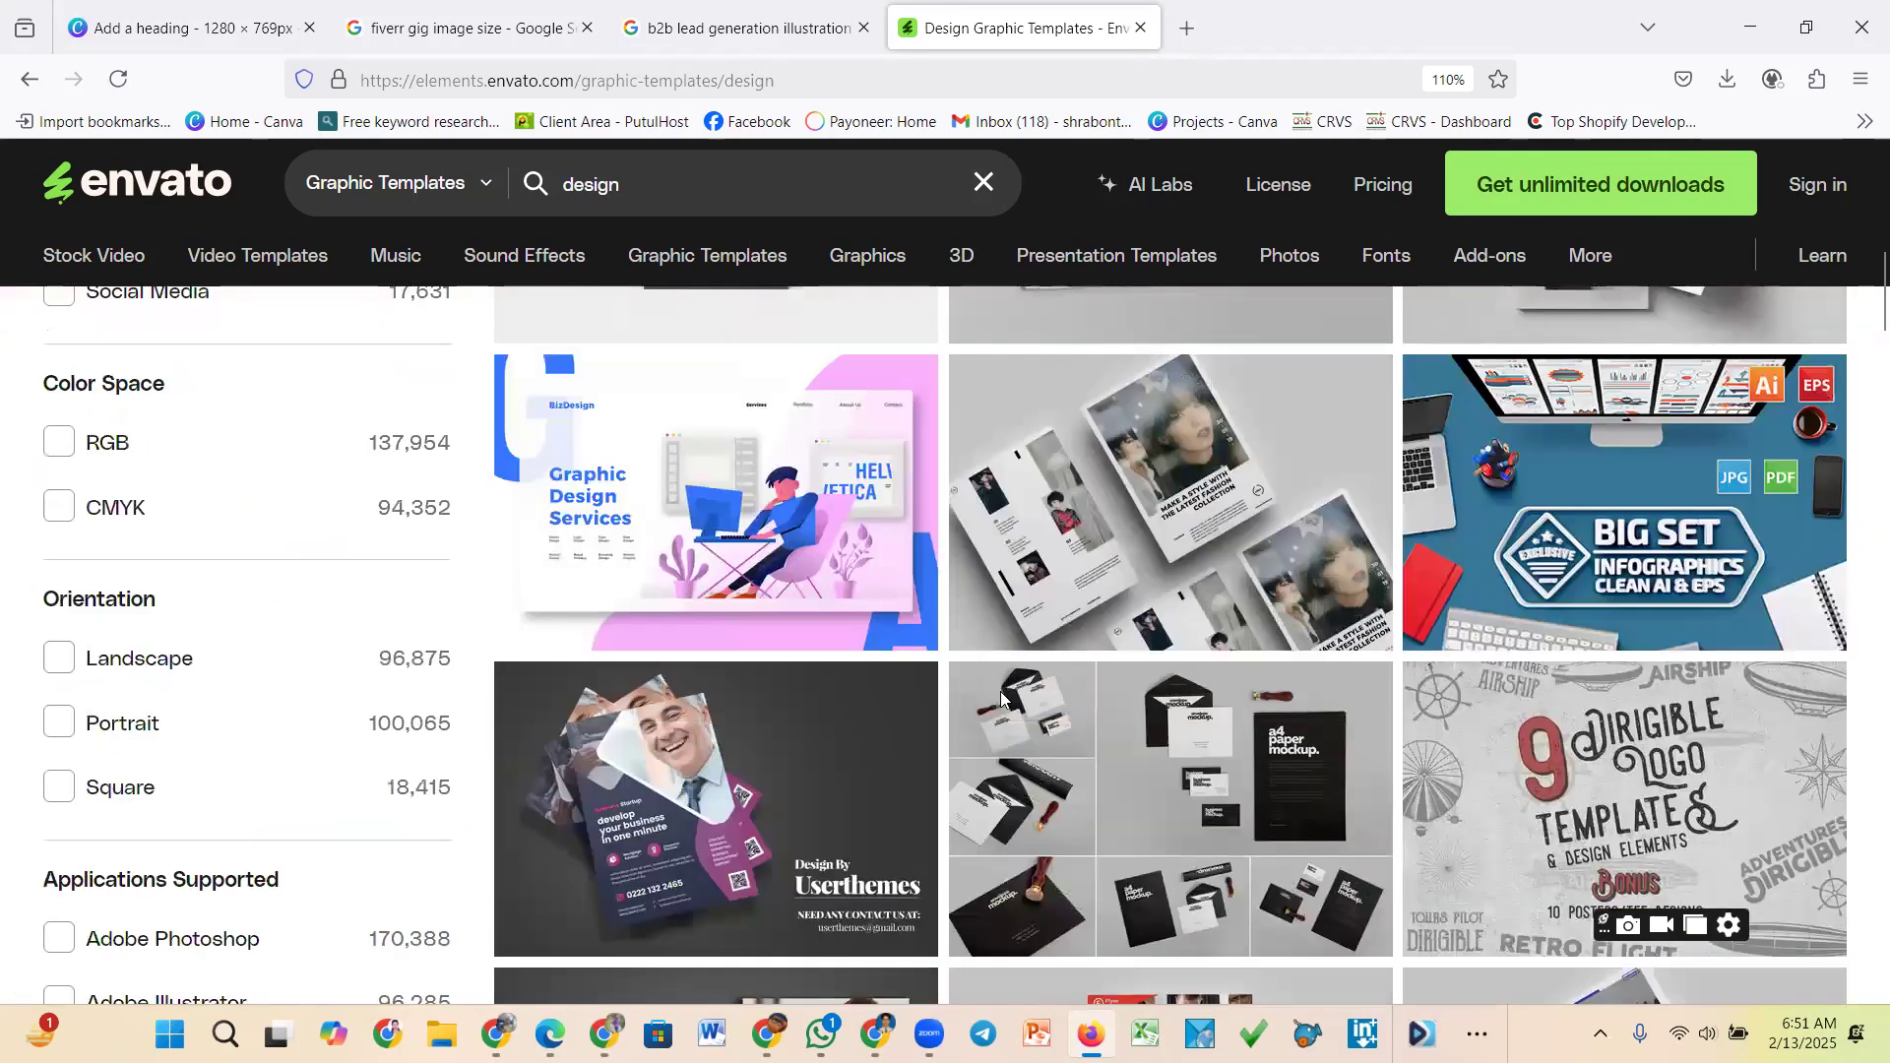
pyautogui.scroll(-7, 1006, 709)
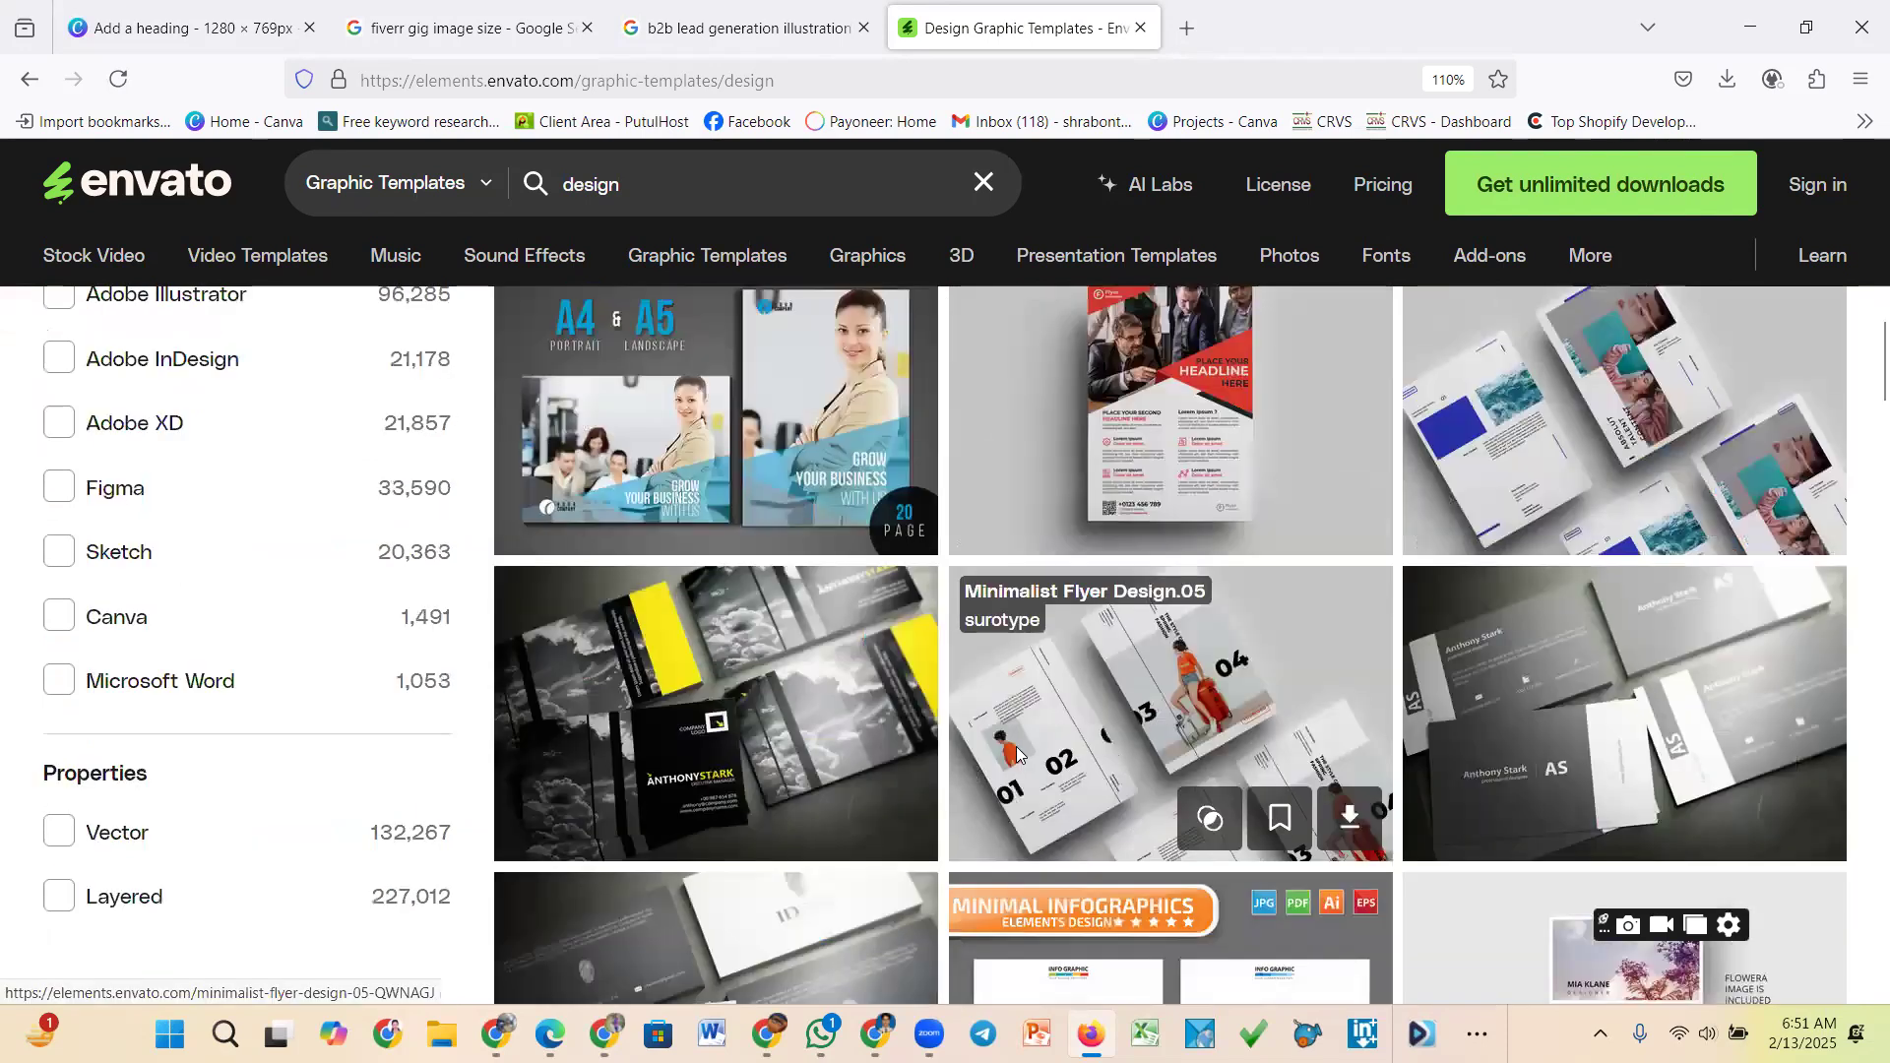
pyautogui.scroll(-7, 1015, 753)
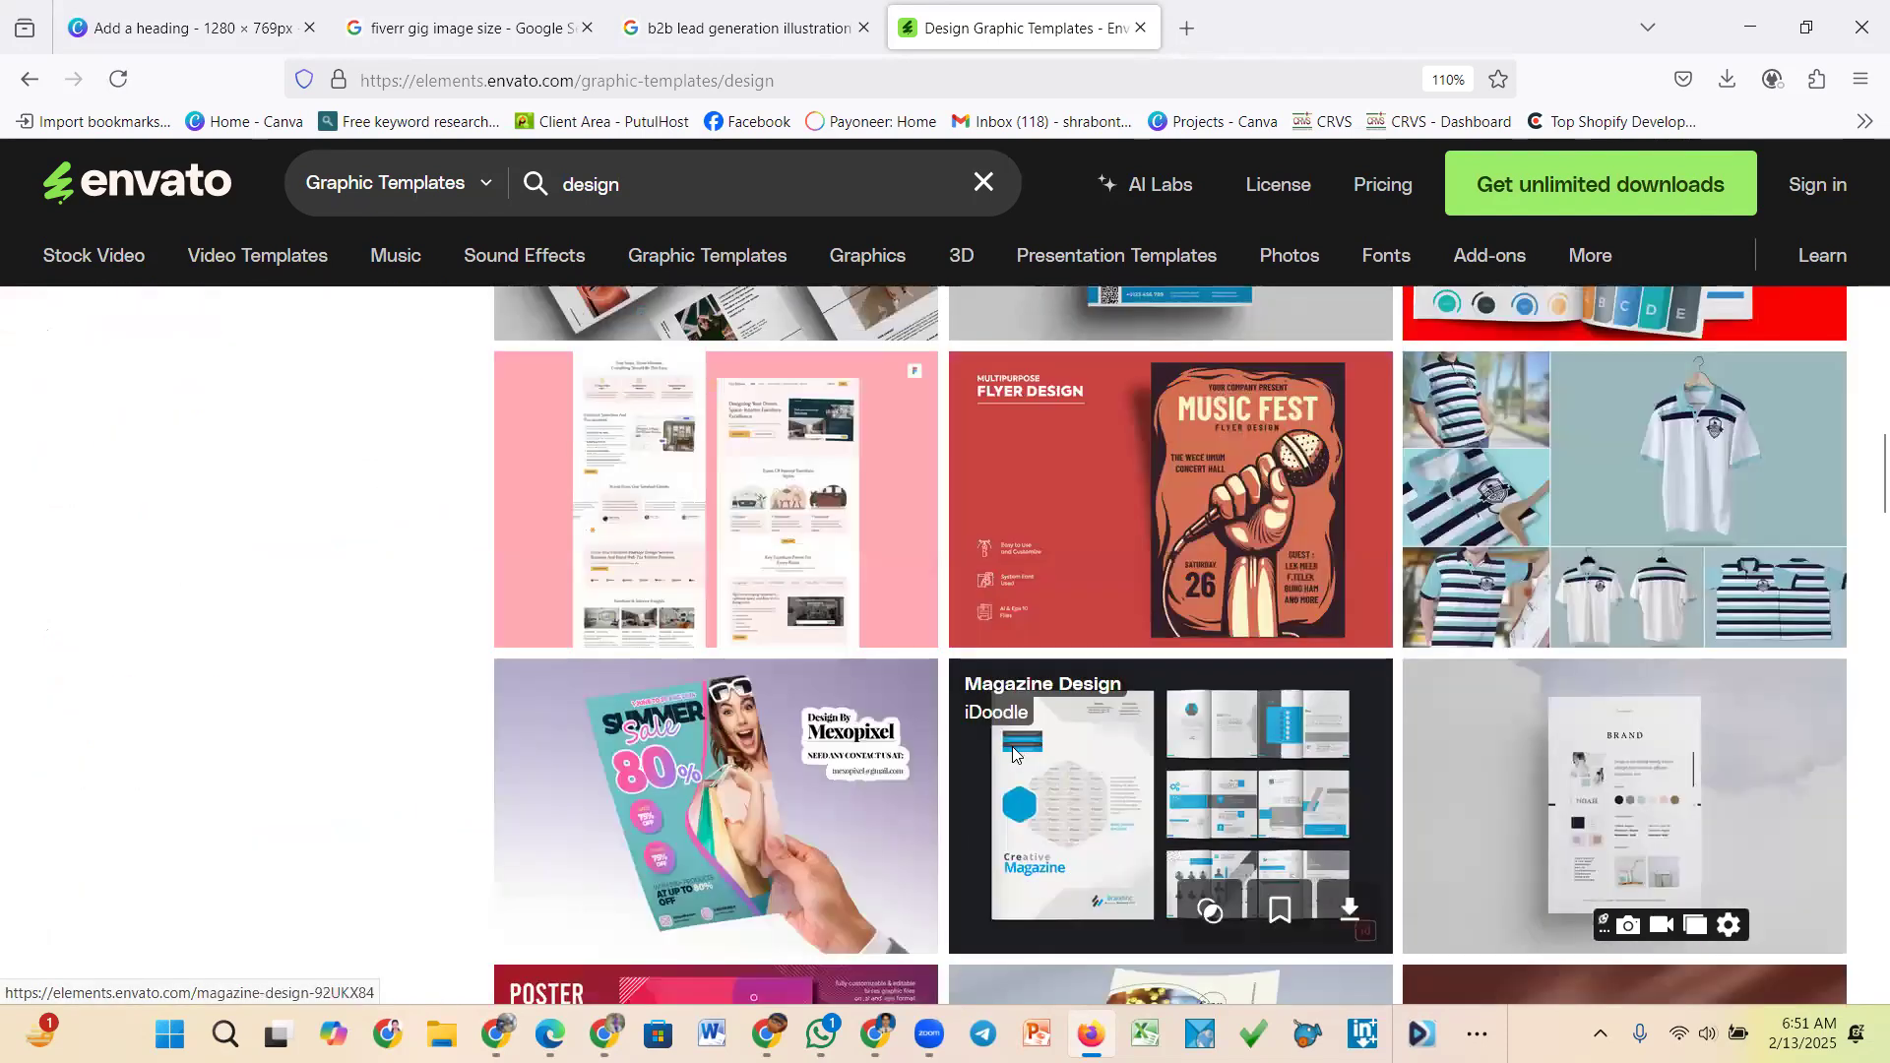
pyautogui.scroll(-7, 1012, 746)
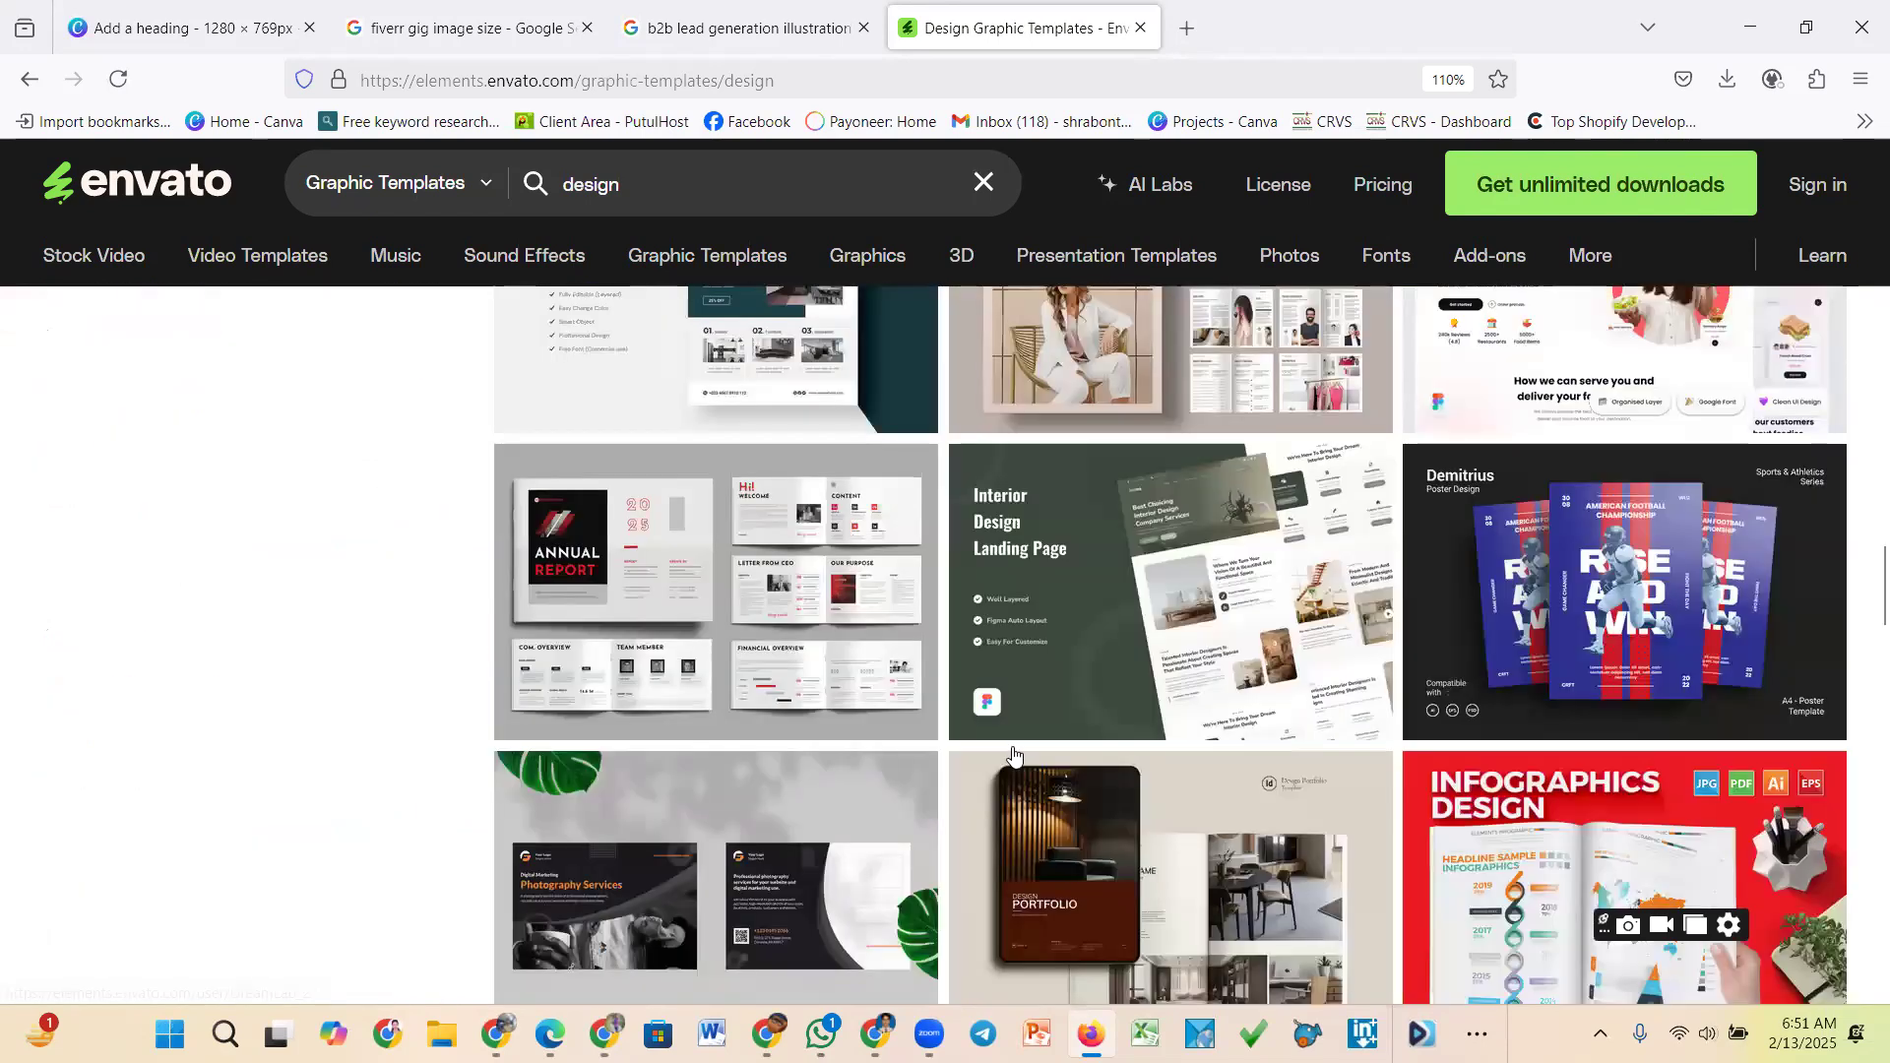
pyautogui.scroll(-3, 709, 620)
# Open the "Photography Postcard Design" template and enlarge its preview to show both sides of the postcard
pyautogui.click(659, 615)
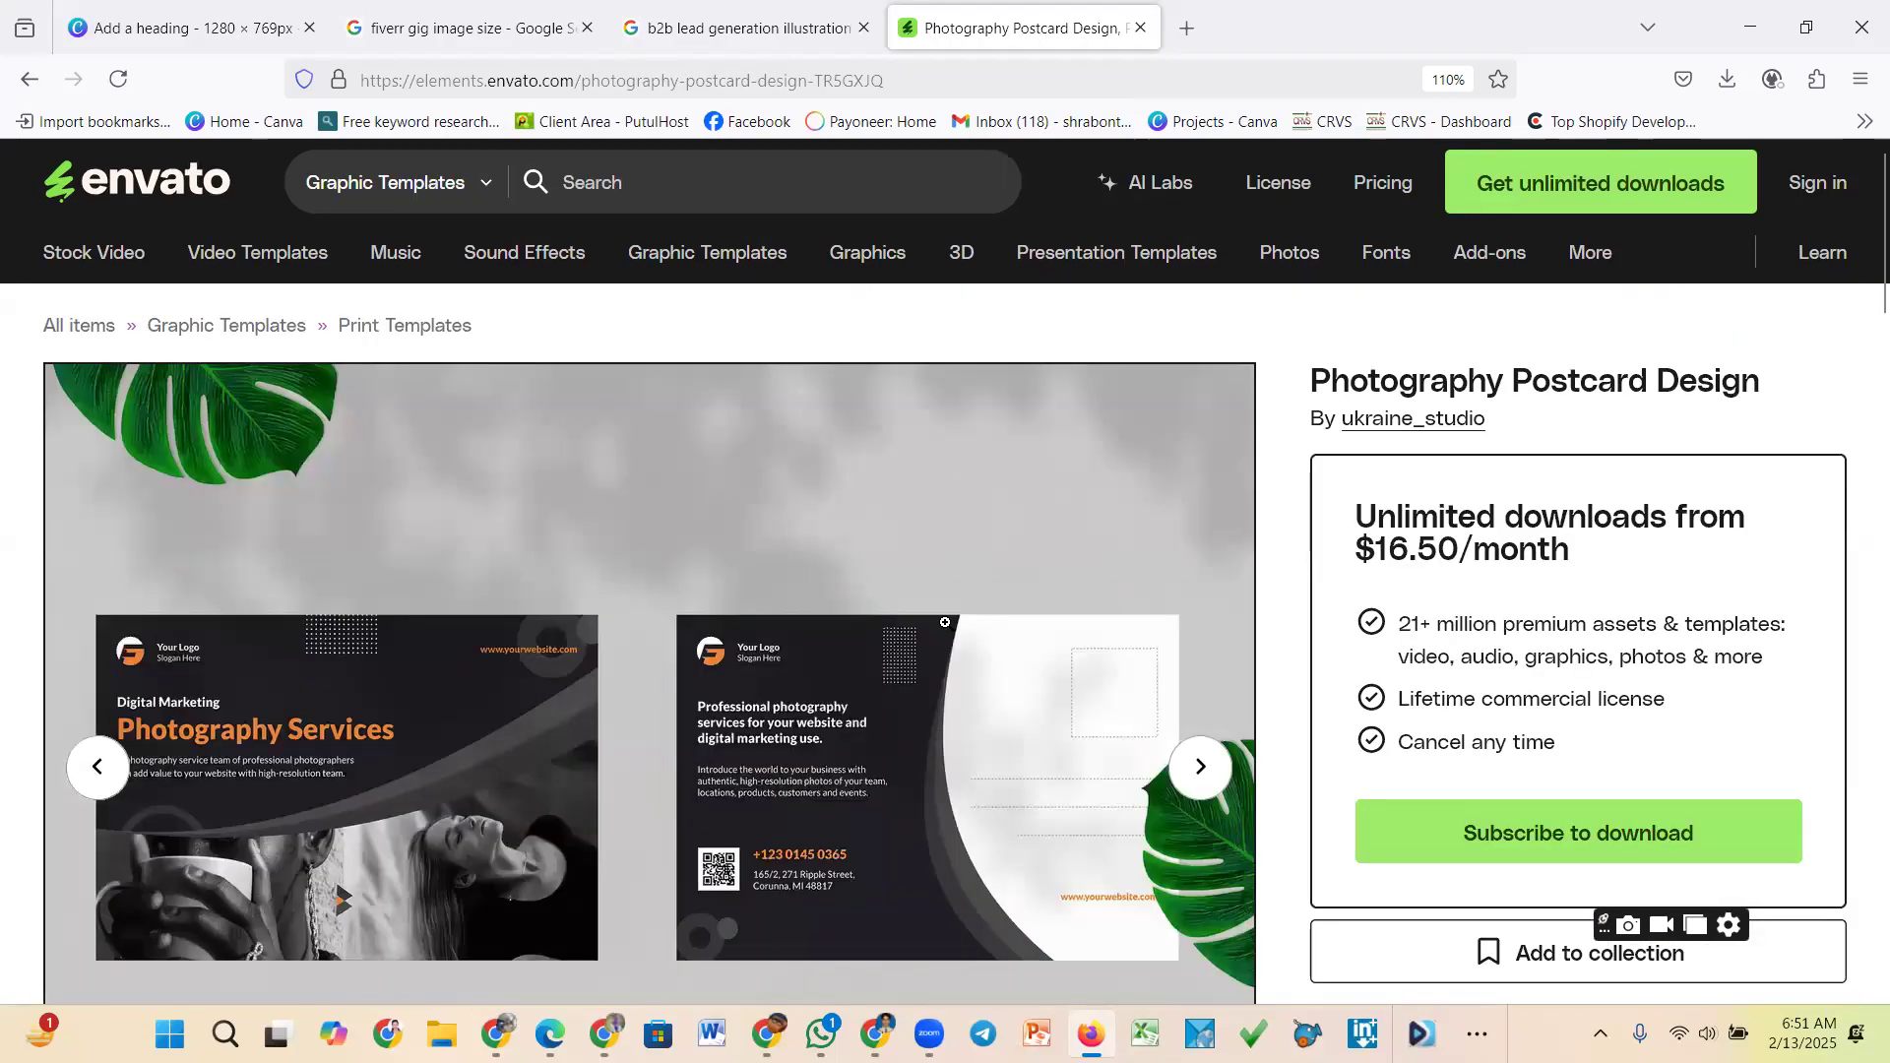
pyautogui.scroll(-3, 937, 622)
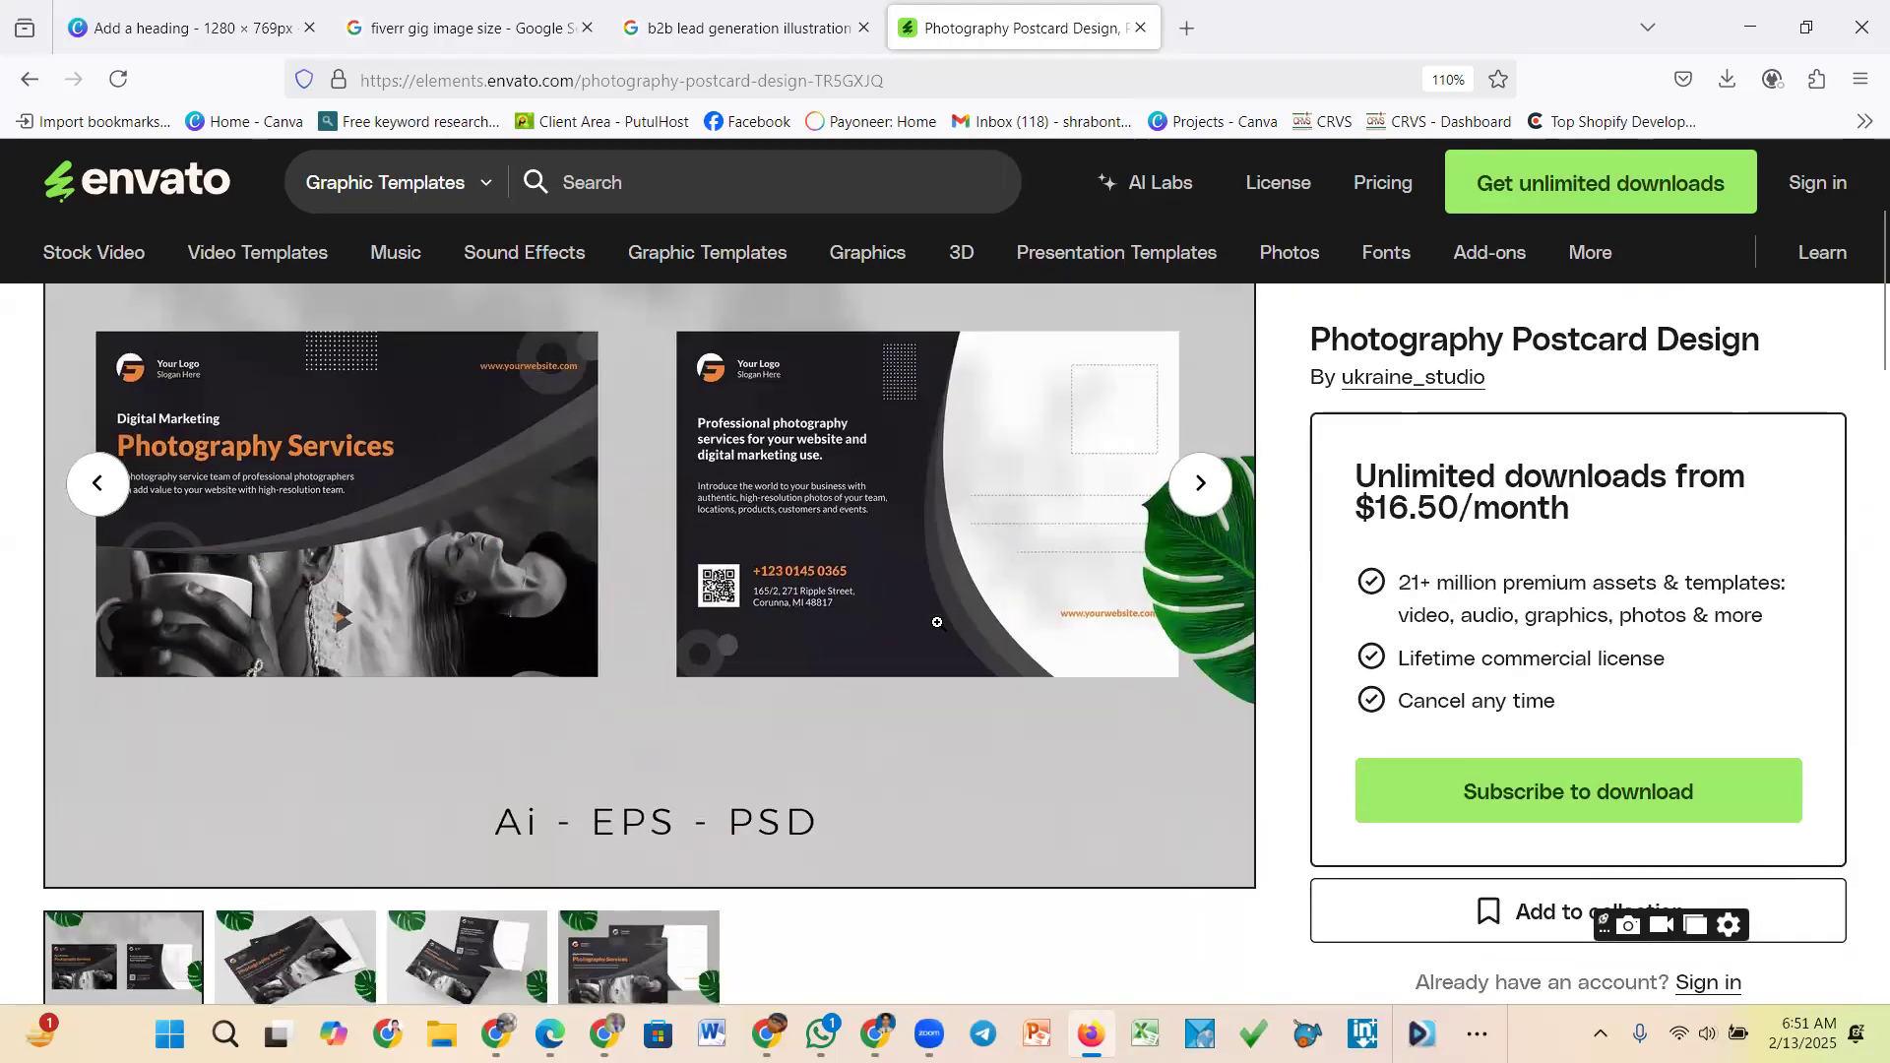
pyautogui.click(375, 546)
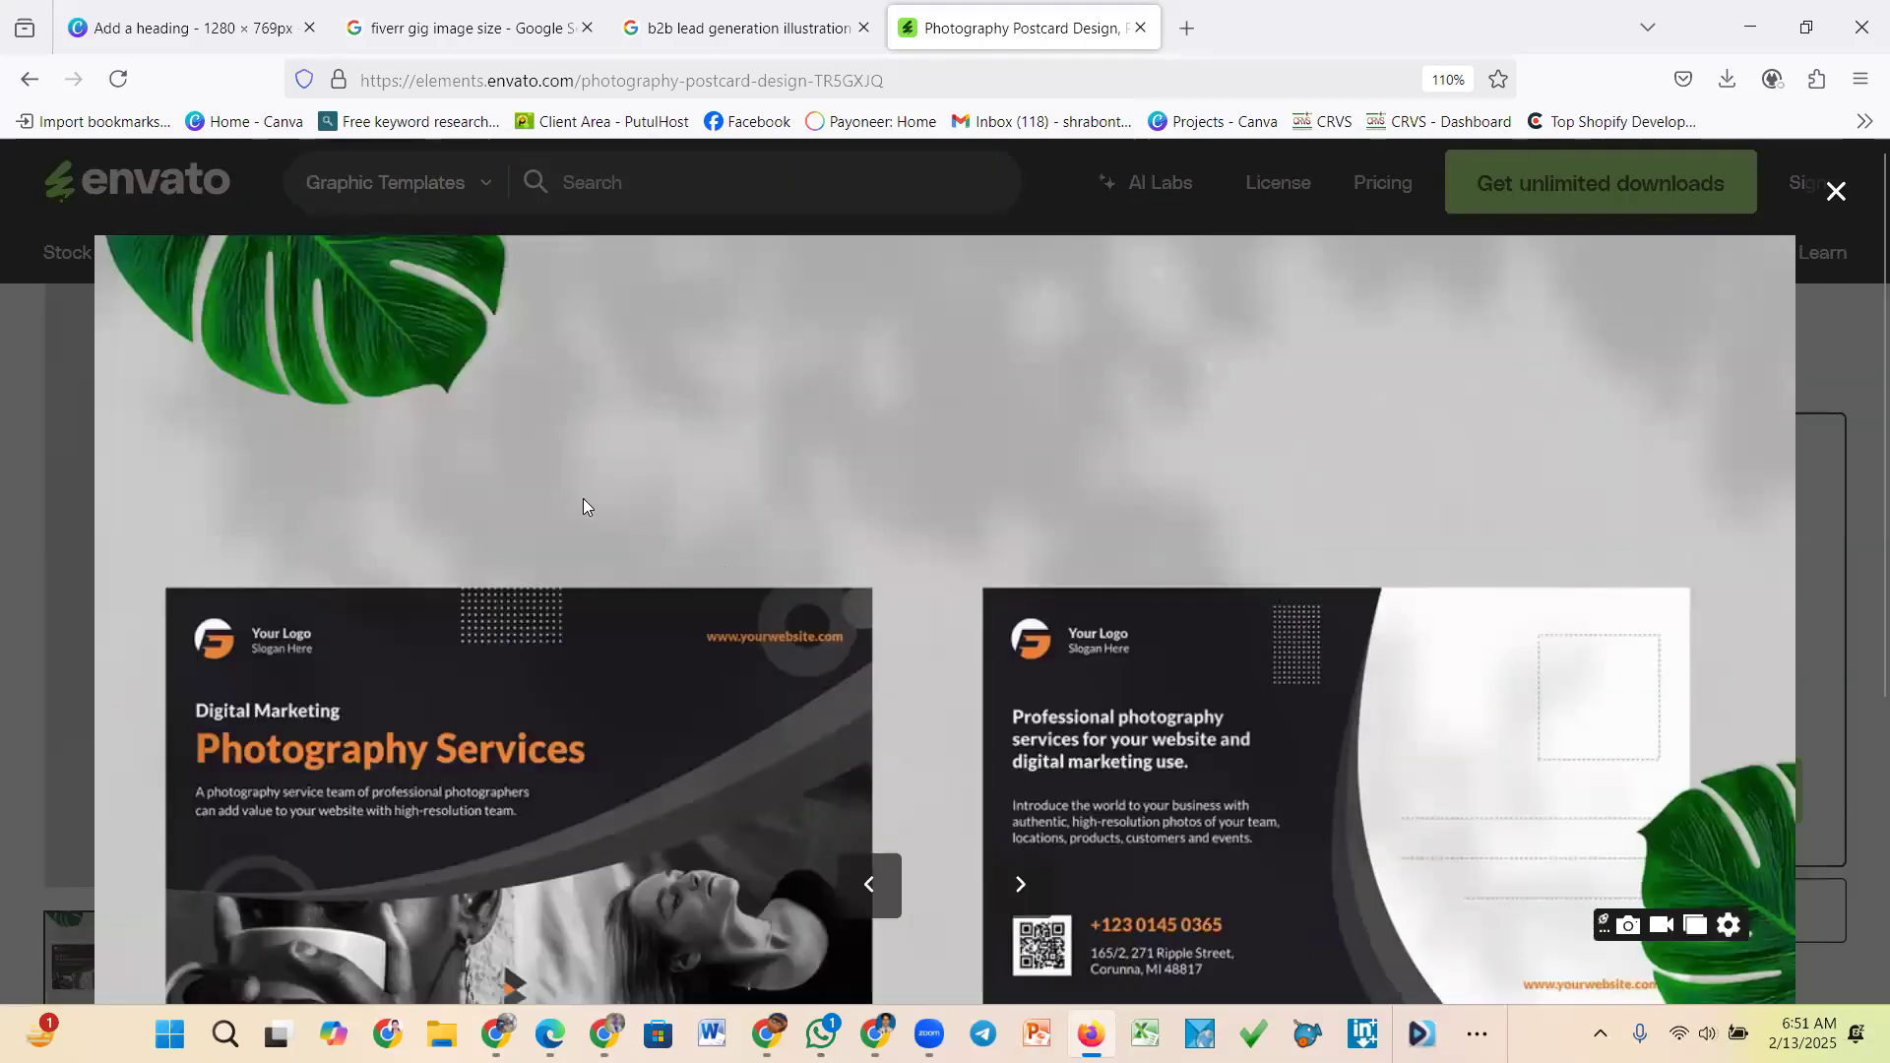
pyautogui.scroll(-3, 583, 499)
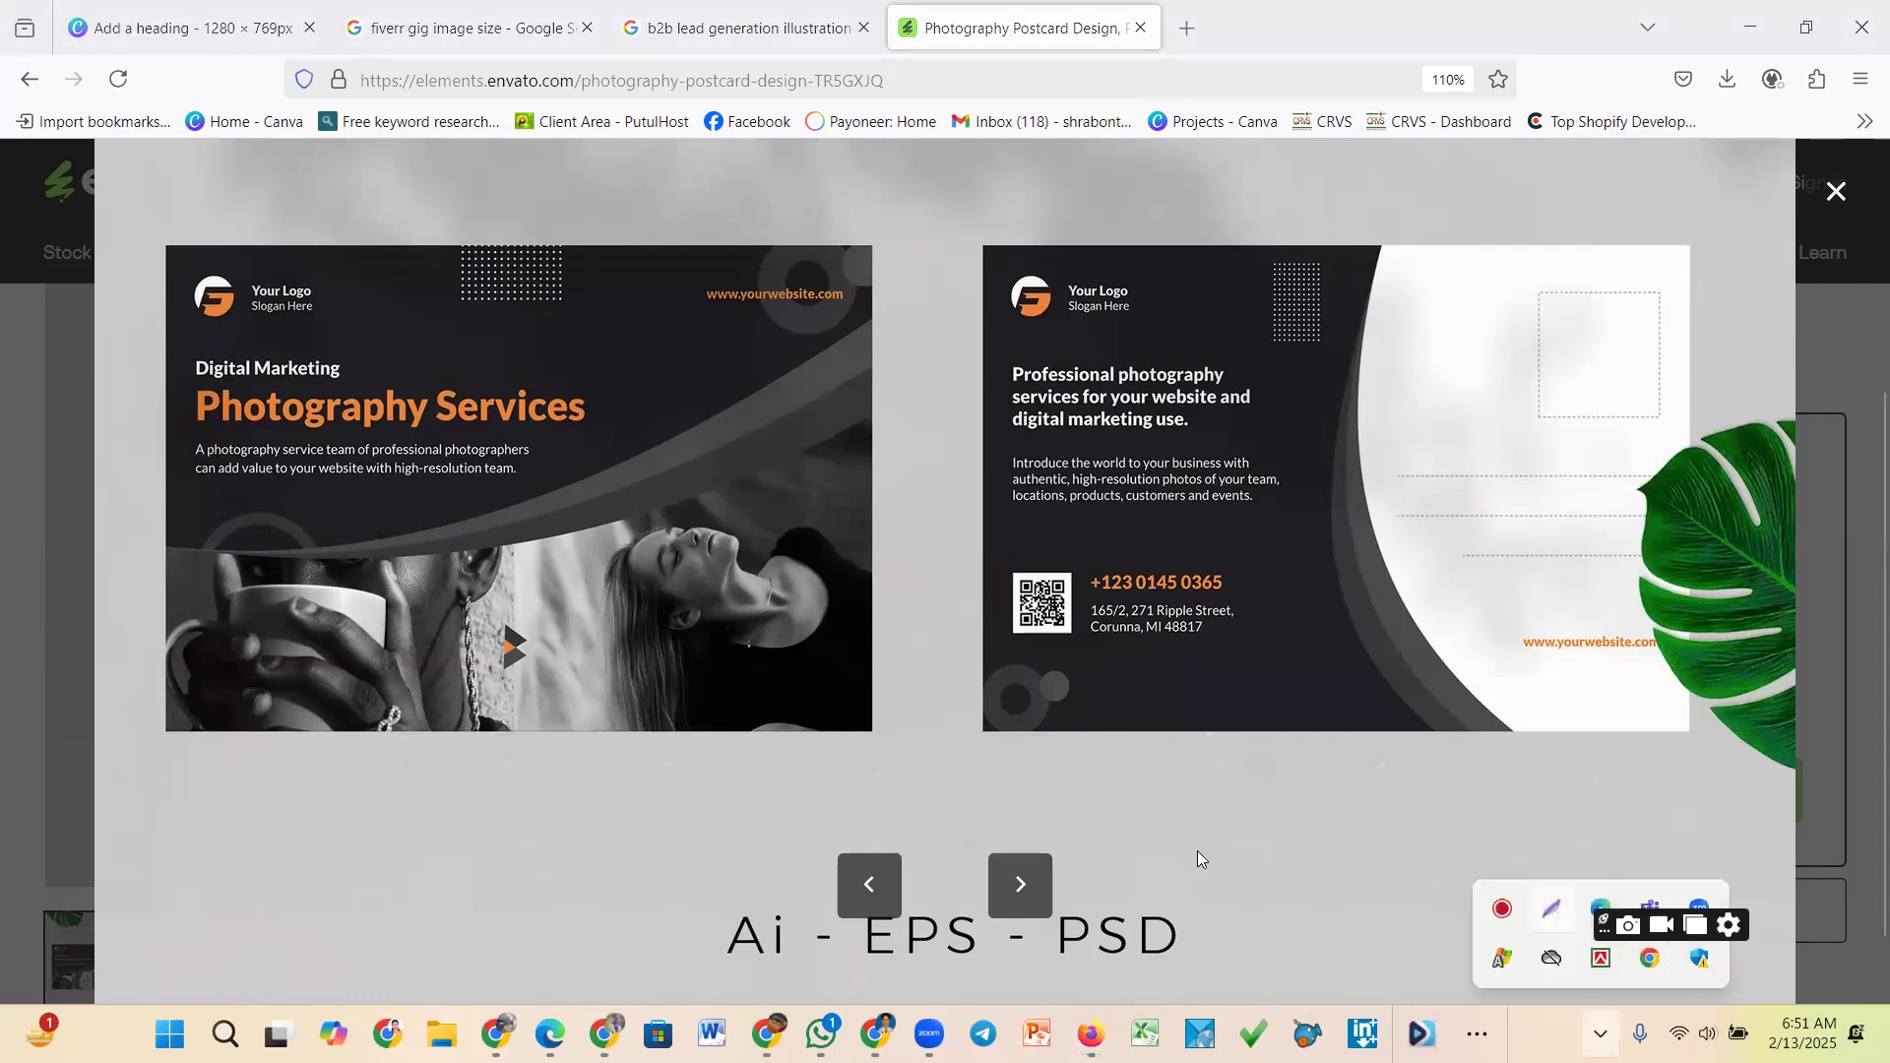
# Capture the "Photography Services" postcard front as a screenshot area of about 721x498 pixels and copy it
pyautogui.press('Print')
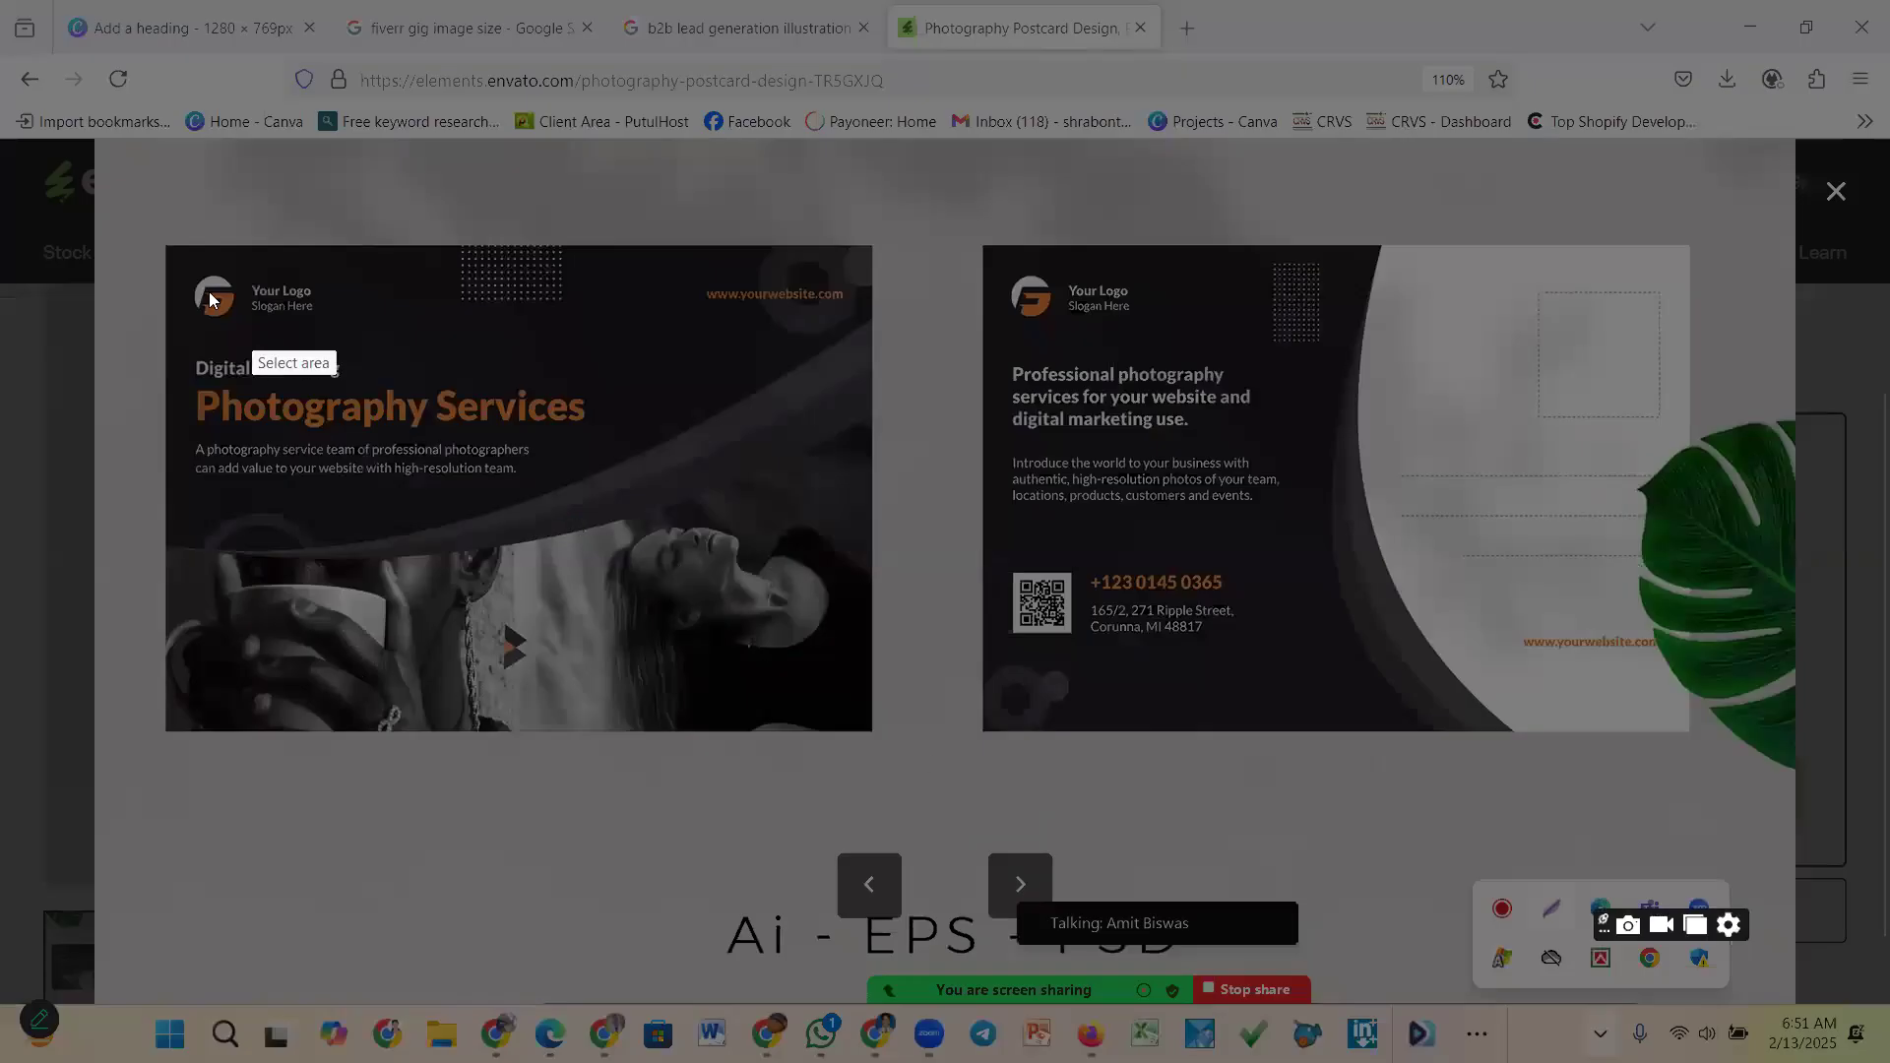
pyautogui.moveTo(163, 243); pyautogui.dragTo(217, 317)
pyautogui.moveTo(268, 384)
pyautogui.mouseDown()
pyautogui.moveTo(808, 715)
pyautogui.moveTo(874, 728)
pyautogui.mouseUp()
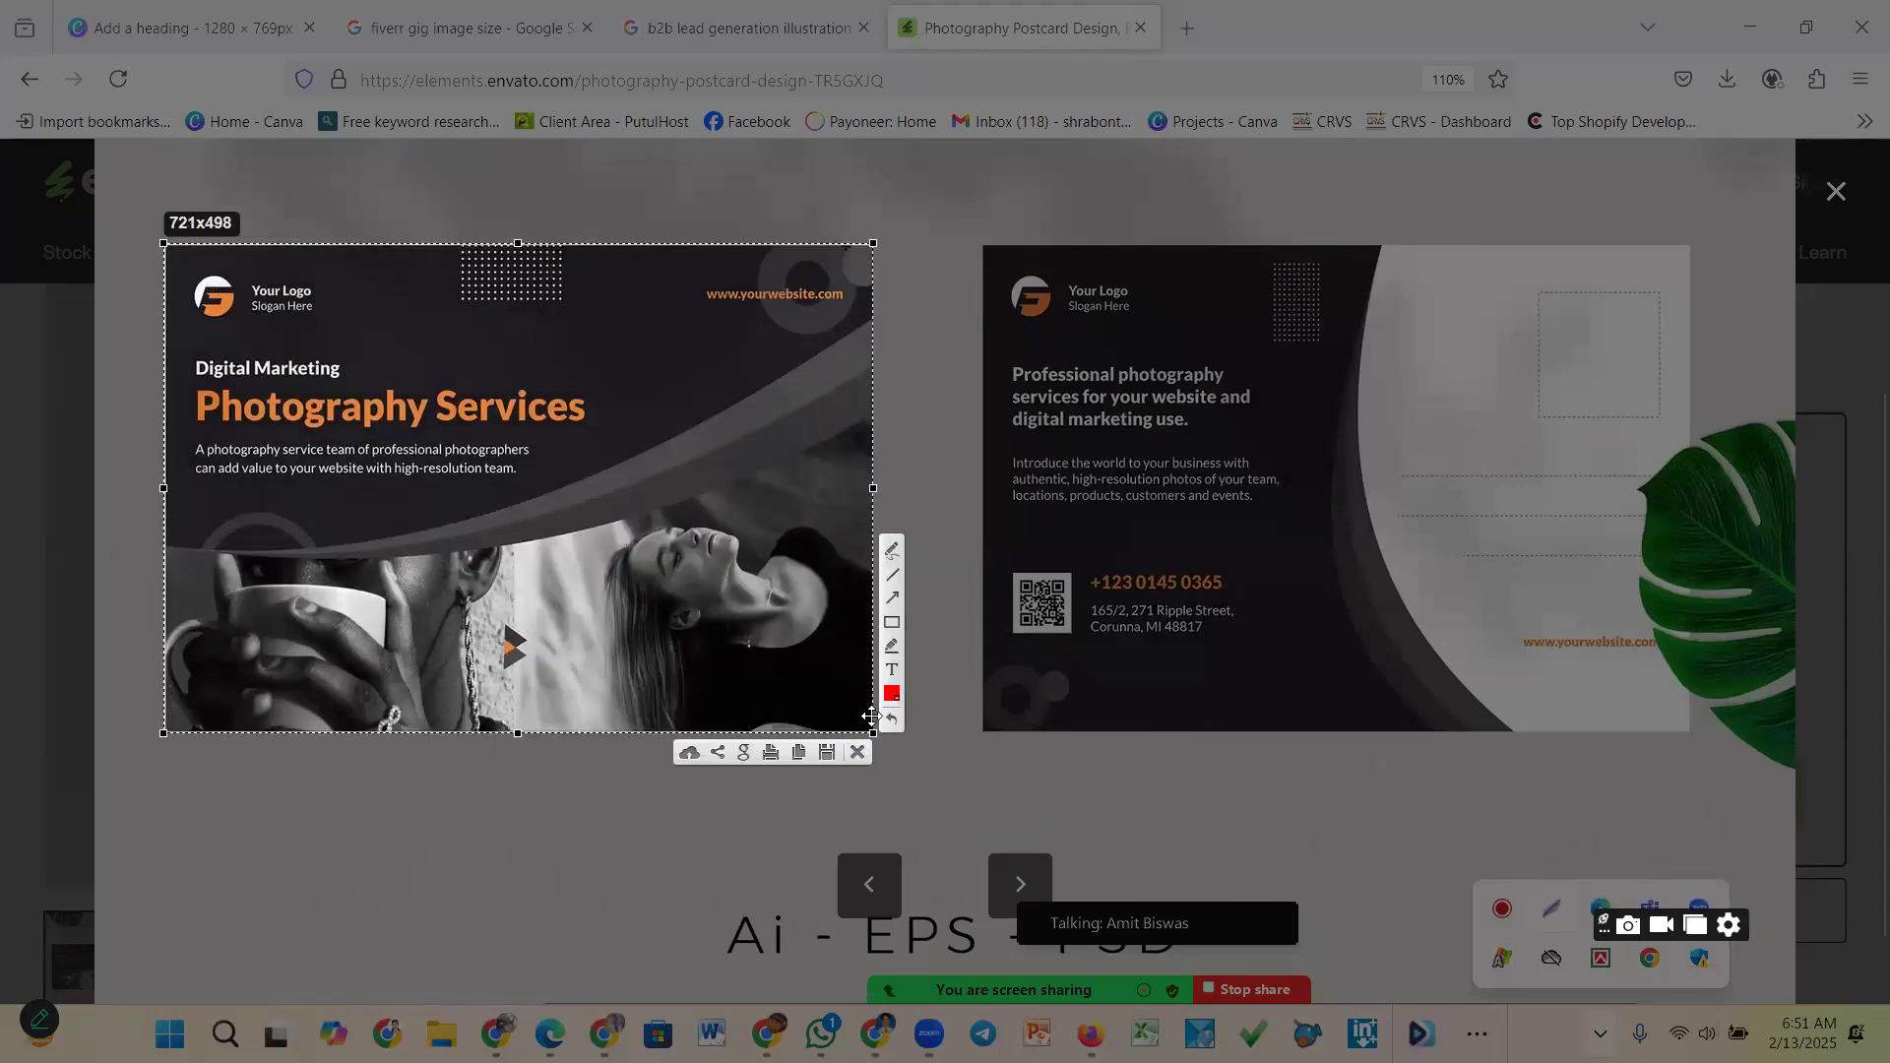
pyautogui.hotkey('ctrl', 'c')
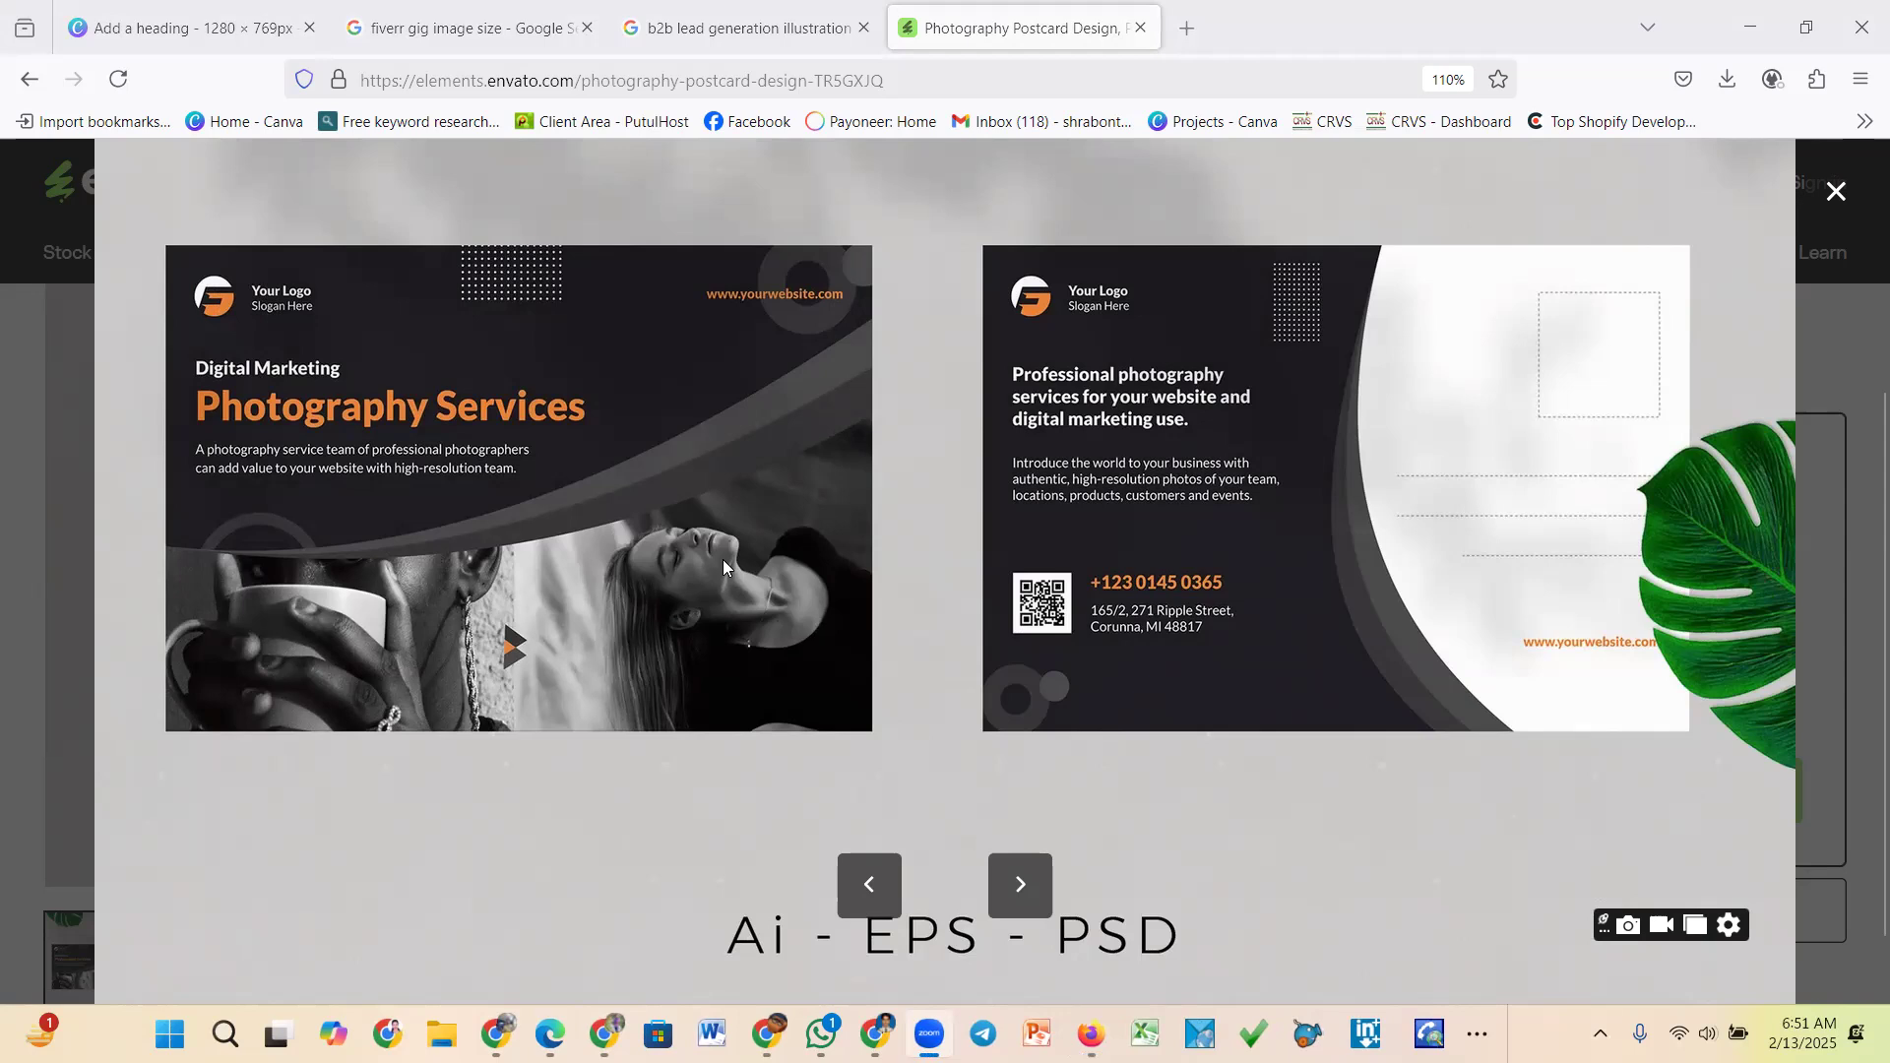
# Recapture the "Photography Services" postcard front more tightly, at about 716x493 pixels, and copy it to the clipboard
pyautogui.click(1600, 1032)
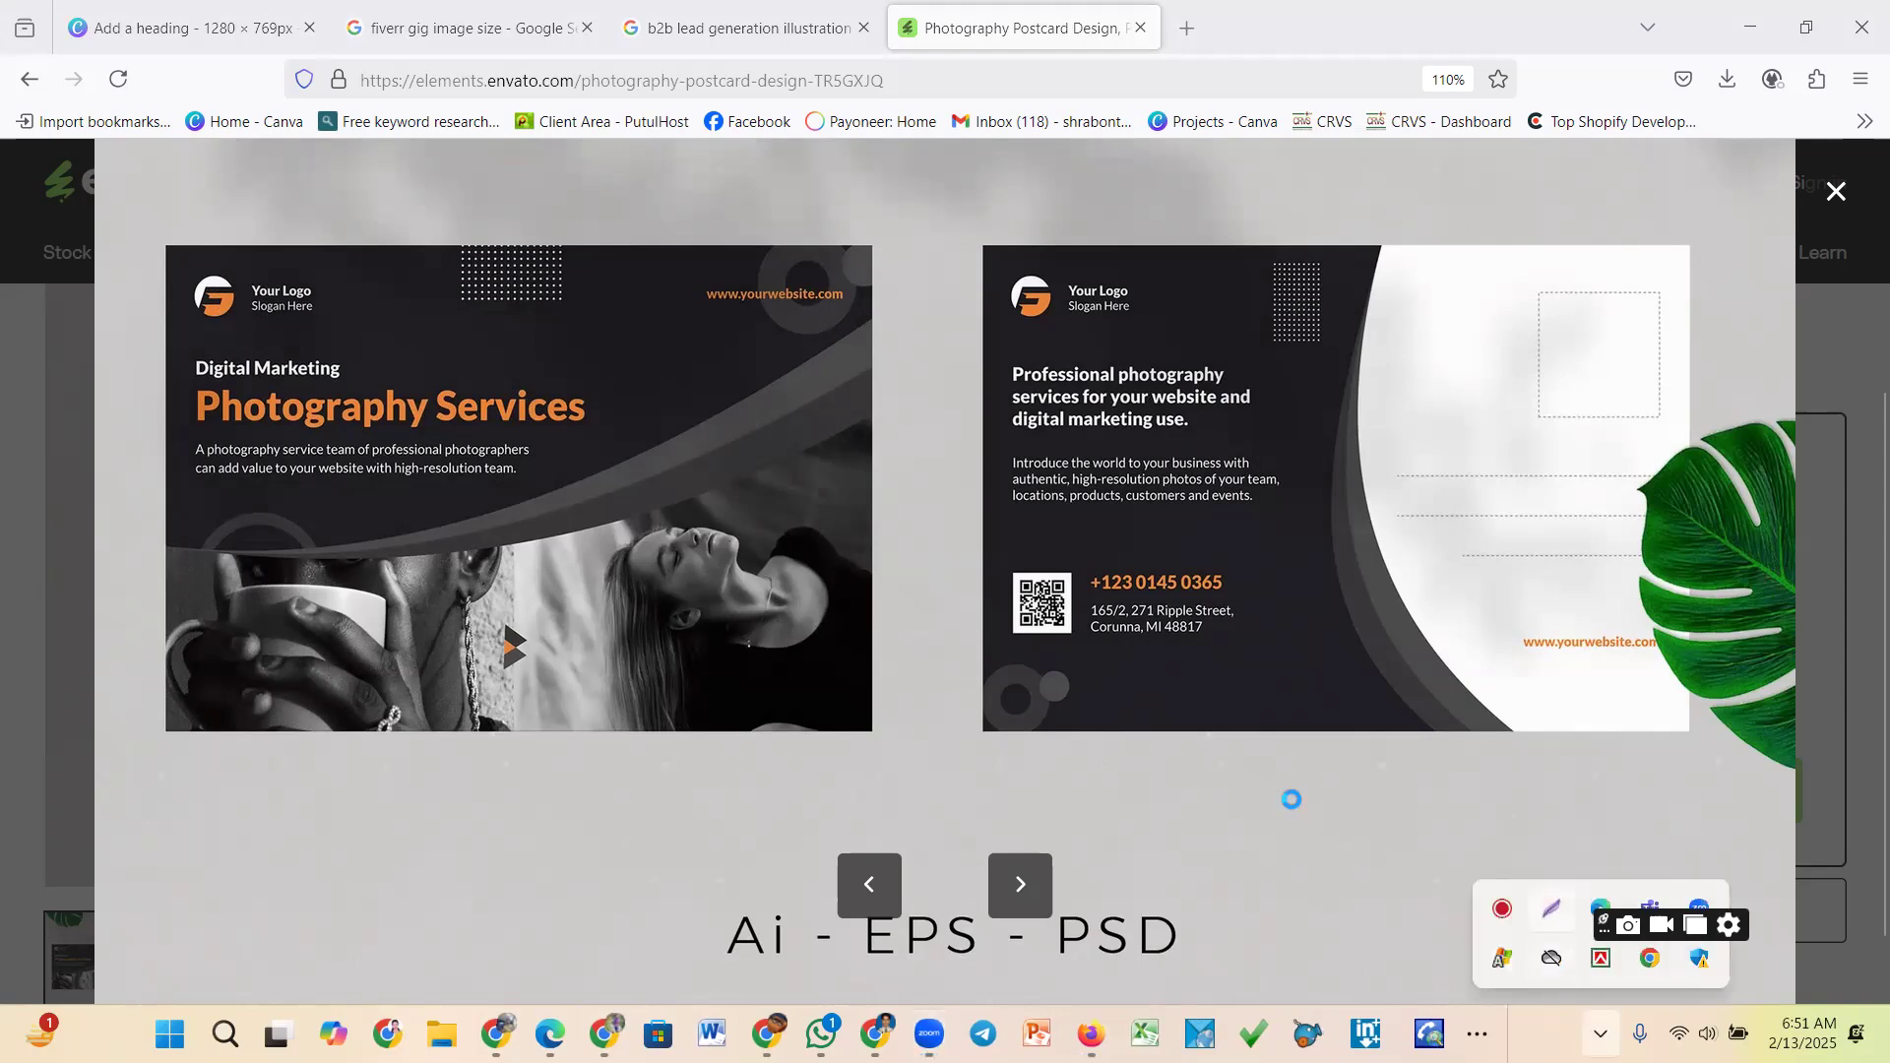
pyautogui.press('Print')
pyautogui.moveTo(165, 246)
pyautogui.mouseDown()
pyautogui.moveTo(632, 676)
pyautogui.moveTo(871, 734)
pyautogui.mouseUp()
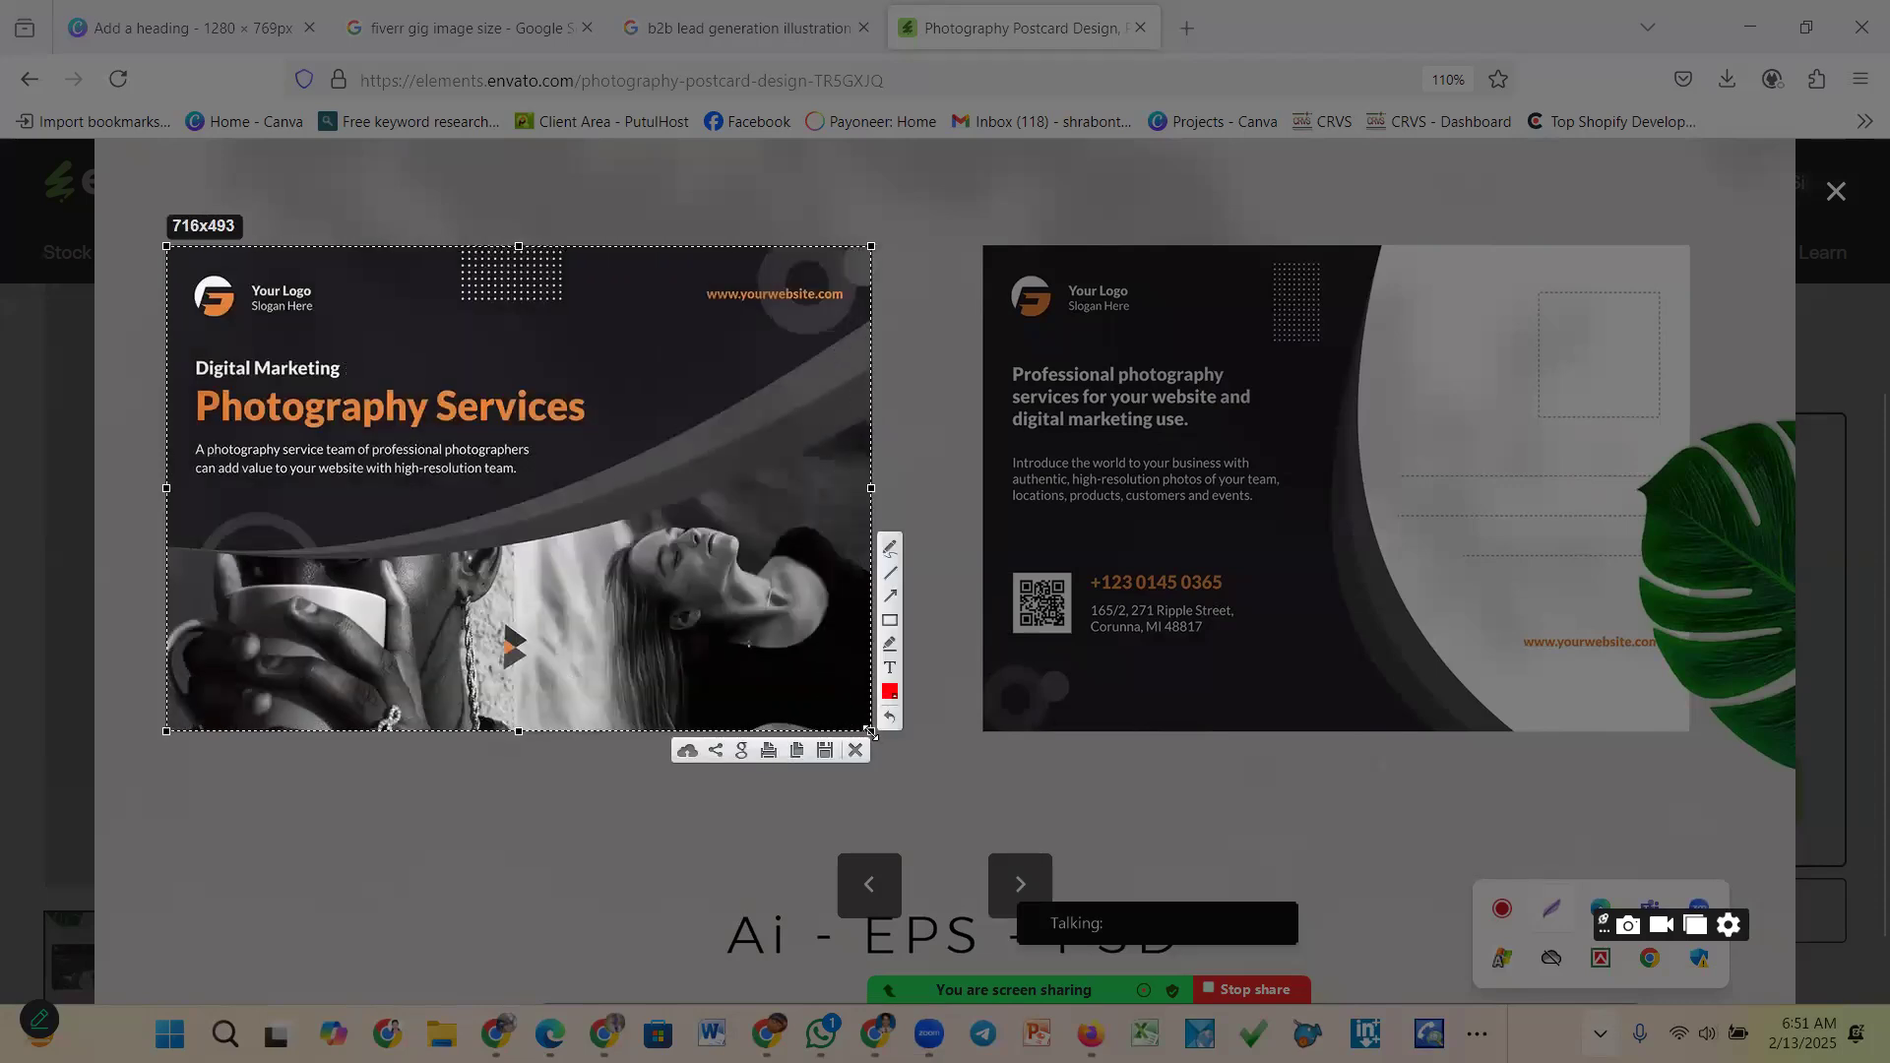
pyautogui.hotkey('ctrl', 'c')
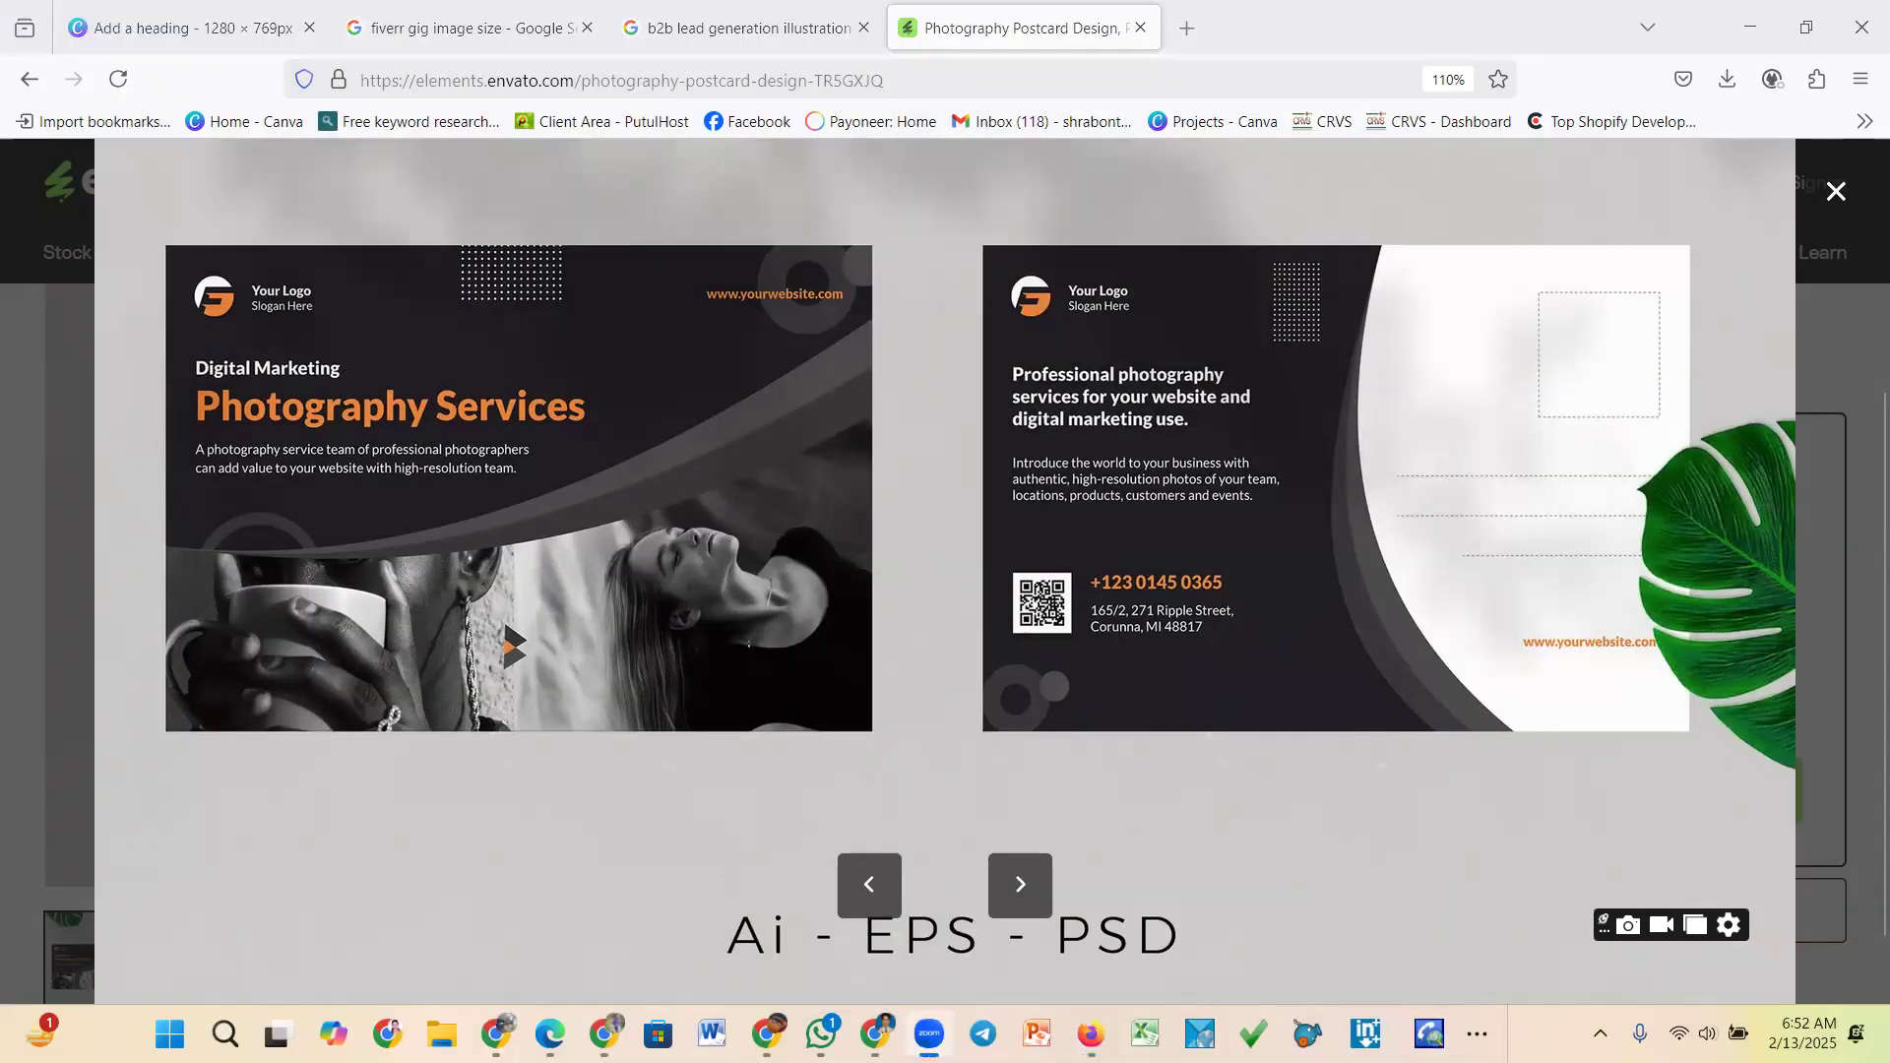
pyautogui.click(1600, 1033)
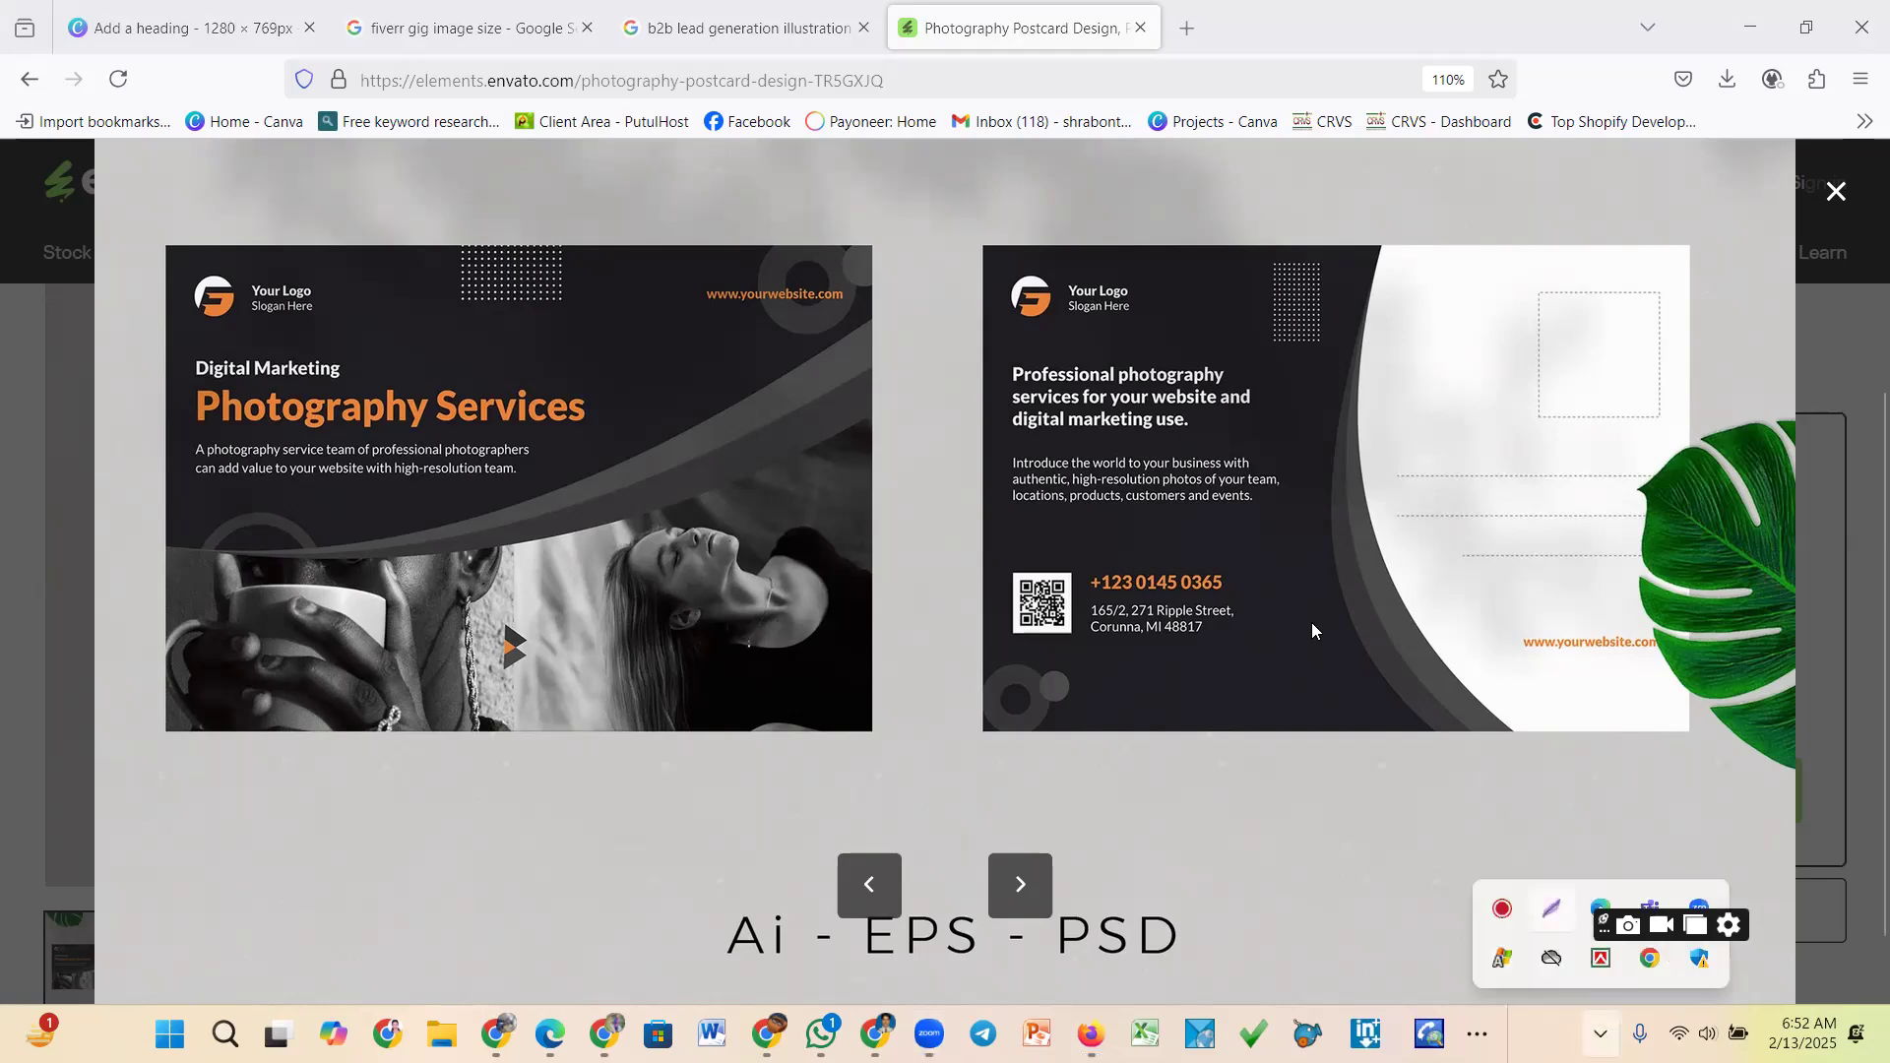
pyautogui.press('Print')
pyautogui.moveTo(983, 246); pyautogui.dragTo(1186, 536)
pyautogui.click(960, 734)
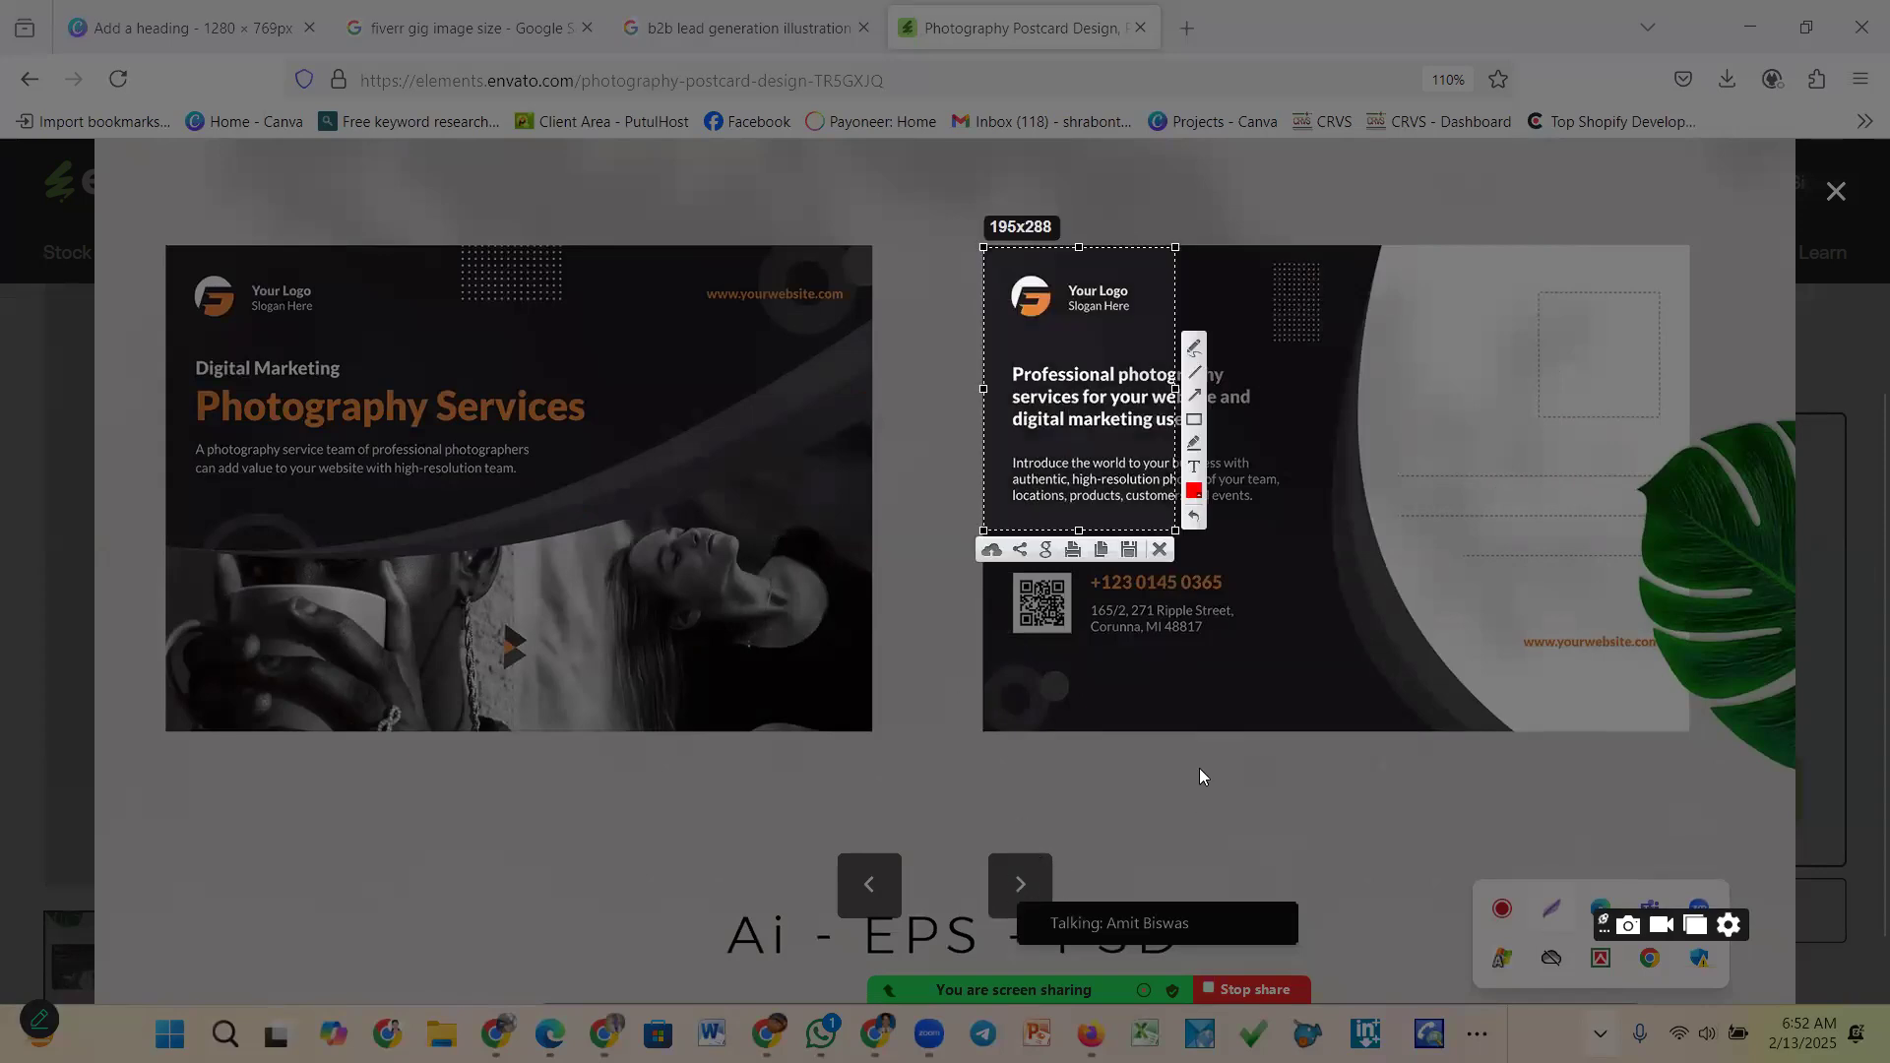
pyautogui.click(1158, 549)
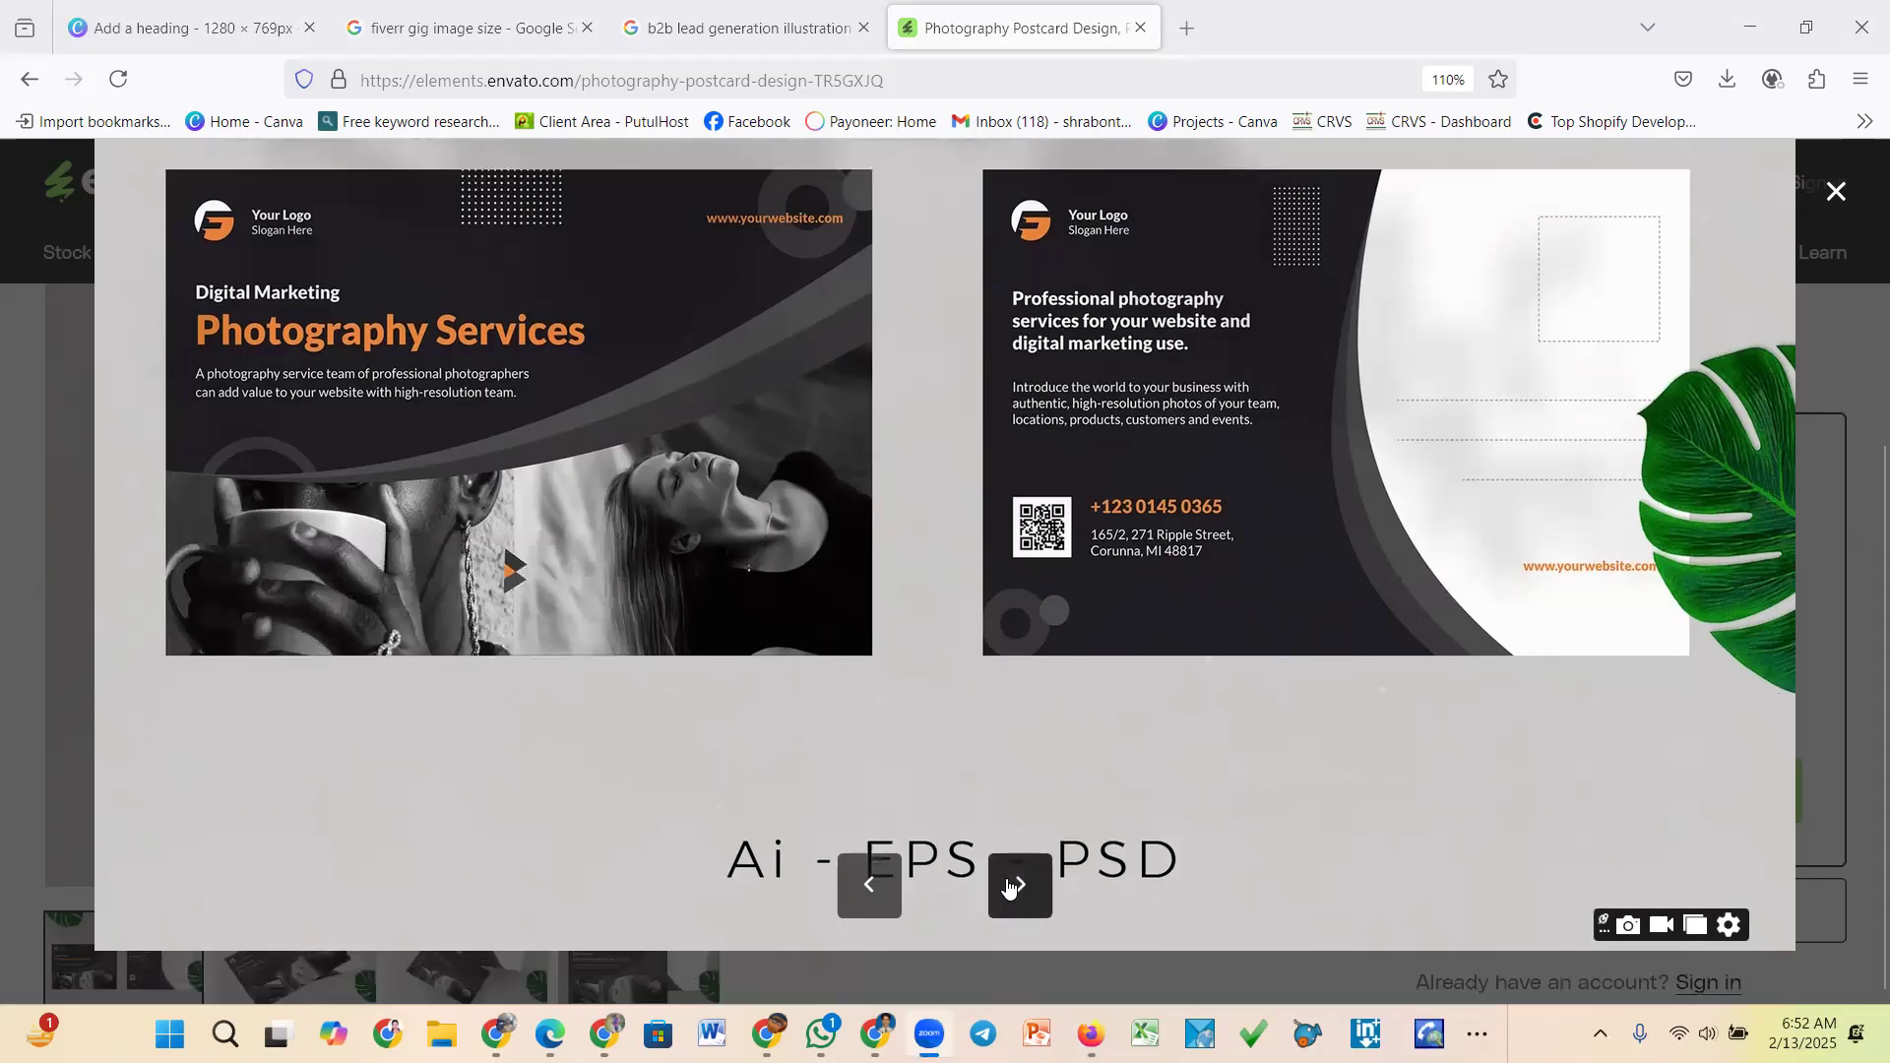
# Look through the remaining postcard mockup previews and return to the "design" template results
pyautogui.click(1024, 881)
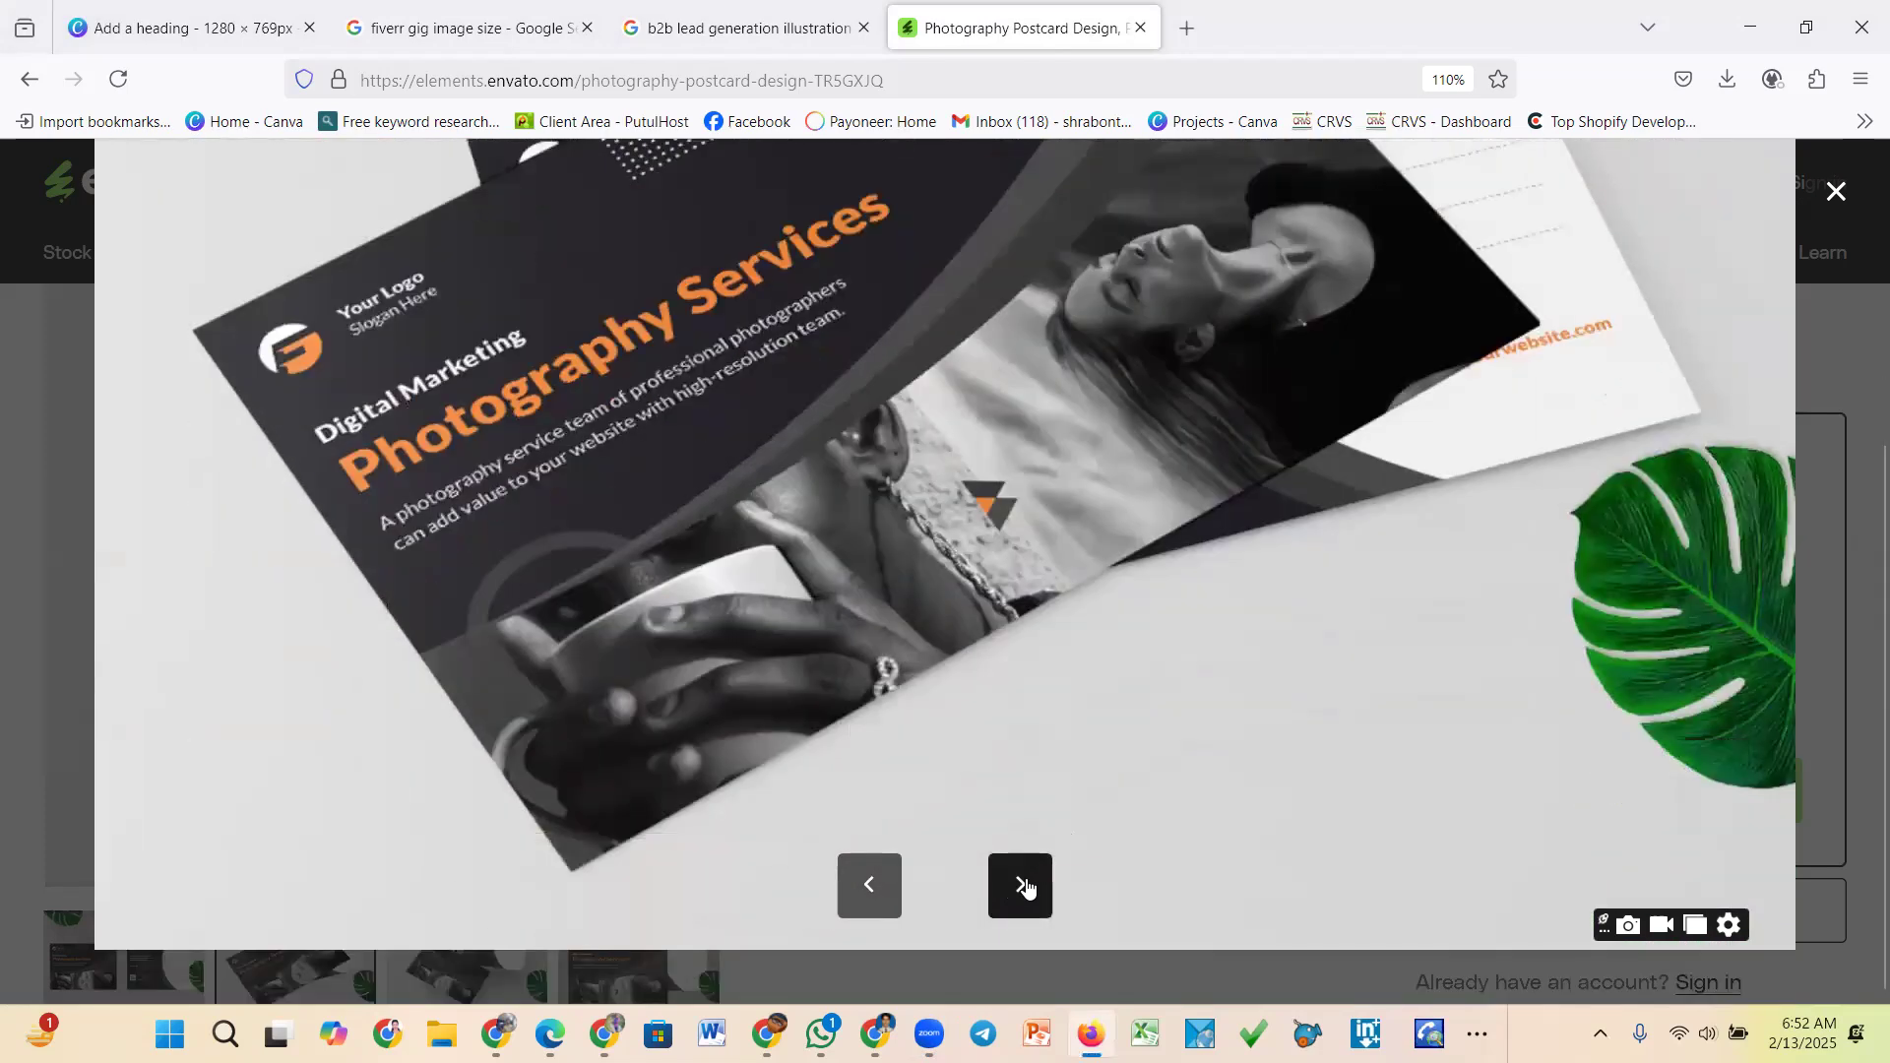
pyautogui.click(1019, 883)
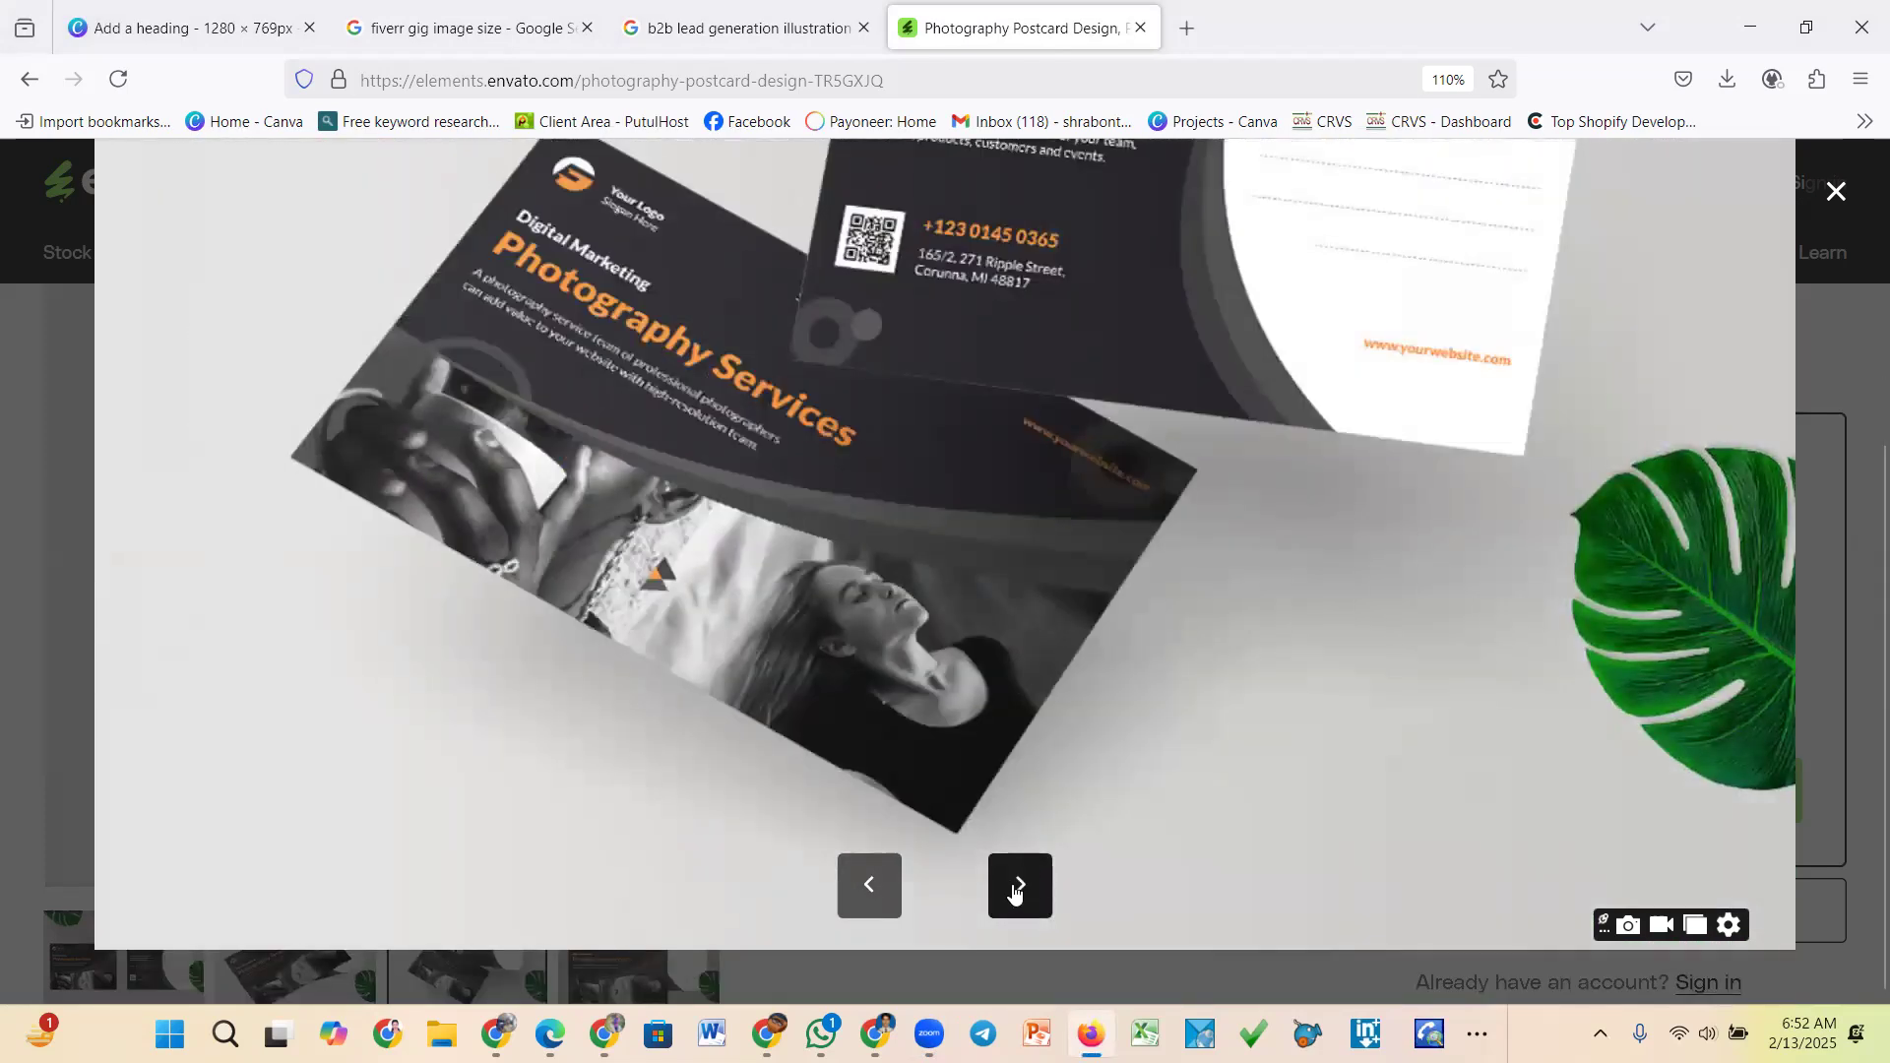
pyautogui.click(1017, 891)
pyautogui.click(1019, 889)
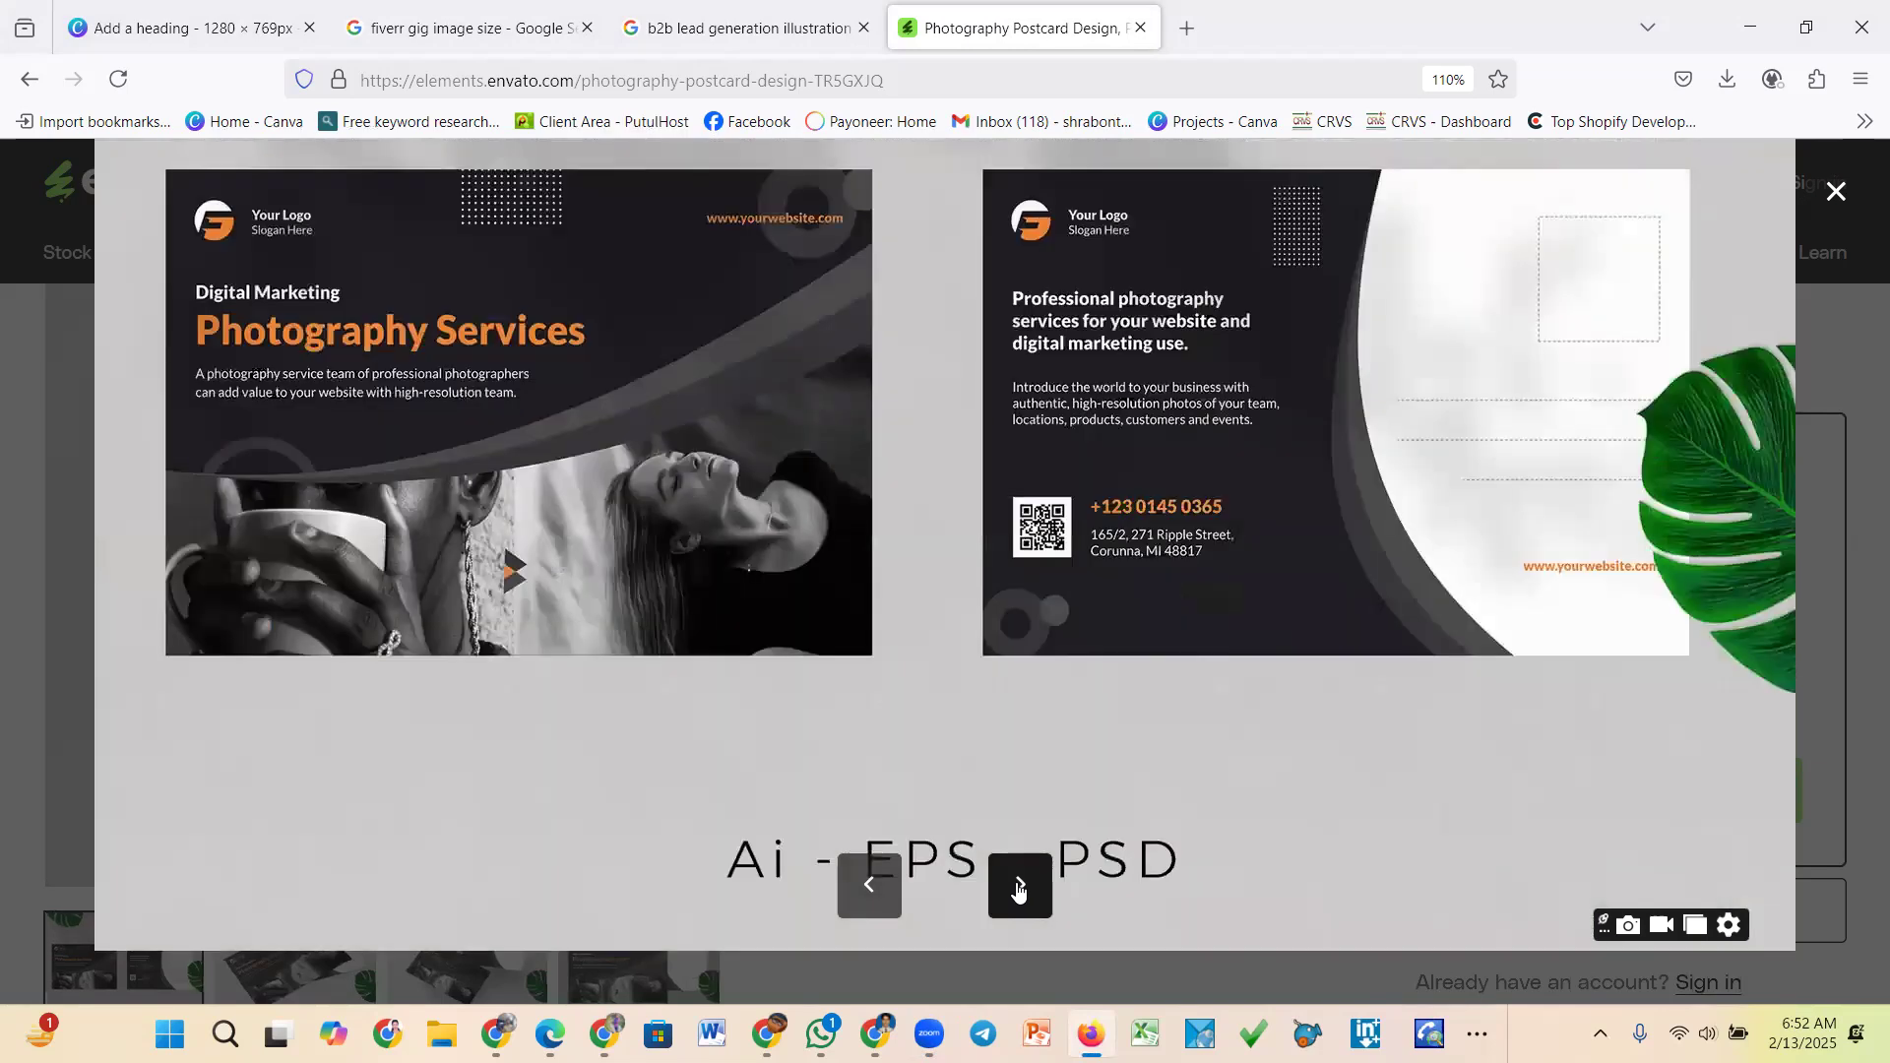
pyautogui.click(1019, 889)
pyautogui.click(1019, 889)
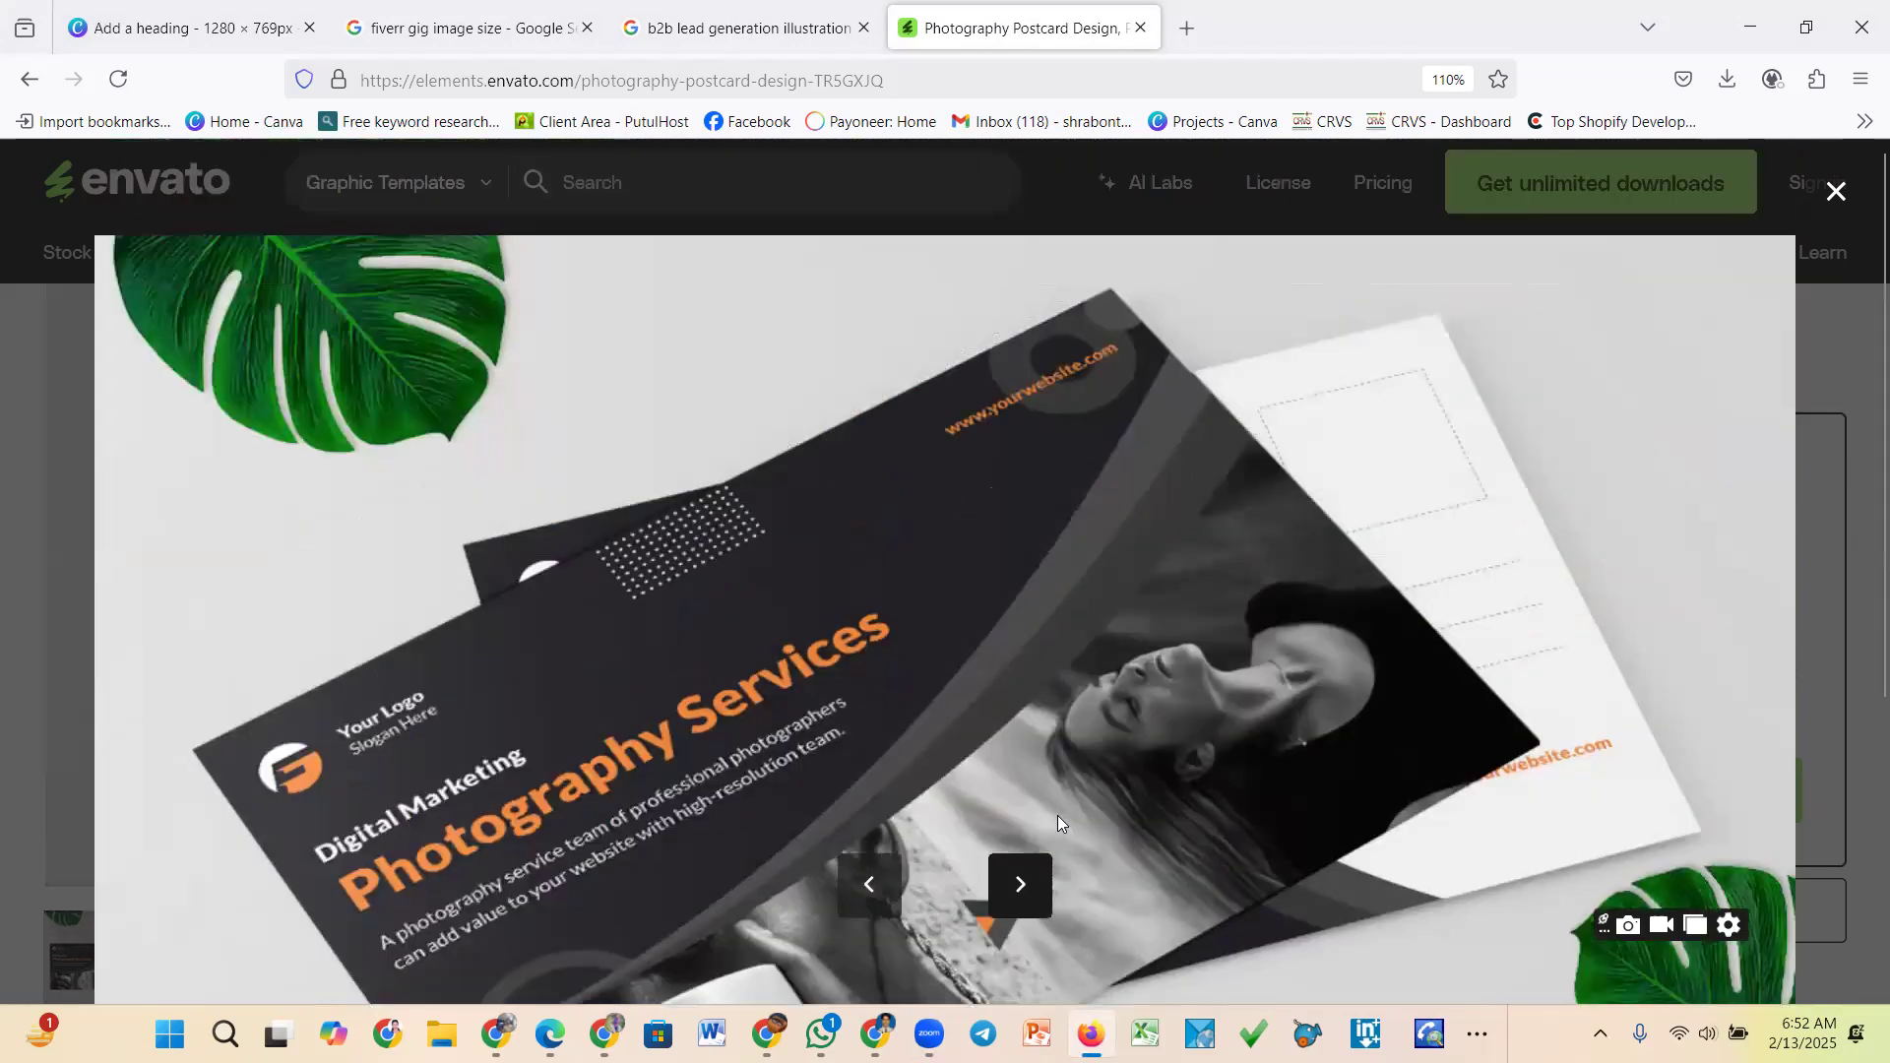
pyautogui.scroll(-4, 1057, 815)
pyautogui.click(31, 82)
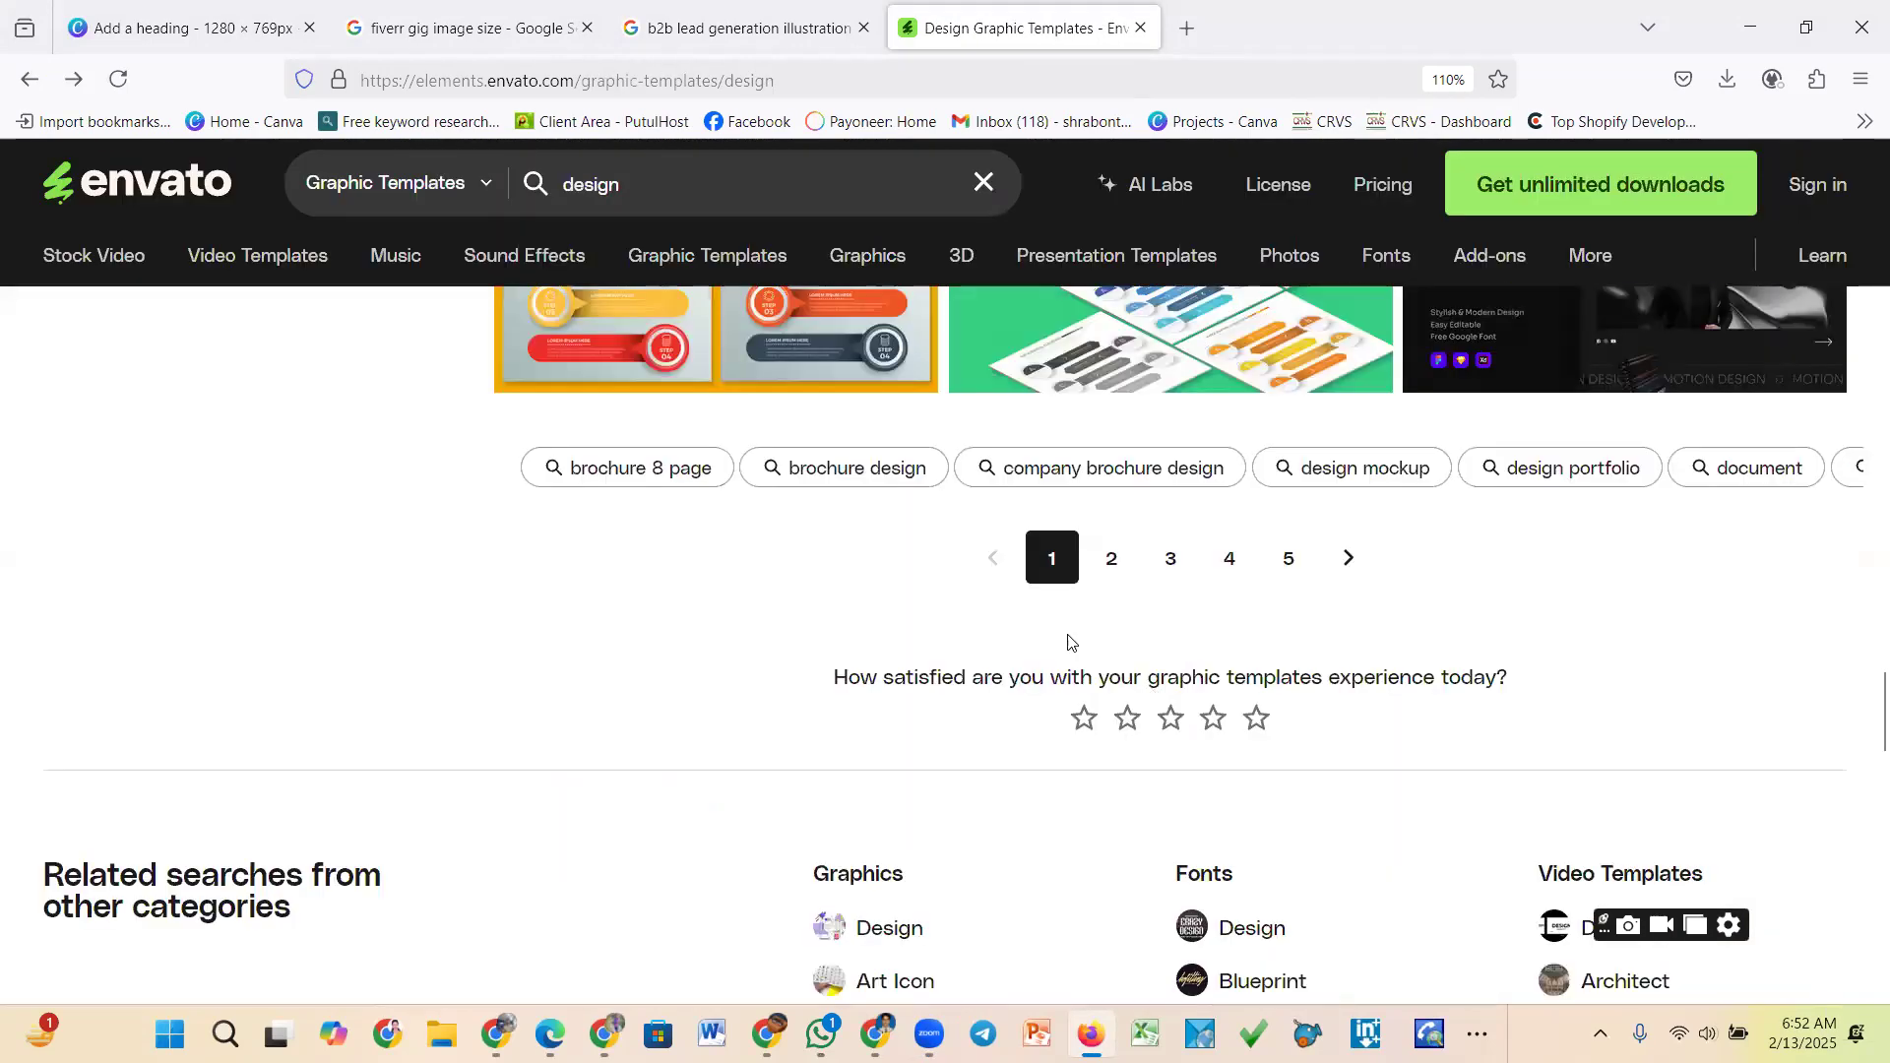
# Open the second page of the "design" results and look through its template previews
pyautogui.click(1112, 558)
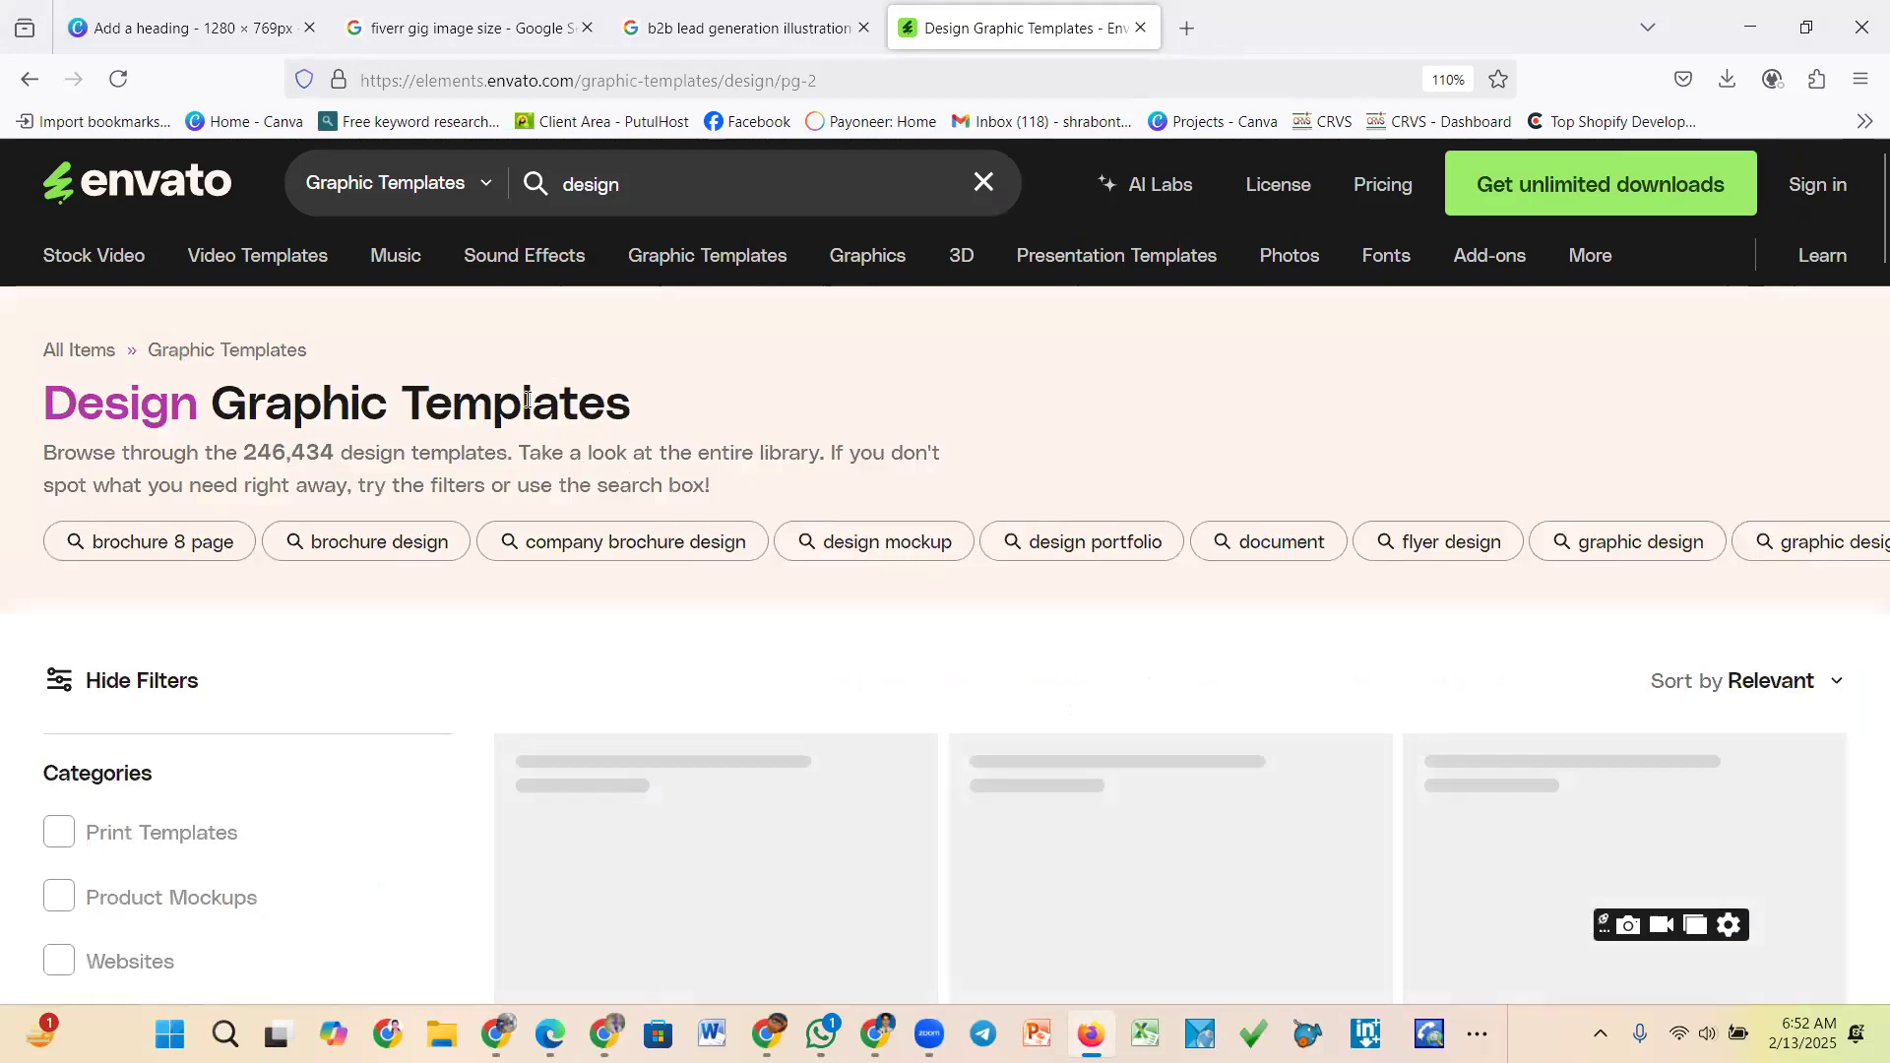
pyautogui.moveTo(728, 263)
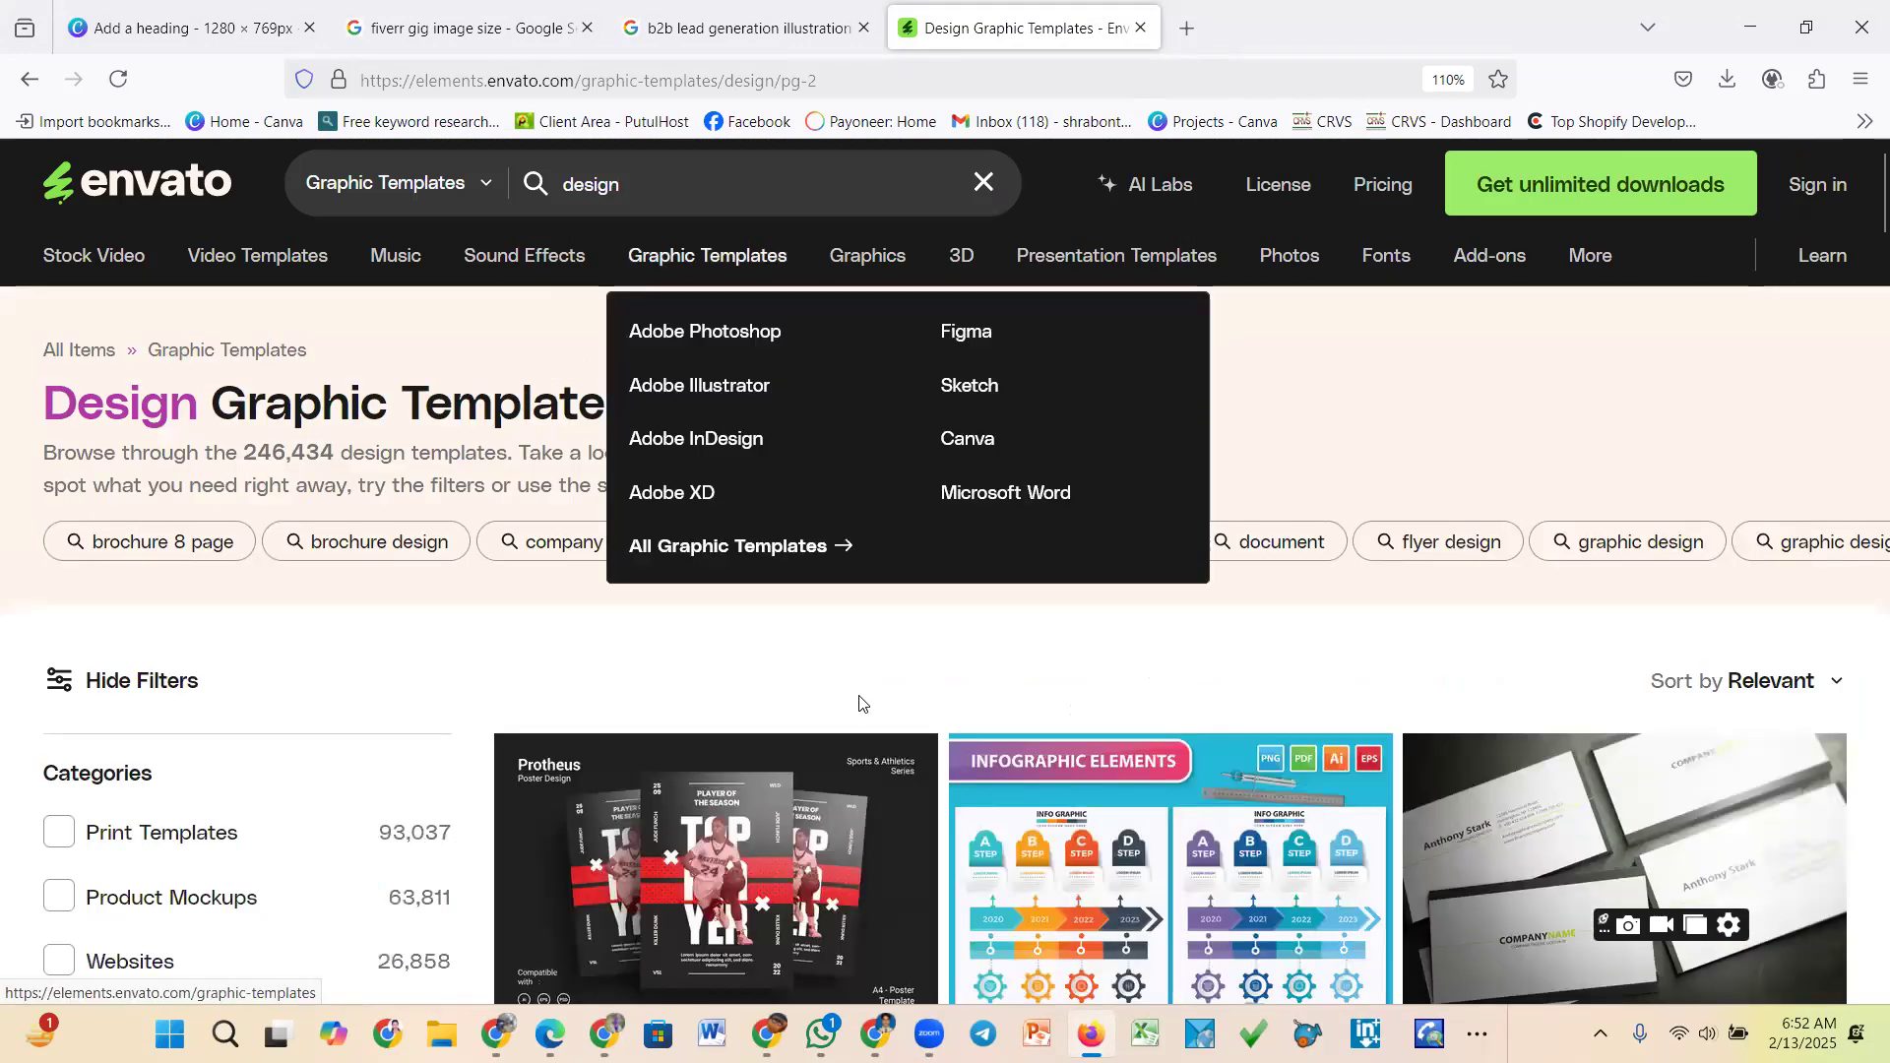
pyautogui.scroll(-5, 863, 699)
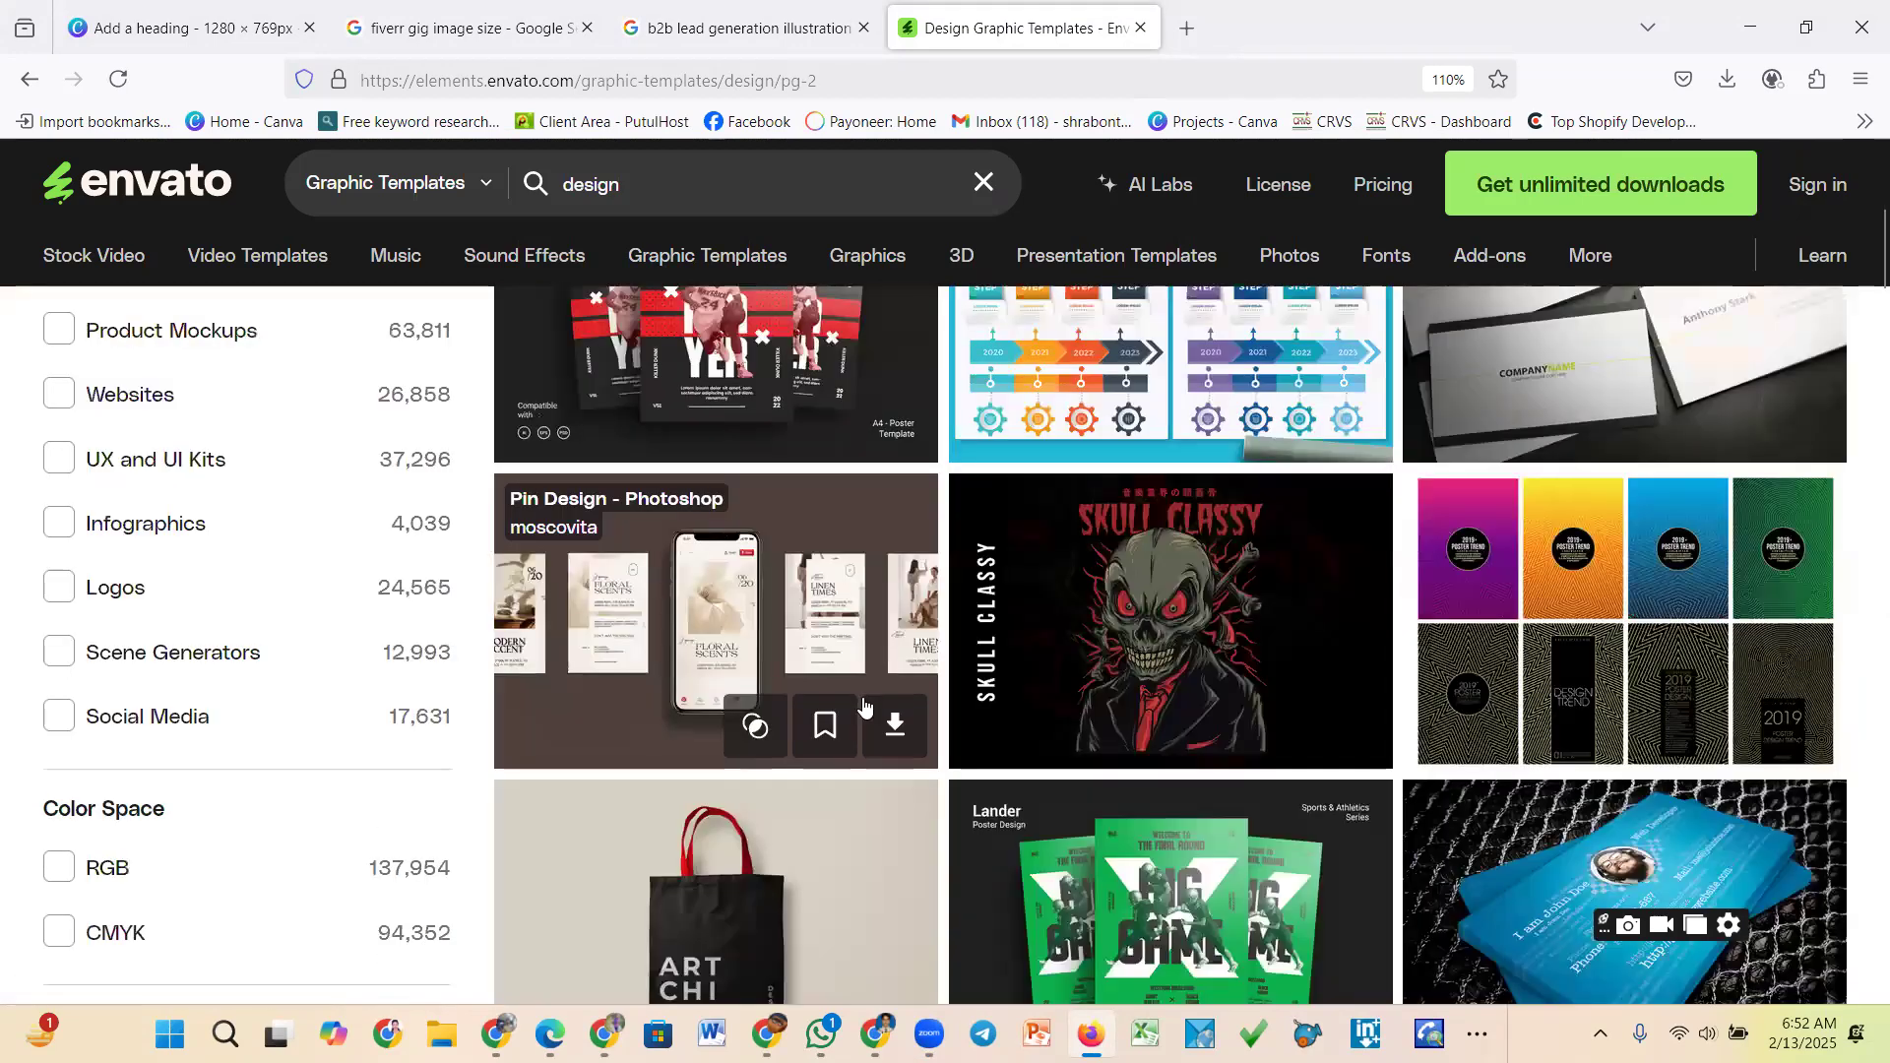
pyautogui.scroll(-5, 864, 705)
pyautogui.scroll(-5, 867, 711)
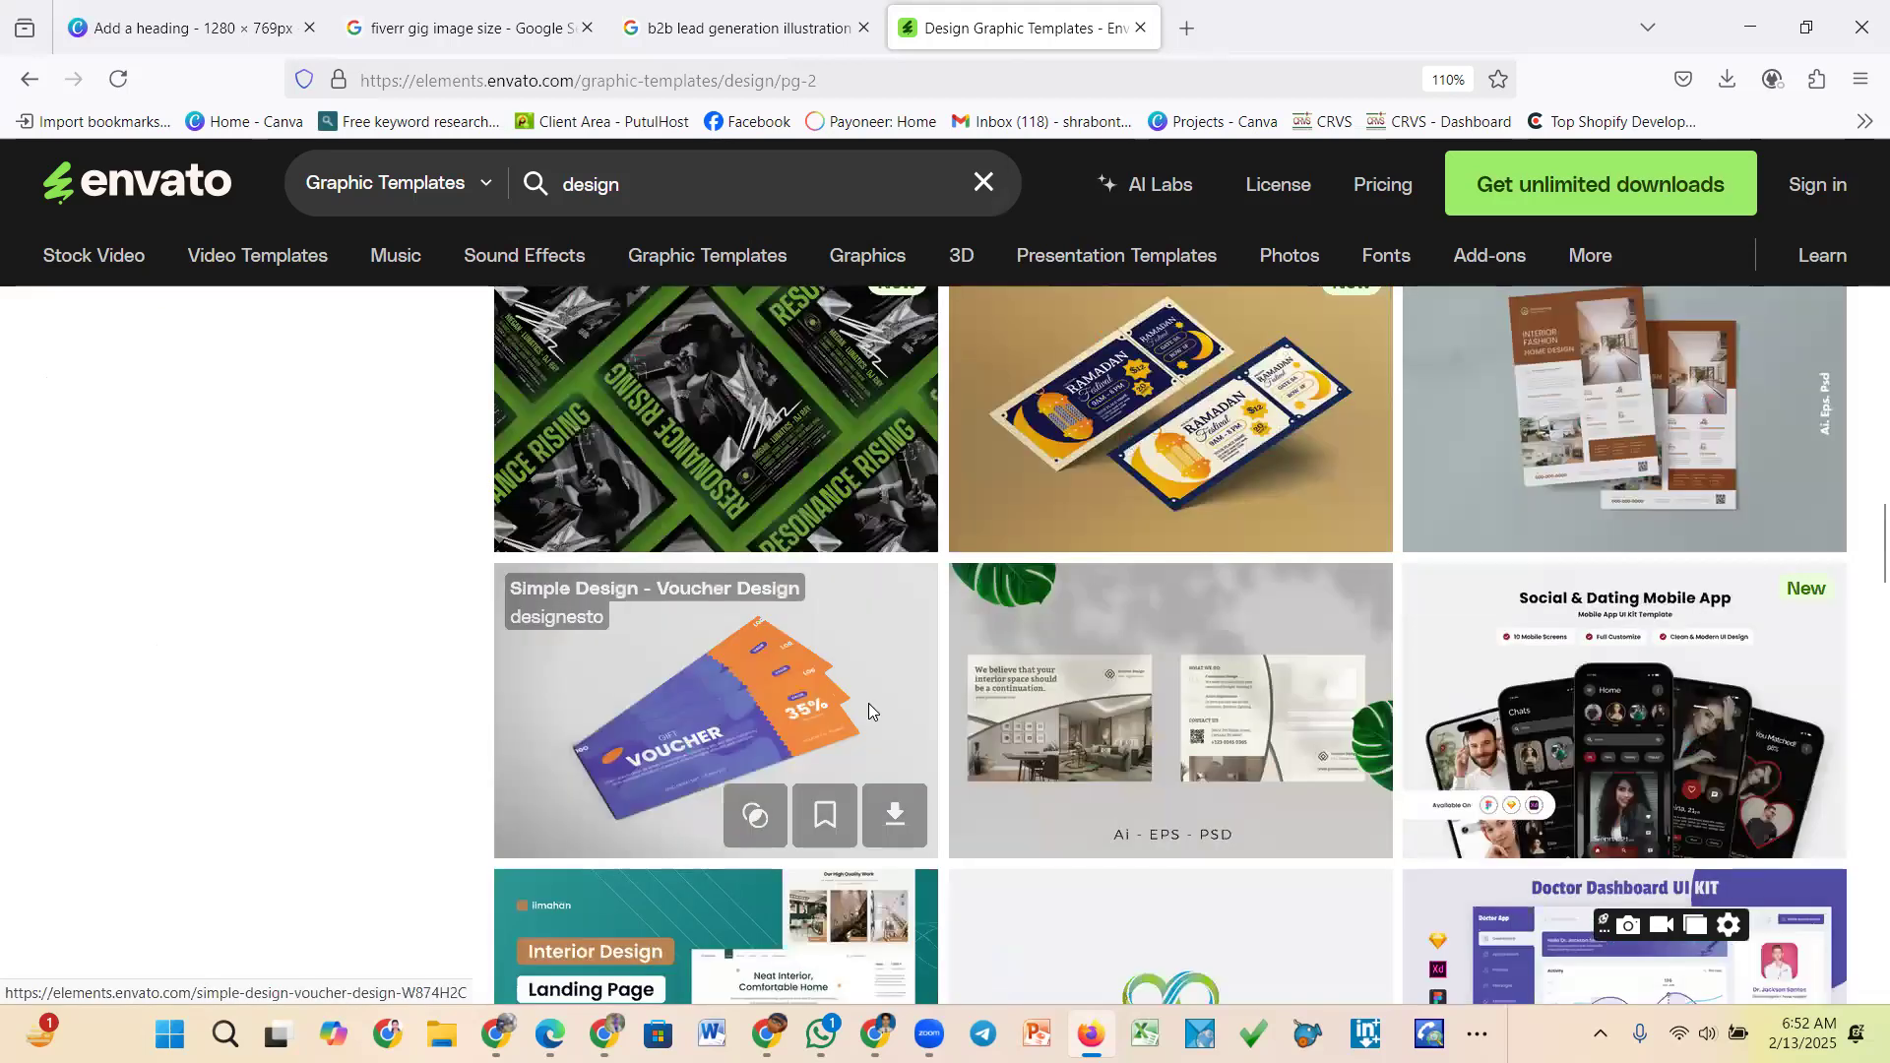
pyautogui.scroll(-10, 868, 705)
pyautogui.scroll(3, 816, 702)
pyautogui.scroll(4, 818, 706)
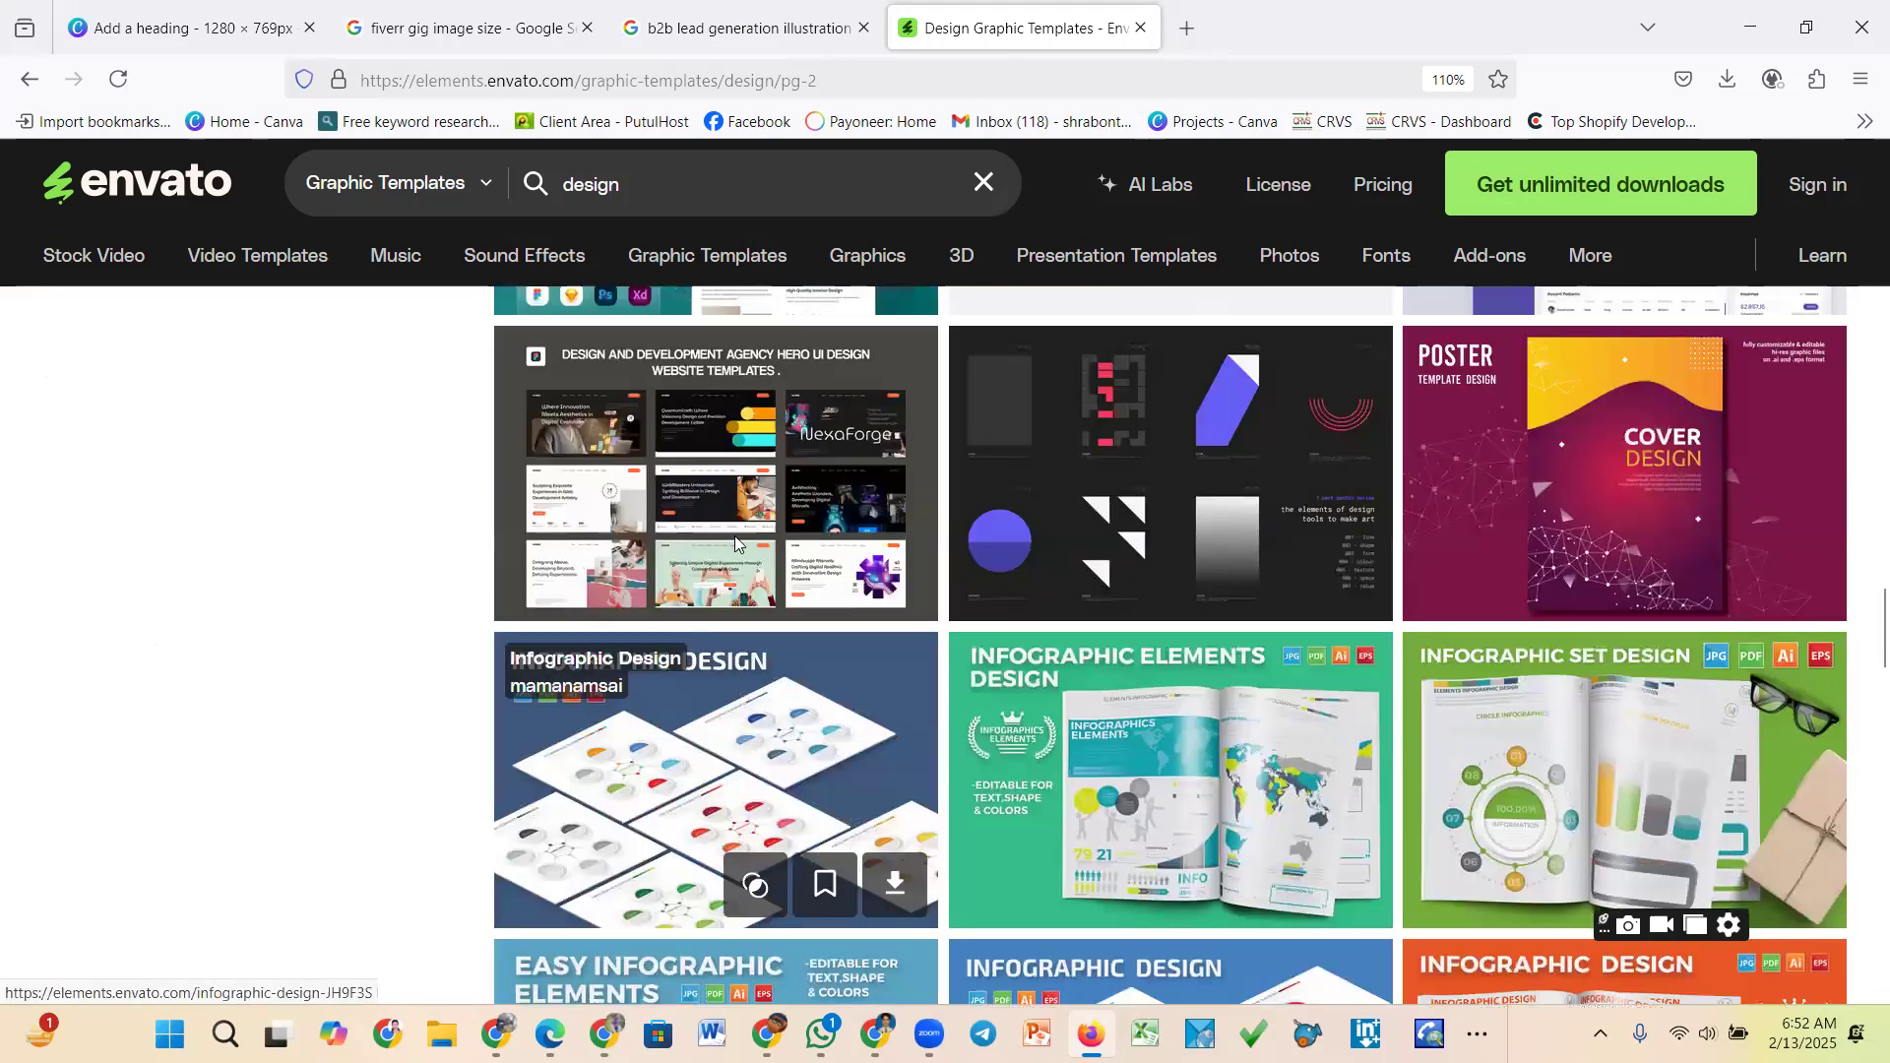
# Open the "Design and Development Agency UI Design" template and examine its features, tags and related templates
pyautogui.click(873, 547)
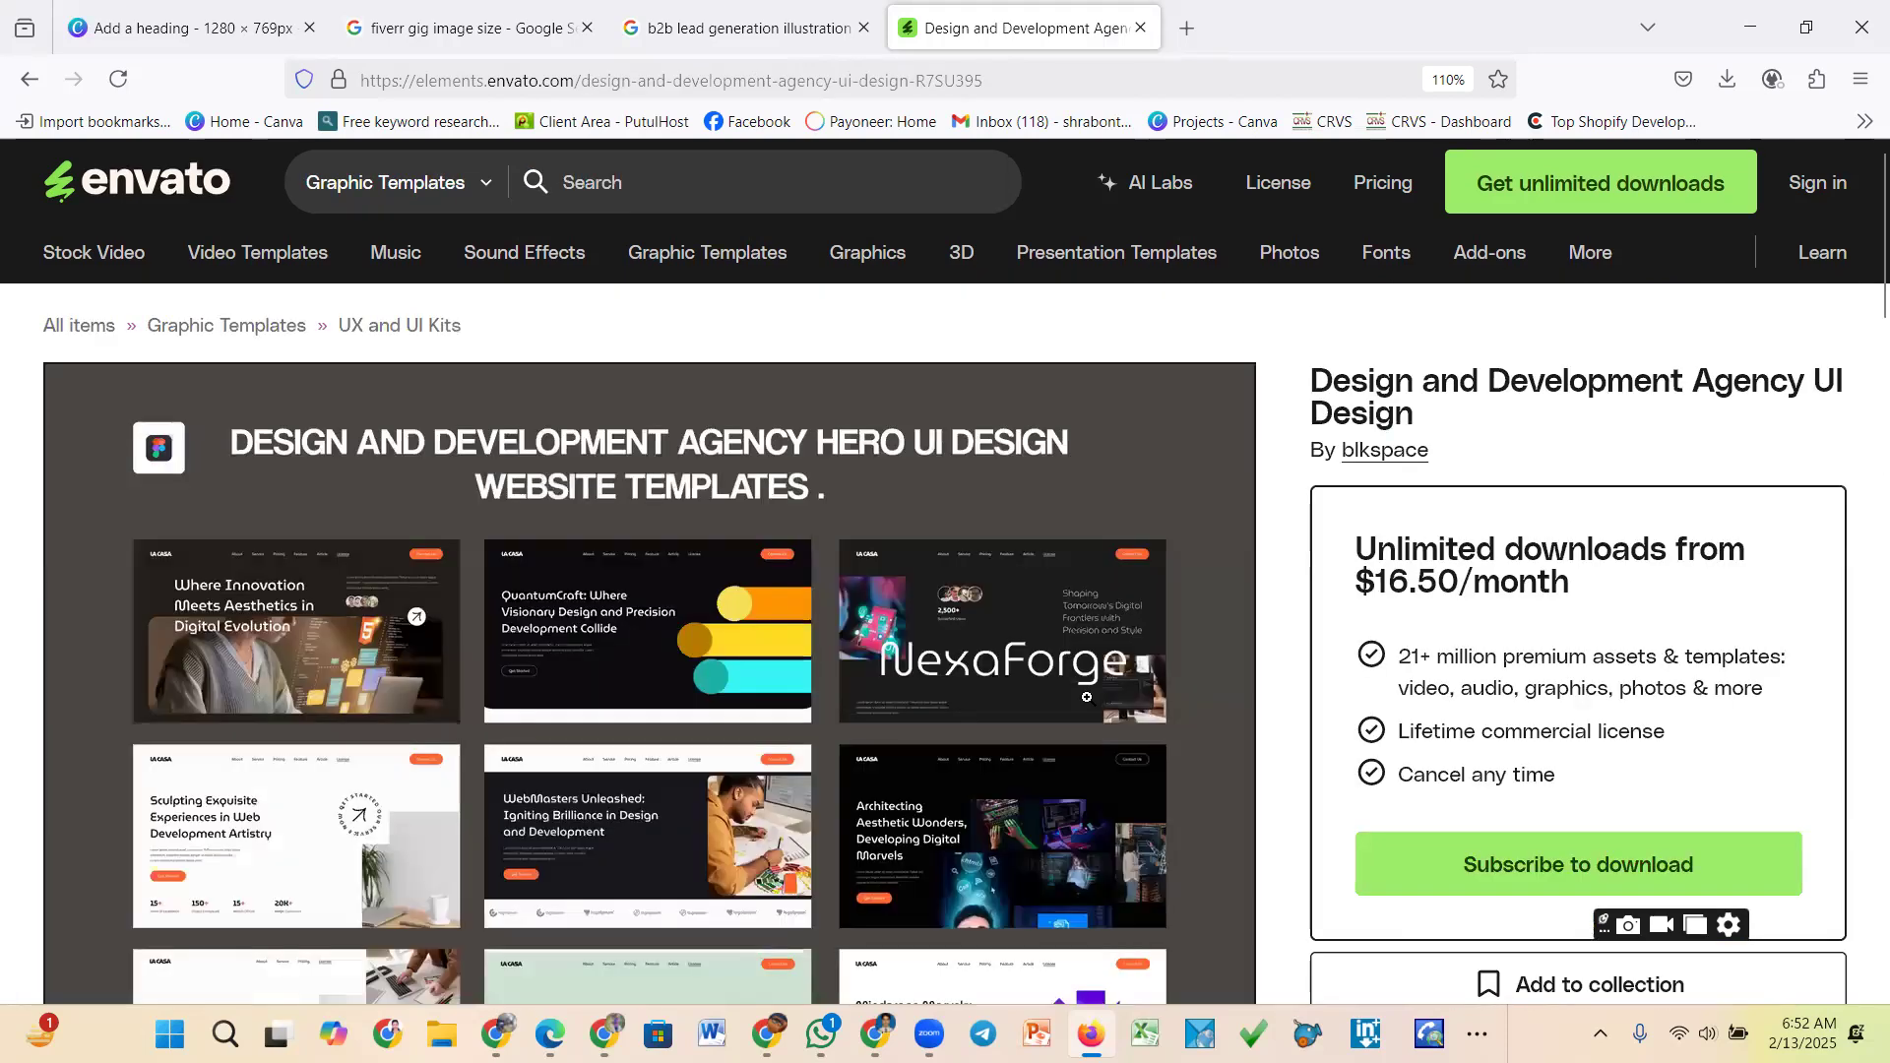
pyautogui.scroll(-4, 1086, 701)
pyautogui.scroll(-10, 1084, 699)
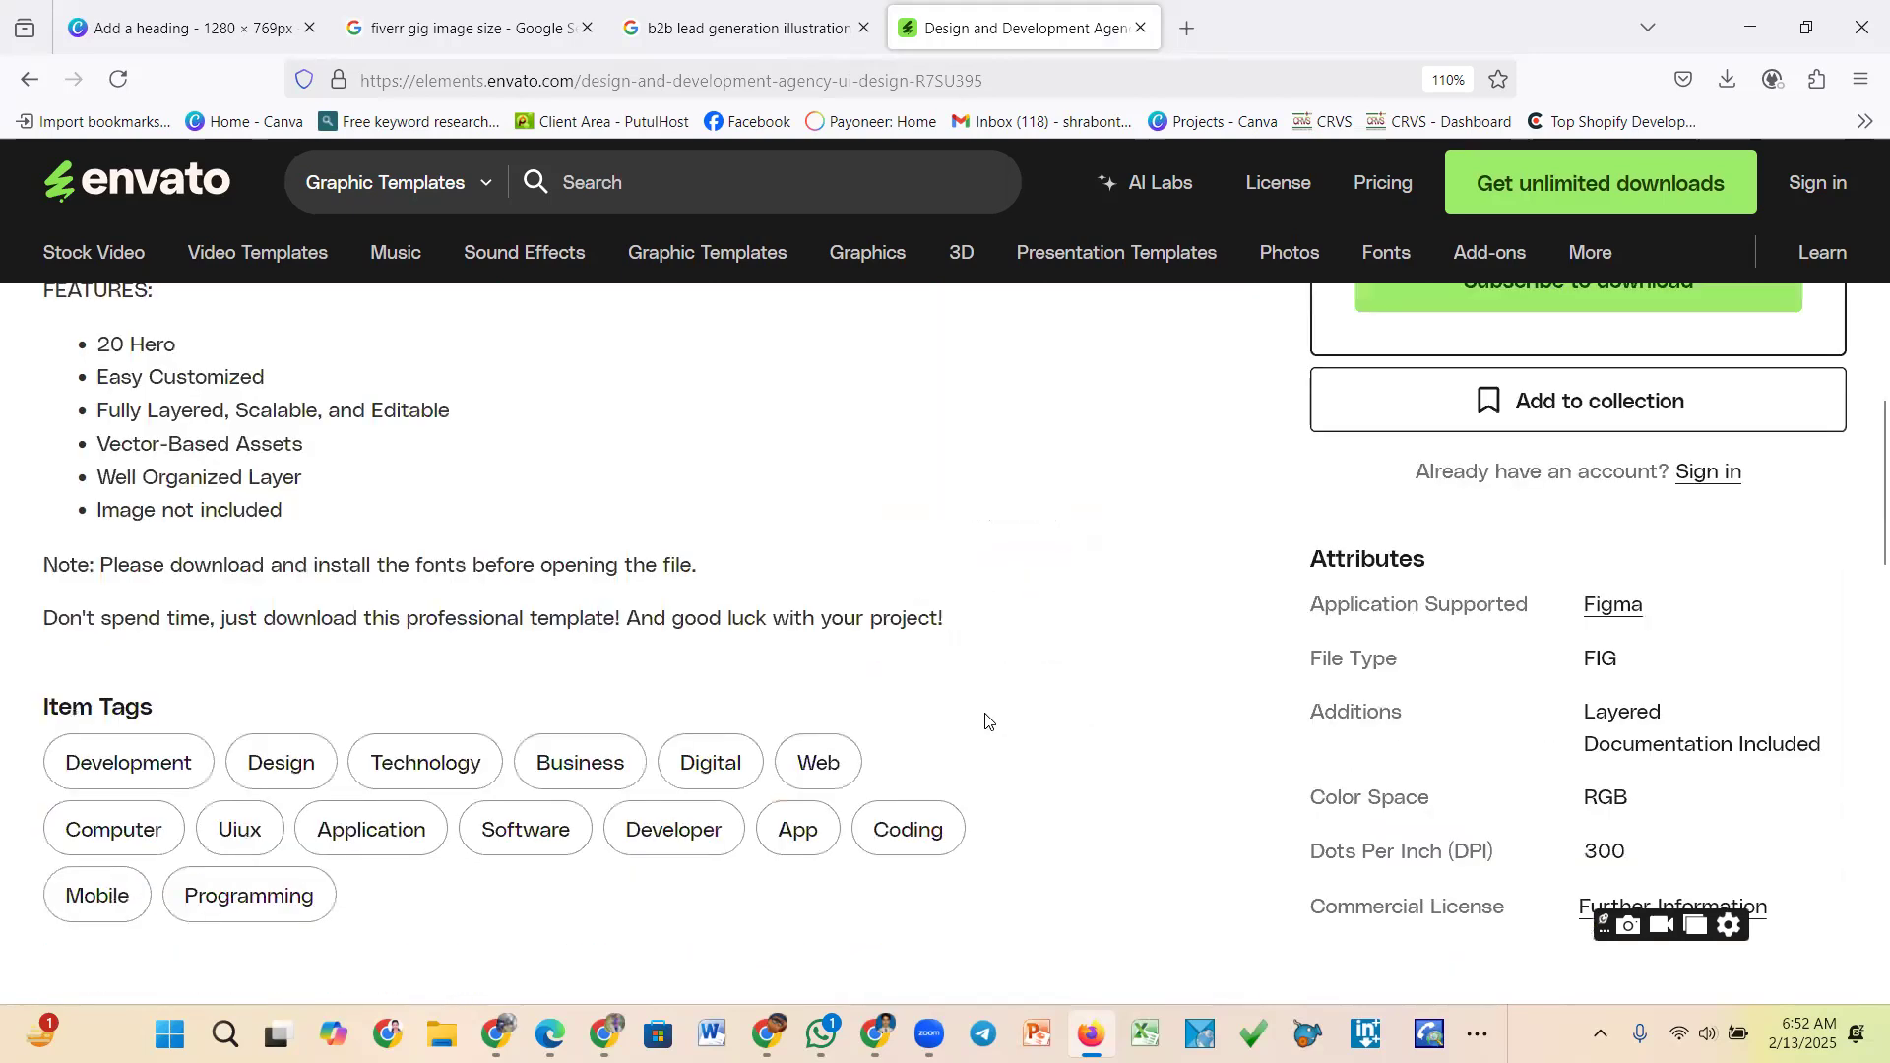
pyautogui.scroll(-6, 920, 722)
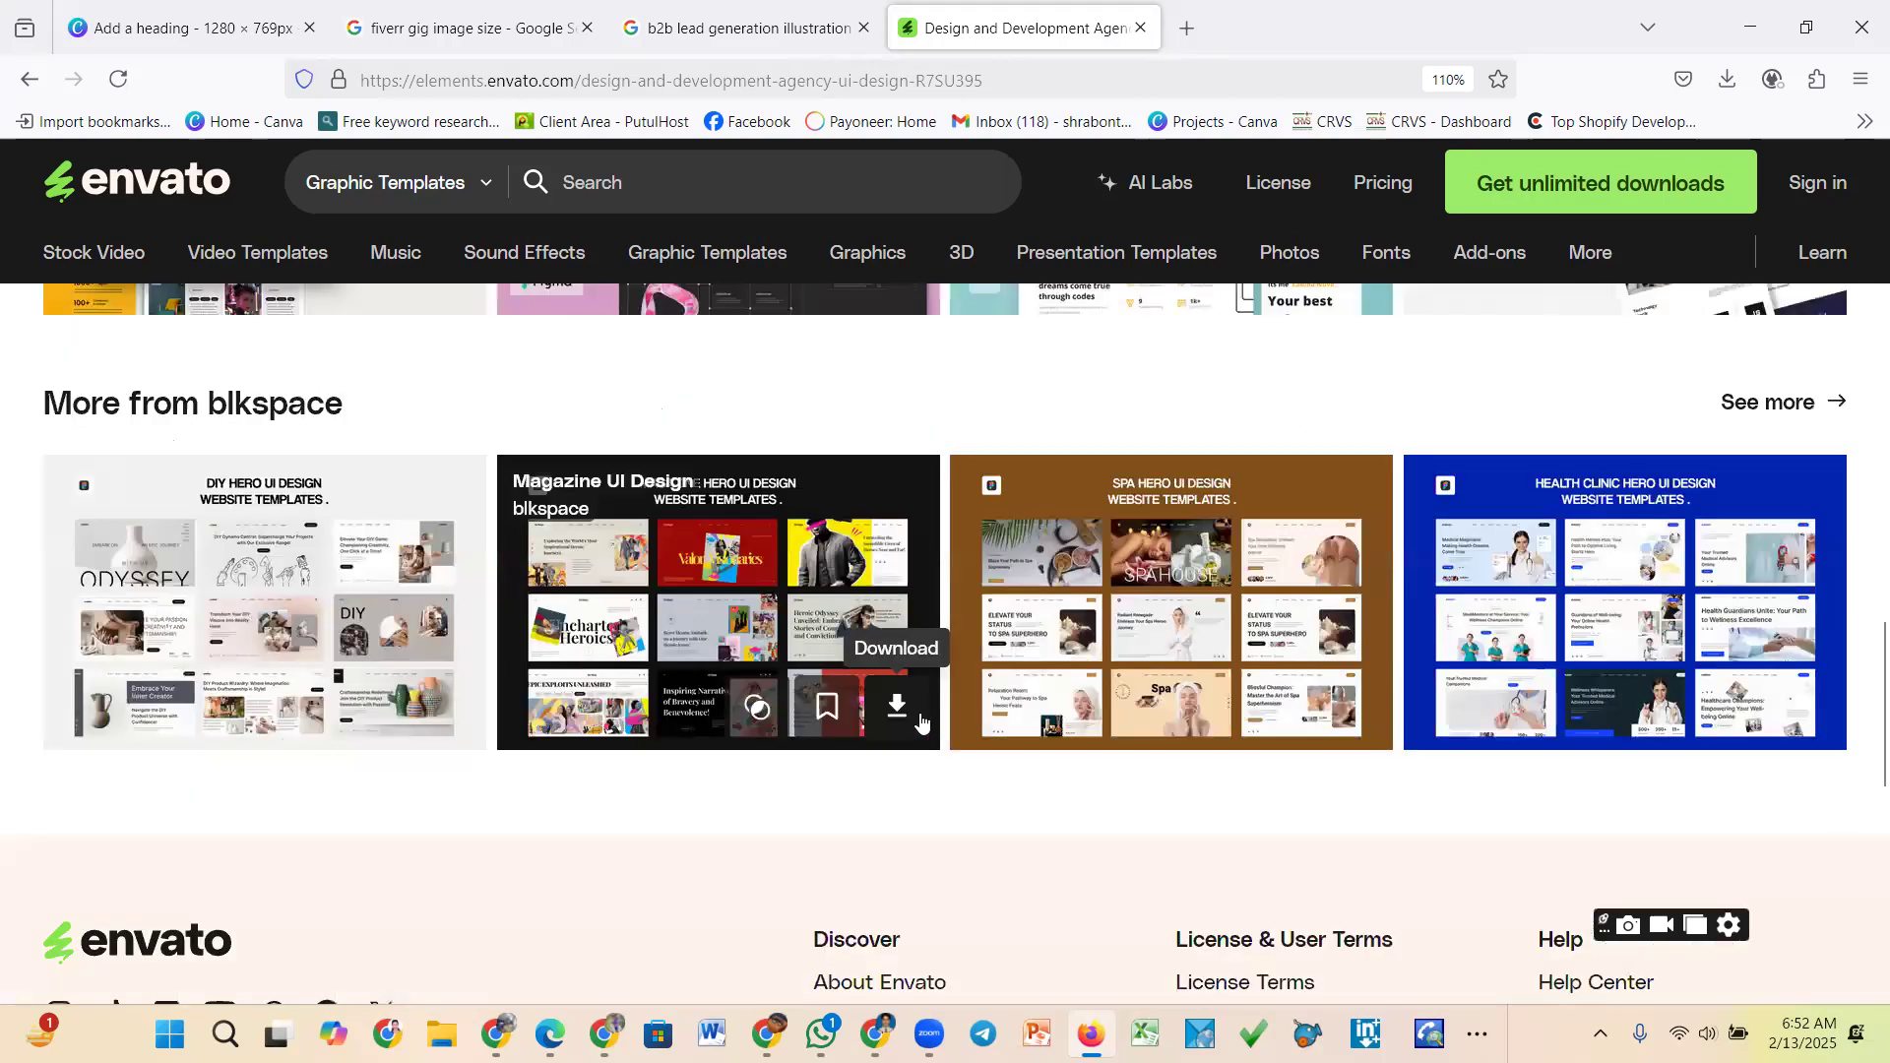
pyautogui.scroll(-5, 920, 721)
pyautogui.scroll(5, 920, 722)
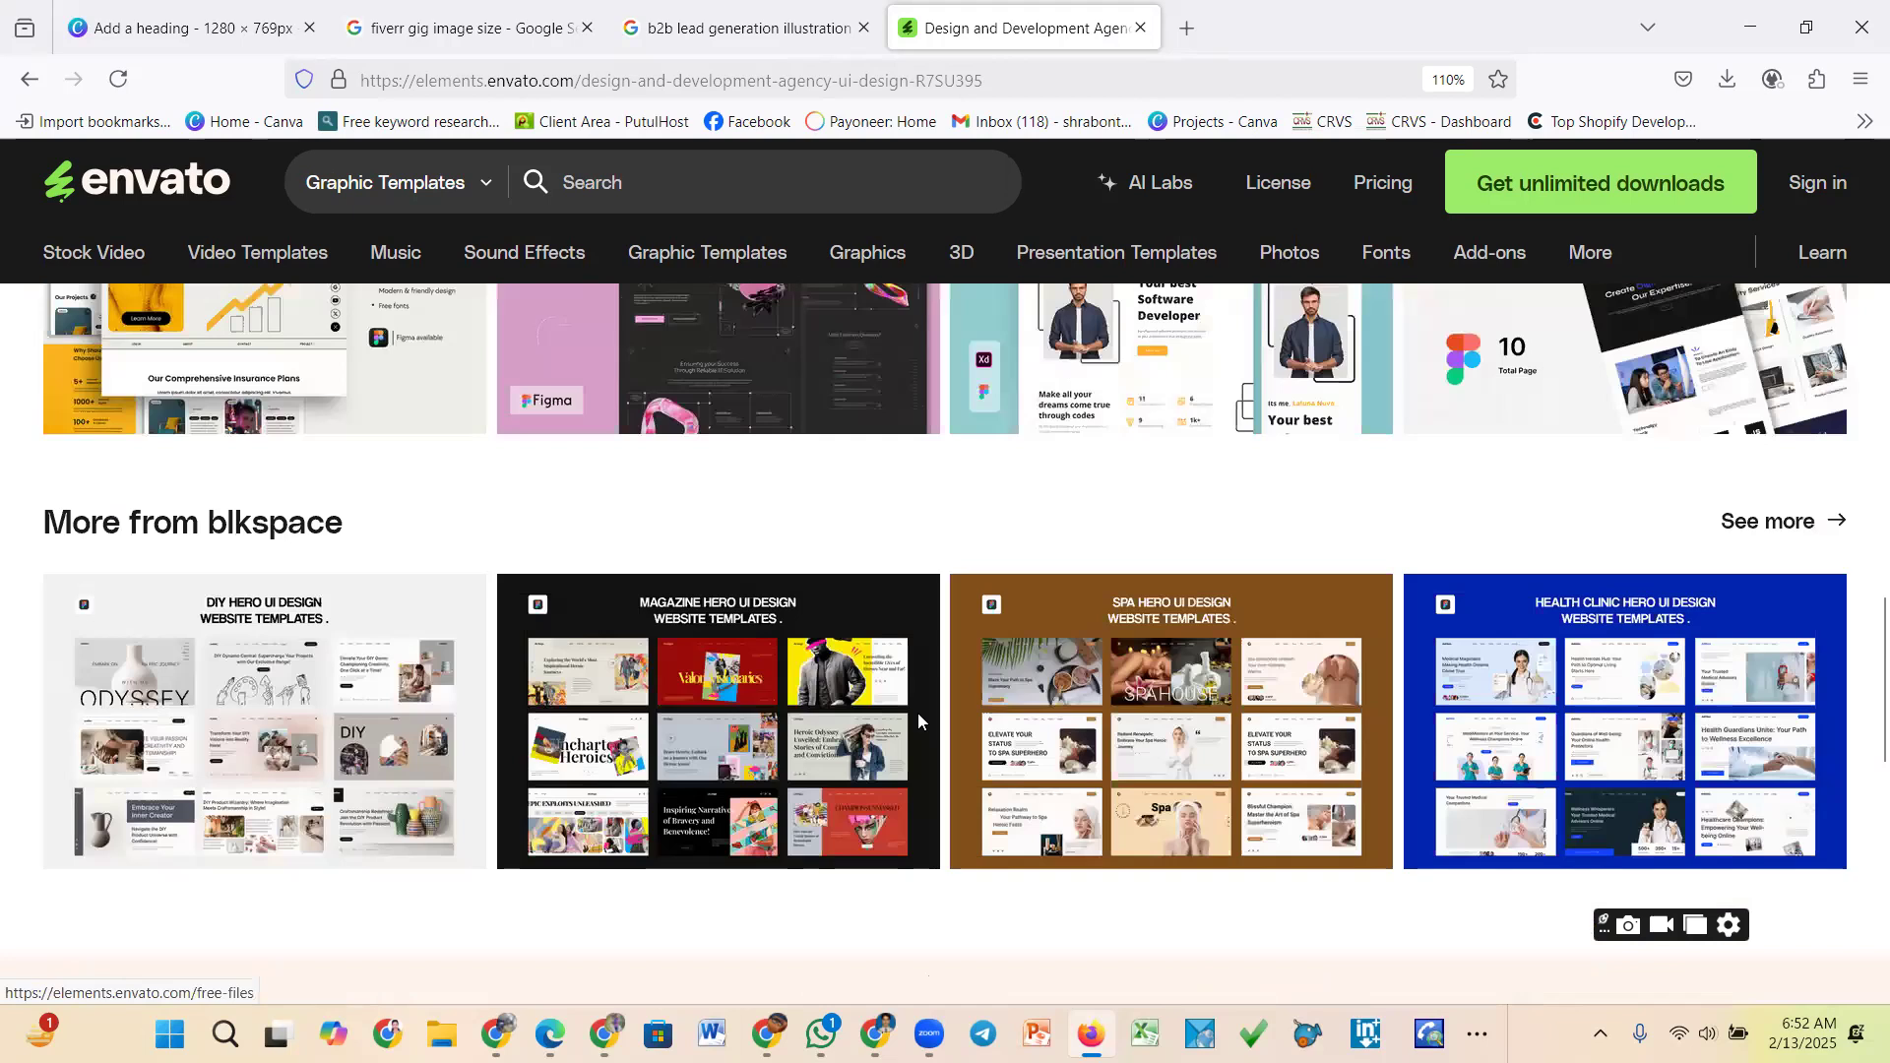
pyautogui.scroll(10, 917, 712)
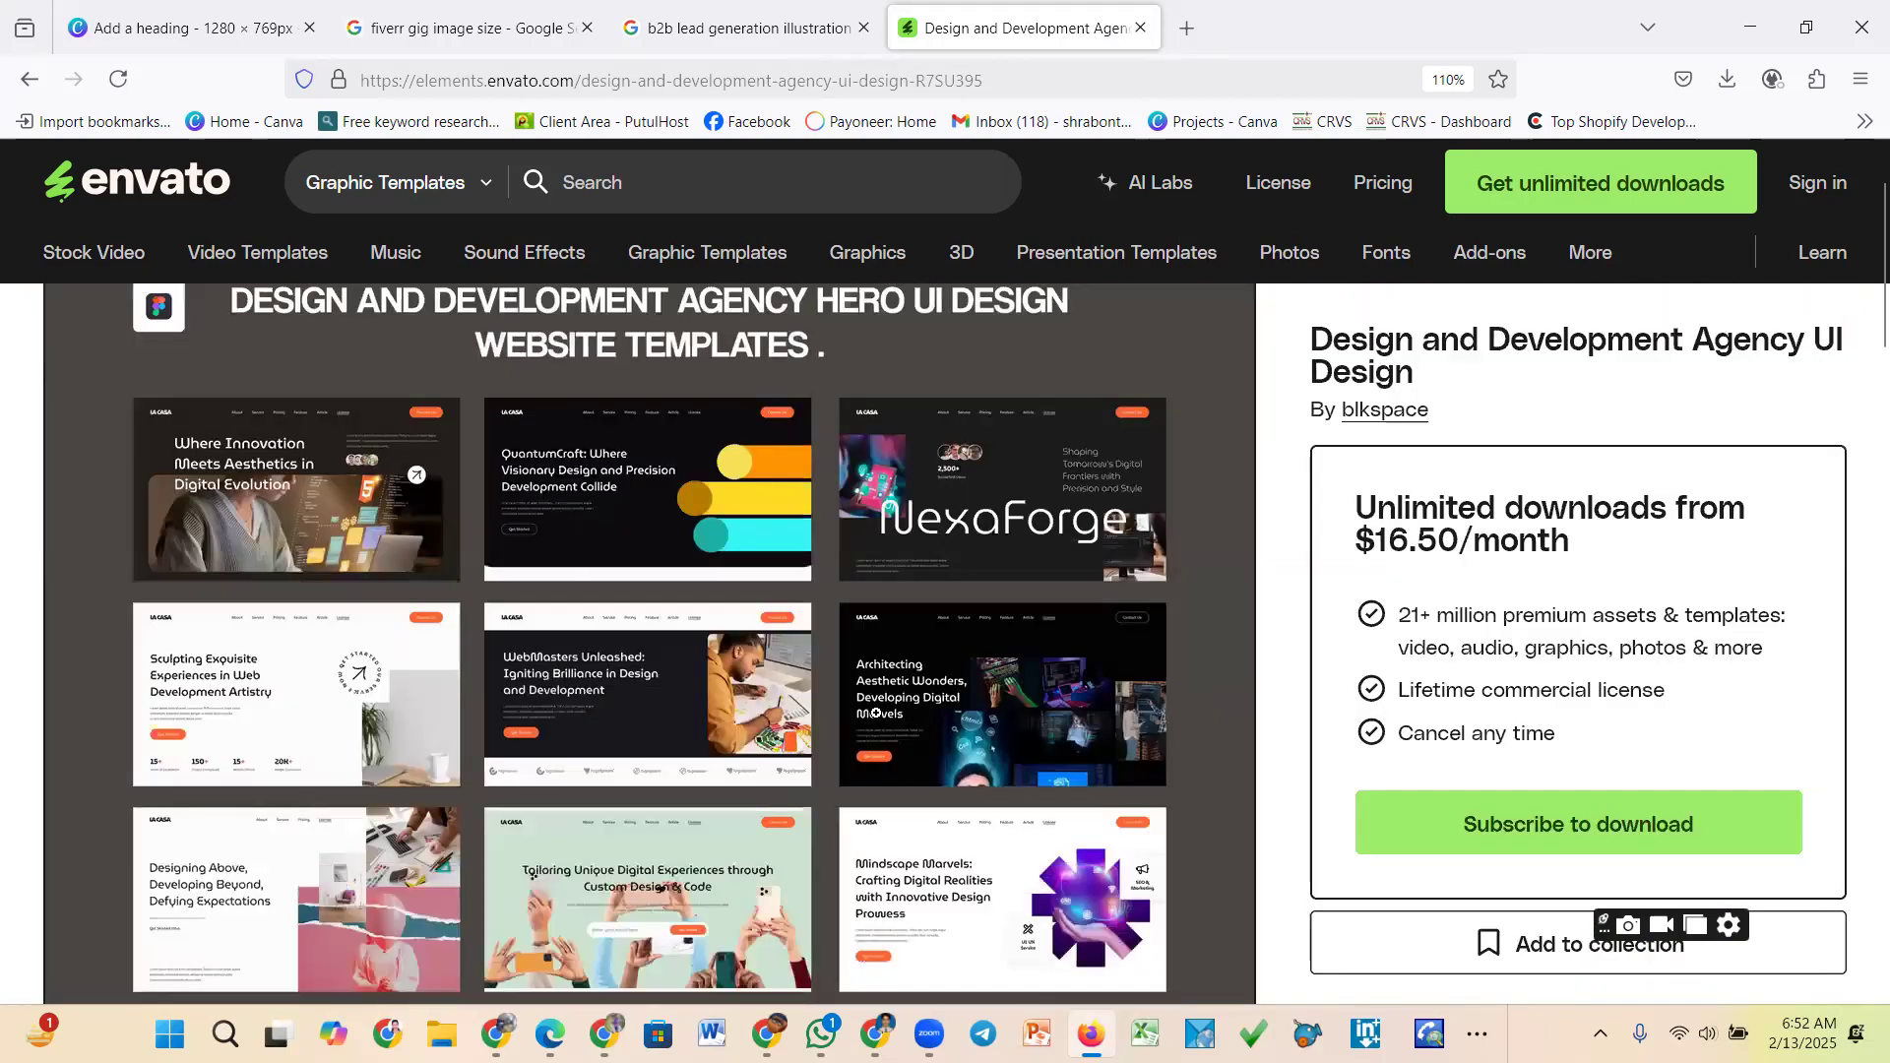
# Enlarge the agency hero UI preview, examine its website layouts, and return to the results
pyautogui.click(622, 630)
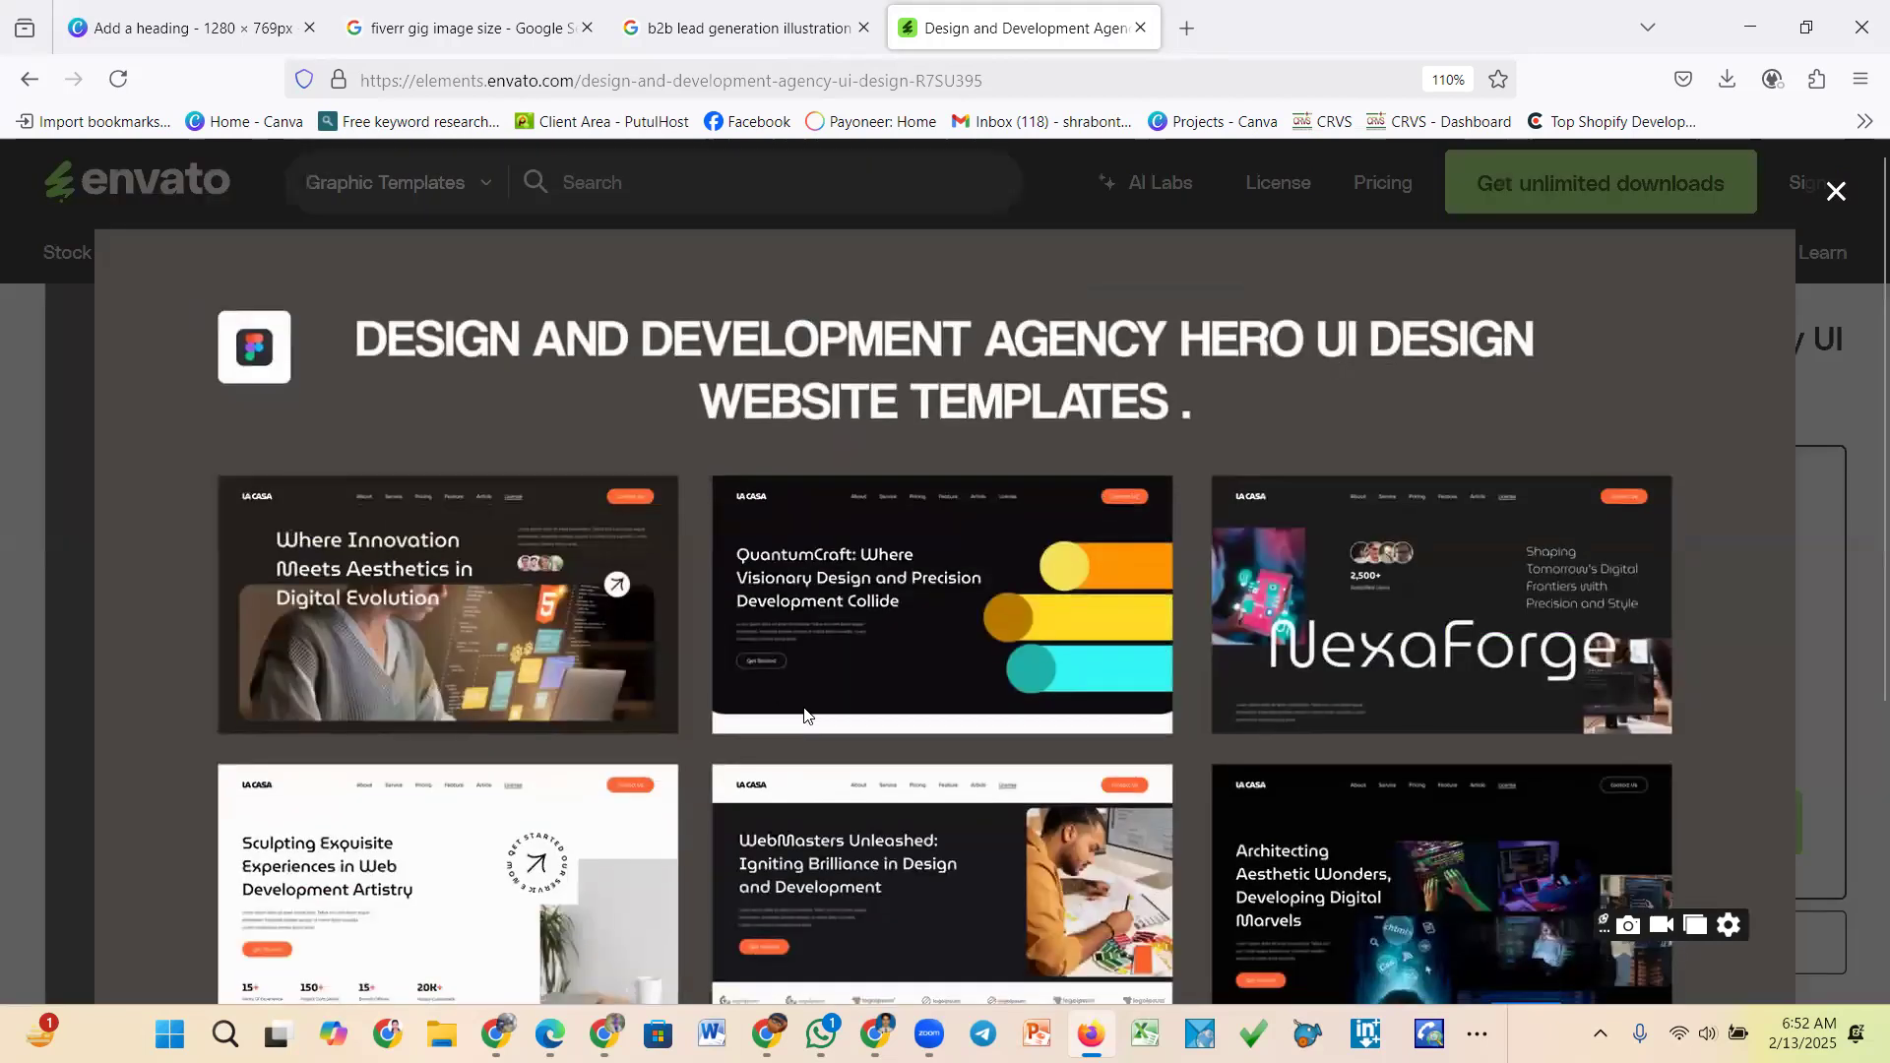
pyautogui.scroll(-3, 805, 715)
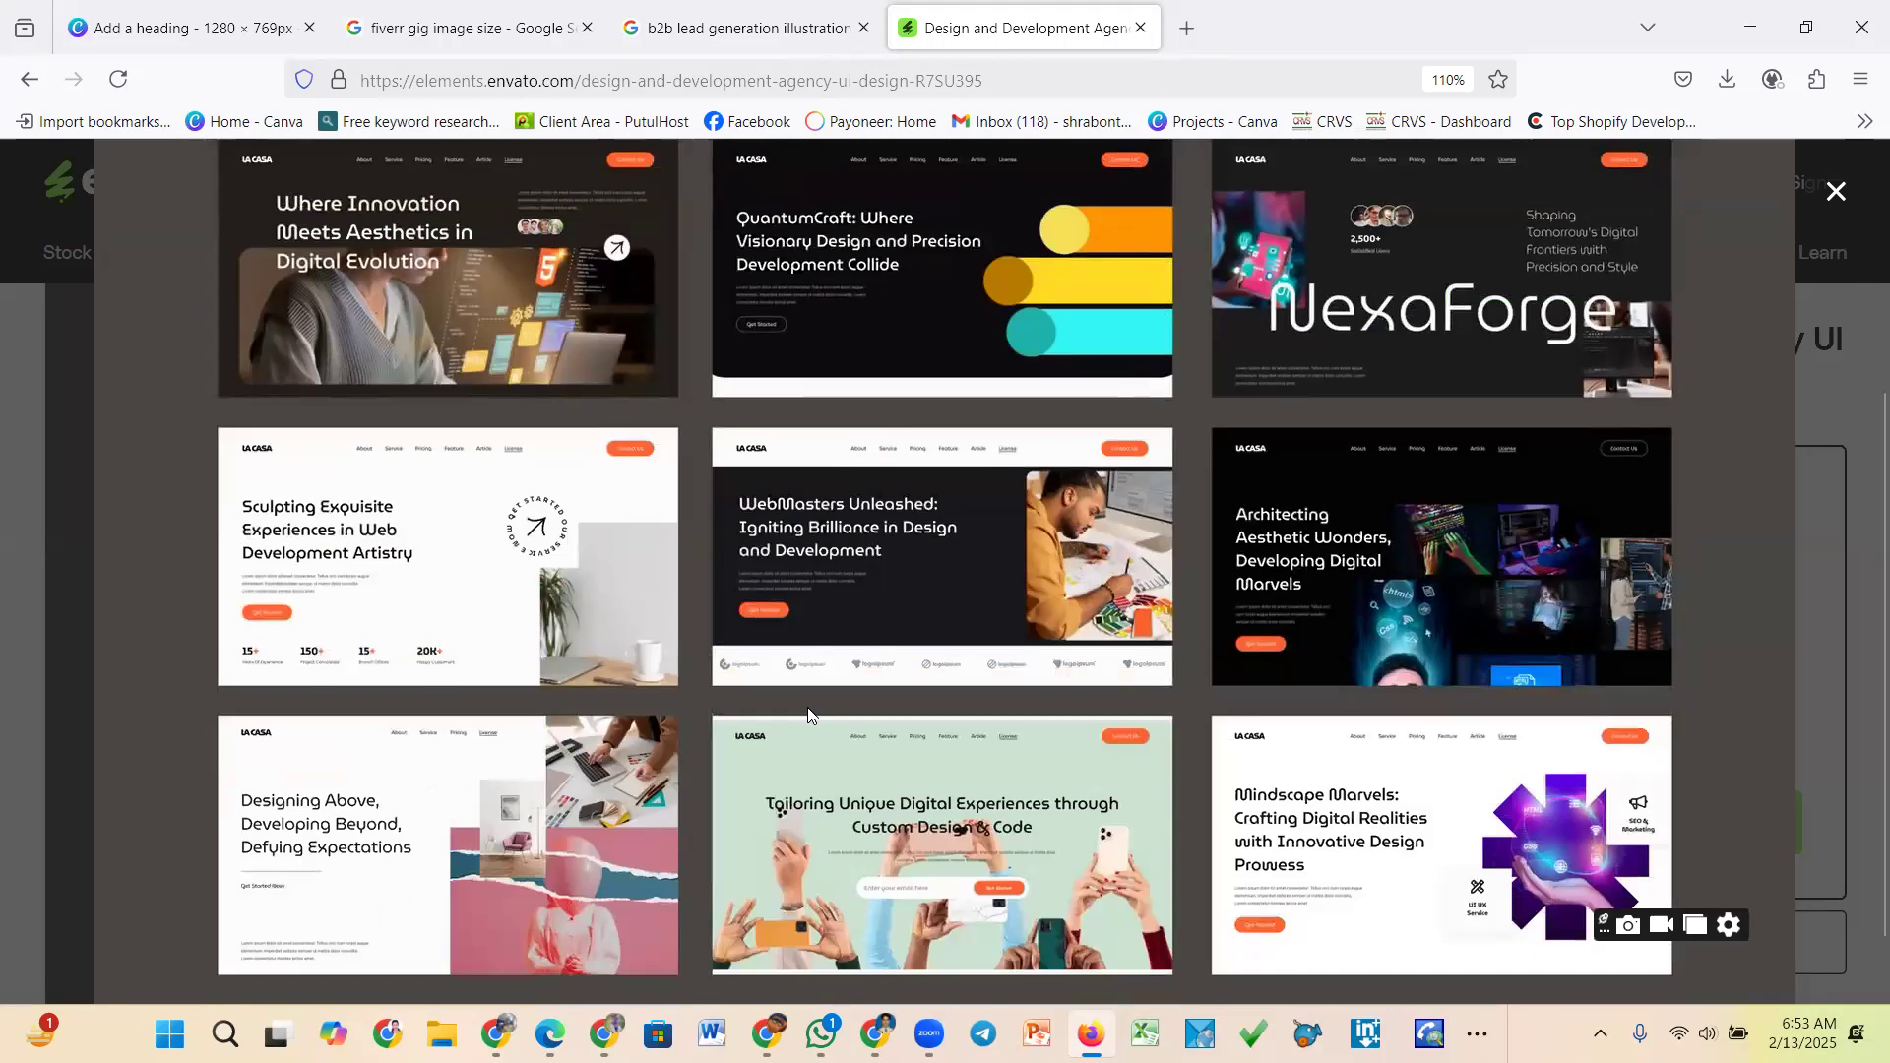
pyautogui.scroll(-1, 808, 707)
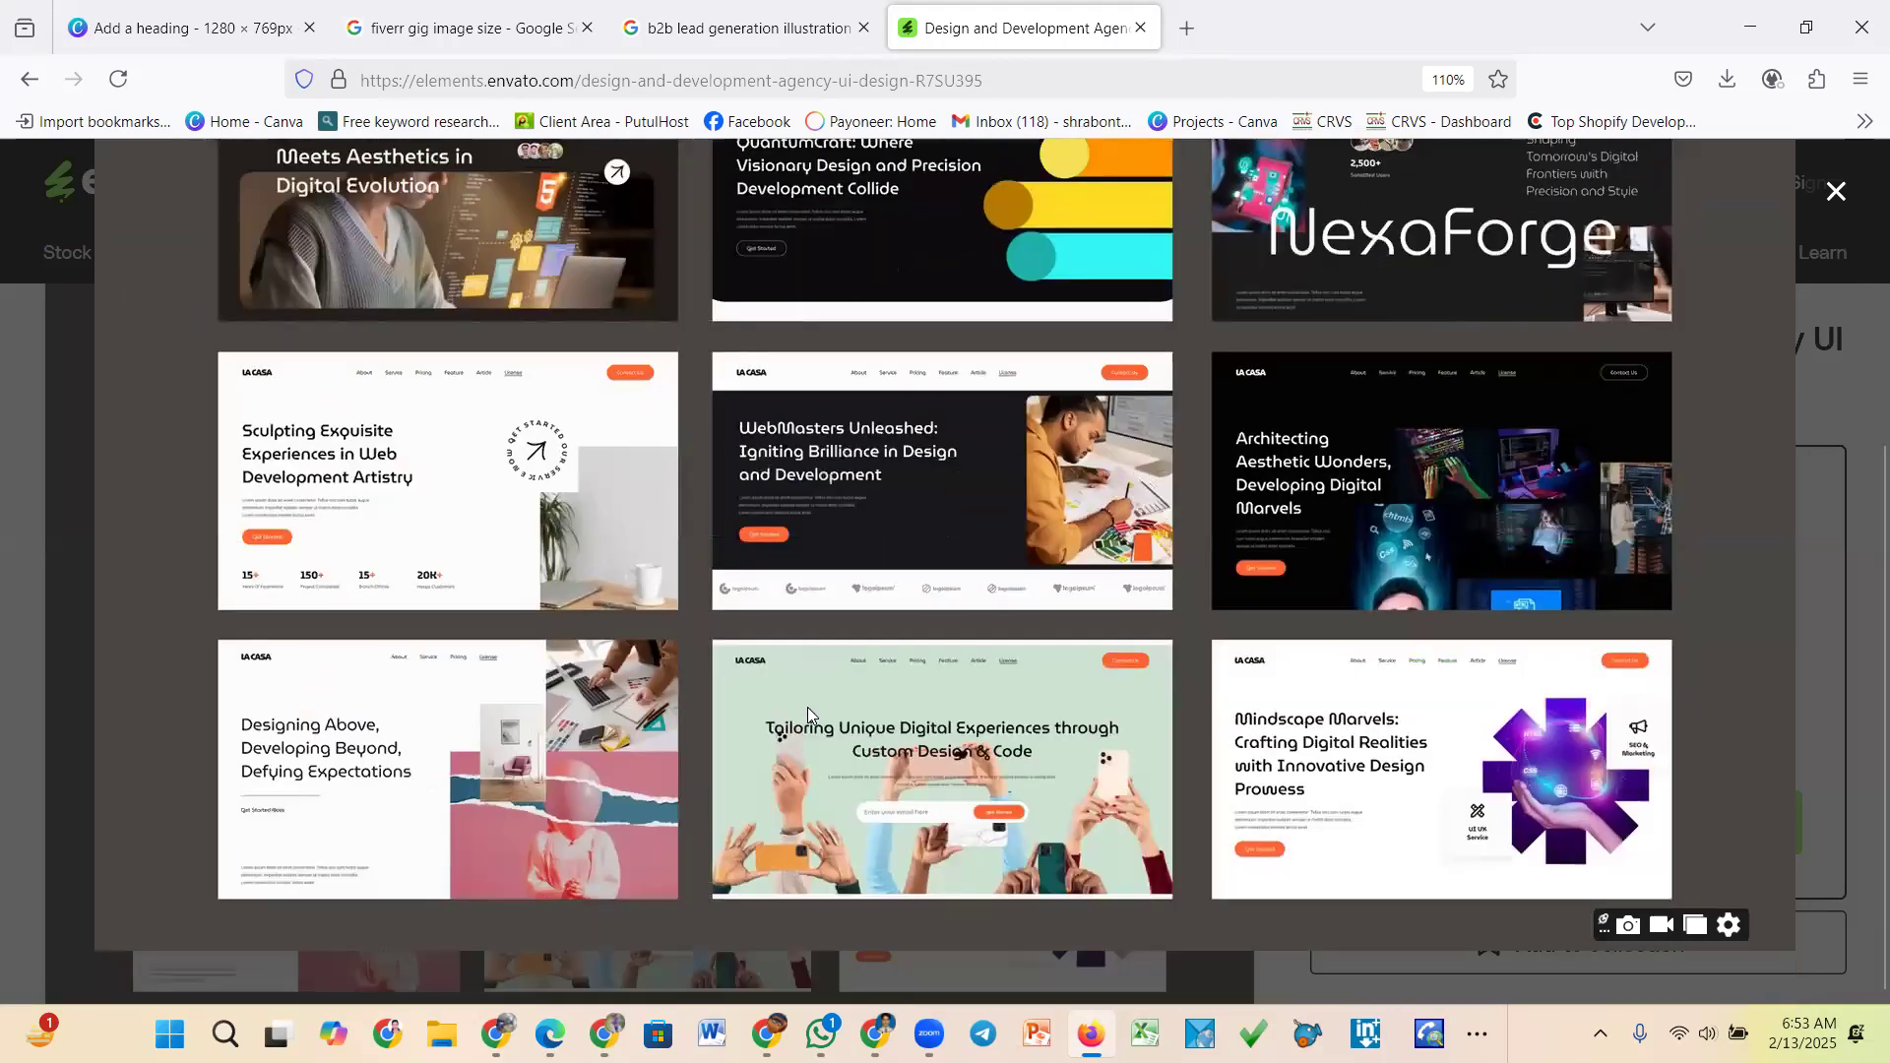
pyautogui.hotkey('alt', 'Left')
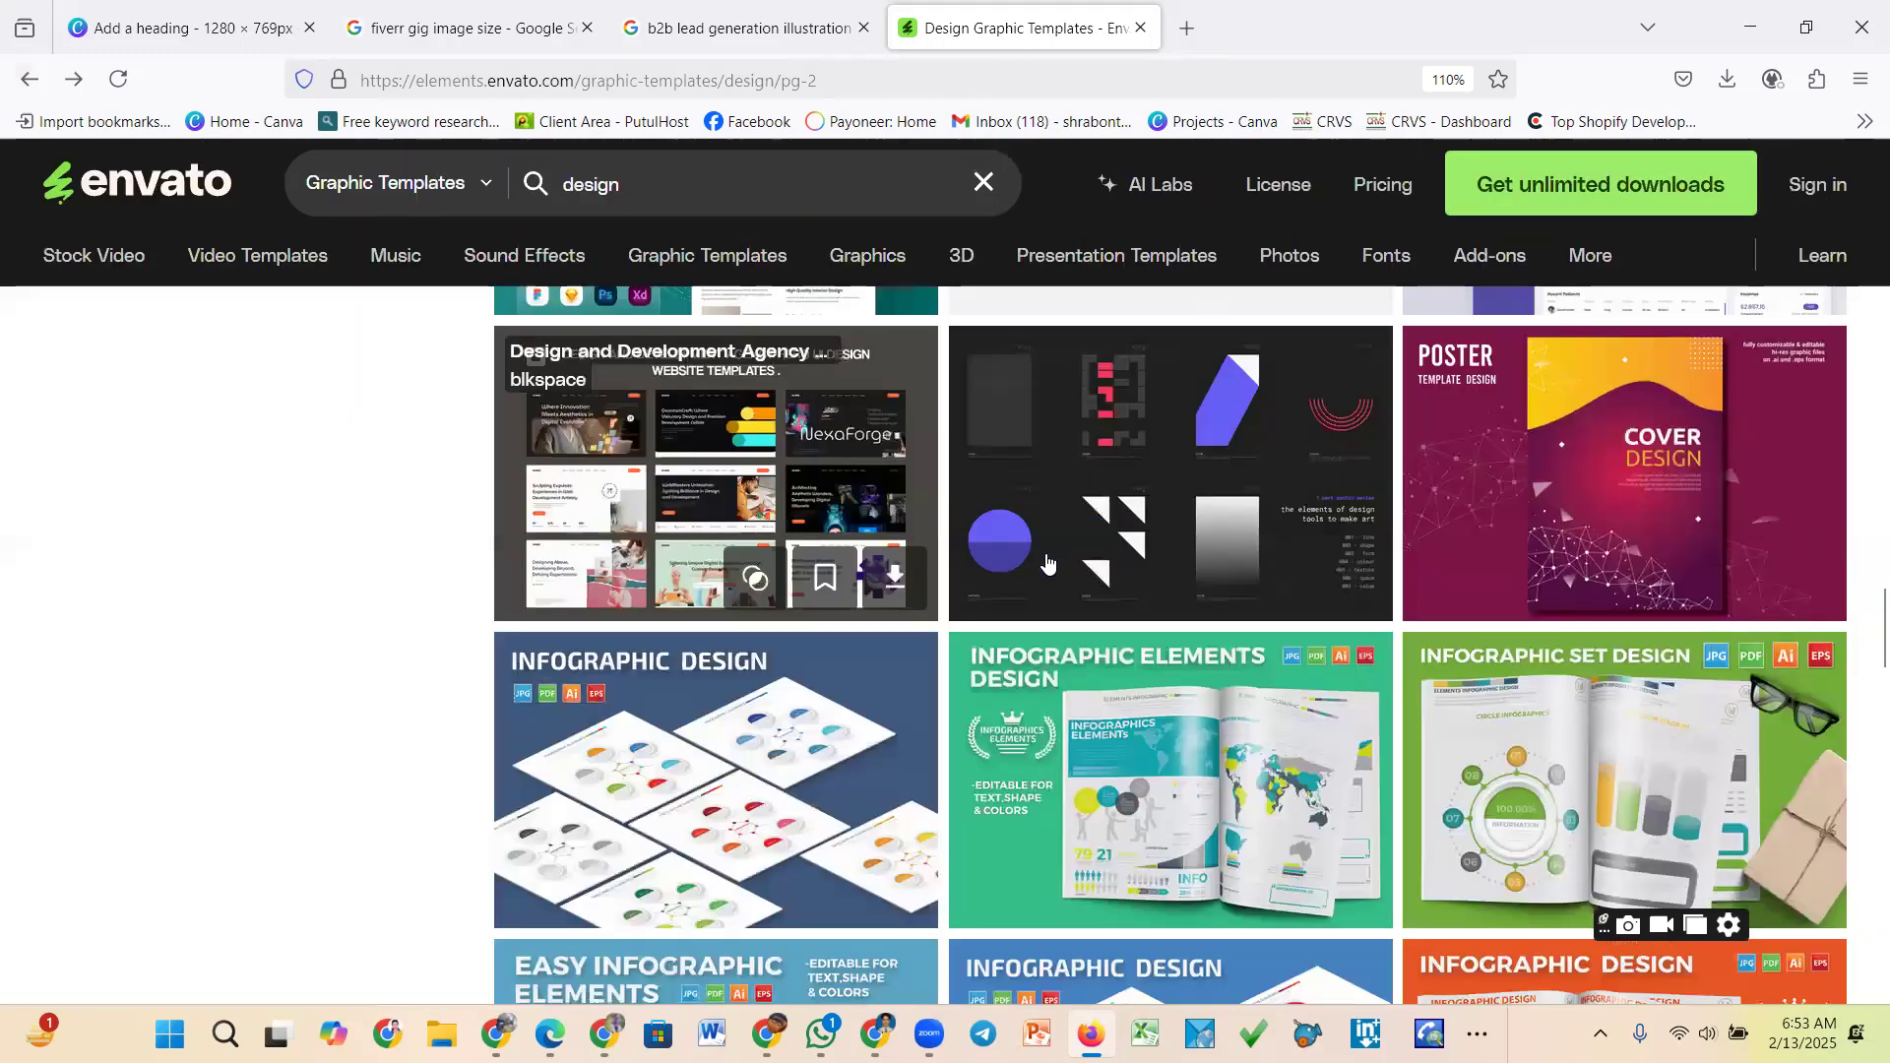
# Open the "Valentine's Day Flyer Design Template" from the results, examine its preview and description, and return to the results
pyautogui.scroll(5, 1114, 588)
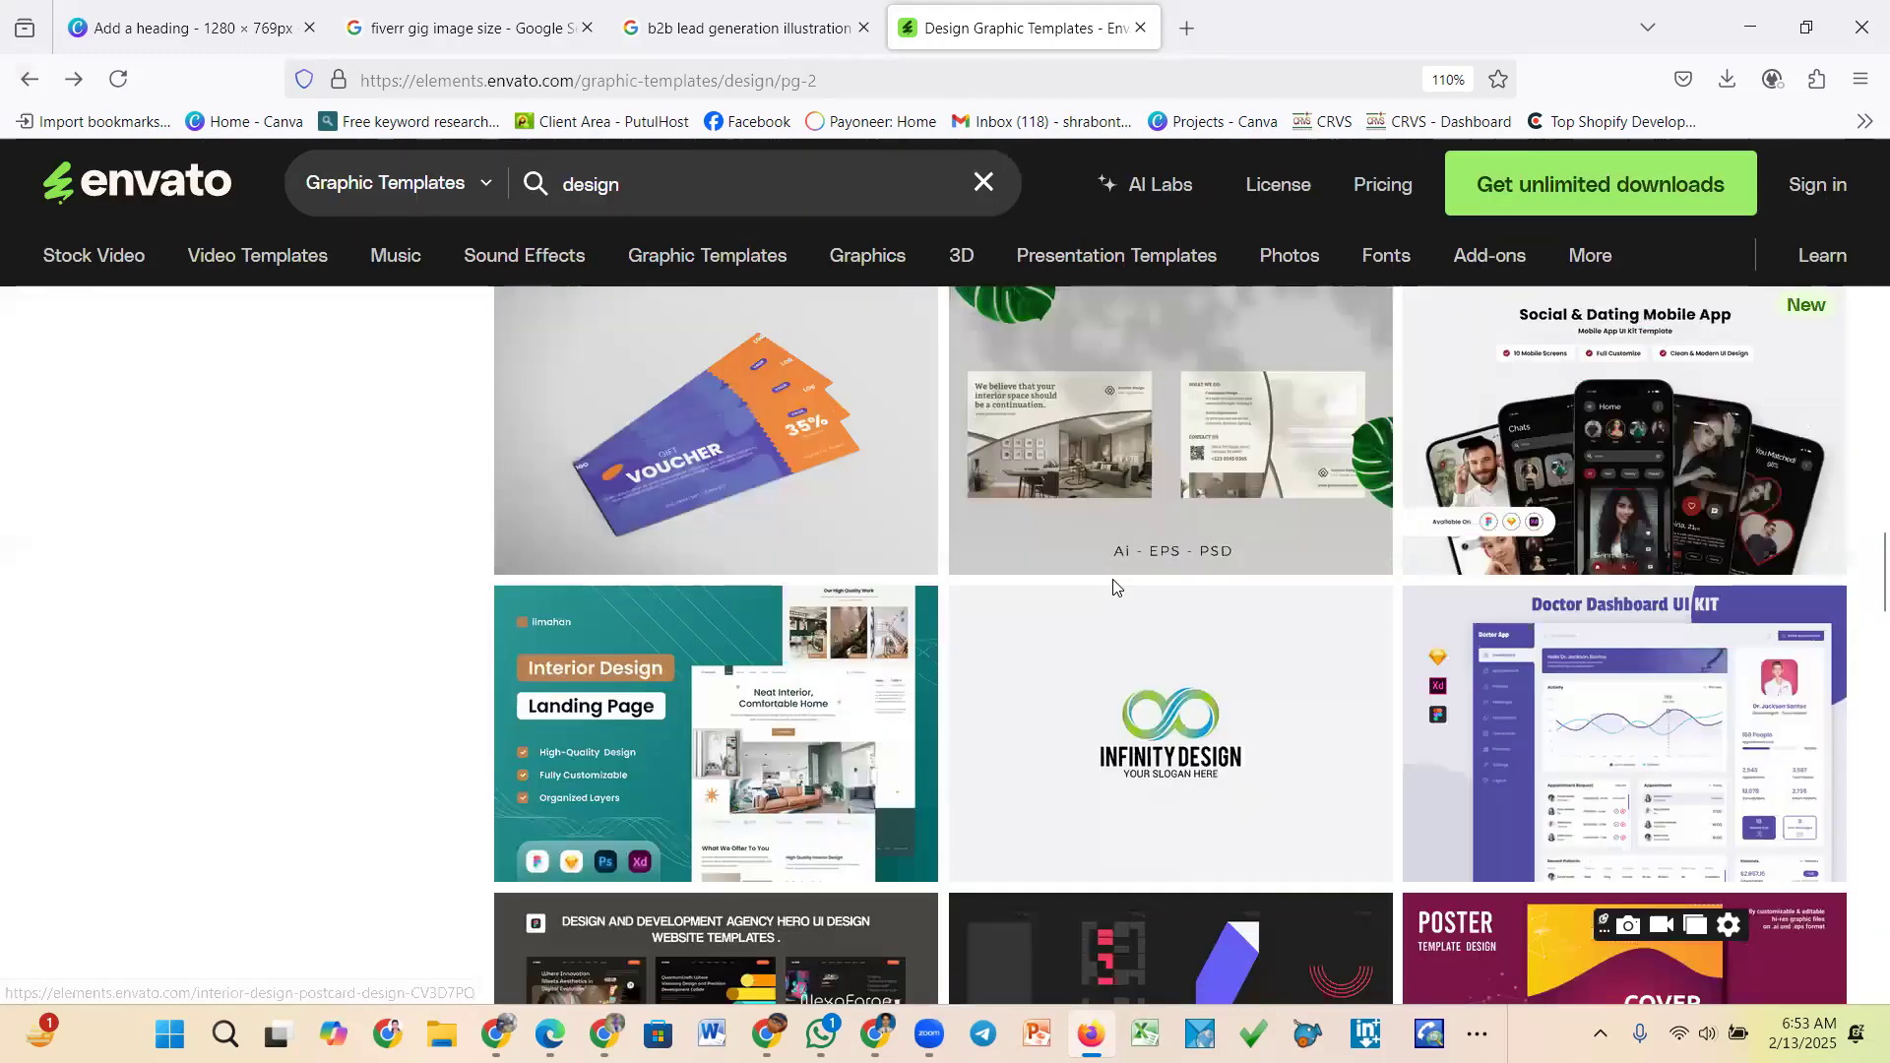
pyautogui.scroll(-5, 1113, 587)
pyautogui.click(1234, 678)
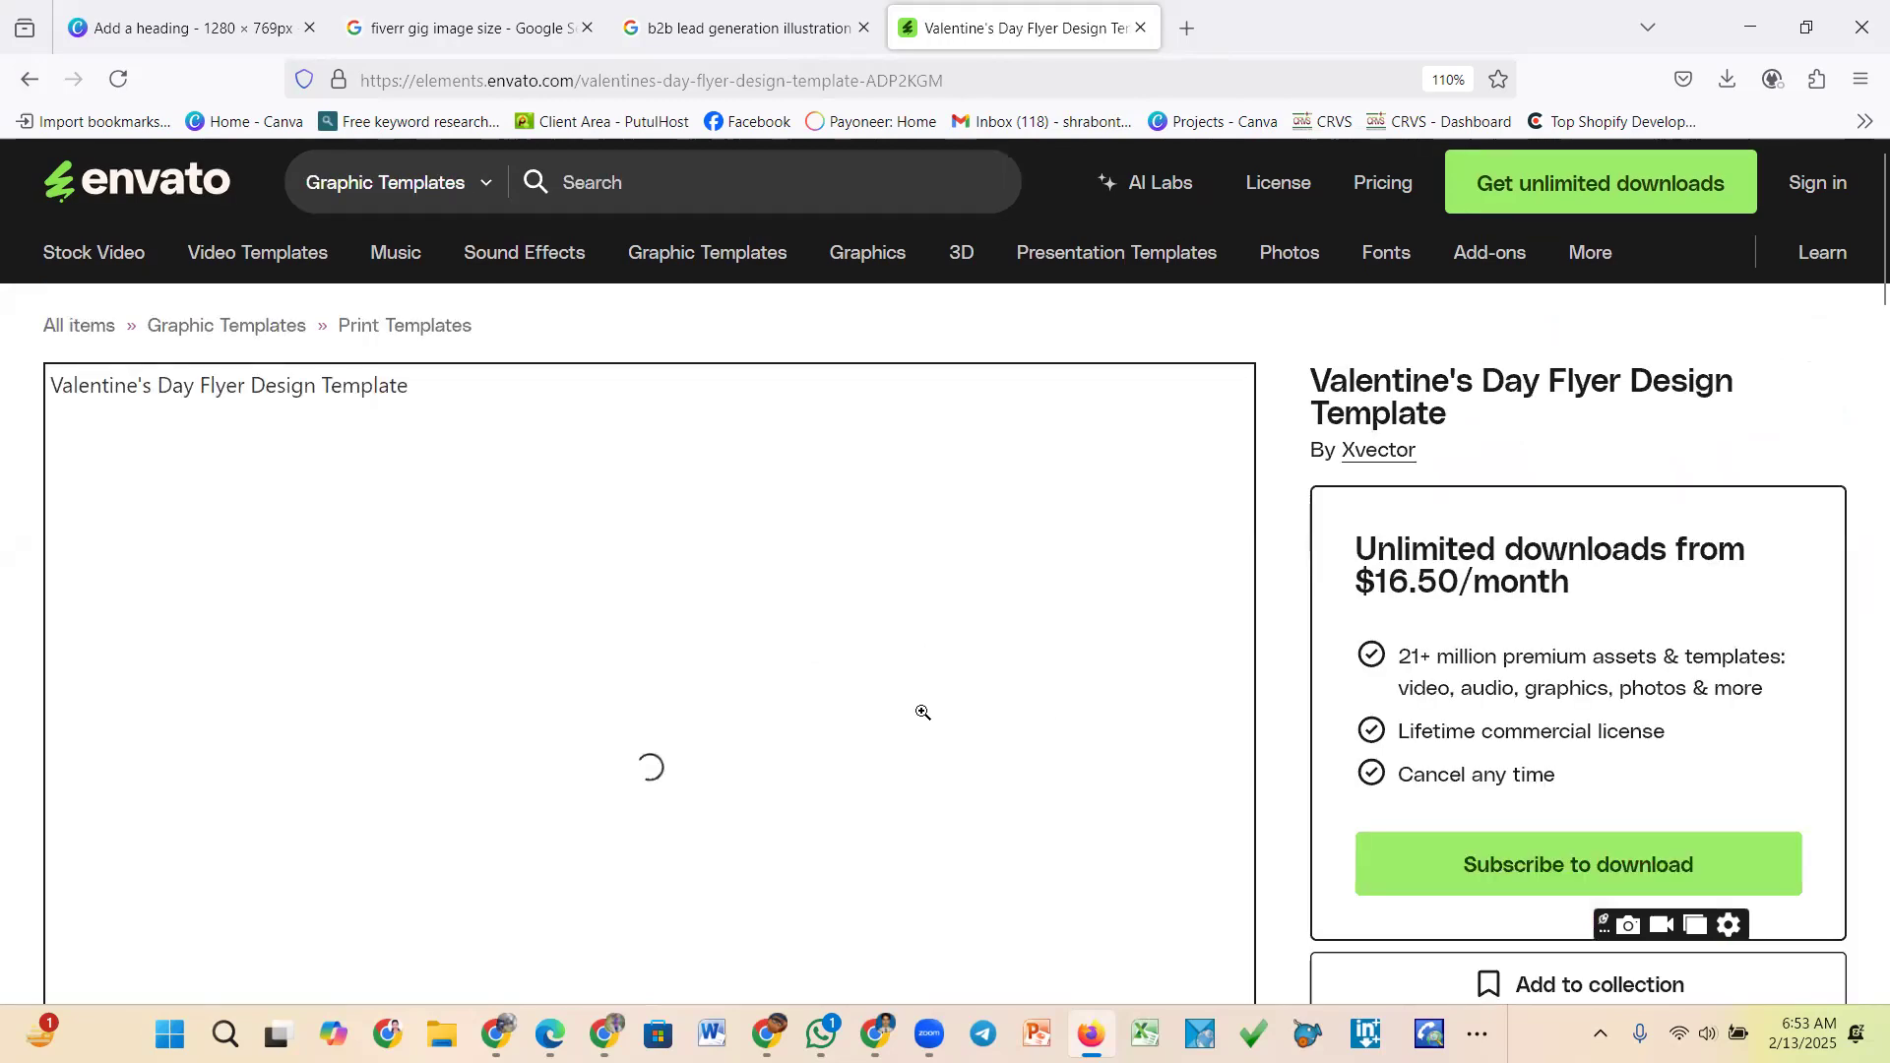
pyautogui.scroll(-4, 922, 712)
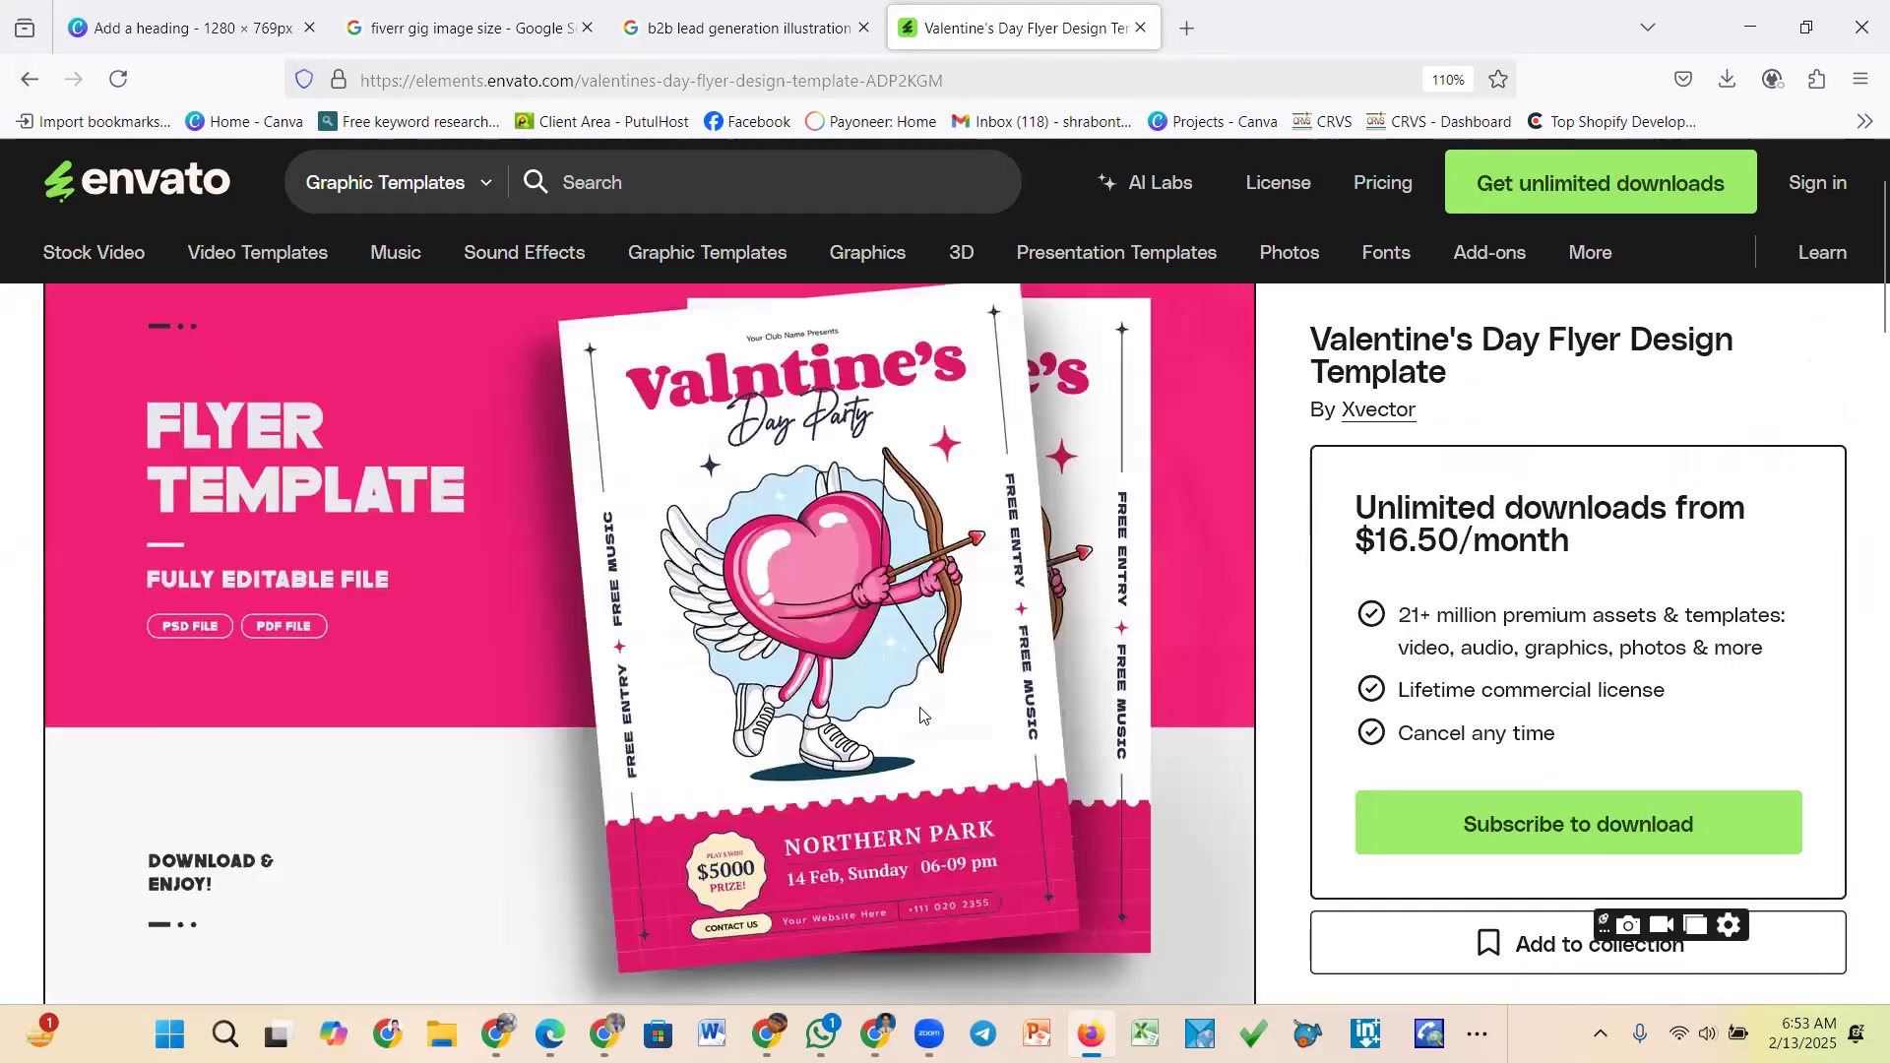
pyautogui.scroll(-10, 920, 714)
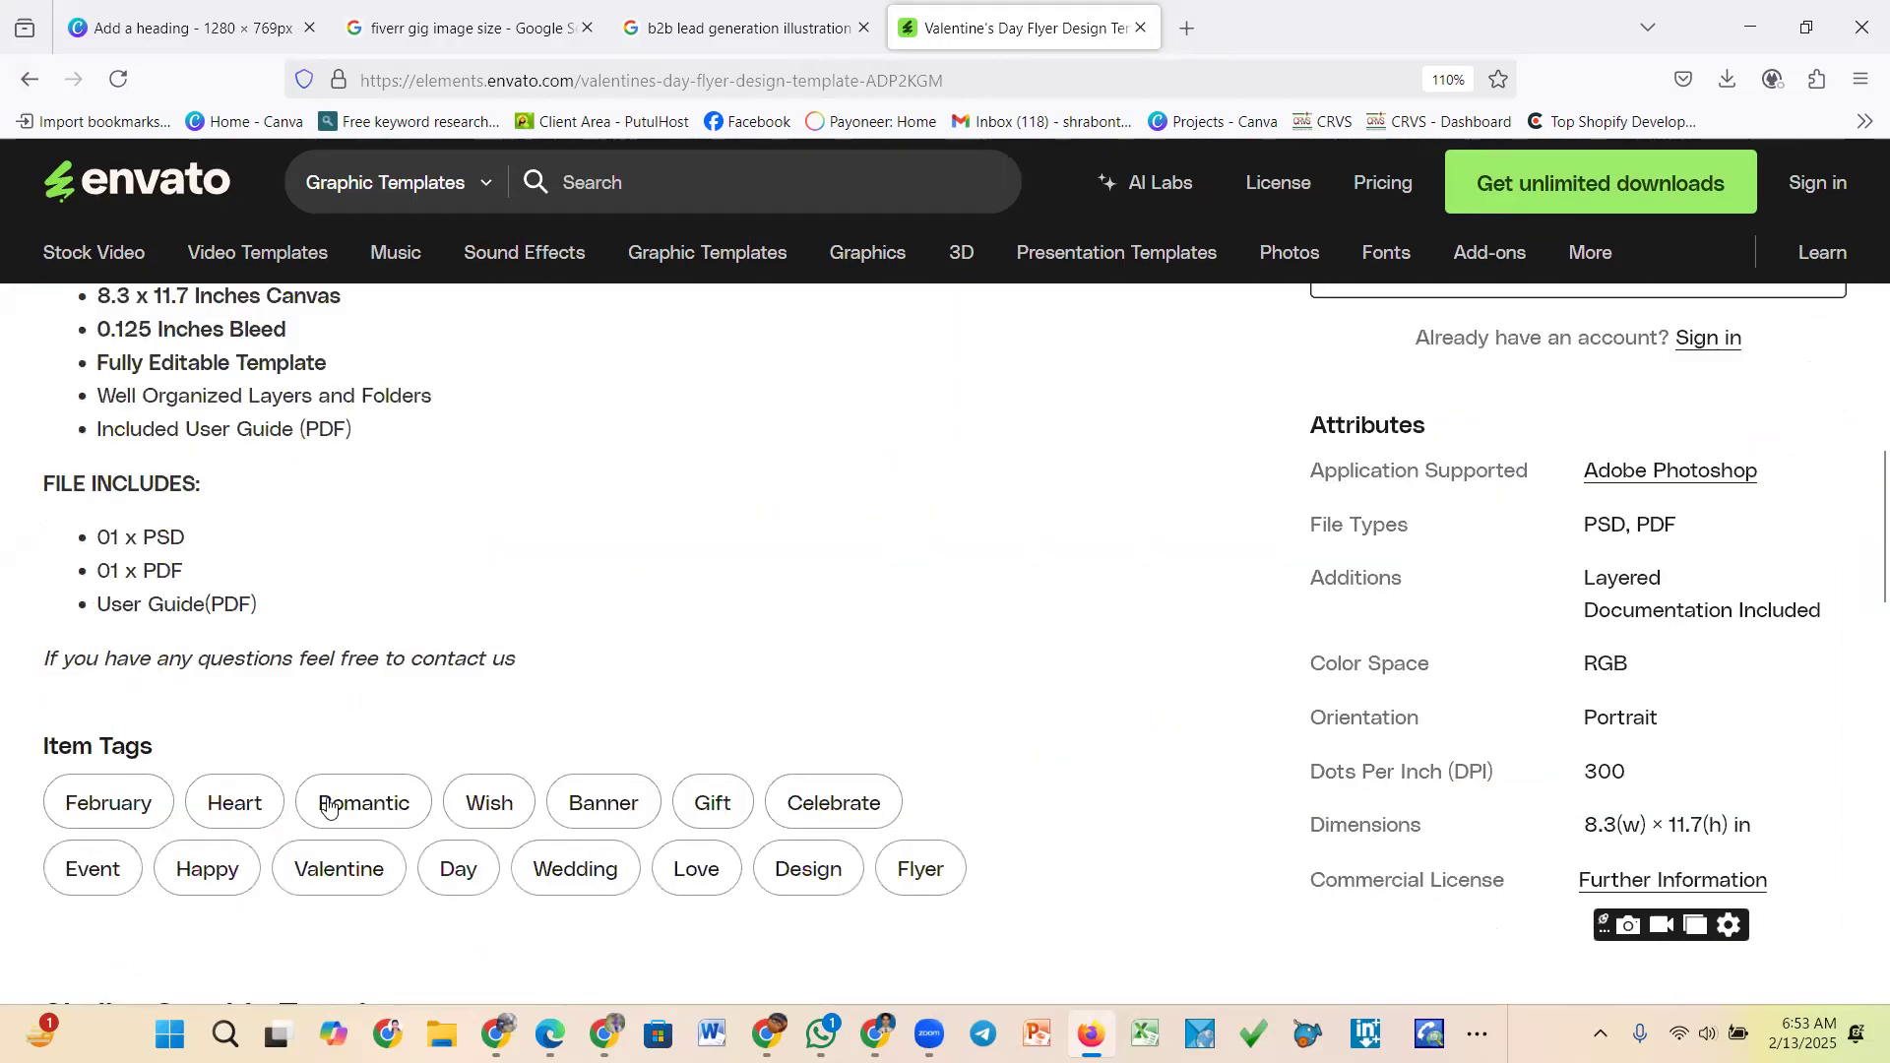
pyautogui.scroll(5, 245, 650)
pyautogui.scroll(5, 246, 651)
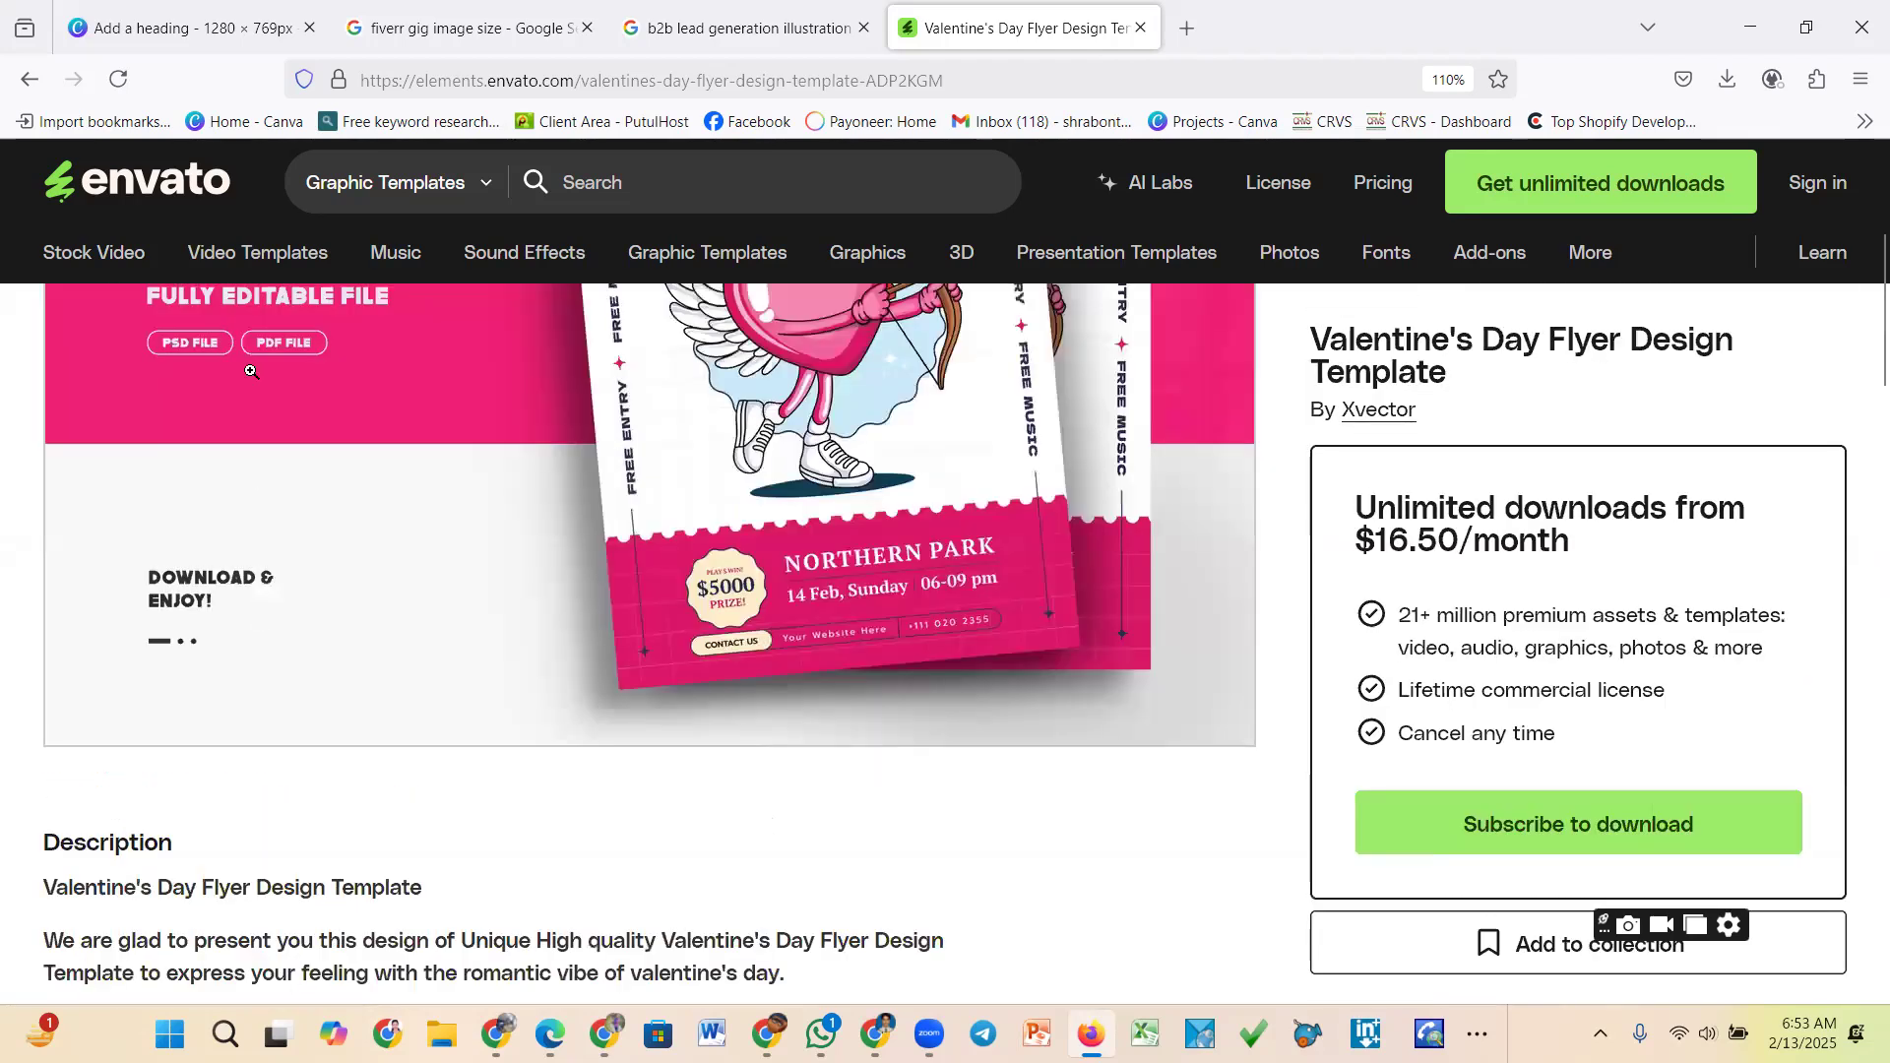
pyautogui.scroll(5, 312, 499)
pyautogui.click(30, 79)
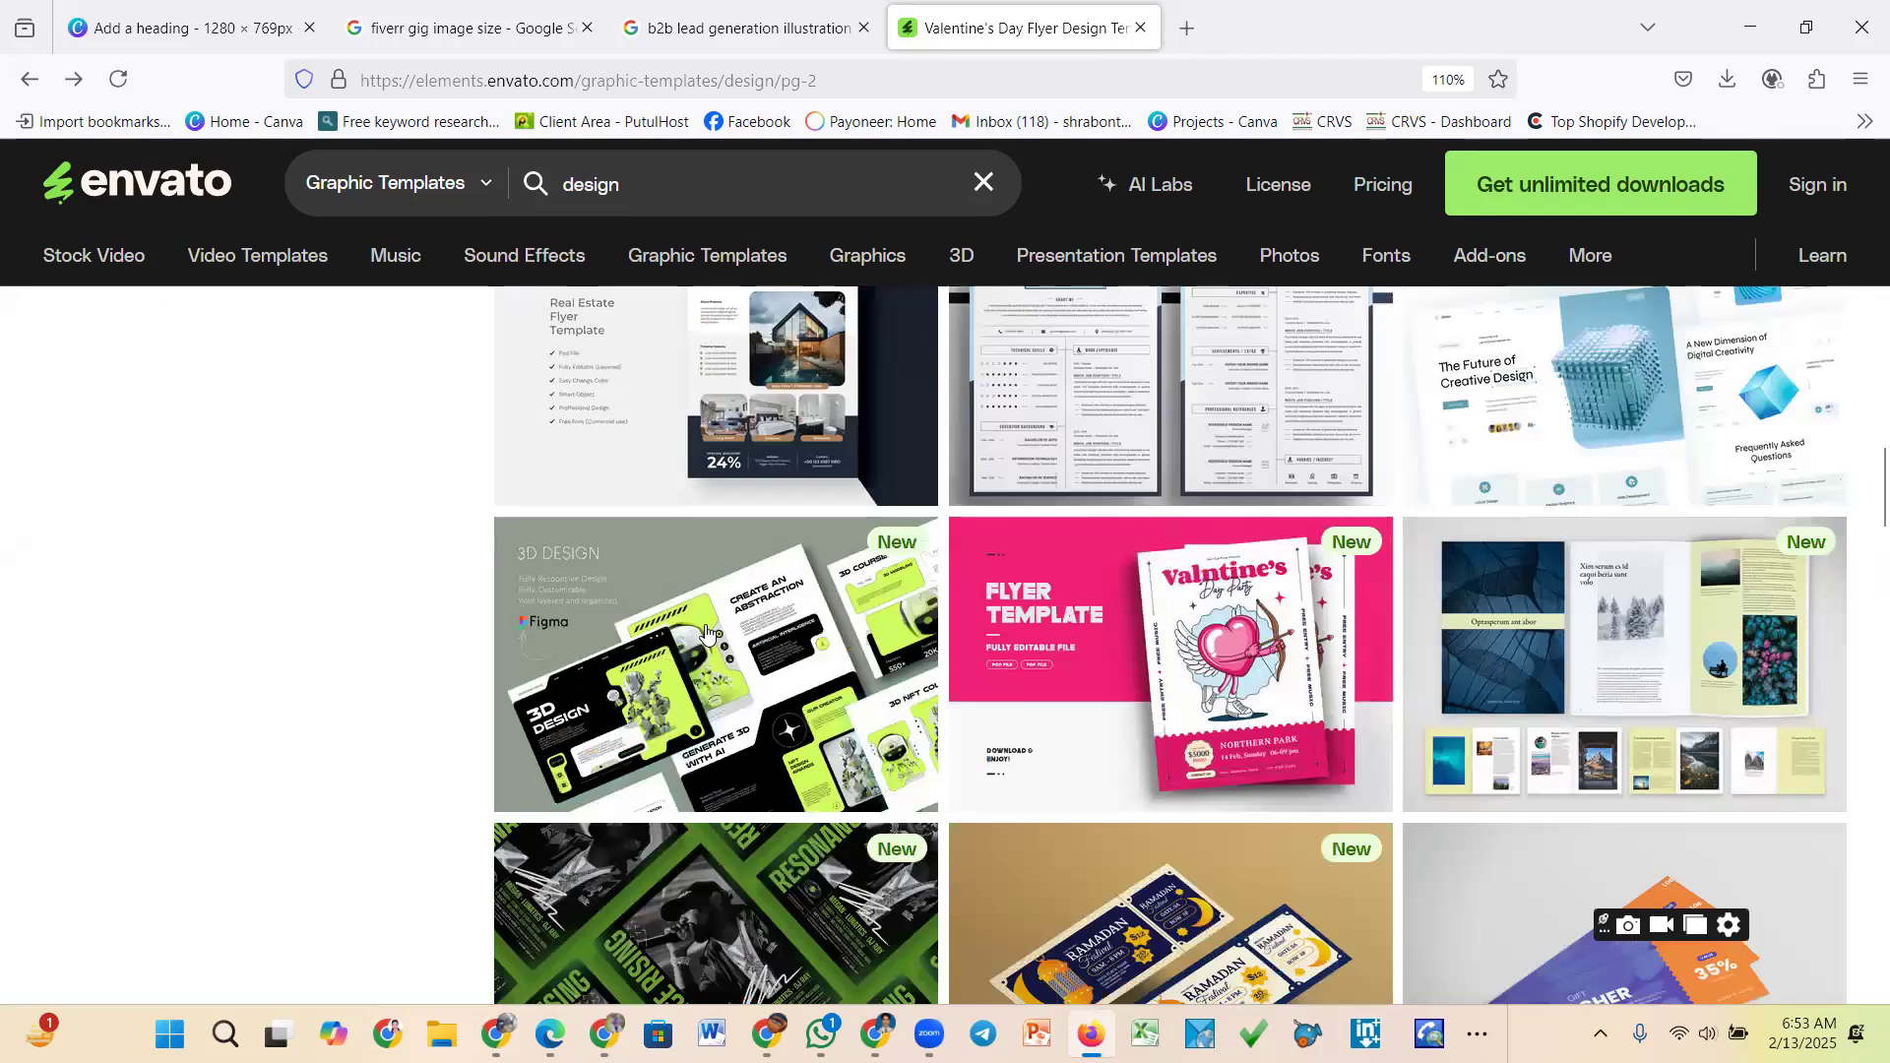
# Open the Energetic Rap Event Flyer Design template, look through its preview images and return to the design results
pyautogui.scroll(-4, 626, 527)
pyautogui.click(916, 612)
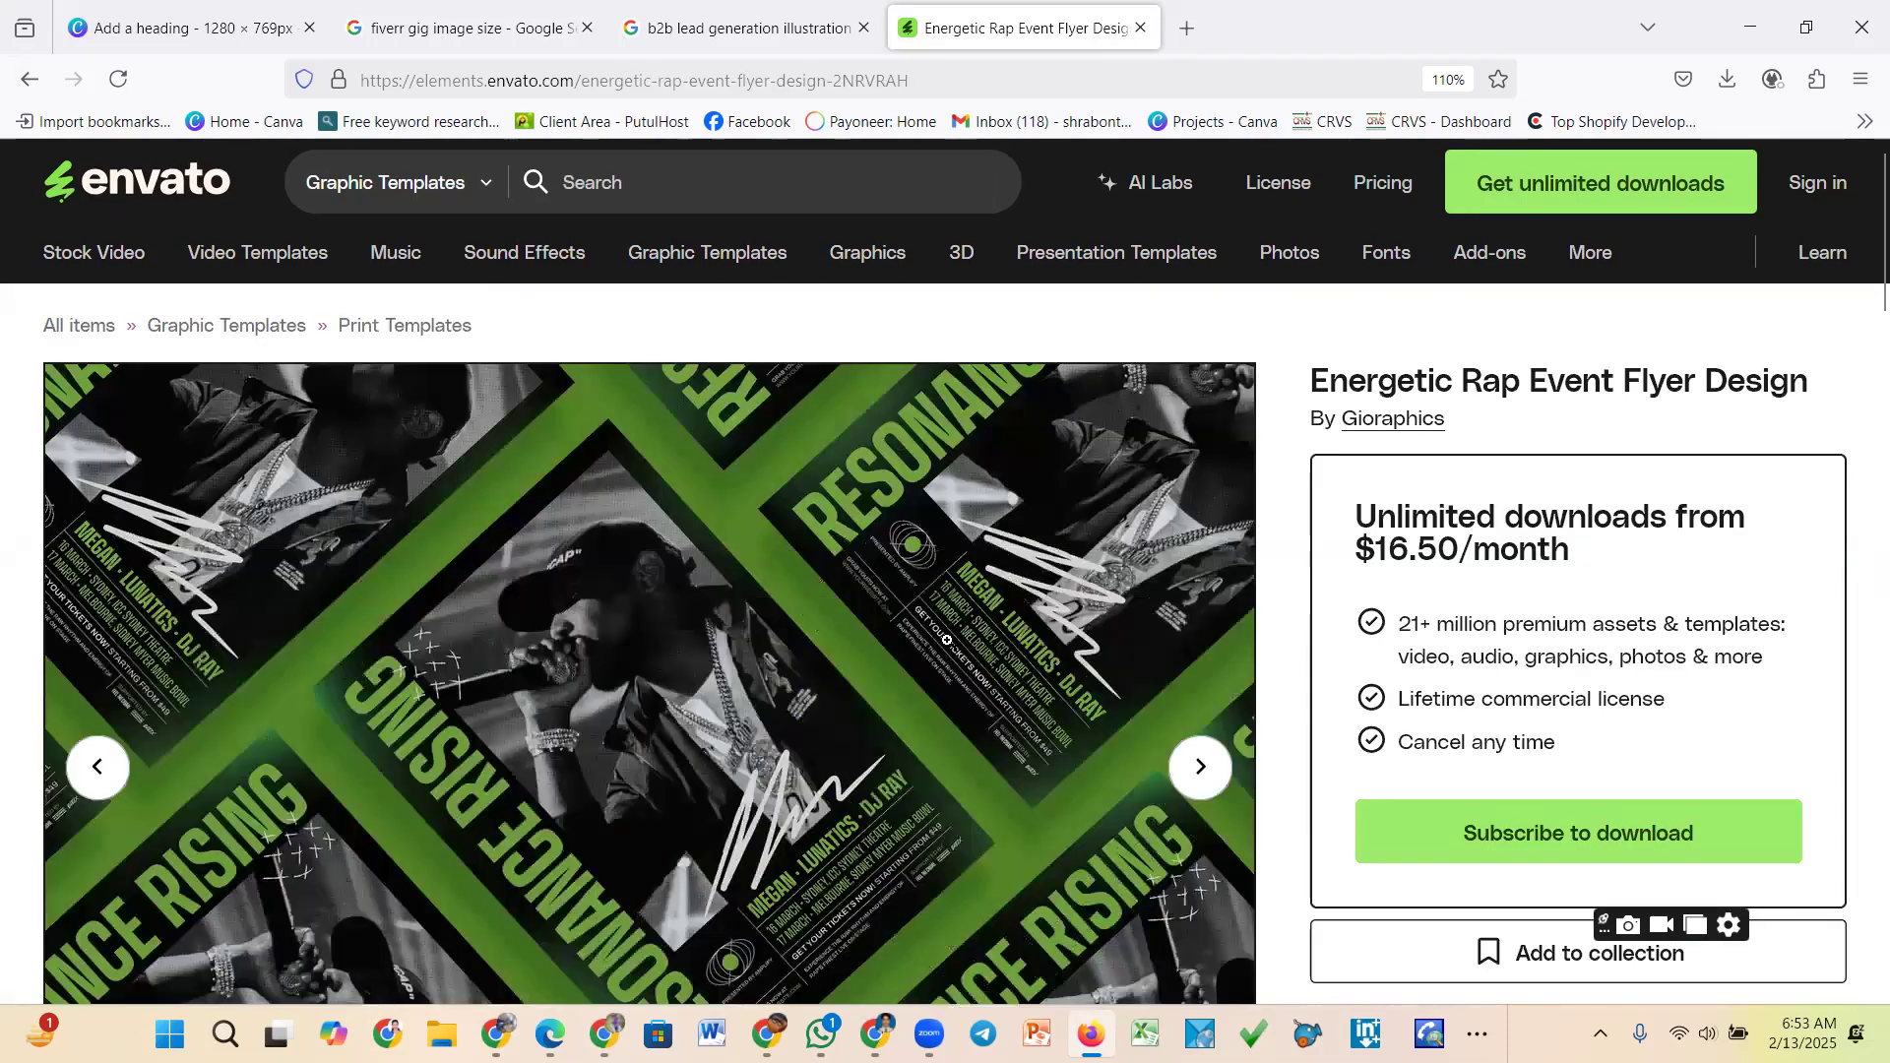
pyautogui.scroll(-1, 953, 640)
pyautogui.click(1200, 497)
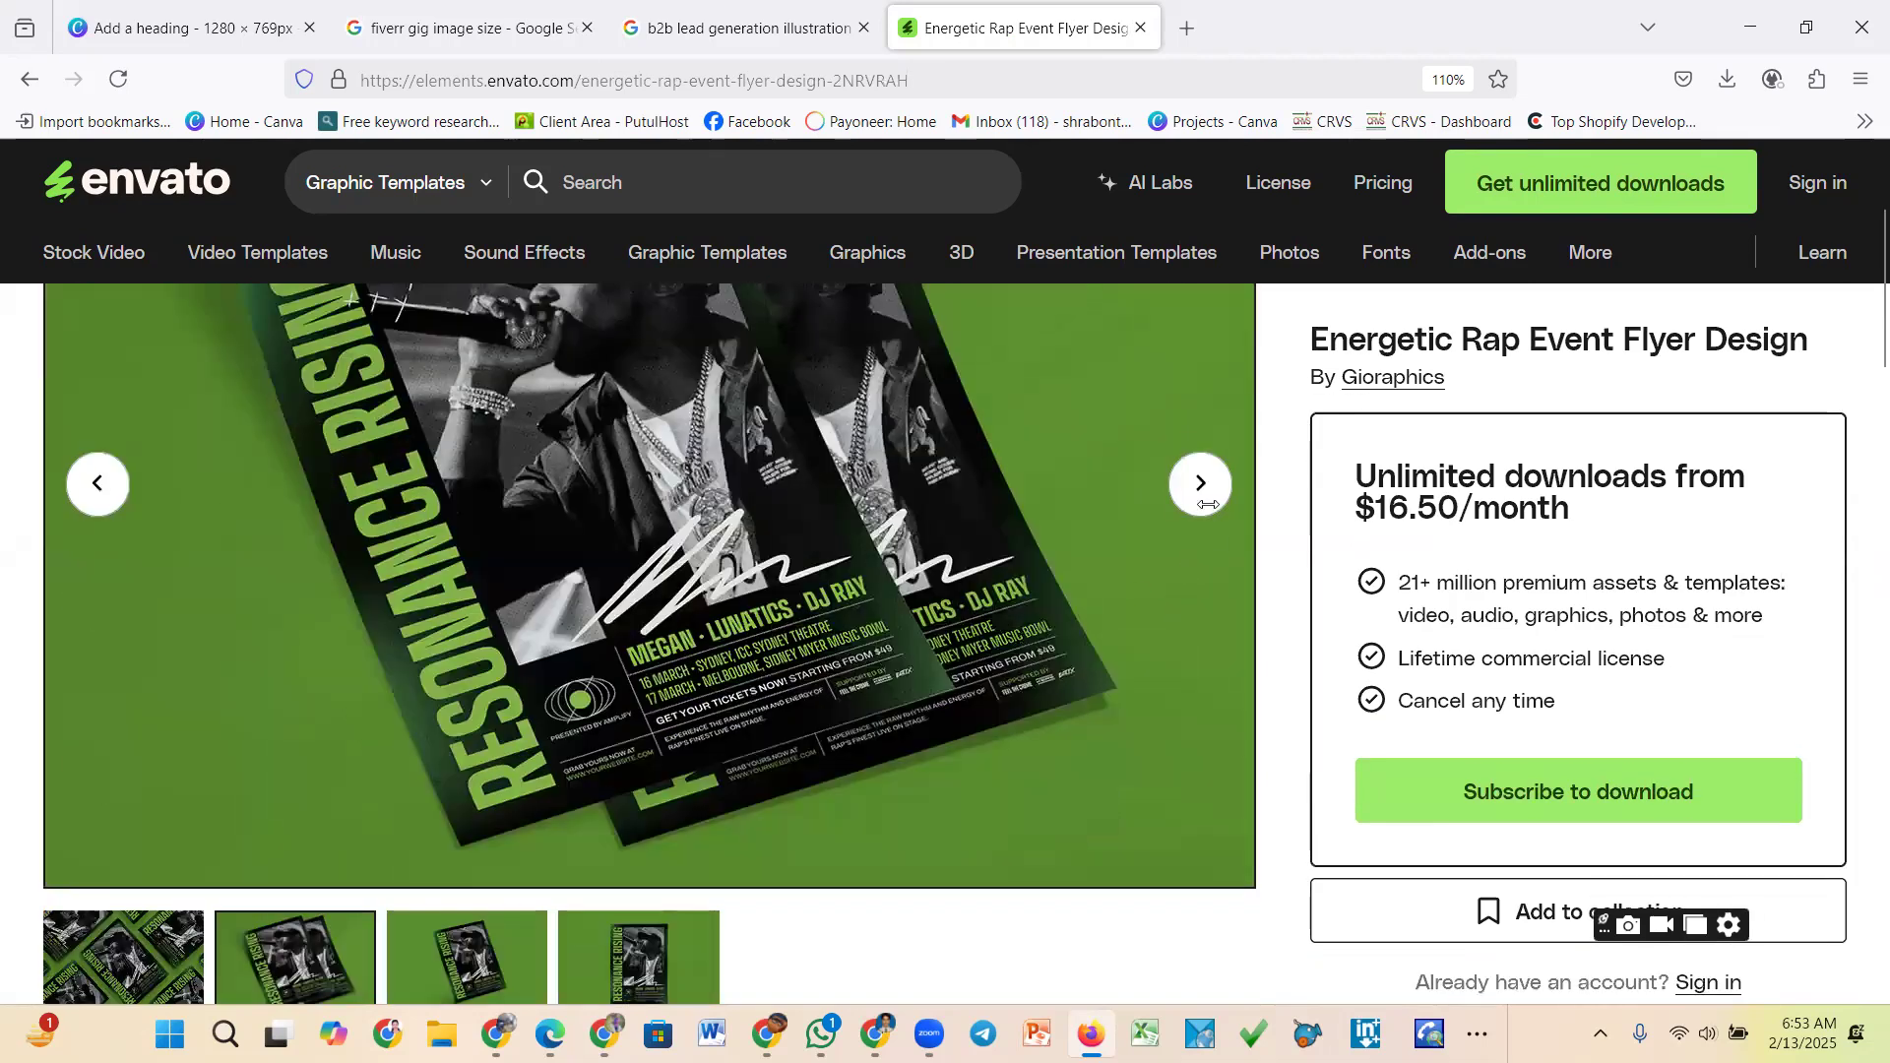
pyautogui.click(1201, 488)
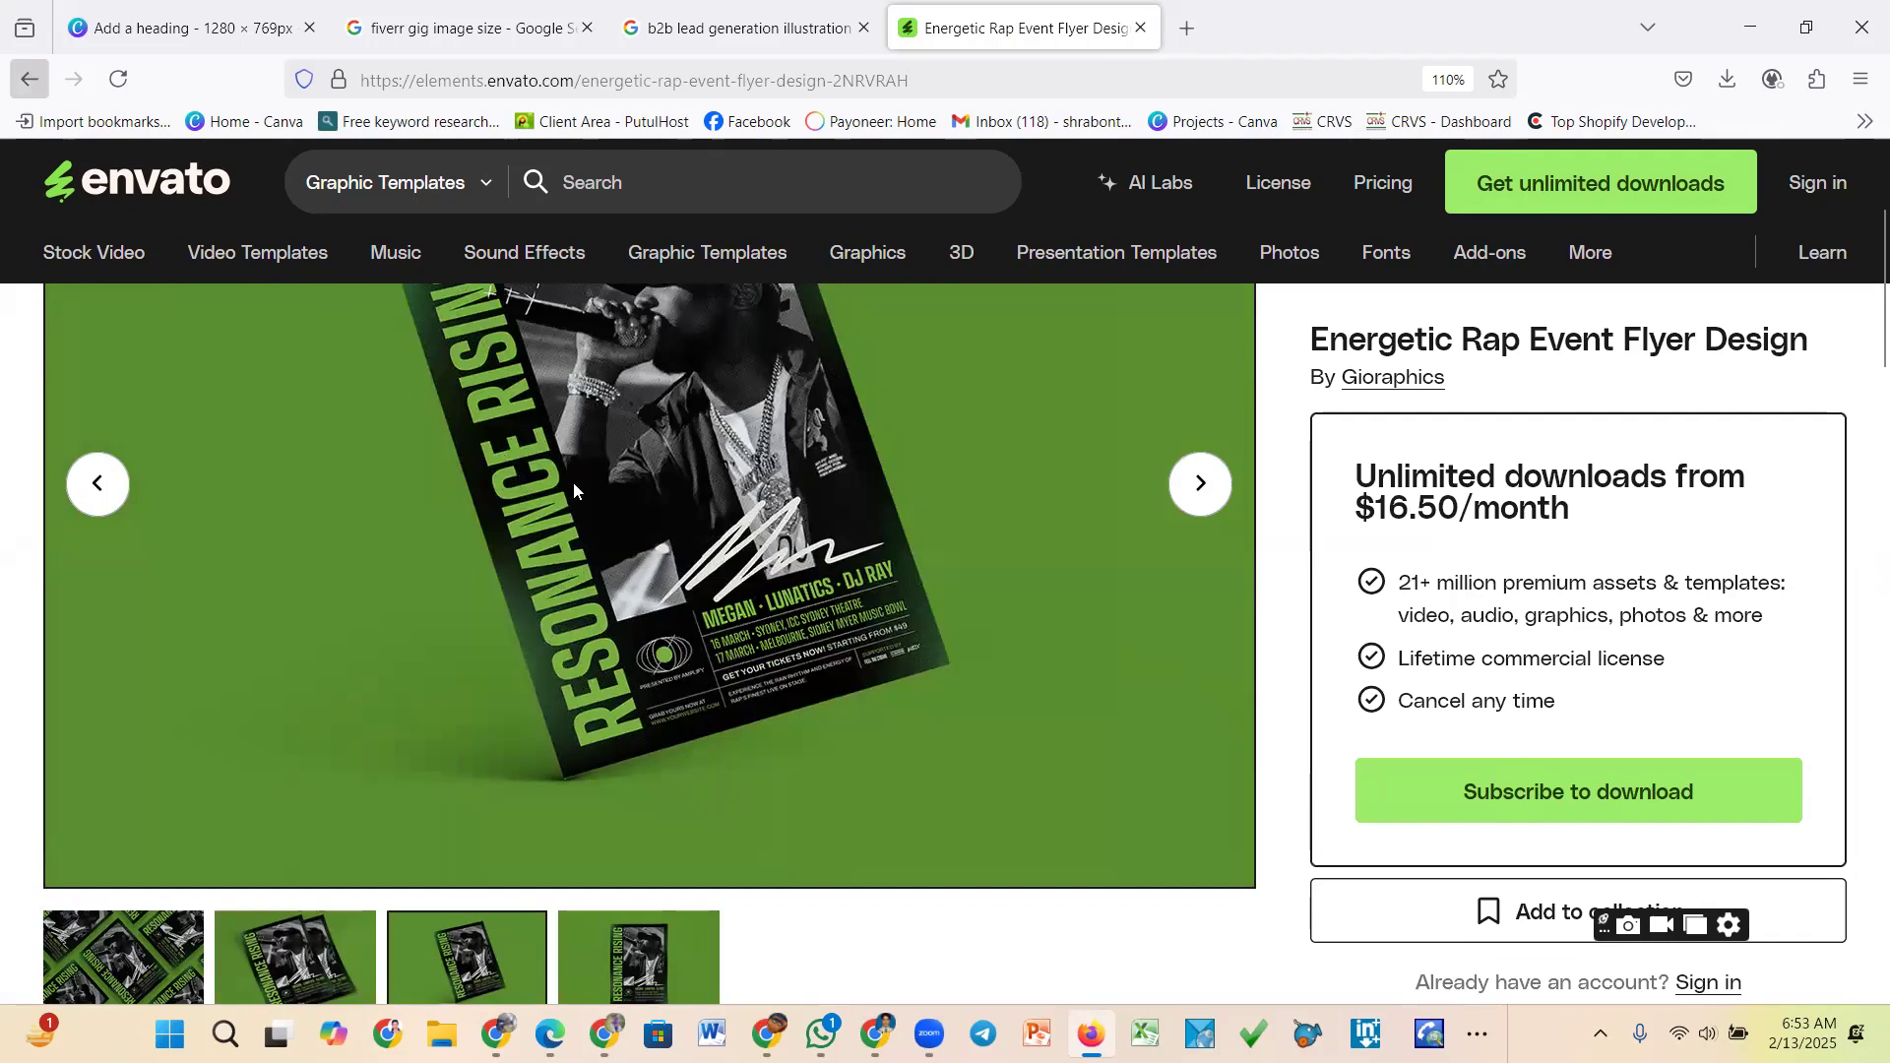
pyautogui.hotkey('alt', 'Left')
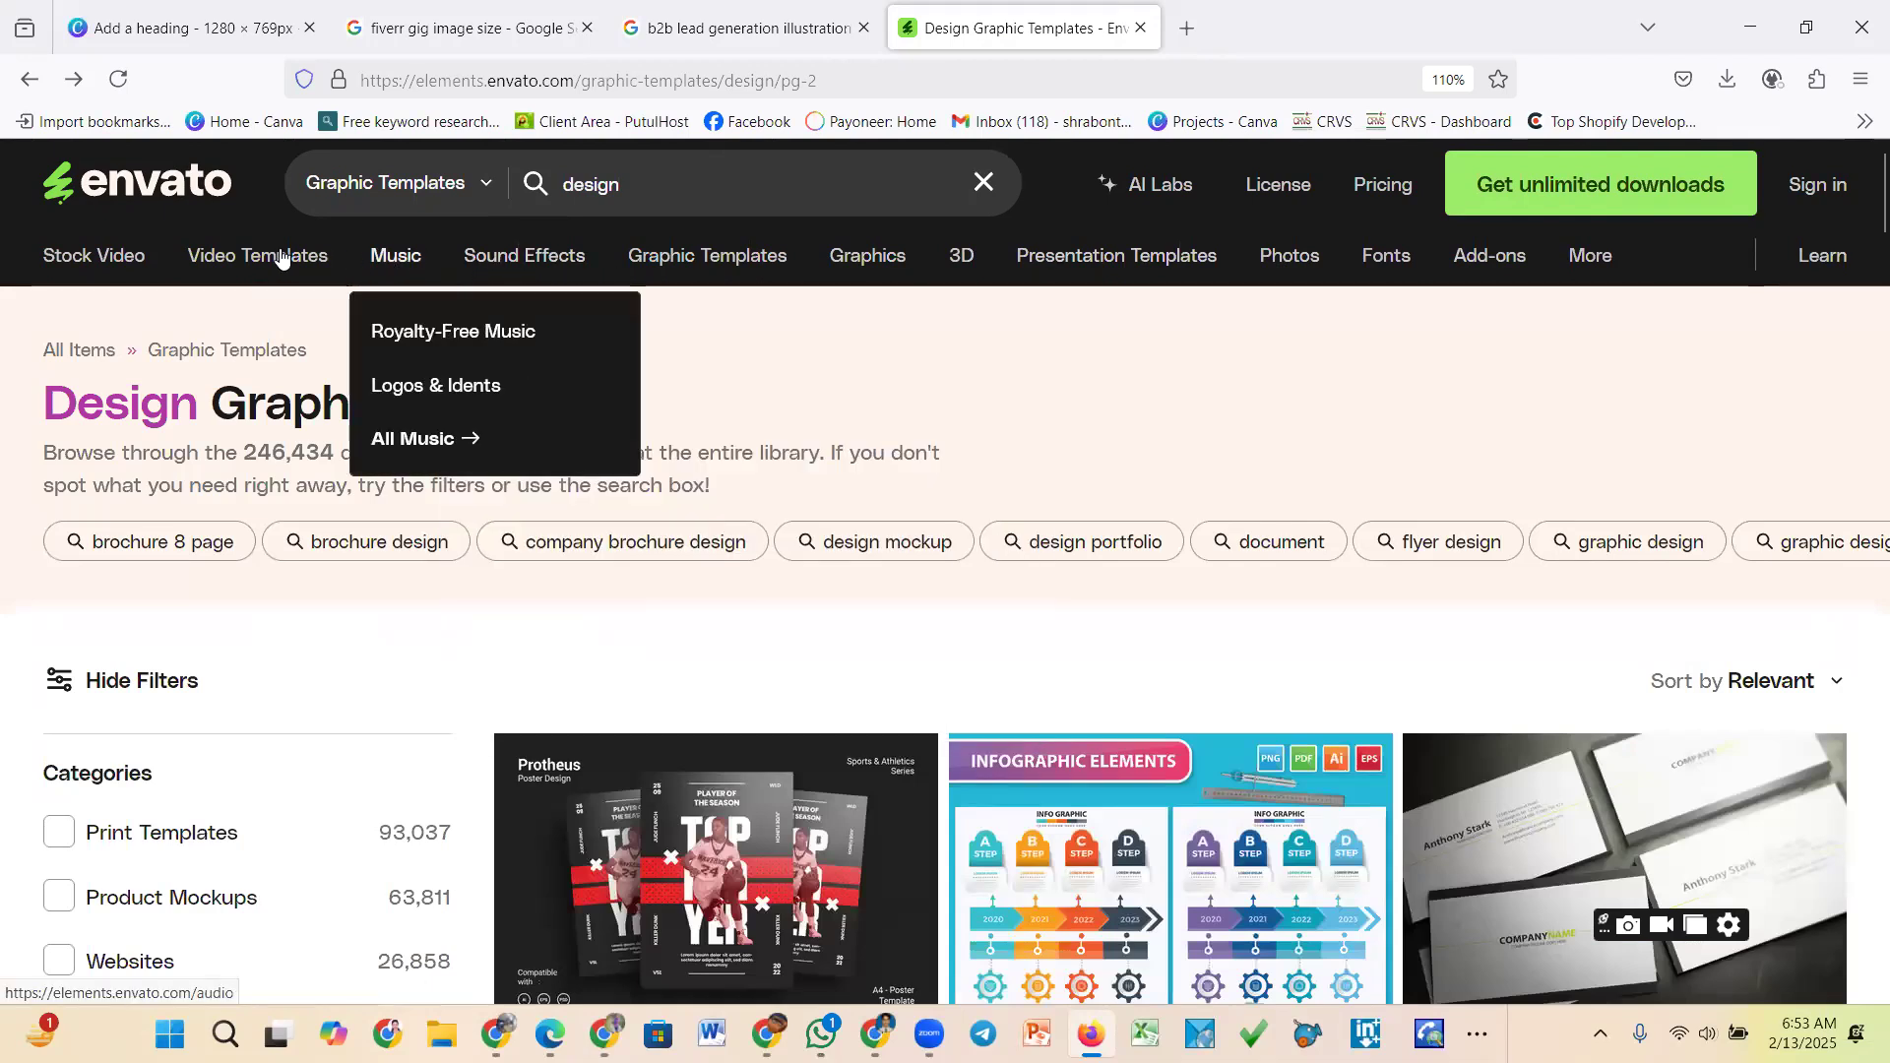
# Open the Photos category and browse its popular stock photos
pyautogui.click(1281, 255)
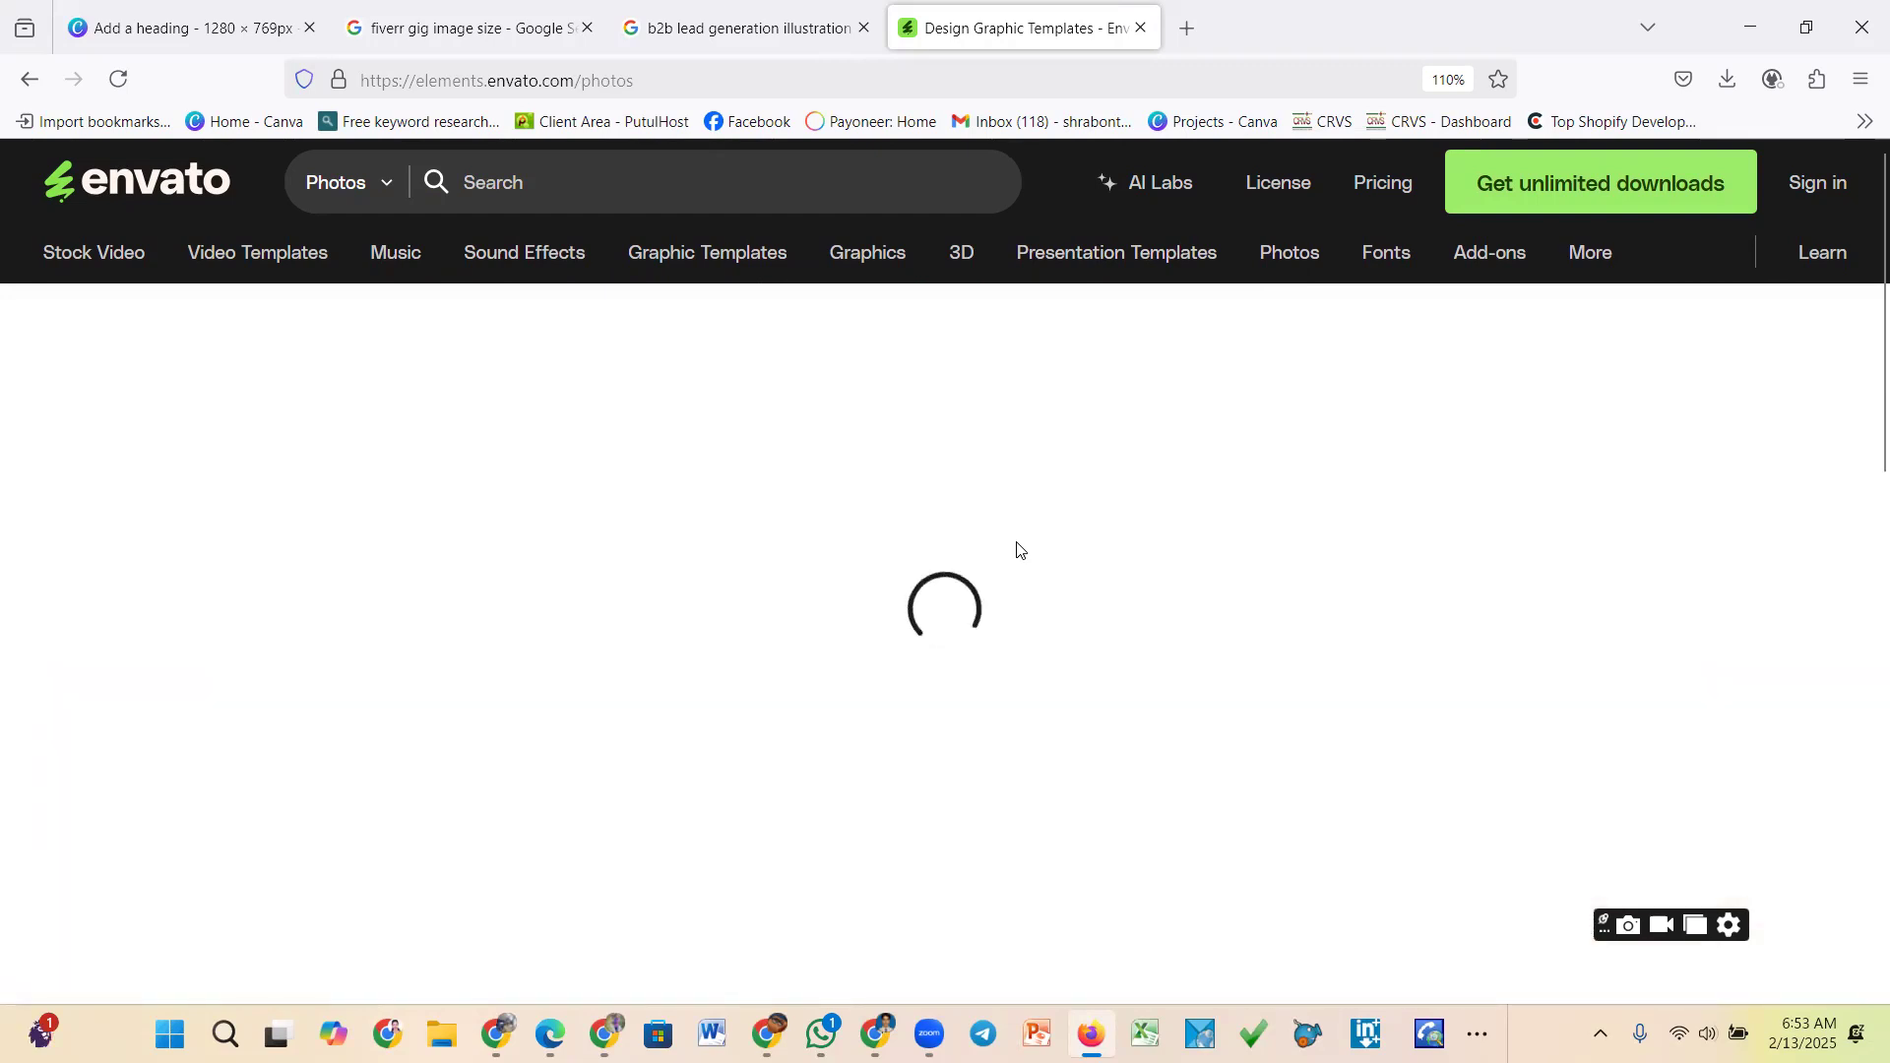
pyautogui.moveTo(685, 282)
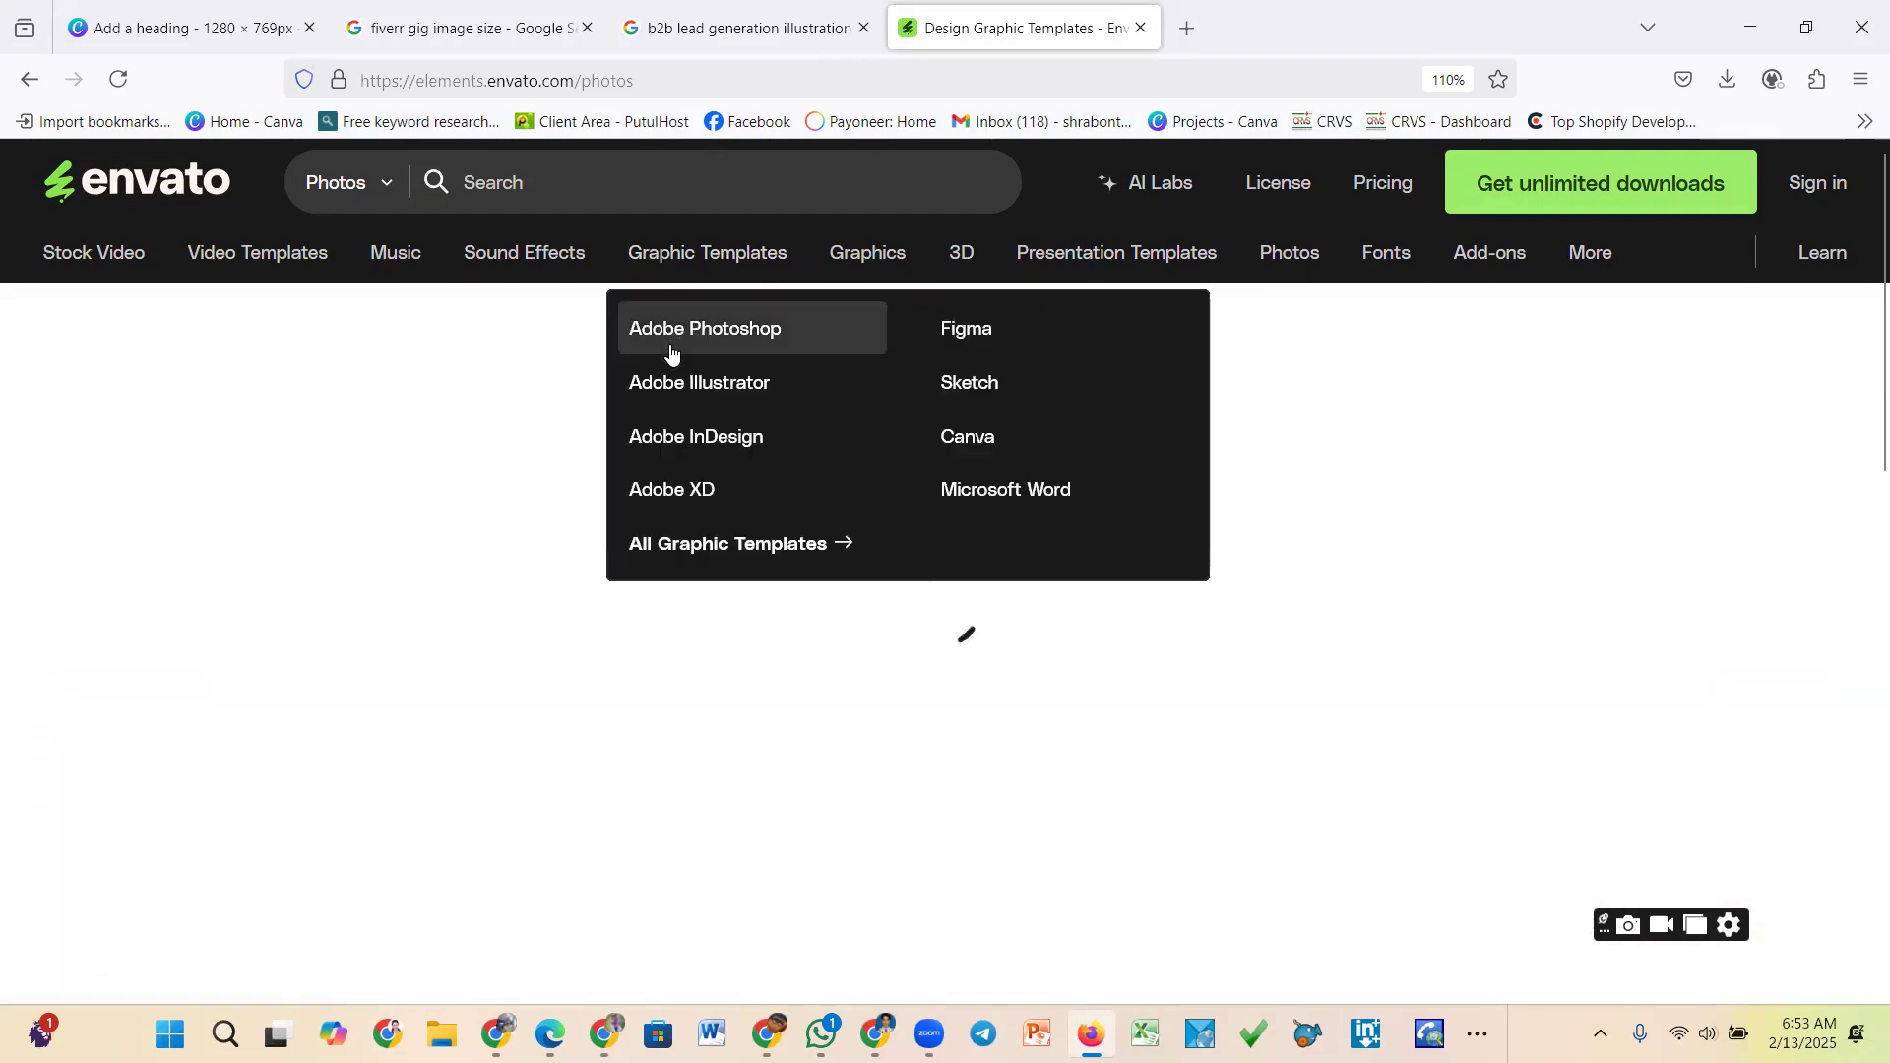
pyautogui.moveTo(865, 261)
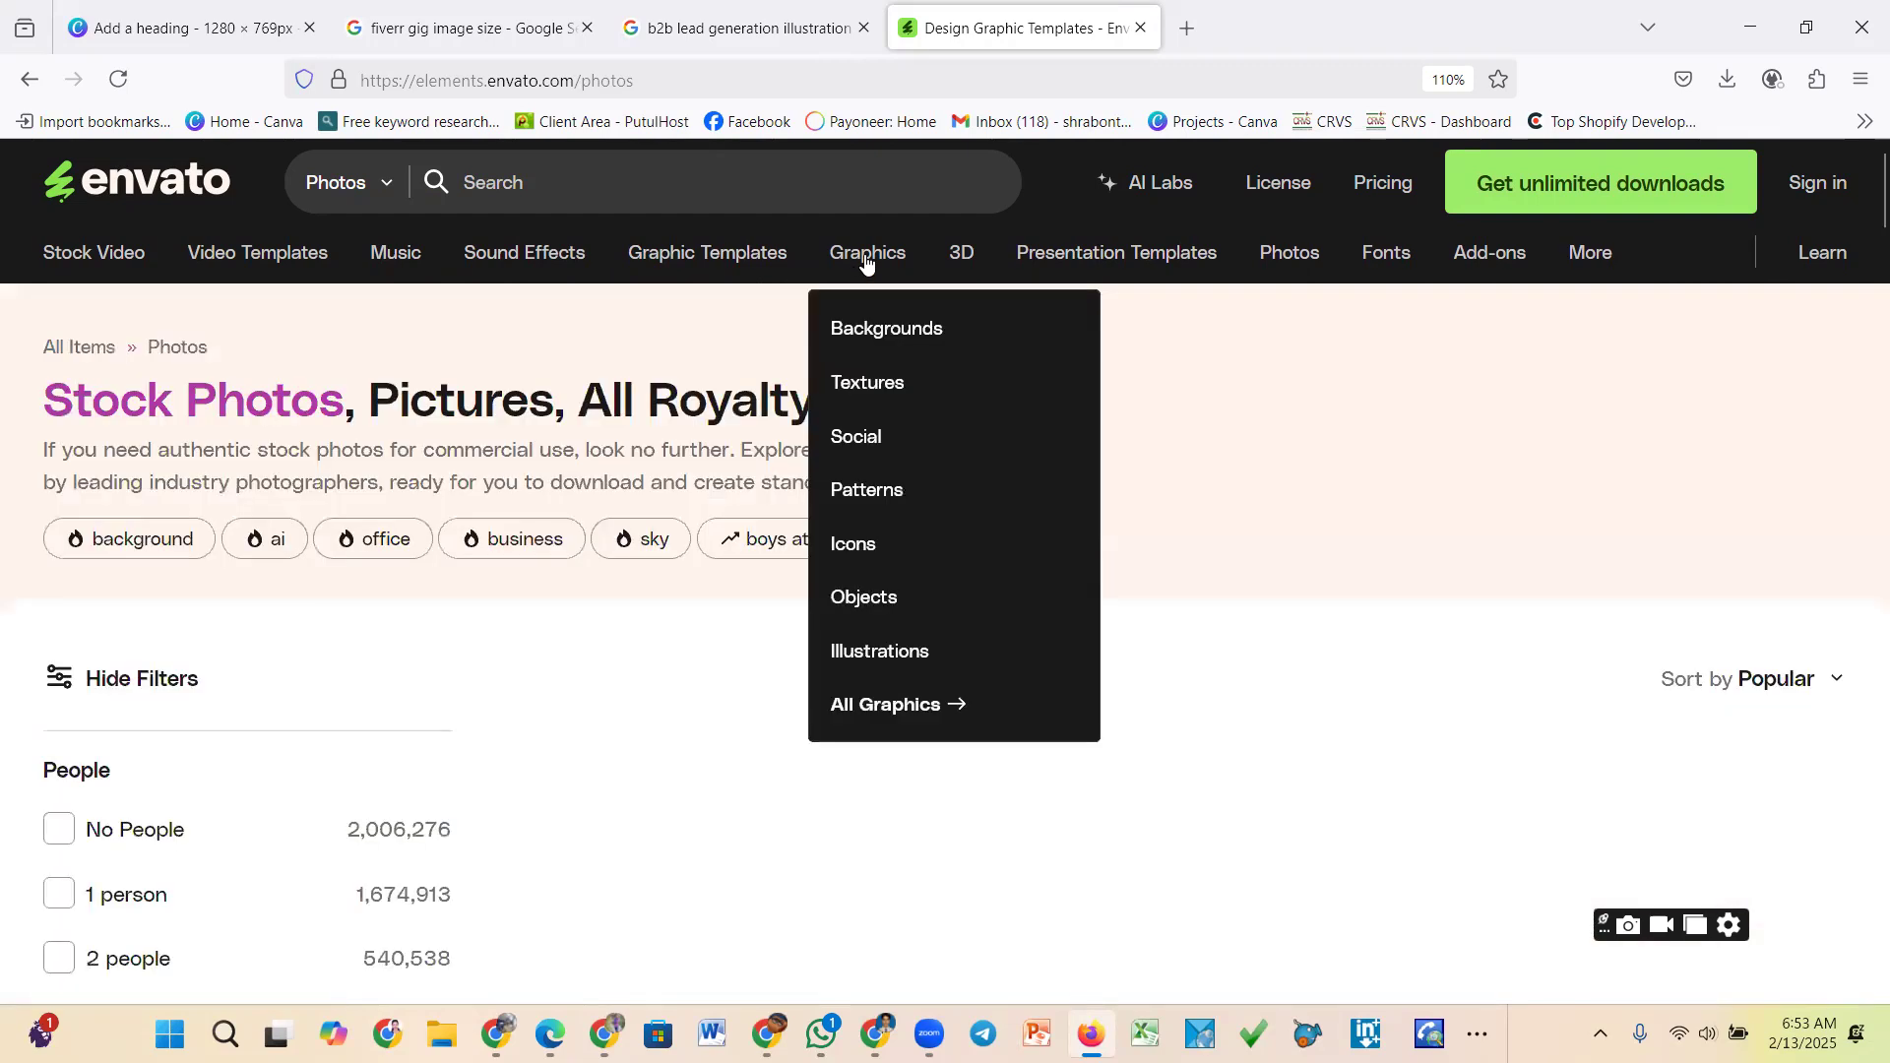
pyautogui.scroll(-4, 824, 613)
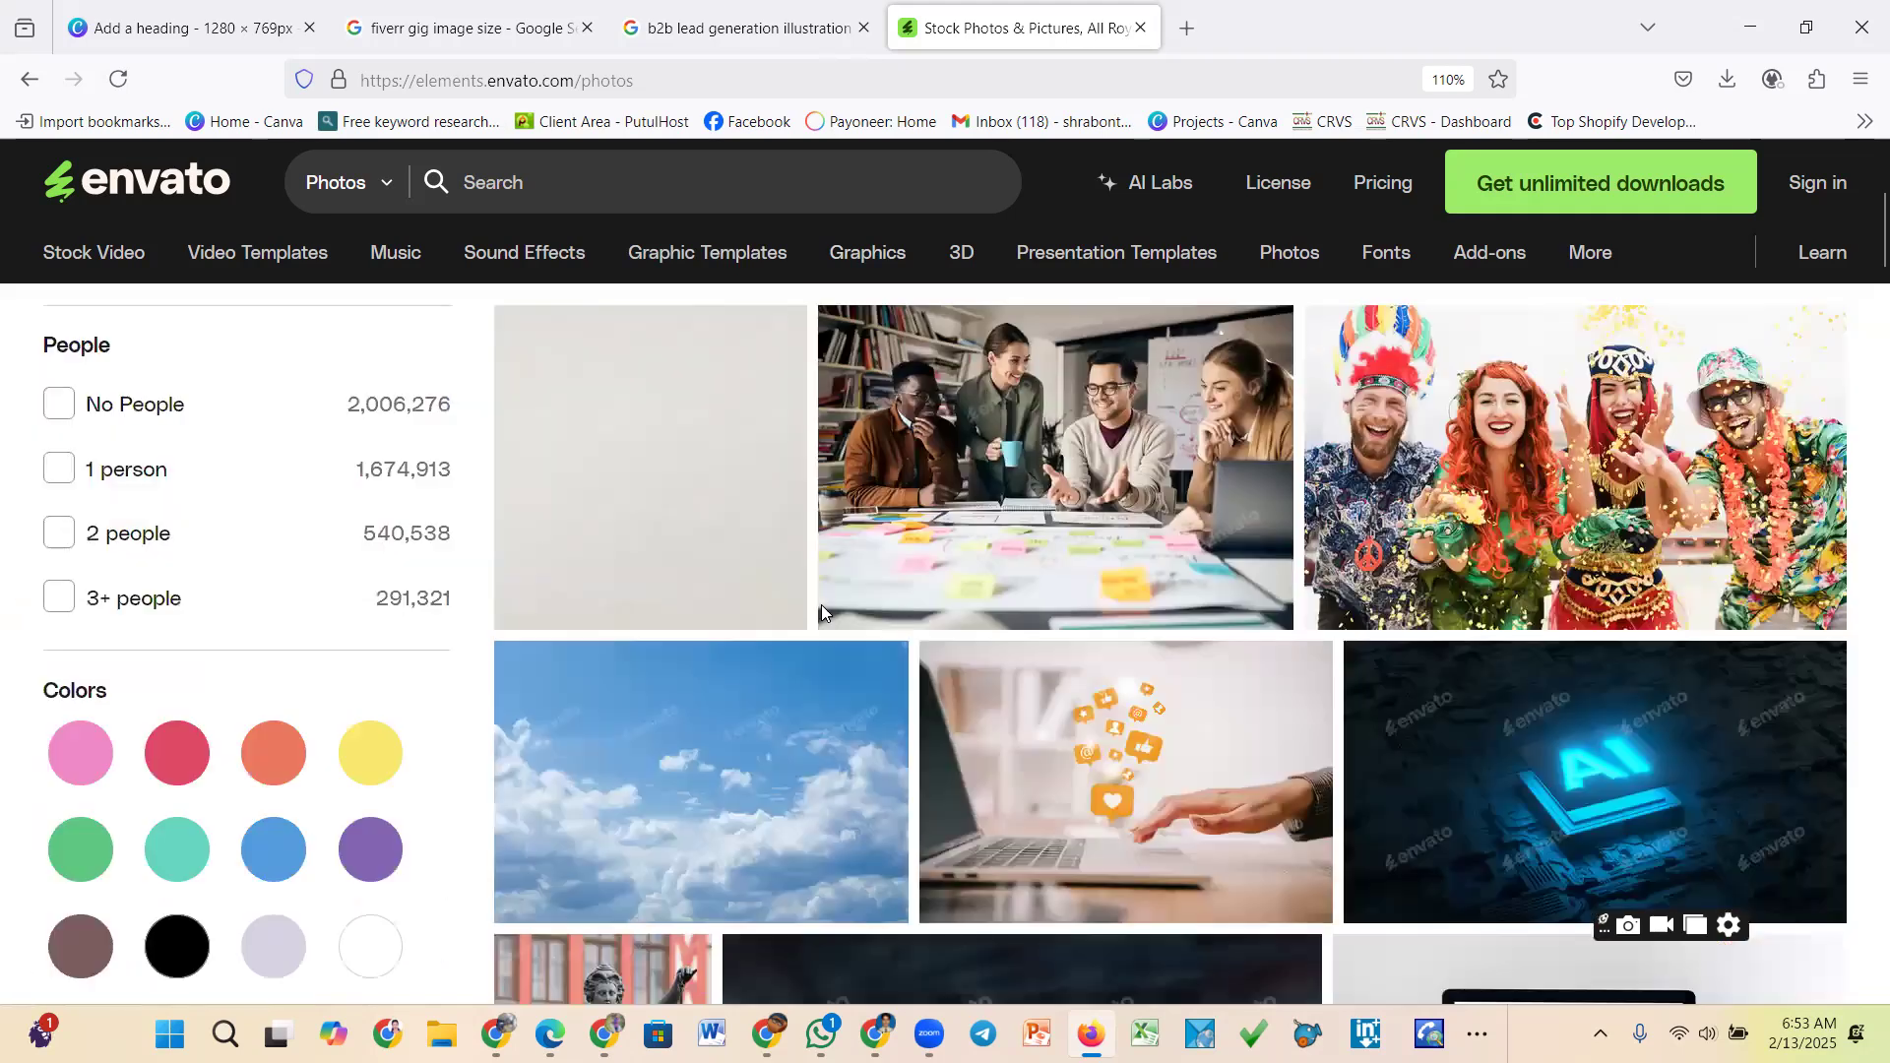
pyautogui.scroll(-5, 825, 612)
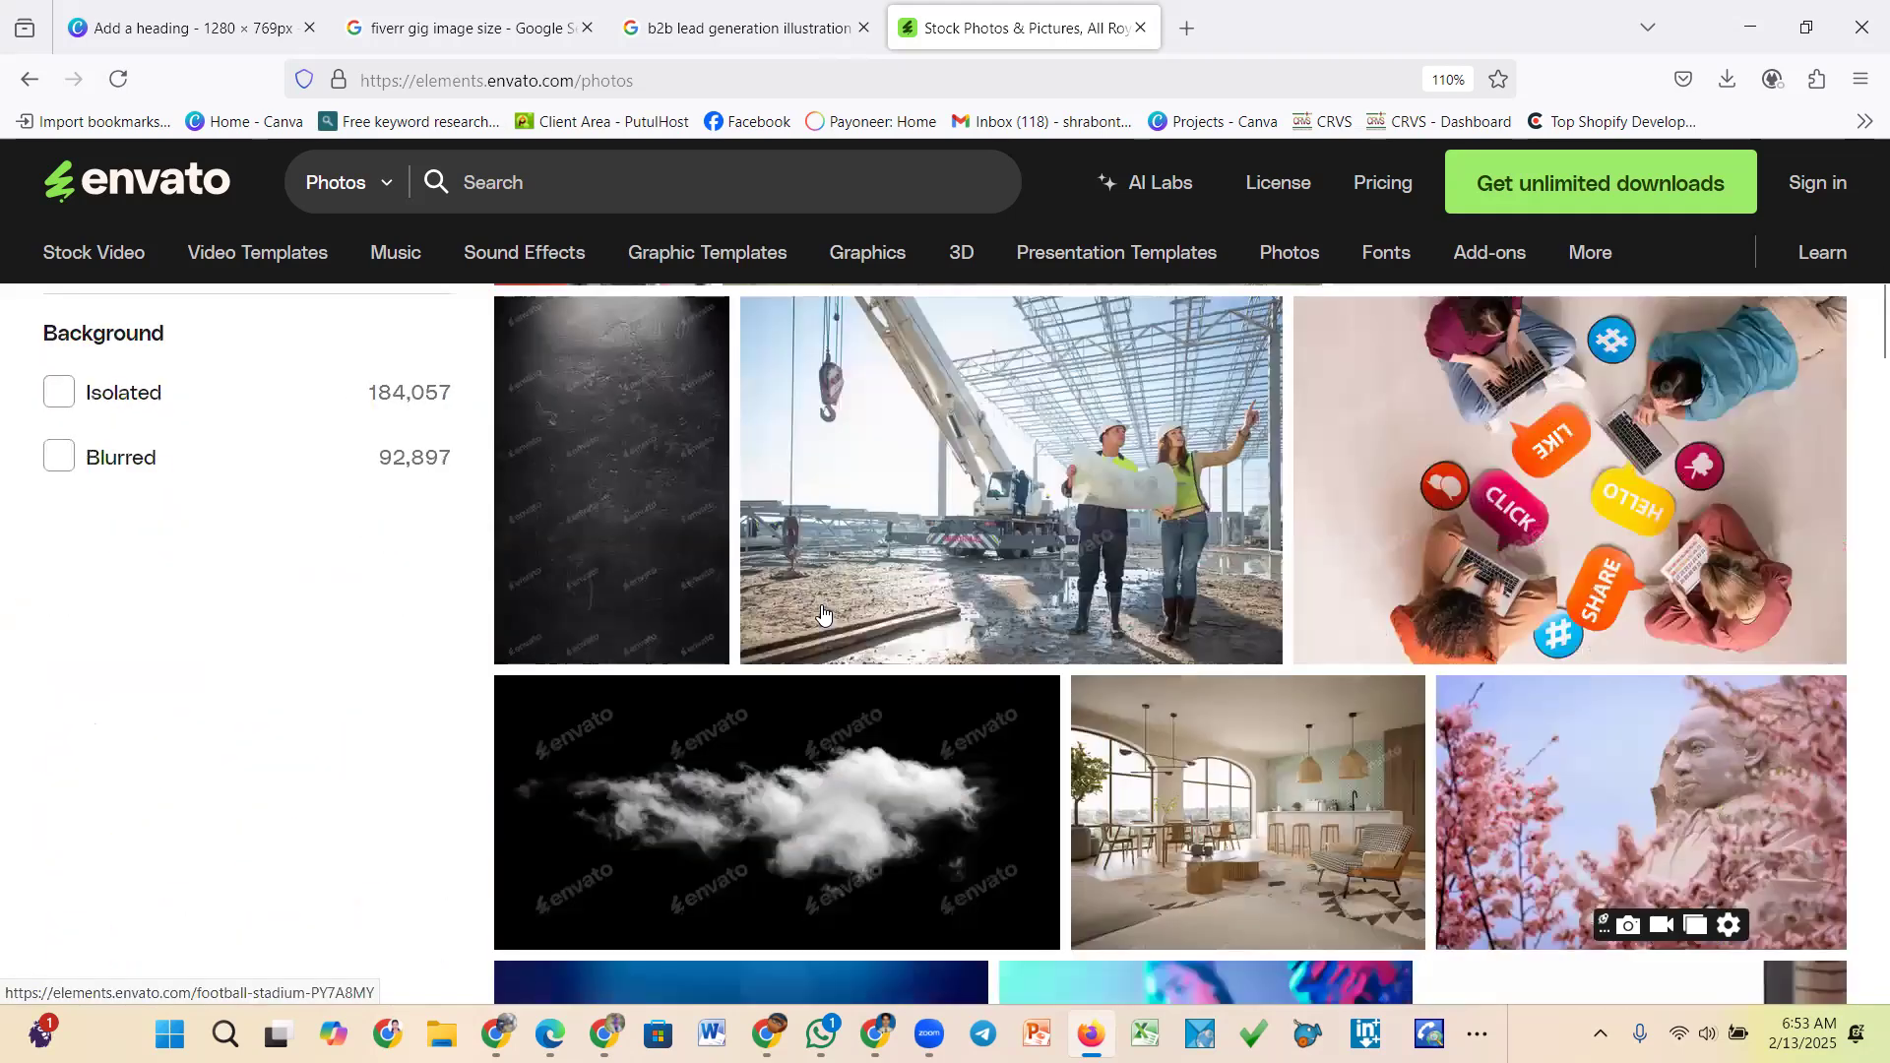
pyautogui.scroll(-5, 825, 613)
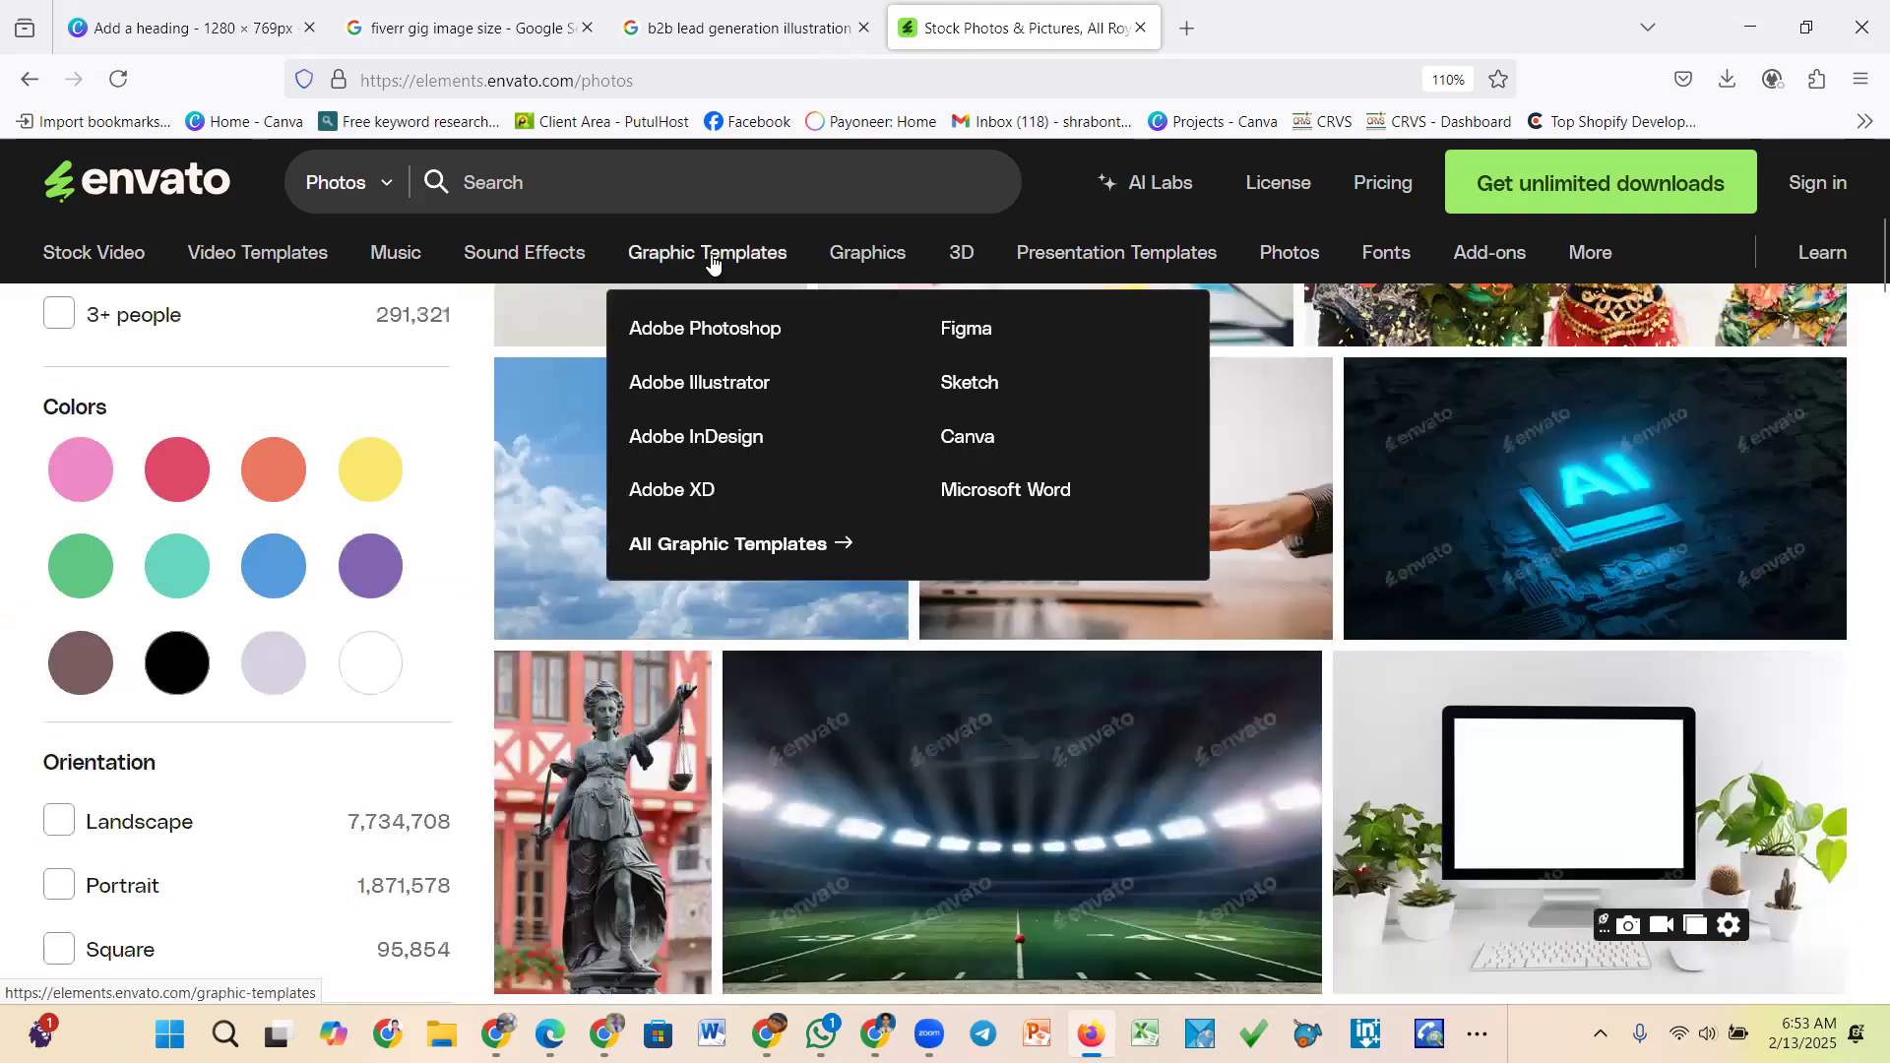
# Search the Graphic Templates category for the suggested term "website template"
pyautogui.click(713, 261)
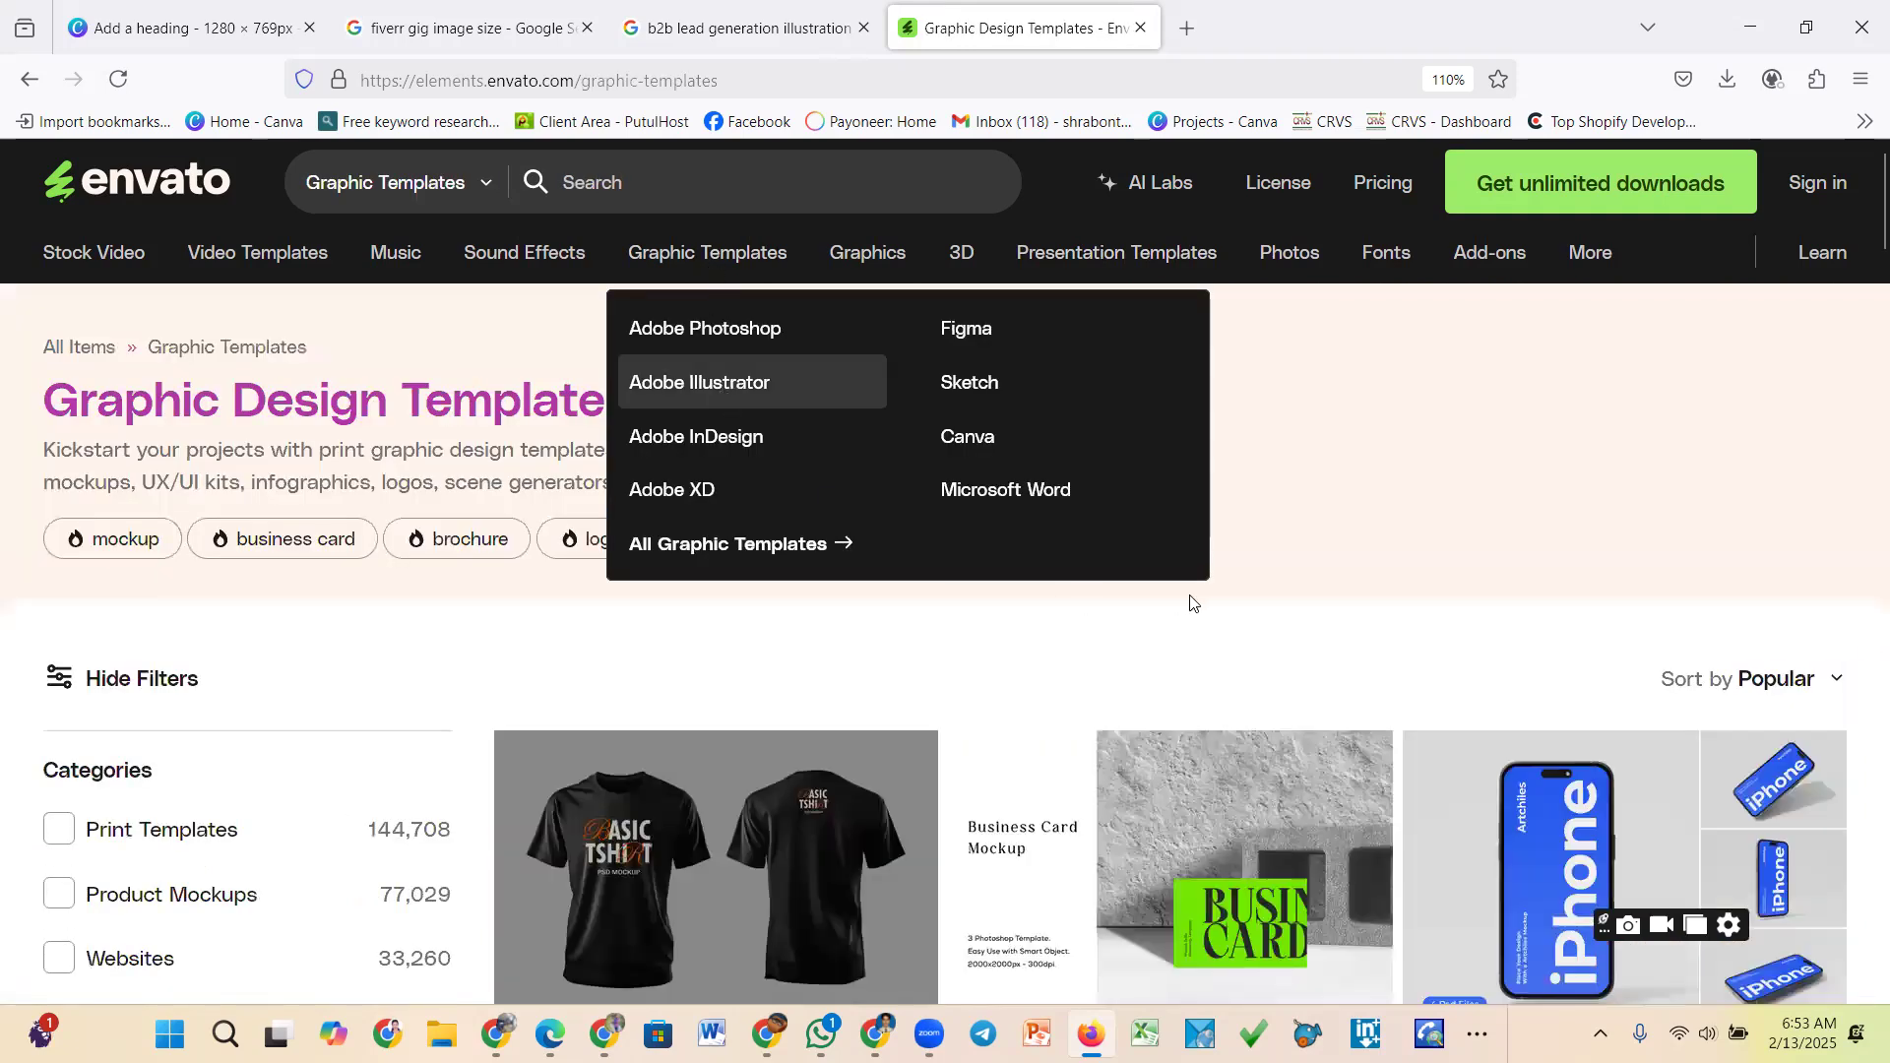
pyautogui.click(620, 181)
pyautogui.write('website')
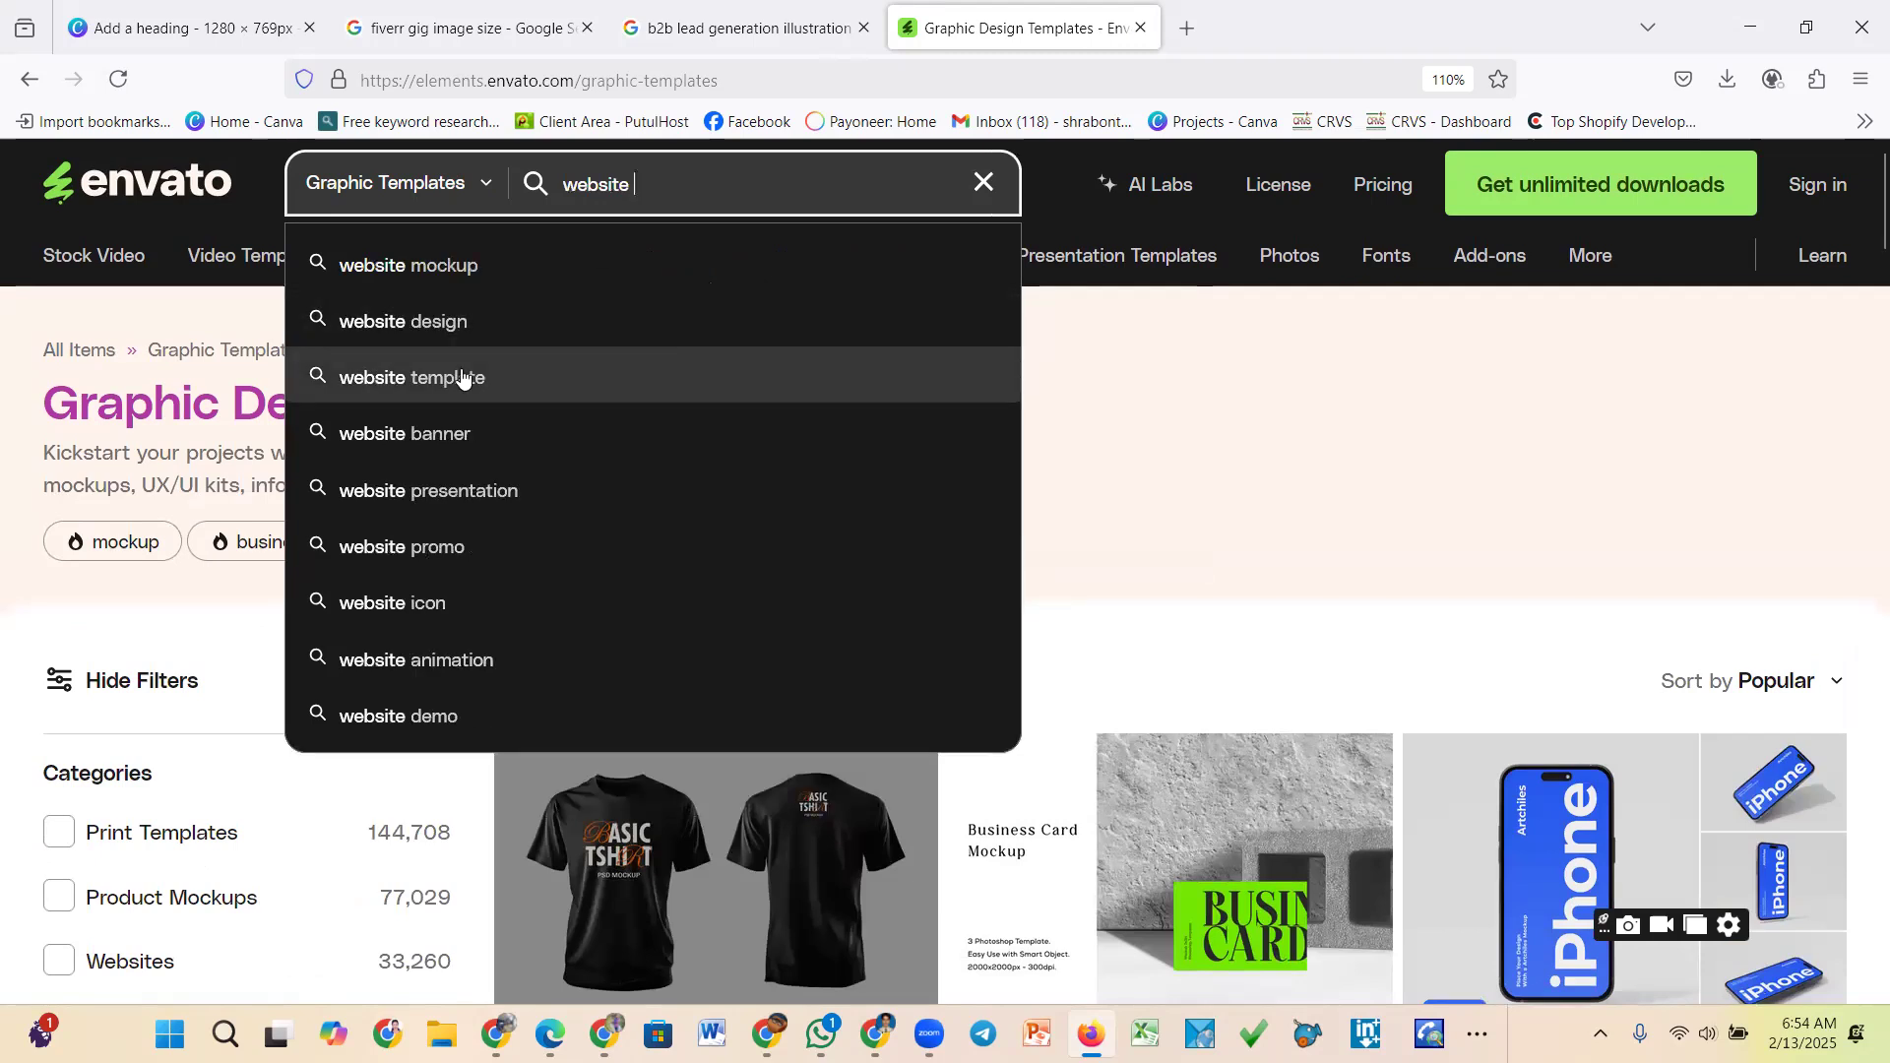
pyautogui.click(463, 379)
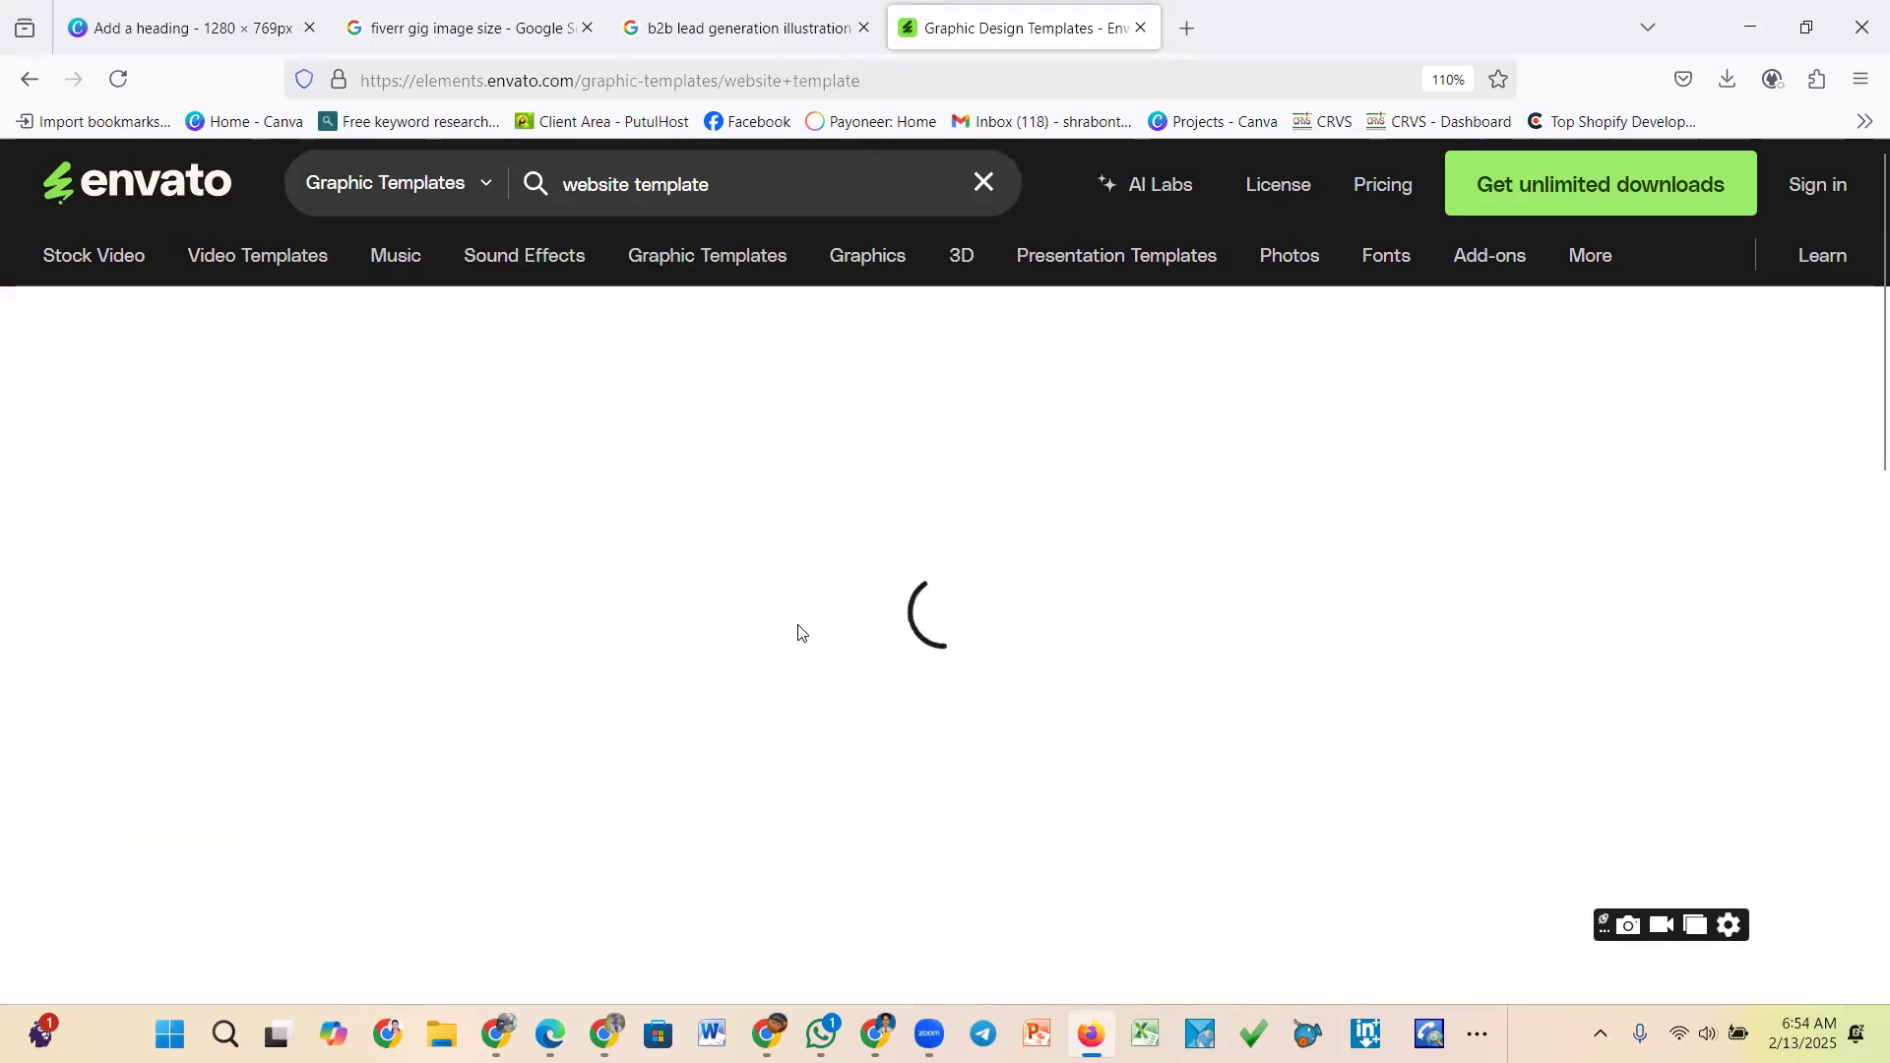
# Open the dark maroon Website Templates item from the results, view its enlarged preview and close the preview
pyautogui.scroll(-8, 841, 630)
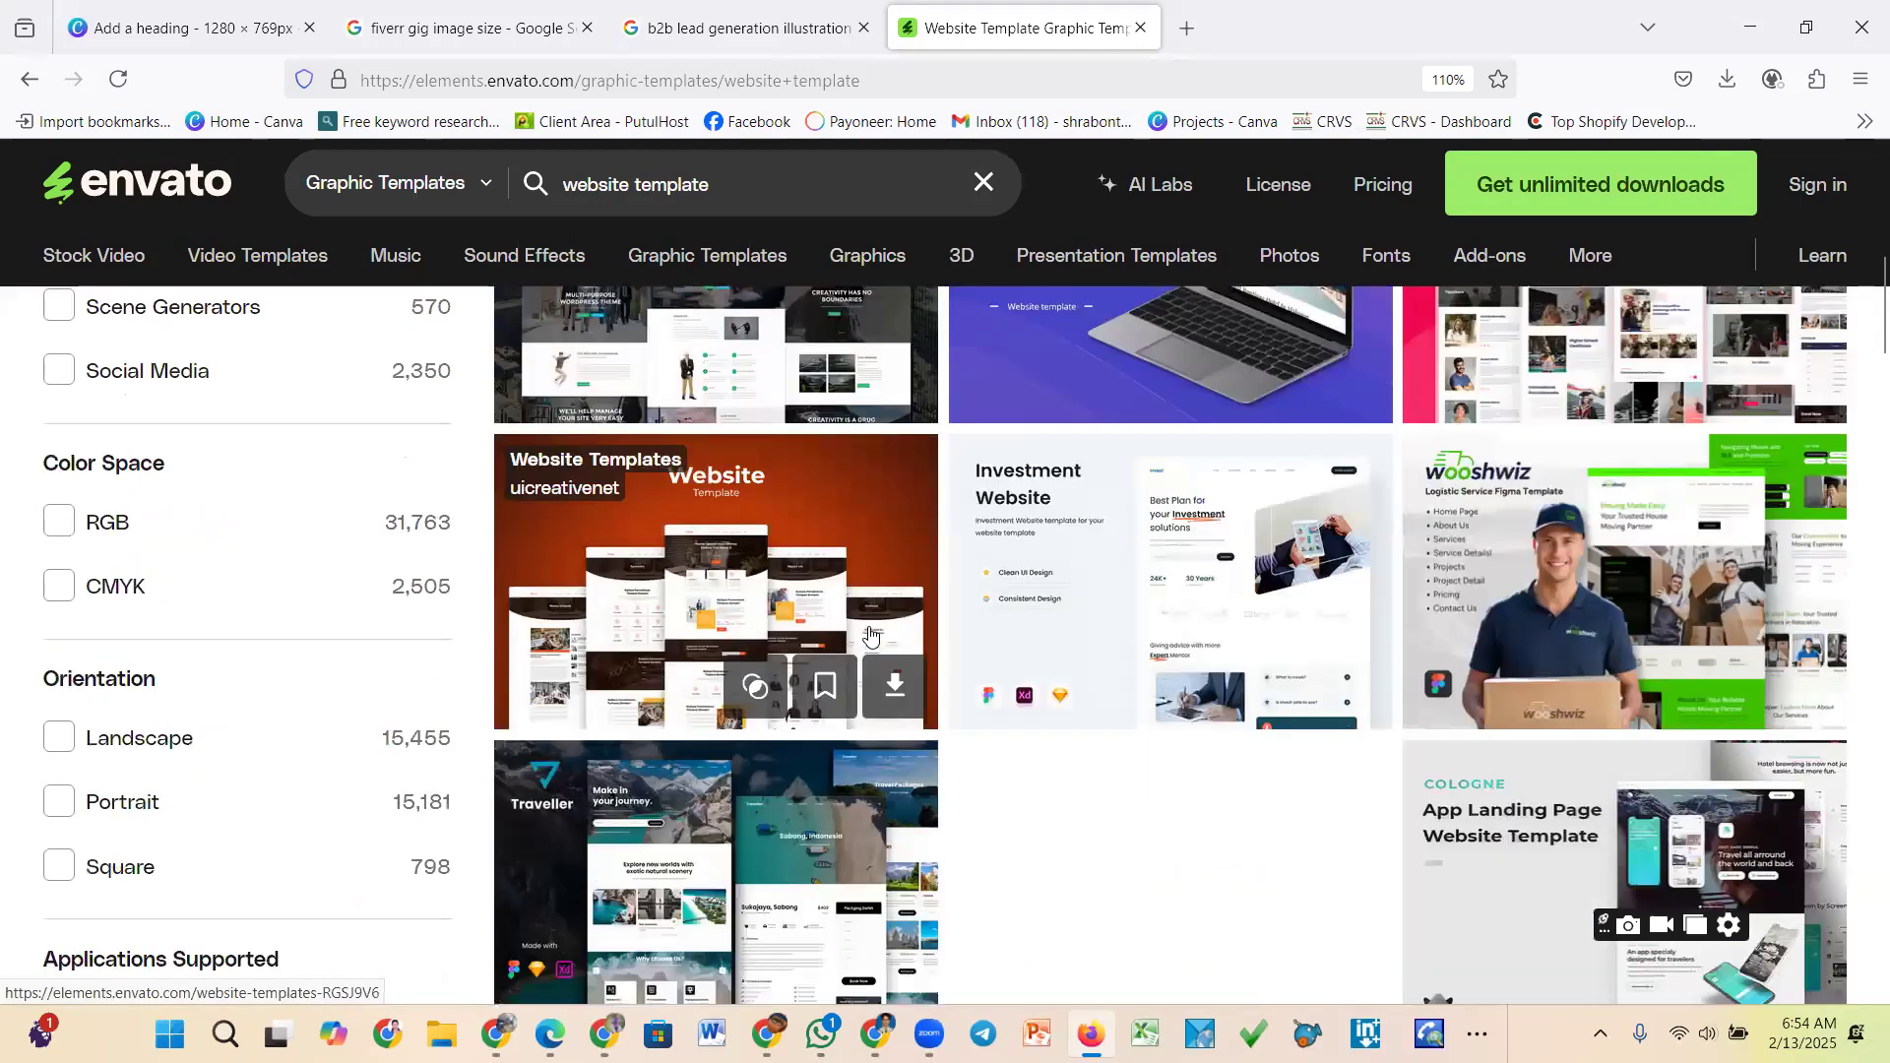
pyautogui.scroll(-4, 870, 635)
pyautogui.scroll(-9, 915, 664)
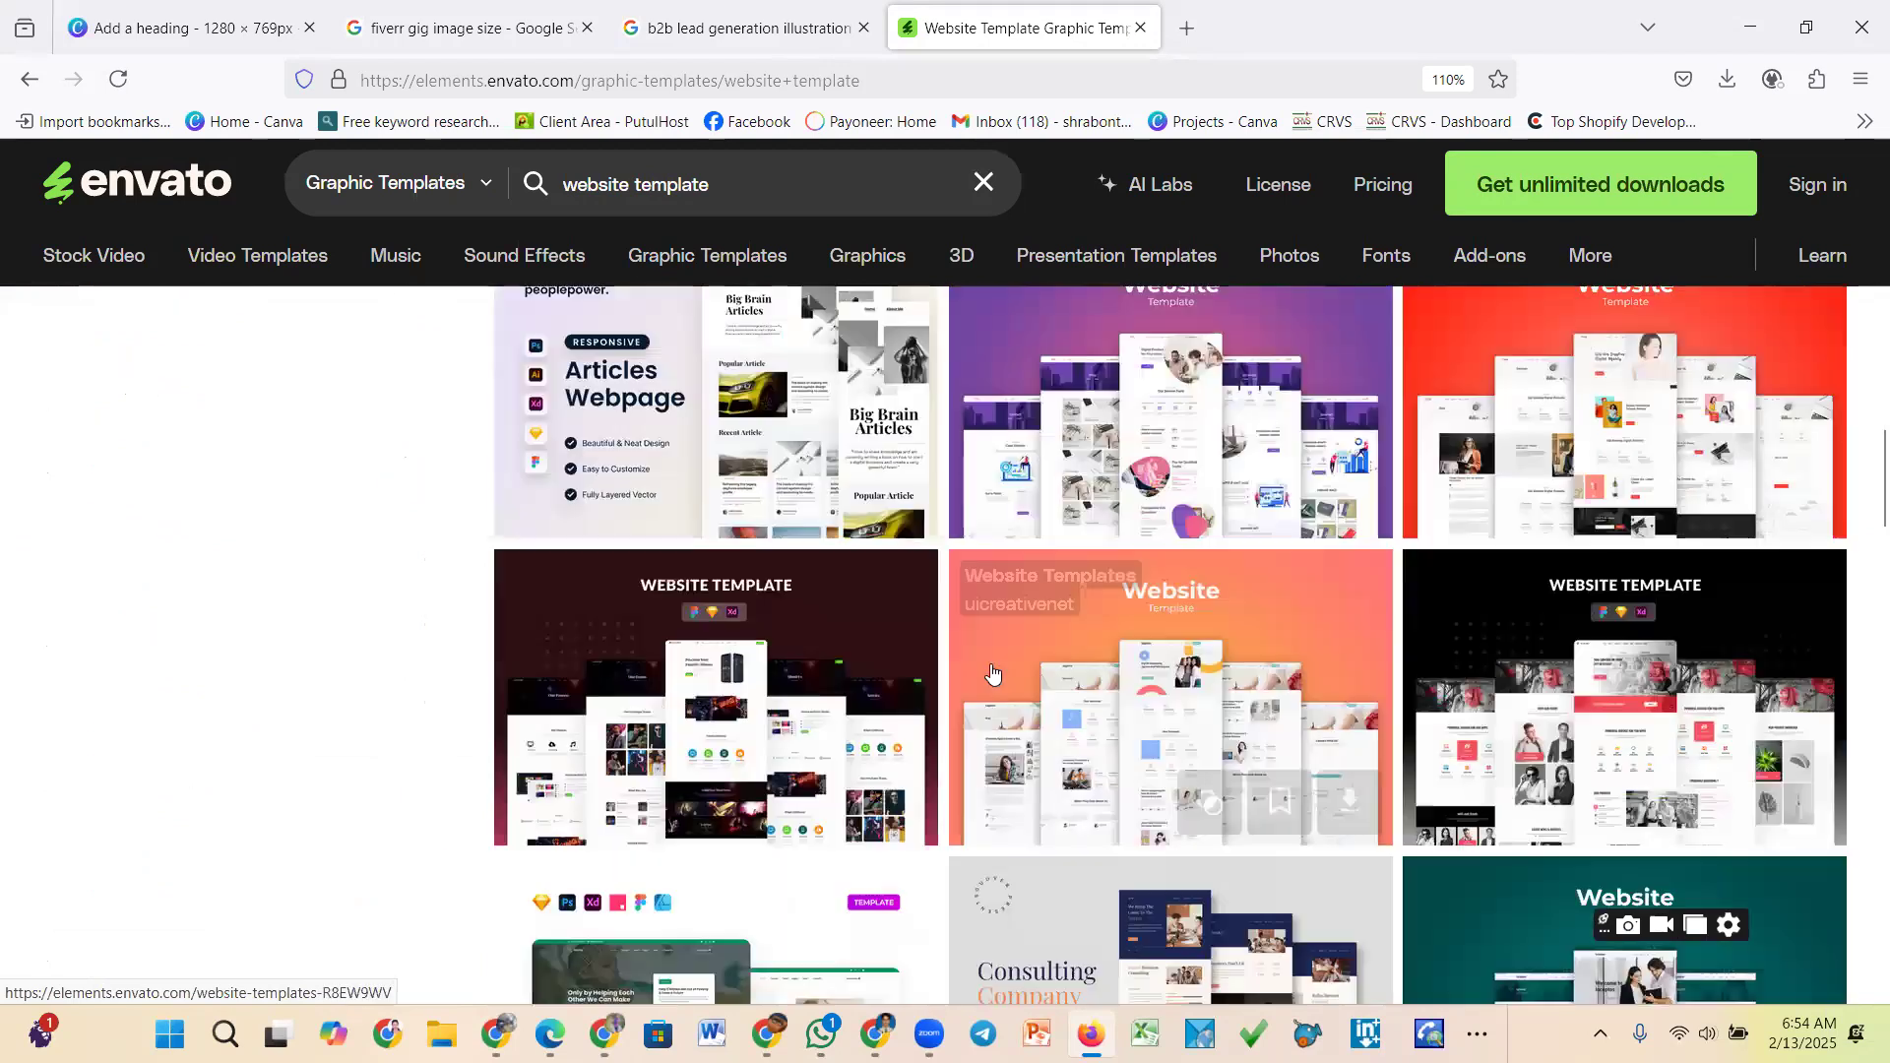
pyautogui.click(814, 634)
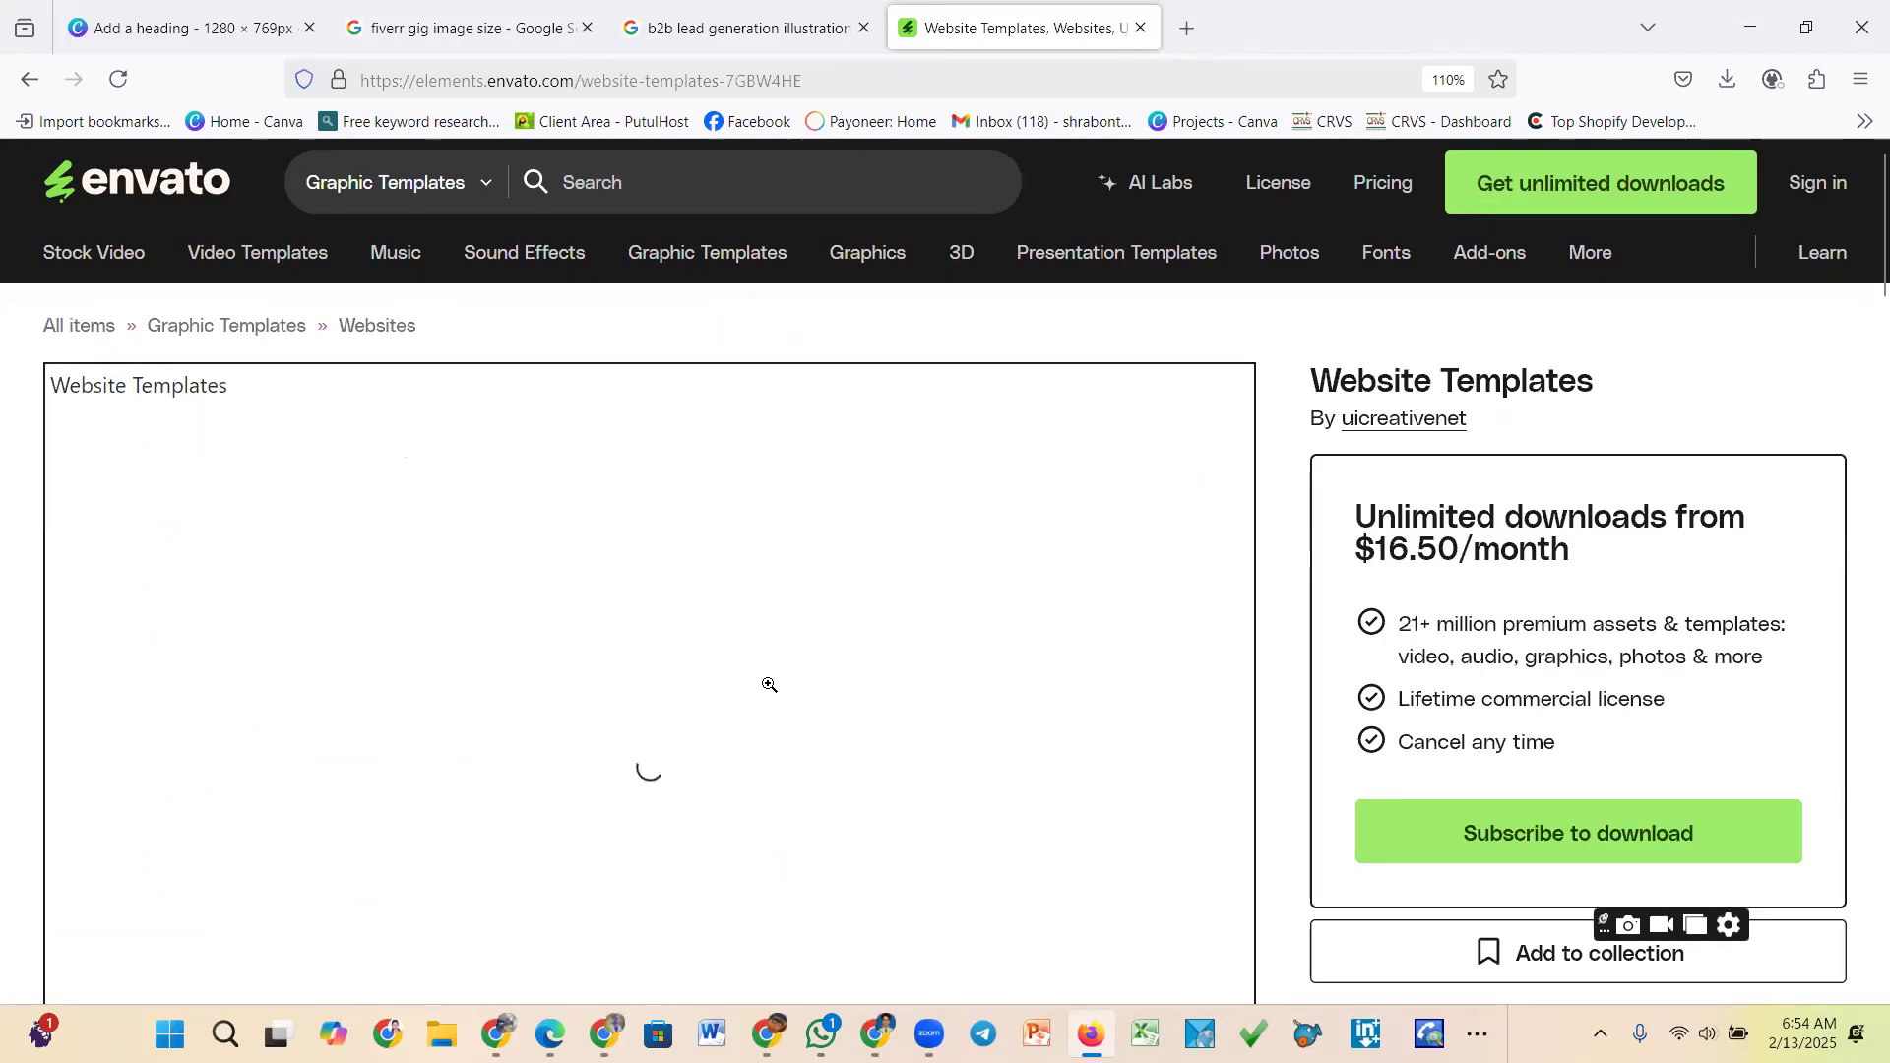
pyautogui.scroll(-1, 771, 685)
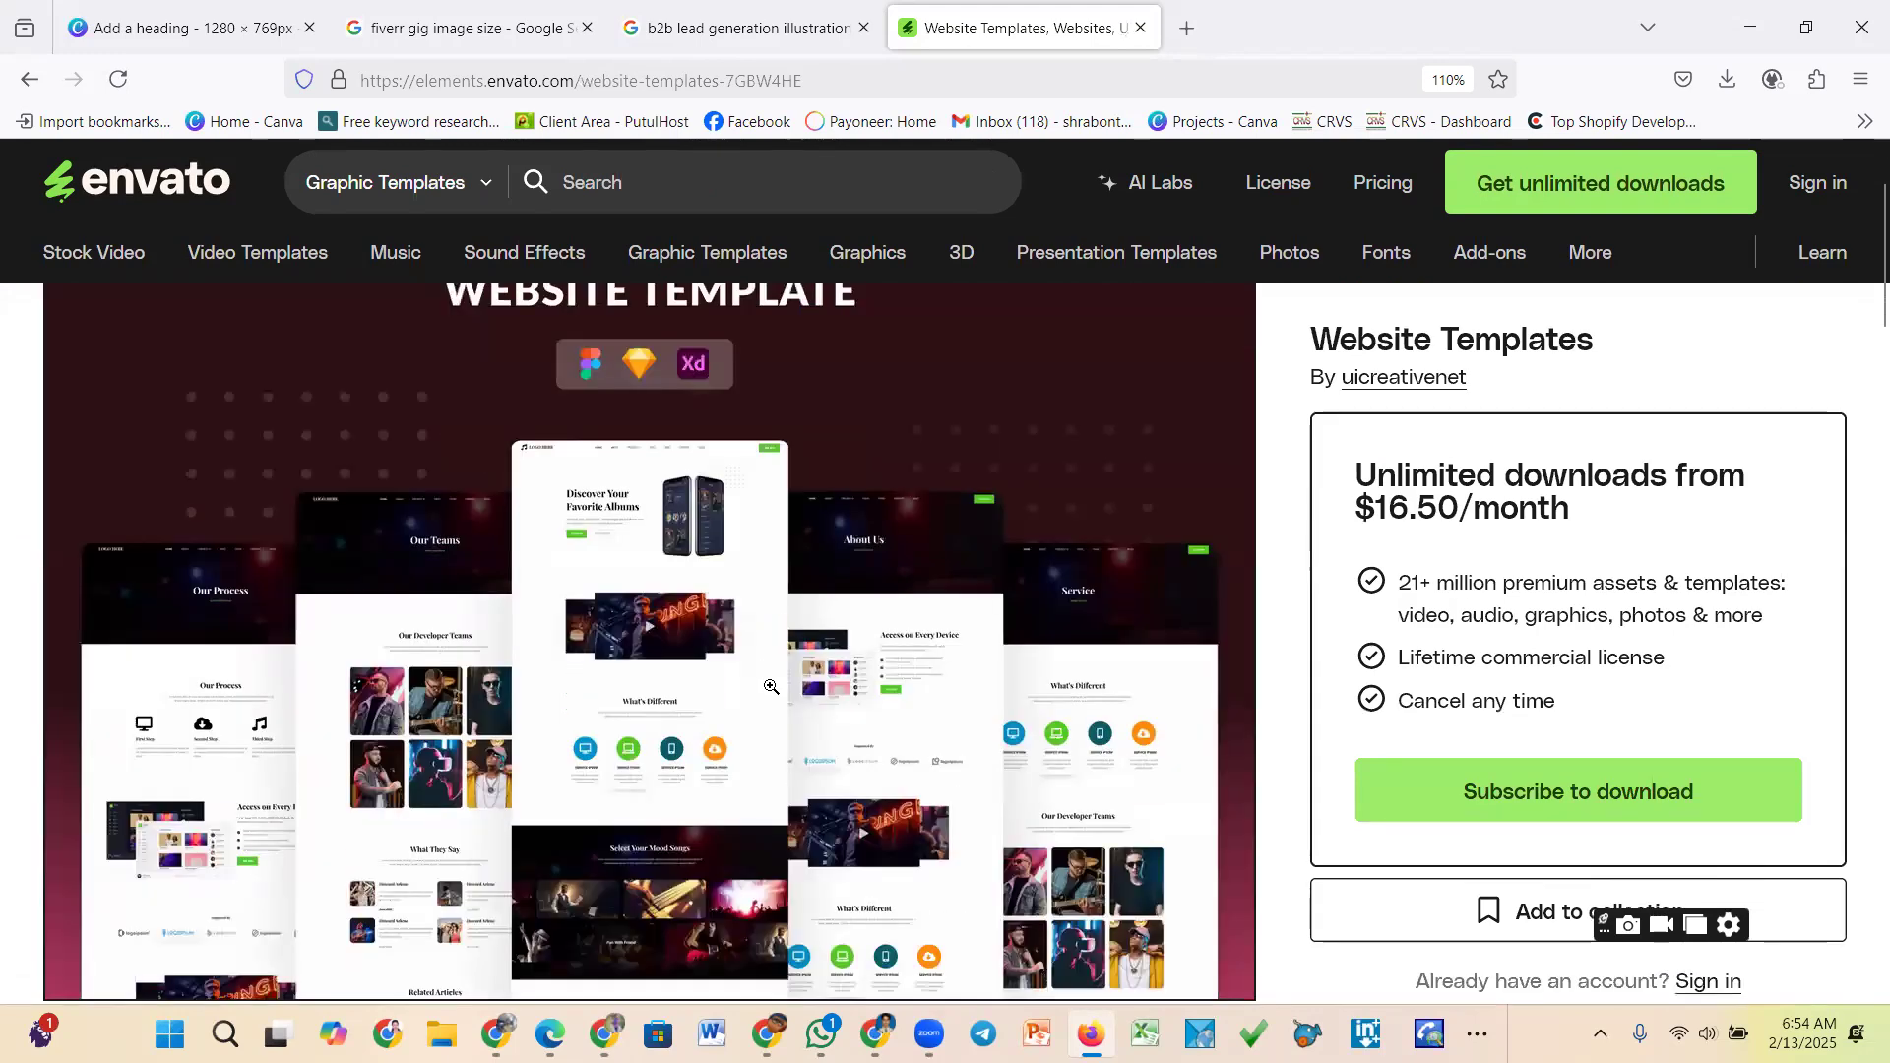
pyautogui.click(710, 596)
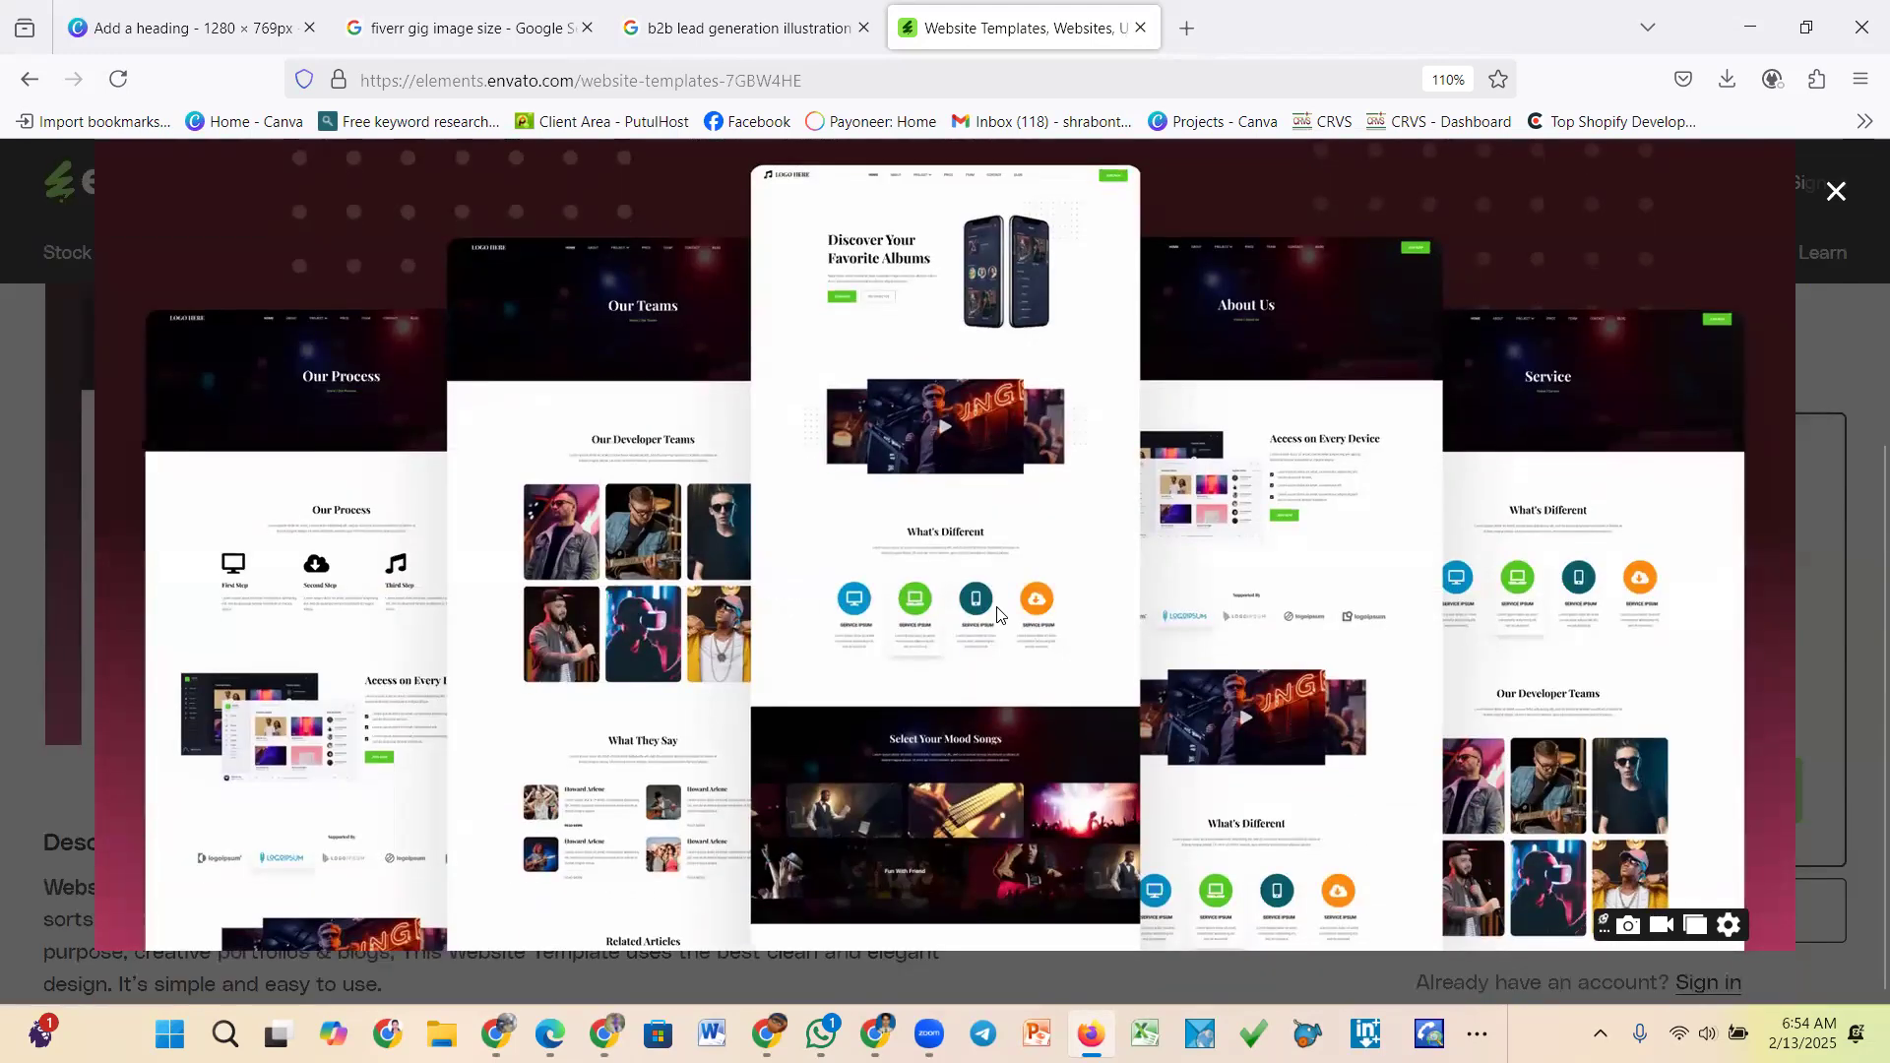
pyautogui.click(1833, 192)
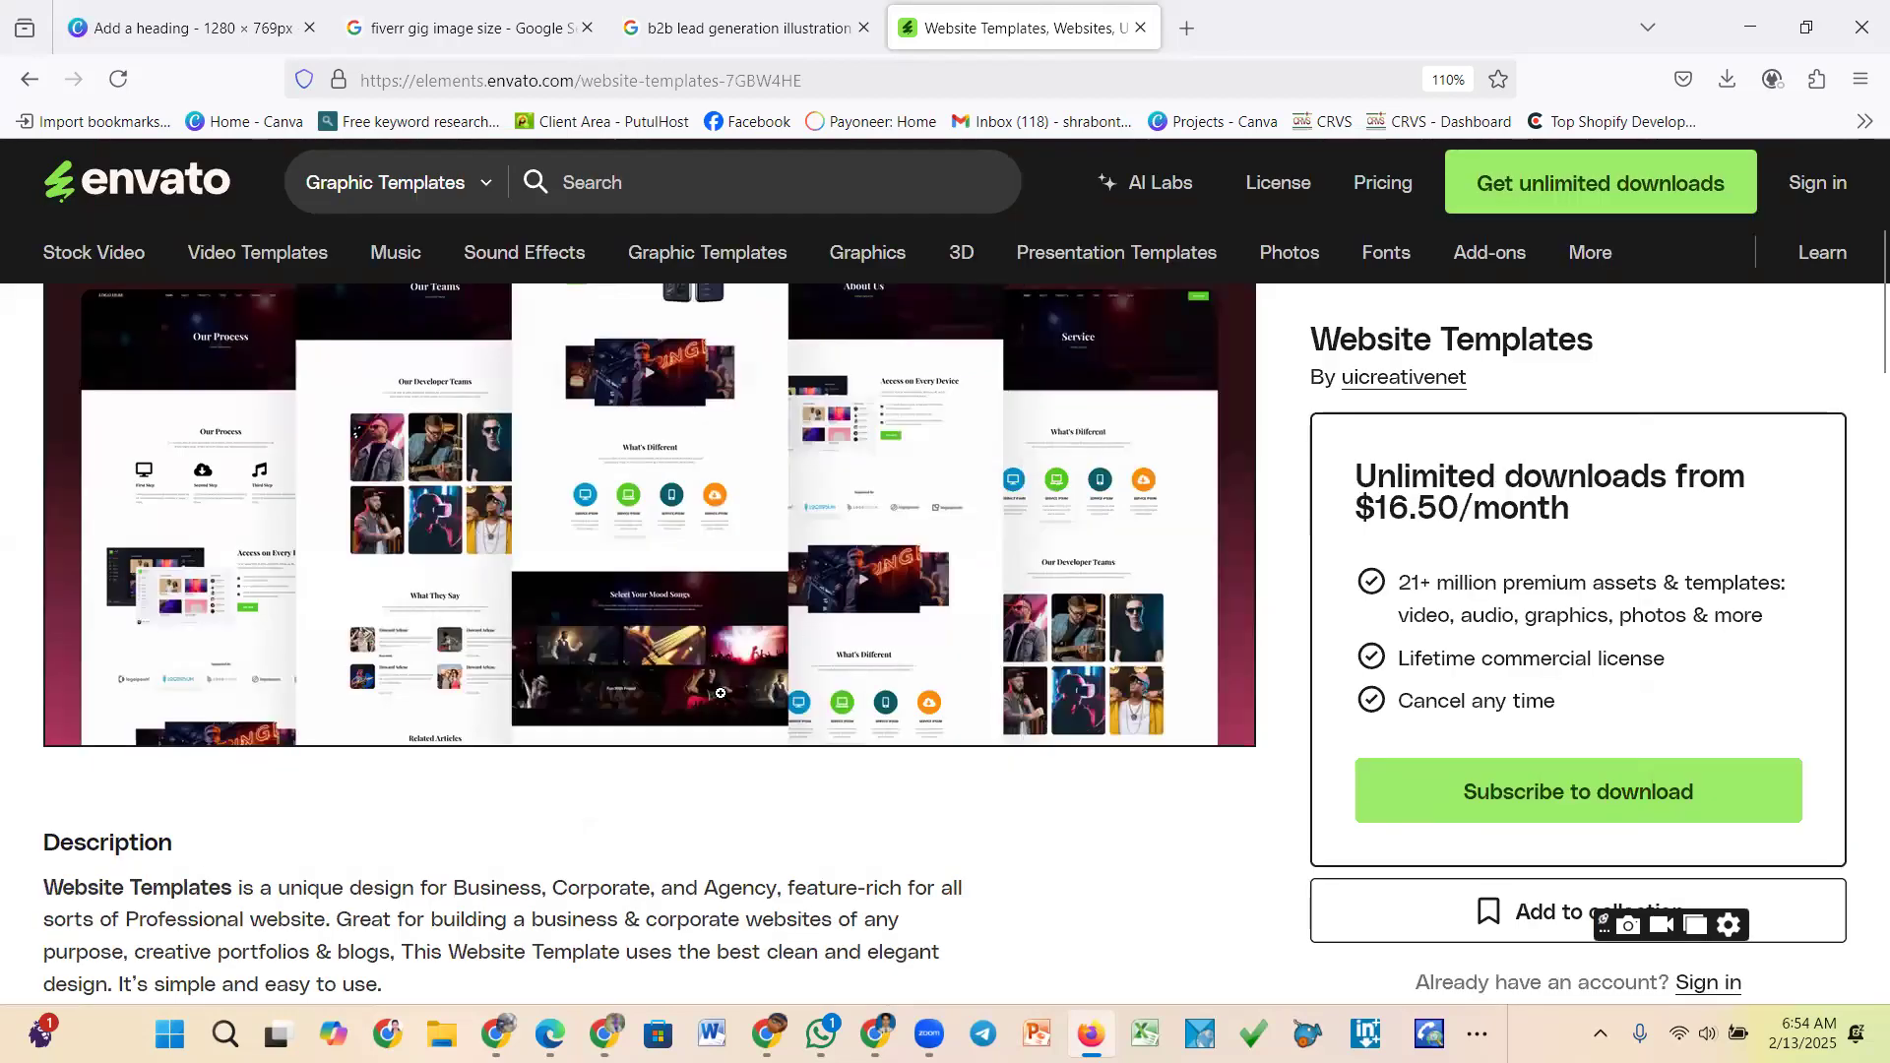
# Open Business Instagram Stories from the author's other items and view its enlarged preview images
pyautogui.scroll(-15, 719, 693)
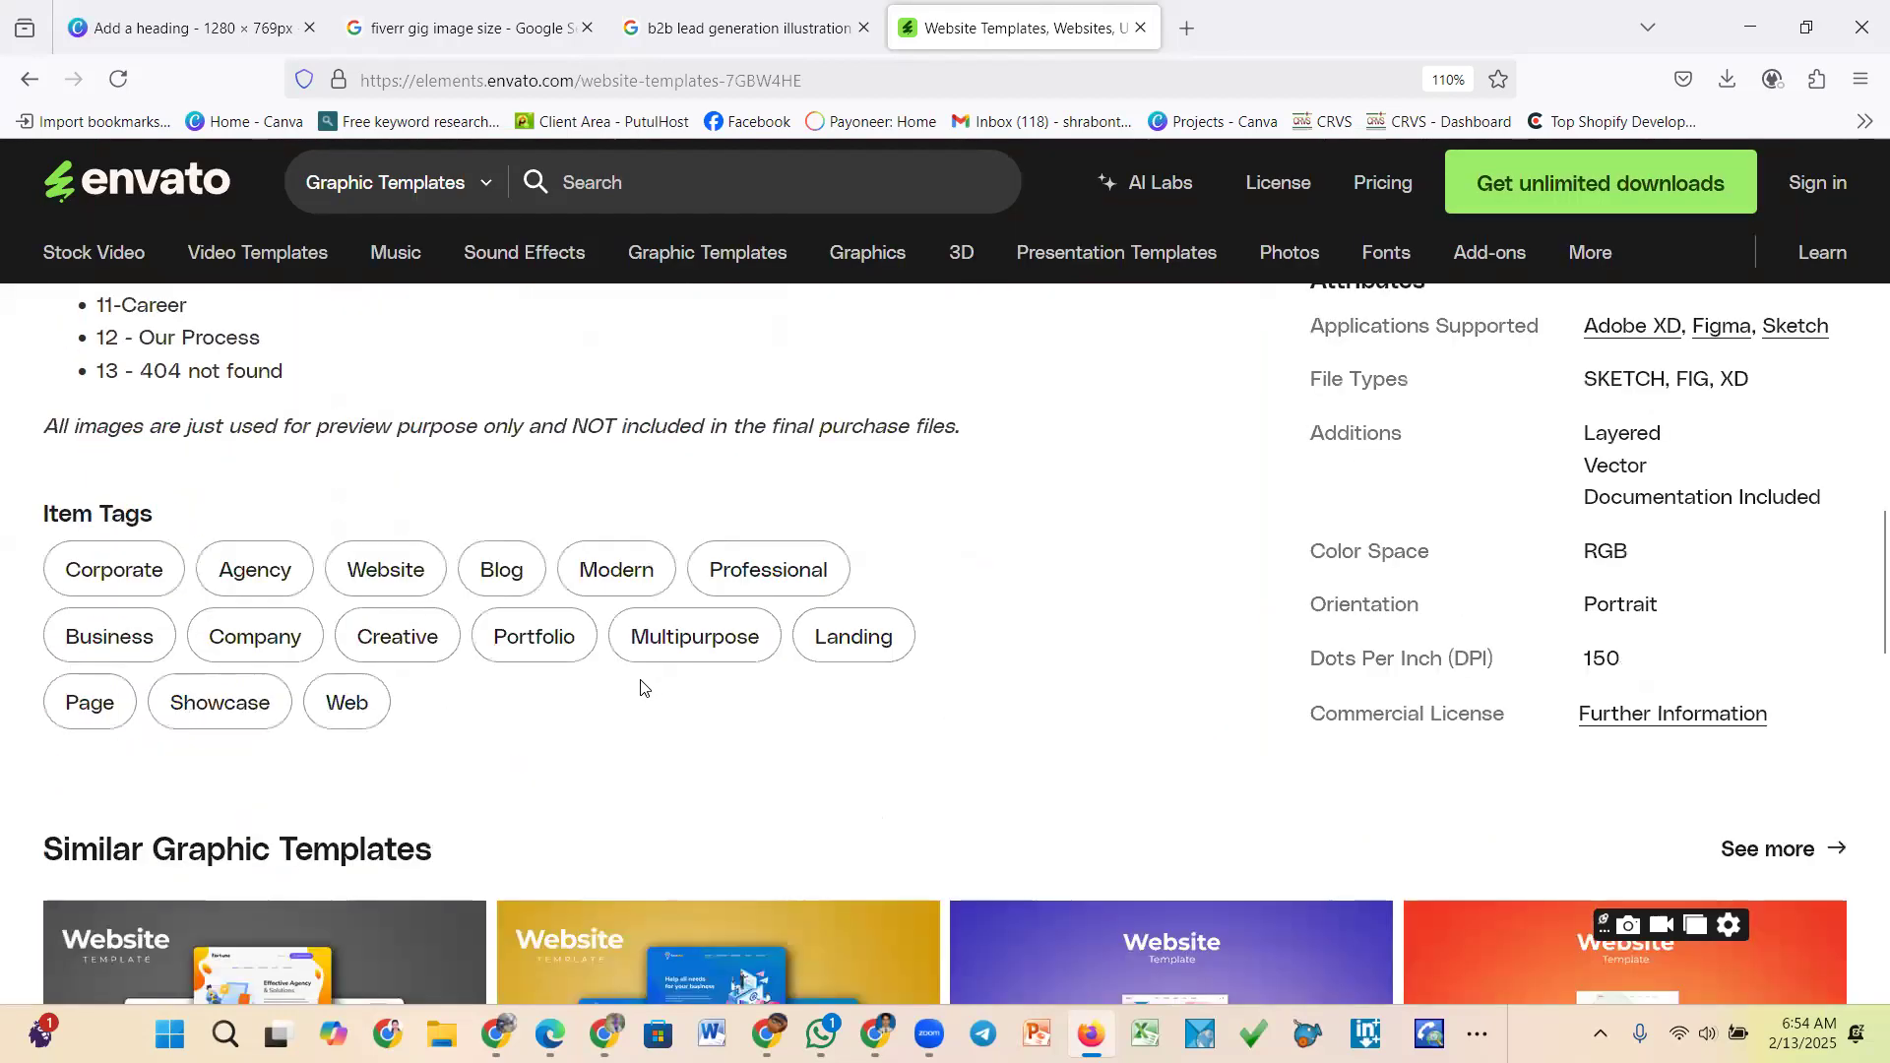
pyautogui.scroll(-6, 590, 696)
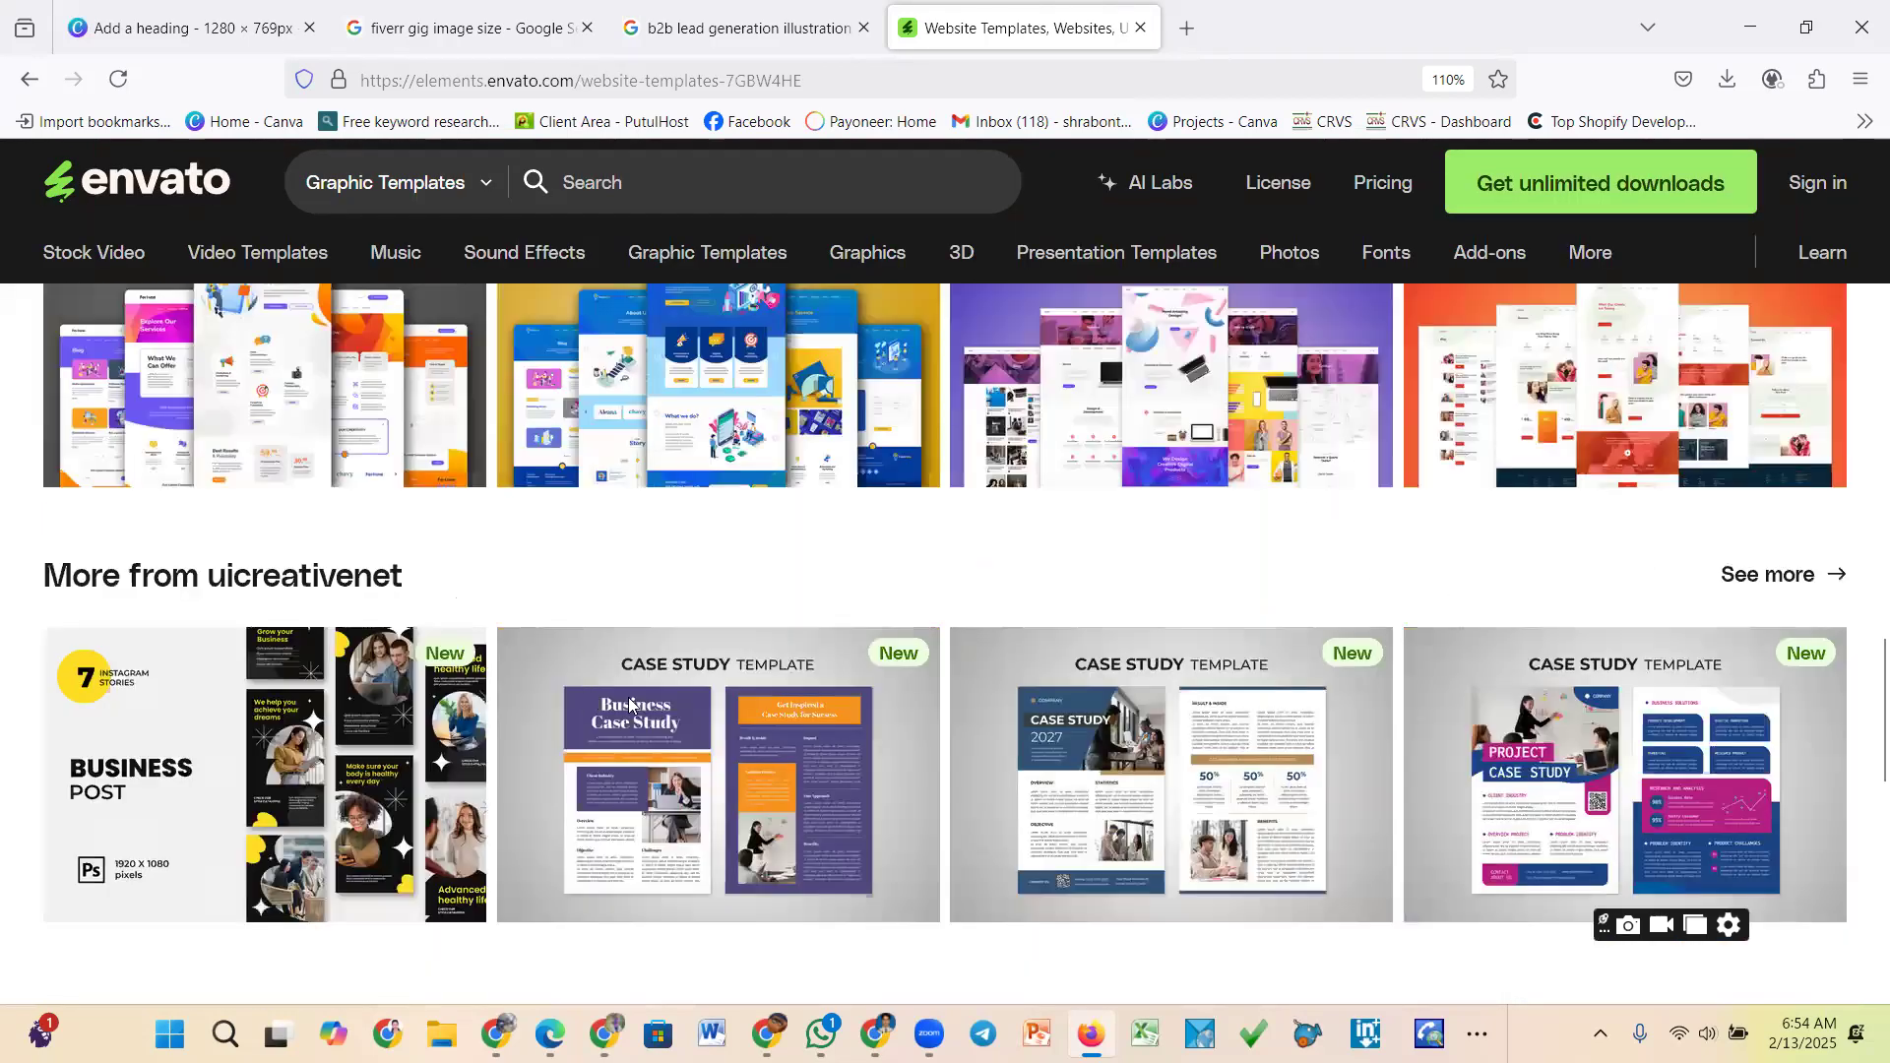
pyautogui.click(363, 758)
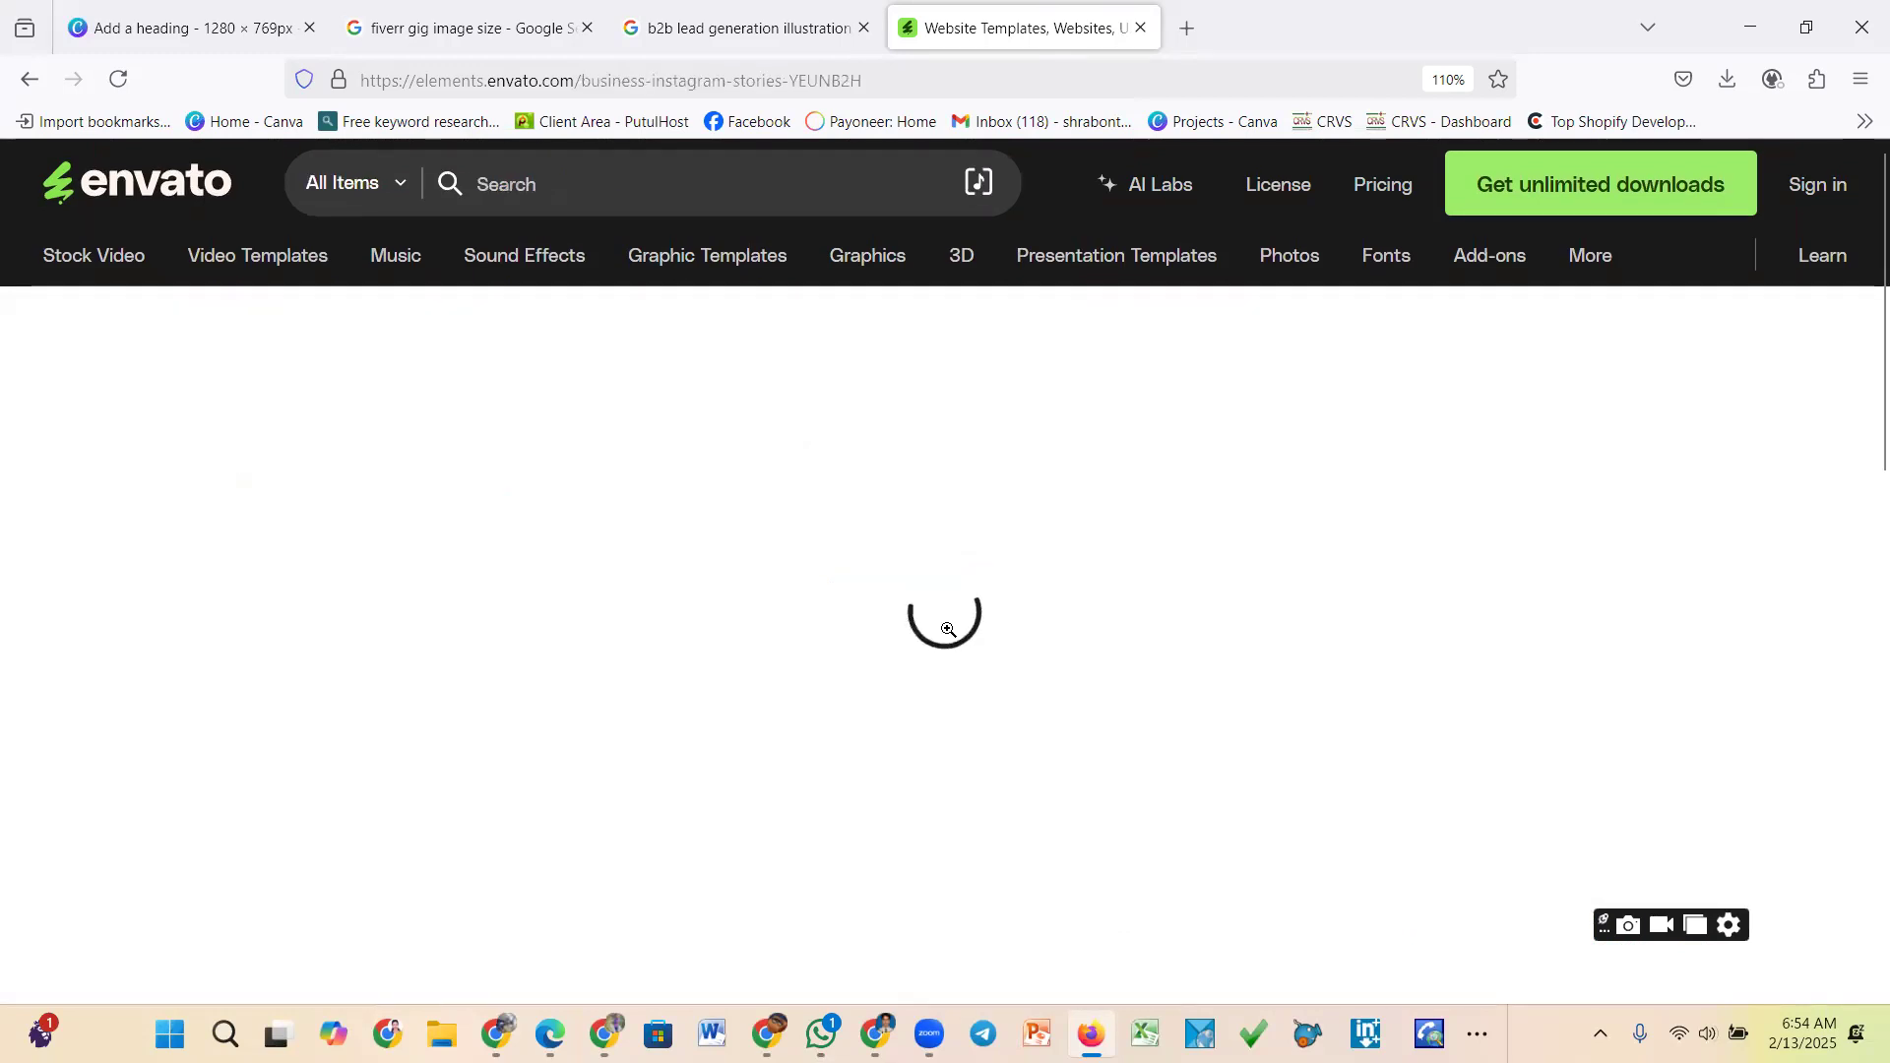
pyautogui.scroll(-3, 949, 631)
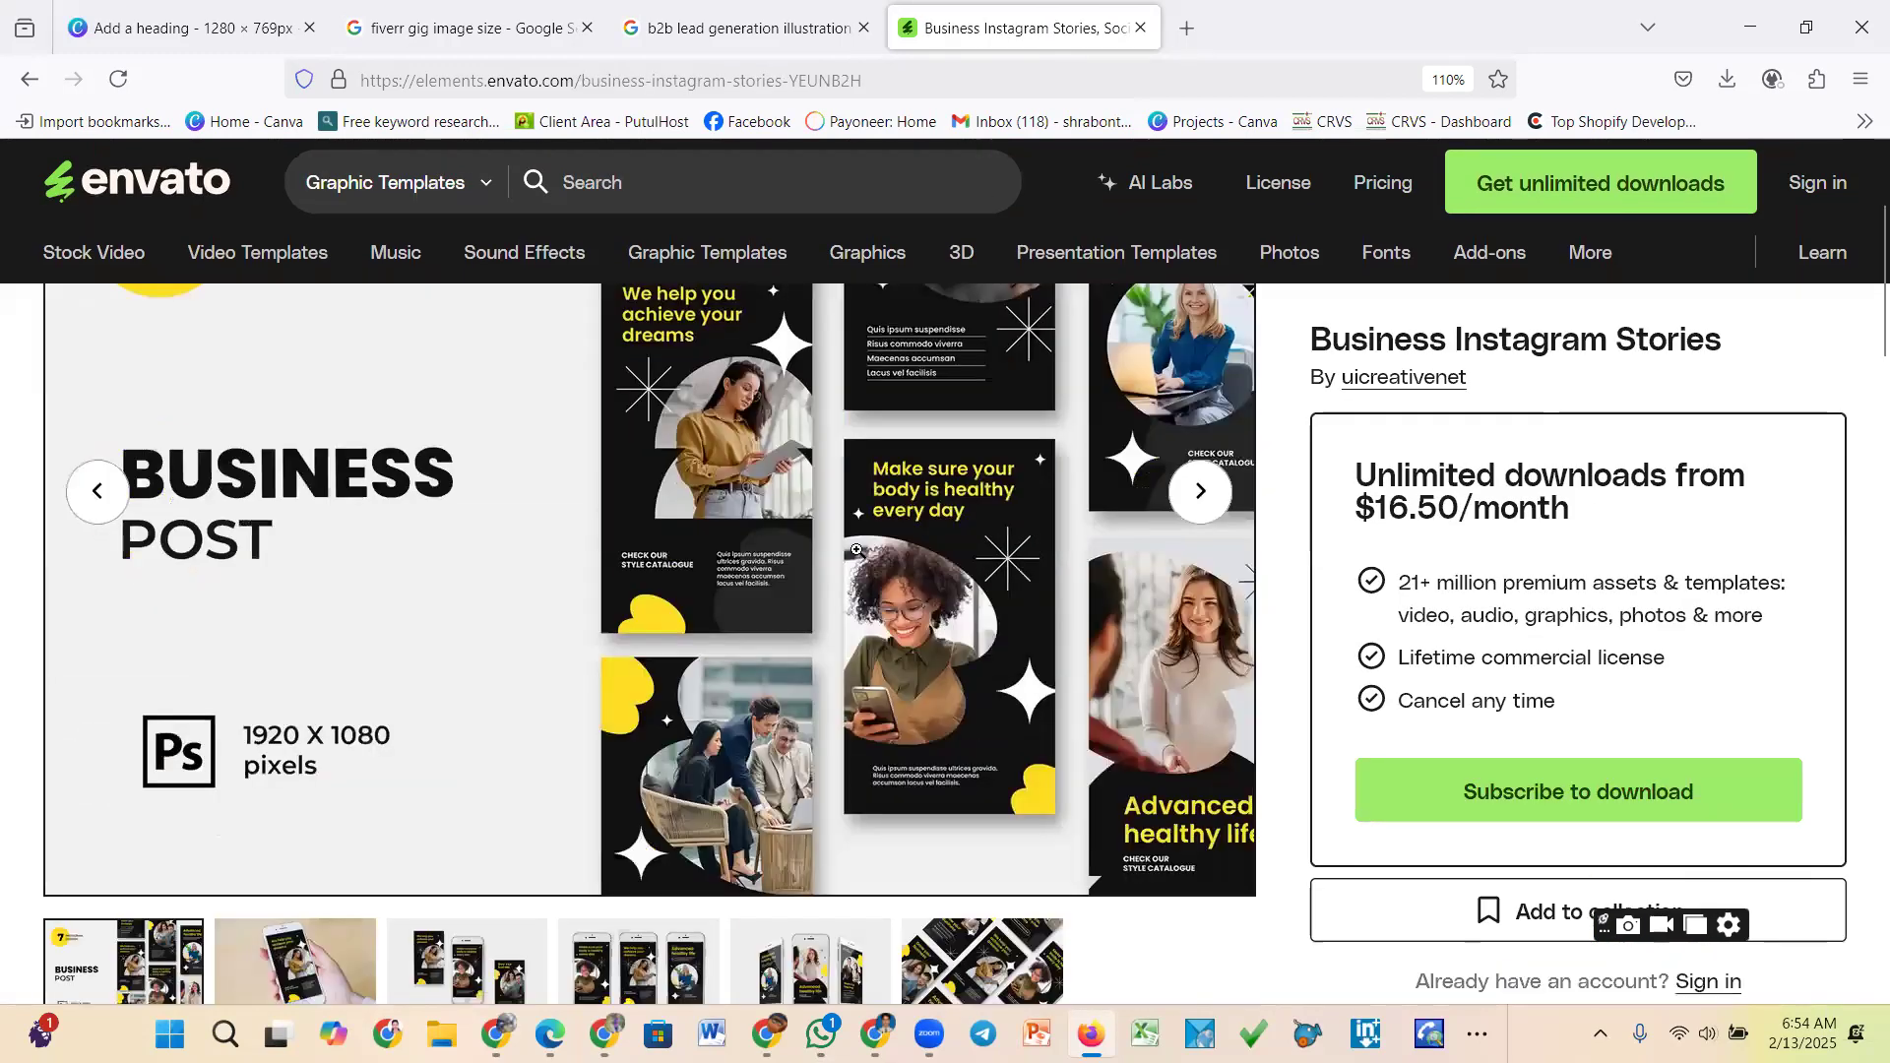
pyautogui.click(842, 540)
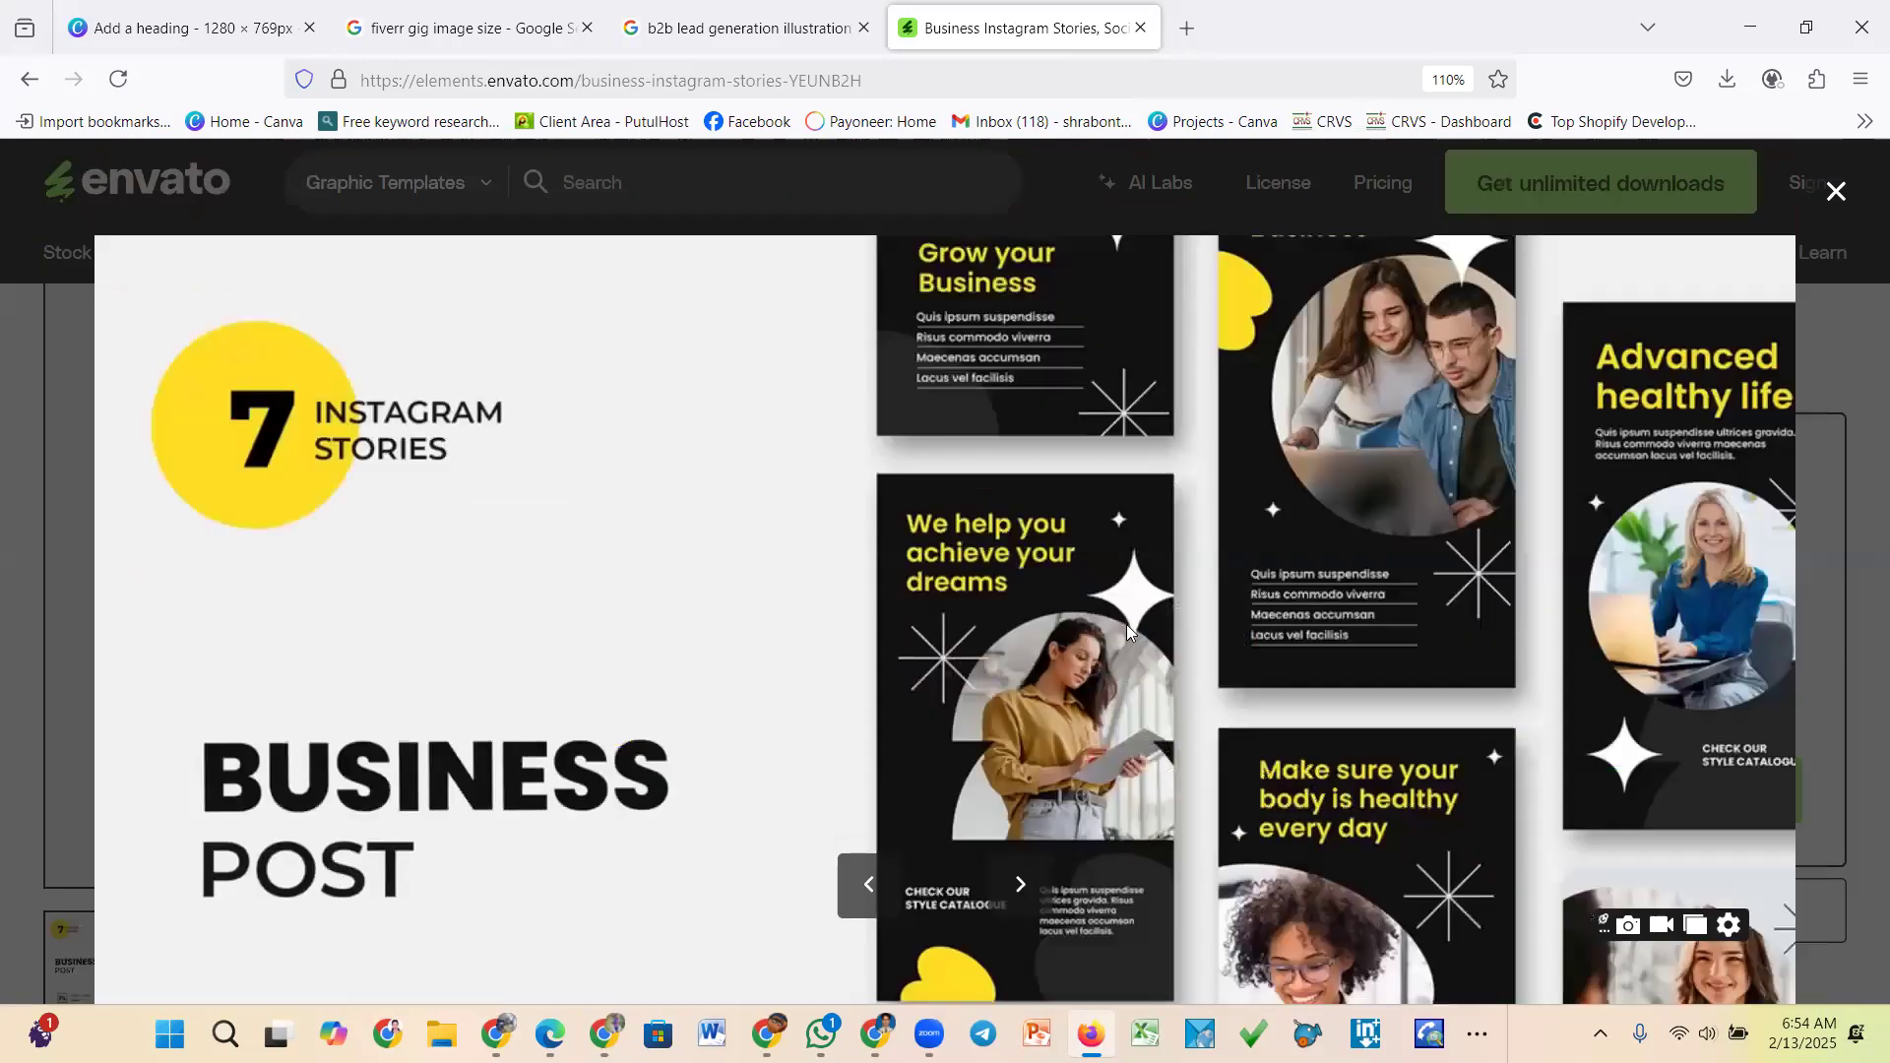
pyautogui.scroll(-2, 1093, 590)
pyautogui.click(1087, 577)
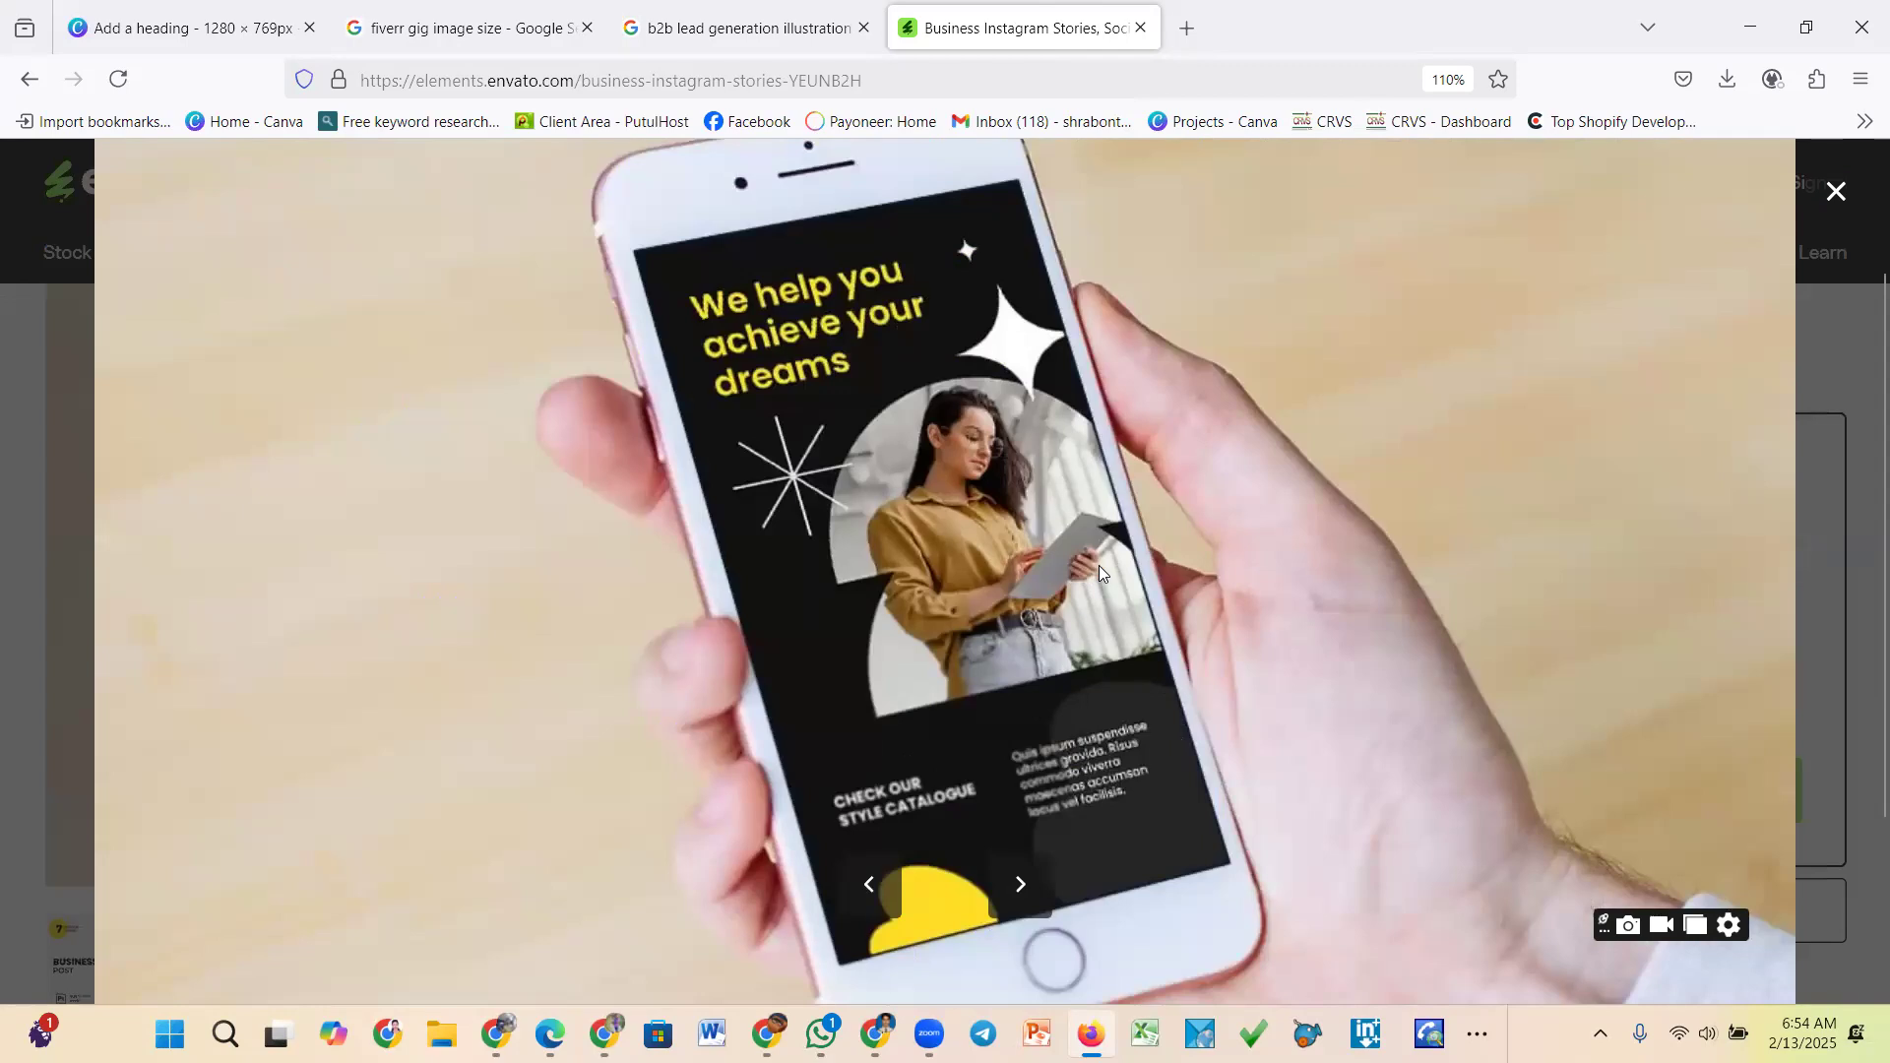
pyautogui.scroll(-3, 1415, 532)
pyautogui.scroll(4, 1437, 531)
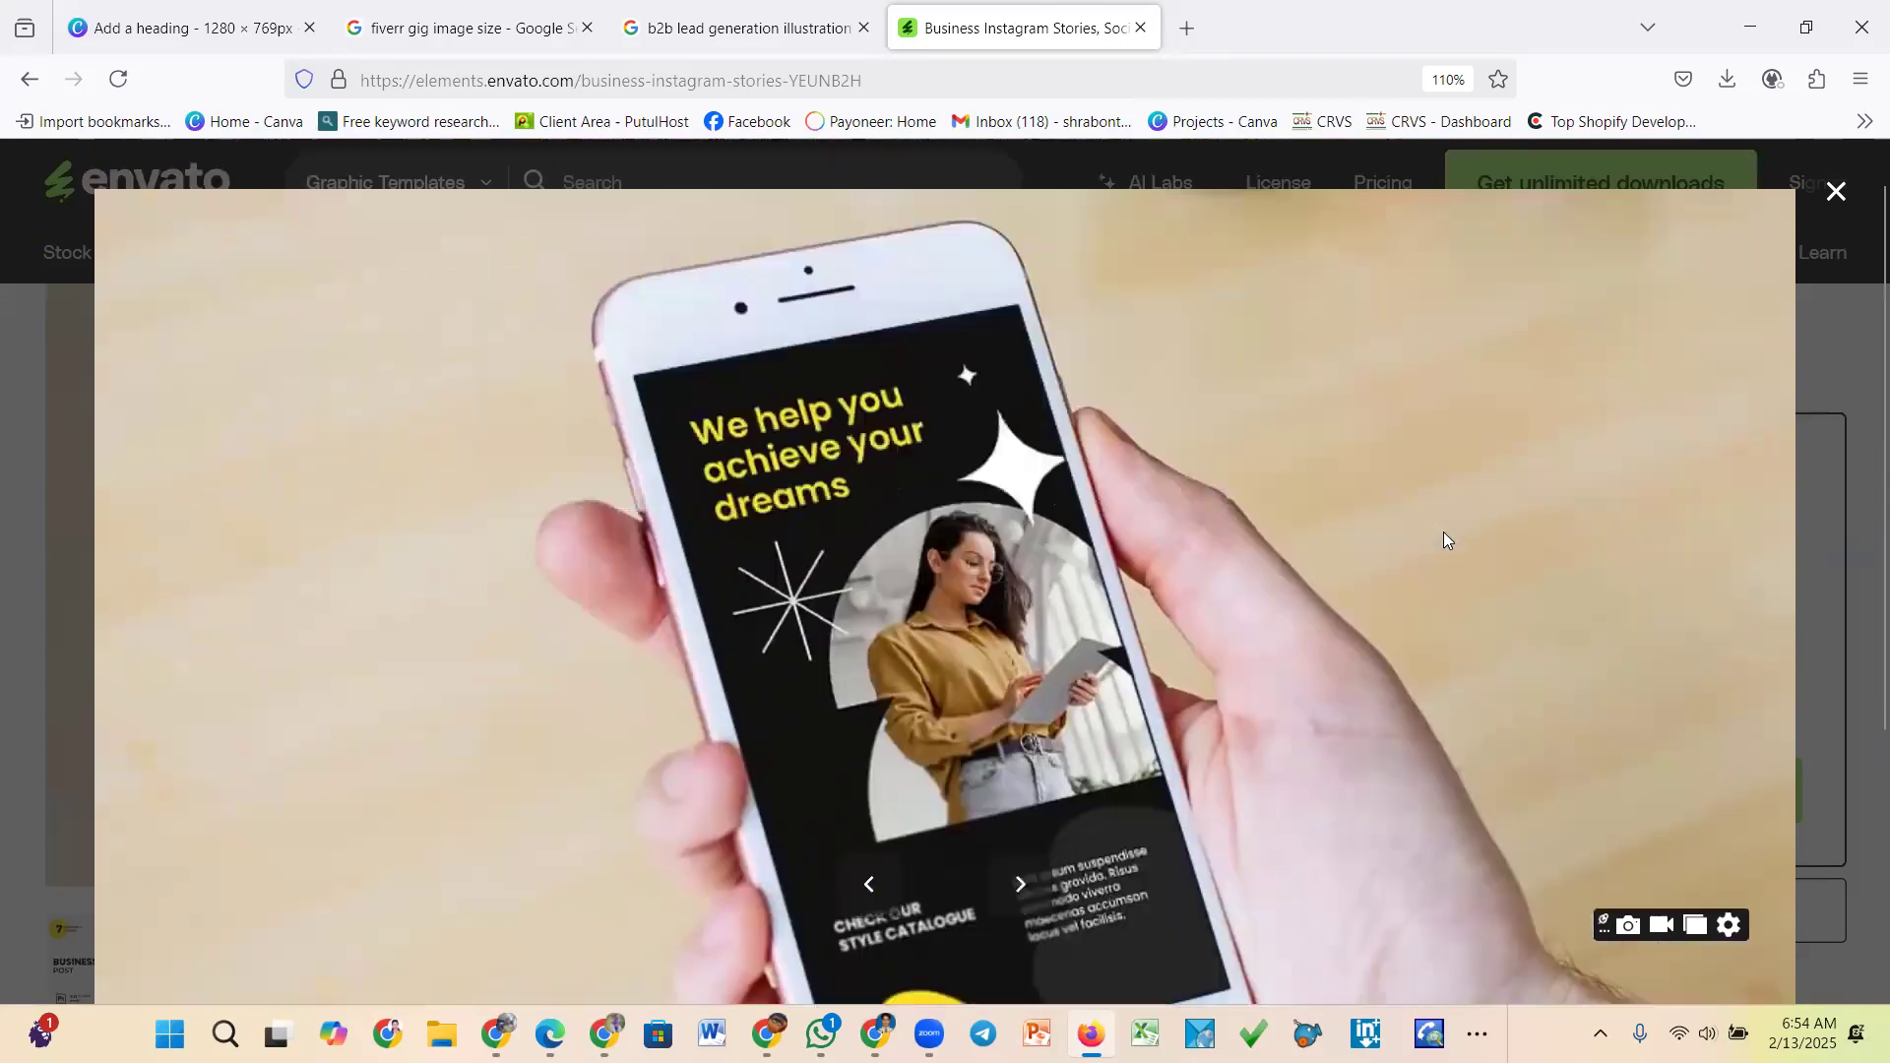
# Go back through the Website Templates item to the website template search results
pyautogui.click(30, 79)
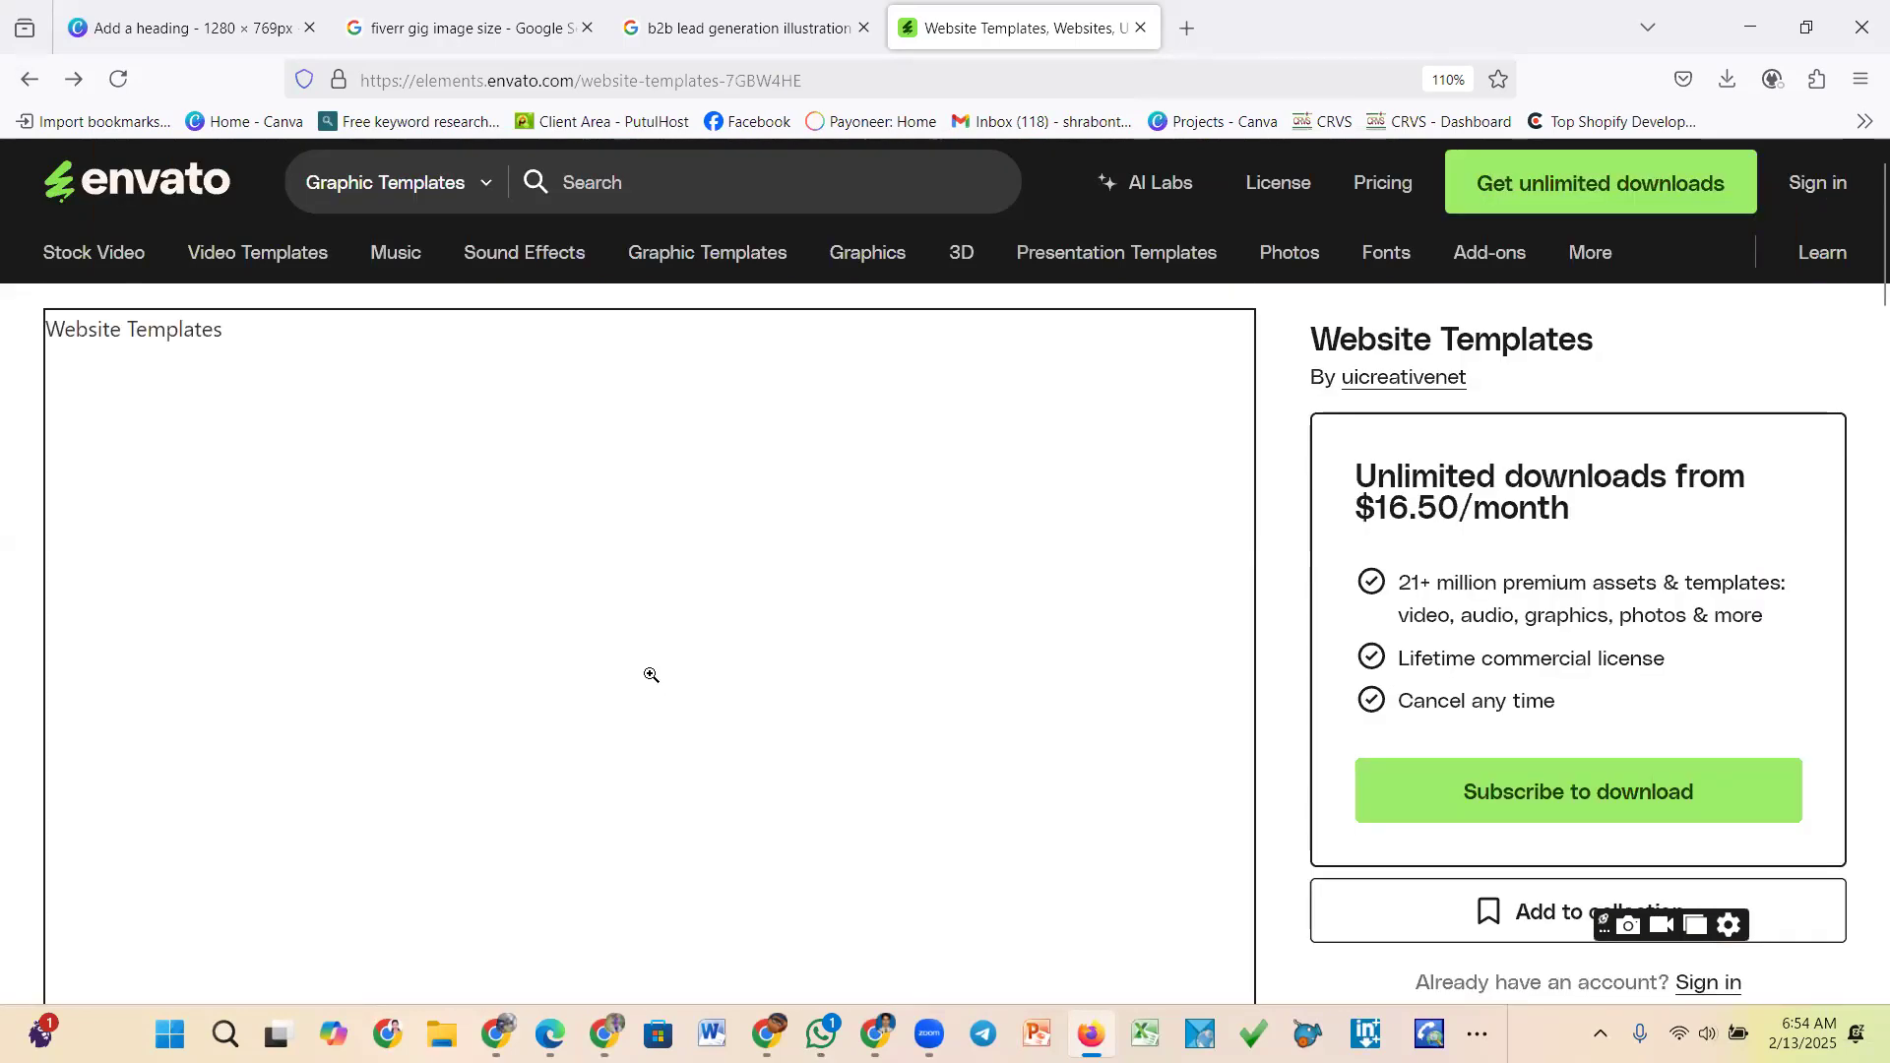
pyautogui.click(650, 667)
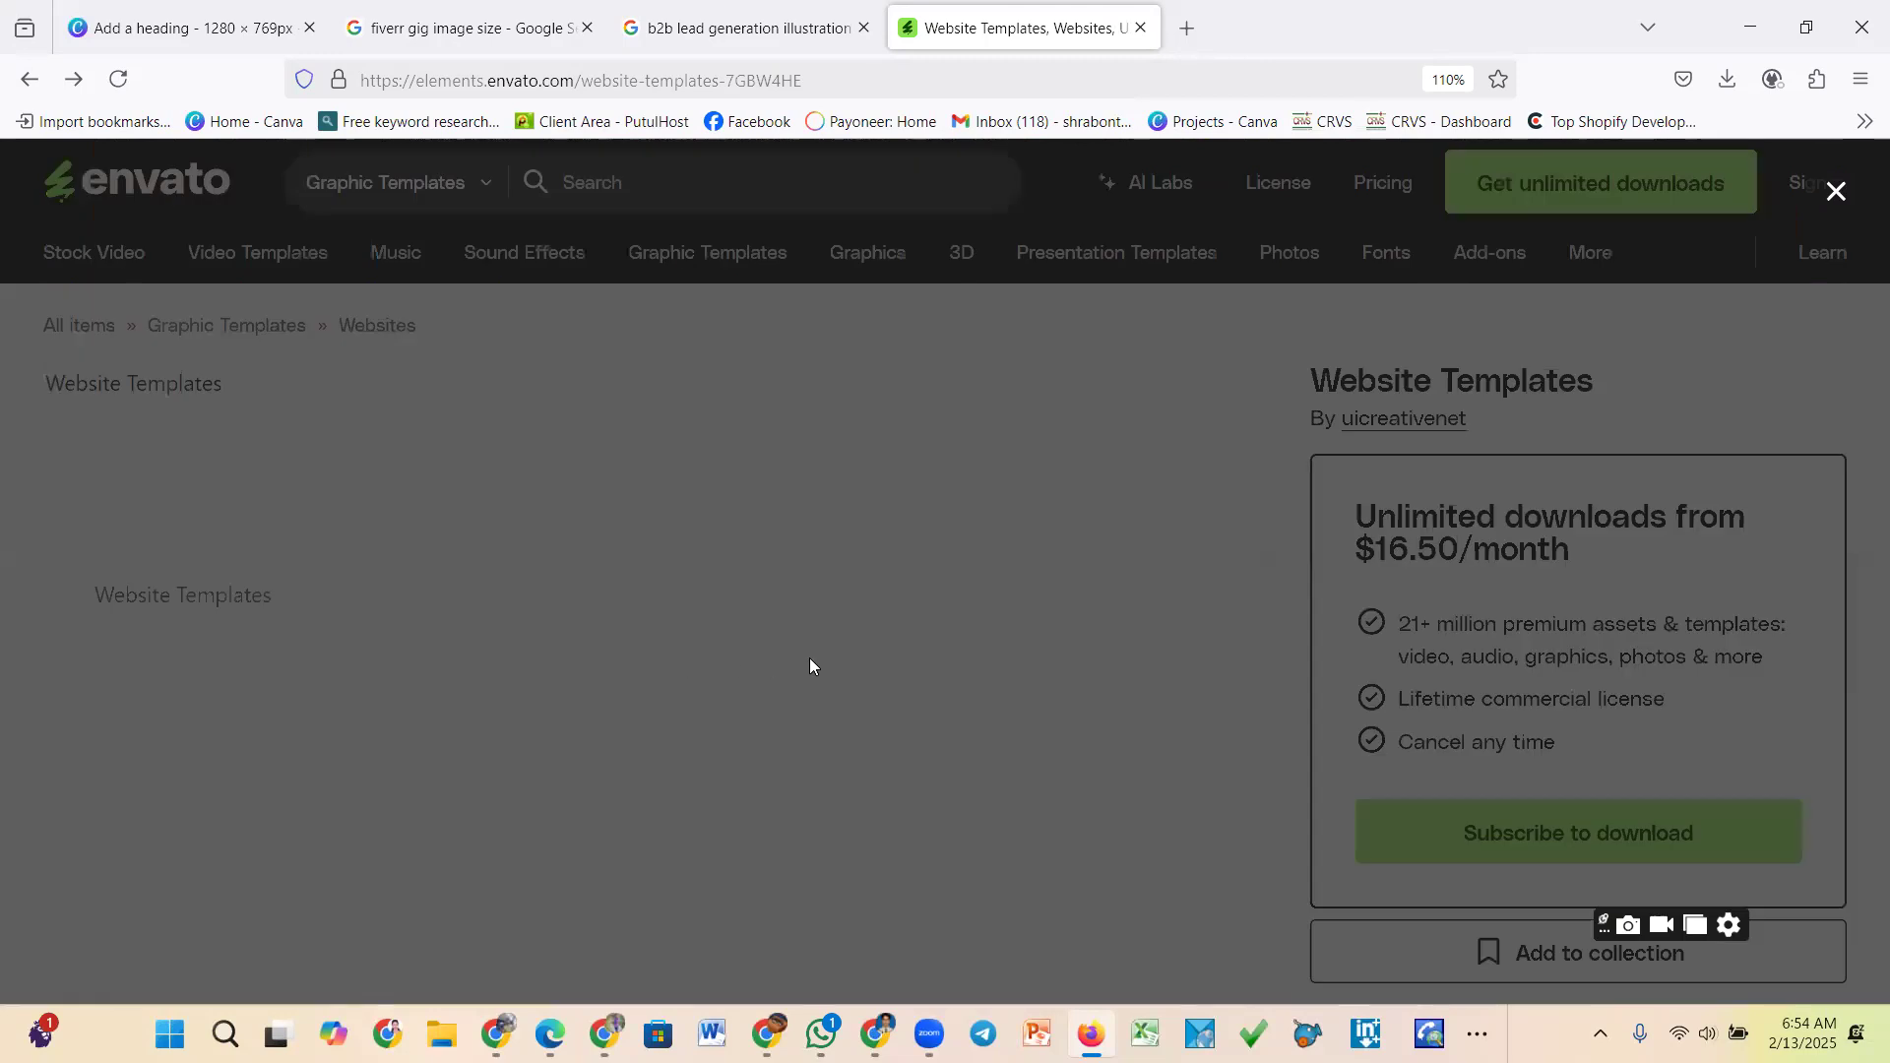
pyautogui.click(22, 80)
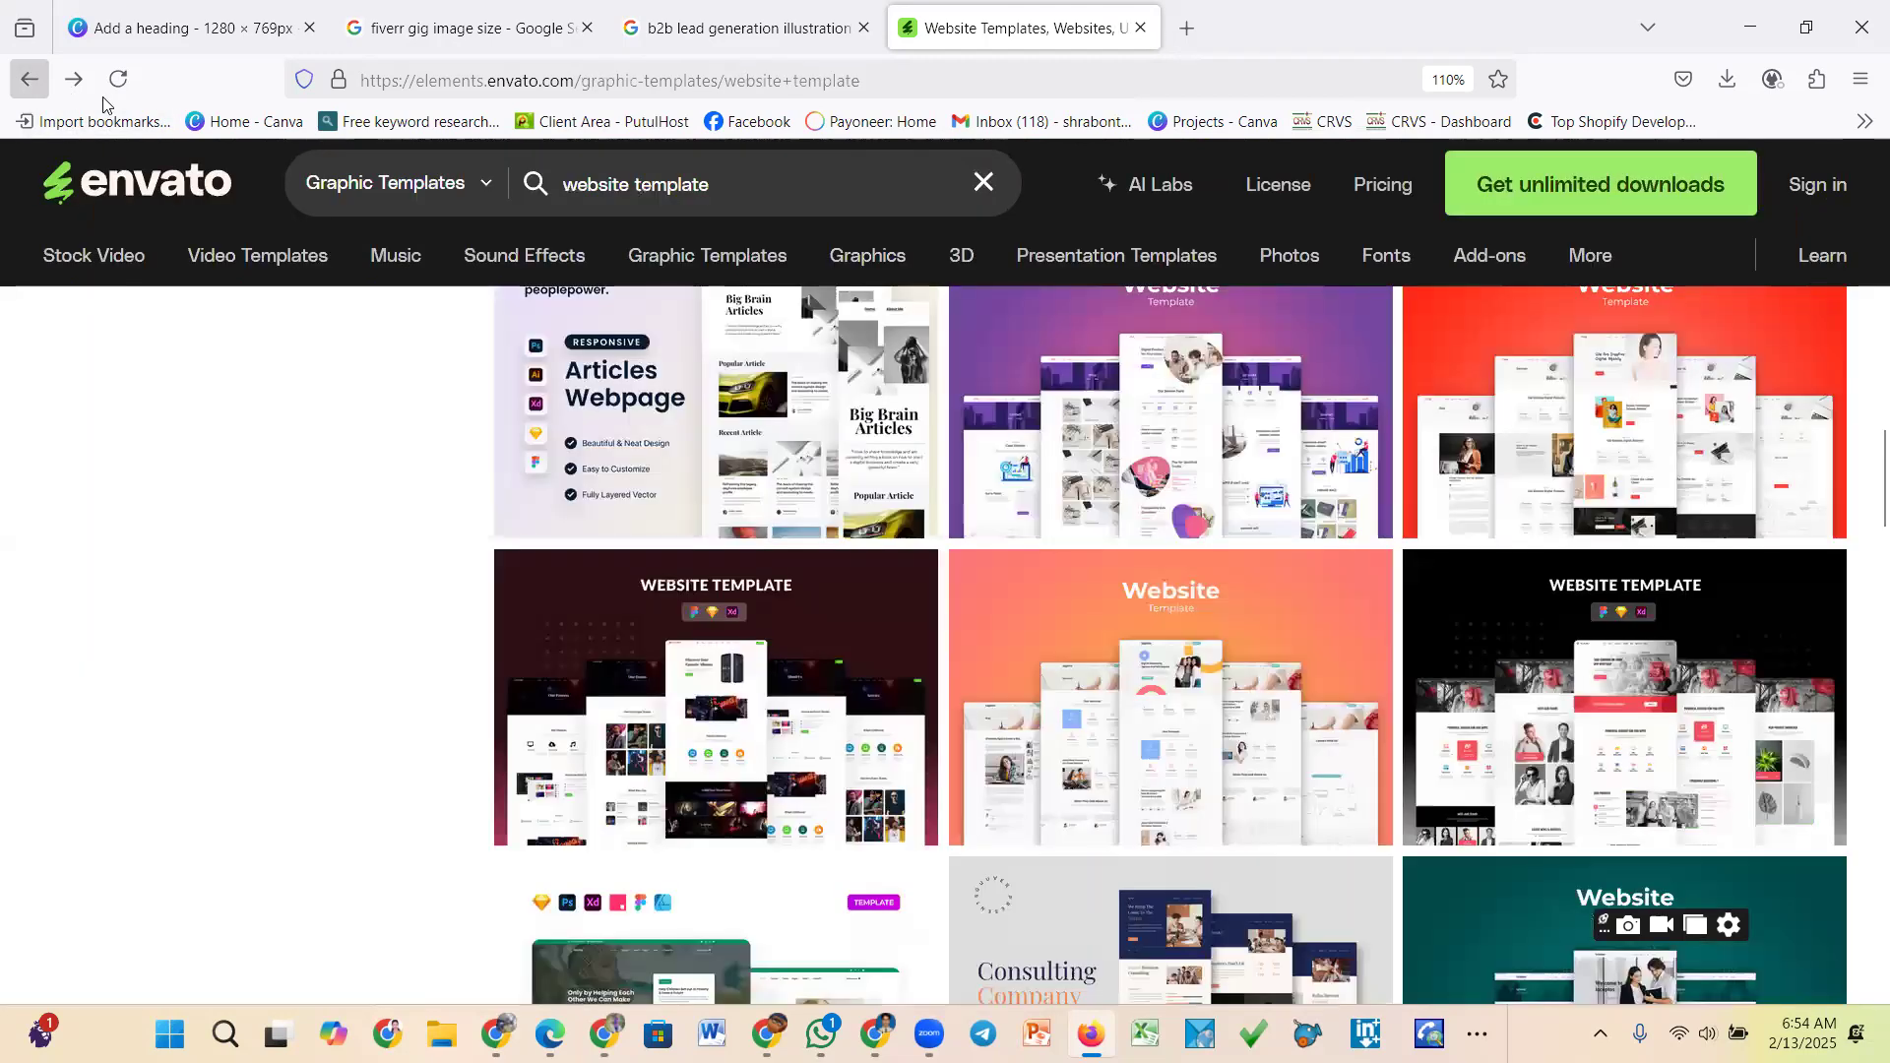
# Open the teal Website Templates item, view its enlarged preview and return to the search results
pyautogui.moveTo(1197, 593)
pyautogui.scroll(-2, 1197, 593)
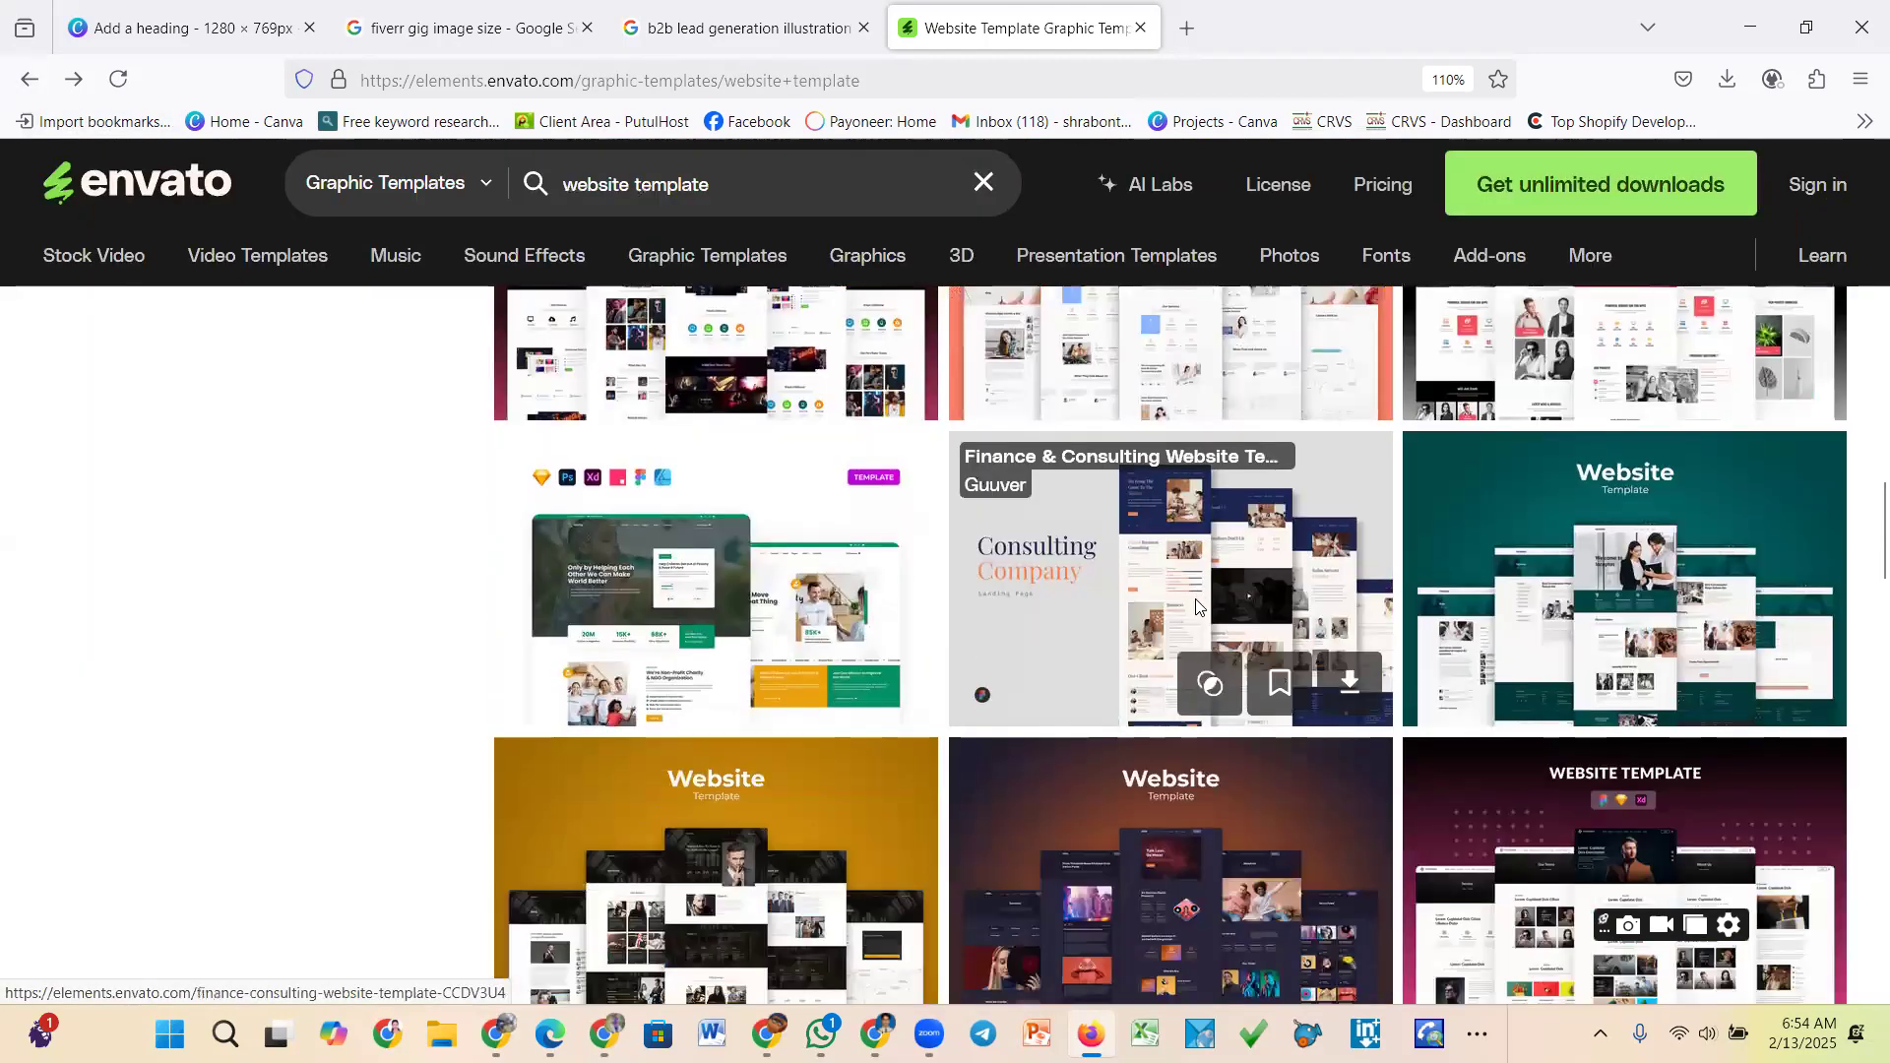
pyautogui.scroll(-3, 1260, 618)
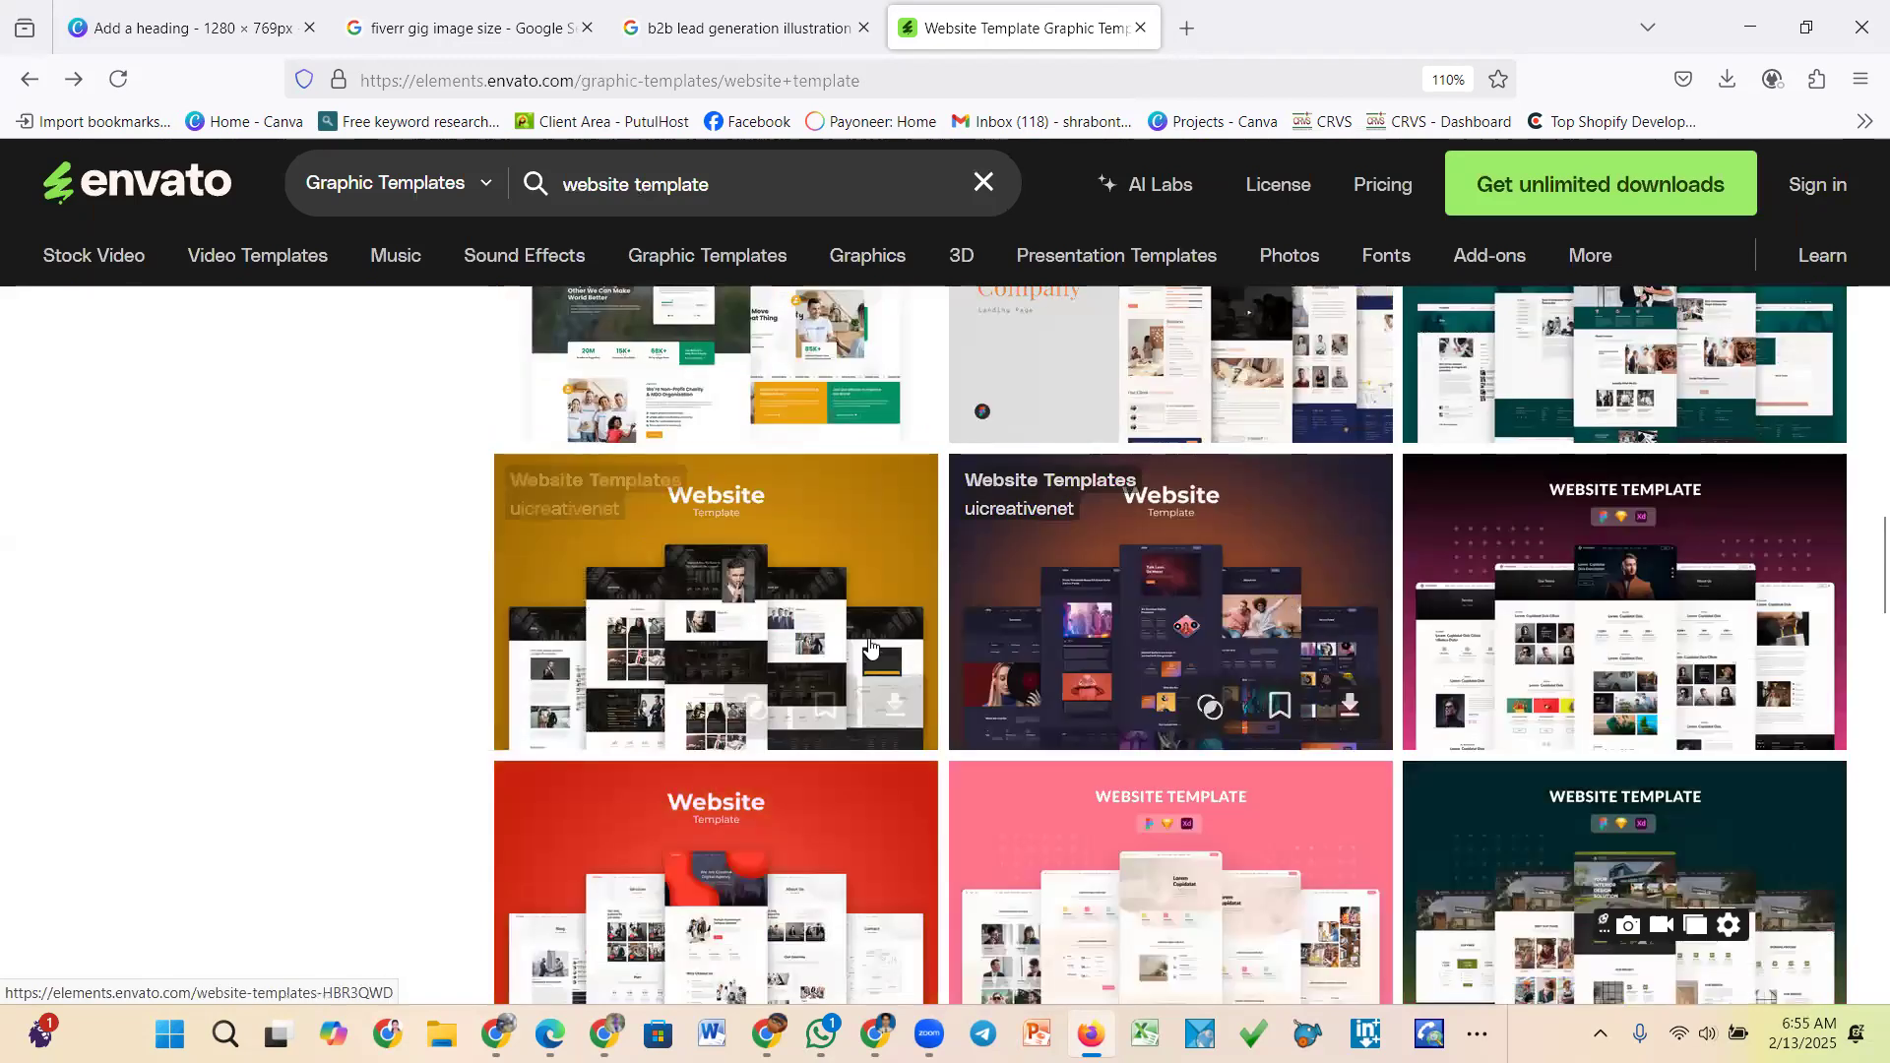
pyautogui.click(1596, 386)
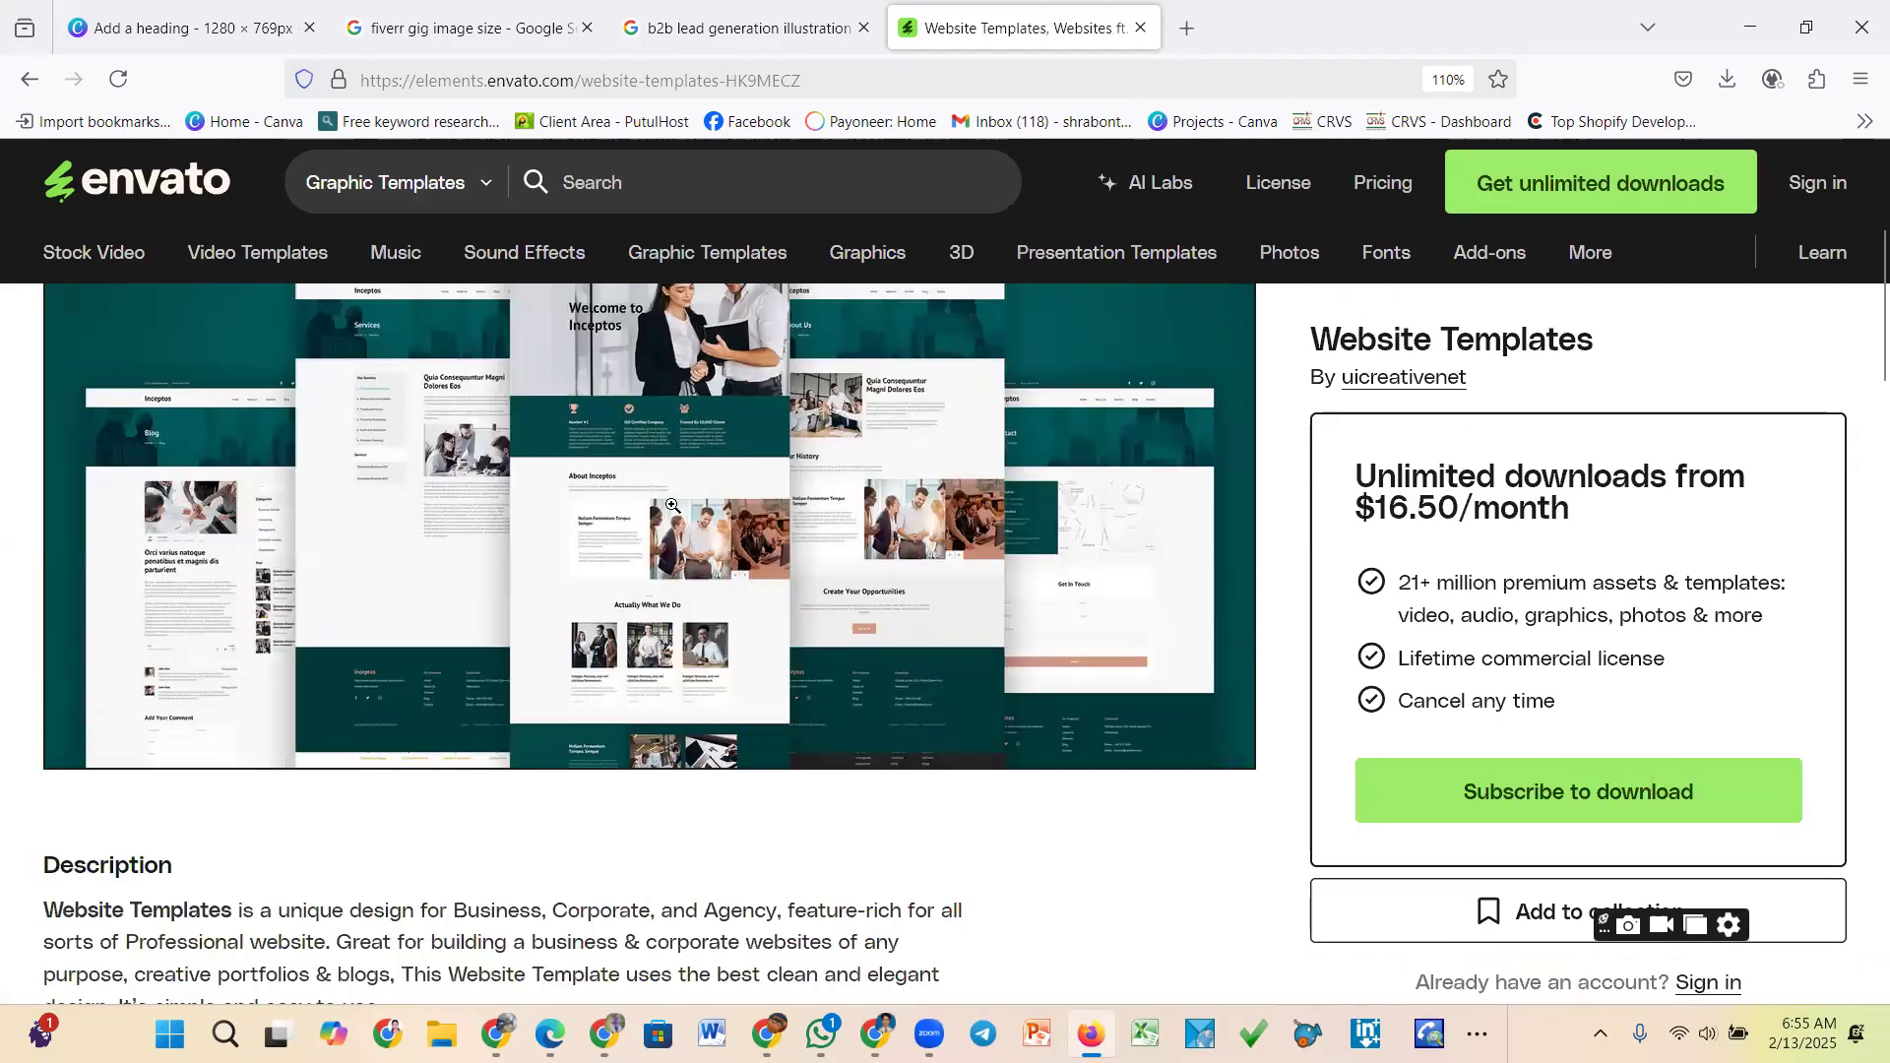
pyautogui.click(672, 505)
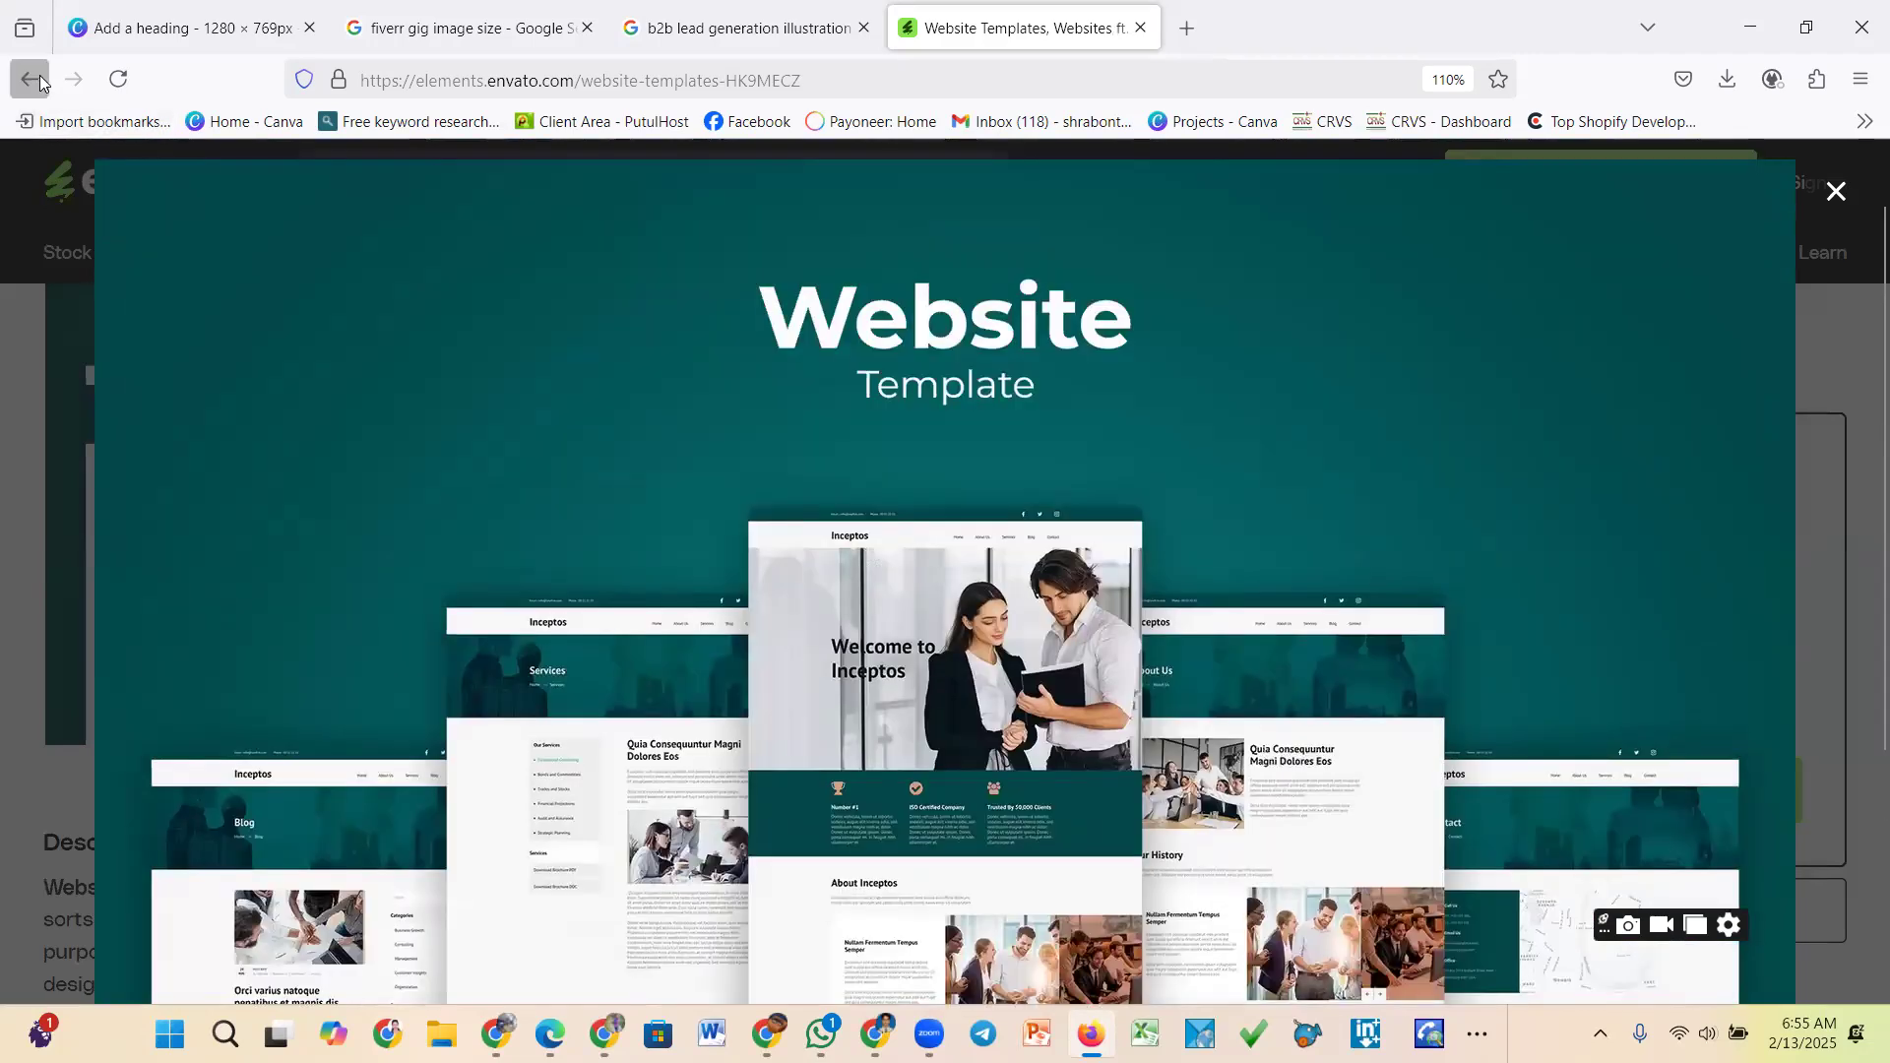
pyautogui.click(38, 80)
# Browse further through the website template results for more layout designs
pyautogui.scroll(-4, 1127, 515)
pyautogui.scroll(-9, 1127, 515)
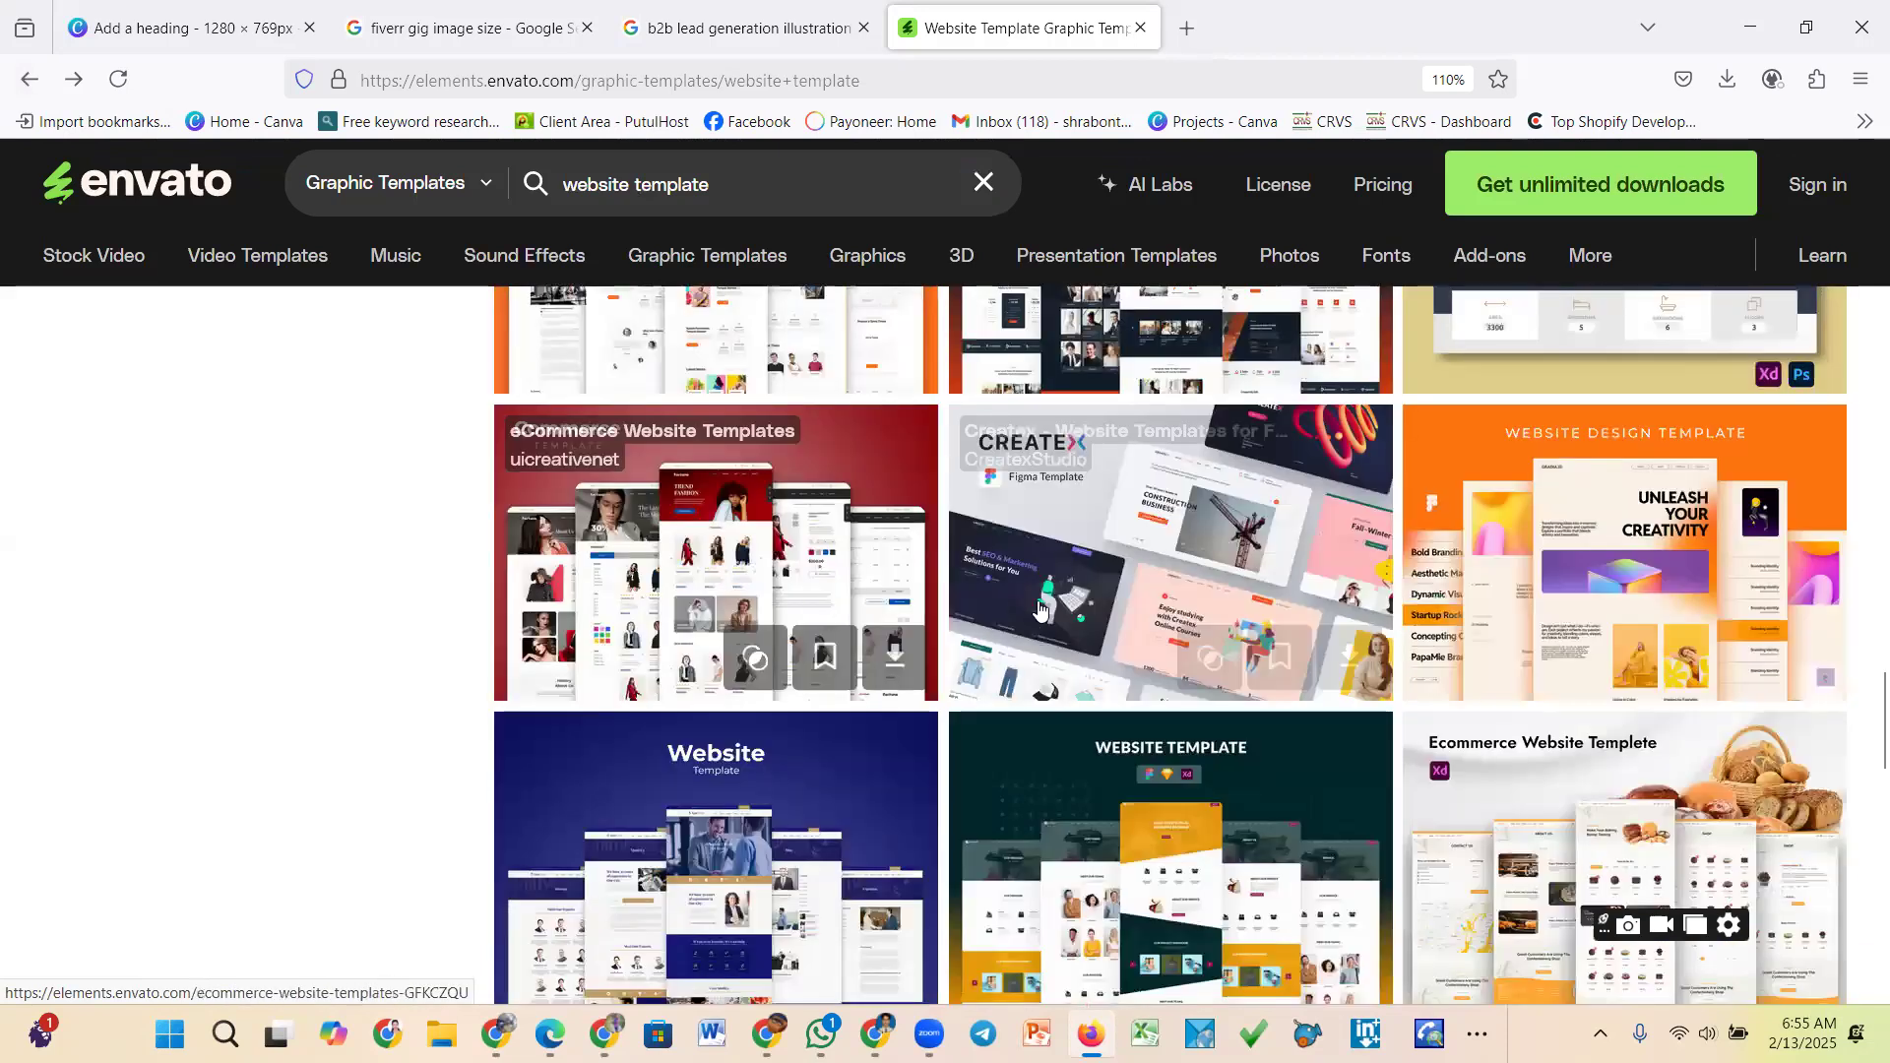
pyautogui.scroll(-7, 1041, 609)
pyautogui.scroll(6, 1043, 595)
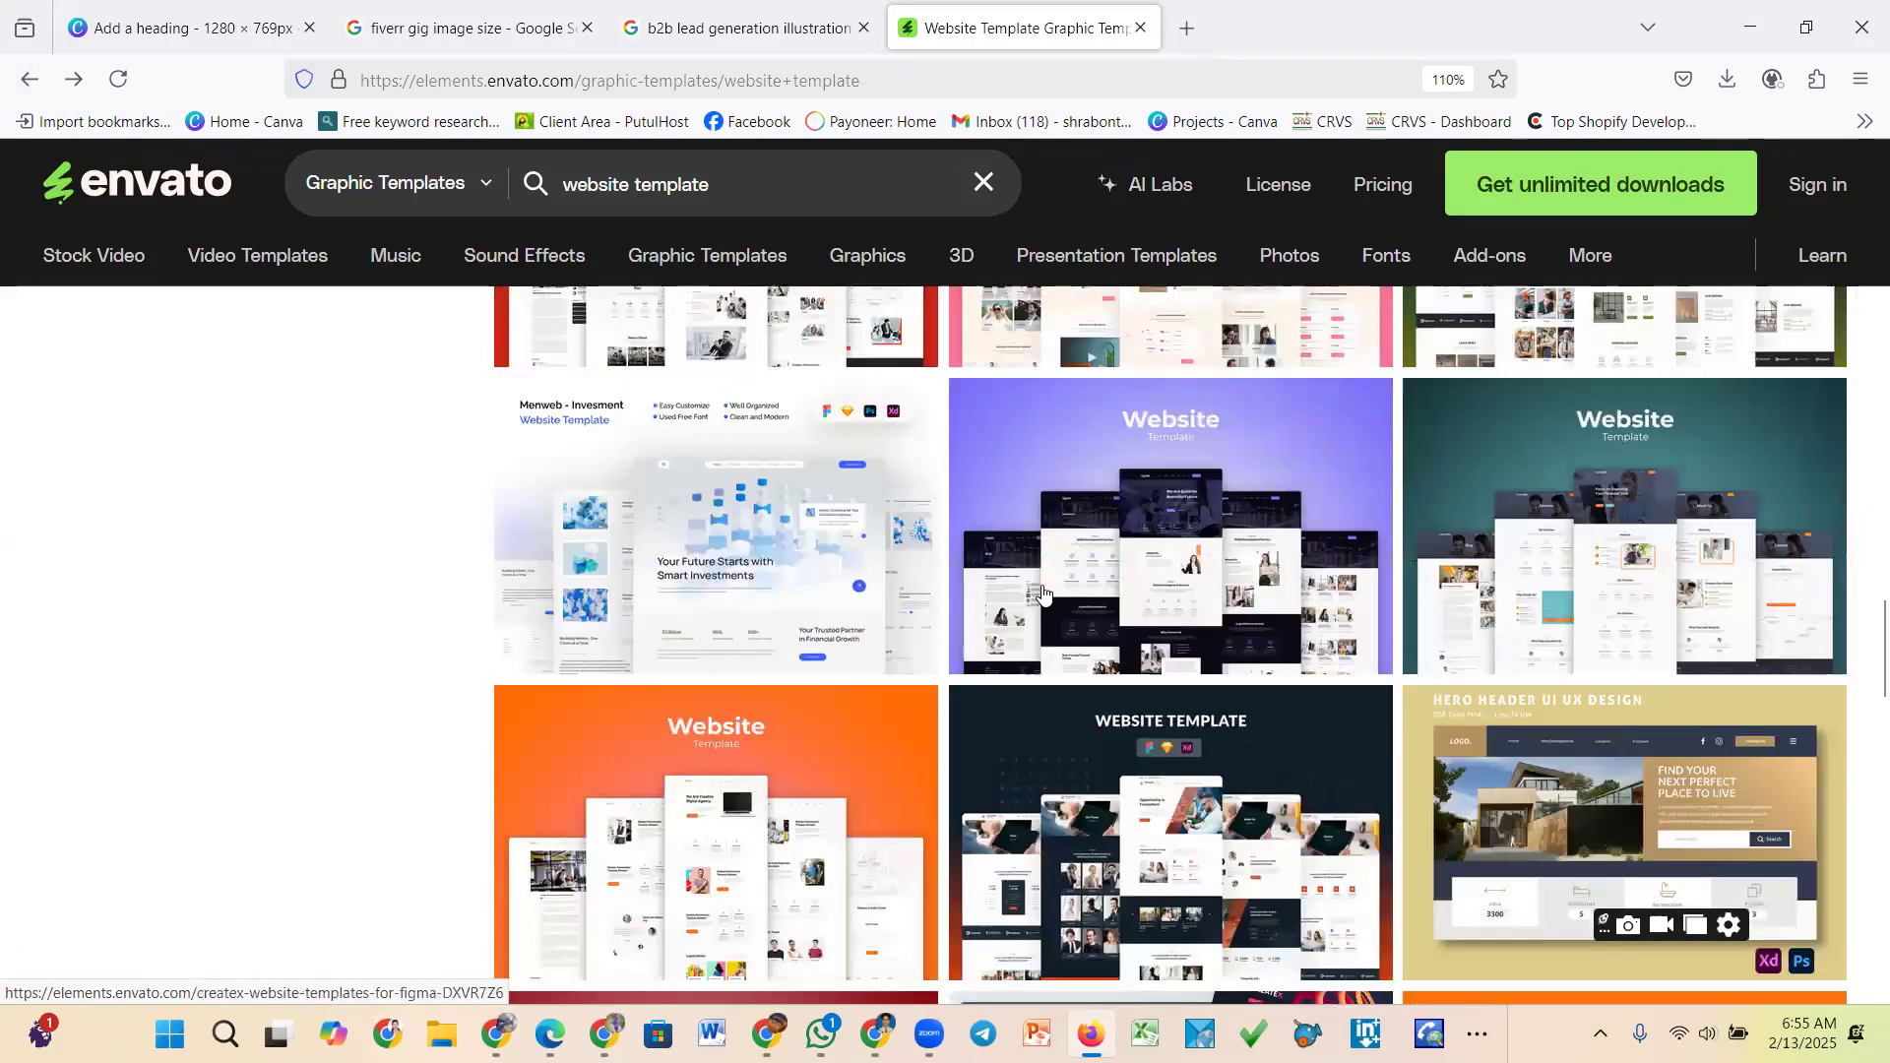
# Open the green Website Templates item from the results, view its enlarged preview and return to the search results
pyautogui.scroll(5, 1235, 626)
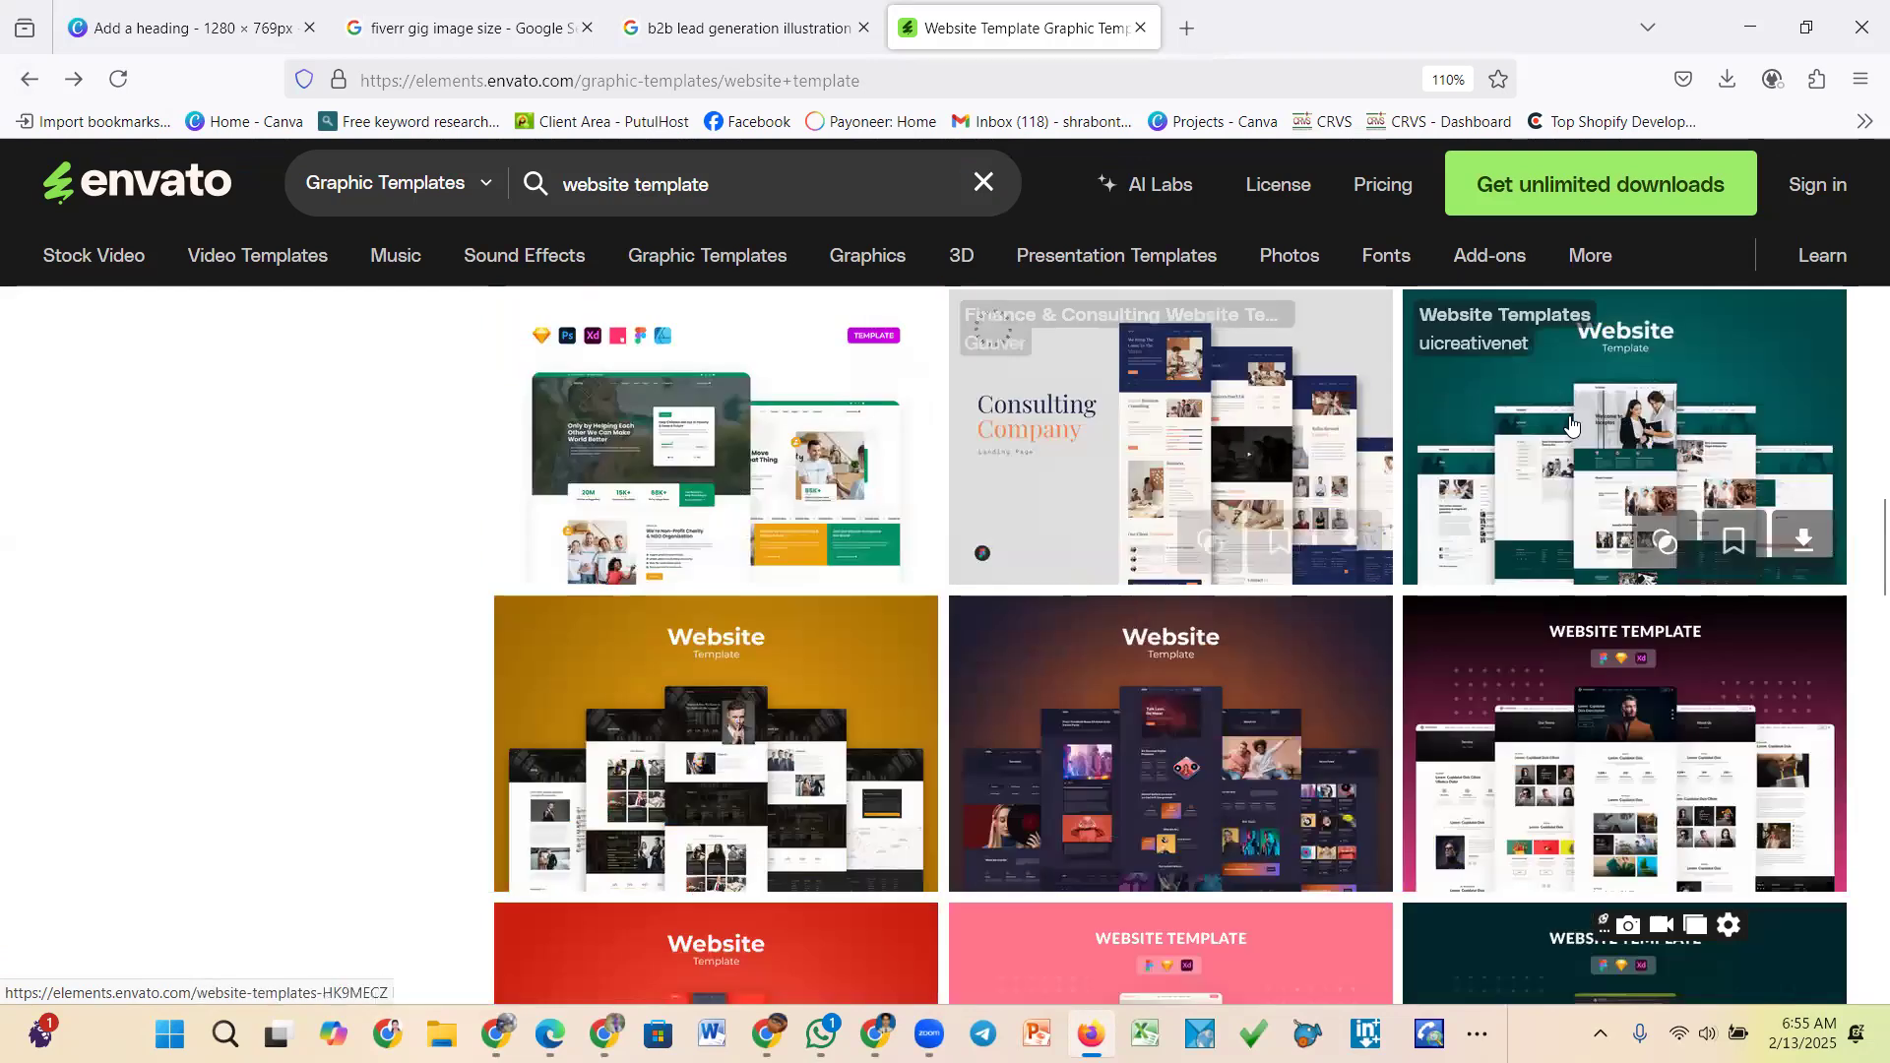
pyautogui.scroll(6, 953, 445)
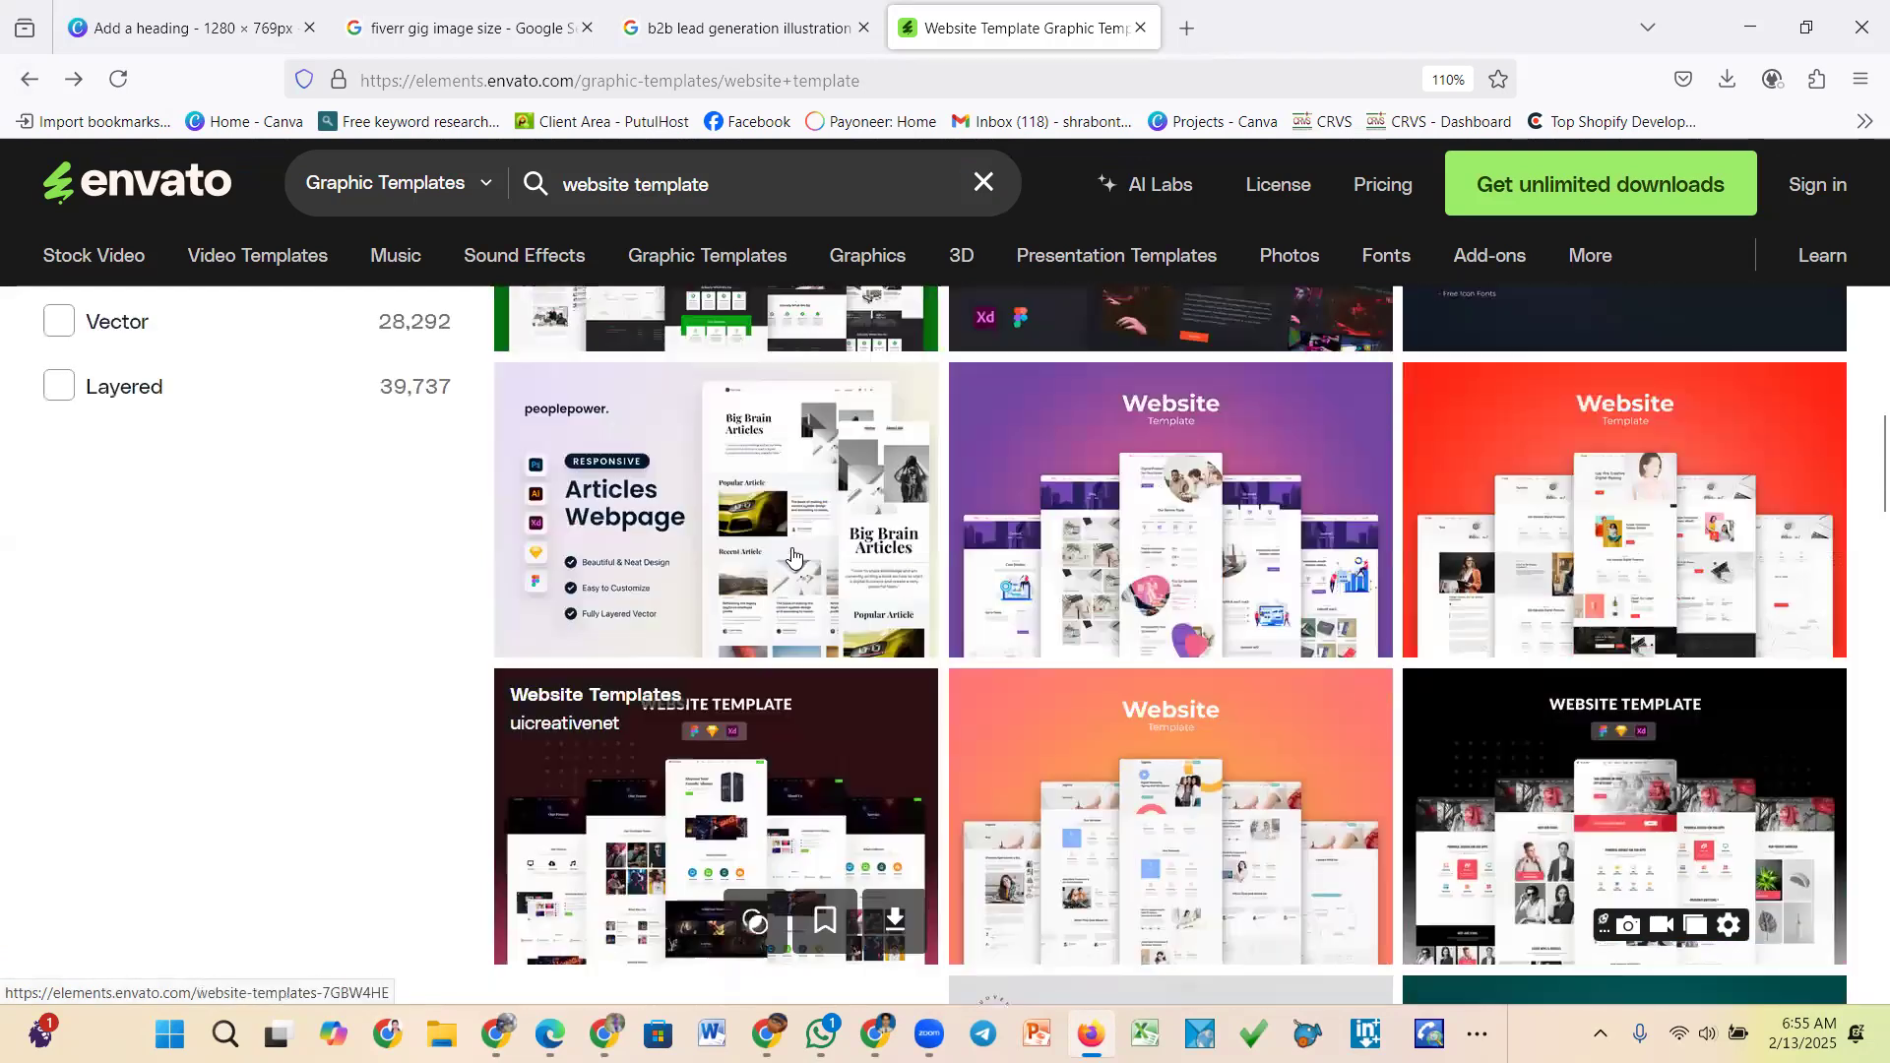
pyautogui.scroll(3, 738, 500)
pyautogui.click(1081, 506)
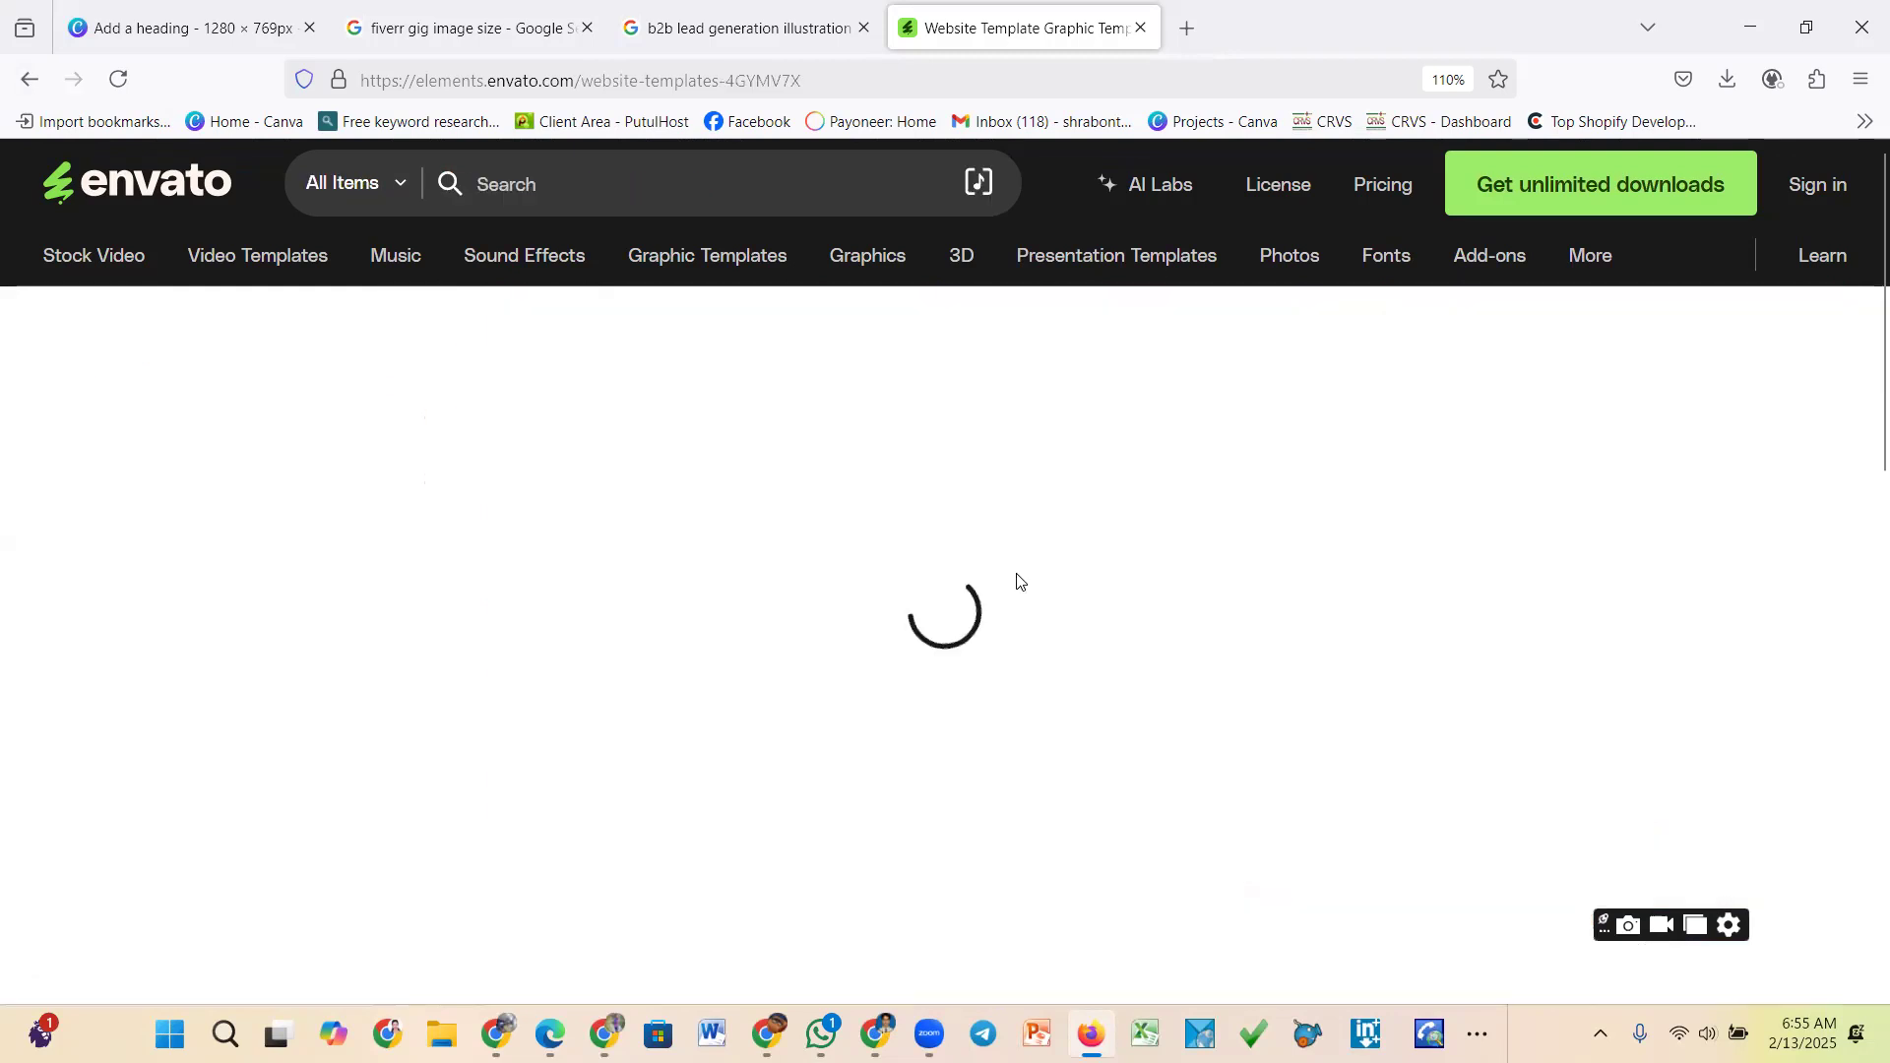
pyautogui.scroll(-1, 1017, 574)
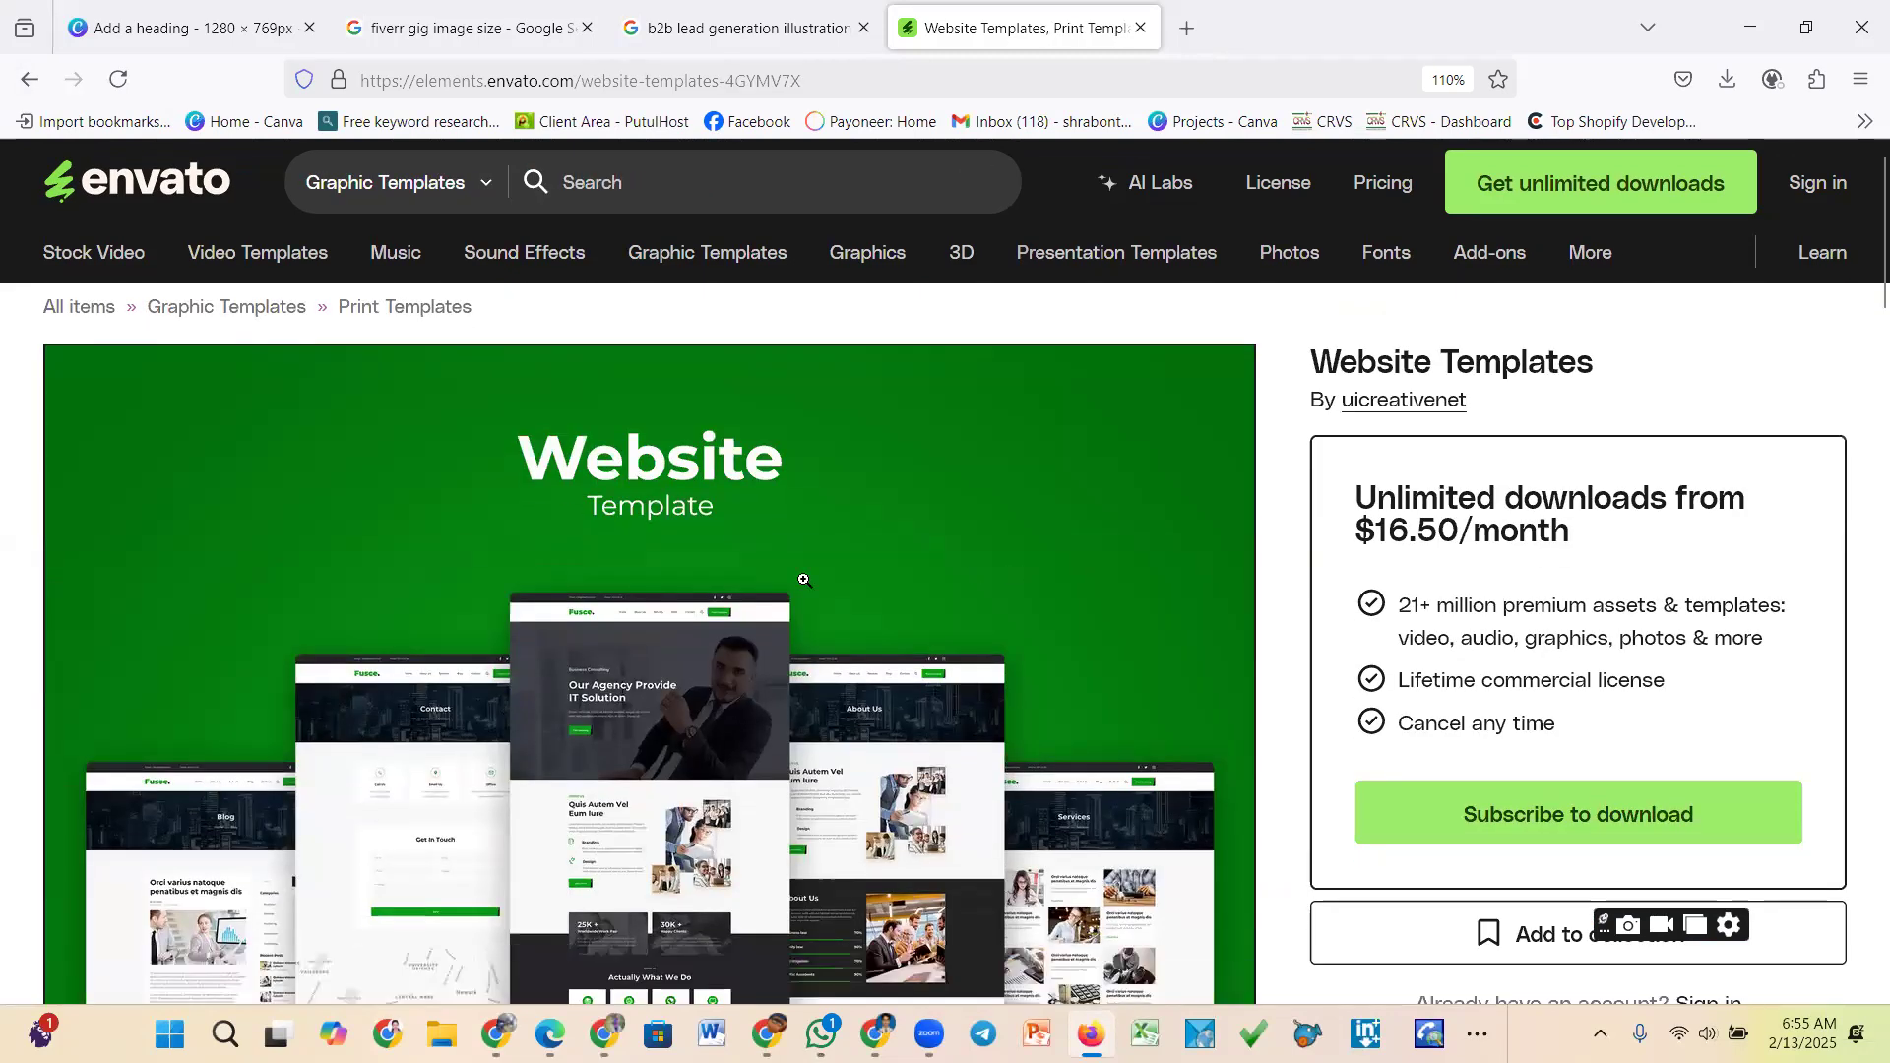
pyautogui.click(697, 565)
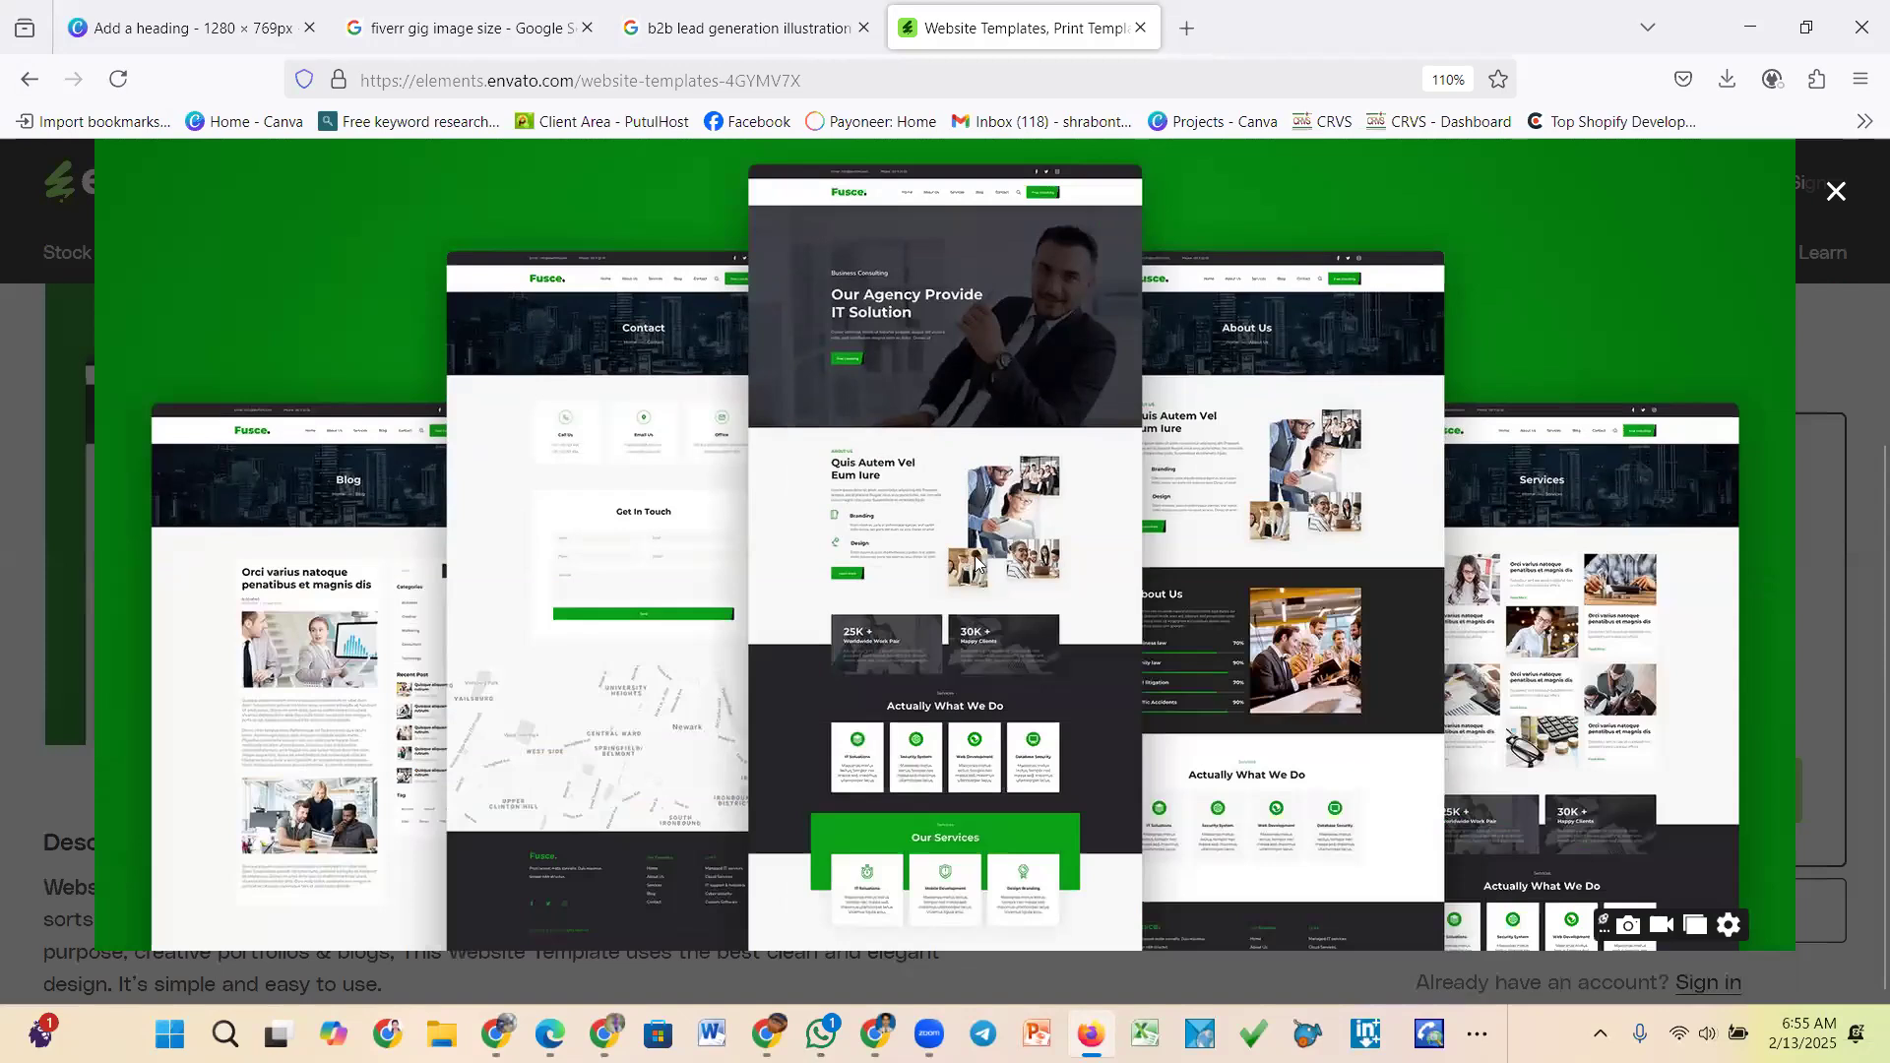
pyautogui.hotkey('alt', 'Left')
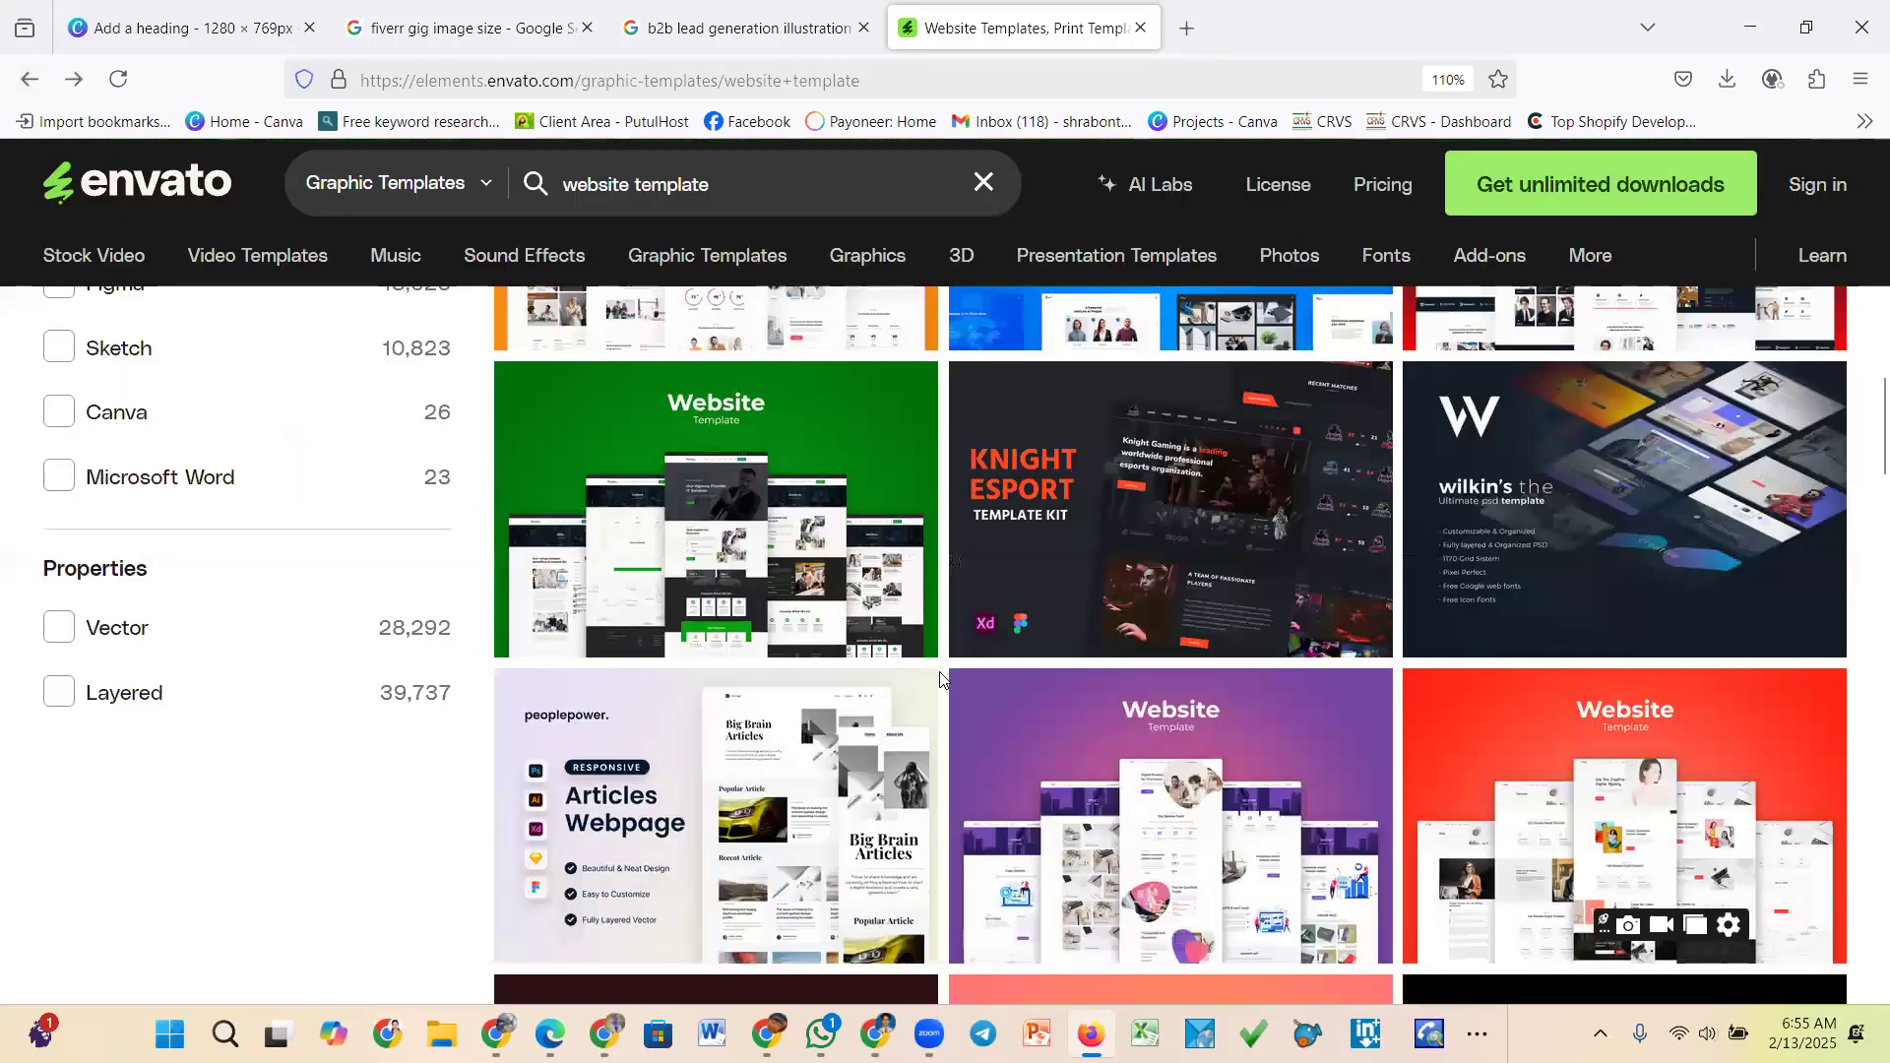
# Look over the first page of website template results again and go to results page 2
pyautogui.scroll(5, 1167, 553)
pyautogui.scroll(4, 1198, 569)
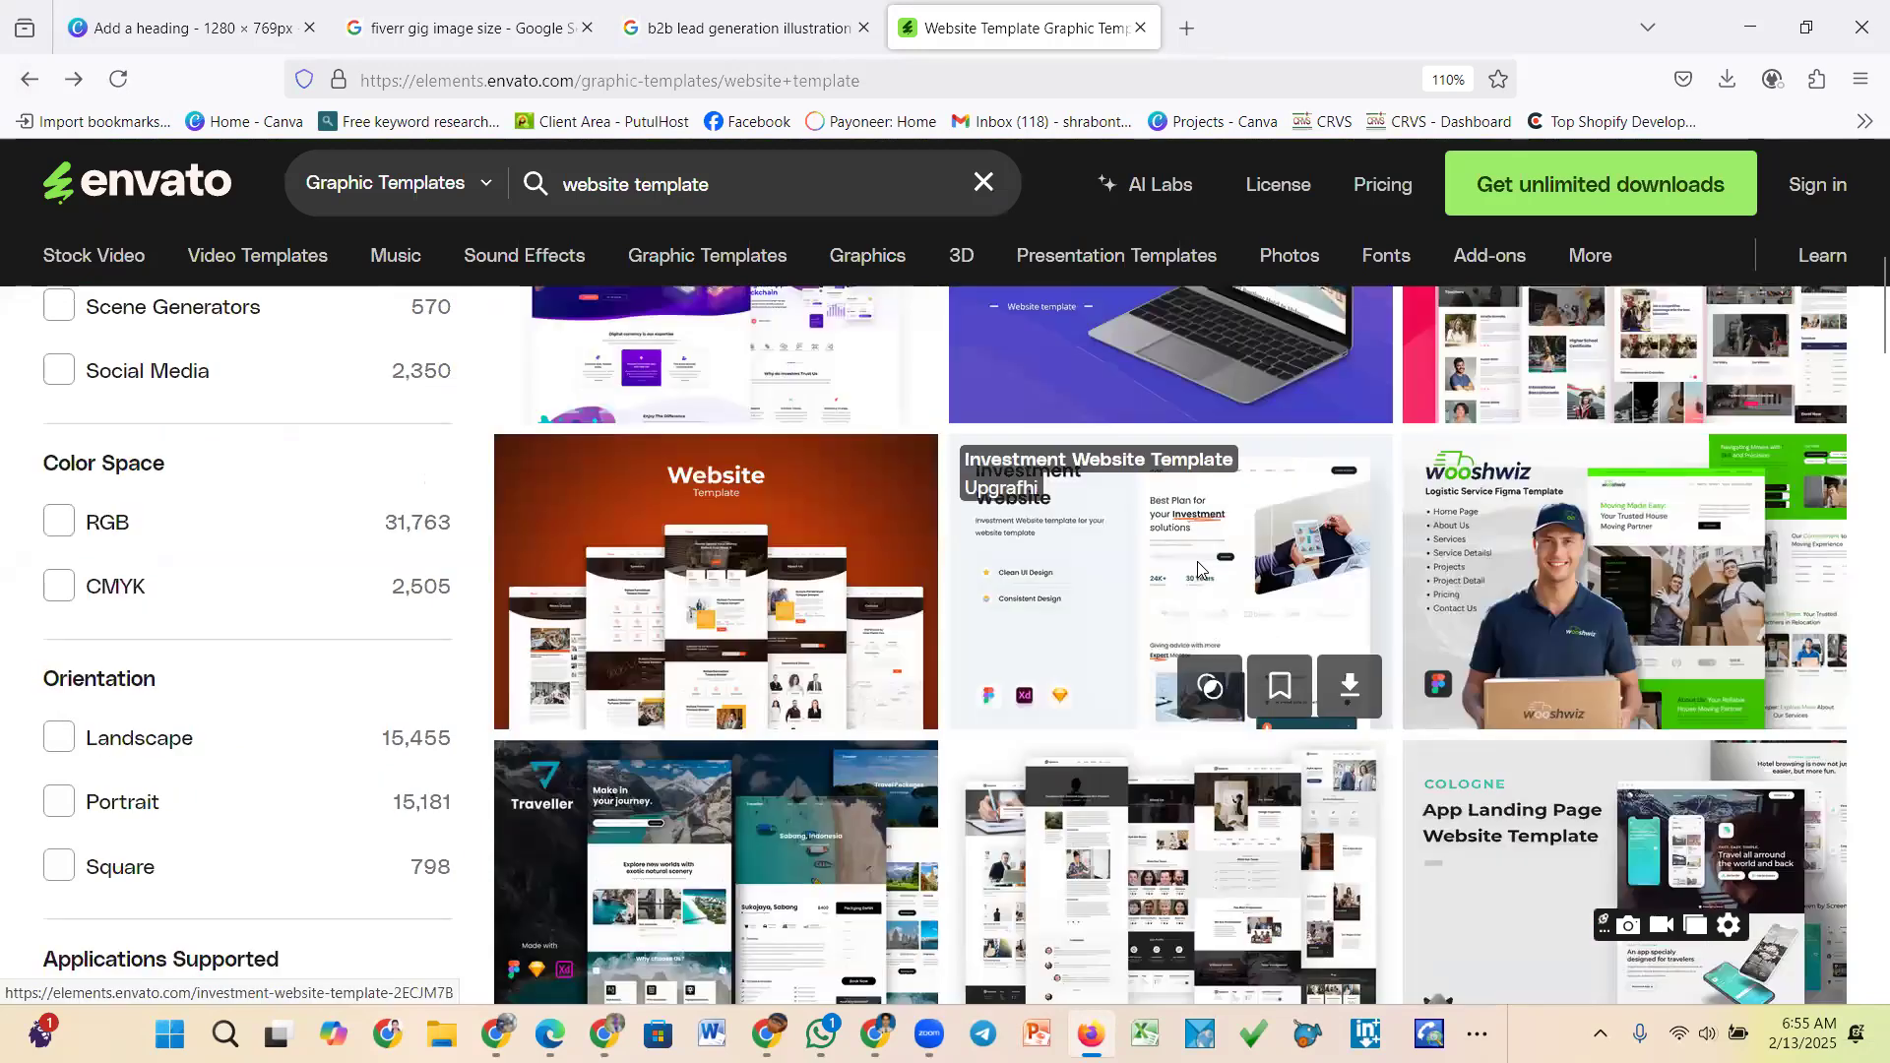
pyautogui.scroll(5, 1385, 557)
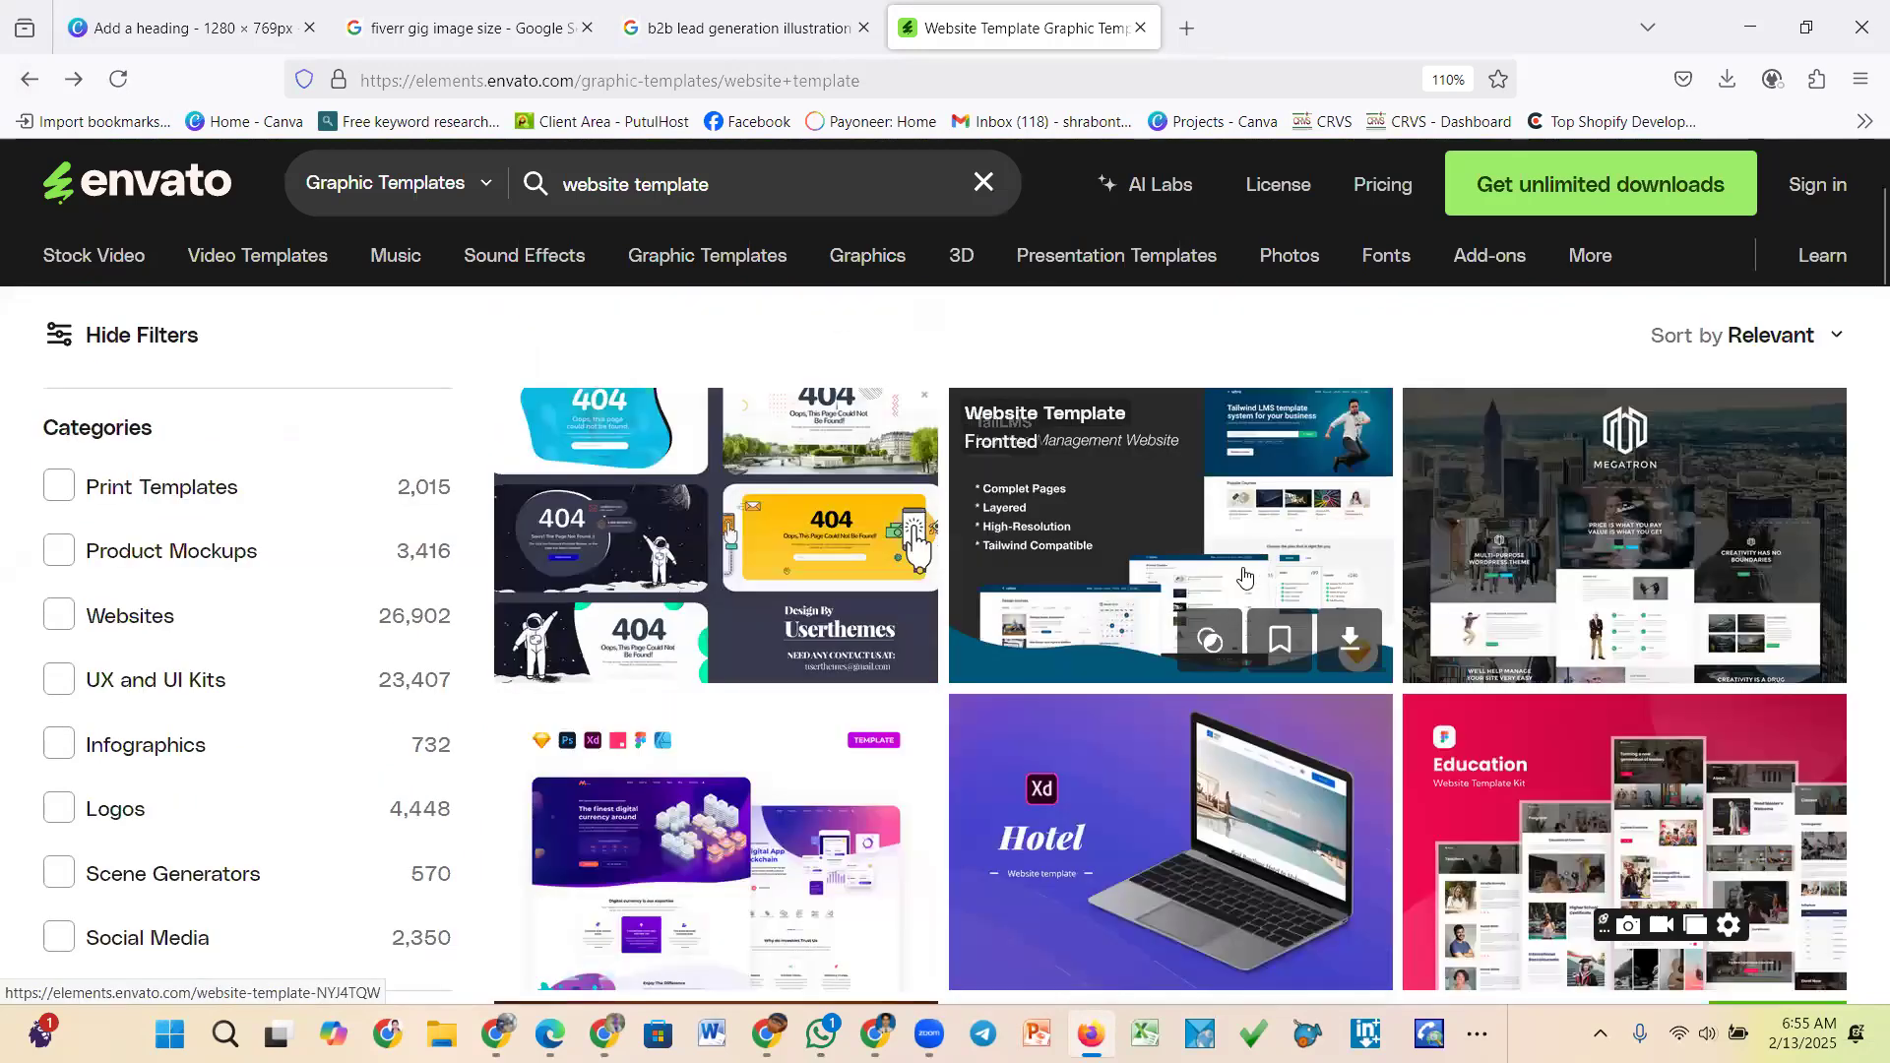
pyautogui.scroll(-10, 630, 640)
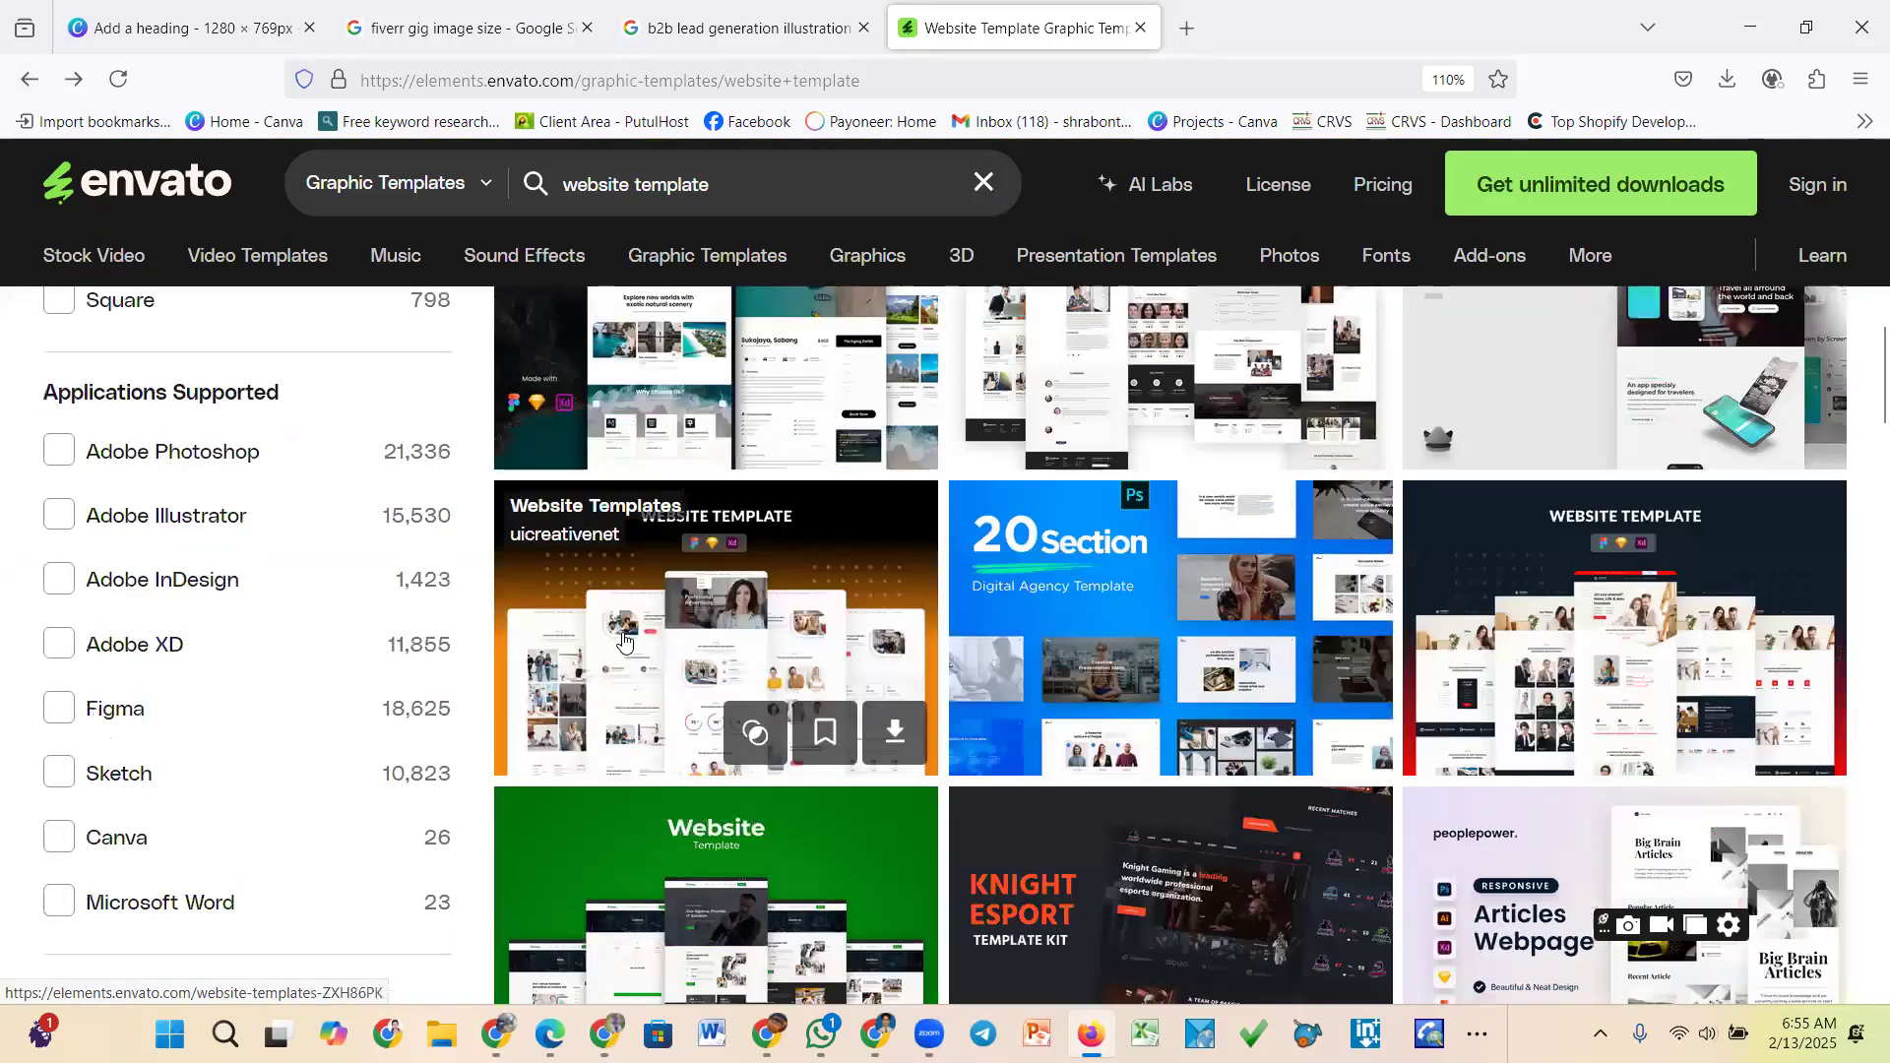
pyautogui.scroll(-10, 631, 641)
pyautogui.scroll(-5, 631, 641)
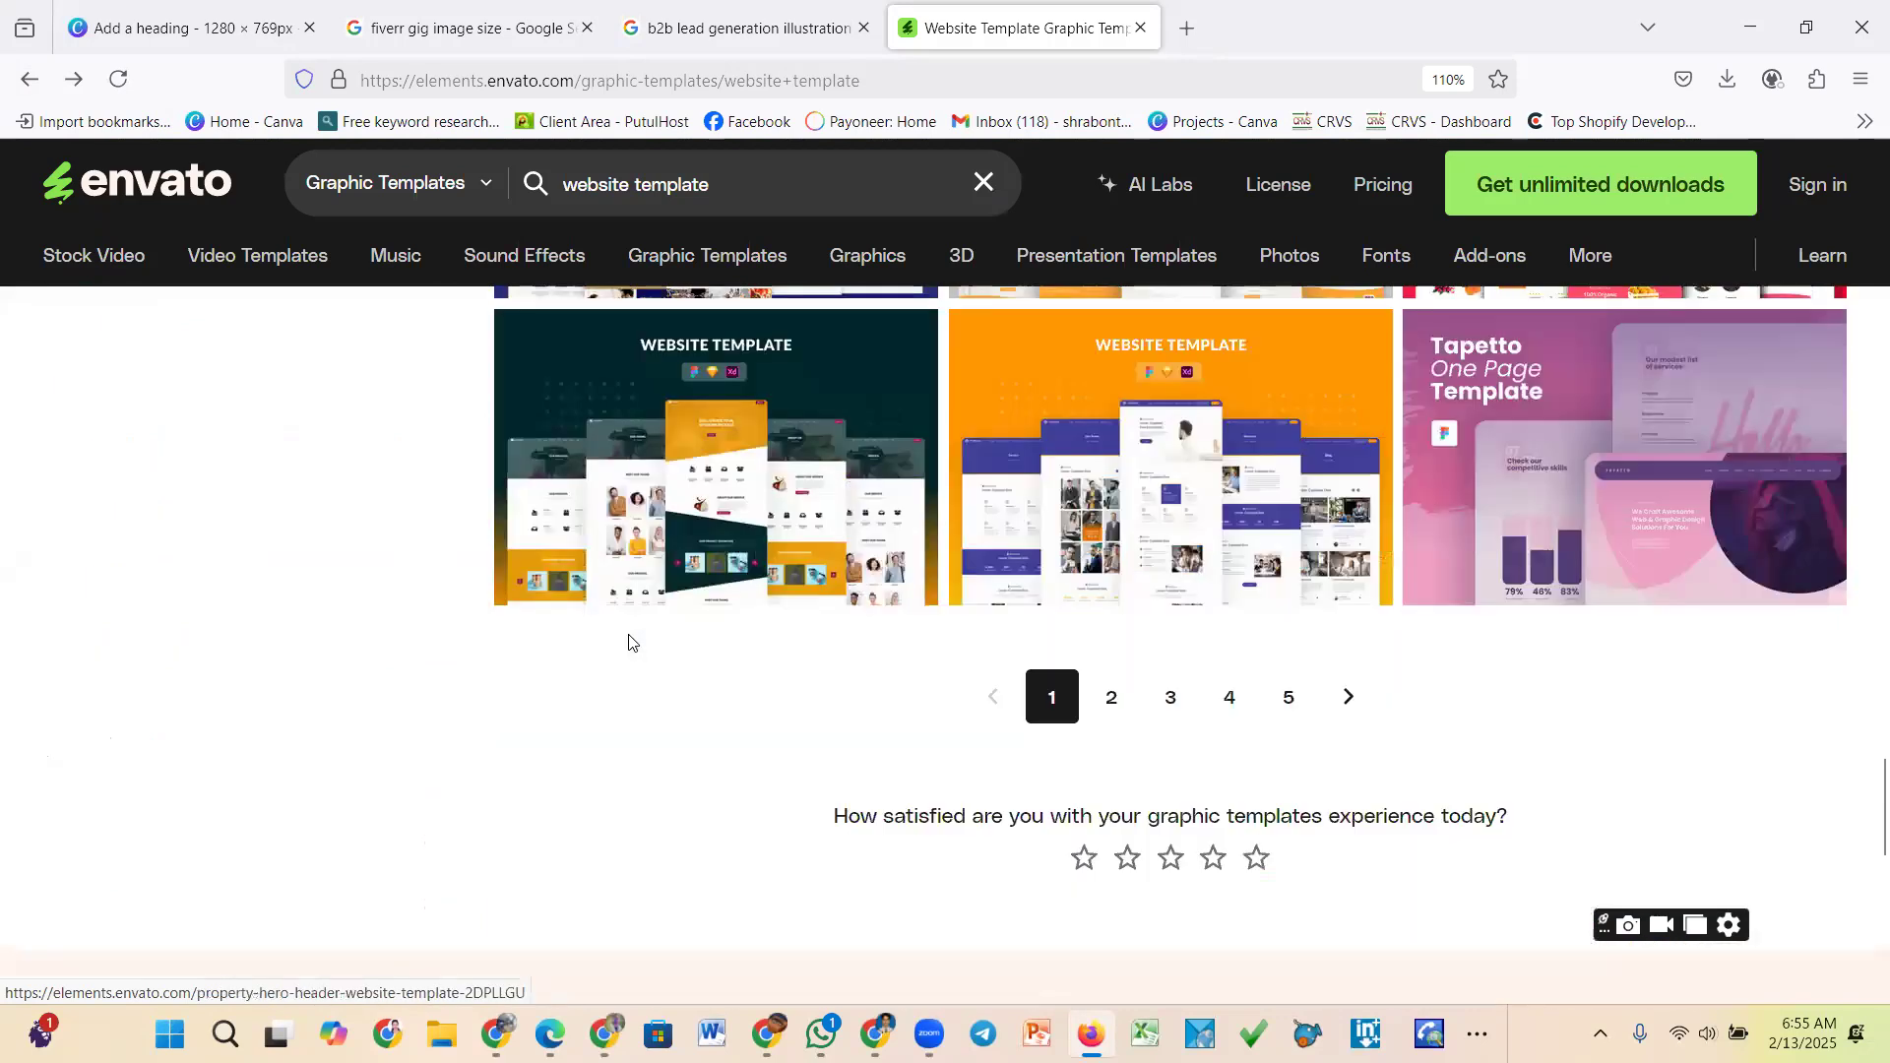
pyautogui.click(1113, 708)
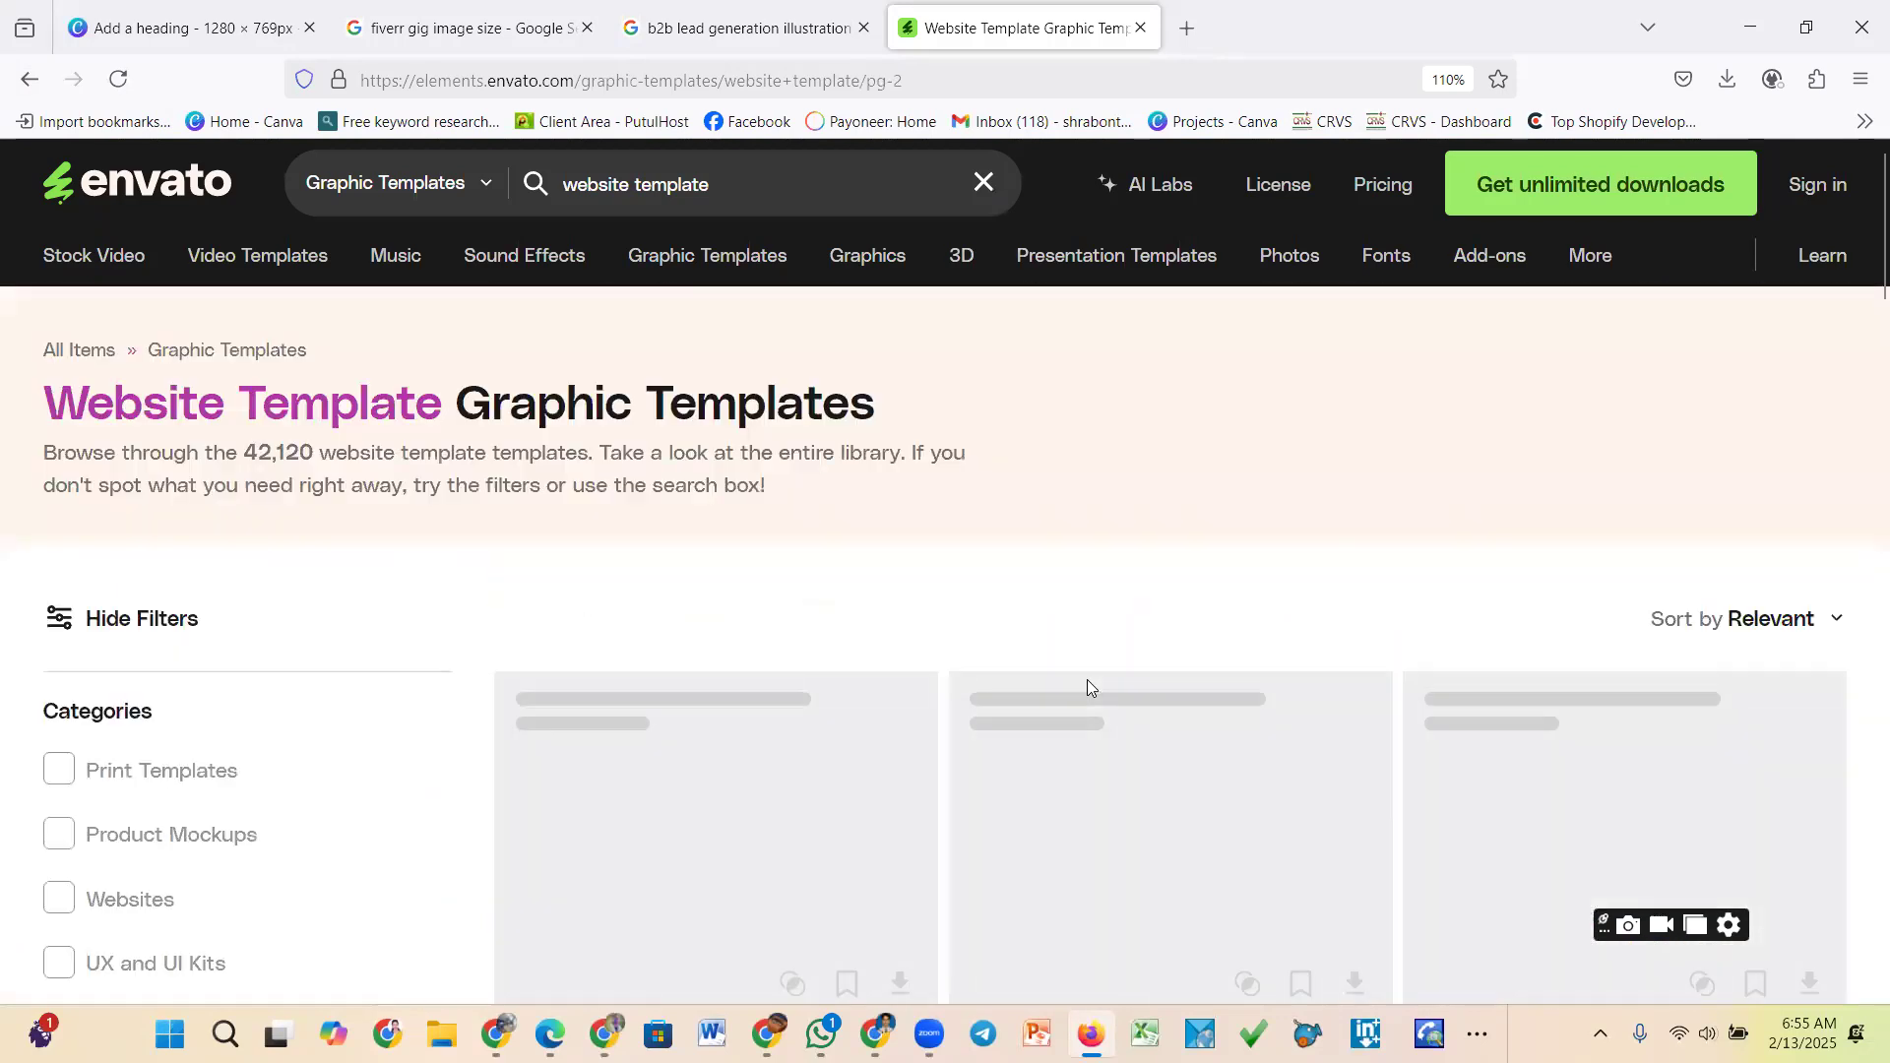
# Open Corporate Business Website Templates from results page 2, examine its enlarged preview and return to the results
pyautogui.scroll(-5, 766, 674)
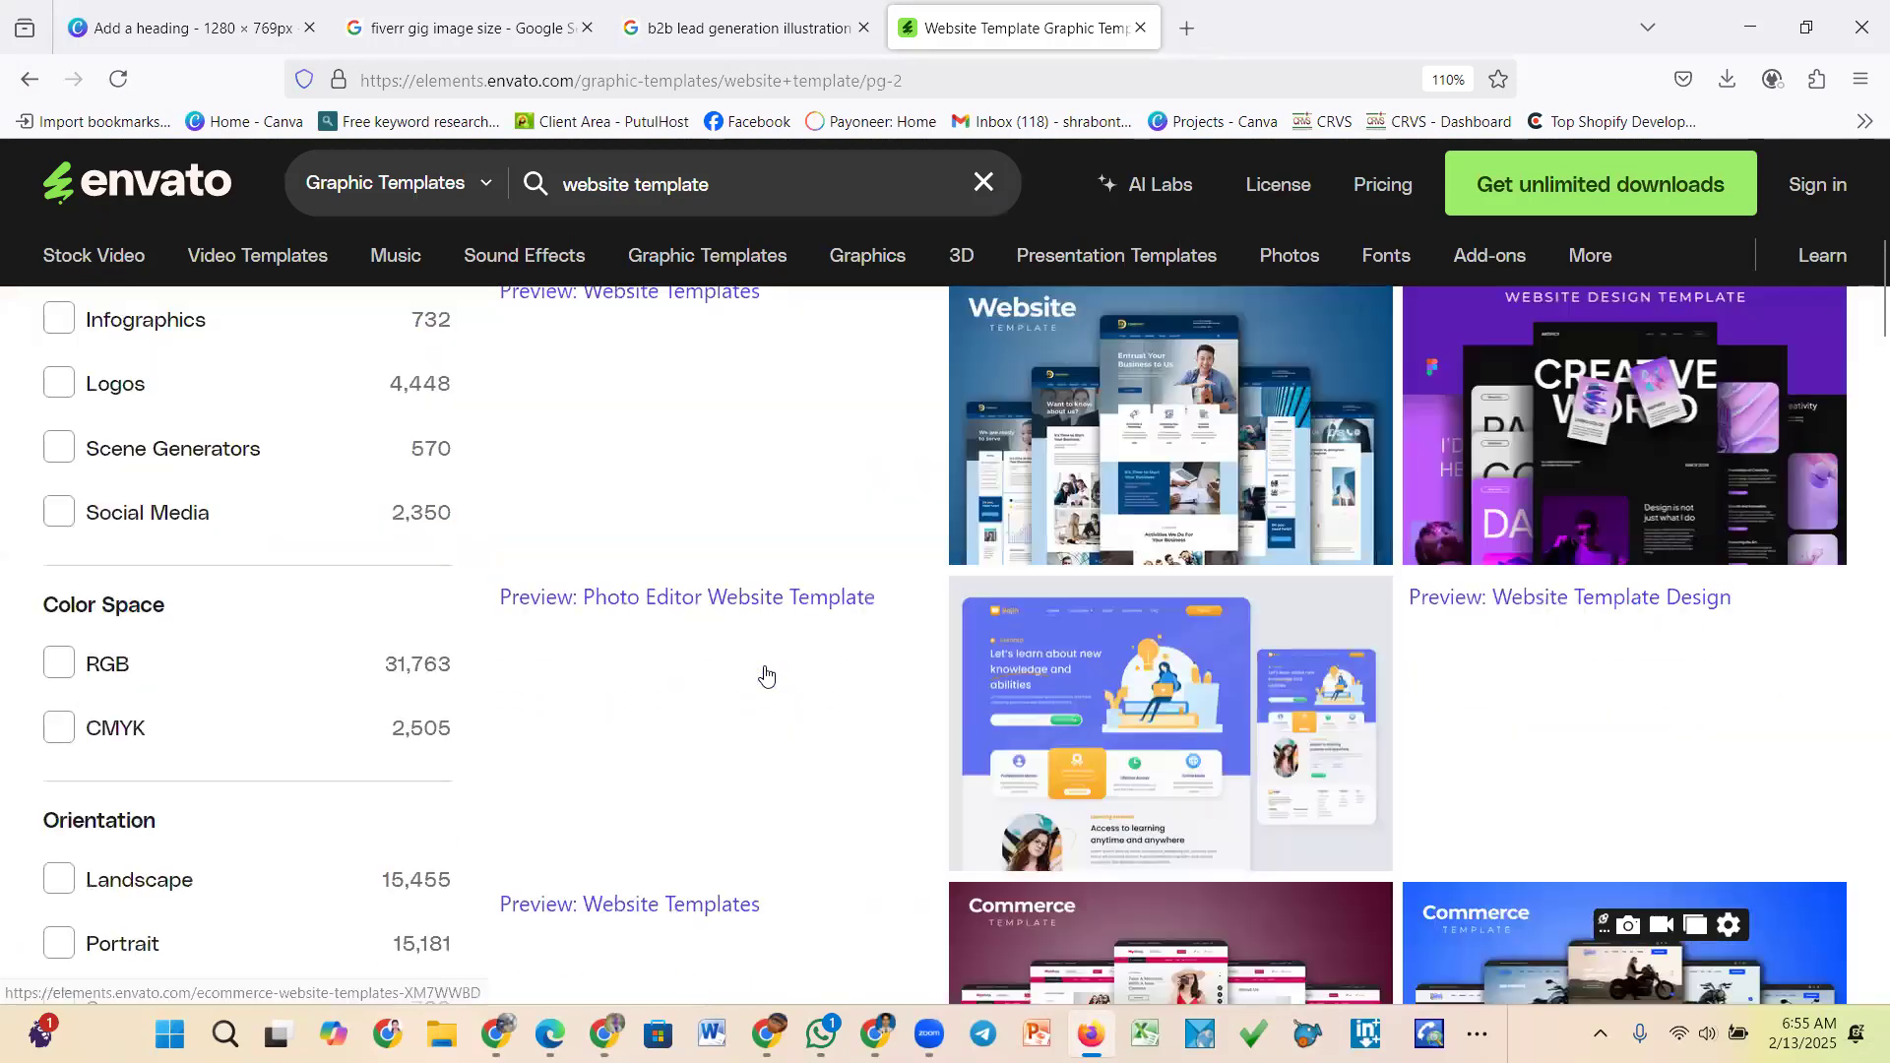
pyautogui.scroll(3, 807, 655)
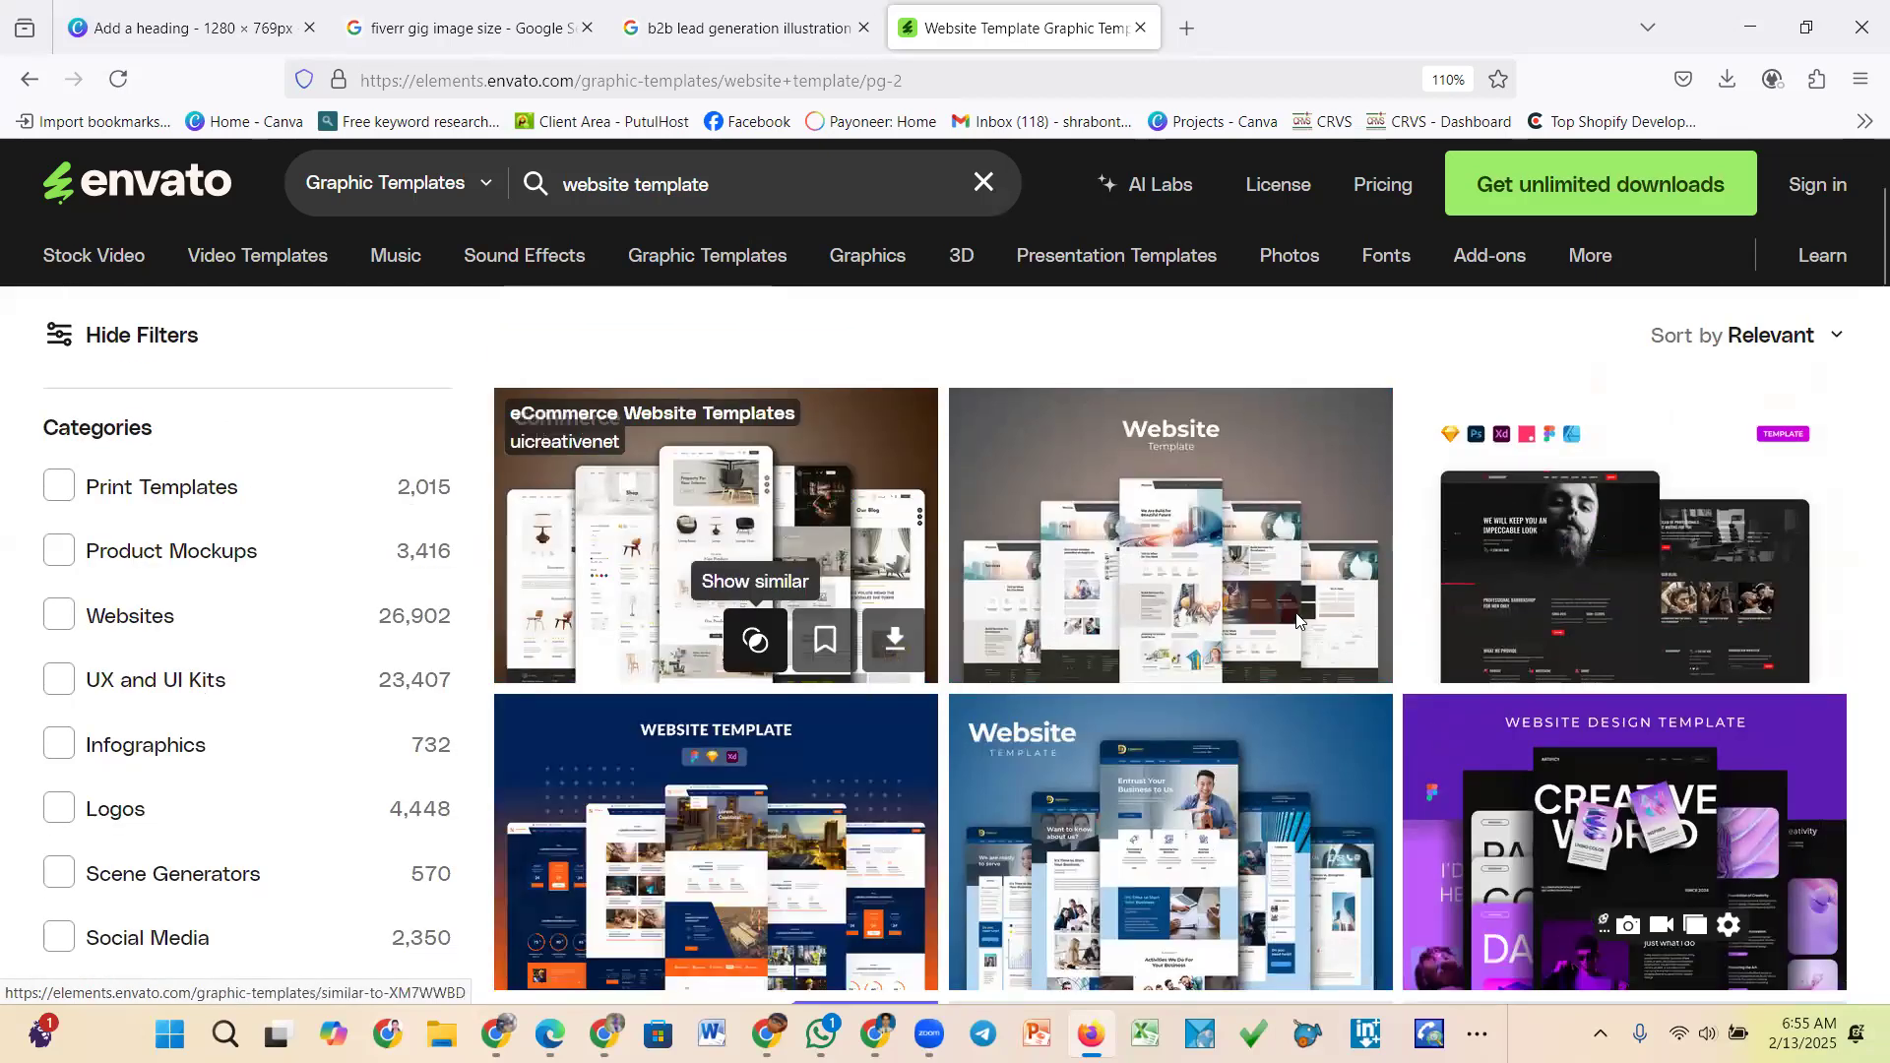
pyautogui.scroll(-2, 1299, 620)
pyautogui.click(1319, 605)
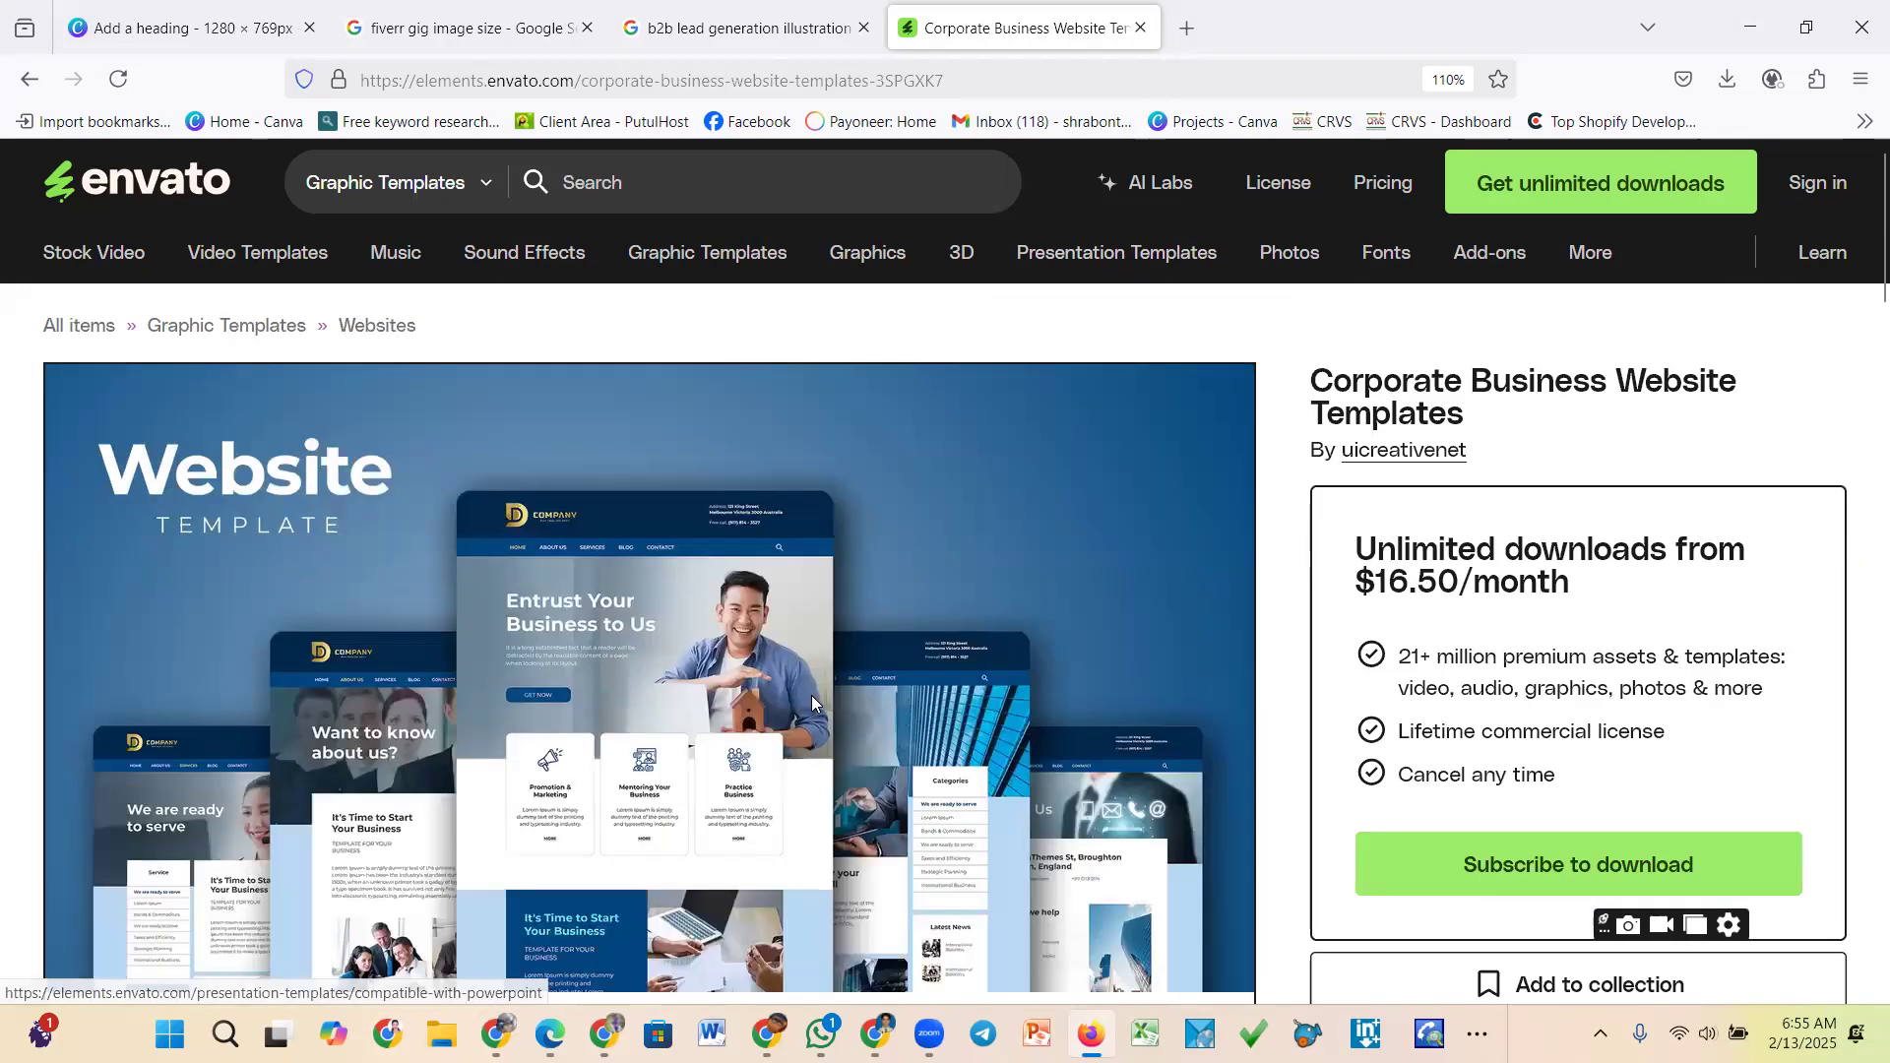
pyautogui.scroll(-5, 811, 701)
pyautogui.scroll(3, 828, 643)
pyautogui.click(828, 644)
pyautogui.scroll(-1, 1109, 661)
pyautogui.scroll(-4, 1108, 659)
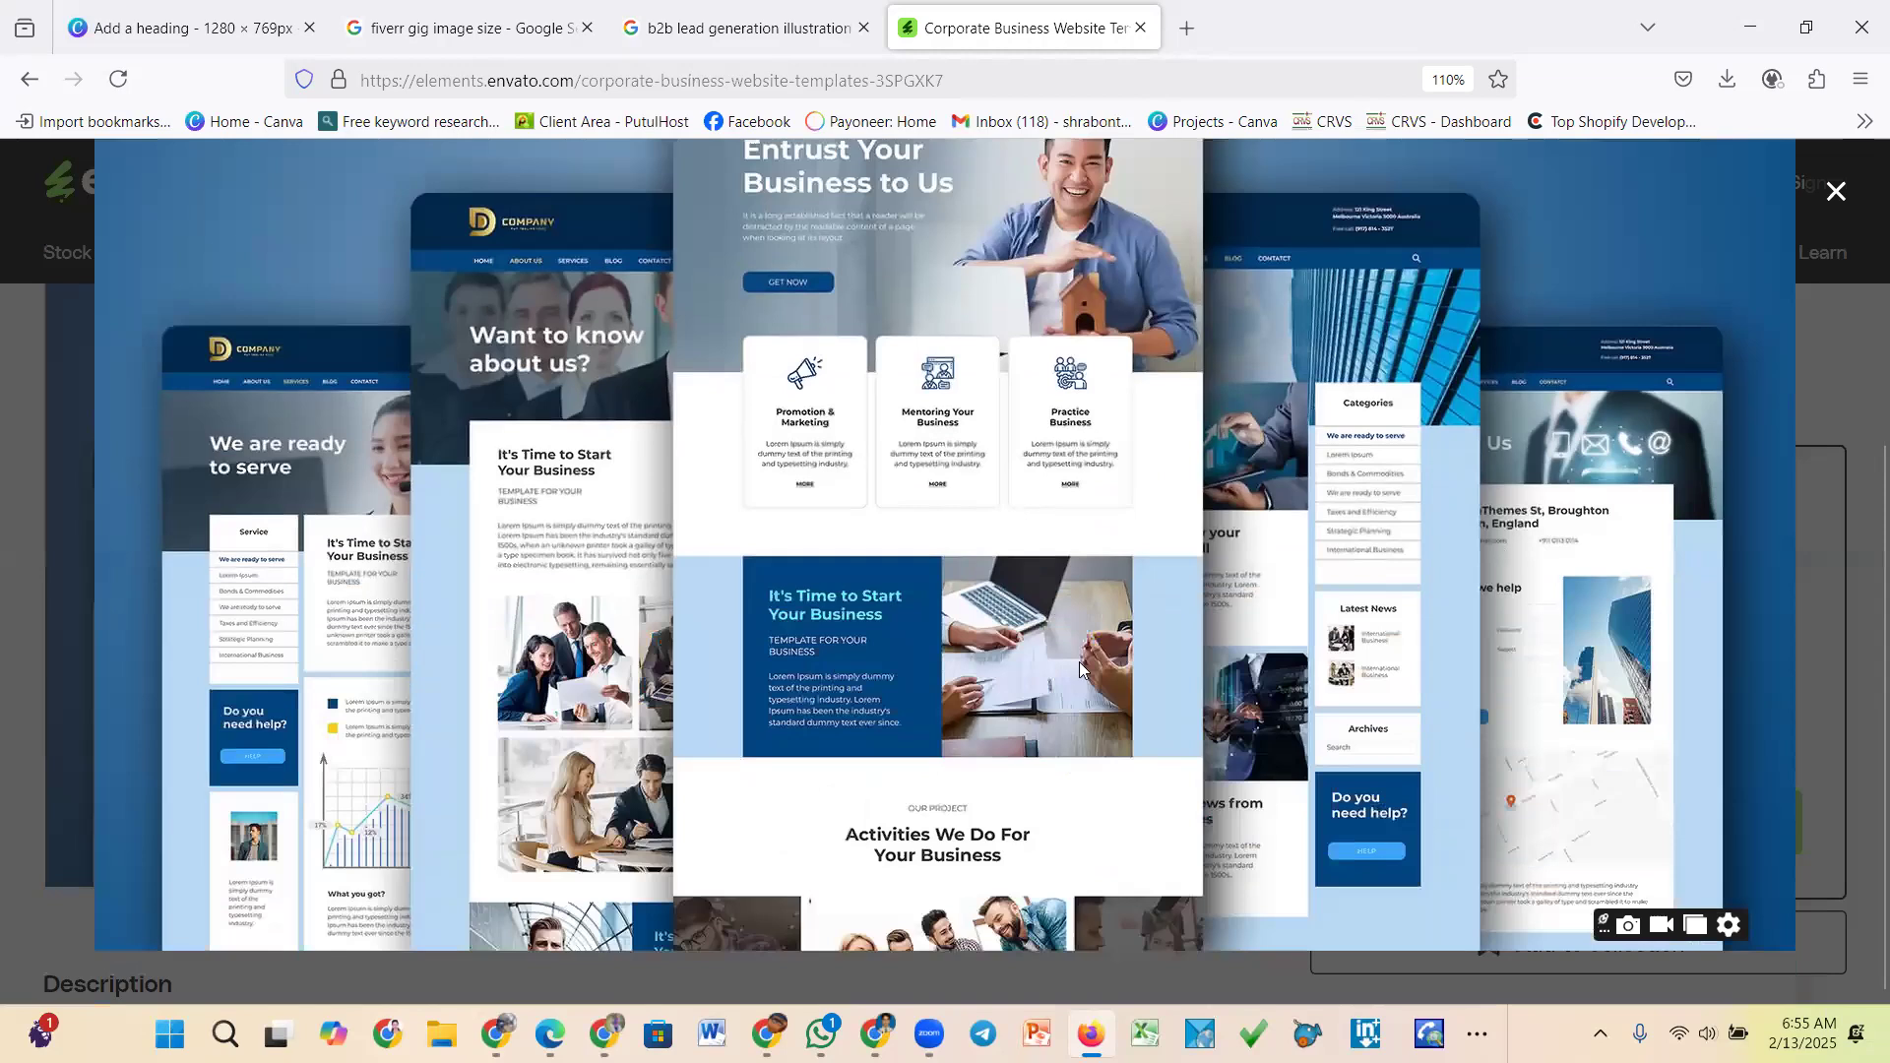
pyautogui.scroll(2, 828, 568)
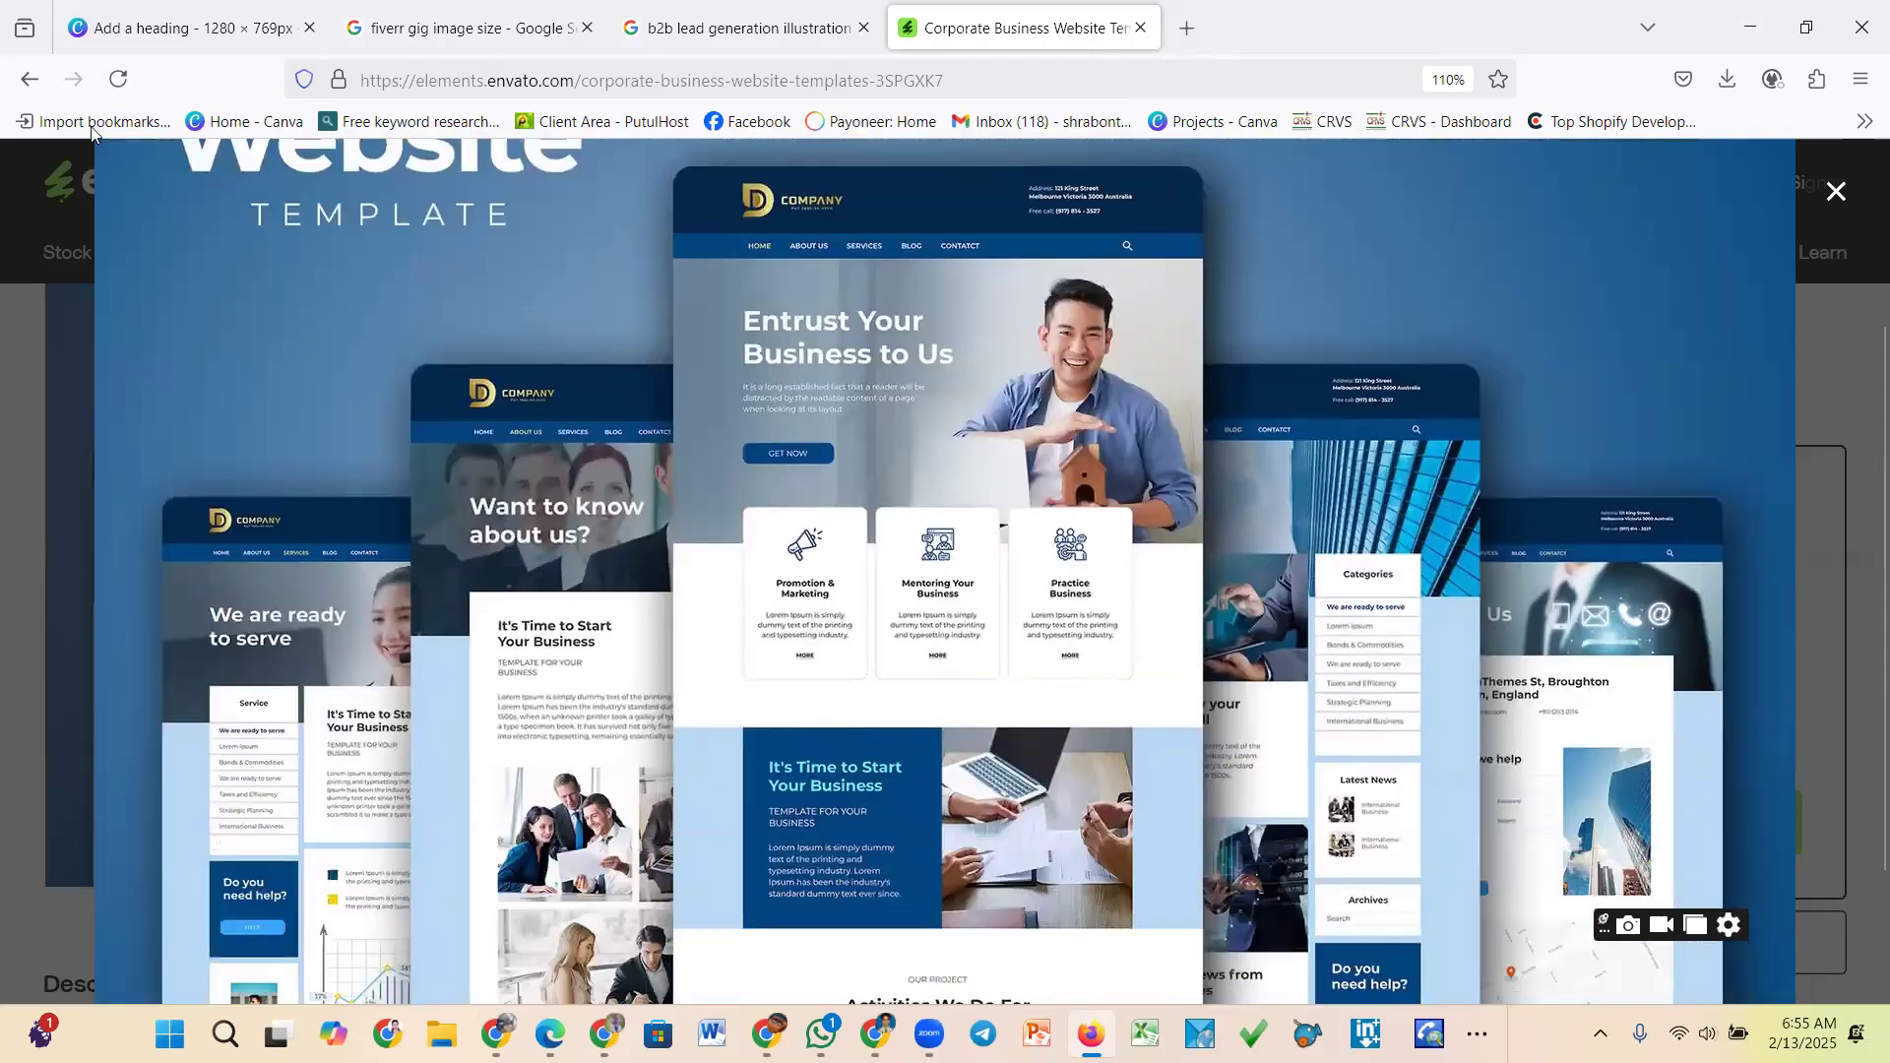
pyautogui.hotkey('alt', 'Left')
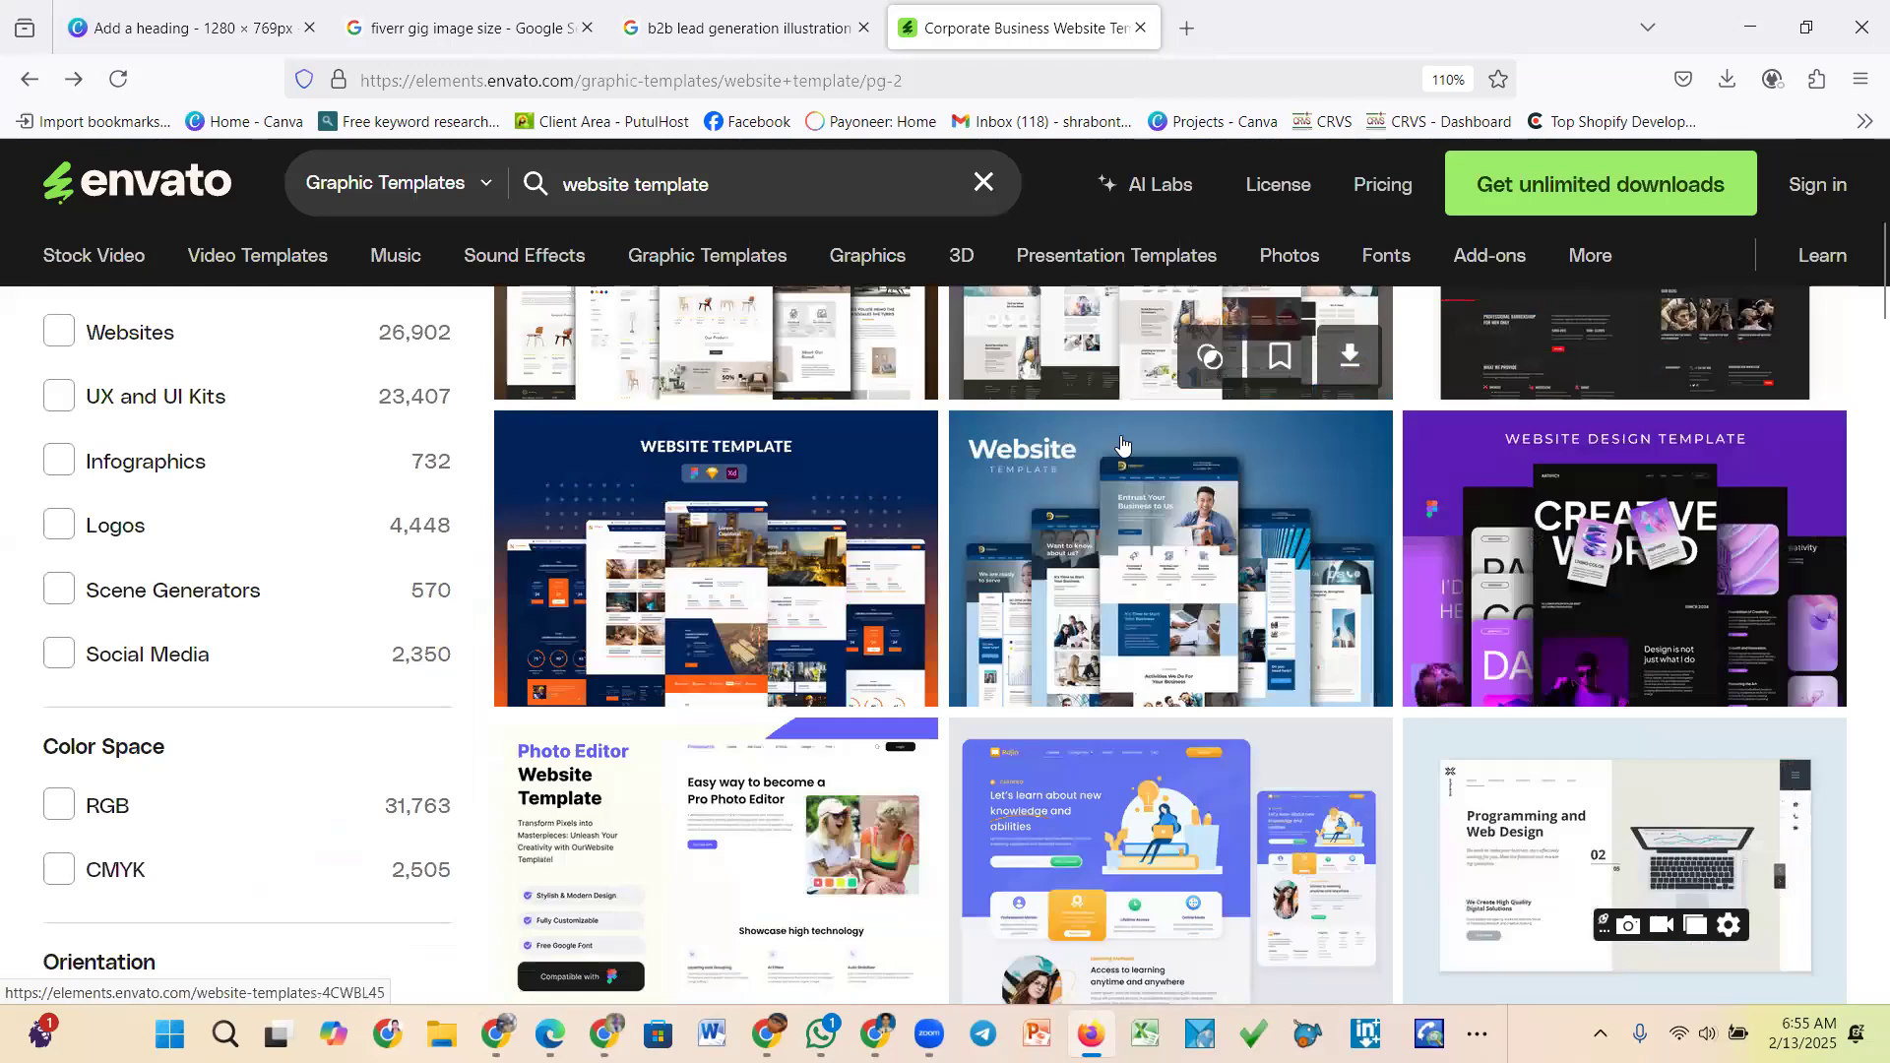
# Switch to the Graphics category and browse its popular vector and layered graphics
pyautogui.moveTo(1119, 269)
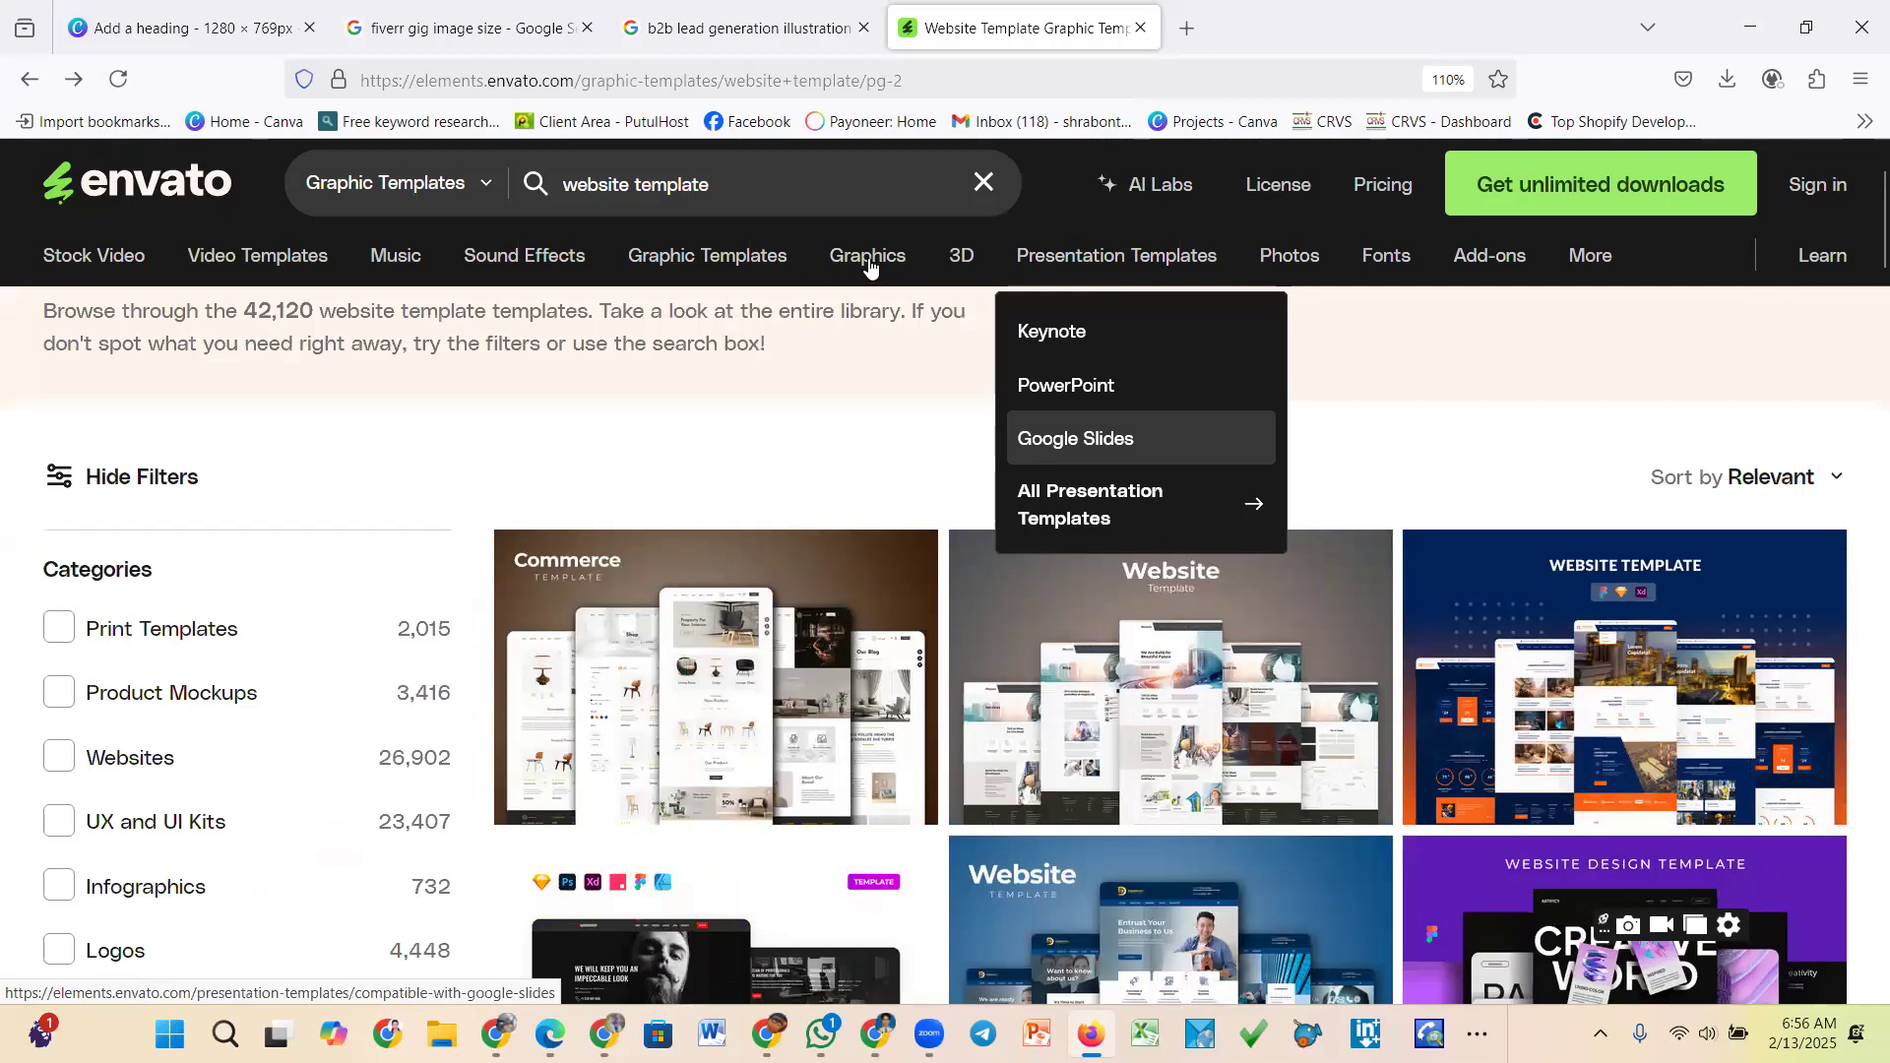
pyautogui.scroll(-5, 765, 640)
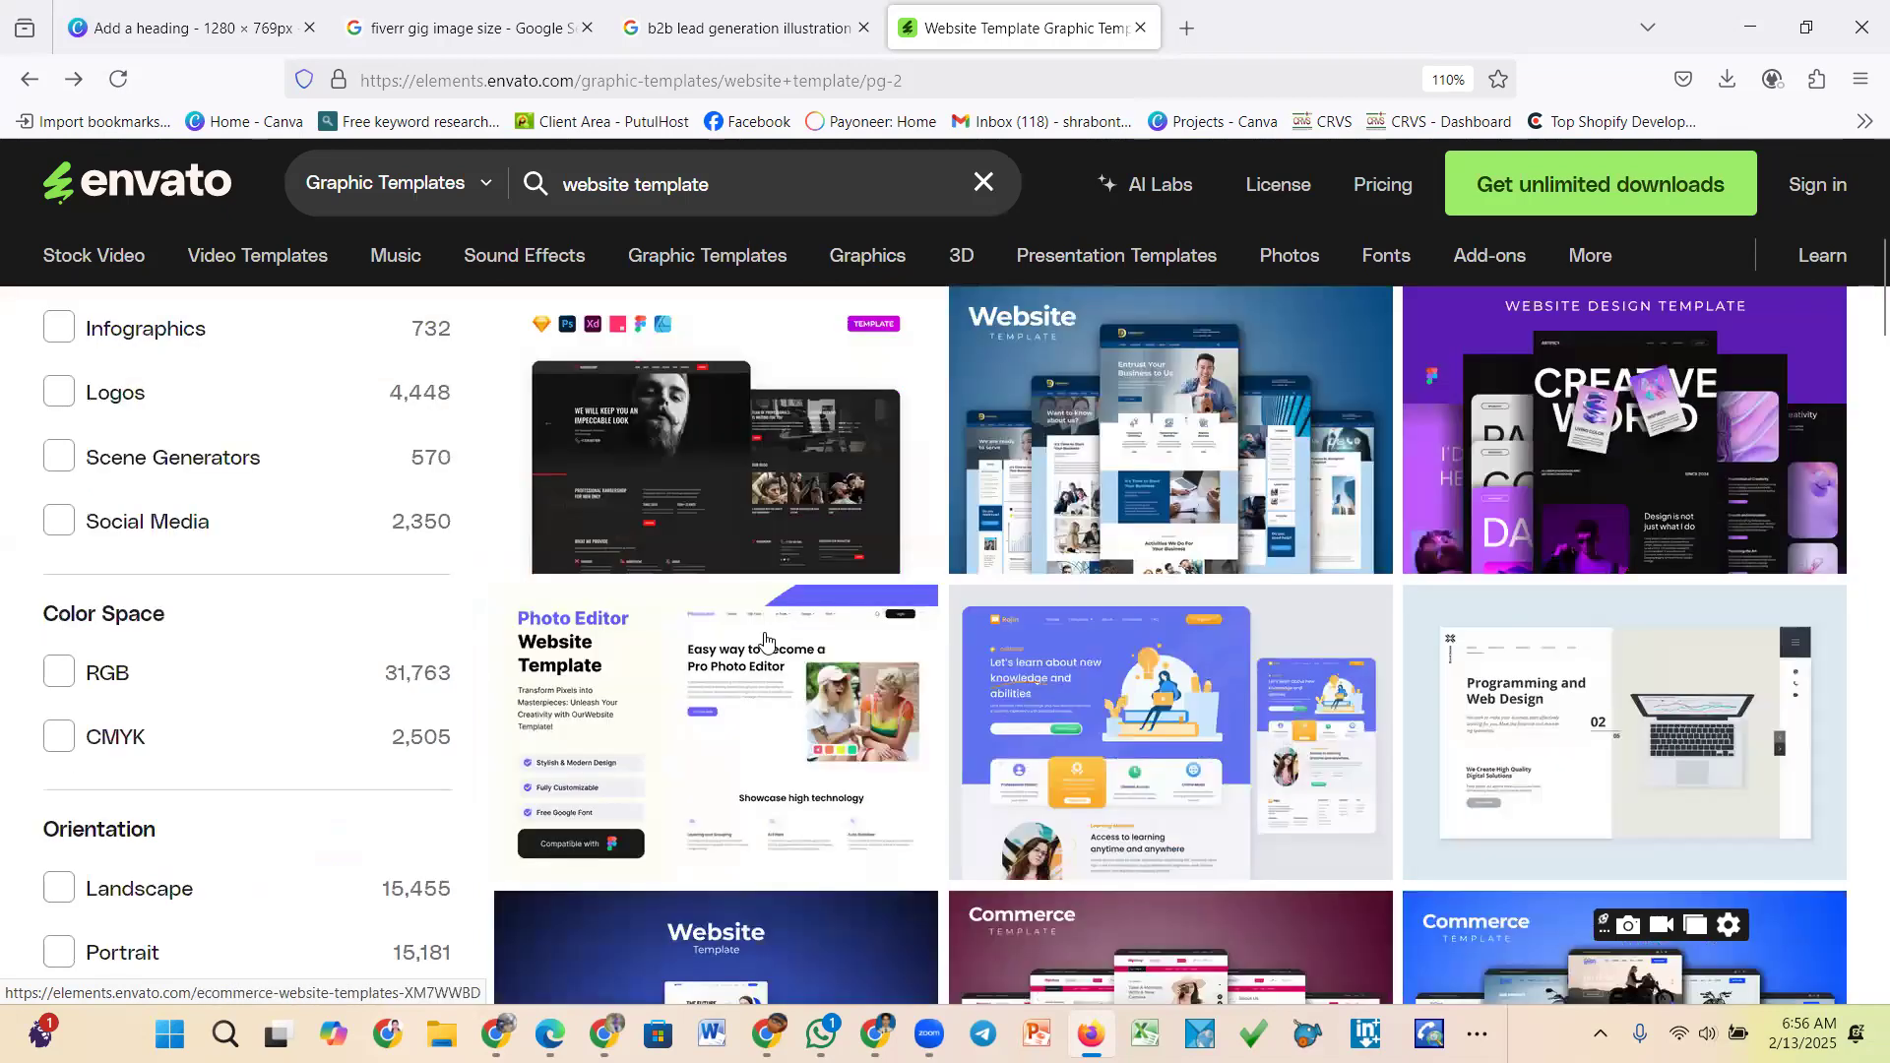
pyautogui.scroll(5, 827, 511)
pyautogui.click(858, 270)
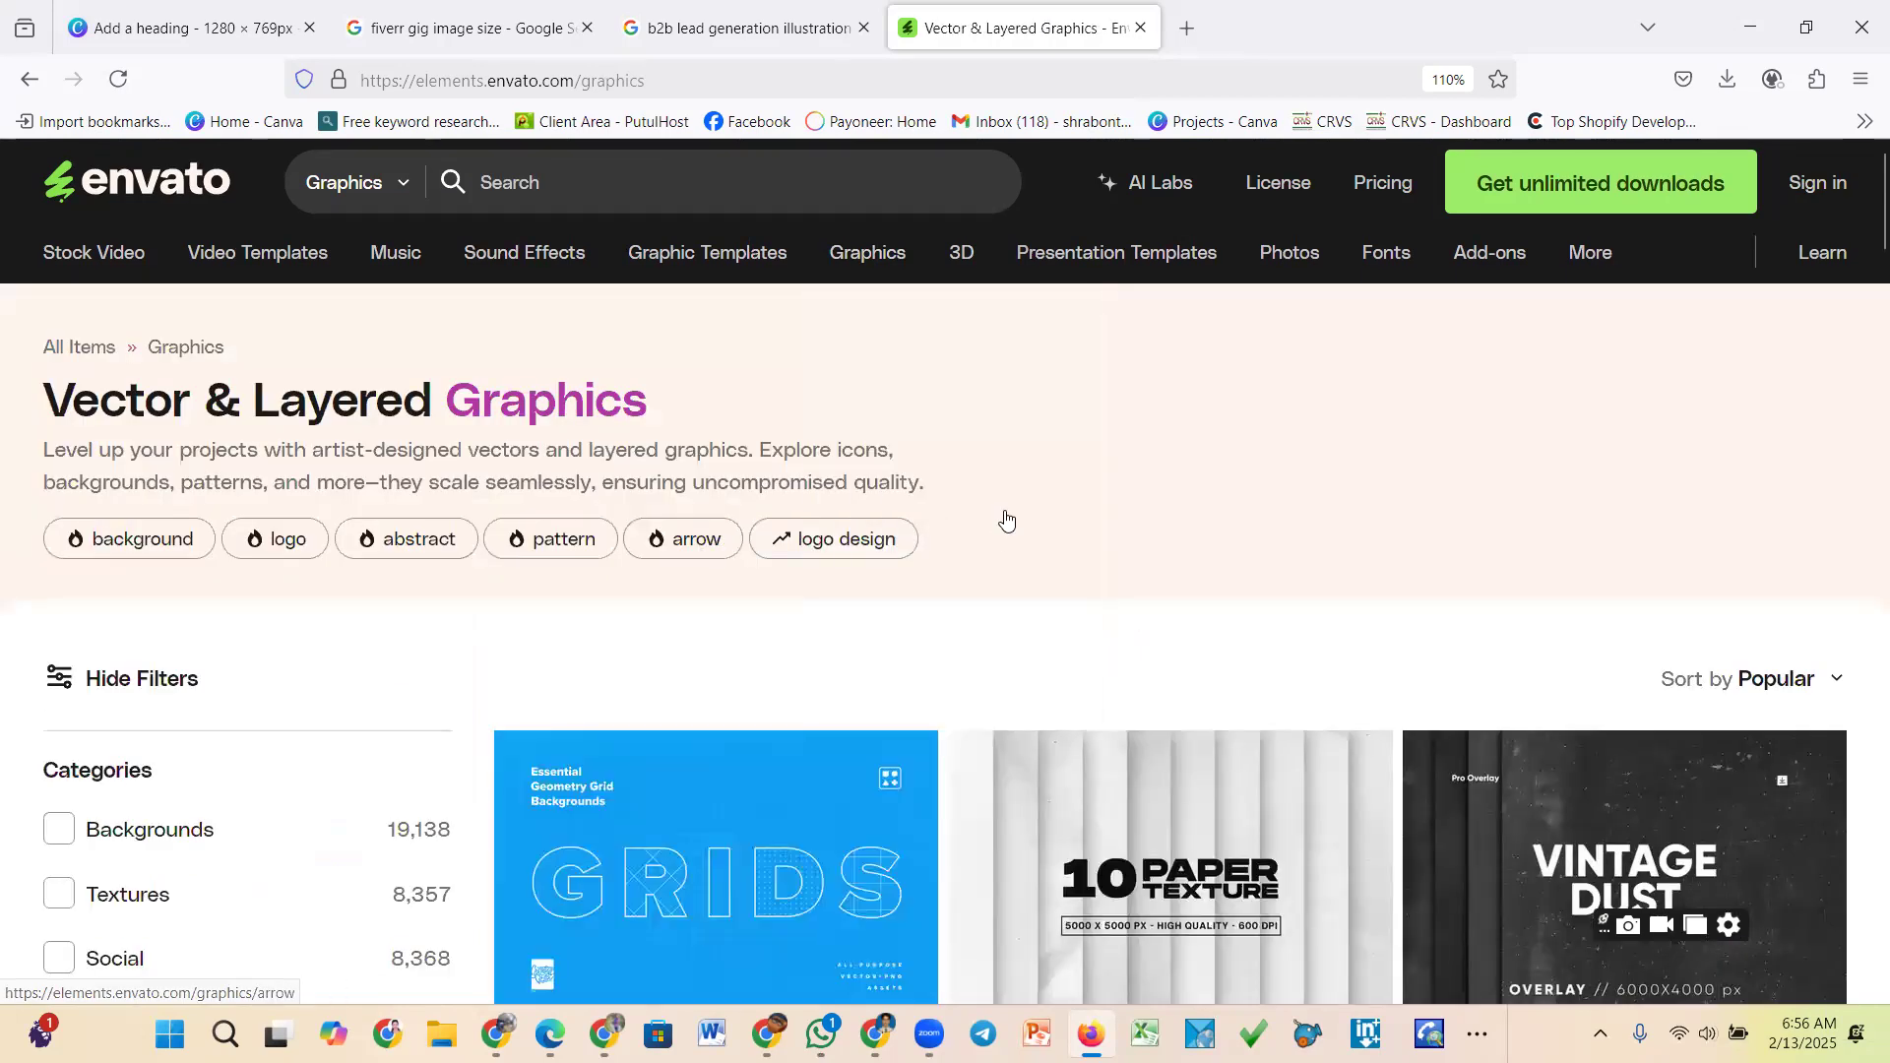
pyautogui.scroll(-10, 1006, 519)
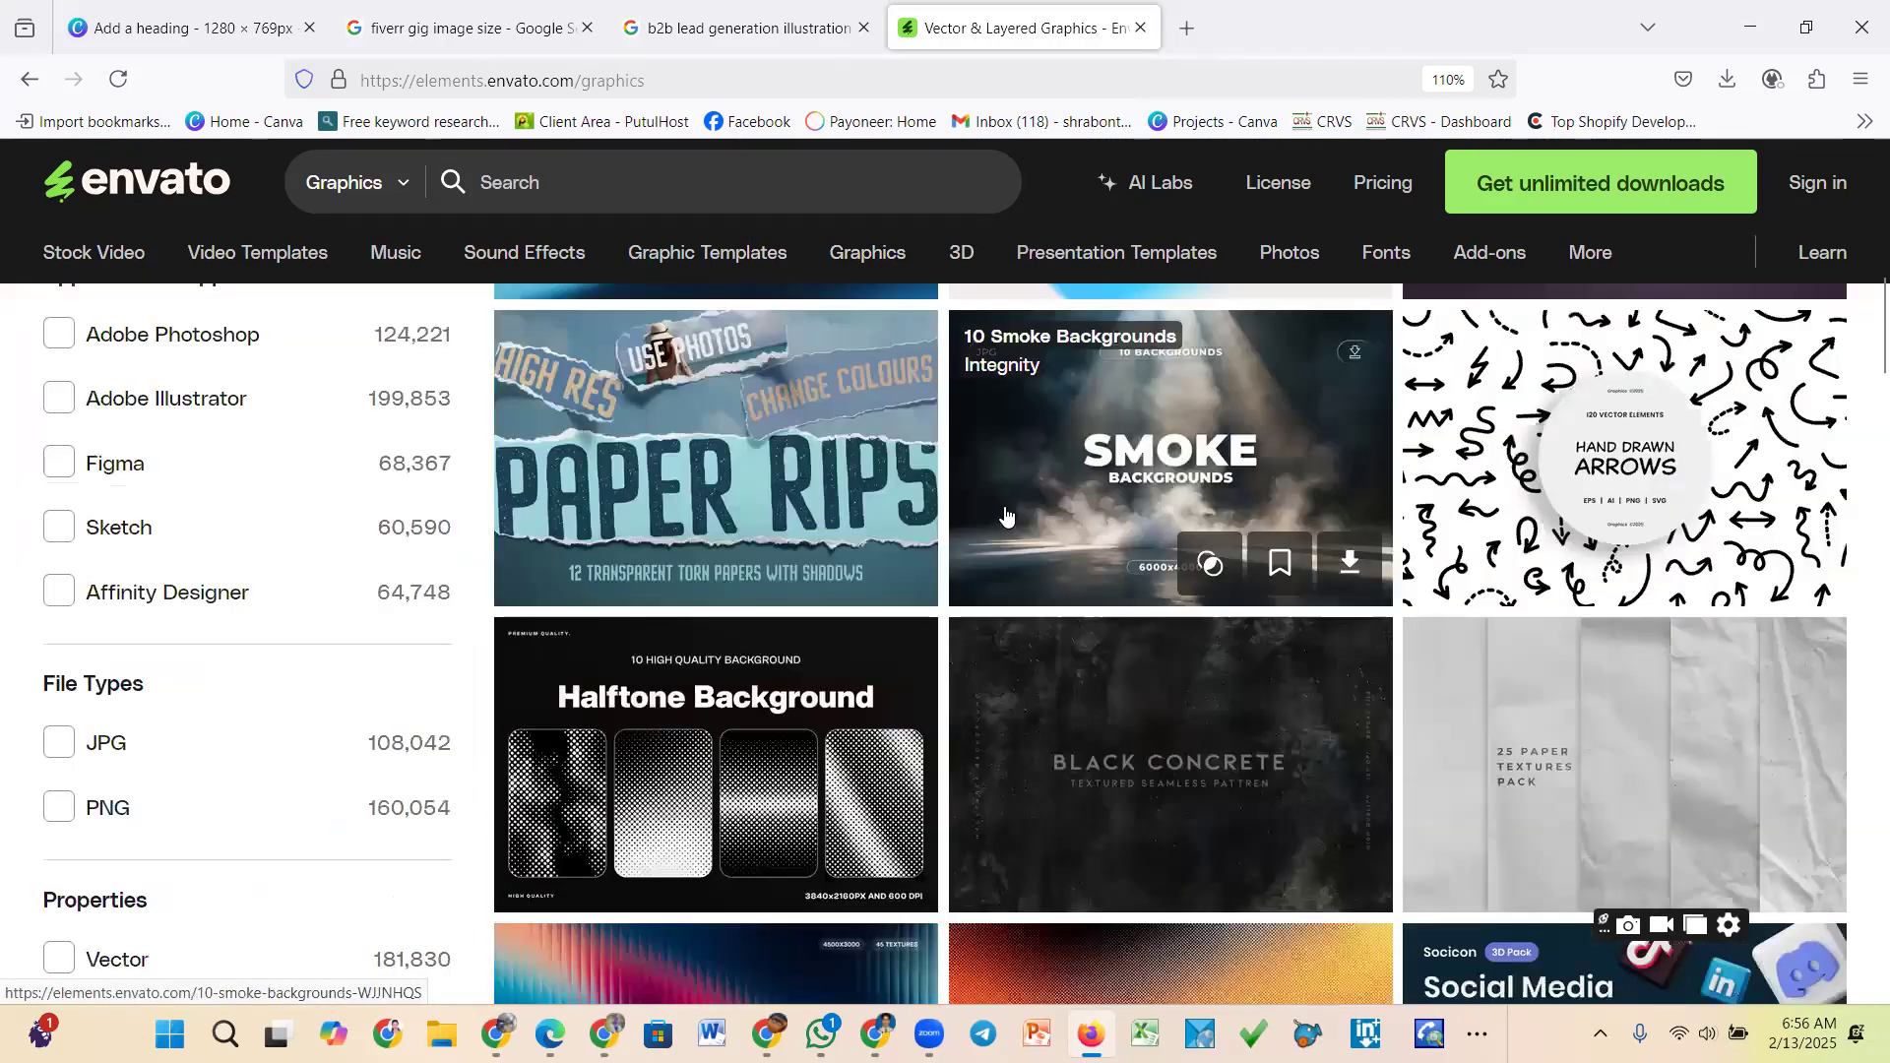
pyautogui.scroll(-10, 1006, 515)
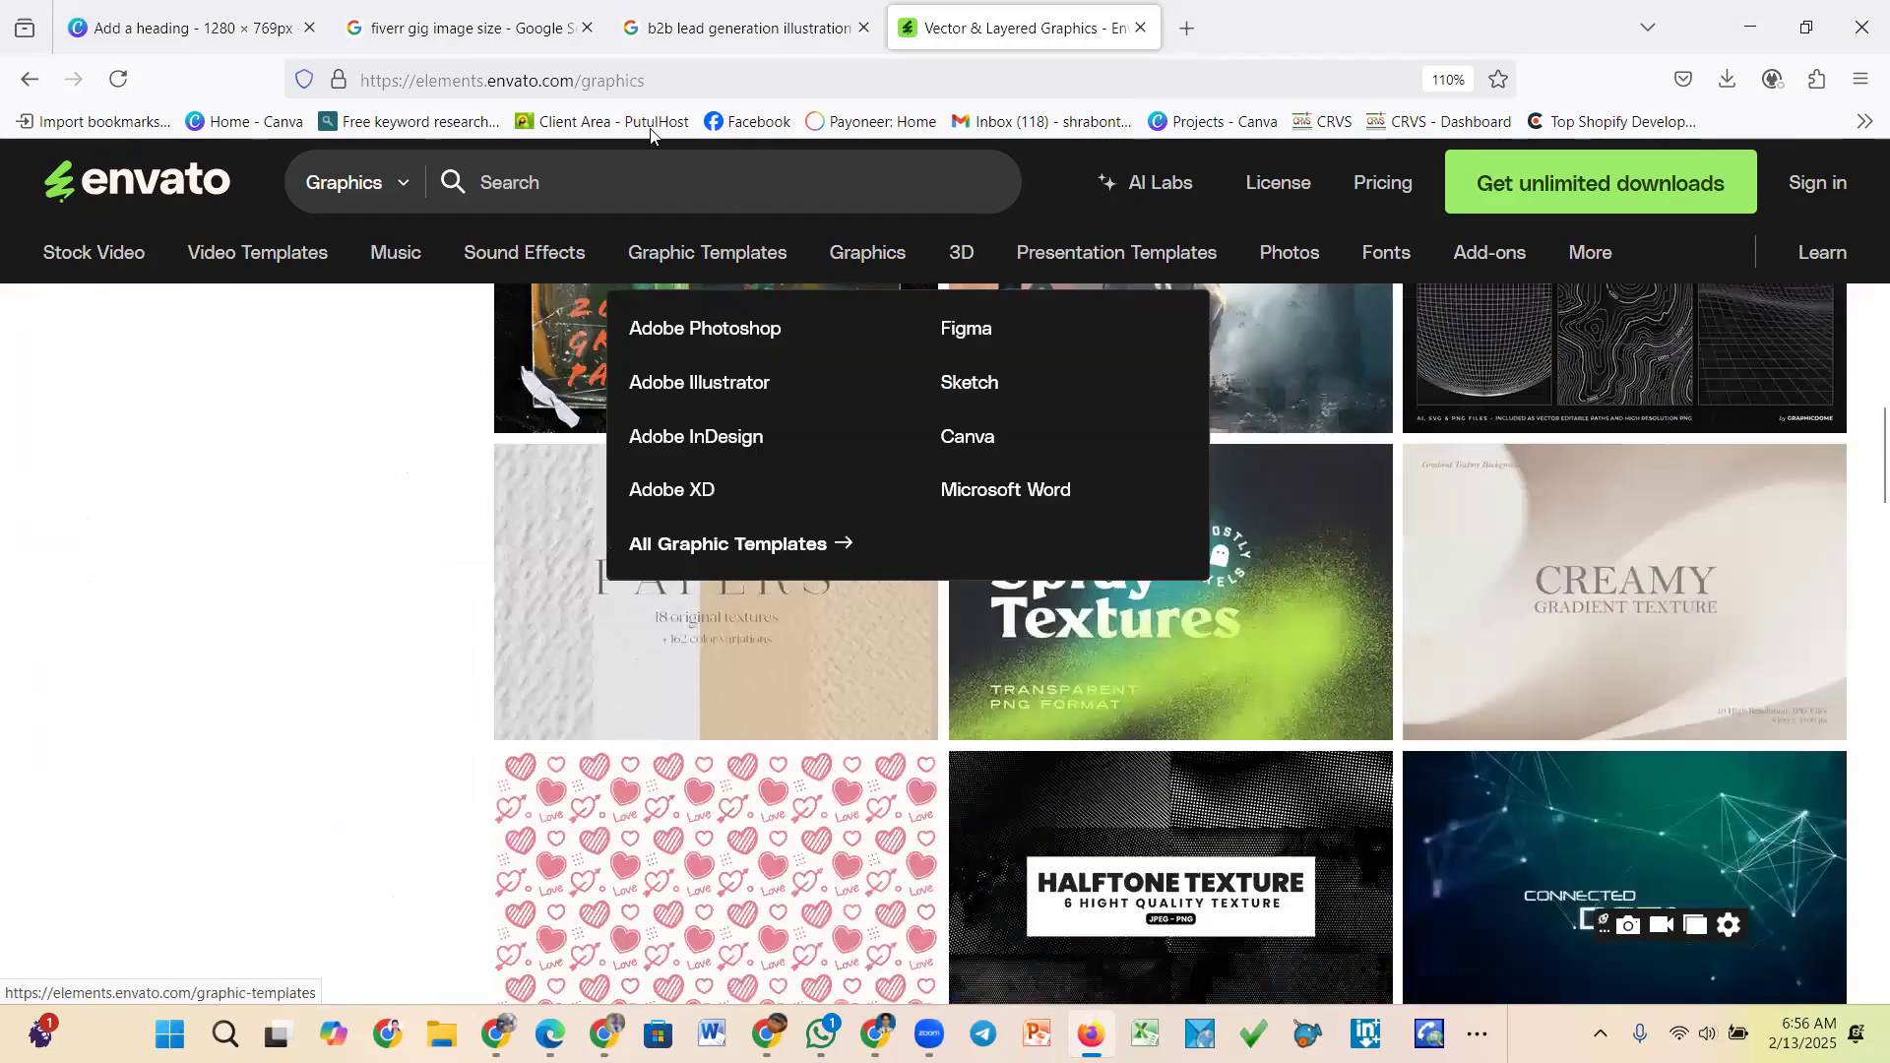
# Go to the Graphic Templates category and search it for "web design"
pyautogui.click(696, 264)
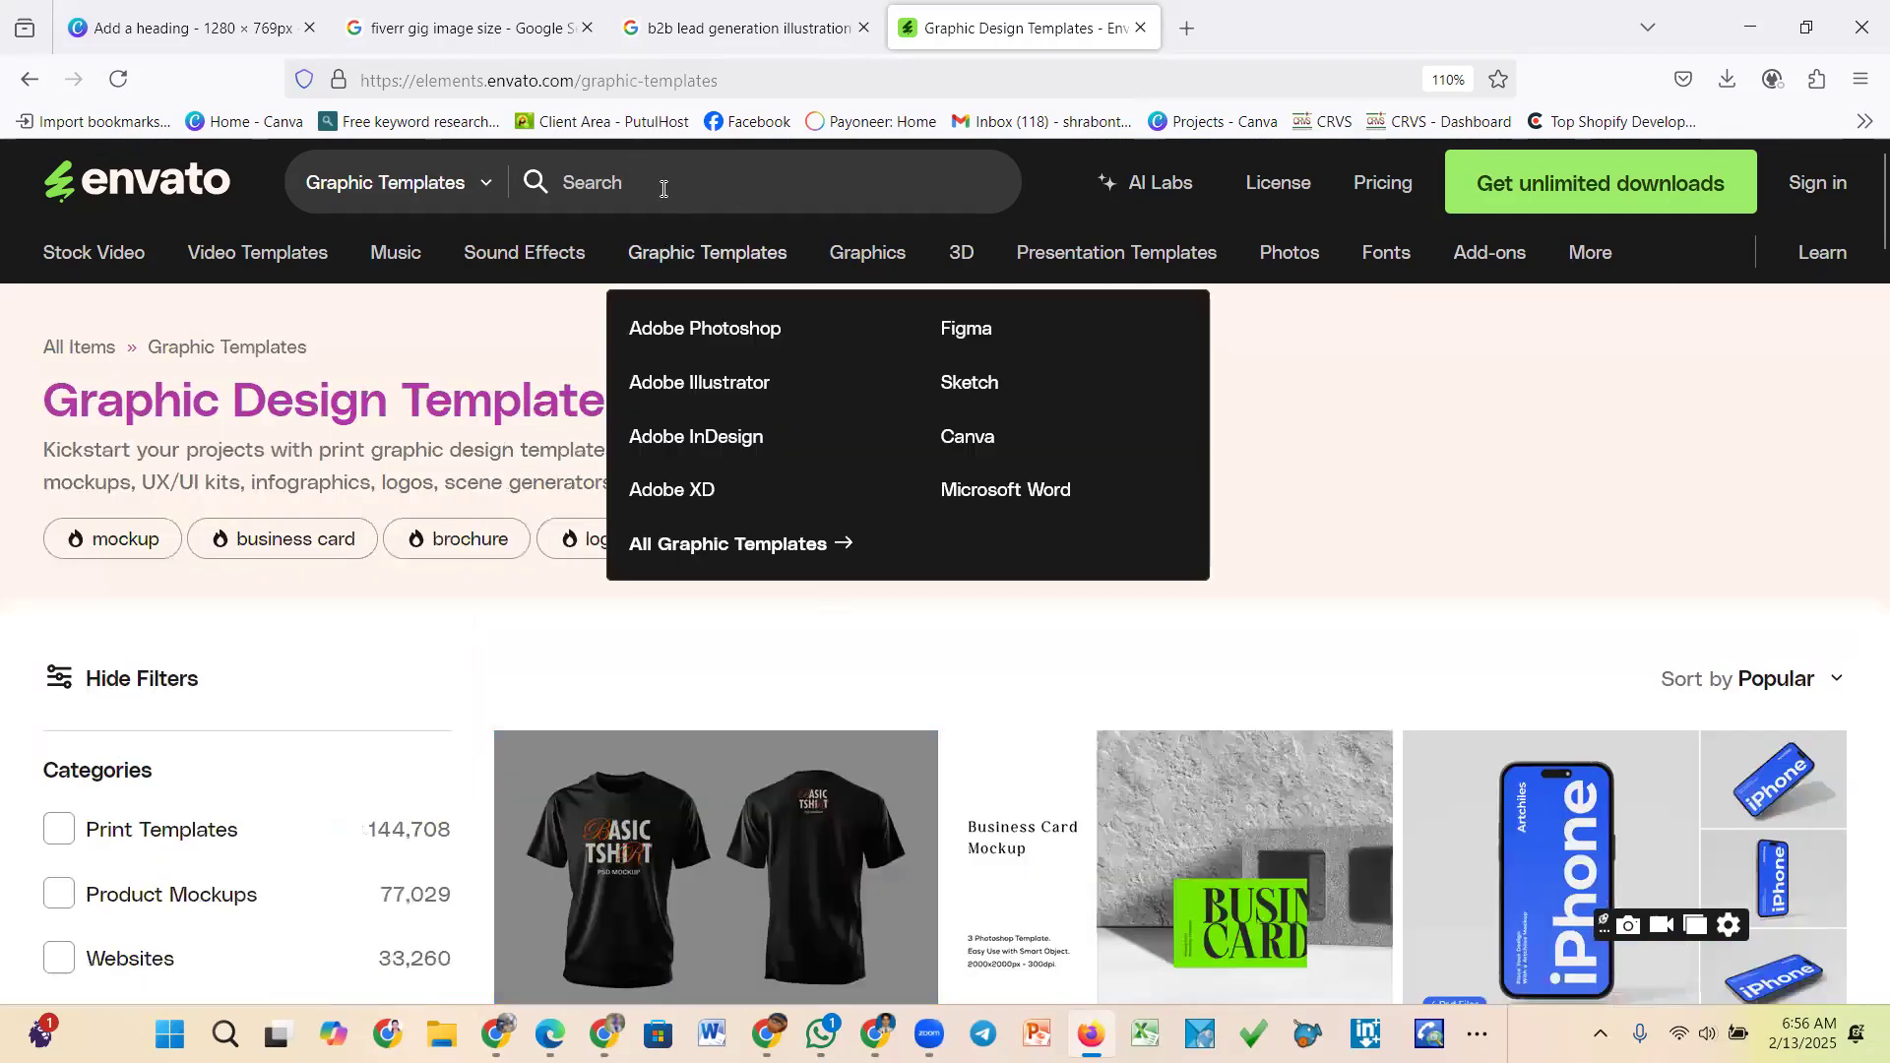
pyautogui.click(663, 187)
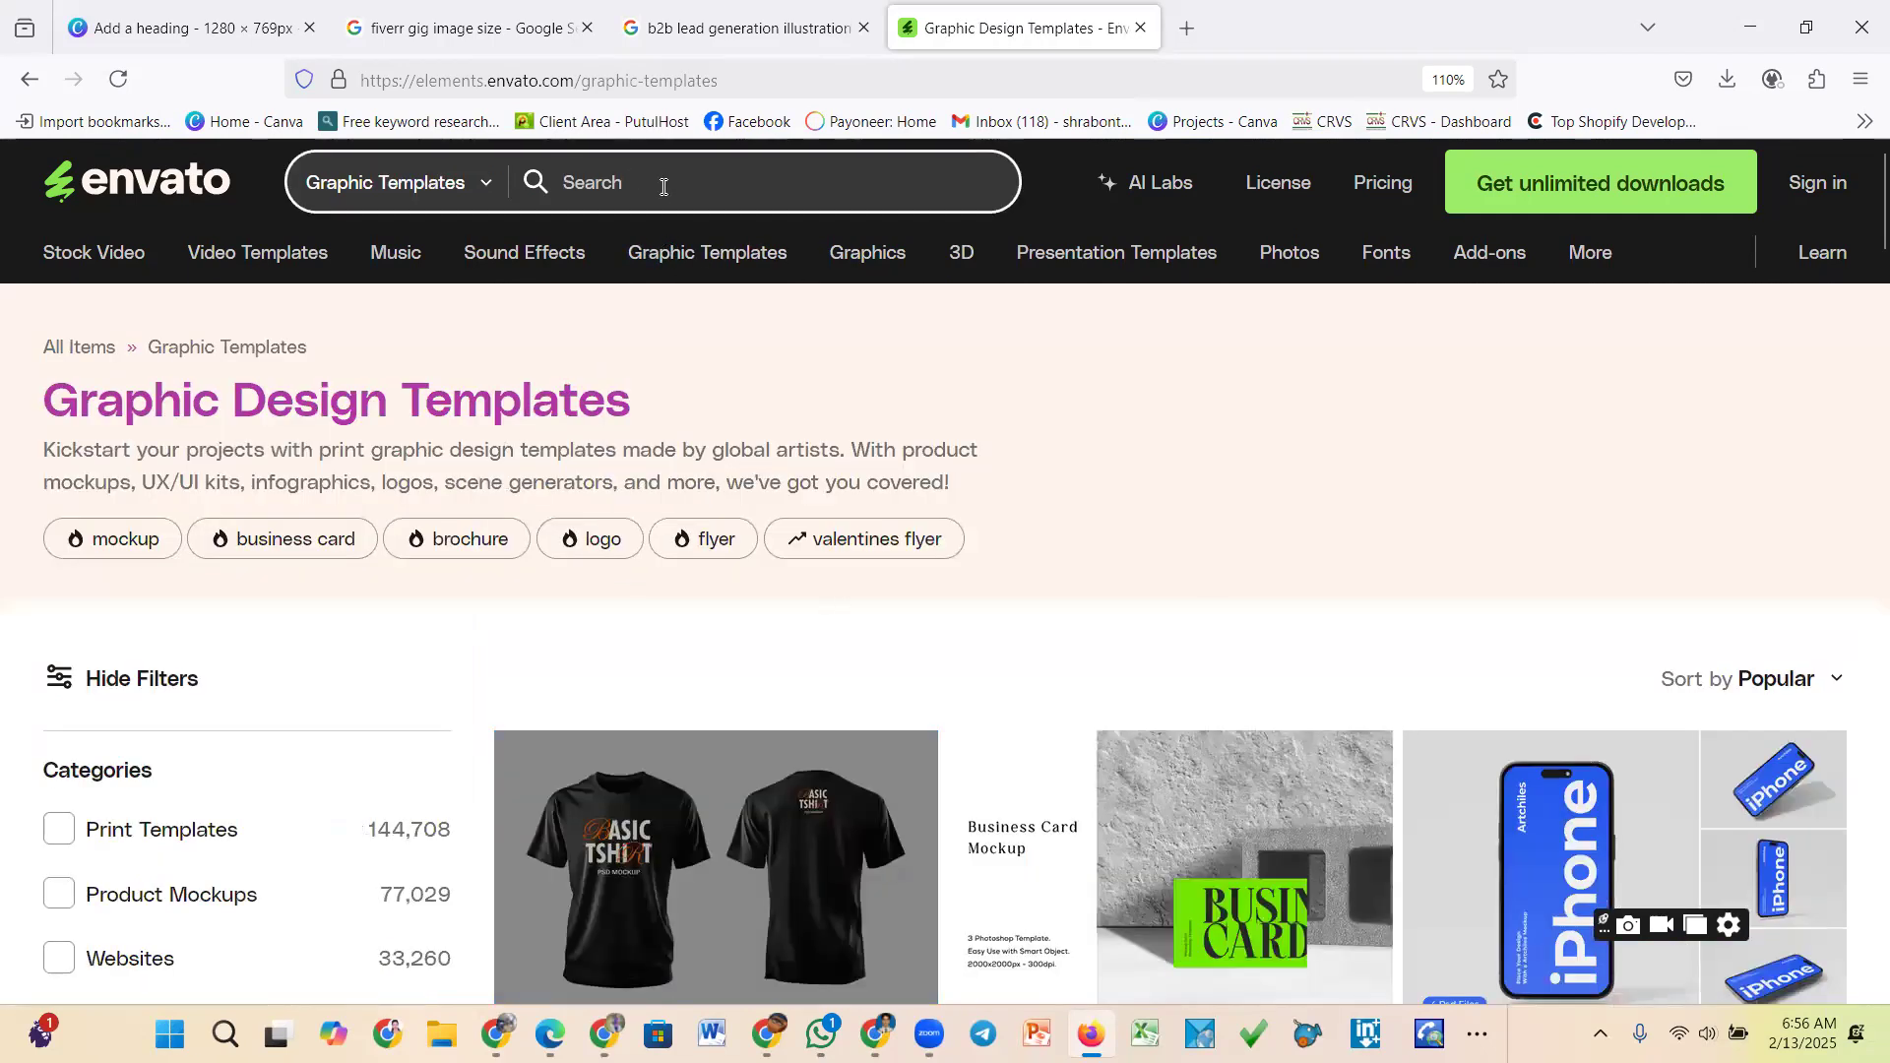
pyautogui.write('web')
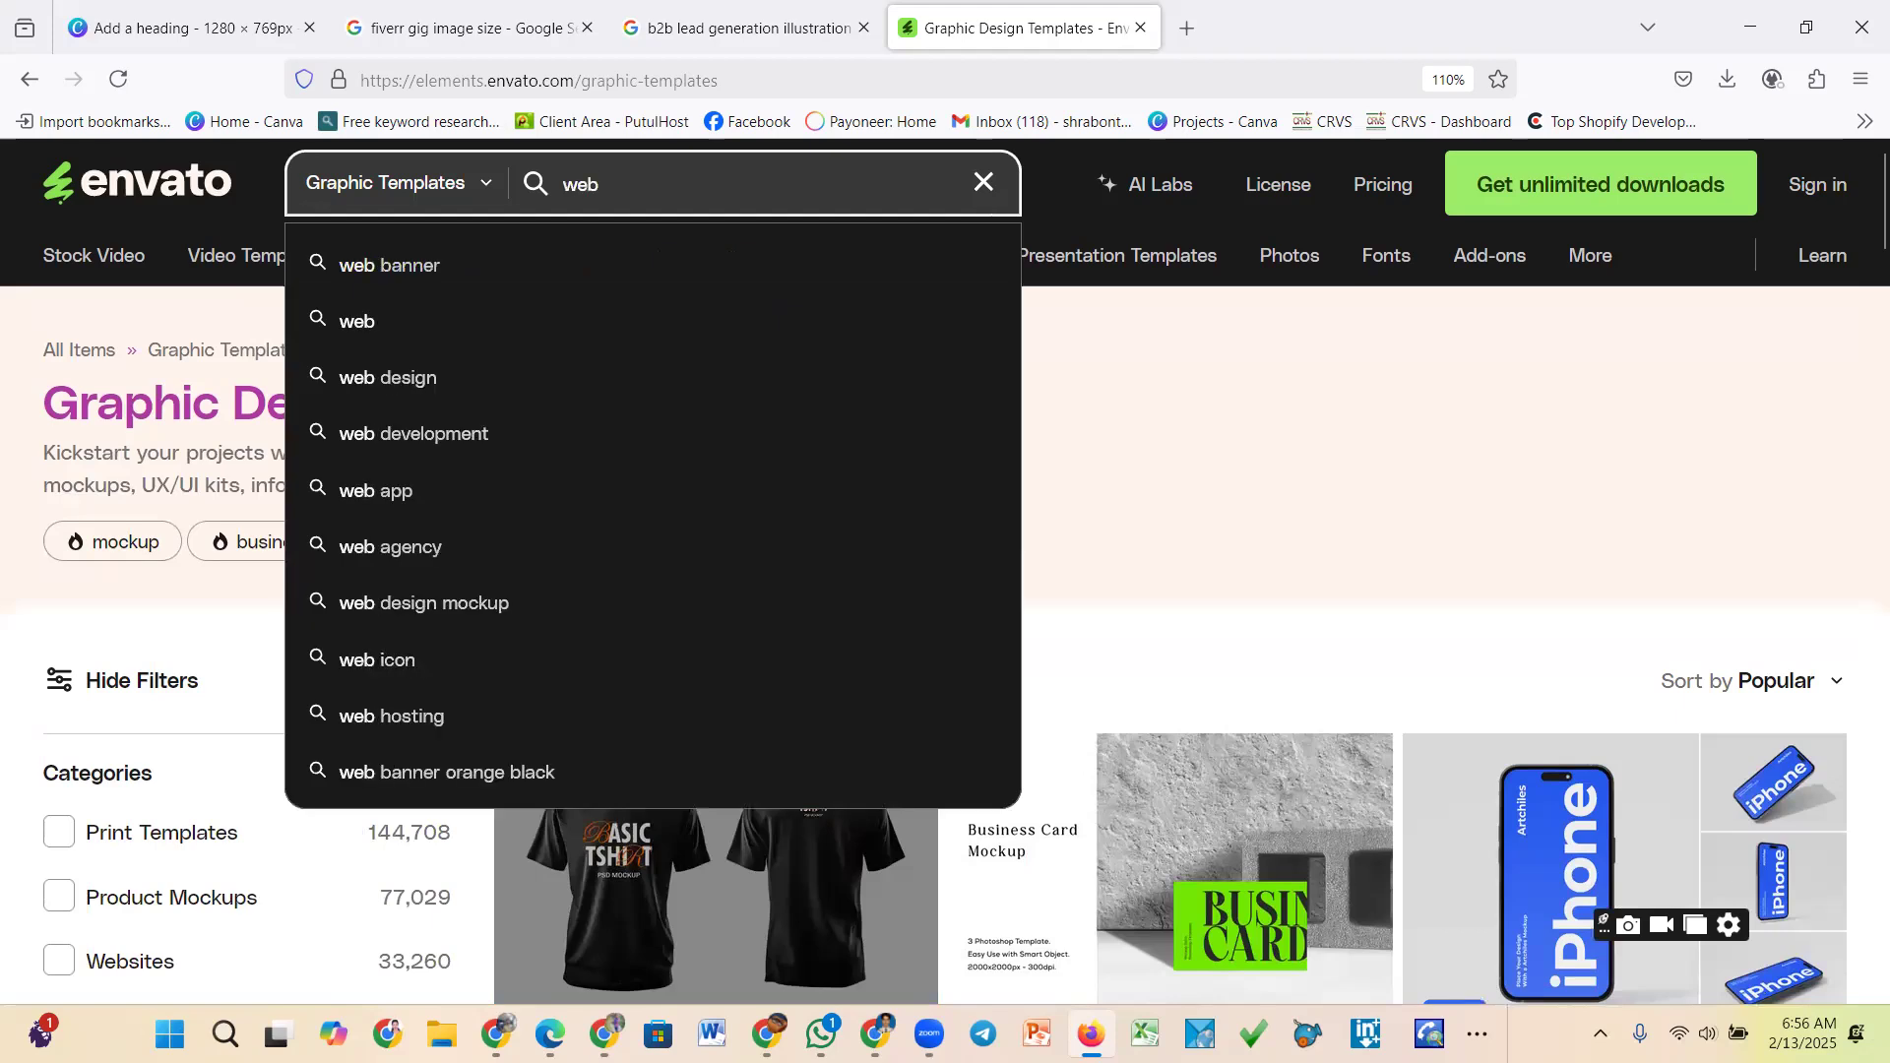
pyautogui.click(439, 384)
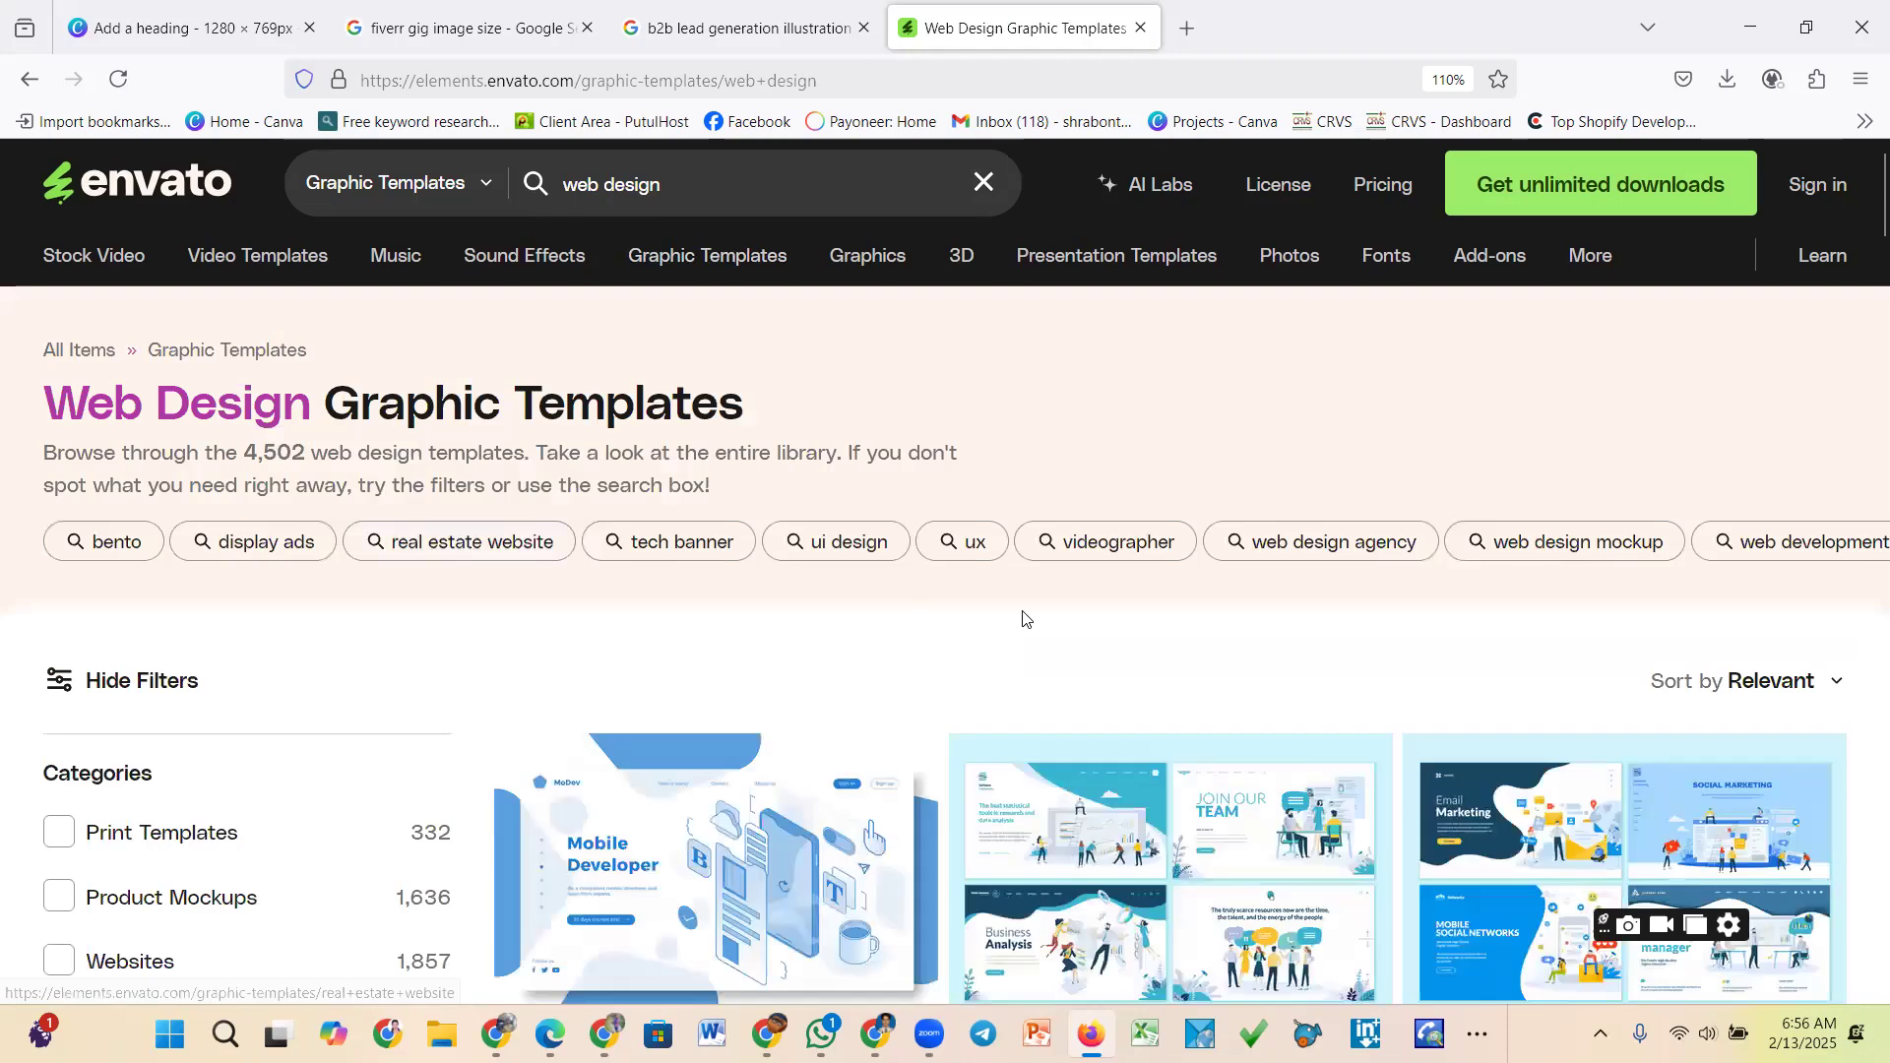
# Switch to the related search "real estate website" and browse its template results
pyautogui.click(486, 547)
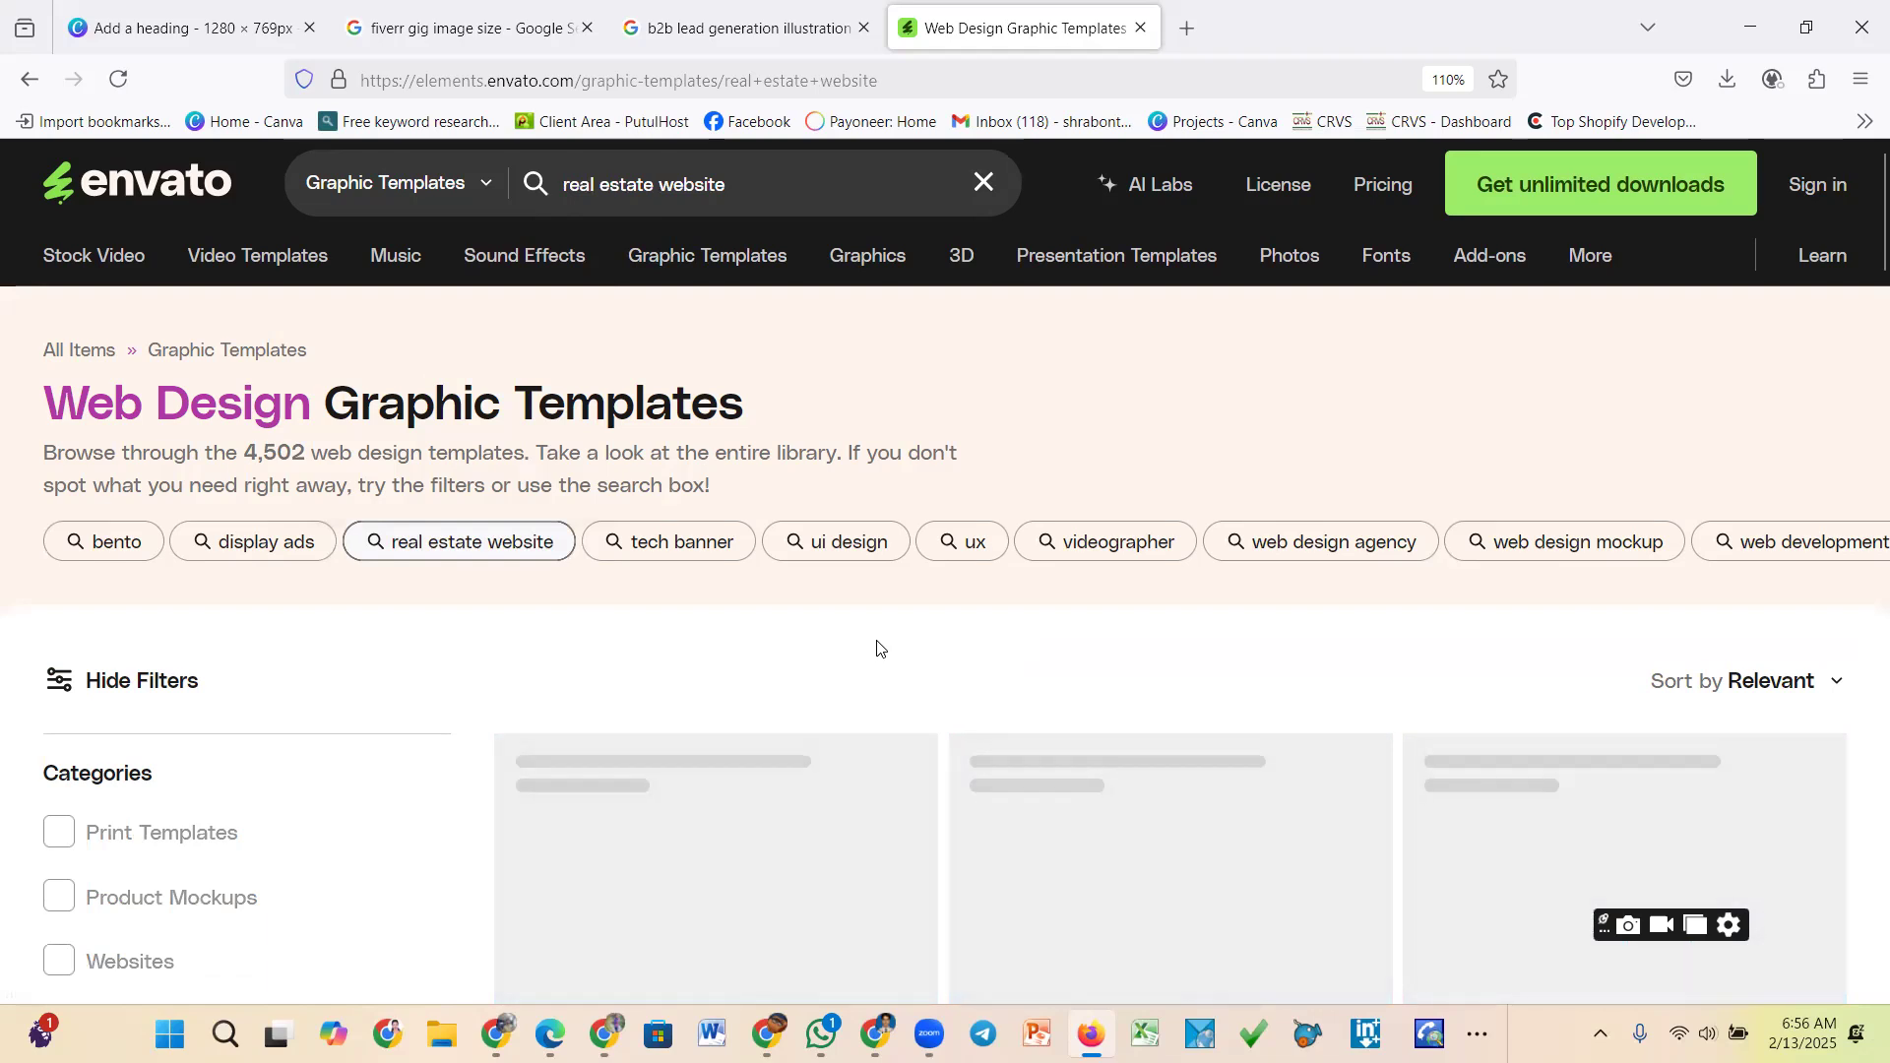
pyautogui.scroll(-3, 881, 647)
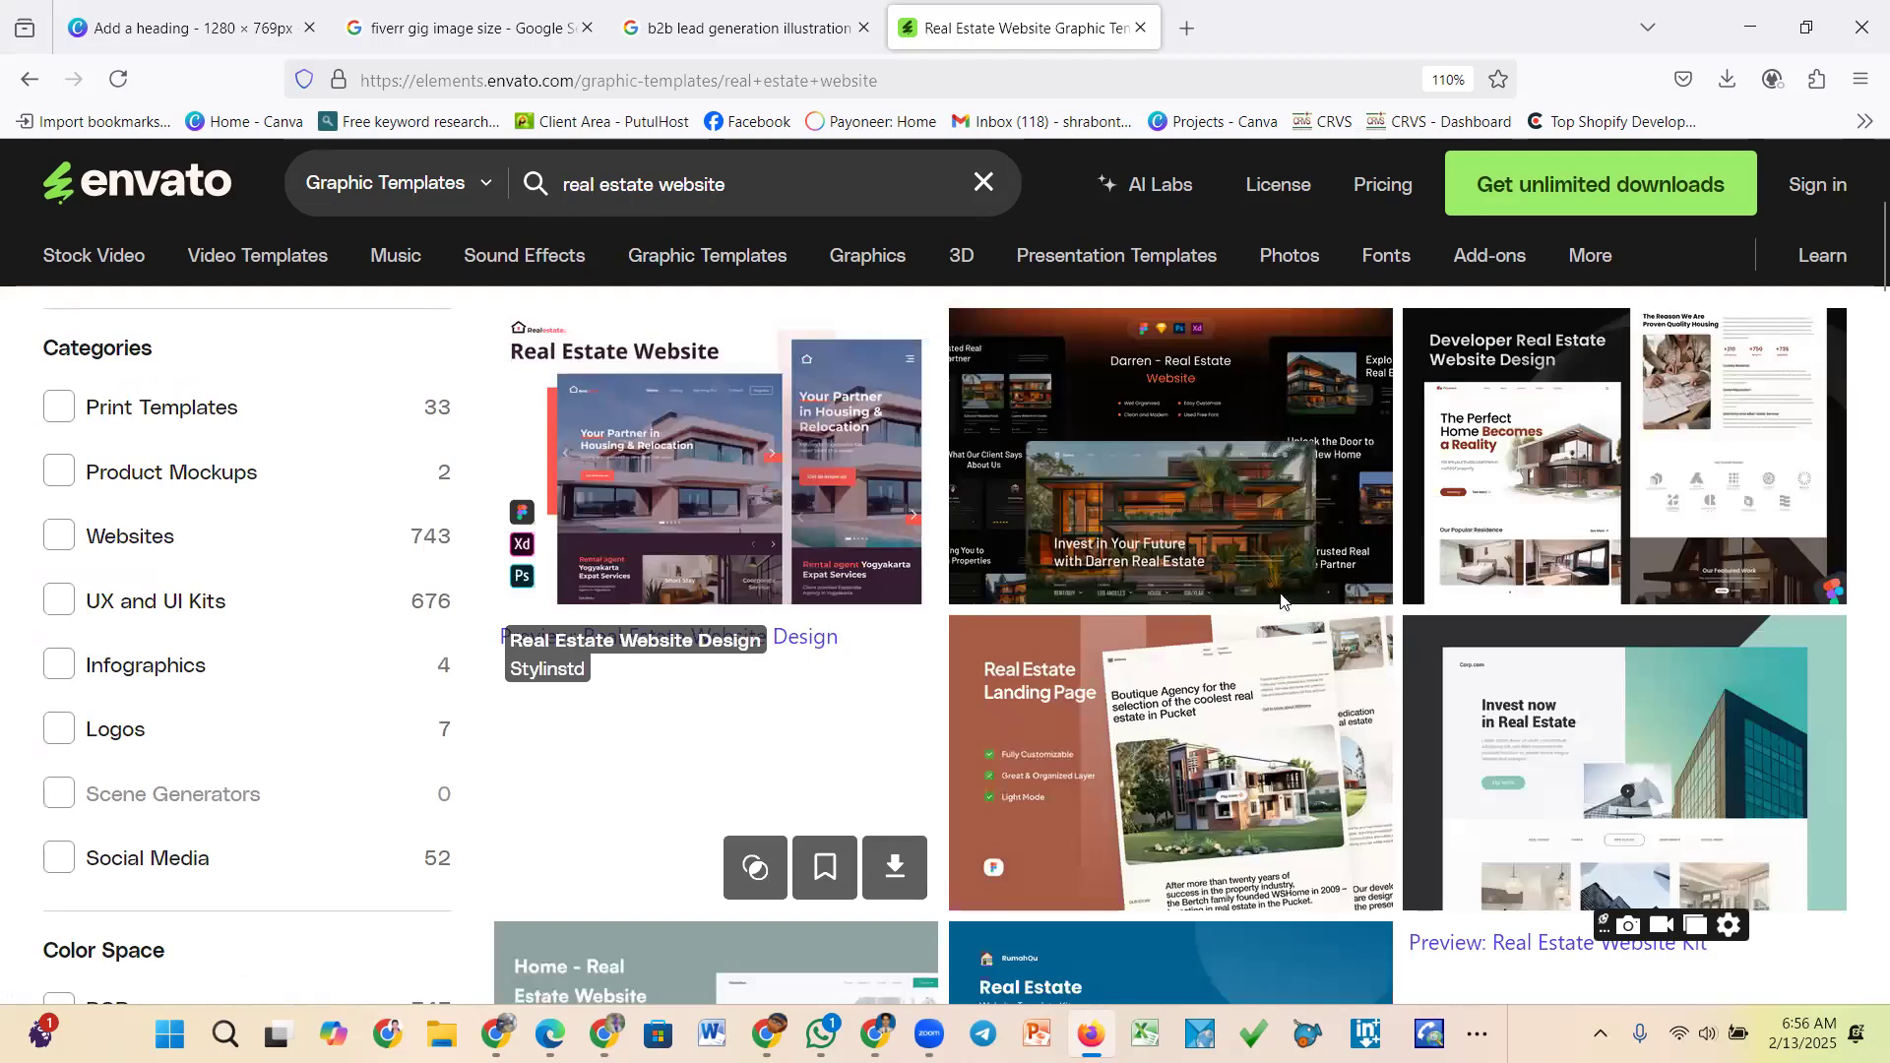
pyautogui.scroll(-1, 925, 689)
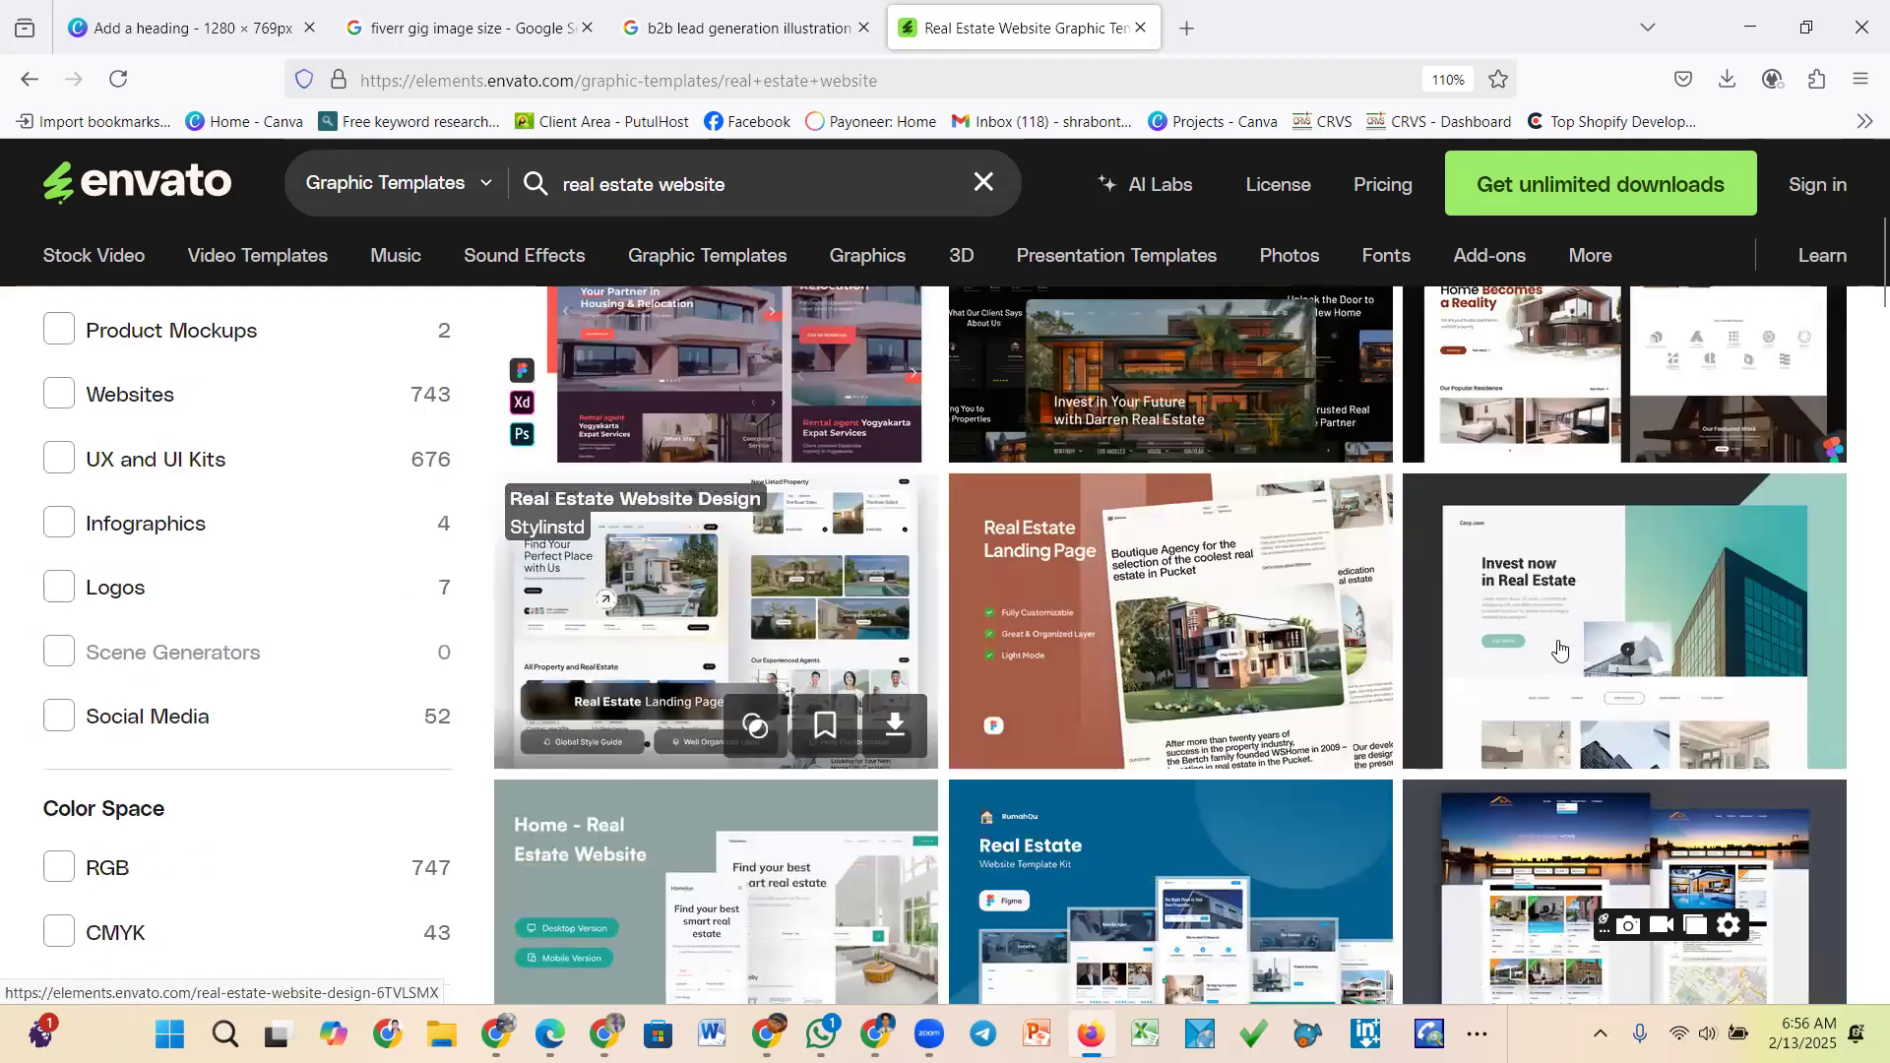
pyautogui.scroll(-3, 1559, 649)
pyautogui.scroll(-2, 1088, 613)
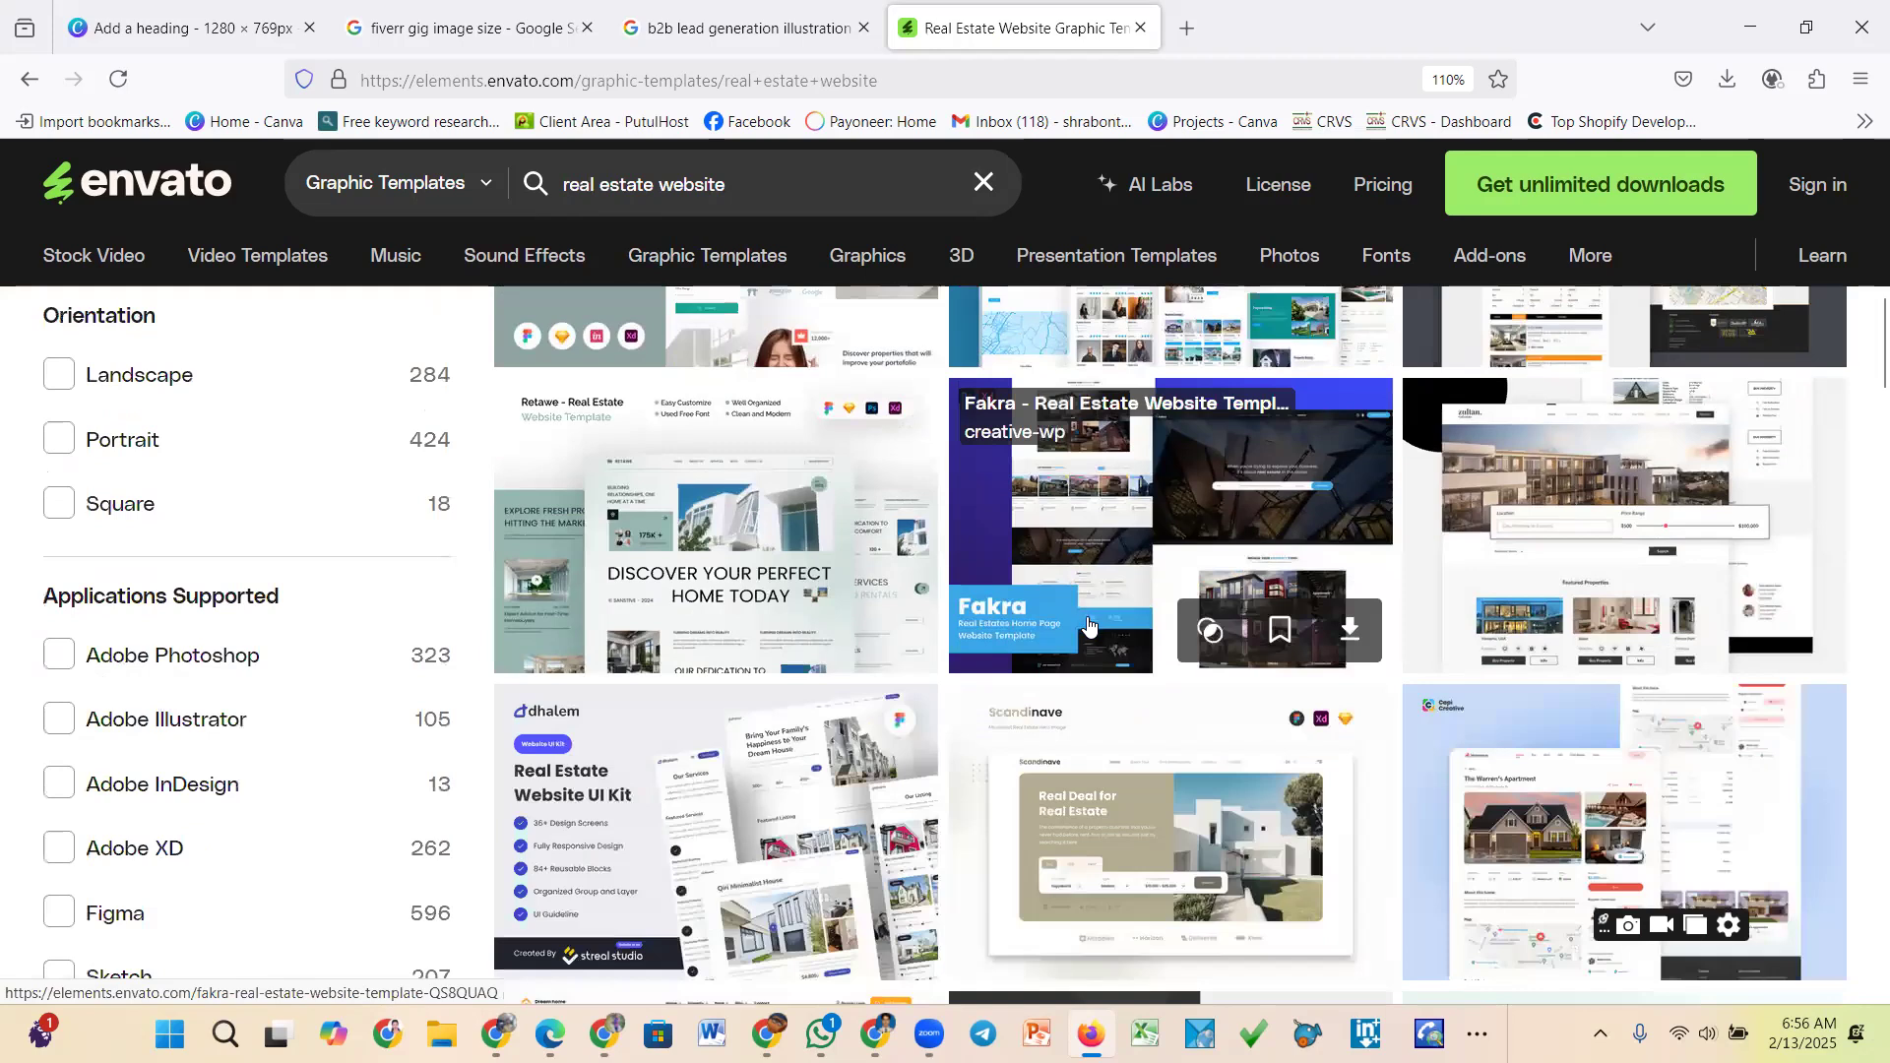
pyautogui.scroll(-3, 1088, 620)
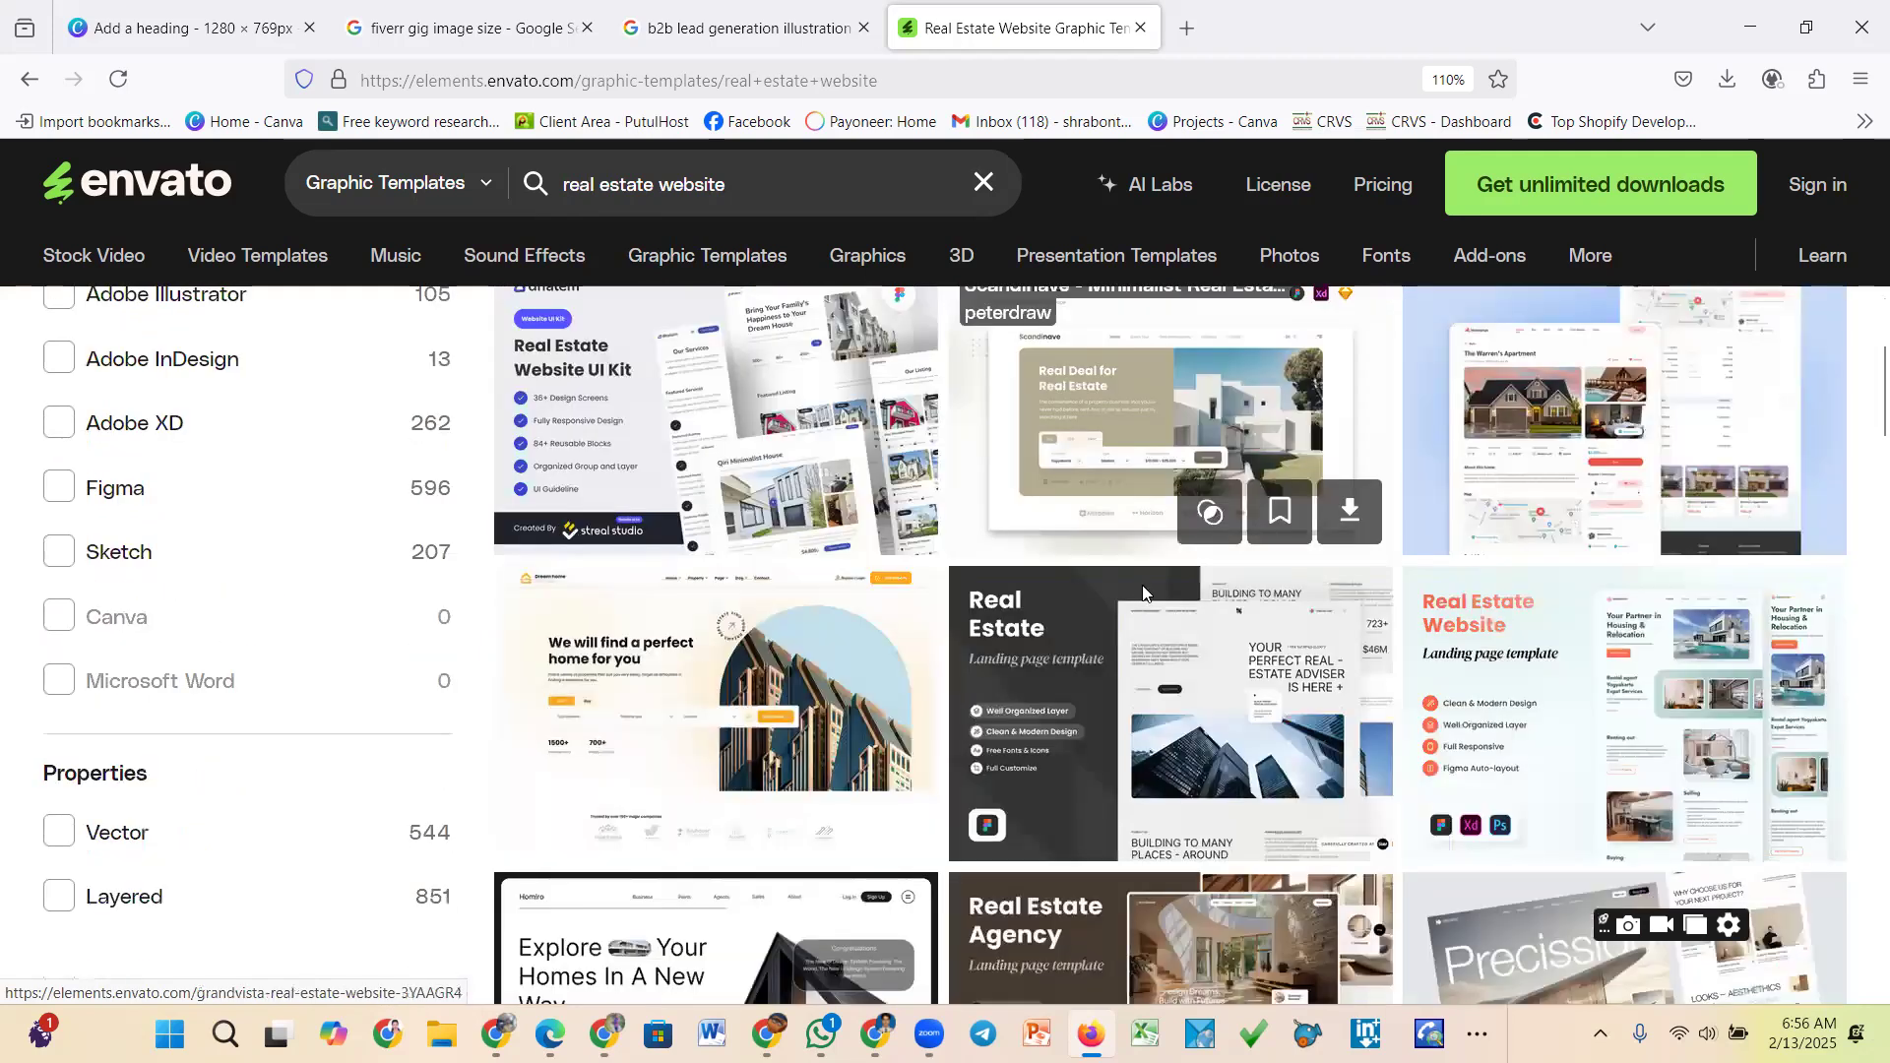
# Open the RumahQu Real Estate Website Template item and enlarge its preview image
pyautogui.scroll(4, 1177, 476)
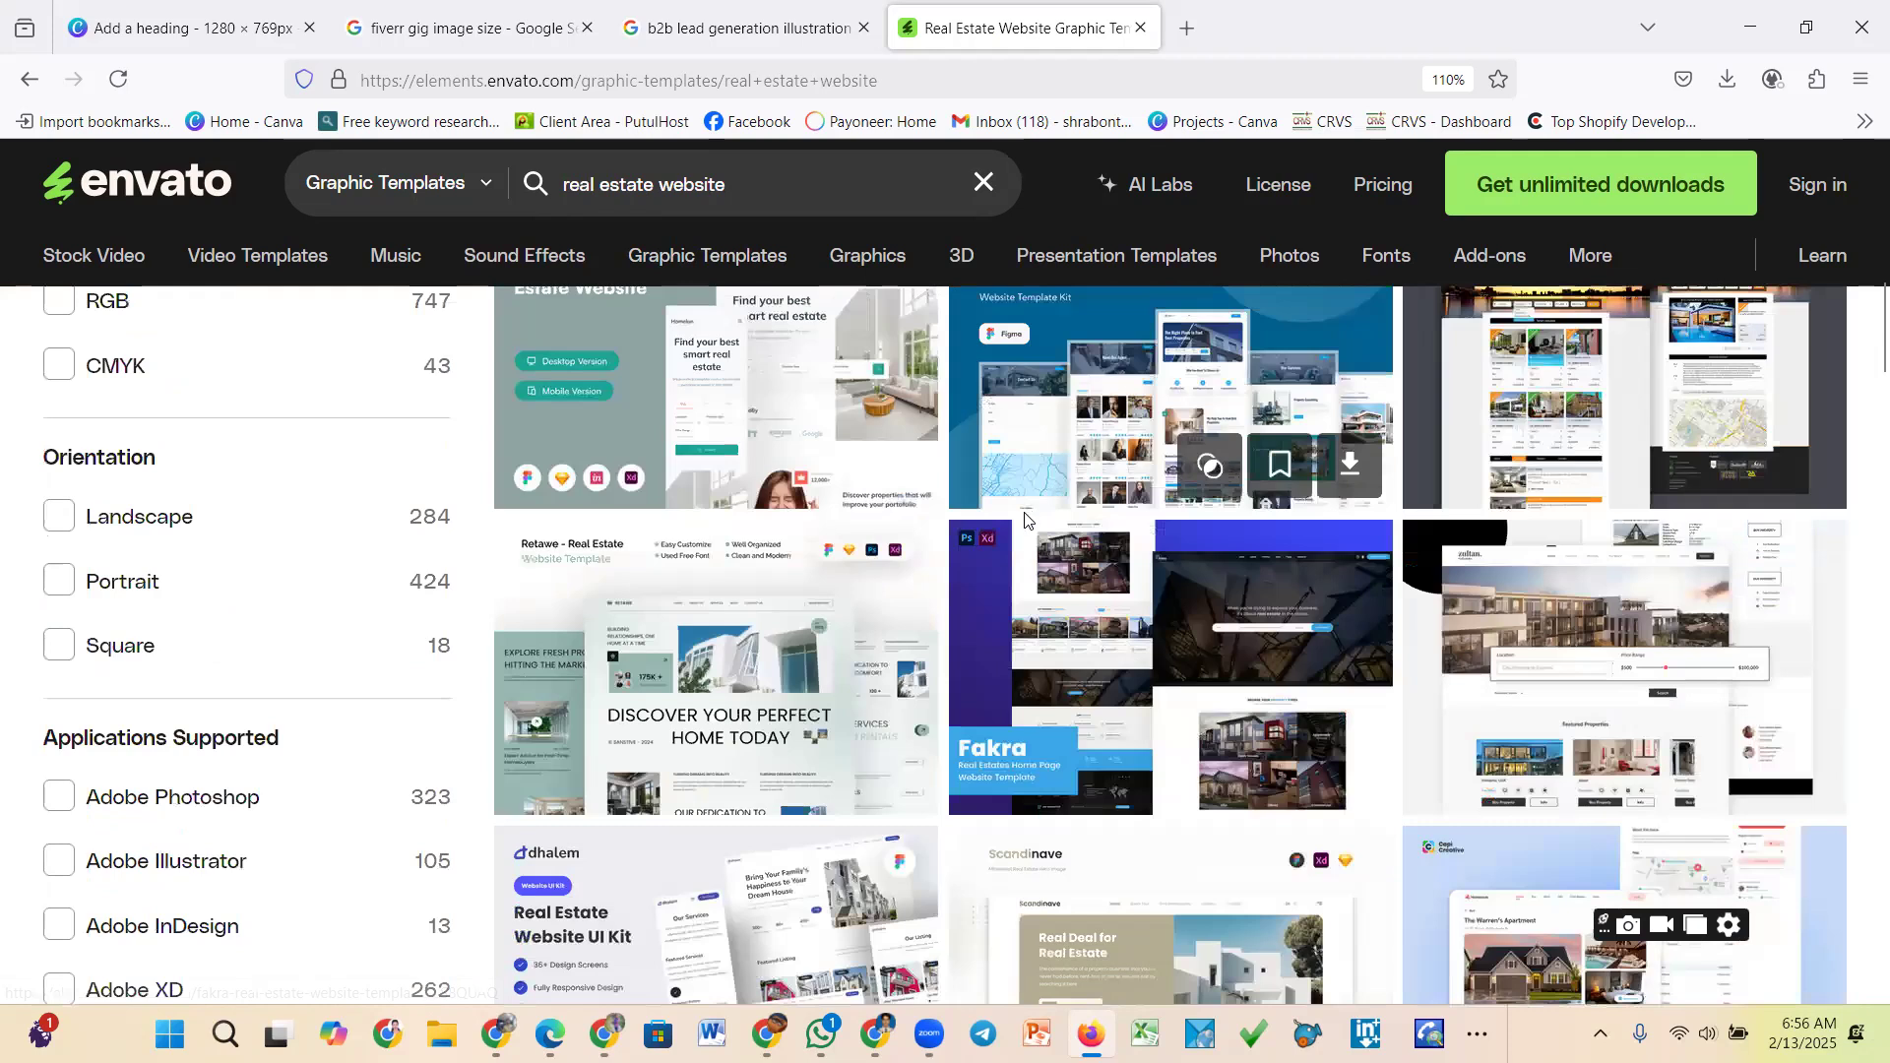
pyautogui.click(827, 606)
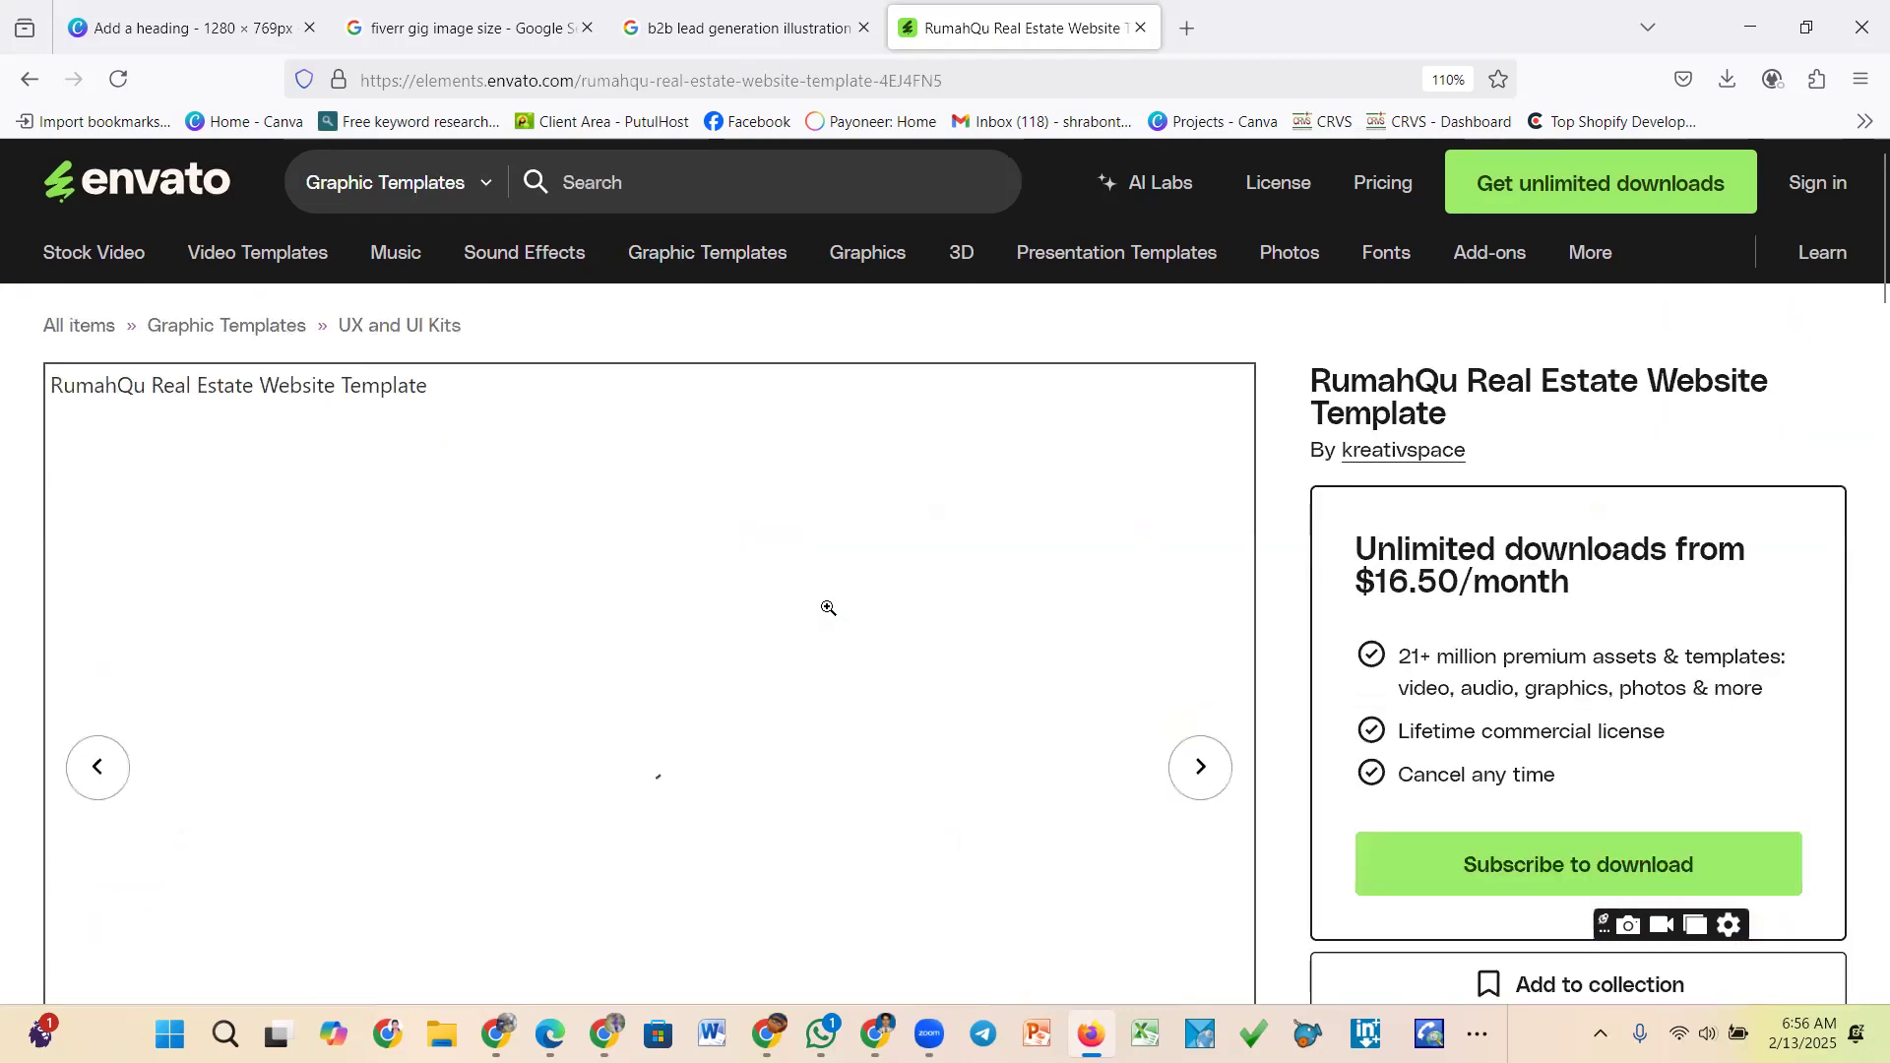
pyautogui.scroll(-1, 827, 605)
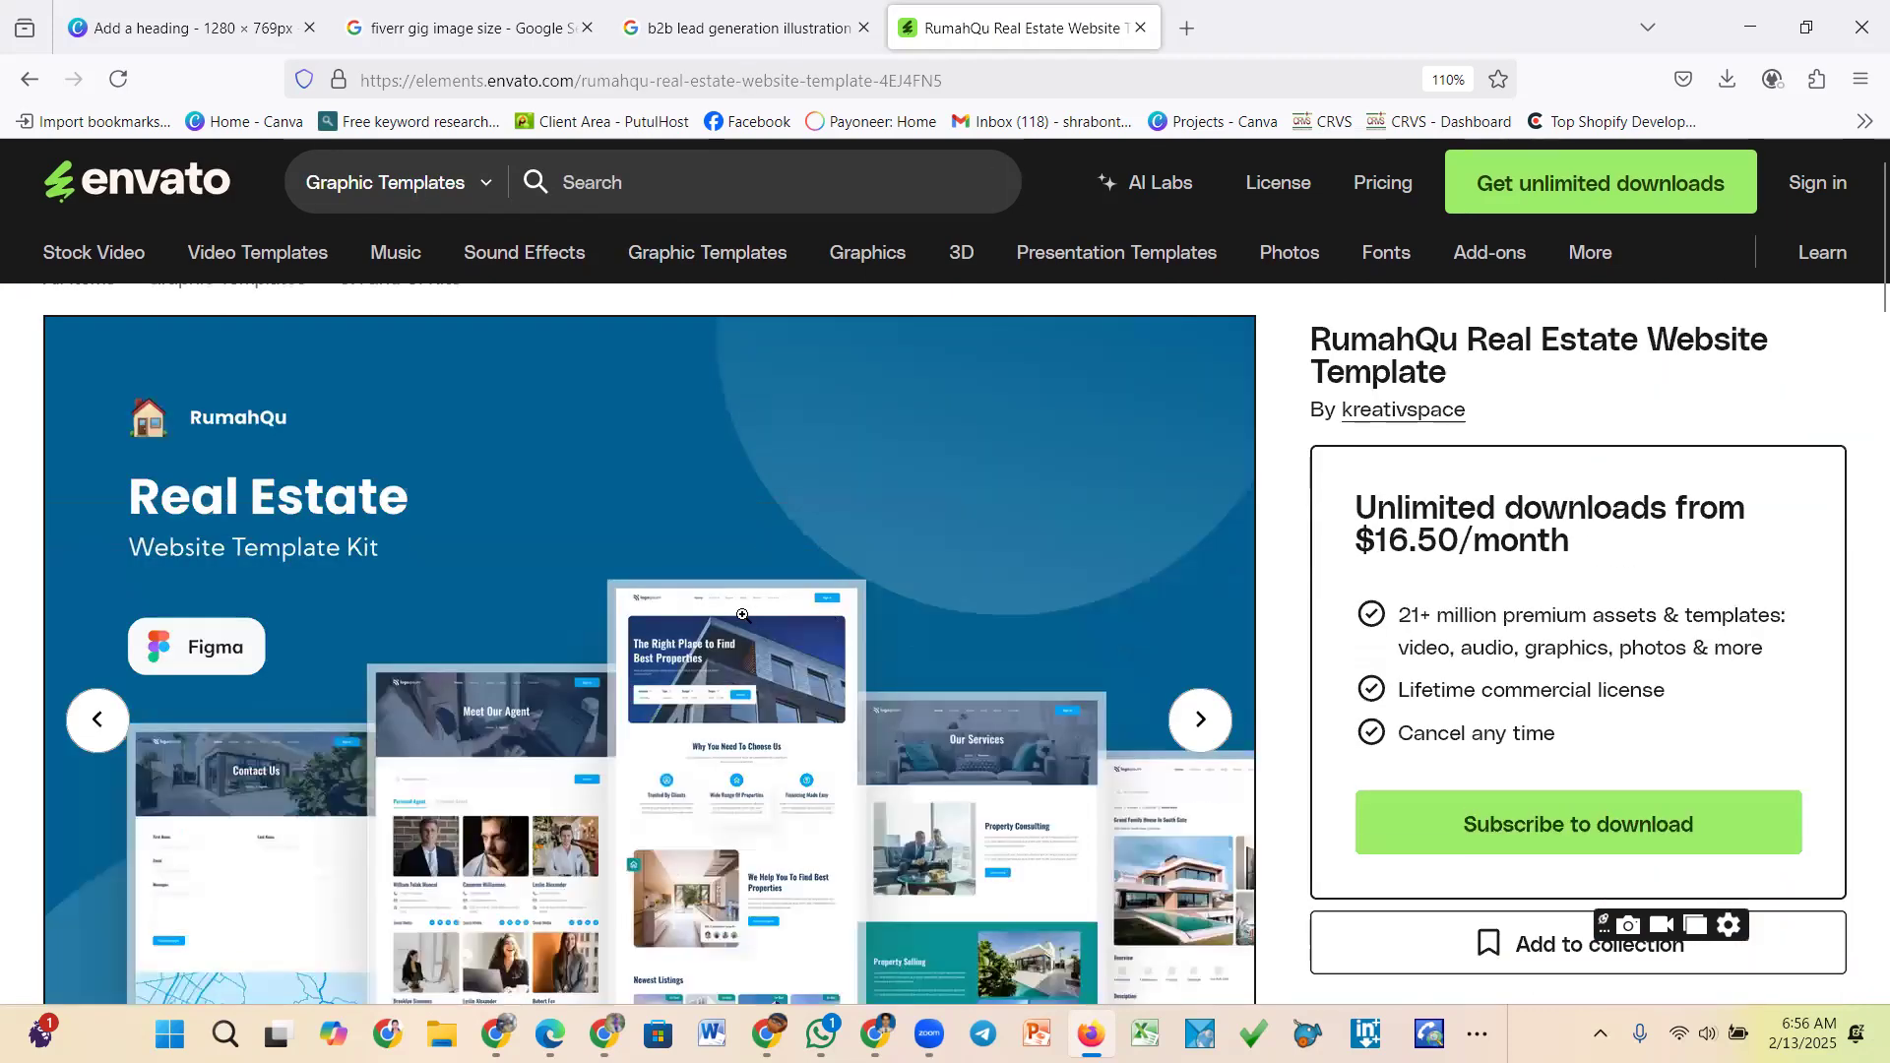
pyautogui.click(830, 626)
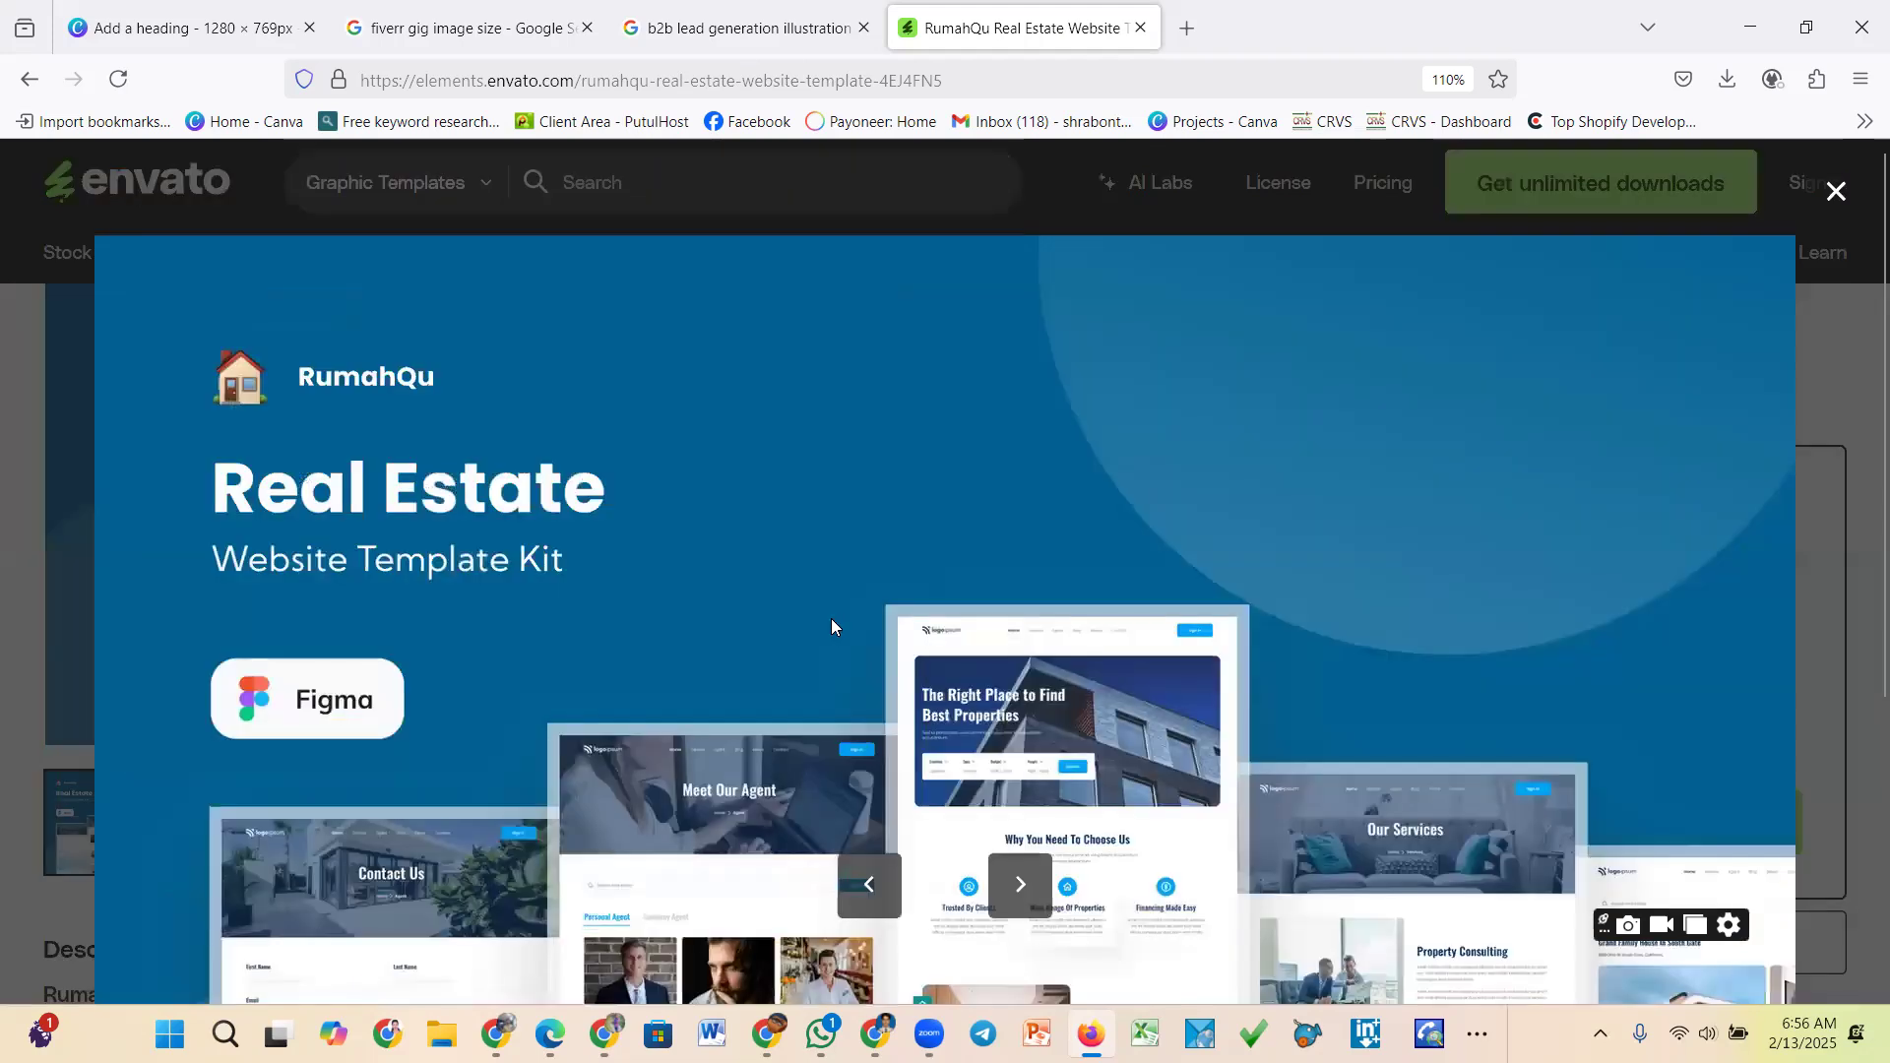
# Look through the enlarged preview images of the RumahQu real estate template
pyautogui.scroll(-4, 831, 626)
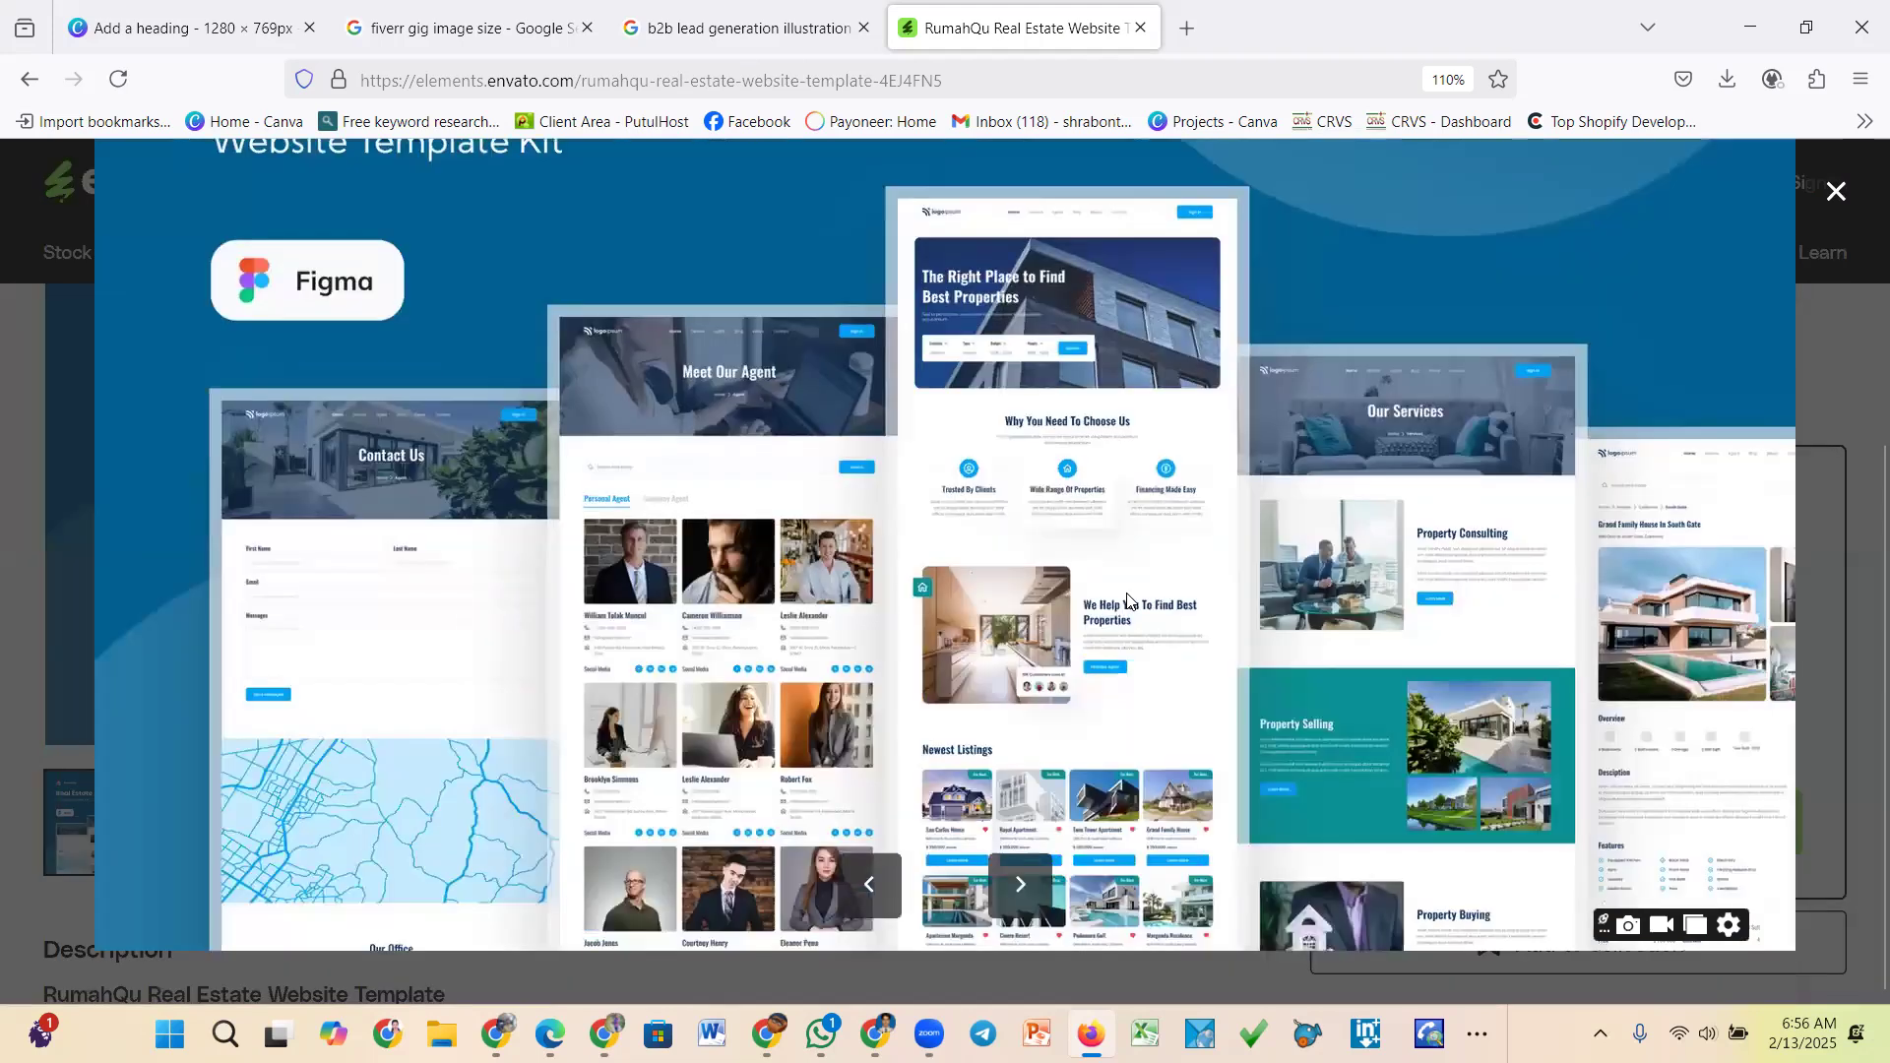
pyautogui.click(1015, 882)
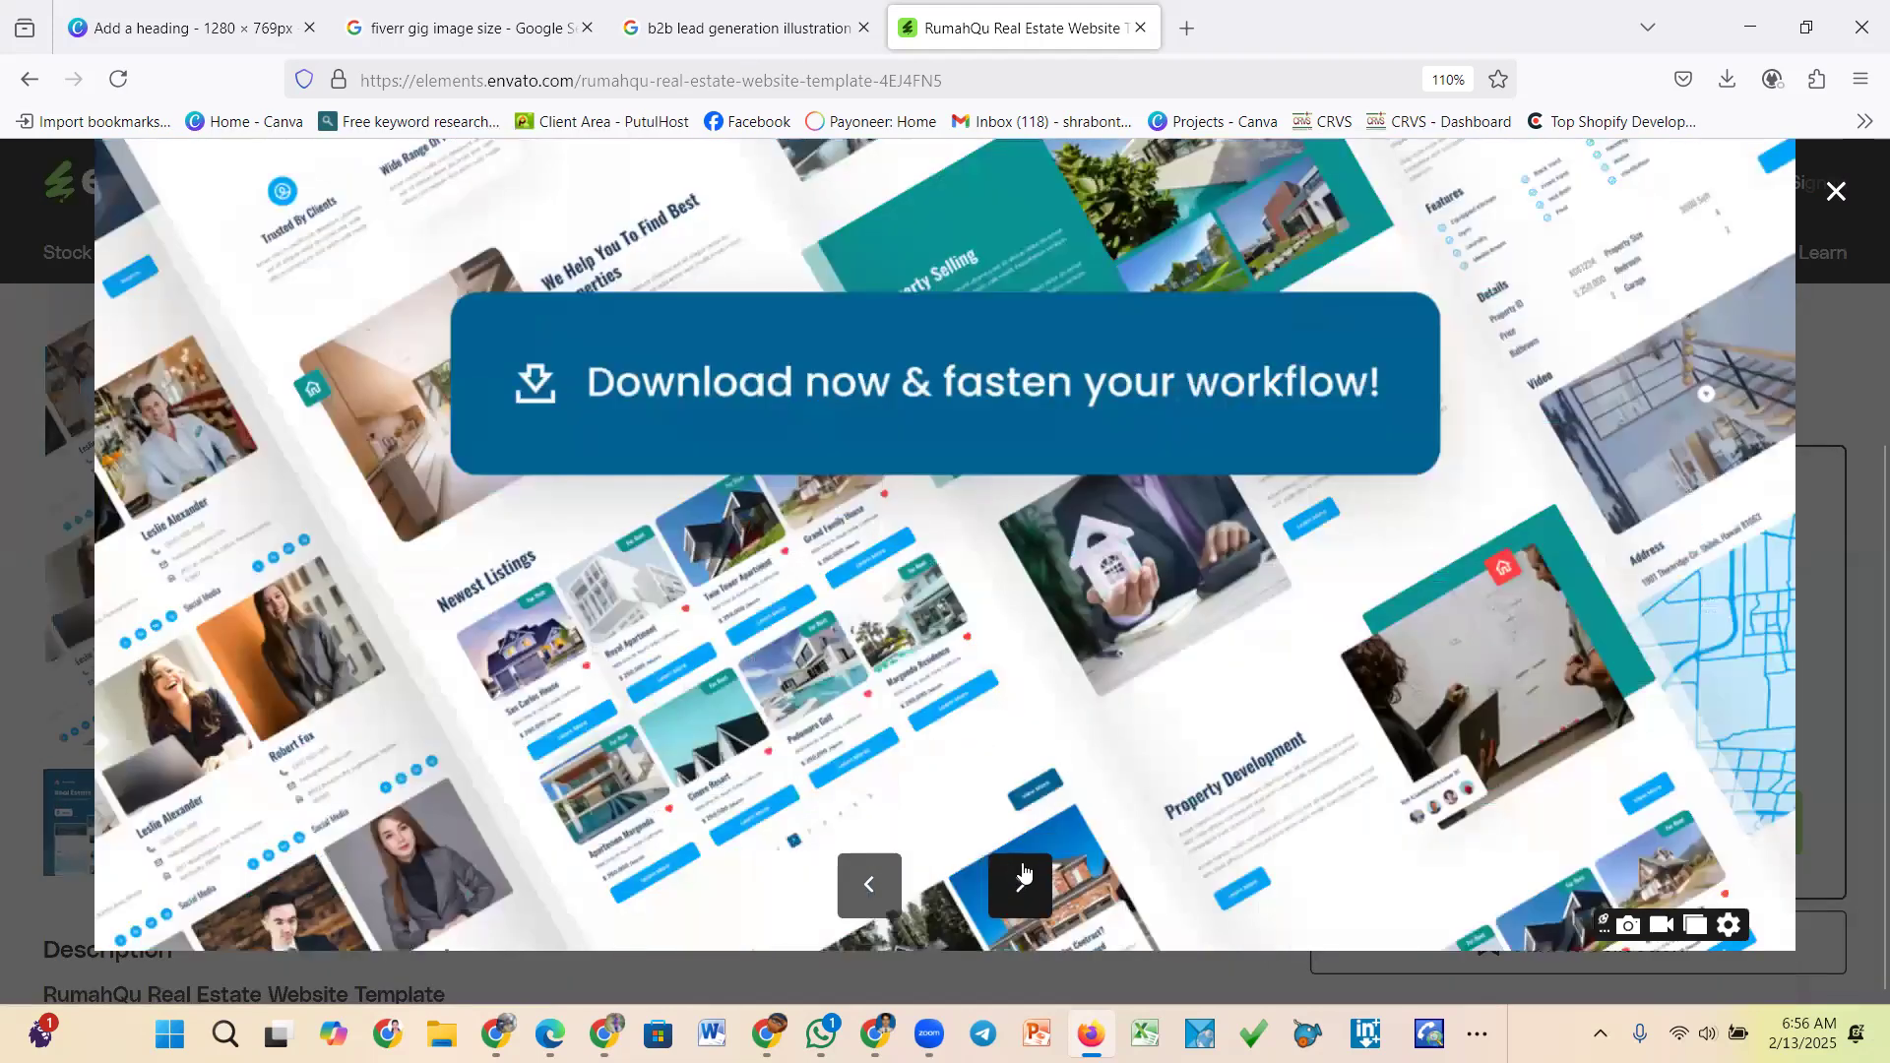
pyautogui.click(1022, 876)
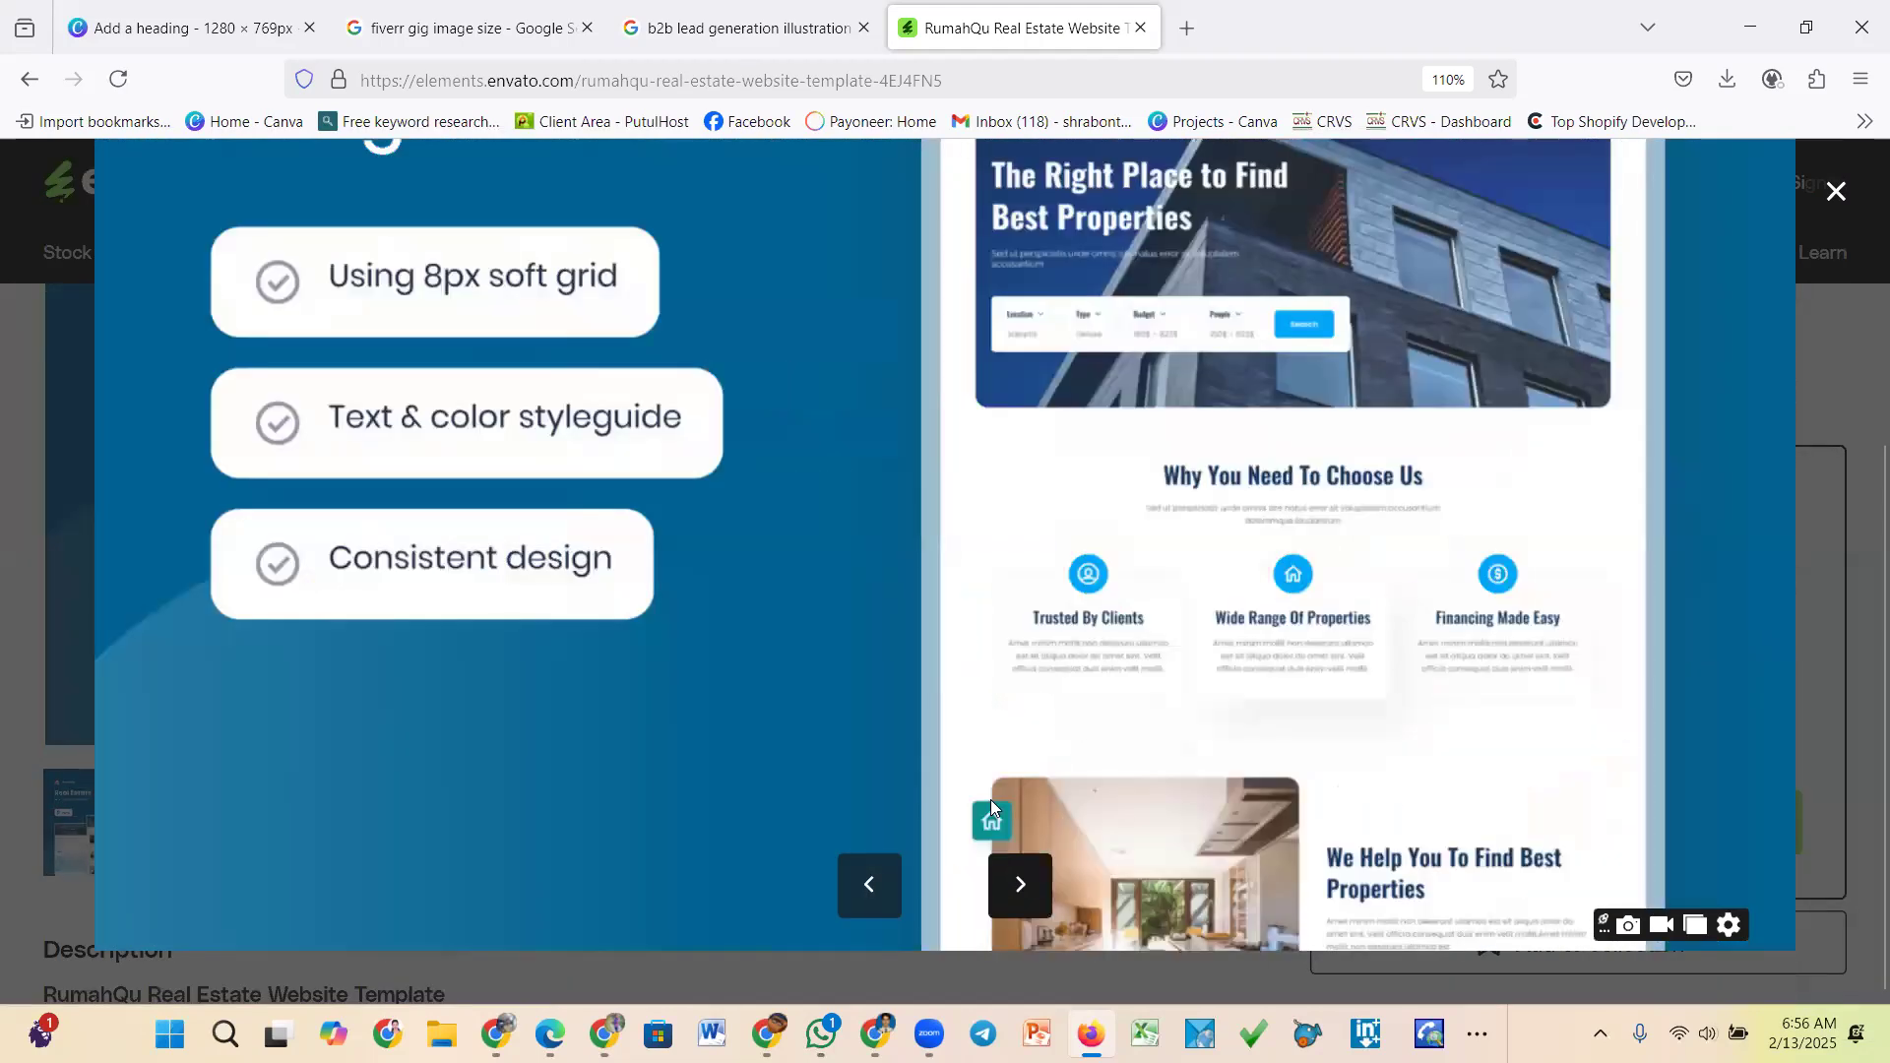
pyautogui.click(1024, 884)
# Return to the real estate website results, open the GrandVista - Real Estate Website item and examine its enlarged preview
pyautogui.click(26, 83)
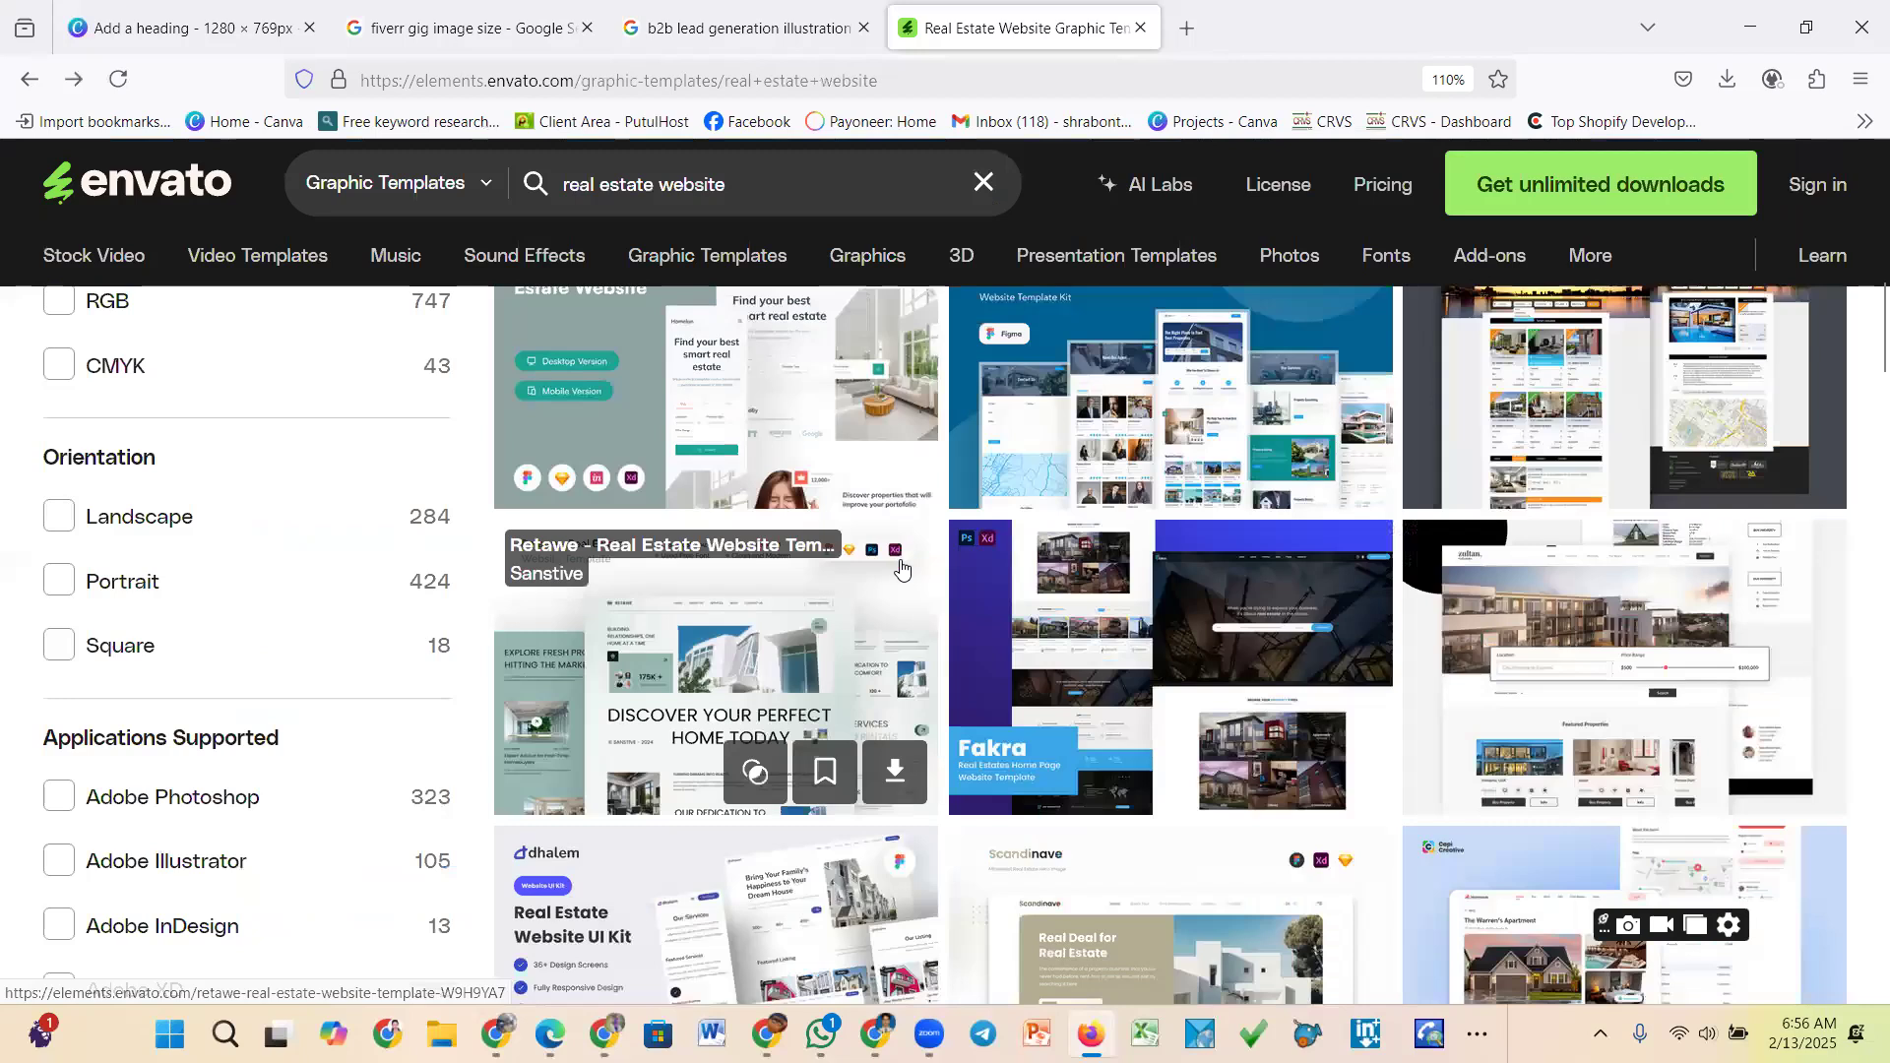
pyautogui.scroll(-6, 901, 574)
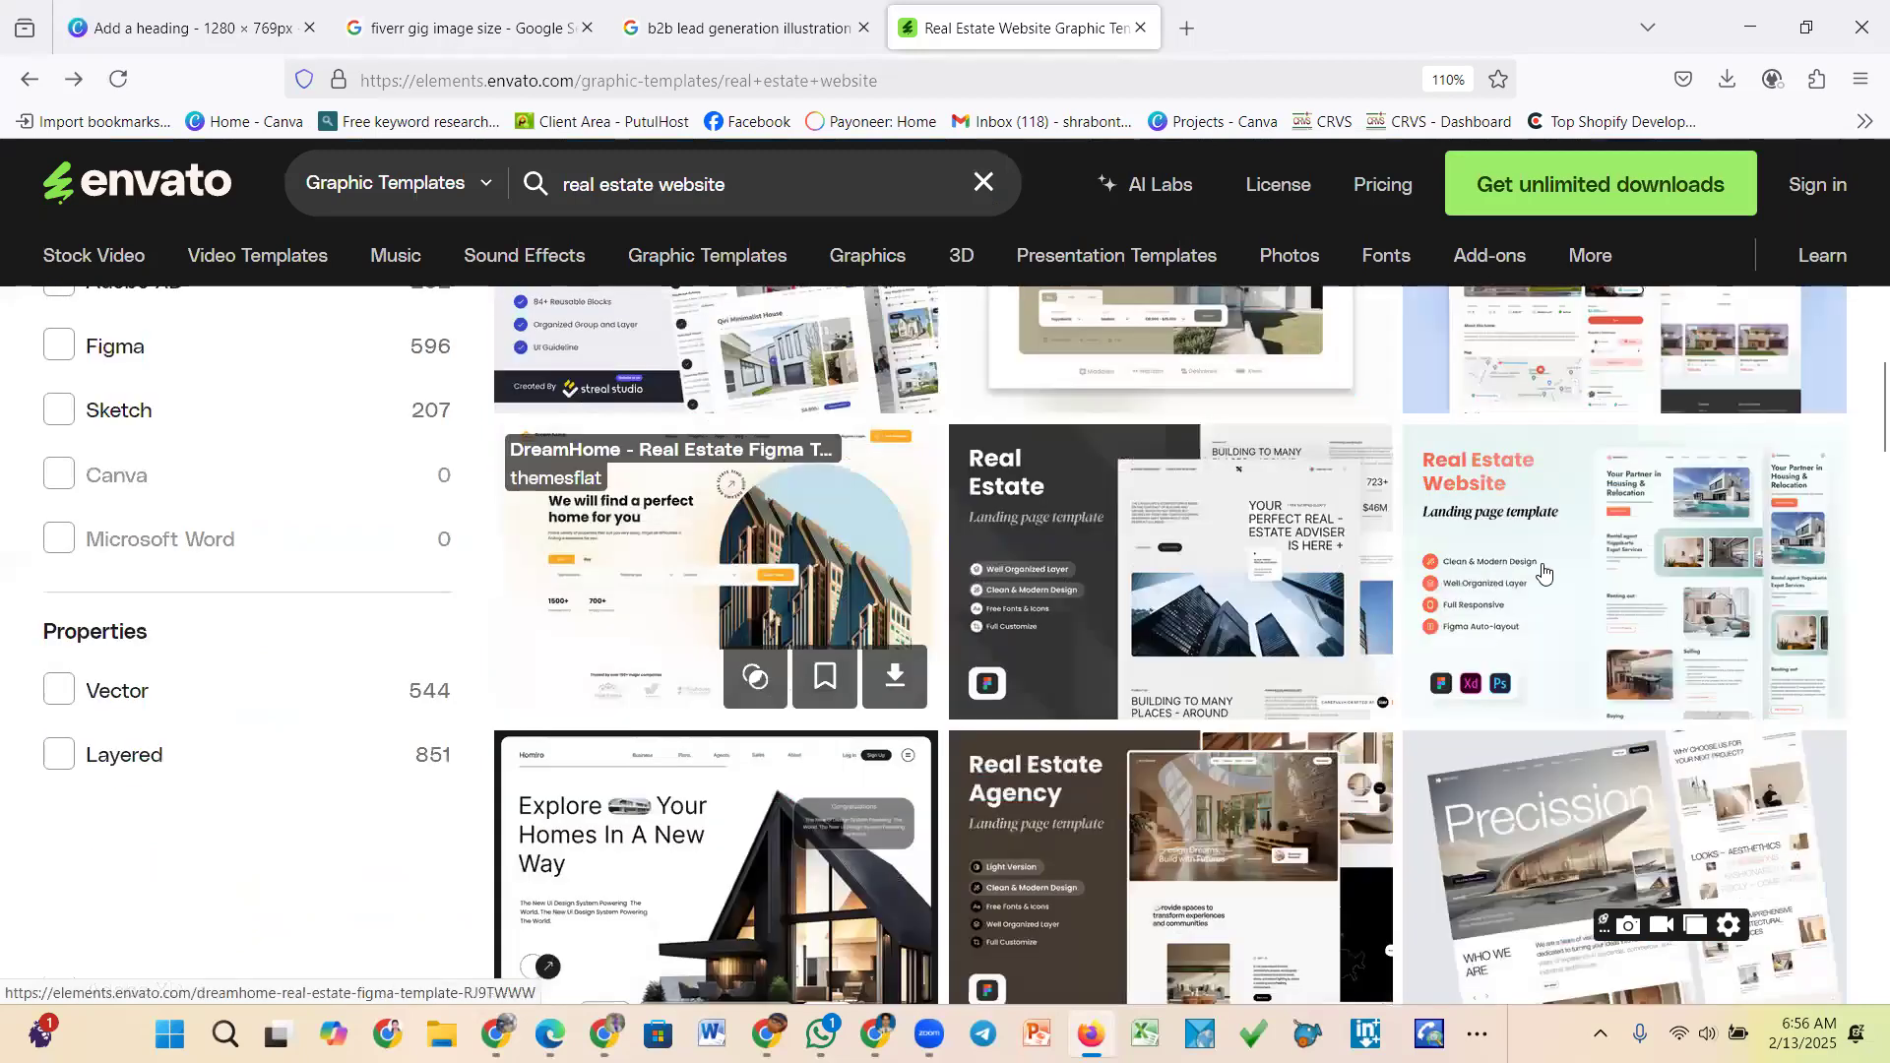
pyautogui.click(951, 612)
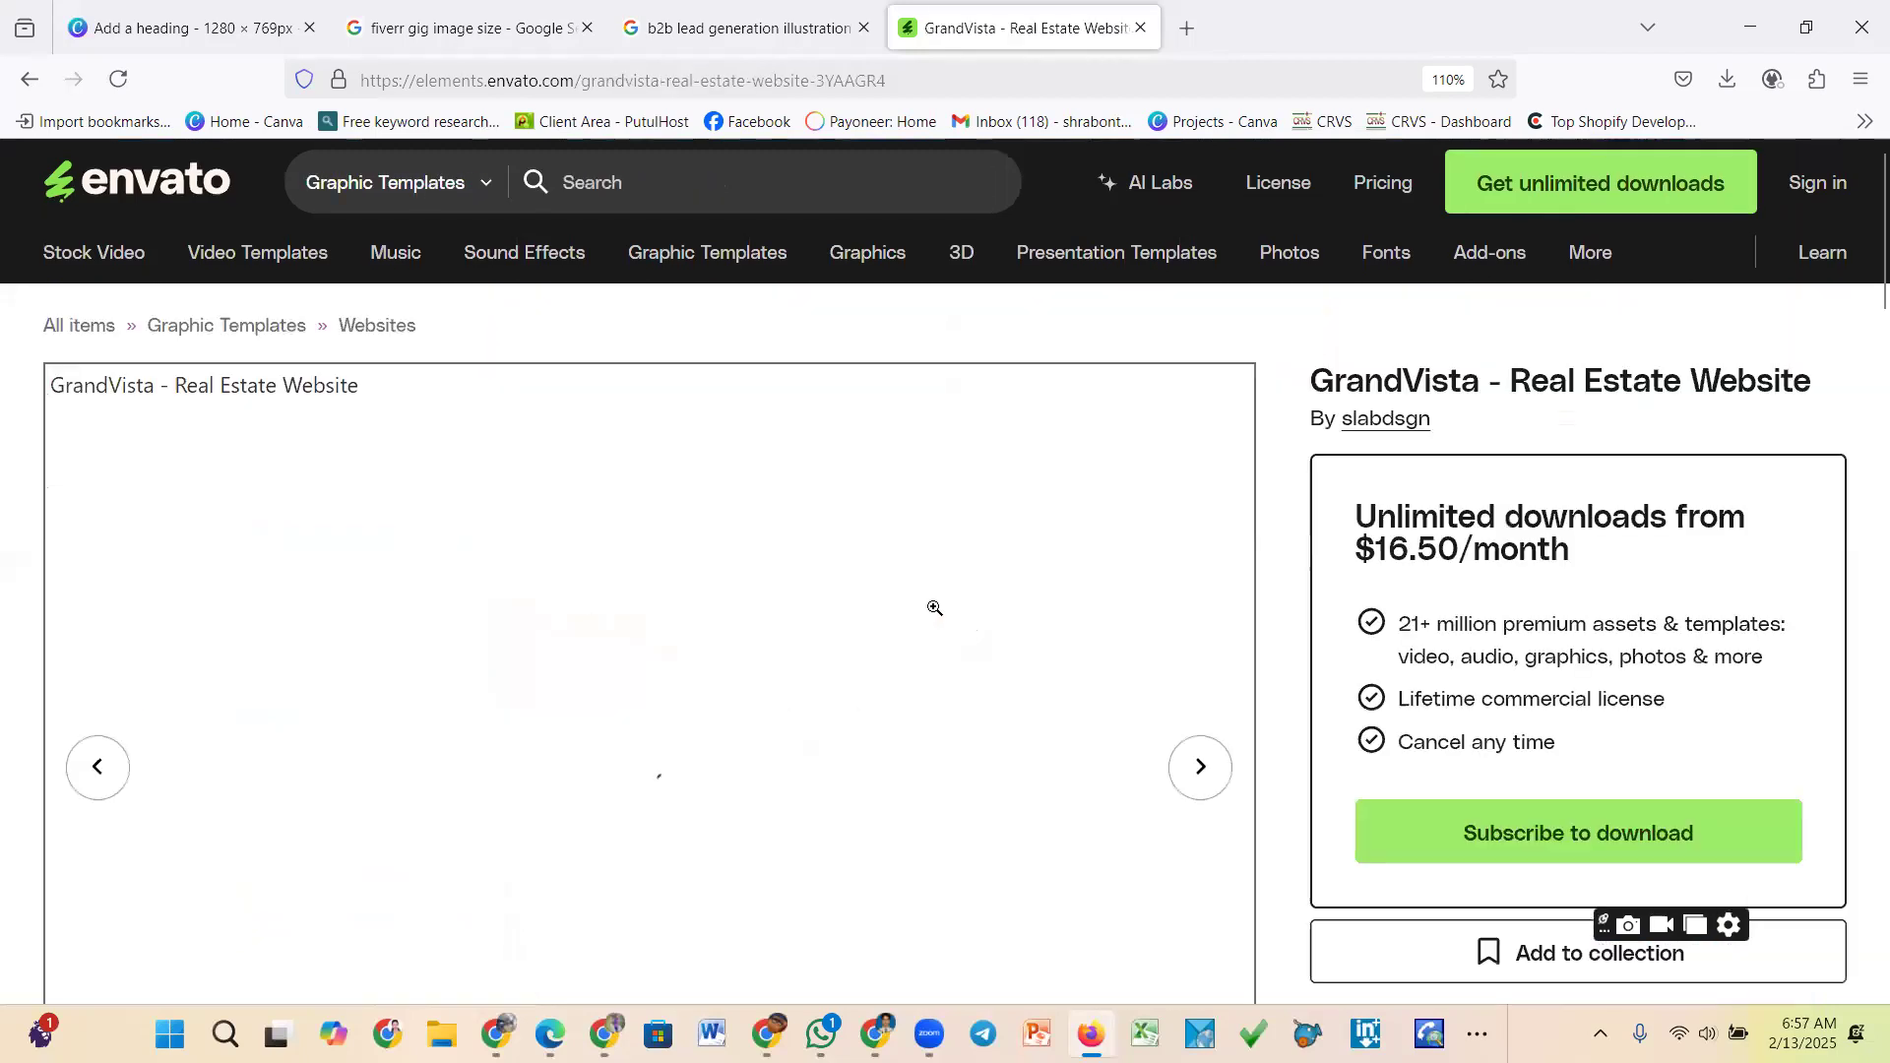
pyautogui.scroll(-6, 813, 640)
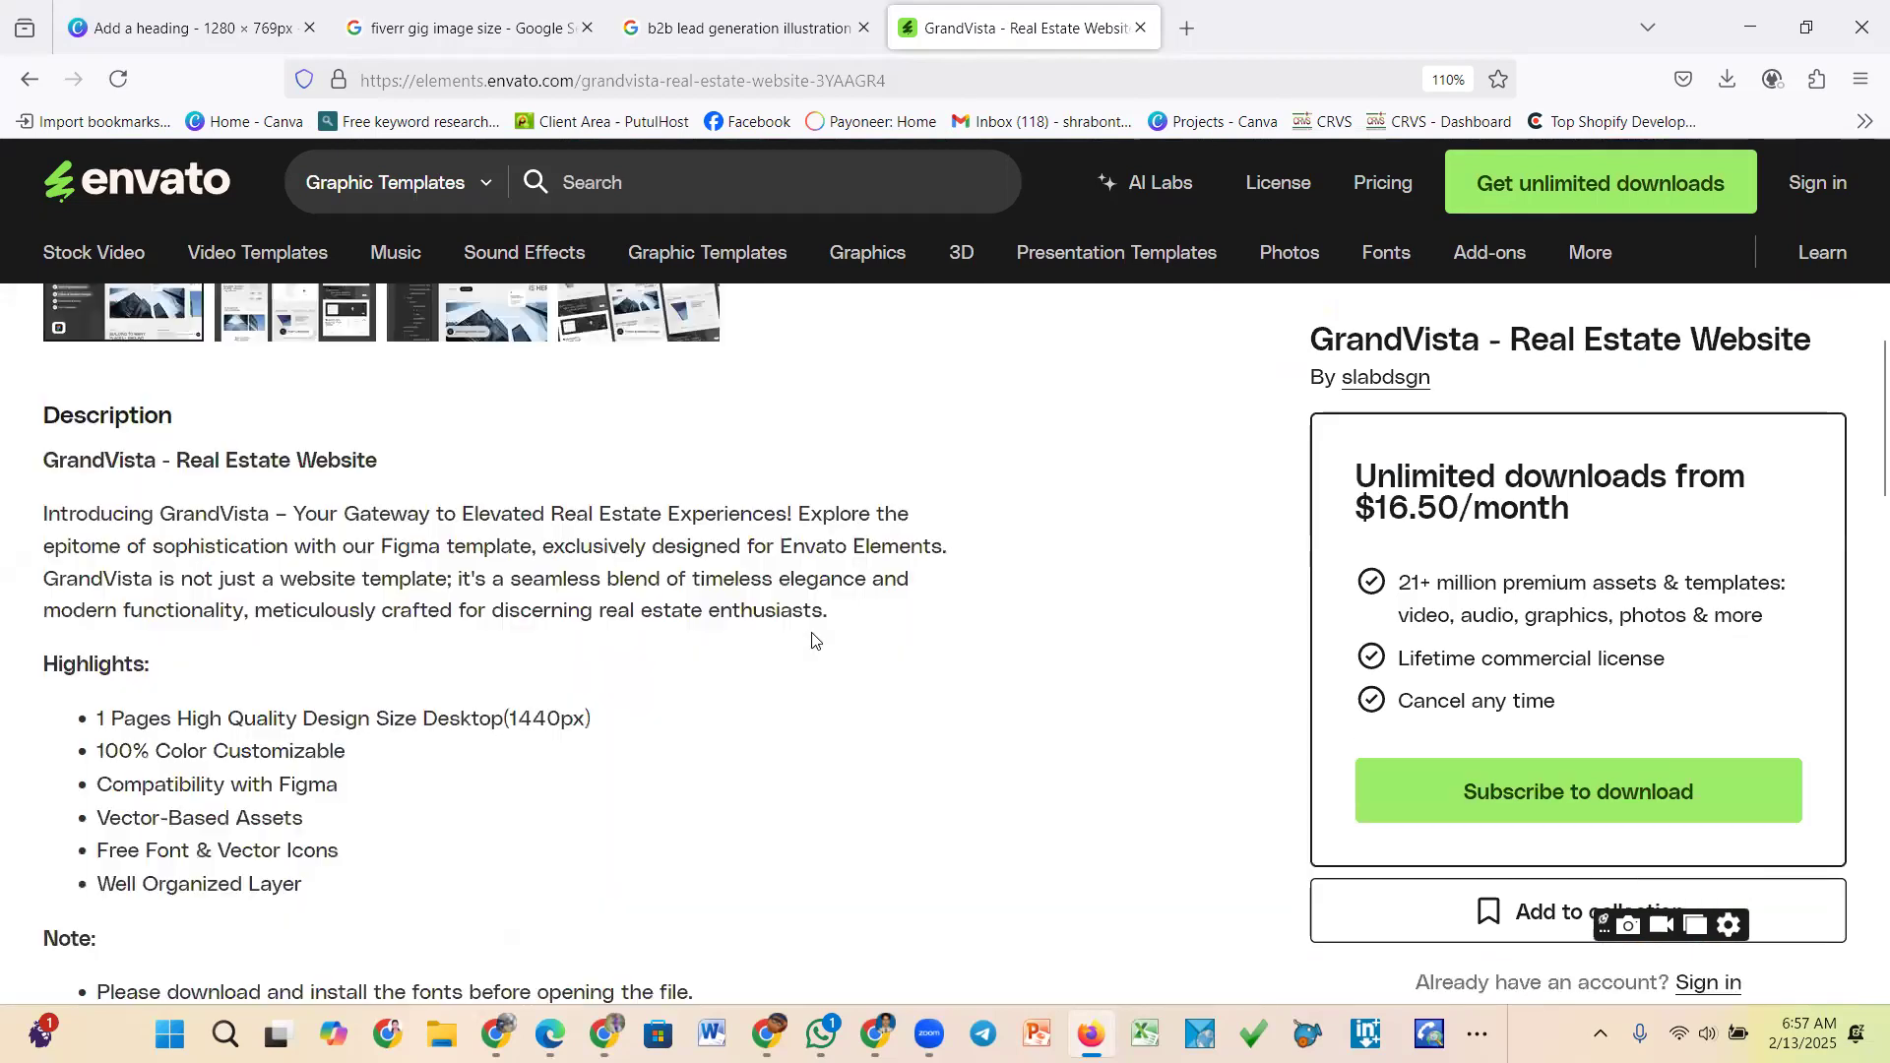
pyautogui.scroll(2, 815, 502)
pyautogui.click(815, 557)
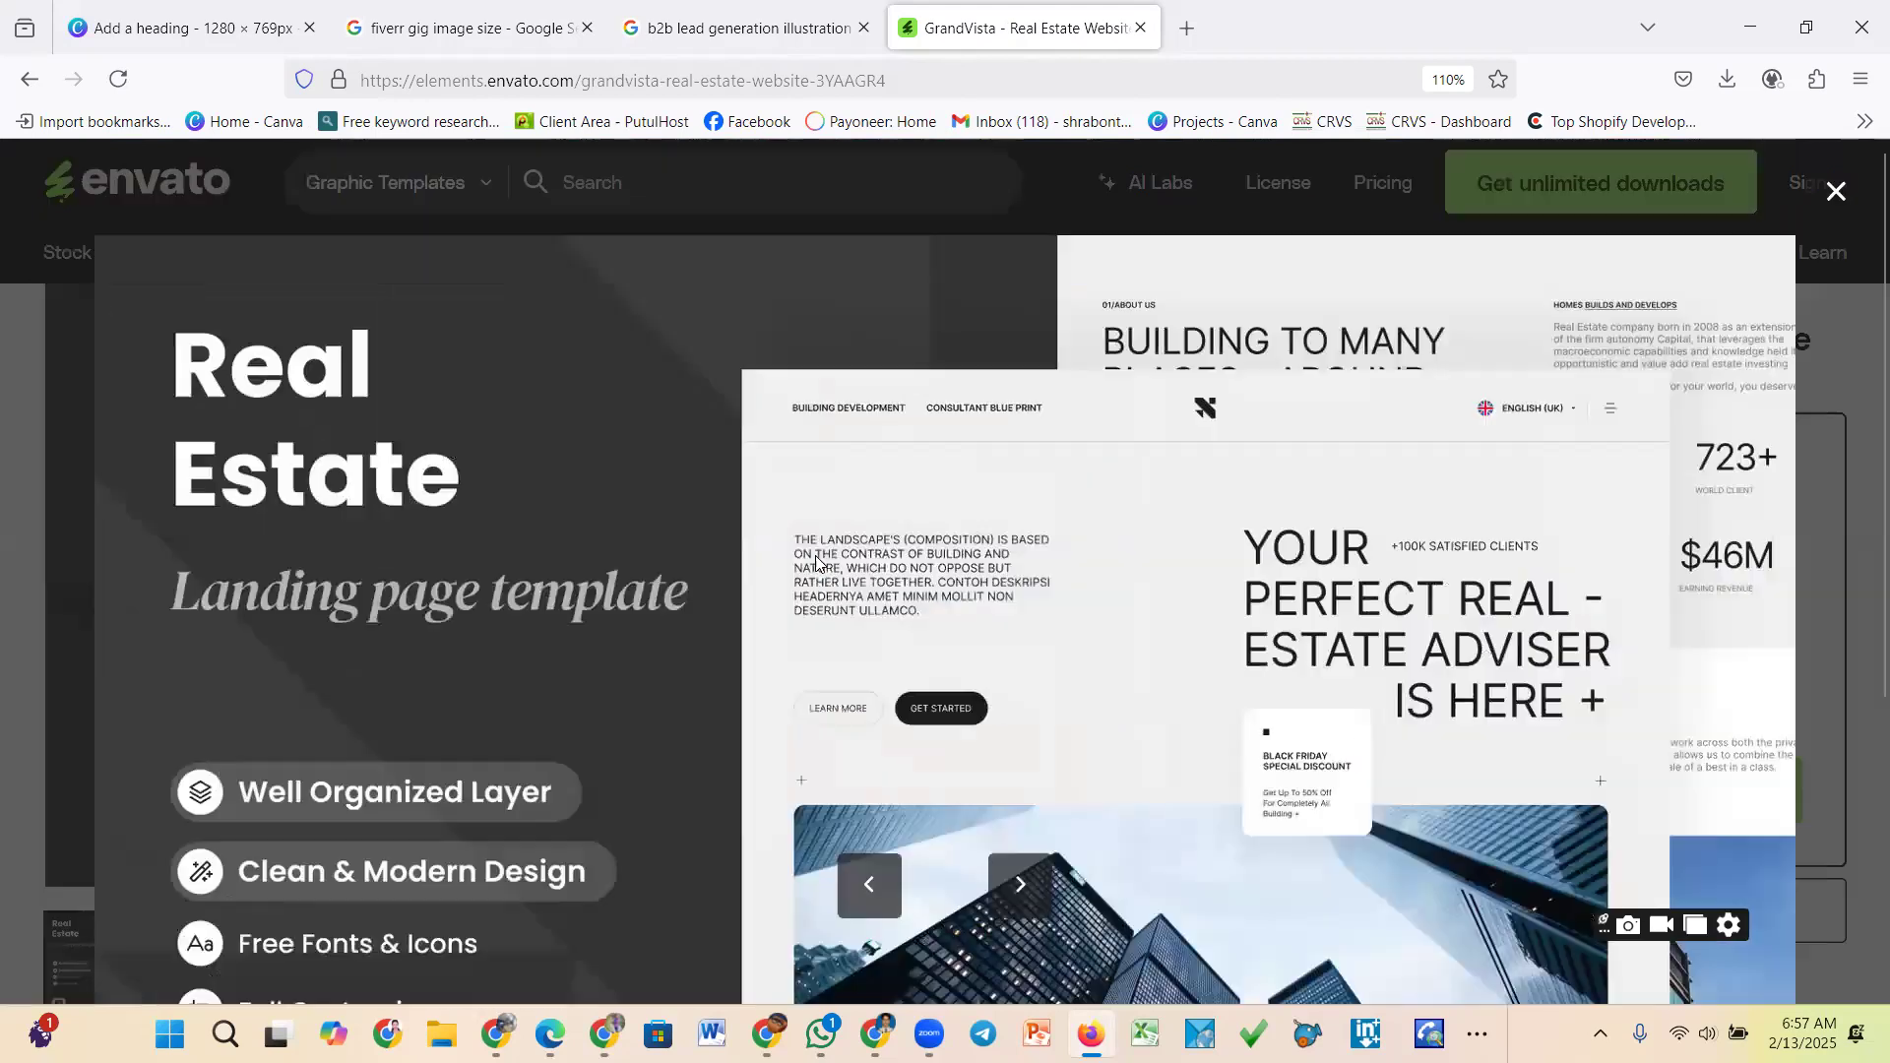
pyautogui.click(1101, 608)
pyautogui.scroll(3, 1111, 605)
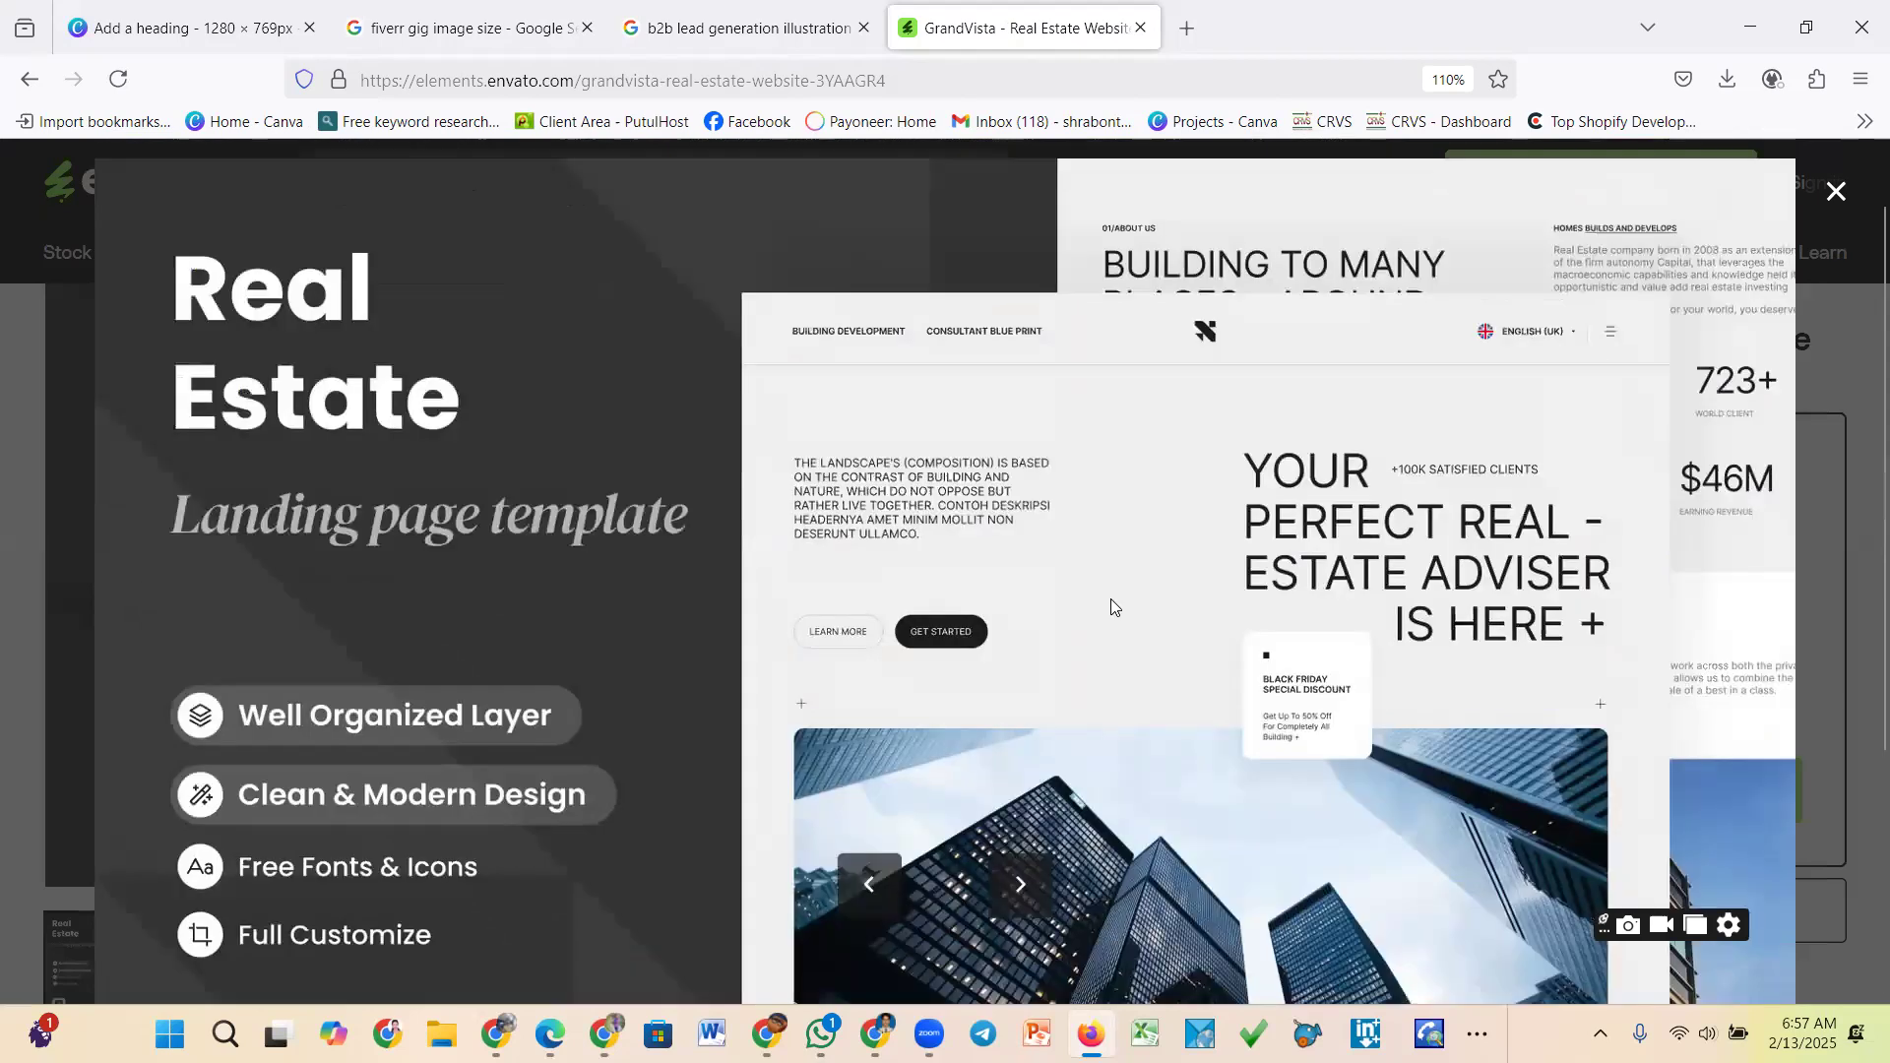
pyautogui.scroll(-3, 1201, 603)
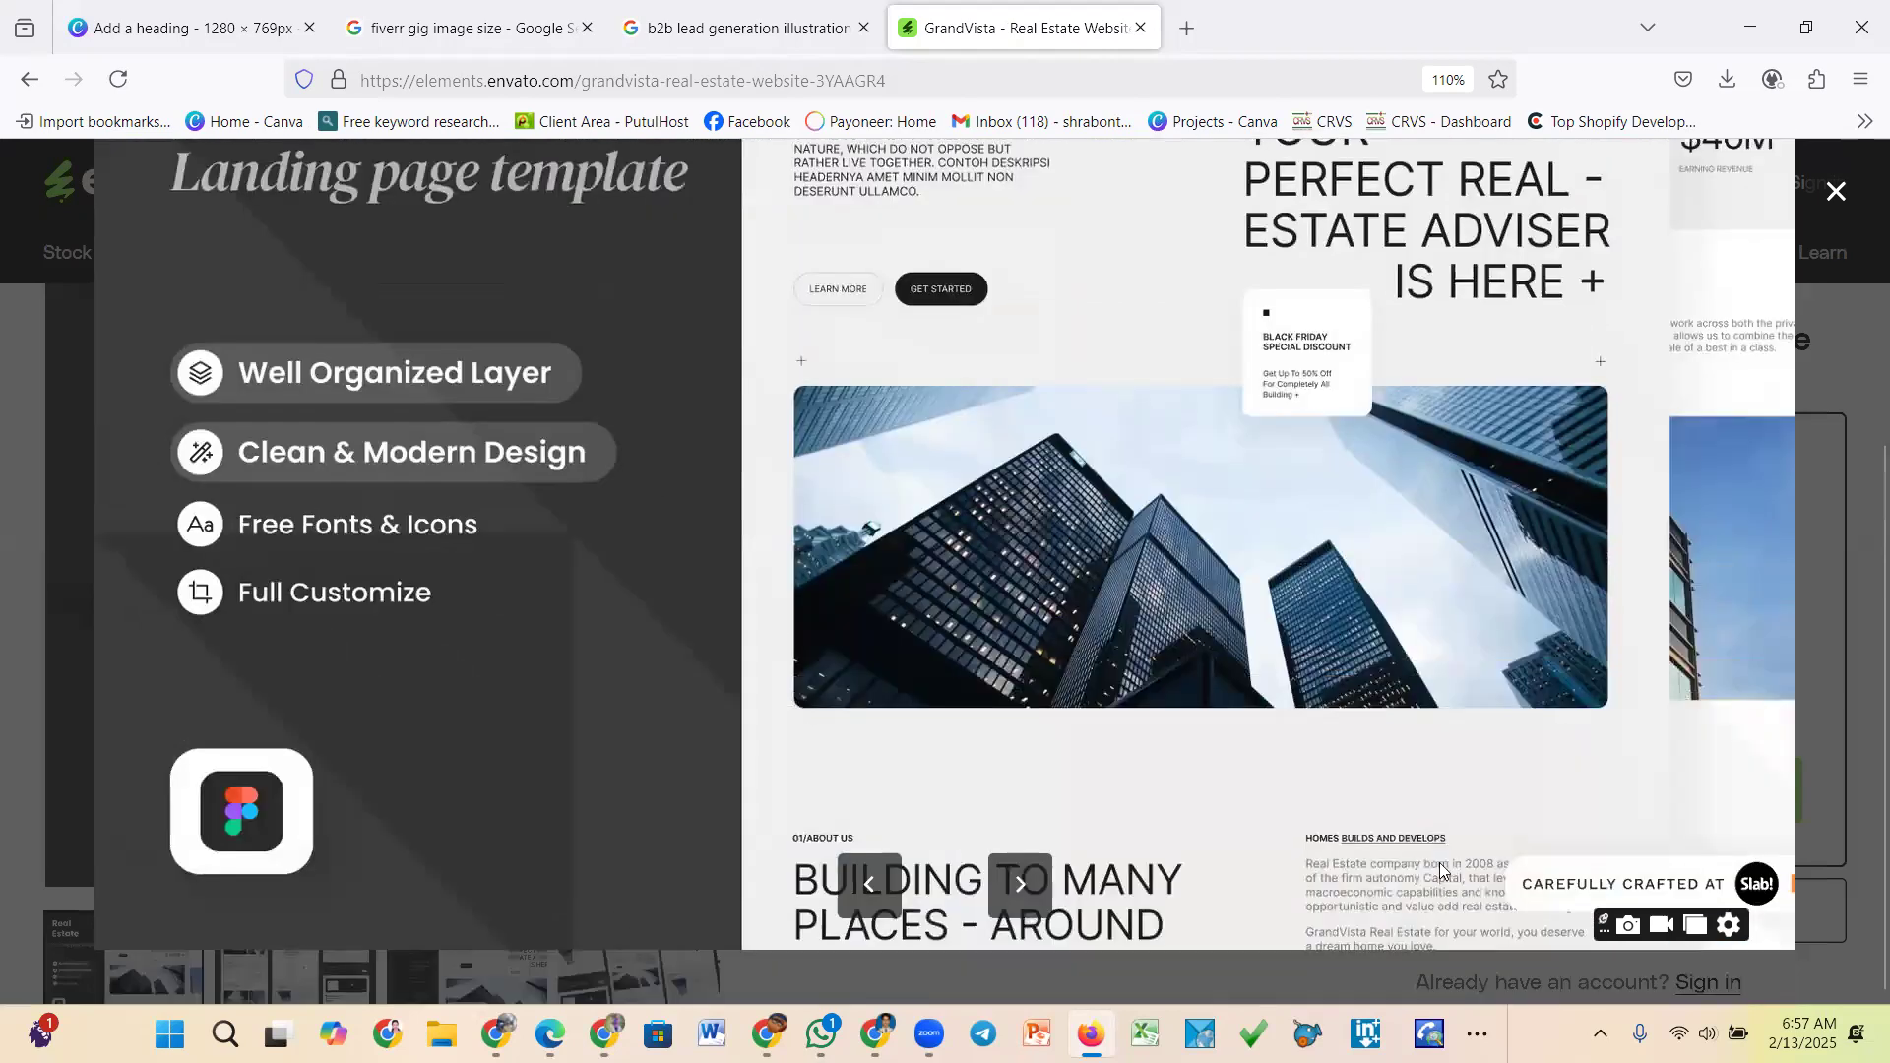
pyautogui.click(1600, 1034)
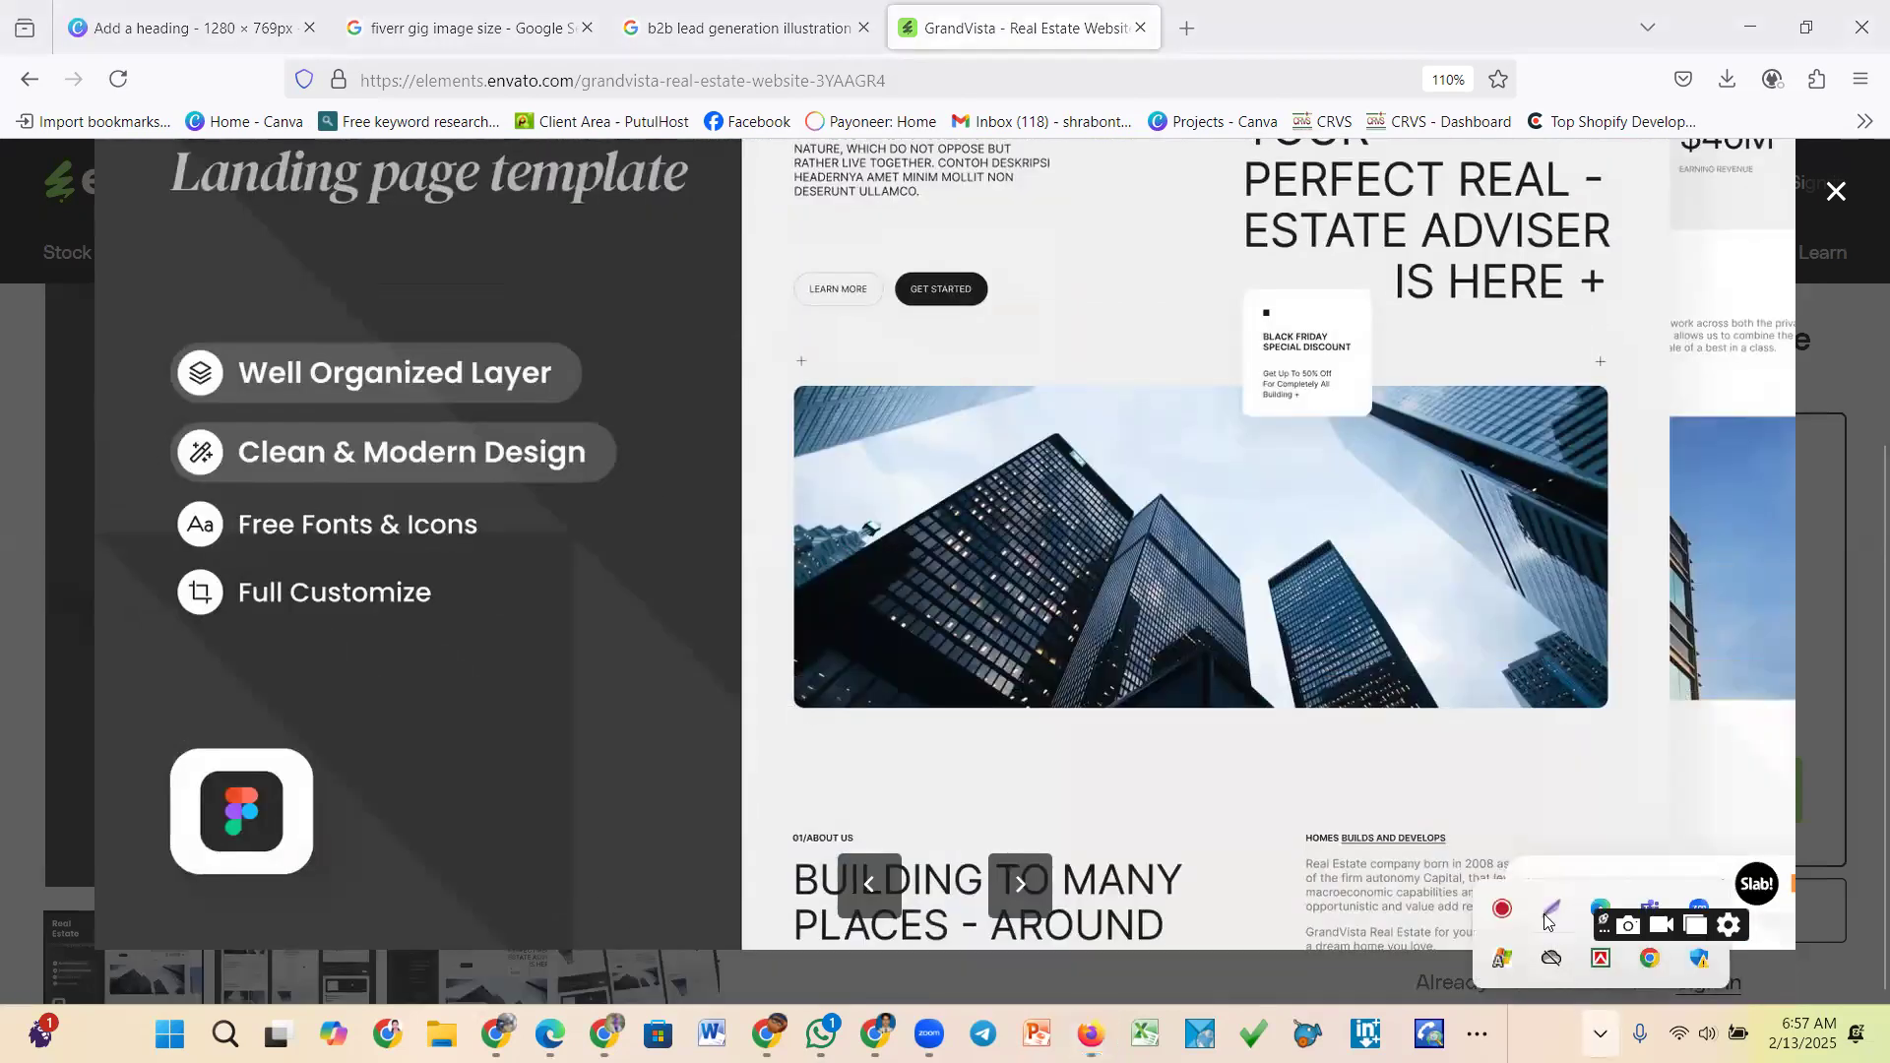
pyautogui.press('Print')
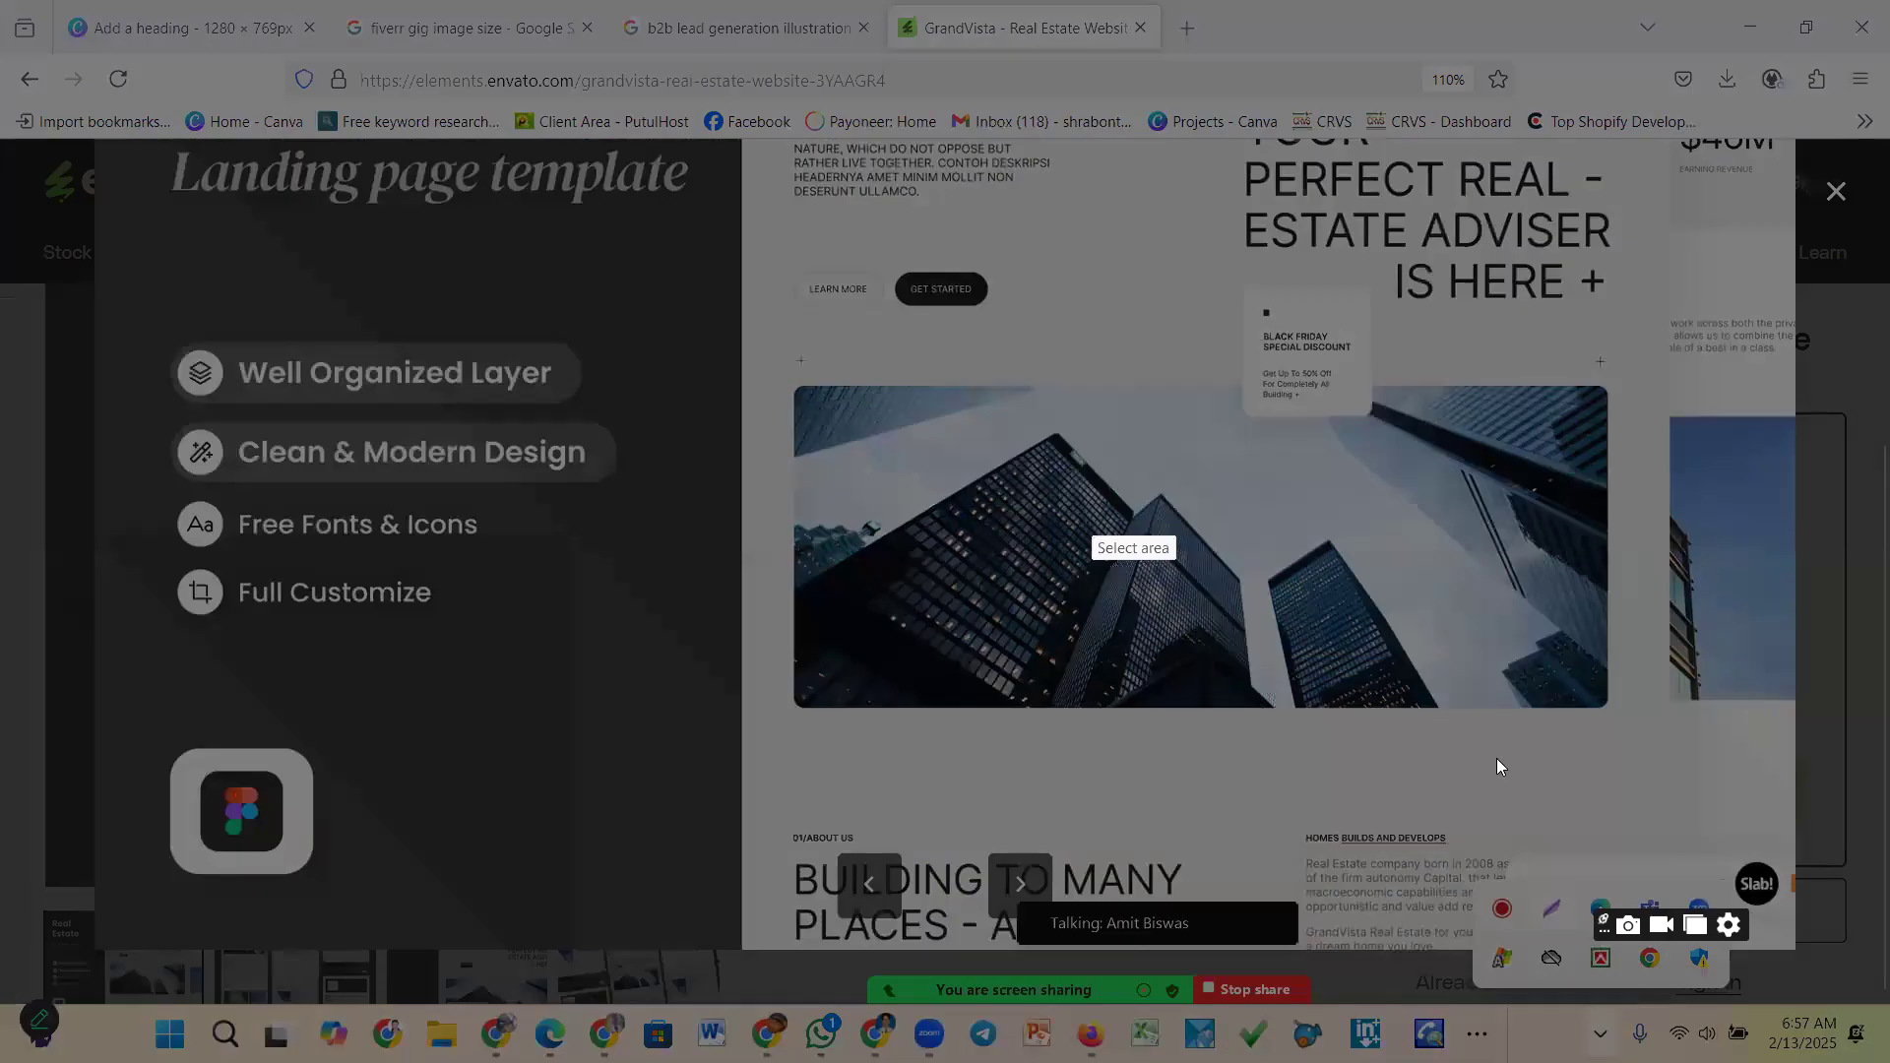
pyautogui.click(1503, 755)
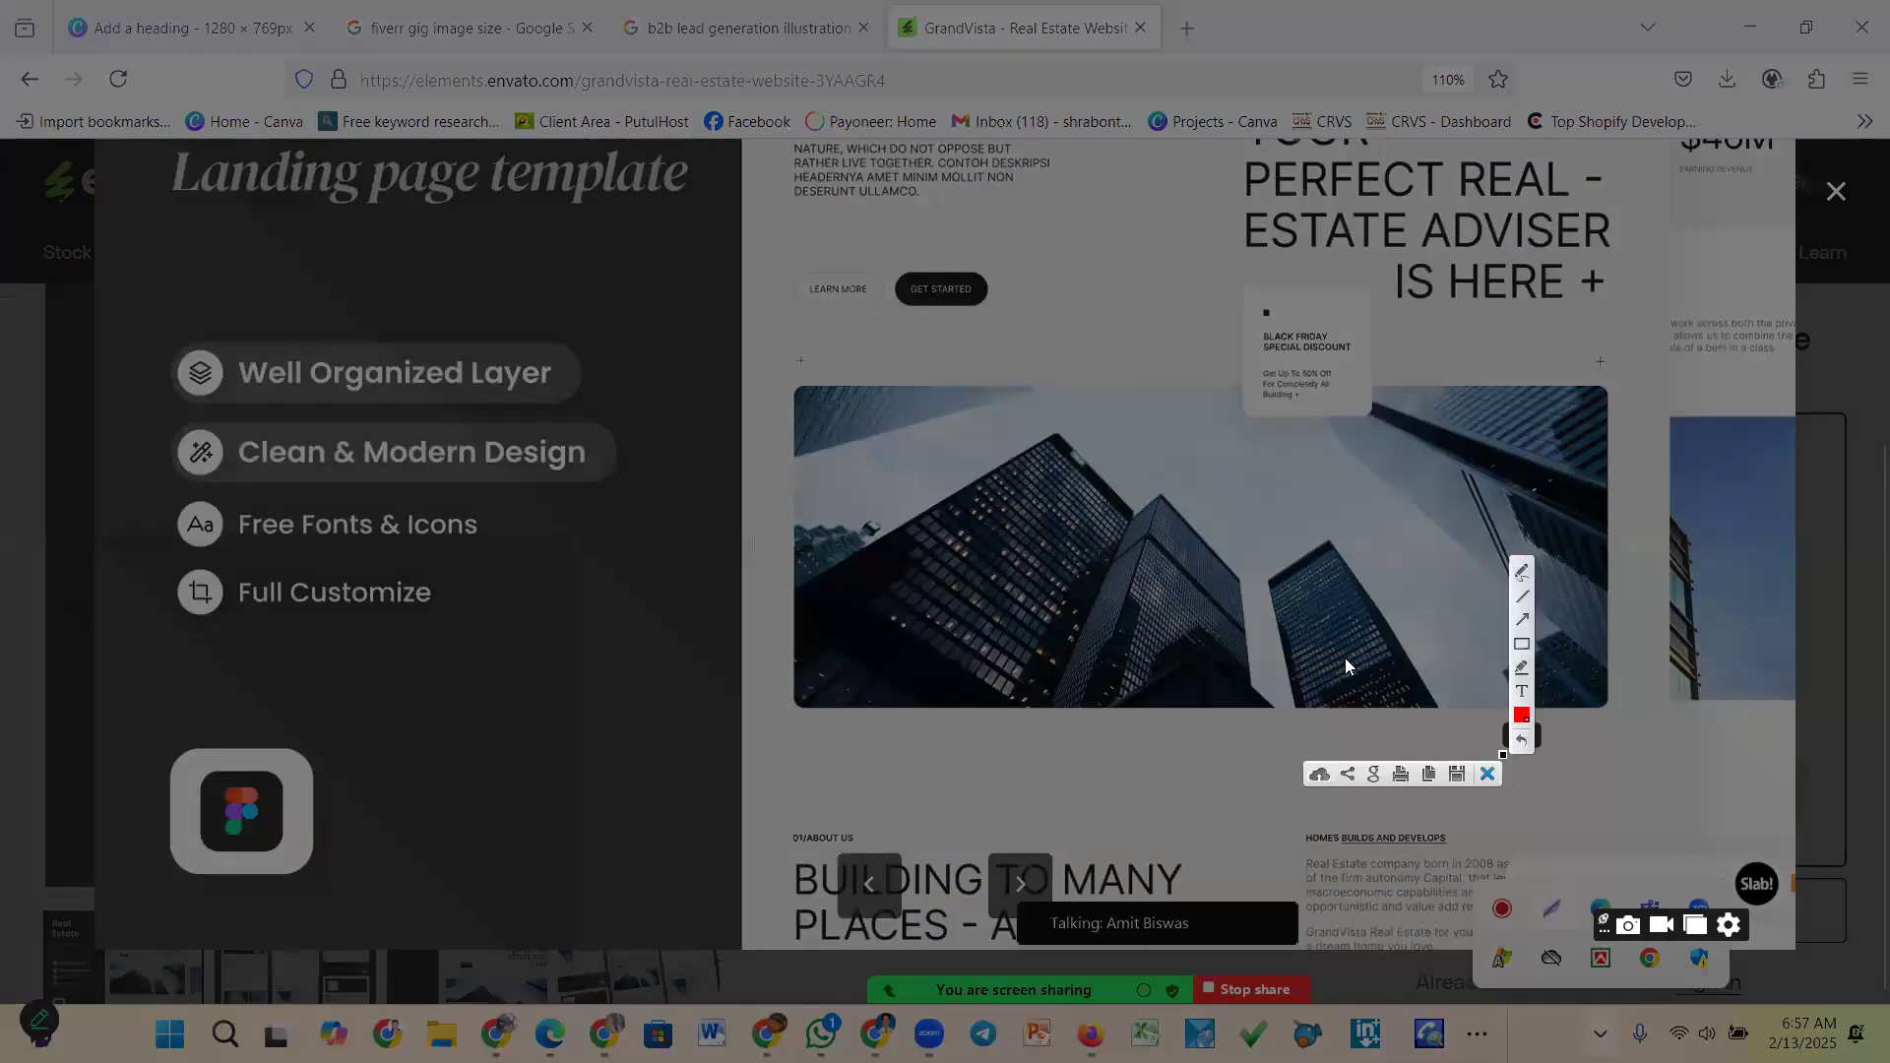
pyautogui.press('Escape')
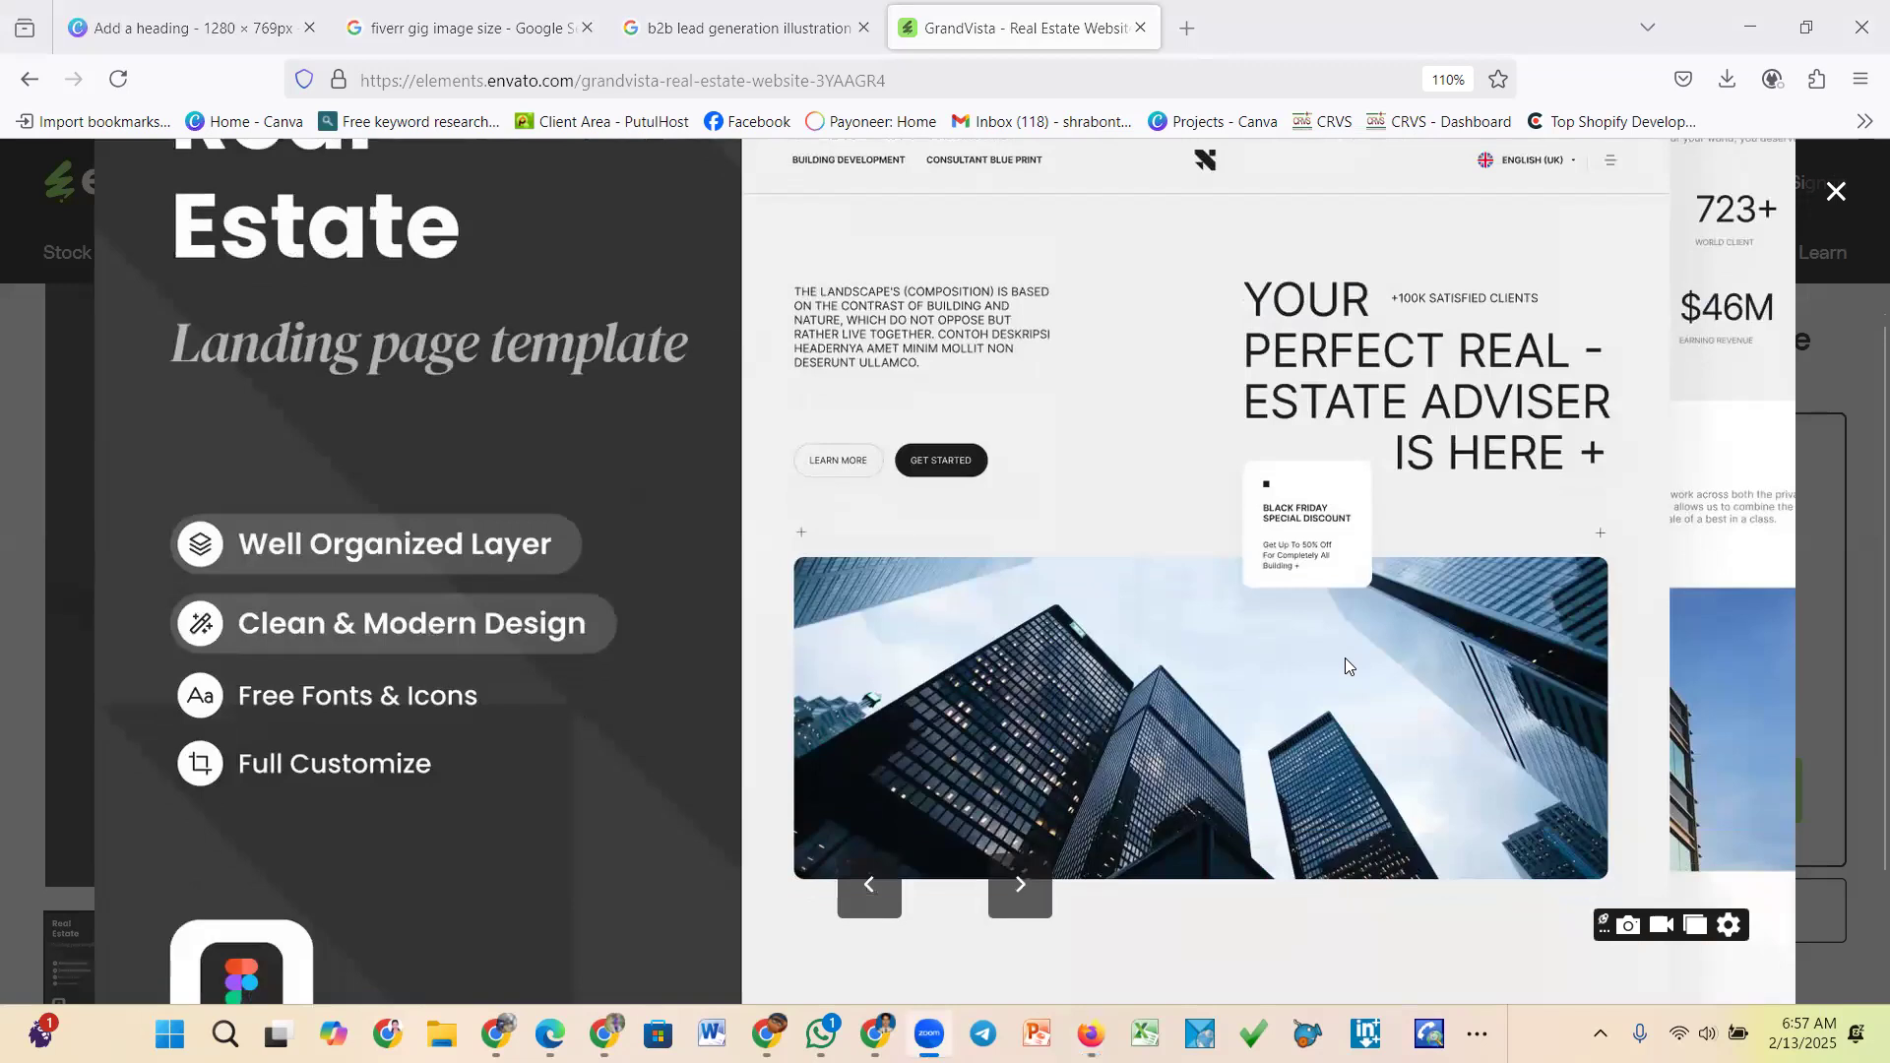
# Capture and copy a screenshot of the GrandVista preview's hero section, about 893 × 704 px, with Lightshot
pyautogui.scroll(-3, 1346, 665)
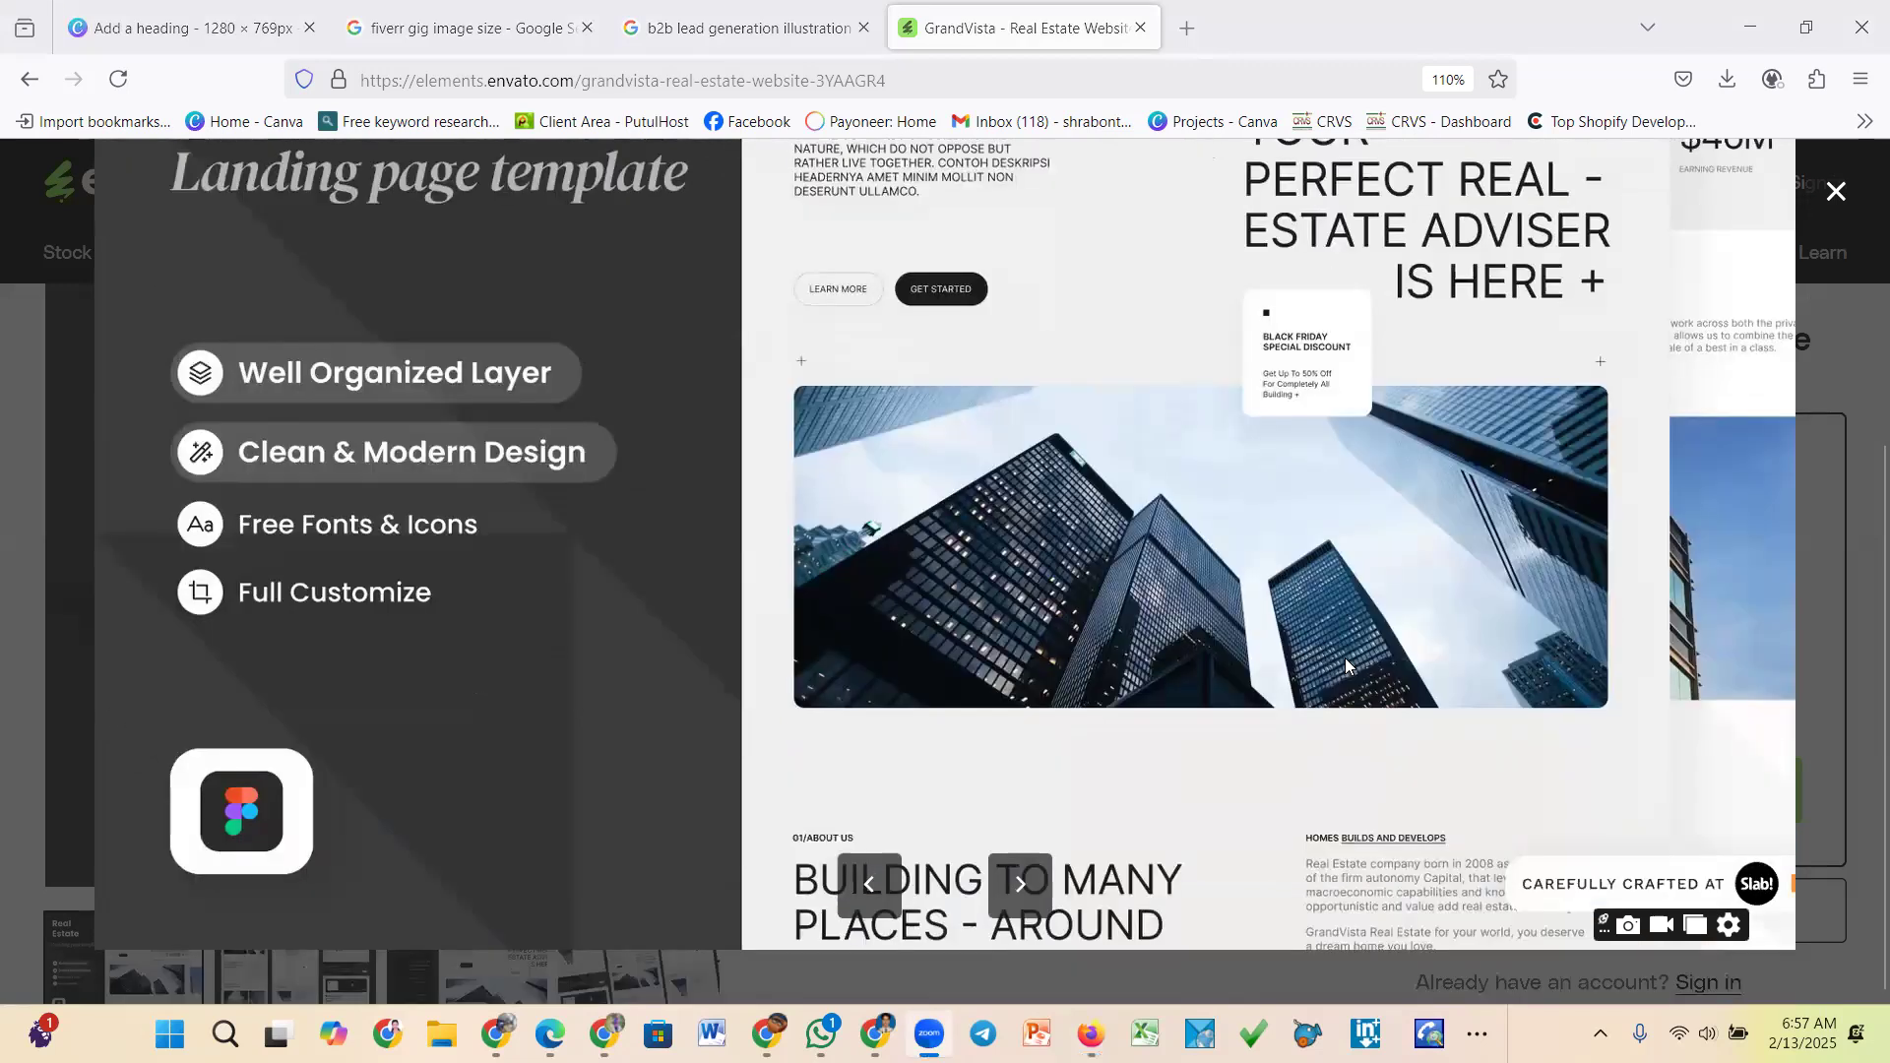
pyautogui.scroll(3, 1345, 658)
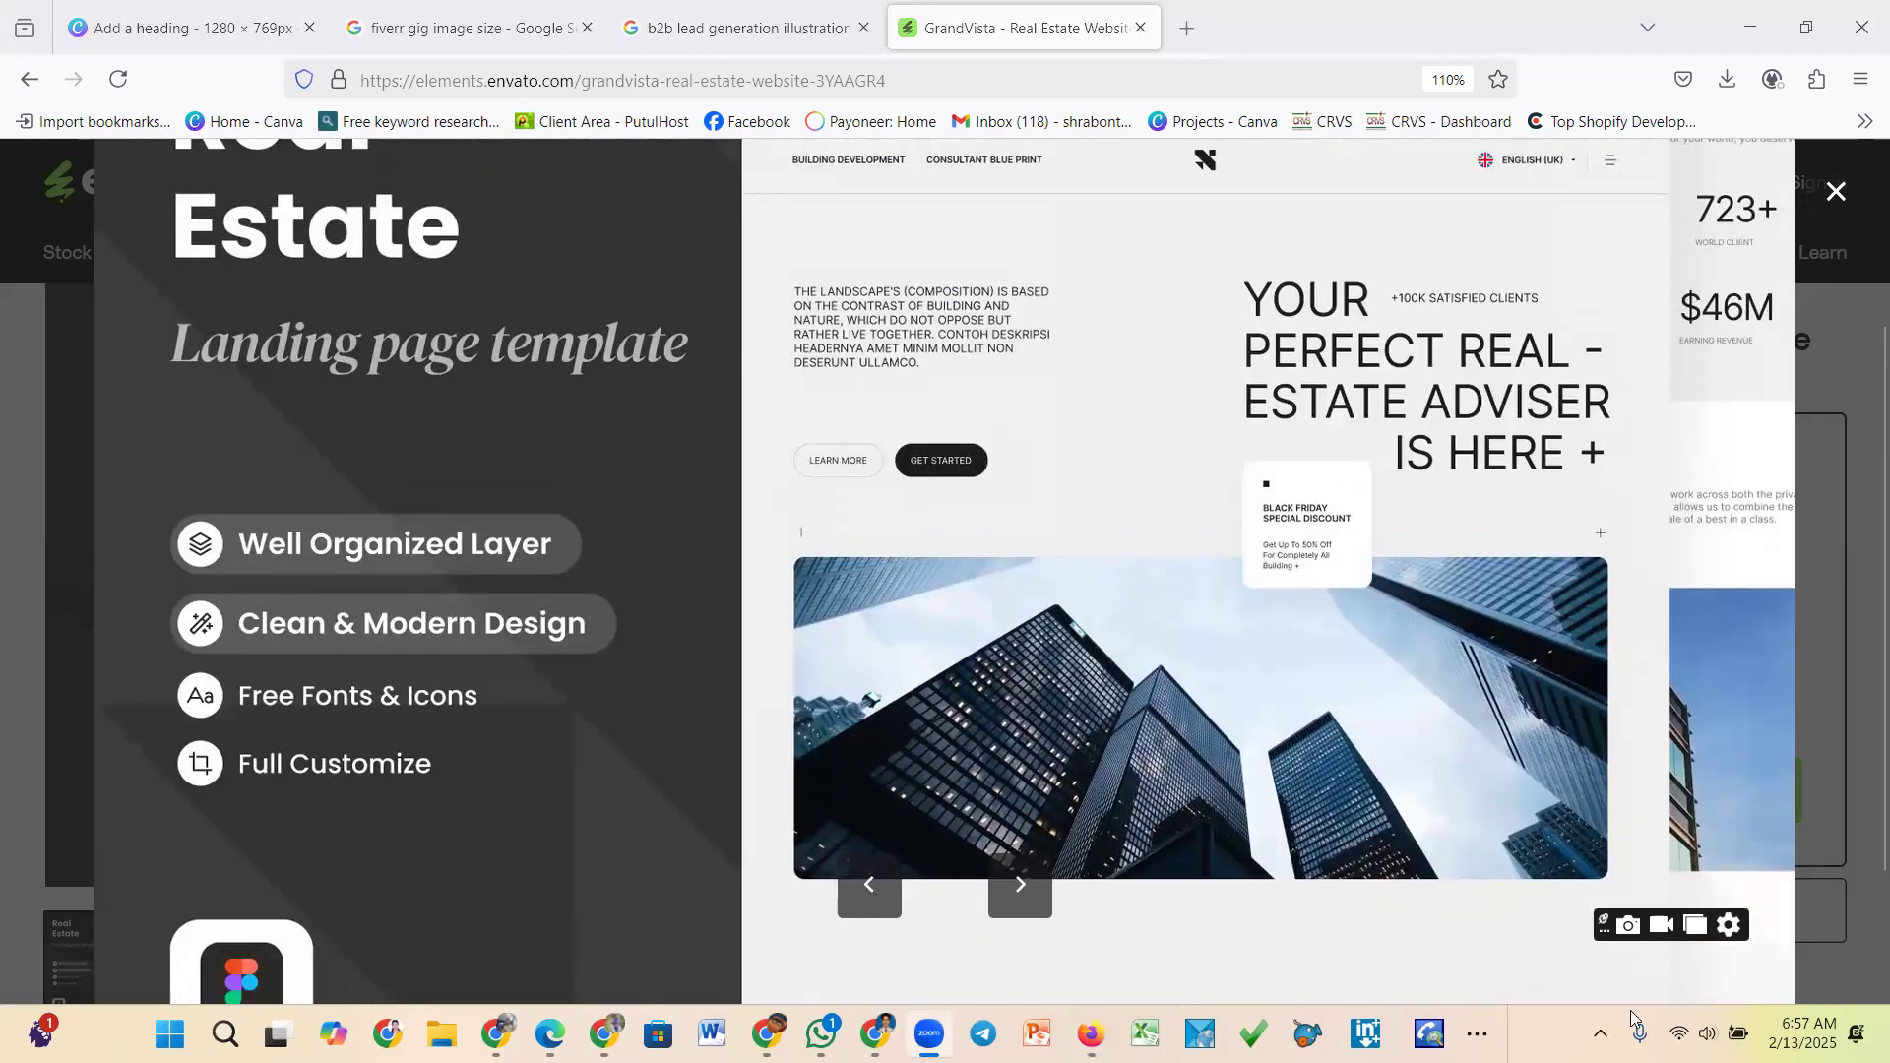
pyautogui.click(1600, 1033)
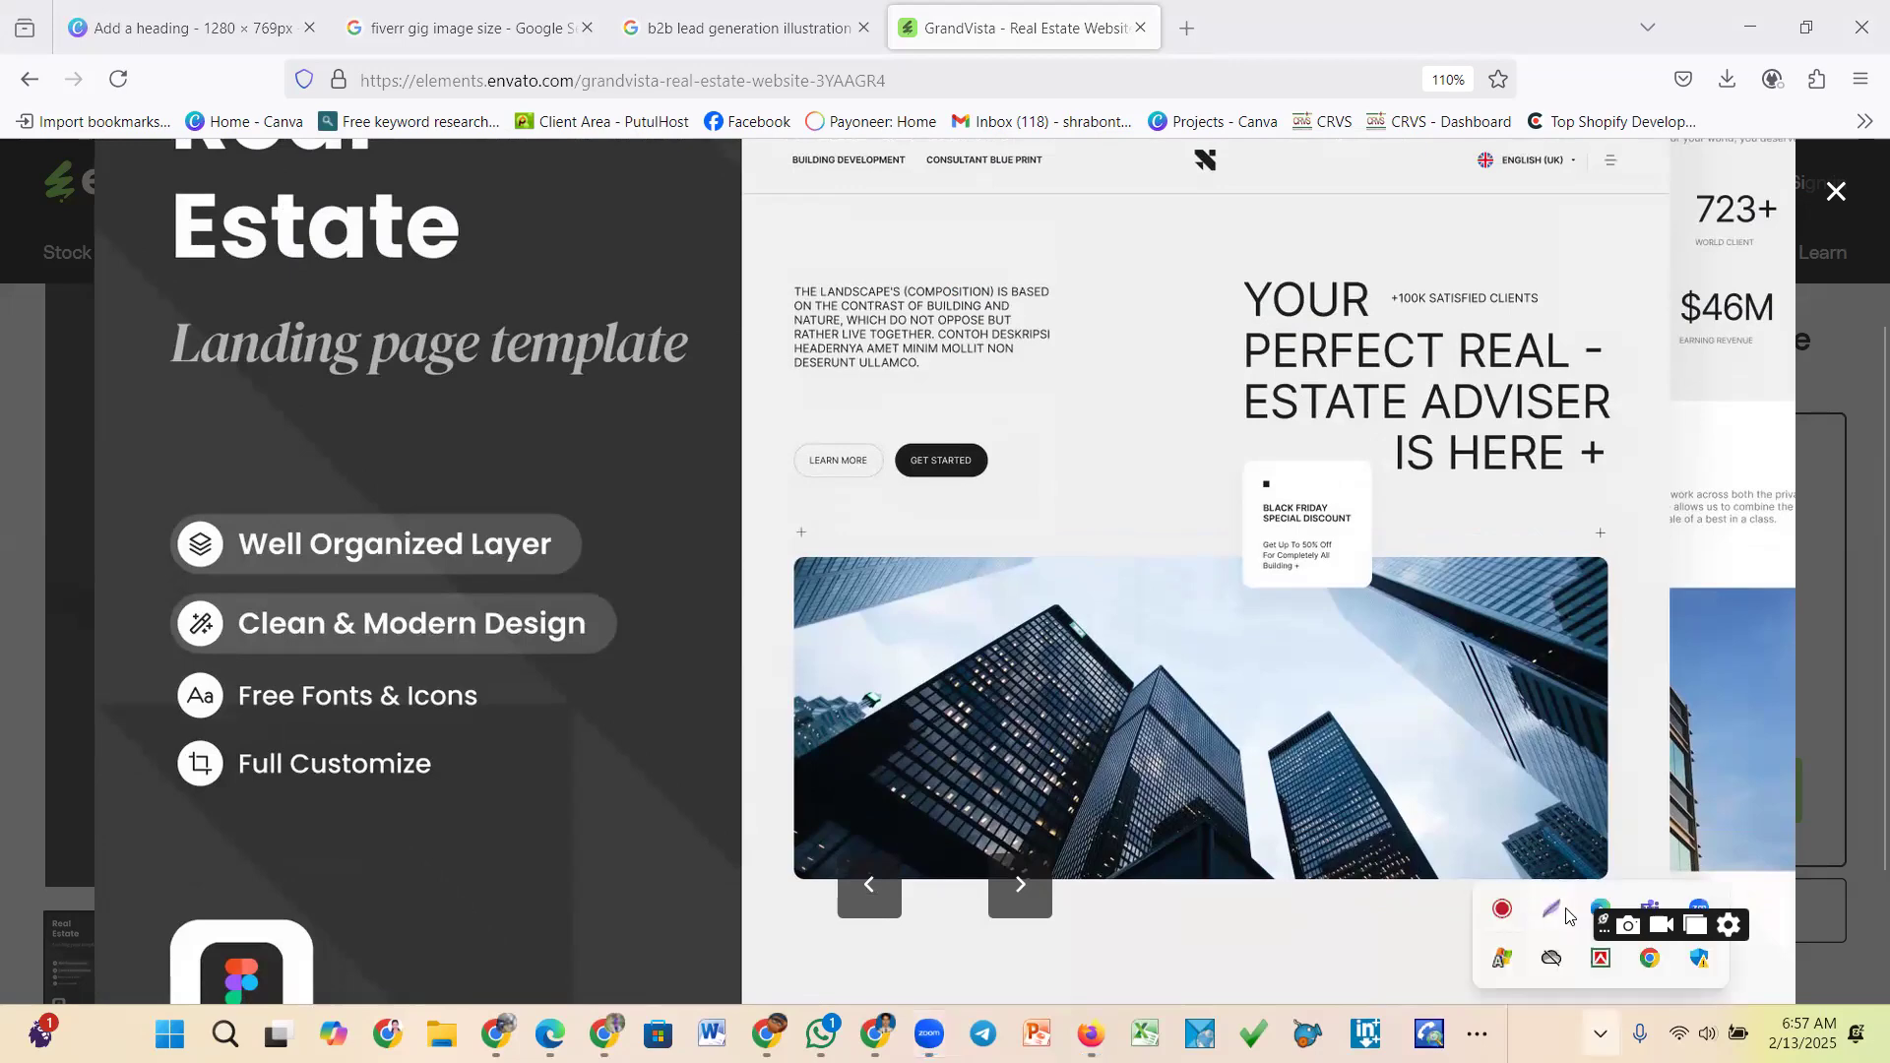
pyautogui.click(1556, 909)
pyautogui.moveTo(759, 188); pyautogui.dragTo(759, 188)
pyautogui.moveTo(1211, 711); pyautogui.dragTo(1638, 886)
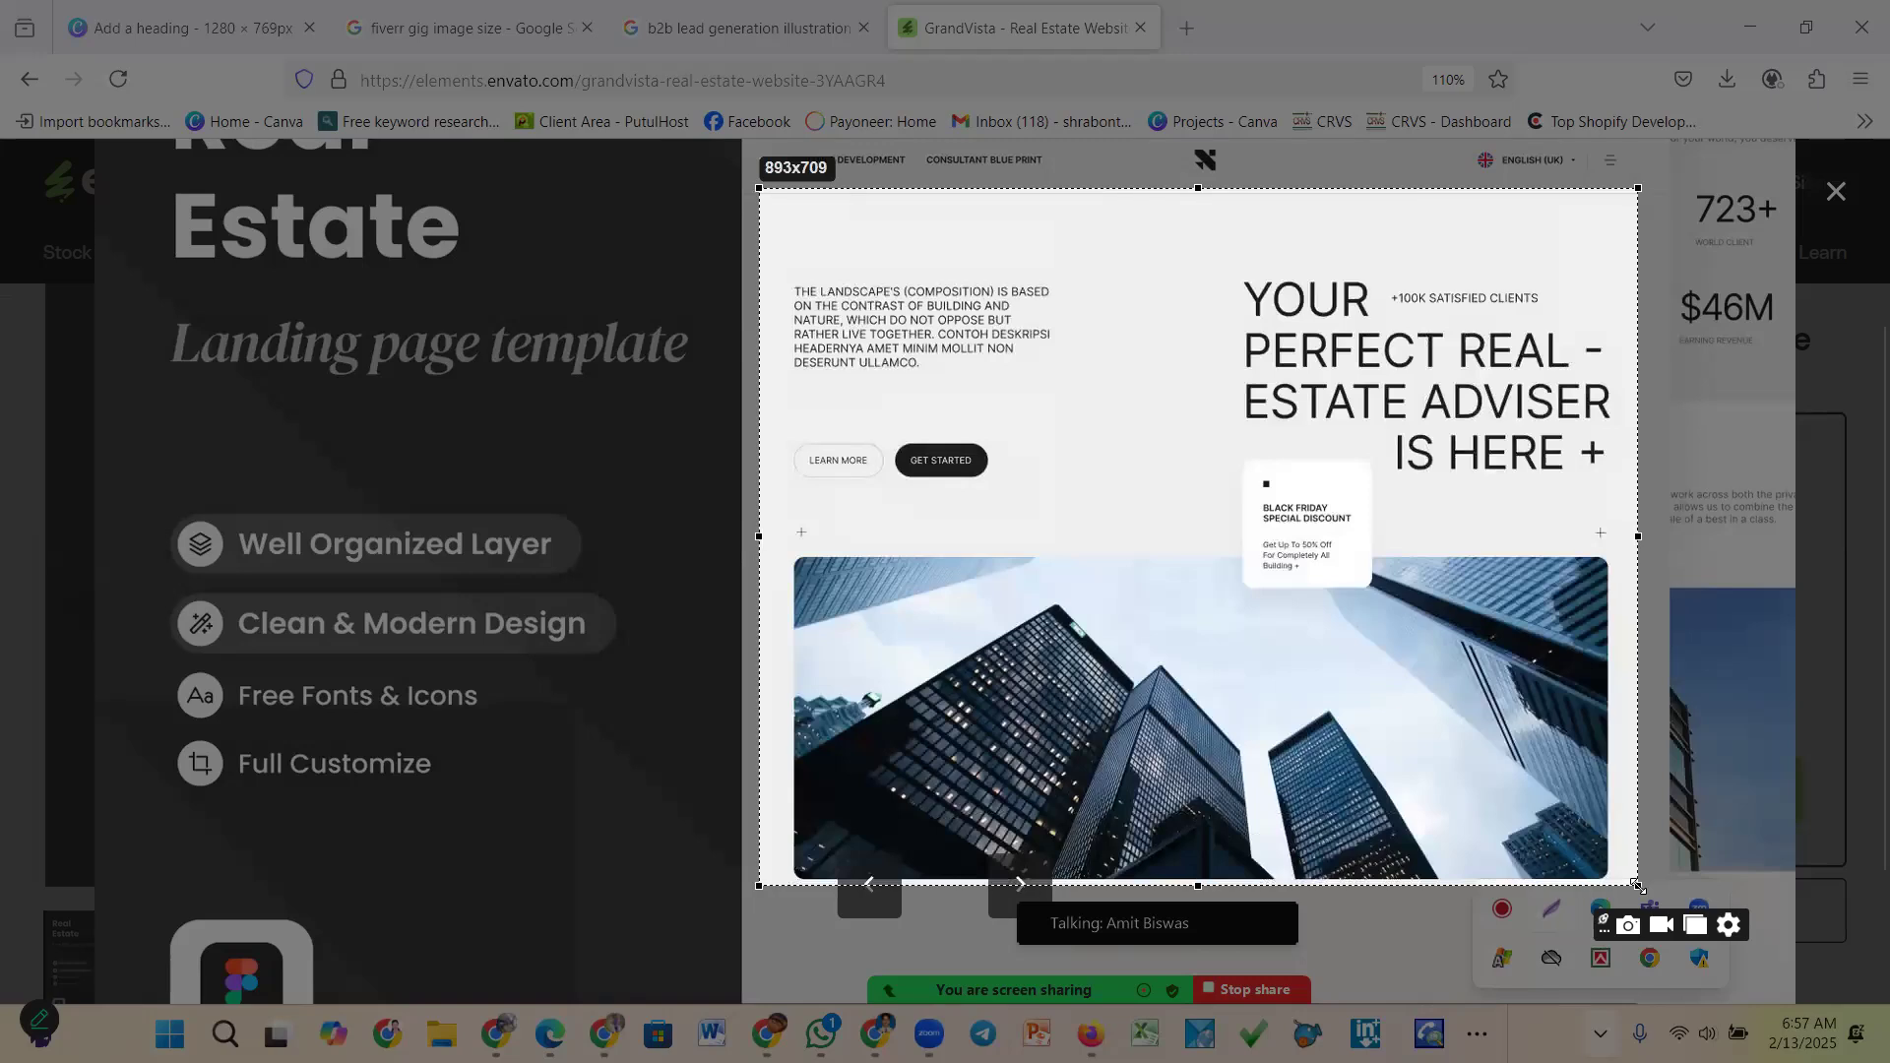
pyautogui.moveTo(1636, 879); pyautogui.dragTo(1635, 875)
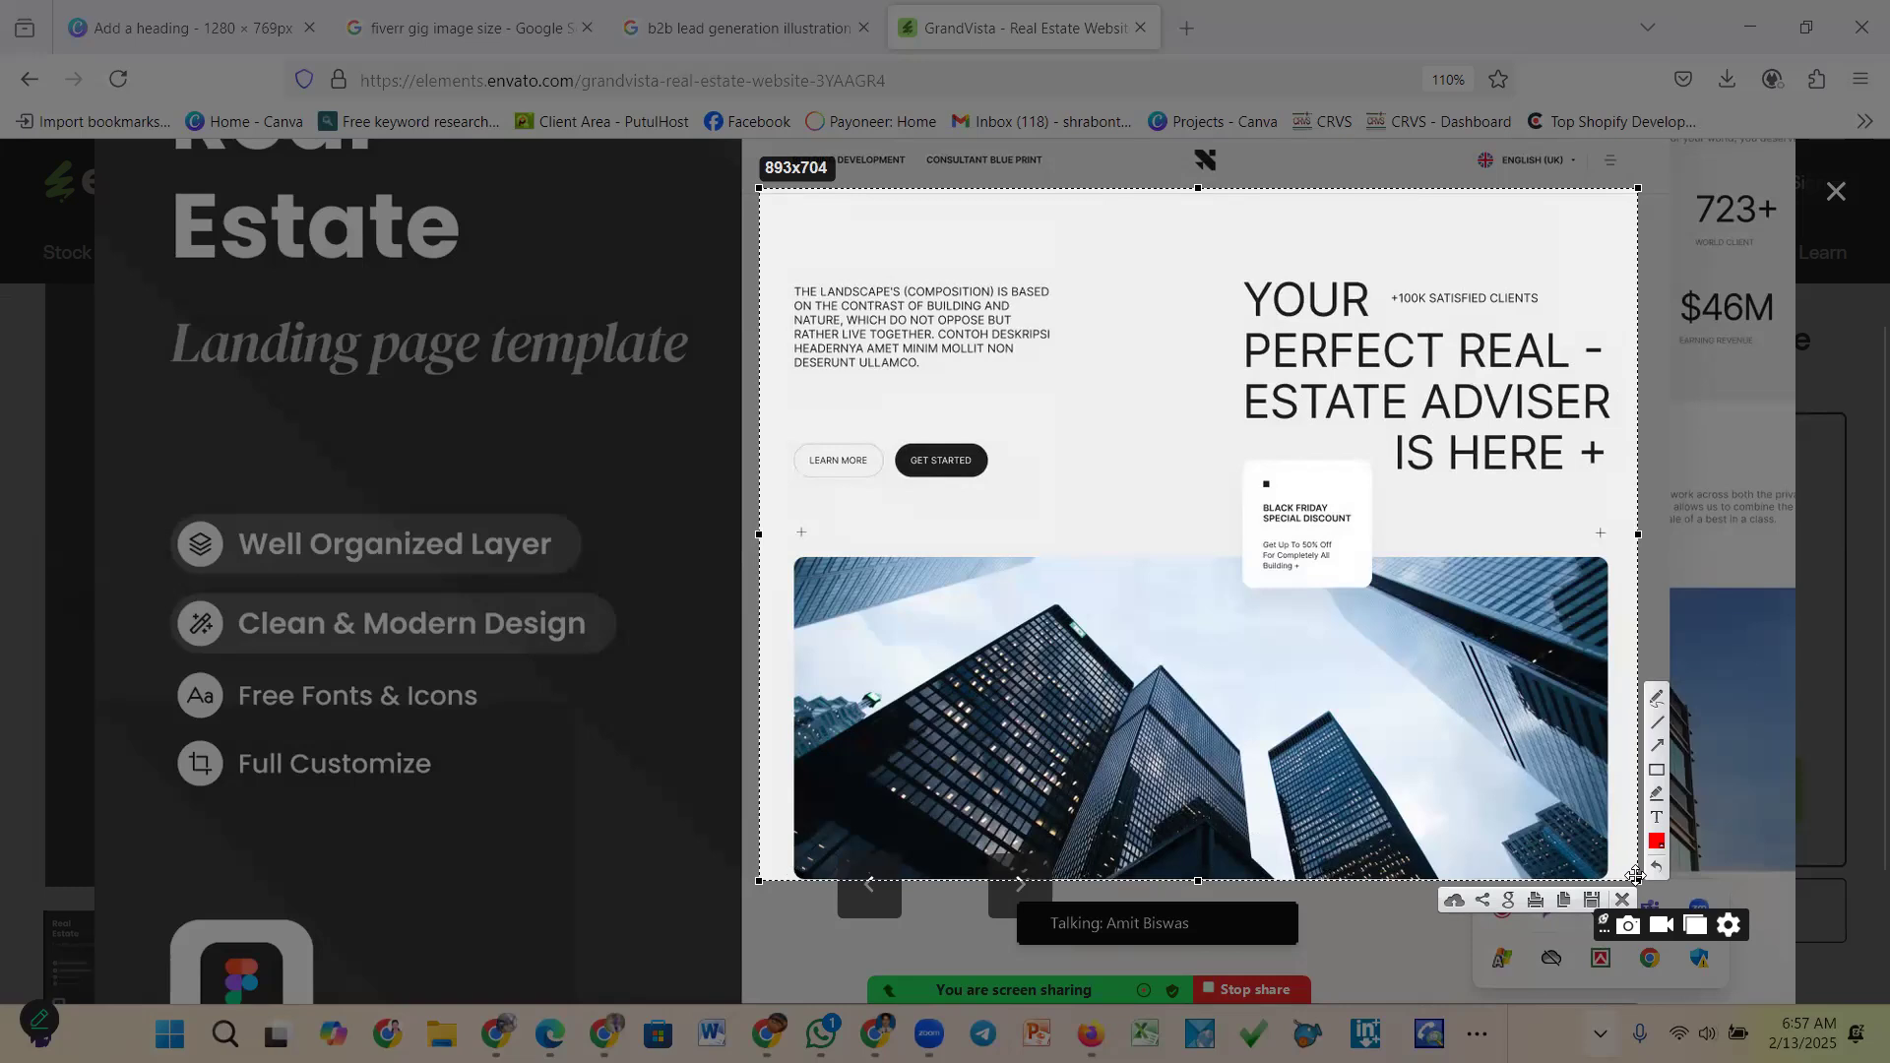
pyautogui.hotkey('ctrl', 'c')
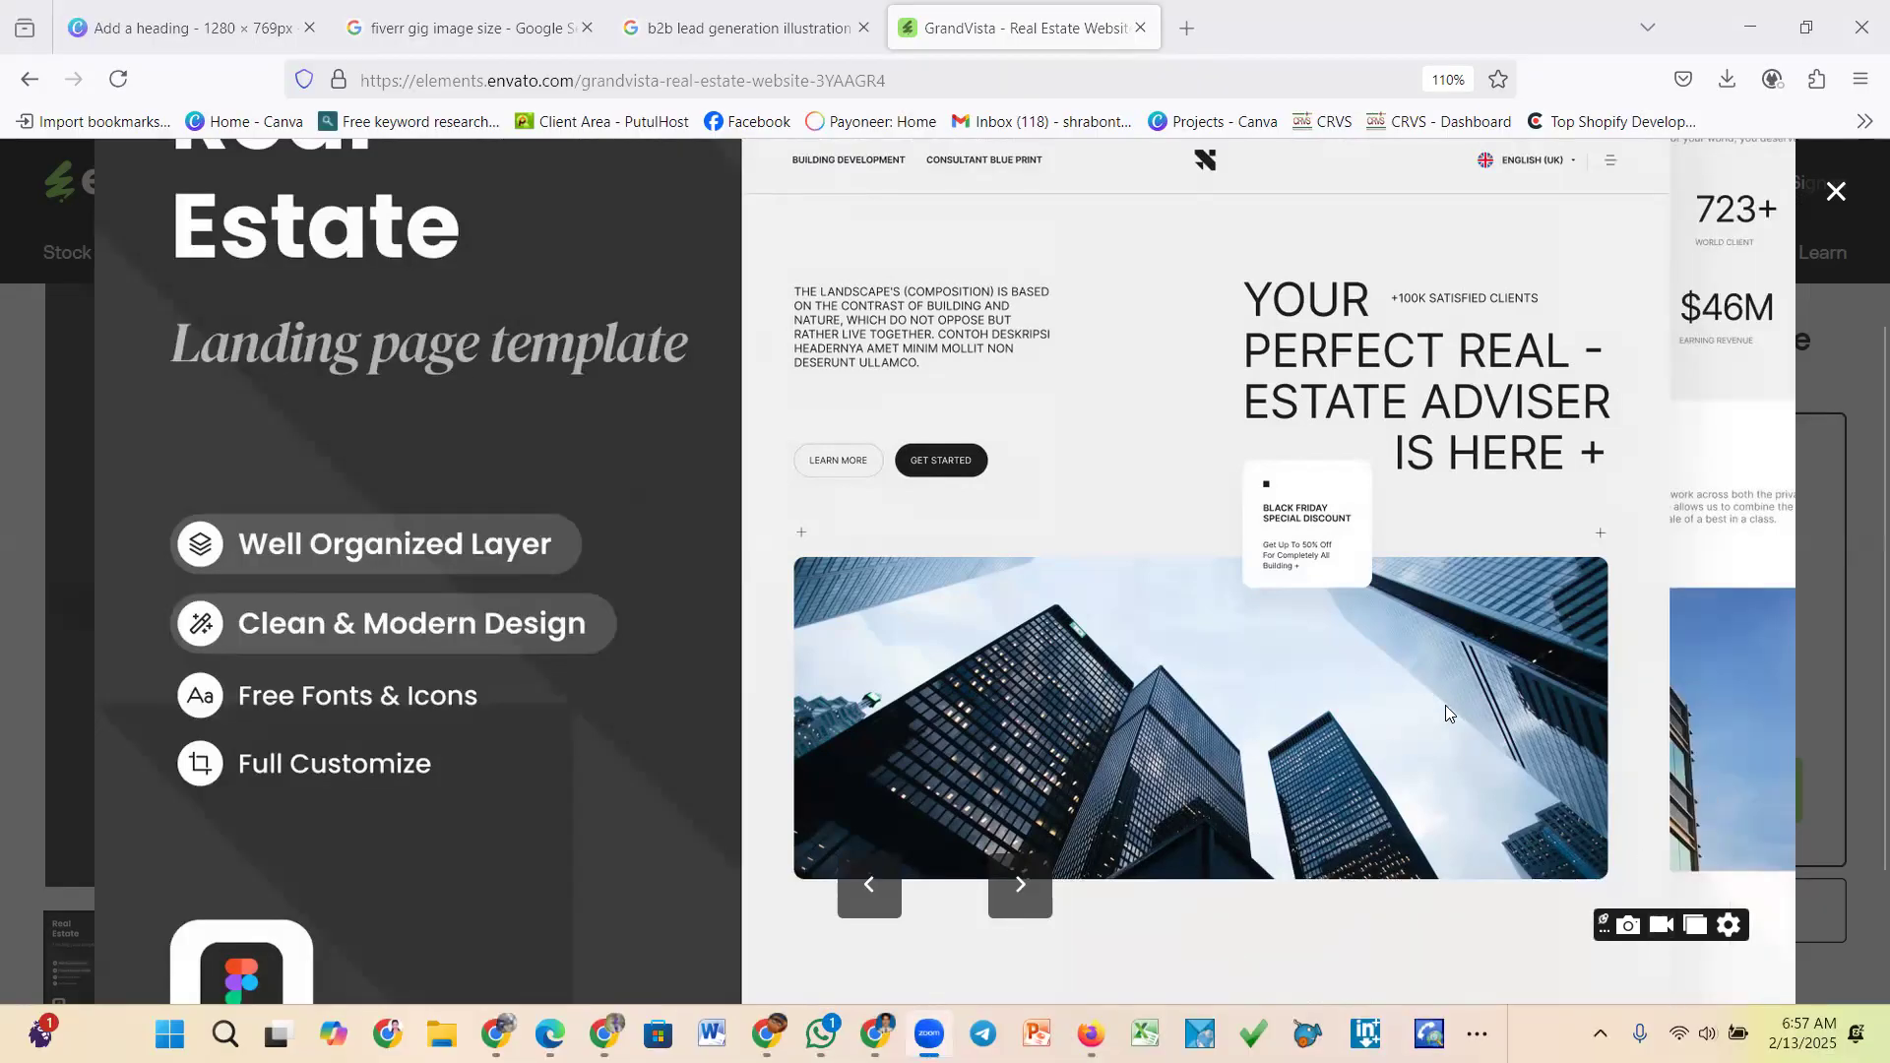
# Show the next GrandVista preview image at 60% page zoom and capture its first page column, about 305 × 650 px
pyautogui.click(1020, 885)
pyautogui.scroll(3, 1173, 768)
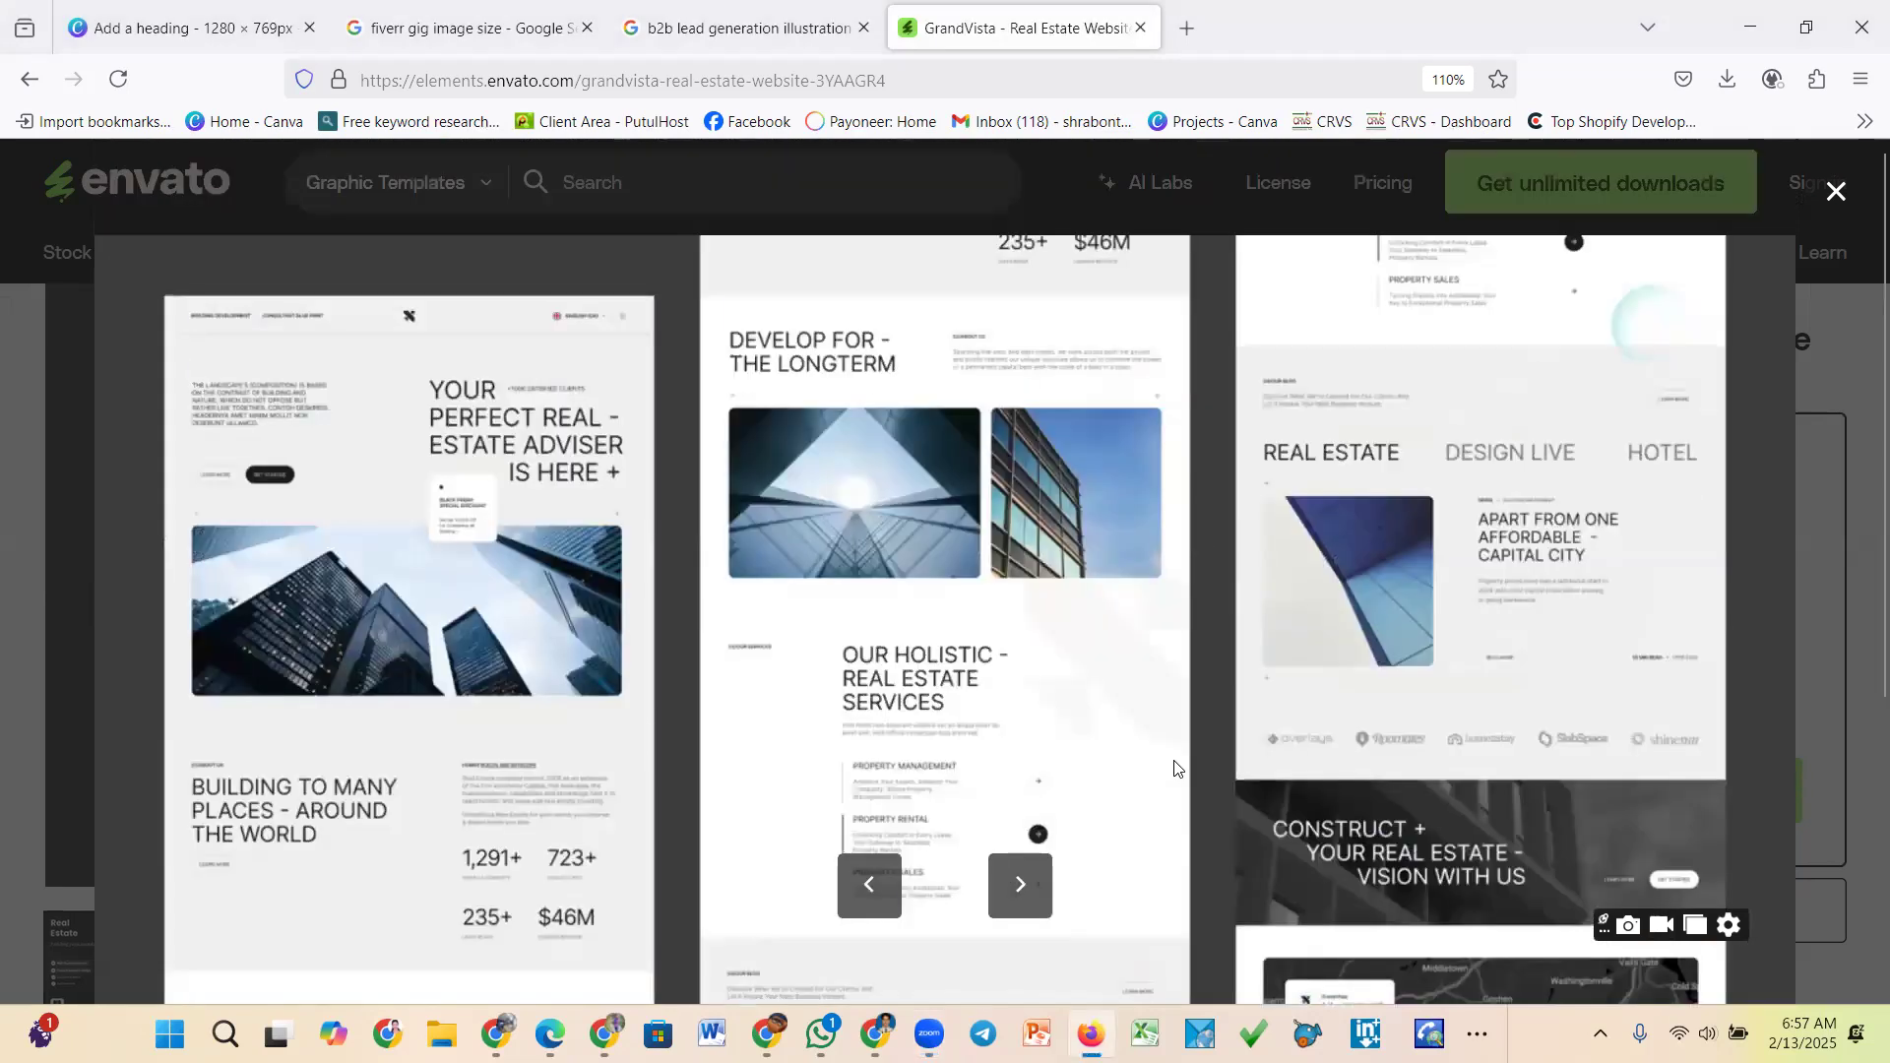
pyautogui.keyDown('ctrl'); pyautogui.scroll(-5, 1173, 768); pyautogui.keyUp('ctrl')
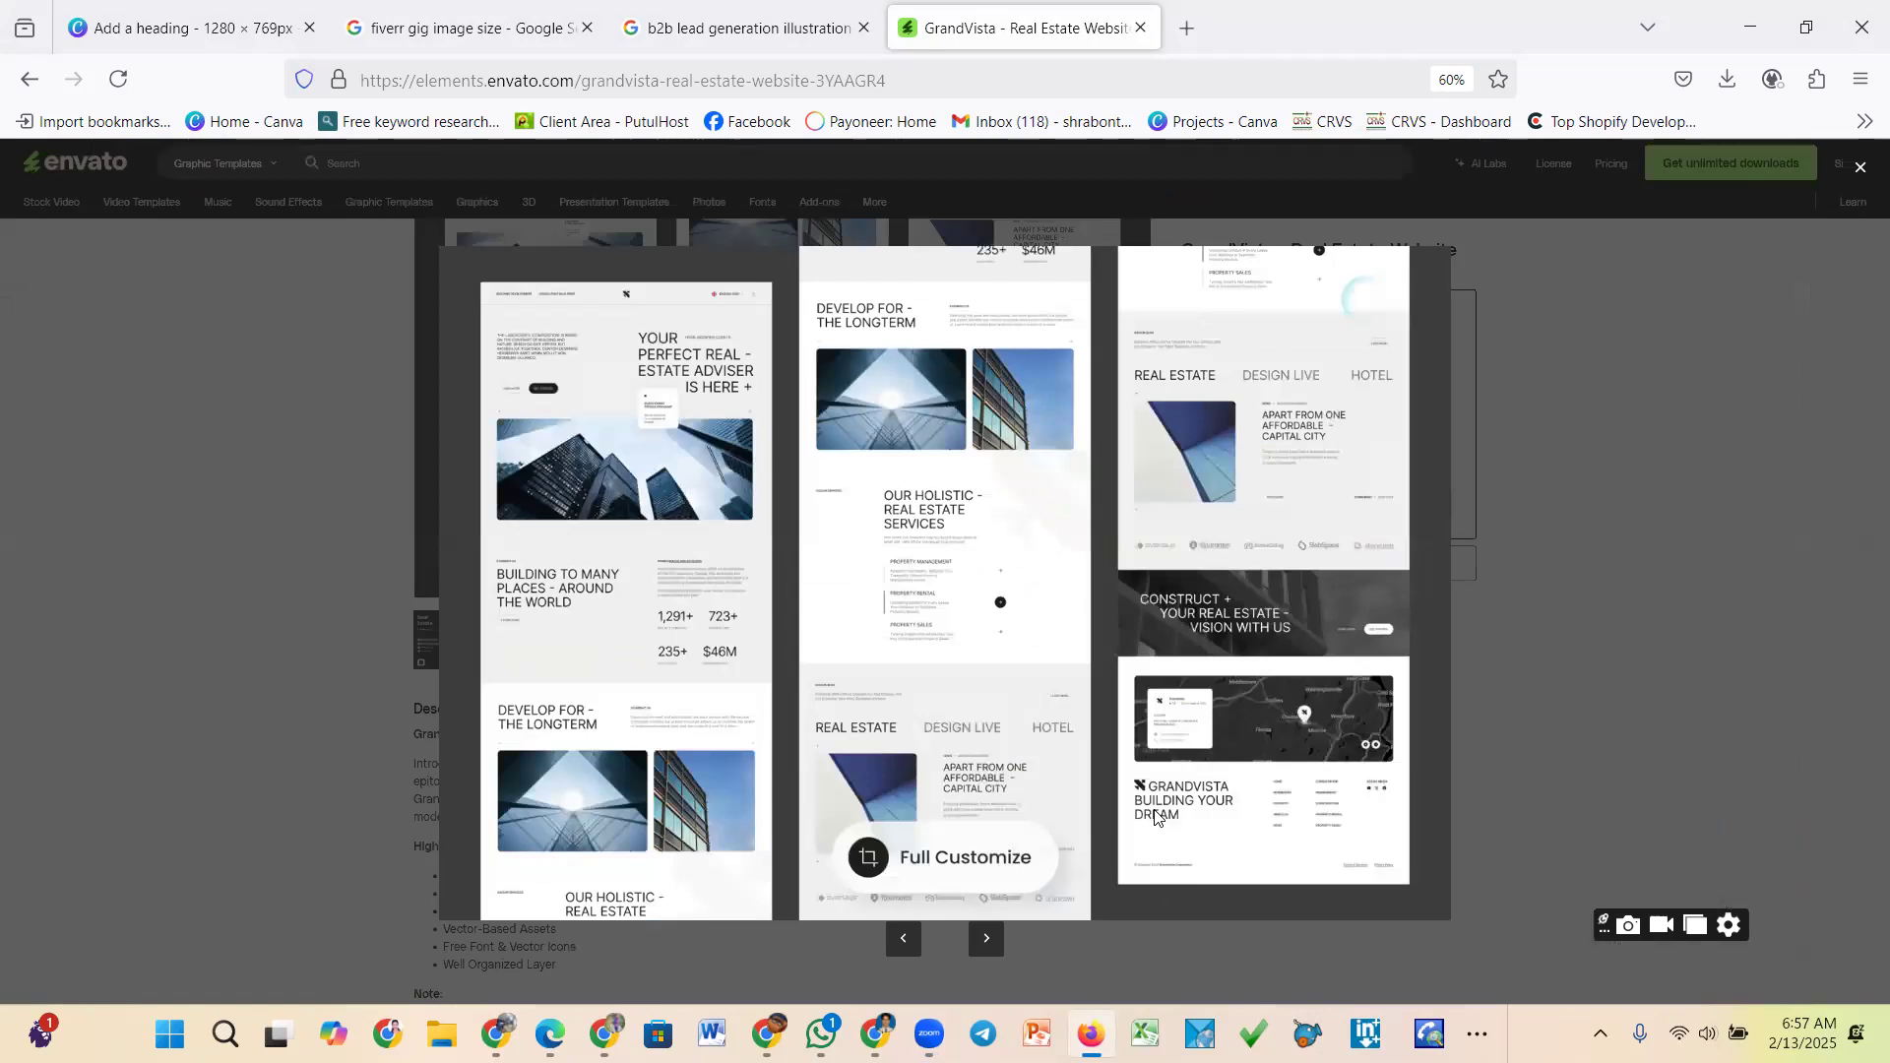
pyautogui.click(1601, 1034)
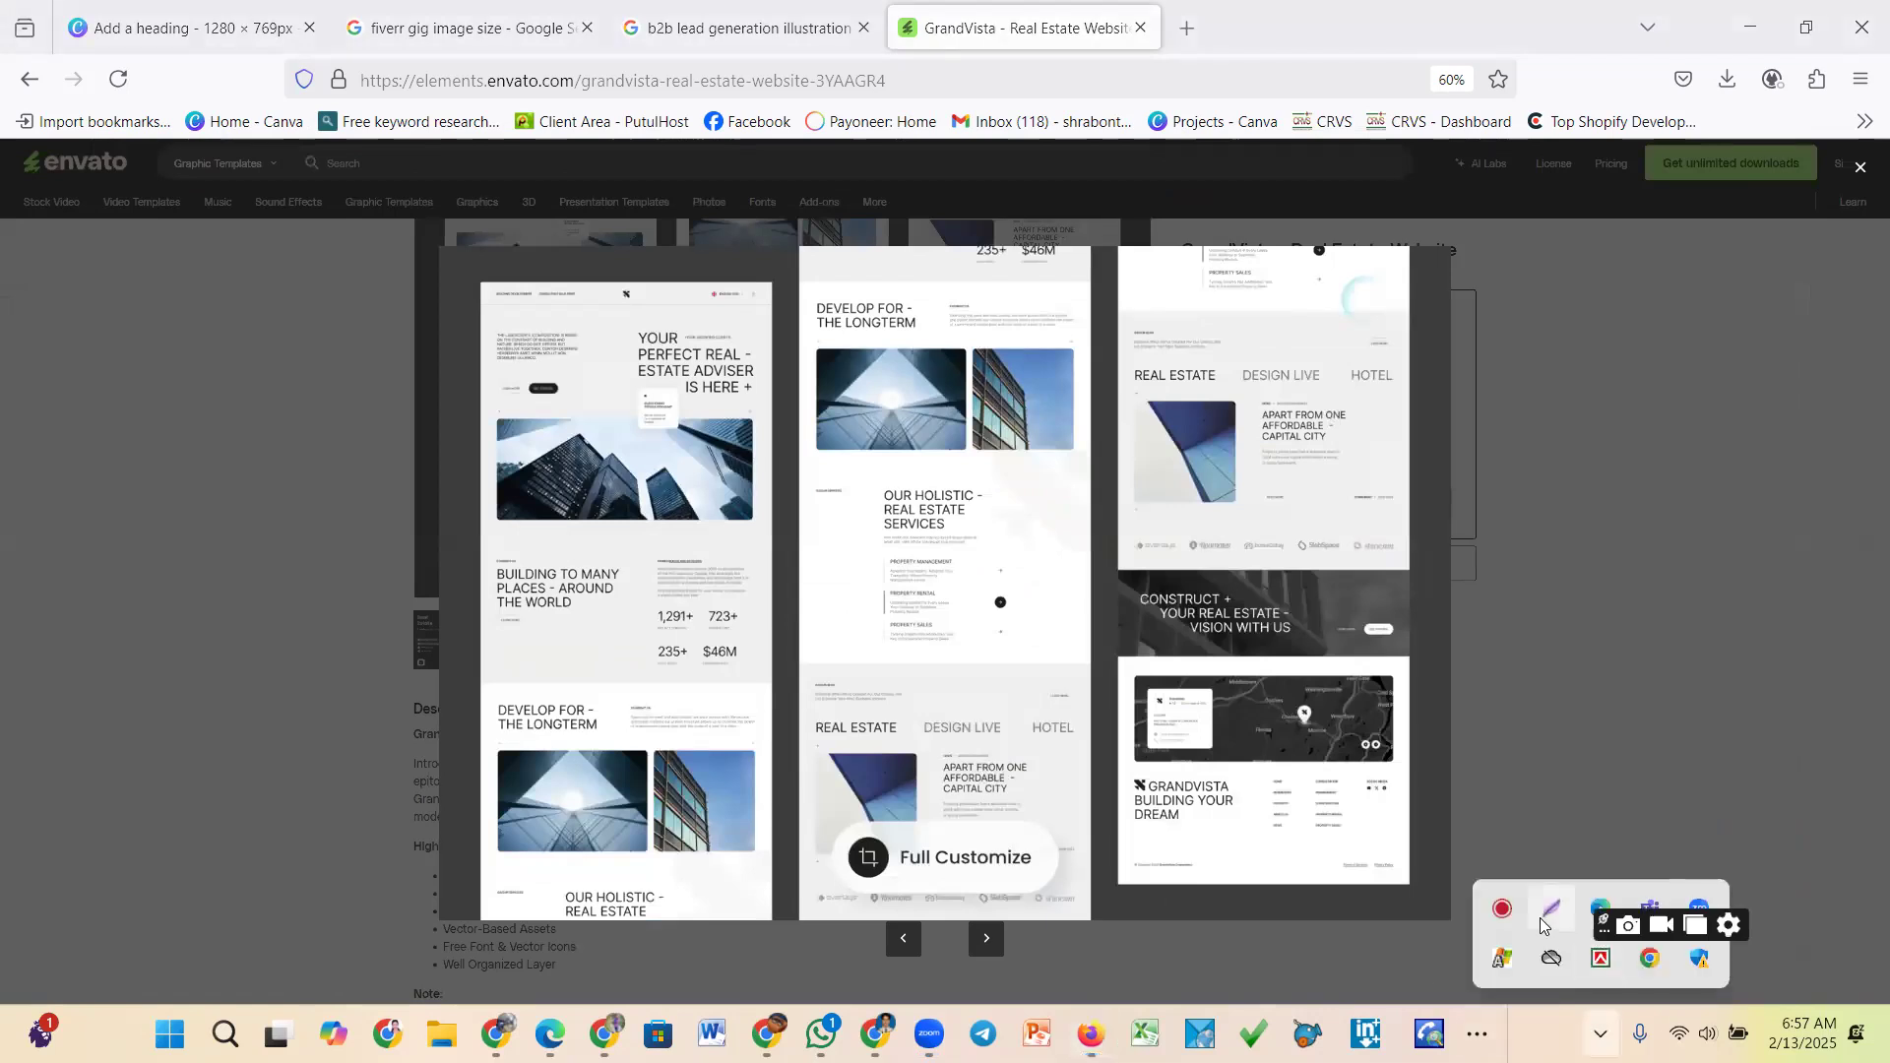
pyautogui.press('Print')
pyautogui.moveTo(475, 280); pyautogui.dragTo(776, 920)
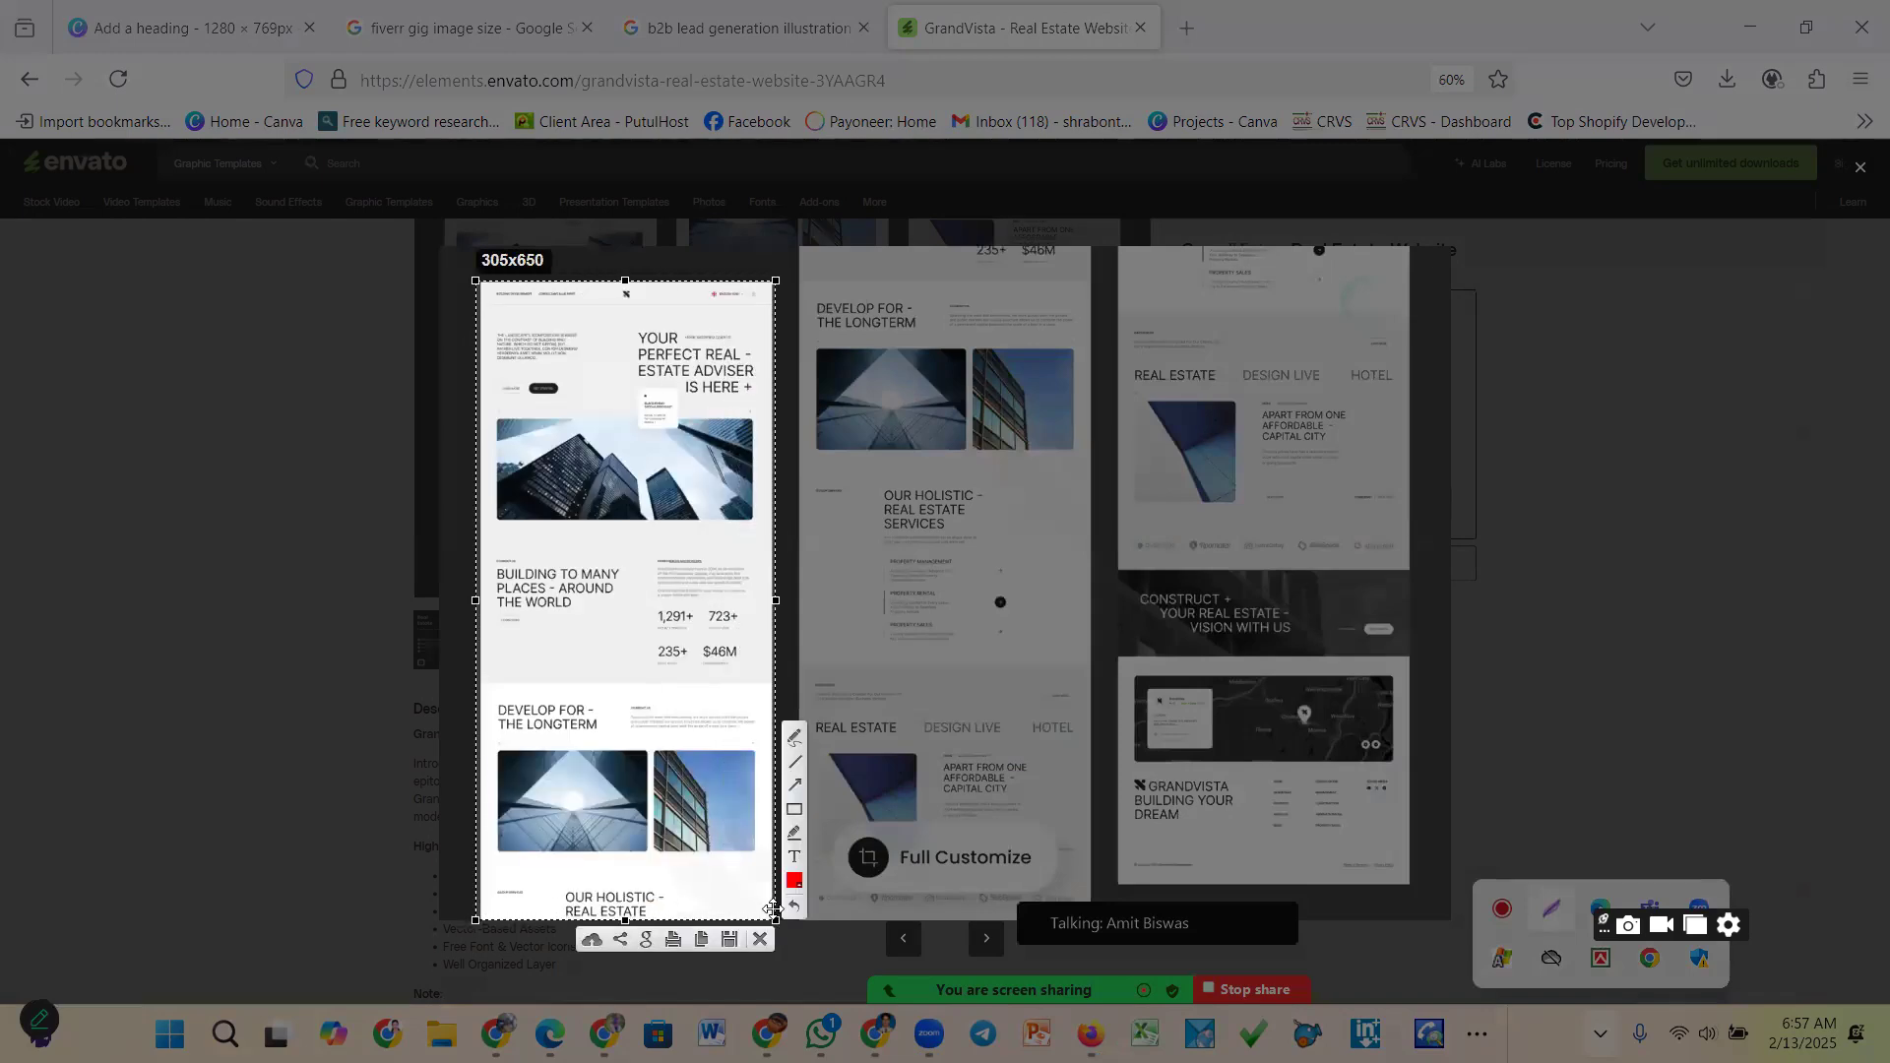
pyautogui.hotkey('ctrl', 'c')
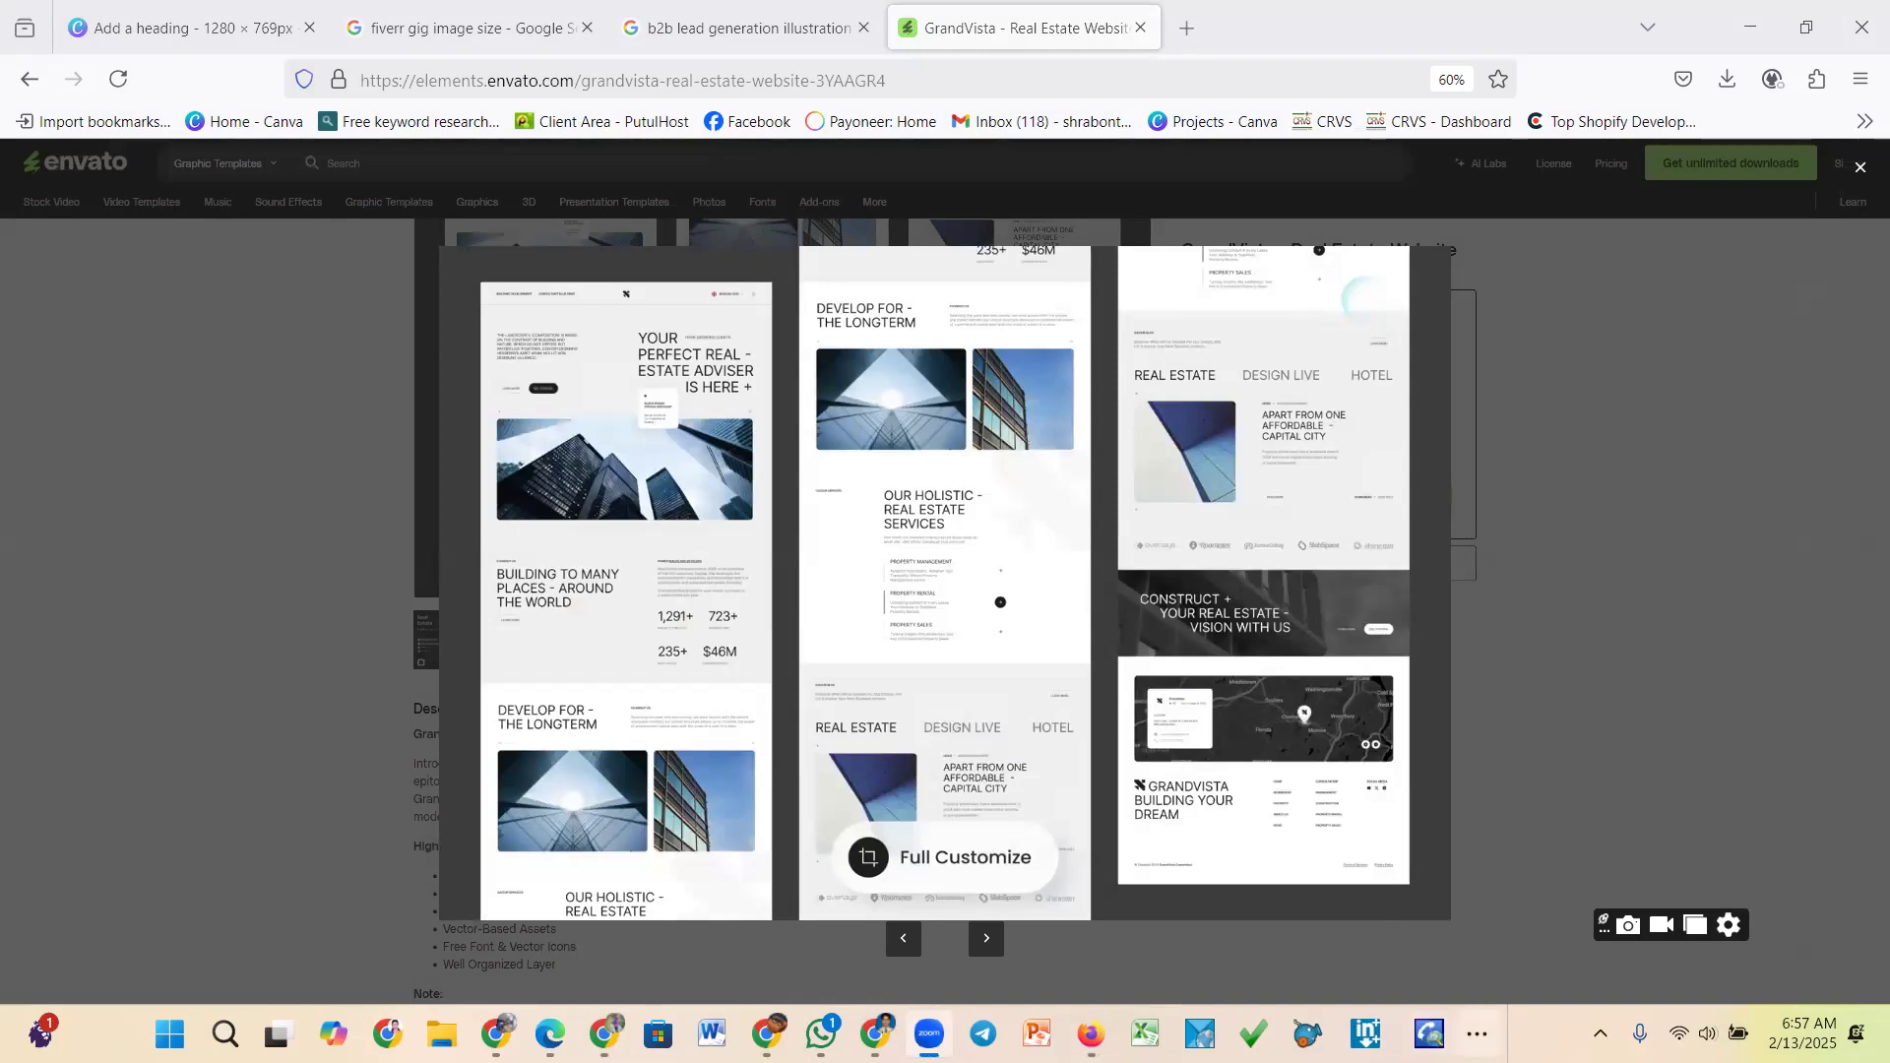
# Capture and copy a screenshot of the preview's middle page column, about 289 × 670 px
pyautogui.click(1600, 1033)
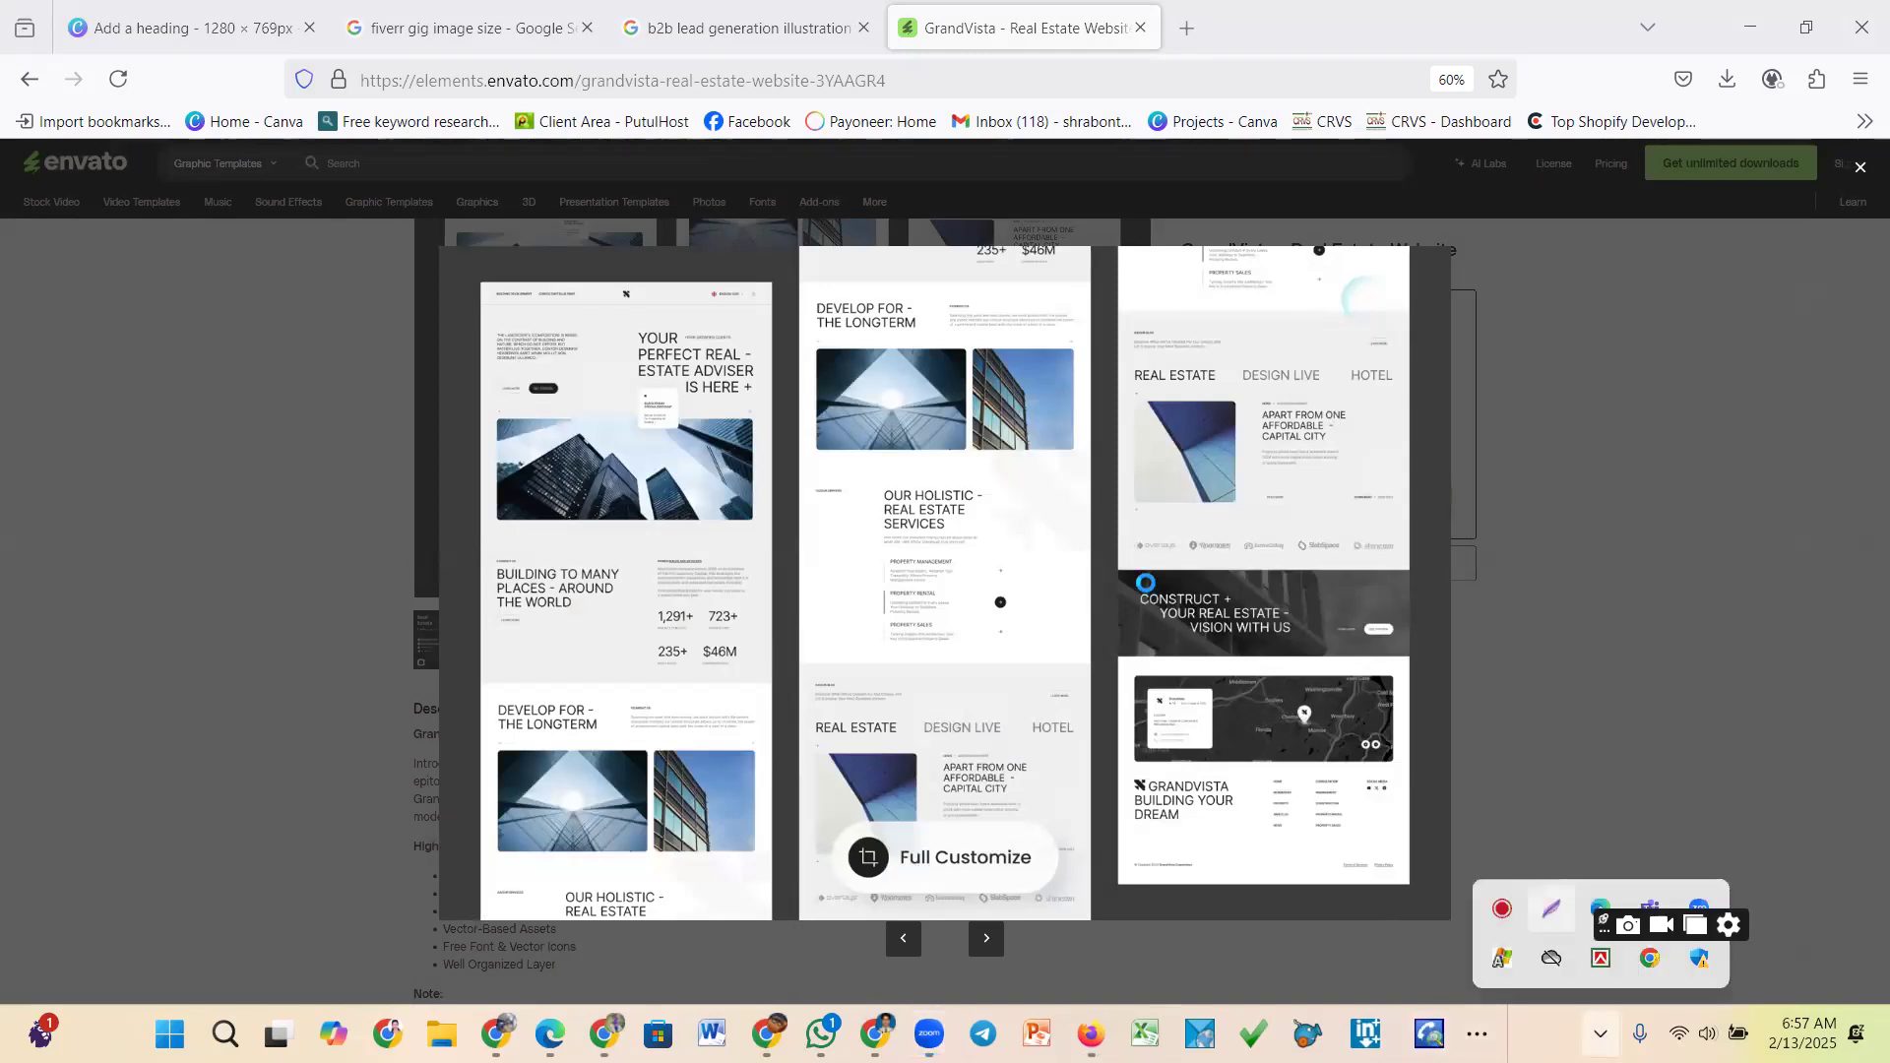
pyautogui.click(1551, 908)
pyautogui.moveTo(803, 244); pyautogui.dragTo(1086, 901)
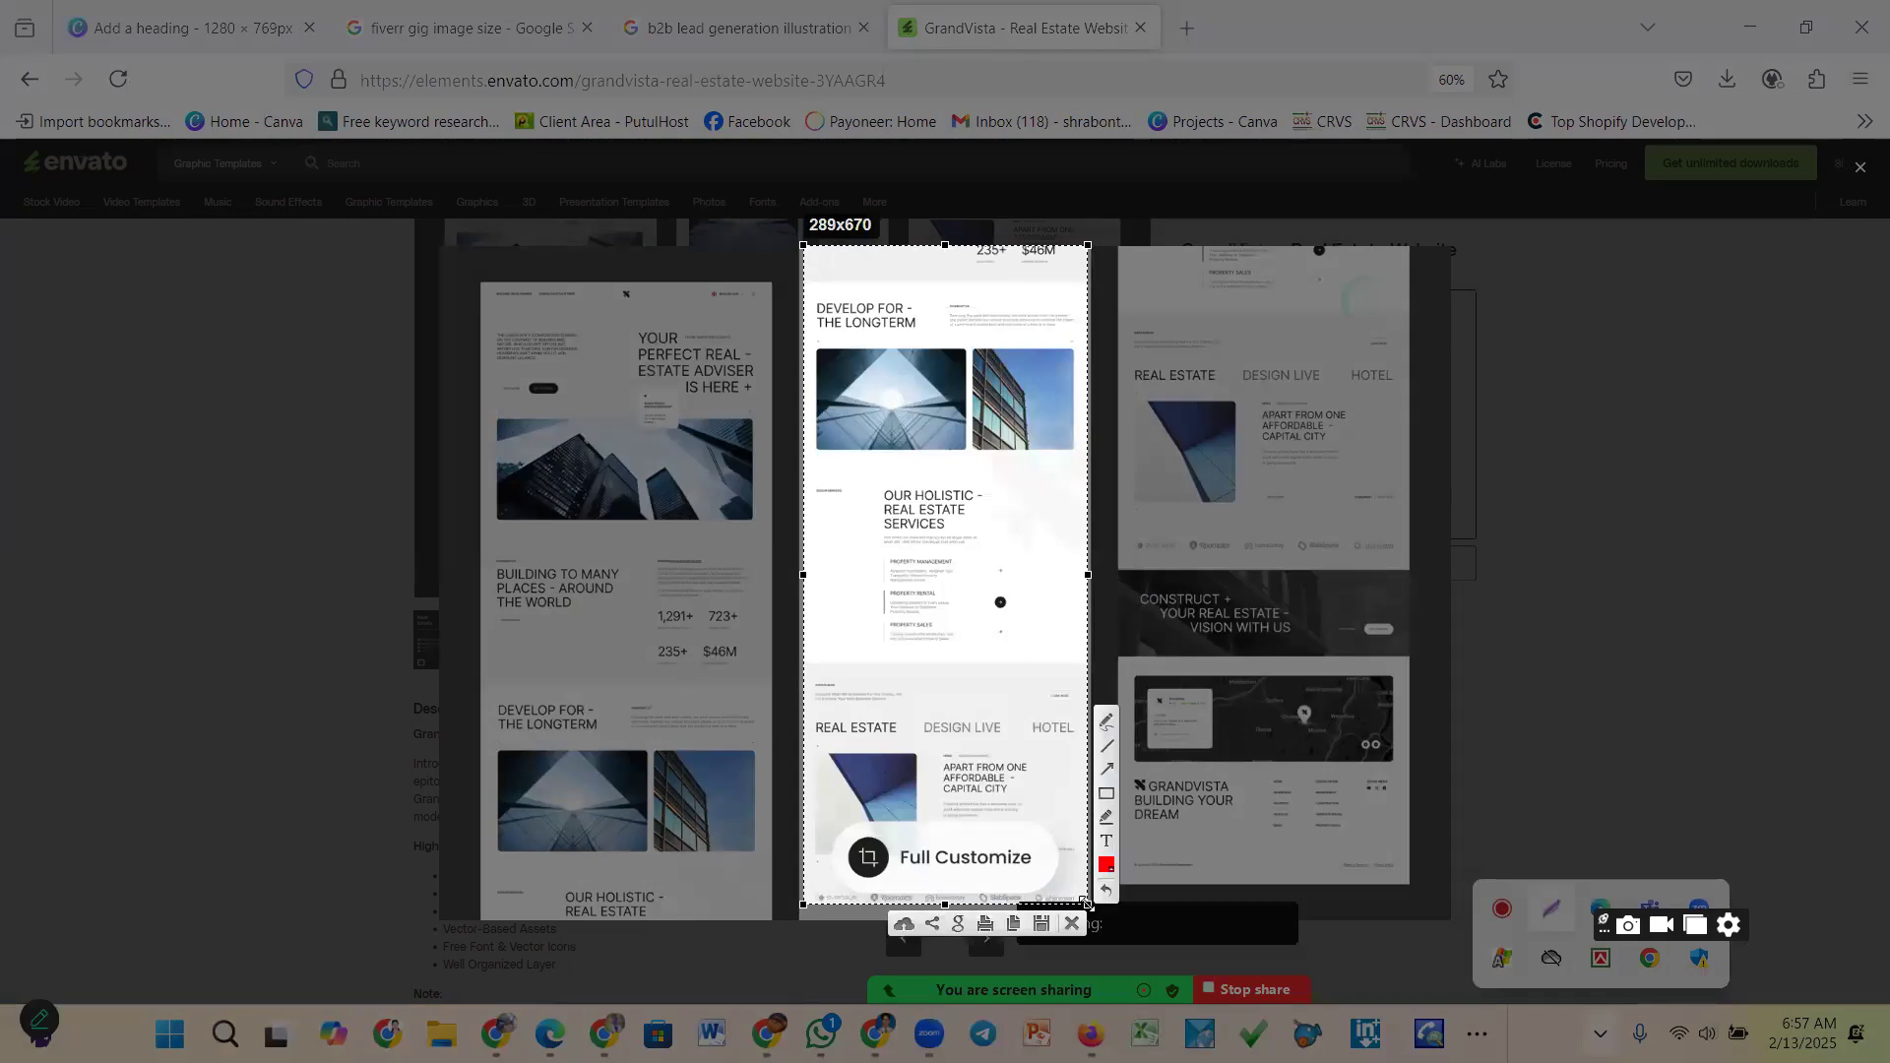
pyautogui.hotkey('ctrl', 'c')
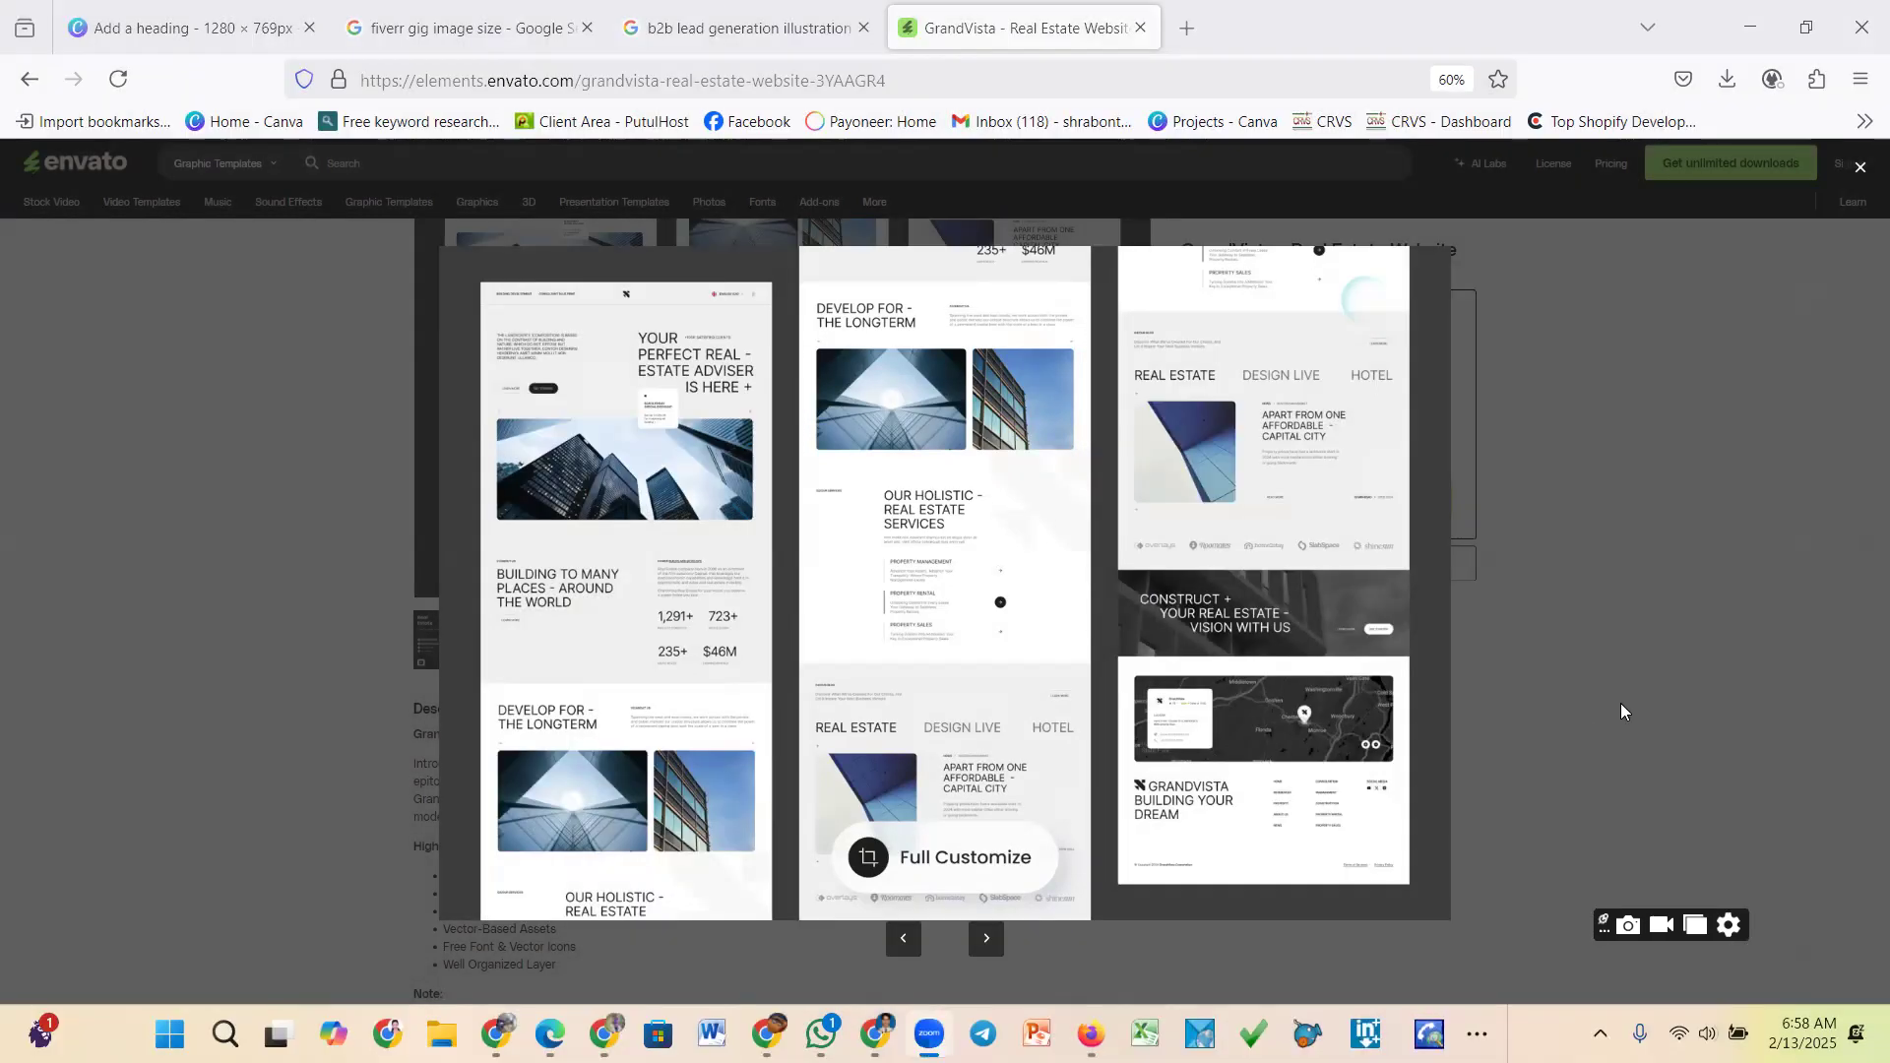
# Close the enlarged GrandVista preview and switch to the "Add a heading" design in Canva
pyautogui.click(1620, 703)
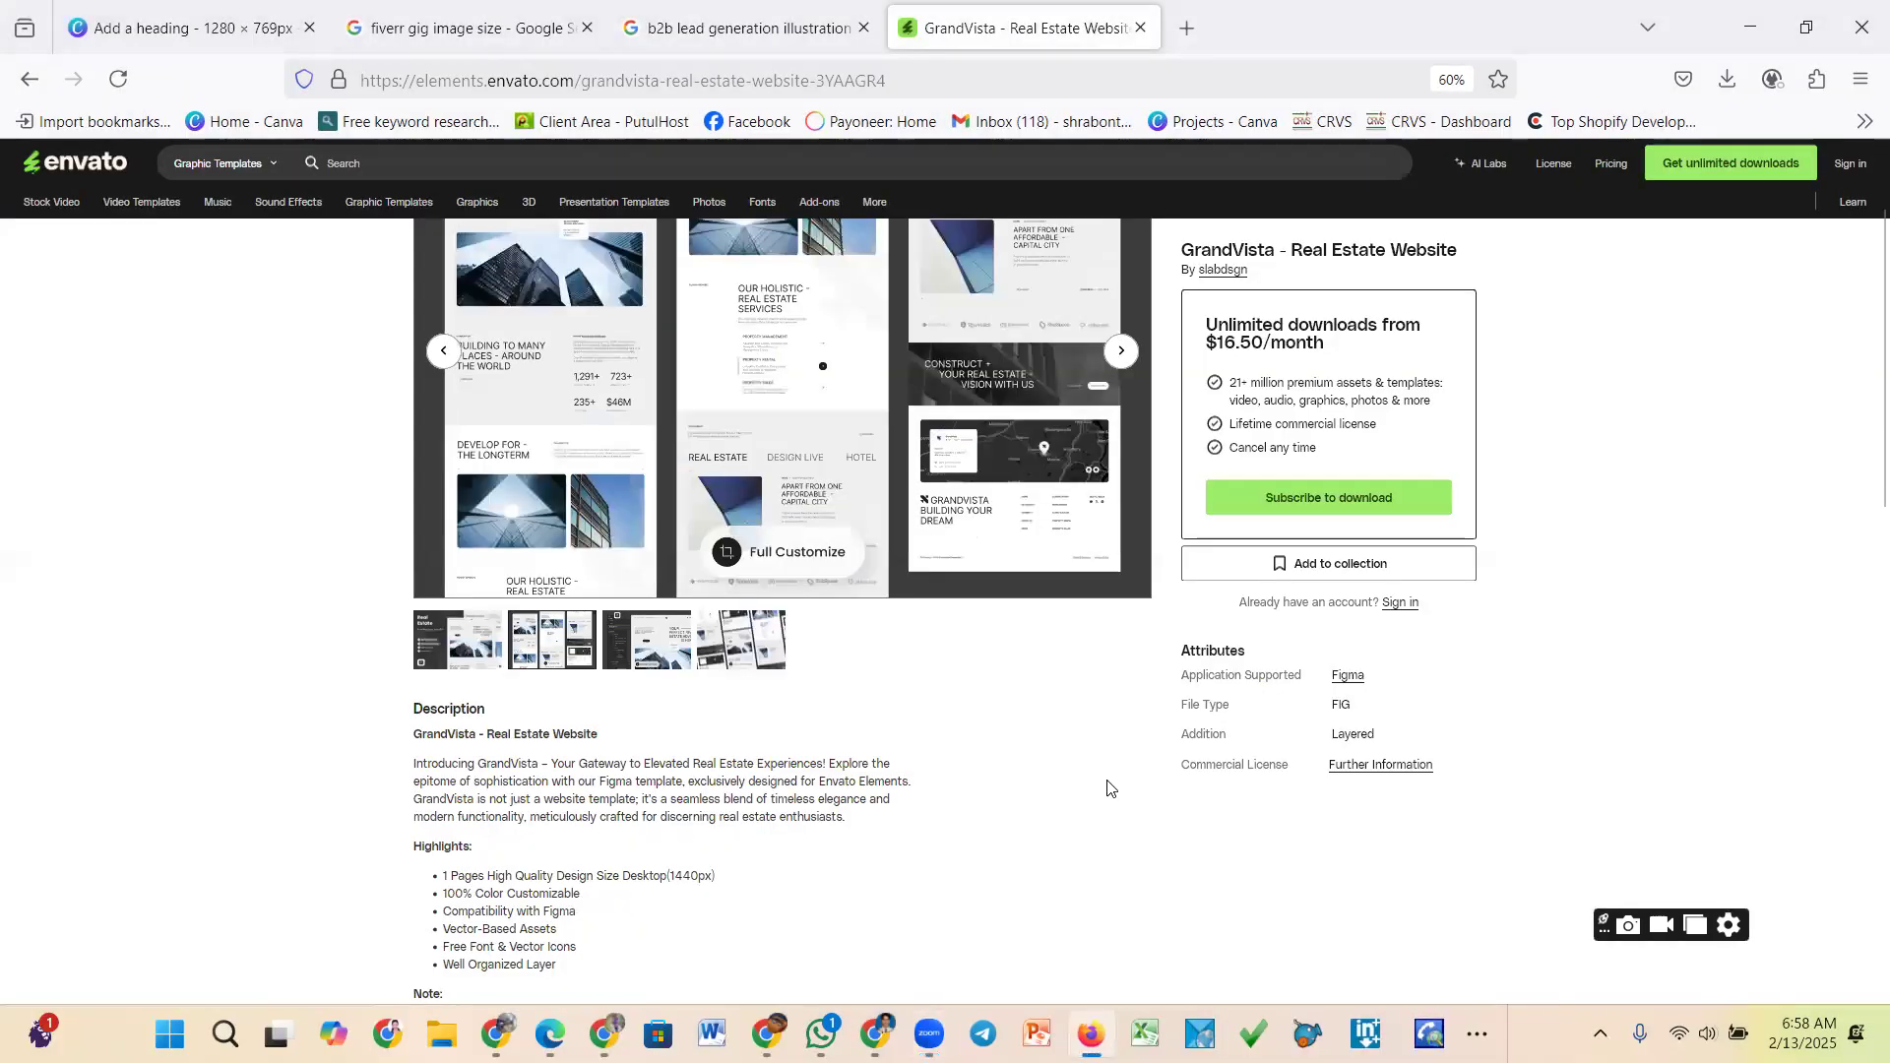
pyautogui.hotkey('alt', 'Tab')
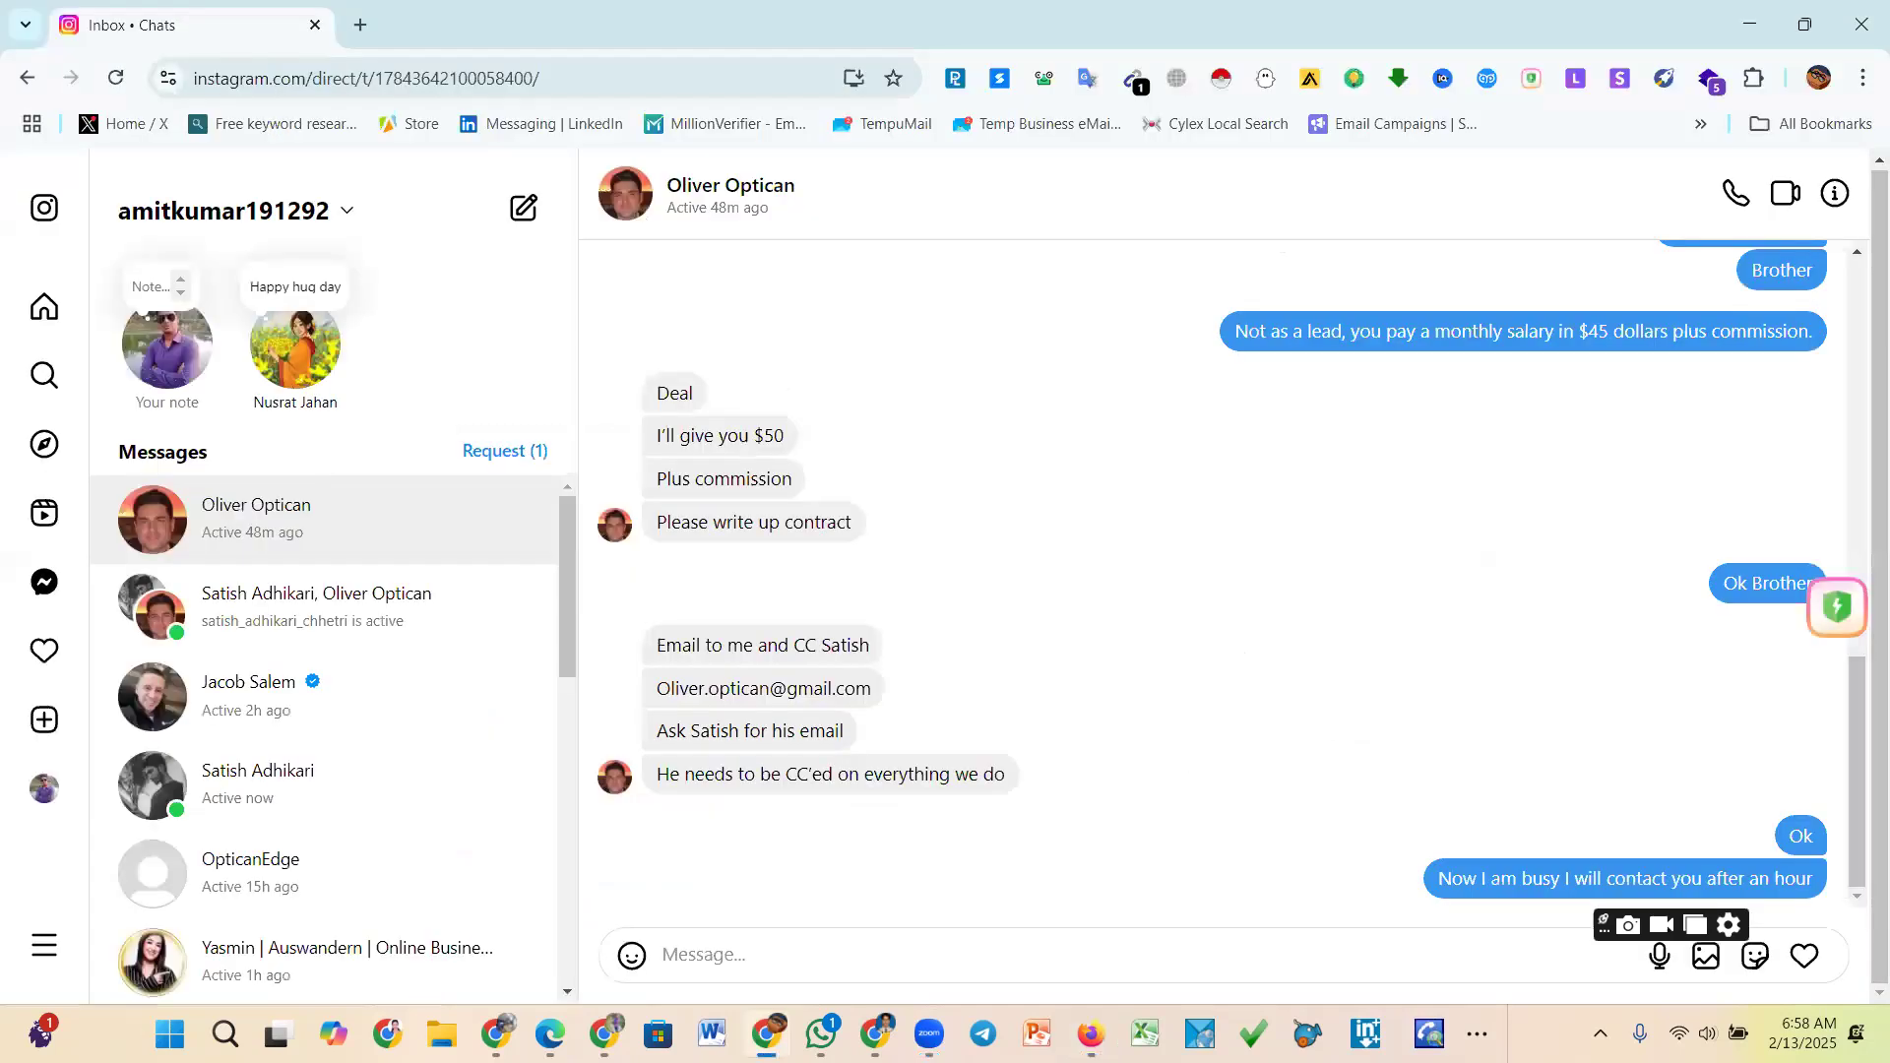
pyautogui.moveTo(1091, 1034)
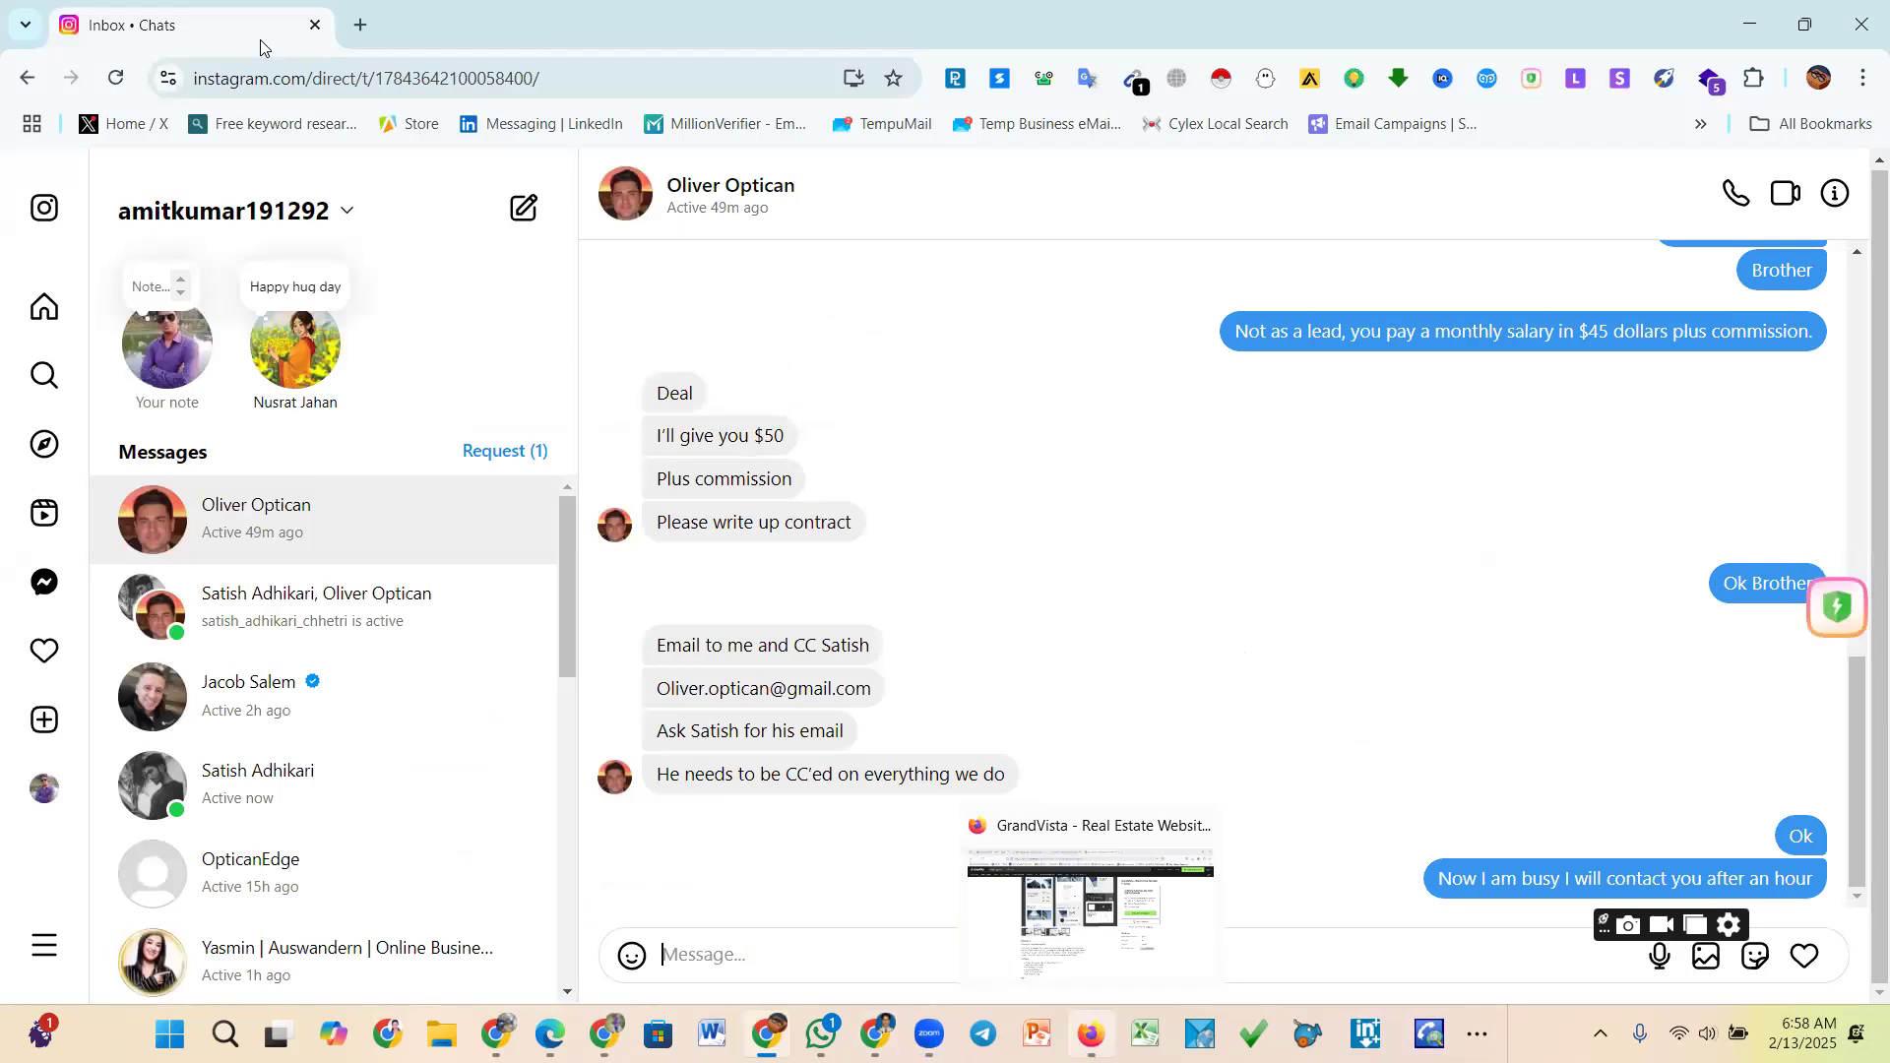
pyautogui.hotkey('alt', 'Tab')
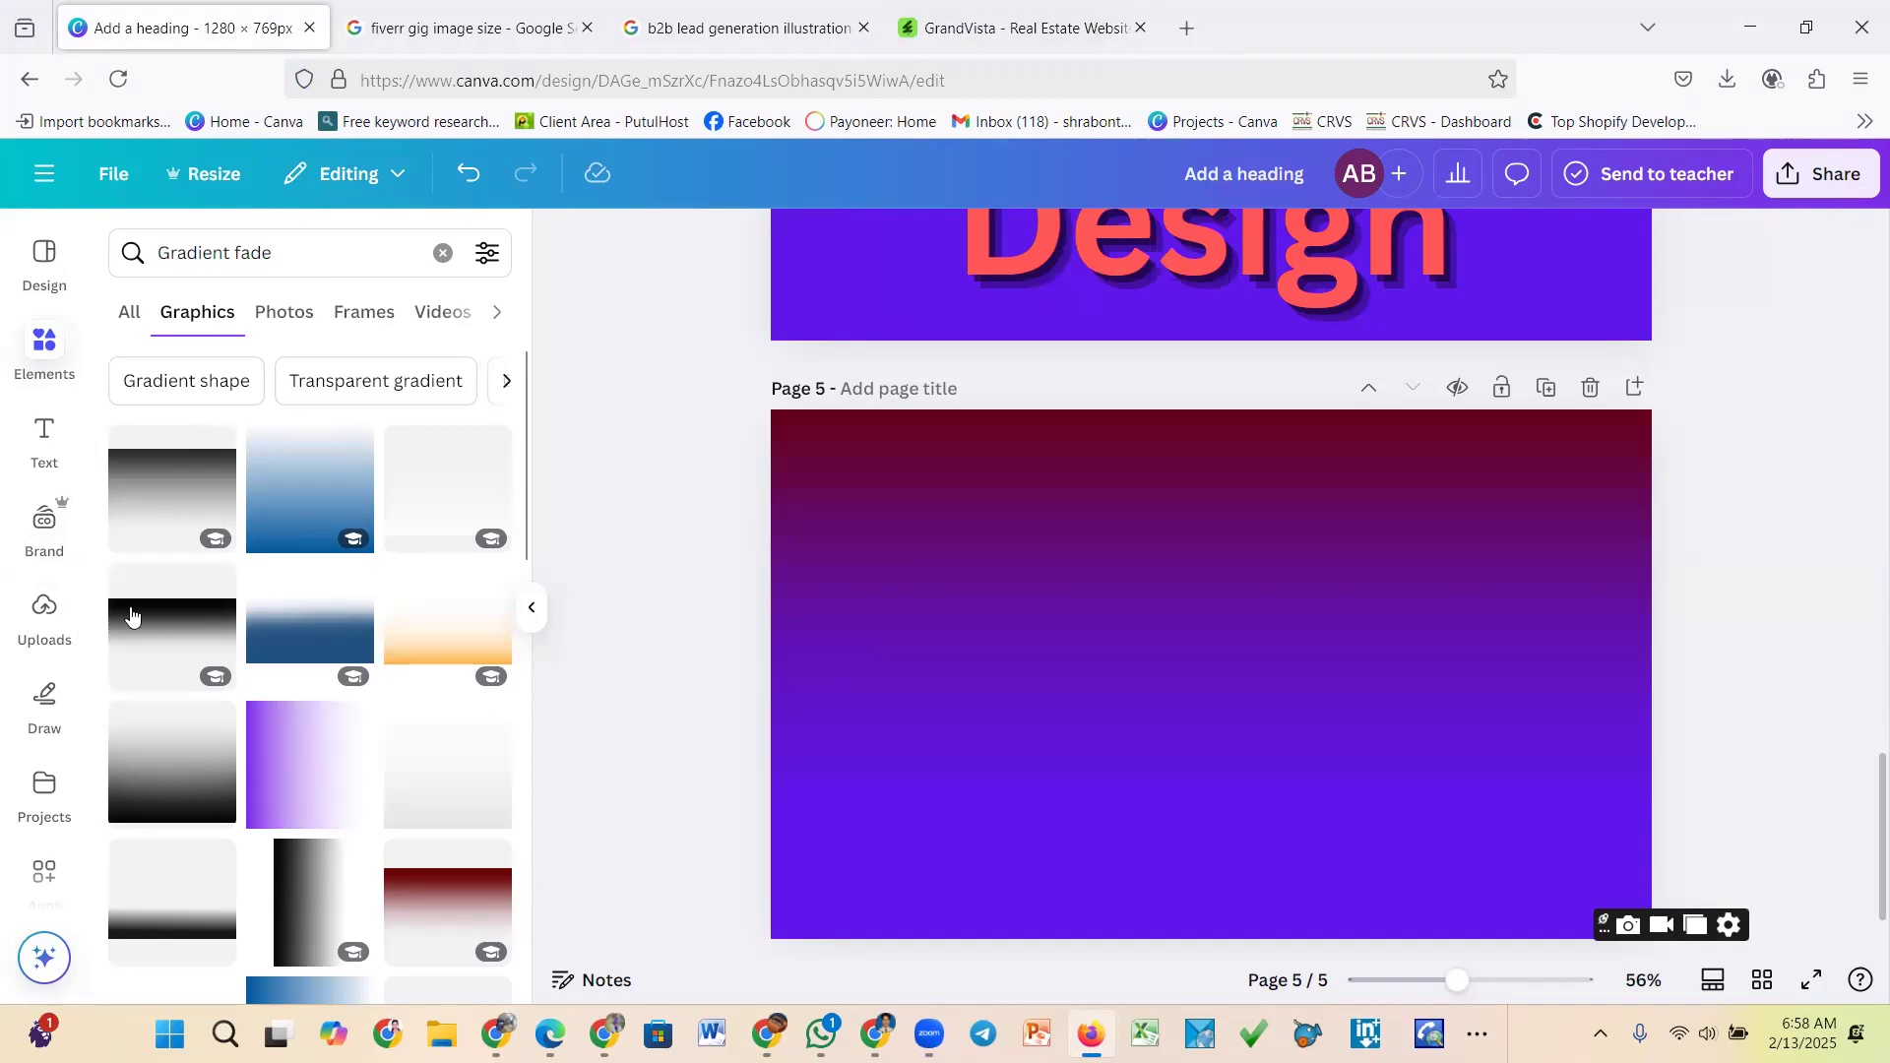
# Start a file upload from the uploaded images and open the Lightshot folder inside Documents
pyautogui.click(46, 605)
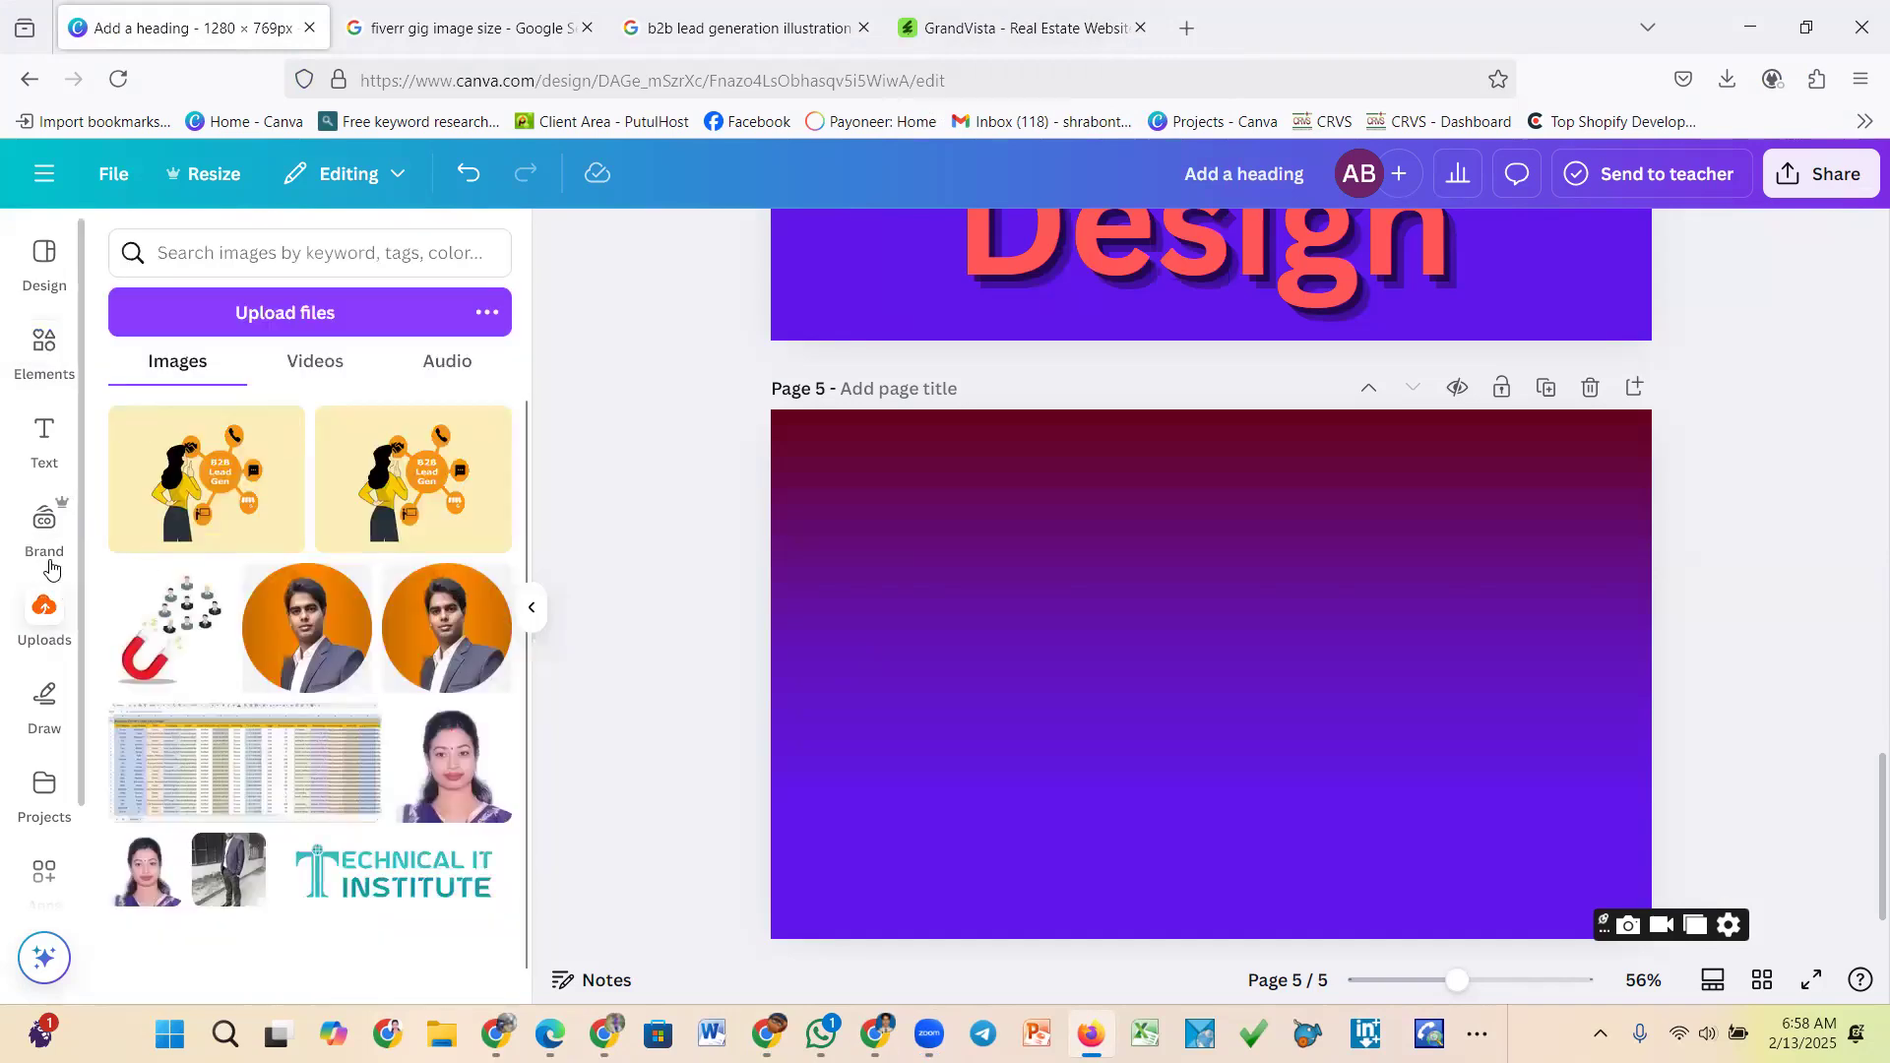
pyautogui.click(298, 329)
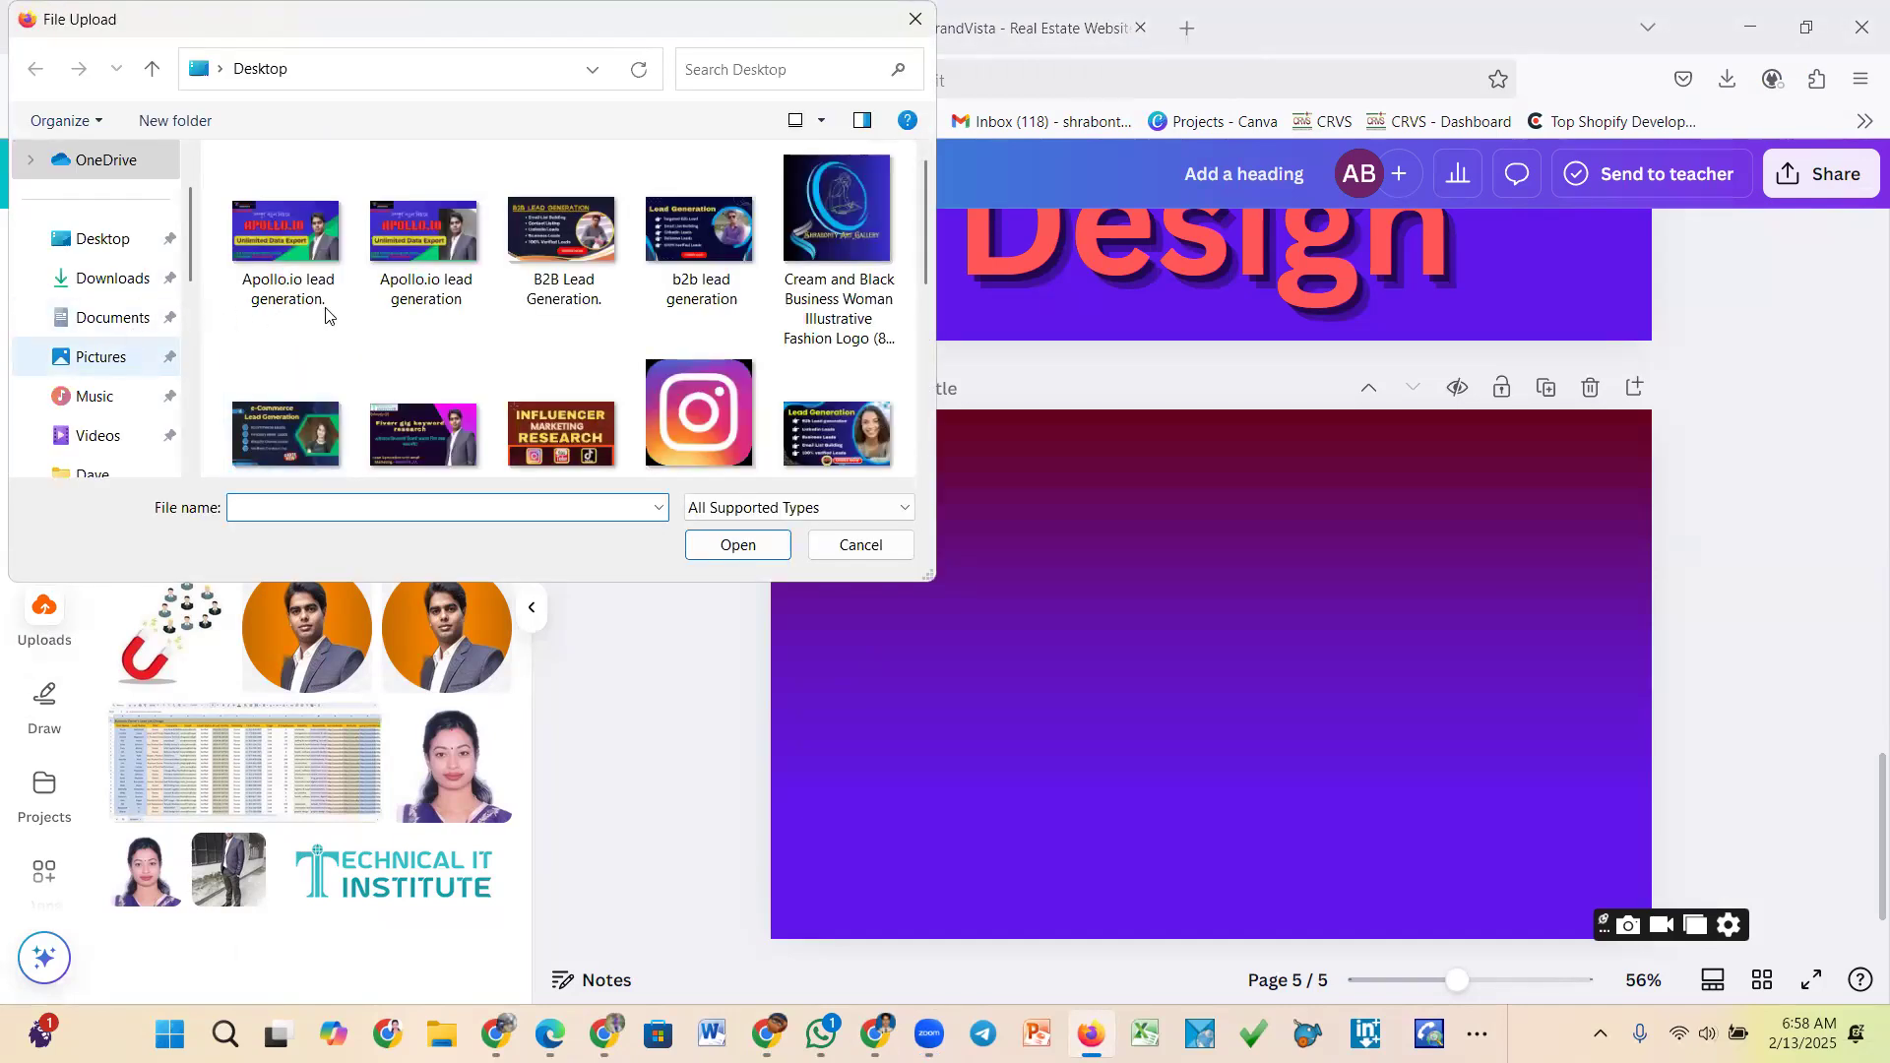
pyautogui.click(117, 333)
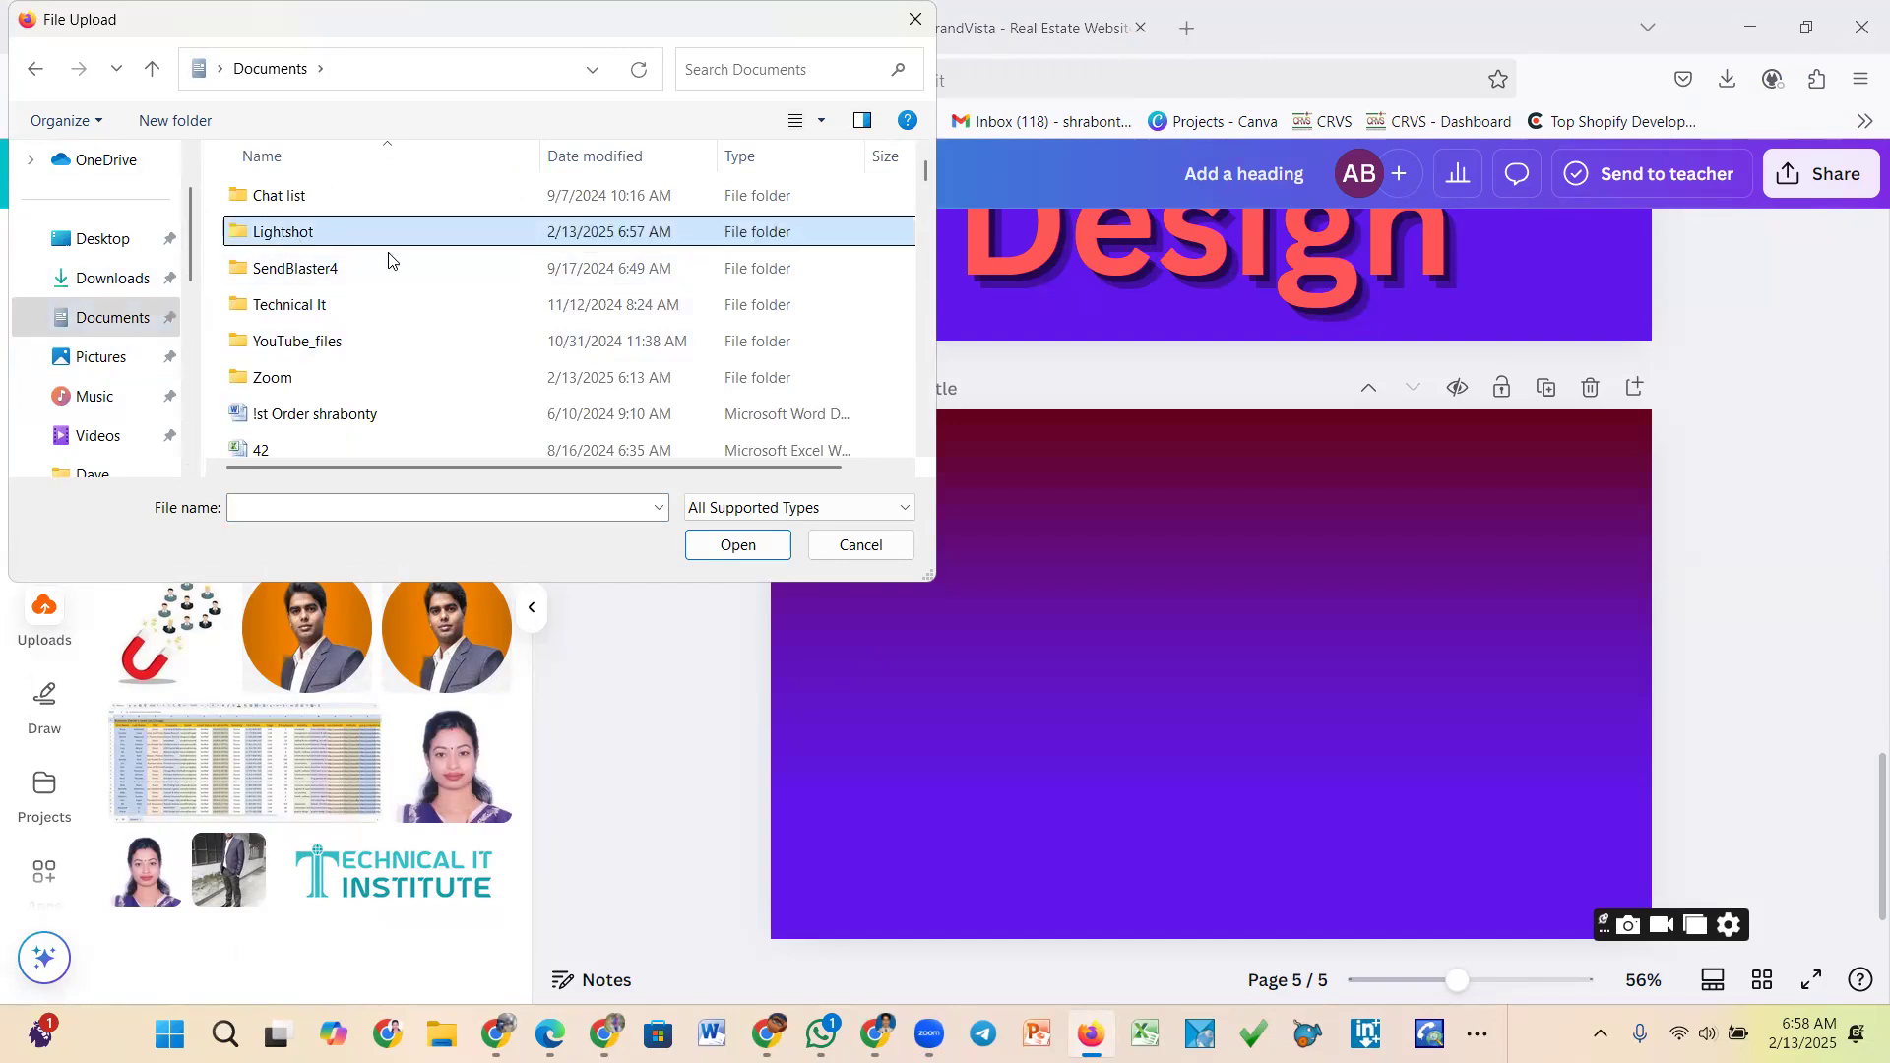
pyautogui.doubleClick(433, 237)
pyautogui.scroll(-10, 539, 333)
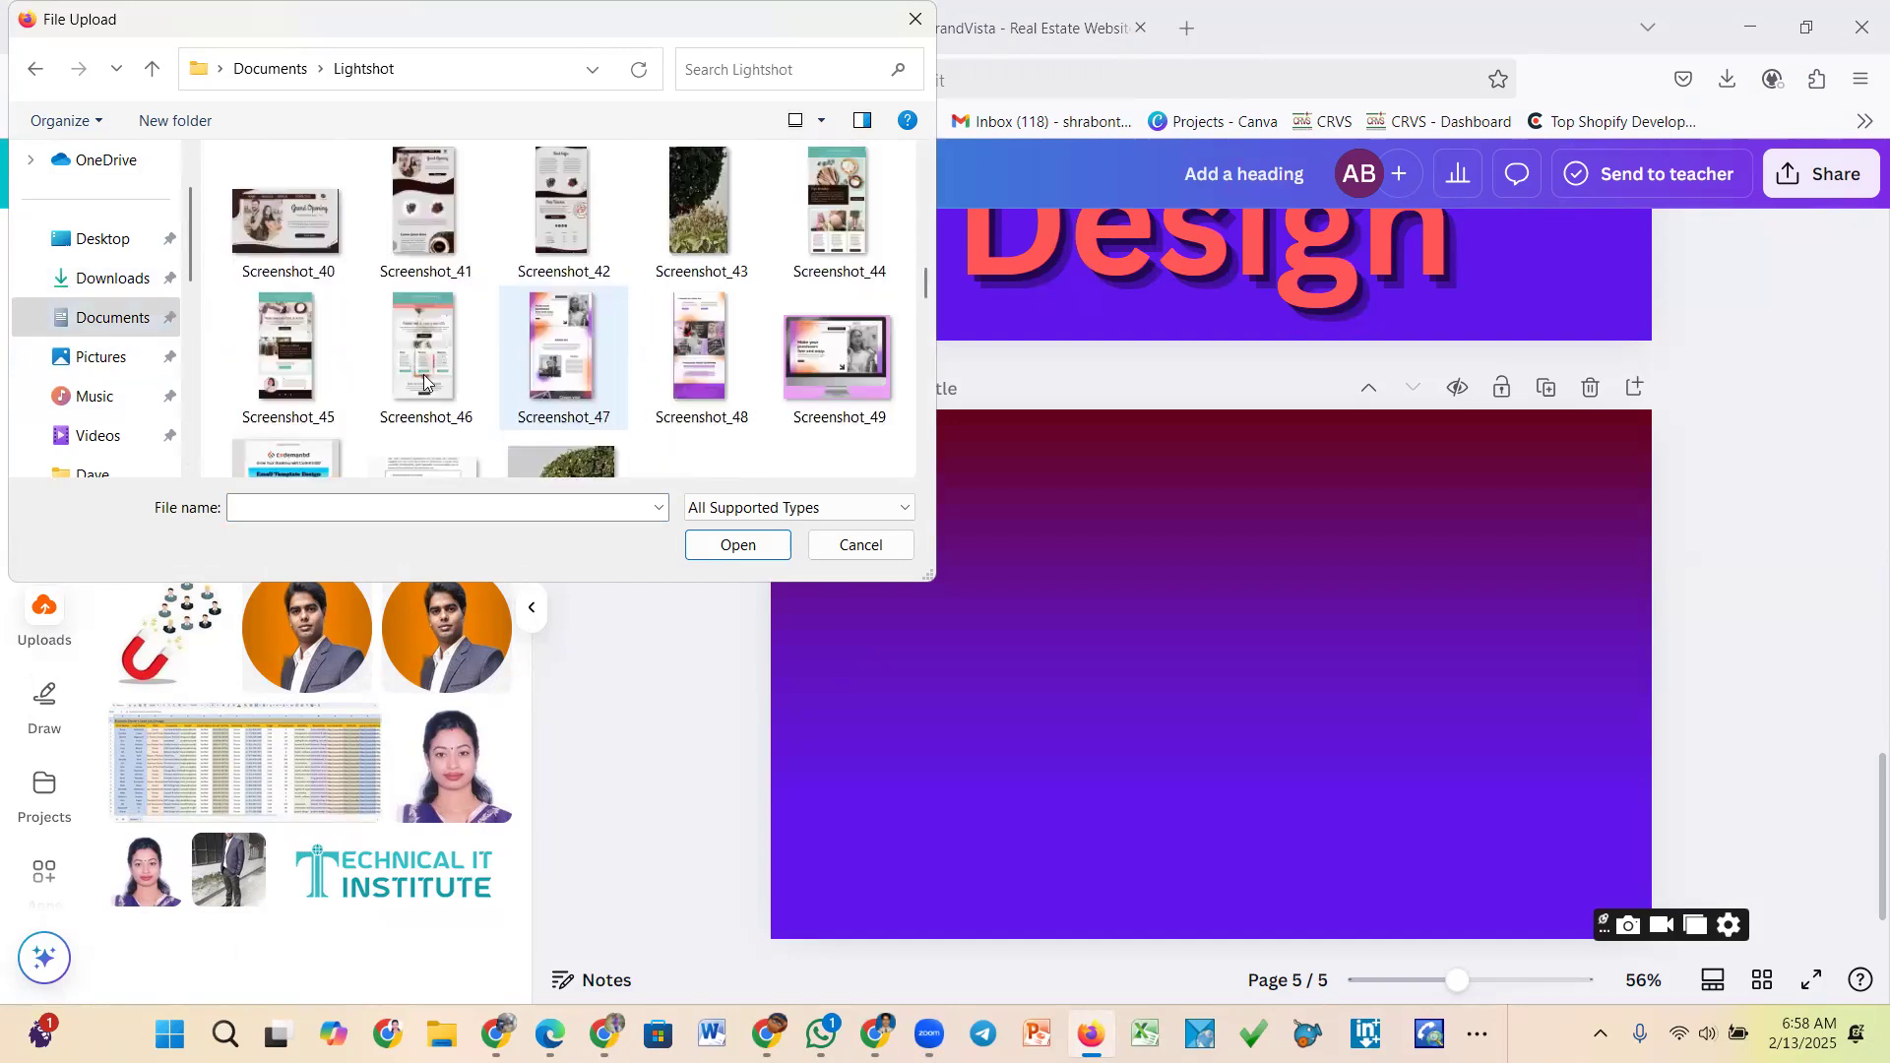
# Upload Screenshot_40, Screenshot_41 and Screenshot_42, placing Screenshot_40 and Screenshot_41 on page 5
pyautogui.scroll(3, 423, 359)
pyautogui.scroll(-1, 311, 364)
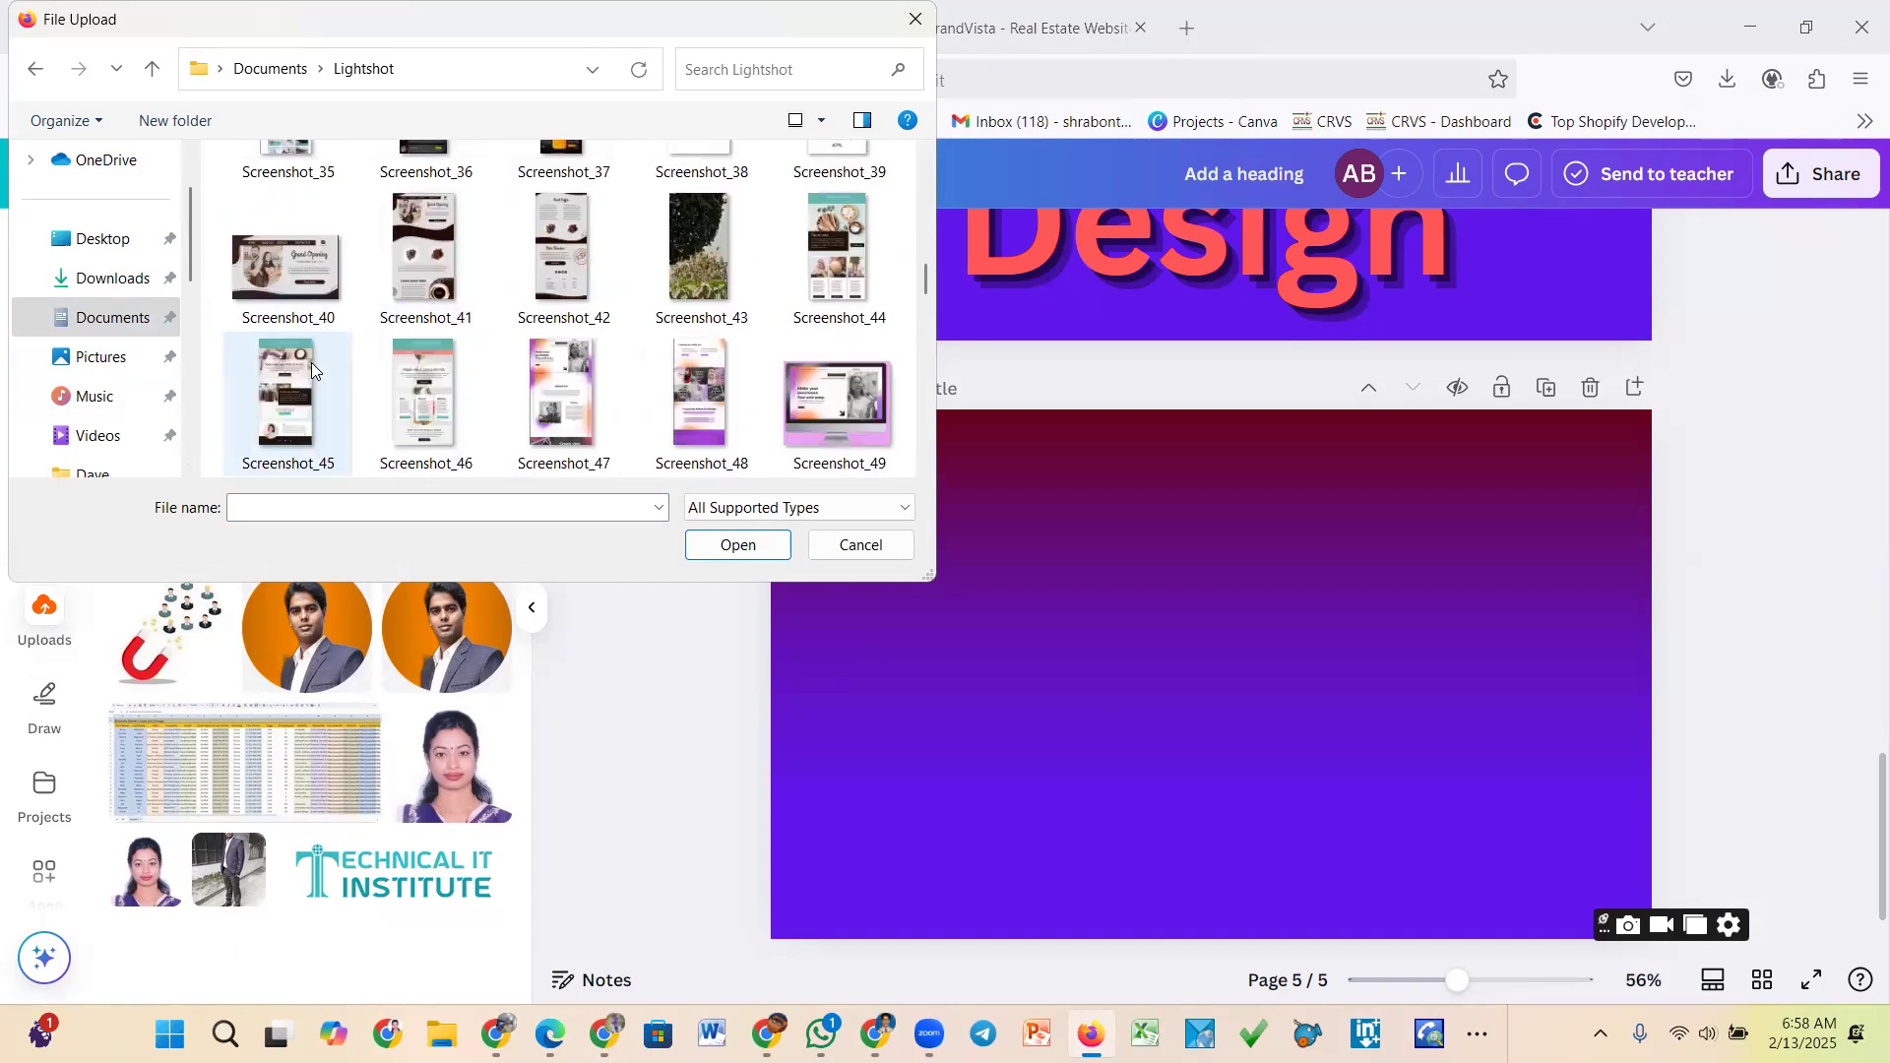
pyautogui.click(285, 256)
pyautogui.moveTo(411, 368); pyautogui.dragTo(1011, 695)
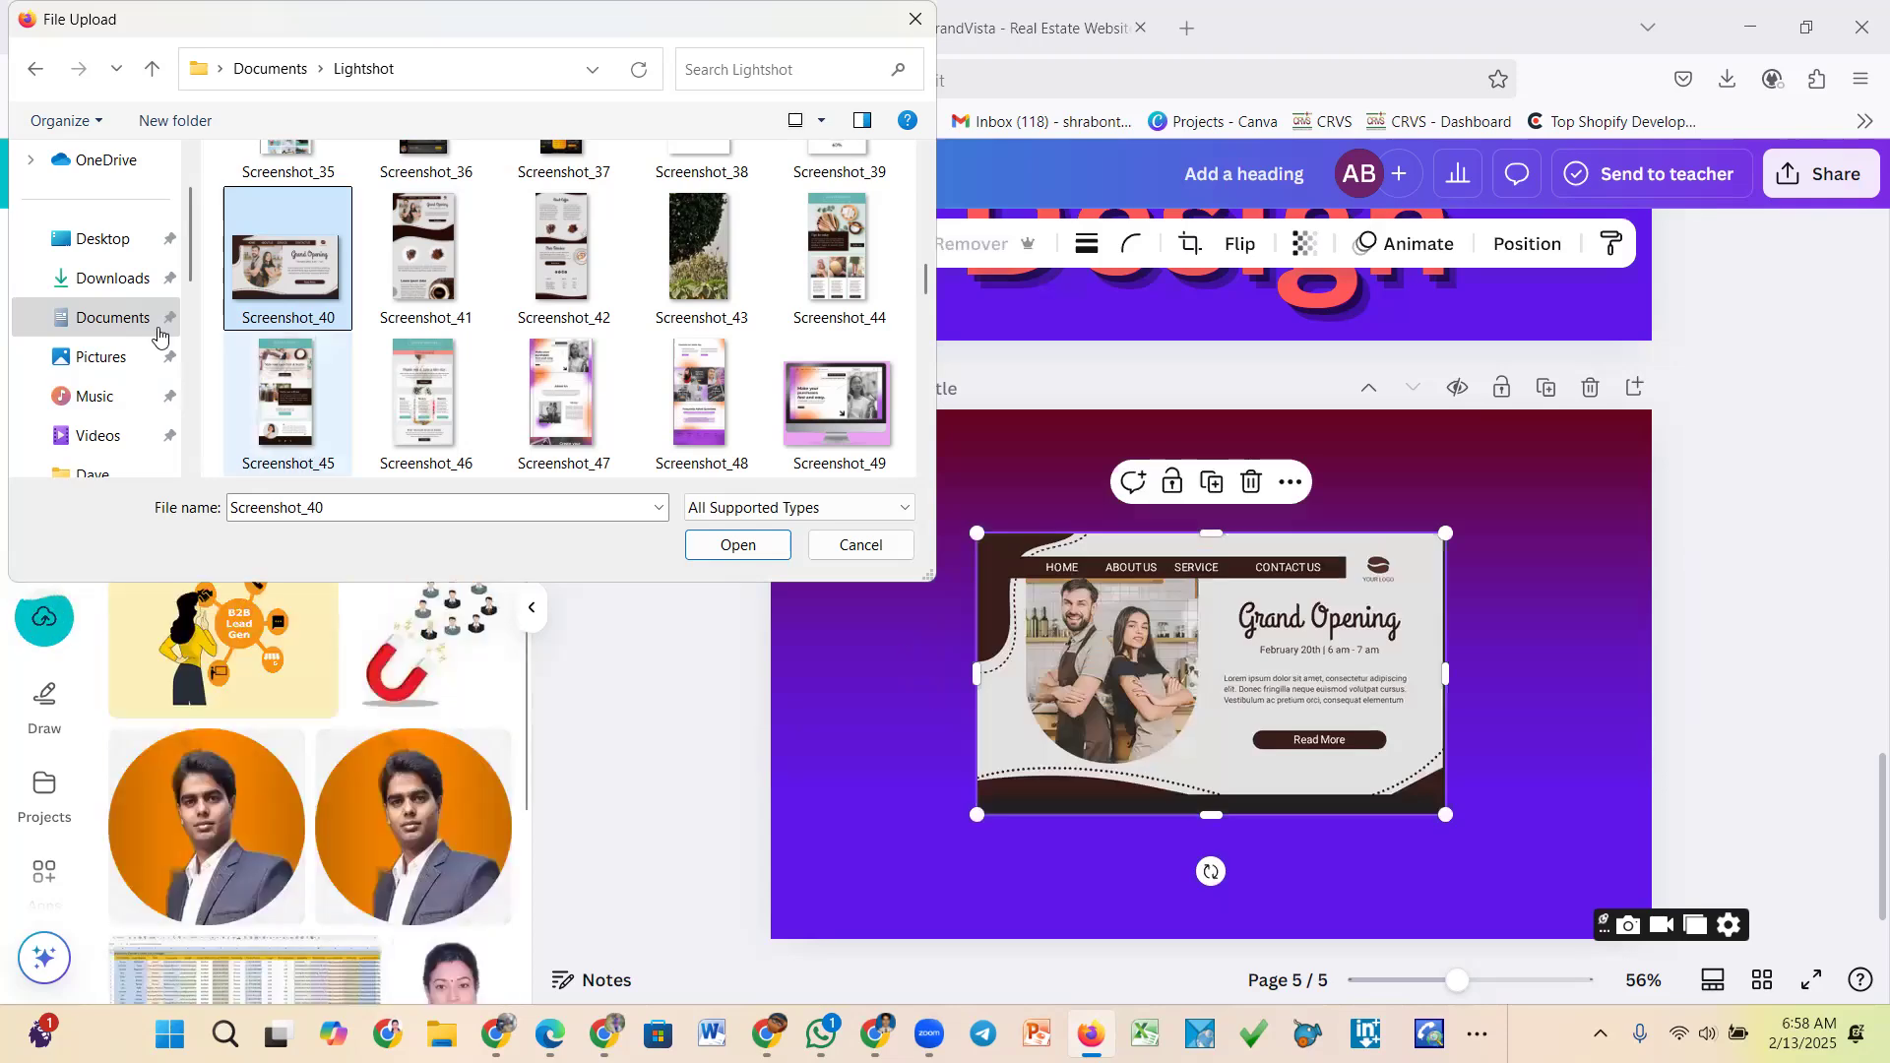
pyautogui.click(423, 278)
pyautogui.moveTo(423, 279); pyautogui.dragTo(1502, 781)
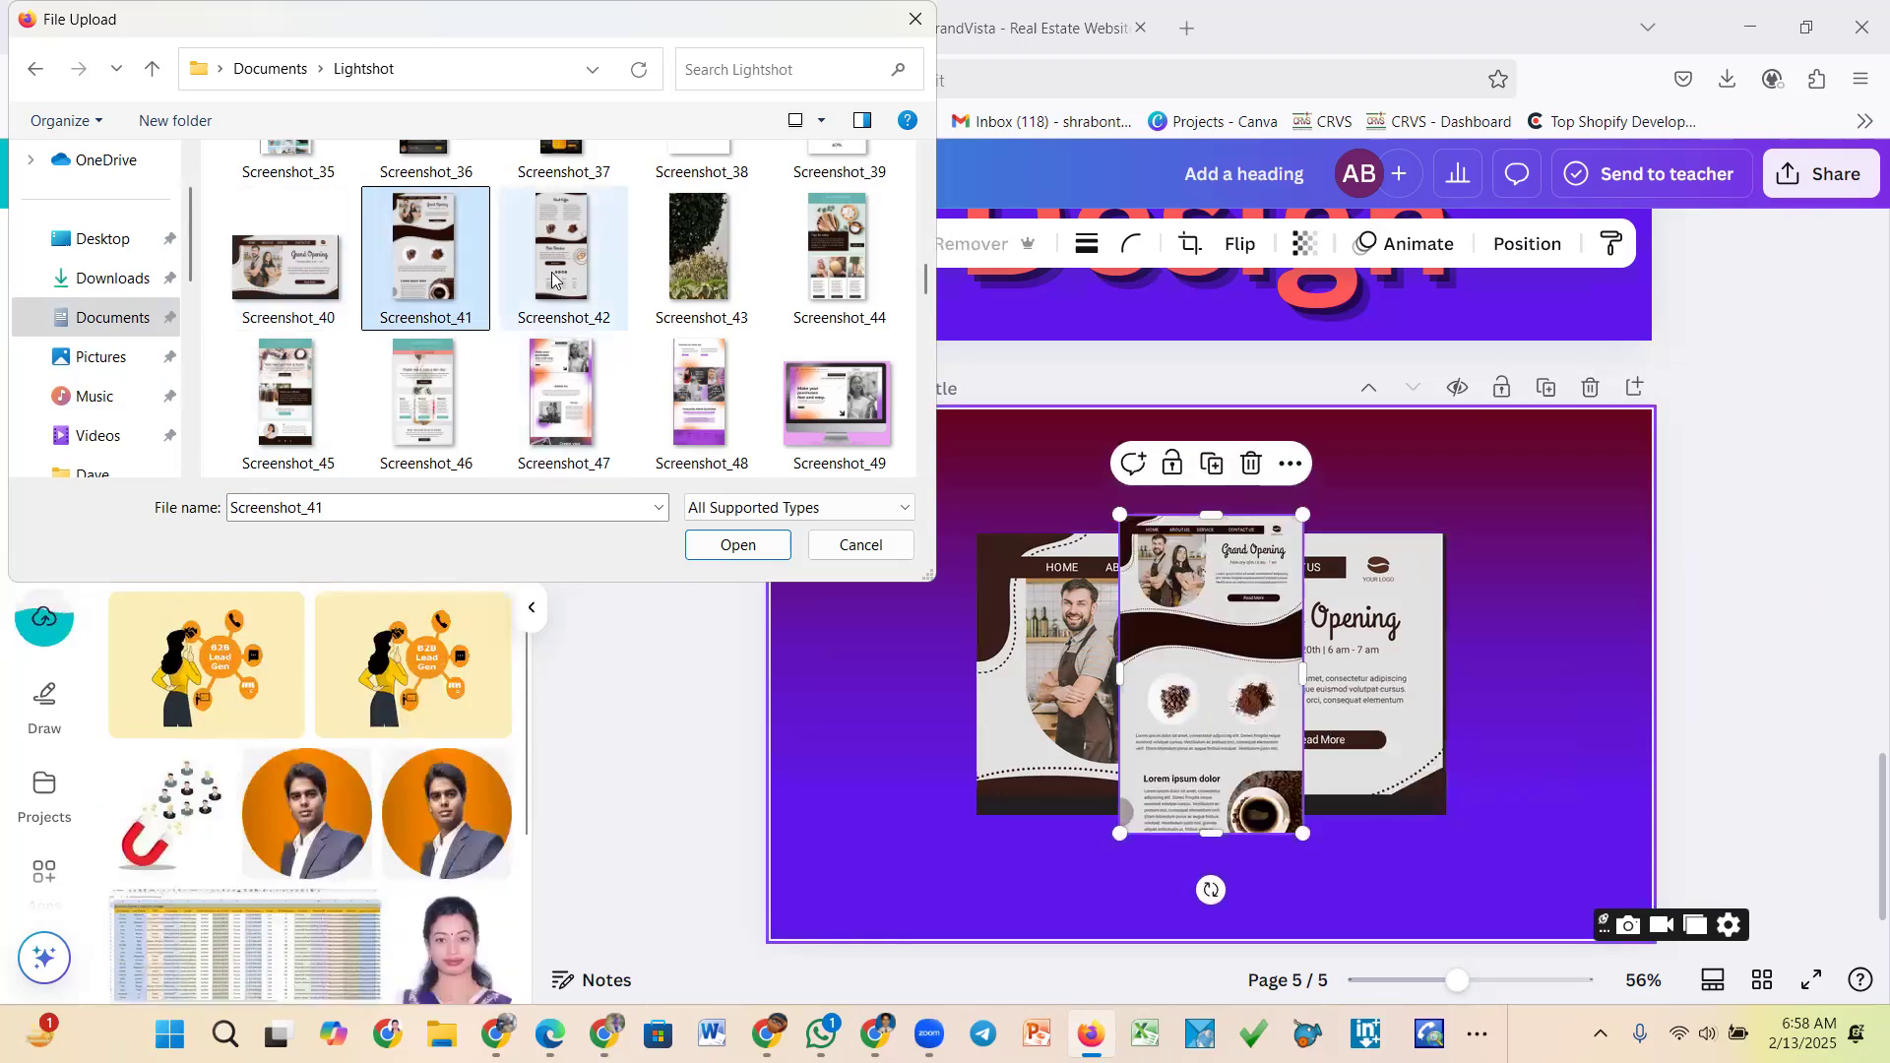
pyautogui.moveTo(554, 281); pyautogui.dragTo(1314, 715)
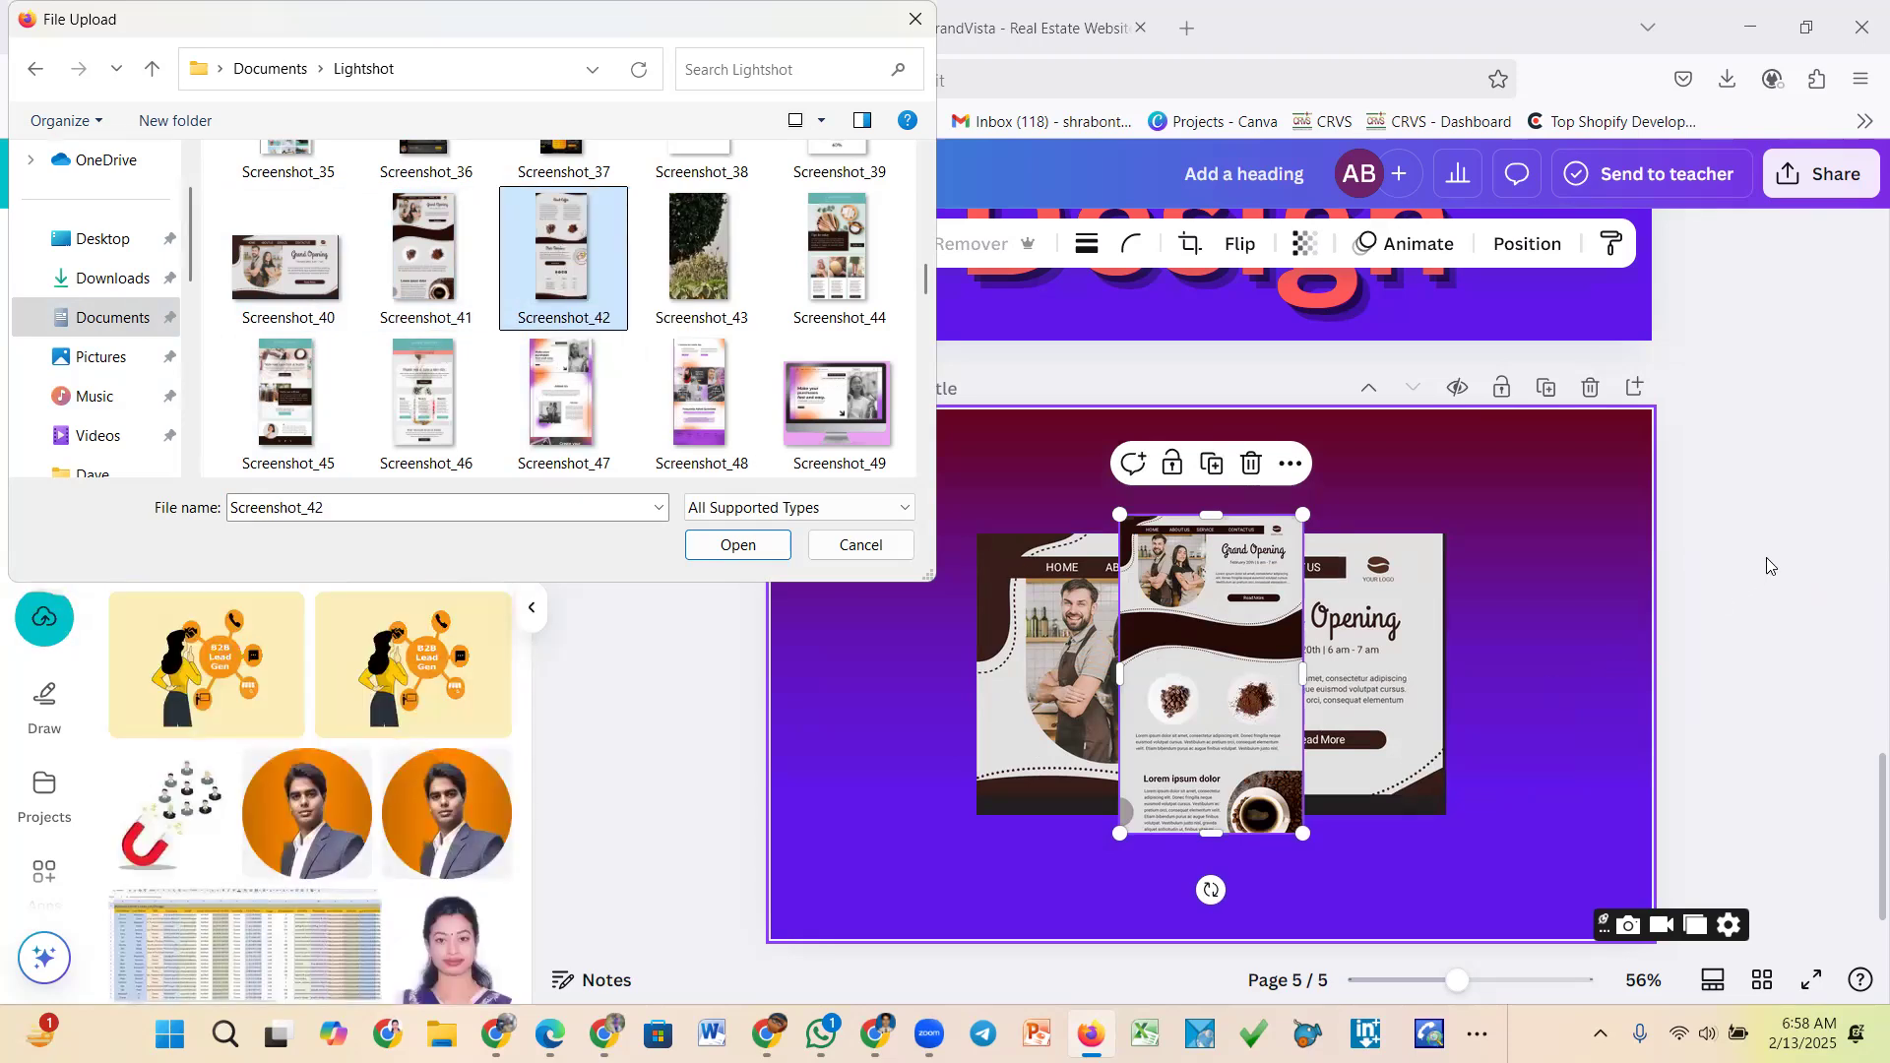
pyautogui.moveTo(571, 272); pyautogui.dragTo(1195, 699)
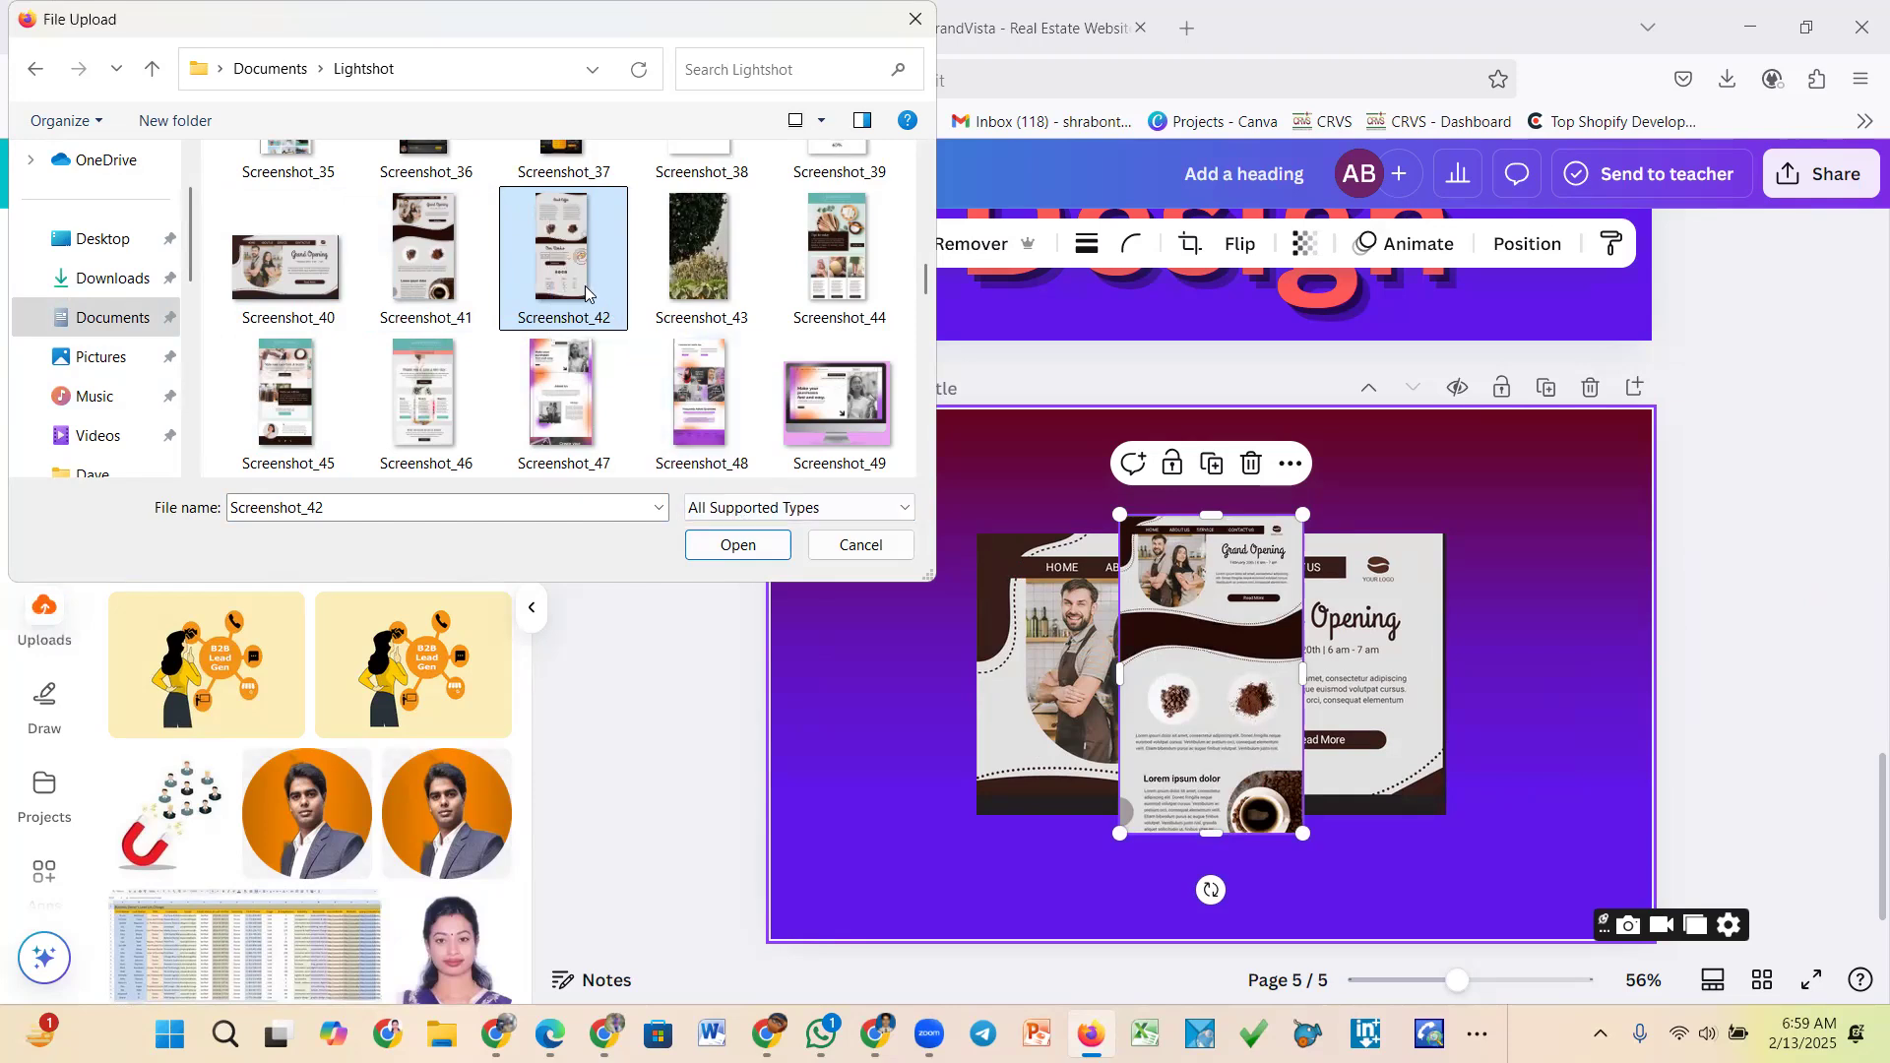
pyautogui.click(739, 544)
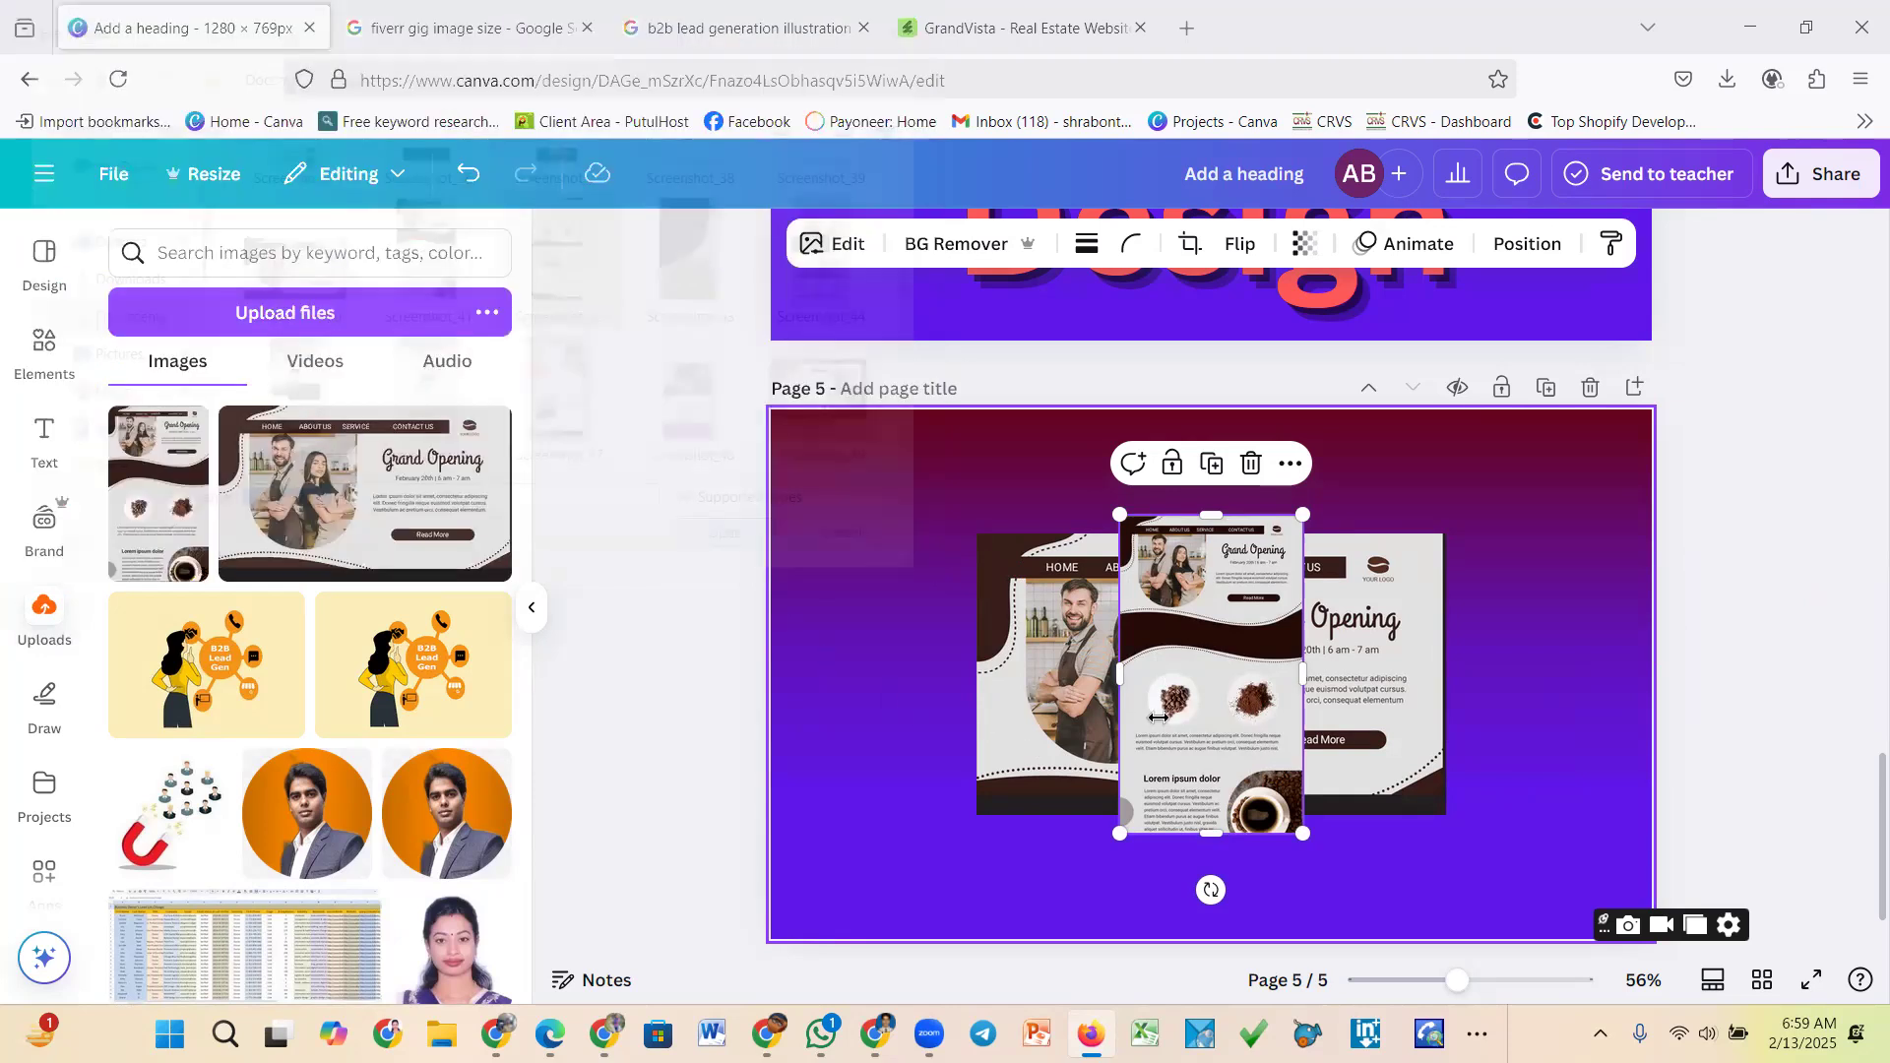
# Add the uploaded About Coffee screenshot to page 5 and spread the three screenshots, wide banner on the left and tall ones on the right
pyautogui.moveTo(1196, 665); pyautogui.dragTo(1408, 719)
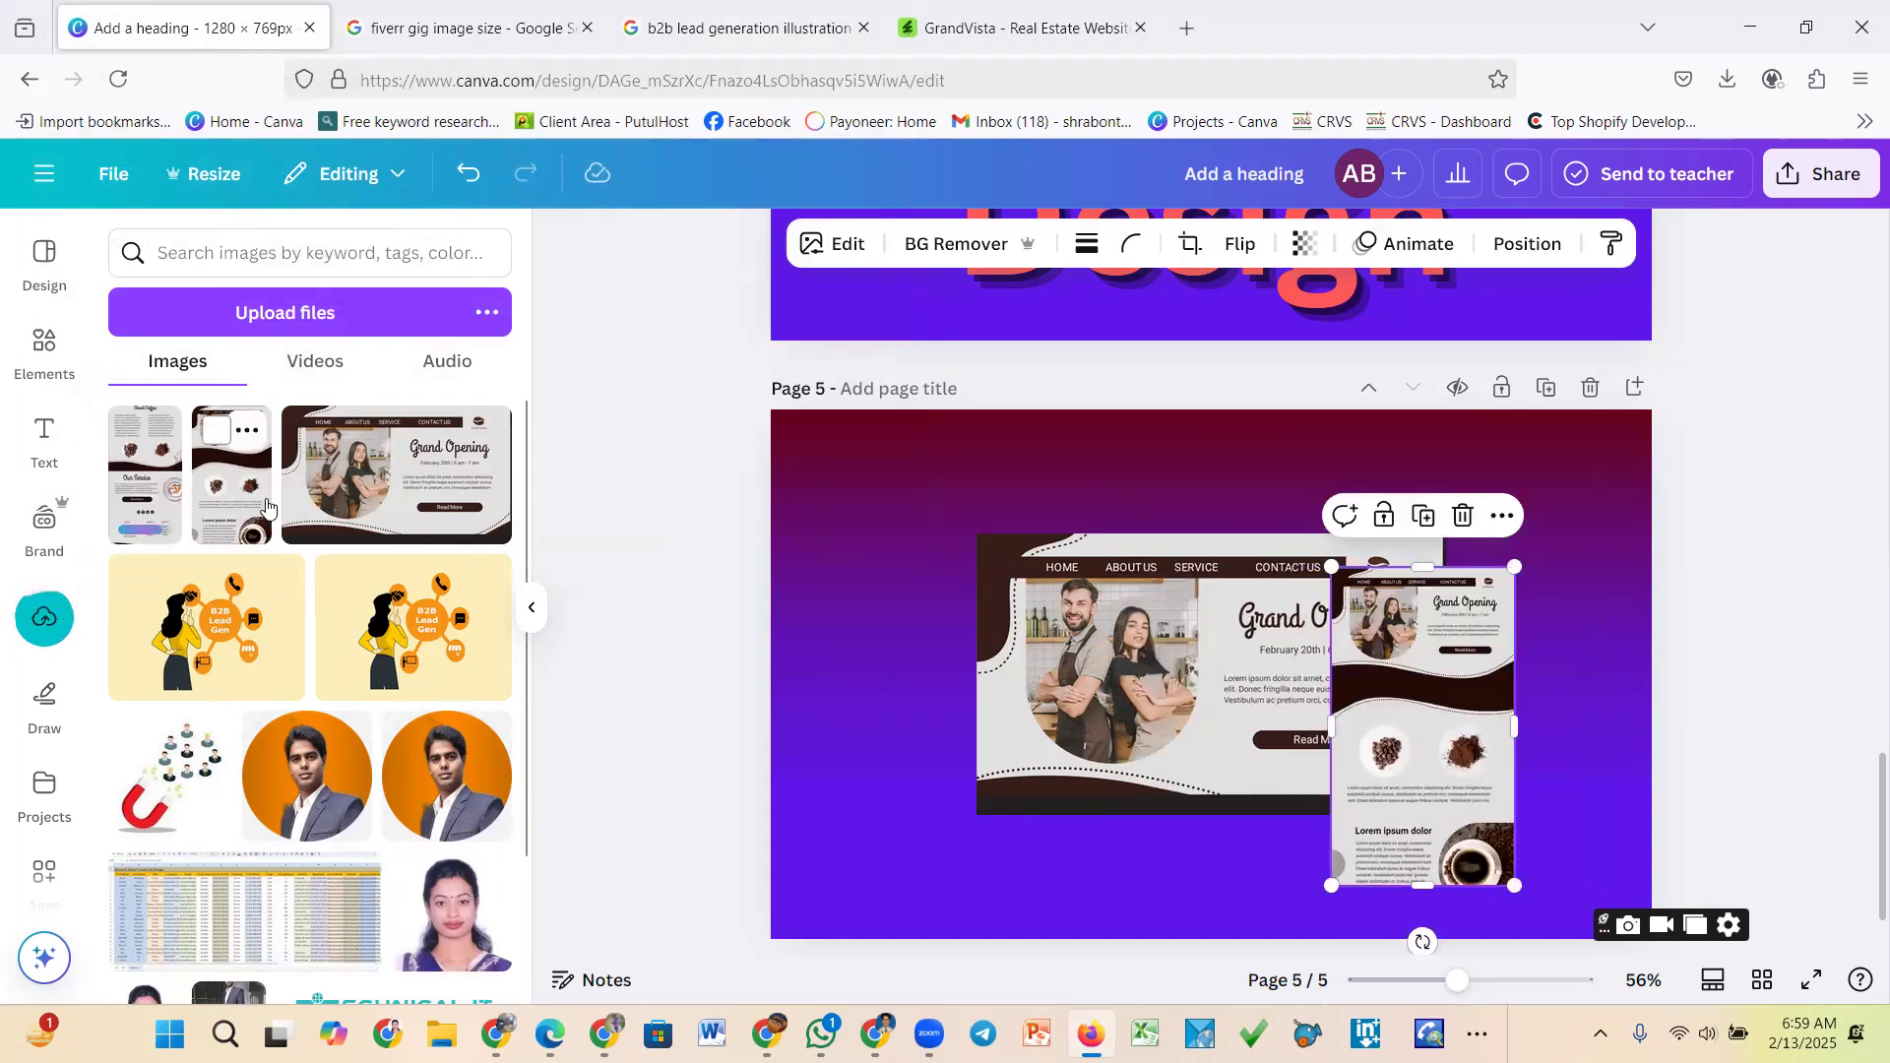
pyautogui.moveTo(163, 502)
pyautogui.mouseDown()
pyautogui.moveTo(838, 628)
pyautogui.moveTo(640, 551)
pyautogui.moveTo(177, 512)
pyautogui.mouseUp()
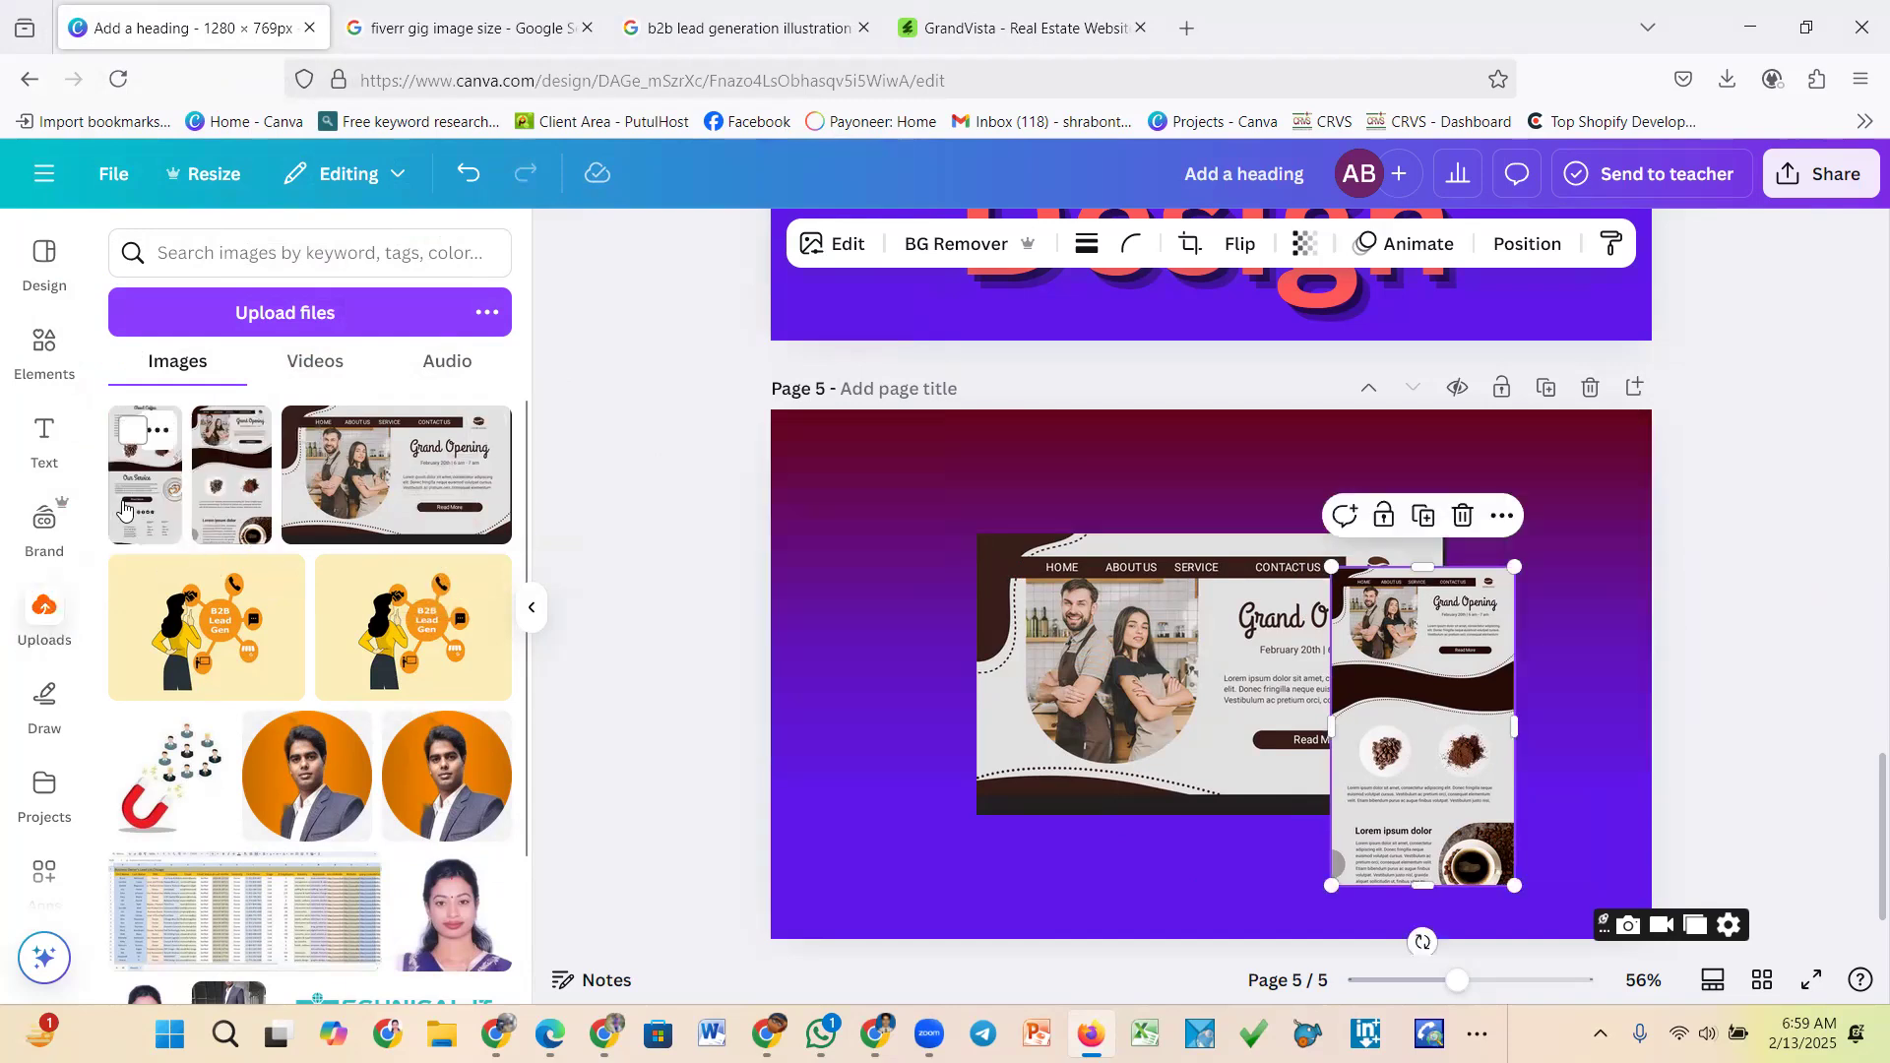
pyautogui.click(139, 521)
pyautogui.moveTo(1063, 662); pyautogui.dragTo(936, 591)
pyautogui.click(1751, 466)
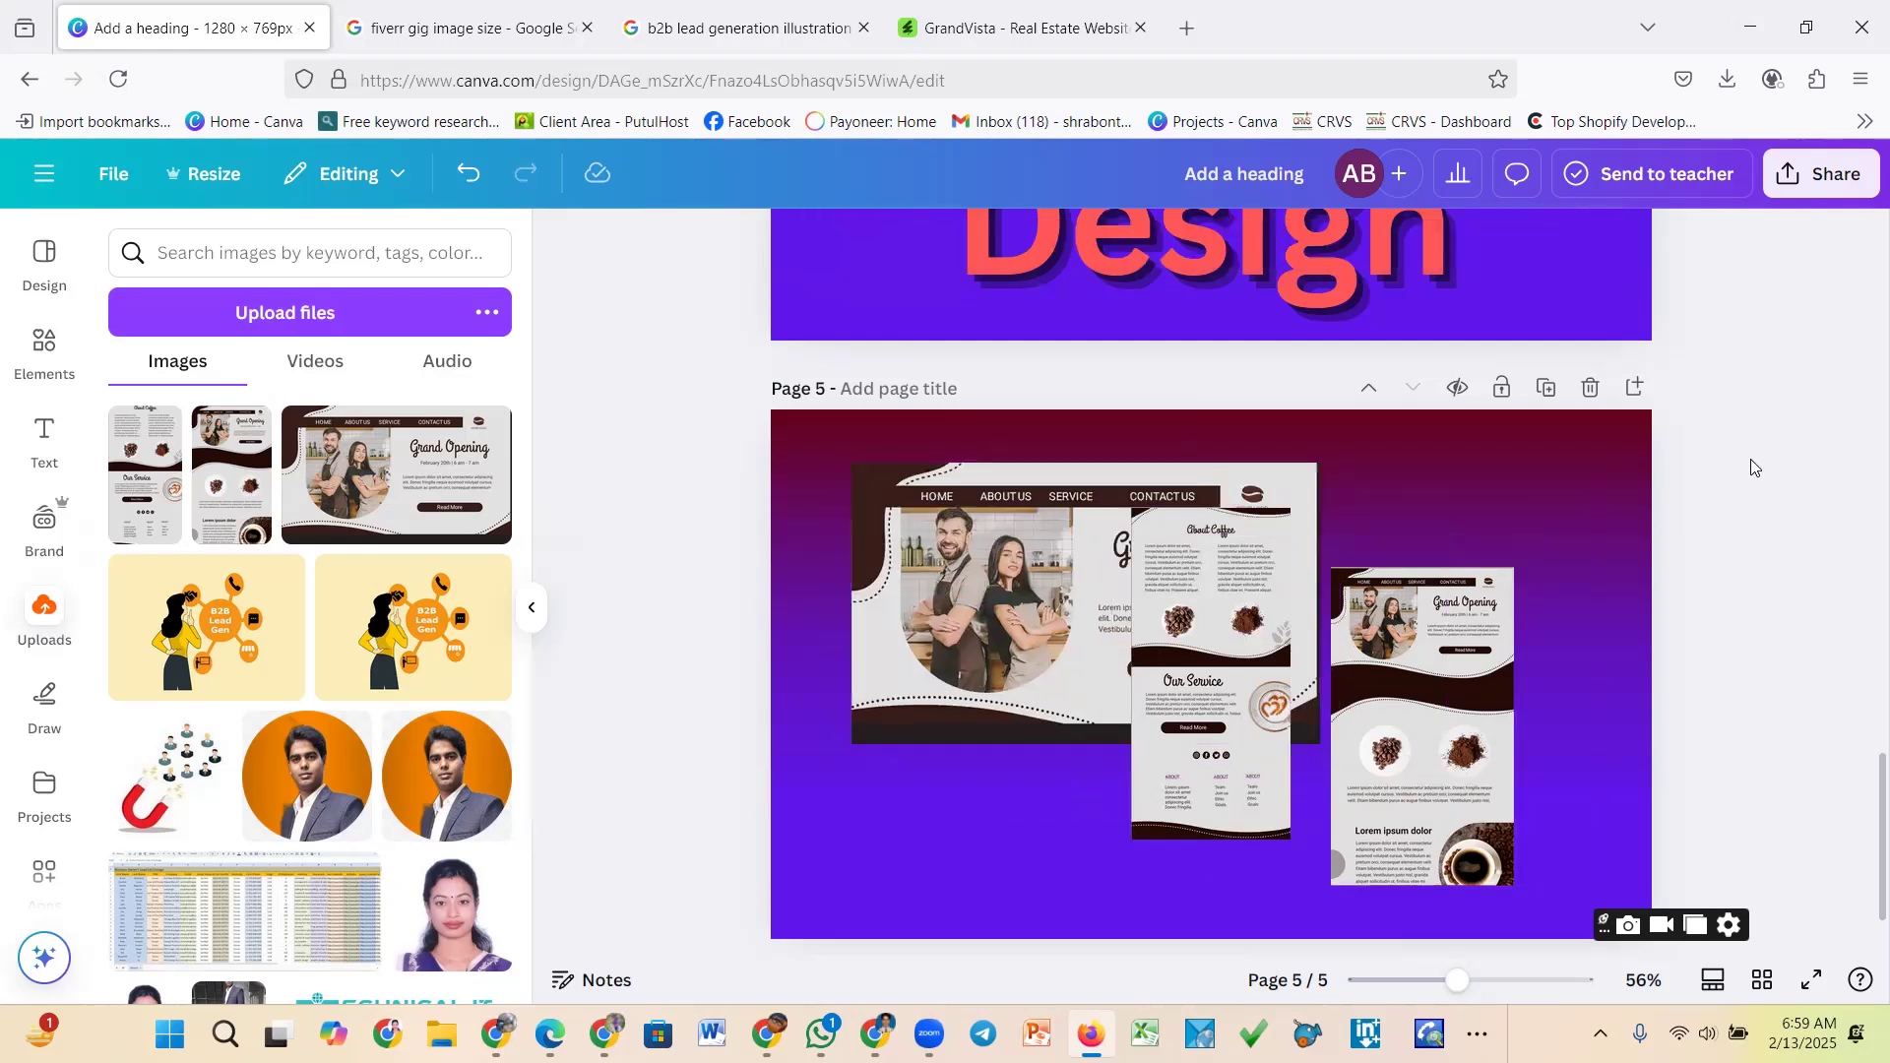
pyautogui.moveTo(1162, 669); pyautogui.dragTo(1523, 649)
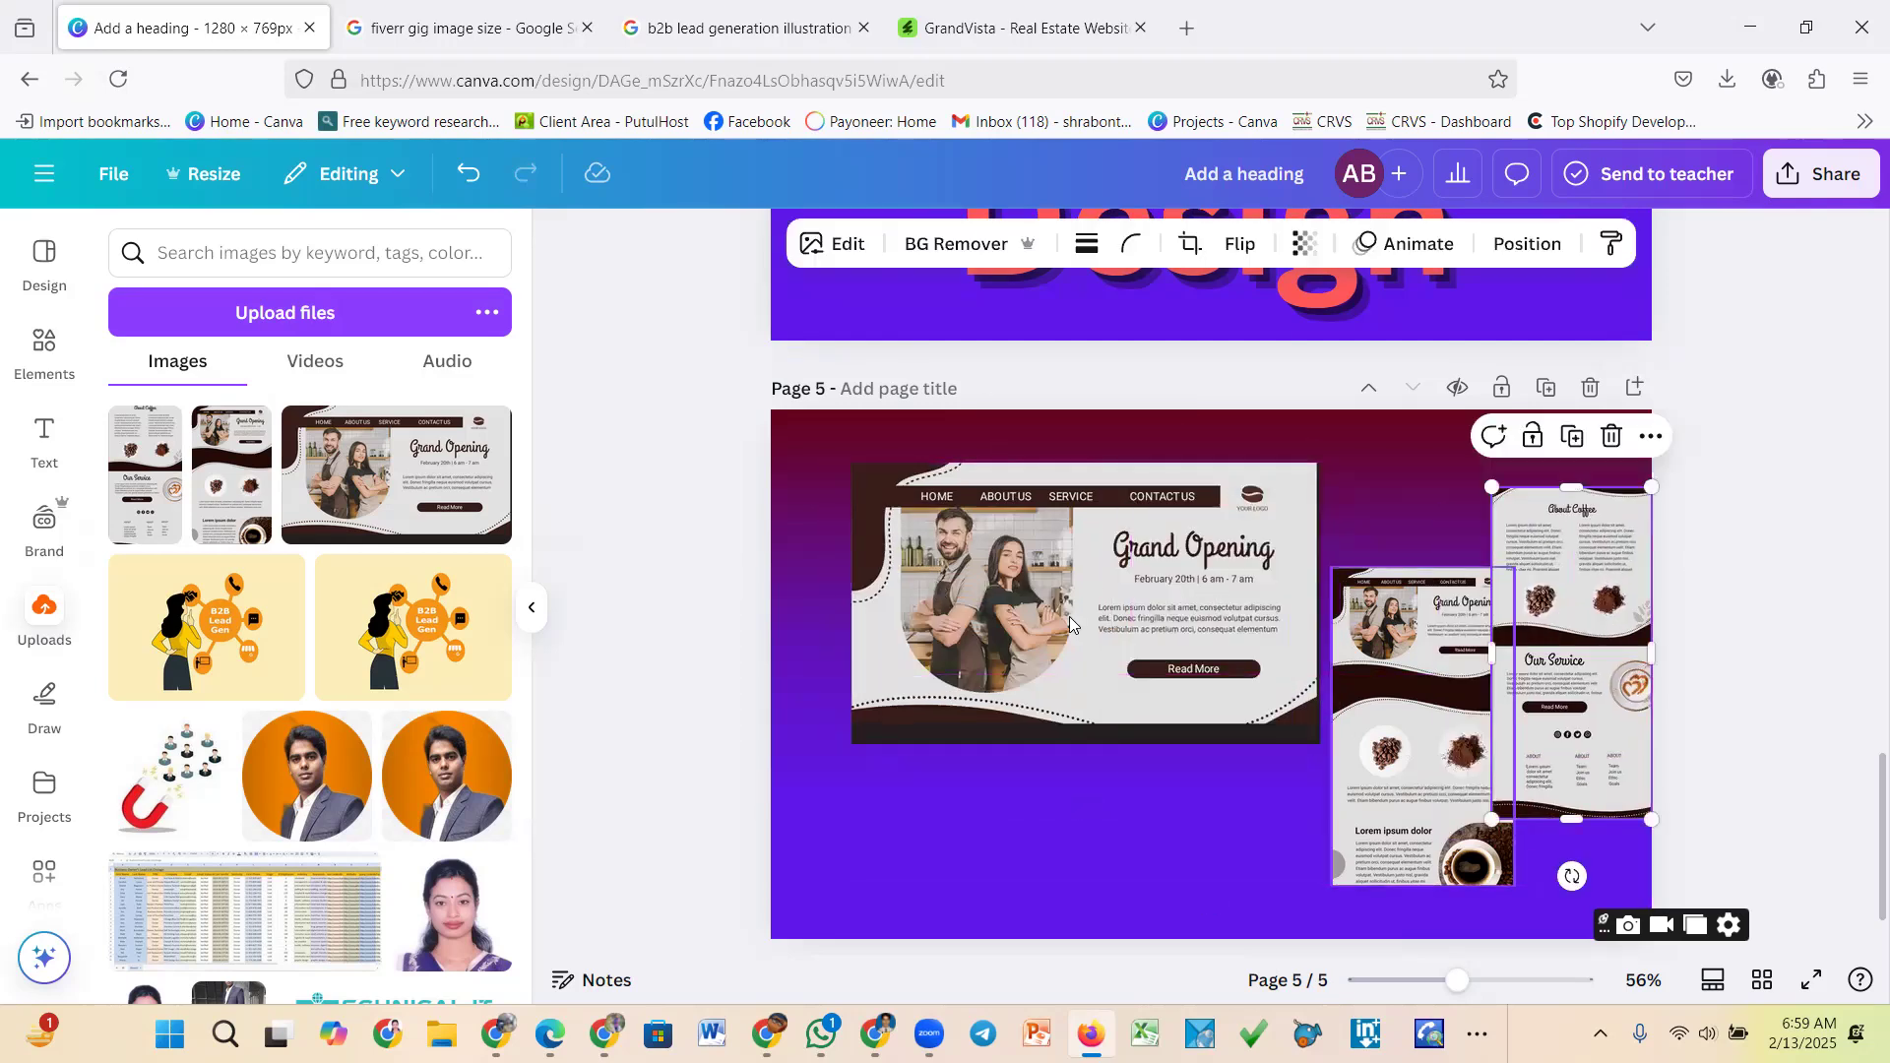
# Enlarge the wide Grand Opening banner to nearly three quarters of the page width and place it at the page's left side
pyautogui.click(1112, 605)
pyautogui.moveTo(1317, 742); pyautogui.dragTo(1478, 839)
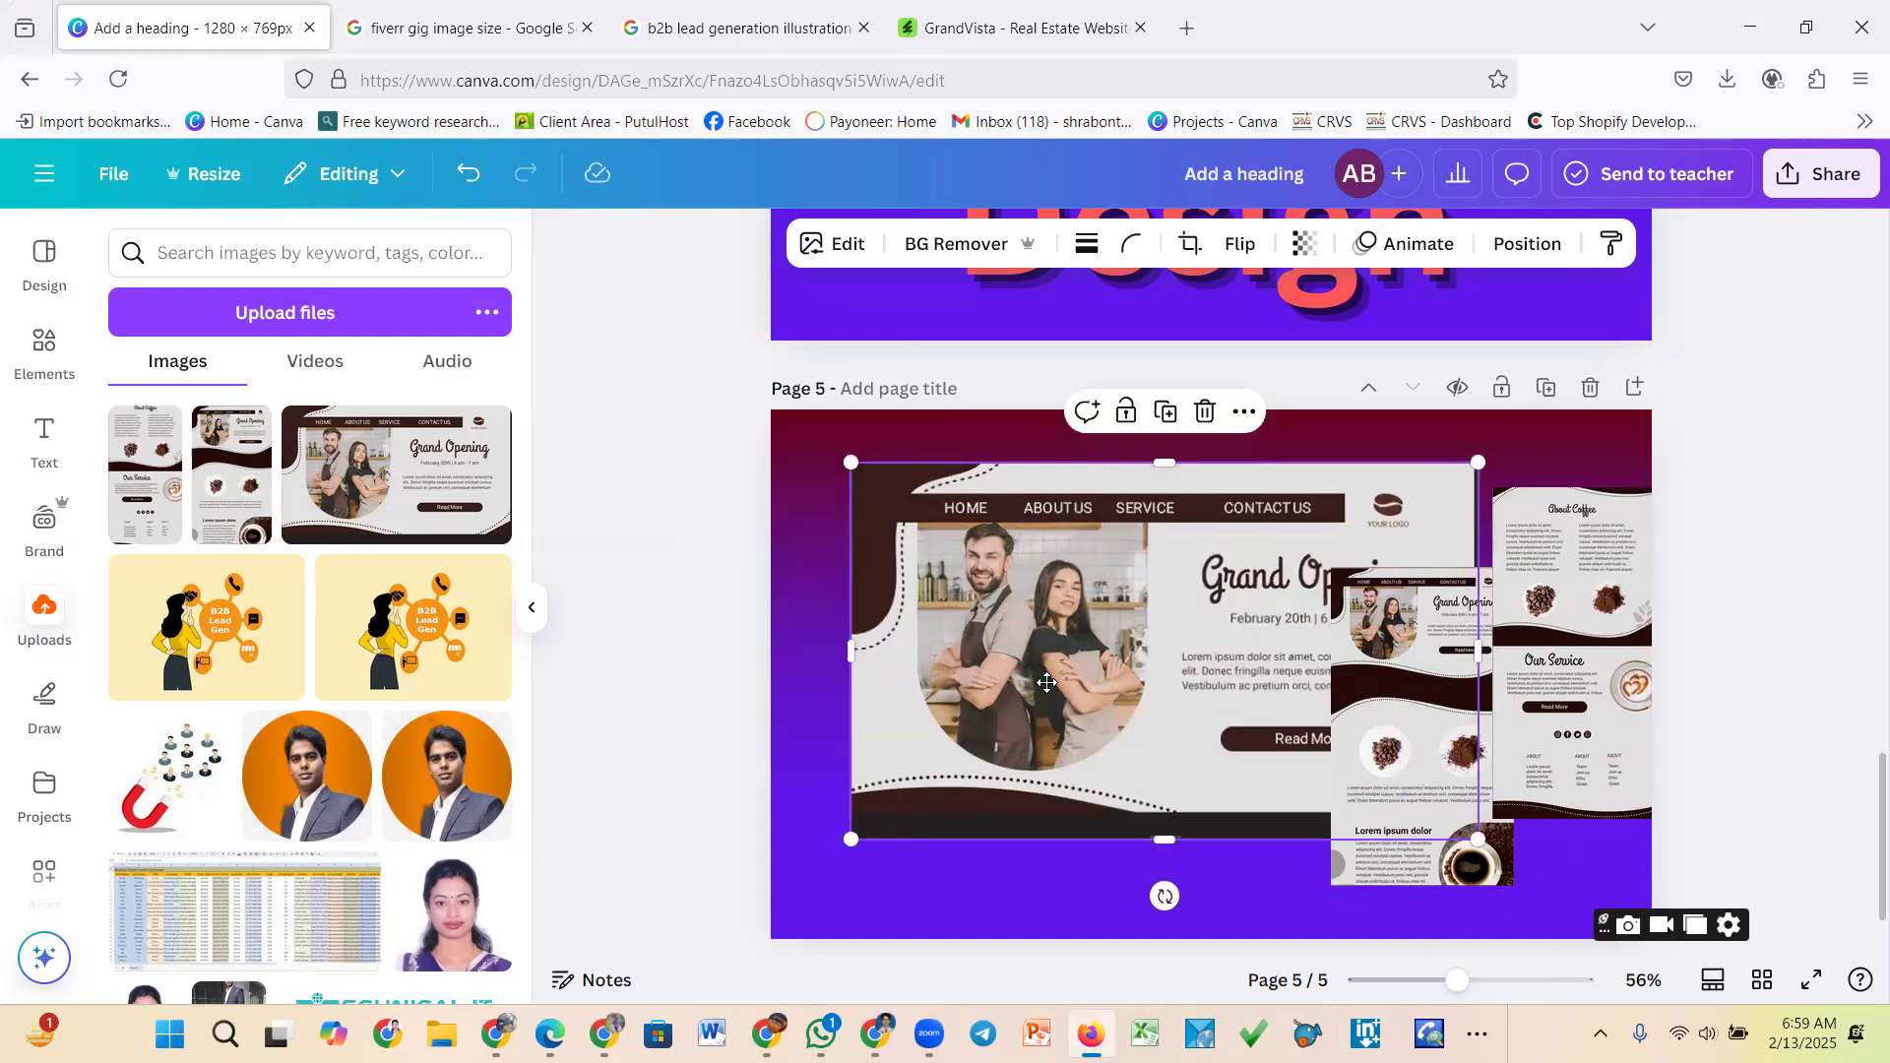
pyautogui.moveTo(1047, 683); pyautogui.dragTo(966, 647)
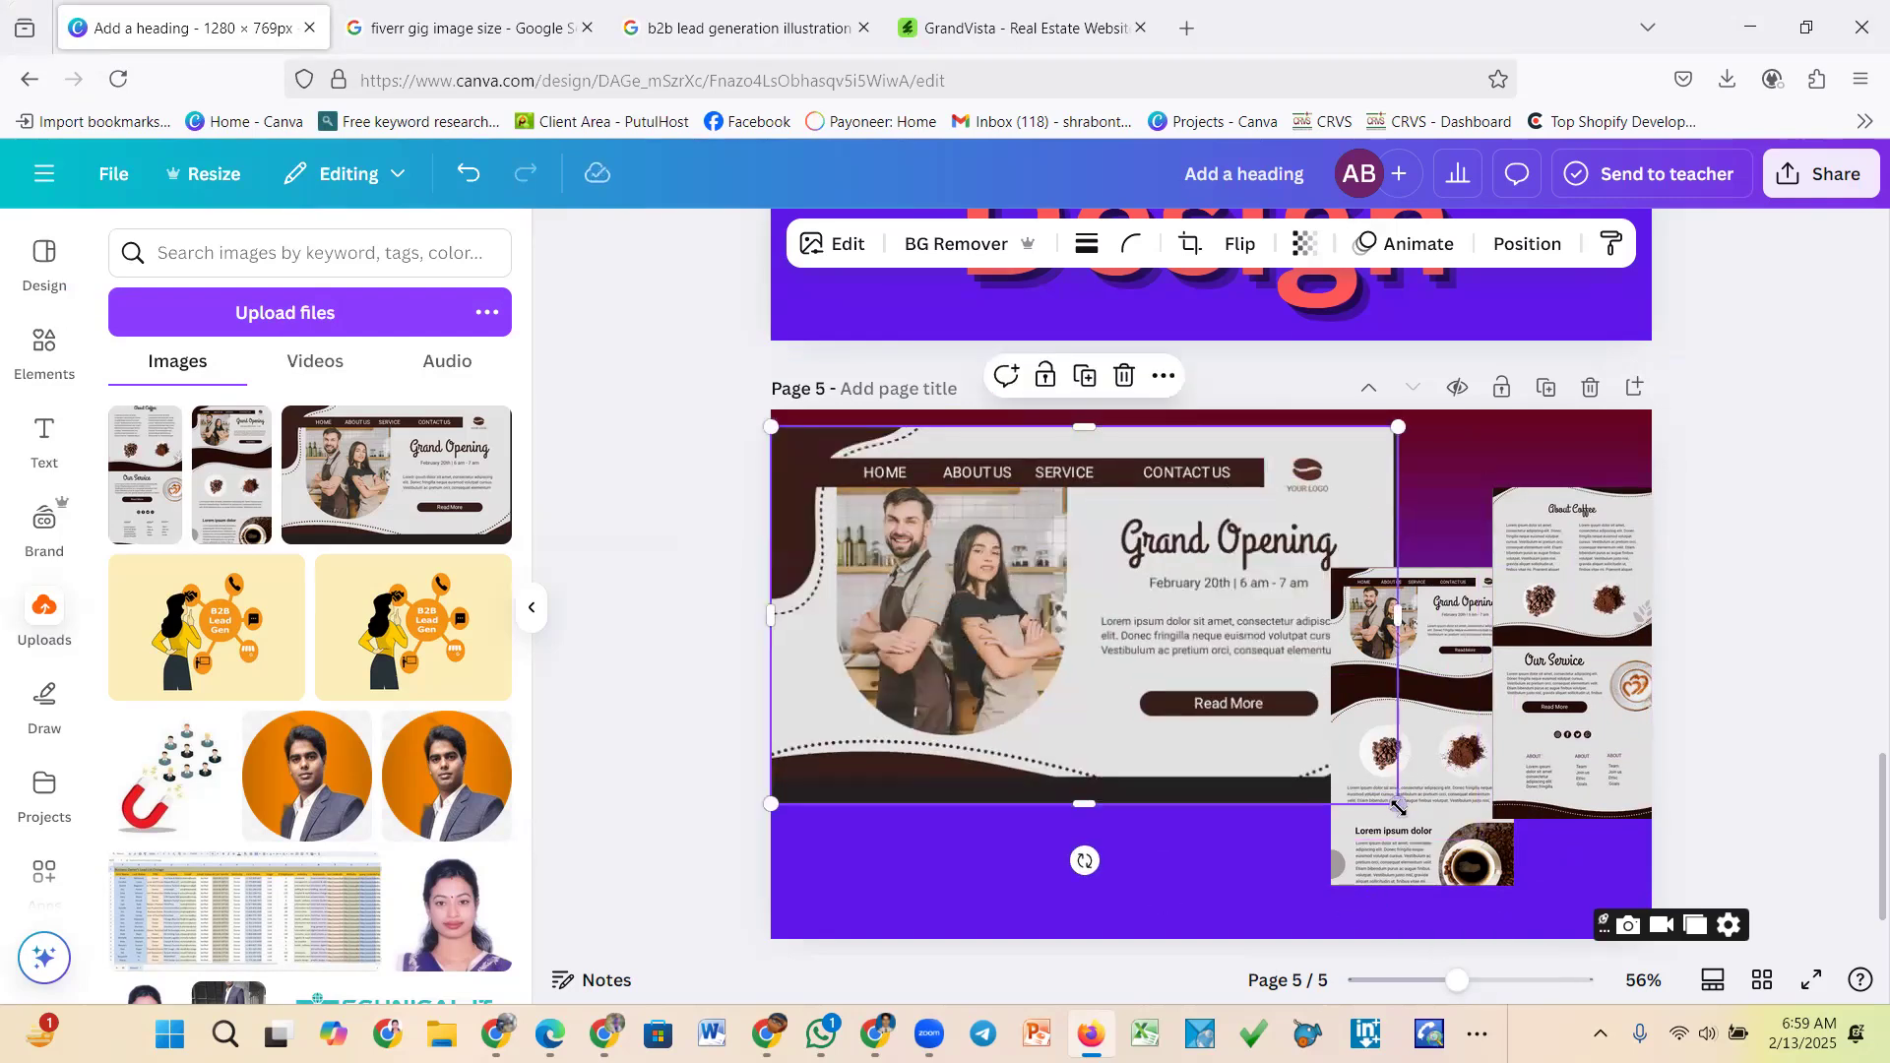
pyautogui.moveTo(1398, 807); pyautogui.dragTo(1422, 901)
pyautogui.moveTo(1143, 711); pyautogui.dragTo(1177, 739)
pyautogui.moveTo(1491, 462); pyautogui.dragTo(1454, 497)
pyautogui.moveTo(1150, 610); pyautogui.dragTo(1120, 602)
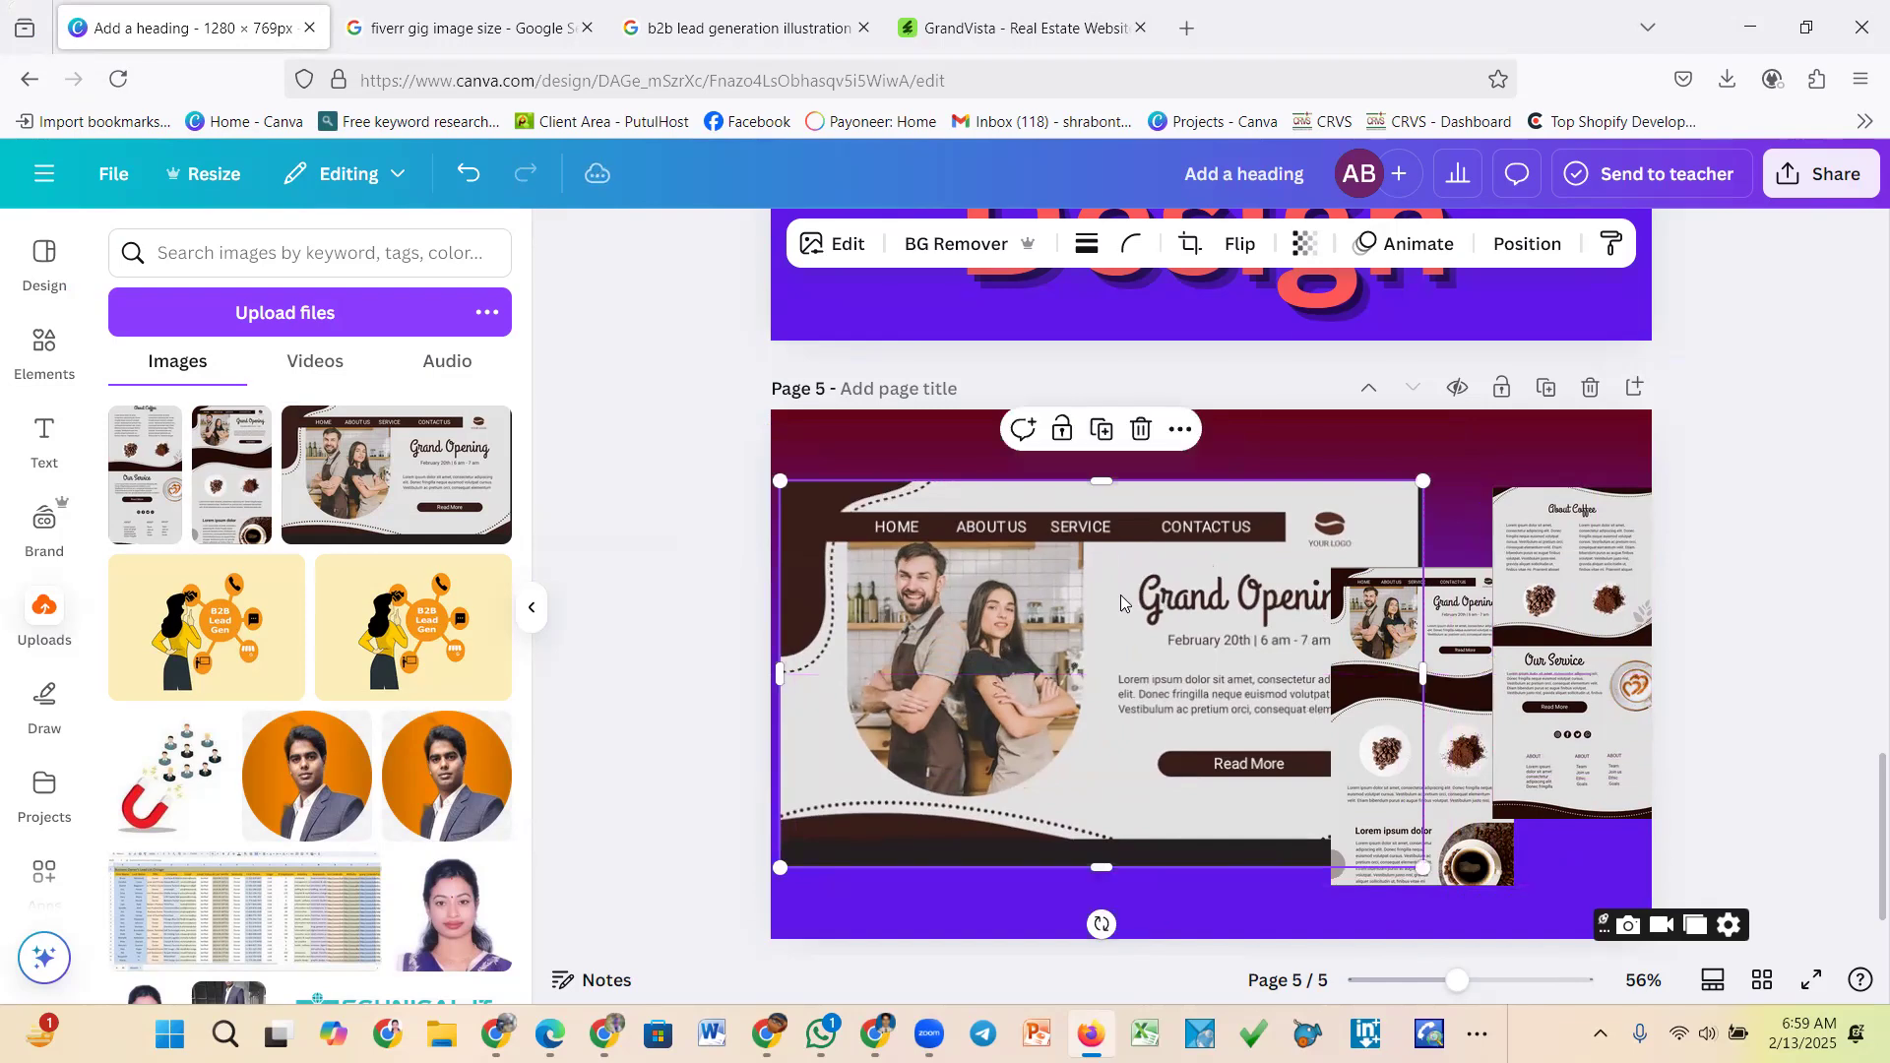
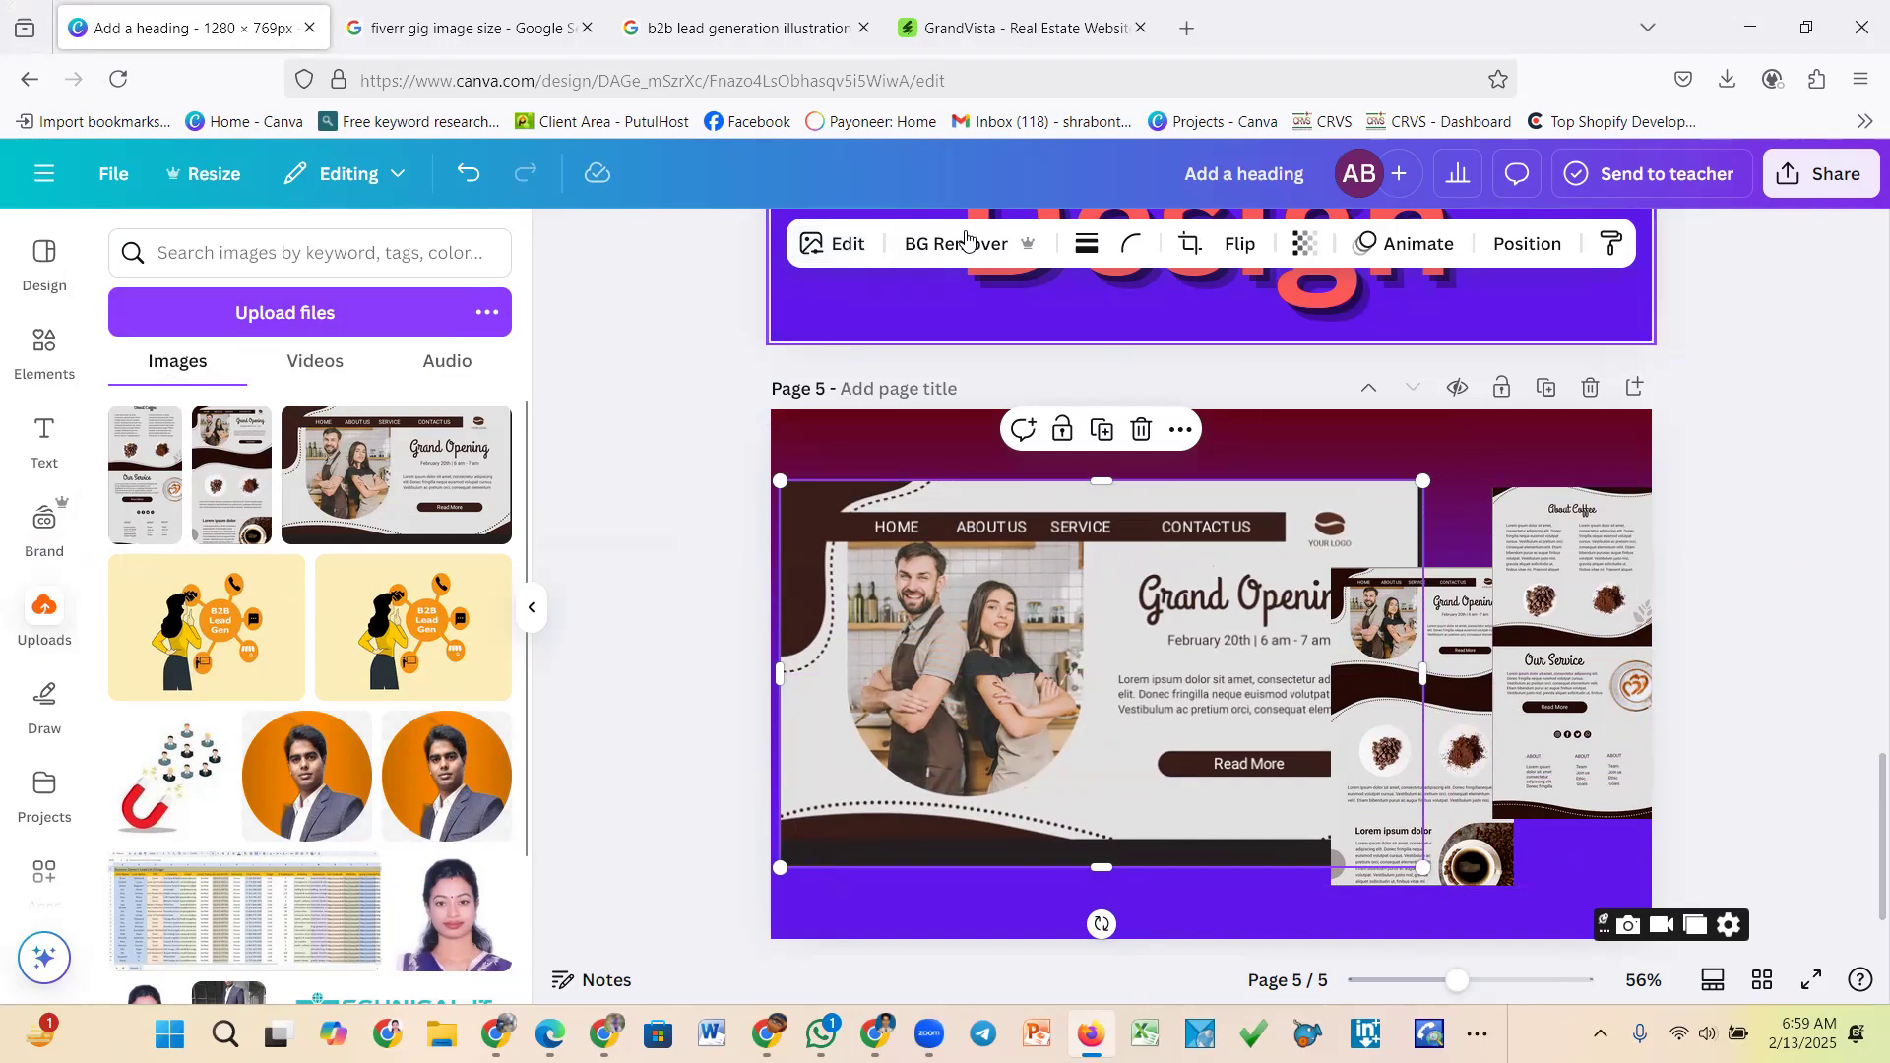
# Shift the wide Grand Opening banner slightly up and apply a Drop shadow to it
pyautogui.click(836, 244)
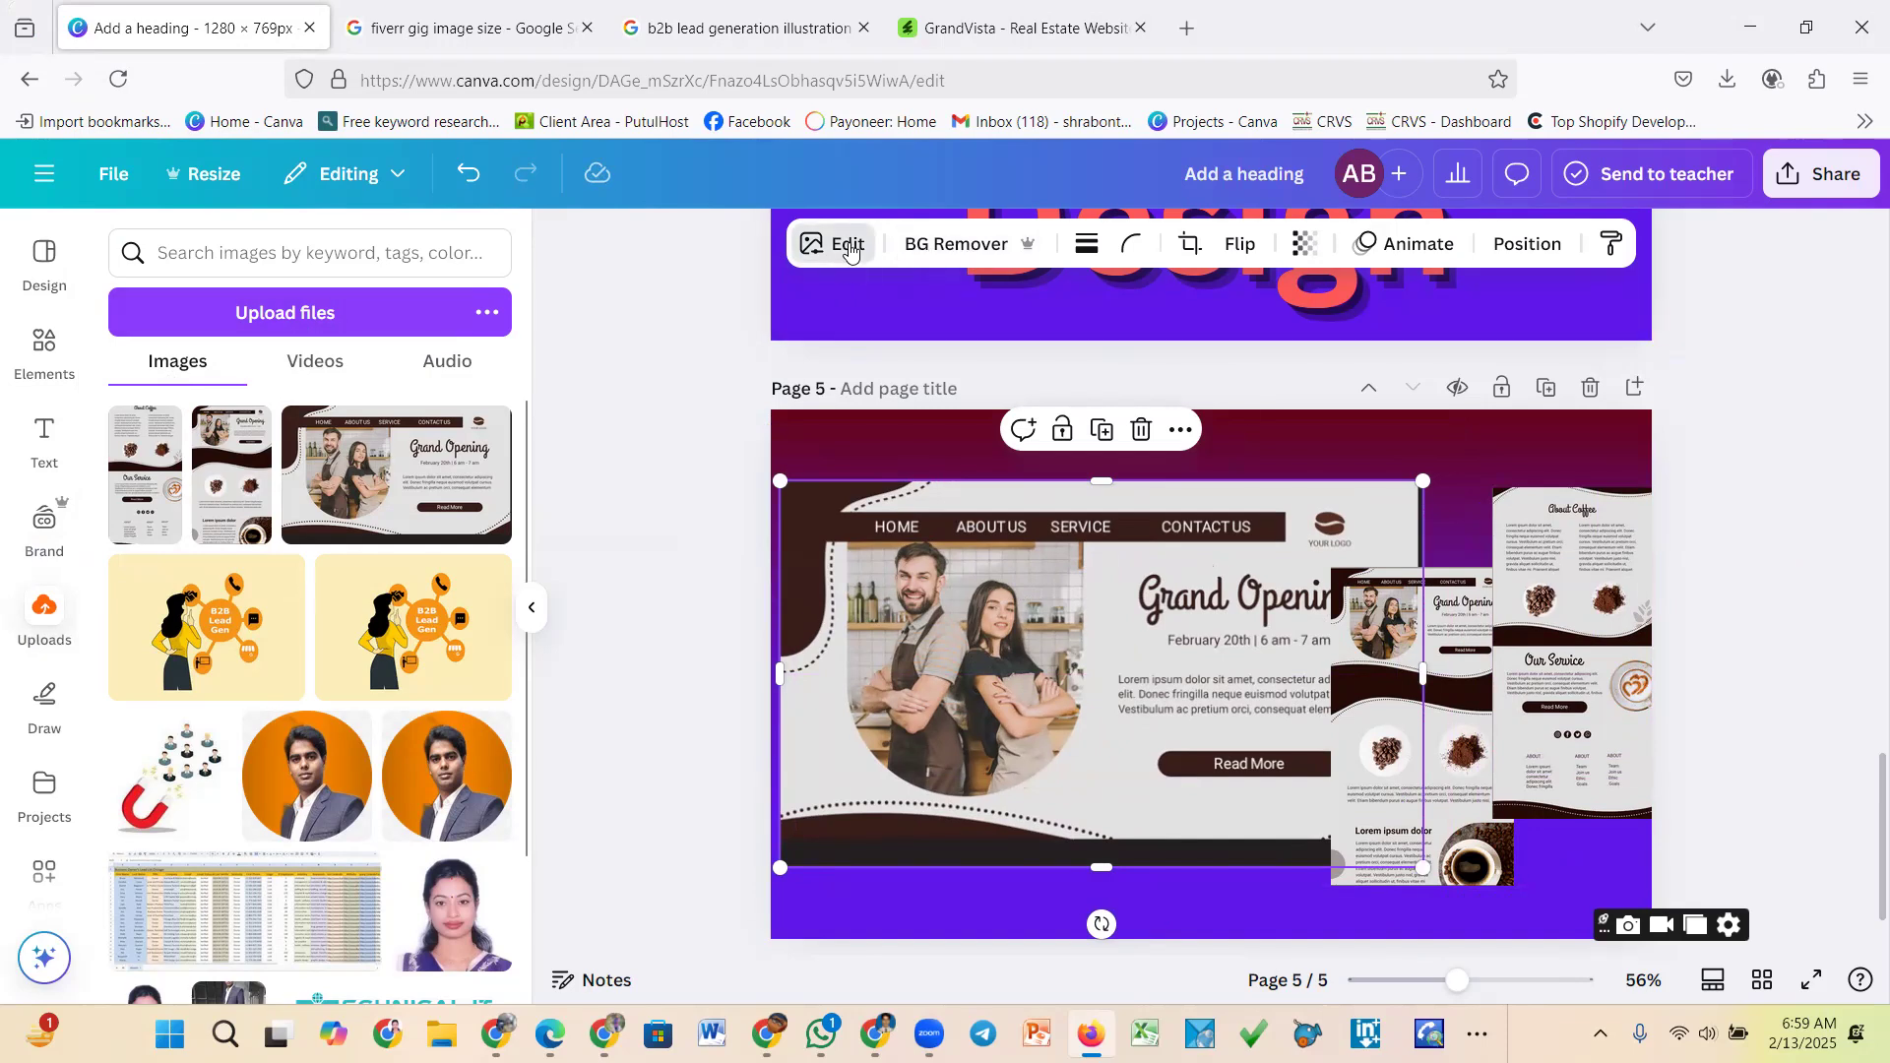
pyautogui.scroll(-2, 296, 588)
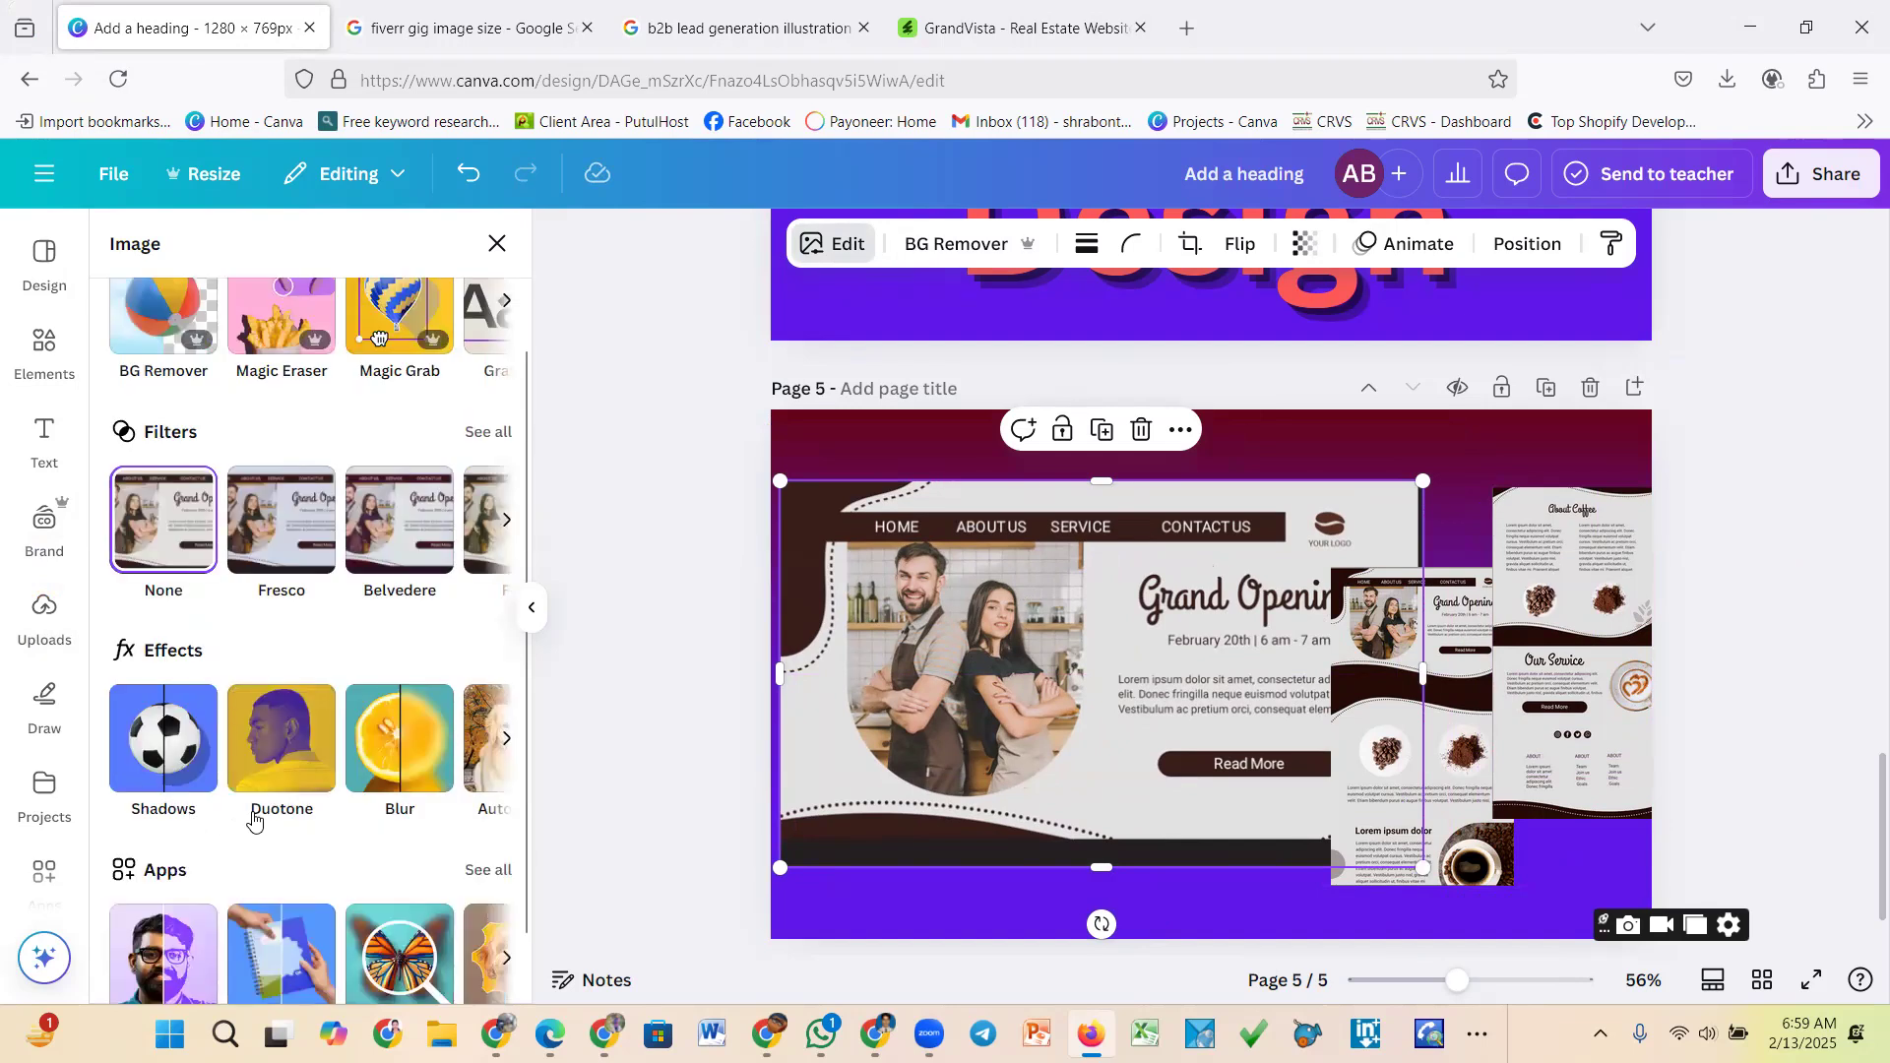
pyautogui.click(149, 773)
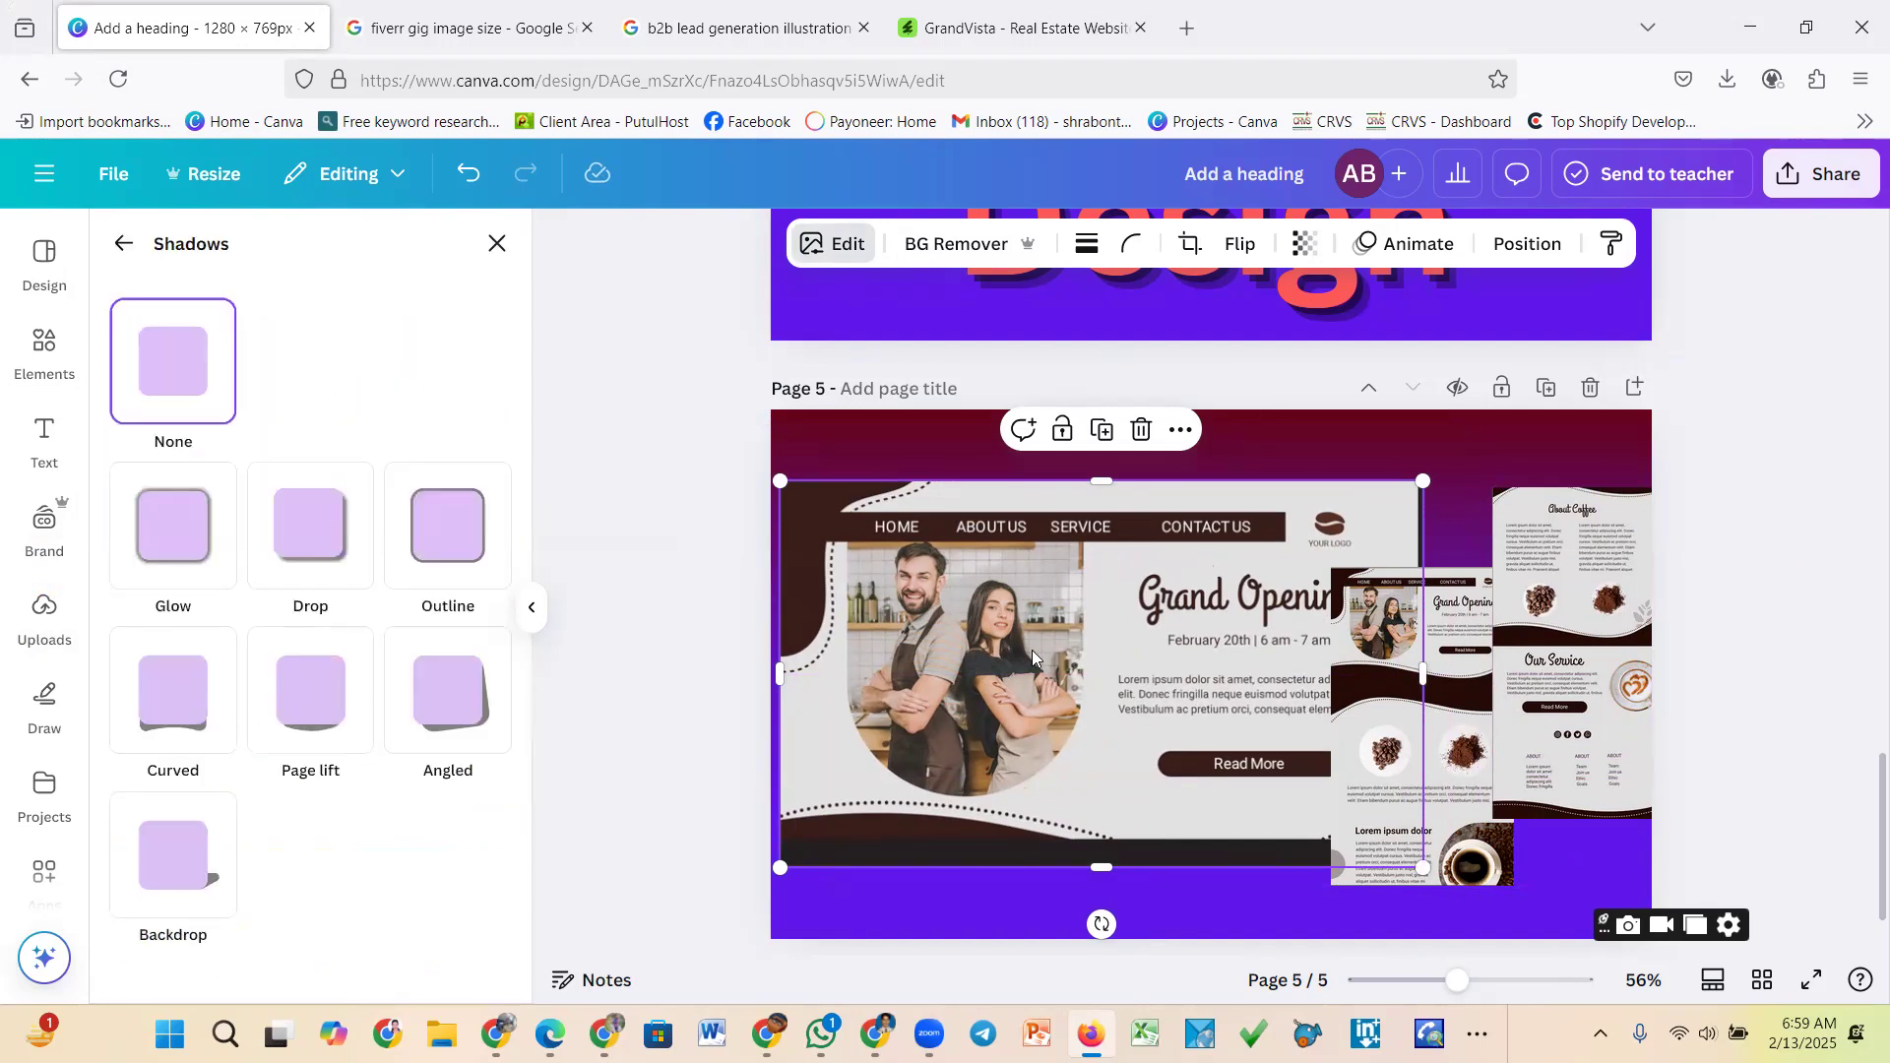
pyautogui.moveTo(1040, 638); pyautogui.dragTo(1032, 624)
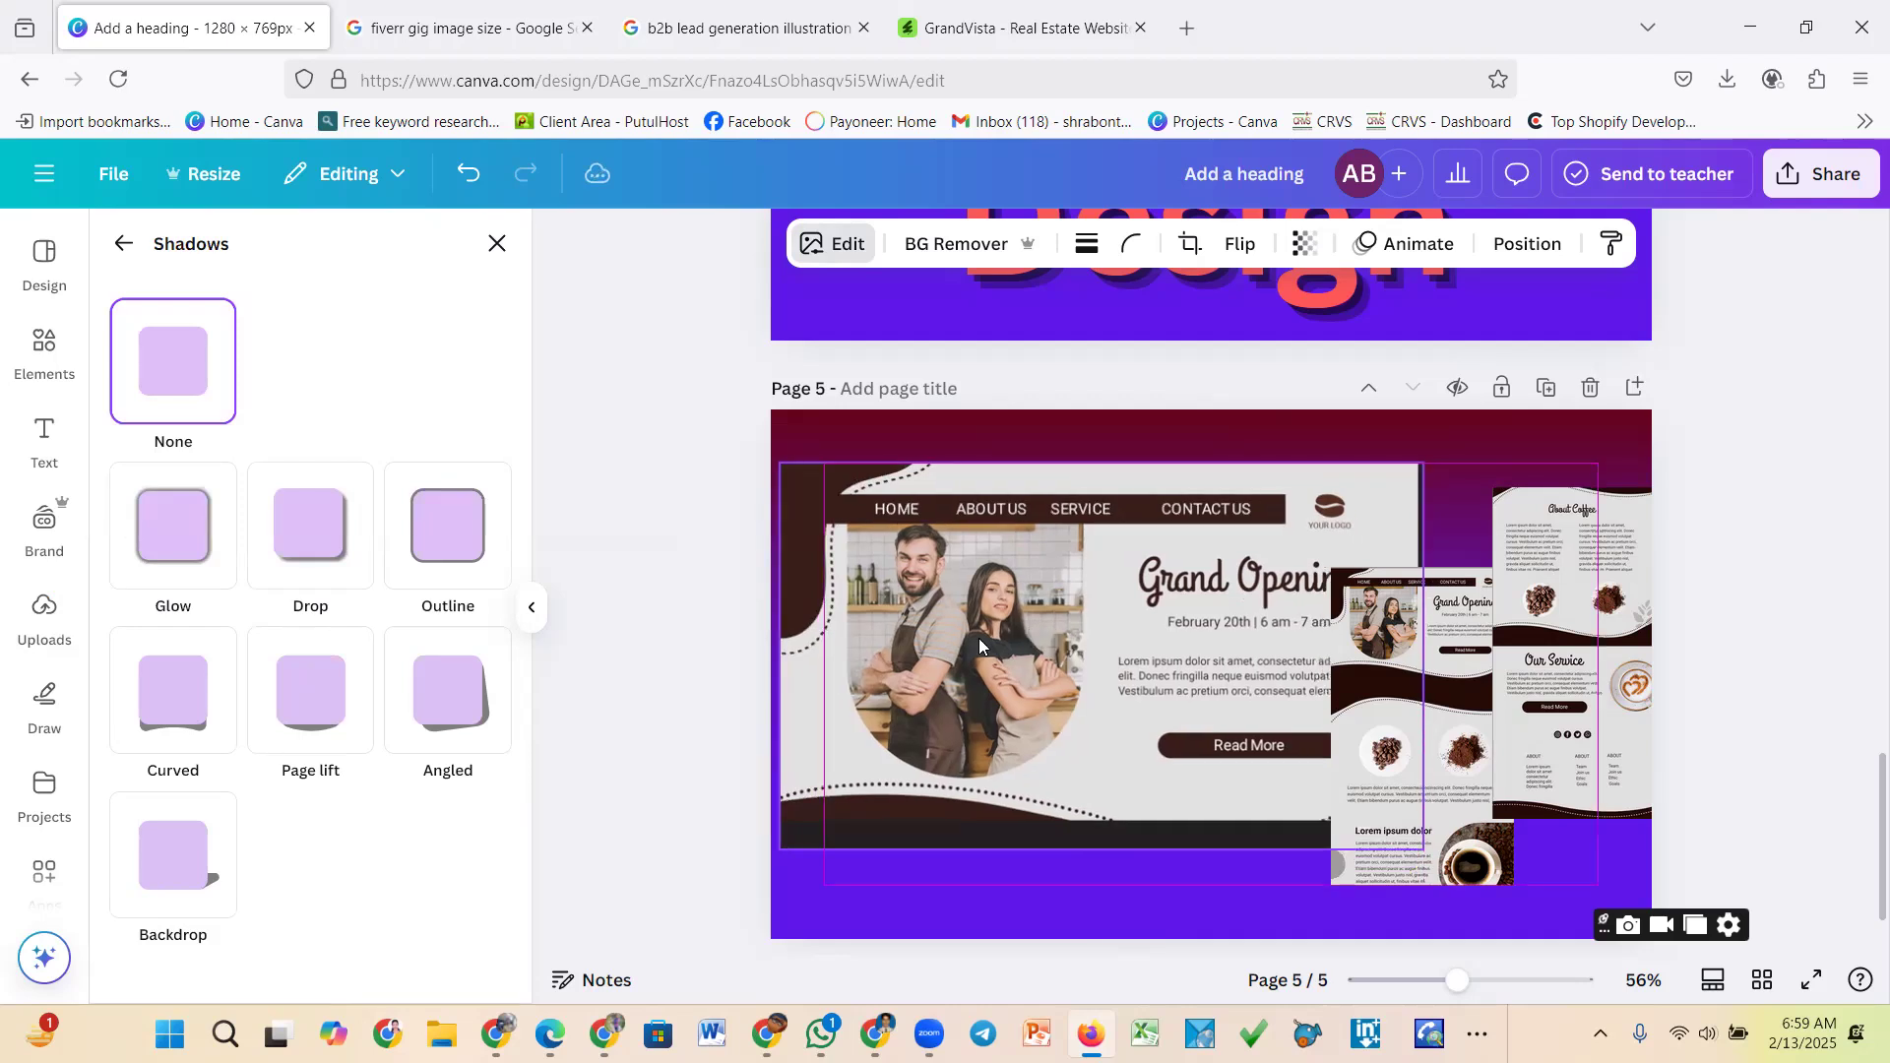
pyautogui.click(305, 551)
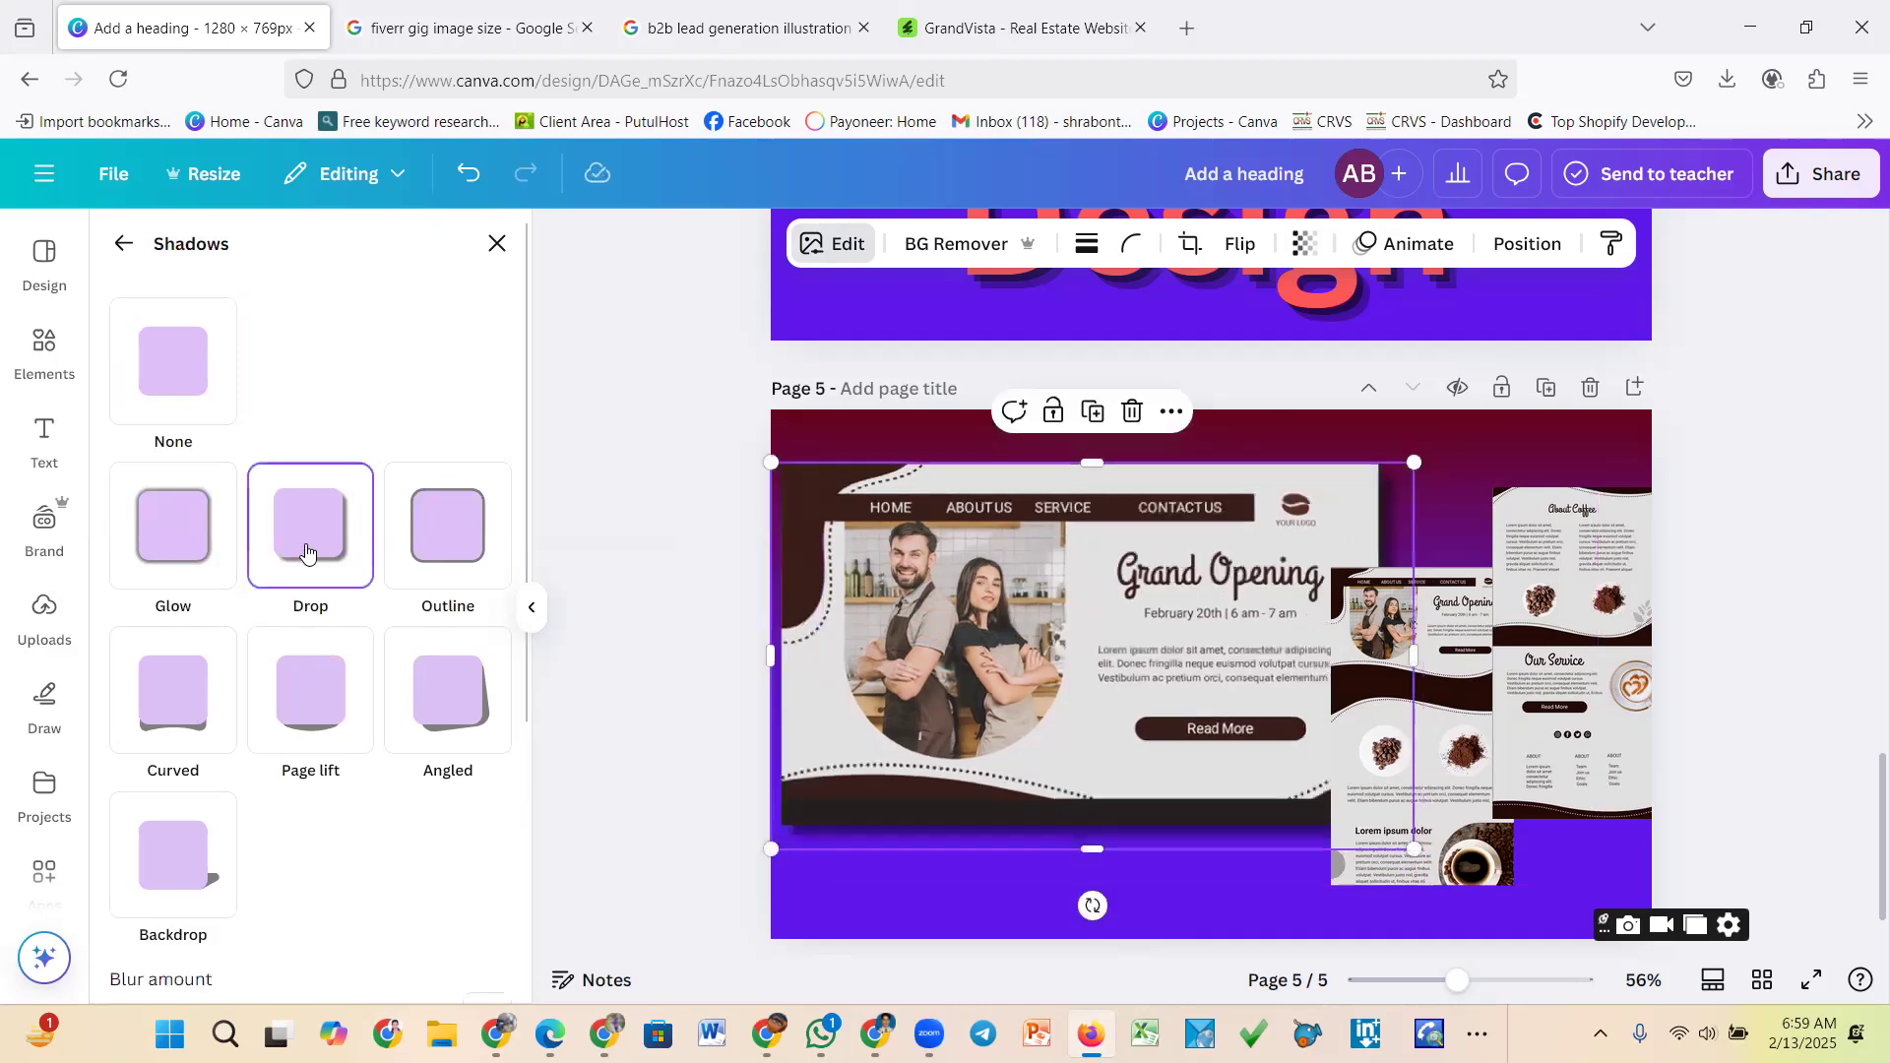
# Change page 5's background colour to light grey
pyautogui.click(872, 891)
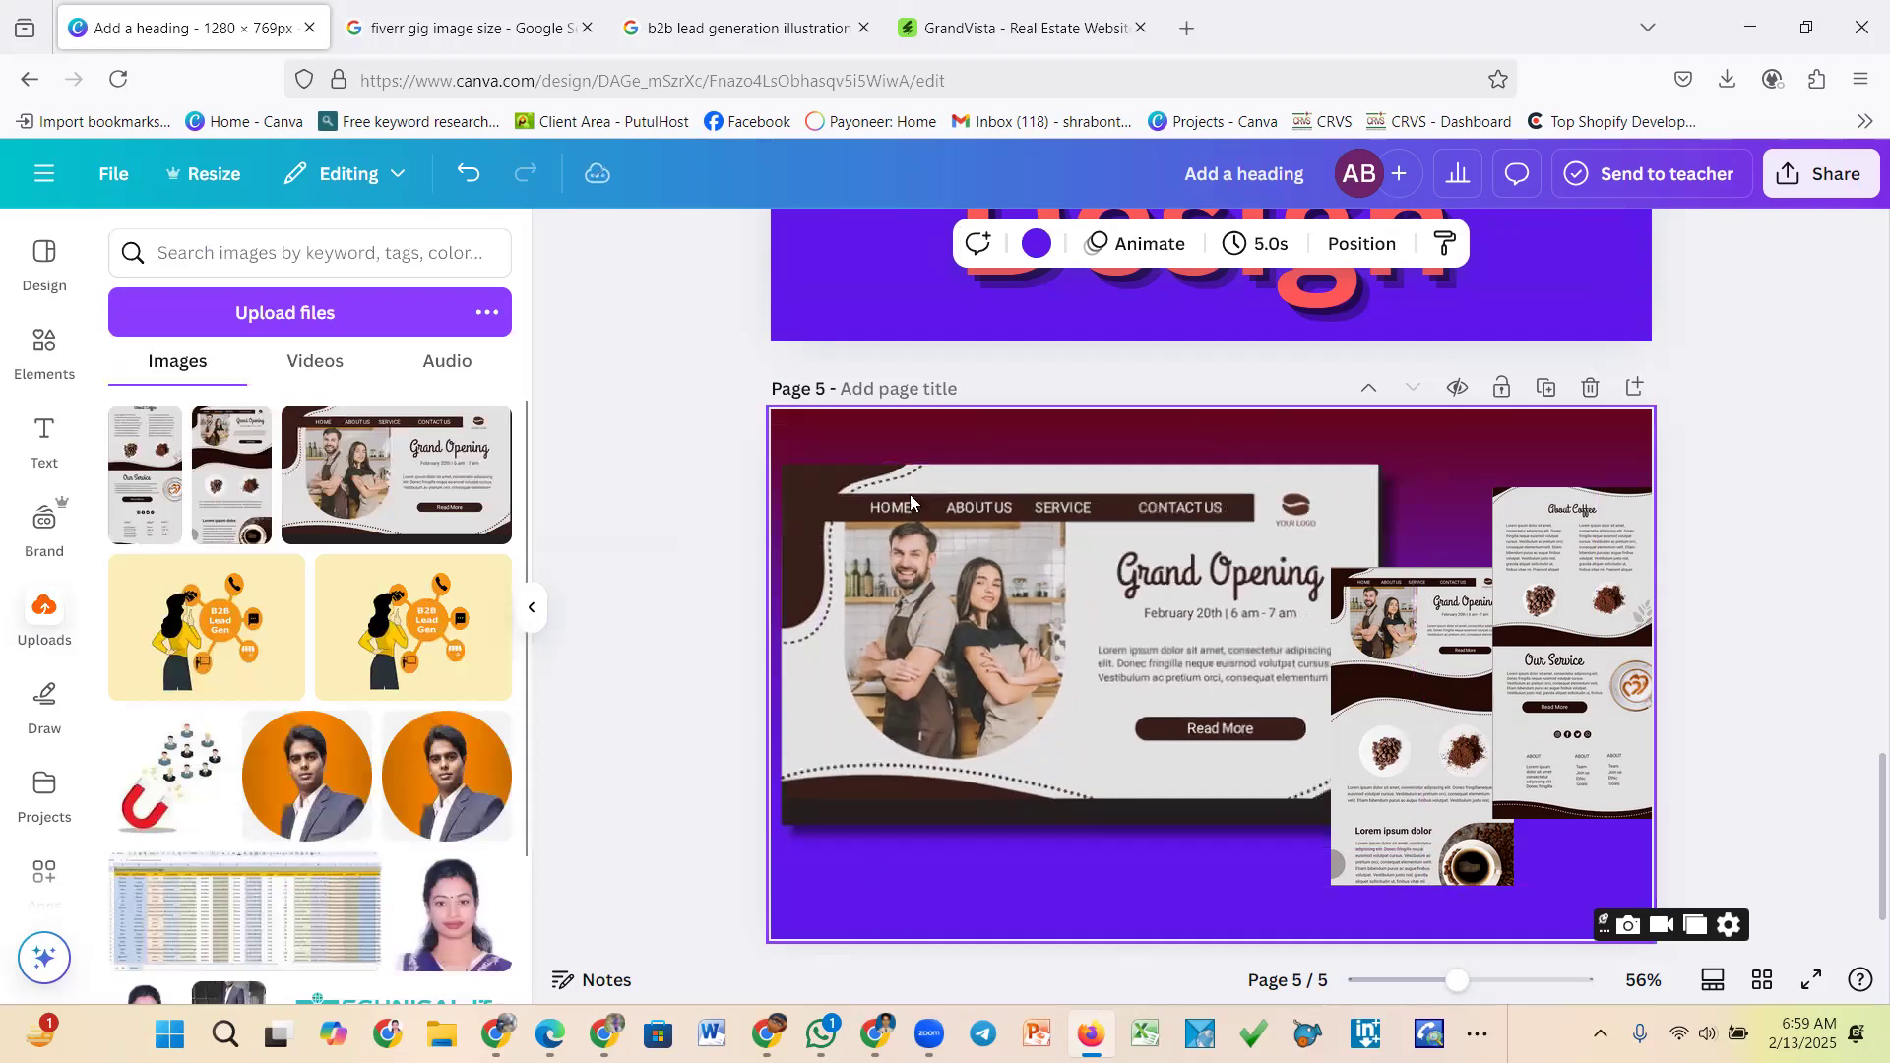
pyautogui.click(1039, 246)
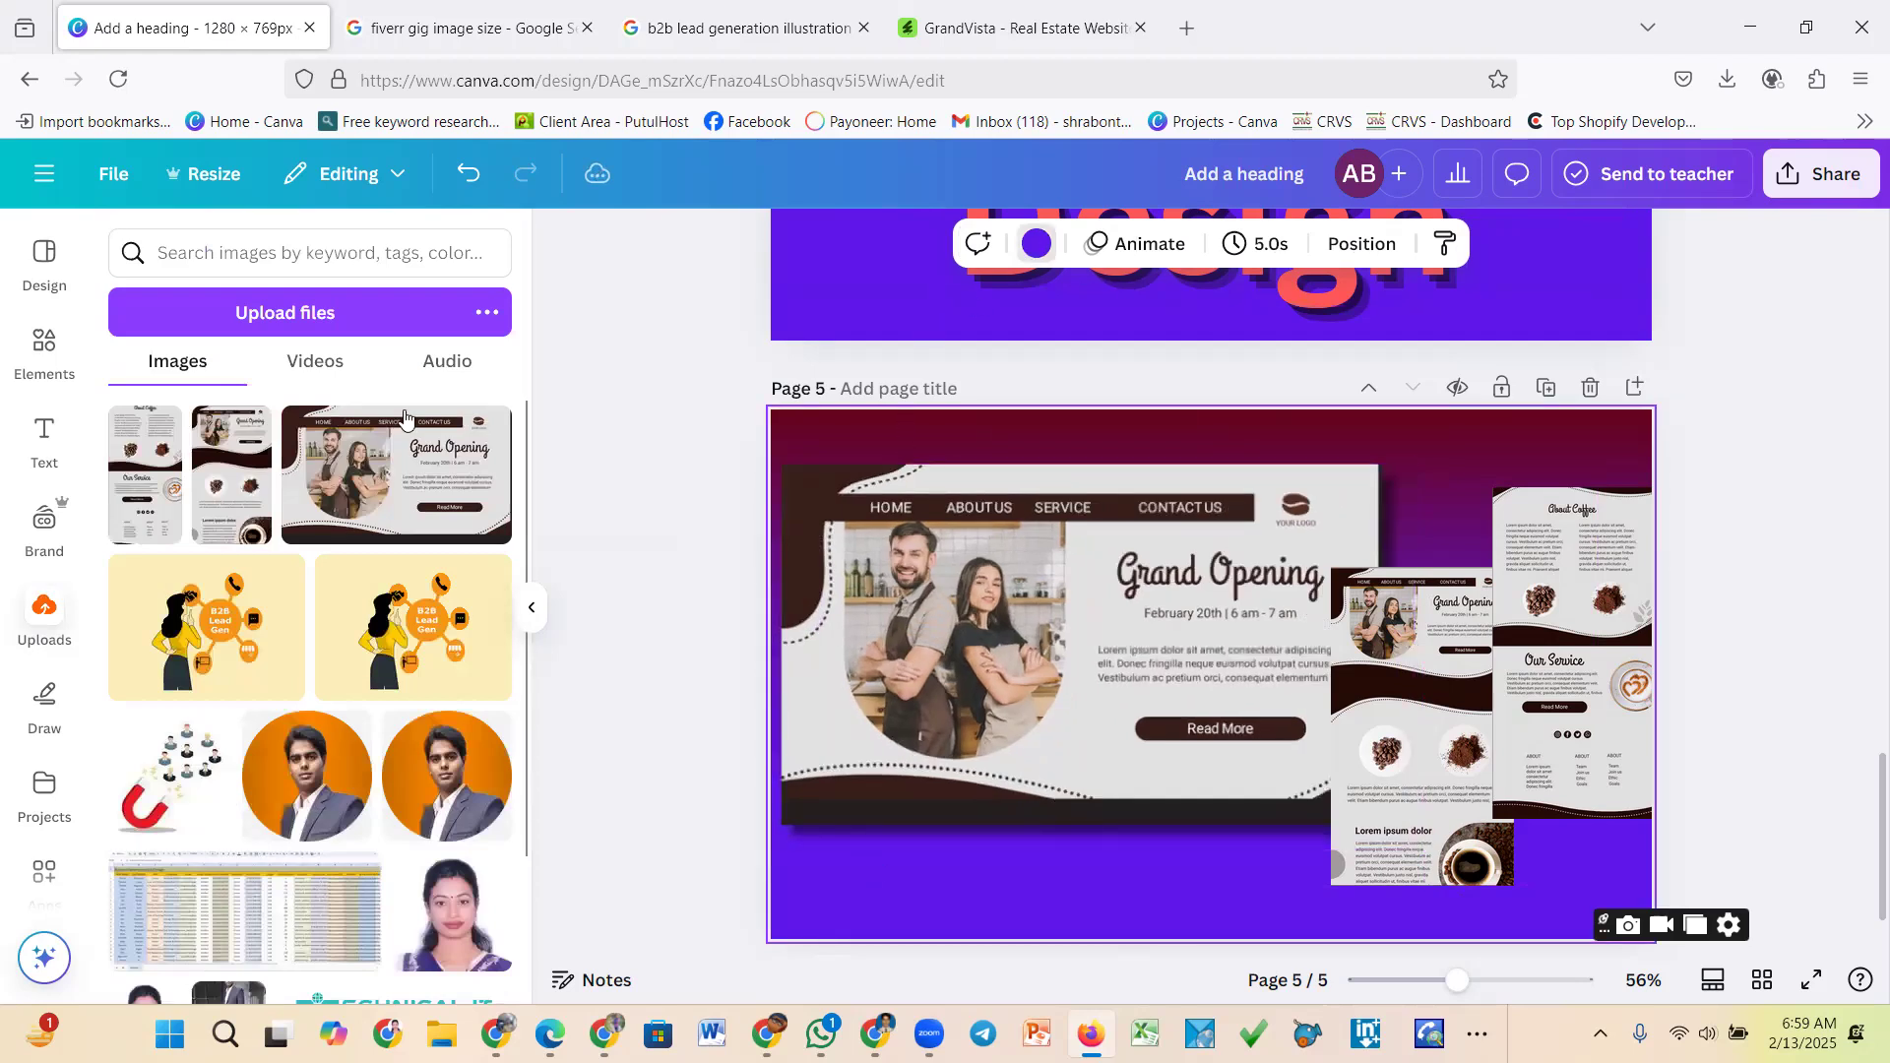
pyautogui.click(147, 495)
pyautogui.click(1014, 655)
pyautogui.click(470, 509)
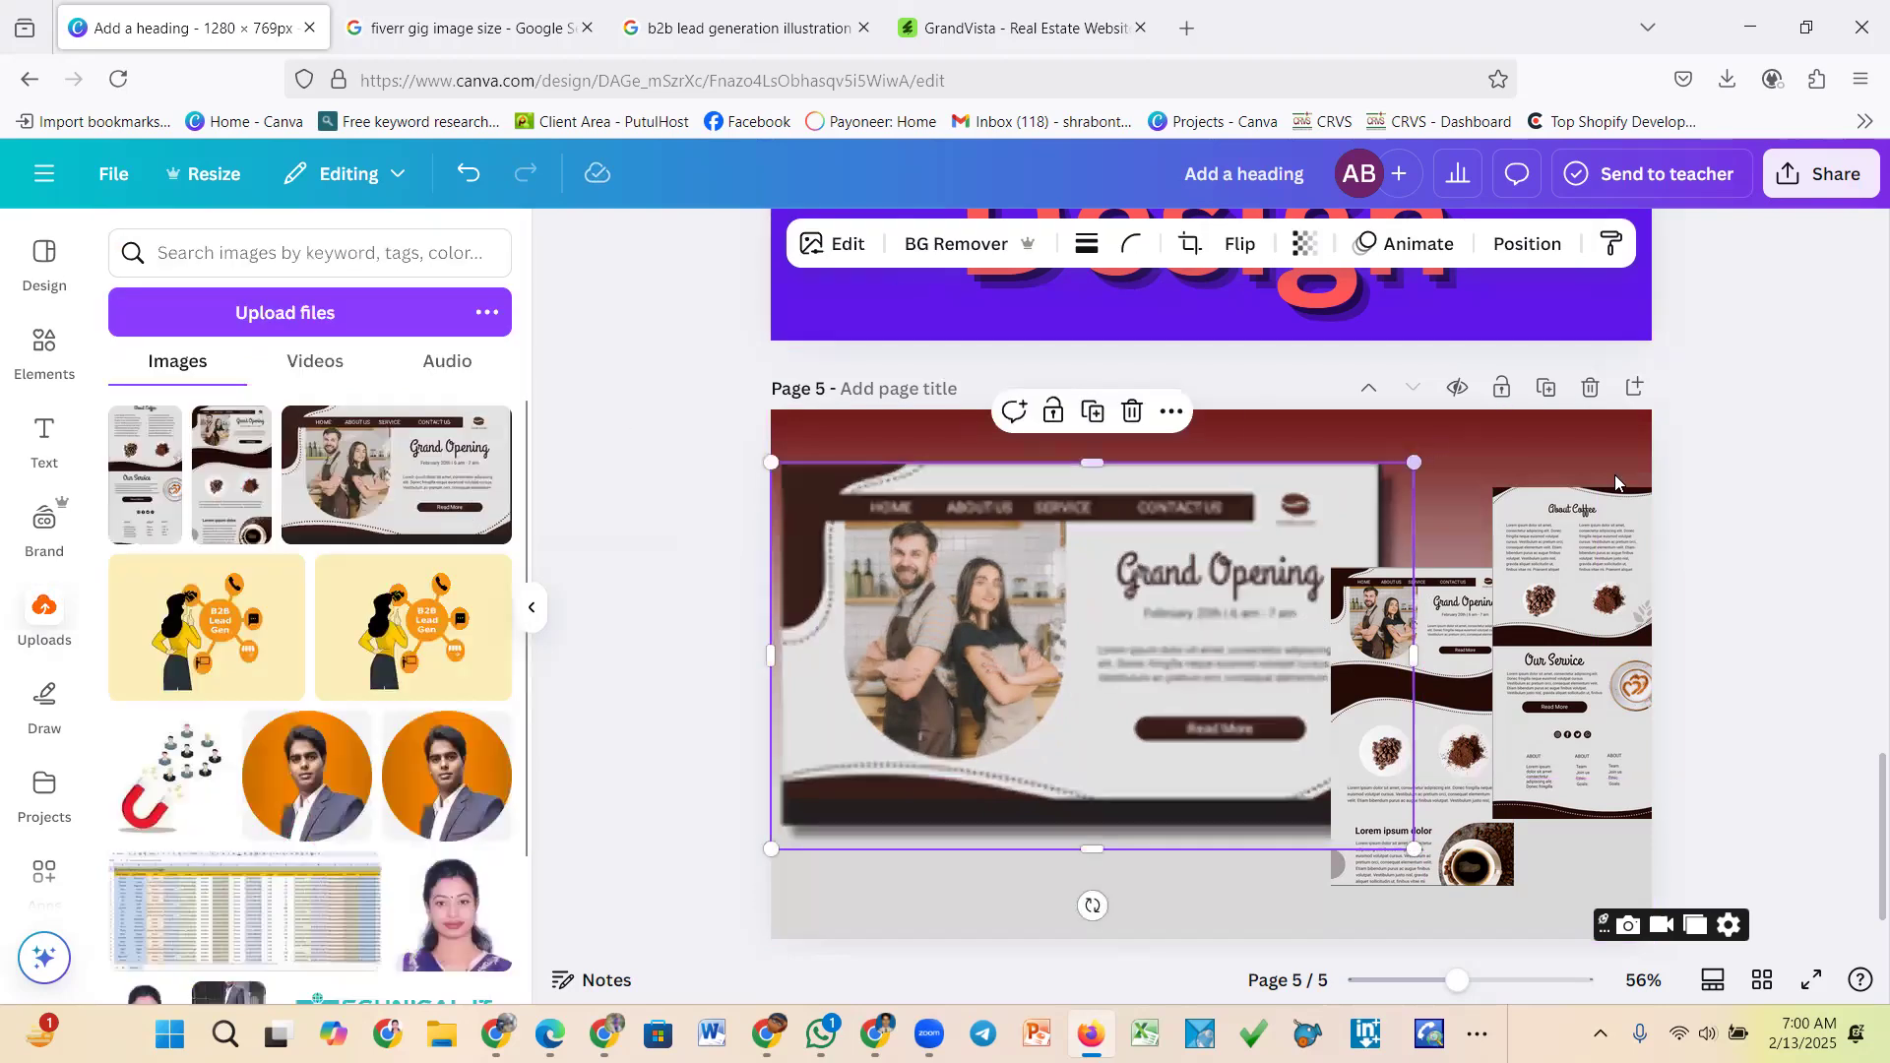
# Reposition the dark red gradient higher so it fades out nearer the top of page 5
pyautogui.moveTo(1547, 457); pyautogui.dragTo(1434, 680)
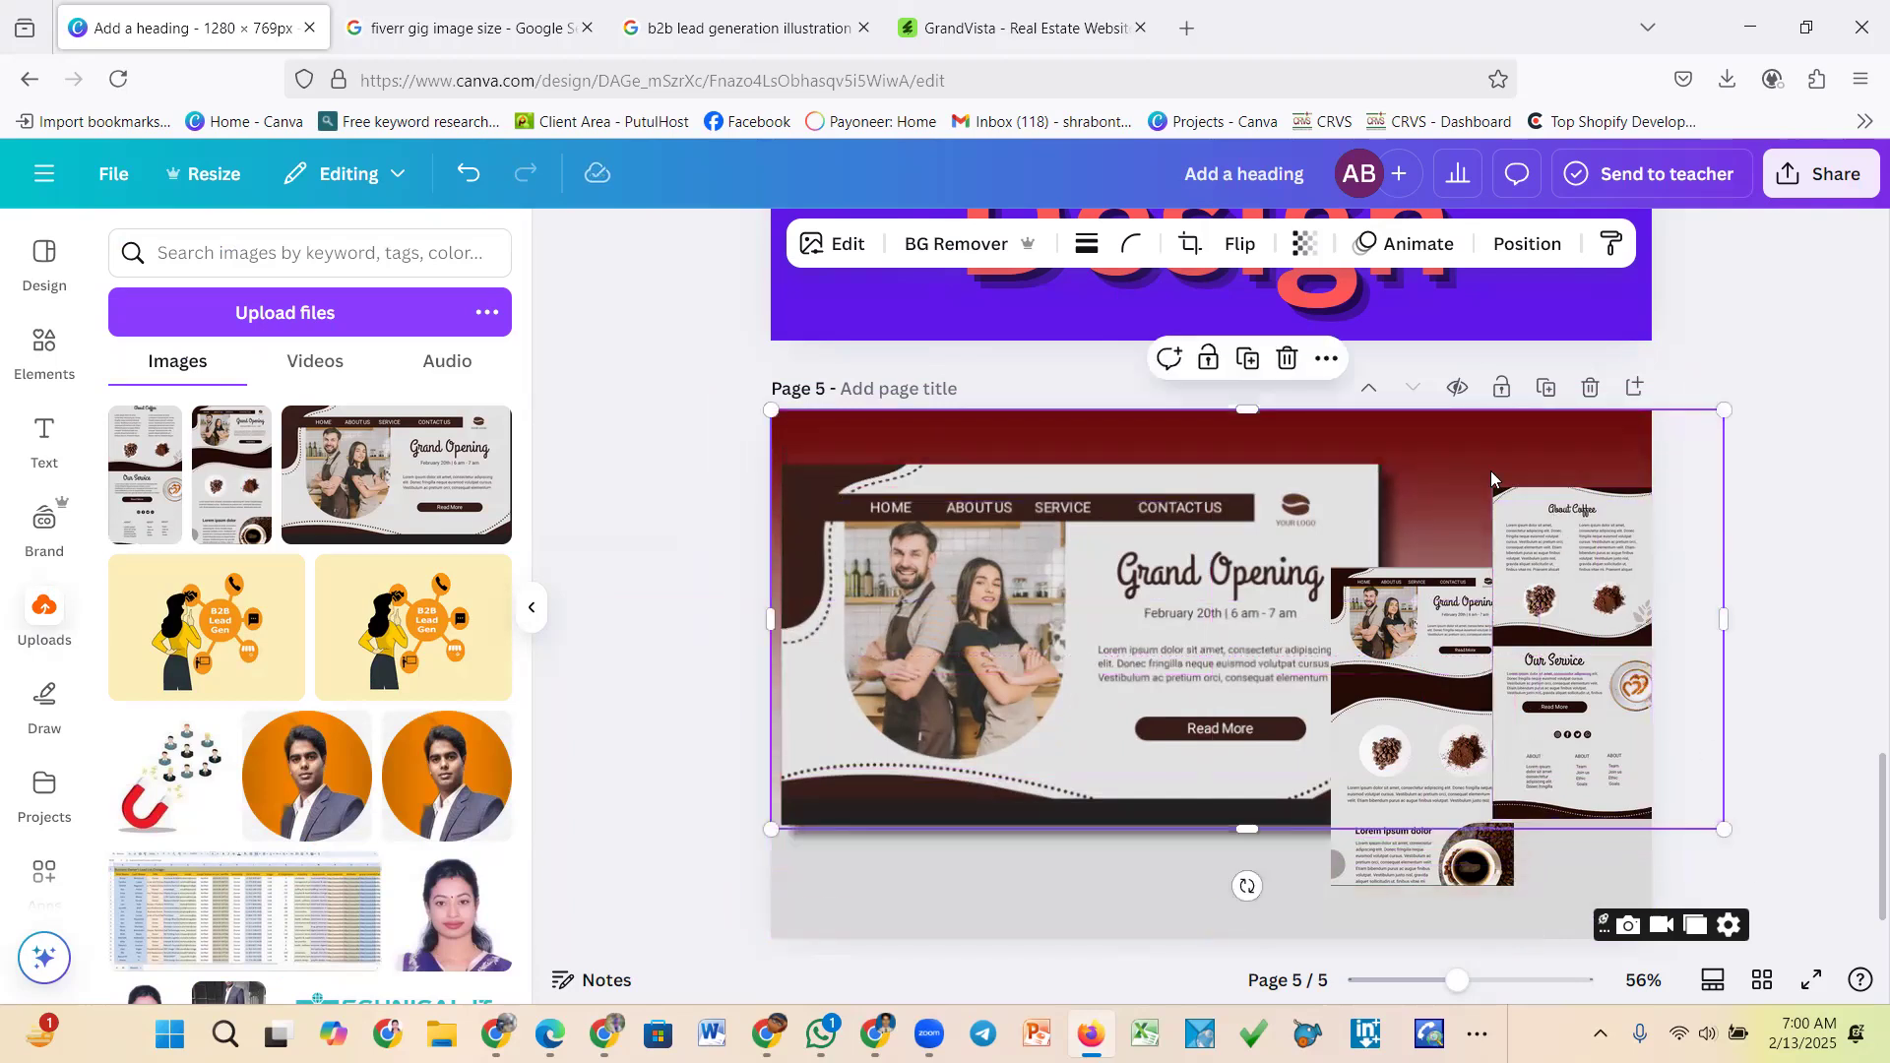
pyautogui.moveTo(1491, 479); pyautogui.dragTo(1455, 367)
pyautogui.click(1809, 364)
# Enlarge the tall Grand Opening screenshot over the wide banner's right part and move the banner lower against the page's left edge
pyautogui.moveTo(1074, 601); pyautogui.dragTo(1094, 581)
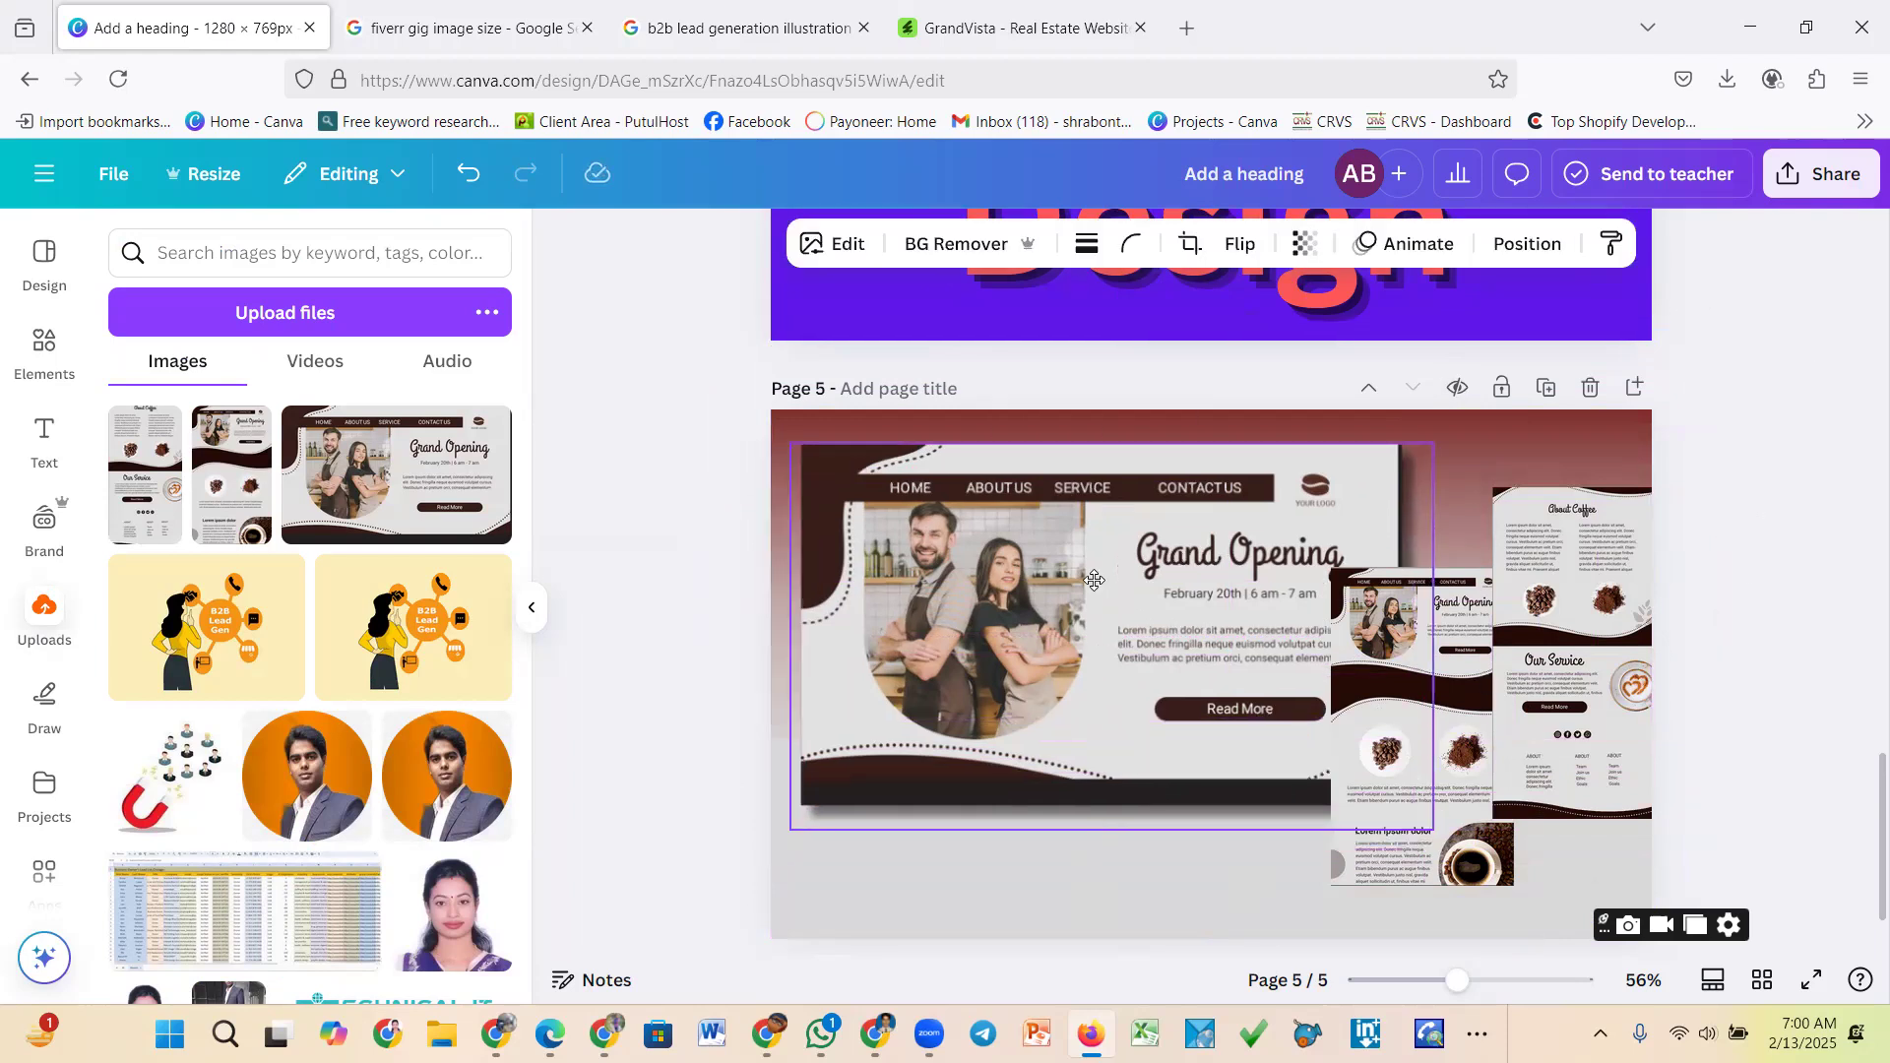
pyautogui.moveTo(1434, 760); pyautogui.dragTo(1440, 677)
pyautogui.click(1437, 731)
pyautogui.moveTo(1517, 515); pyautogui.dragTo(1582, 398)
pyautogui.moveTo(1375, 598); pyautogui.dragTo(1358, 557)
pyautogui.moveTo(1473, 438); pyautogui.dragTo(1507, 423)
pyautogui.moveTo(1402, 563); pyautogui.dragTo(1402, 598)
pyautogui.moveTo(1066, 593); pyautogui.dragTo(1130, 622)
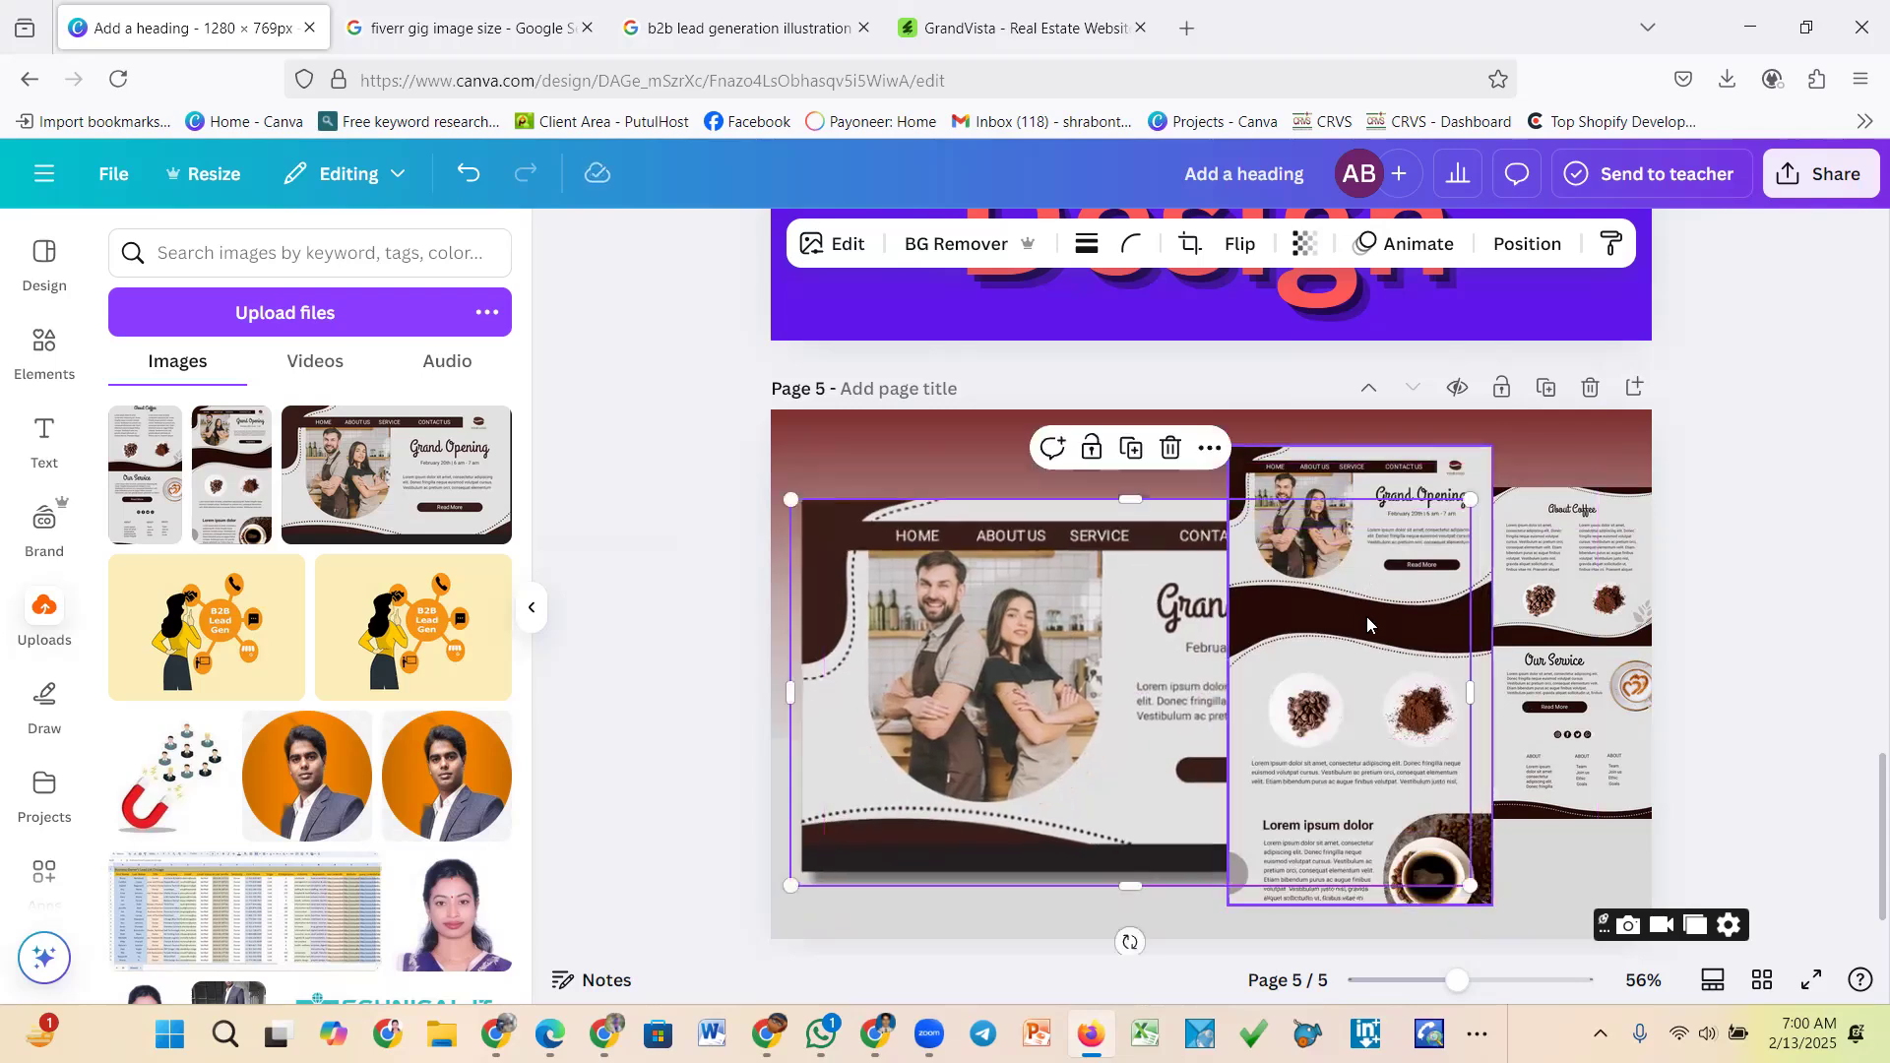
pyautogui.moveTo(1392, 602); pyautogui.dragTo(1340, 615)
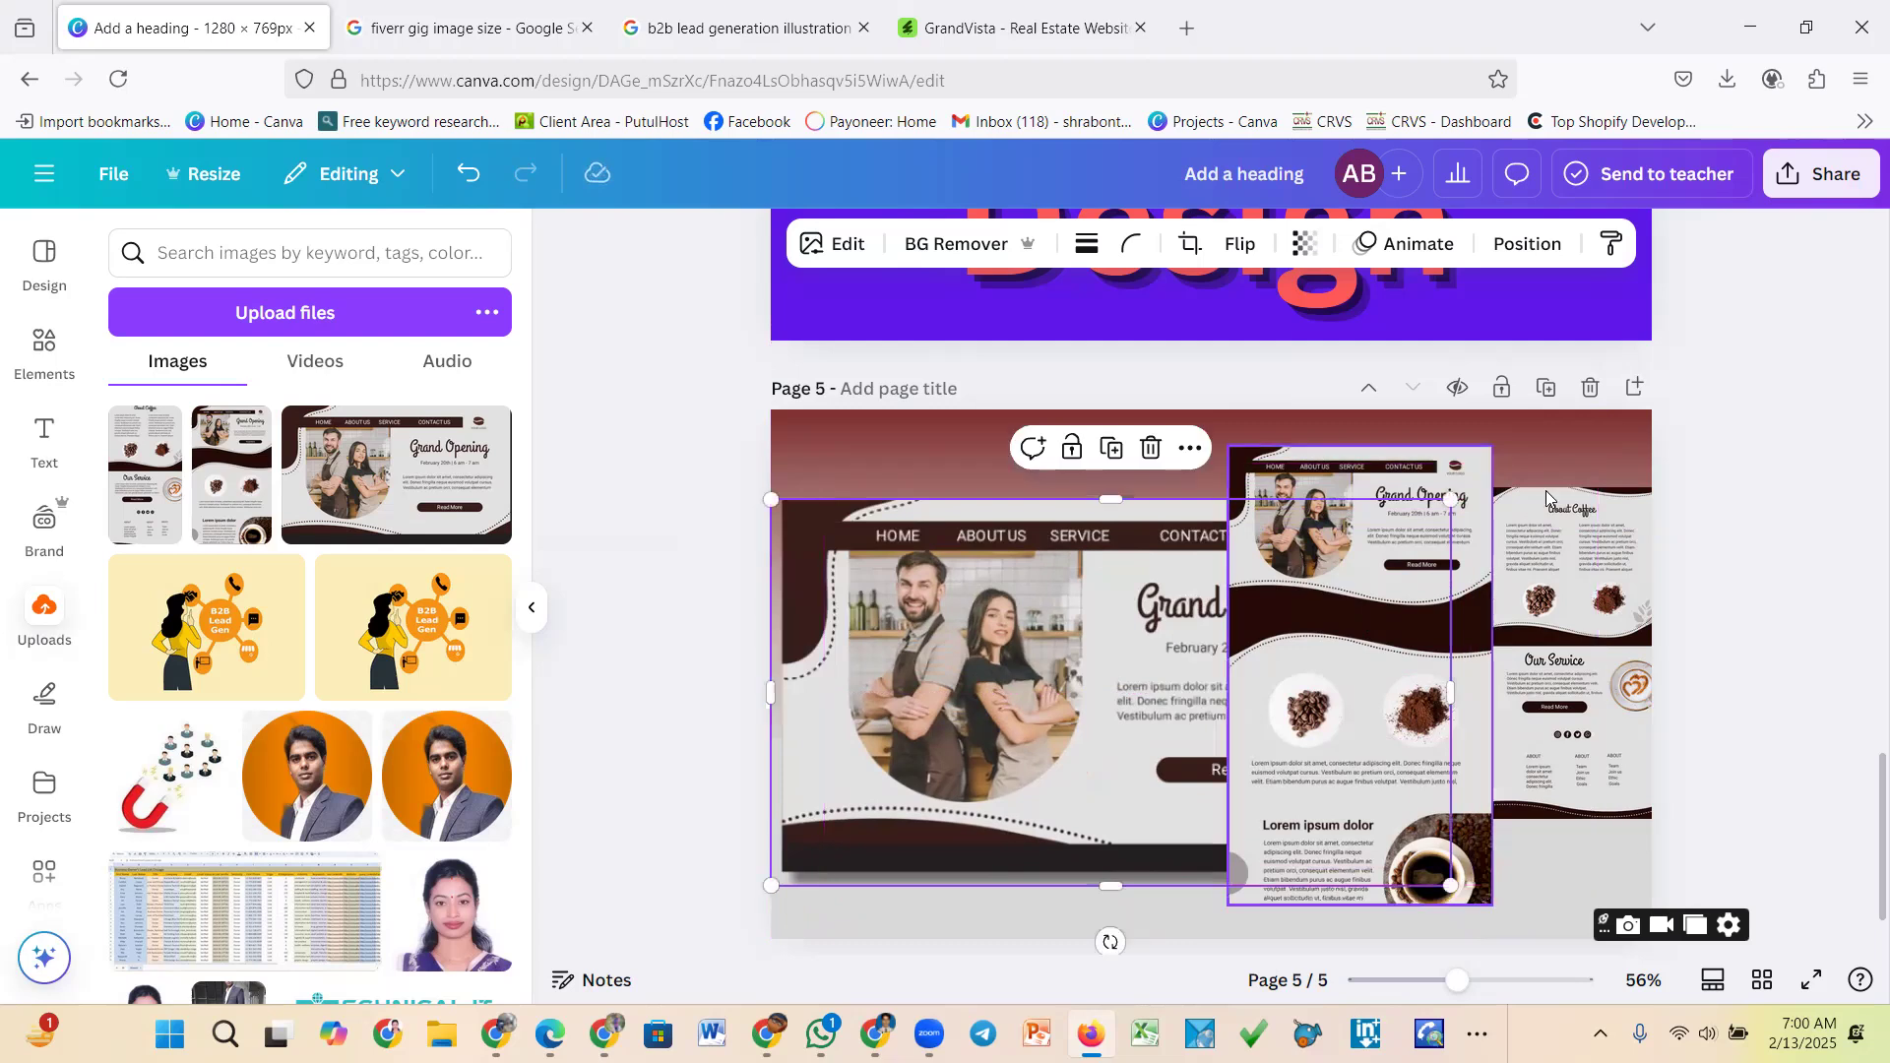
# Enlarge the tall Grand Opening screenshot slightly more and place it just left of the About Coffee screenshot
pyautogui.moveTo(1356, 532); pyautogui.dragTo(1371, 489)
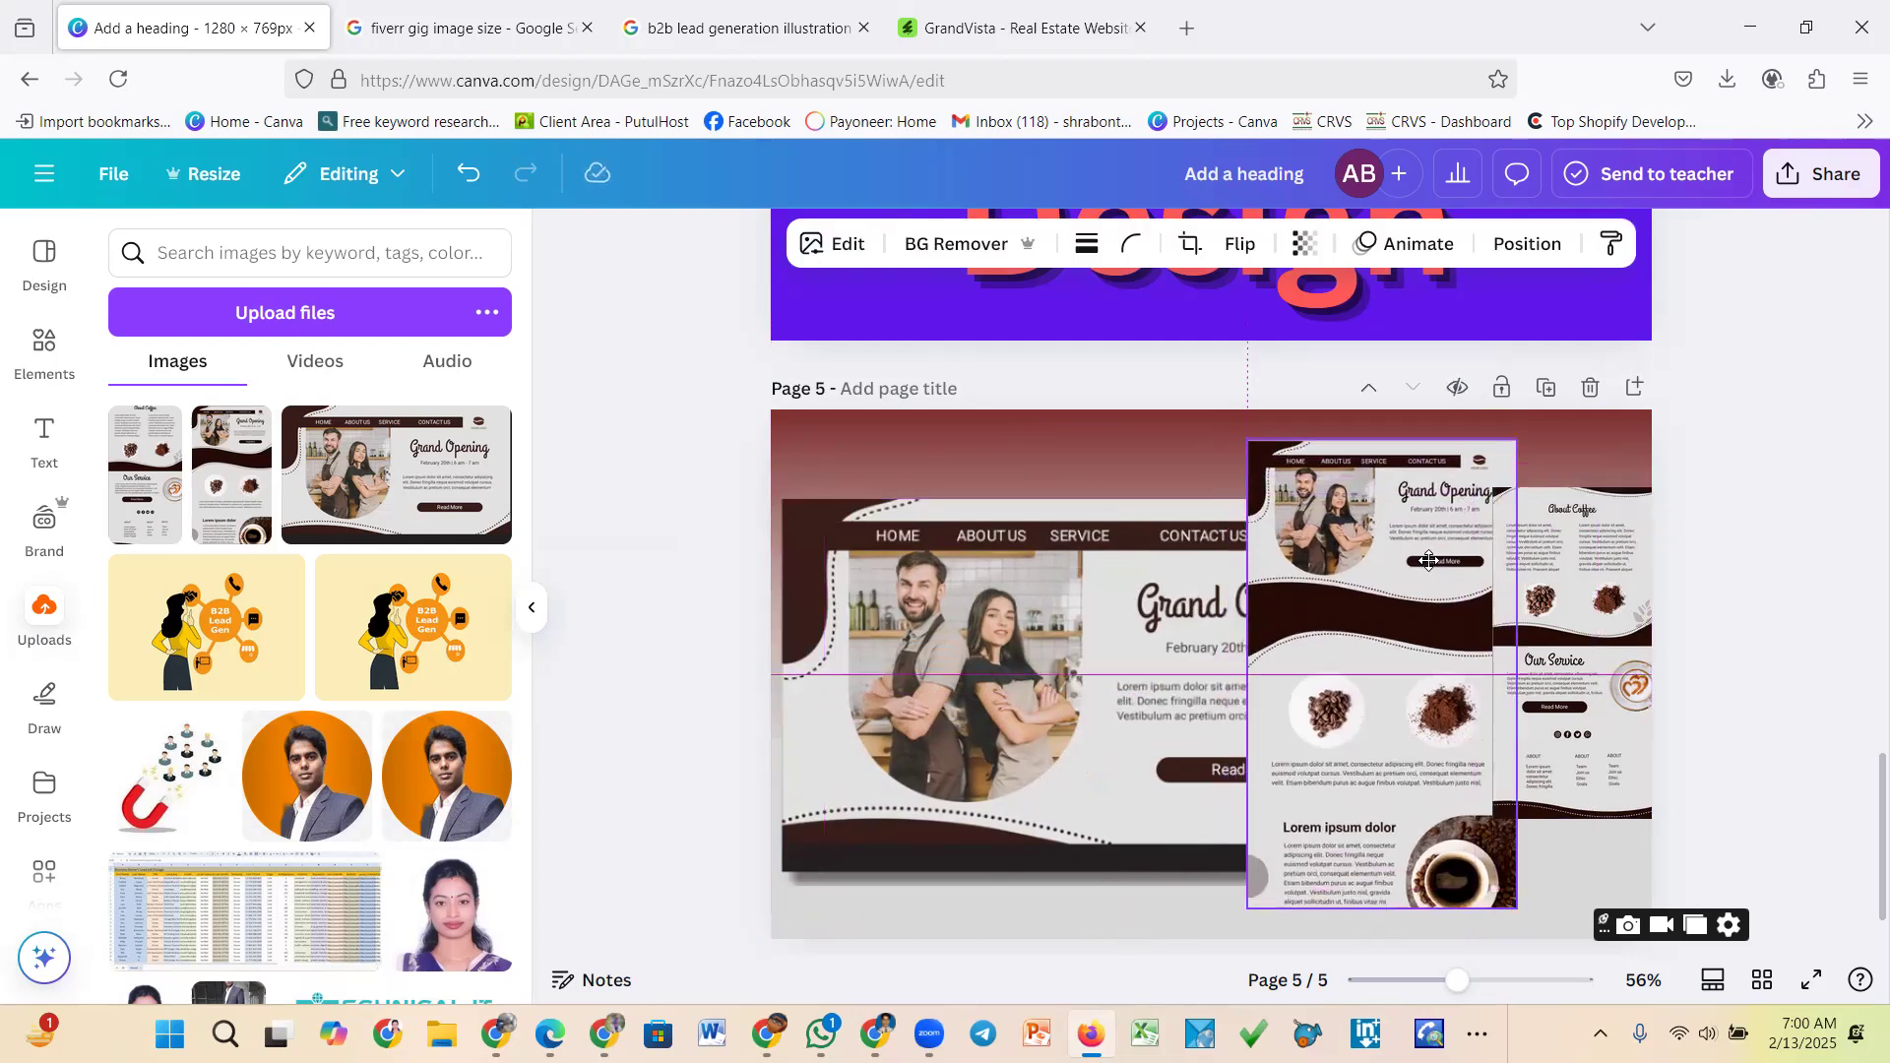
pyautogui.scroll(-1, 1030, 561)
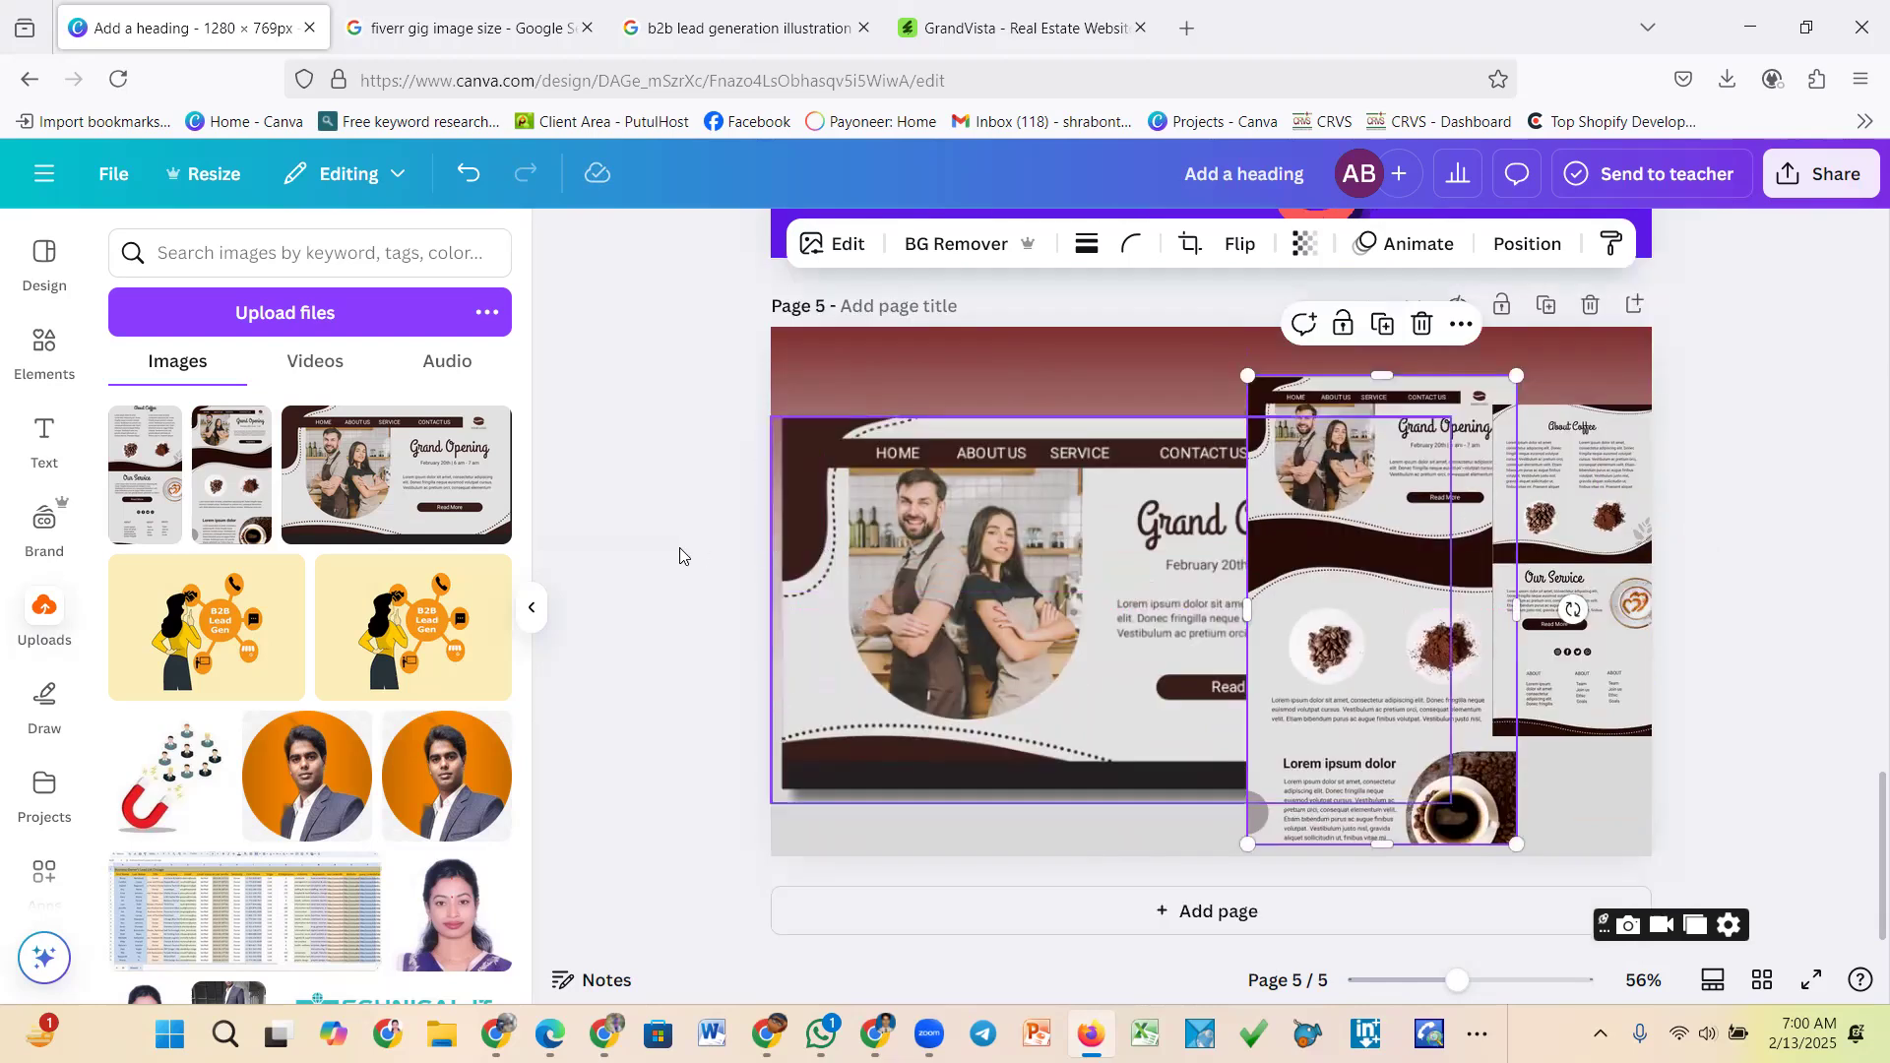
pyautogui.moveTo(1443, 613); pyautogui.dragTo(1469, 542)
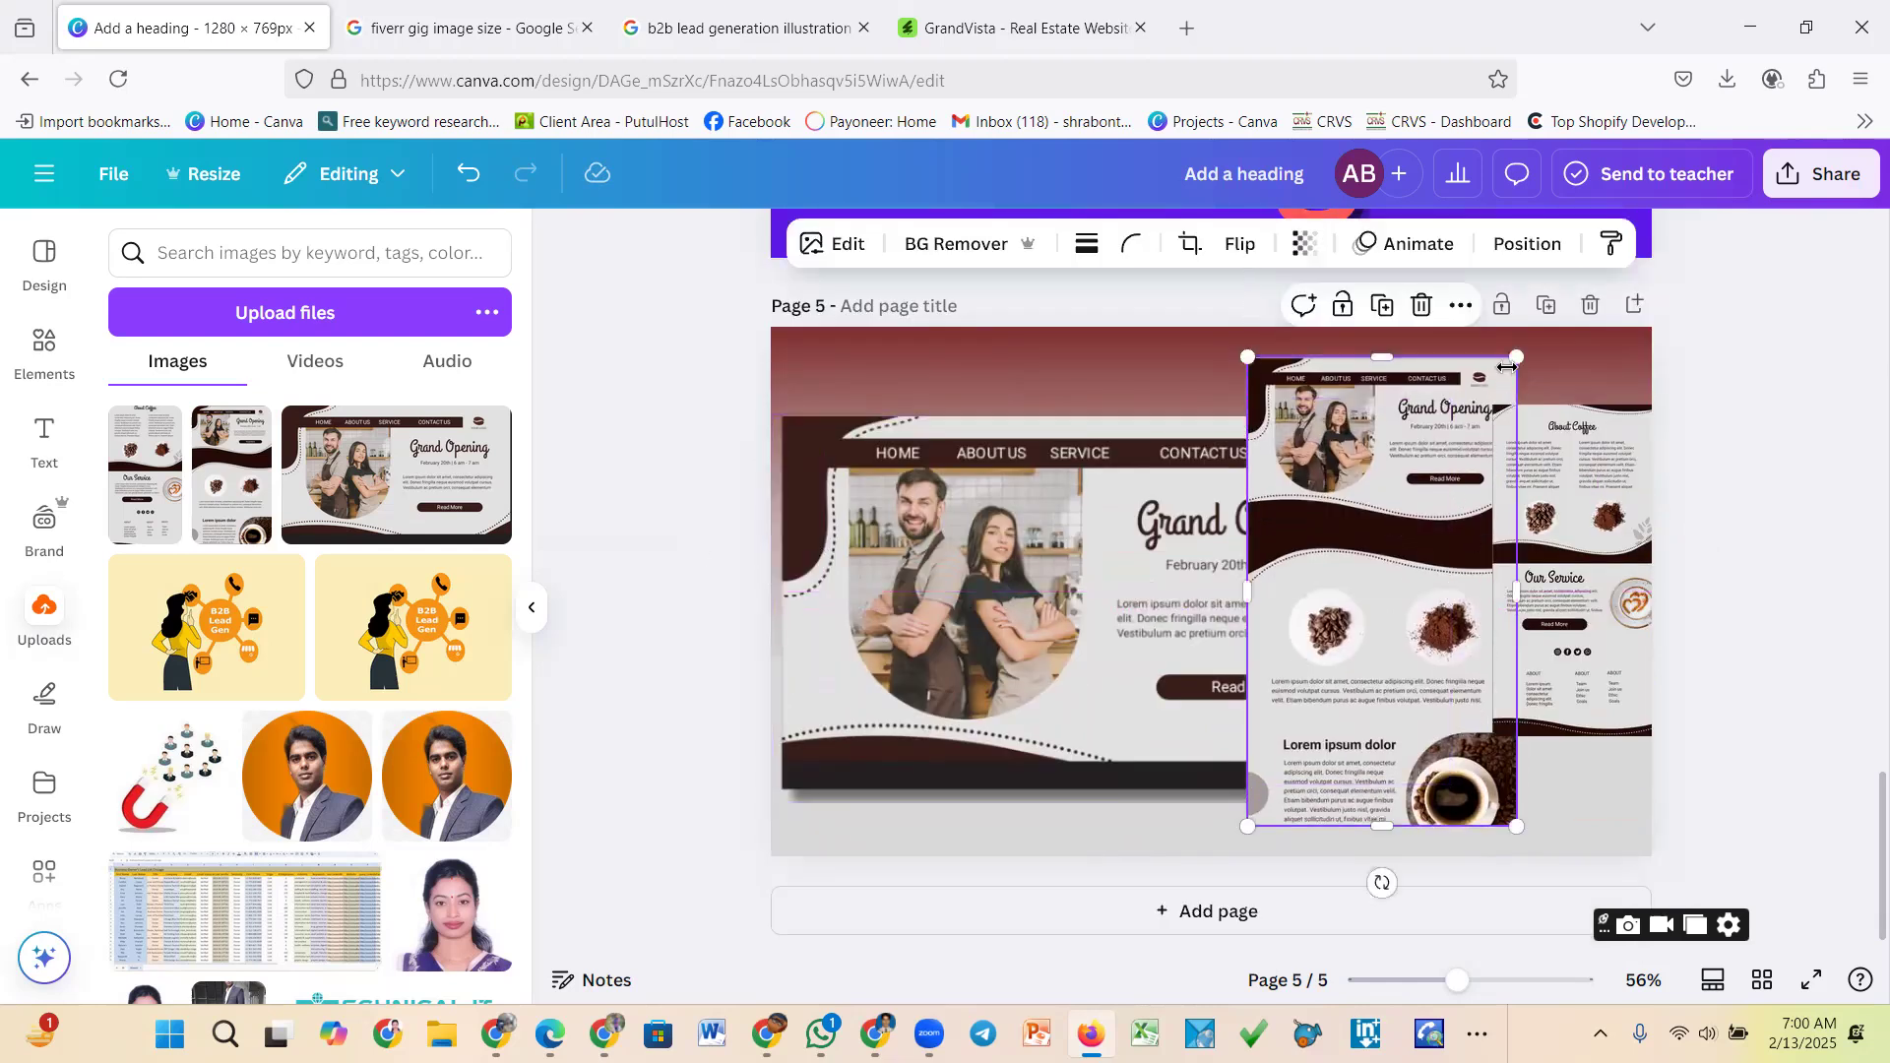
pyautogui.moveTo(1517, 352); pyautogui.dragTo(1523, 343)
pyautogui.moveTo(1415, 511); pyautogui.dragTo(1376, 513)
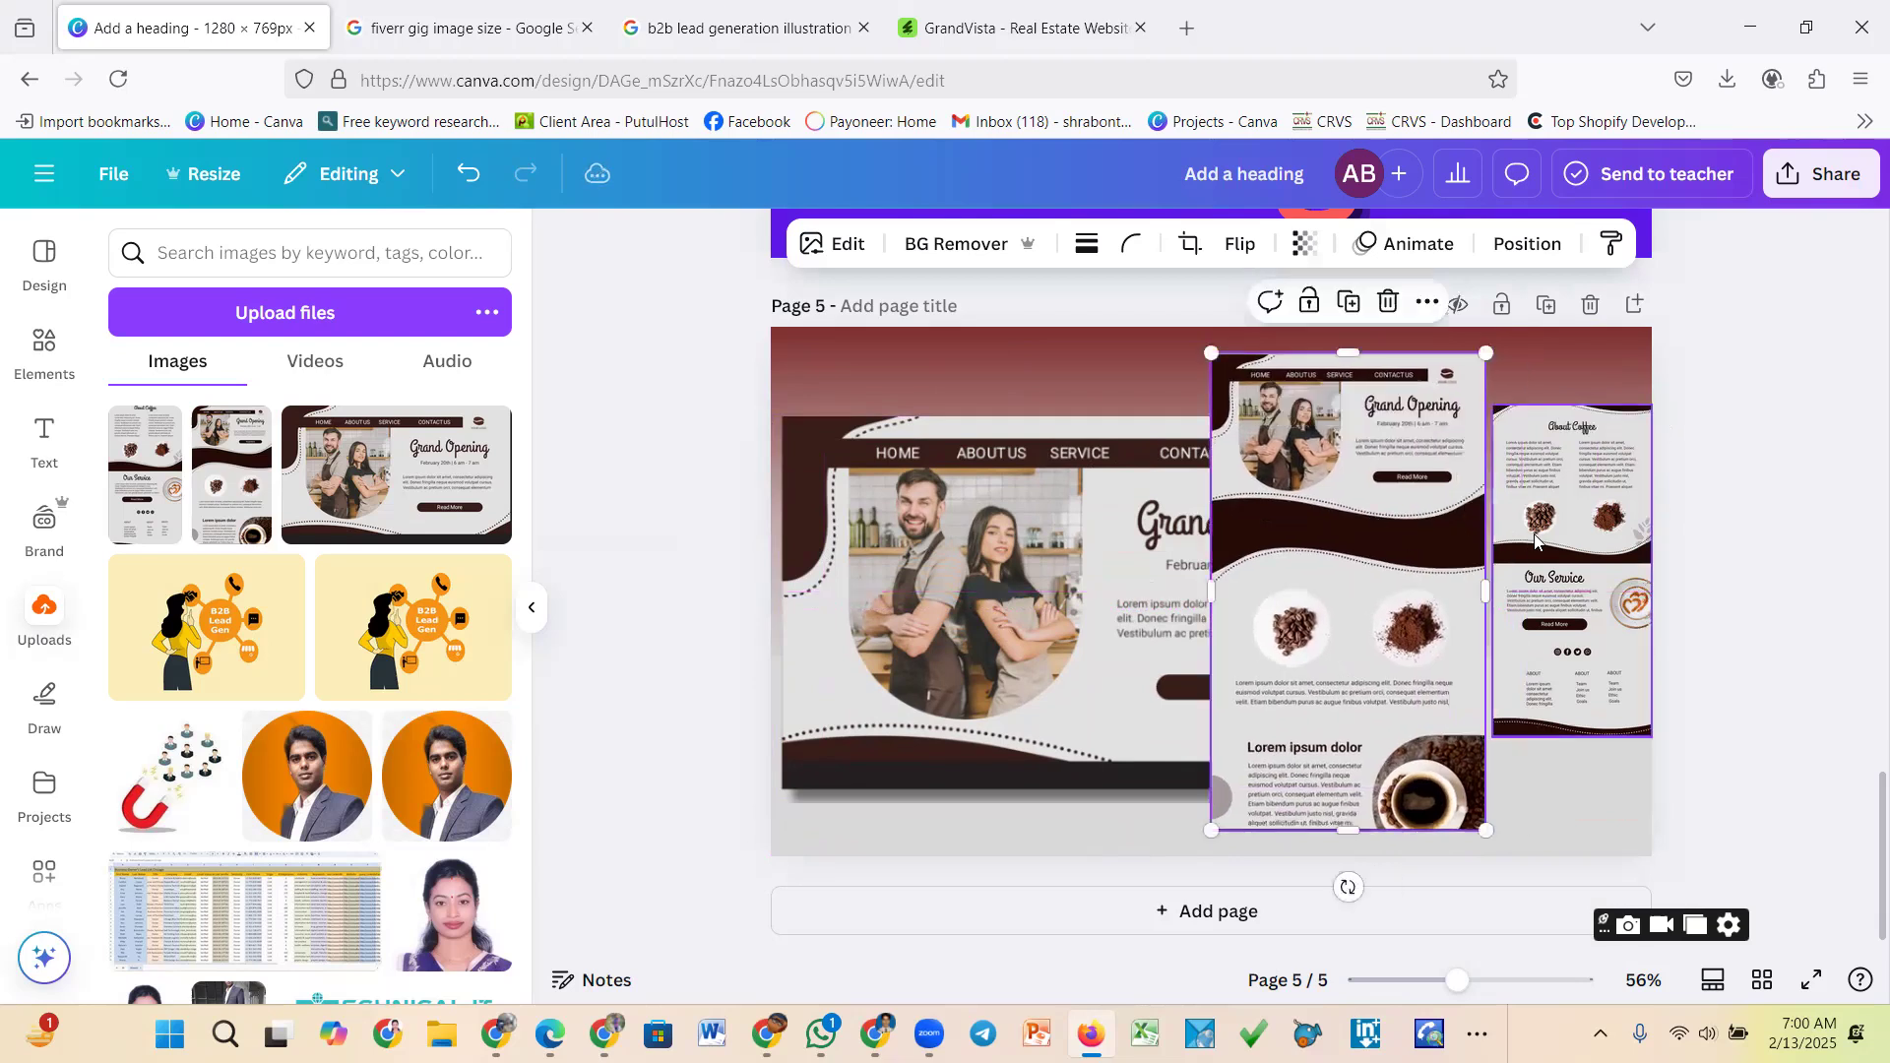
# Enlarge the About Coffee screenshot to nearly the page height near the right edge and shift the tall Grand Opening screenshot further left
pyautogui.click(1578, 463)
pyautogui.moveTo(1651, 404); pyautogui.dragTo(1653, 326)
pyautogui.moveTo(1524, 600); pyautogui.dragTo(1454, 687)
pyautogui.moveTo(1658, 300); pyautogui.dragTo(1656, 325)
pyautogui.moveTo(1538, 513)
pyautogui.mouseDown()
pyautogui.moveTo(1531, 553)
pyautogui.moveTo(1509, 528)
pyautogui.mouseUp()
pyautogui.moveTo(1316, 578); pyautogui.dragTo(1278, 579)
pyautogui.click(990, 640)
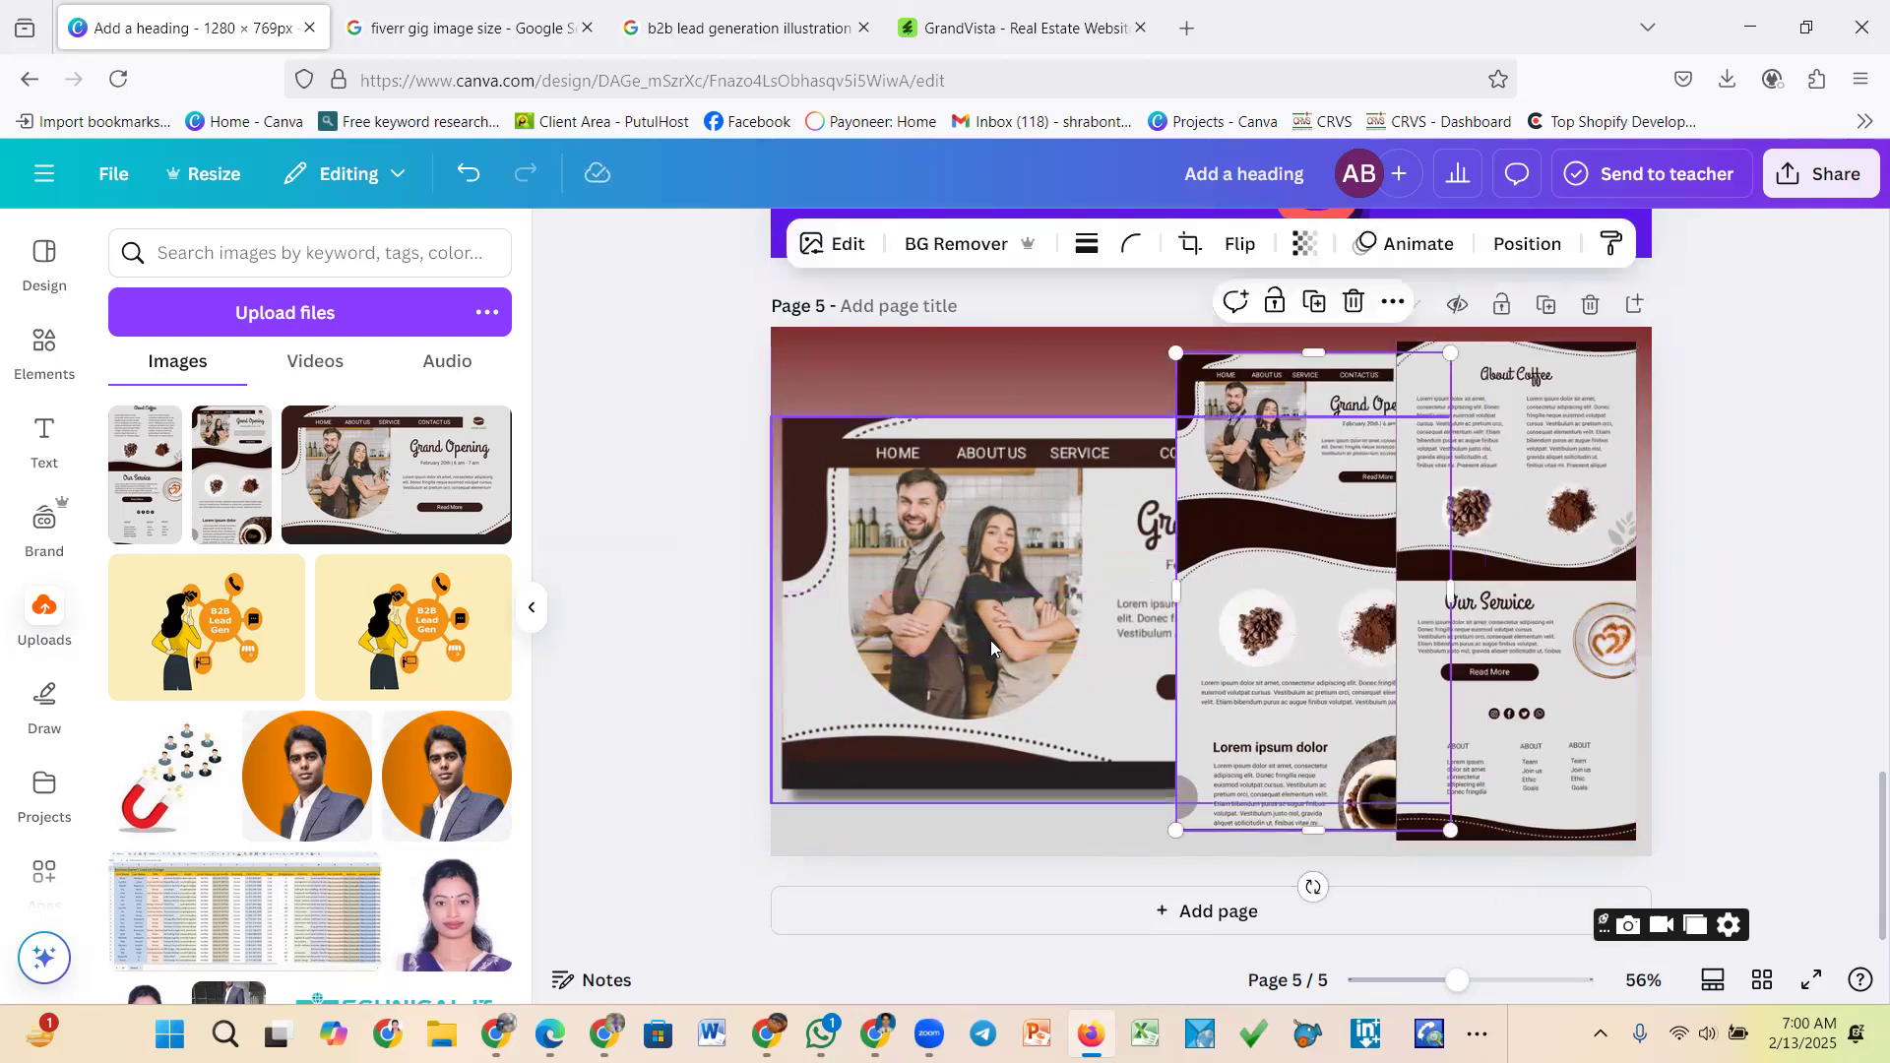
pyautogui.click(1537, 244)
pyautogui.click(247, 381)
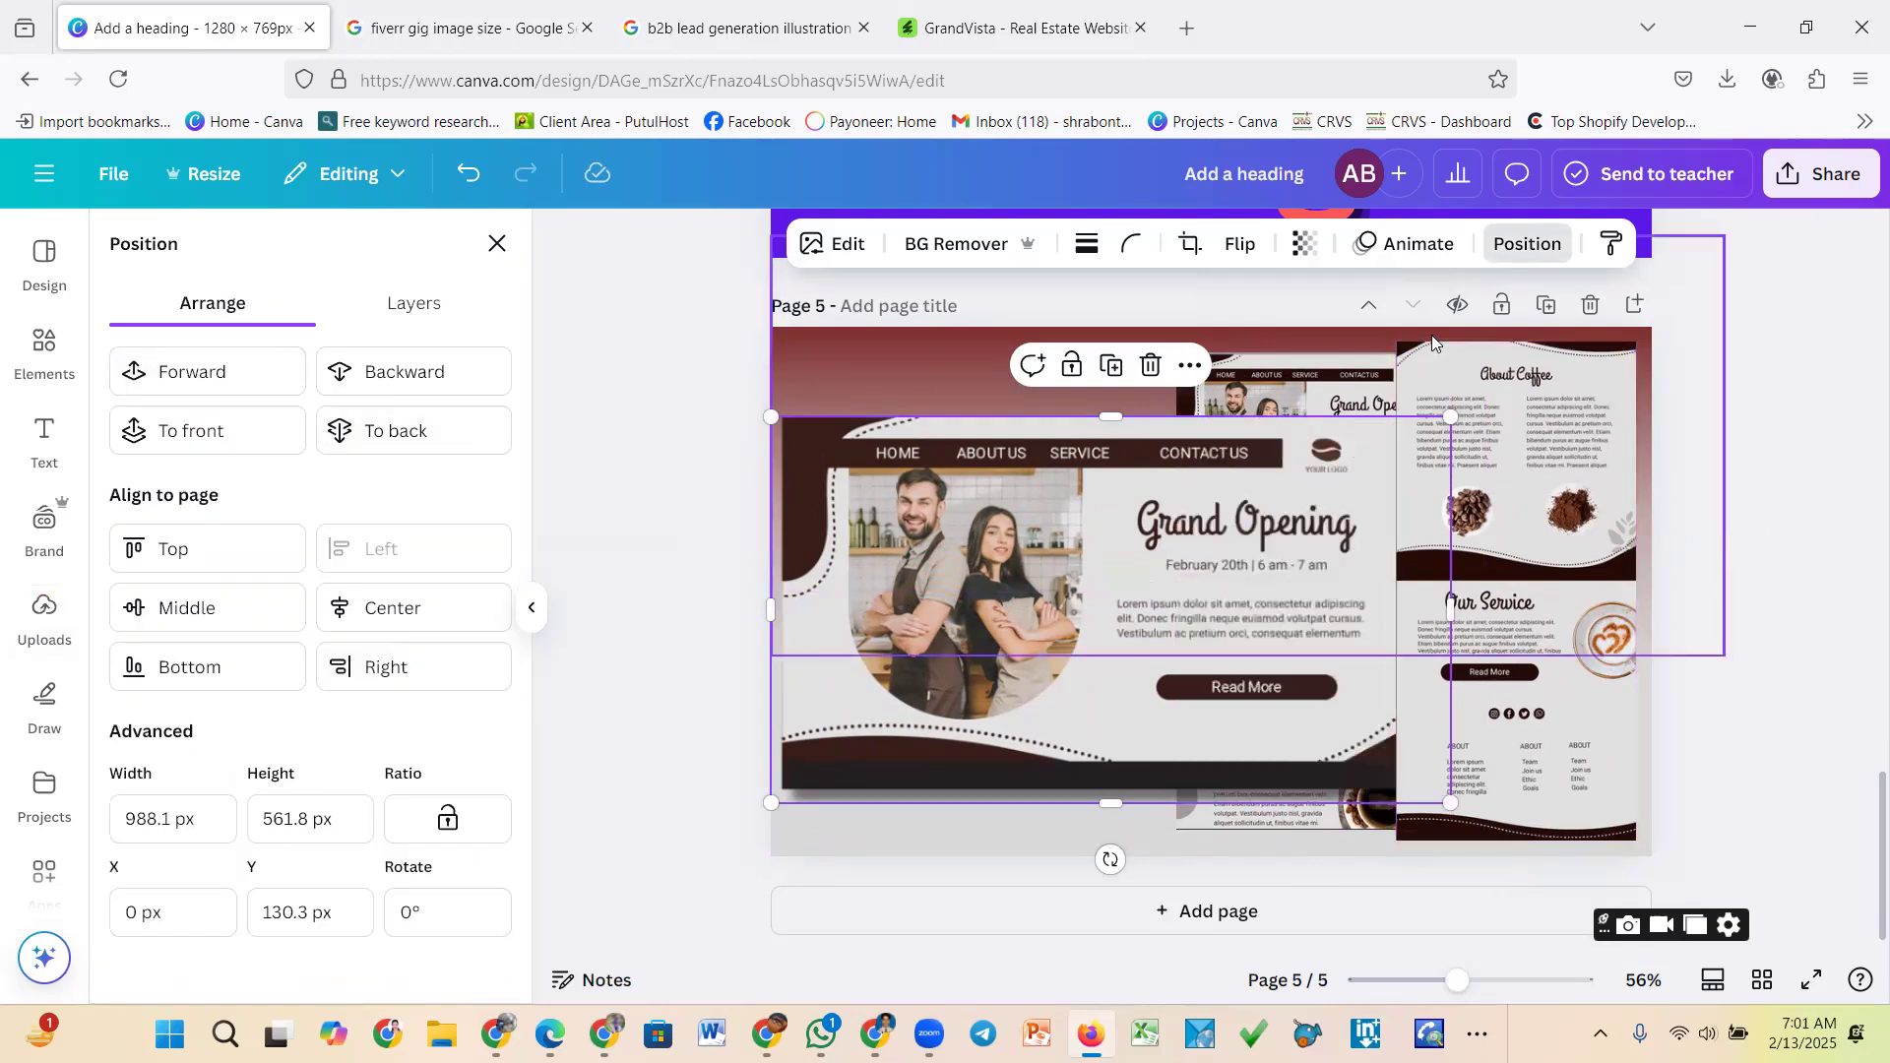
pyautogui.click(414, 379)
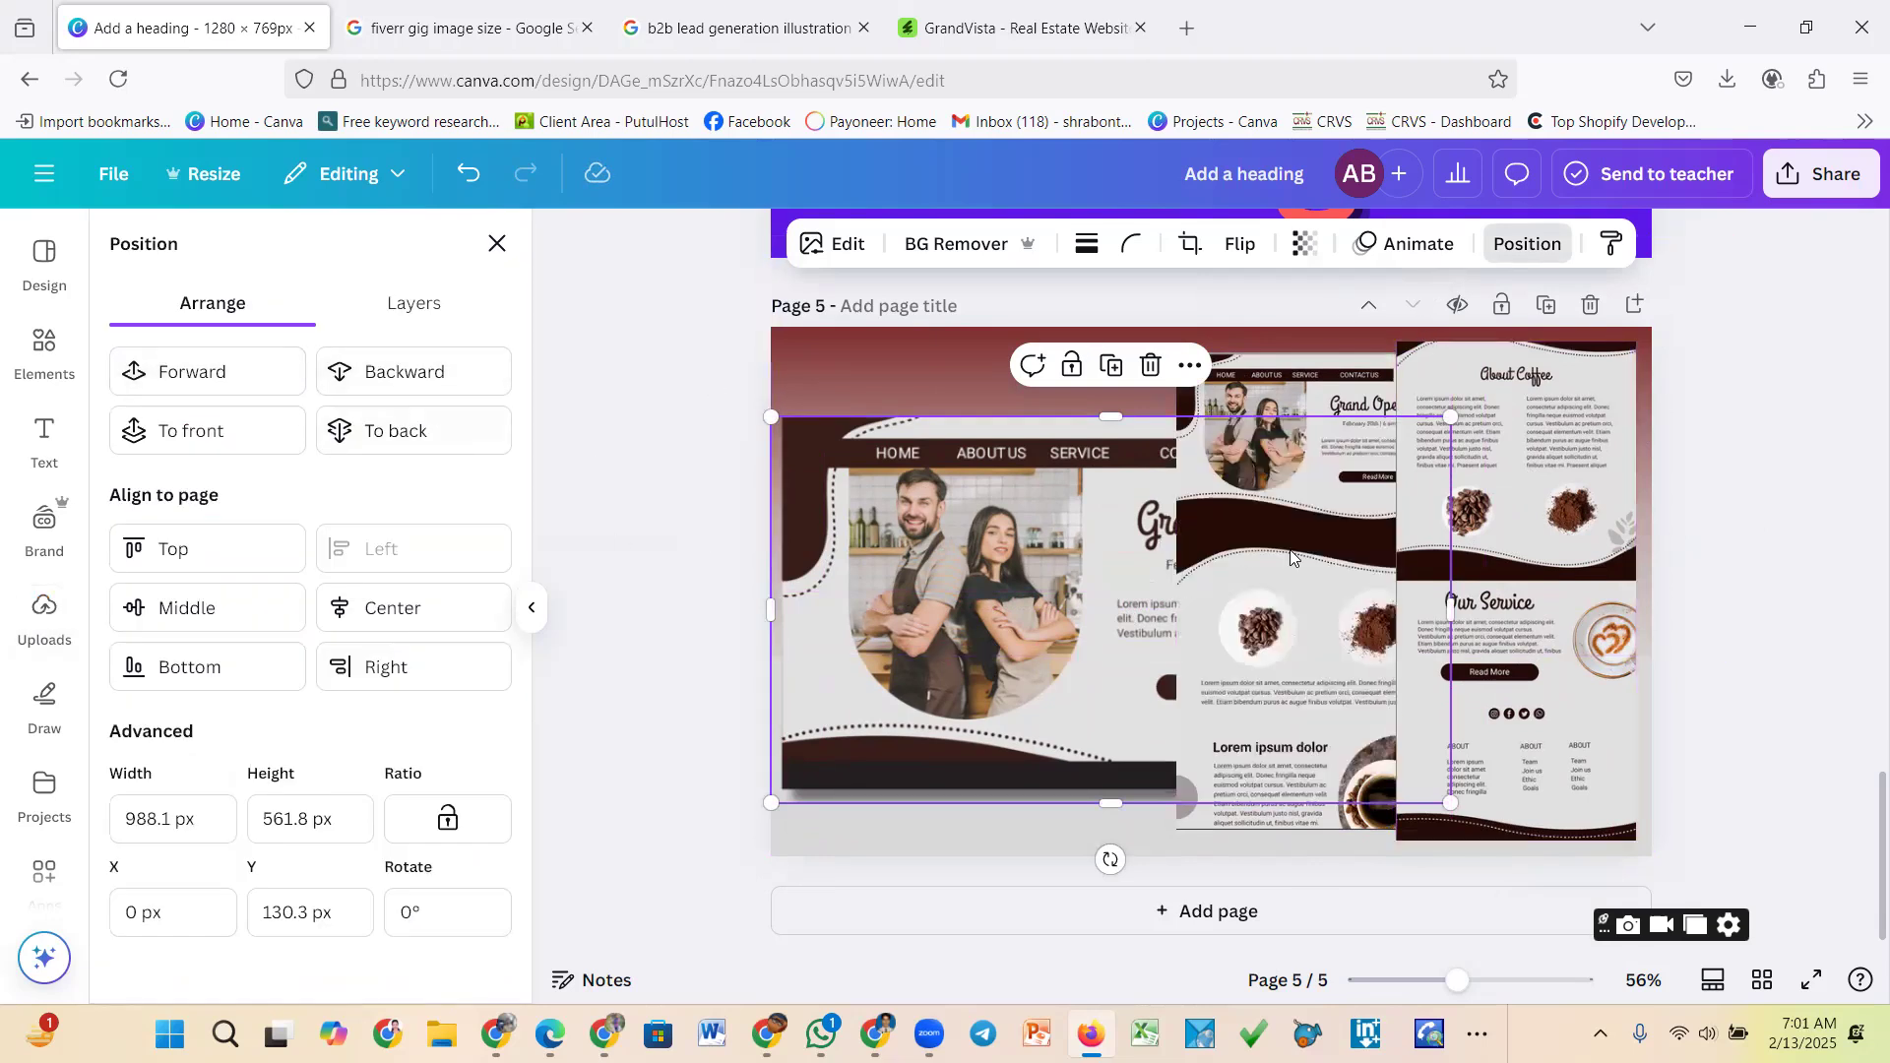
# Move the wide banner lower against the page's left edge and shift the tall Grand Opening screenshot slightly left
pyautogui.moveTo(1250, 549); pyautogui.dragTo(1257, 530)
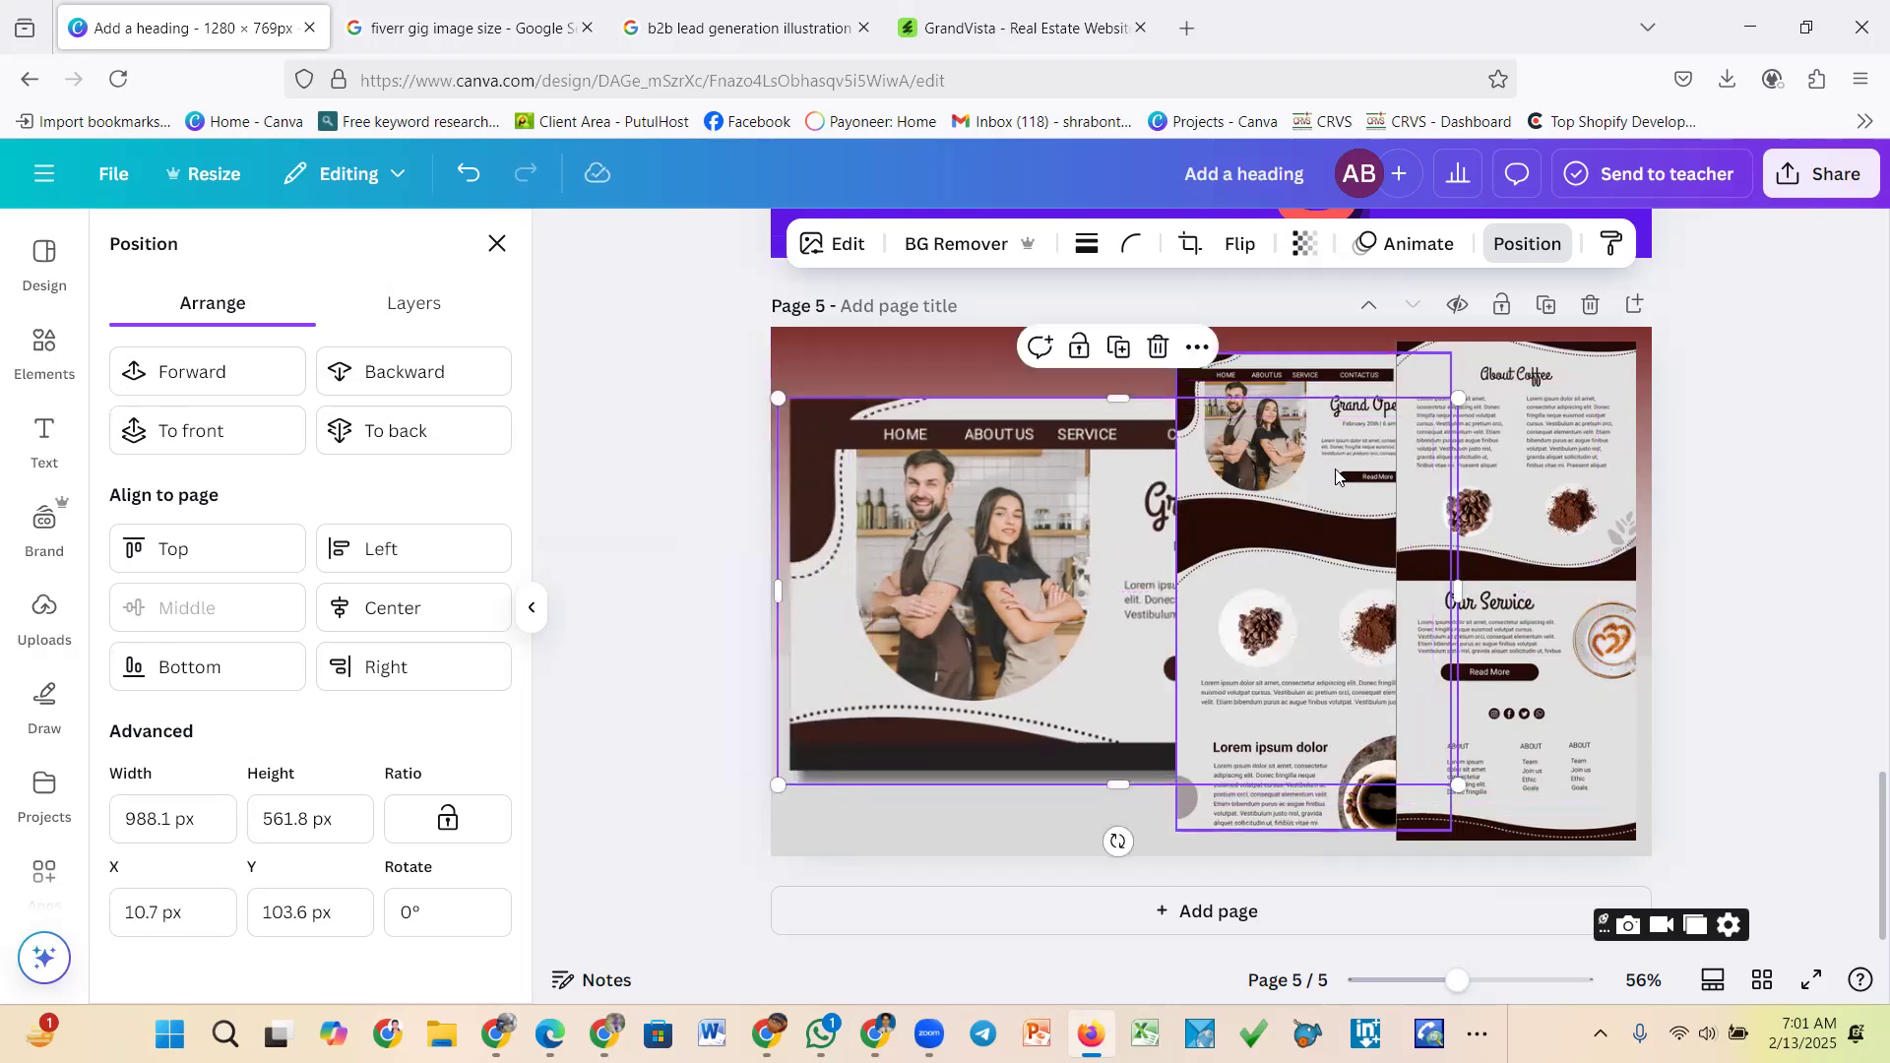
pyautogui.moveTo(1102, 496); pyautogui.dragTo(1132, 529)
pyautogui.moveTo(1299, 490); pyautogui.dragTo(1292, 489)
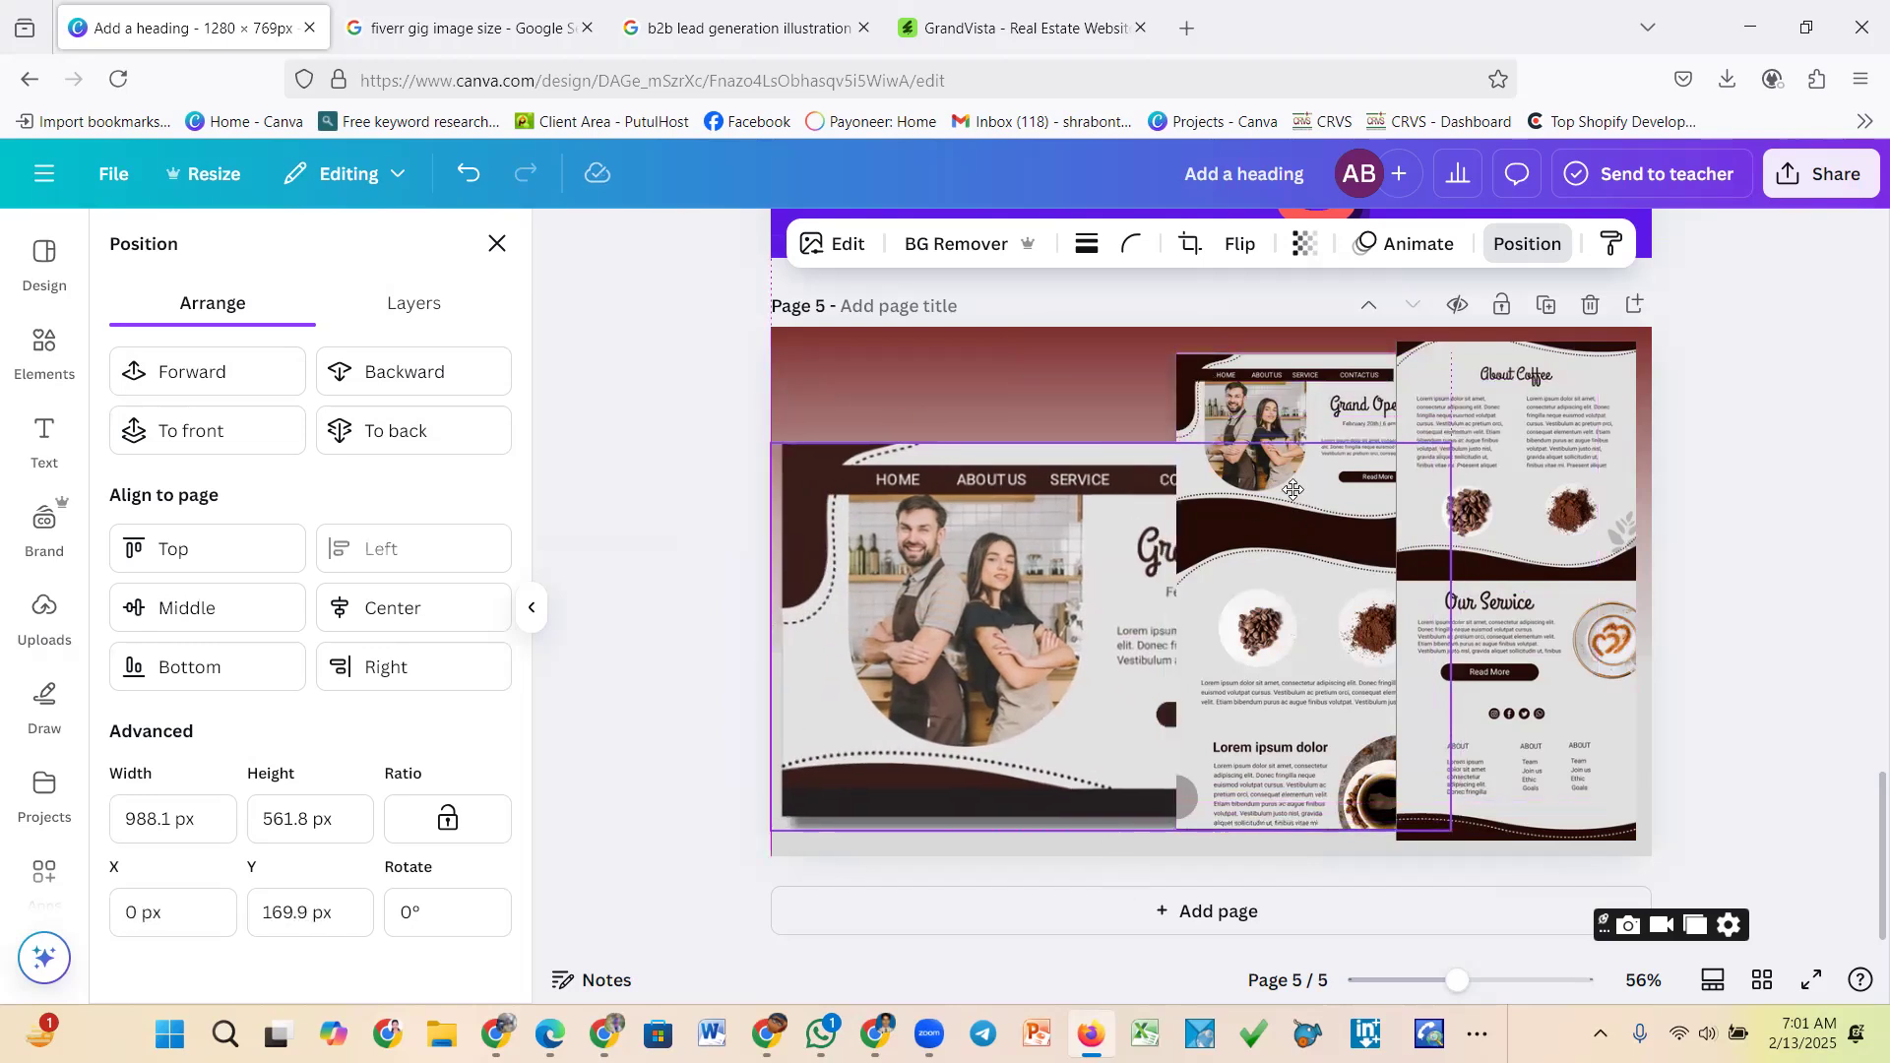
pyautogui.click(1685, 457)
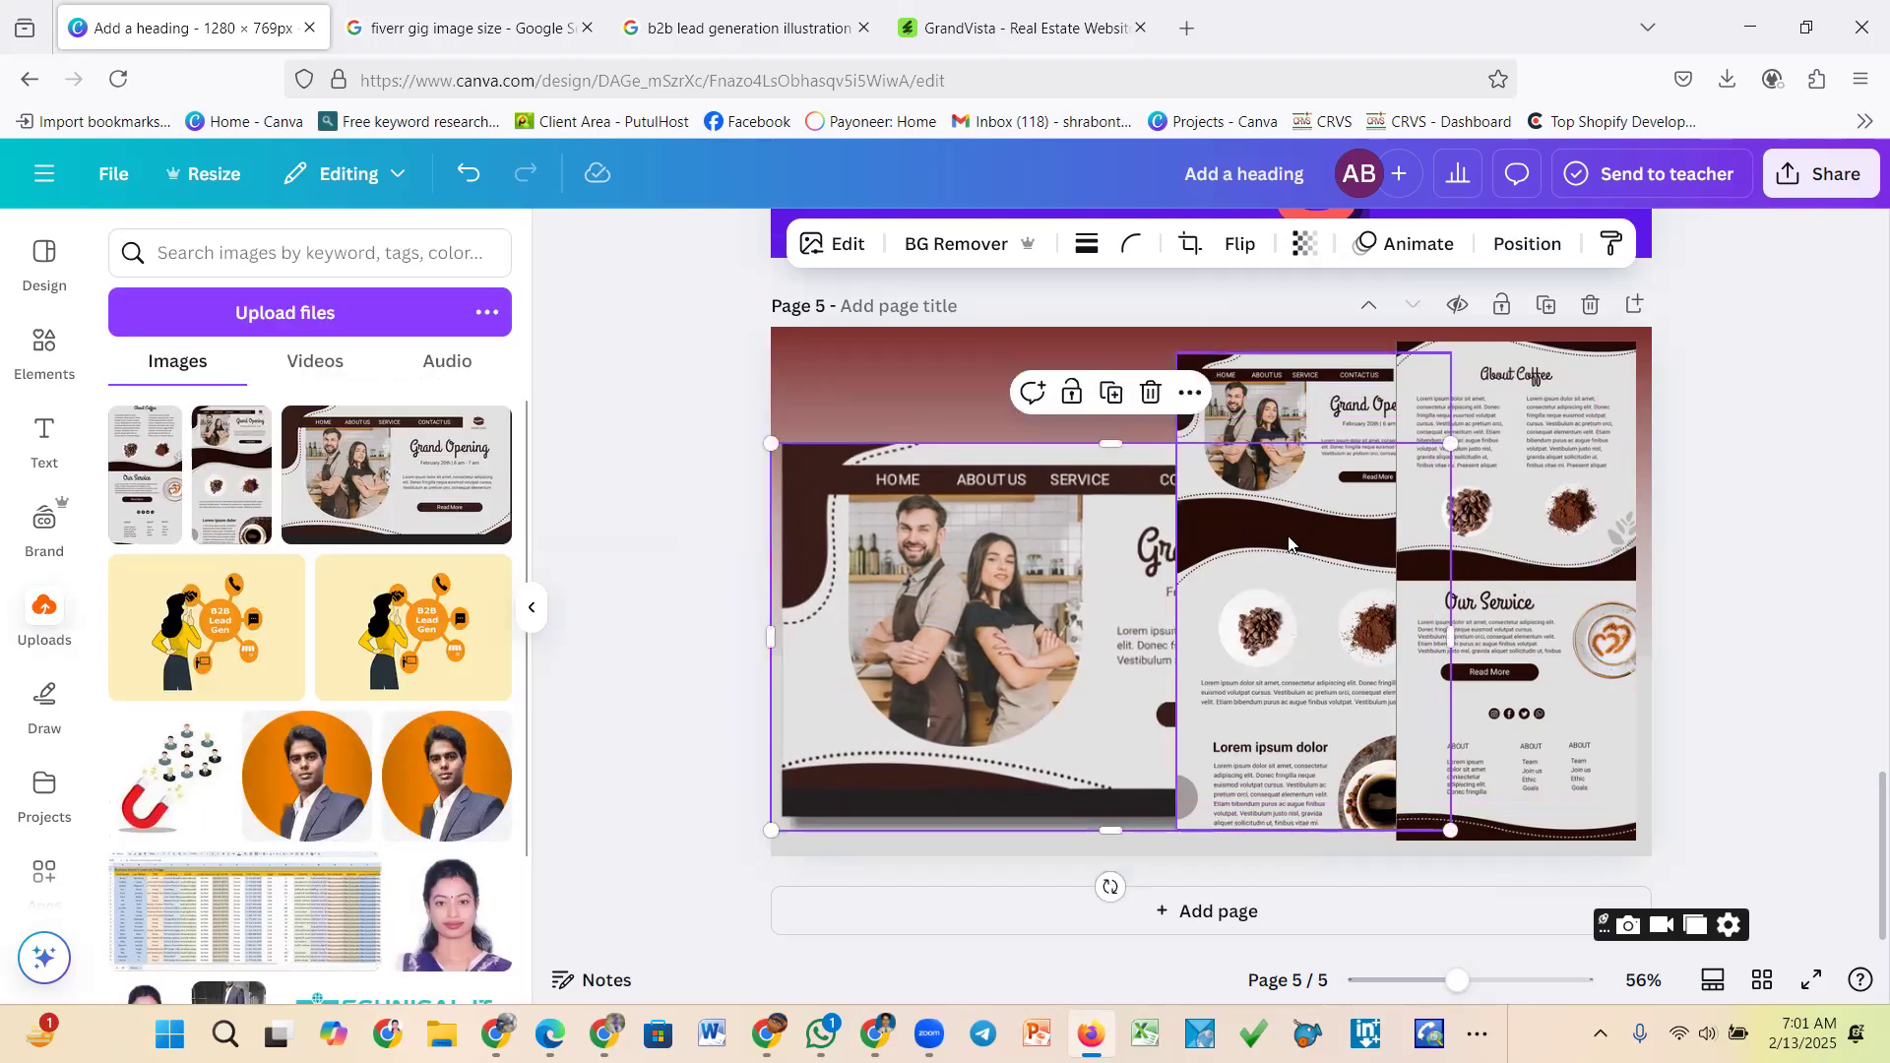
pyautogui.moveTo(1282, 536); pyautogui.dragTo(1280, 532)
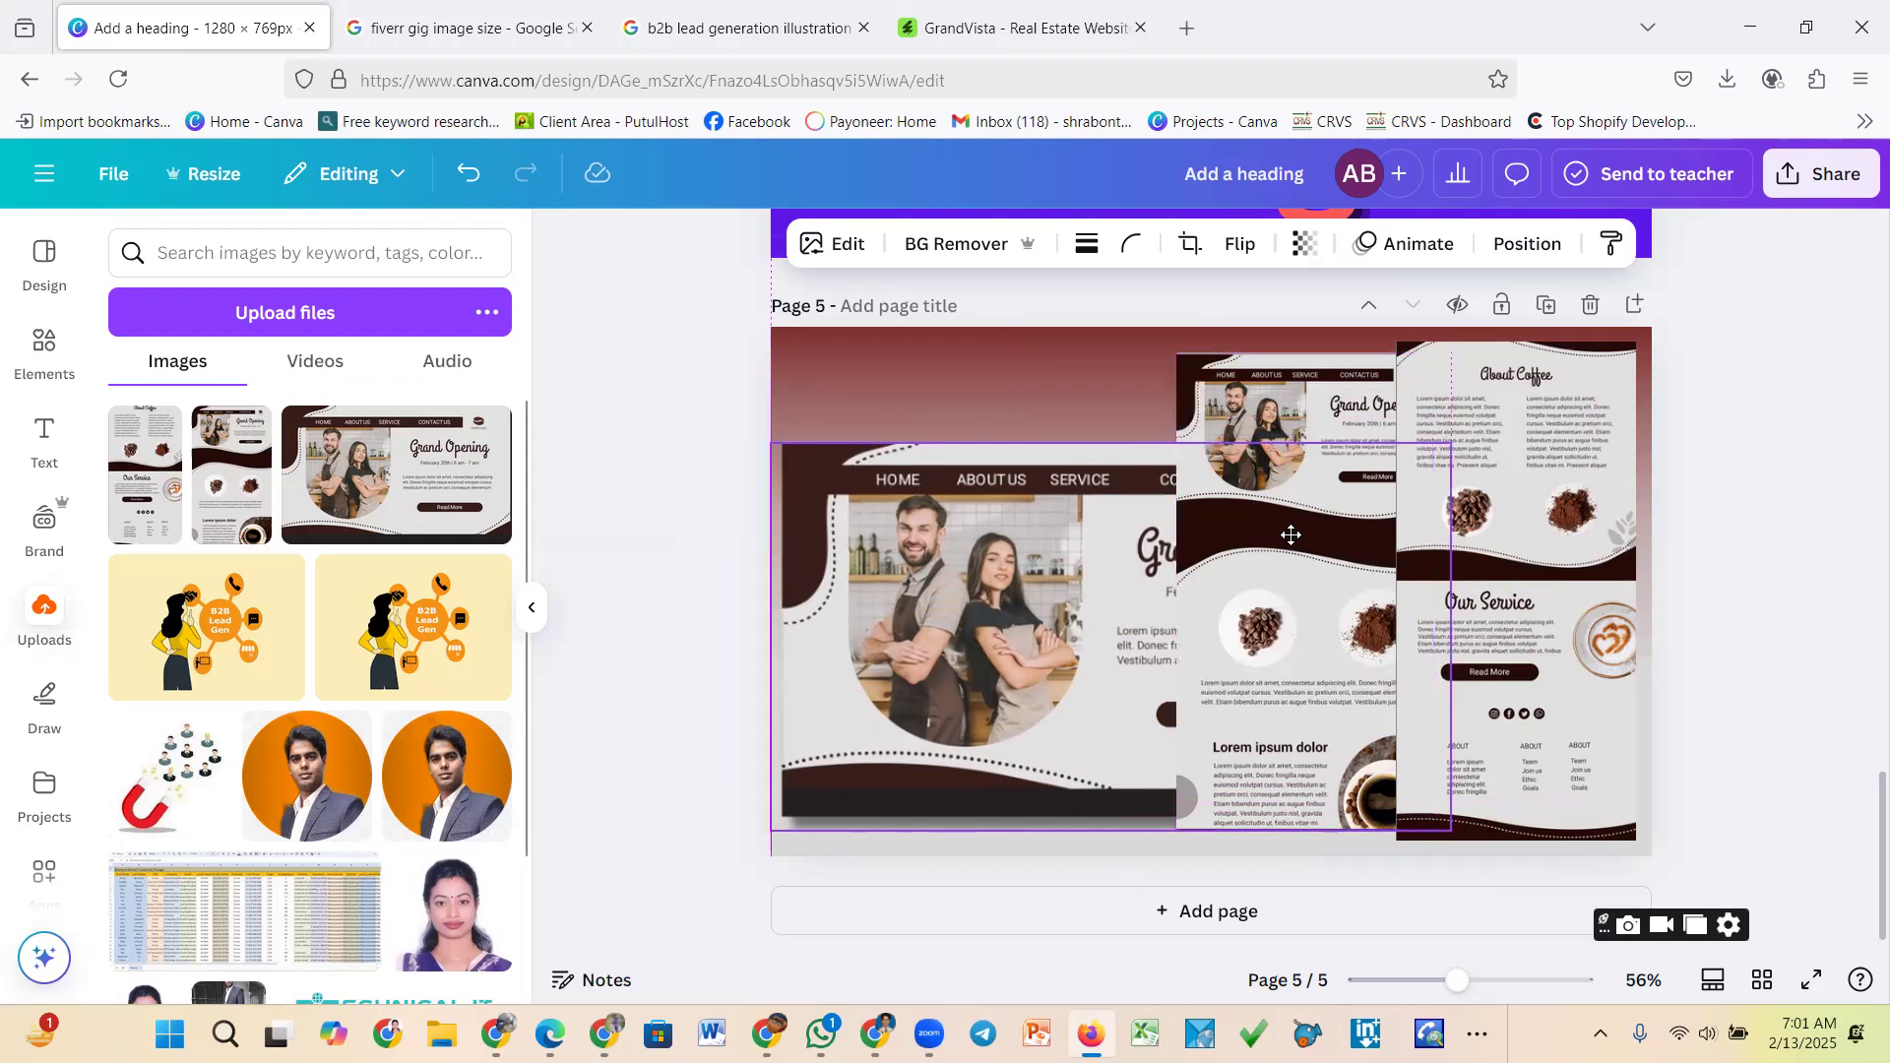
pyautogui.click(1282, 412)
pyautogui.moveTo(1283, 411); pyautogui.dragTo(1263, 412)
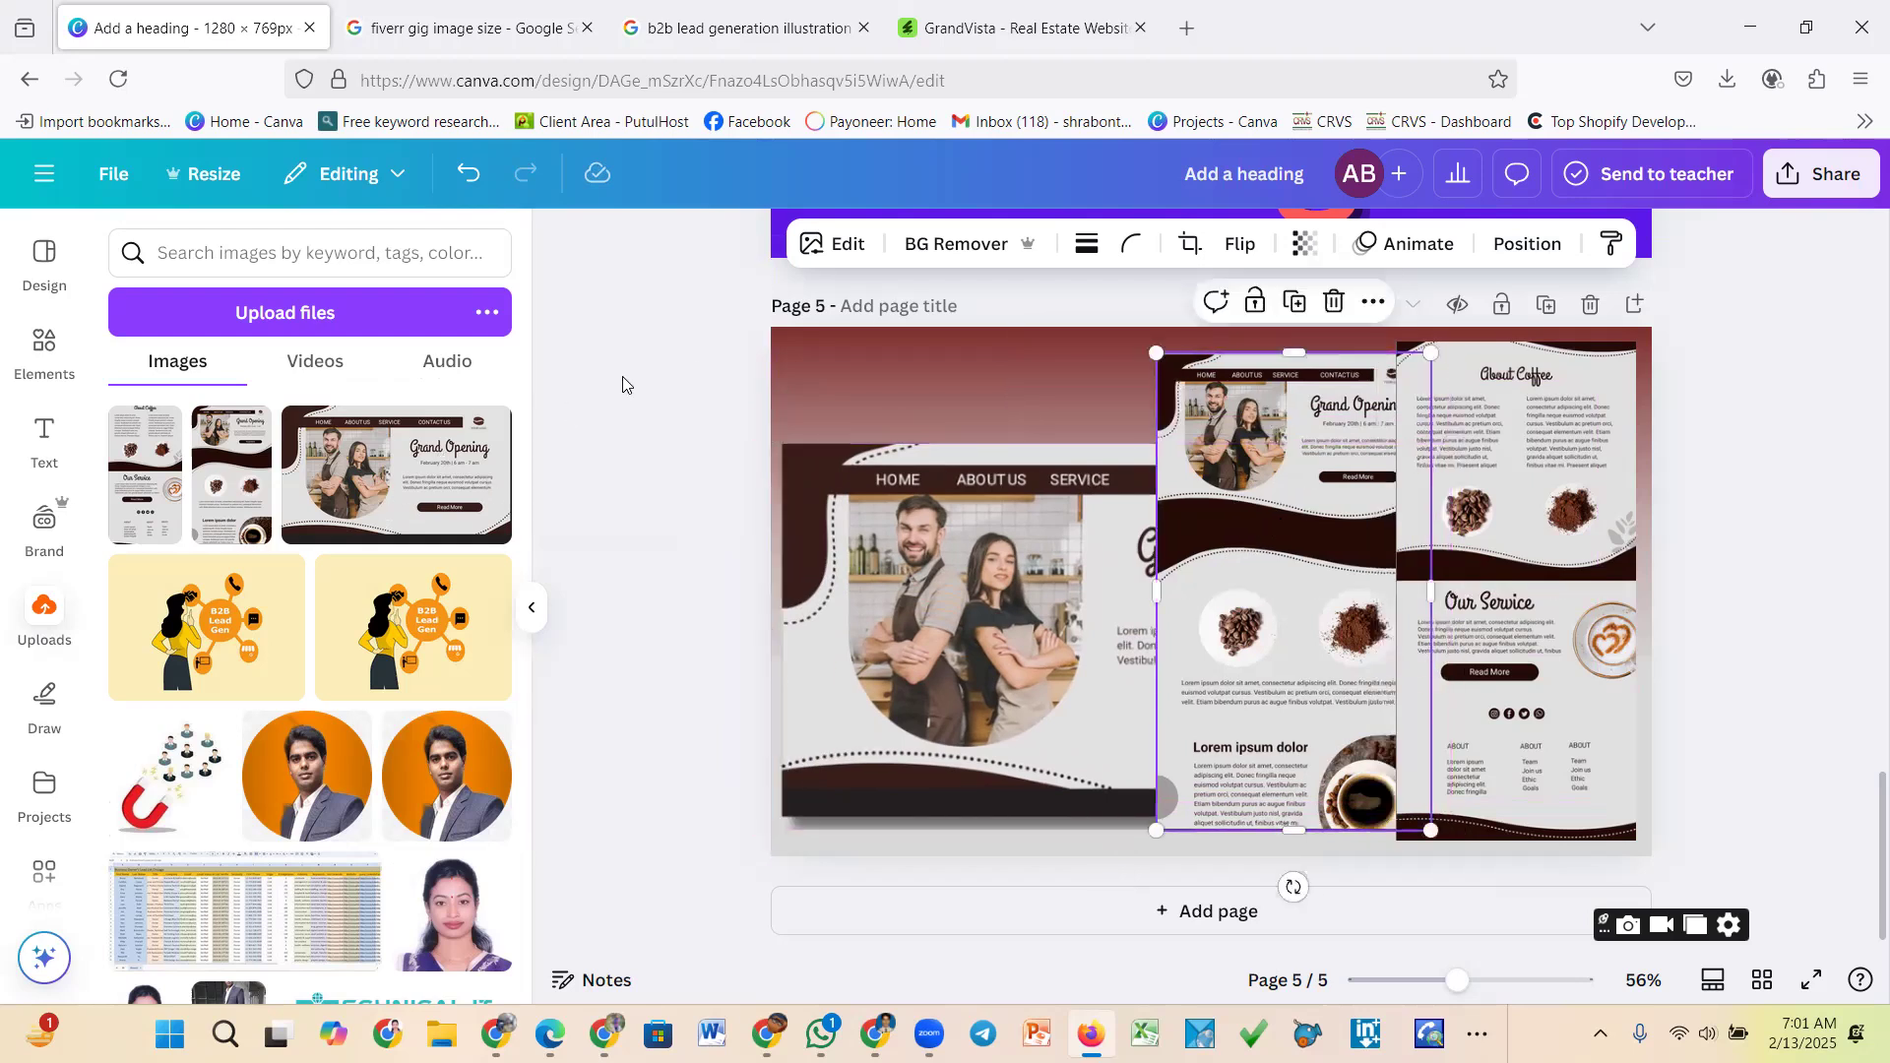
# Apply the Outline shadow effect to the tall Grand Opening screenshot and the About Coffee screenshot
pyautogui.click(836, 246)
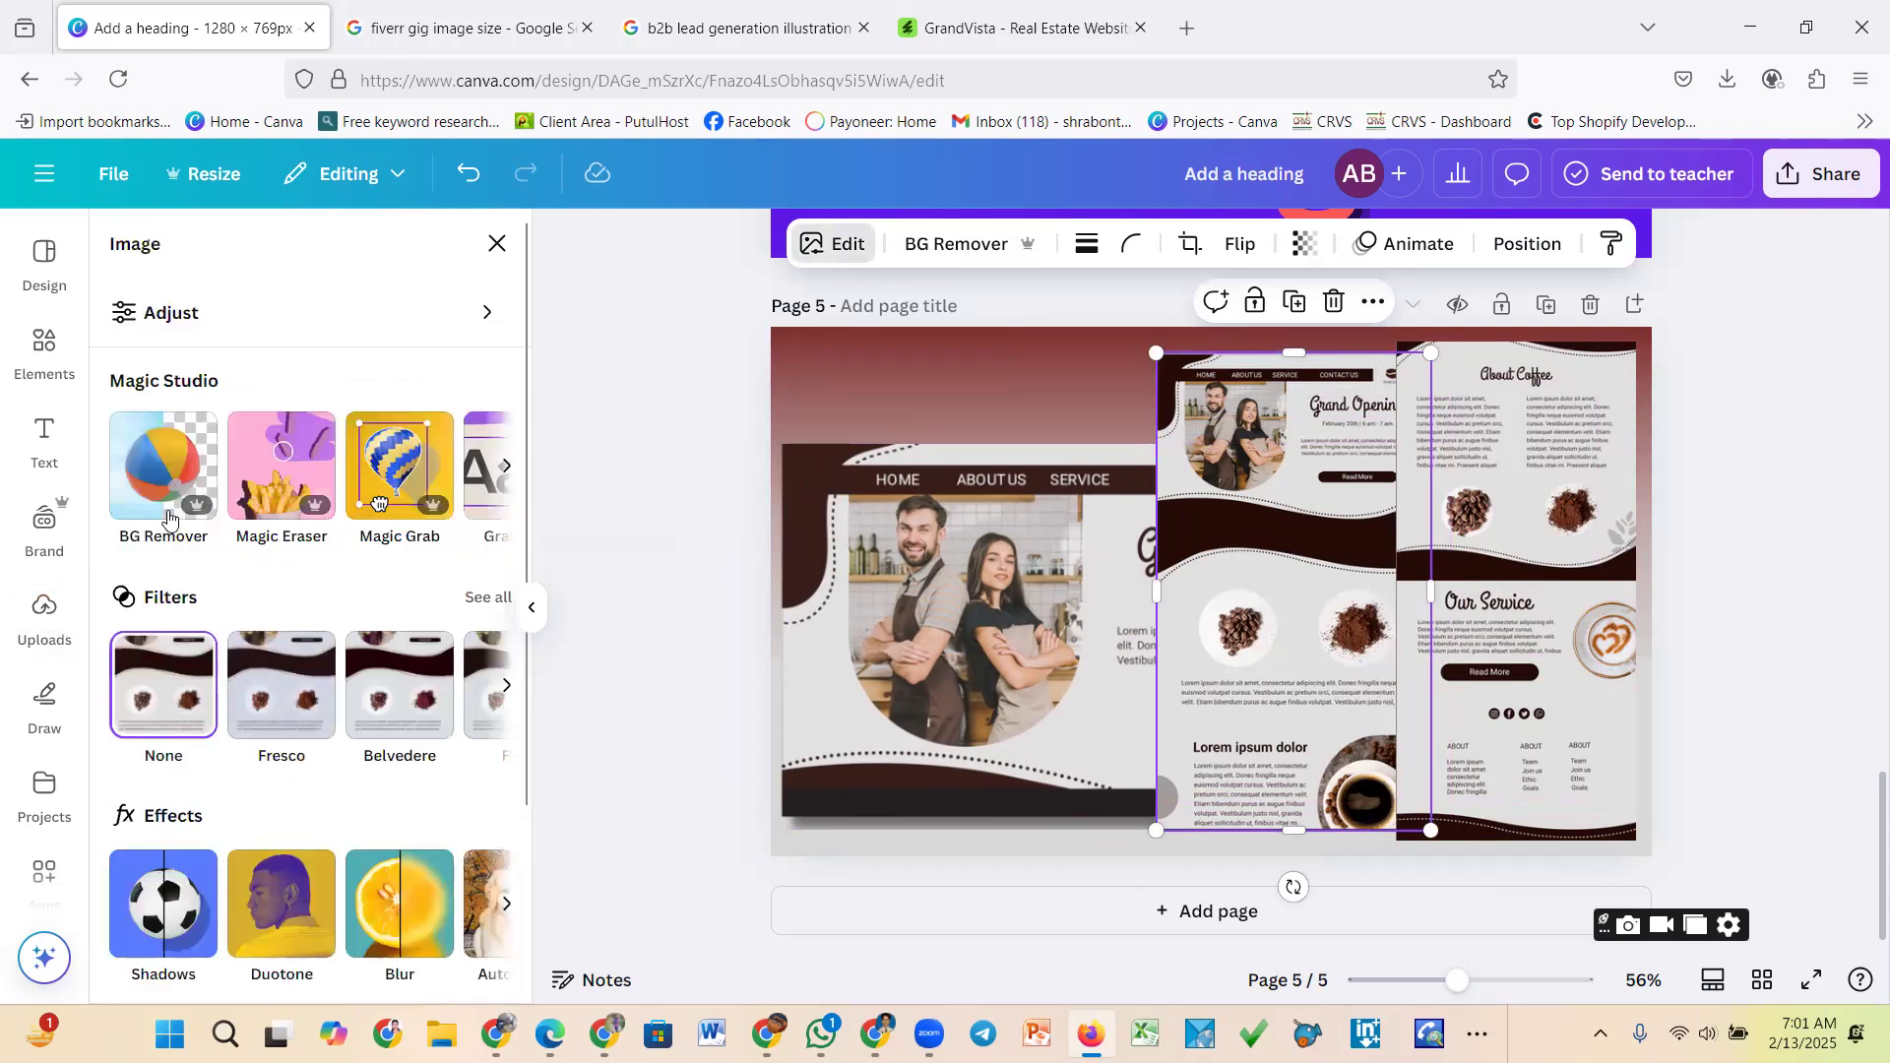
pyautogui.scroll(-2, 249, 753)
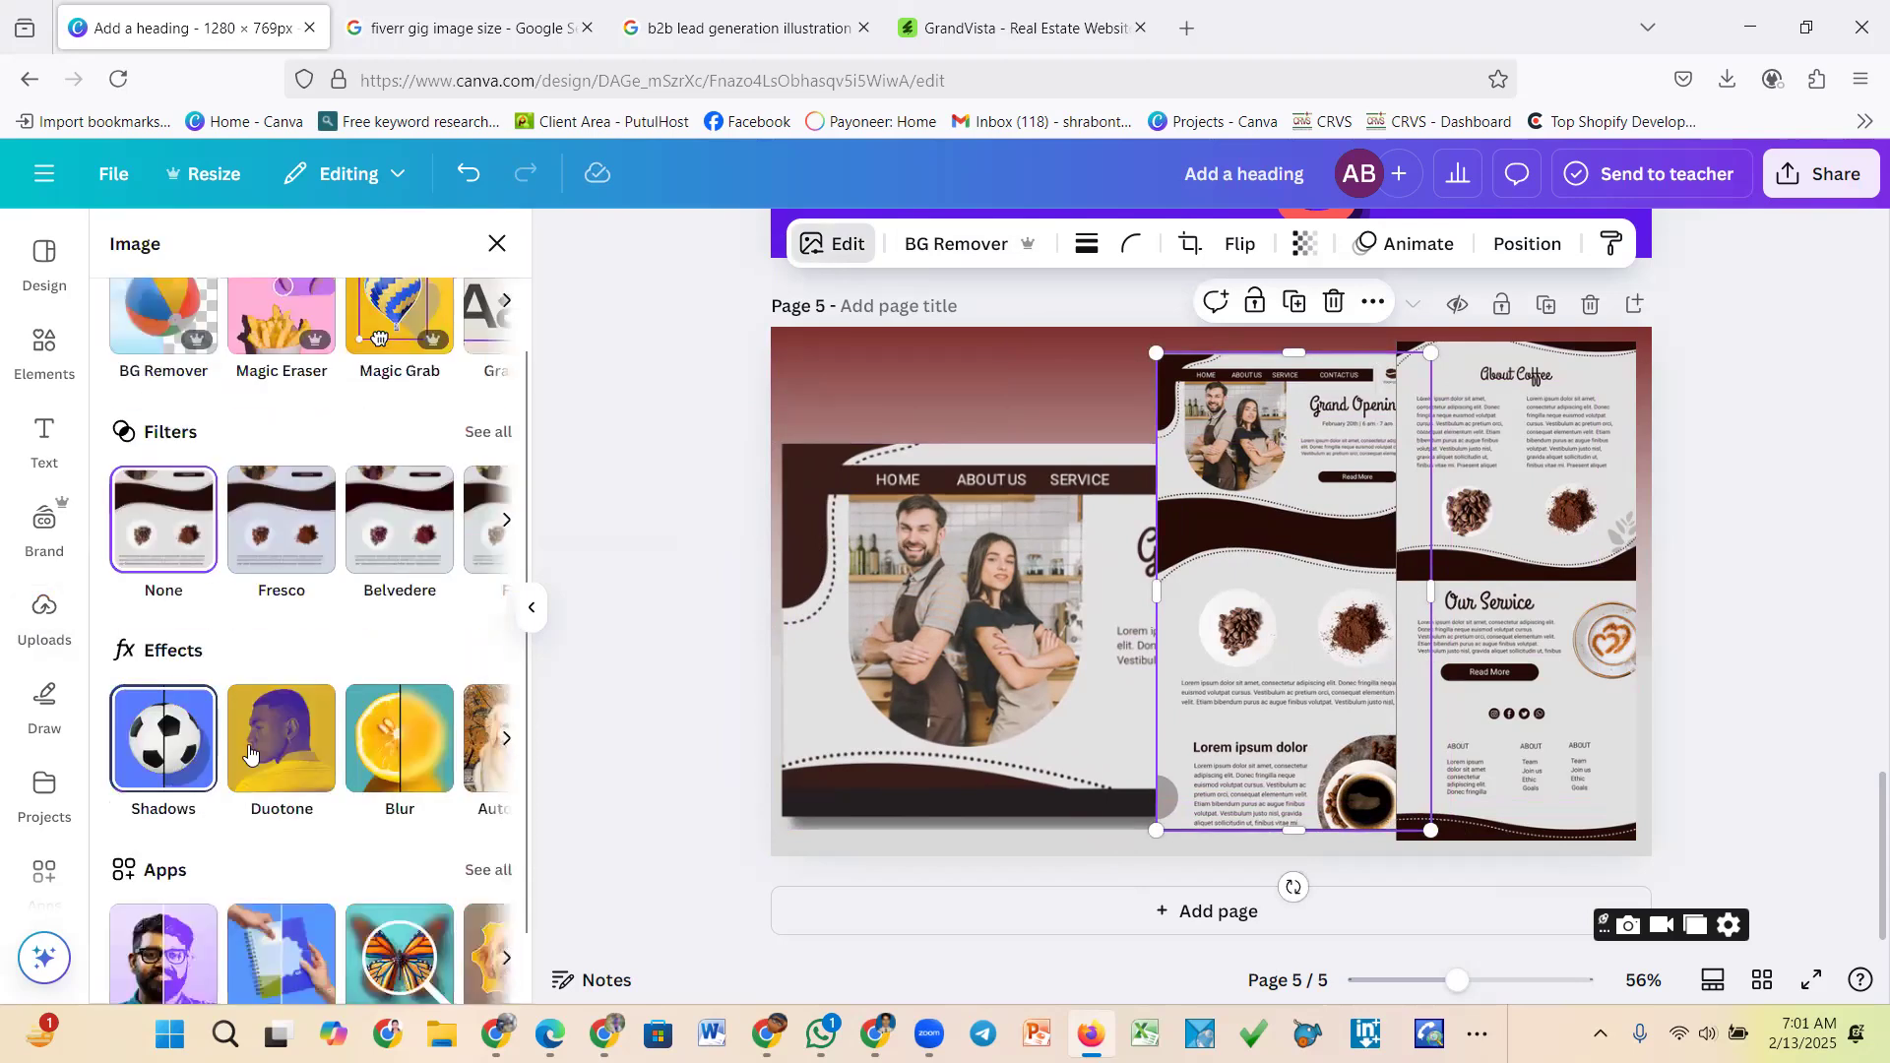
pyautogui.click(192, 748)
pyautogui.click(316, 535)
pyautogui.click(441, 540)
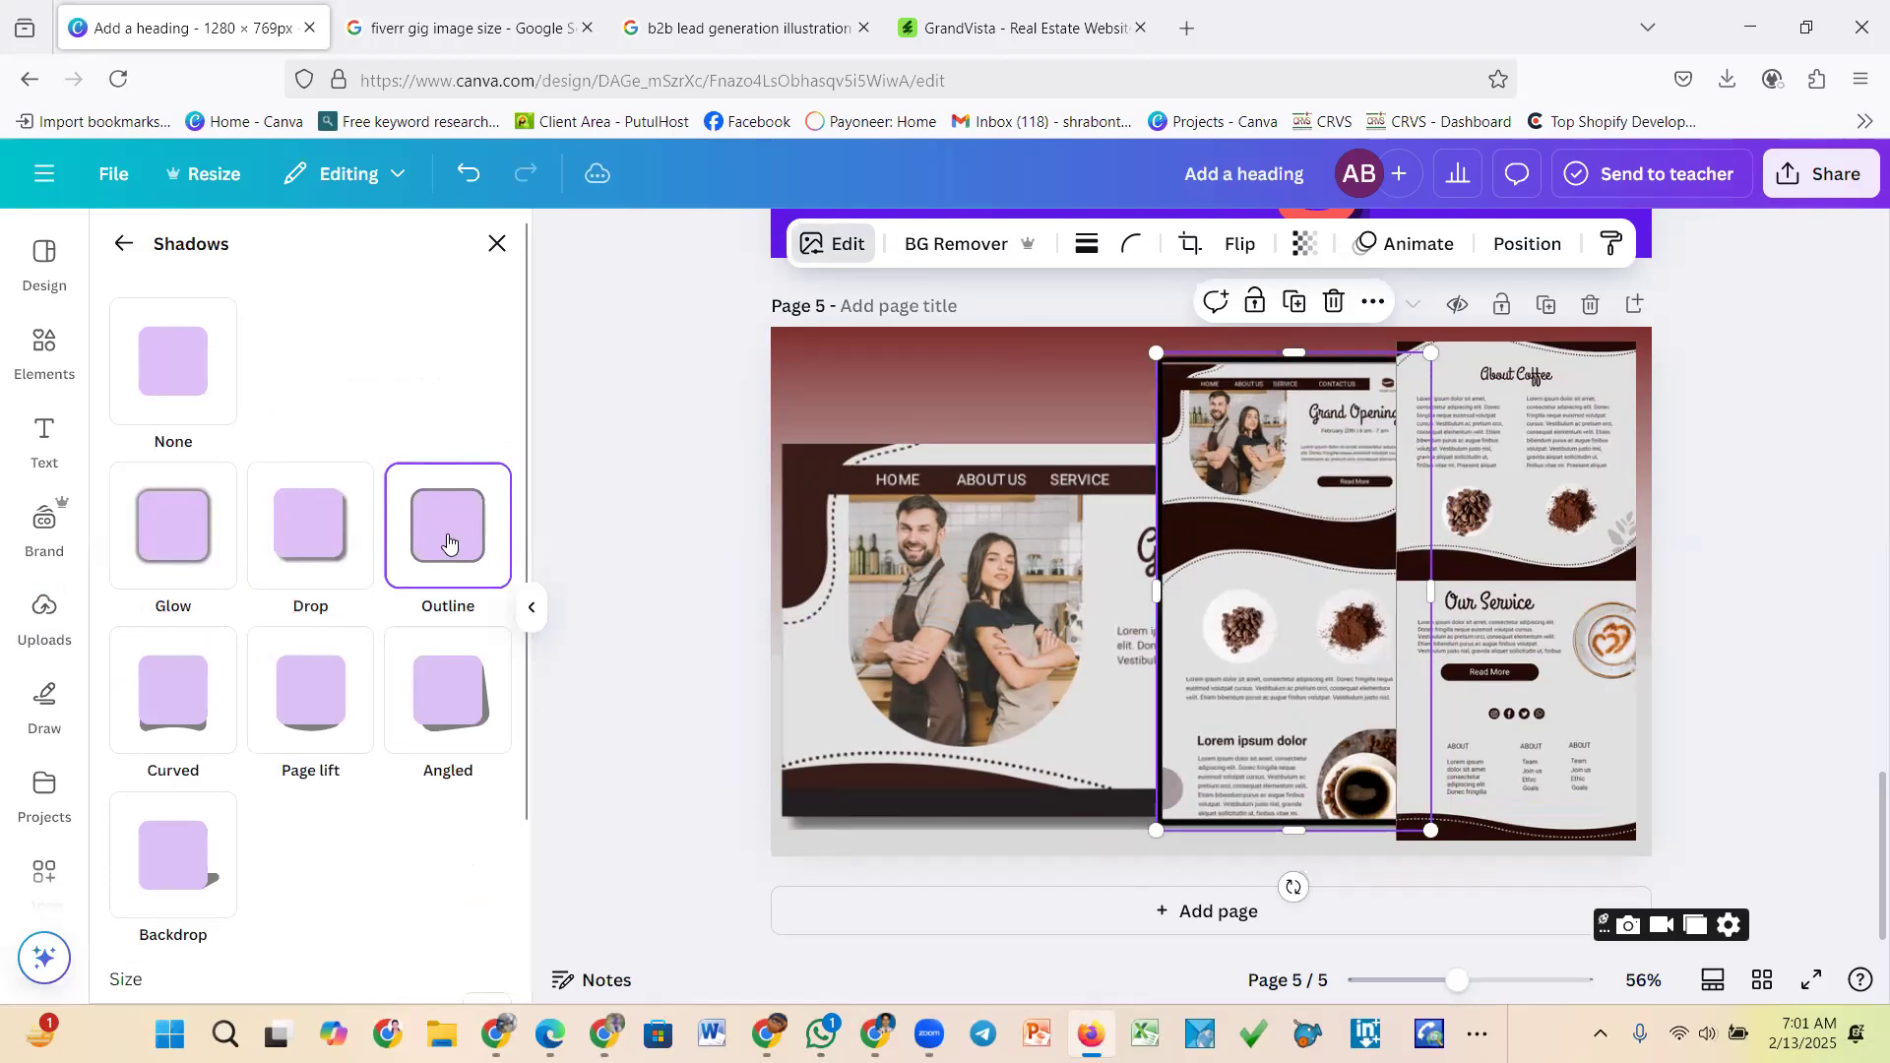
pyautogui.click(1502, 484)
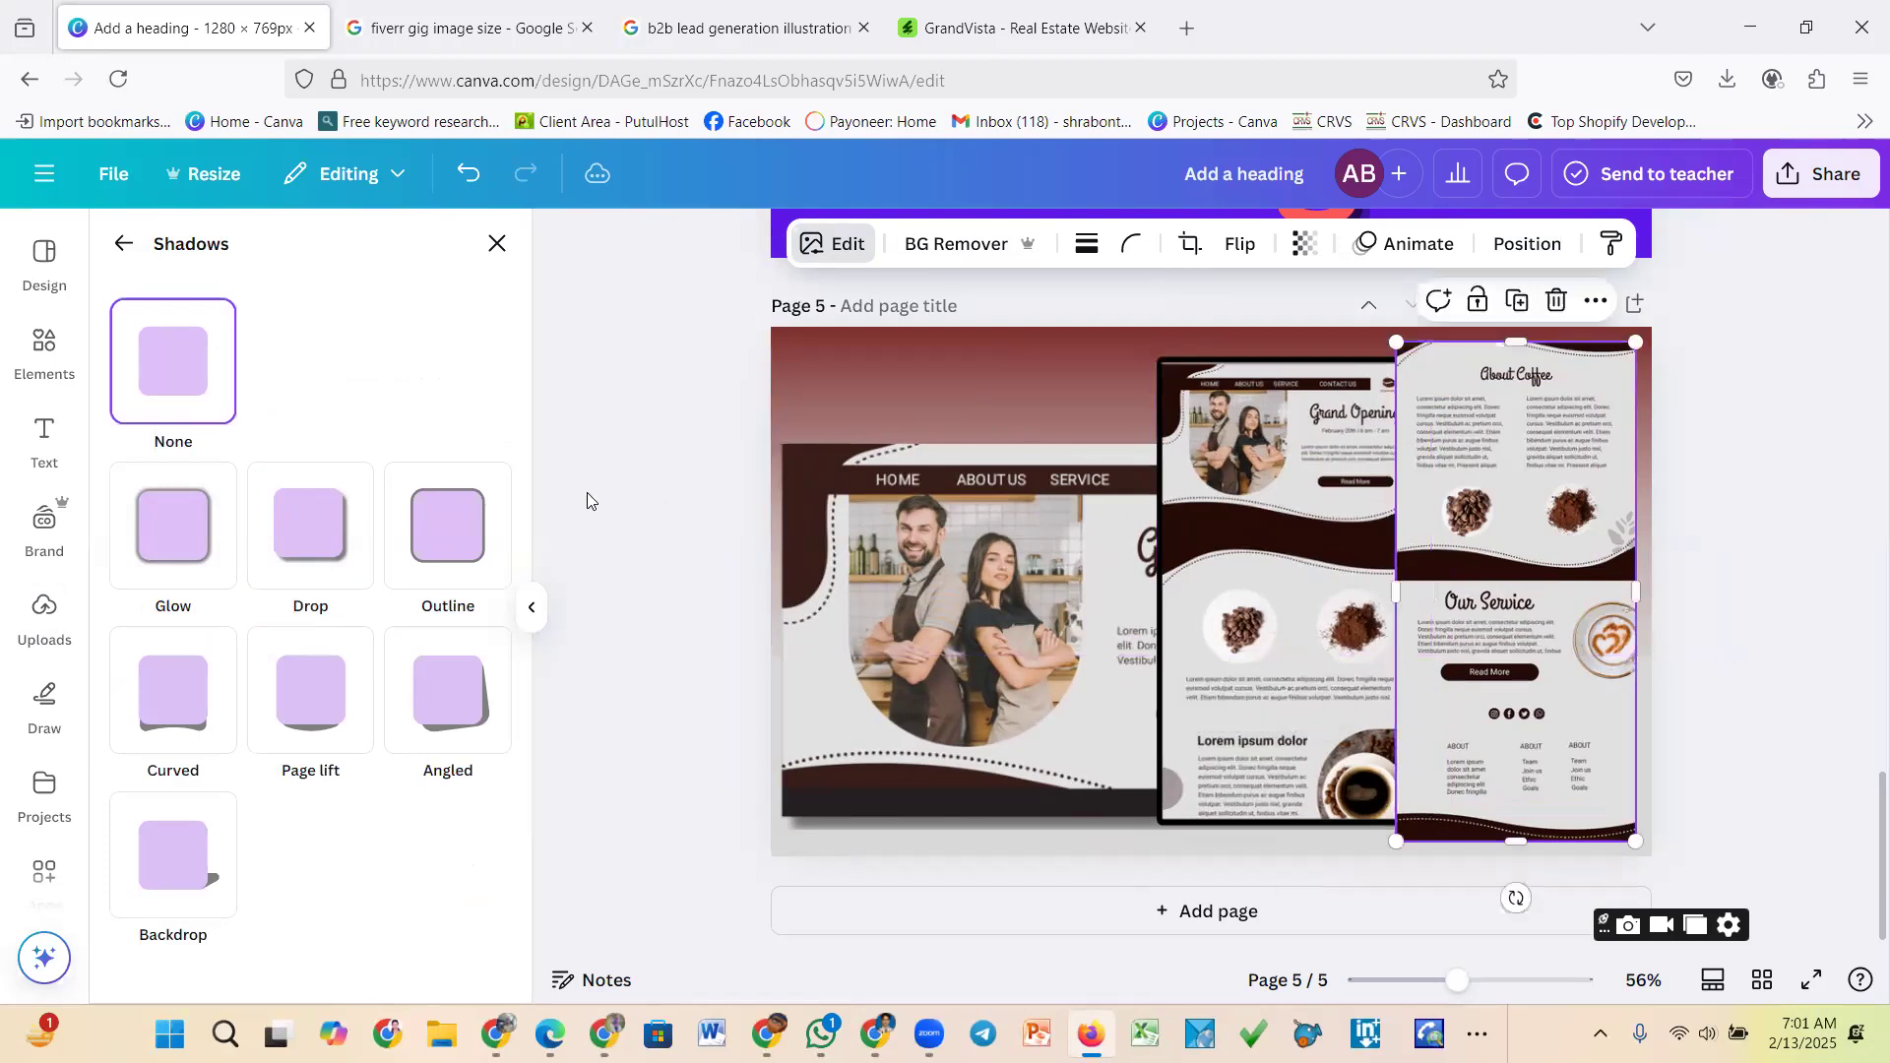
pyautogui.click(445, 524)
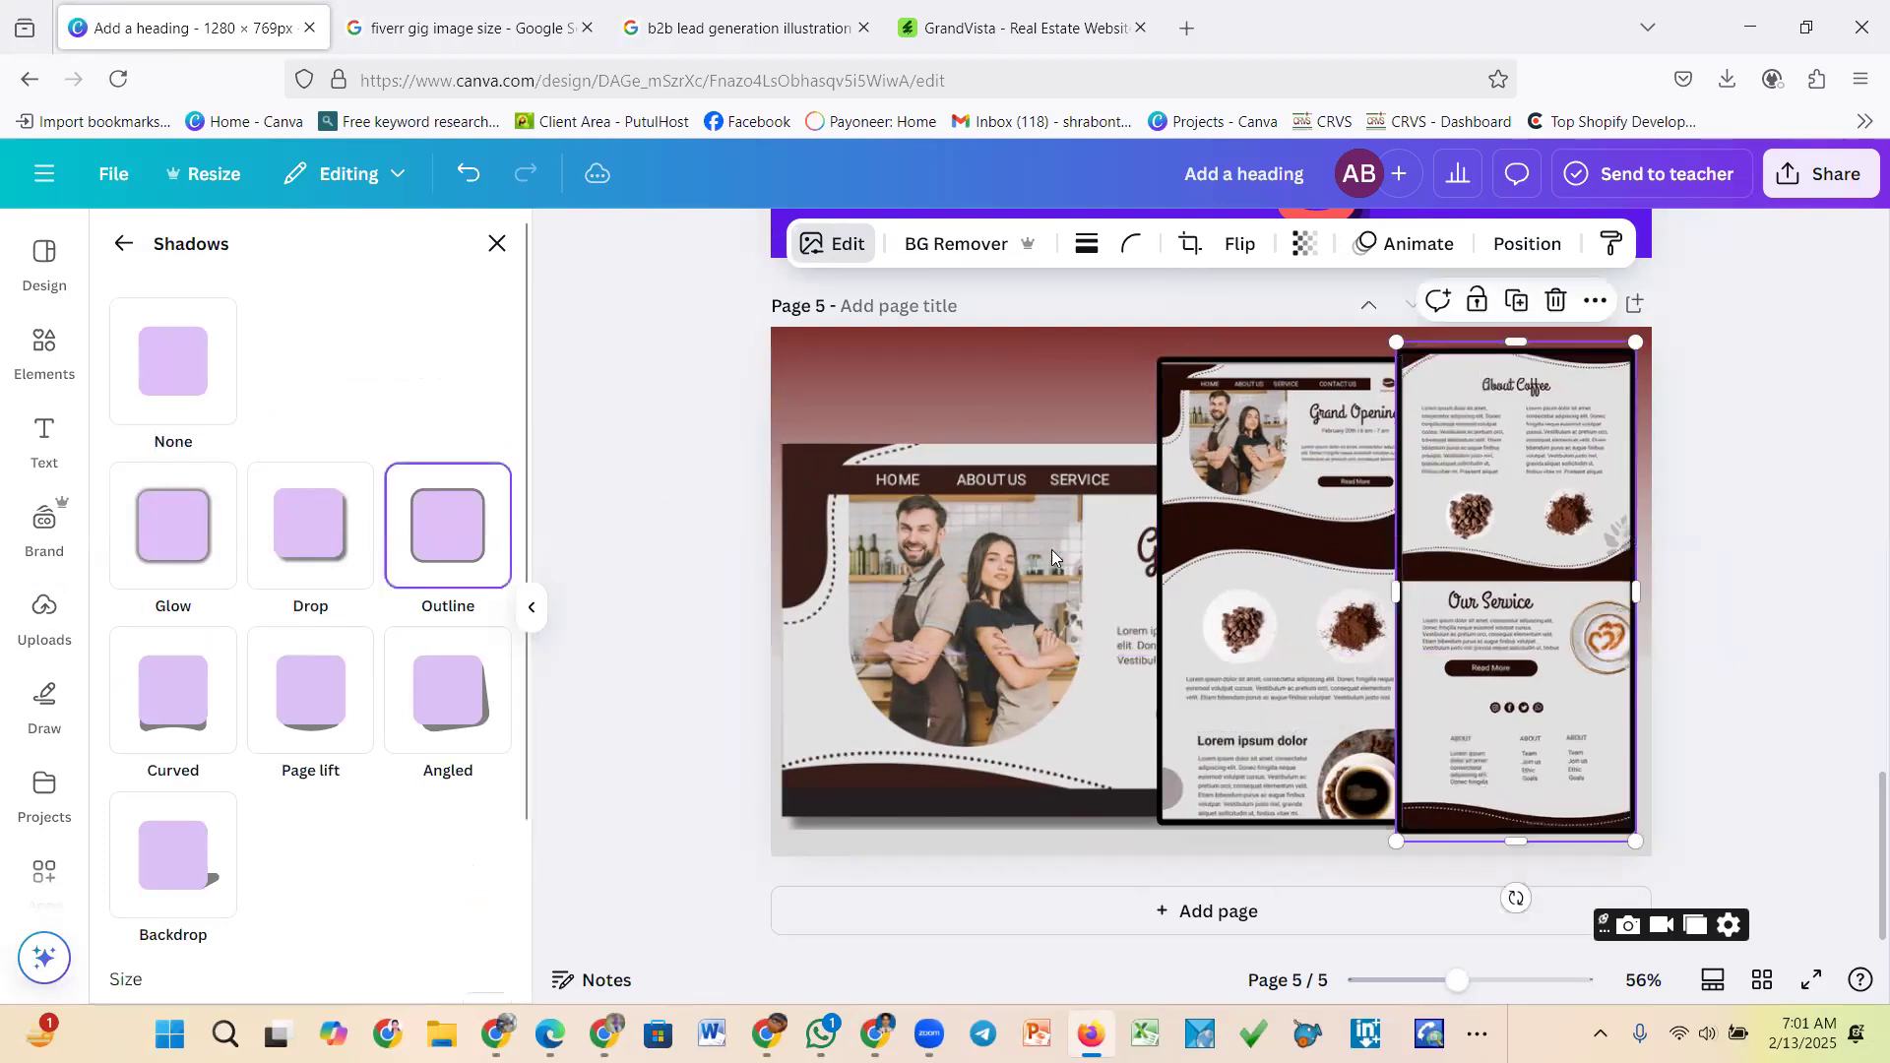
pyautogui.click(1827, 476)
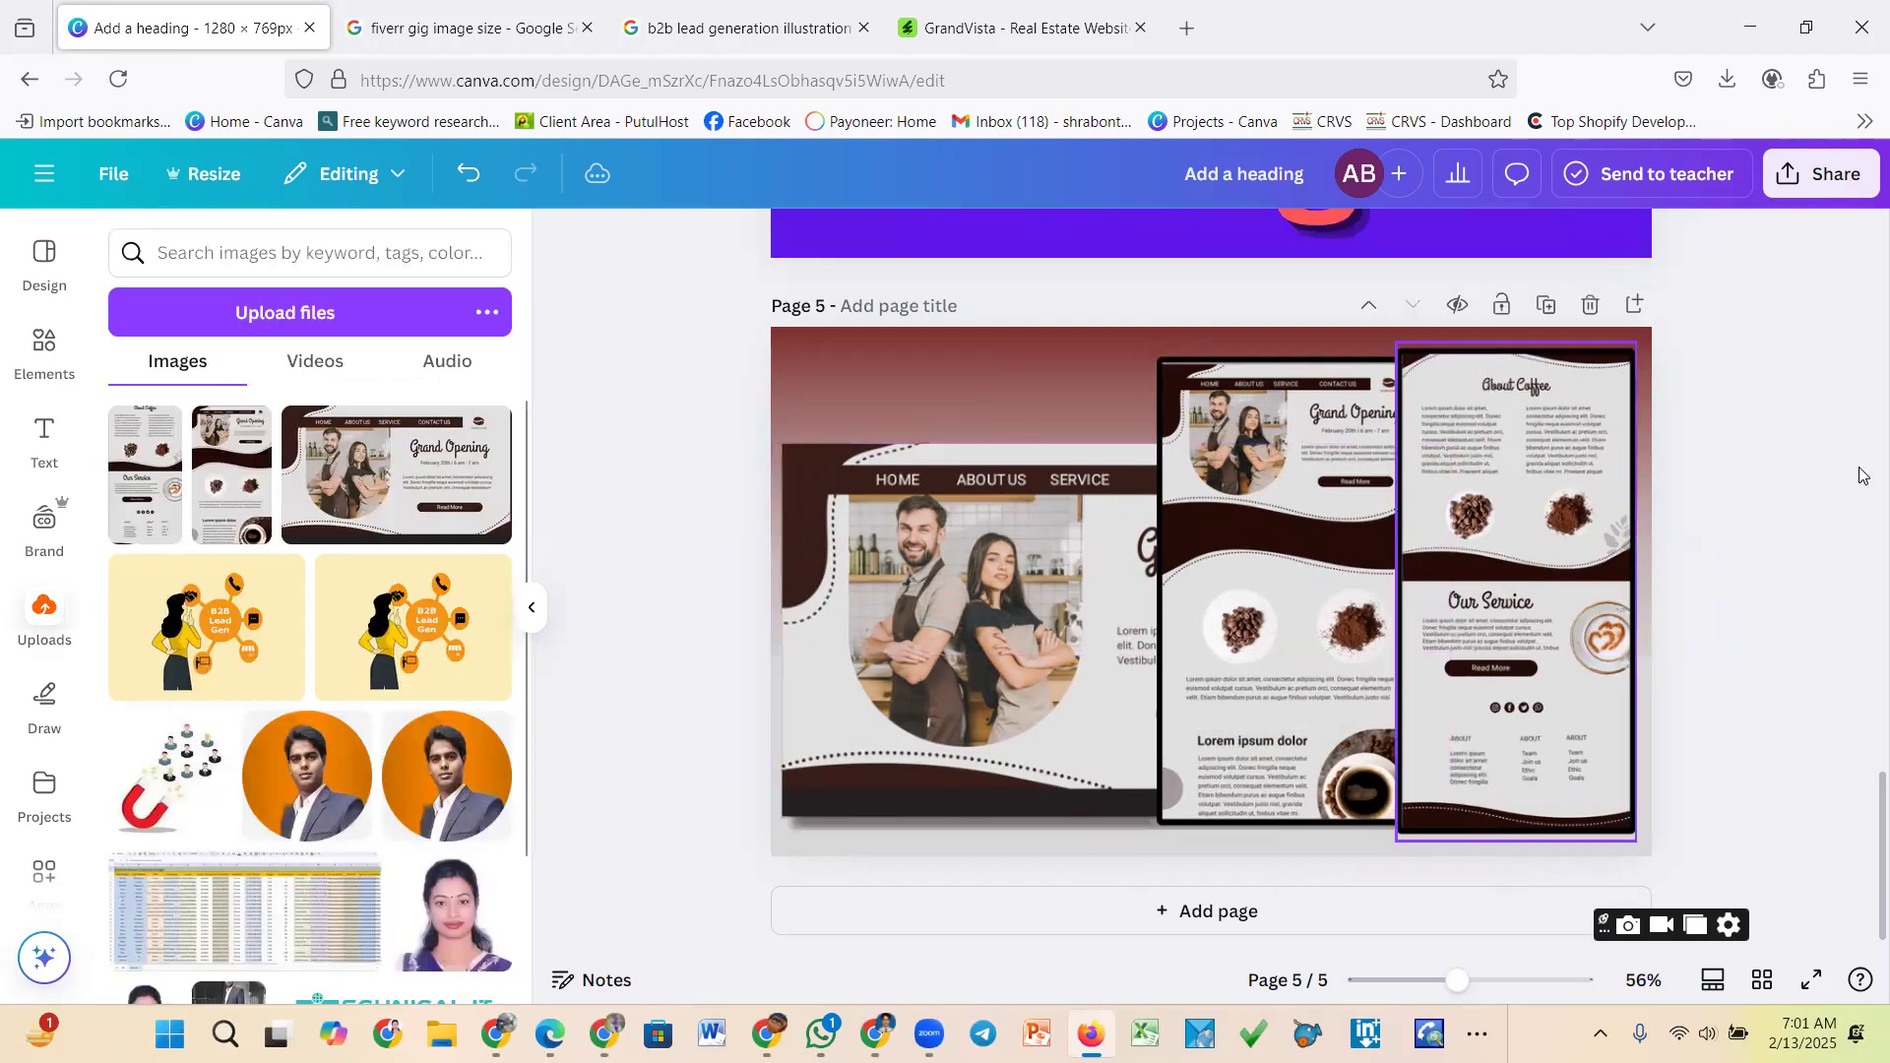
# Delete the dark red gradient from page 5
pyautogui.click(1024, 406)
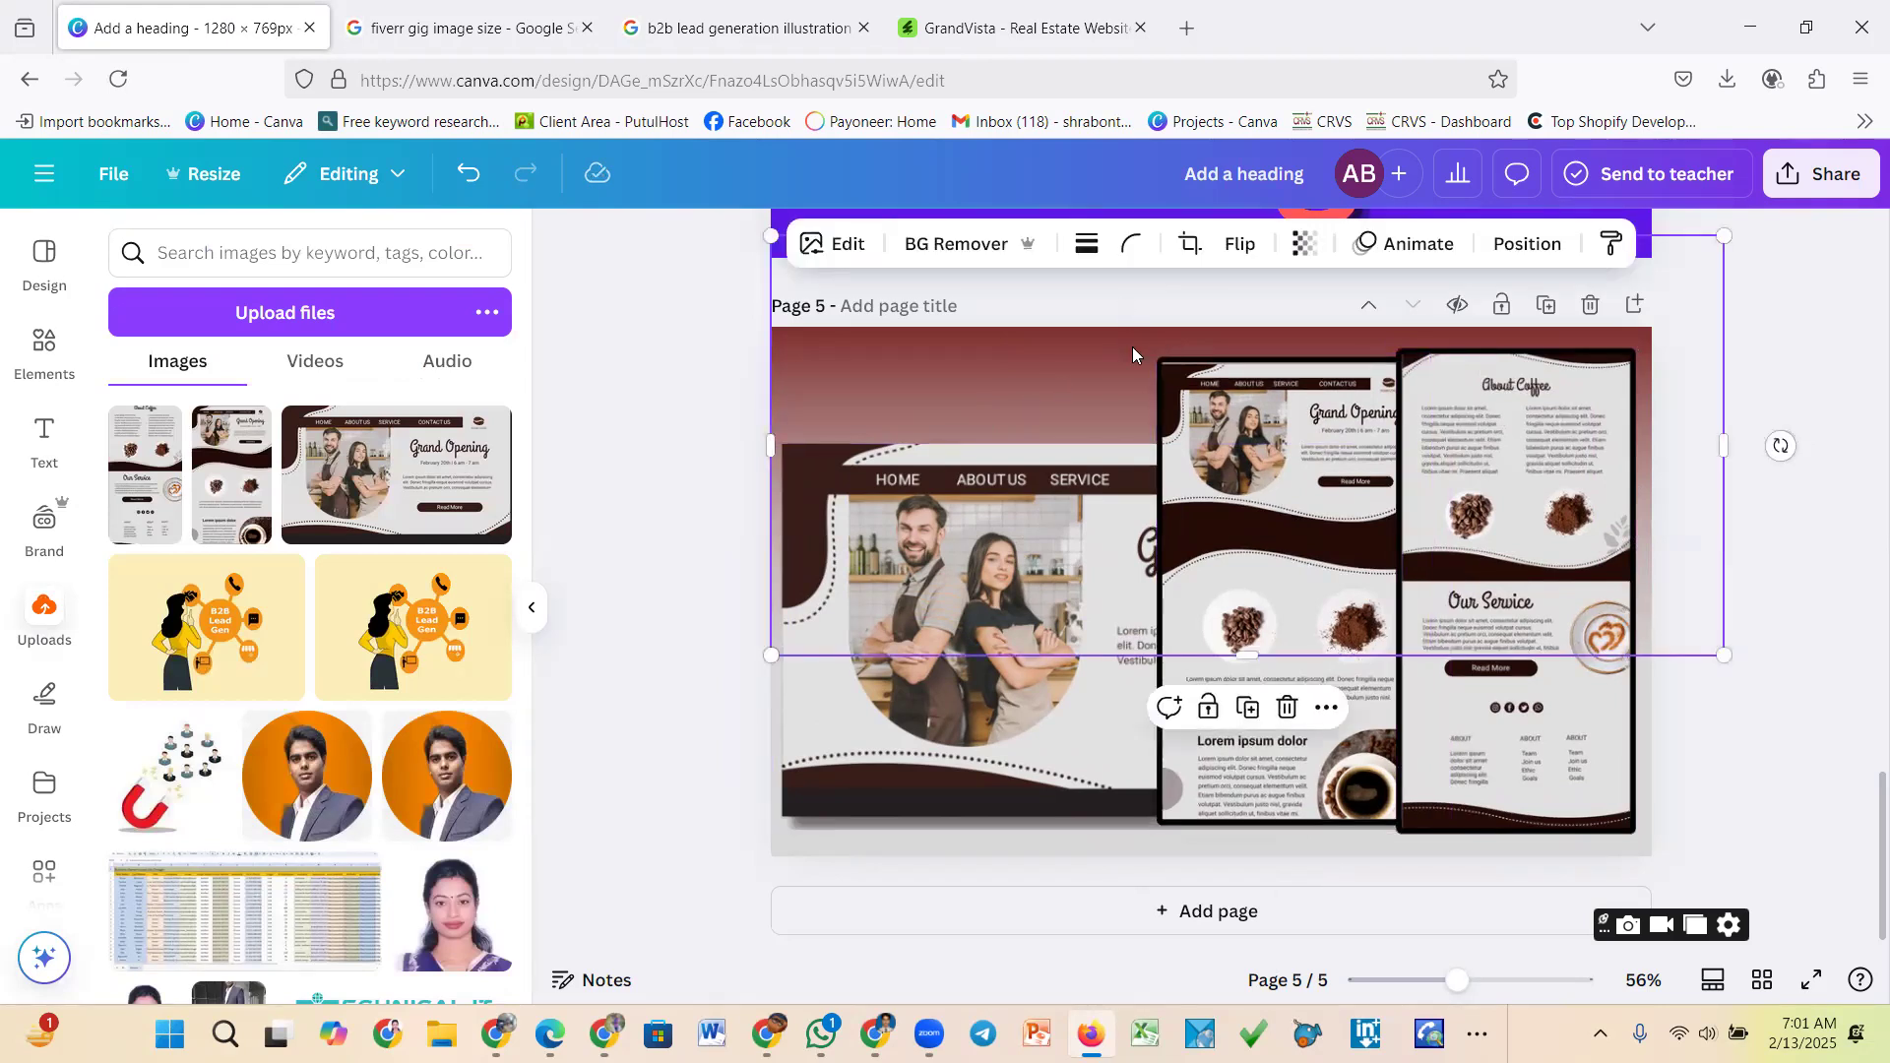
pyautogui.moveTo(1132, 346); pyautogui.dragTo(1054, 436)
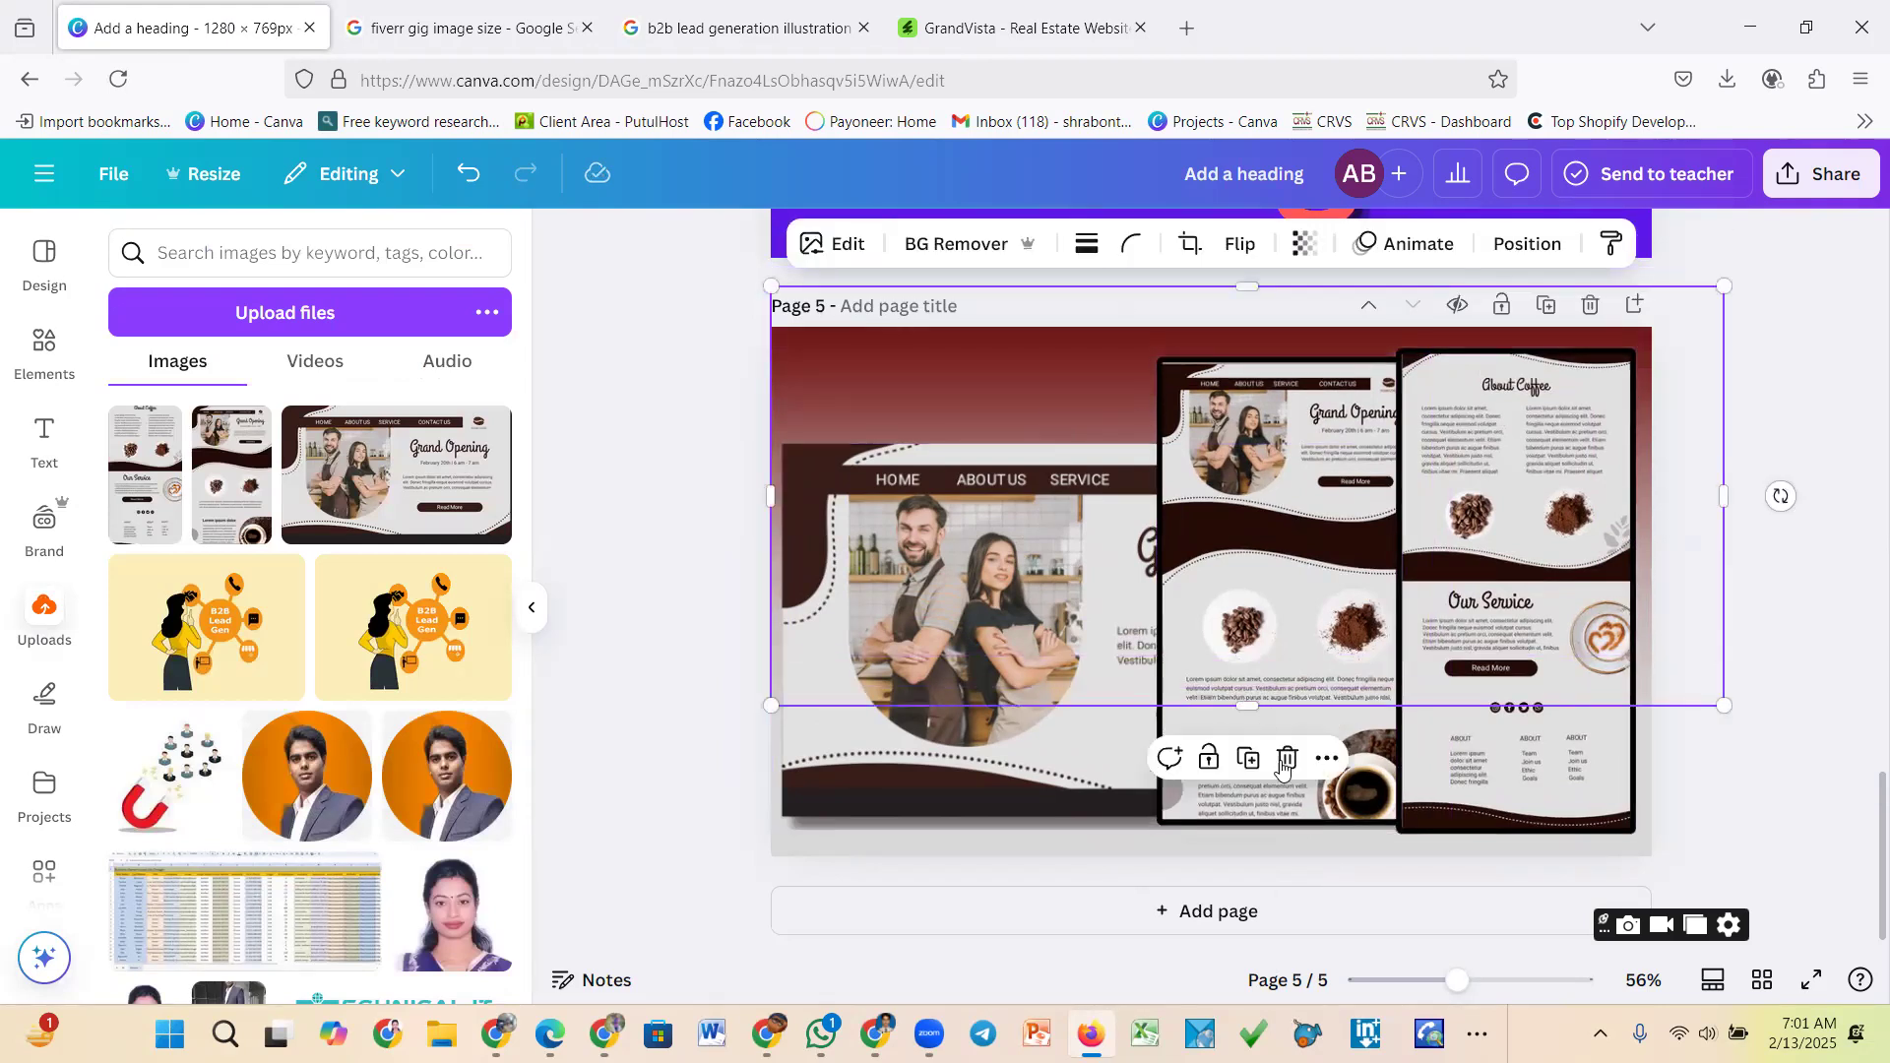
pyautogui.click(600, 558)
# Settle the wide banner low against the page's left edge and enlarge the tall Grand Opening screenshot to about 408 by 710
pyautogui.moveTo(863, 543); pyautogui.dragTo(895, 517)
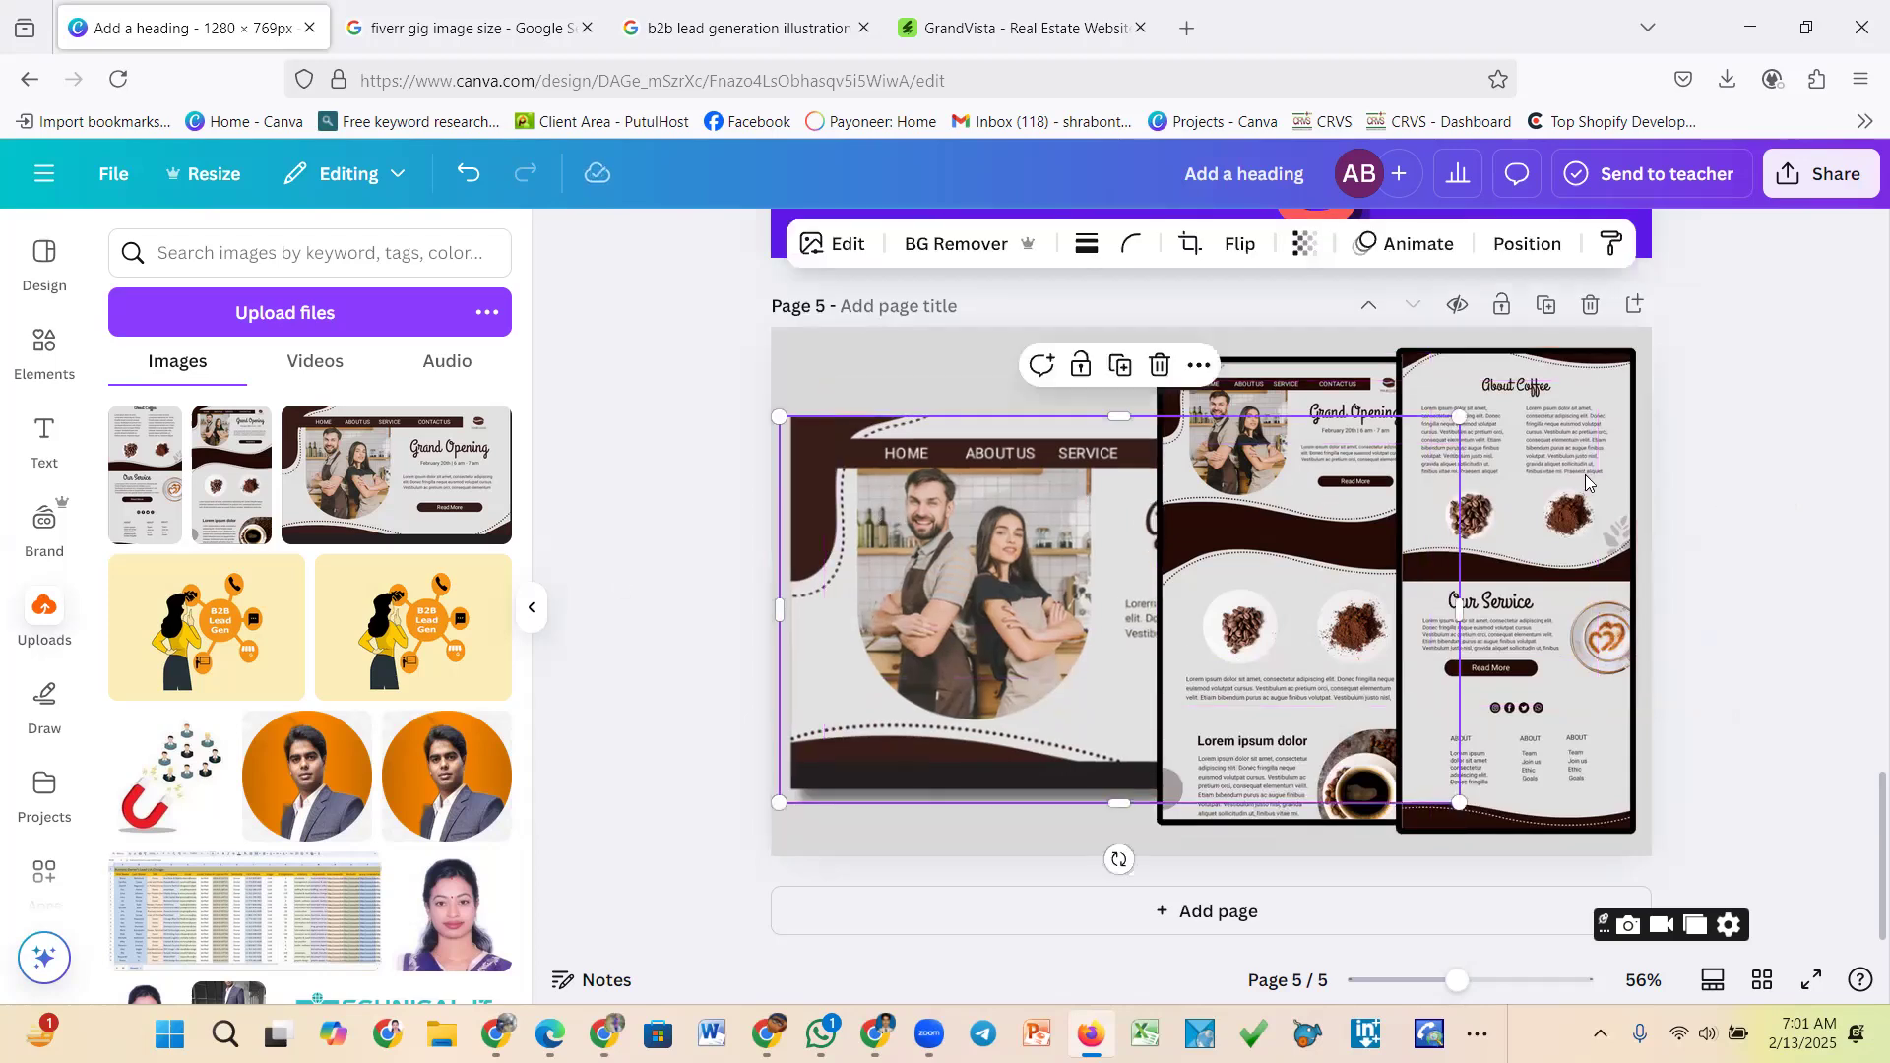
pyautogui.click(1713, 504)
pyautogui.moveTo(912, 665); pyautogui.dragTo(916, 693)
pyautogui.moveTo(1246, 588); pyautogui.dragTo(1230, 580)
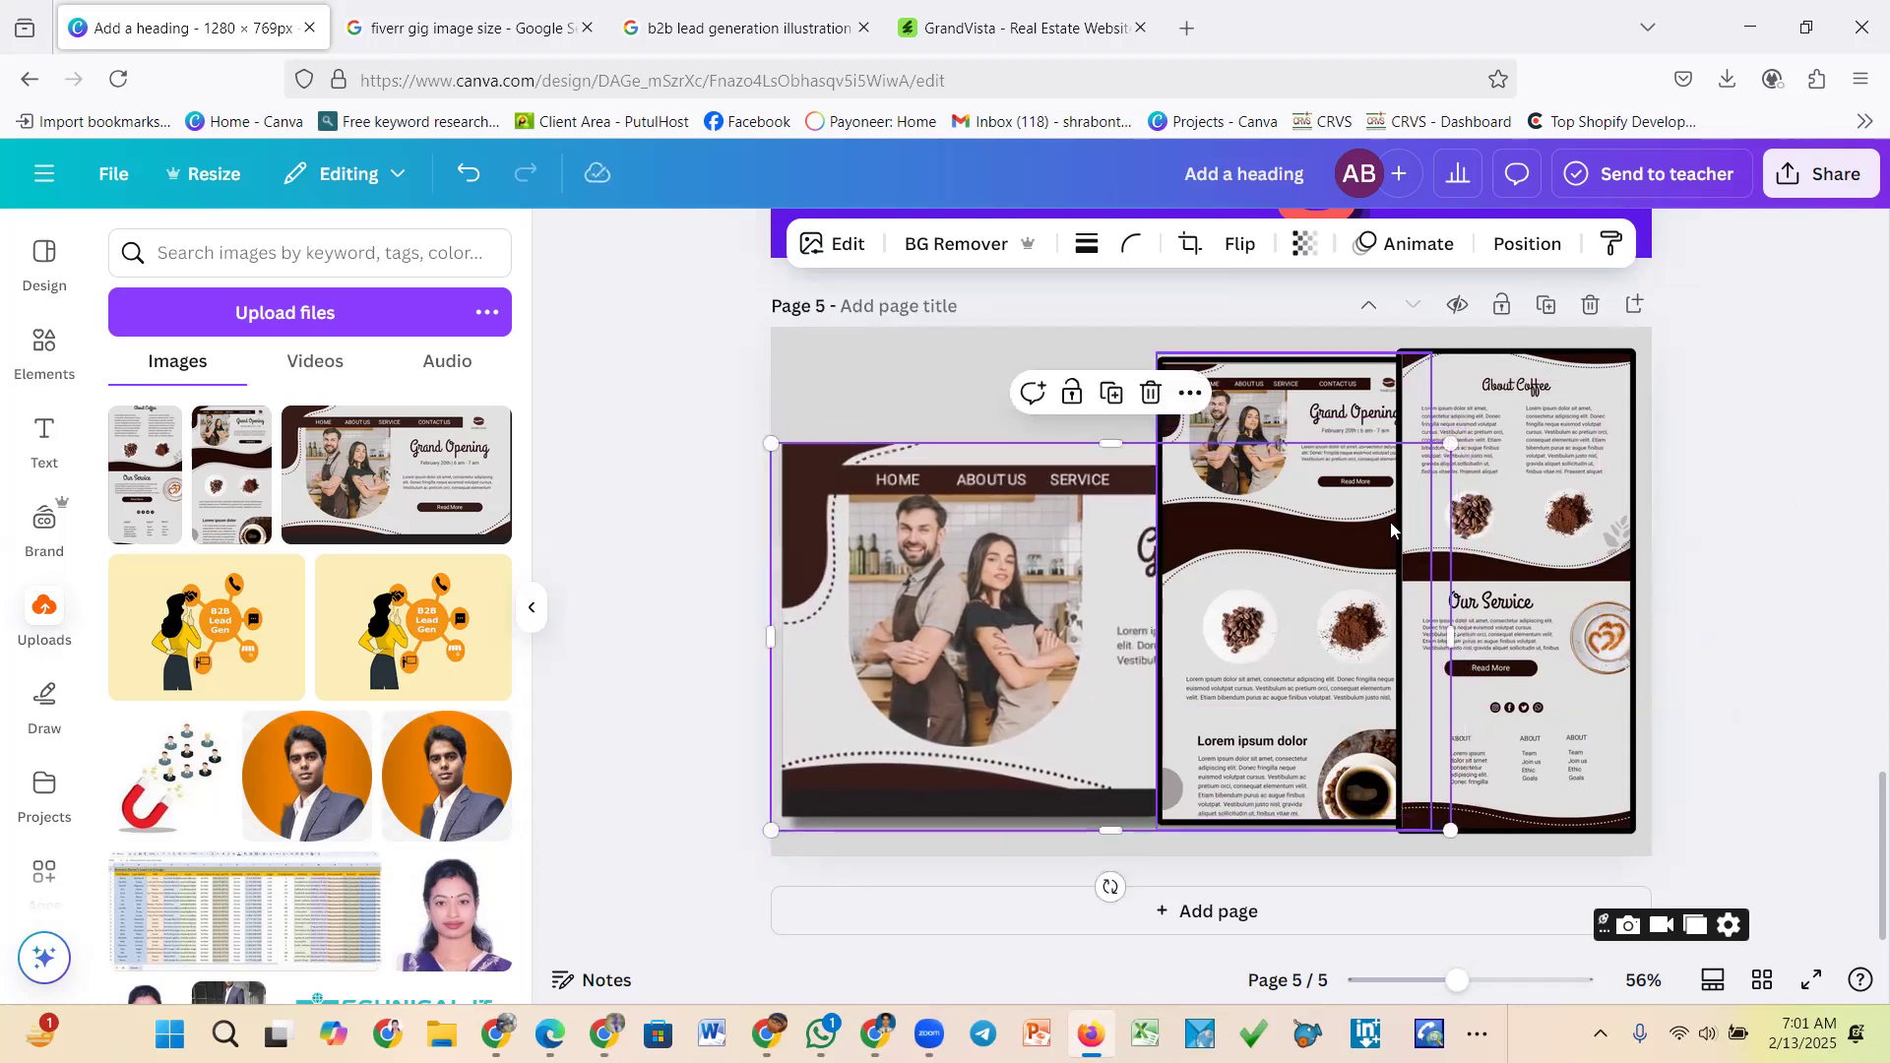
pyautogui.click(1322, 388)
pyautogui.moveTo(1433, 349); pyautogui.dragTo(1434, 333)
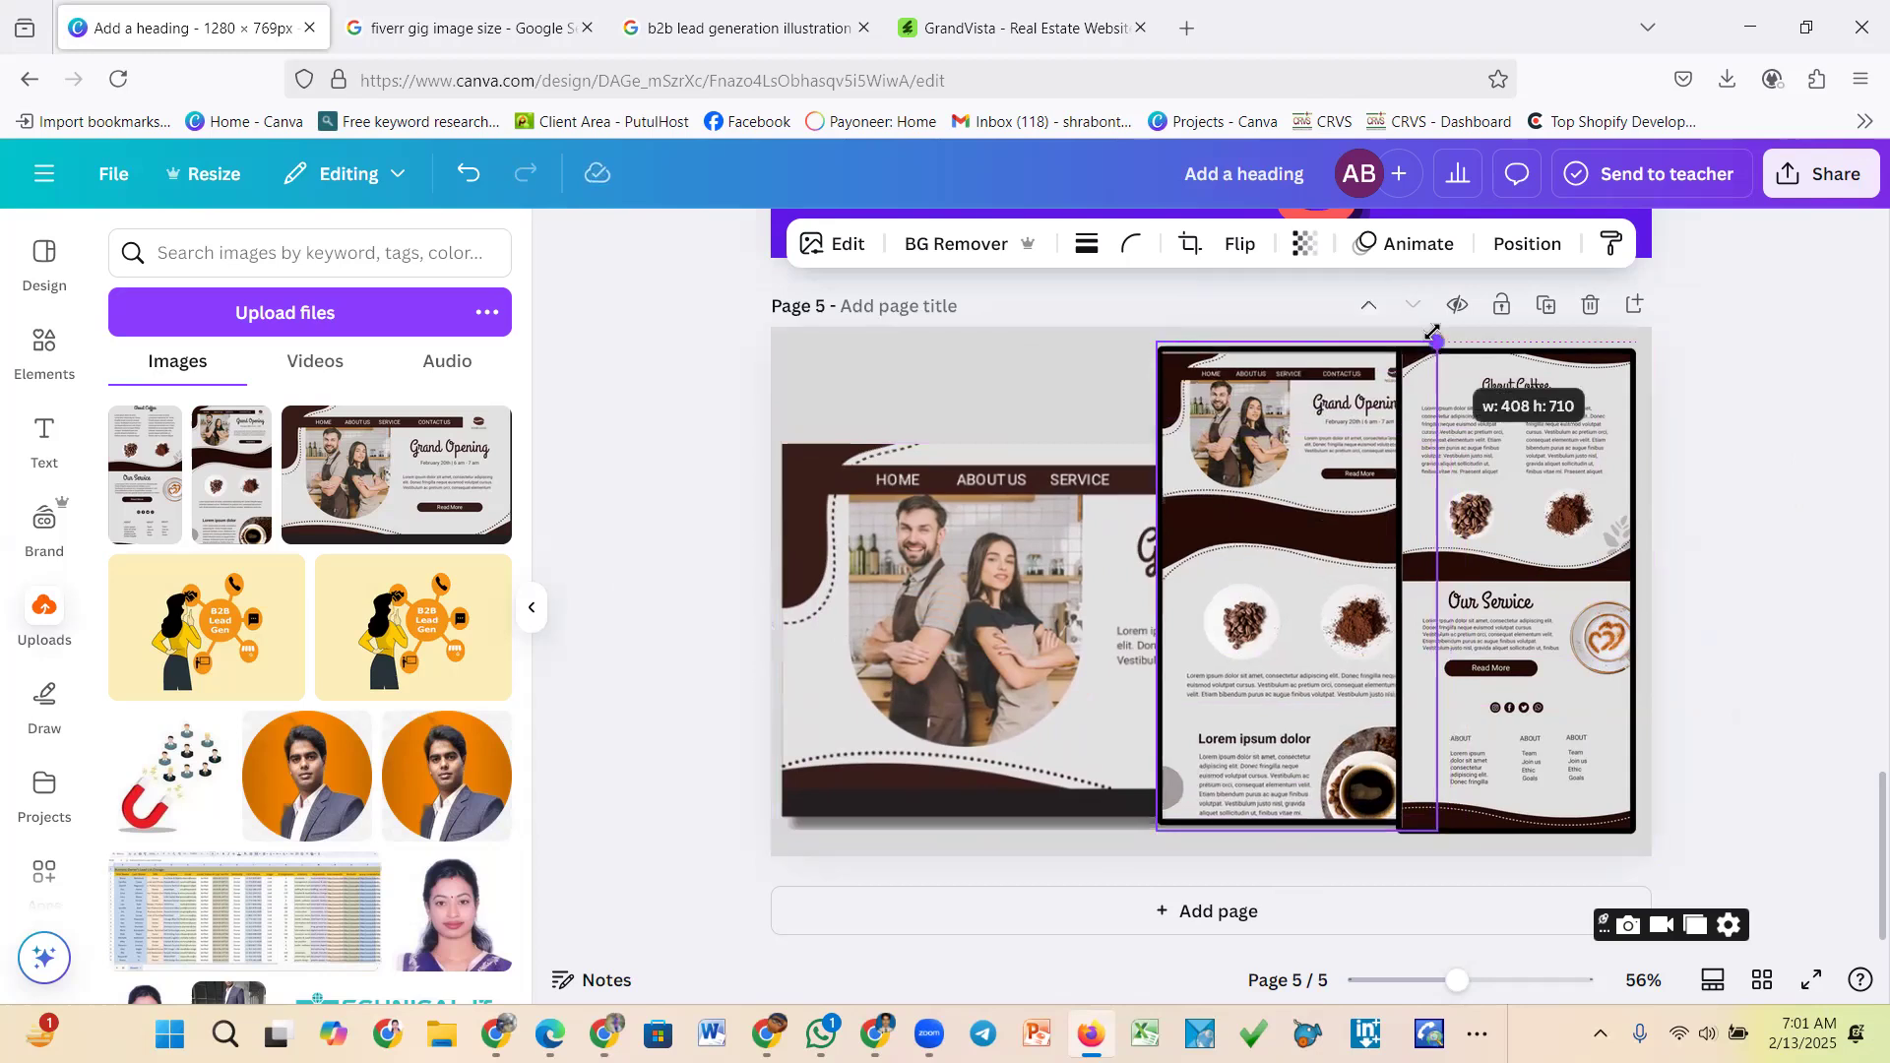
# Tilt the About Coffee screenshot counterclockwise and shift it left so it overlaps the tall Grand Opening screenshot
pyautogui.click(1493, 382)
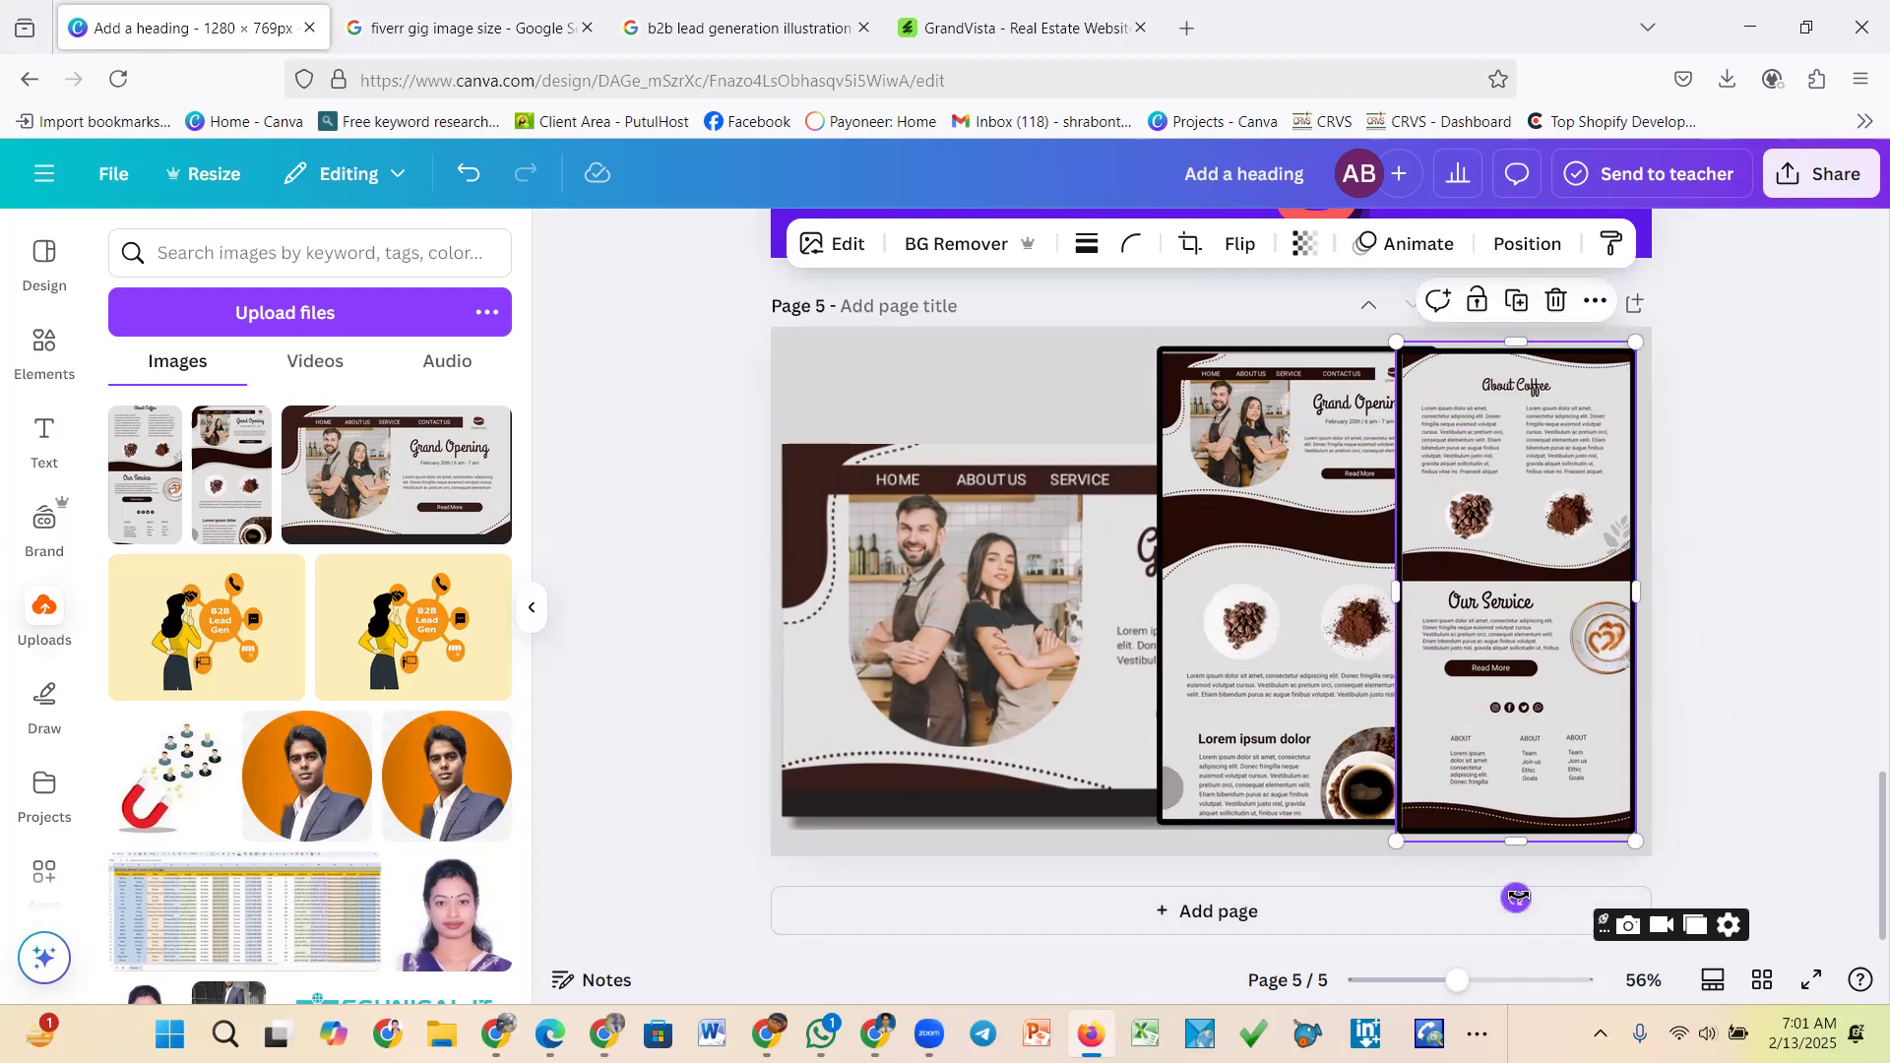
pyautogui.moveTo(1516, 897); pyautogui.dragTo(1562, 894)
pyautogui.moveTo(1516, 711); pyautogui.dragTo(1475, 713)
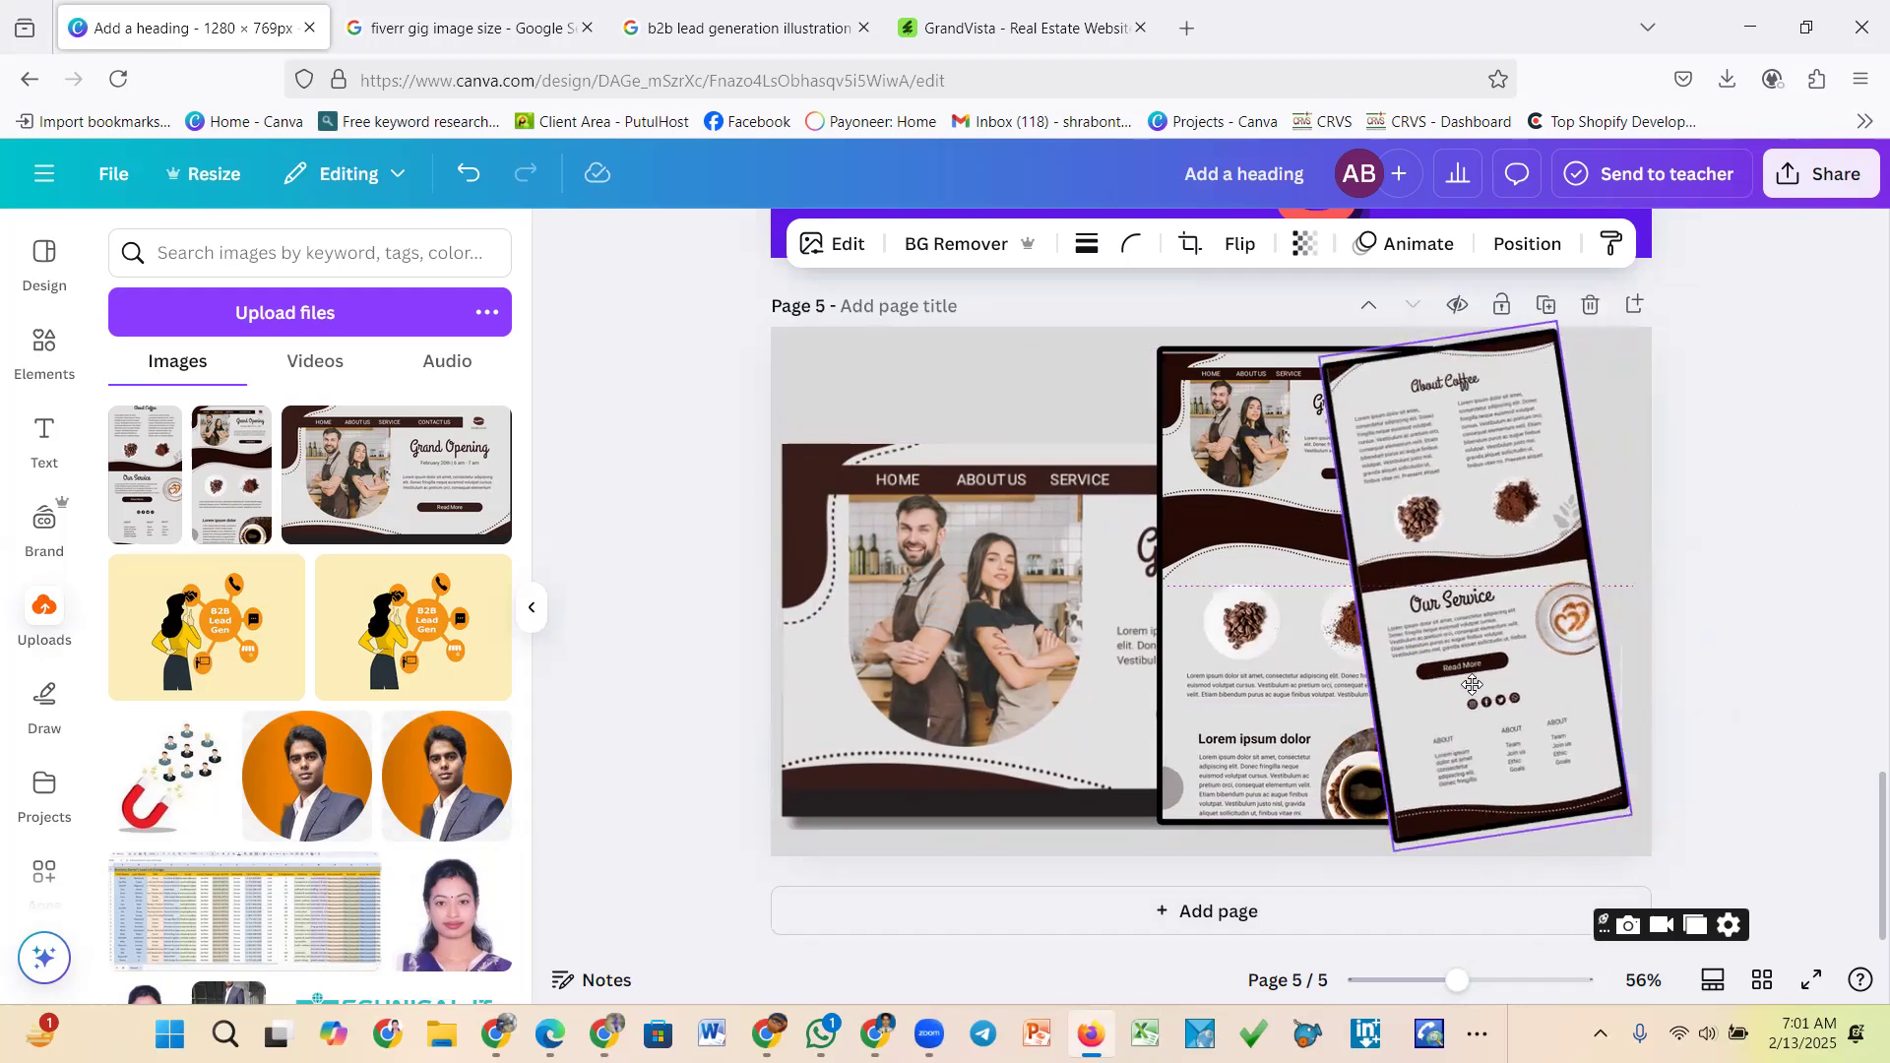
pyautogui.moveTo(1524, 886); pyautogui.dragTo(1534, 883)
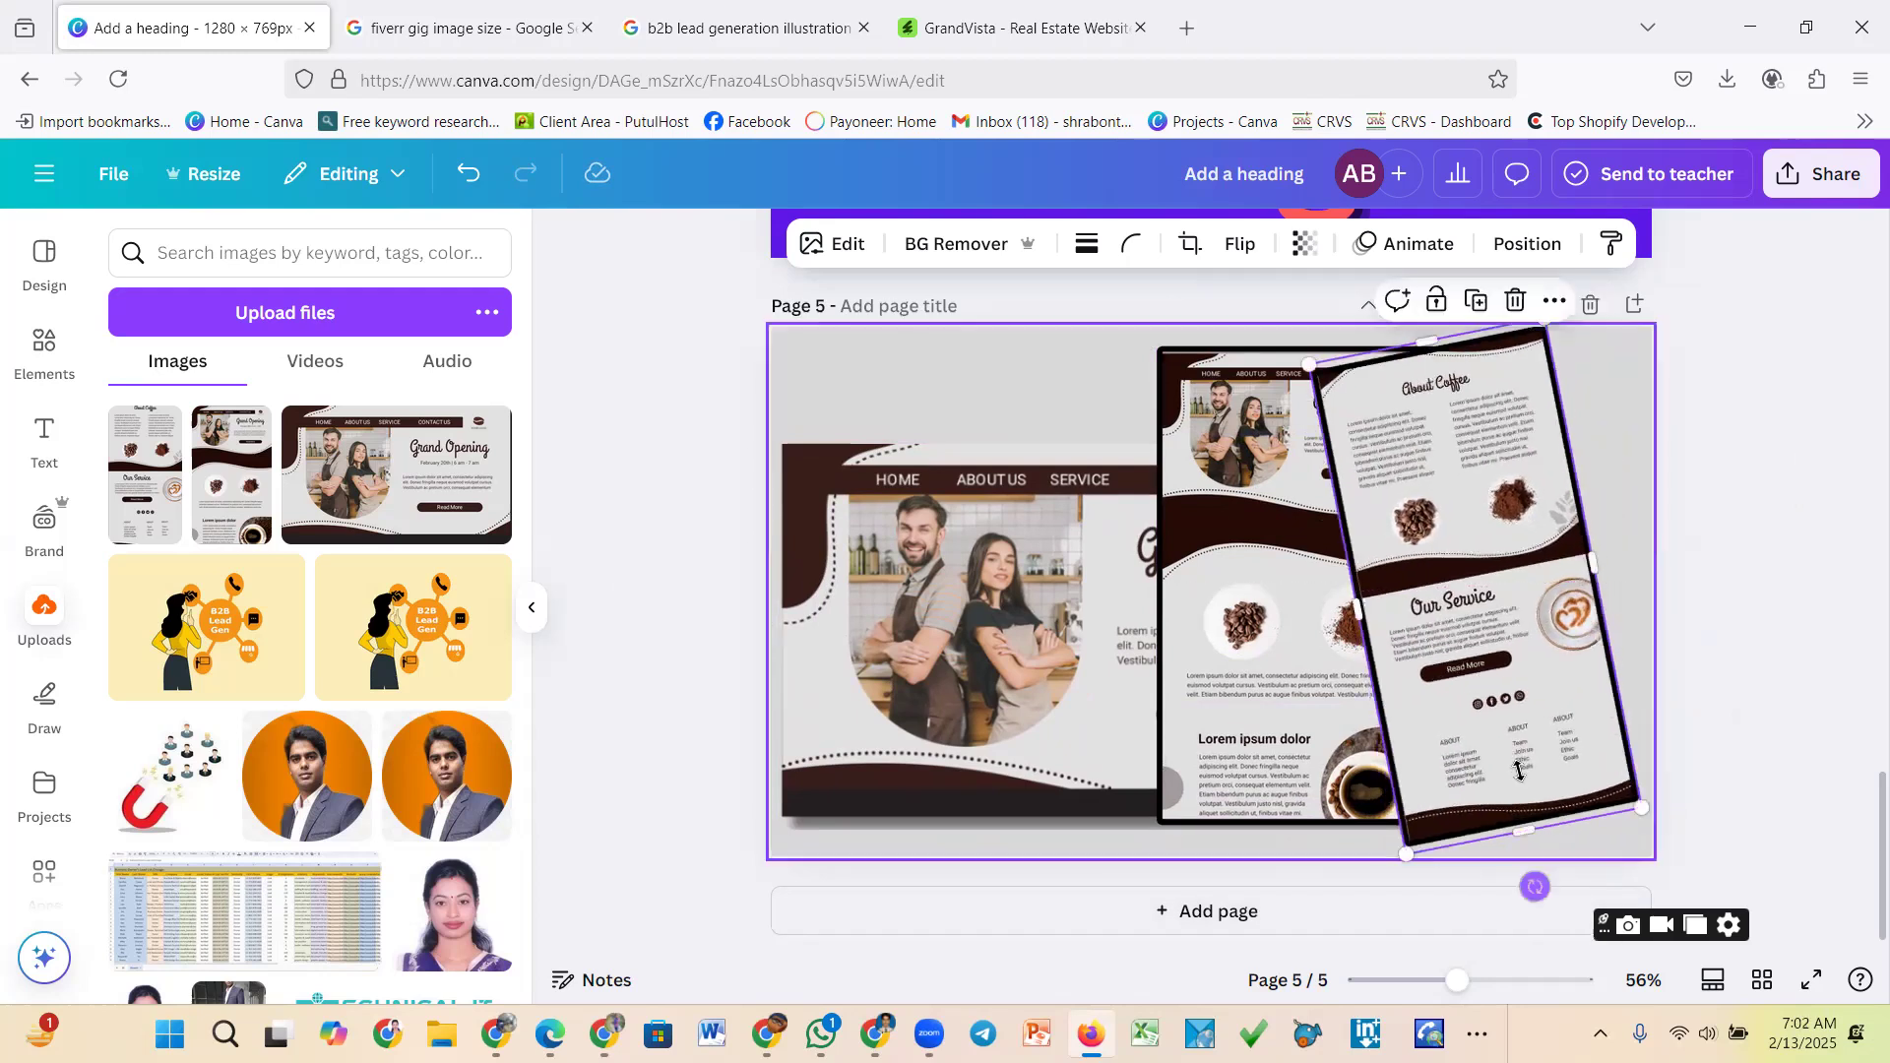
pyautogui.click(1709, 587)
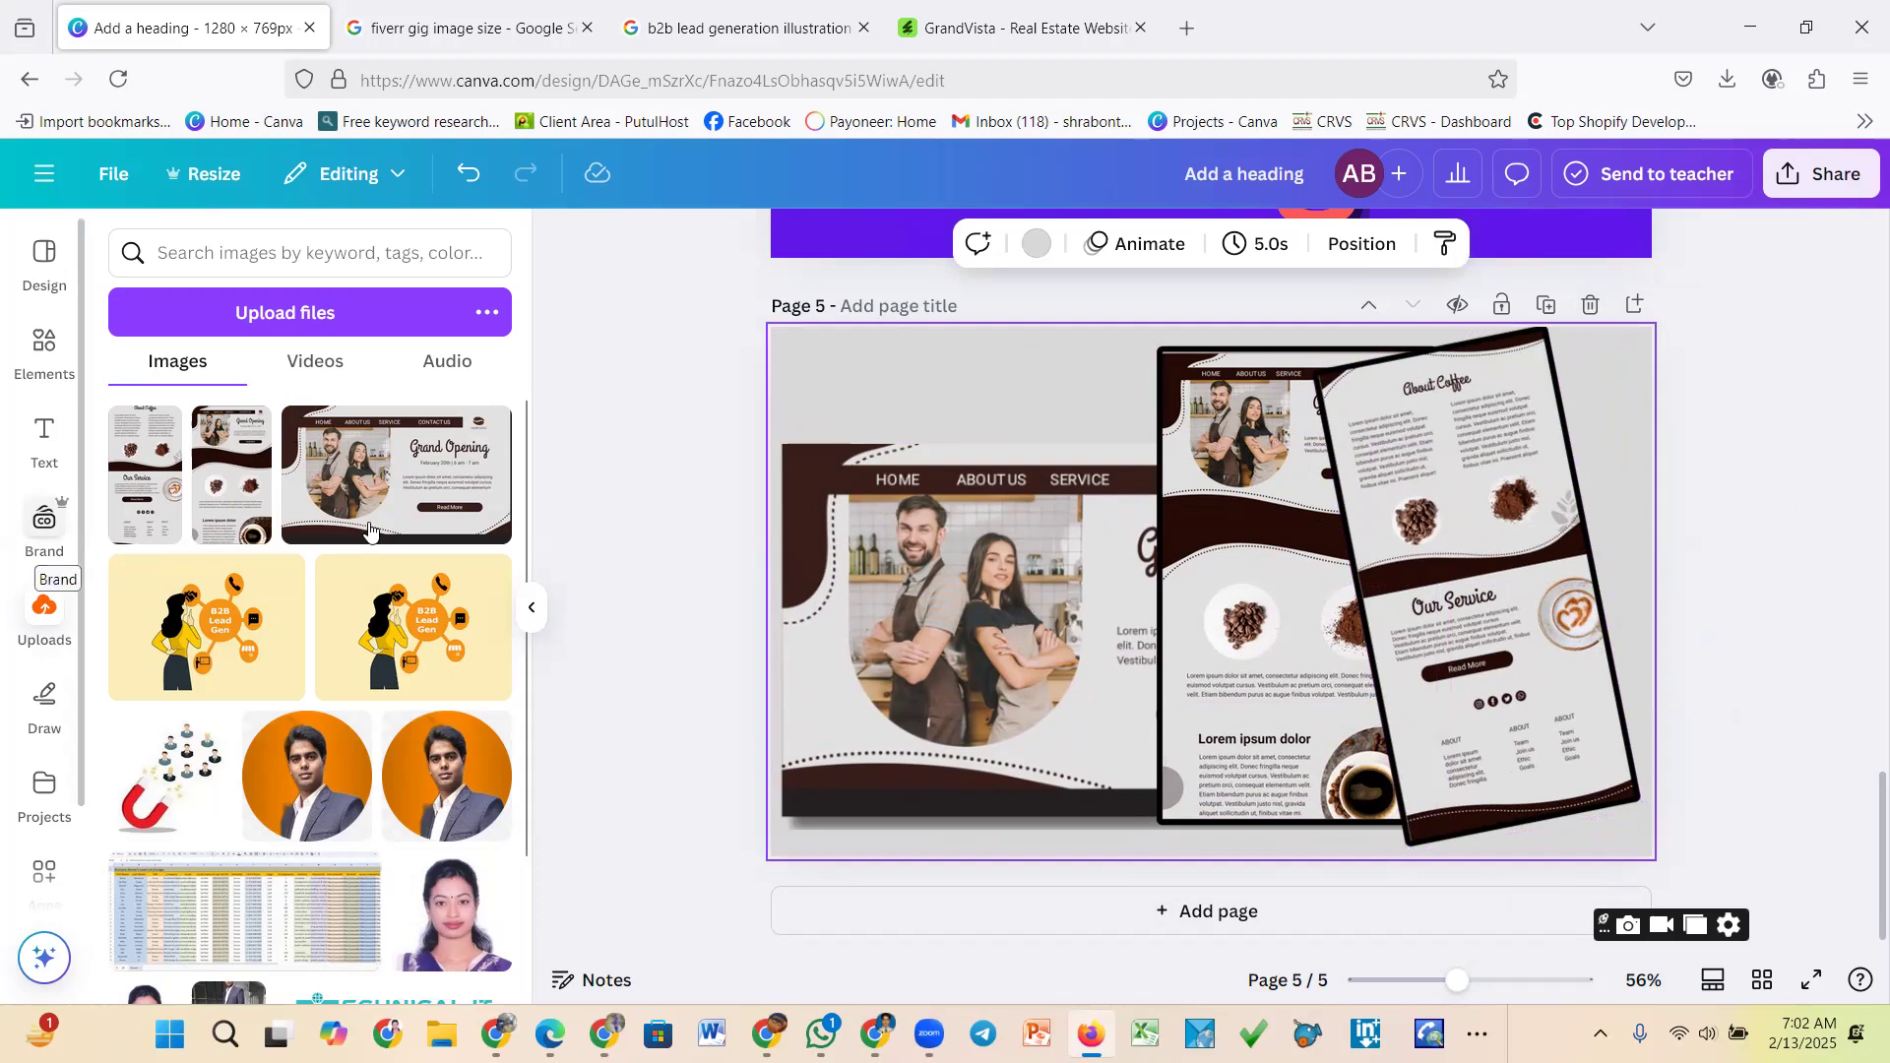
# Stretch the wide banner upward to make it taller and place it just inside the page's left and bottom edges
pyautogui.click(906, 553)
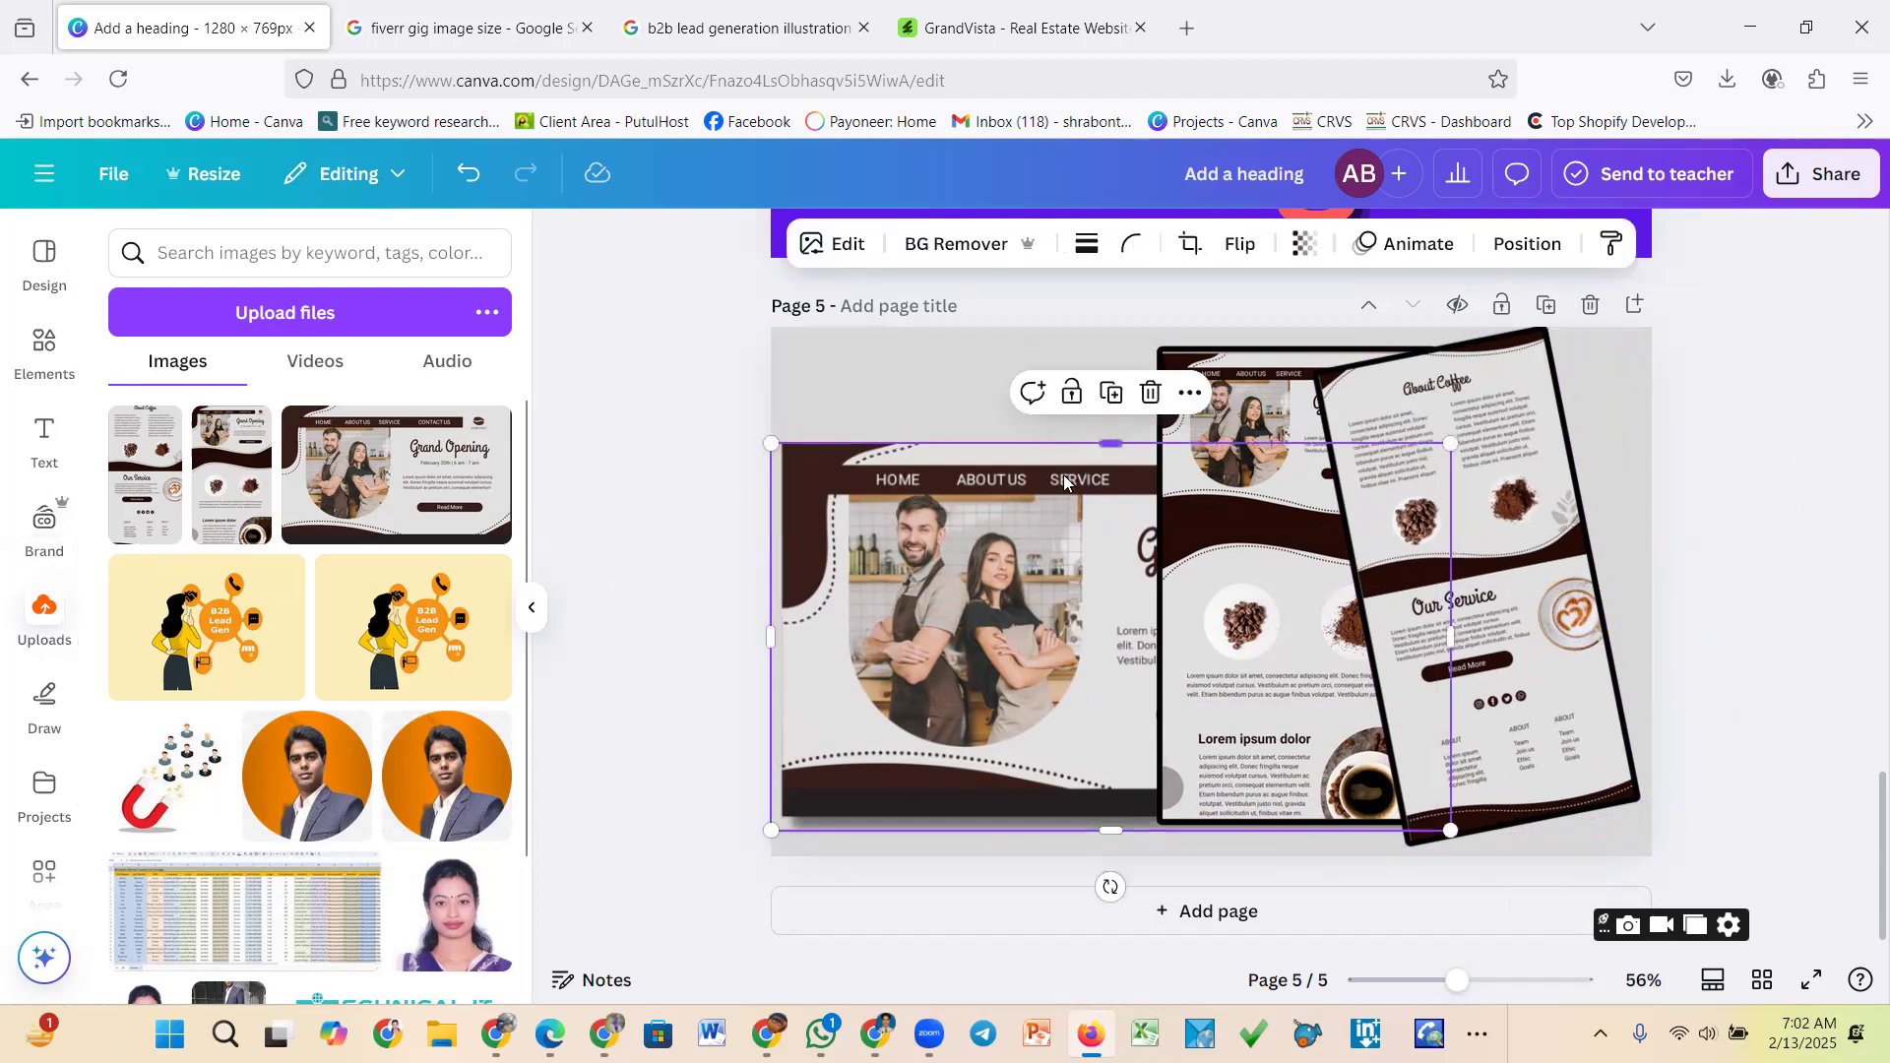
pyautogui.moveTo(1110, 444); pyautogui.dragTo(1126, 359)
pyautogui.moveTo(966, 490)
pyautogui.mouseDown()
pyautogui.moveTo(1015, 486)
pyautogui.moveTo(991, 513)
pyautogui.mouseUp()
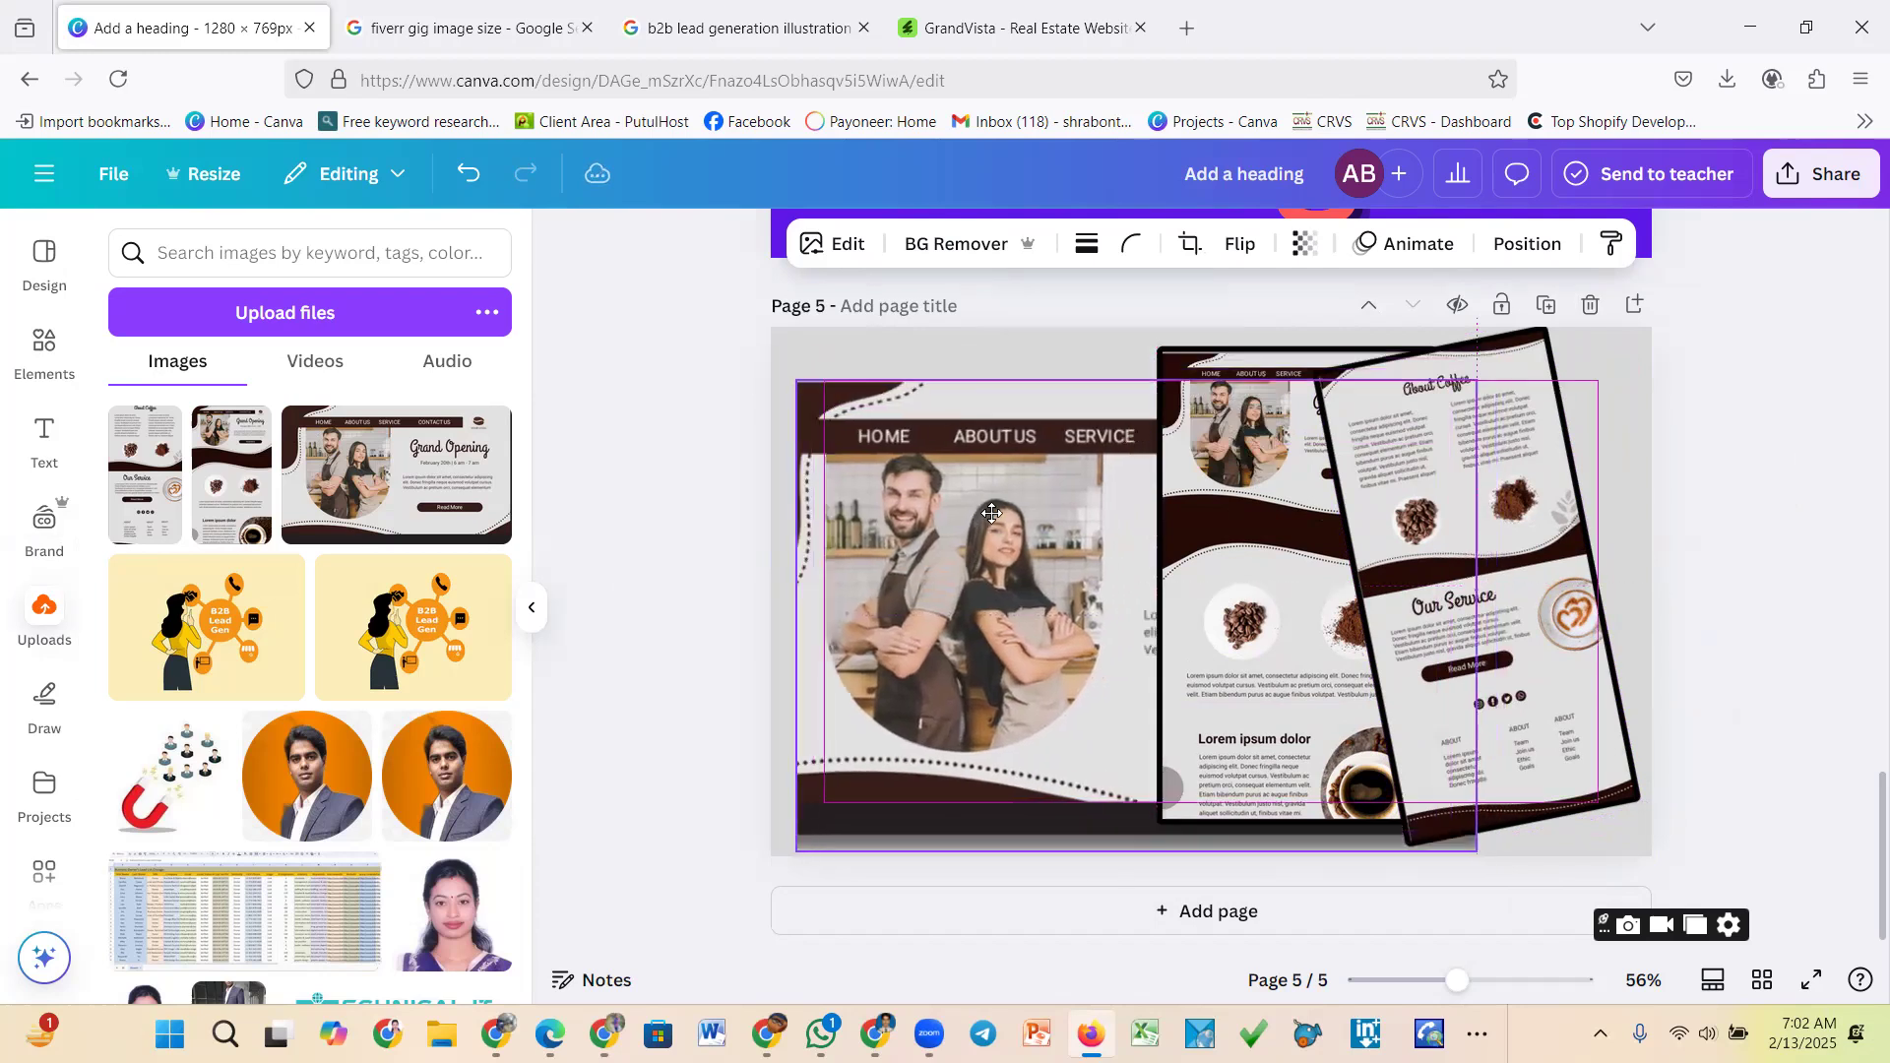
pyautogui.moveTo(1323, 510); pyautogui.dragTo(1311, 510)
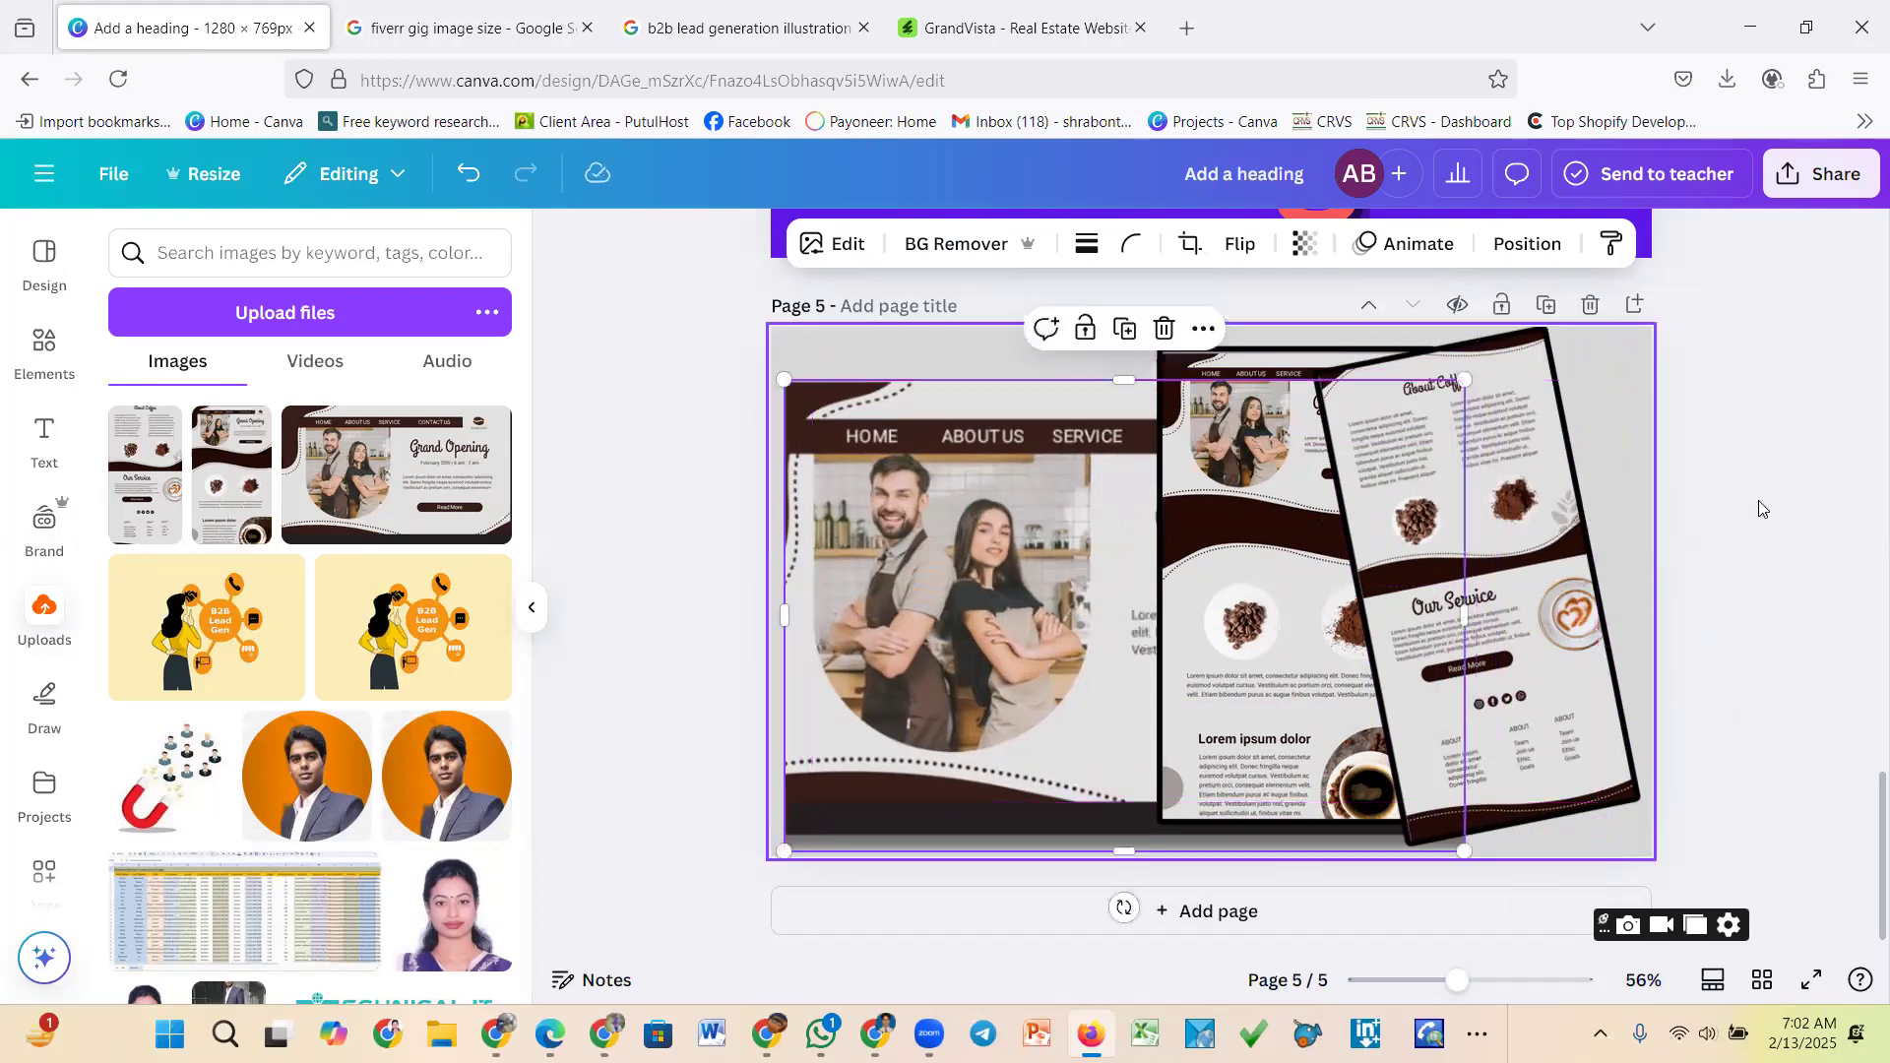
pyautogui.click(1784, 496)
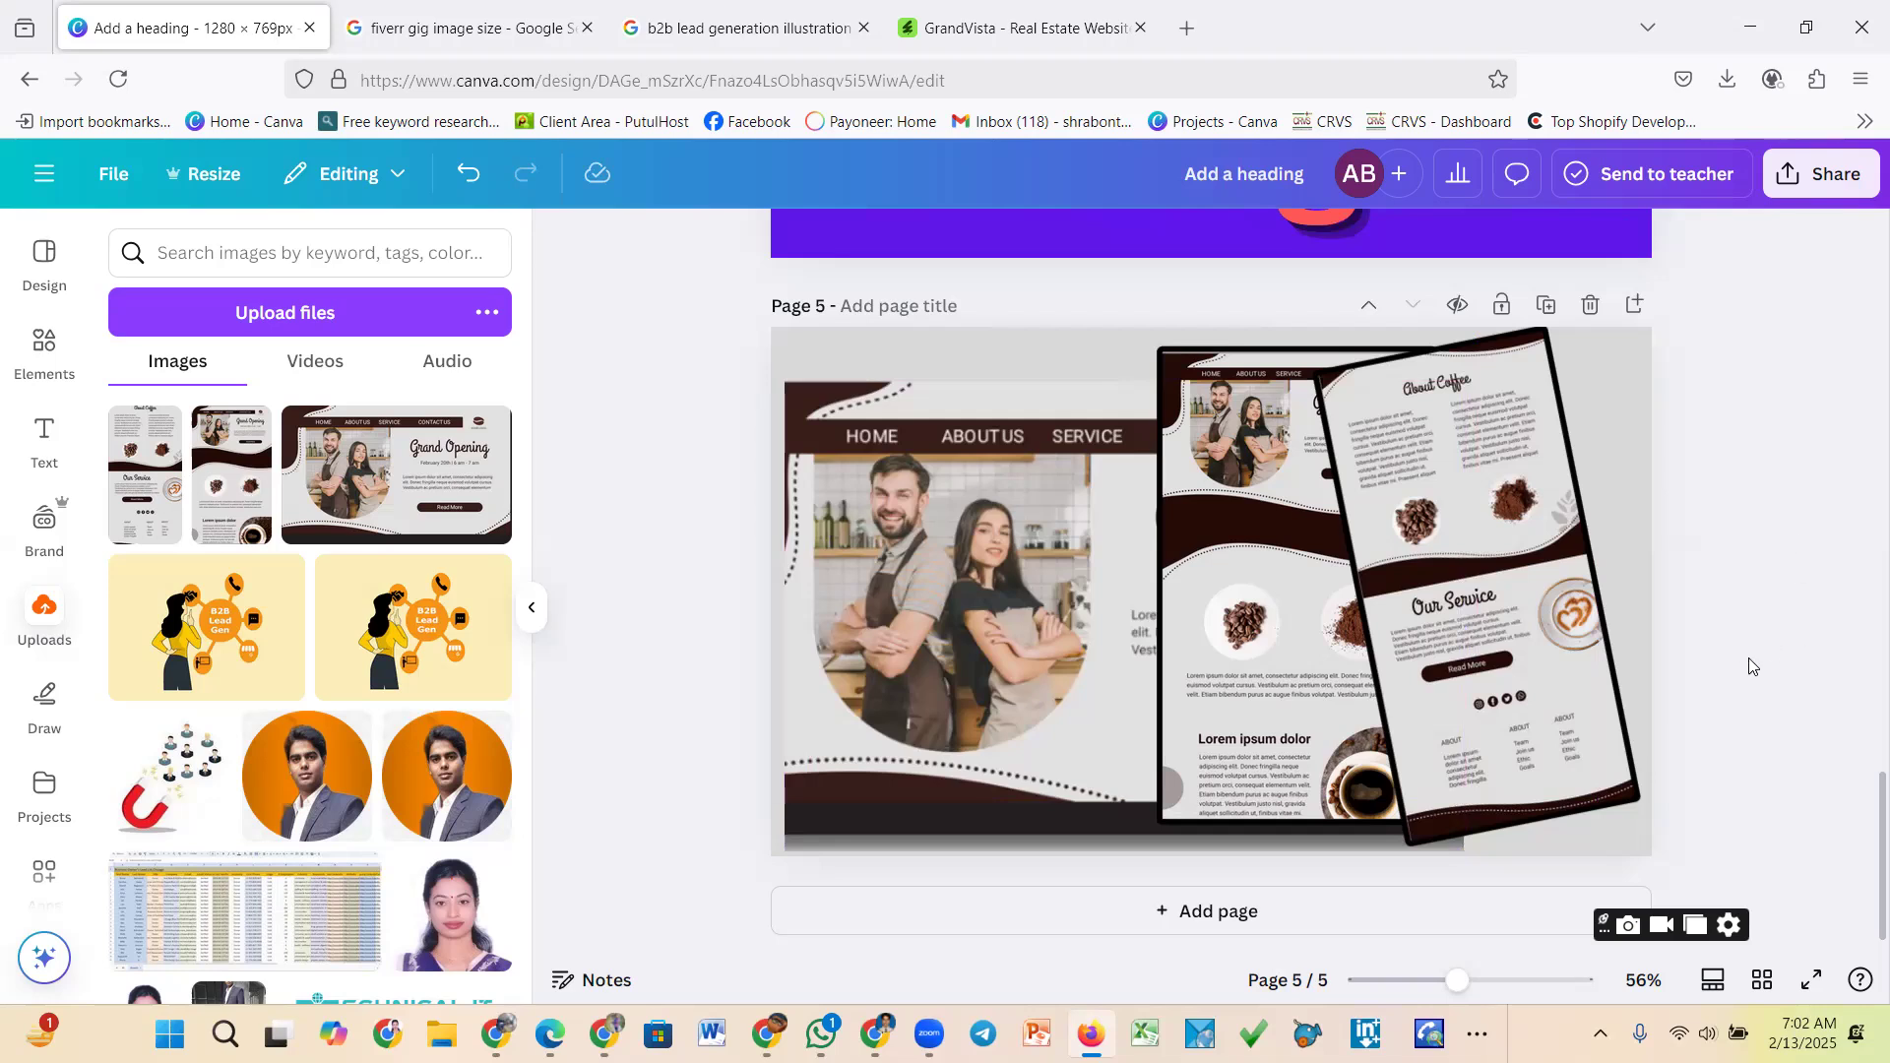
# Try the Page lift shadow on the tall Grand Opening screenshot and the tilted About Coffee screenshot
pyautogui.click(1309, 612)
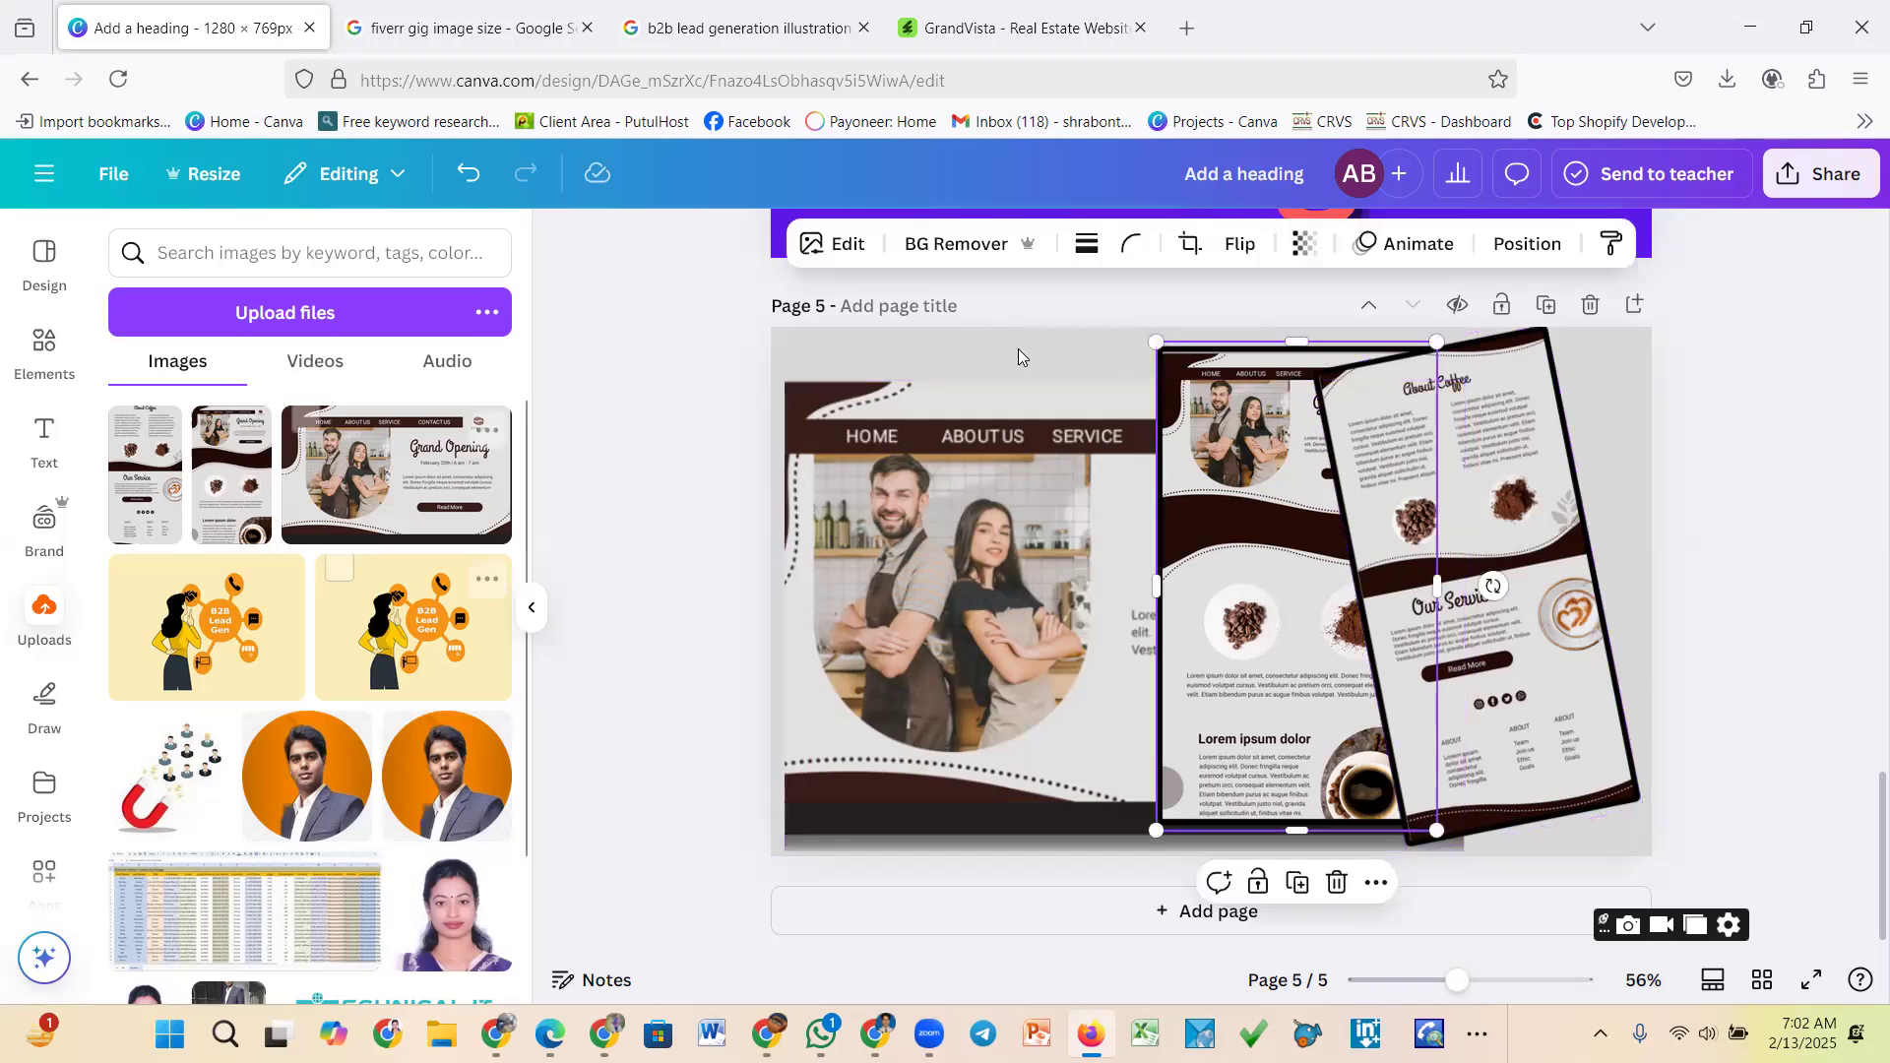
pyautogui.click(830, 243)
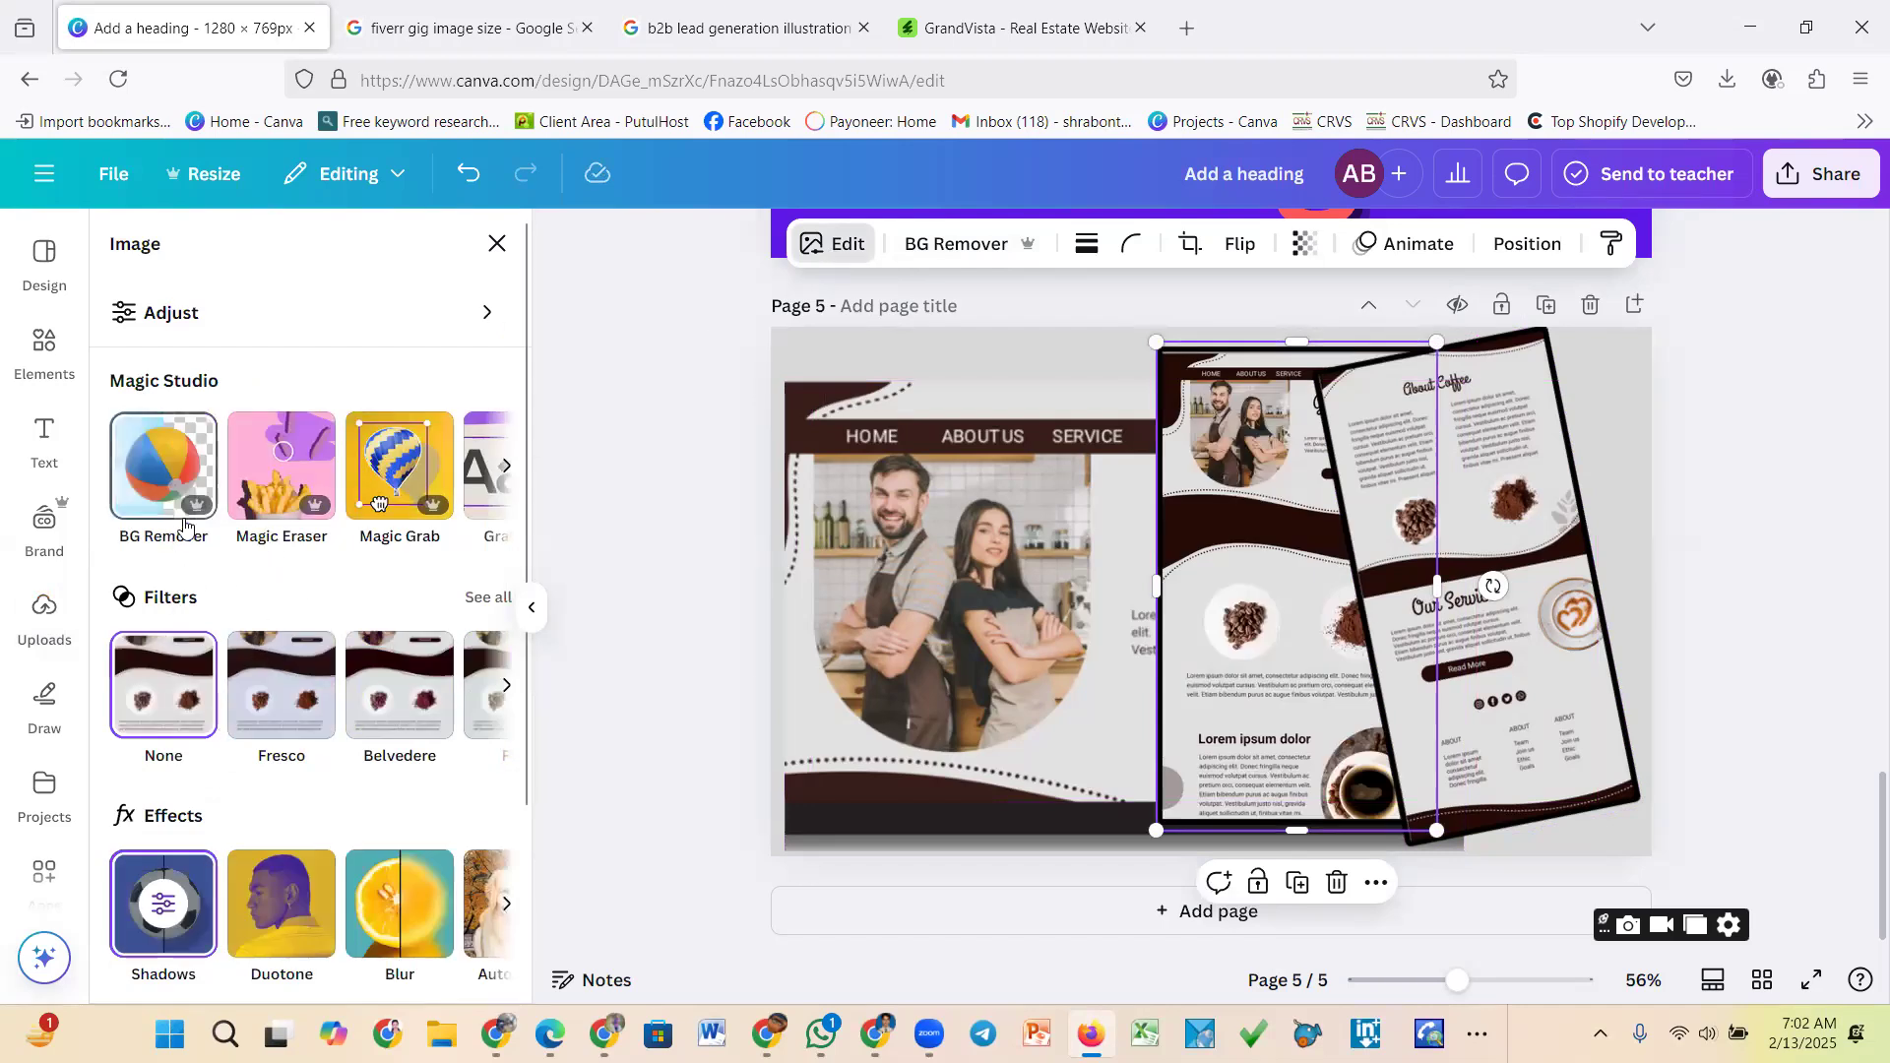
pyautogui.click(163, 902)
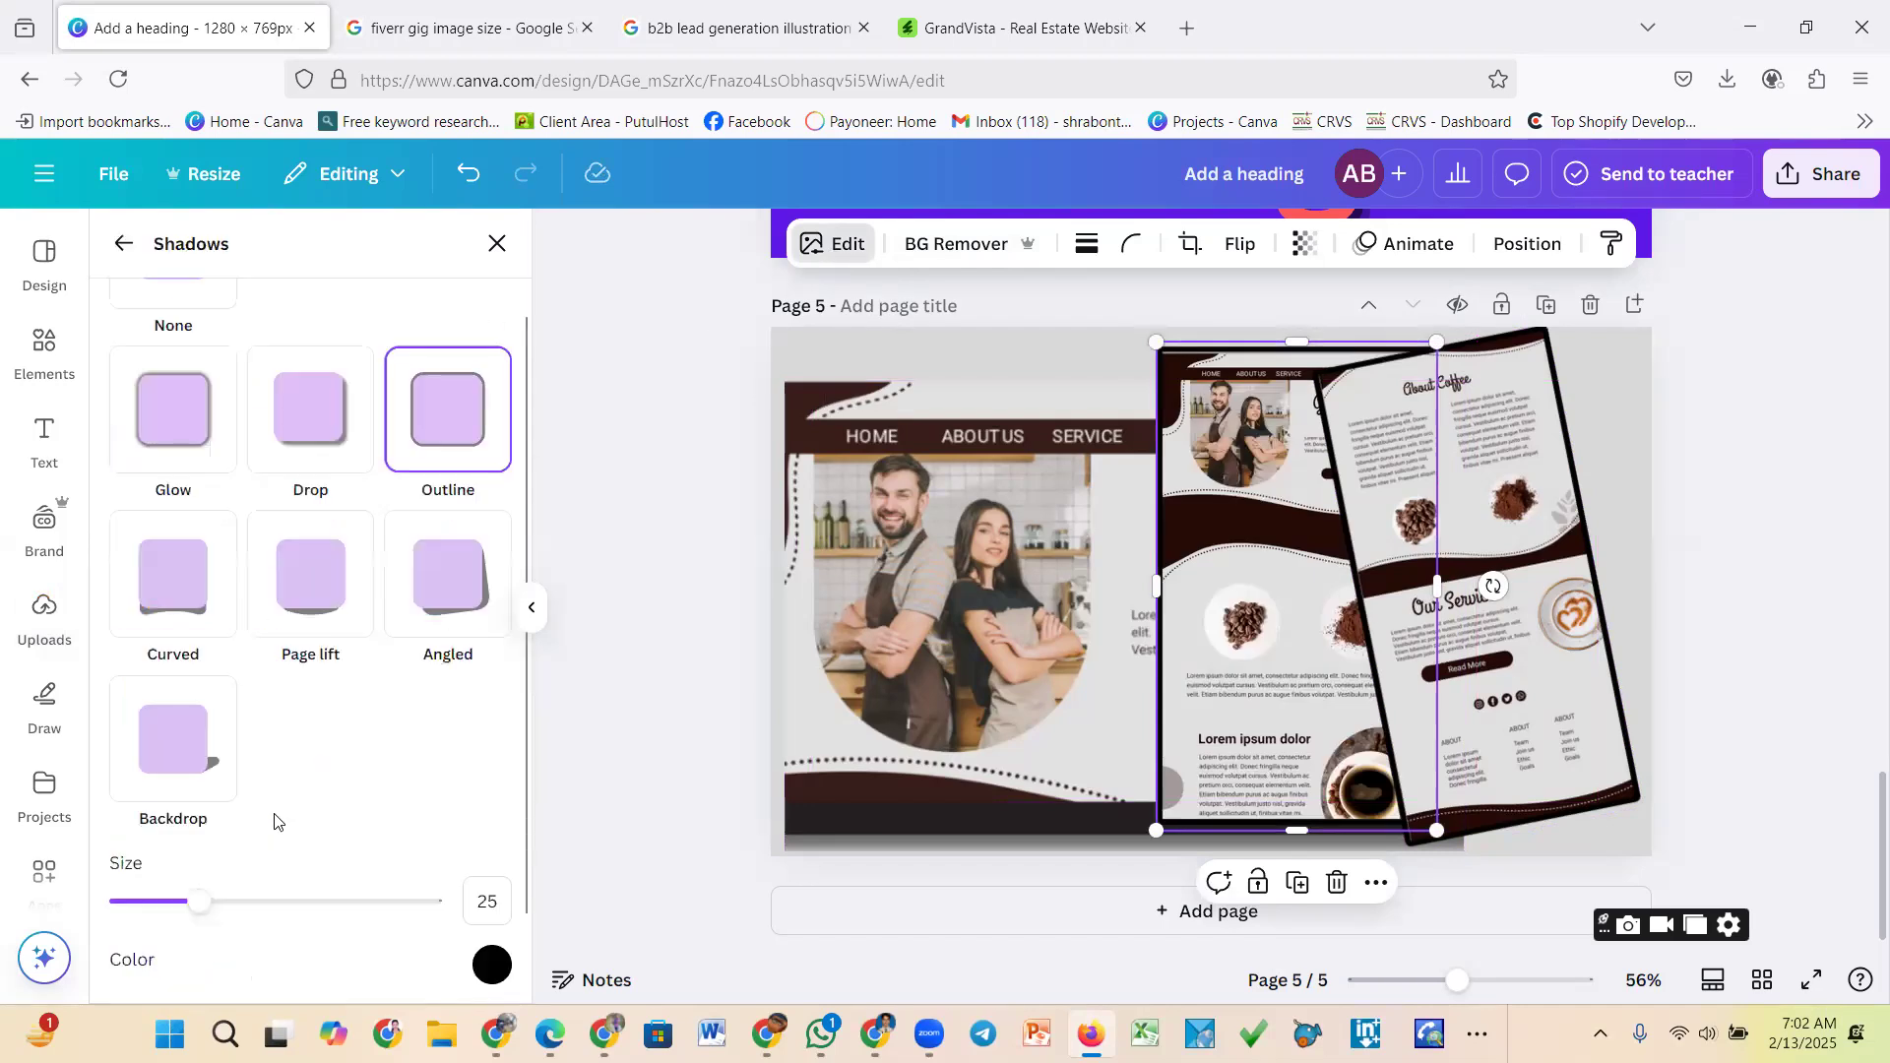
pyautogui.scroll(-1, 305, 552)
pyautogui.click(320, 539)
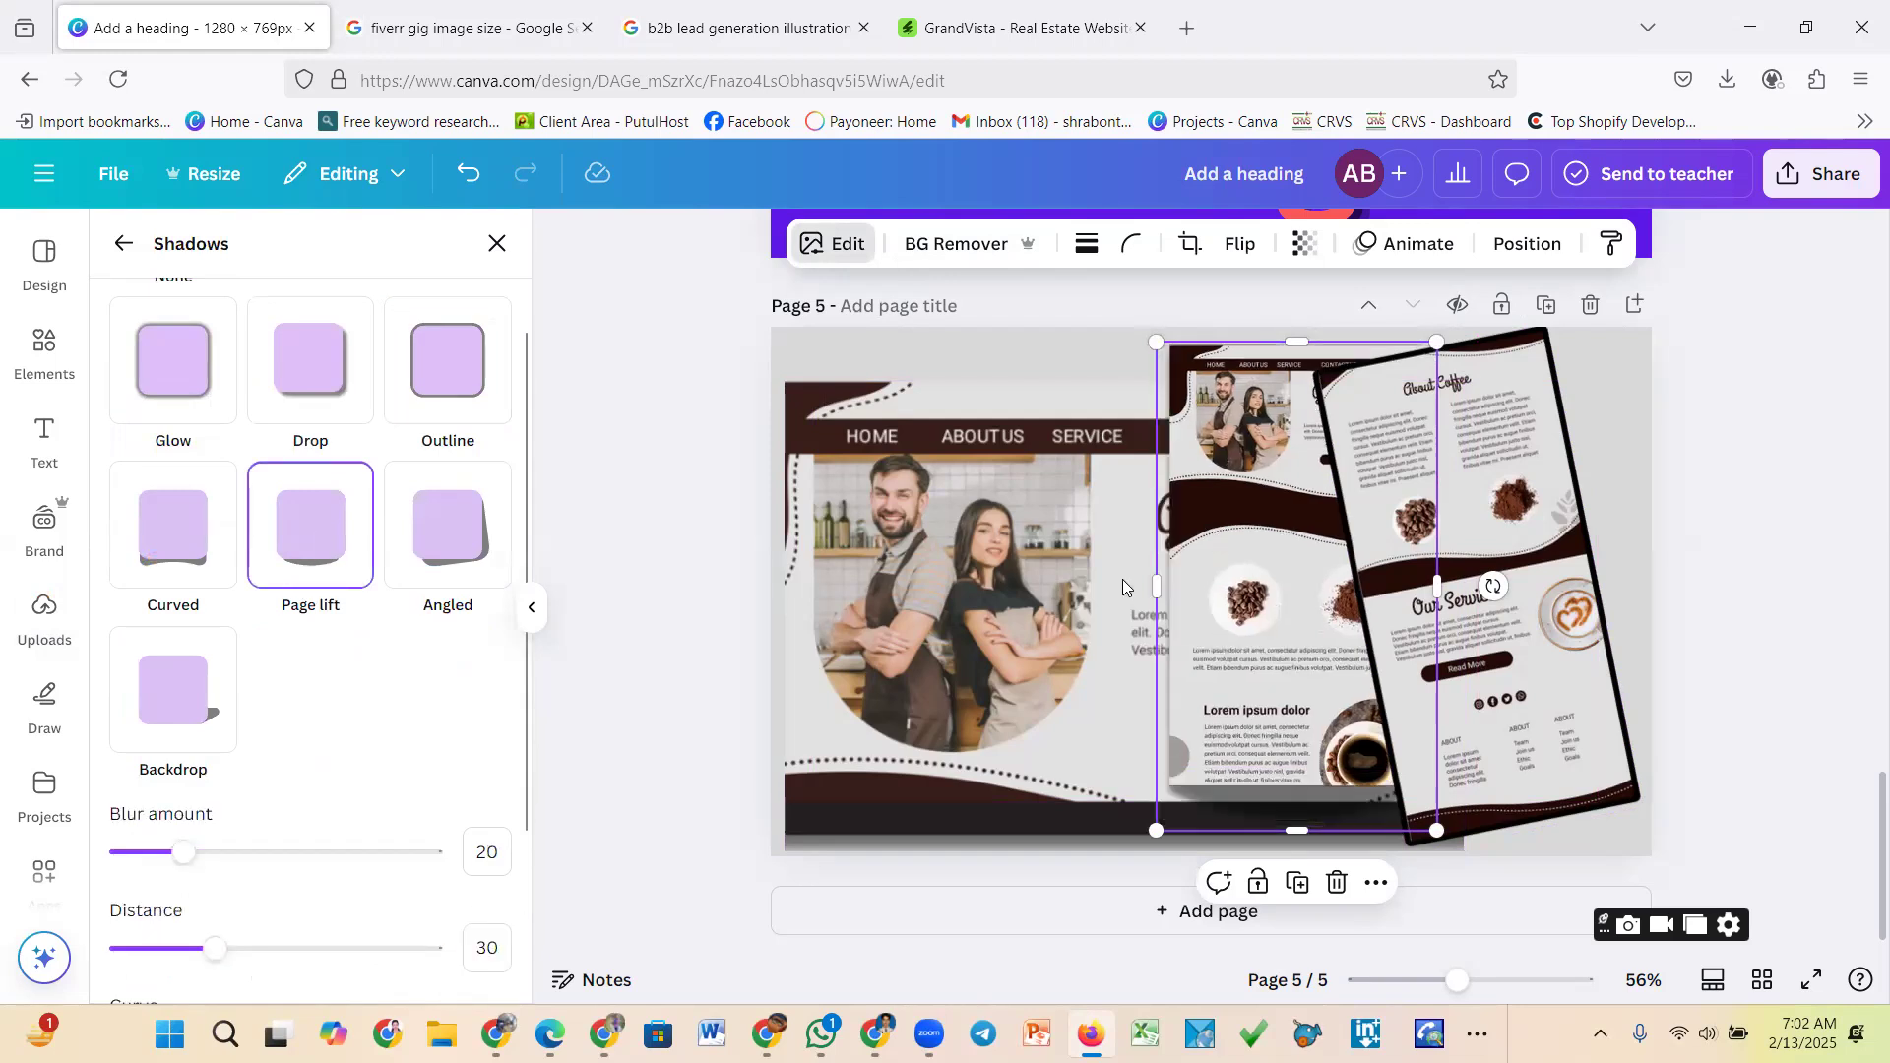
pyautogui.click(1456, 576)
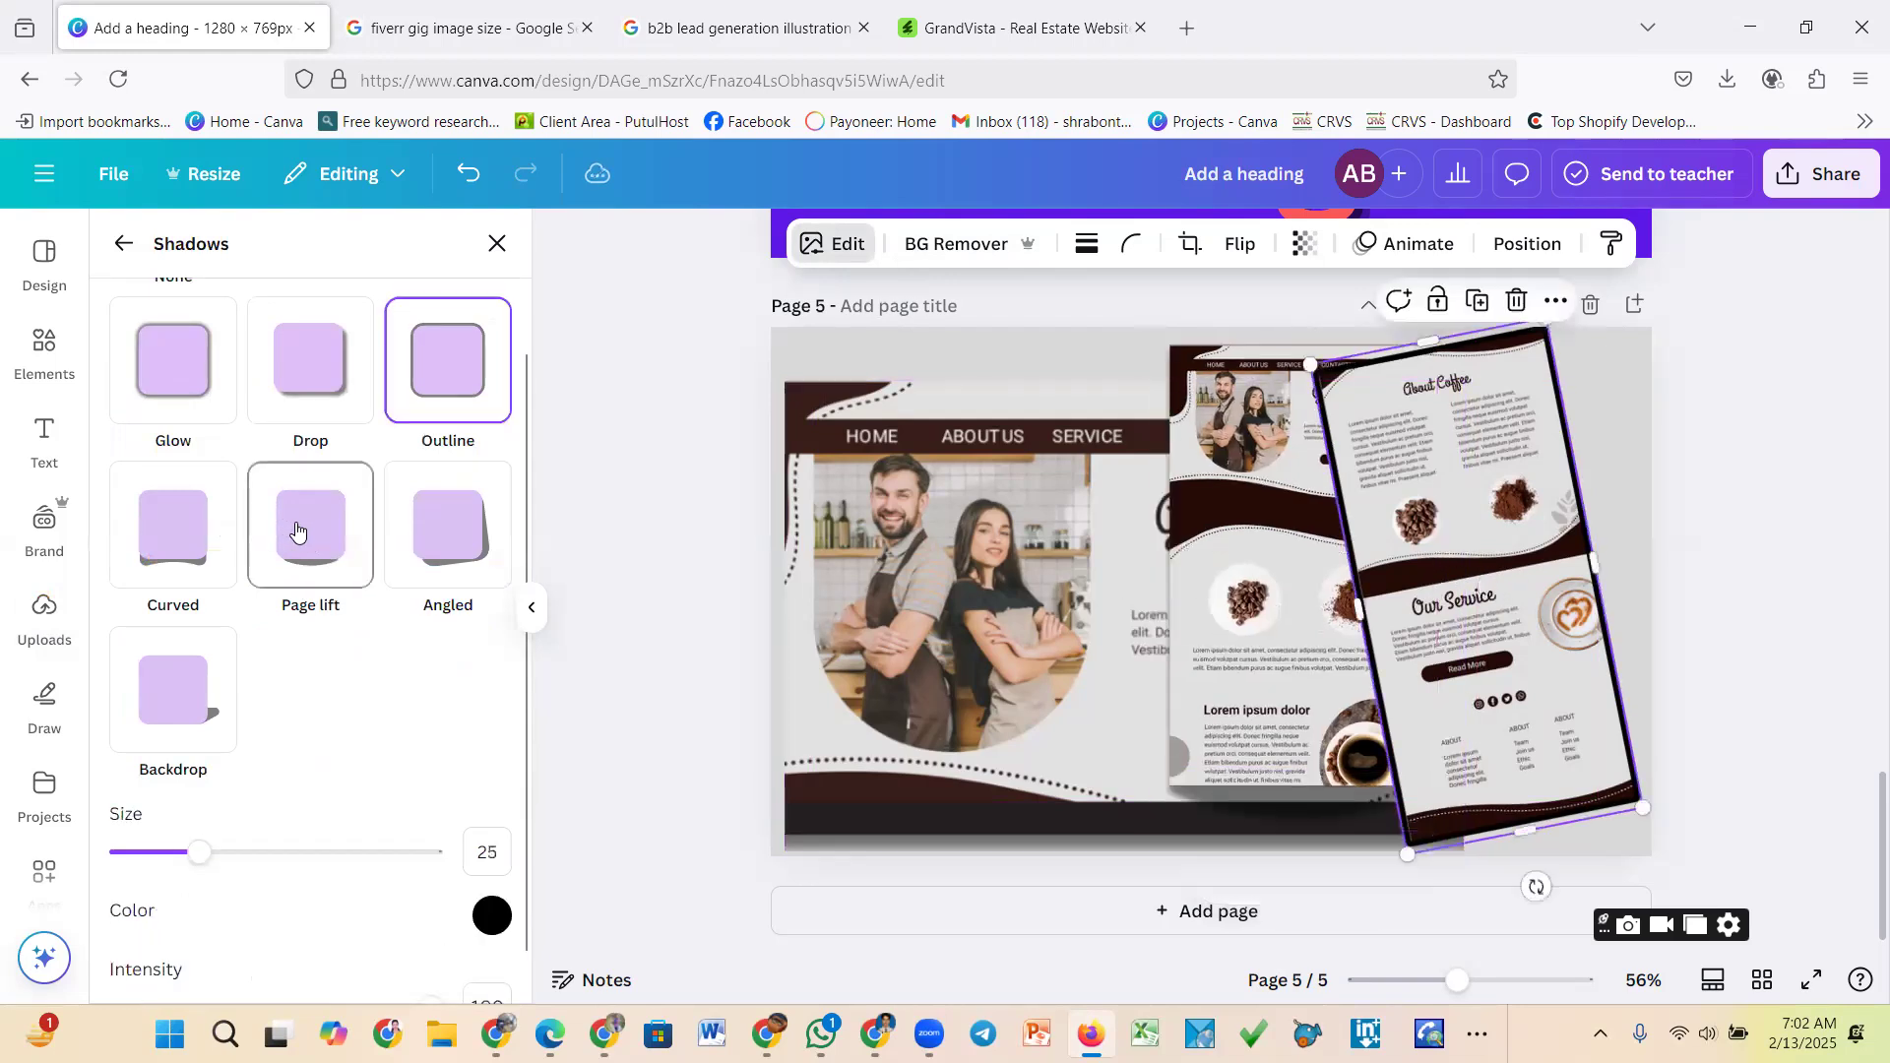
pyautogui.click(301, 522)
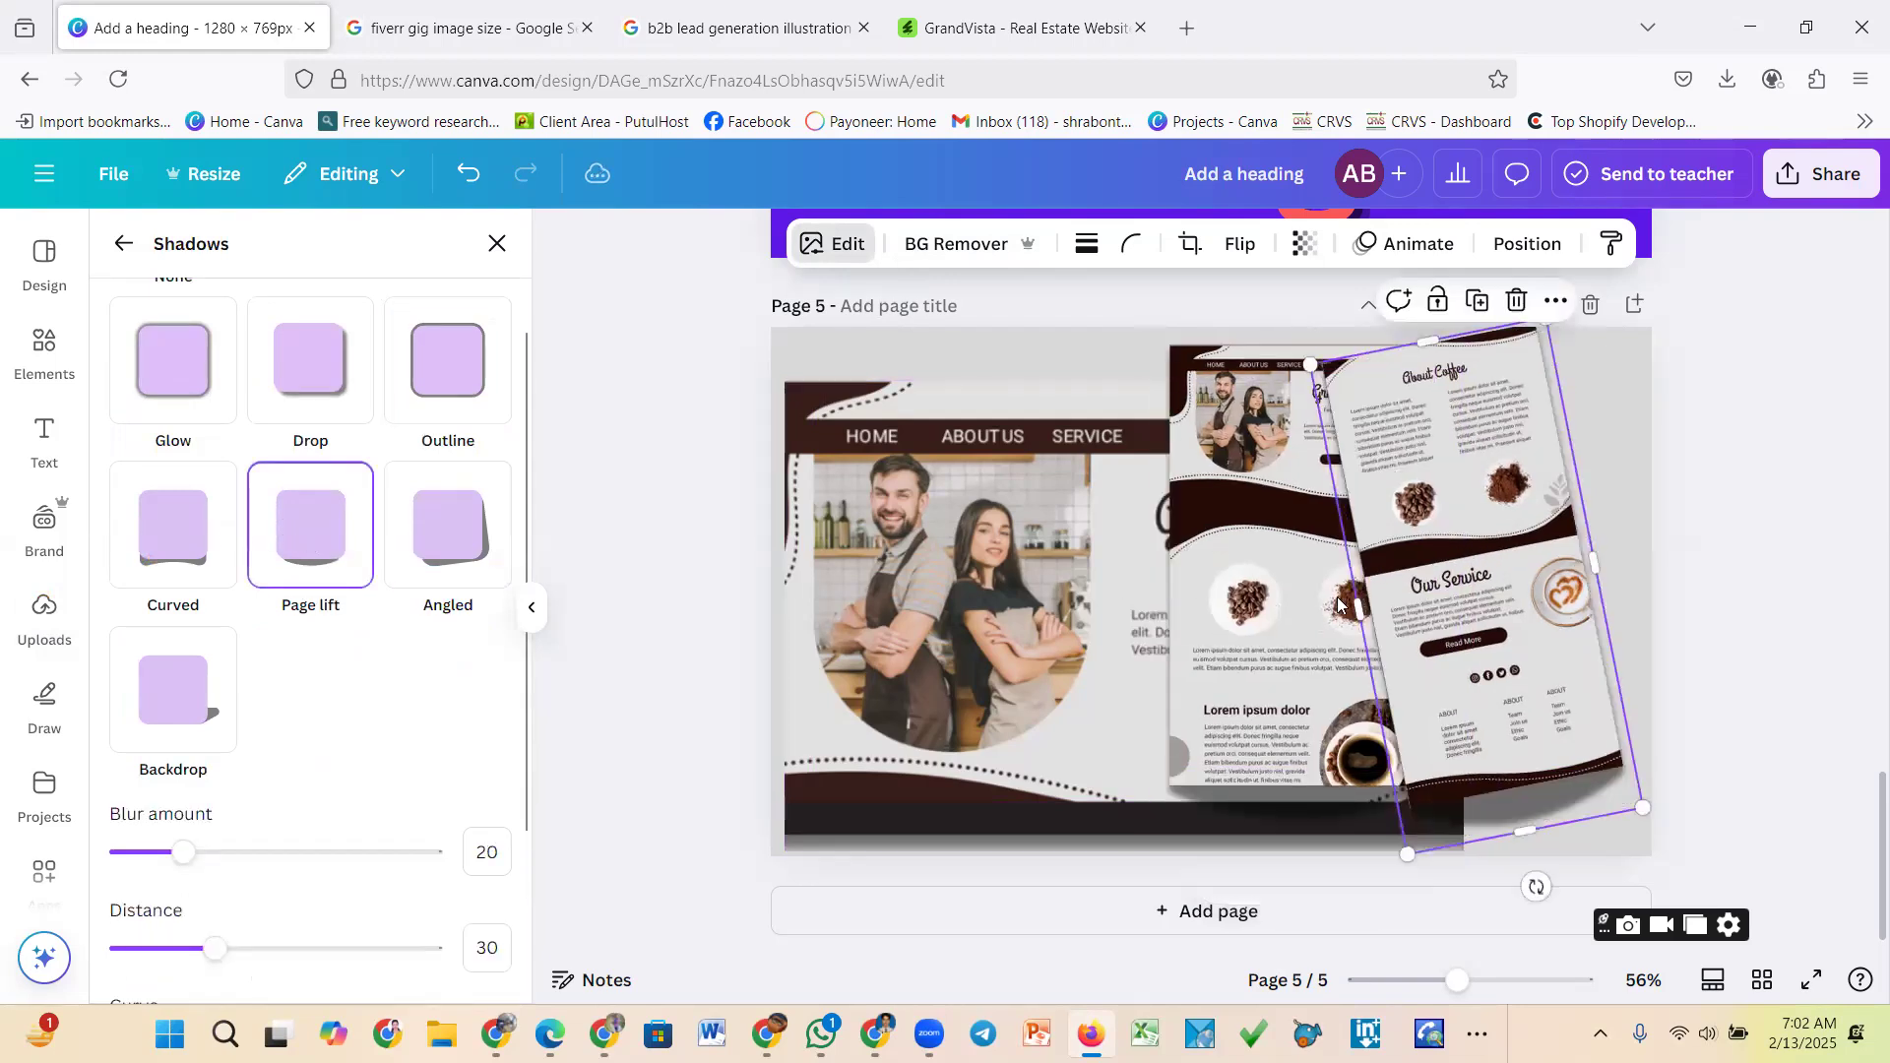
# Apply the Curved shadow to the About Coffee screenshot, the tall Grand Opening screenshot and the wide banner
pyautogui.click(157, 530)
pyautogui.click(1260, 666)
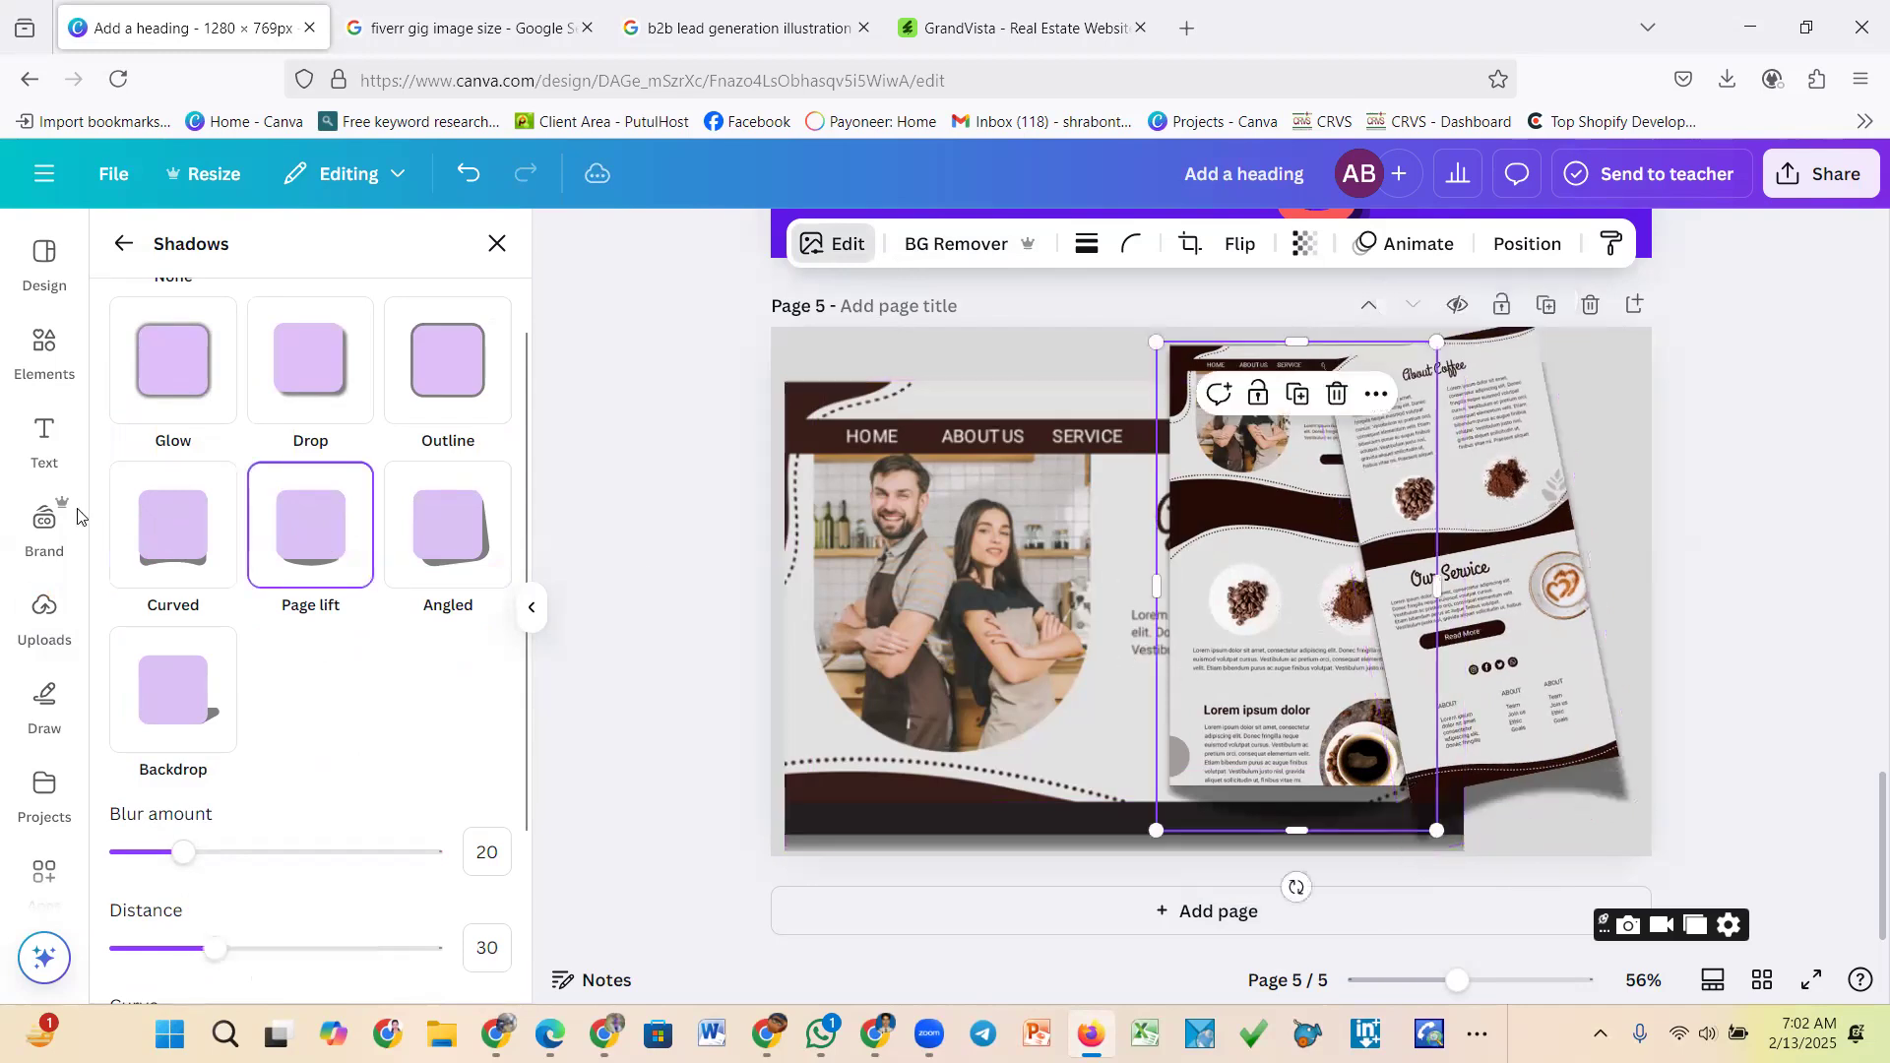
pyautogui.click(168, 528)
pyautogui.click(878, 628)
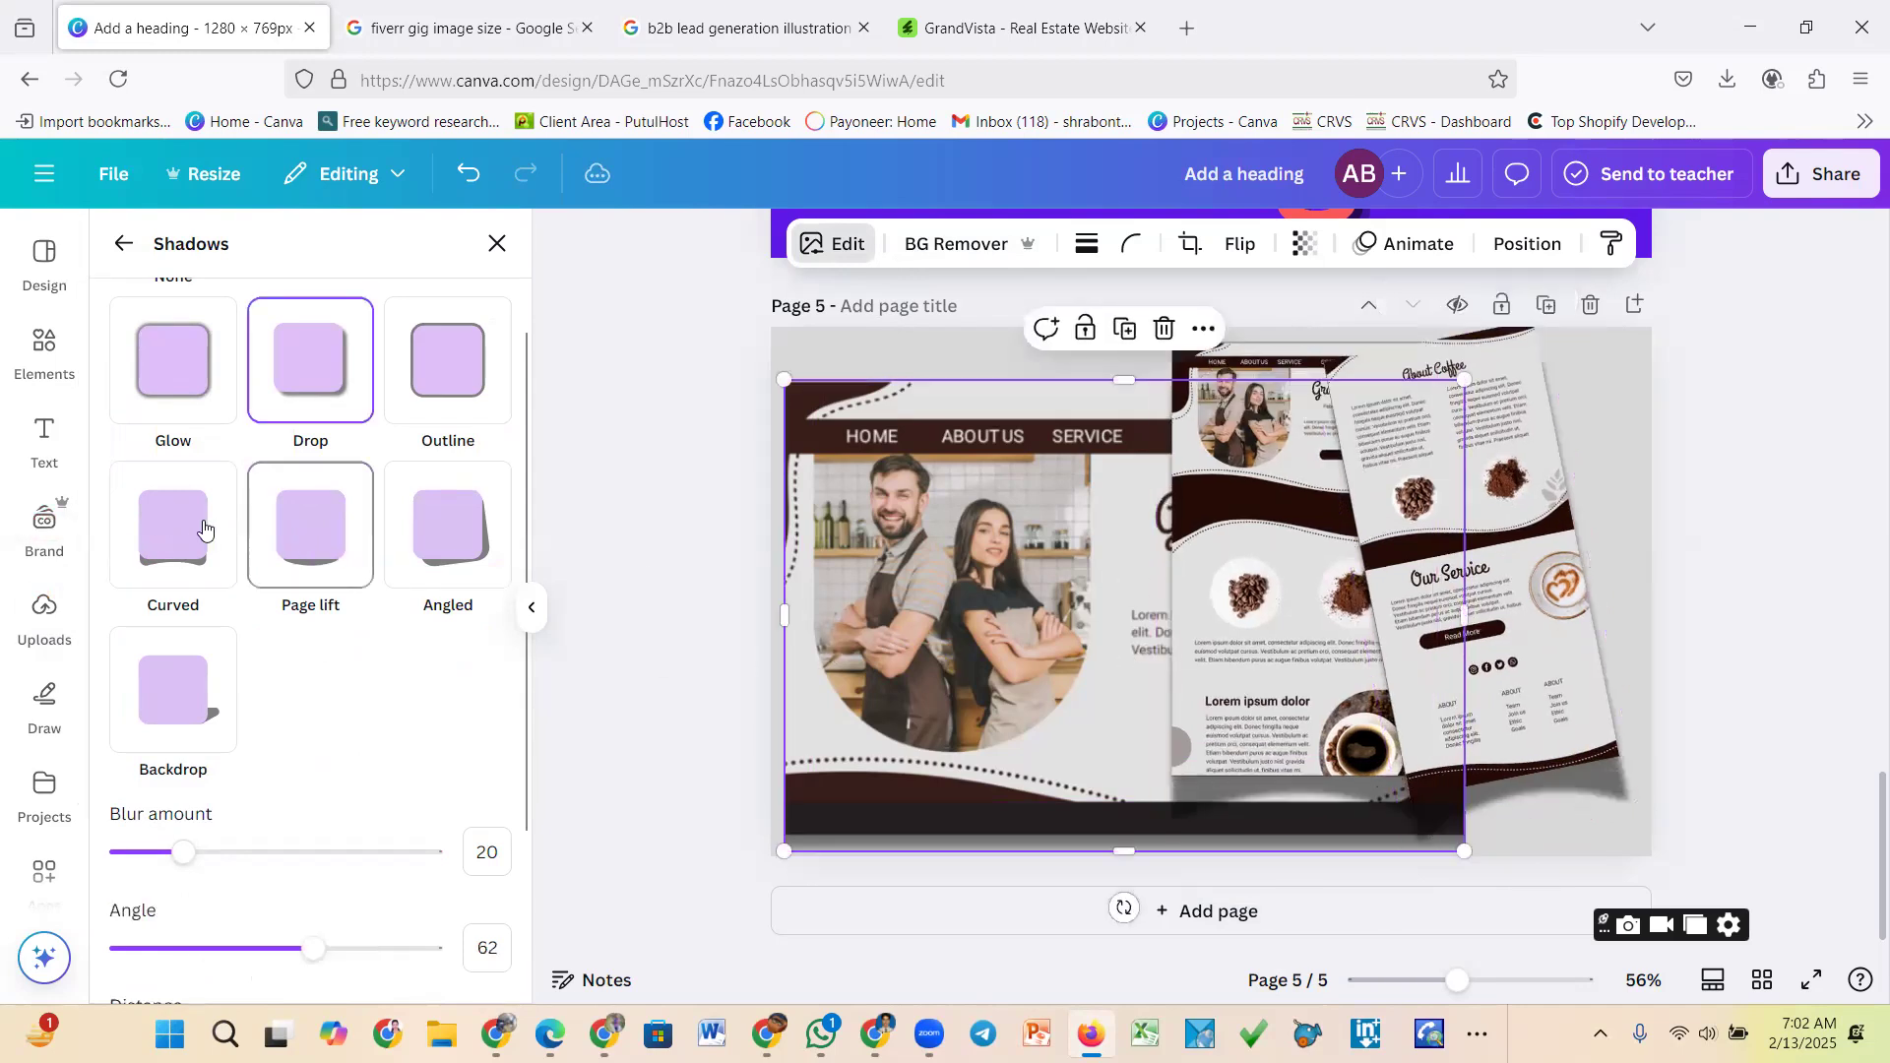
pyautogui.click(196, 529)
pyautogui.click(1697, 695)
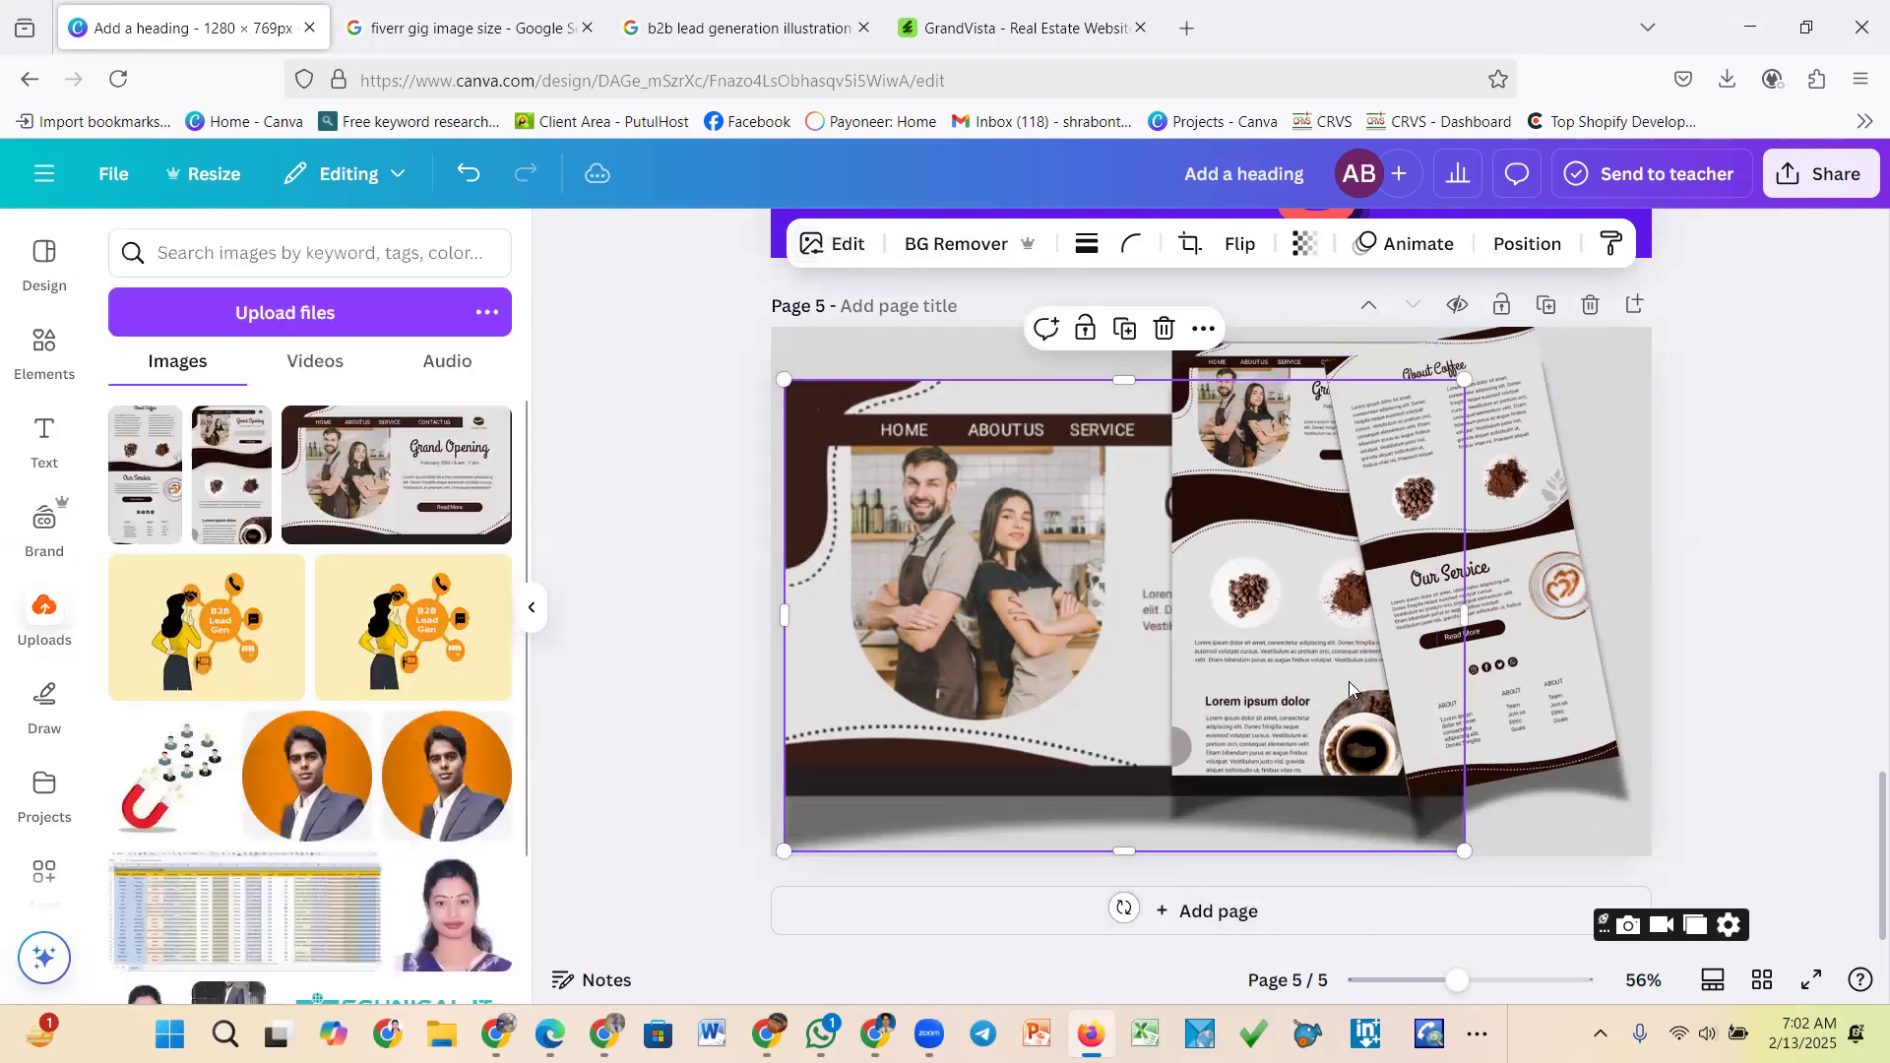
# Move the tilted About Coffee screenshot slightly lower and scale it down a little so it fits inside page 5
pyautogui.click(1759, 573)
pyautogui.moveTo(1526, 577); pyautogui.dragTo(1534, 600)
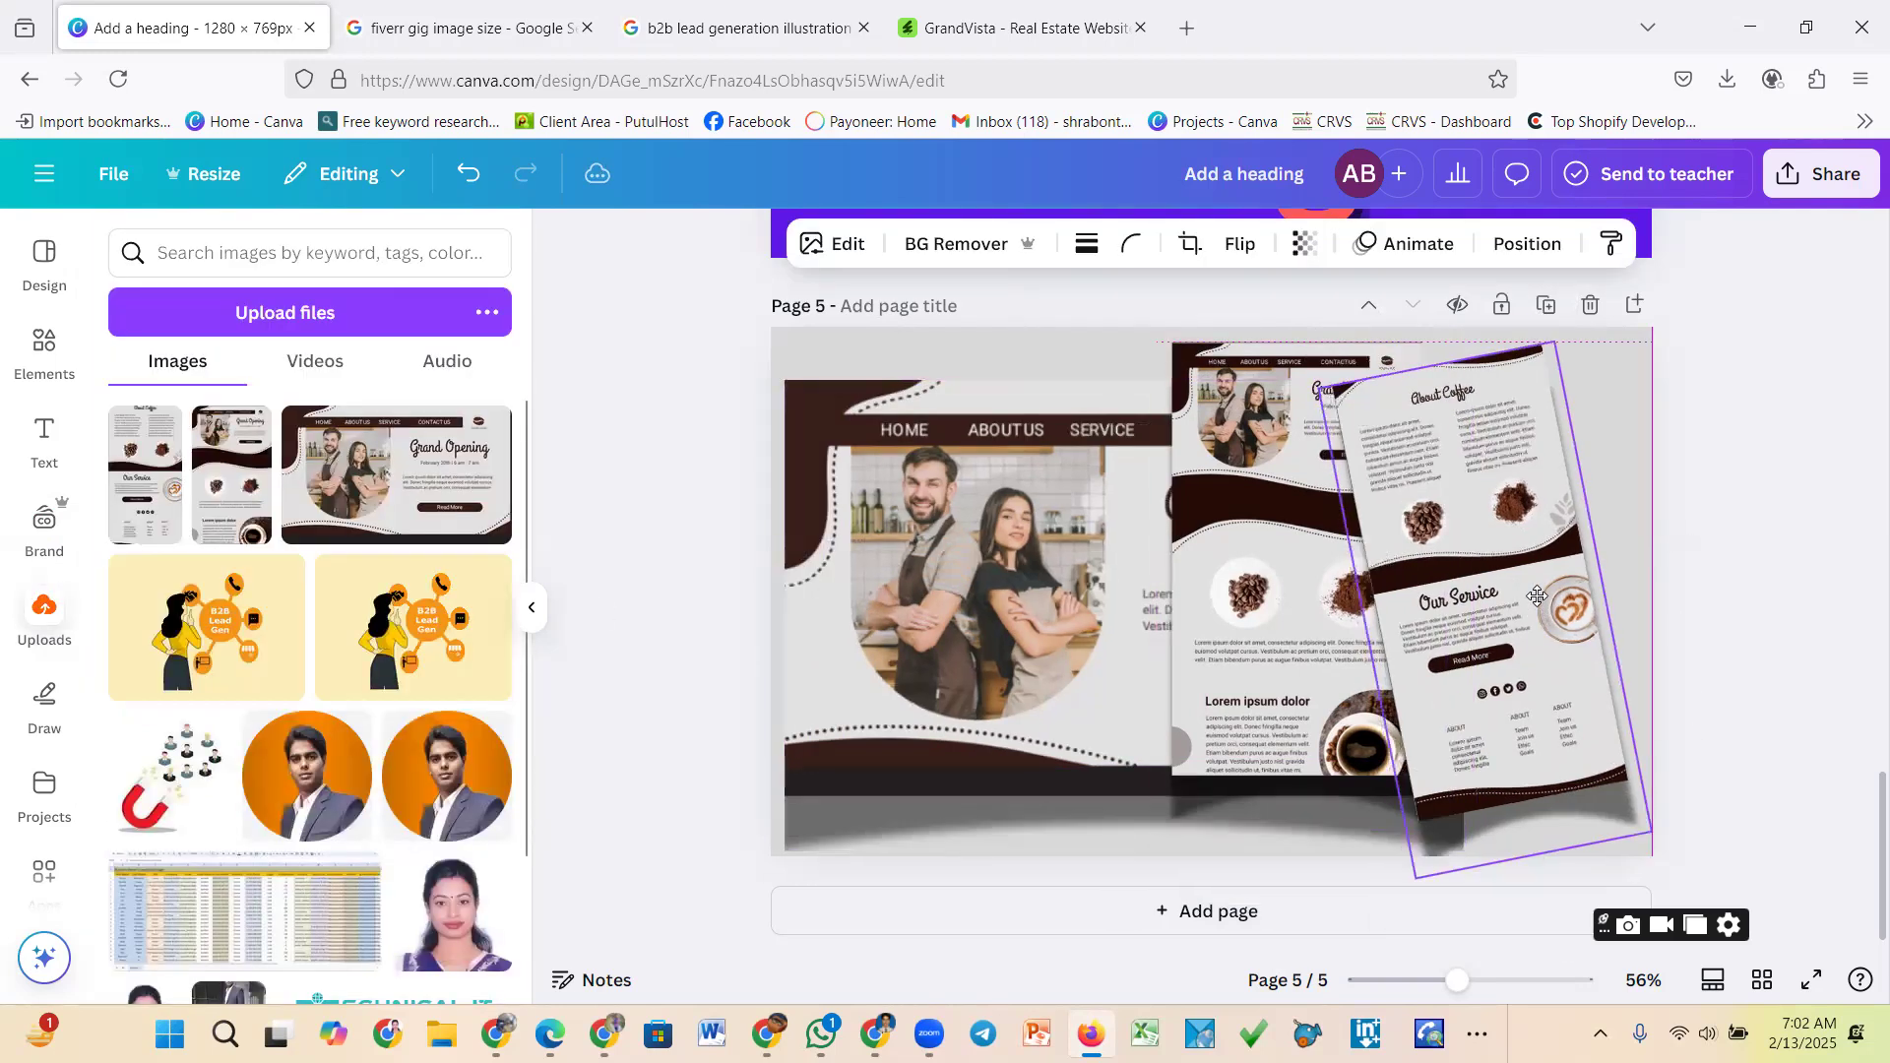
pyautogui.moveTo(1639, 832)
pyautogui.mouseDown()
pyautogui.moveTo(1673, 846)
pyautogui.moveTo(1688, 789)
pyautogui.moveTo(1646, 822)
pyautogui.mouseUp()
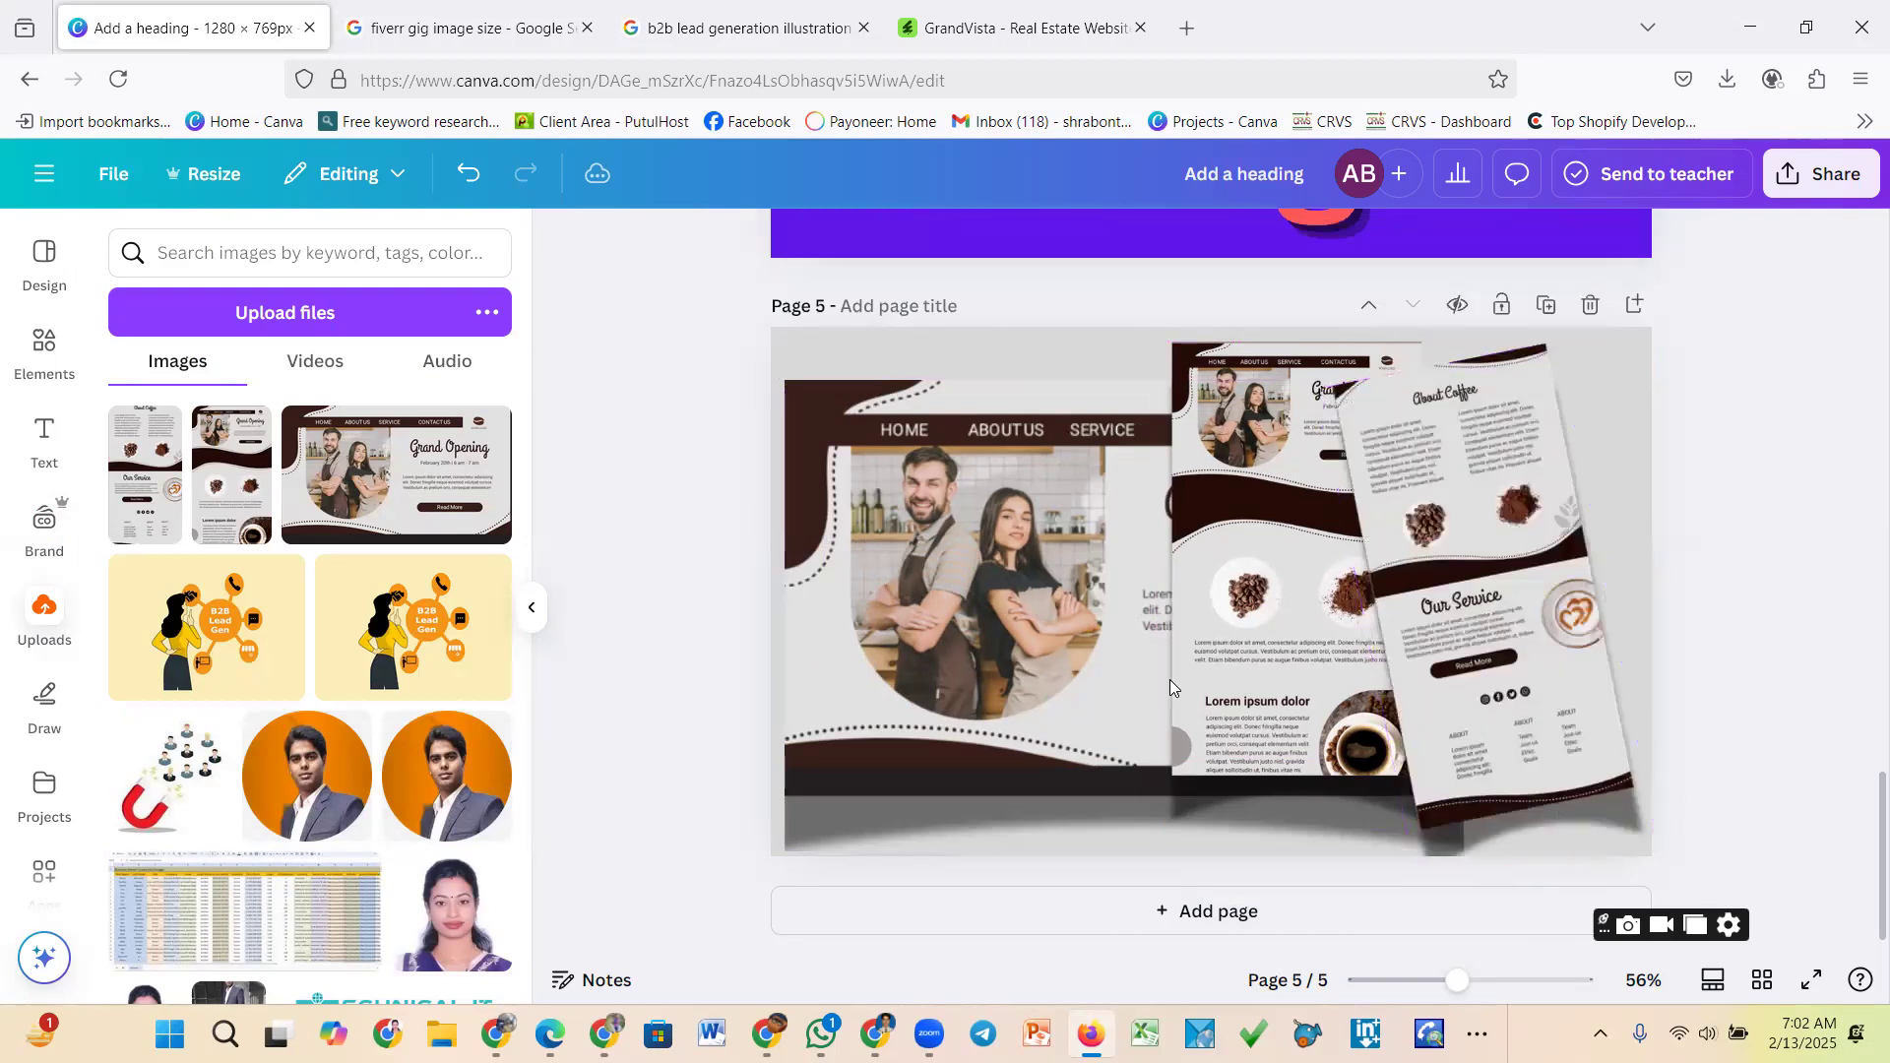
pyautogui.click(1079, 678)
pyautogui.click(1723, 581)
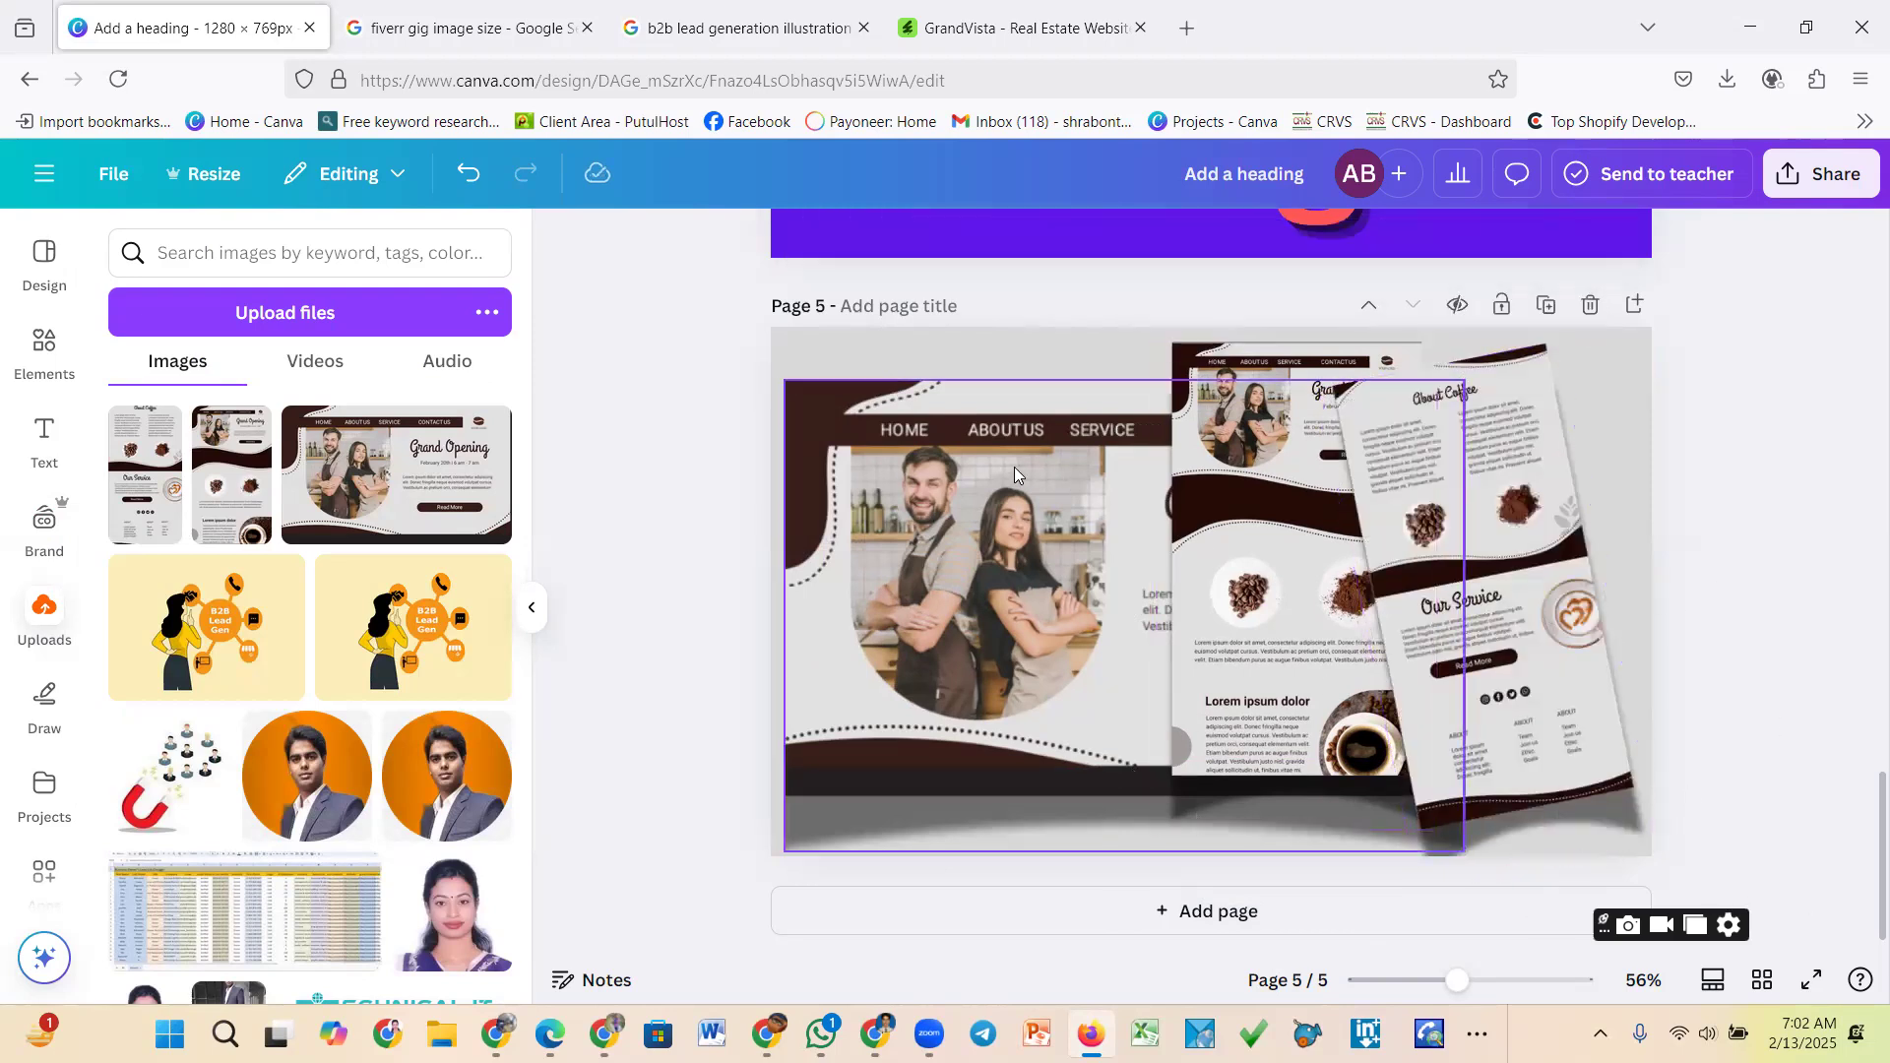
pyautogui.click(935, 471)
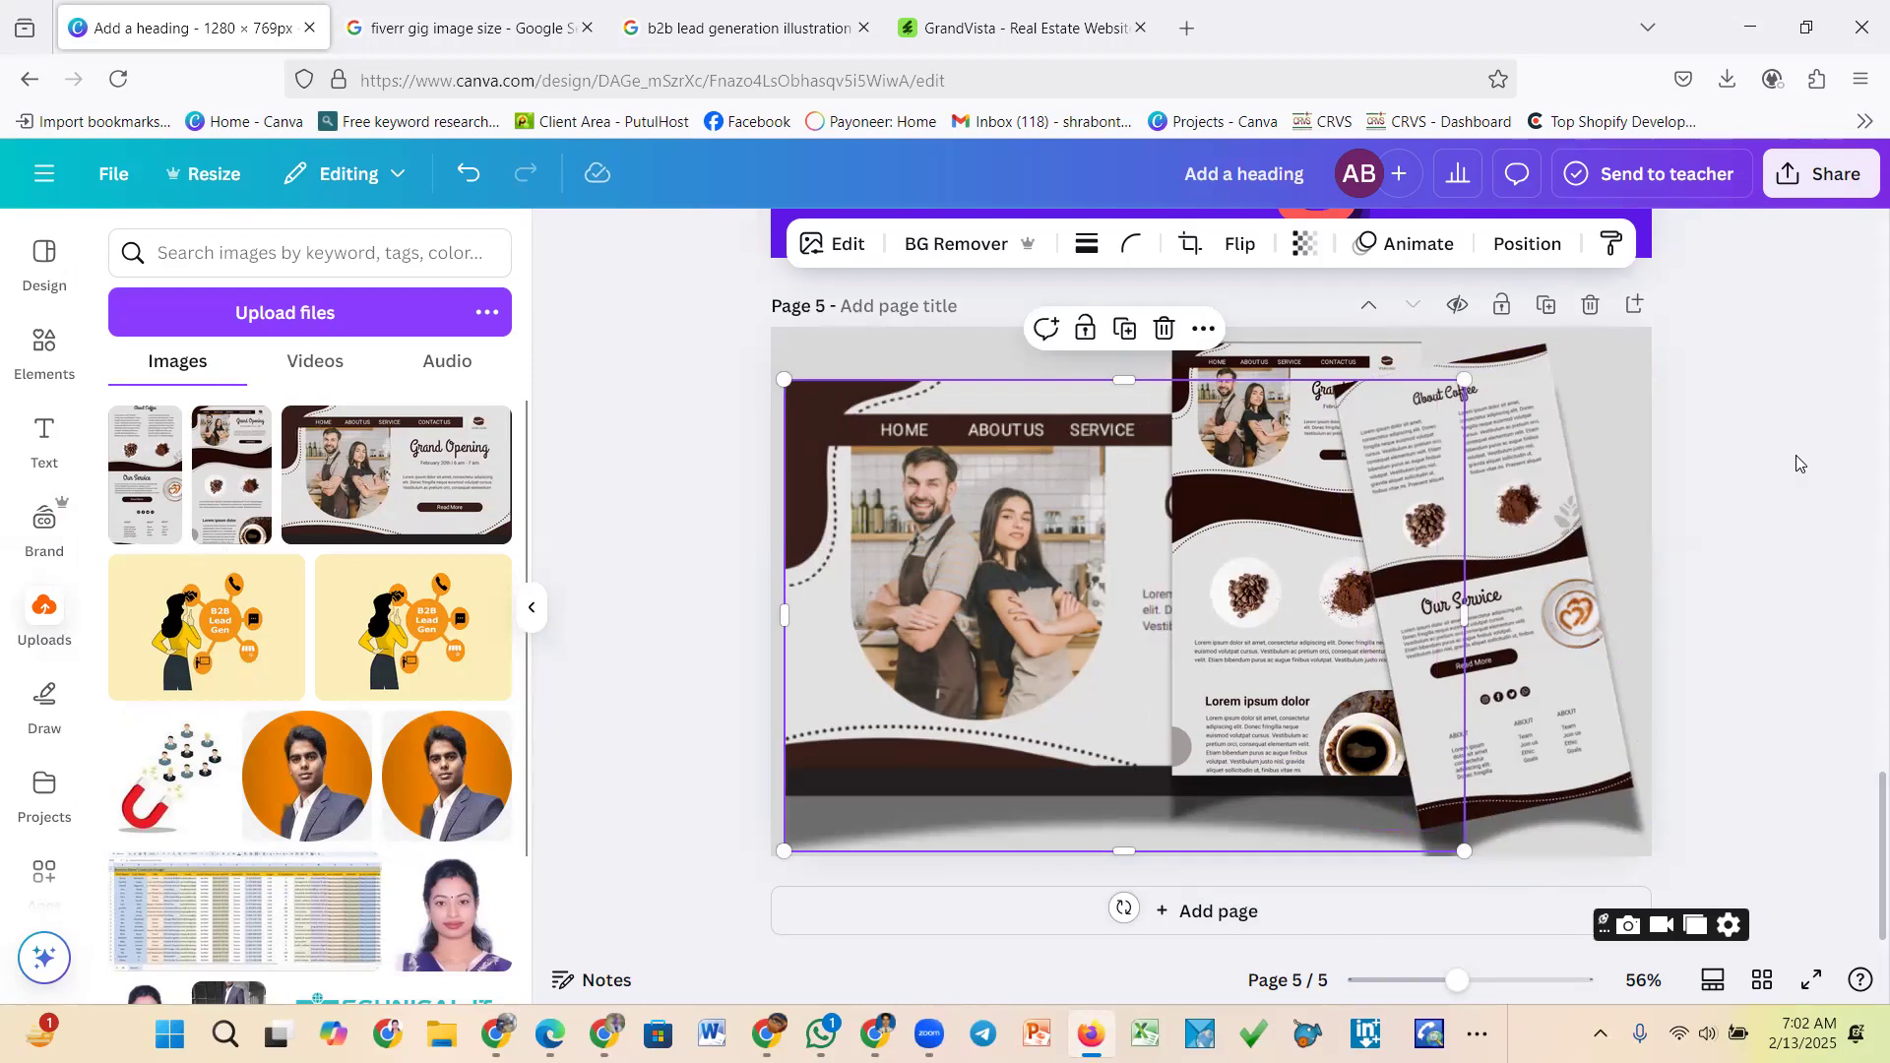
pyautogui.click(743, 557)
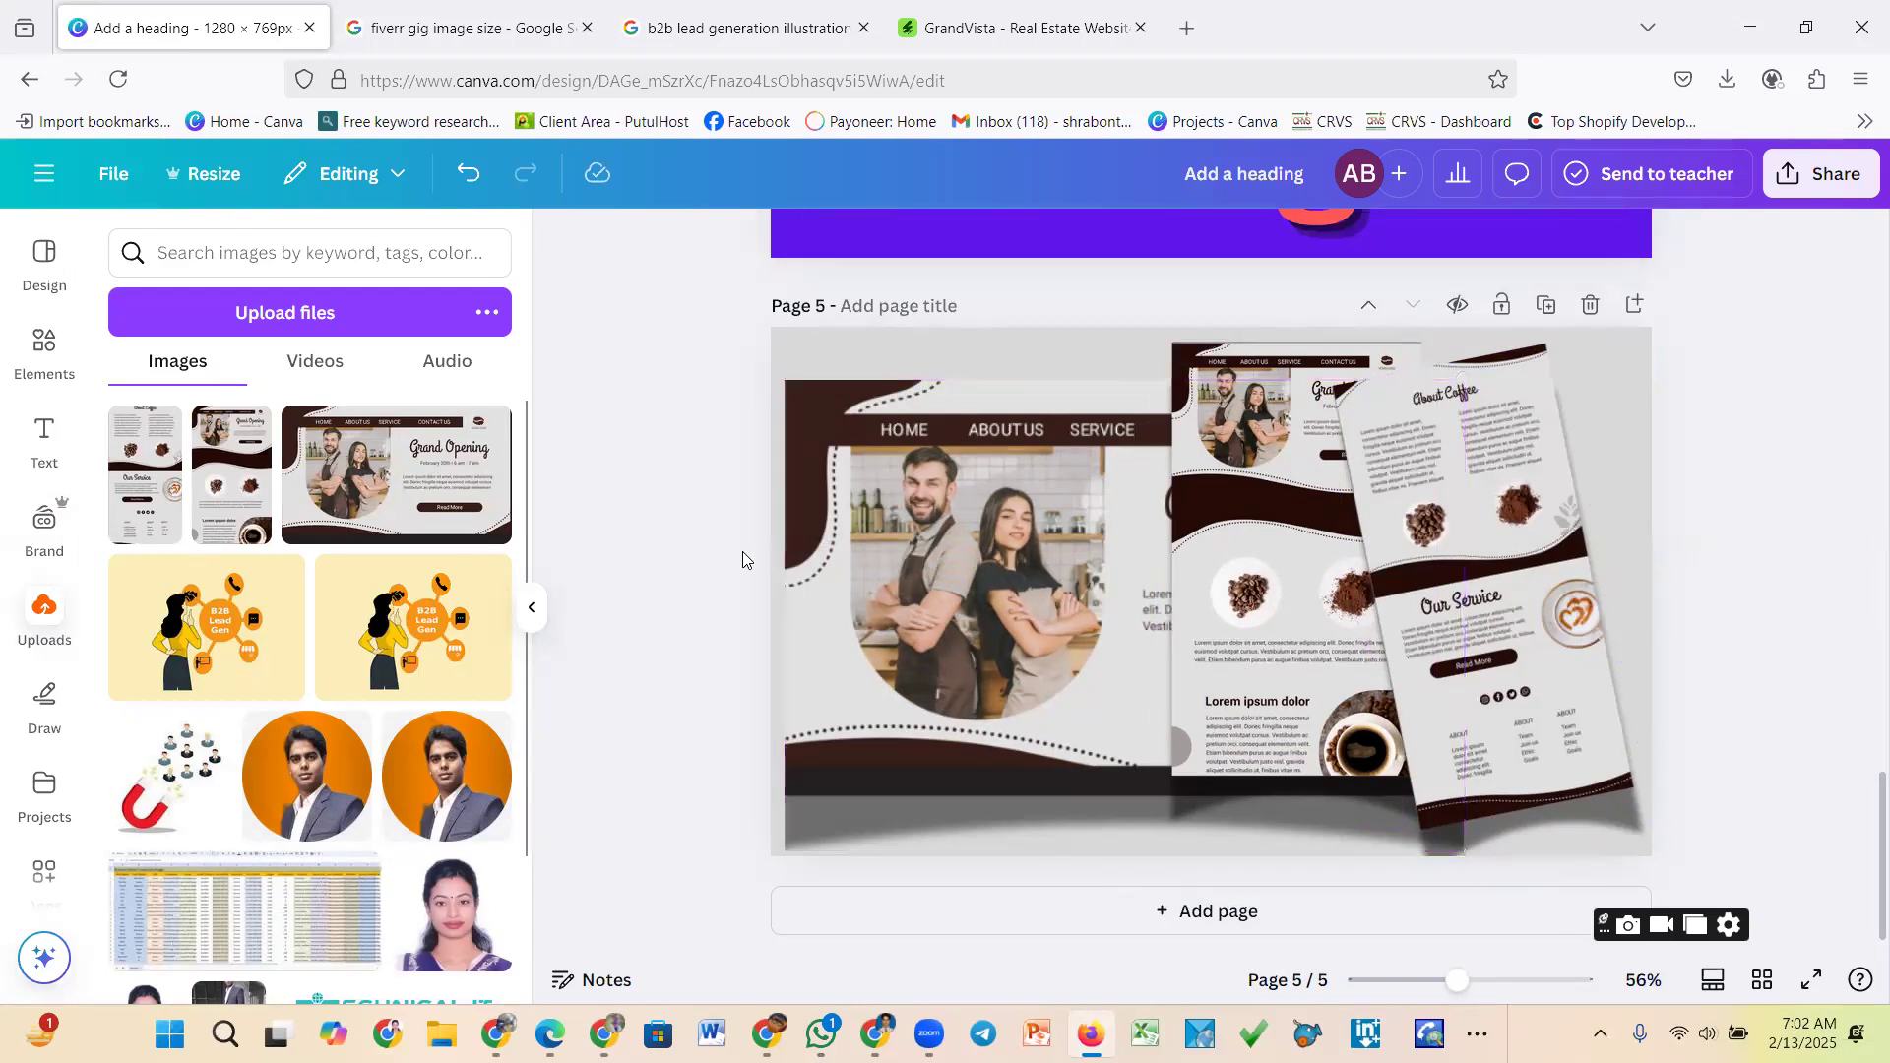
# Try yellow as the page 5 background and then set the background to orange from the document colors
pyautogui.click(894, 366)
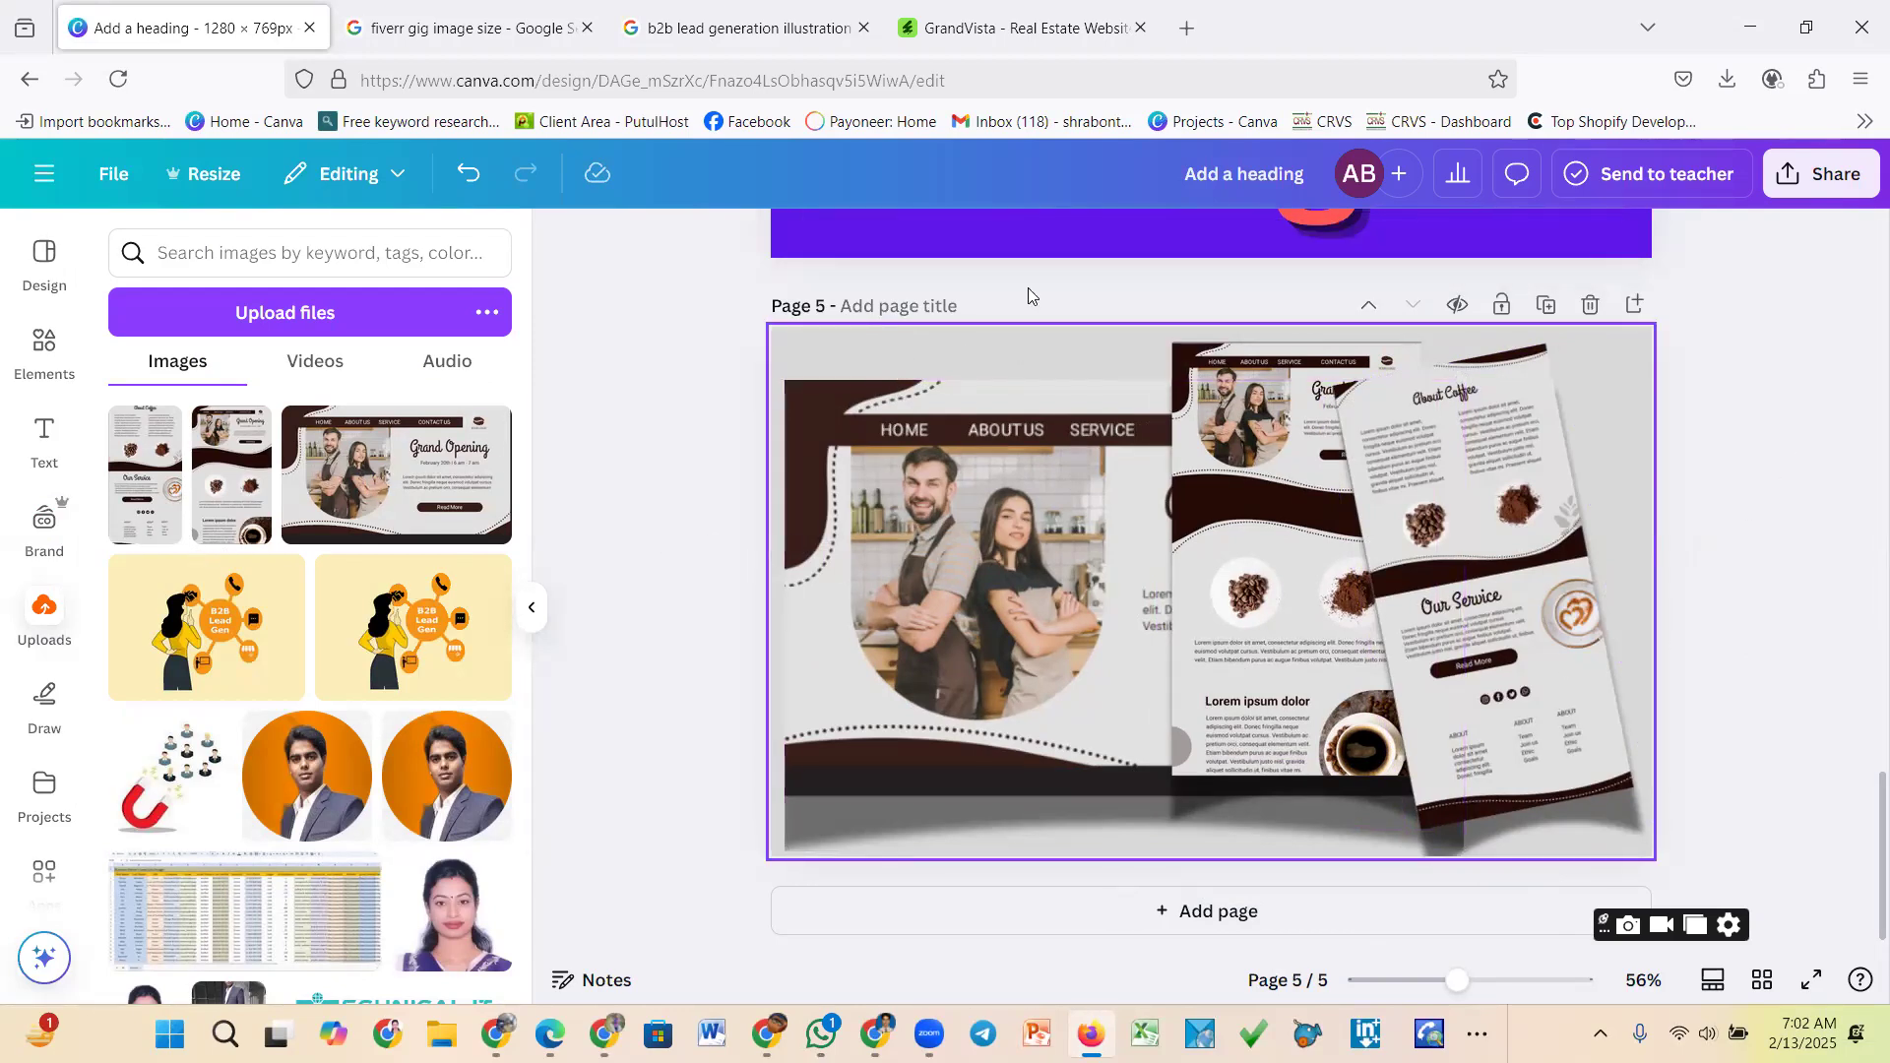
pyautogui.click(1045, 254)
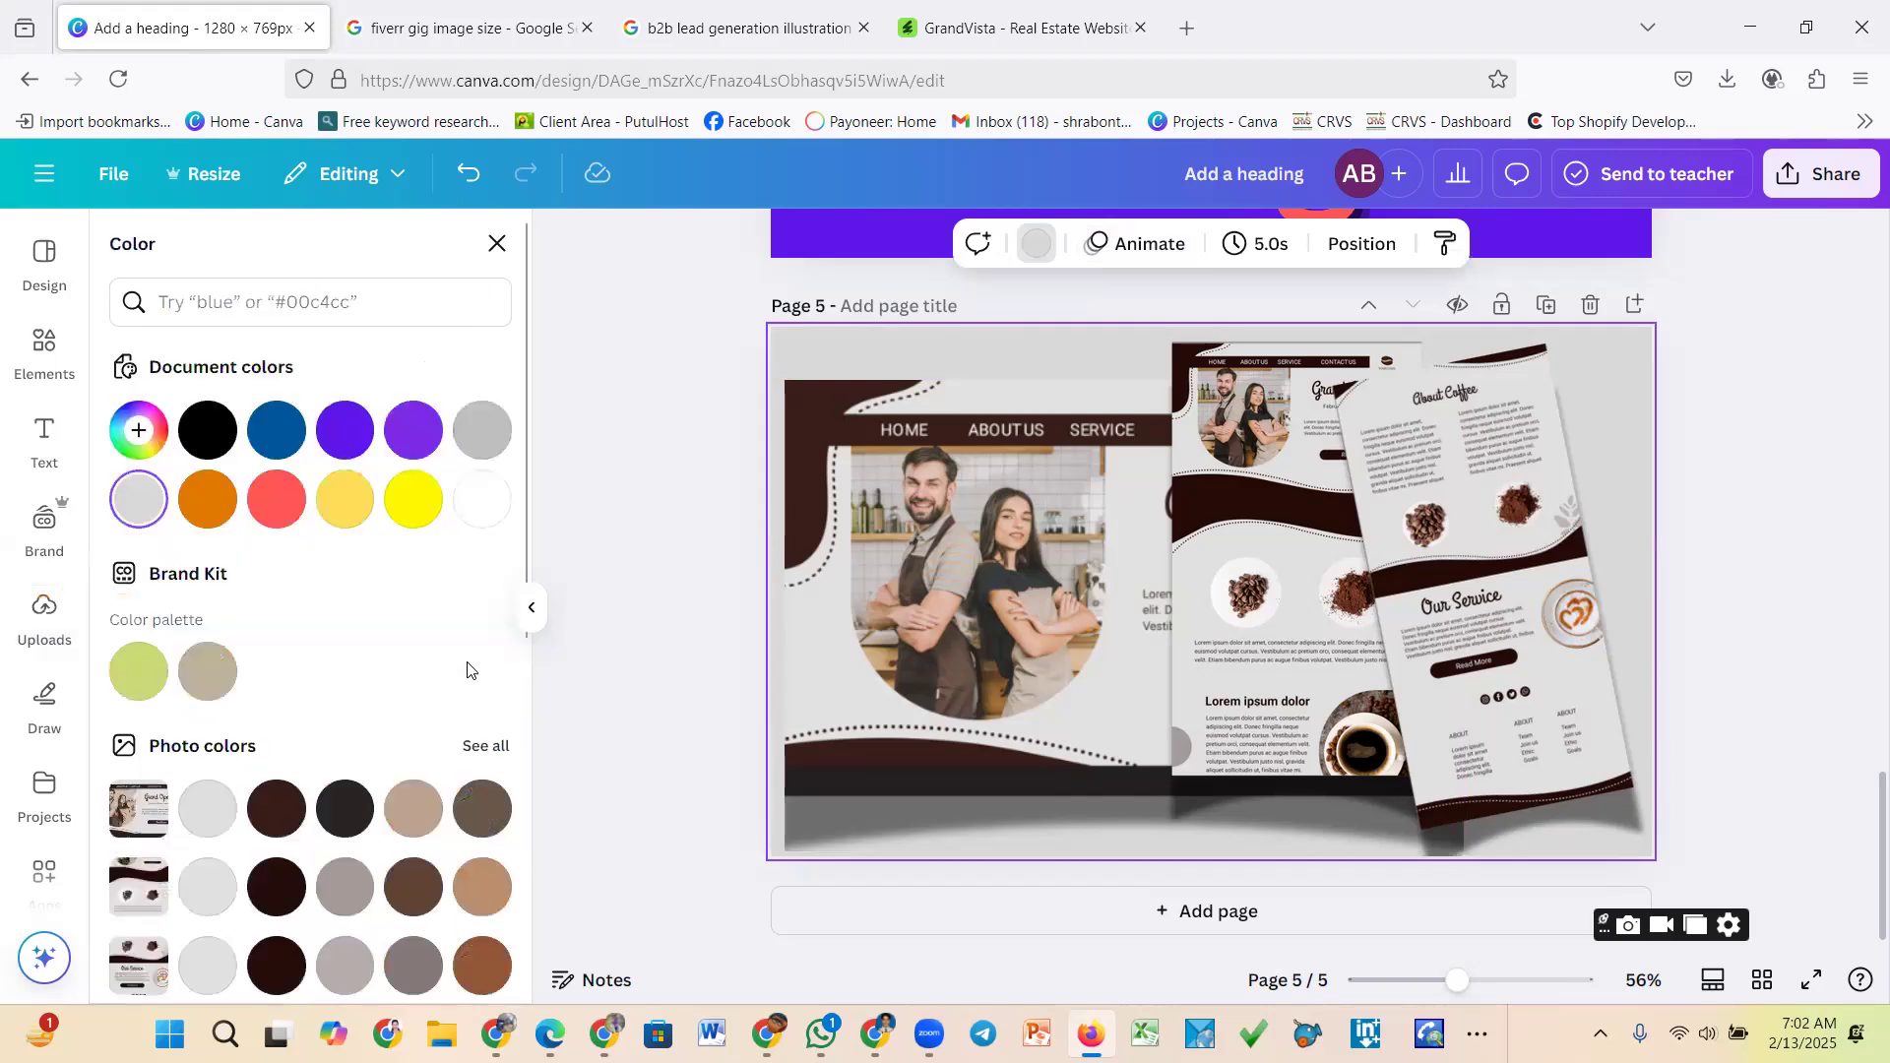
pyautogui.click(344, 507)
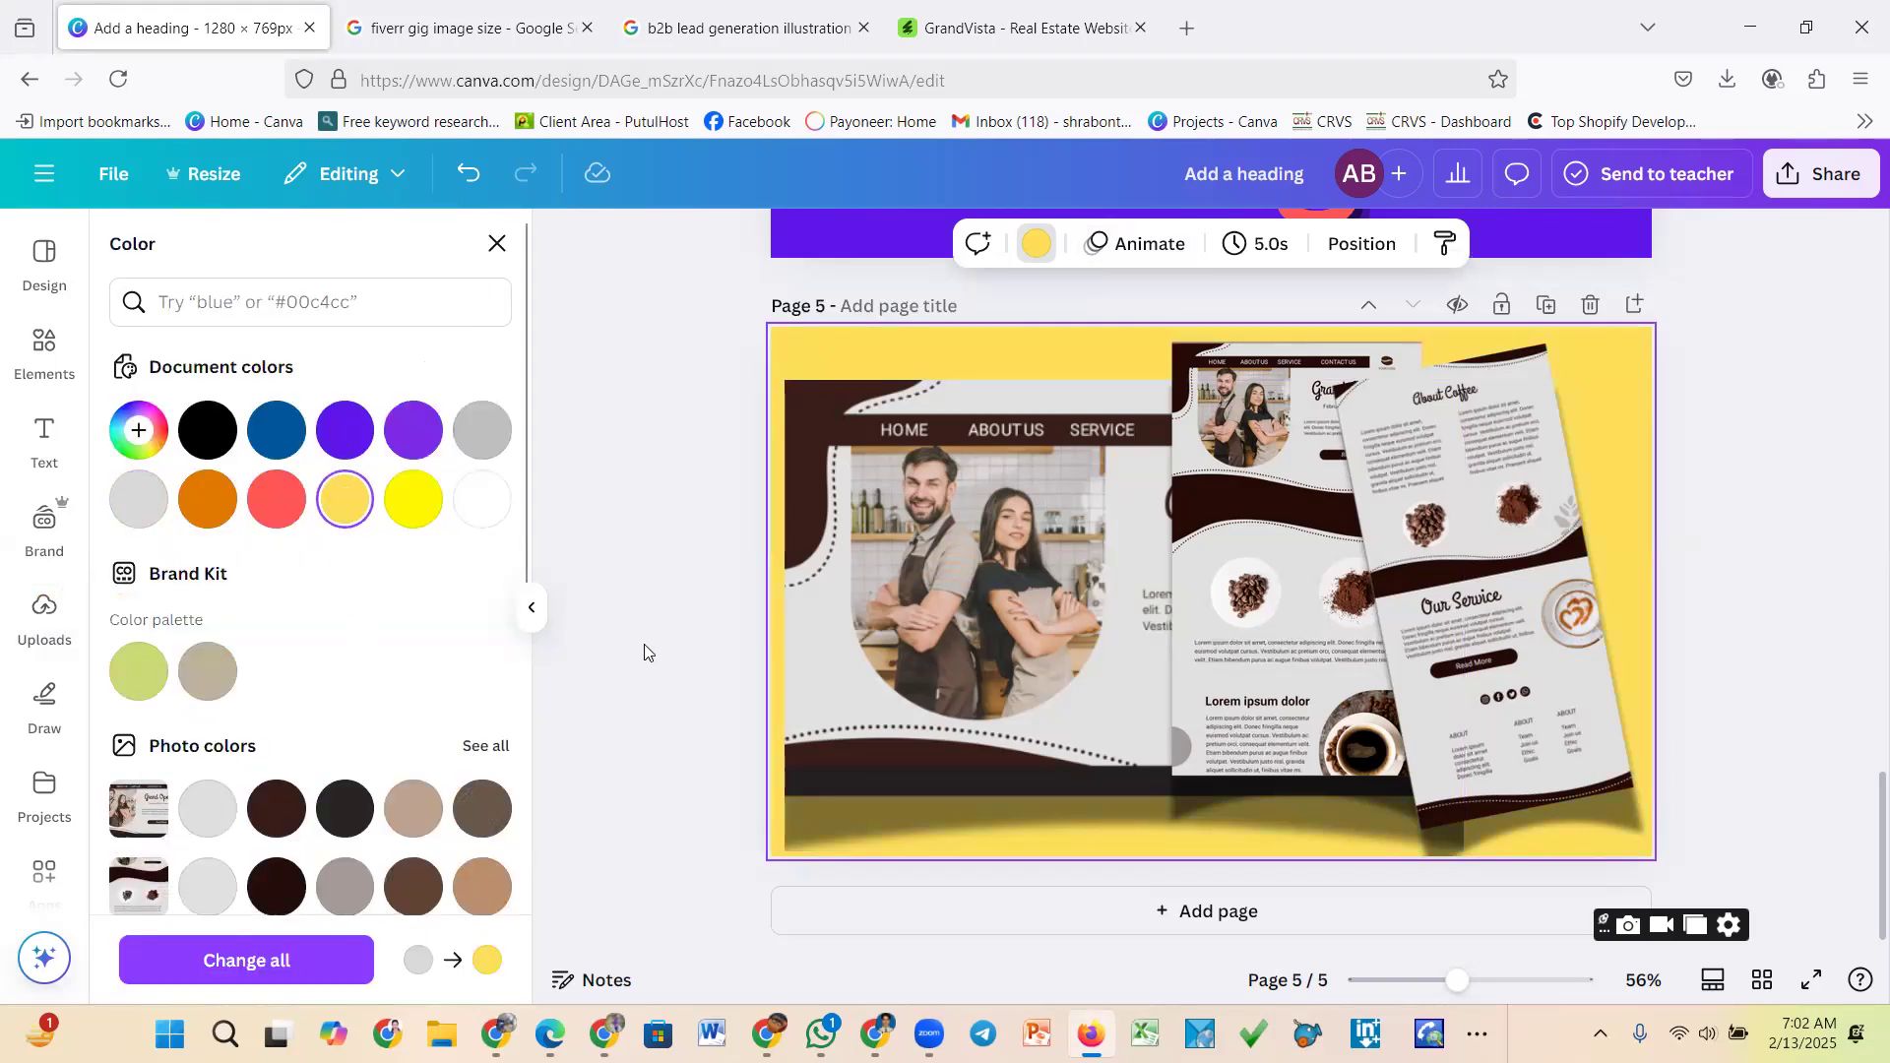
pyautogui.click(209, 500)
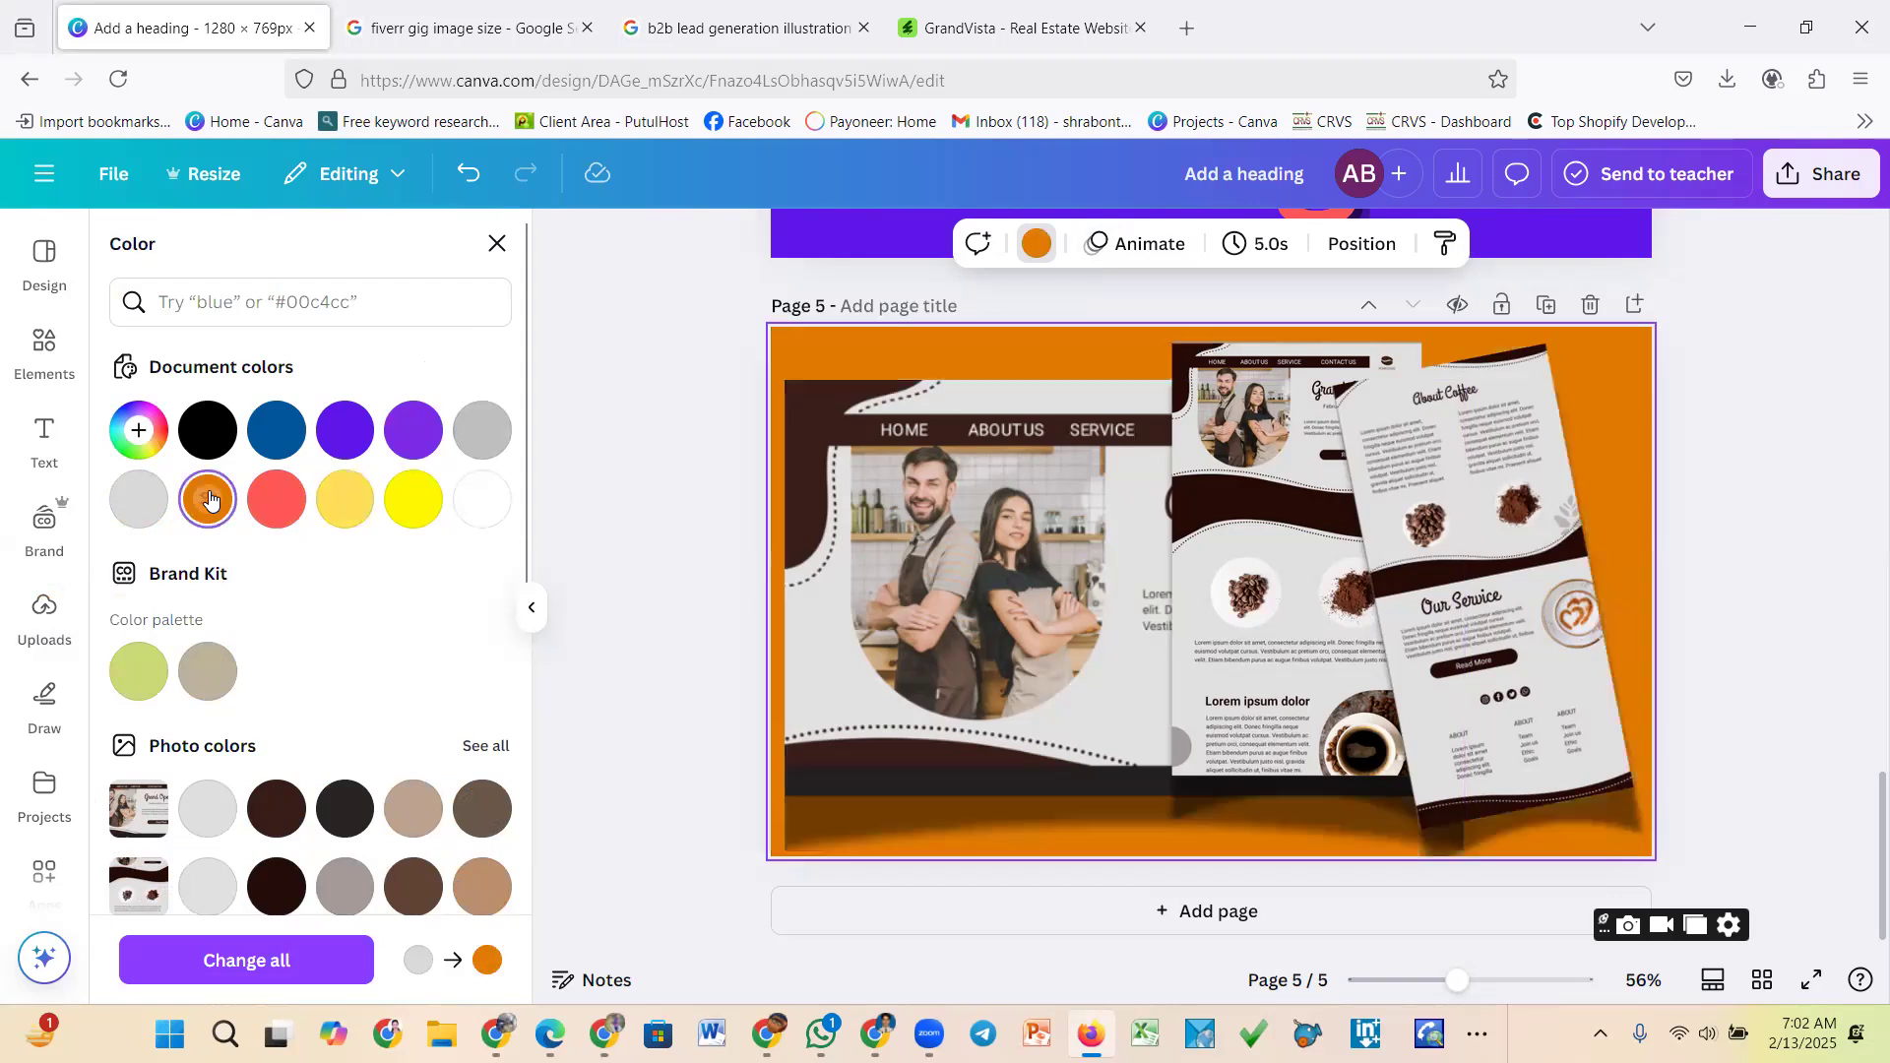
pyautogui.click(646, 531)
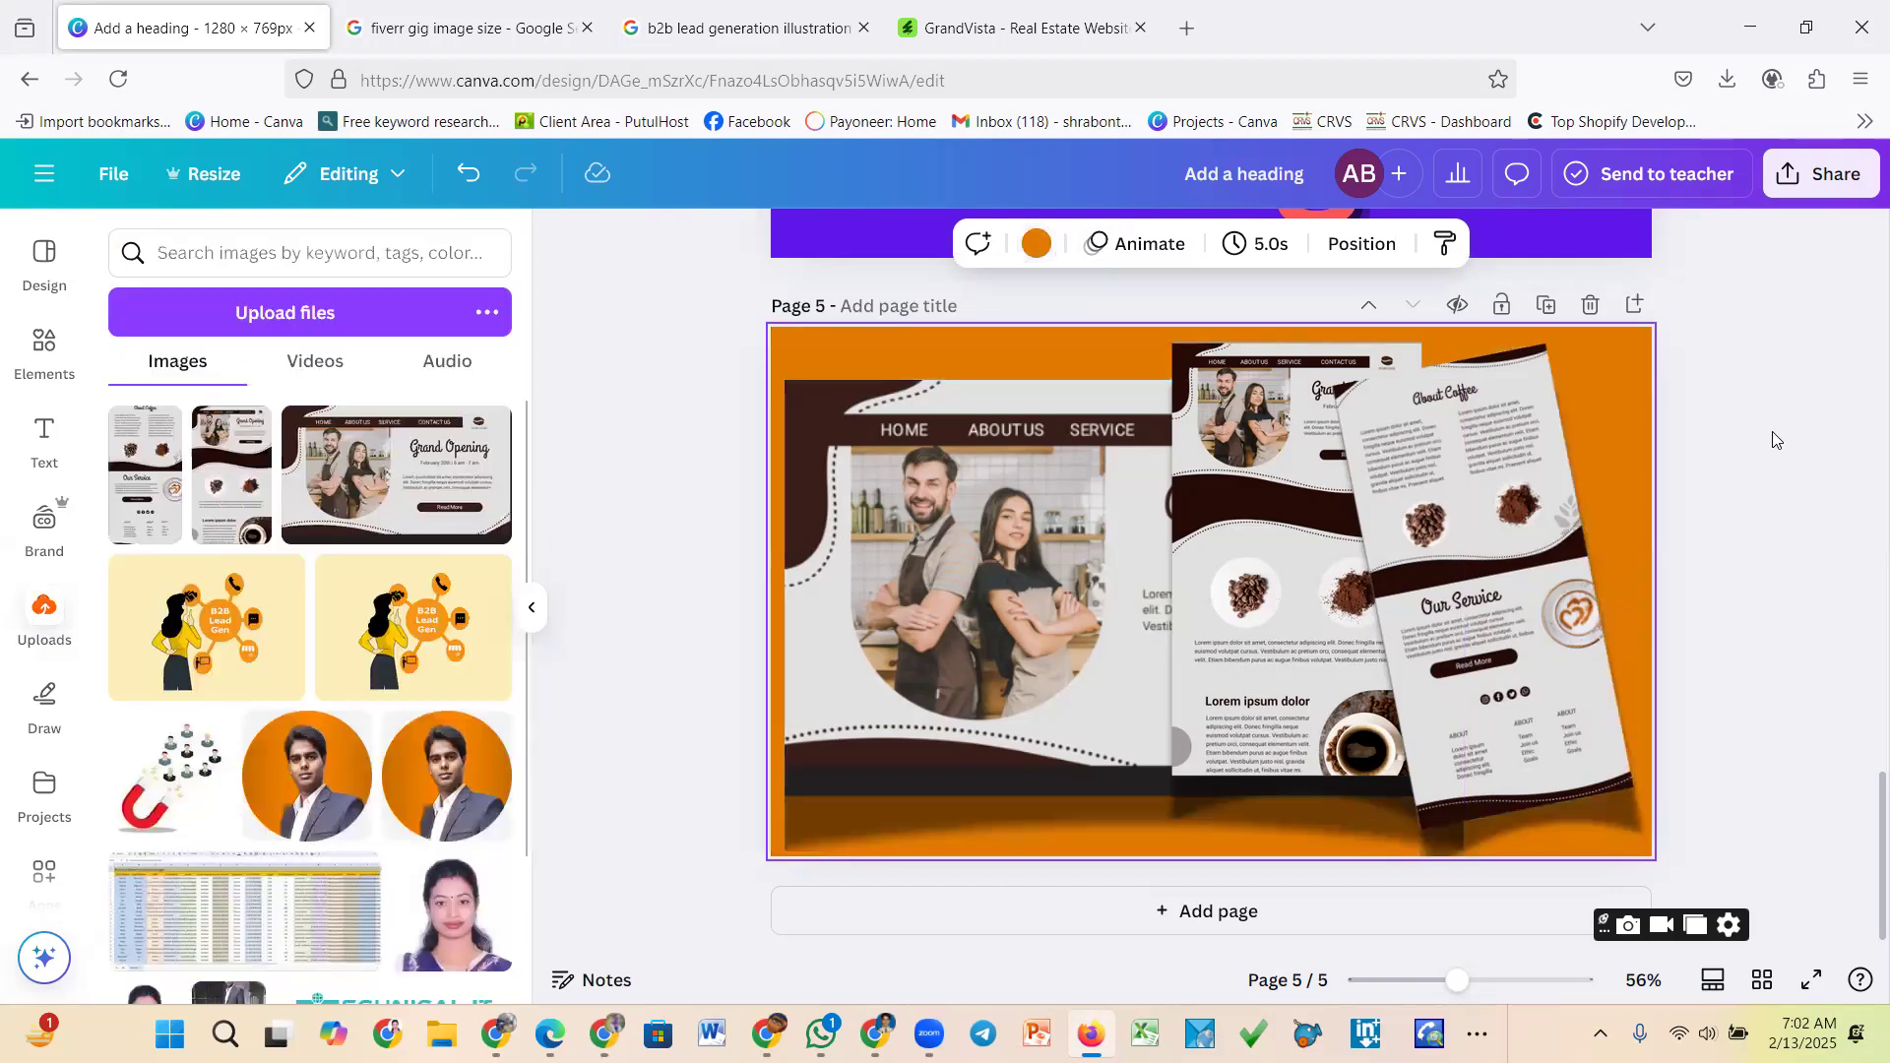
# Shift the About Coffee and tall Grand Opening screenshots to the right, and tilt the Grand Opening one 6° clockwise
pyautogui.moveTo(1530, 707); pyautogui.dragTo(1559, 686)
pyautogui.click(1298, 749)
pyautogui.moveTo(1298, 749)
pyautogui.mouseDown()
pyautogui.moveTo(1342, 763)
pyautogui.moveTo(1326, 765)
pyautogui.mouseUp()
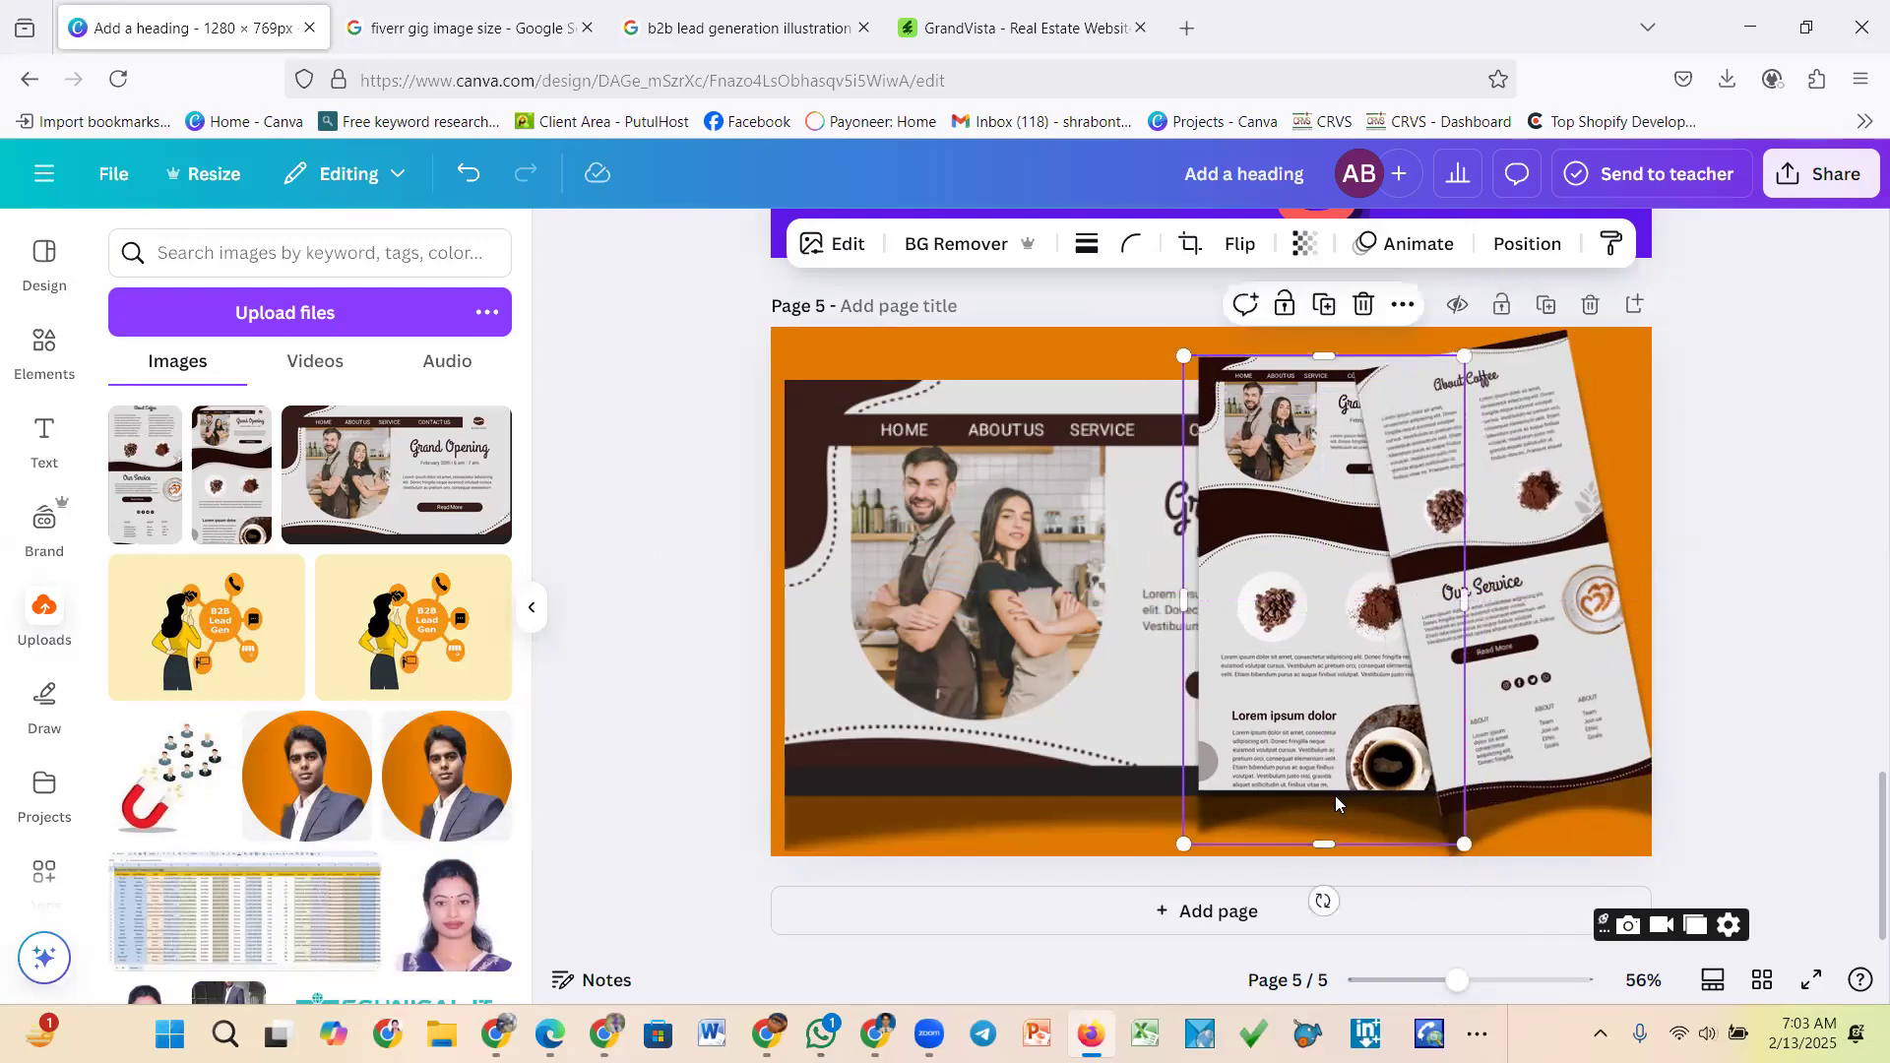
pyautogui.moveTo(1324, 900); pyautogui.dragTo(1301, 905)
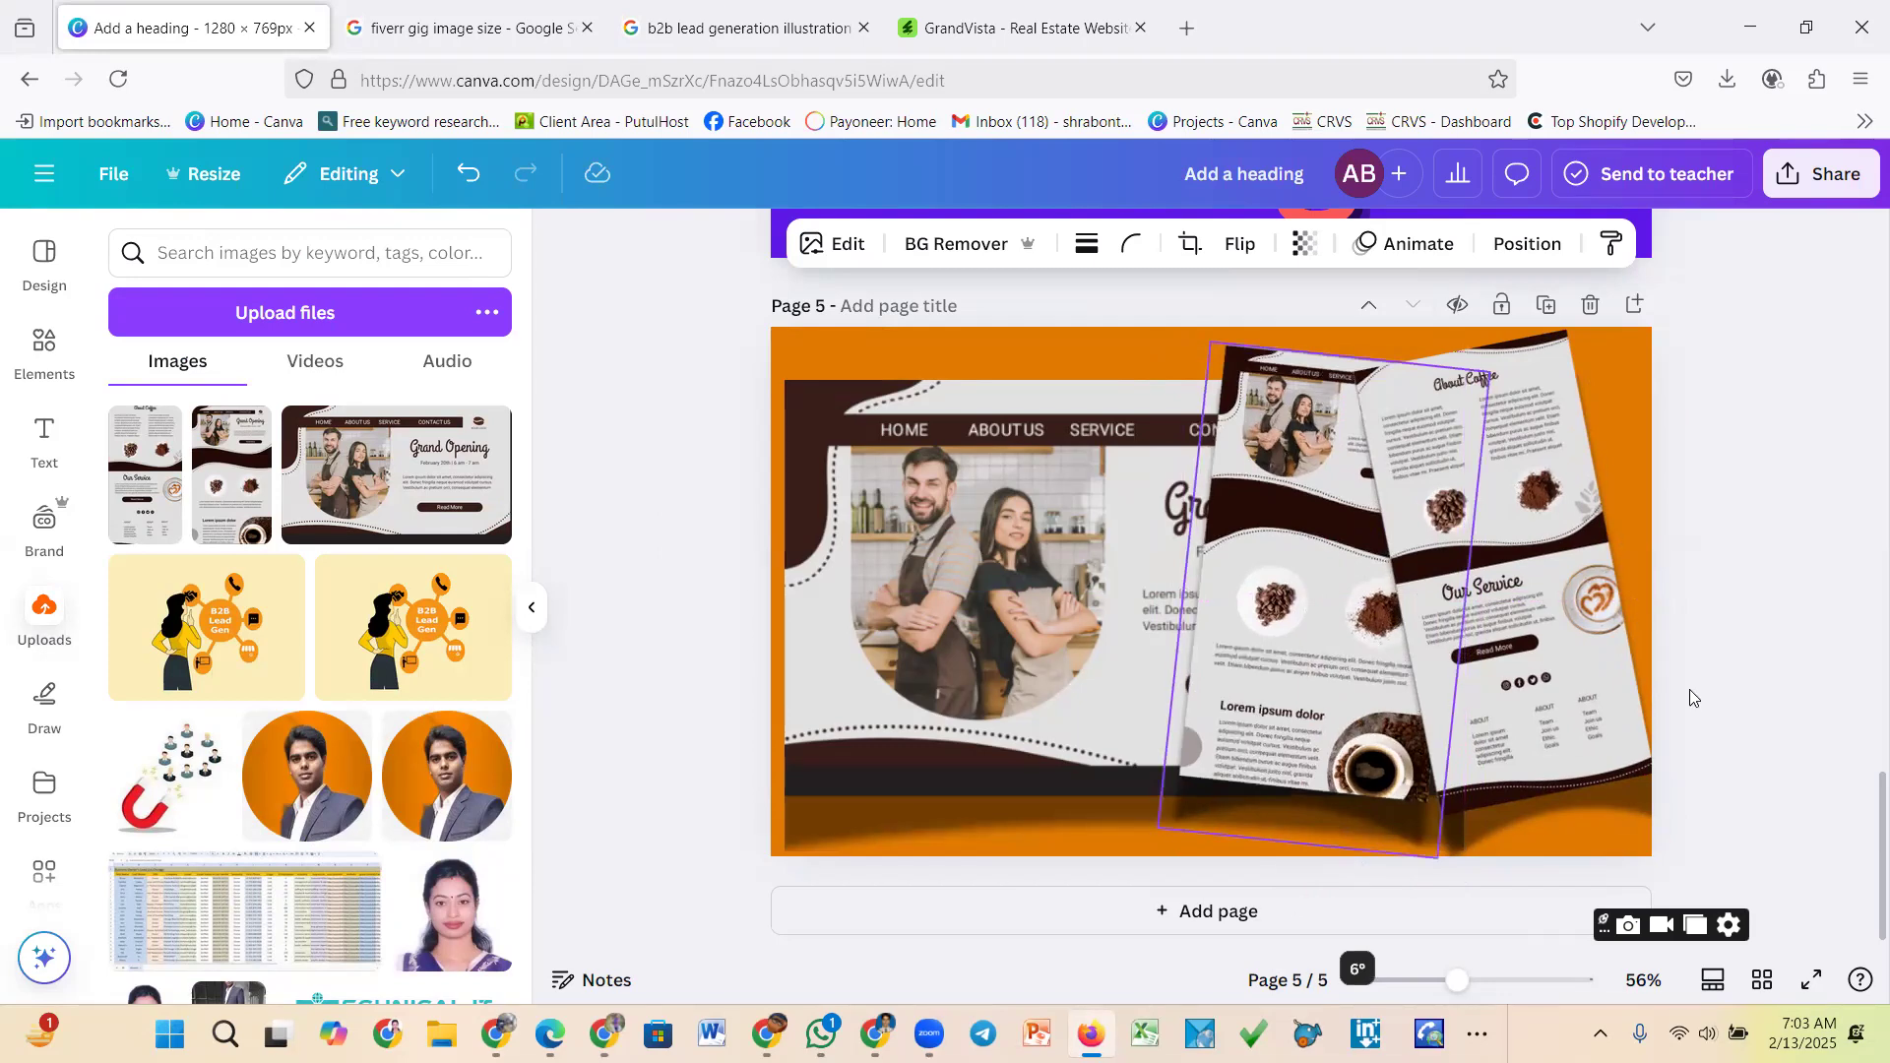
pyautogui.click(1798, 614)
# Make the wide banner taller and rest it on the page's bottom edge, and nudge the About Coffee screenshot left and down
pyautogui.click(1067, 644)
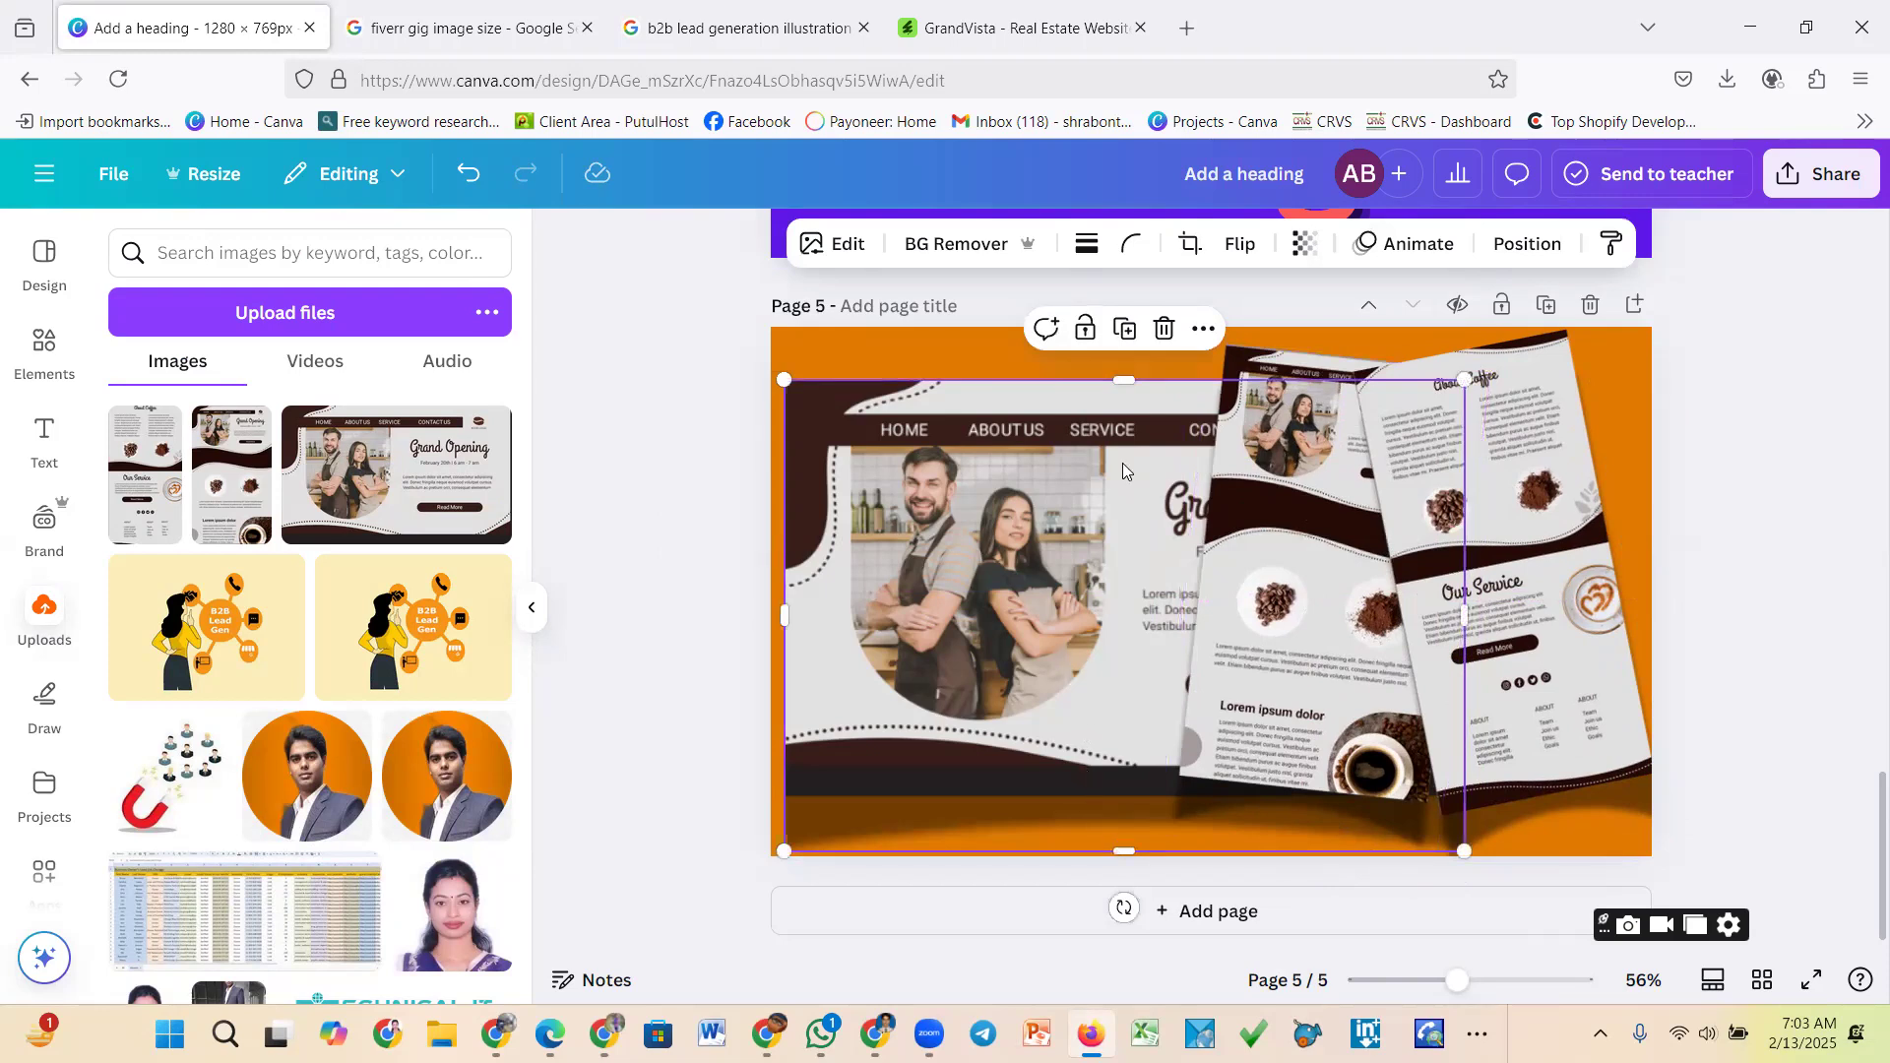
pyautogui.moveTo(1124, 380); pyautogui.dragTo(1124, 341)
pyautogui.moveTo(1062, 492)
pyautogui.mouseDown()
pyautogui.moveTo(1065, 543)
pyautogui.moveTo(1061, 526)
pyautogui.mouseUp()
pyautogui.moveTo(794, 369)
pyautogui.mouseDown()
pyautogui.moveTo(815, 377)
pyautogui.moveTo(793, 367)
pyautogui.mouseUp()
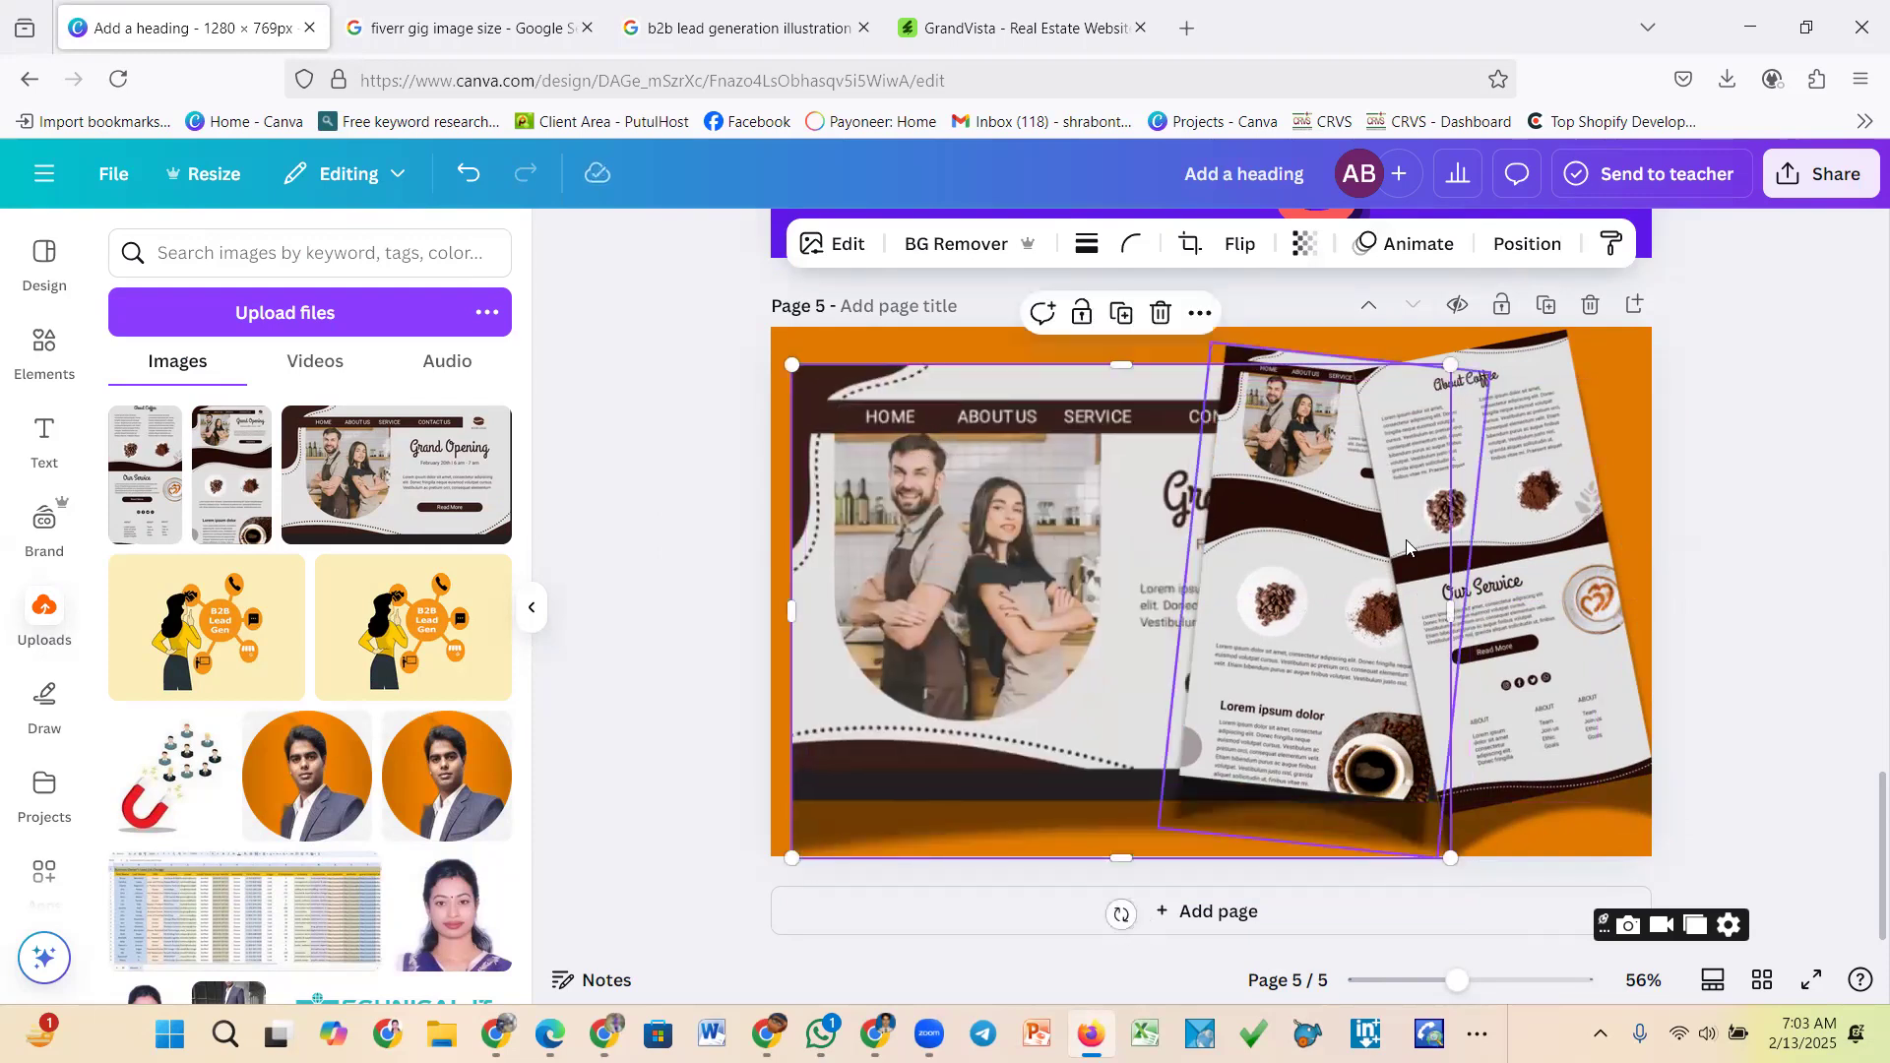
pyautogui.moveTo(1502, 565); pyautogui.dragTo(1487, 577)
pyautogui.click(1777, 514)
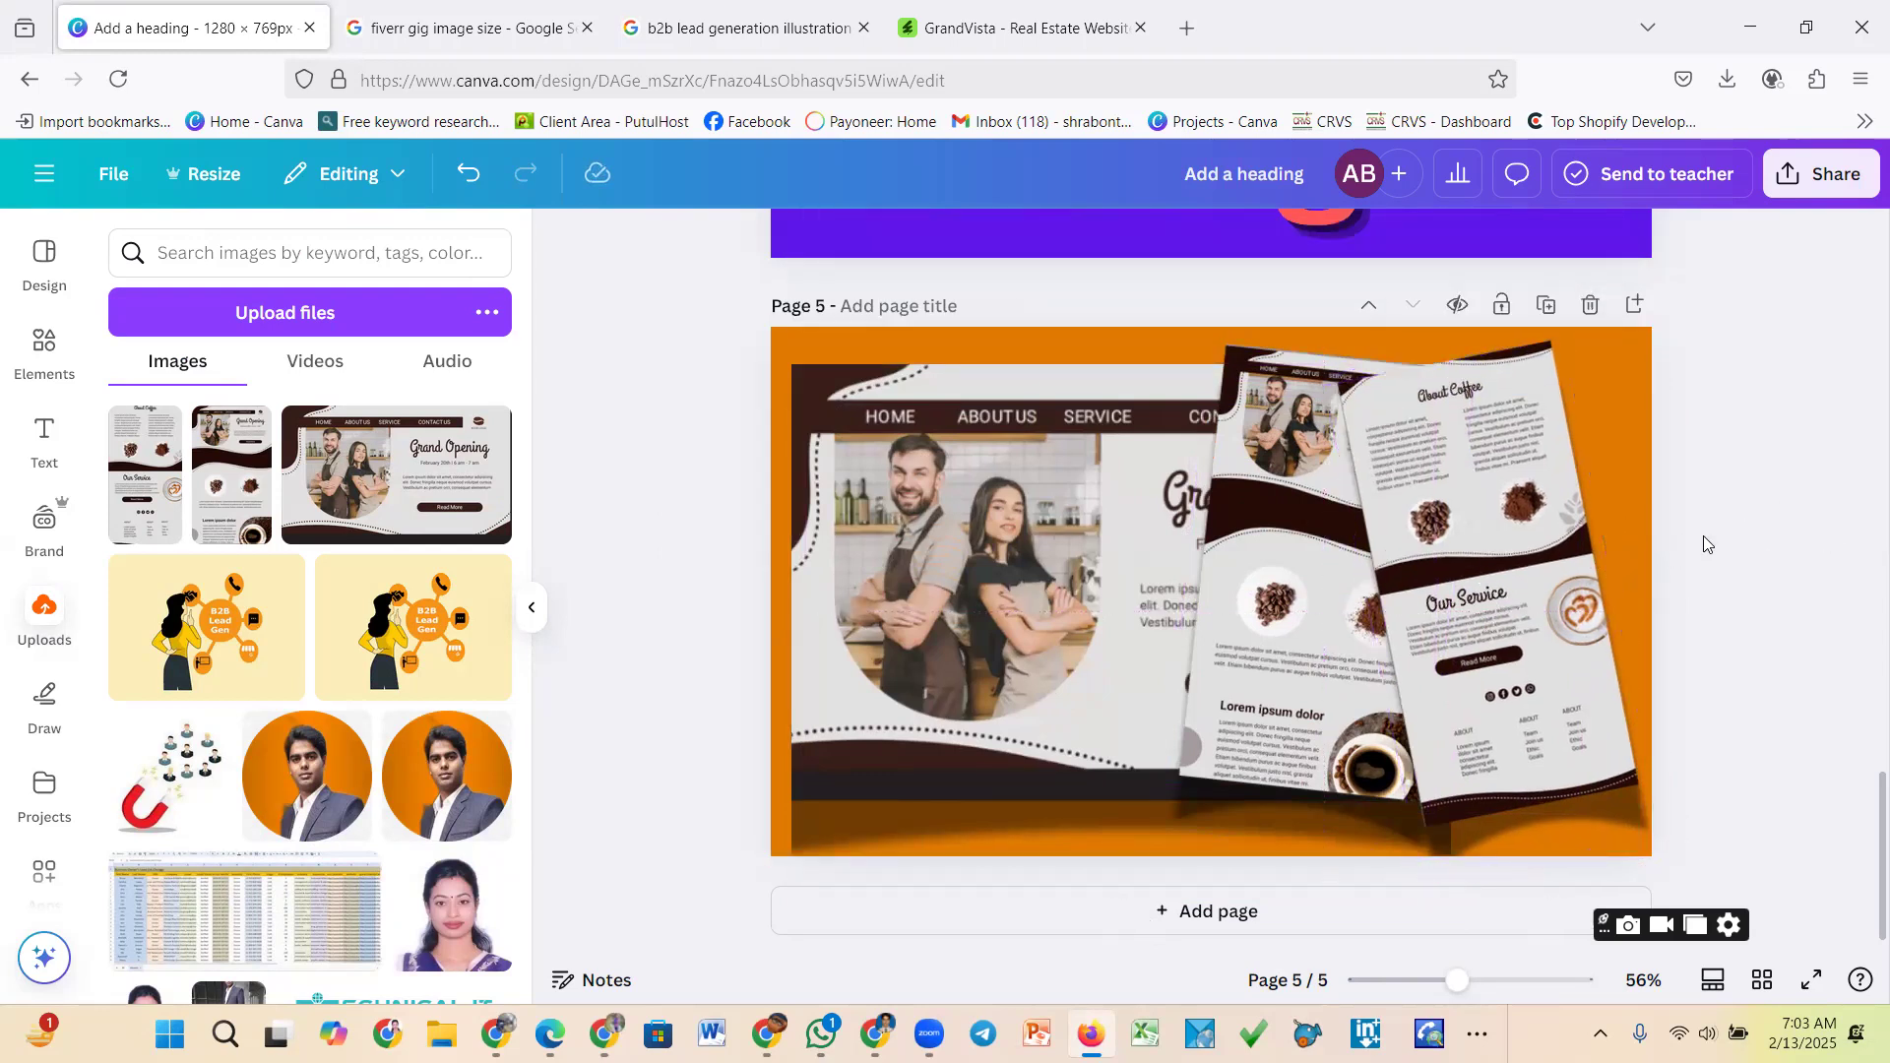
# Review the gig designs on the earlier pages and return to page 5
pyautogui.scroll(15, 1706, 544)
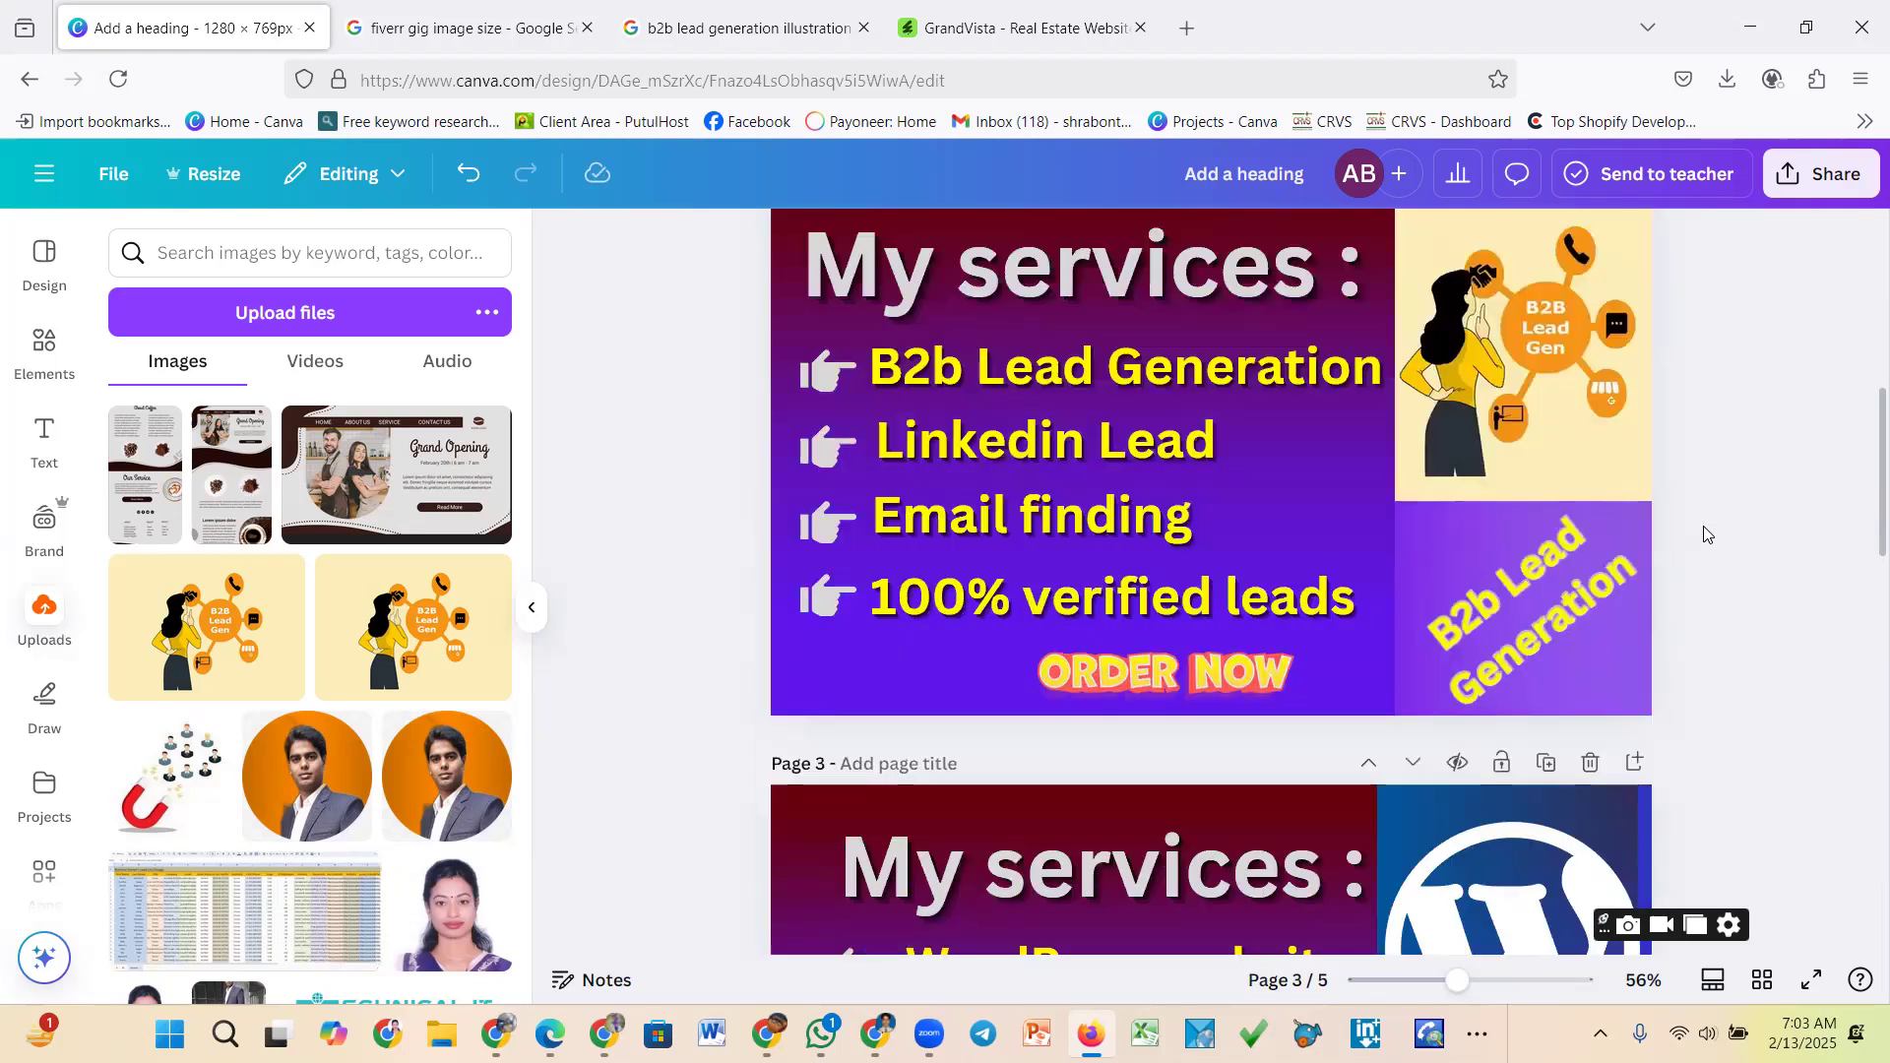
pyautogui.scroll(4, 1706, 534)
pyautogui.scroll(-12, 1706, 534)
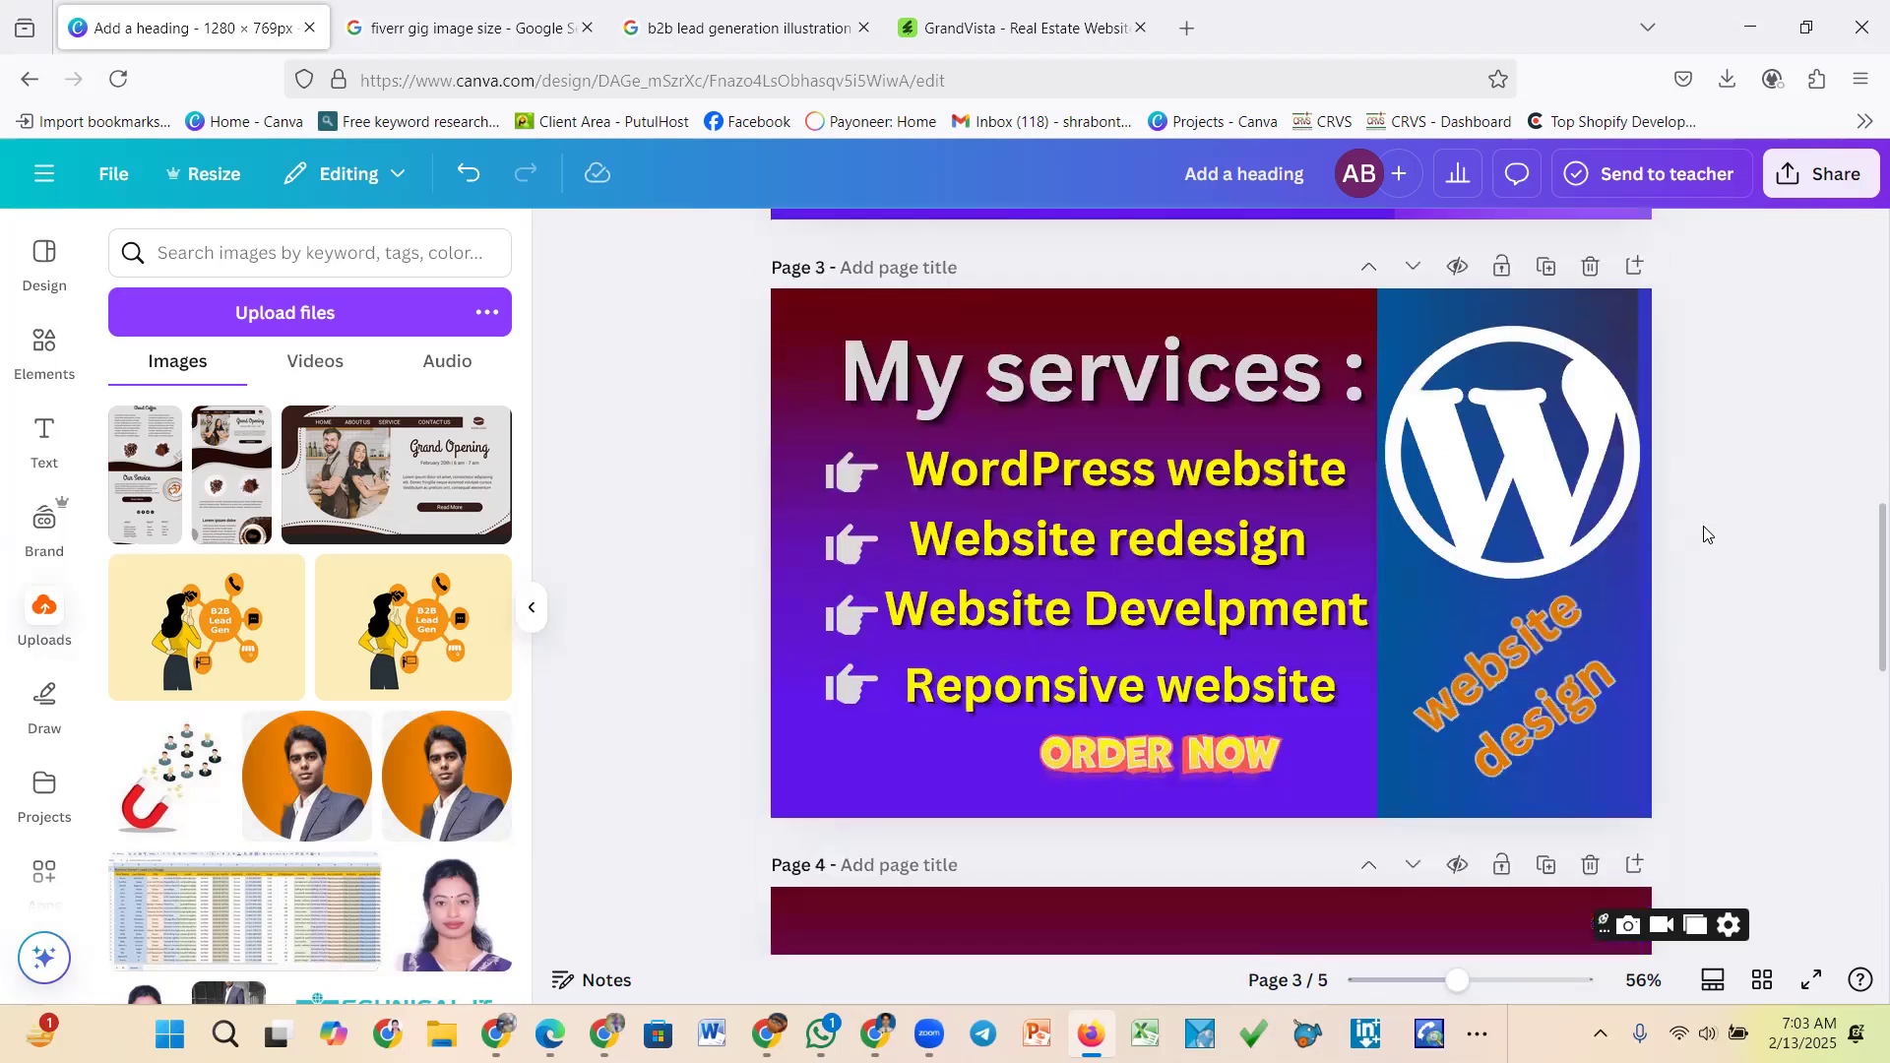
pyautogui.scroll(-5, 1706, 534)
pyautogui.scroll(12, 1706, 535)
pyautogui.scroll(3, 1706, 534)
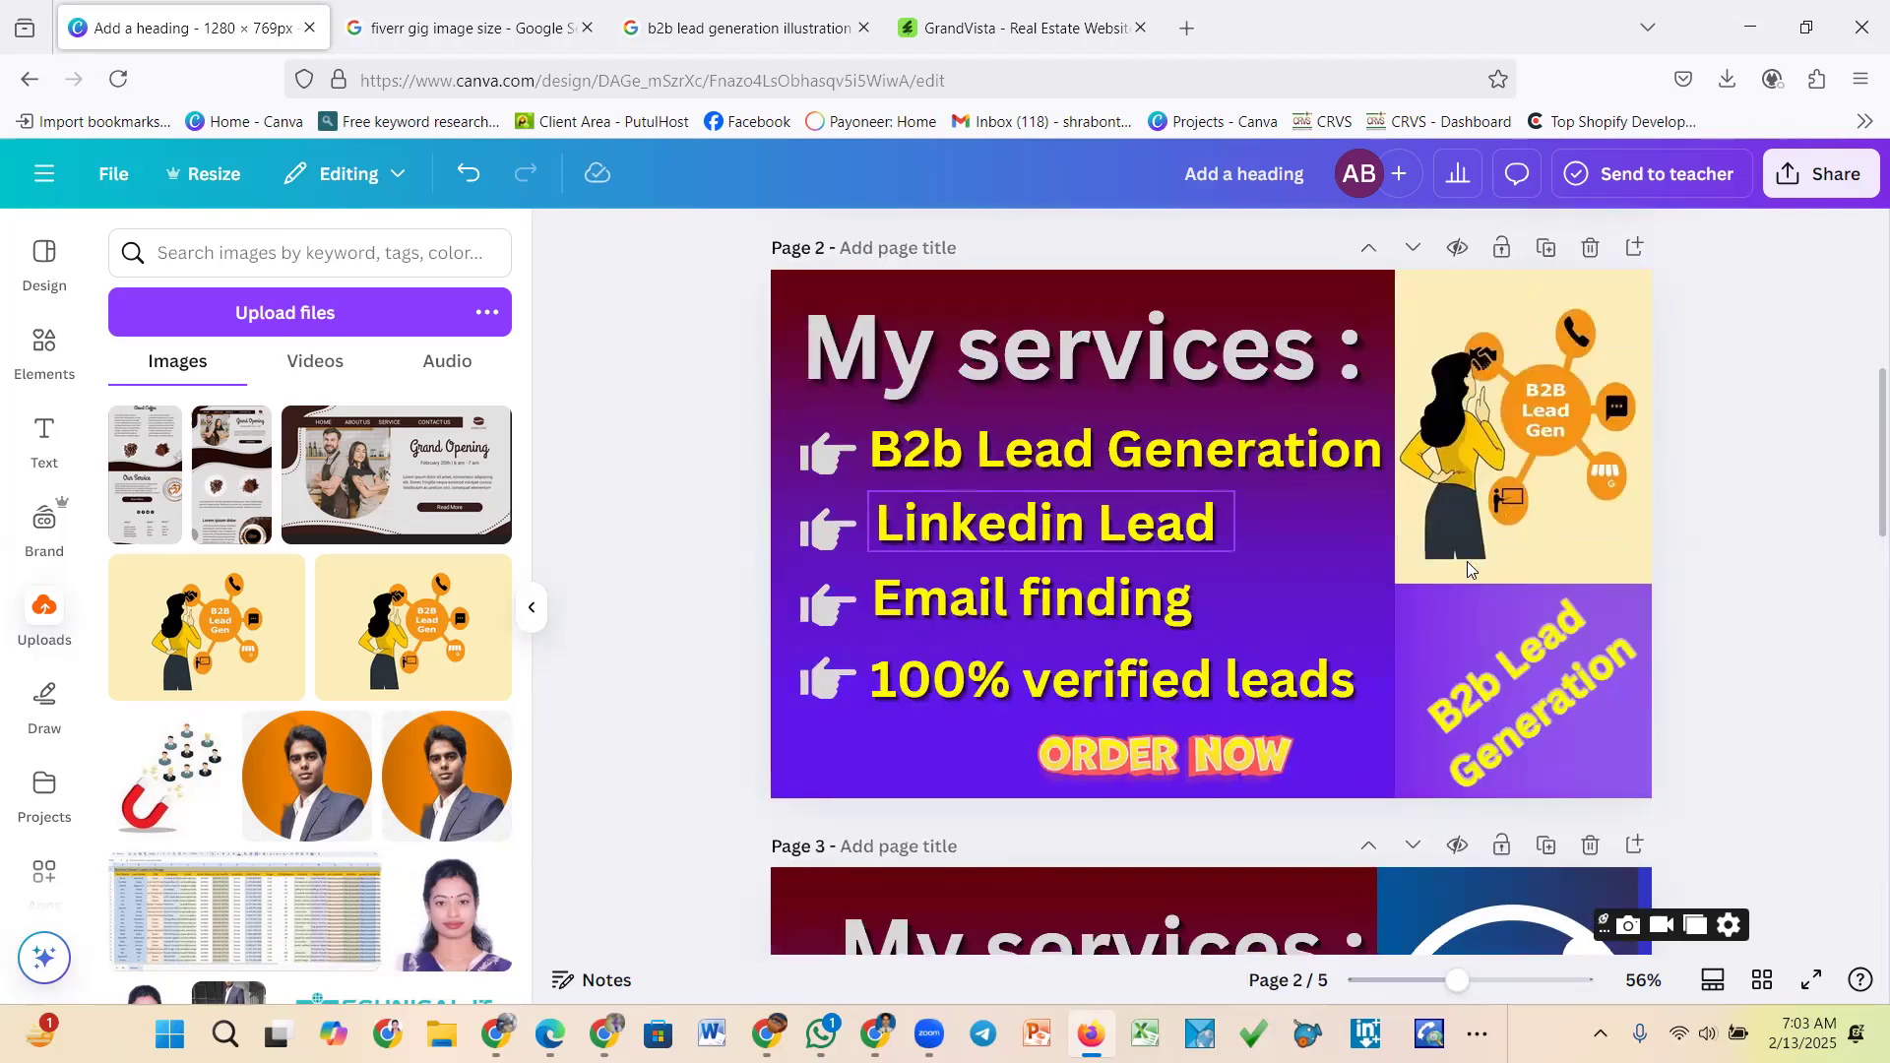
pyautogui.scroll(-4, 1490, 589)
pyautogui.scroll(-11, 1481, 604)
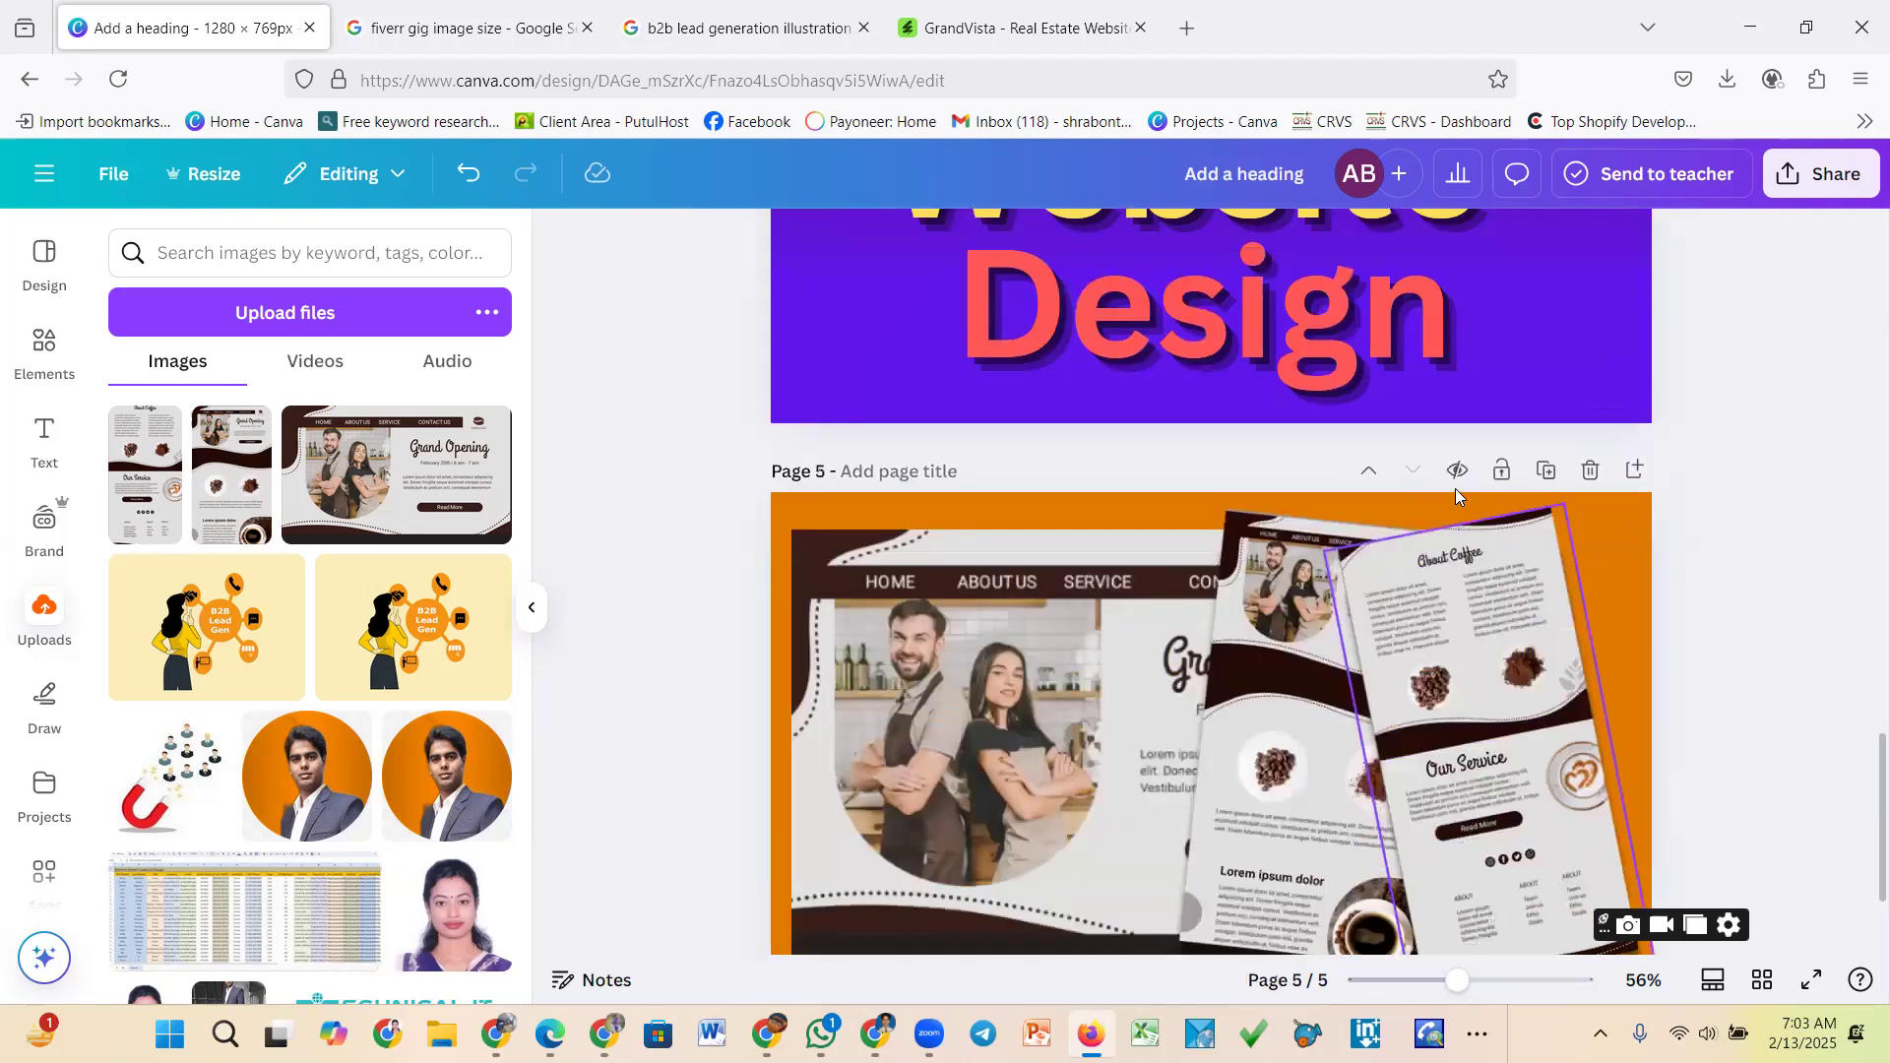
# Duplicate page 5 and delete all three website screenshots from the copy, leaving only the orange background
pyautogui.click(1558, 473)
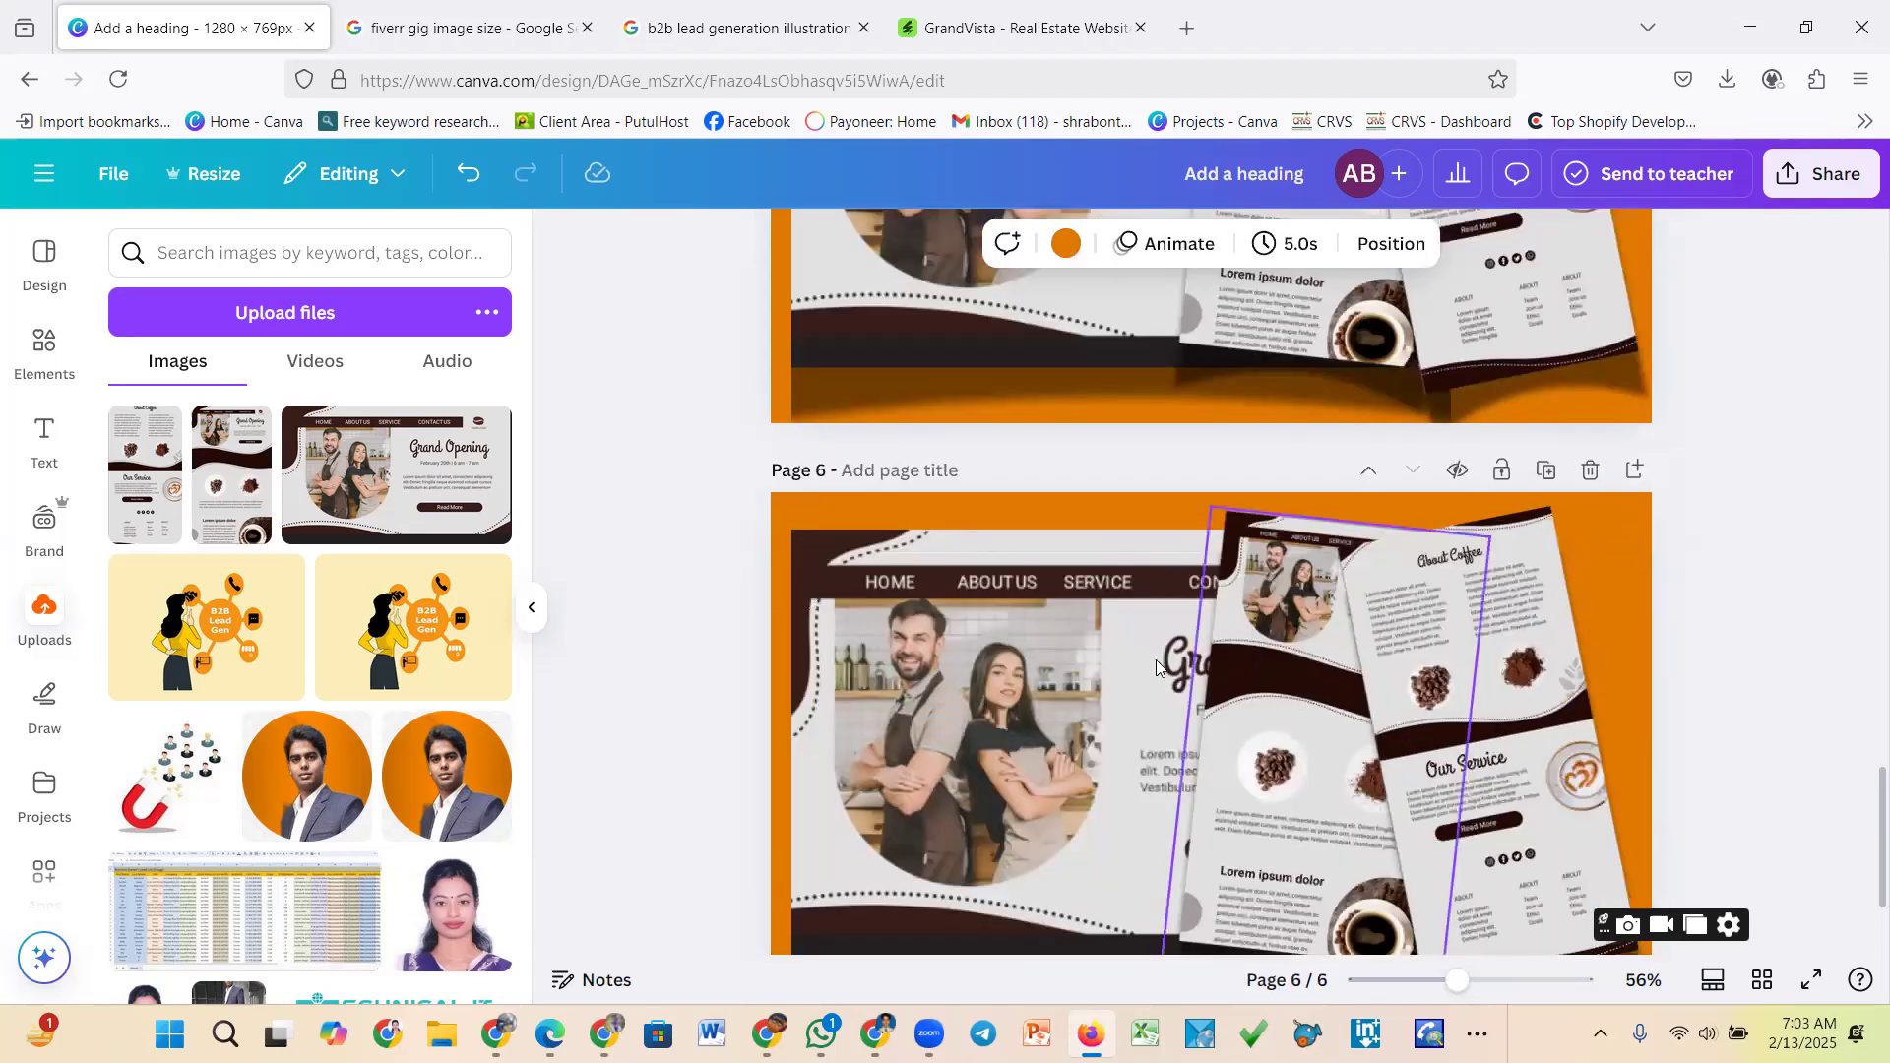
pyautogui.click(1004, 652)
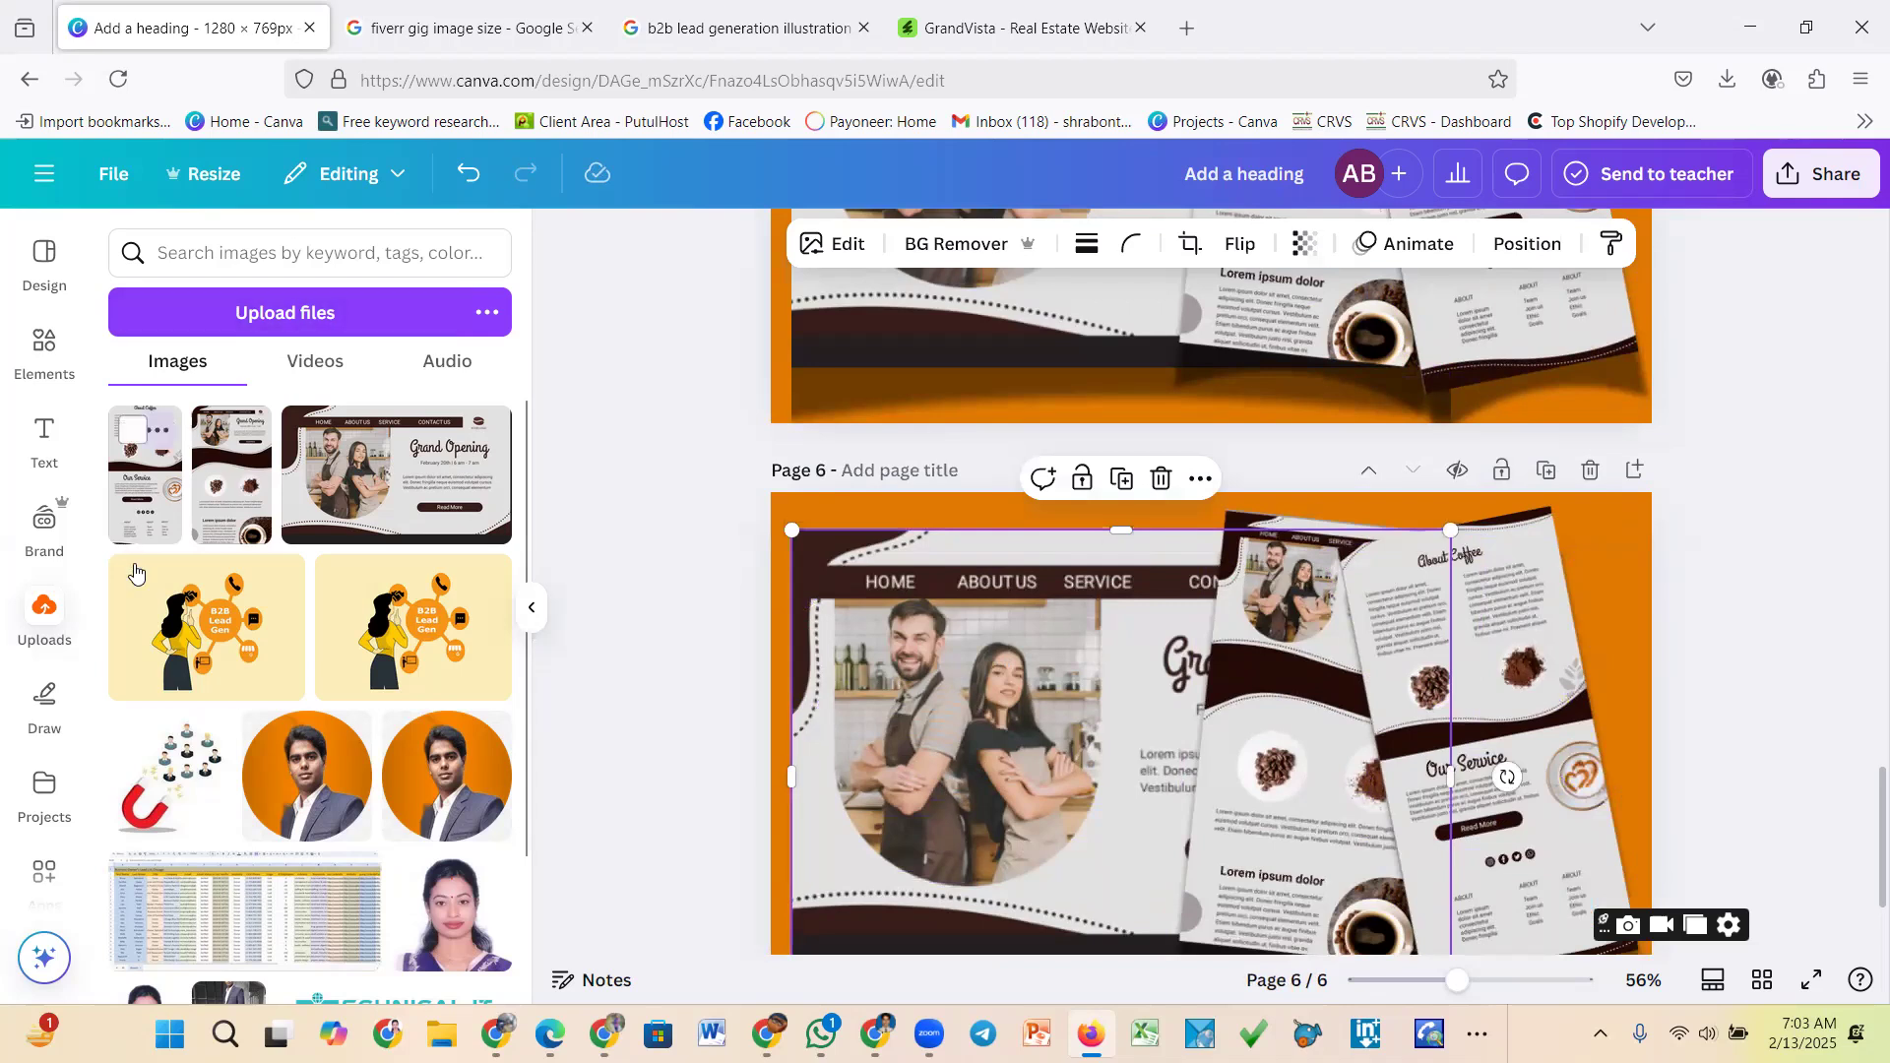
pyautogui.scroll(-2, 266, 788)
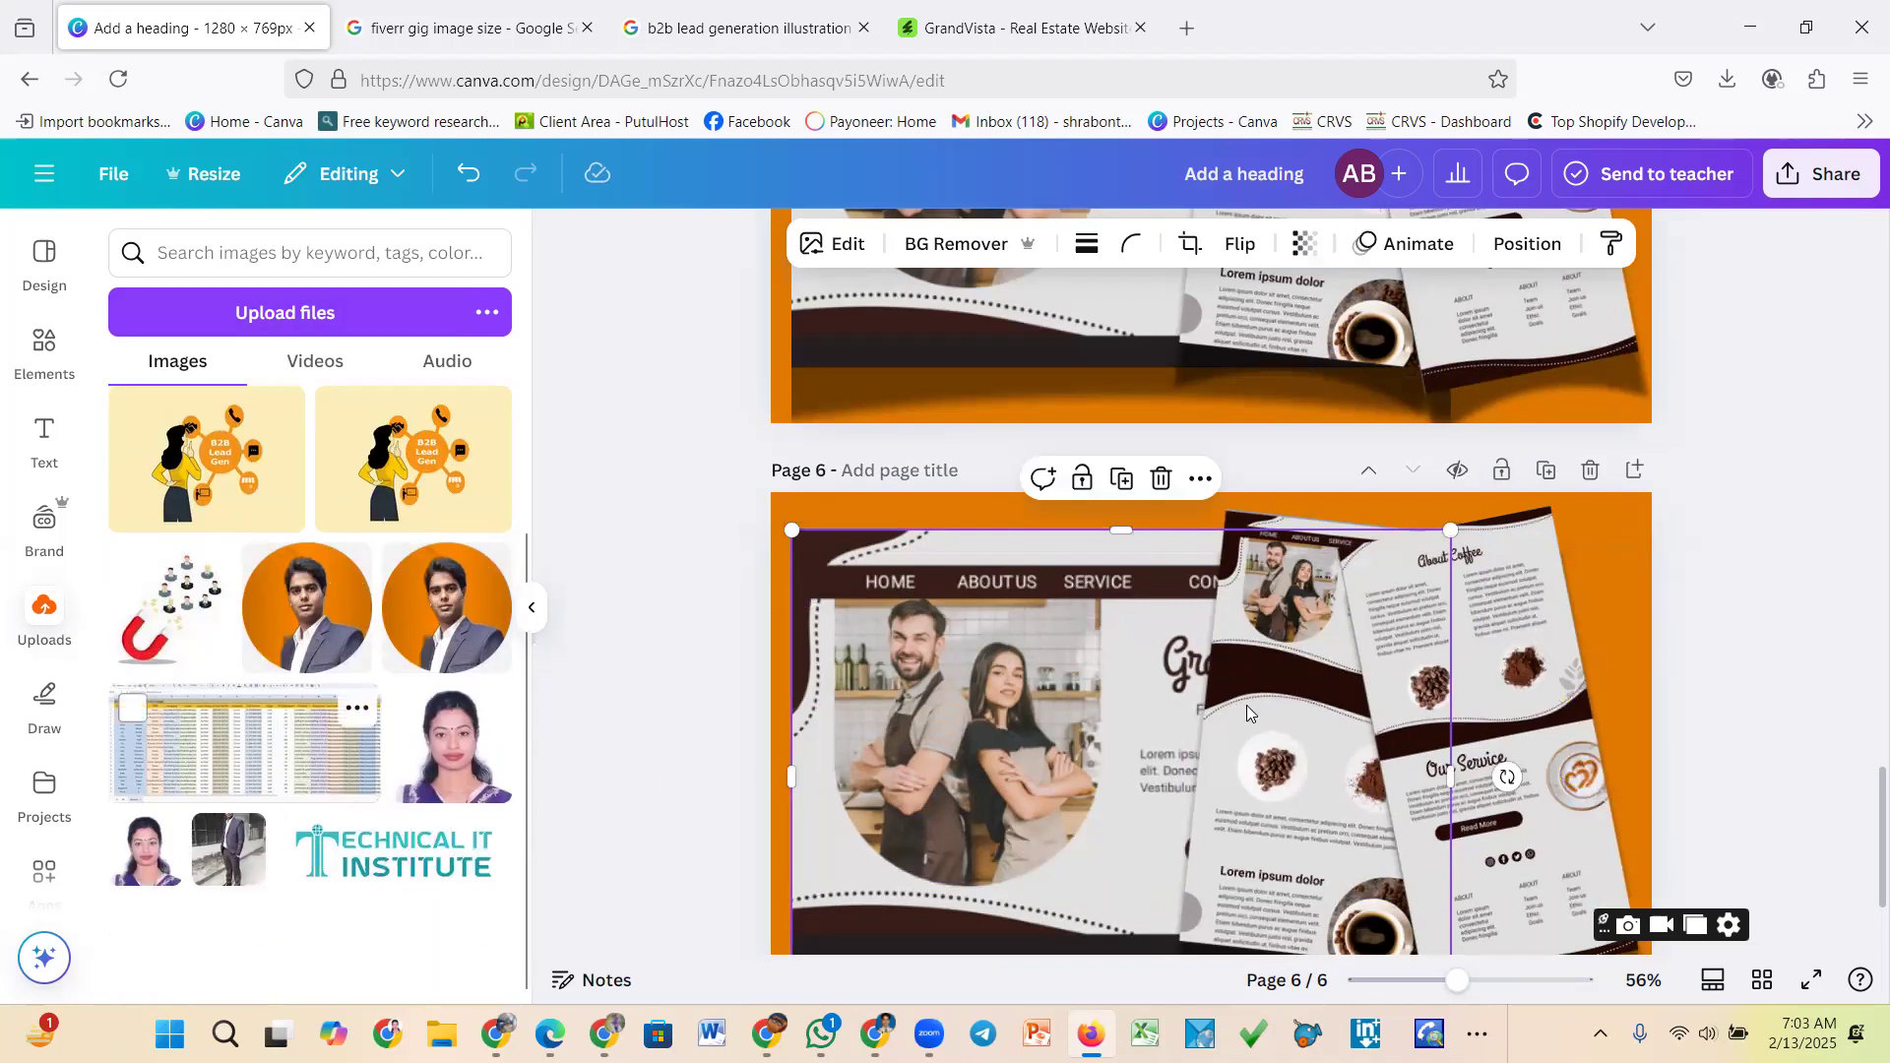
pyautogui.click(1160, 478)
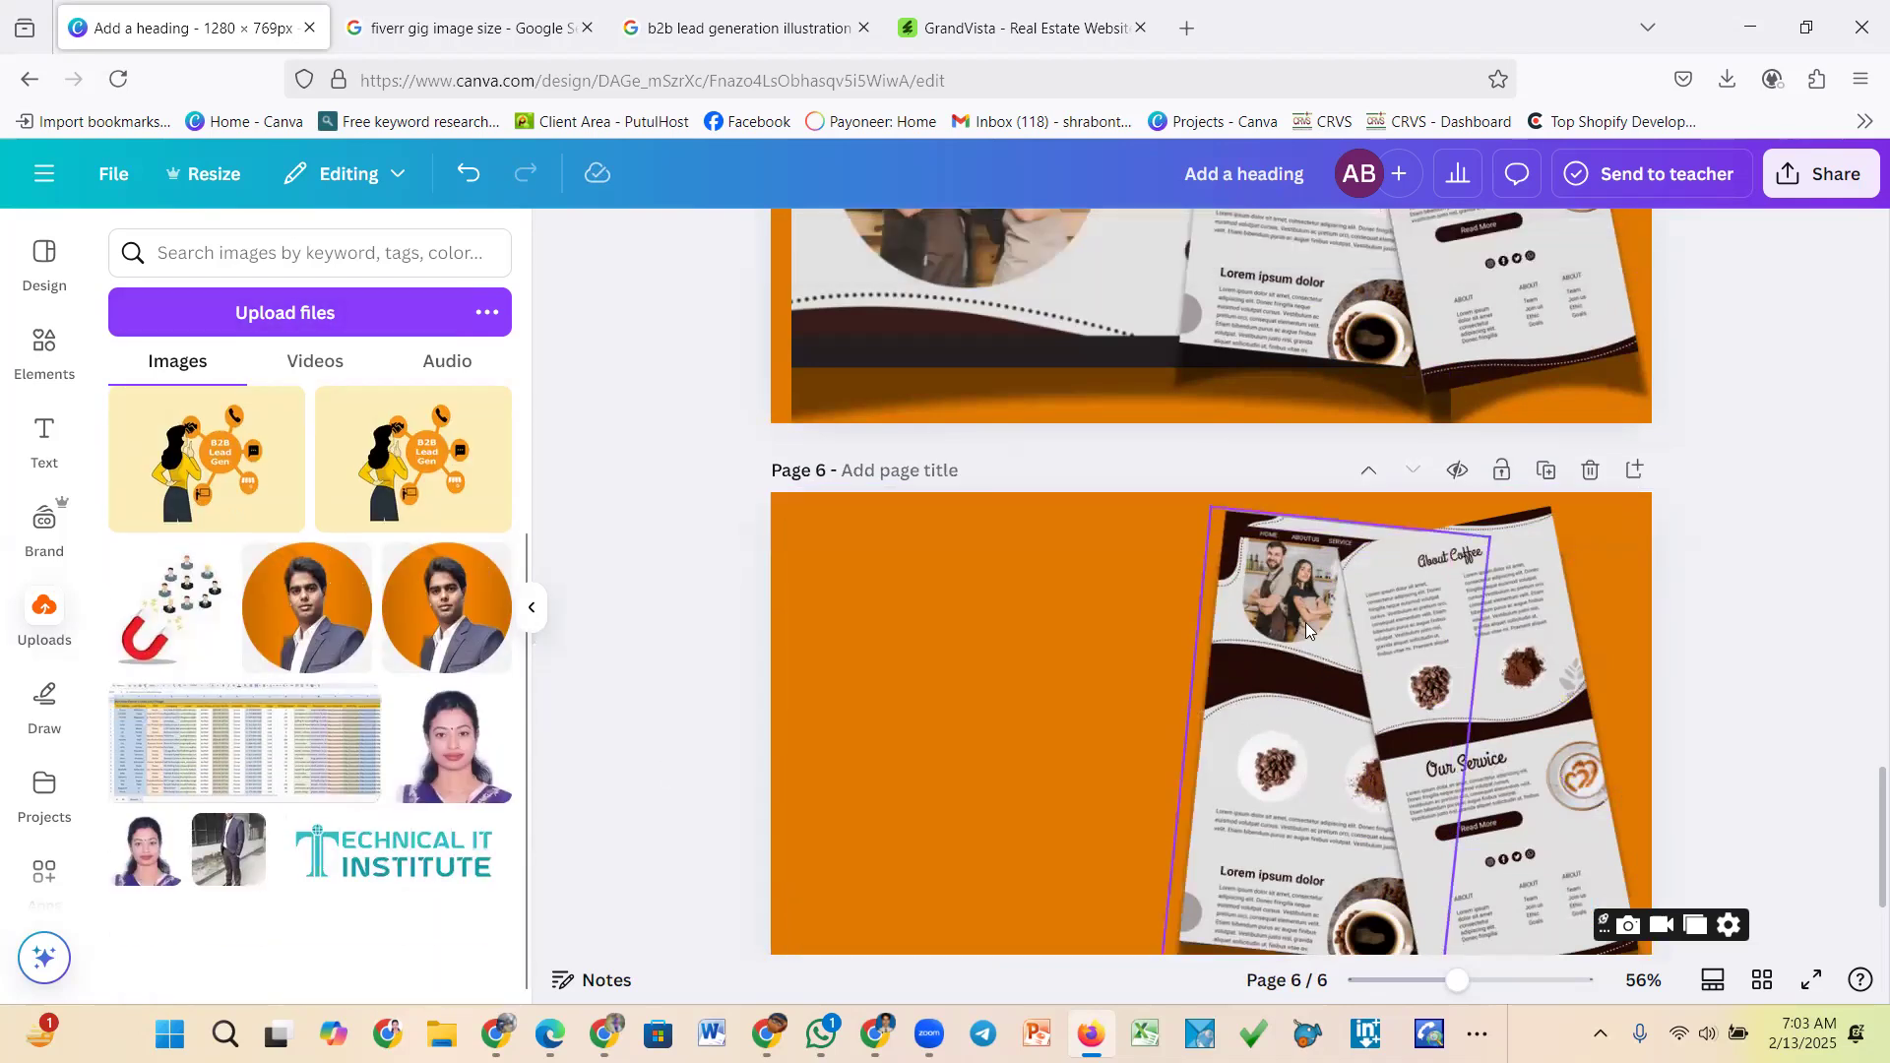
pyautogui.click(1438, 632)
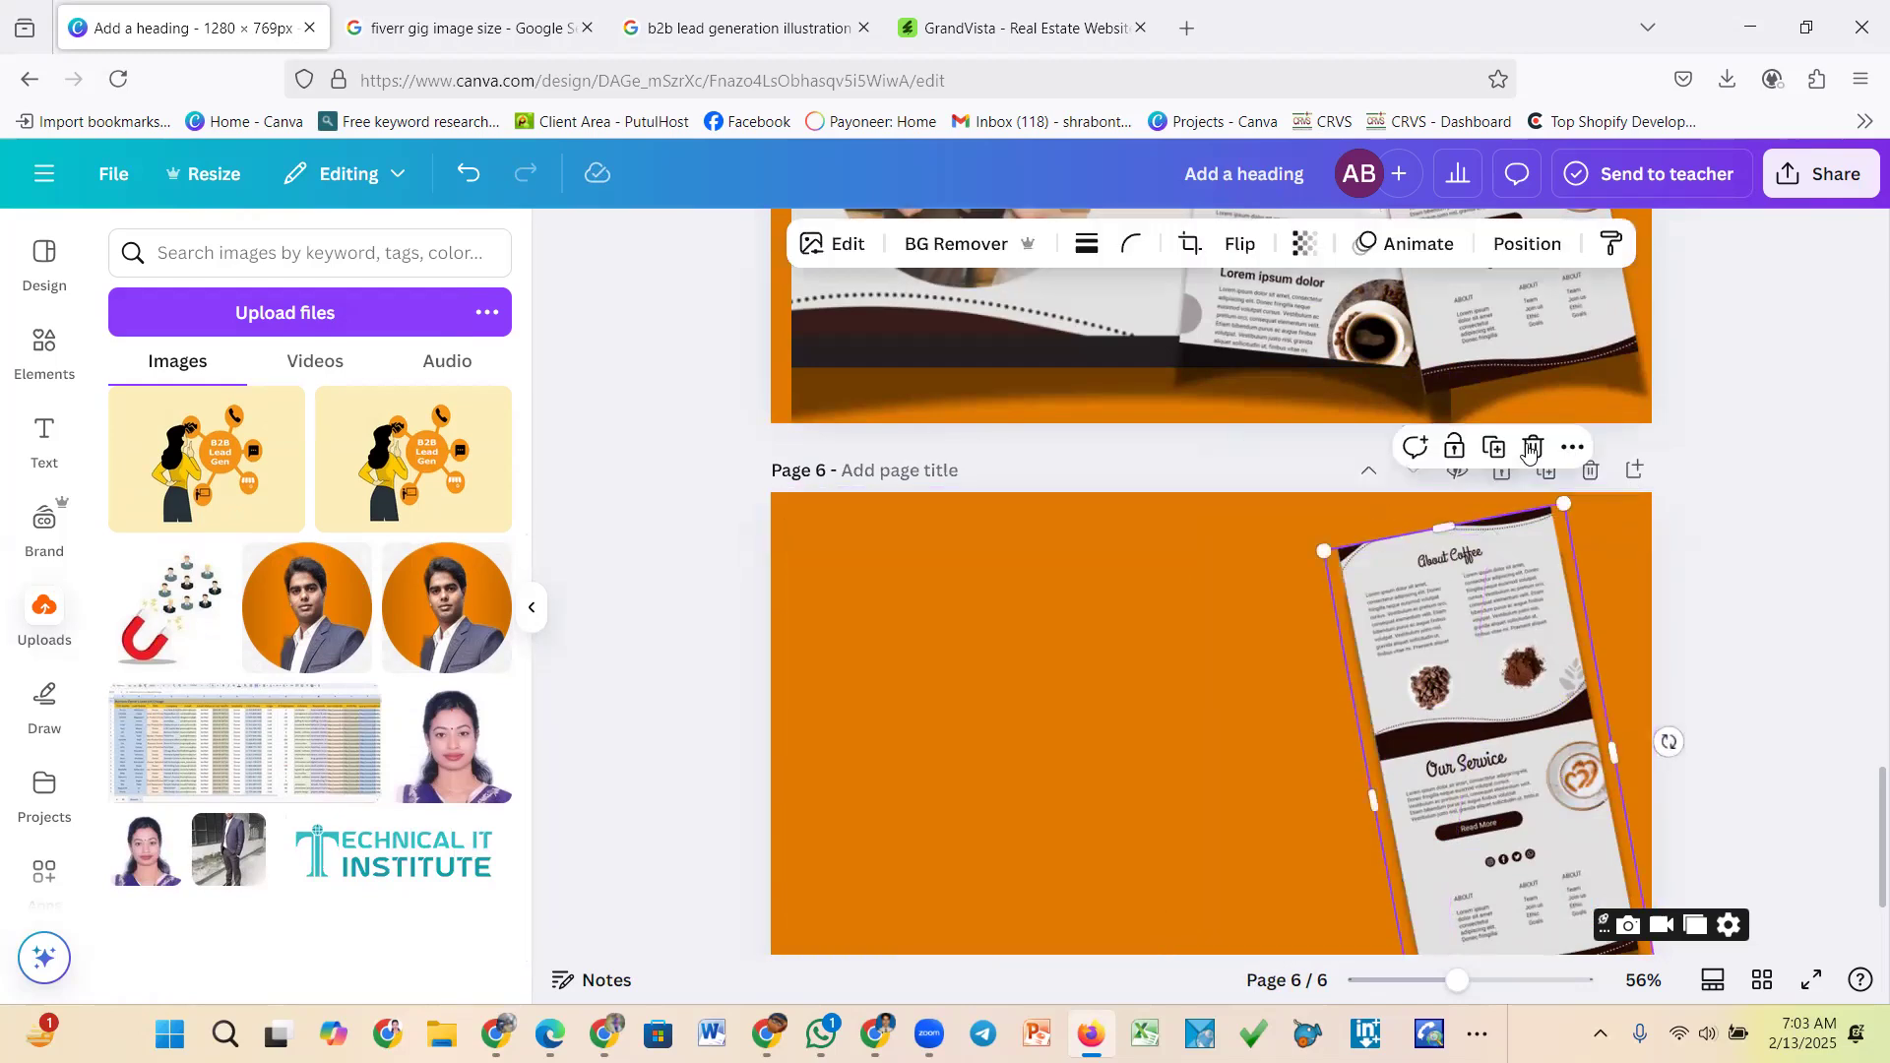
pyautogui.press('Delete')
# Place the uploaded lead list spreadsheet image on page 6 and enlarge and widen it to nearly fill the page
pyautogui.moveTo(221, 729); pyautogui.dragTo(1024, 609)
pyautogui.moveTo(1556, 576); pyautogui.dragTo(1607, 546)
pyautogui.moveTo(1606, 699); pyautogui.dragTo(1390, 667)
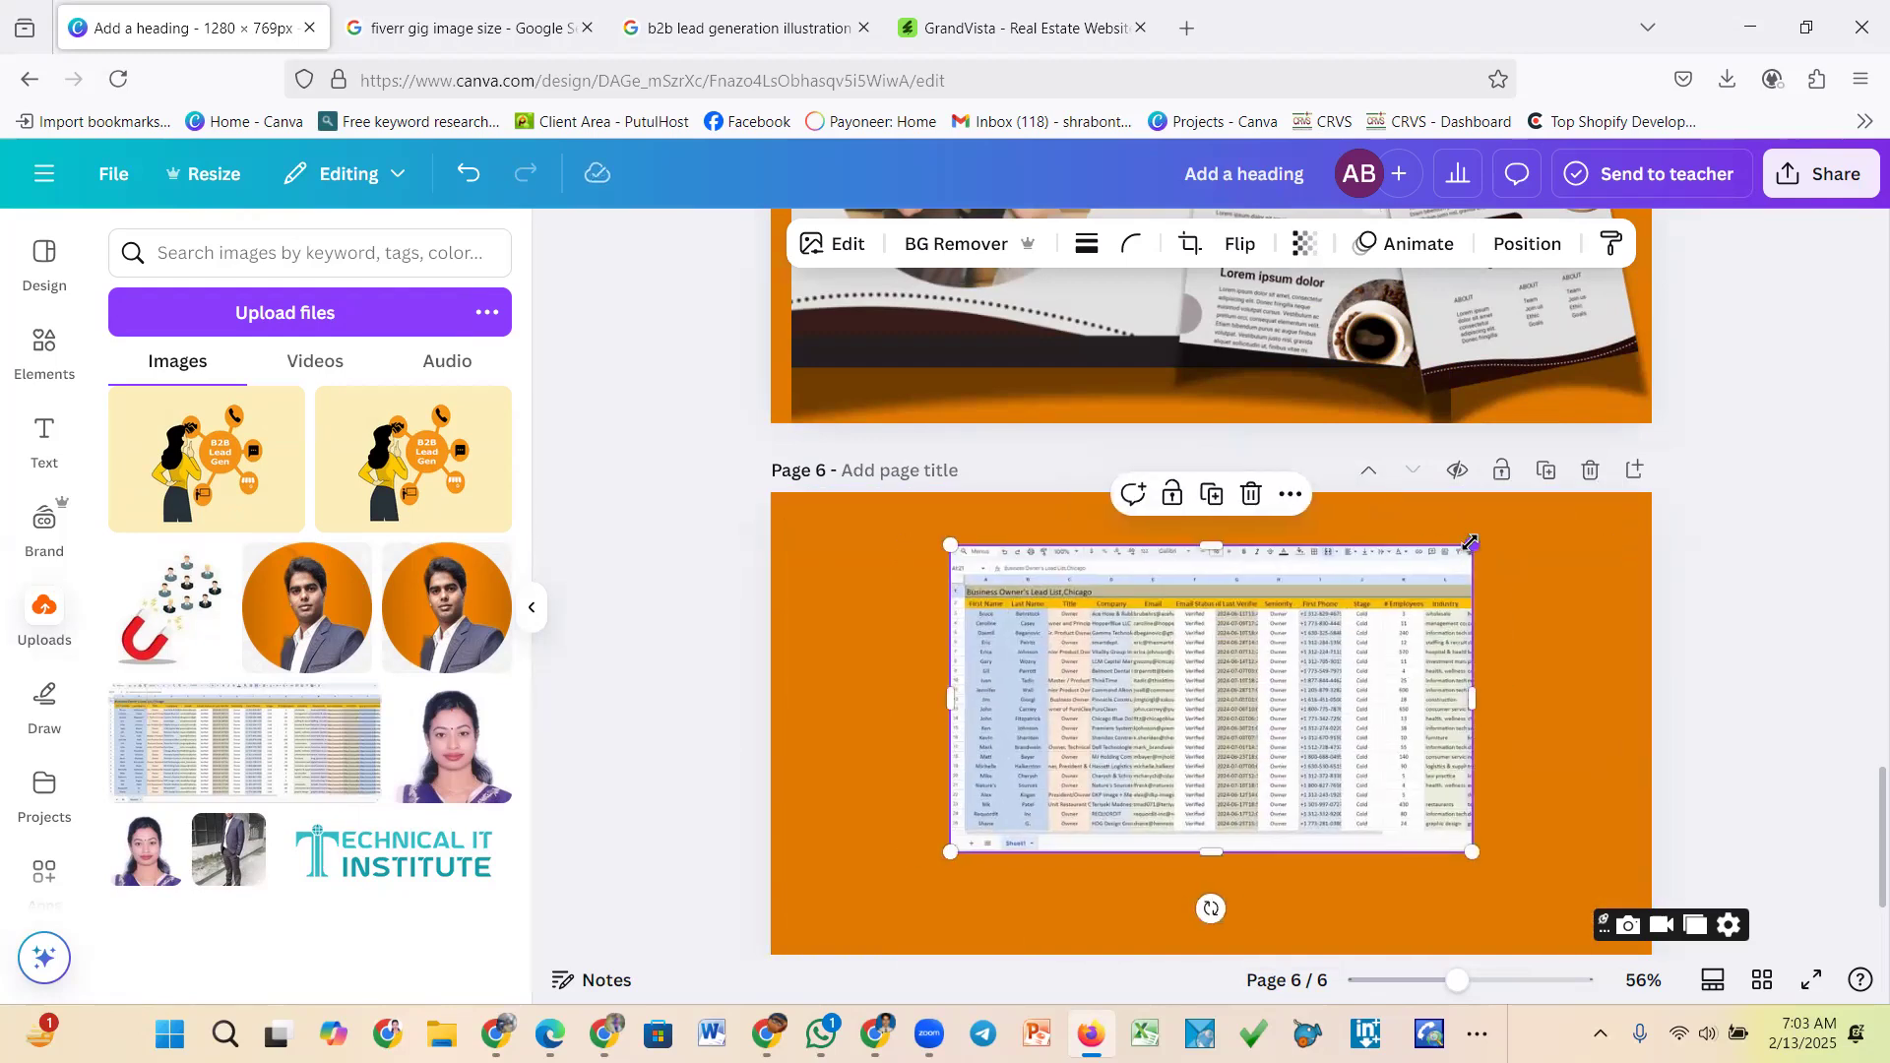
pyautogui.moveTo(1470, 543); pyautogui.dragTo(1594, 524)
pyautogui.moveTo(1313, 675); pyautogui.dragTo(1280, 729)
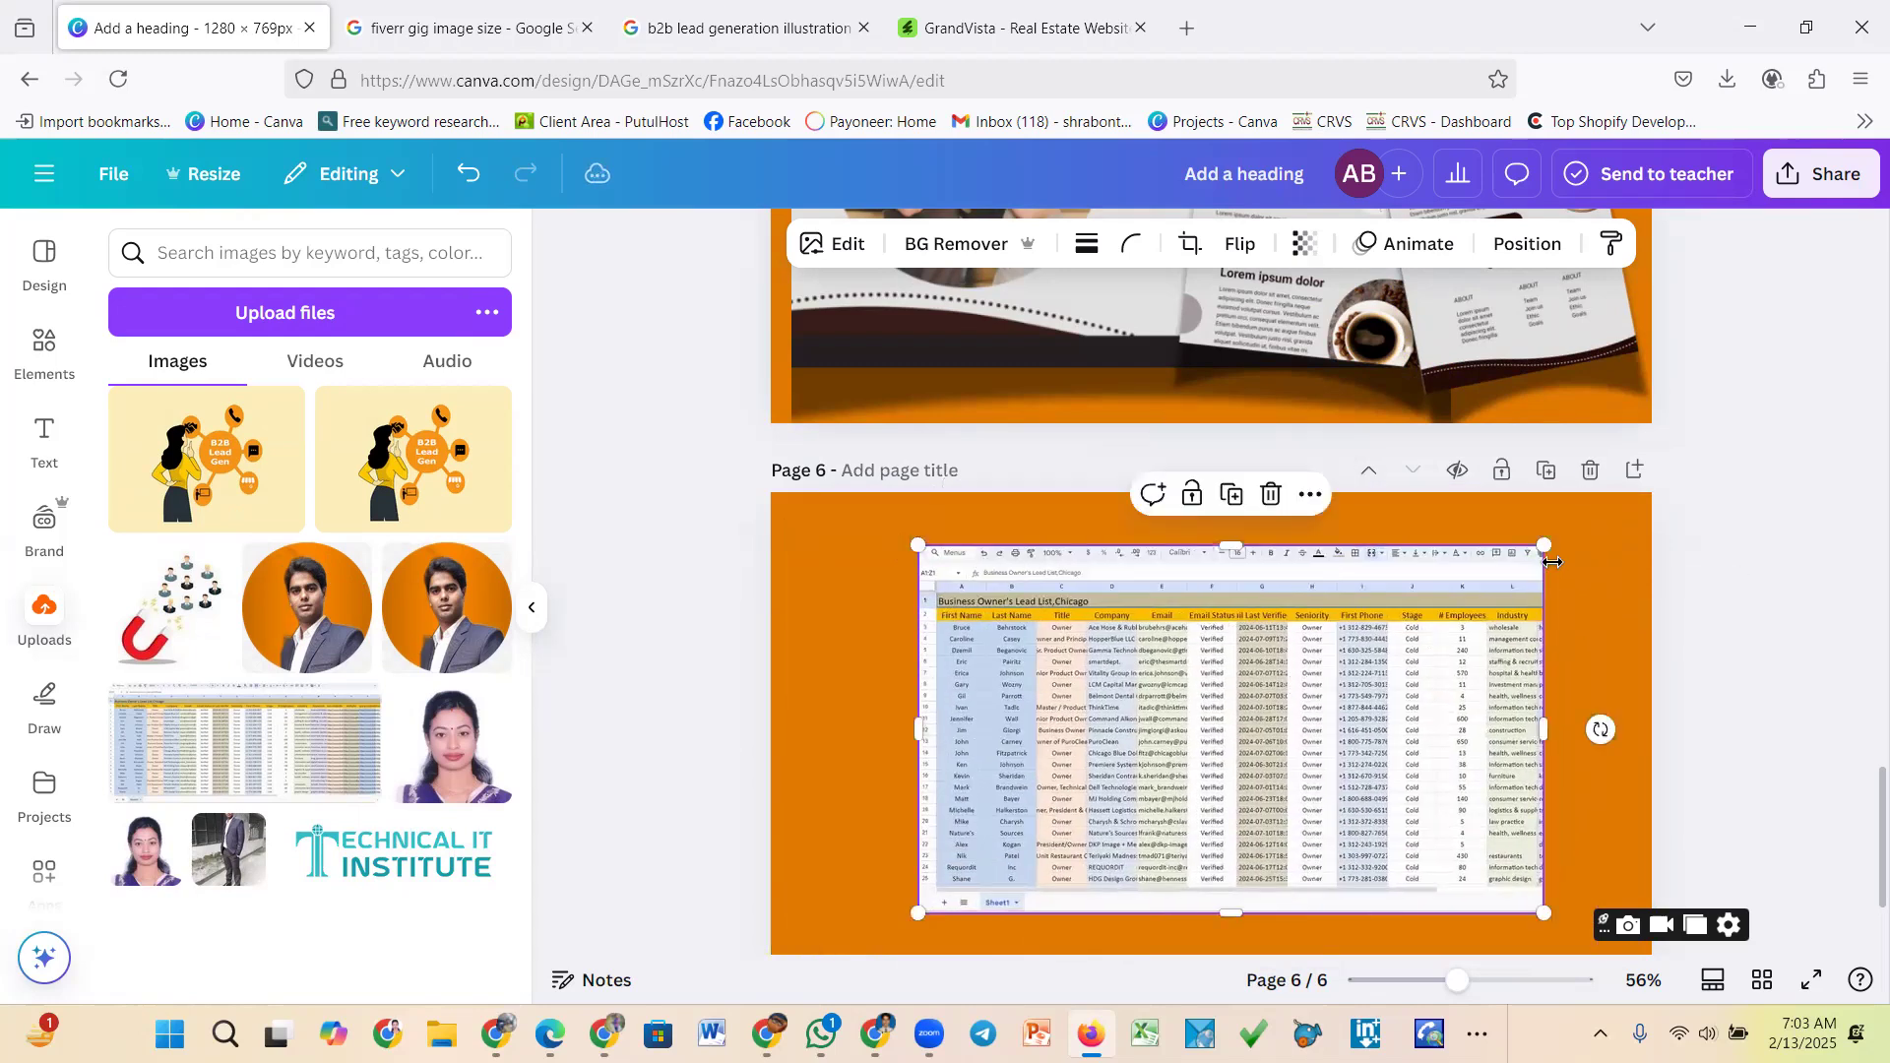
pyautogui.moveTo(1548, 539); pyautogui.dragTo(1639, 528)
pyautogui.moveTo(1334, 657); pyautogui.dragTo(1361, 650)
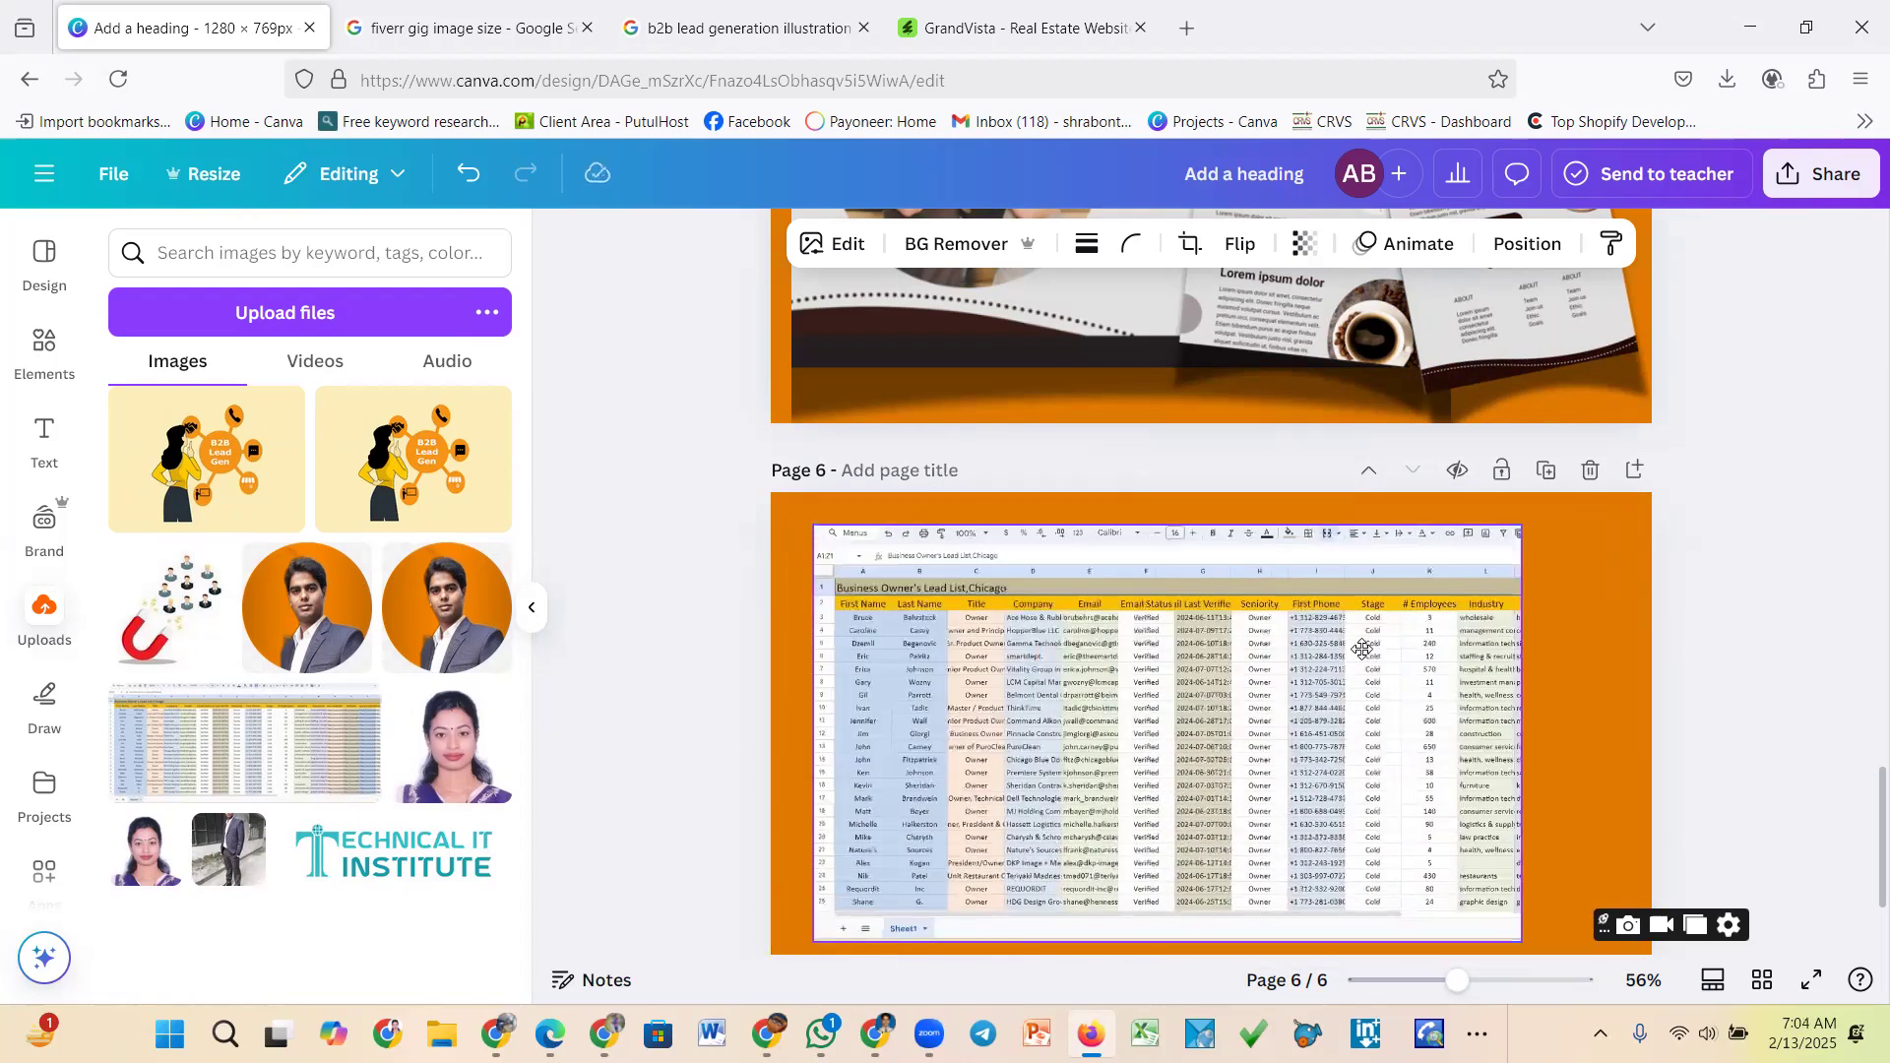
pyautogui.moveTo(1532, 733); pyautogui.dragTo(1703, 731)
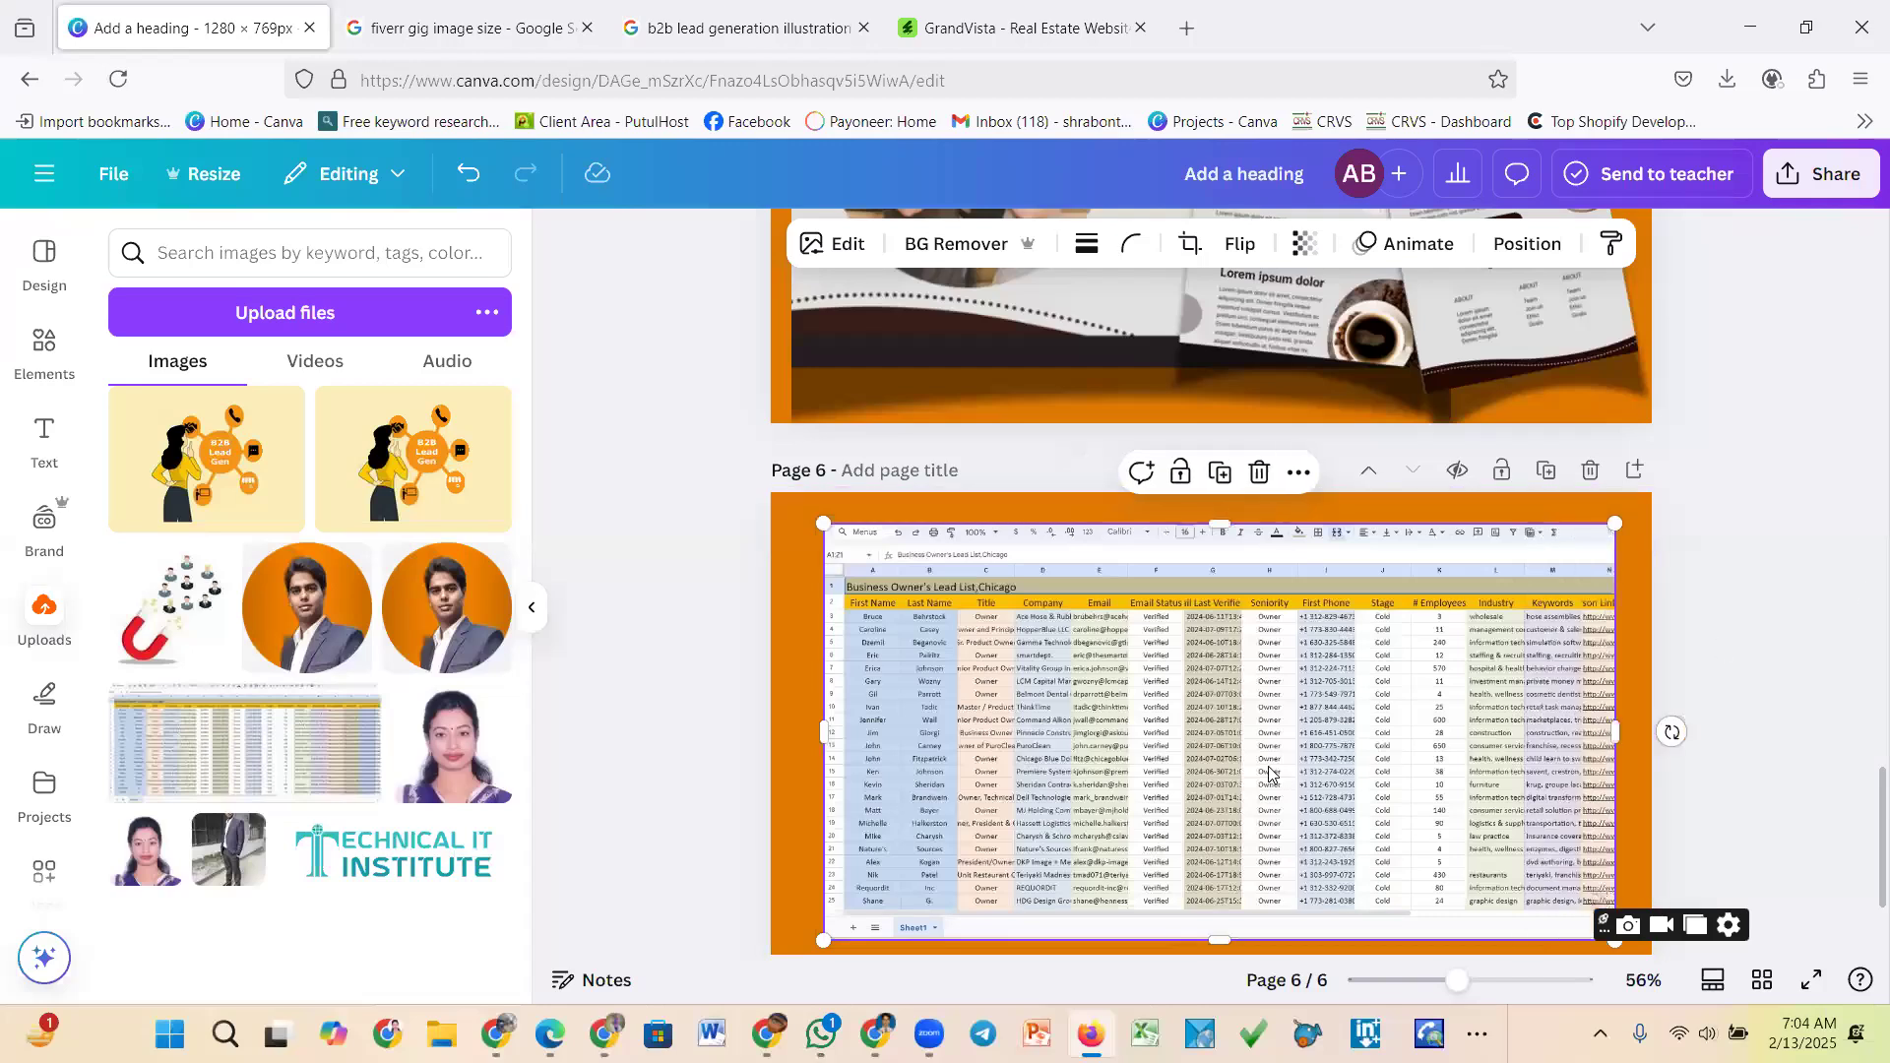
# Adjust the edges of the lead list image and centre it on page 6 with an orange margin all around
pyautogui.scroll(-2, 1483, 596)
pyautogui.moveTo(1219, 777); pyautogui.dragTo(1220, 815)
pyautogui.moveTo(1222, 802); pyautogui.dragTo(1222, 814)
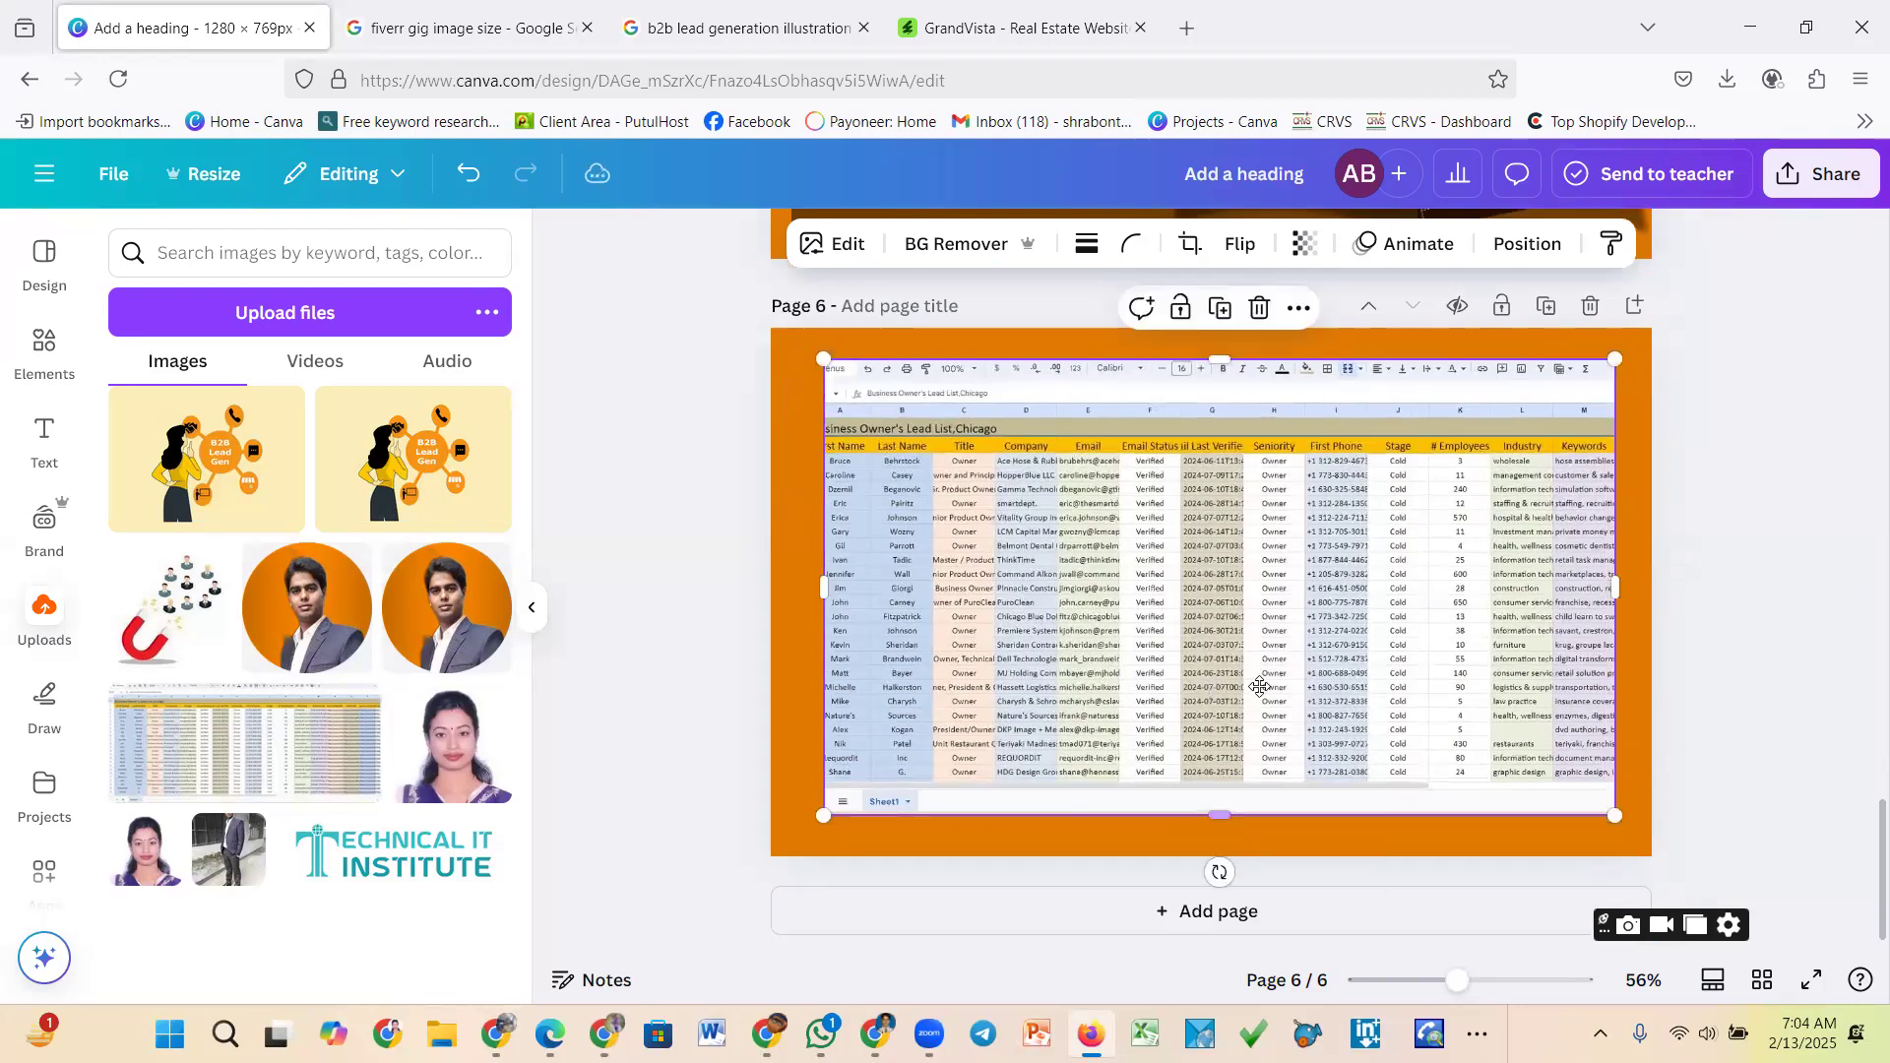
pyautogui.moveTo(864, 586); pyautogui.dragTo(841, 618)
pyautogui.moveTo(1197, 642); pyautogui.dragTo(1171, 639)
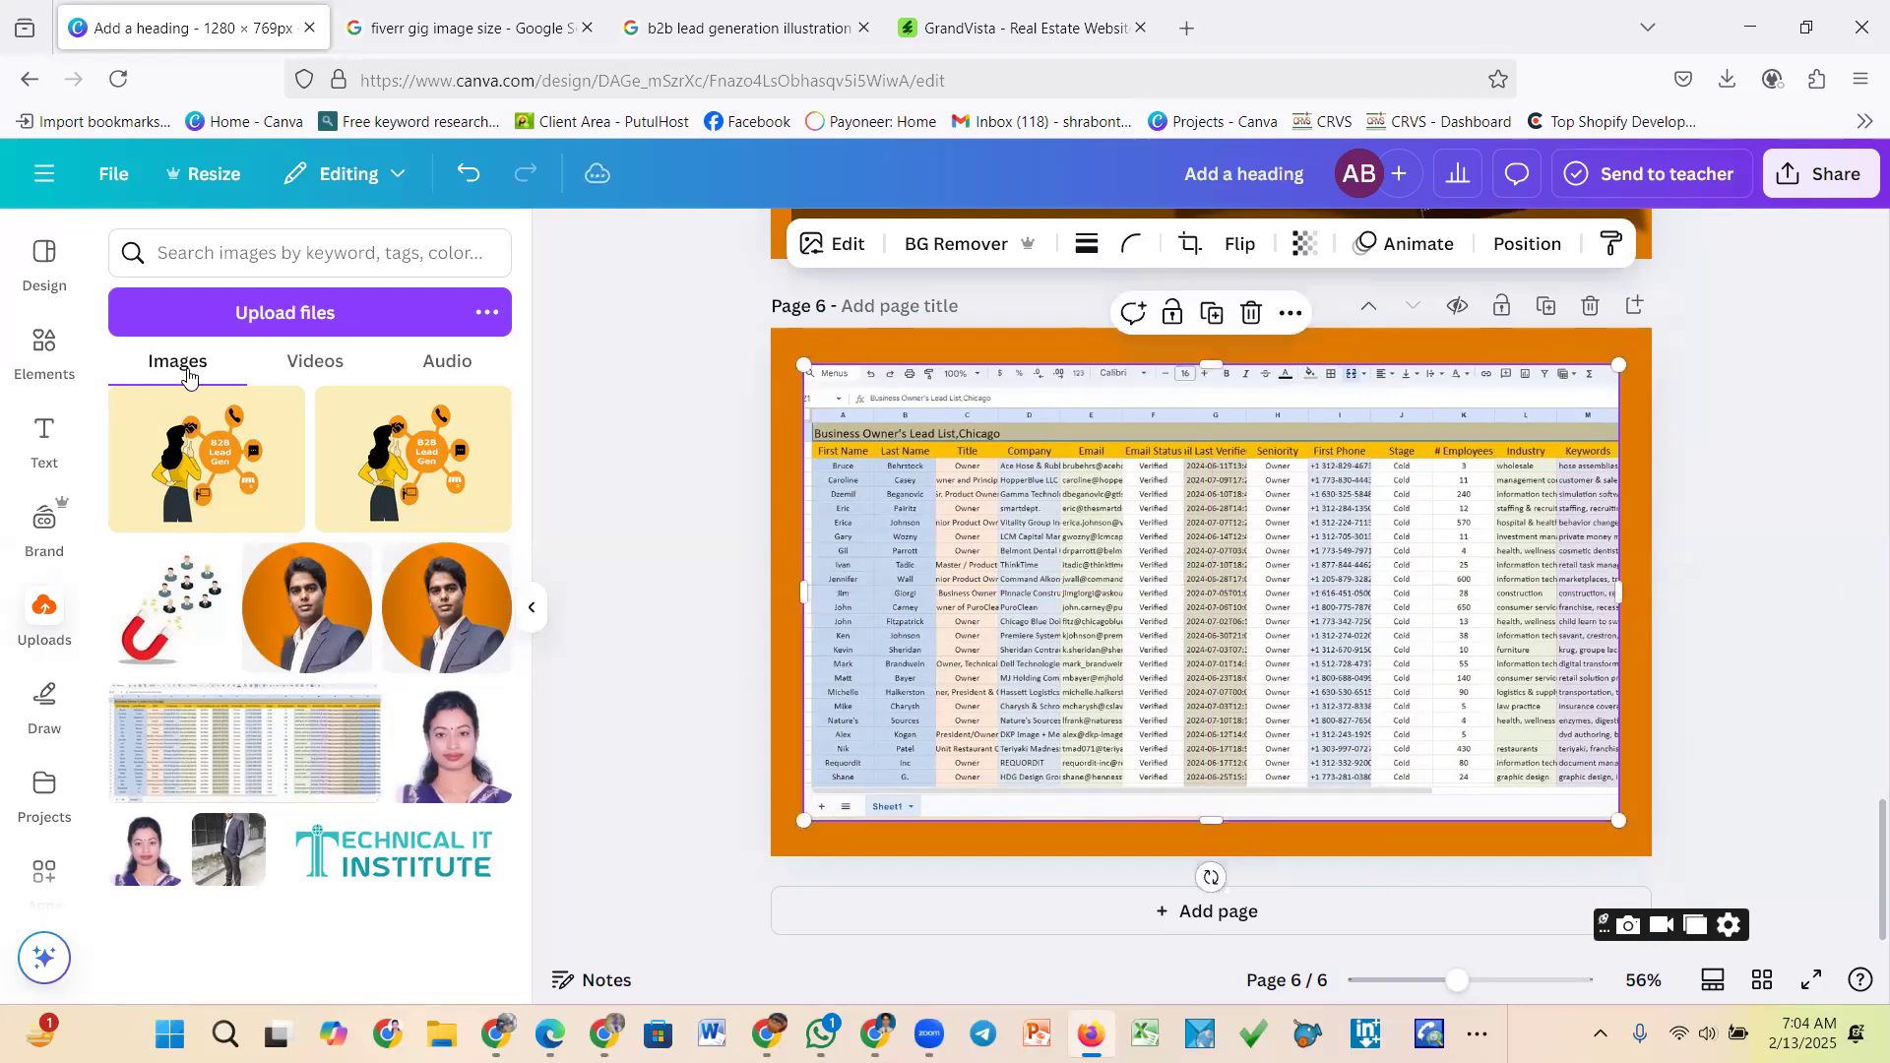
# Try the Glow shadow and apply the Curved shadow to the lead list image on page 6
pyautogui.click(834, 243)
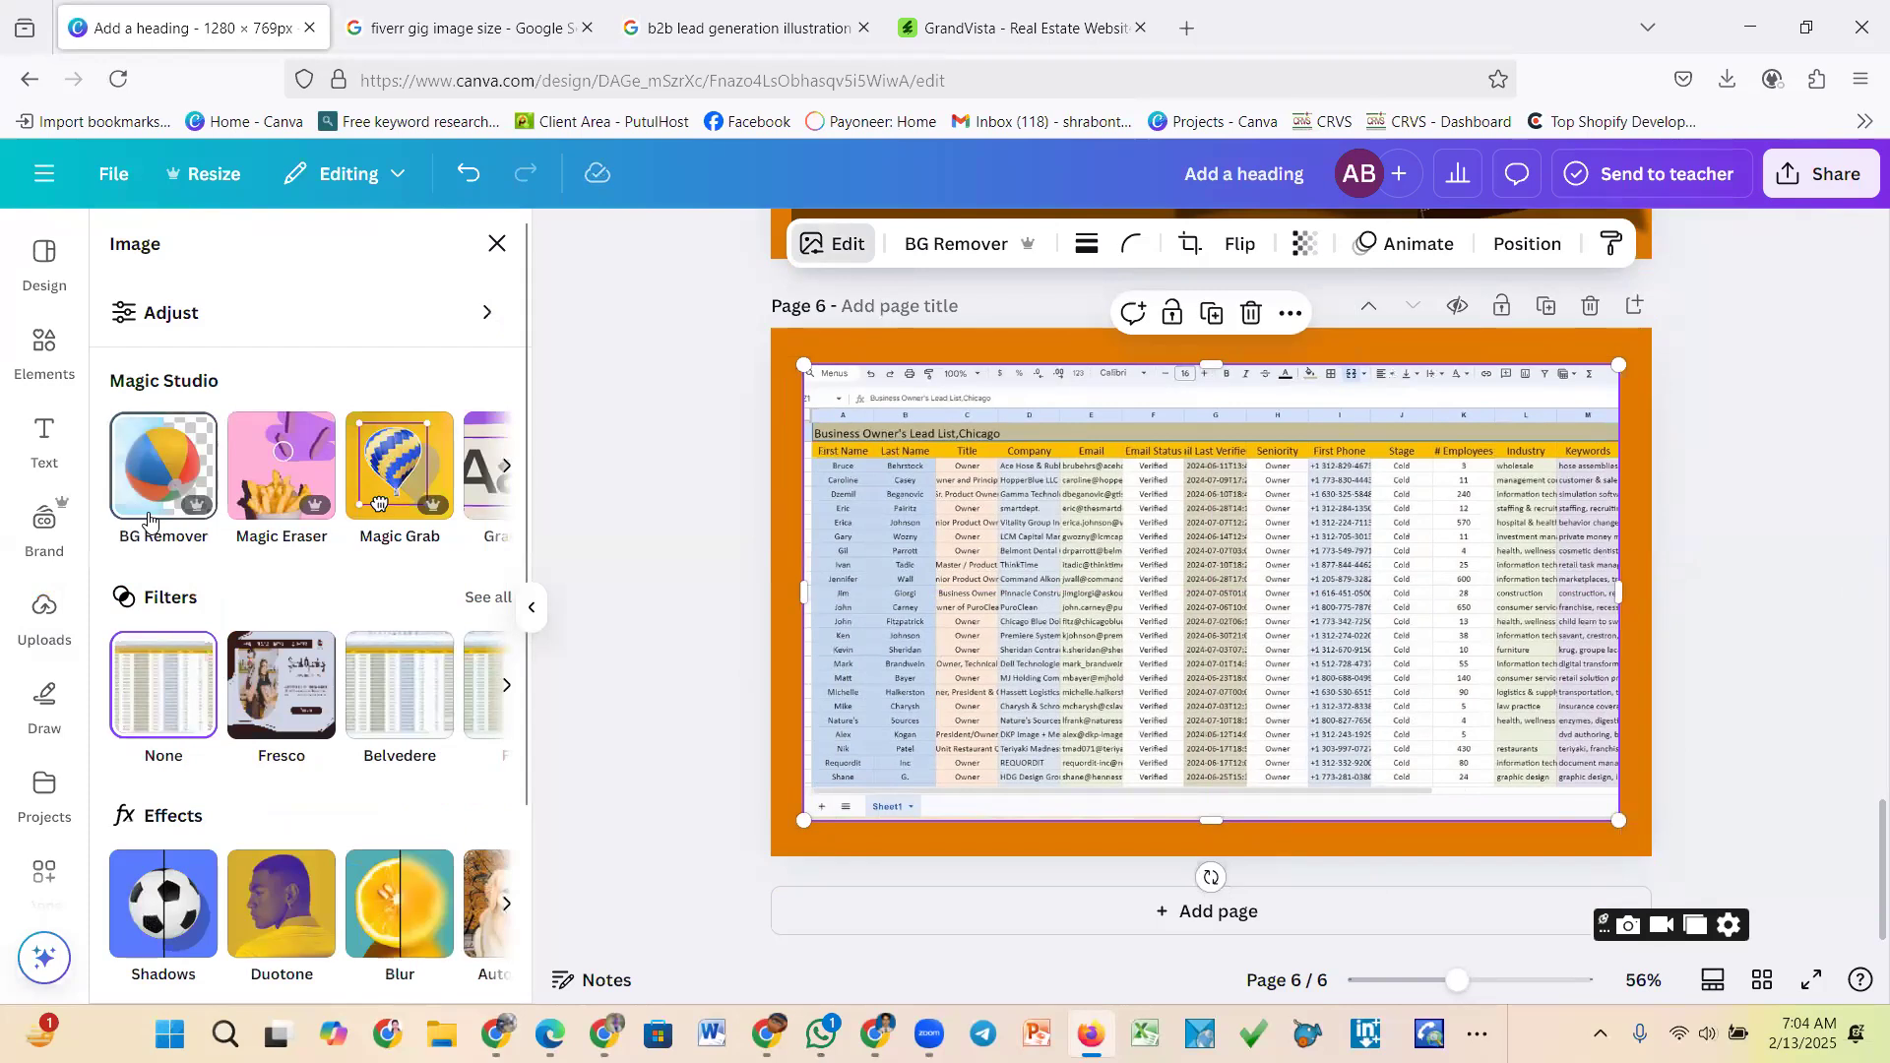
pyautogui.click(168, 874)
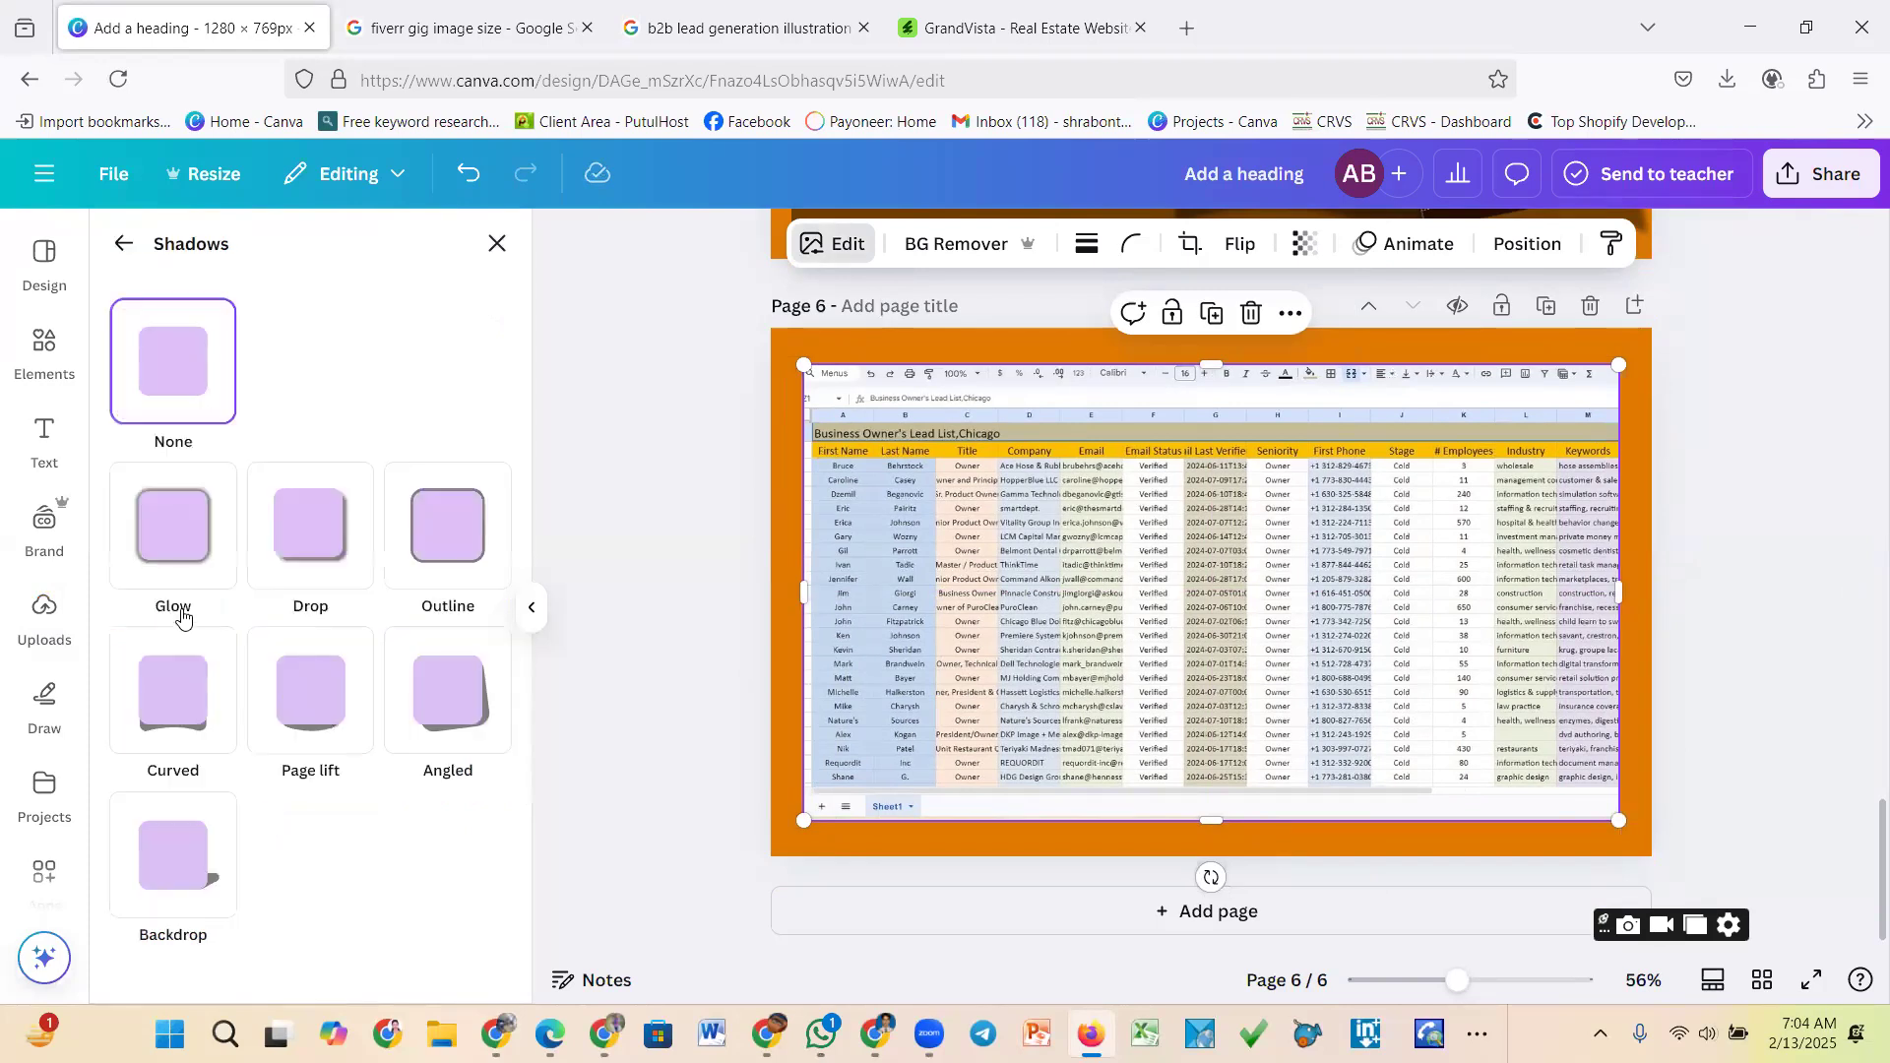
pyautogui.click(170, 552)
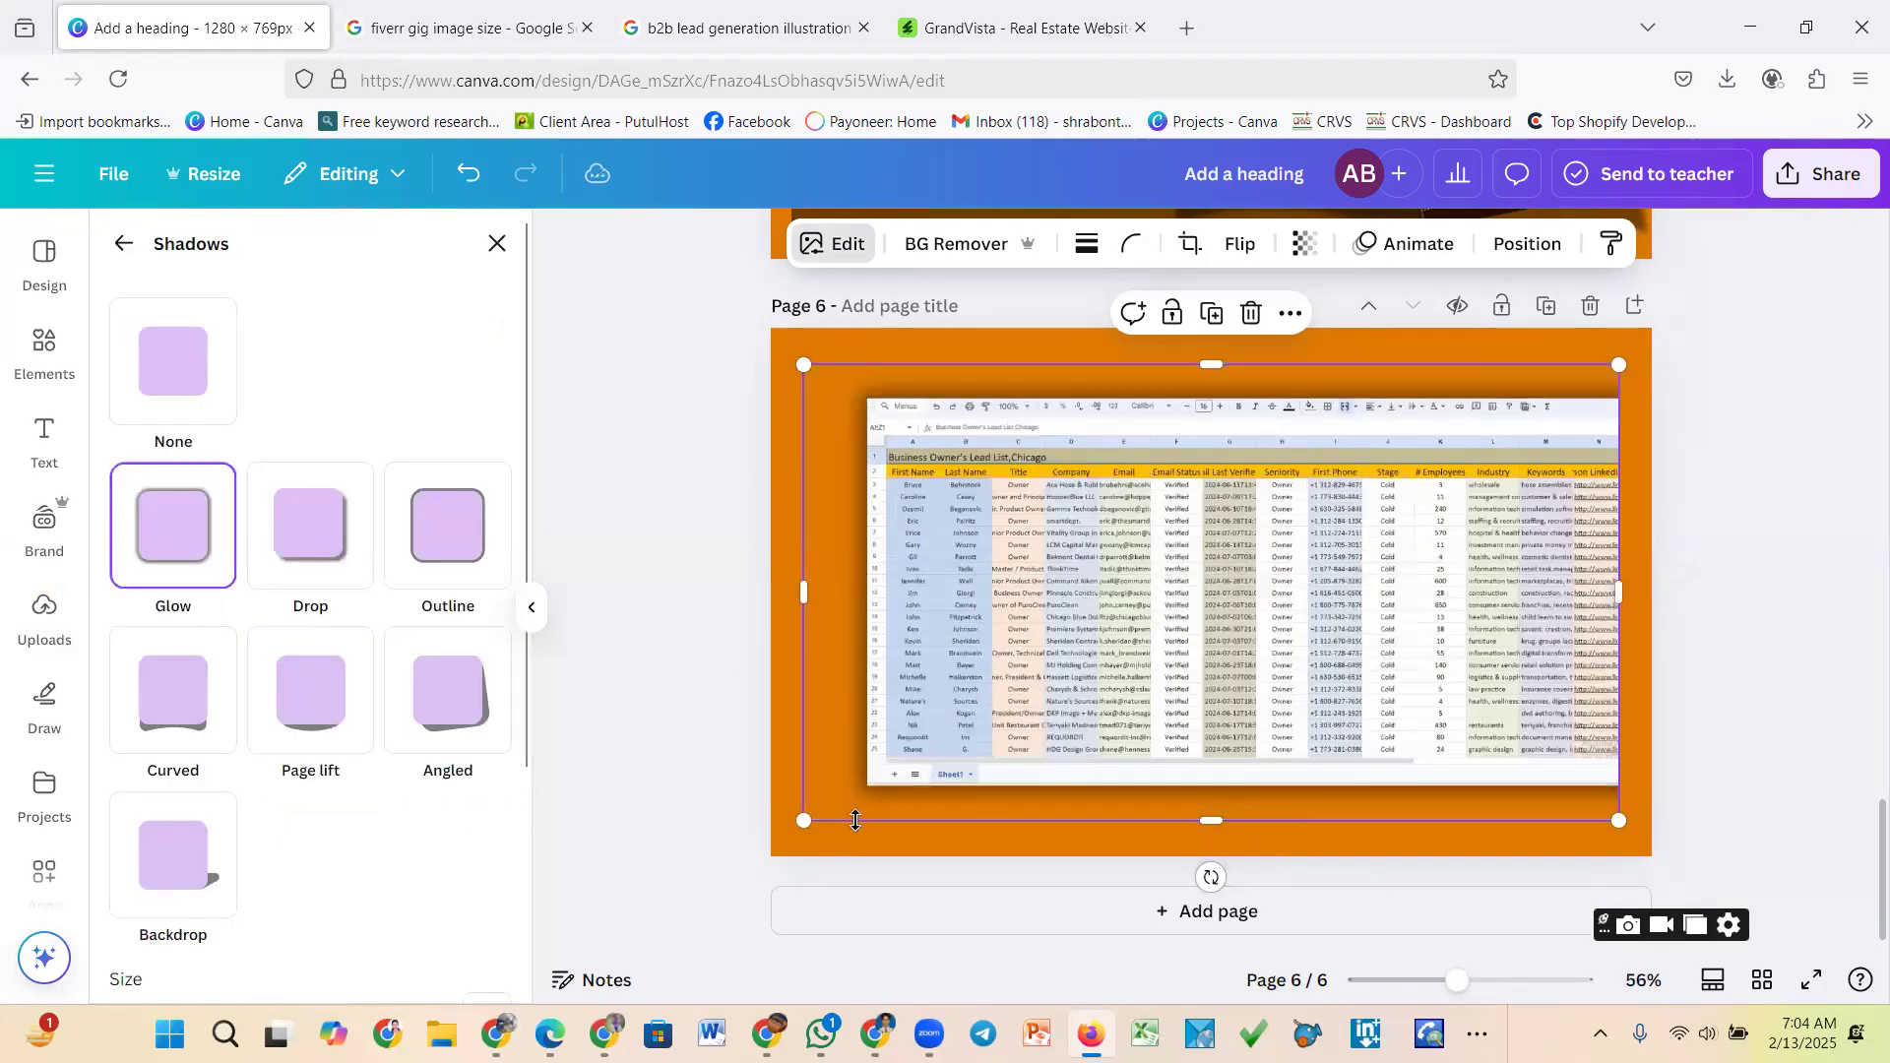
pyautogui.click(190, 710)
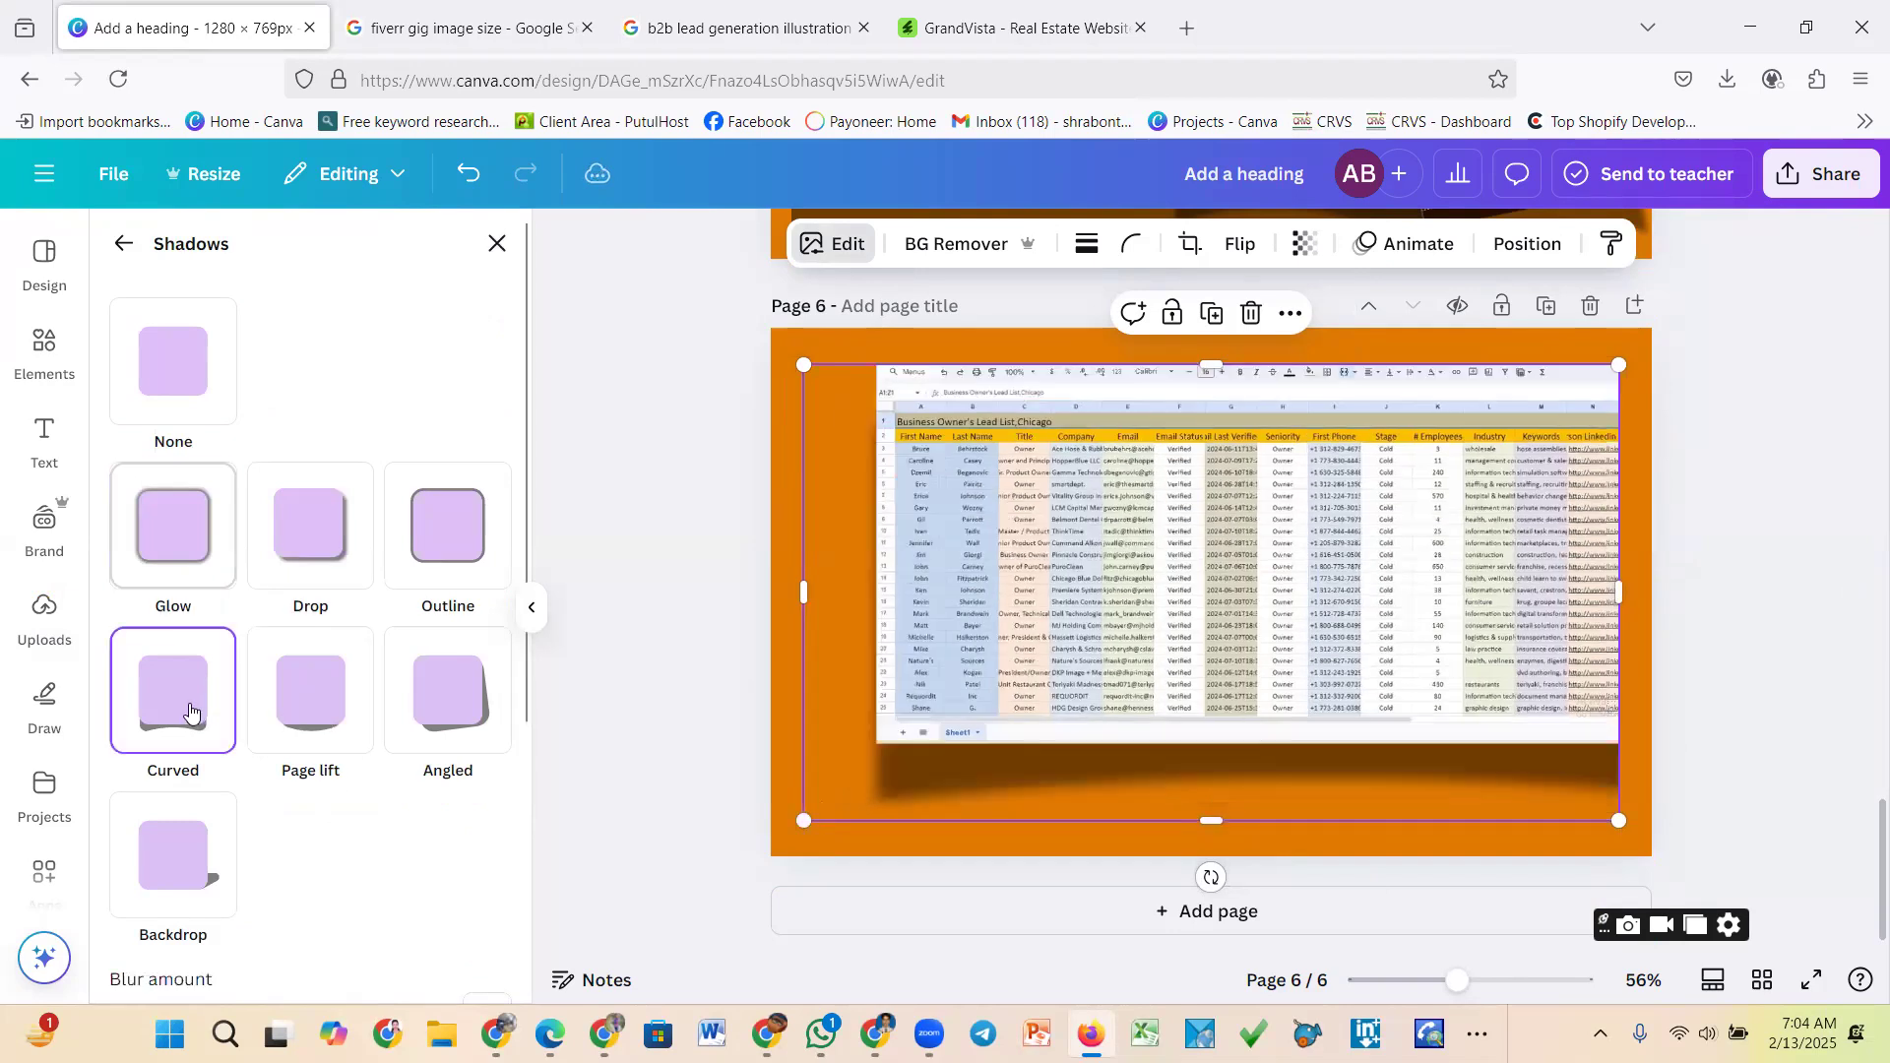
pyautogui.click(1746, 632)
# Resize and reposition the lead list image so that it and its shadow fit within page 6
pyautogui.moveTo(1333, 661); pyautogui.dragTo(1283, 677)
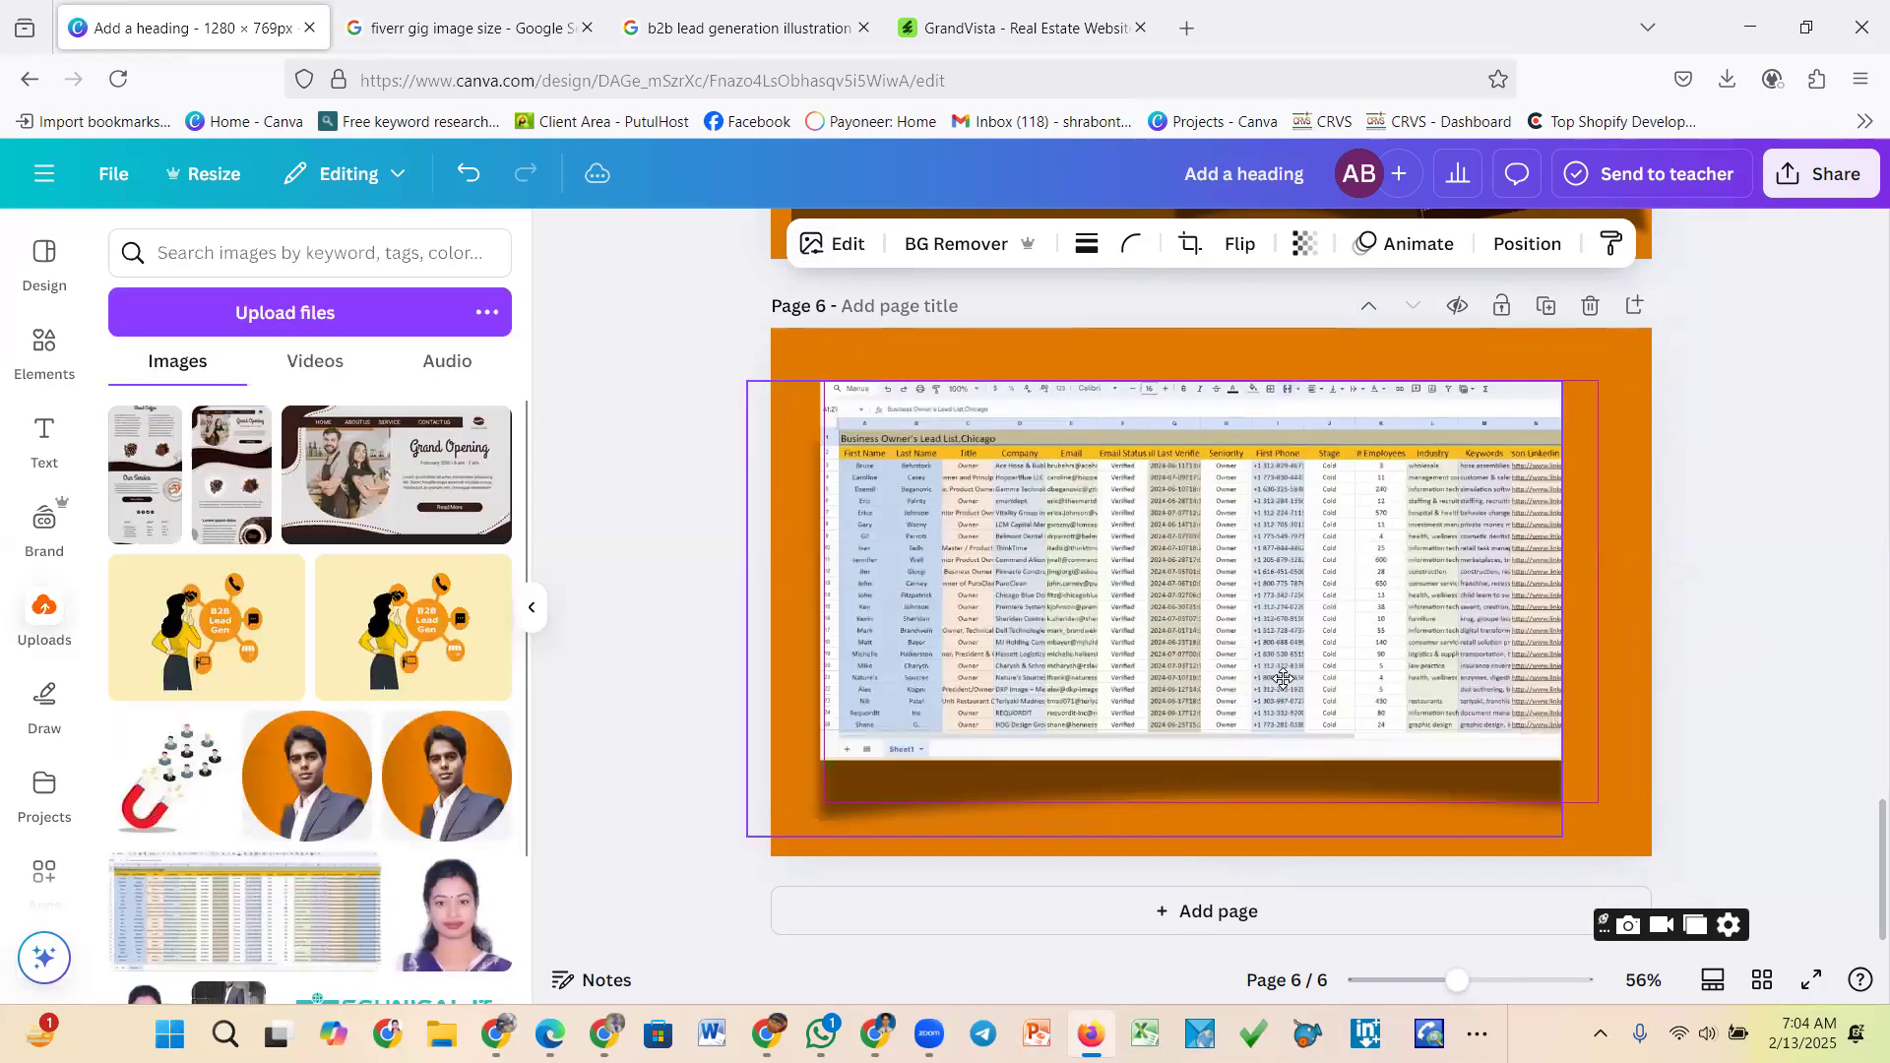
pyautogui.moveTo(1570, 832); pyautogui.dragTo(1678, 897)
pyautogui.moveTo(1368, 705); pyautogui.dragTo(1331, 705)
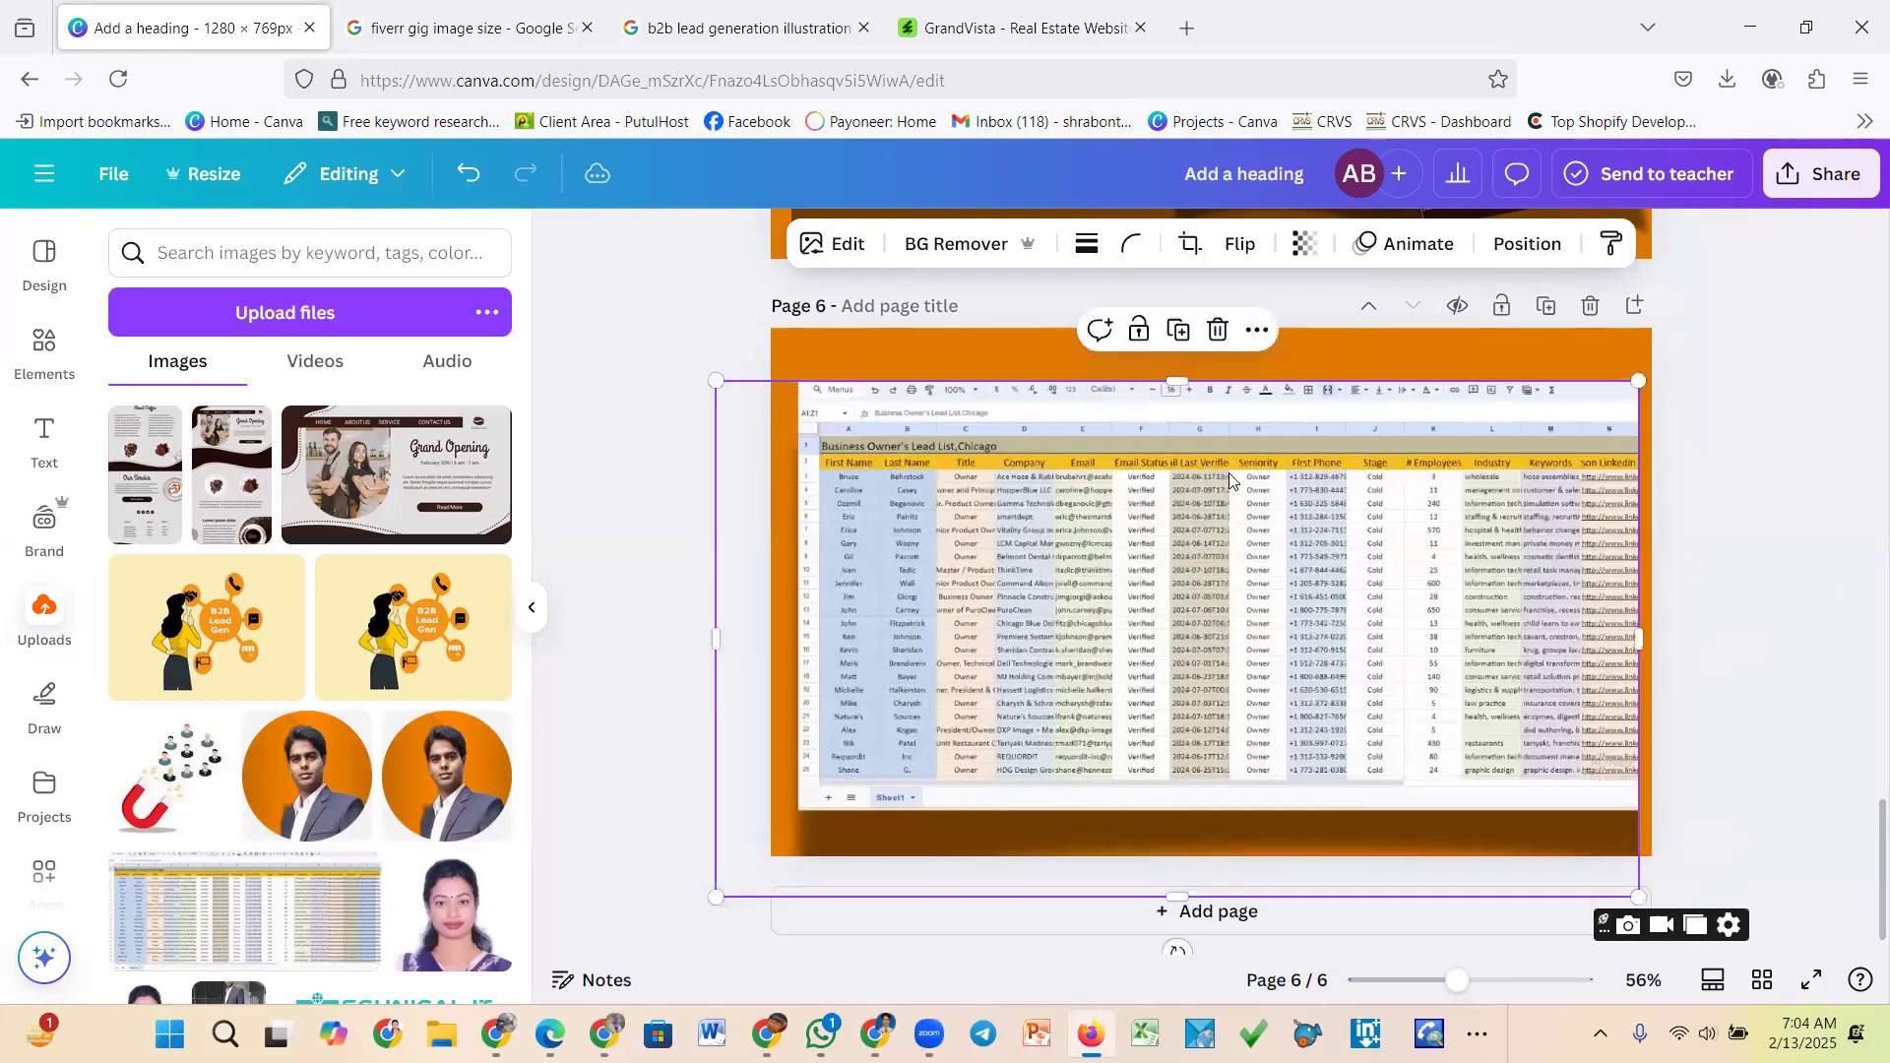
pyautogui.moveTo(1184, 366); pyautogui.dragTo(1182, 345)
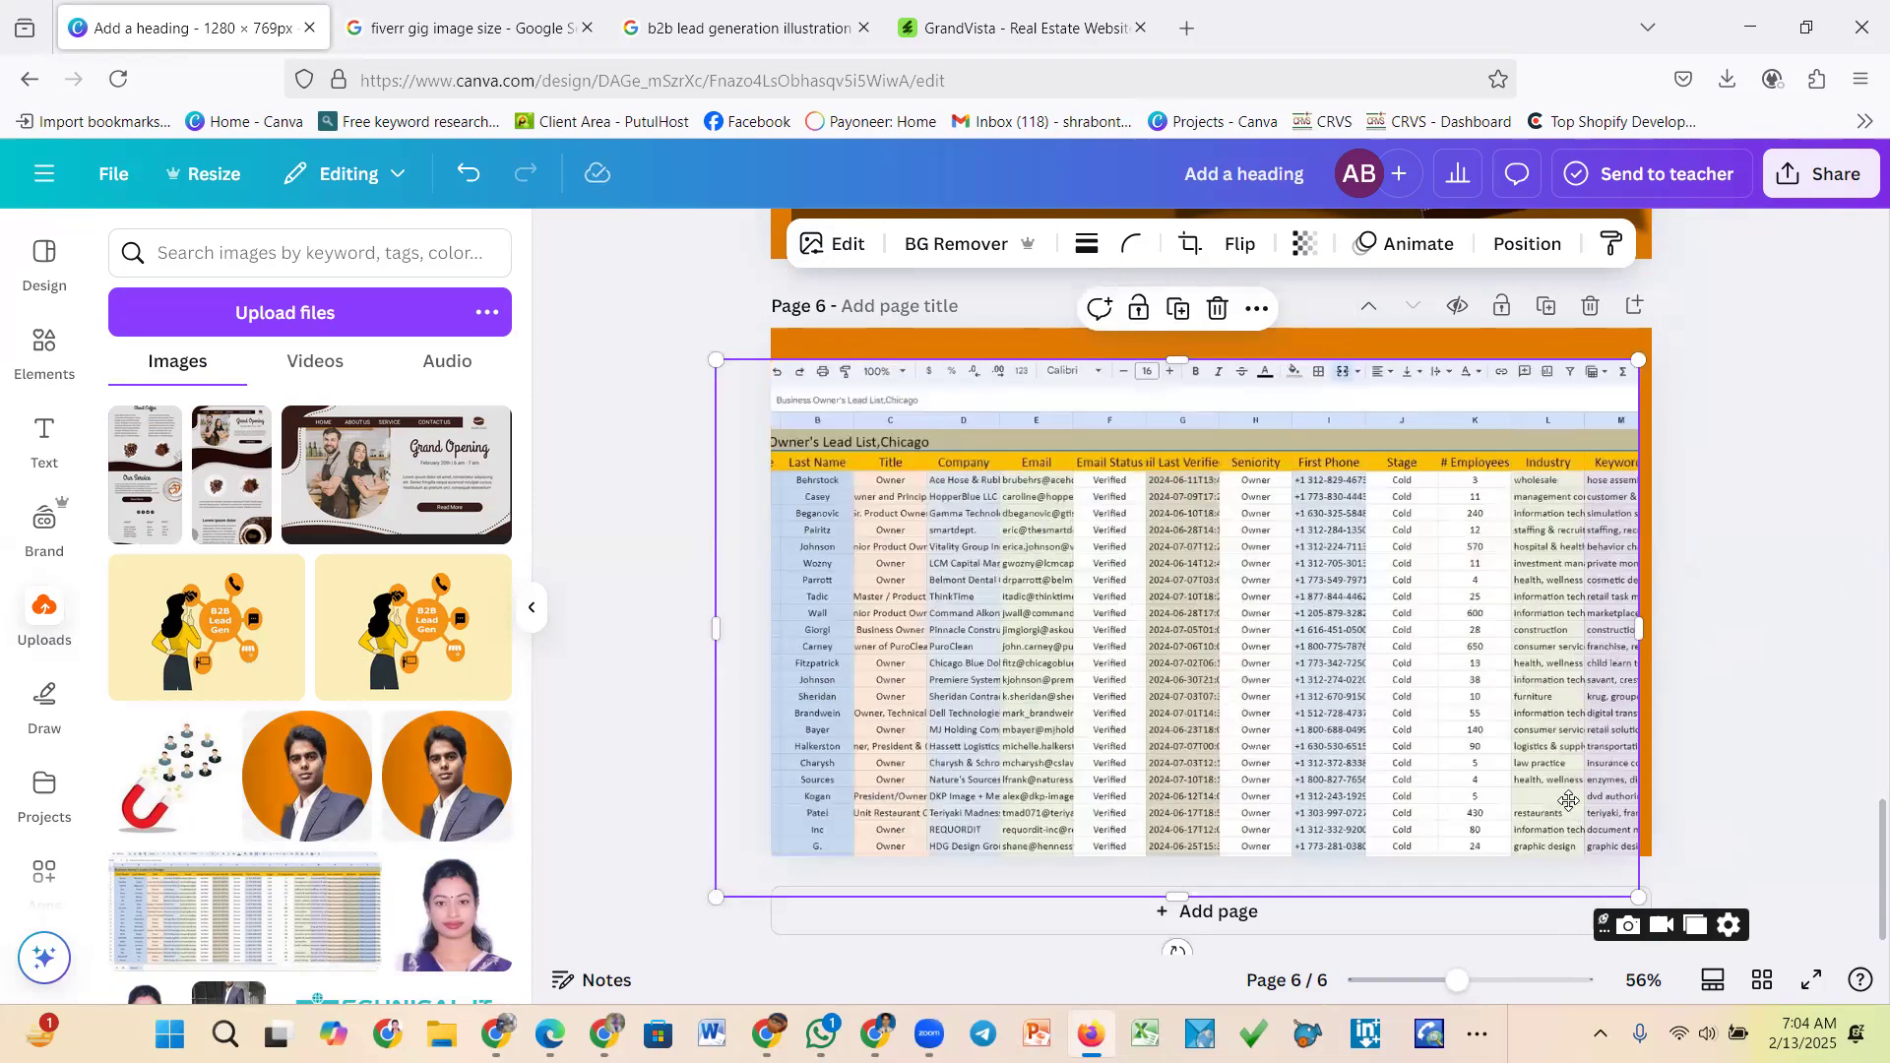
pyautogui.moveTo(1575, 807); pyautogui.dragTo(1569, 804)
pyautogui.moveTo(1635, 894); pyautogui.dragTo(1569, 856)
pyautogui.moveTo(1373, 694); pyautogui.dragTo(1404, 692)
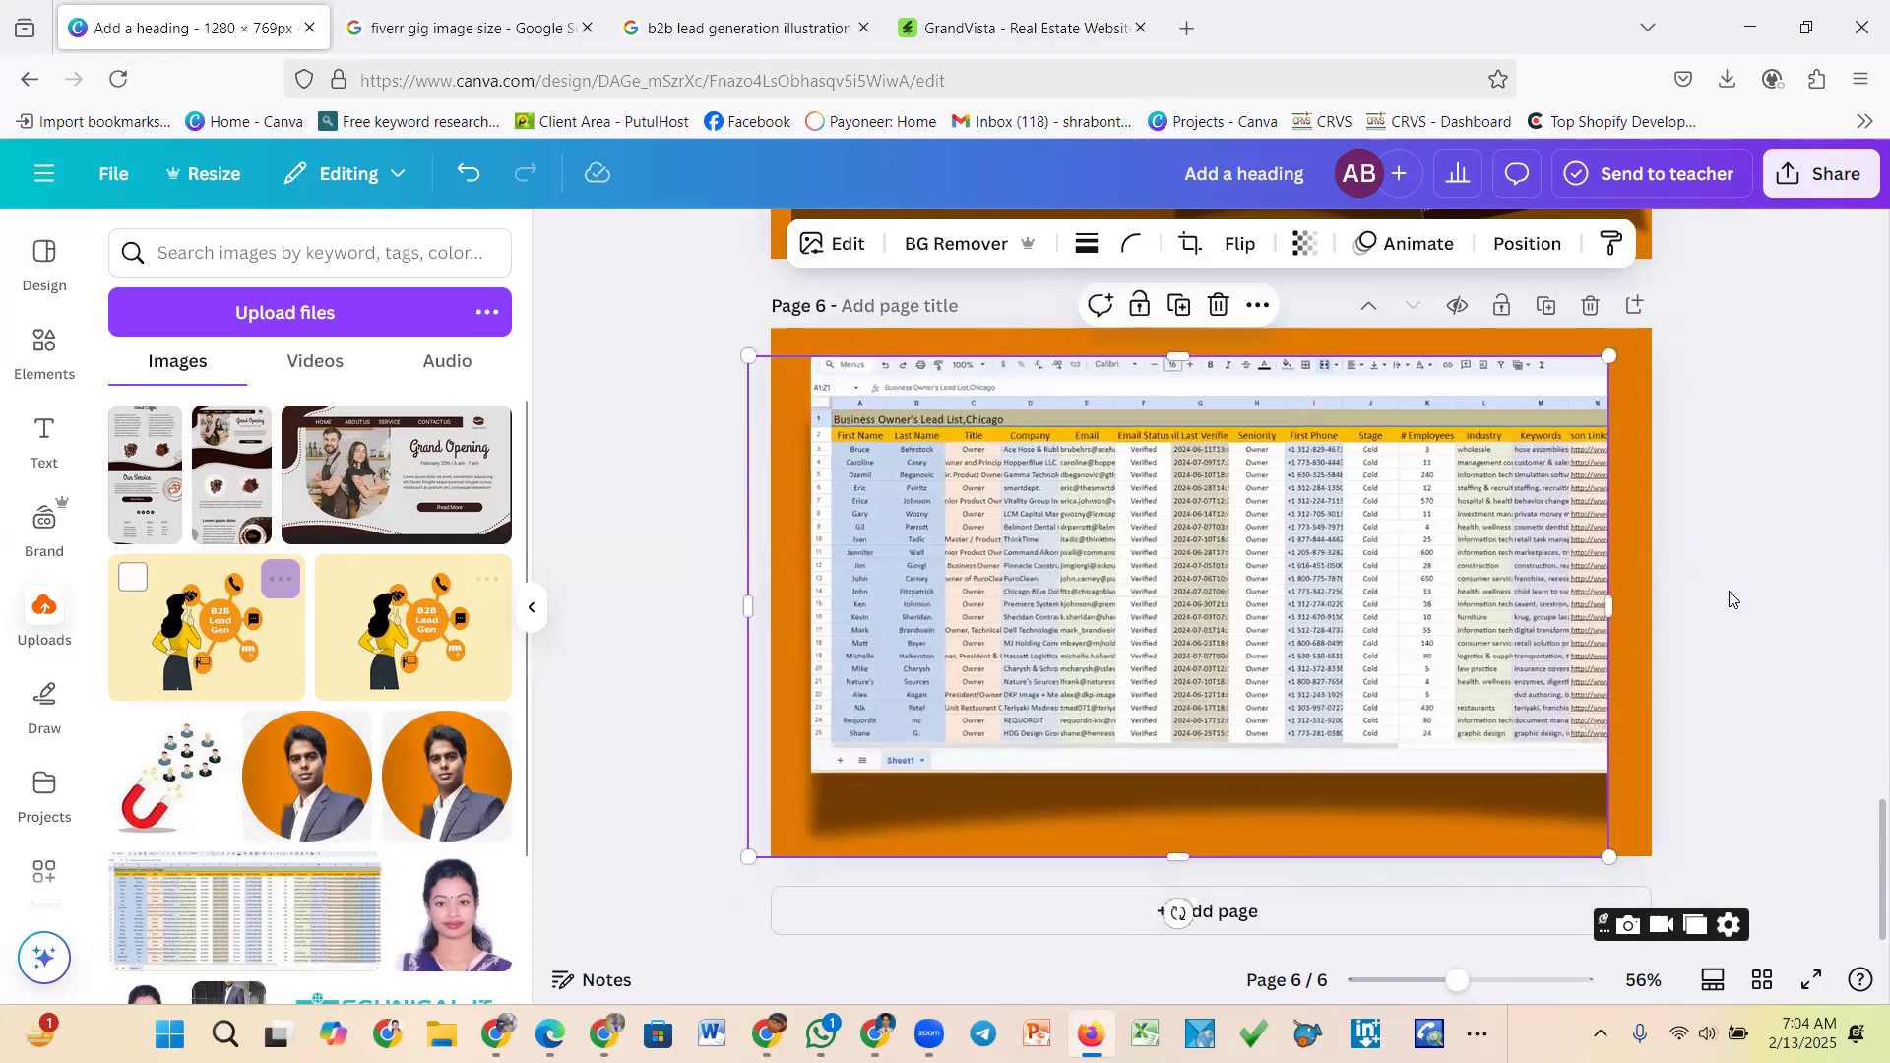
pyautogui.click(1777, 550)
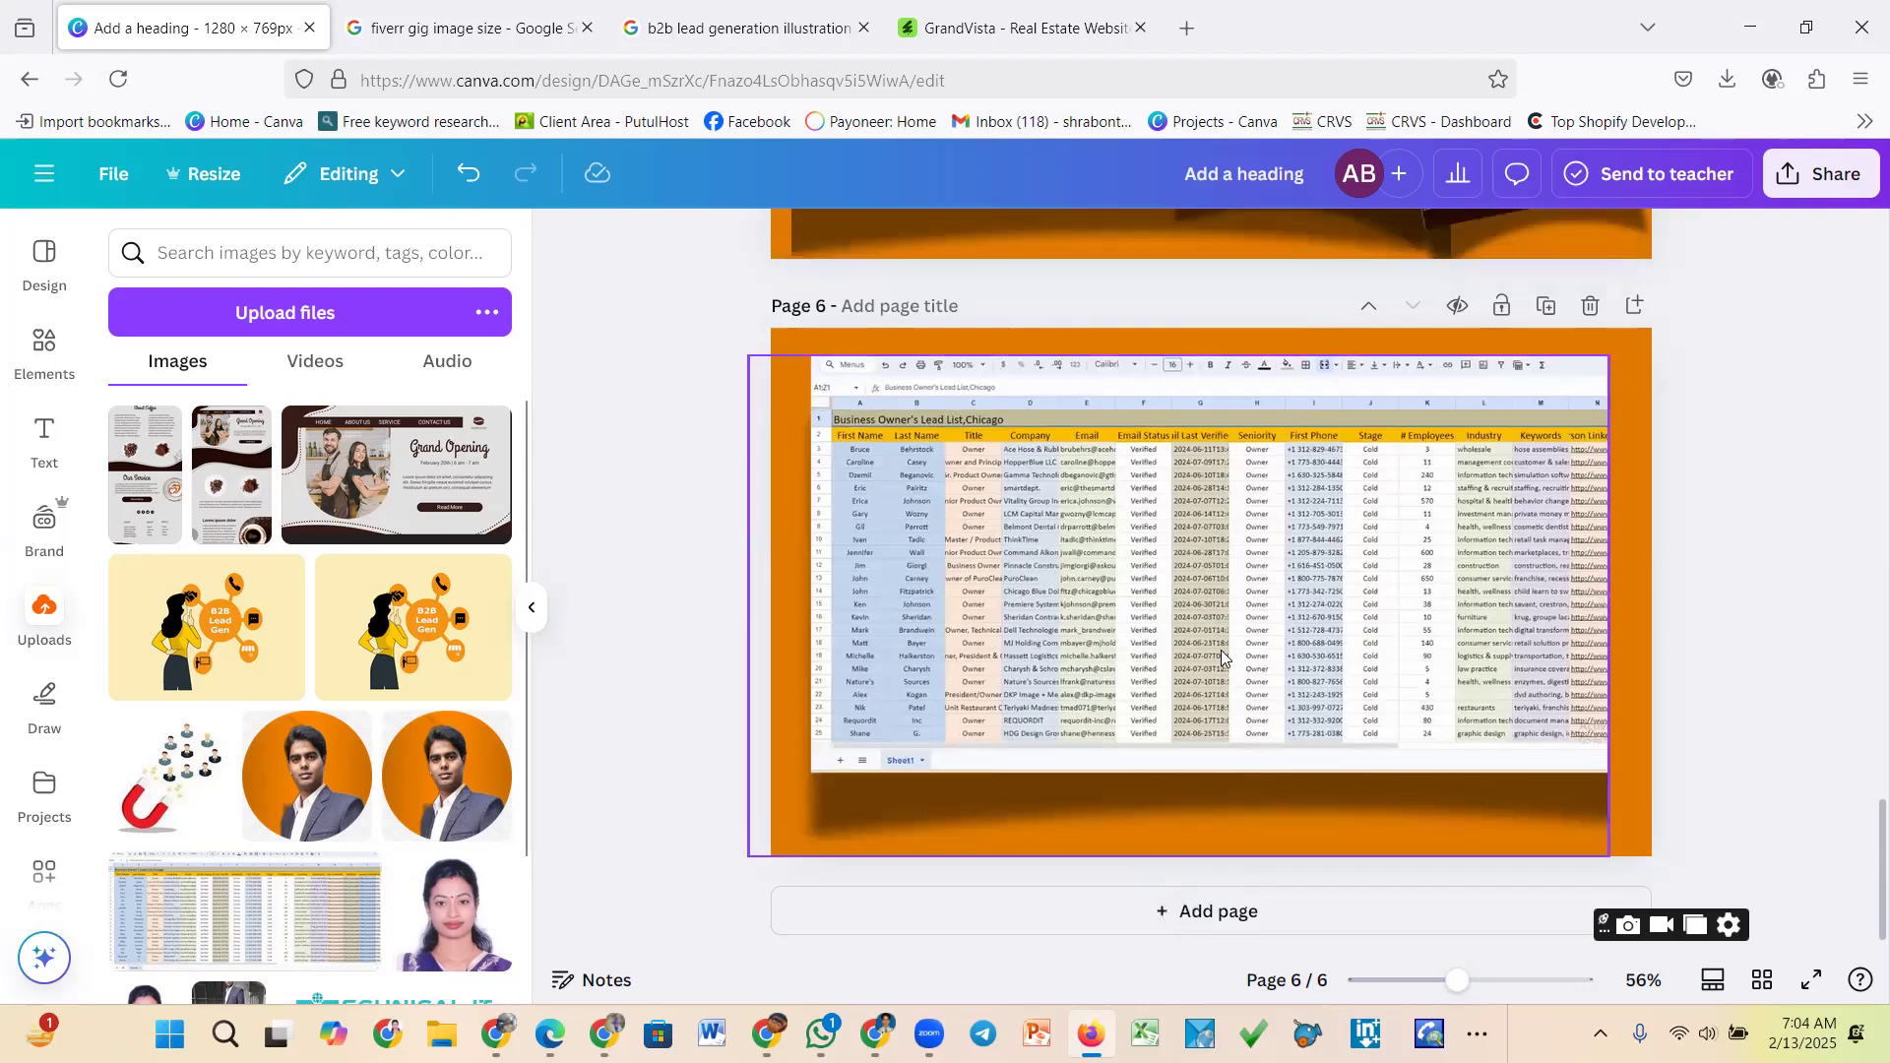
# Compare the Drop and Outline shadows on the lead list image and apply the Glow shadow
pyautogui.click(1201, 592)
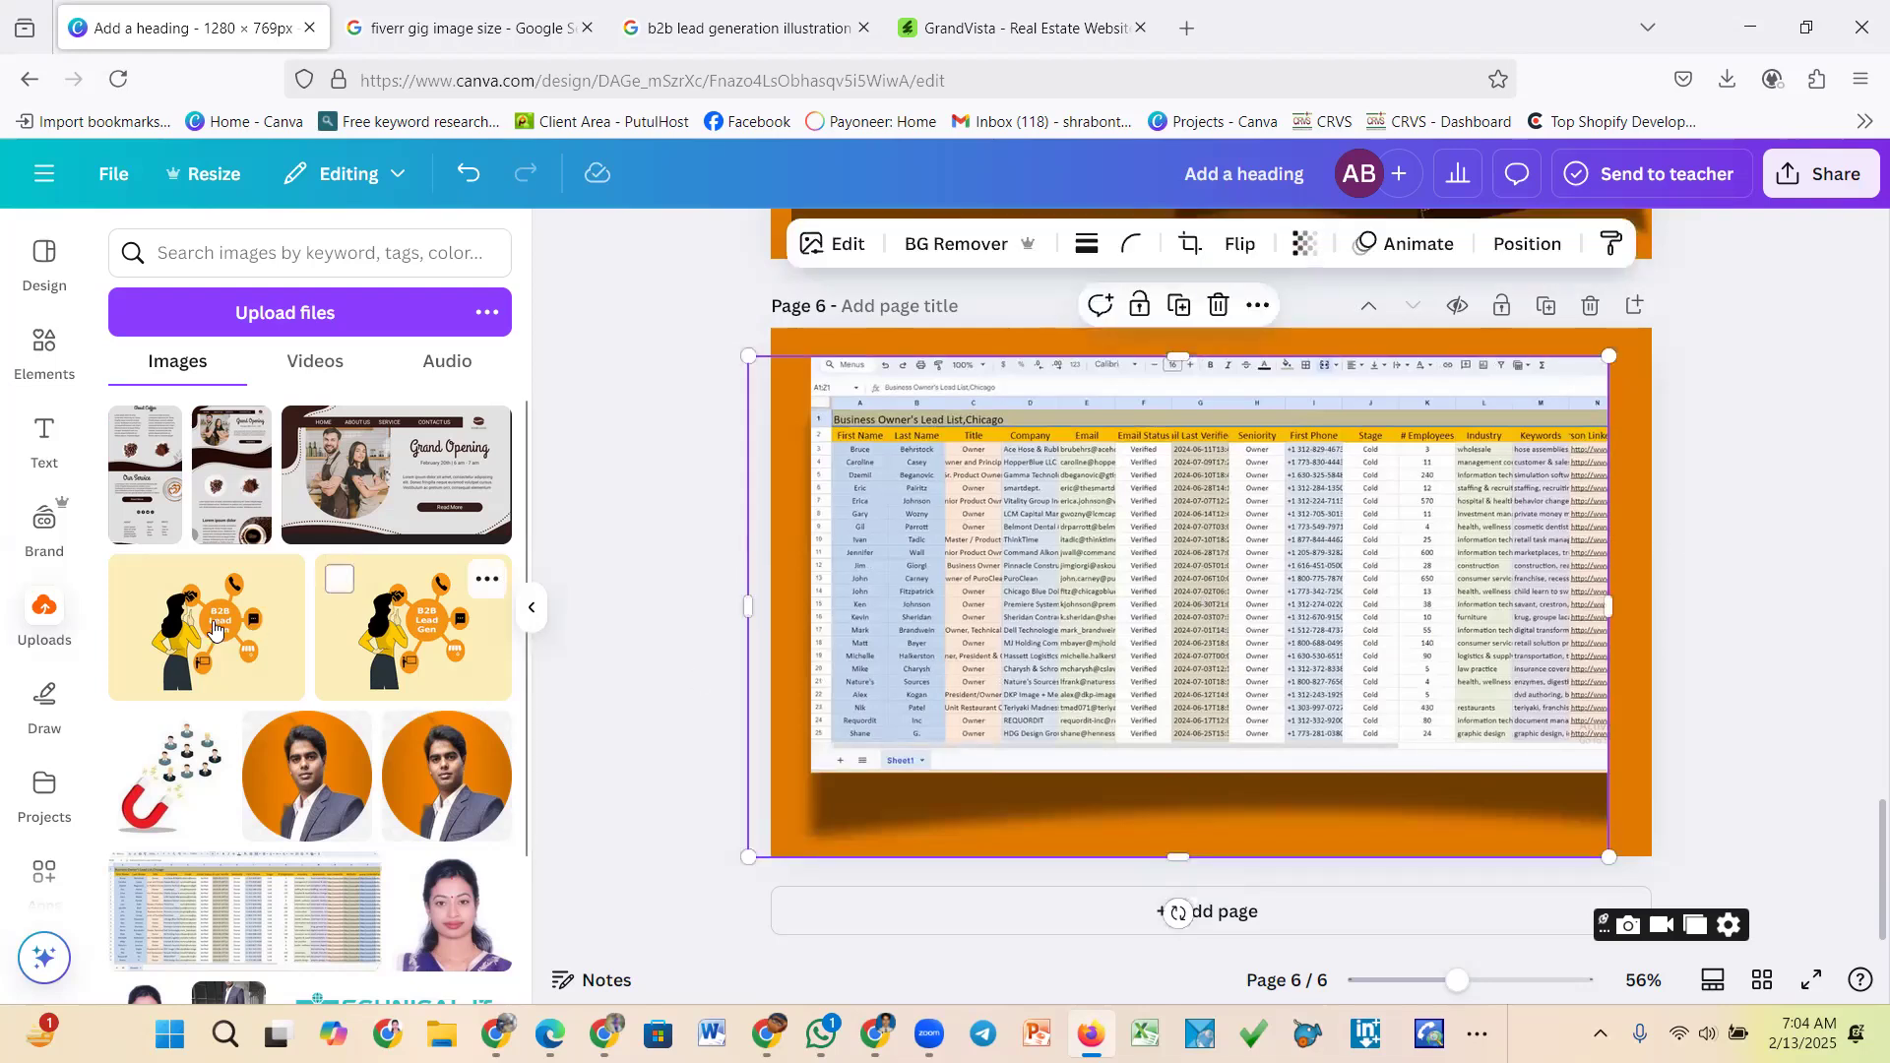
pyautogui.click(835, 244)
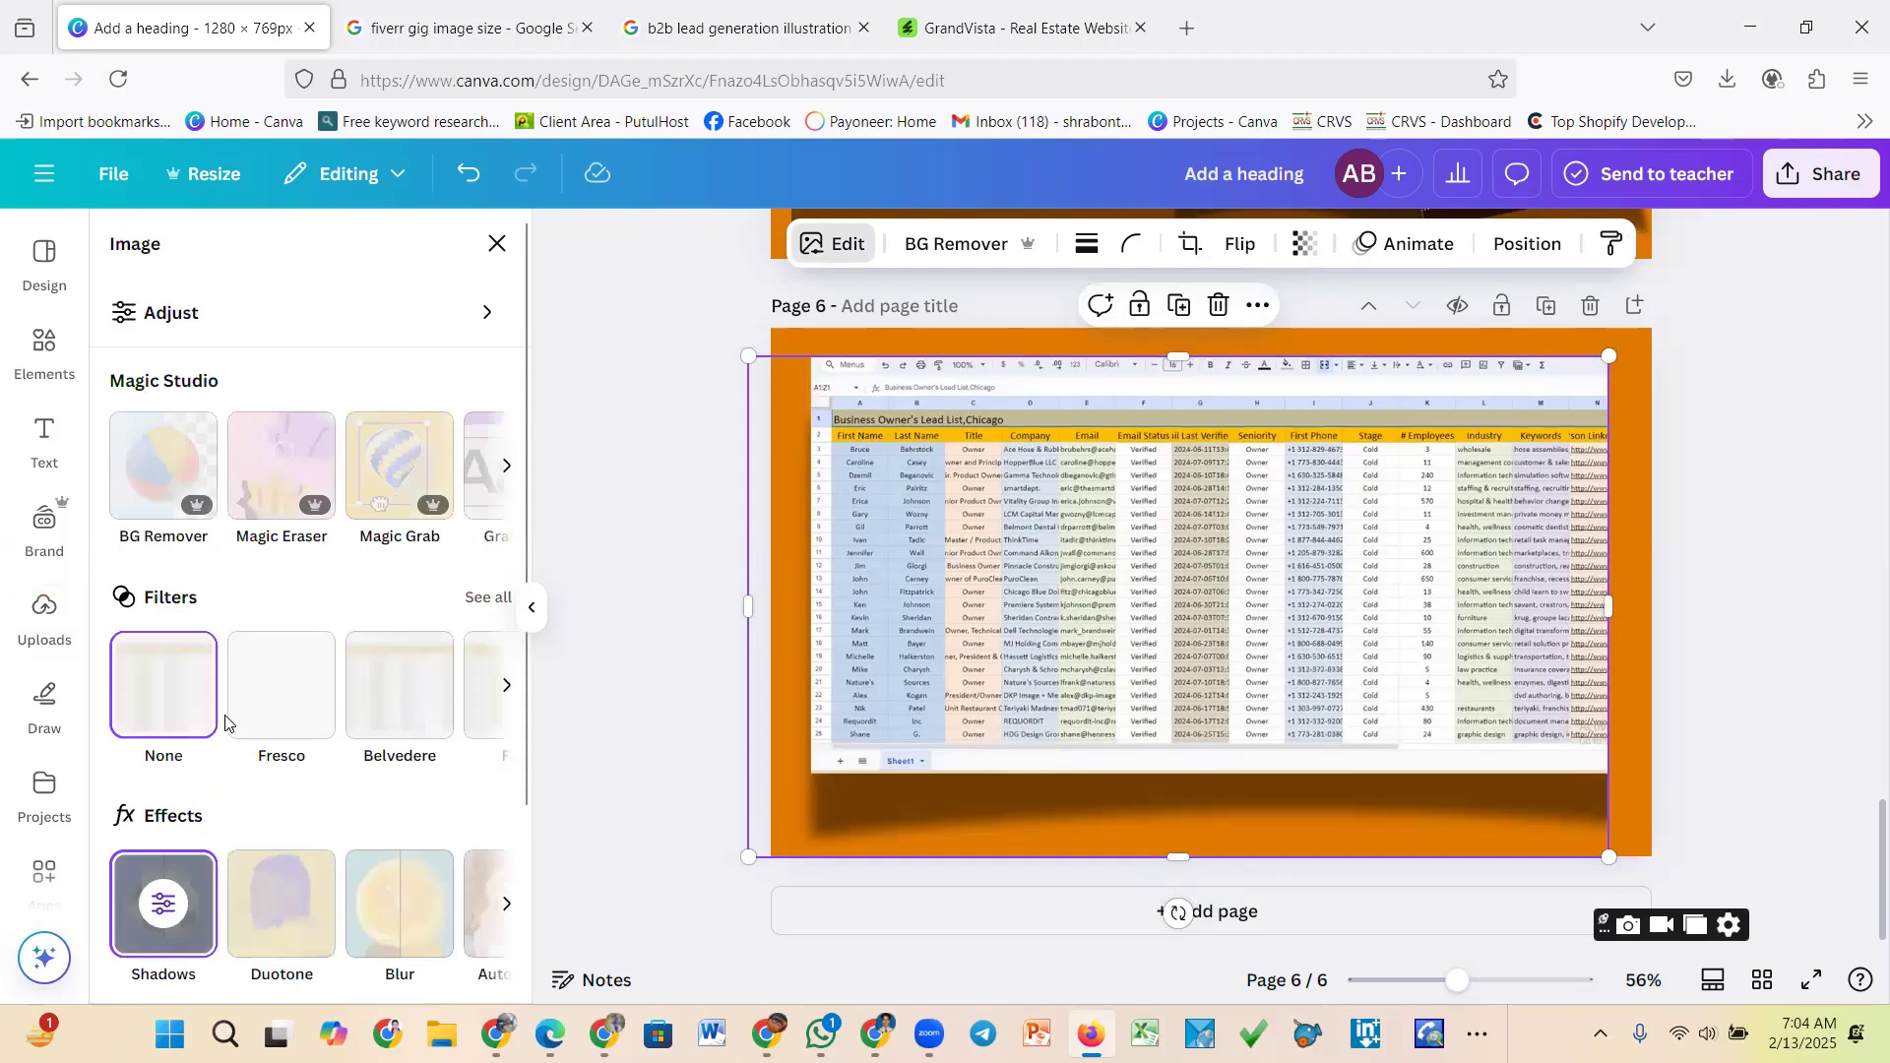
pyautogui.scroll(-2, 217, 852)
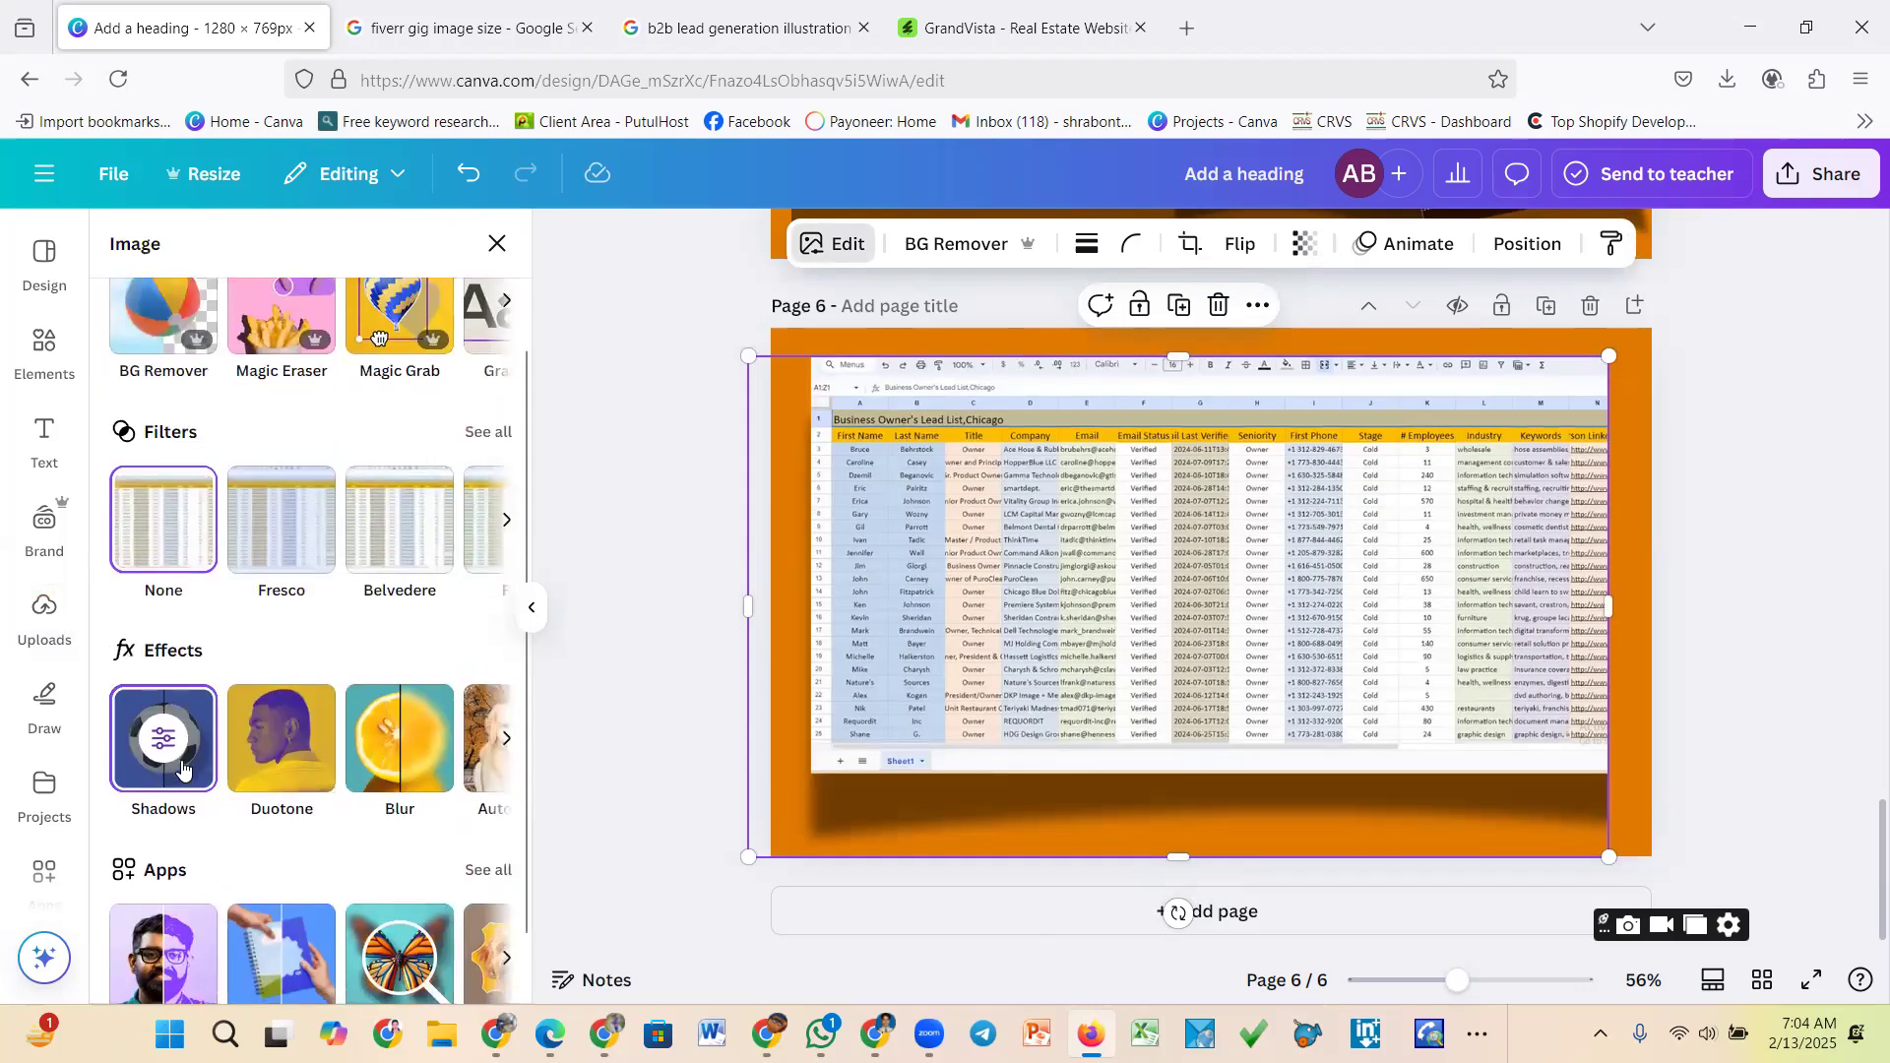
pyautogui.click(182, 775)
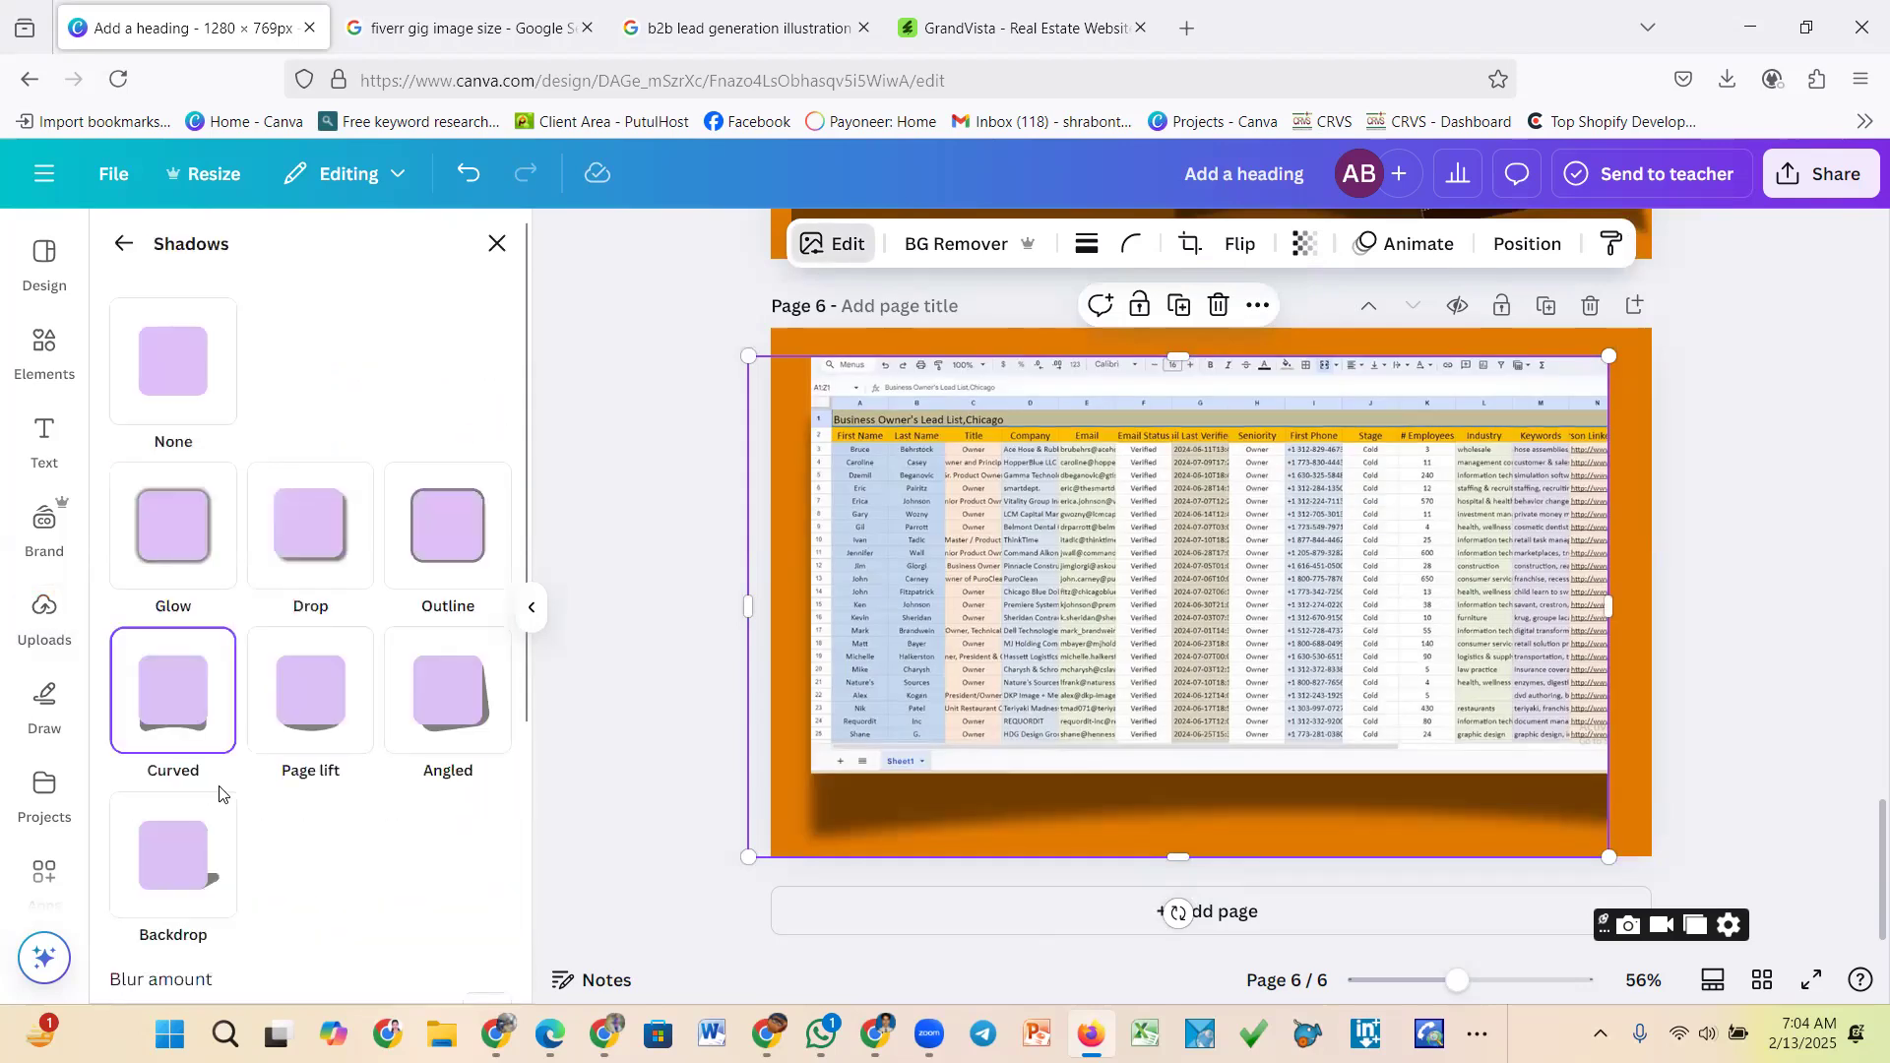
pyautogui.click(317, 529)
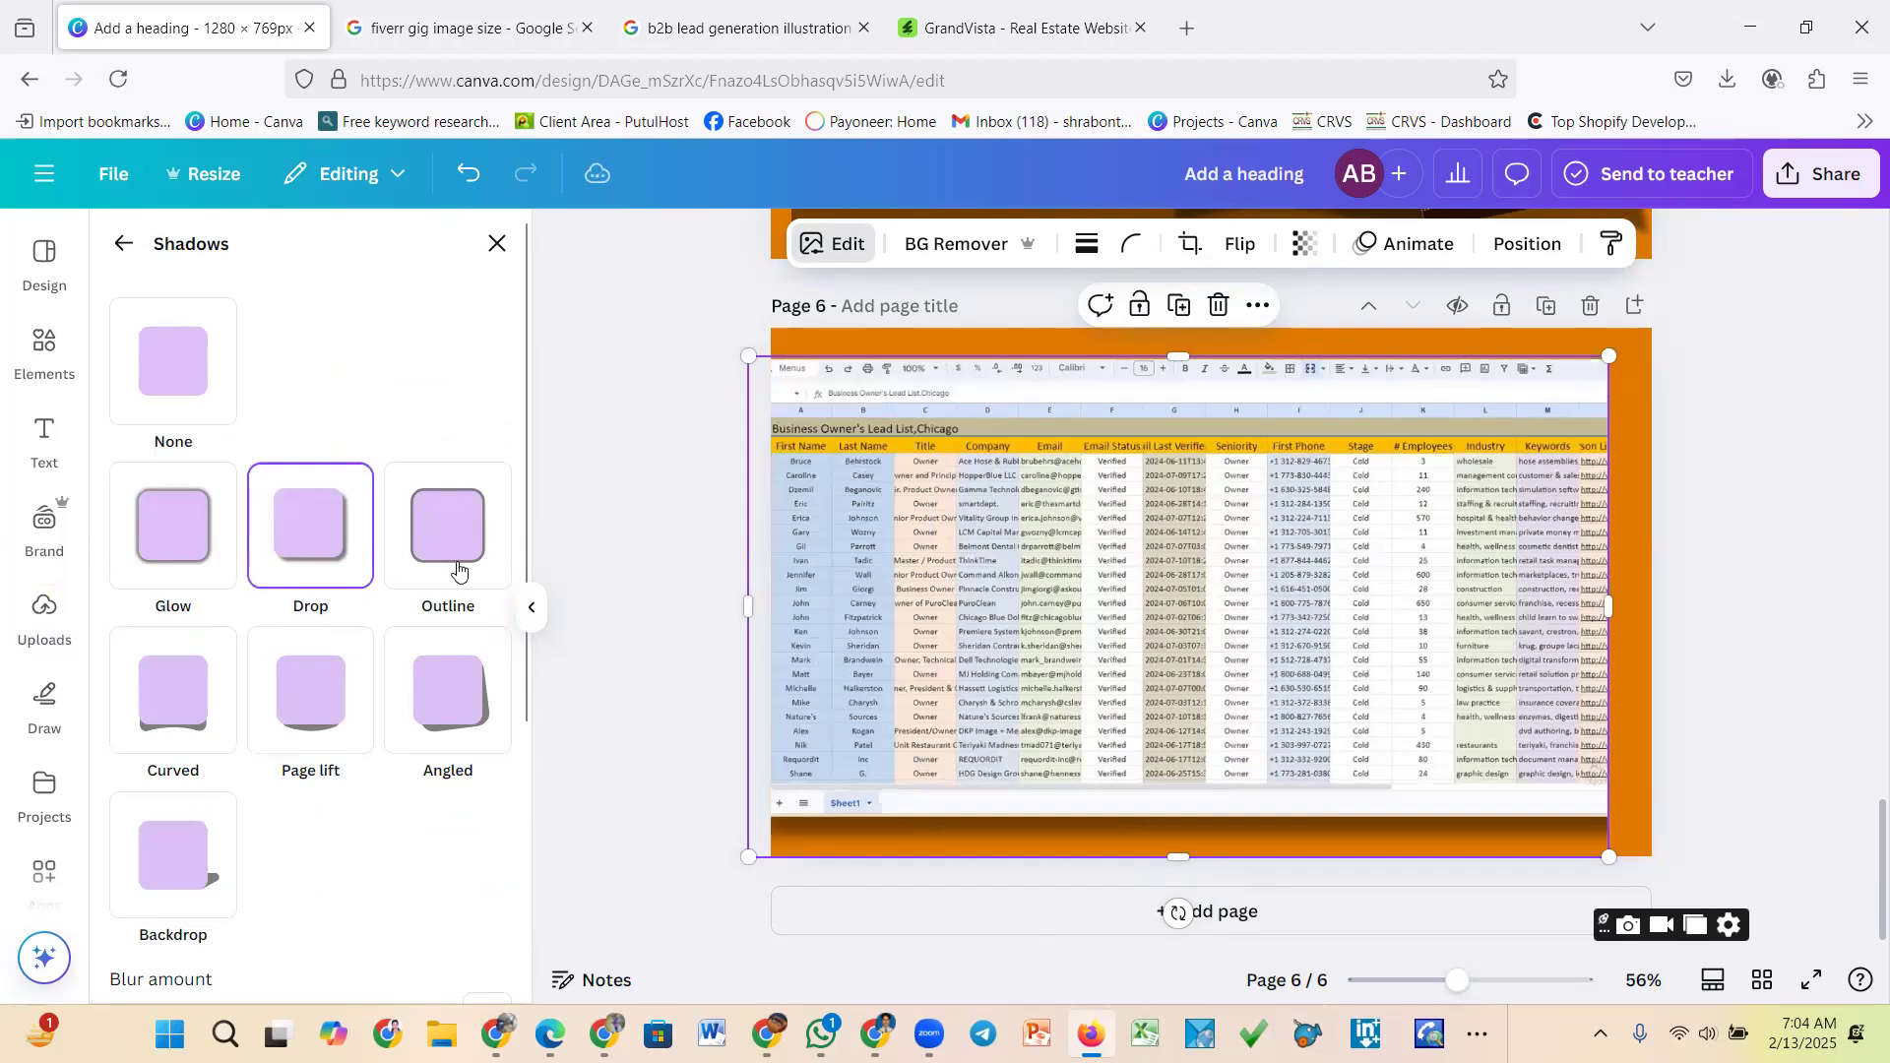
pyautogui.click(454, 564)
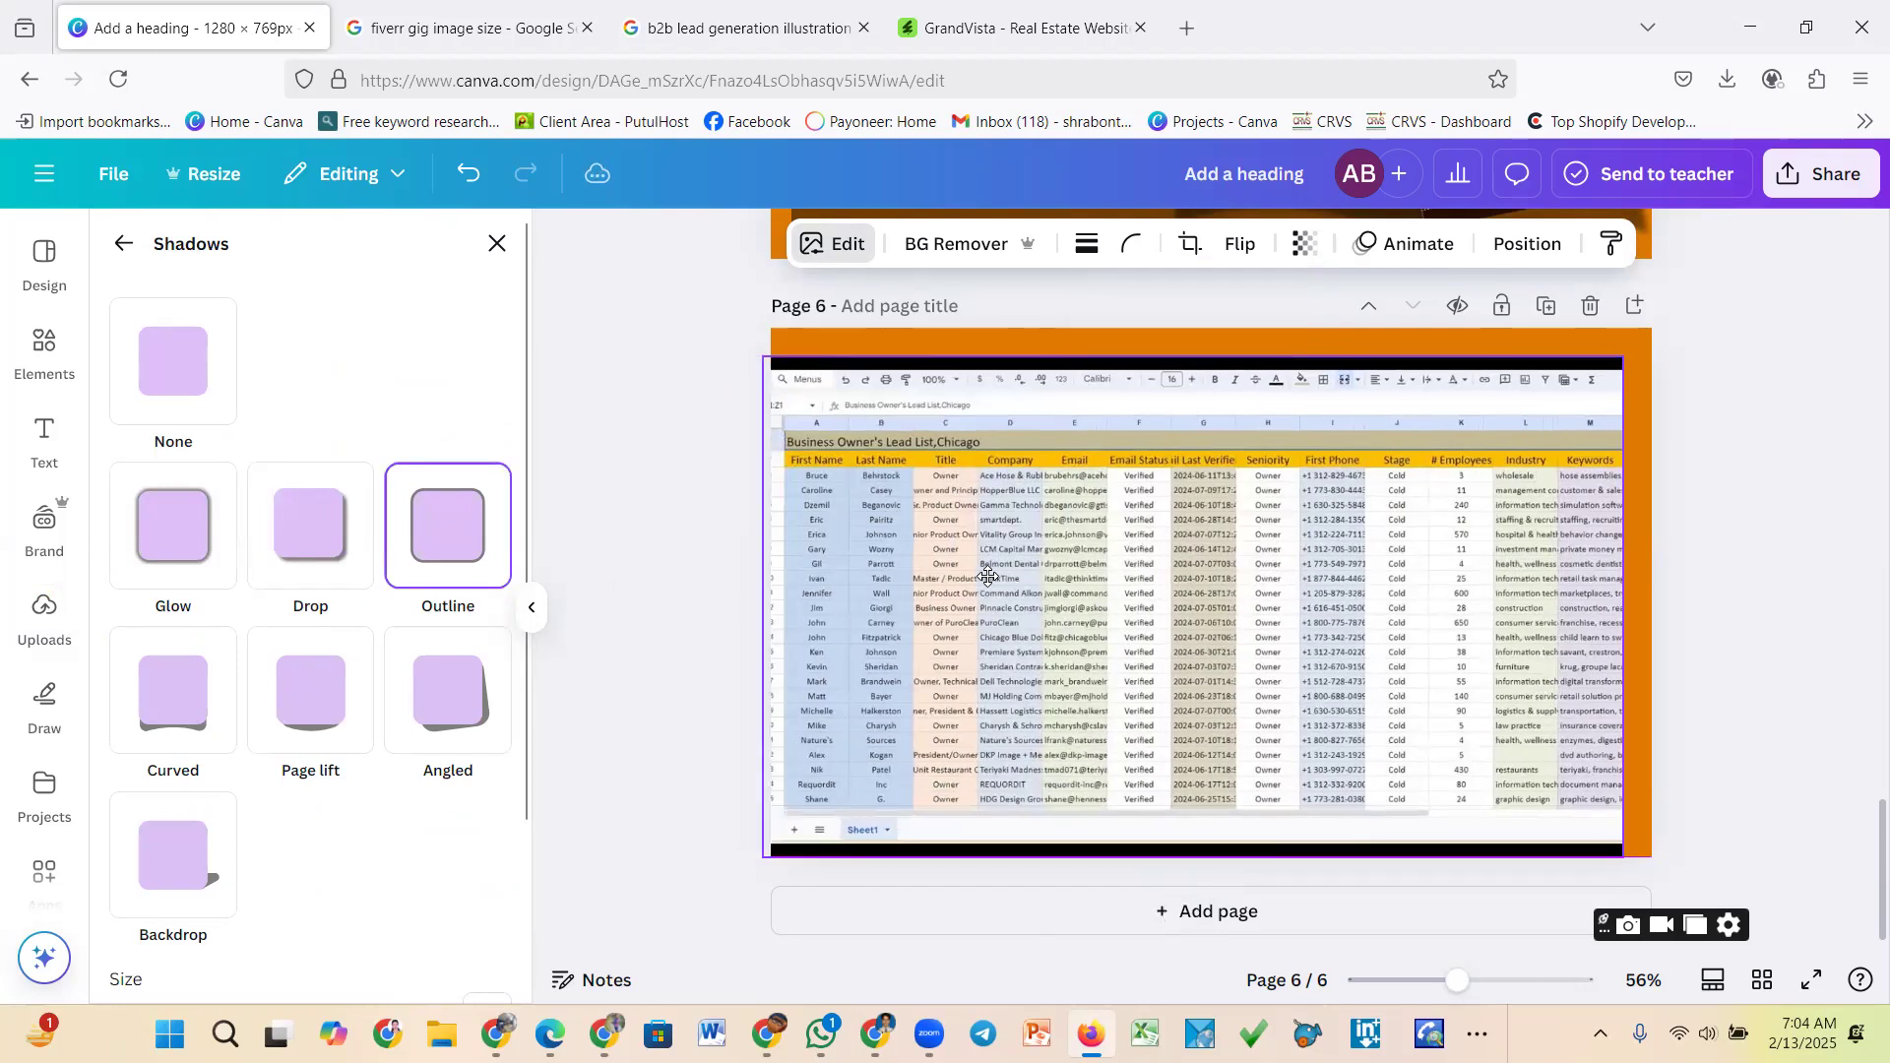
pyautogui.click(191, 549)
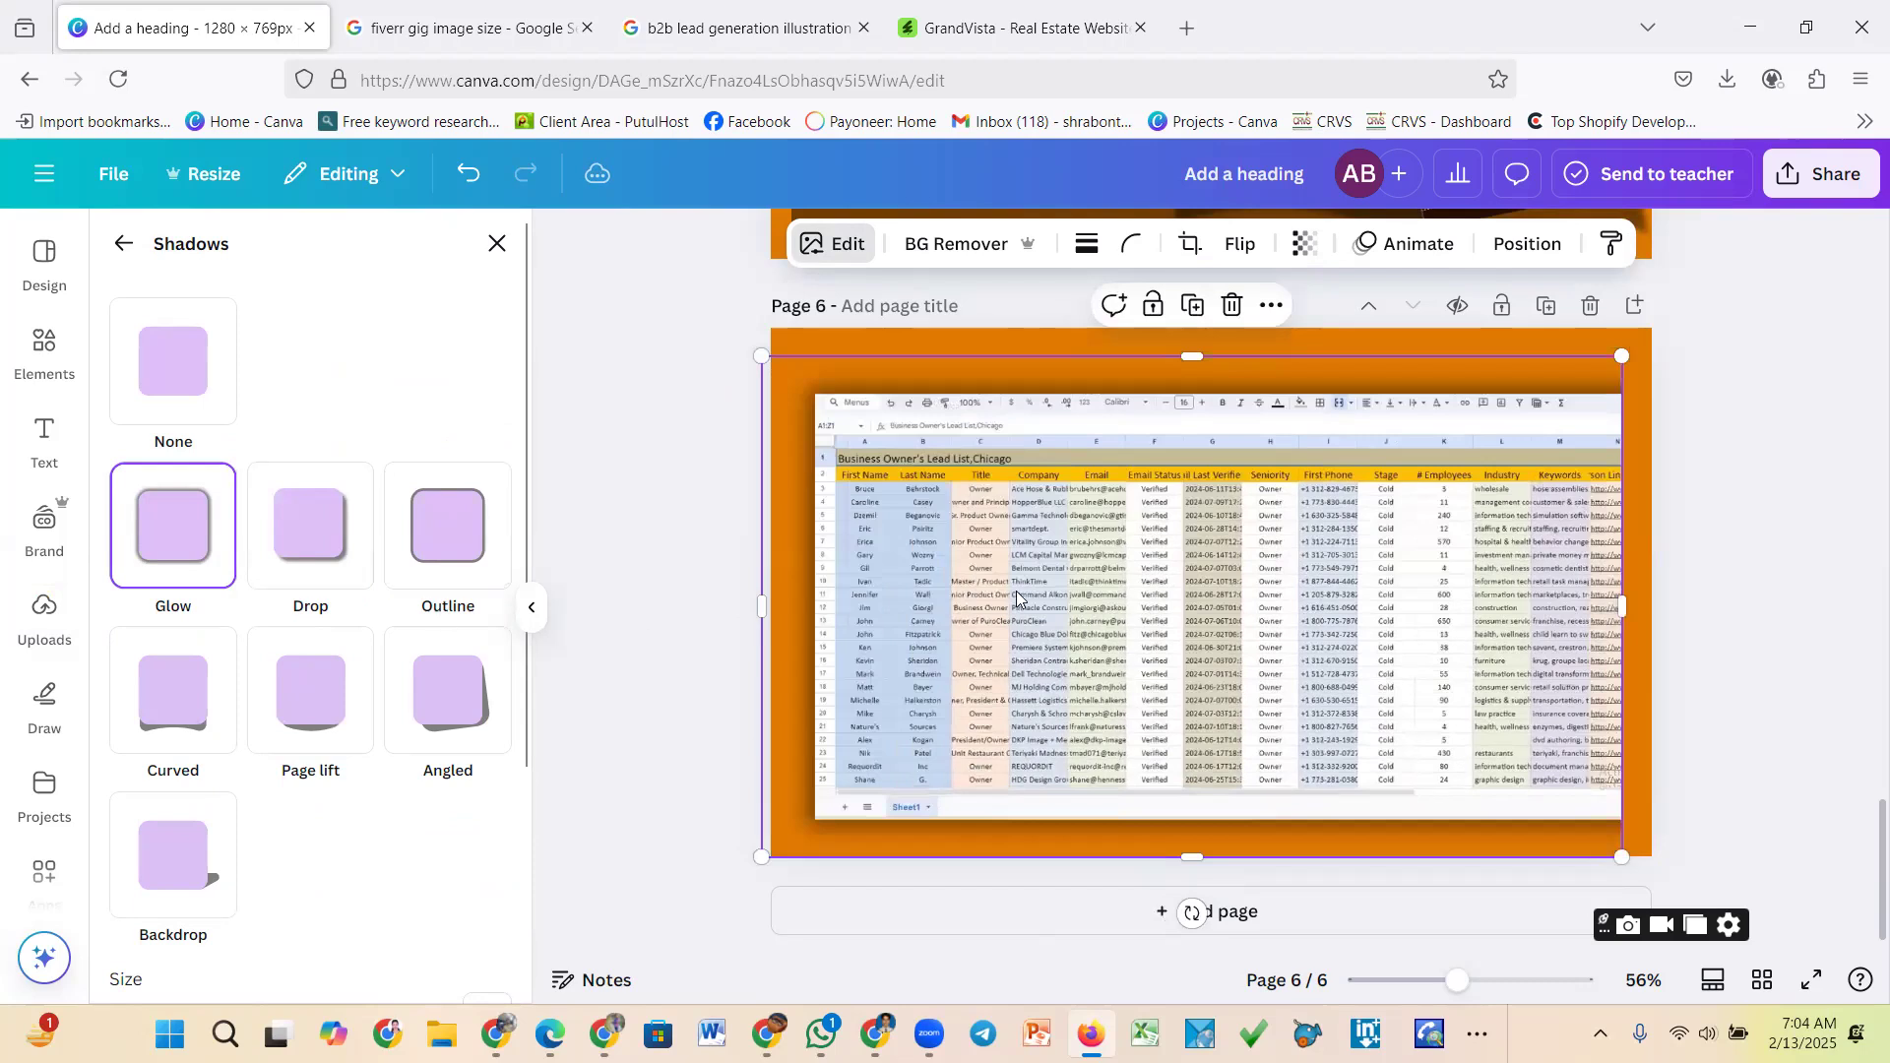
# Try grey as the page 6 background and set it to the light yellow from the document colors
pyautogui.click(856, 340)
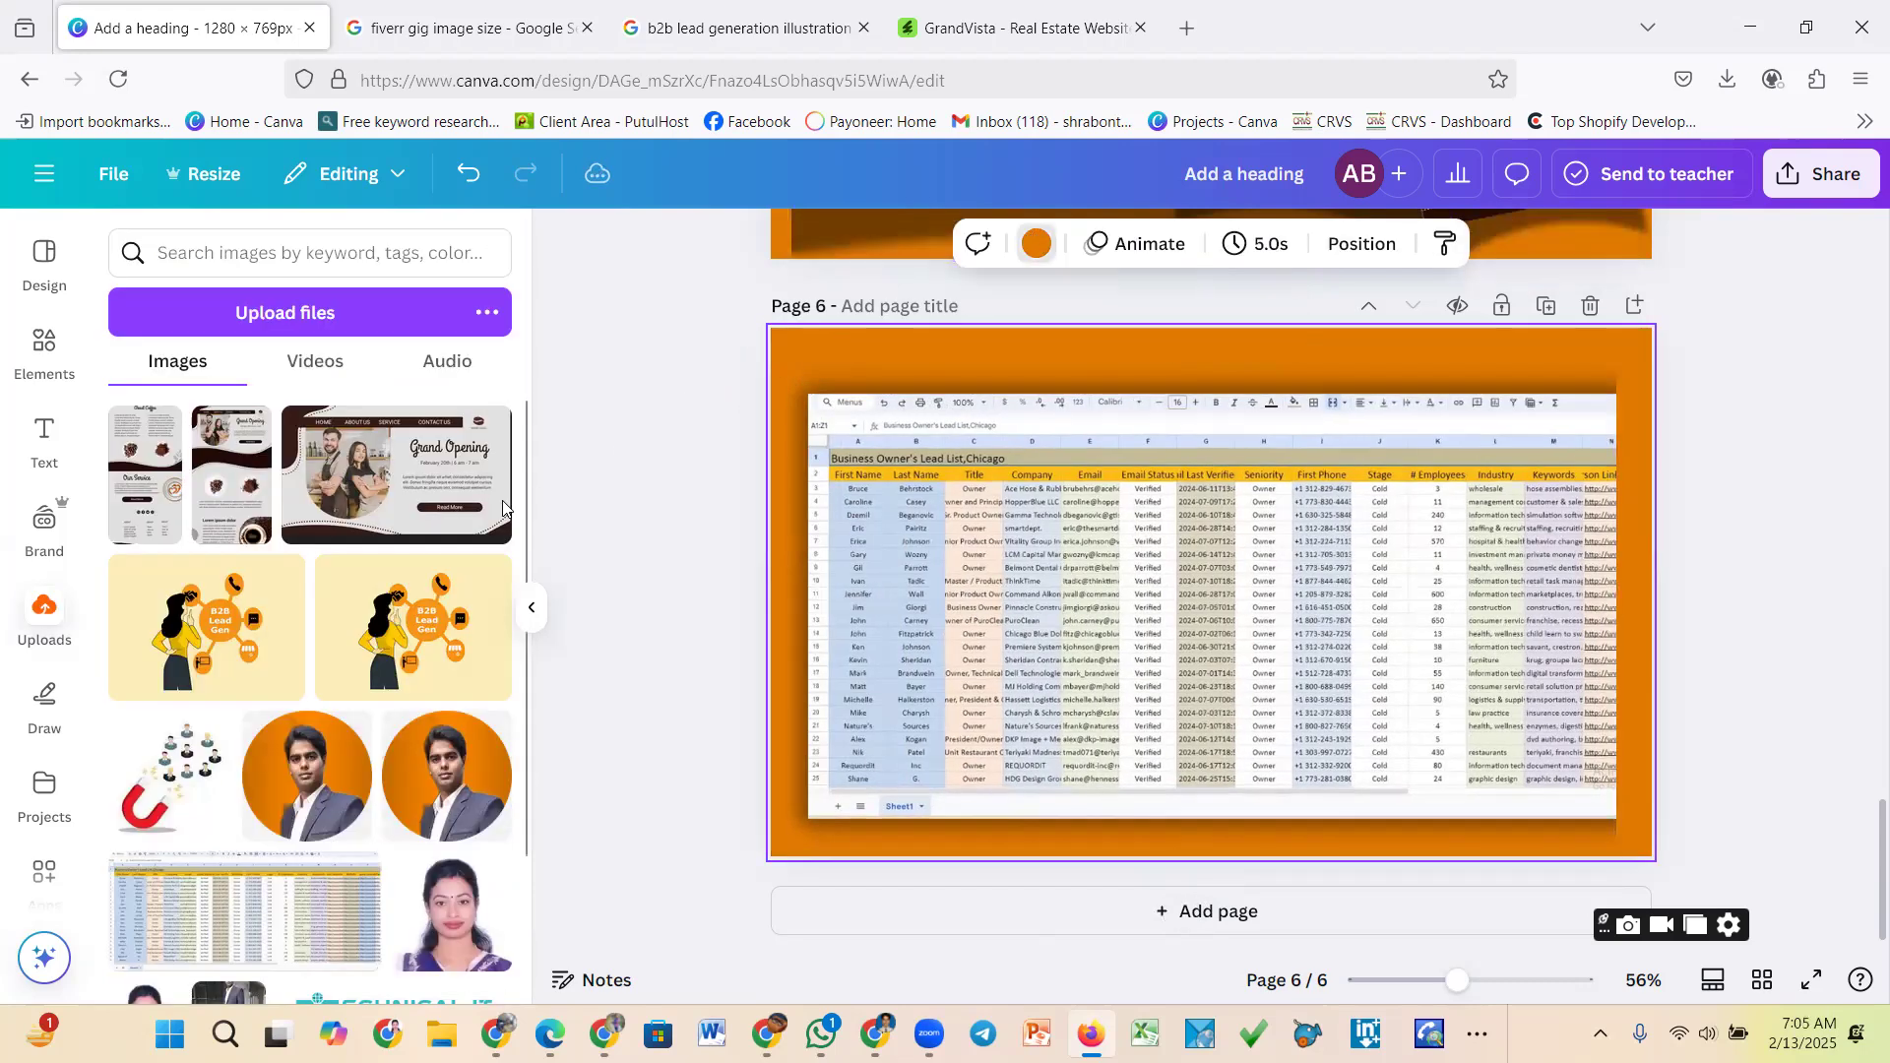
pyautogui.click(1037, 243)
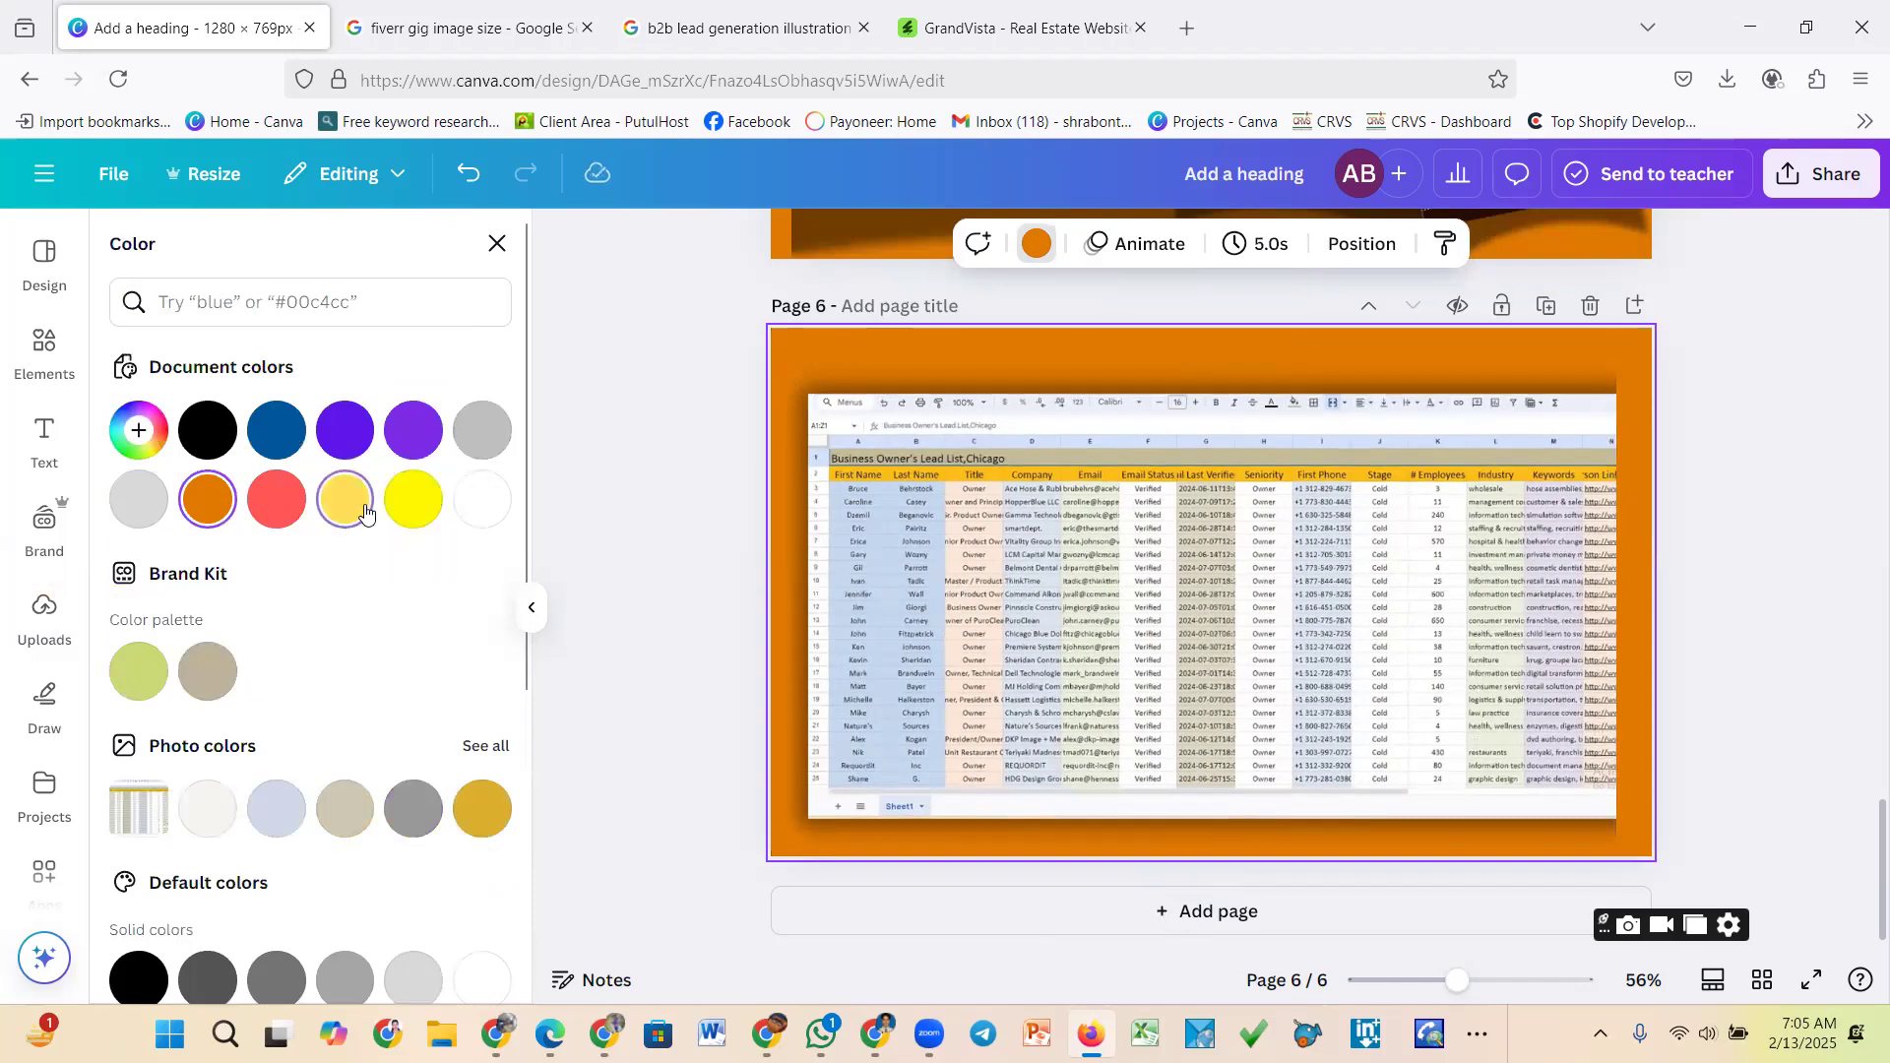
pyautogui.click(347, 500)
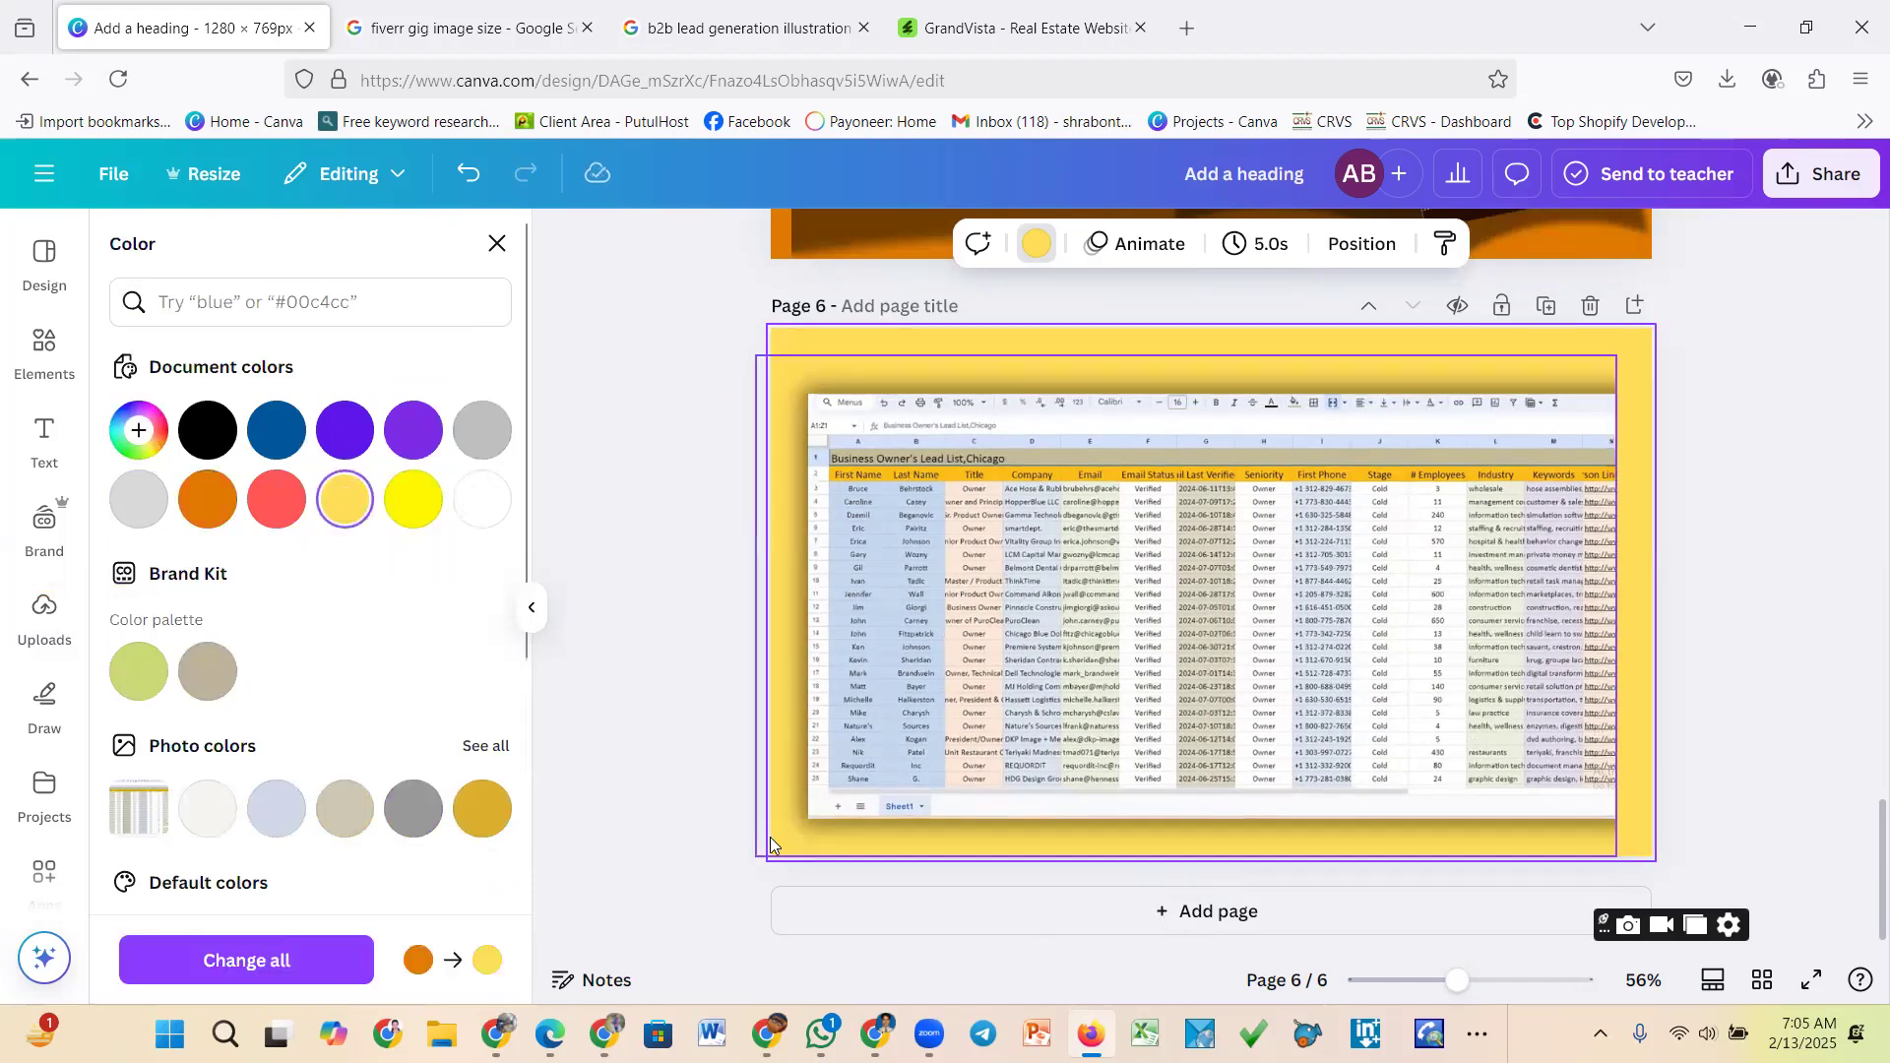
pyautogui.click(413, 809)
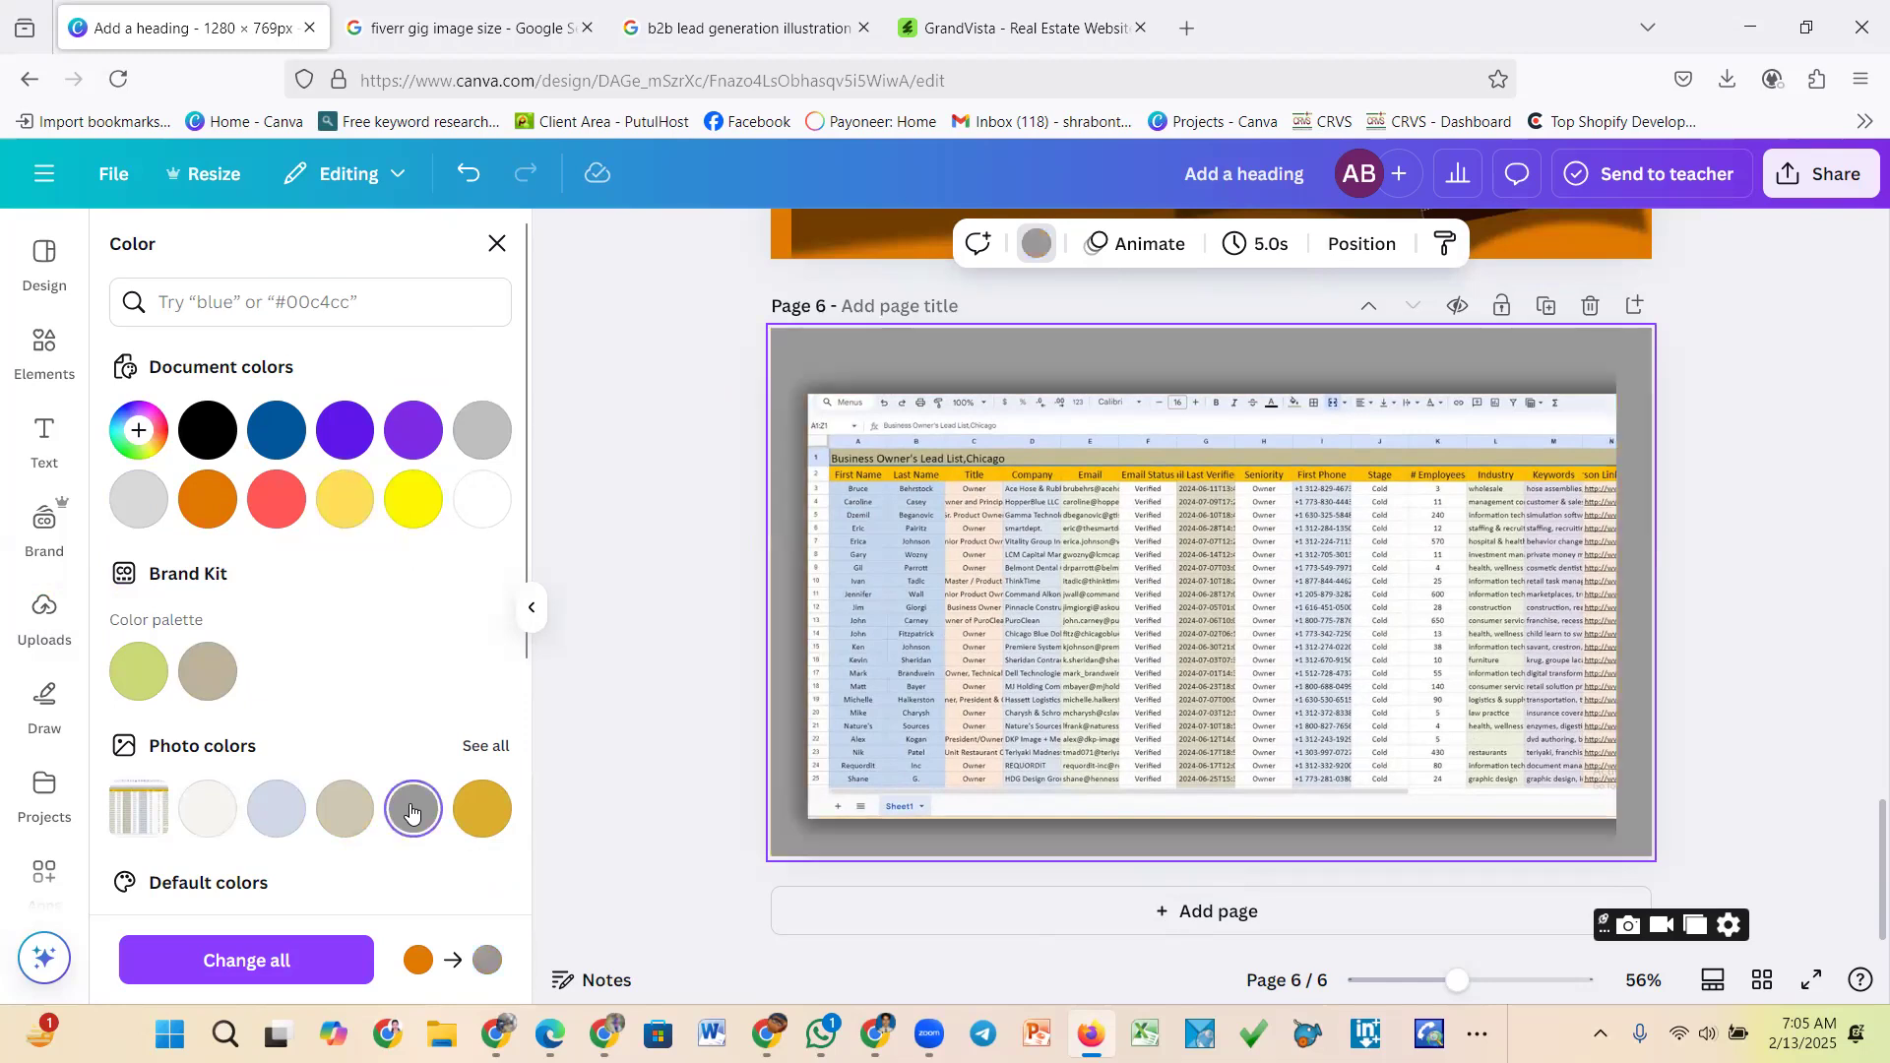
pyautogui.click(347, 500)
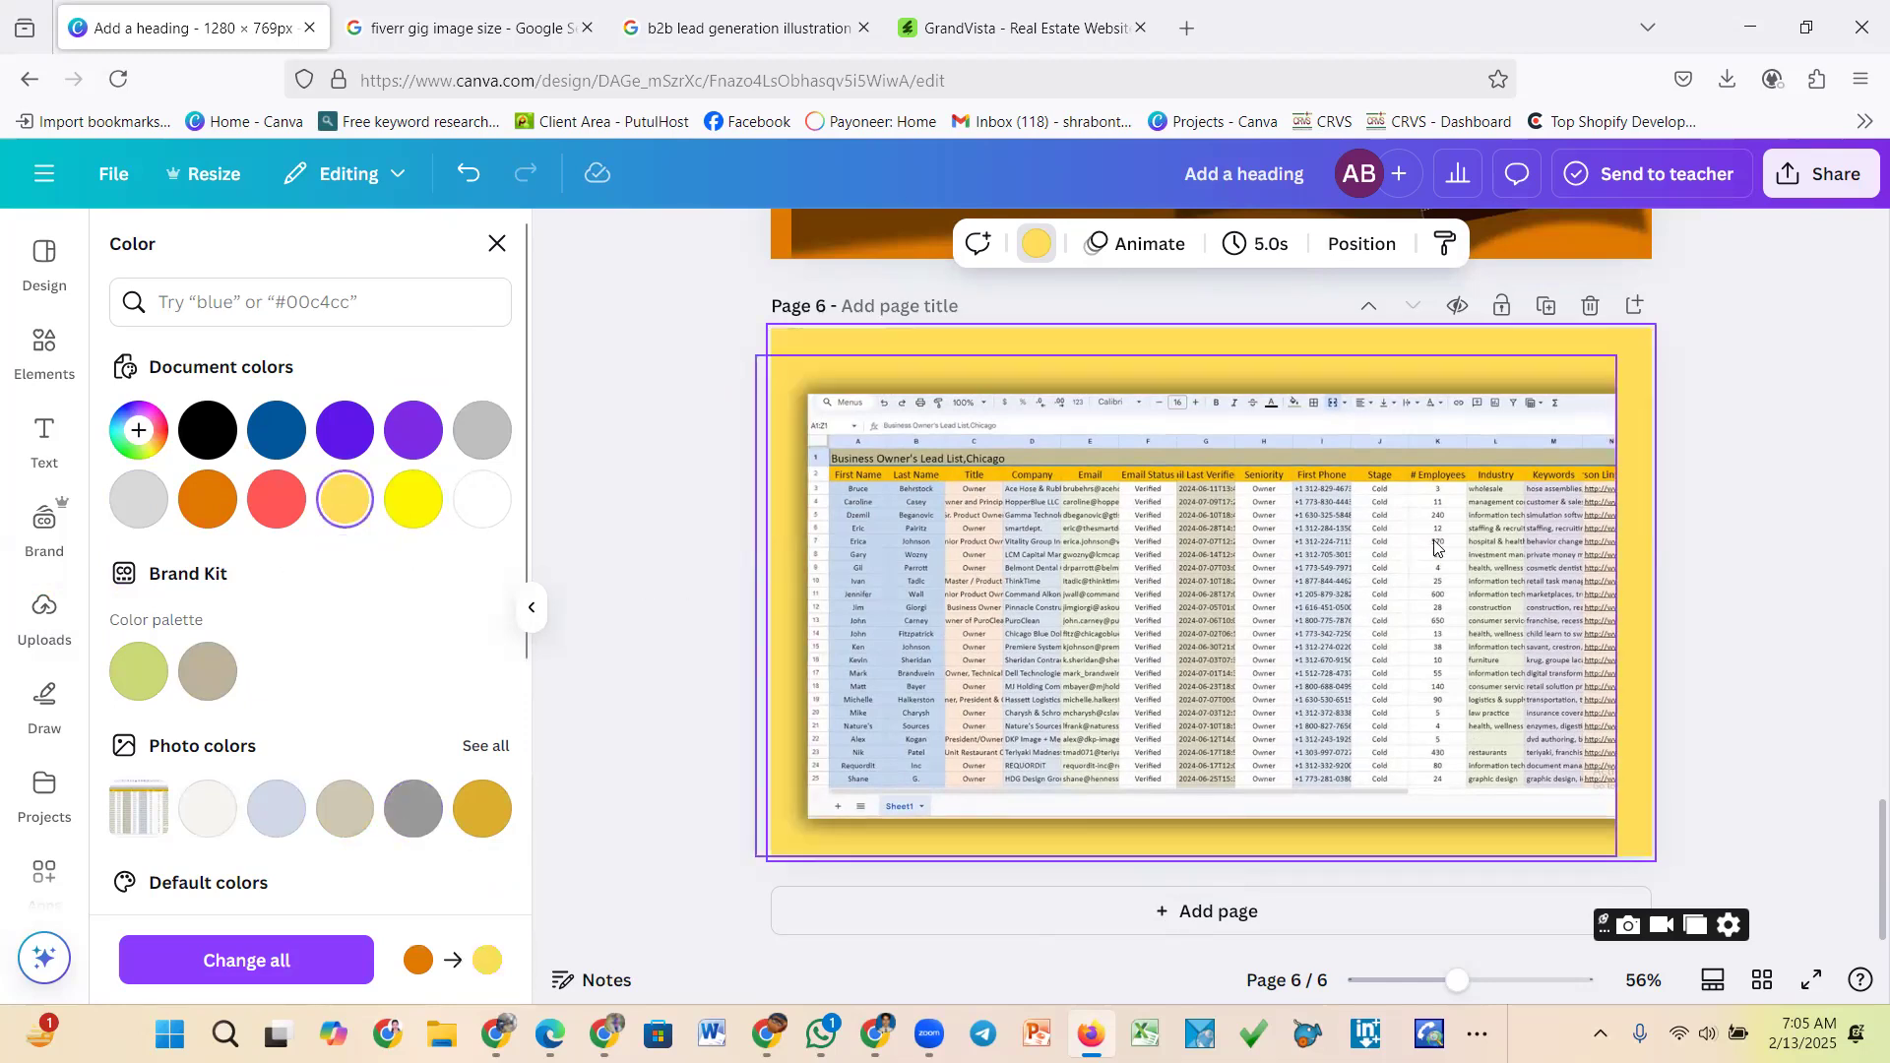
# Extend the lead list image's upper edge and shift the image slightly to balance it on page 6
pyautogui.click(1467, 547)
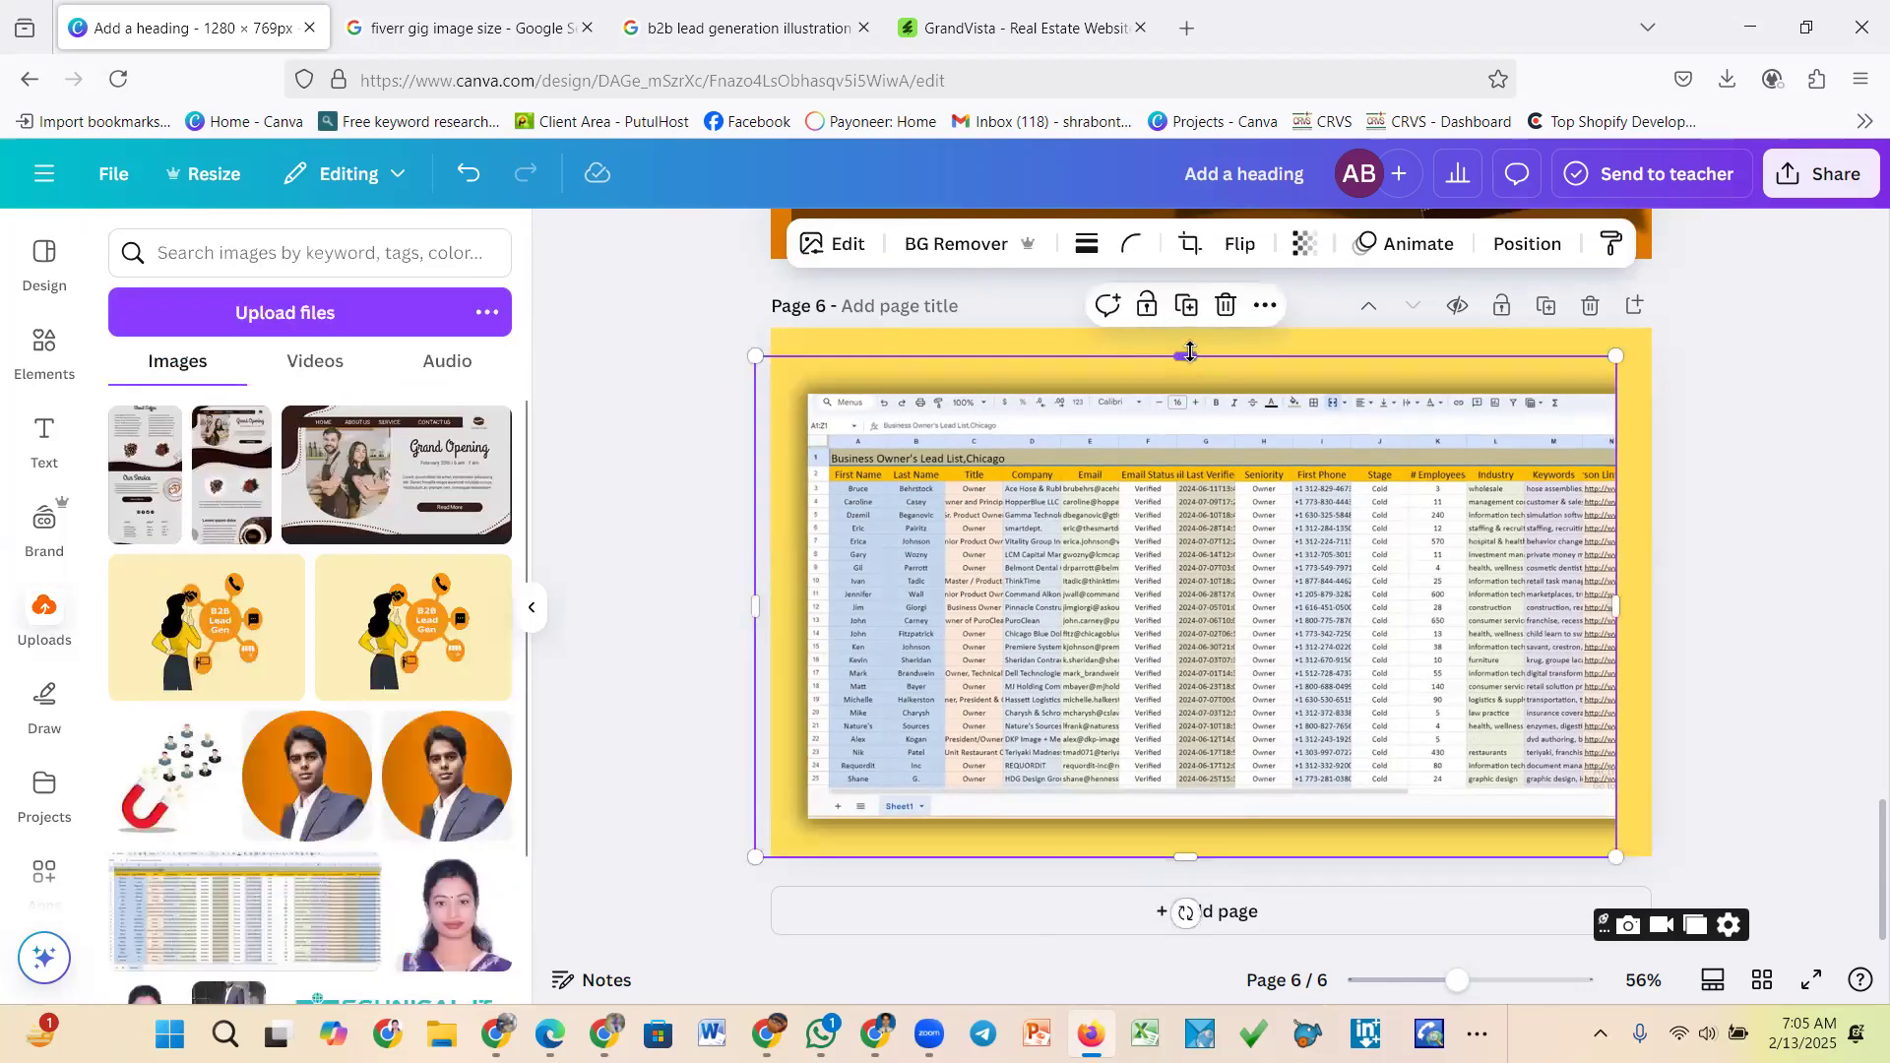
pyautogui.moveTo(1190, 356); pyautogui.dragTo(1190, 338)
pyautogui.moveTo(1292, 559); pyautogui.dragTo(1289, 560)
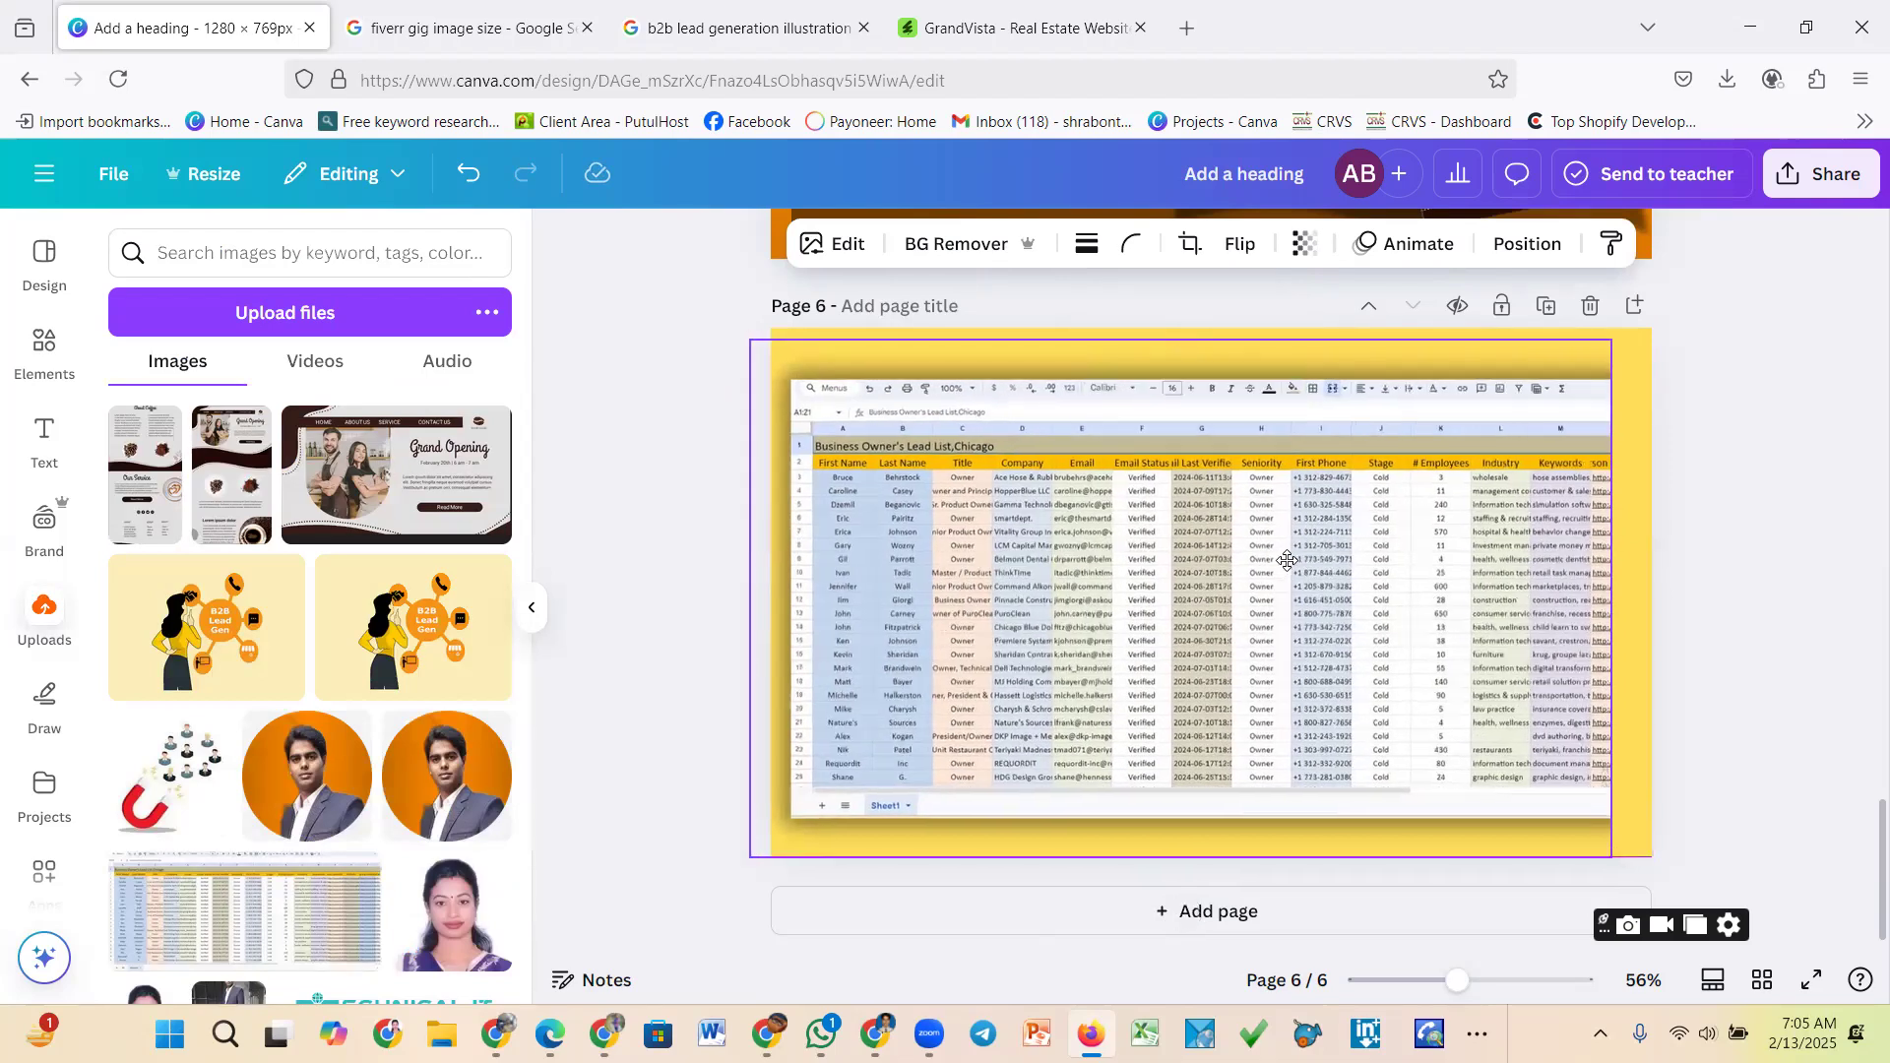
pyautogui.click(1744, 514)
pyautogui.click(1201, 496)
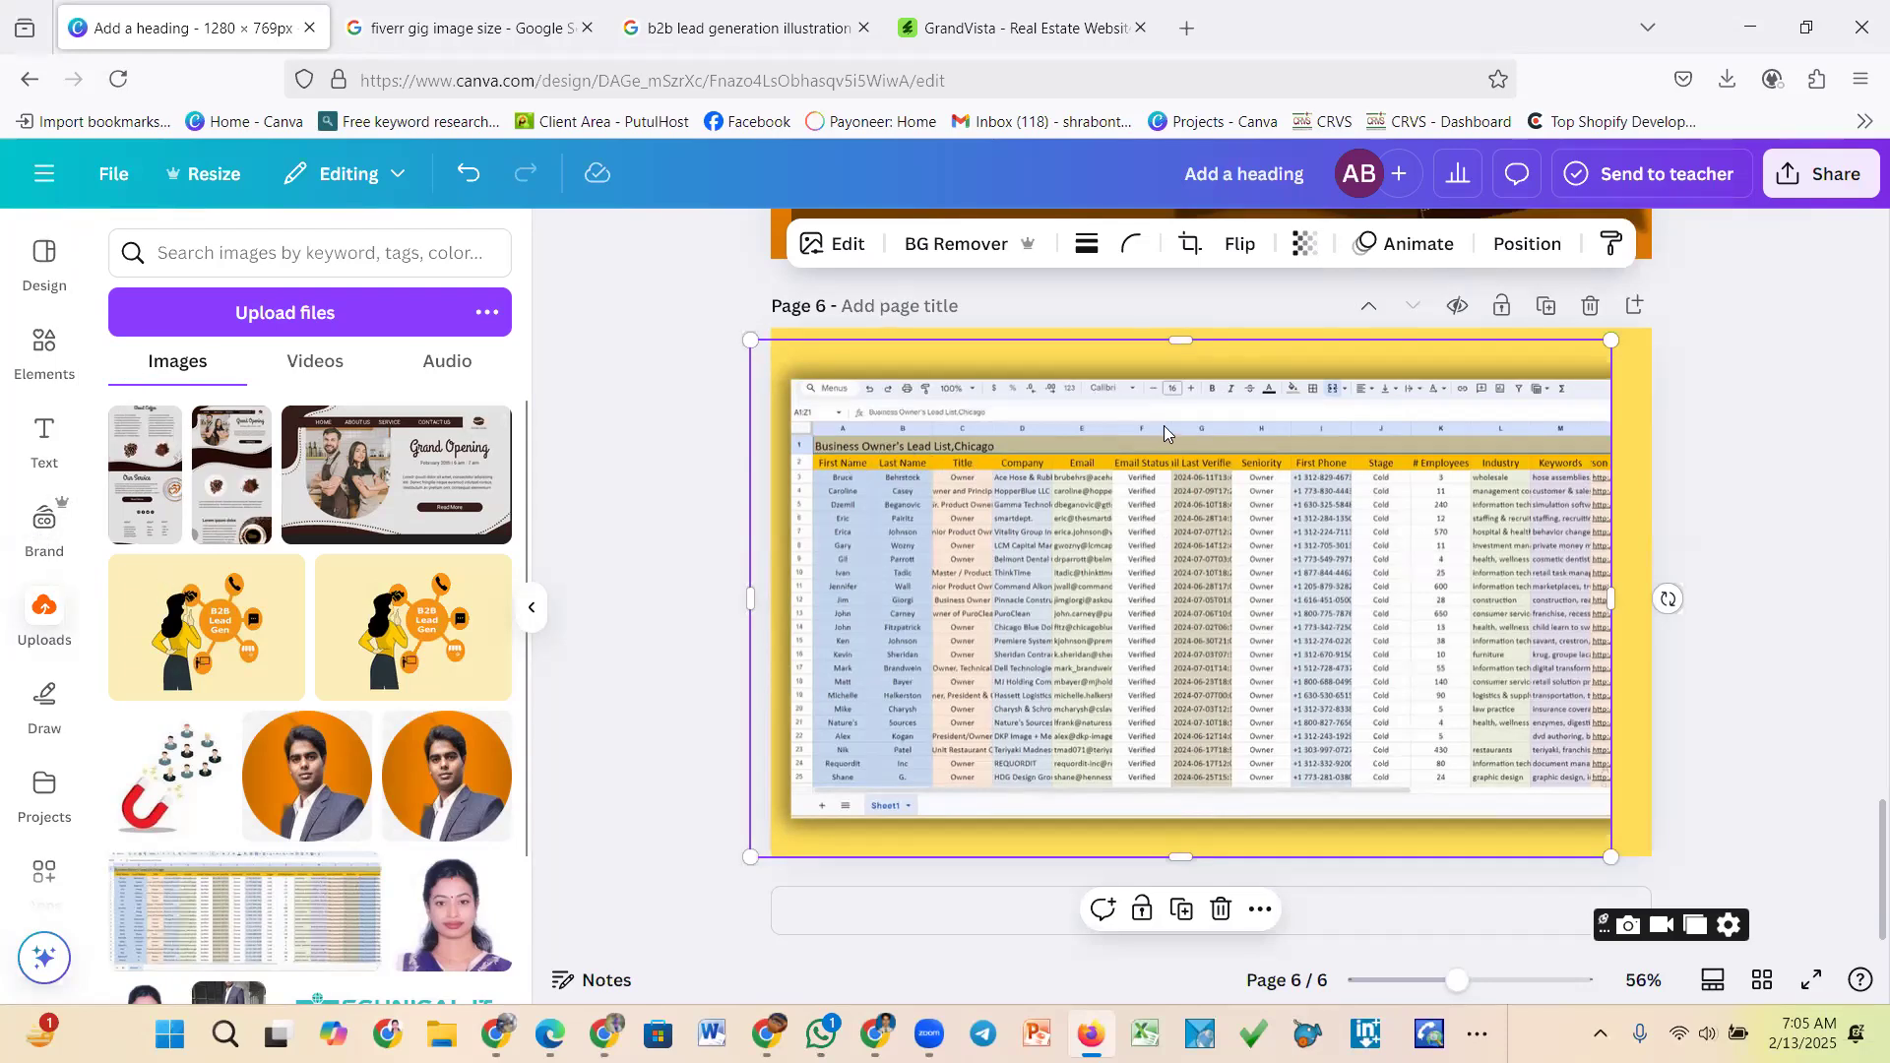
# Review the lead list design on page 6 together with the gig designs on the earlier pages
pyautogui.scroll(3, 1802, 478)
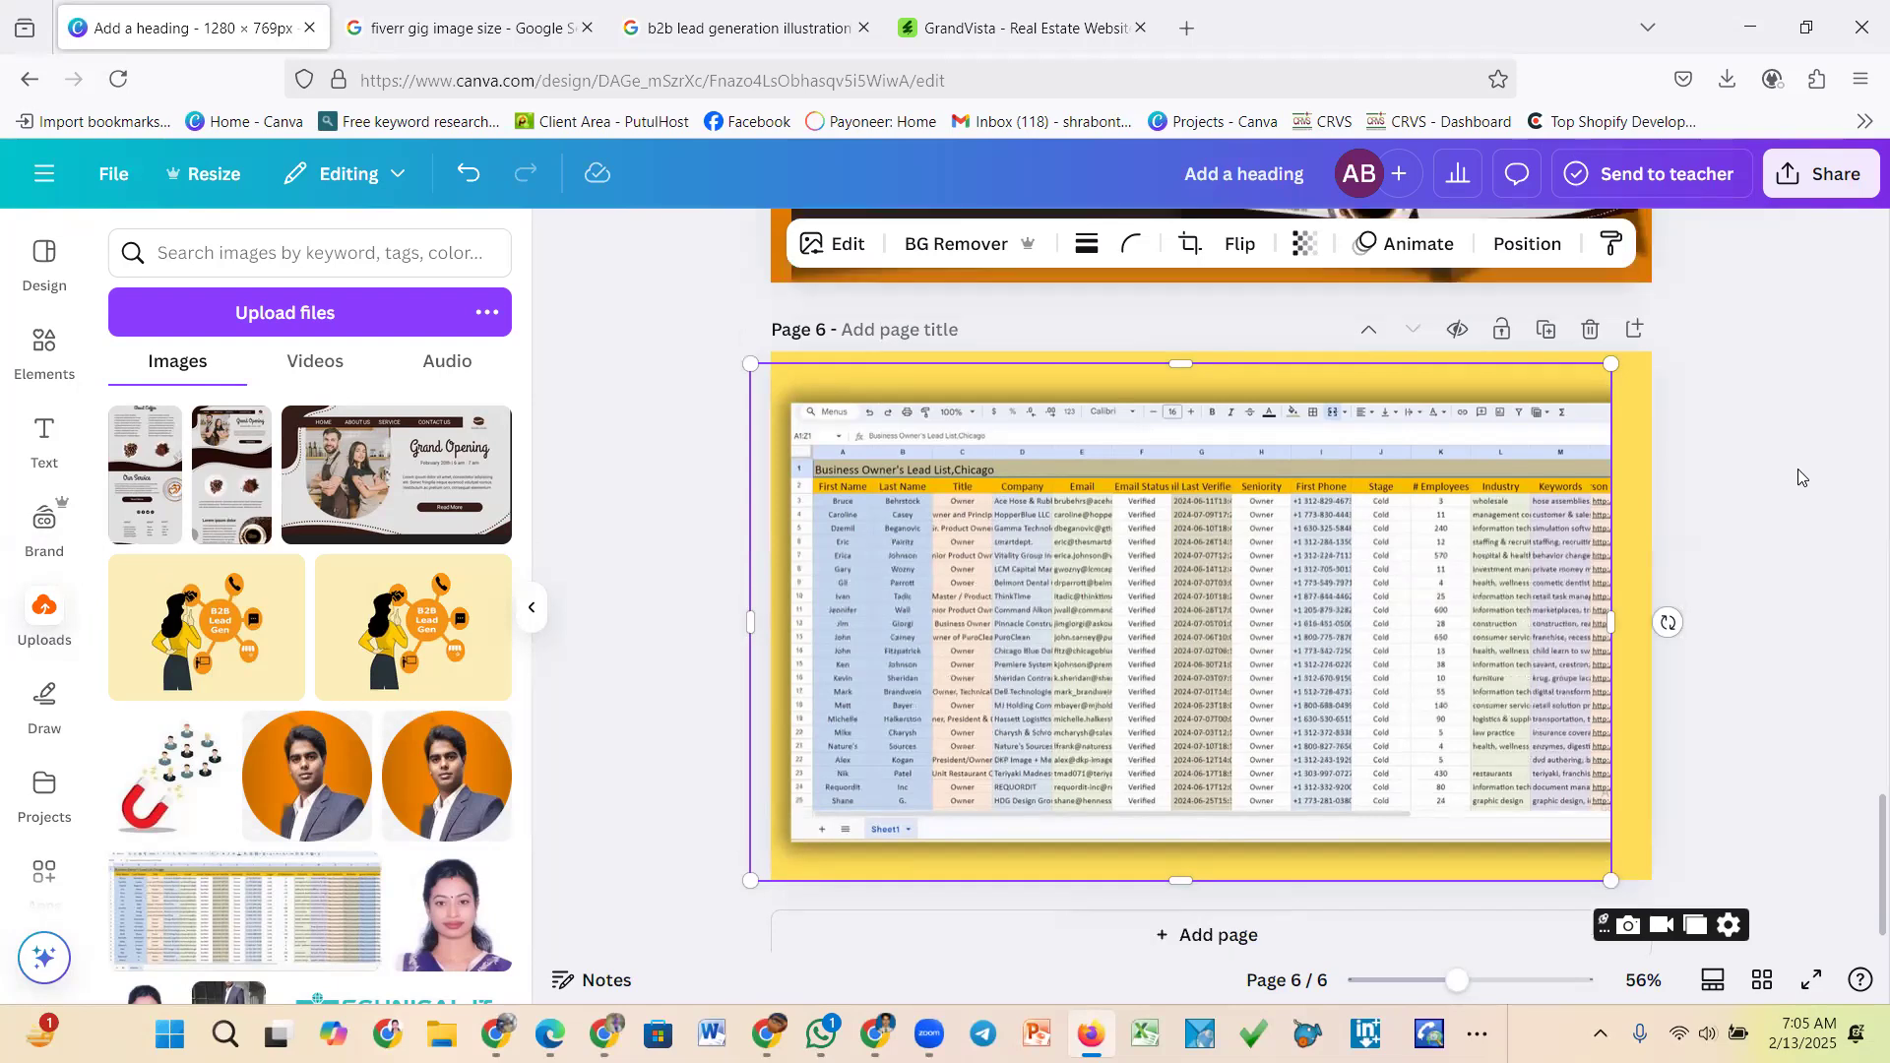
pyautogui.scroll(-3, 1844, 495)
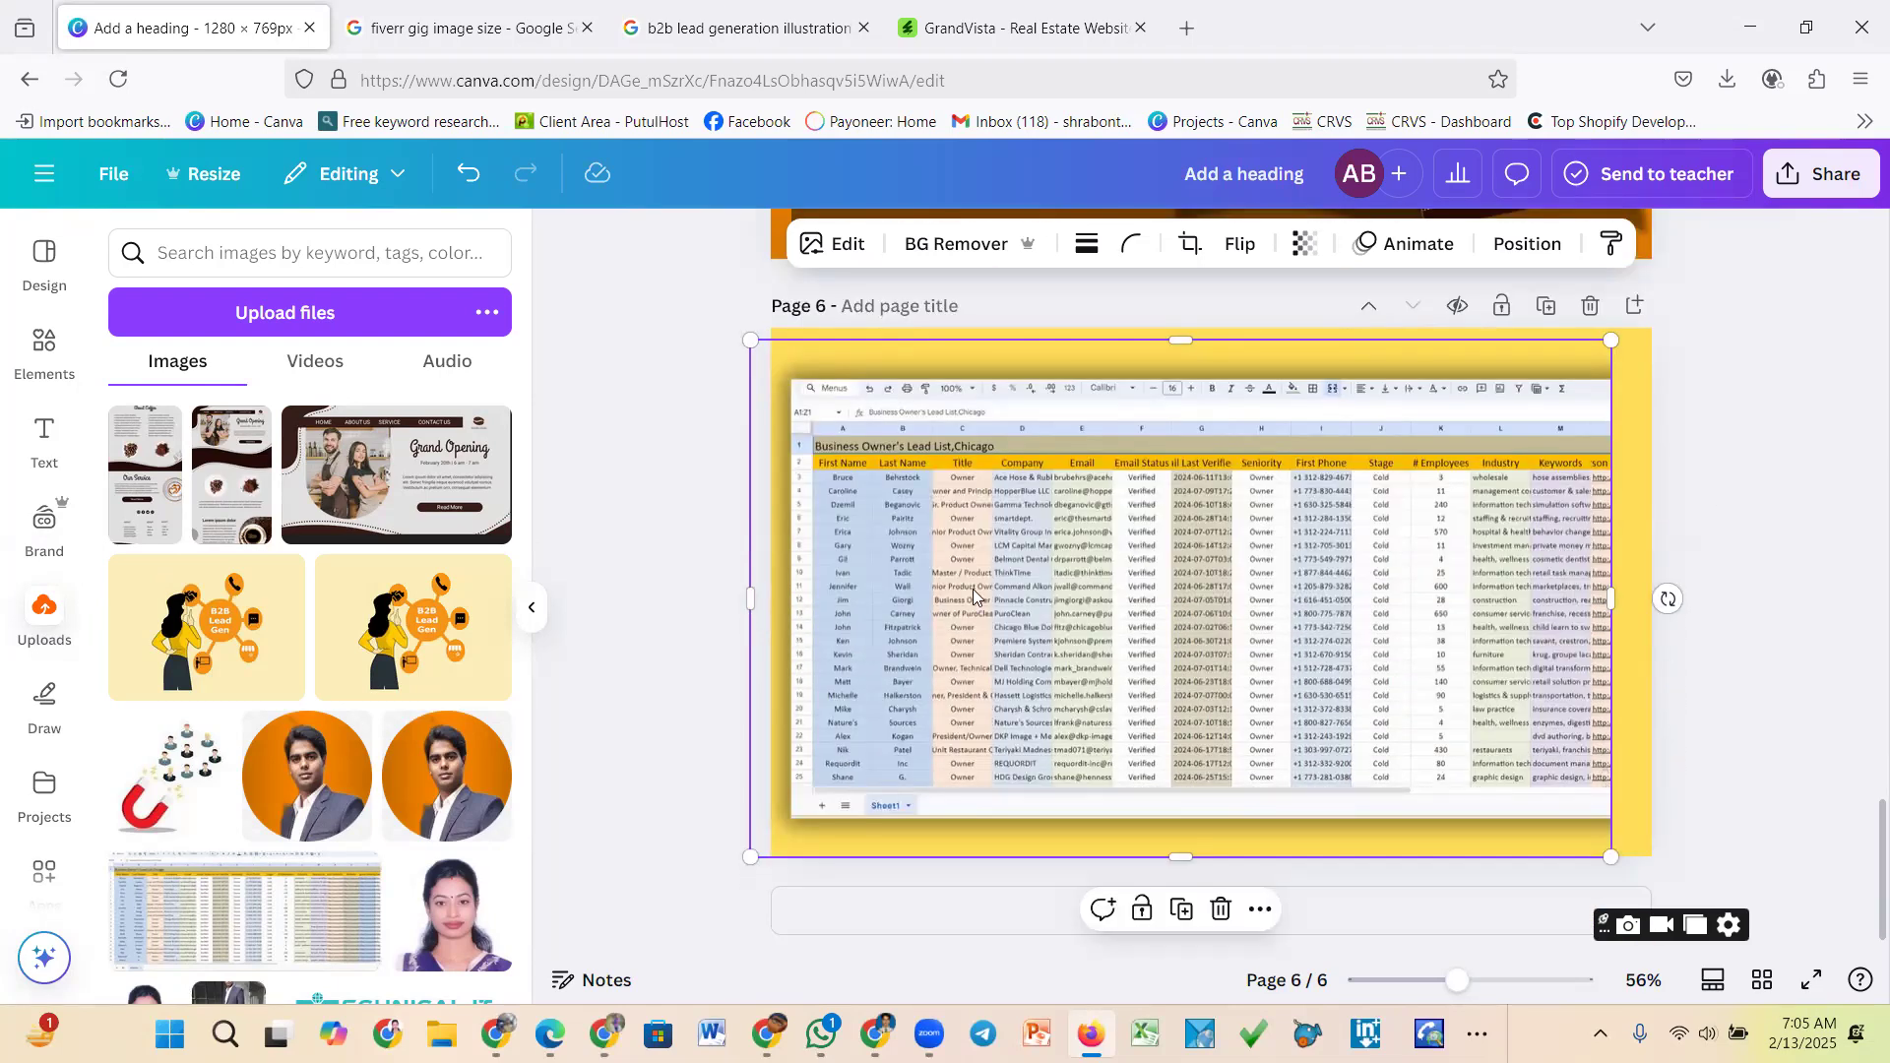
pyautogui.scroll(1, 1185, 553)
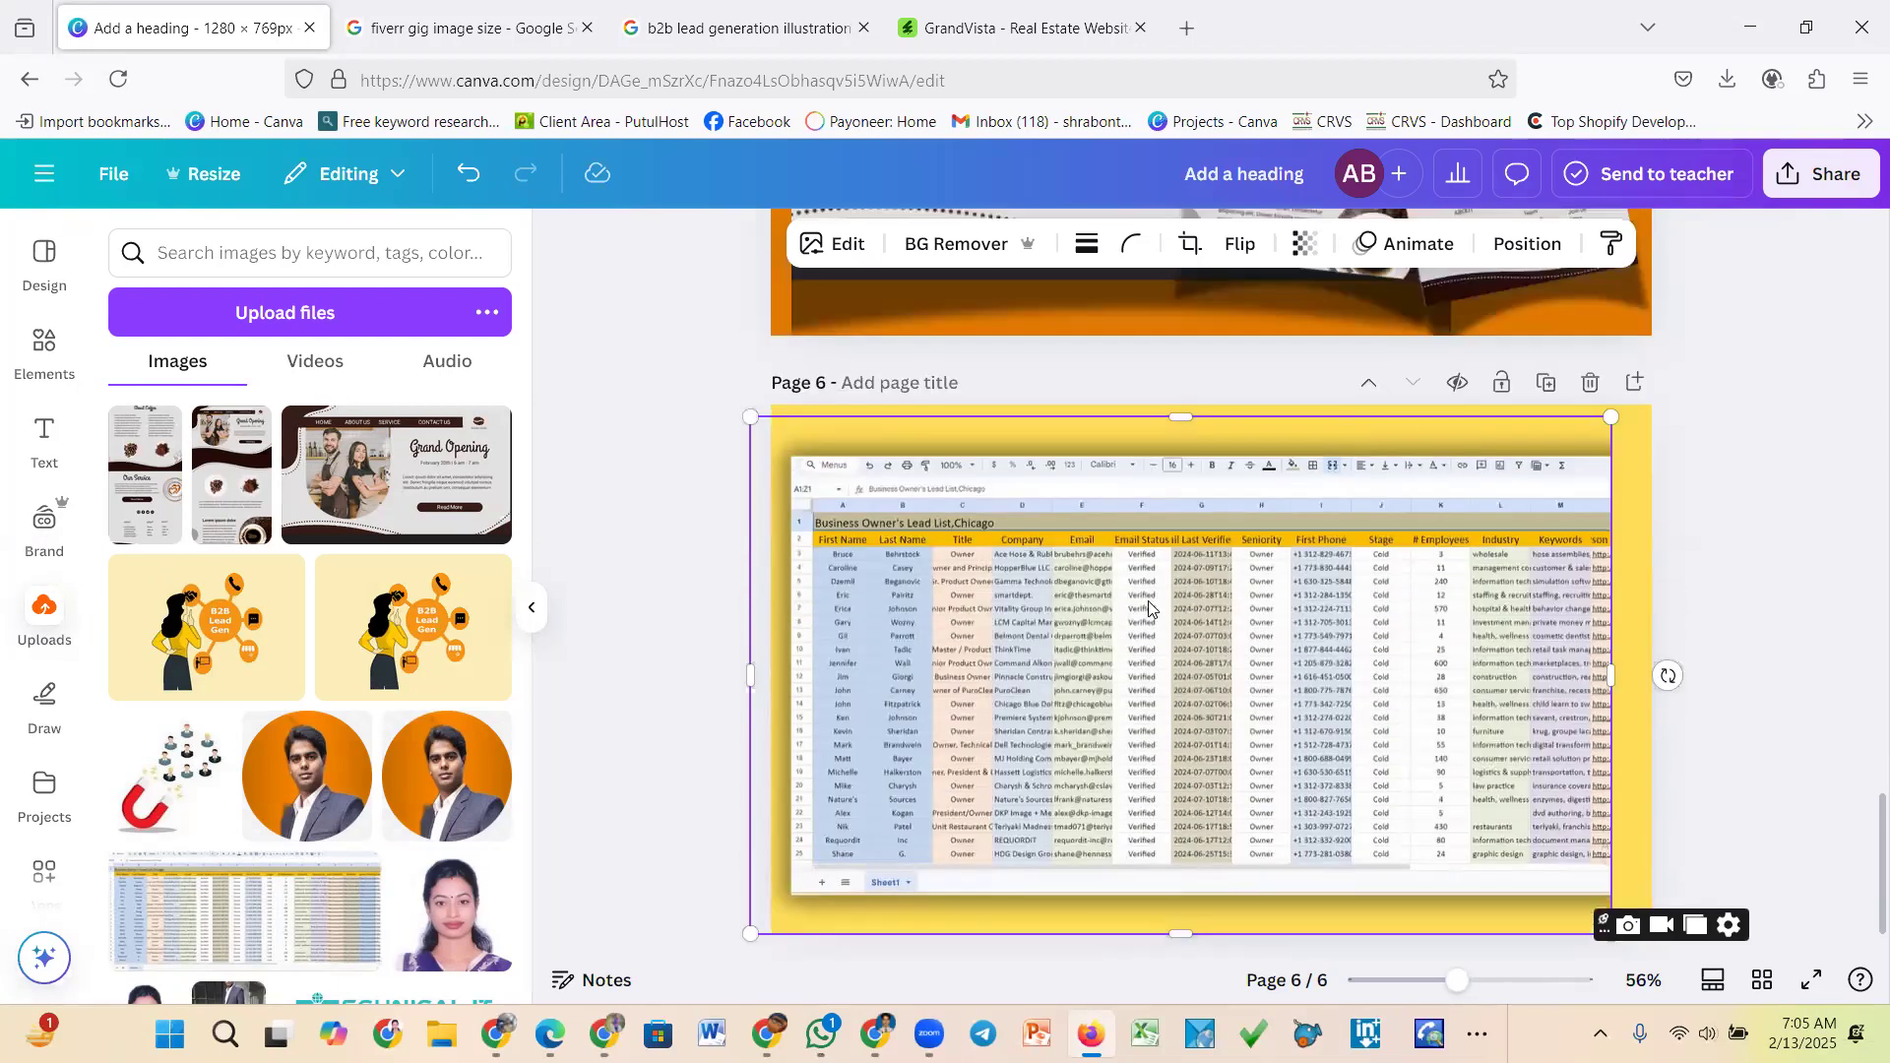
pyautogui.scroll(-1, 1256, 612)
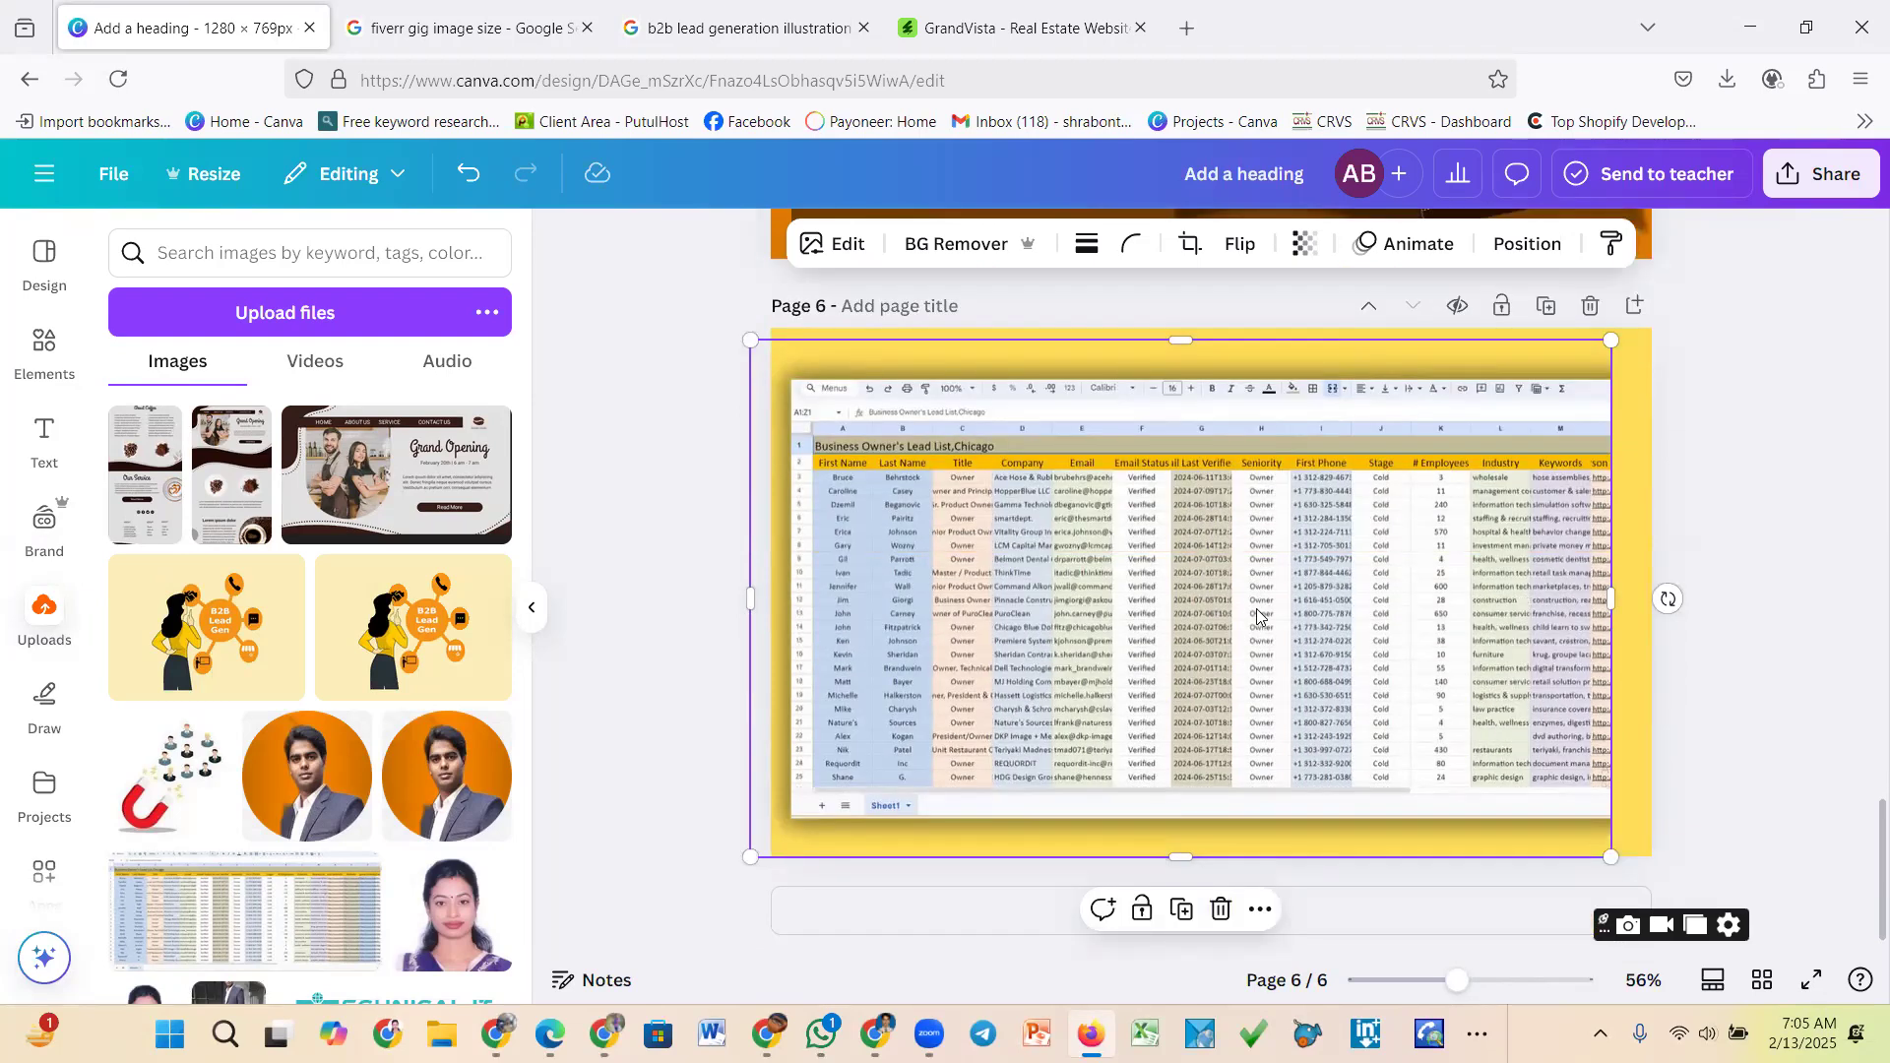
pyautogui.scroll(15, 1222, 608)
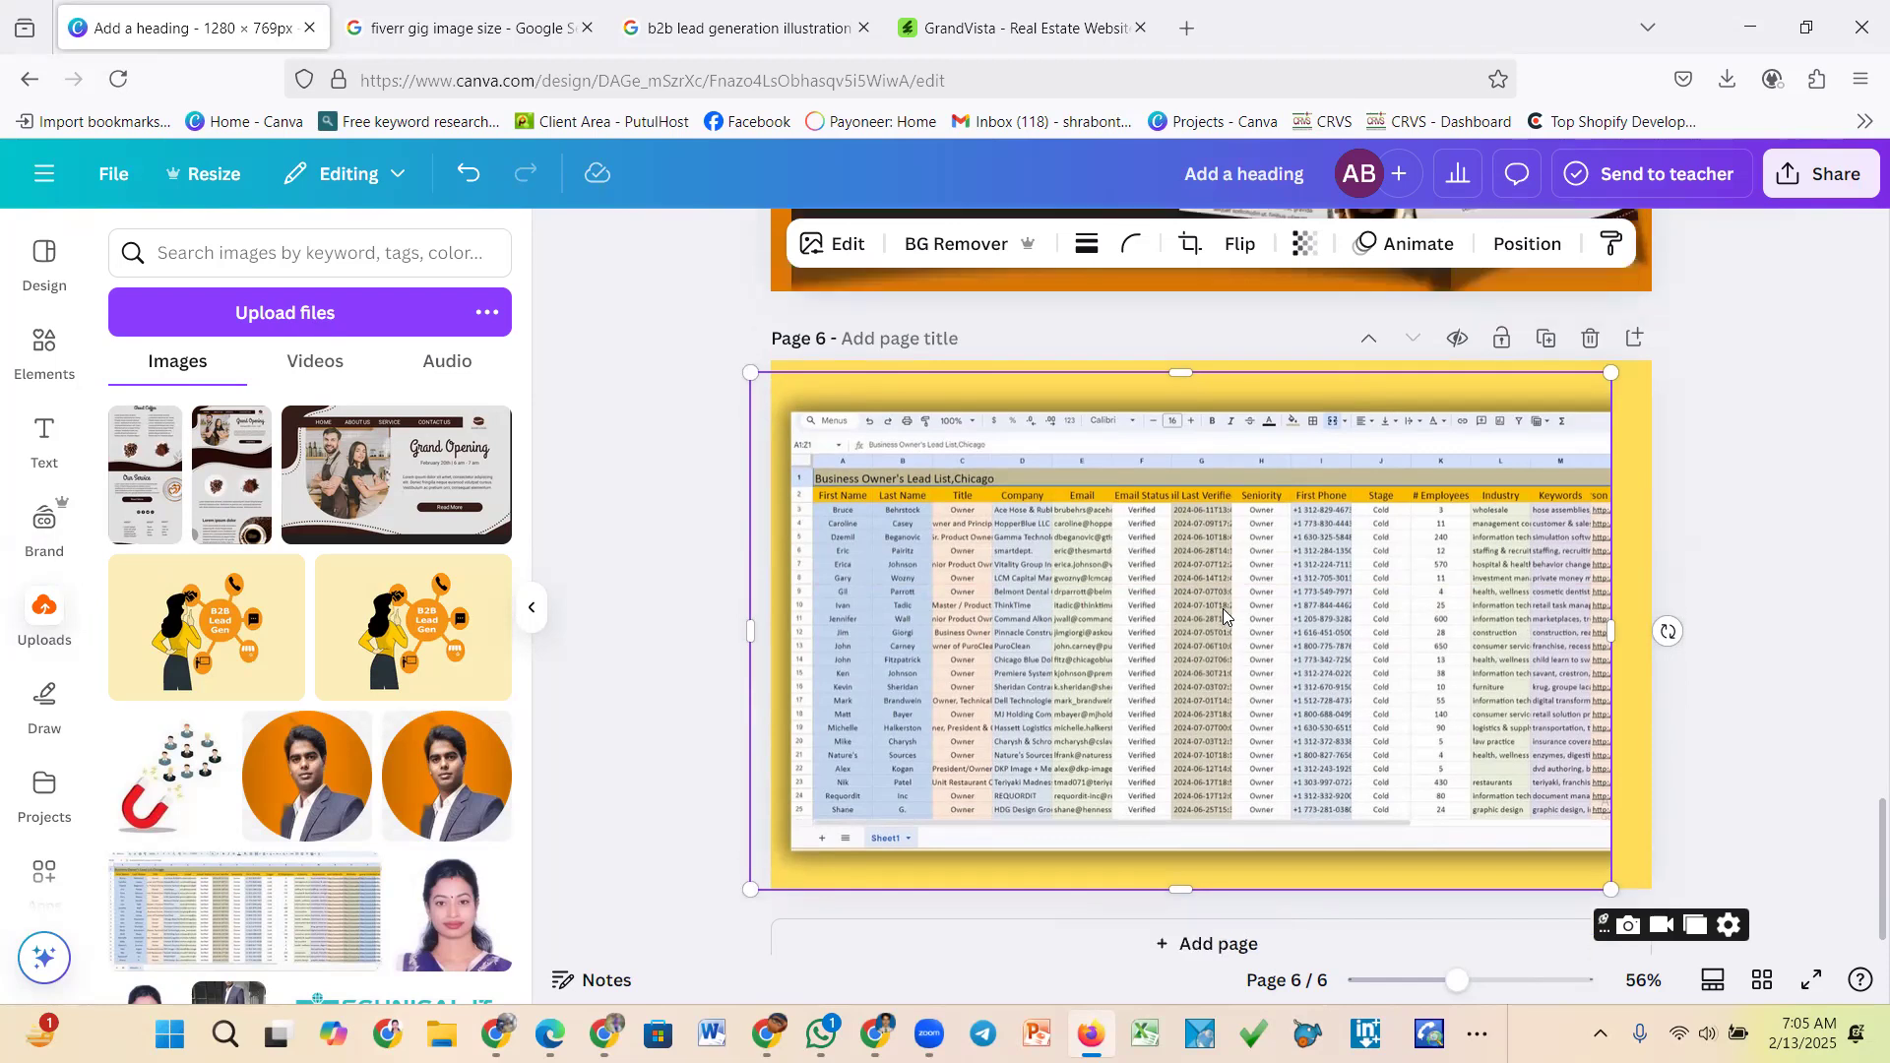
pyautogui.scroll(20, 1231, 573)
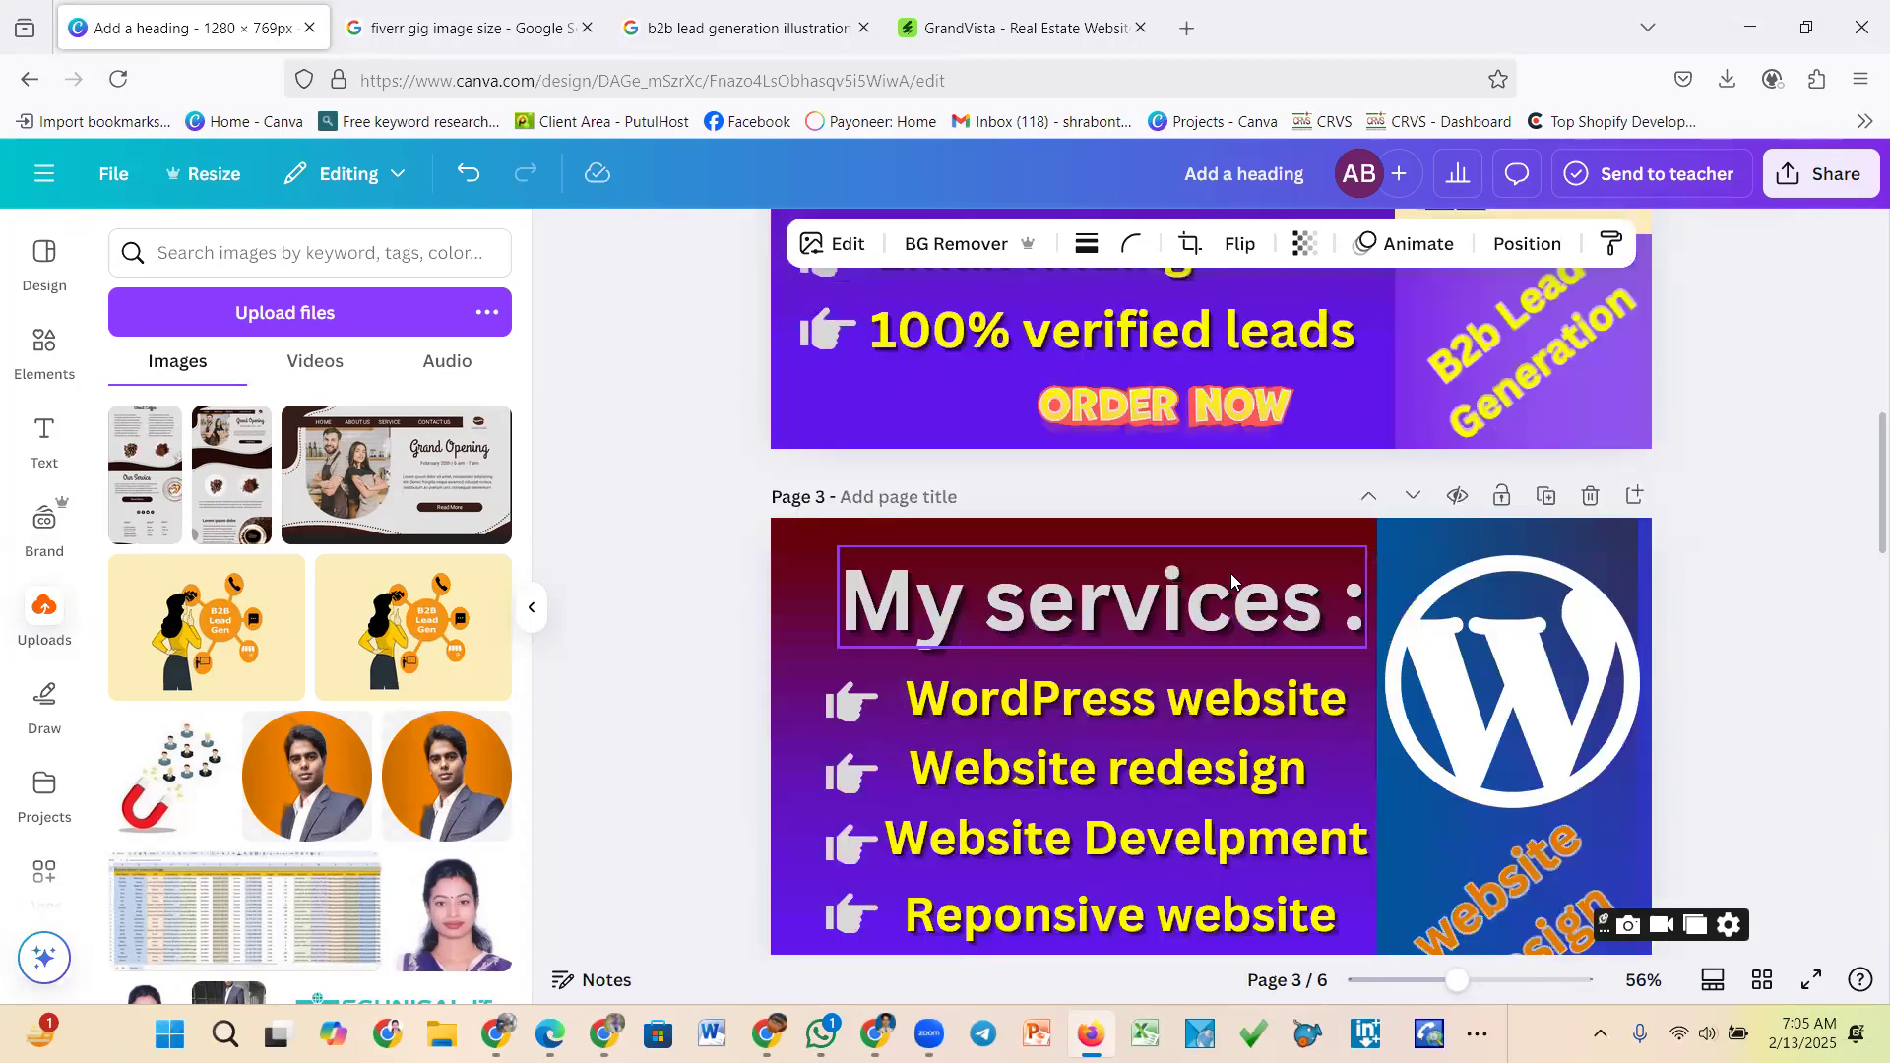
pyautogui.scroll(-7, 1209, 563)
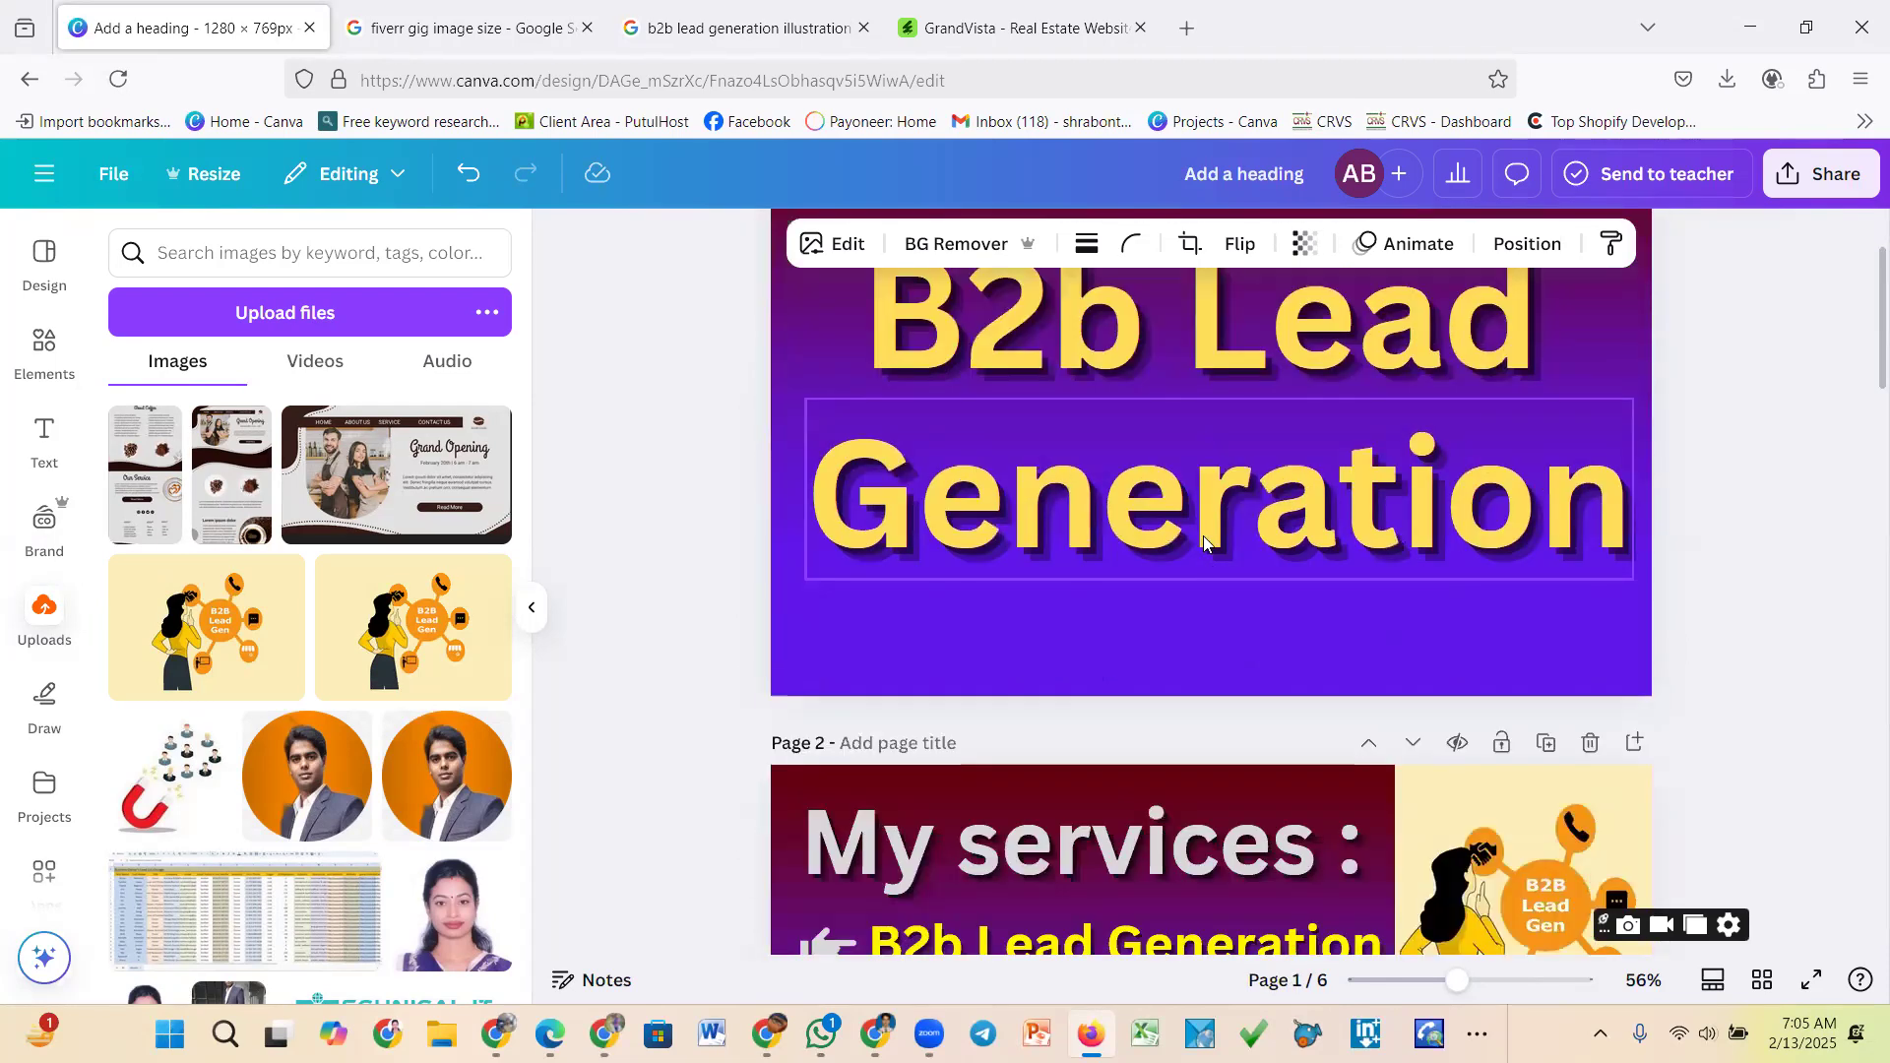
pyautogui.scroll(-5, 1194, 653)
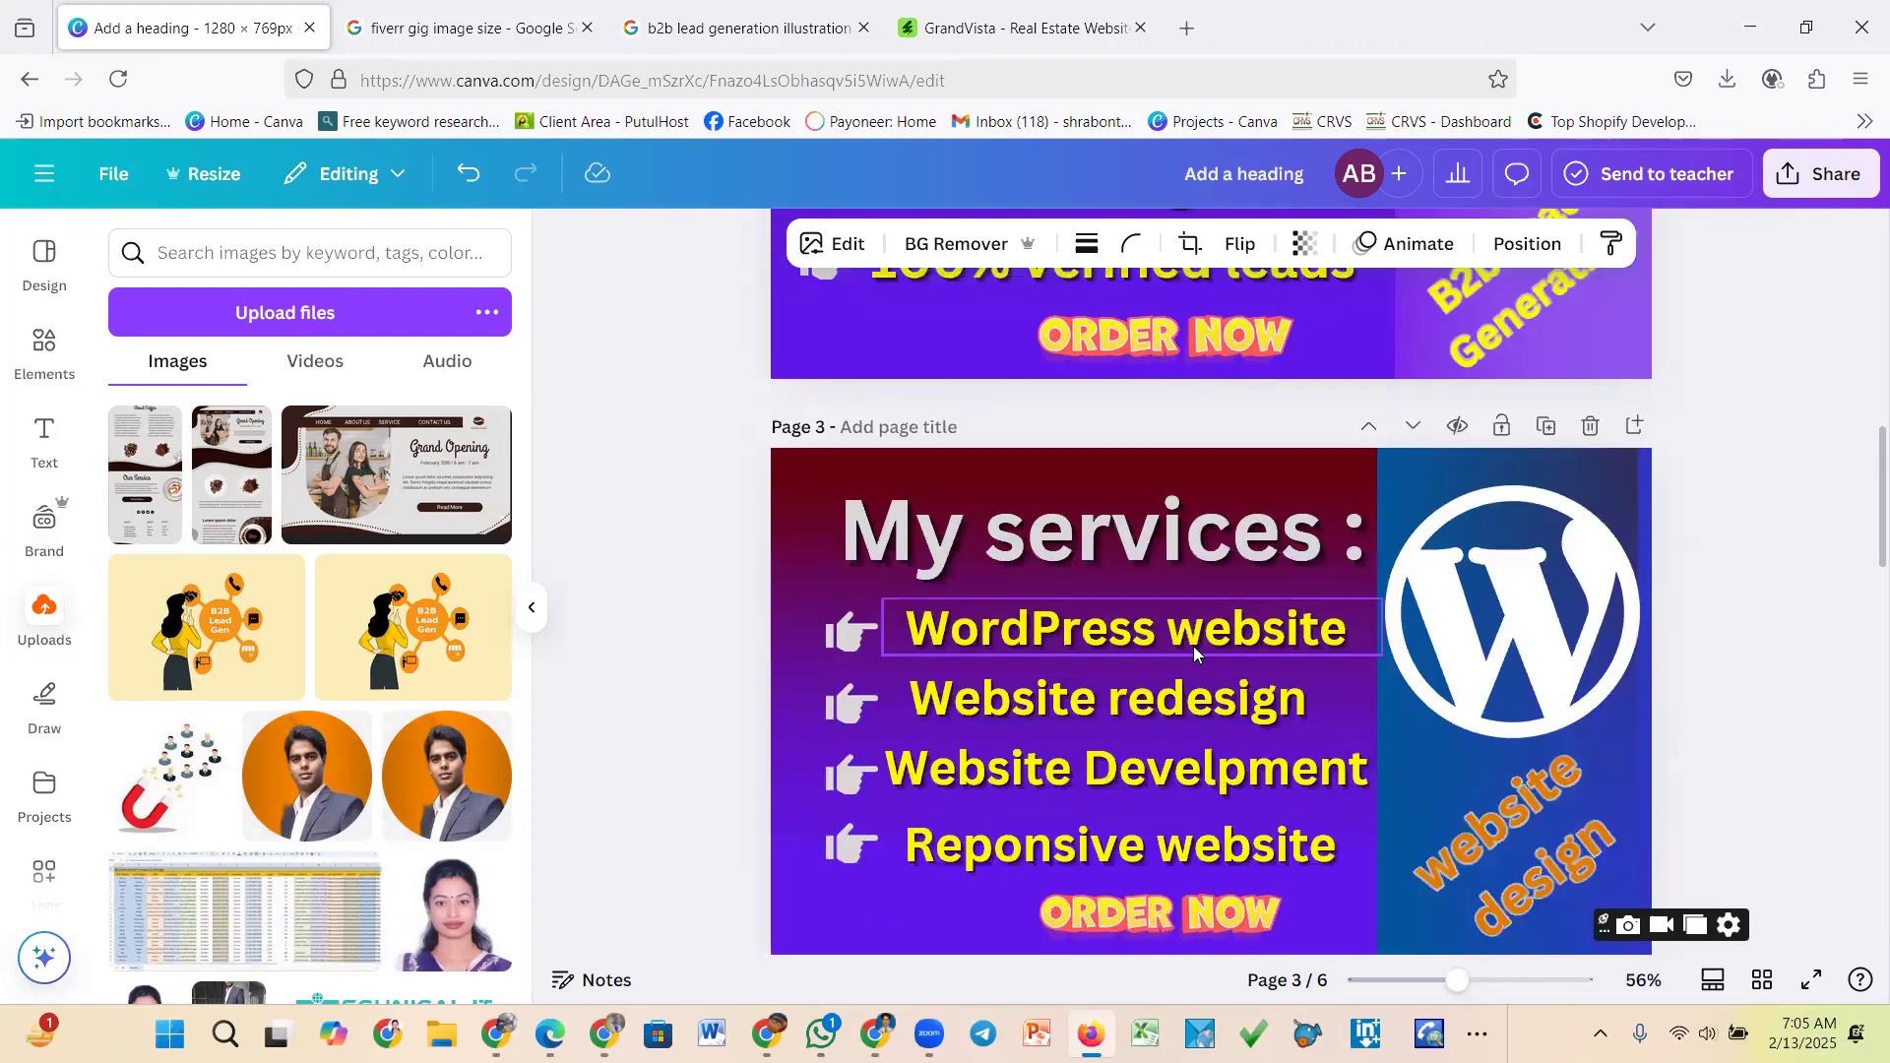
pyautogui.scroll(-12, 1194, 653)
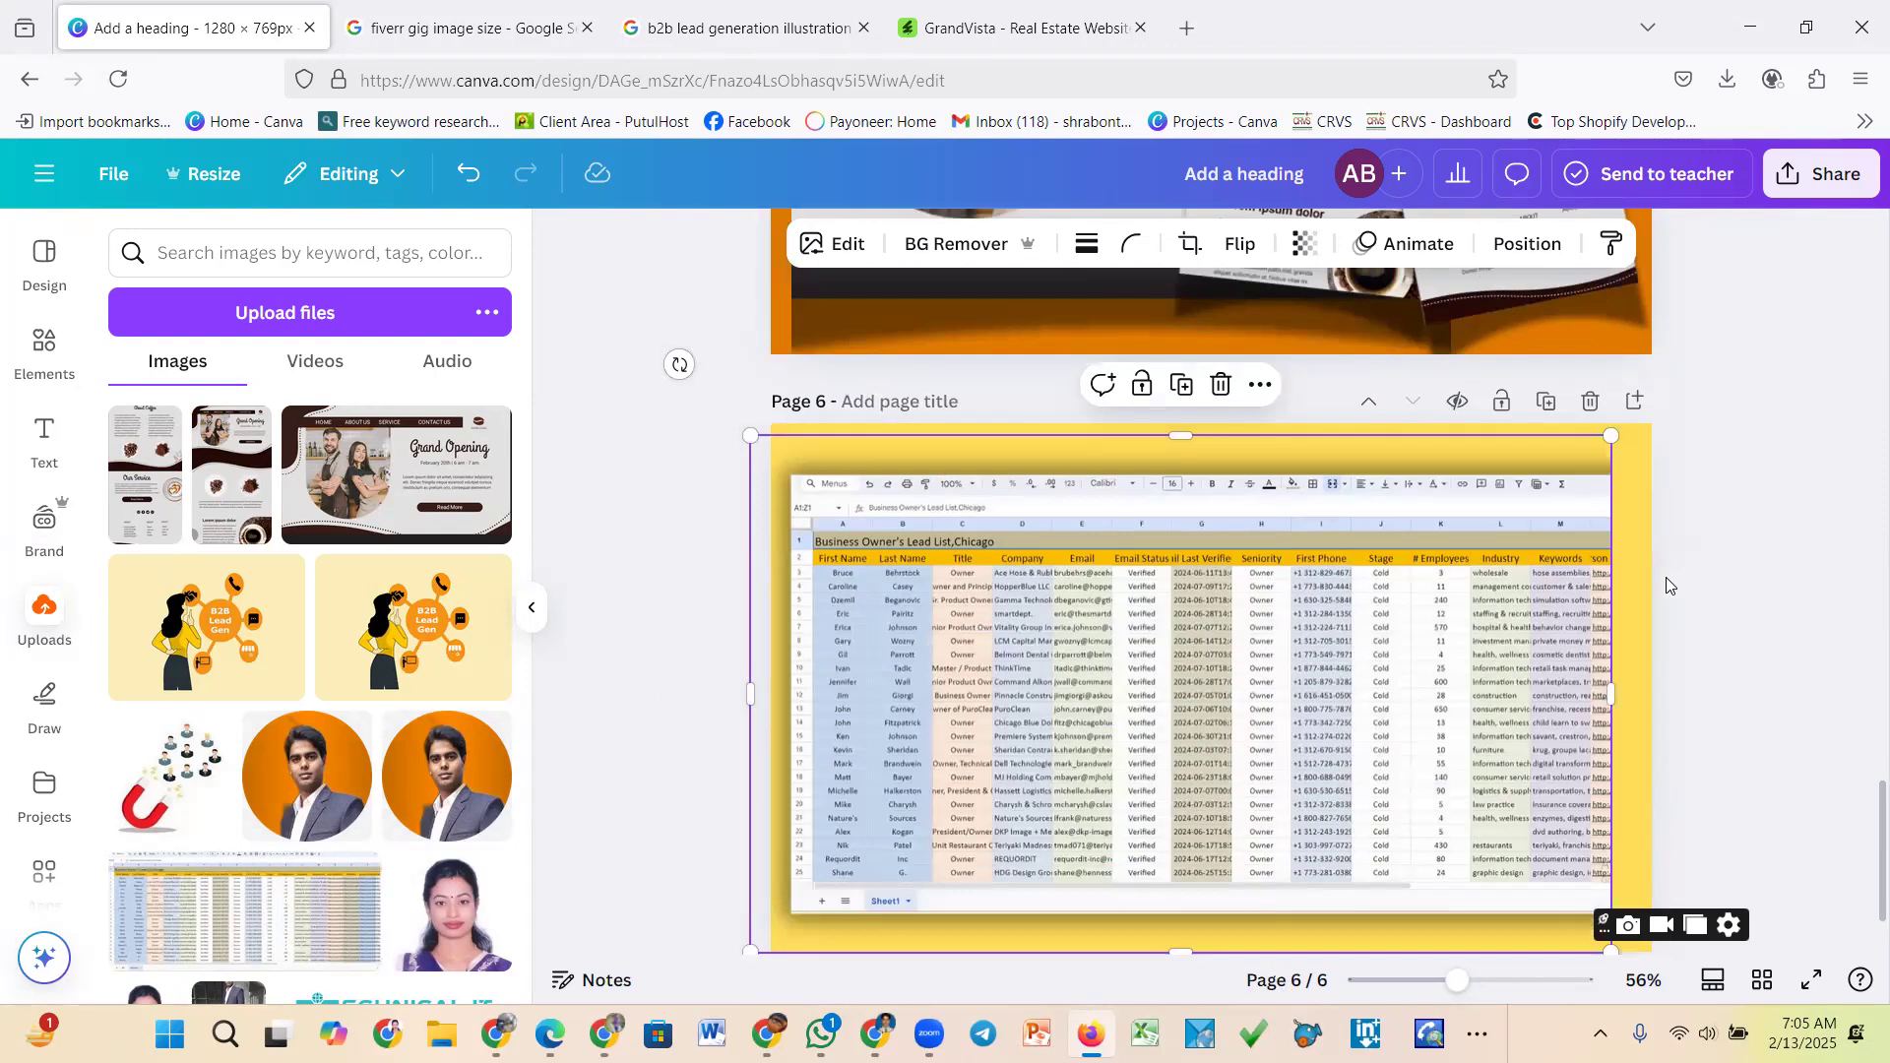
pyautogui.scroll(4, 1670, 585)
pyautogui.scroll(8, 1264, 726)
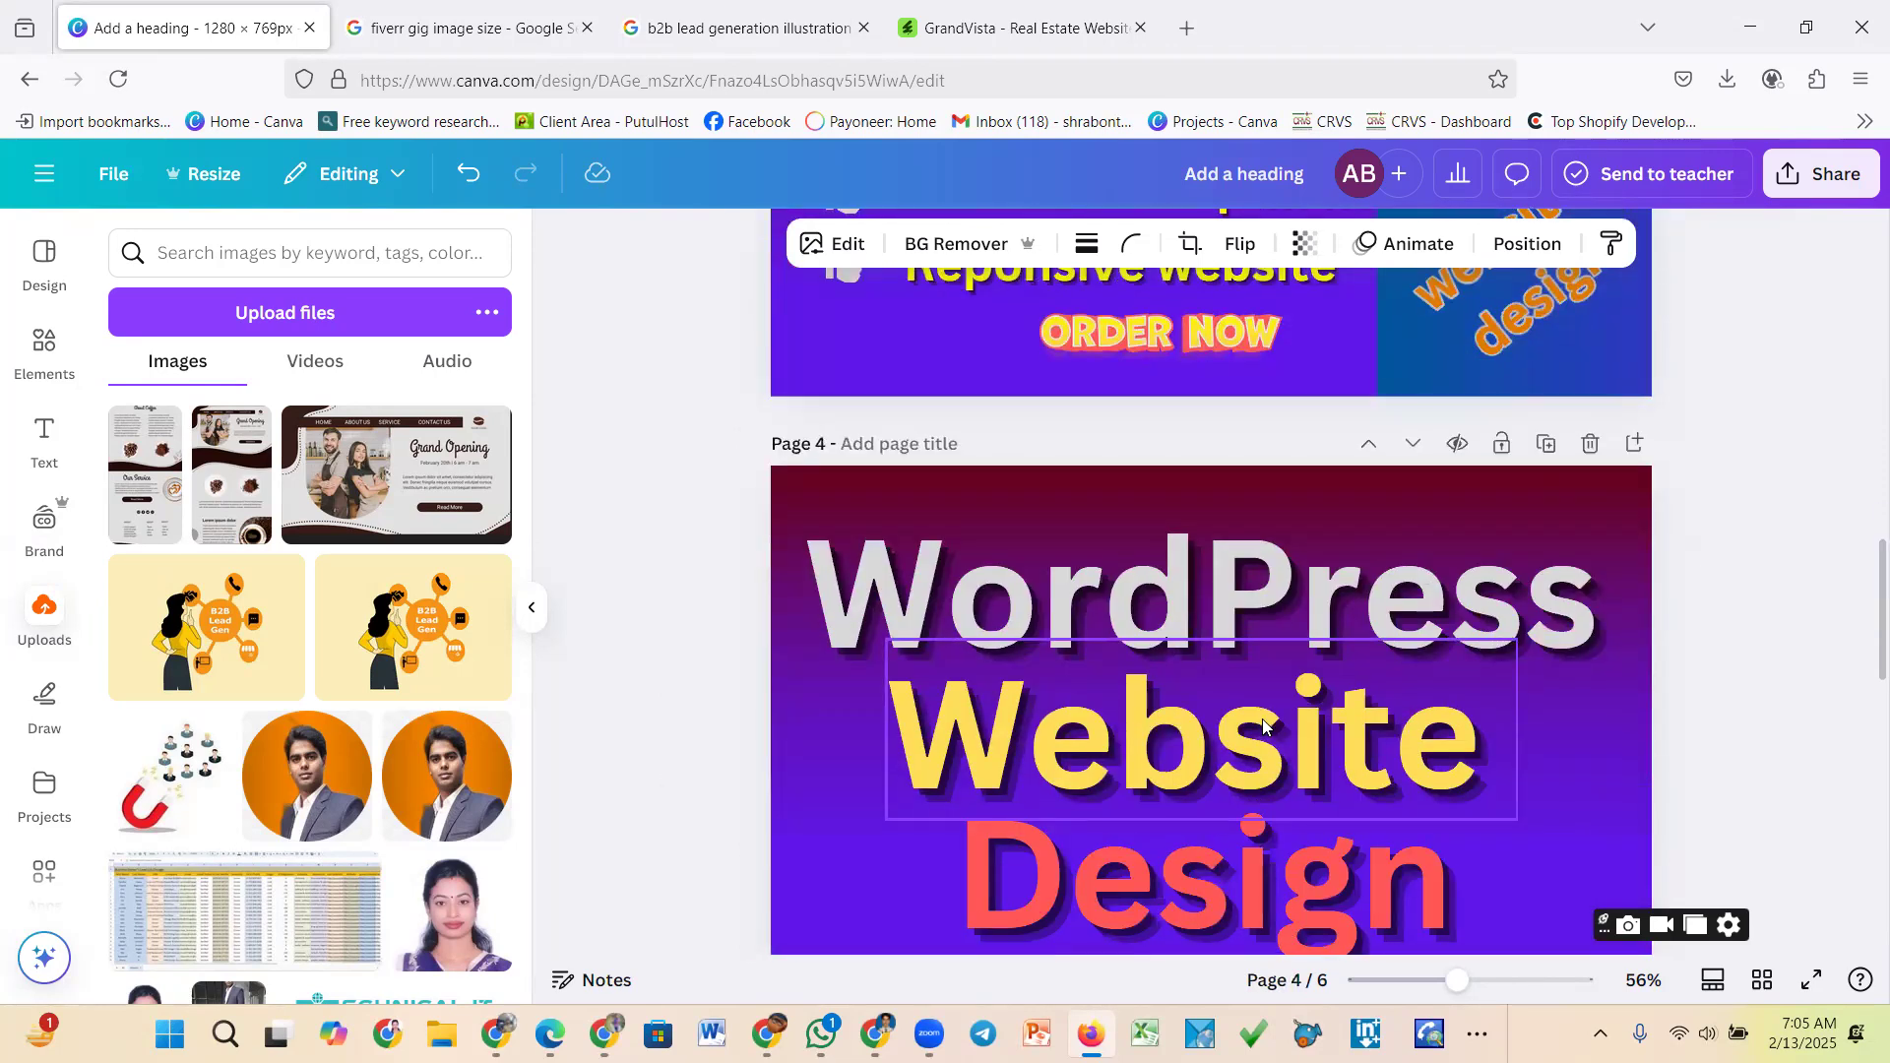
pyautogui.scroll(4, 1268, 721)
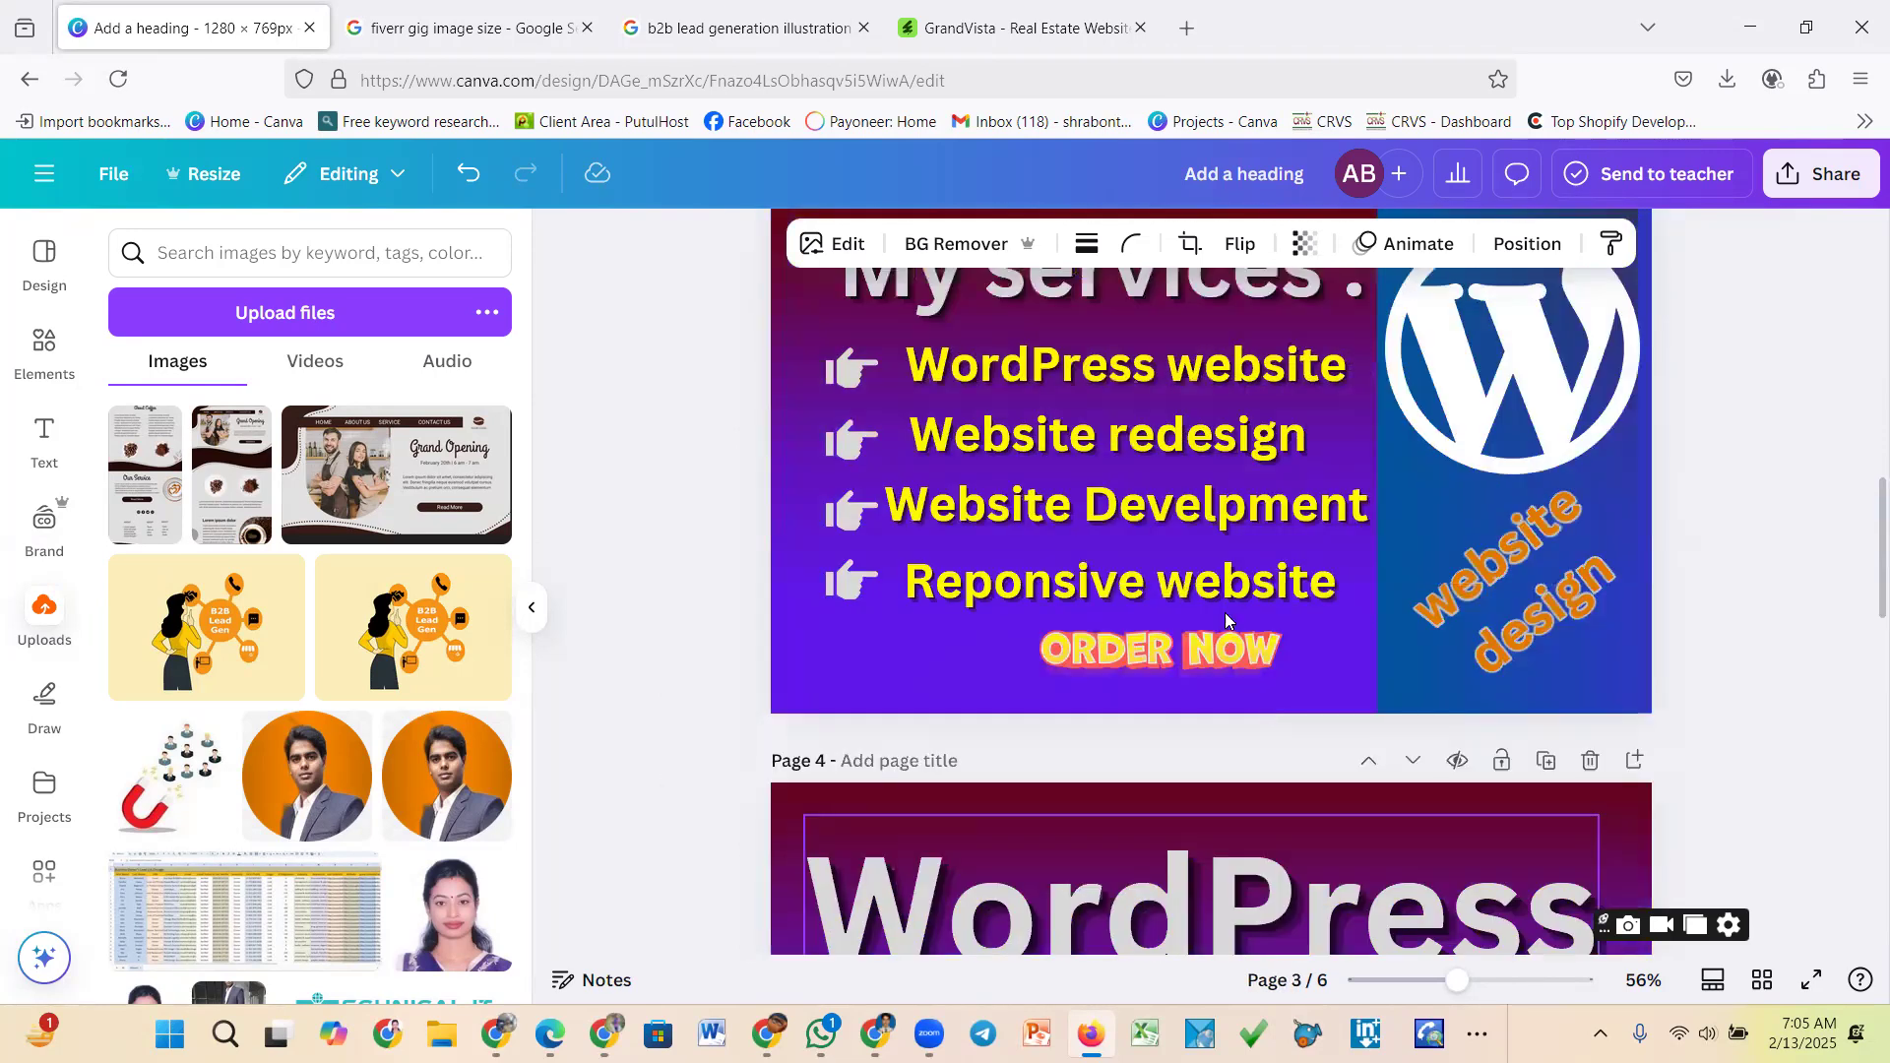
# Examine the layered coffee website mockups on page 5 alongside the WordPress gig designs on pages 3 and 4
pyautogui.scroll(-7, 1270, 738)
pyautogui.scroll(-3, 1268, 739)
pyautogui.click(1370, 652)
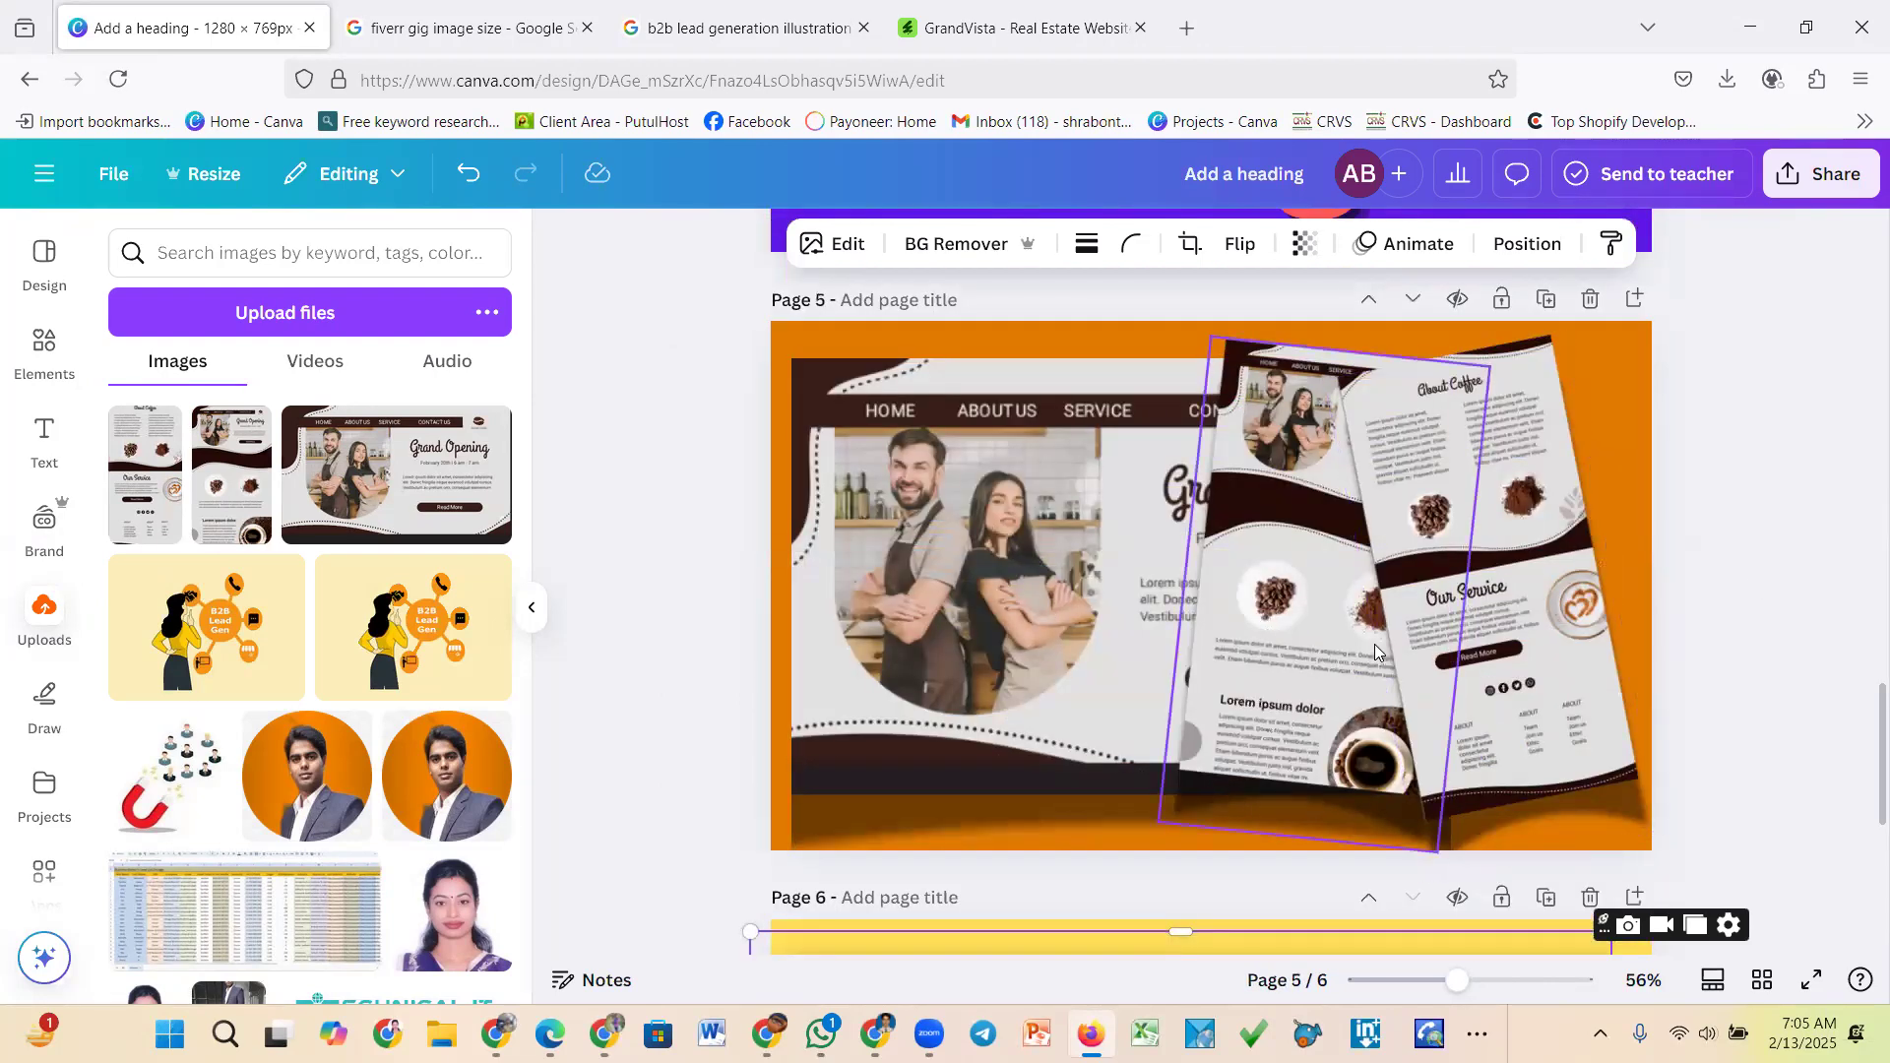
pyautogui.click(996, 711)
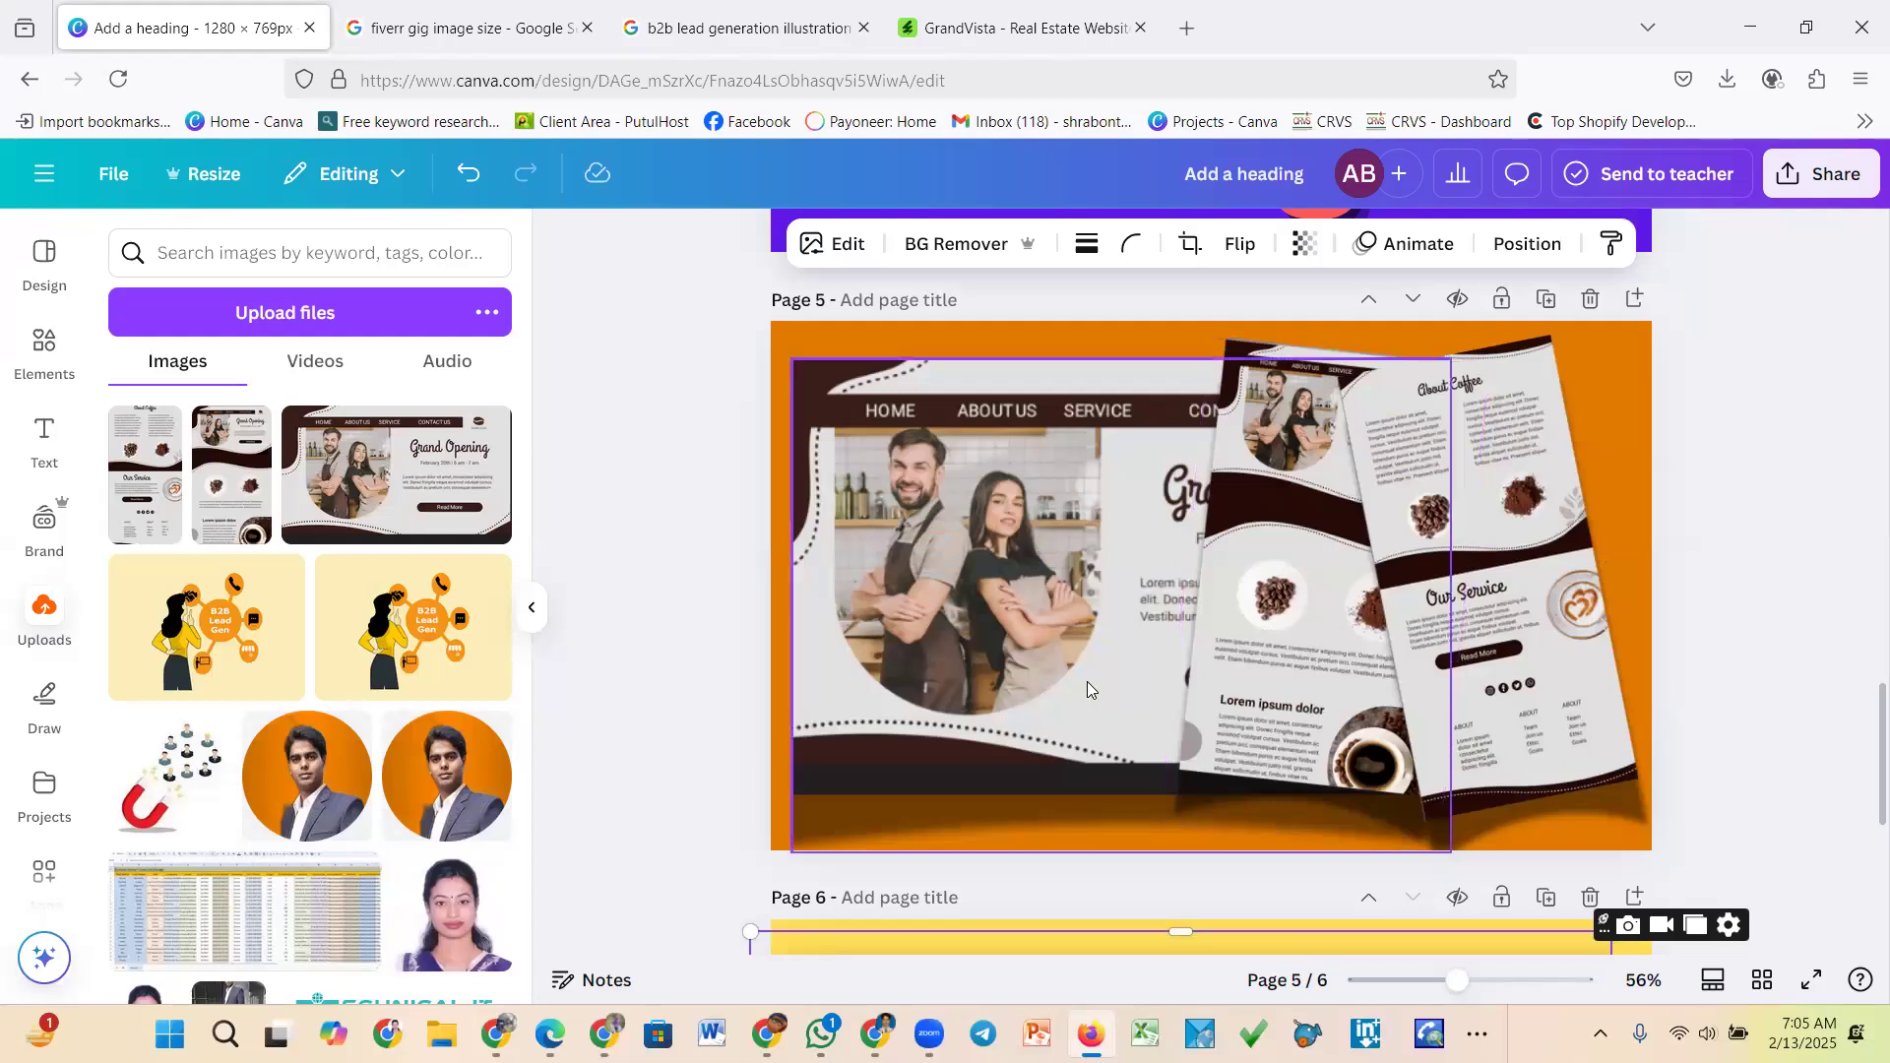
pyautogui.scroll(1, 1059, 635)
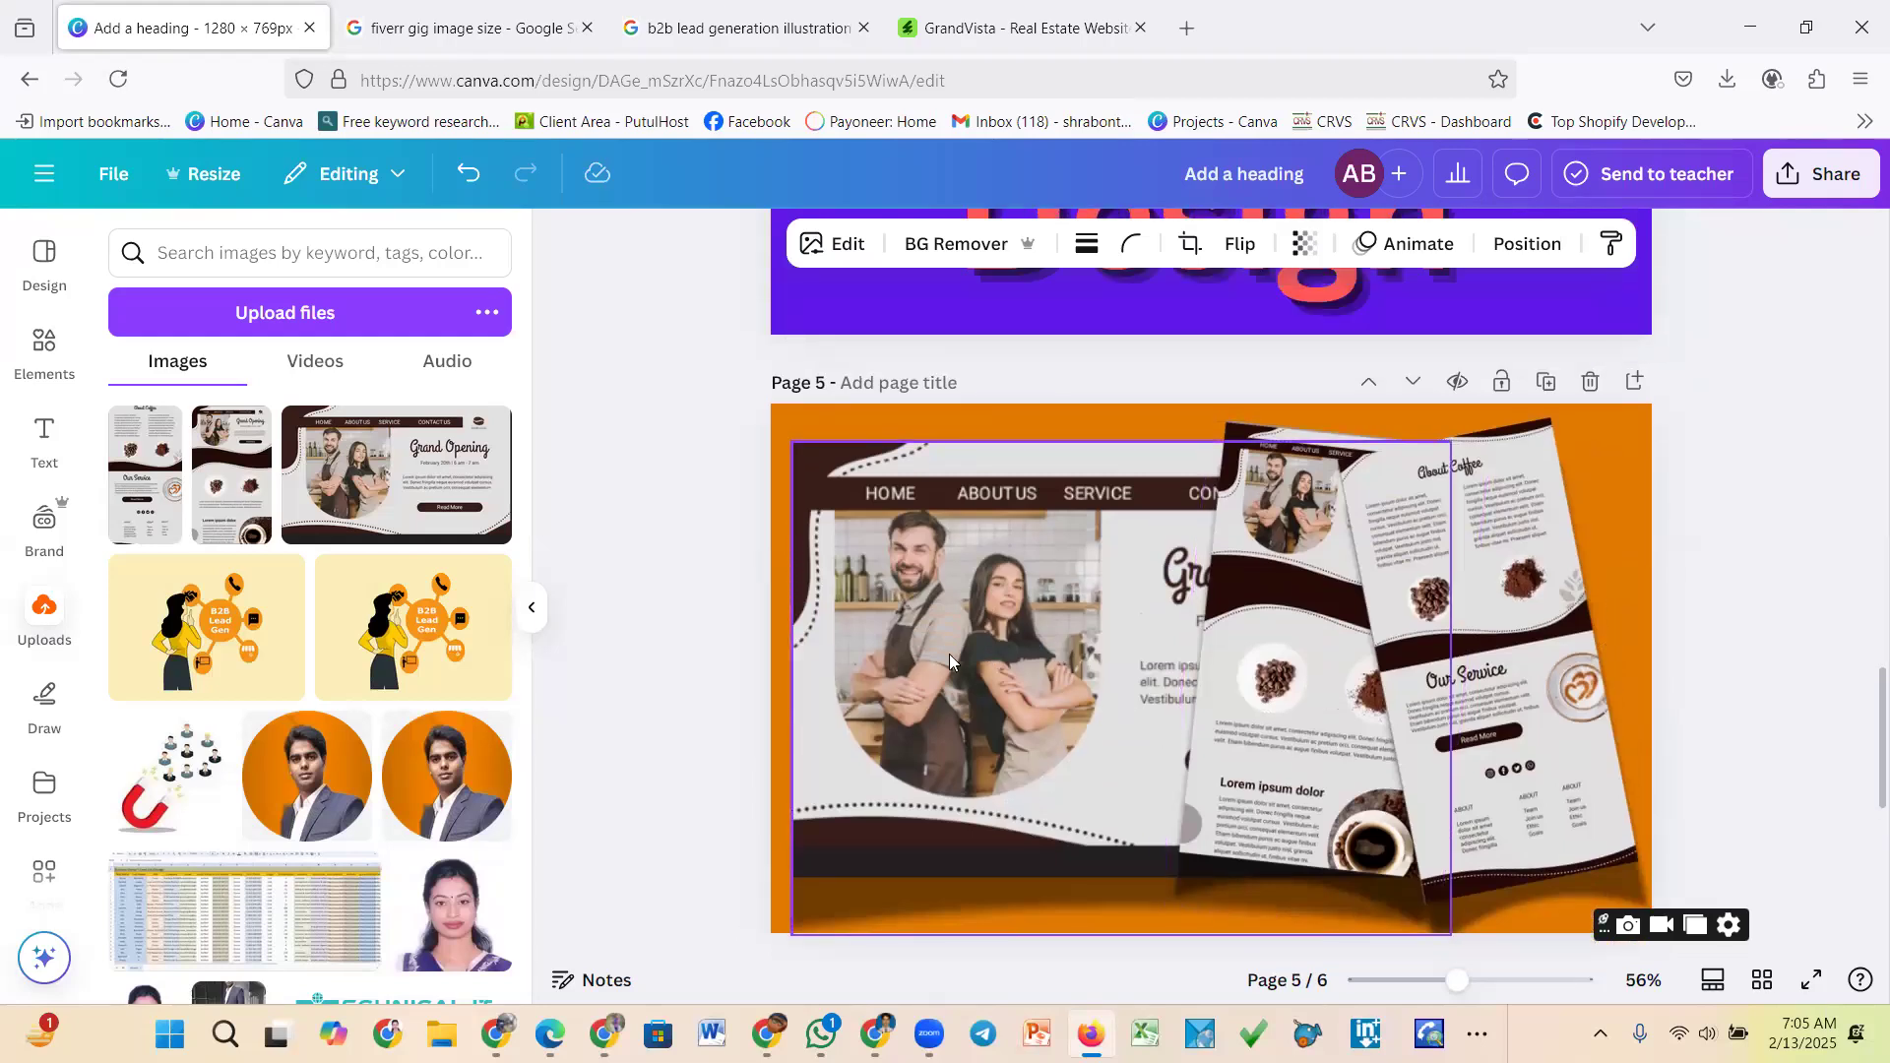
pyautogui.click(1231, 642)
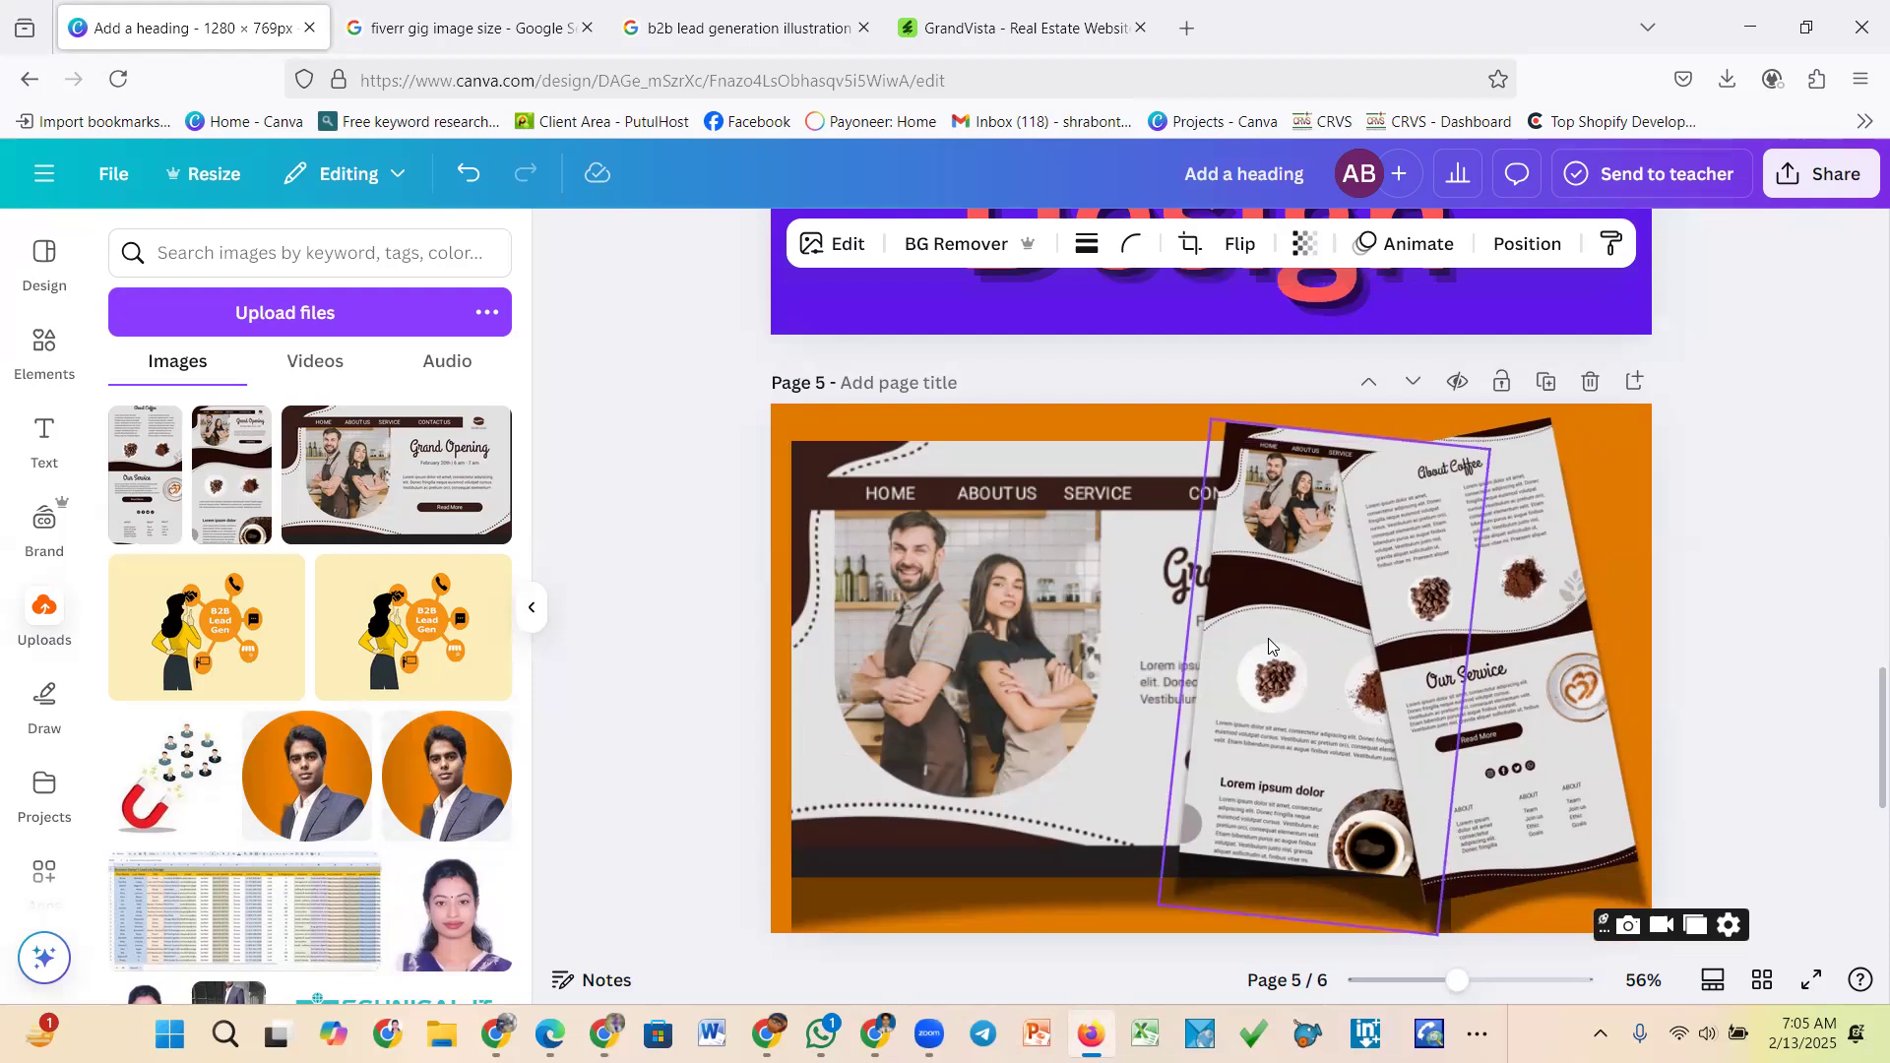
pyautogui.scroll(-1, 1268, 638)
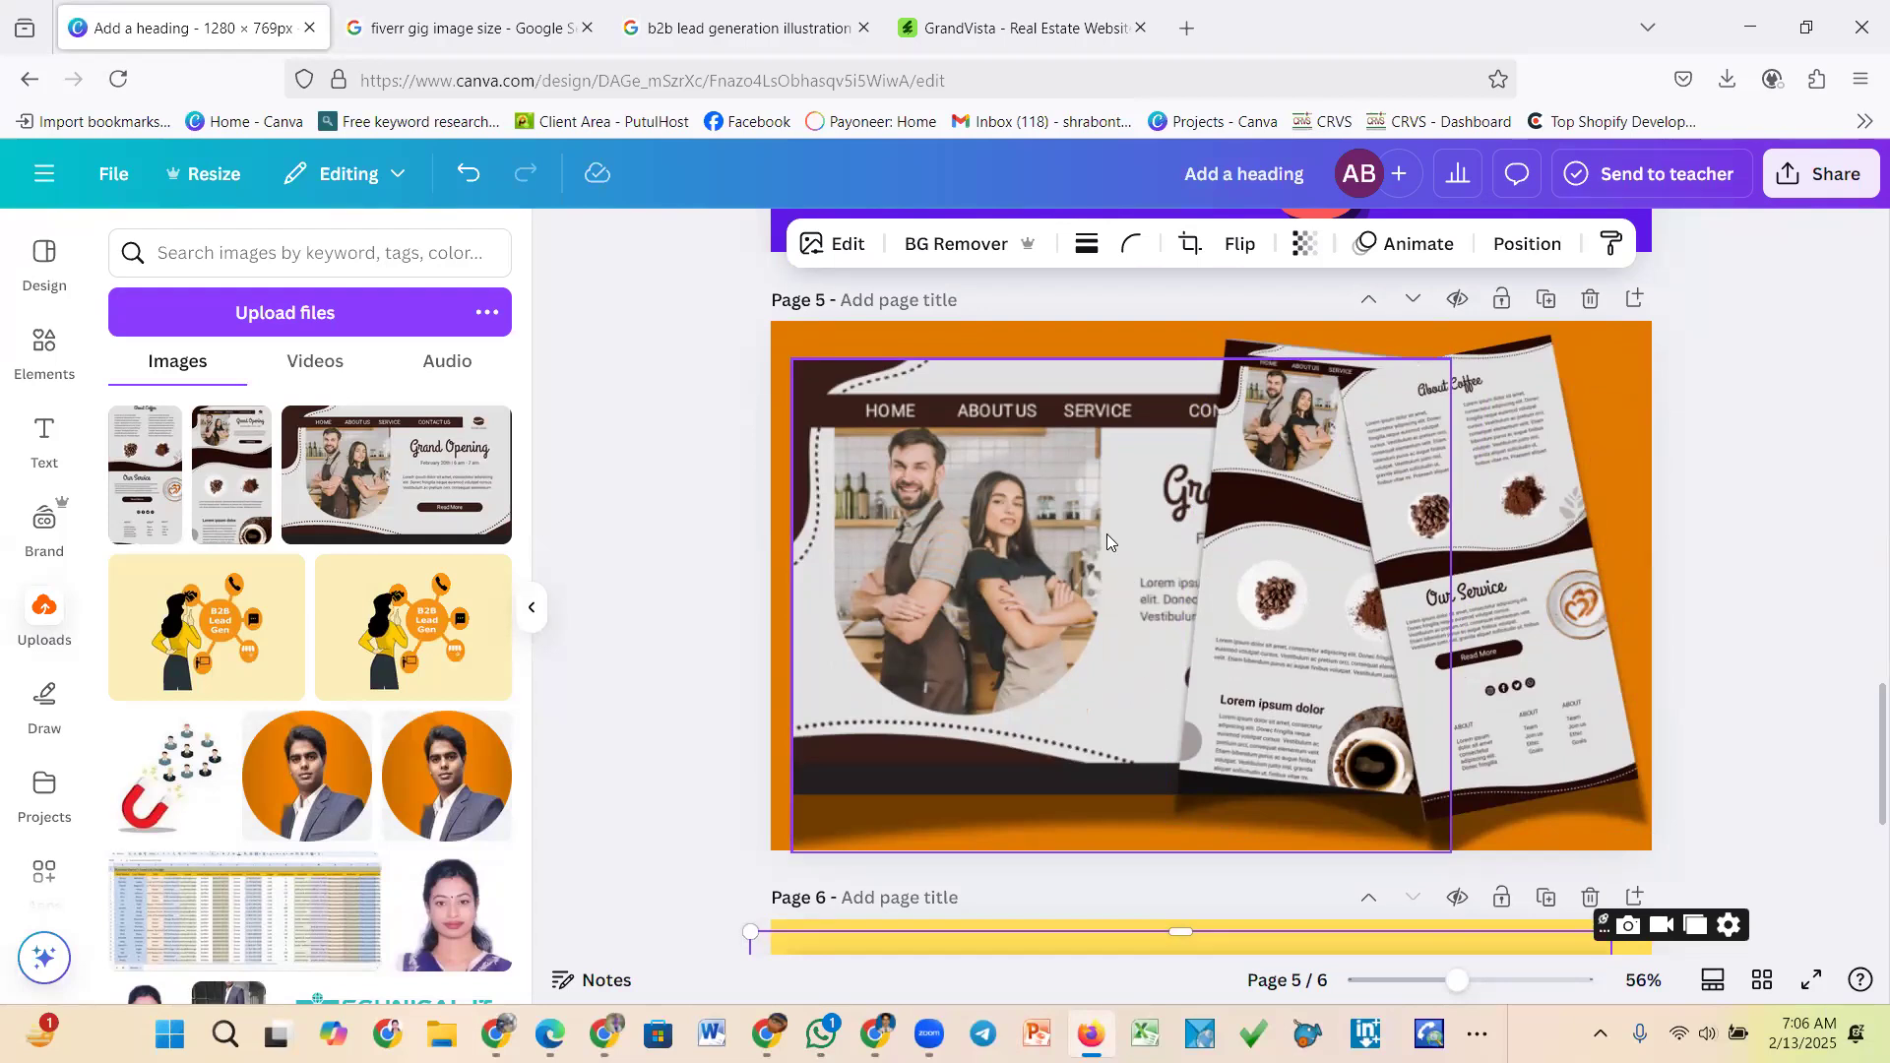
pyautogui.click(1610, 382)
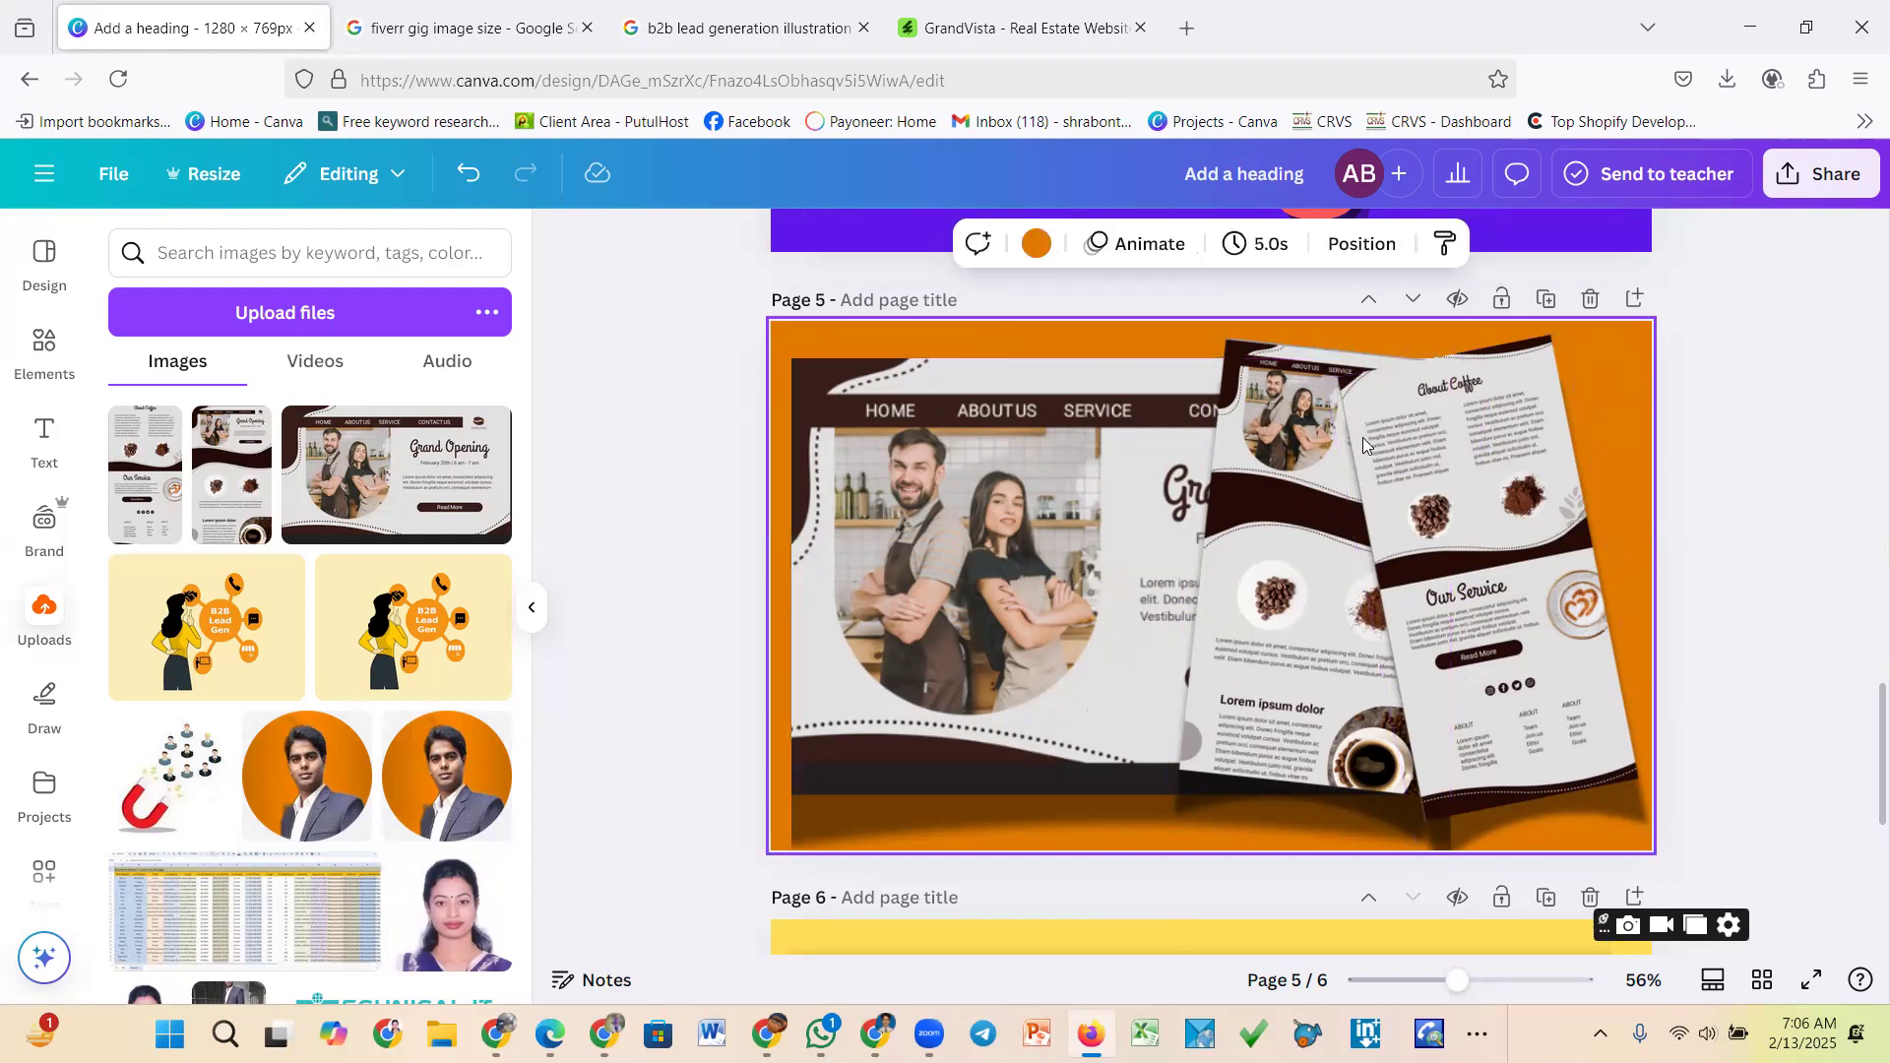
pyautogui.scroll(10, 969, 620)
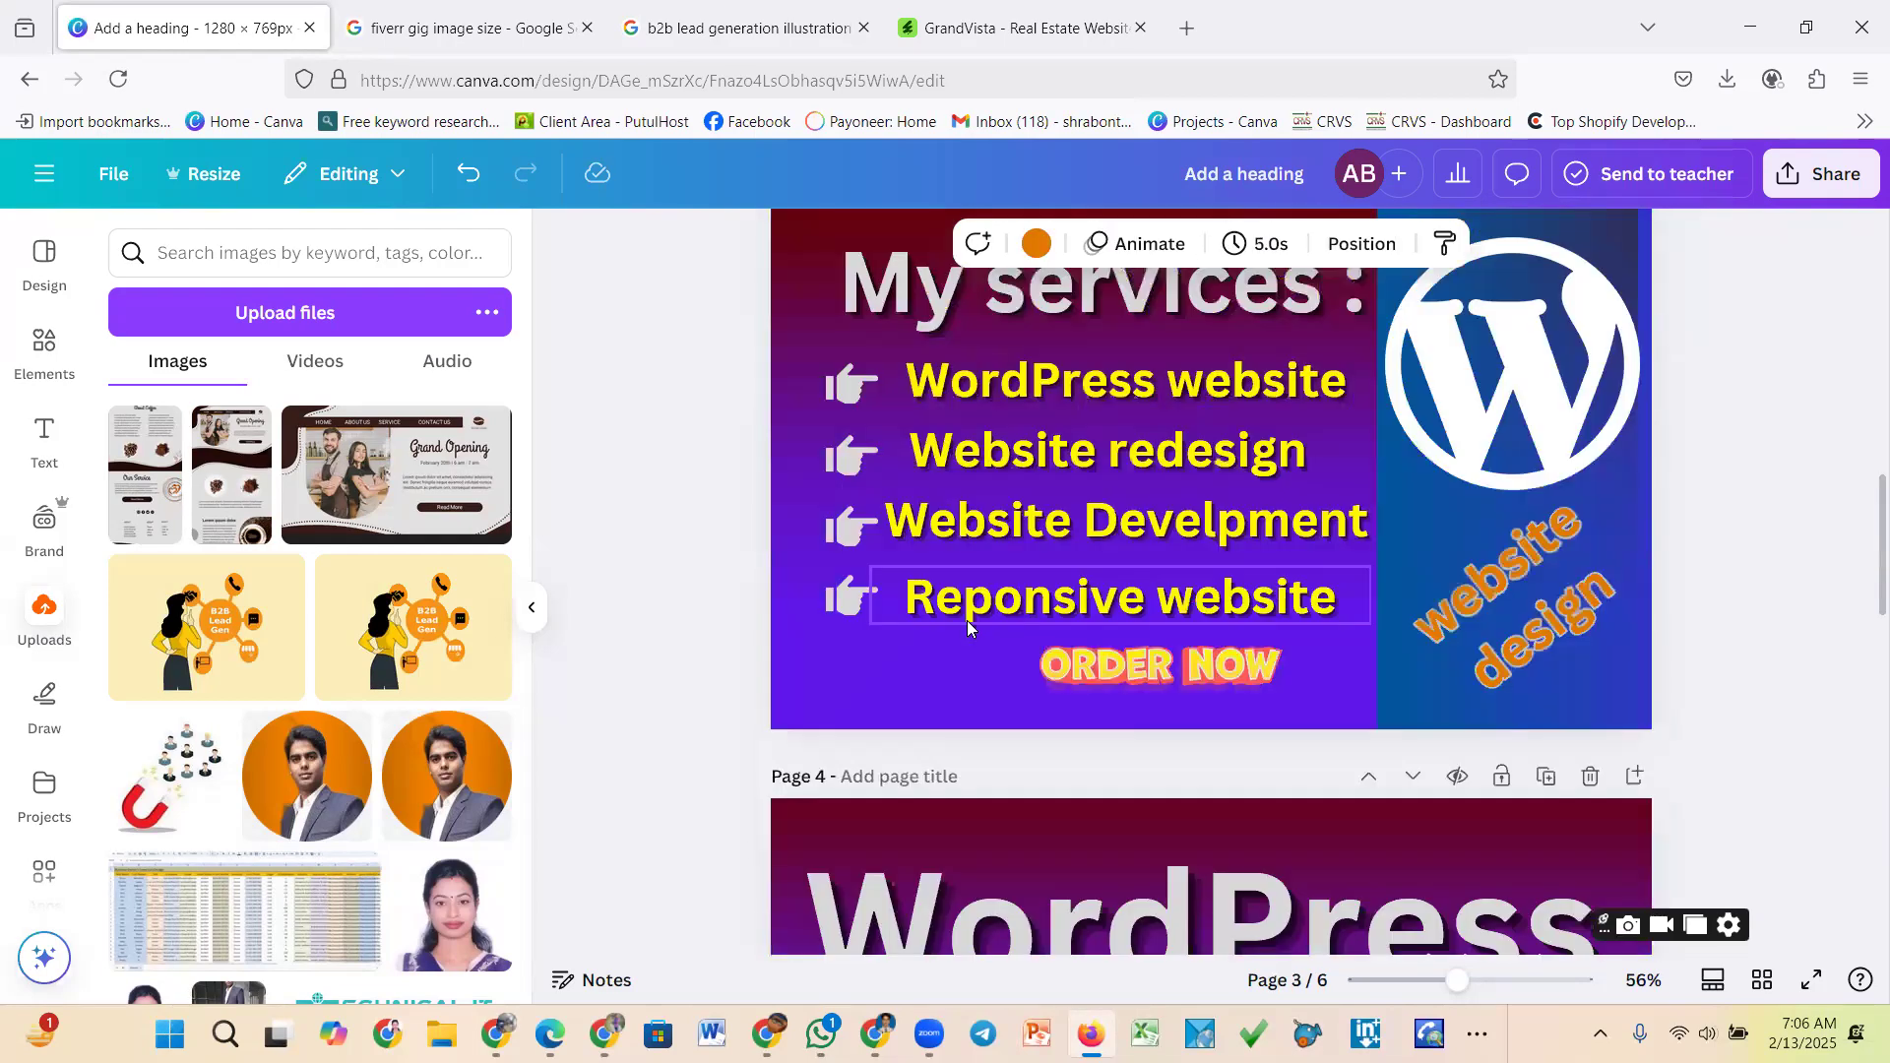
pyautogui.scroll(-8, 960, 630)
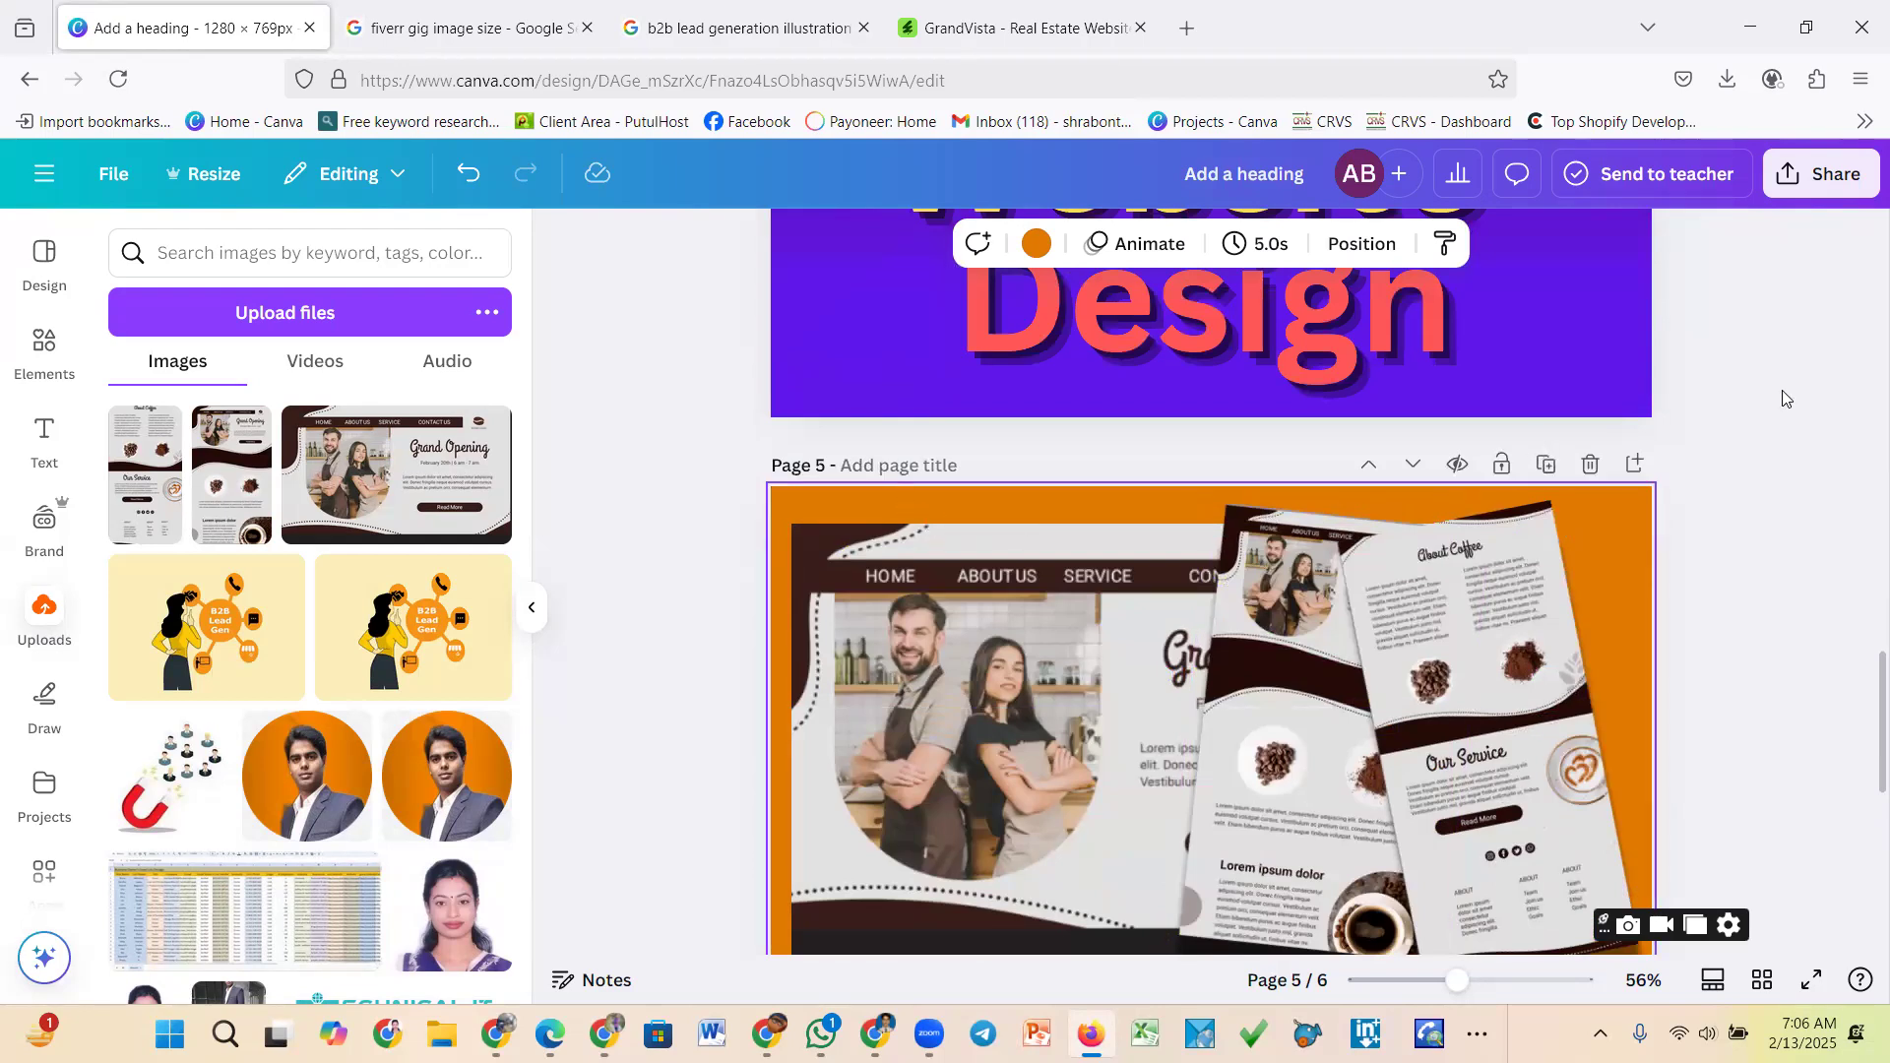
# Open the design's download settings and set the file type to PDF Standard
pyautogui.click(1823, 174)
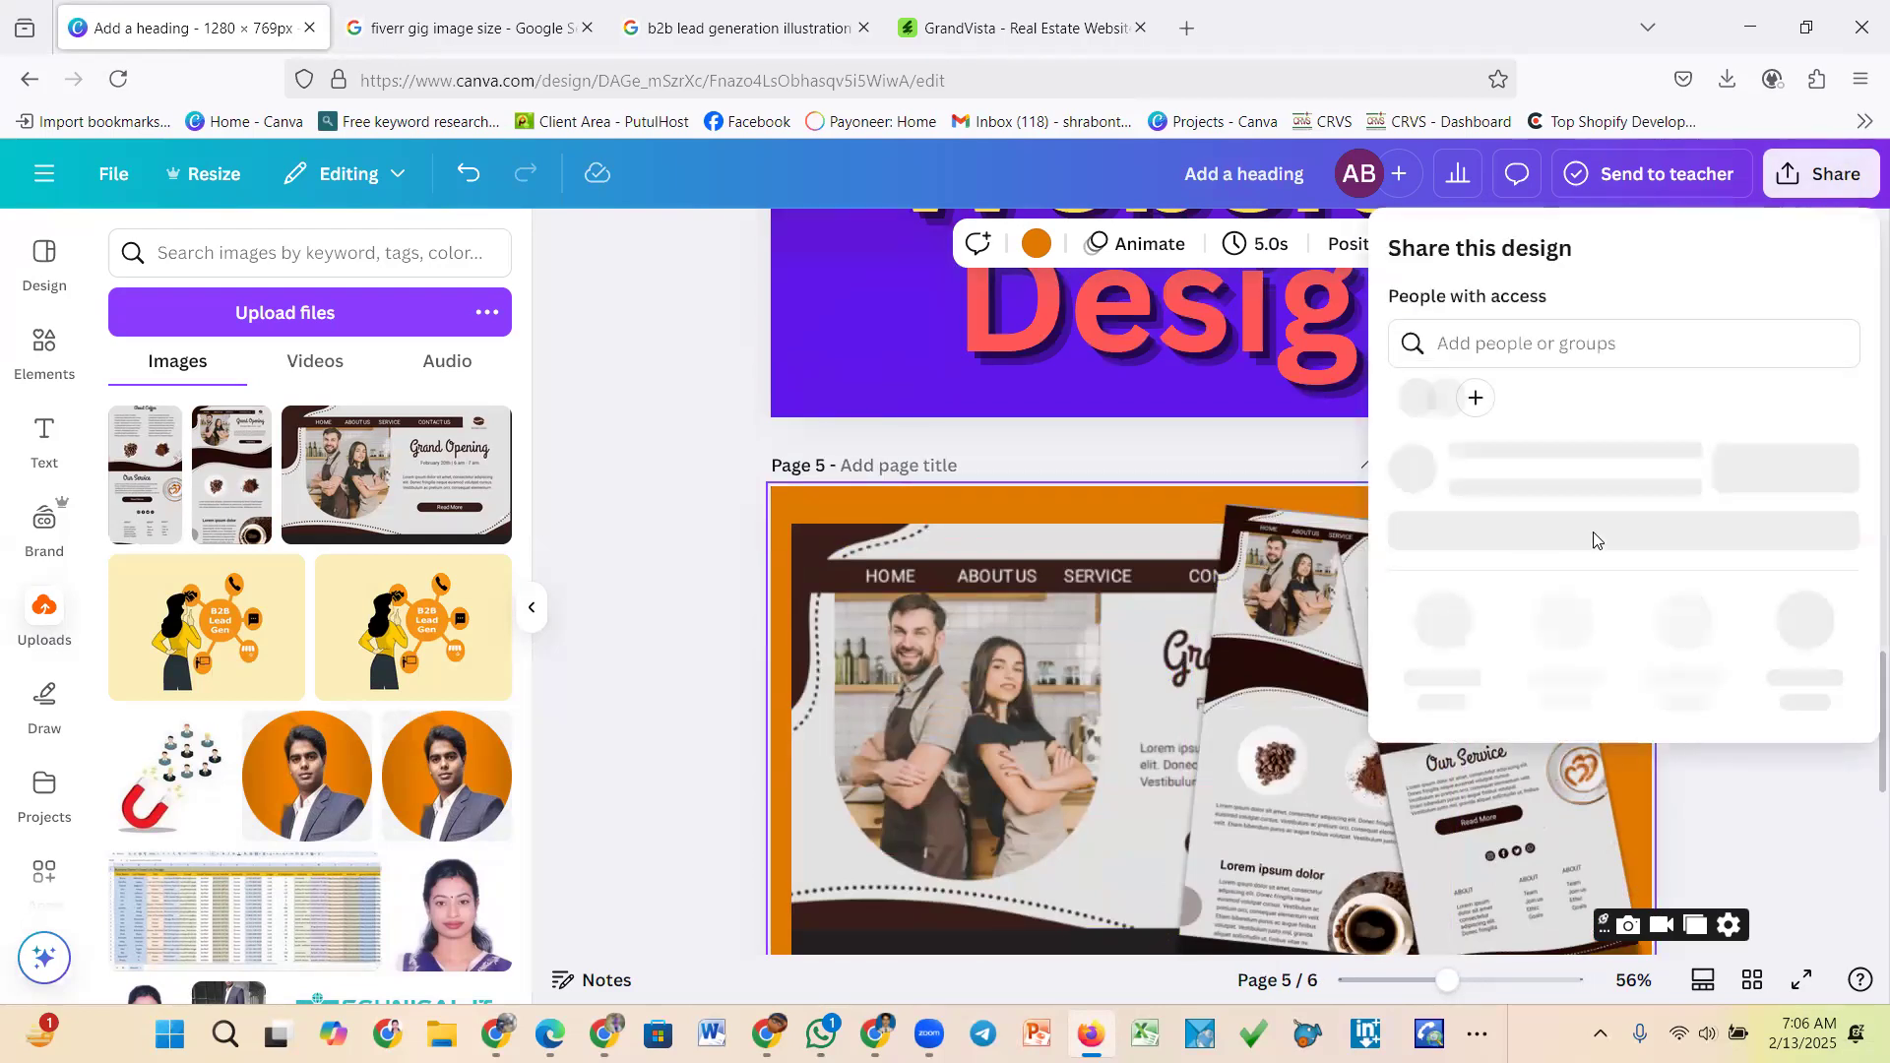
pyautogui.click(1477, 655)
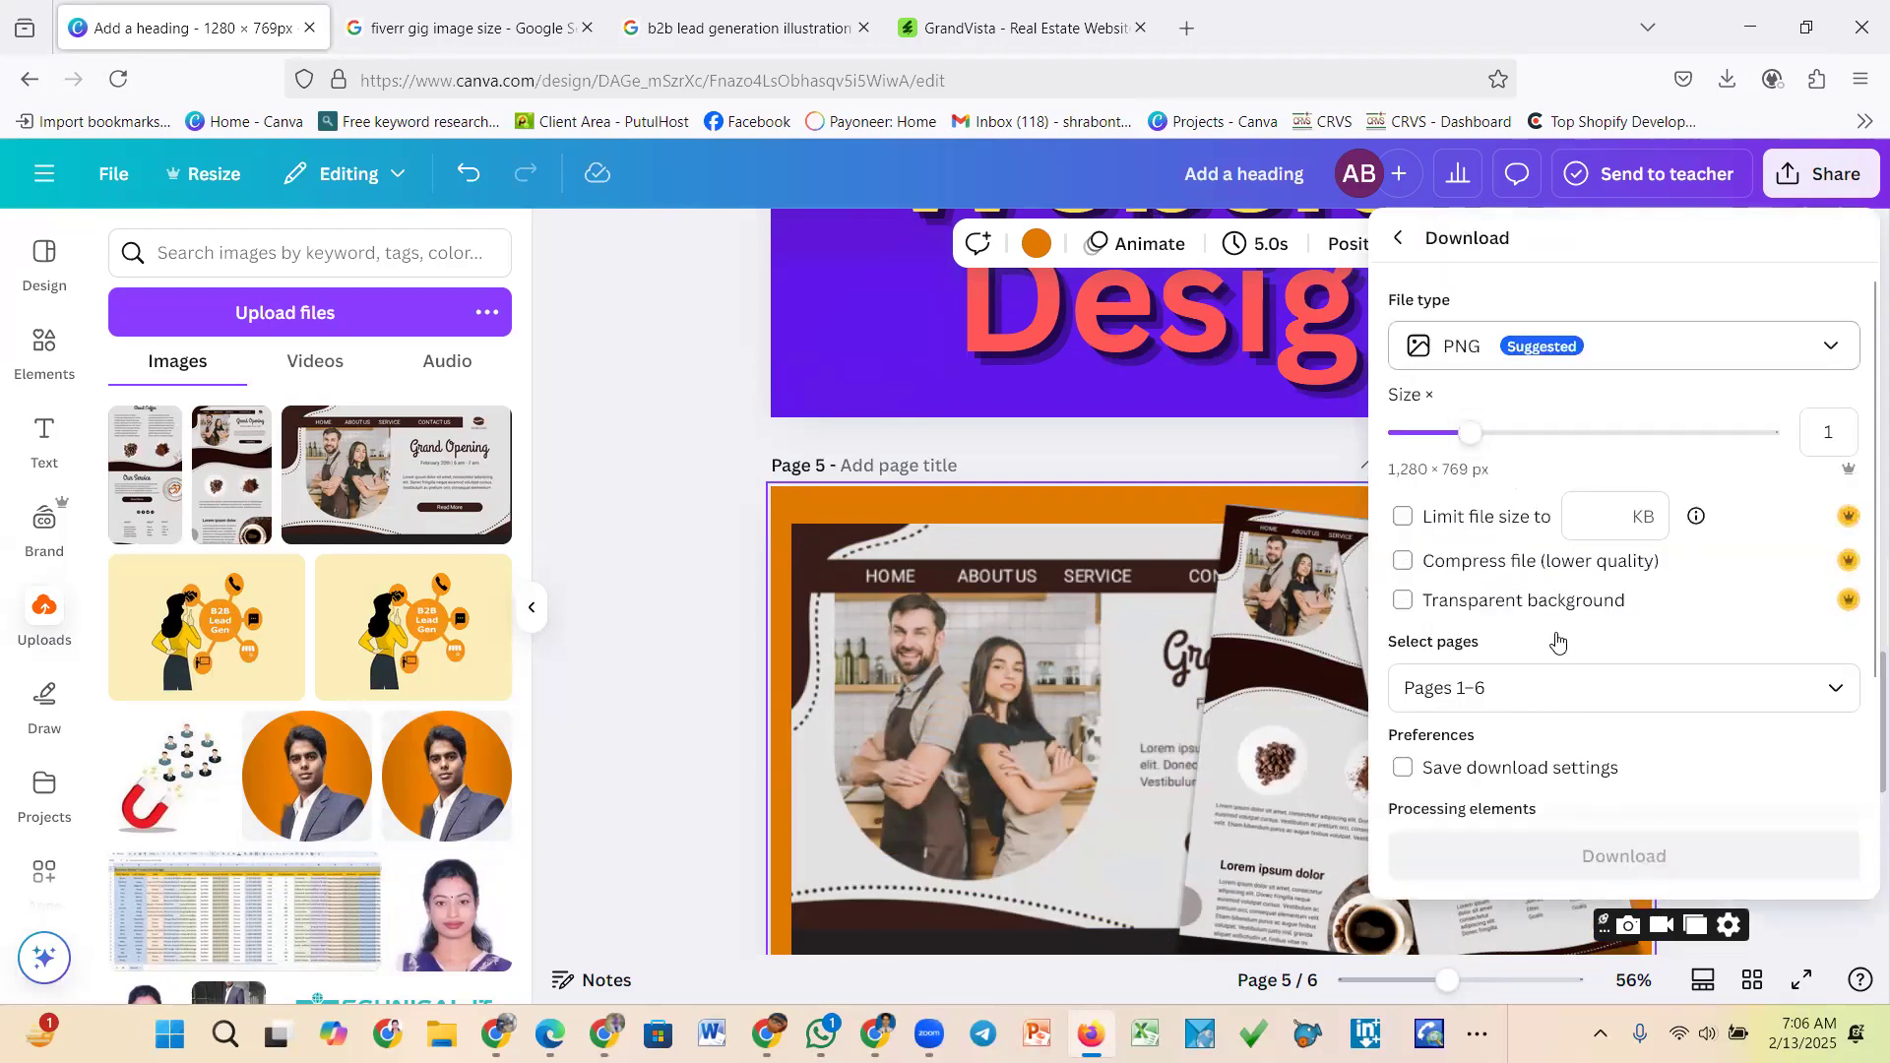
pyautogui.click(1593, 347)
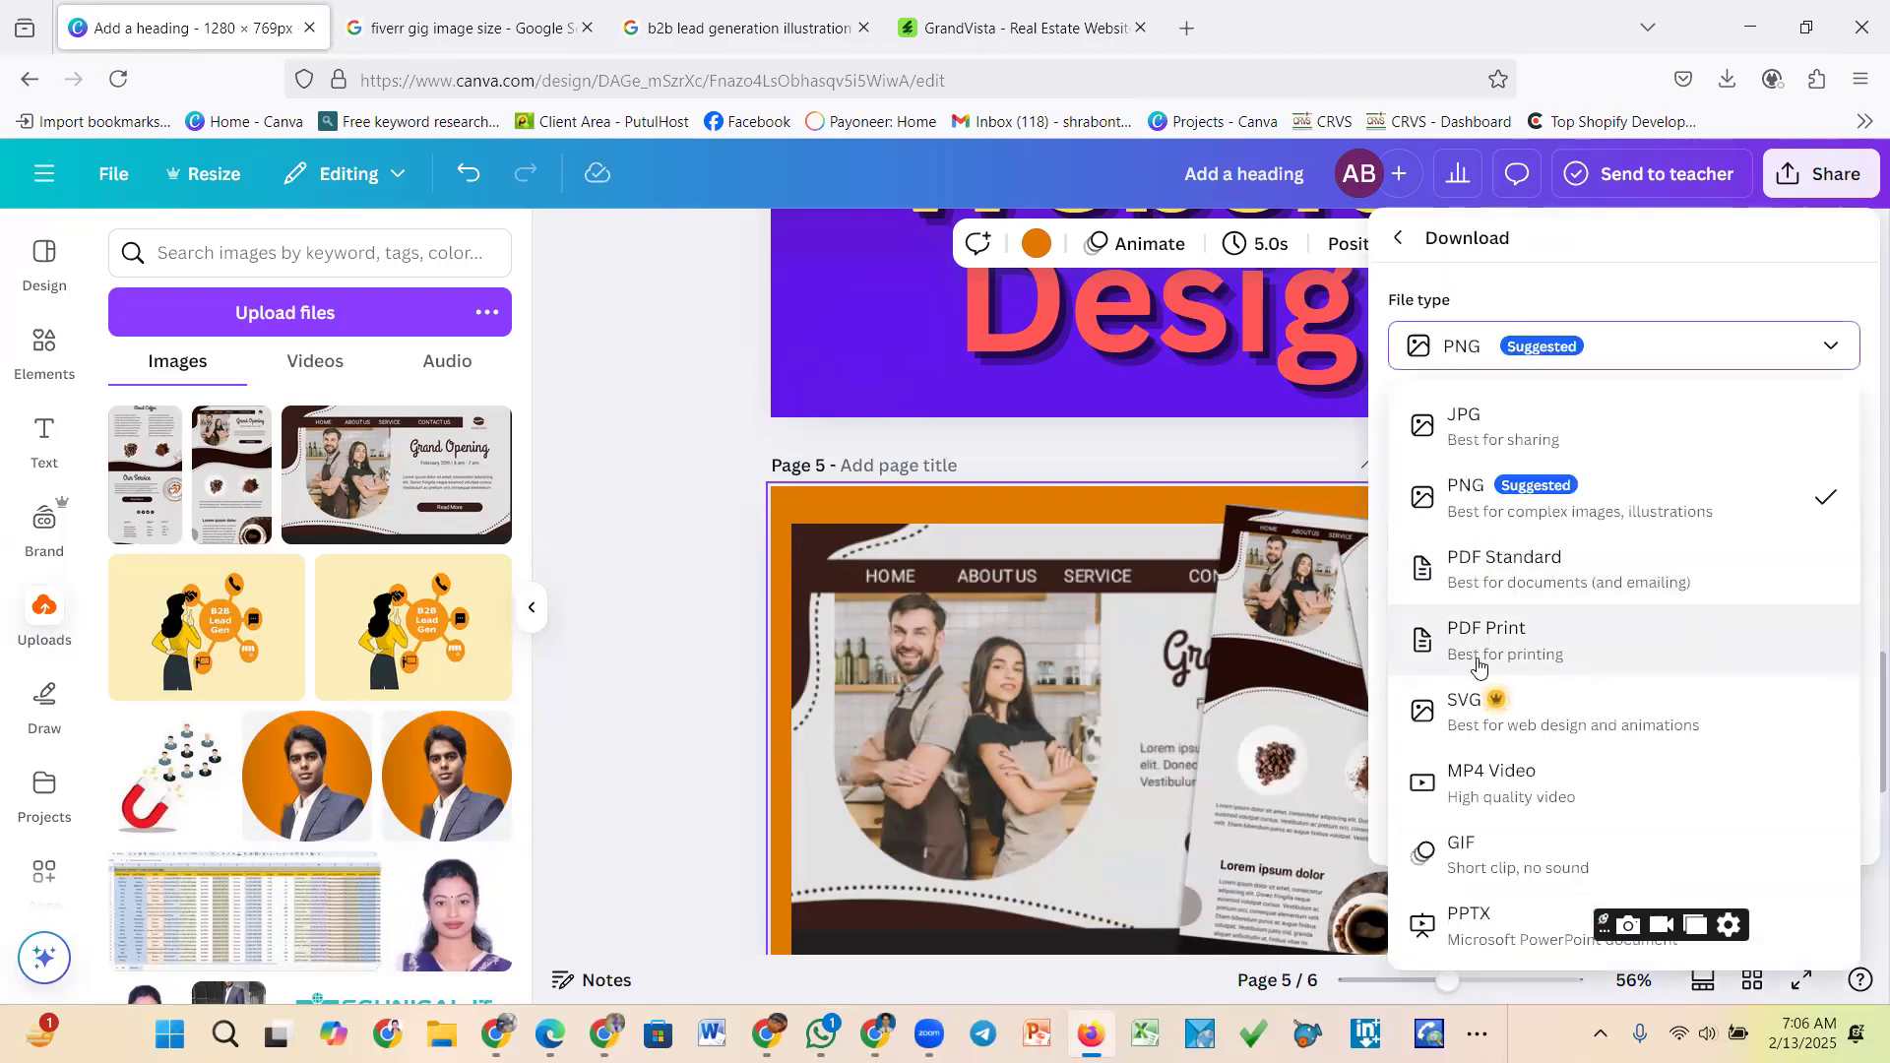
pyautogui.click(1474, 578)
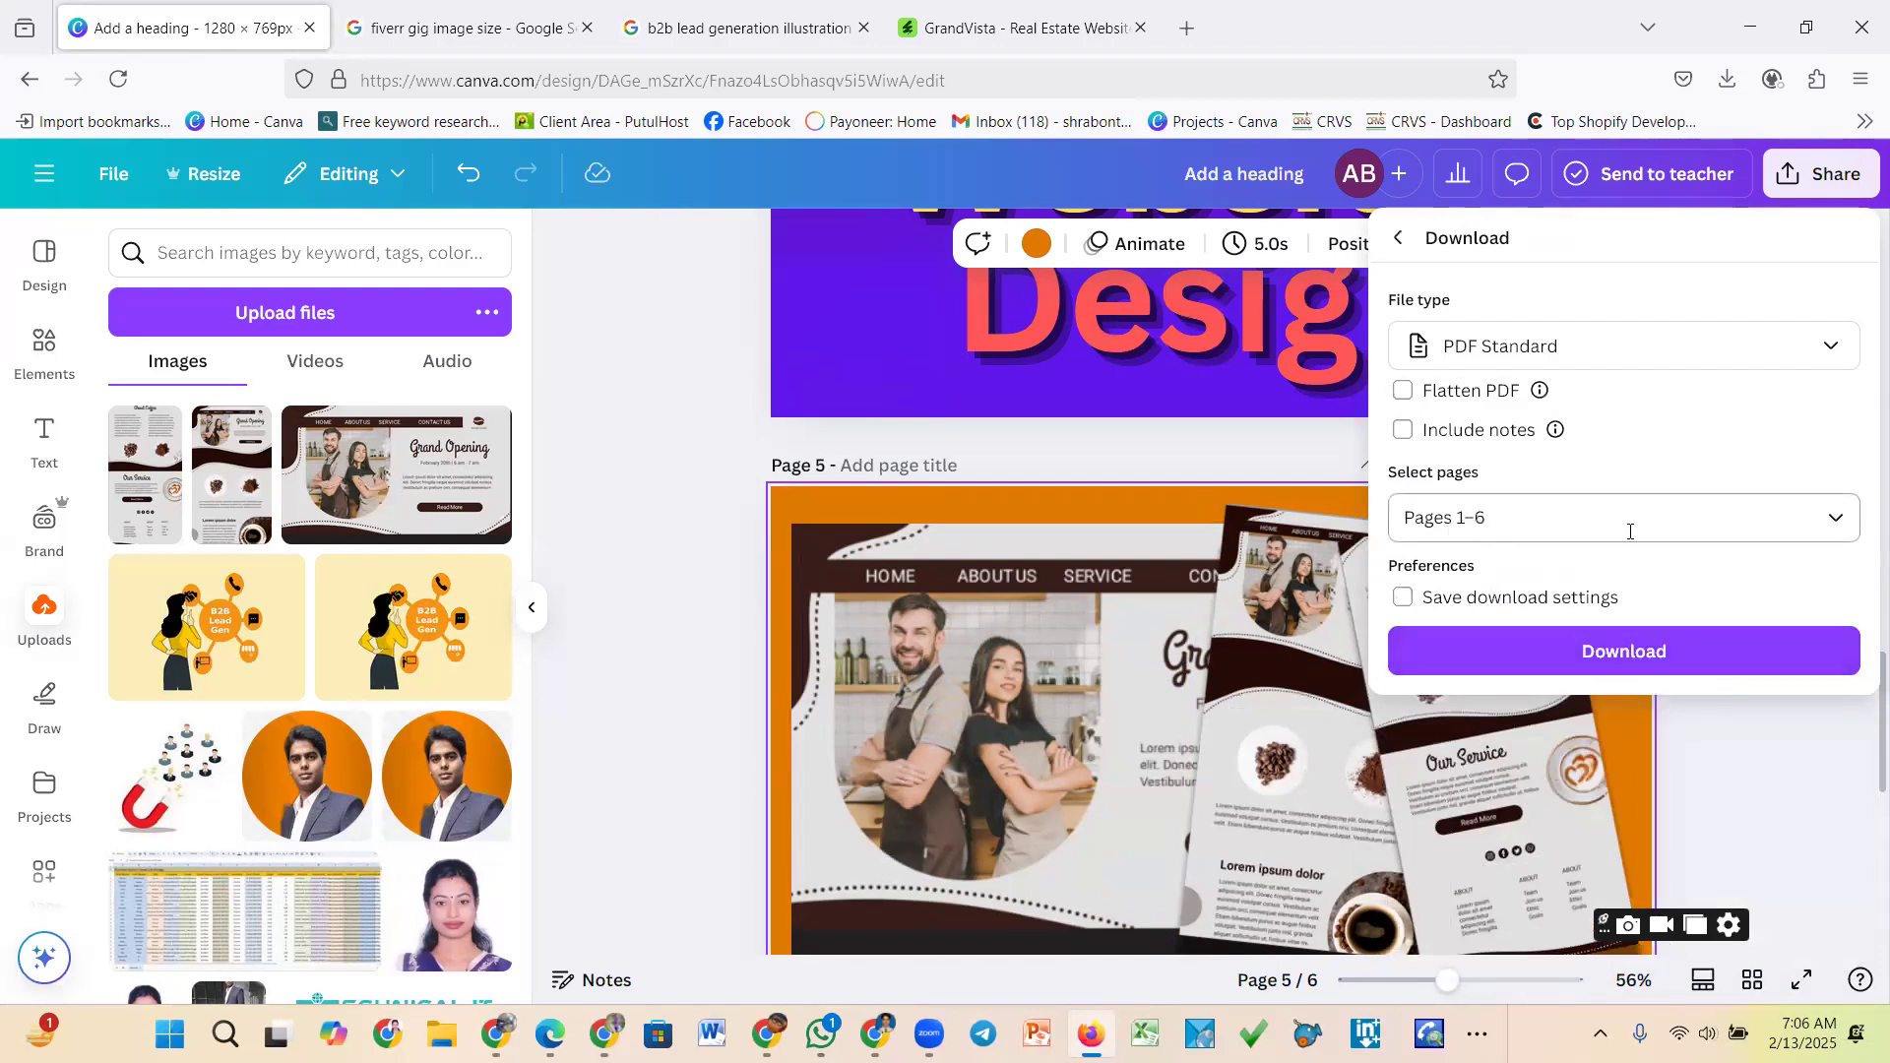
# Limit the download to page 5 only and download it as a PDF
pyautogui.click(1837, 531)
pyautogui.scroll(-2, 1558, 780)
pyautogui.scroll(2, 1546, 751)
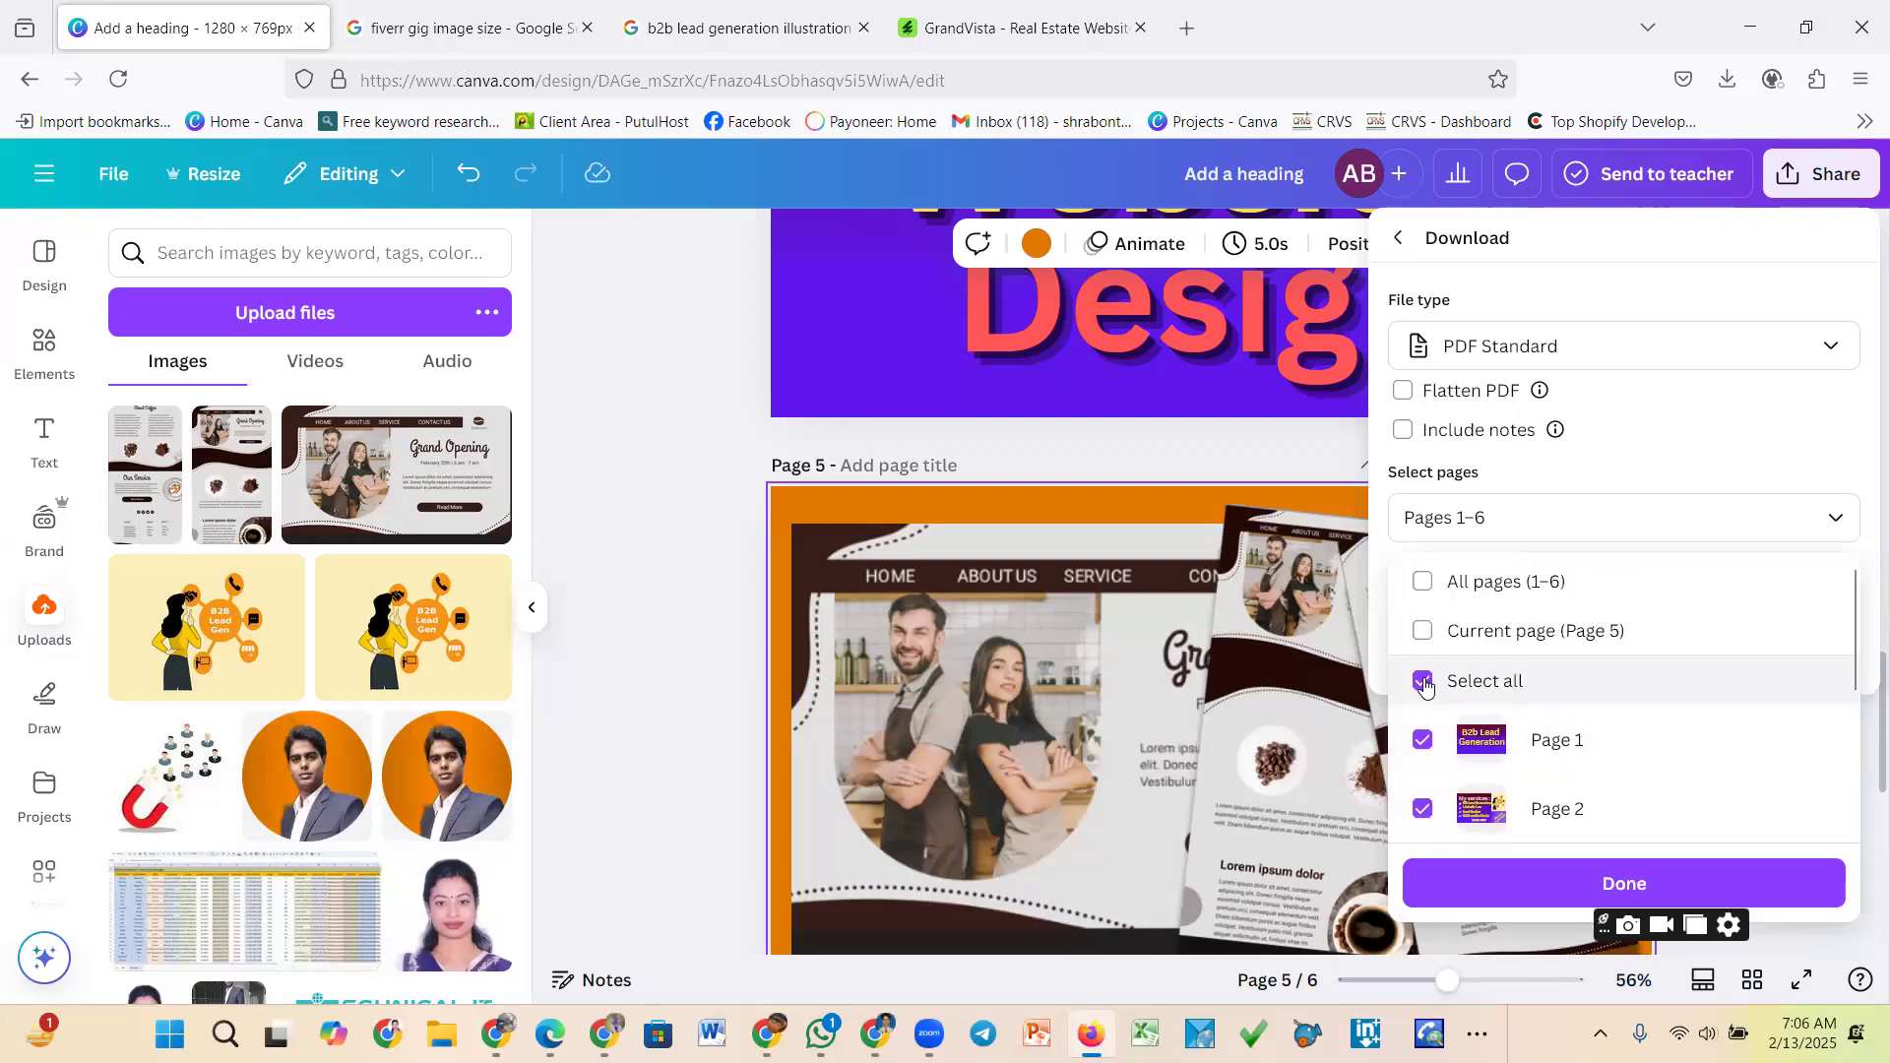
pyautogui.click(1556, 681)
pyautogui.scroll(-4, 1590, 679)
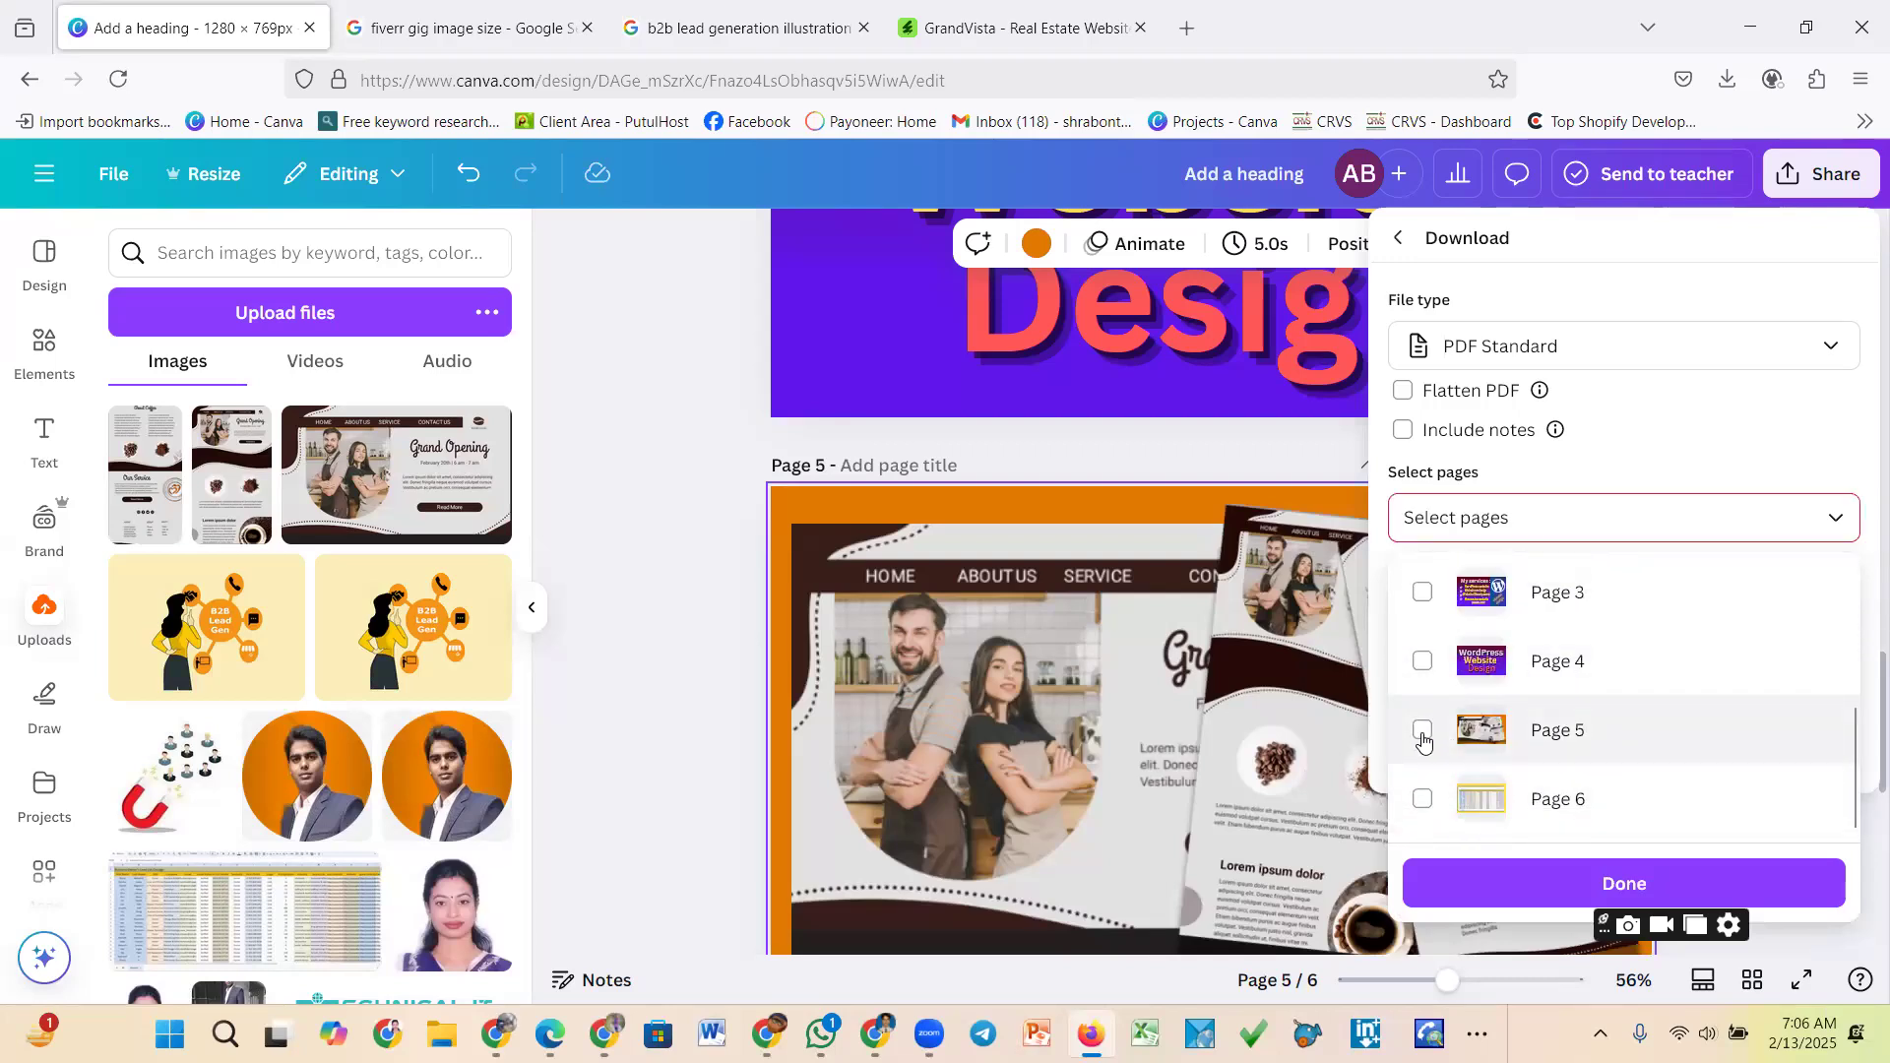
pyautogui.click(1422, 734)
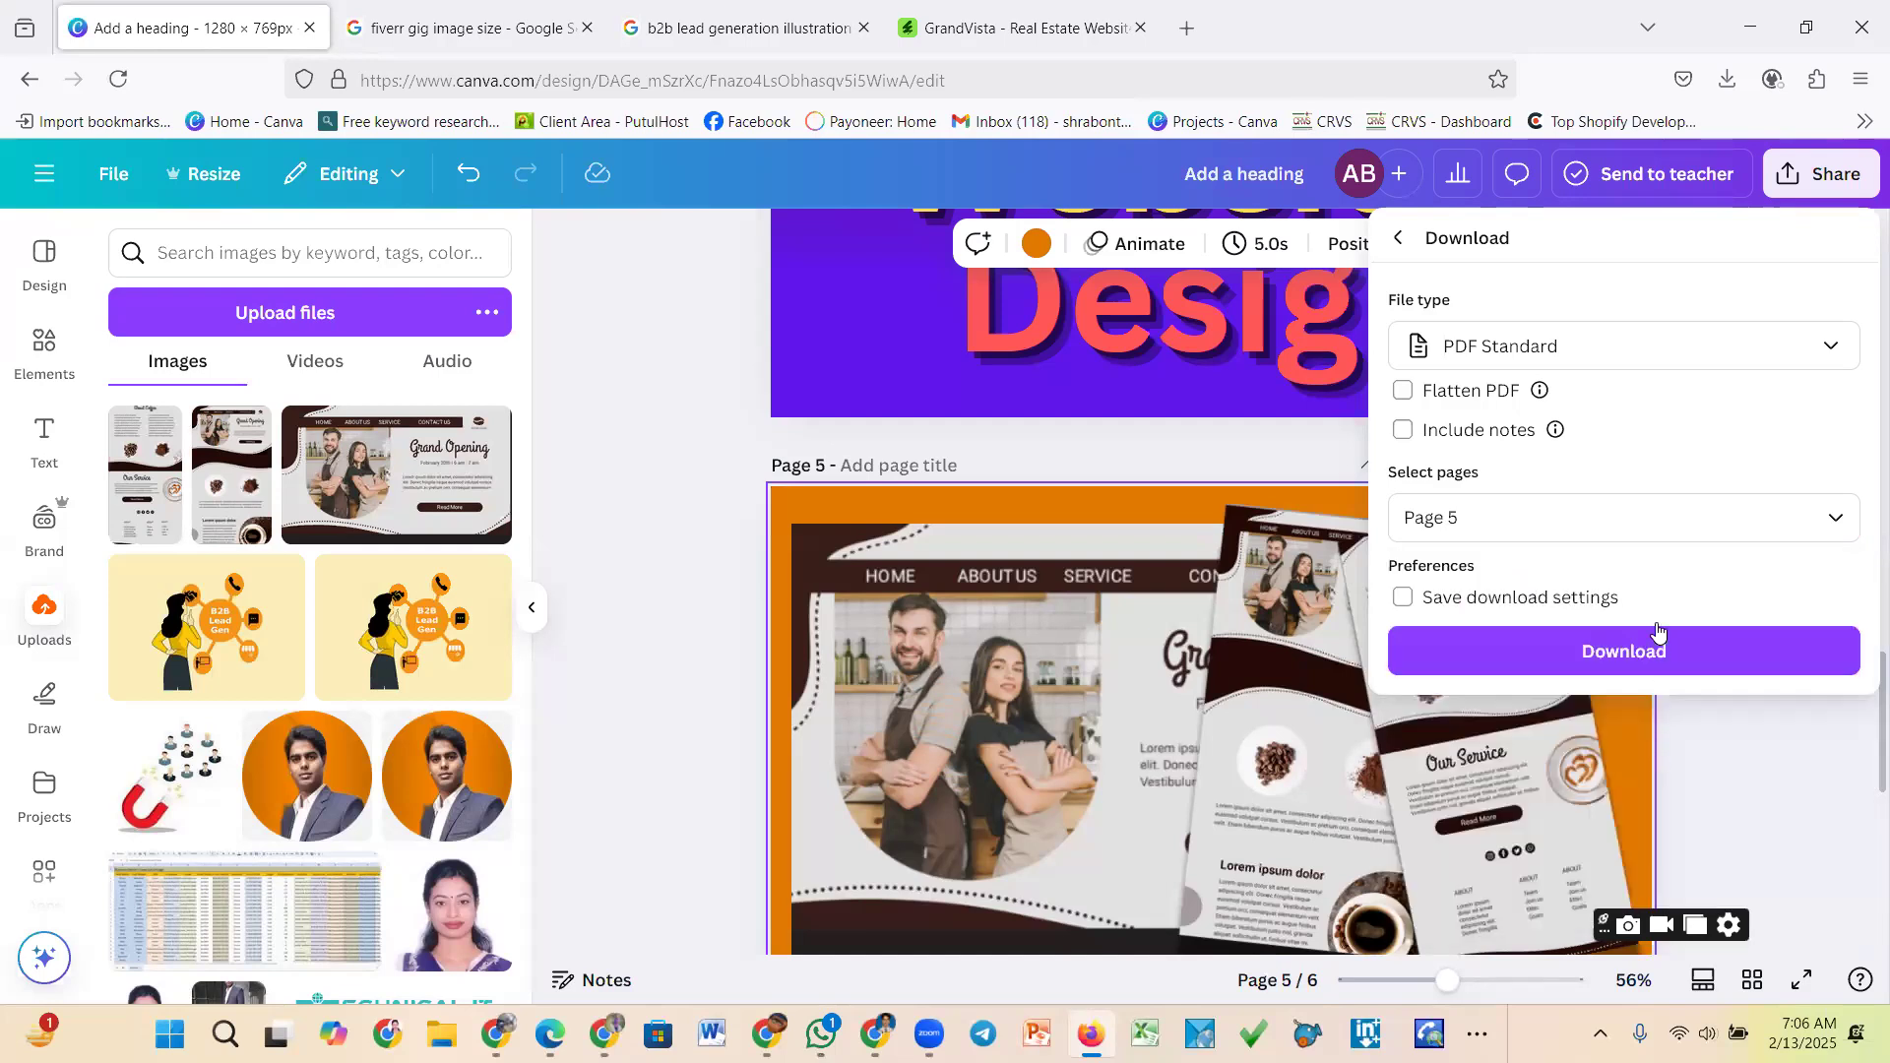
pyautogui.click(1676, 647)
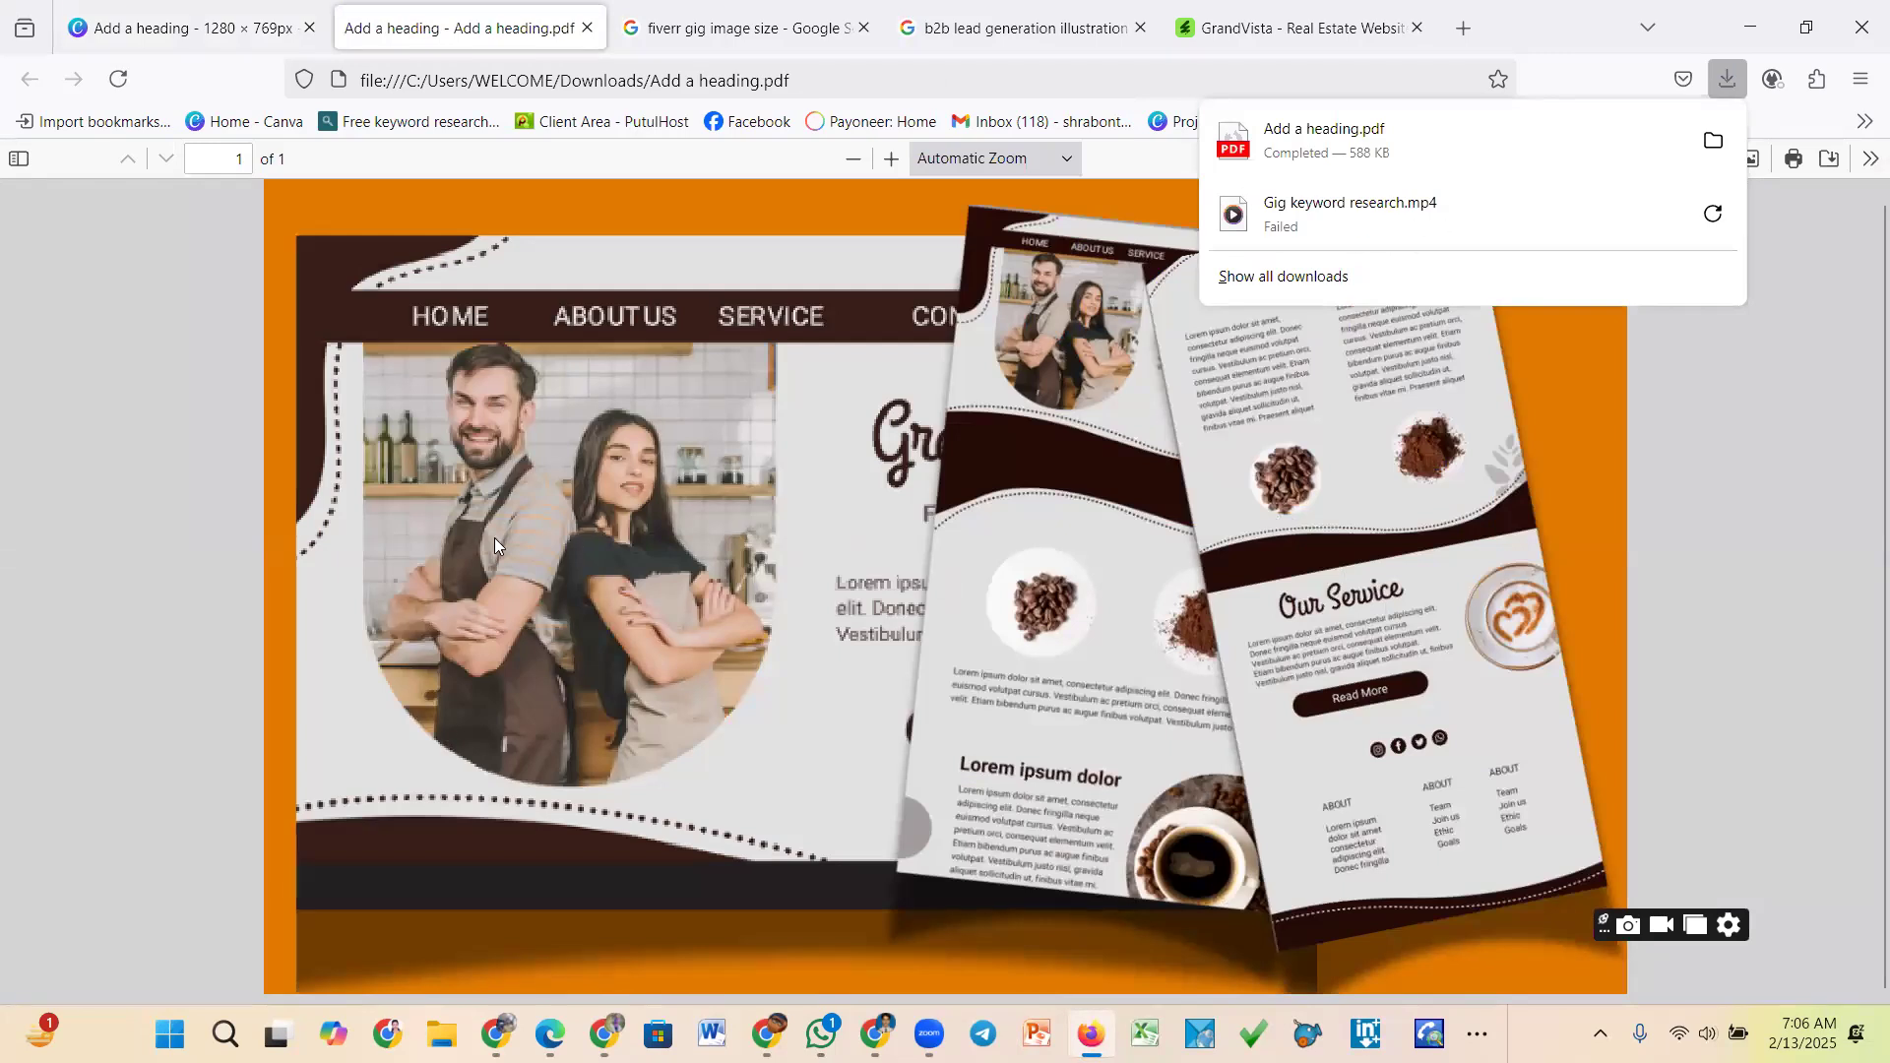
# Check the downloaded PDF of the page 5 website mockup in the browser
pyautogui.click(445, 627)
pyautogui.scroll(-1, 569, 650)
pyautogui.scroll(2, 728, 635)
pyautogui.scroll(-2, 808, 698)
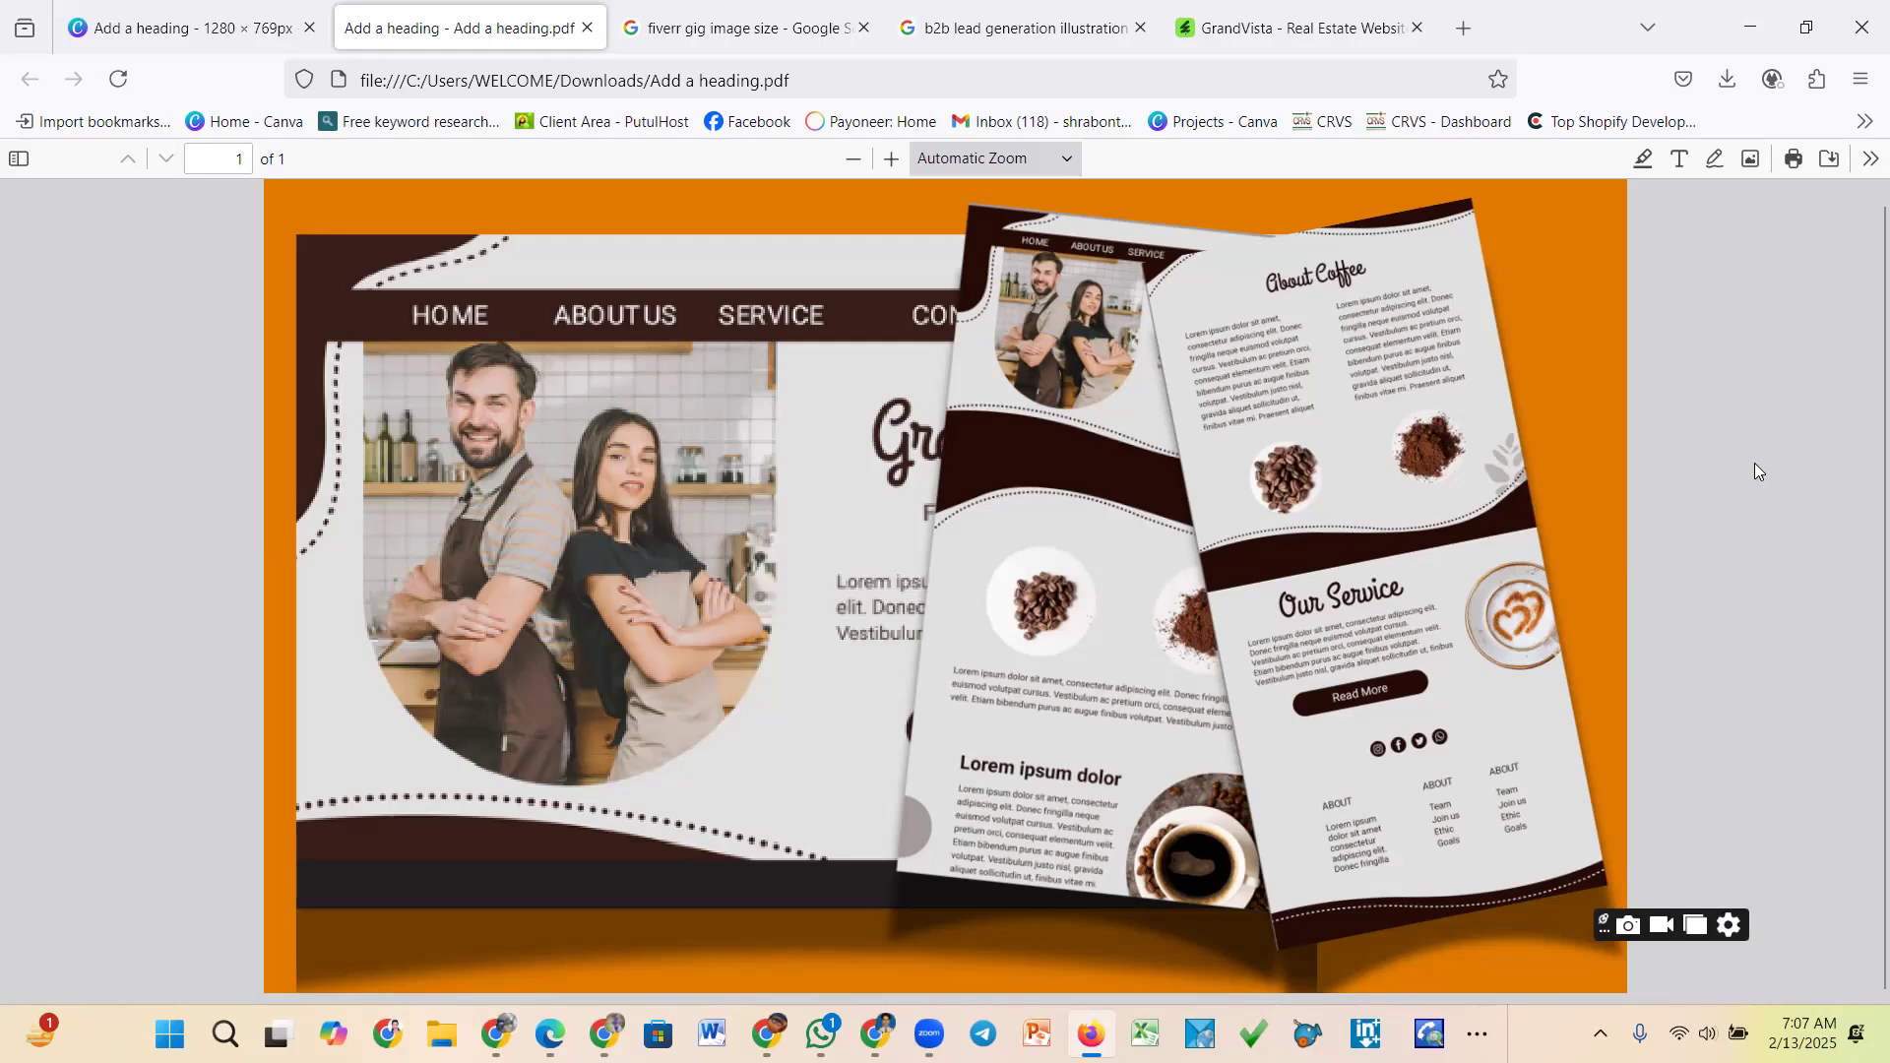
# Return to the Canva design and look over the pages down to the lead list on page 6
pyautogui.click(246, 27)
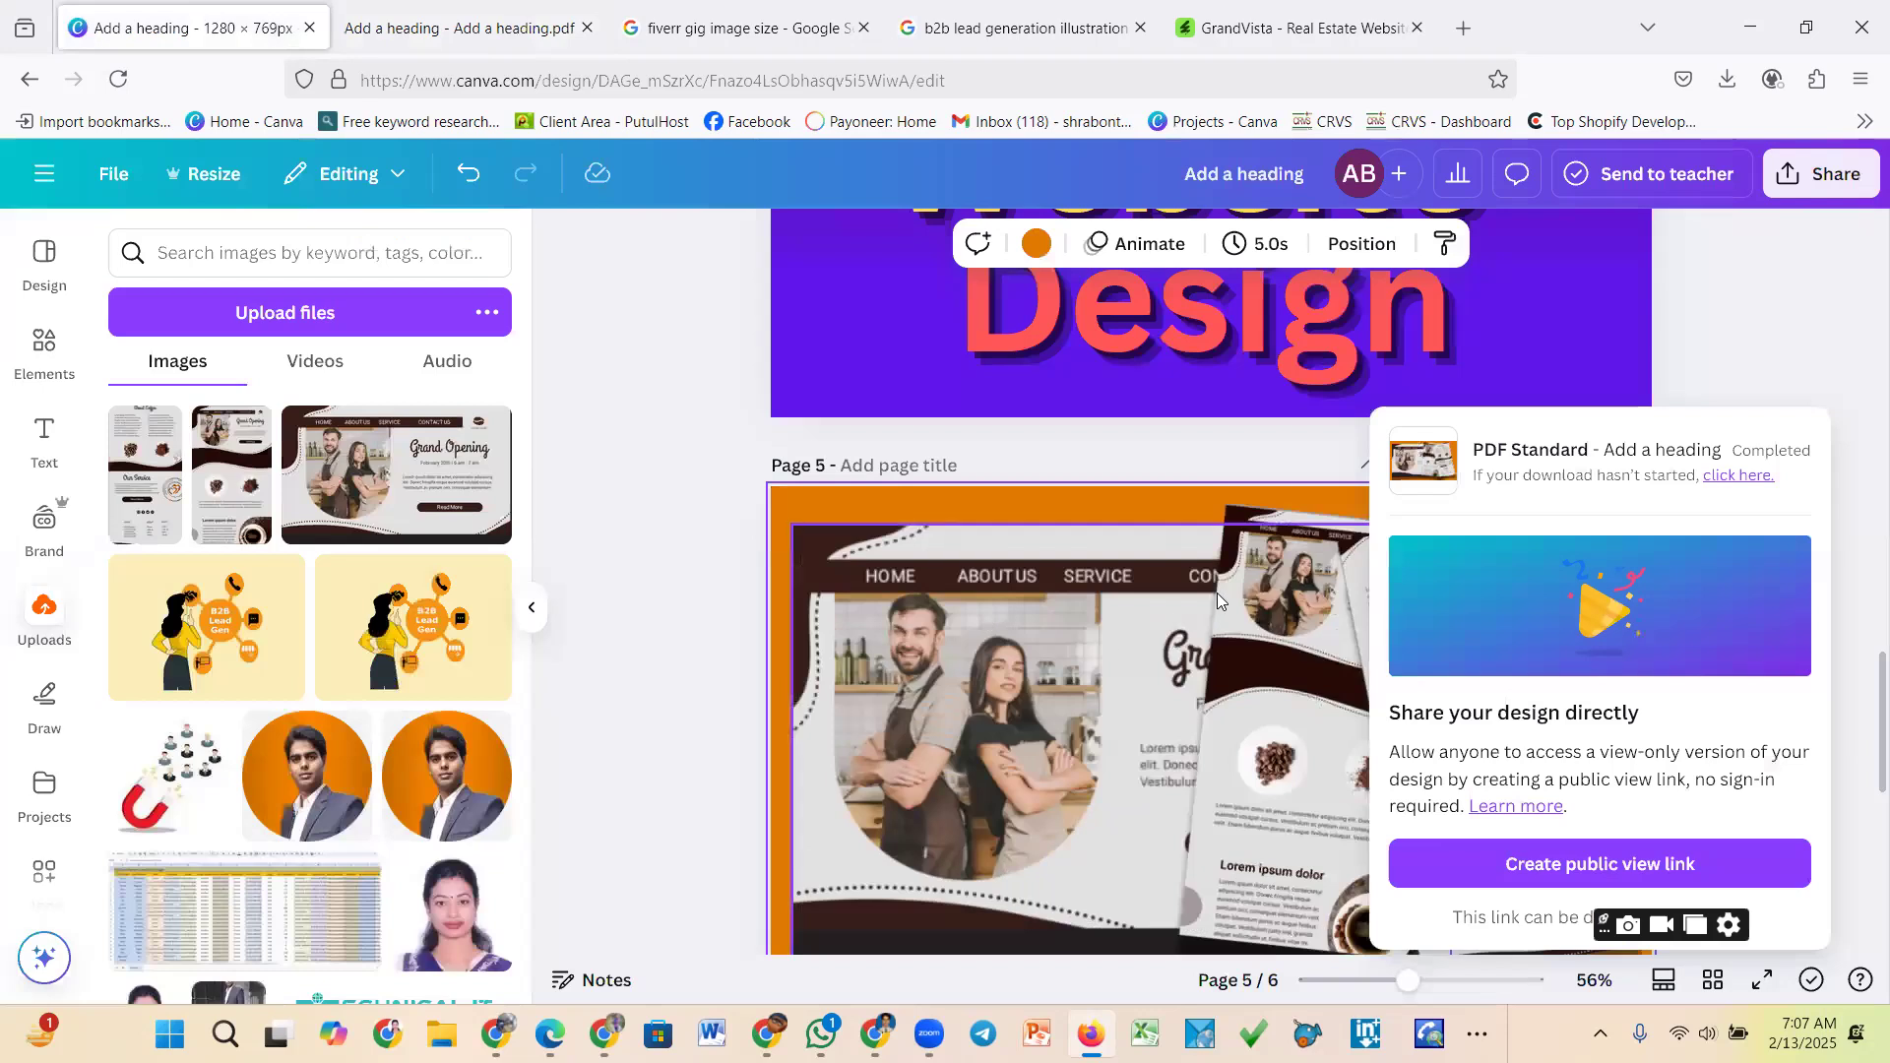
pyautogui.scroll(2, 1860, 300)
pyautogui.scroll(3, 1077, 652)
pyautogui.scroll(-4, 1075, 652)
pyautogui.scroll(-3, 1075, 652)
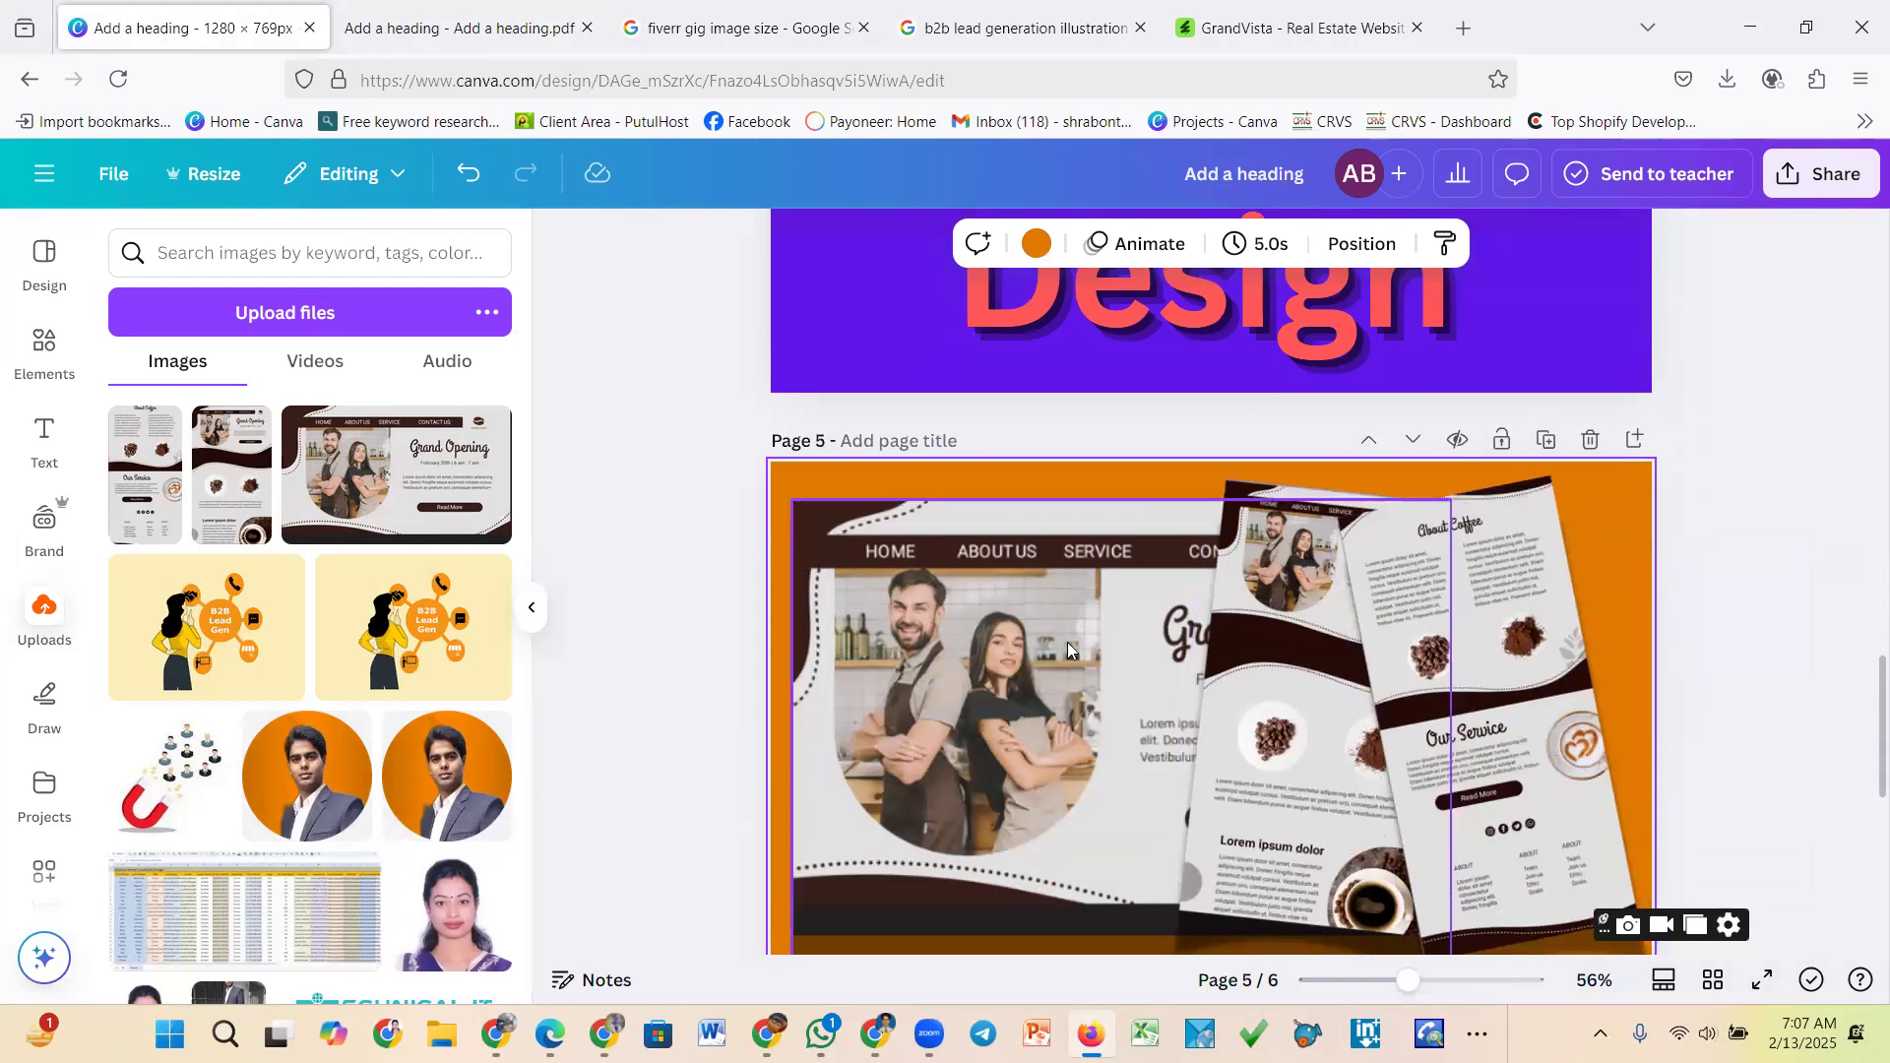
pyautogui.scroll(-4, 1205, 650)
pyautogui.scroll(-3, 1205, 650)
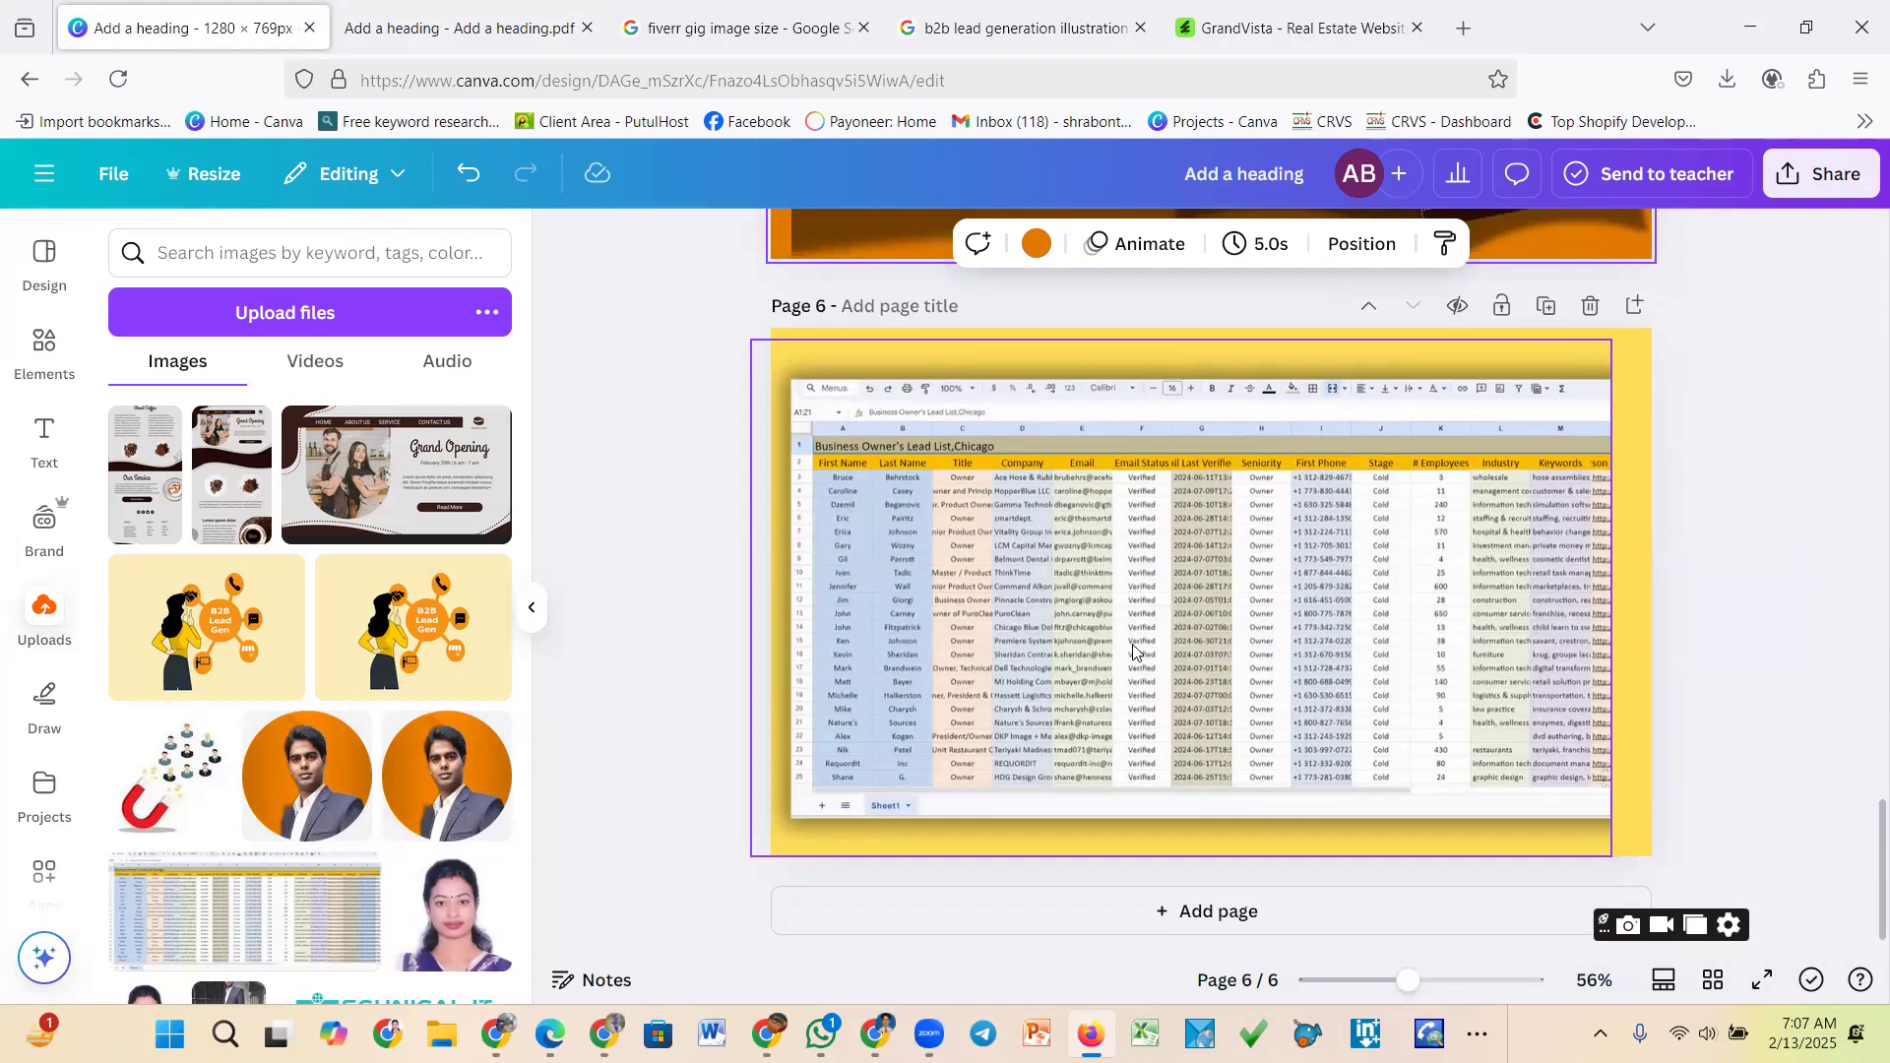
# Find the Gig7pdf, (1280 x 769 px) design among the saved project designs and open its pages
pyautogui.click(1070, 655)
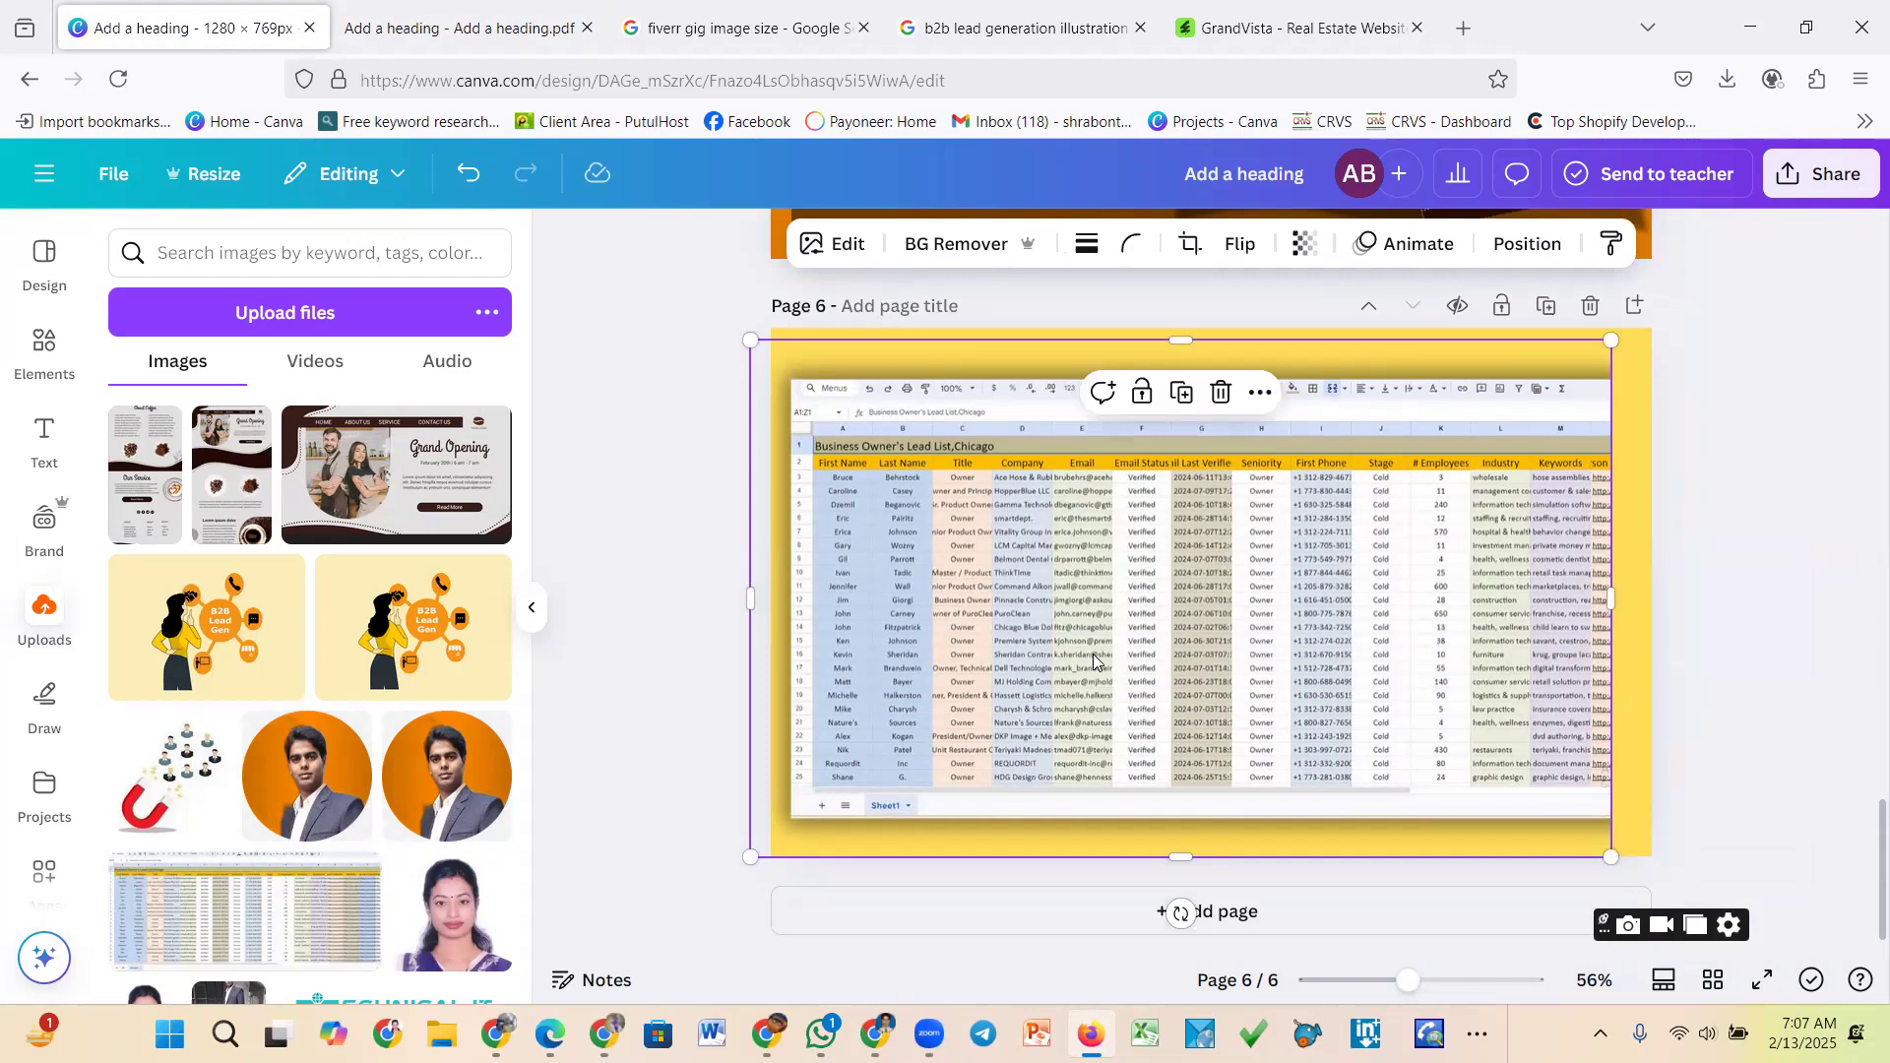
pyautogui.click(37, 626)
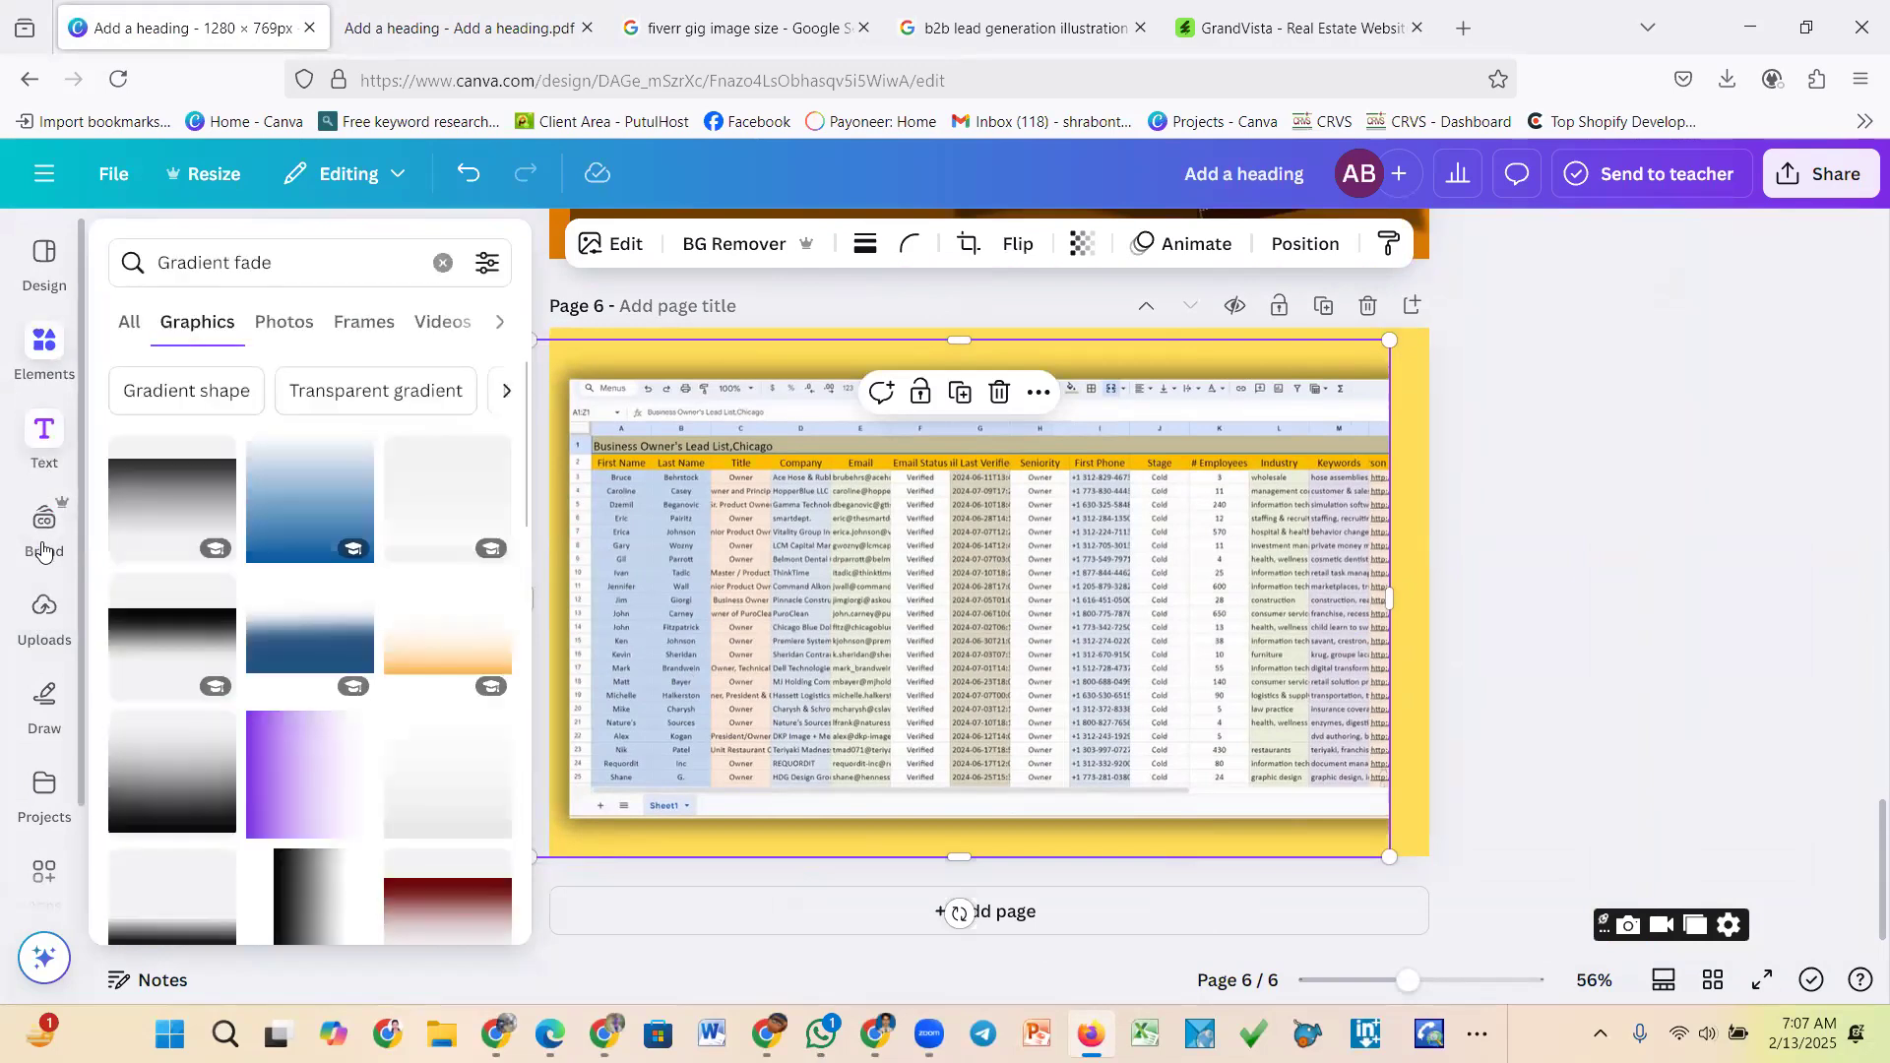
pyautogui.click(44, 701)
pyautogui.click(45, 788)
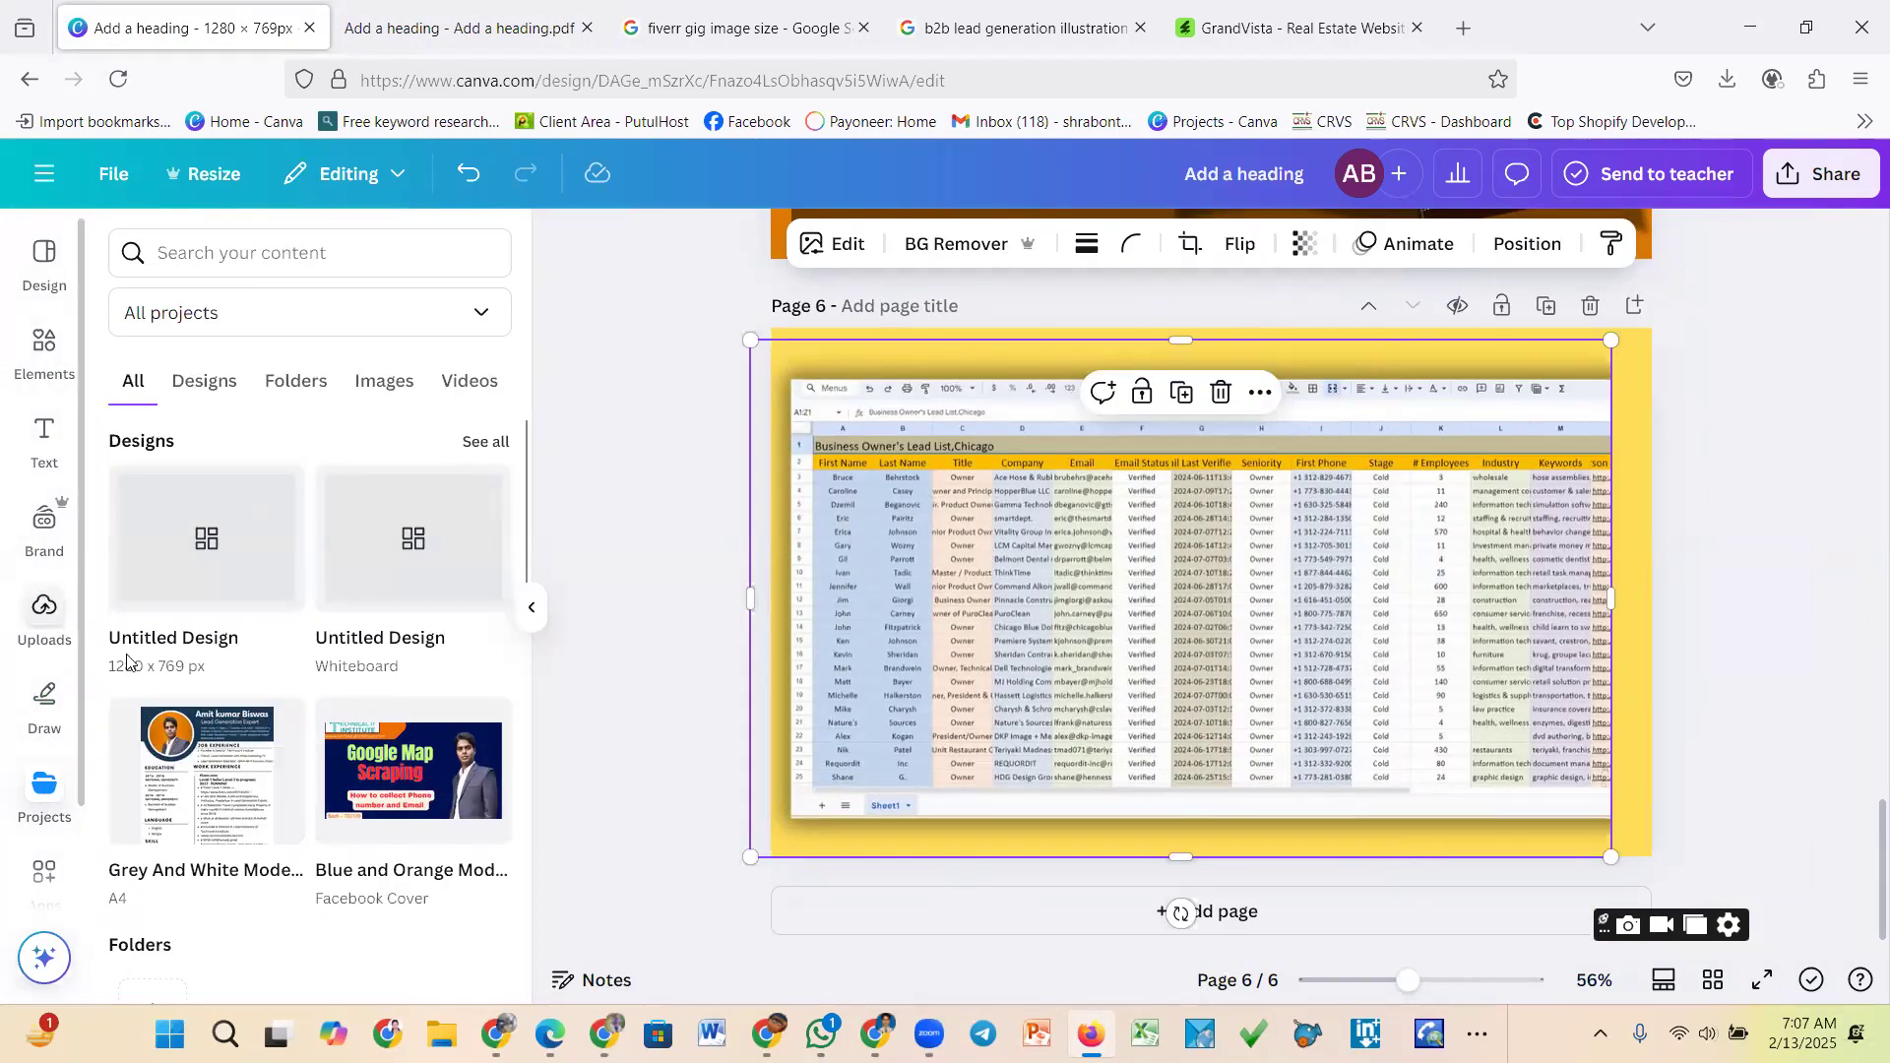
pyautogui.scroll(-5, 228, 704)
pyautogui.scroll(-5, 229, 704)
pyautogui.scroll(5, 228, 704)
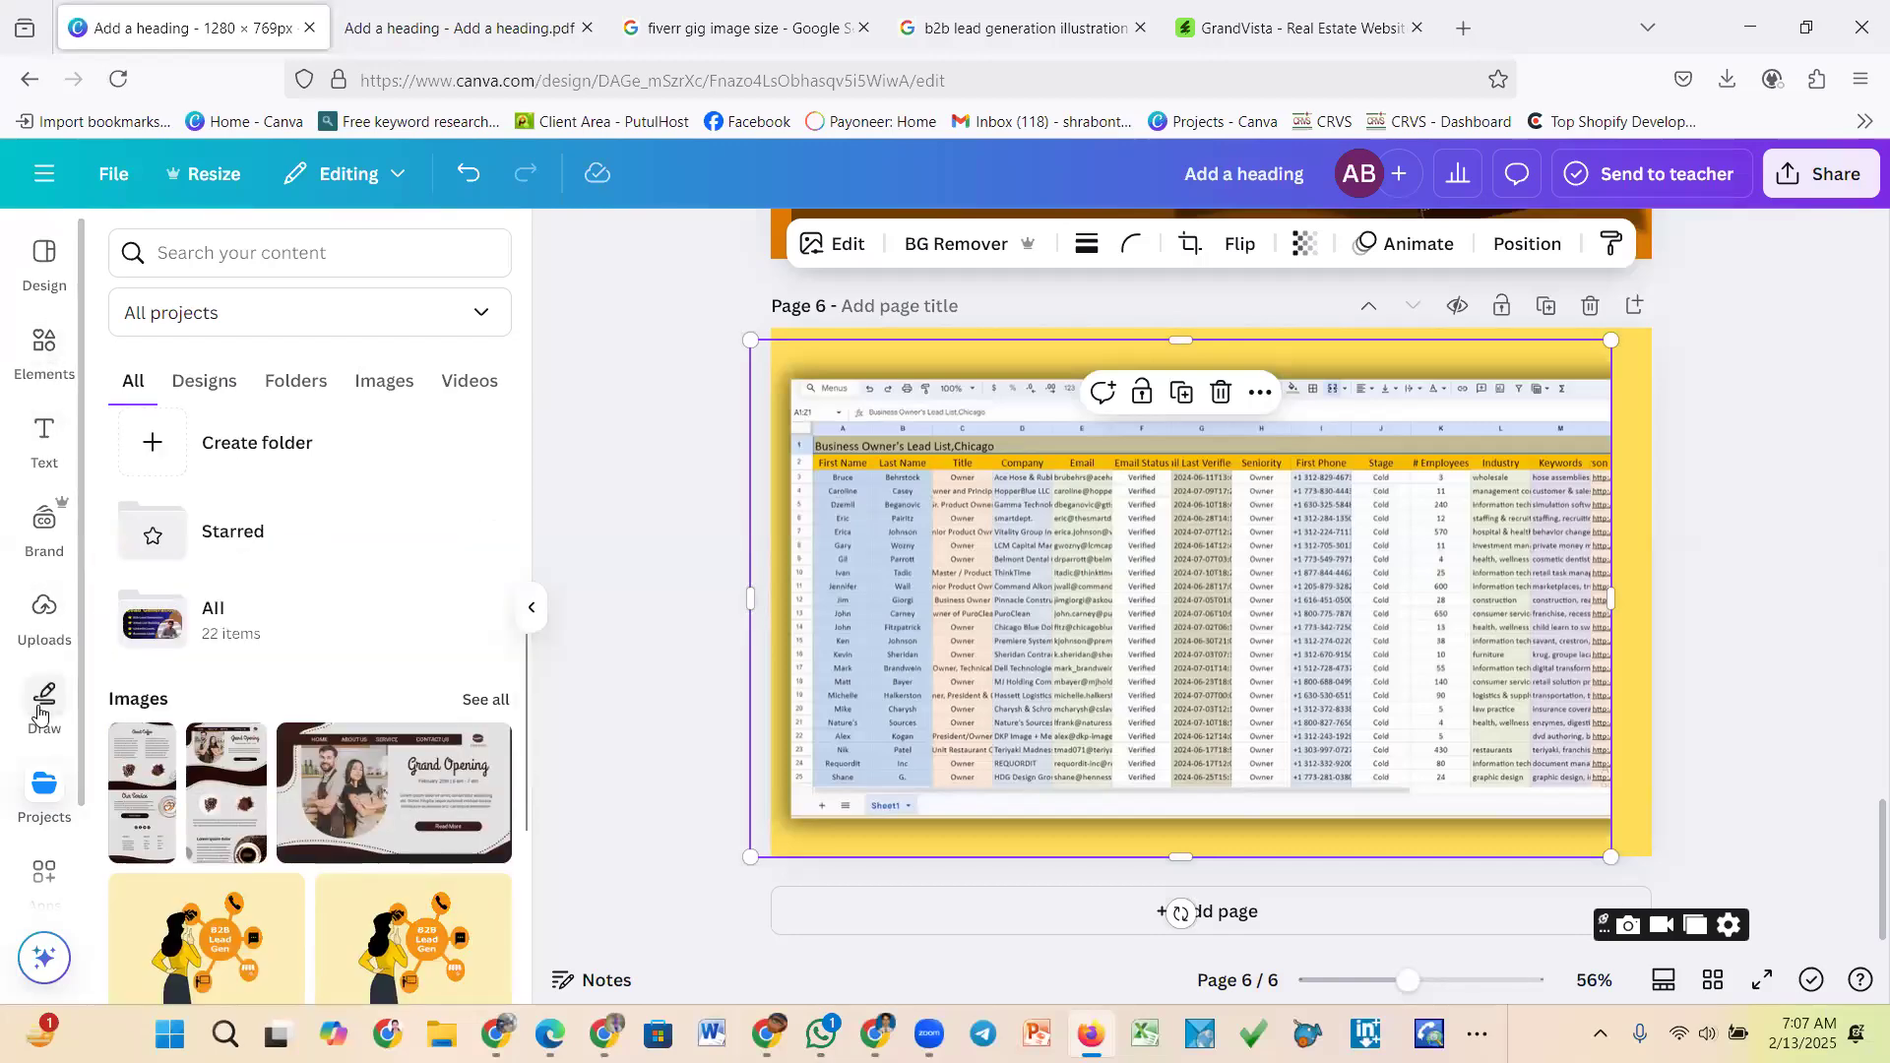
pyautogui.scroll(-2, 41, 703)
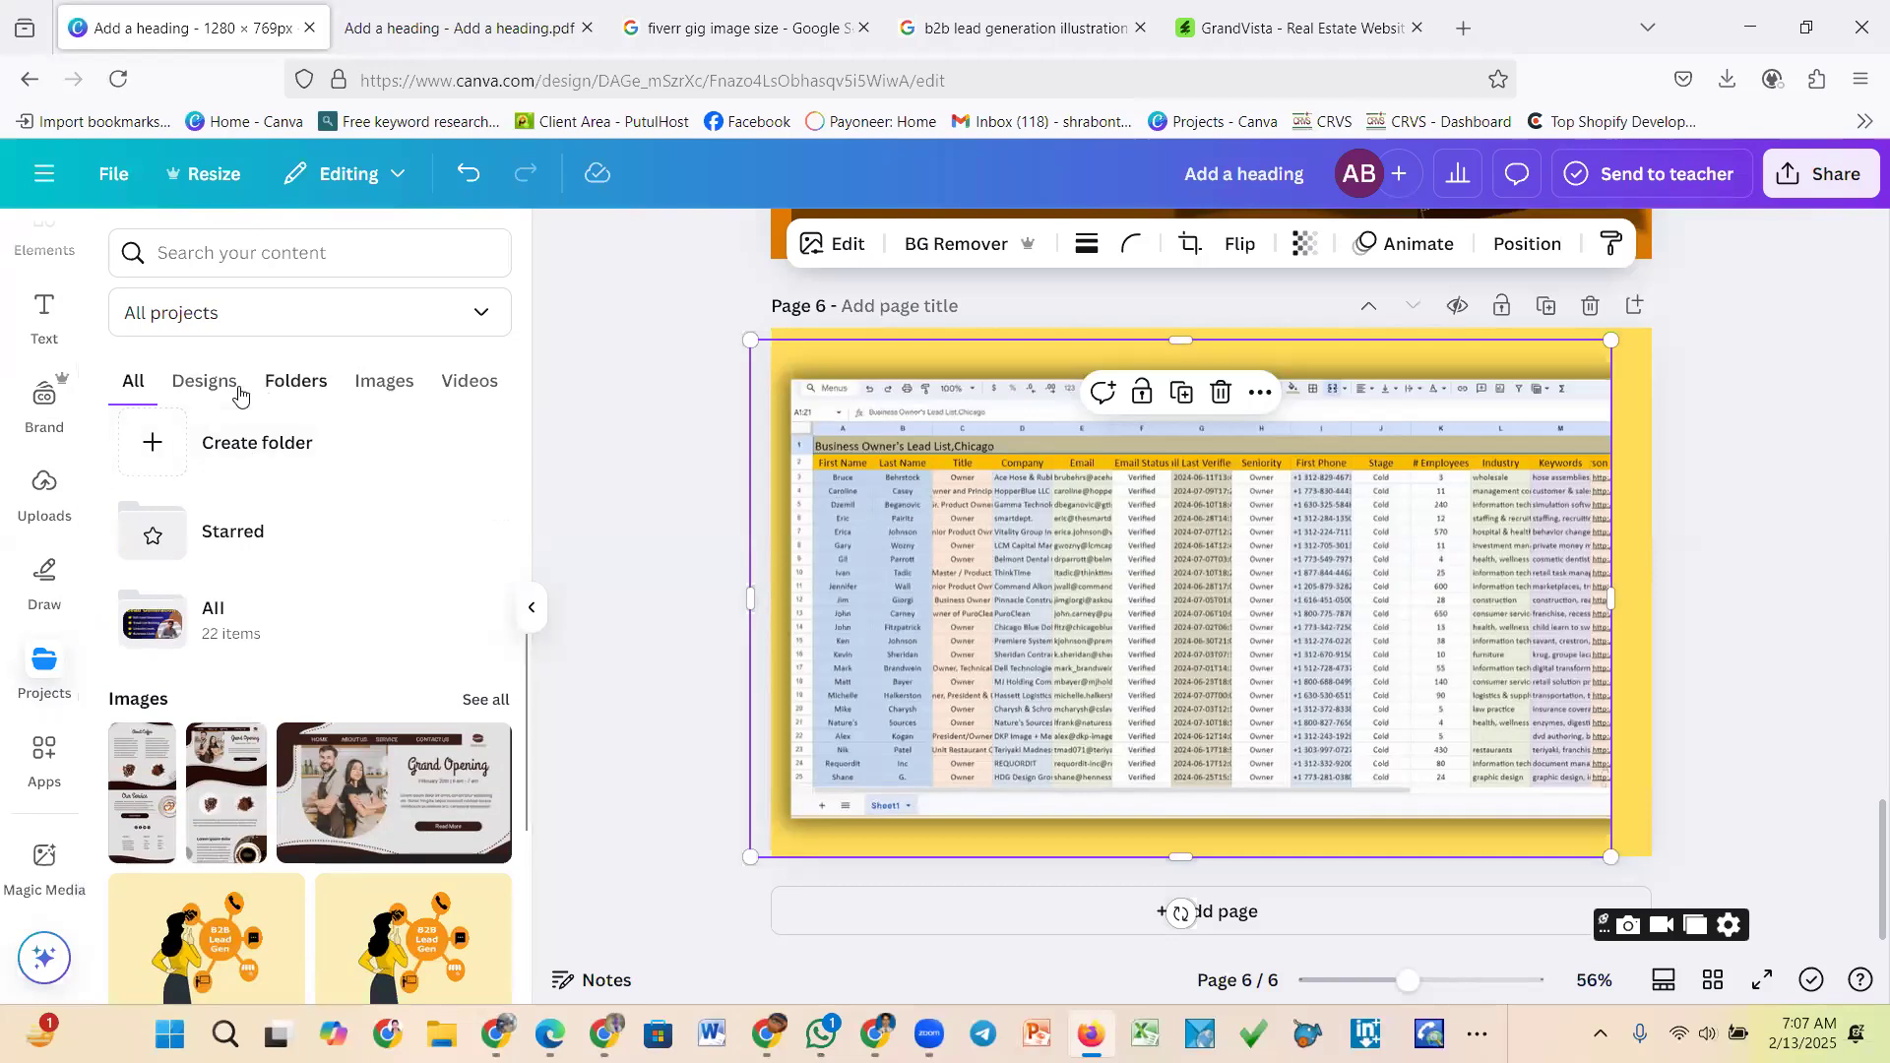
pyautogui.click(204, 381)
pyautogui.scroll(-3, 305, 709)
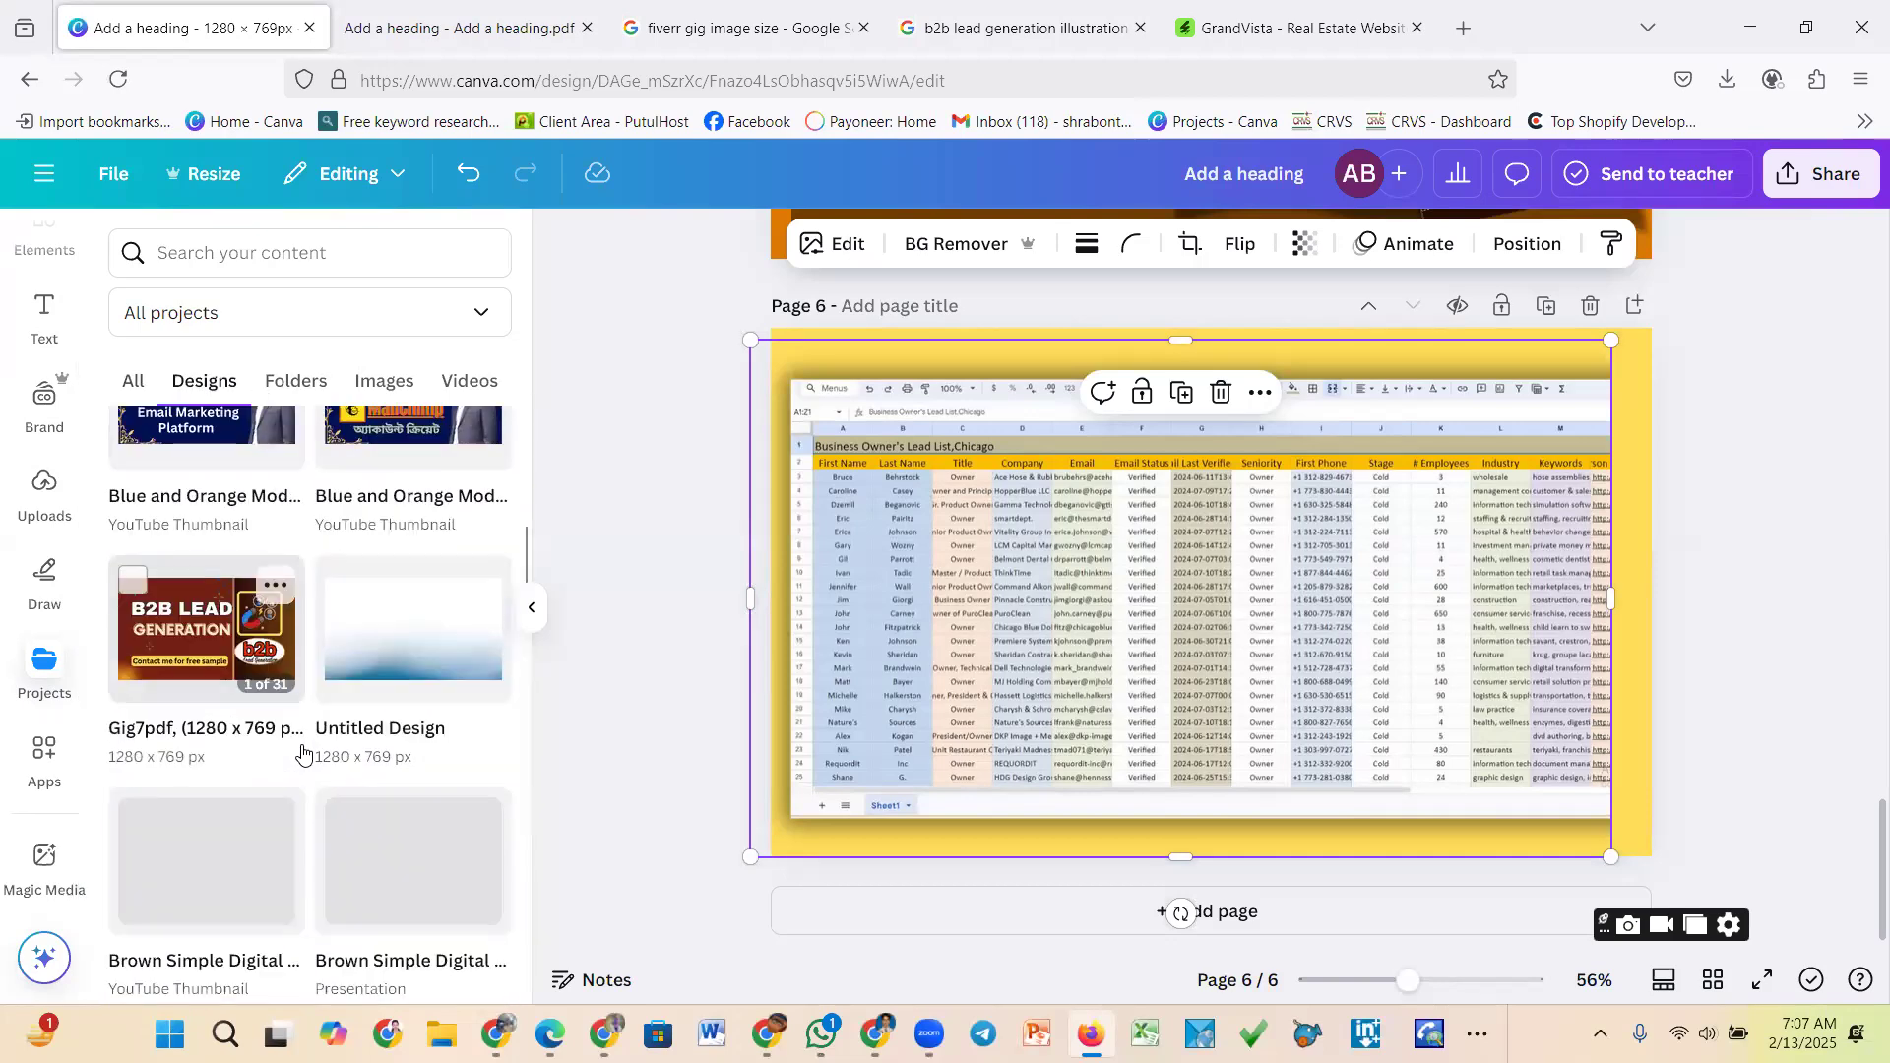
pyautogui.click(285, 645)
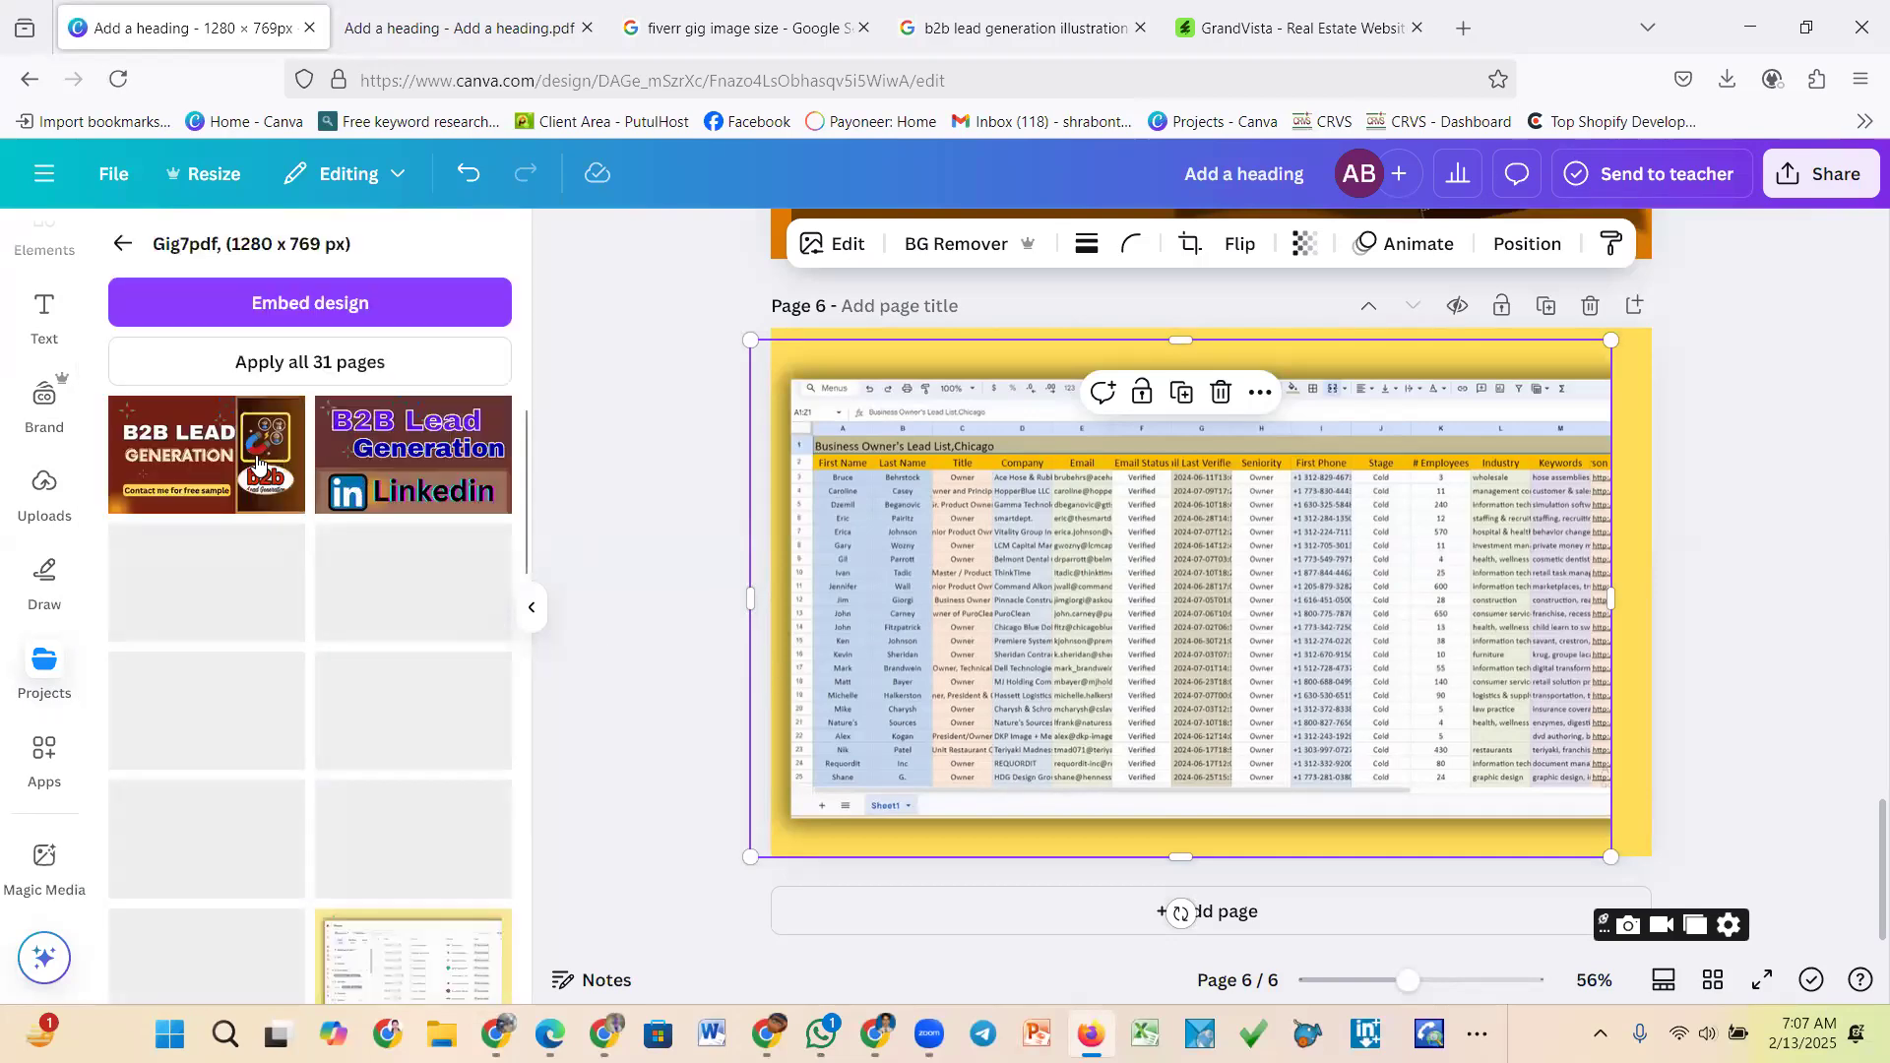
# Try the B2B Lead Generation and healthy lifestyle newsletter pages on page 6 and apply the orange fitness template page
pyautogui.click(190, 454)
pyautogui.click(1163, 599)
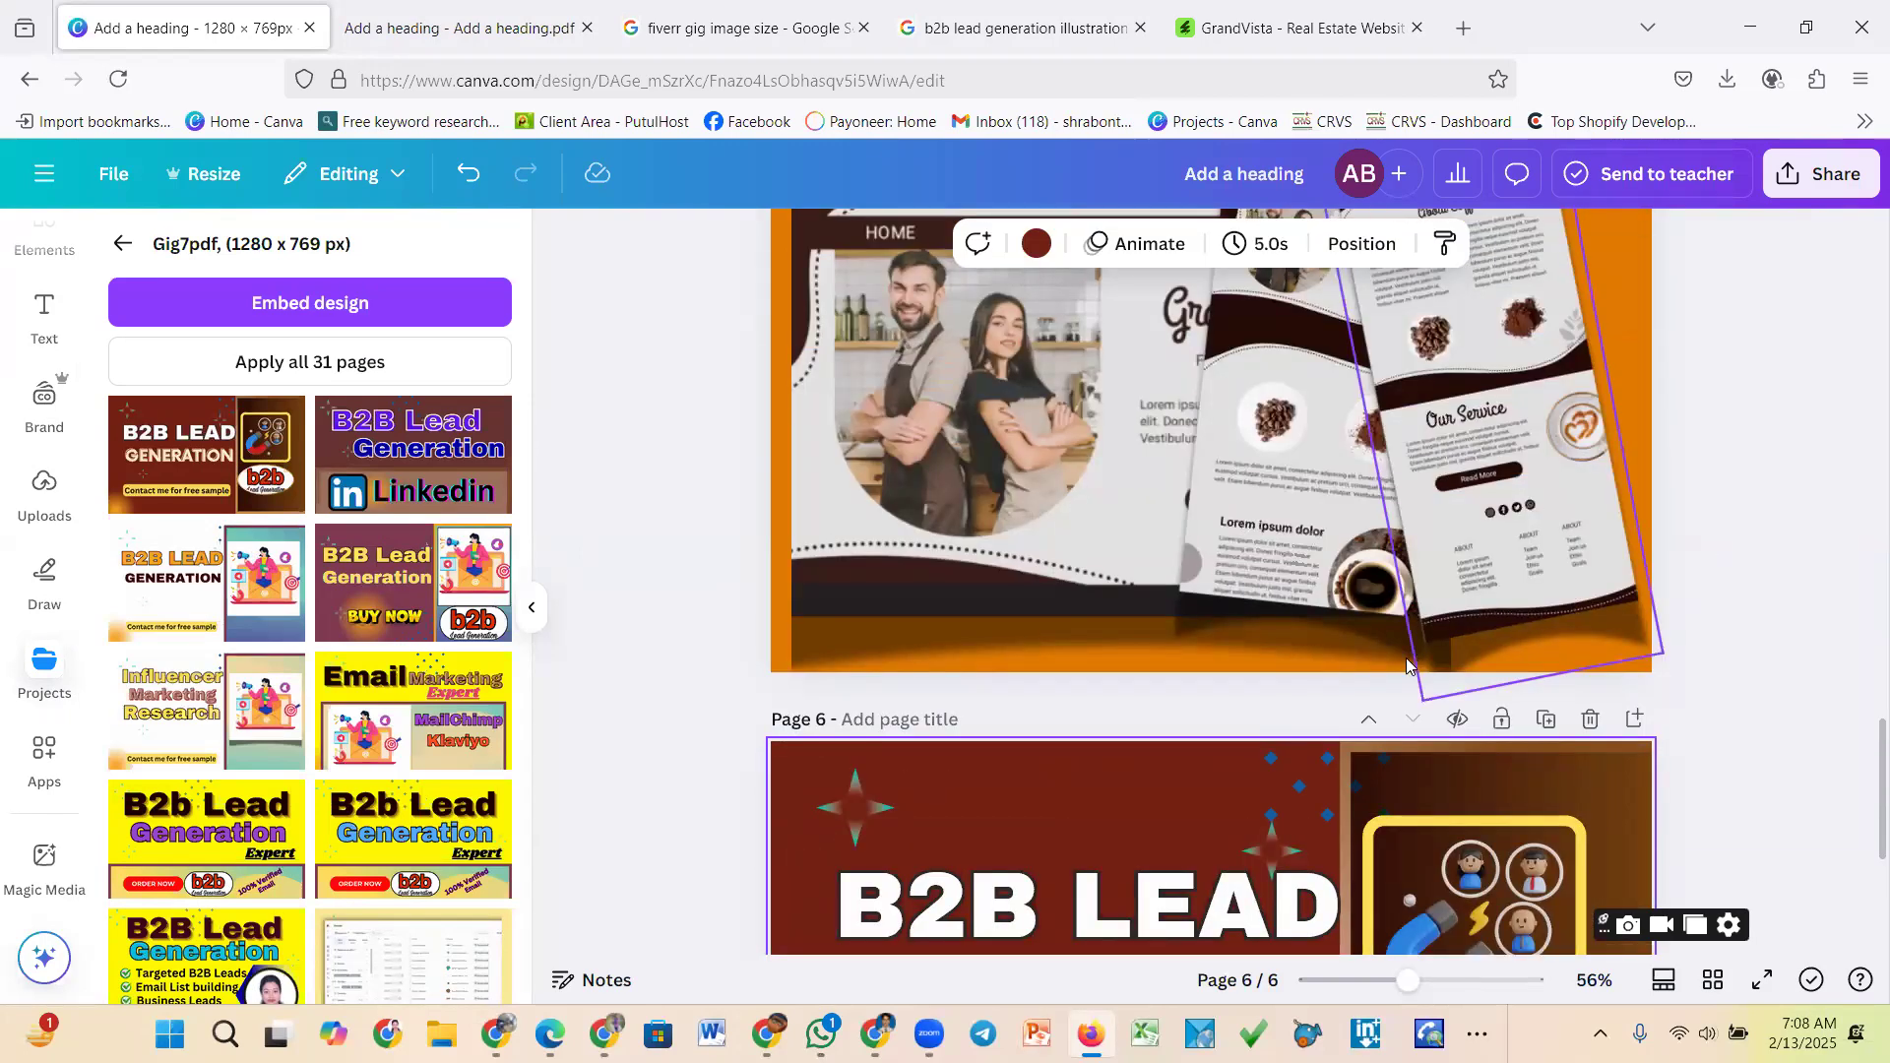
pyautogui.scroll(-10, 246, 487)
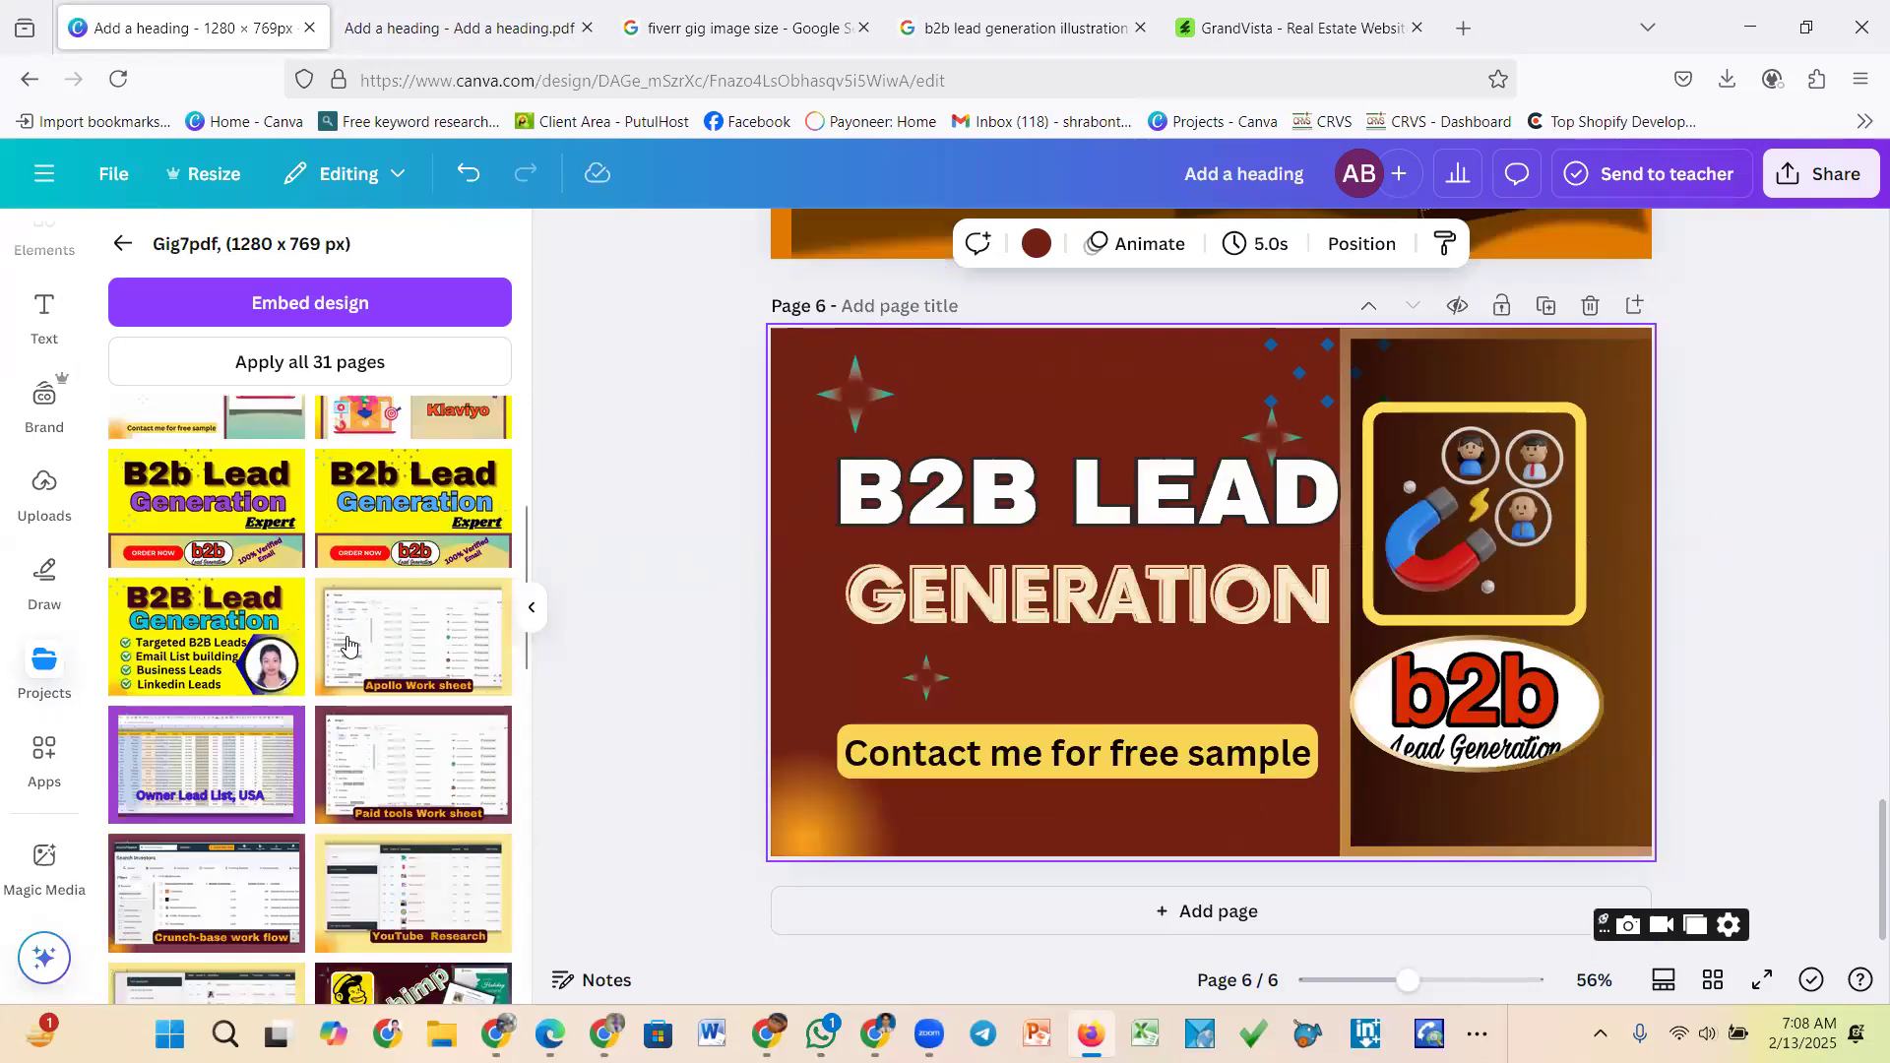
pyautogui.moveTo(188, 740); pyautogui.dragTo(1116, 680)
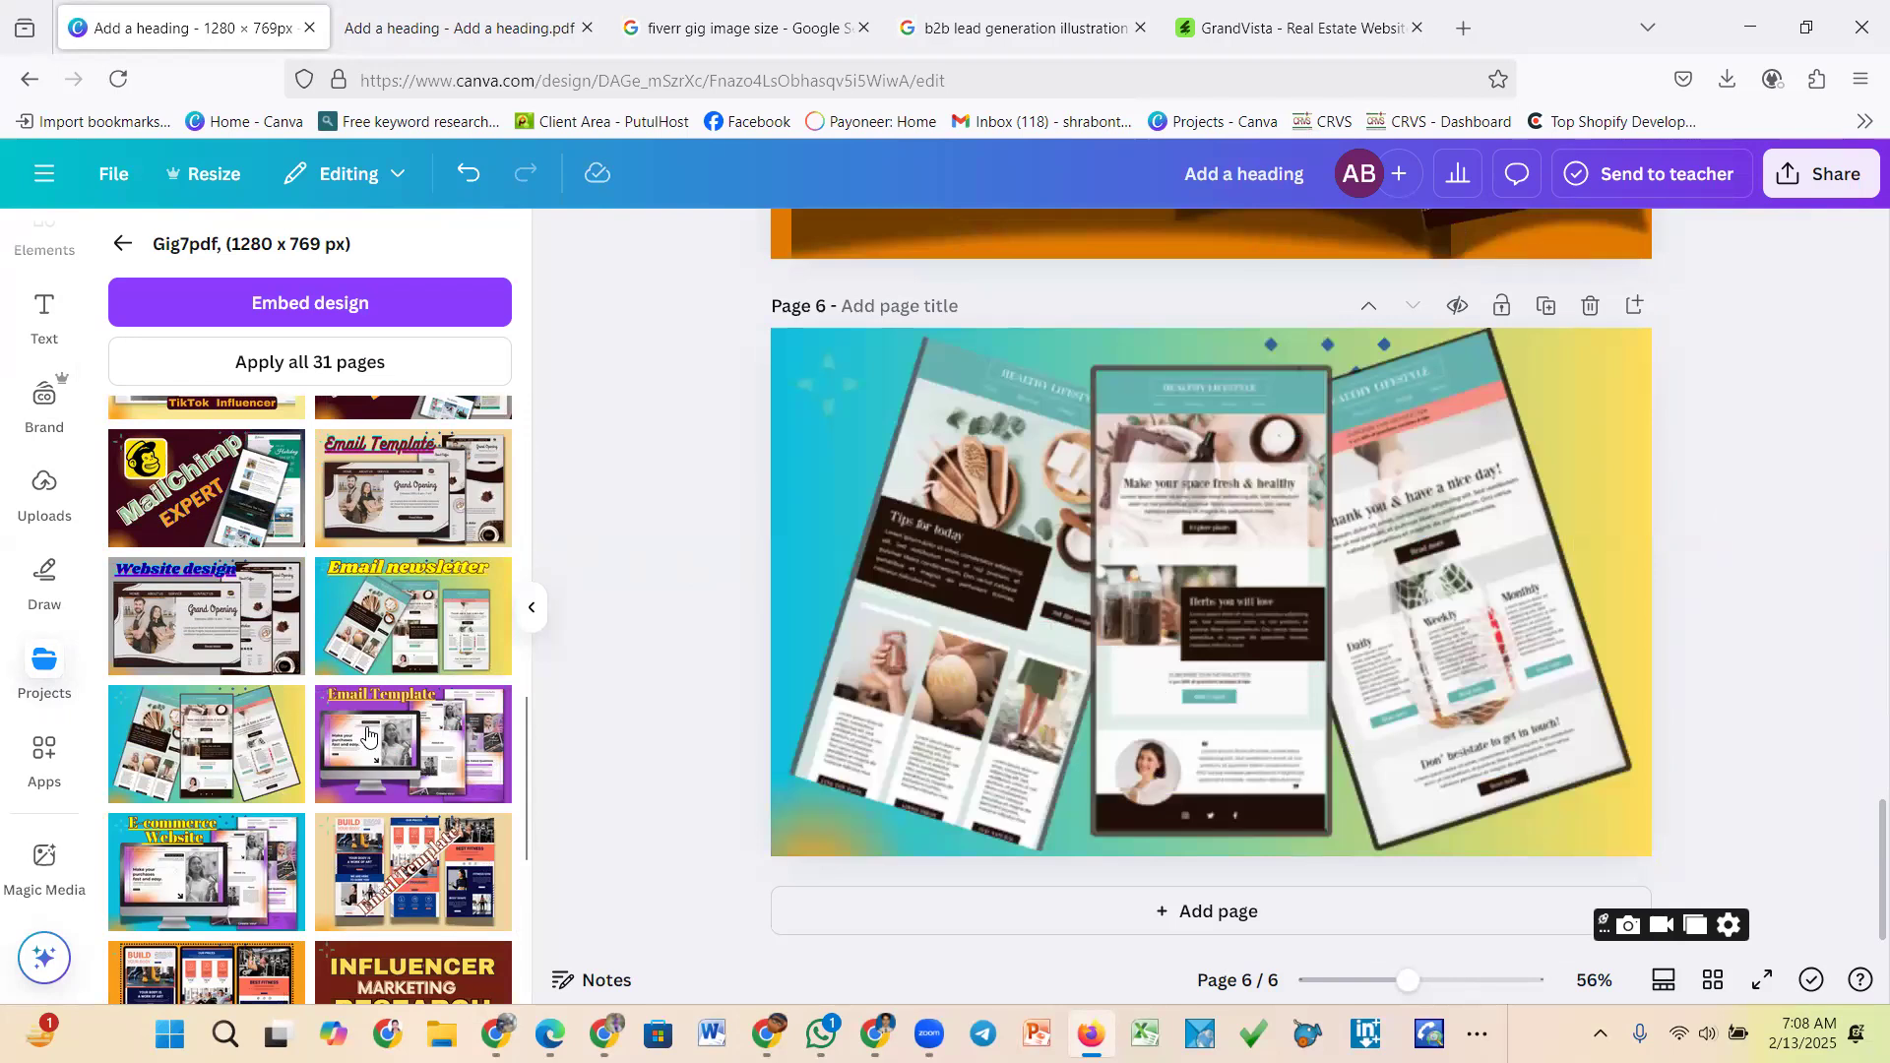
pyautogui.scroll(-3, 369, 737)
pyautogui.click(177, 739)
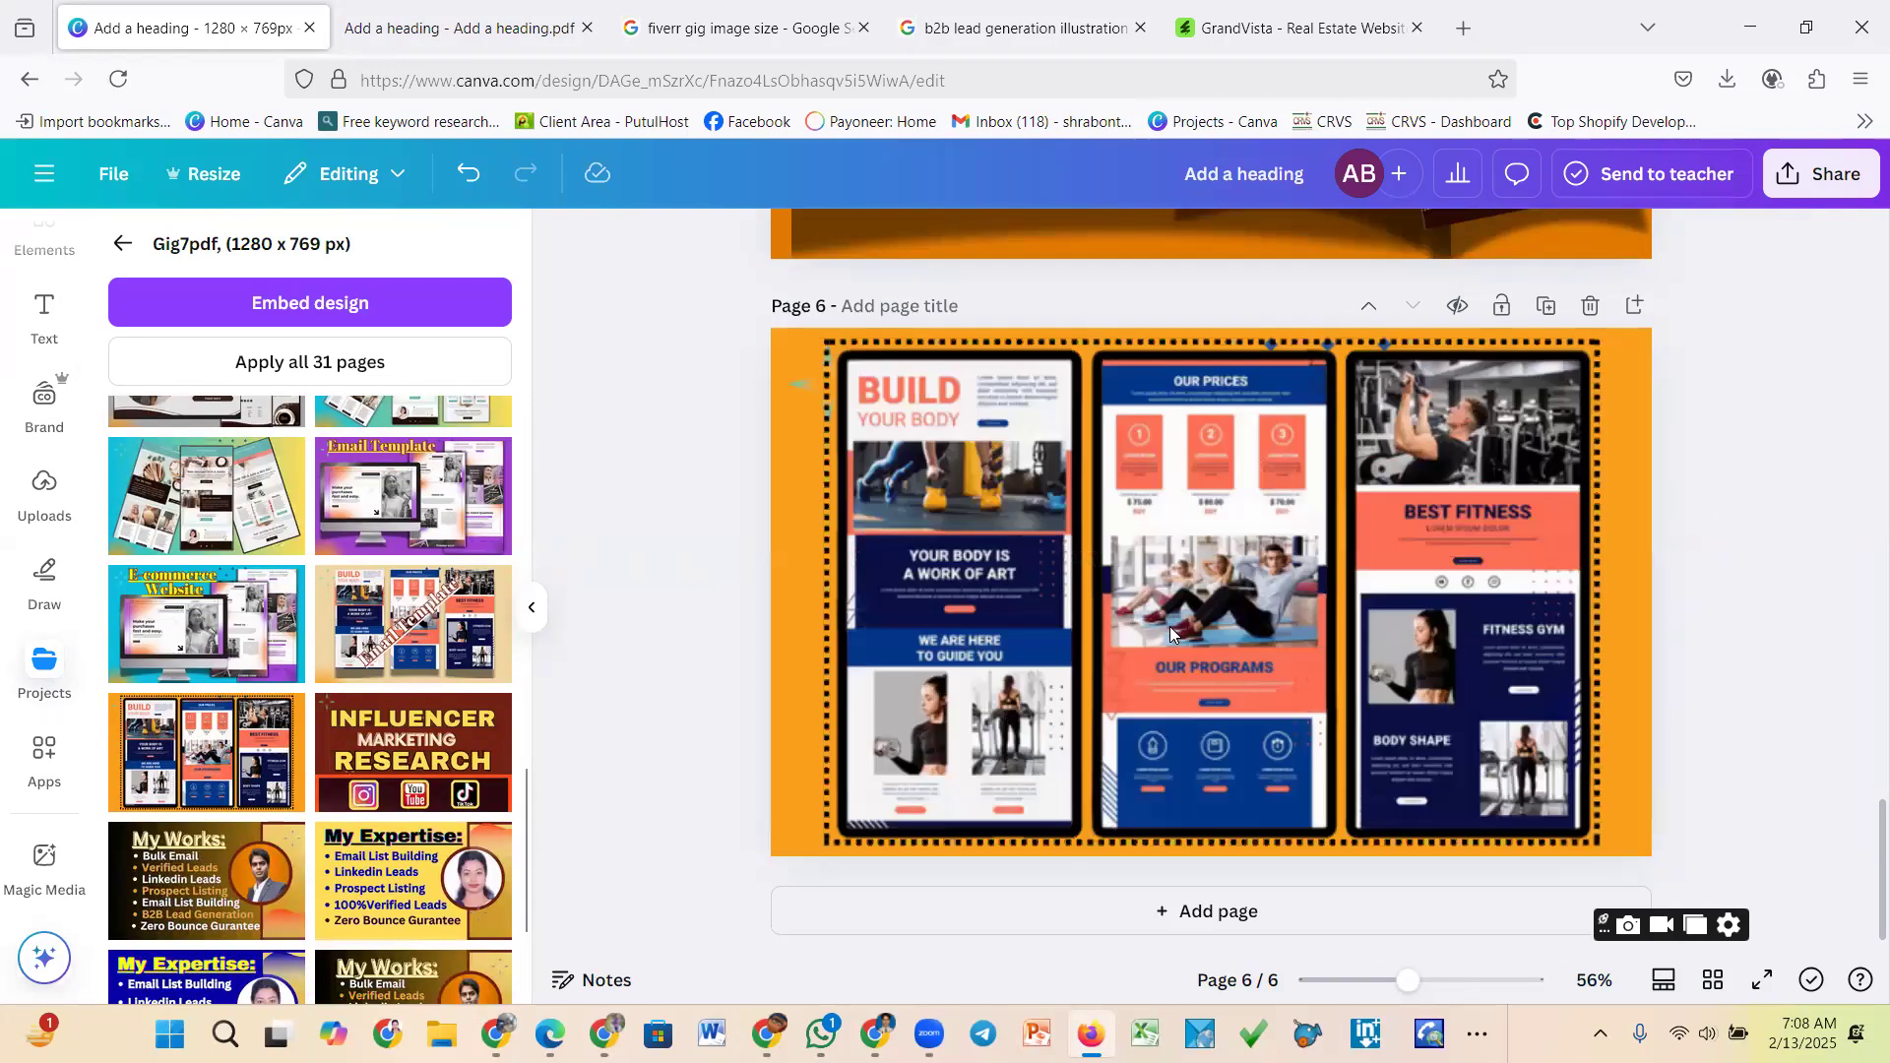